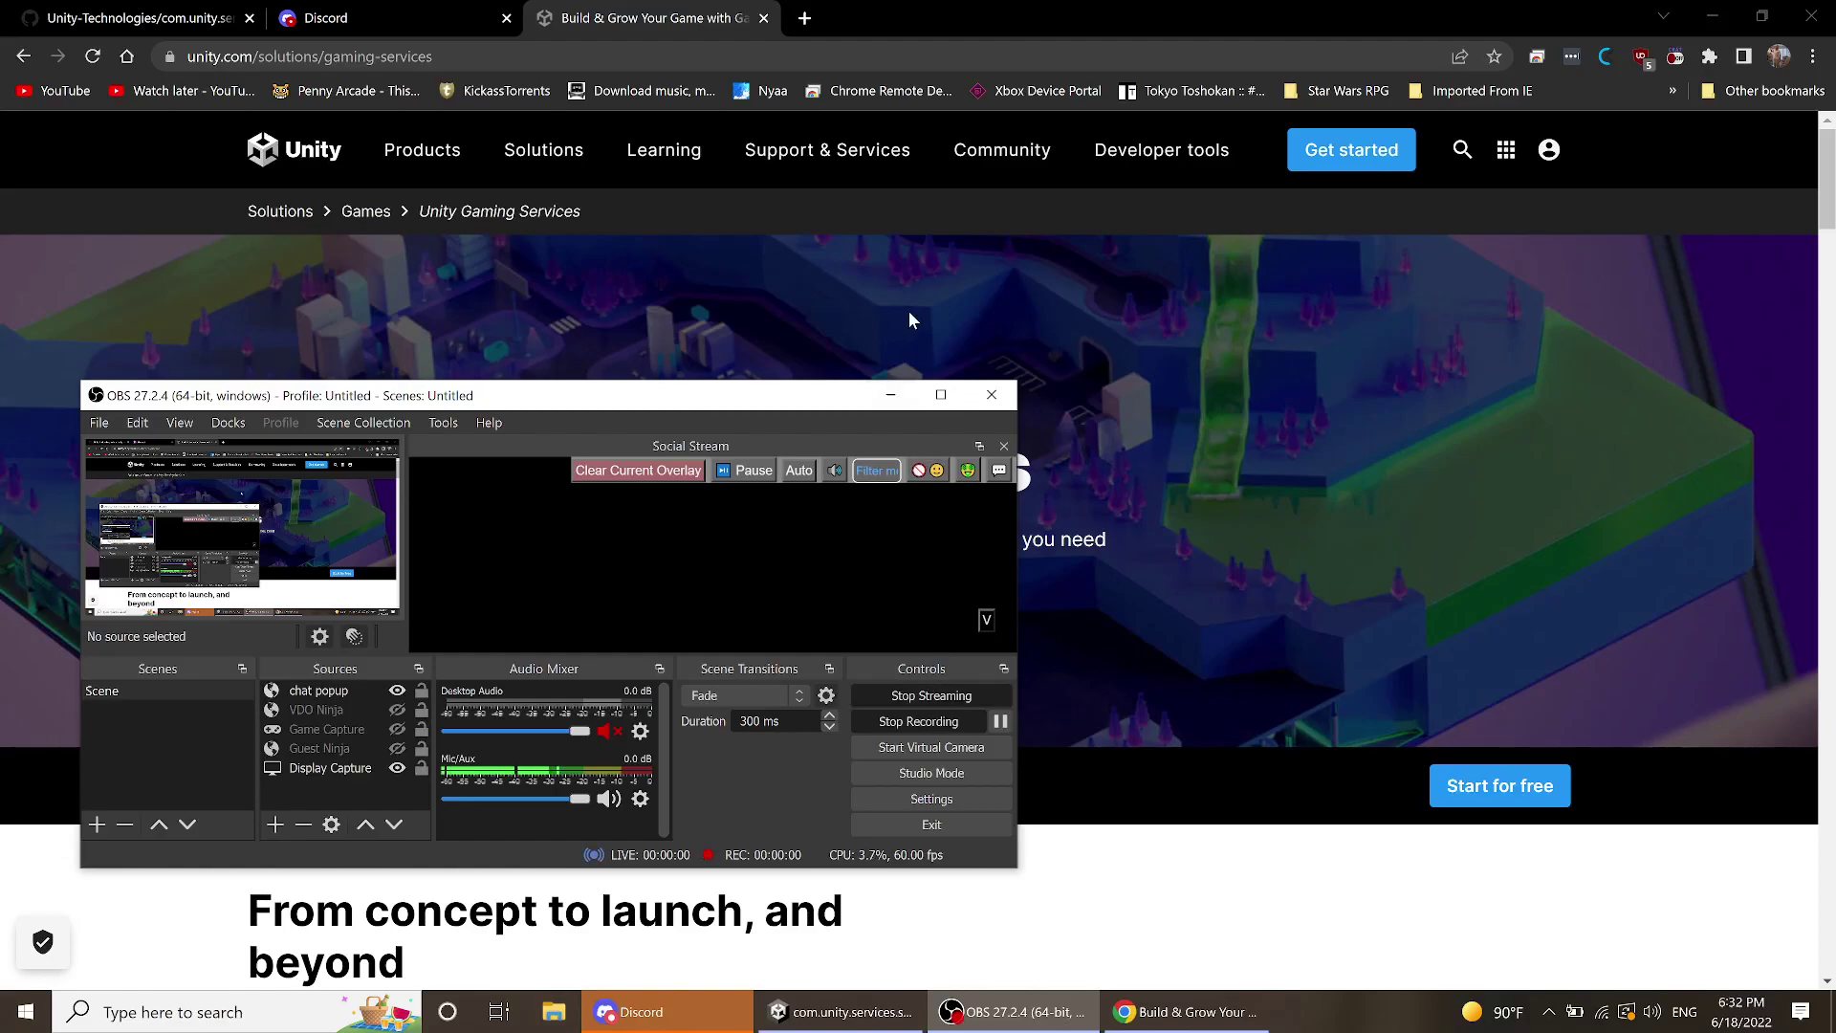
- Start the OBS recording and scroll to the multiplayer, backend, analytics and monetization service columns
left_click(890, 394)
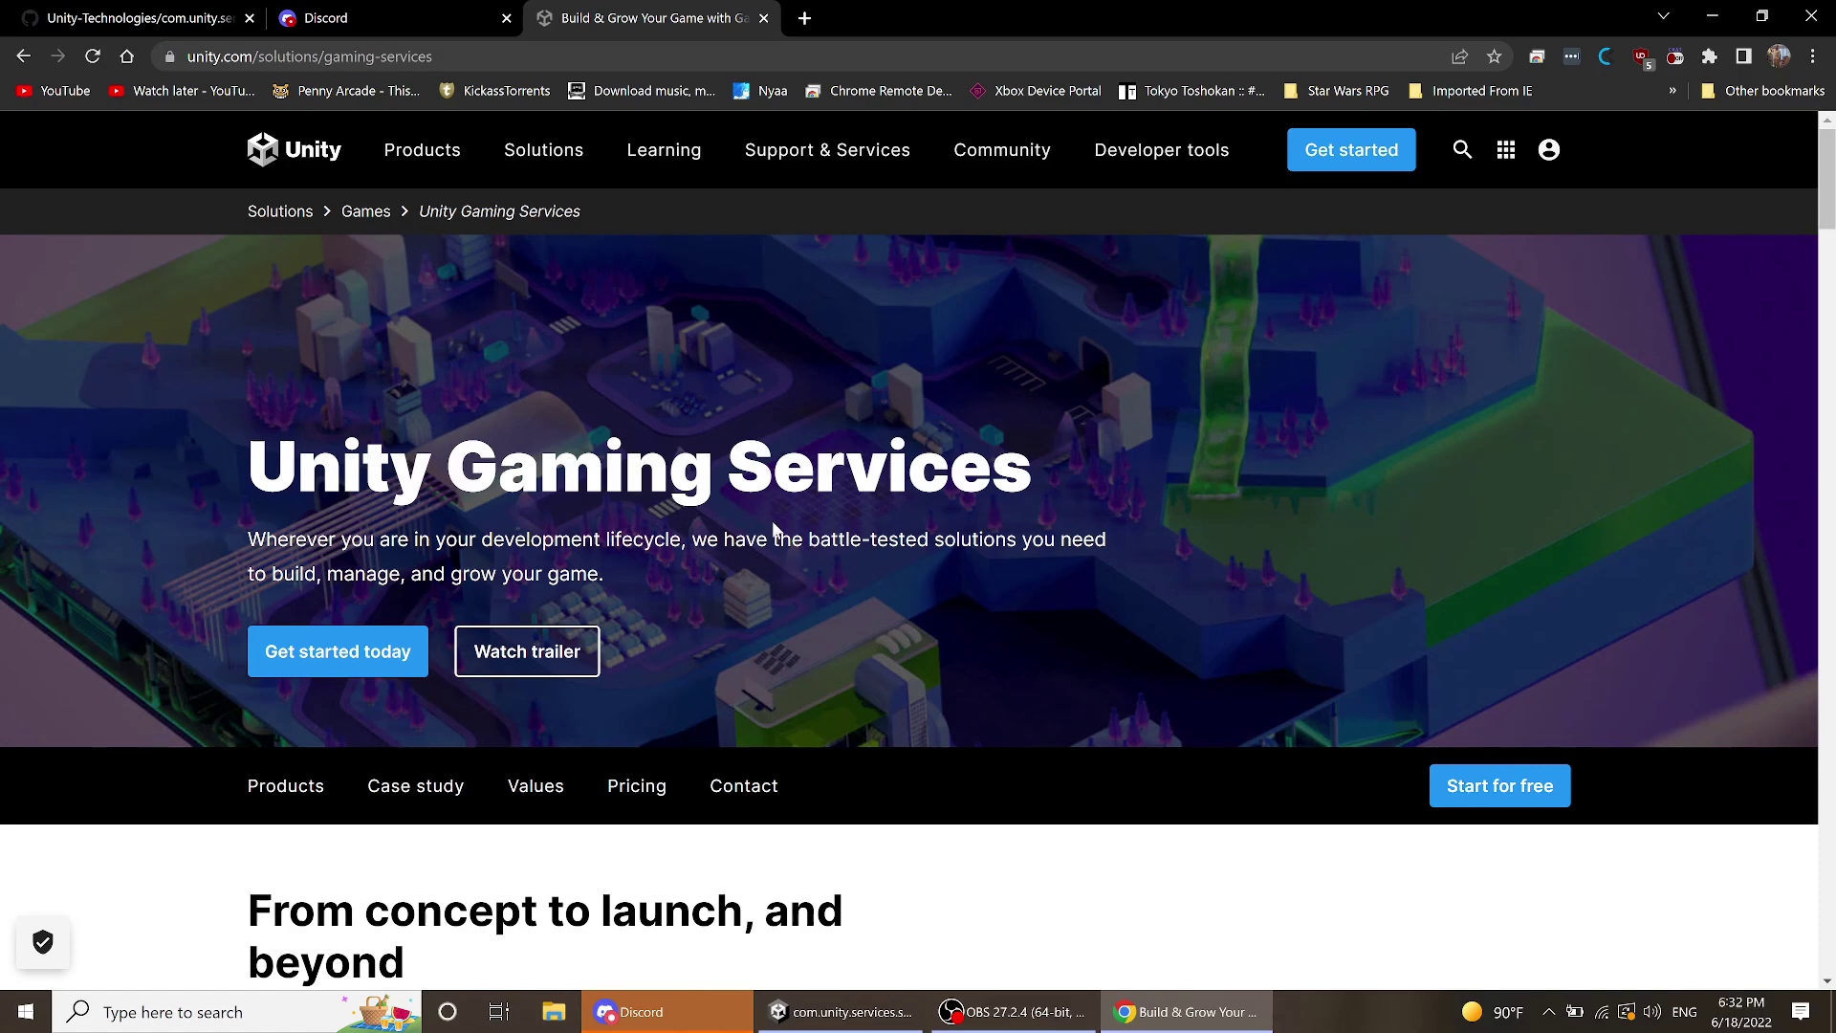
scroll(775, 521, "down", 2)
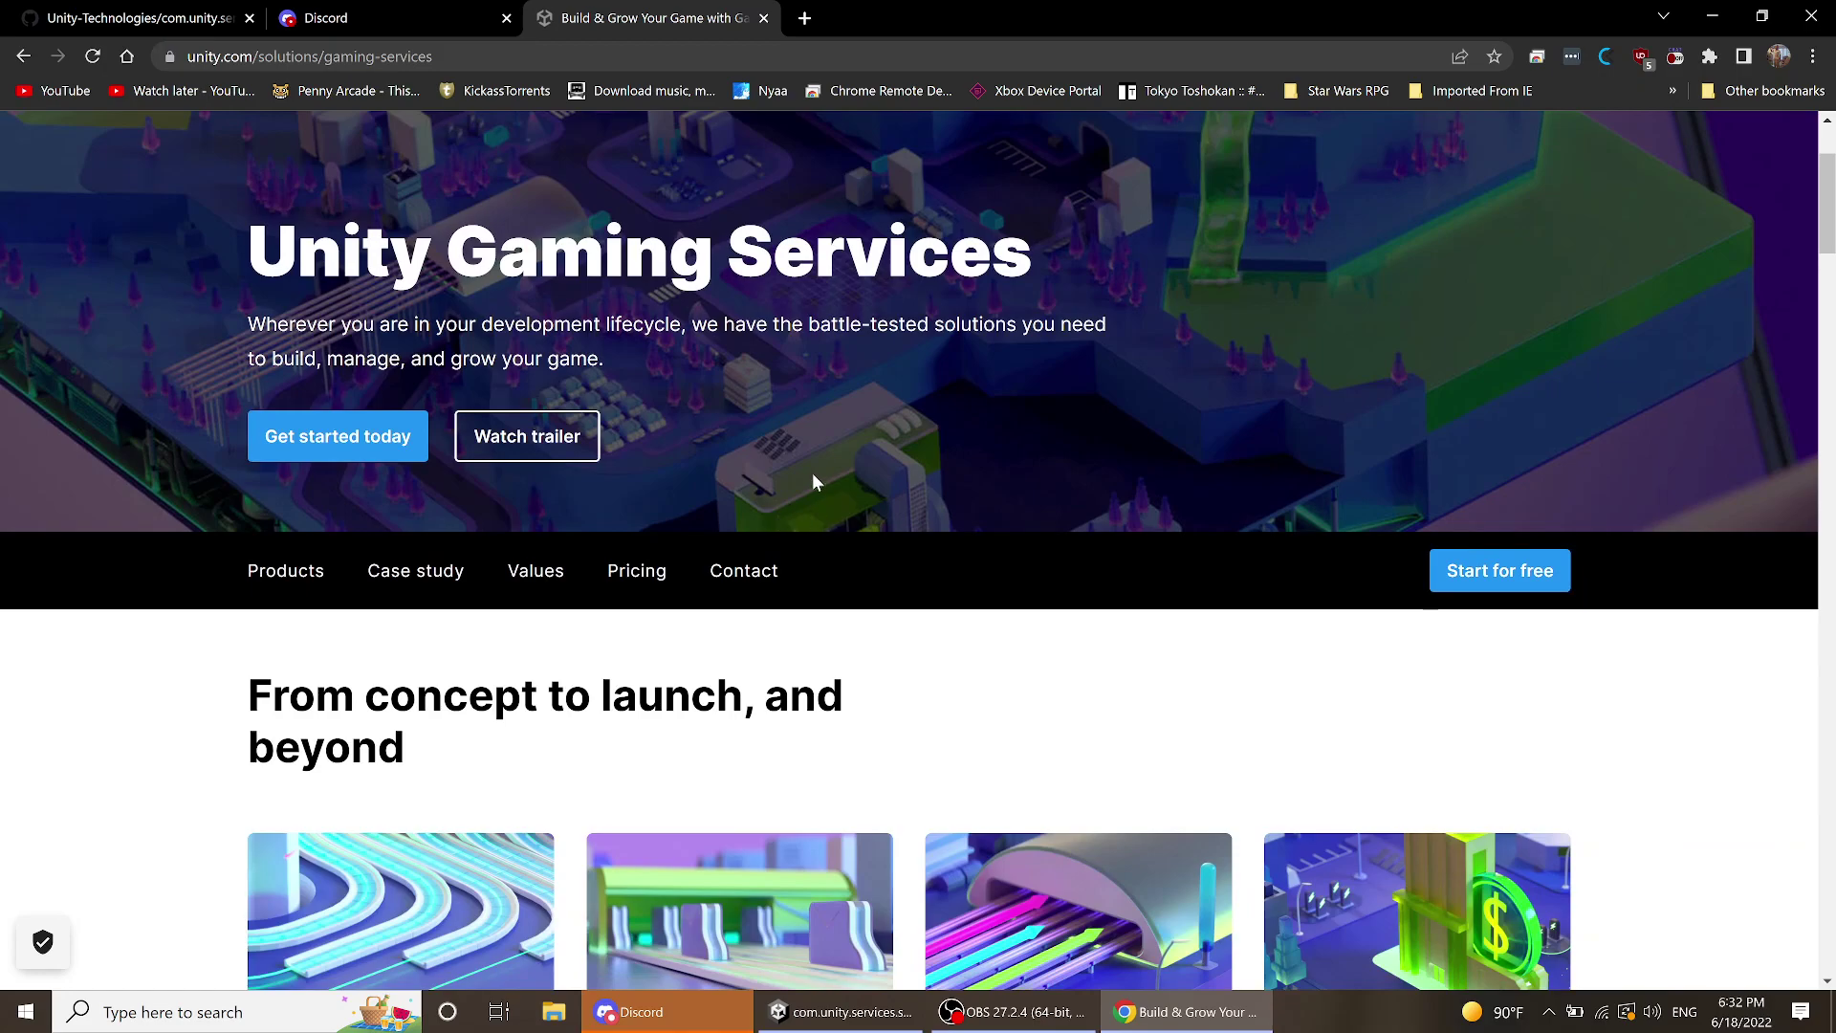
scroll(1068, 583, "down", 5)
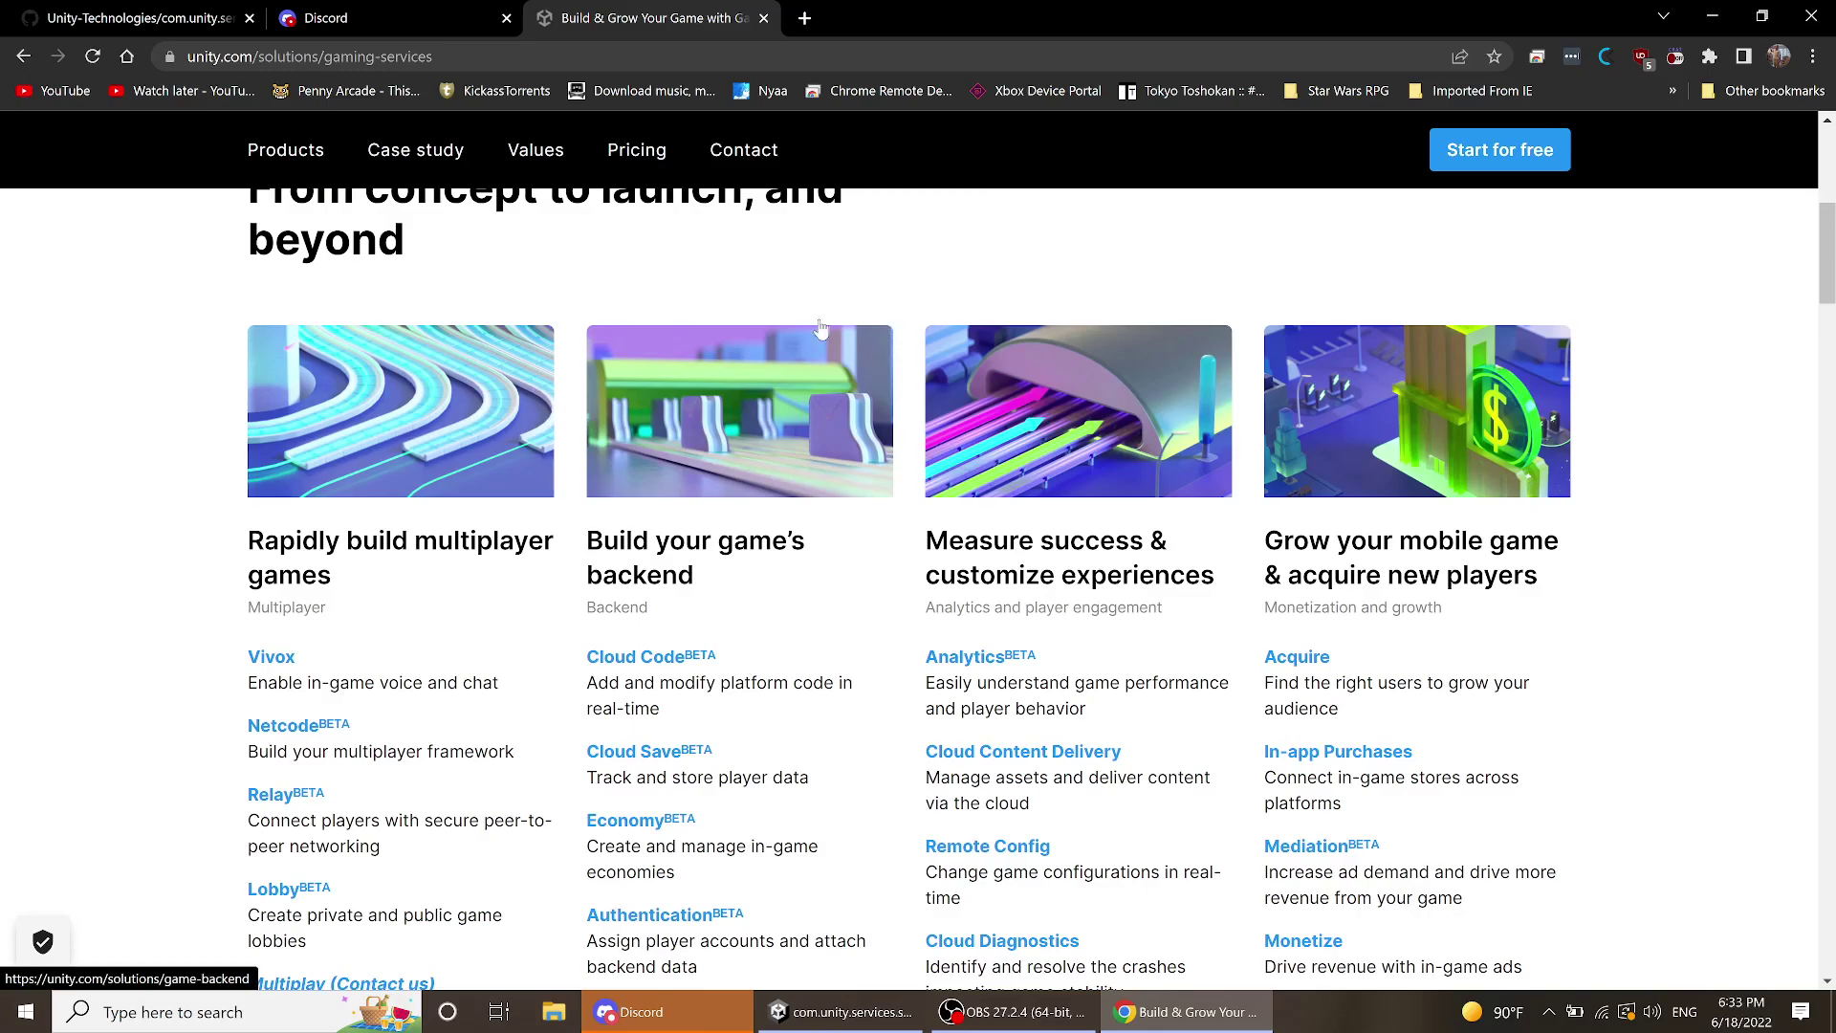
scroll(808, 299, "down", 2)
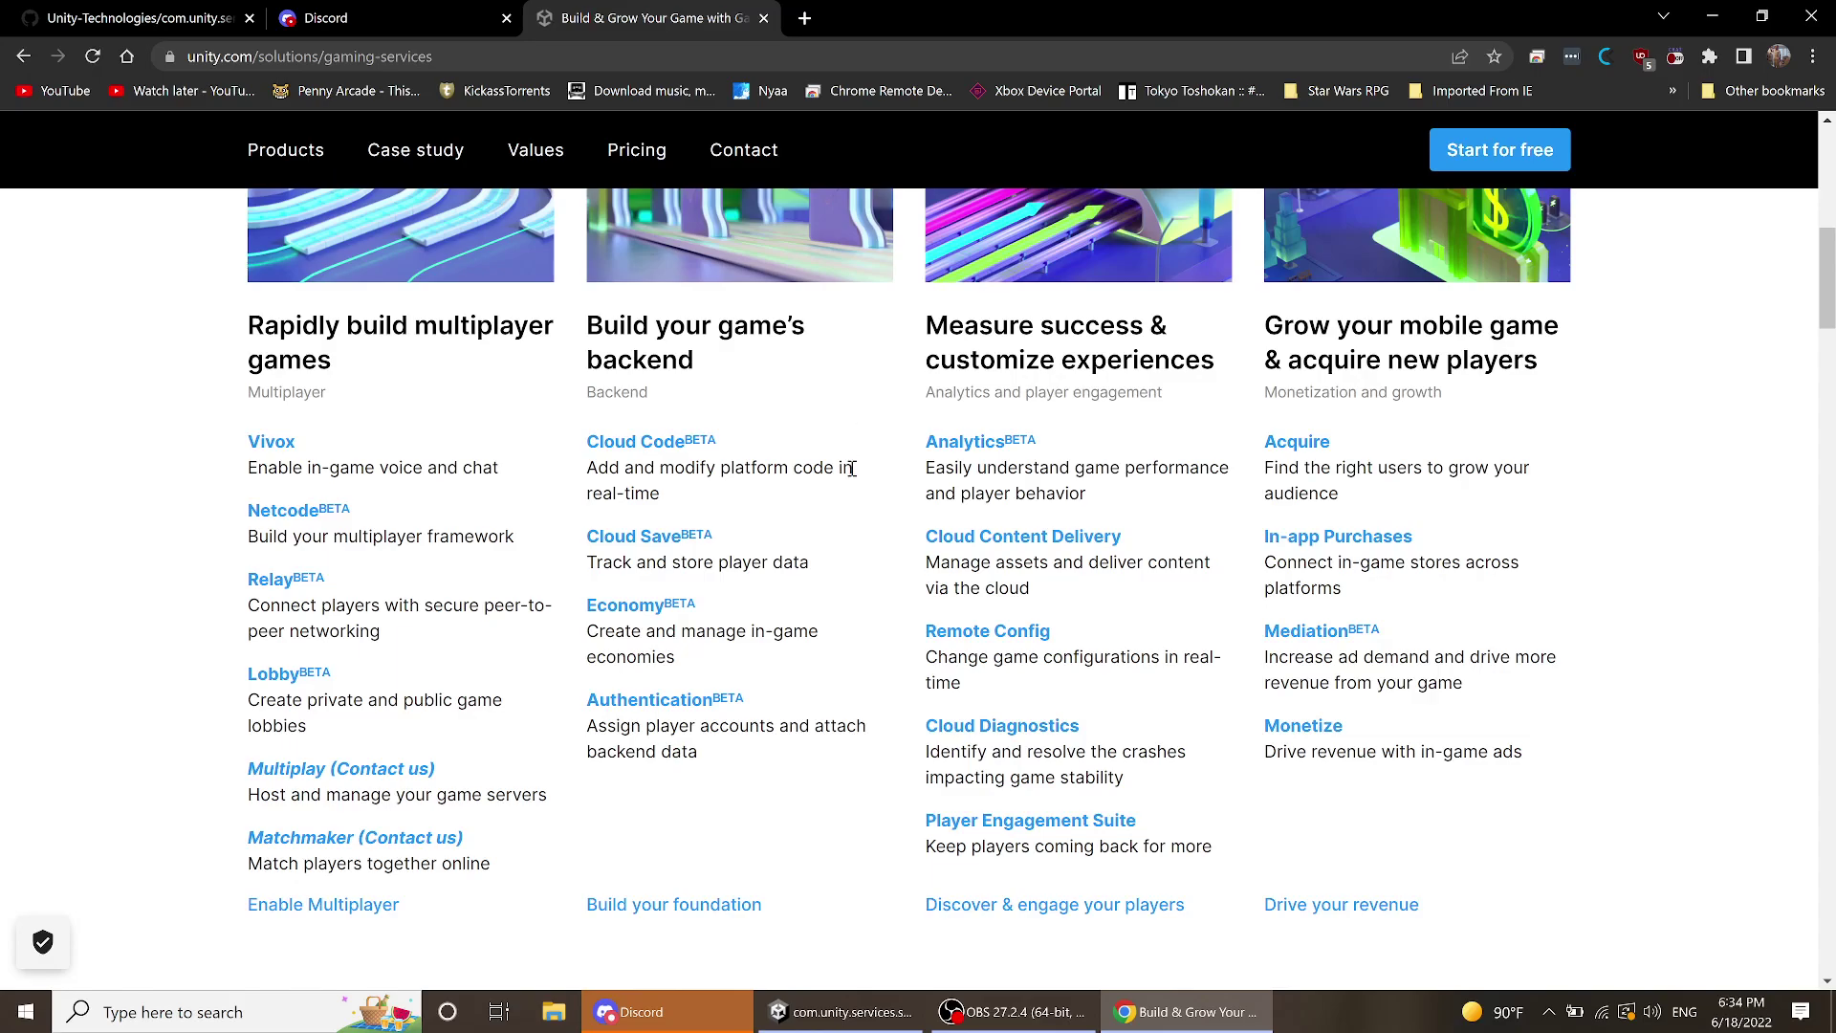
- Jump to the 'Start free, then pay as you go' pricing section via the Pricing link
scroll(1047, 466, "up", 5)
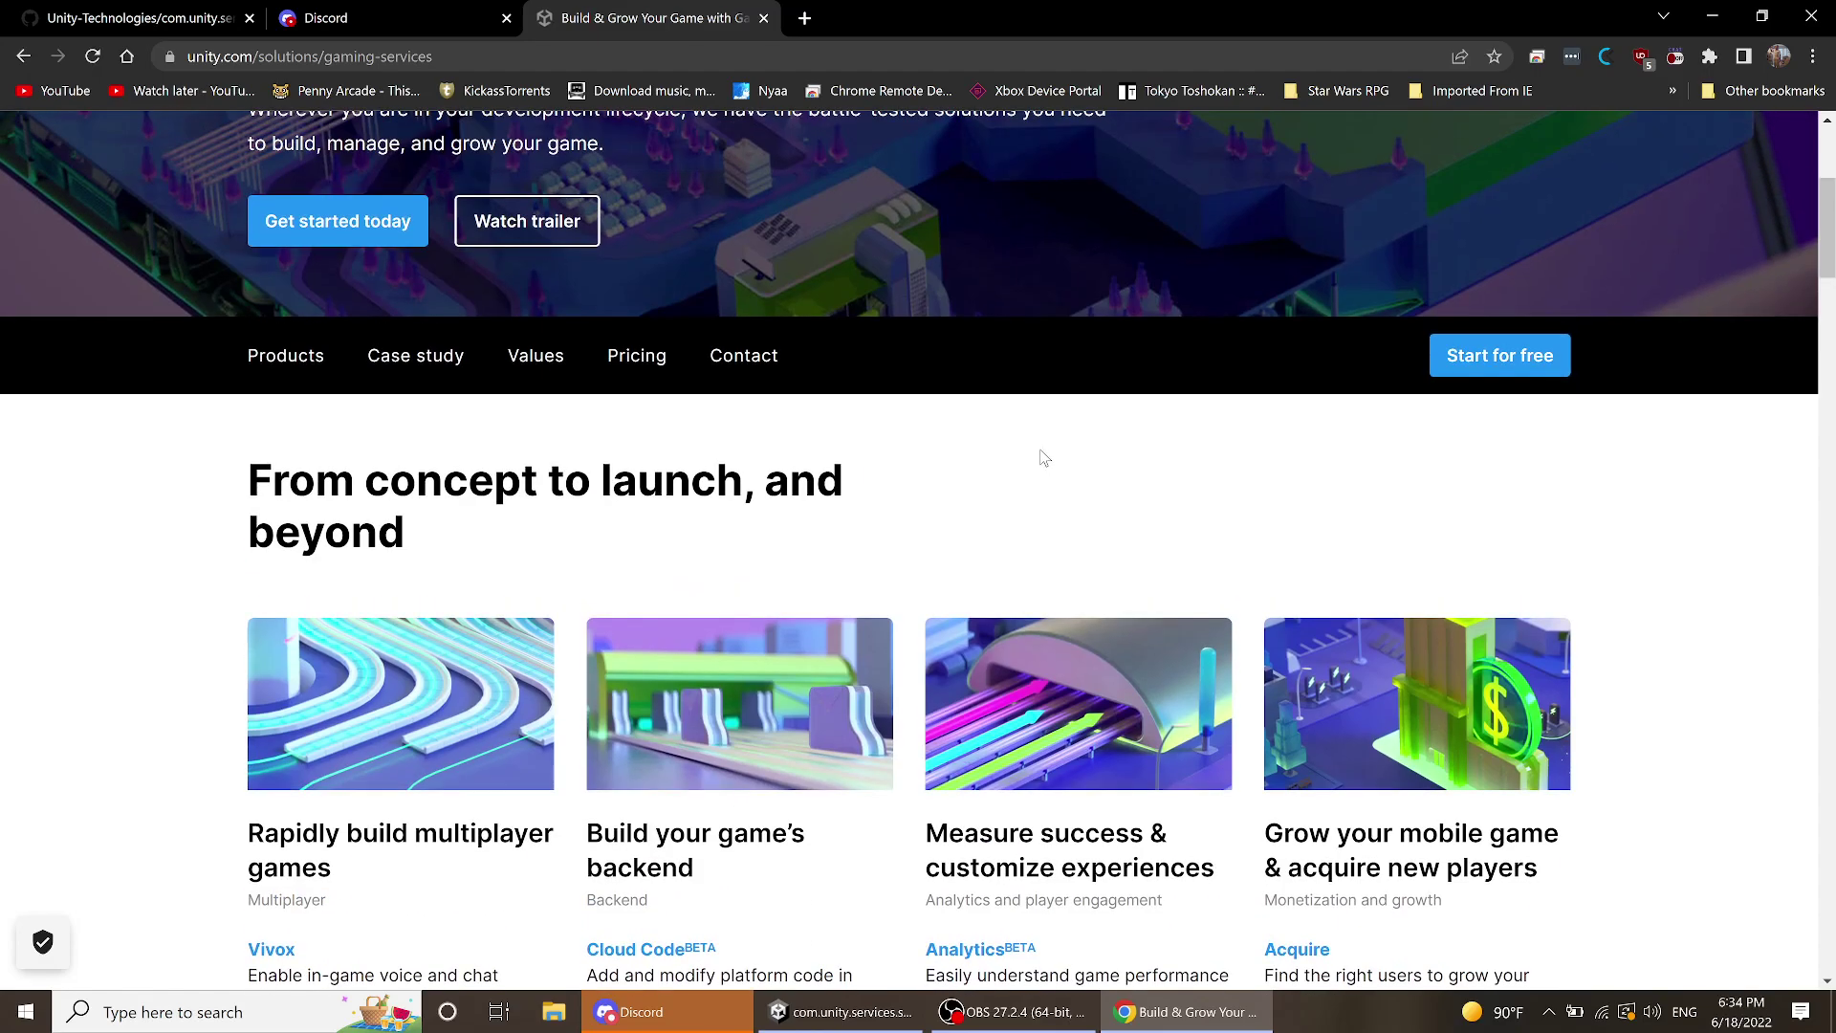
scroll(1044, 456, "down", 5)
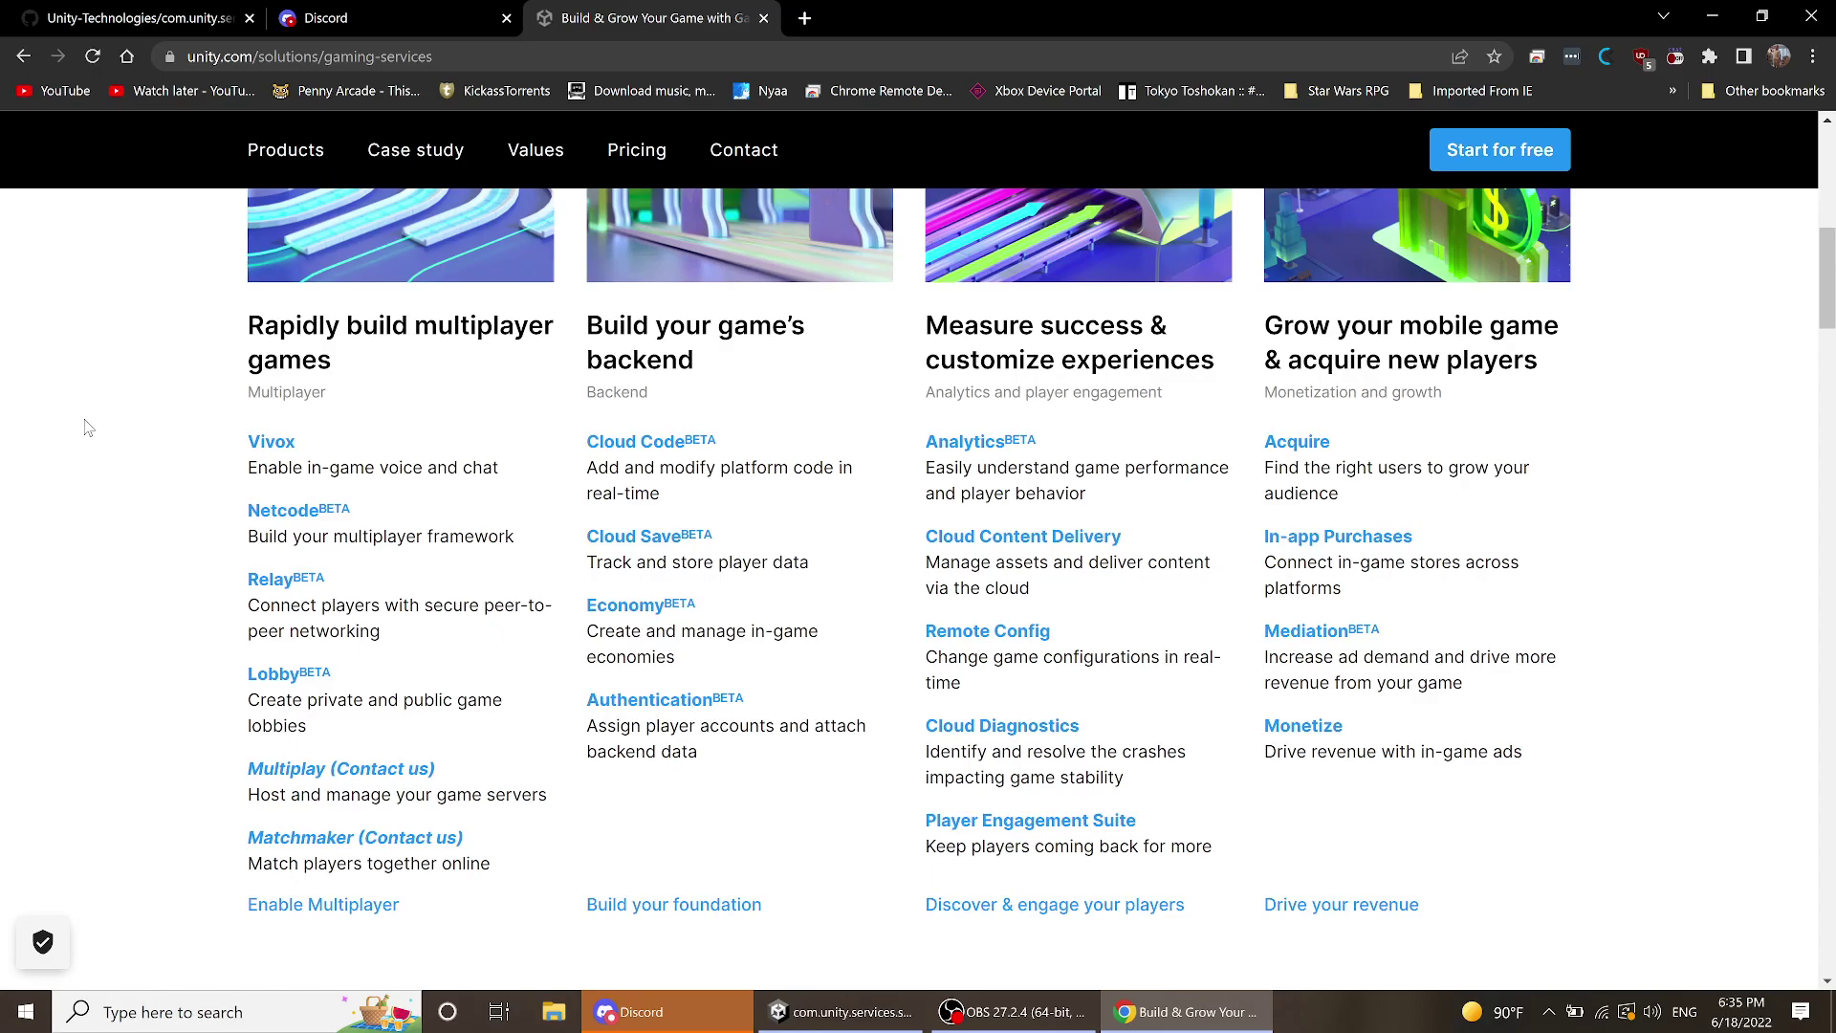
scroll(796, 584, "up", 9)
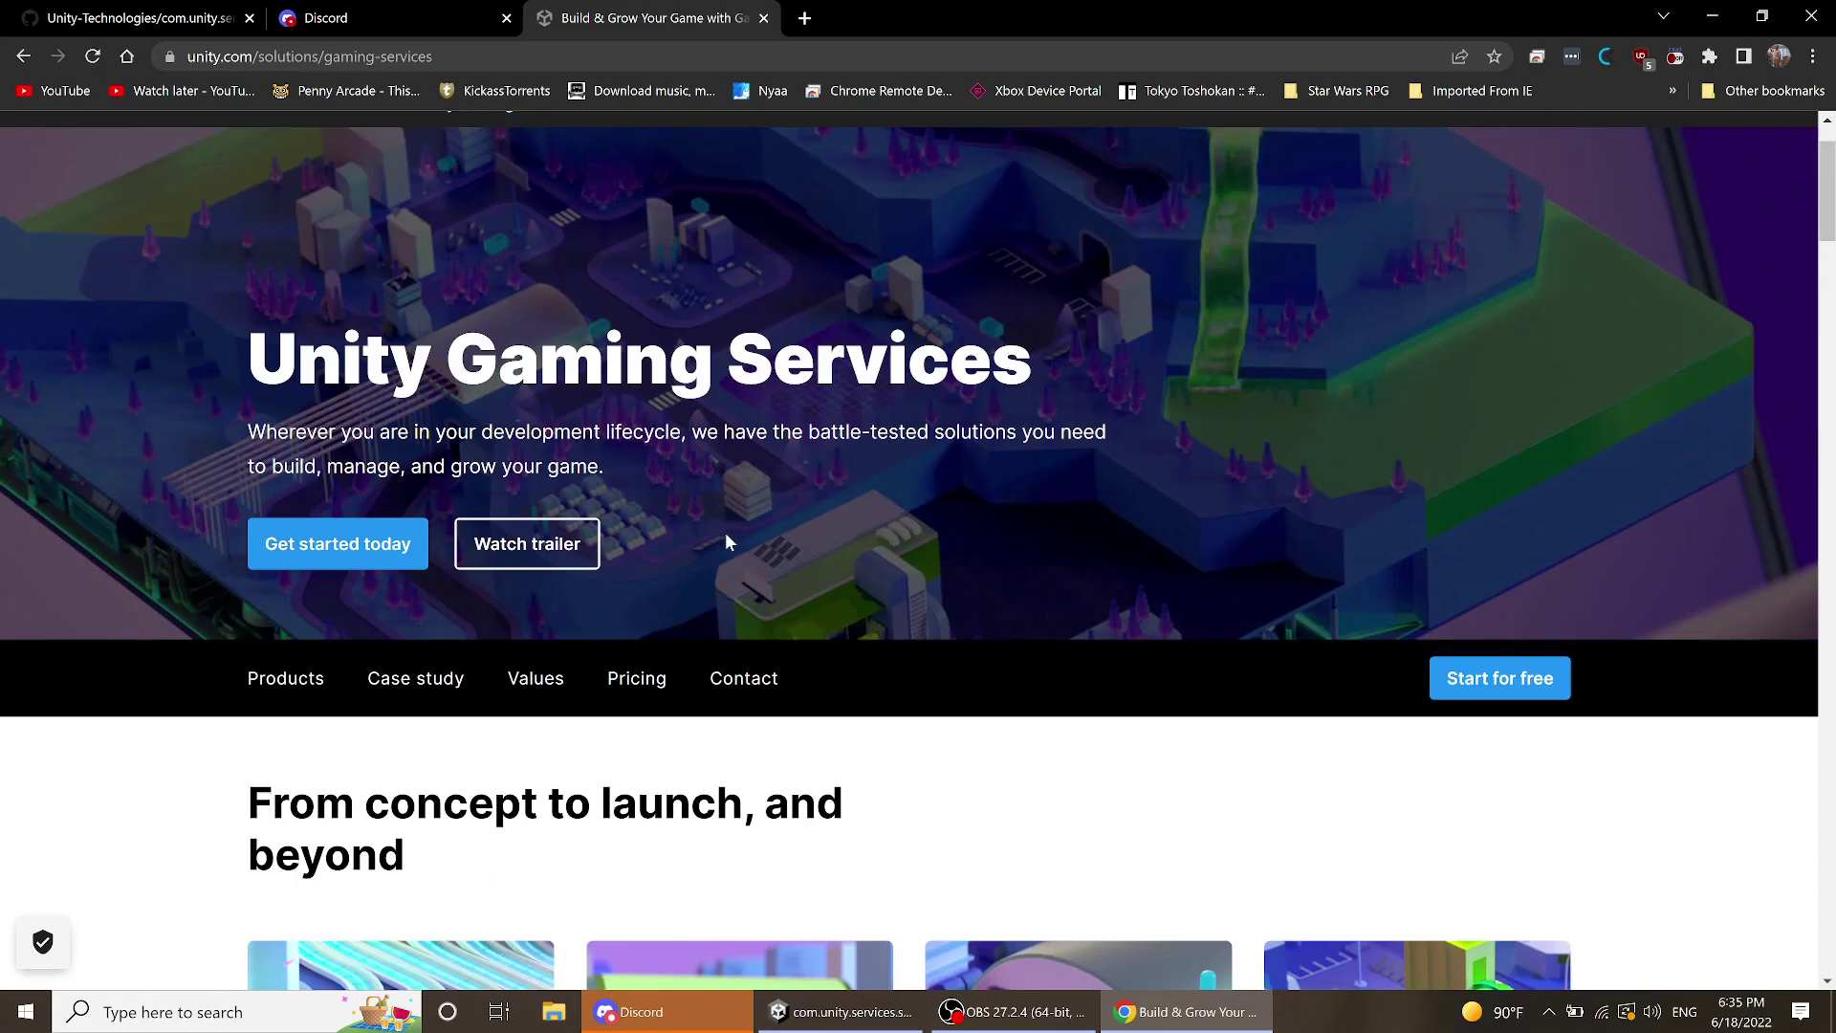
scroll(725, 532, "down", 3)
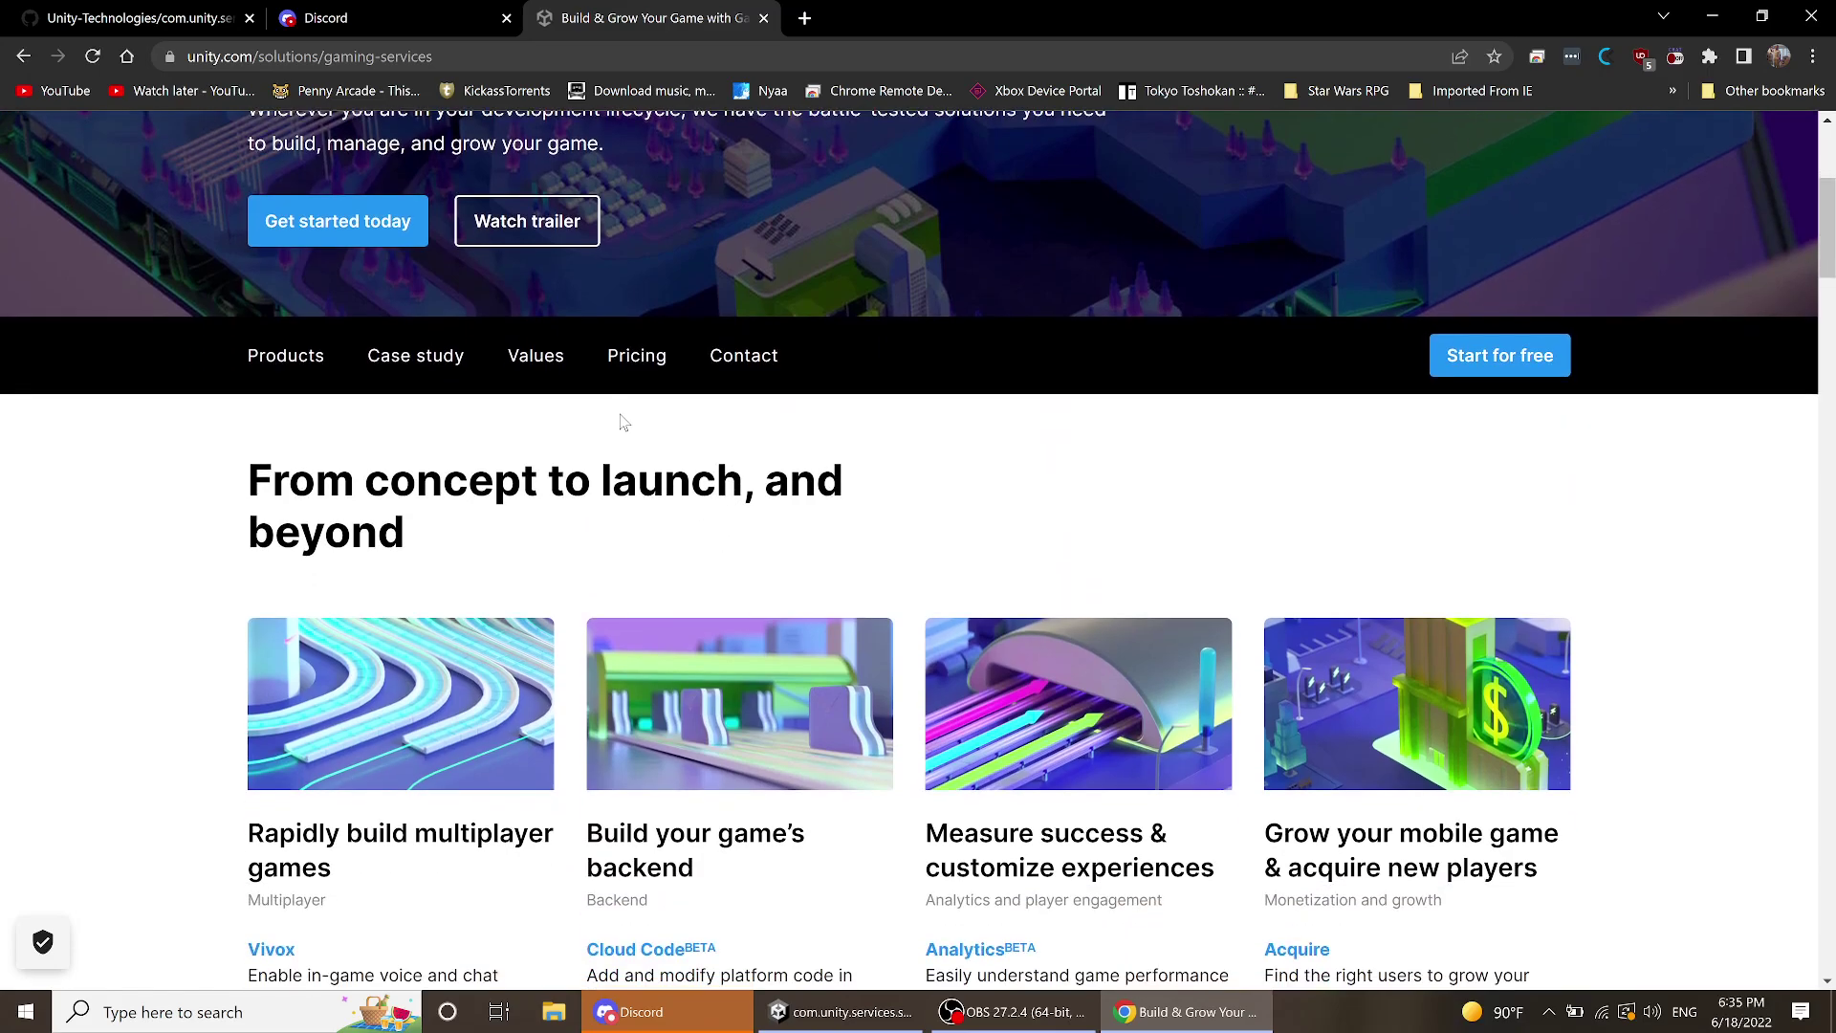
left_click(650, 361)
scroll(798, 409, "down", 9)
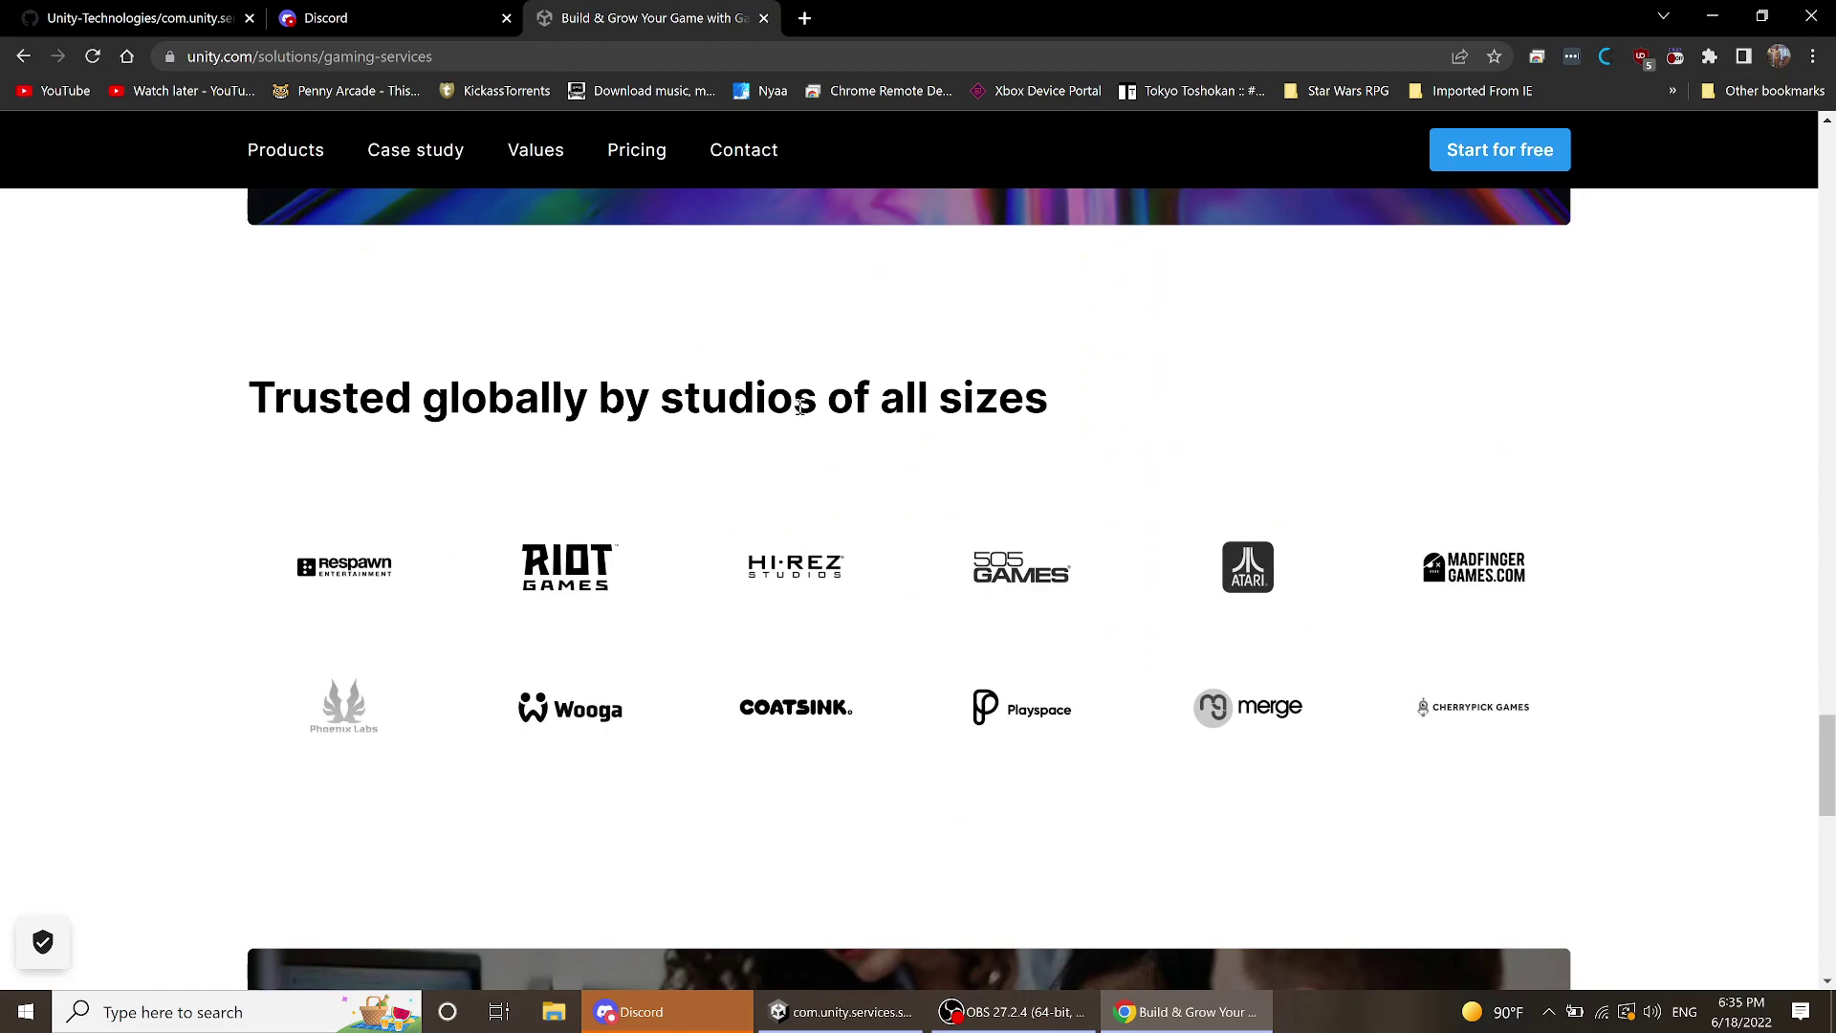
scroll(800, 406, "up", 3)
scroll(799, 407, "up", 7)
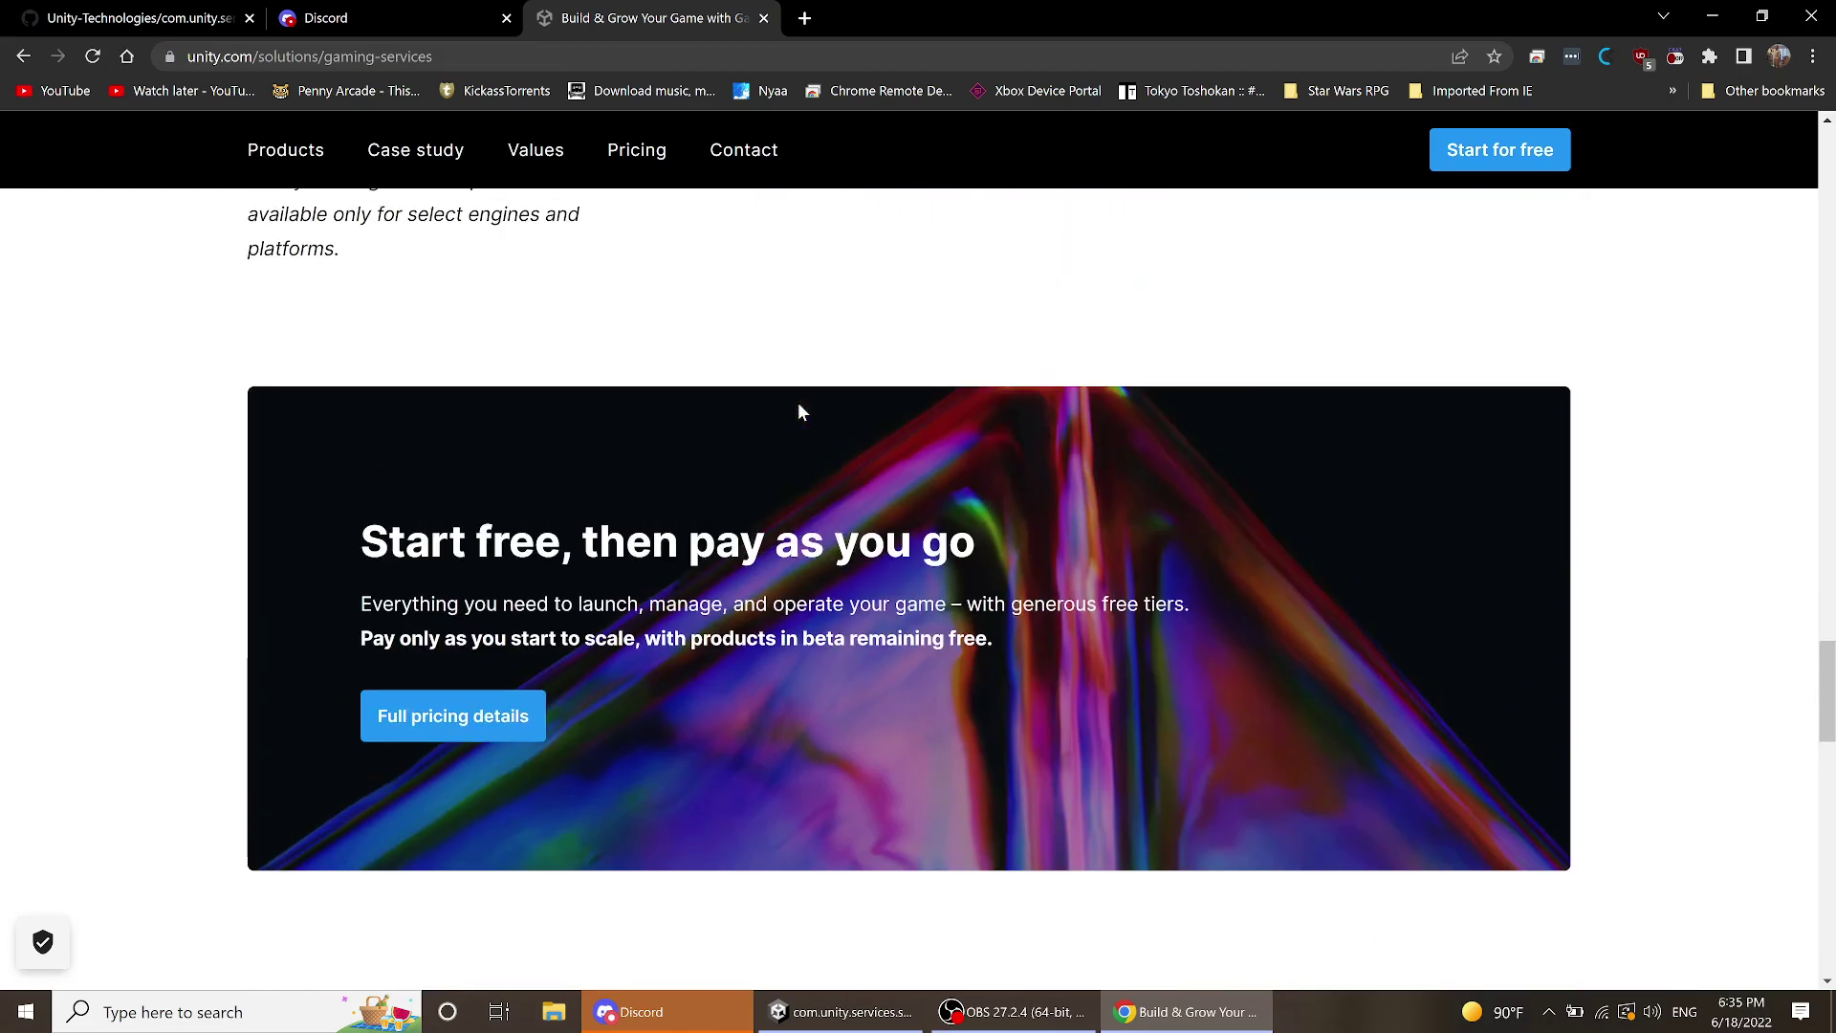
- Open the full pricing details and scroll to Multiplayer: Relay's 50 free CCU, Lobby's 10 GiB
left_click(423, 718)
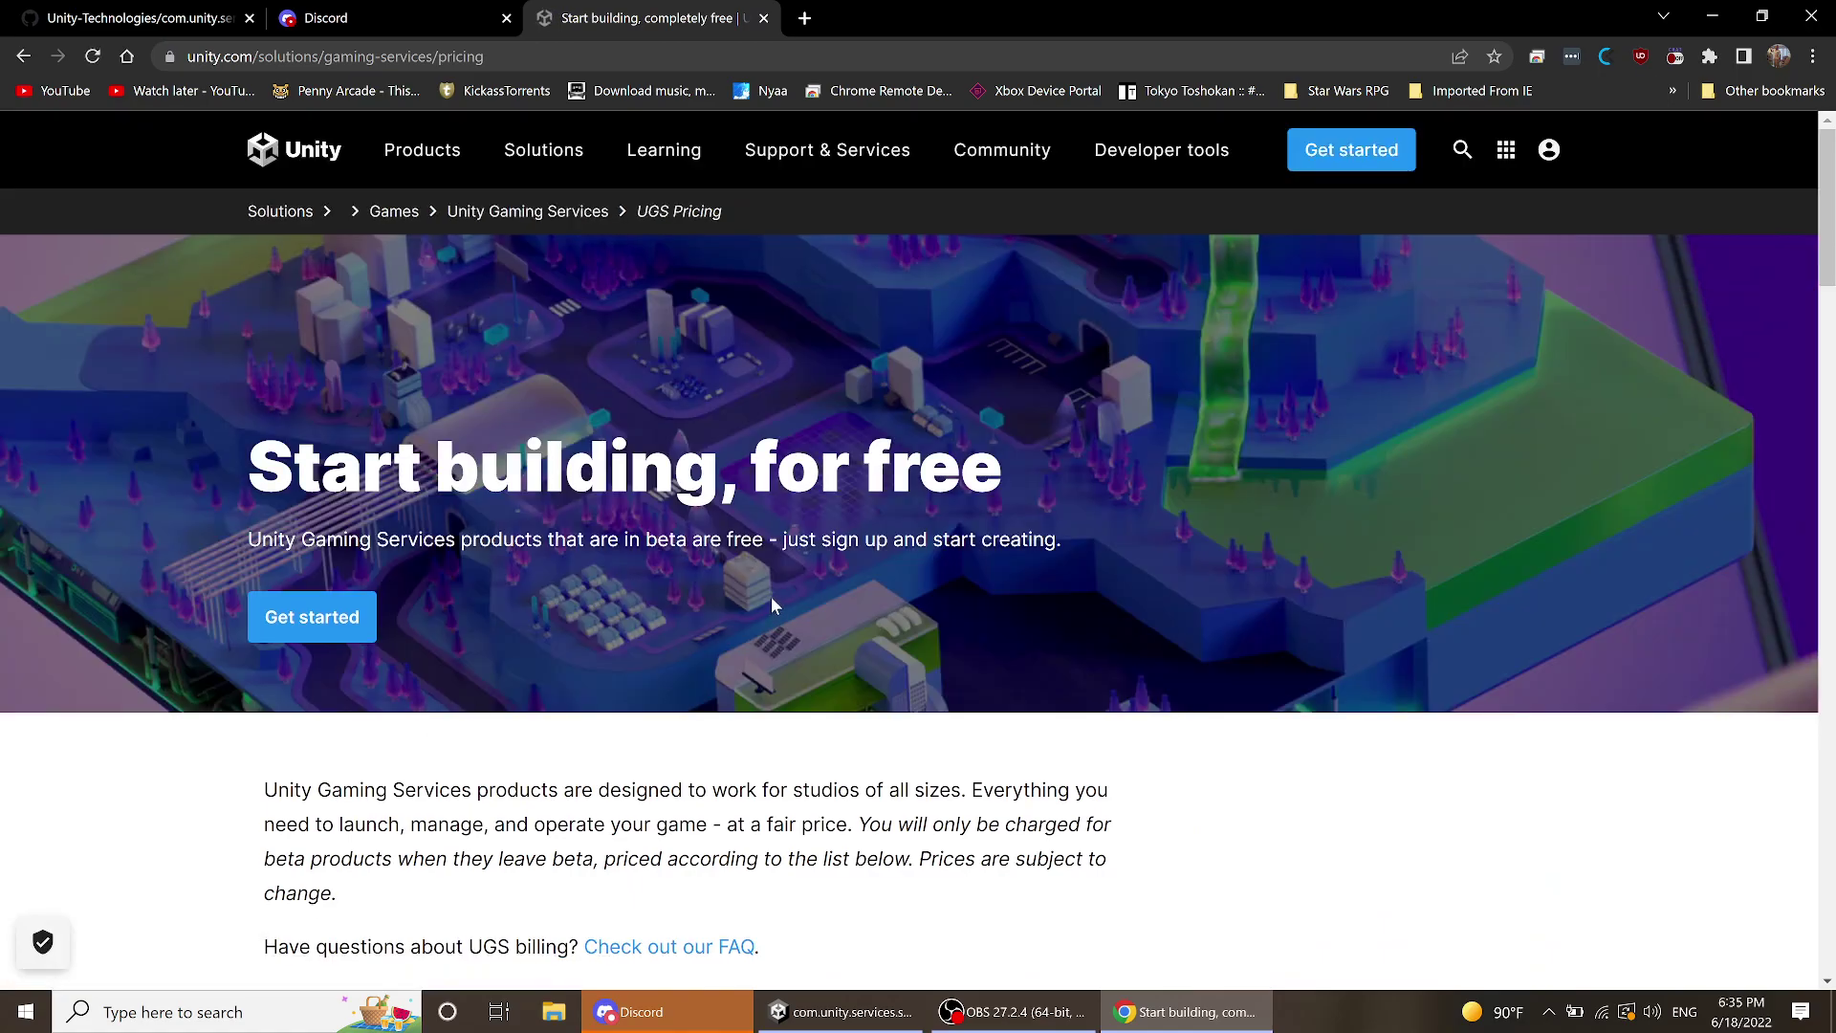
scroll(769, 594, "down", 8)
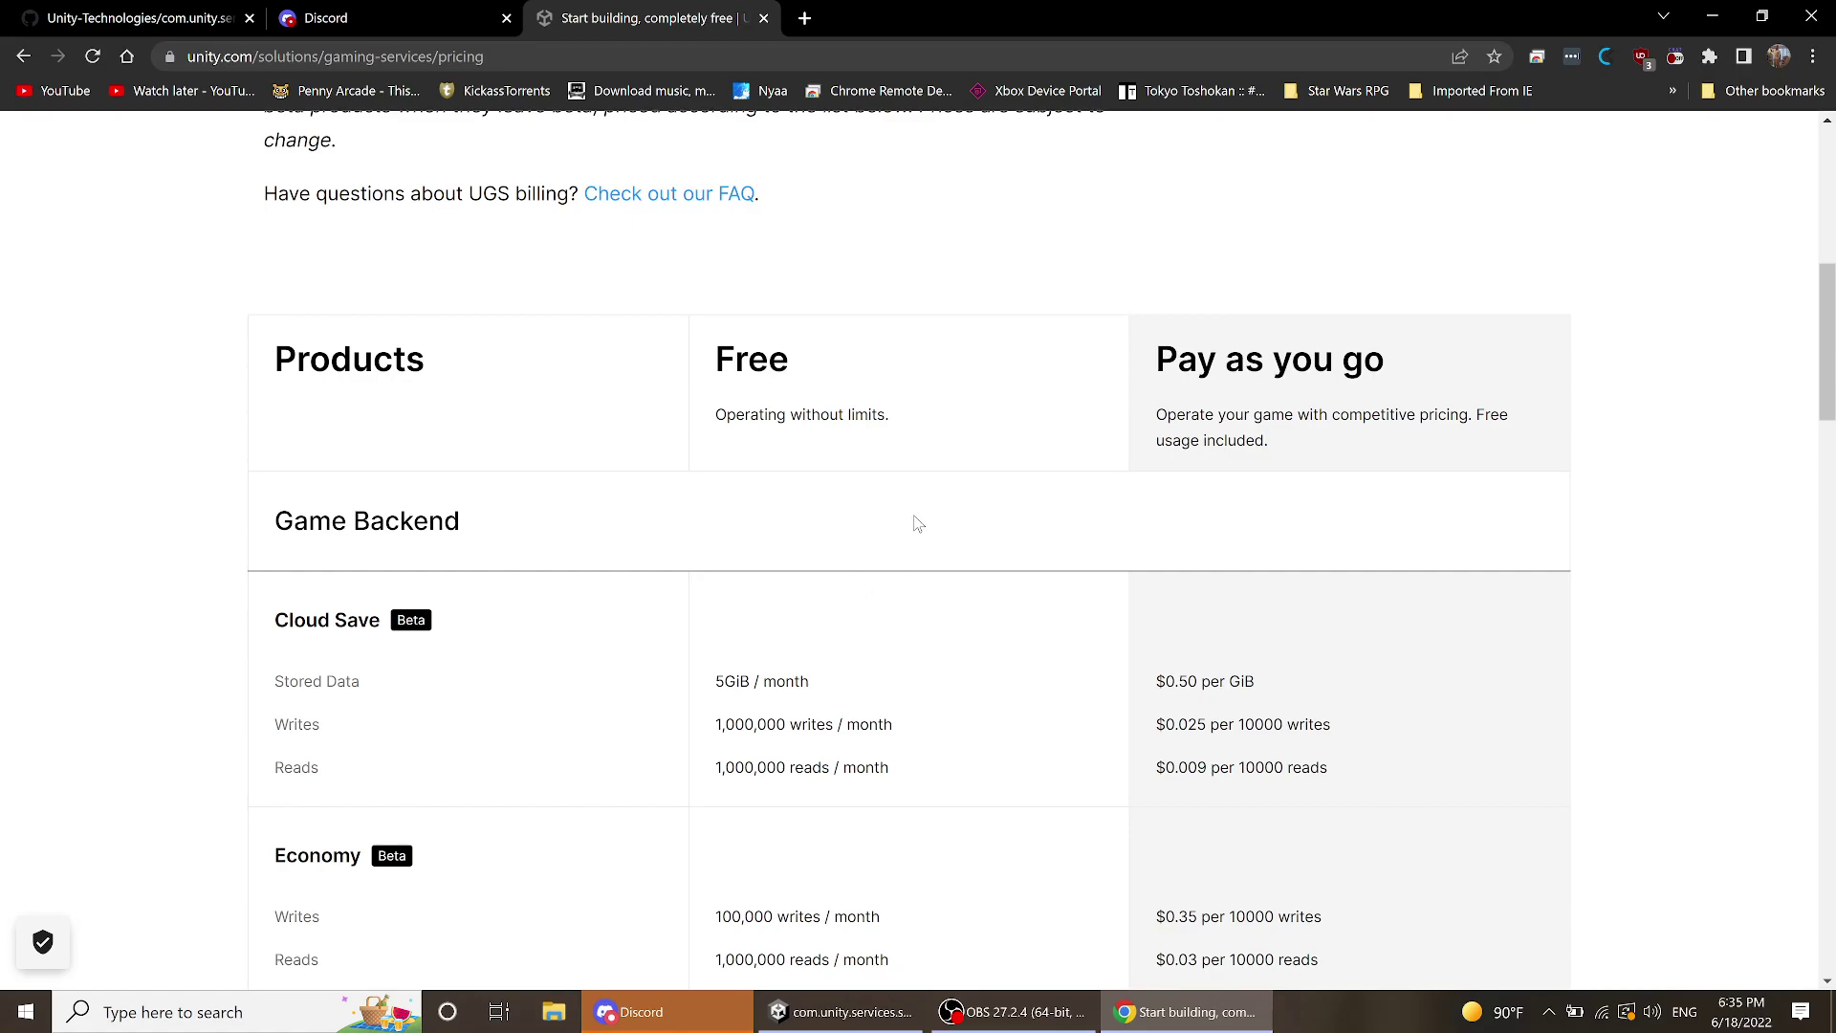
scroll(913, 525, "down", 2)
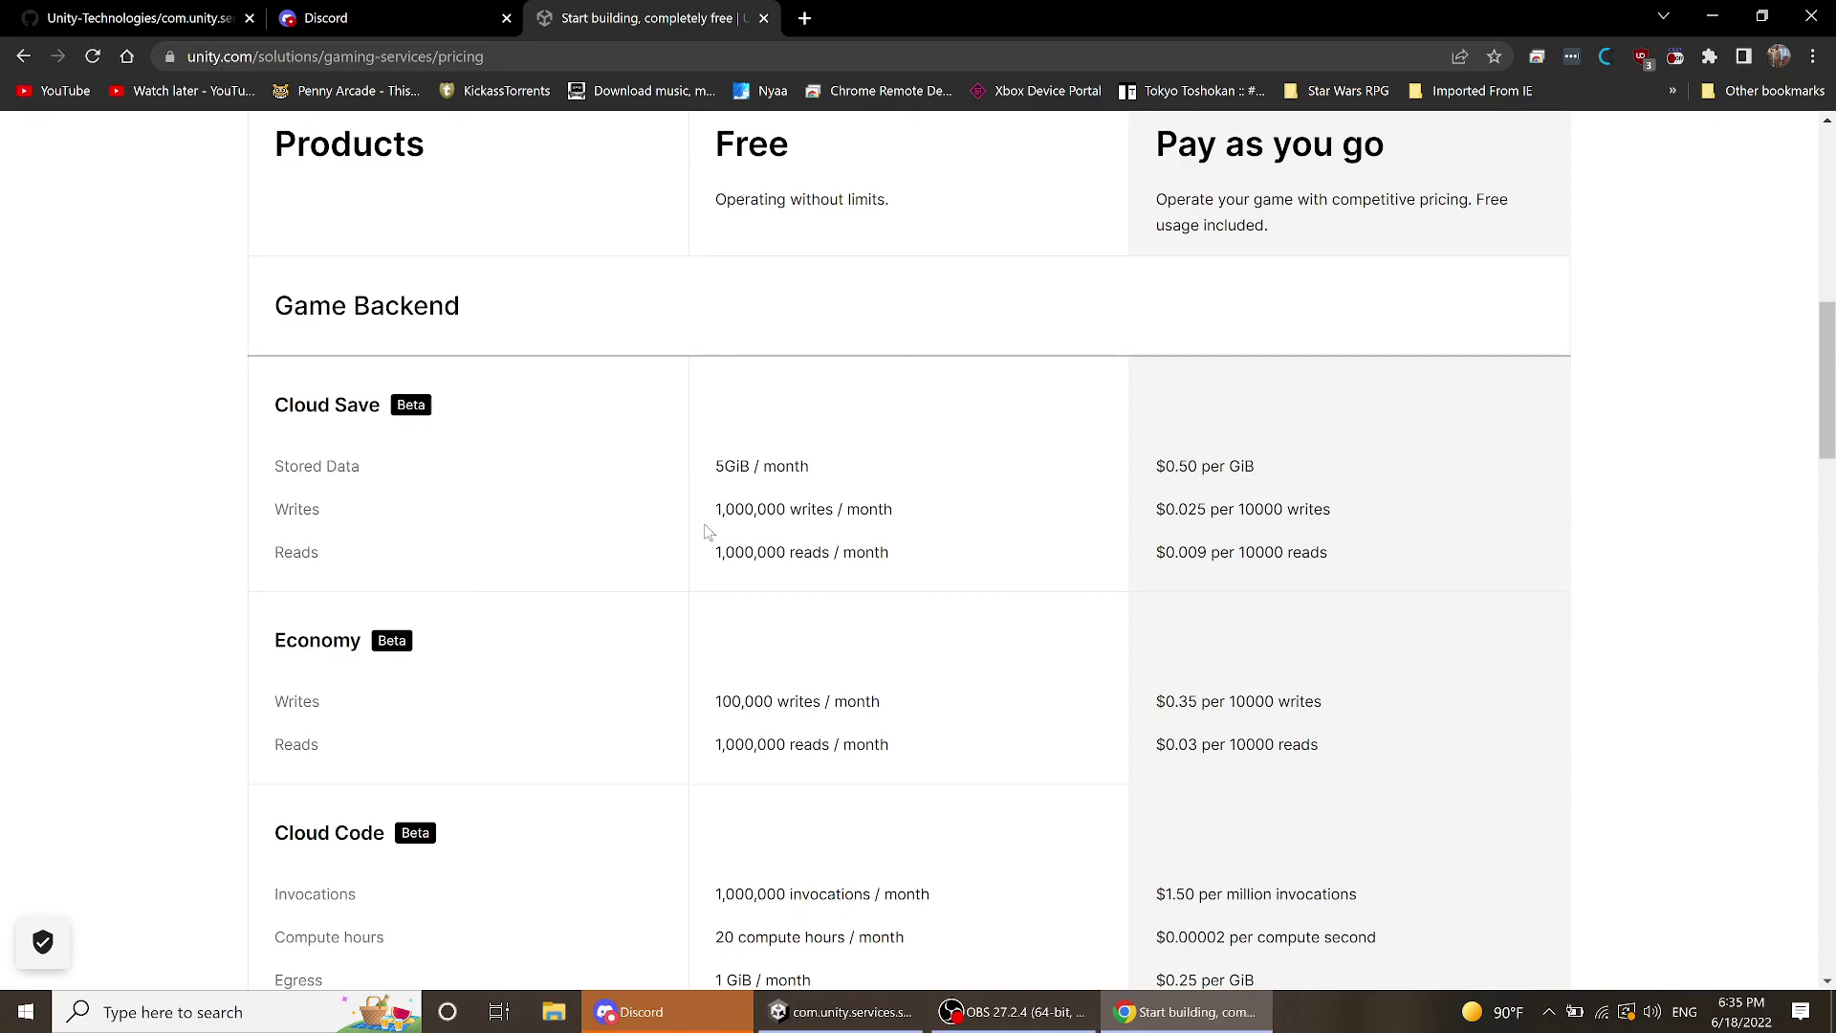
scroll(825, 489, "down", 2)
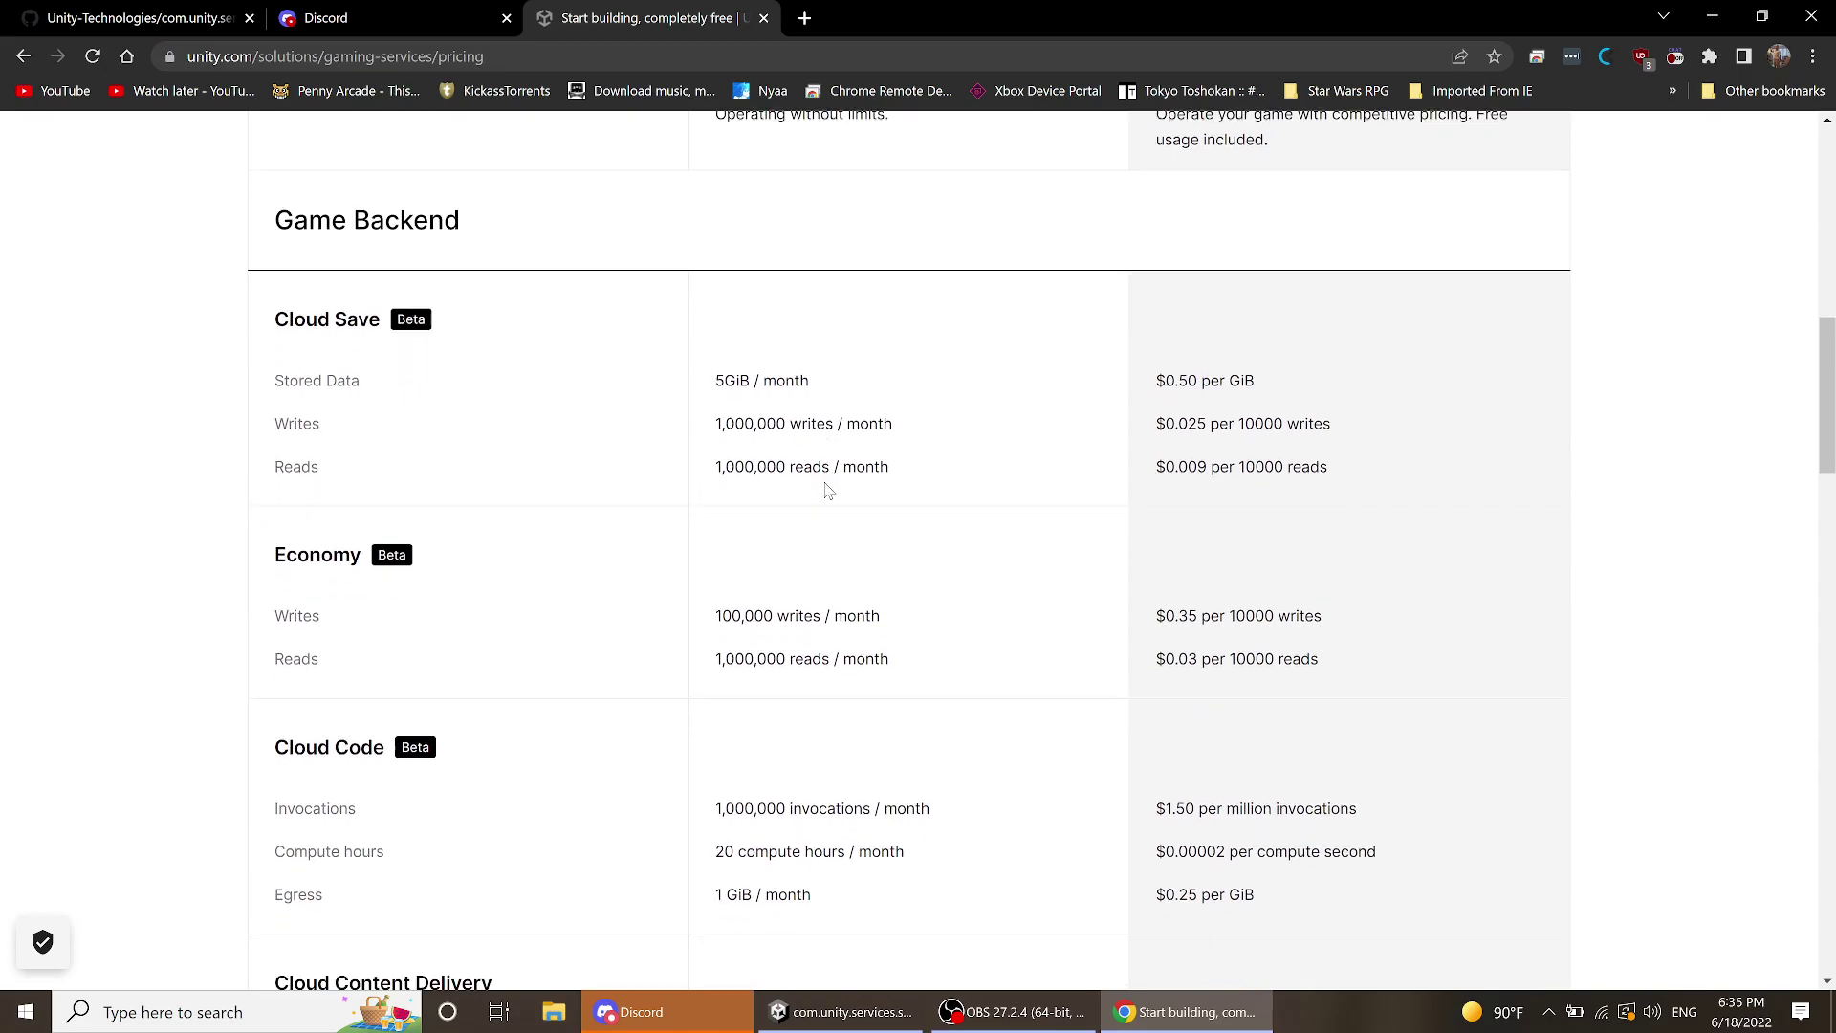
scroll(835, 475, "down", 1)
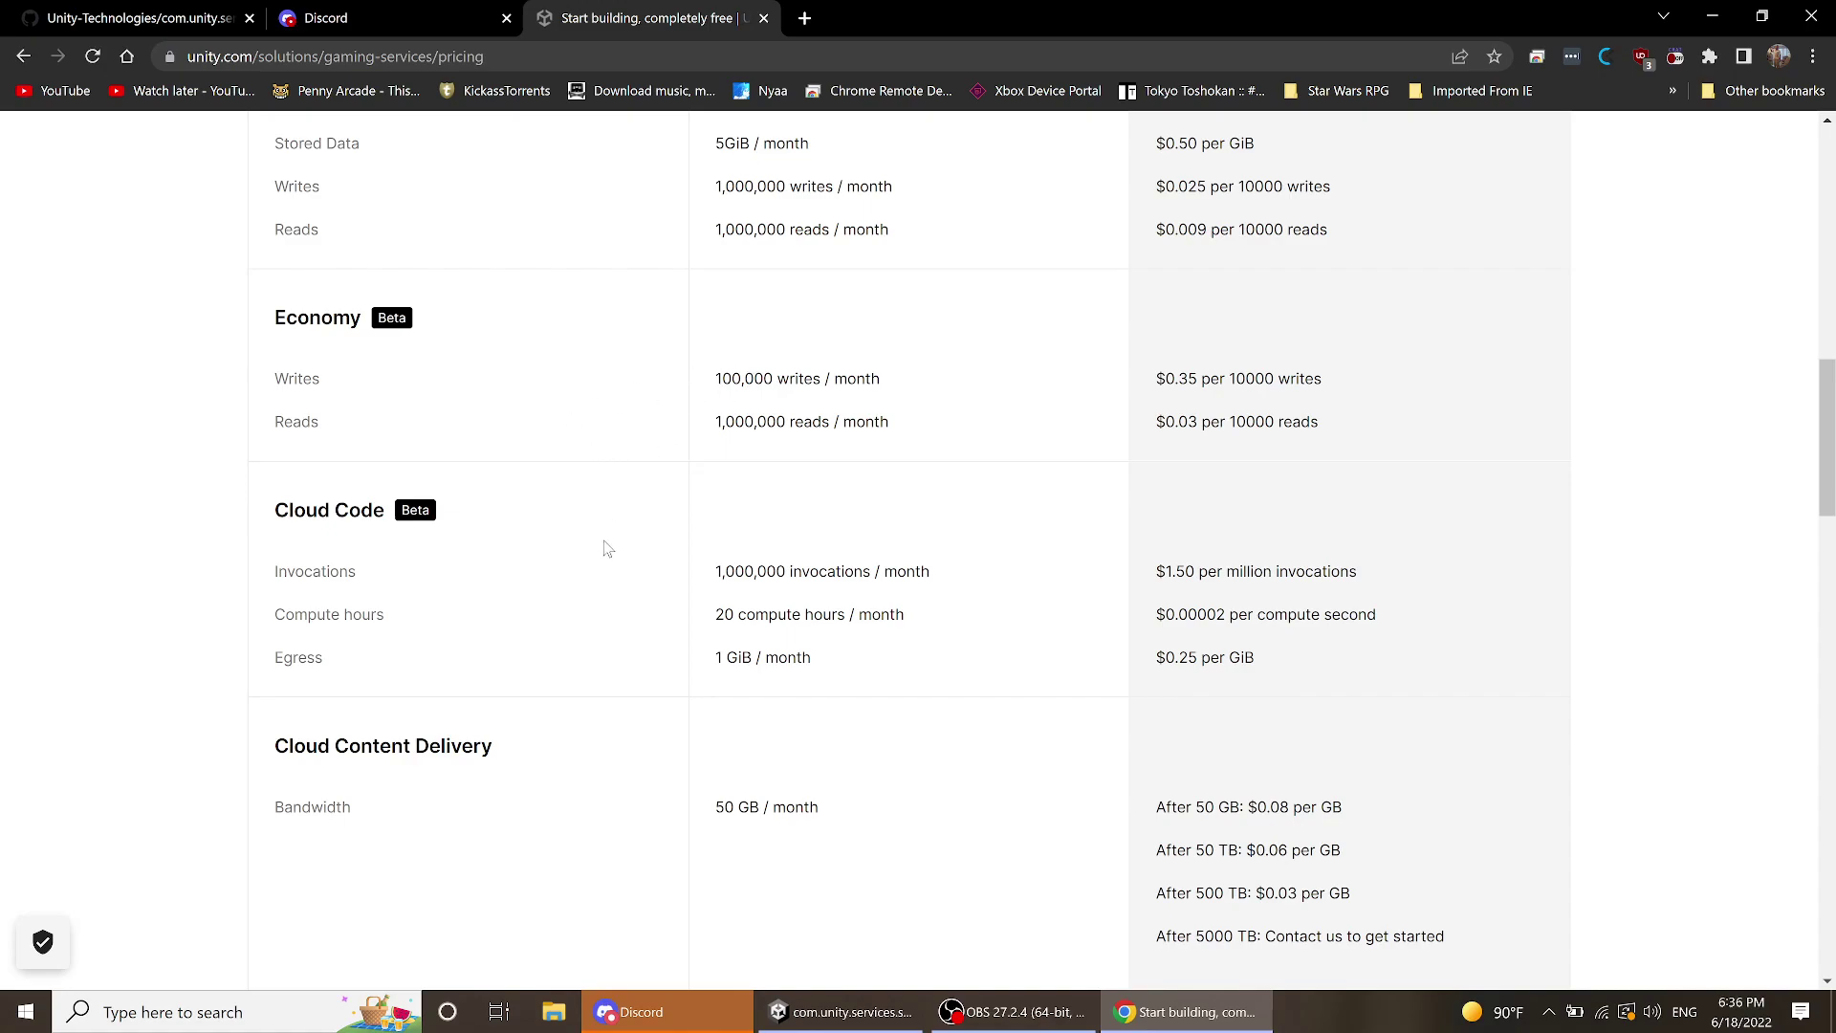
scroll(659, 505, "down", 3)
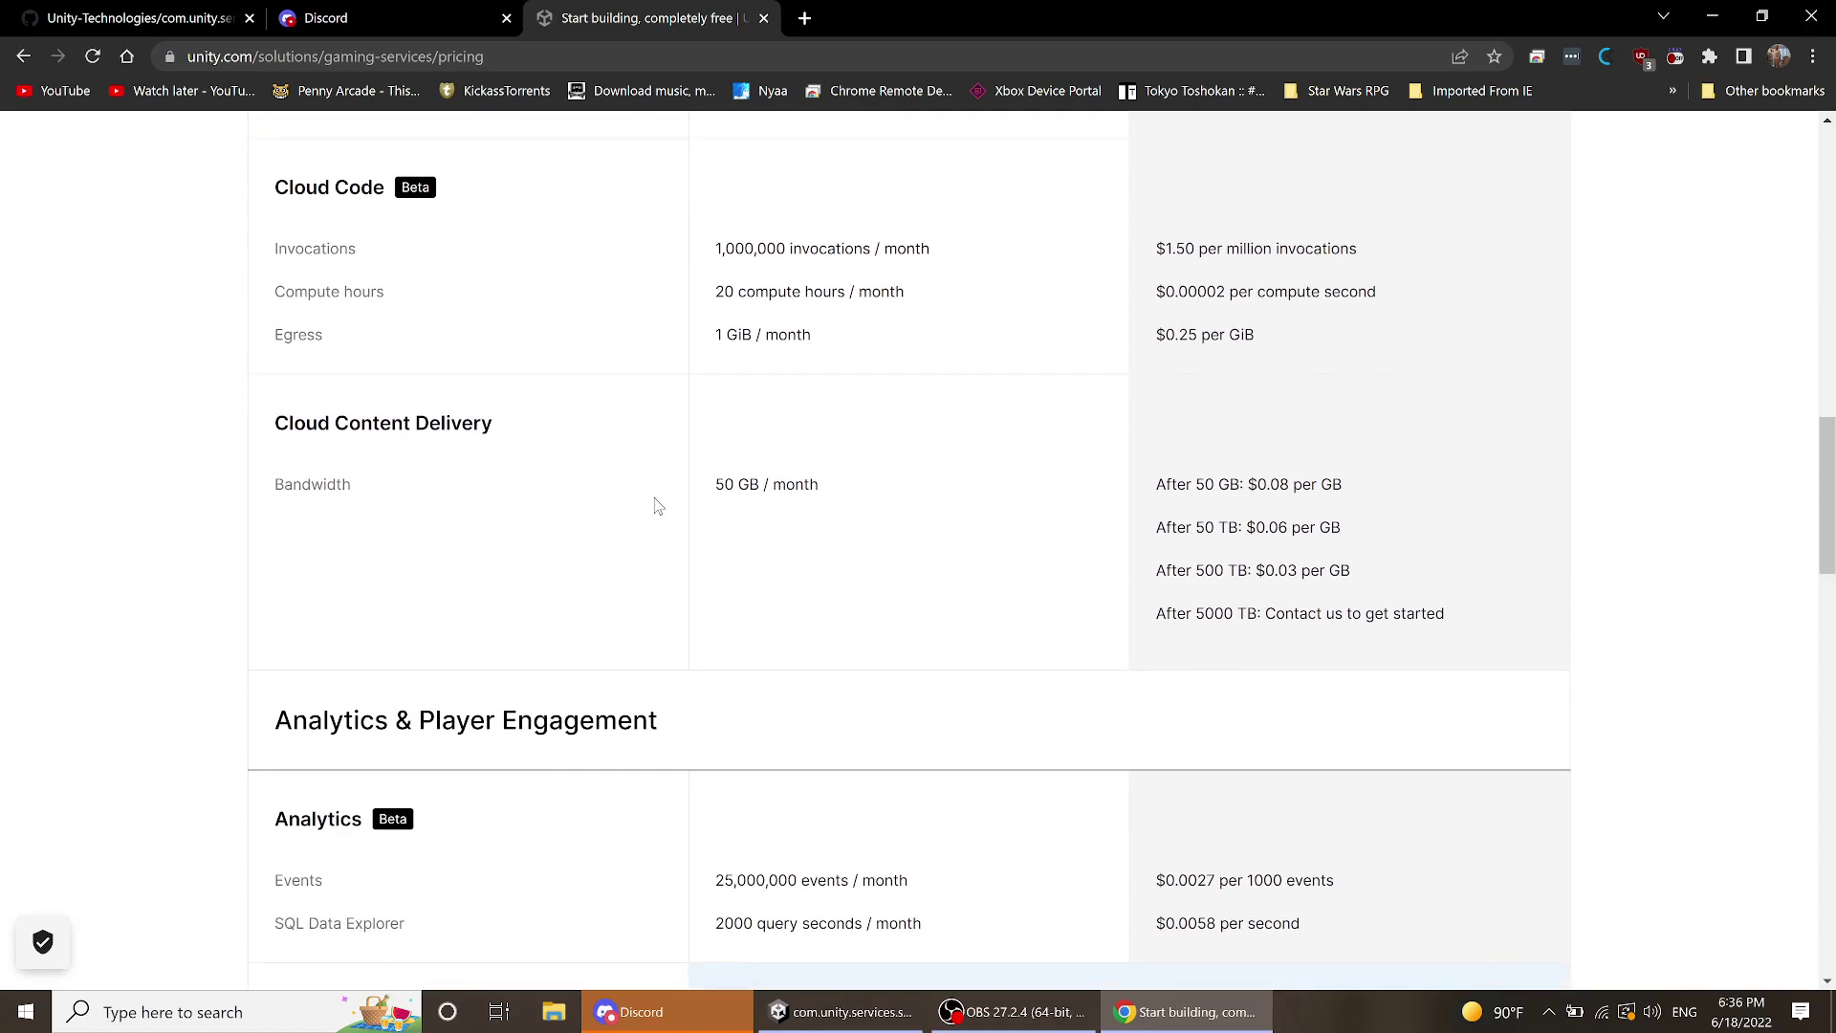
scroll(658, 499, "up", 1)
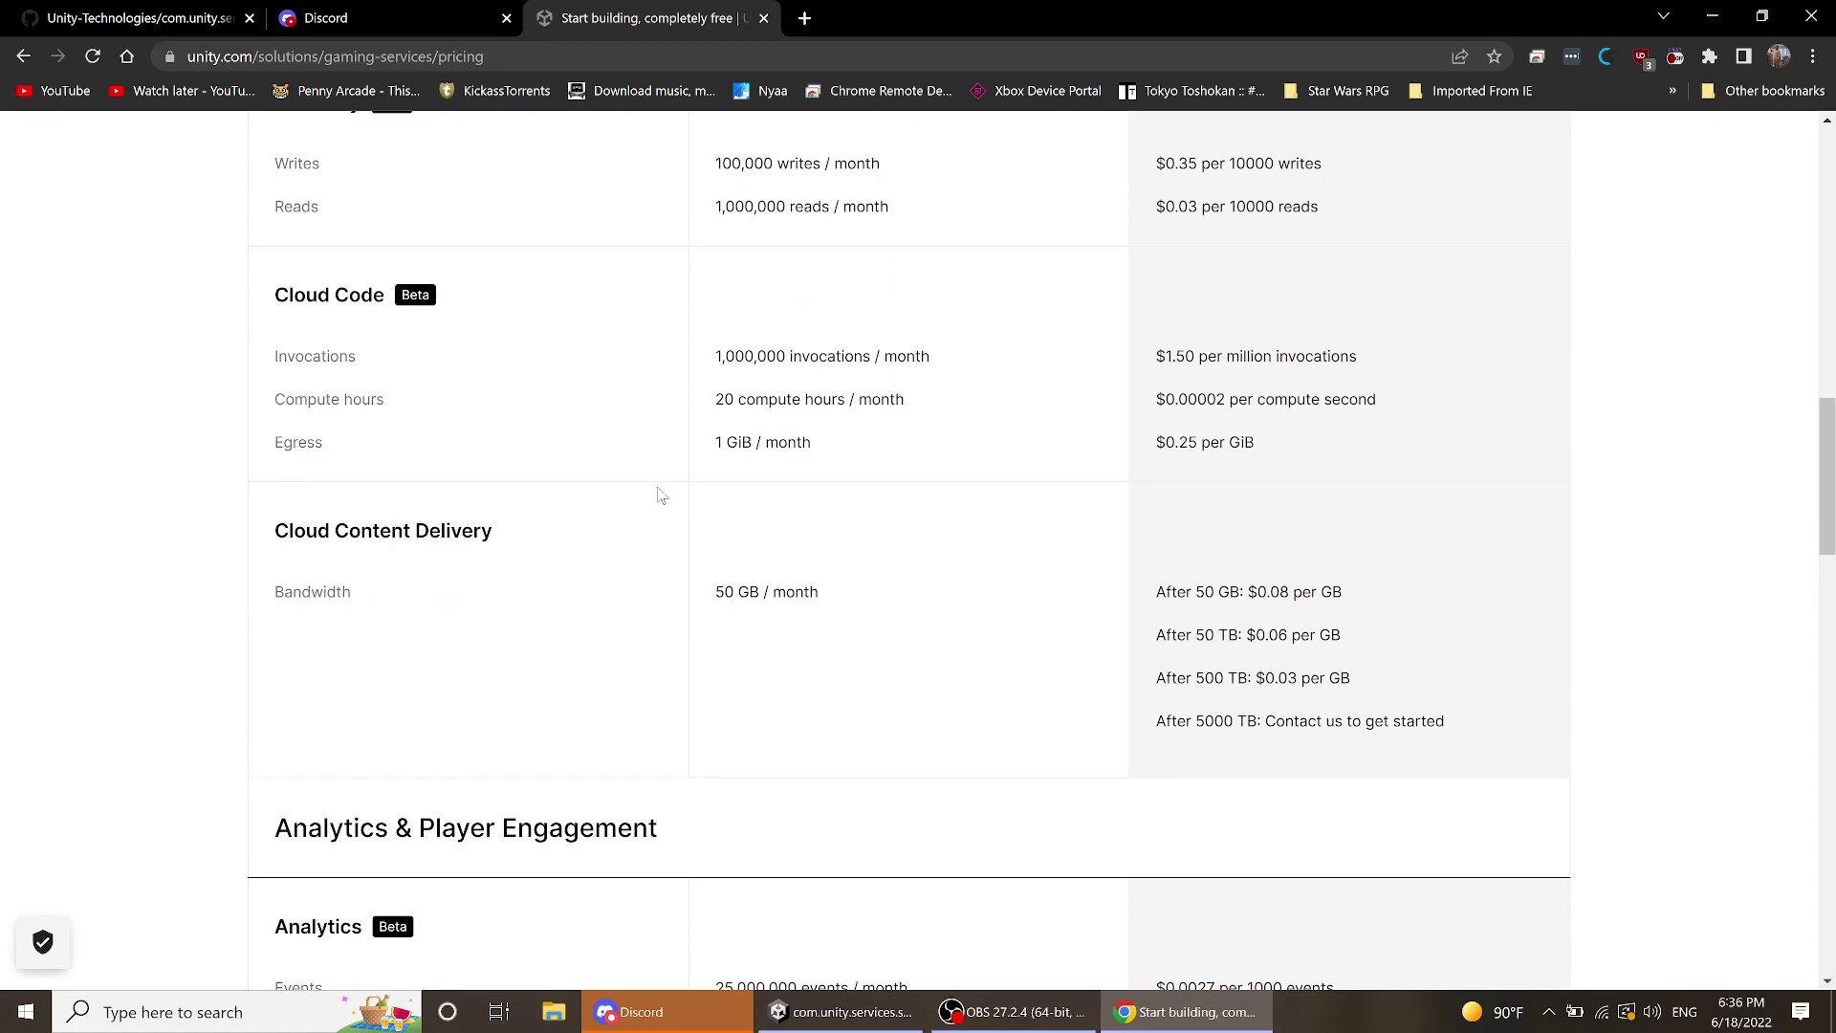
scroll(691, 499, "down", 4)
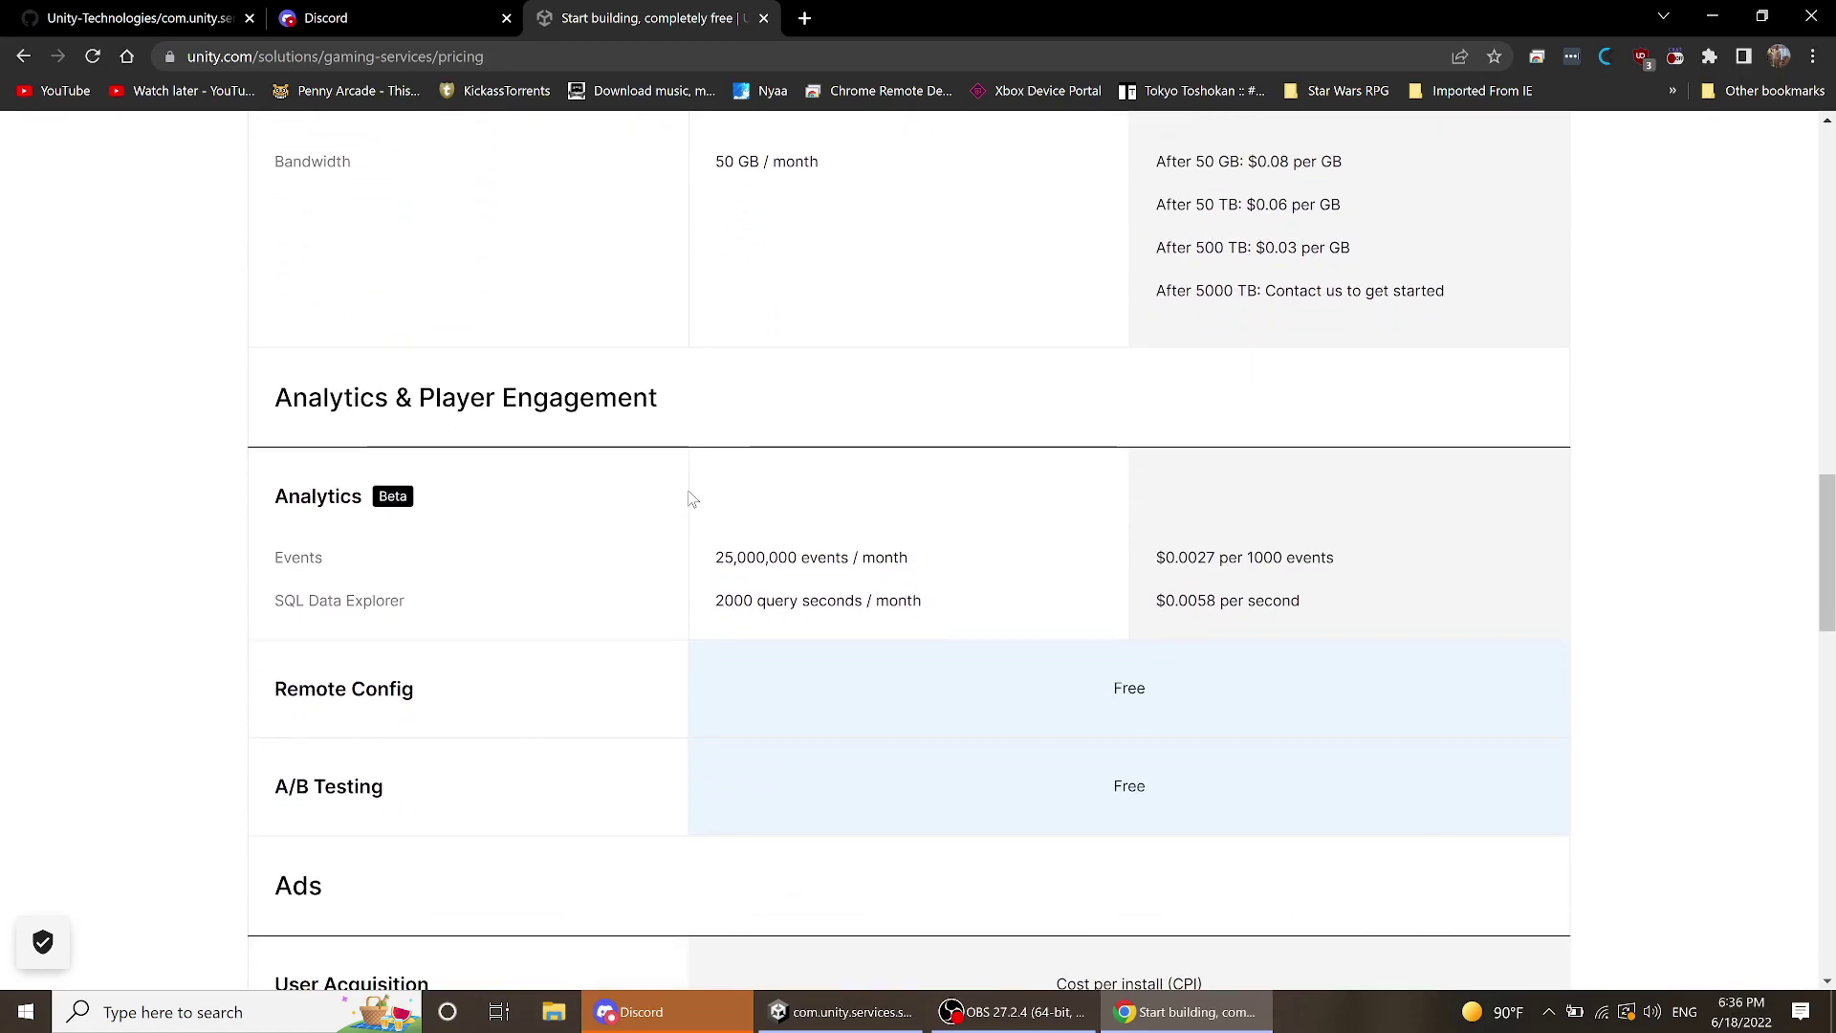
scroll(691, 498, "down", 10)
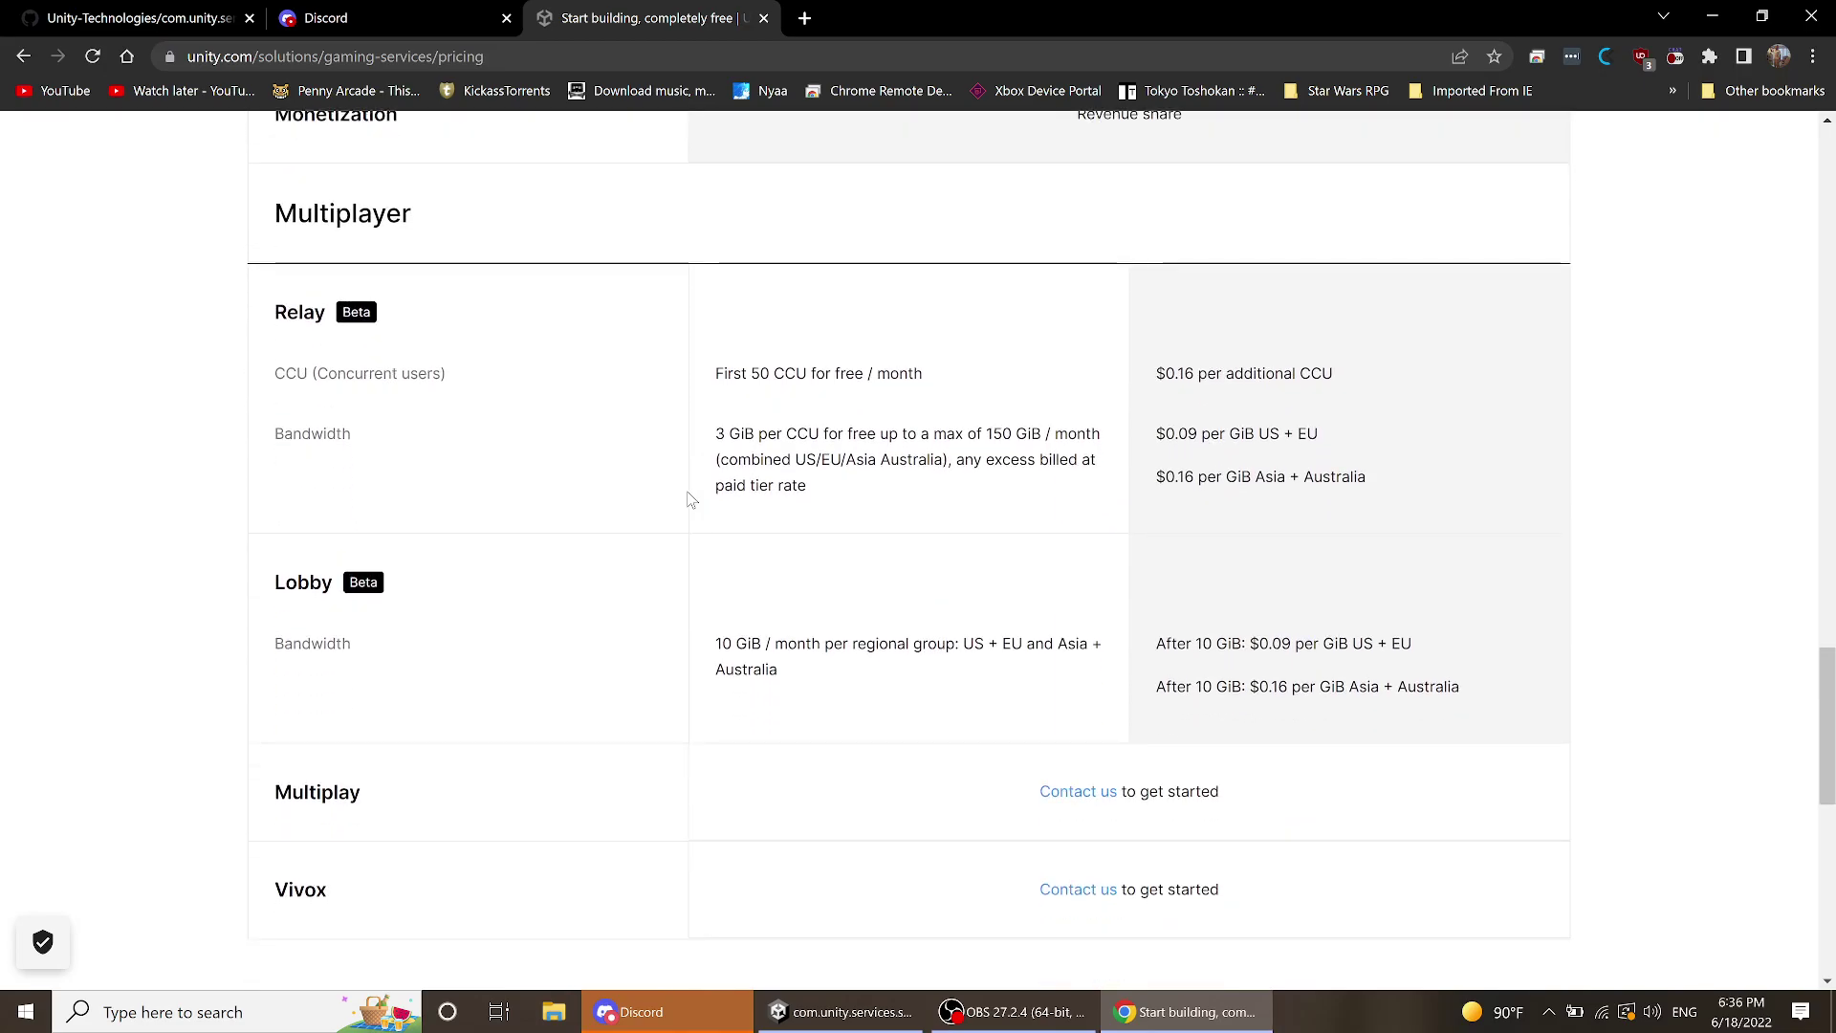
scroll(691, 498, "down", 3)
scroll(691, 498, "up", 9)
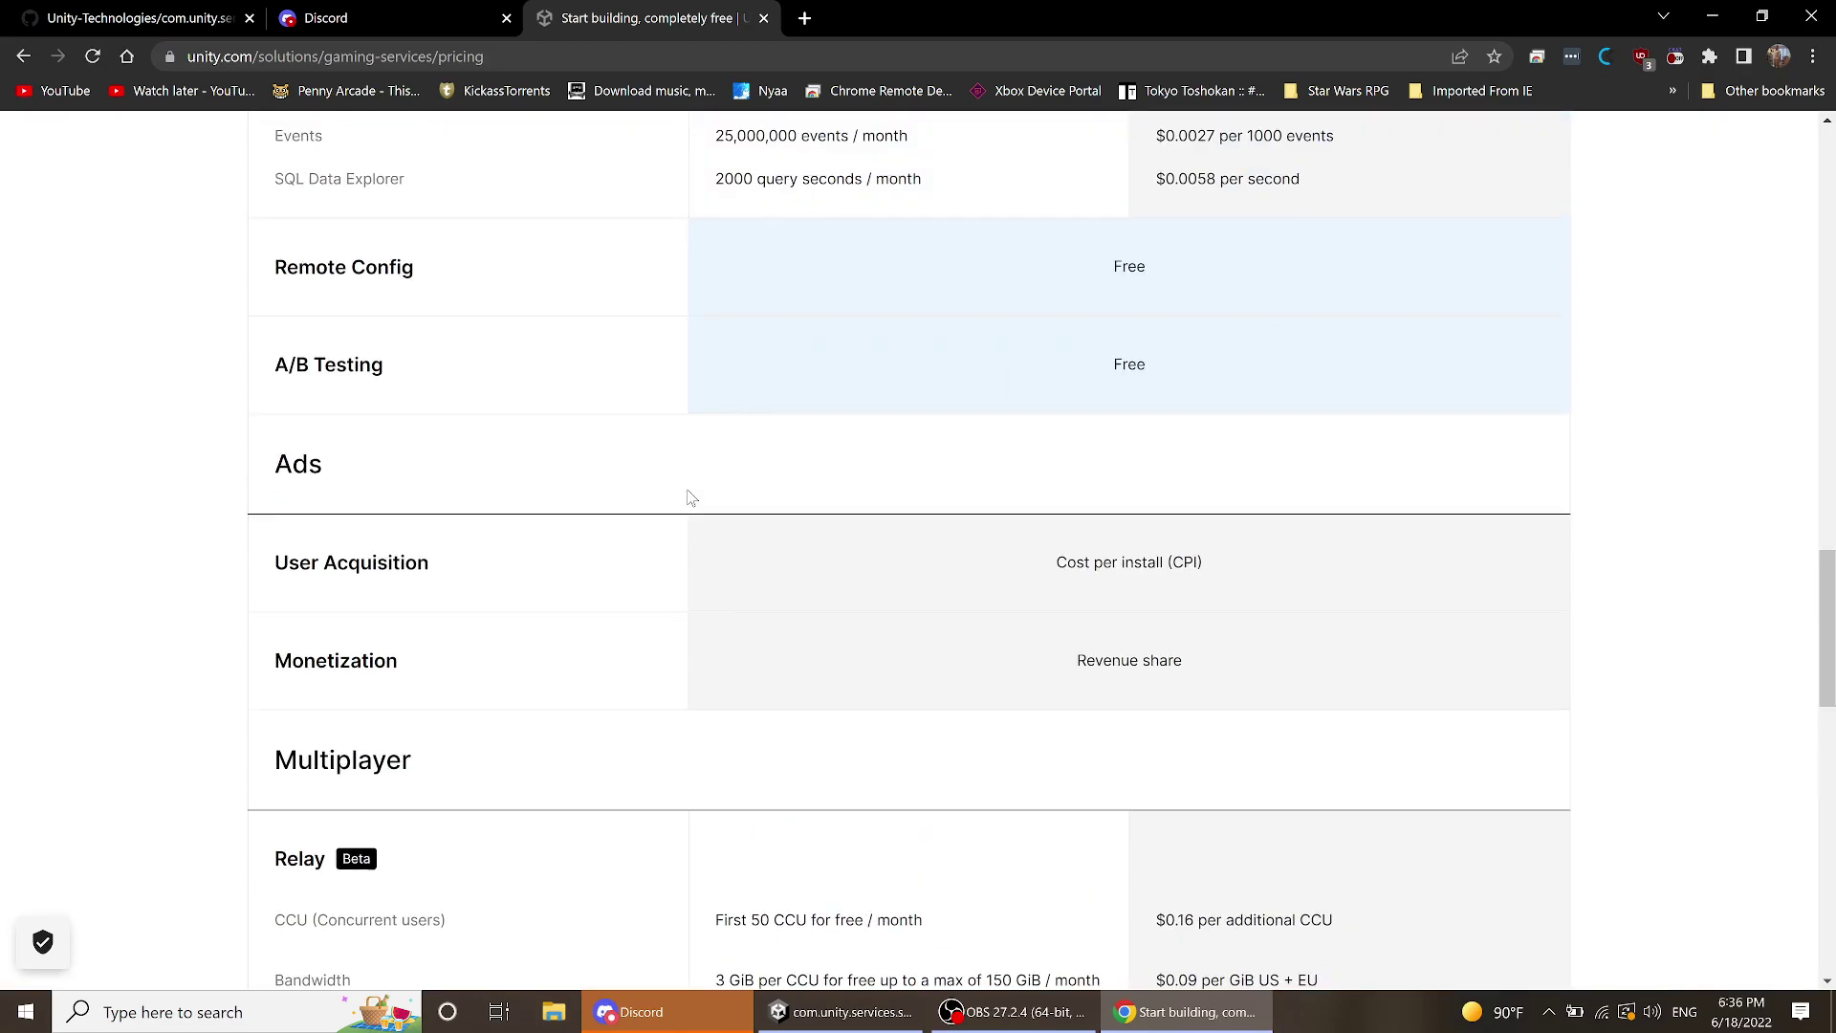
scroll(691, 498, "up", 11)
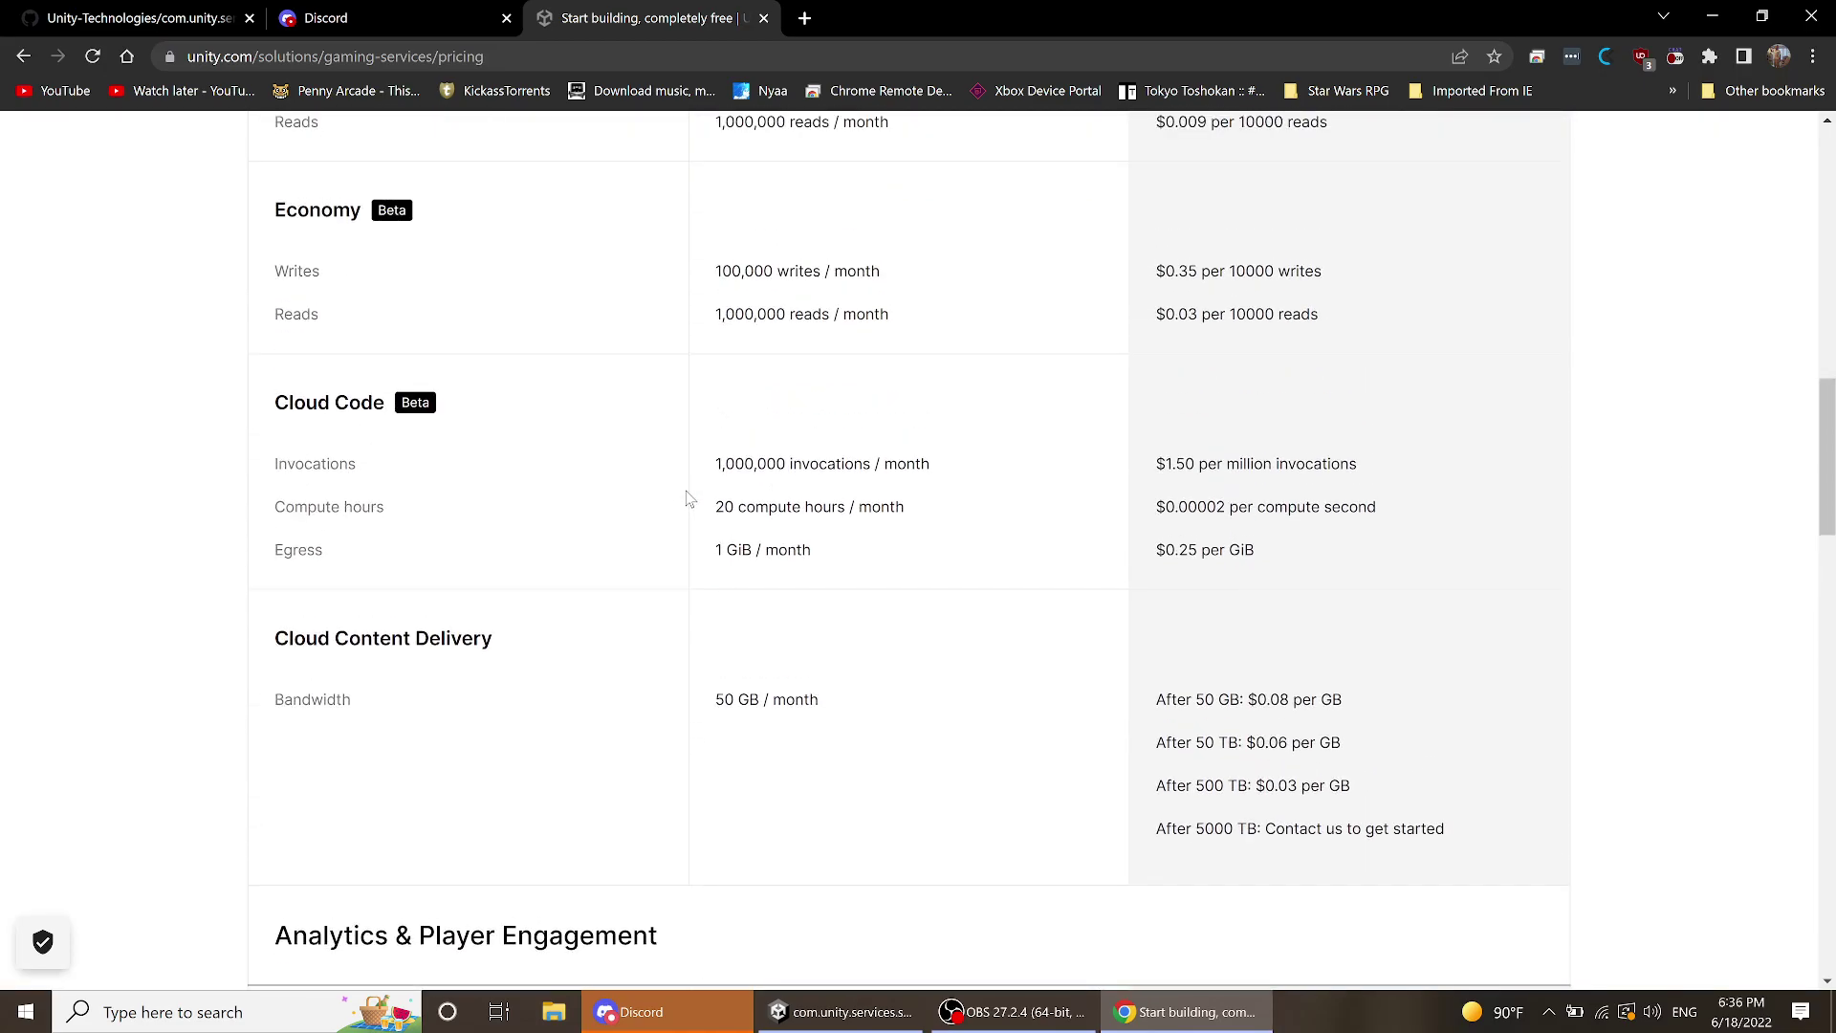
scroll(685, 497, "up", 5)
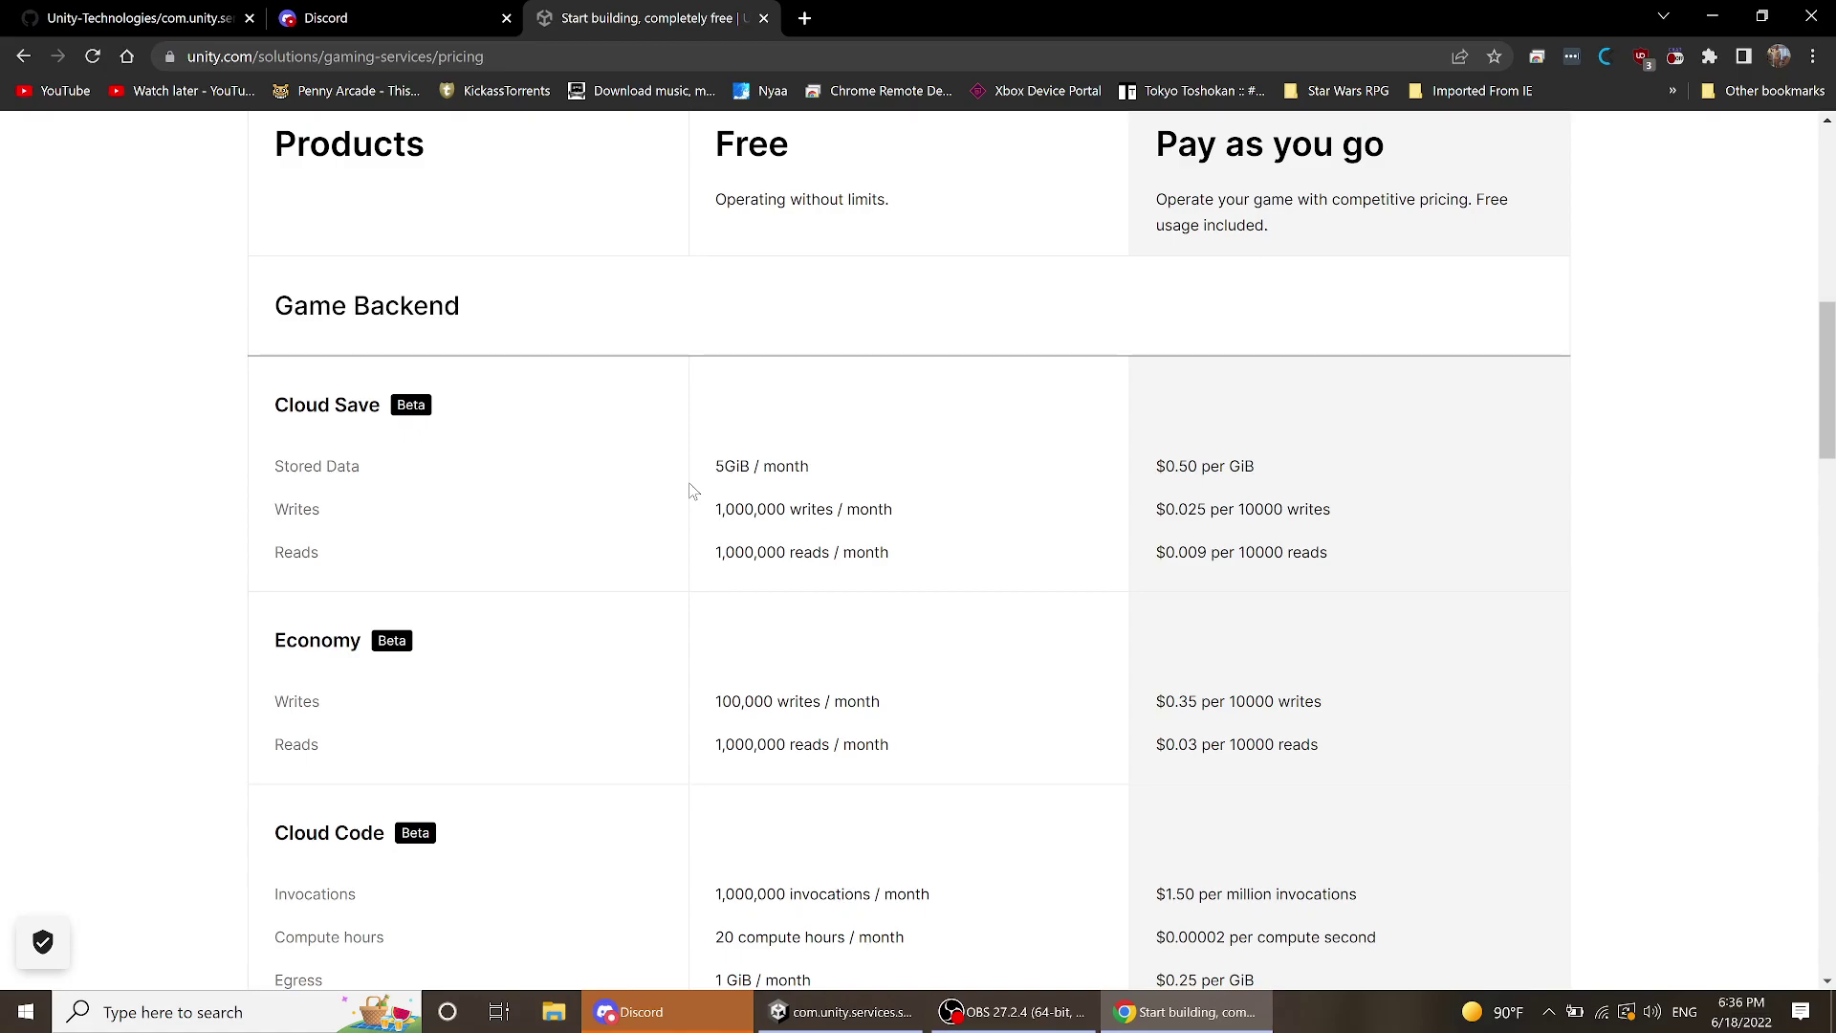
scroll(815, 590, "down", 4)
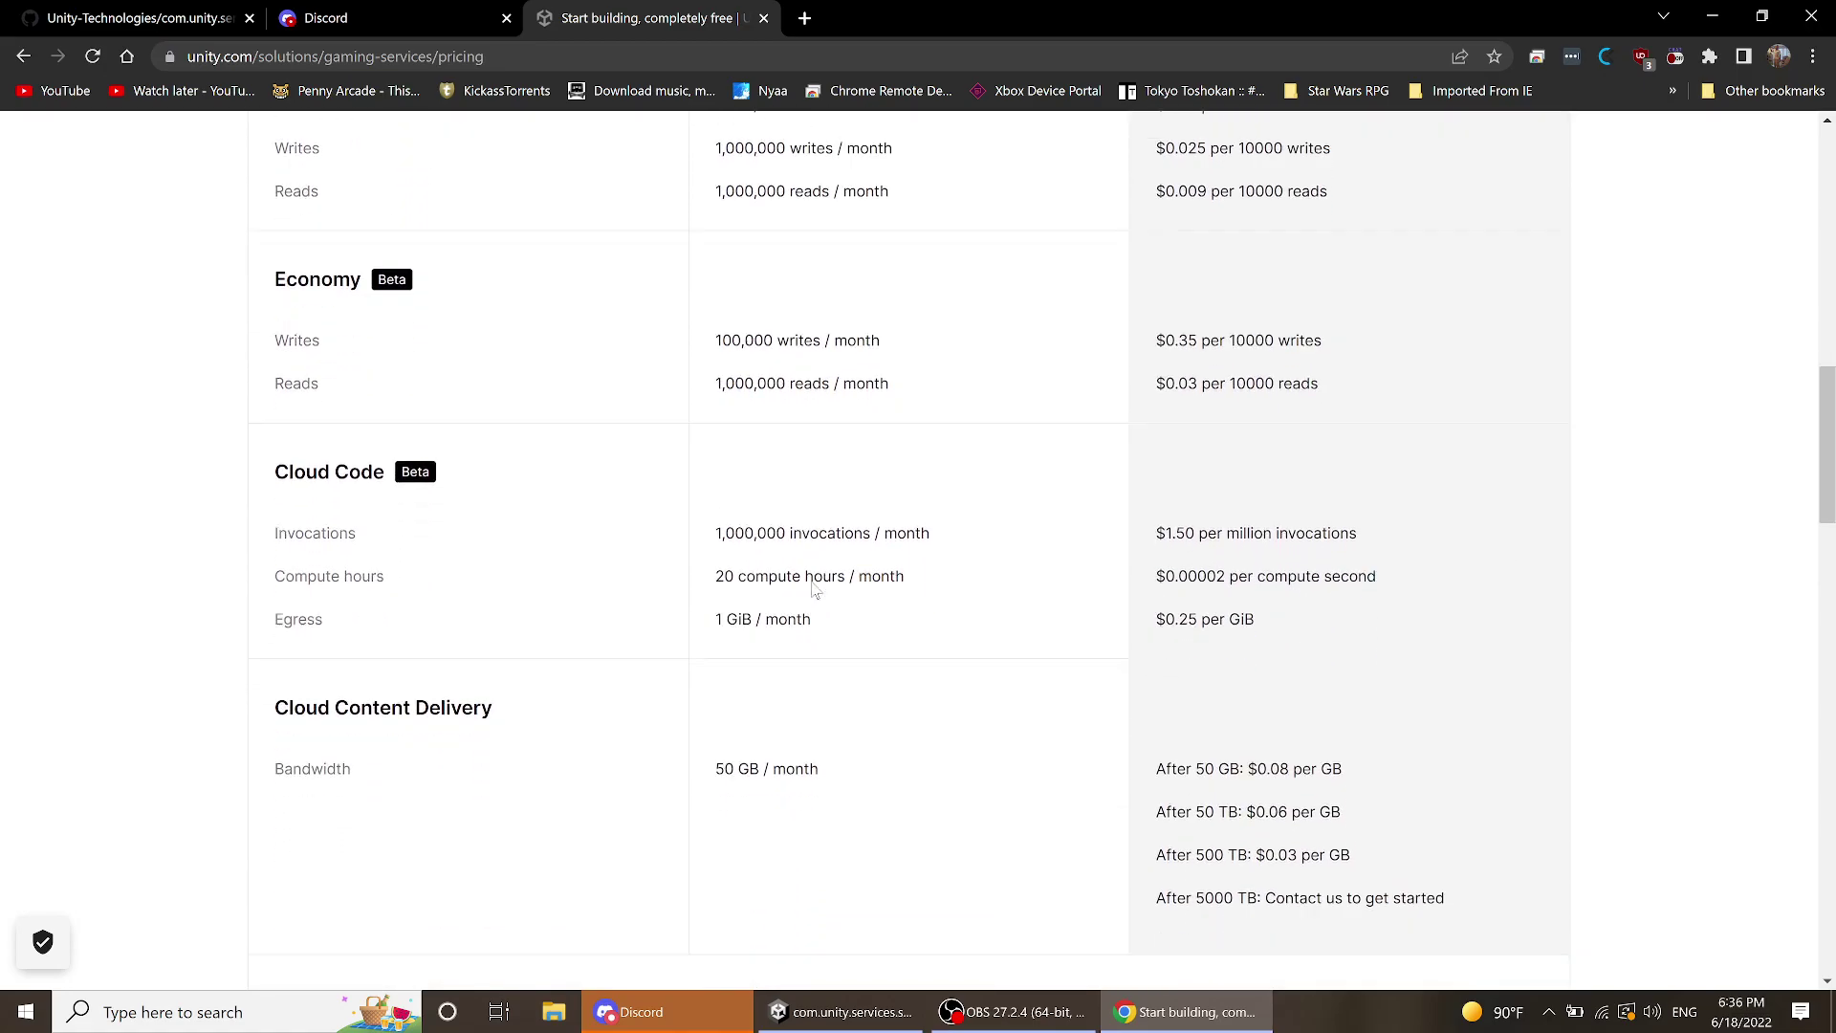
scroll(815, 590, "down", 6)
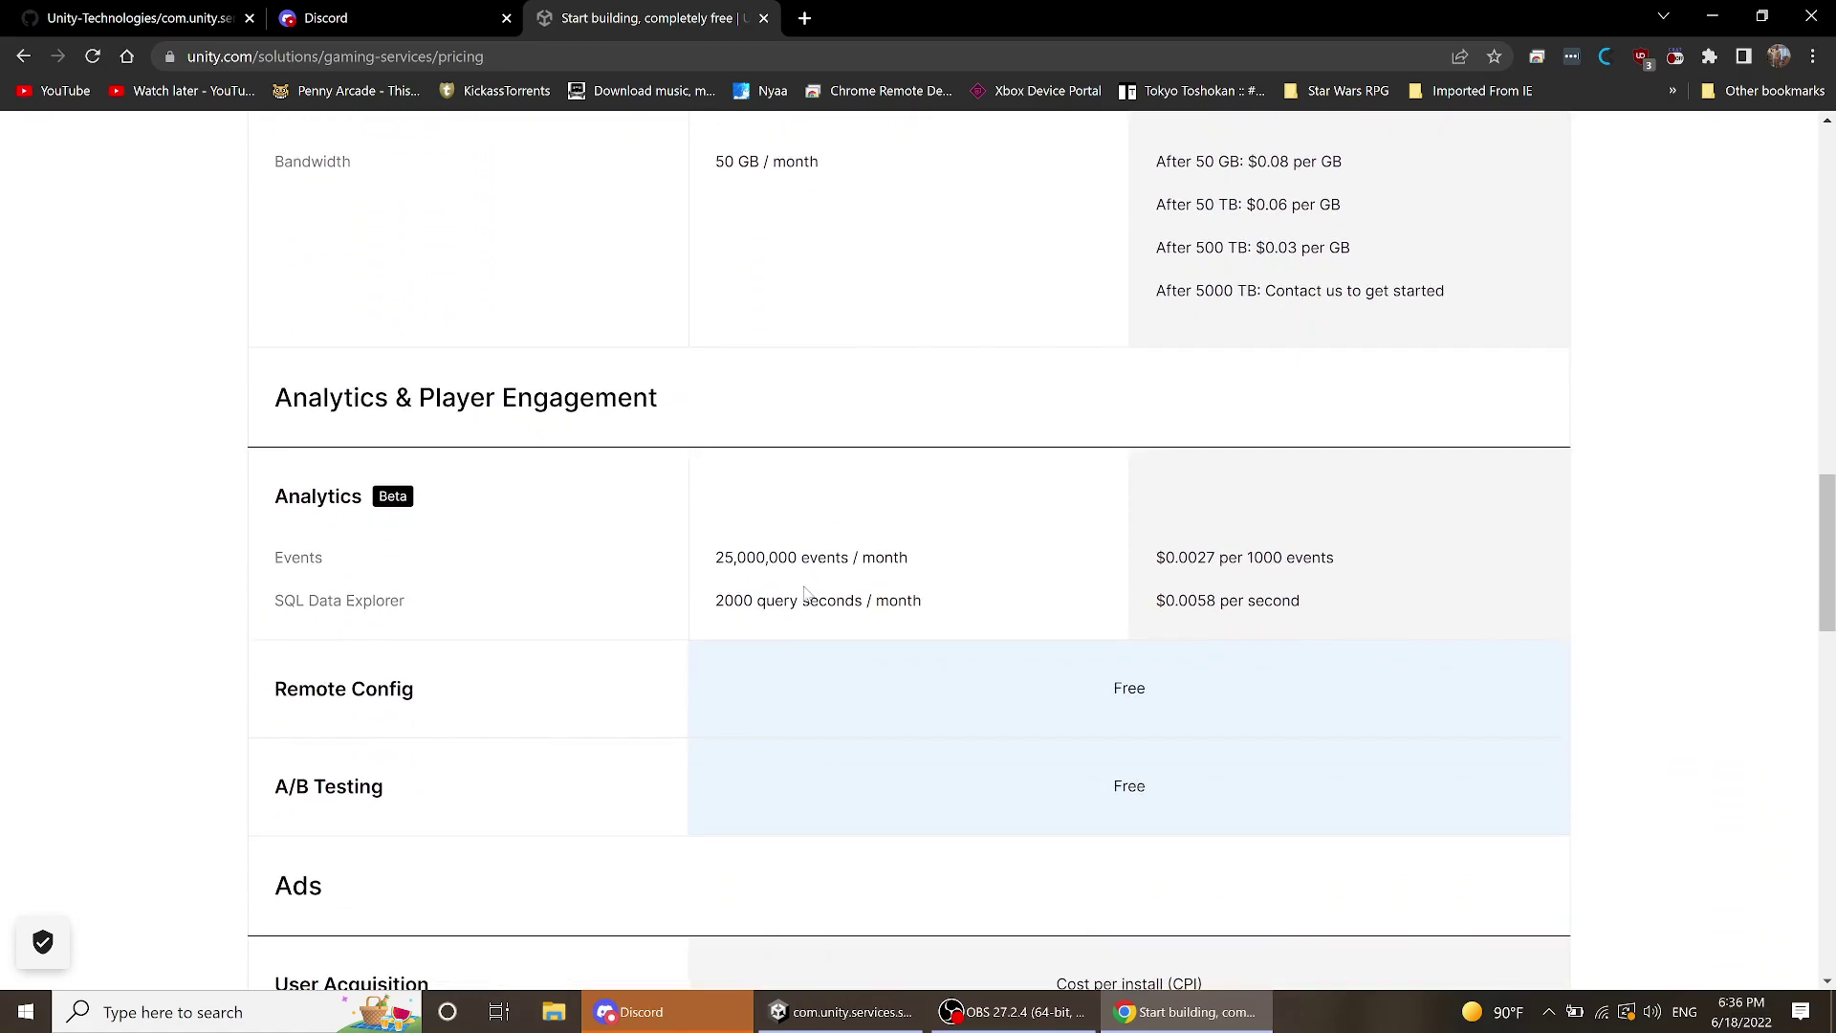
scroll(806, 593, "up", 2)
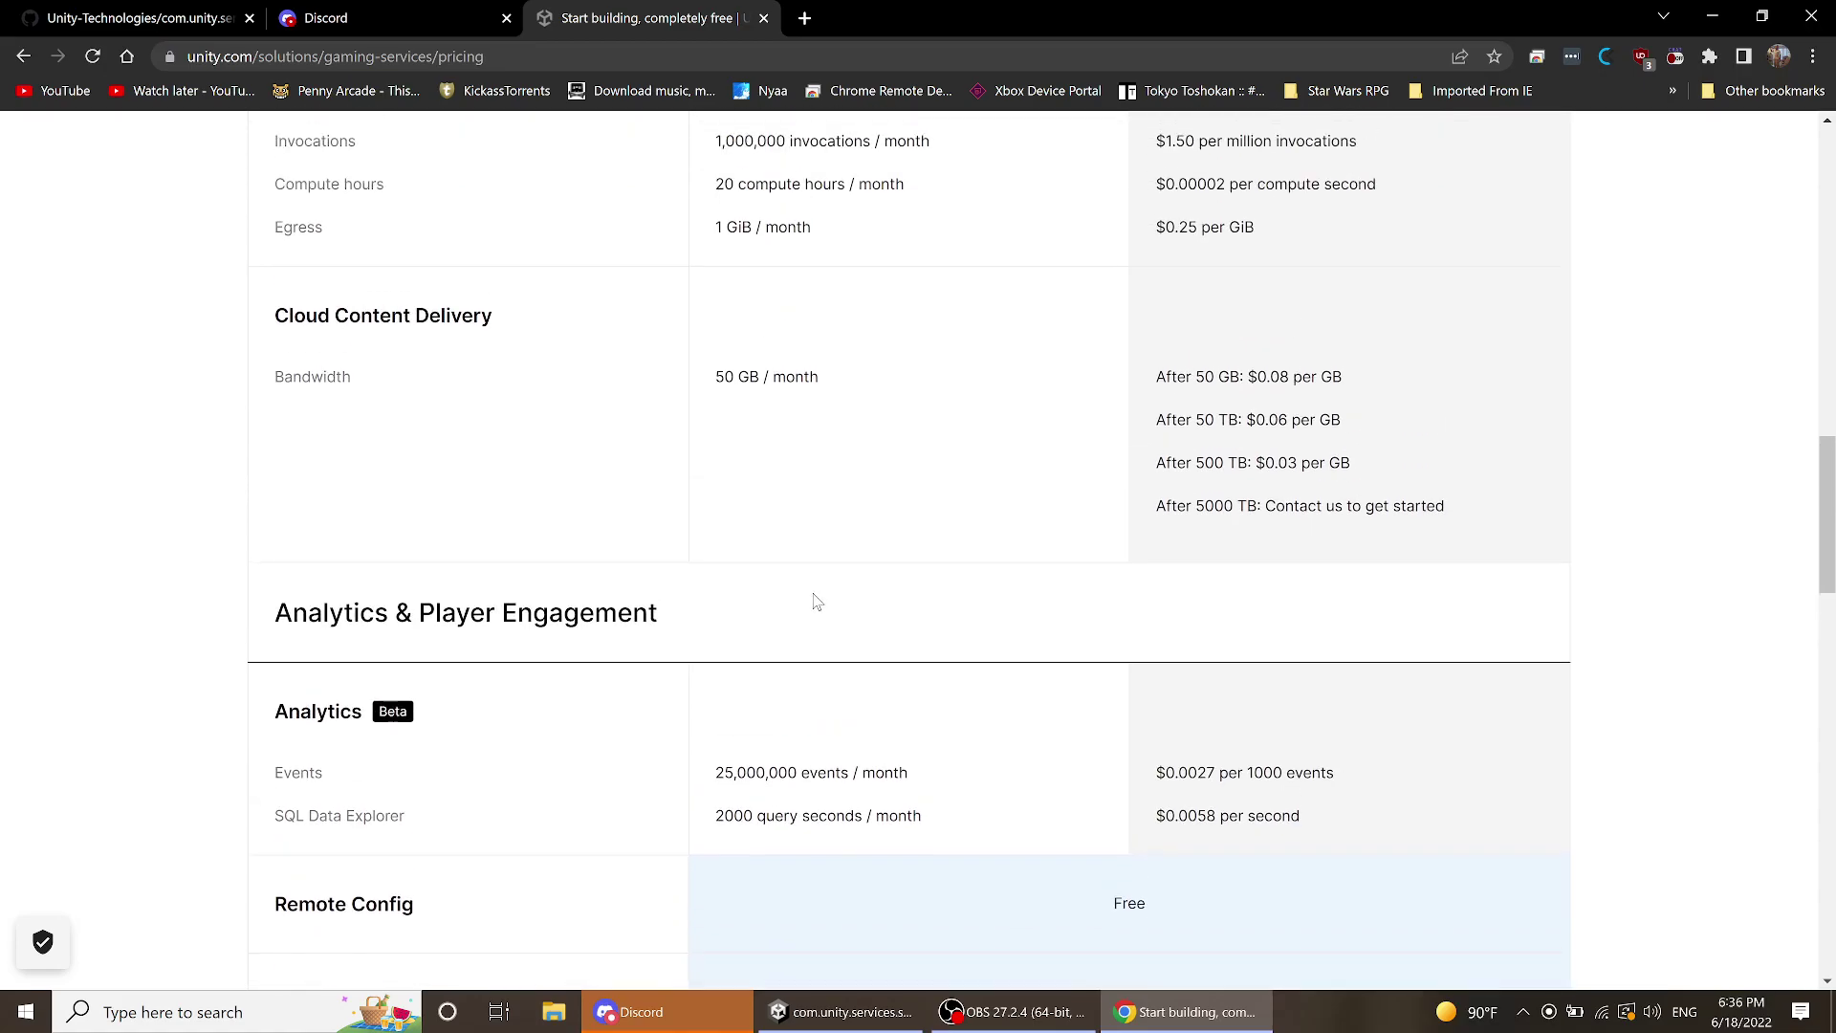
scroll(851, 598, "up", 2)
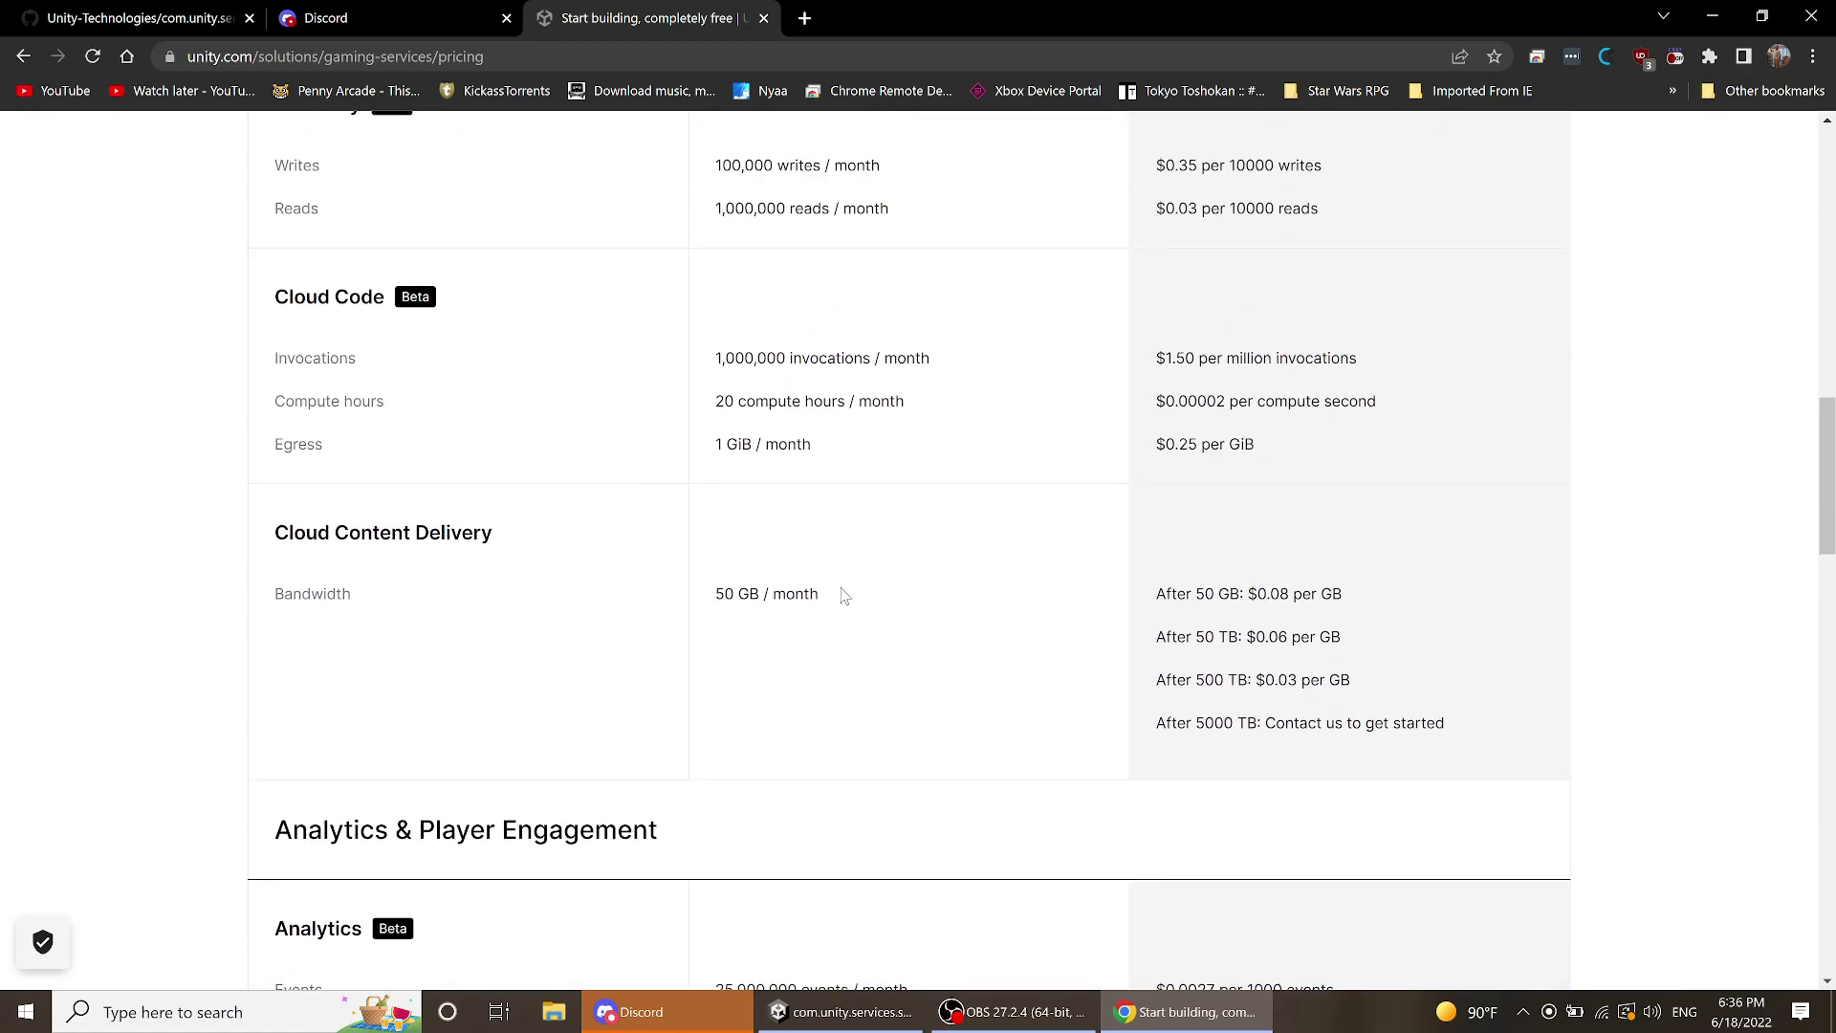
scroll(842, 597, "up", 2)
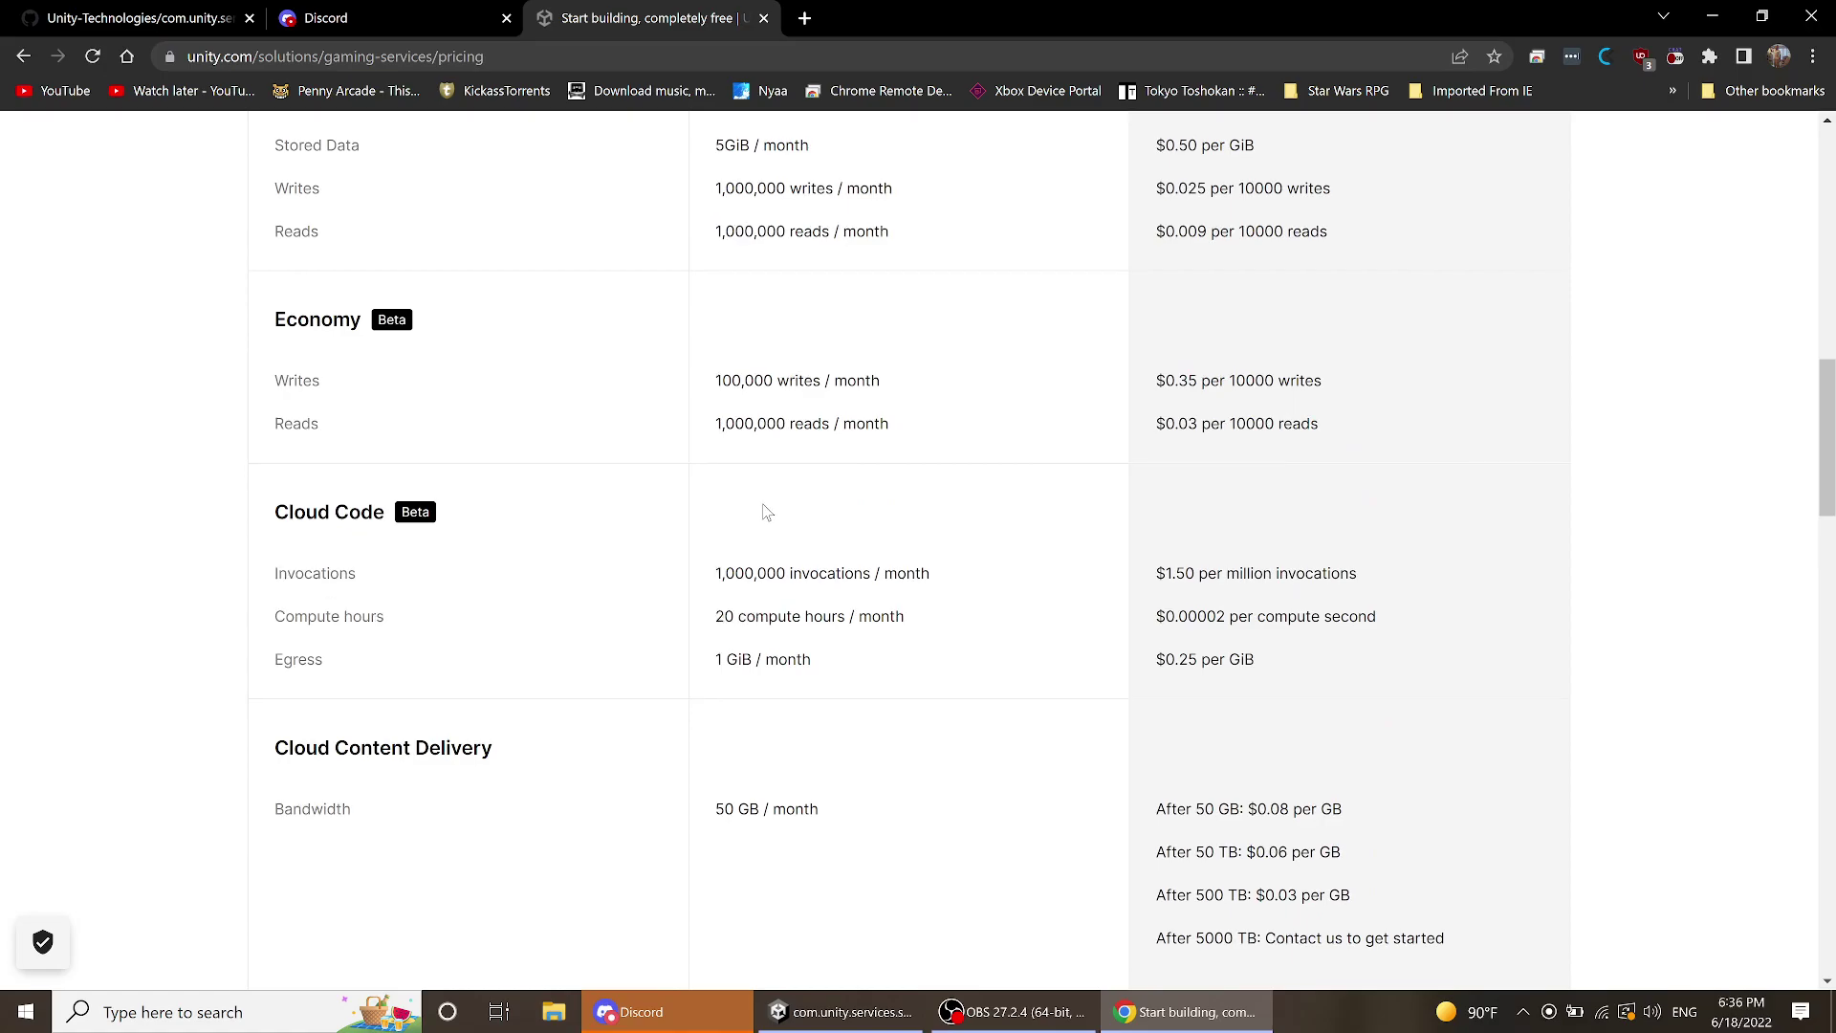
scroll(767, 513, "up", 3)
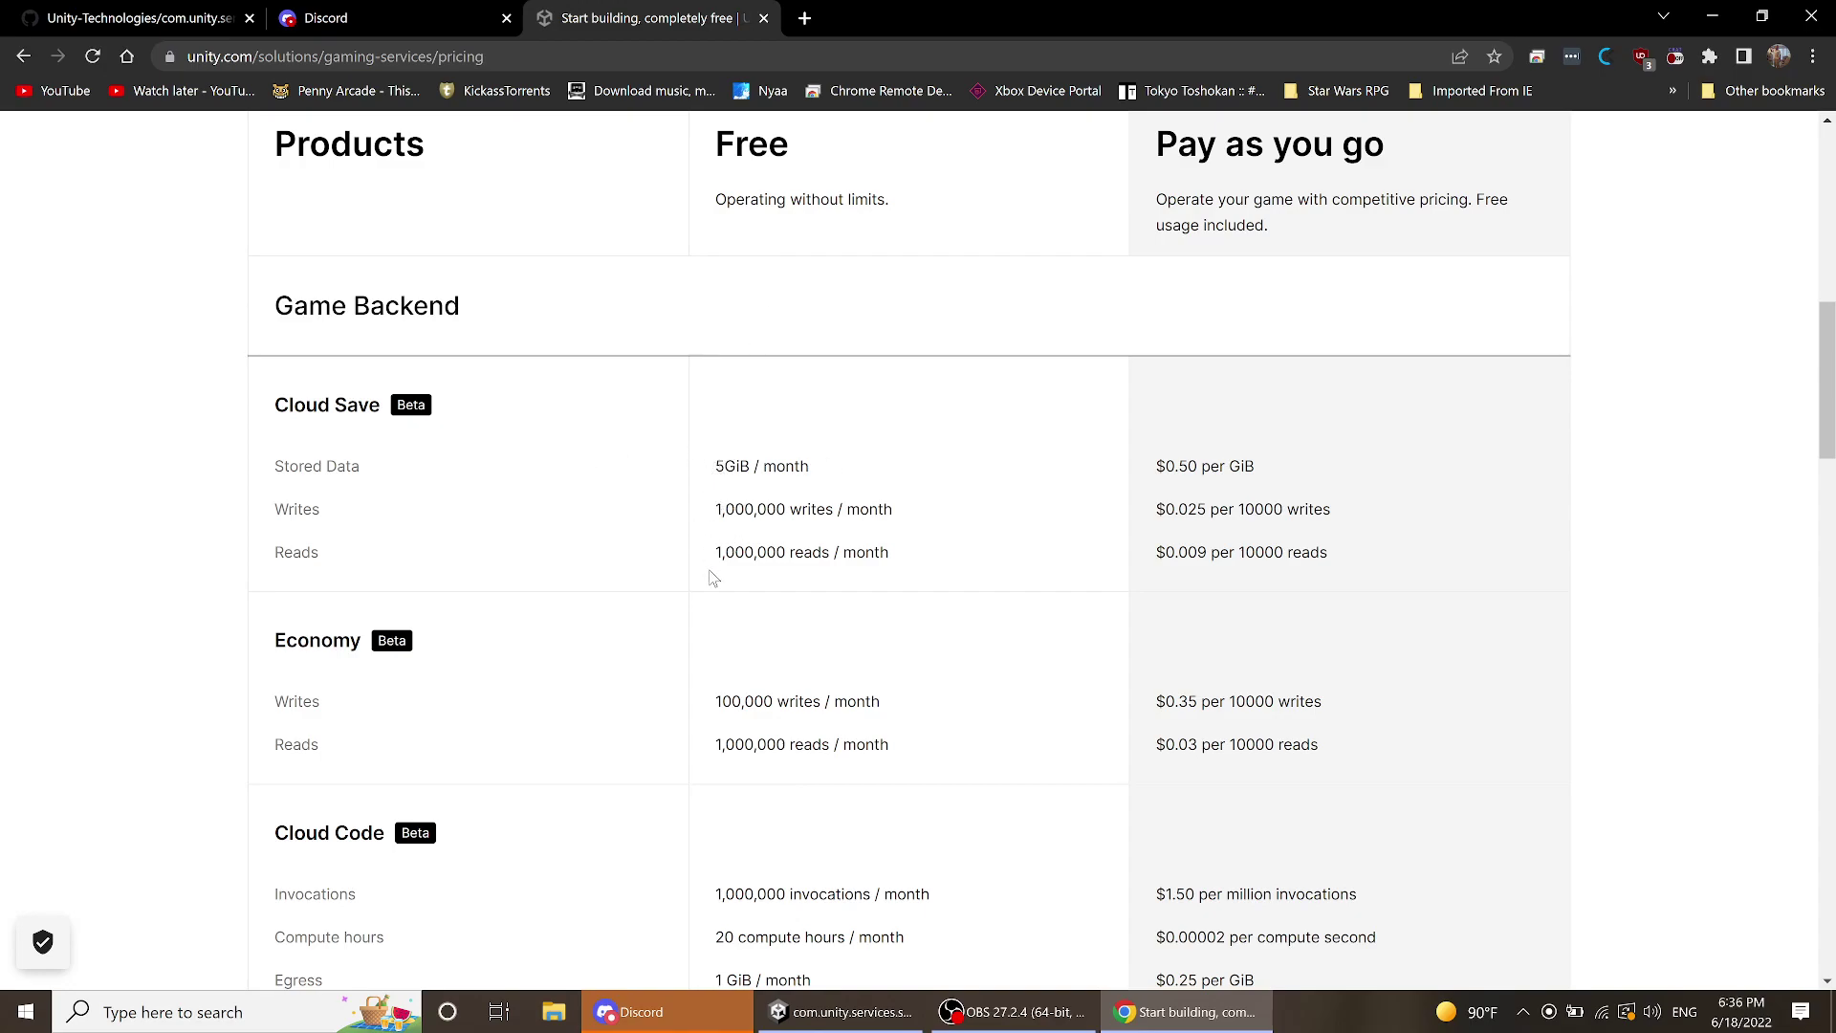
scroll(765, 502, "up", 1)
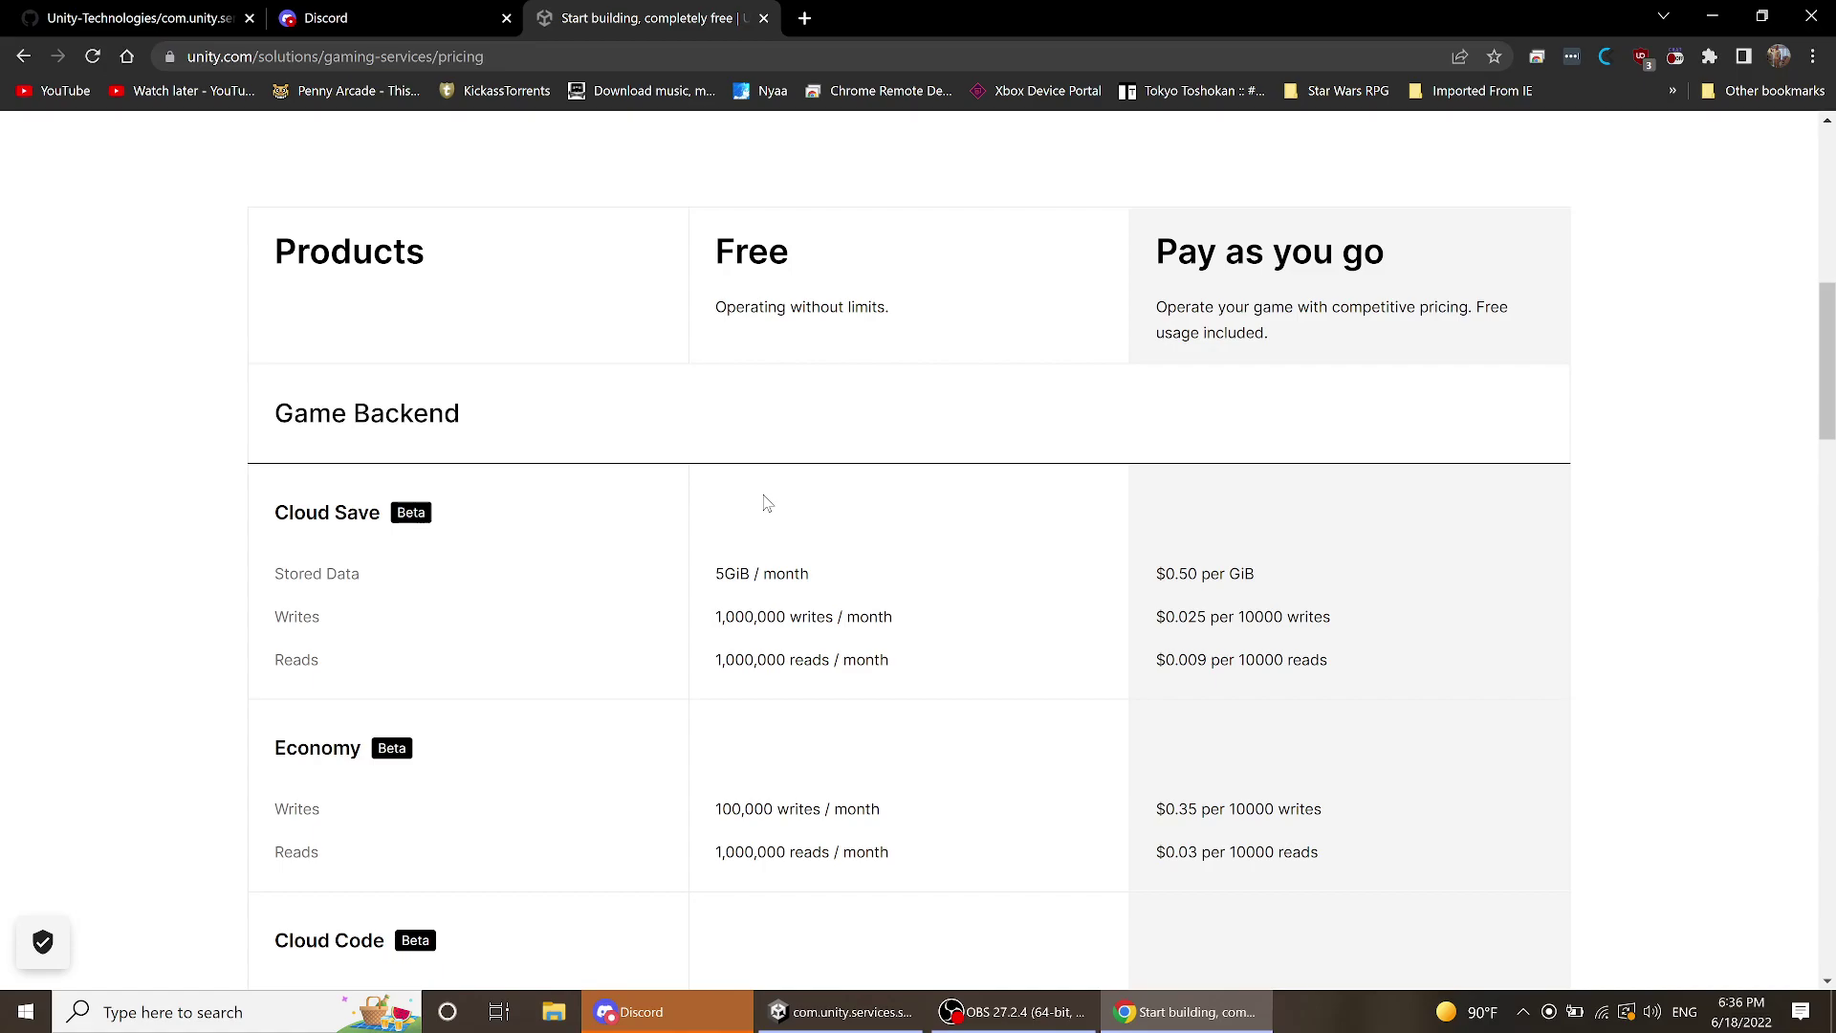
scroll(765, 502, "down", 10)
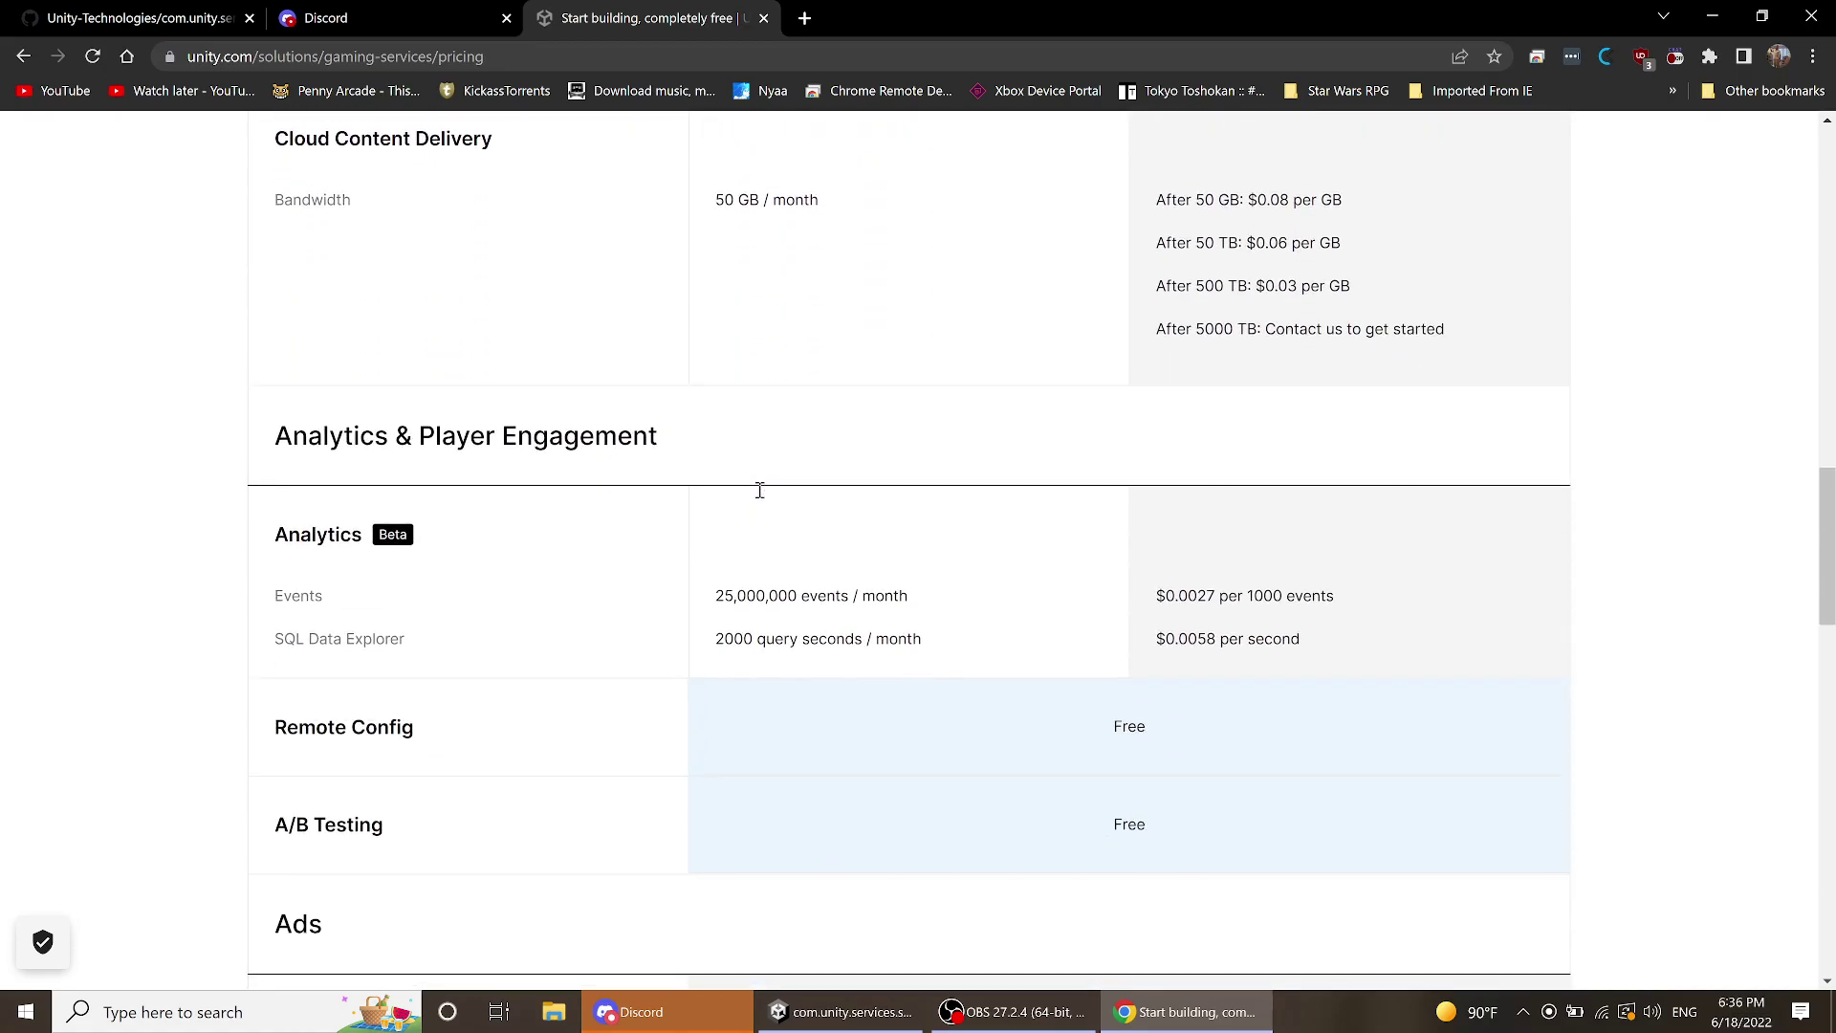
scroll(617, 484, "down", 5)
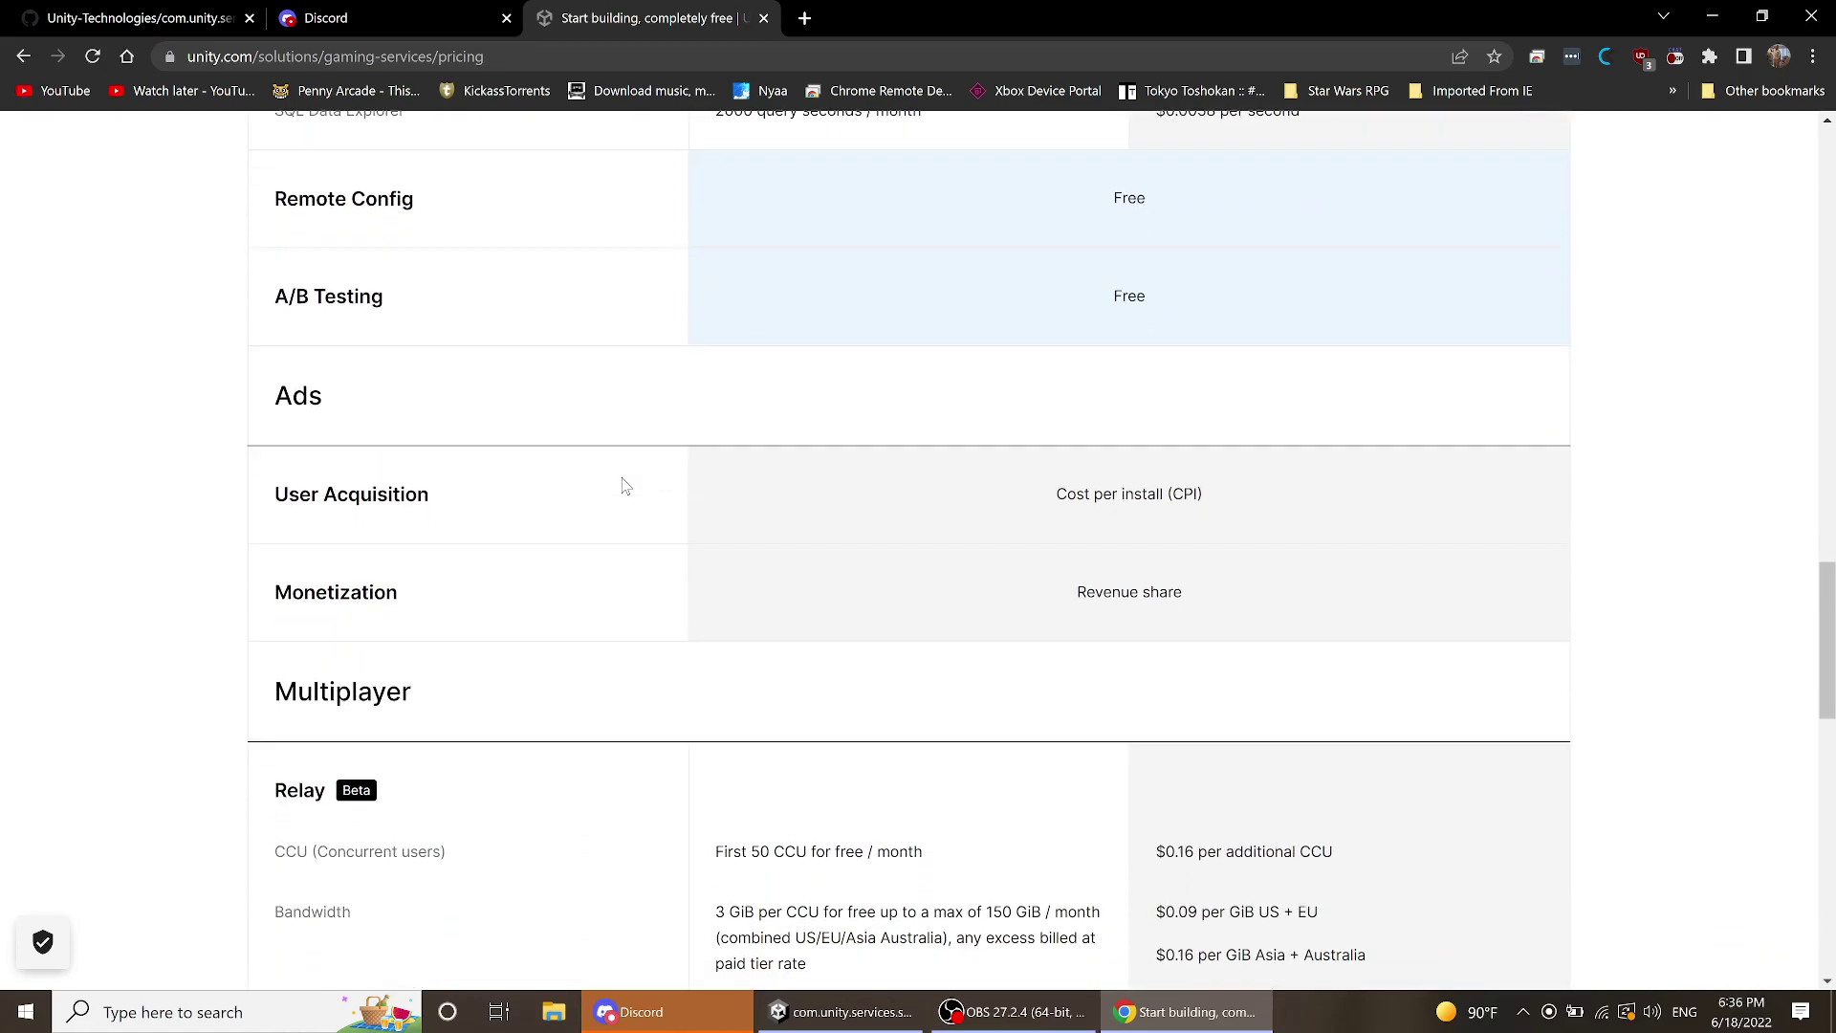
scroll(622, 486, "down", 2)
scroll(650, 464, "down", 2)
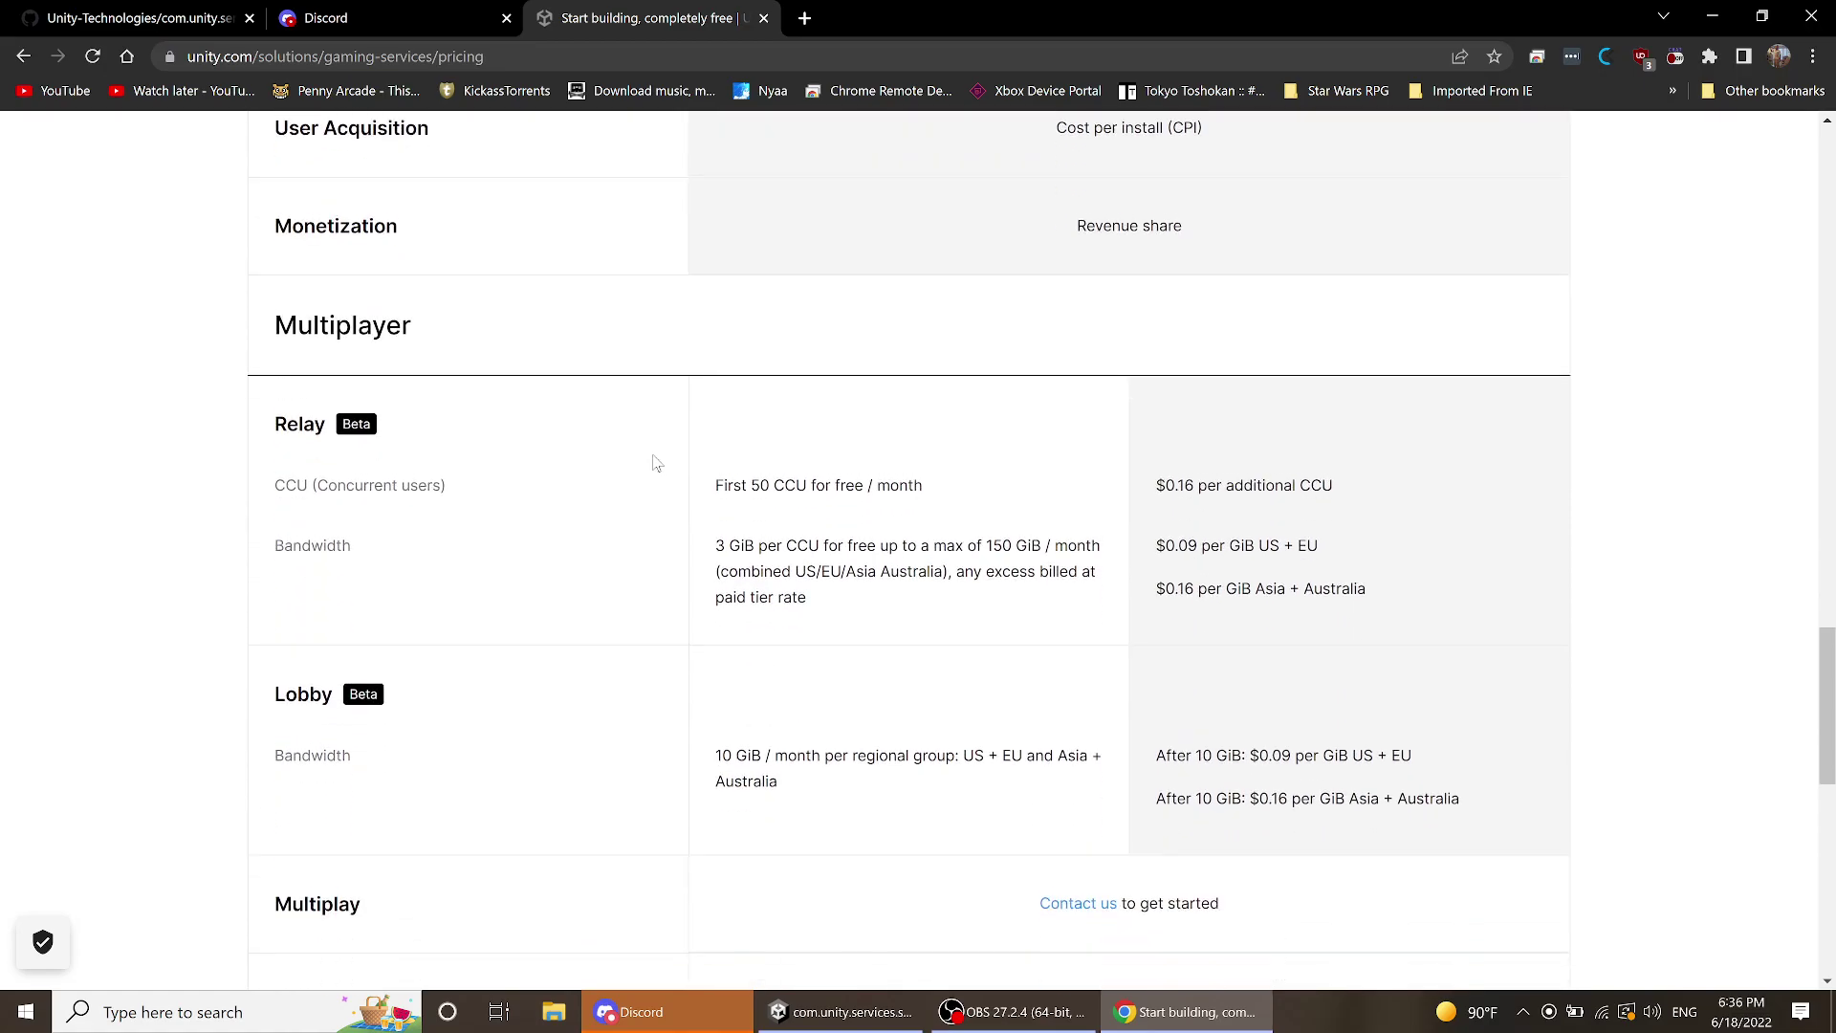
scroll(656, 463, "down", 2)
scroll(654, 461, "up", 1)
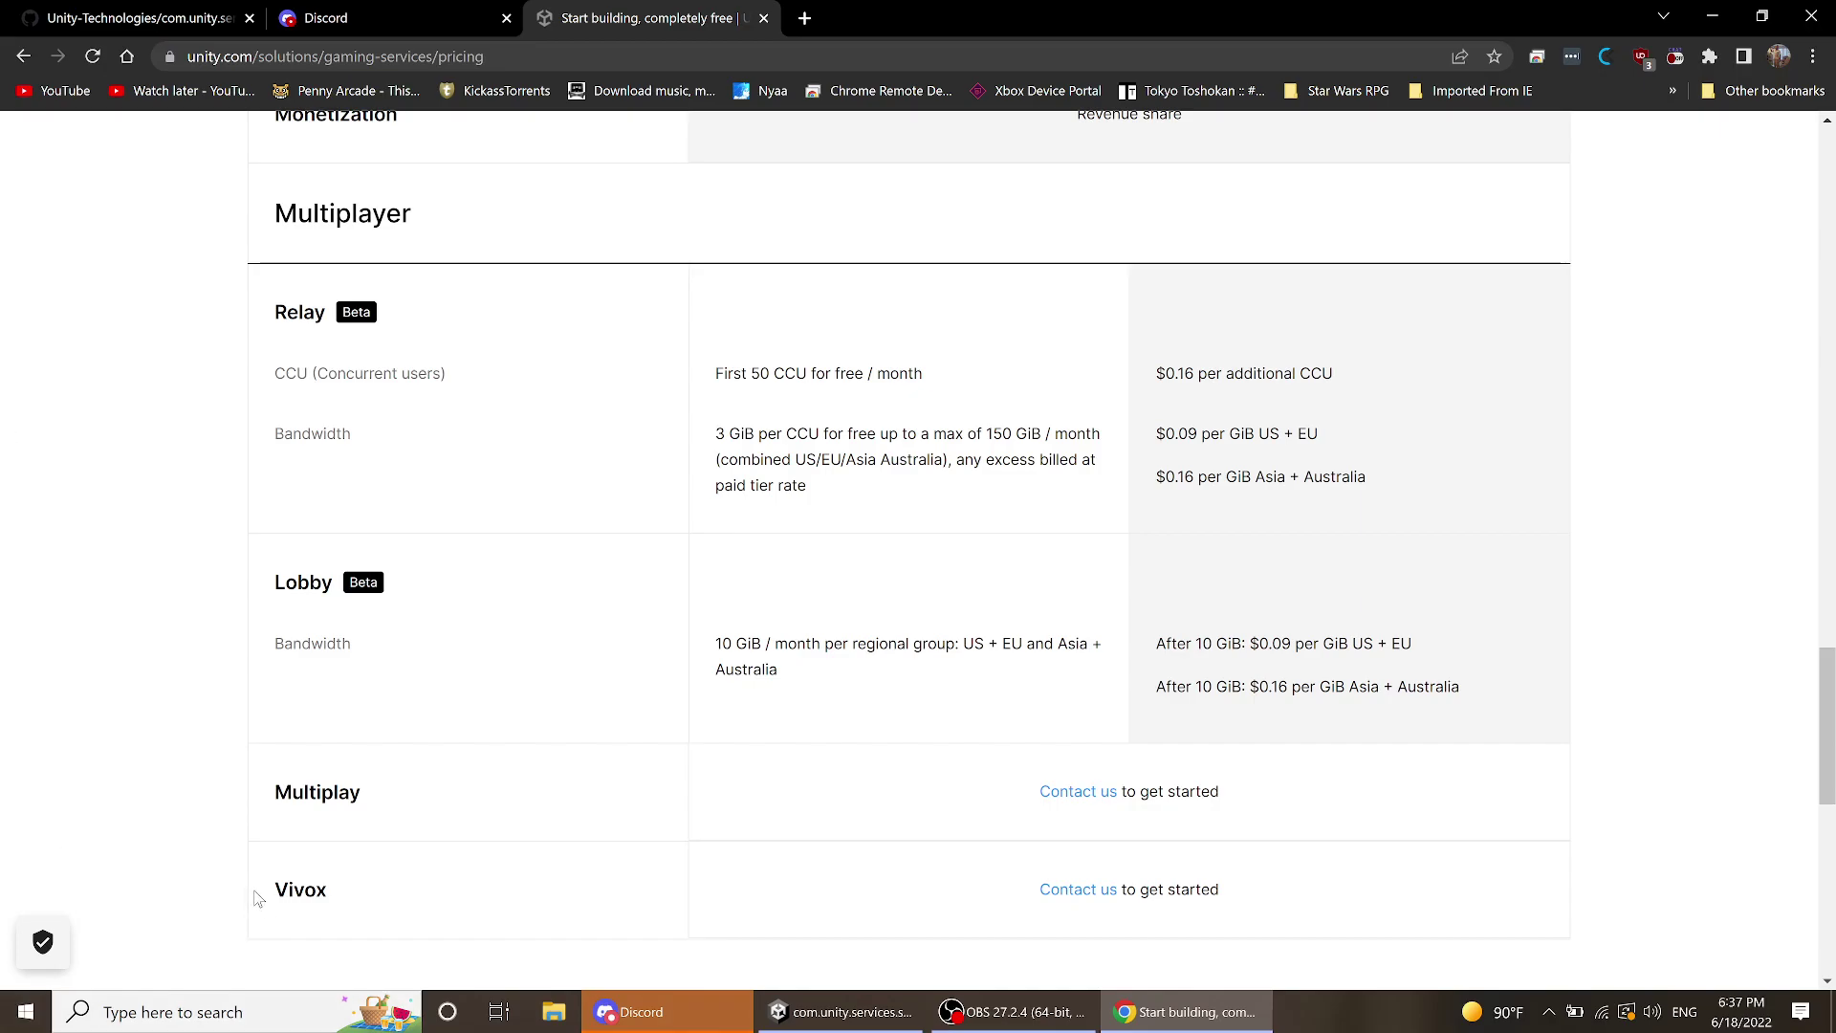
scroll(201, 822, "down", 2)
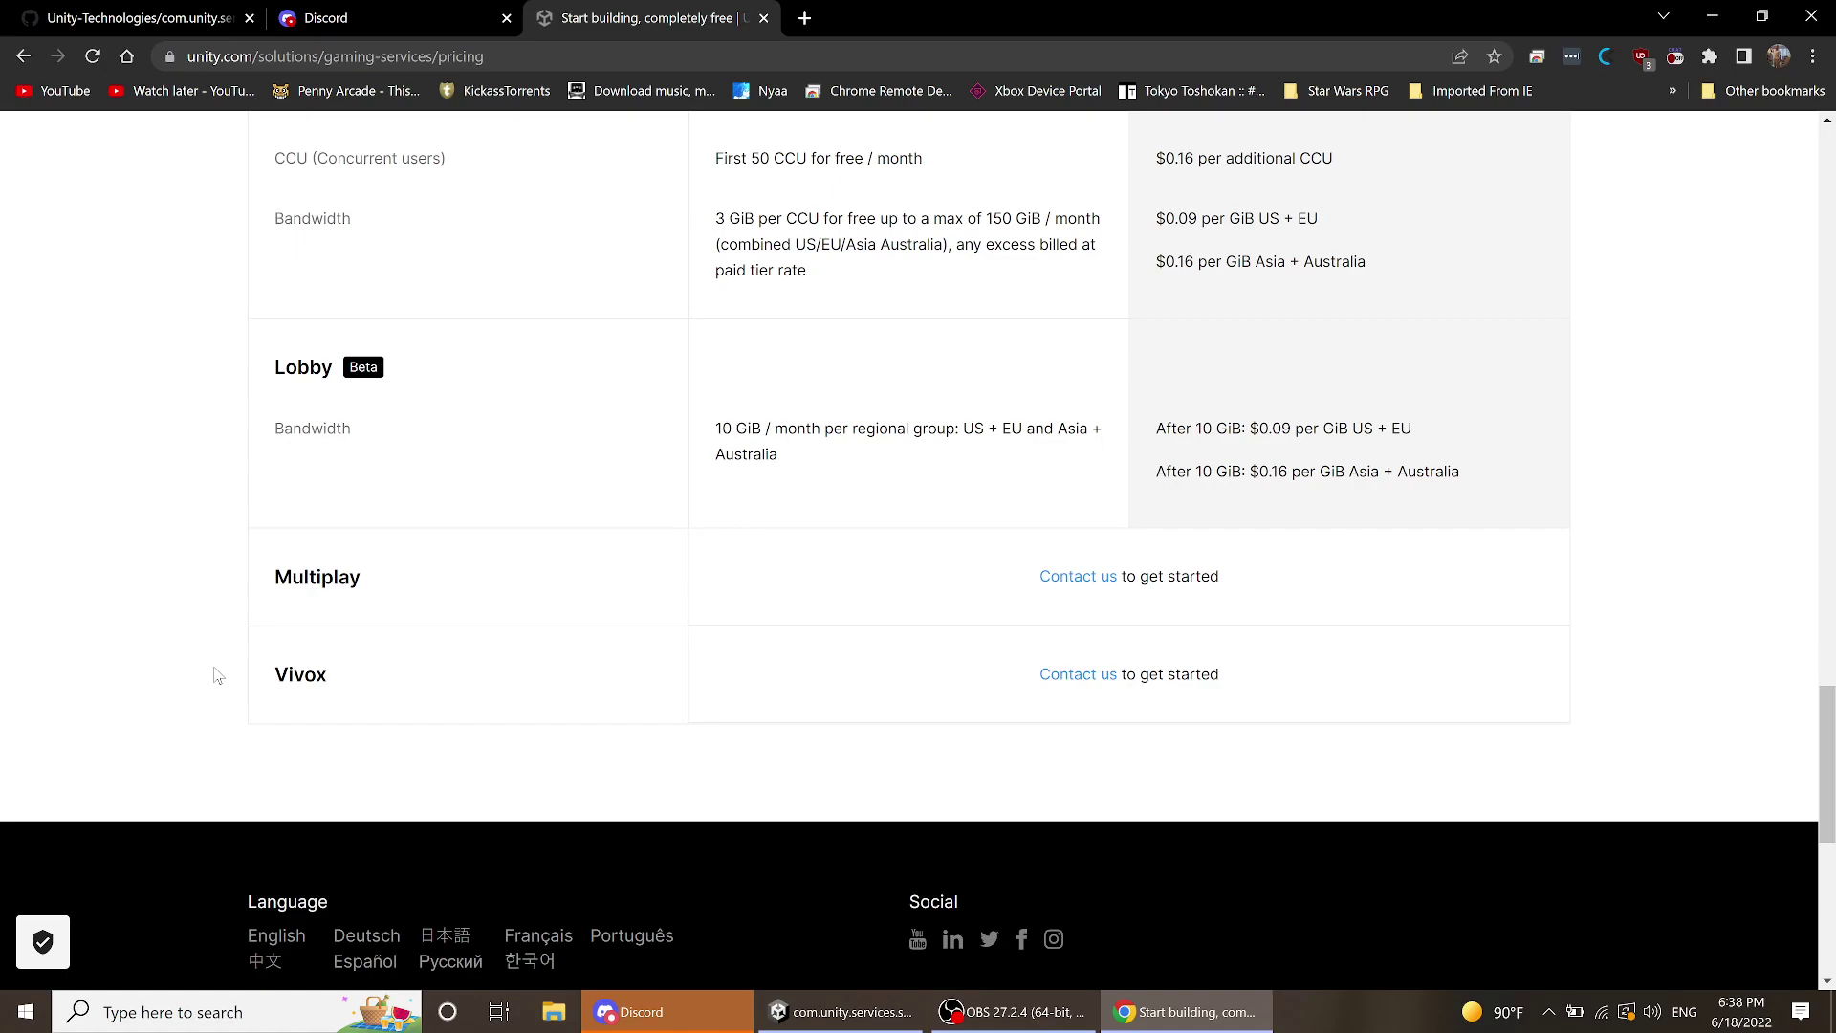
scroll(613, 762, "up", 1)
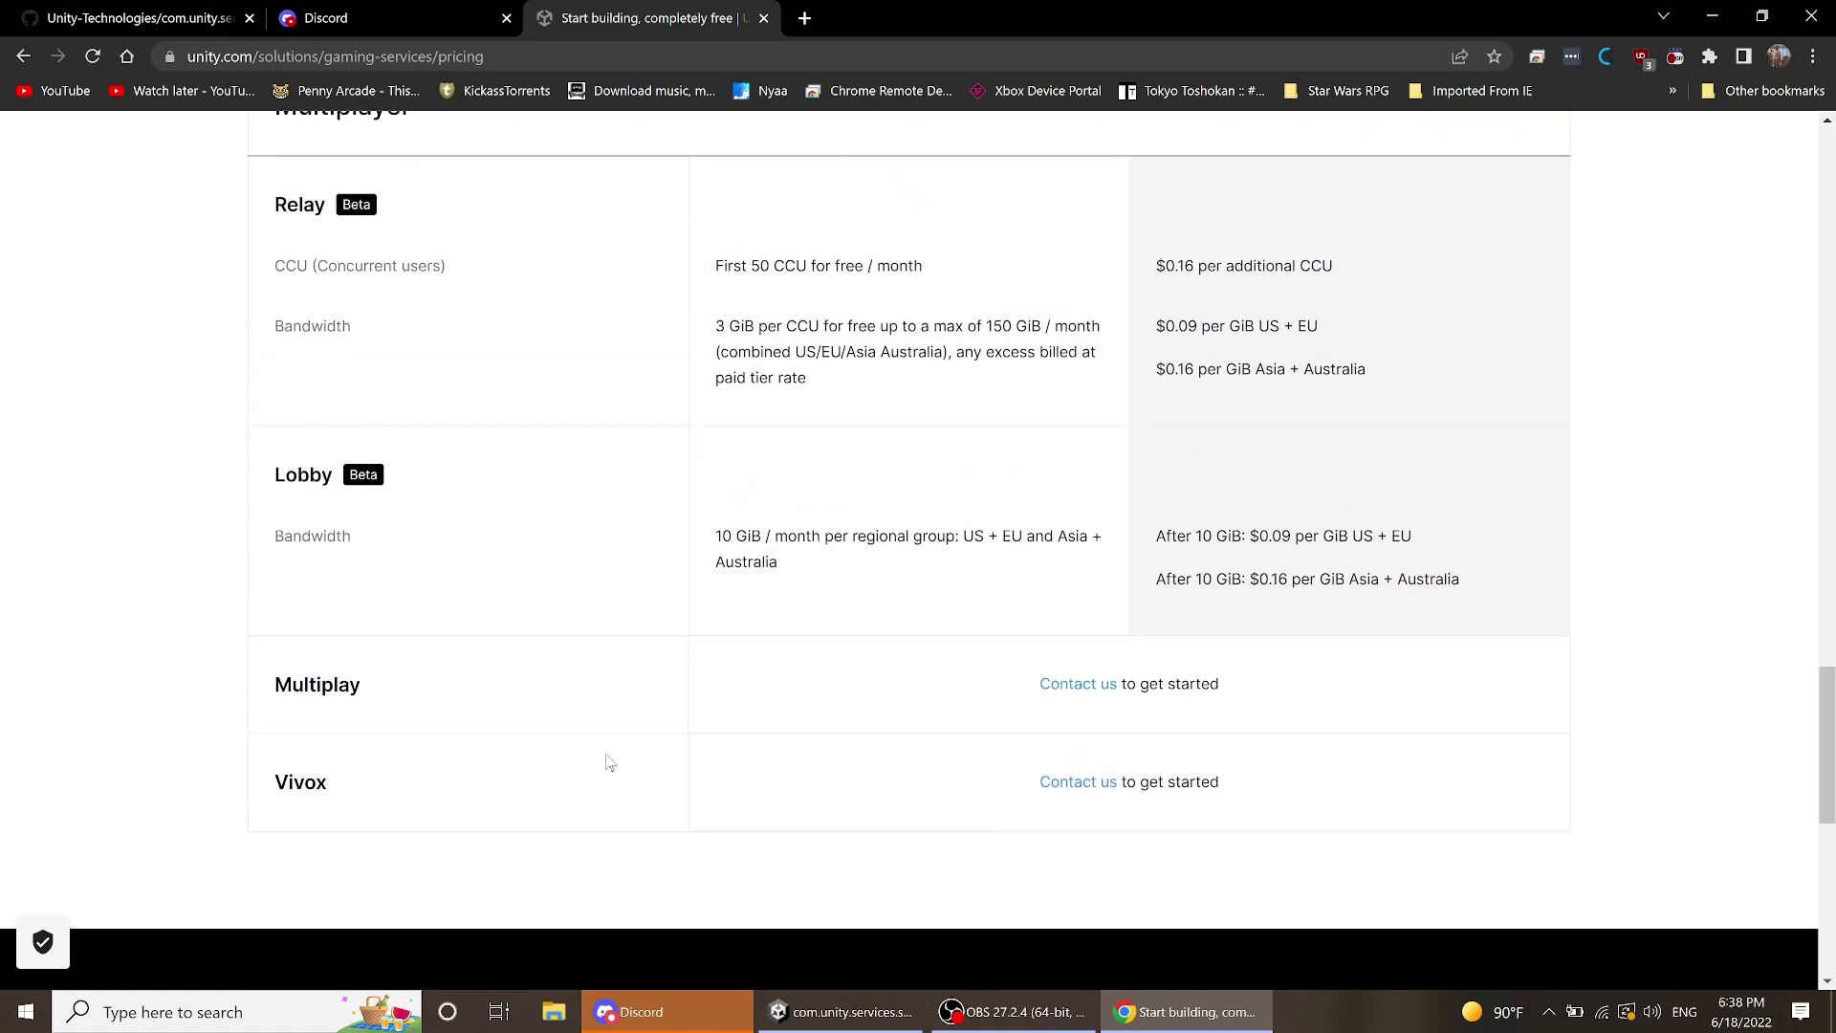
scroll(609, 762, "up", 2)
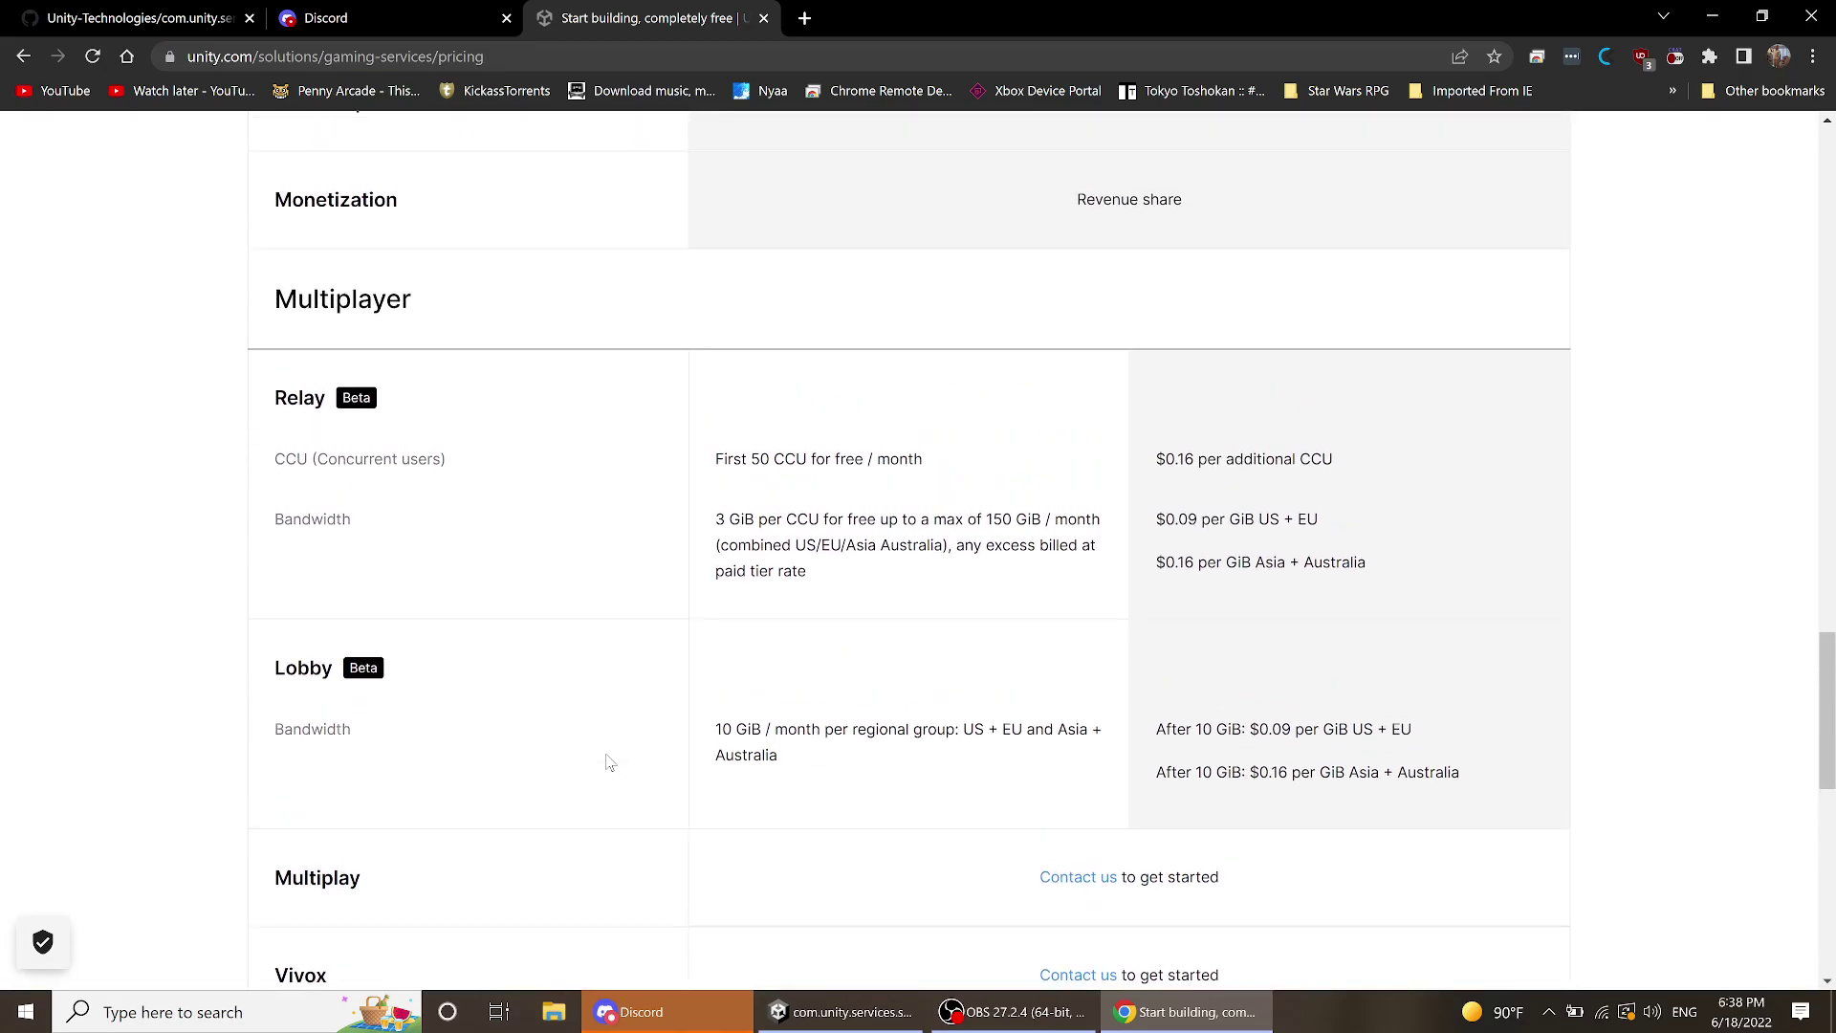
scroll(609, 763, "up", 12)
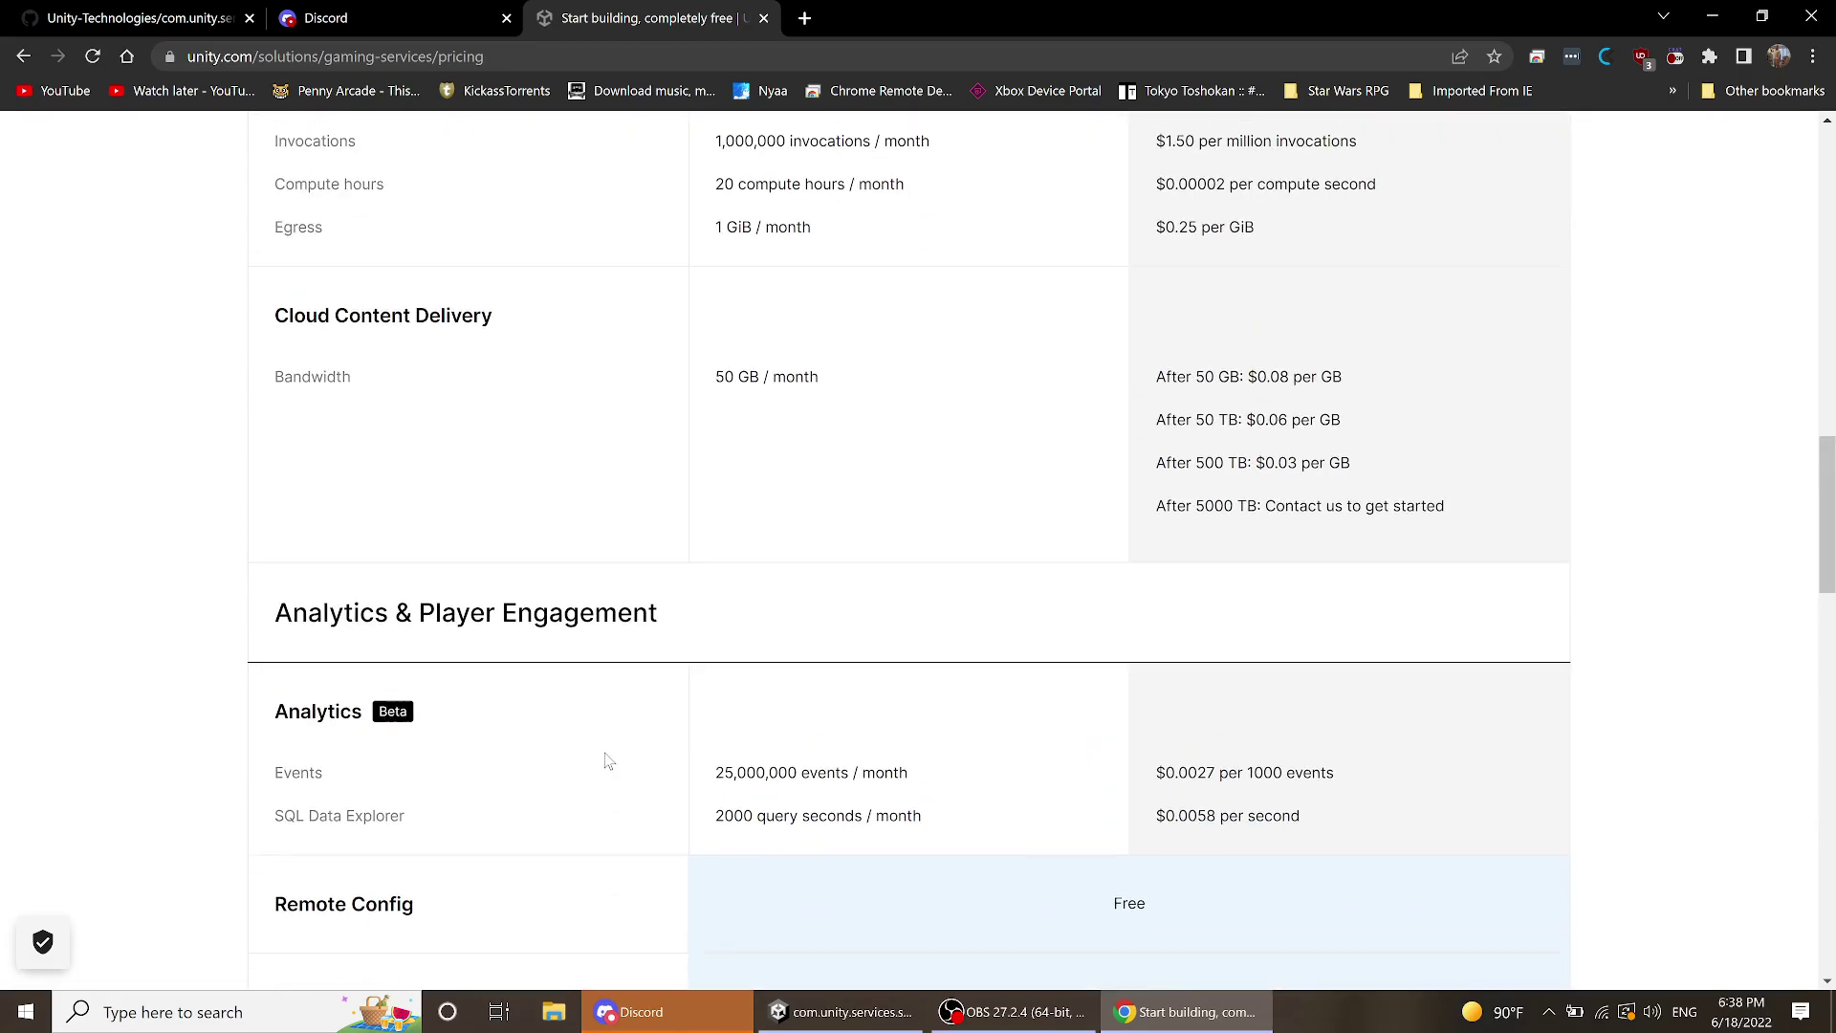
scroll(609, 763, "up", 10)
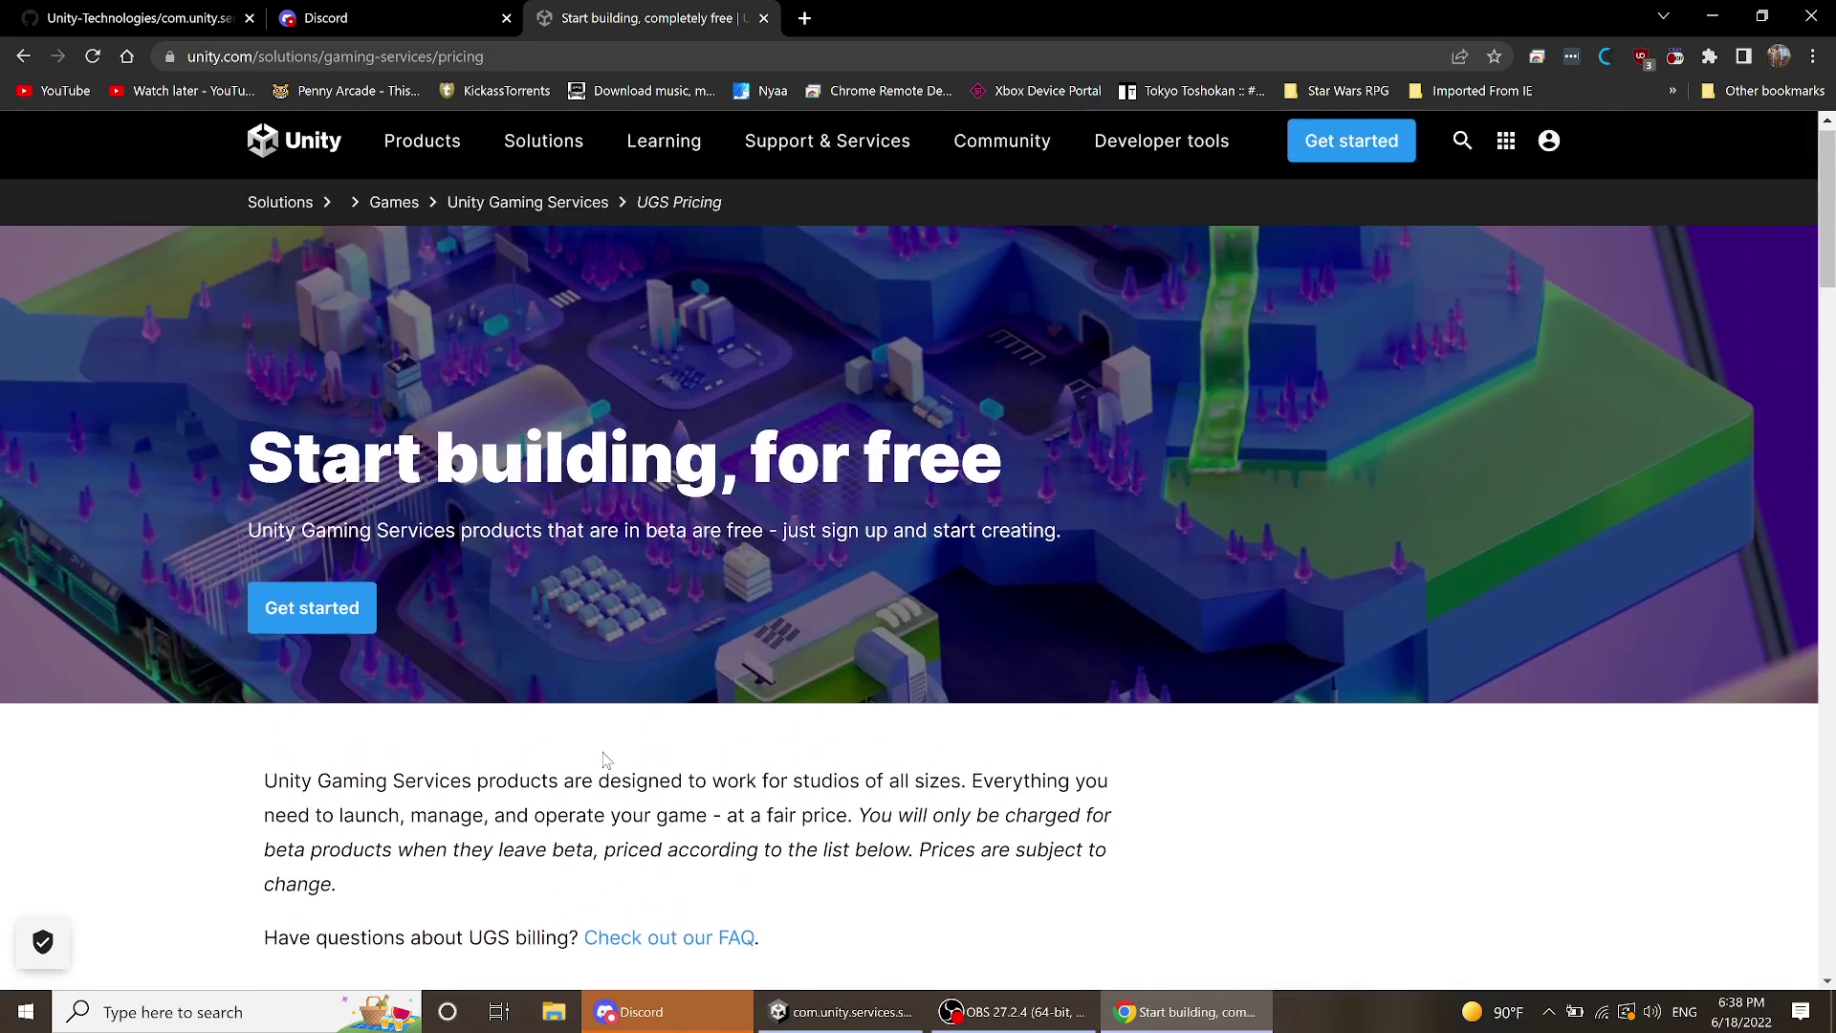
scroll(609, 752, "down", 4)
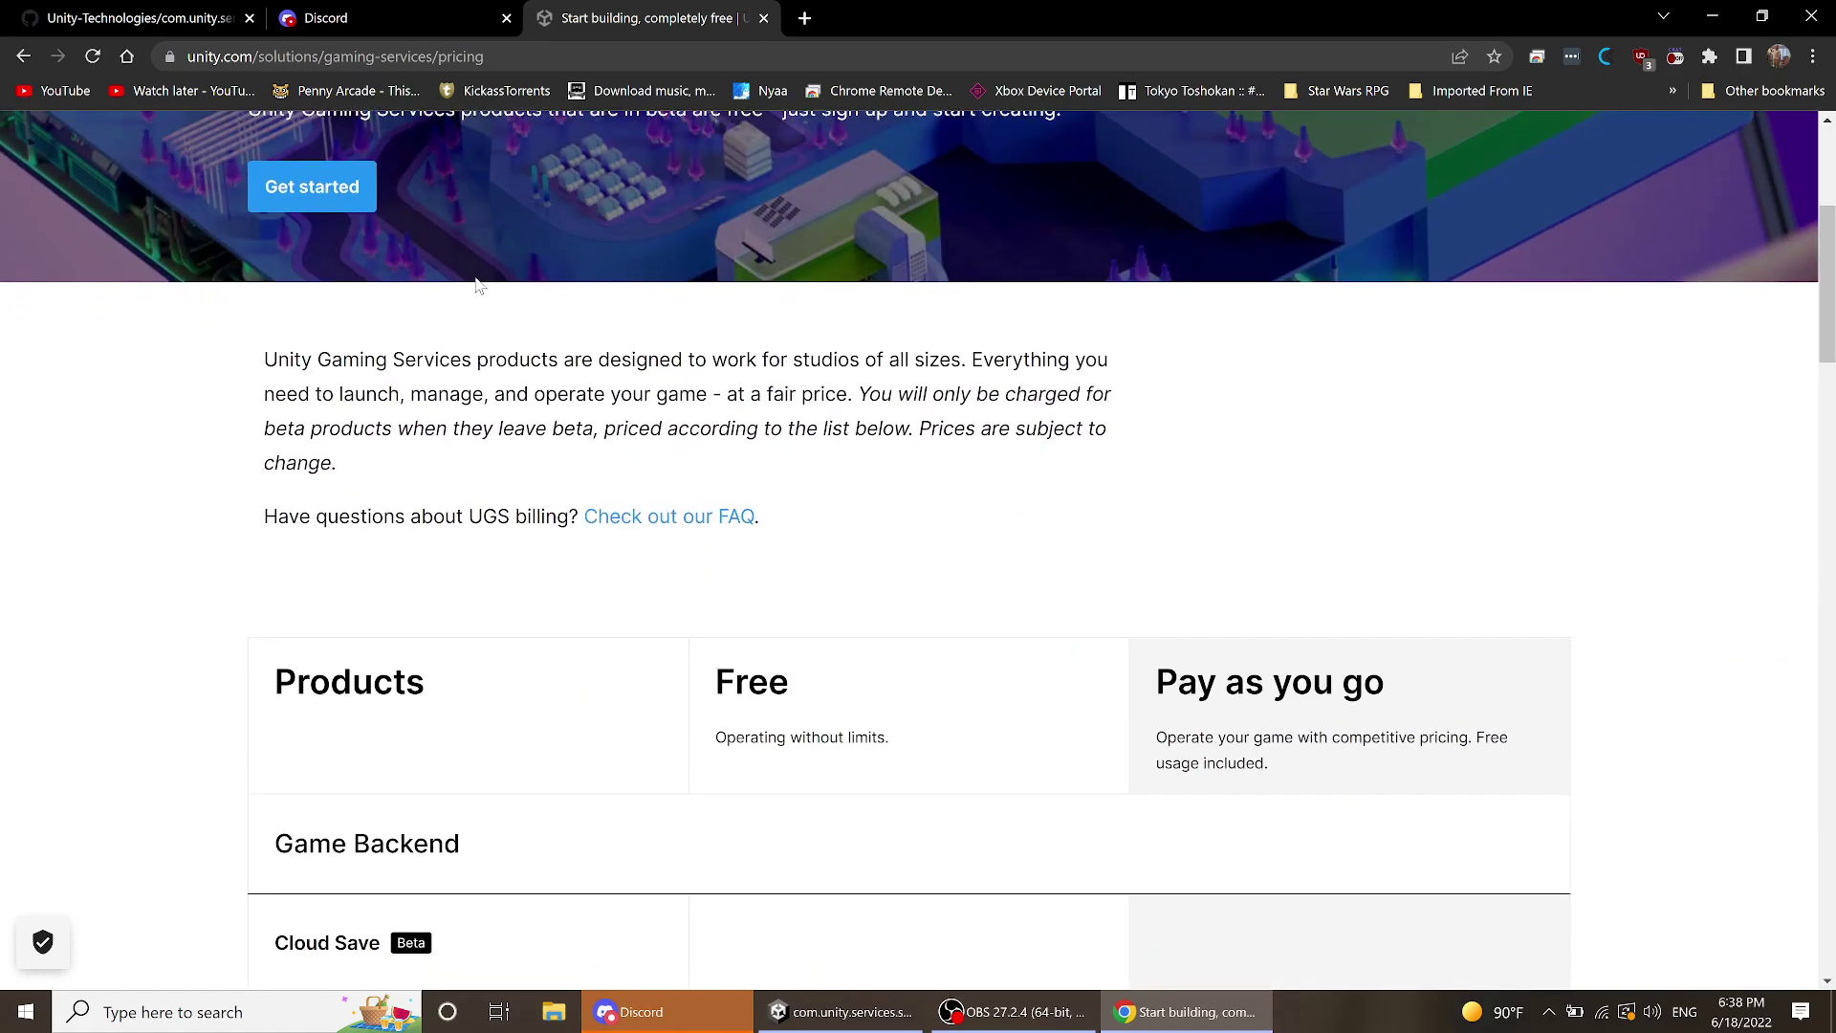
scroll(664, 459, "down", 20)
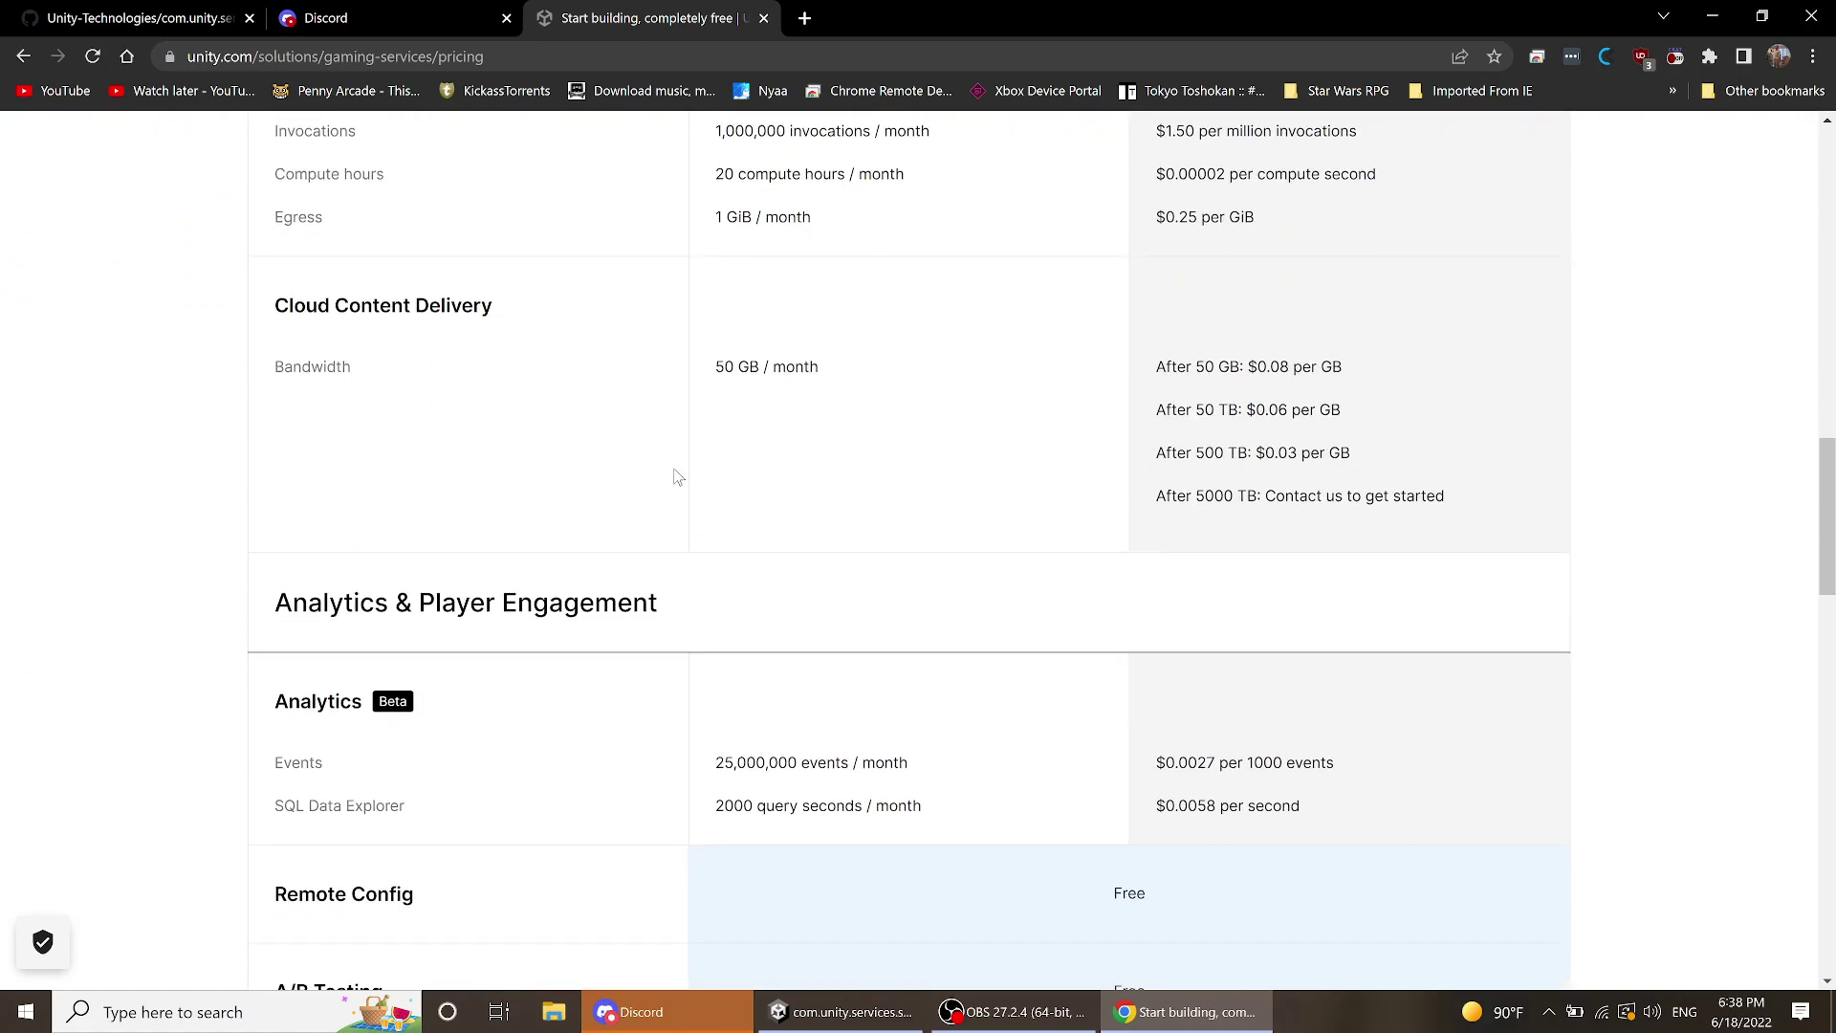
scroll(677, 486, "down", 2)
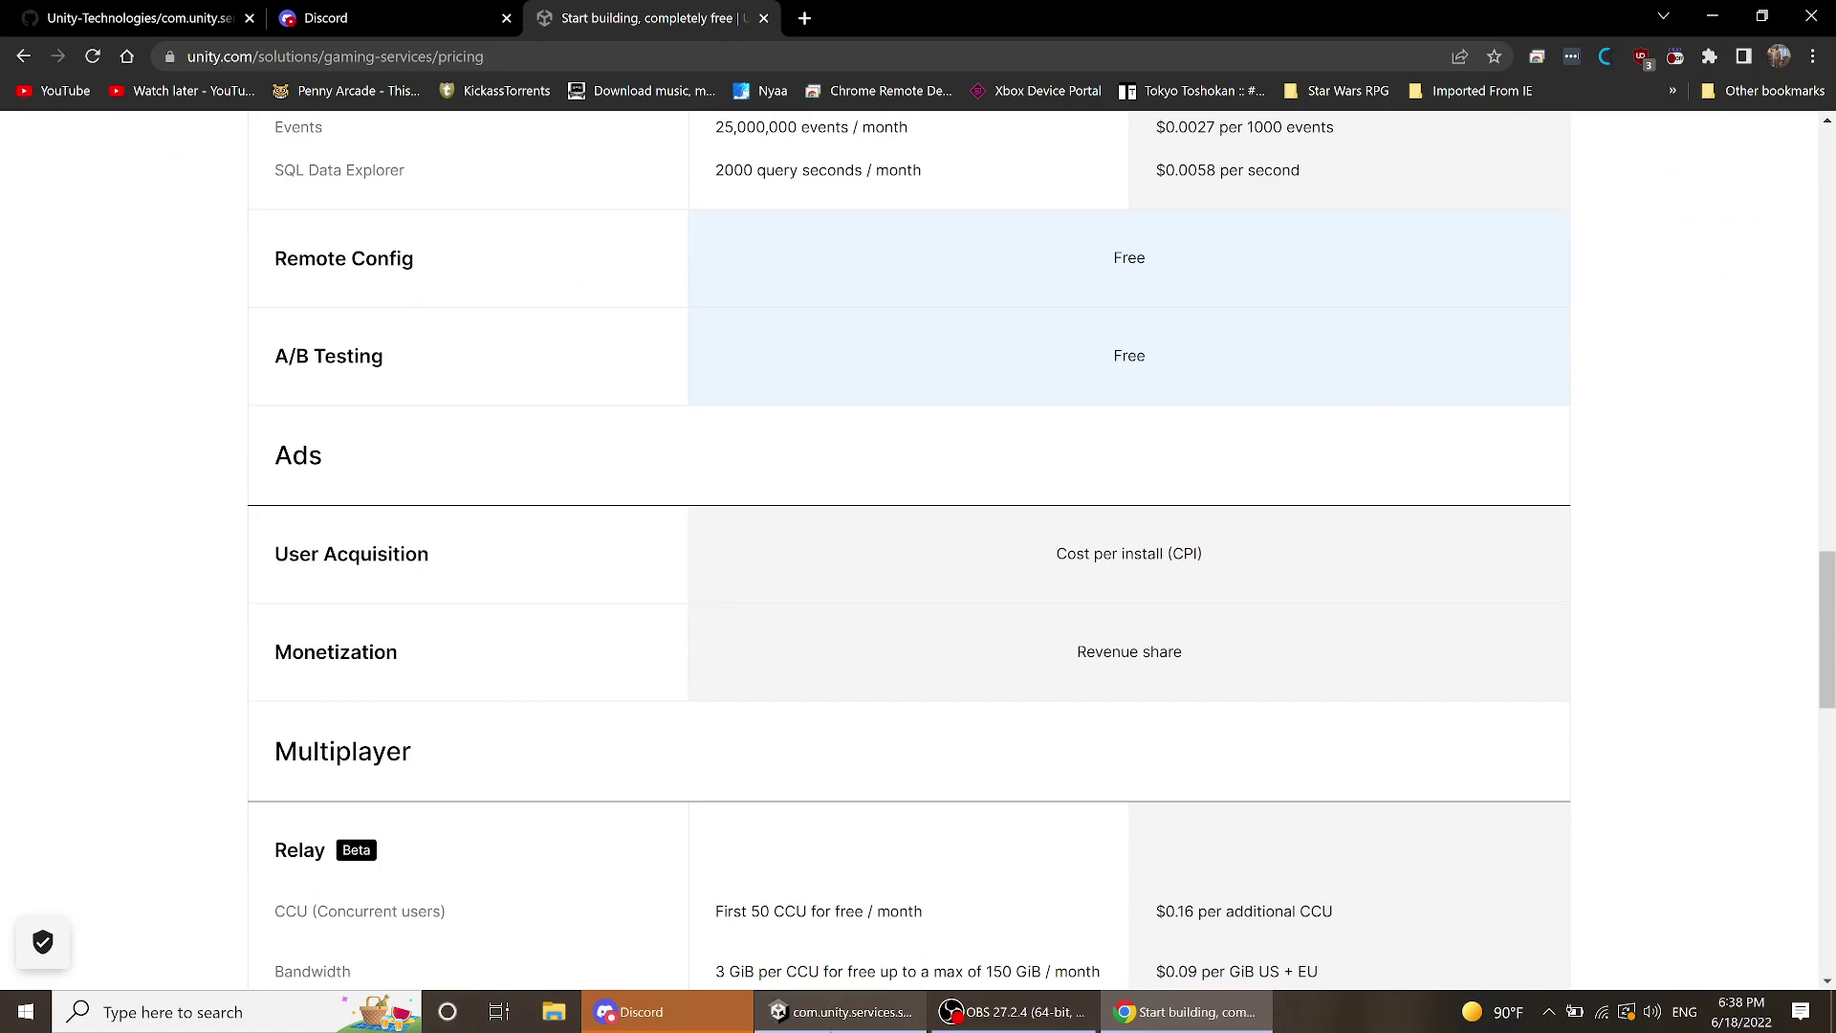
- Choose Don't Switch on Discord's new audio device prompt, then bring Chrome's pricing page back
left_click(835, 1021)
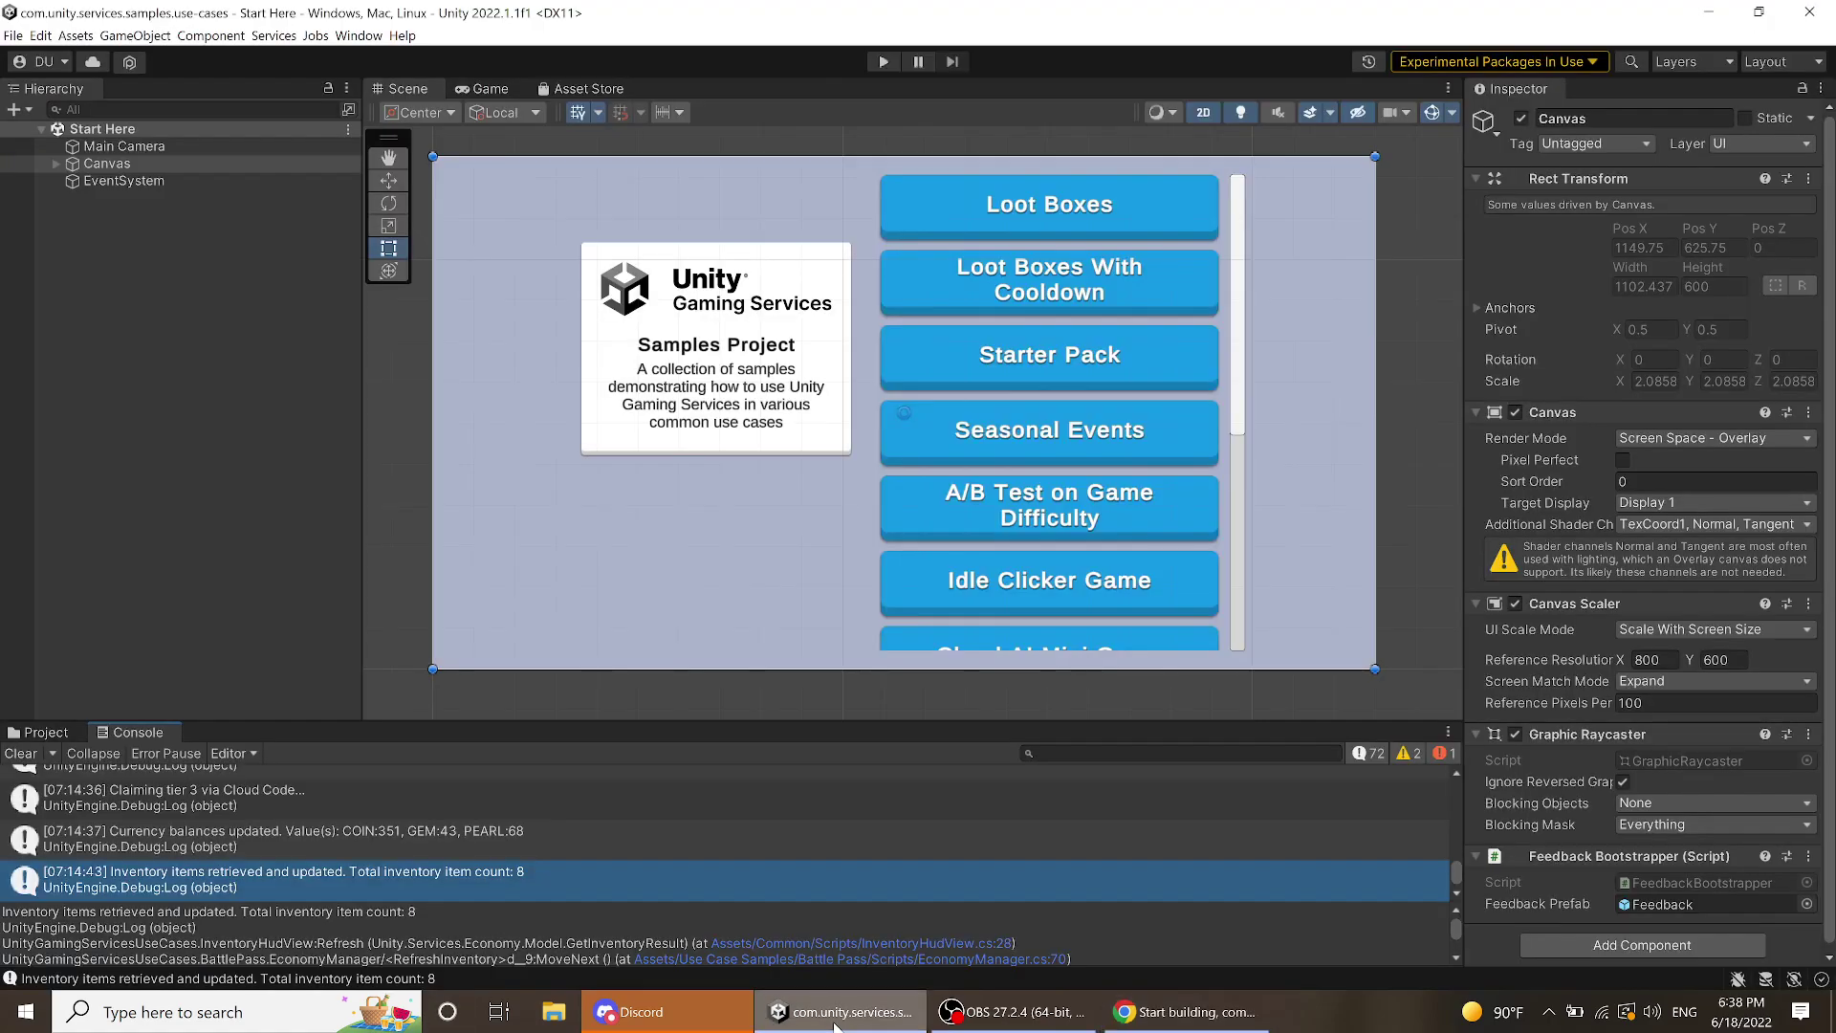
left_click(657, 1013)
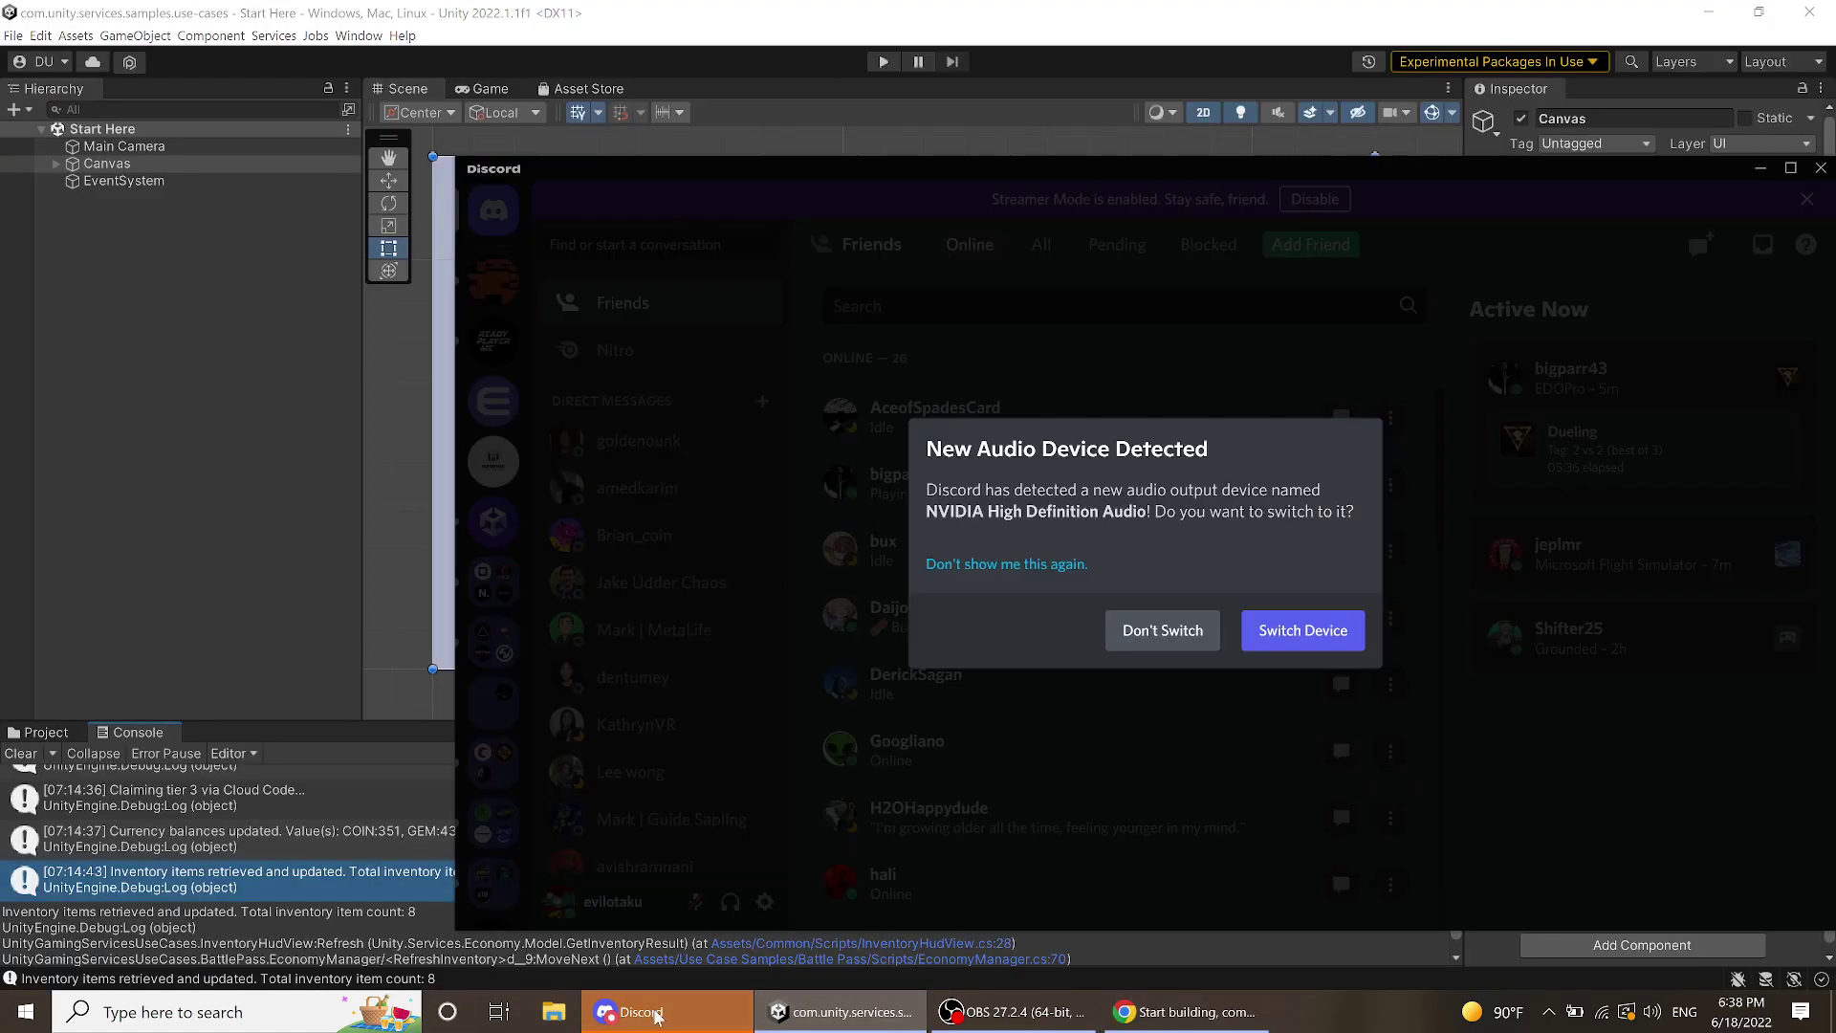
left_click(1155, 636)
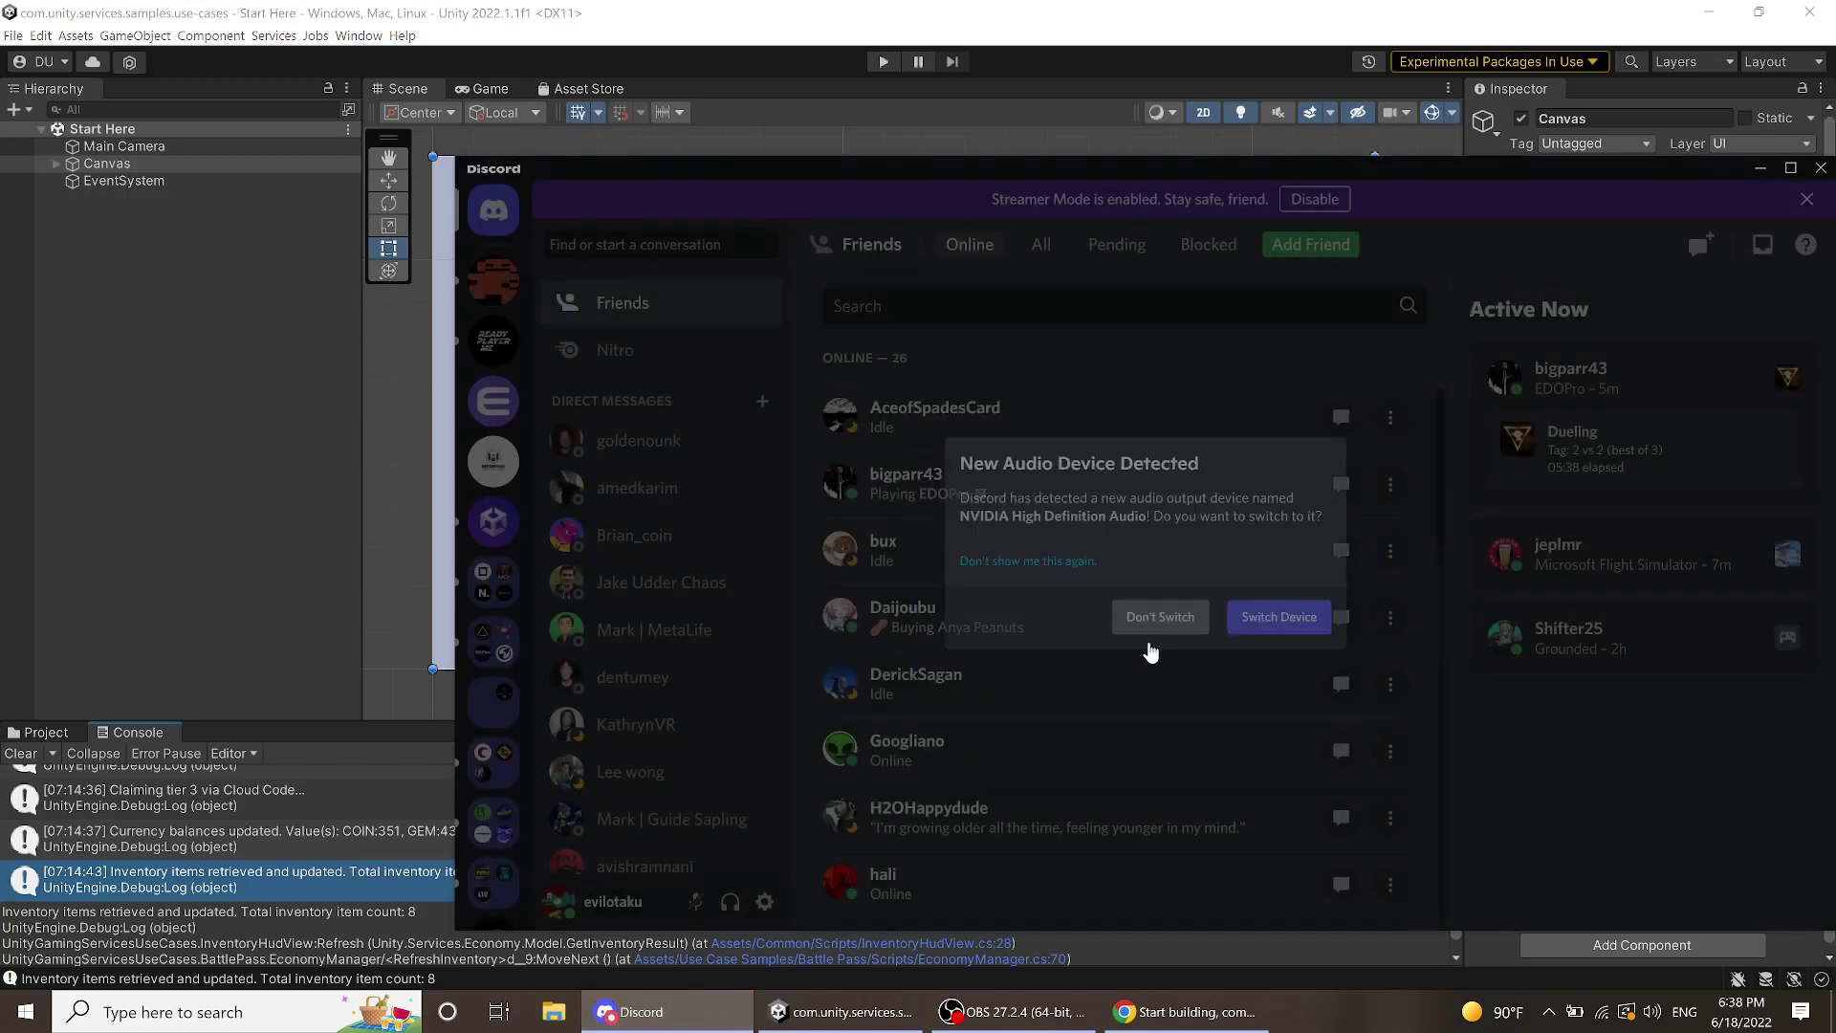
left_click(153, 551)
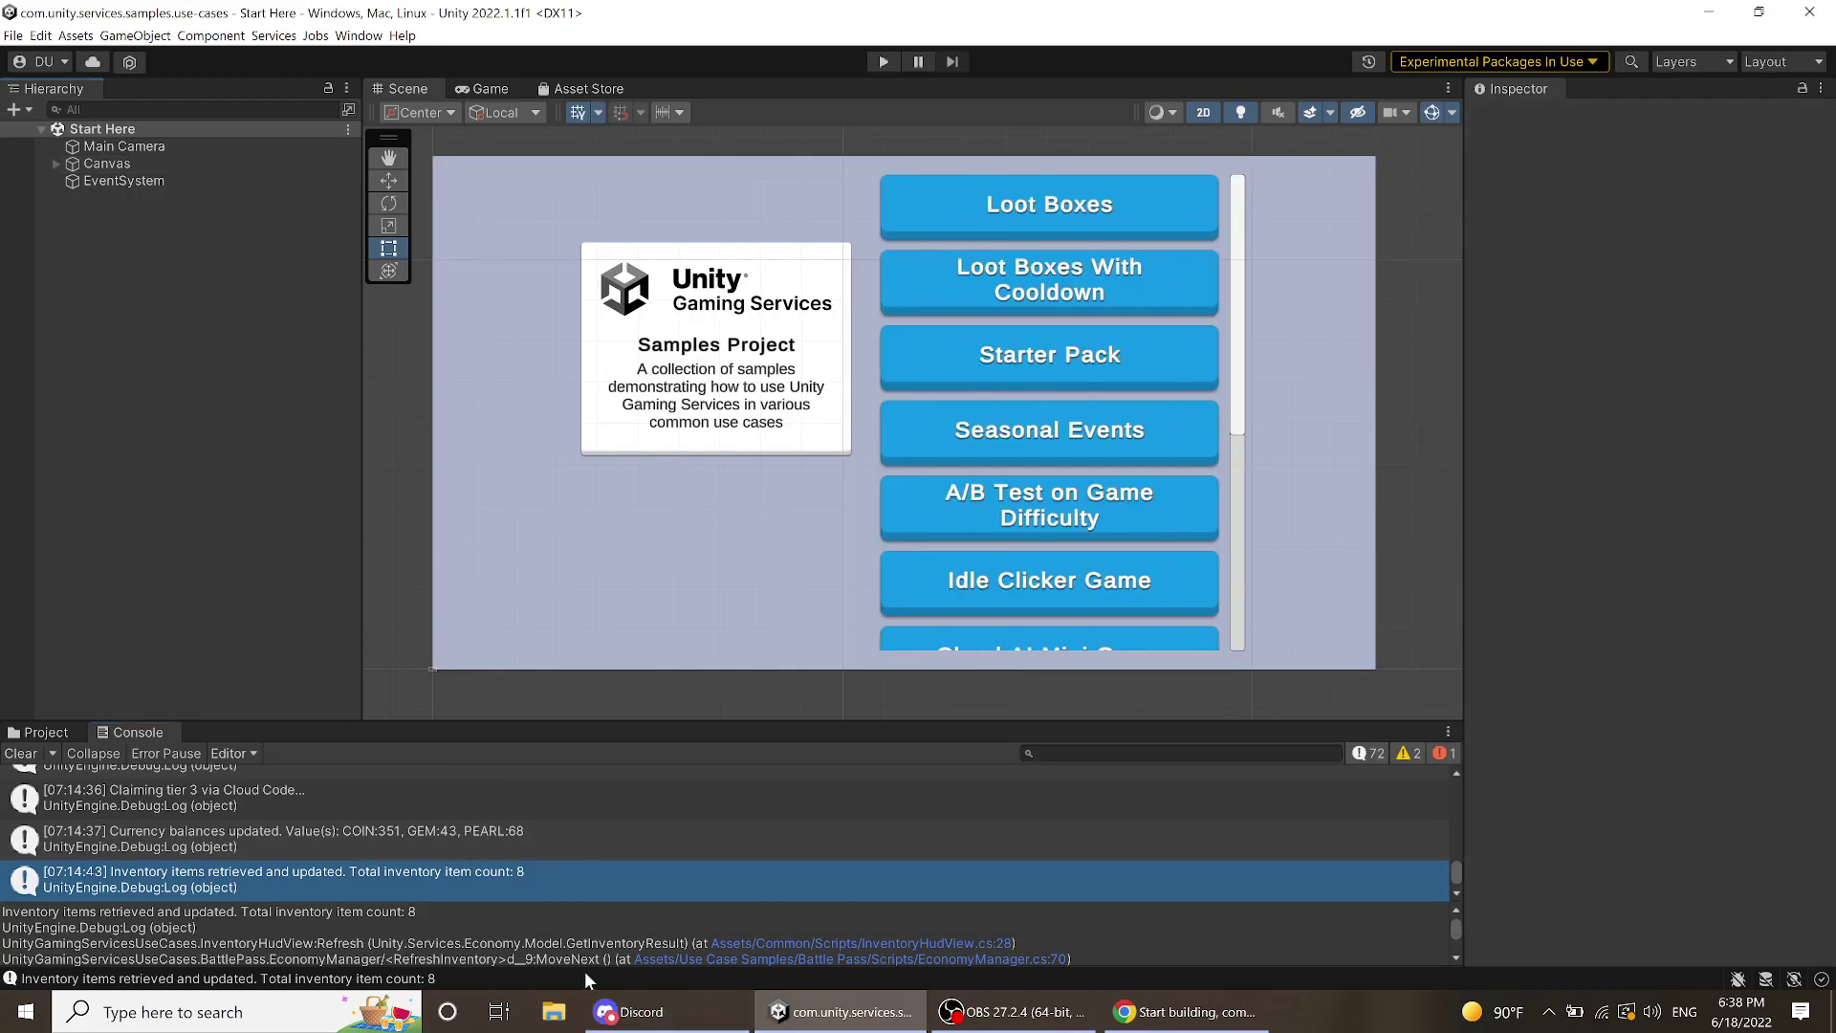
left_click(1190, 1012)
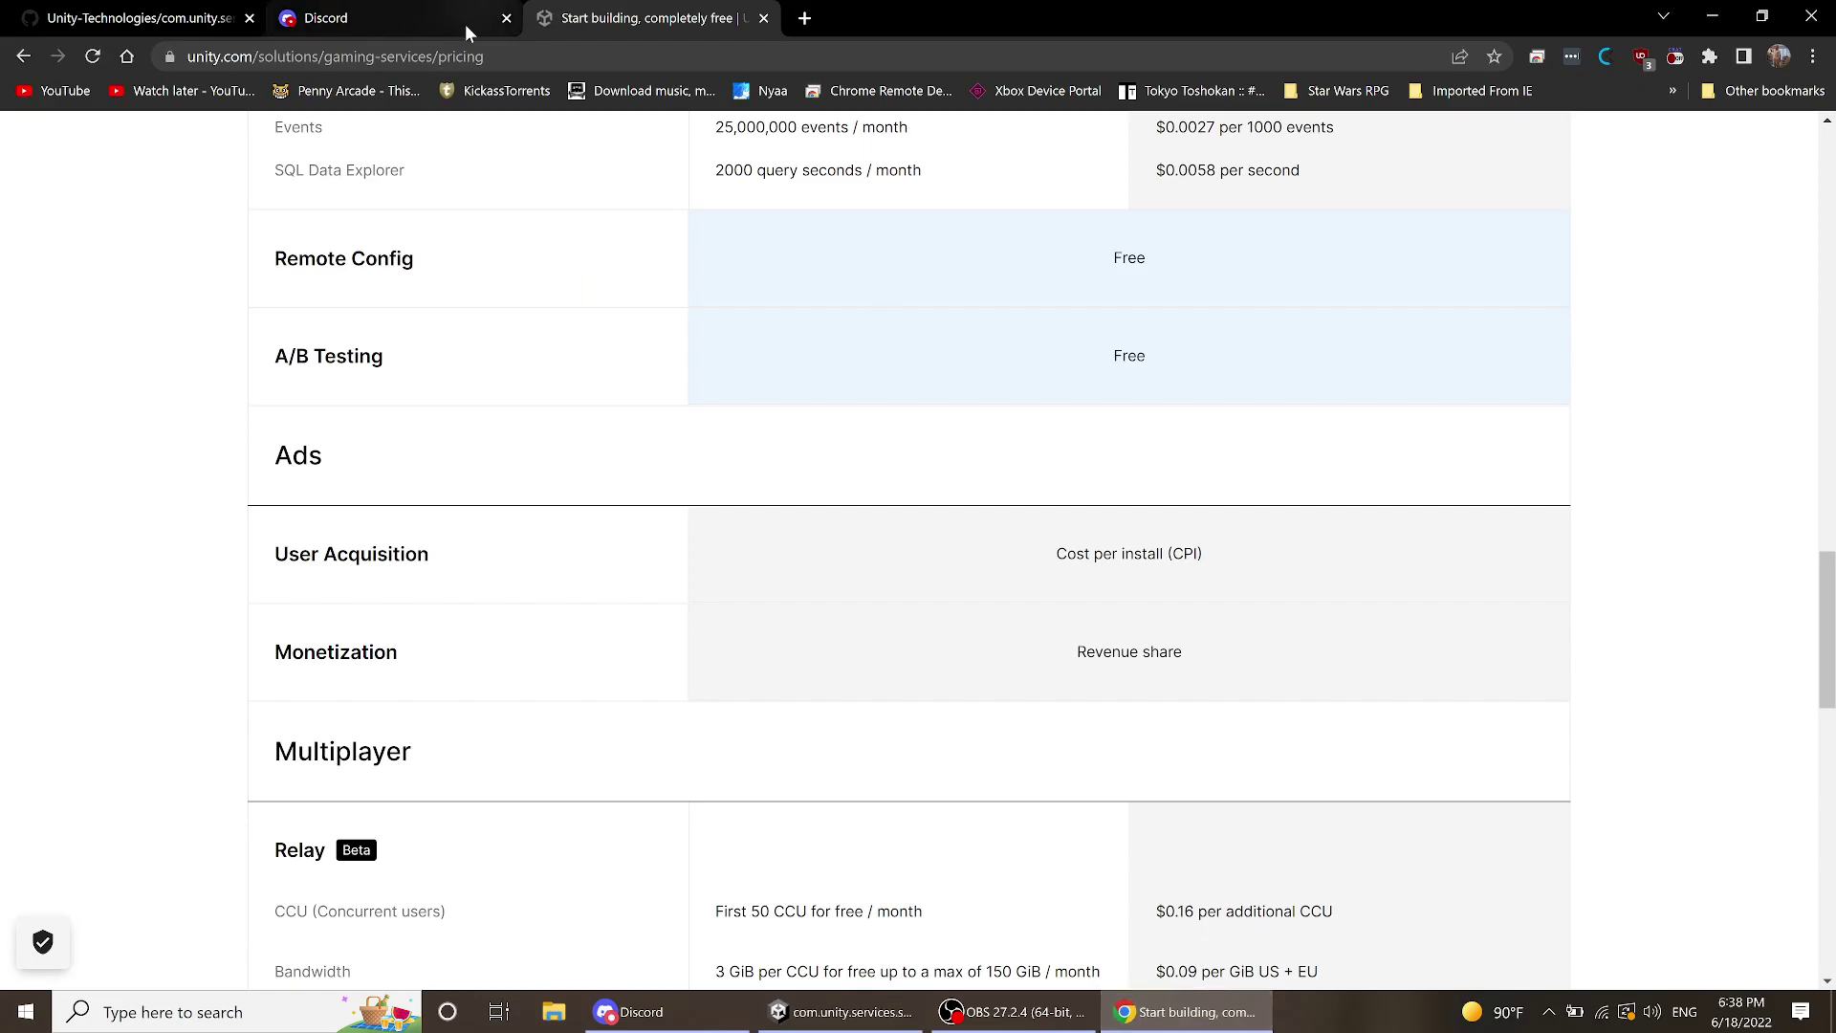
- Switch to the GitHub use-cases samples tab and scroll the README to its List of Samples
left_click(211, 23)
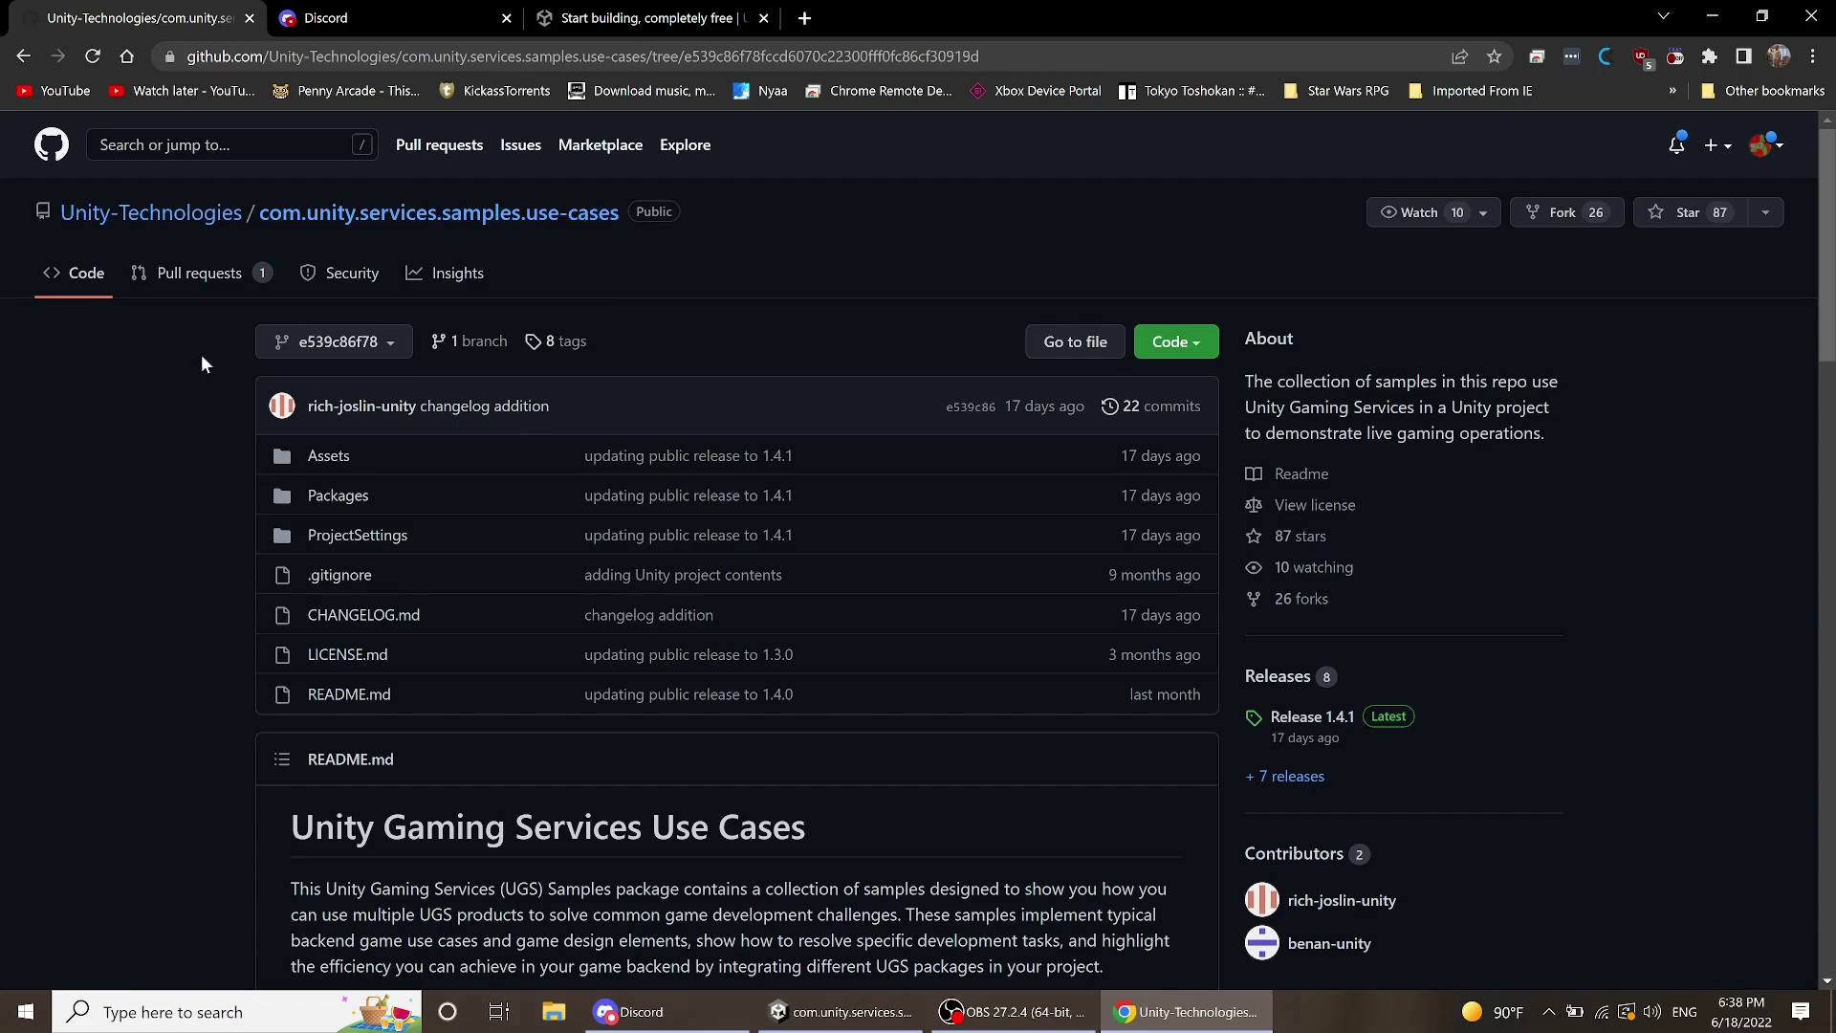
scroll(216, 410, "down", 10)
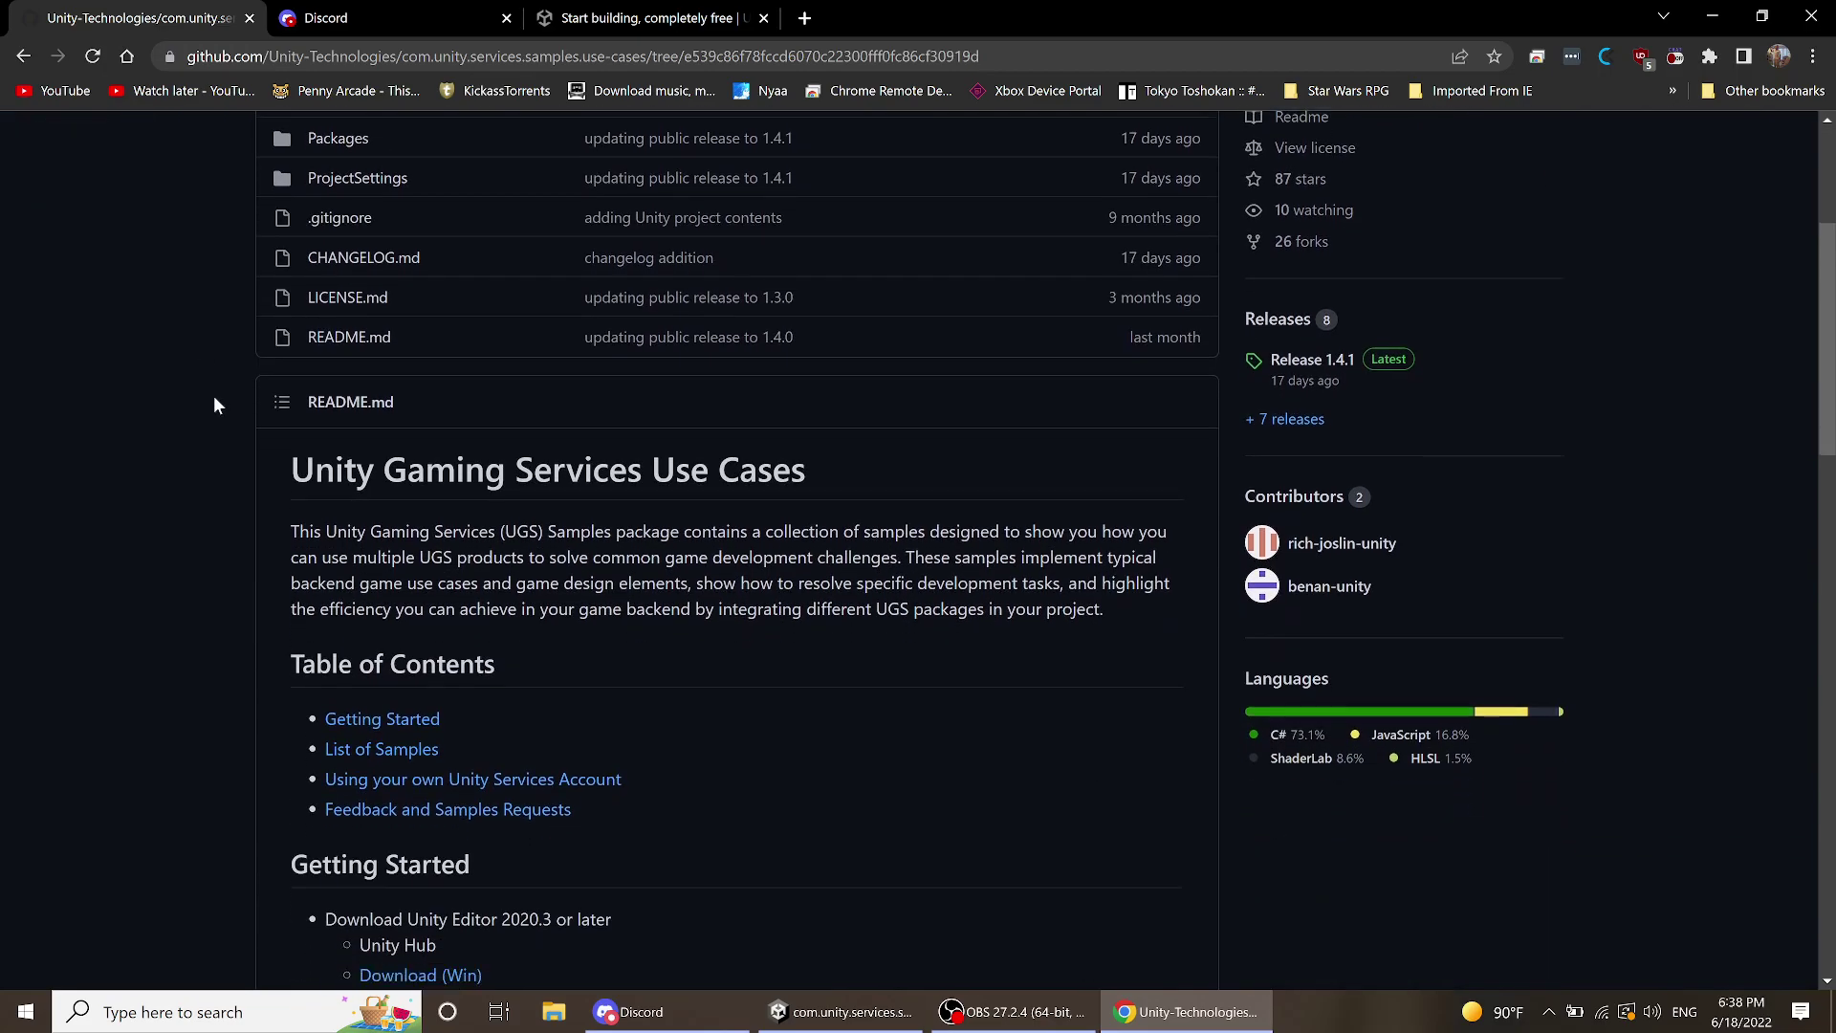
scroll(212, 406, "down", 4)
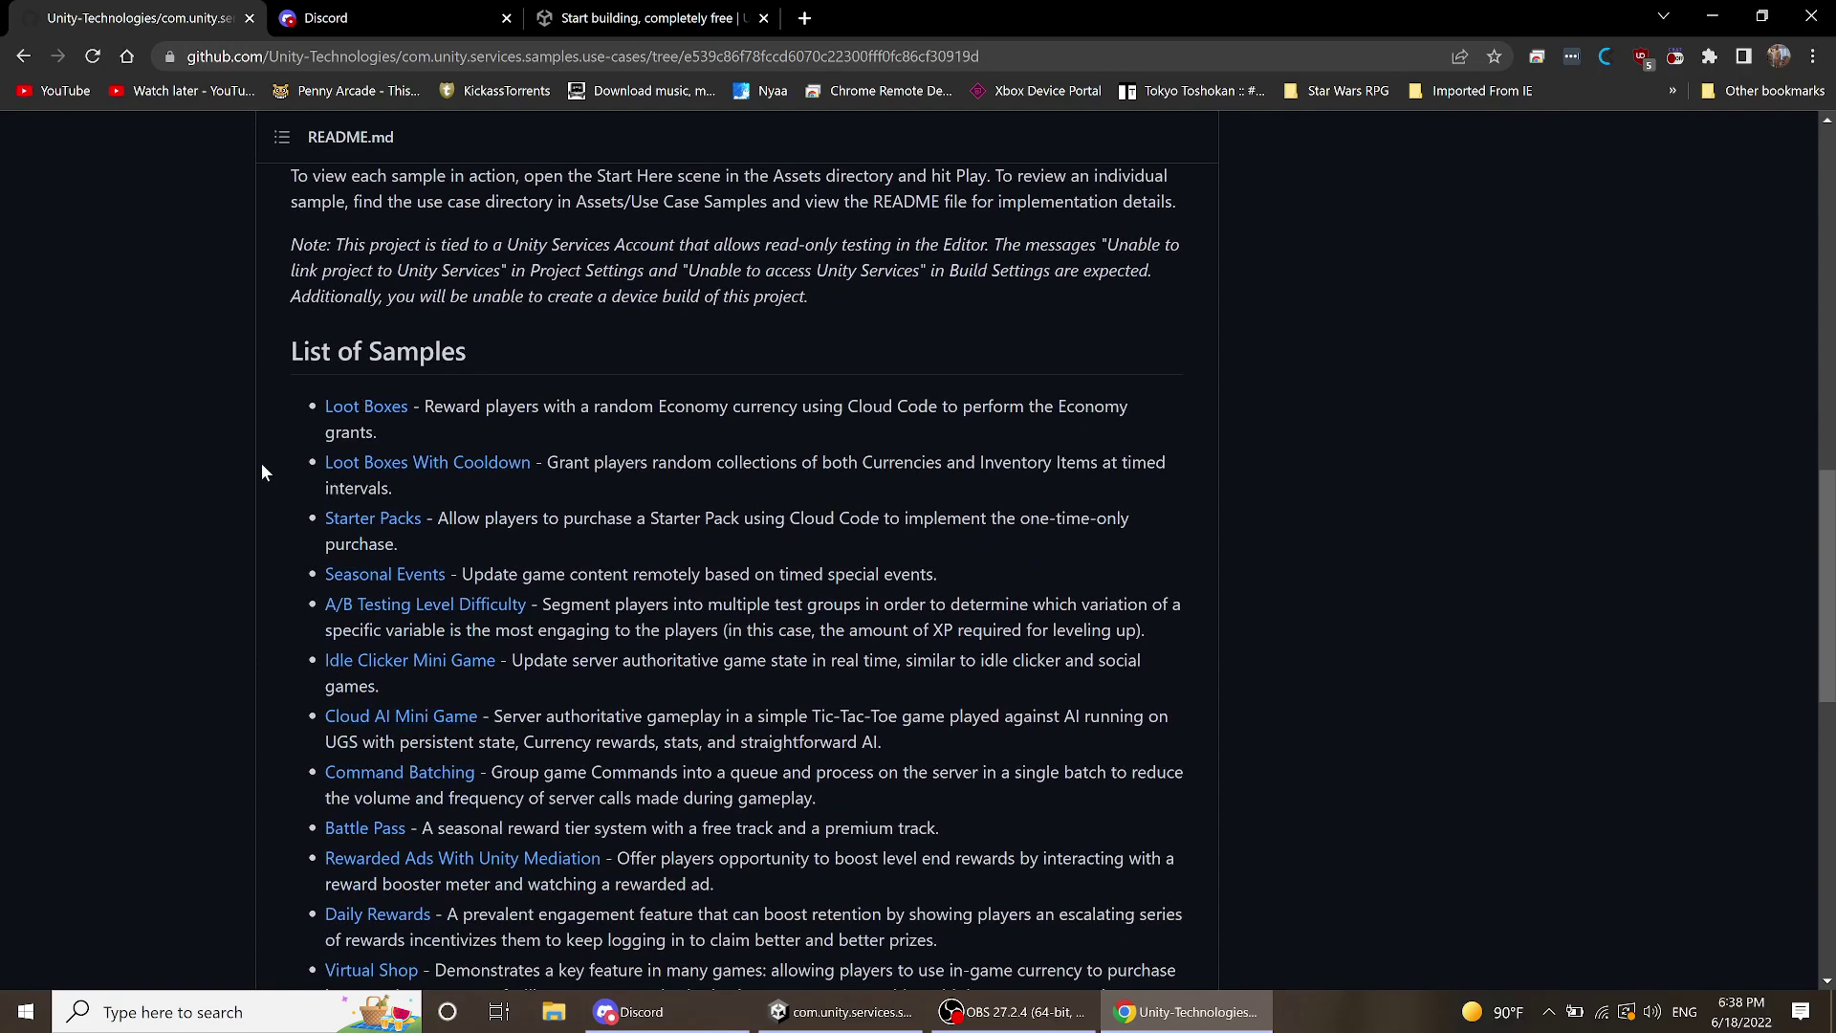
scroll(260, 462, "down", 1)
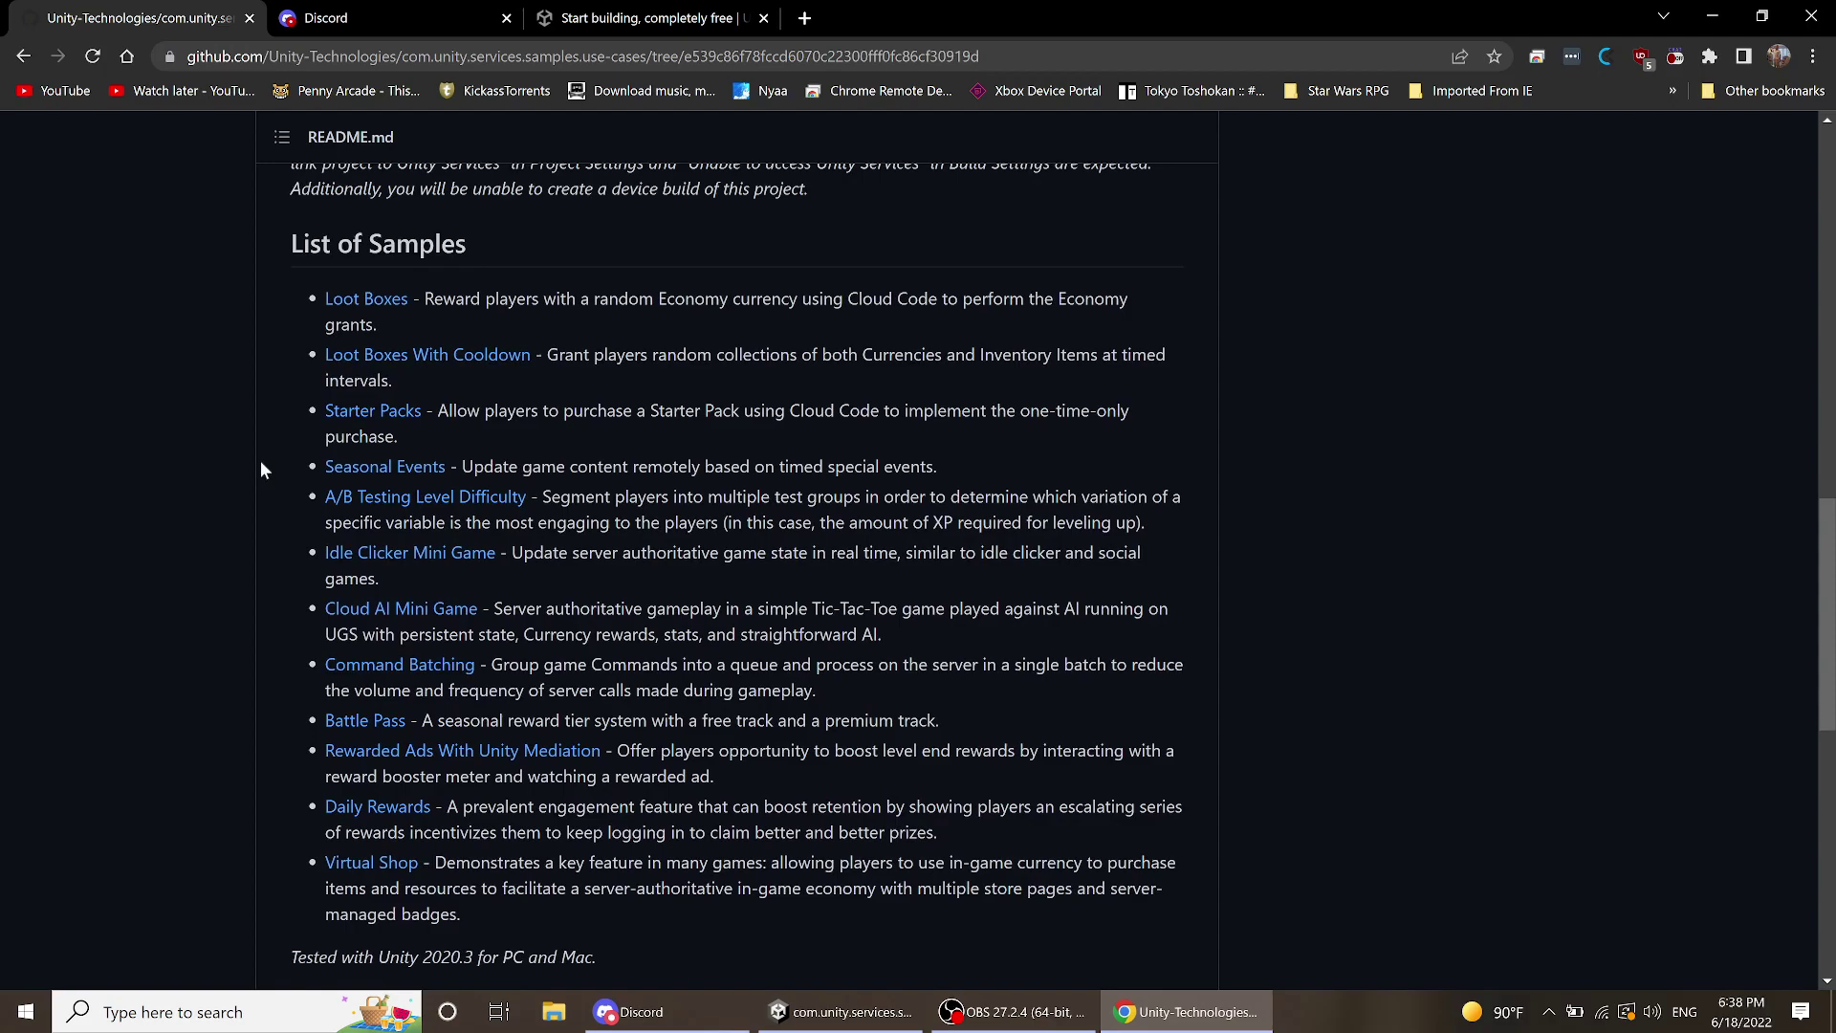
scroll(260, 467, "up", 2)
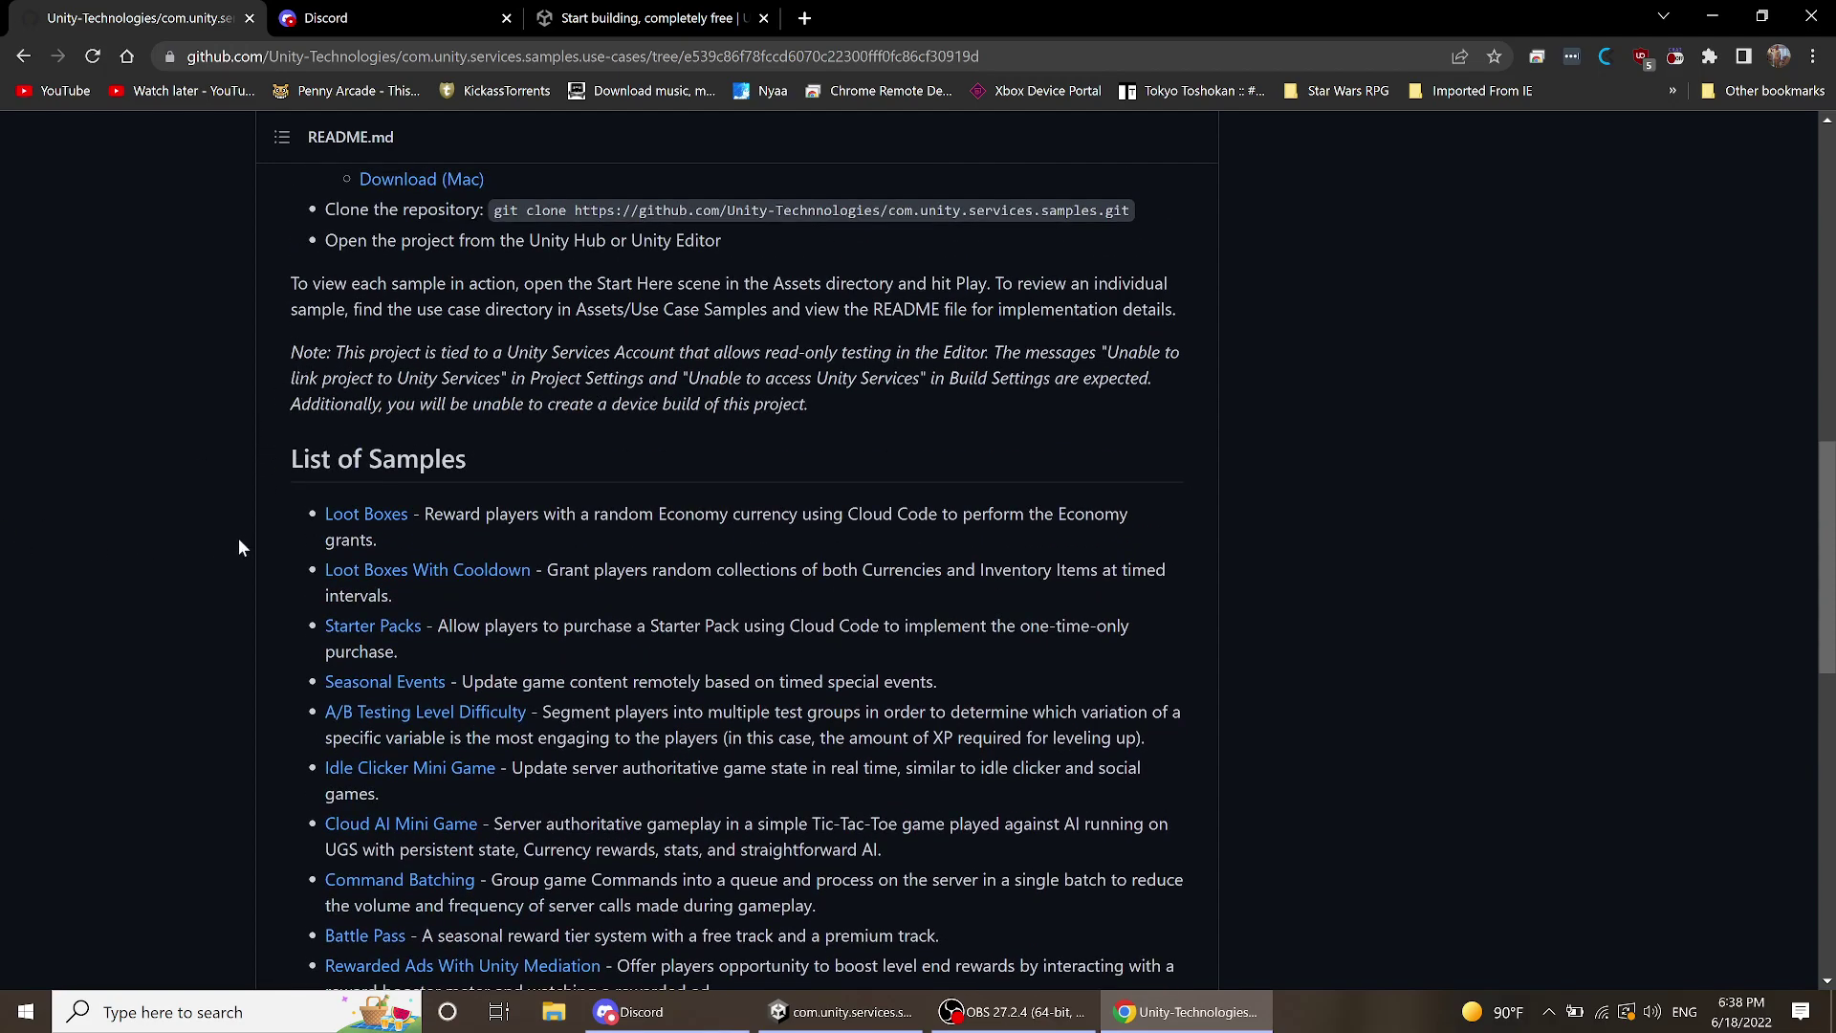
scroll(242, 526, "down", 2)
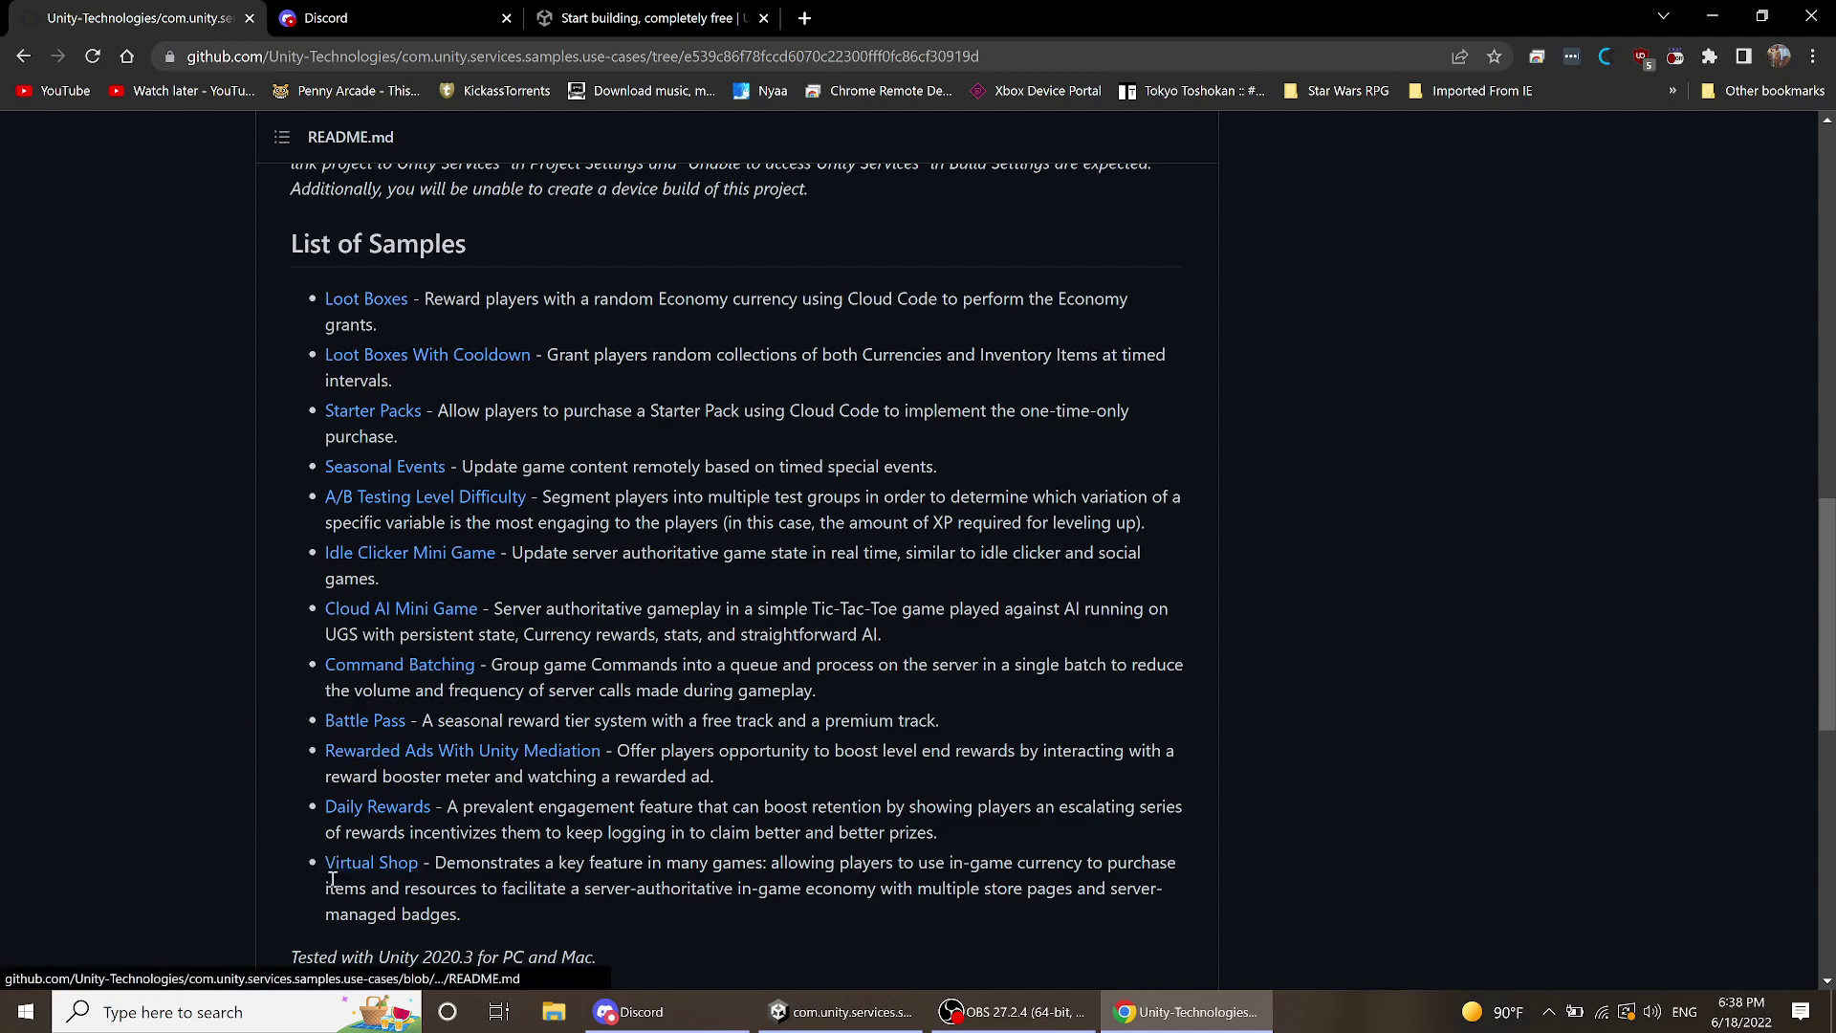
scroll(114, 685, "up", 1)
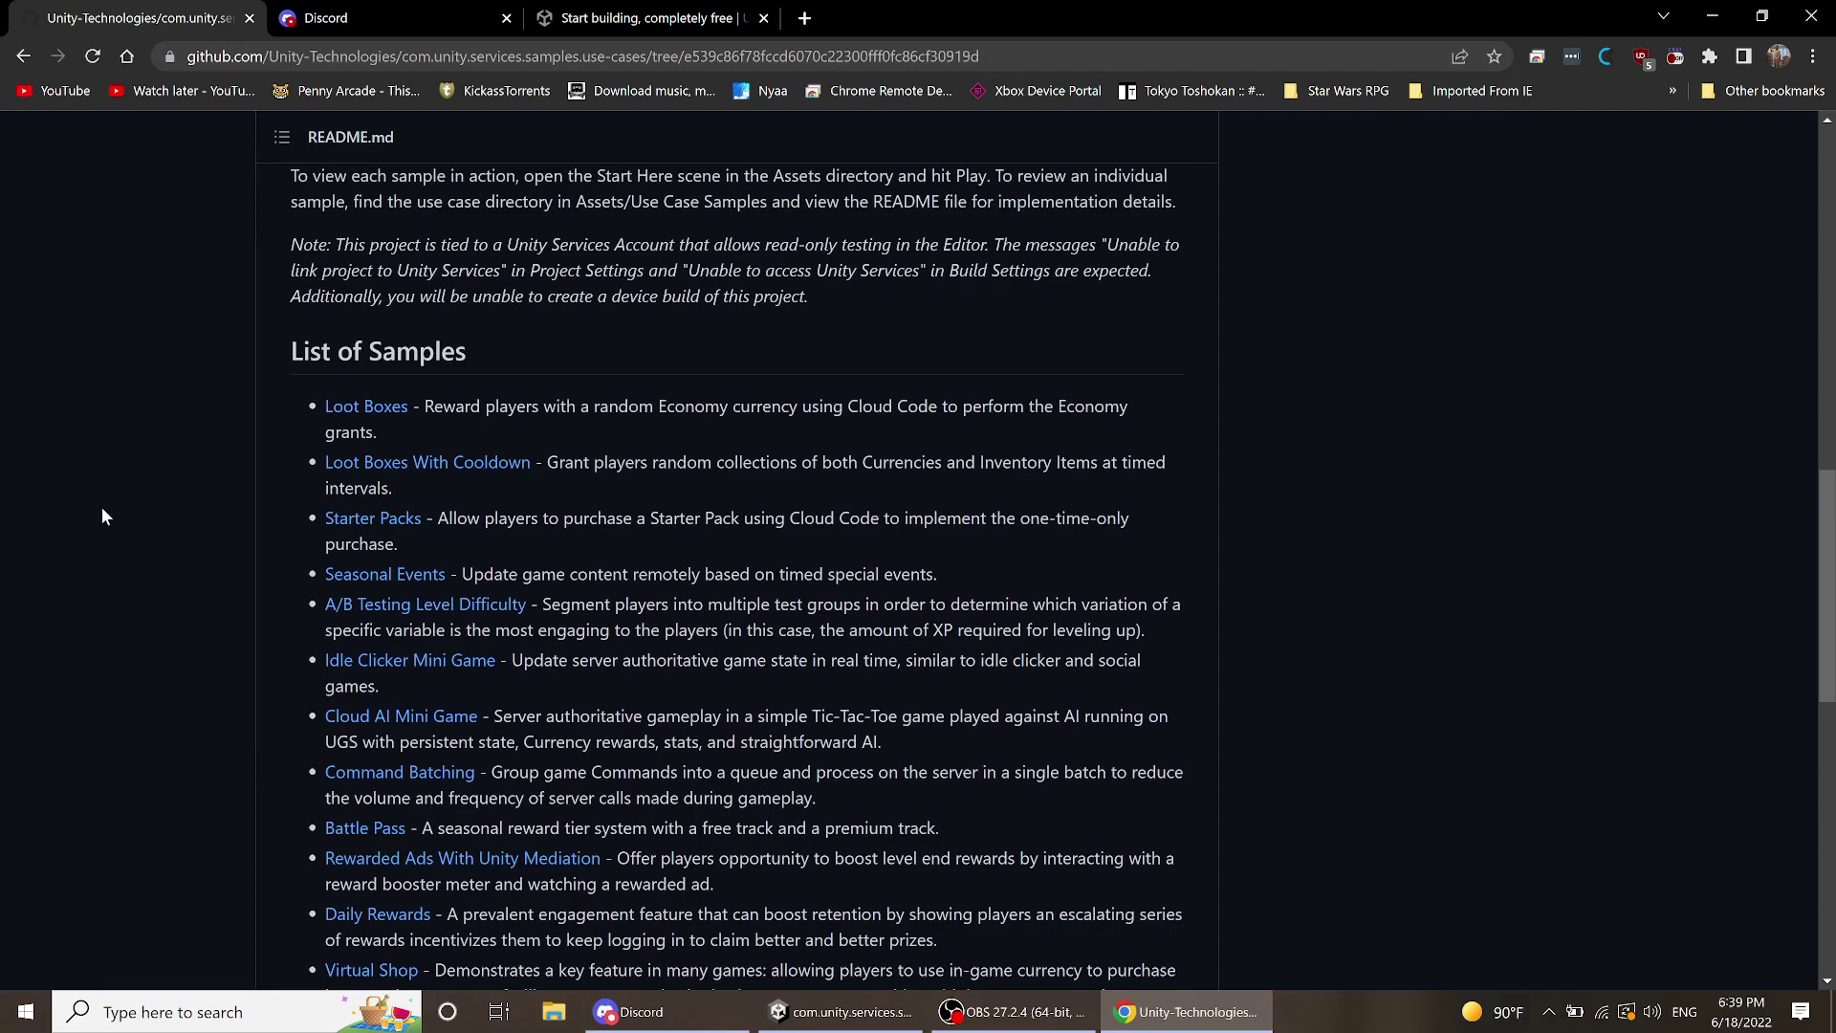
scroll(248, 515, "down", 1)
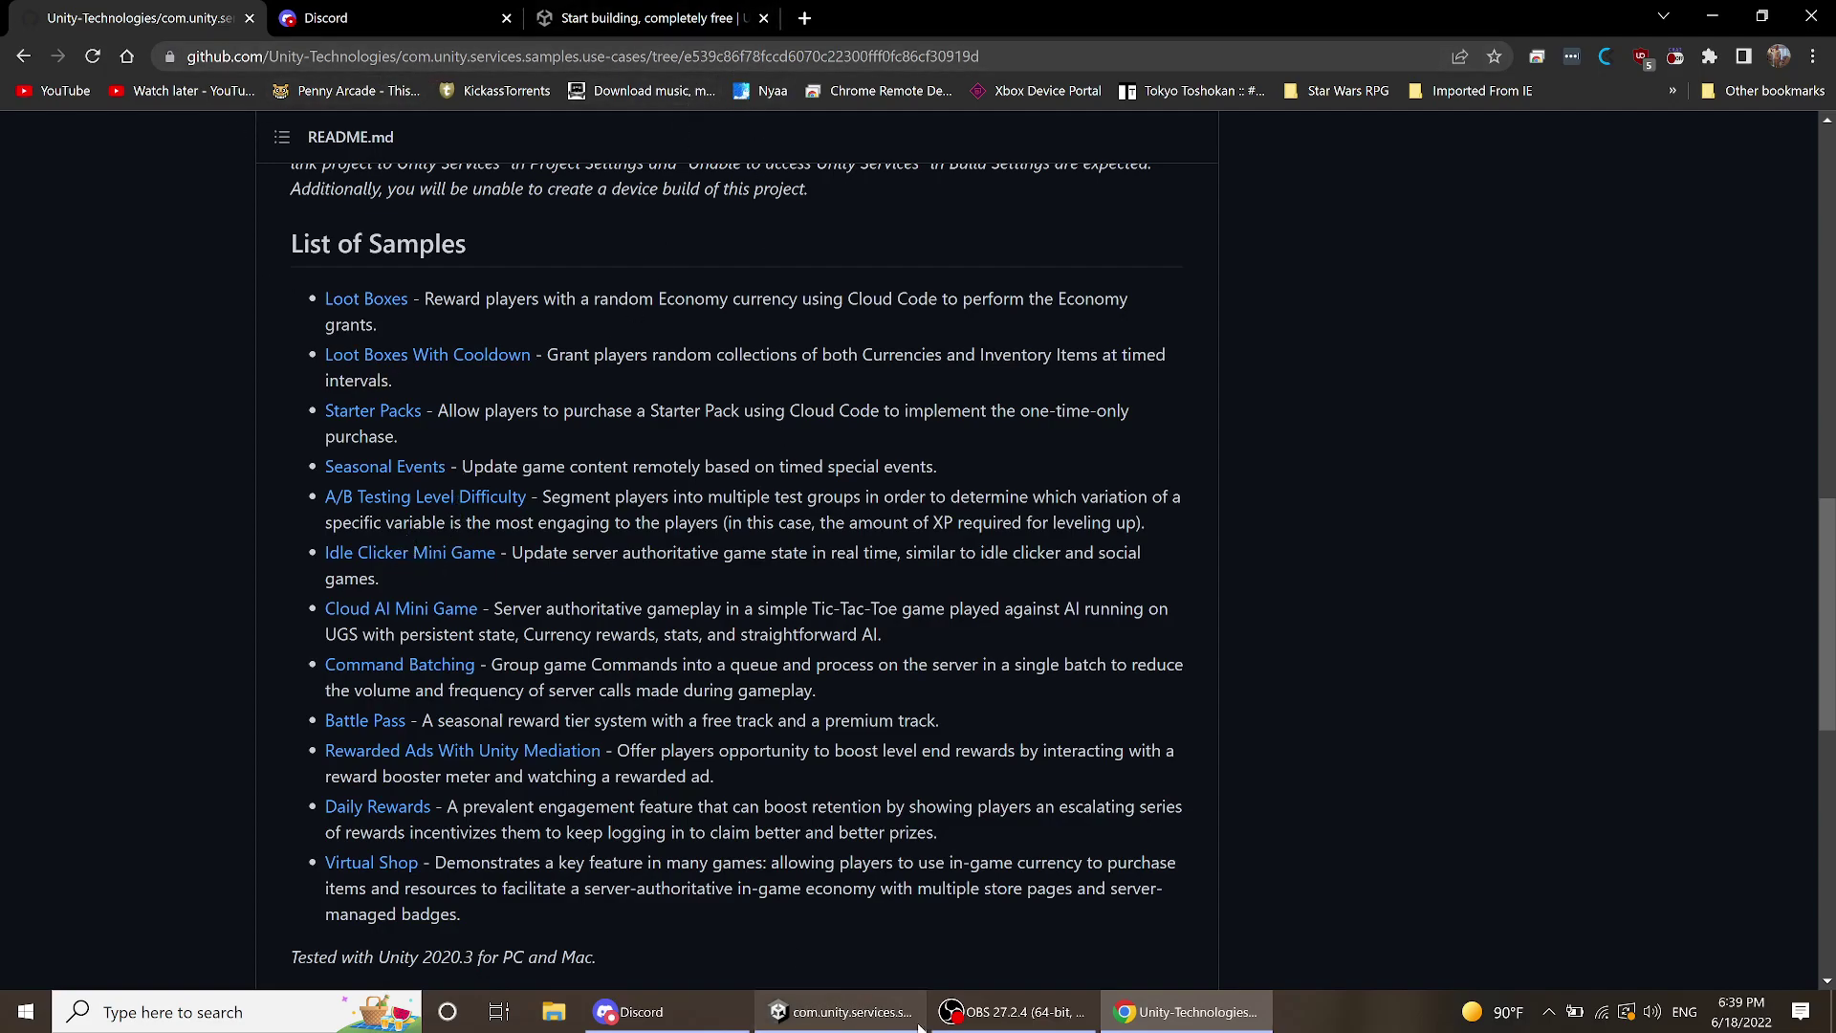
- Close the Asset Store view in Unity and open the Package Manager from the Window menu
left_click(840, 1012)
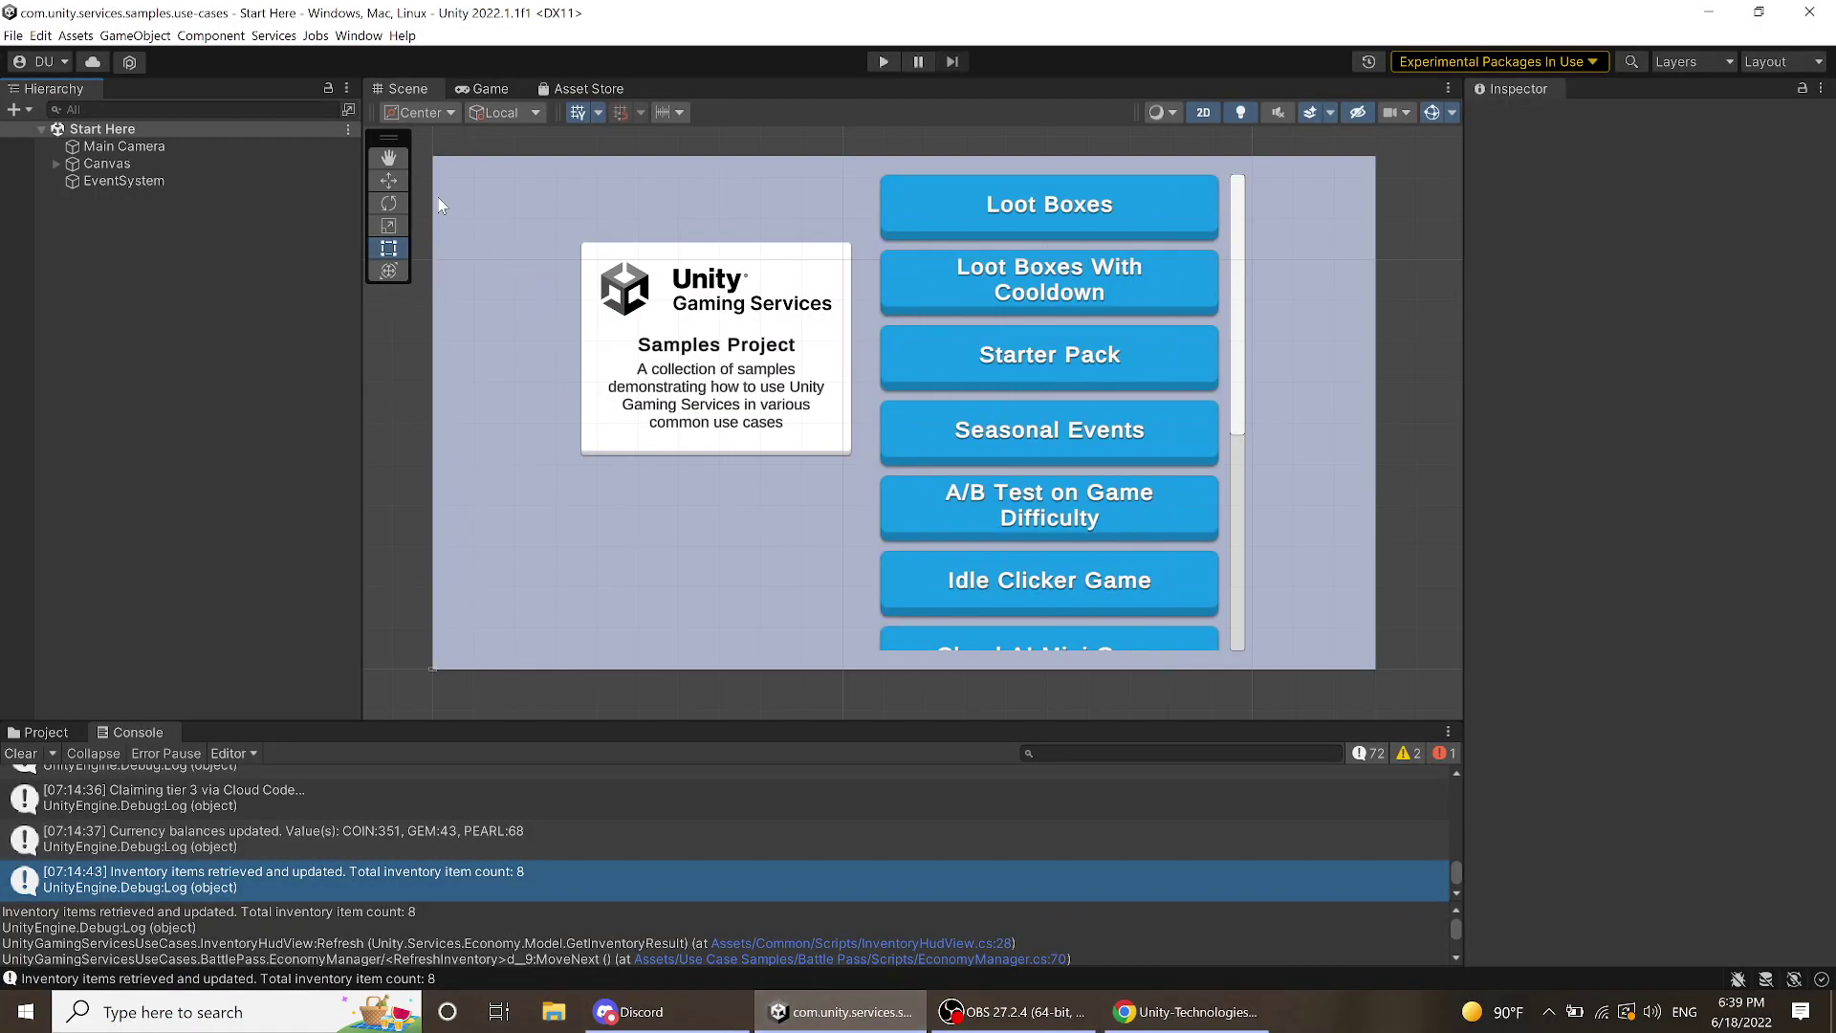
left_click(389, 157)
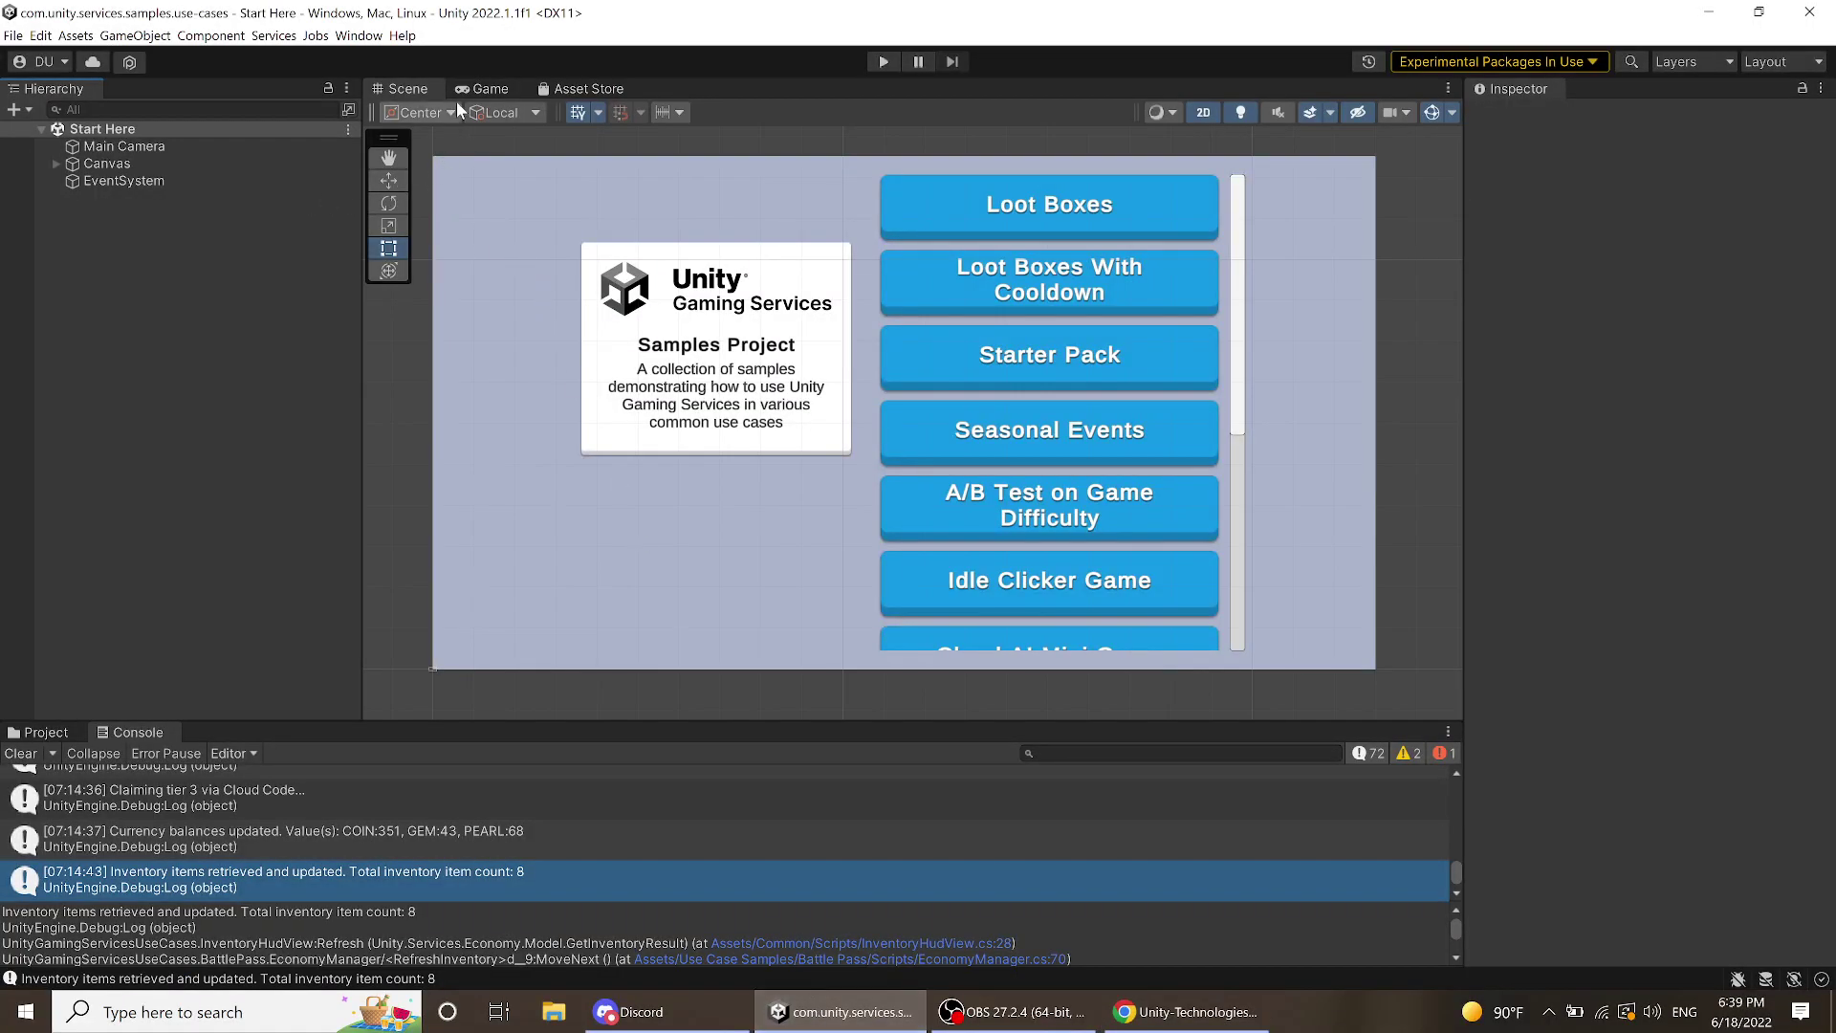
right_click(589, 90)
left_click(612, 120)
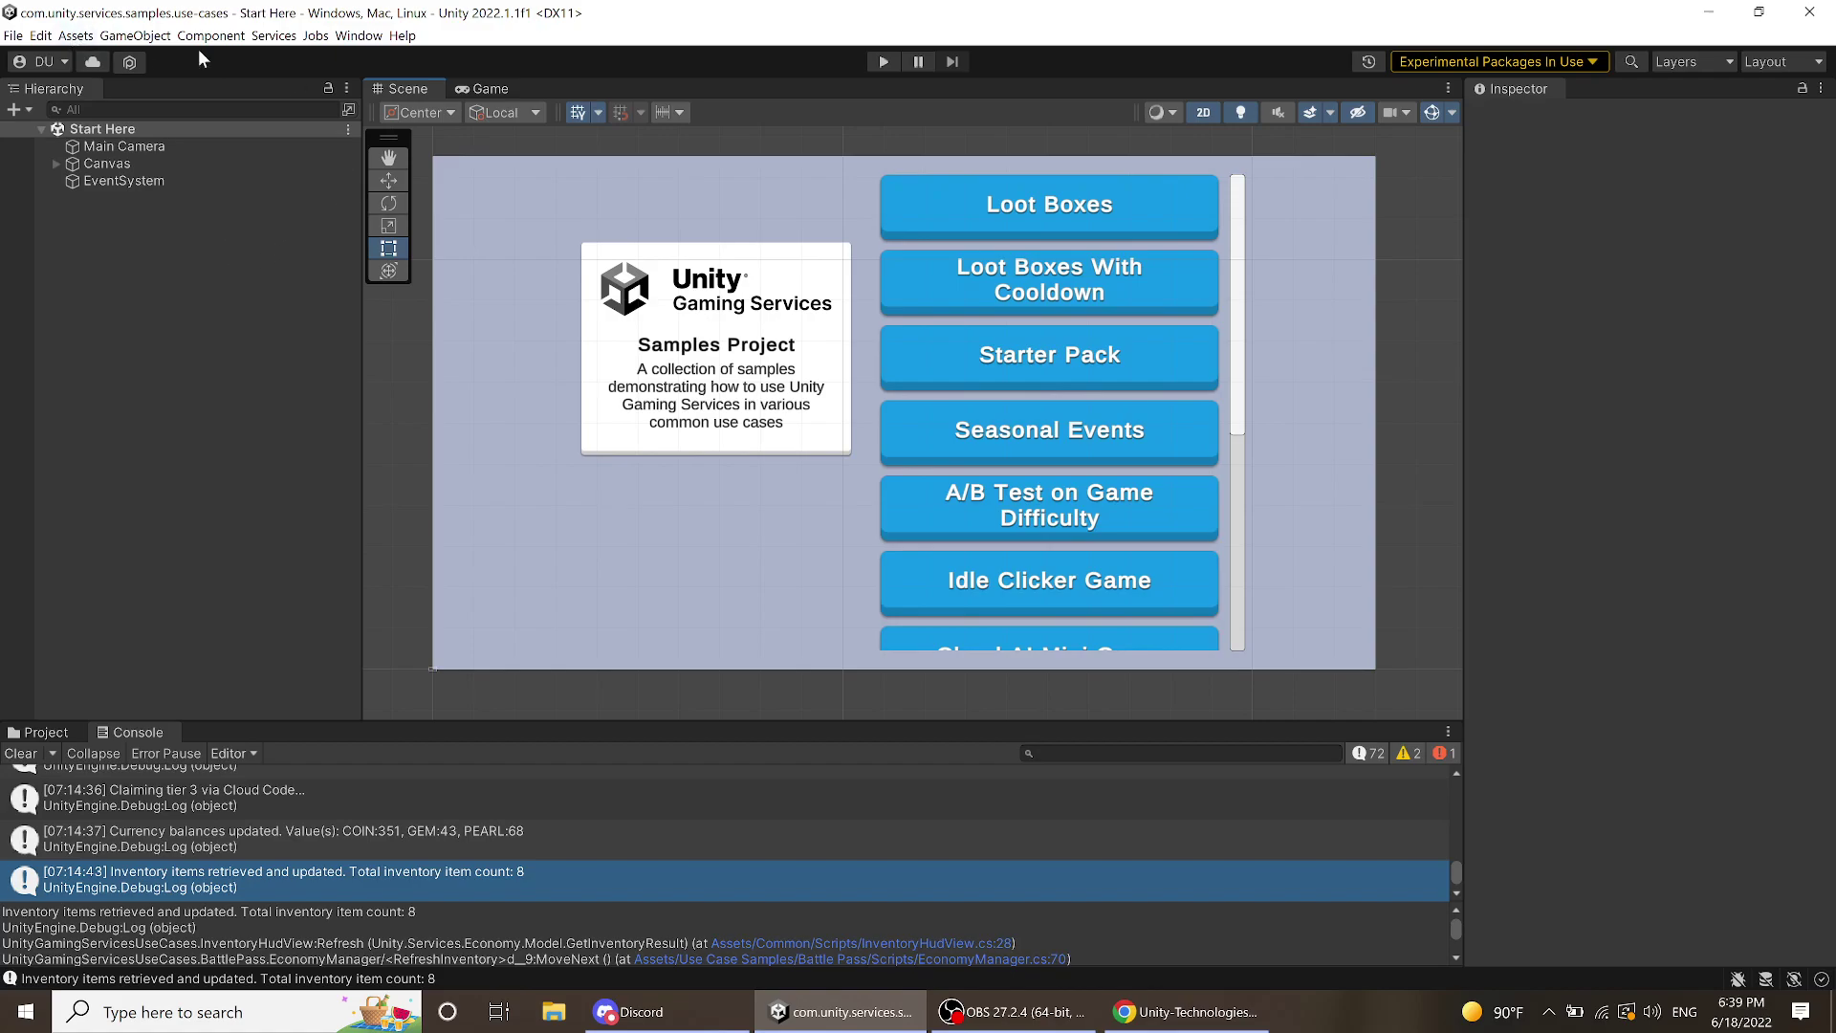
left_click(368, 38)
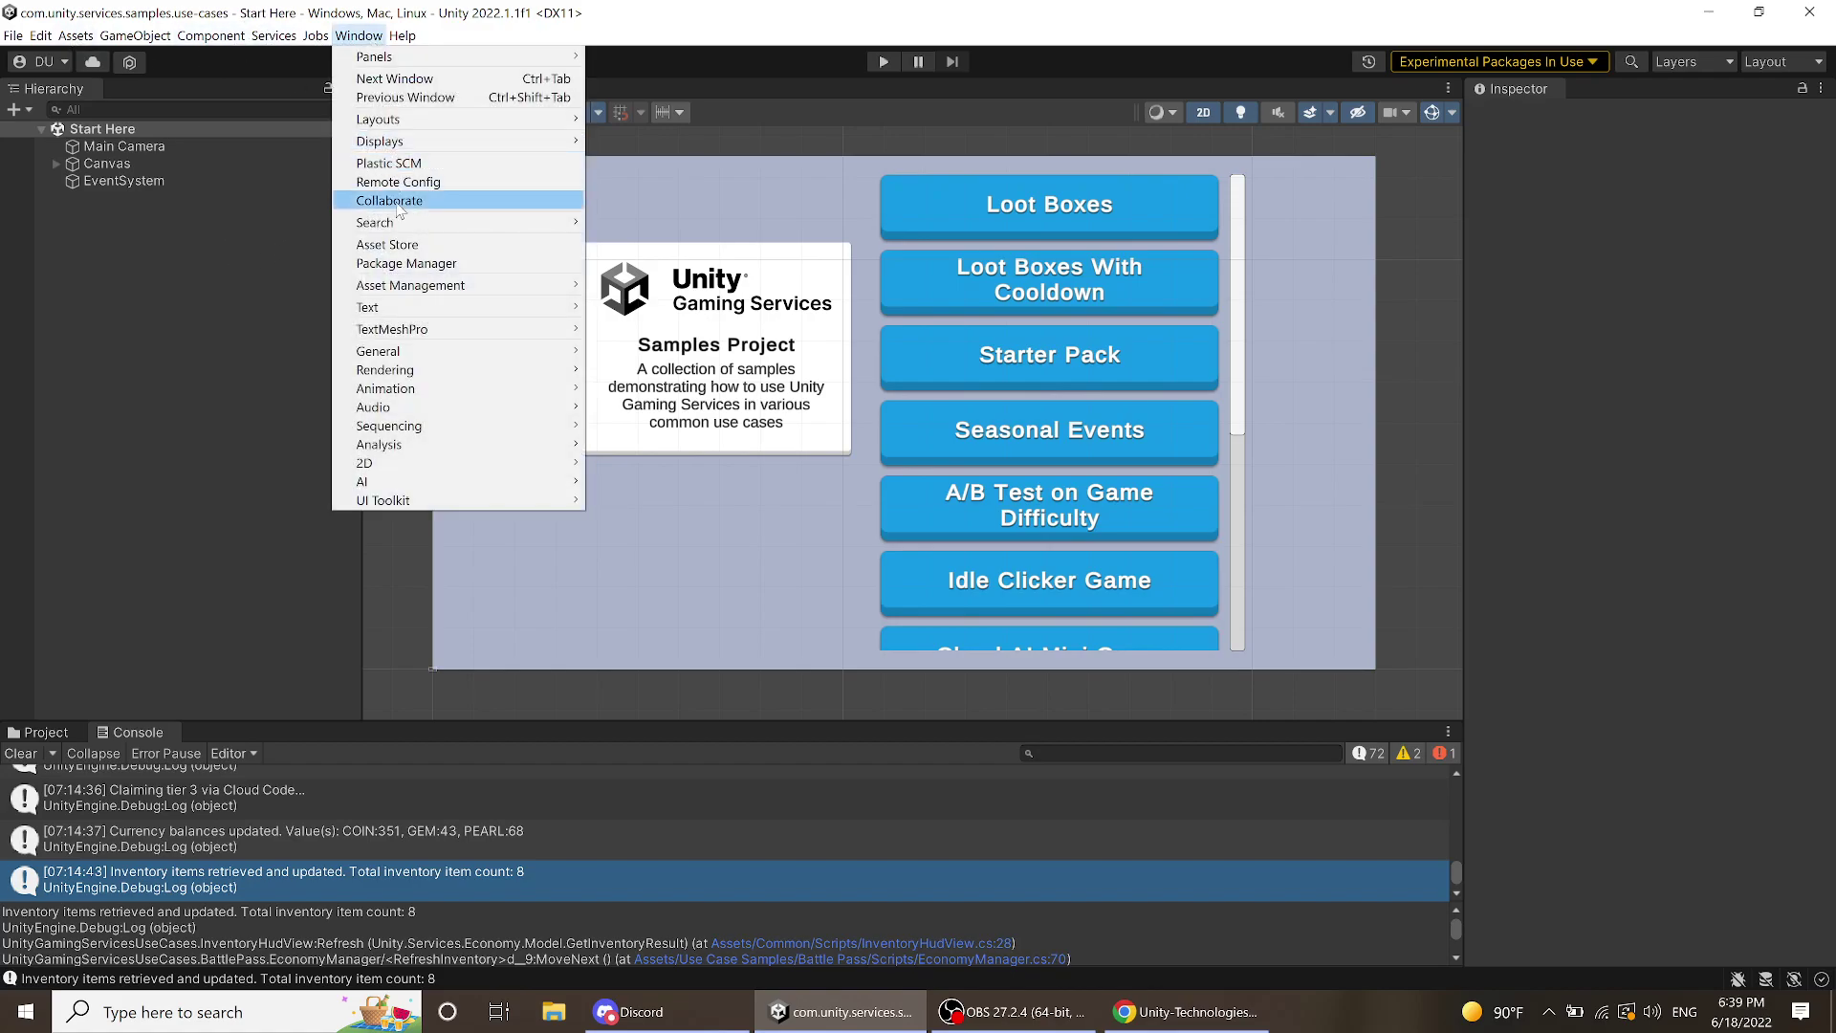
left_click(412, 263)
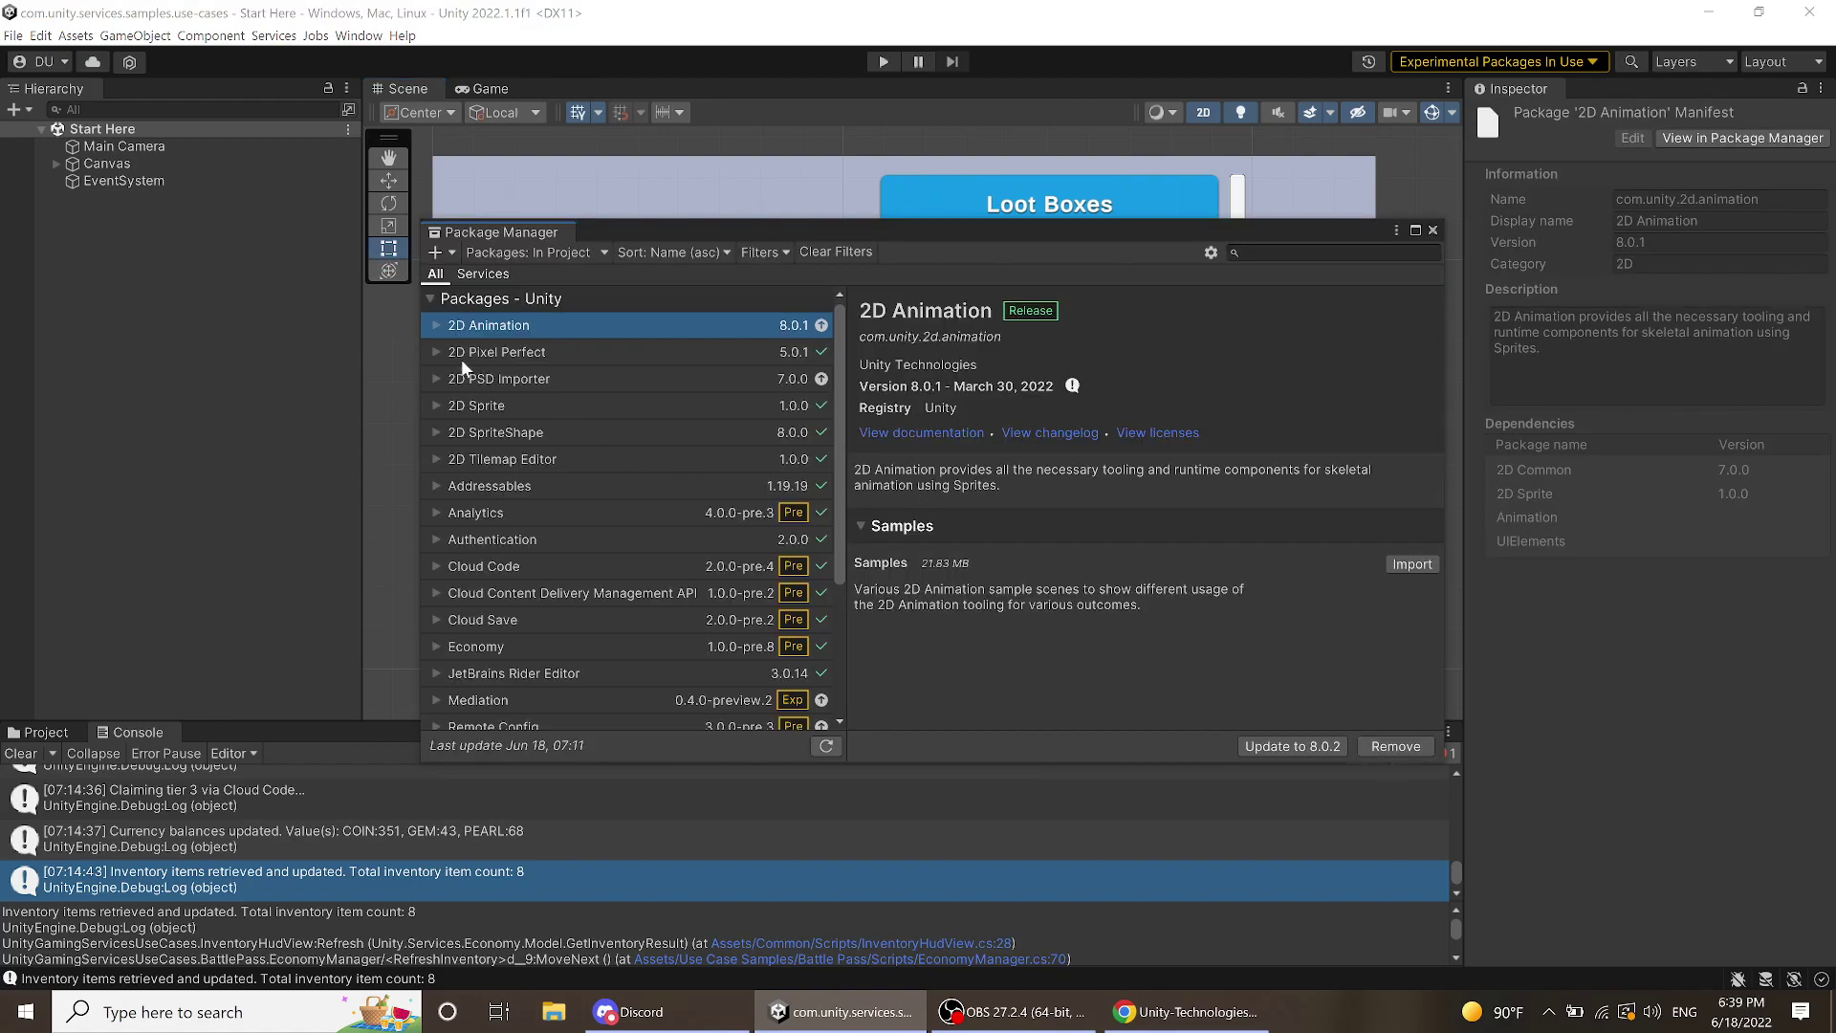
- Review the Analytics, Authentication, Cloud Code, Cloud Content Delivery, Cloud Save and Economy package details
scroll(638, 419, "down", 1)
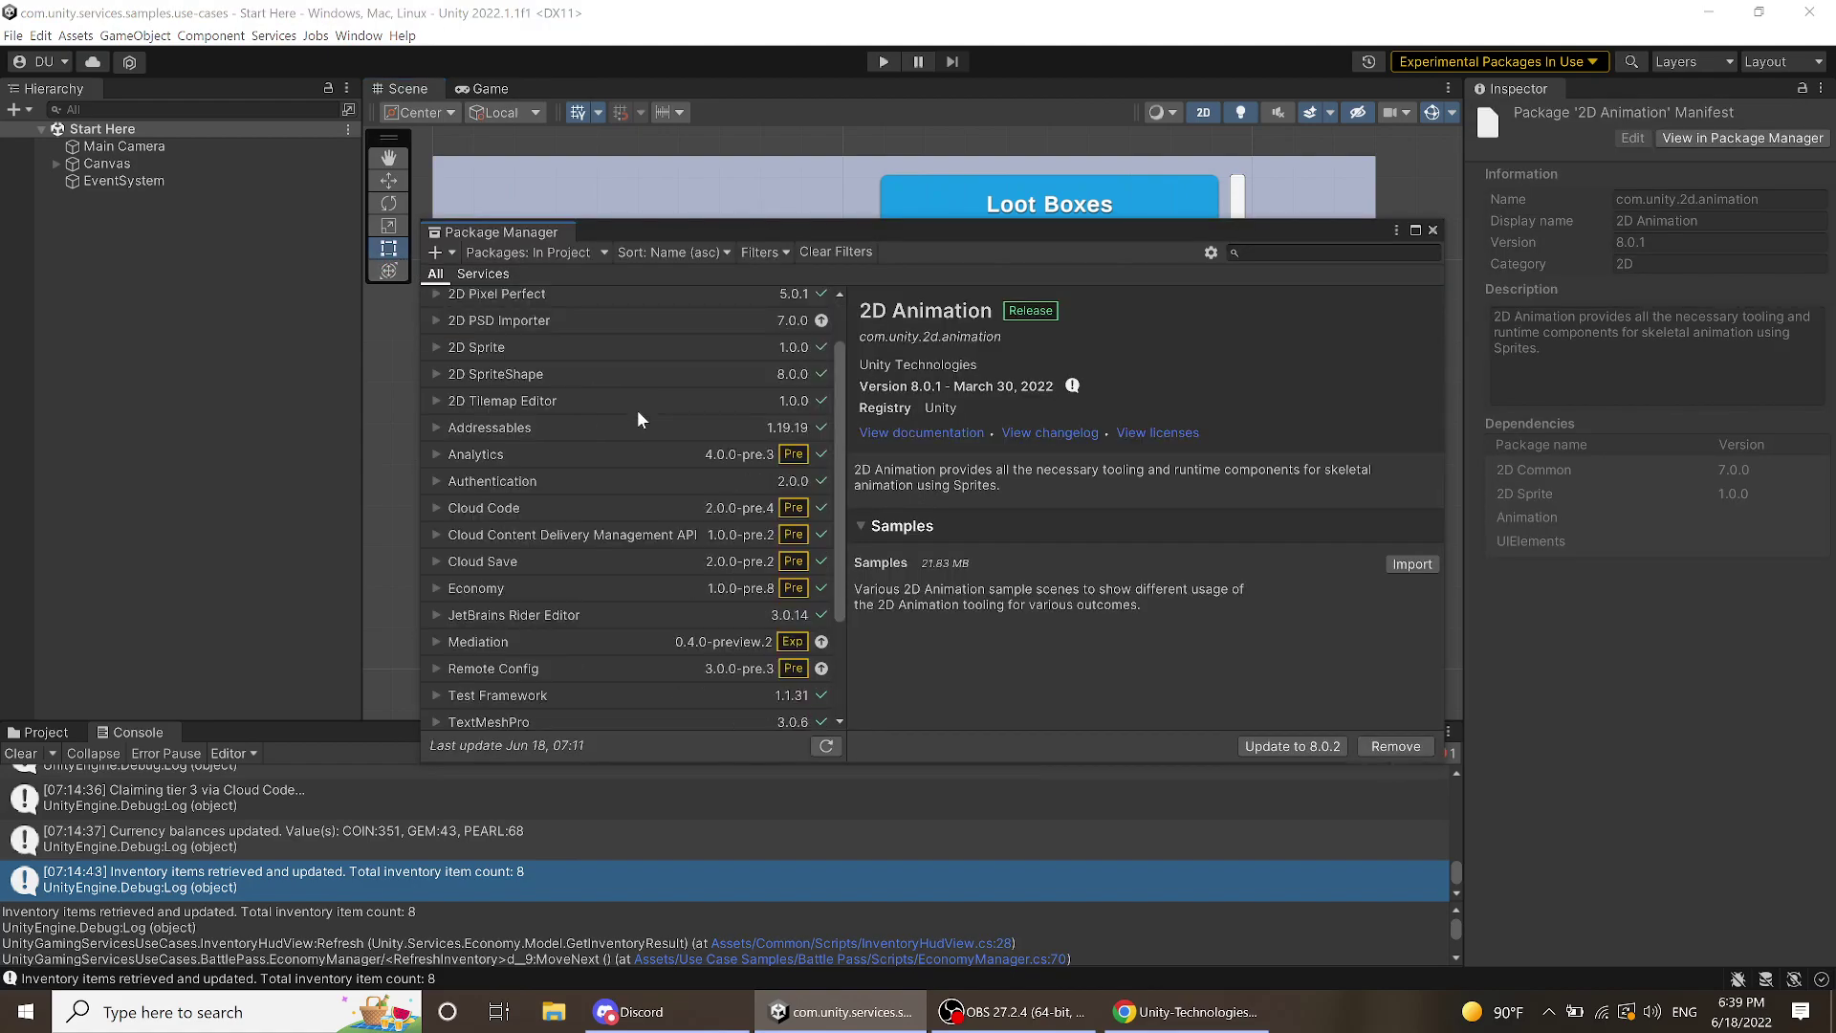
left_click(553, 455)
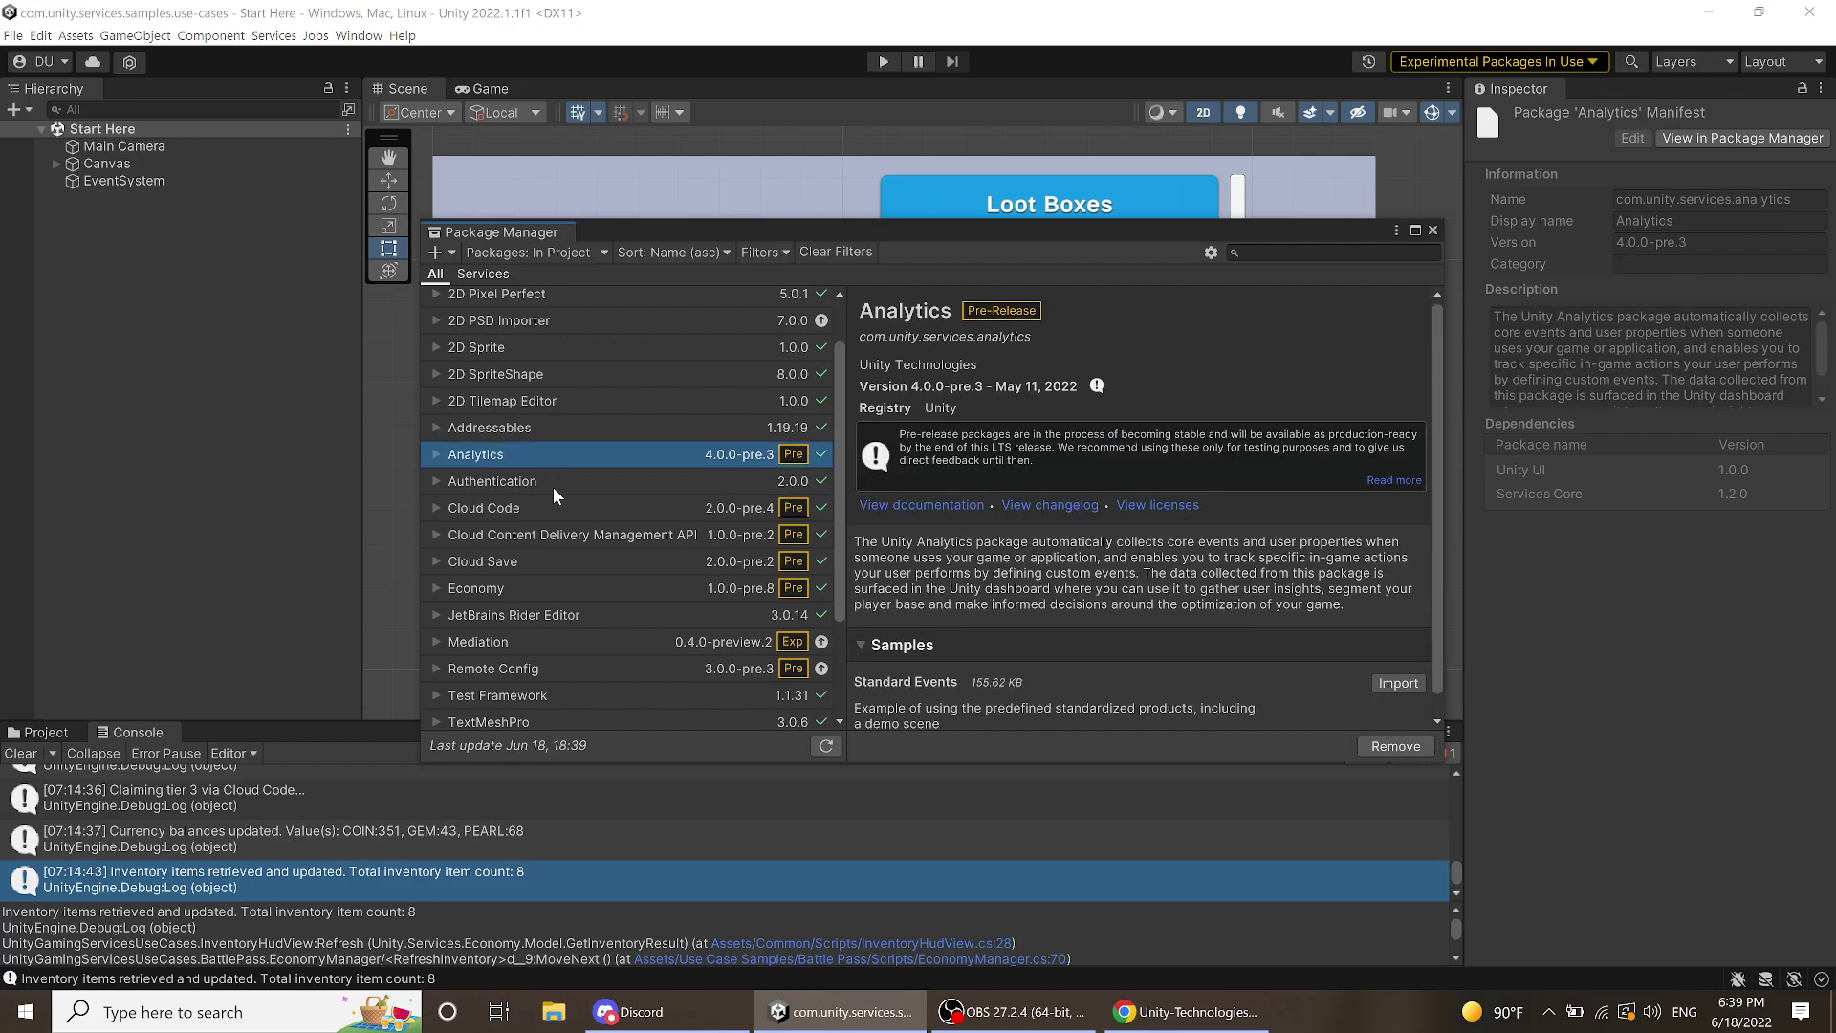
left_click(557, 484)
scroll(588, 472, "down", 1)
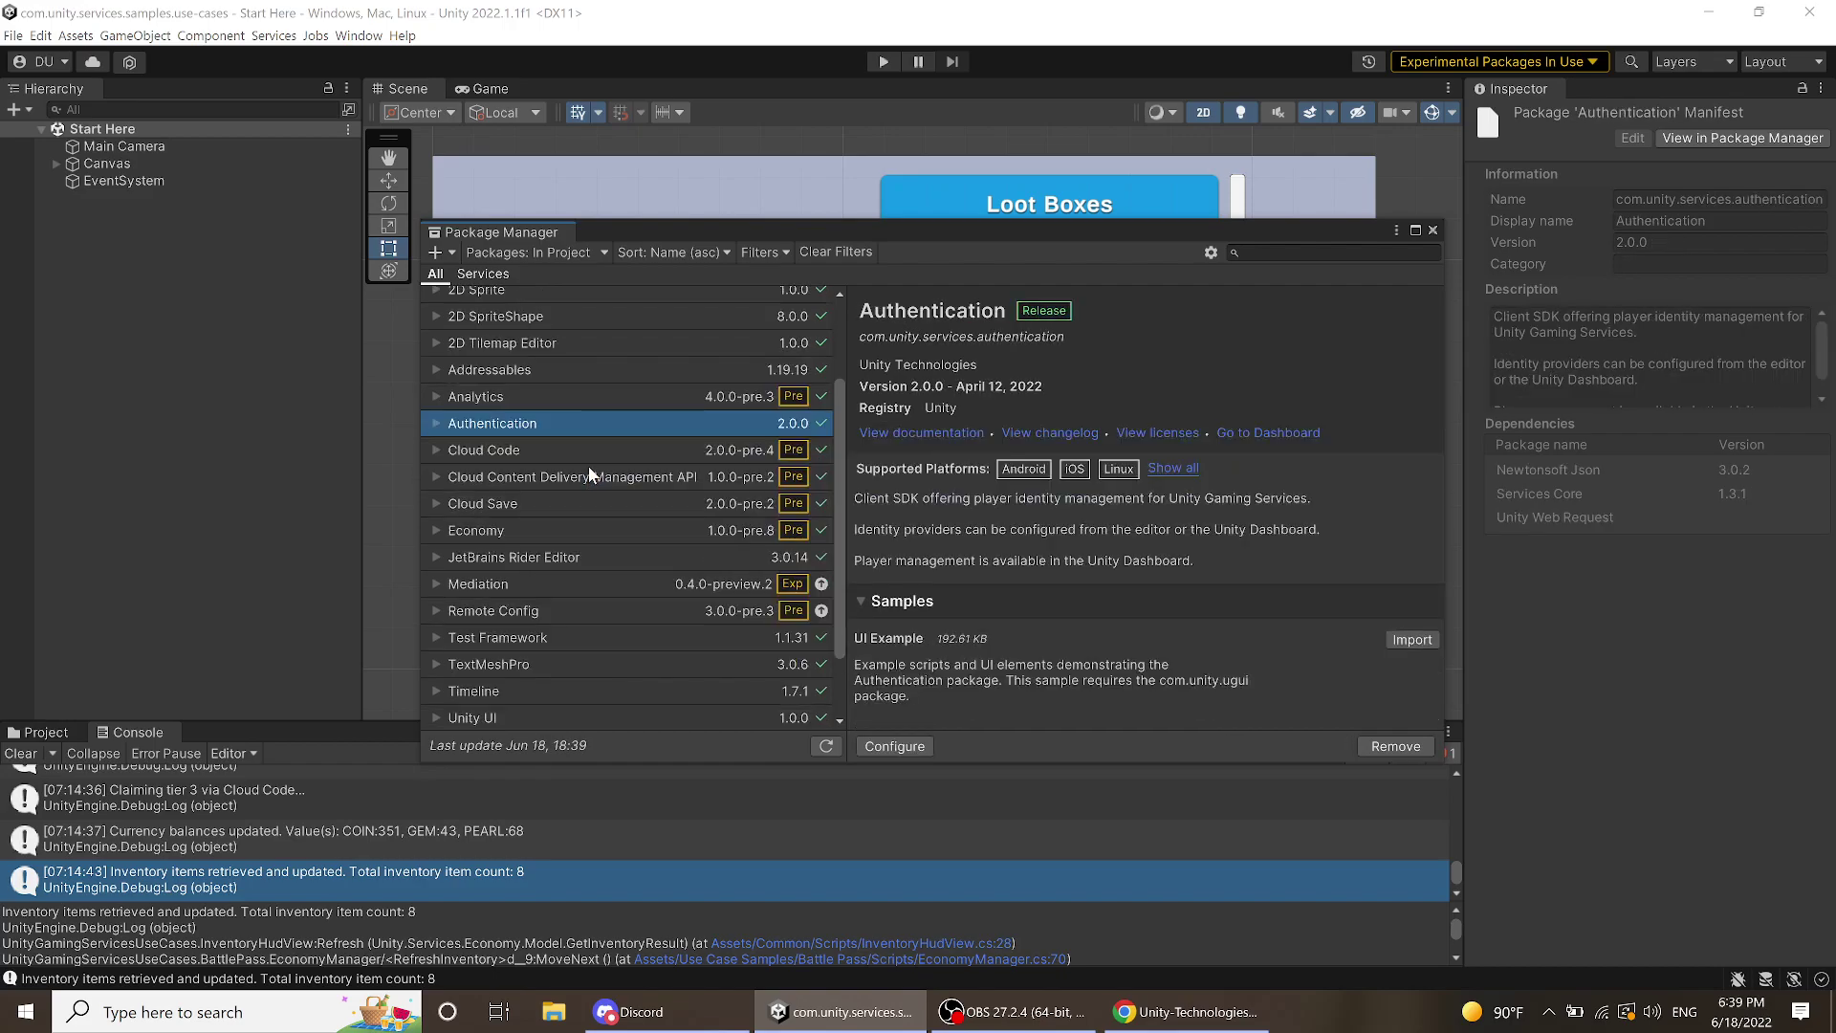
left_click(557, 457)
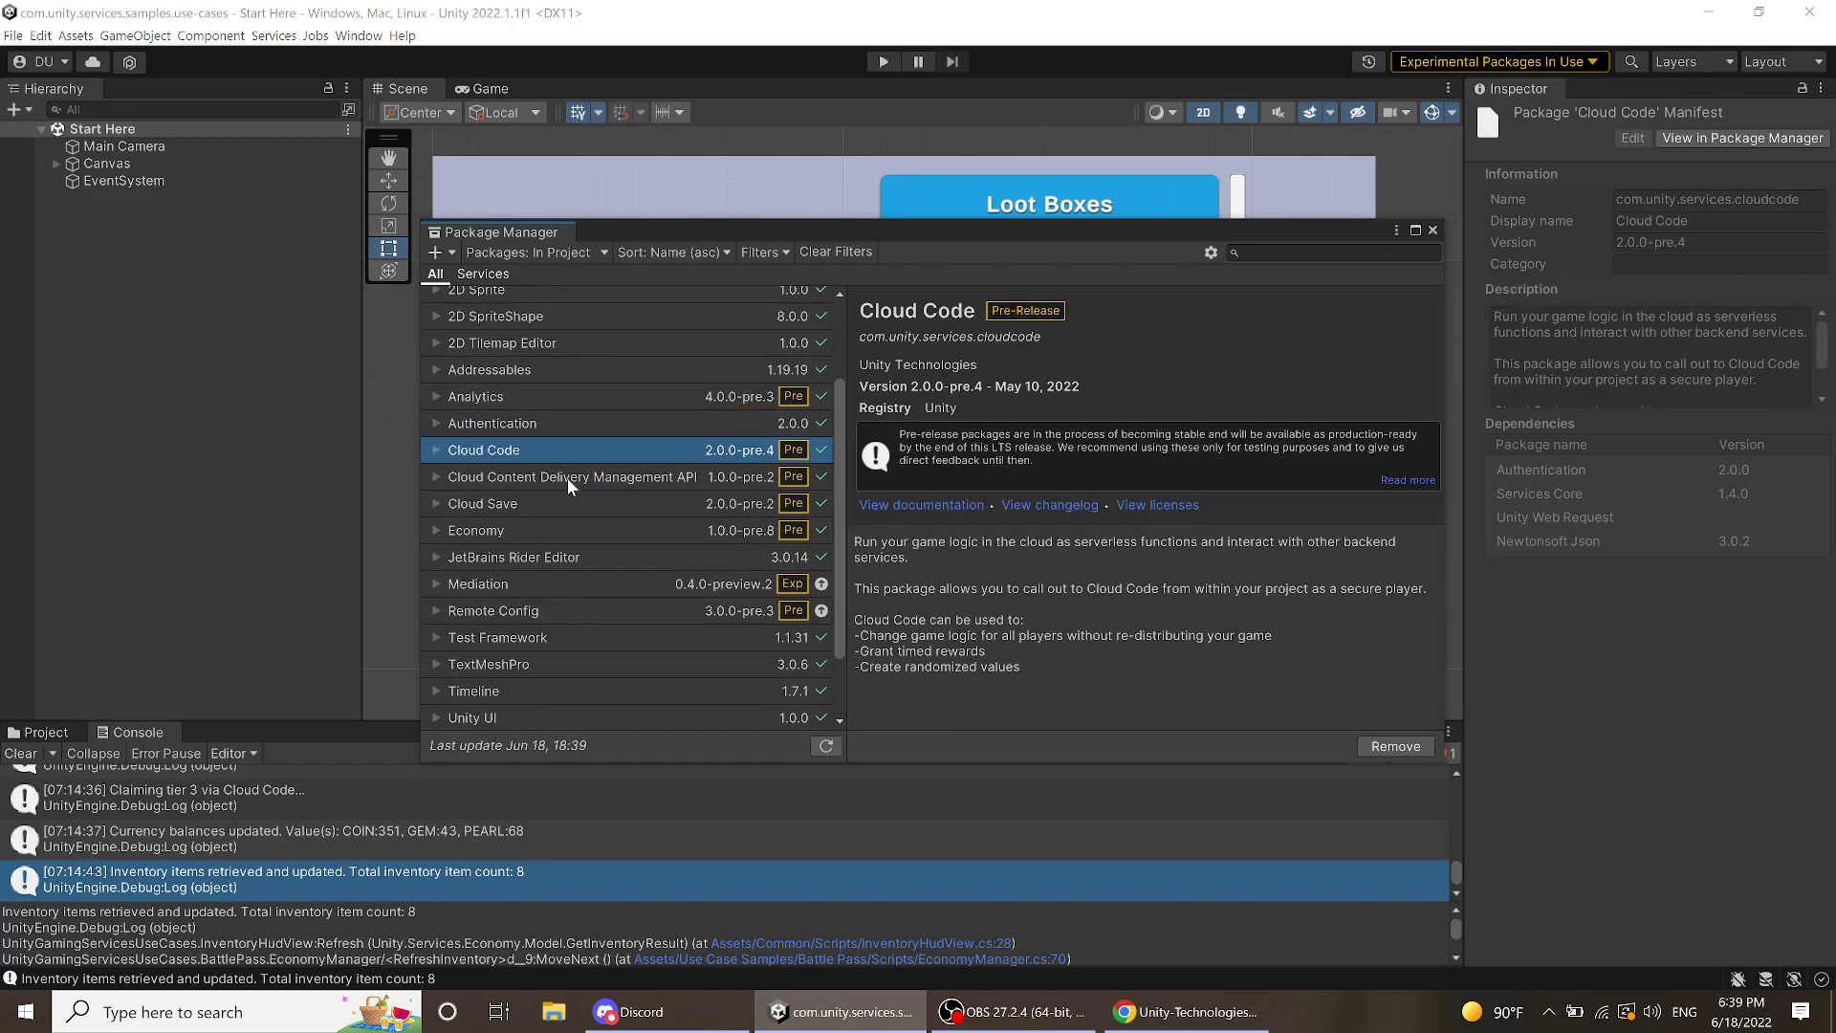
left_click(566, 478)
left_click(570, 497)
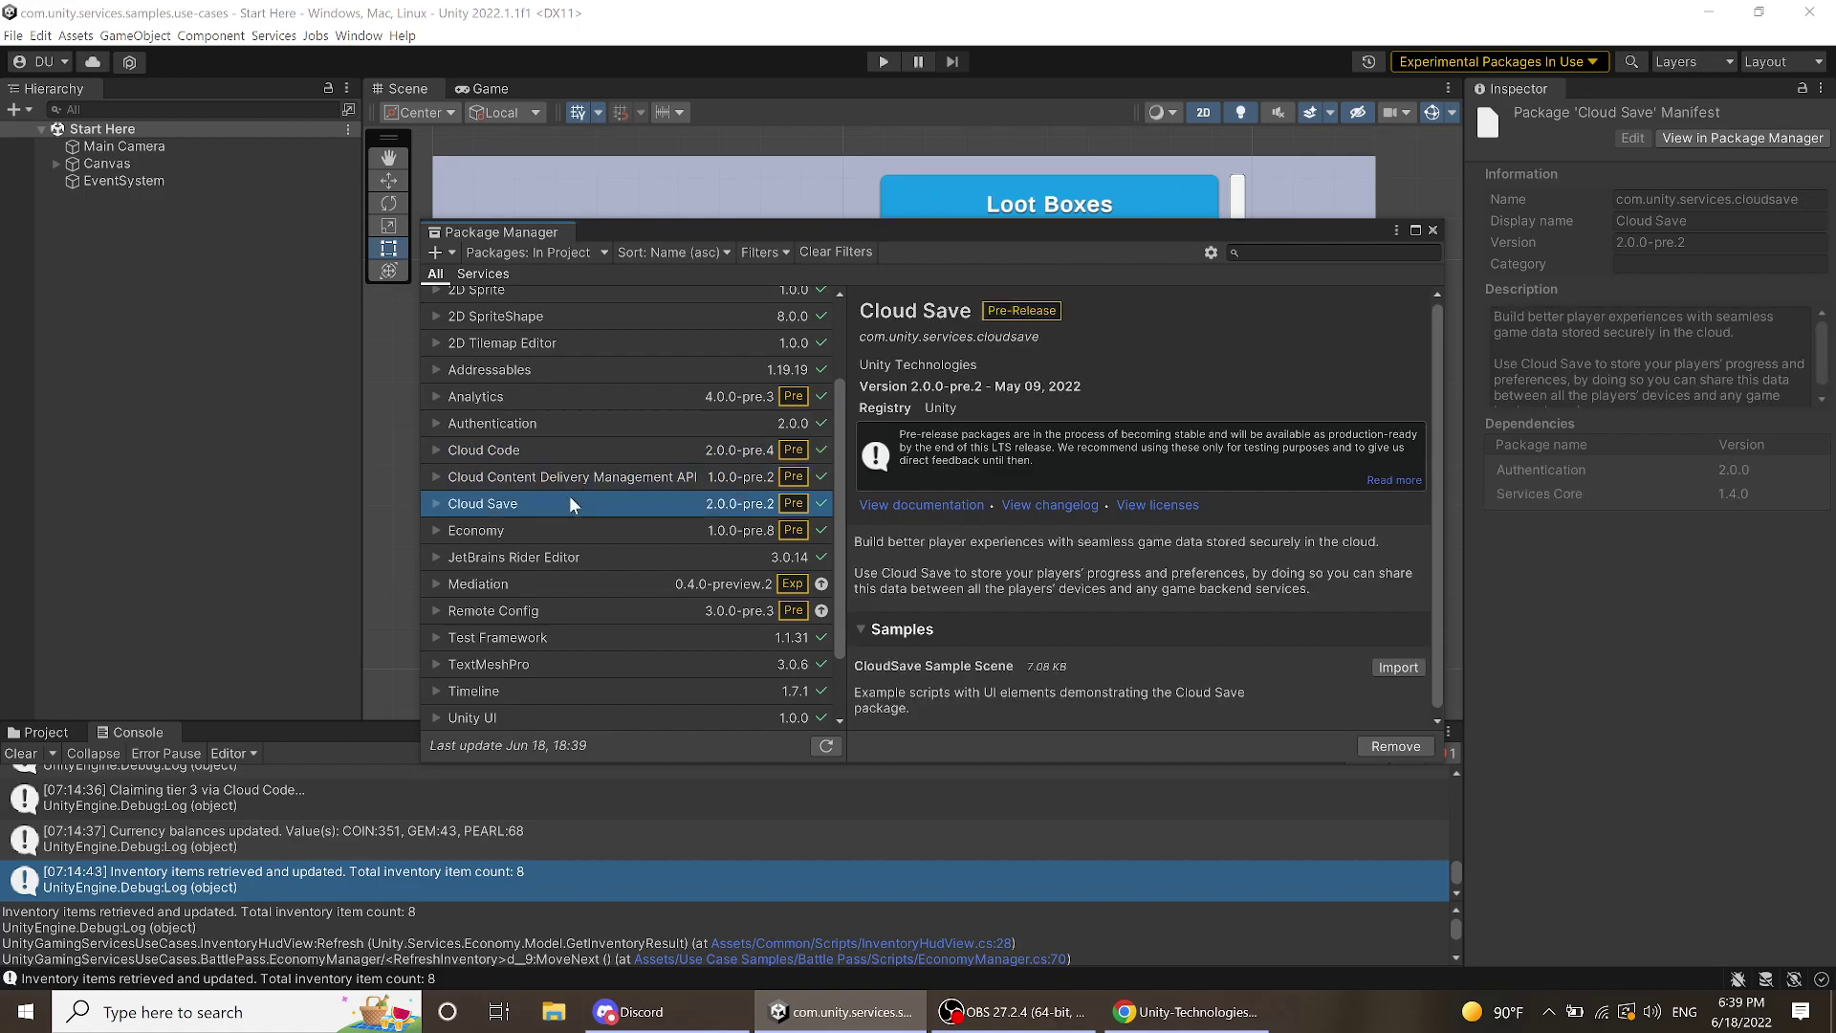
left_click(567, 529)
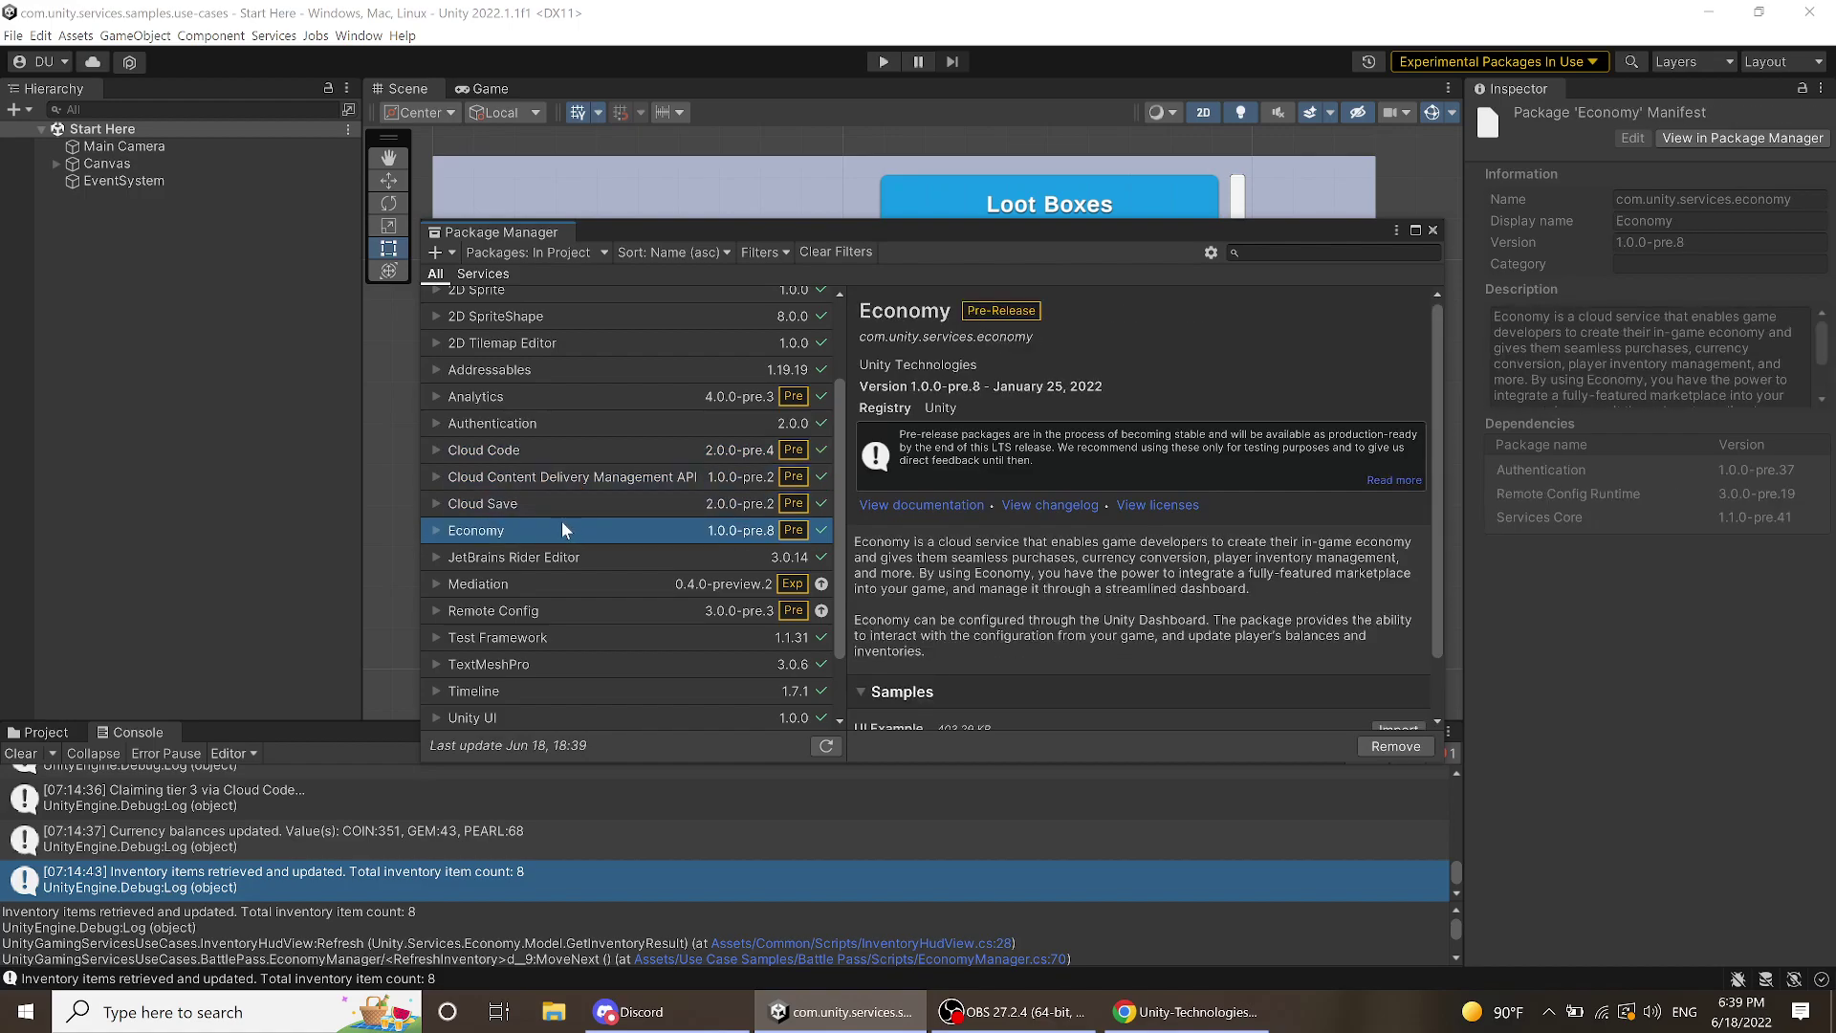
- Review the Mediation and Remote Config package details, then close the Package Manager
scroll(1067, 553, "down", 1)
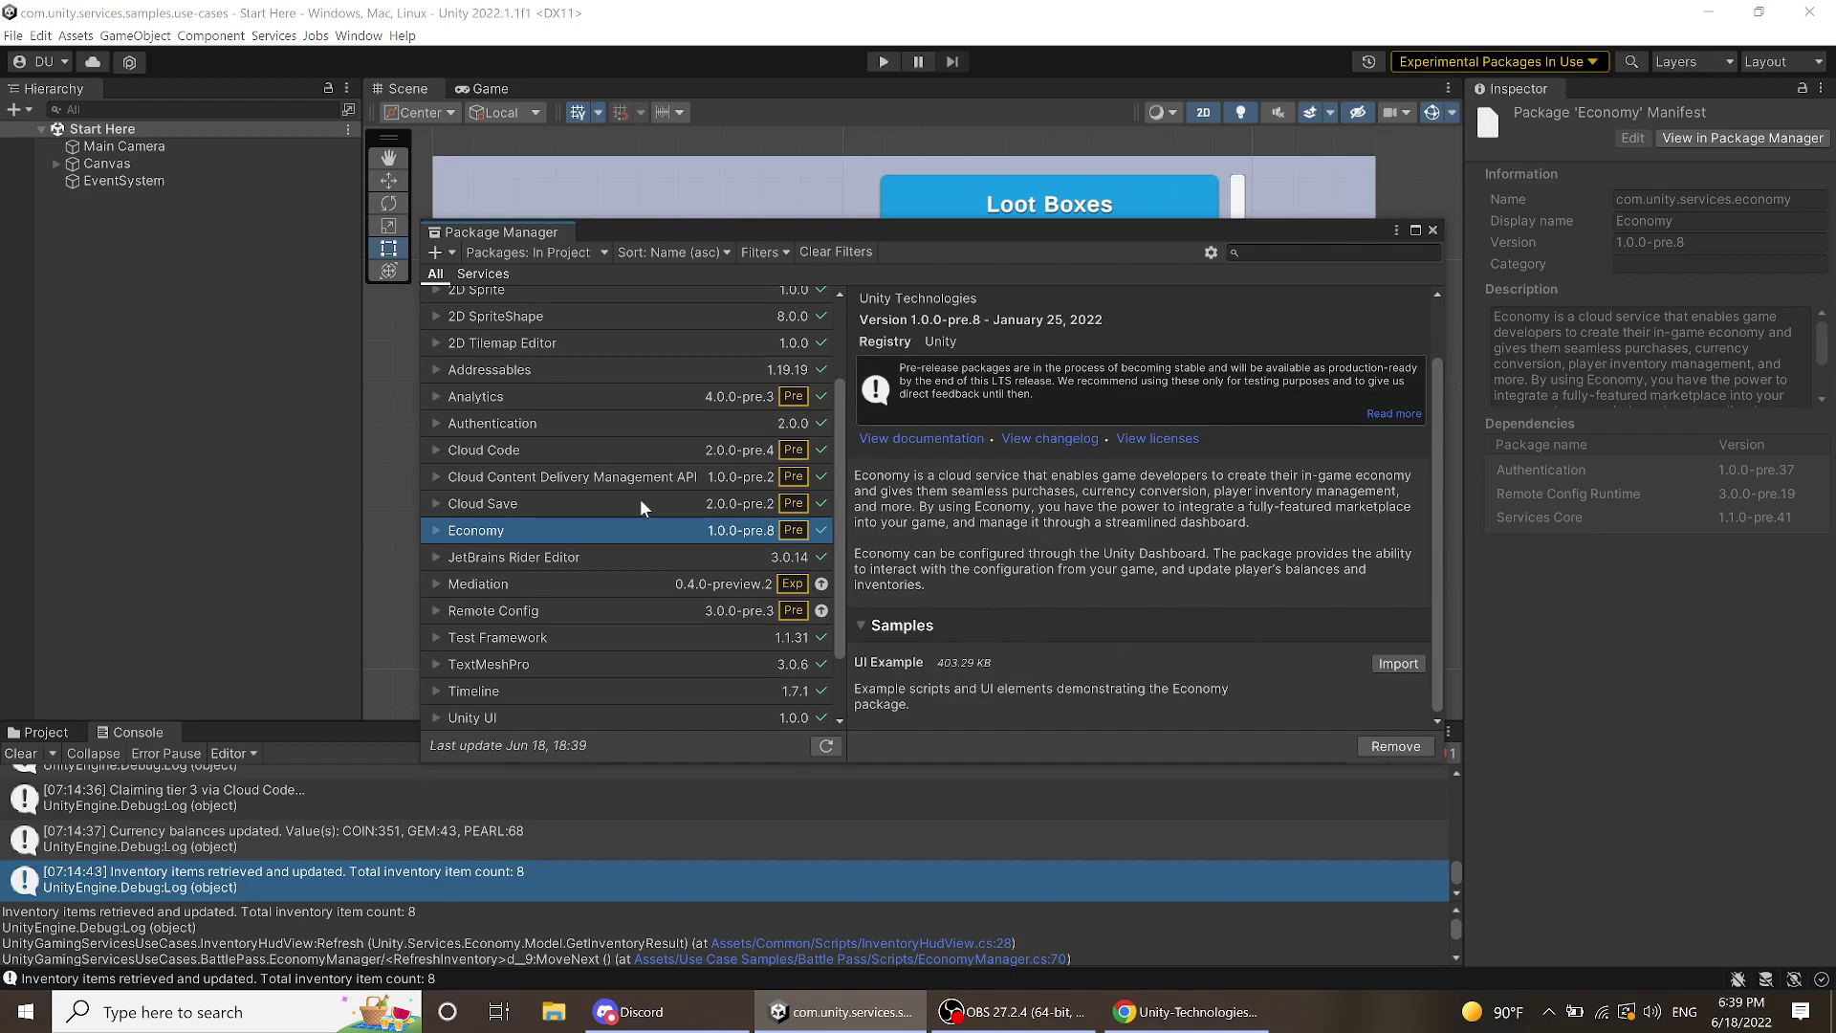
scroll(620, 504, "down", 1)
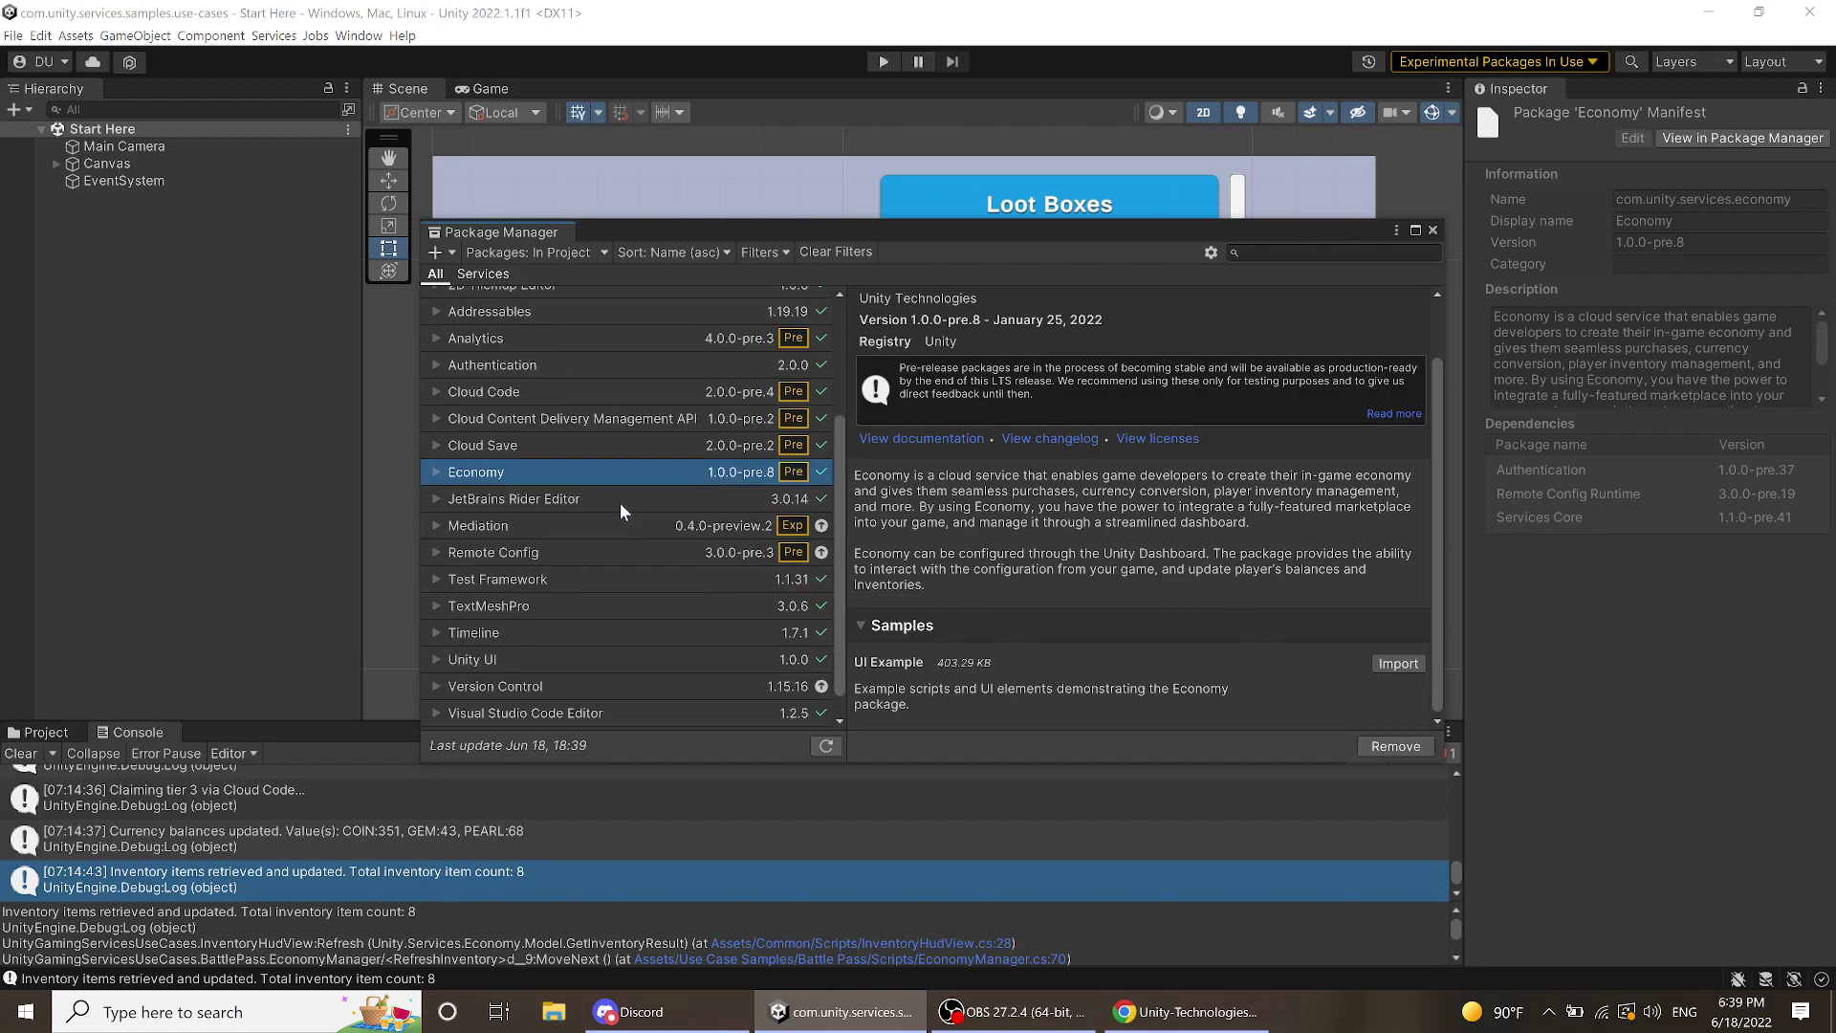
left_click(547, 531)
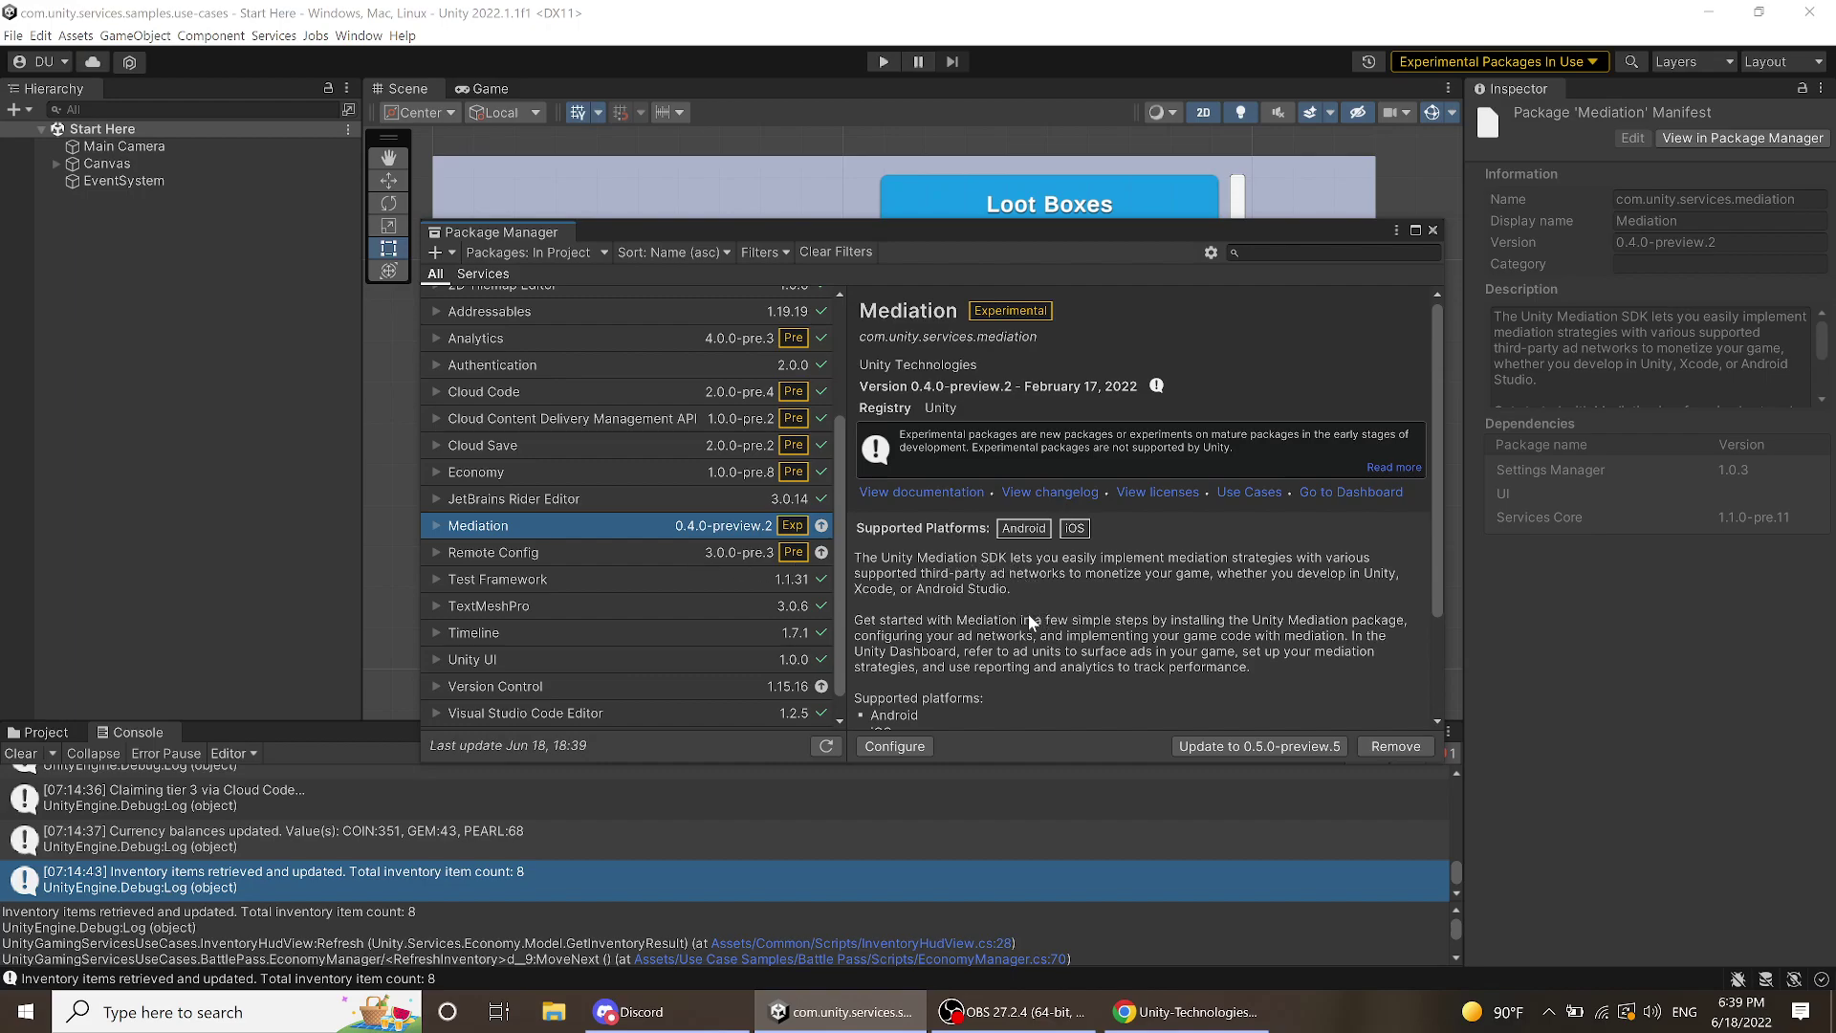
scroll(1029, 600, "down", 2)
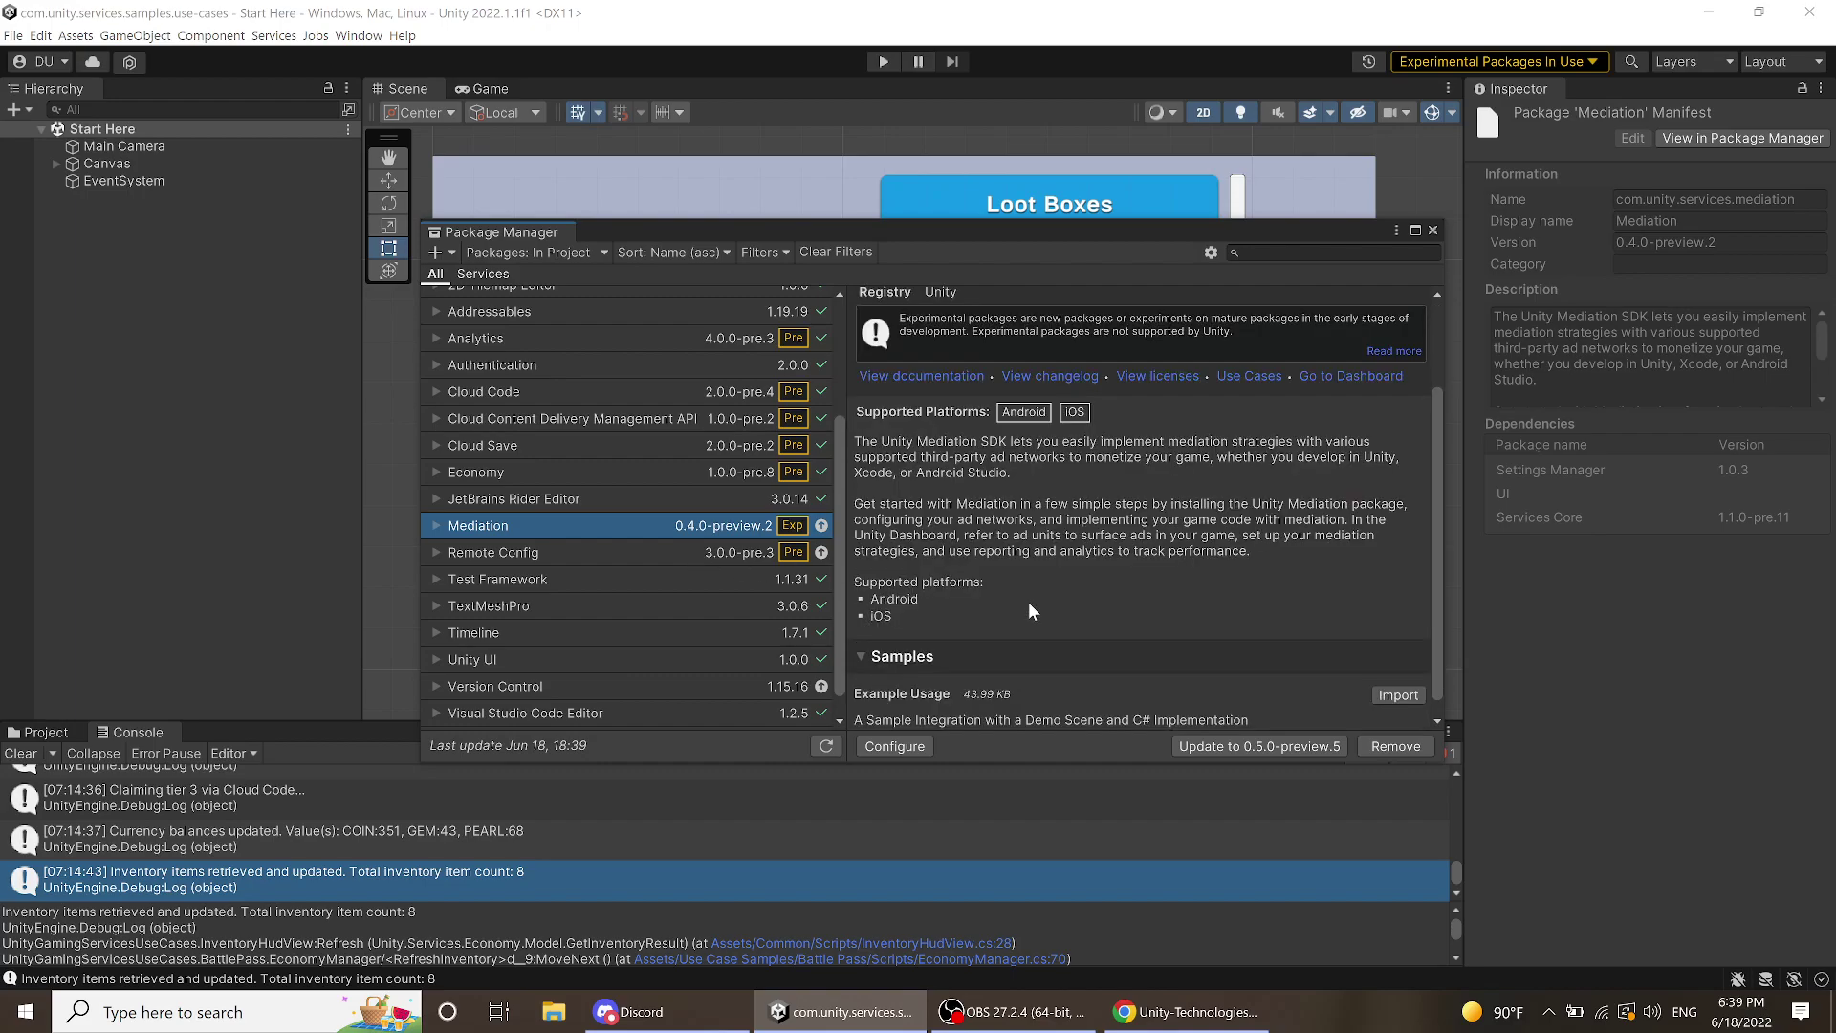
scroll(1029, 601, "up", 1)
left_click(565, 555)
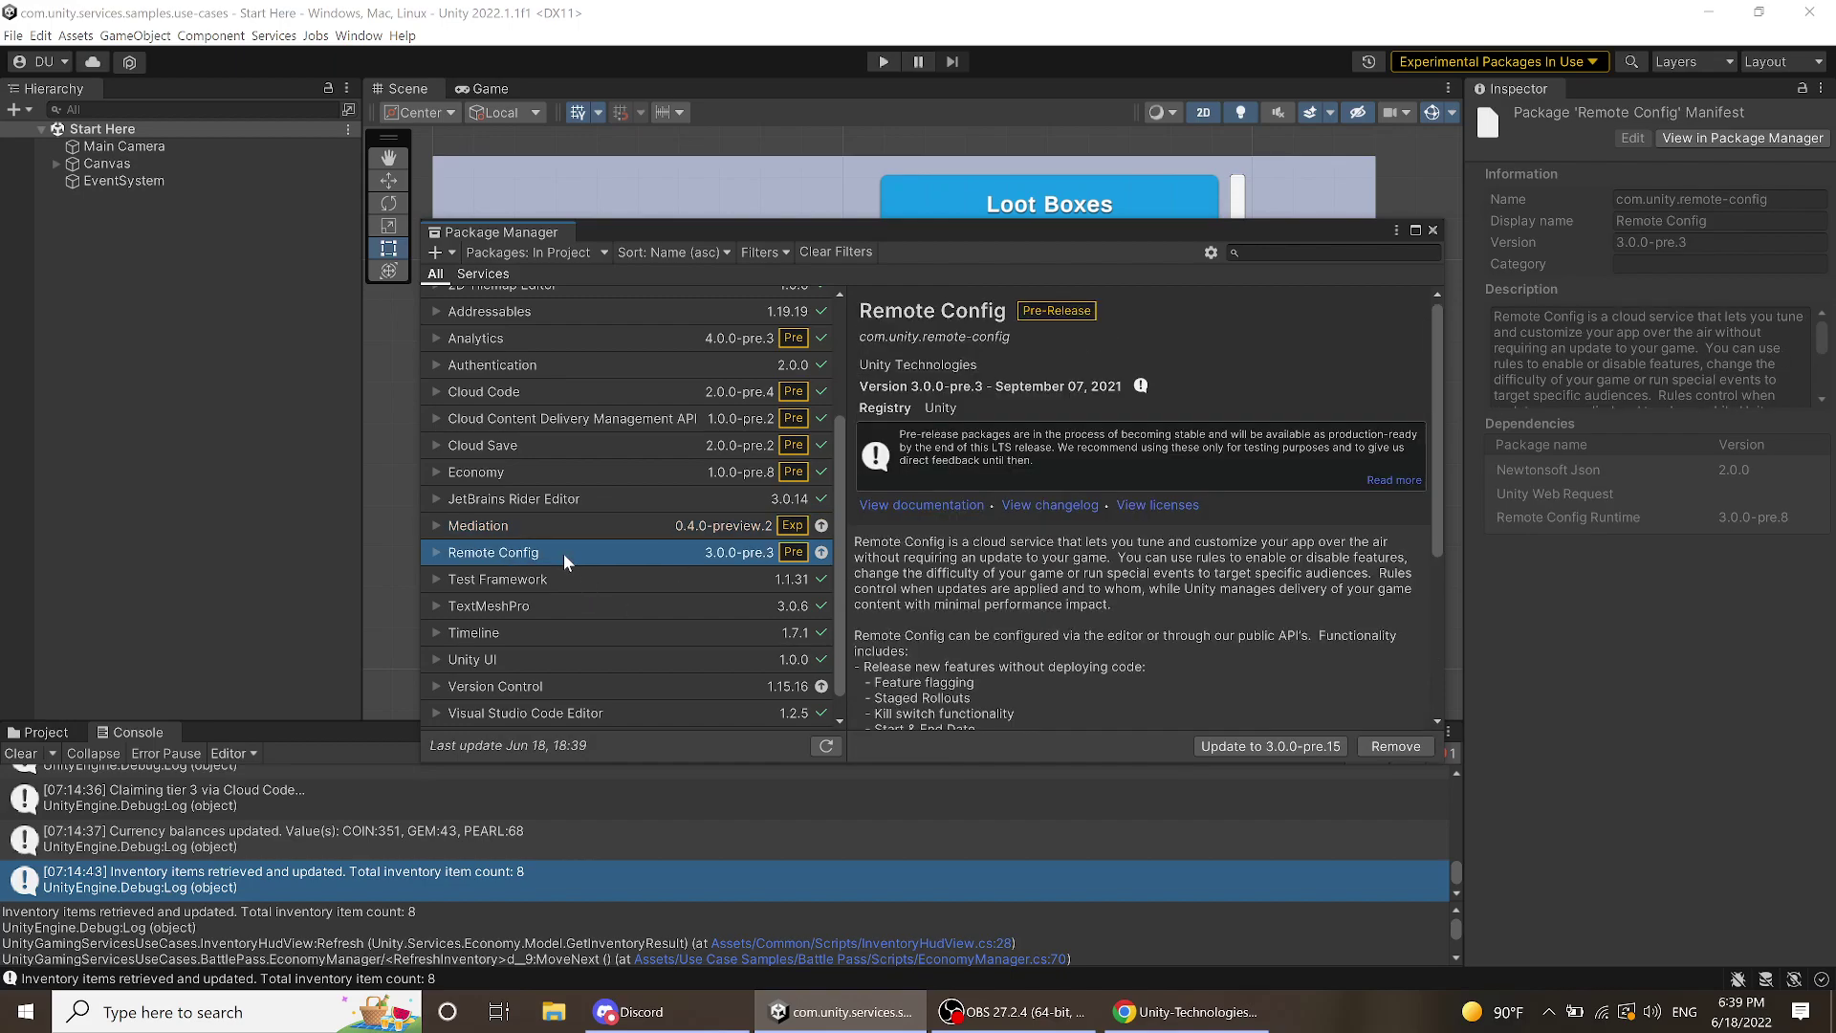
scroll(1016, 606, "down", 3)
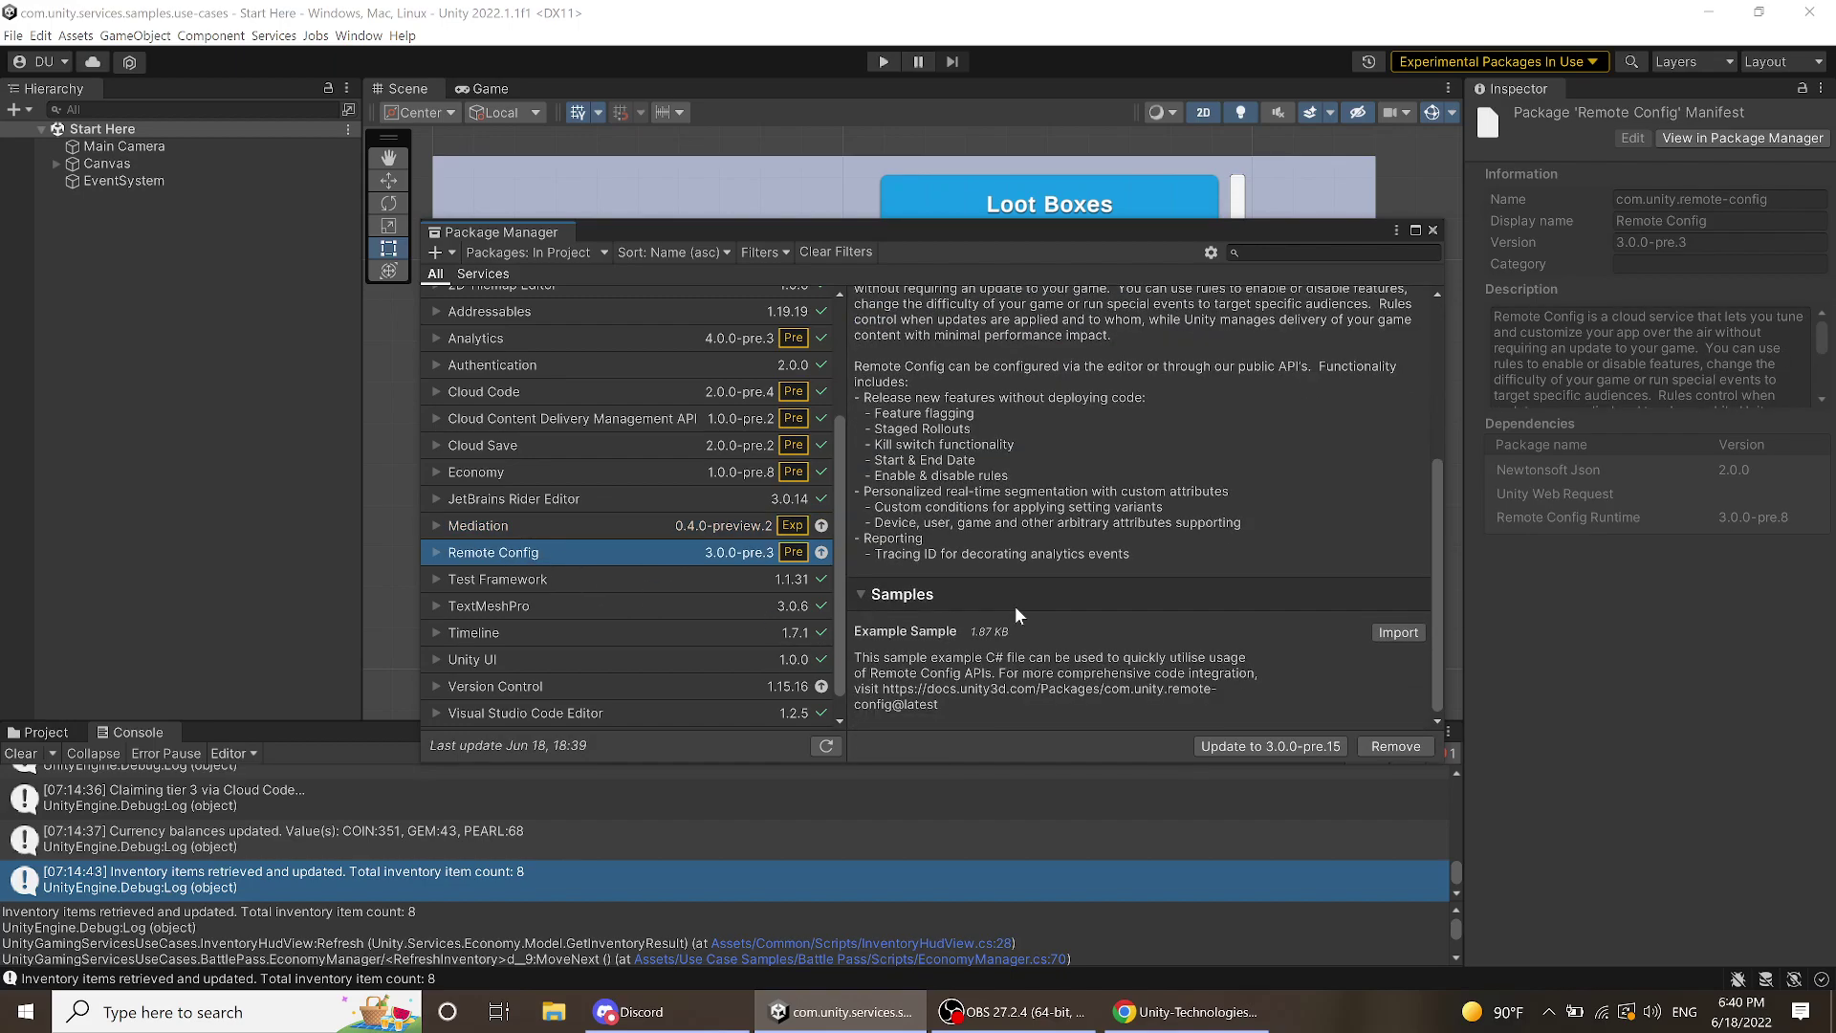
scroll(547, 549, "down", 1)
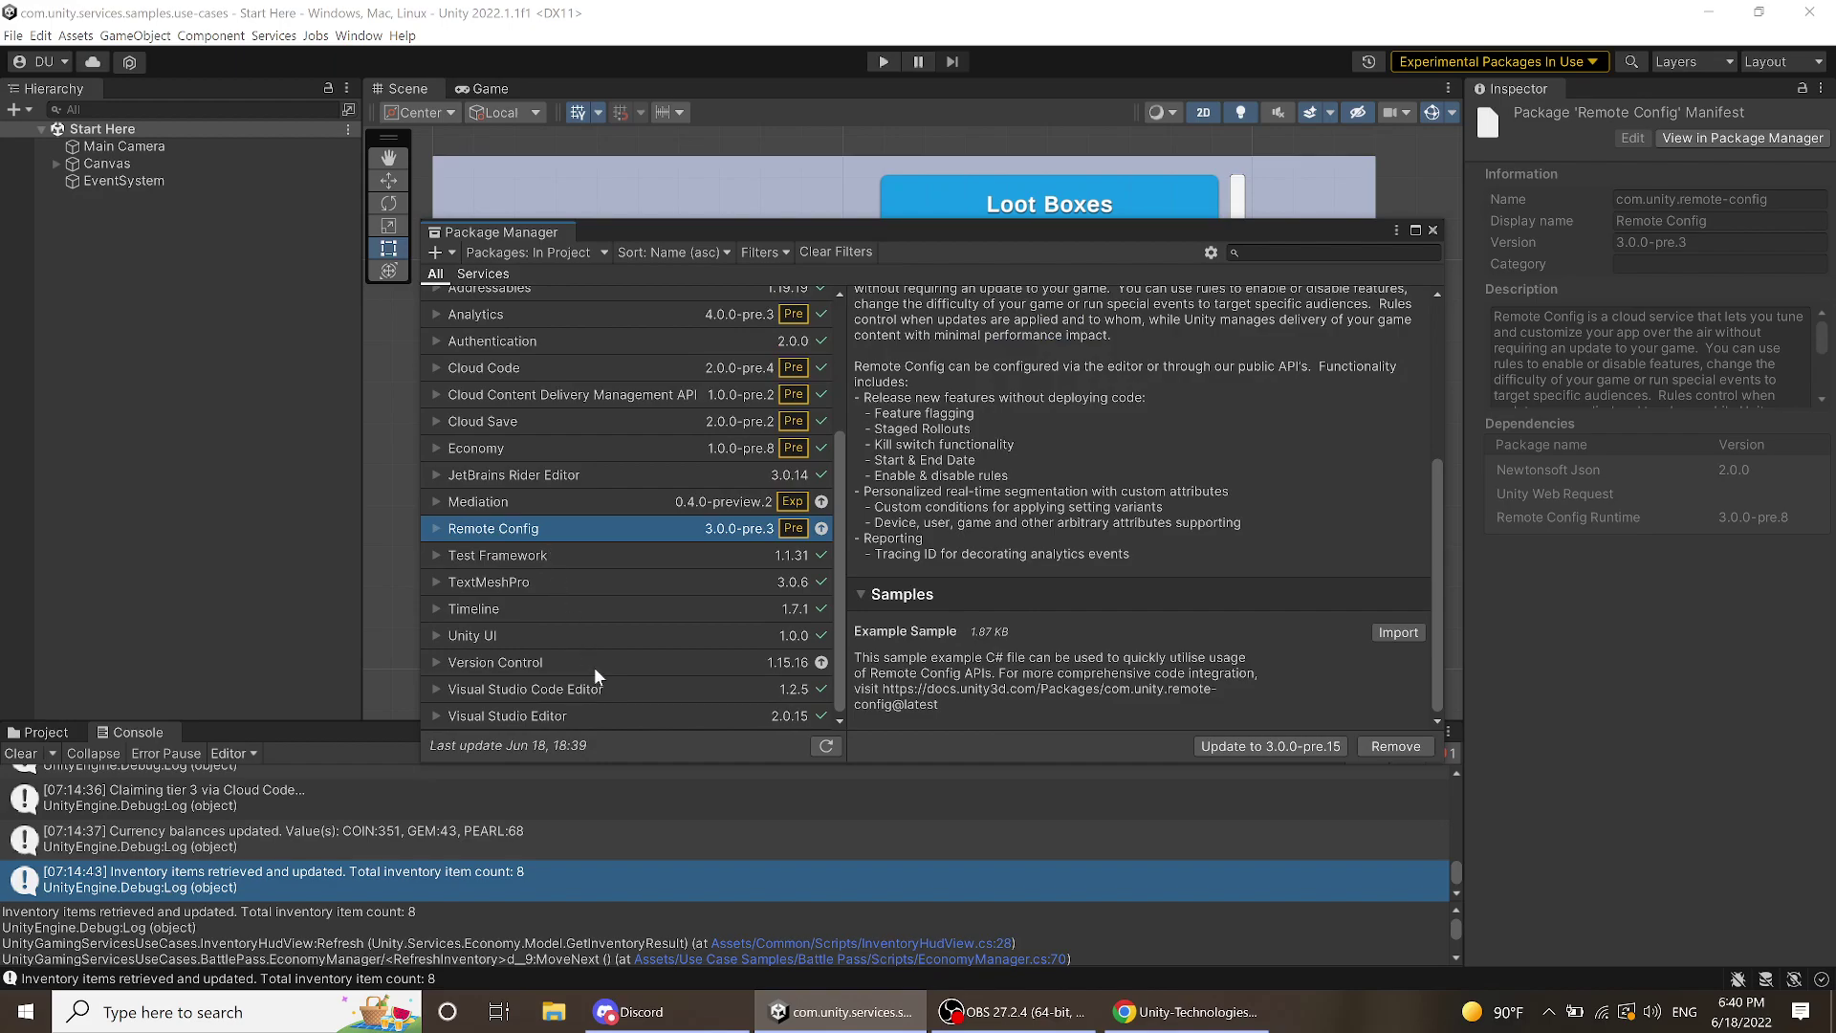
left_click(1432, 230)
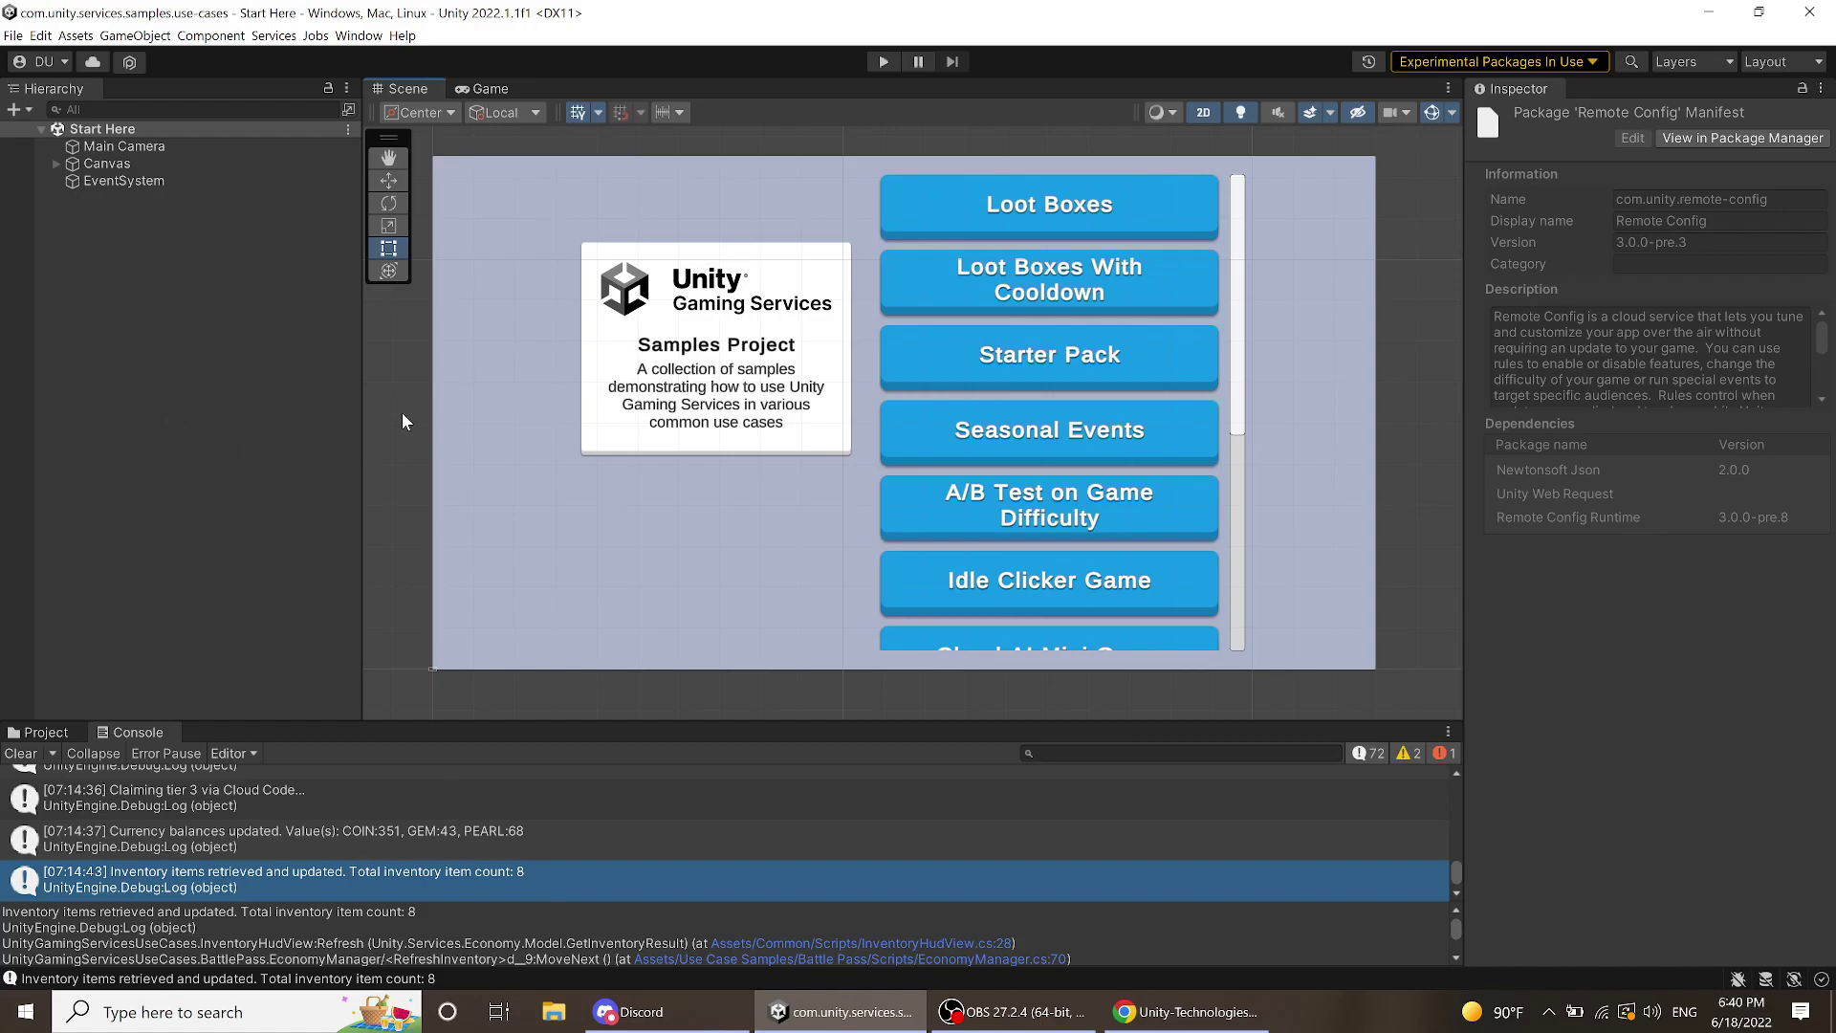
- Choose Services > General Settings from the menu bar, opening Project Settings on that page
left_click(92, 62)
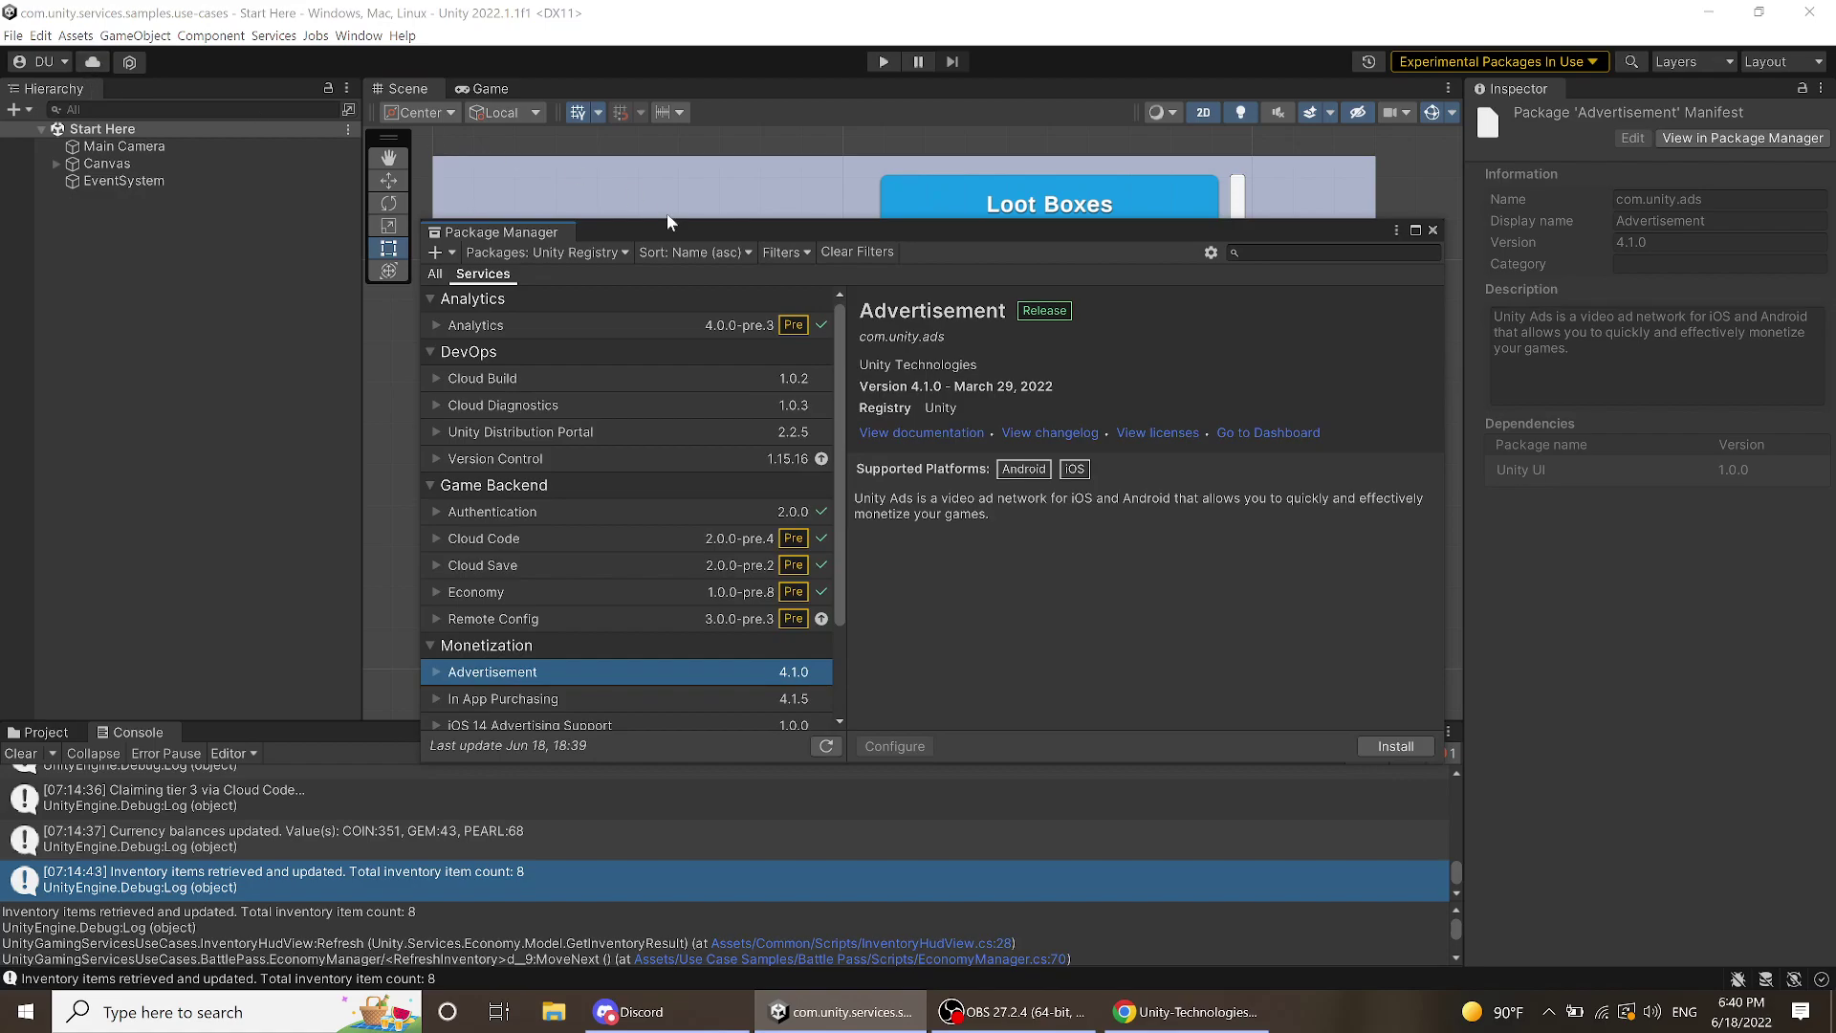
left_click(1432, 228)
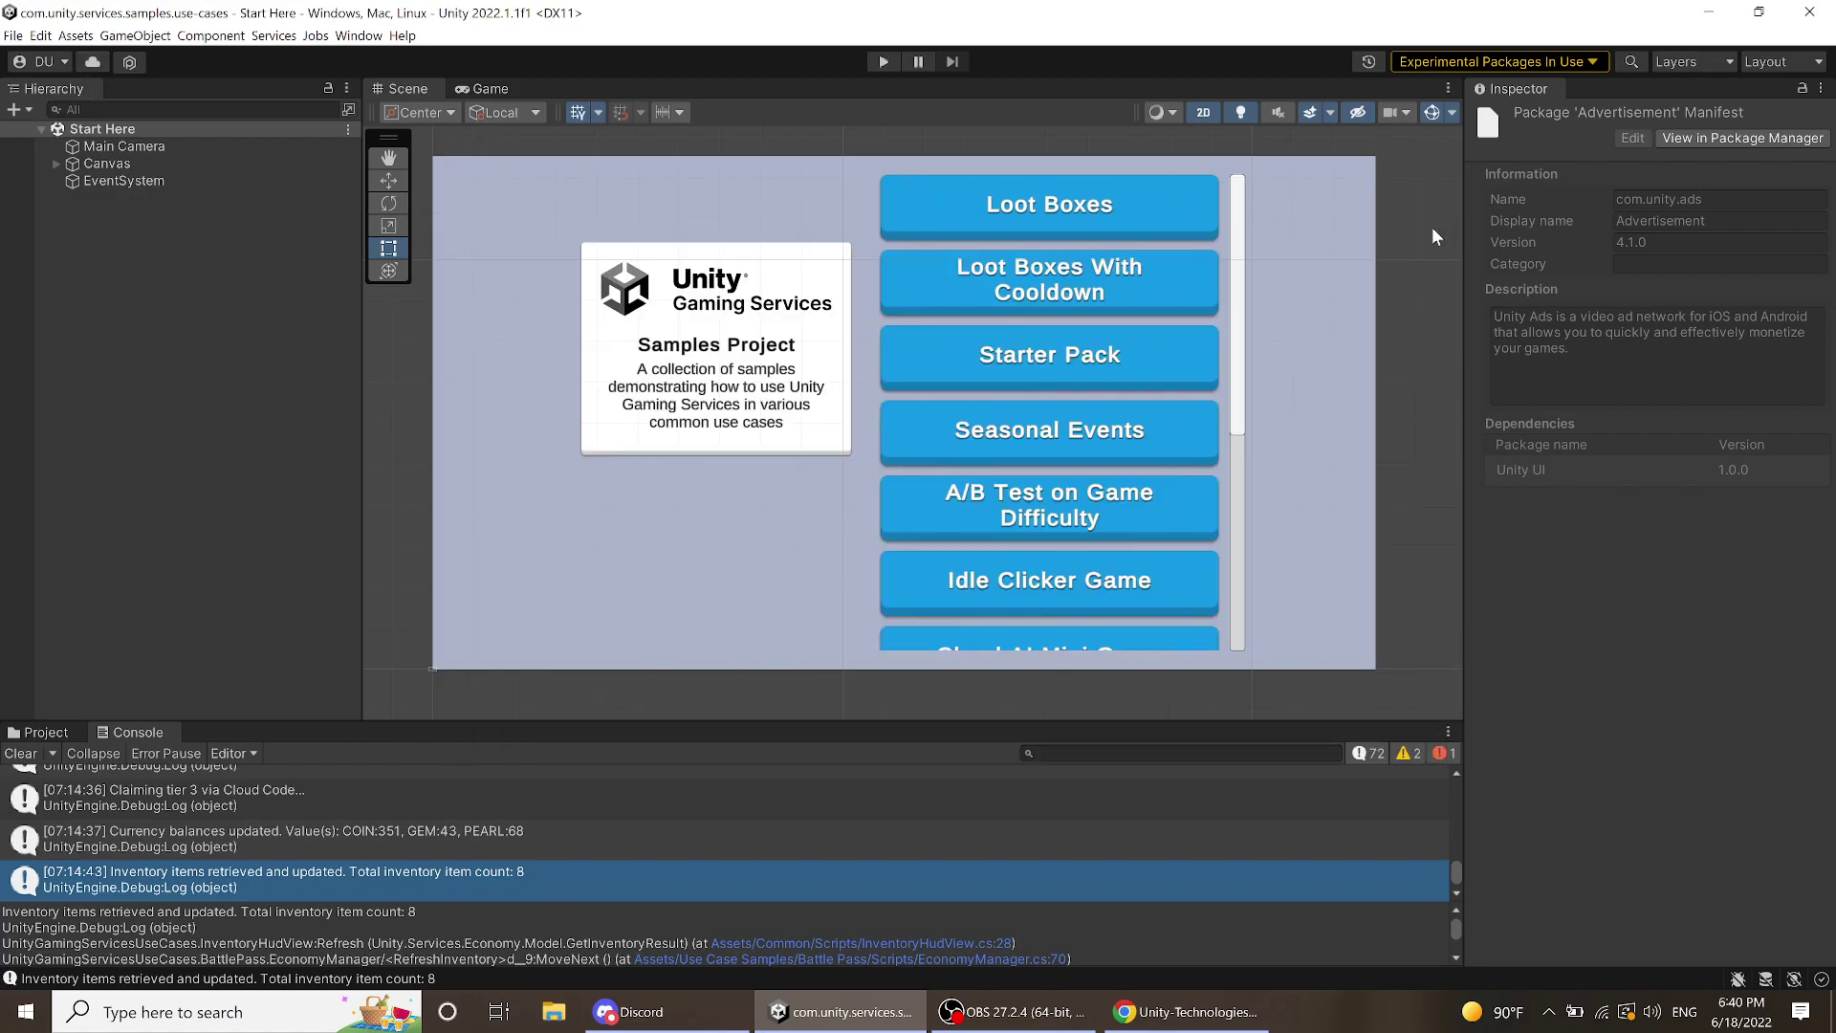
left_click(359, 35)
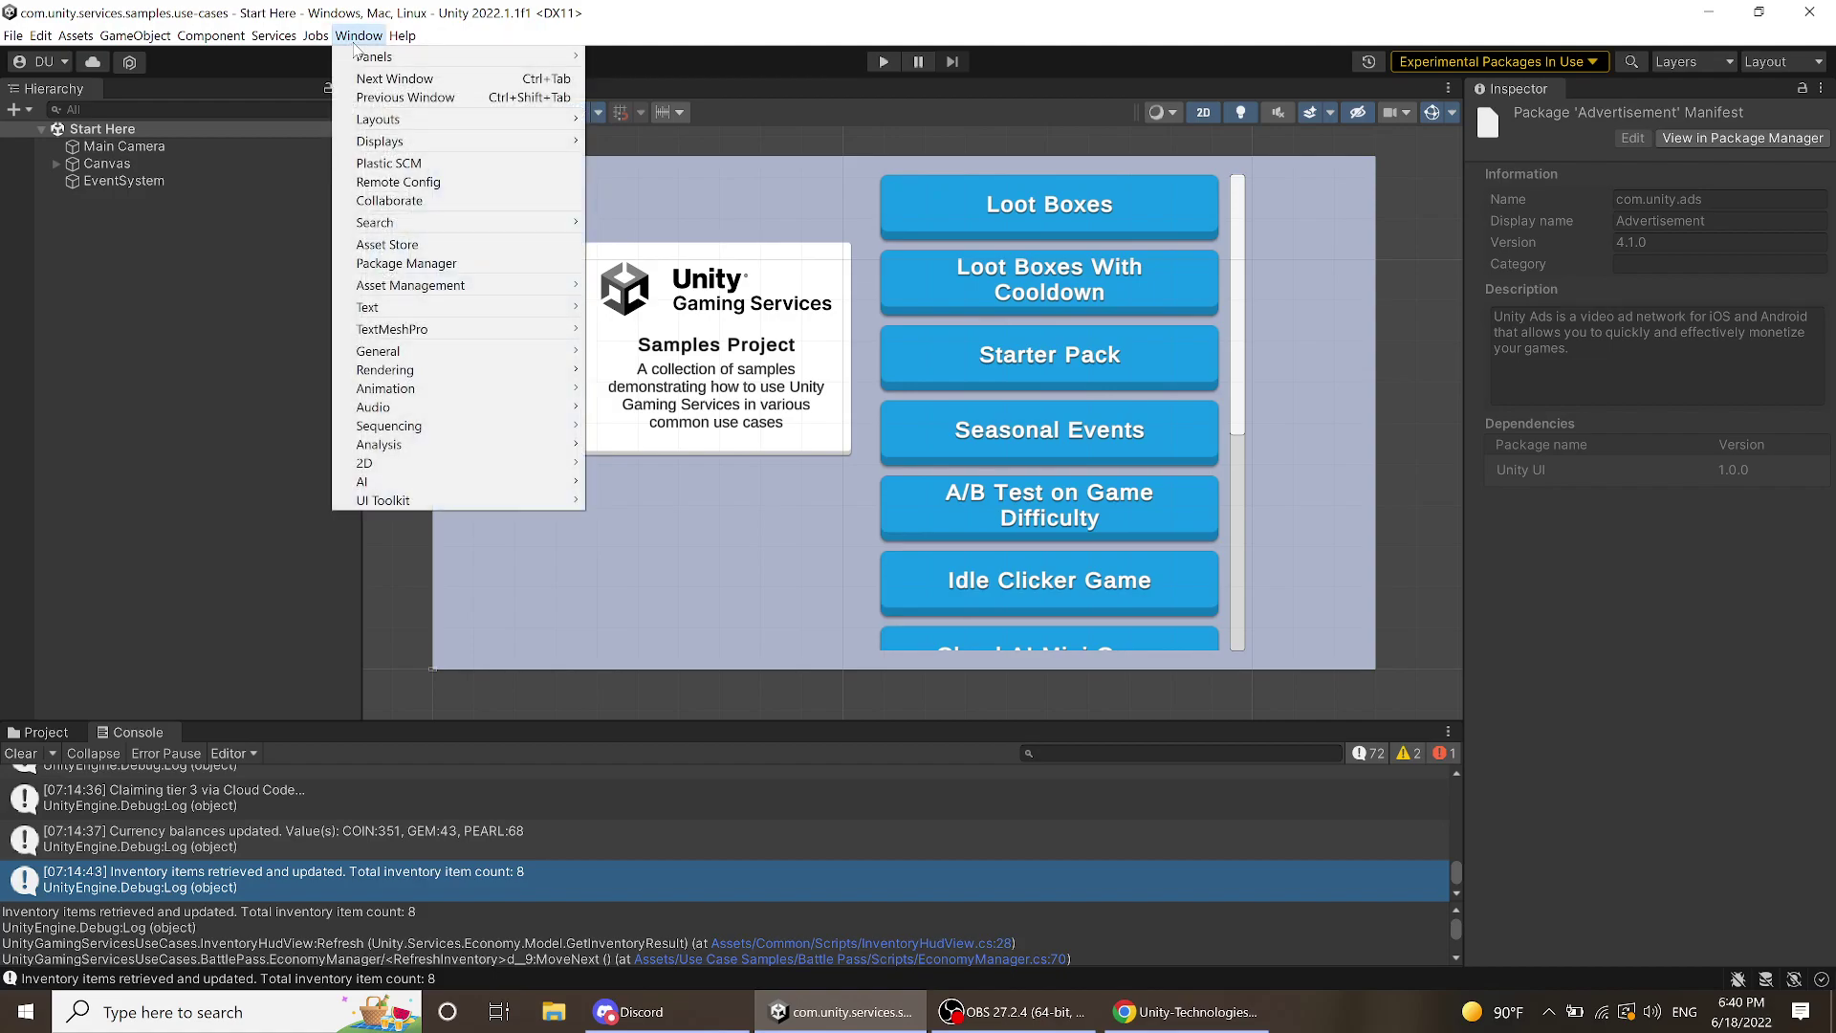
left_click(356, 39)
left_click(272, 35)
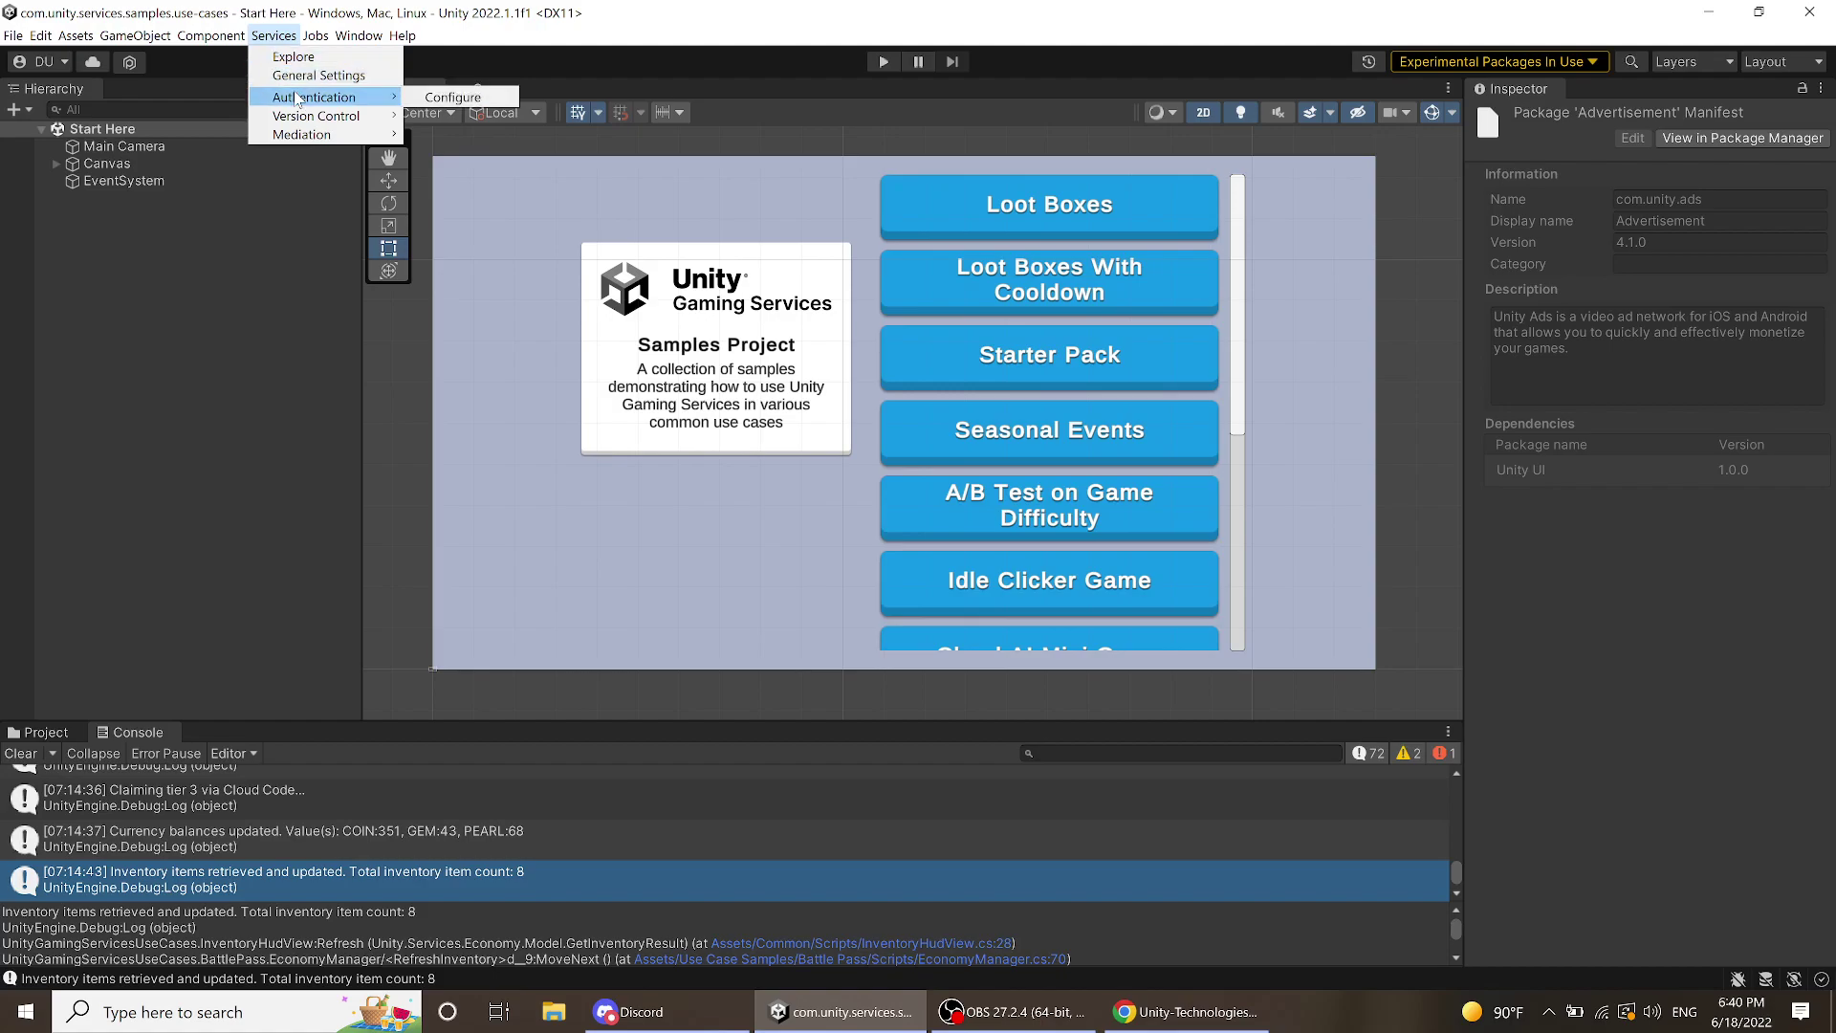
left_click(296, 77)
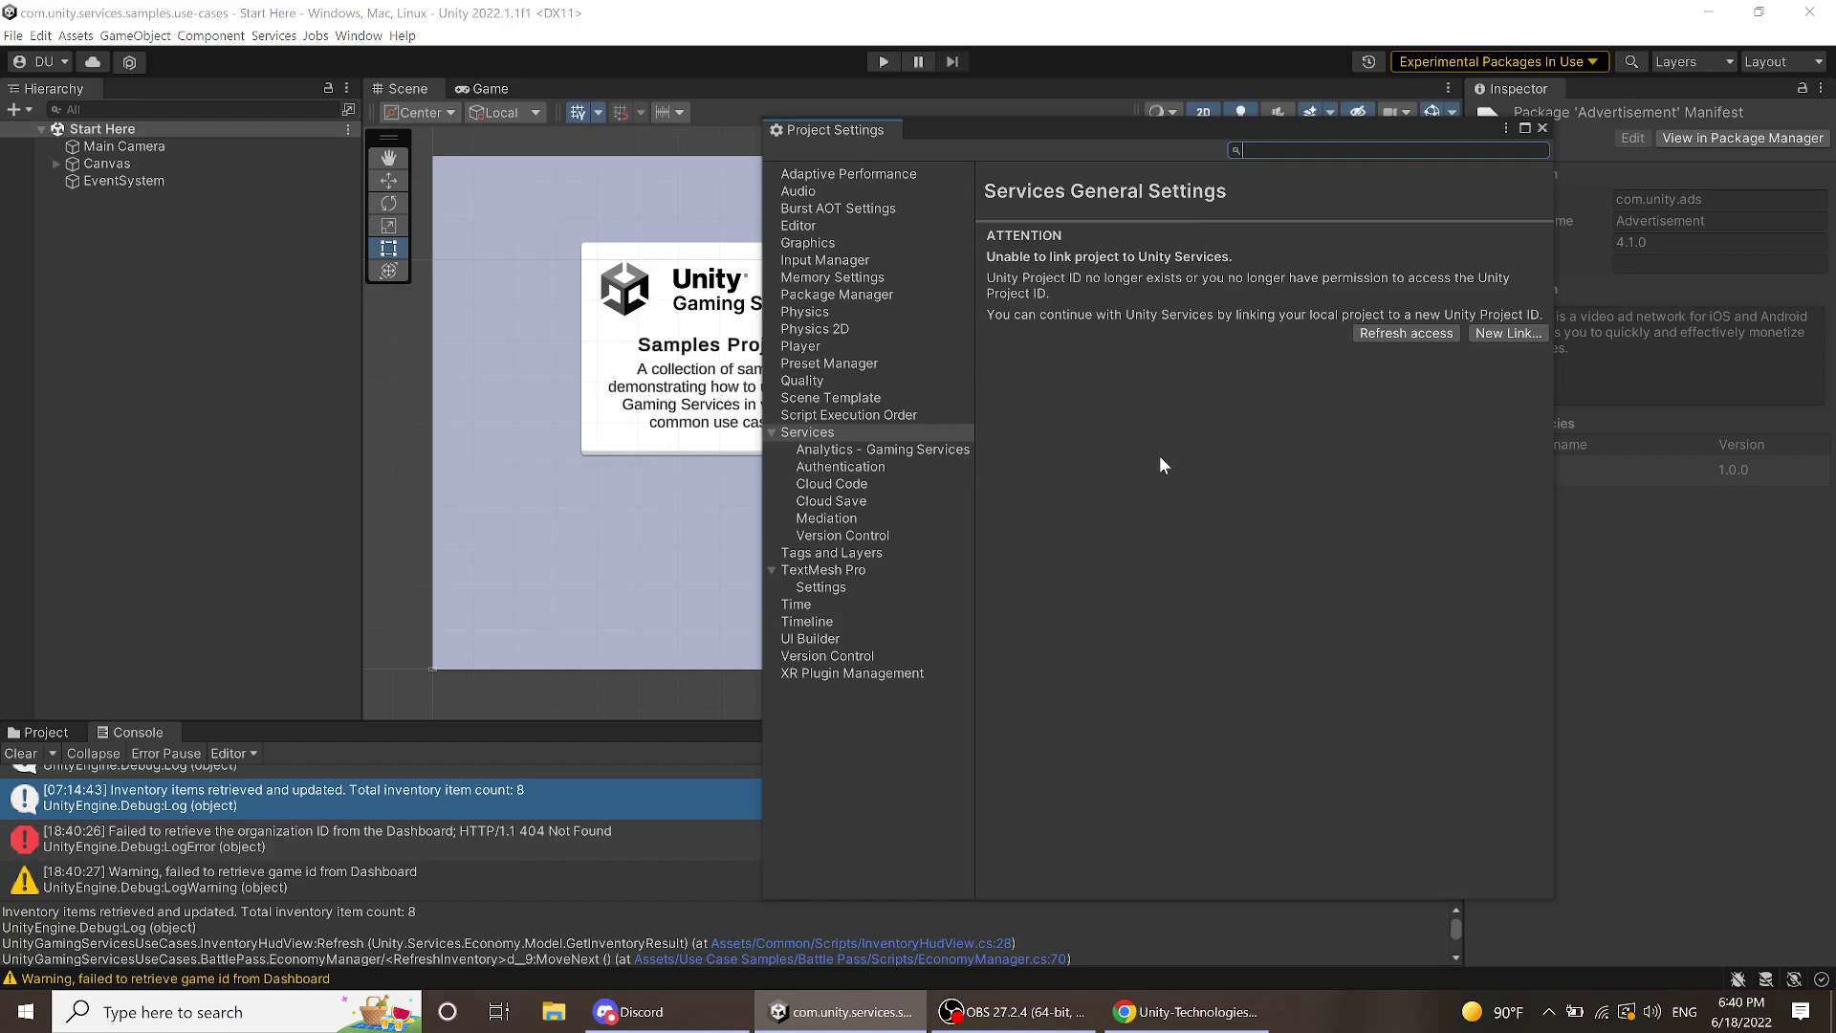
- Select Memphis Game Developers as the organization under Services > Analytics - Gaming Services
scroll(657, 461, "down", 2)
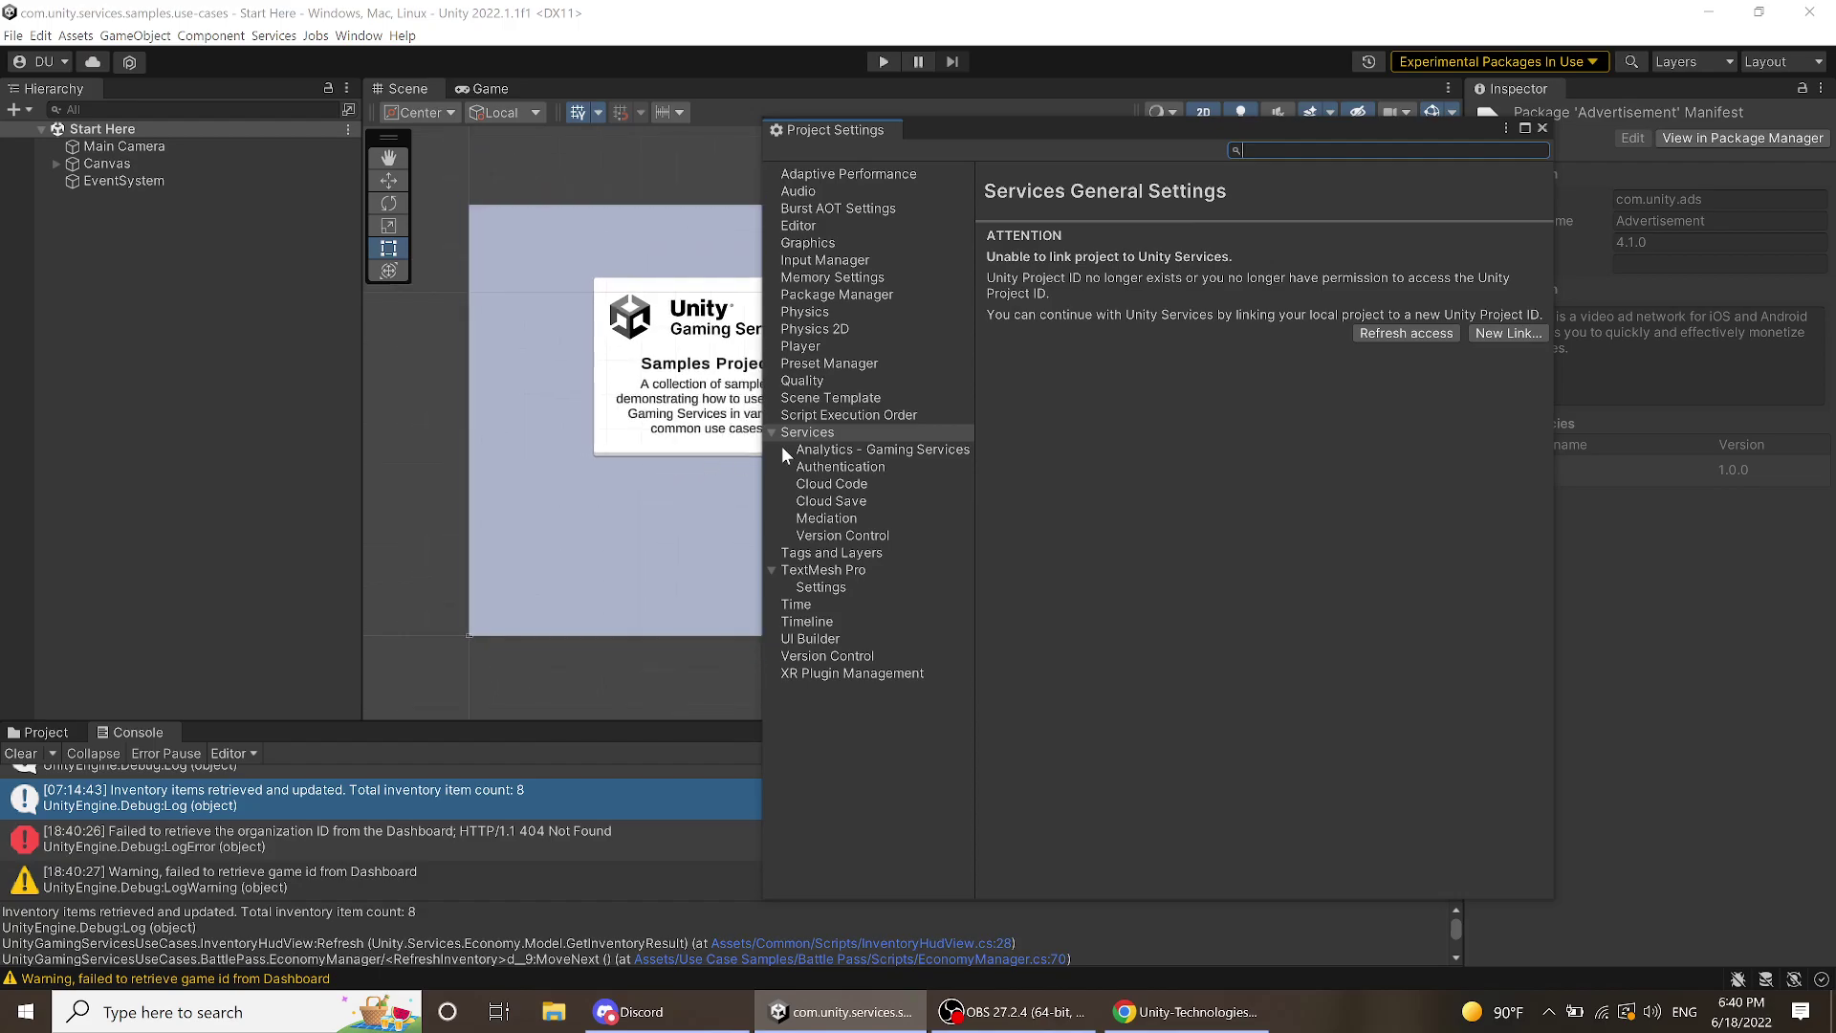
scroll(680, 407, "up", 3)
scroll(680, 408, "up", 1)
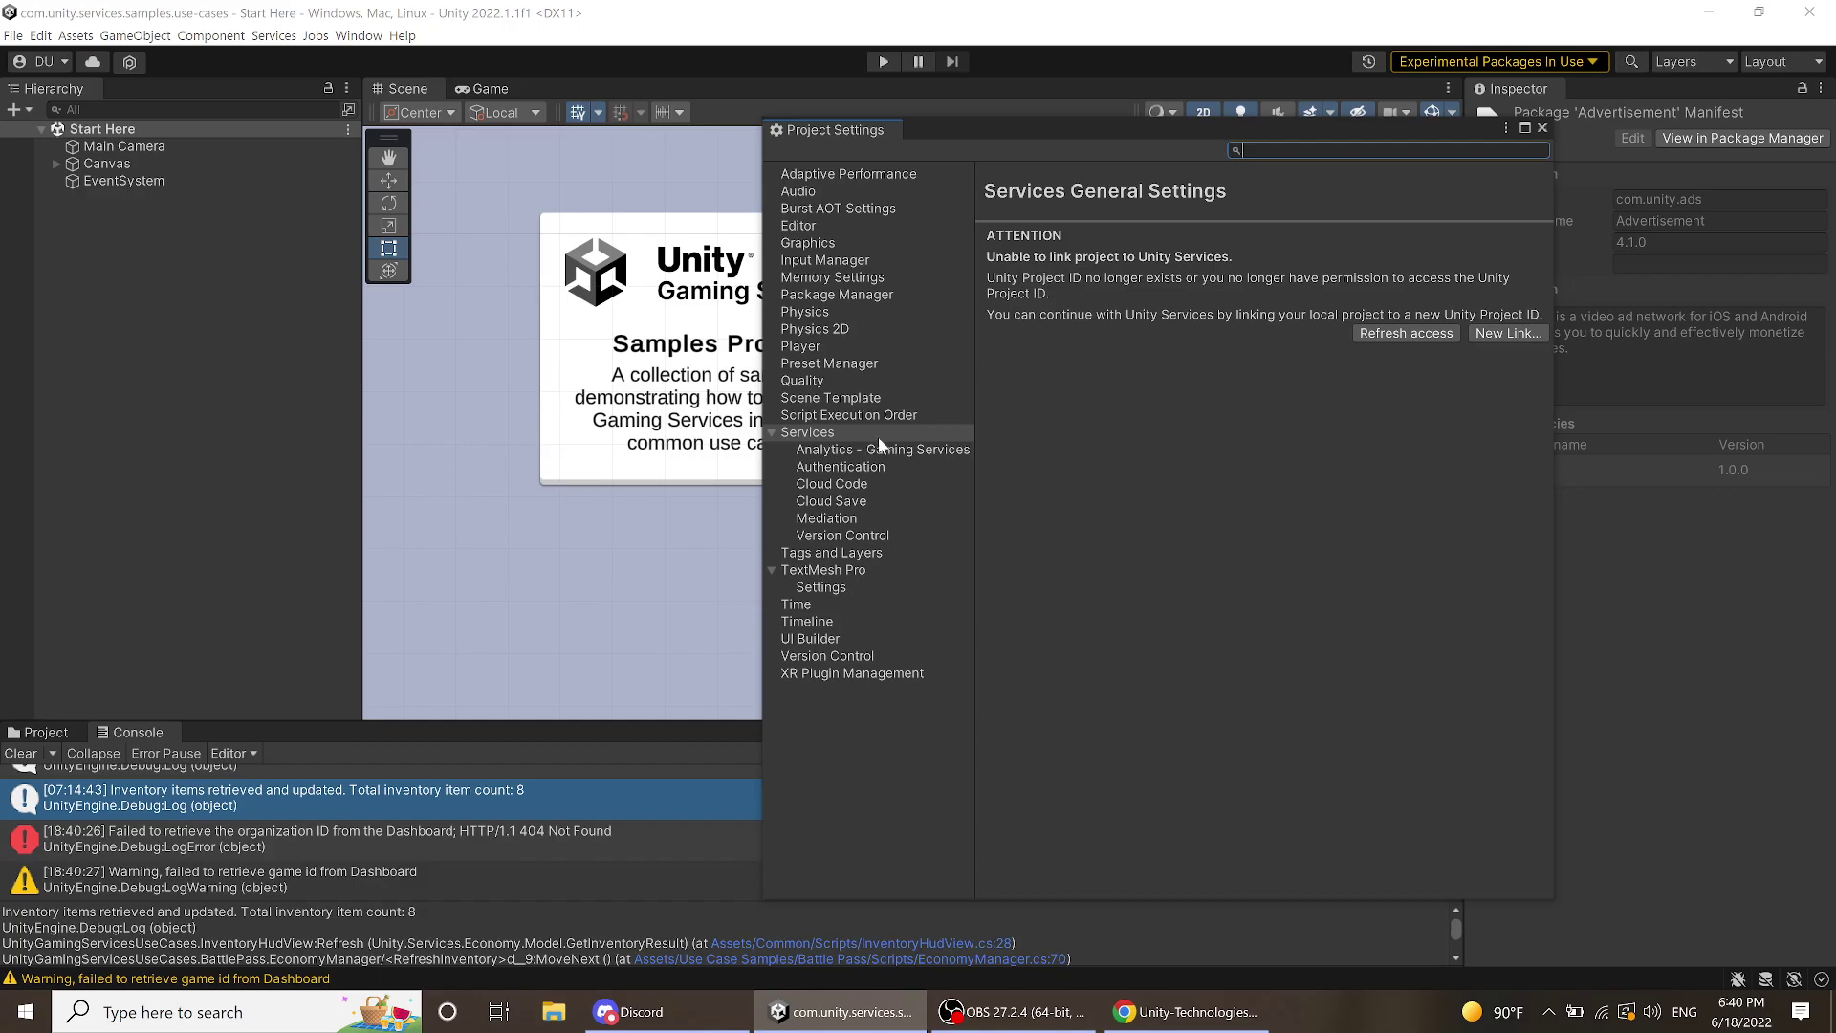
left_click(878, 450)
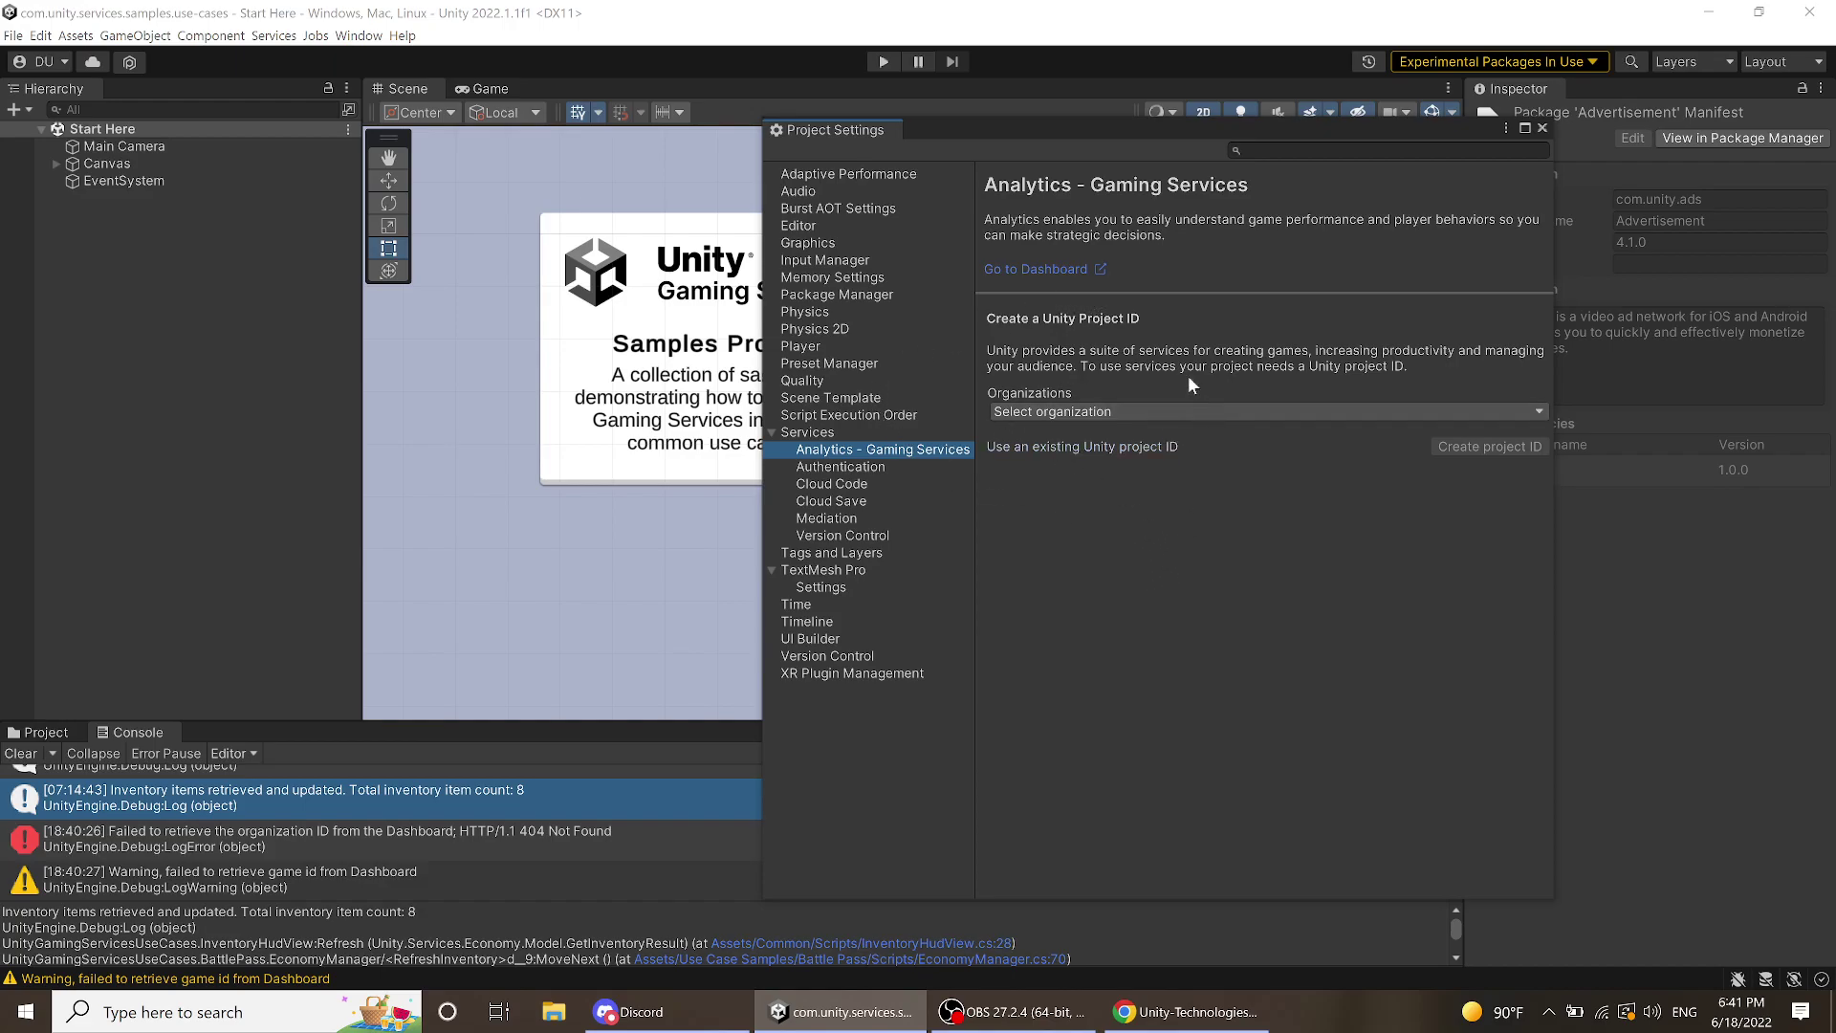
left_click(1105, 413)
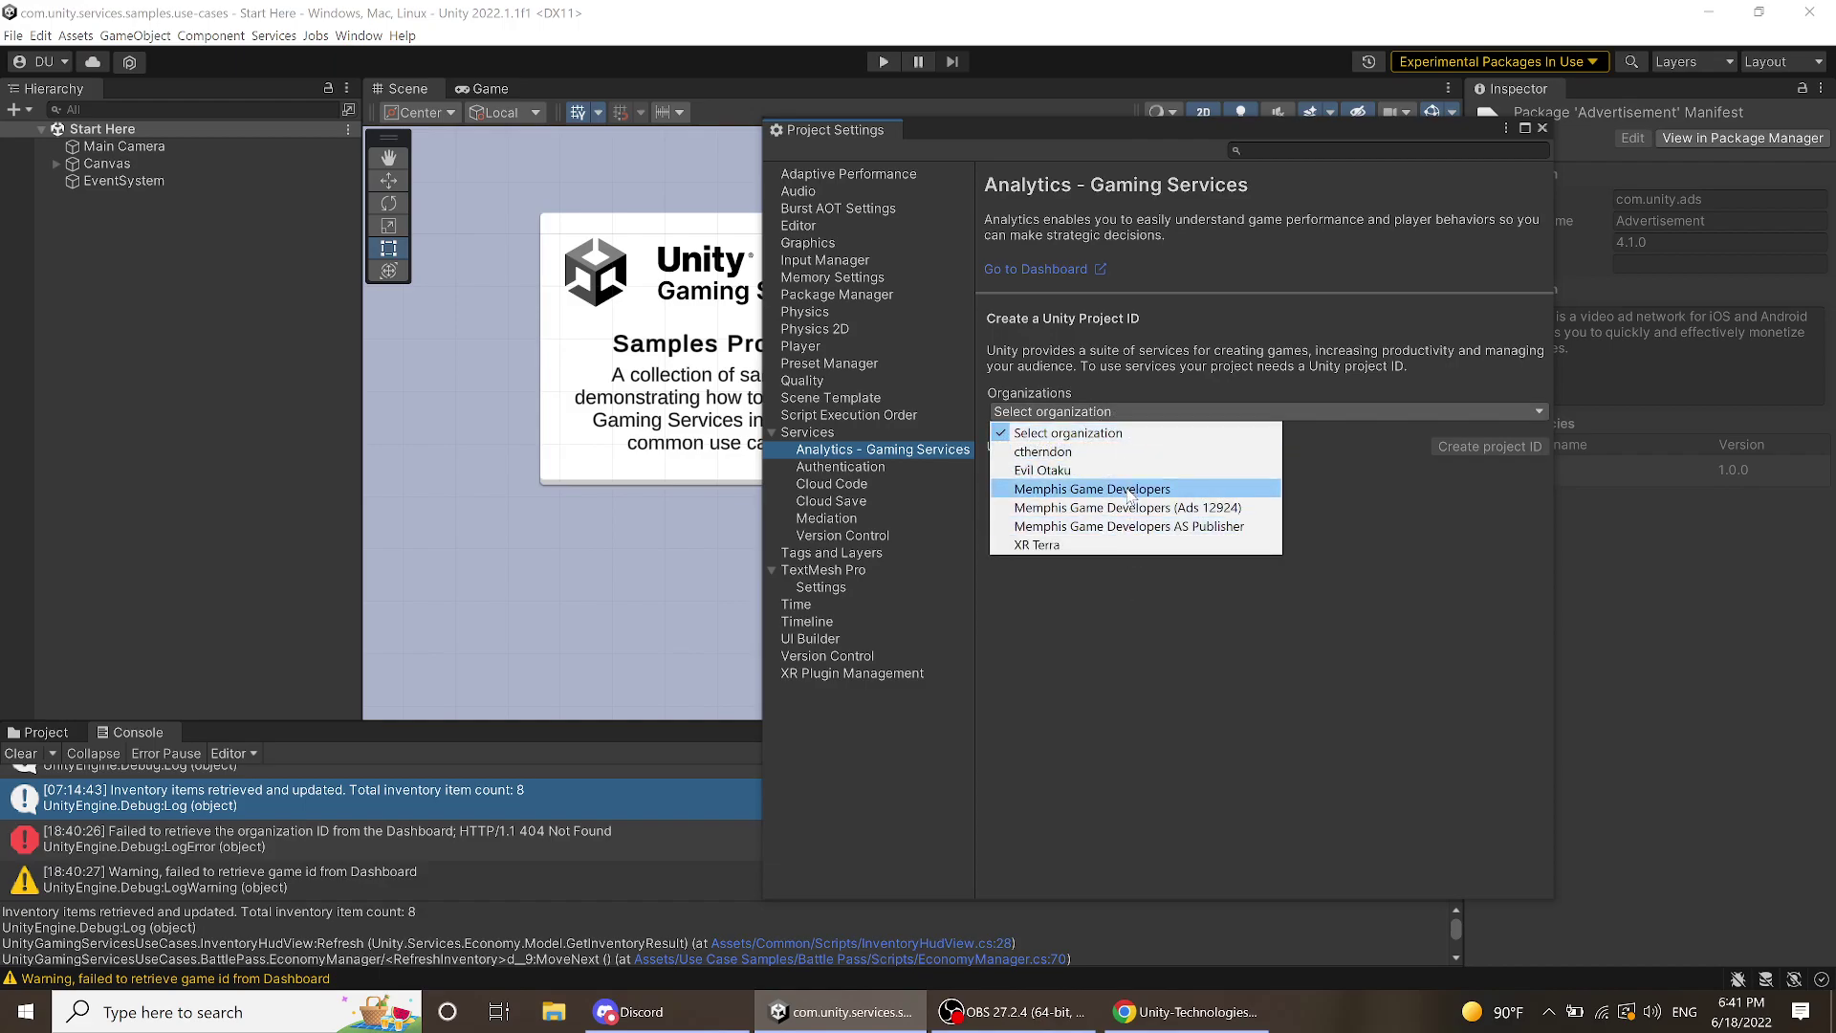
left_click(1071, 488)
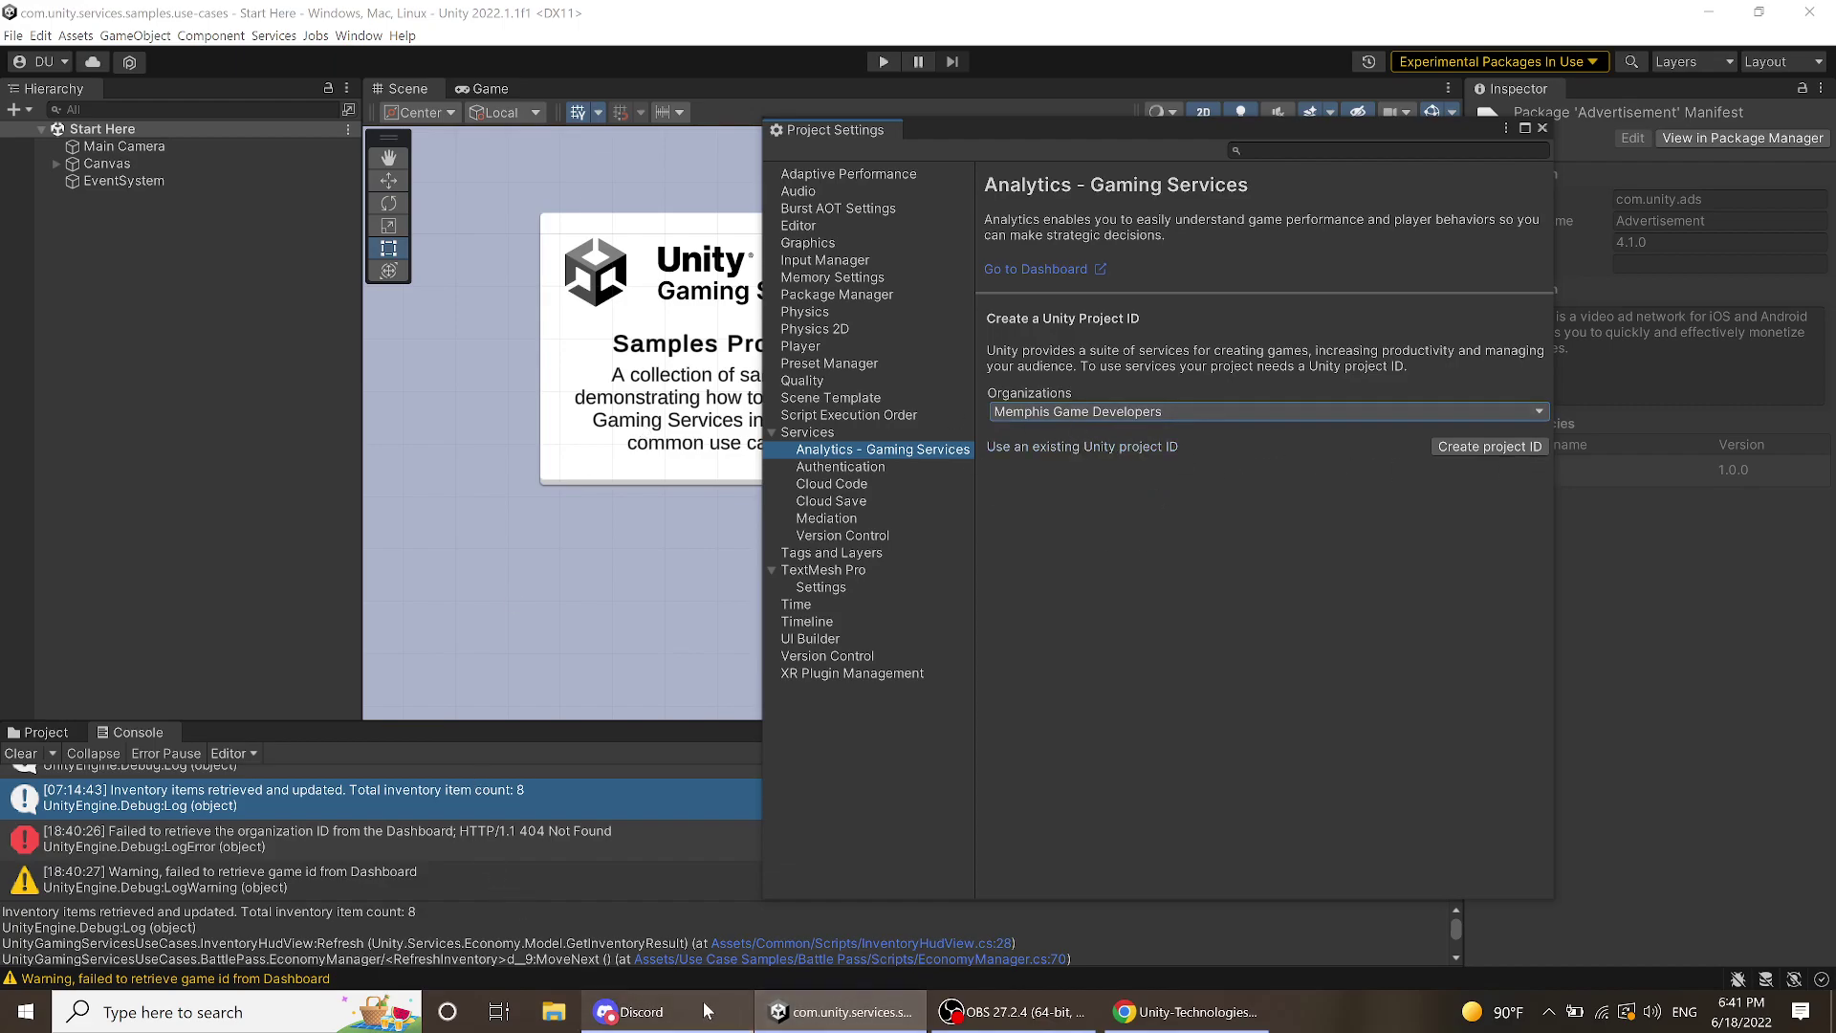
left_click(1186, 923)
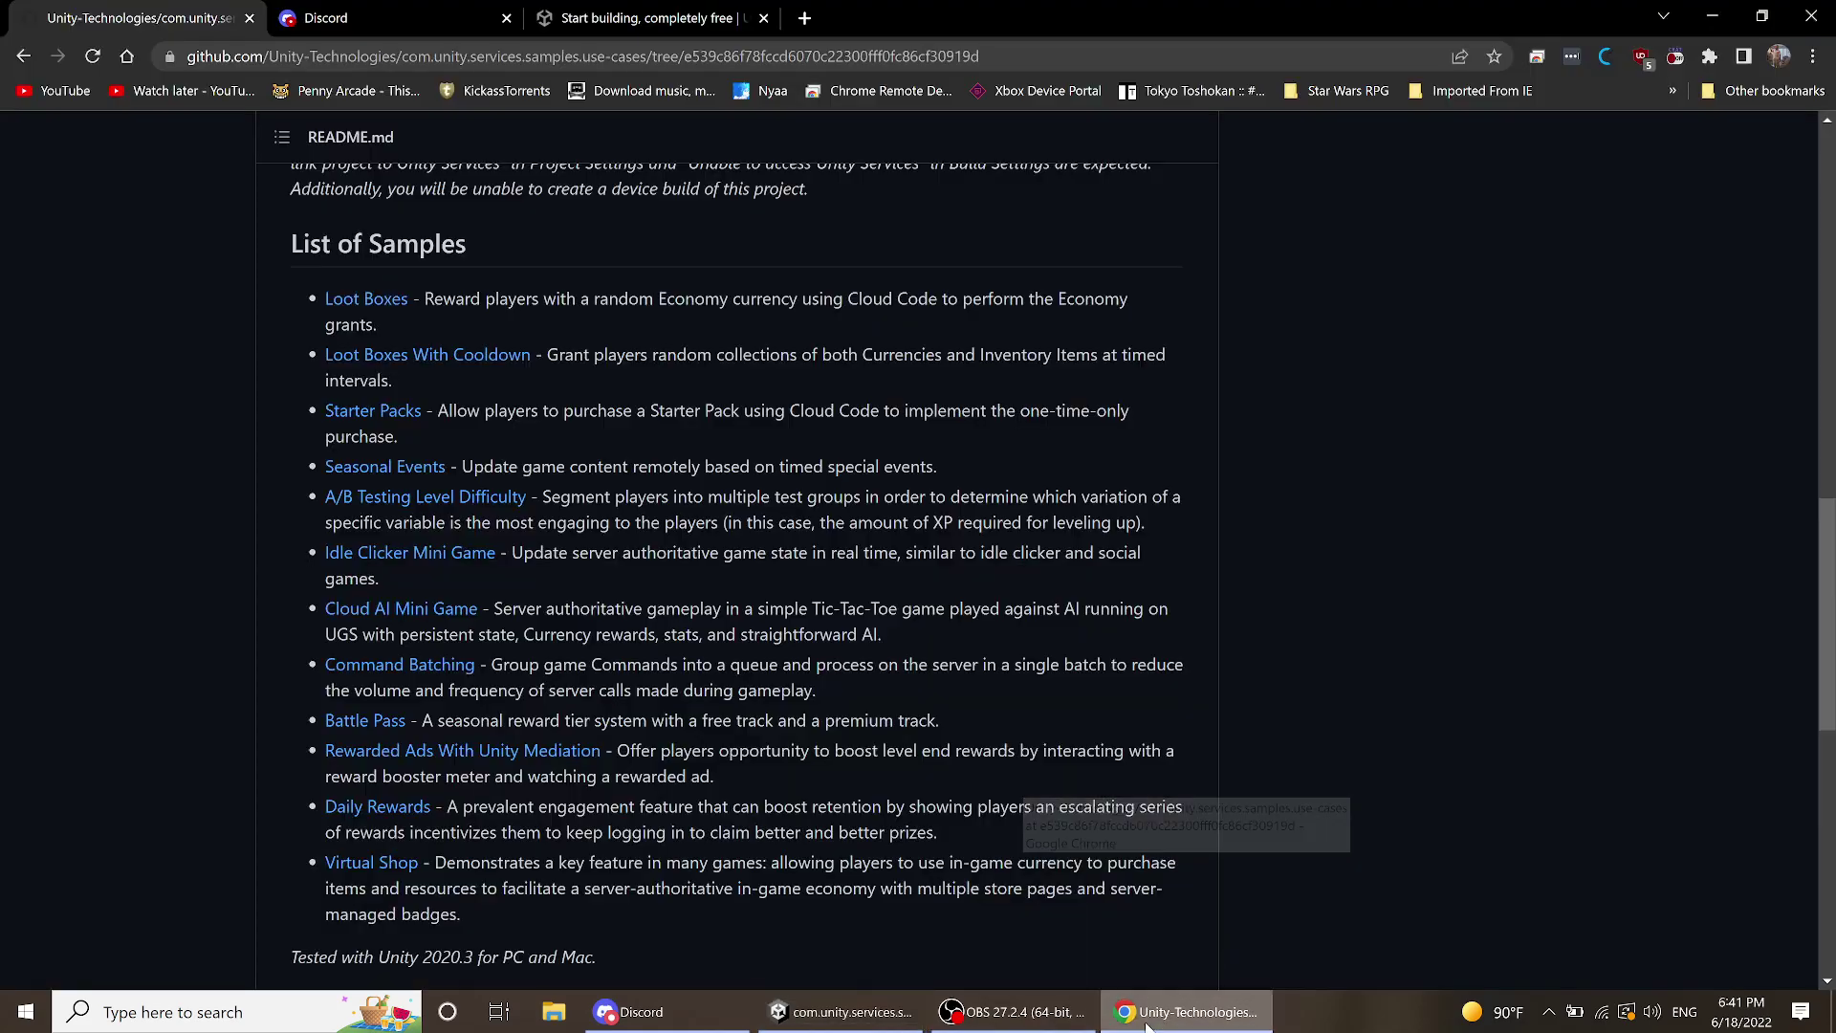
left_click(804, 18)
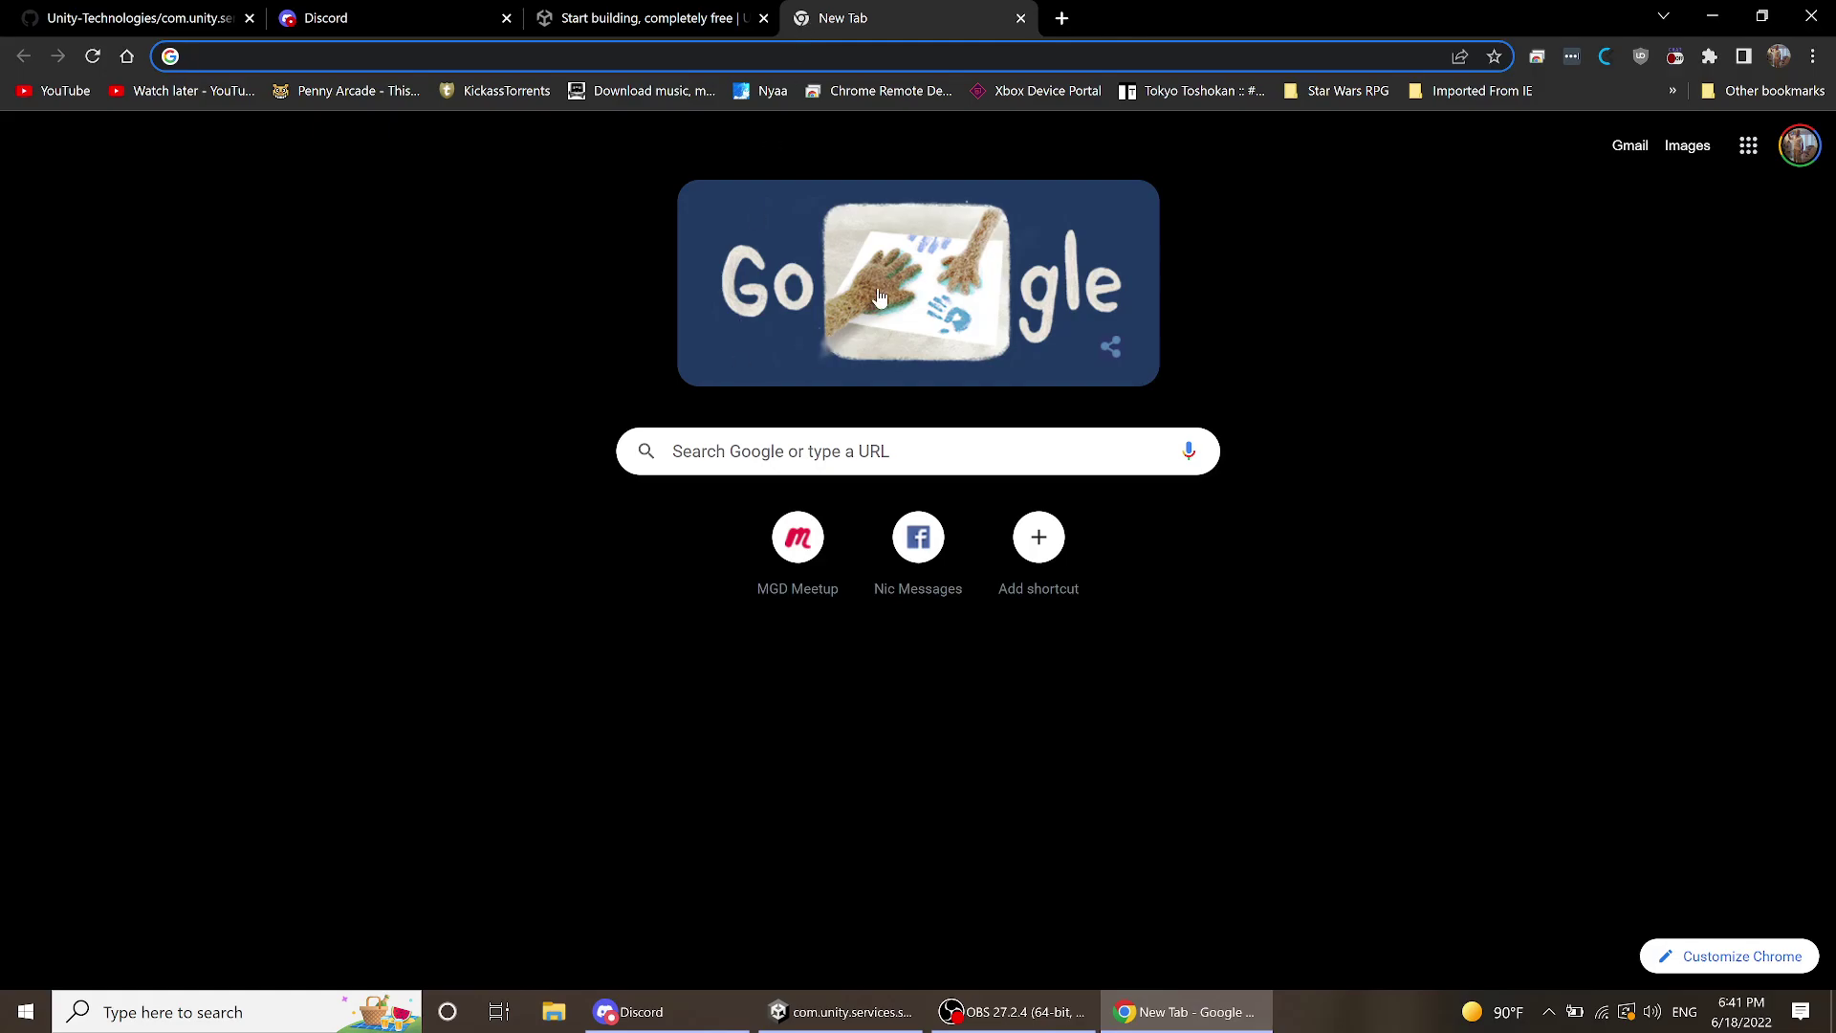
left_click(1020, 18)
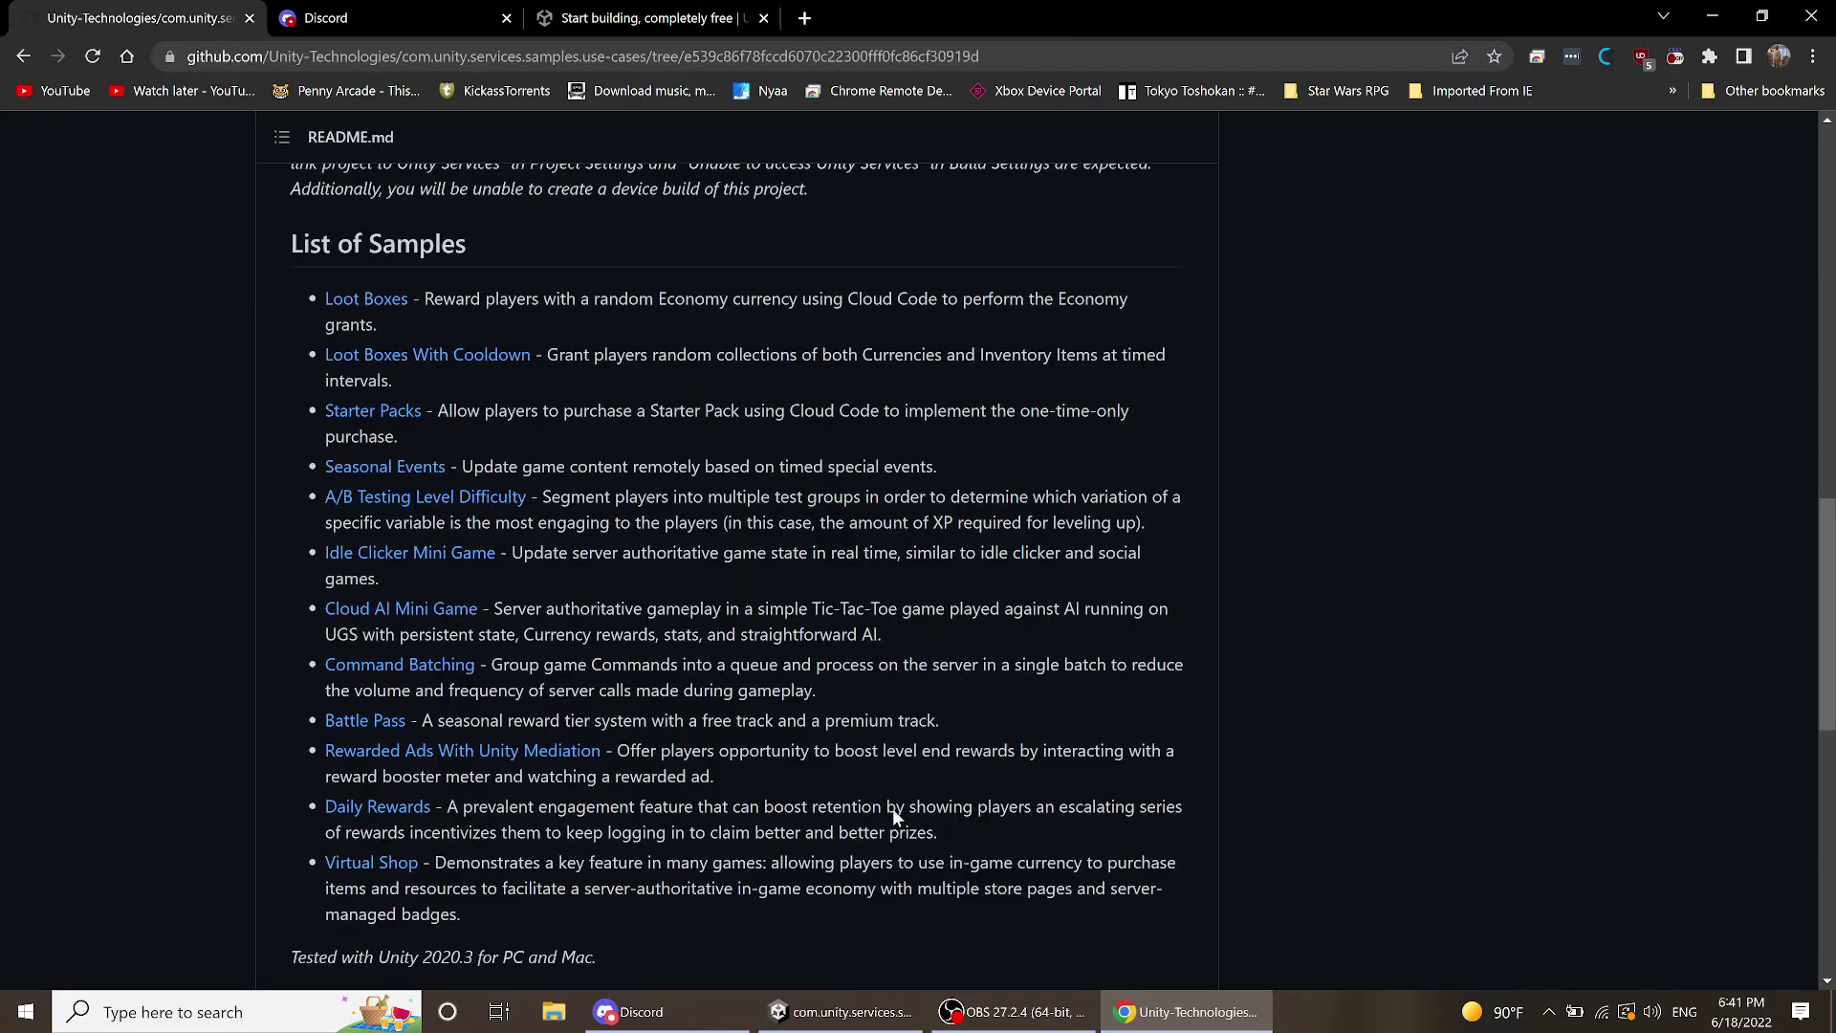
left_click(846, 1012)
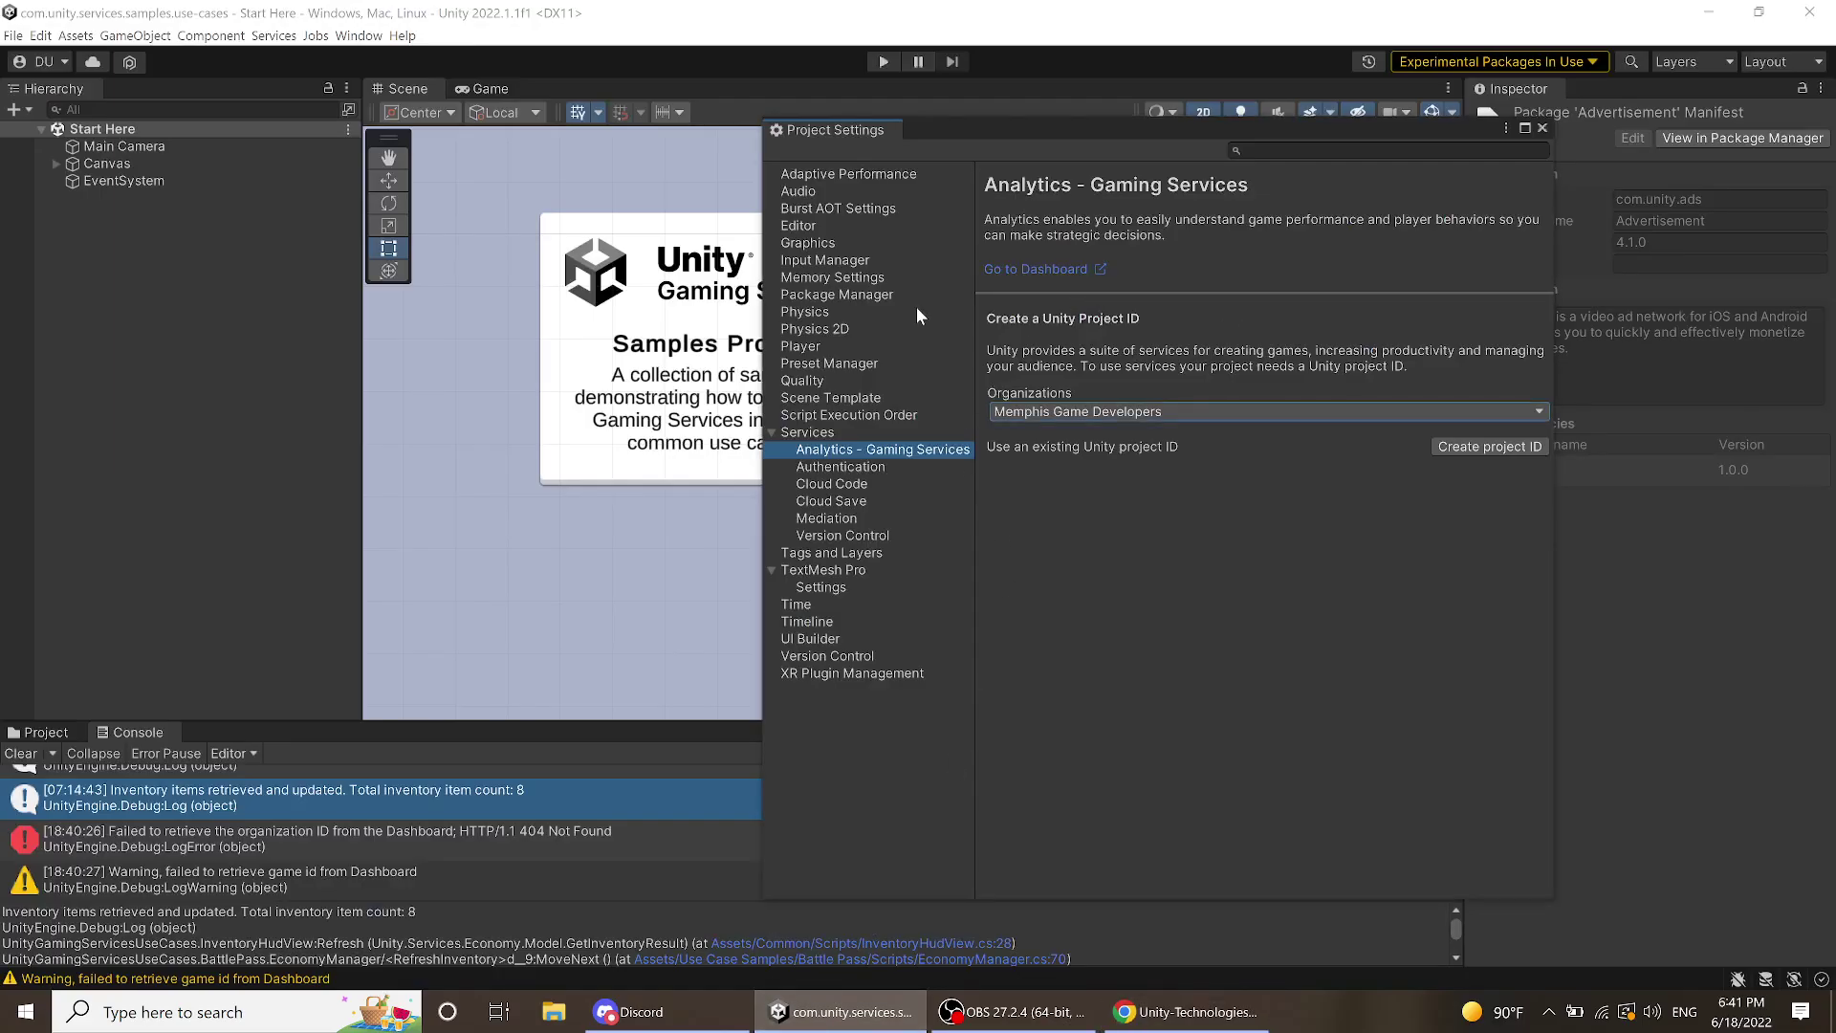
- Return to Services General Settings and briefly browse the Services menu and package list
left_click(828, 435)
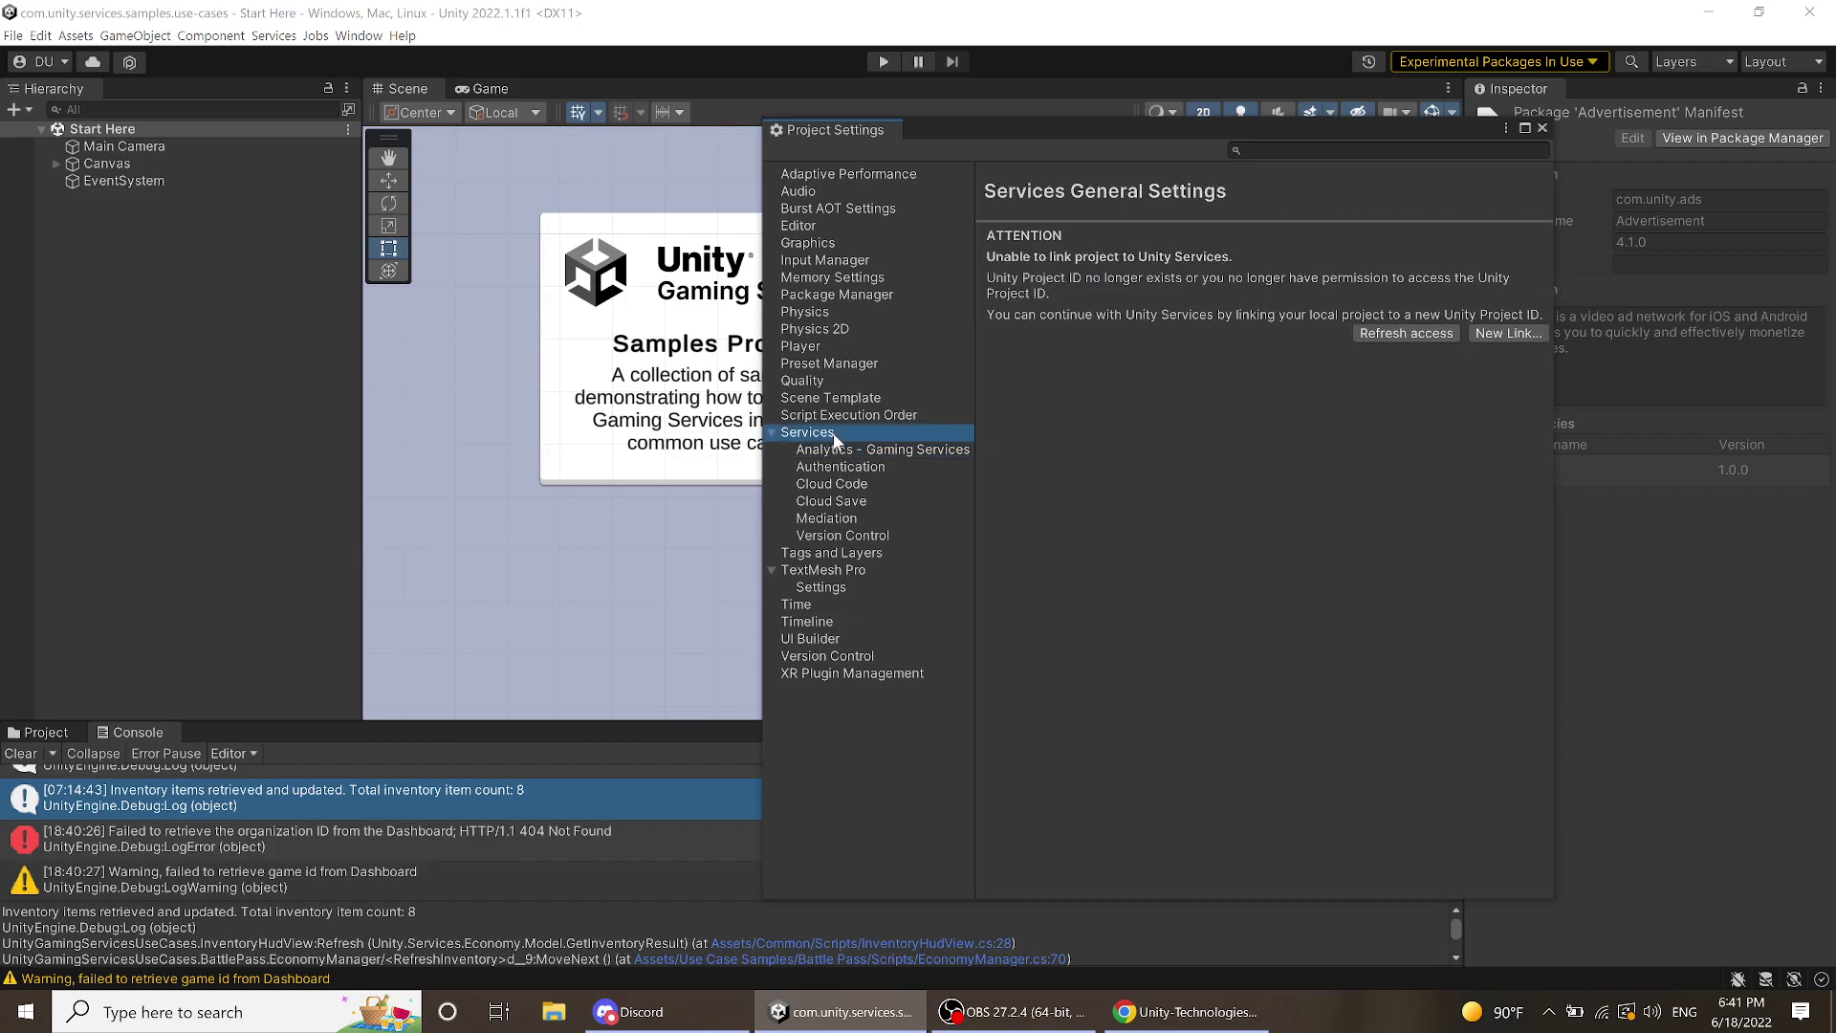
left_click(80, 62)
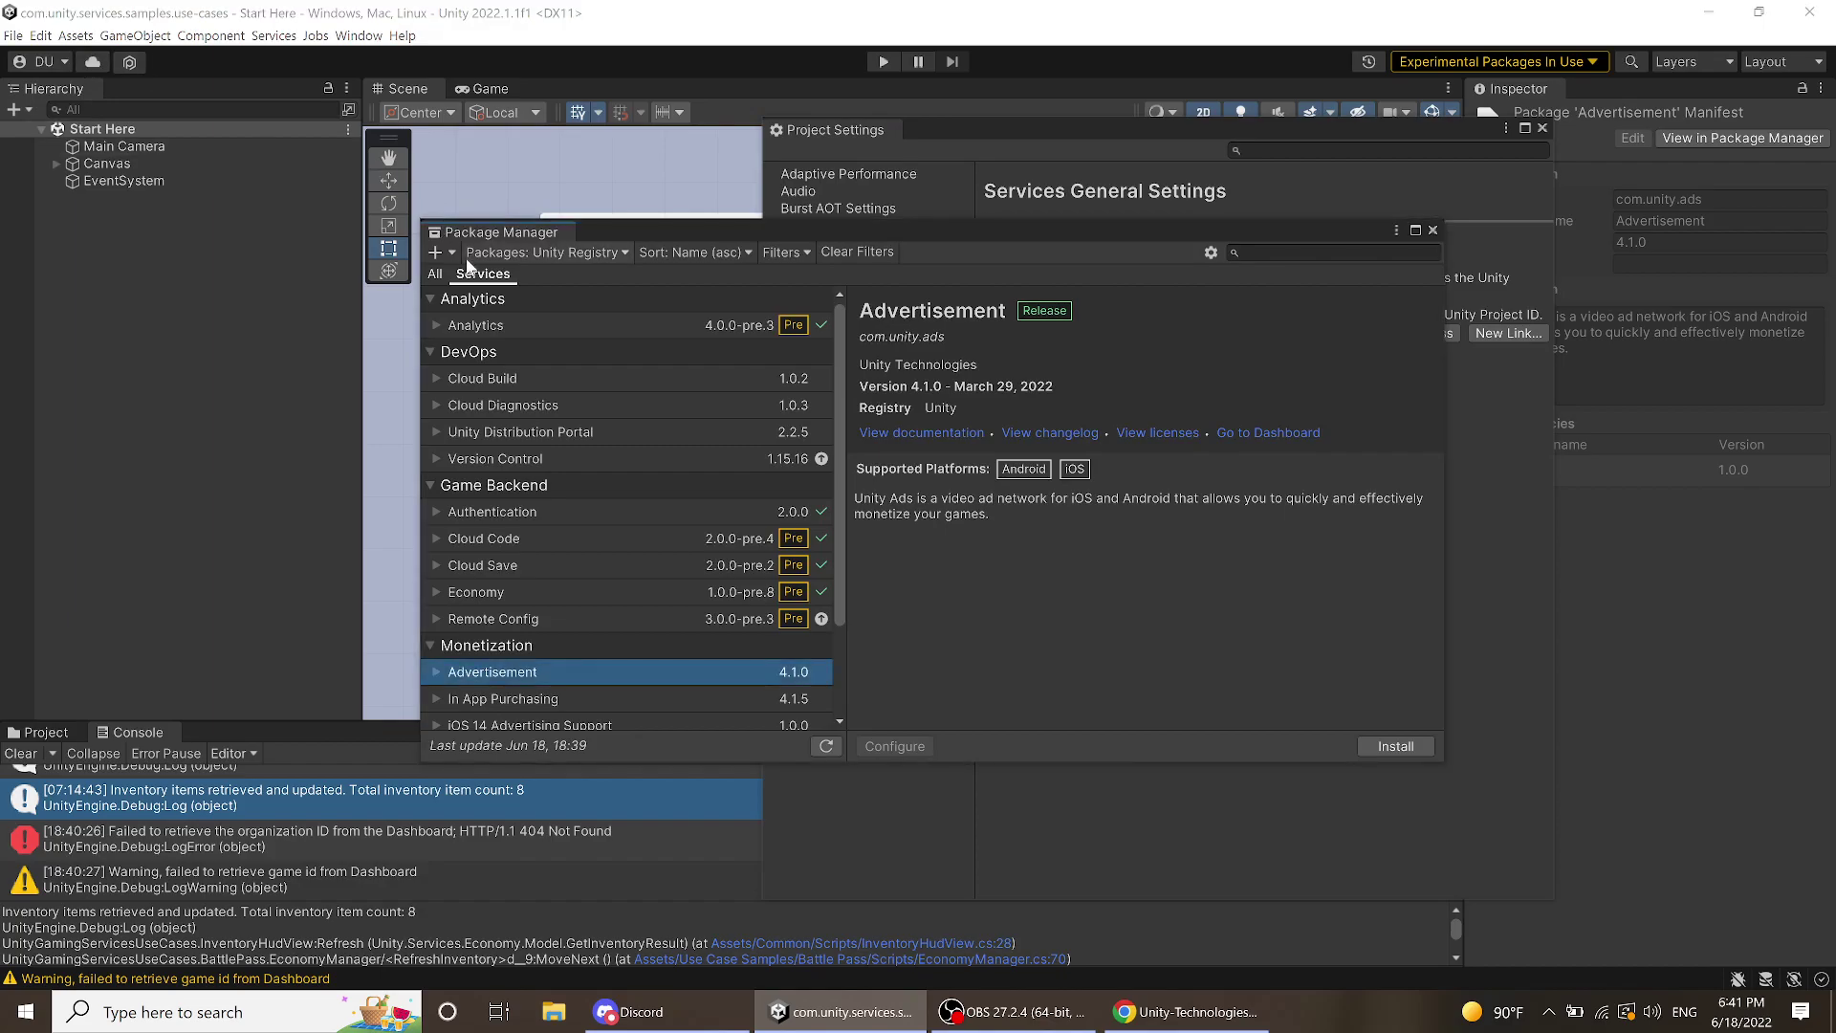
left_click(287, 37)
left_click(291, 38)
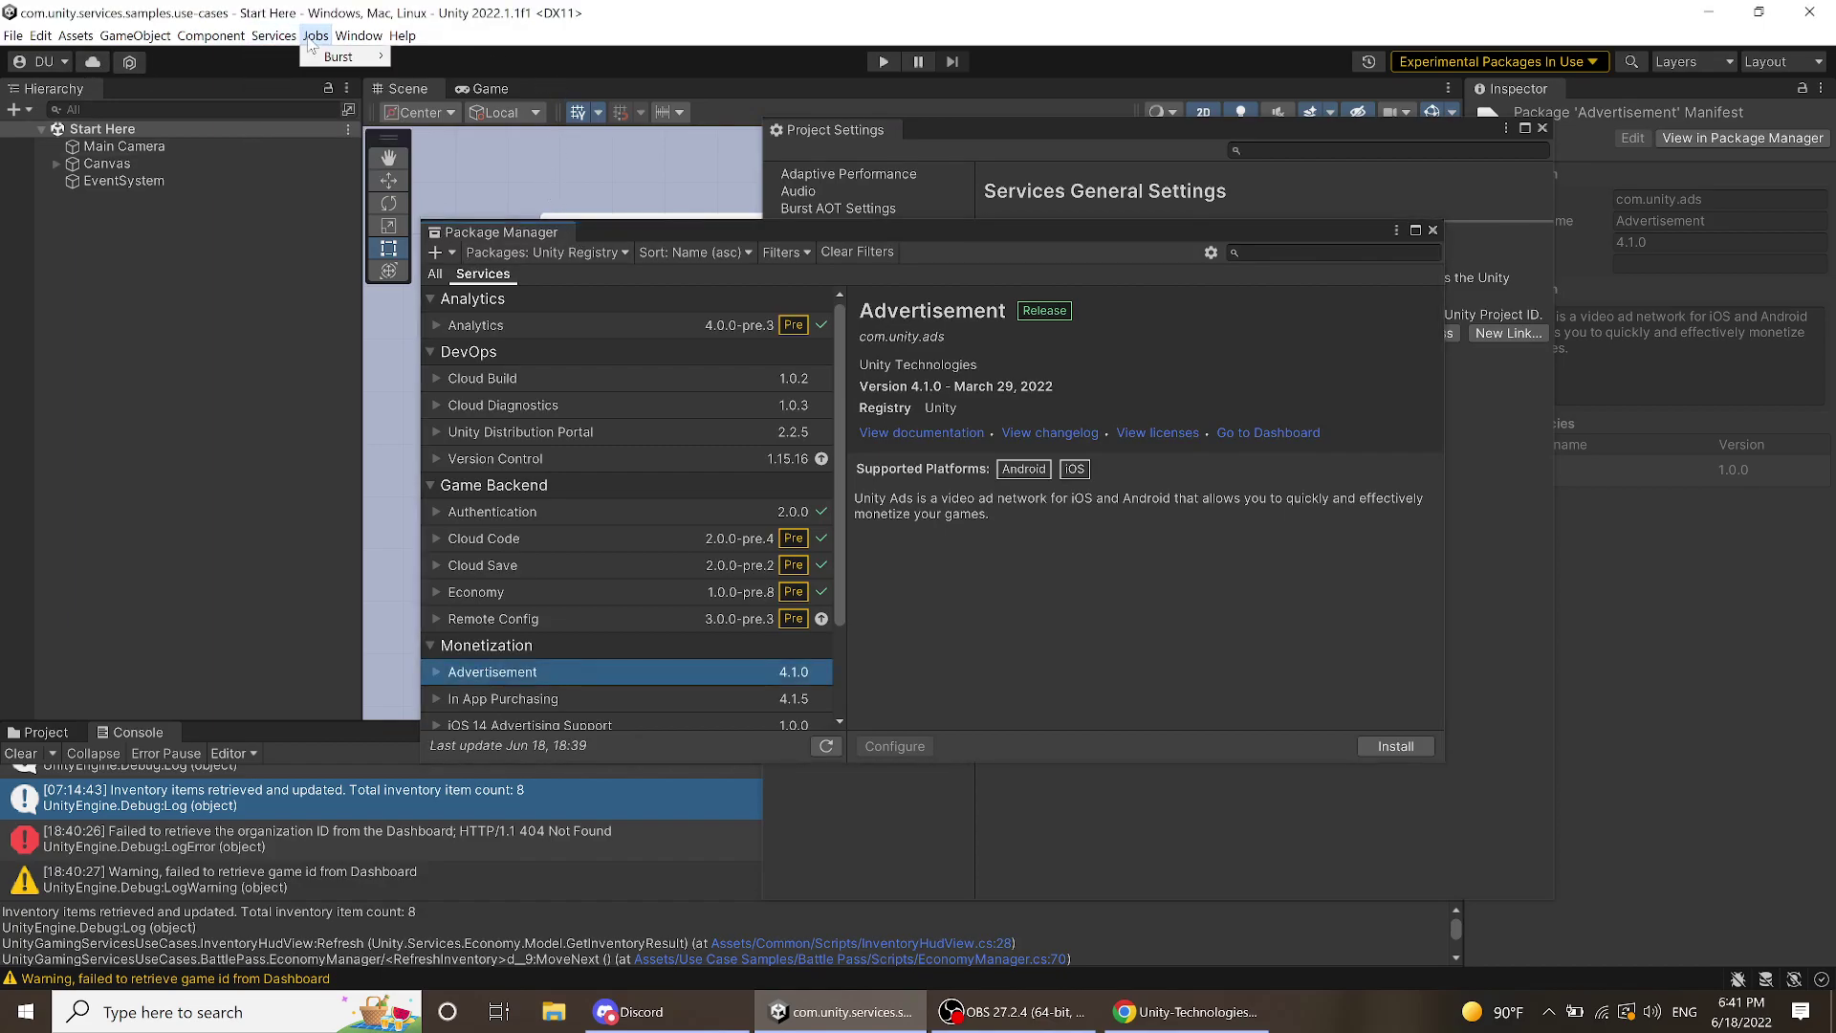
left_click(287, 38)
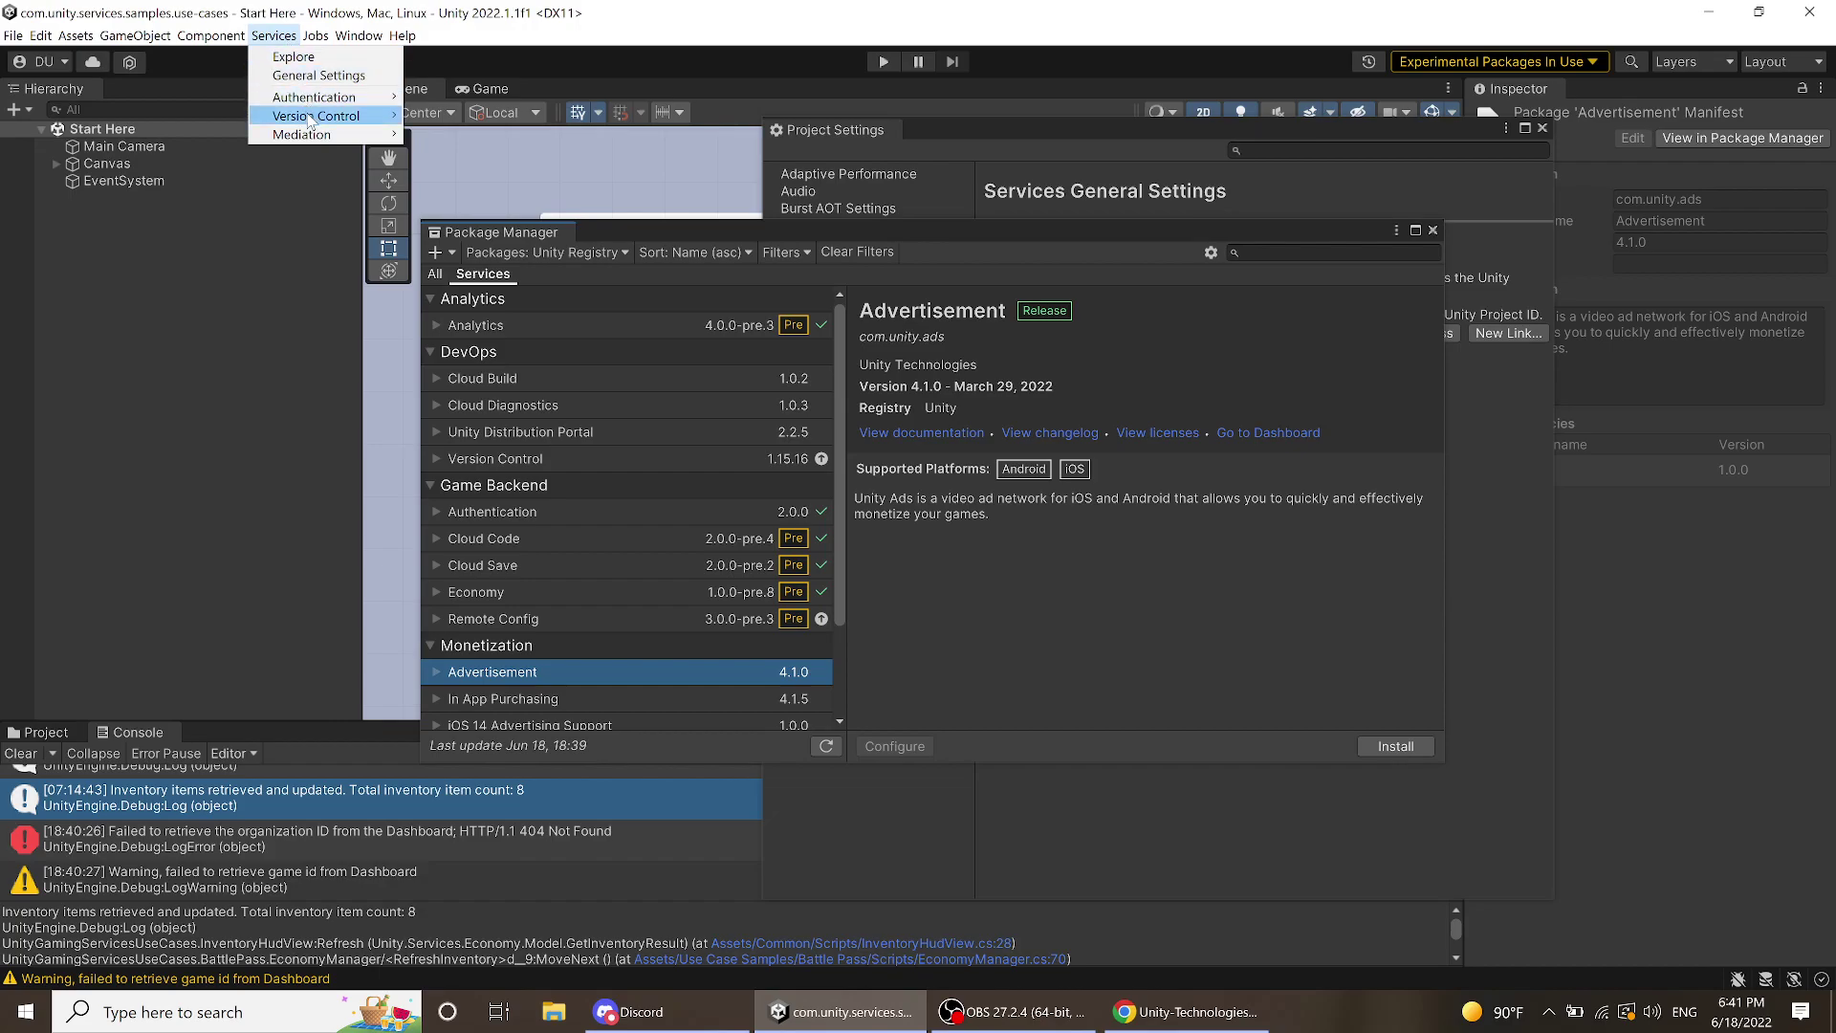
mouse_move(308, 132)
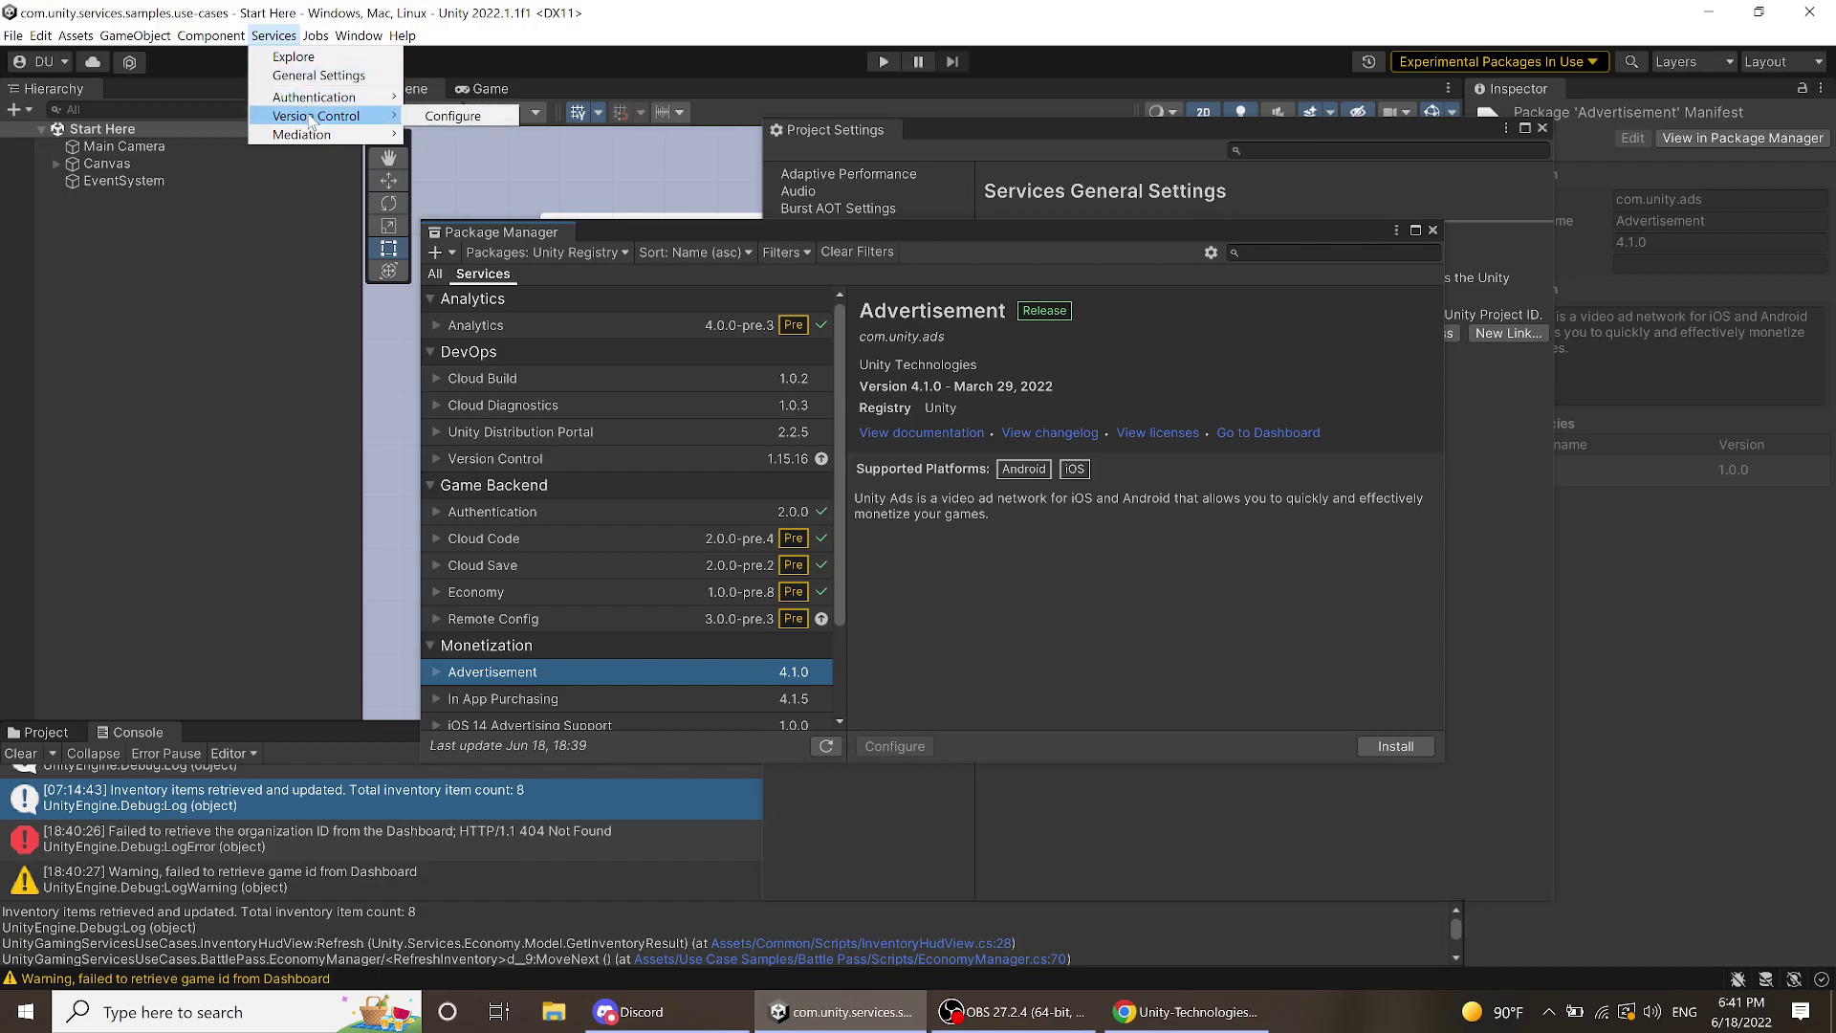
left_click(1430, 230)
left_click(1431, 230)
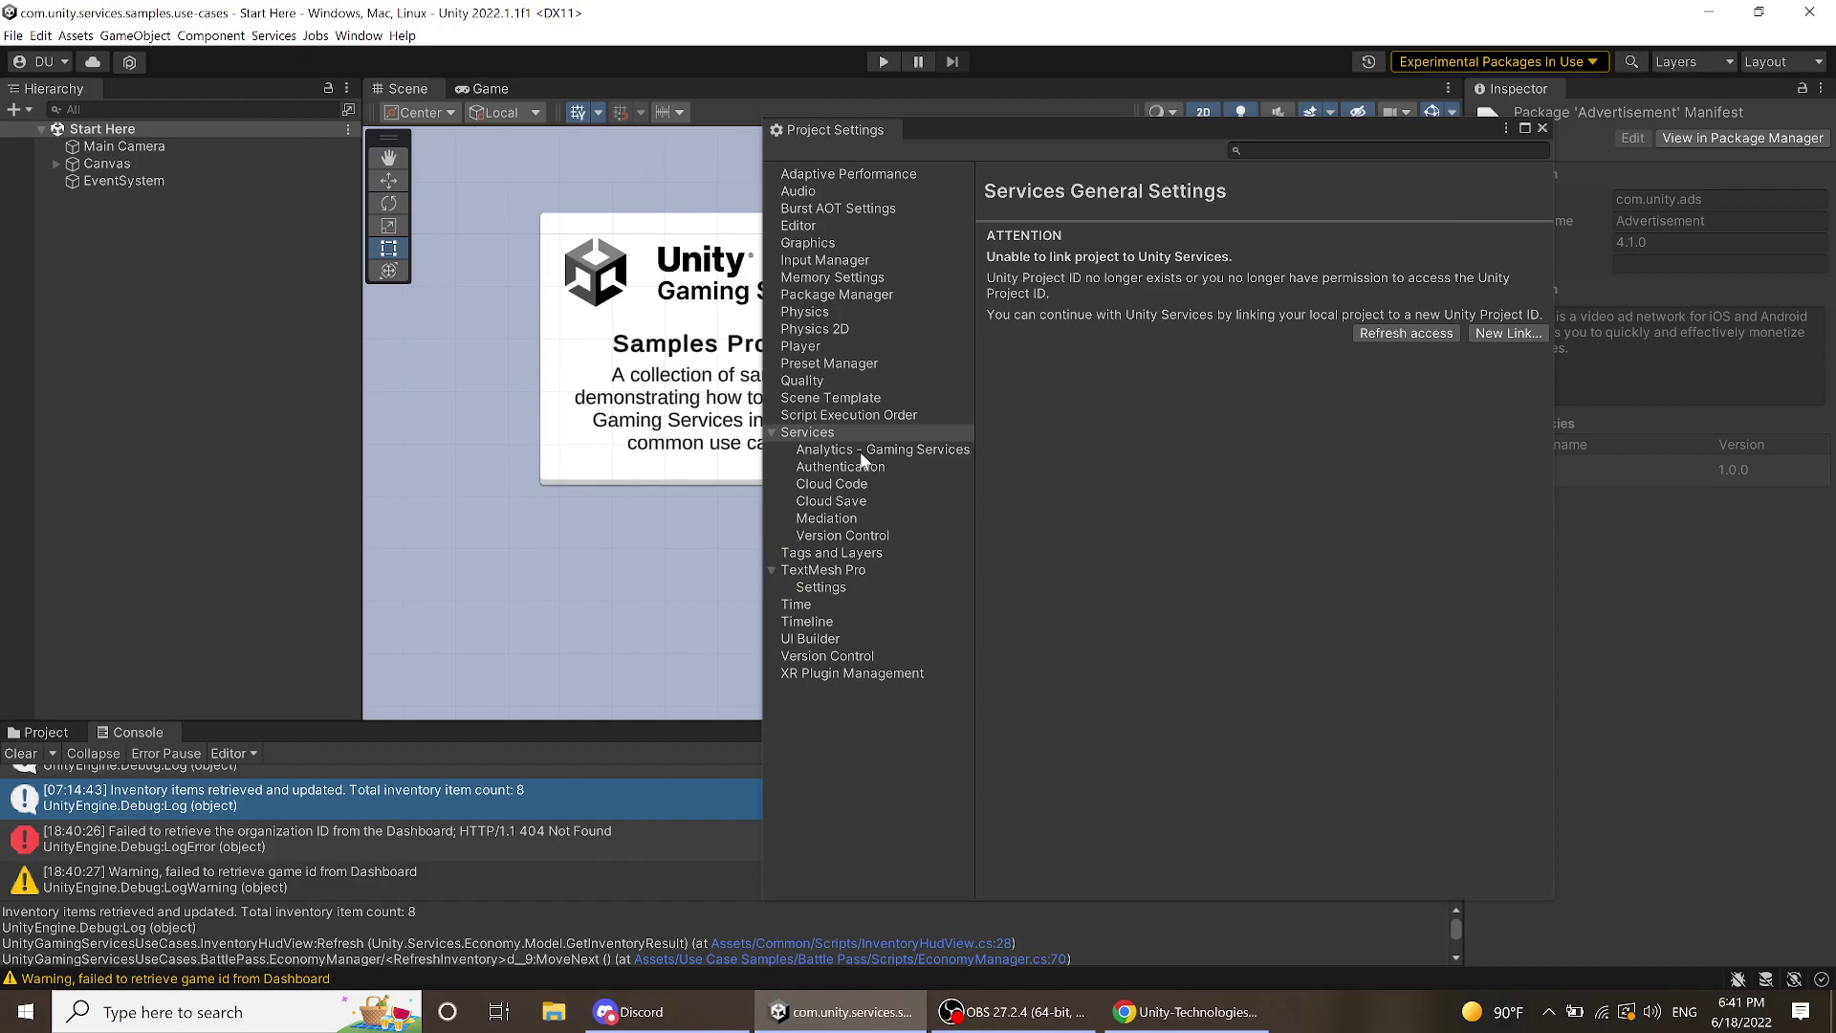
- Review Authentication, Cloud Code, Cloud Save, Mediation and Version Control settings, then return to Chrome's README
left_click(863, 463)
left_click(863, 482)
left_click(864, 498)
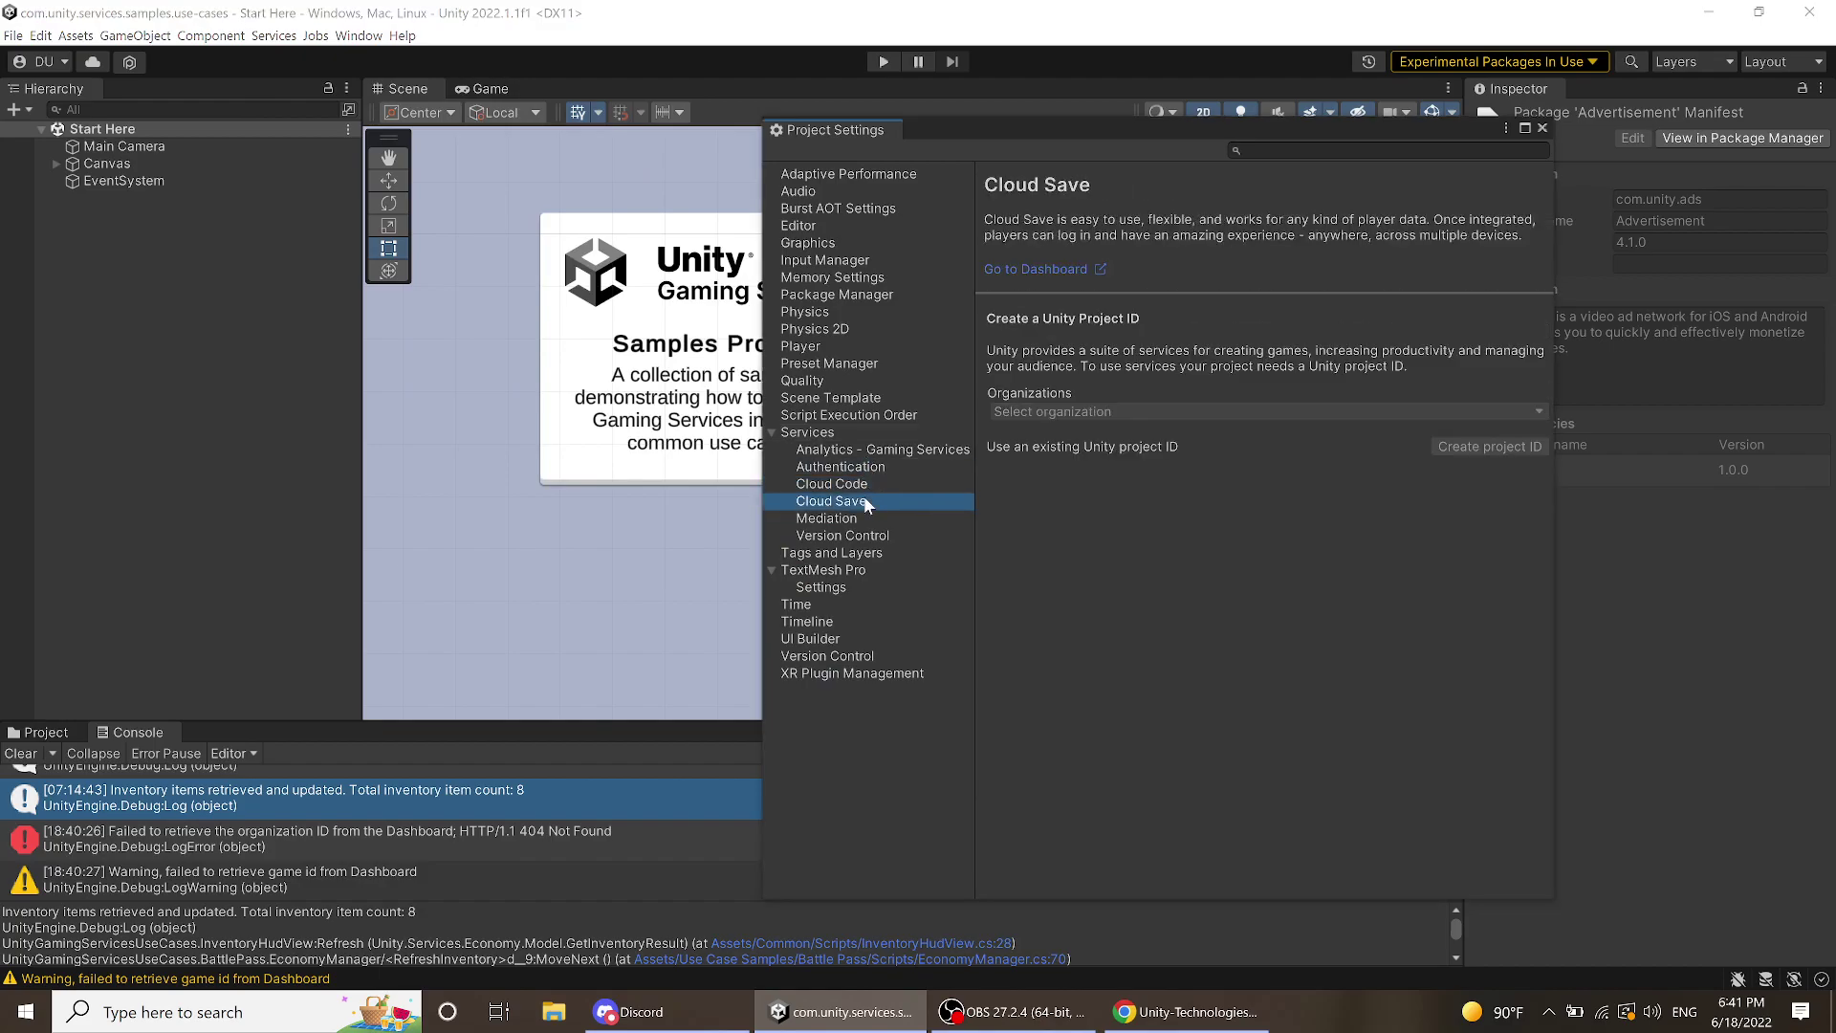
left_click(864, 517)
left_click(866, 535)
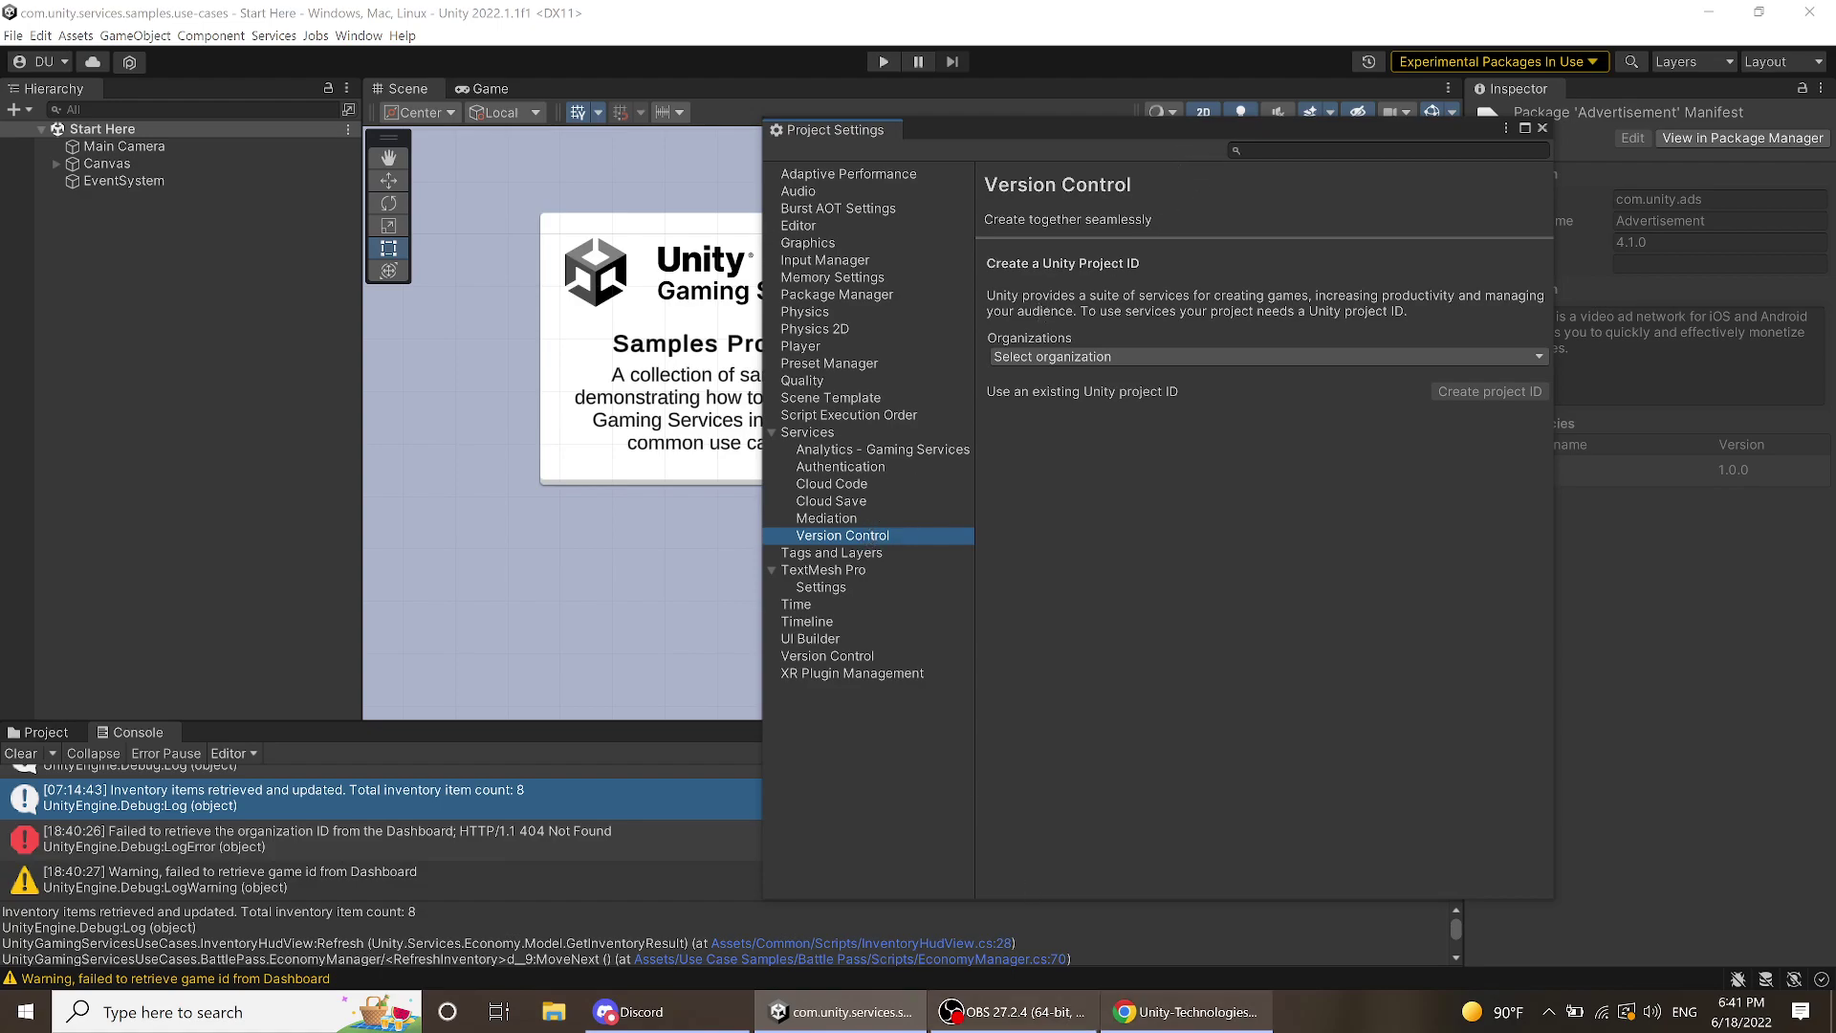
left_click(1185, 1012)
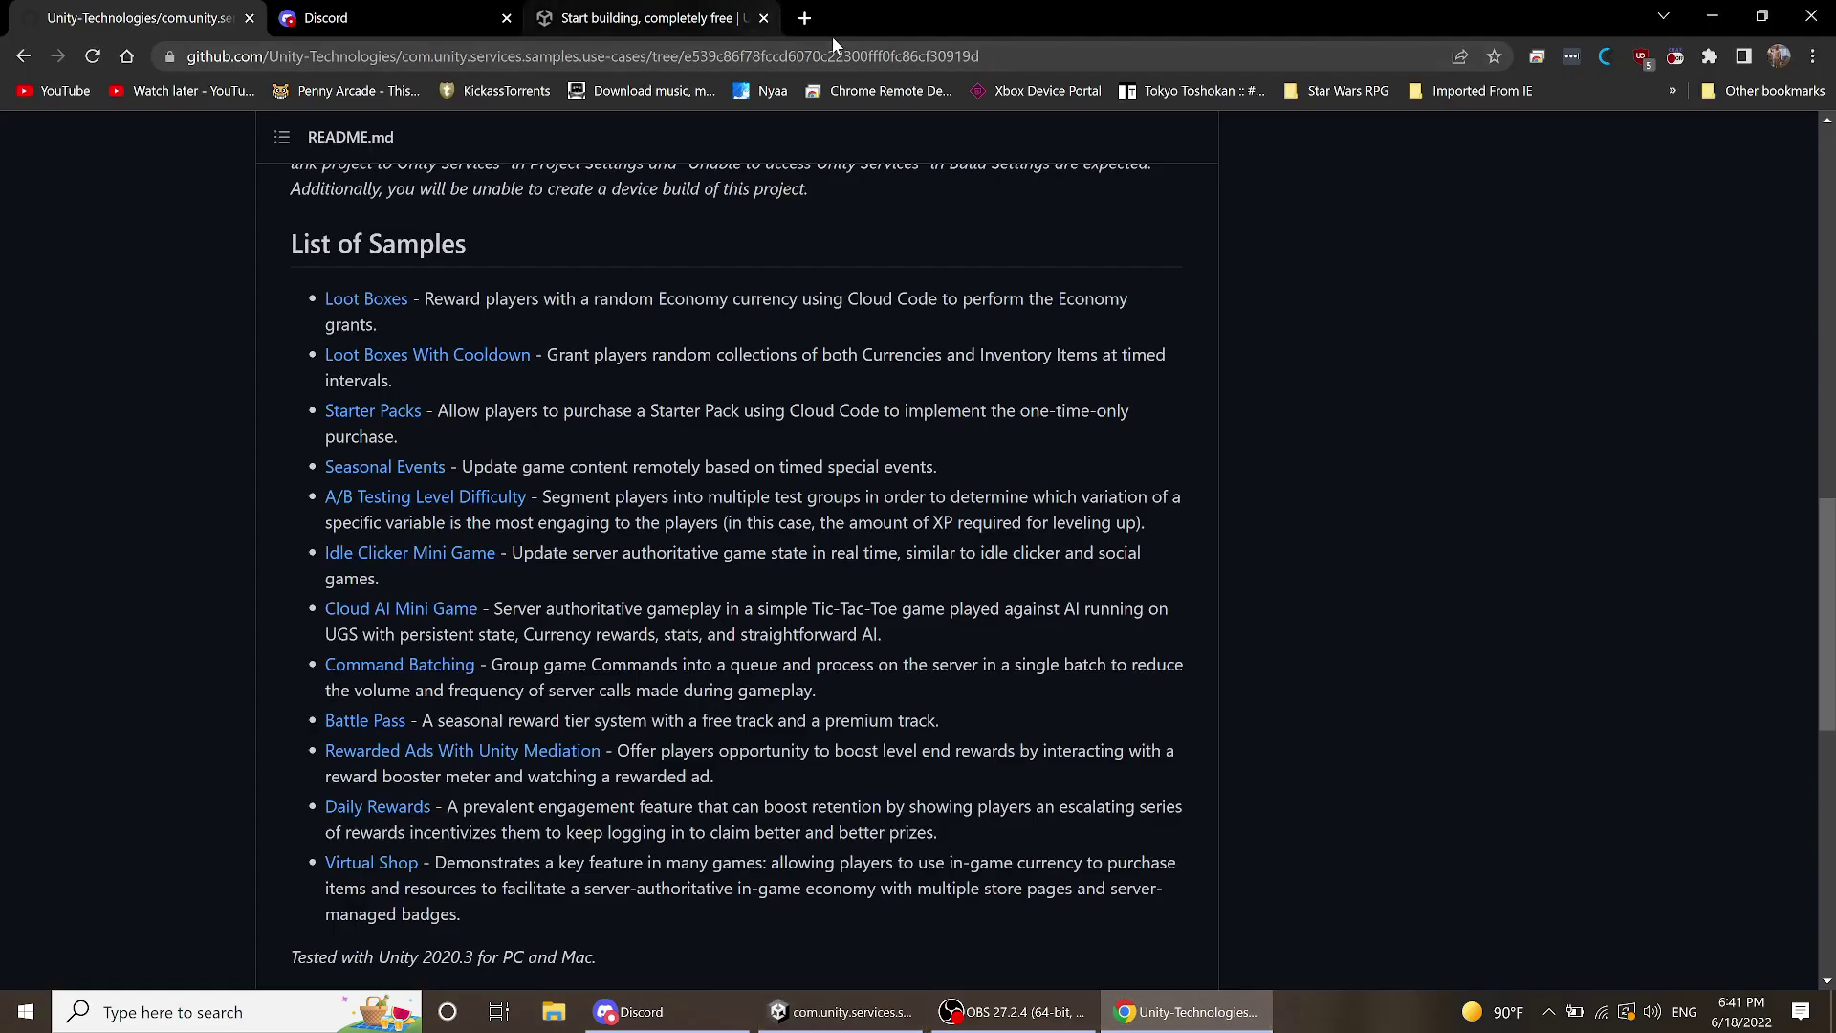
- Load dashboard.unity3d.com in a new Chrome tab, clearing the autocomplete suggestion first
left_click(805, 19)
left_click(808, 58)
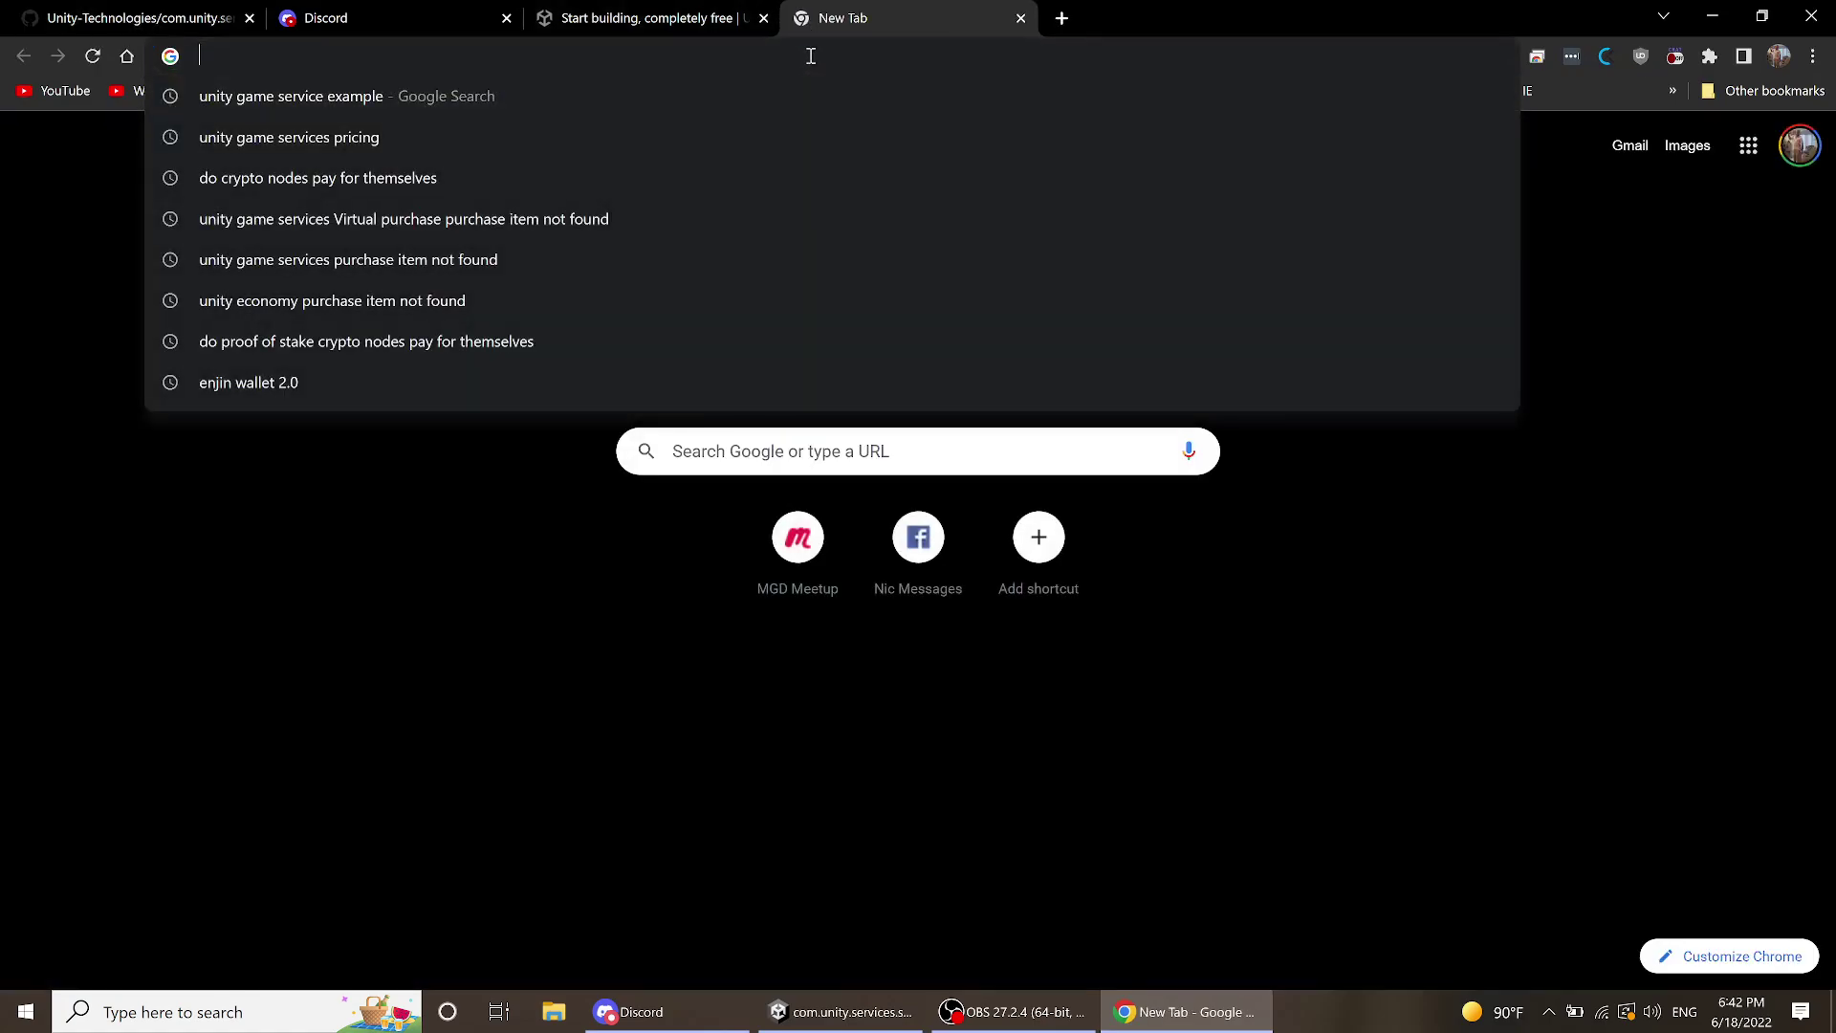
type("dash")
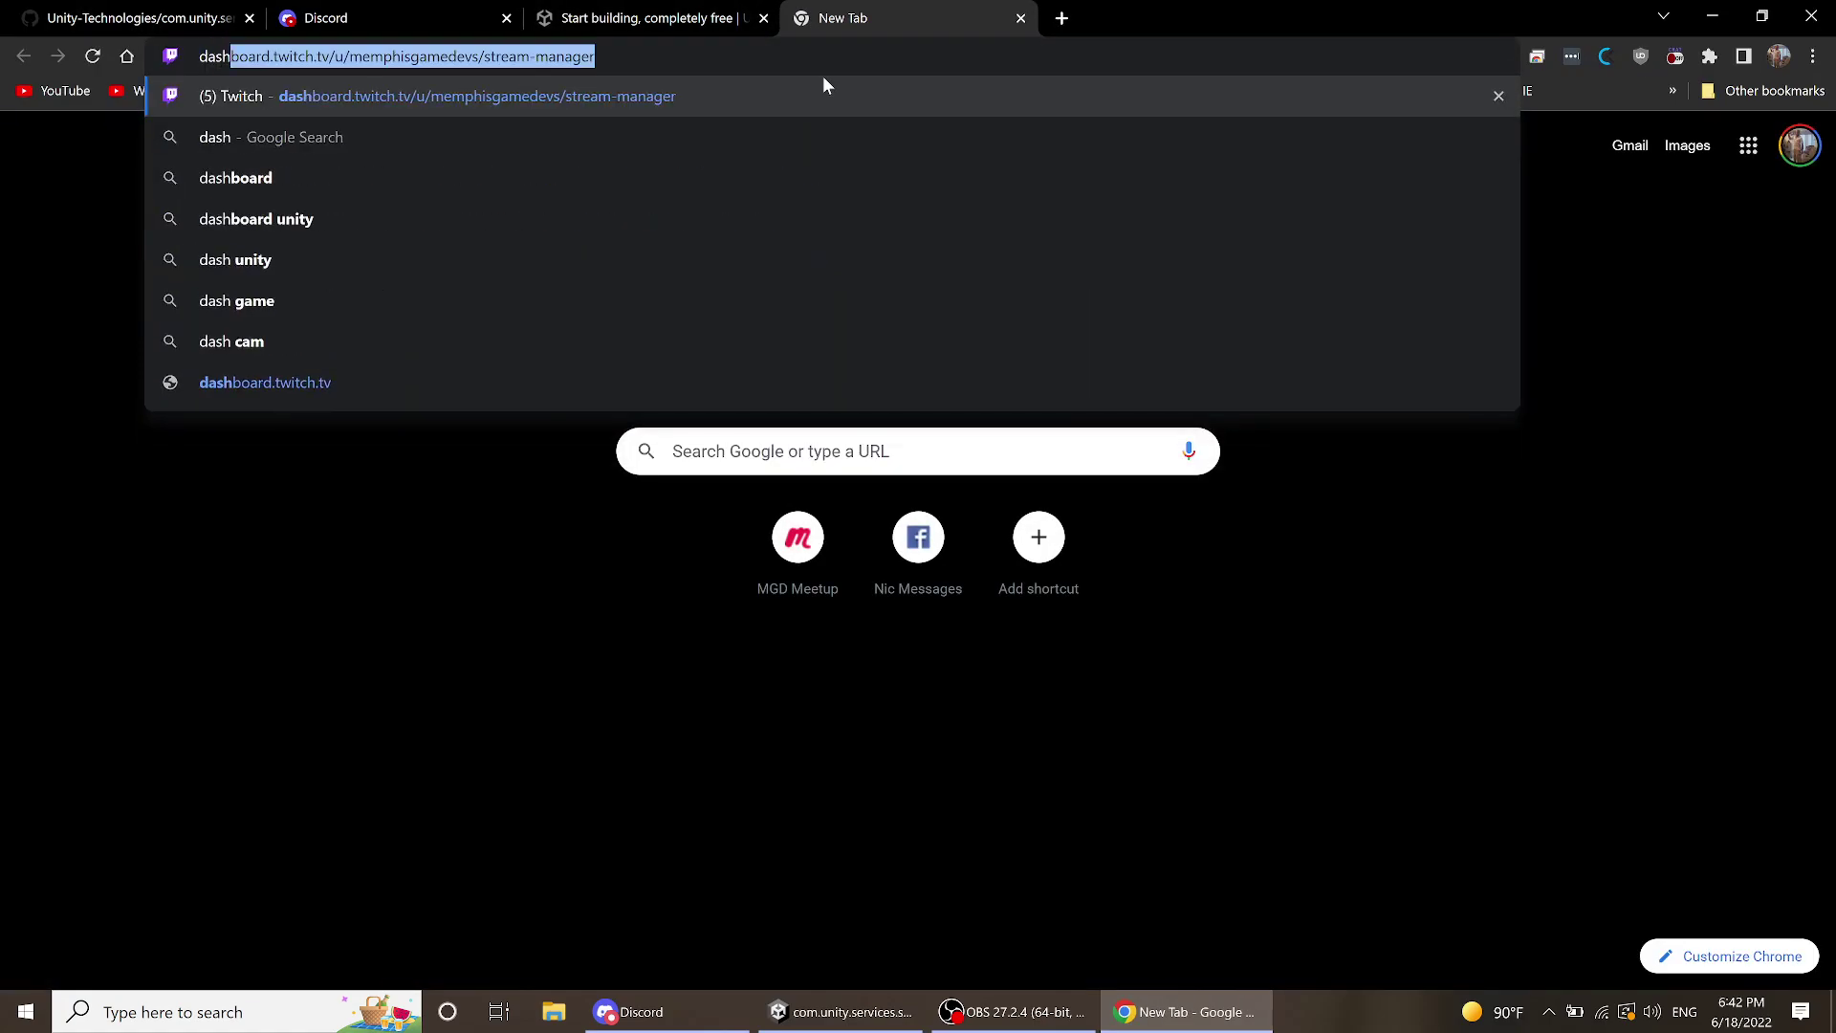
type("board")
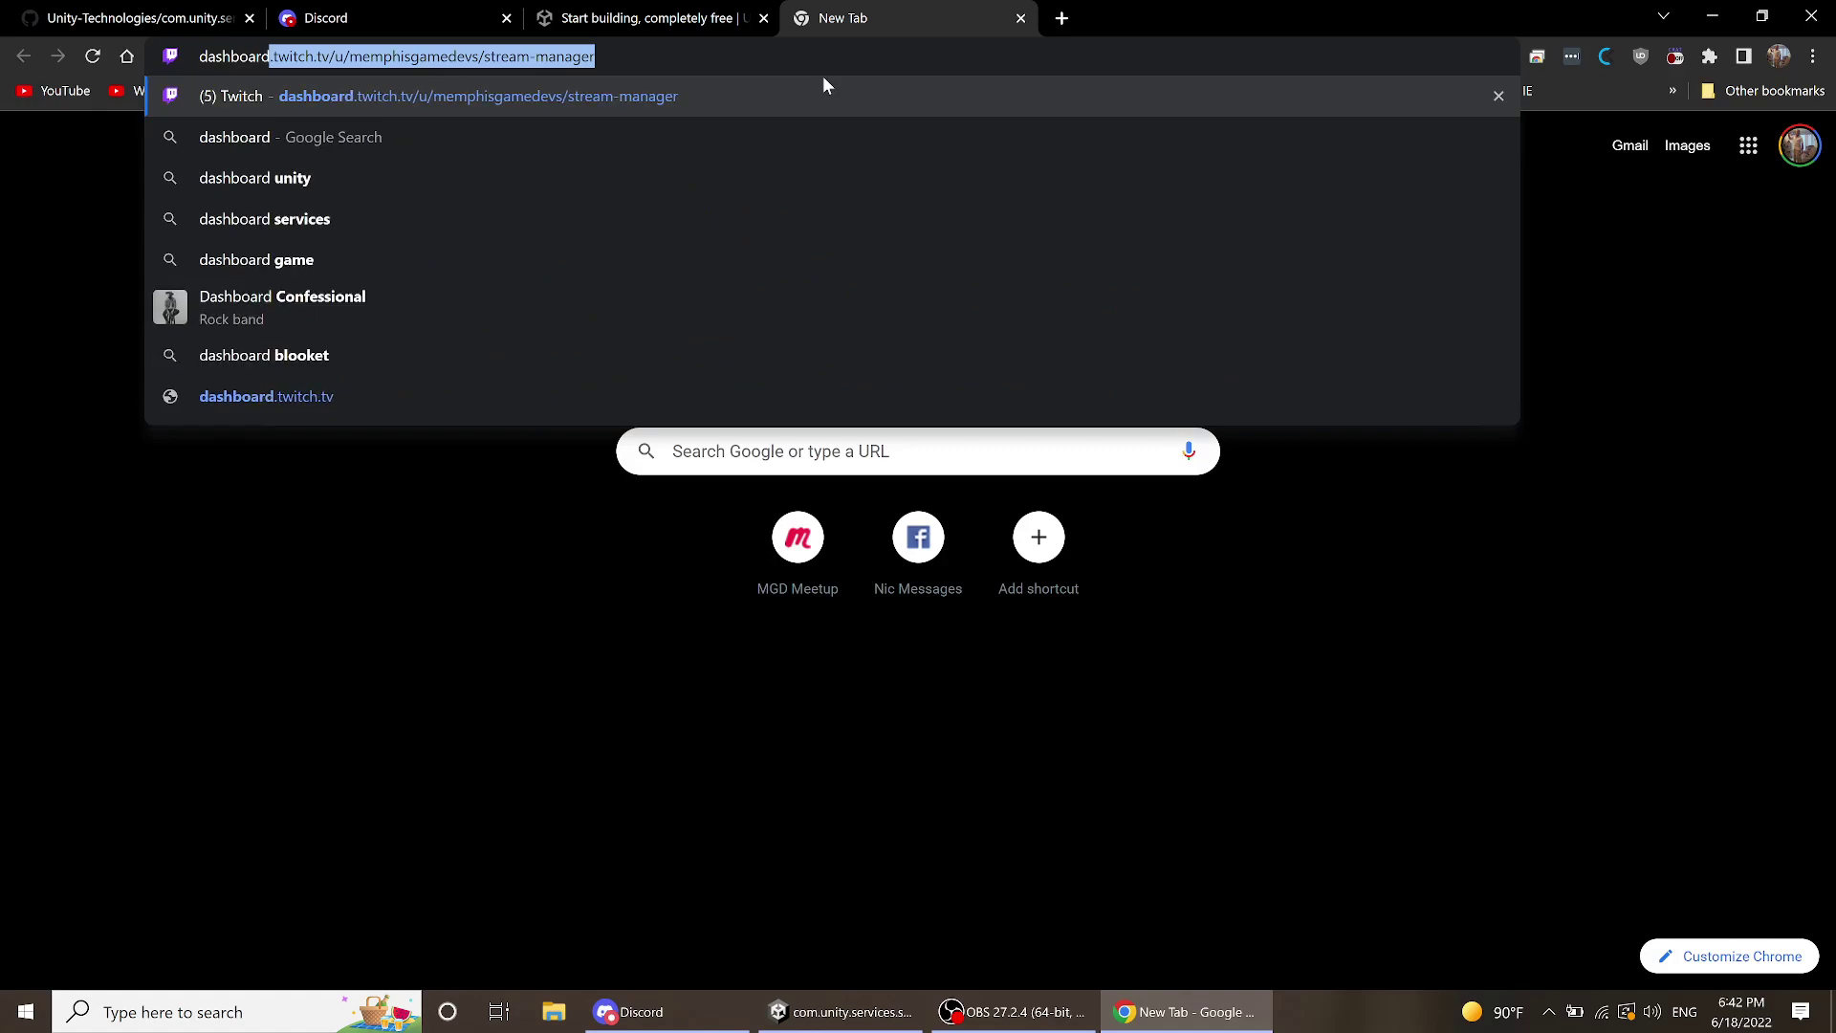
key("BackSpace")
type(".unity")
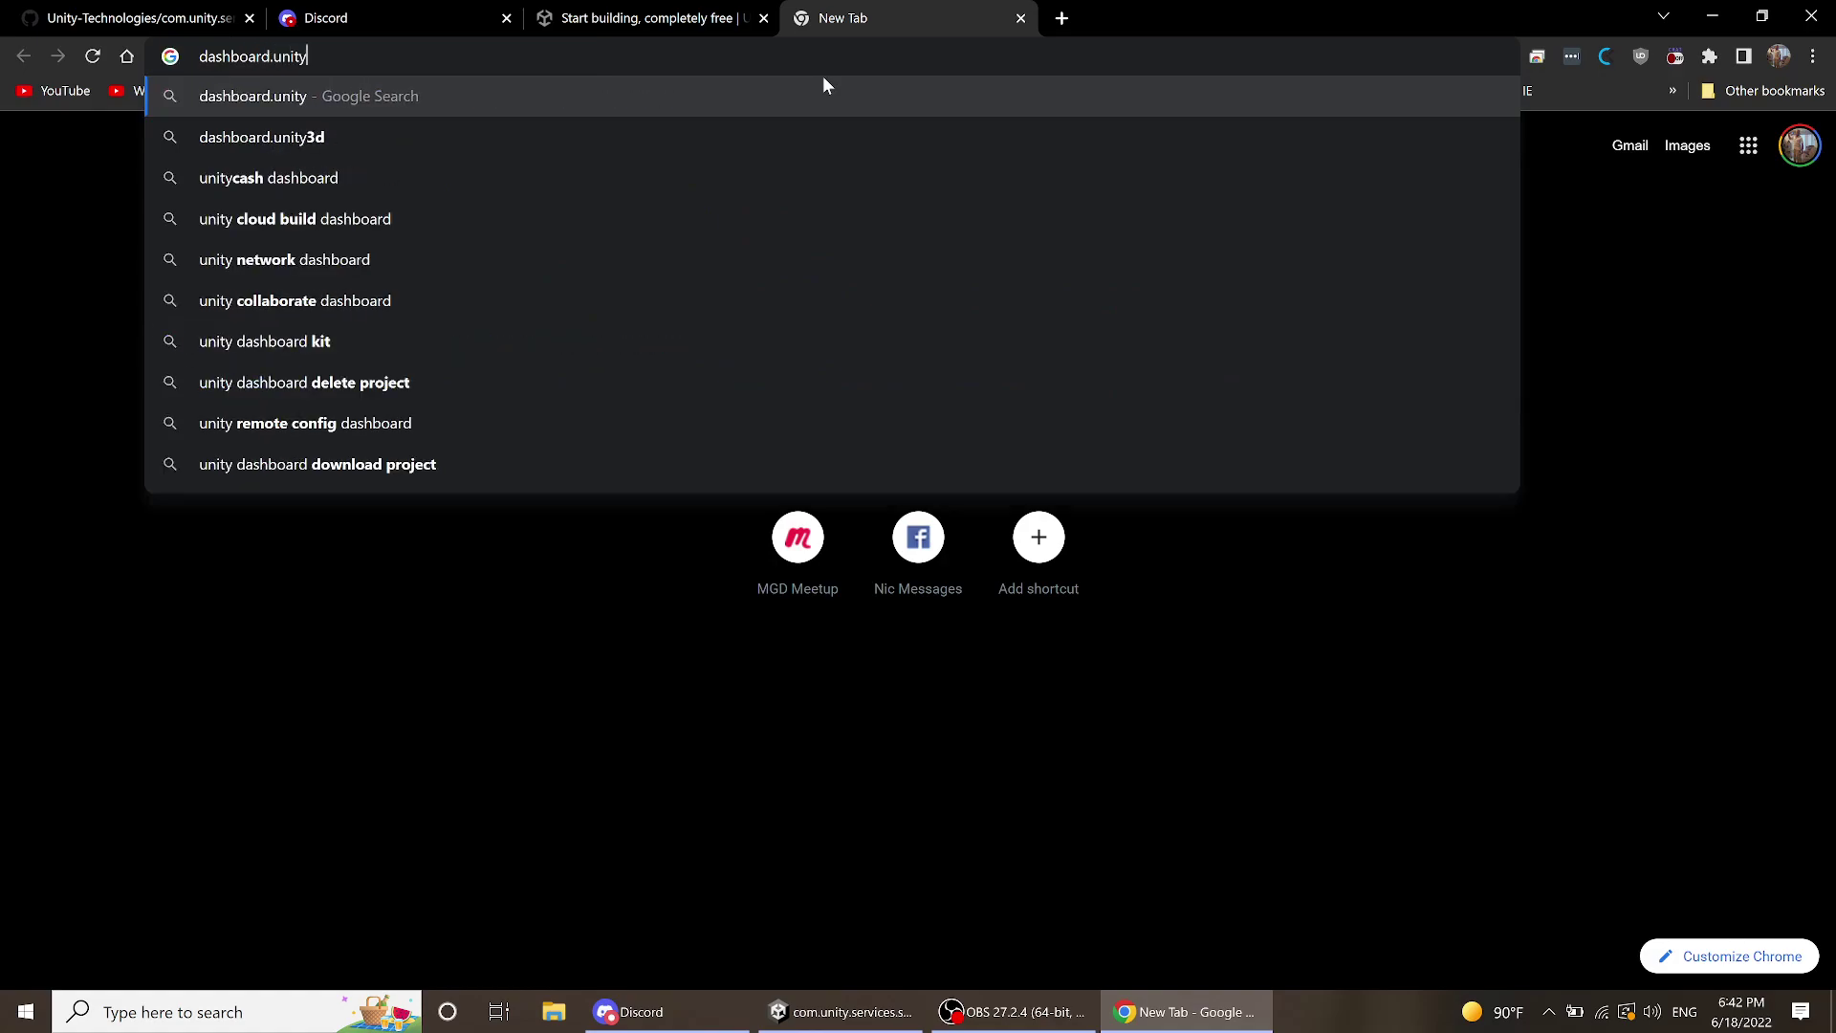
type("3d.")
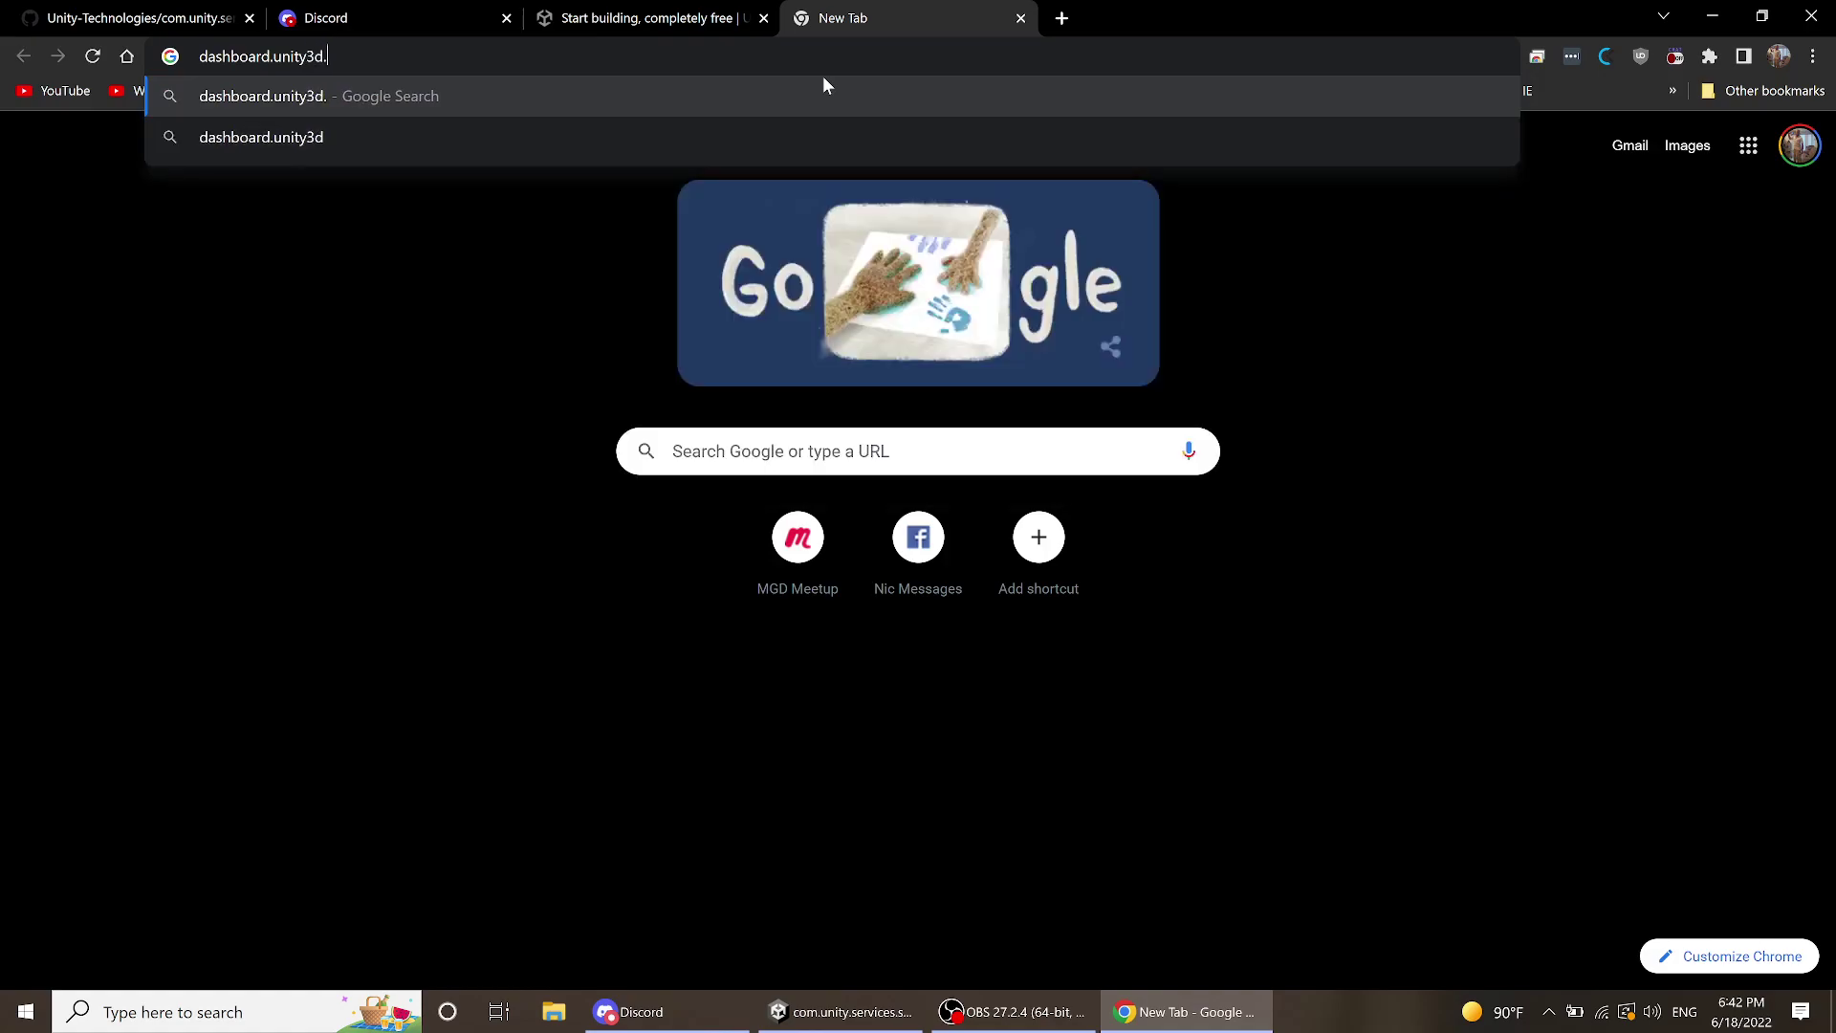
type("com")
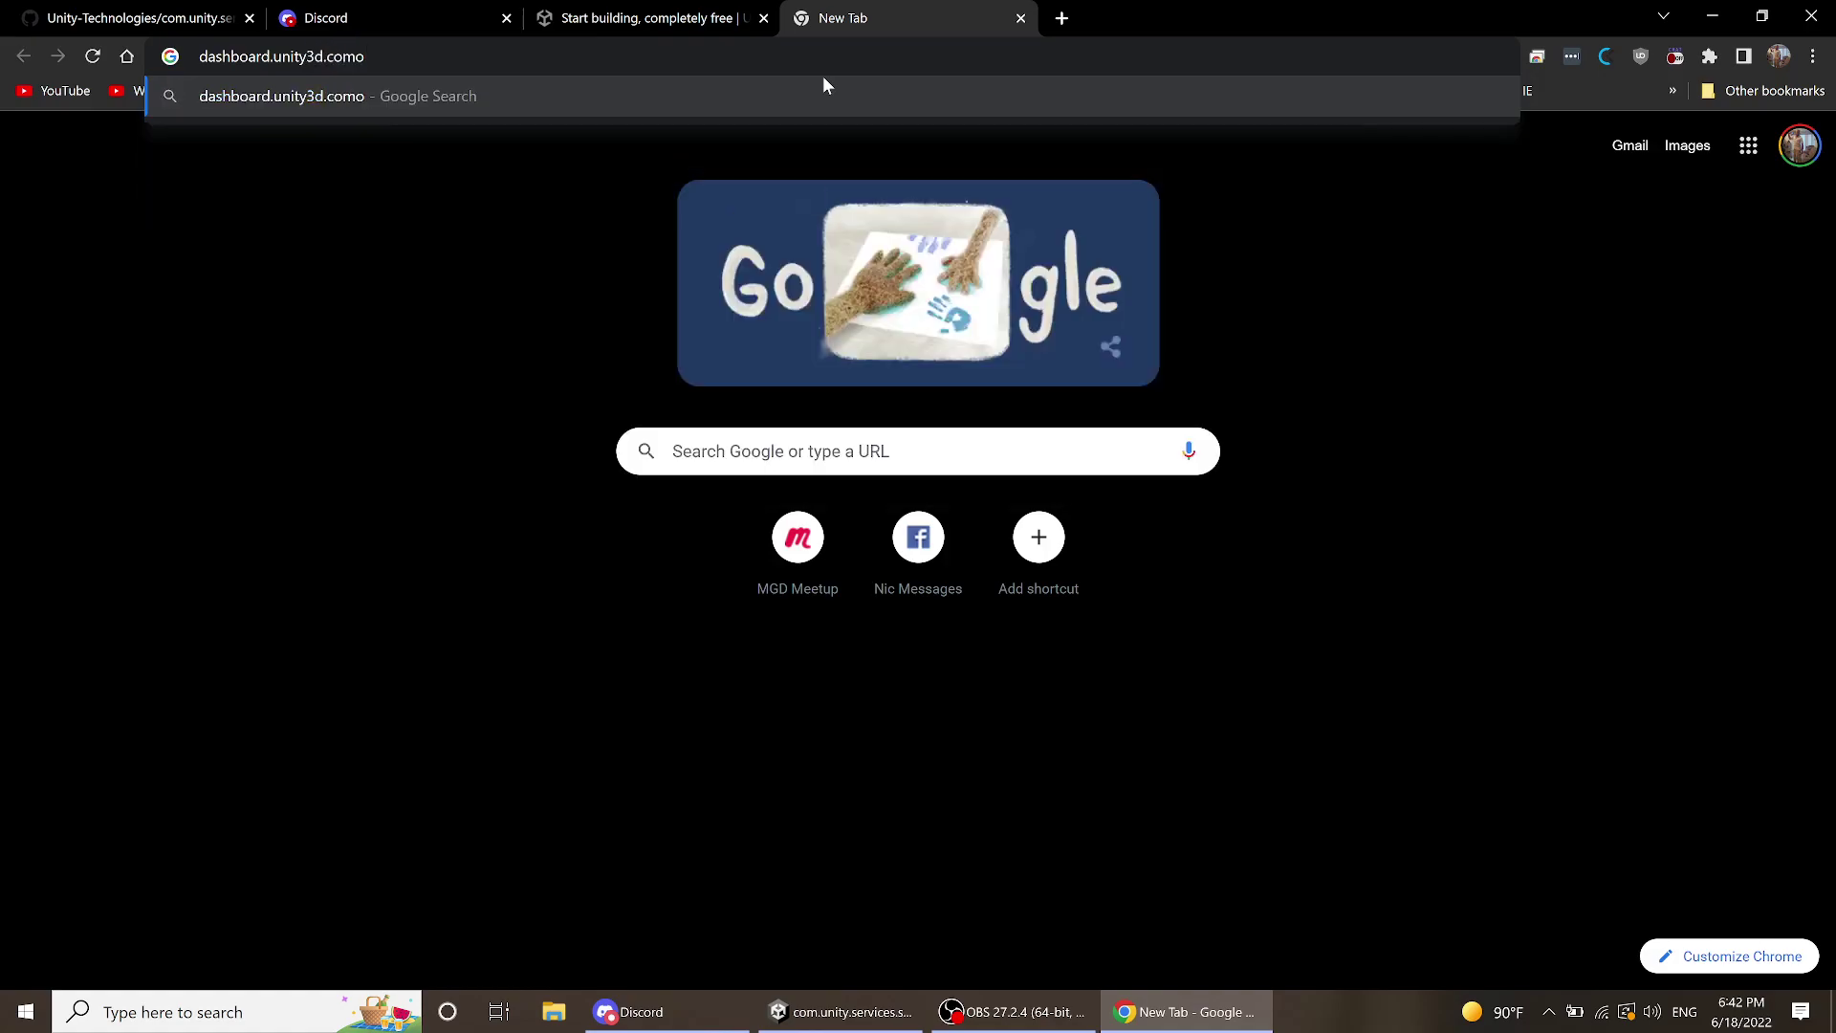
key("Return")
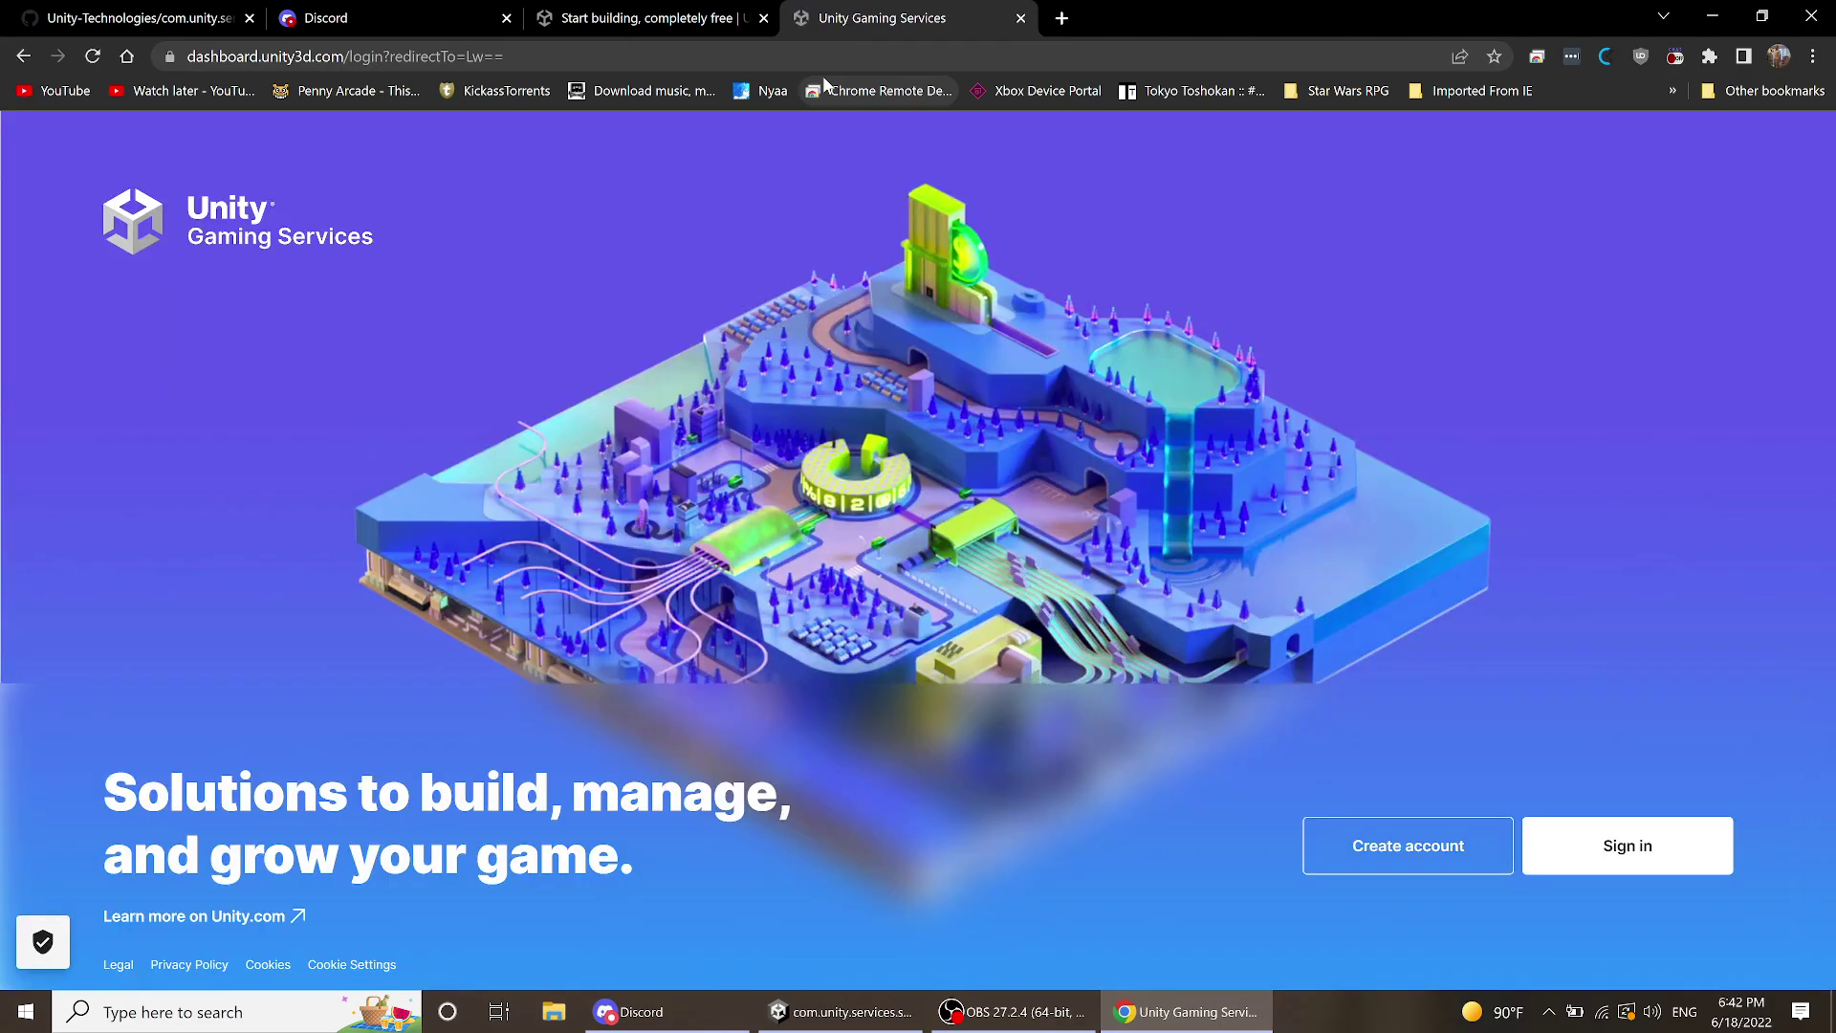
- Sign in and review the Use Cases project overview charts, including $0.00 IAP Revenue
left_click(1614, 846)
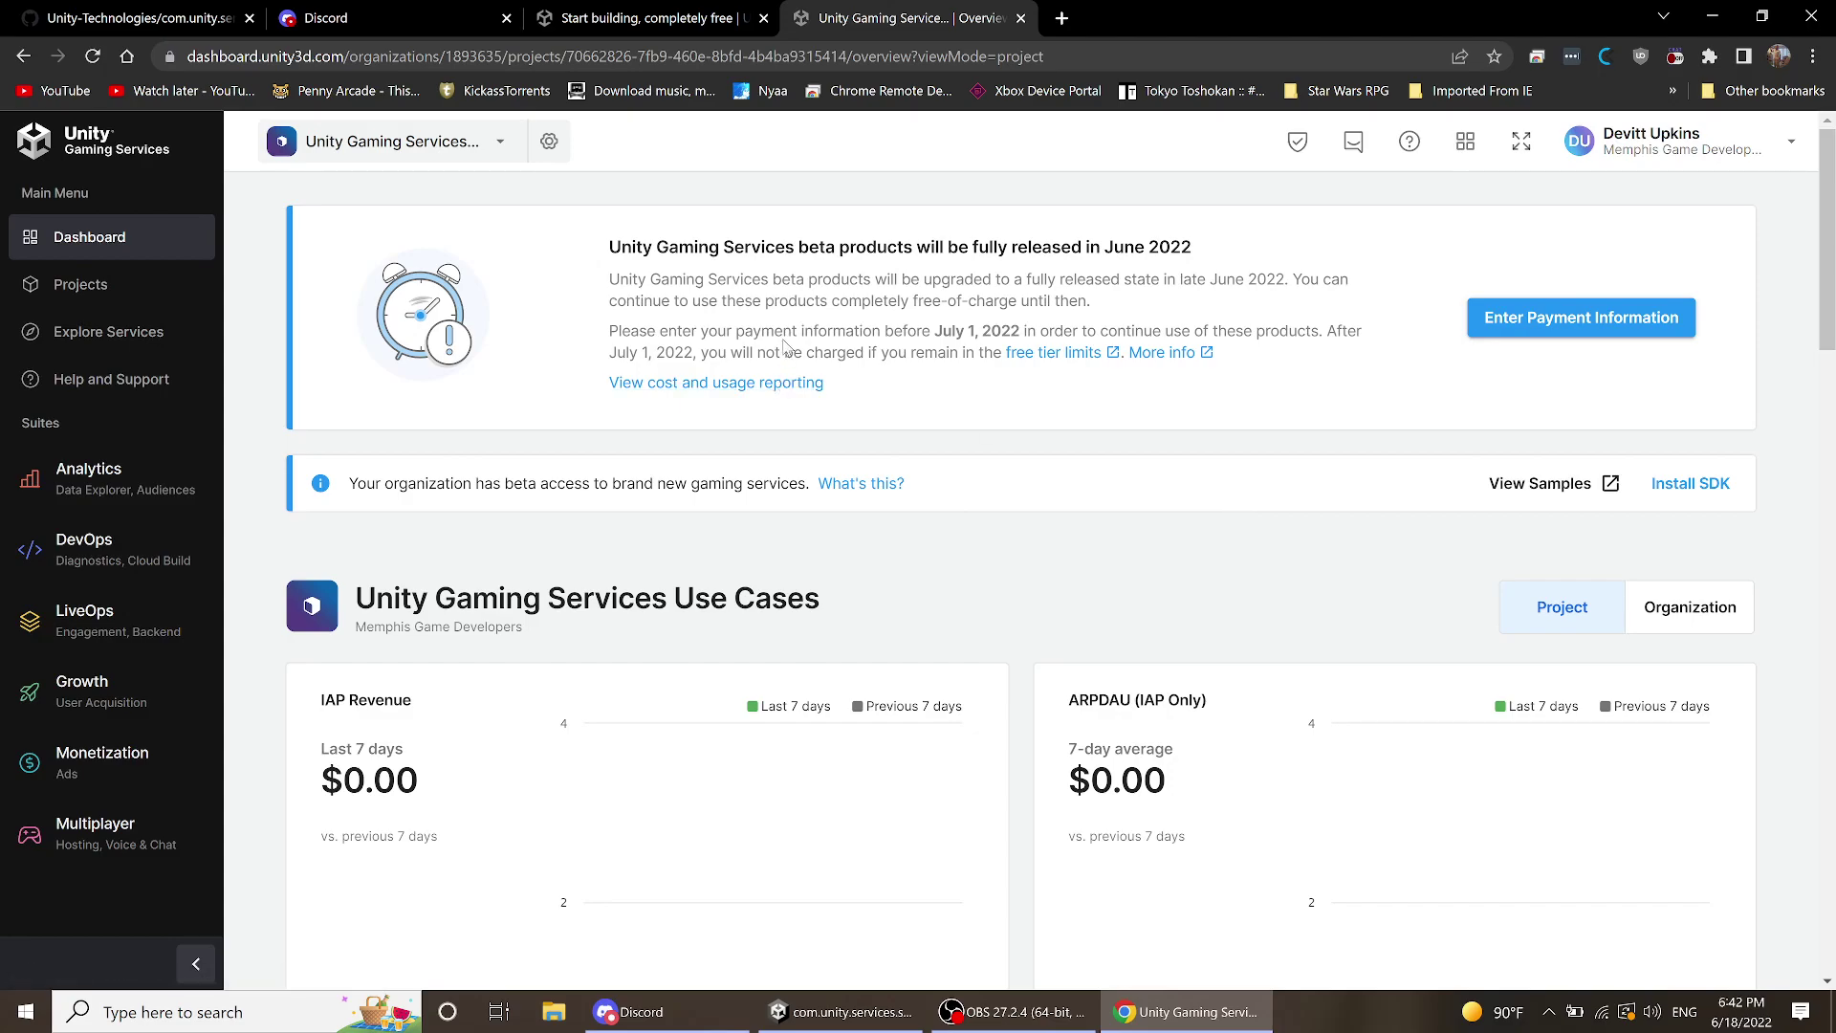
scroll(712, 299, "down", 5)
scroll(712, 299, "up", 5)
scroll(774, 325, "down", 1)
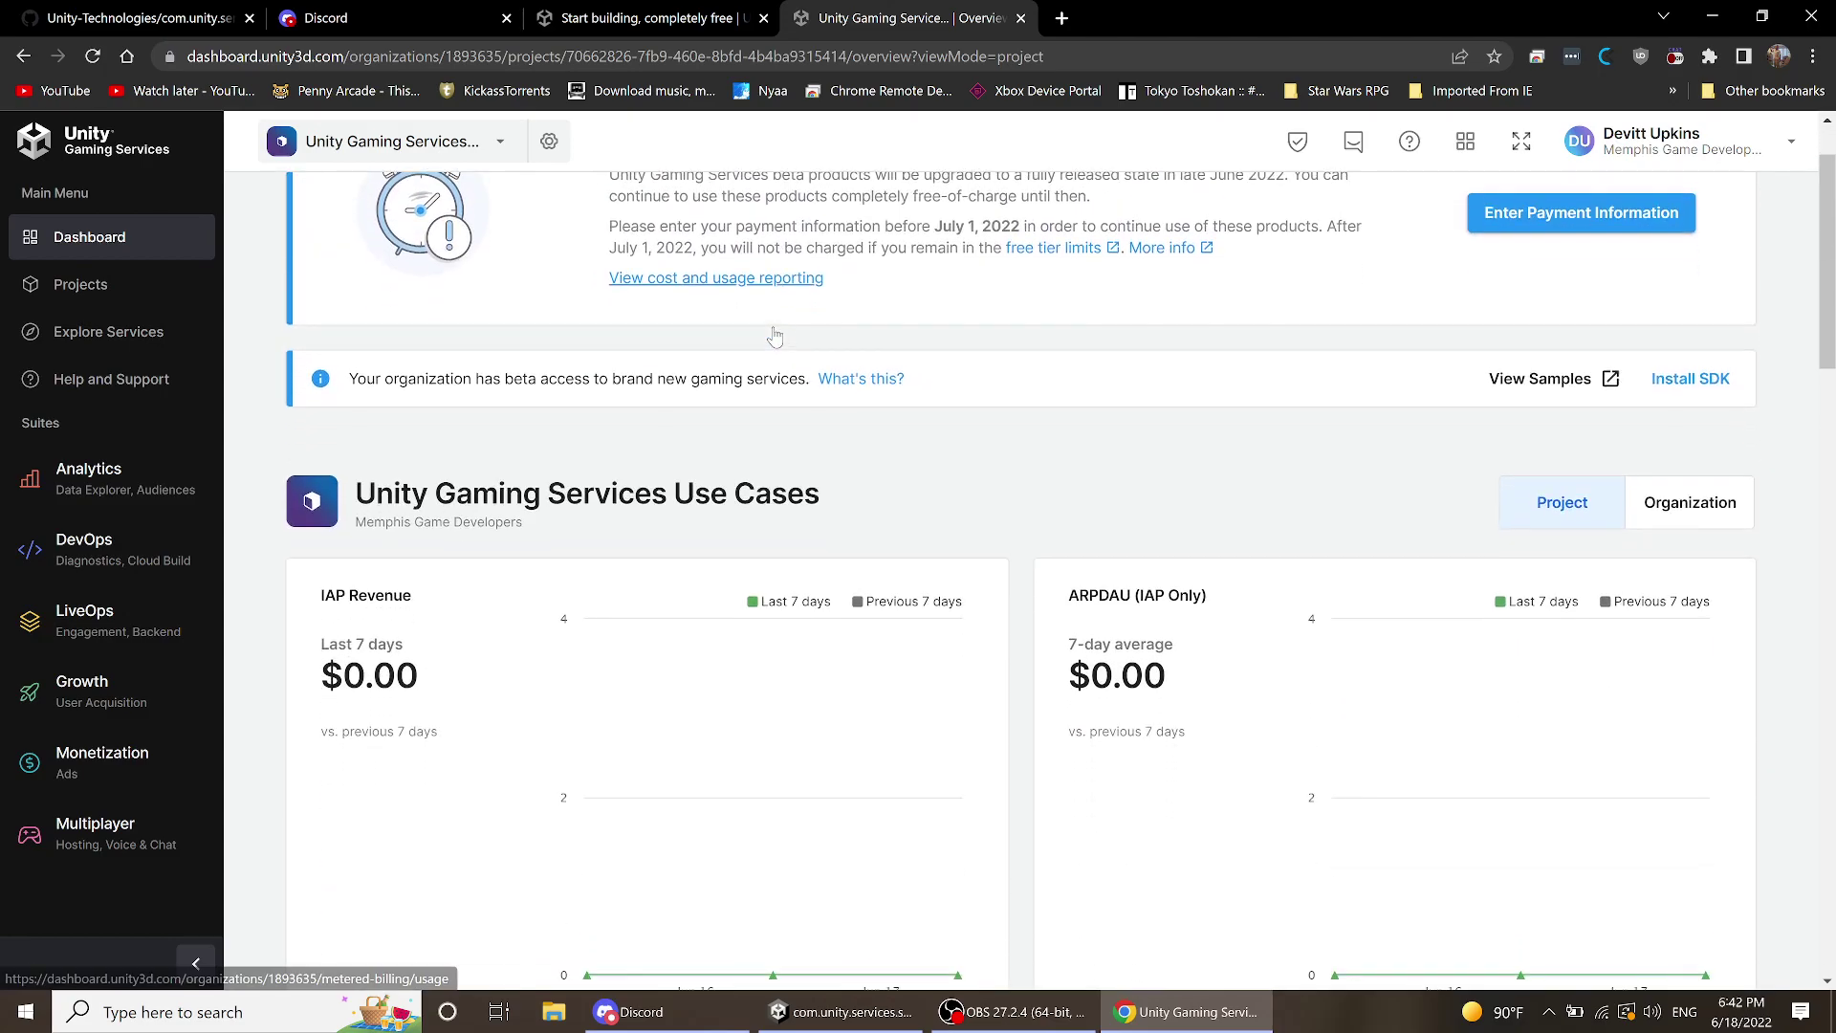
scroll(957, 956, "up", 1)
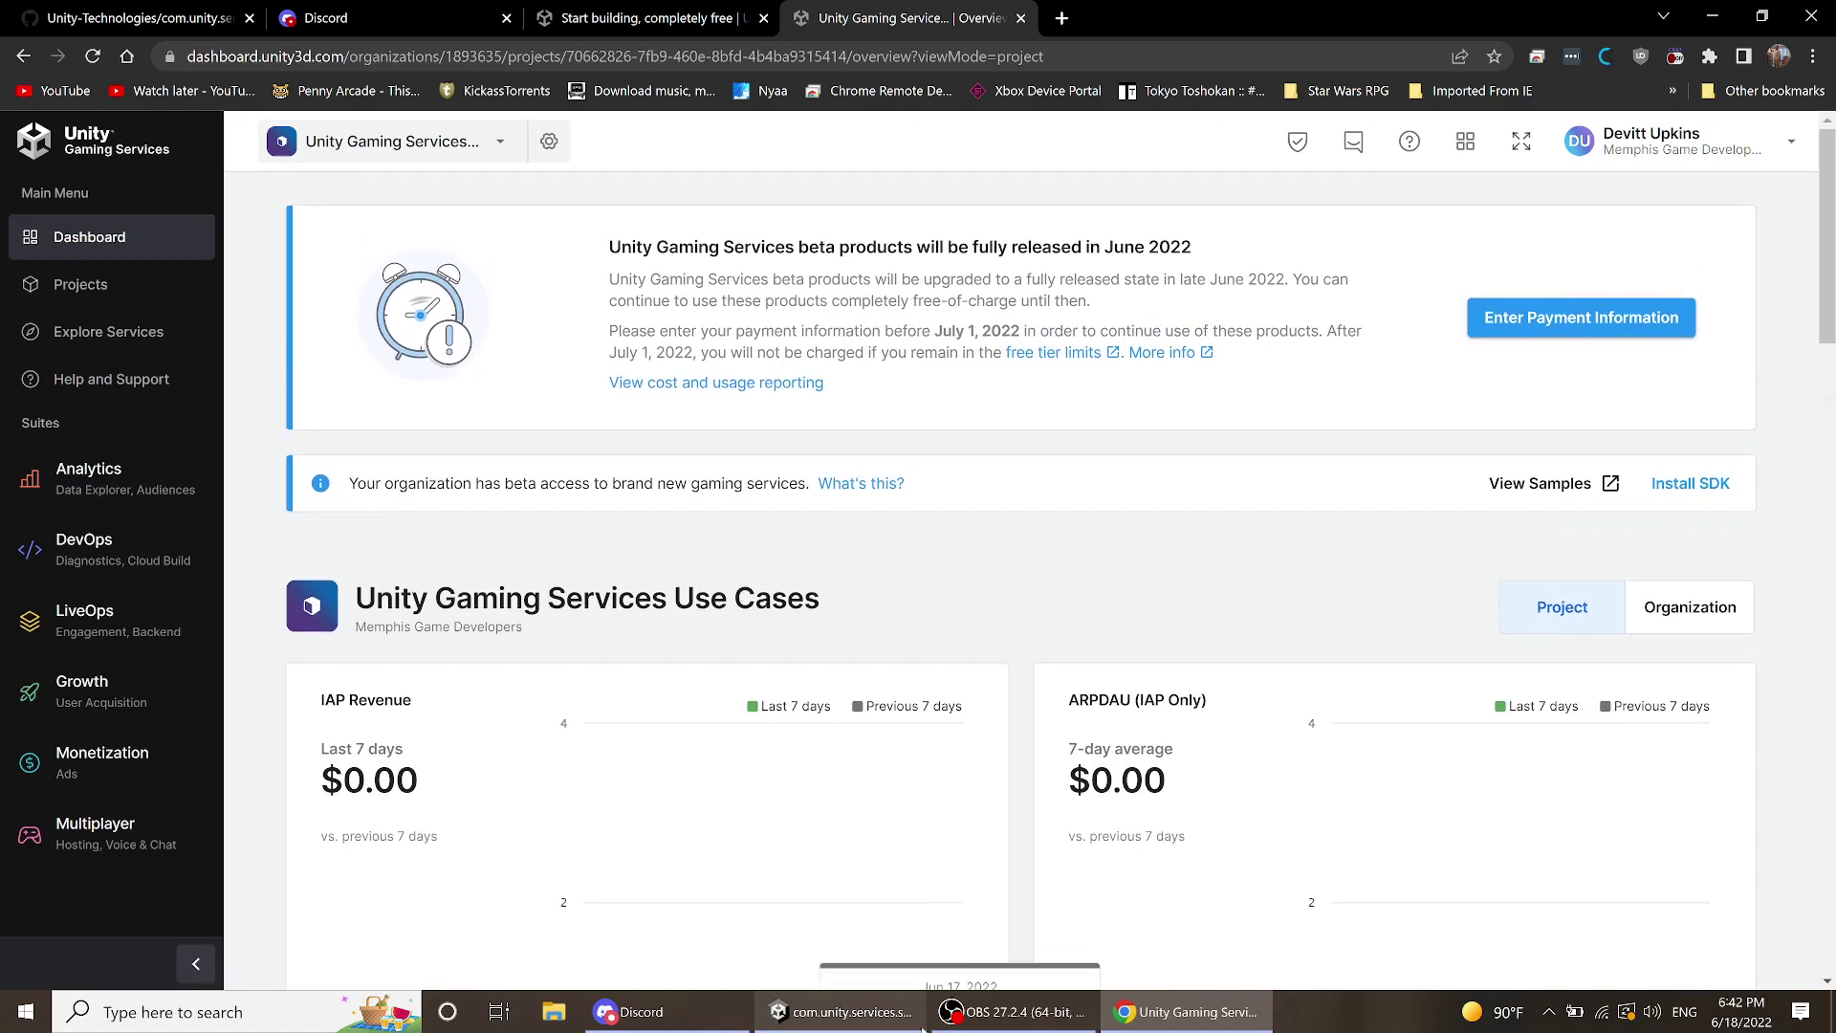
scroll(791, 722, "down", 8)
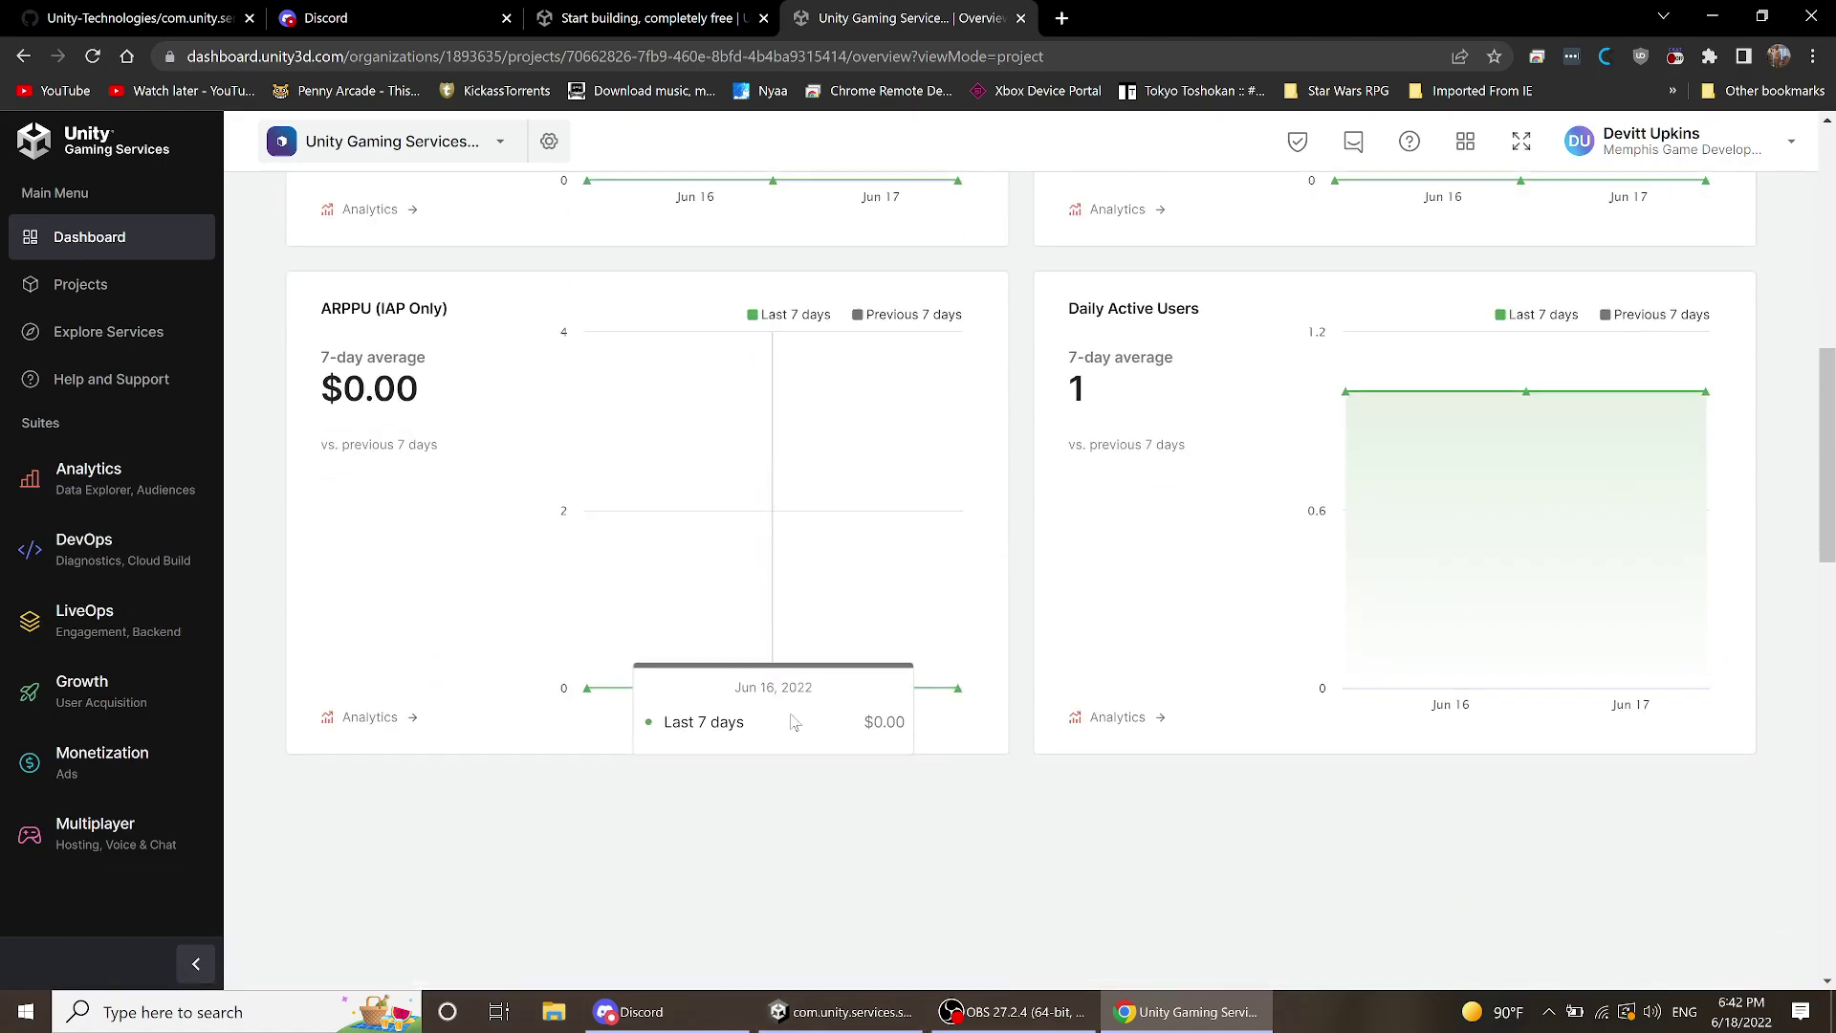
scroll(792, 722, "down", 5)
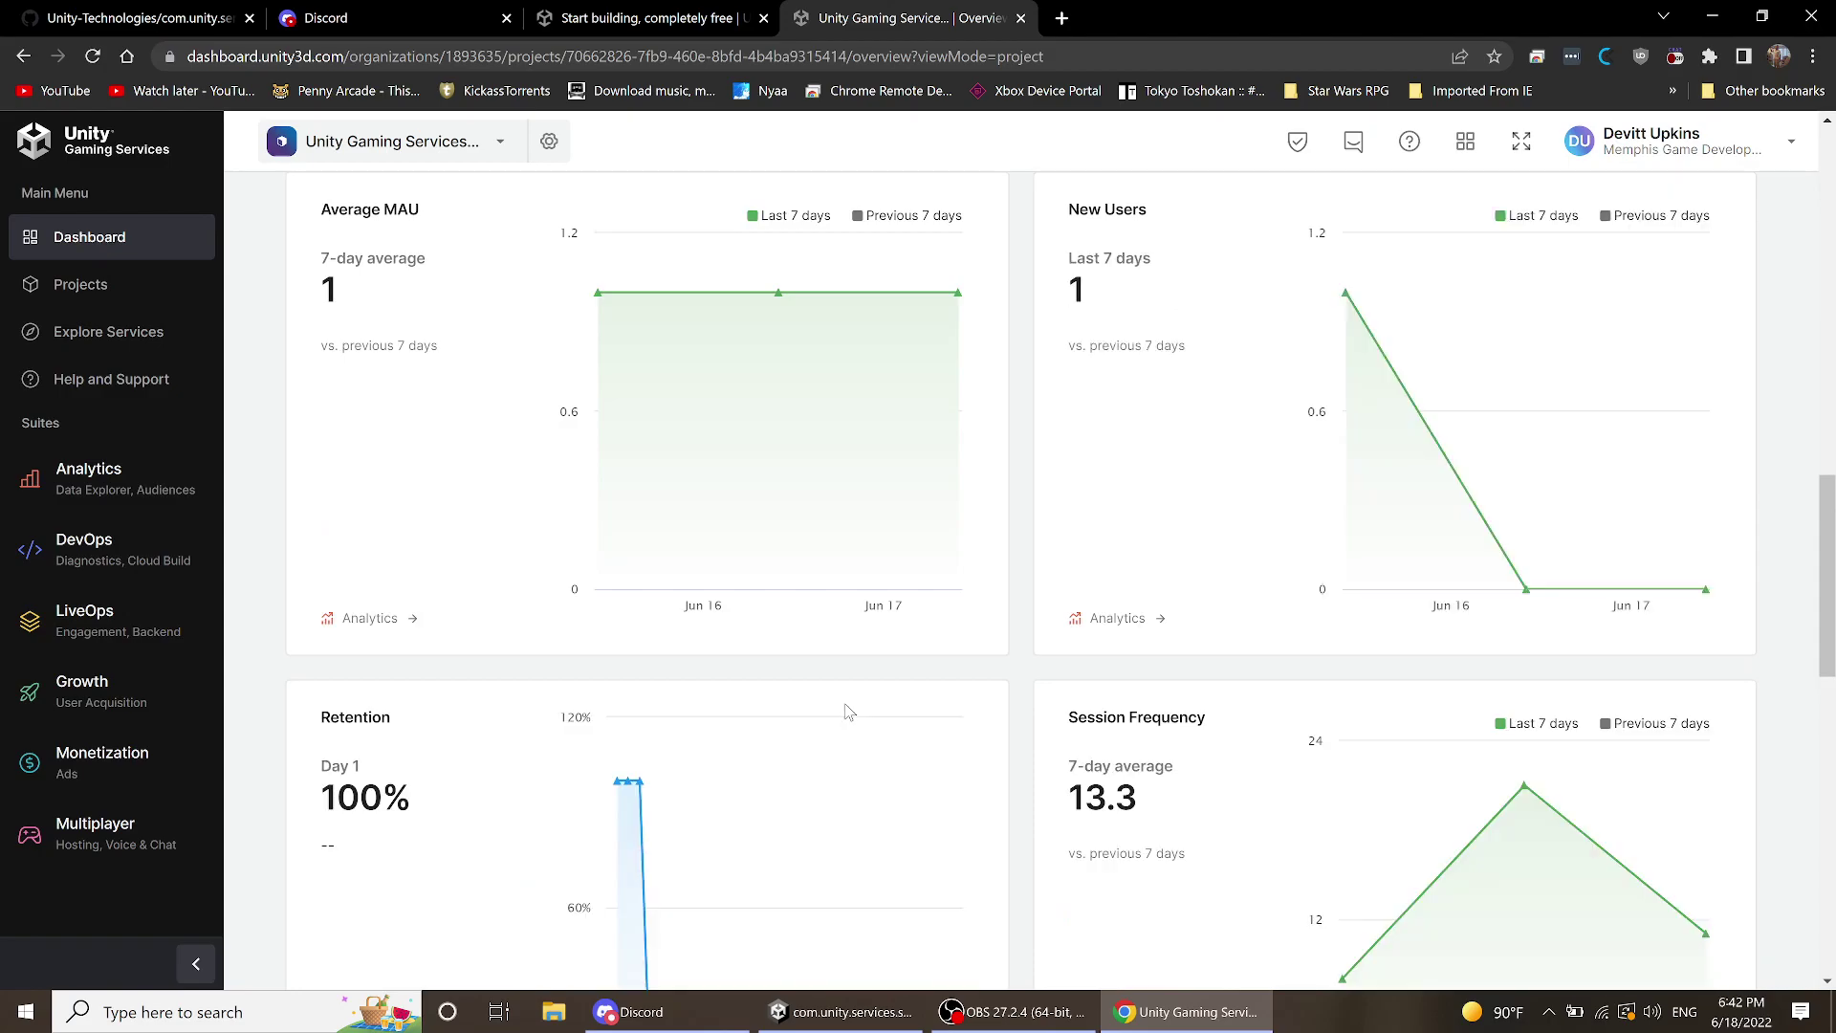
scroll(842, 709, "up", 13)
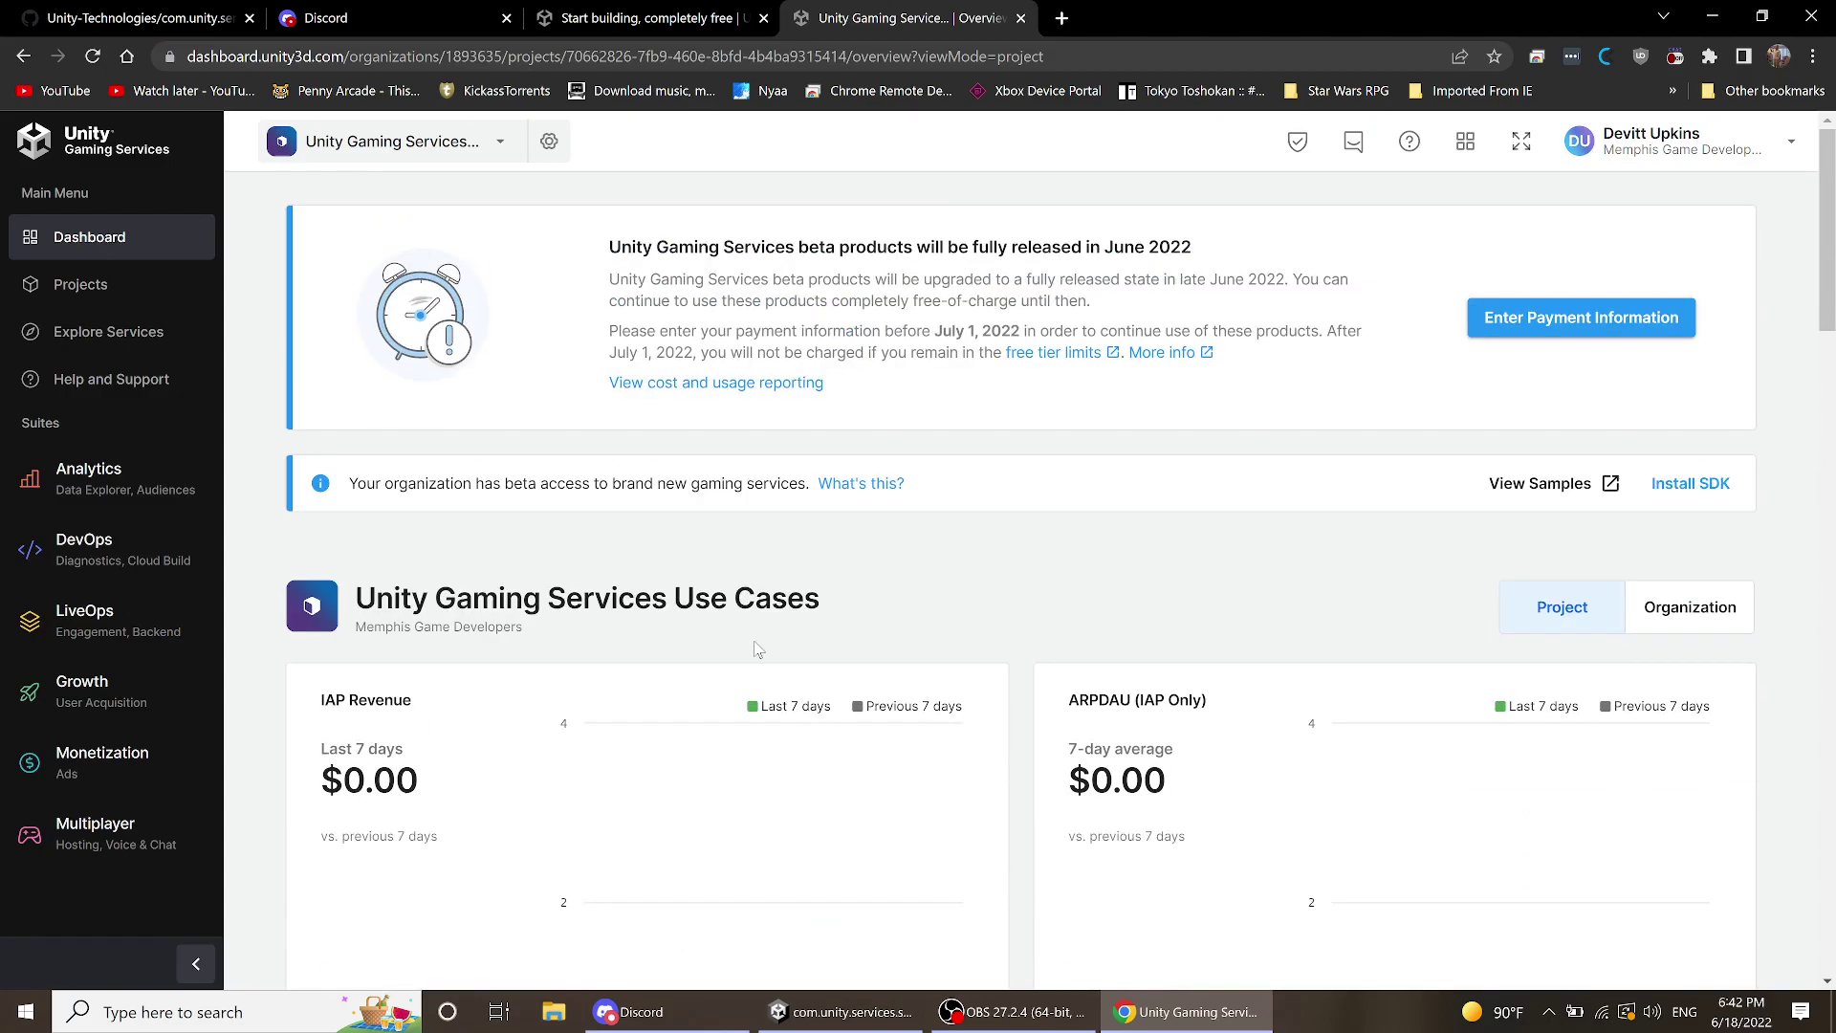
- Go to Projects and open the current project's Unity Teams settings page
left_click(71, 286)
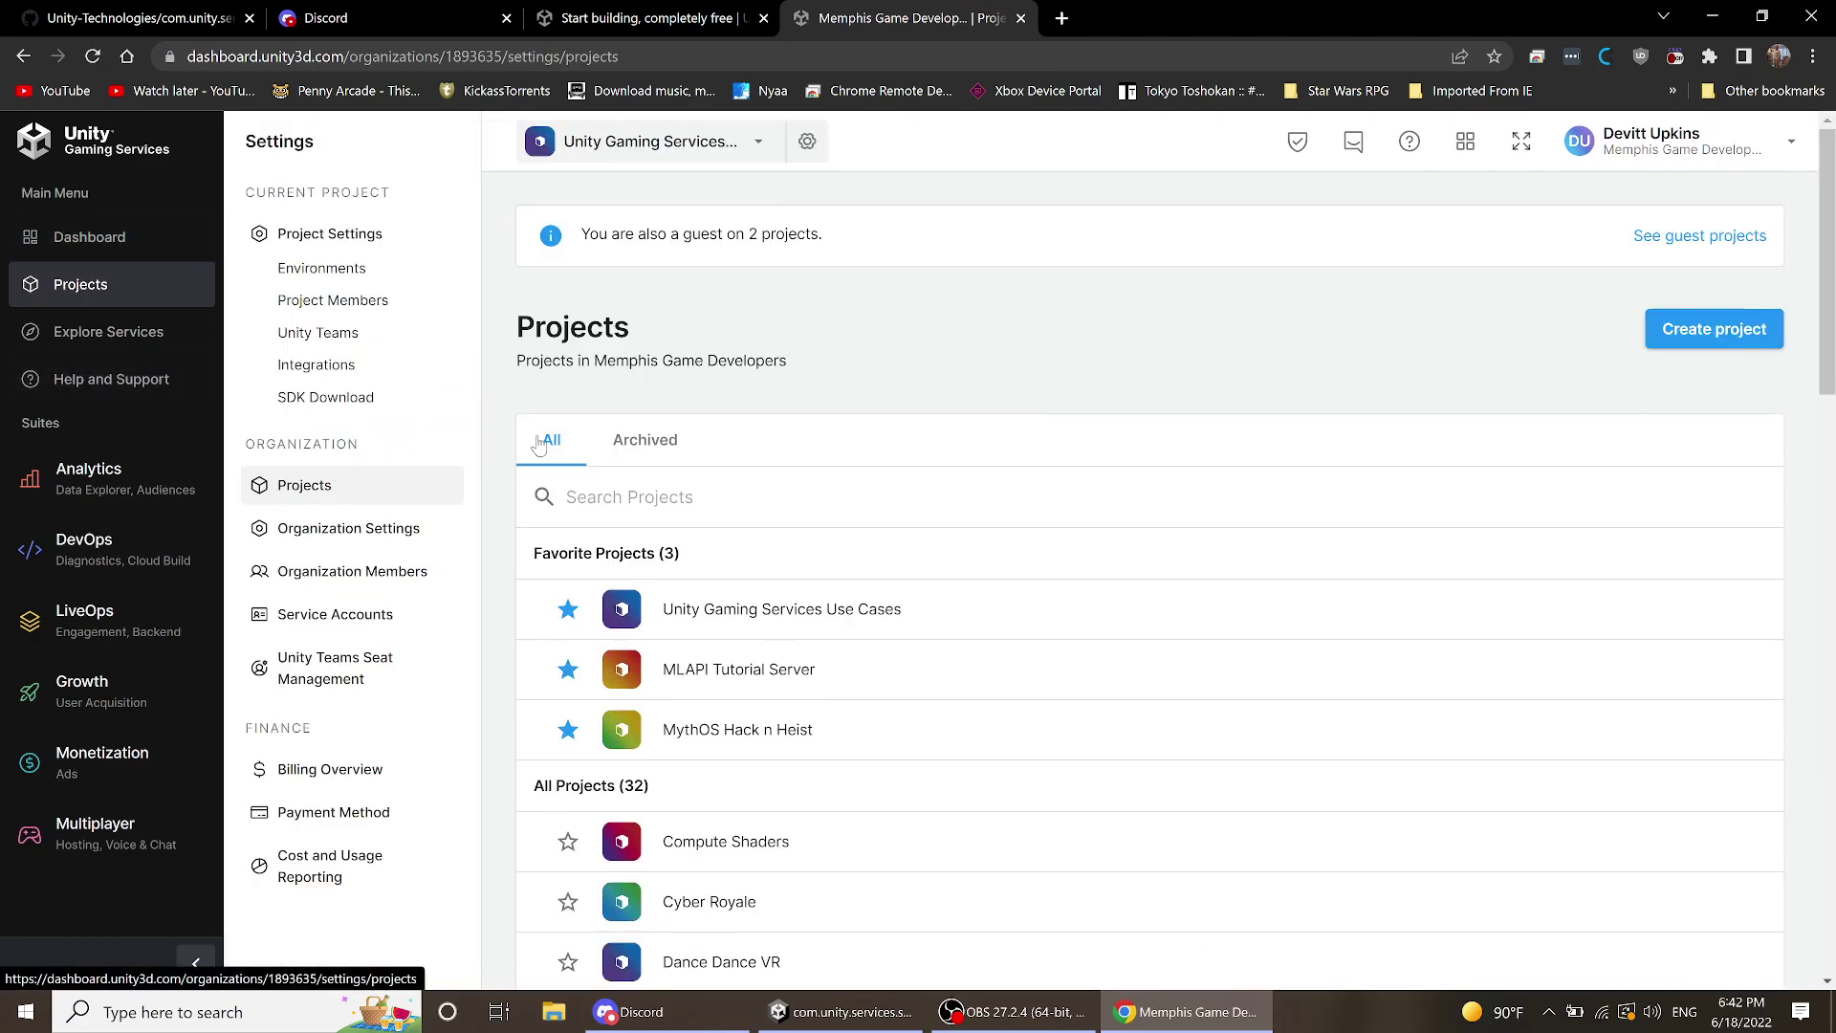
scroll(913, 493, "down", 12)
scroll(909, 484, "up", 12)
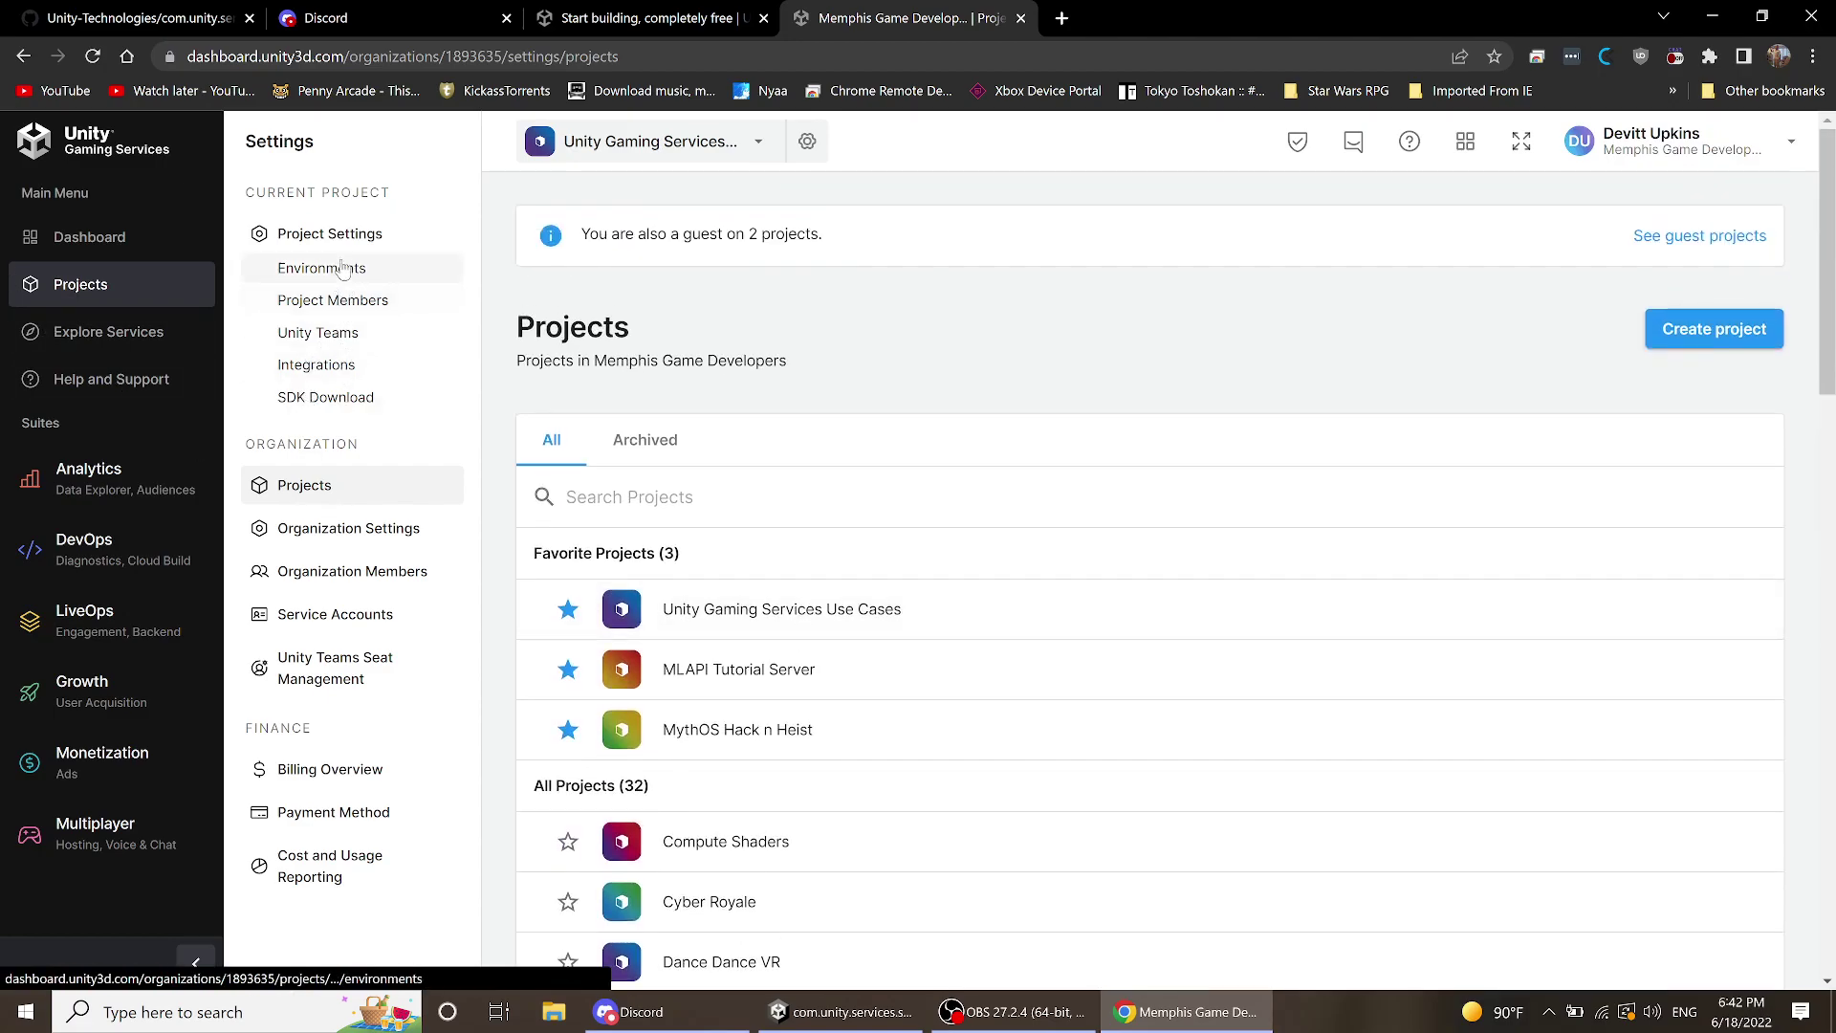
left_click(331, 344)
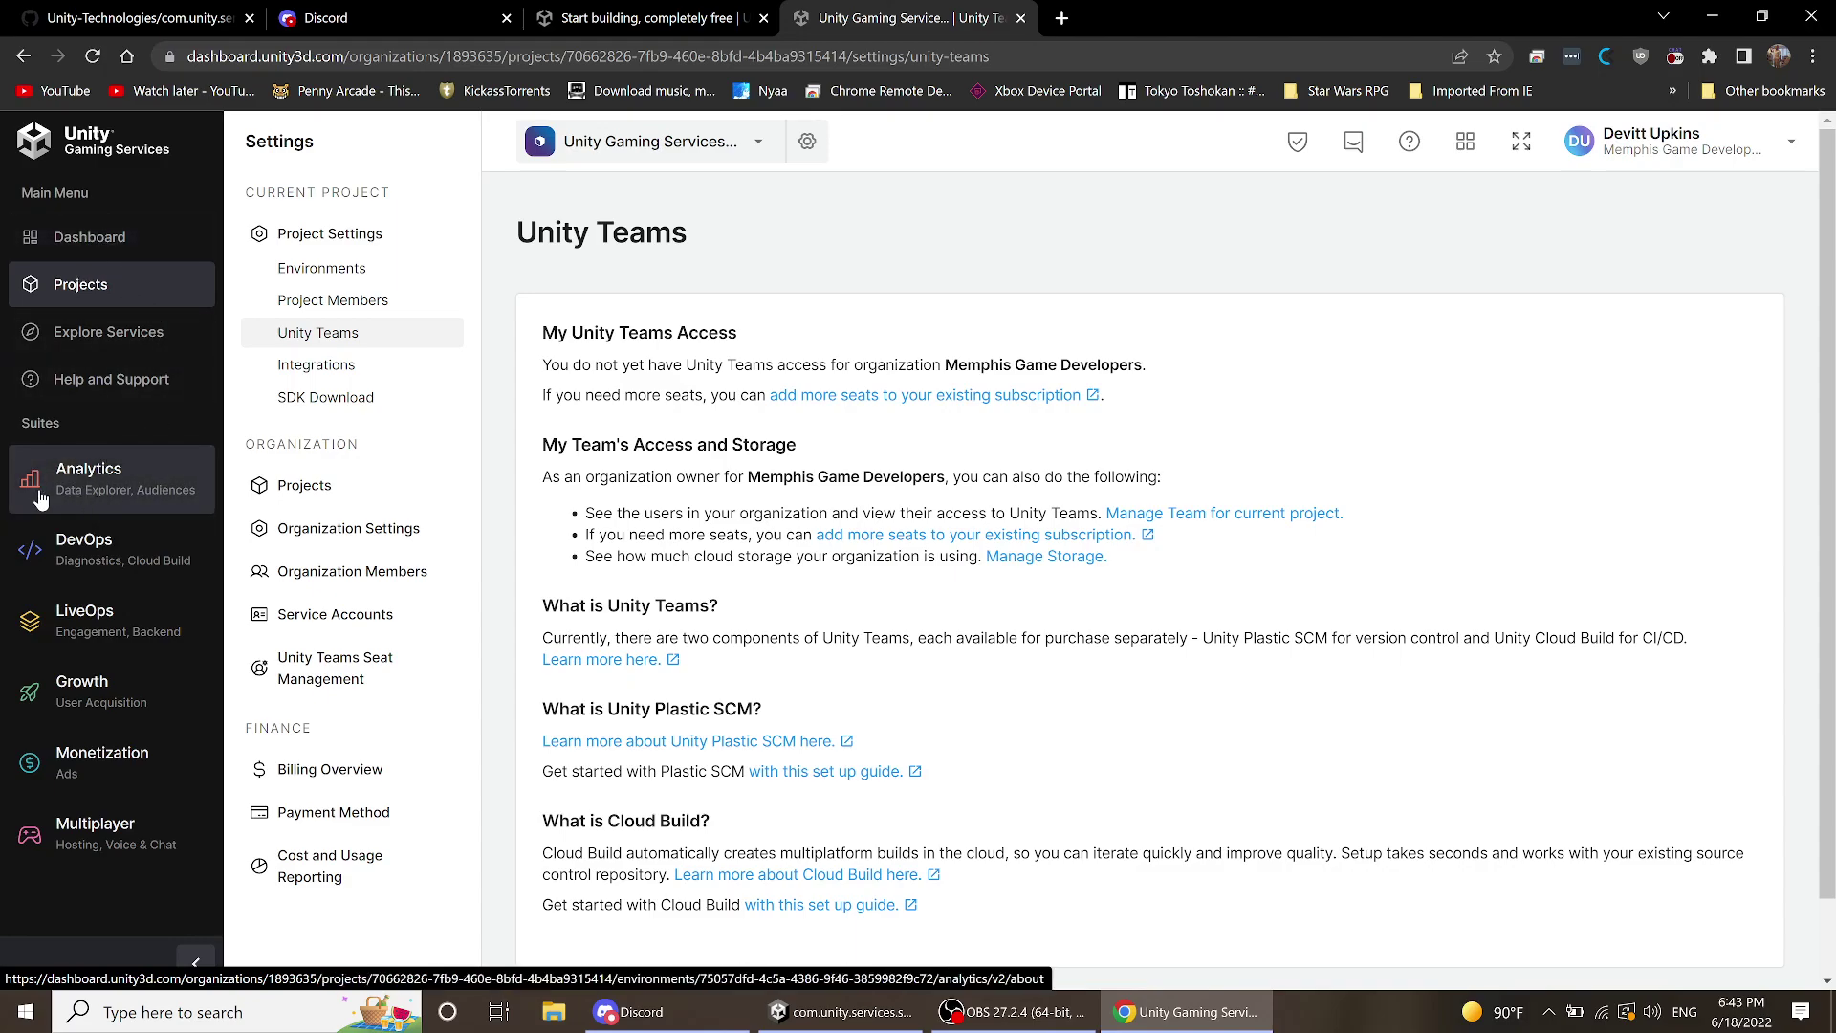
- Open Analytics' Legacy Data Explorer, review its enable-Analytics notice, then collapse Legacy Analytics
left_click(119, 509)
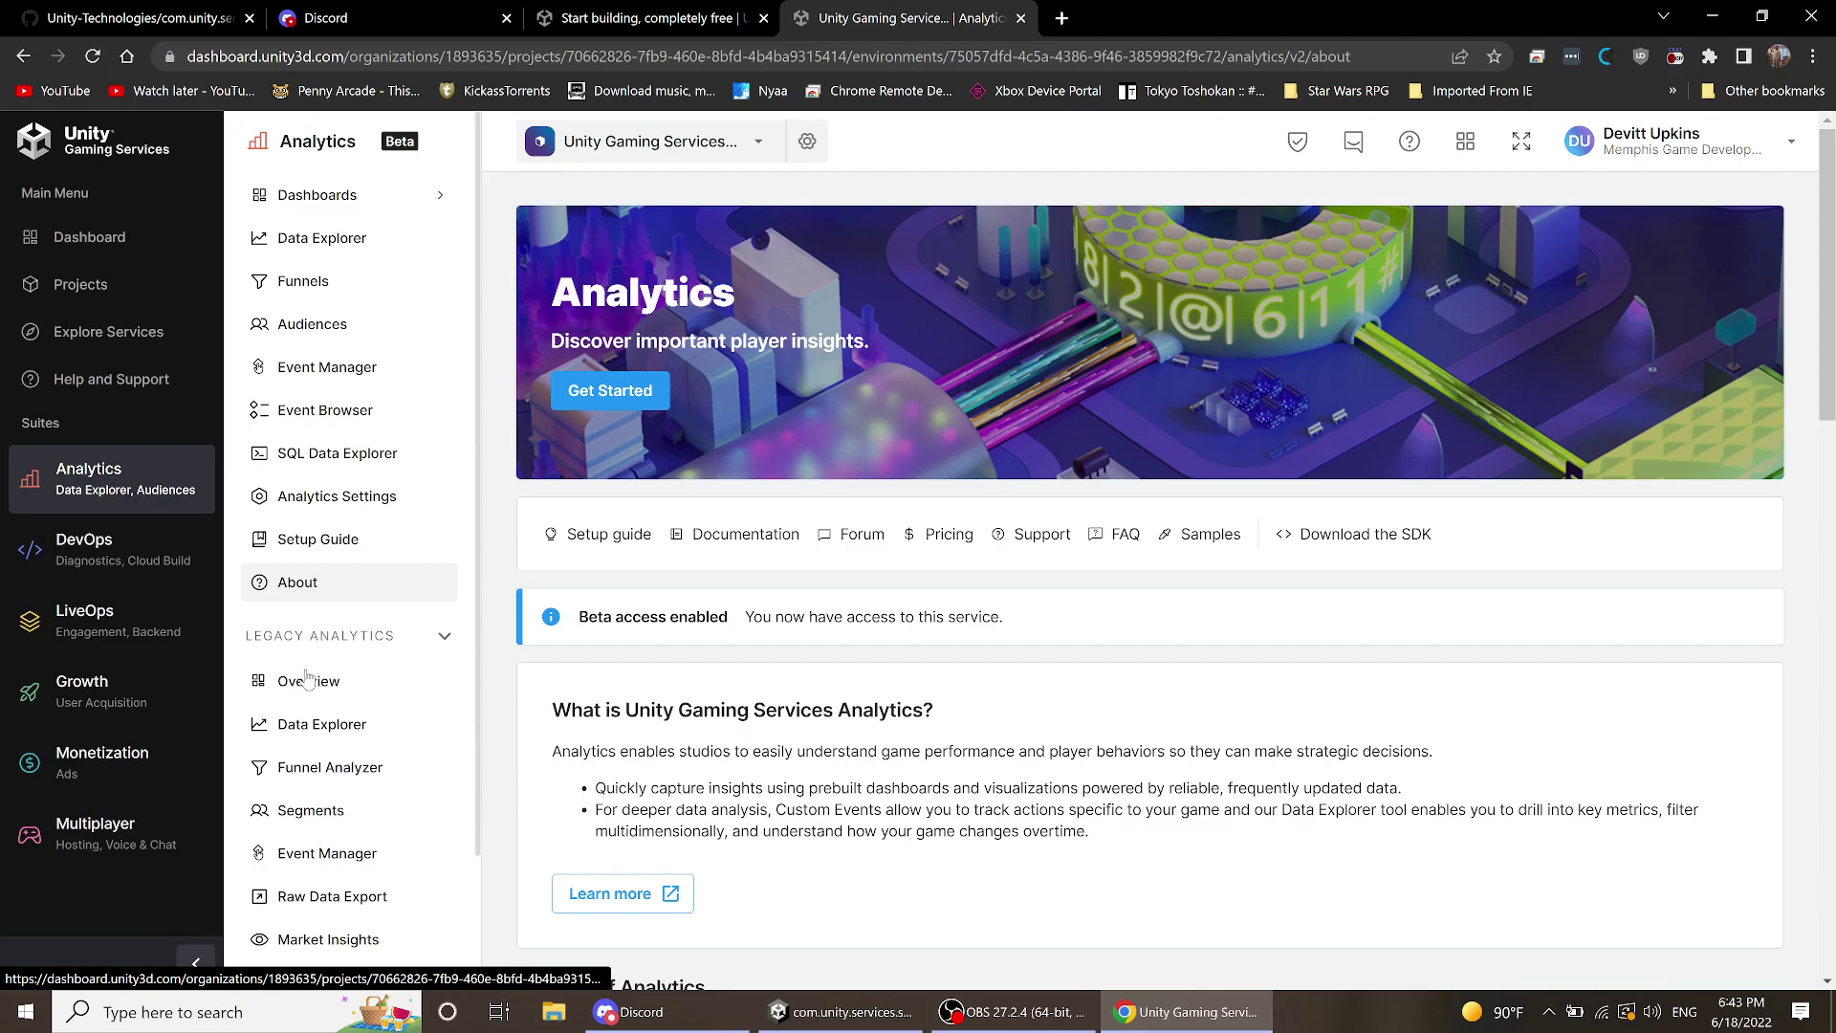
left_click(325, 744)
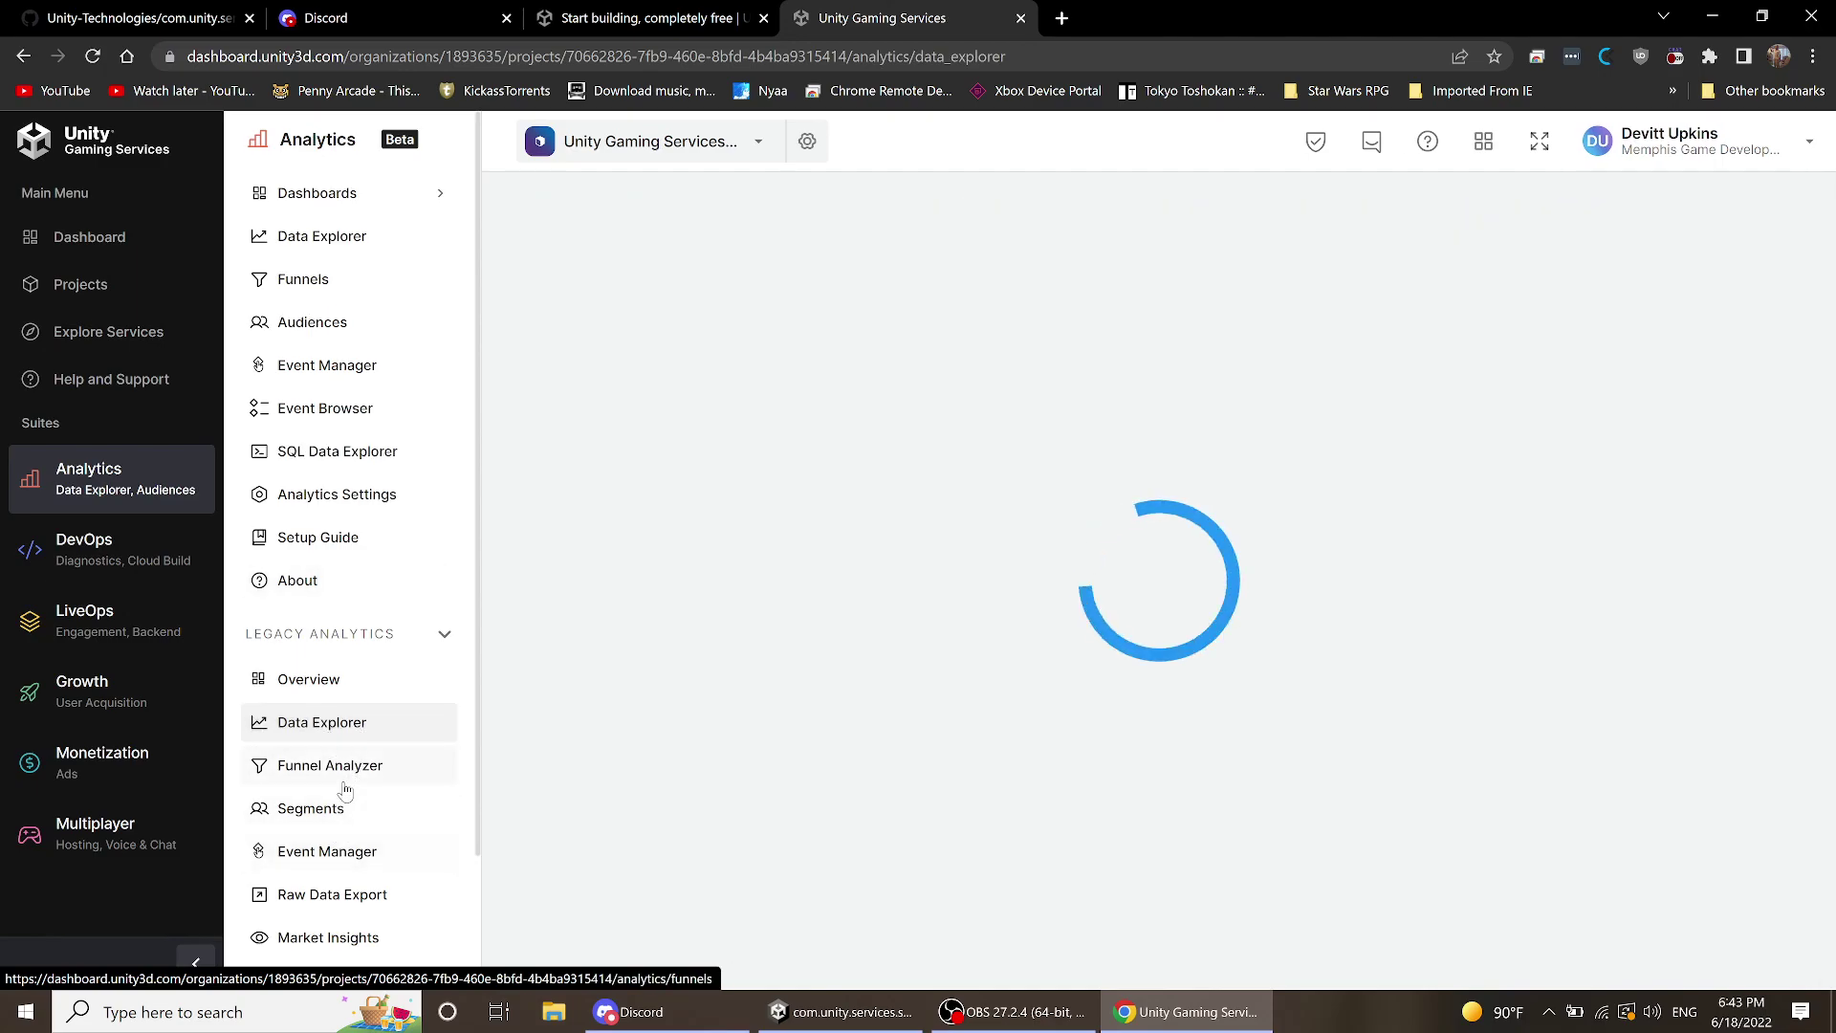
scroll(346, 785, "down", 2)
scroll(341, 818, "up", 2)
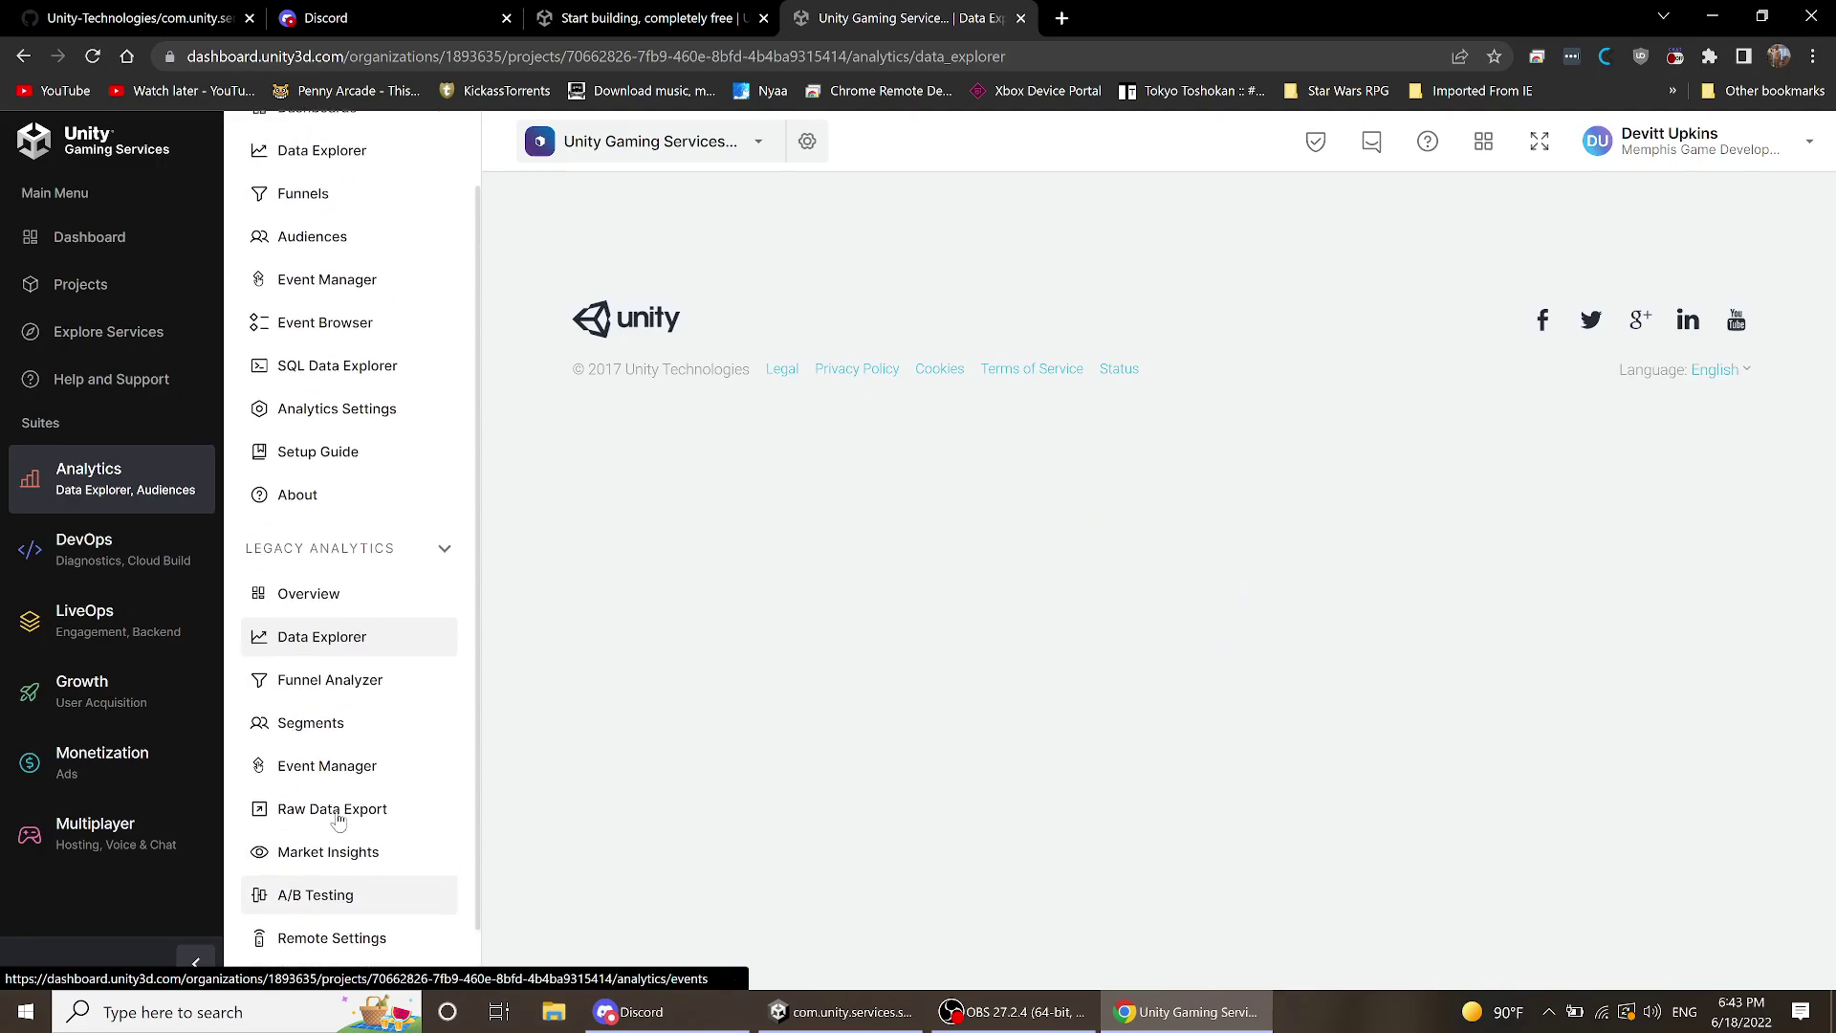
scroll(339, 818, "down", 2)
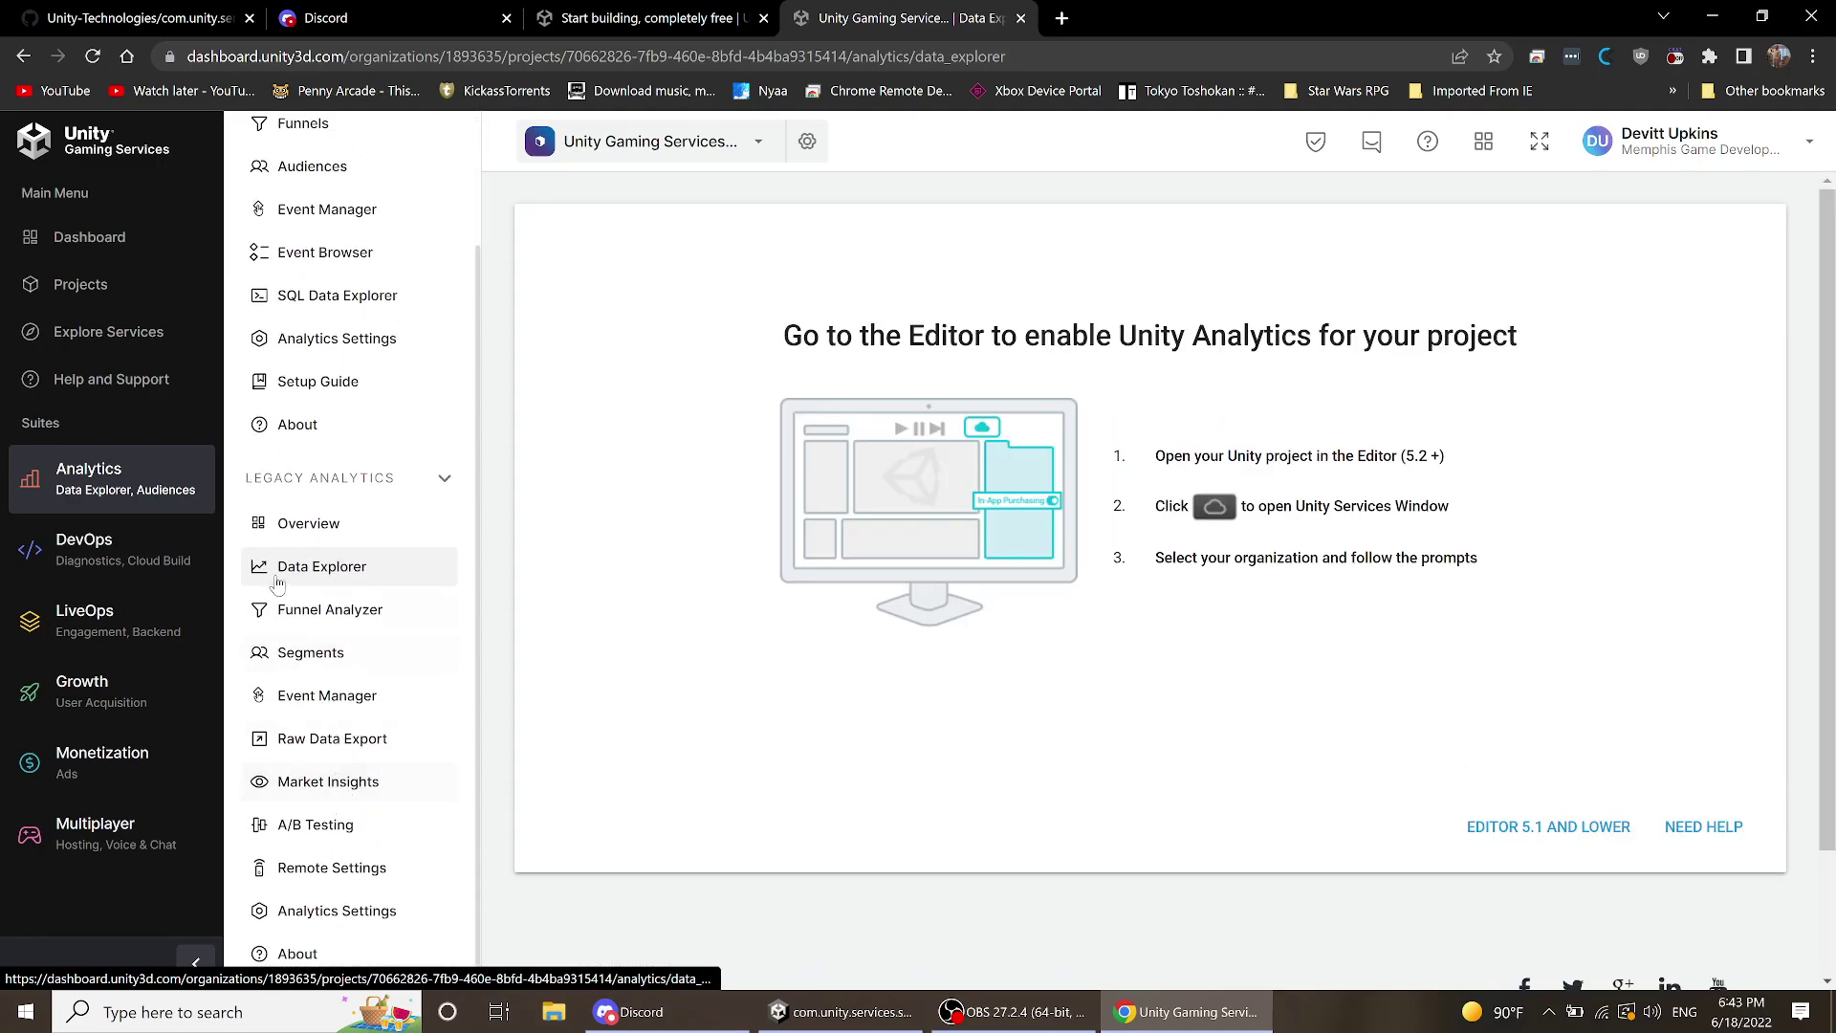
scroll(297, 541, "up", 2)
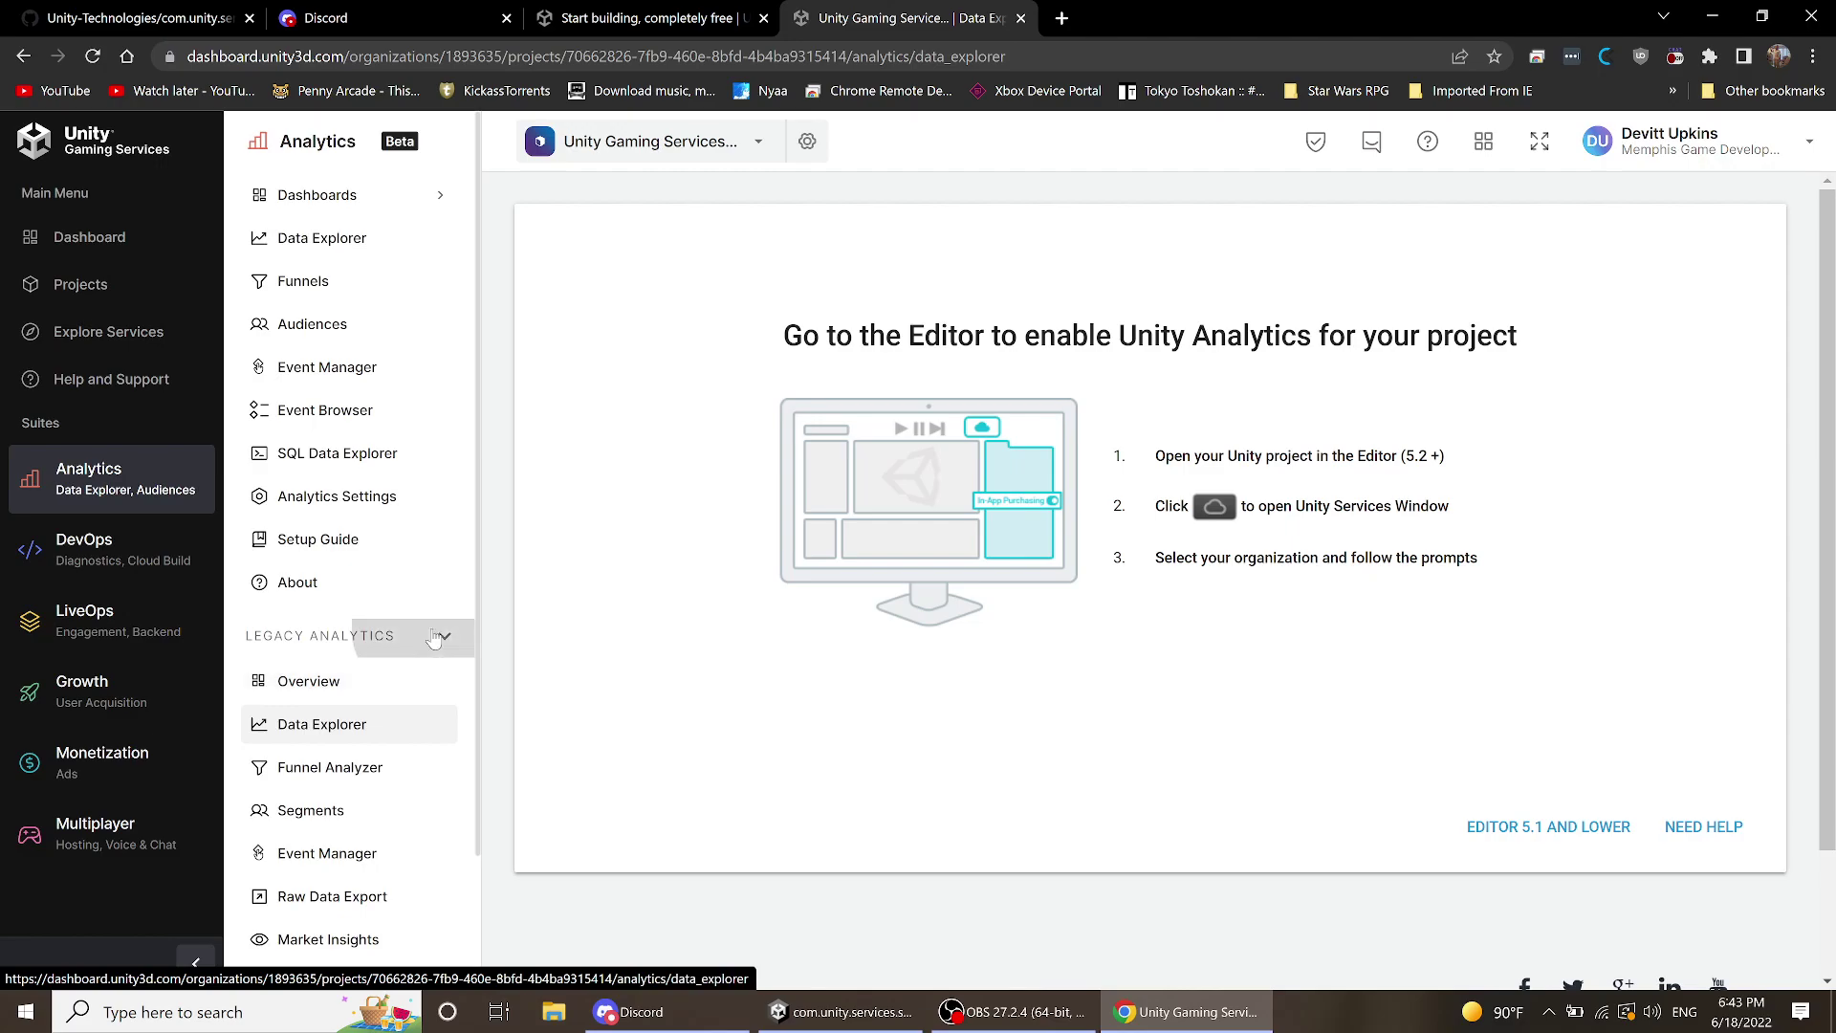
left_click(433, 636)
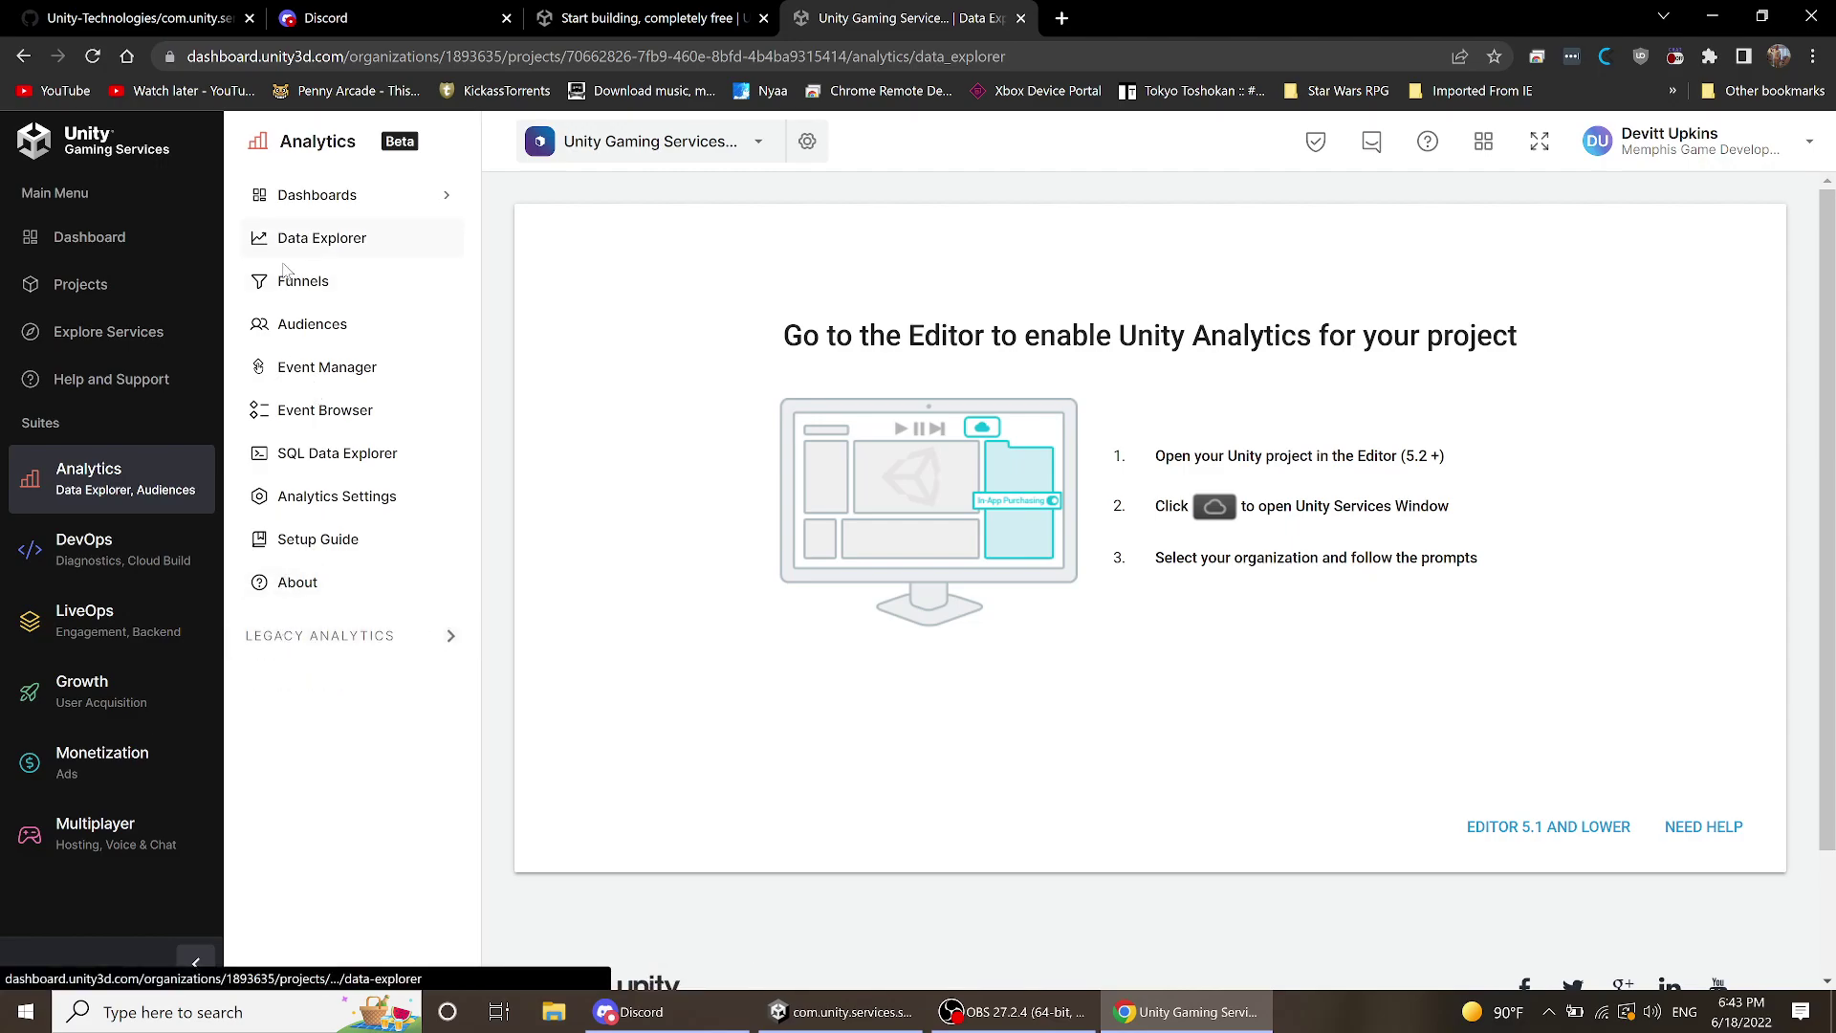
- Open Event Manager and review production events, including the enabled ActionButtonPressed custom event
left_click(320, 361)
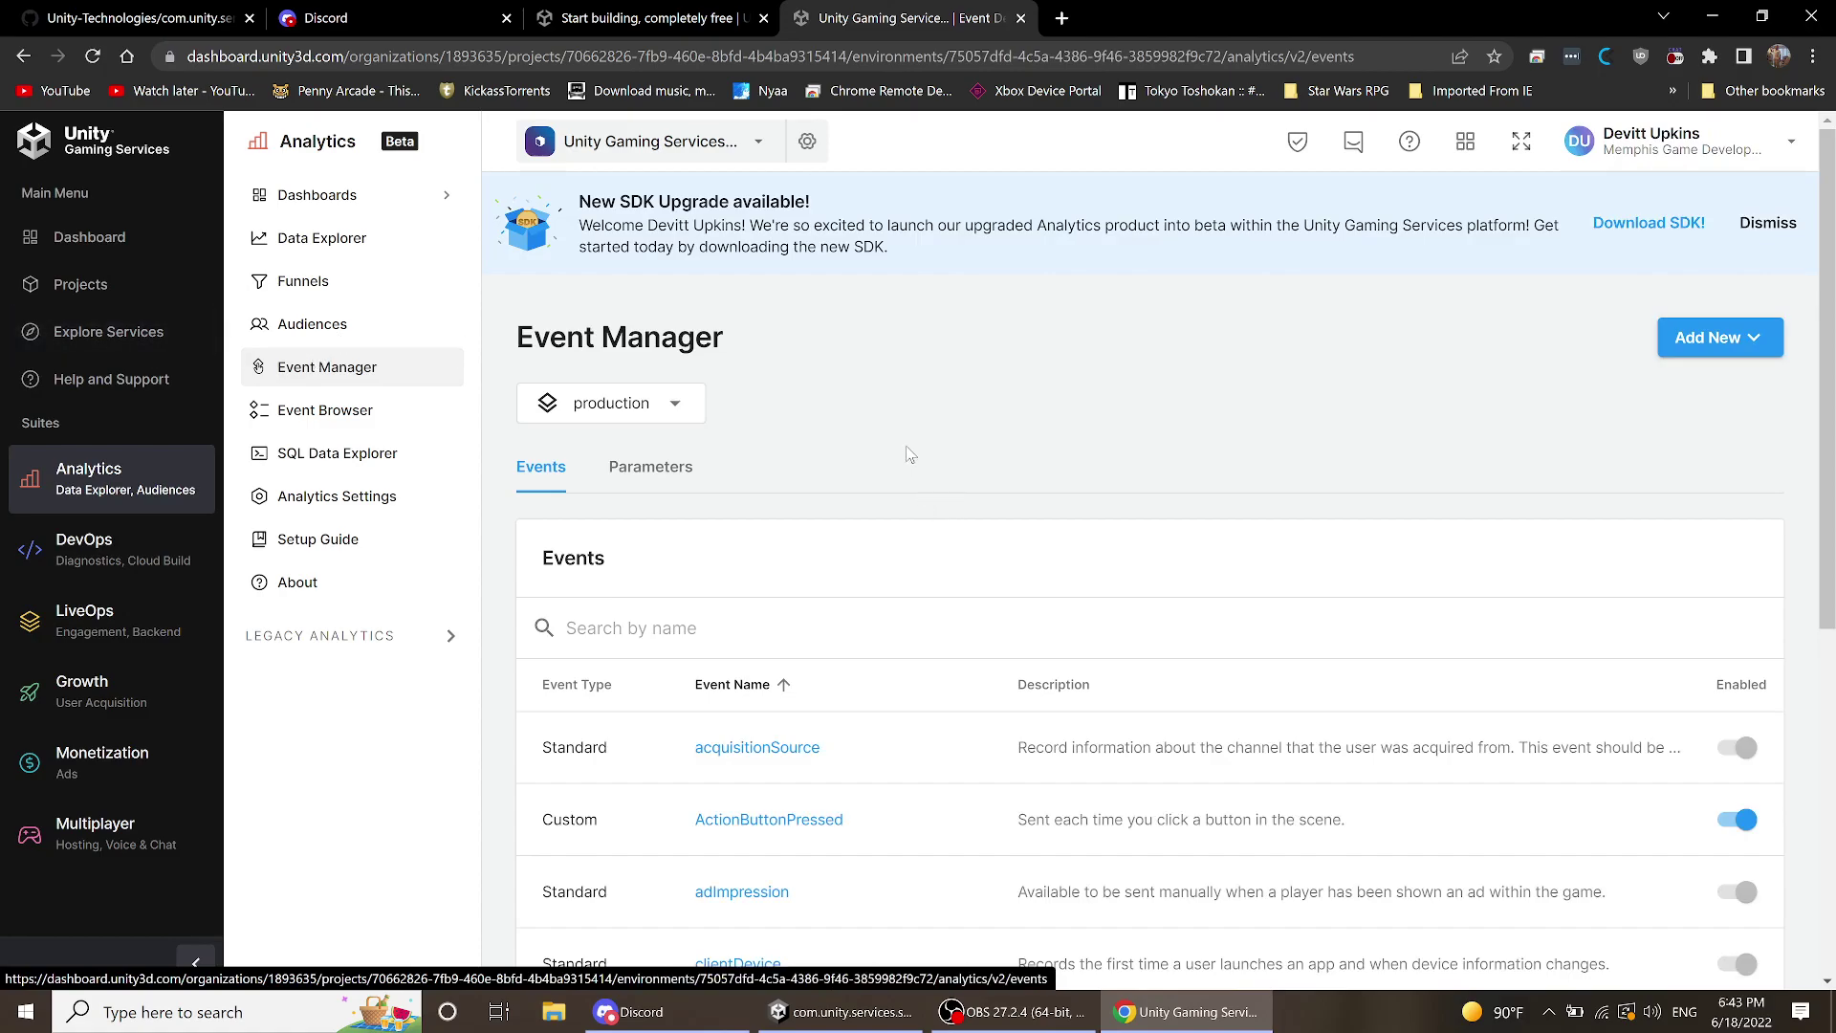
scroll(913, 450, "down", 3)
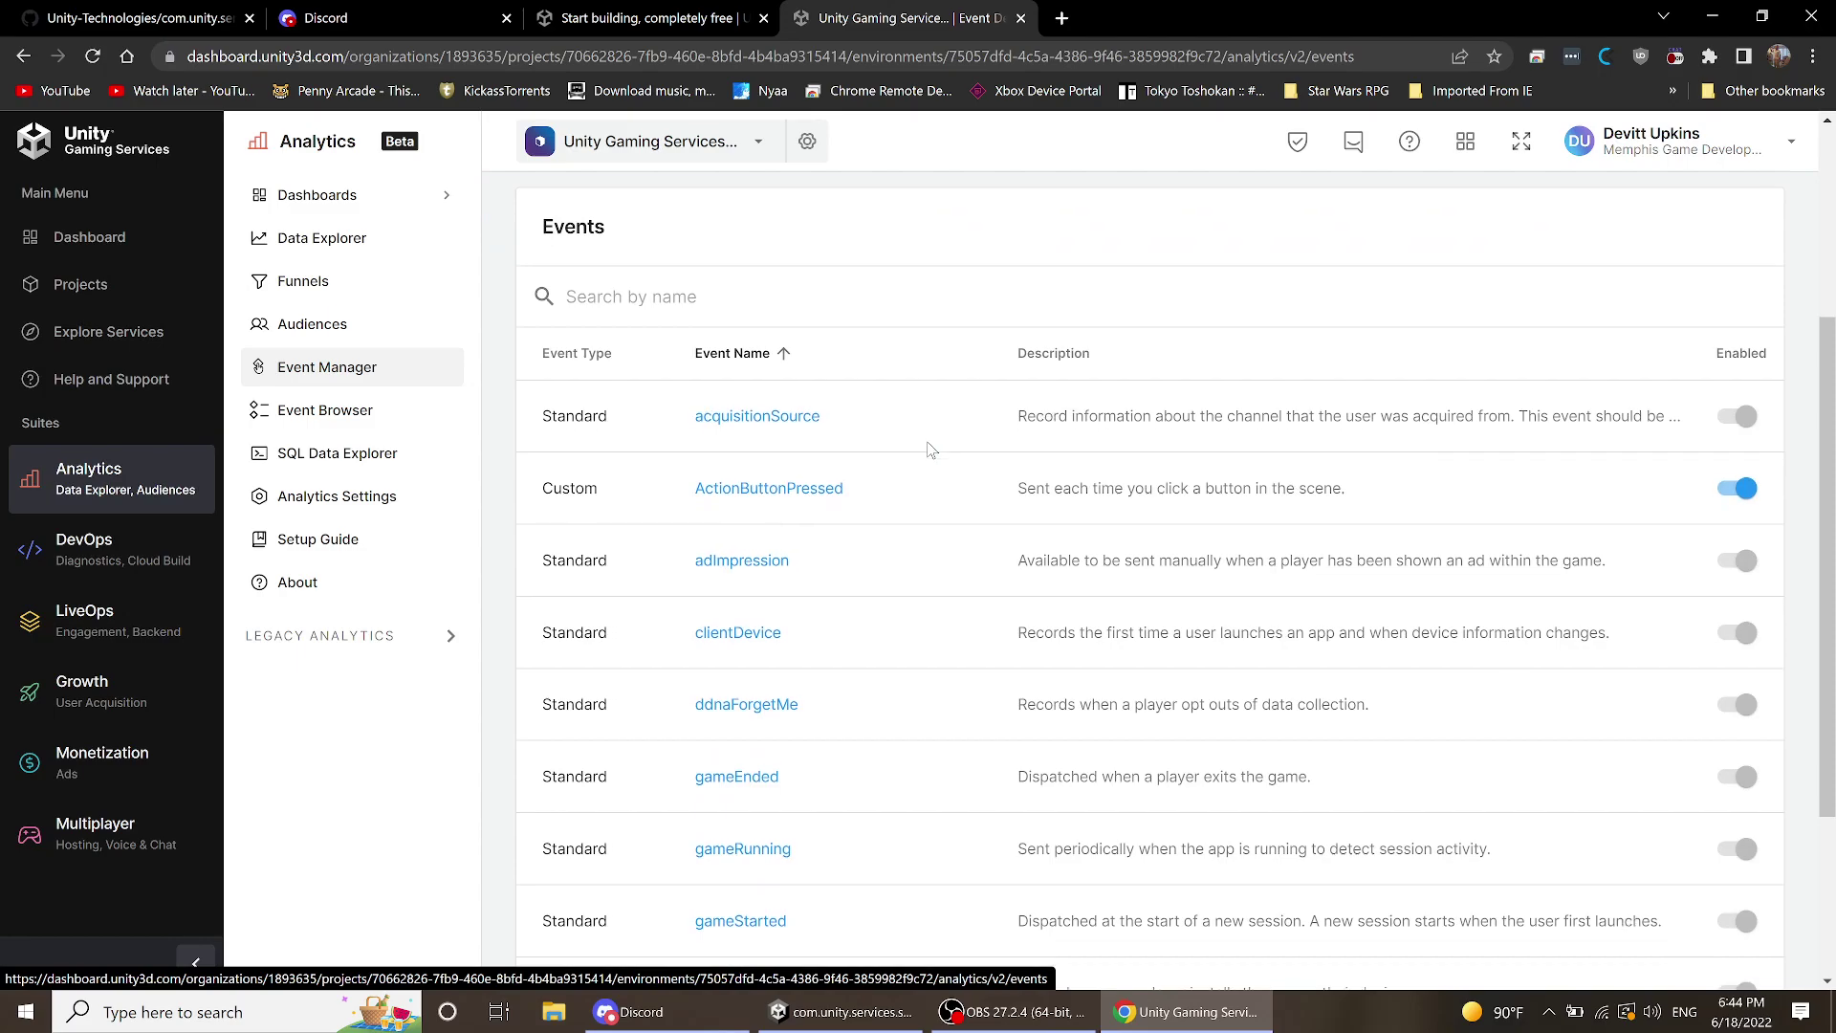
scroll(931, 450, "down", 3)
scroll(930, 449, "up", 3)
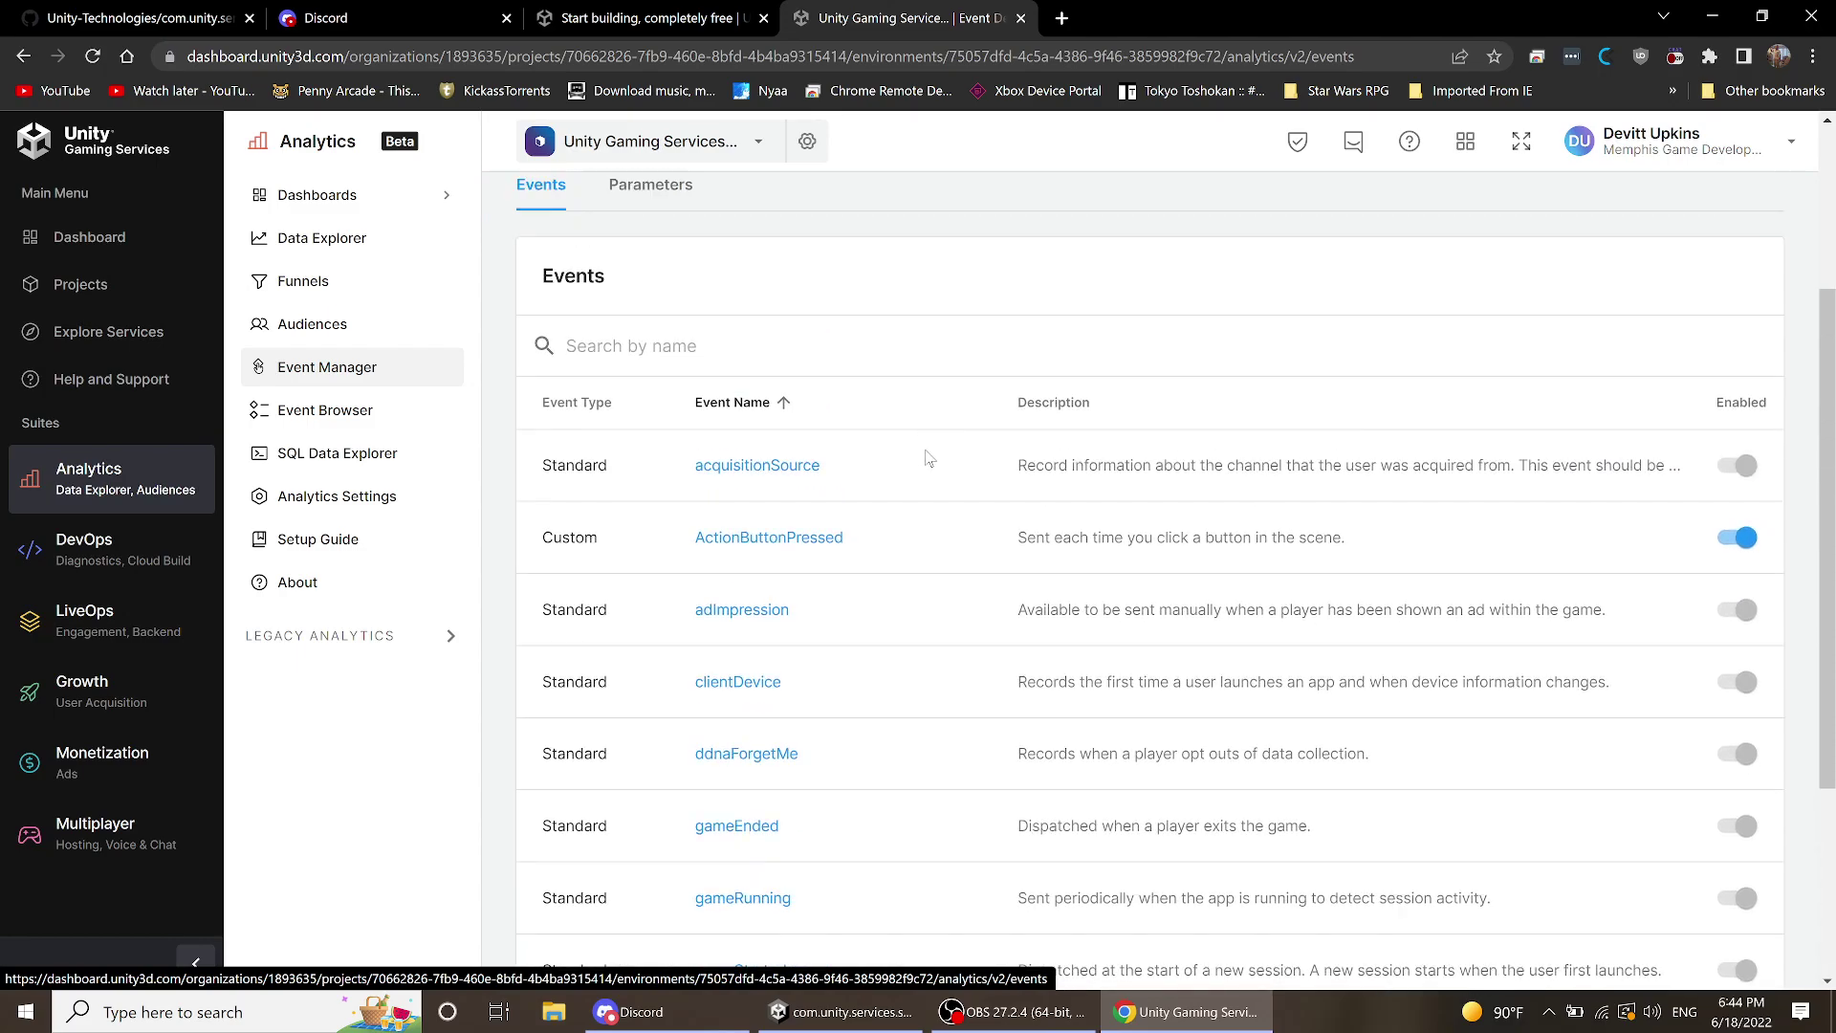
scroll(966, 468, "down", 2)
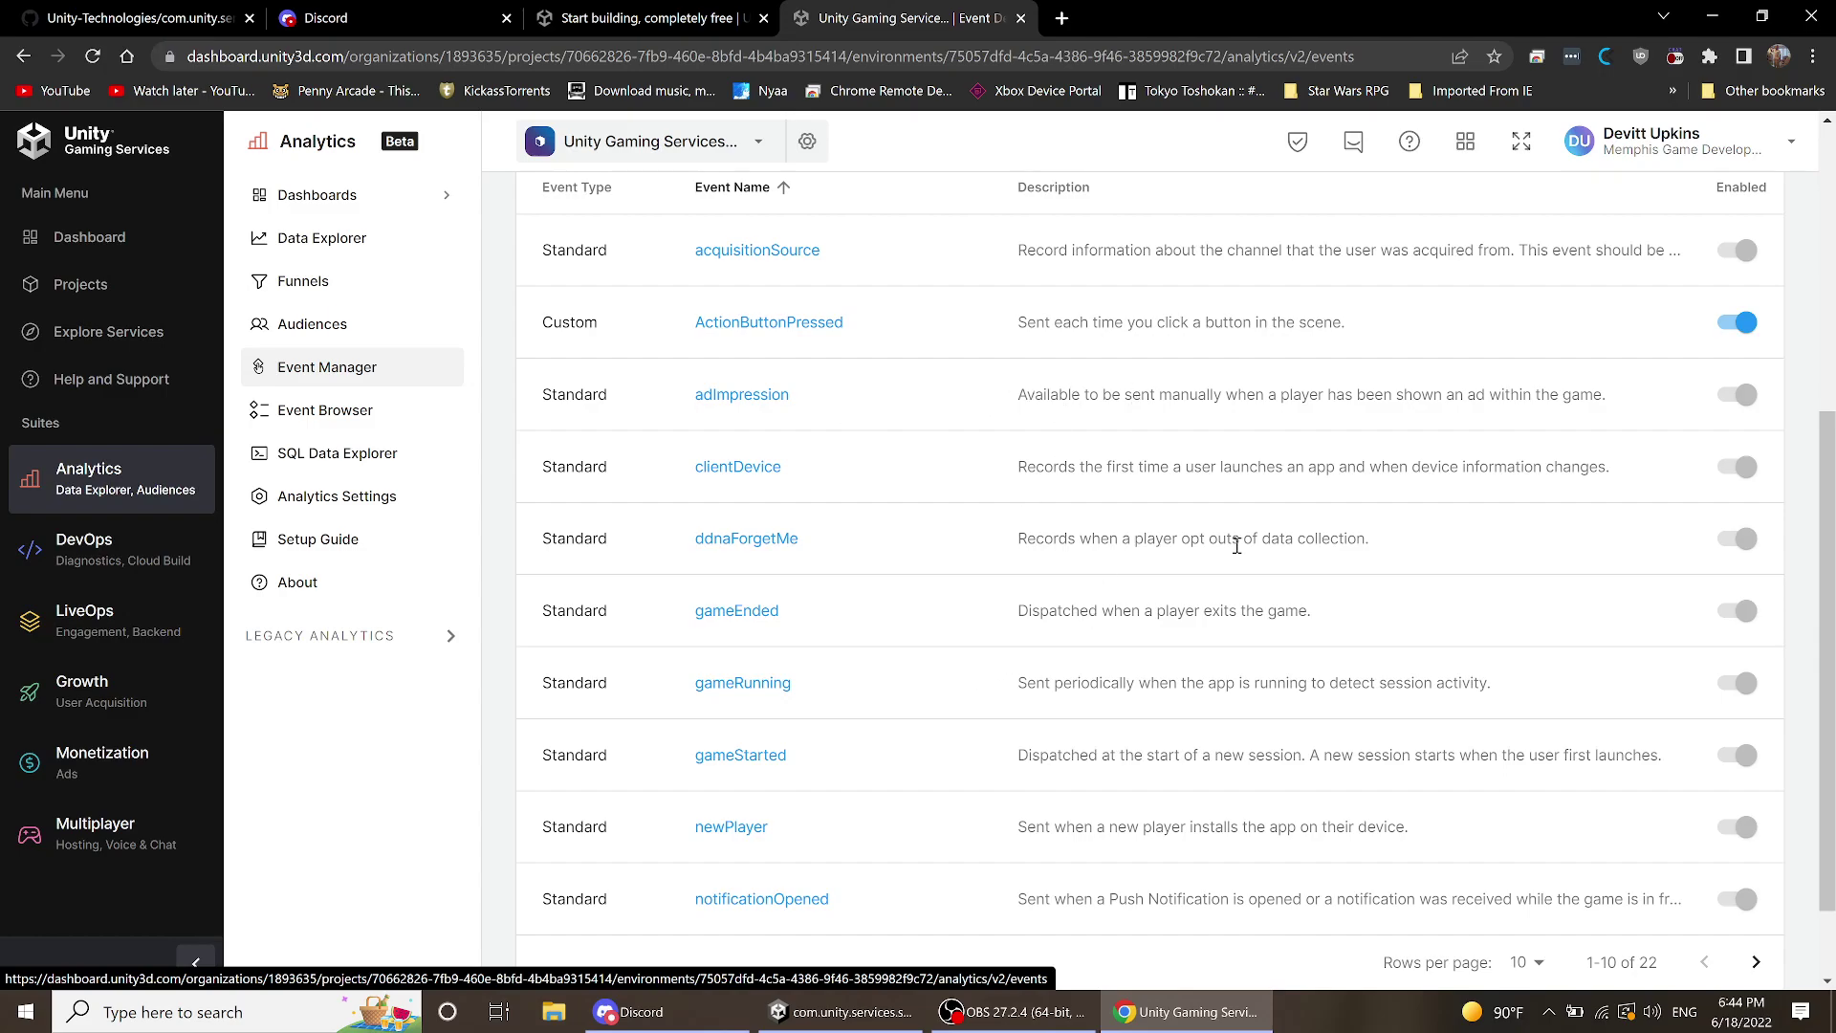
scroll(1226, 475, "up", 2)
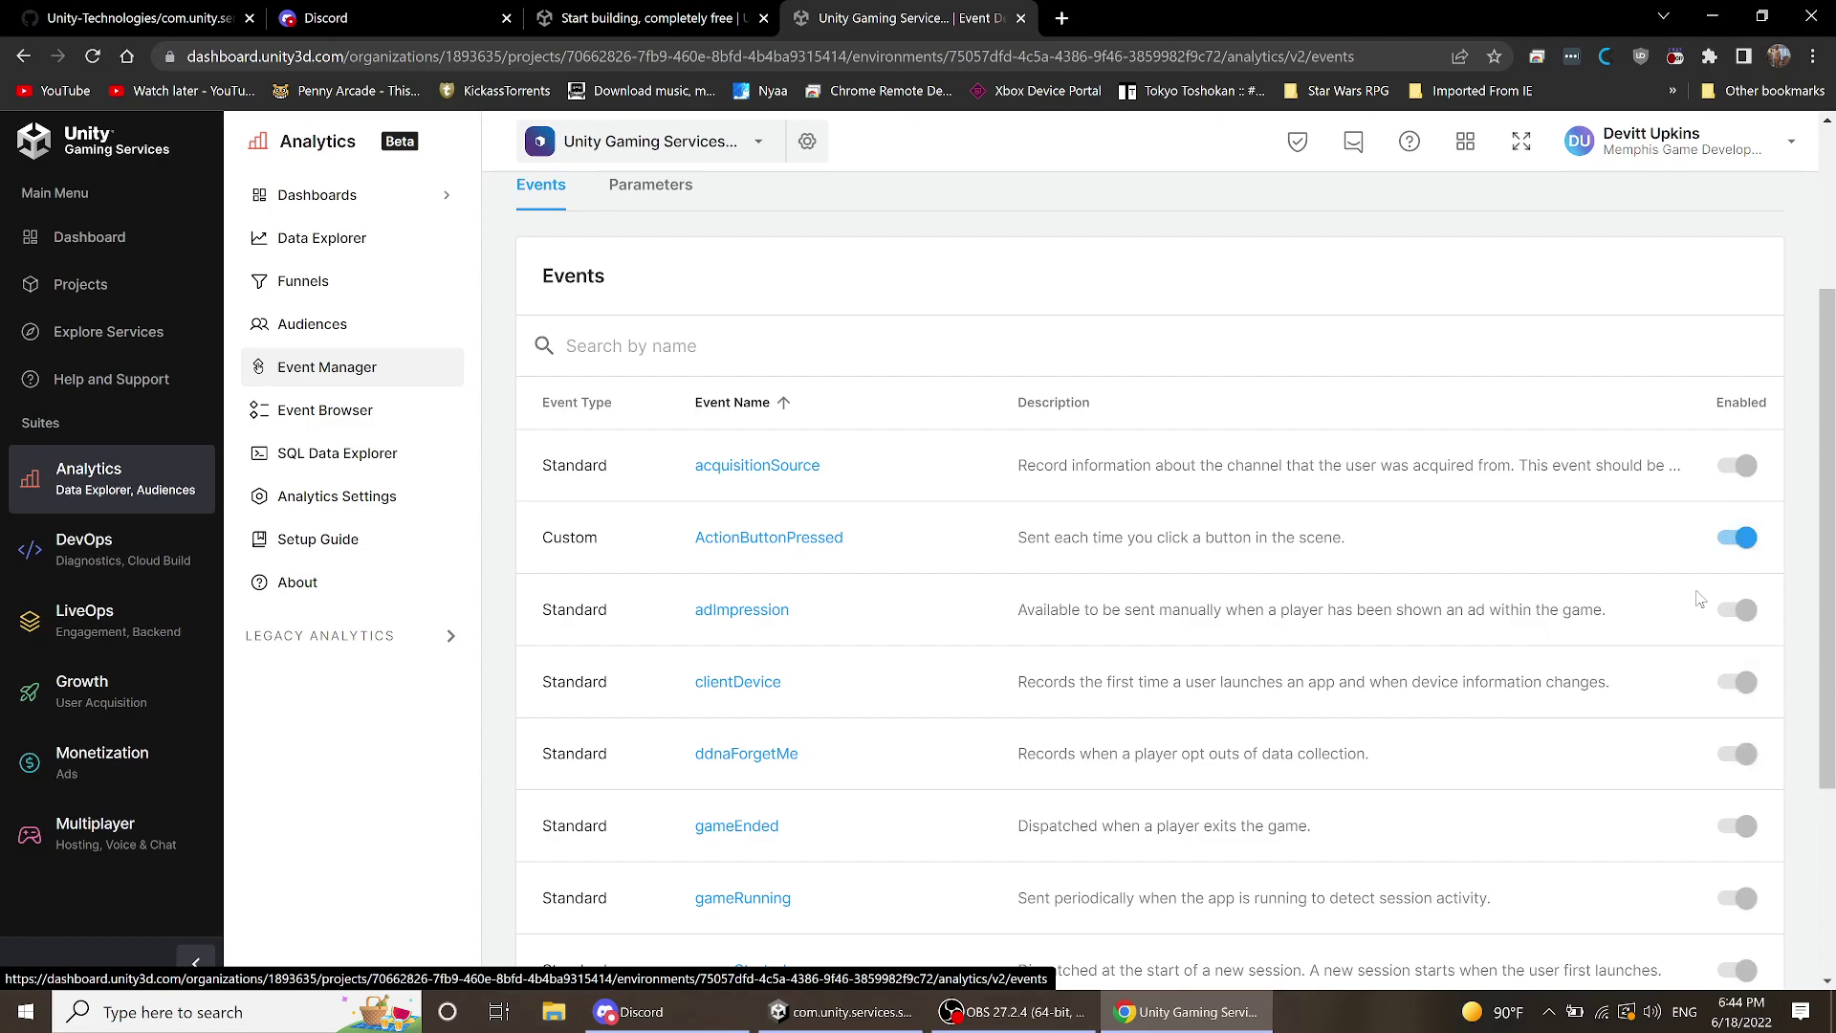
scroll(1710, 581, "down", 3)
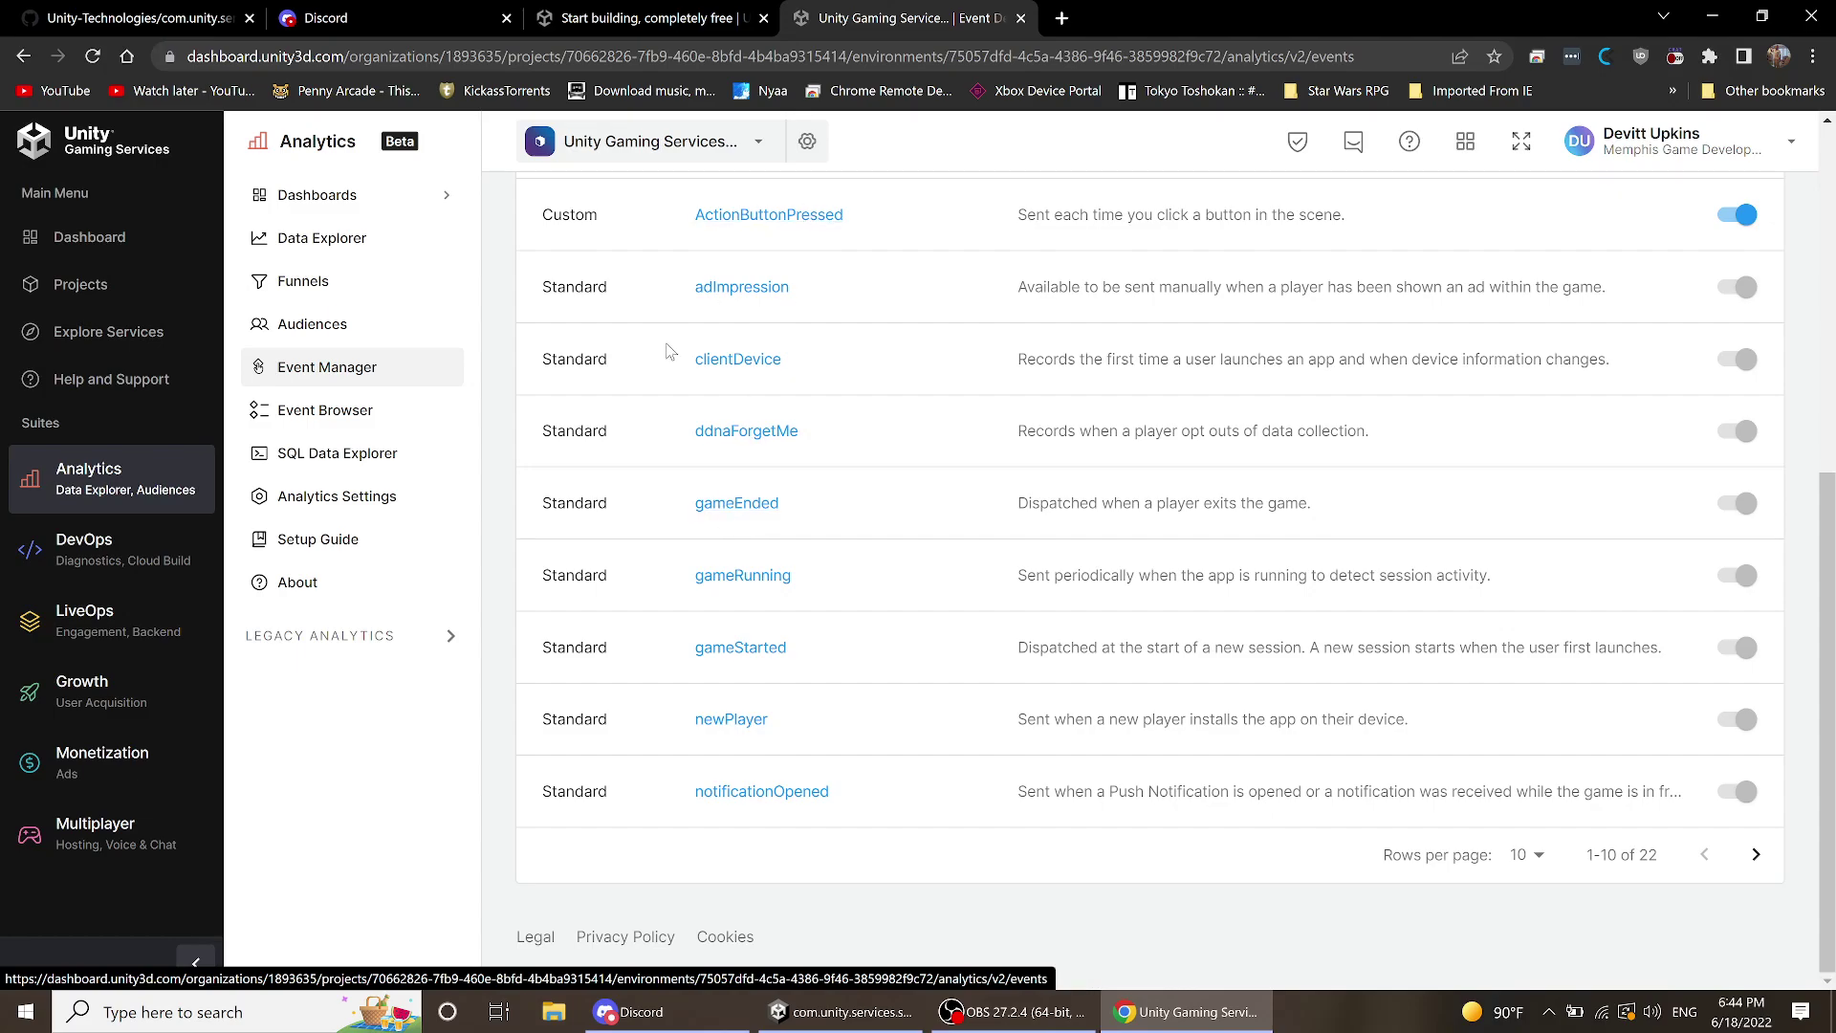
scroll(667, 367, "up", 3)
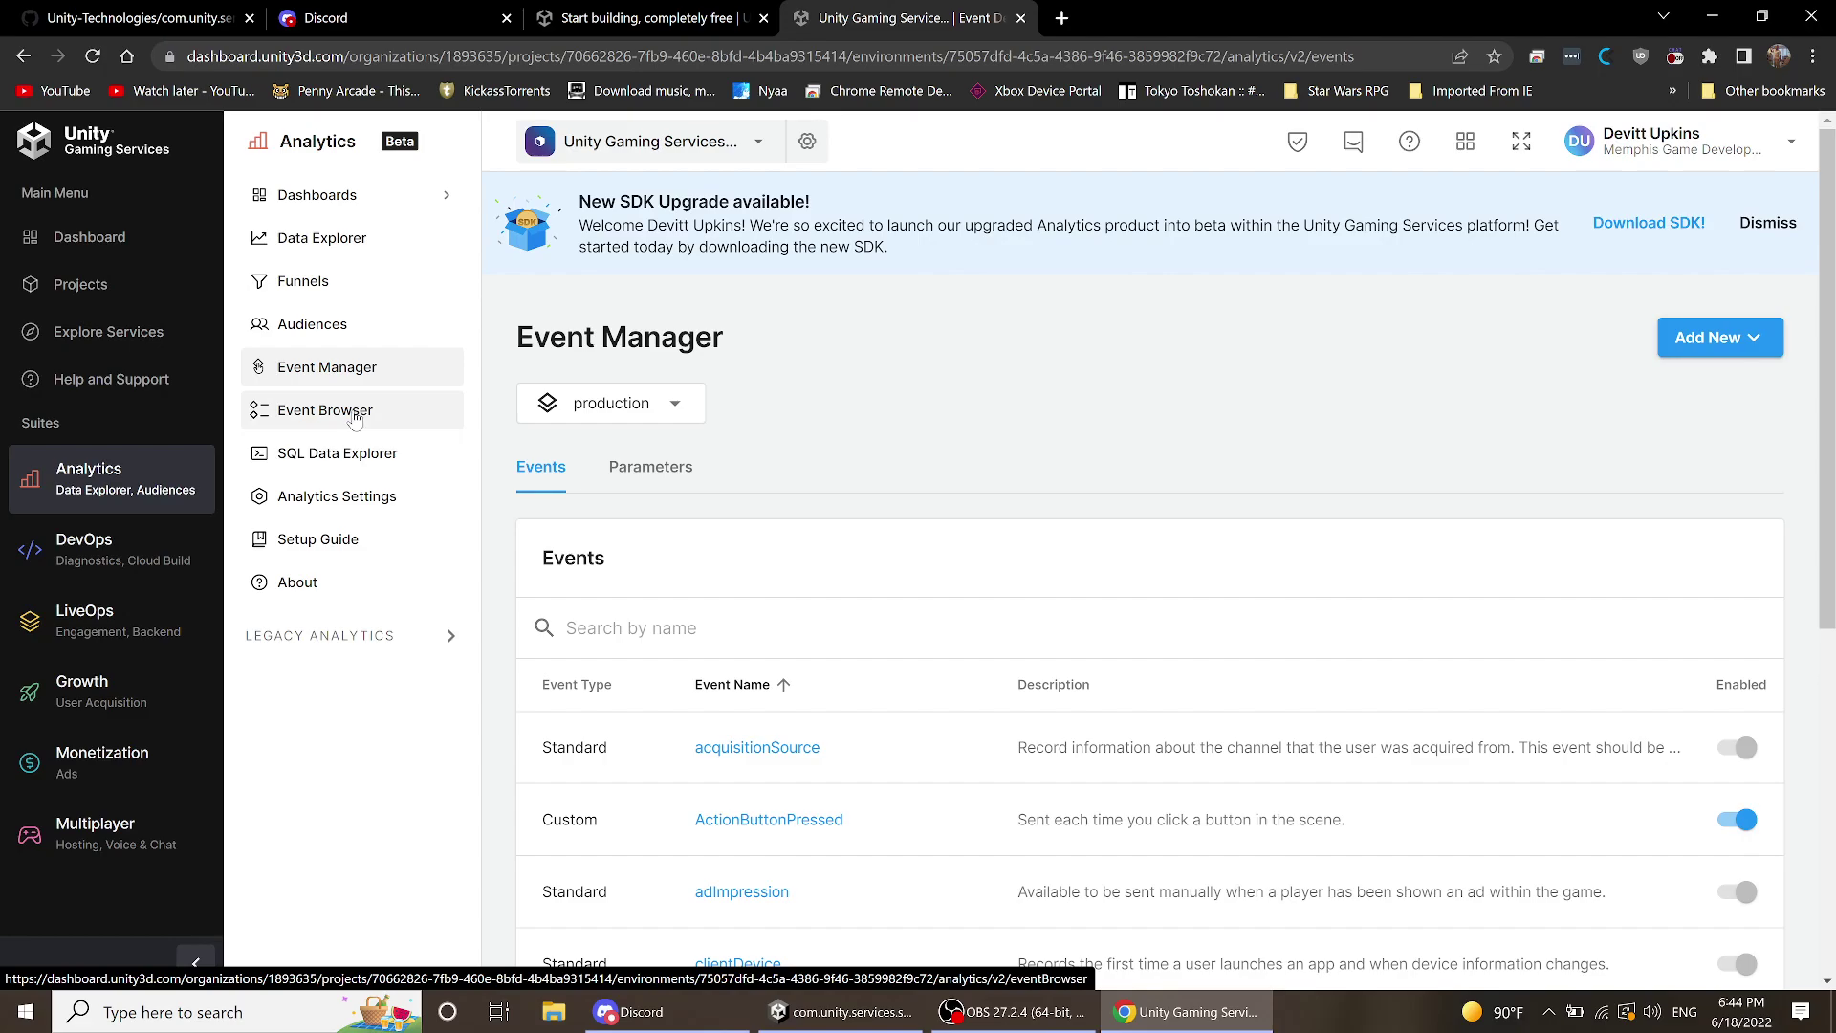
- Open DevOps Cloud Build History, showing 0 builds and a subscription notice
left_click(92, 566)
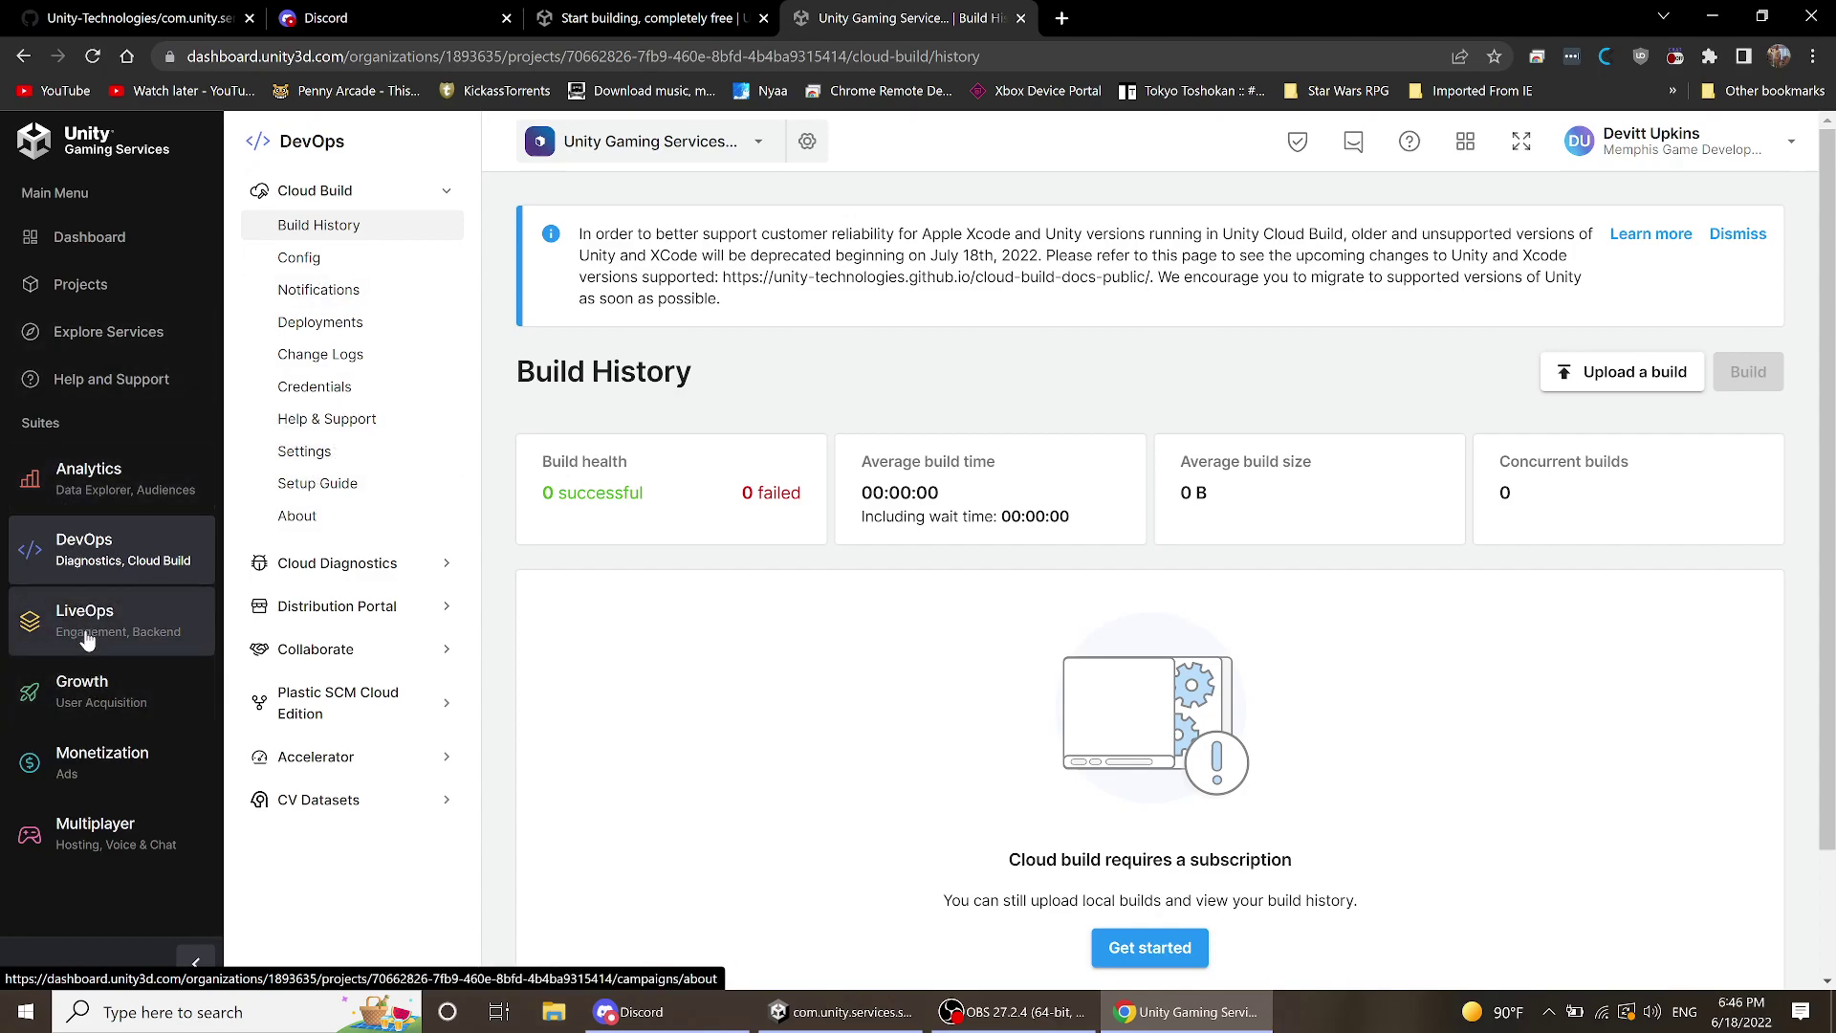
- Browse the LiveOps, Growth, Monetization and Multiplayer suite overview pages
left_click(88, 638)
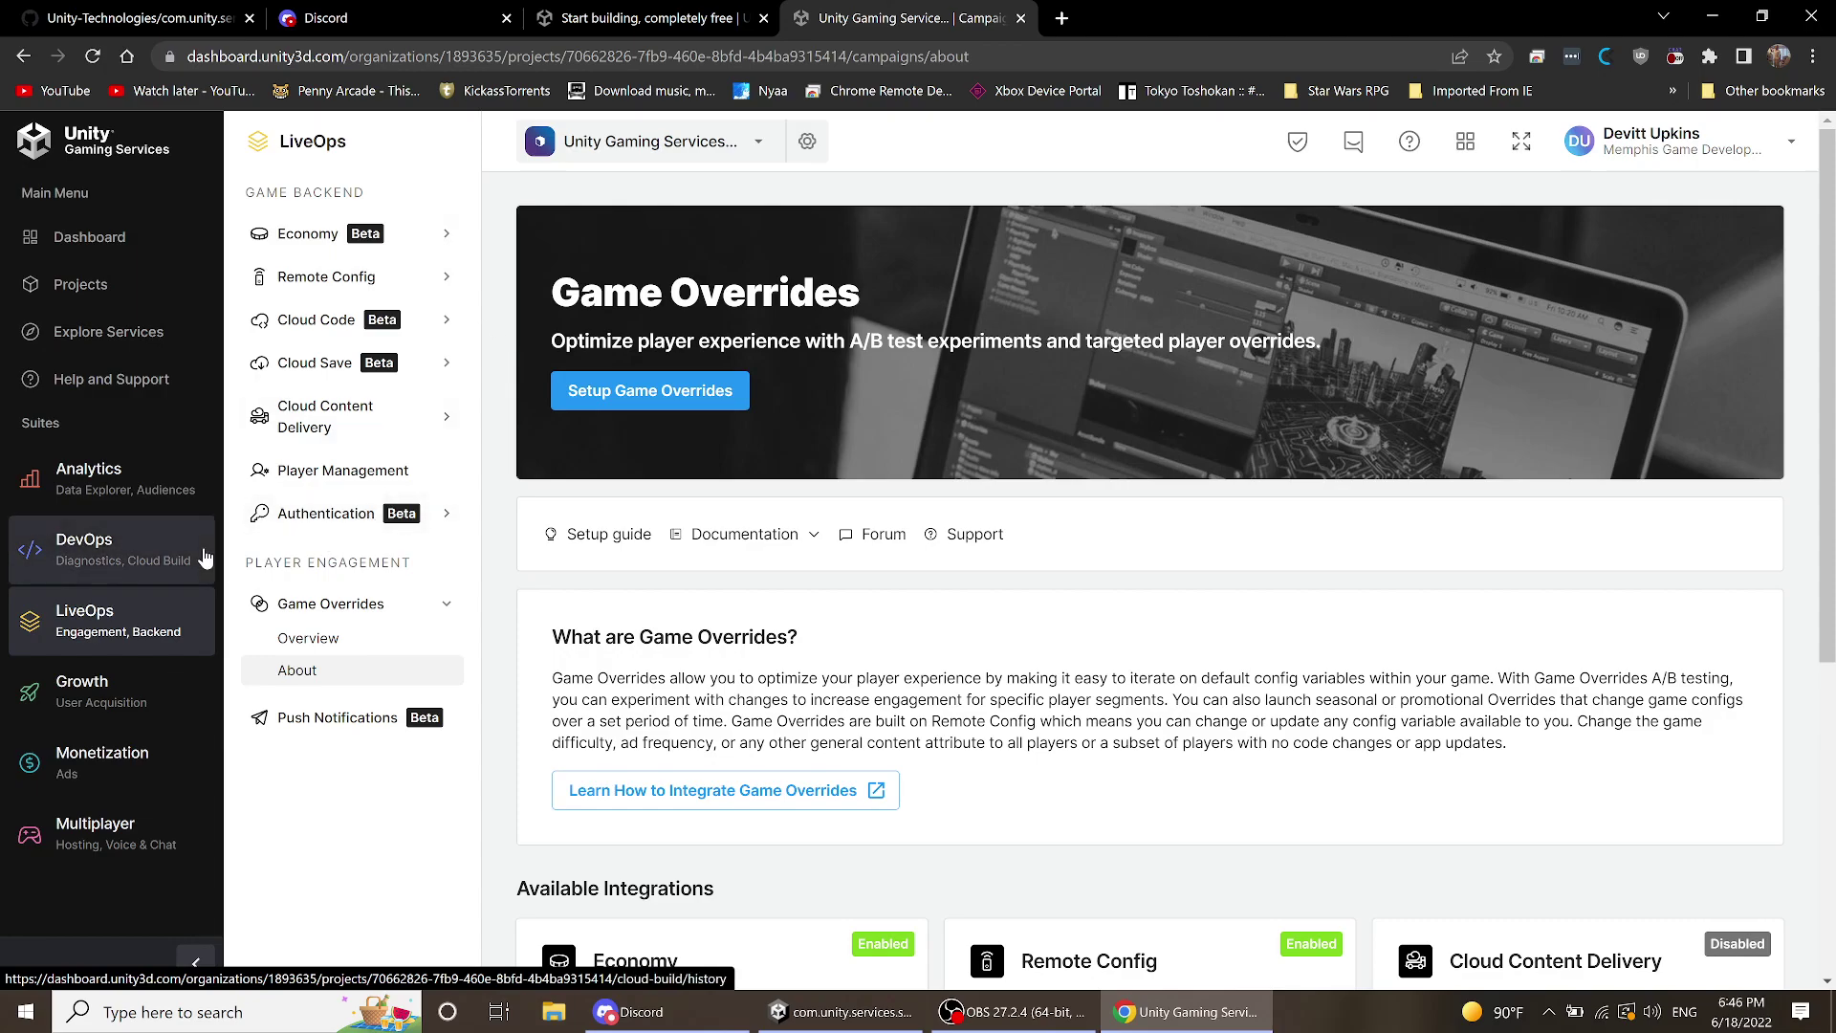
left_click(118, 713)
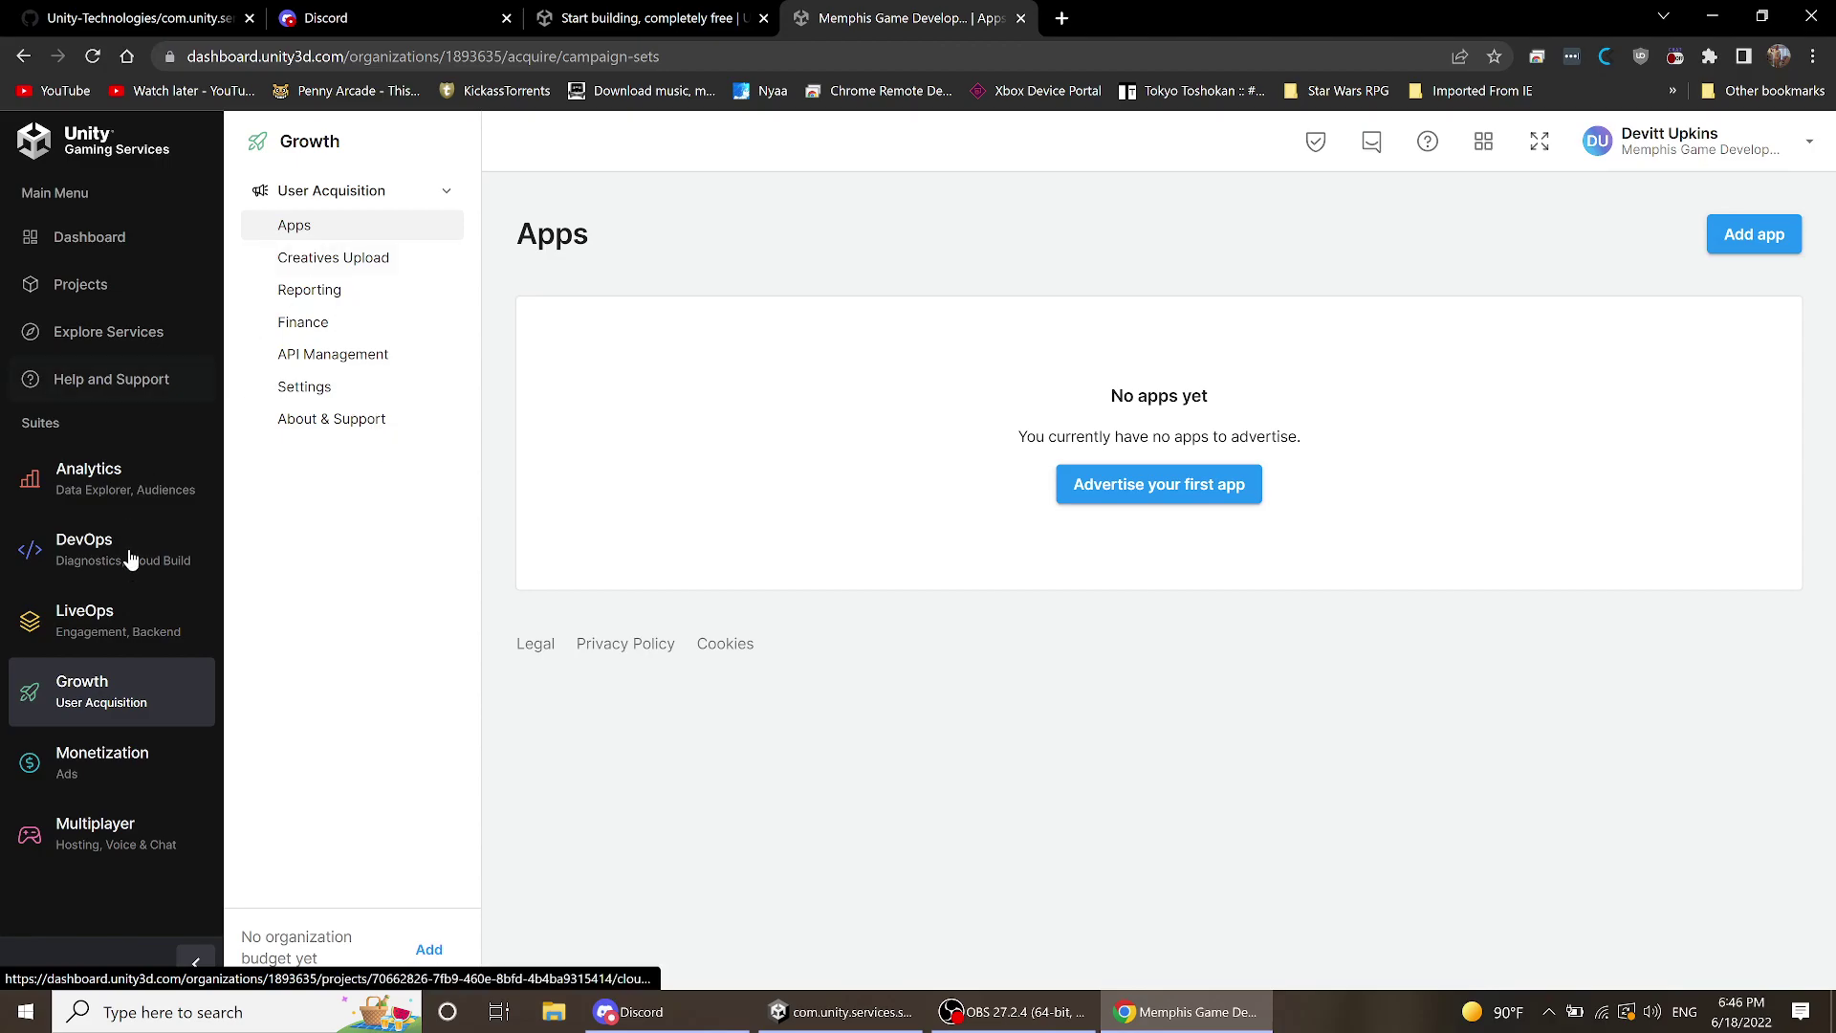
left_click(131, 780)
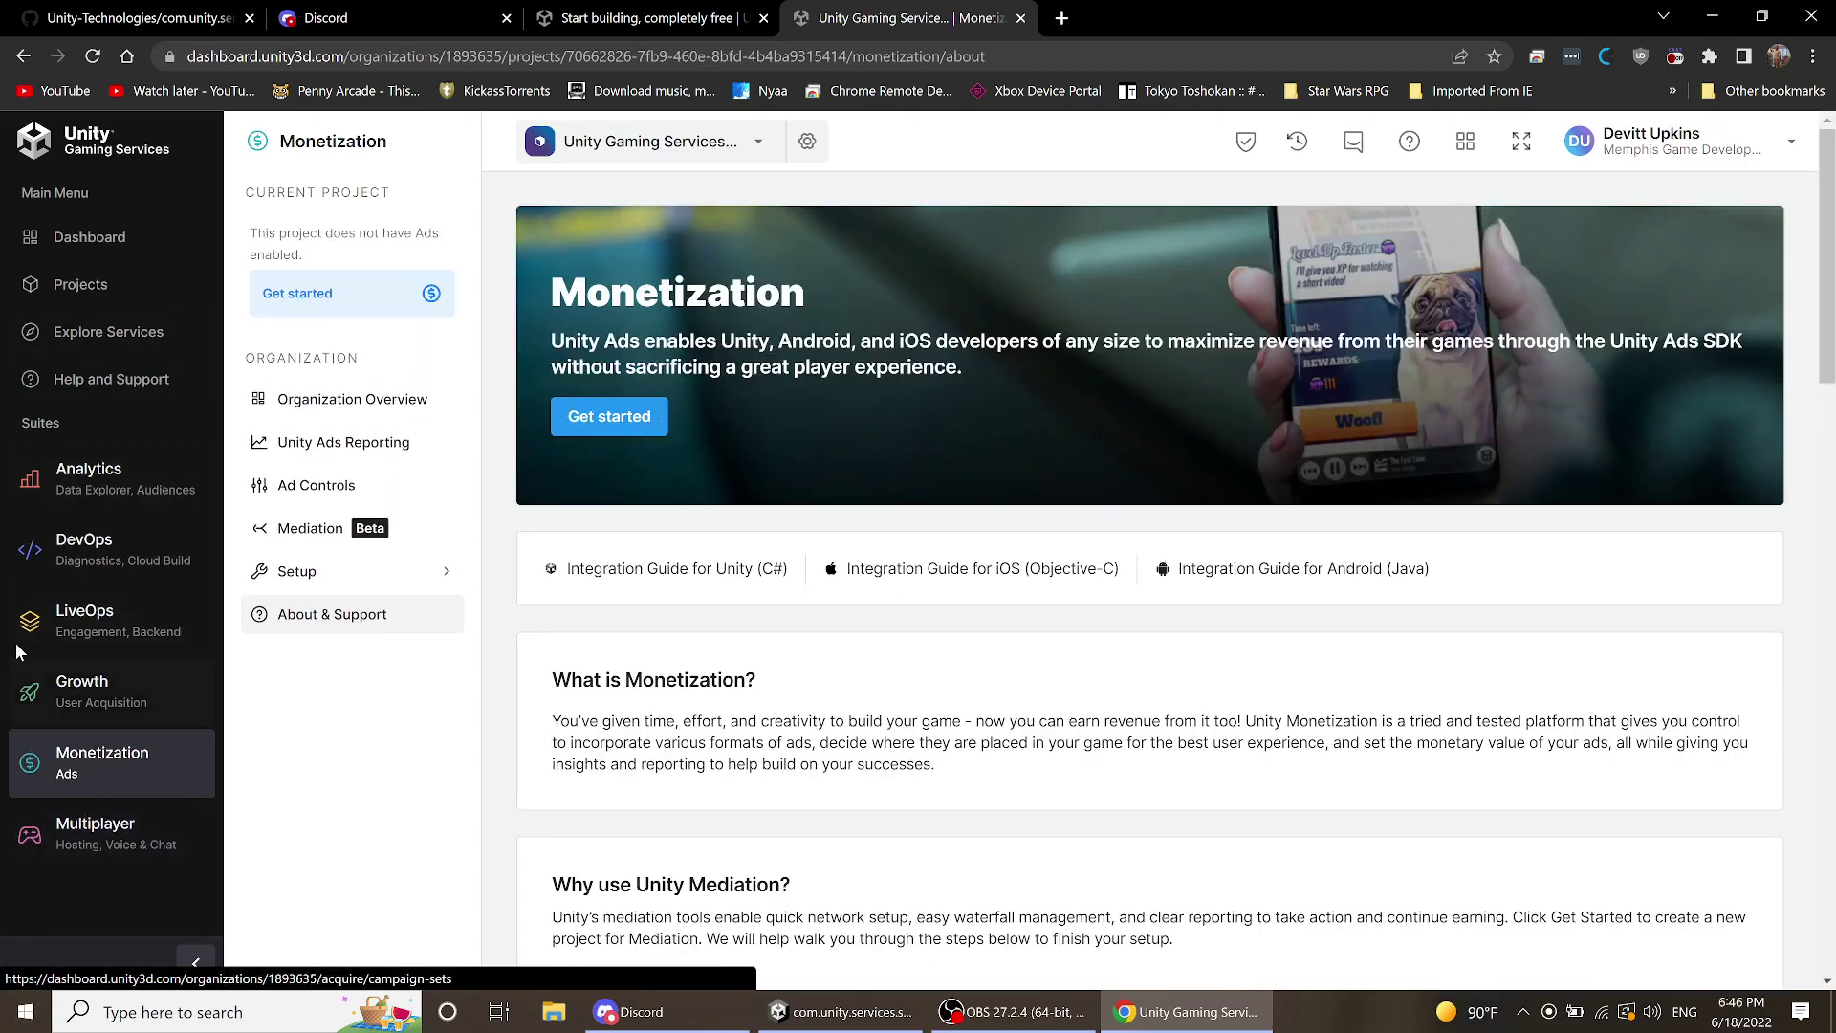
left_click(105, 833)
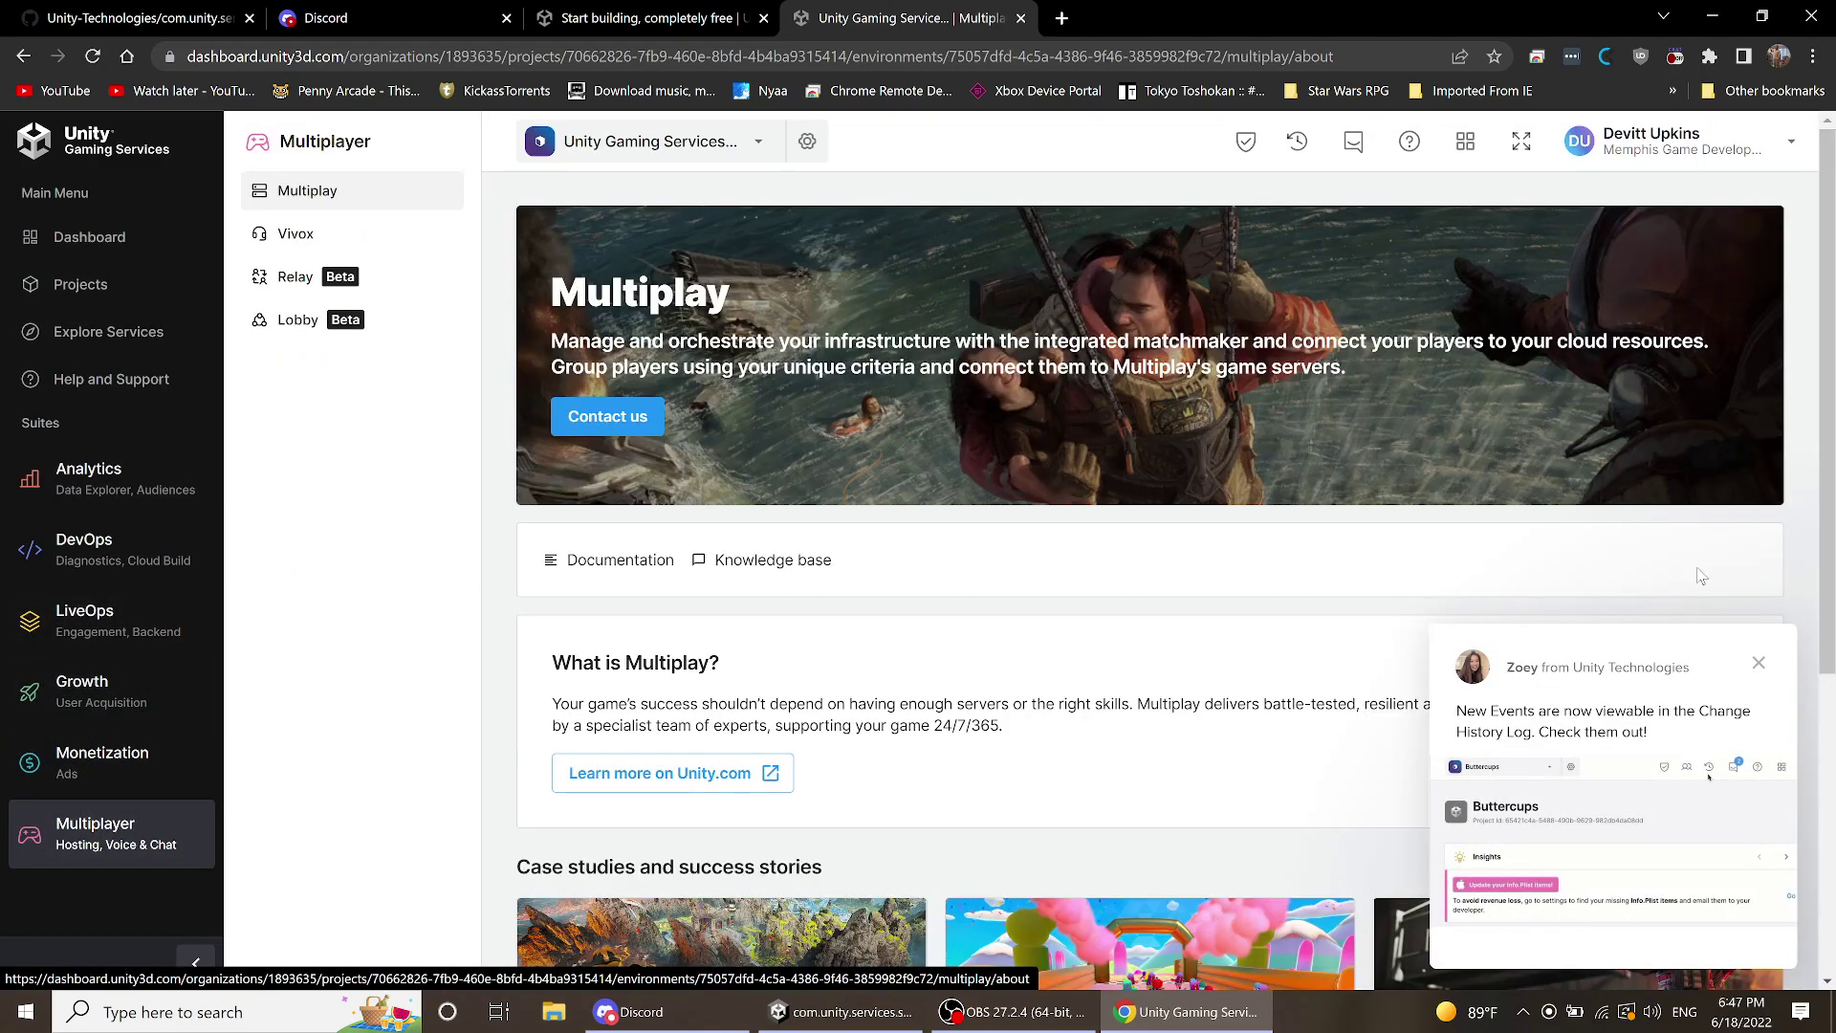
- Dismiss the change-history popup and return to the LiveOps Game Overrides About page
left_click(1756, 664)
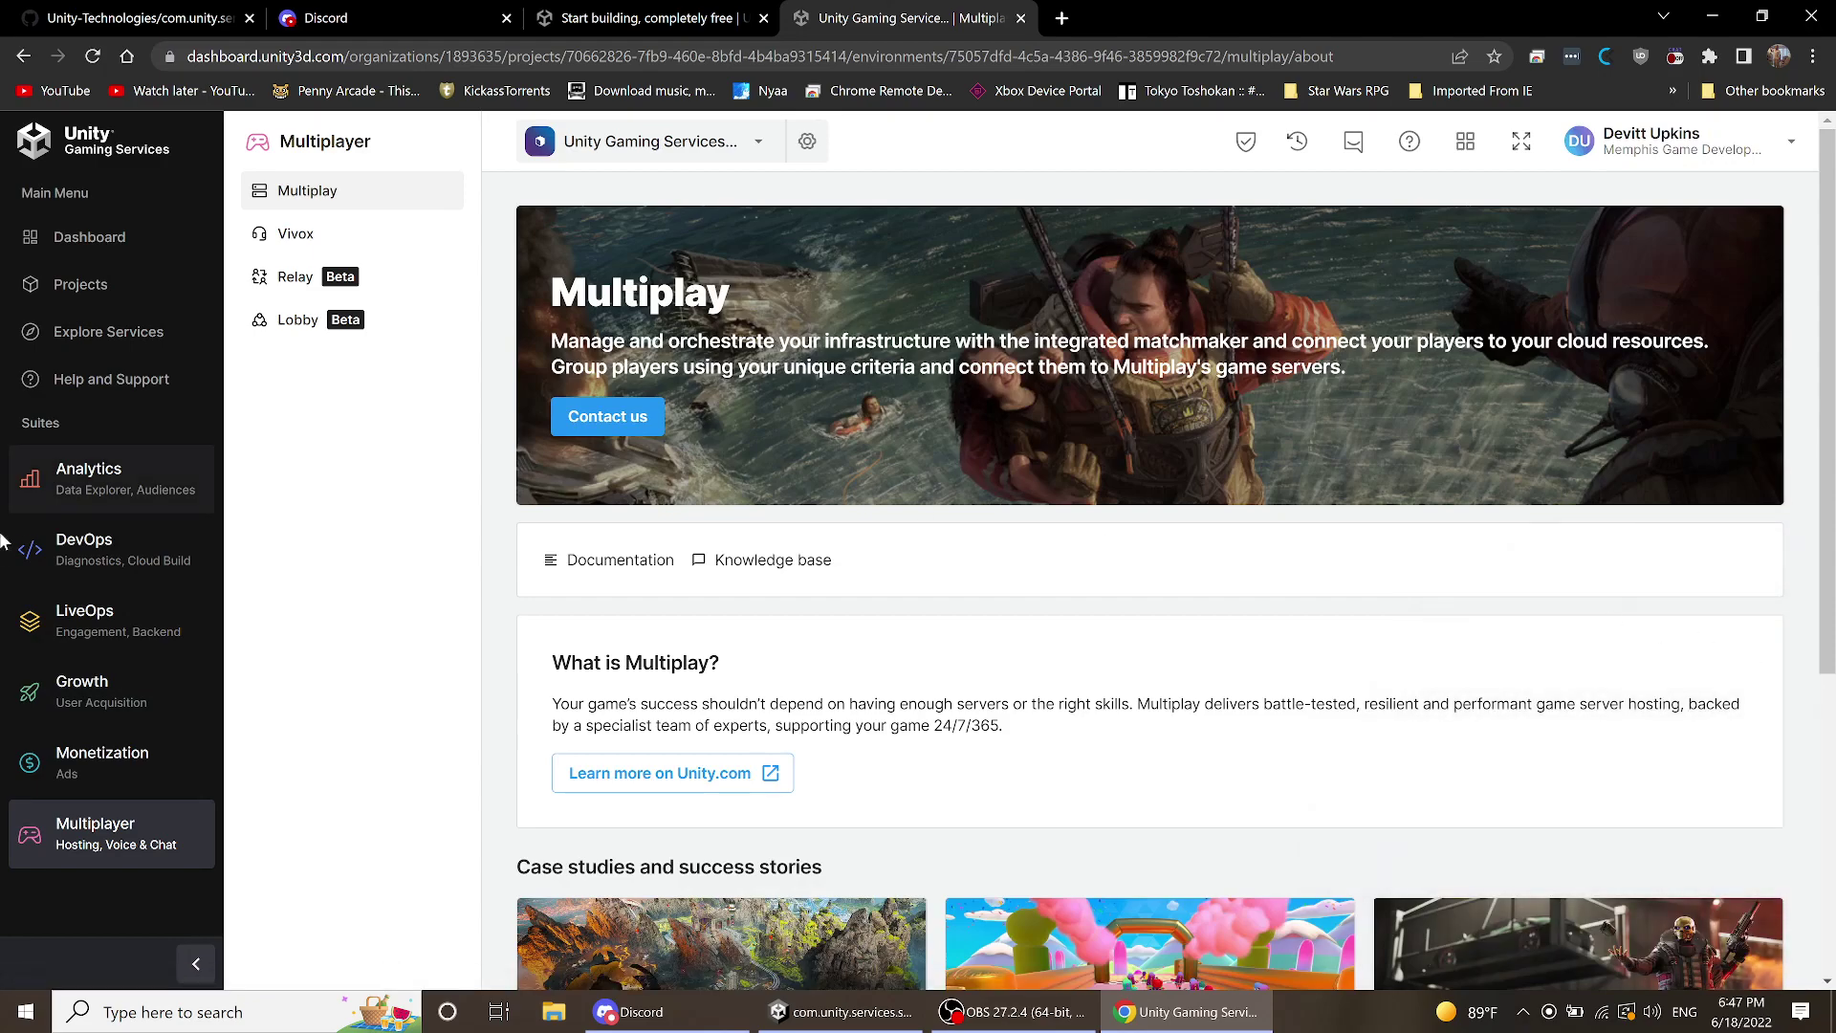
scroll(382, 550, "down", 4)
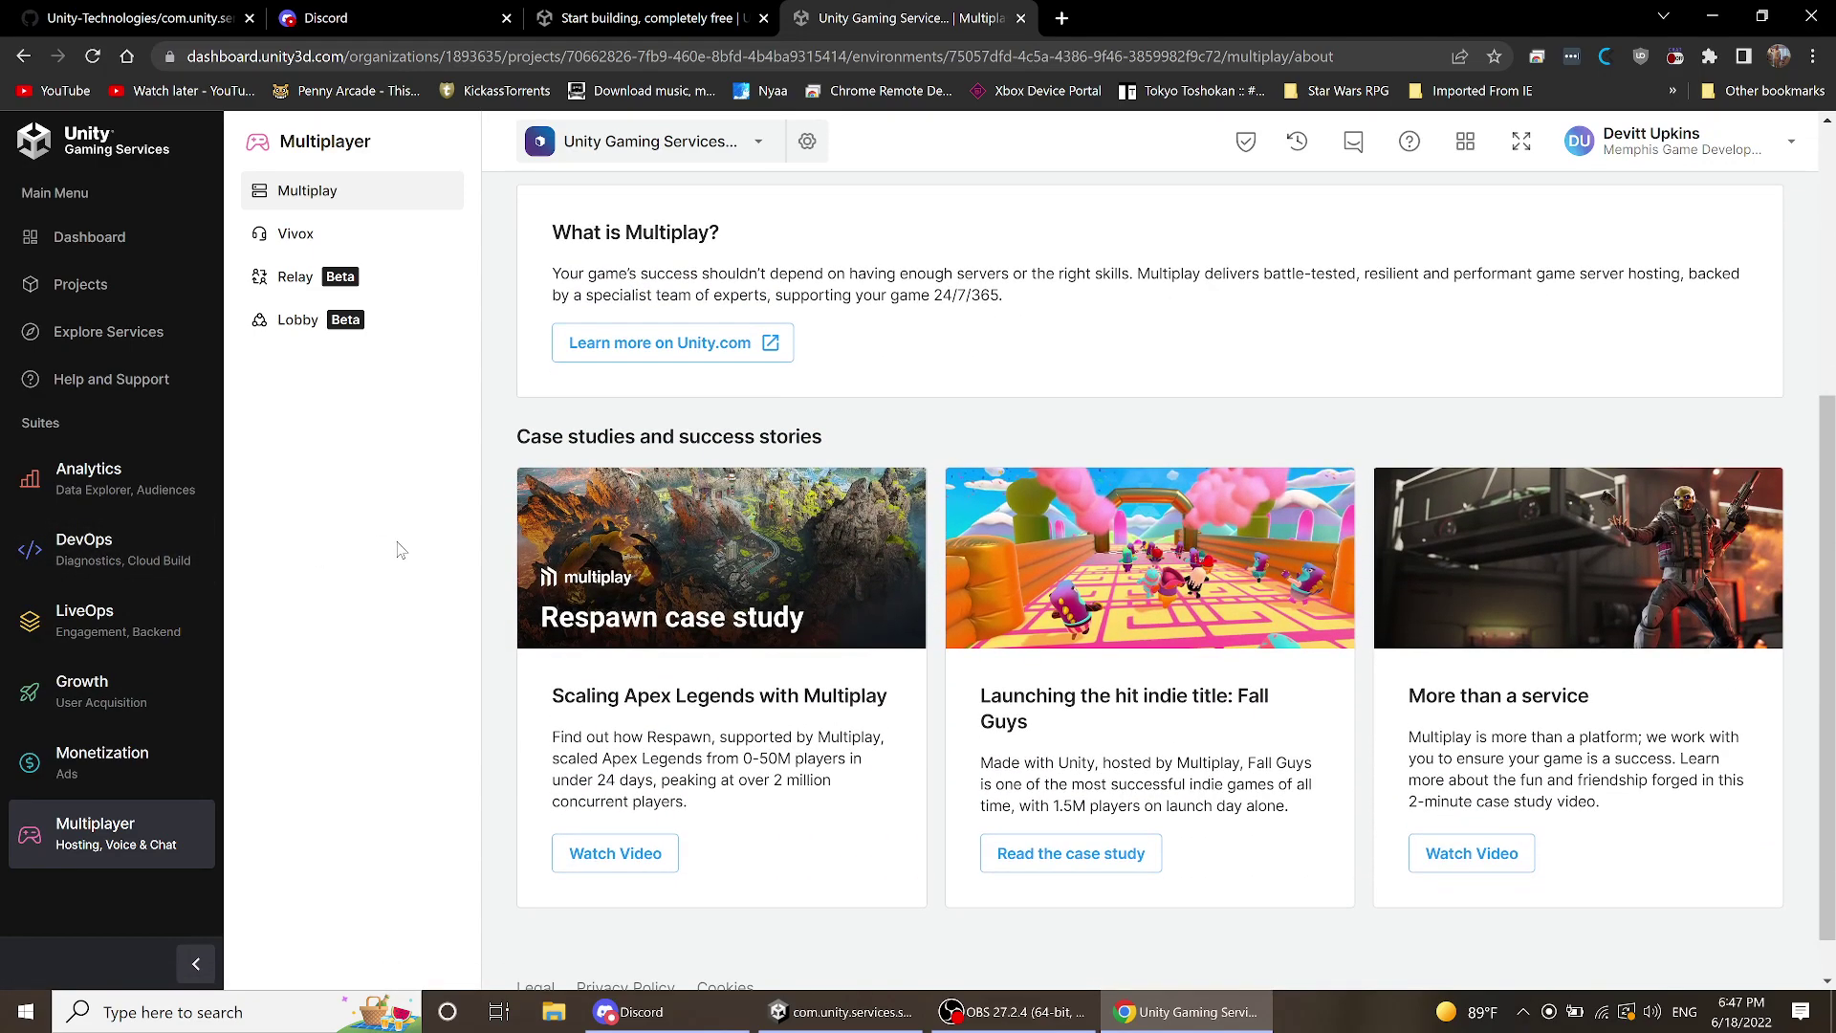
scroll(400, 549, "up", 4)
left_click(95, 614)
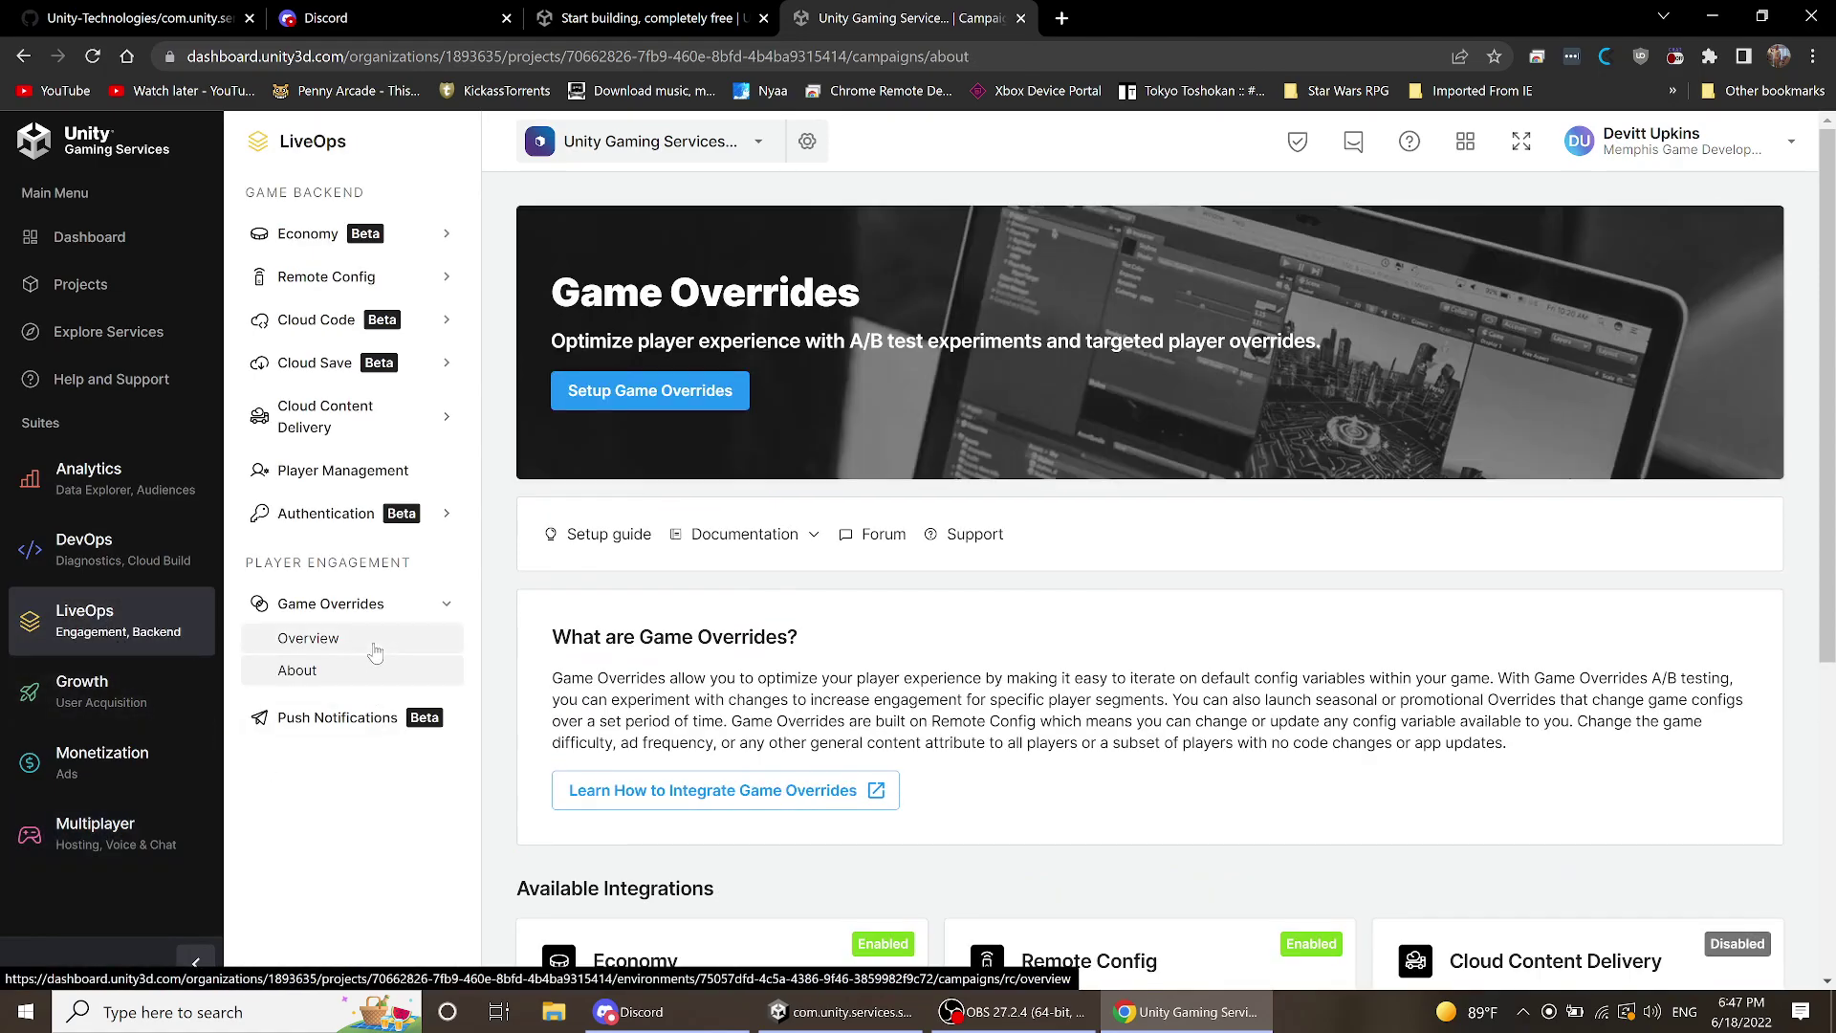
- Open Economy Configuration and dismiss the Getting started progress card
left_click(283, 233)
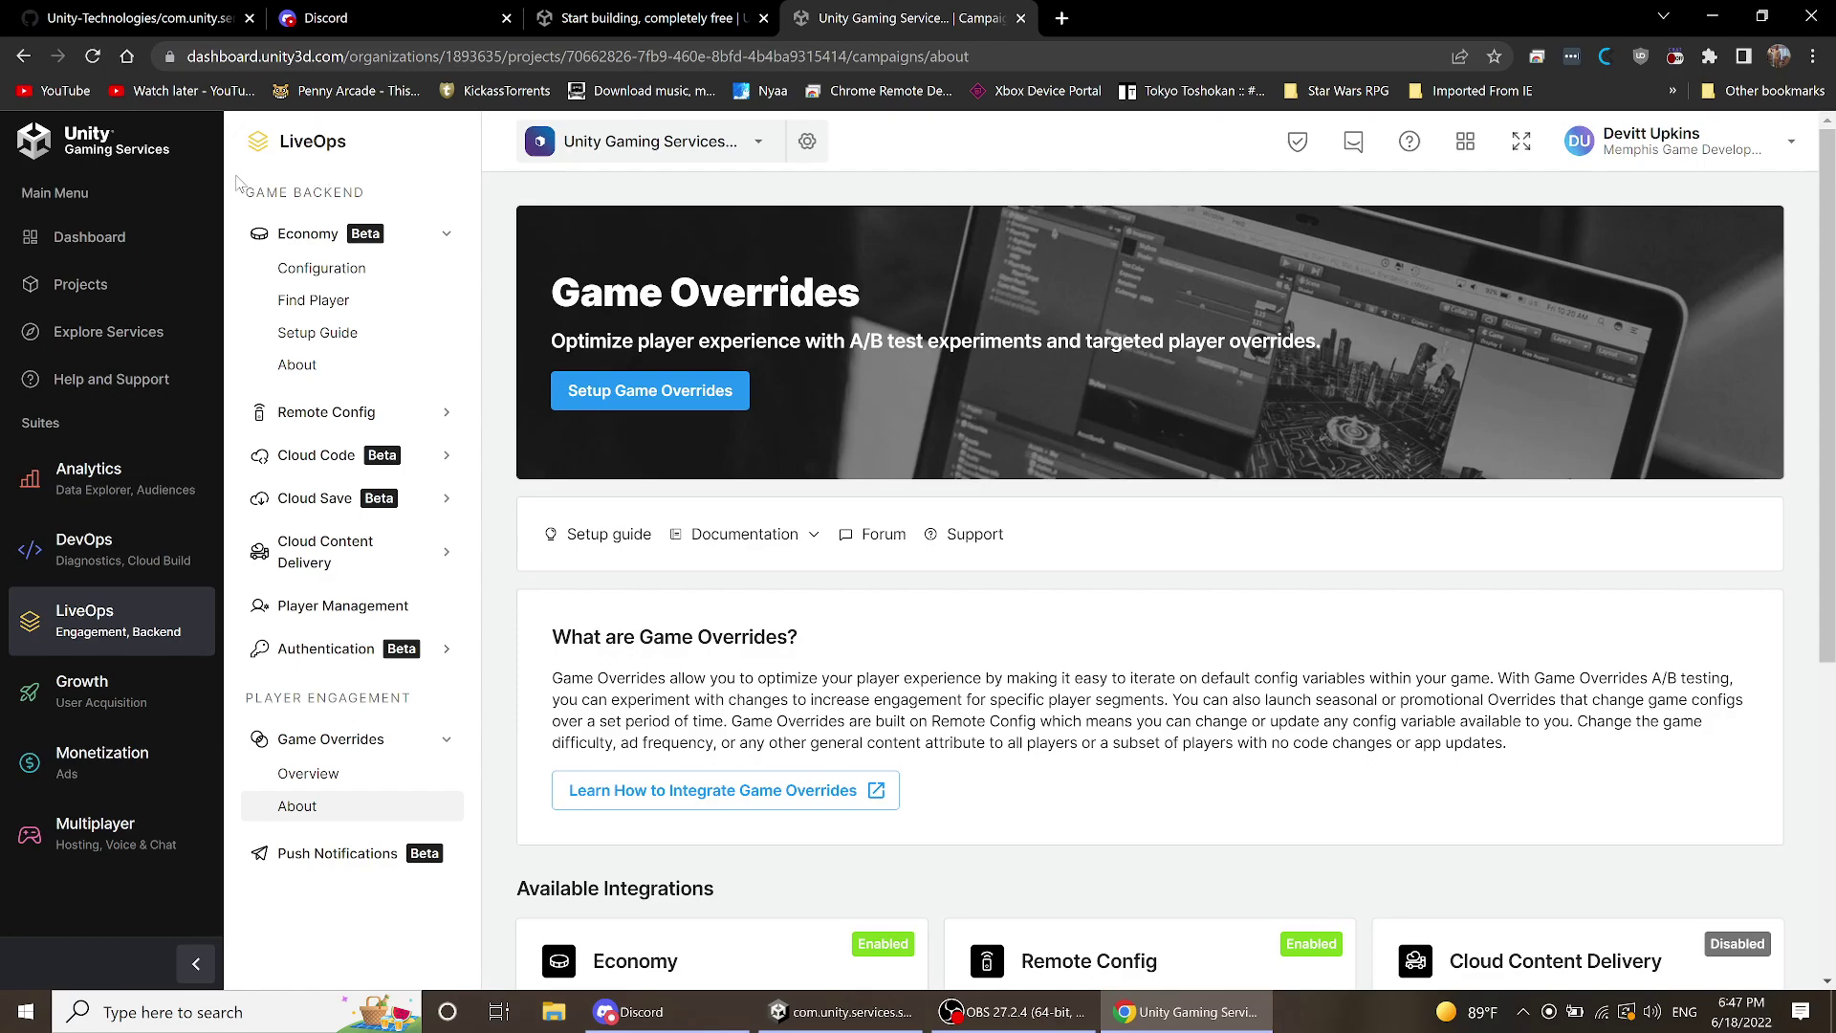
left_click(299, 268)
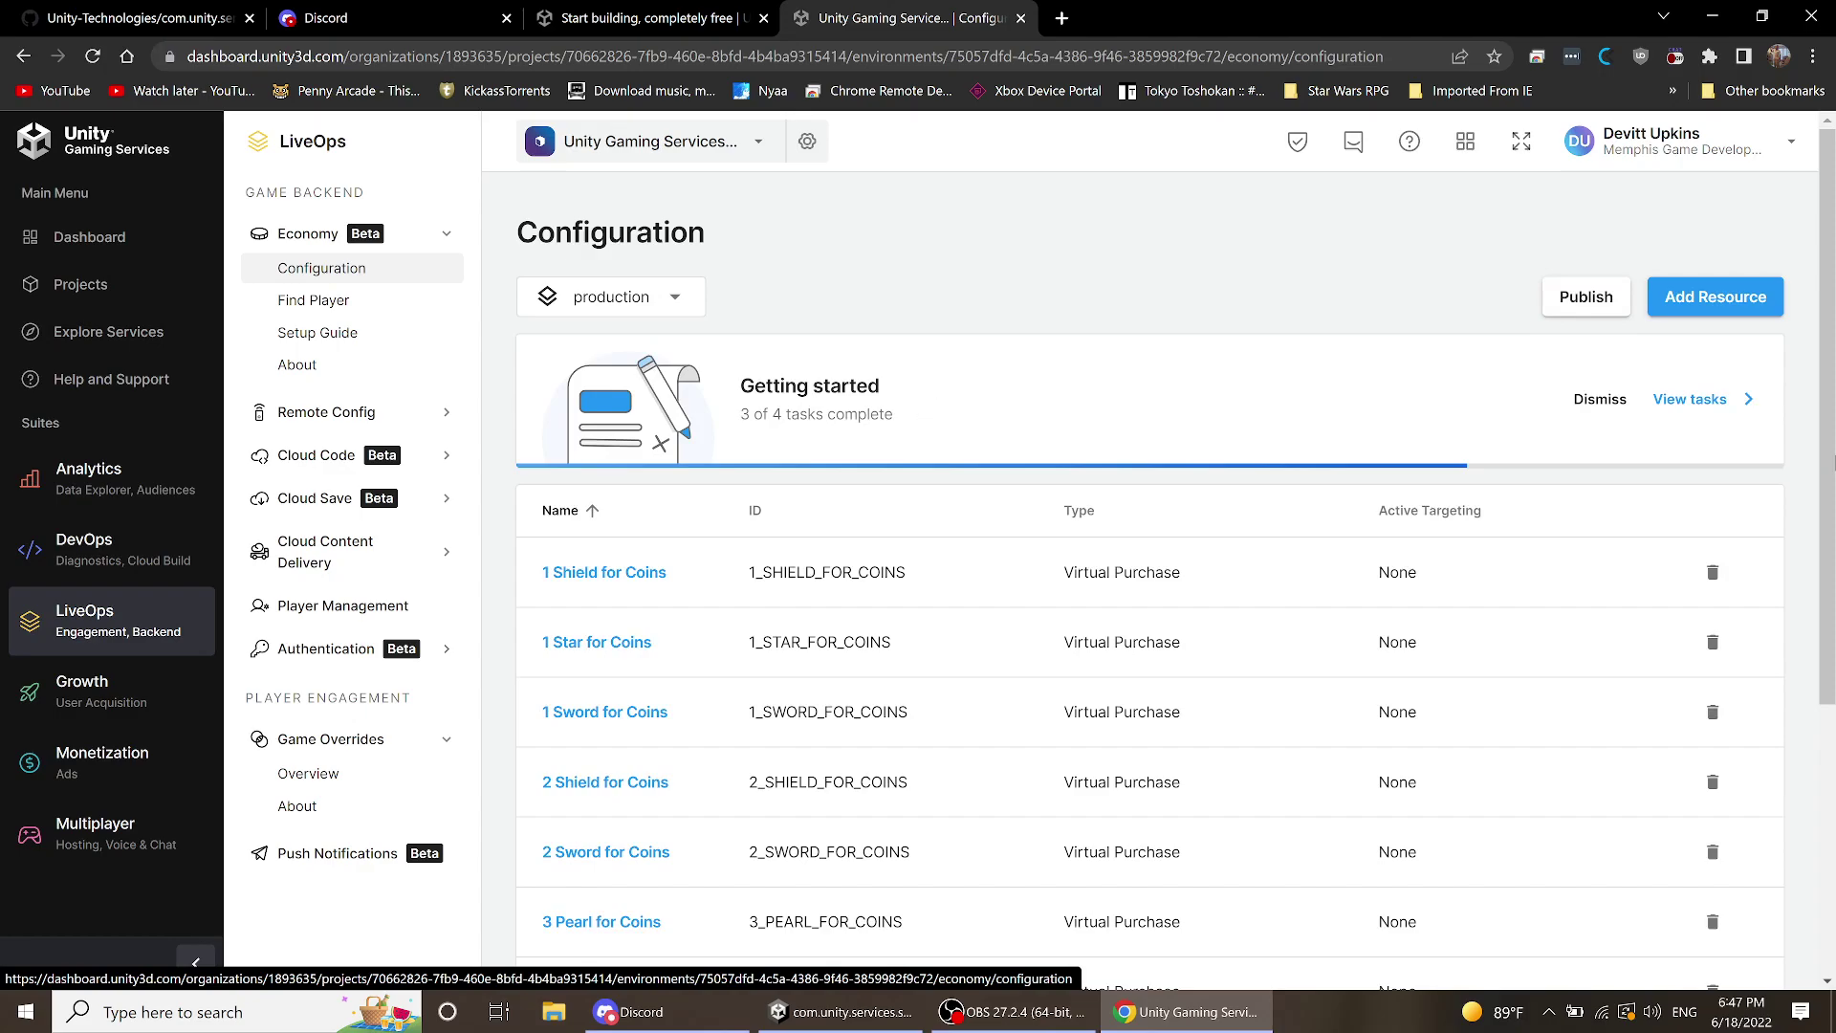
left_click(1600, 401)
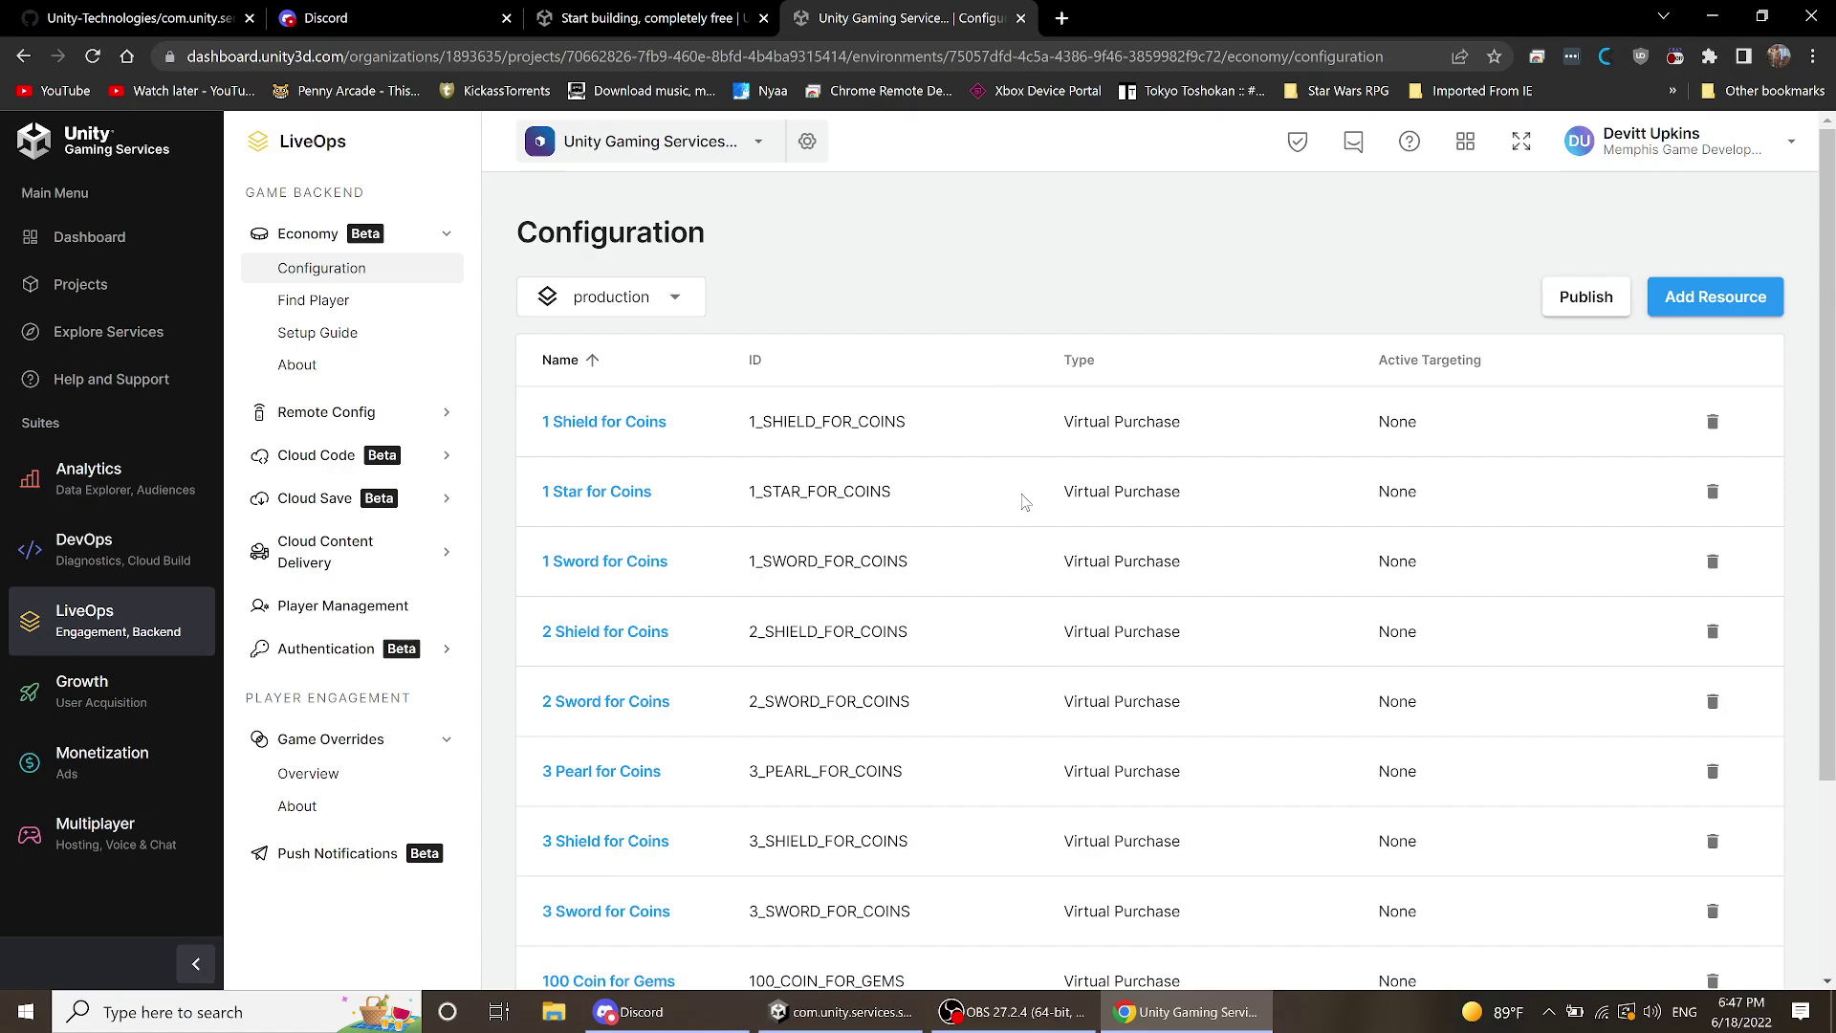
scroll(1024, 502, "down", 3)
scroll(1016, 497, "up", 3)
scroll(1017, 507, "down", 3)
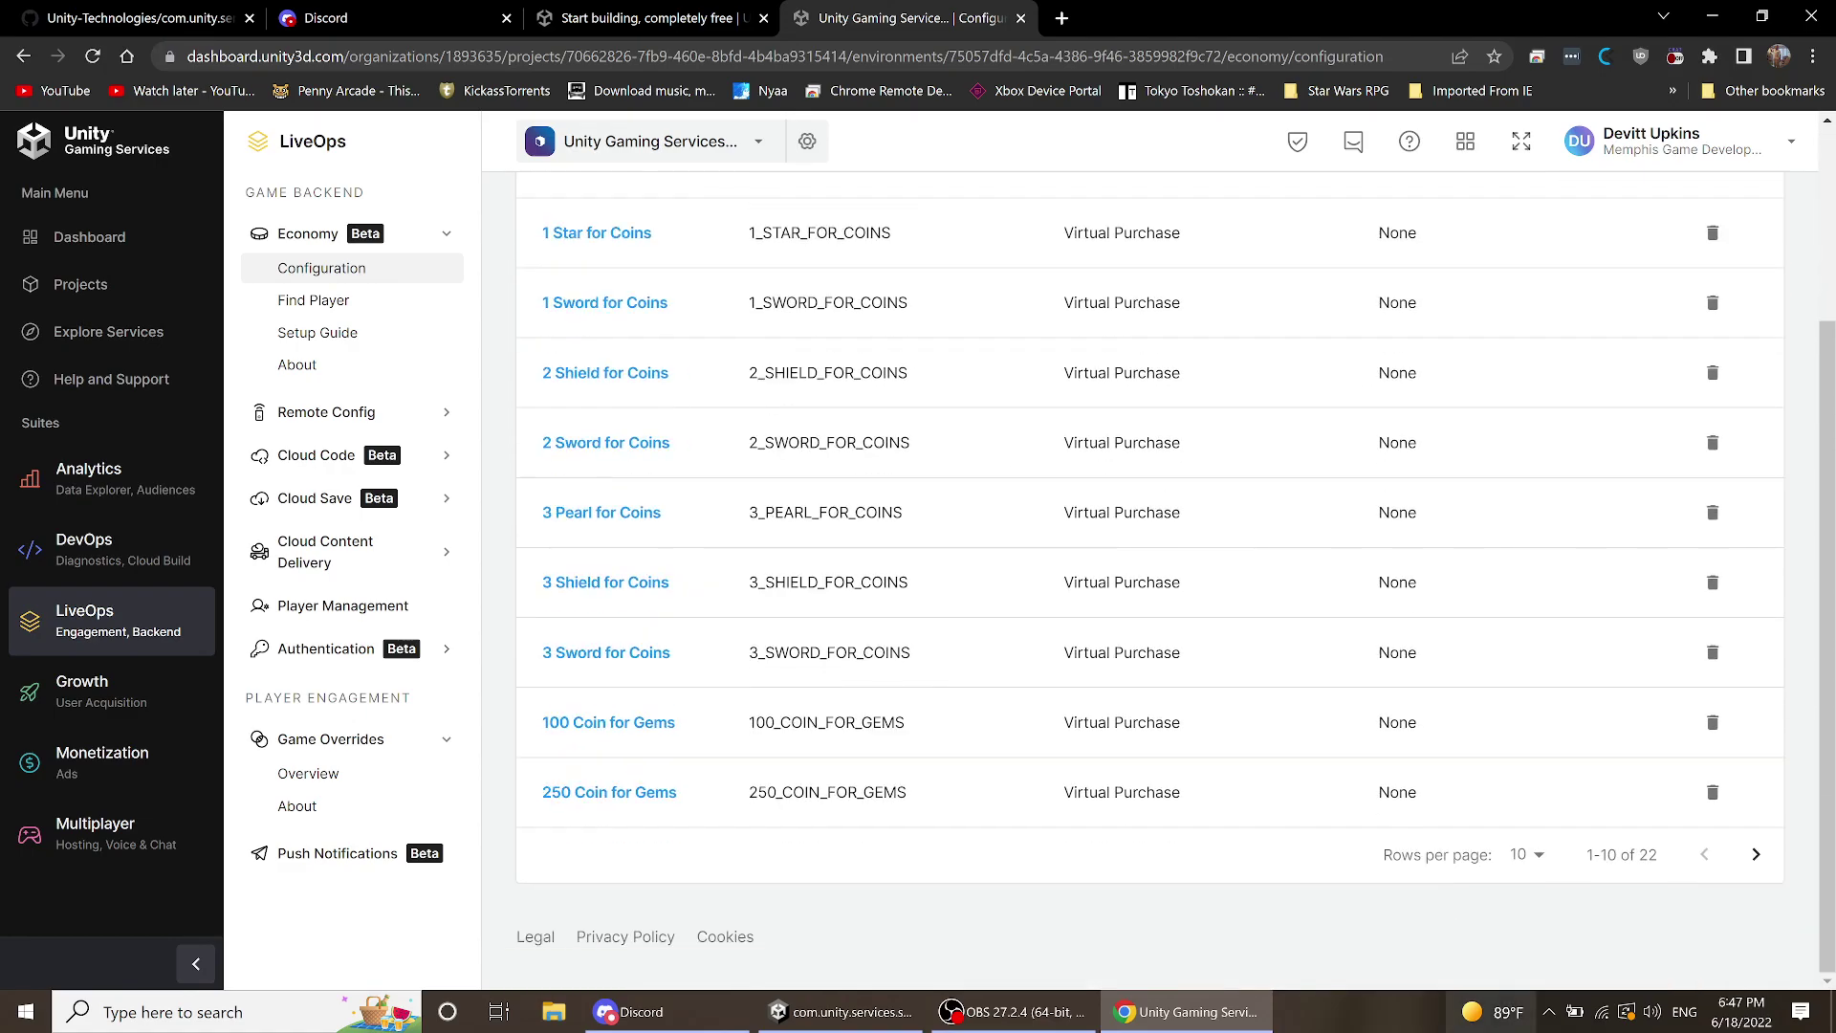
- Show 50 rows per page so all 22 resources are listed
left_click(1536, 854)
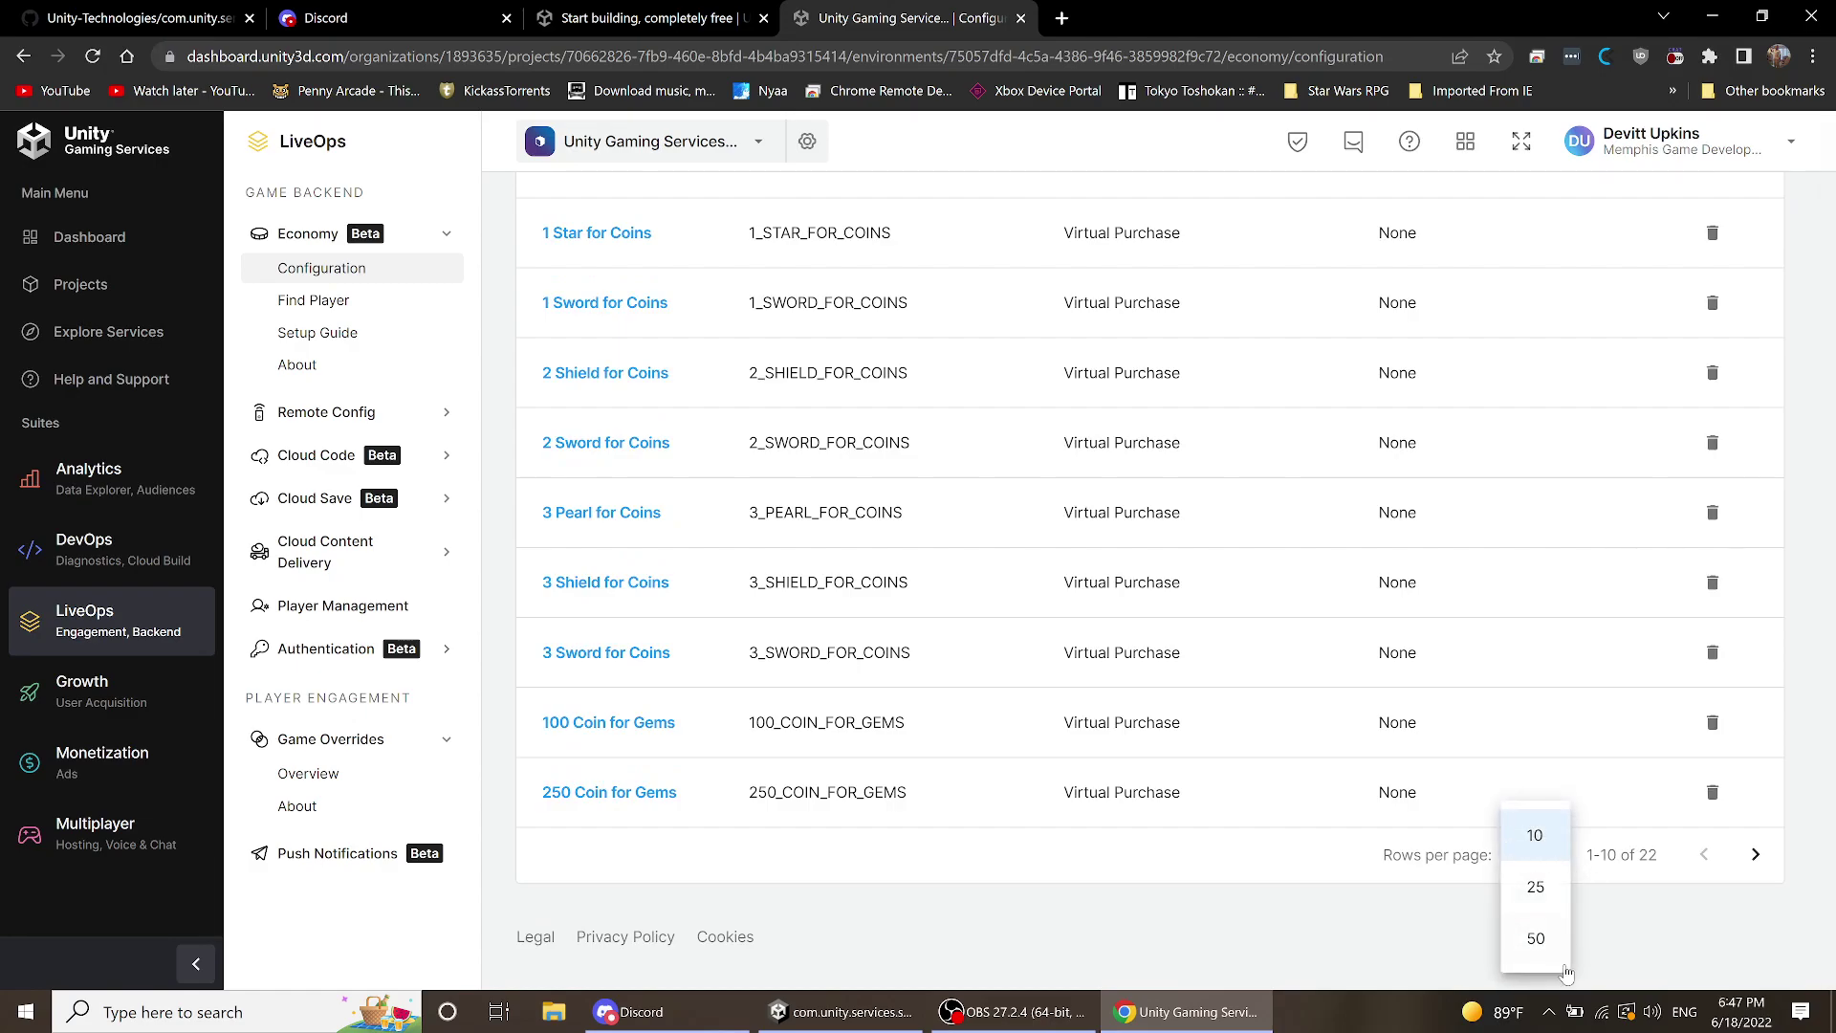
left_click(1537, 939)
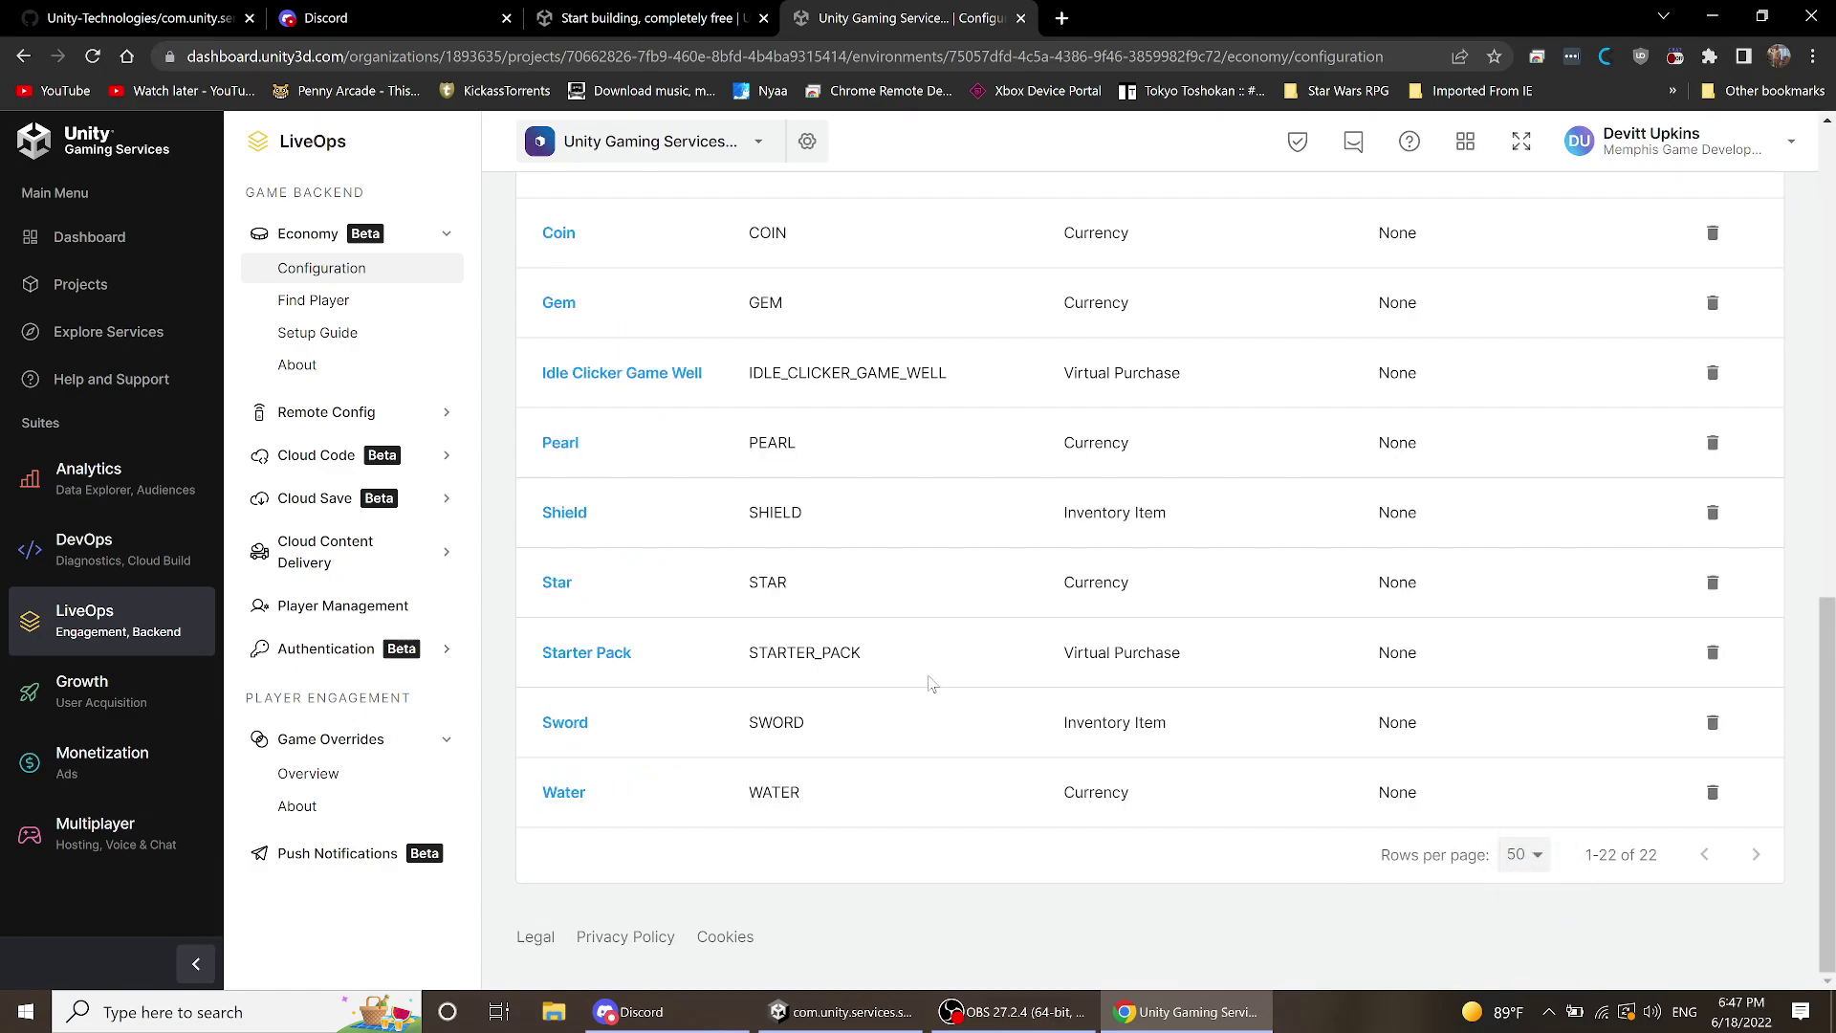
scroll(1039, 726, "up", 11)
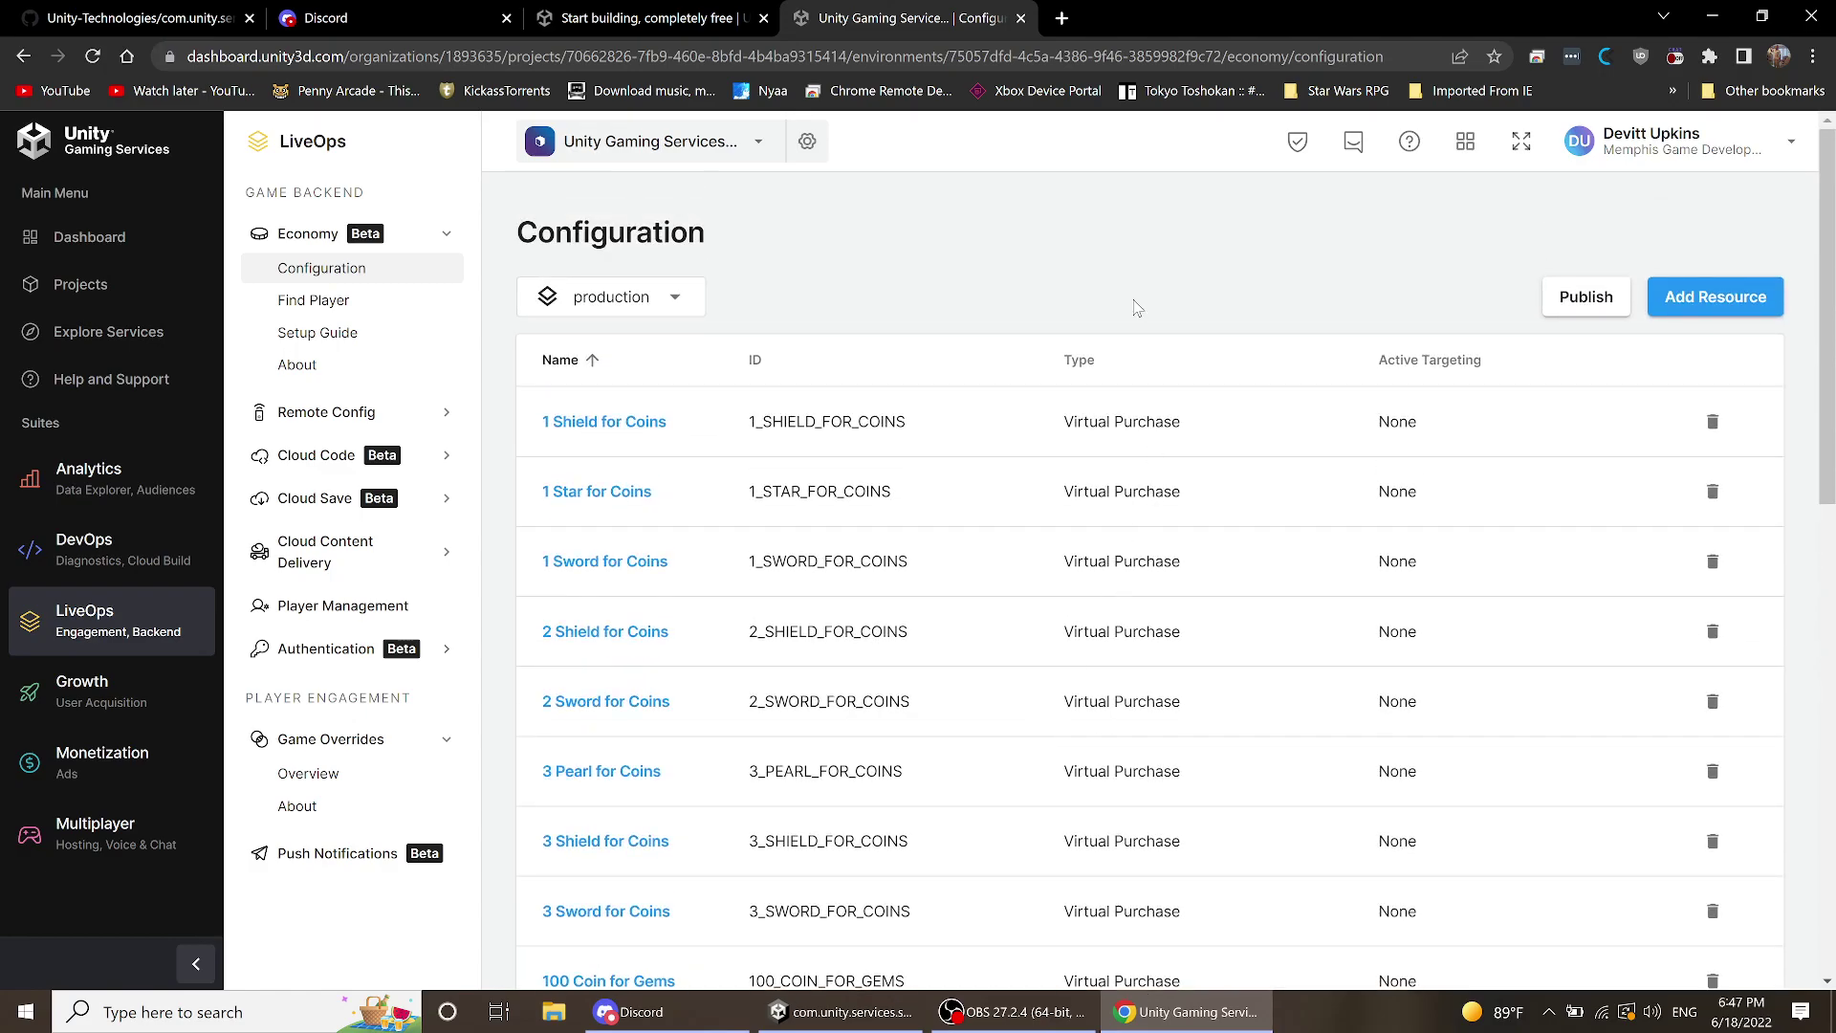
scroll(1233, 297, "down", 10)
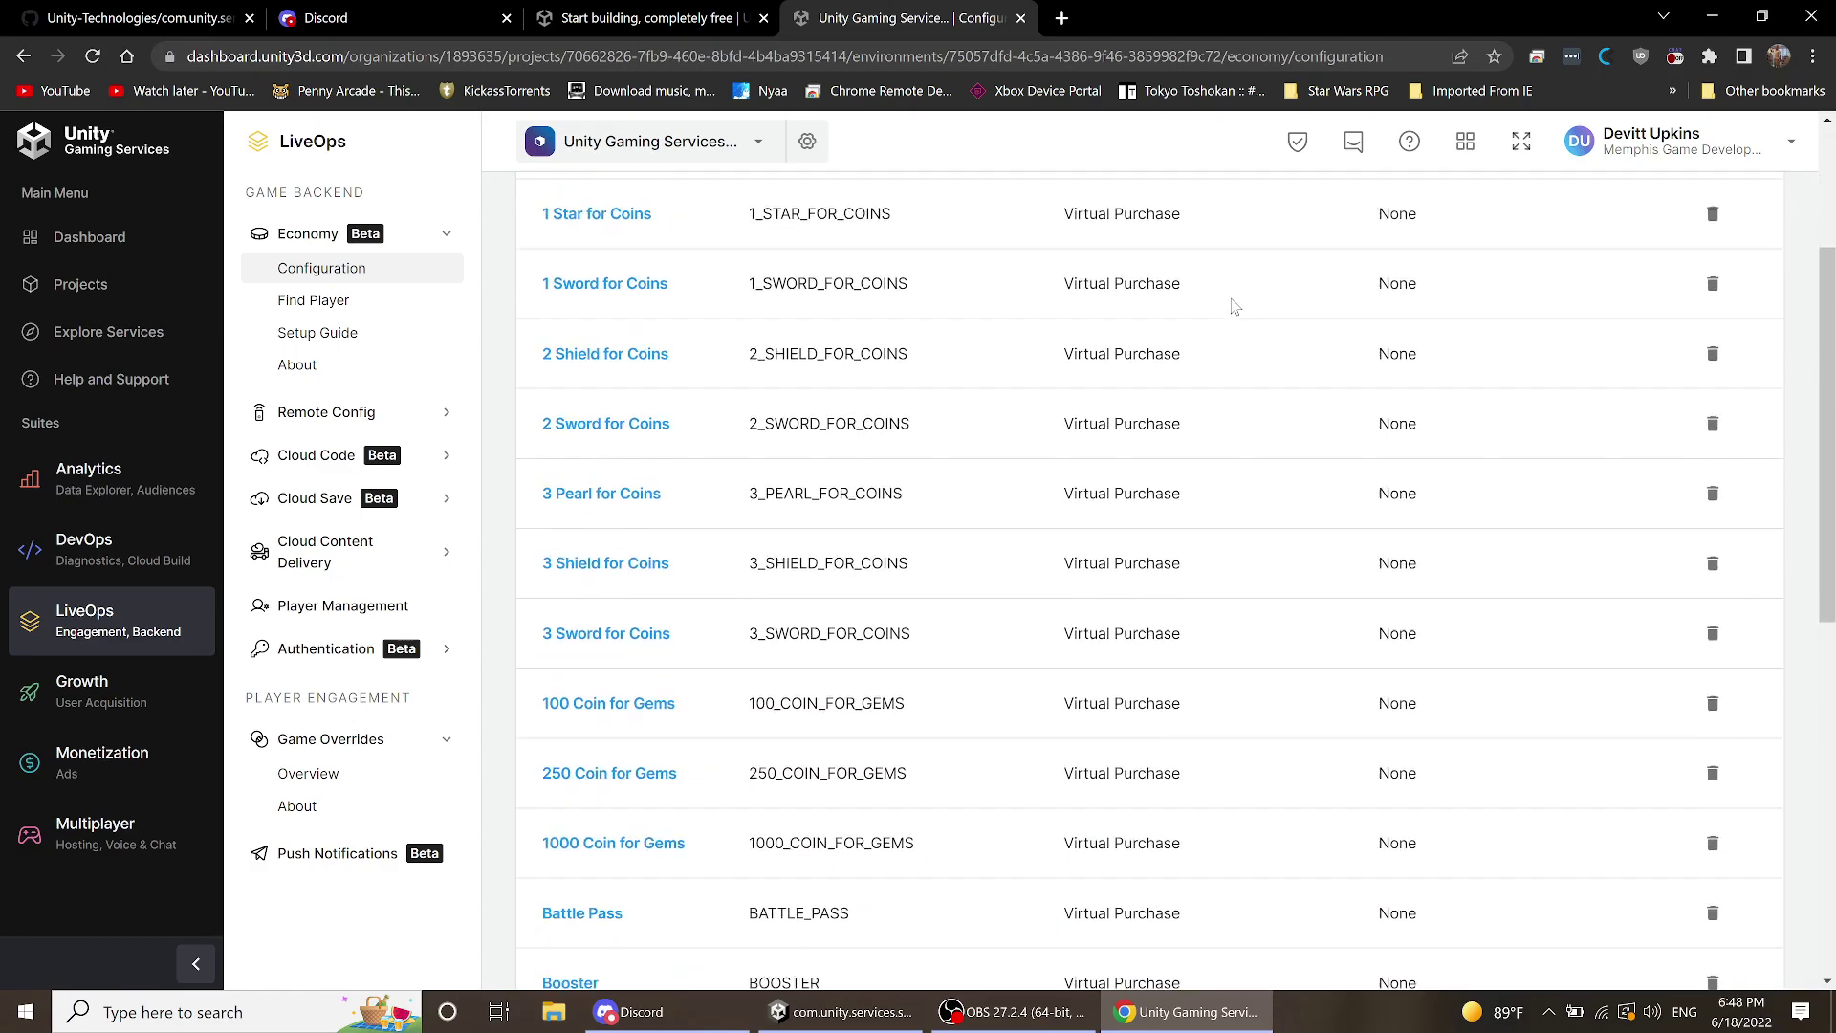
scroll(1224, 311, "up", 10)
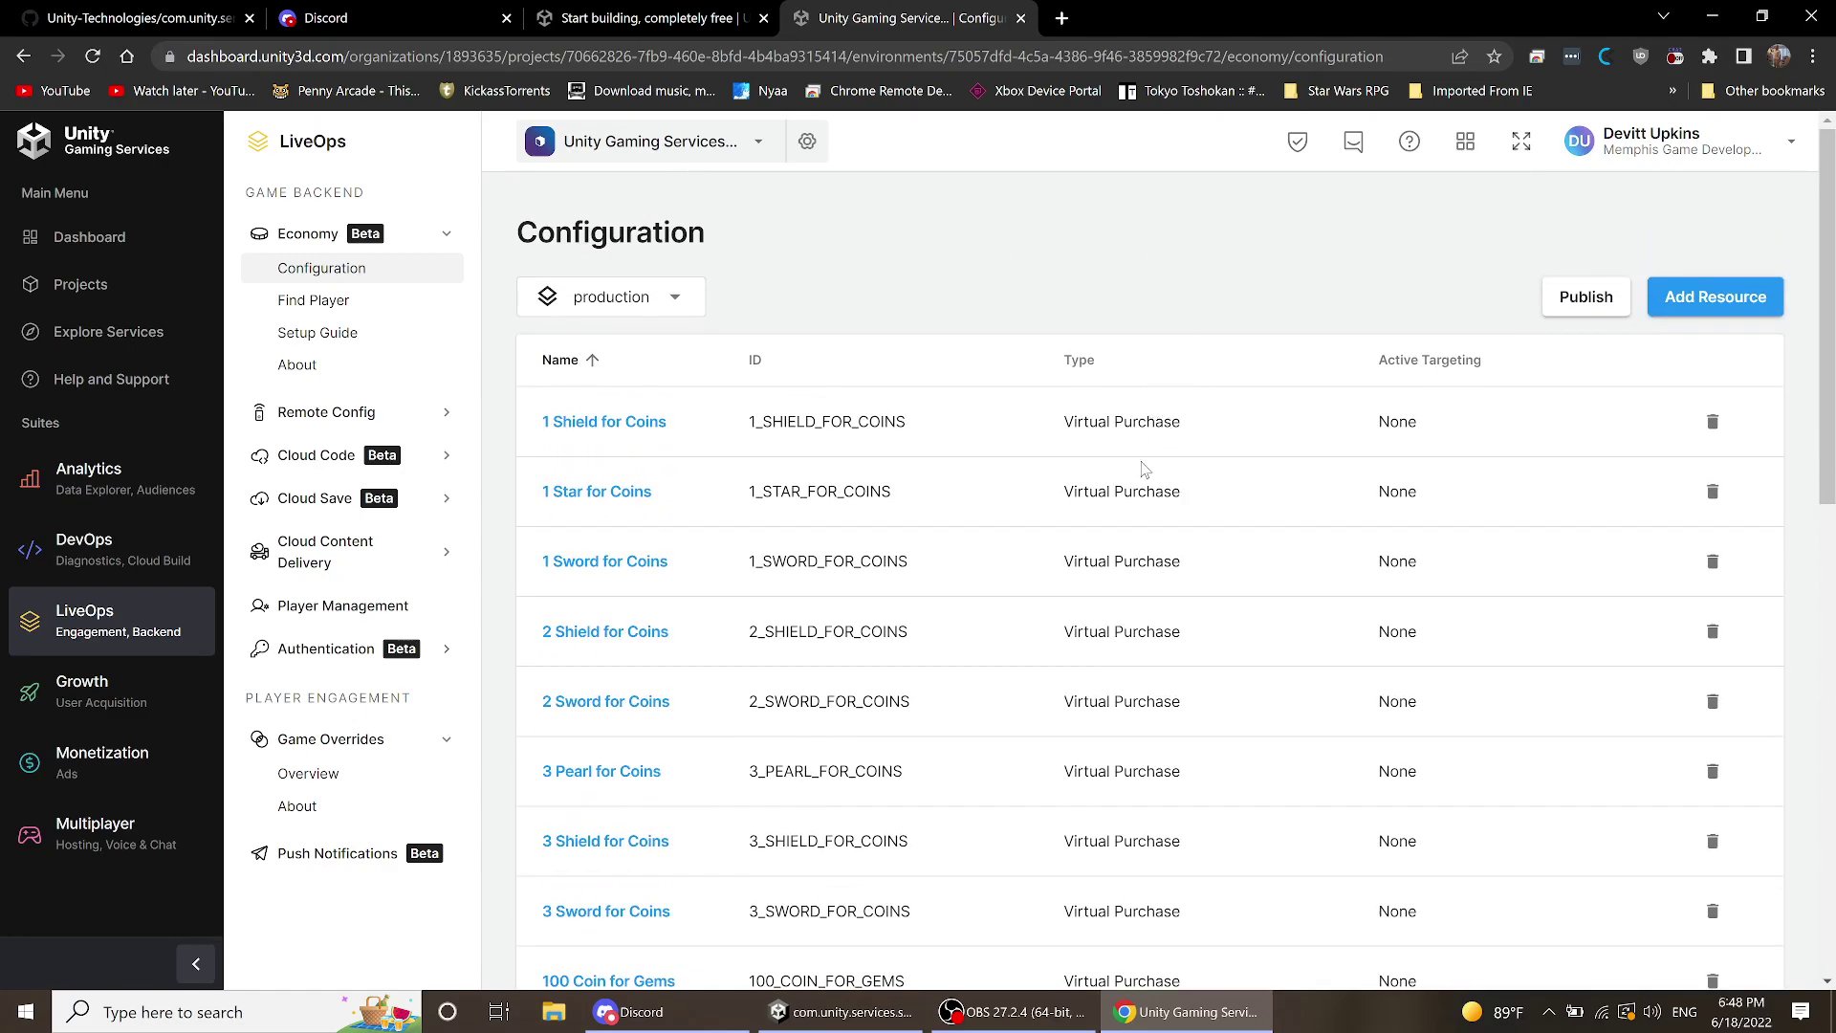
- Start a new Economy resource and set its type to Virtual purchase
left_click(1680, 313)
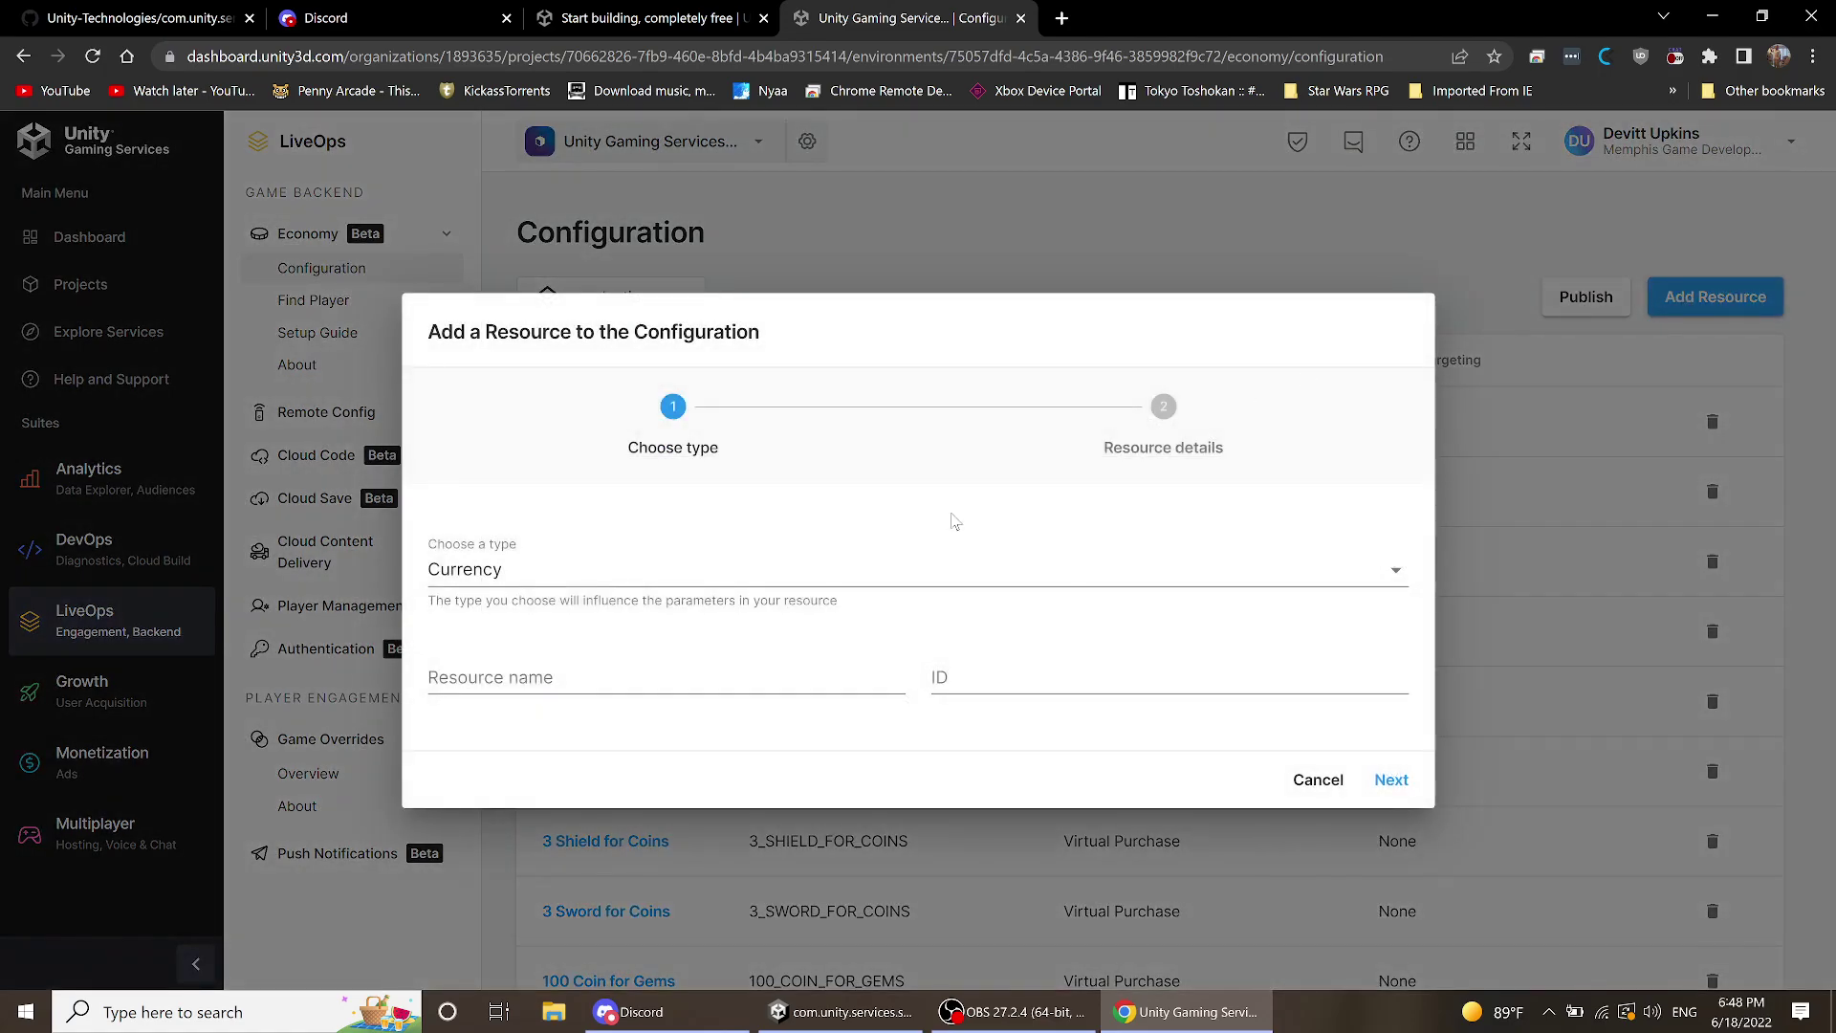
left_click(565, 574)
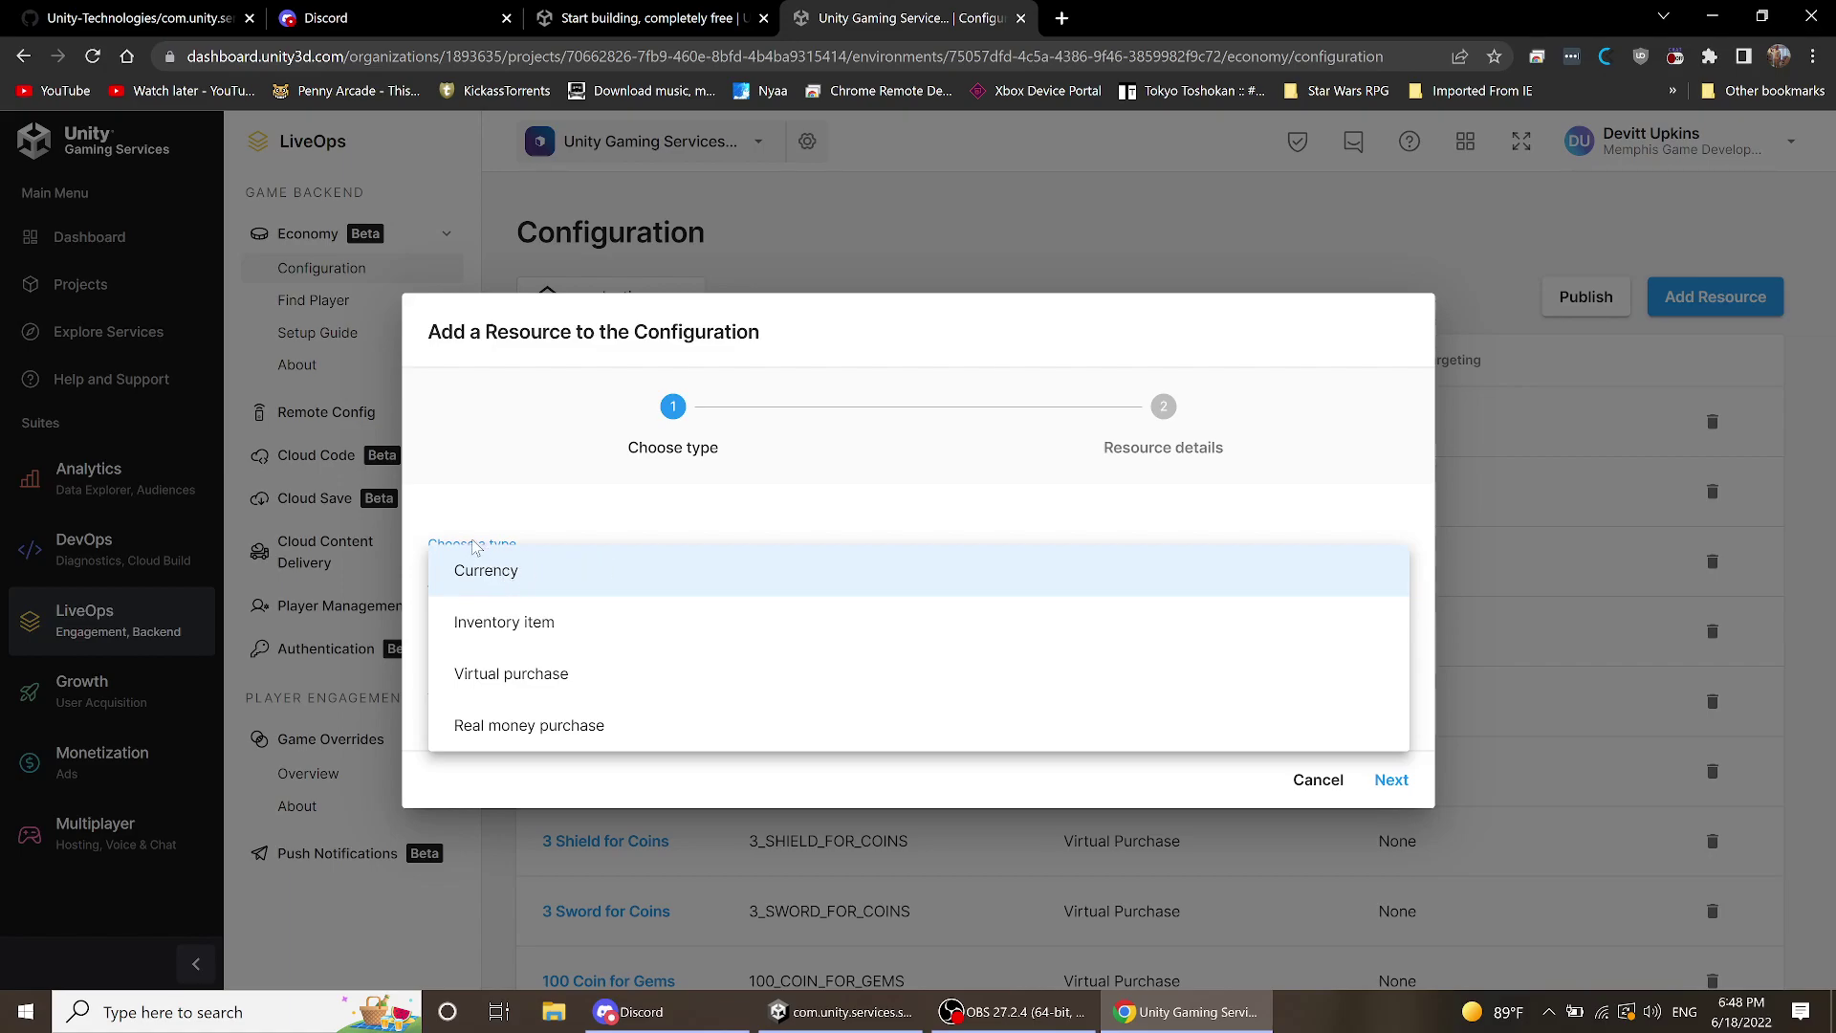
left_click(674, 822)
left_click(580, 598)
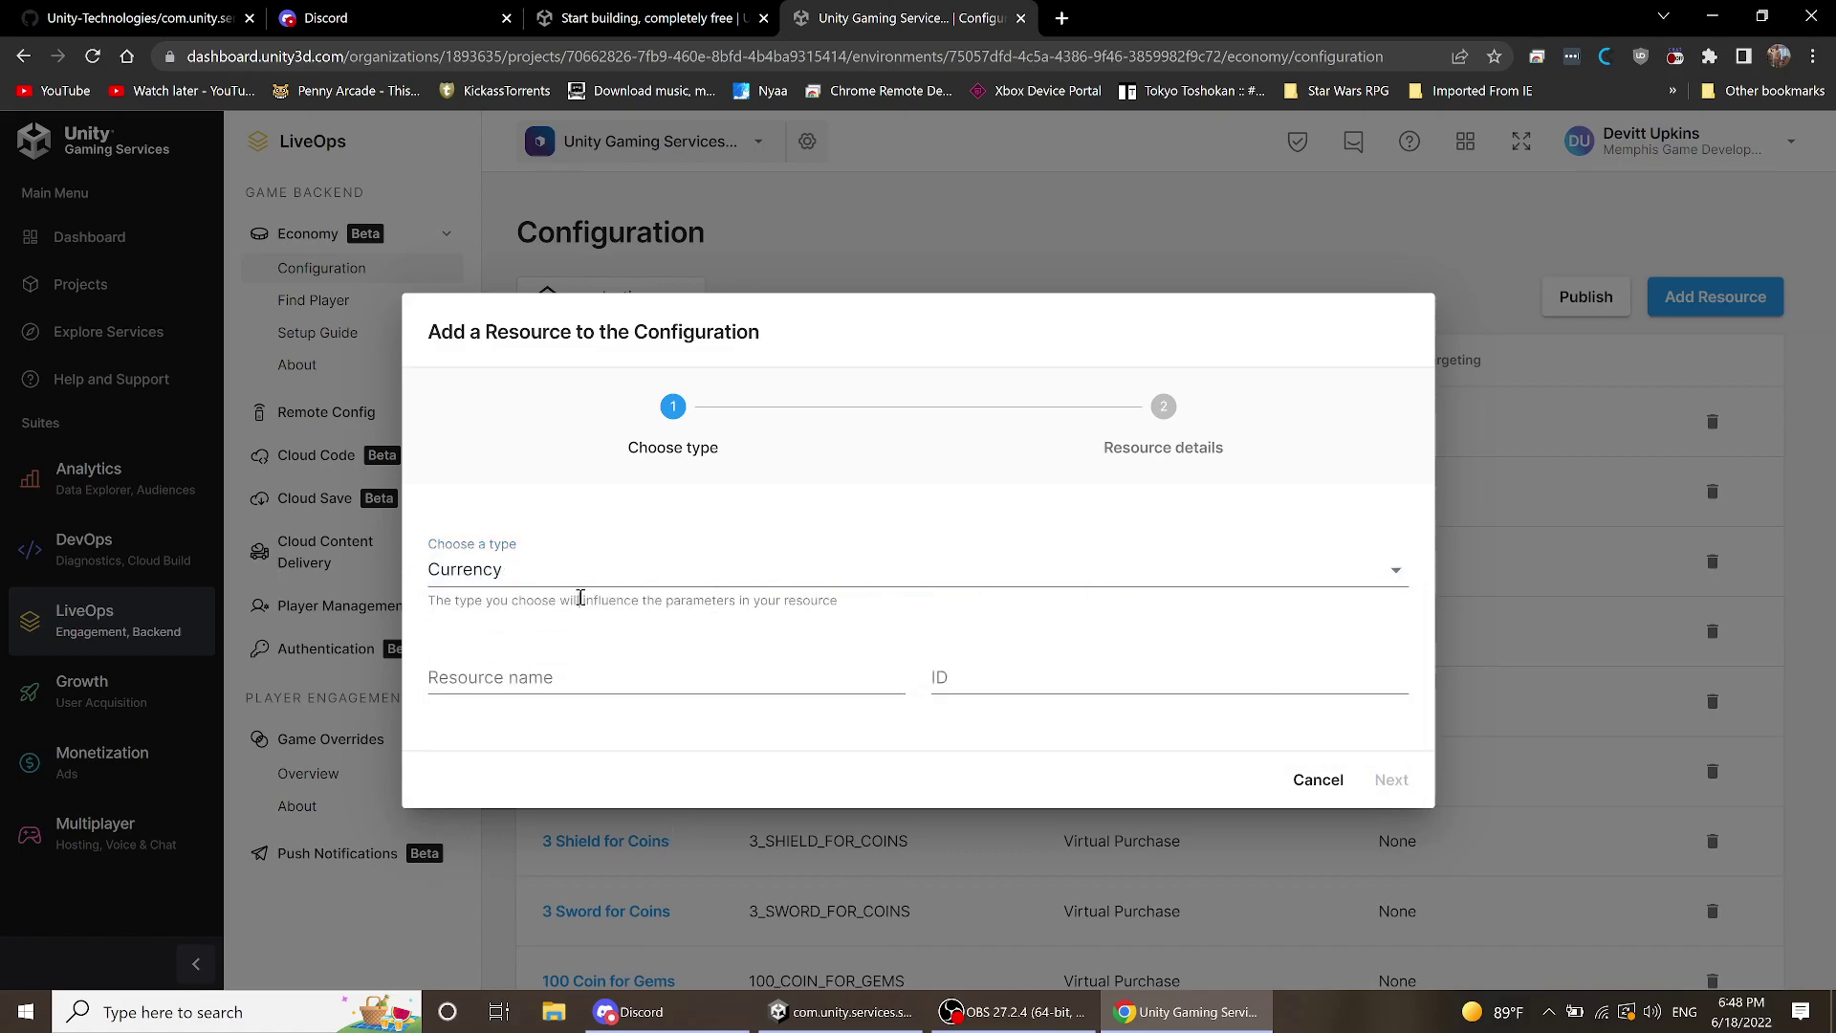
left_click(585, 588)
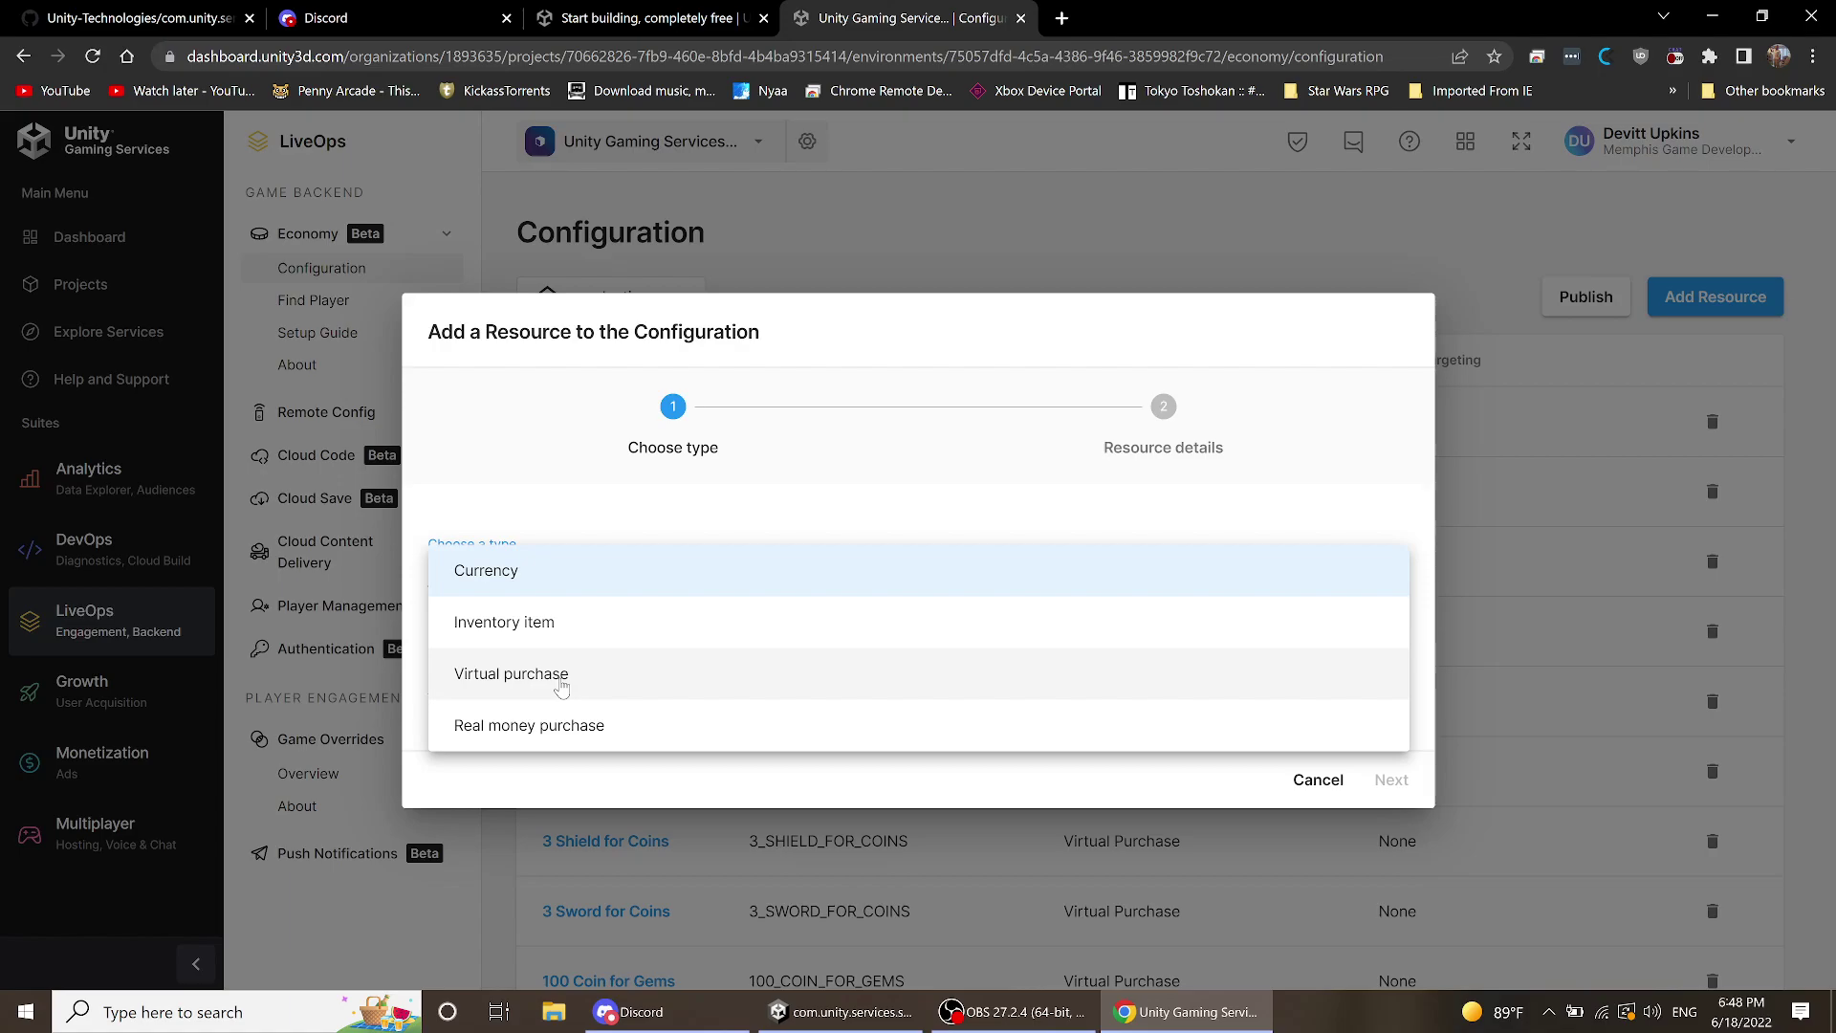
left_click(563, 688)
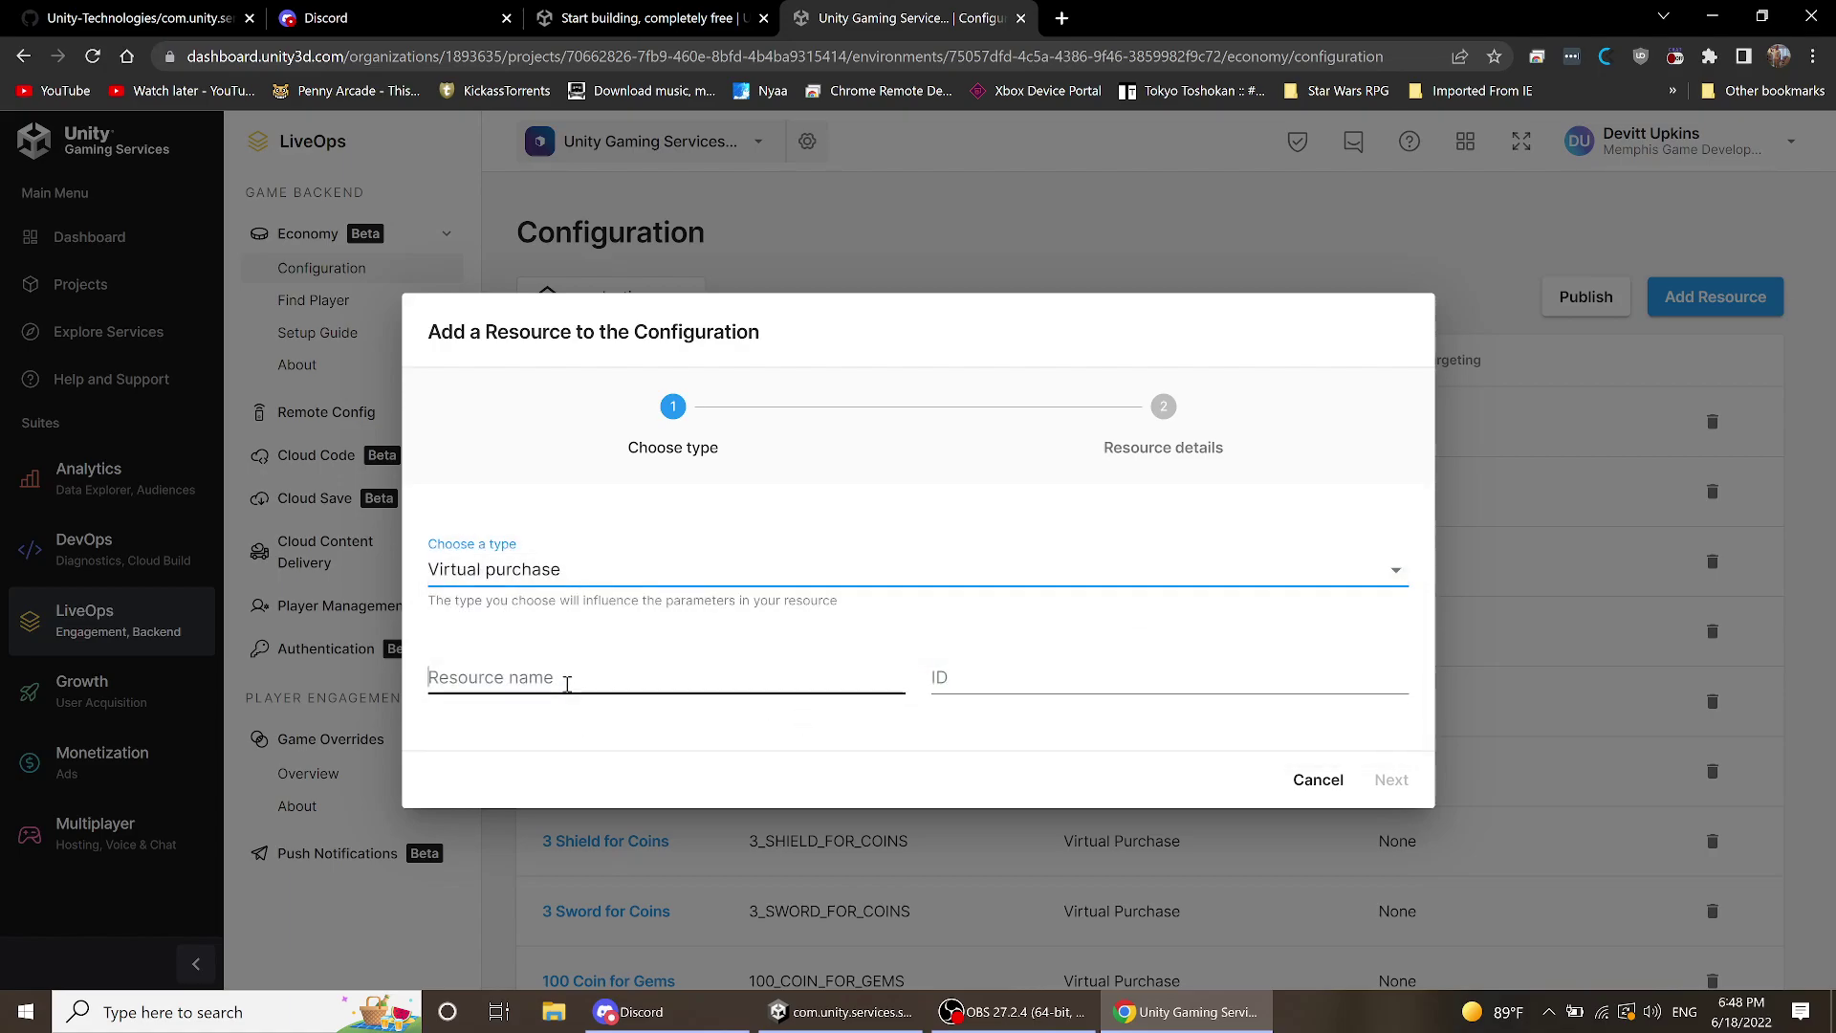
- Name it 'Pack' so the ID fills in as PACK, and continue to details
left_click(570, 685)
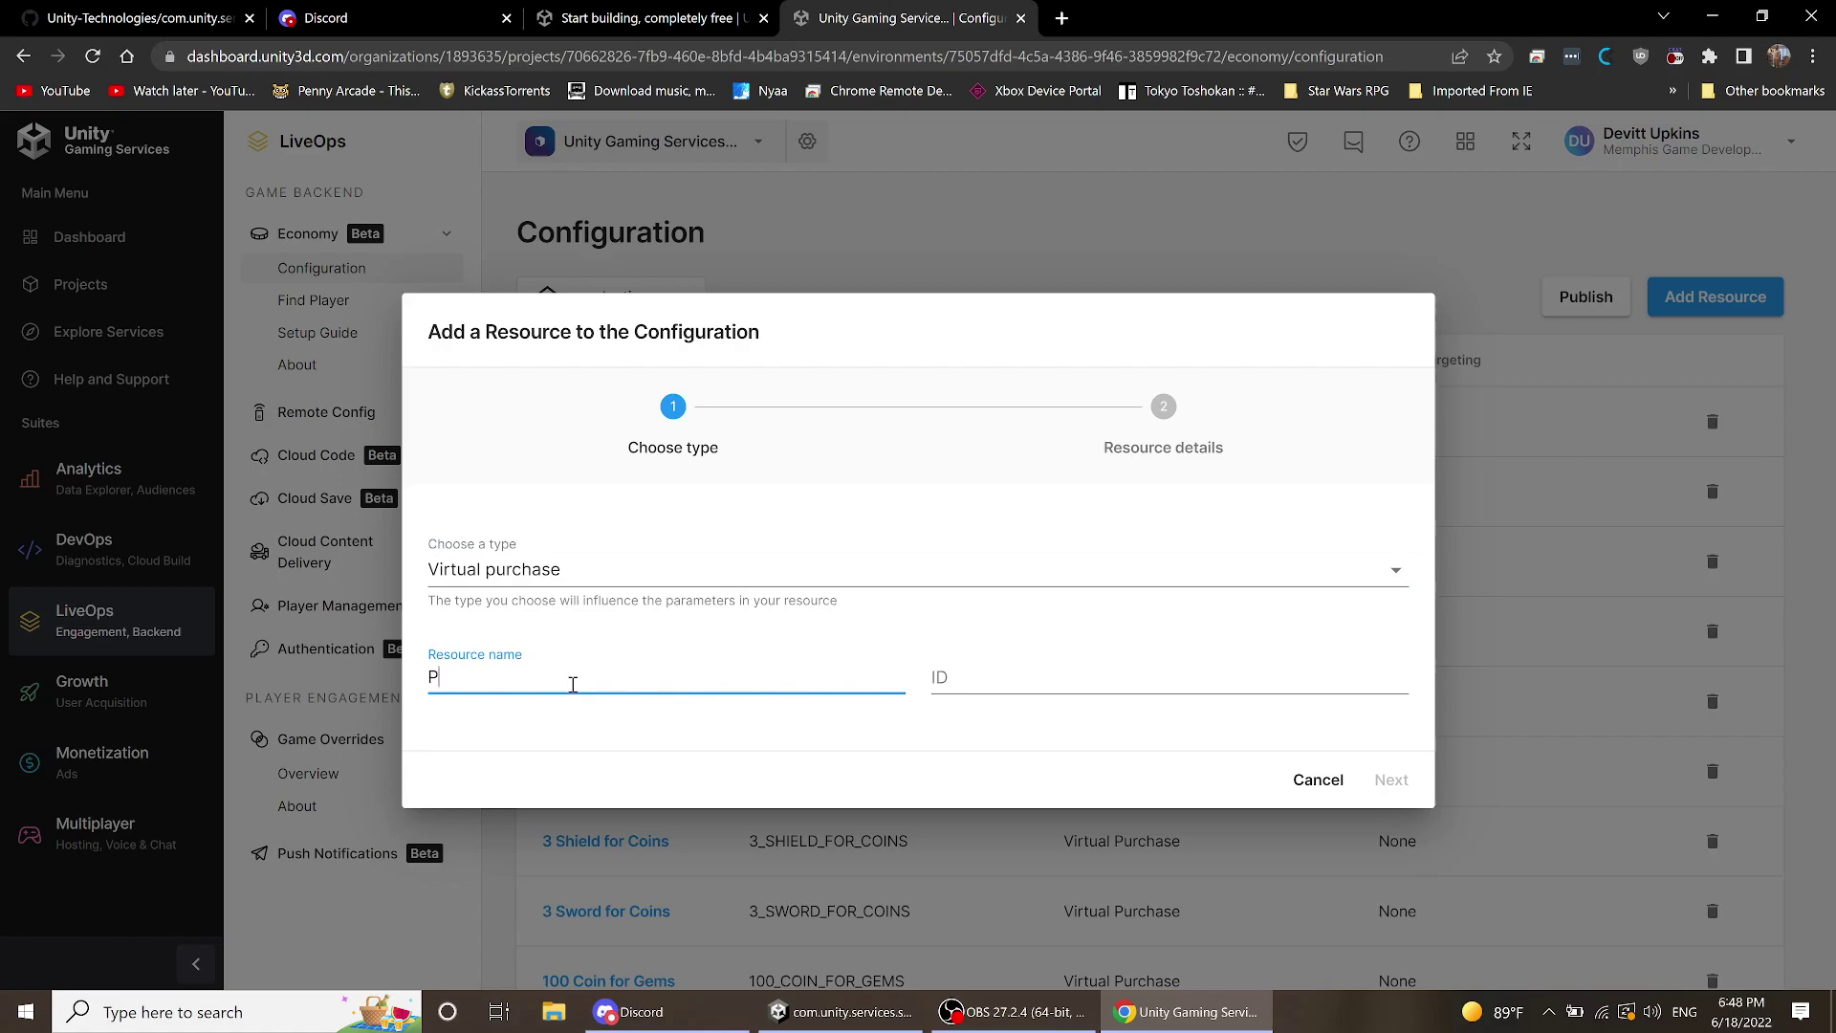
type("Pack")
left_click(773, 758)
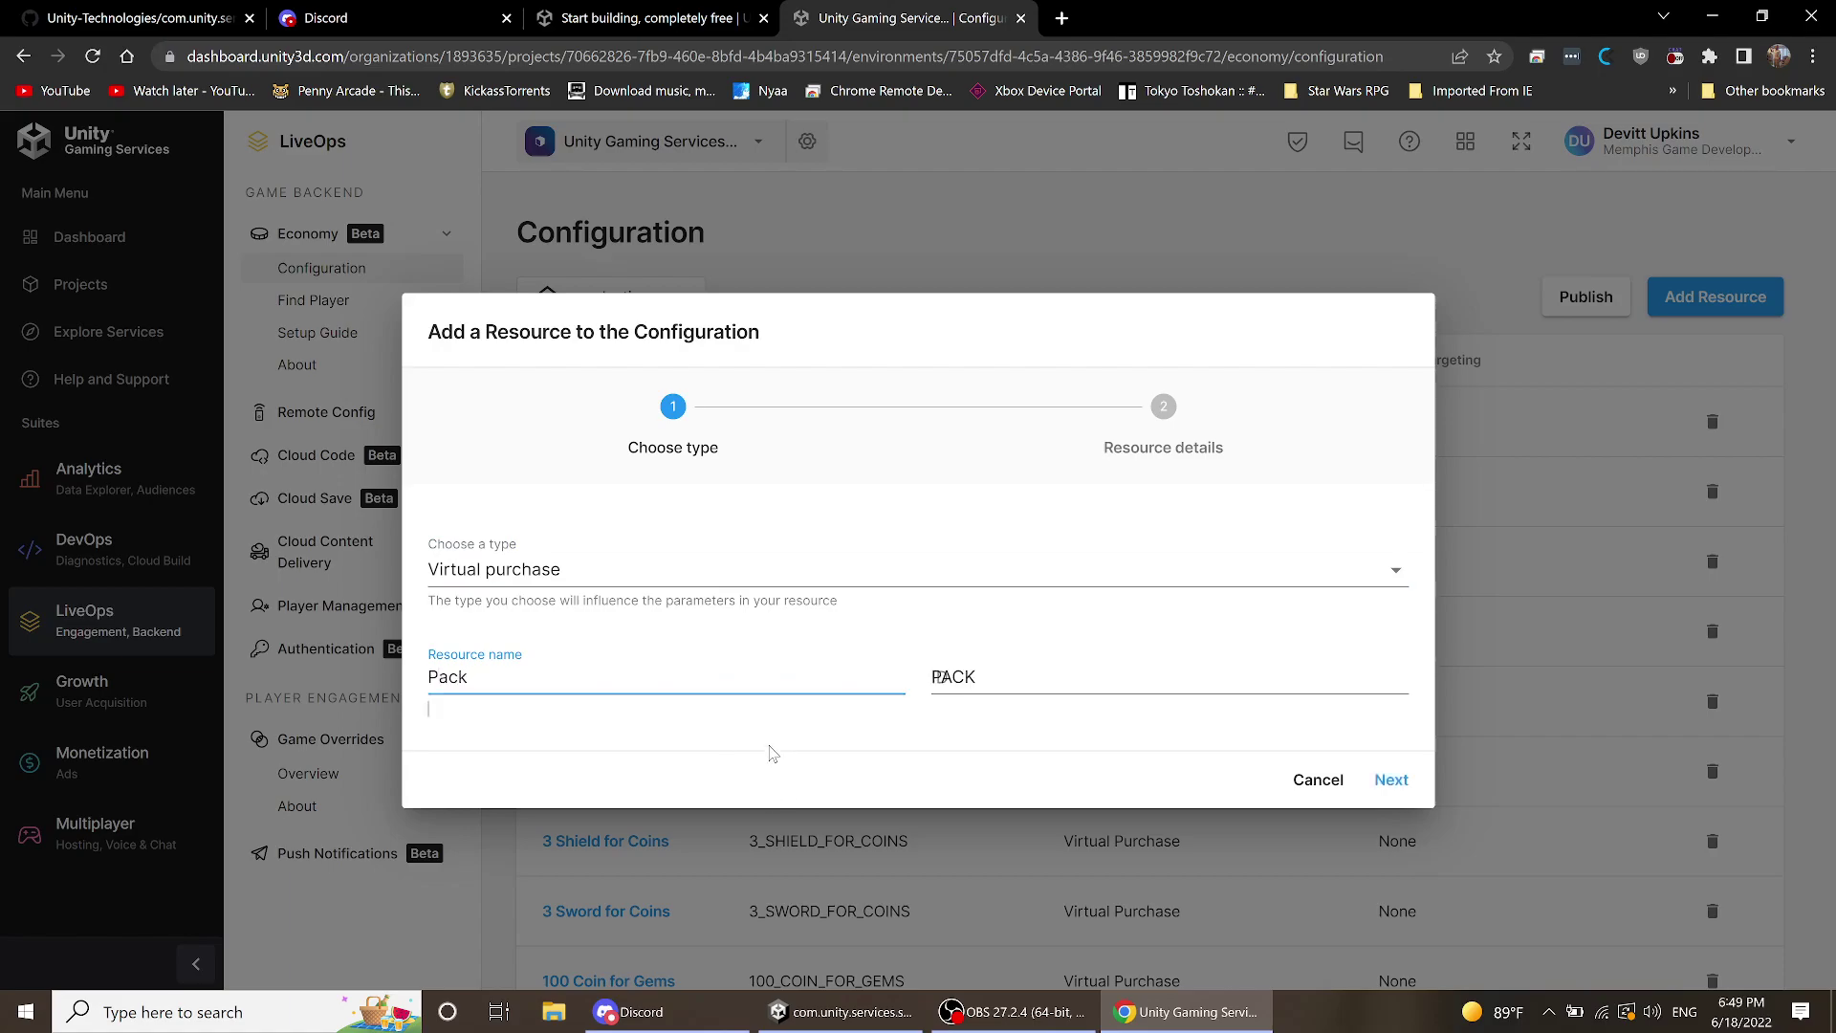
left_click(1391, 782)
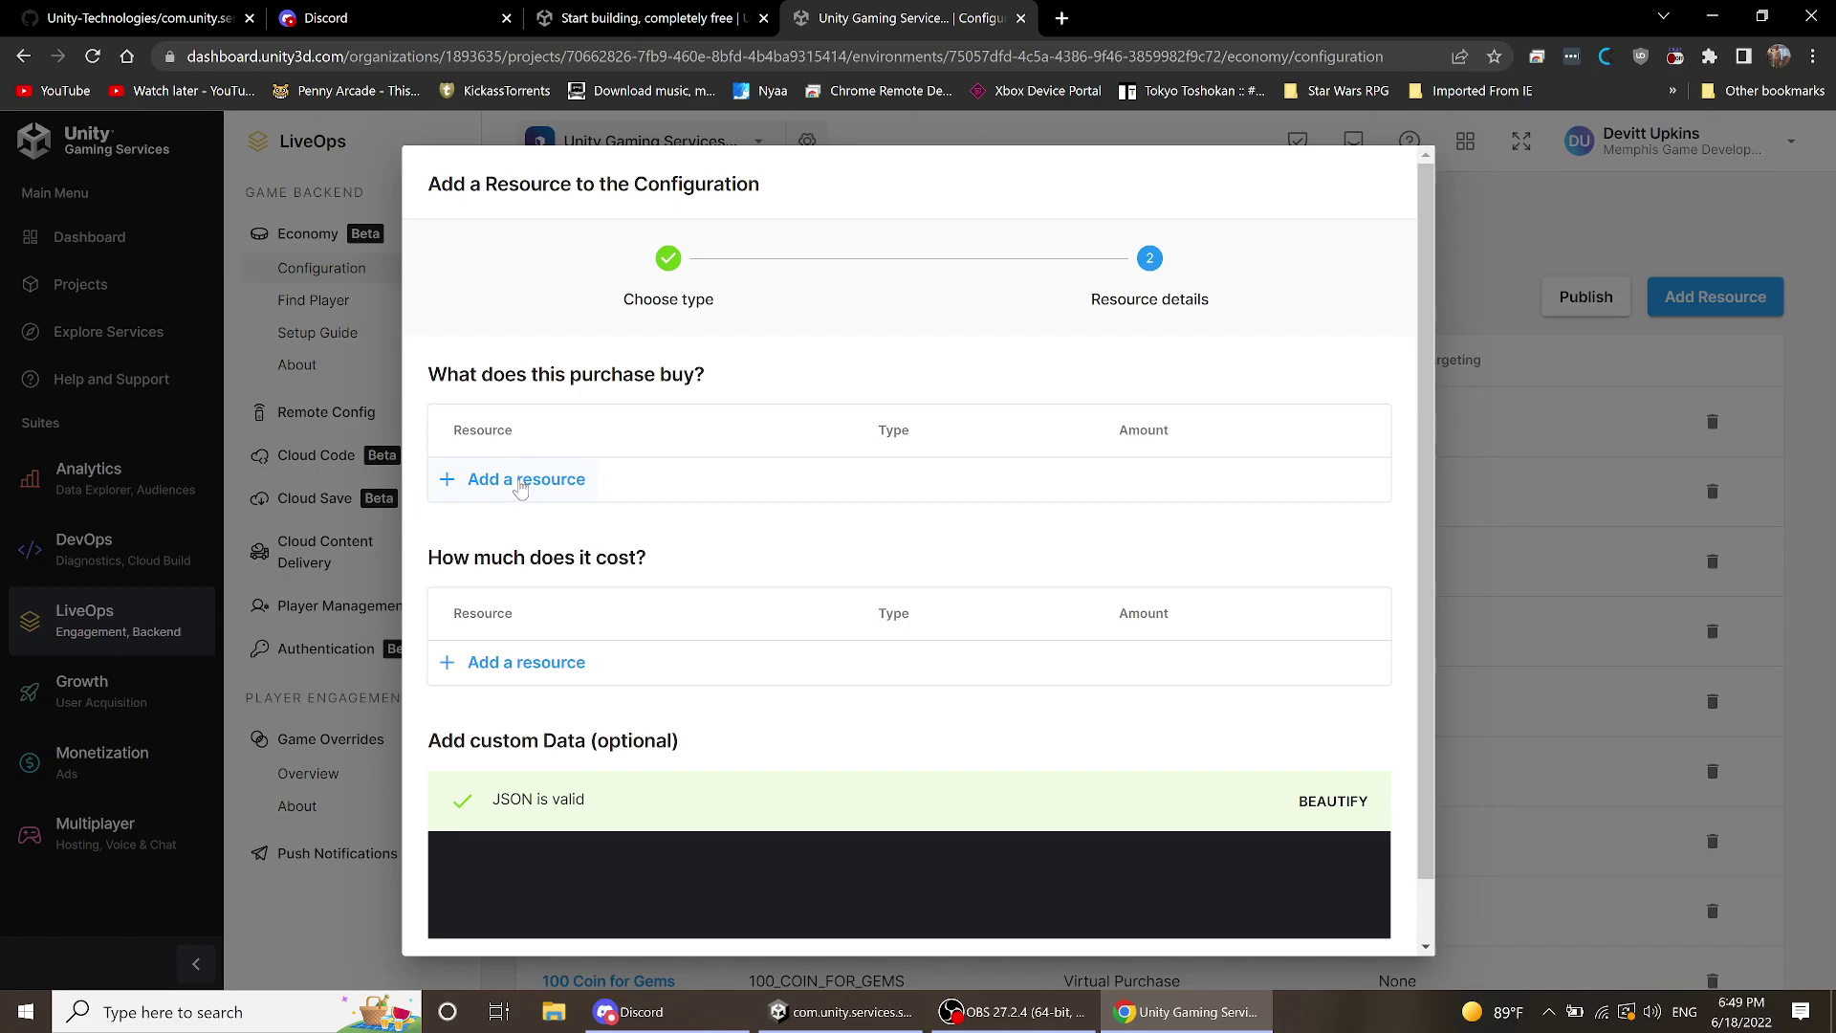
- Make the Pack purchase grant 100 Coin
left_click(520, 489)
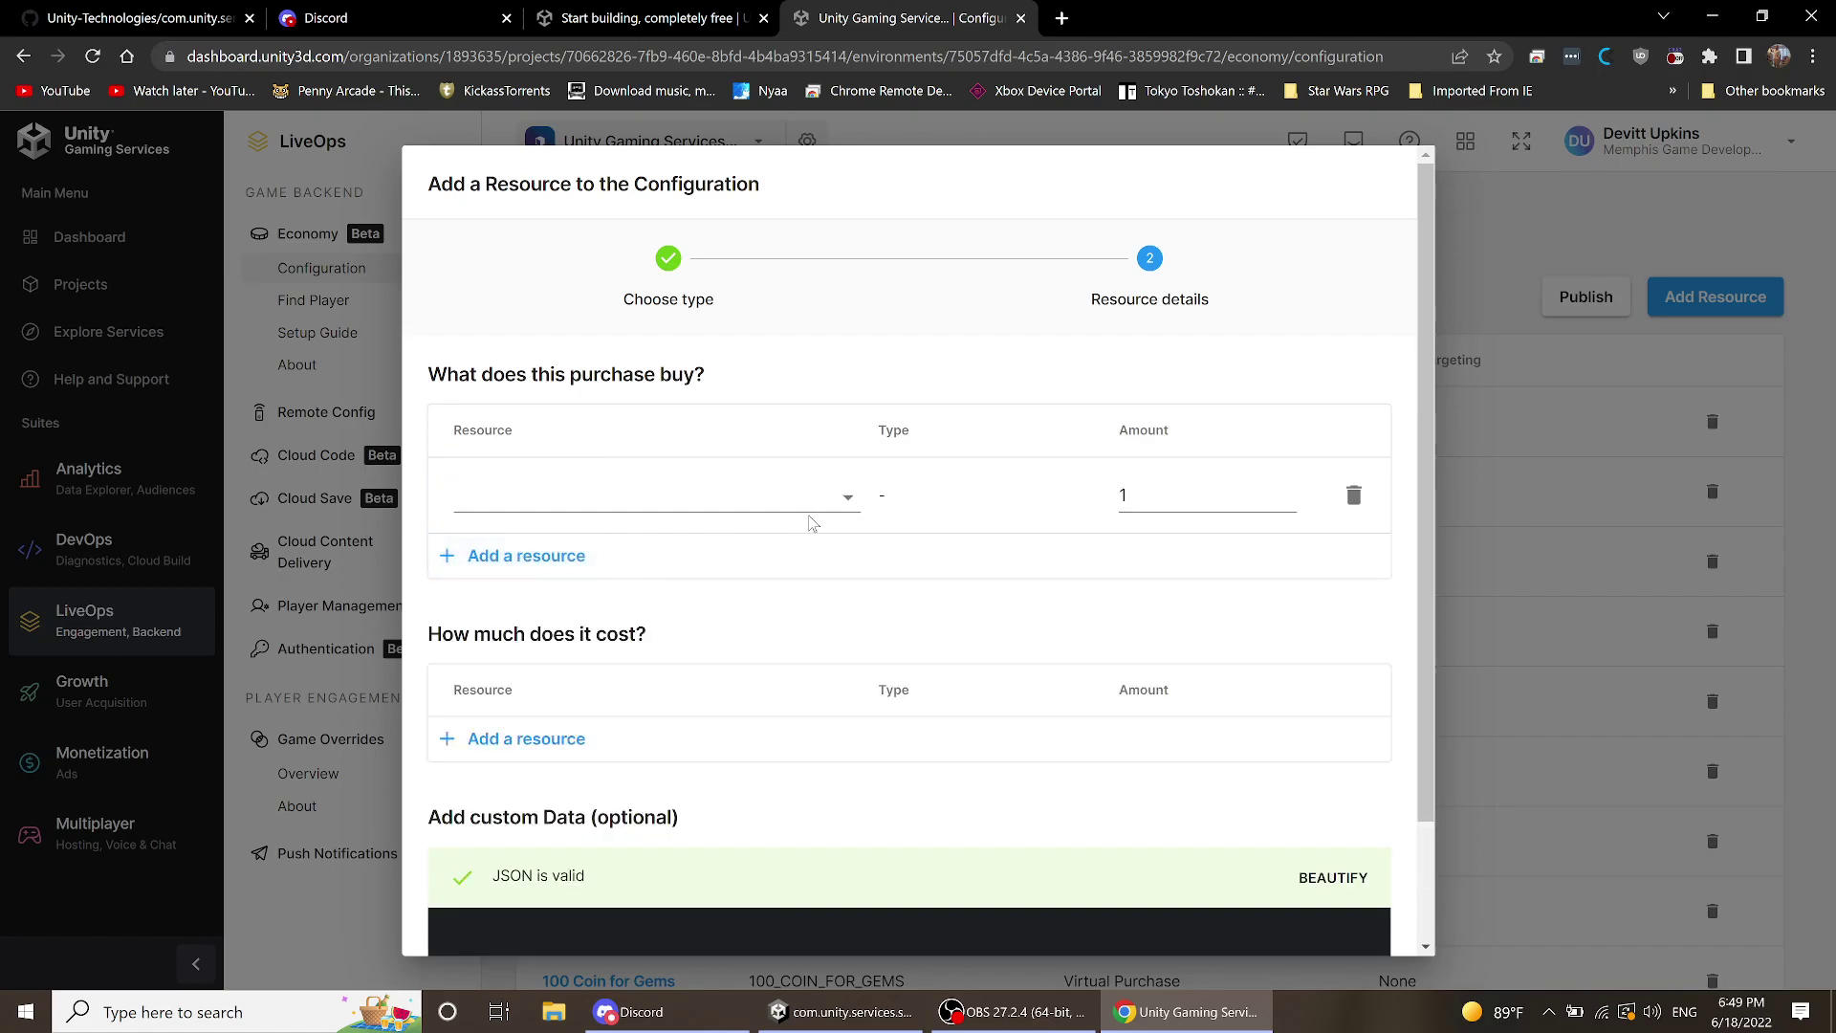
left_click(841, 498)
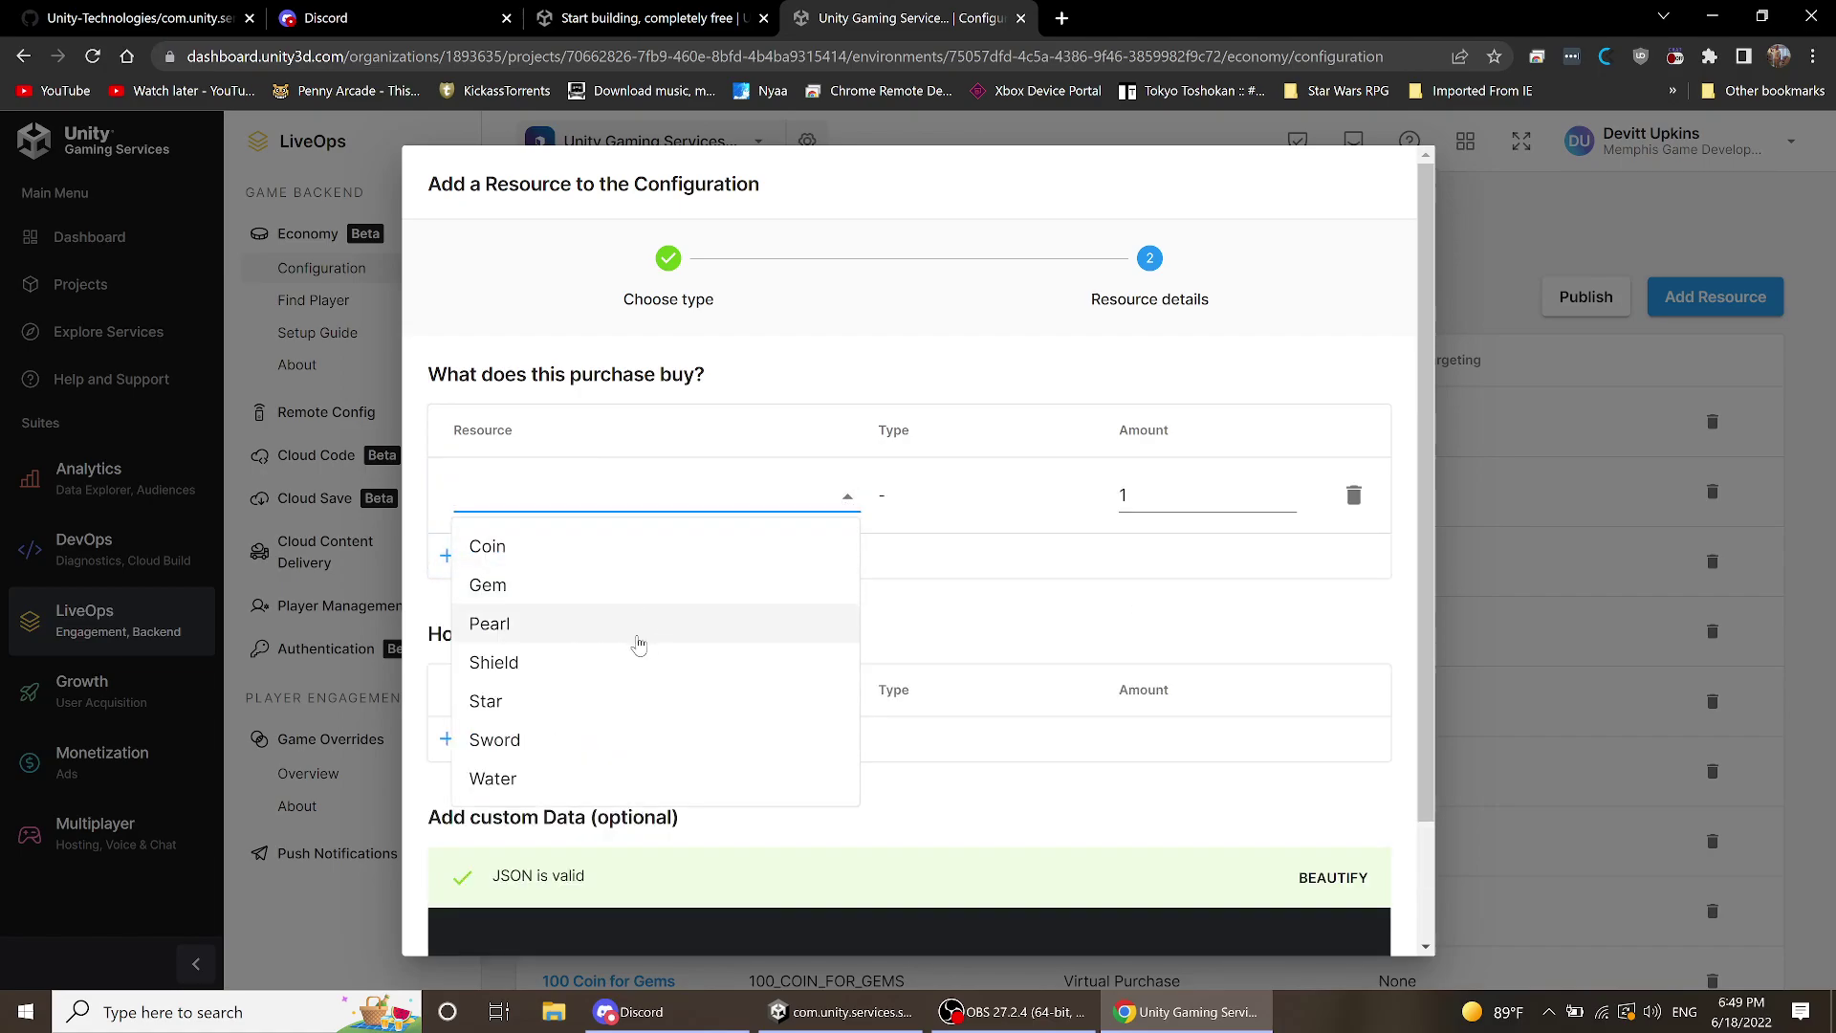
left_click(644, 455)
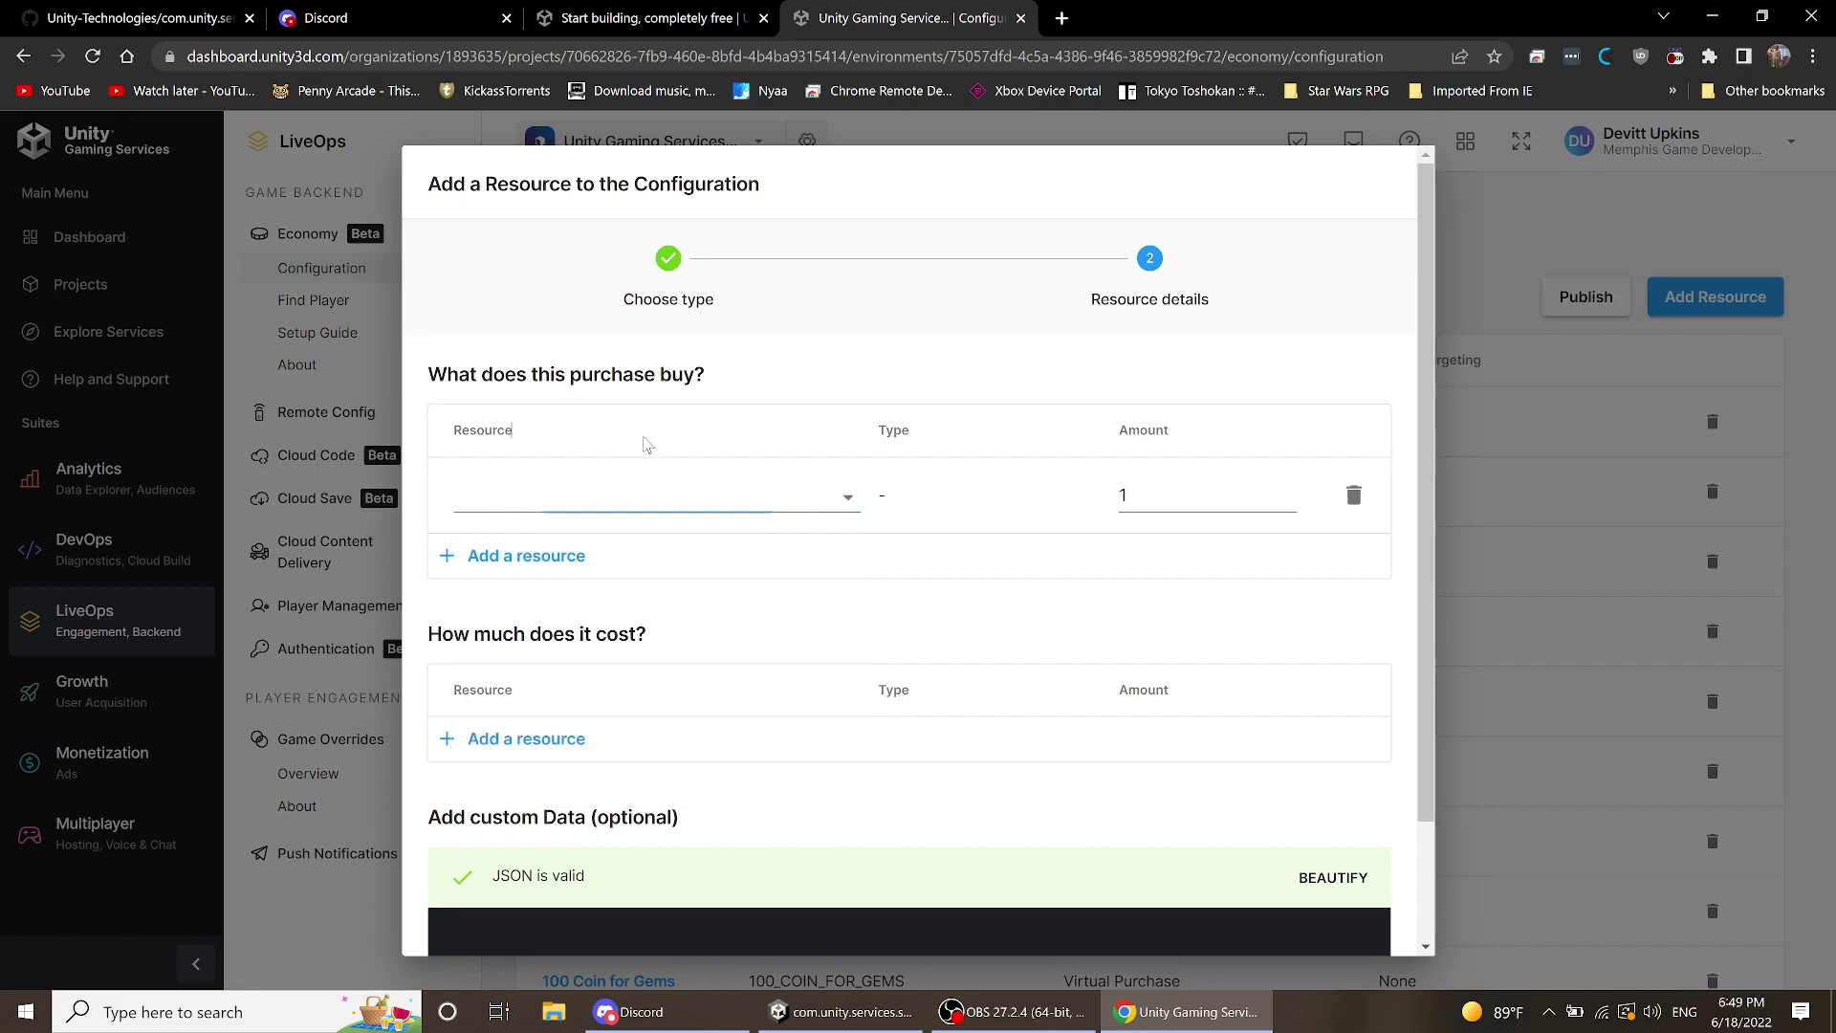
left_click(611, 492)
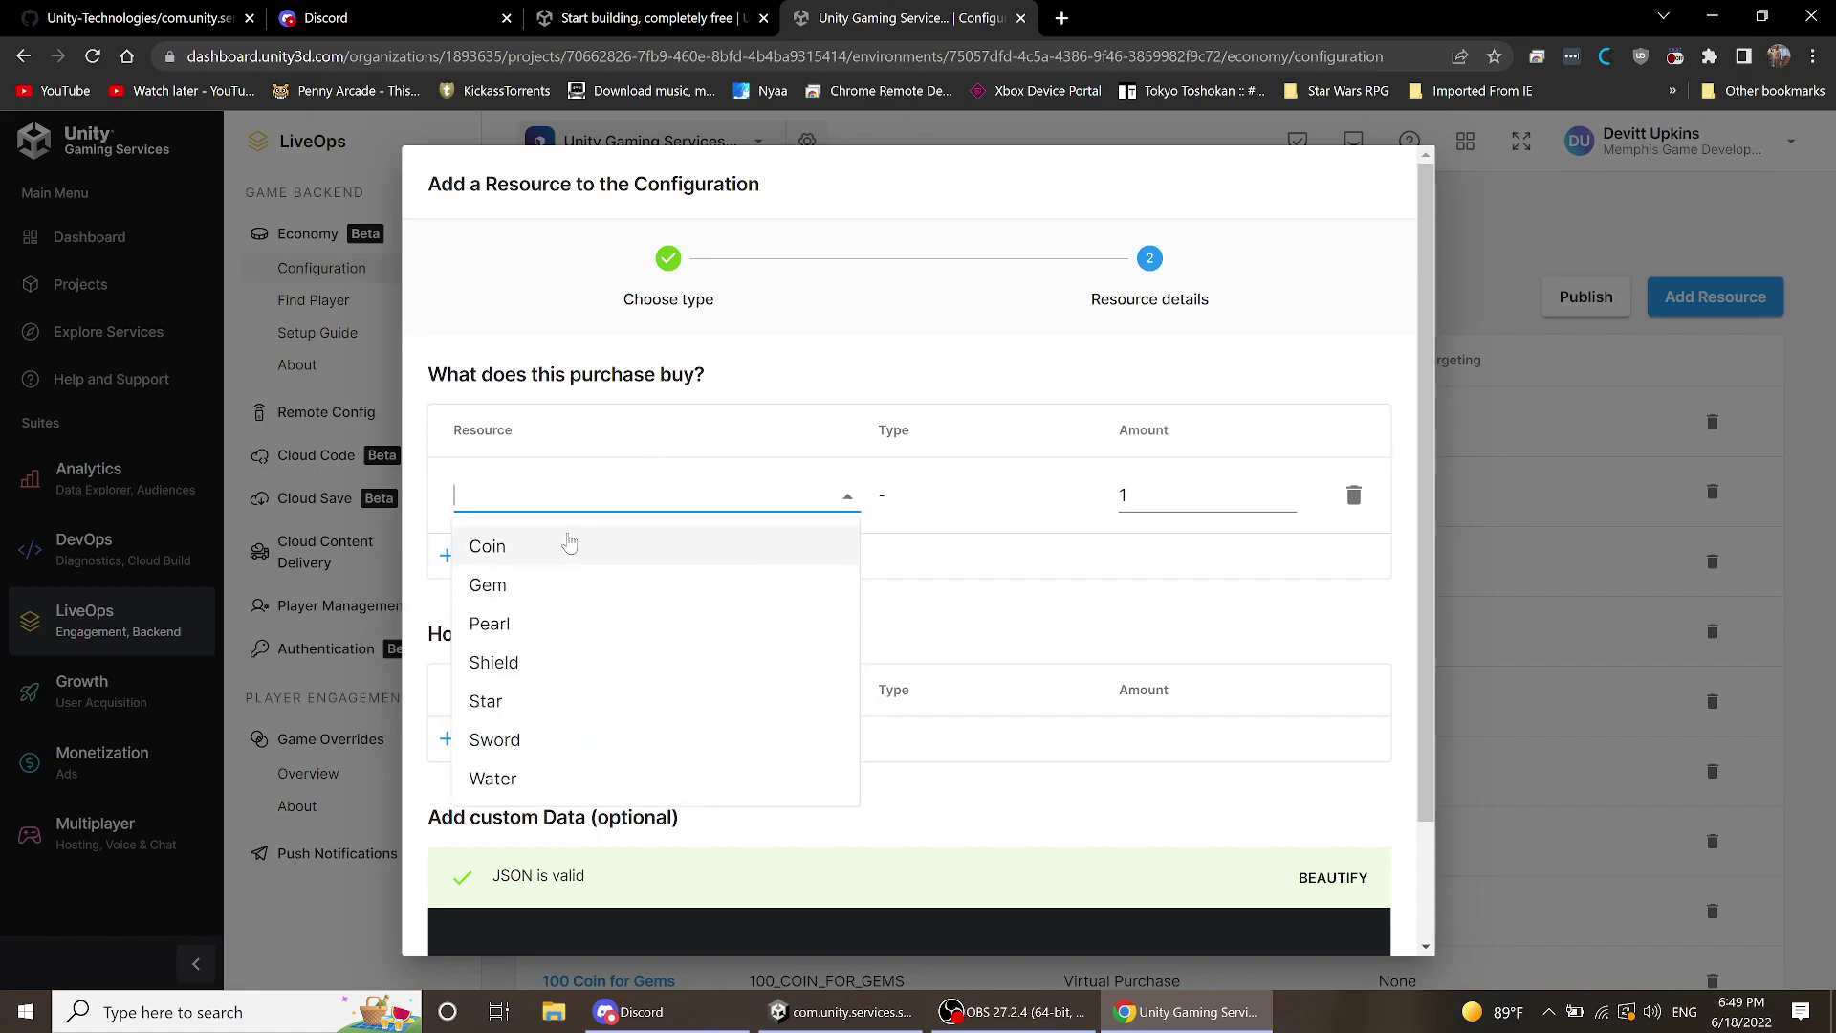
left_click(566, 545)
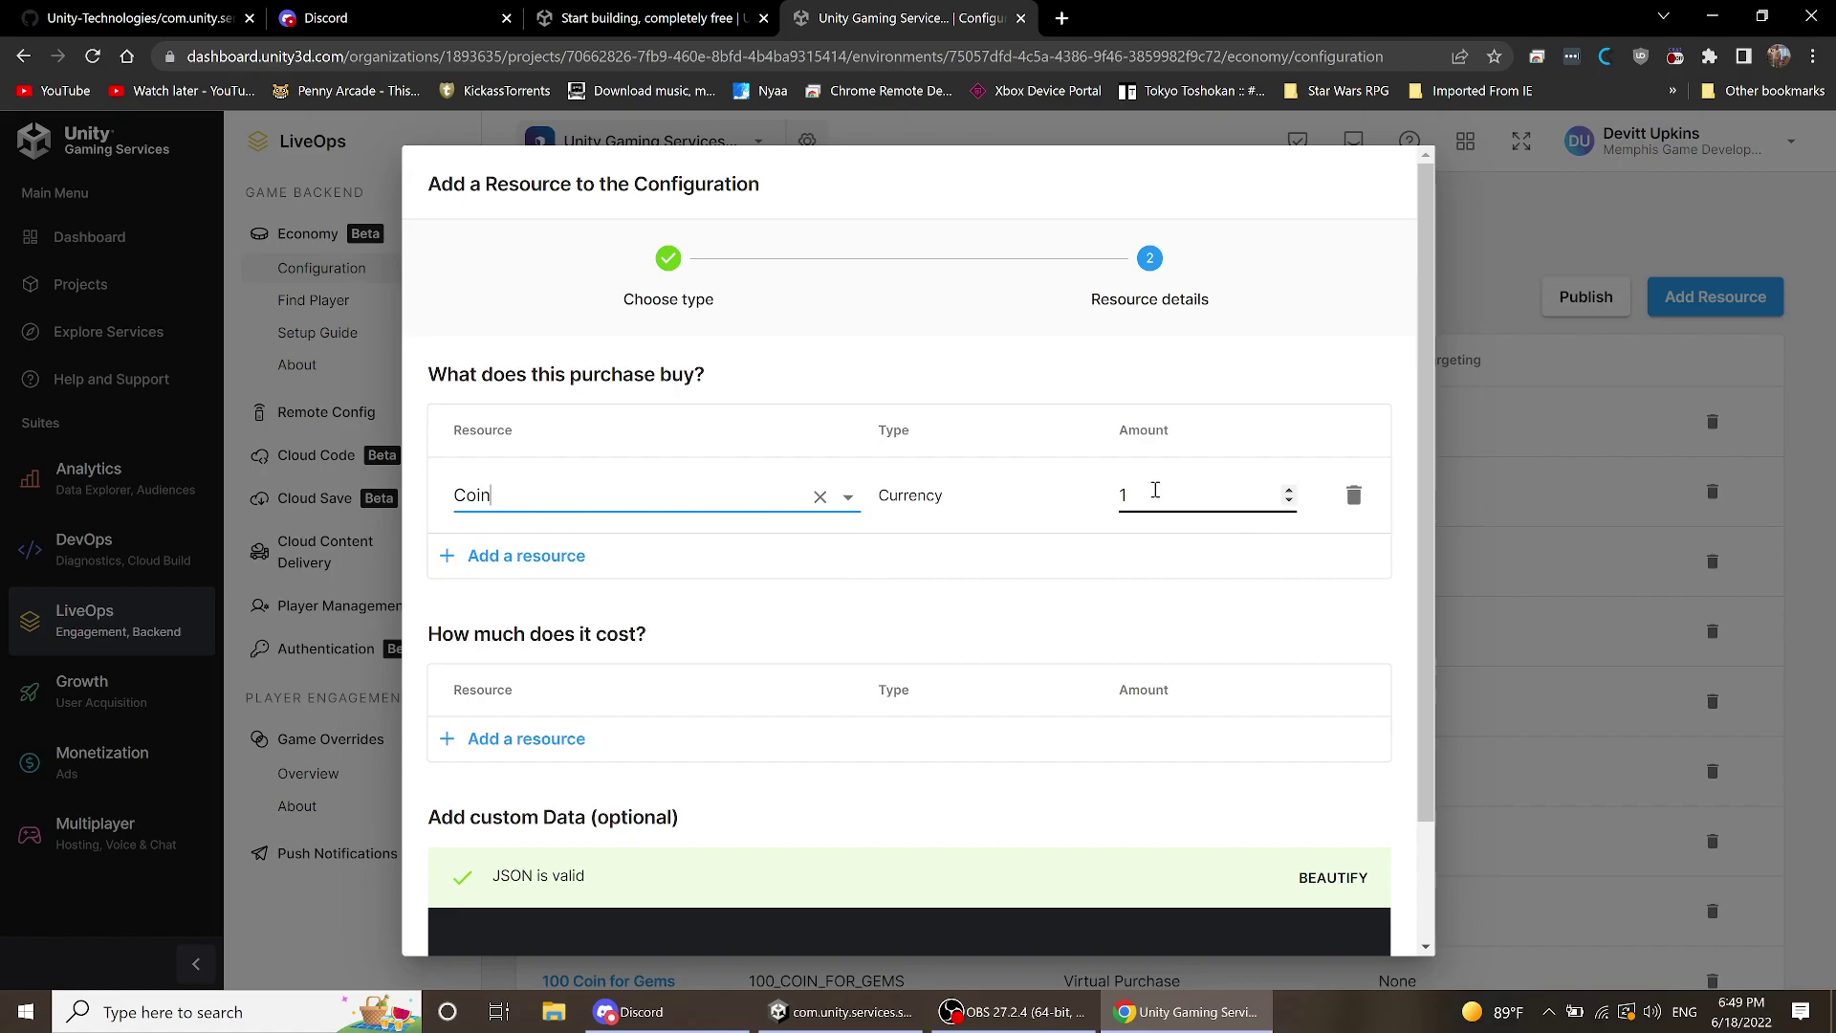
left_click(1141, 486)
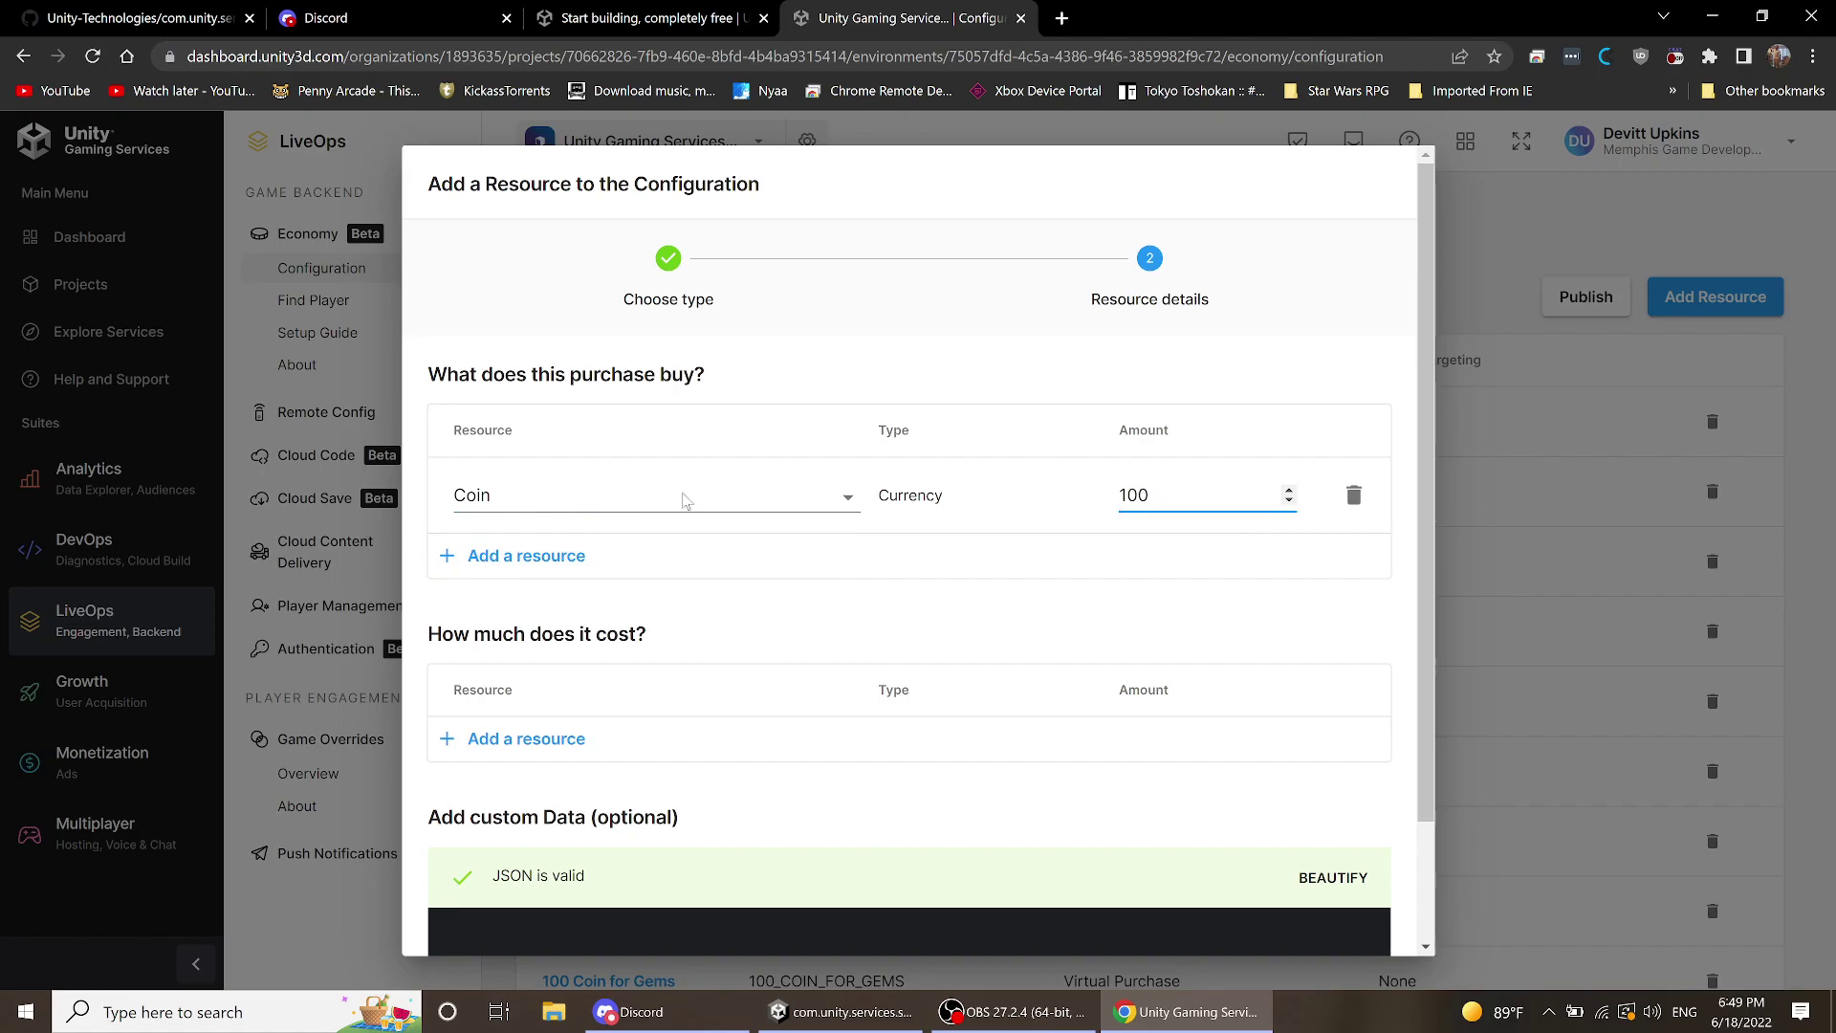
- Set the purchase cost to 1 Gem and save the virtual purchase
left_click(569, 739)
left_click(646, 751)
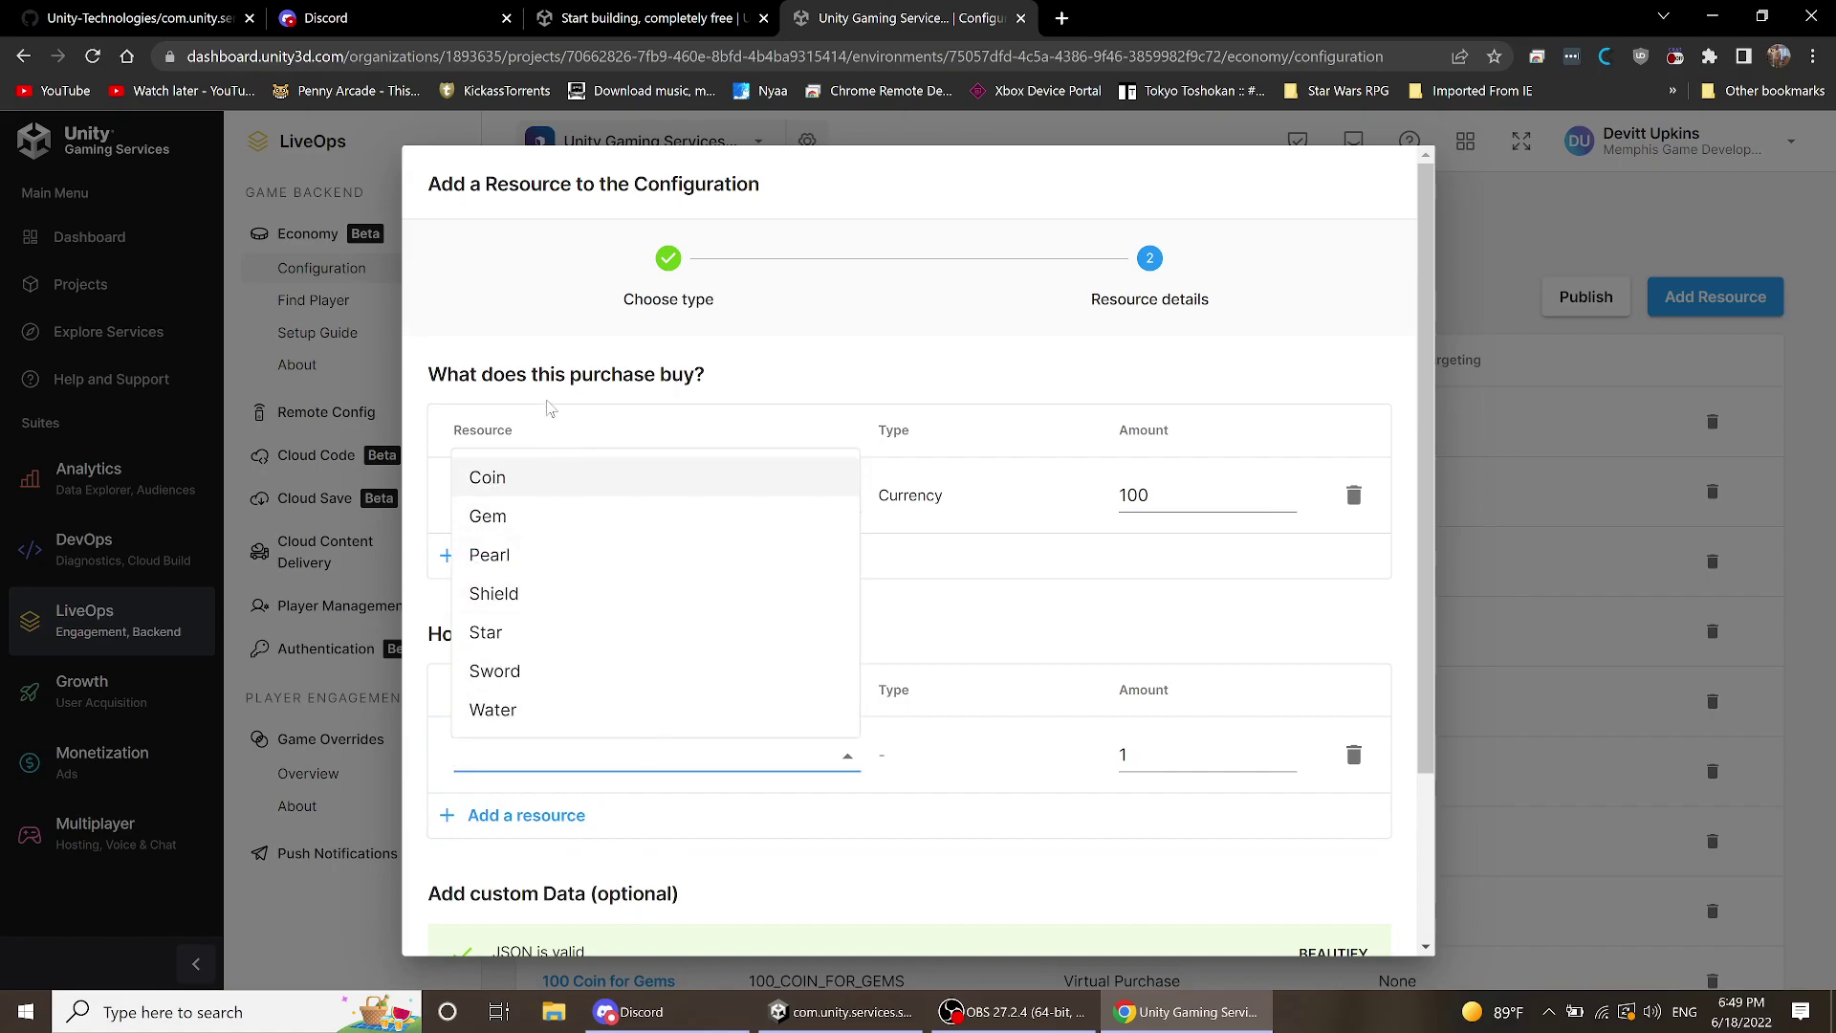
left_click(542, 521)
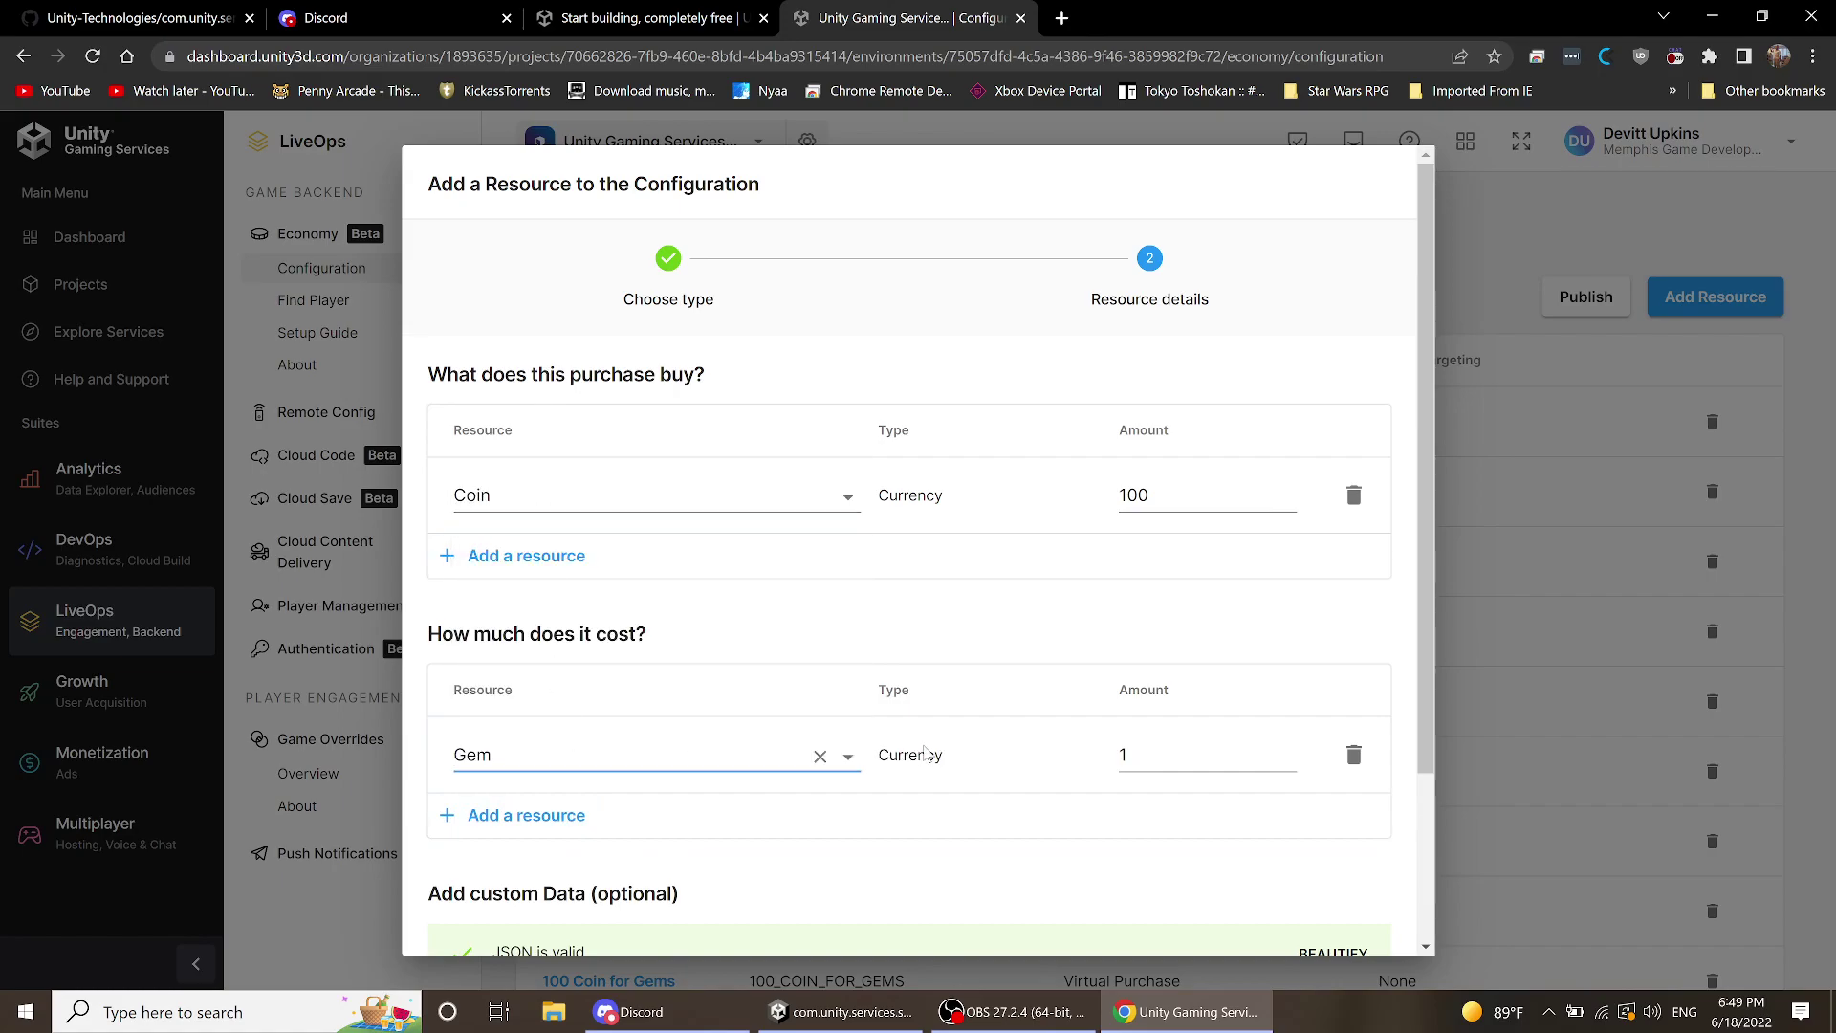
scroll(845, 660, "down", 3)
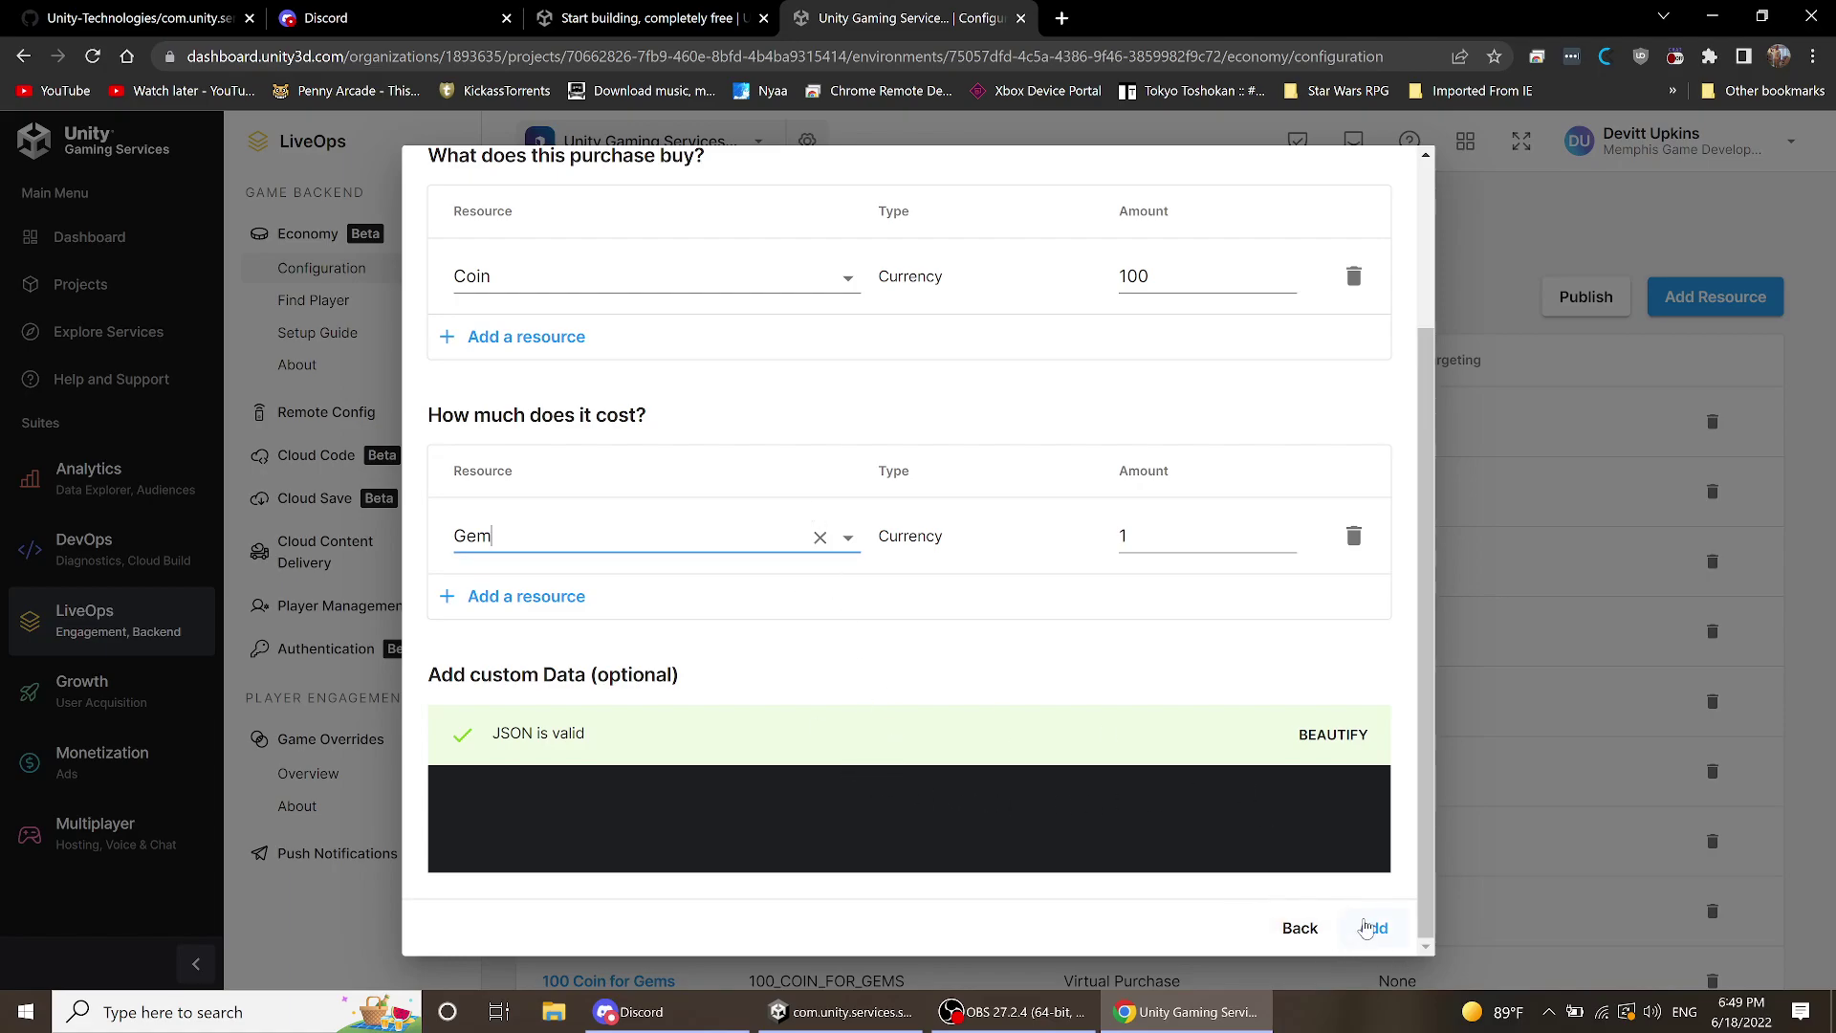
left_click(1371, 929)
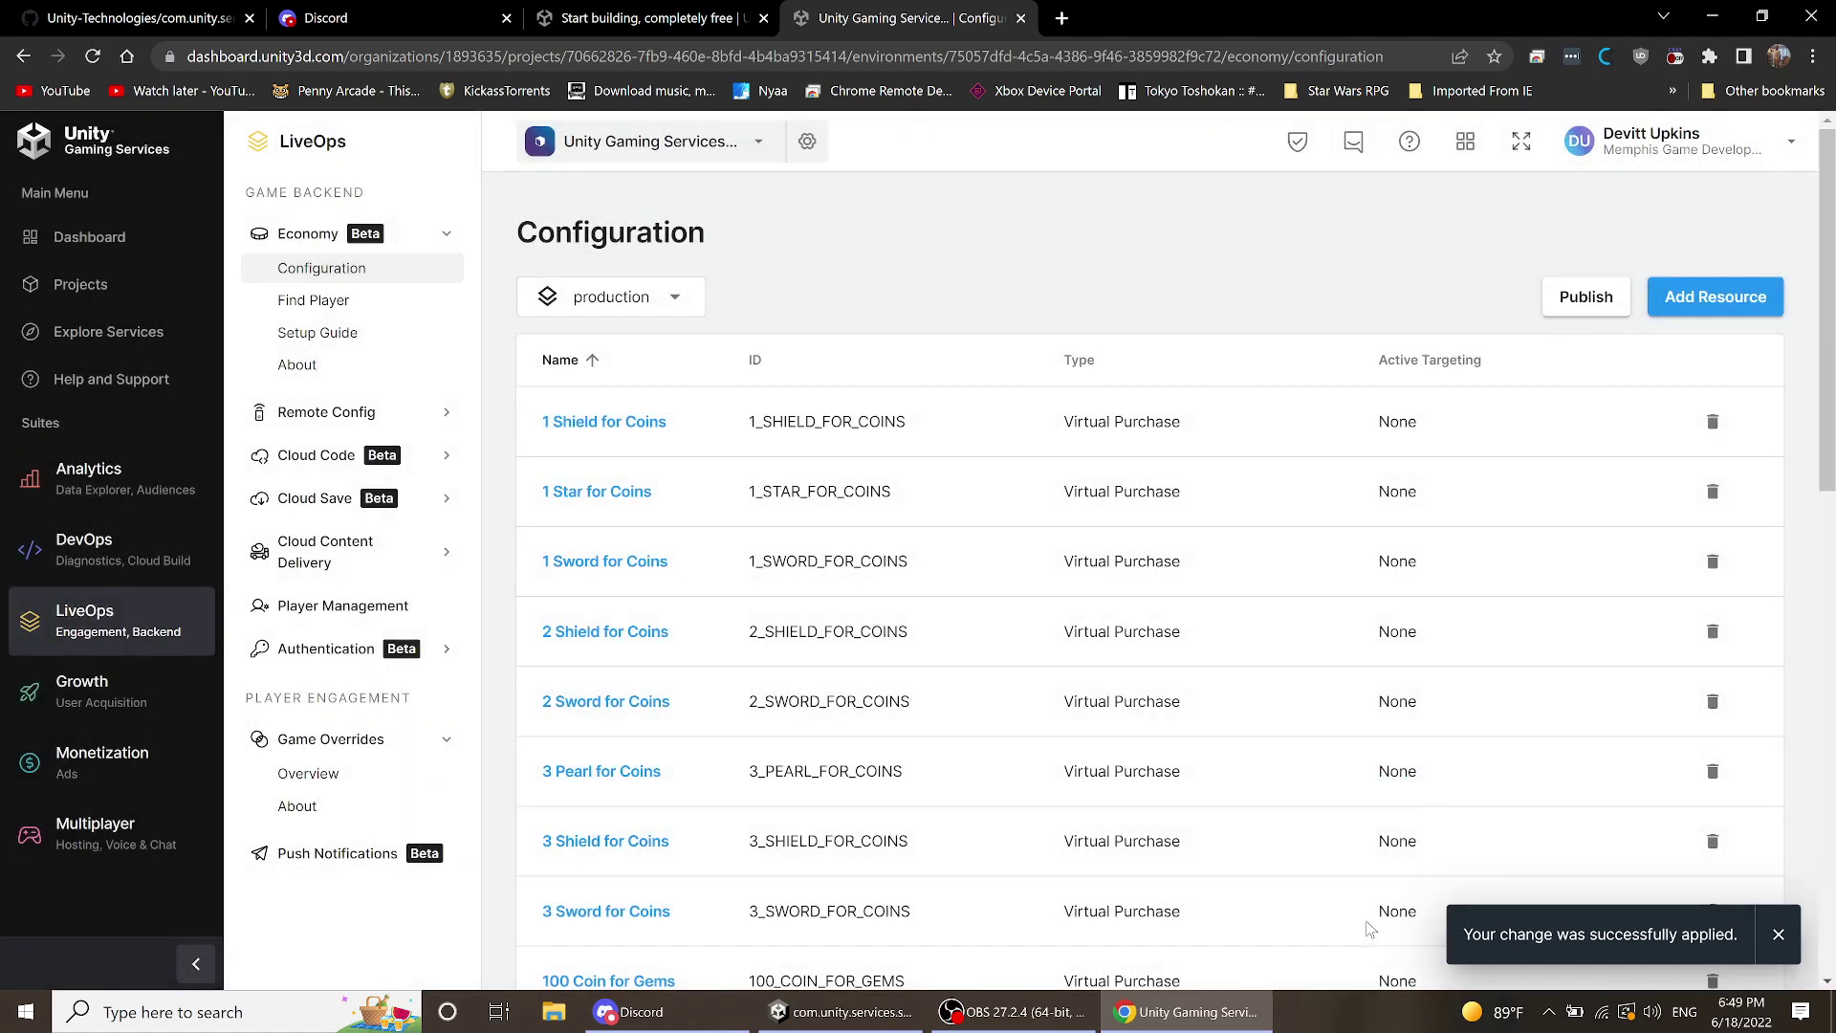
- Publish the Economy configuration to production and confirm the publish
scroll(1159, 327, "down", 12)
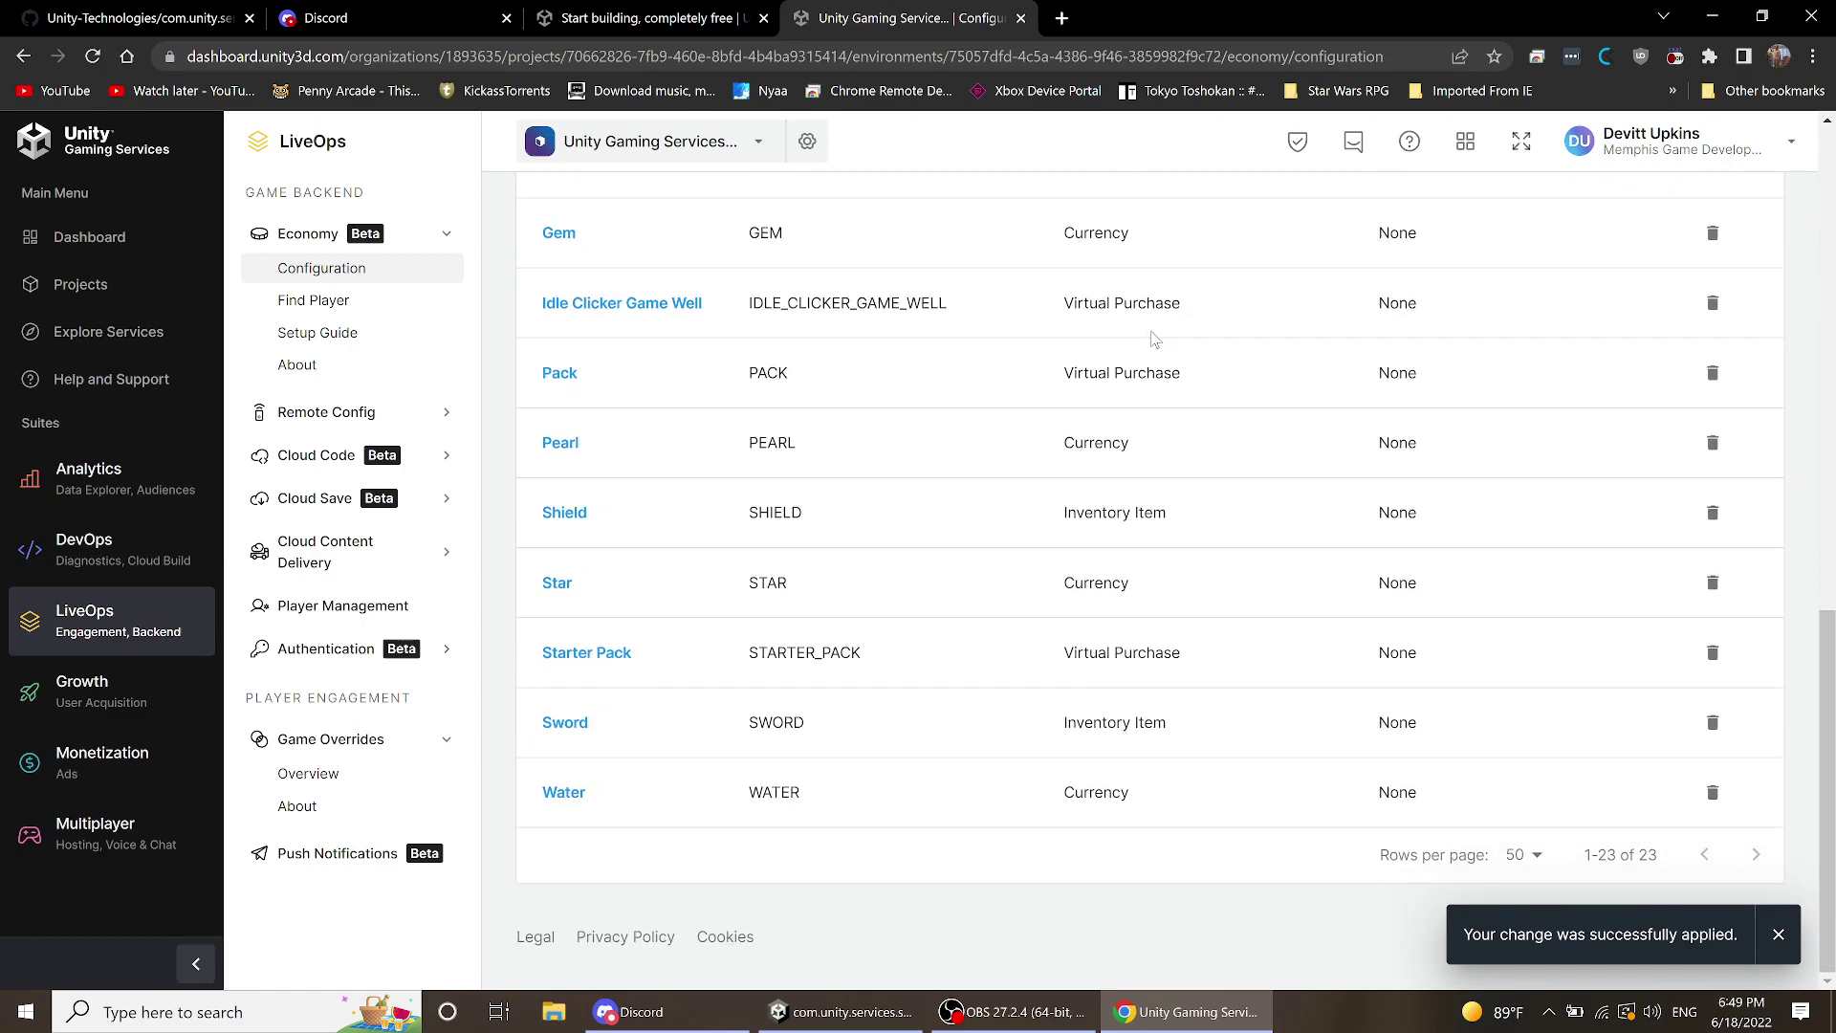
scroll(1155, 340, "up", 1)
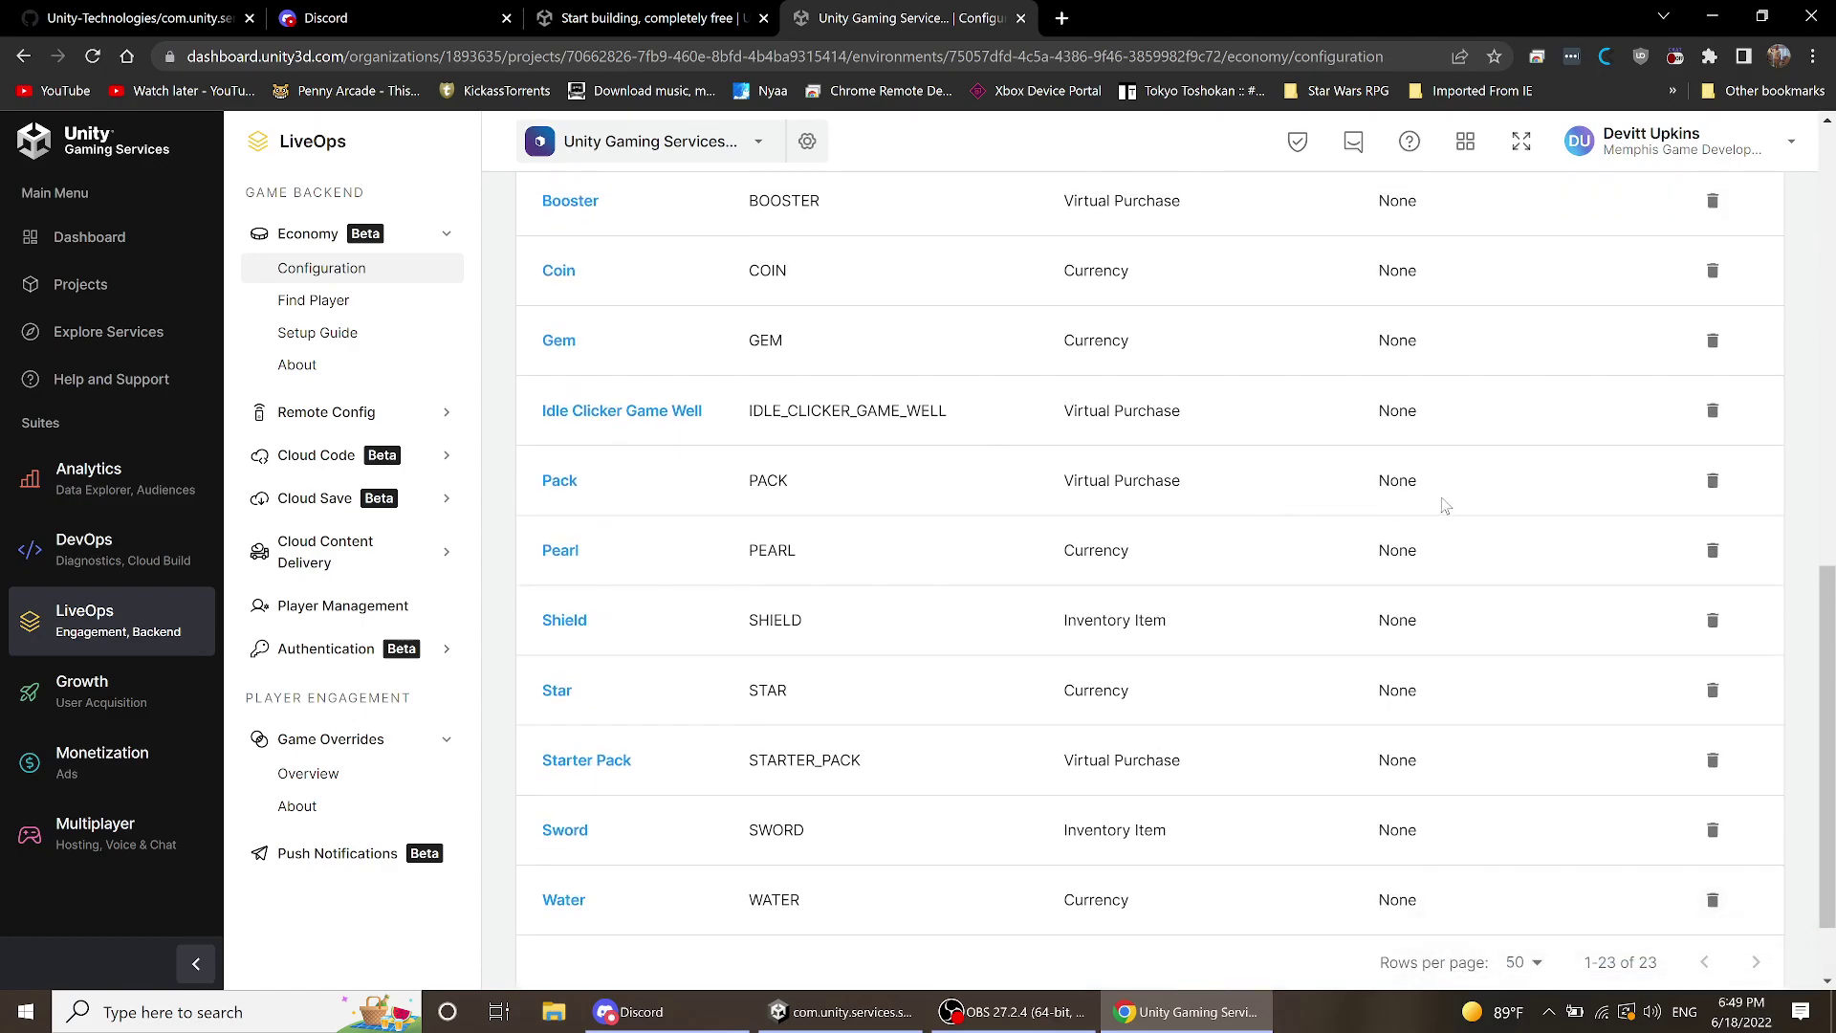
scroll(1323, 475, "up", 6)
scroll(1316, 473, "up", 4)
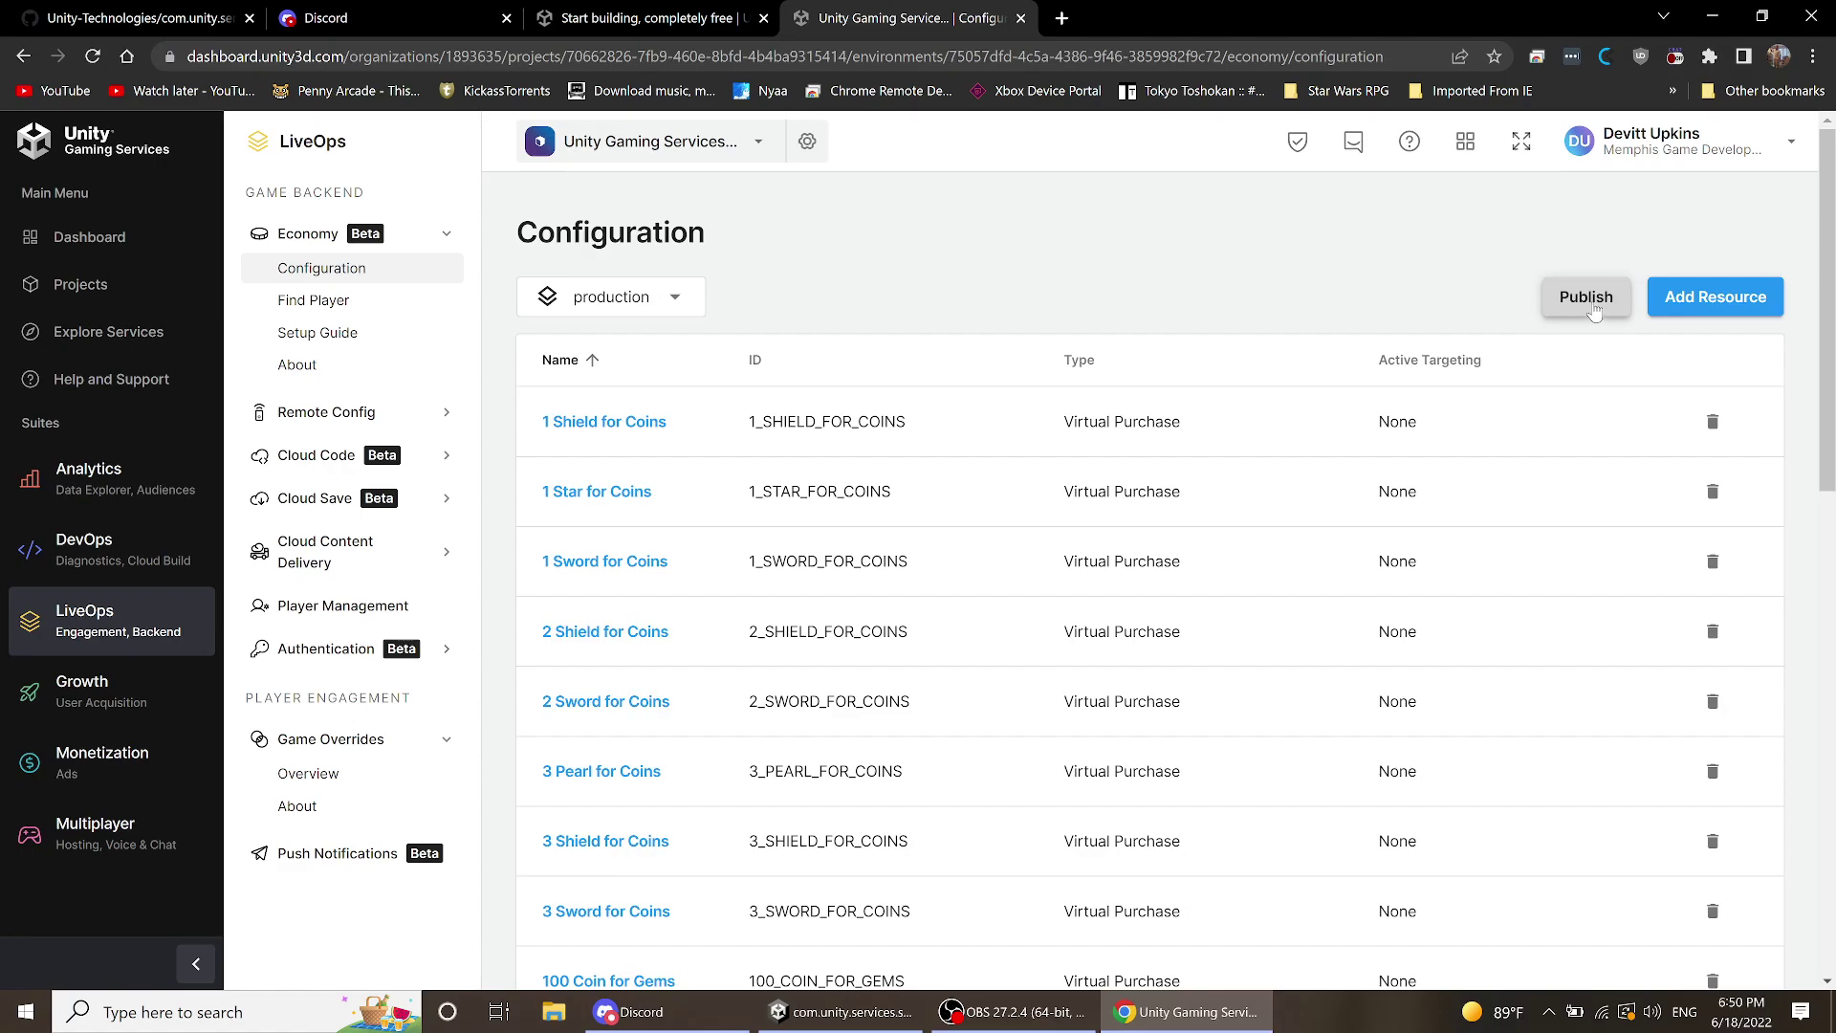
left_click(1587, 298)
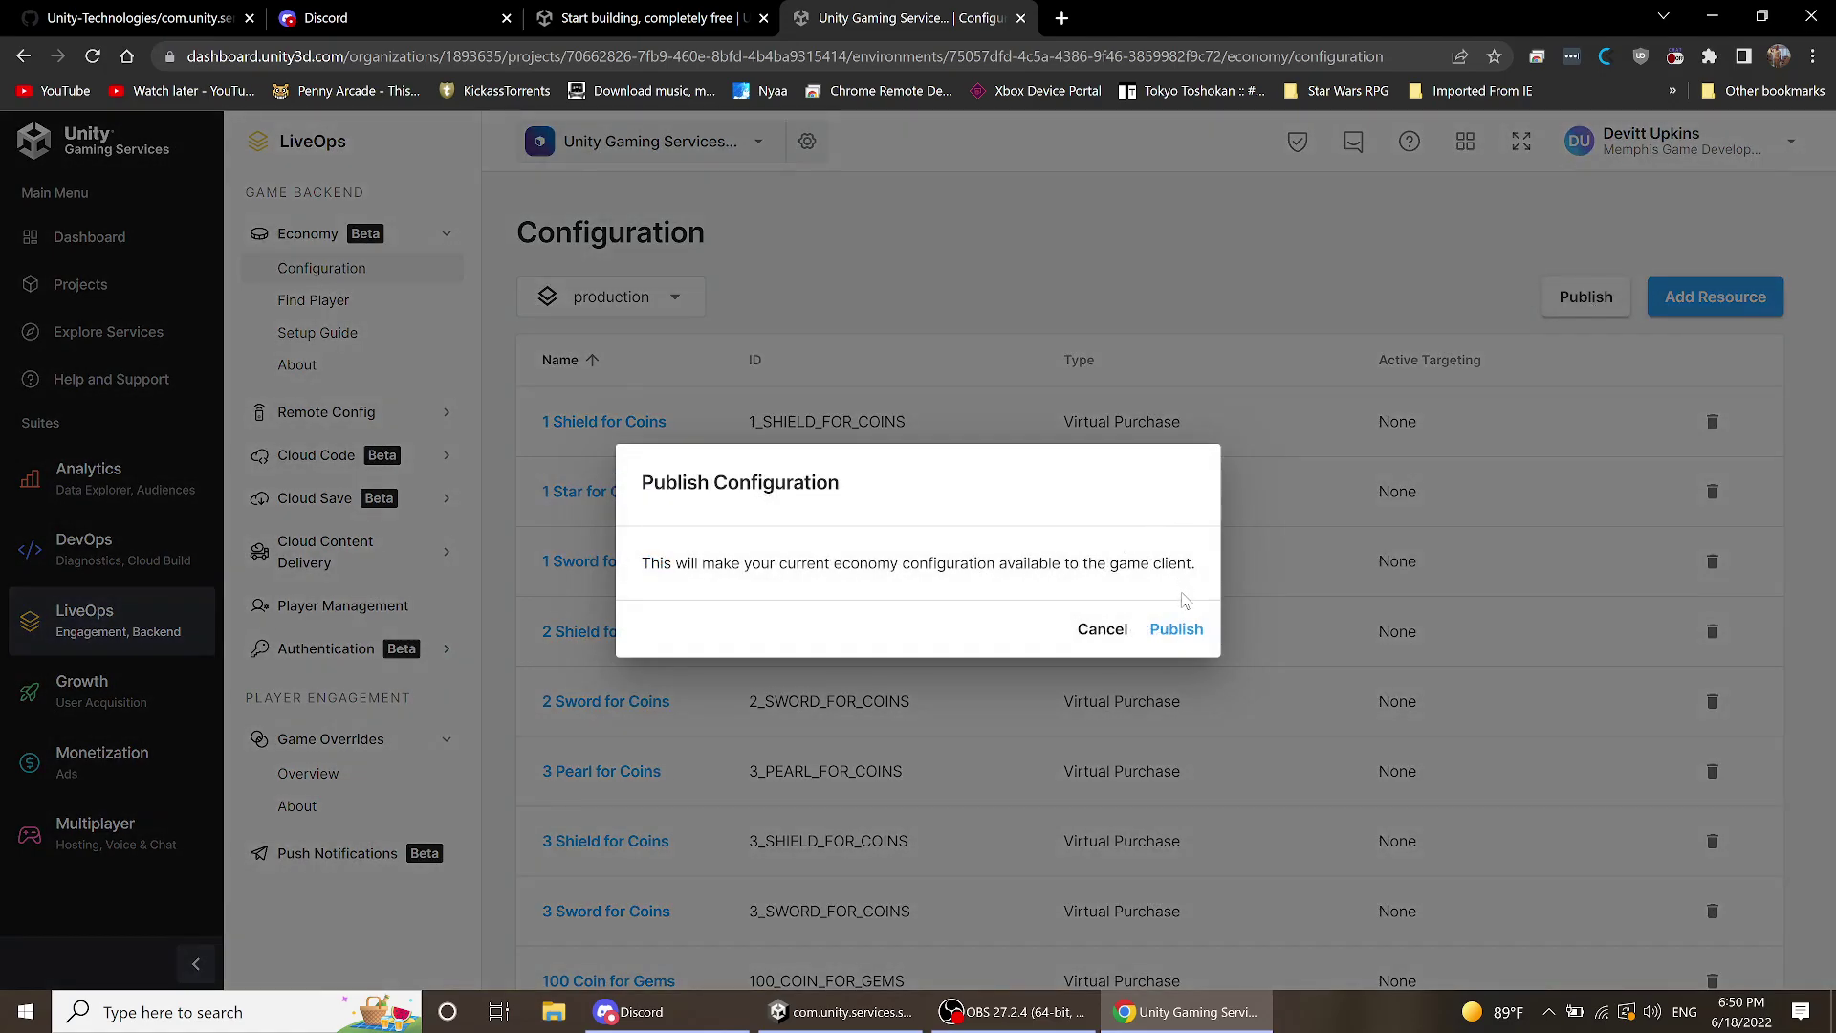
left_click(1178, 630)
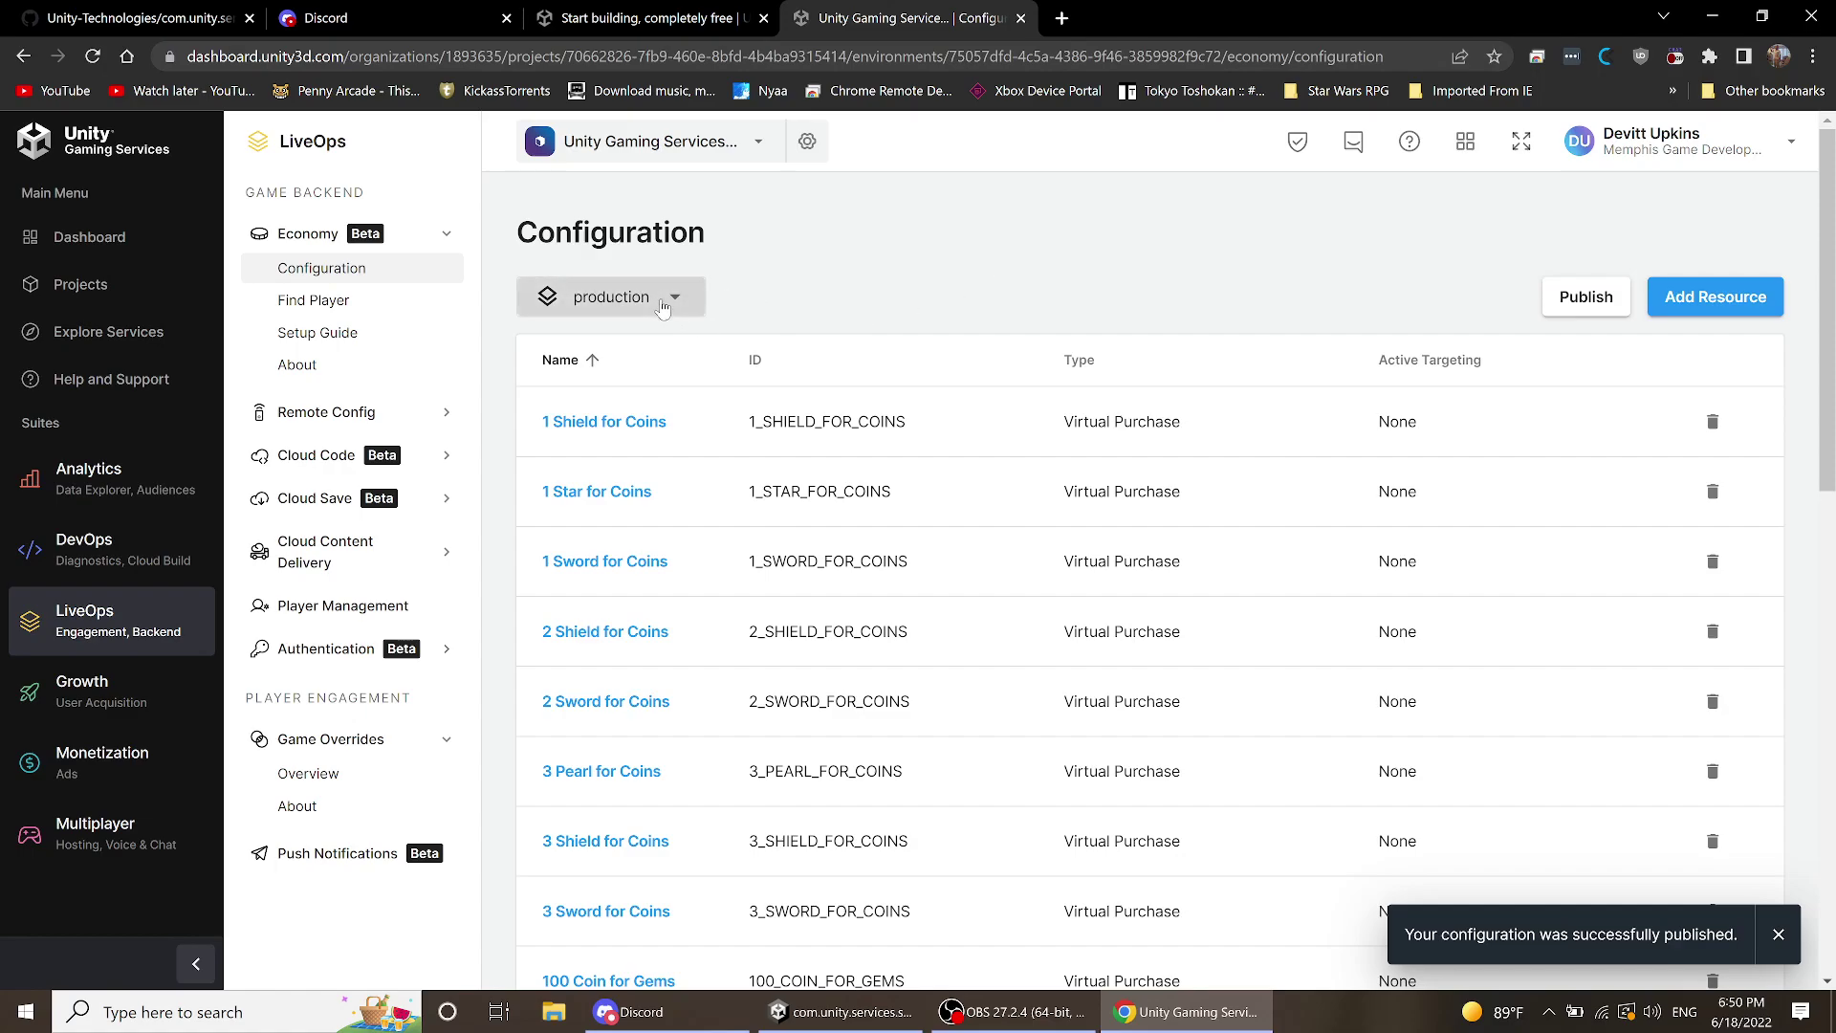
left_click(672, 300)
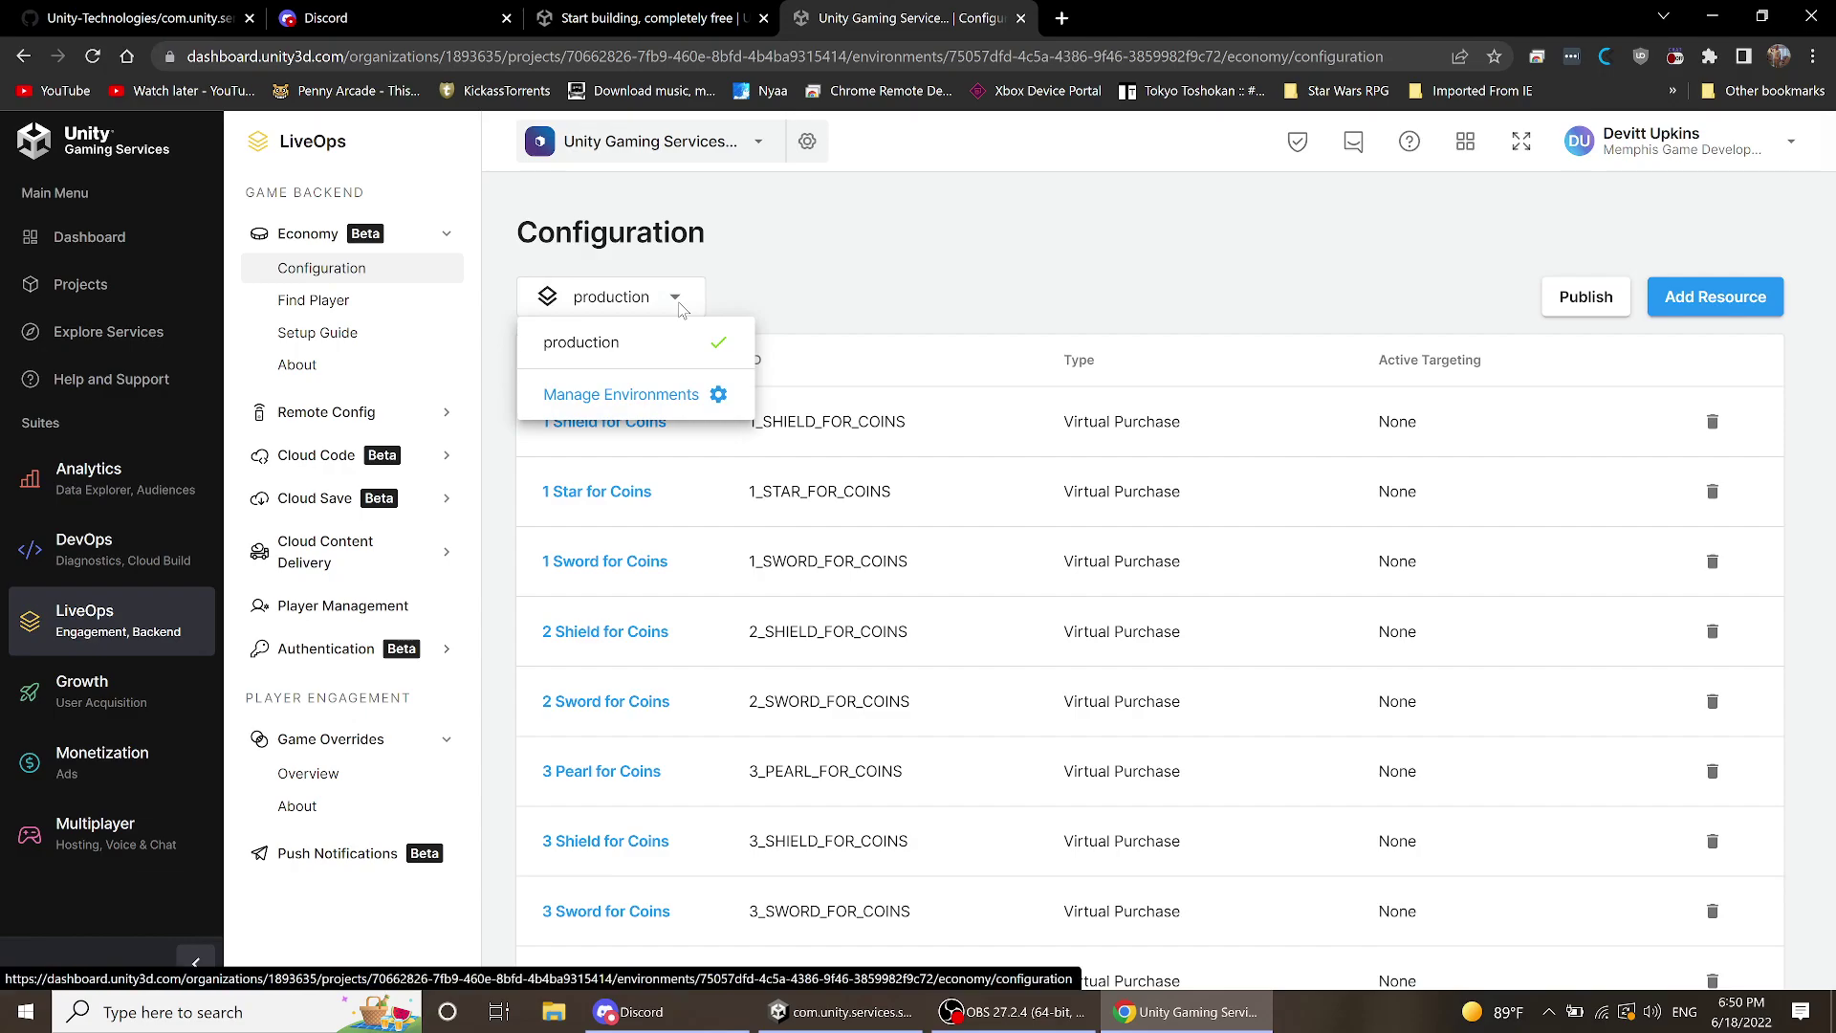
- Add a Dev environment in Manage Environments, view its details, then return to the environment list
left_click(885, 291)
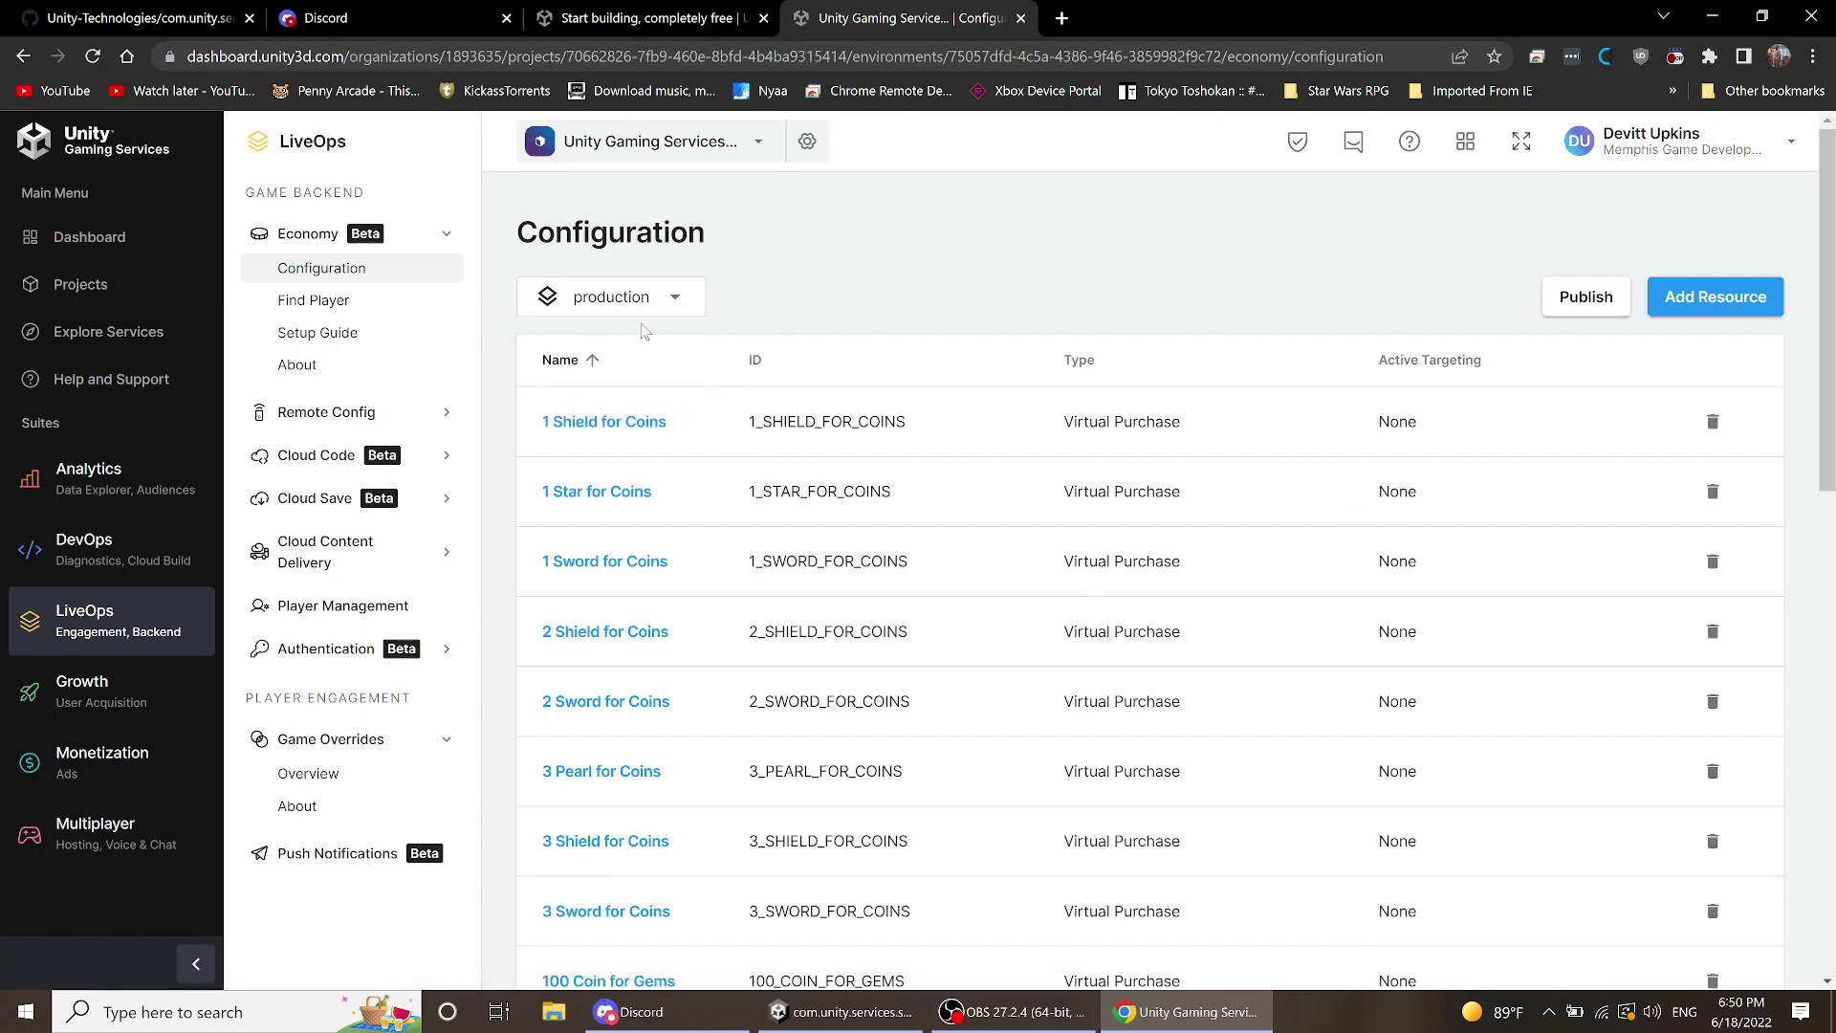
left_click(684, 302)
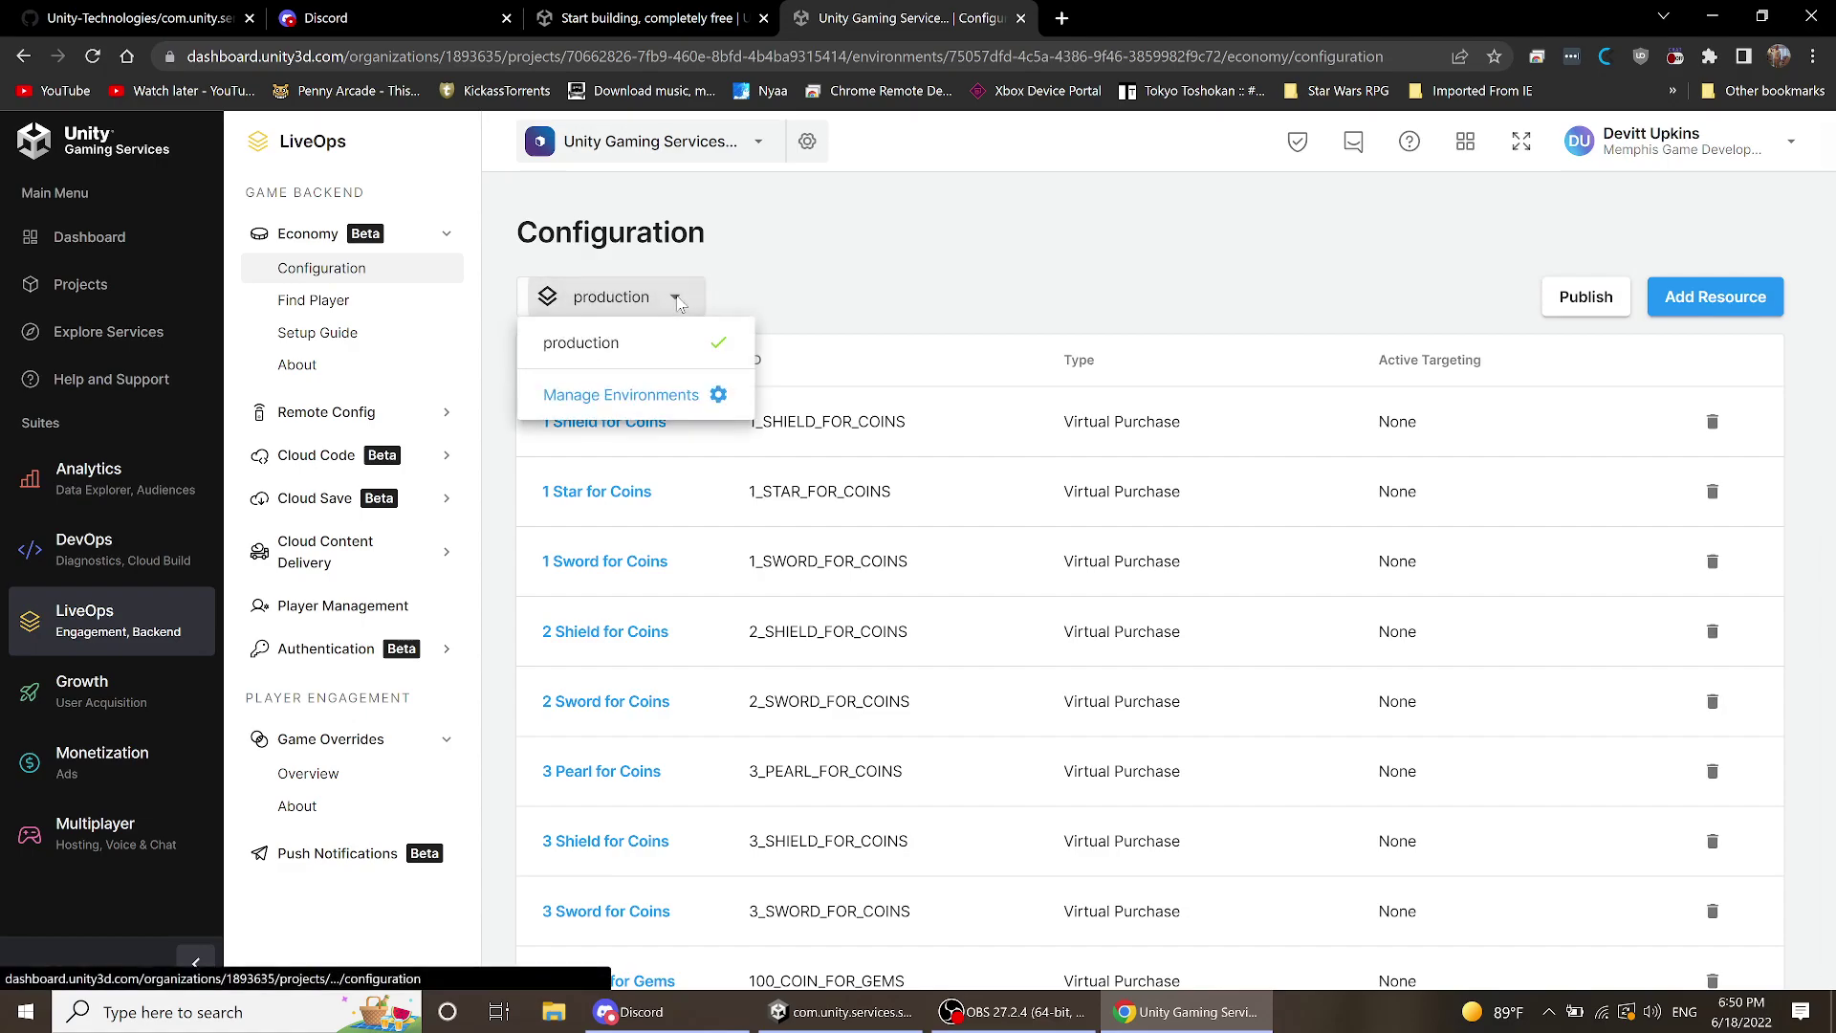
left_click(674, 401)
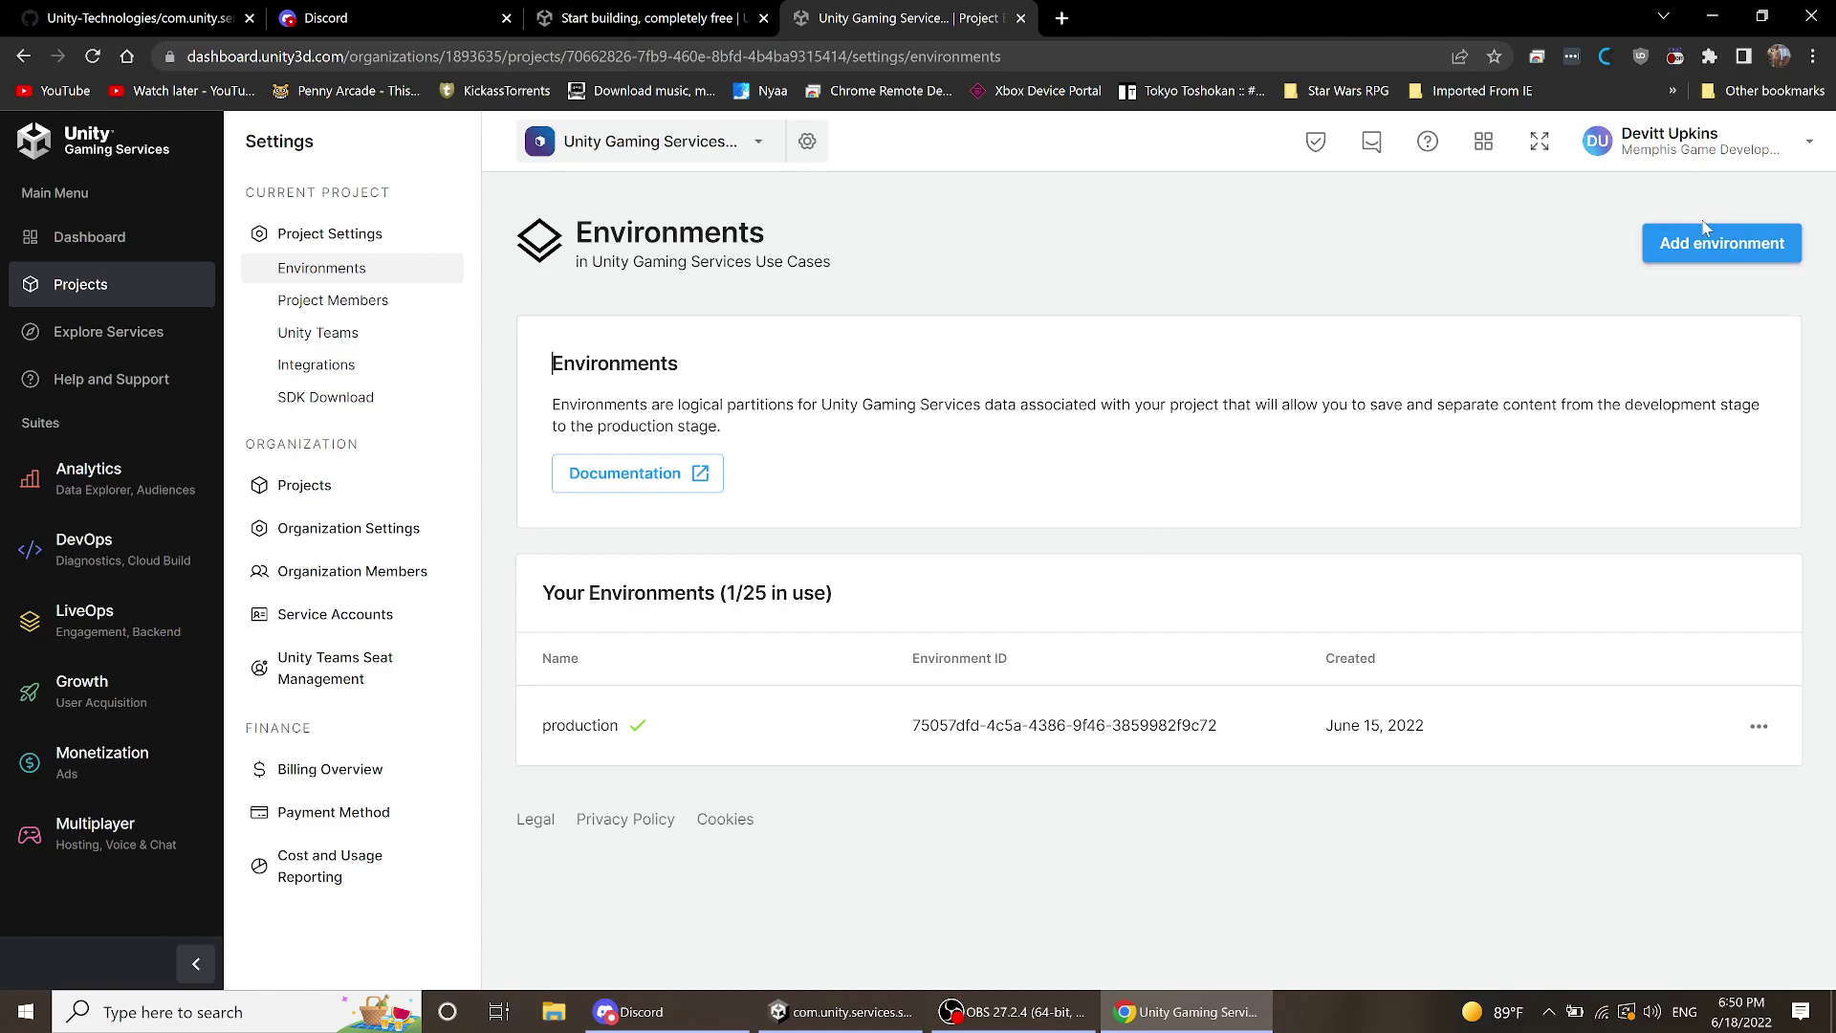
left_click(1689, 245)
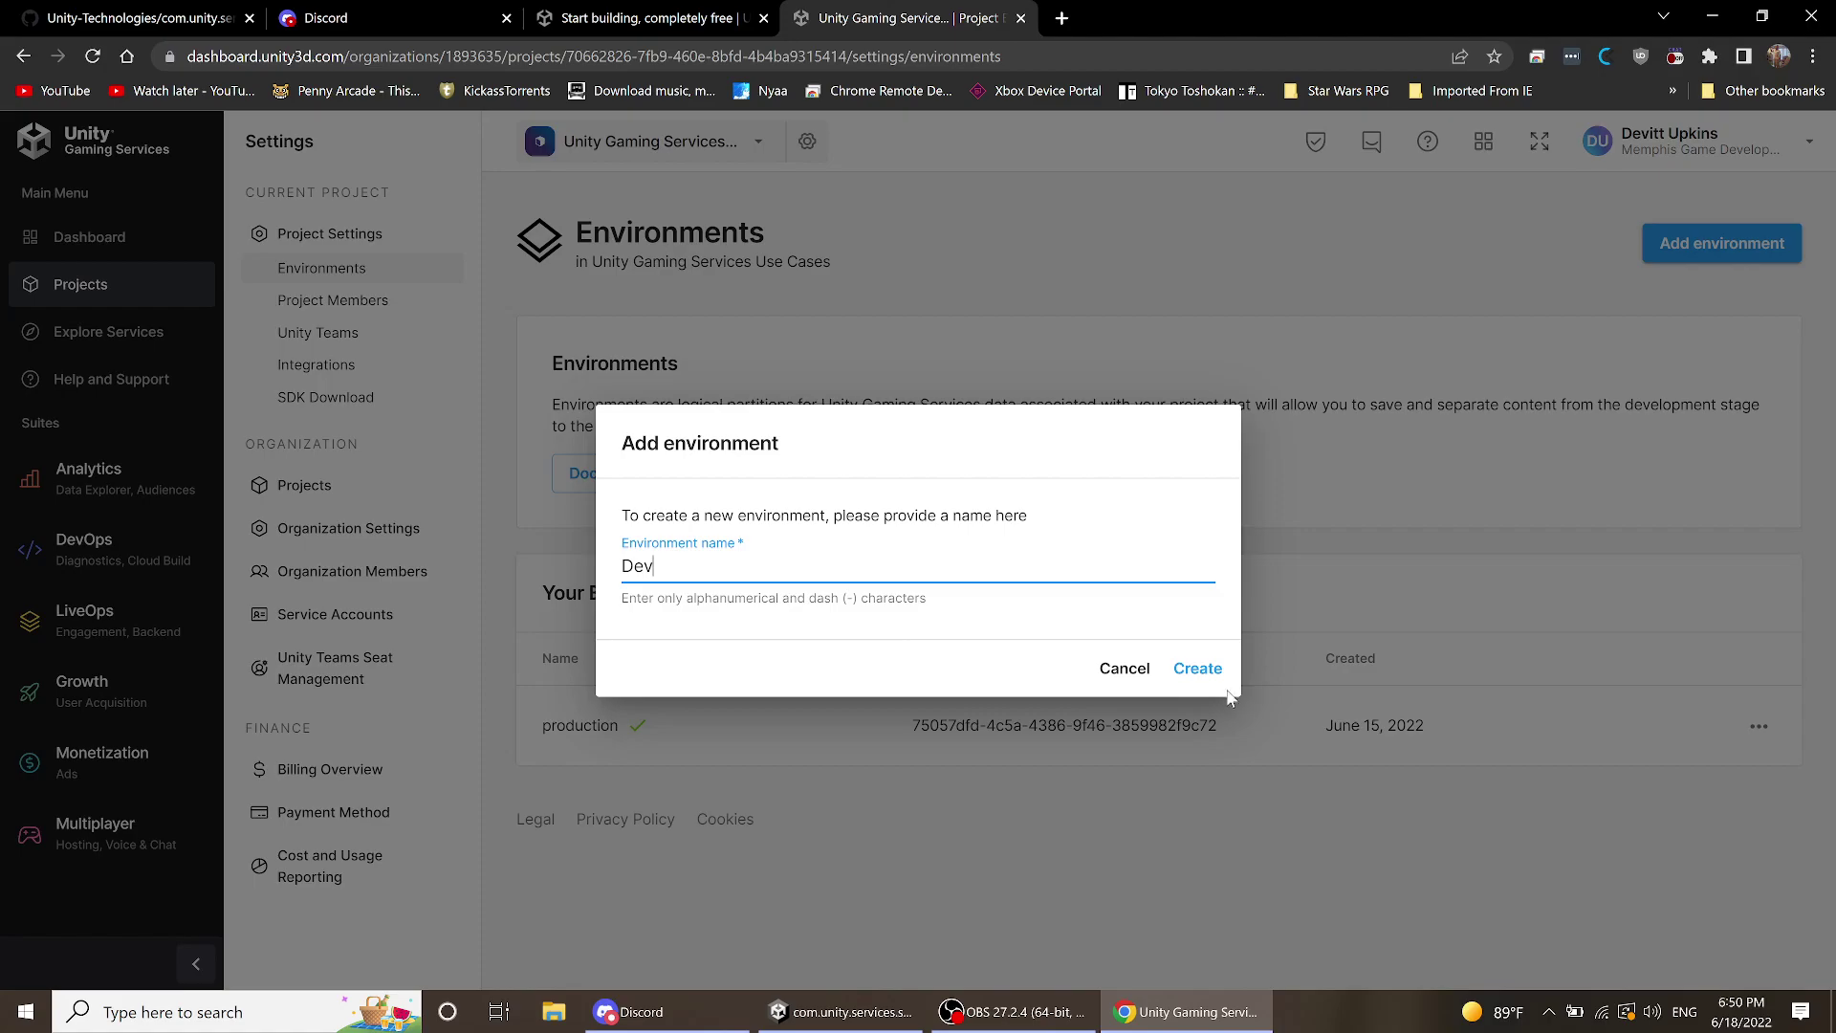
type("Dev")
left_click(1200, 671)
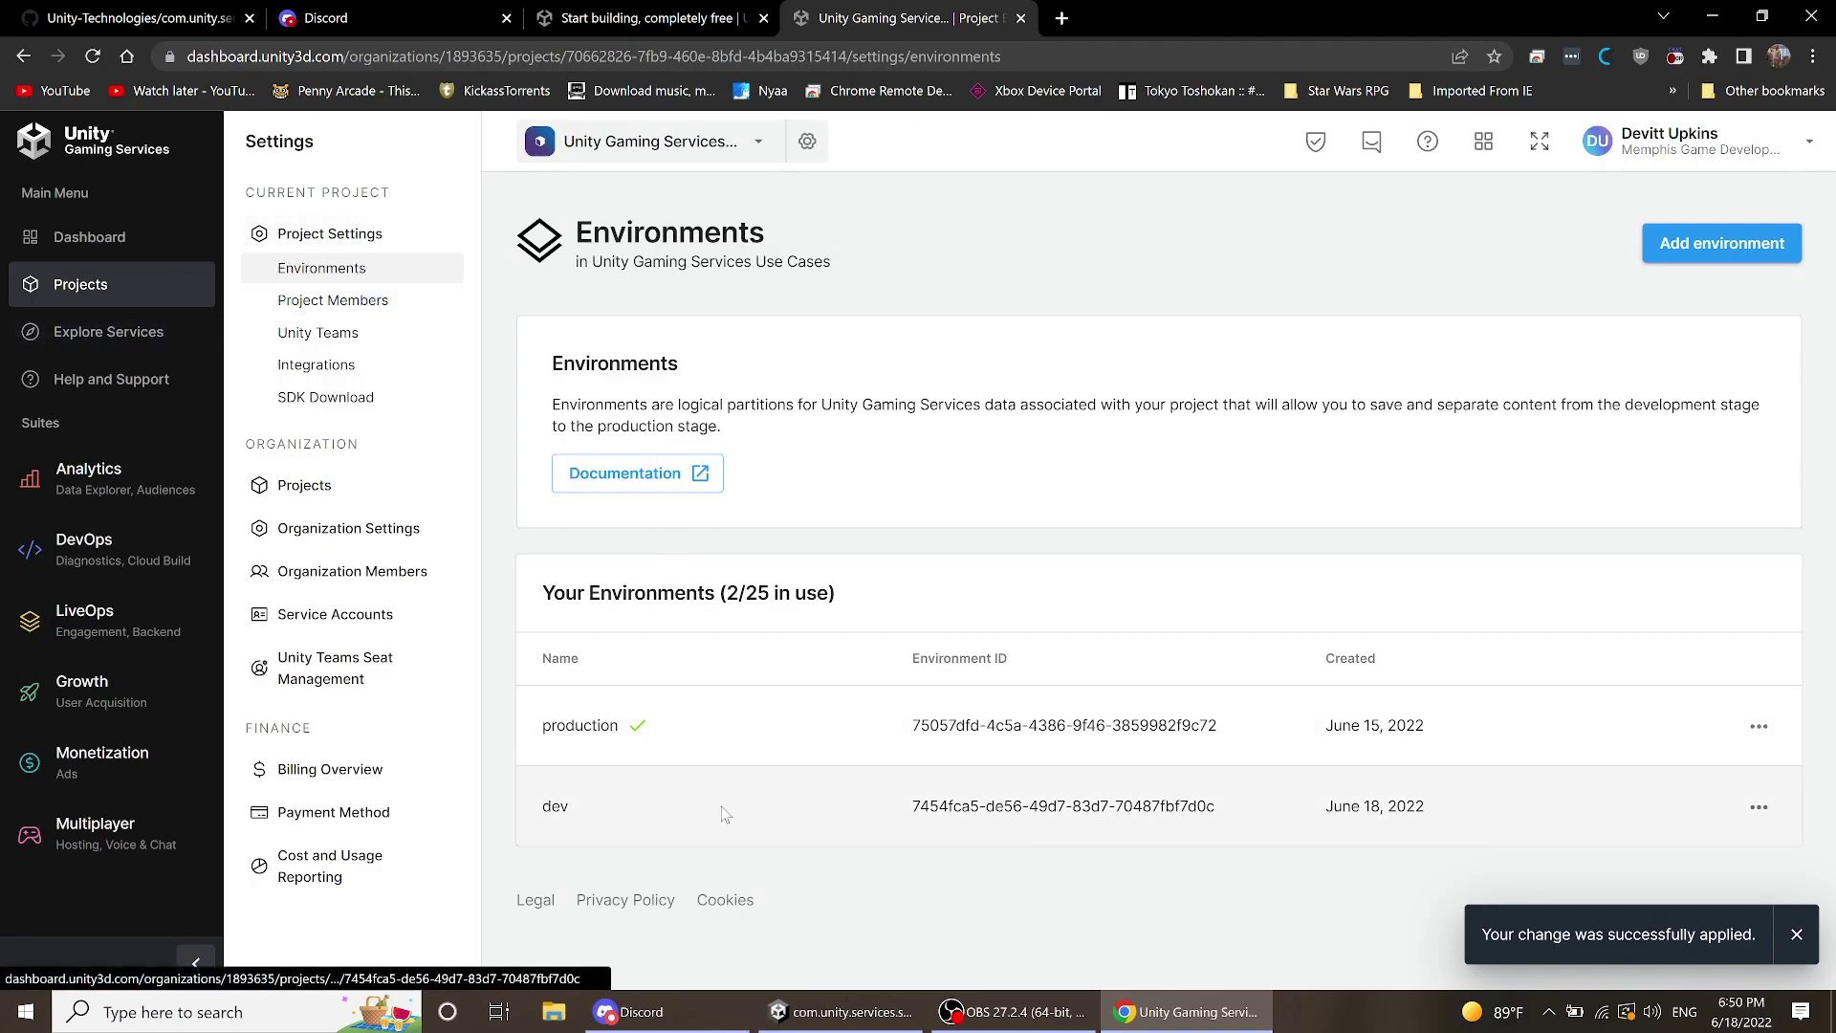
left_click(722, 811)
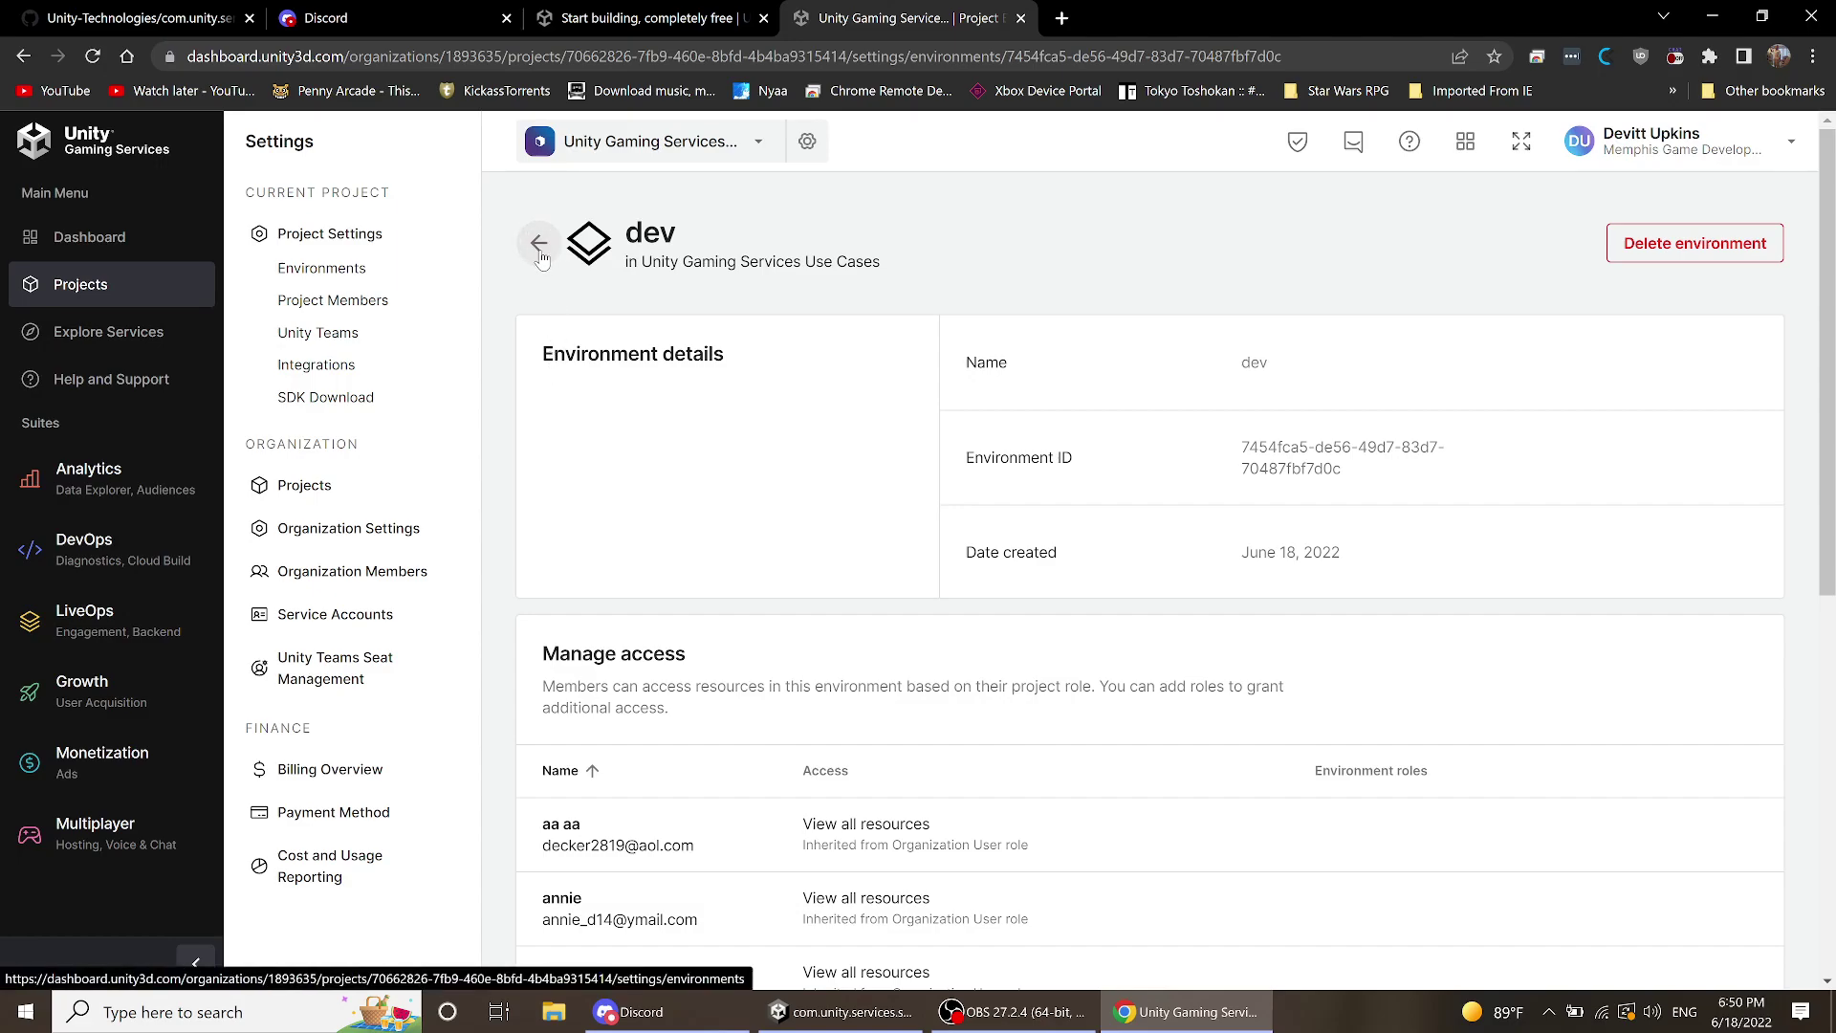
left_click(540, 250)
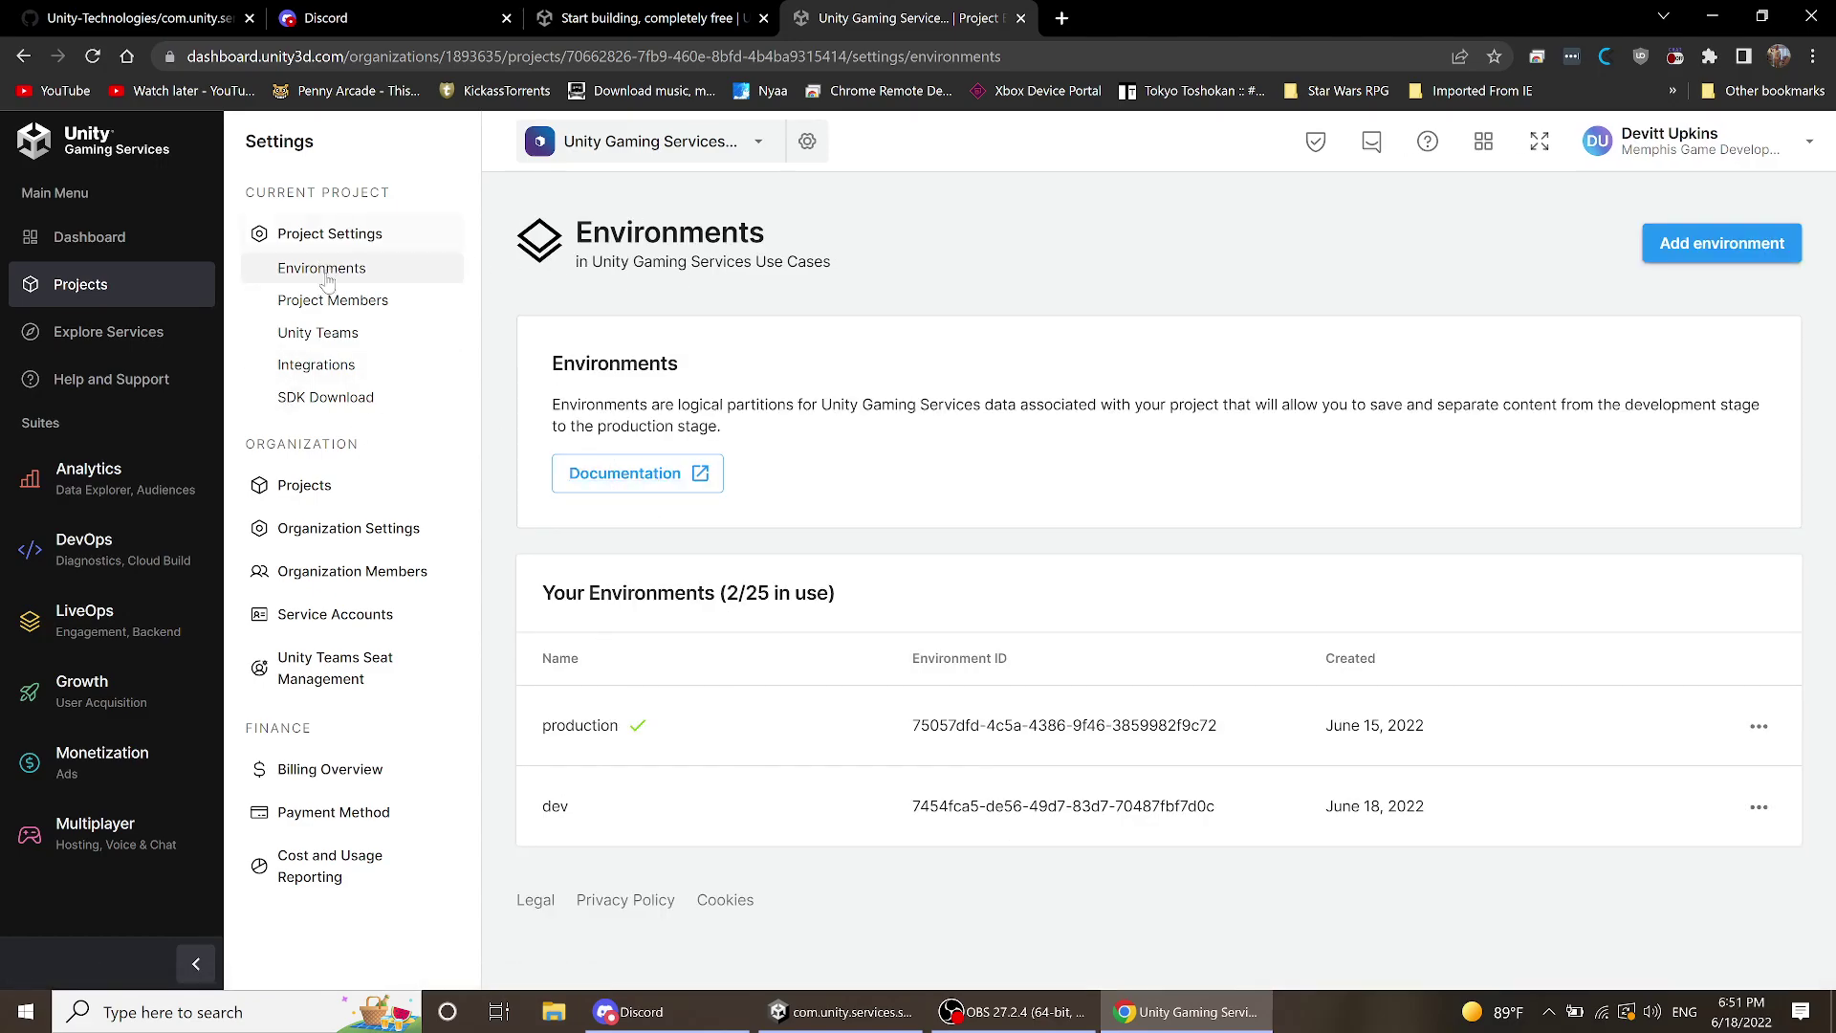
- Publish the Economy configuration again from LiveOps and confirm
left_click(145, 635)
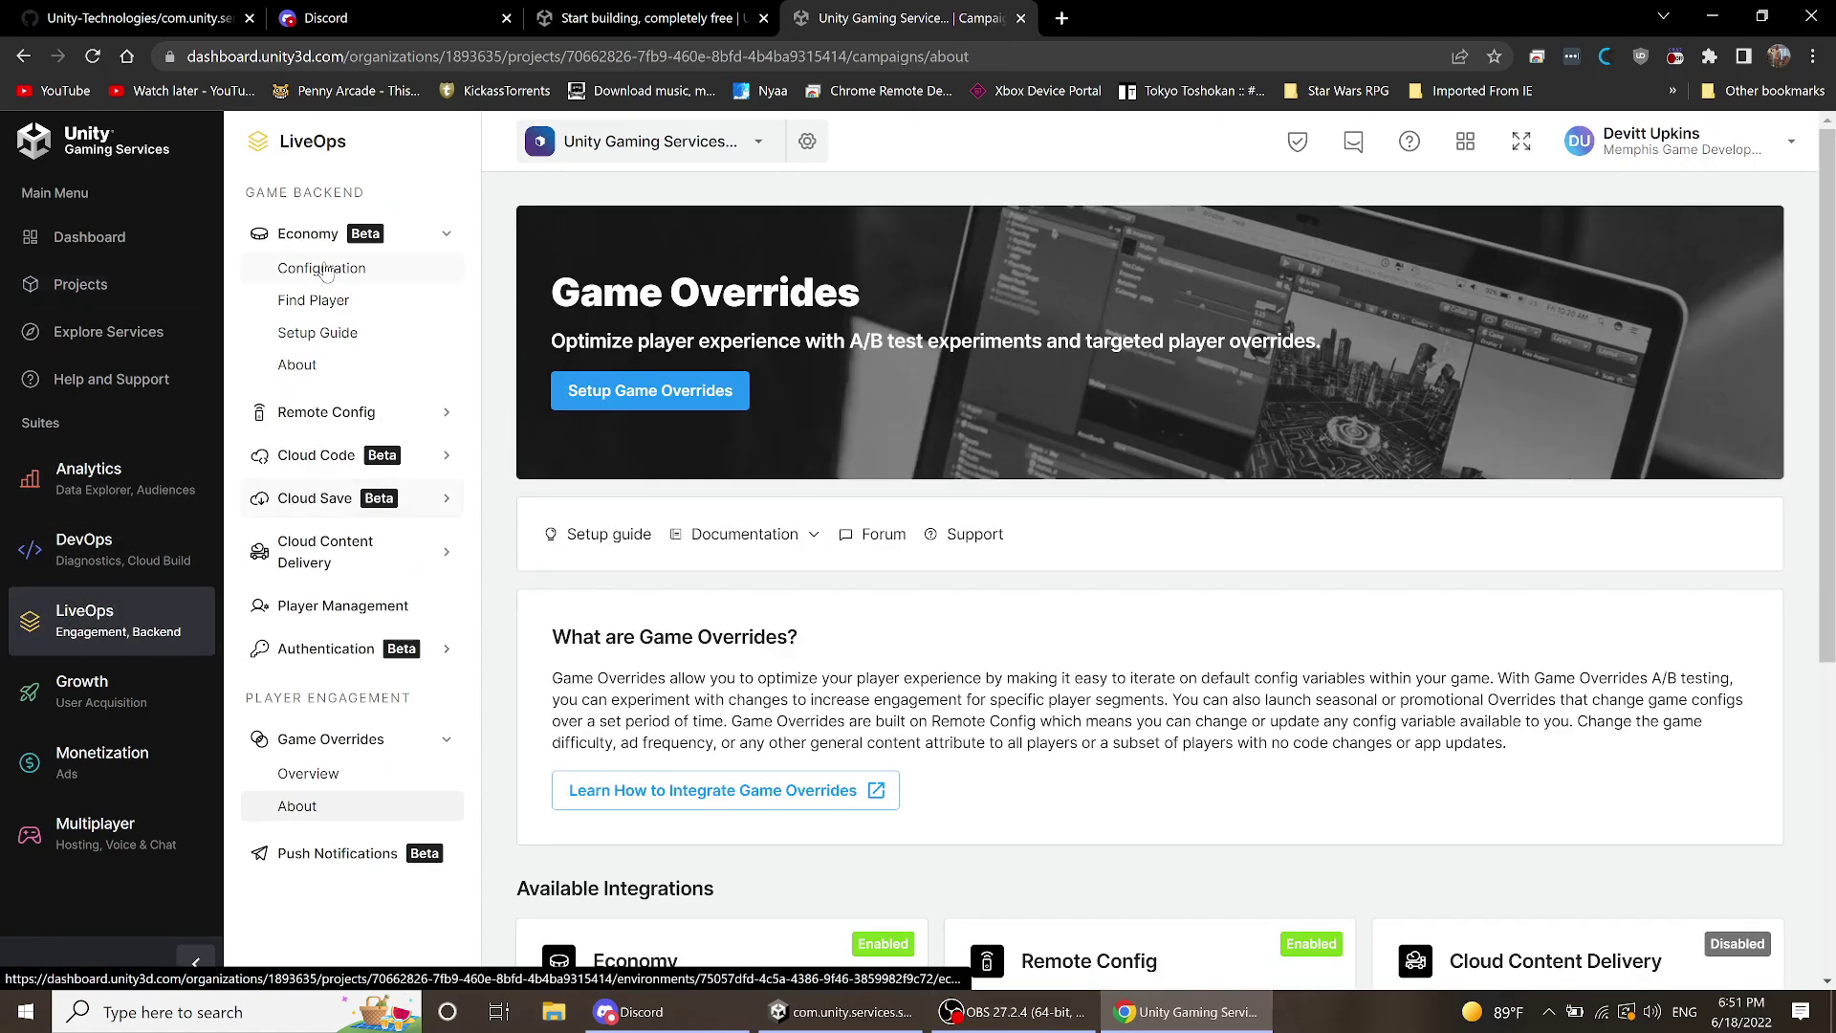
left_click(324, 277)
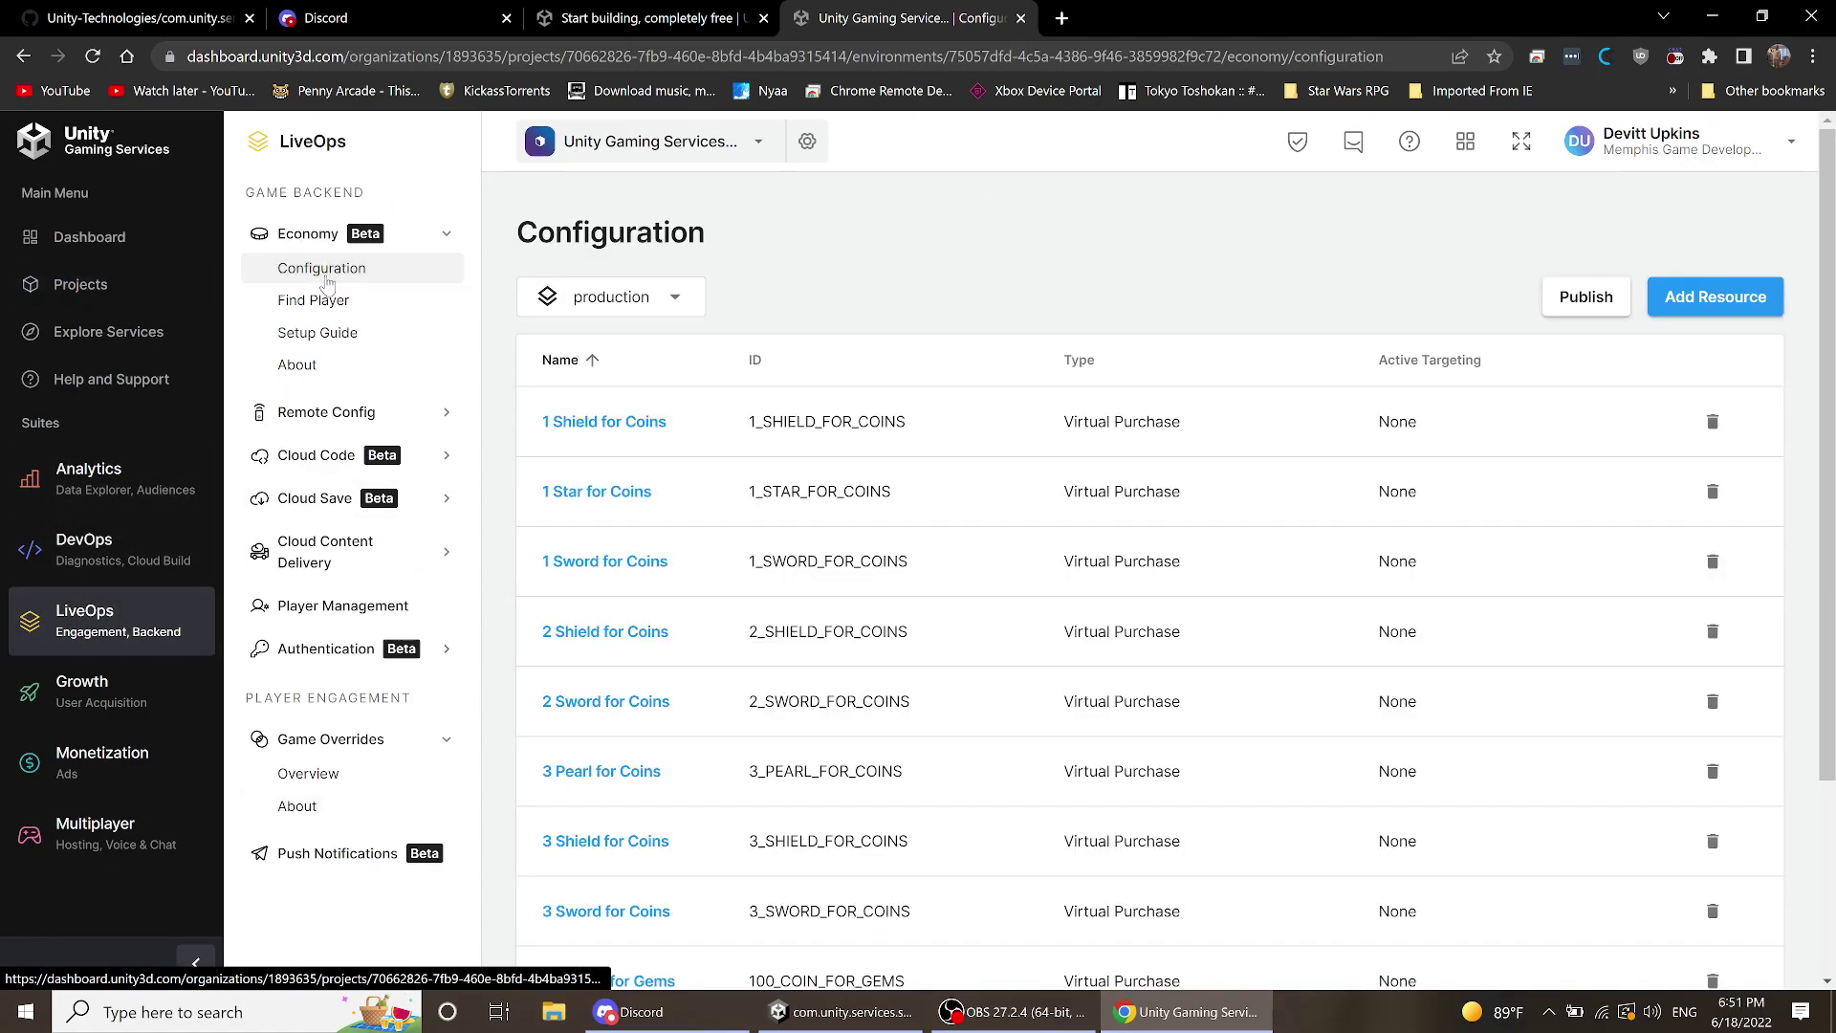
left_click(1561, 308)
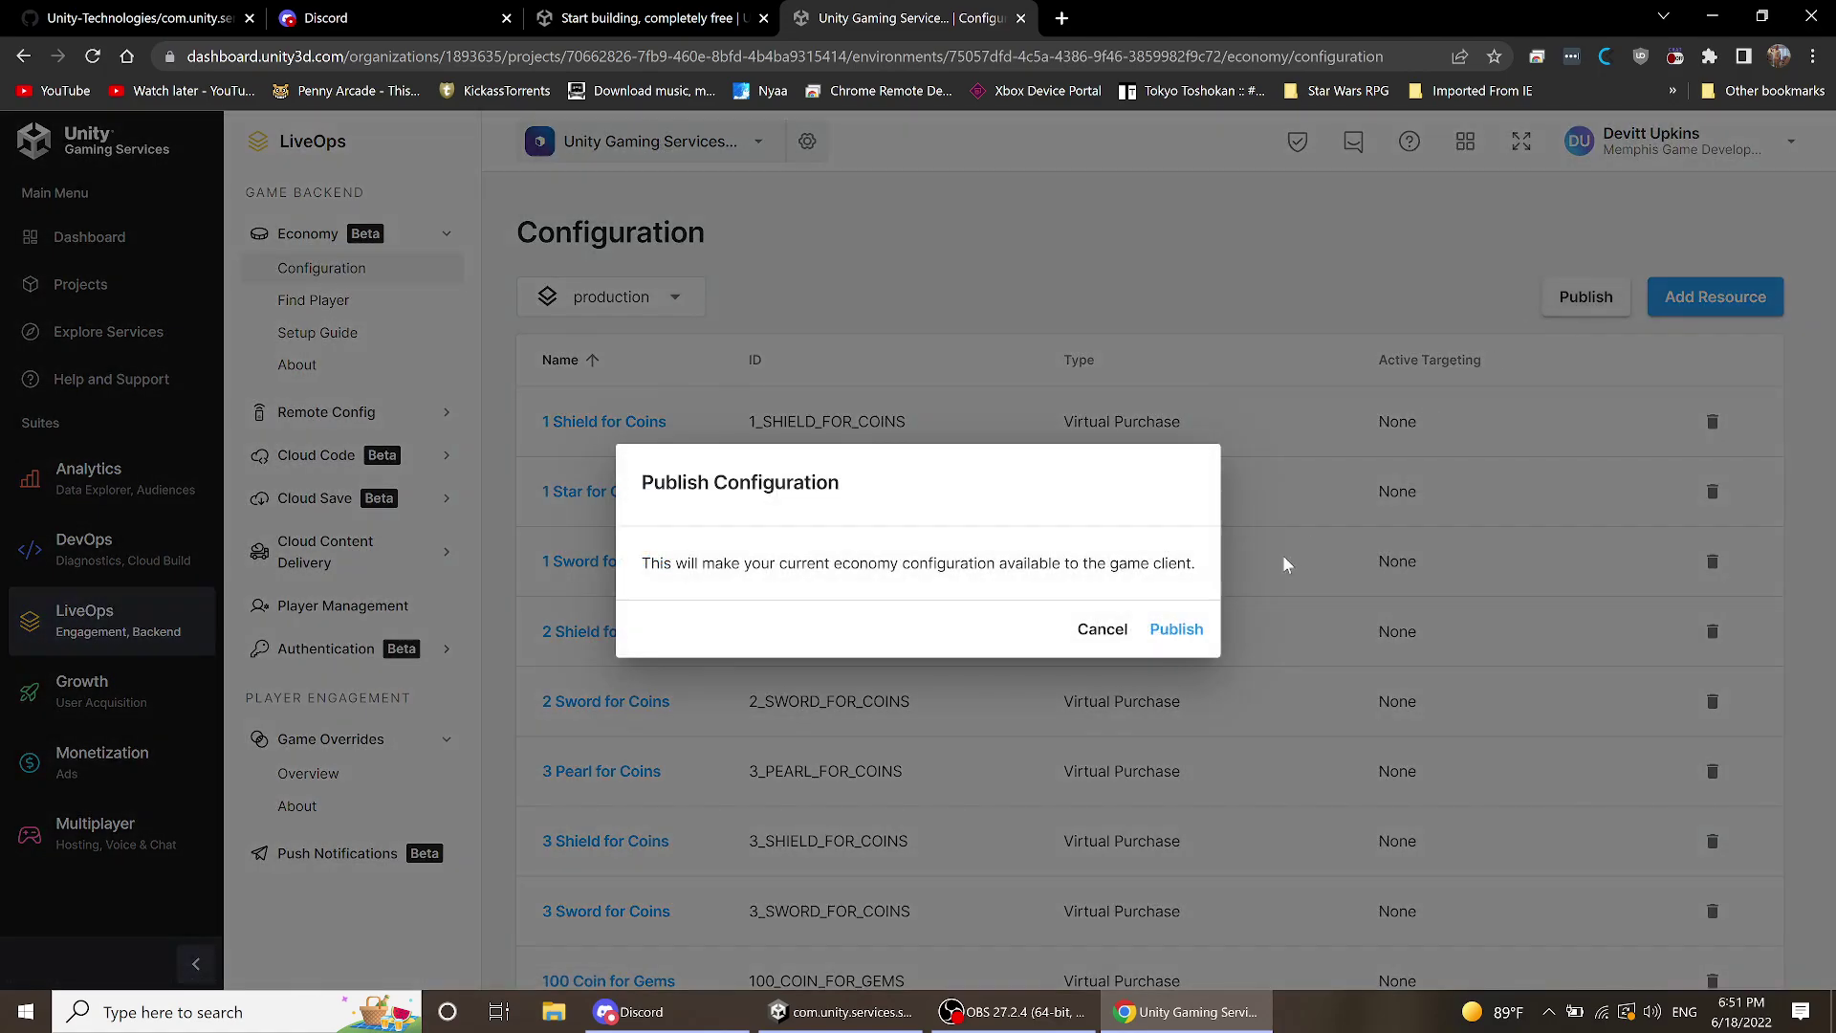
left_click(1177, 631)
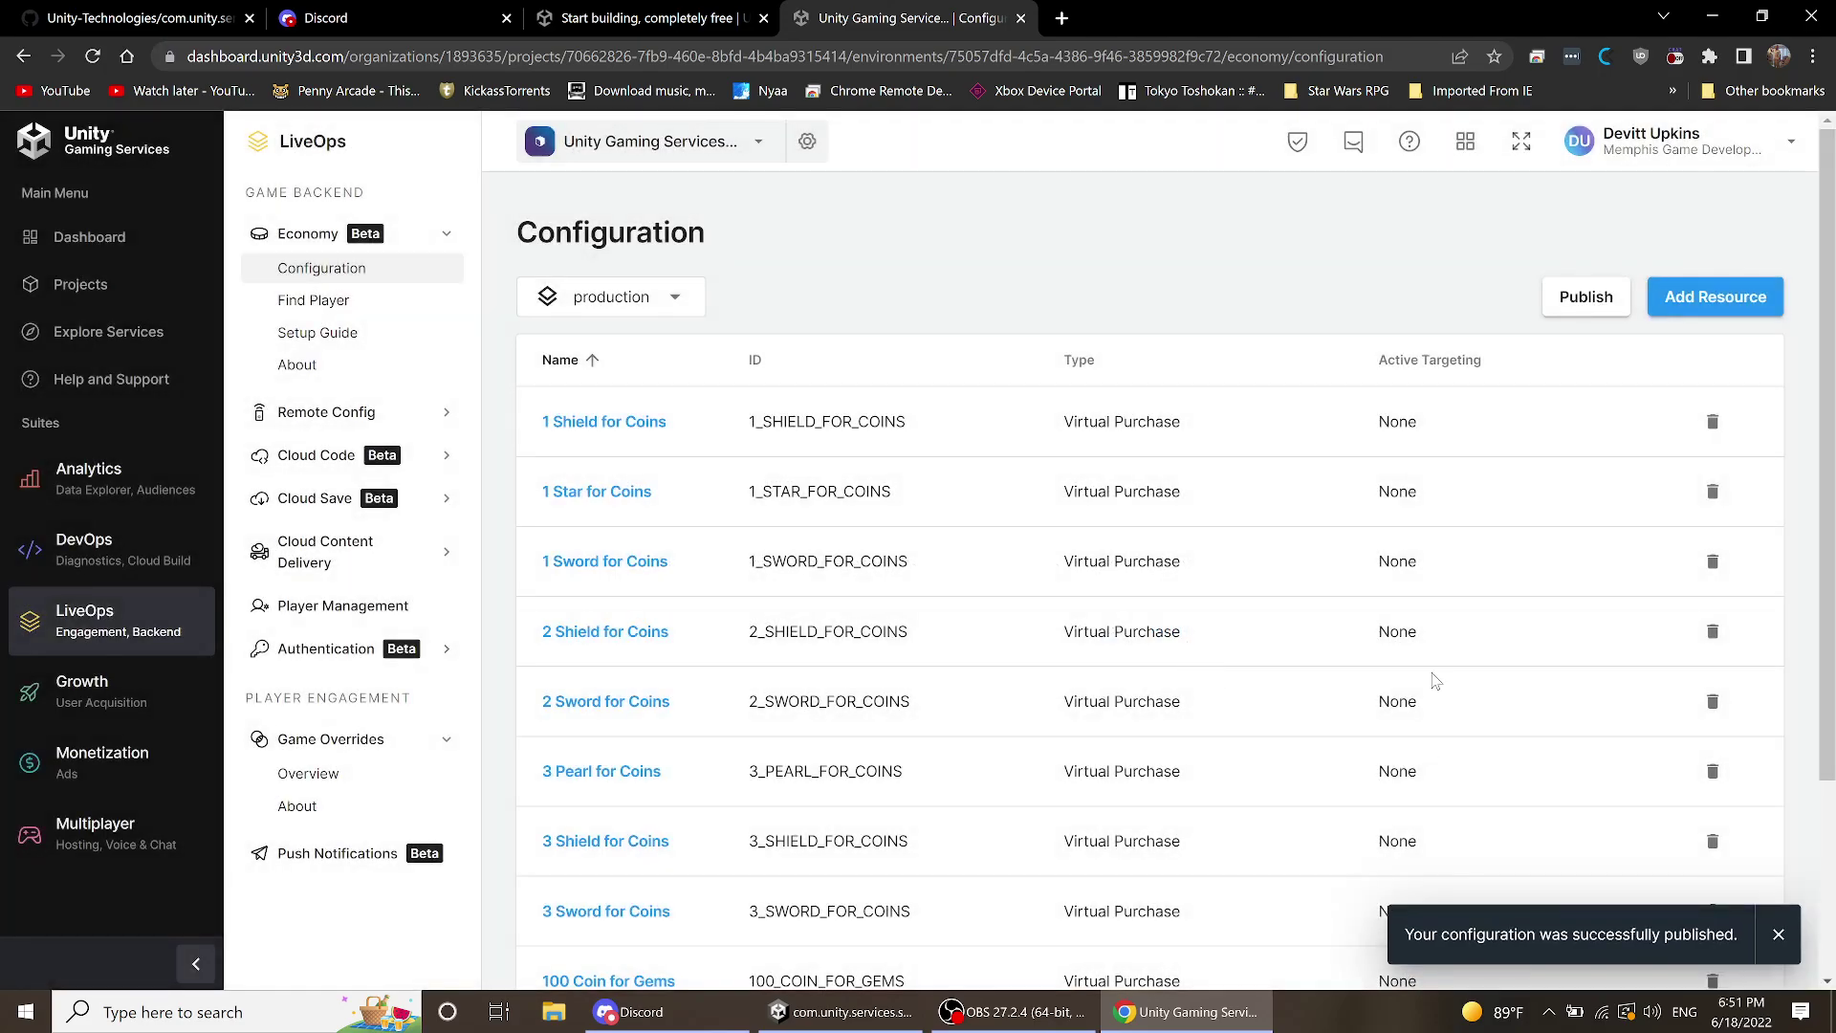
- Open the Economy Find Player page
scroll(905, 265, "down", 3)
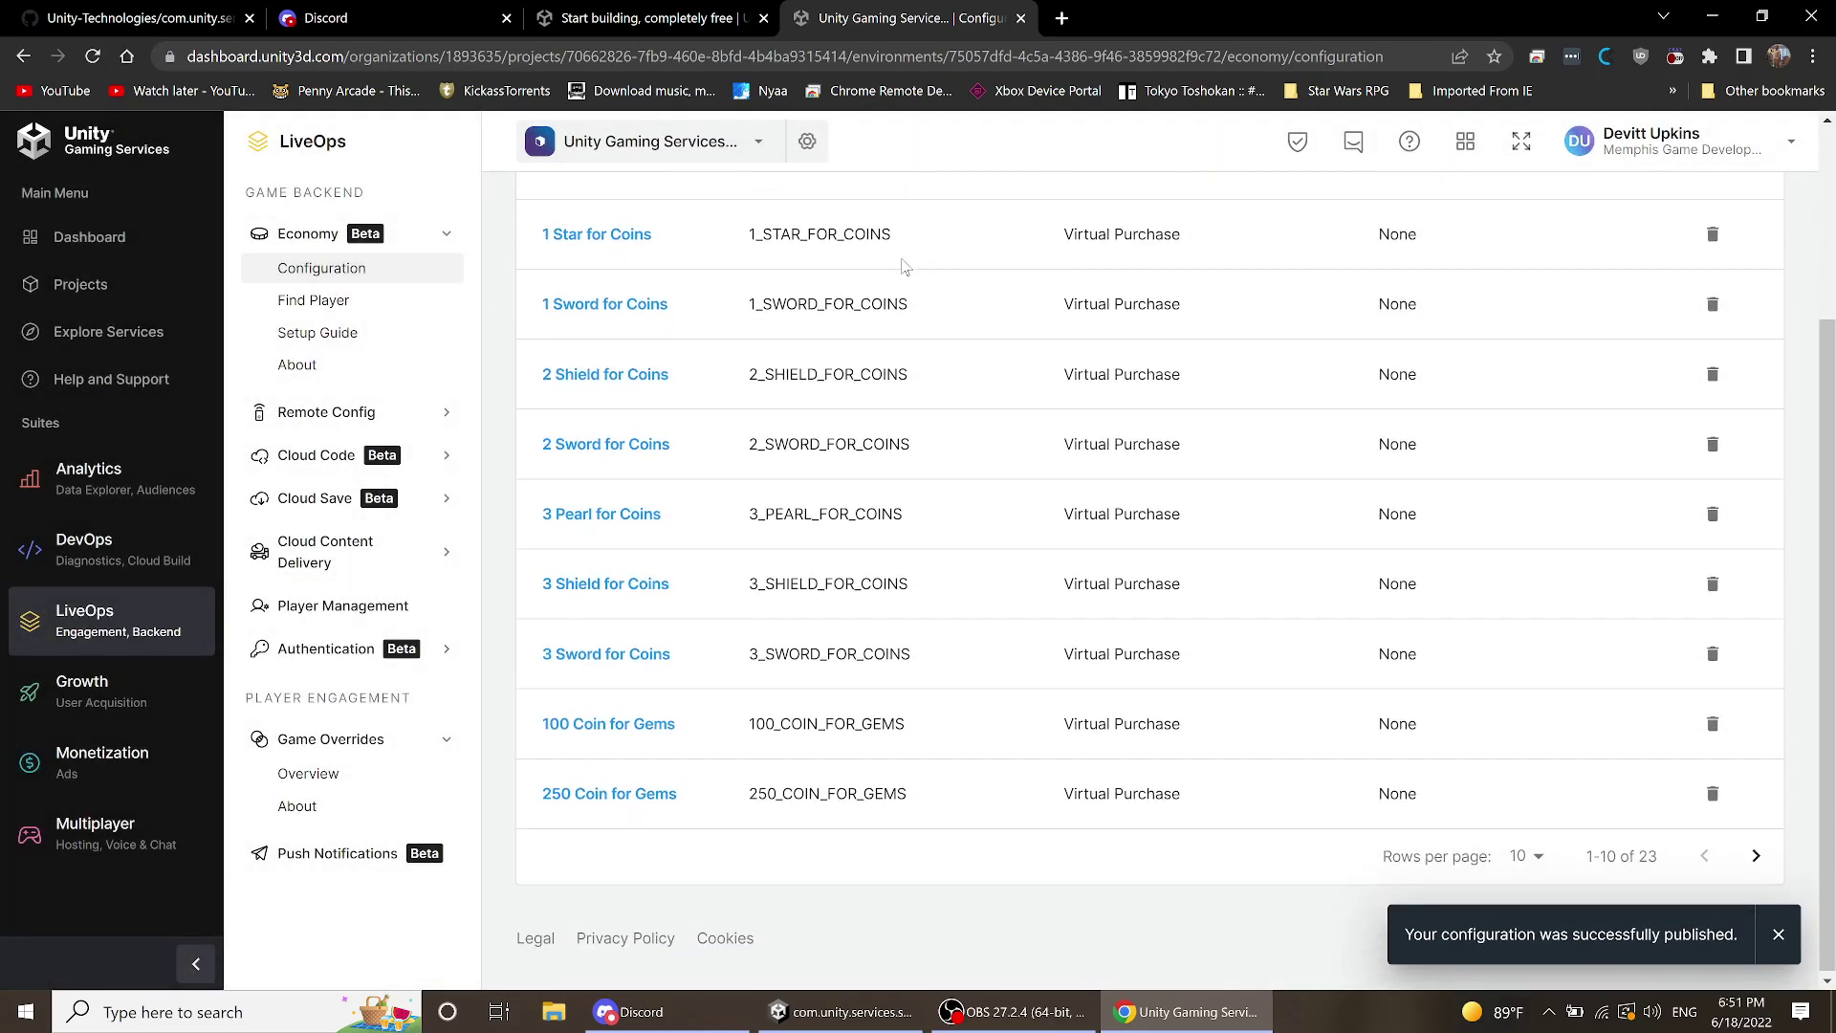
scroll(906, 265, "up", 3)
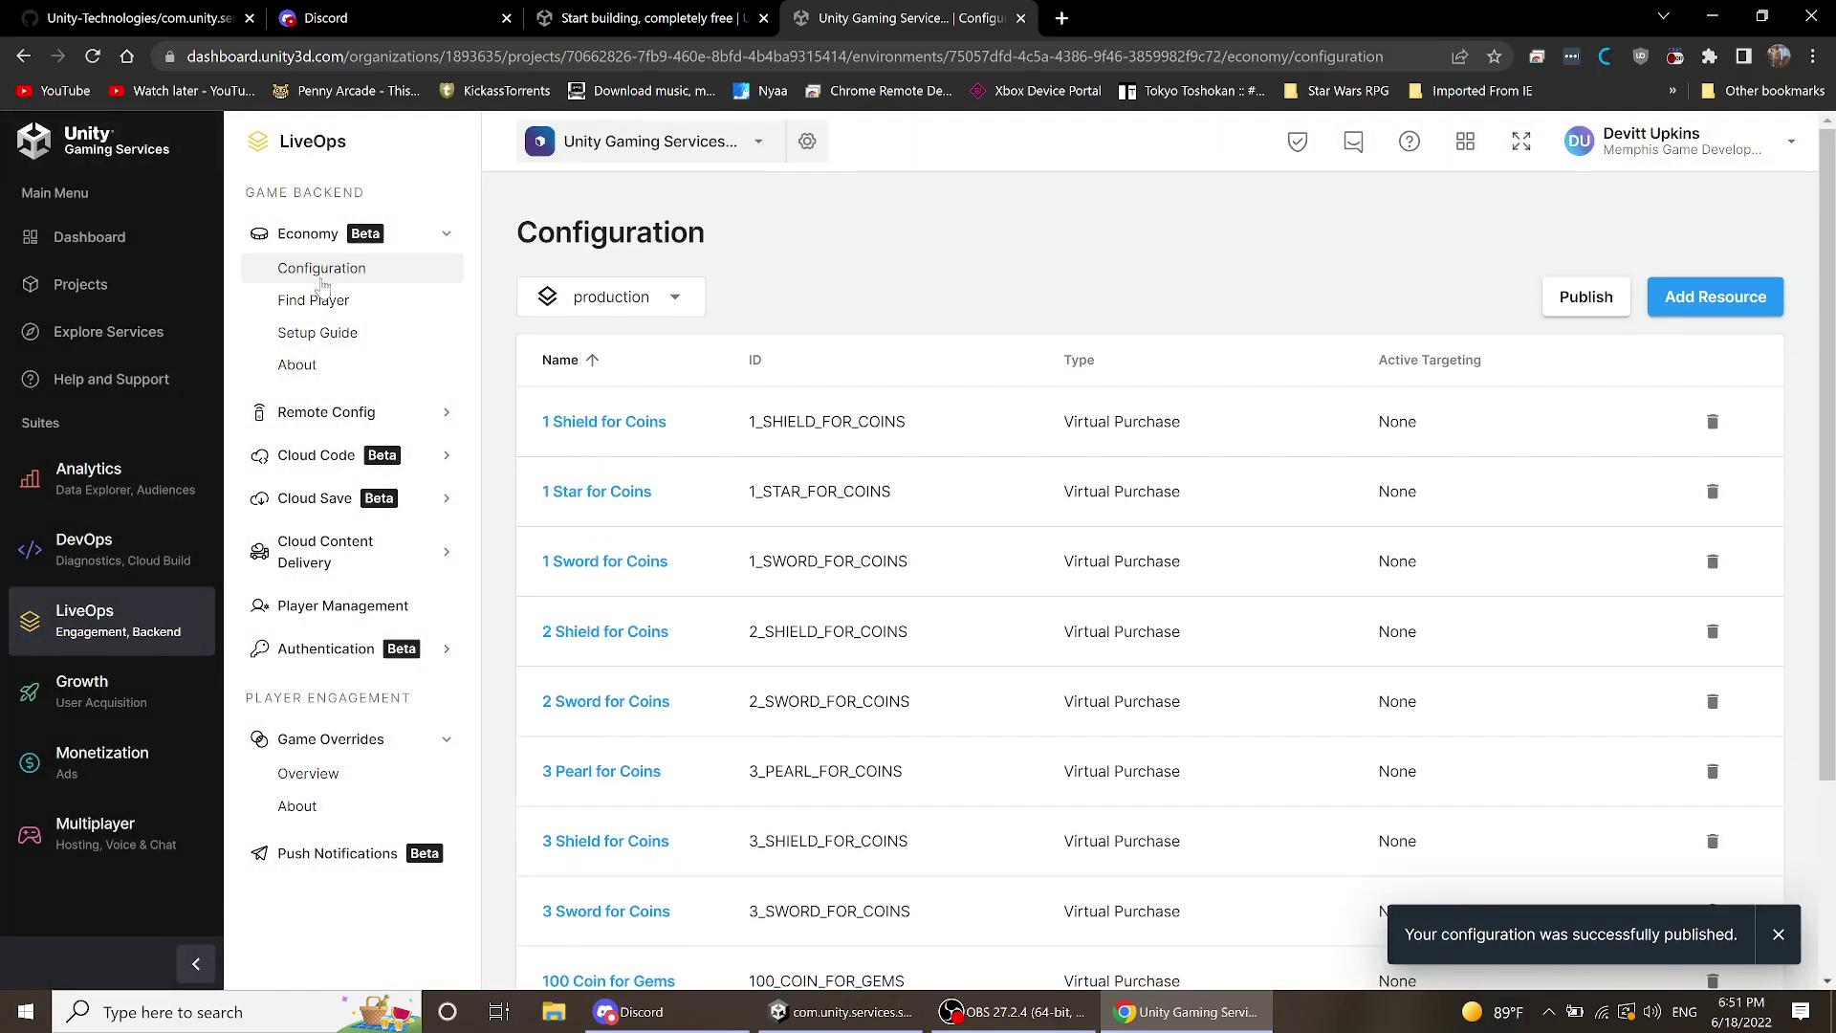
left_click(336, 312)
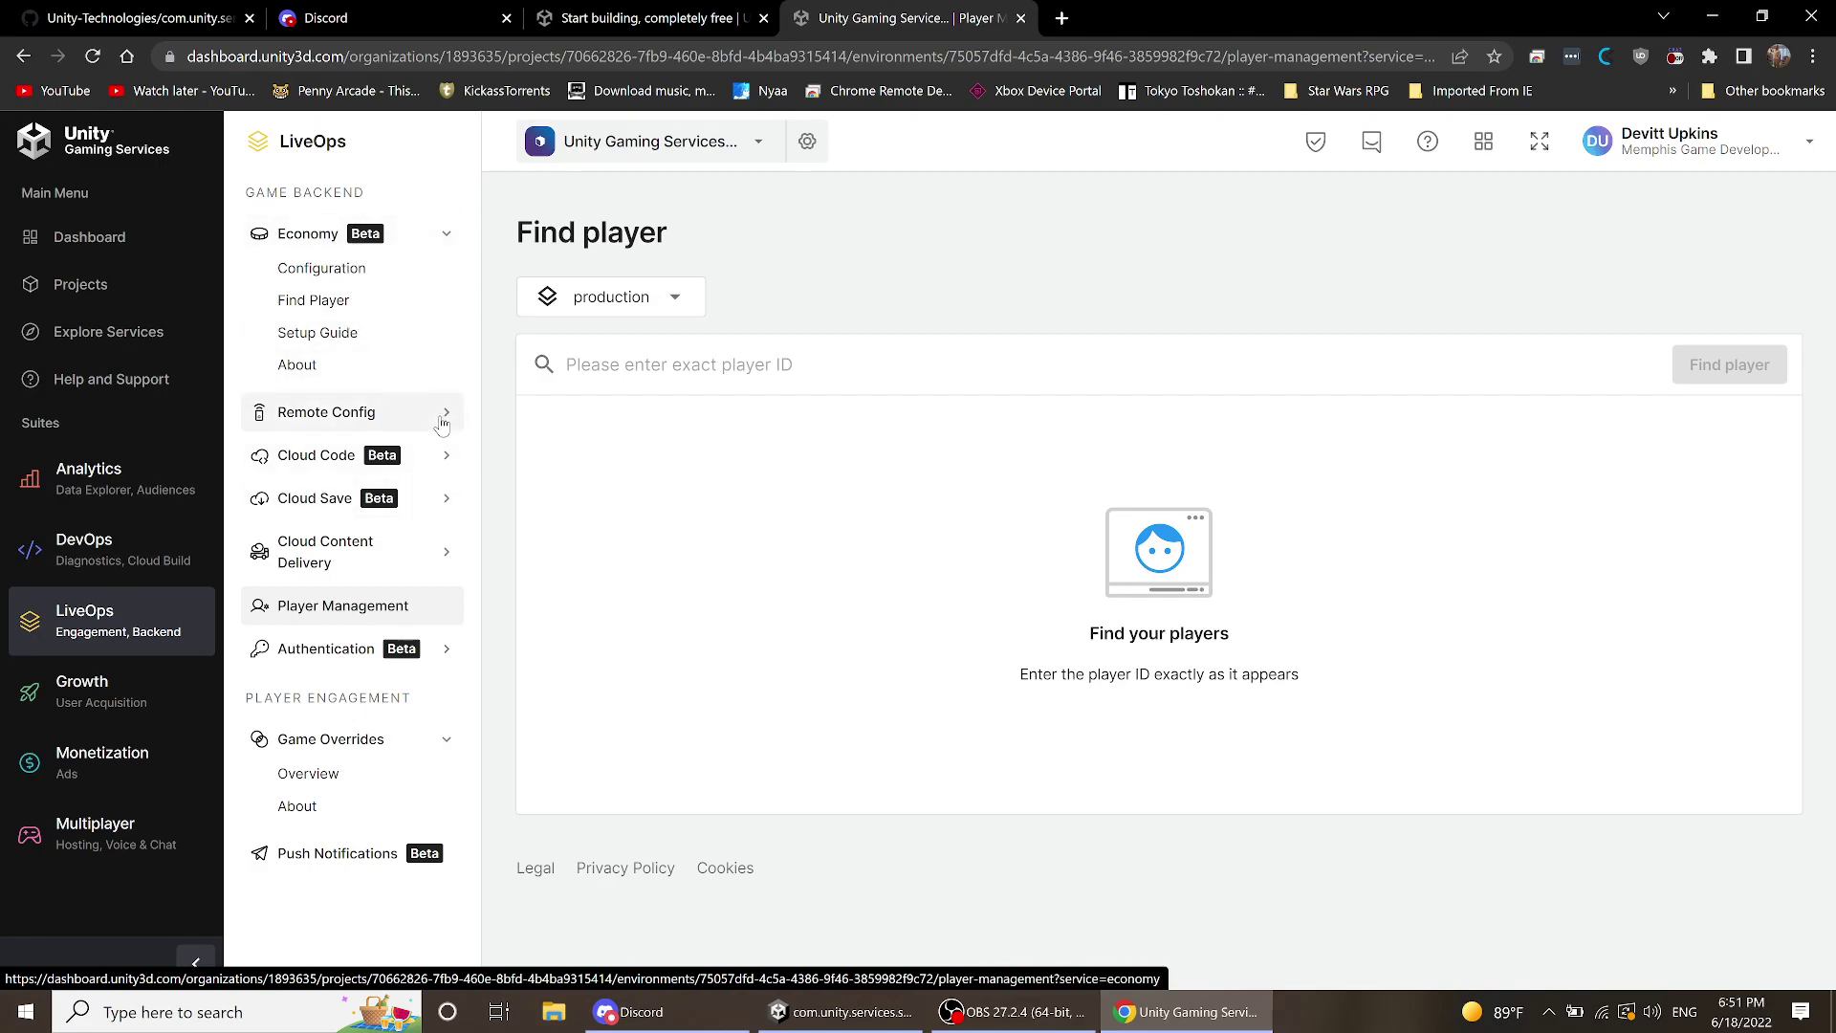
left_click(307, 410)
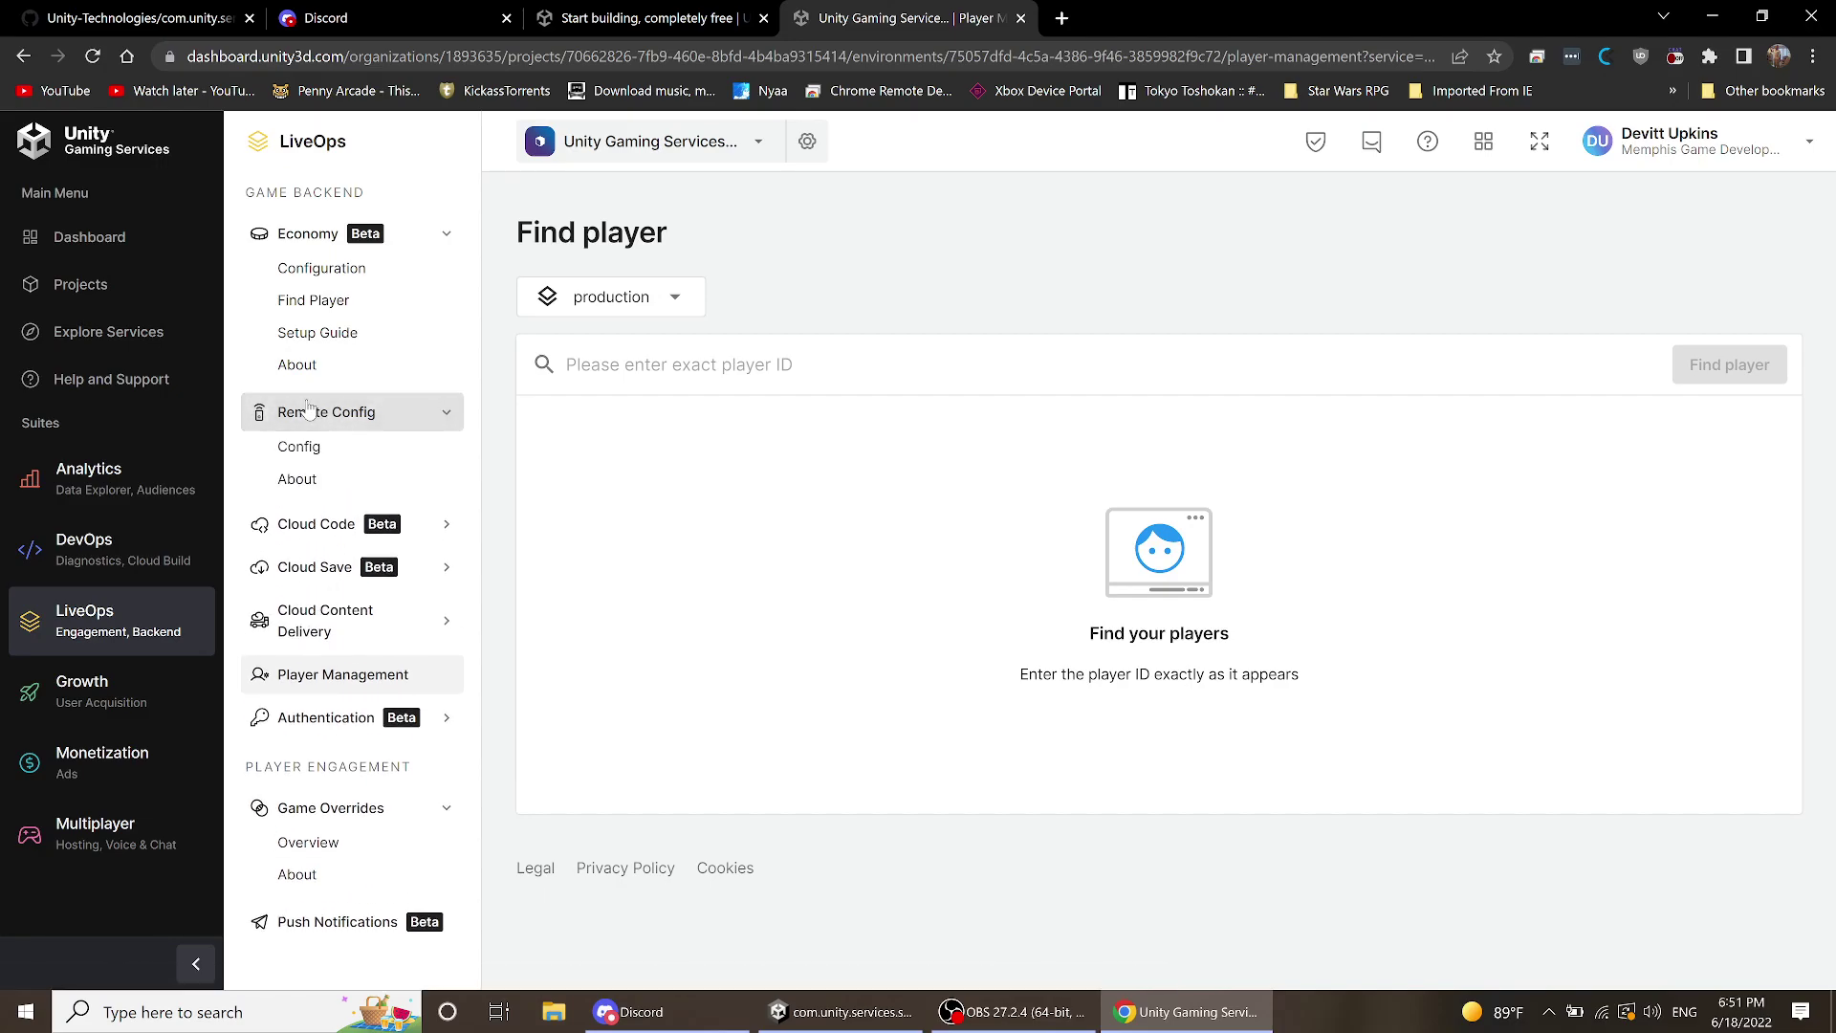
left_click(308, 459)
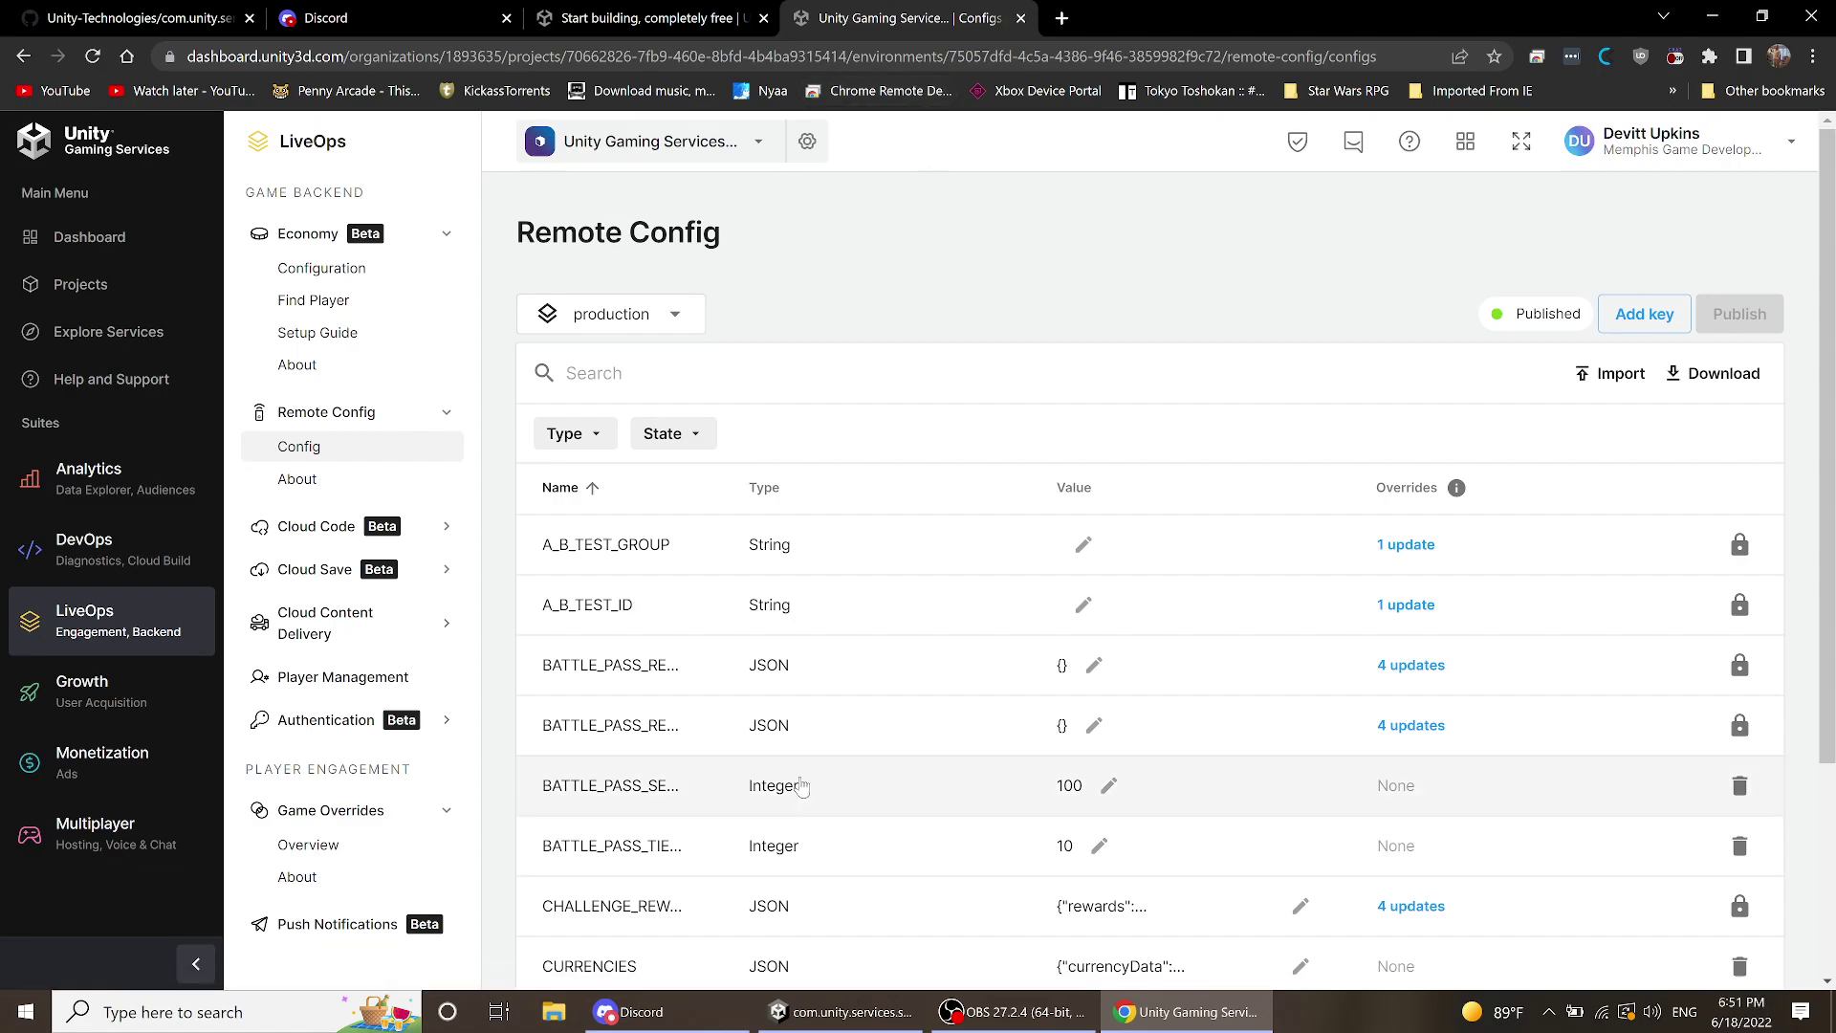
scroll(885, 564, "down", 3)
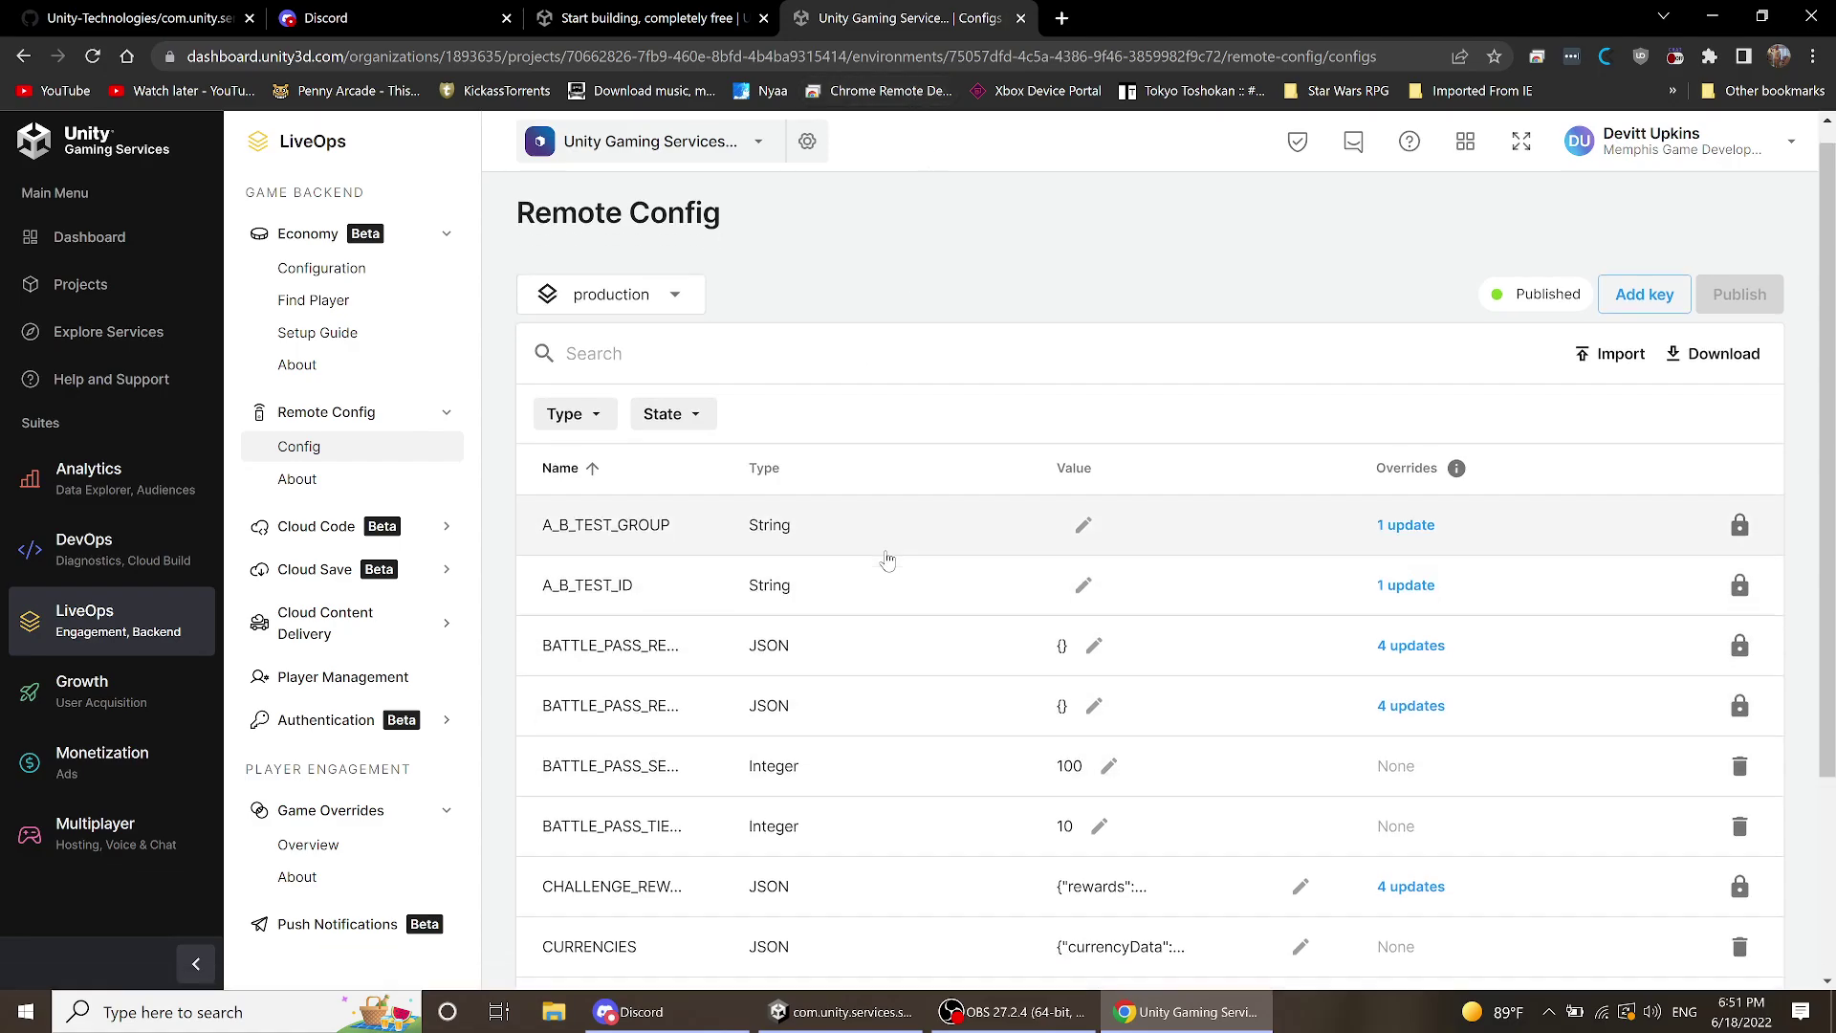
scroll(880, 569, "up", 3)
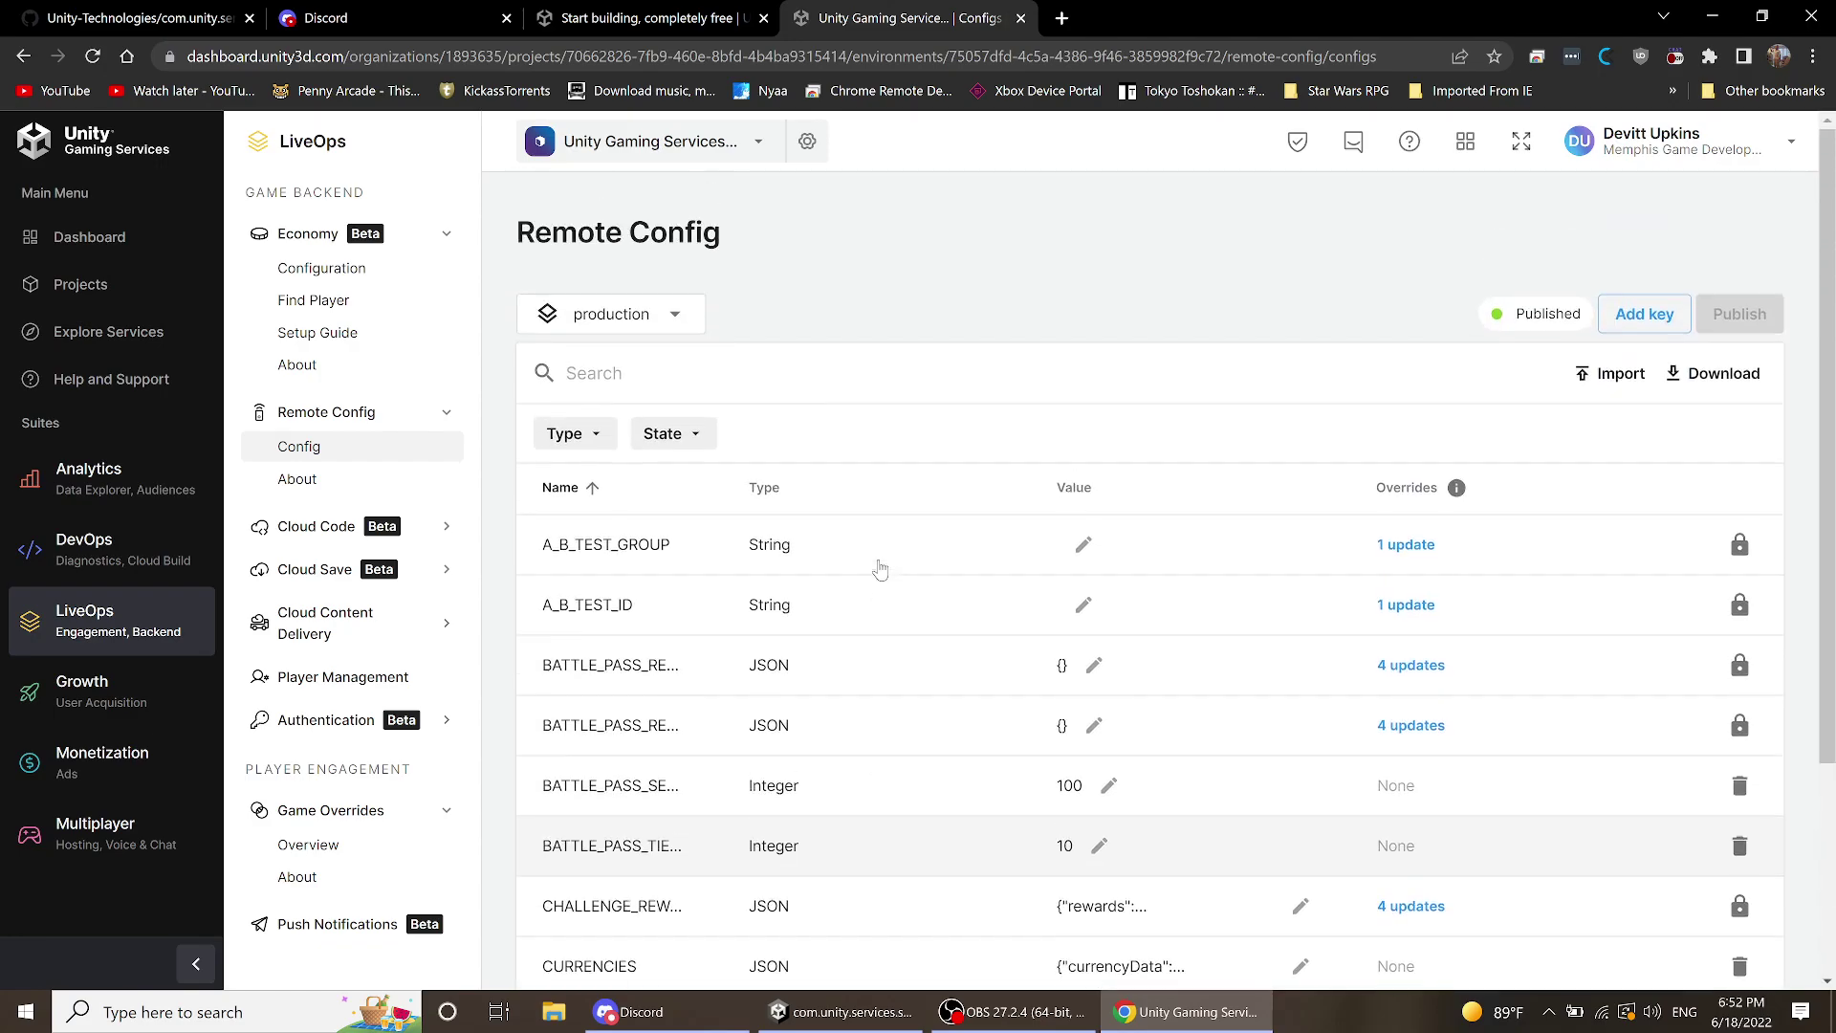
scroll(880, 569, "down", 3)
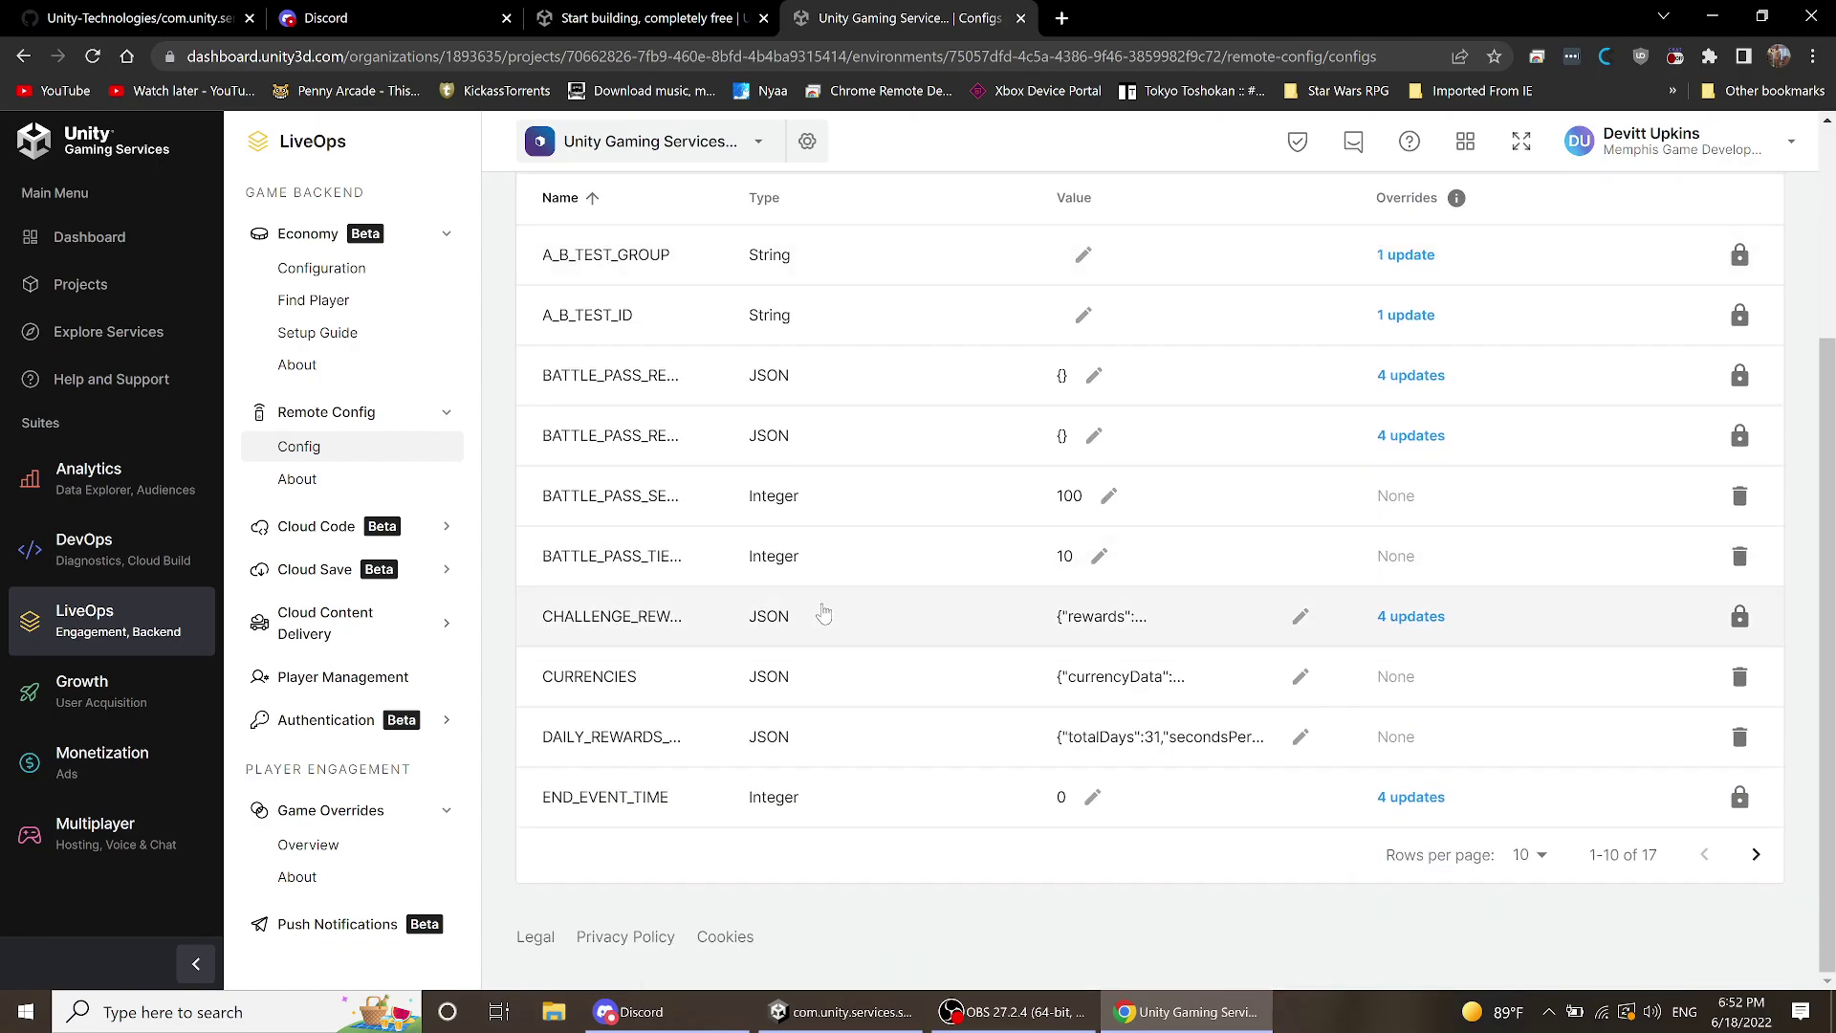
scroll(819, 607, "up", 2)
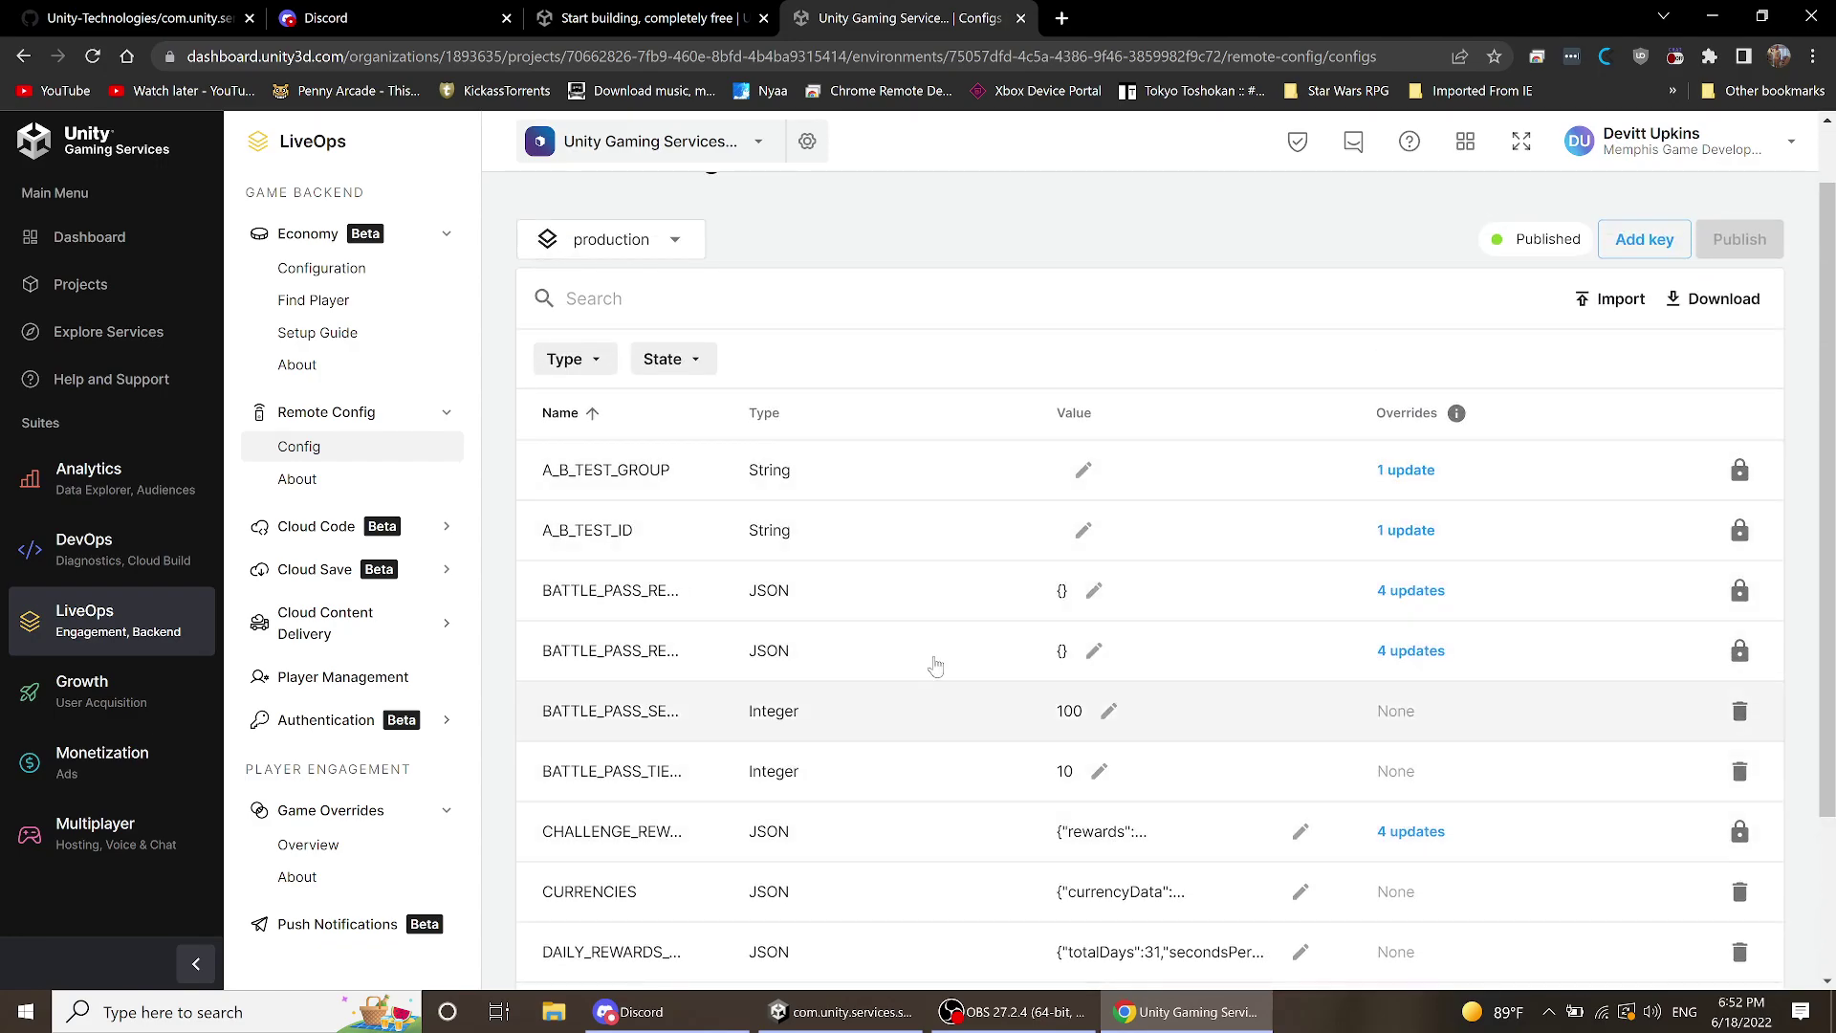
scroll(880, 773, "down", 2)
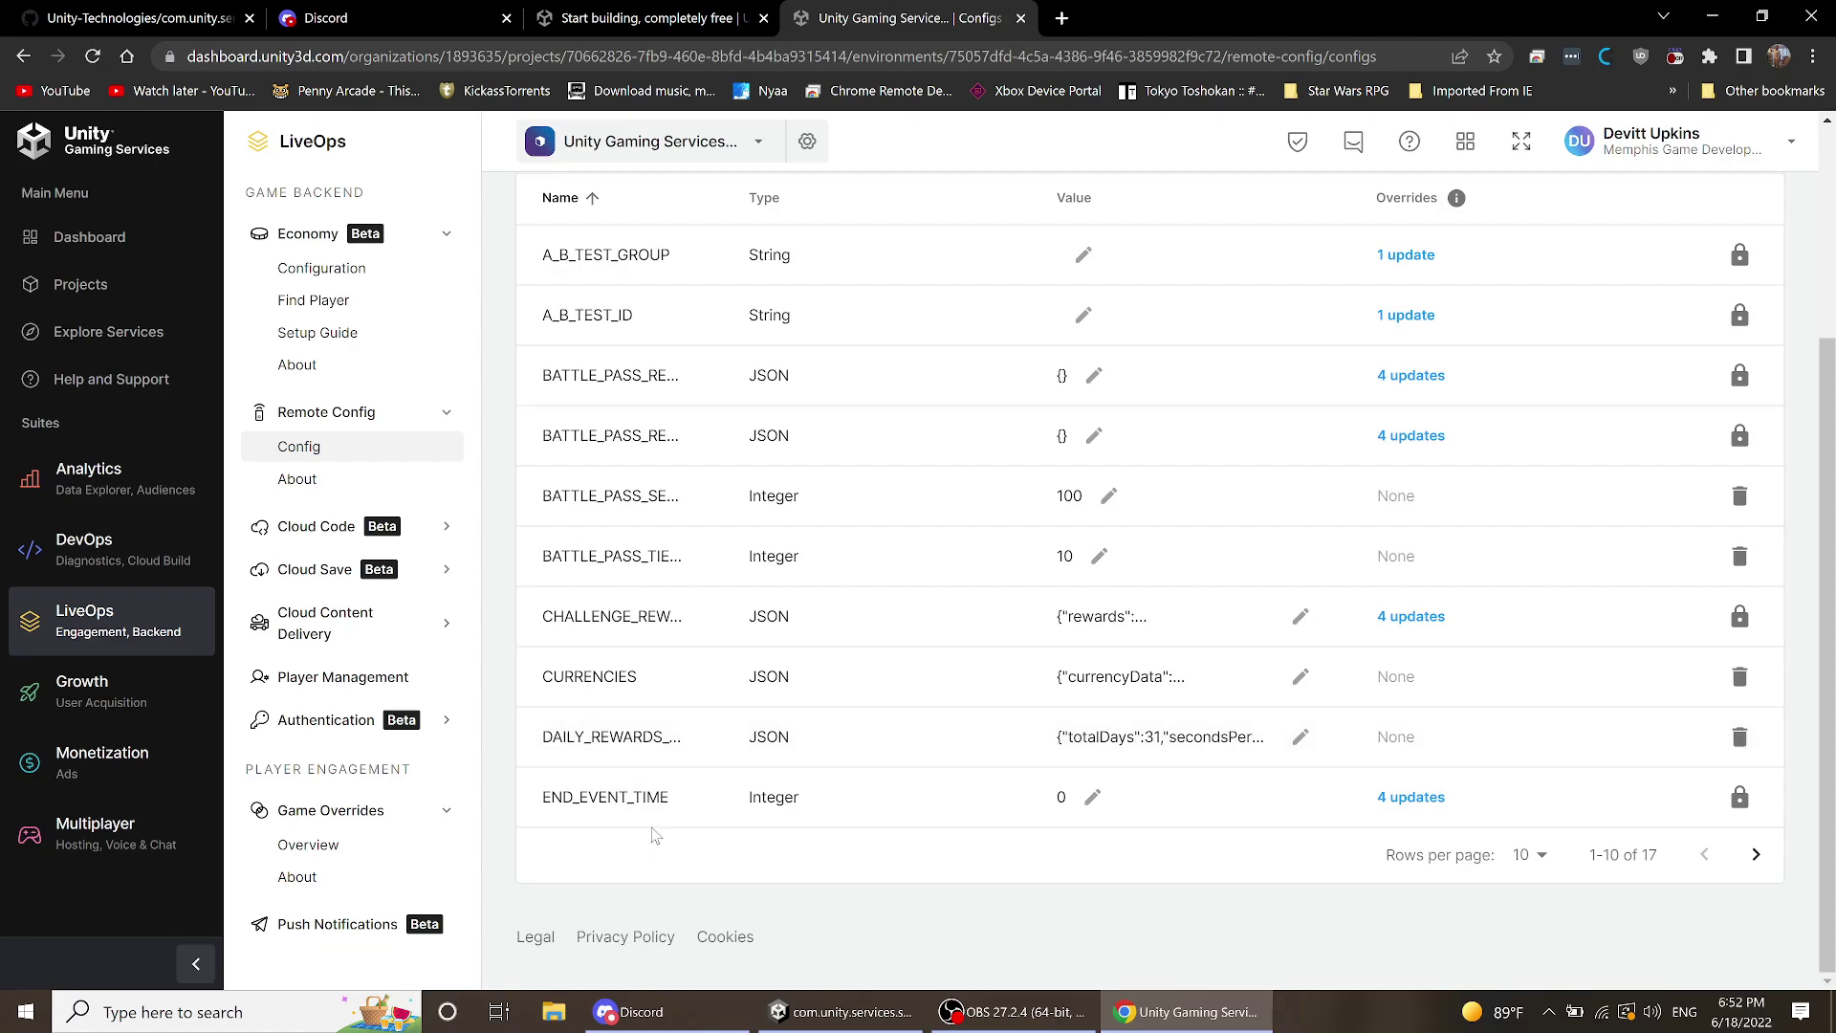
scroll(651, 832, "up", 2)
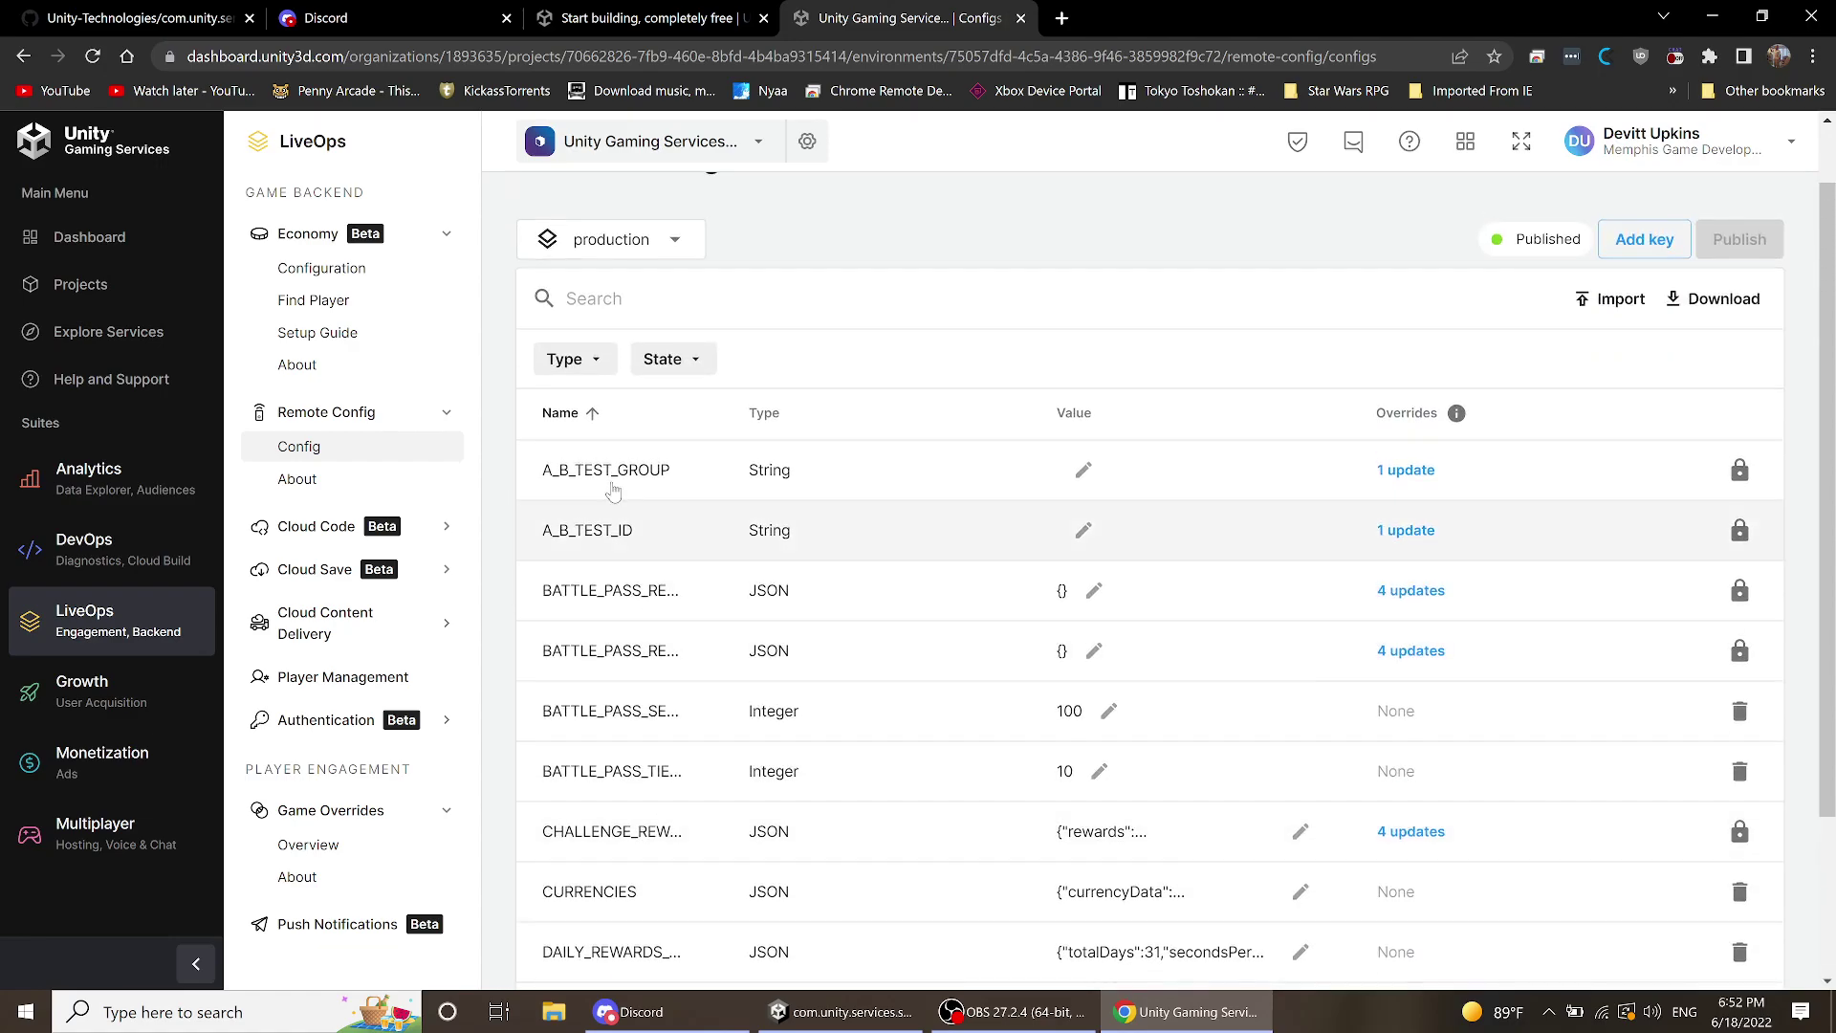
scroll(695, 715, "down", 2)
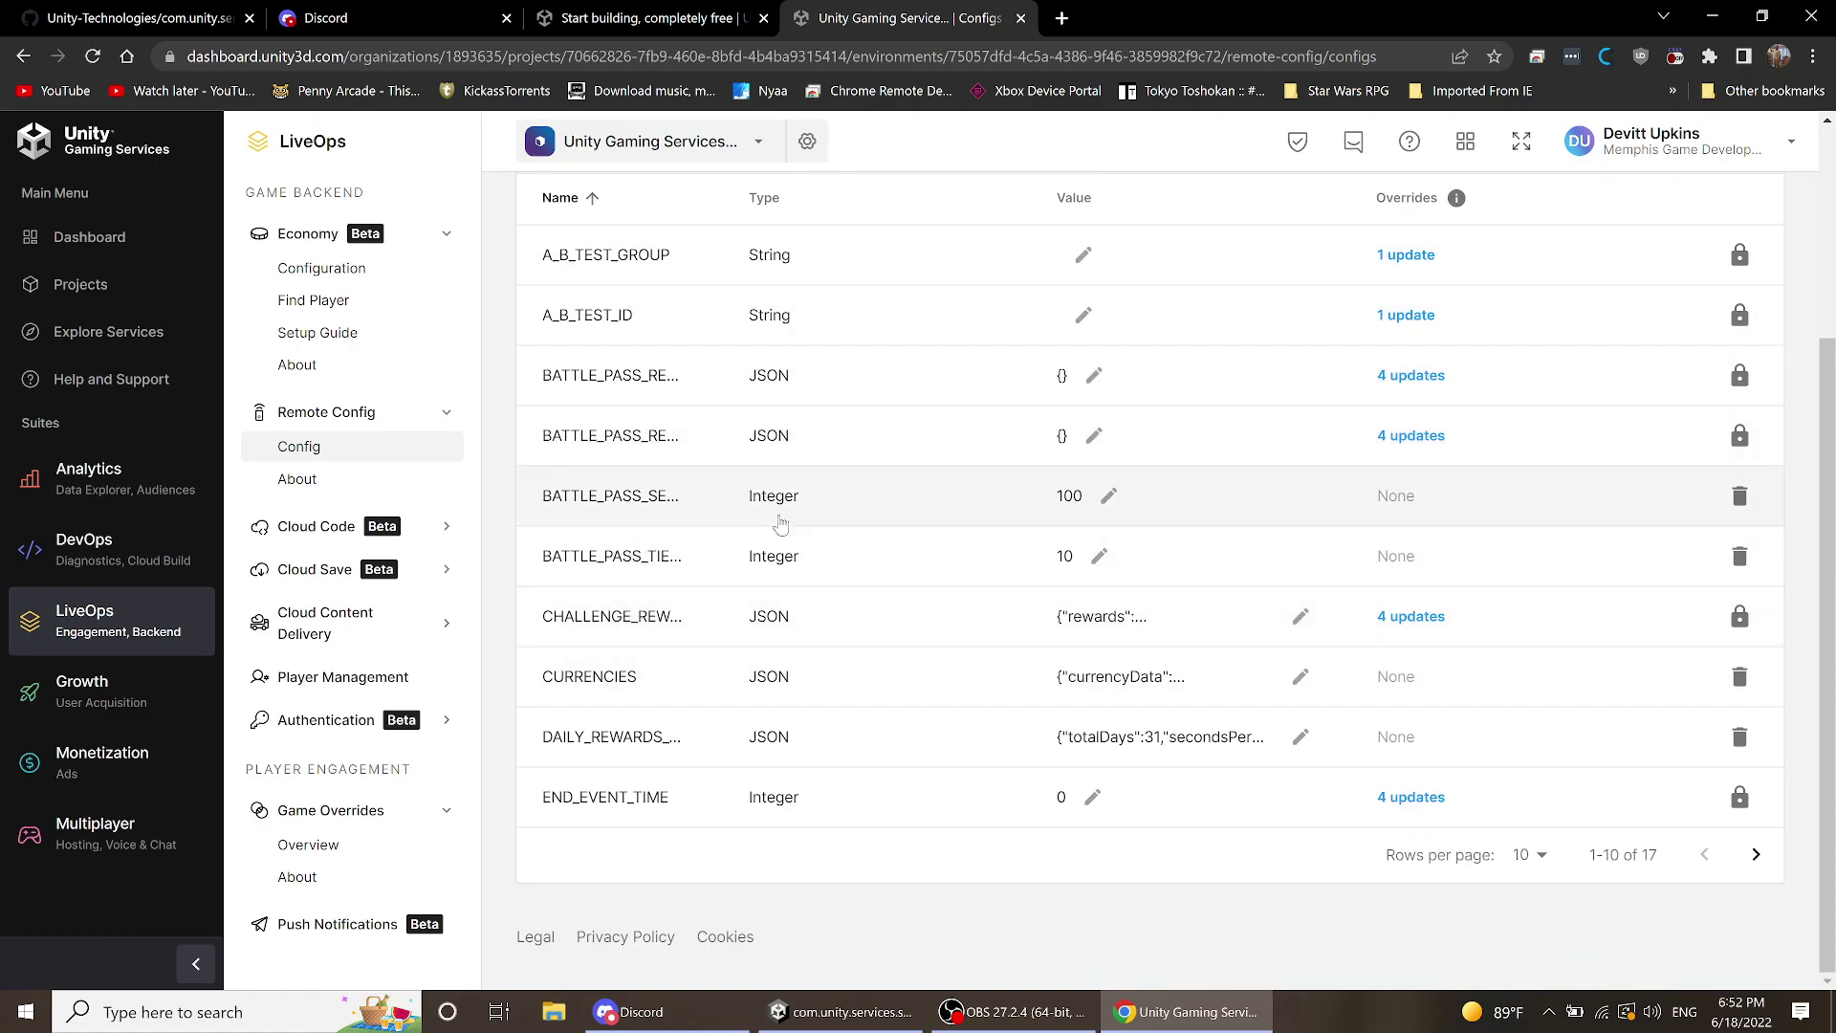
scroll(779, 519, "up", 3)
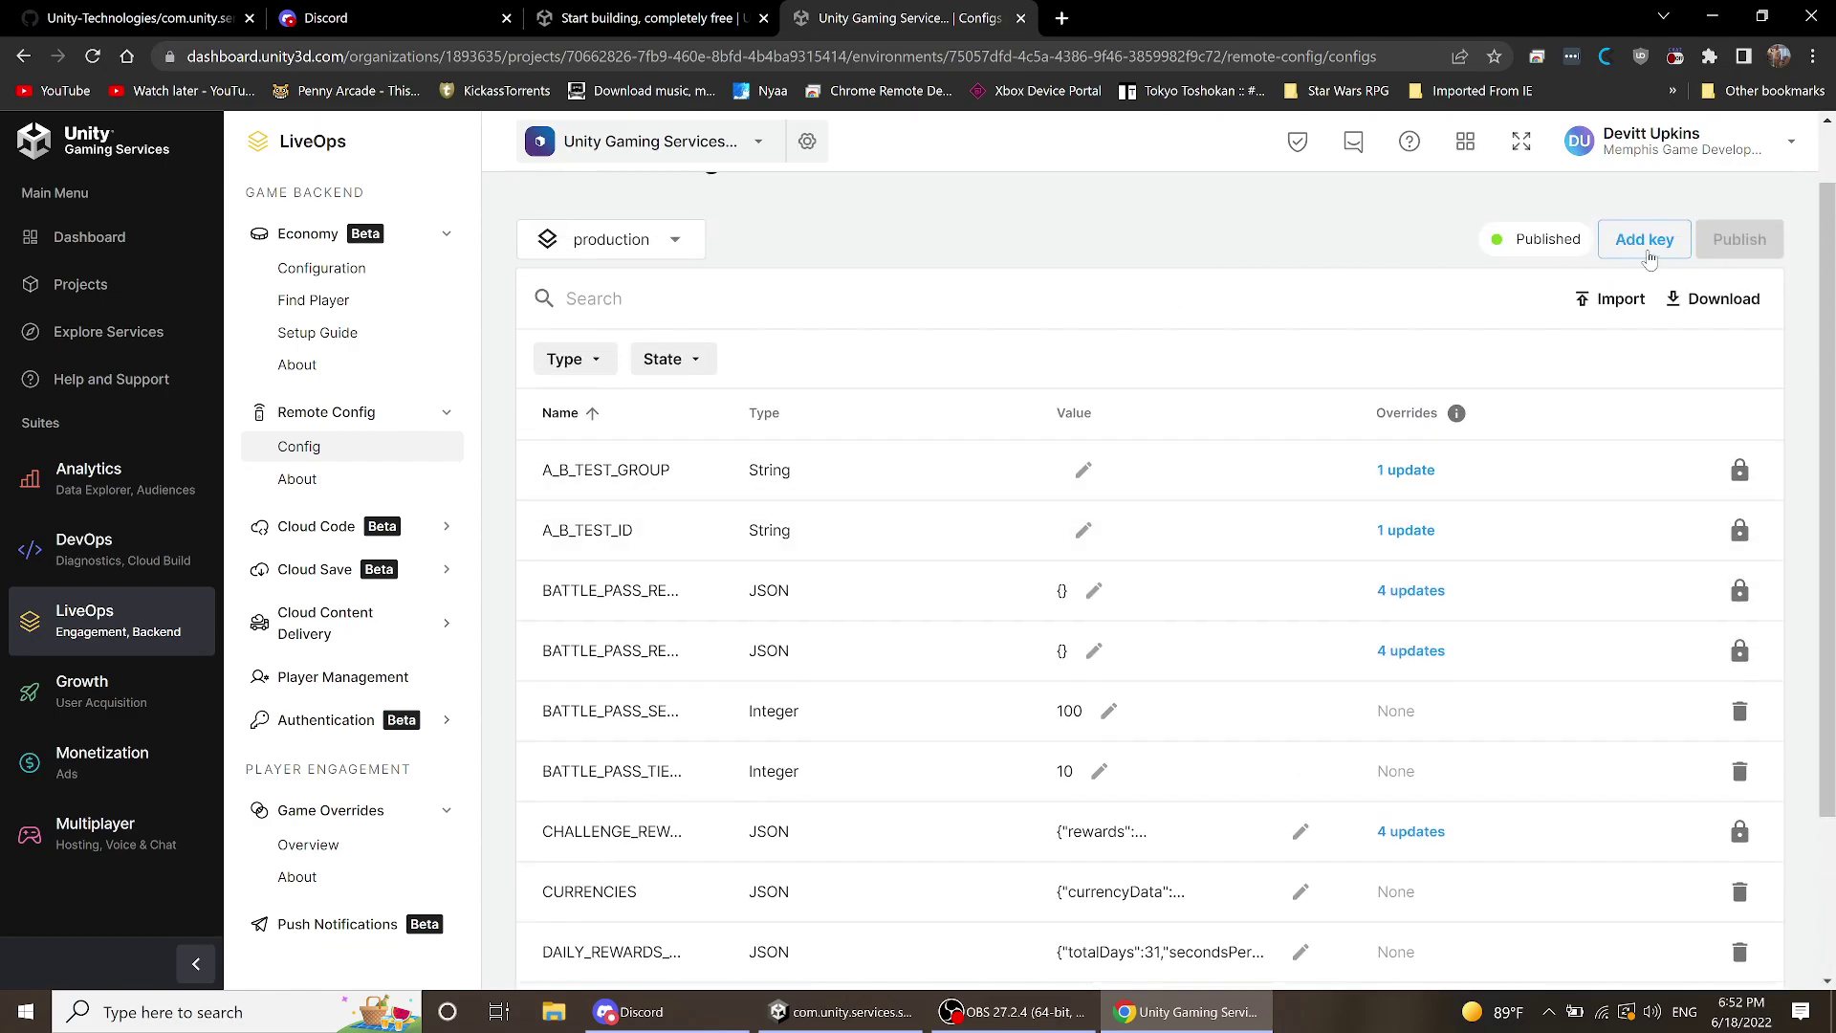
left_click(1641, 244)
left_click(821, 505)
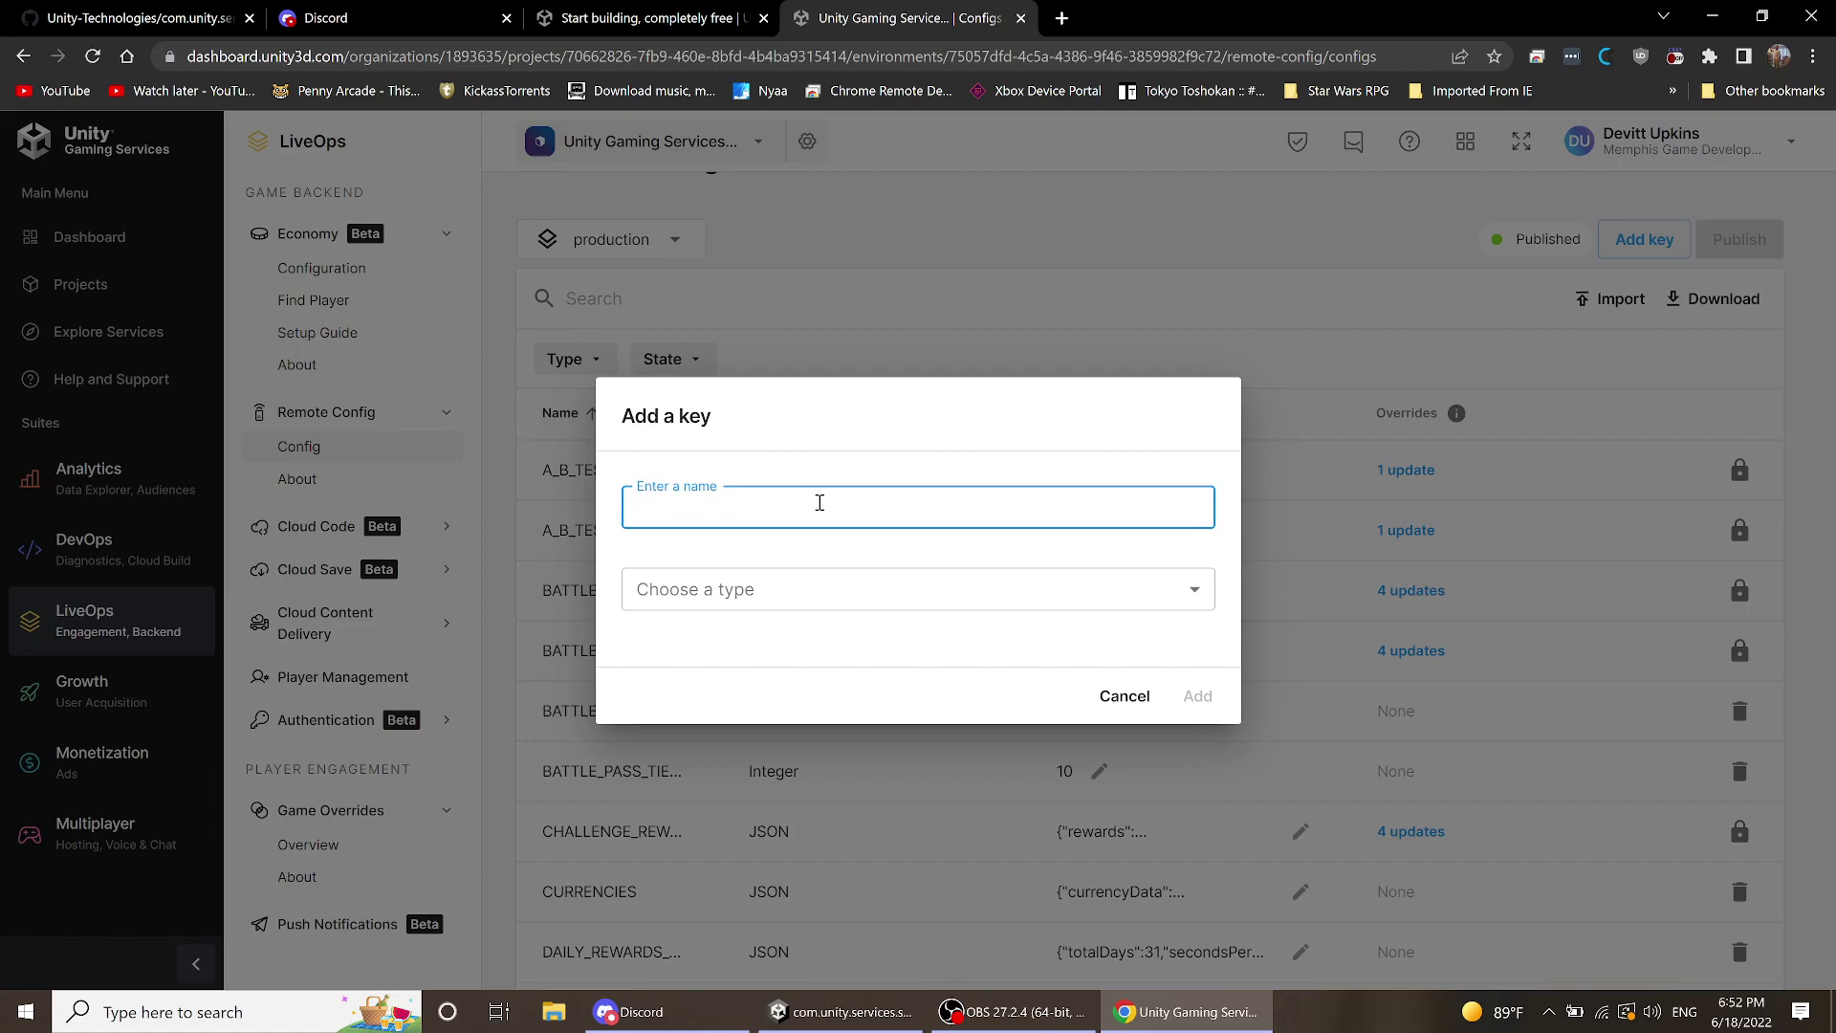
type("test")
left_click(847, 598)
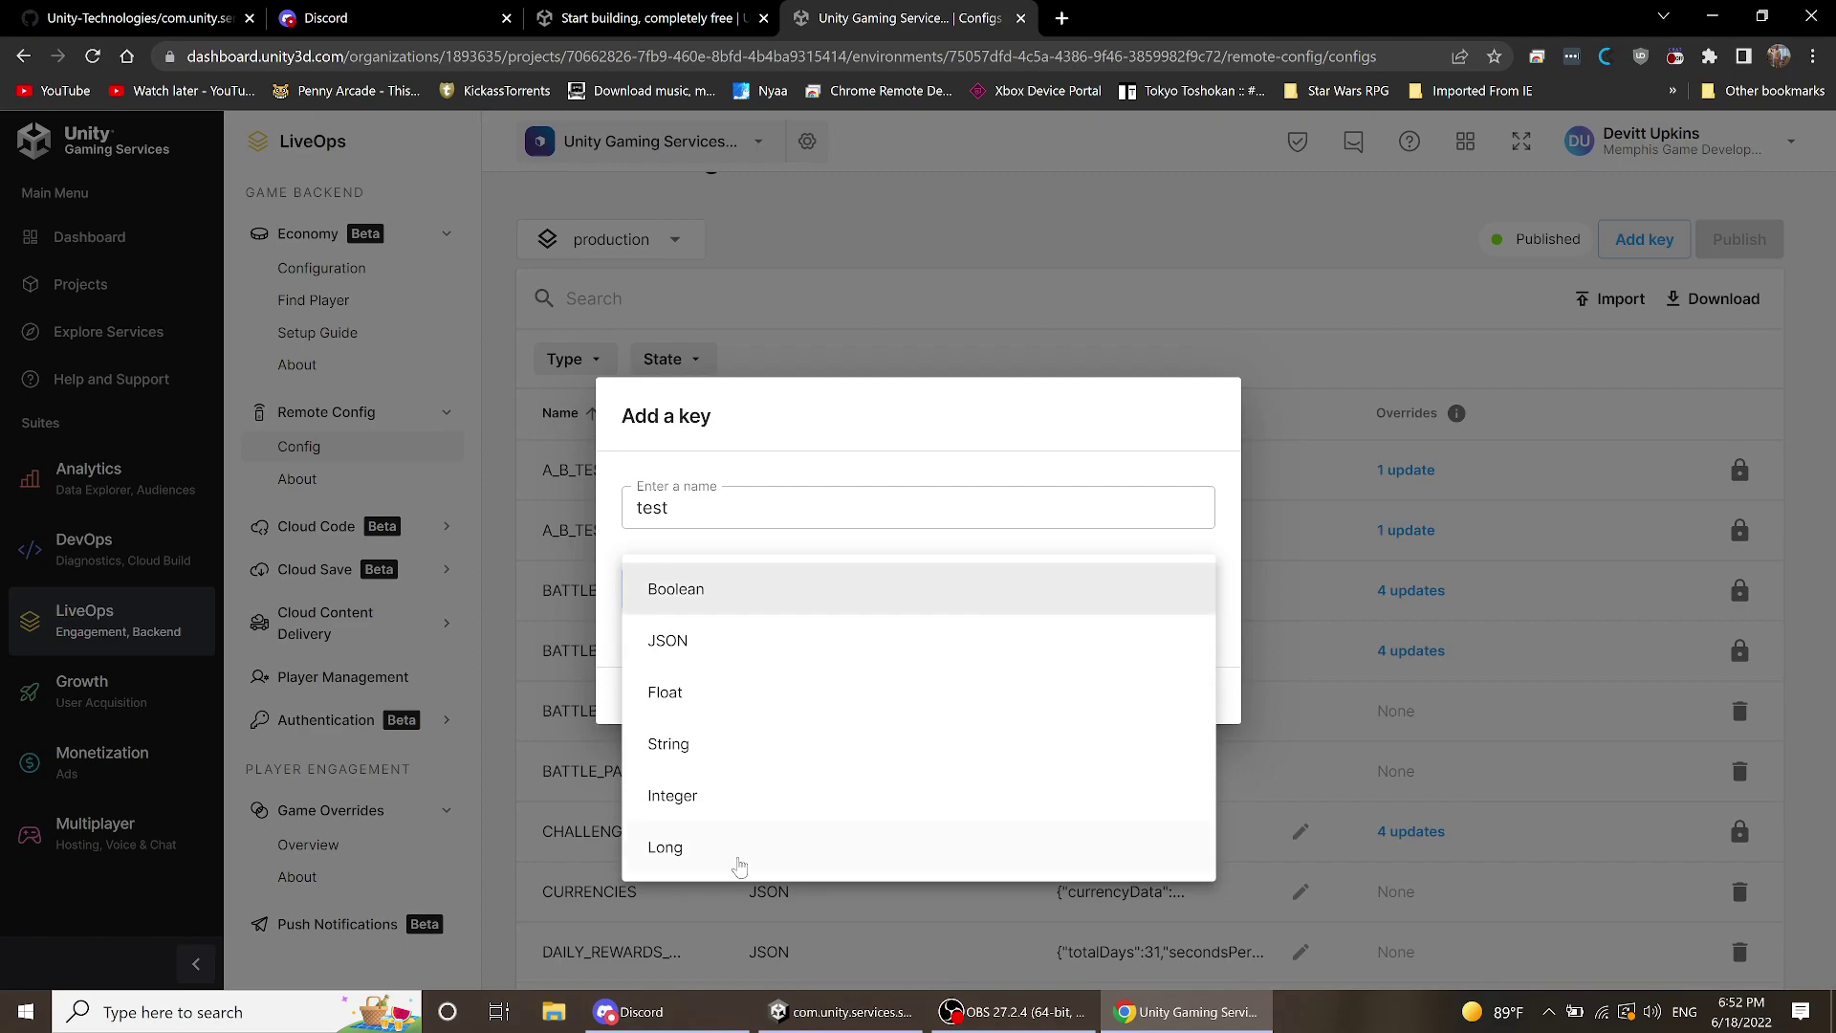
left_click(694, 650)
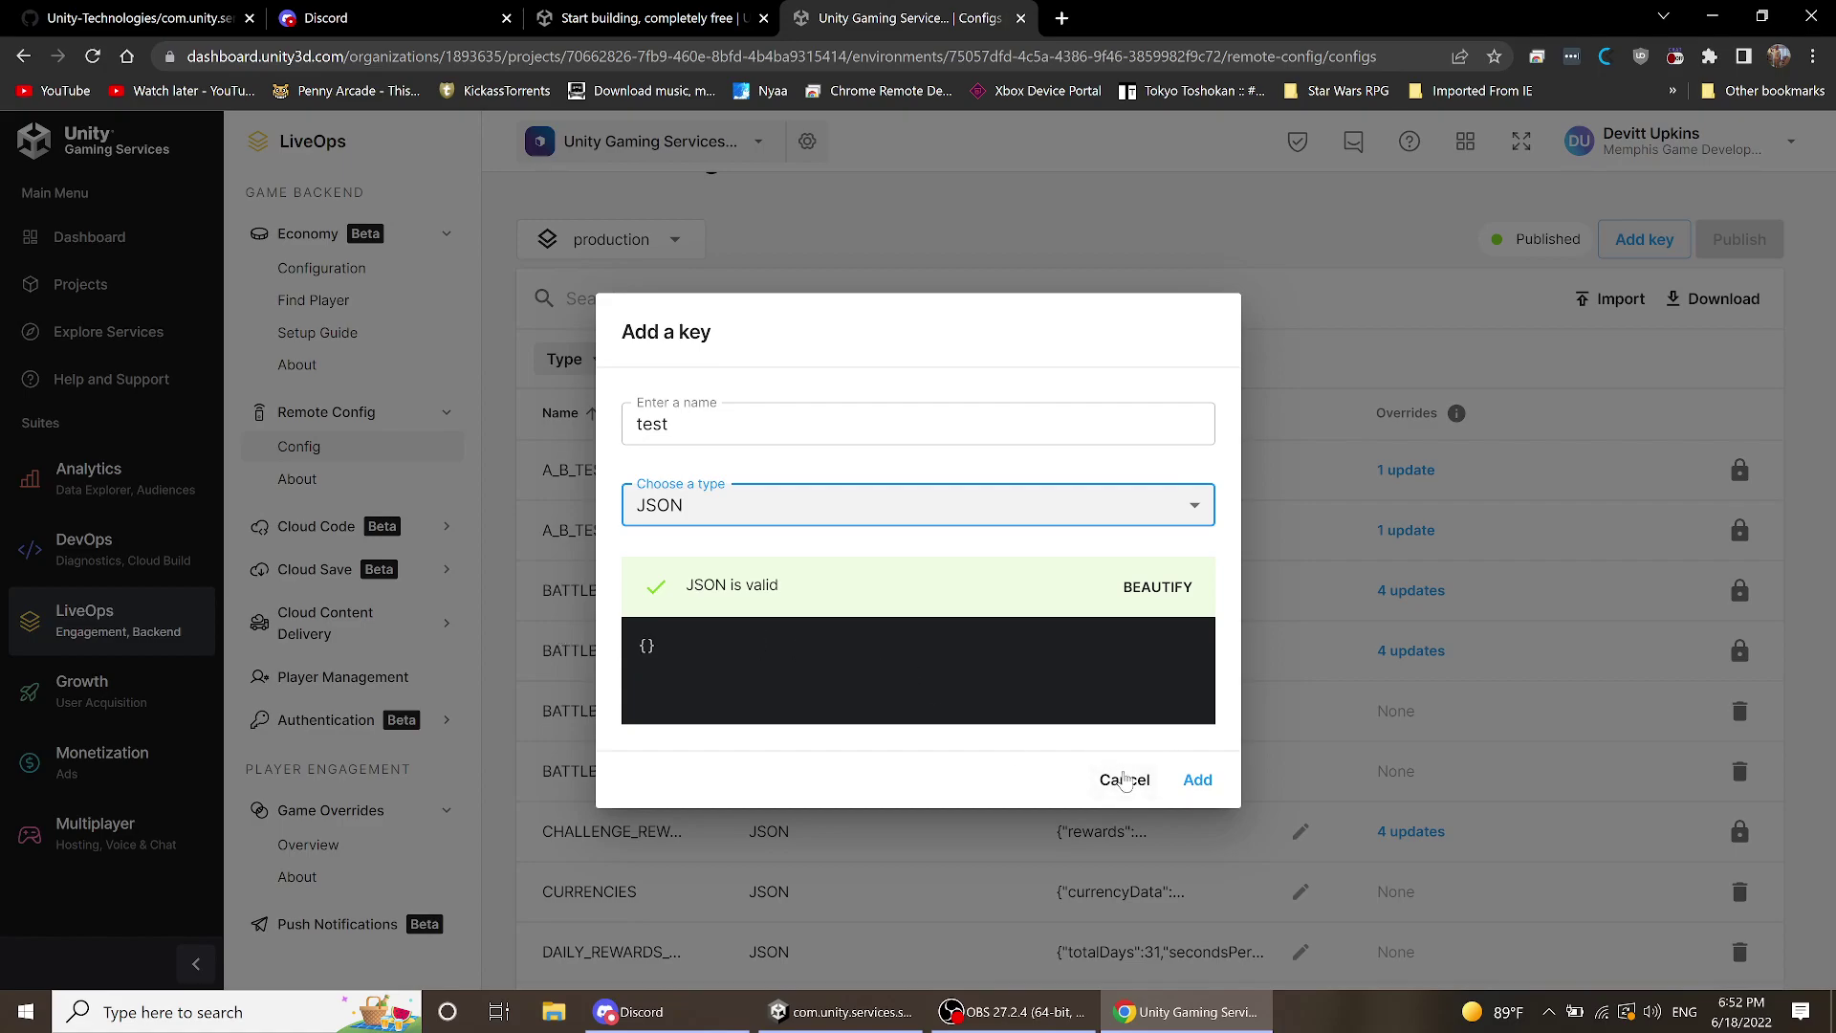
left_click(1124, 781)
scroll(1009, 703, "down", 2)
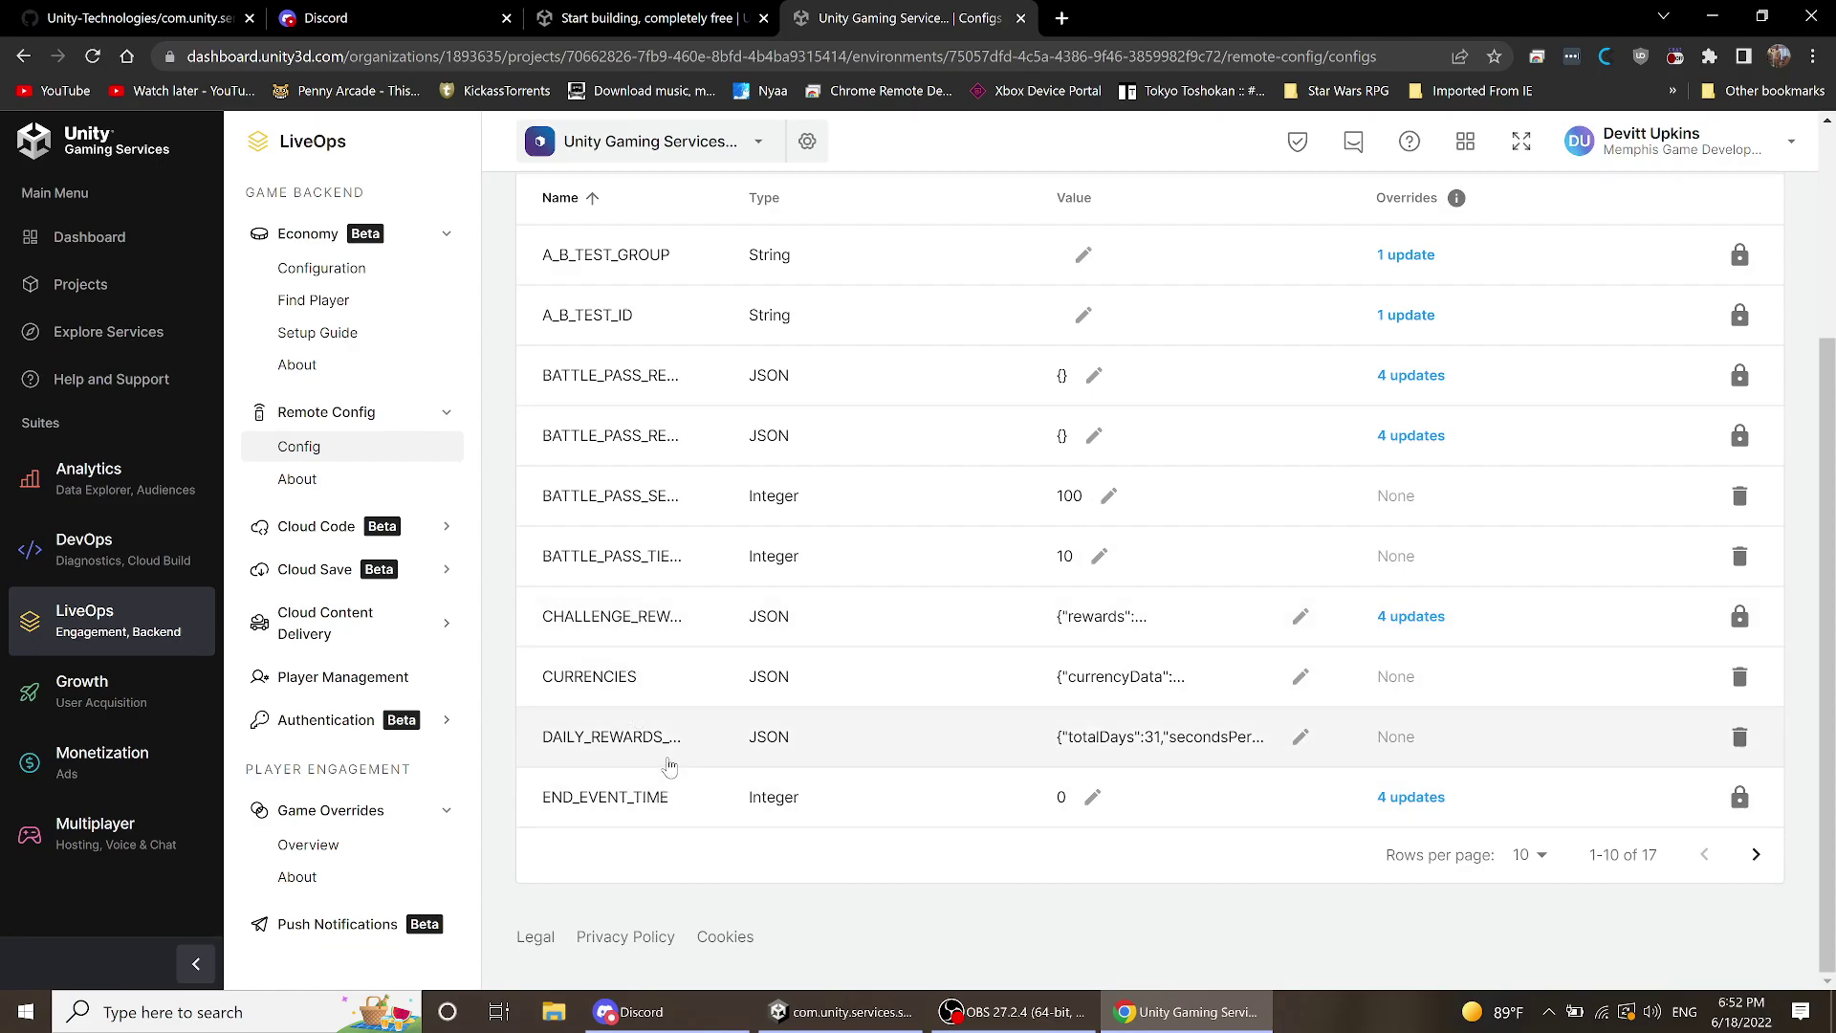
left_click(1300, 737)
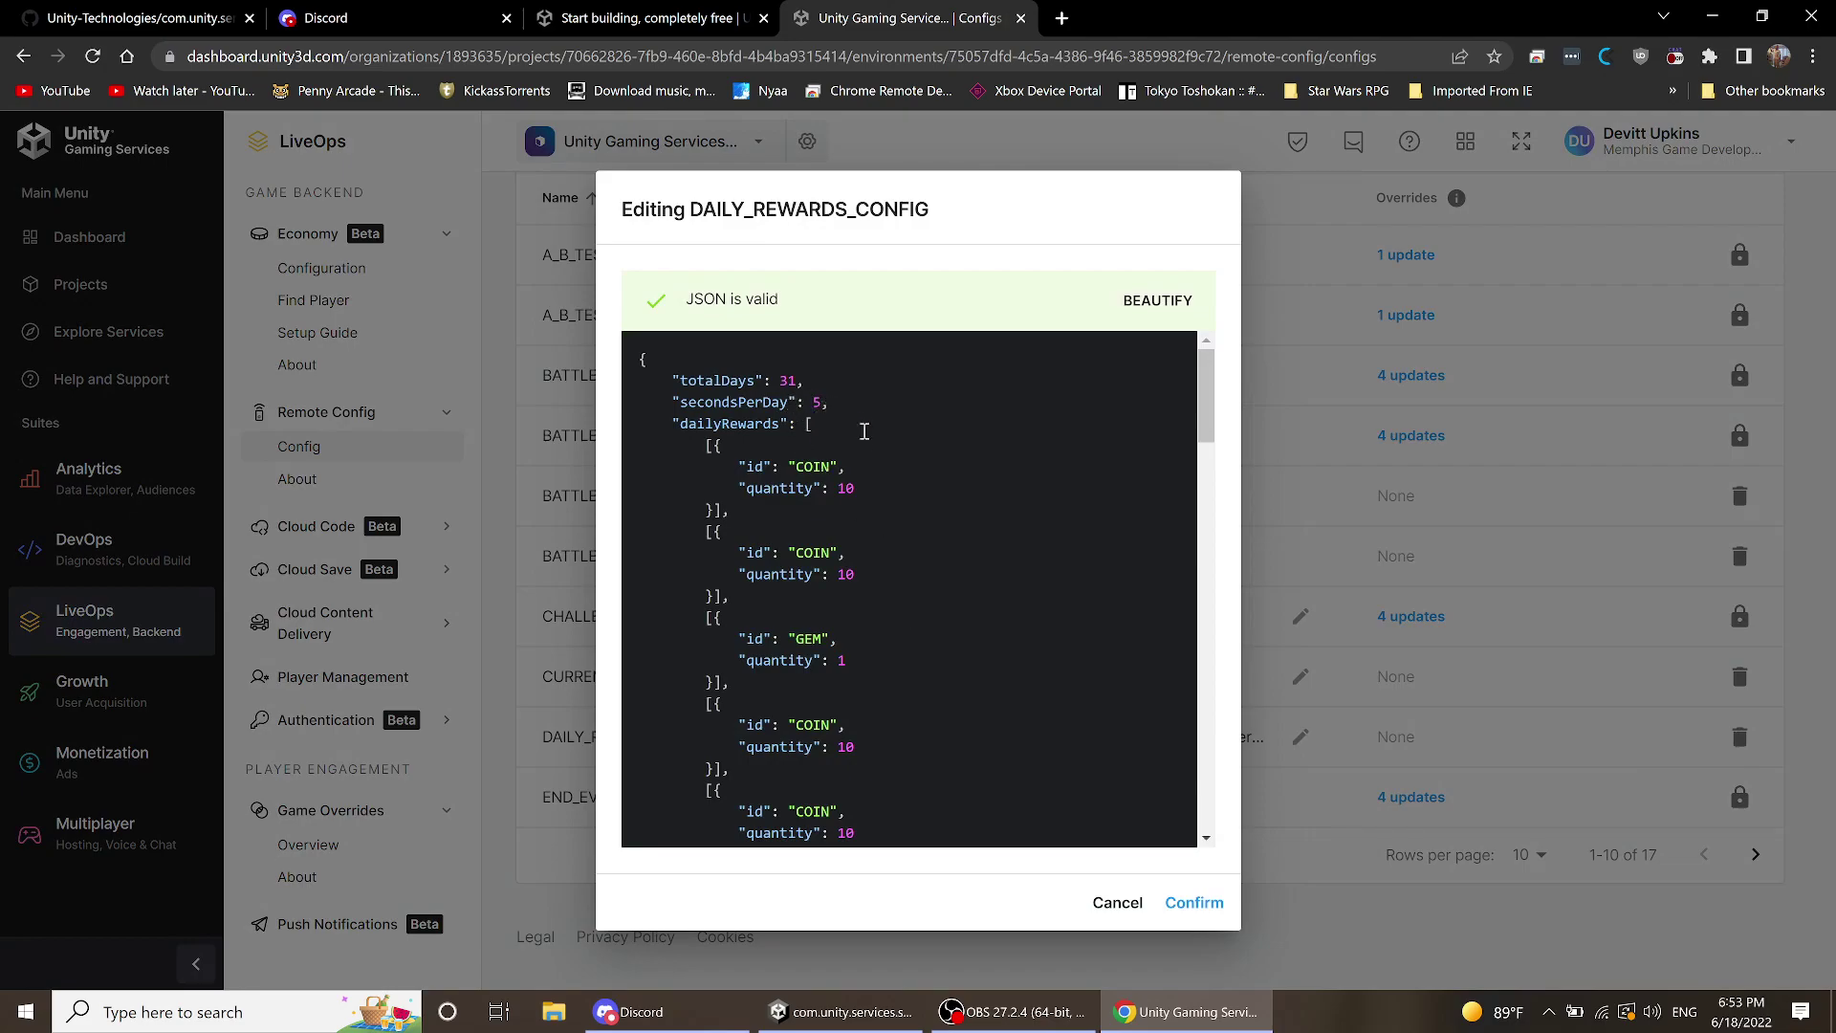
scroll(864, 432, "down", 10)
scroll(872, 475, "up", 10)
scroll(770, 588, "down", 10)
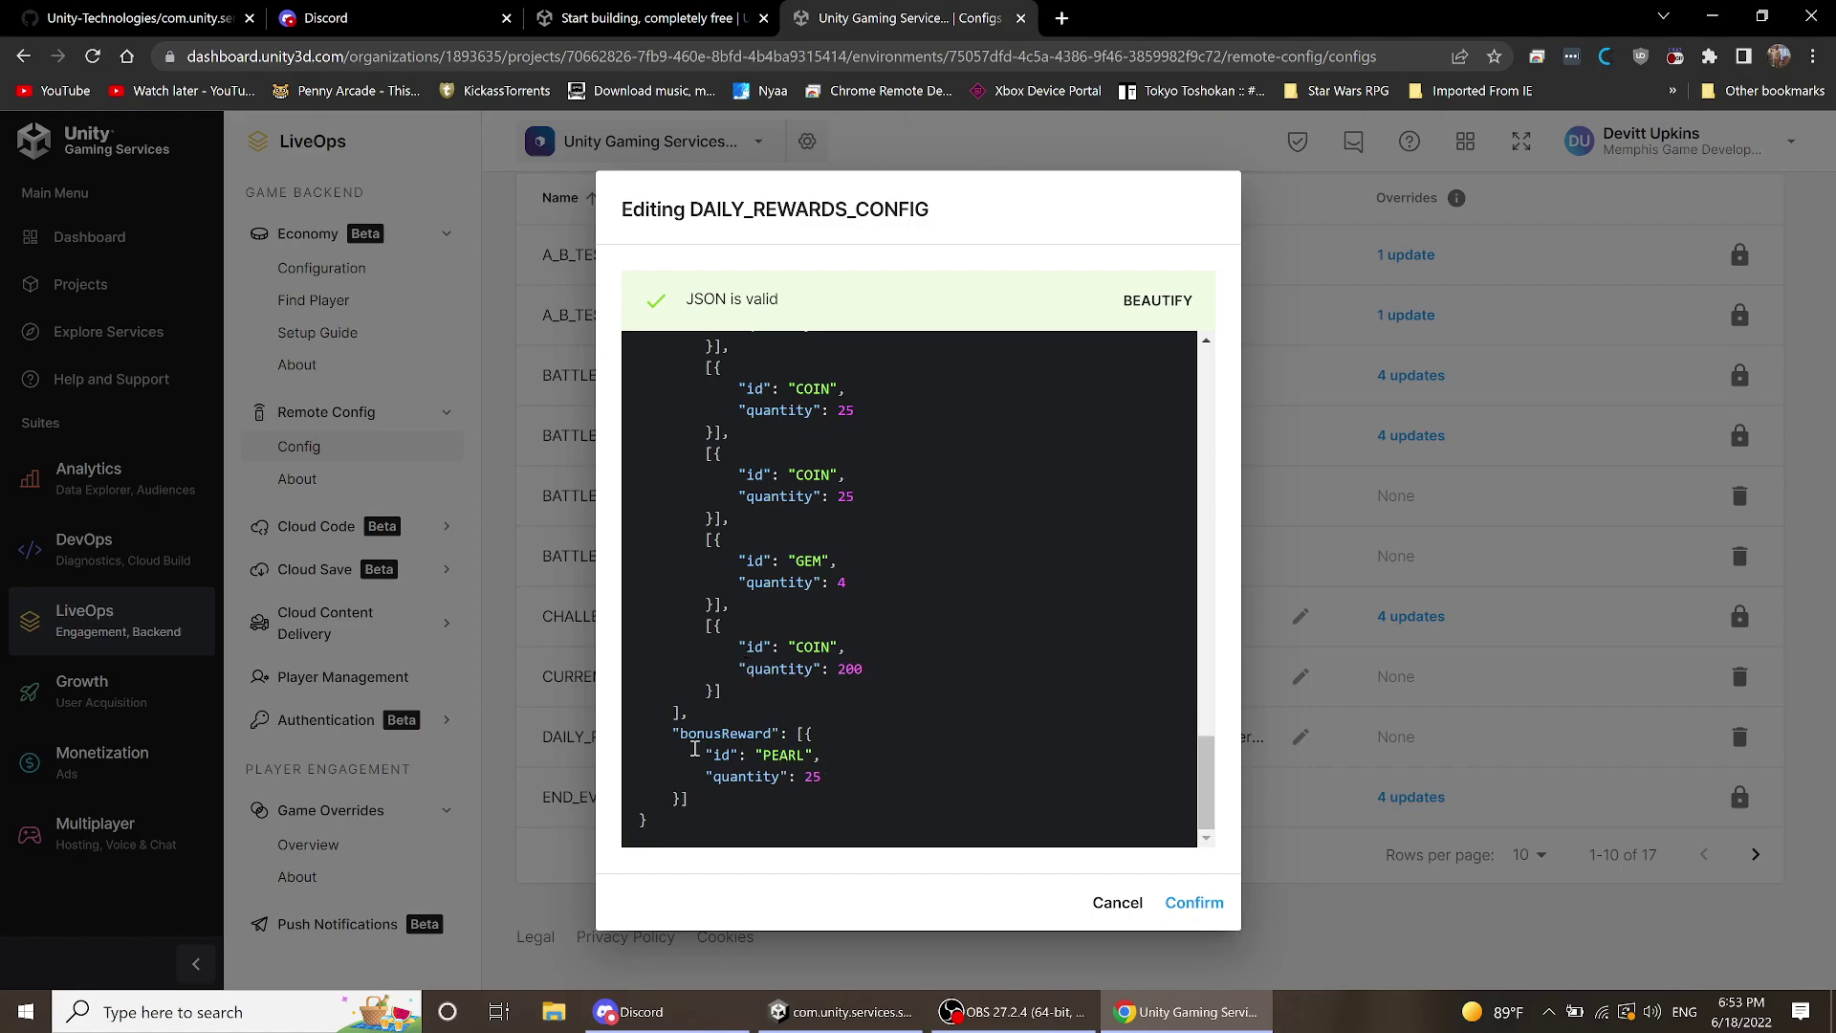
scroll(784, 648, "up", 6)
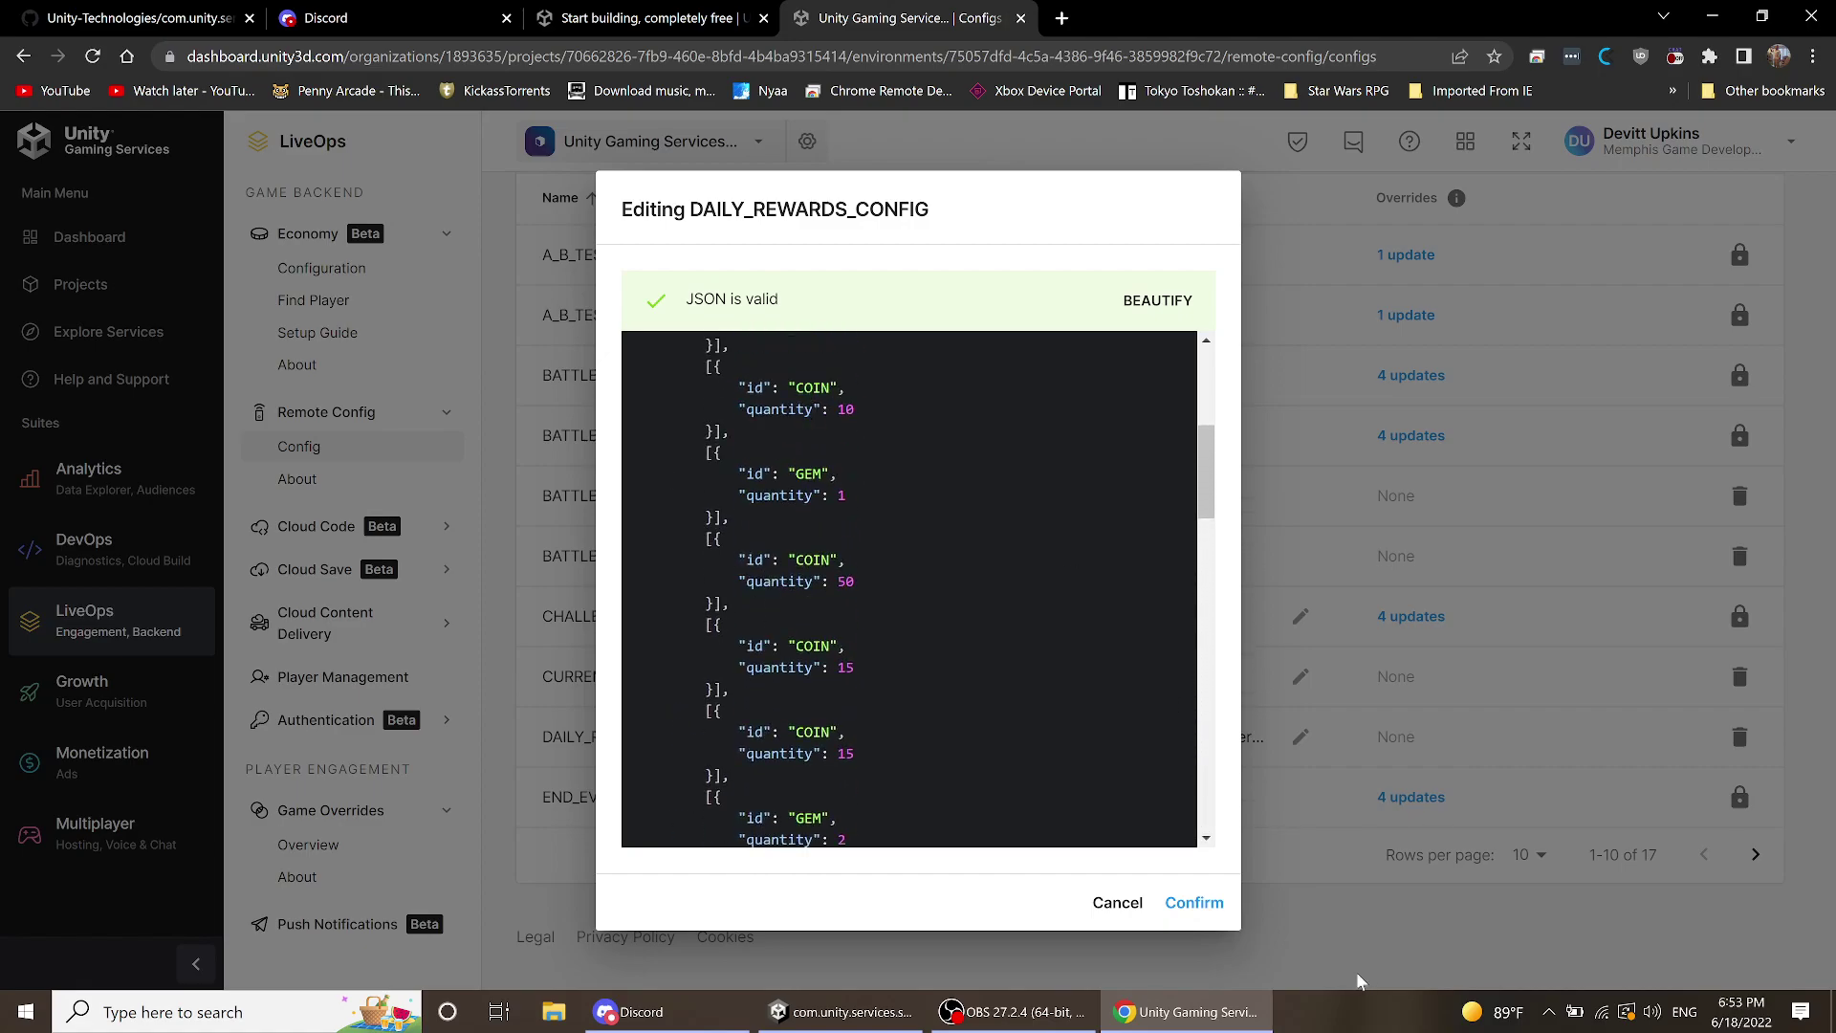
left_click(1108, 902)
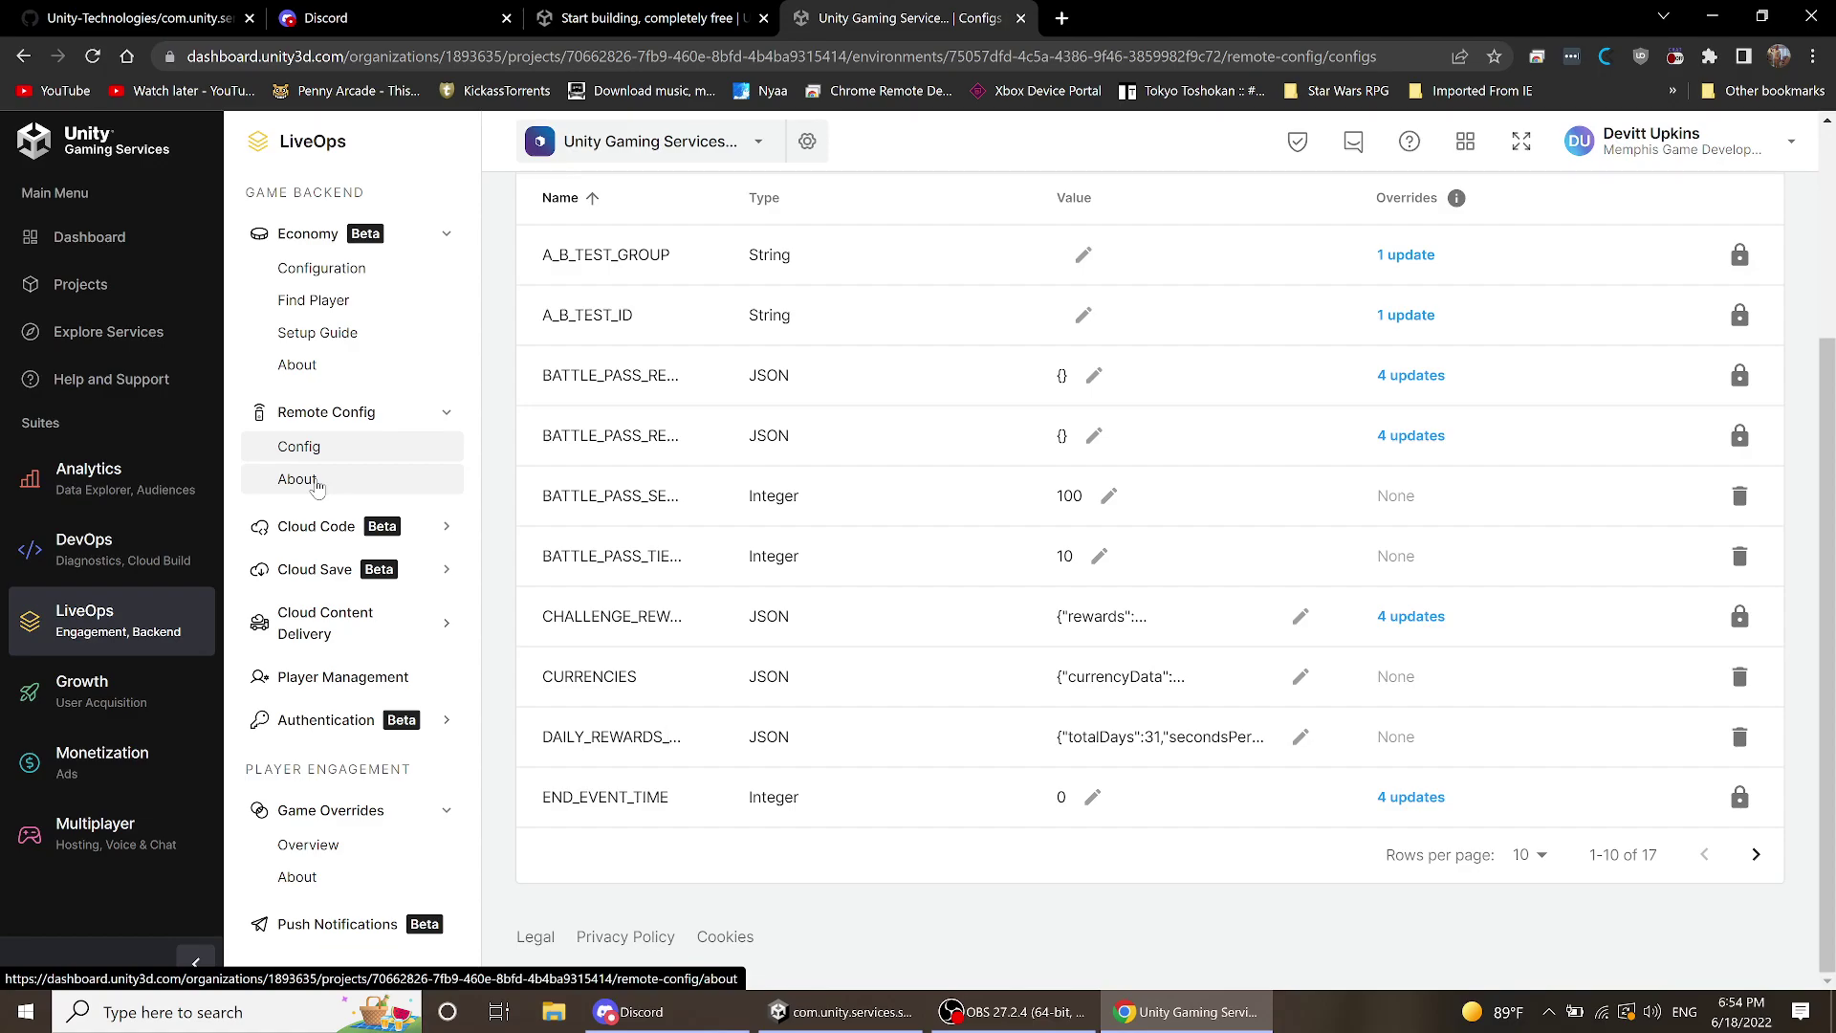
- Expand Cloud Code, browse the production Scripts list, and start adding a new script
left_click(315, 537)
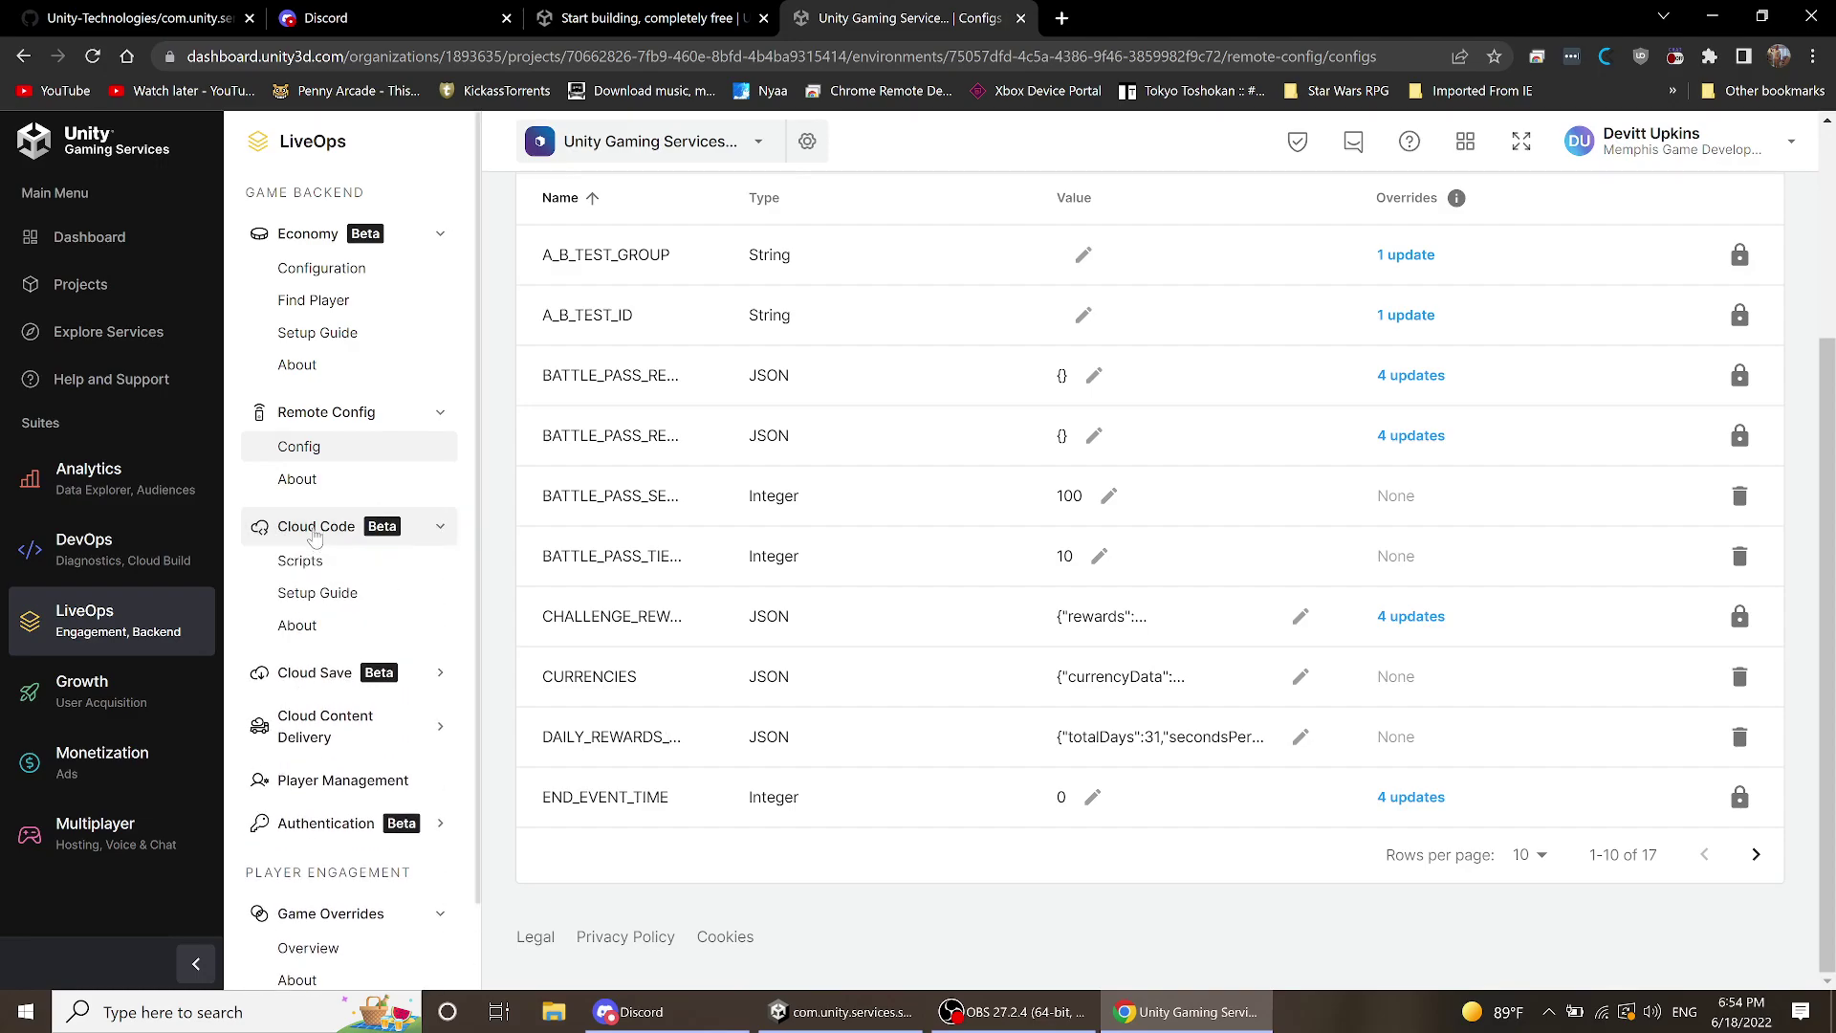
left_click(311, 565)
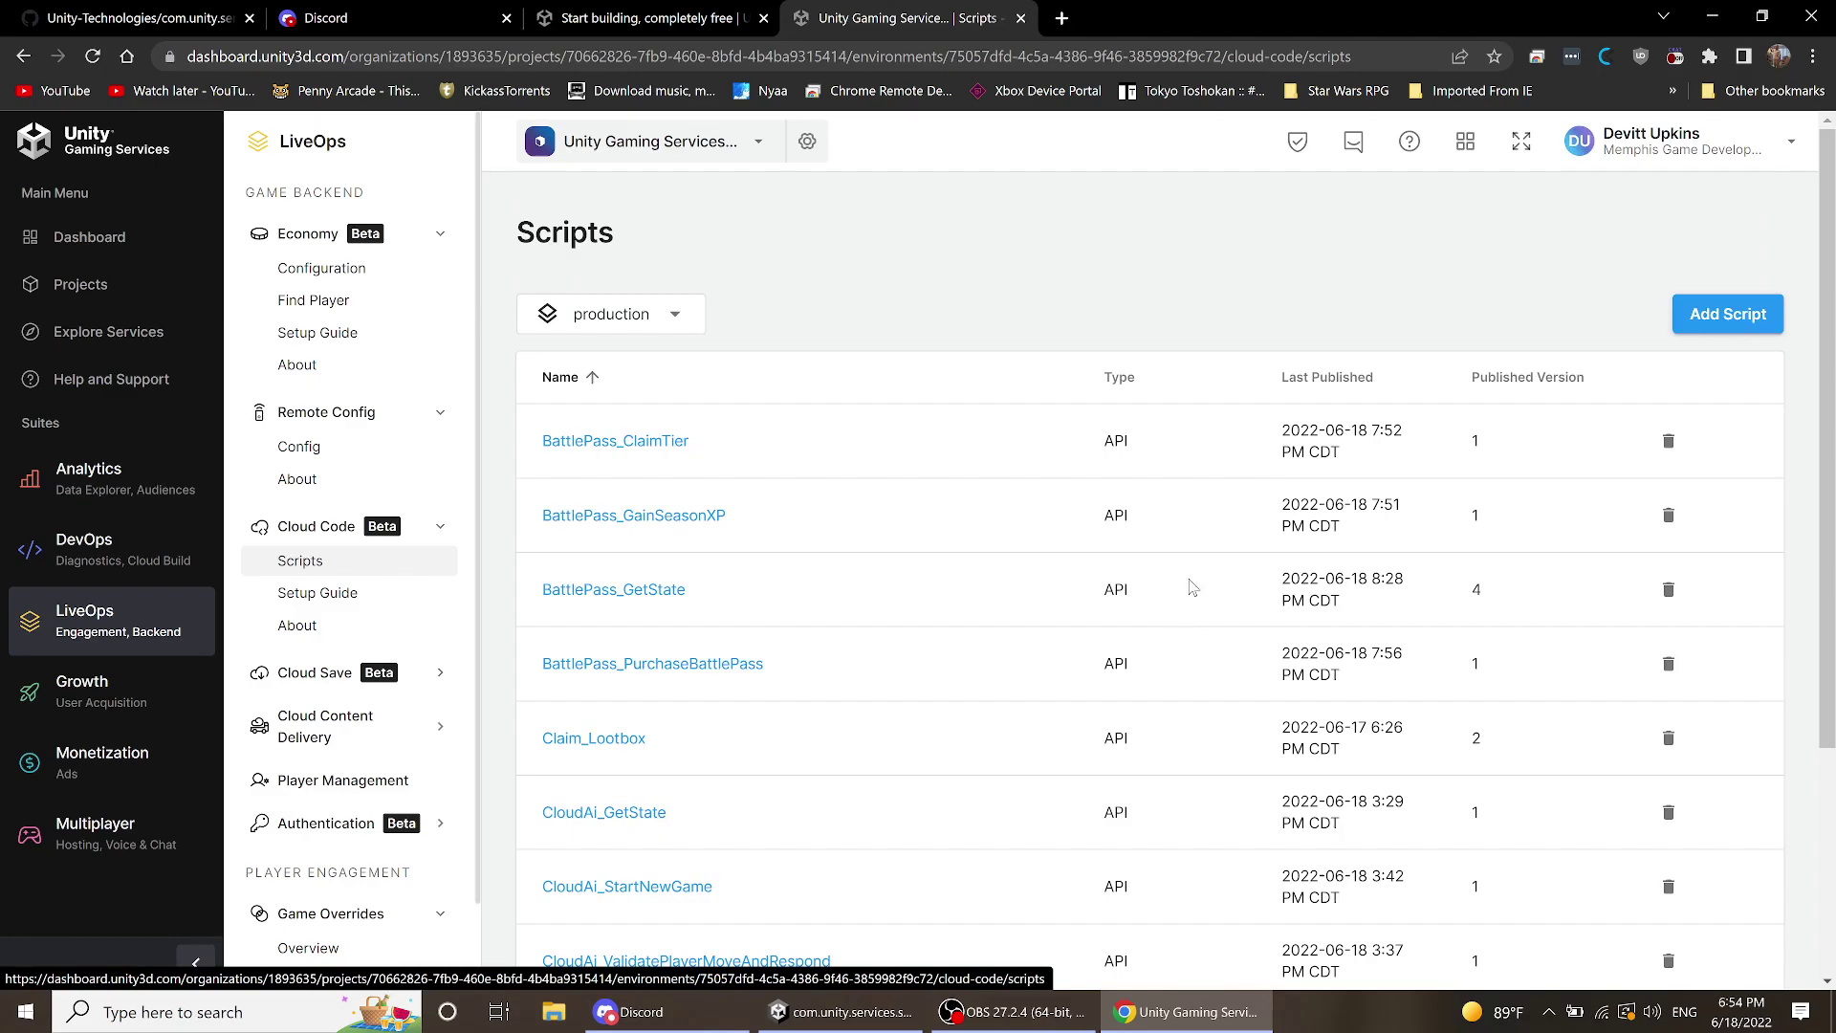
scroll(1000, 251, "down", 3)
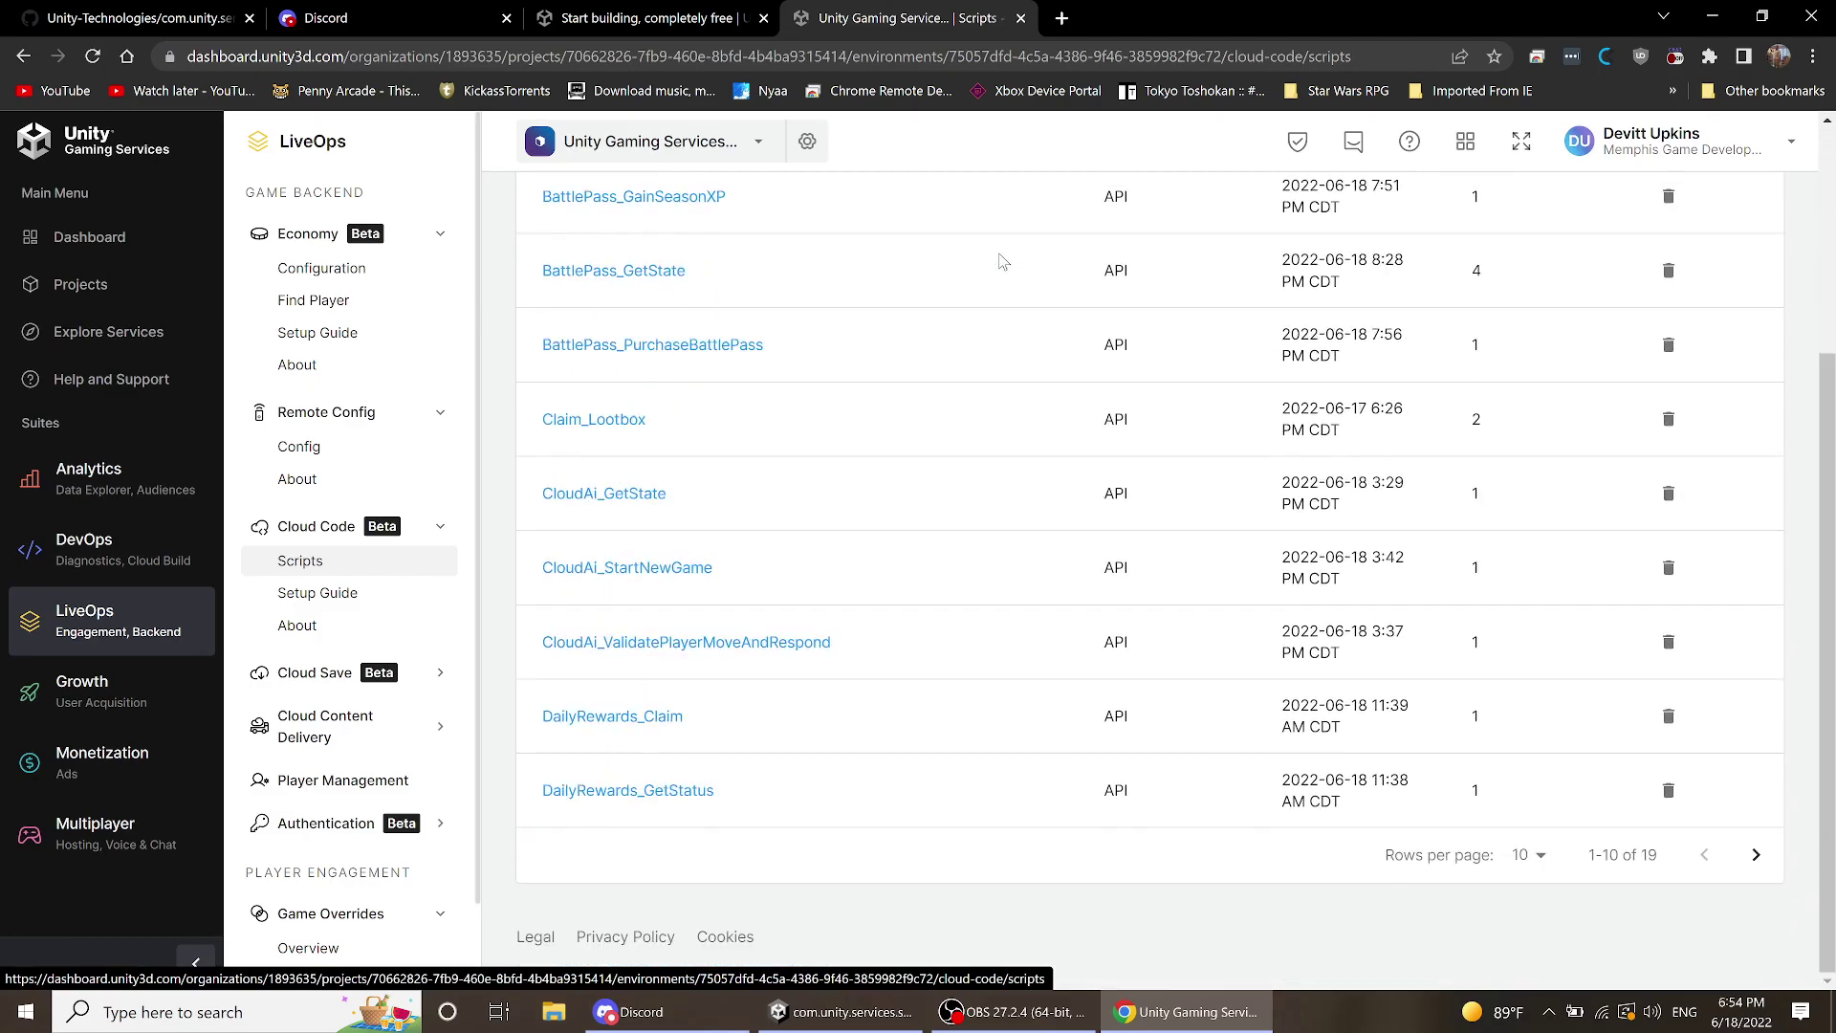
scroll(1003, 261, "up", 3)
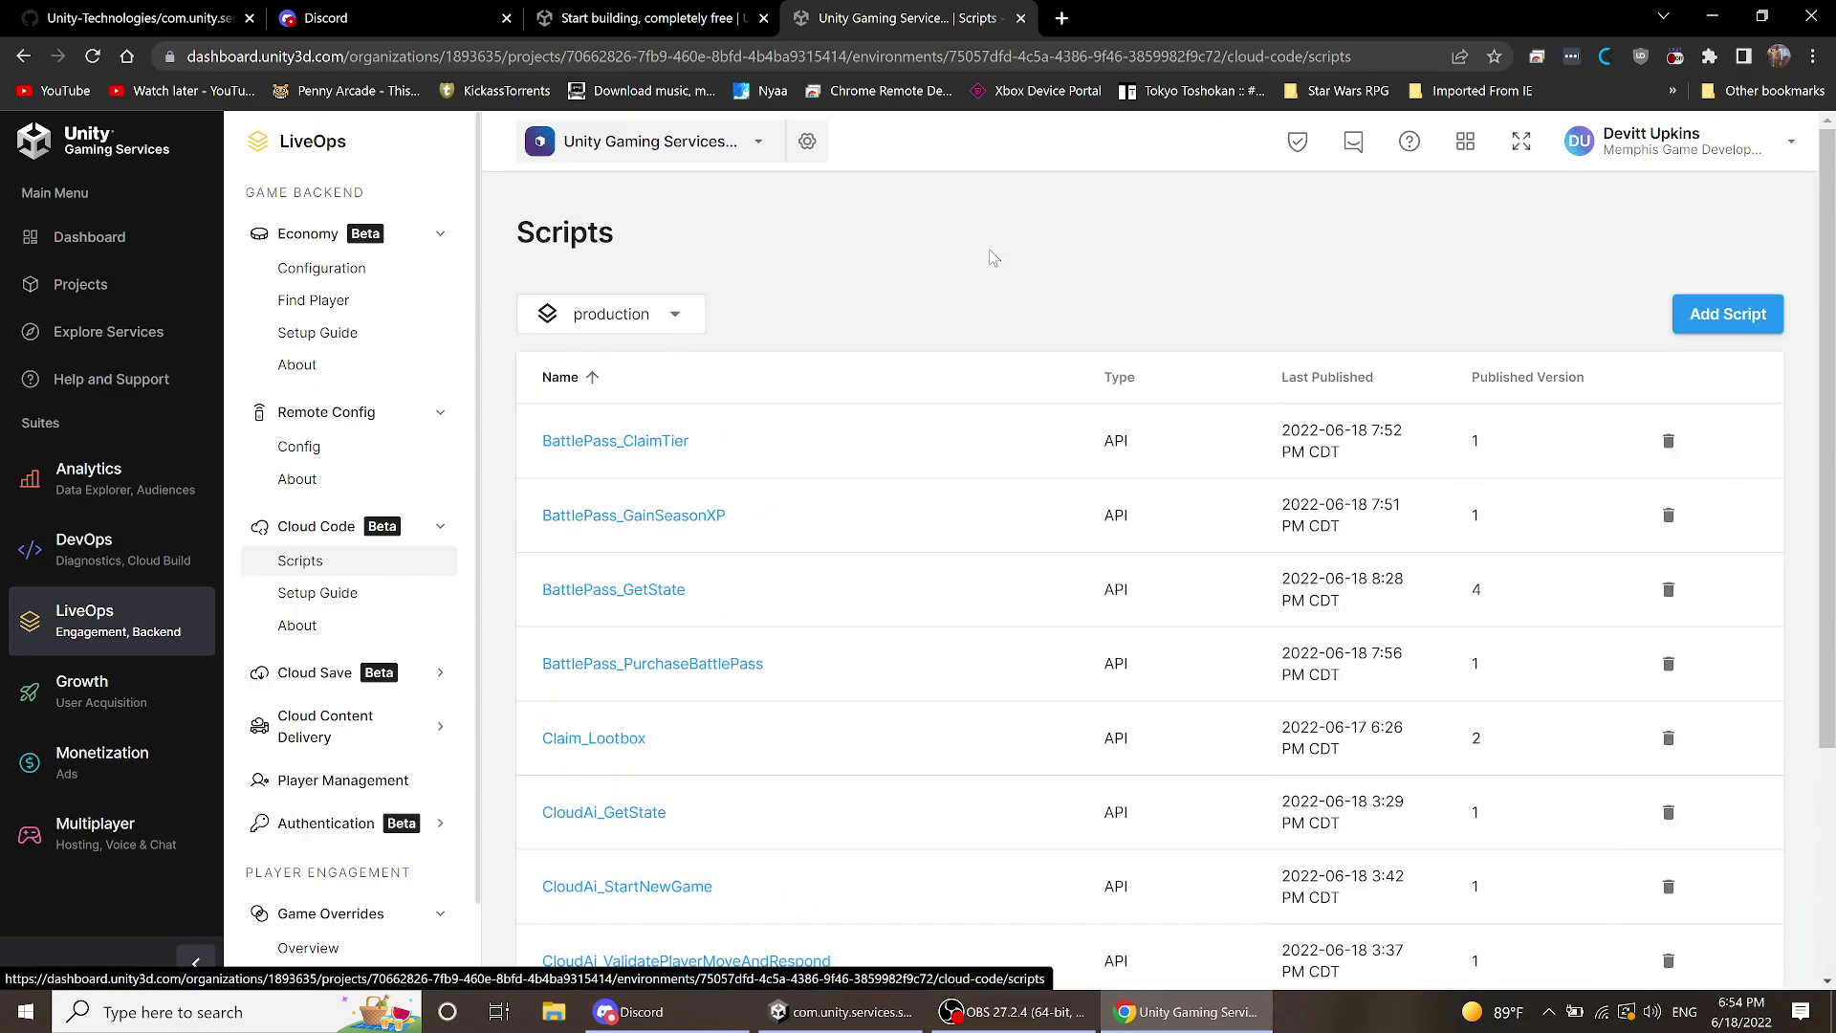
scroll(812, 428, "down", 2)
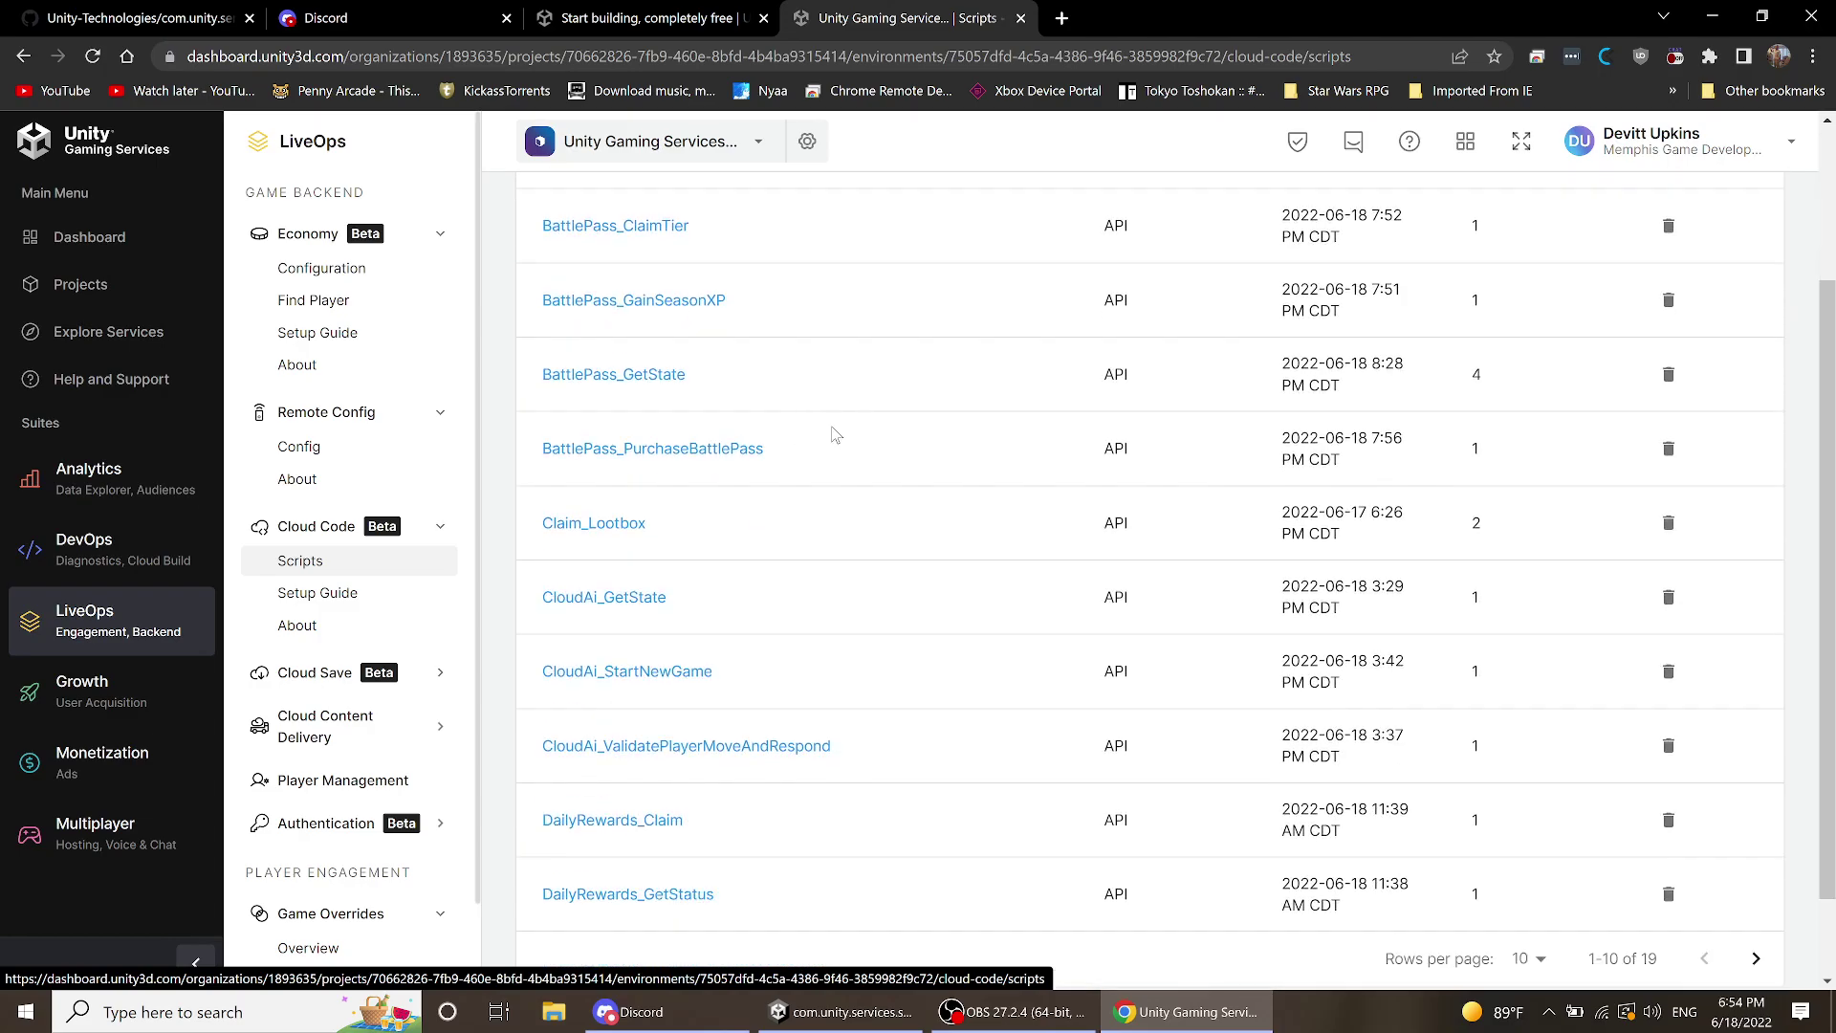
scroll(832, 436, "up", 2)
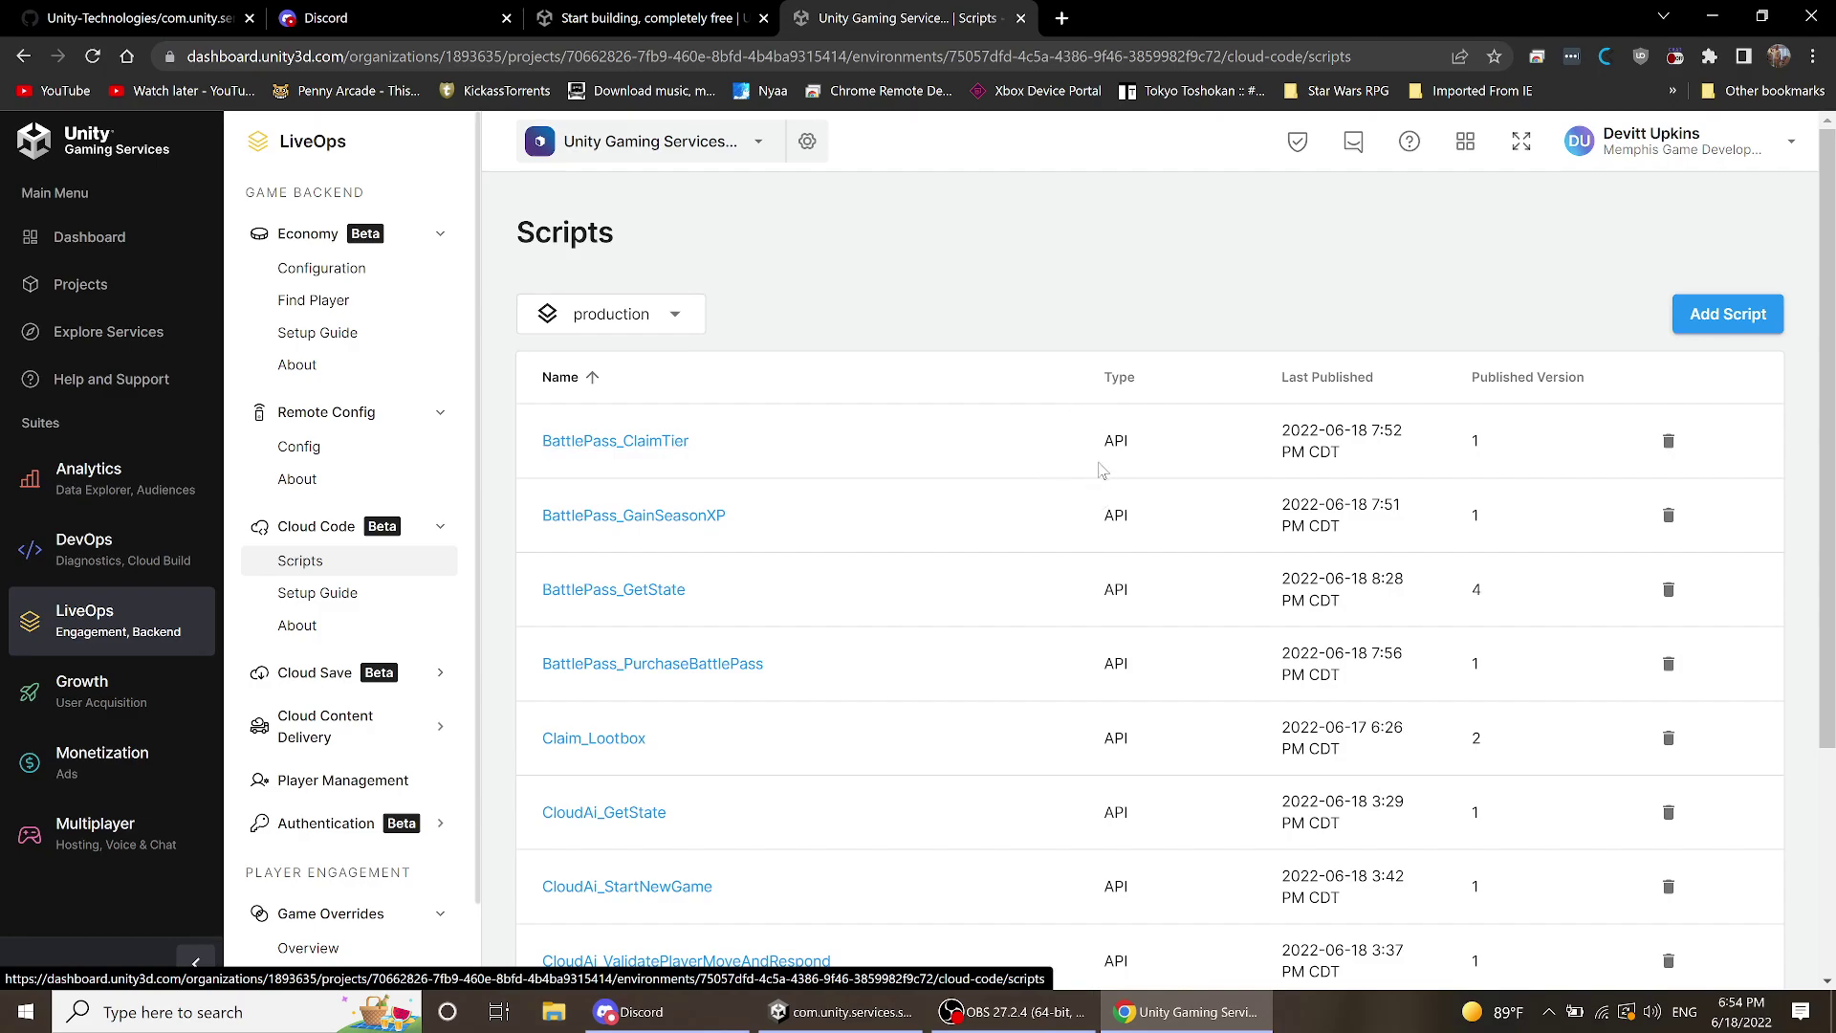
scroll(1106, 489, "down", 3)
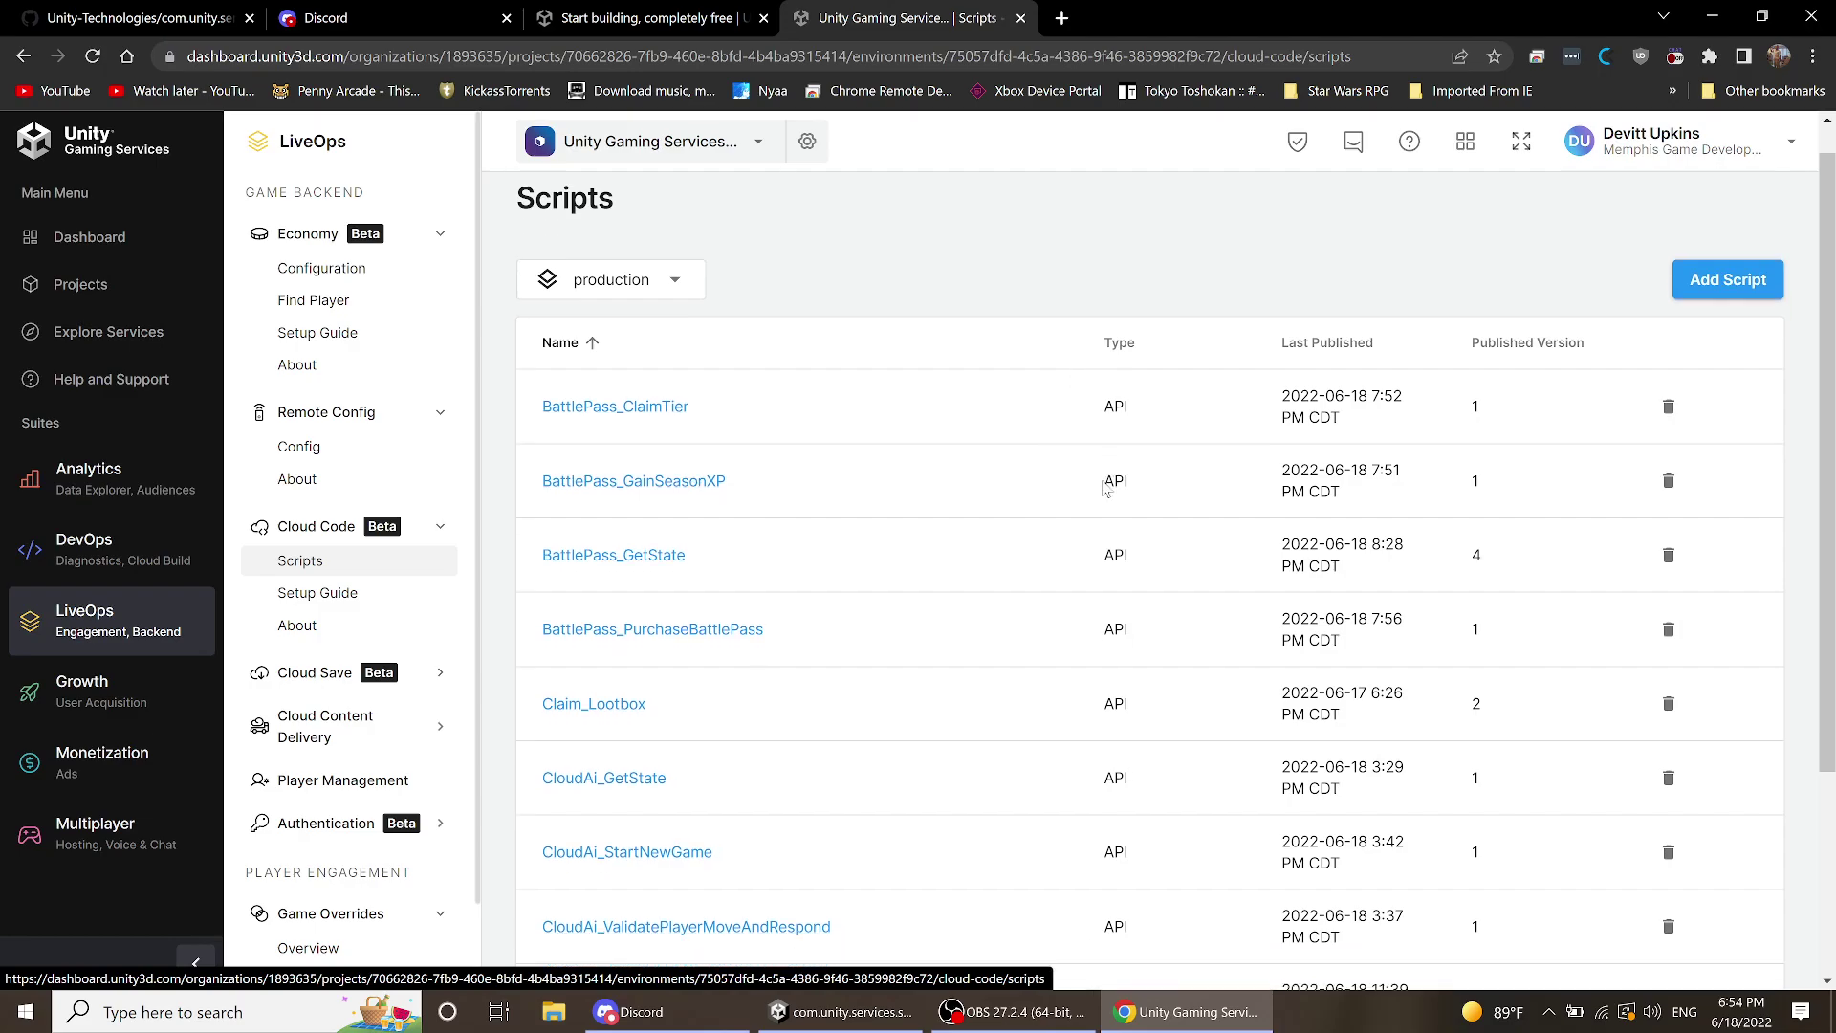
scroll(1104, 485, "up", 3)
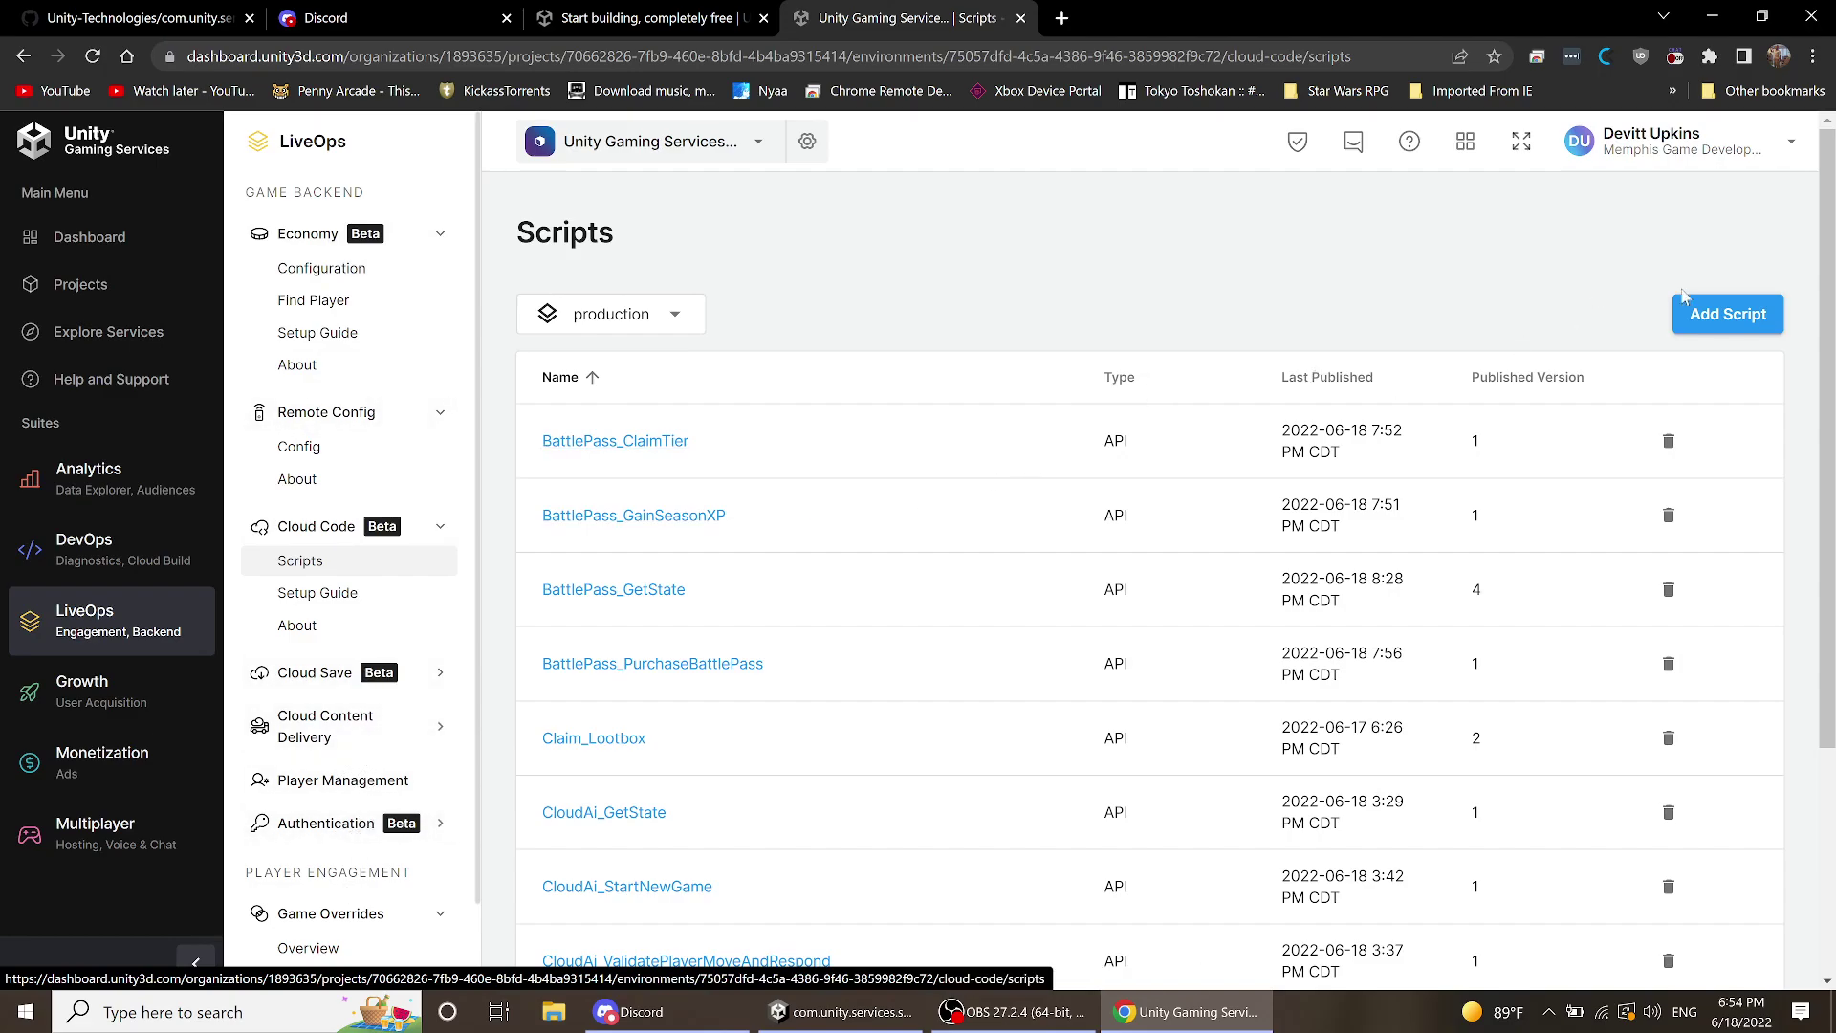
left_click(1715, 329)
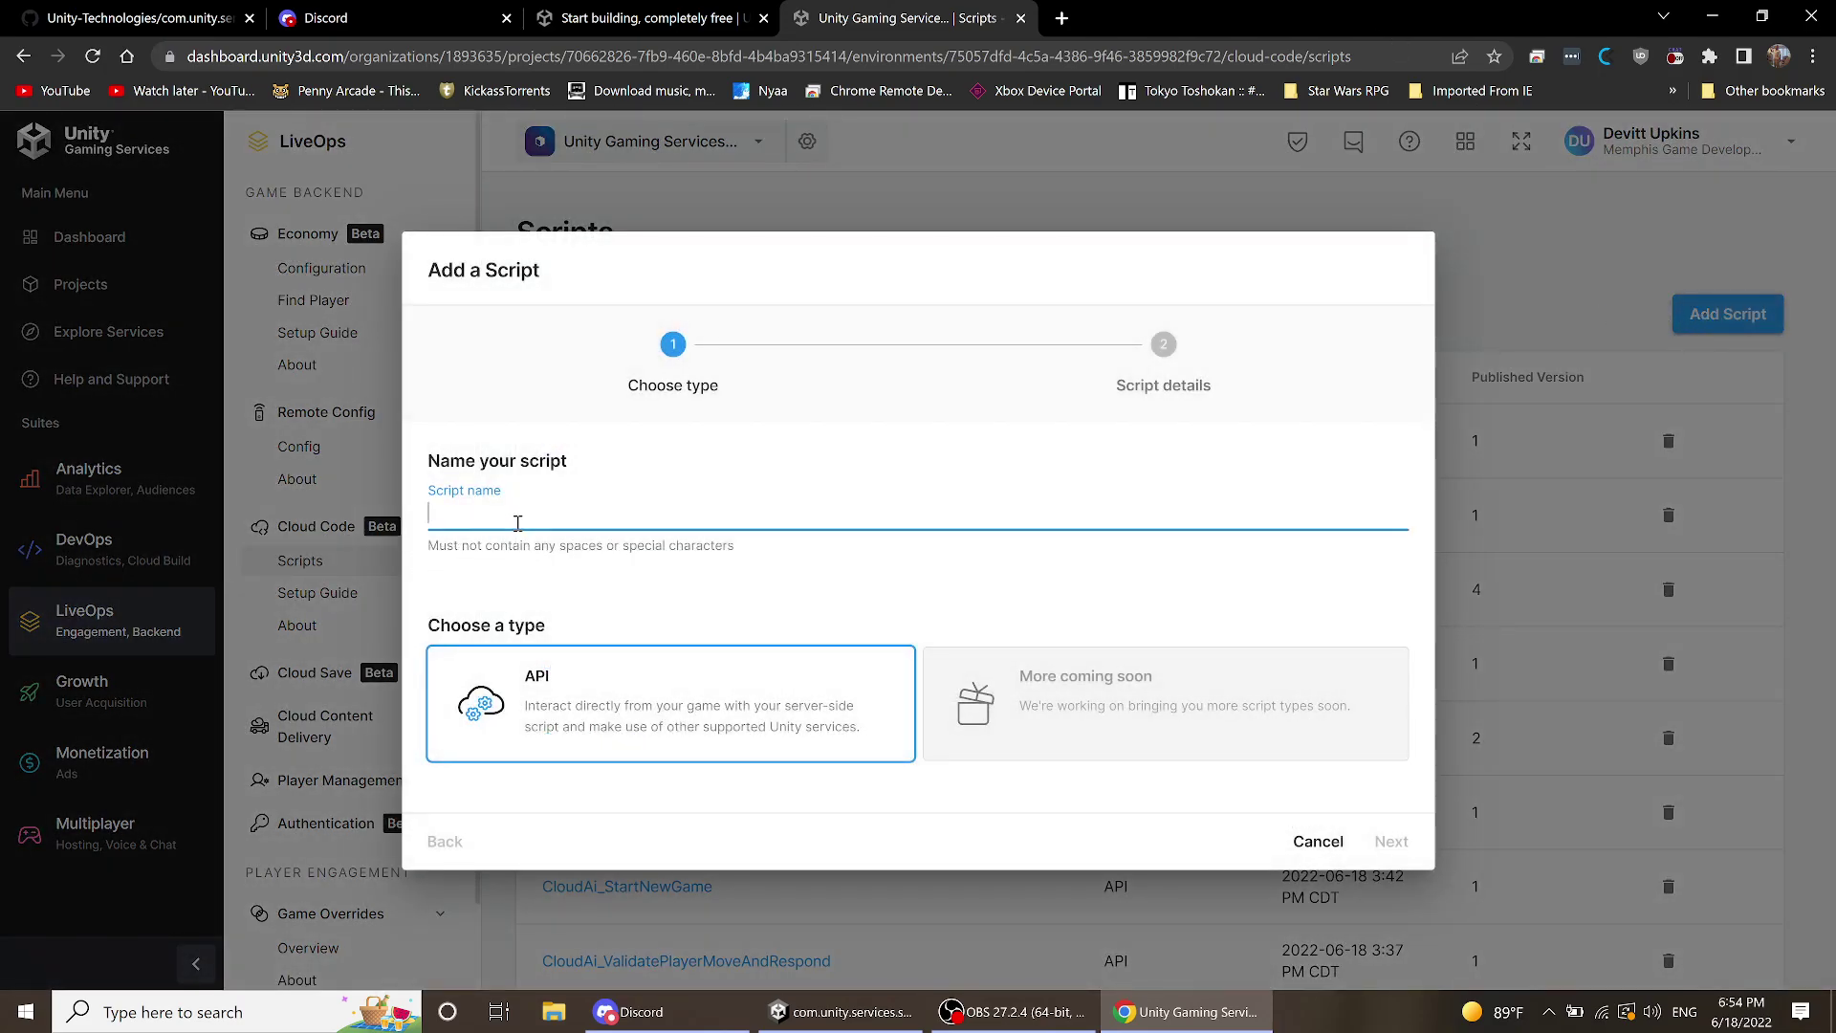
- Name the script 'Test', keep the API type, and continue to script details
type("TEset")
key("BackSpace")
key("BackSpace")
key("BackSpace")
type("est")
left_click(709, 706)
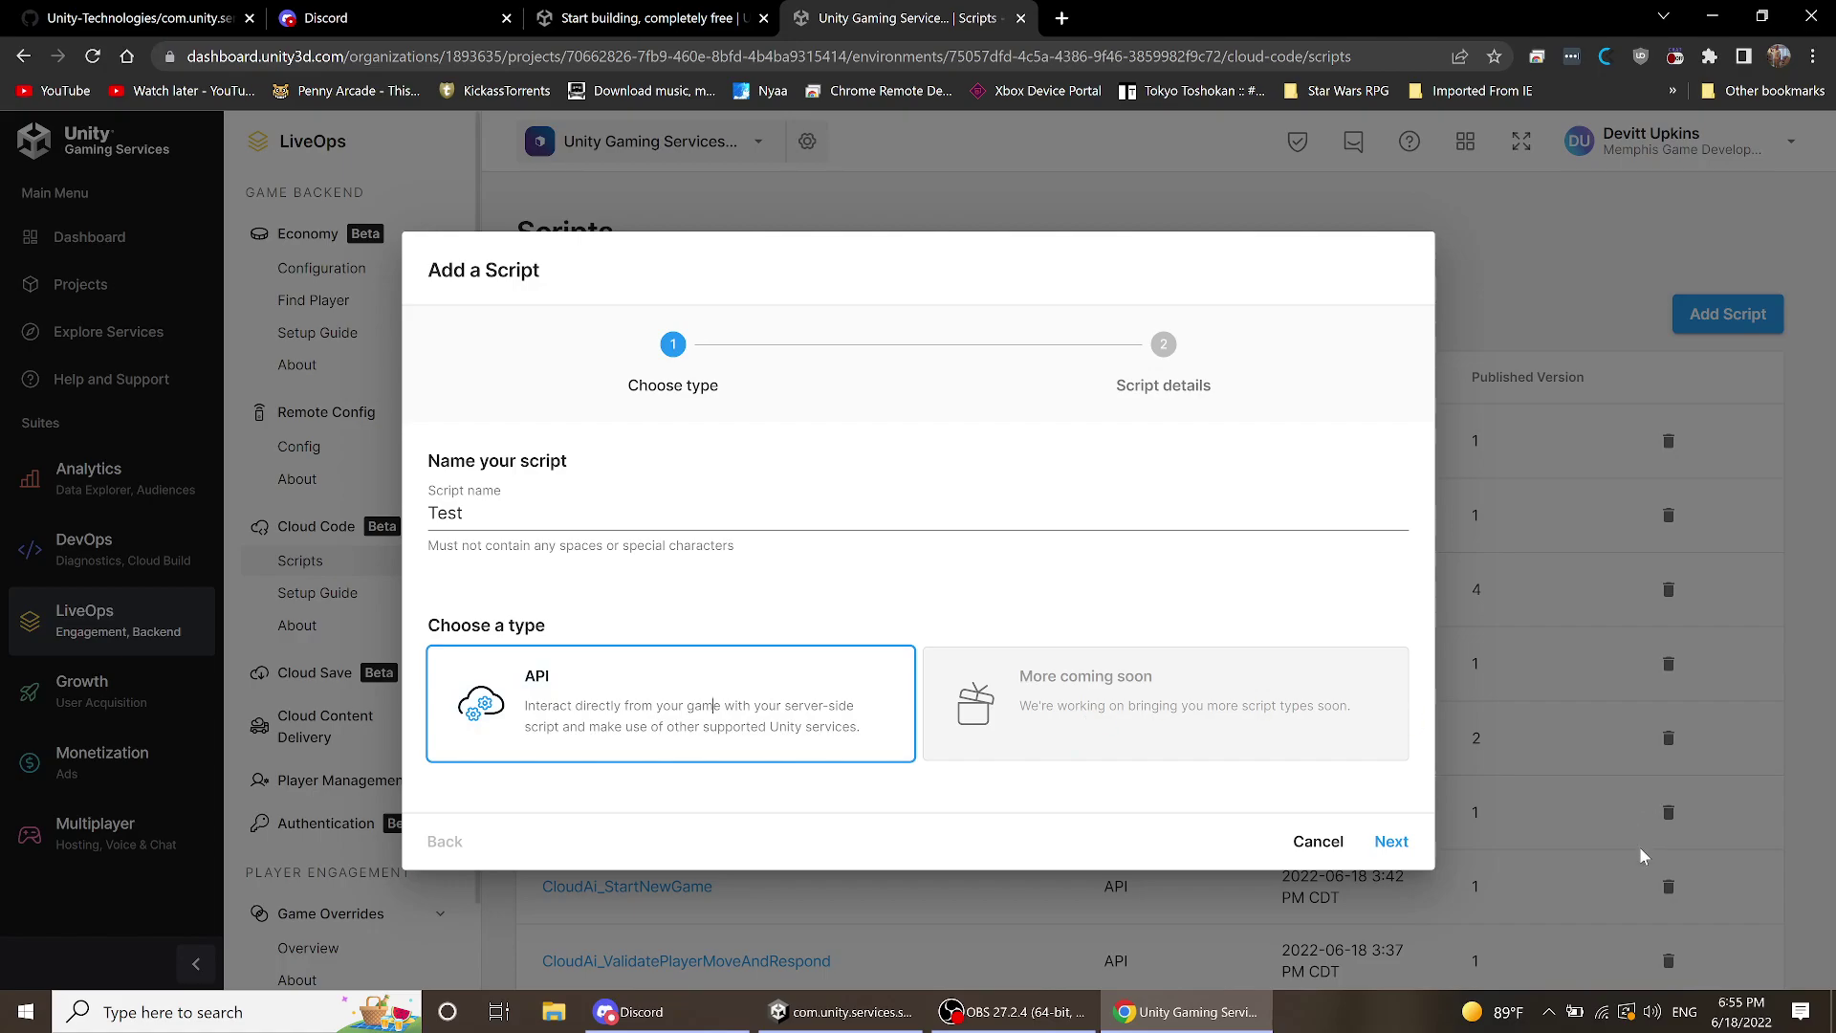
left_click(1389, 843)
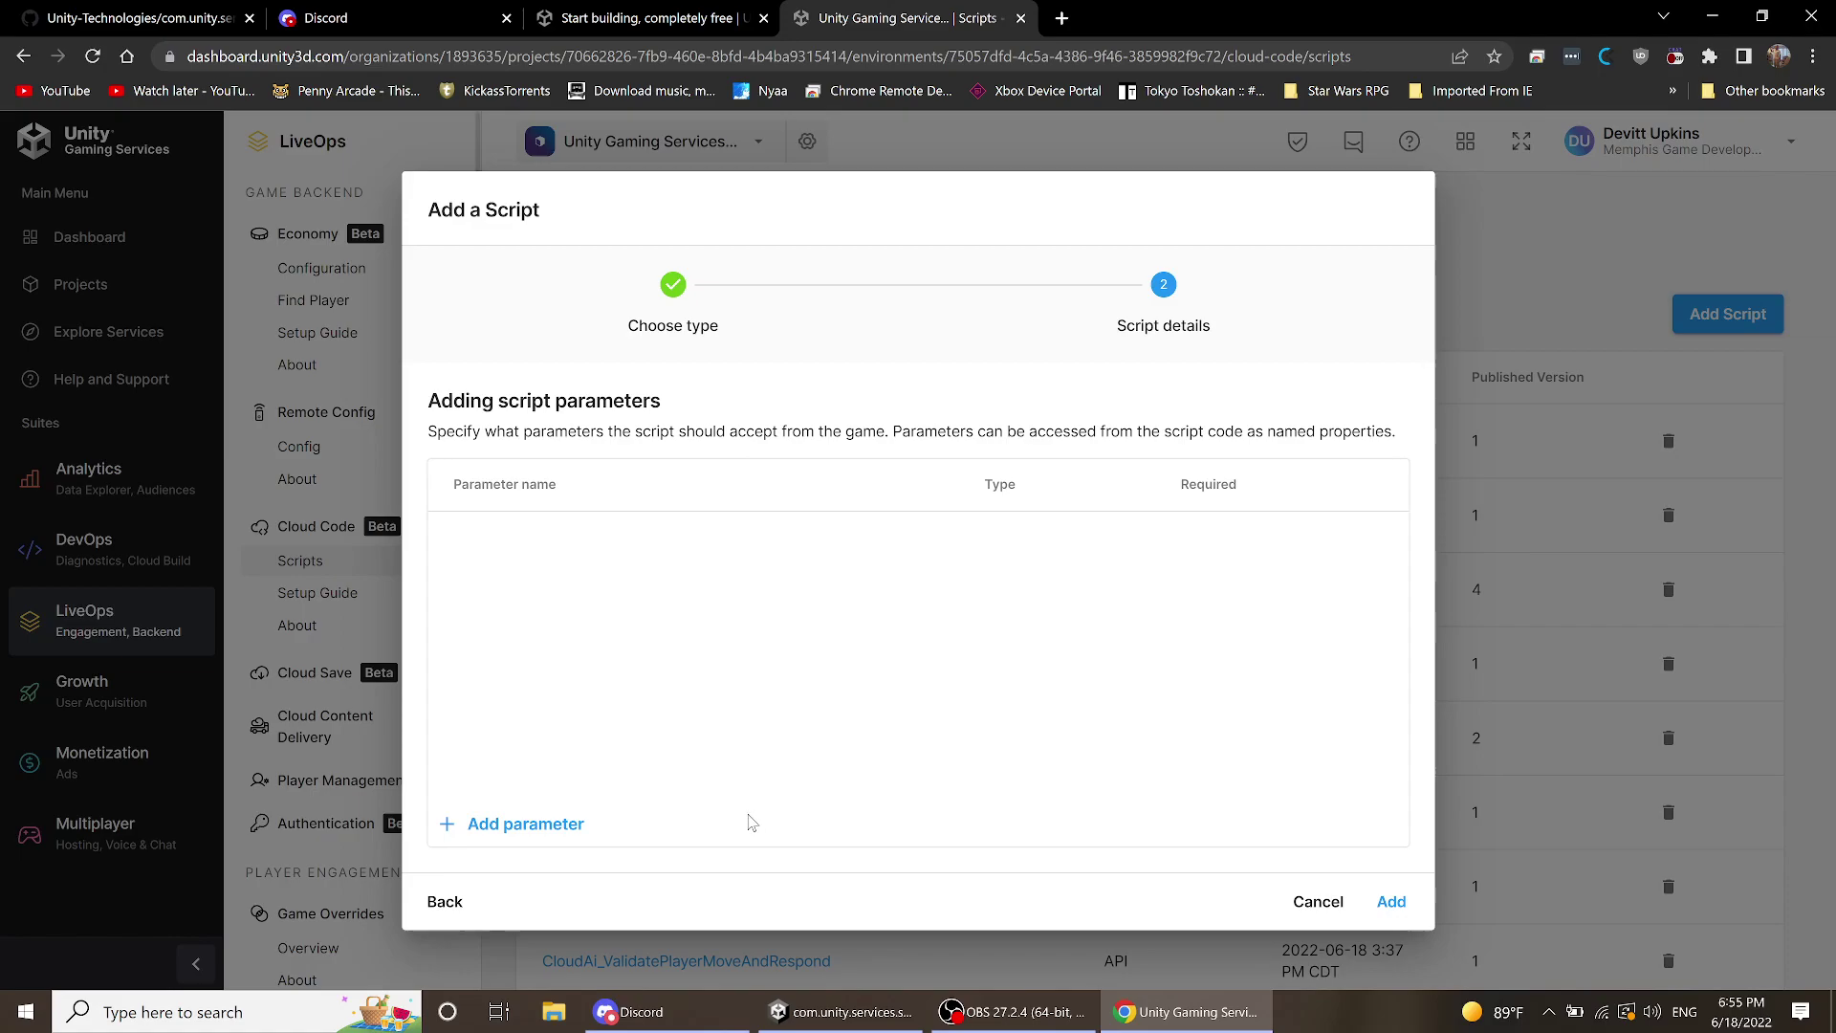
- Create the Test script without parameters, discarding a trial parameter of type Any
left_click(490, 832)
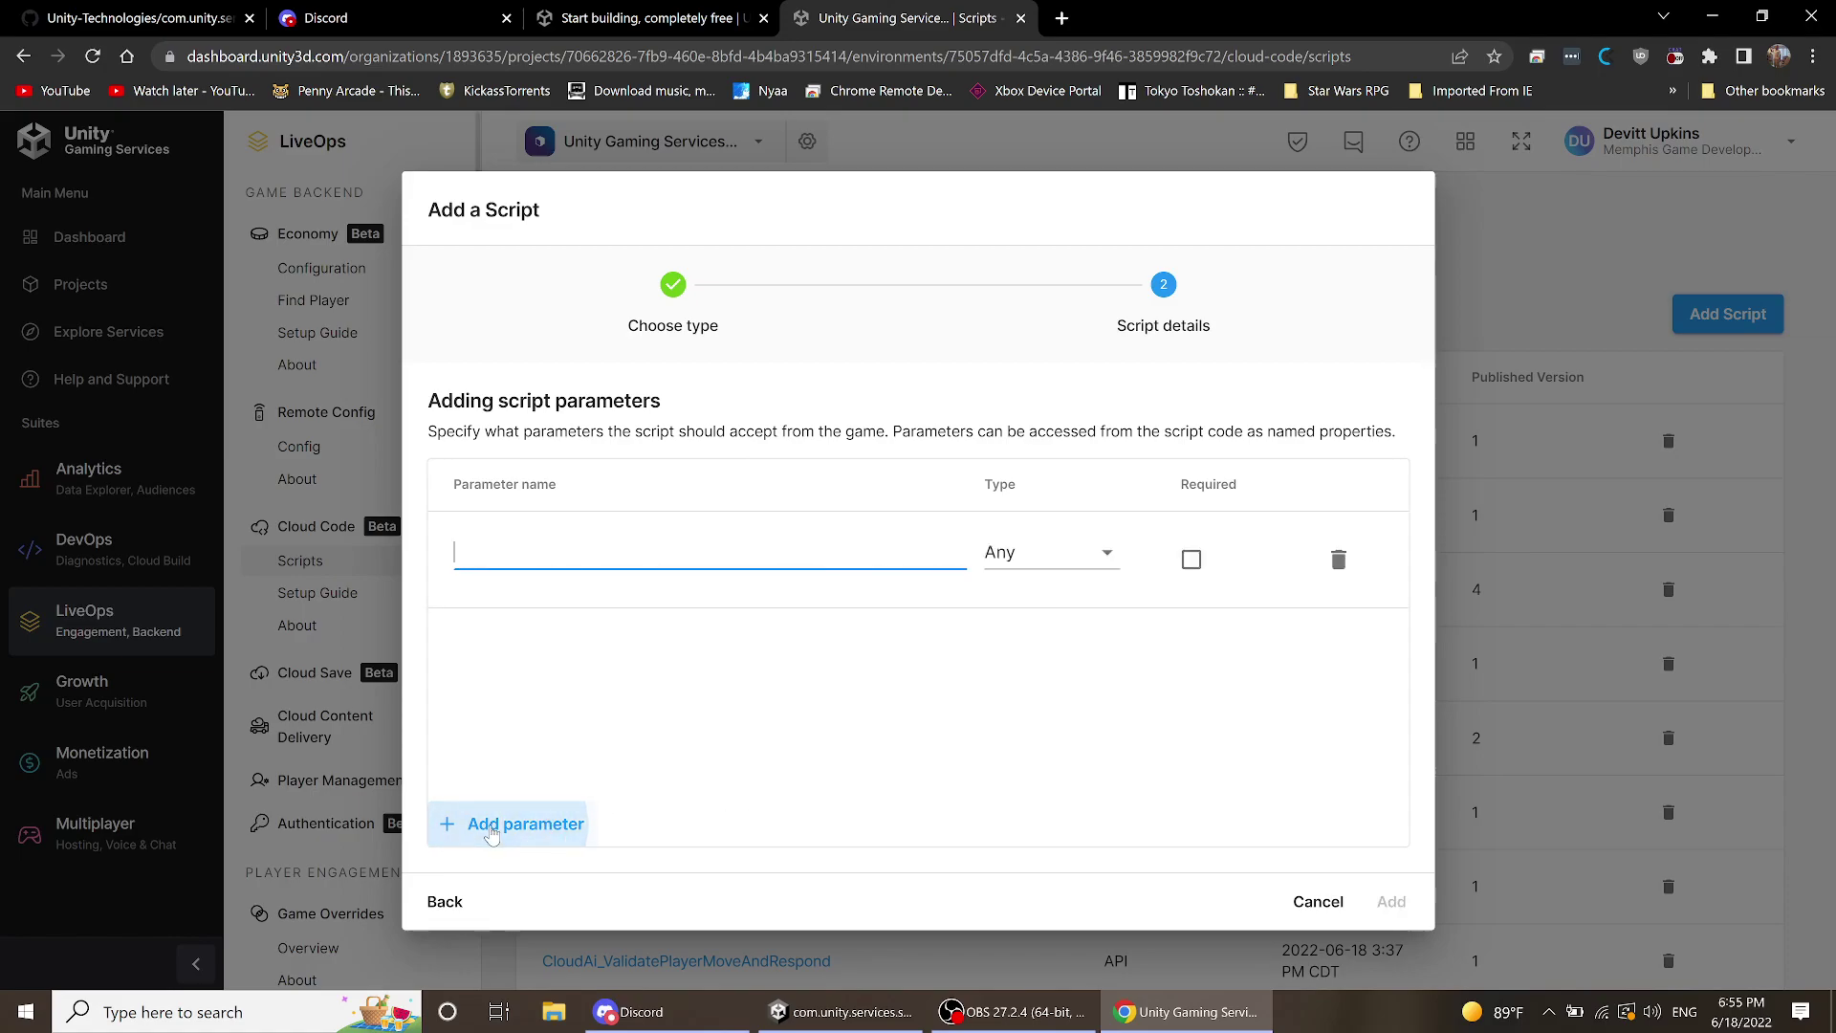
left_click(1066, 552)
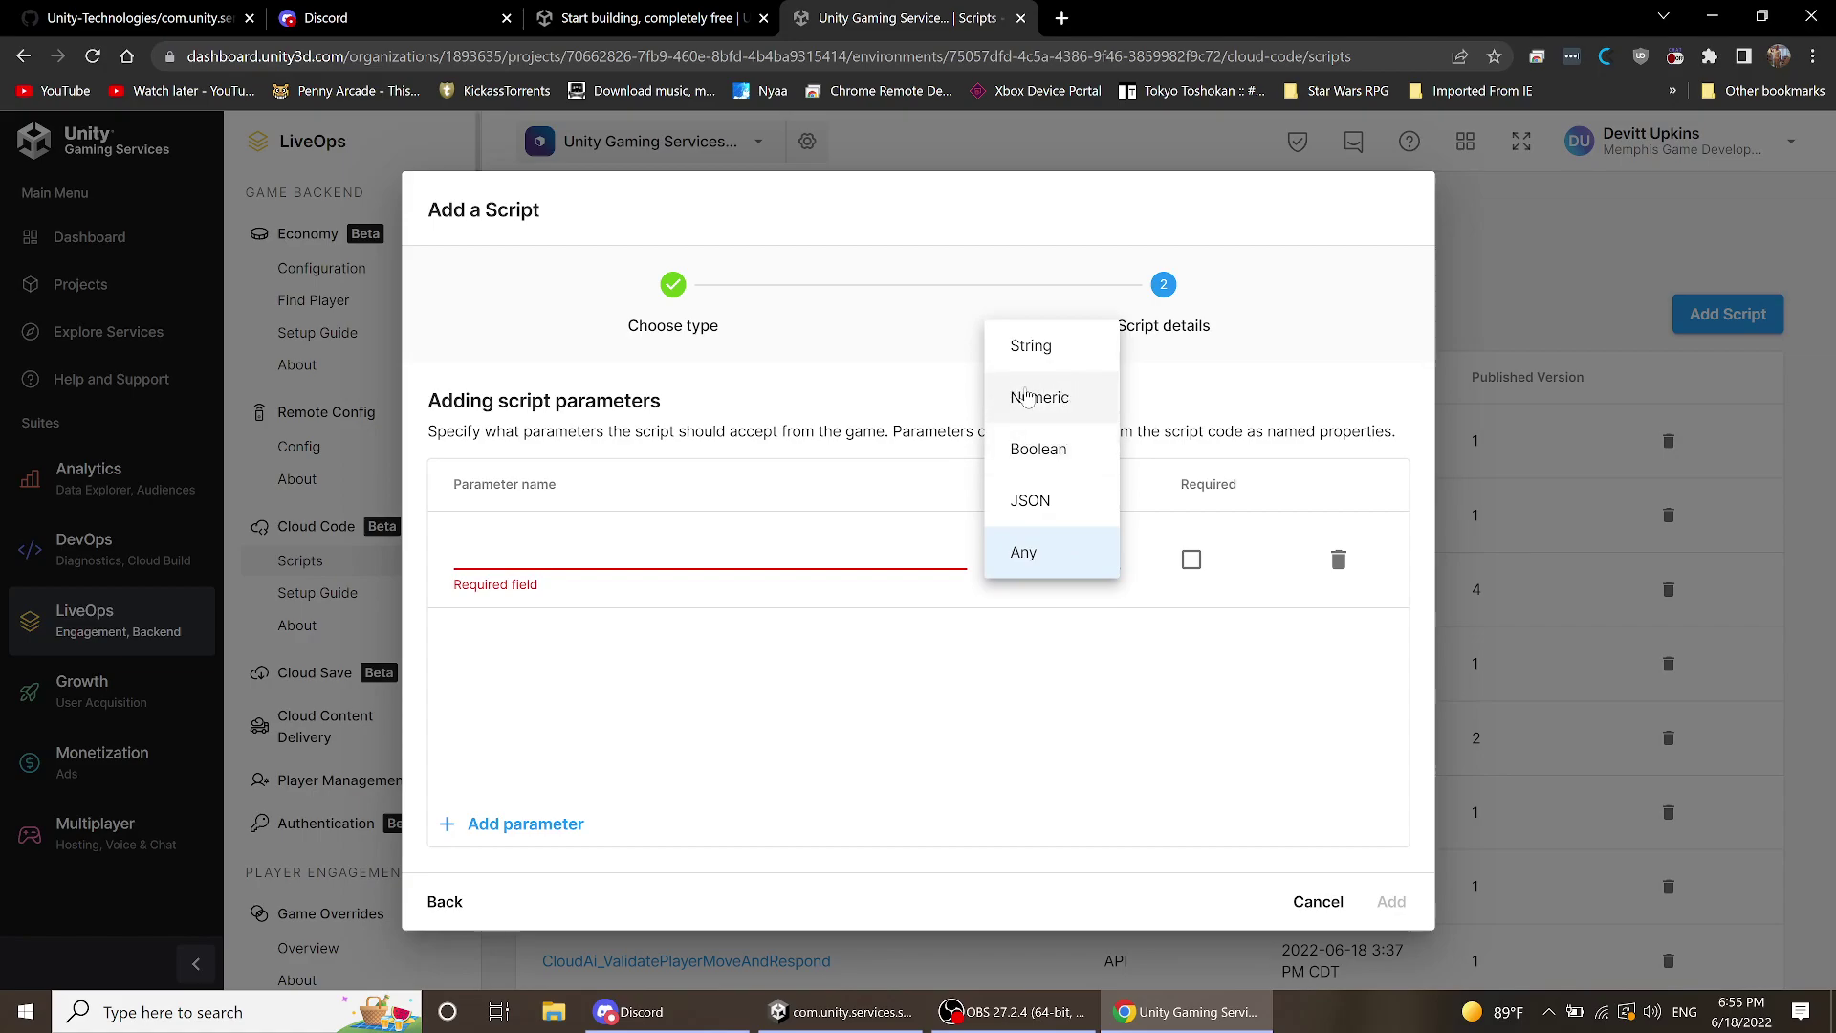
left_click(1026, 570)
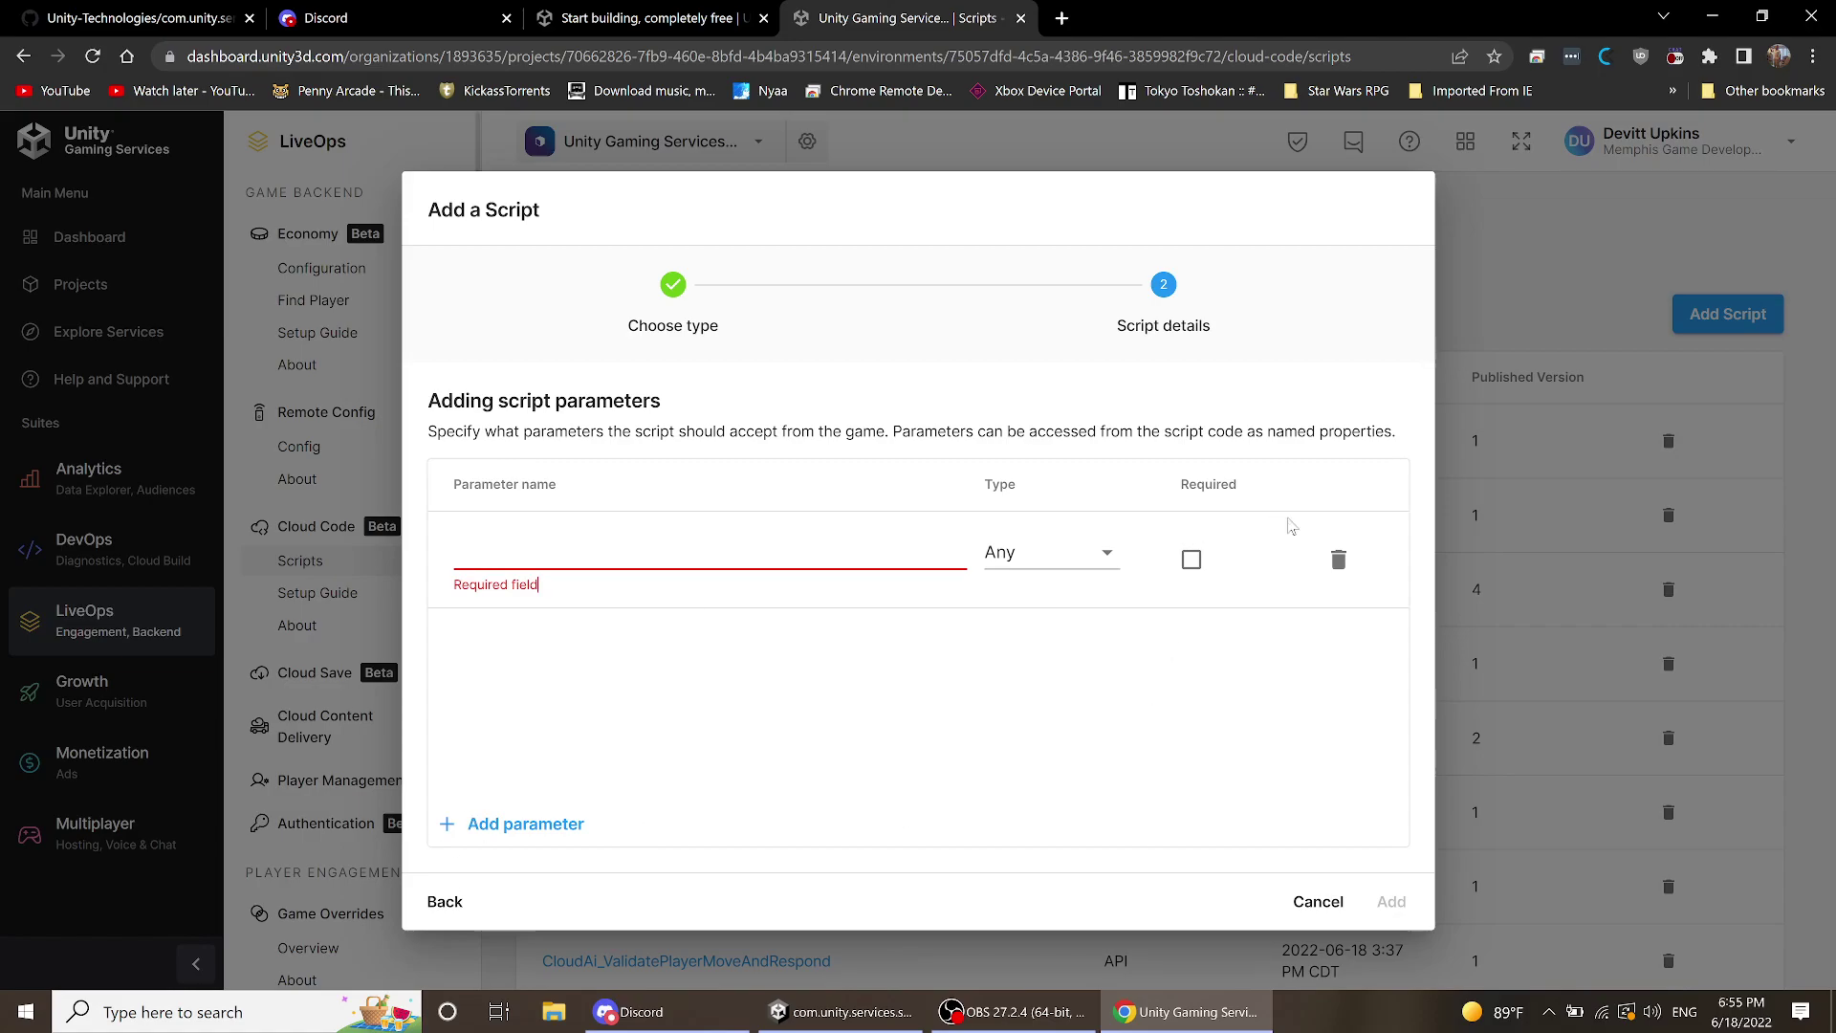
left_click(1339, 560)
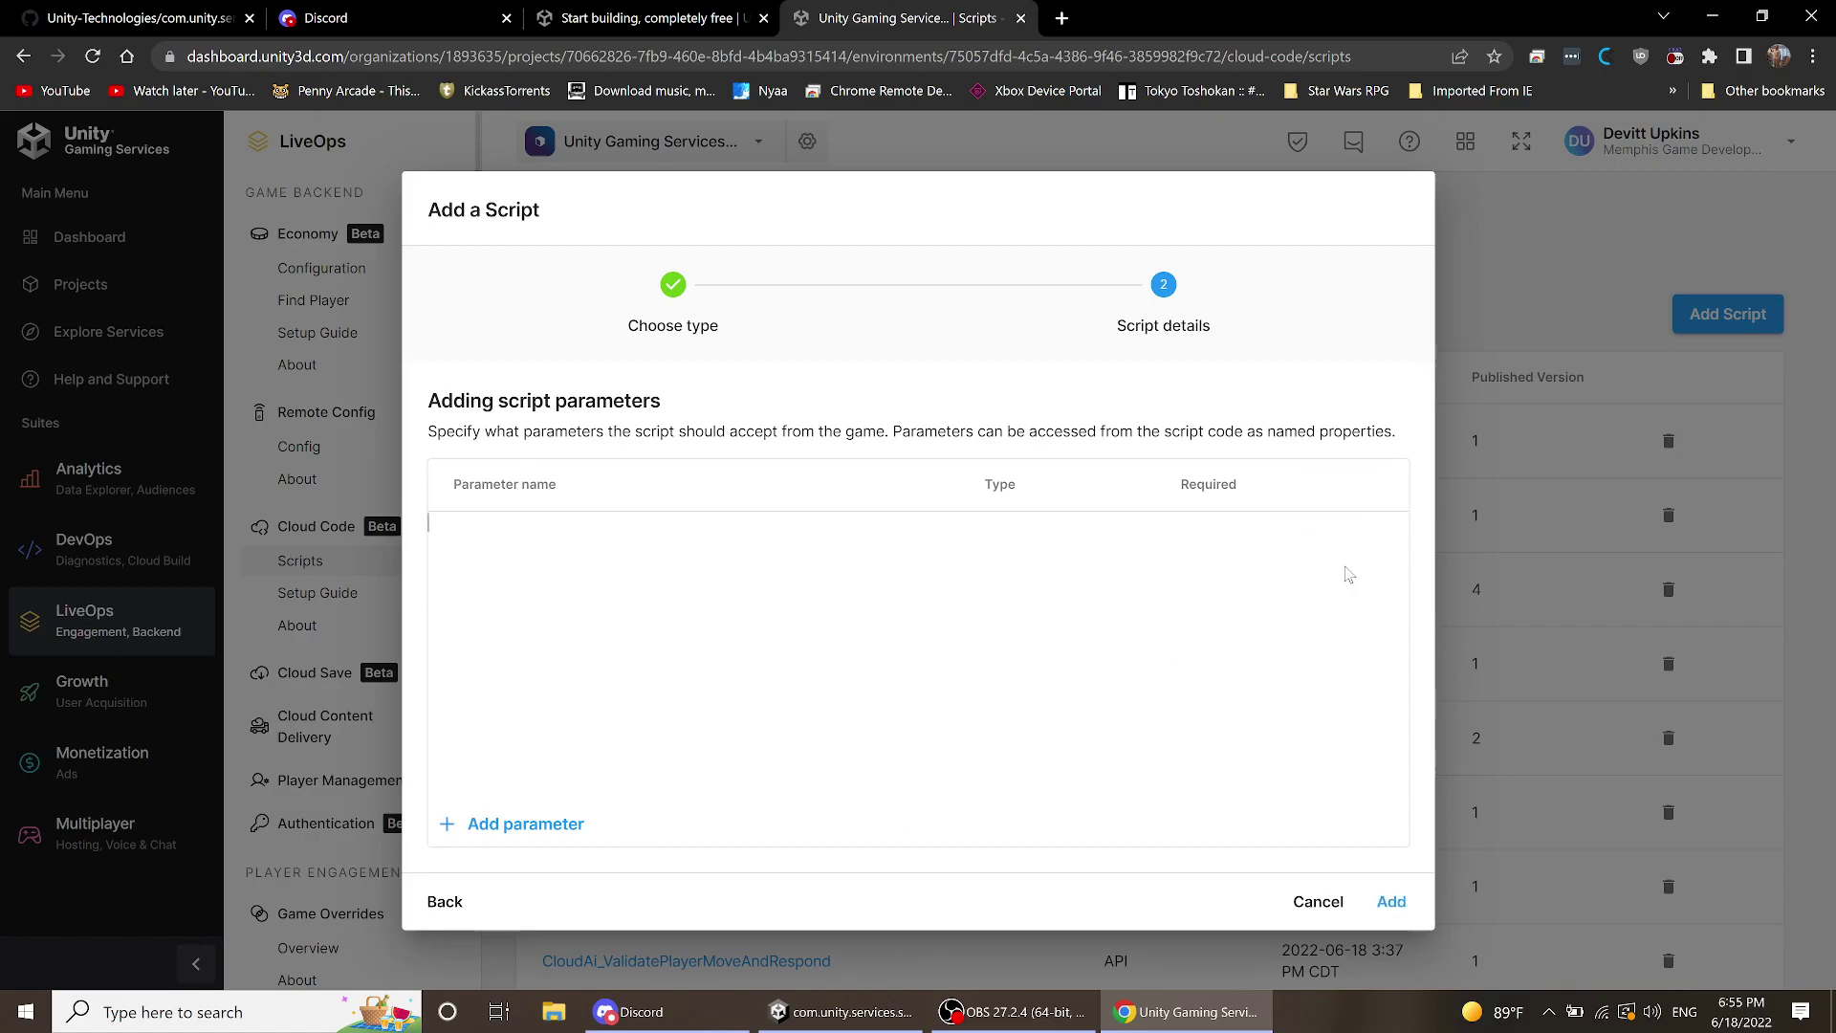
left_click(1390, 902)
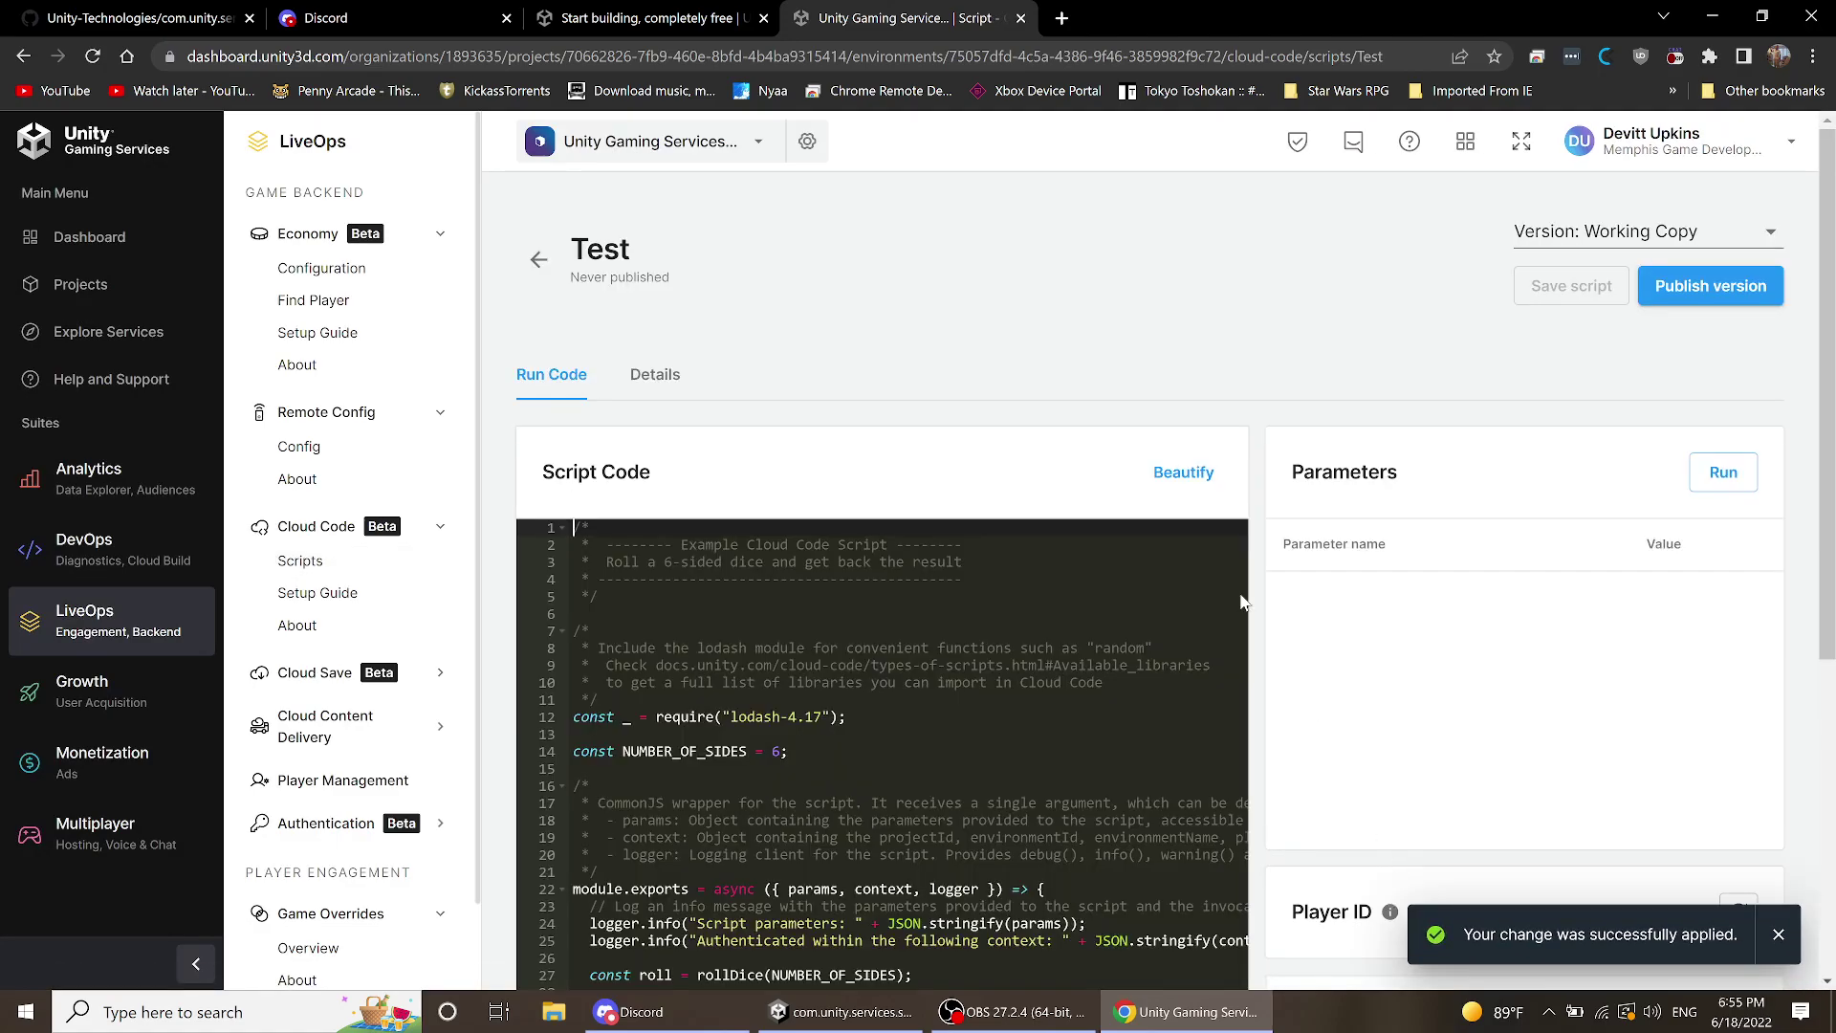
scroll(1006, 468, "down", 4)
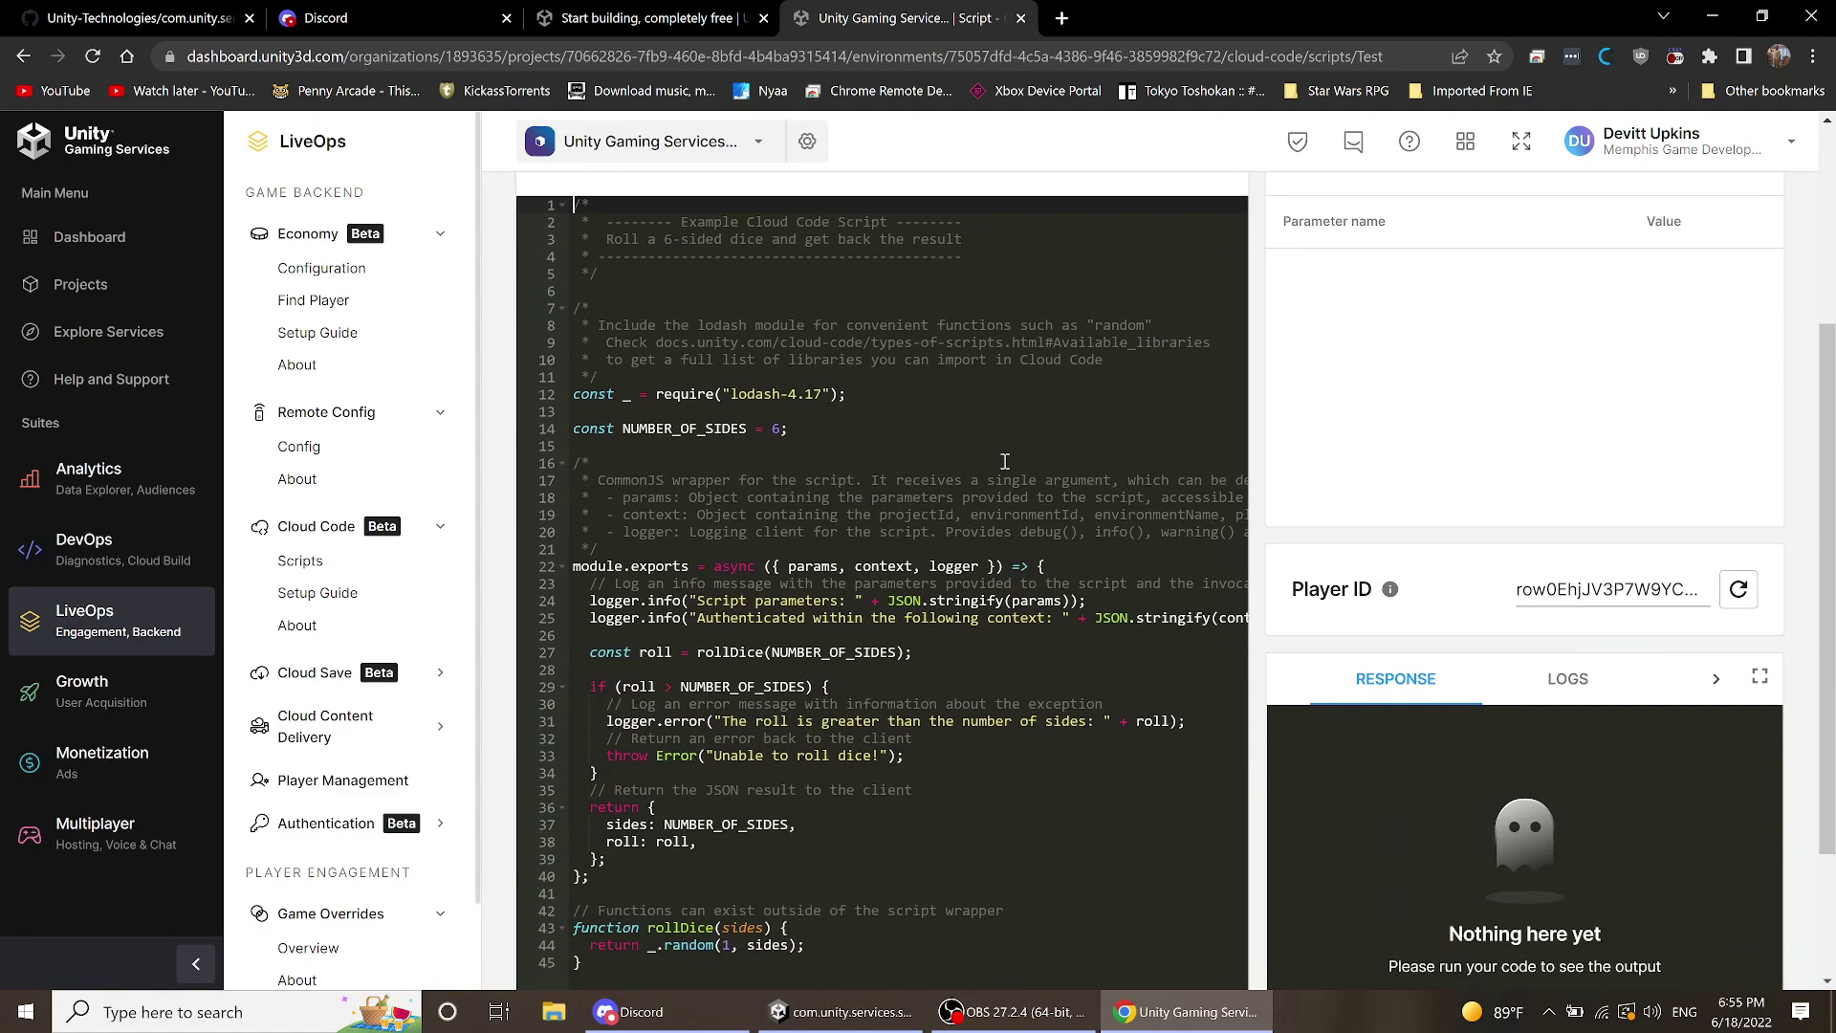
scroll(1004, 464, "up", 3)
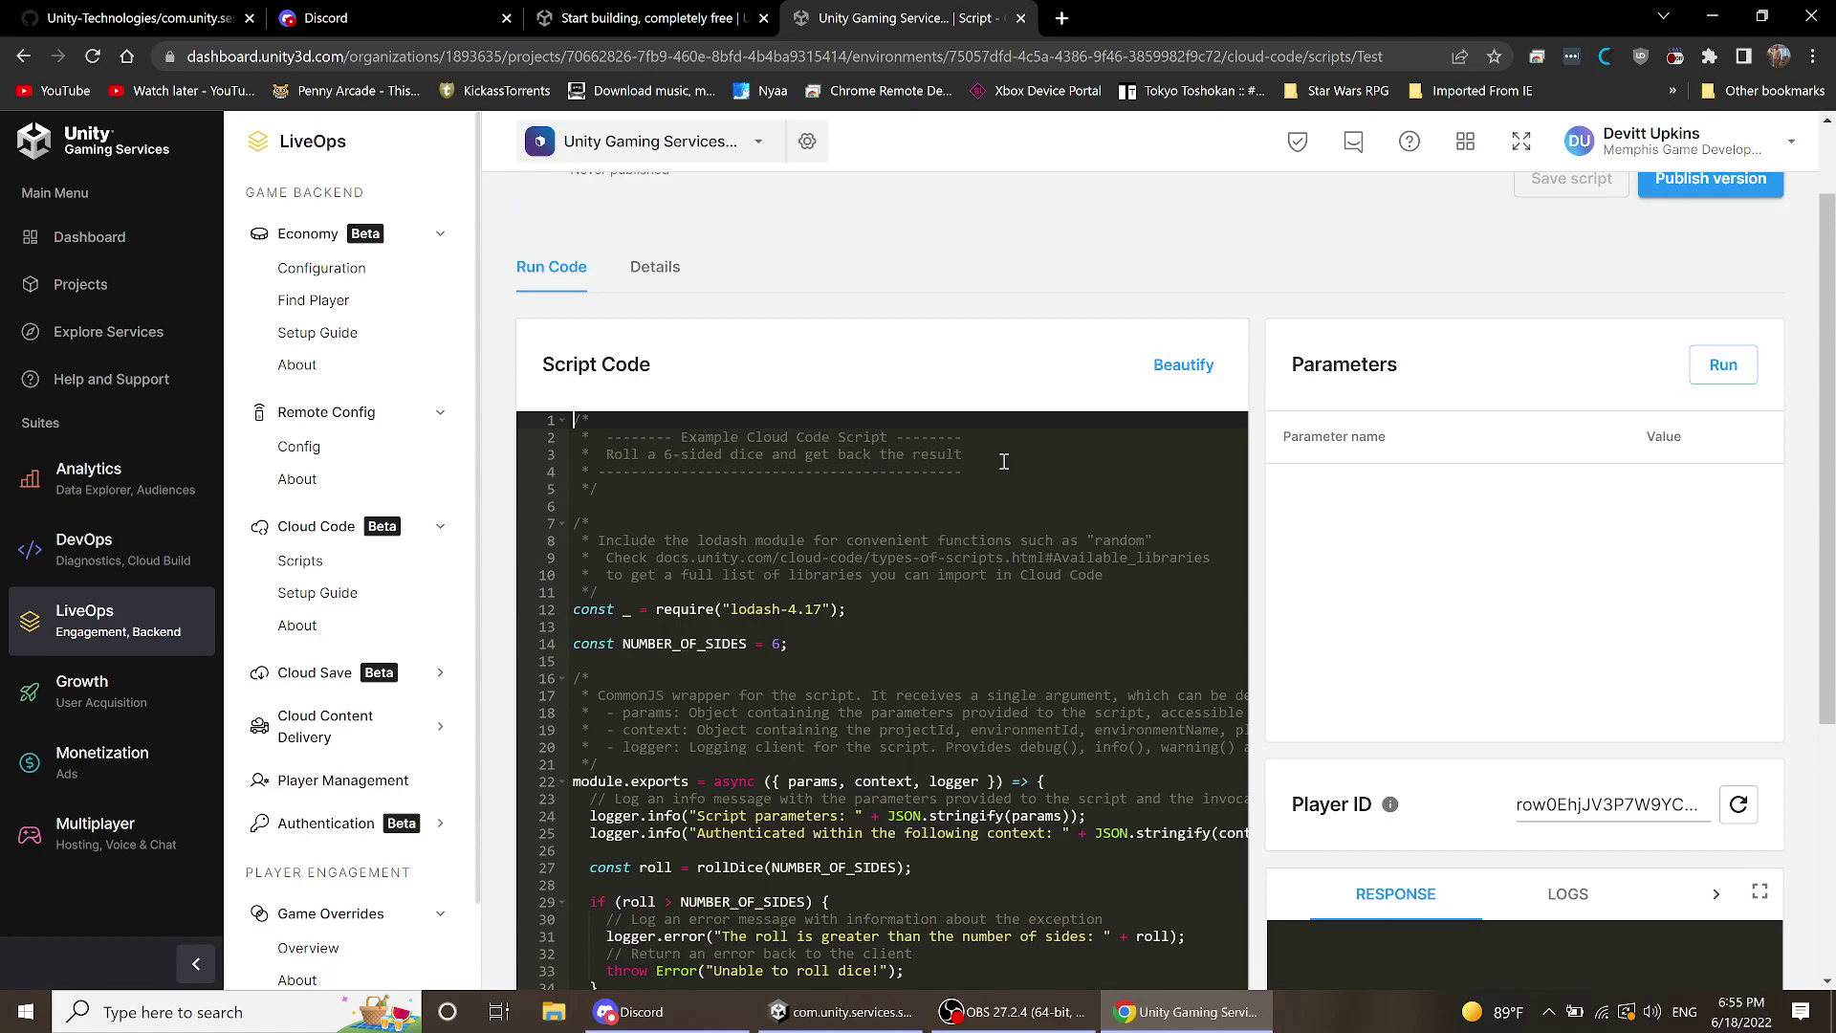
scroll(1004, 462, "down", 3)
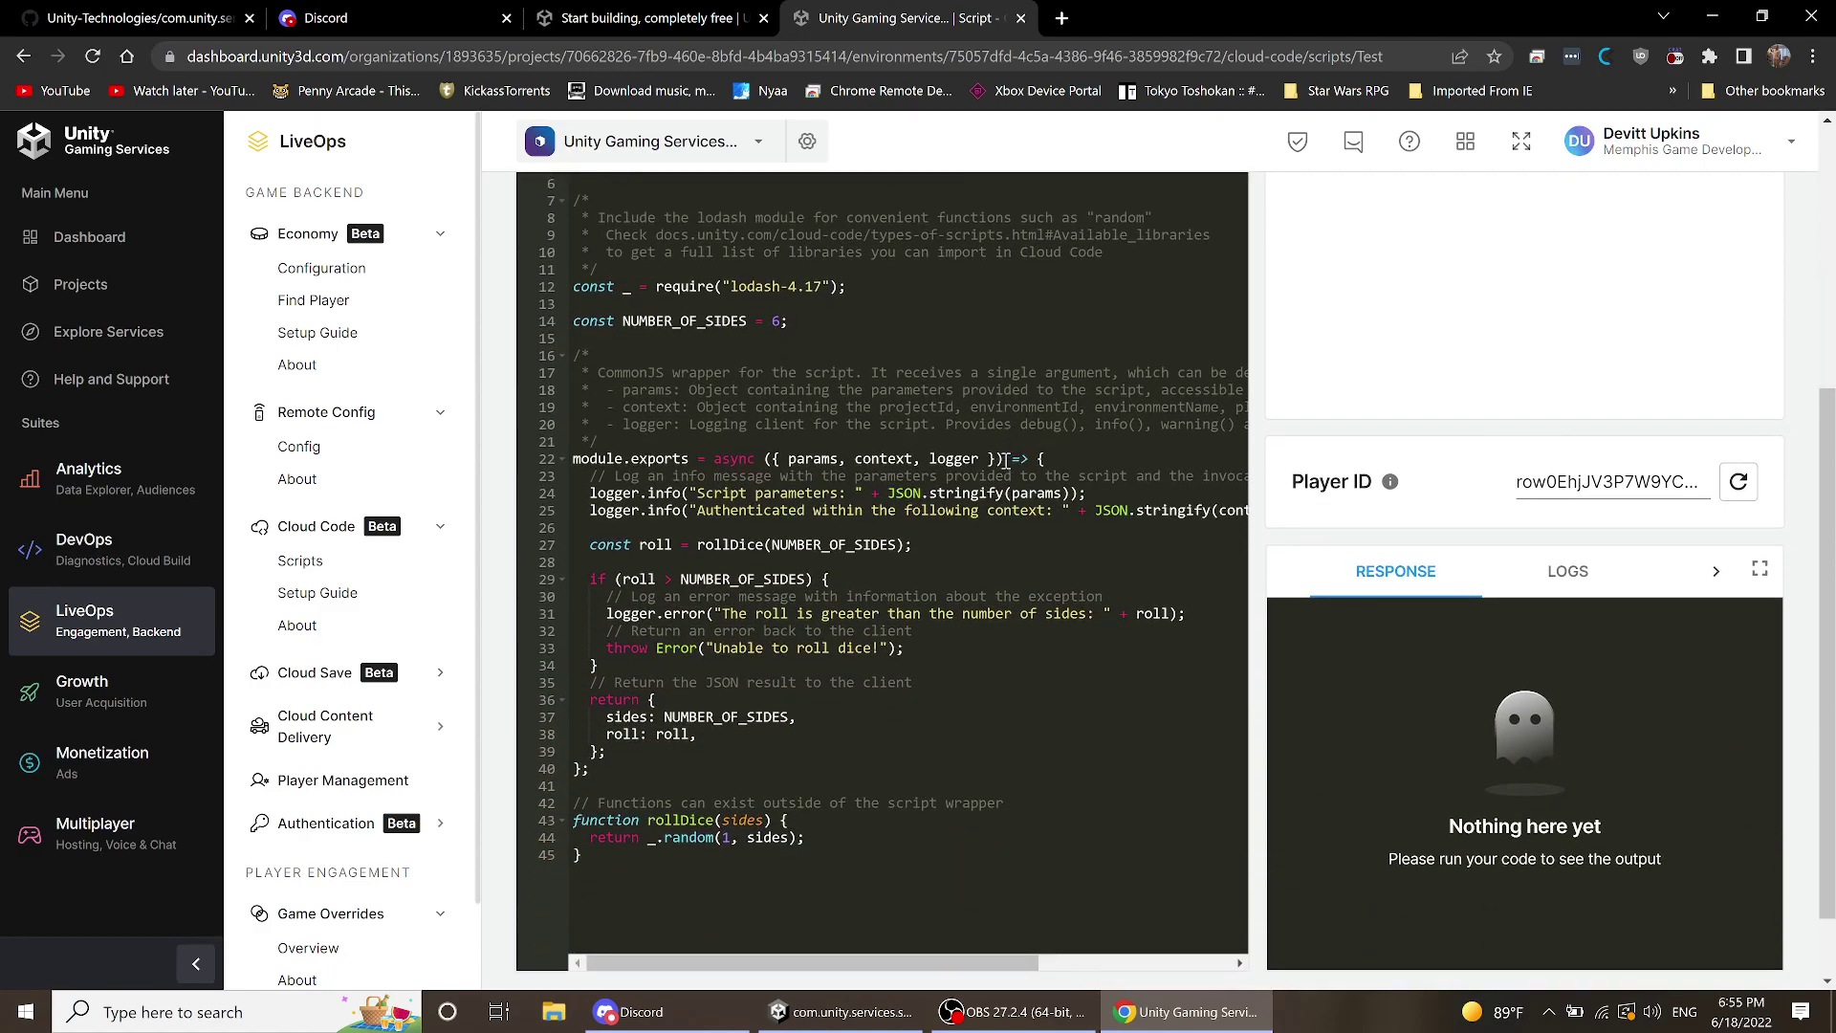
scroll(999, 450, "up", 2, "ctrl")
scroll(997, 449, "down", 2, "ctrl")
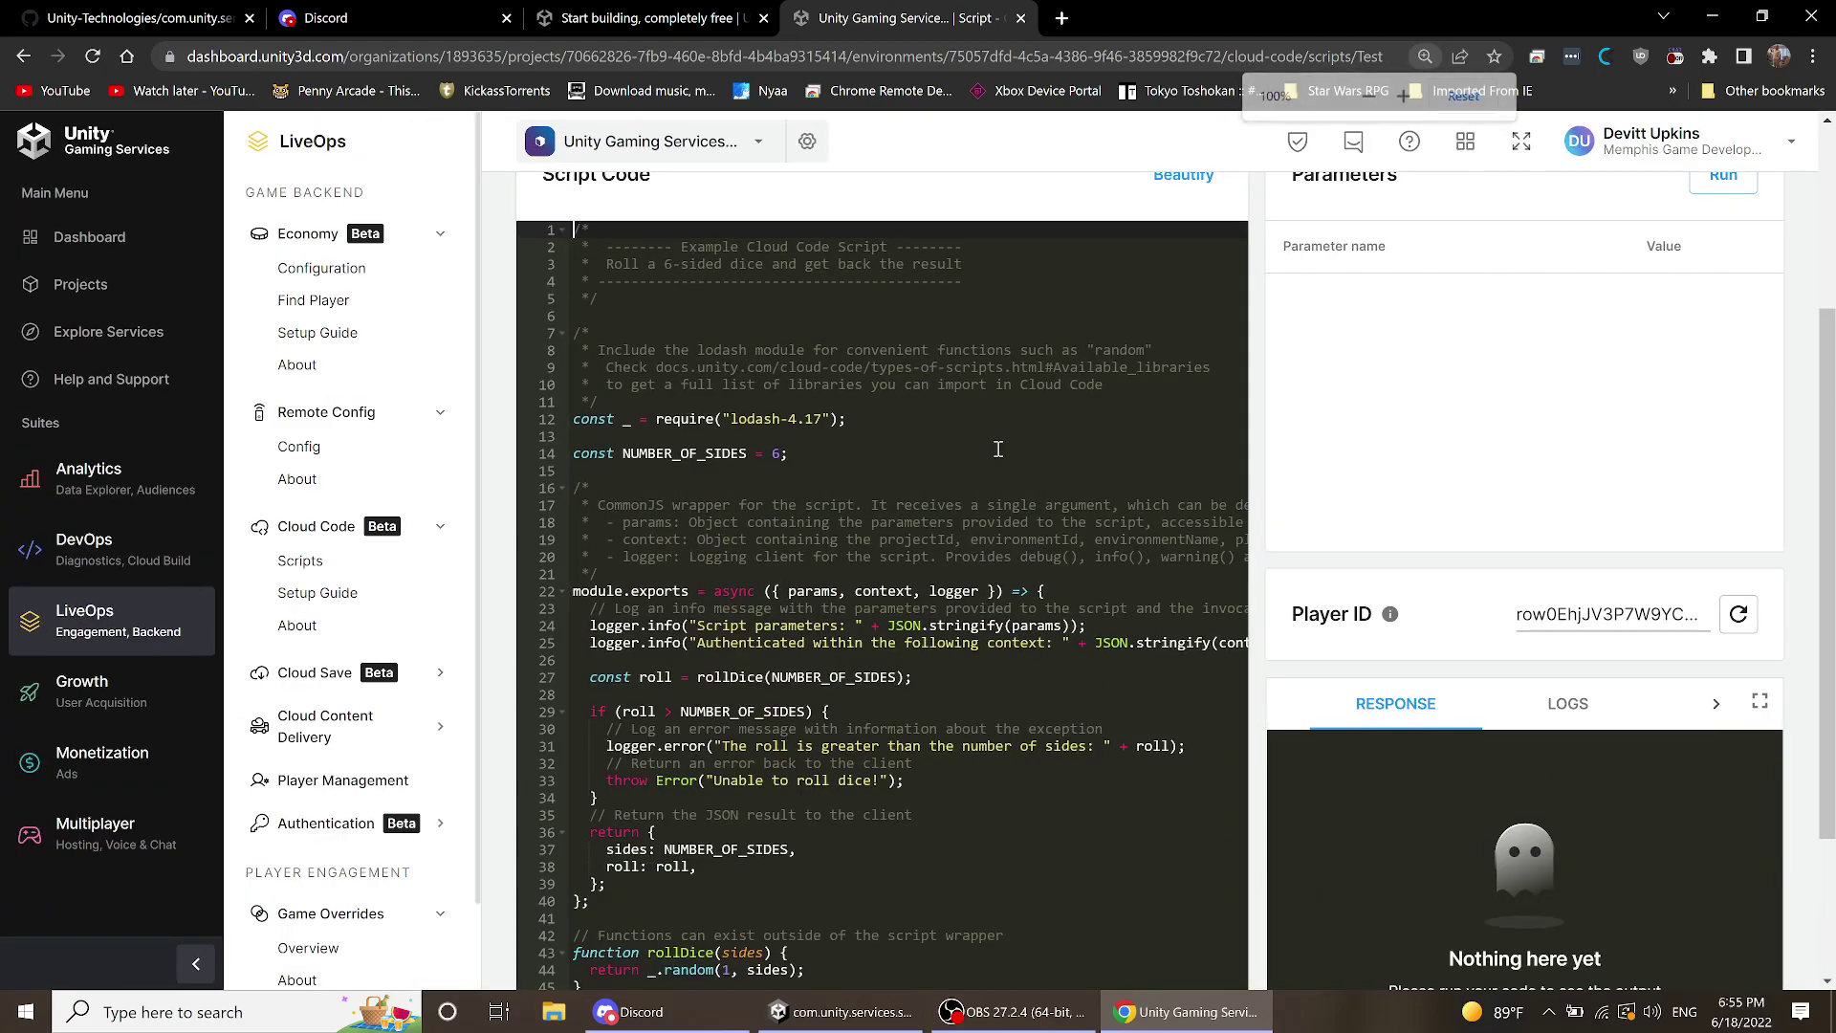
key("ctrl+minus")
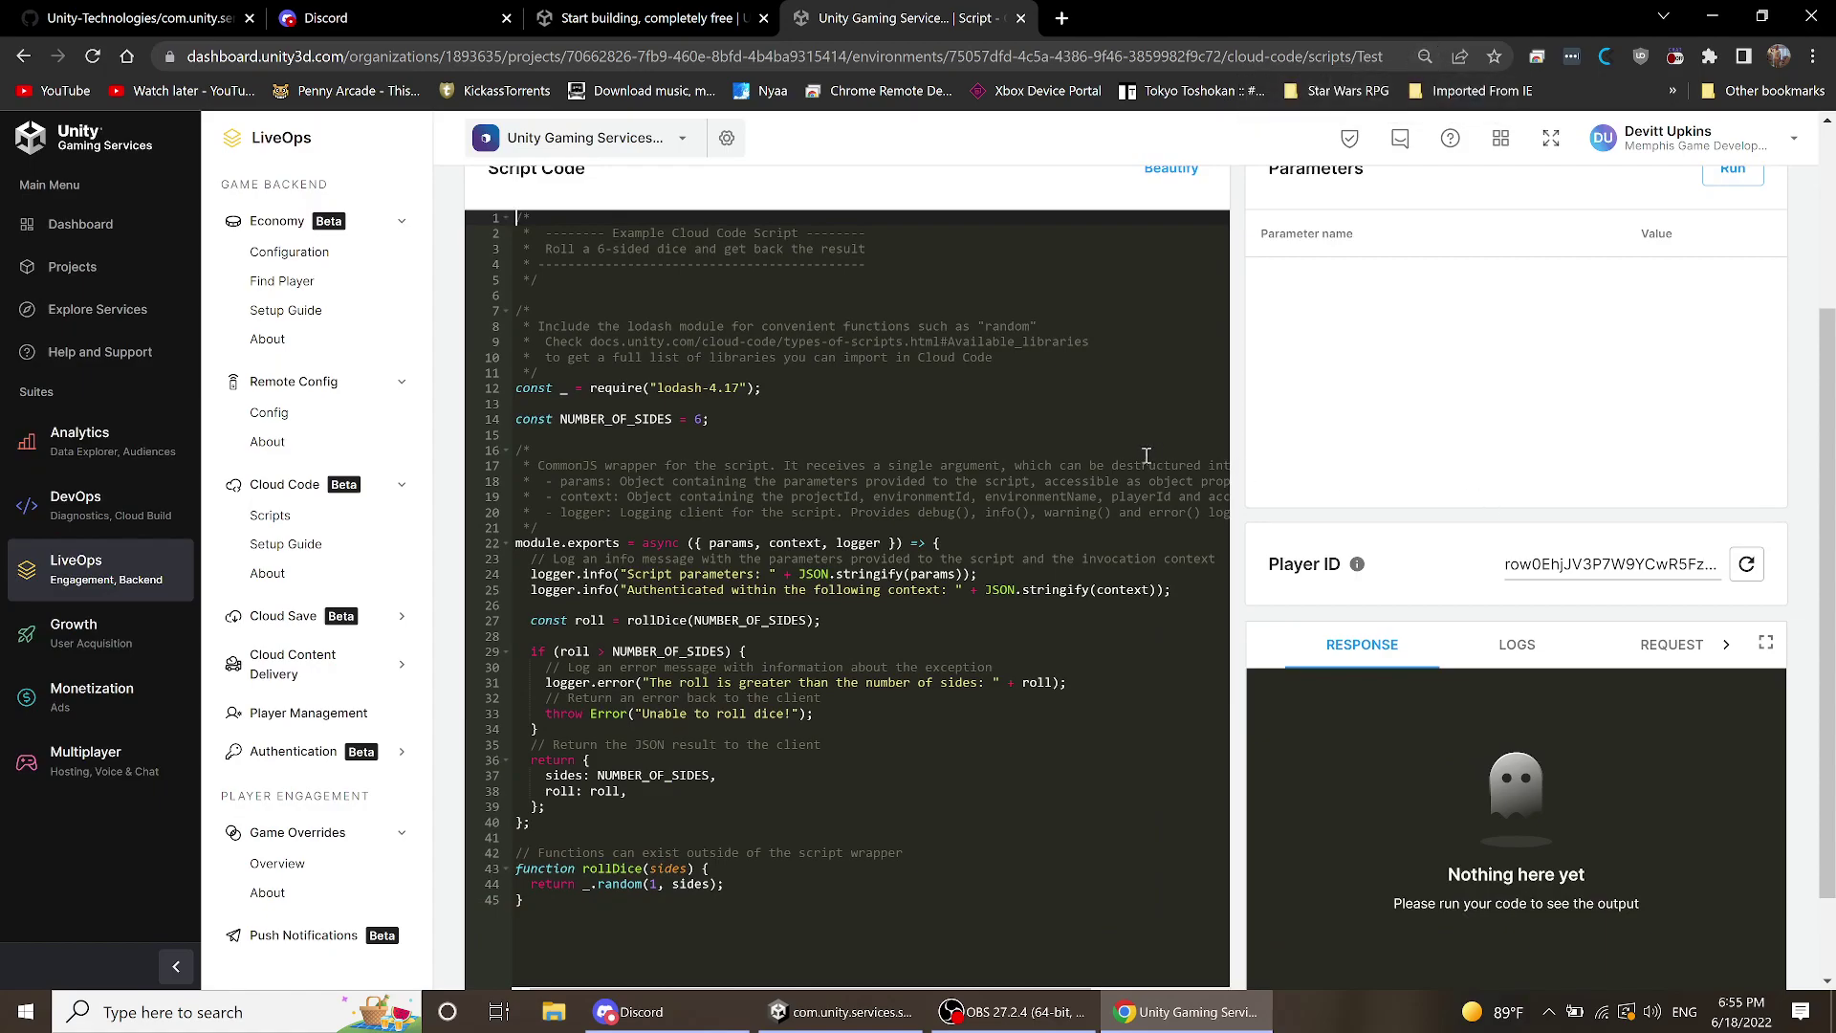
left_click(943, 456)
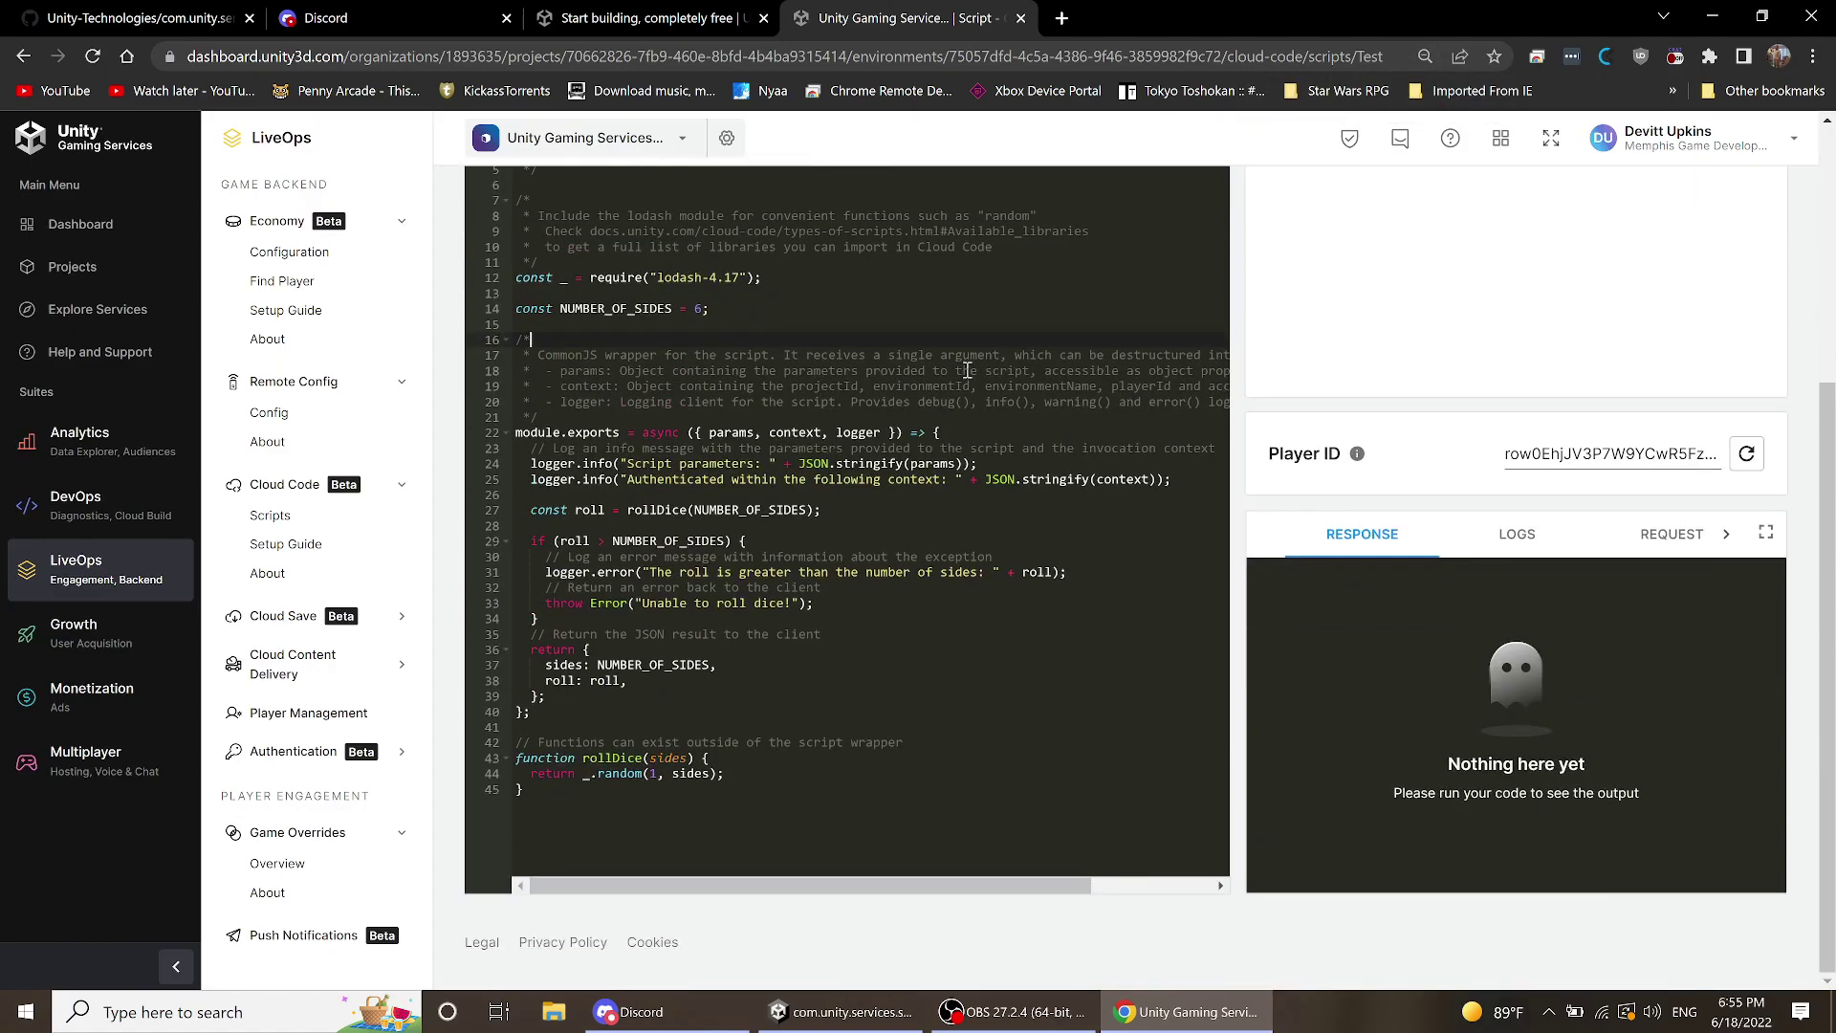
scroll(968, 371, "up", 1)
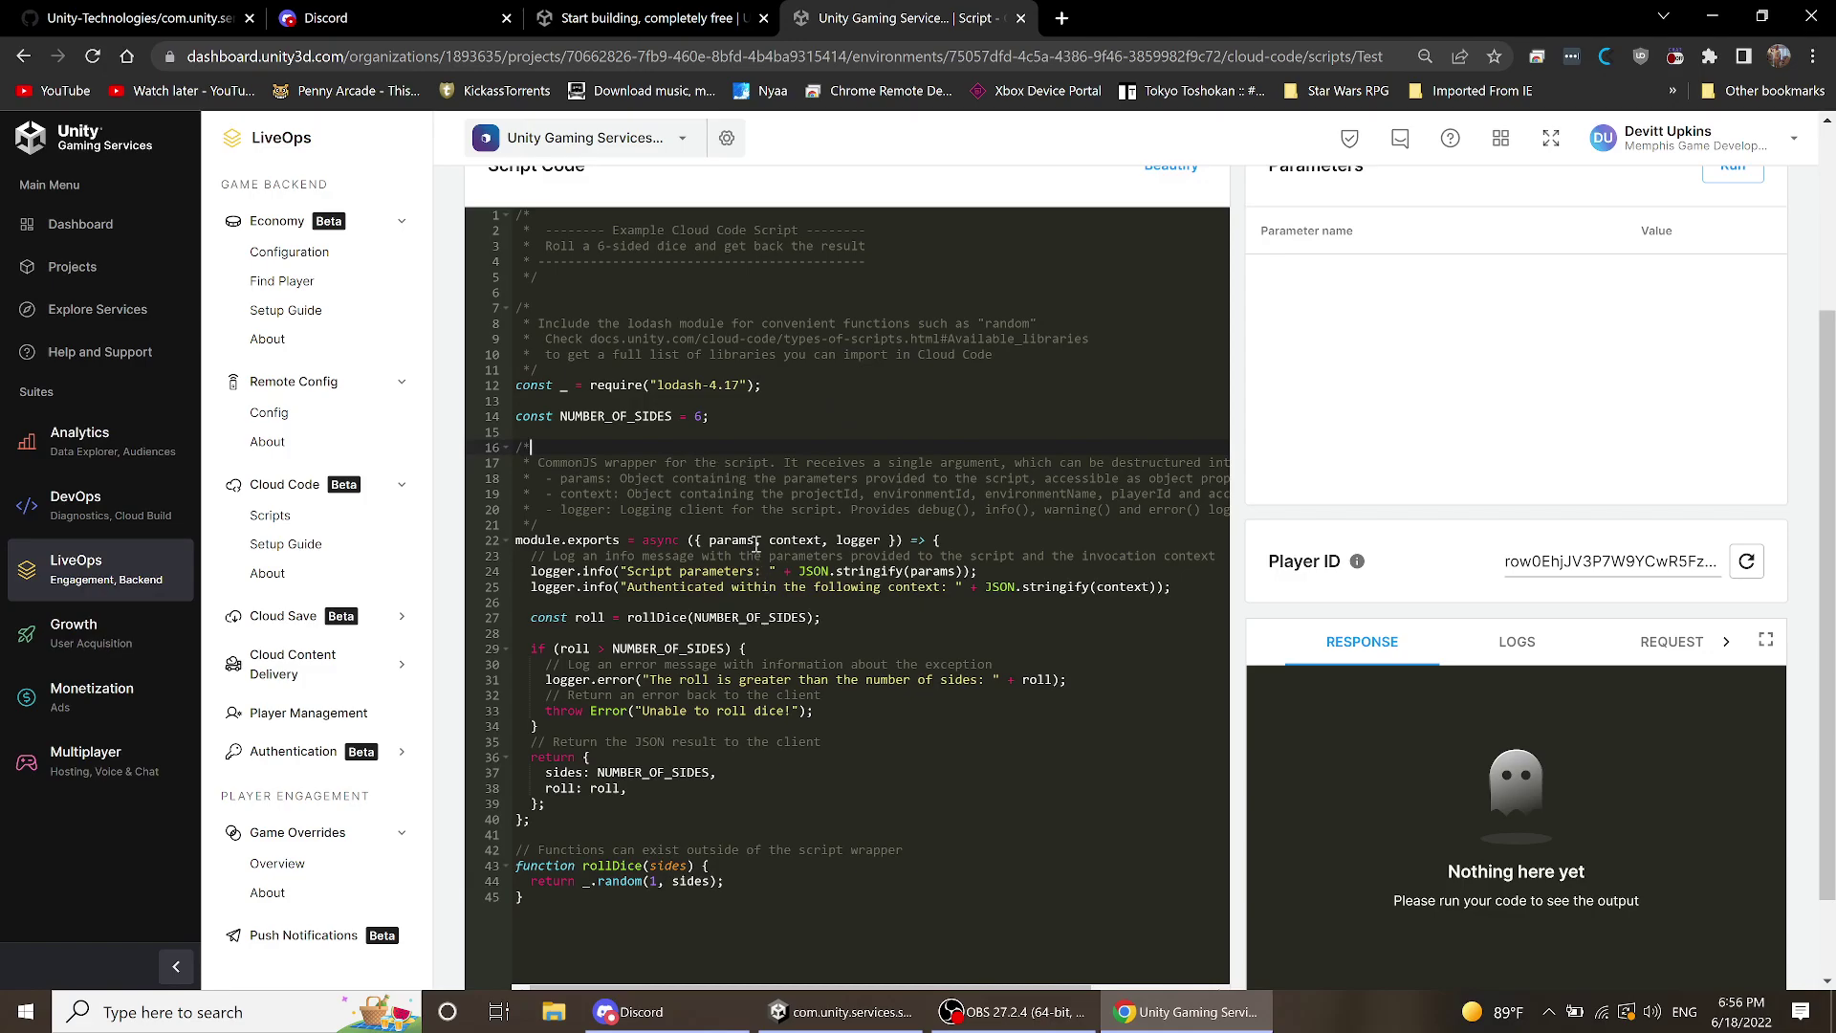
scroll(721, 473, "down", 2)
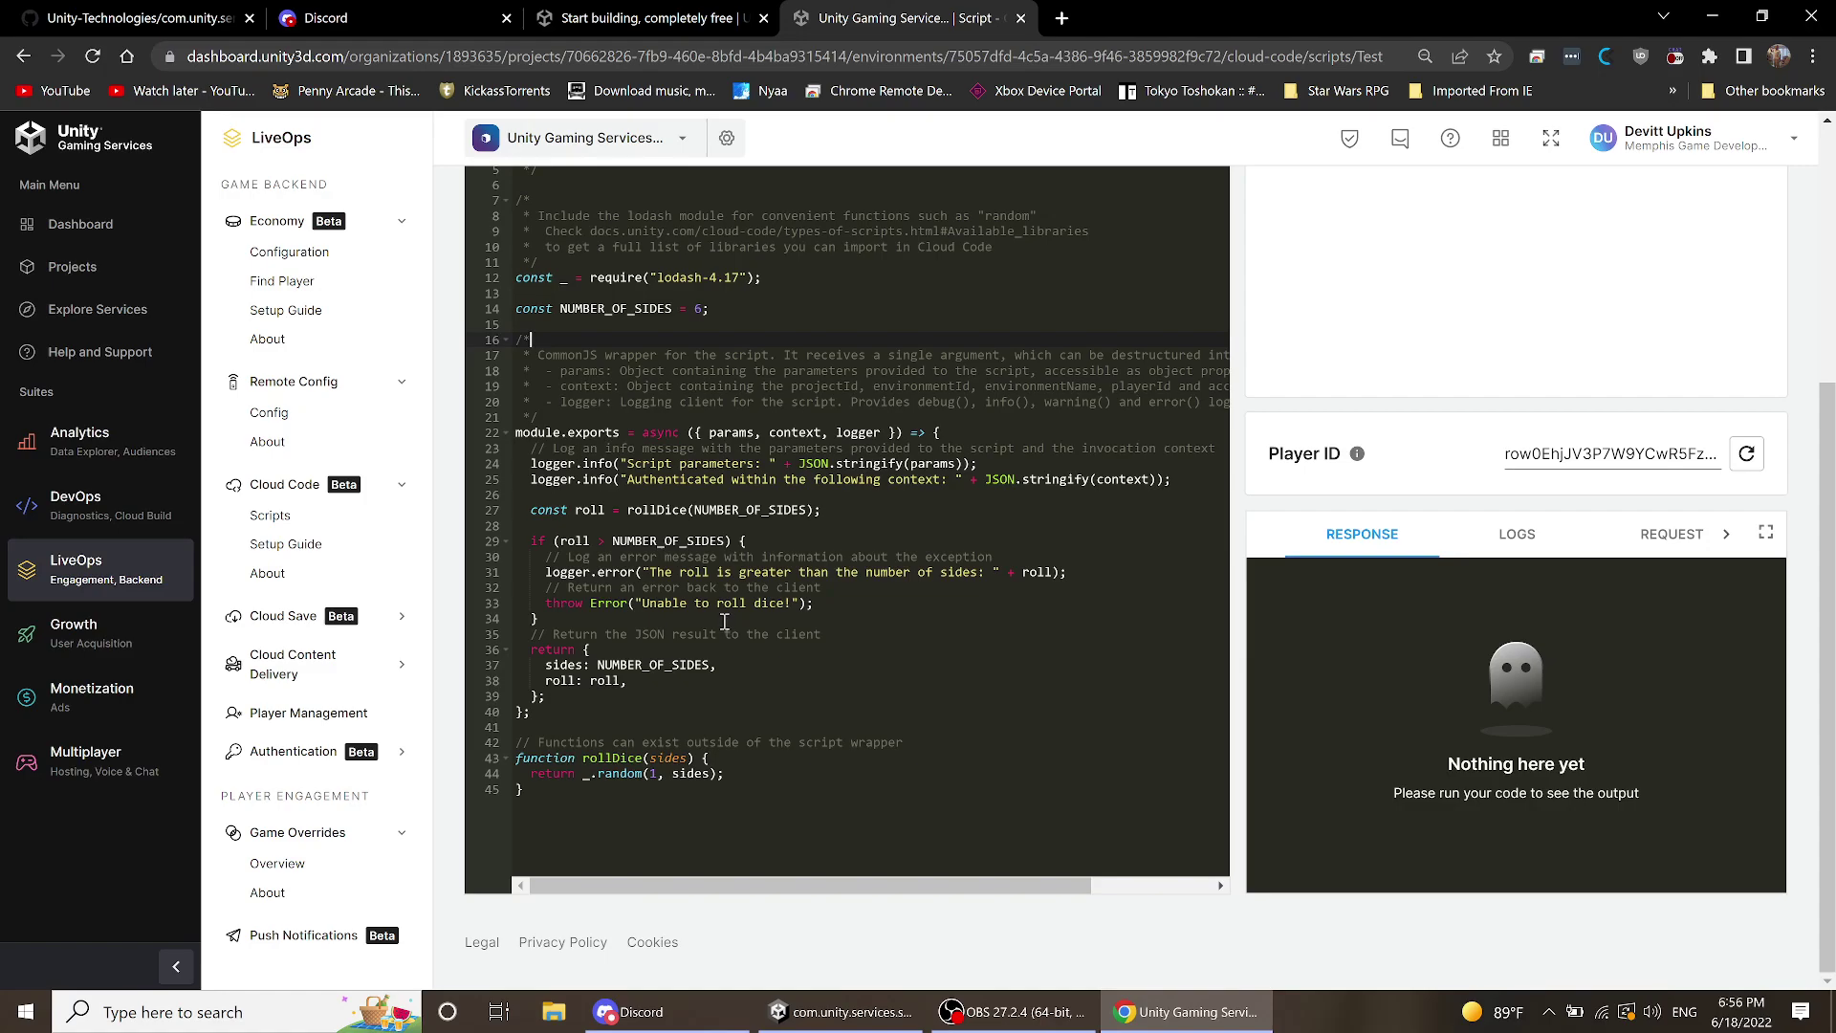
scroll(725, 621, "up", 1)
scroll(725, 621, "up", 2)
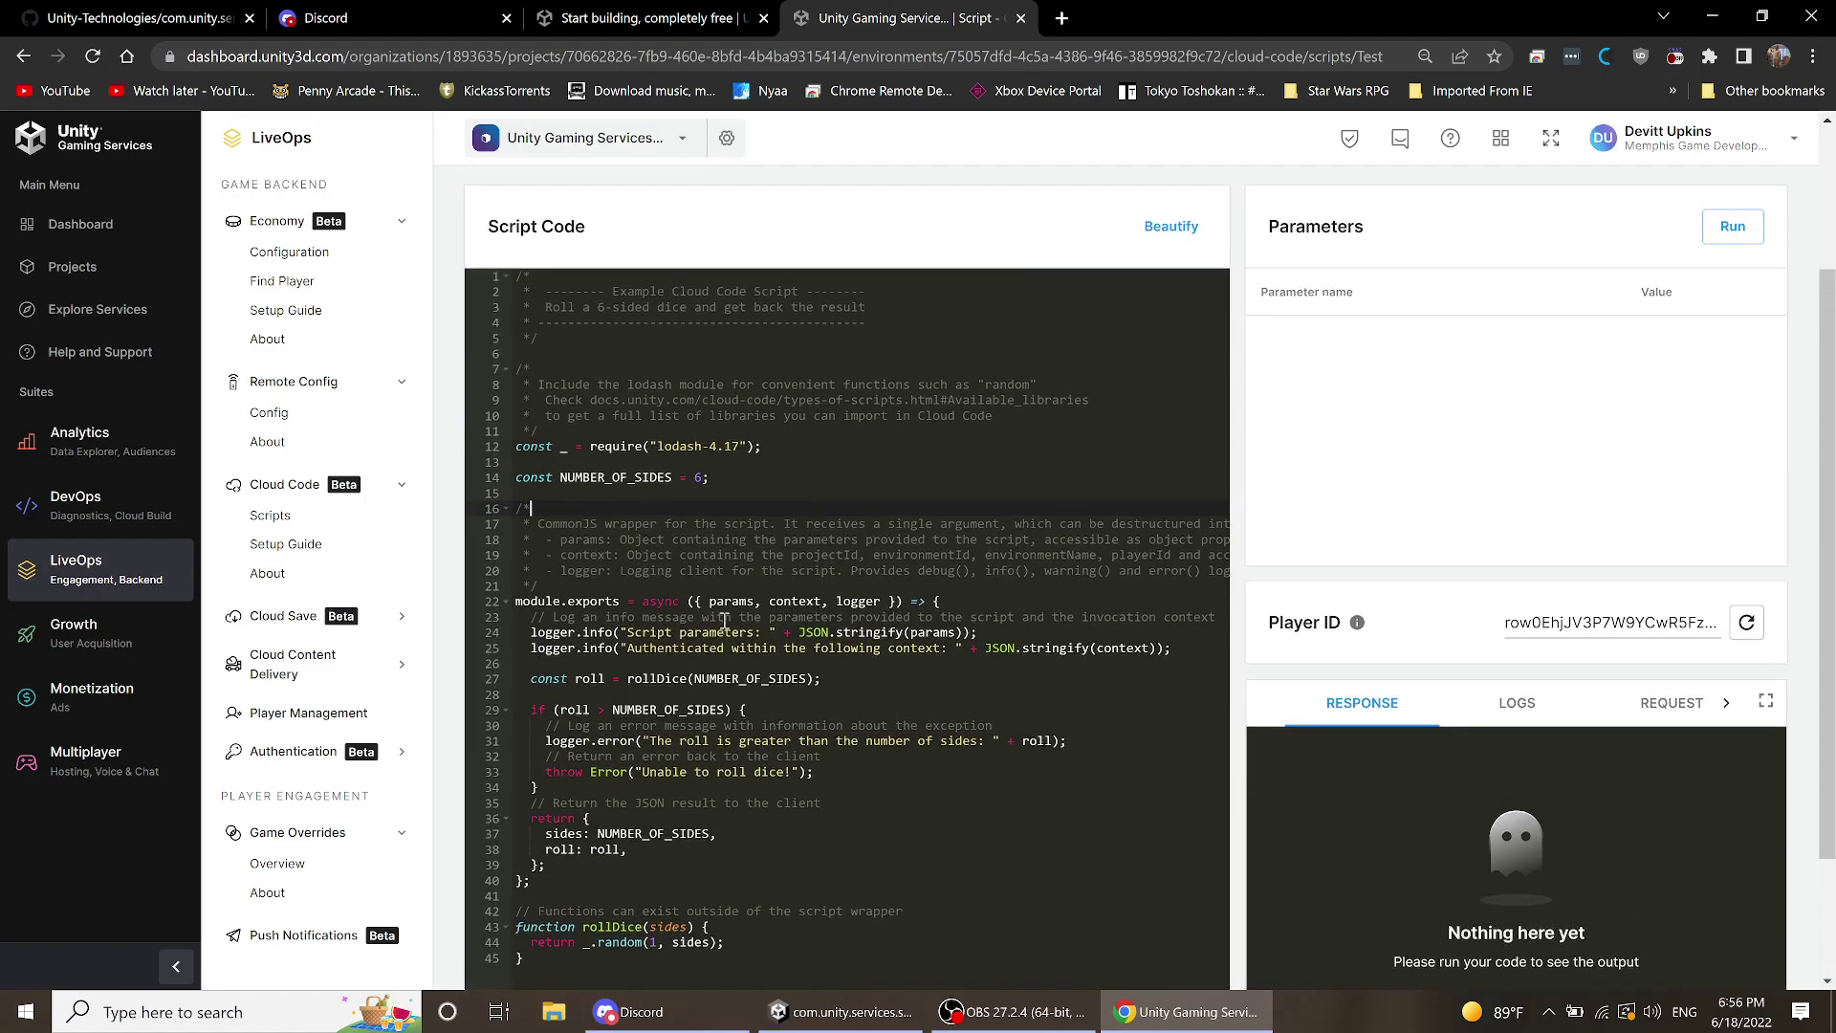
scroll(725, 621, "down", 2)
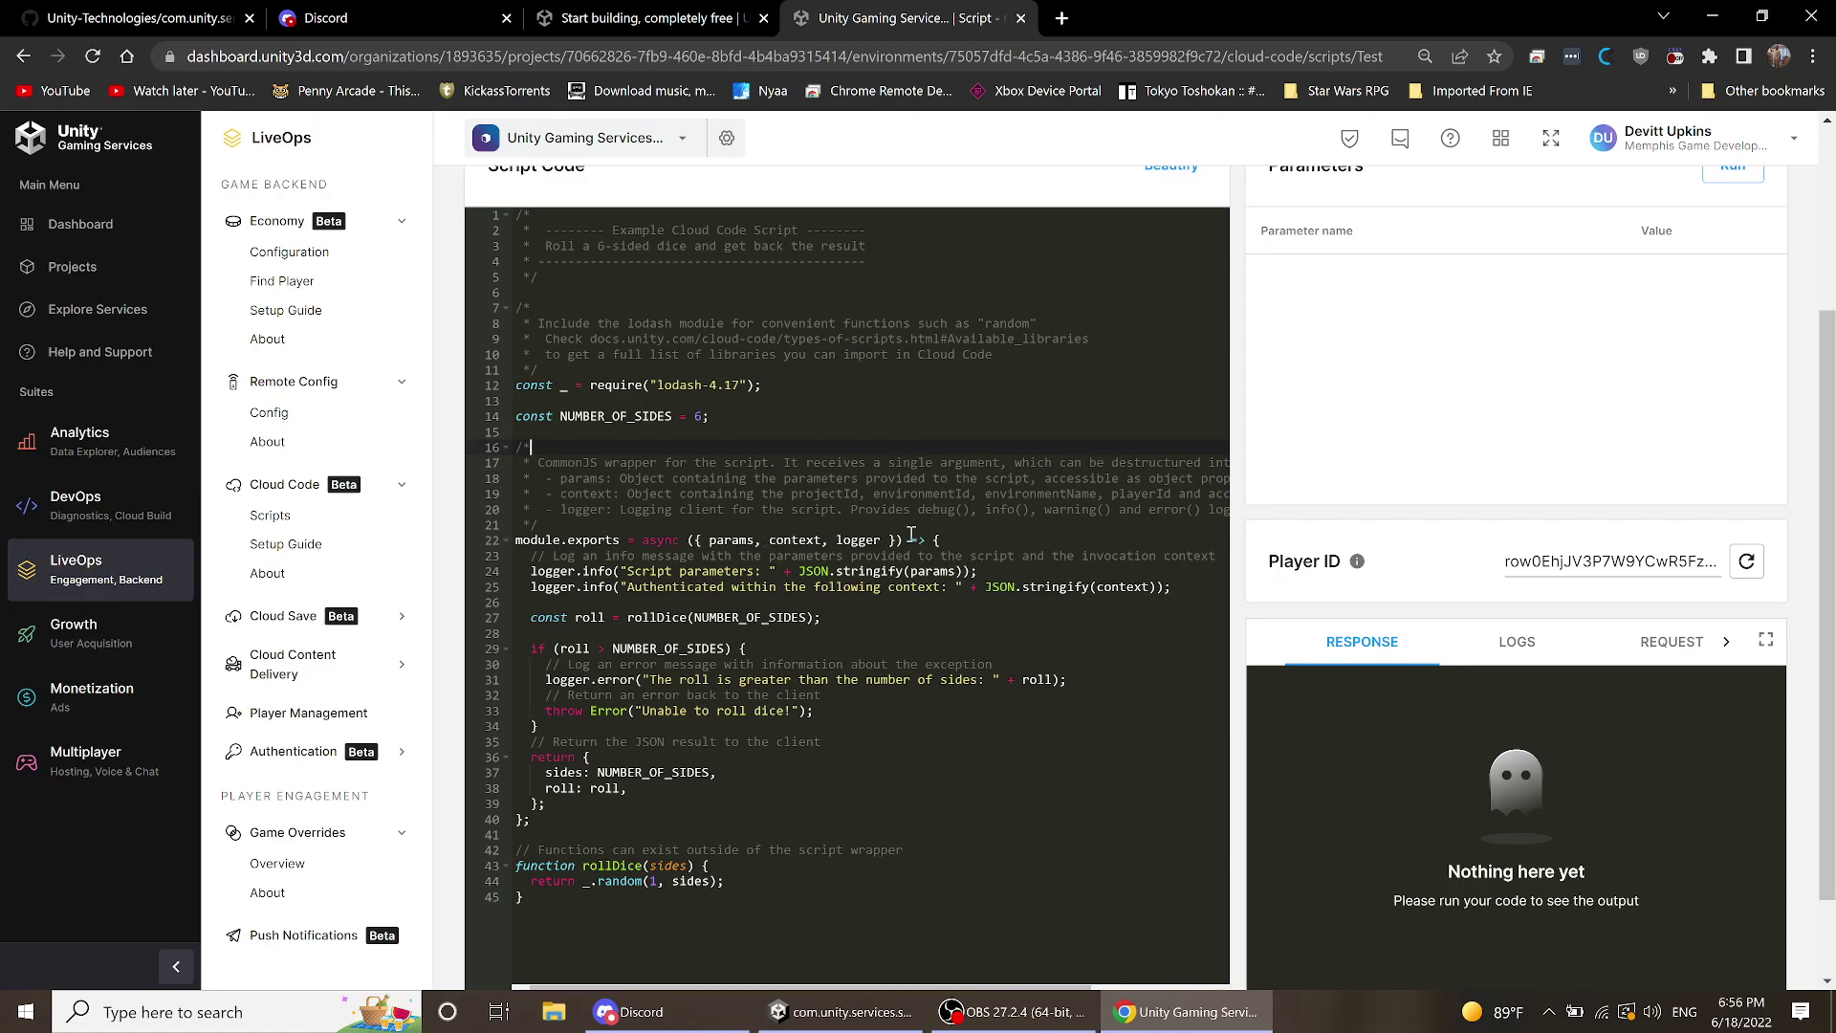
scroll(911, 534, "down", 1)
left_click_drag(941, 433, 948, 711)
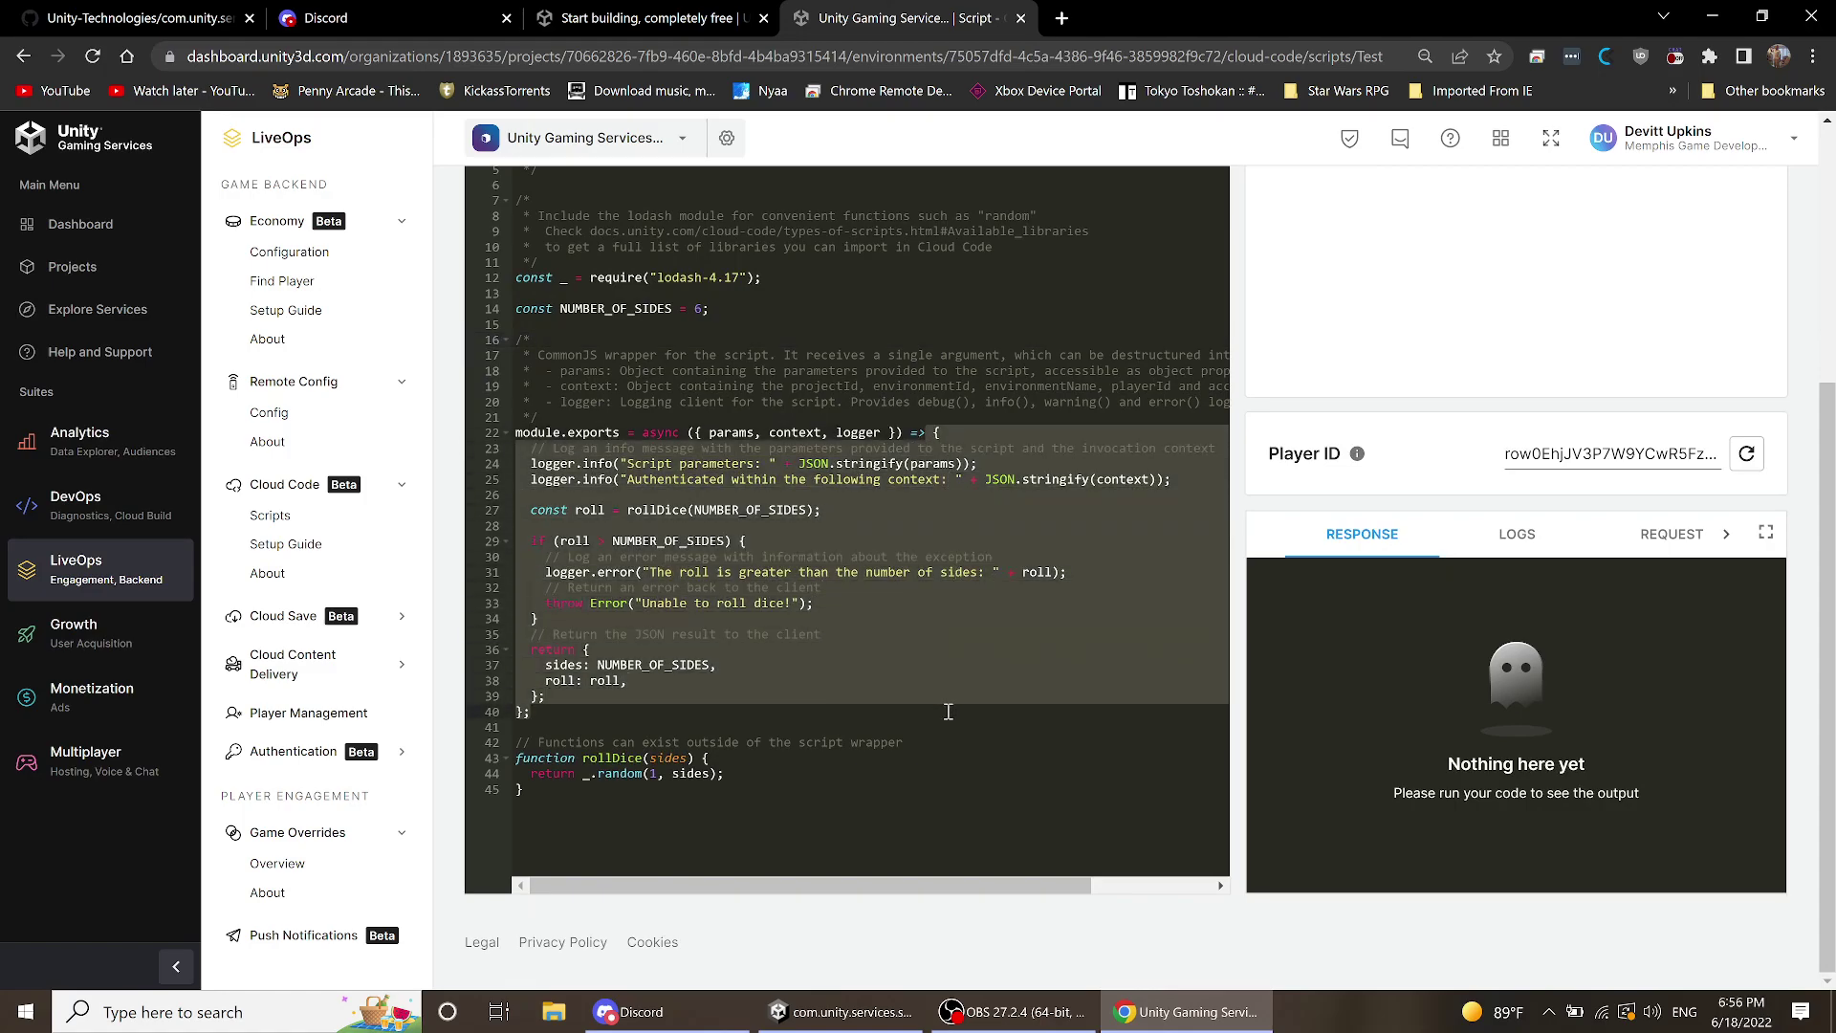
left_click(948, 711)
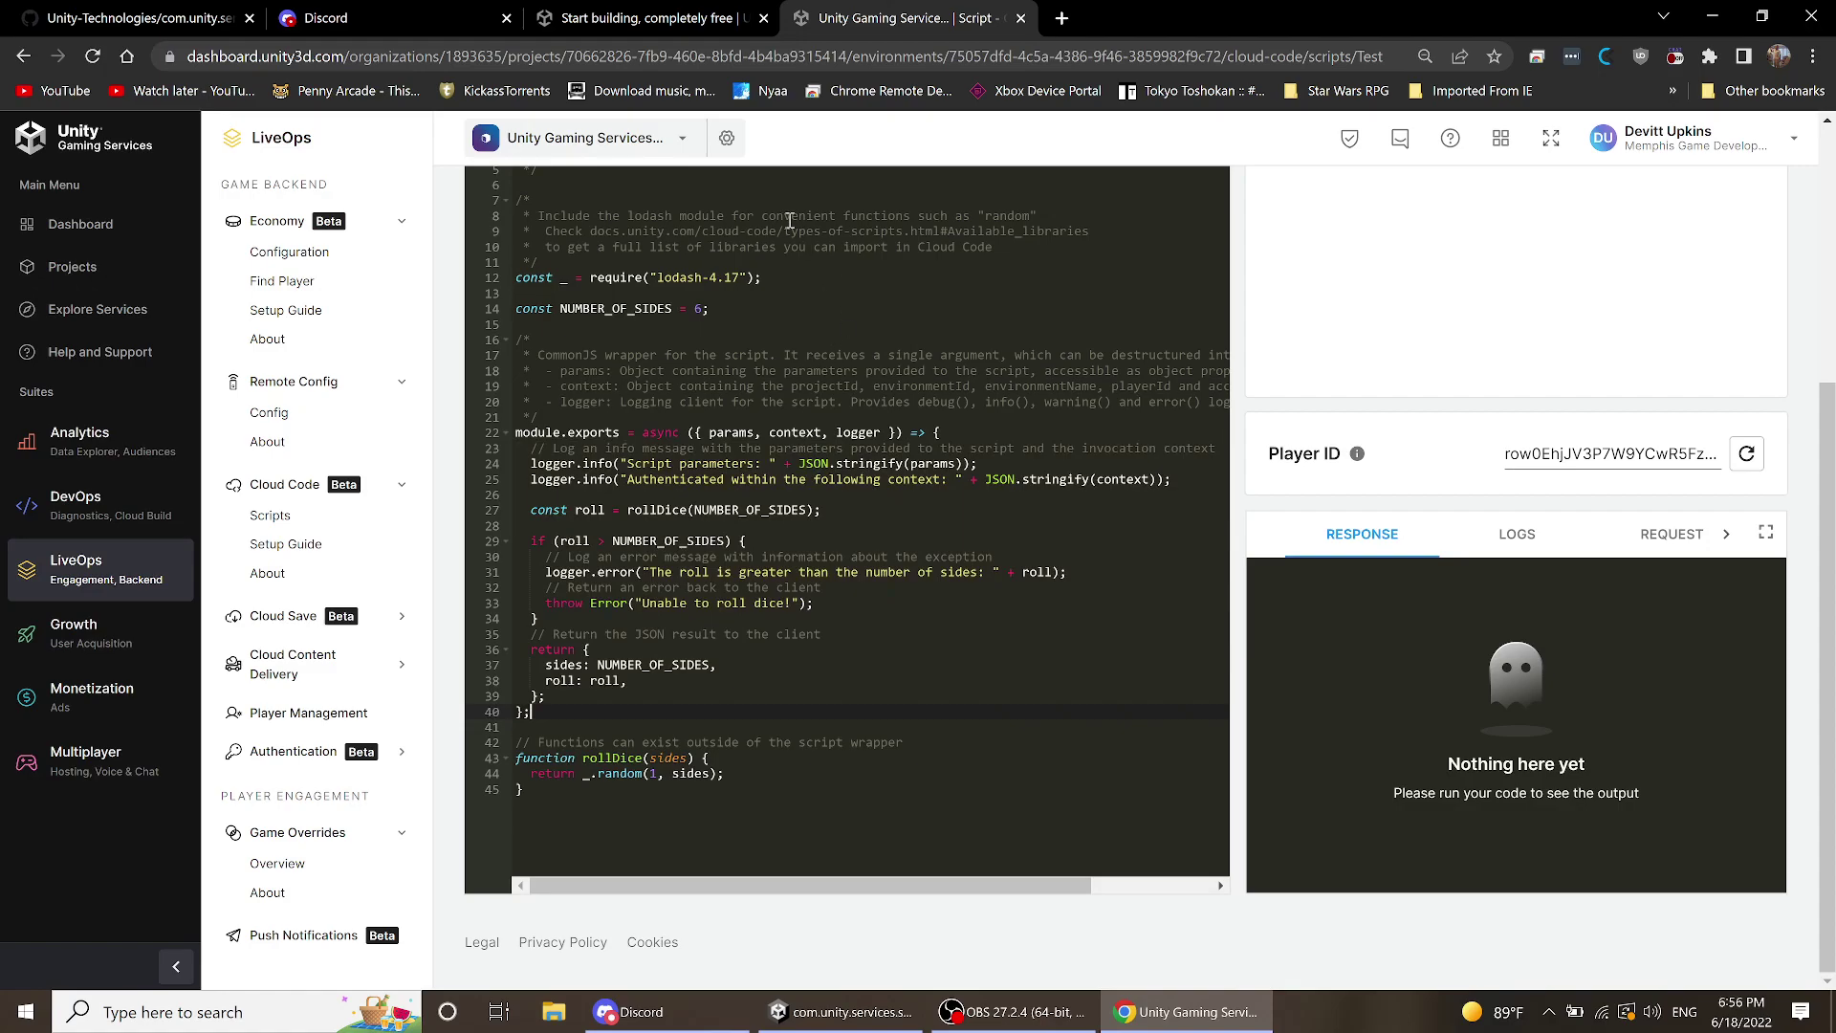
left_click(662, 20)
scroll(797, 519, "up", 10)
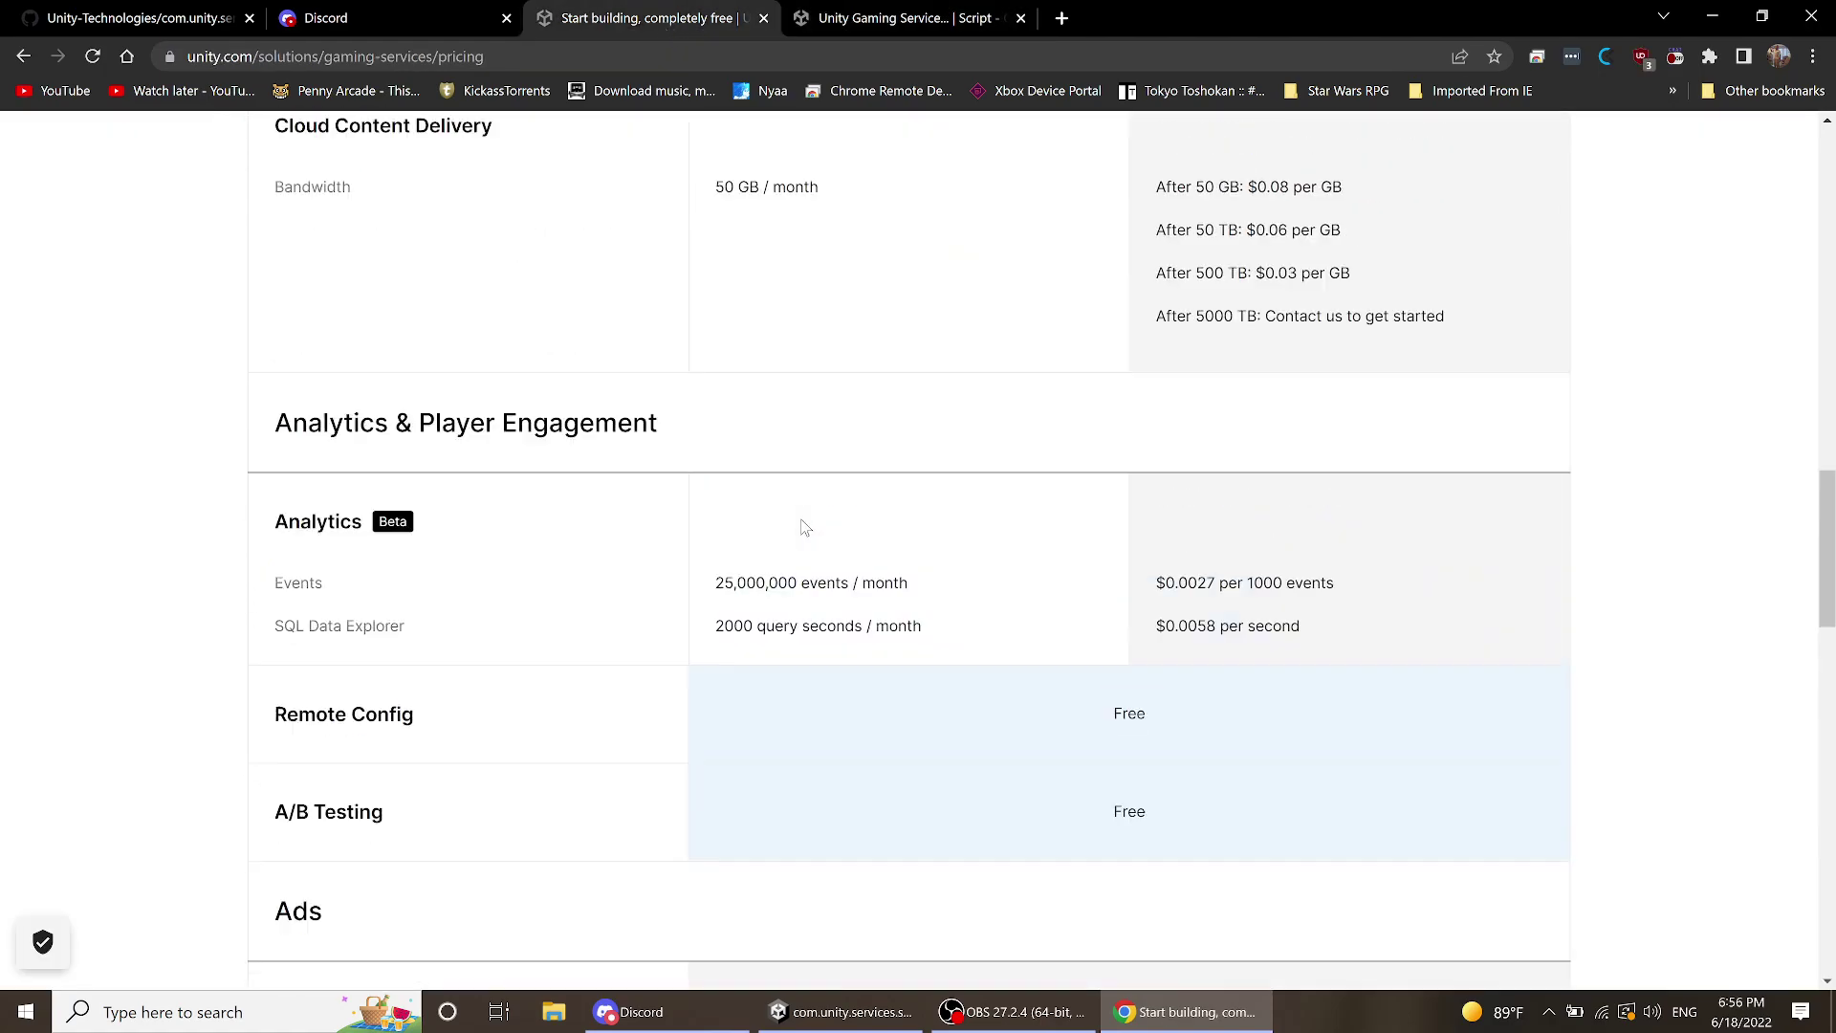
scroll(803, 504, "up", 10)
scroll(802, 494, "down", 10)
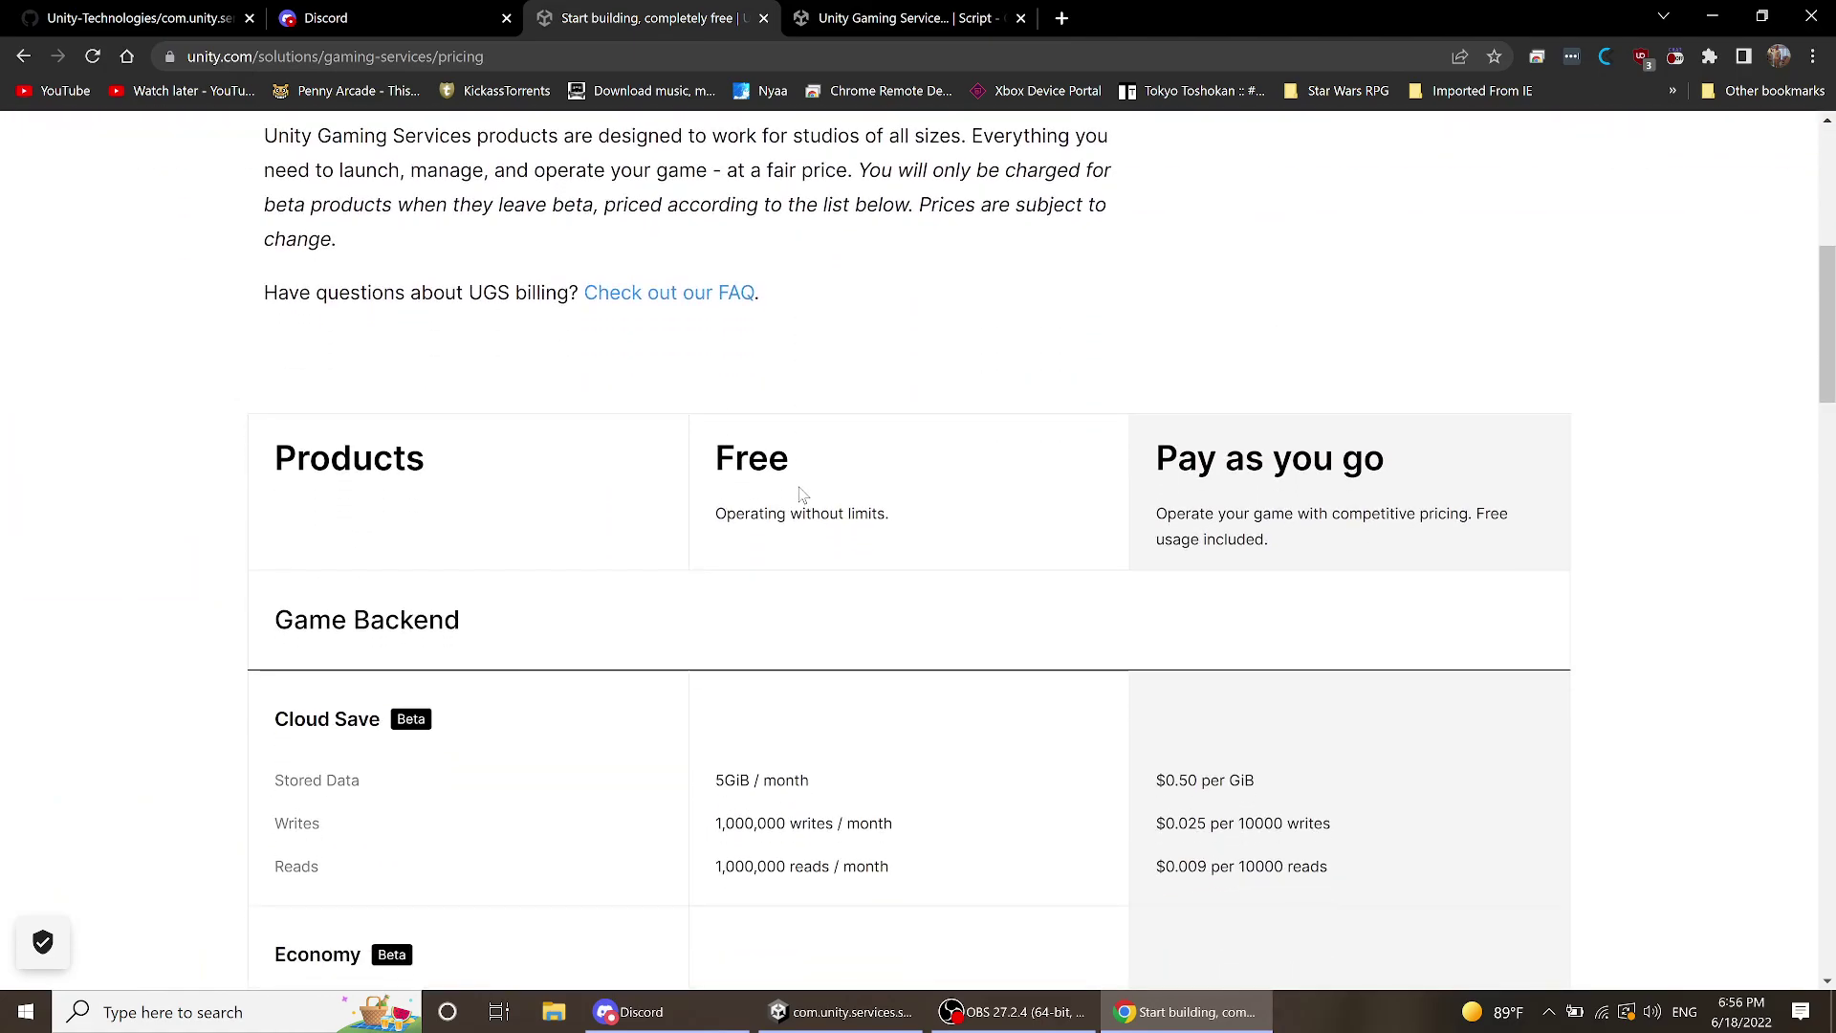
scroll(803, 495, "down", 6)
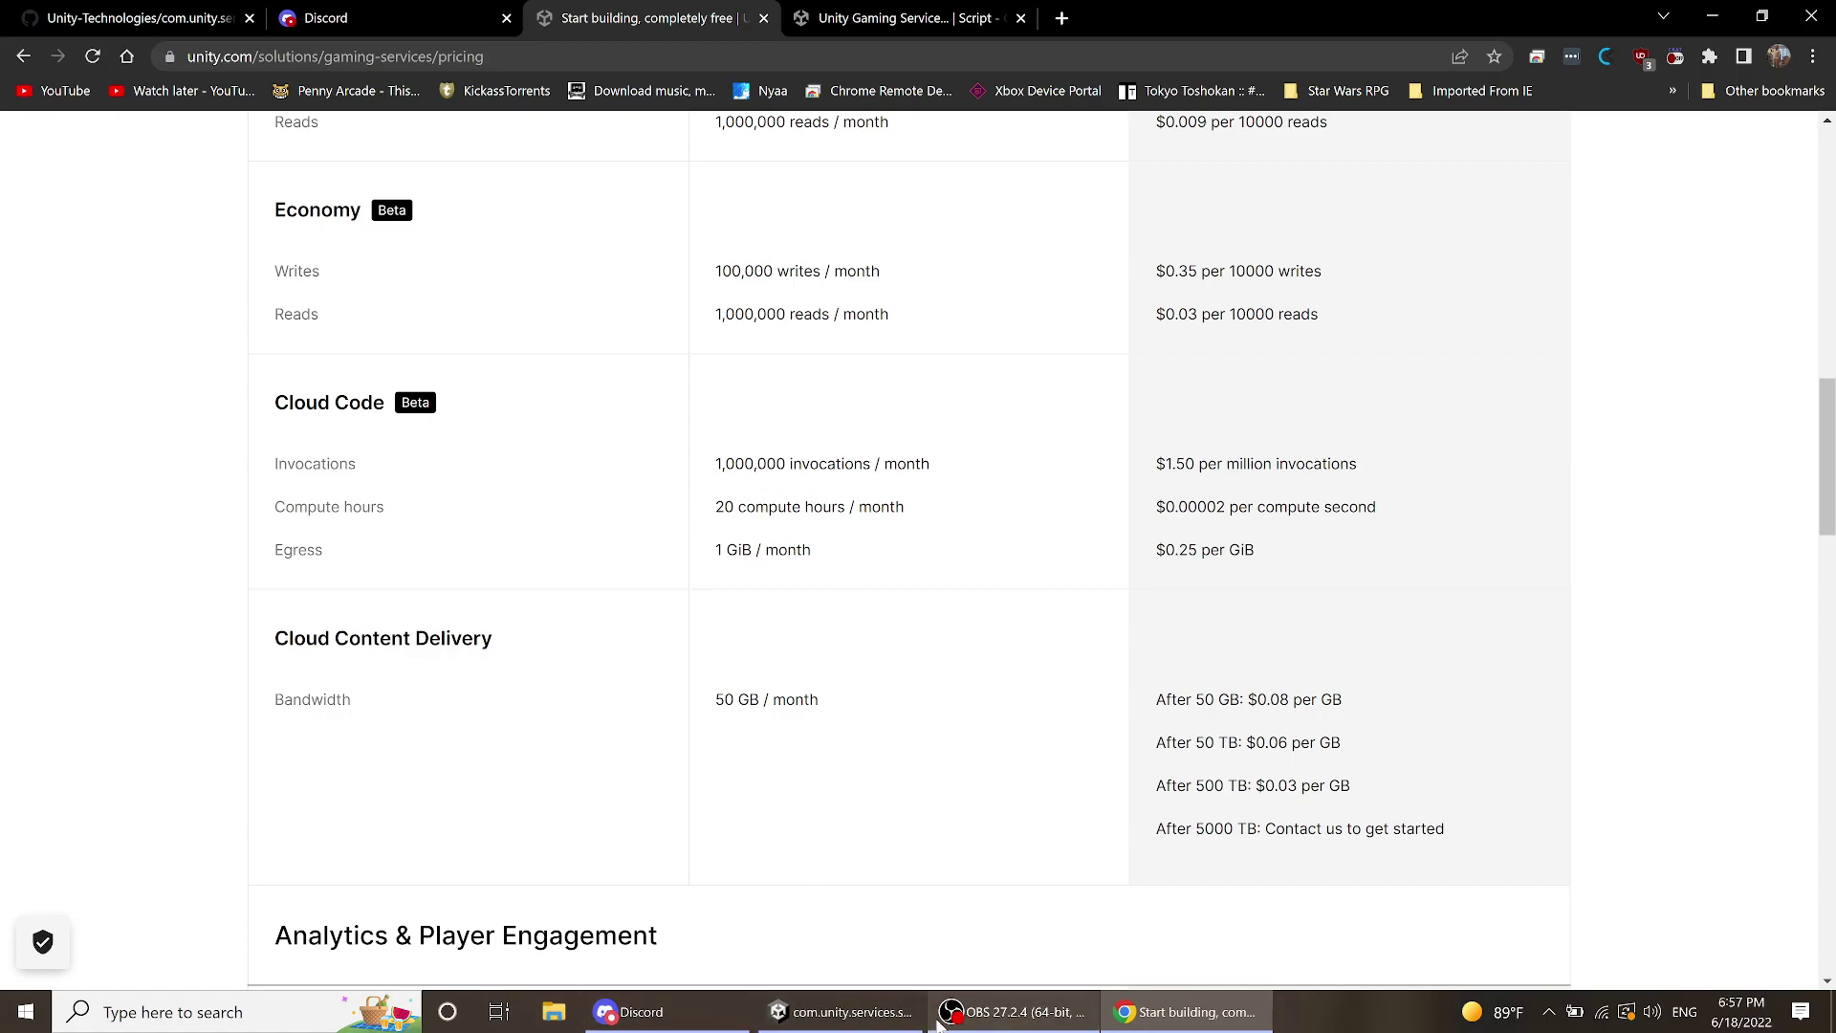
left_click(845, 23)
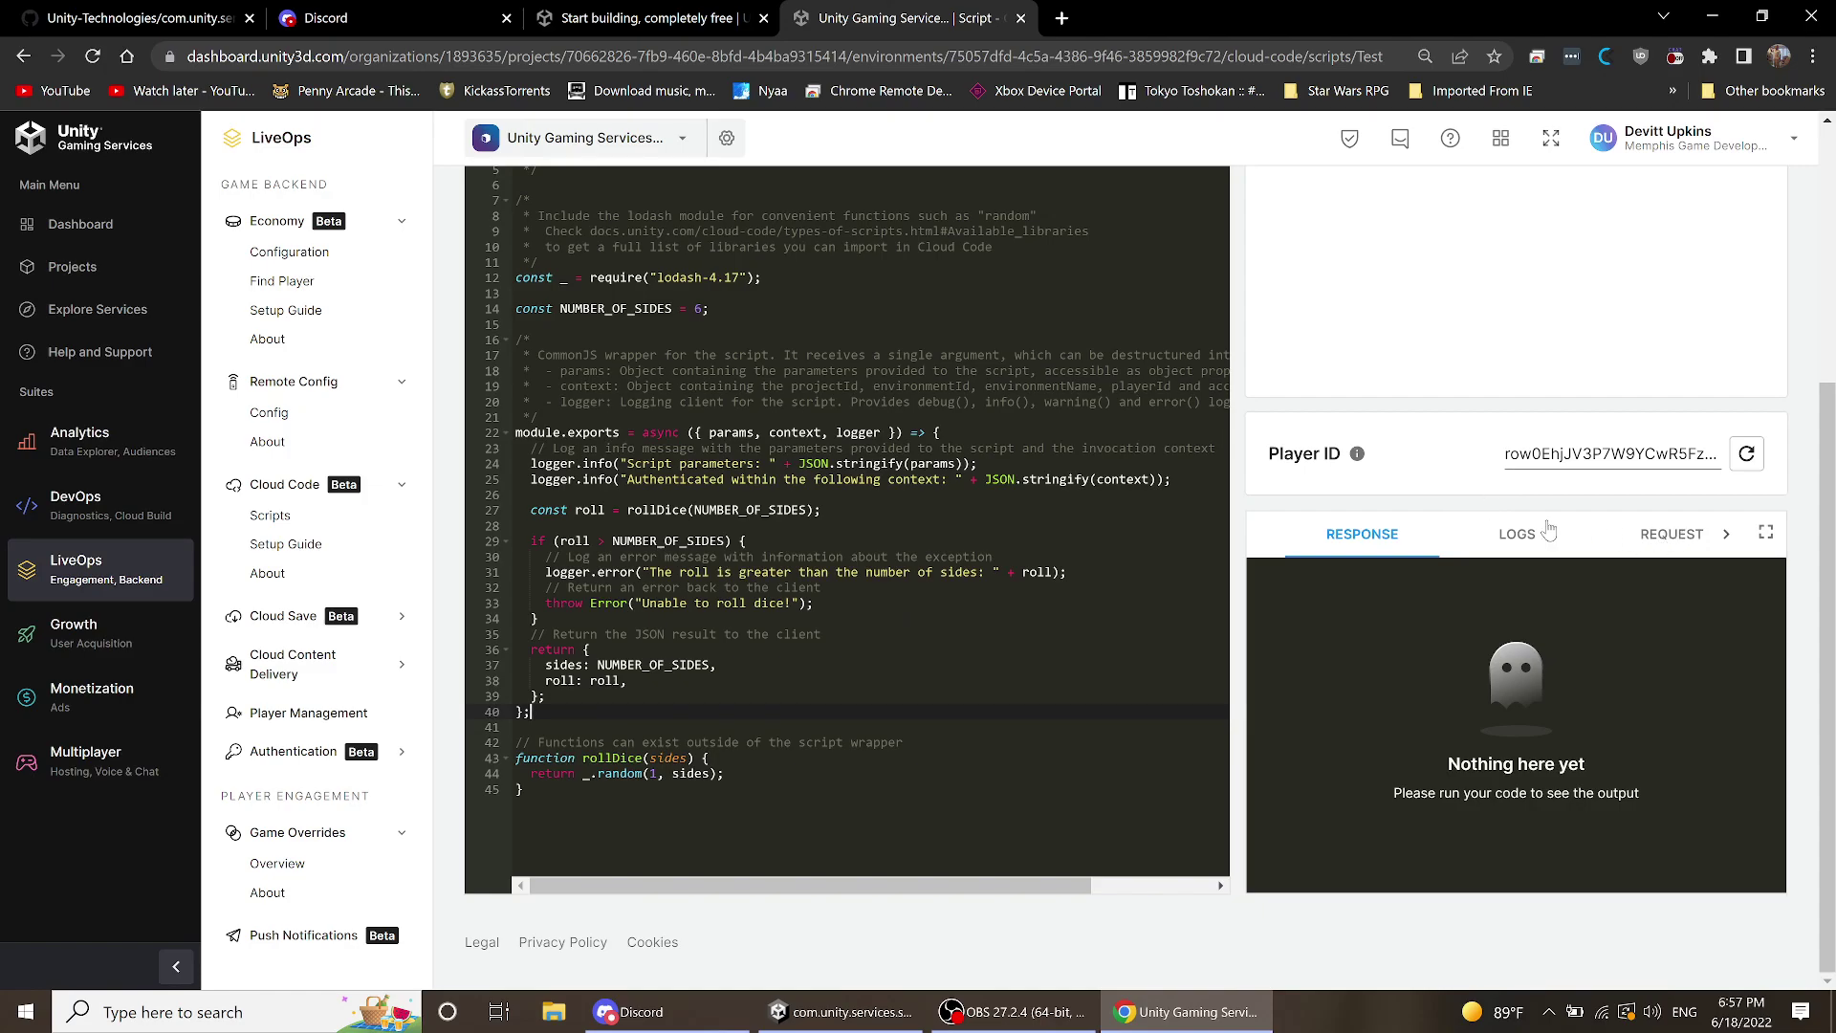
- Run the Test script and check the response shows roll 6 and sides 6
scroll(1549, 529, "up", 4)
scroll(1549, 505, "down", 1)
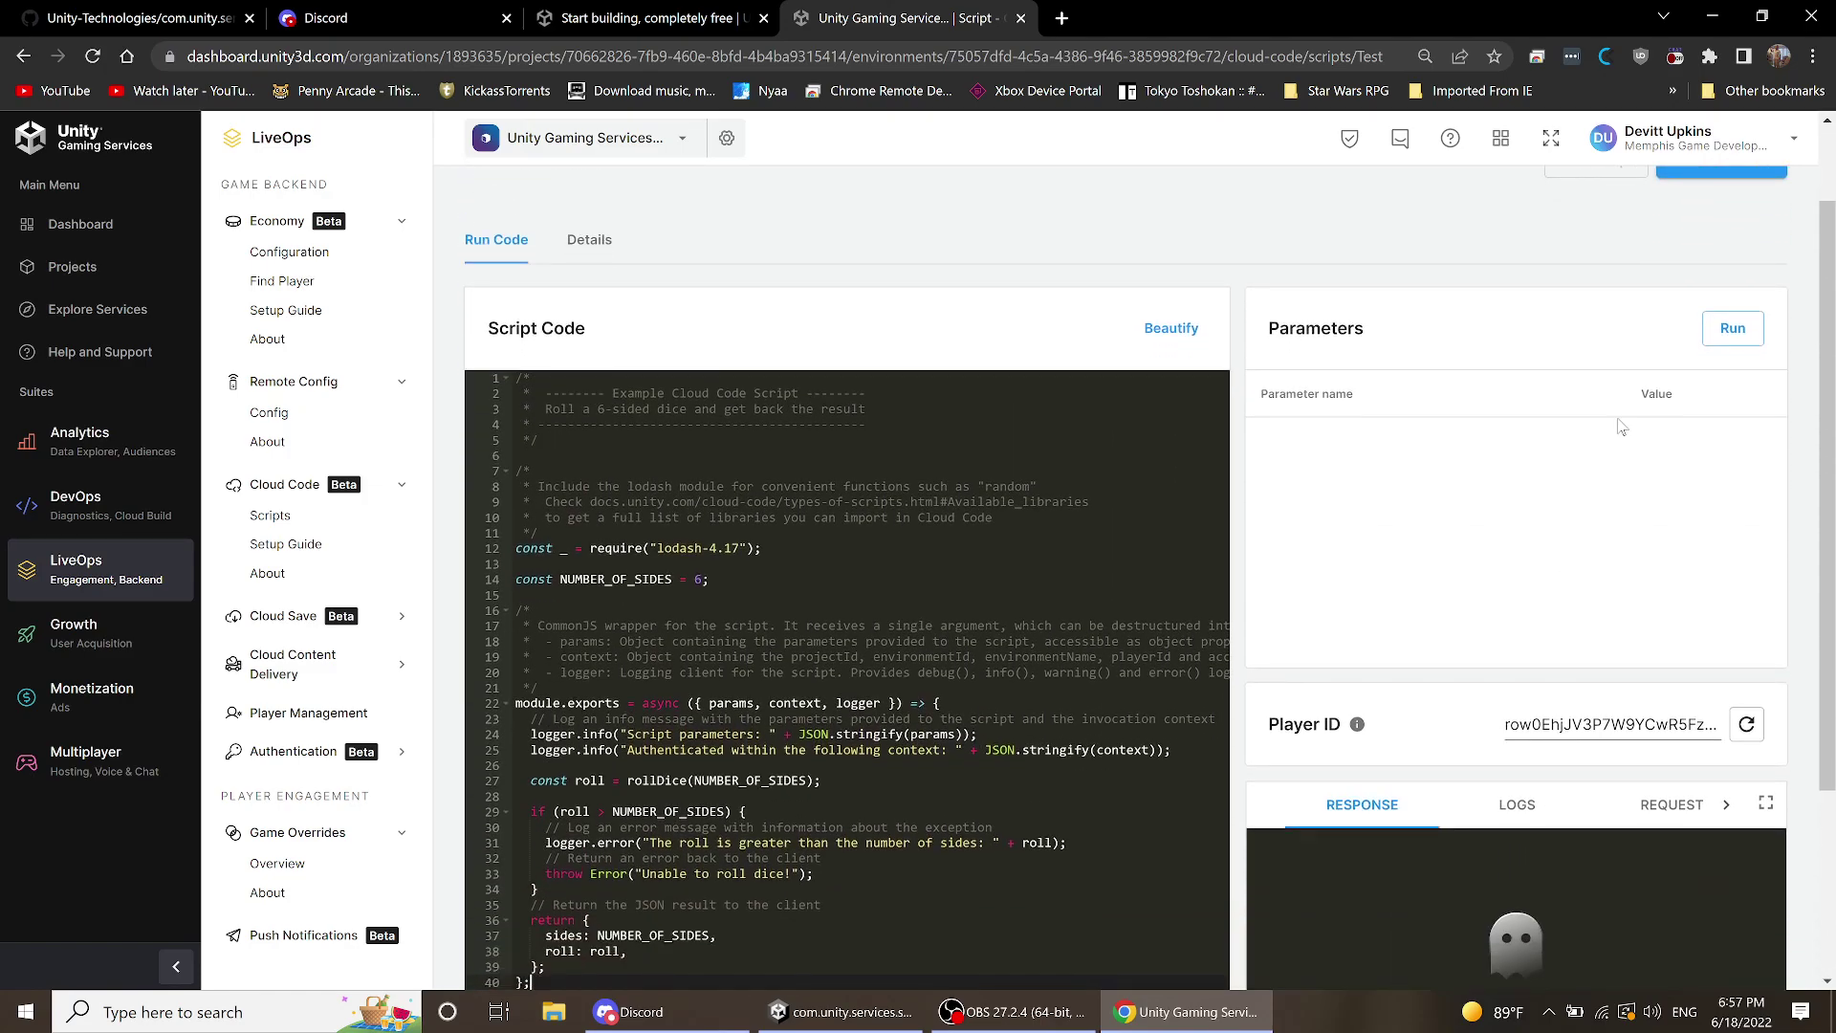
left_click(1753, 328)
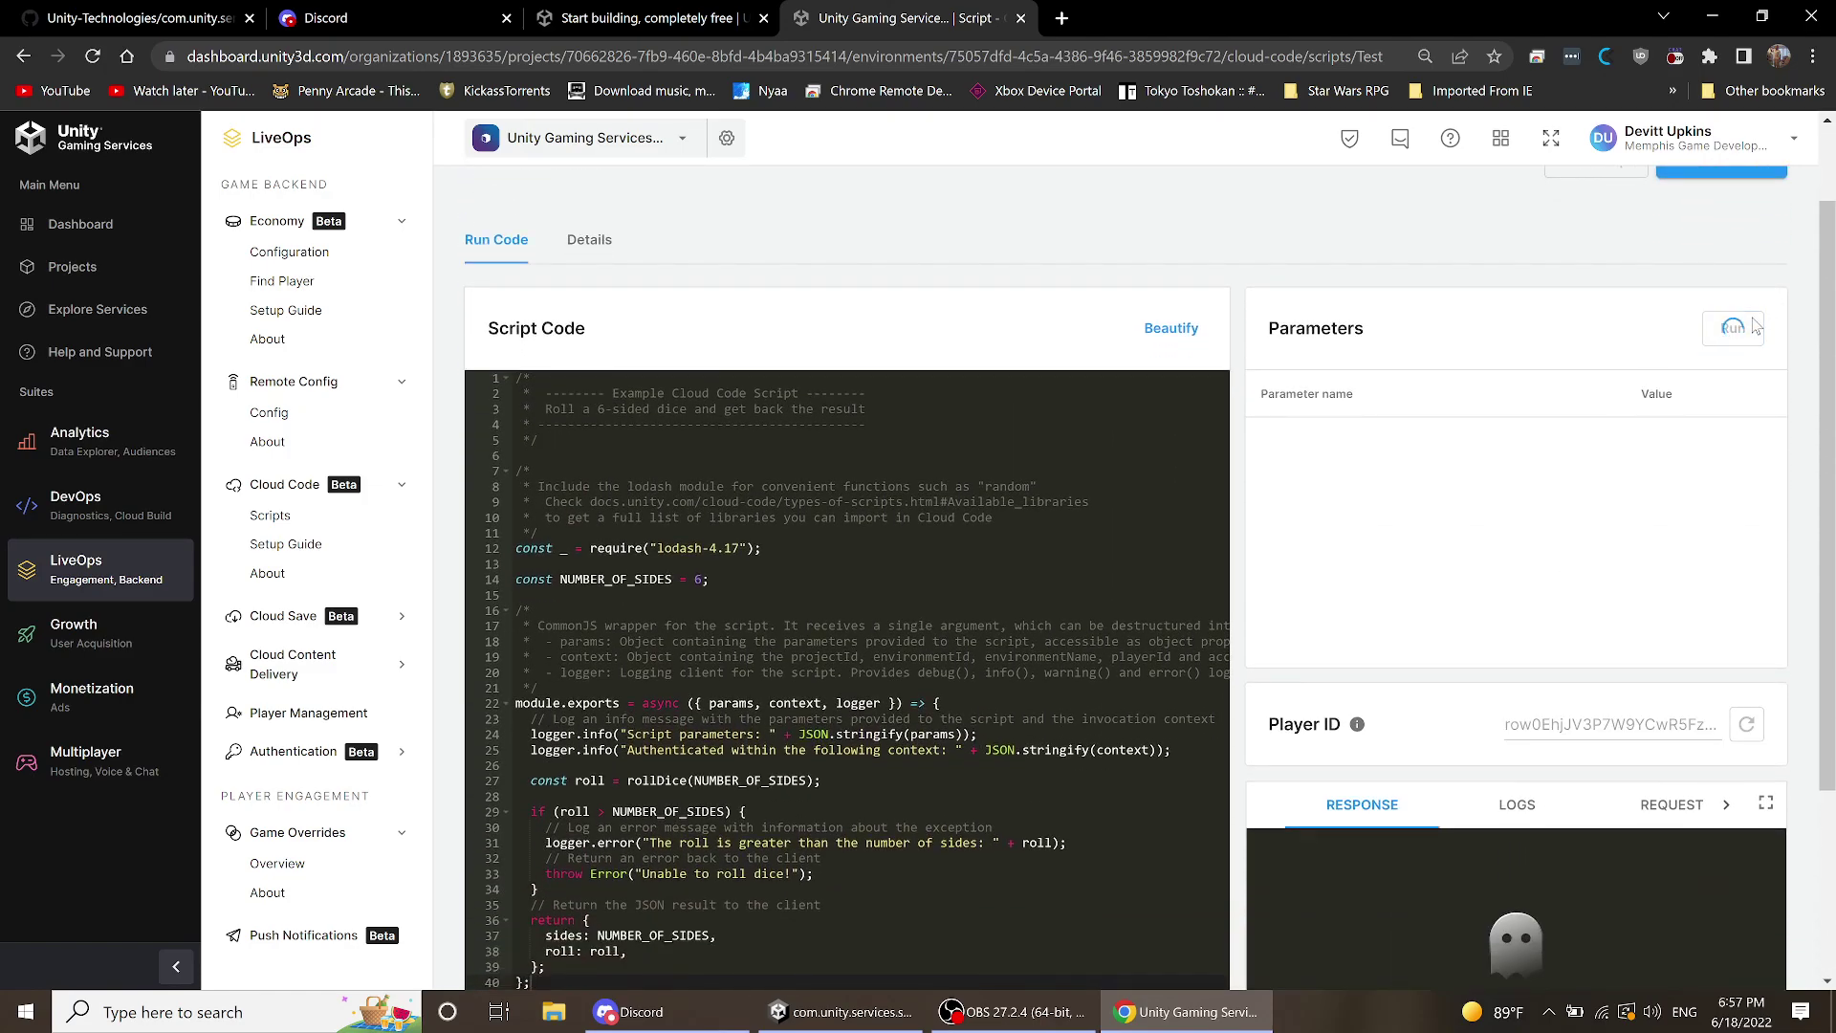
scroll(1470, 340, "down", 2)
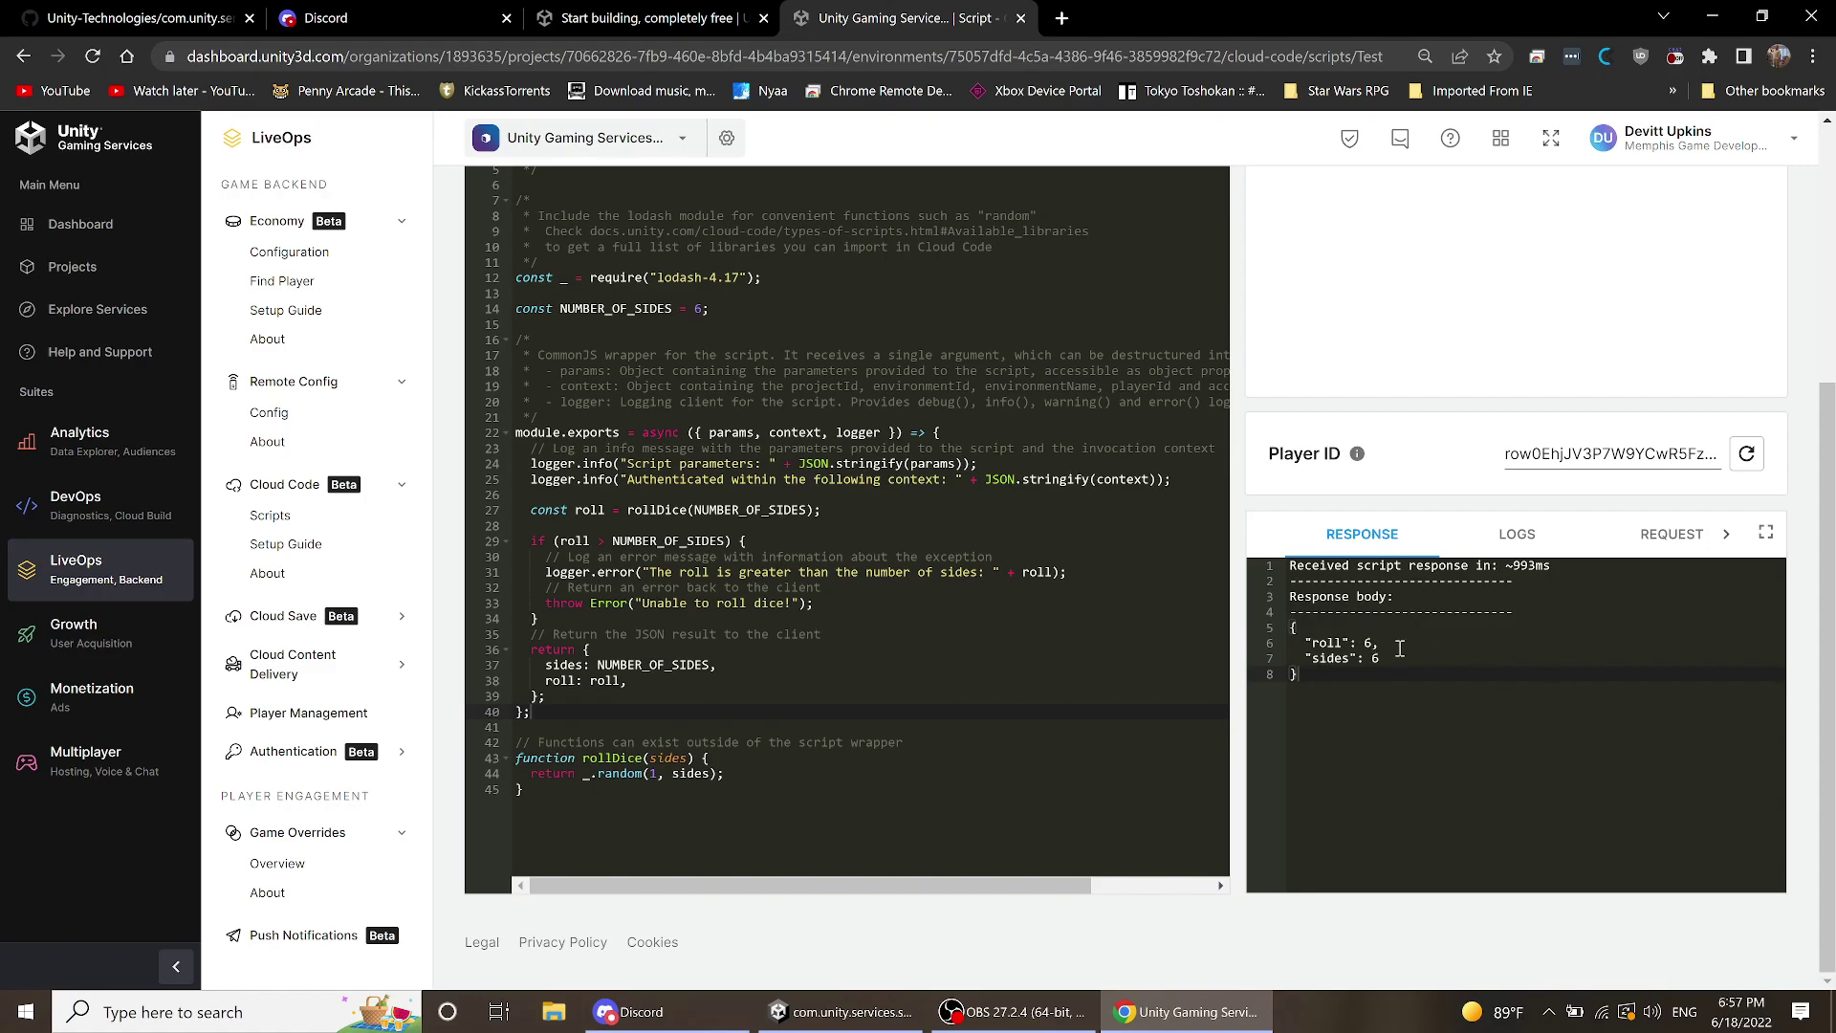
scroll(1399, 649, "up", 4)
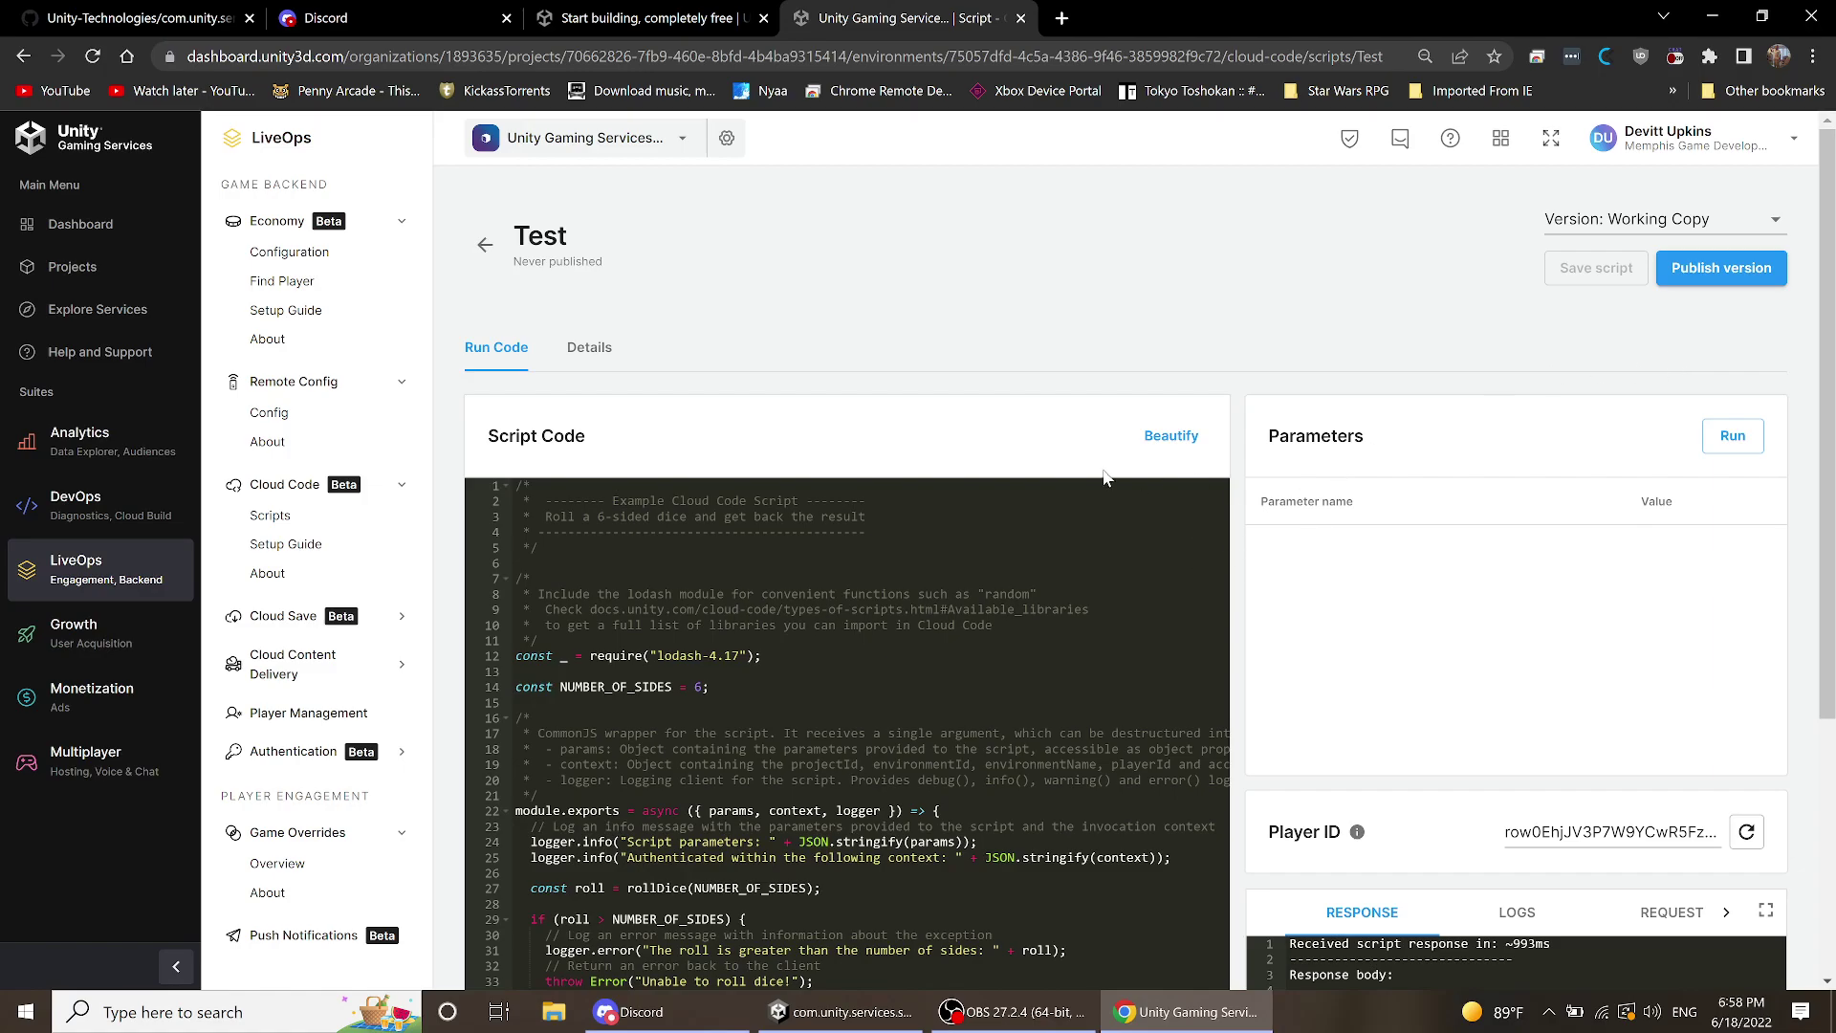
- Publish the Test script's working copy so Version 1 goes live
left_click(1711, 269)
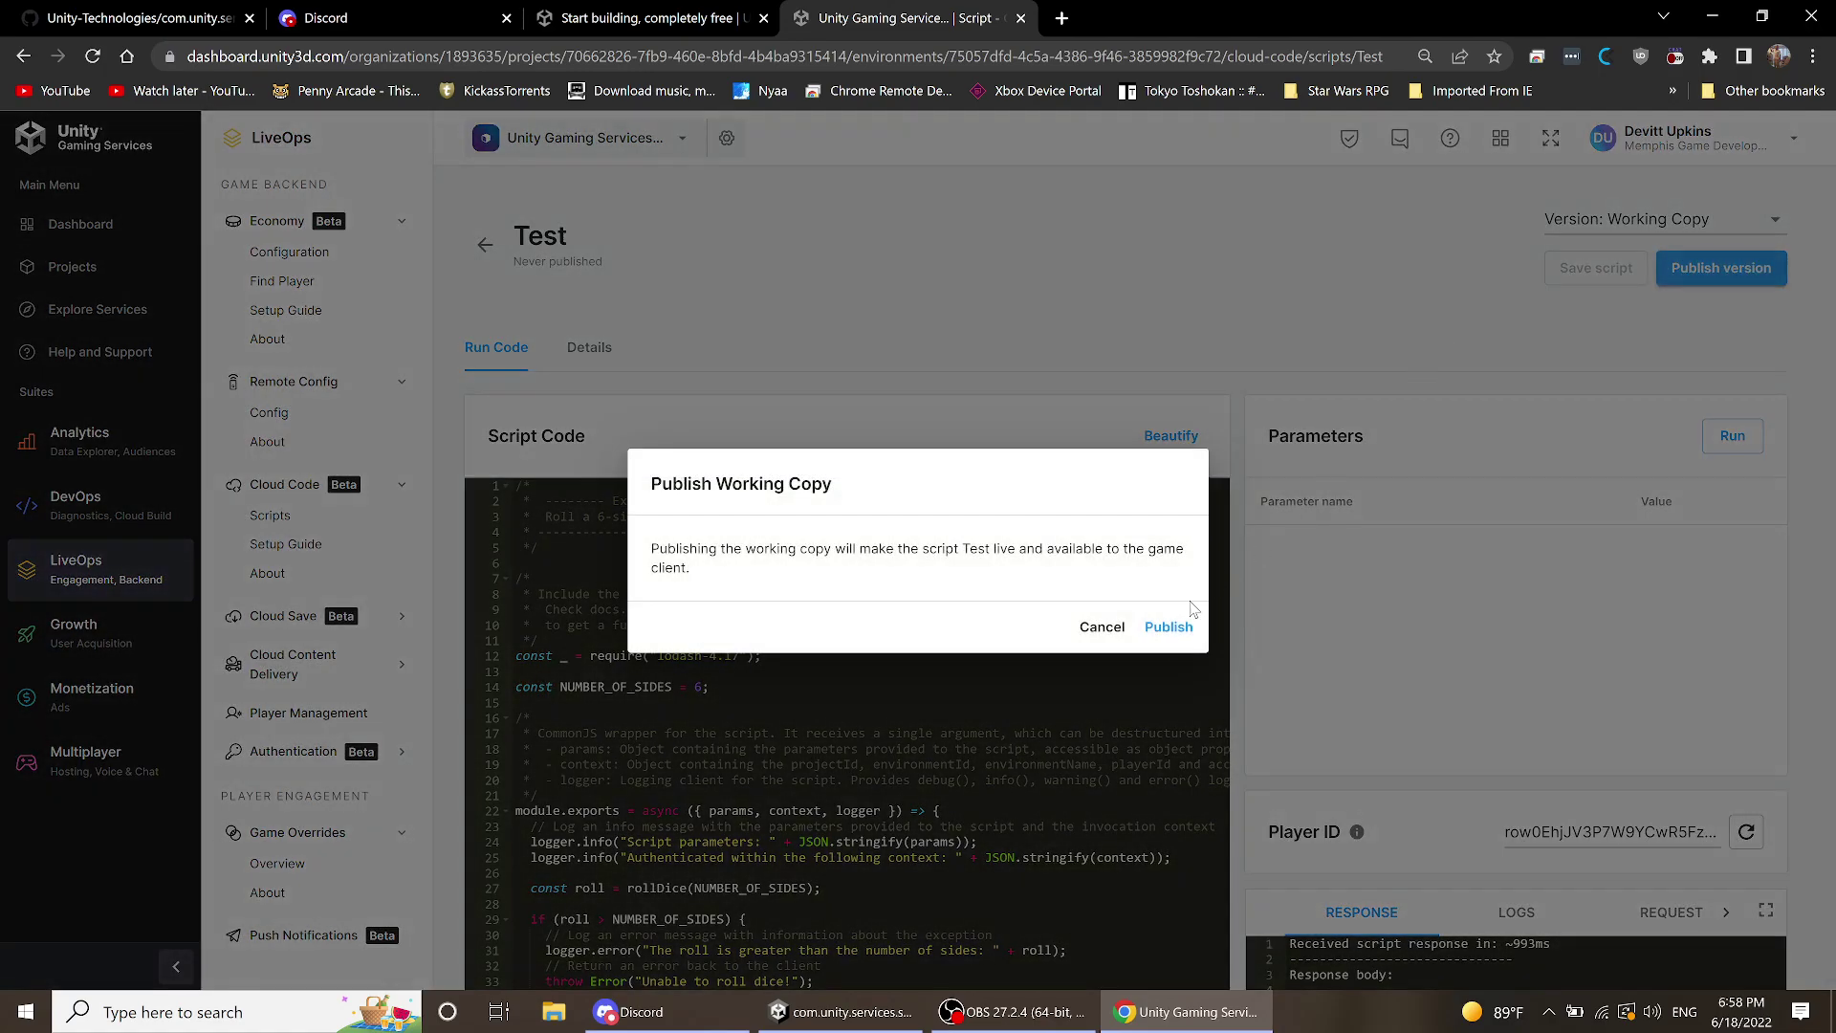
left_click(1171, 627)
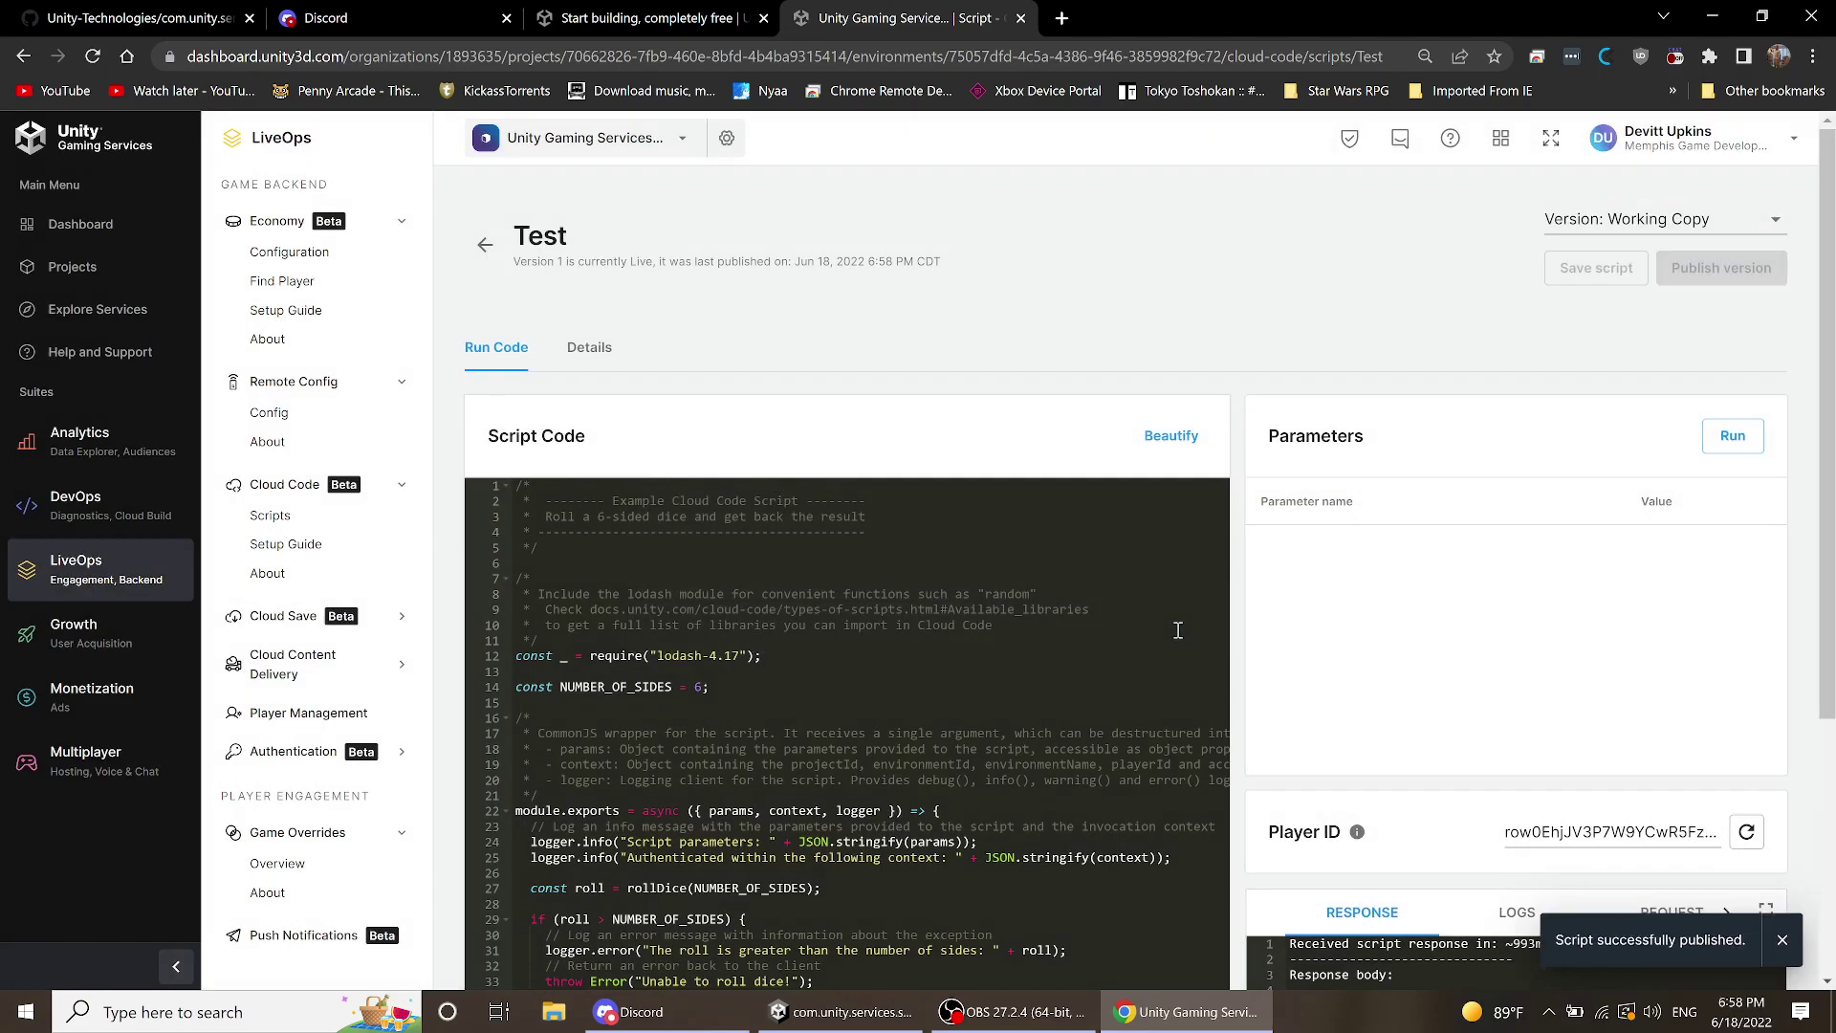
scroll(1358, 639, "down", 6)
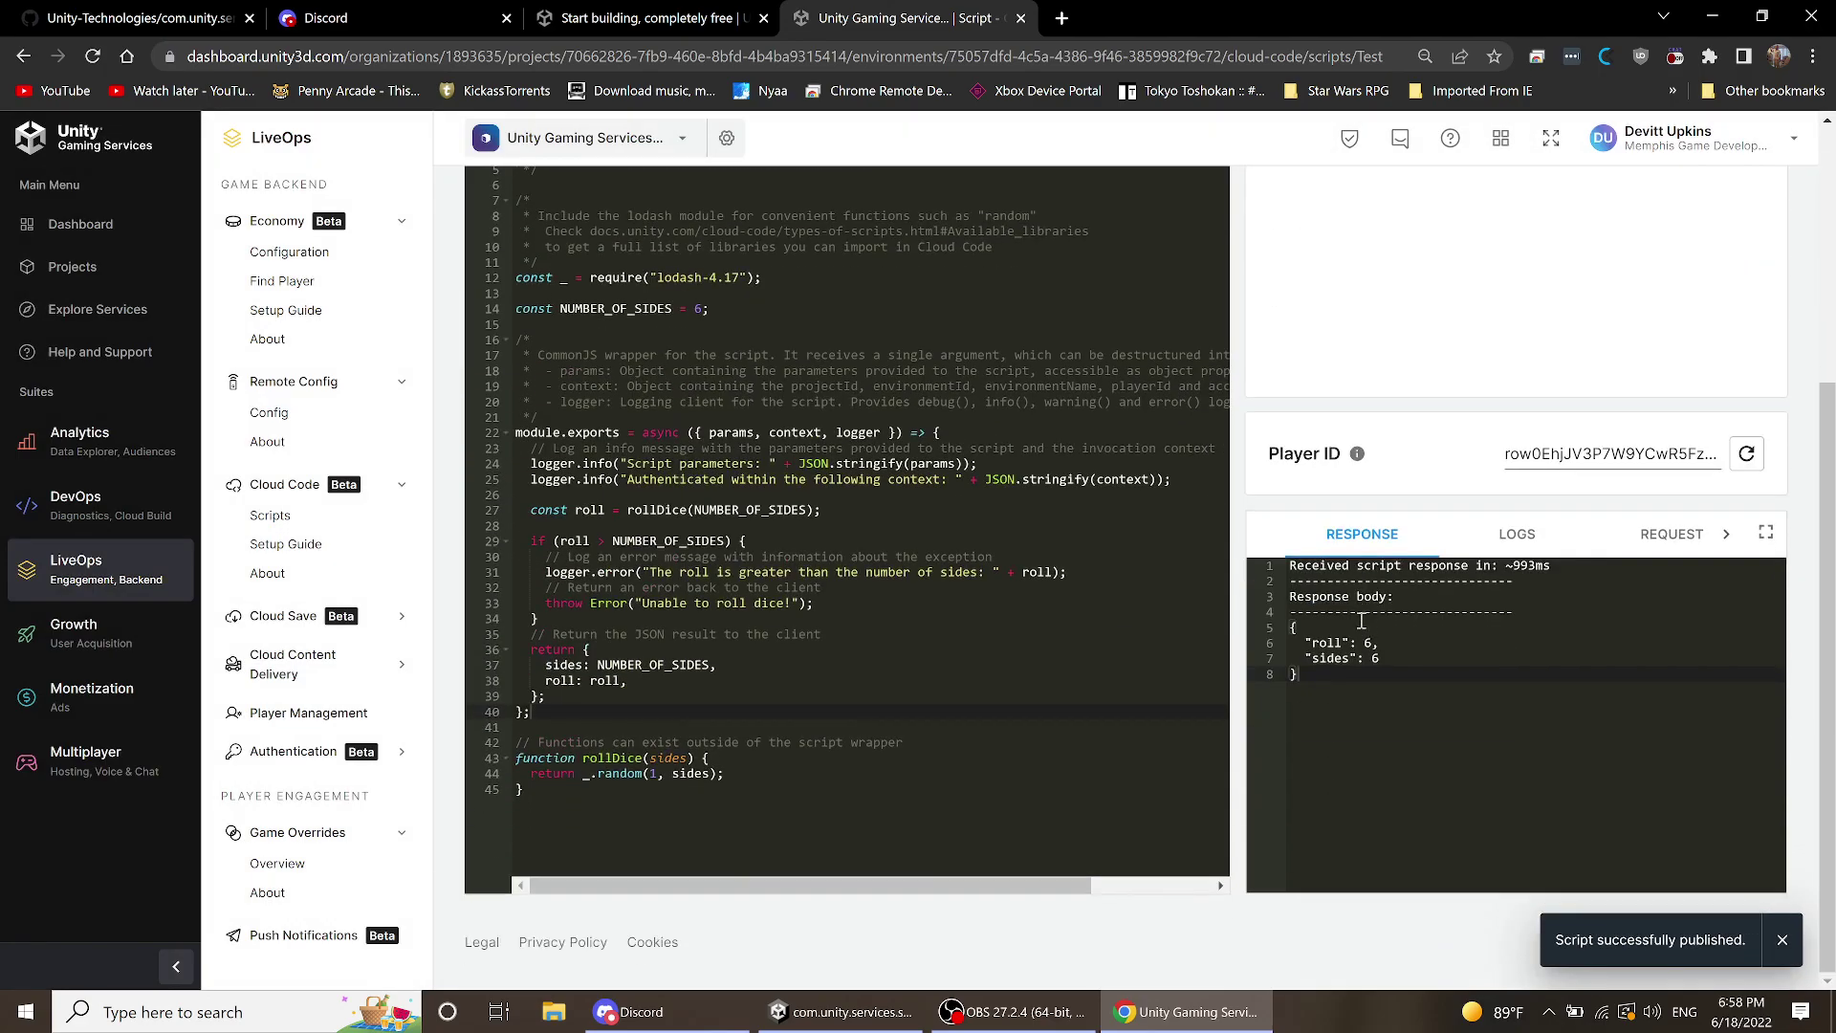
scroll(1344, 623, "up", 5)
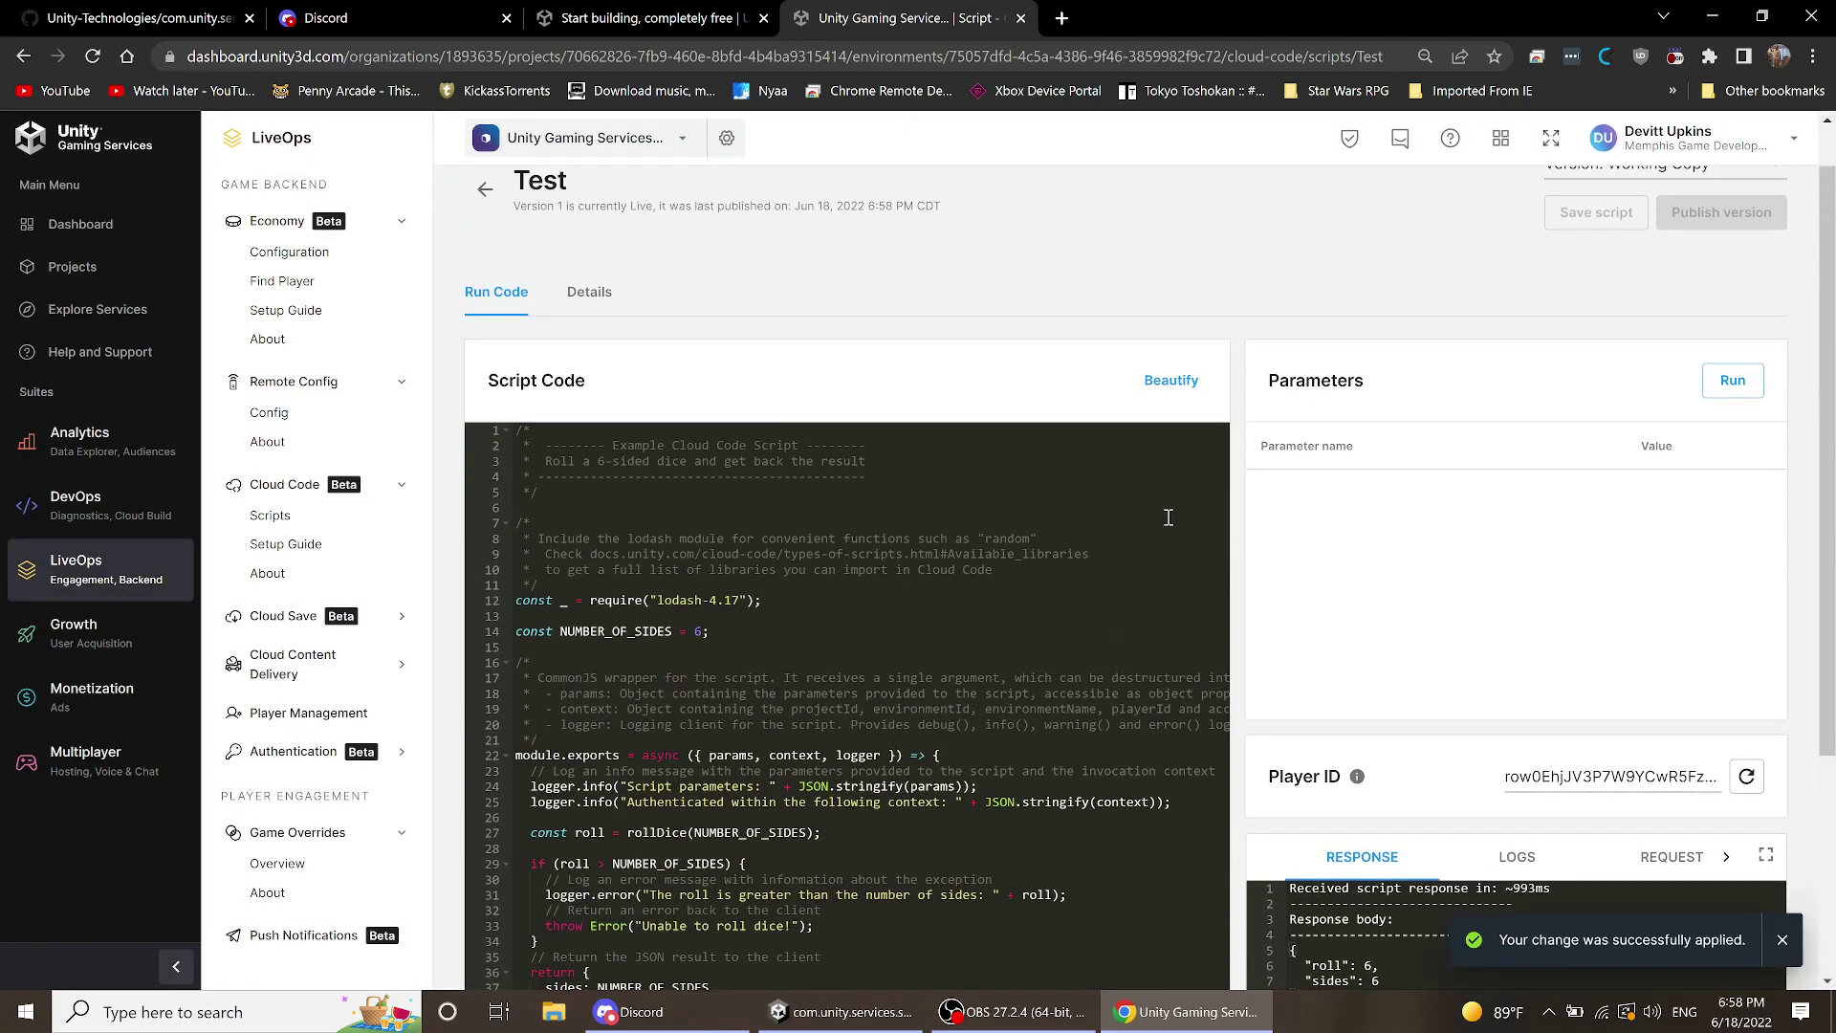
scroll(1171, 514, "down", 2)
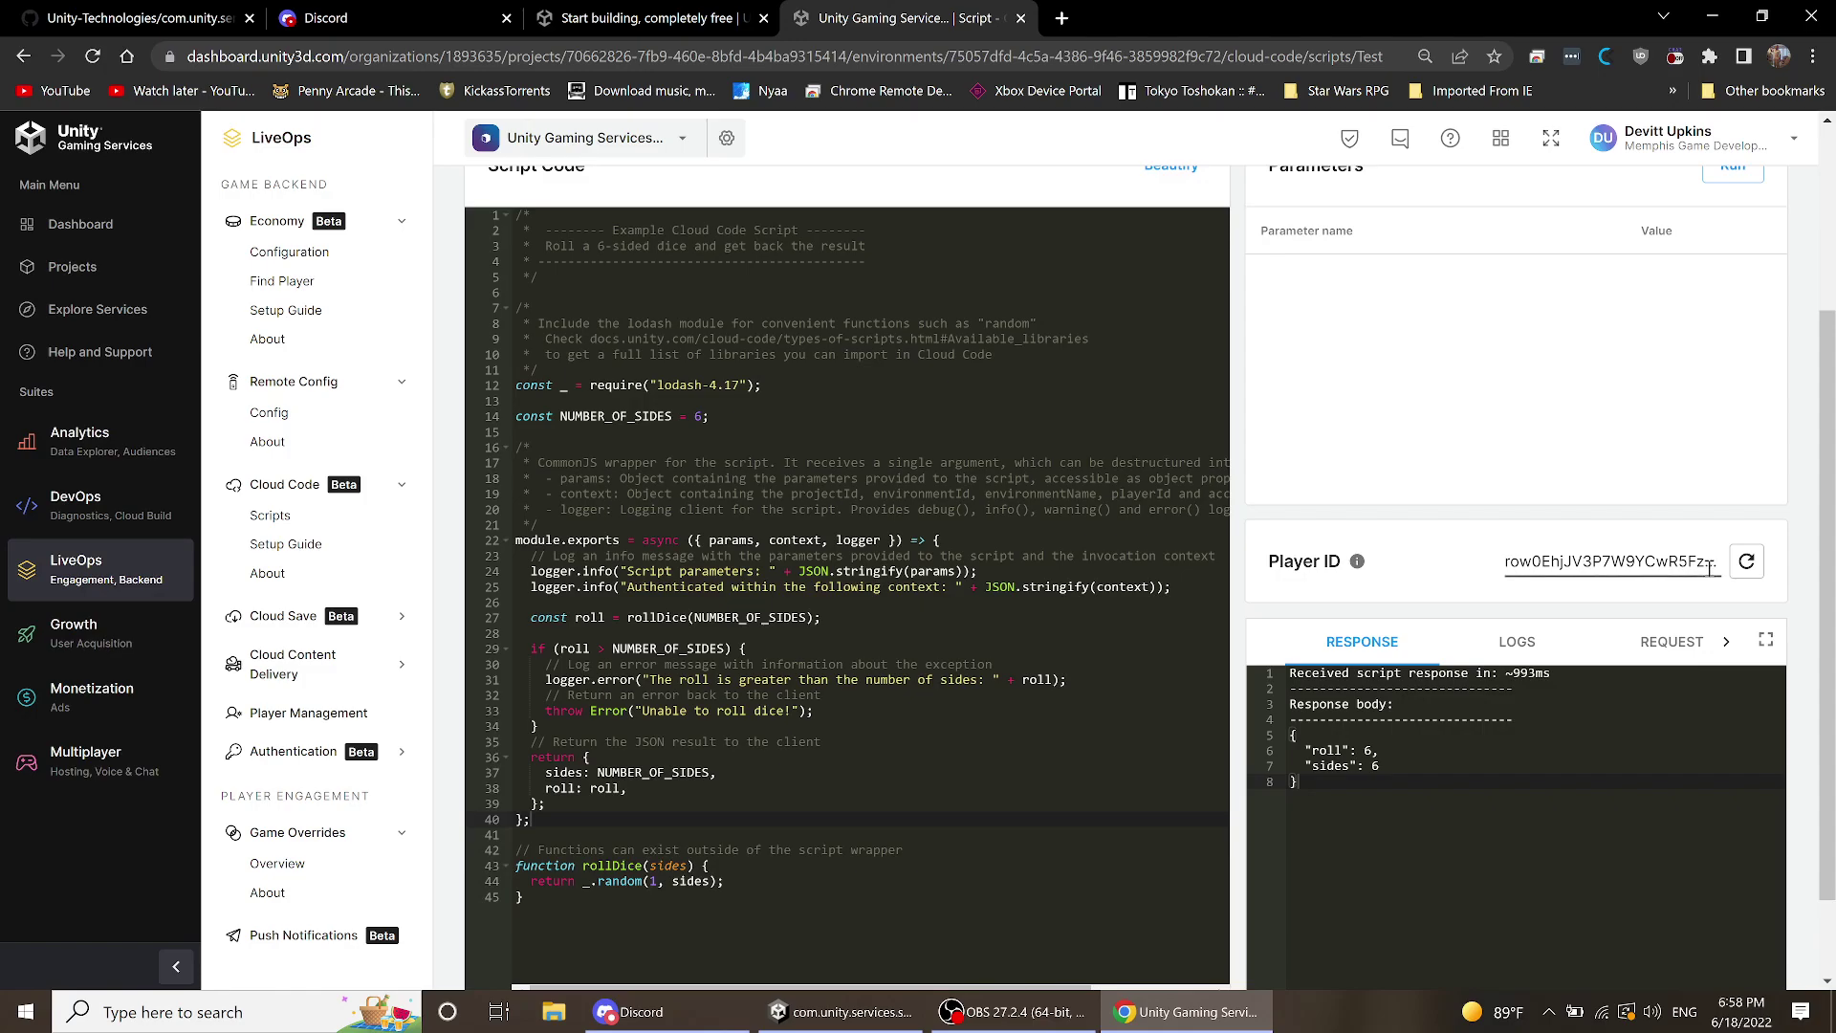
- Generate a fresh test Player ID several times
left_click(1746, 564)
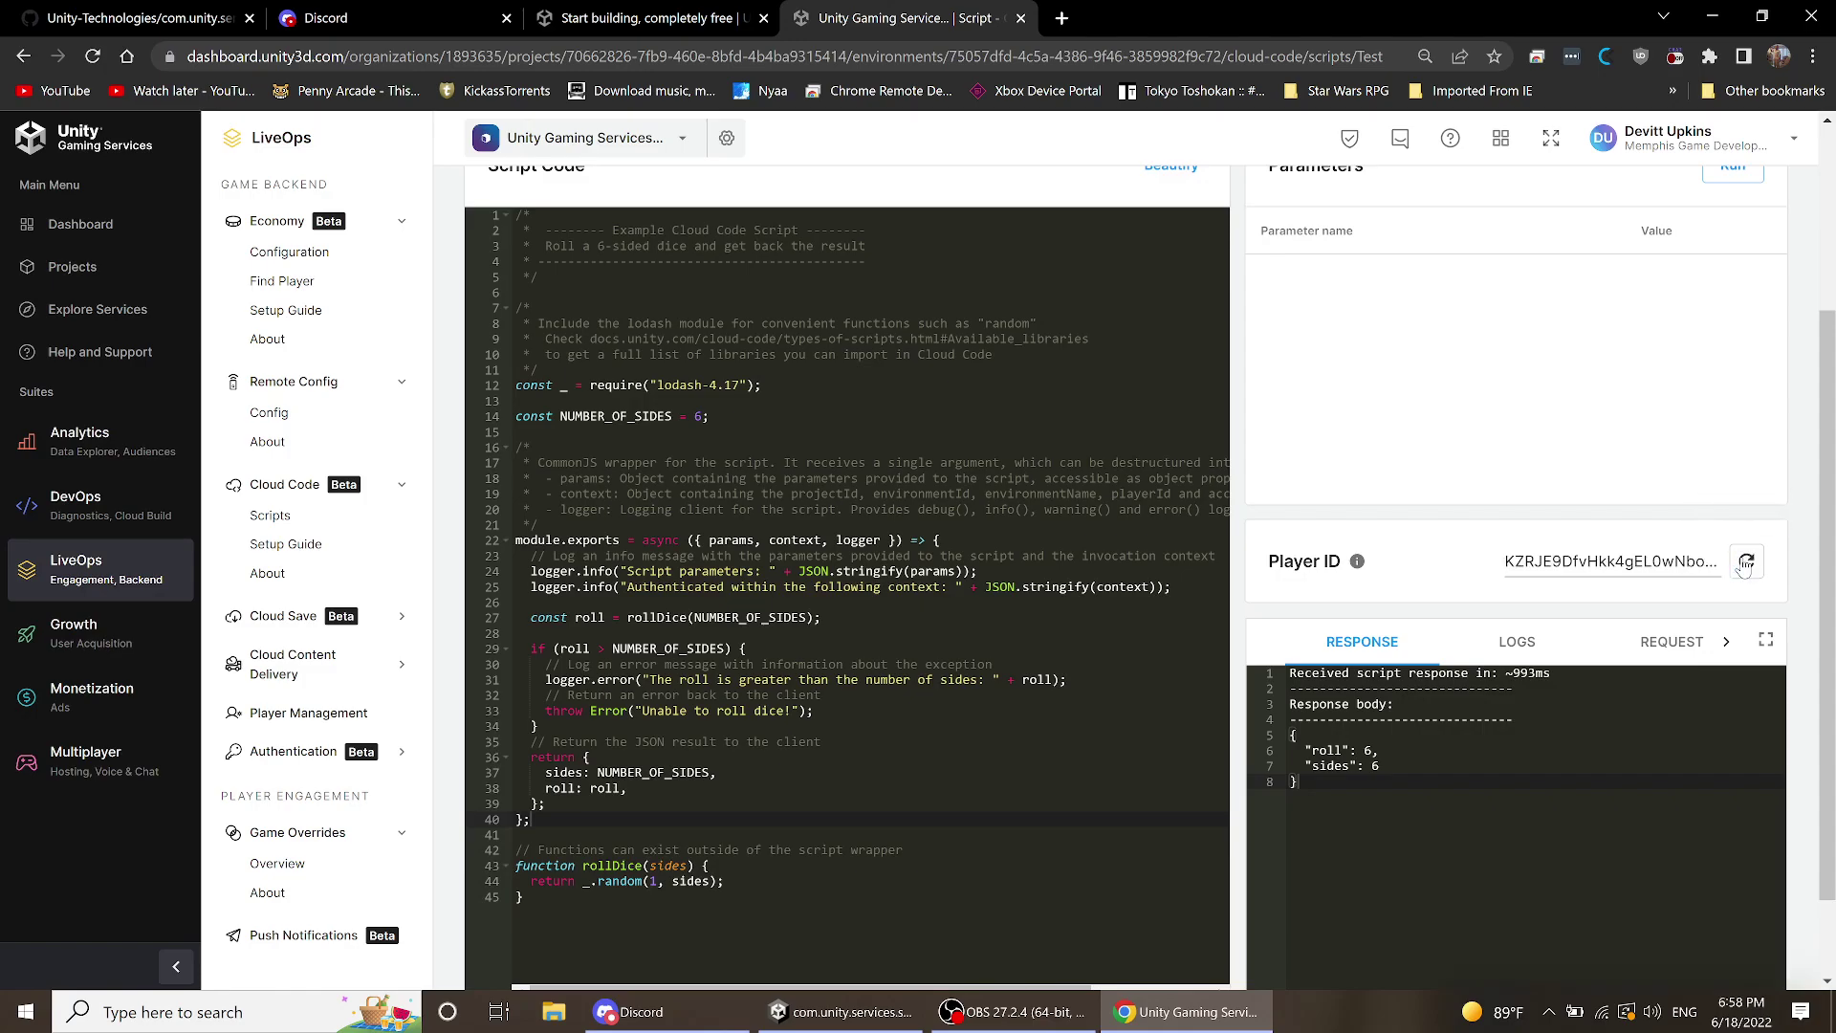
left_click(1745, 566)
left_click(1745, 567)
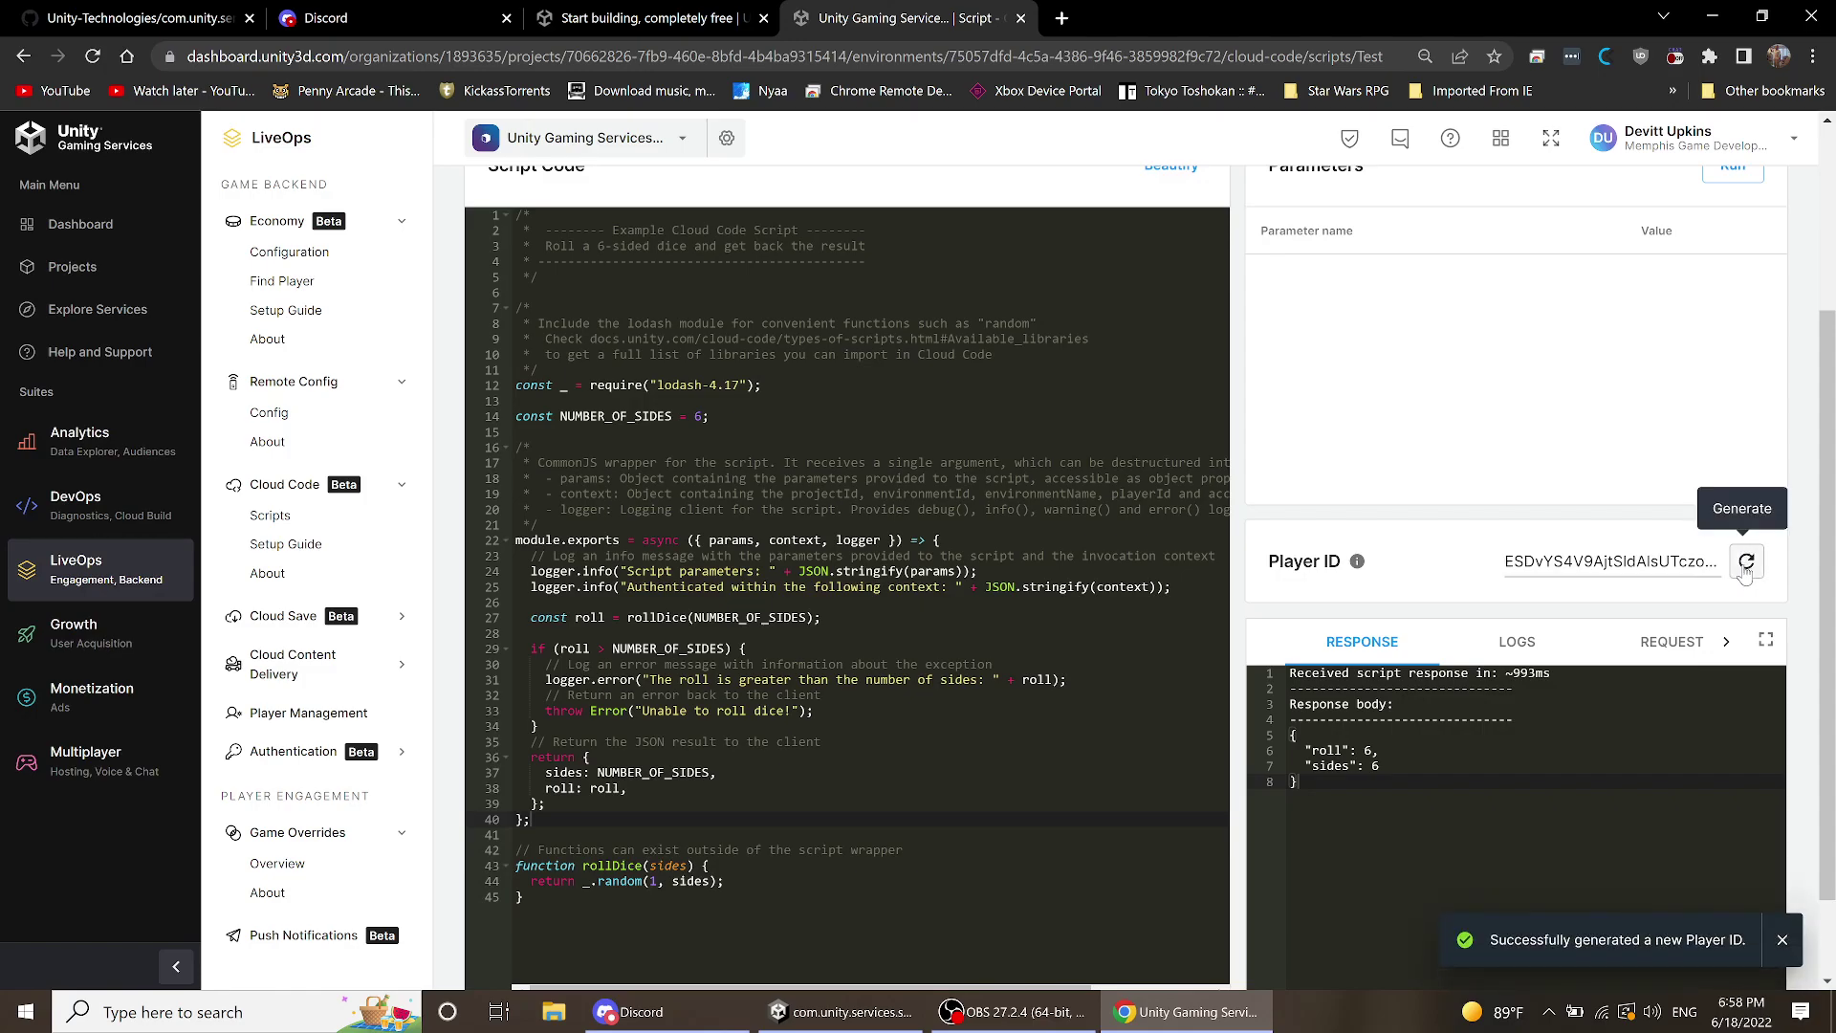
left_click(1745, 566)
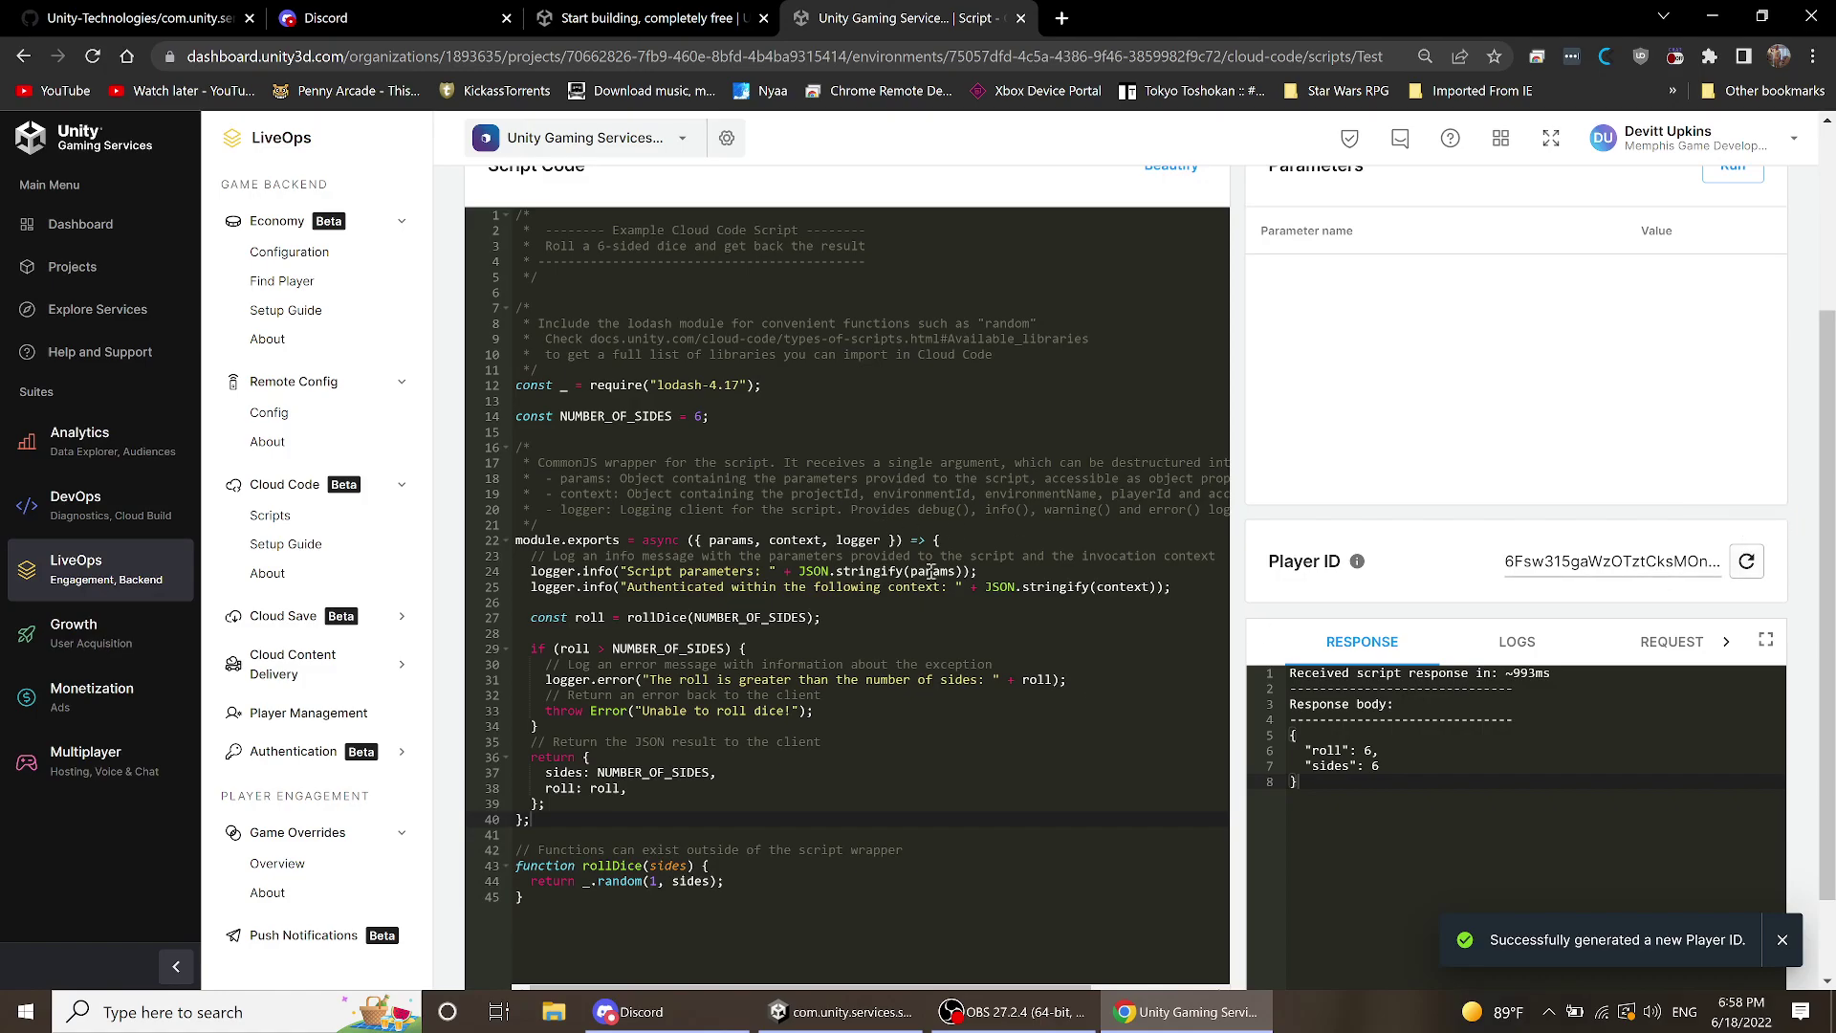
- Open the Cloud Save Find Player page from the sidebar
scroll(967, 658, "down", 2)
scroll(968, 660, "up", 3)
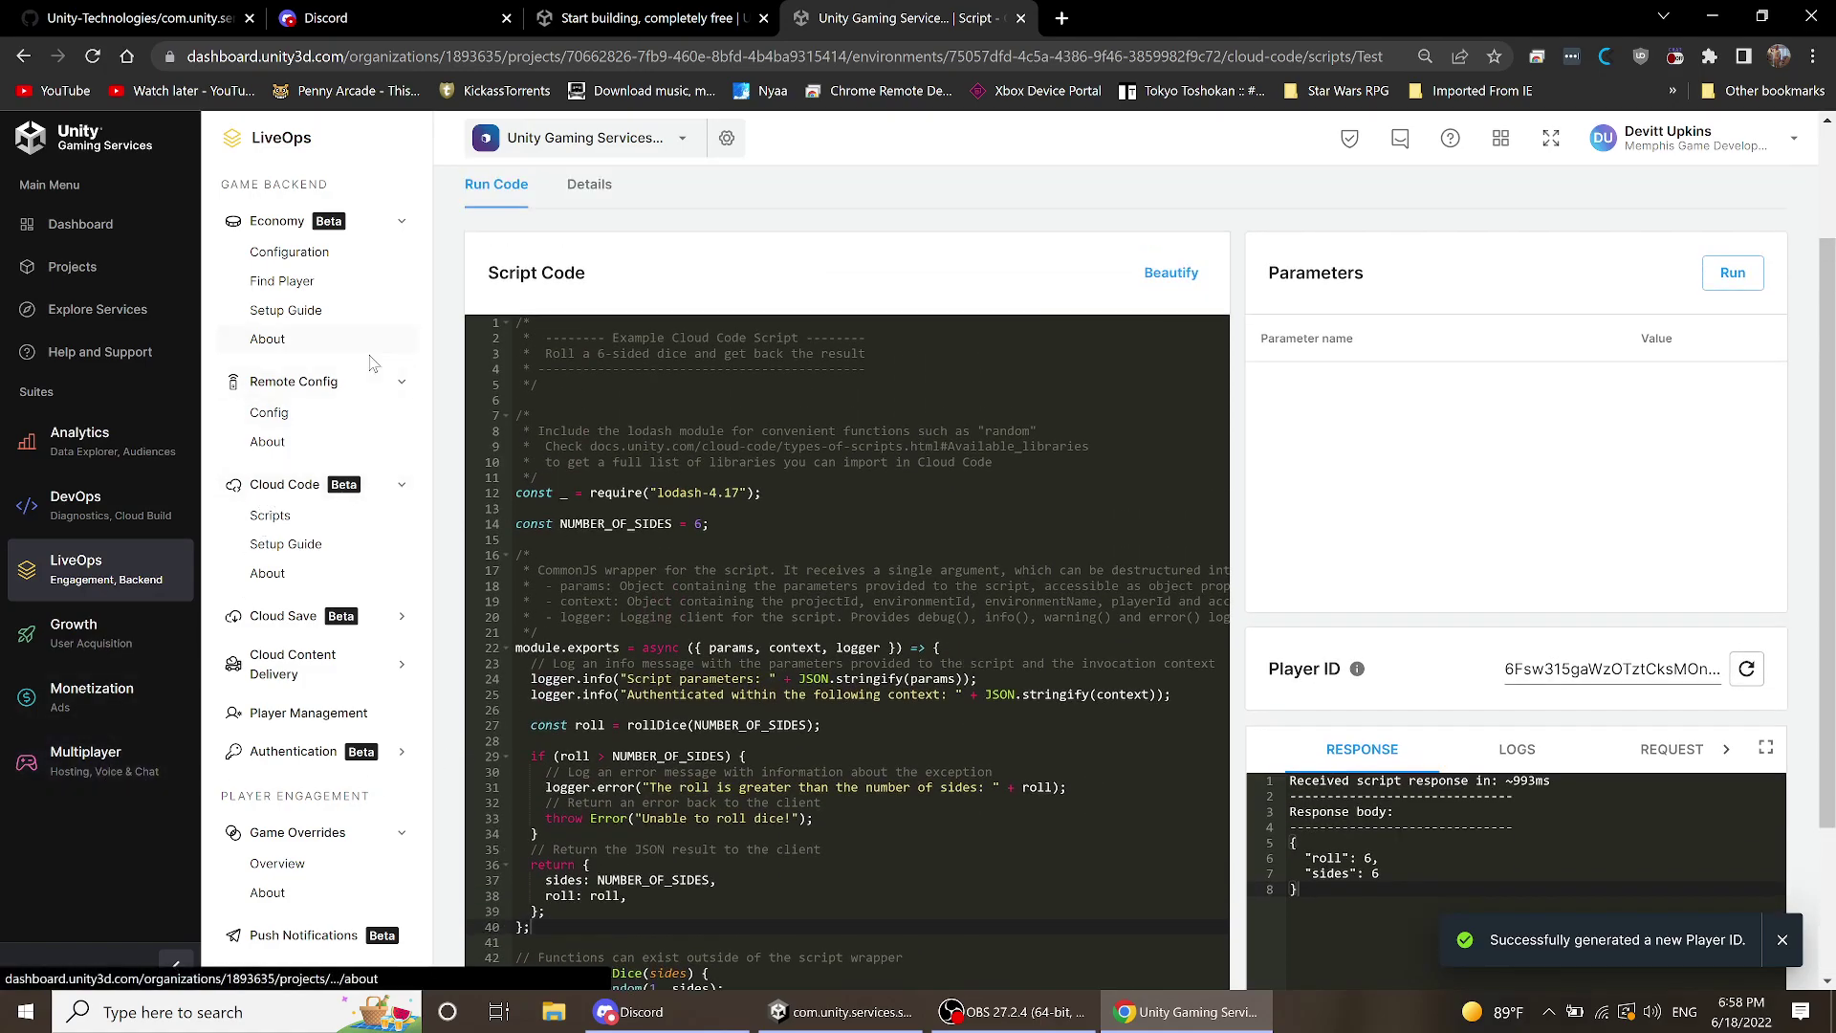
left_click(306, 624)
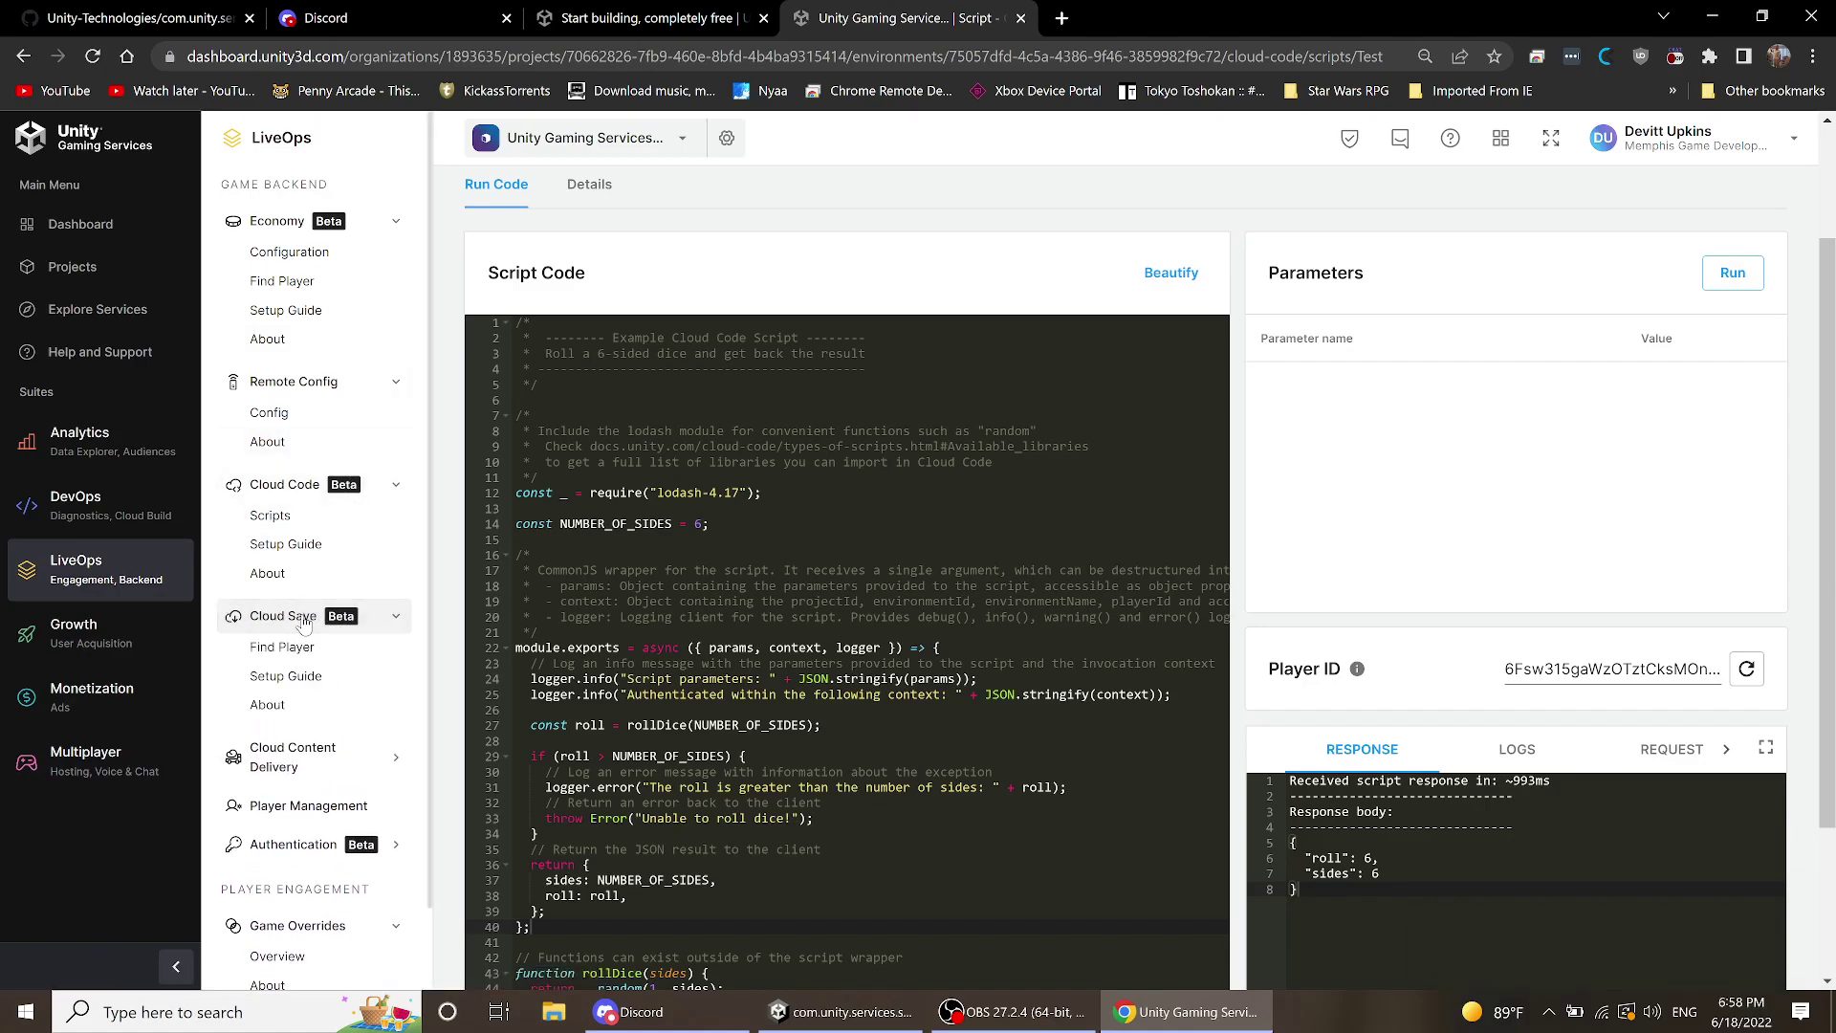
left_click(294, 652)
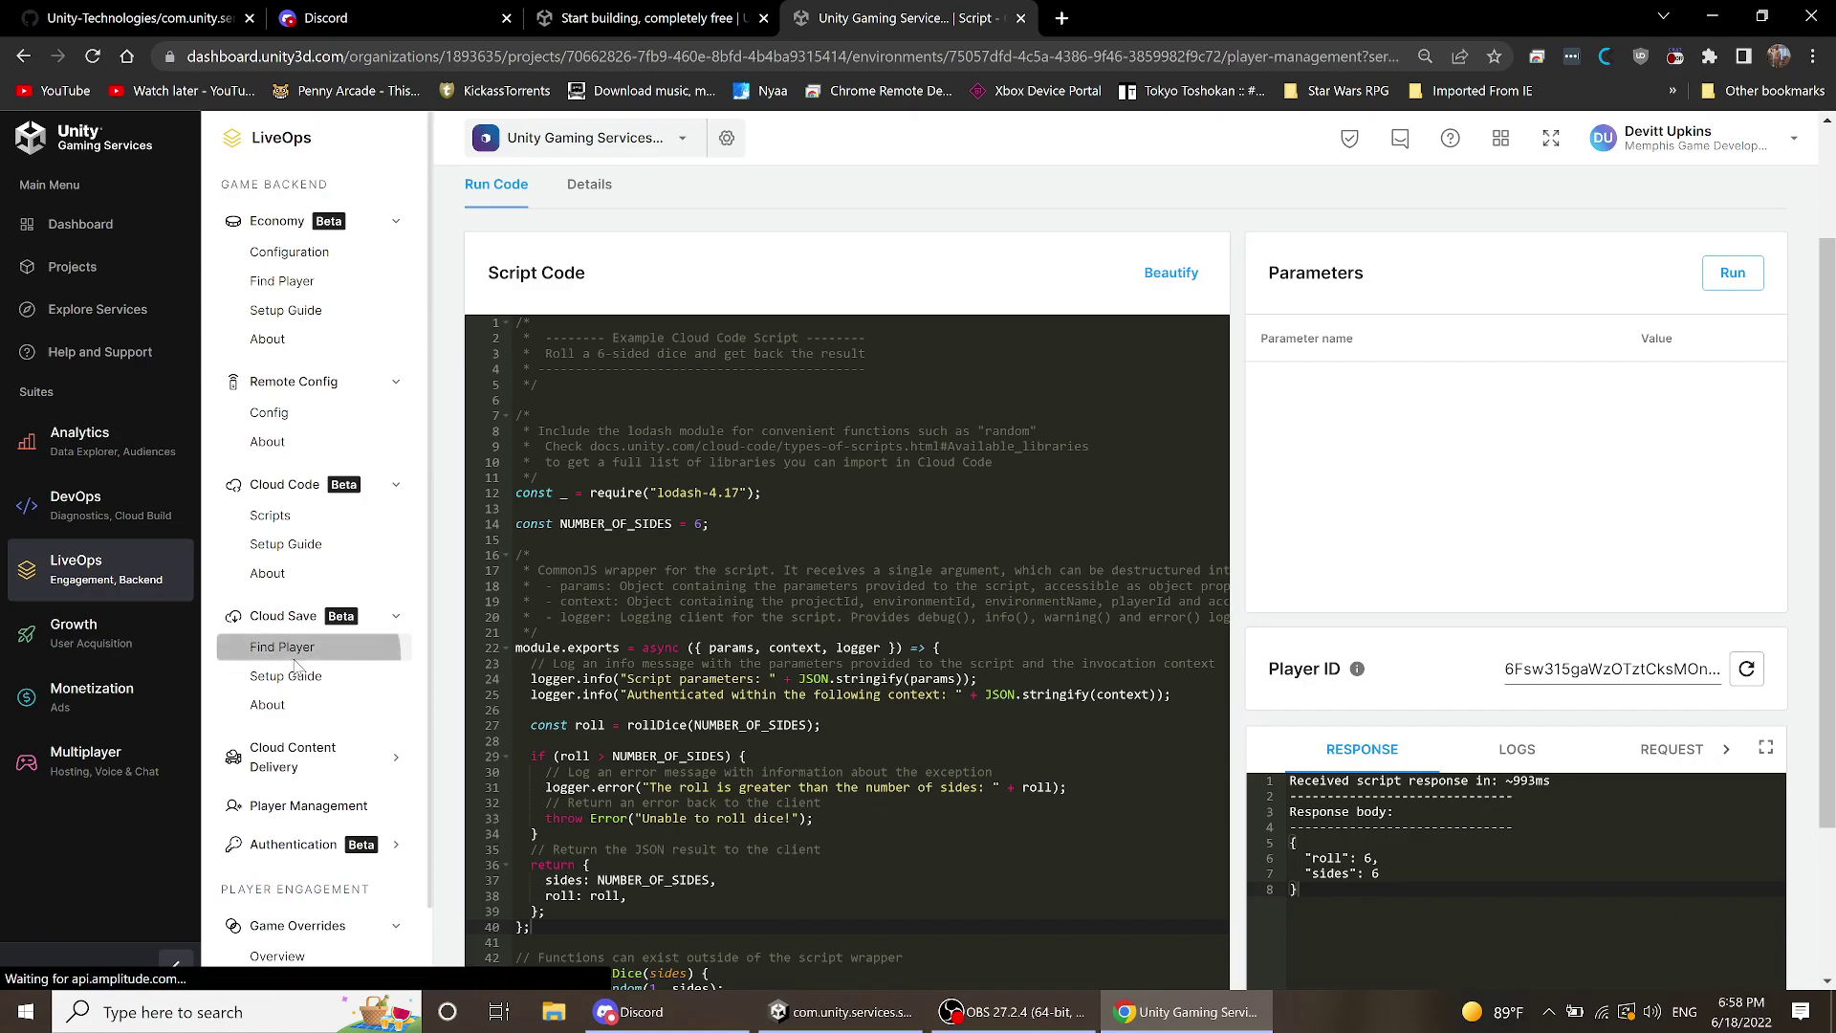
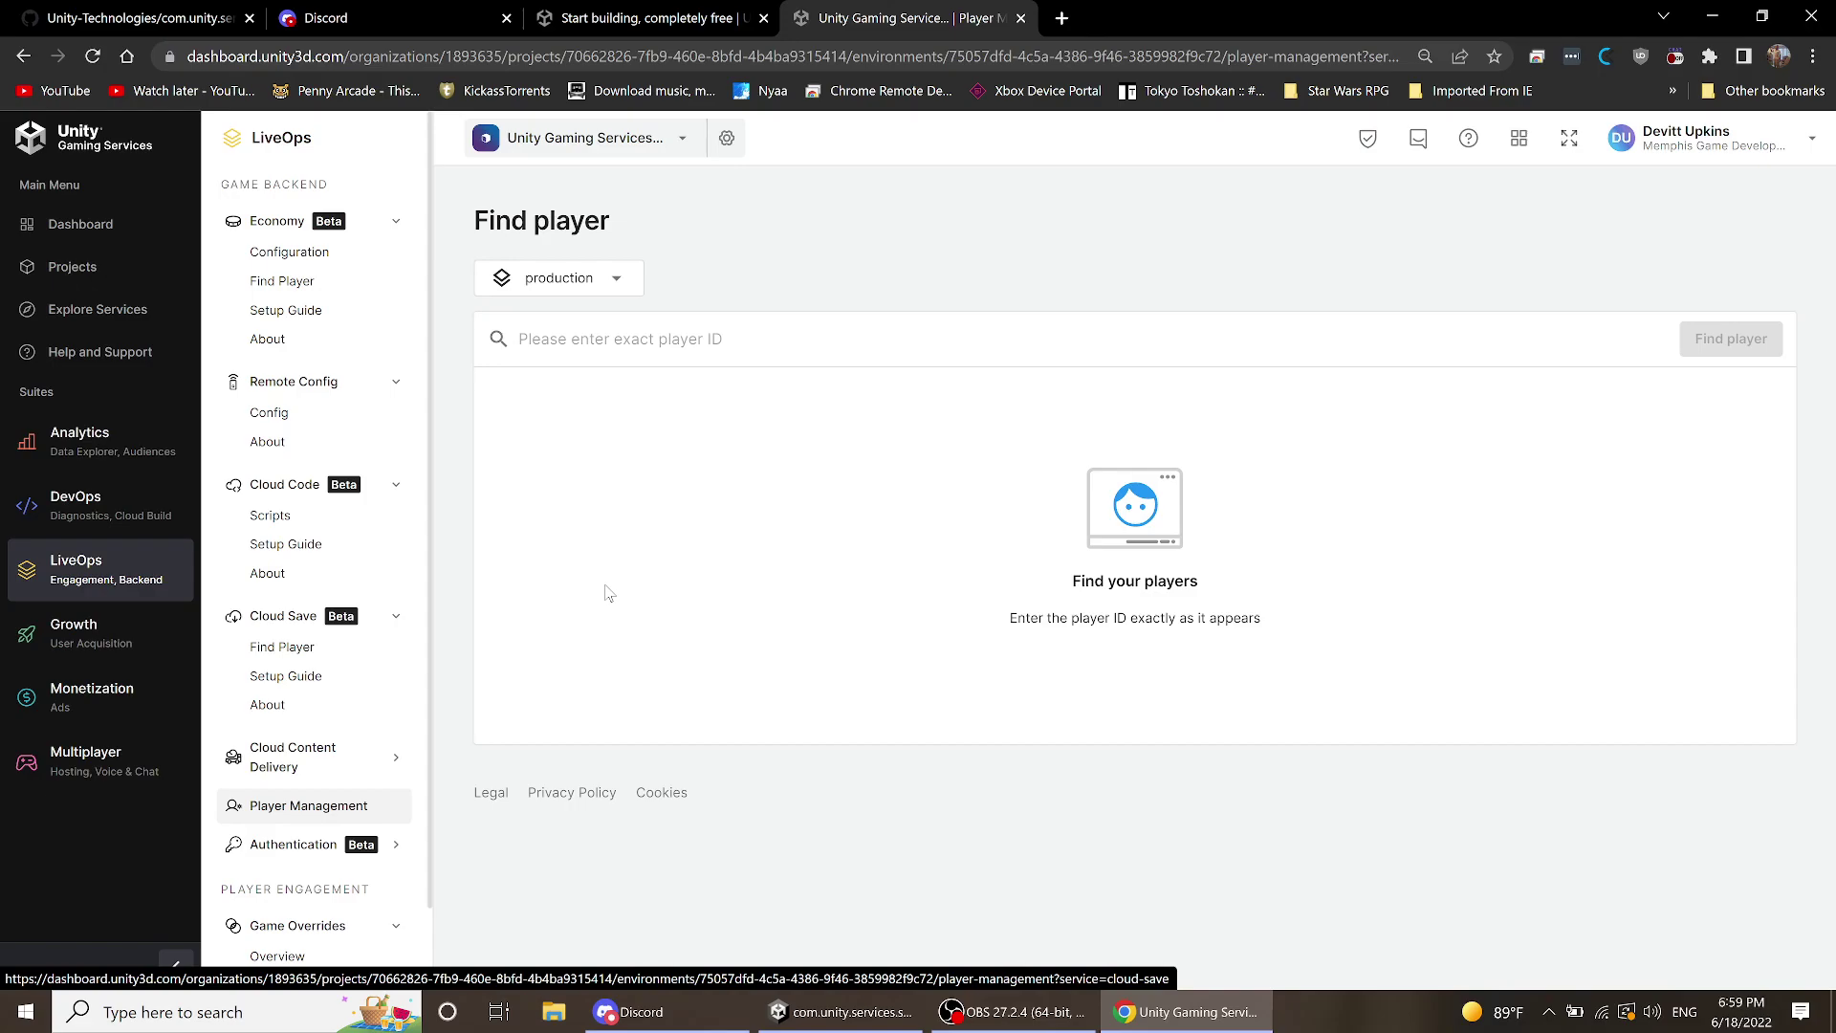
- Browse the 17 production Remote Config keys, such as CURRENCIES and DAILY_REWARDS, then expand Cloud Content Delivery
left_click(292, 424)
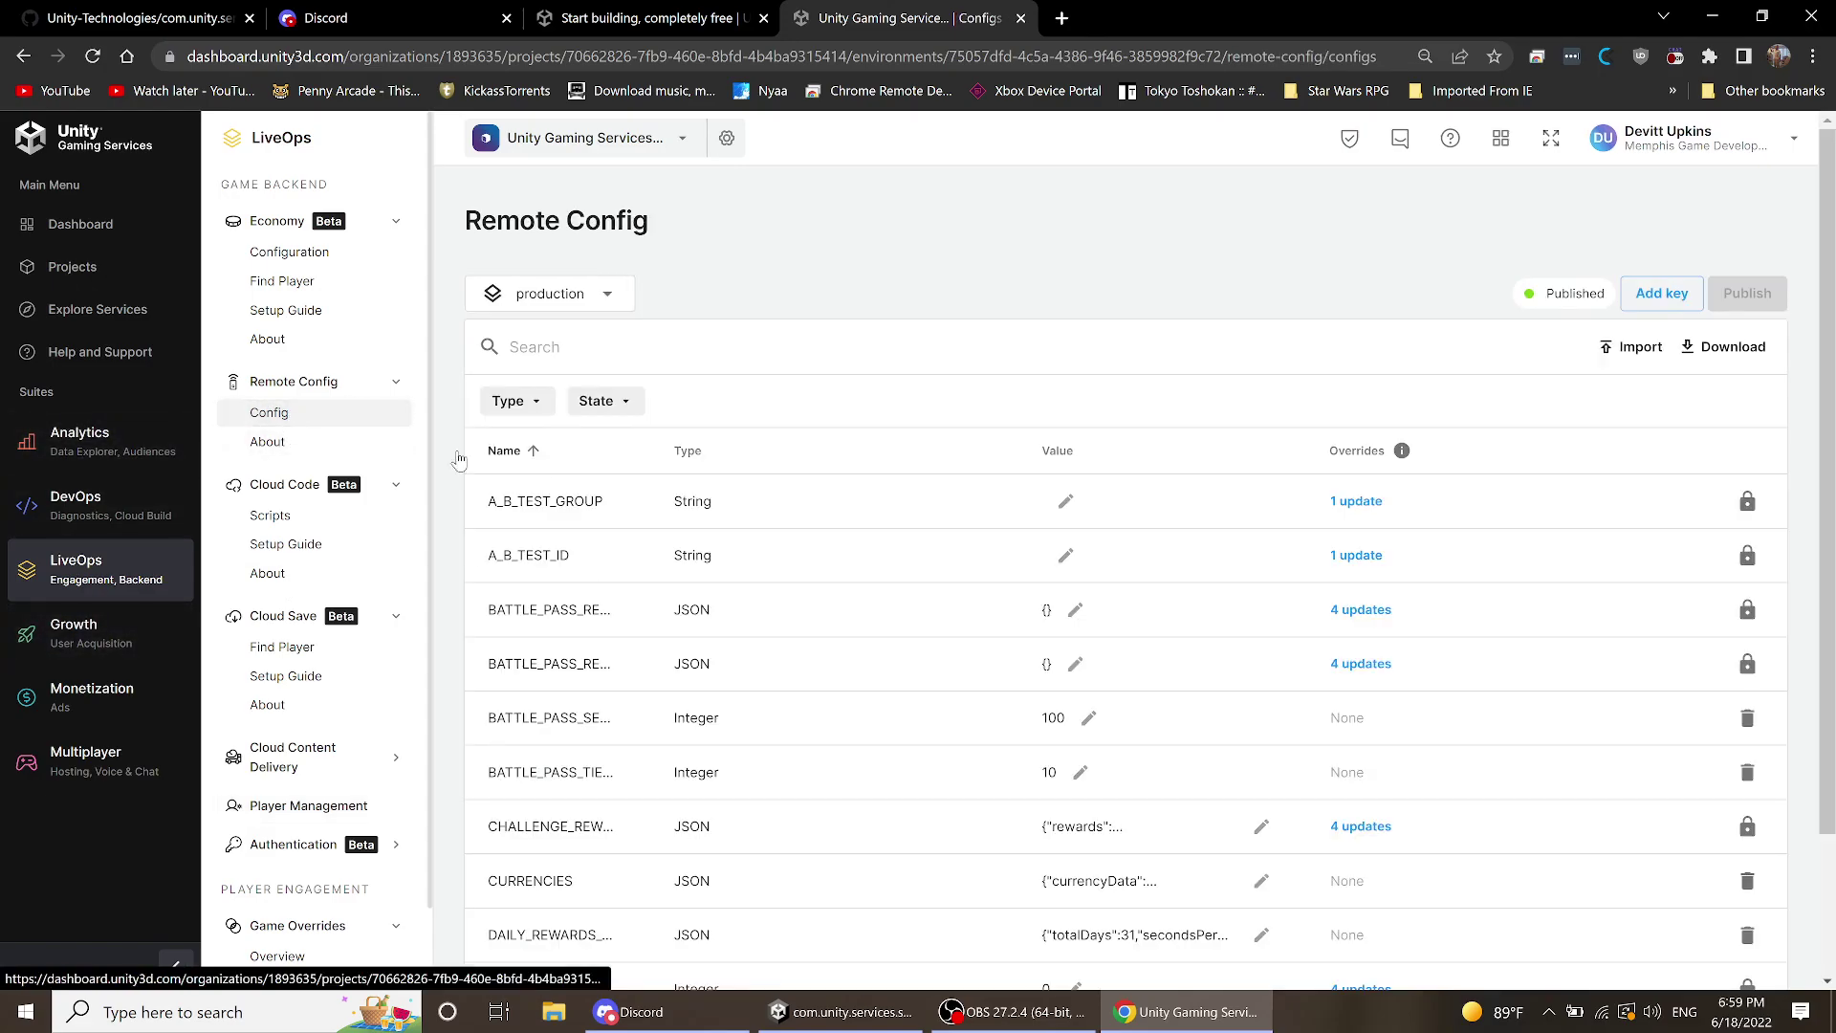
scroll(776, 297, "down", 3)
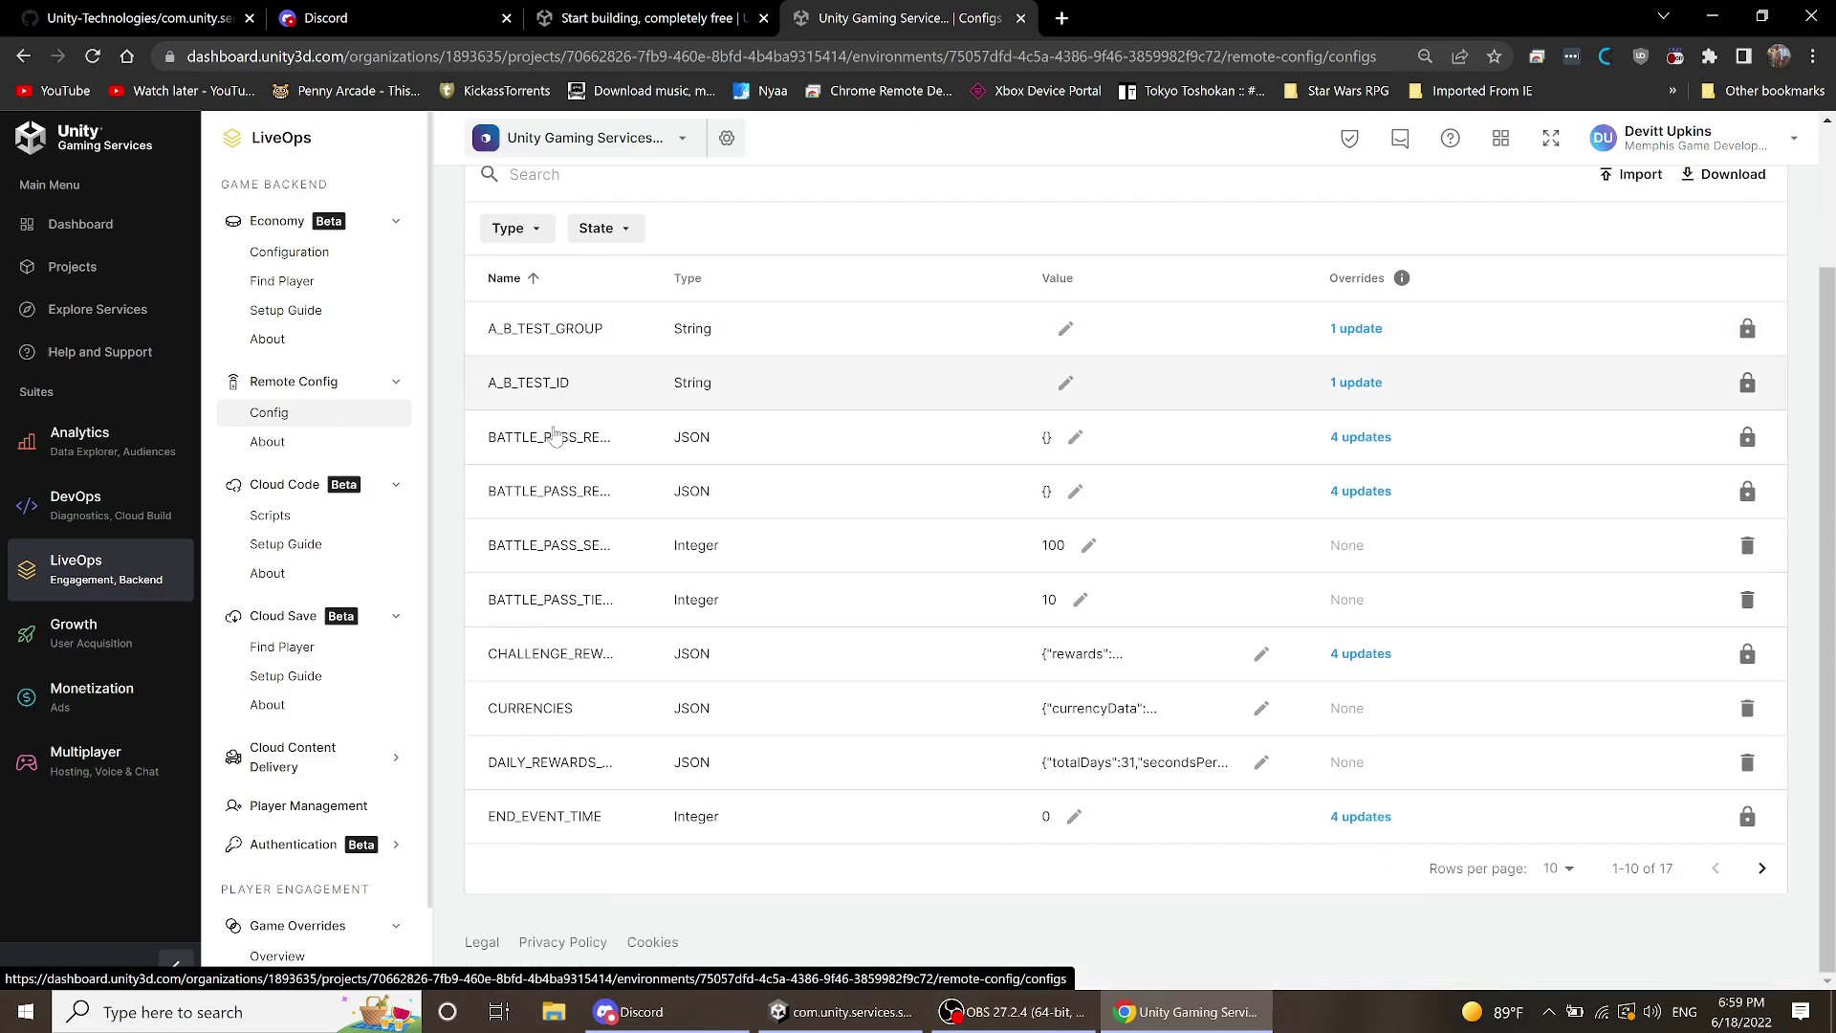
scroll(613, 411, "up", 1)
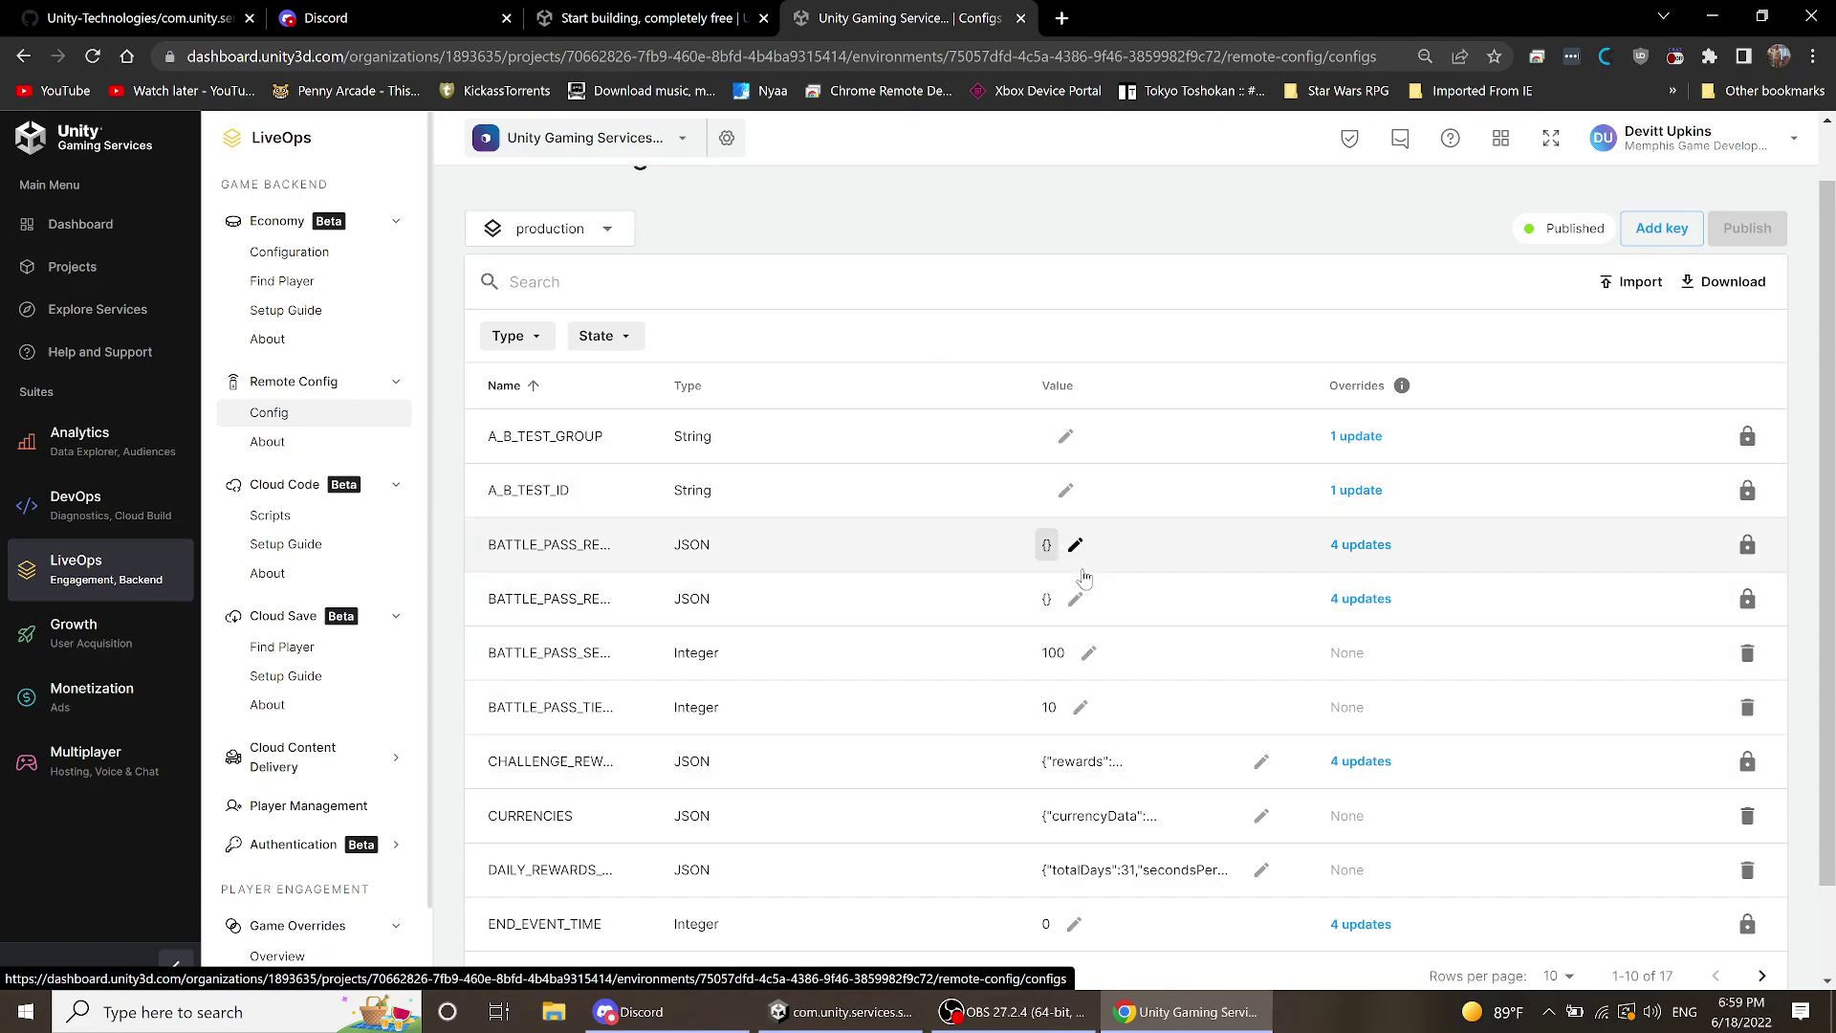
scroll(616, 564, "down", 1)
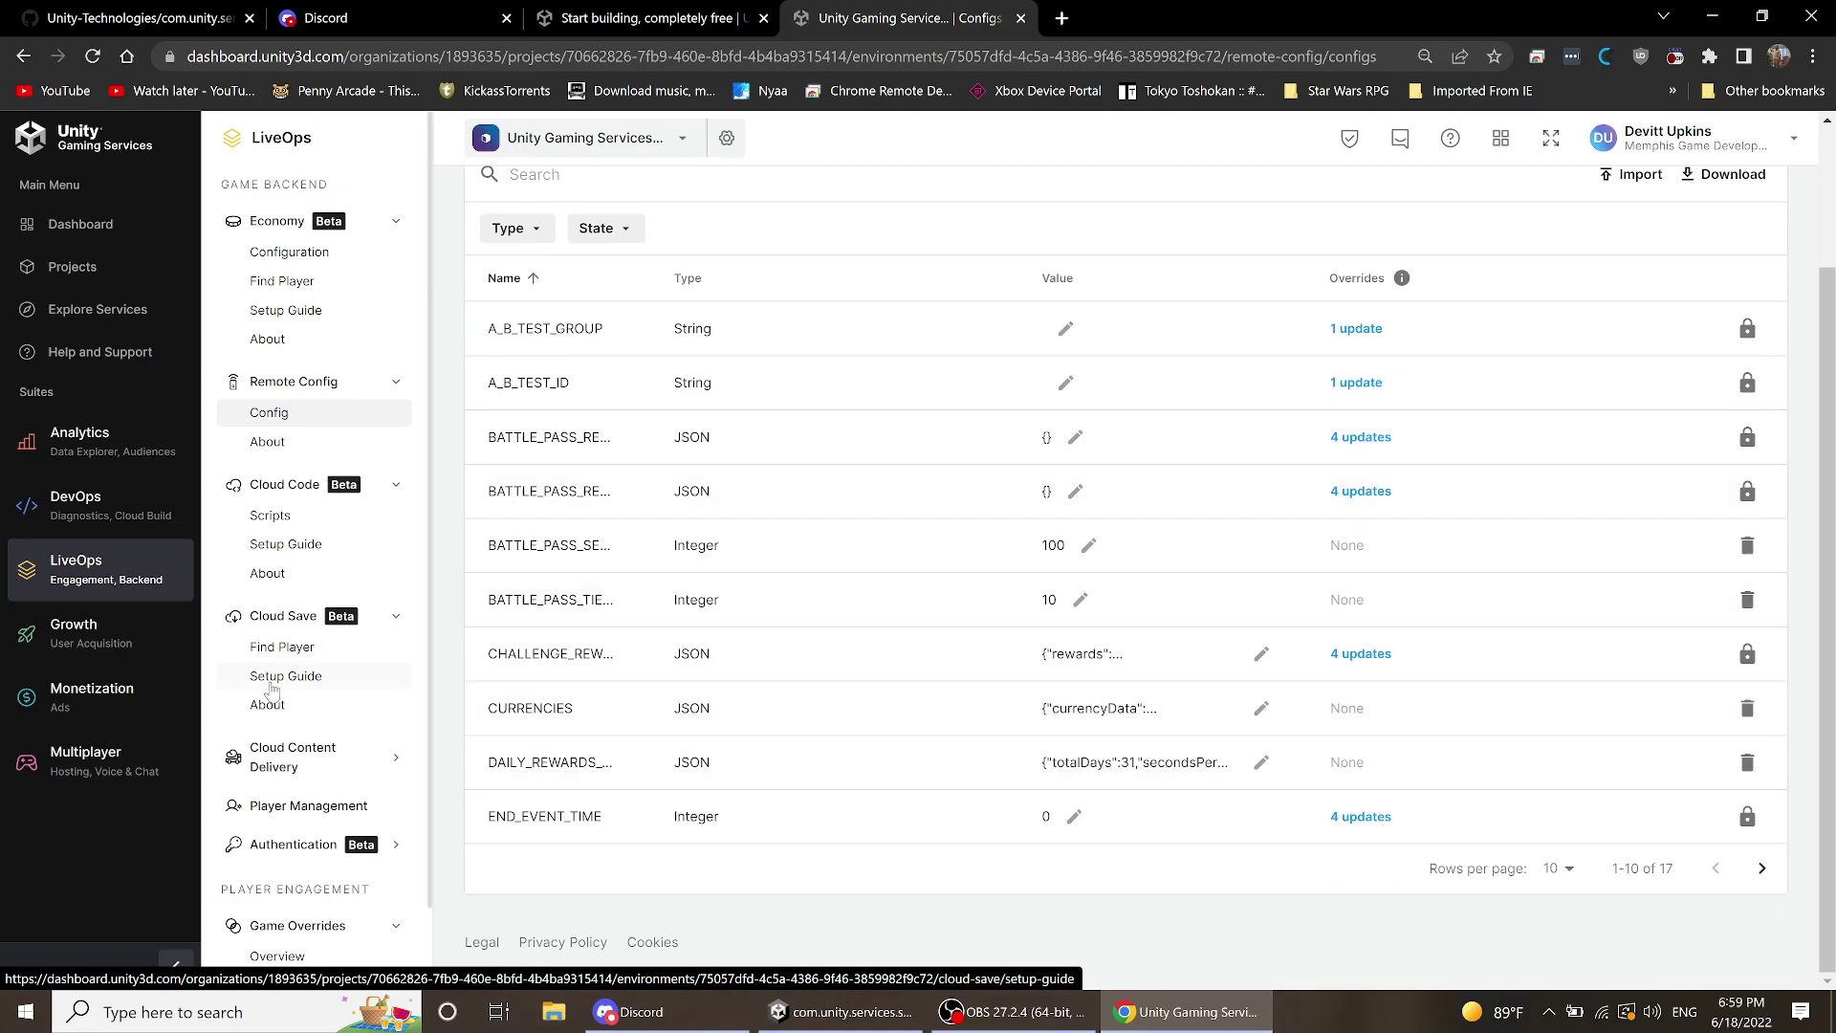
scroll(292, 643, "down", 1)
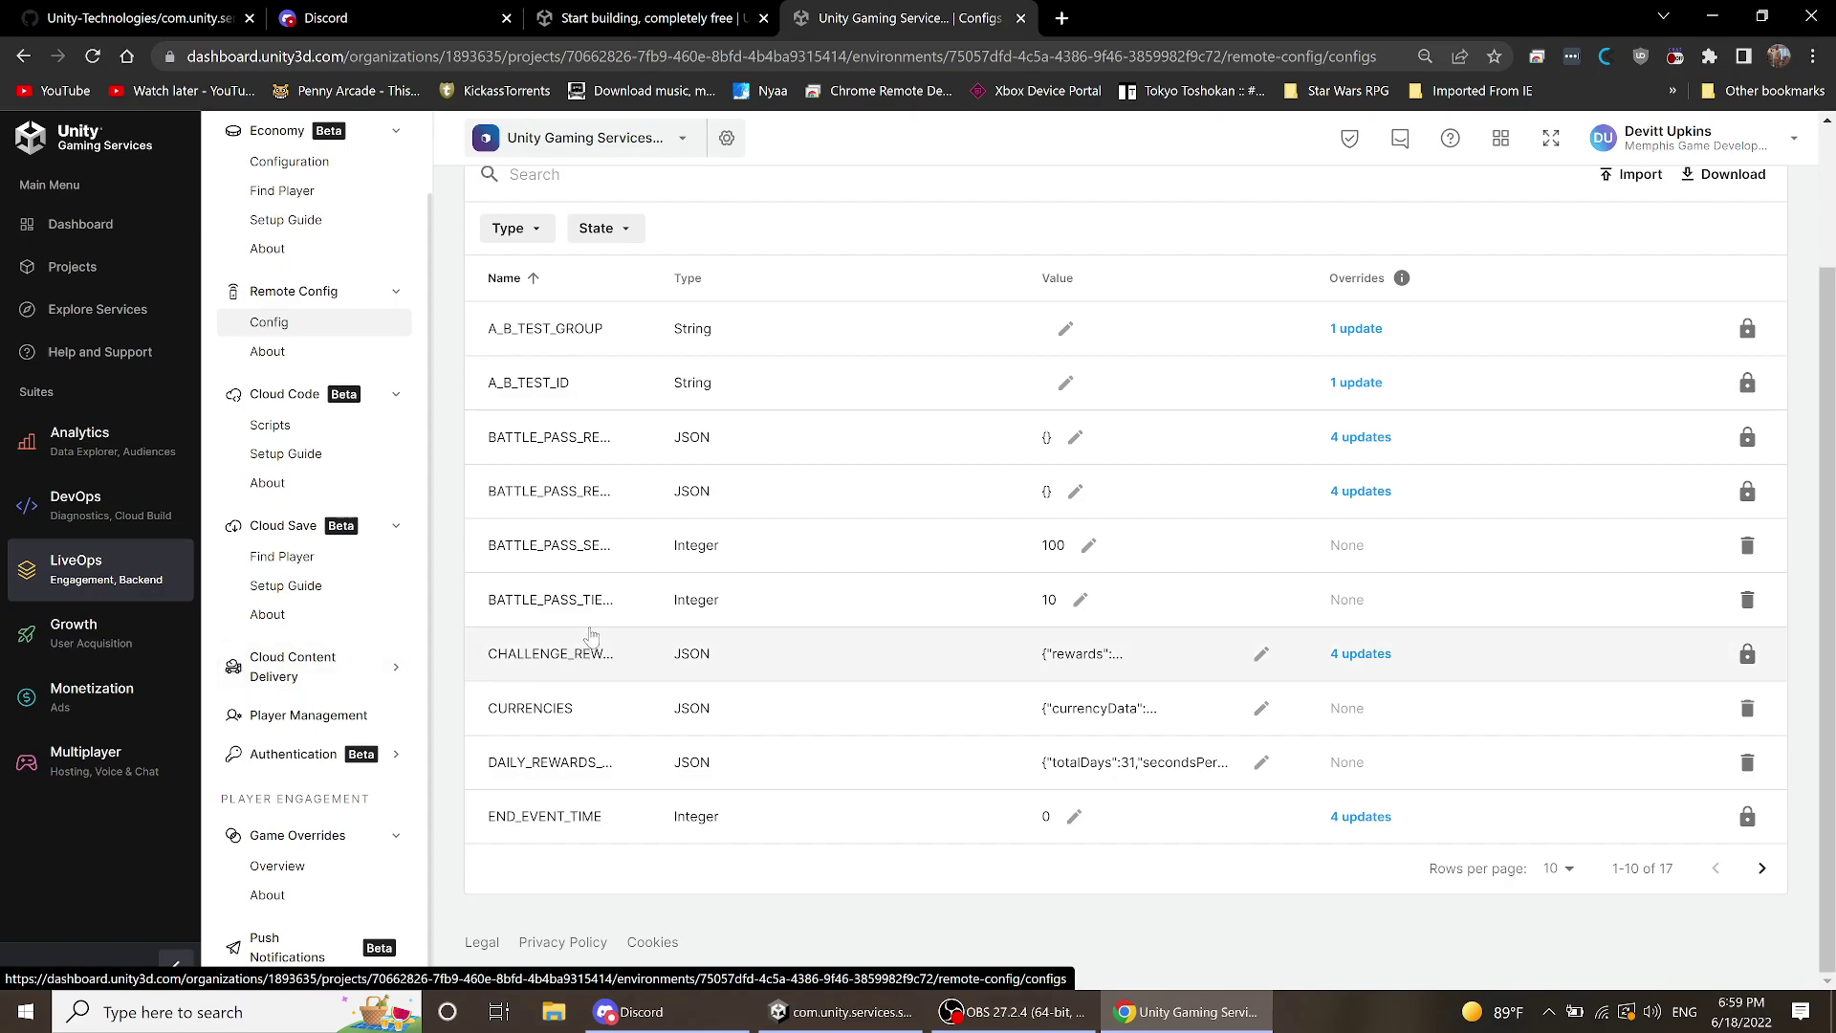
left_click(315, 675)
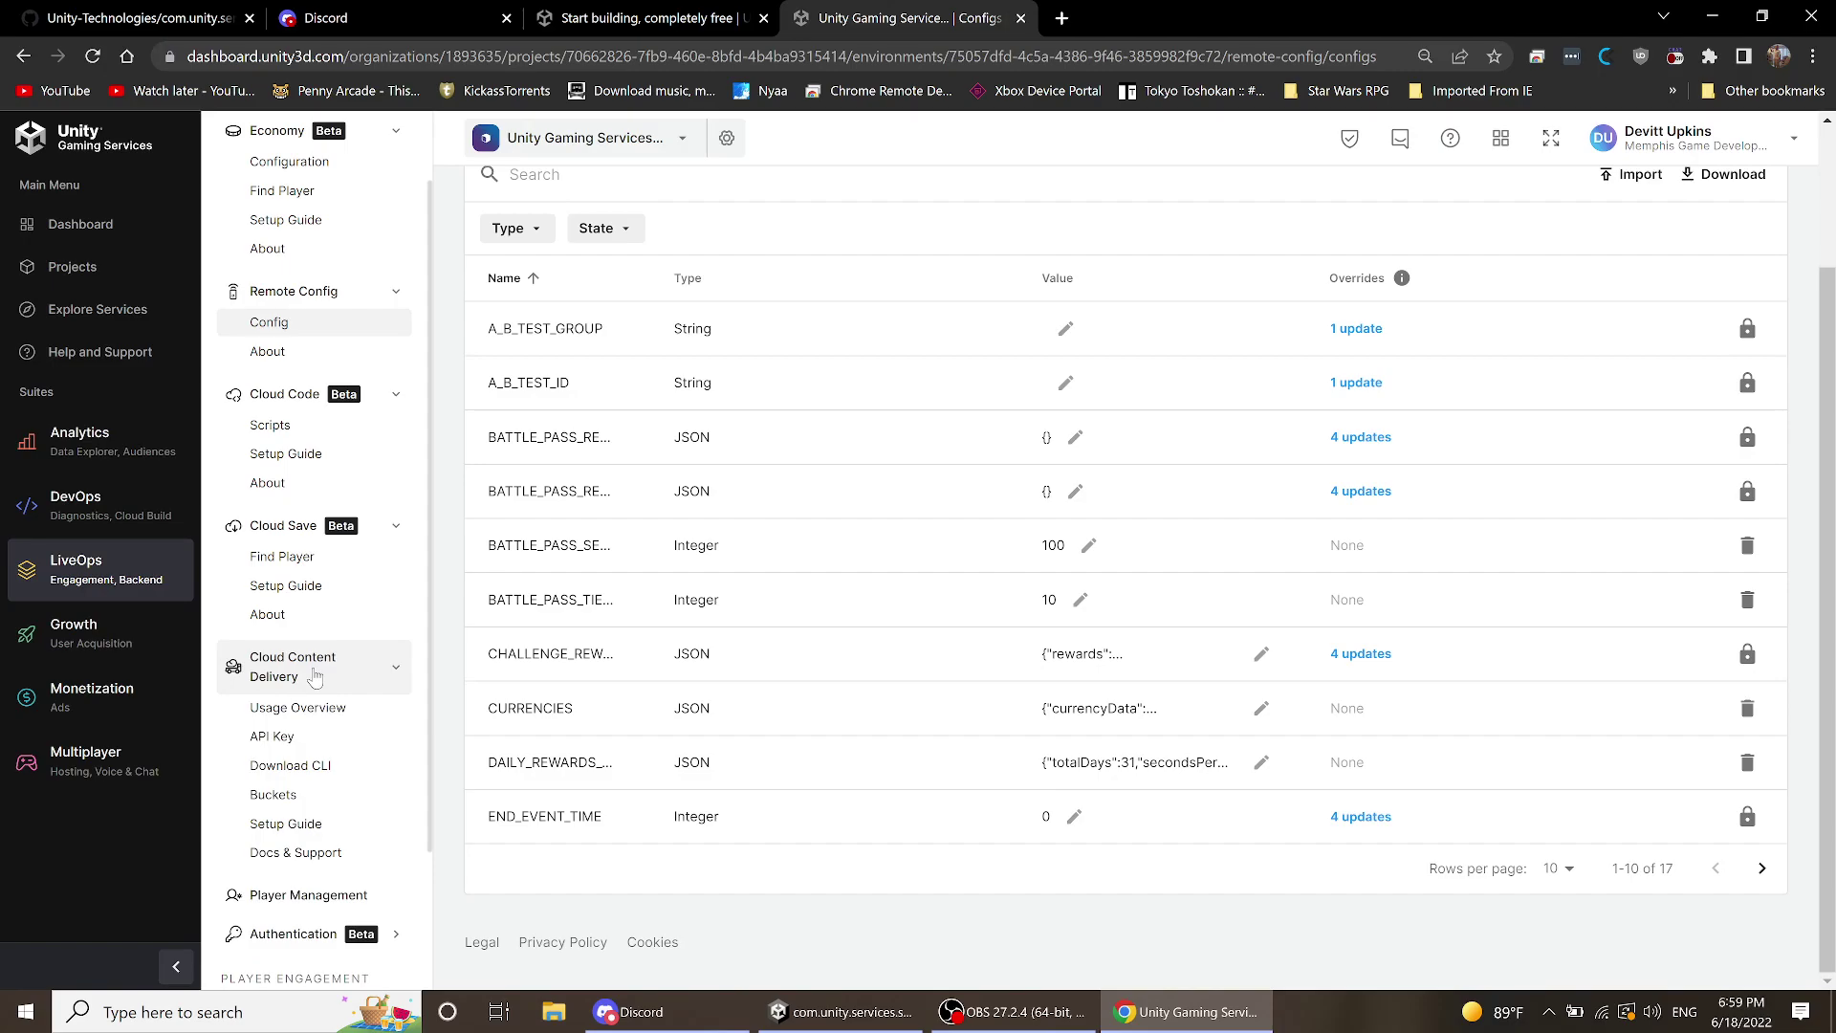
scroll(315, 676, "down", 1)
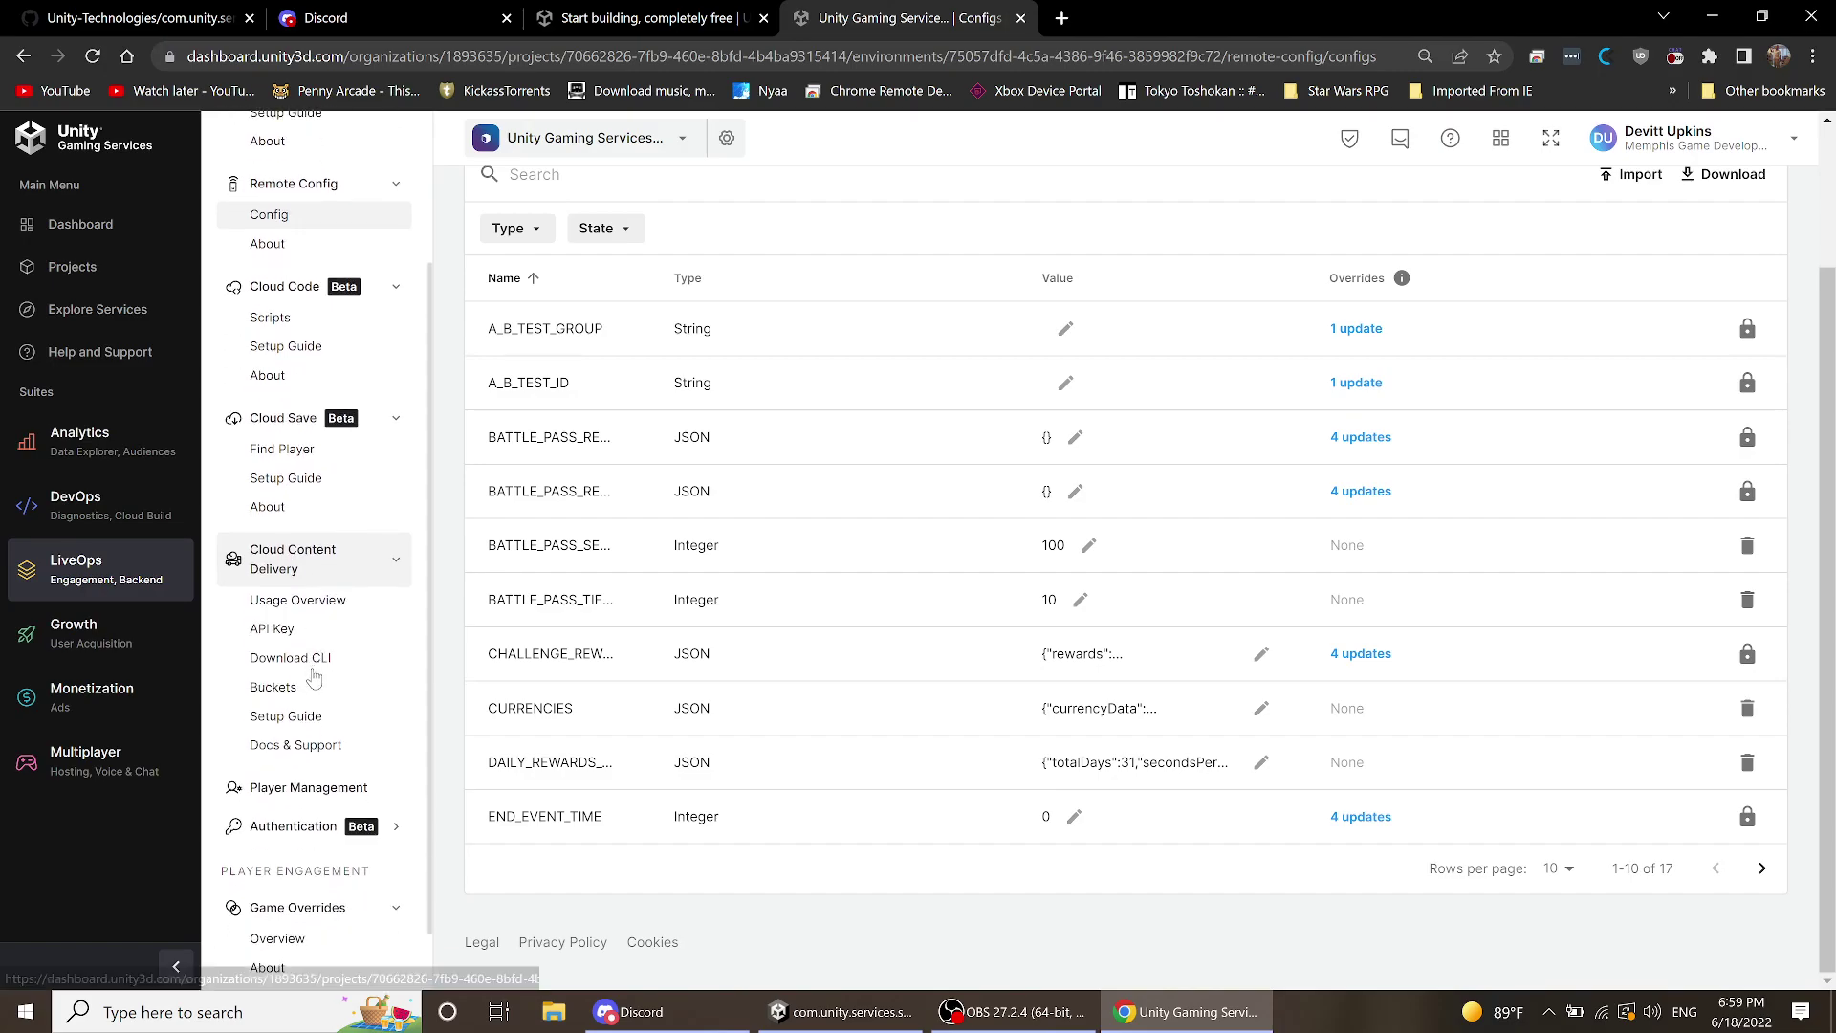
- Review the Cloud Content Delivery usage overview, then open Player Management's Find player page
left_click(323, 601)
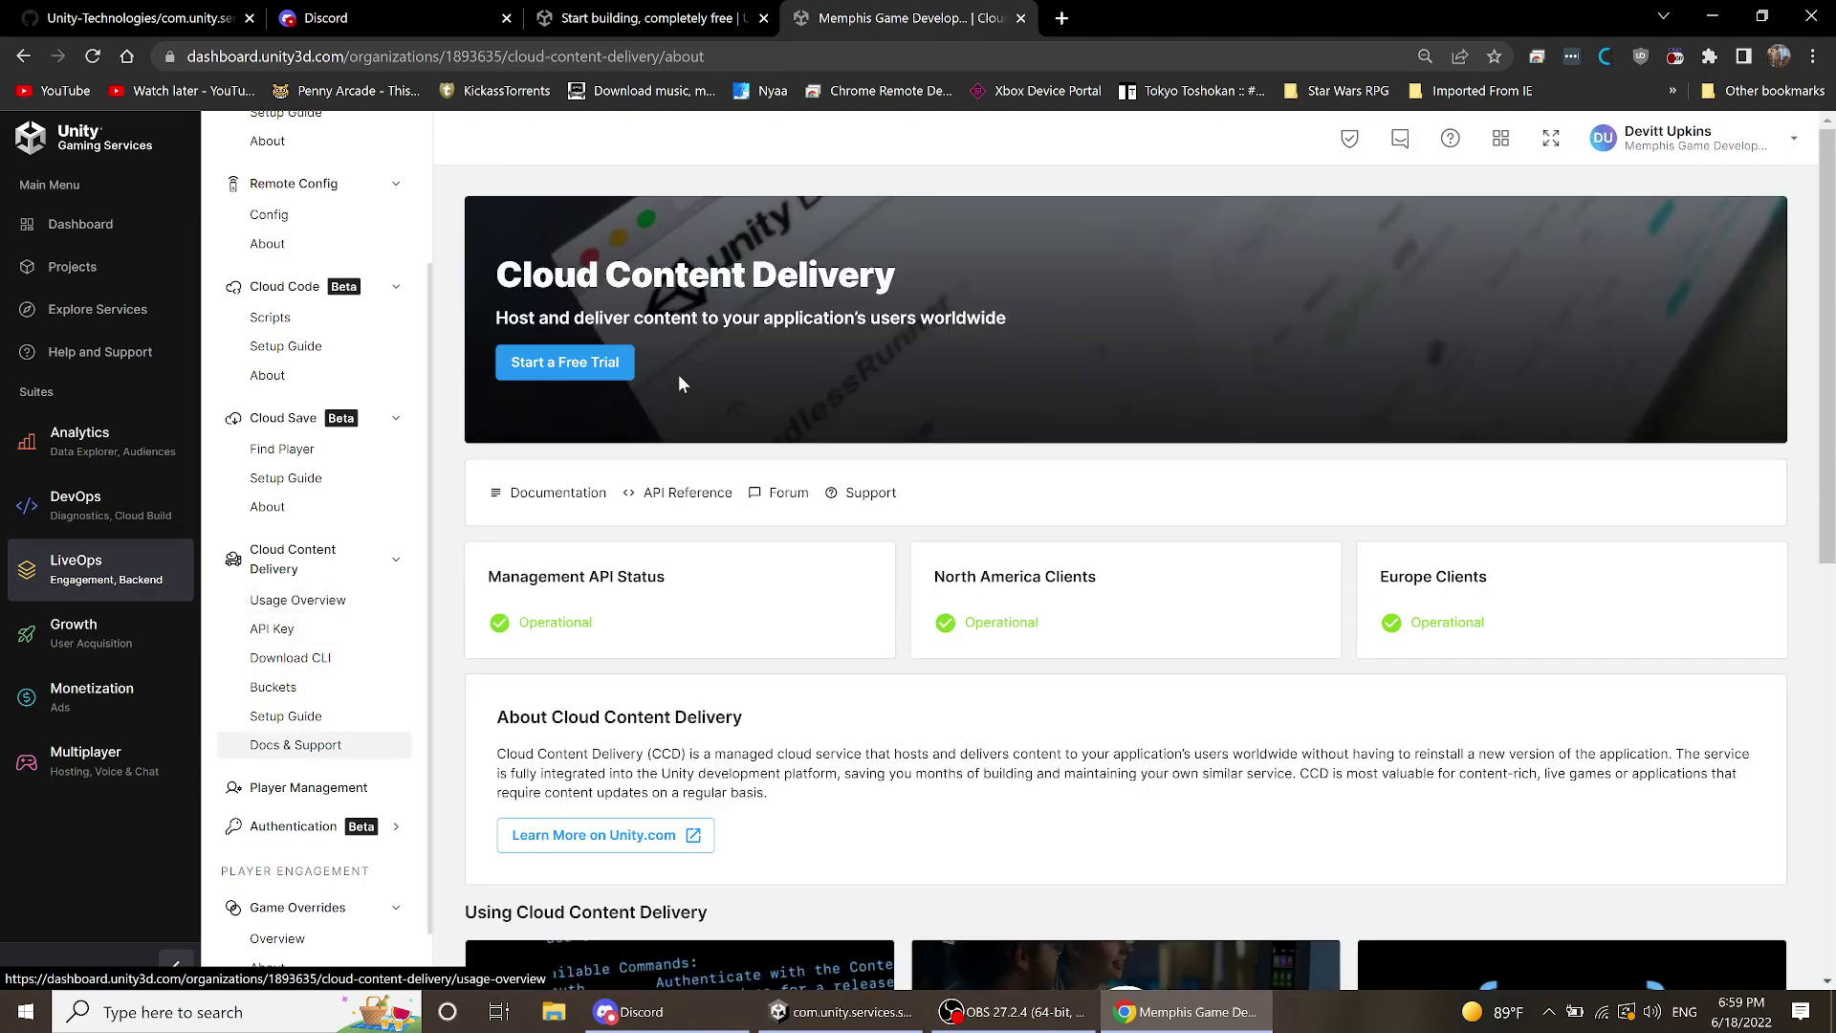
scroll(926, 656, "down", 1)
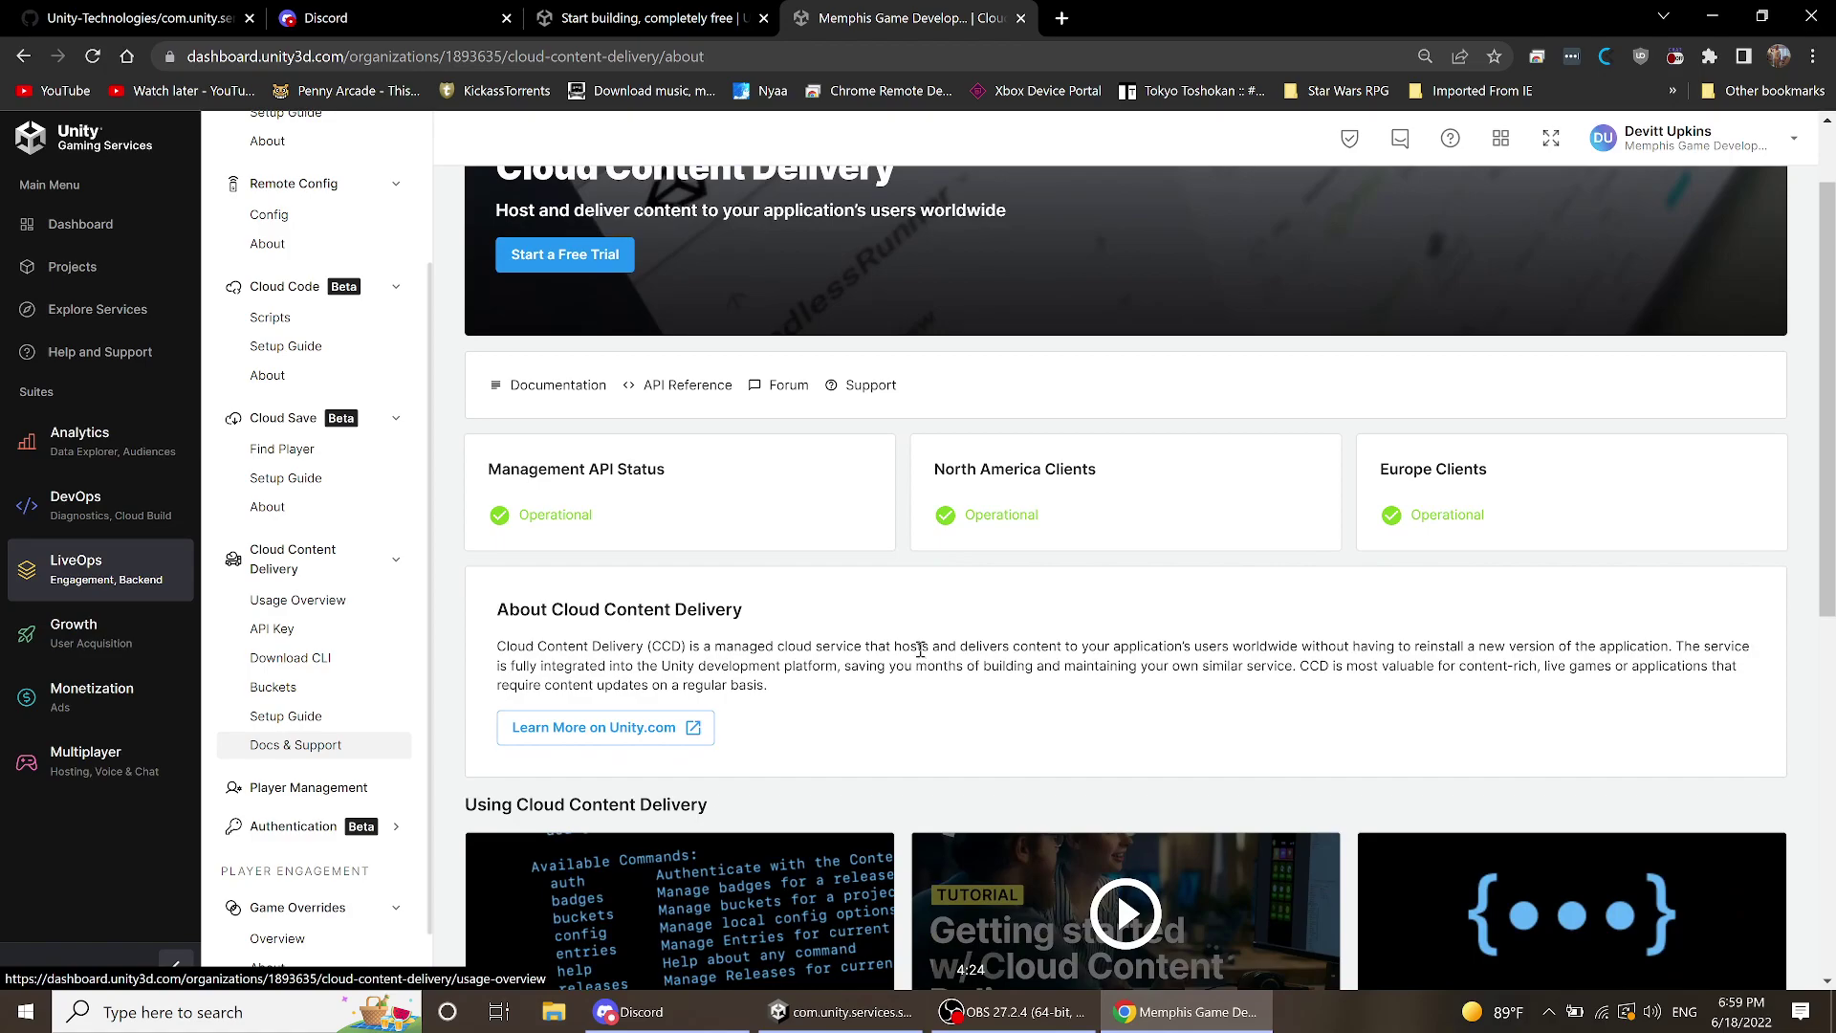
scroll(918, 647, "down", 5)
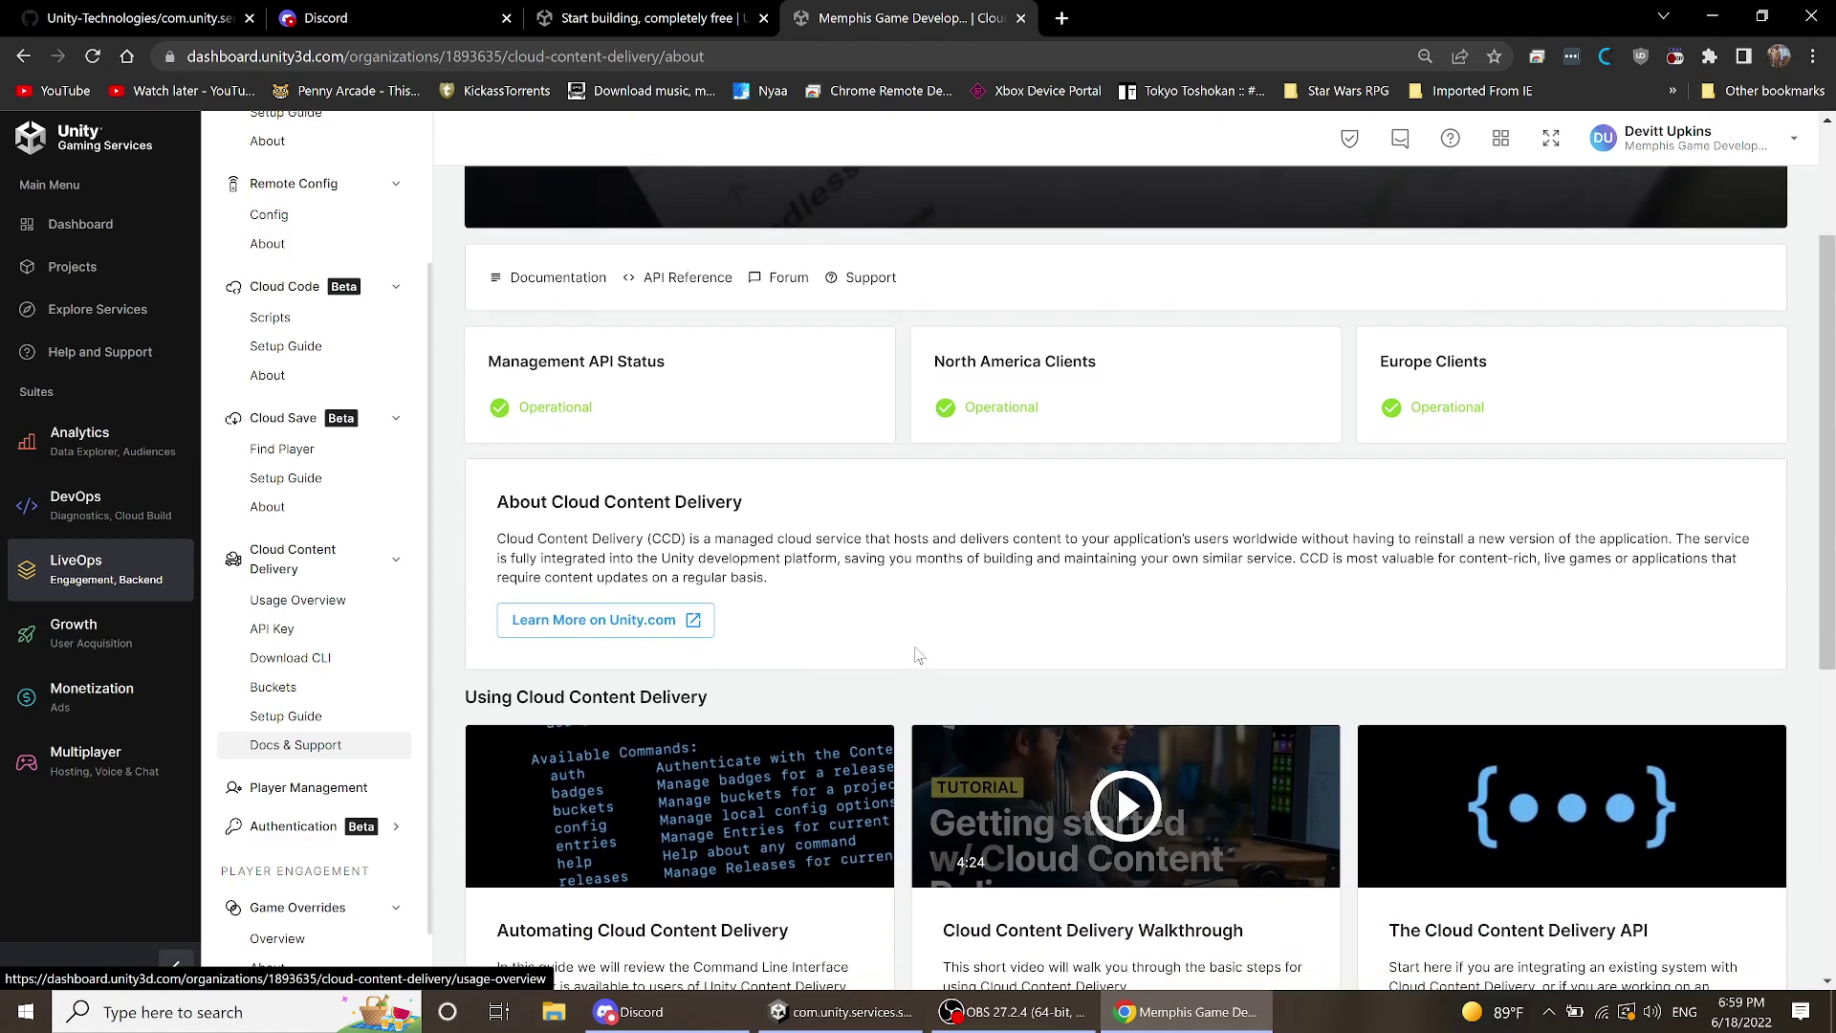
scroll(912, 649, "up", 4)
scroll(689, 483, "up", 2)
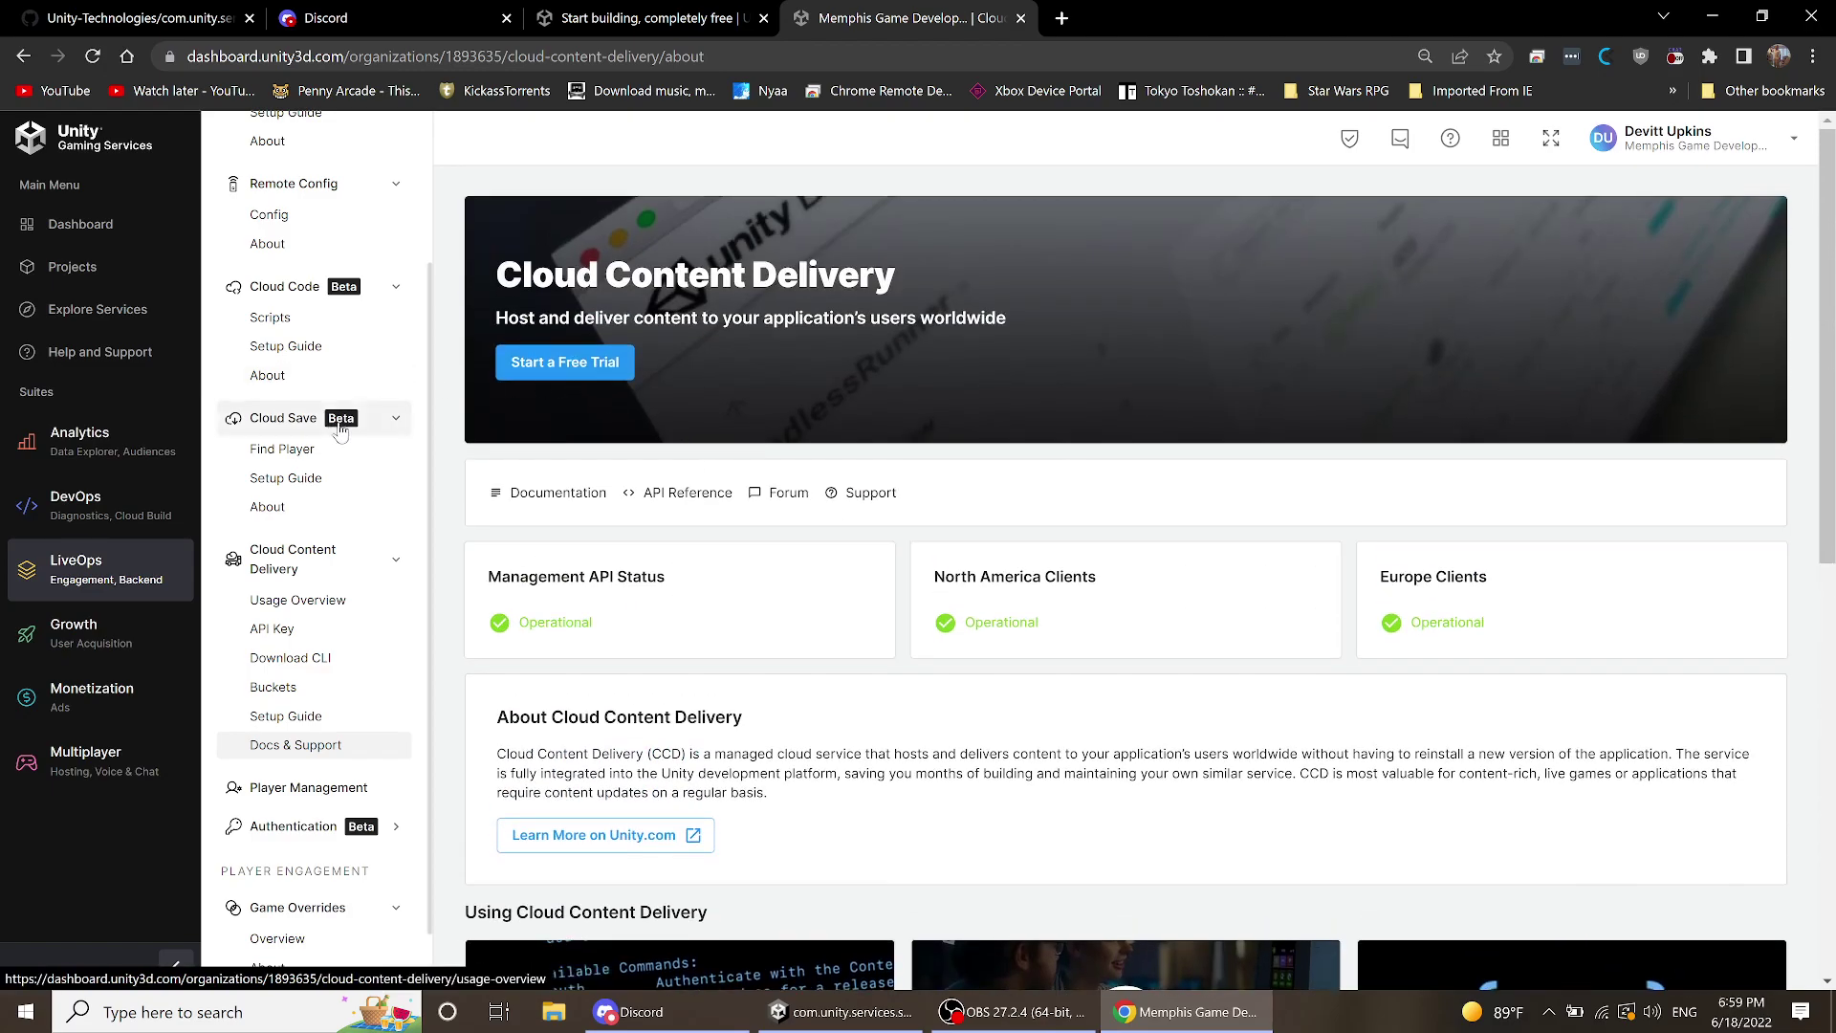
left_click(309, 789)
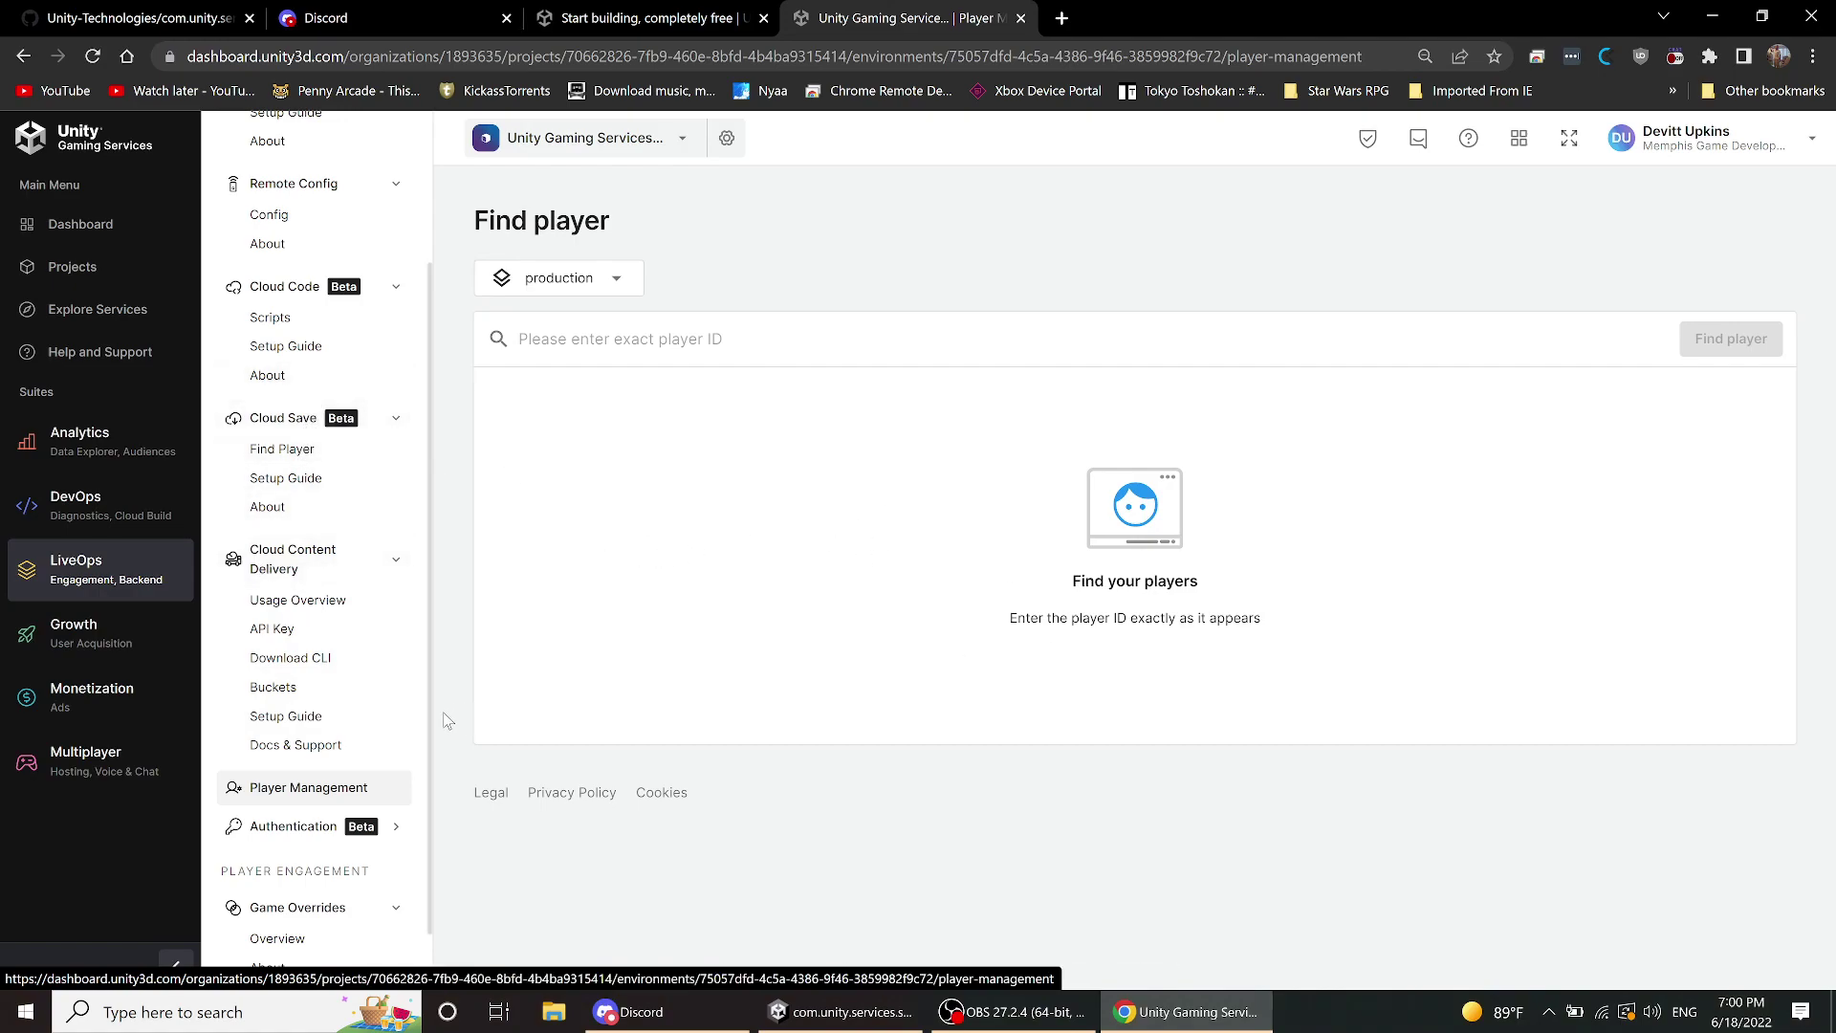
- Open Authentication's Identity Providers page and begin adding Steam, then cancel without adding it
left_click(286, 832)
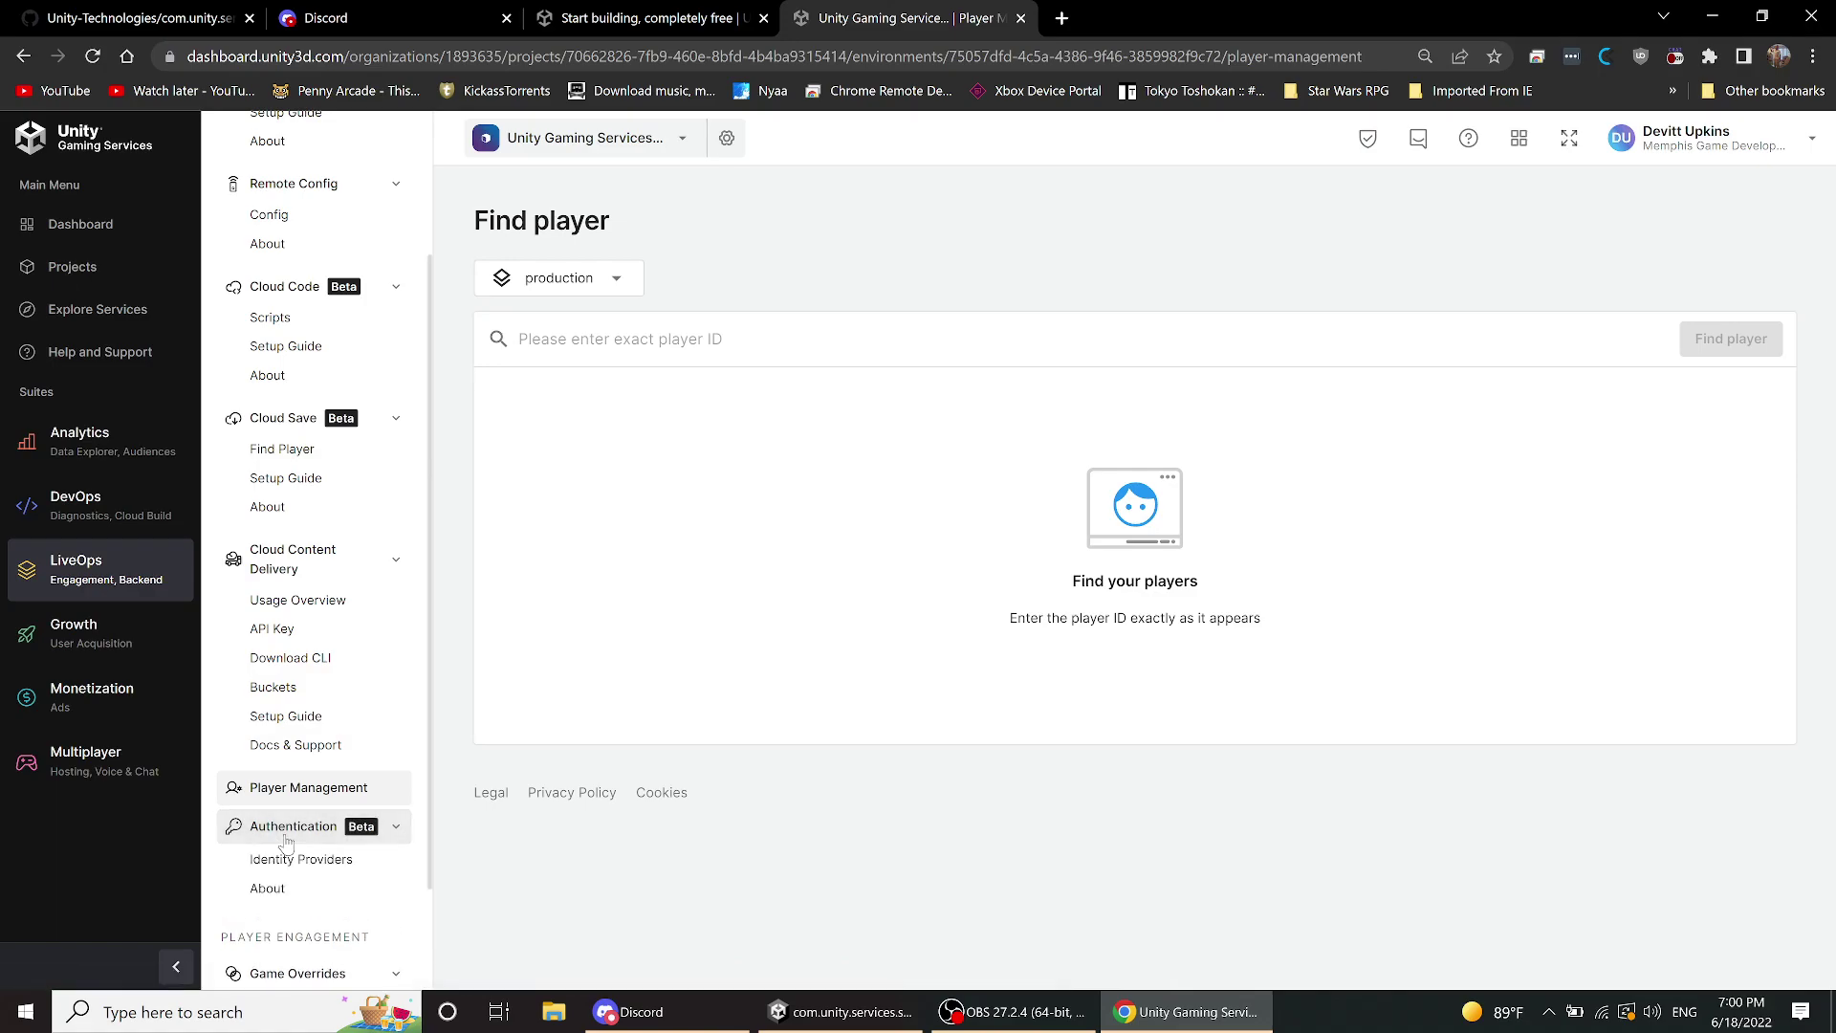
left_click(326, 867)
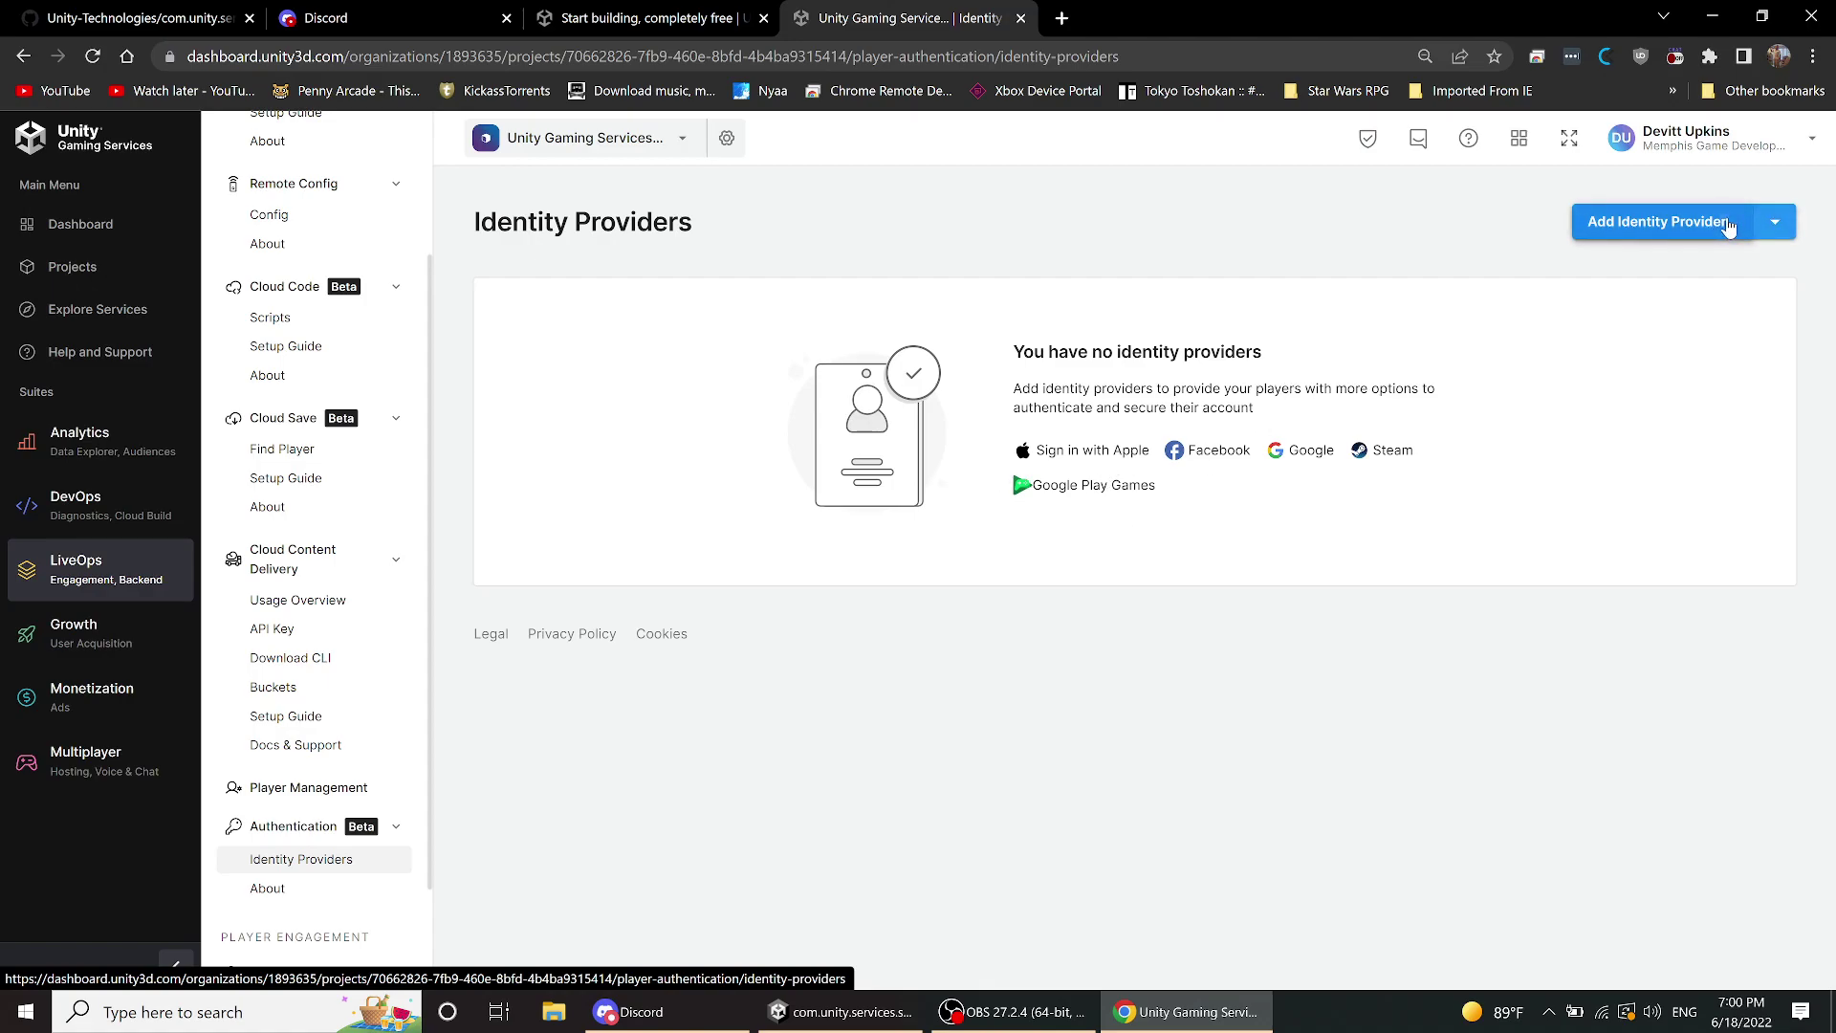
left_click(1729, 226)
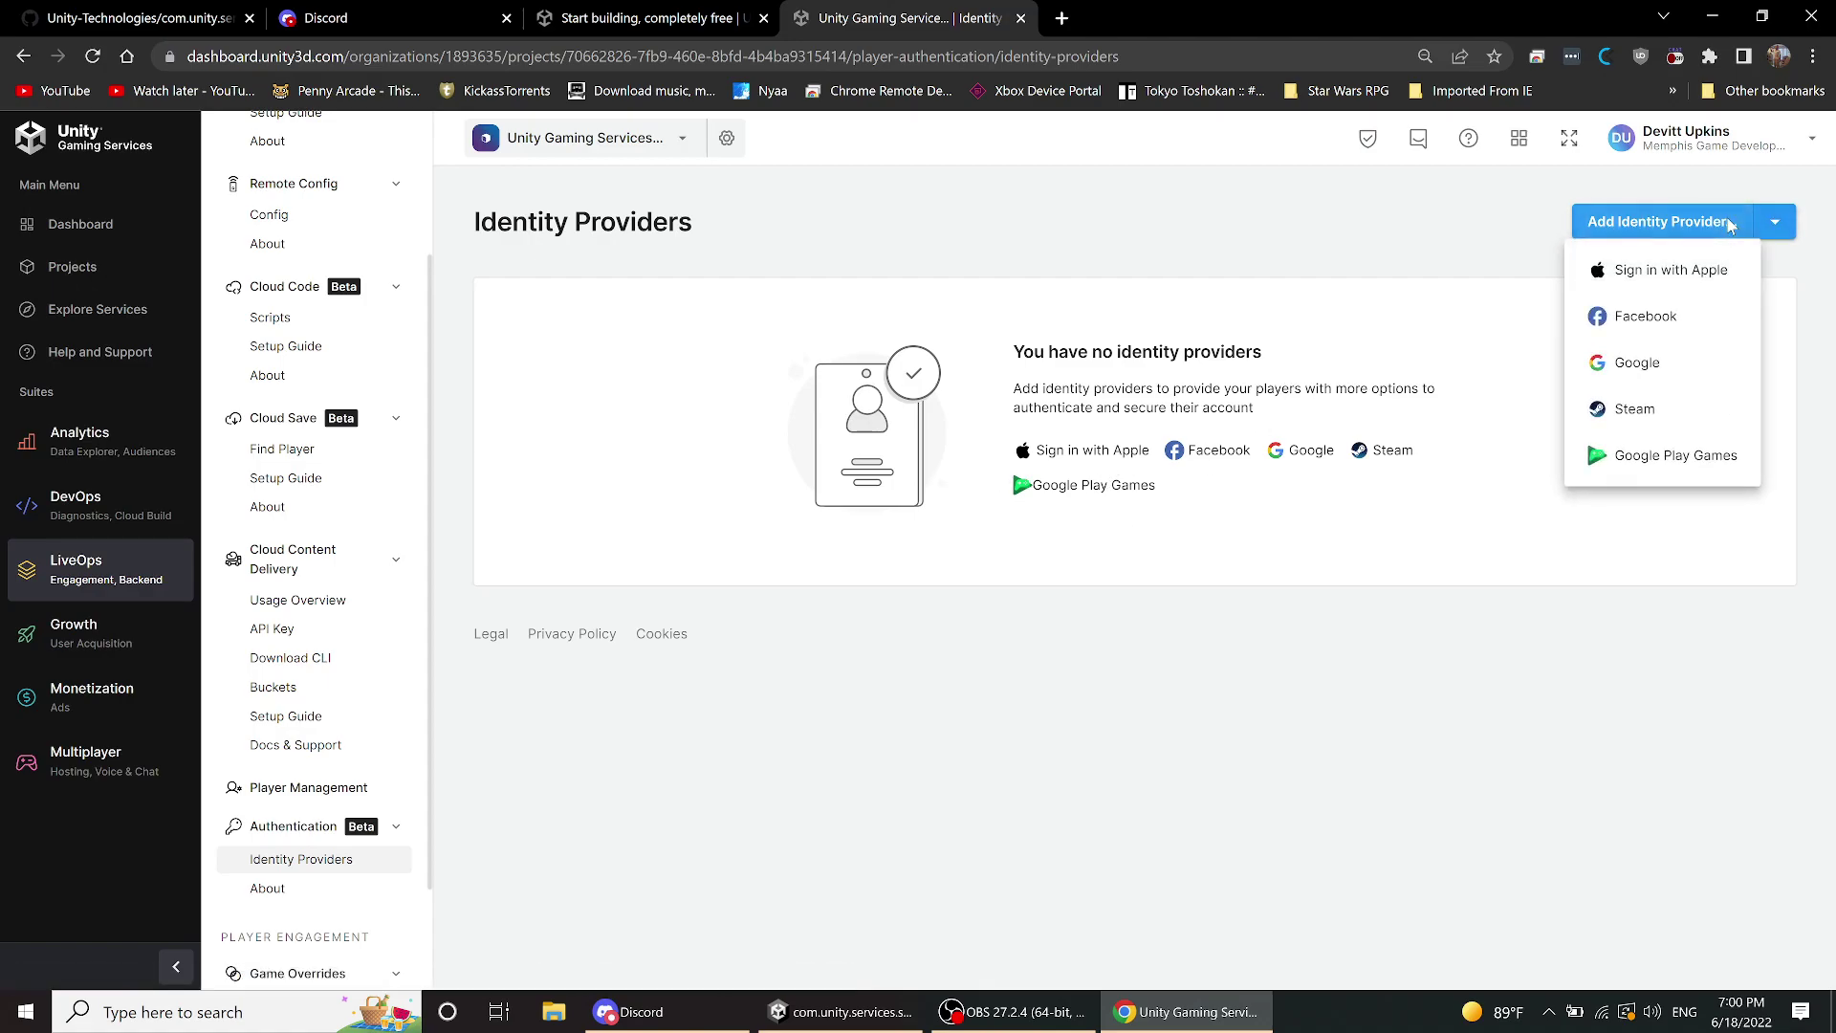
left_click(1635, 409)
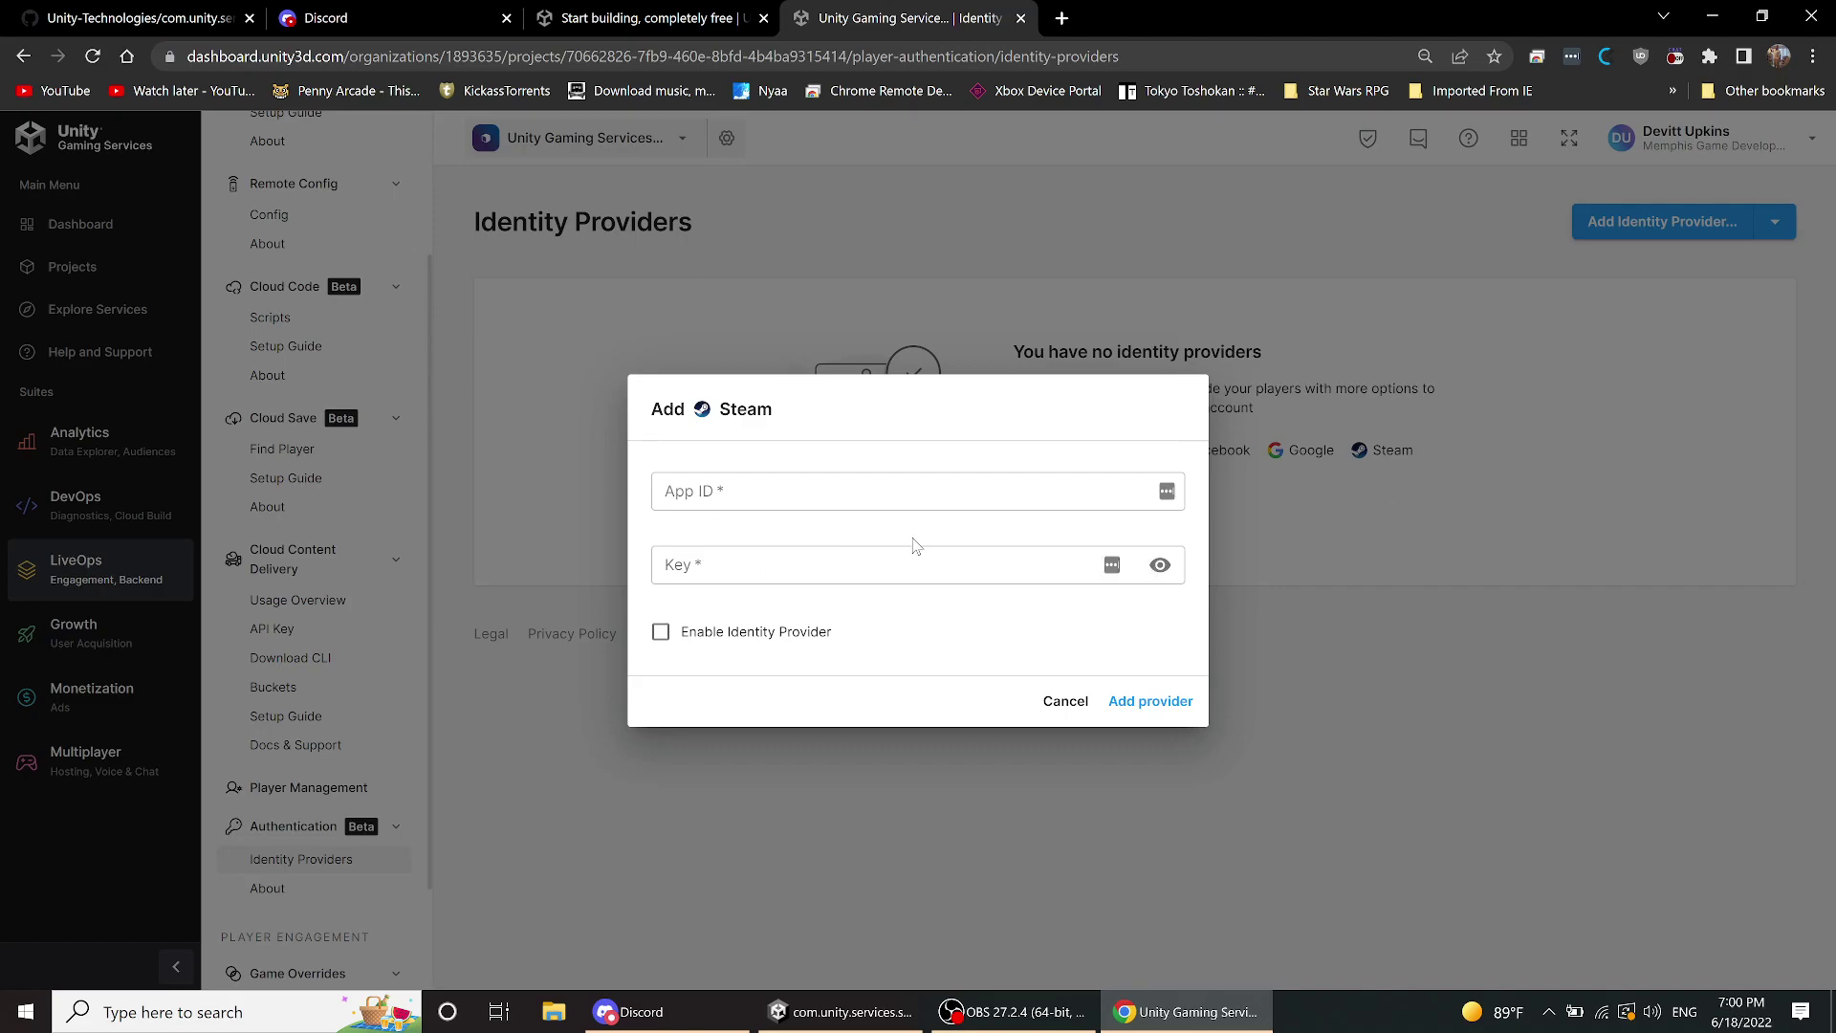
left_click(1064, 698)
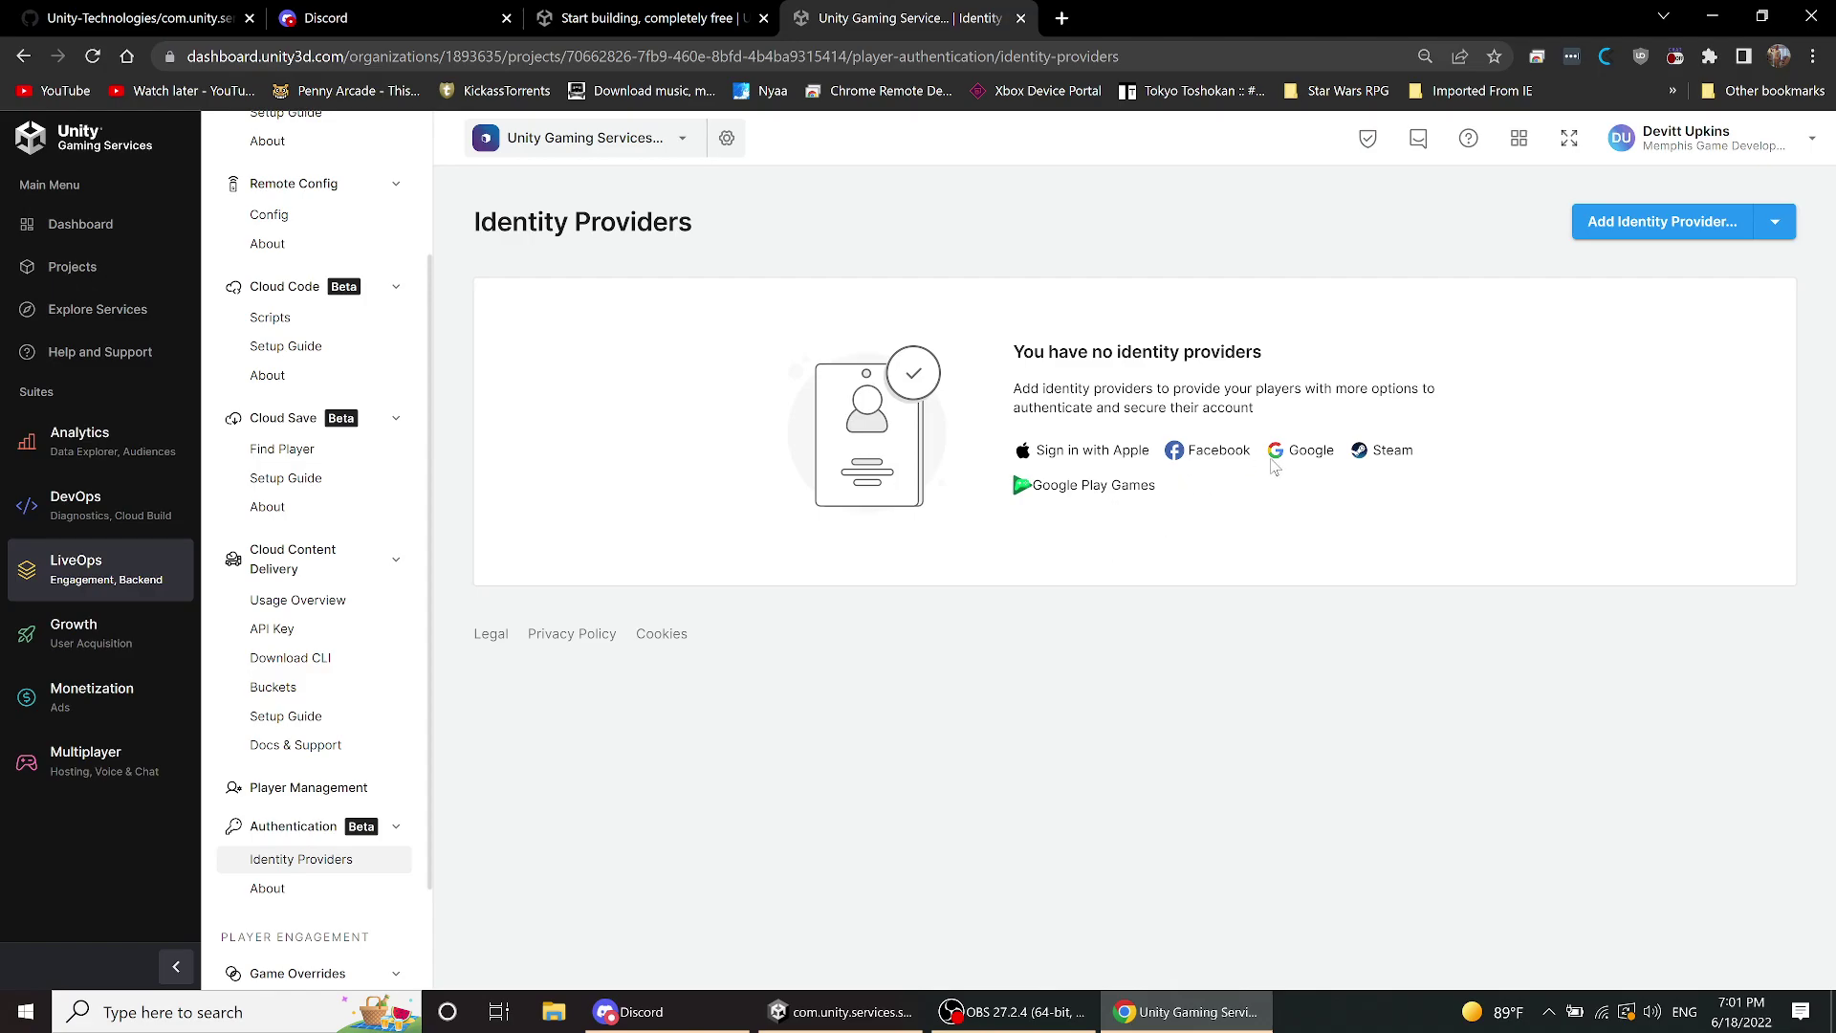
scroll(277, 607, "down", 2)
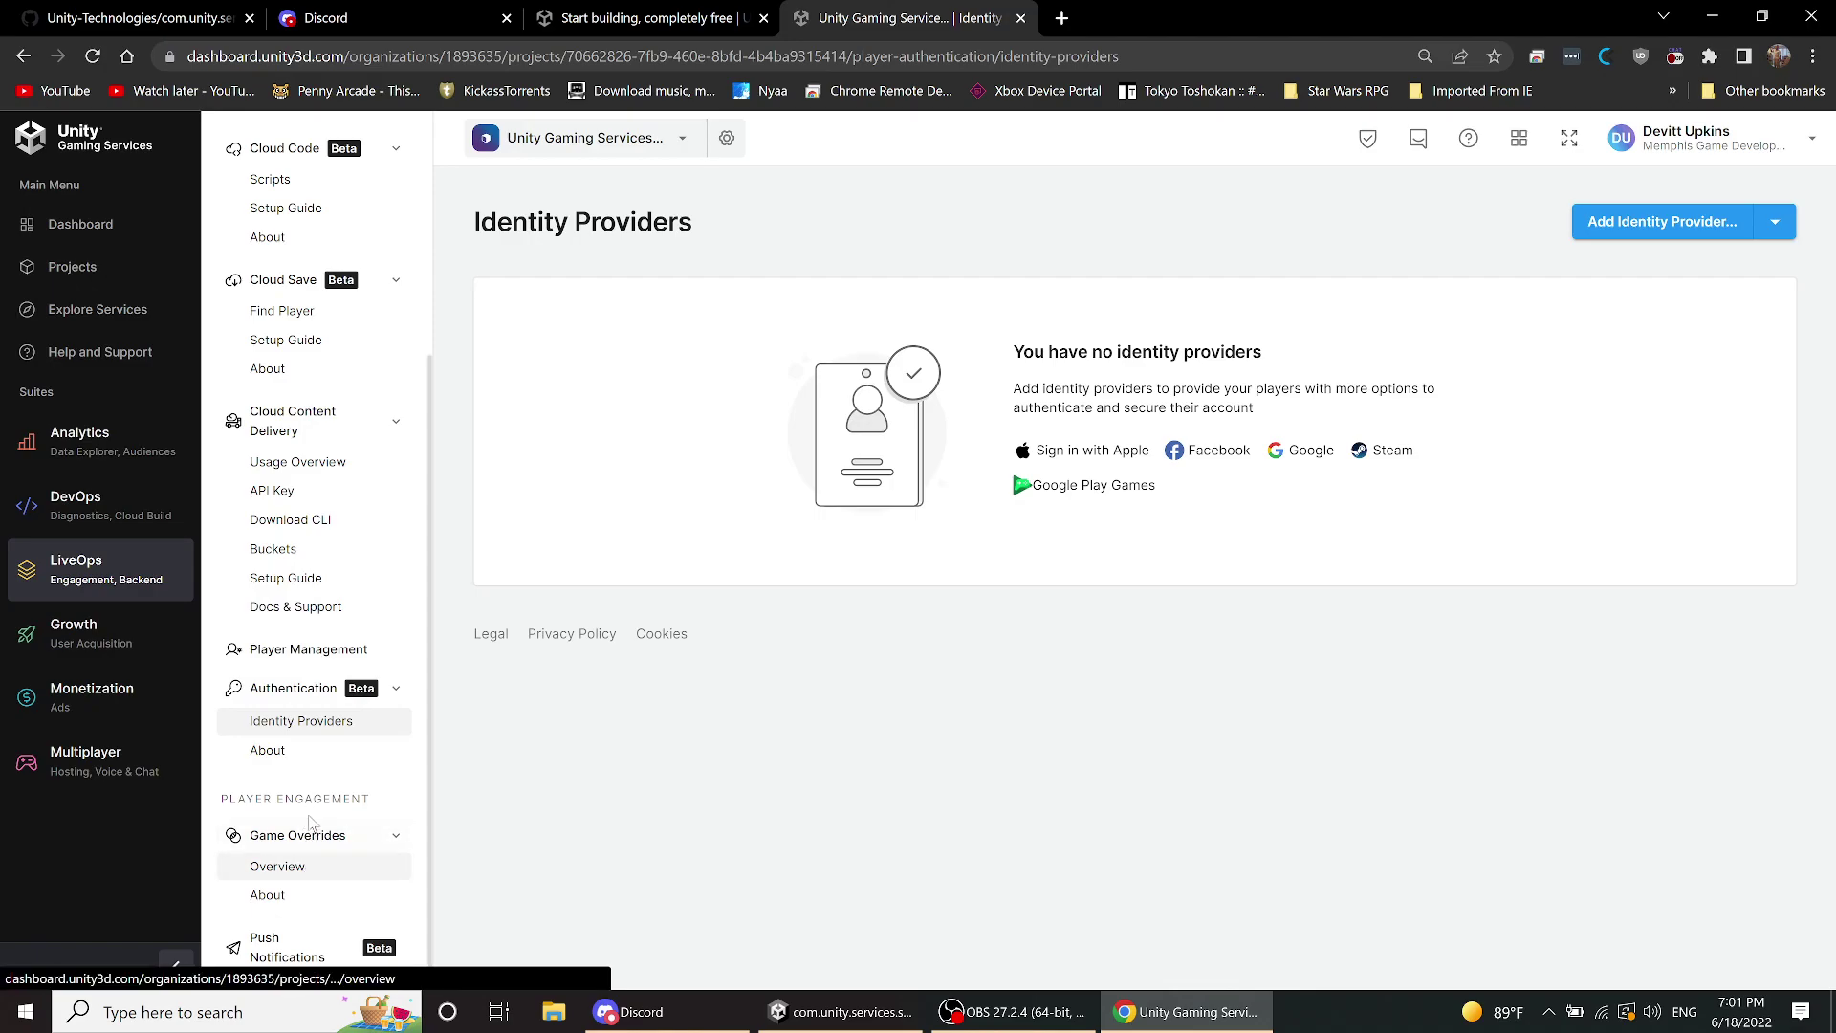
- Open the Game Overrides overview, dismiss its welcome dialog, and start creating a new override
left_click(289, 868)
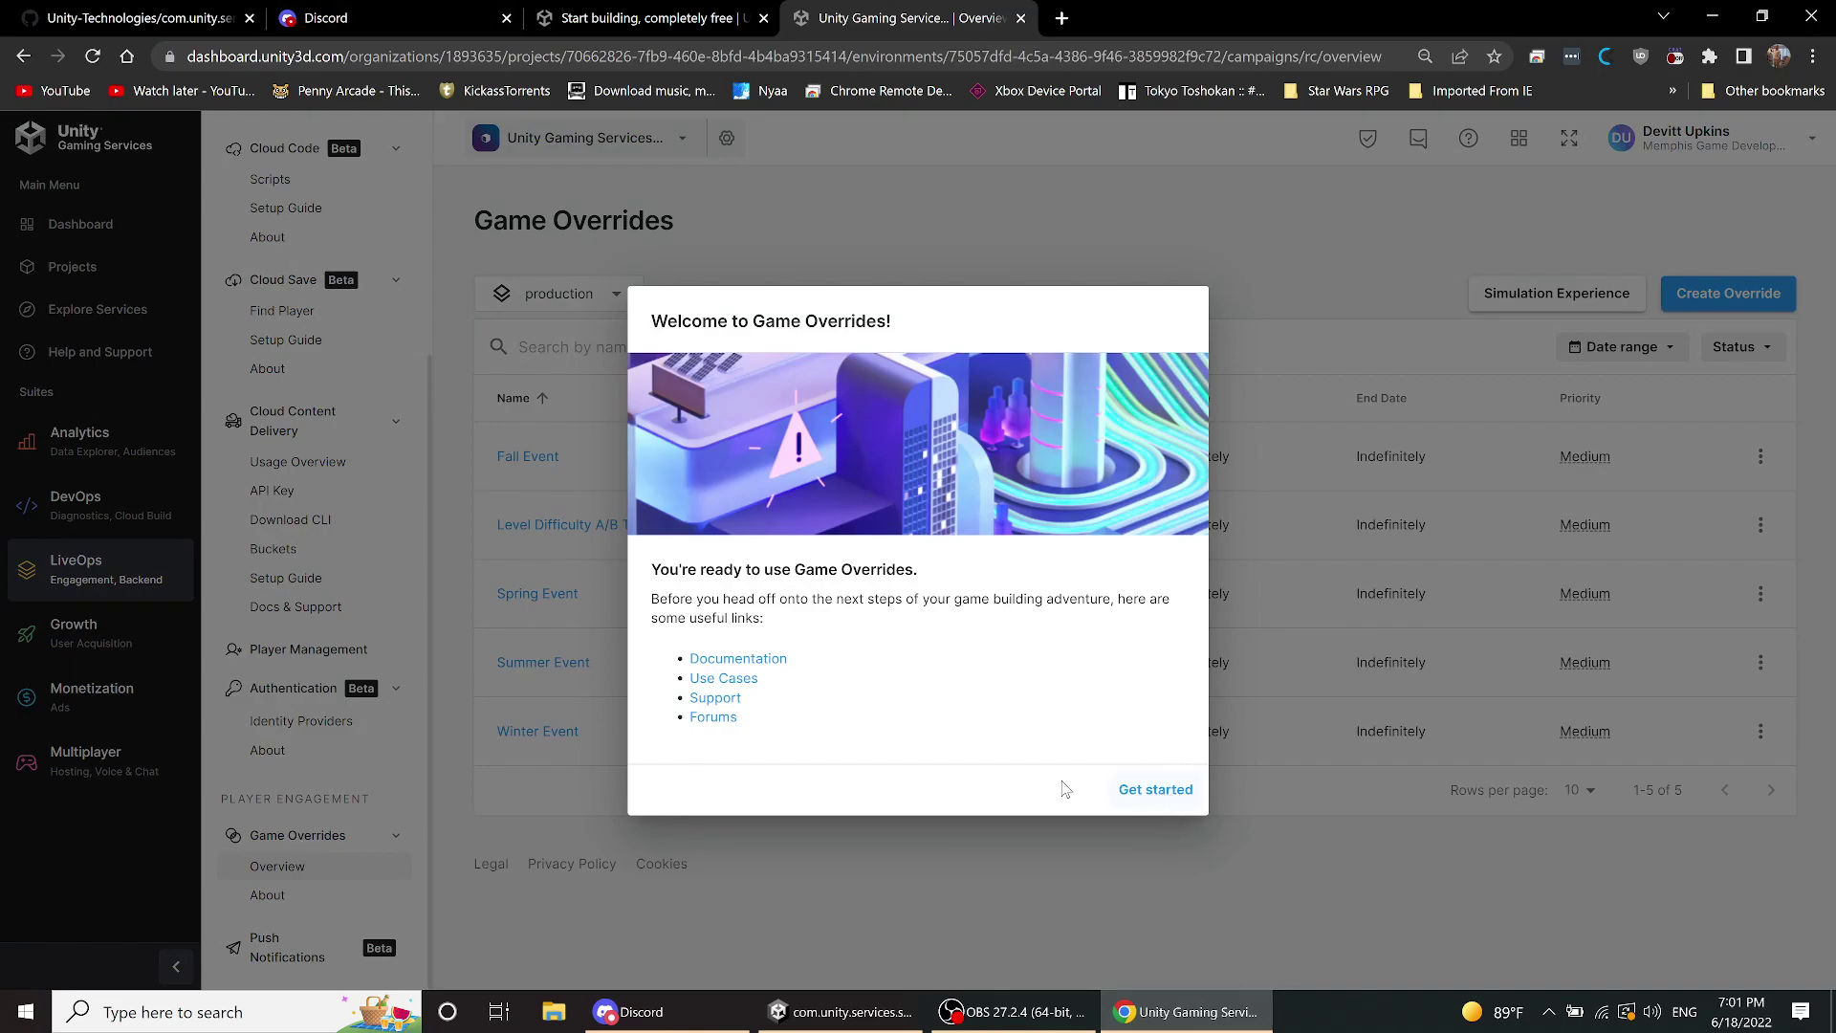
left_click(1139, 788)
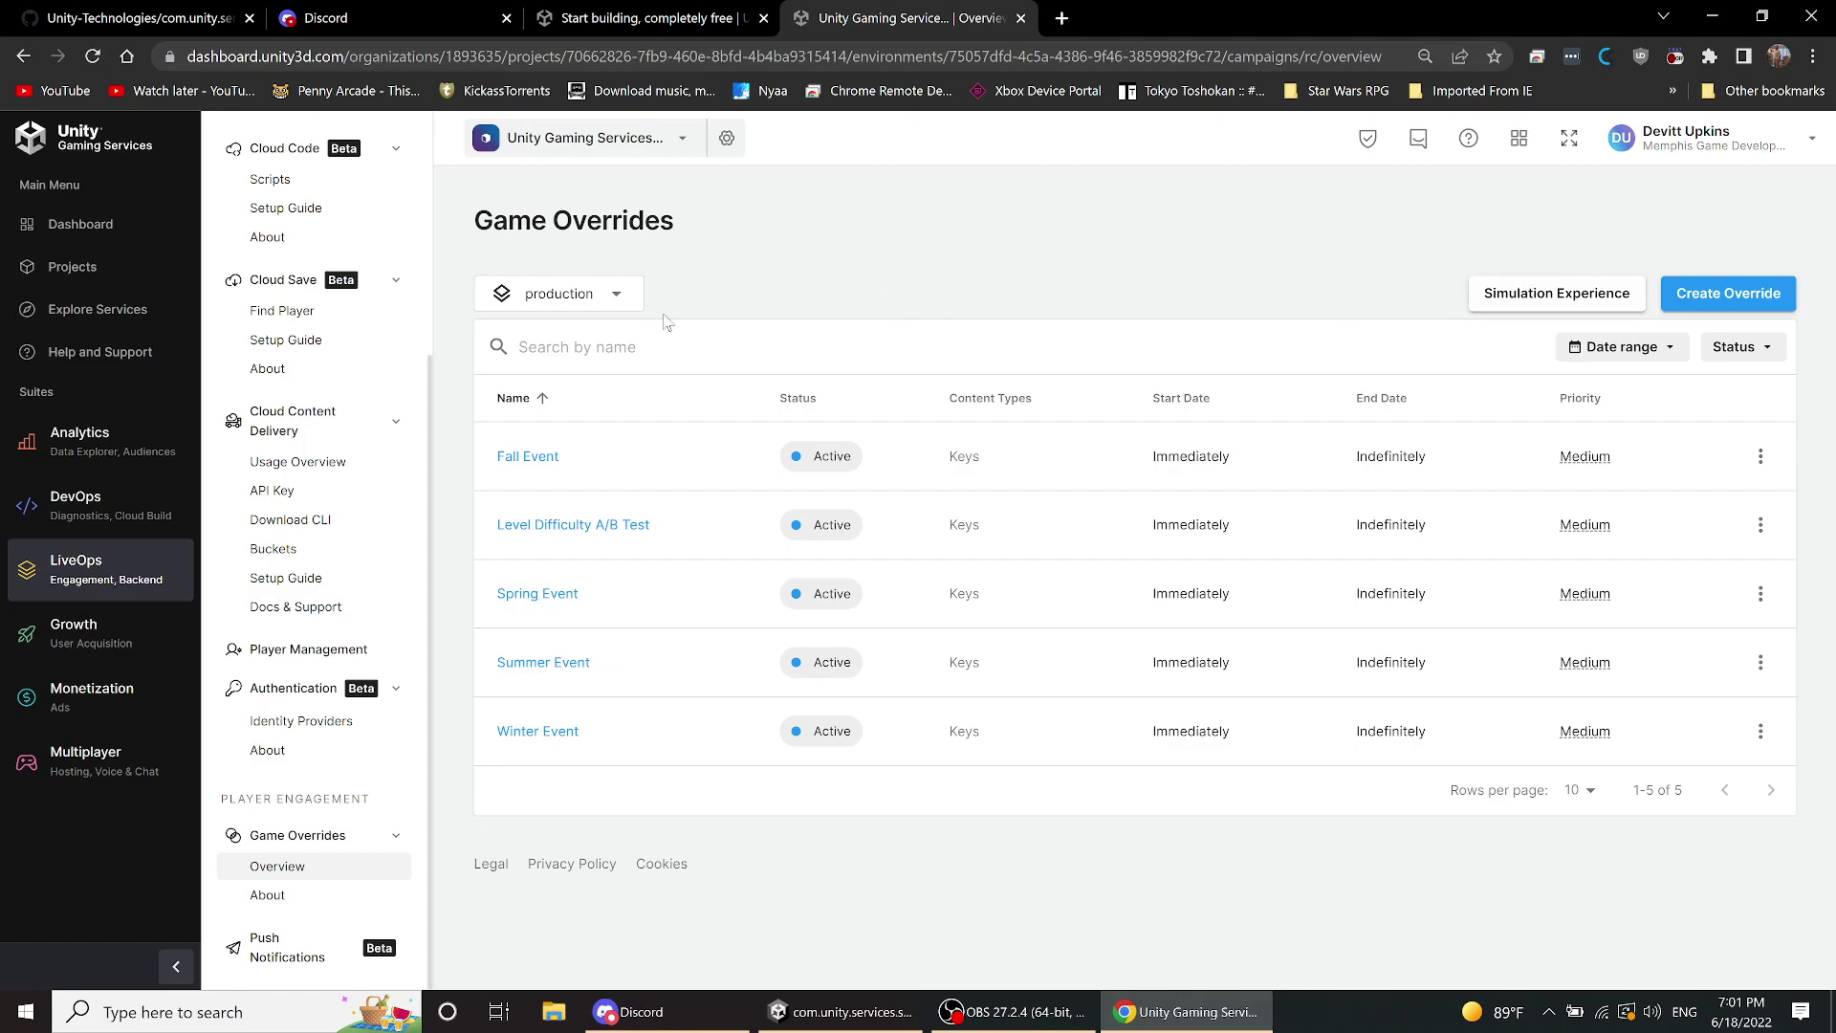
scroll(306, 636, "up", 4)
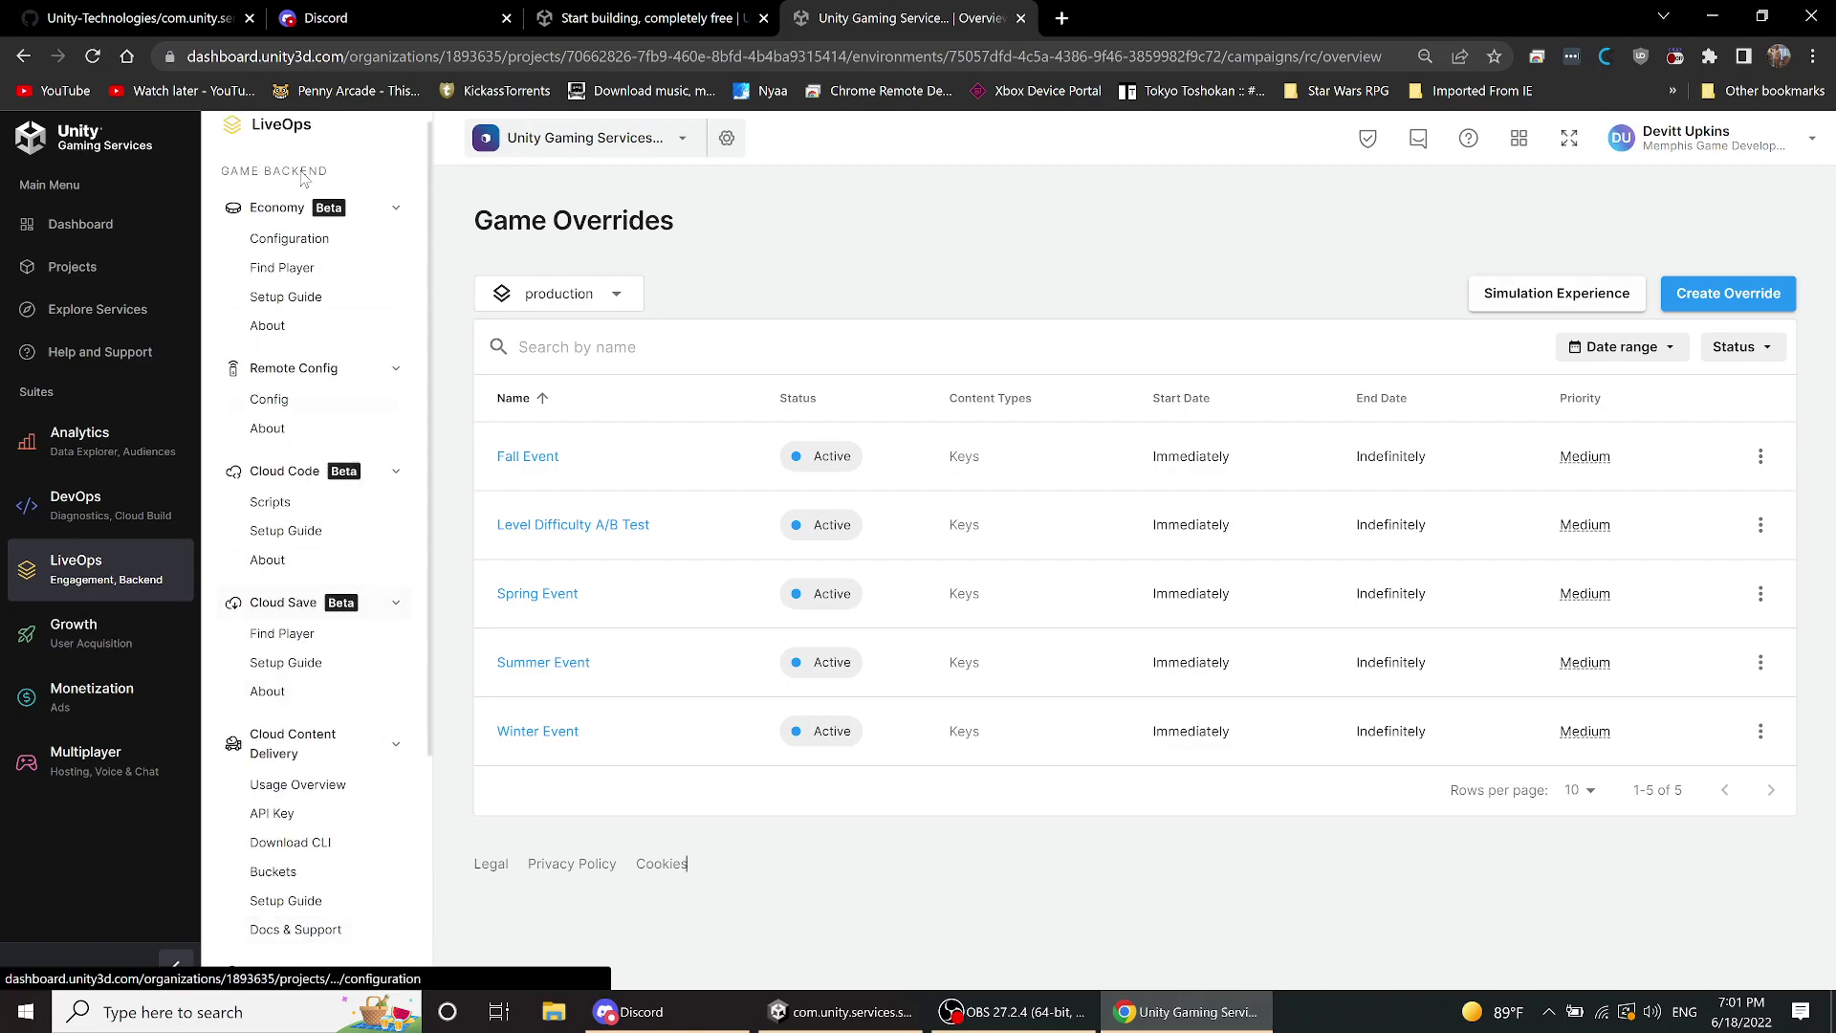
scroll(296, 354, "down", 3)
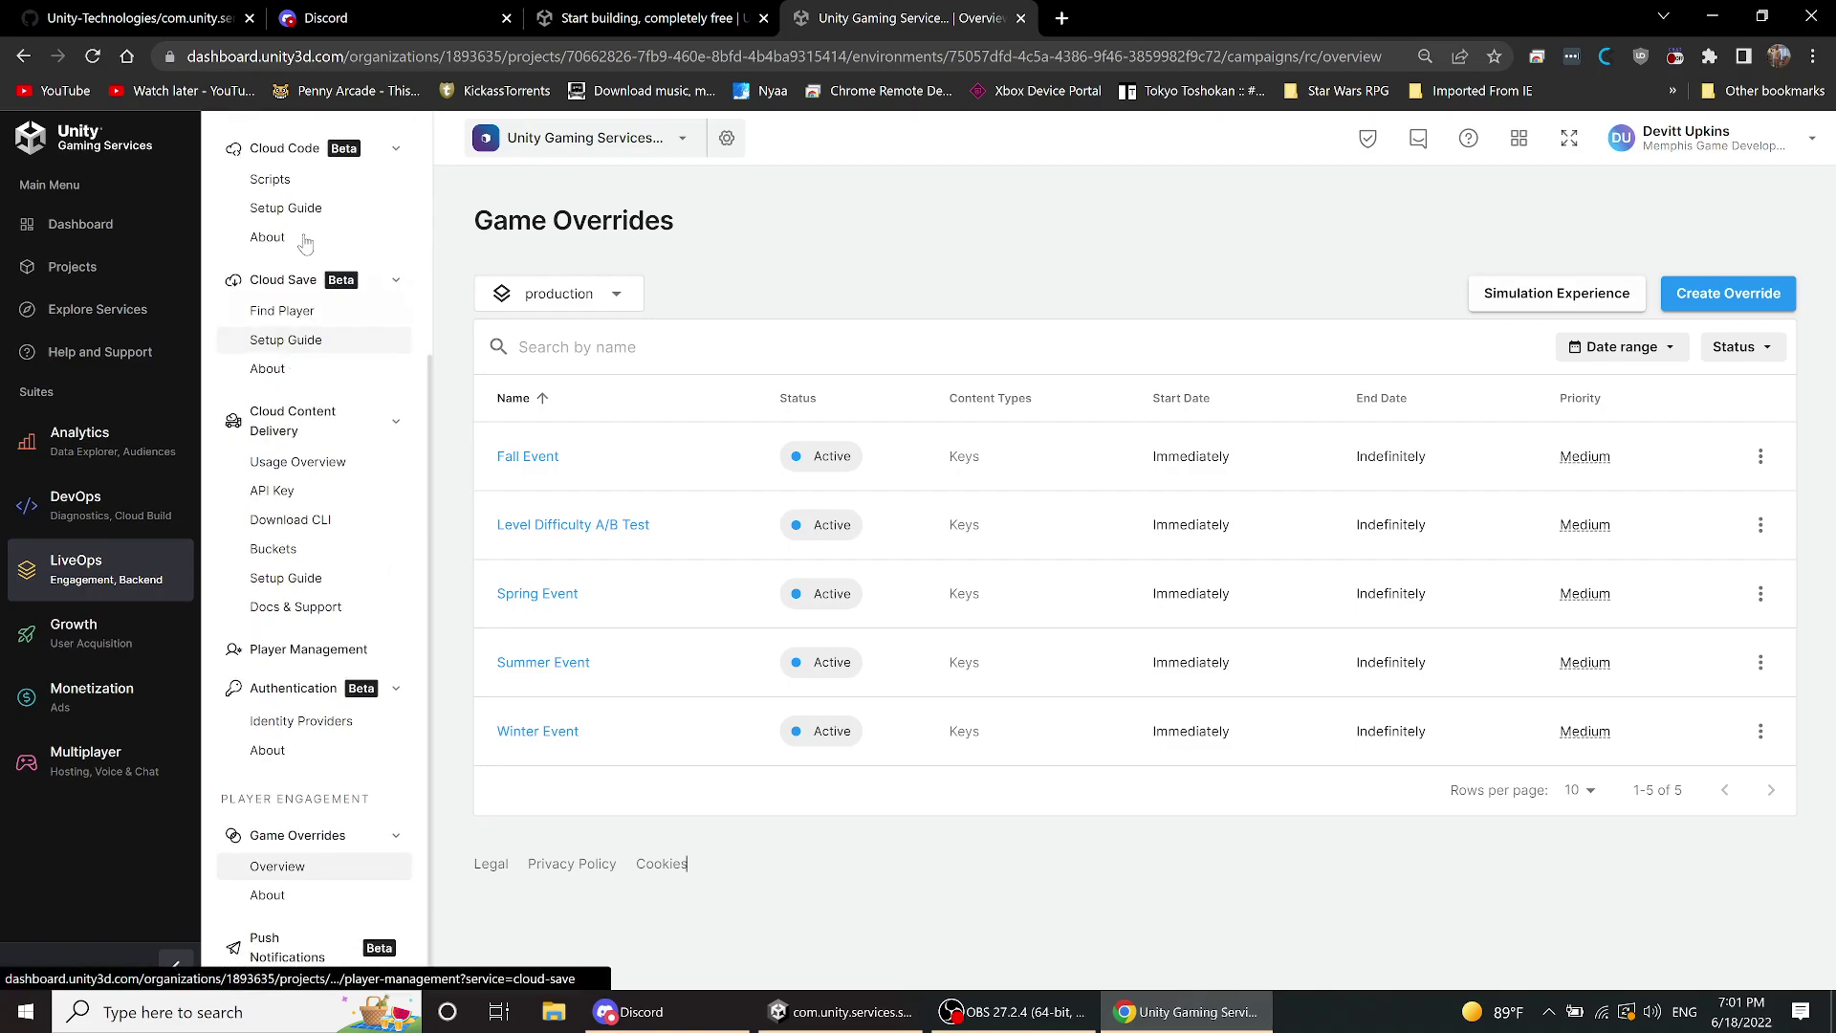
scroll(316, 411, "up", 2)
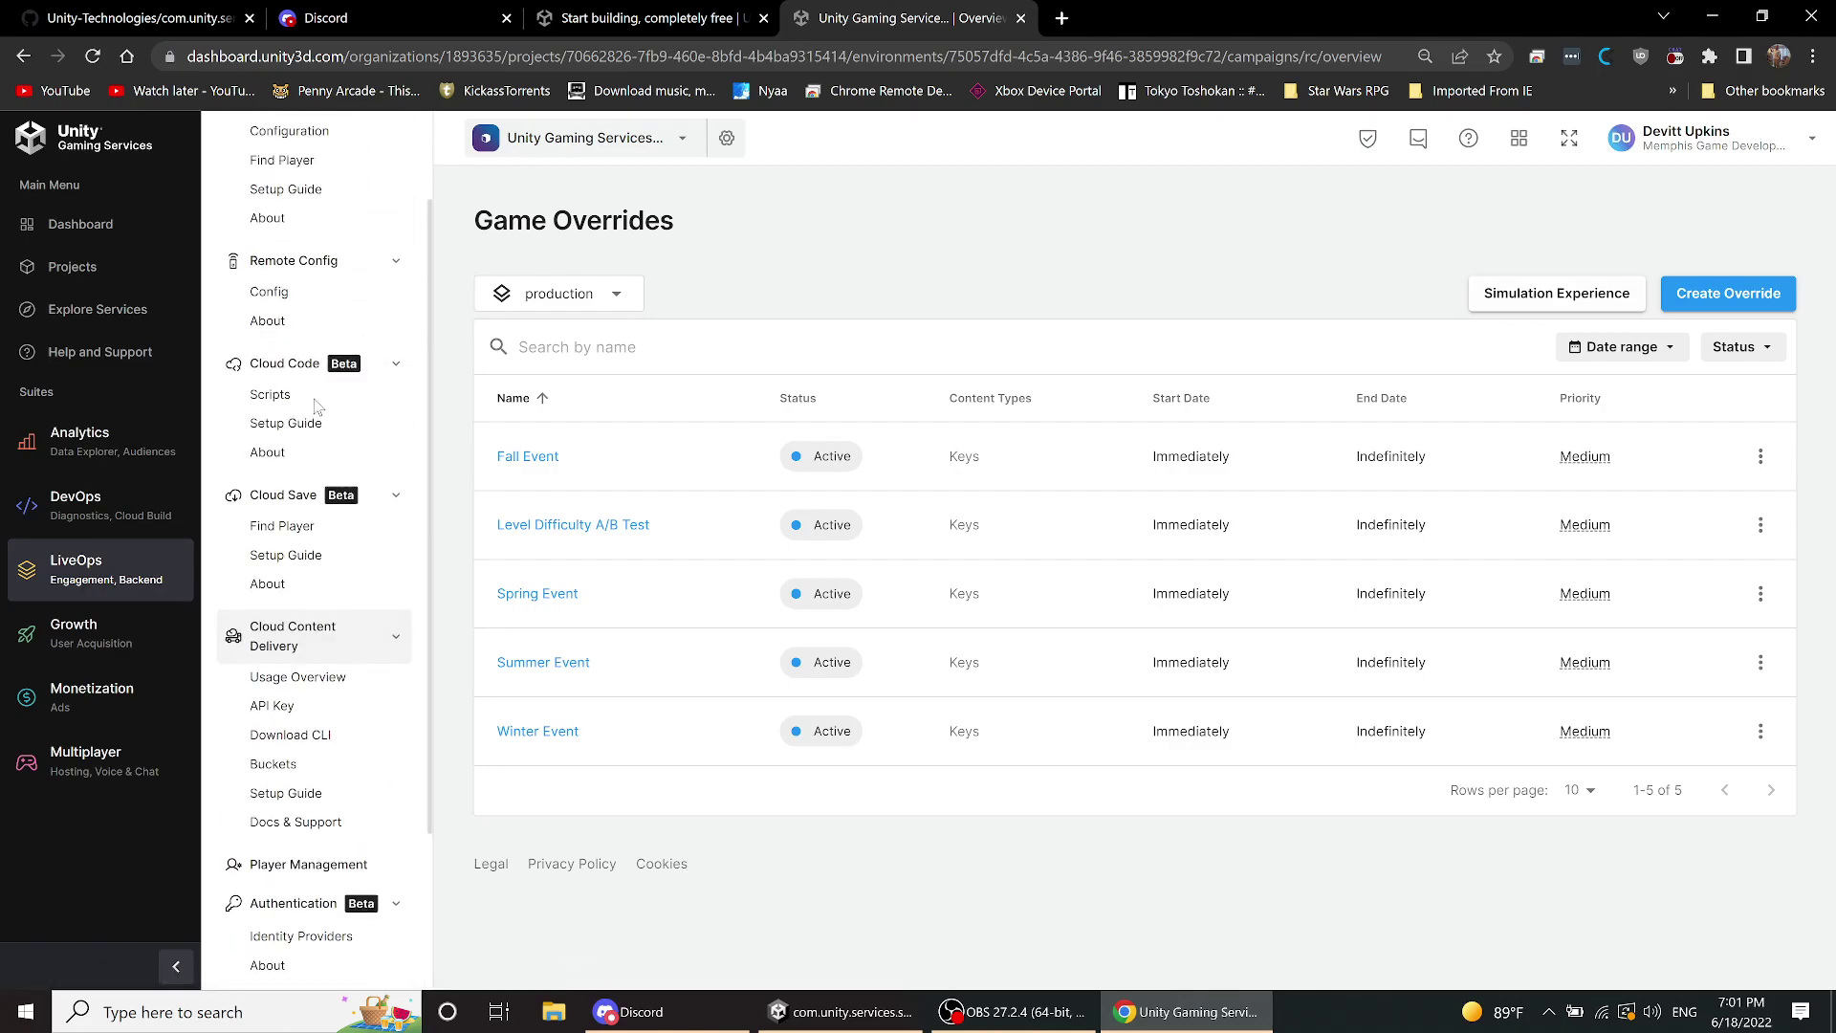
scroll(319, 408, "up", 1)
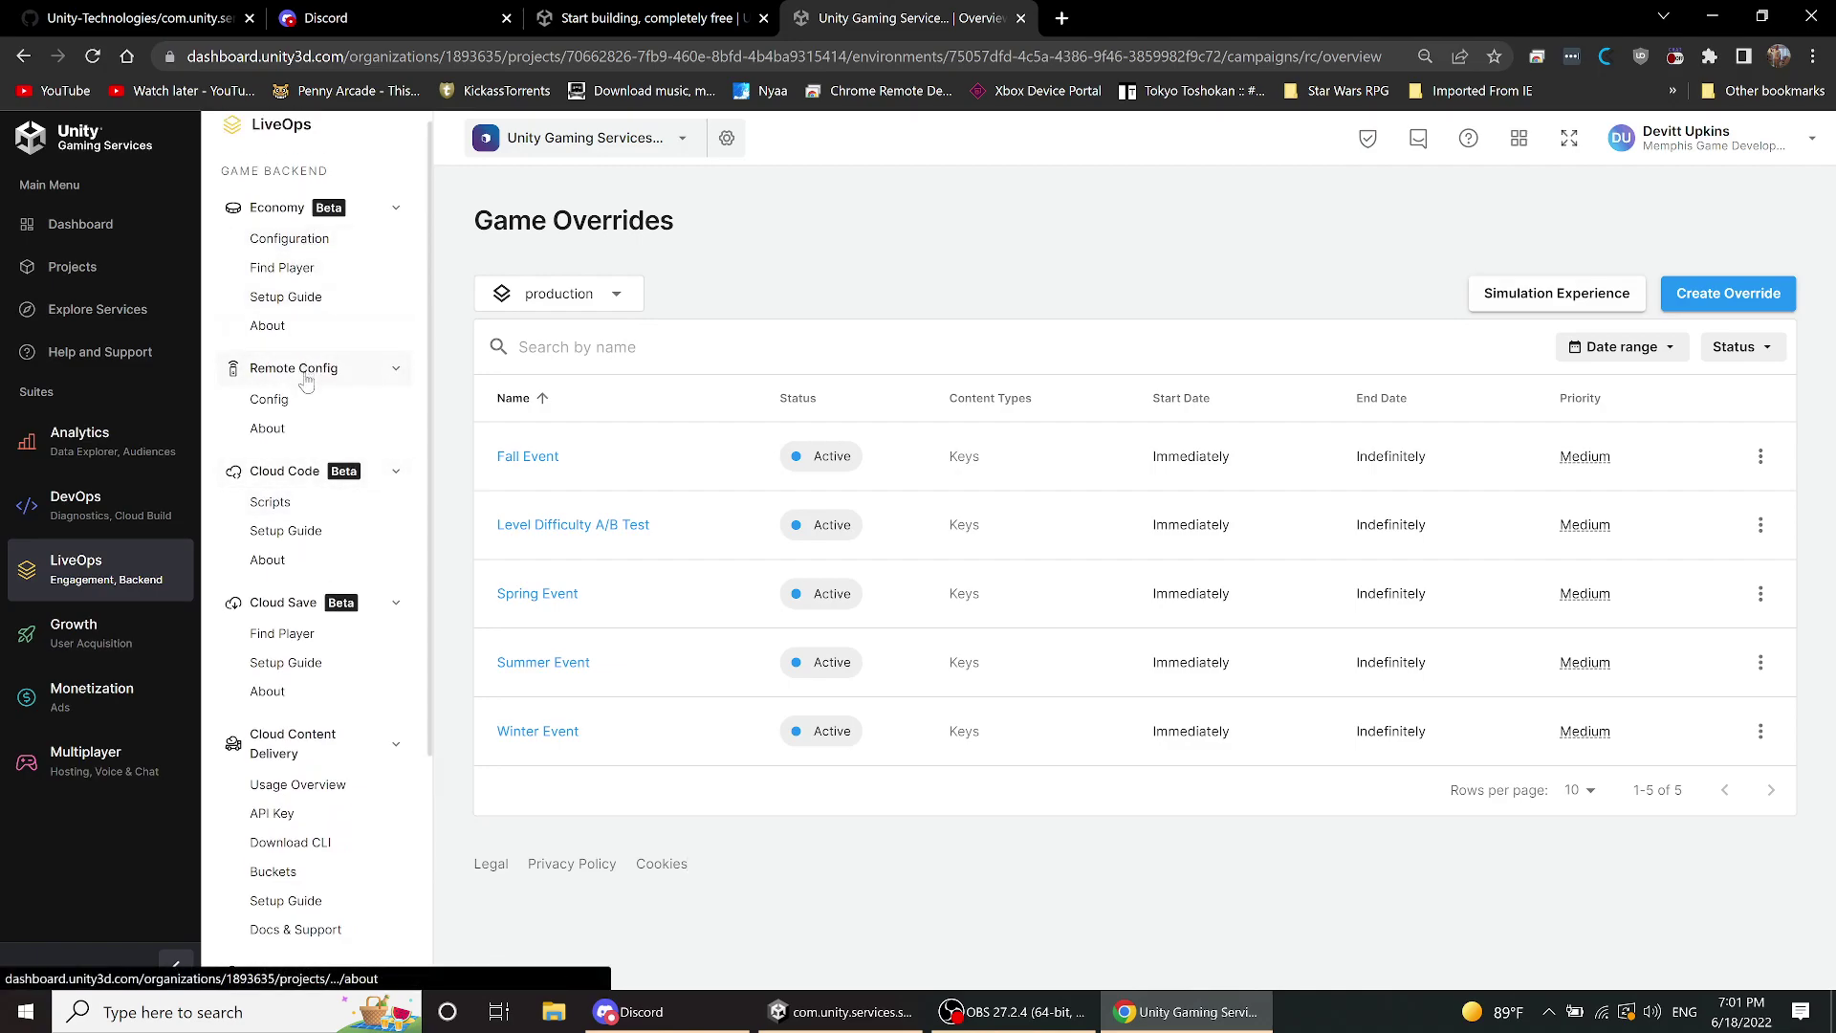
scroll(306, 392, "down", 2)
left_click(1740, 299)
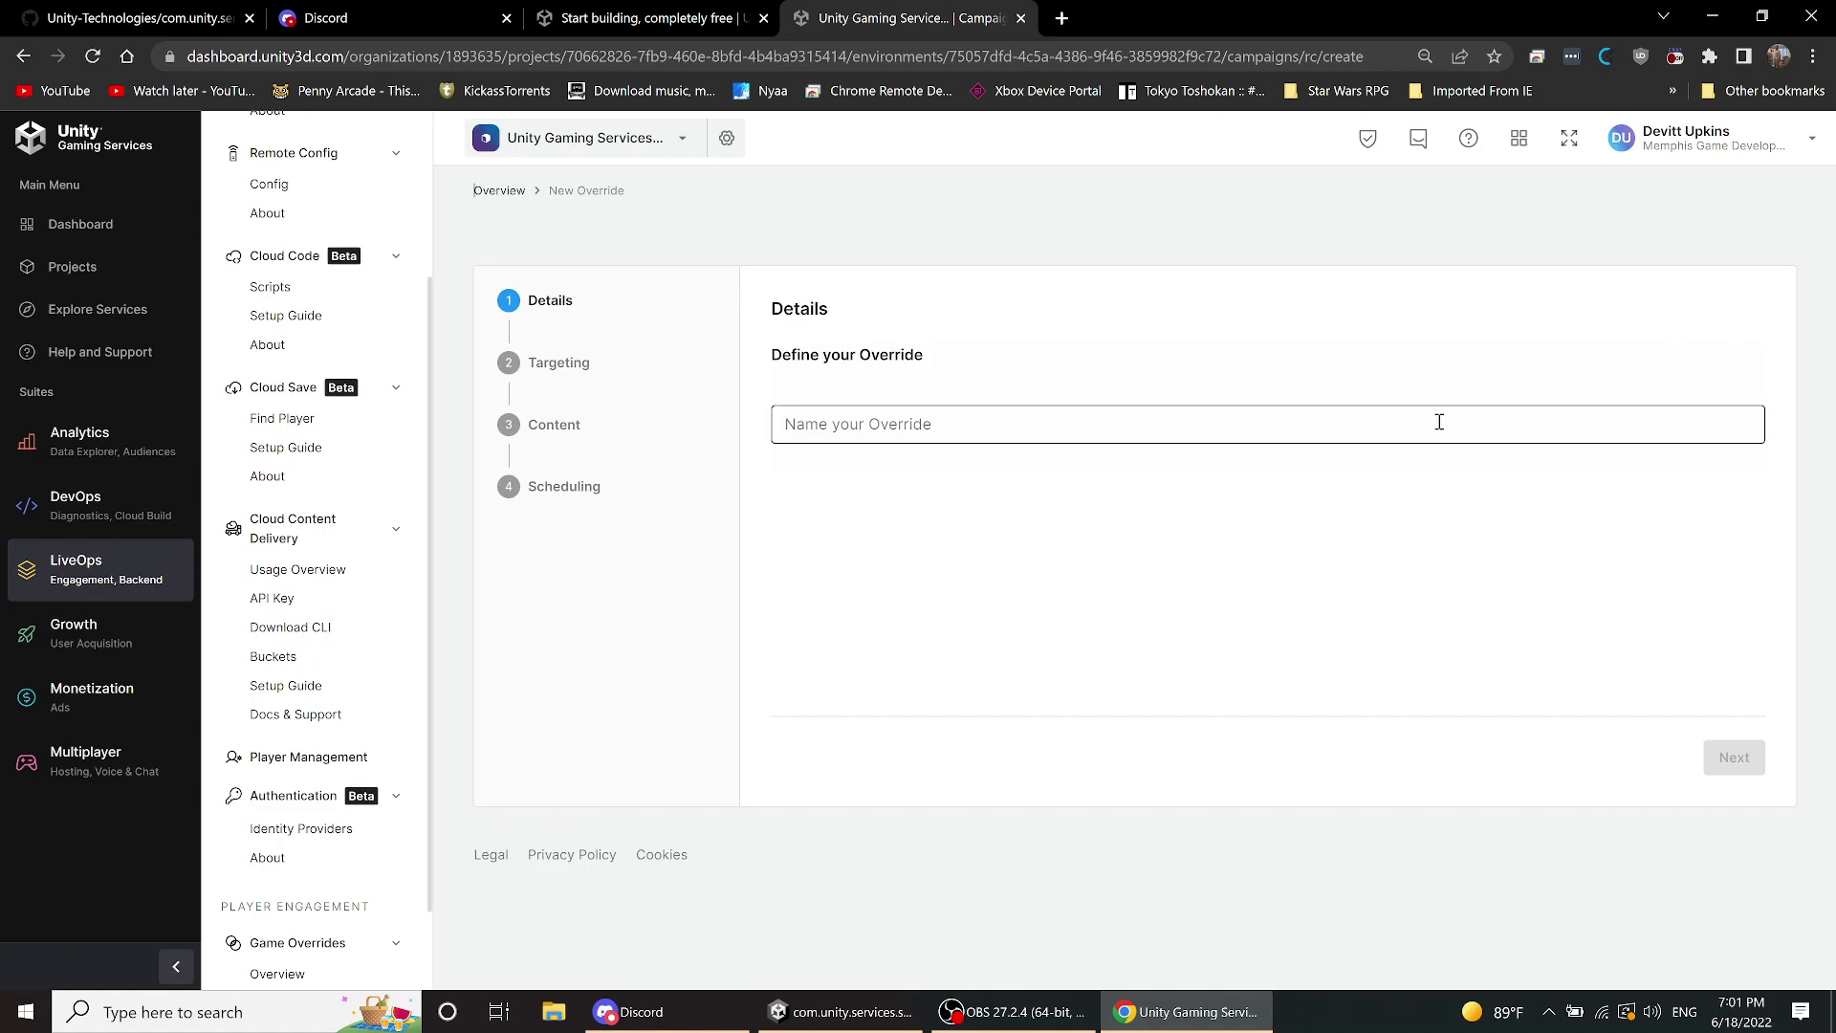
- Name the new override 'test' and advance to the Targeting step
left_click(1270, 429)
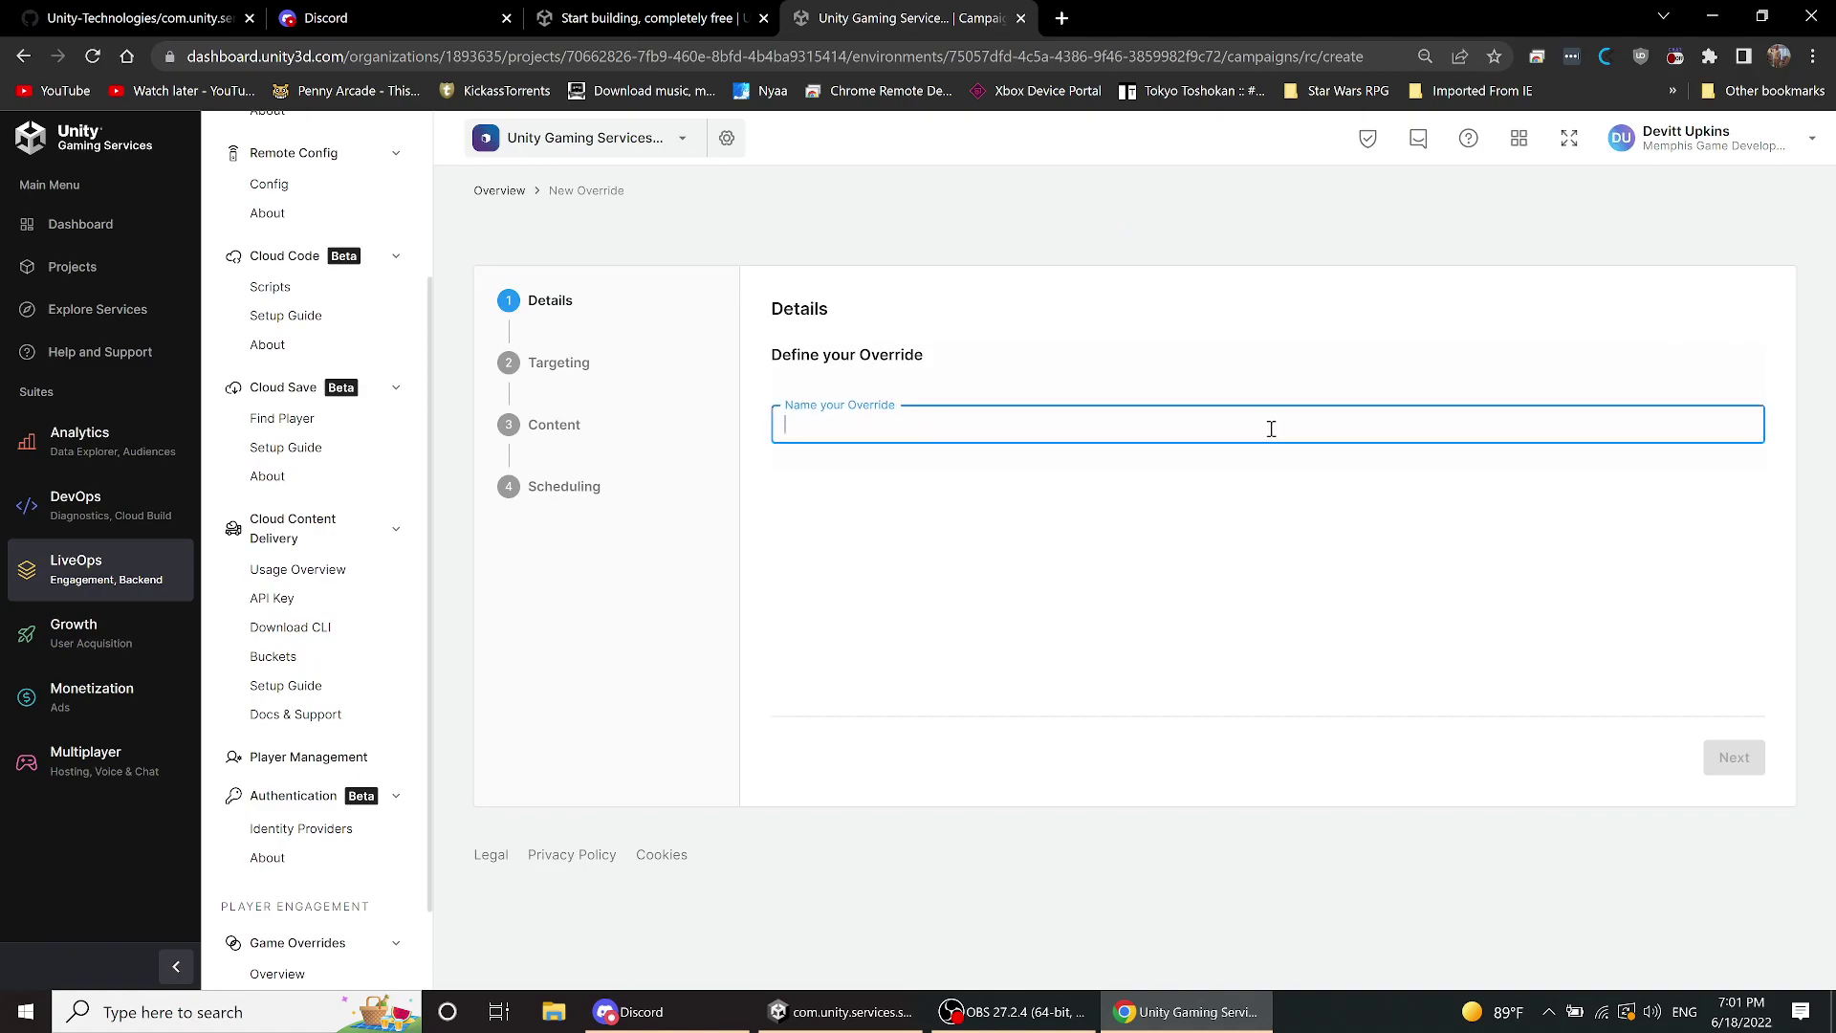
type("test")
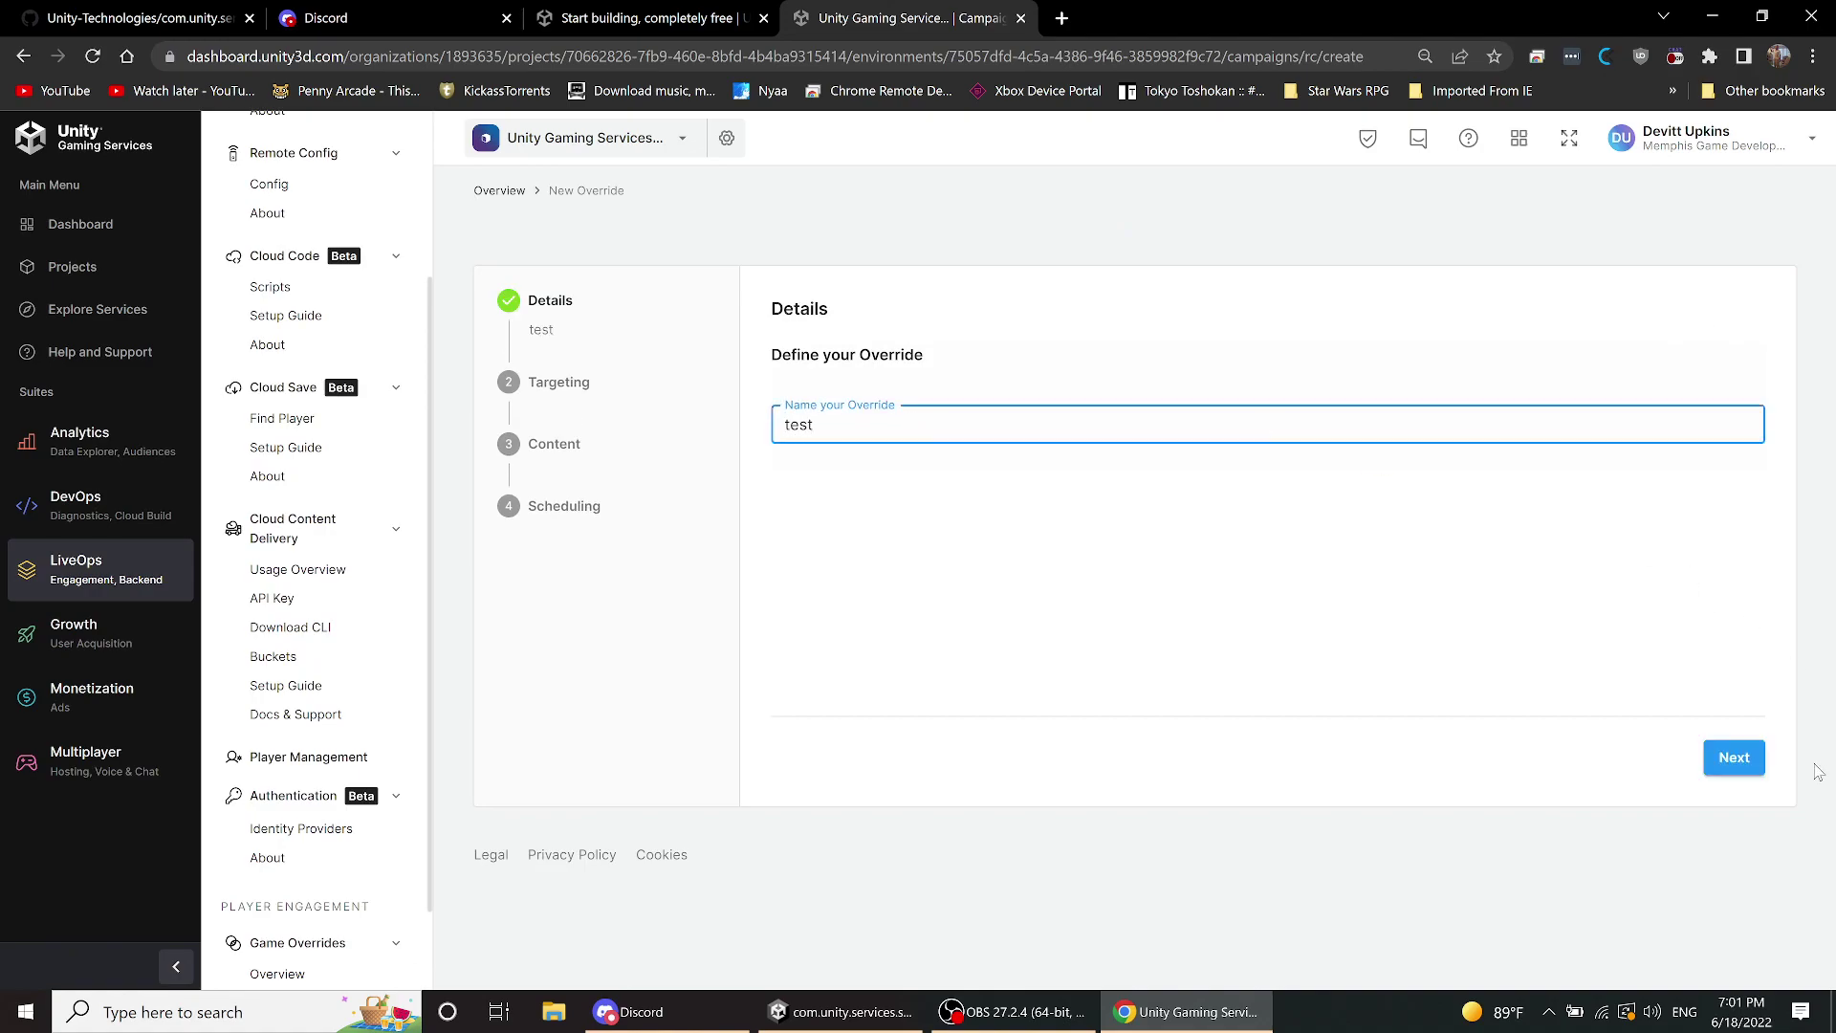
left_click(1730, 757)
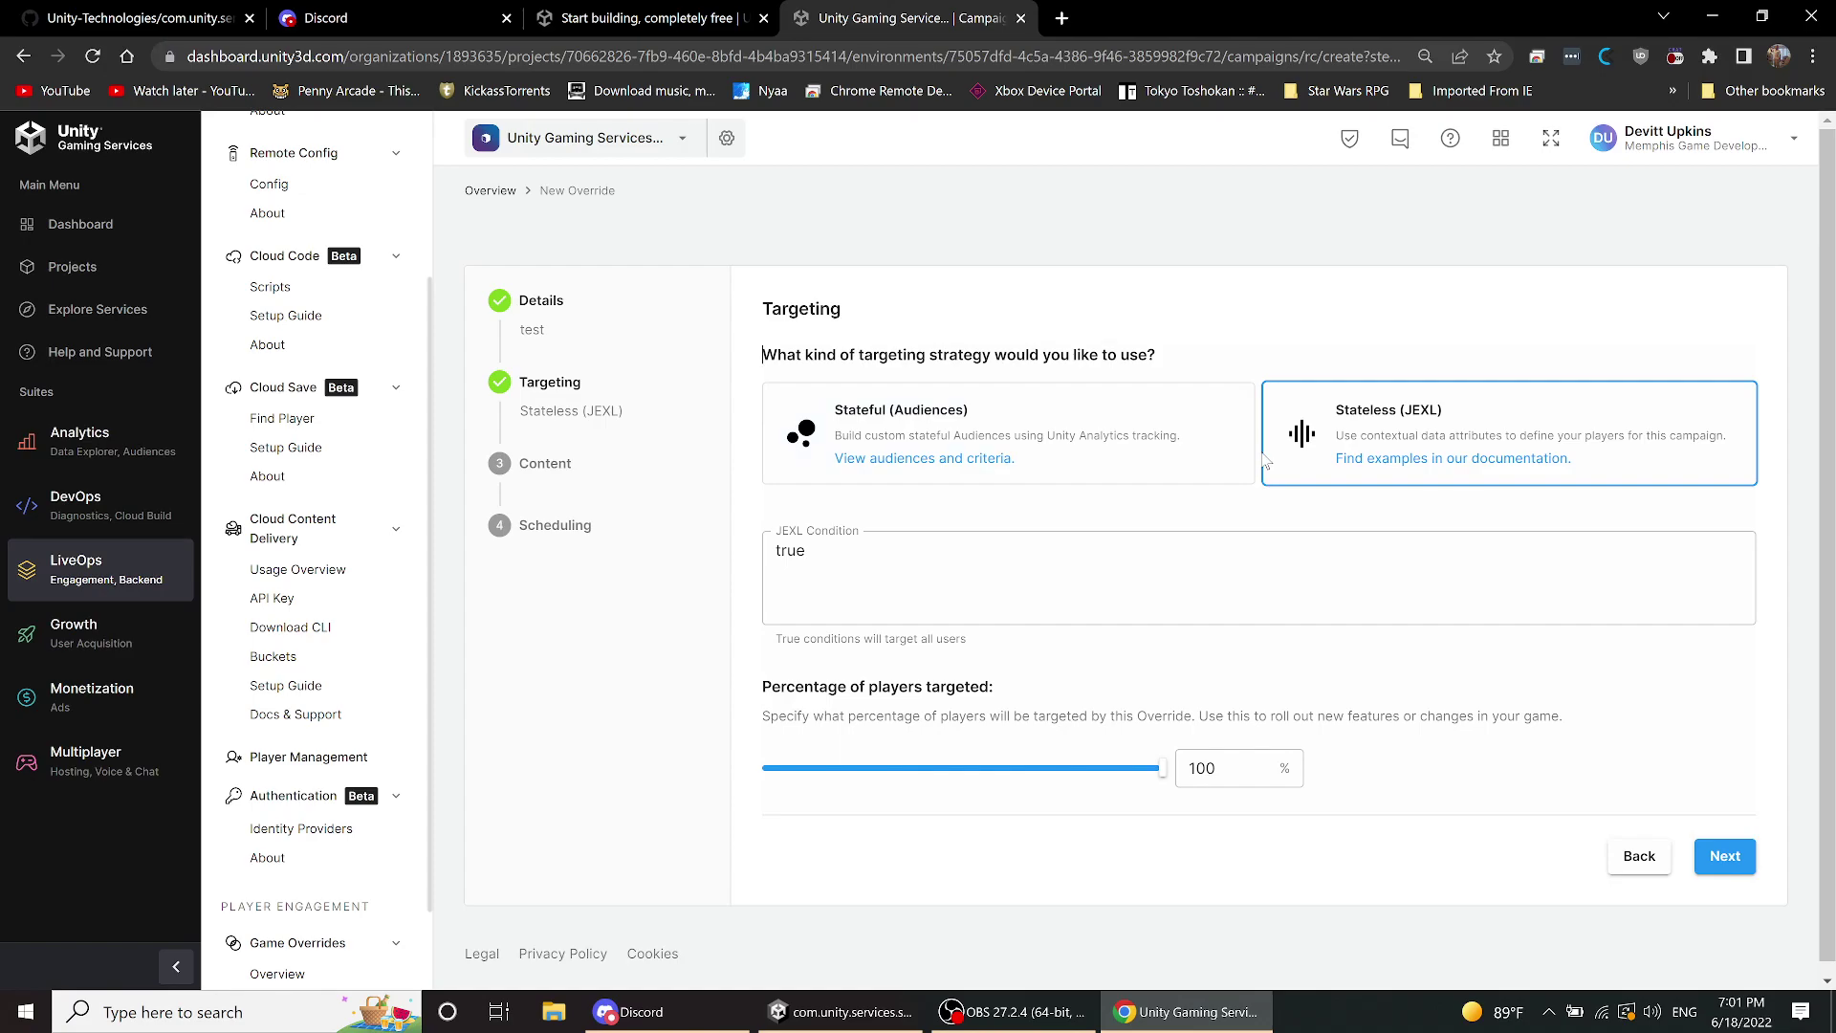
- Replace the JEXL targeting condition with 'true' and go back to the Details step
left_click(1056, 557)
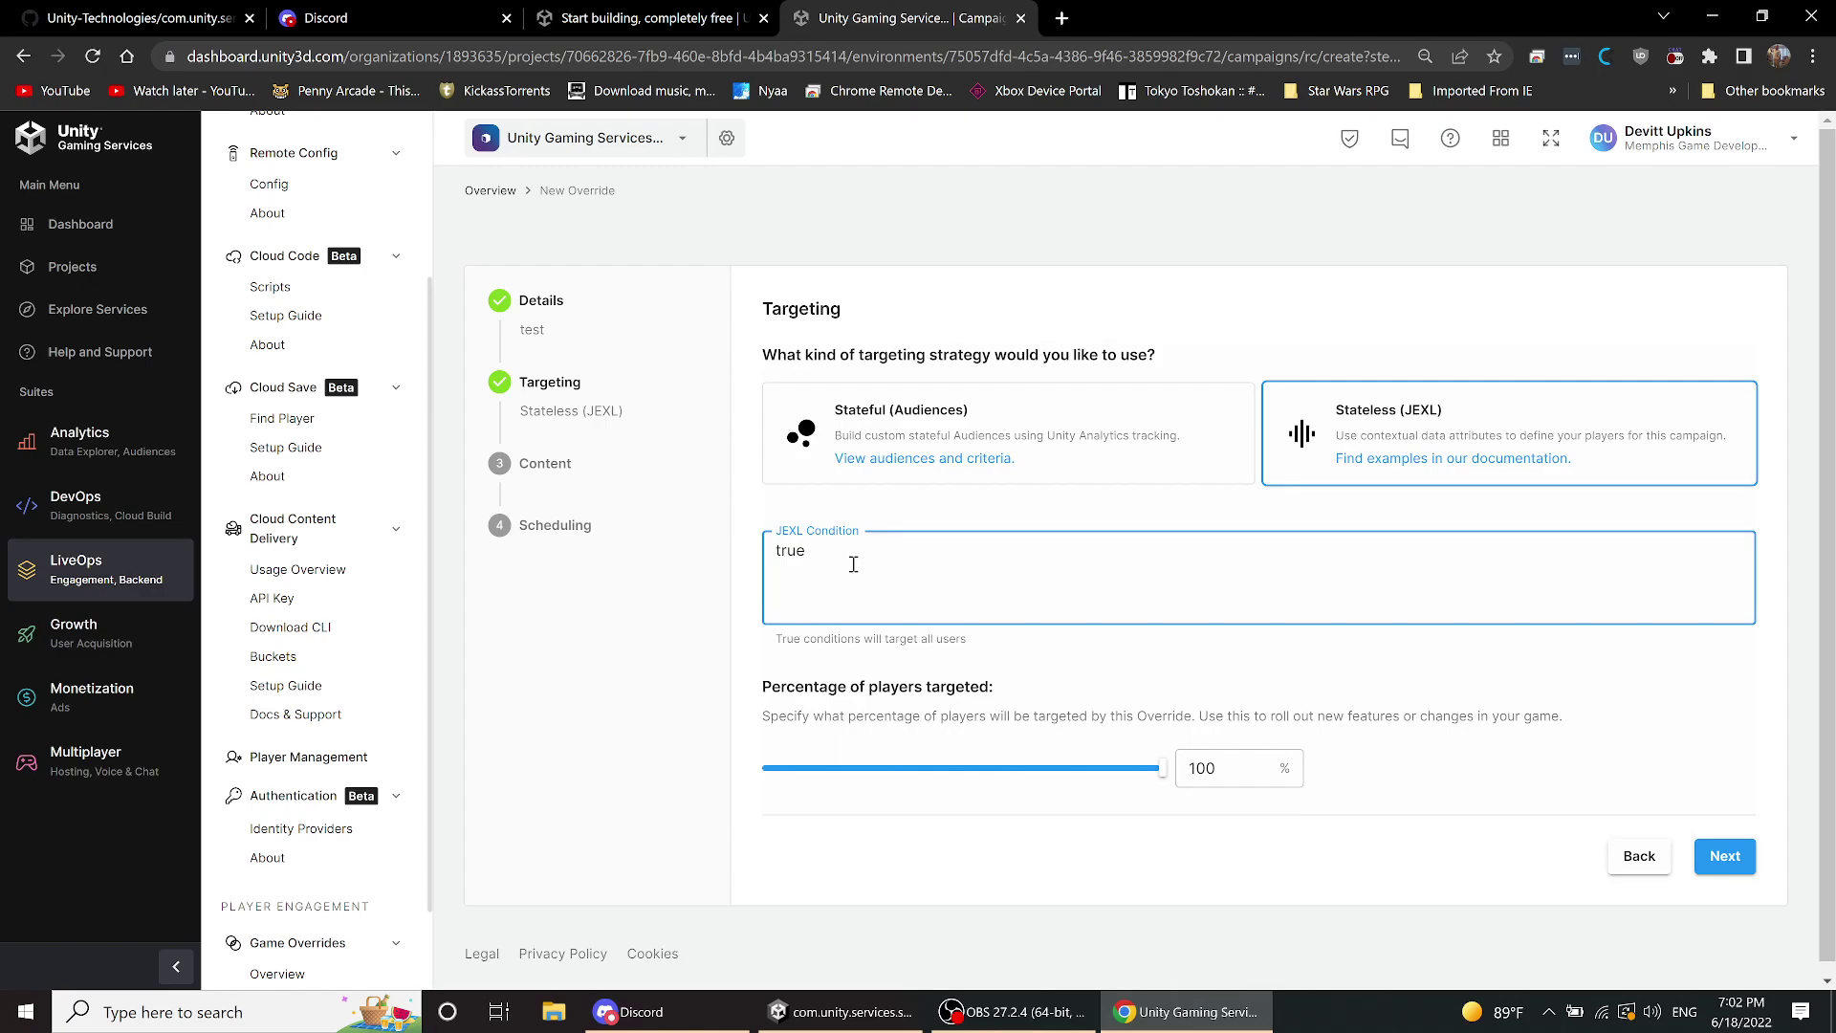
left_click_drag(853, 564, 656, 562)
type("user")
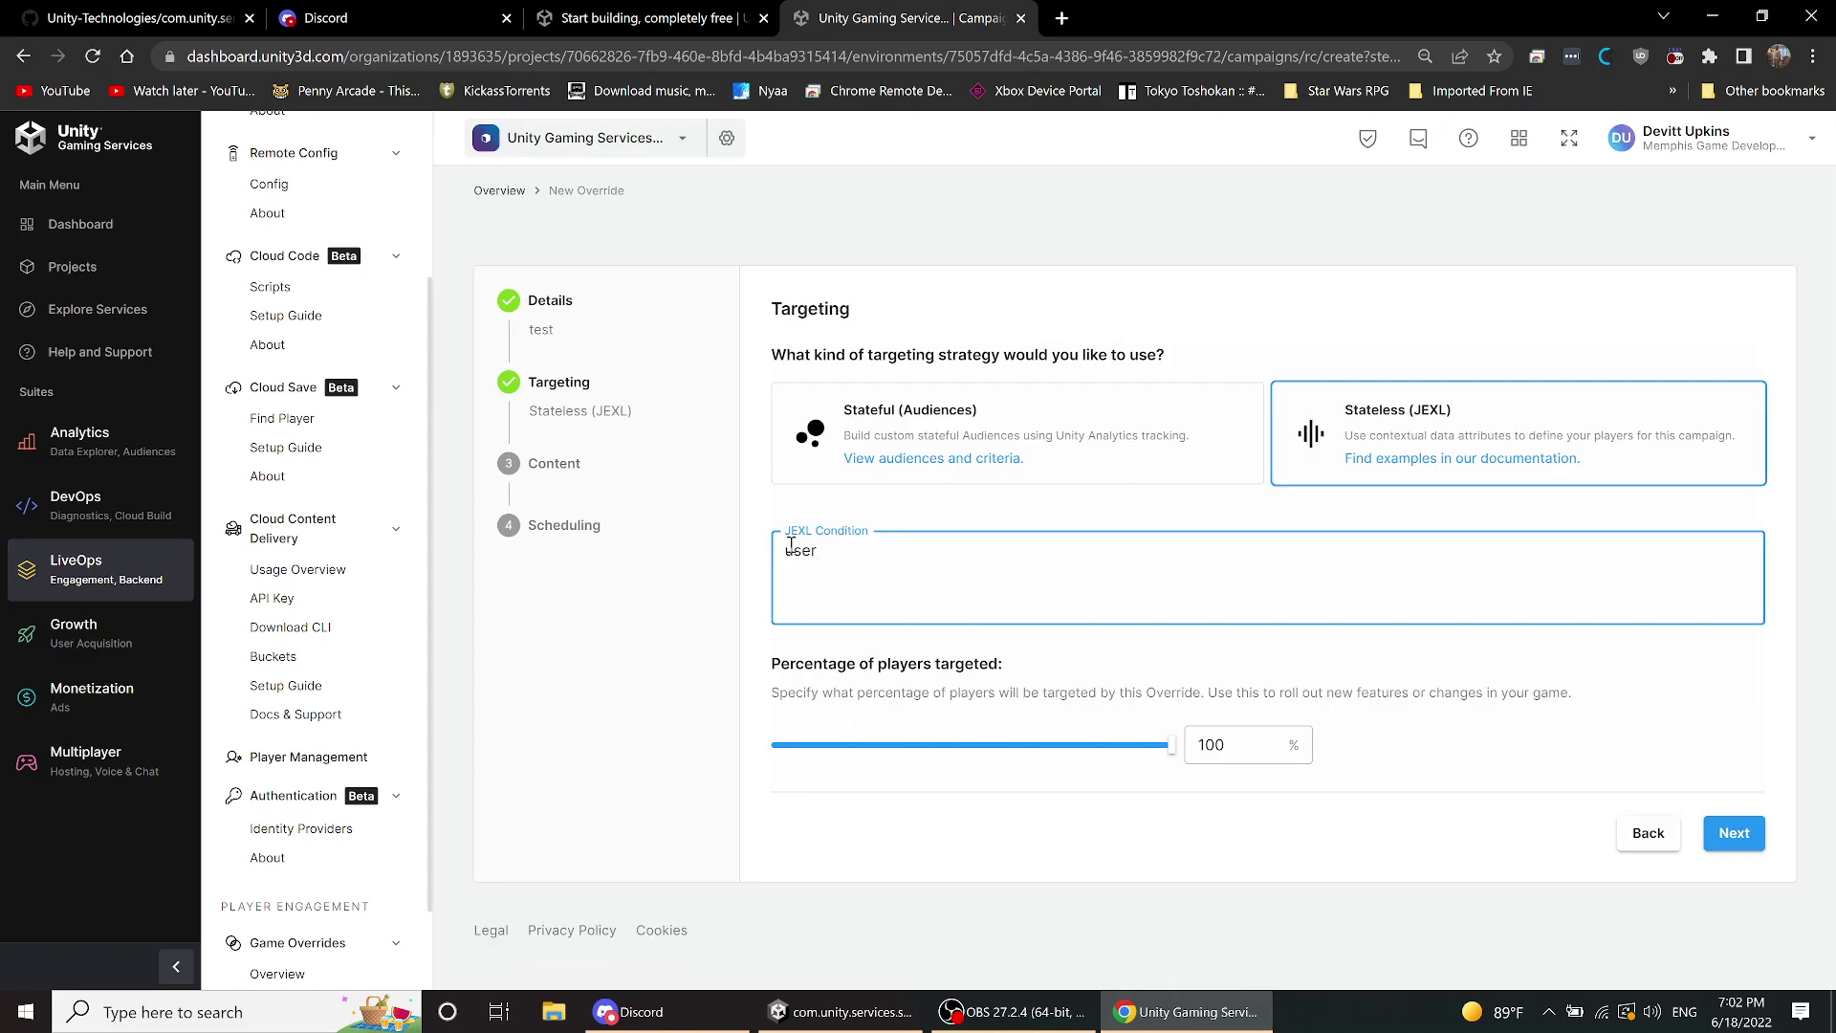
key("BackSpace")
key("BackSpace")
key("BackSpace")
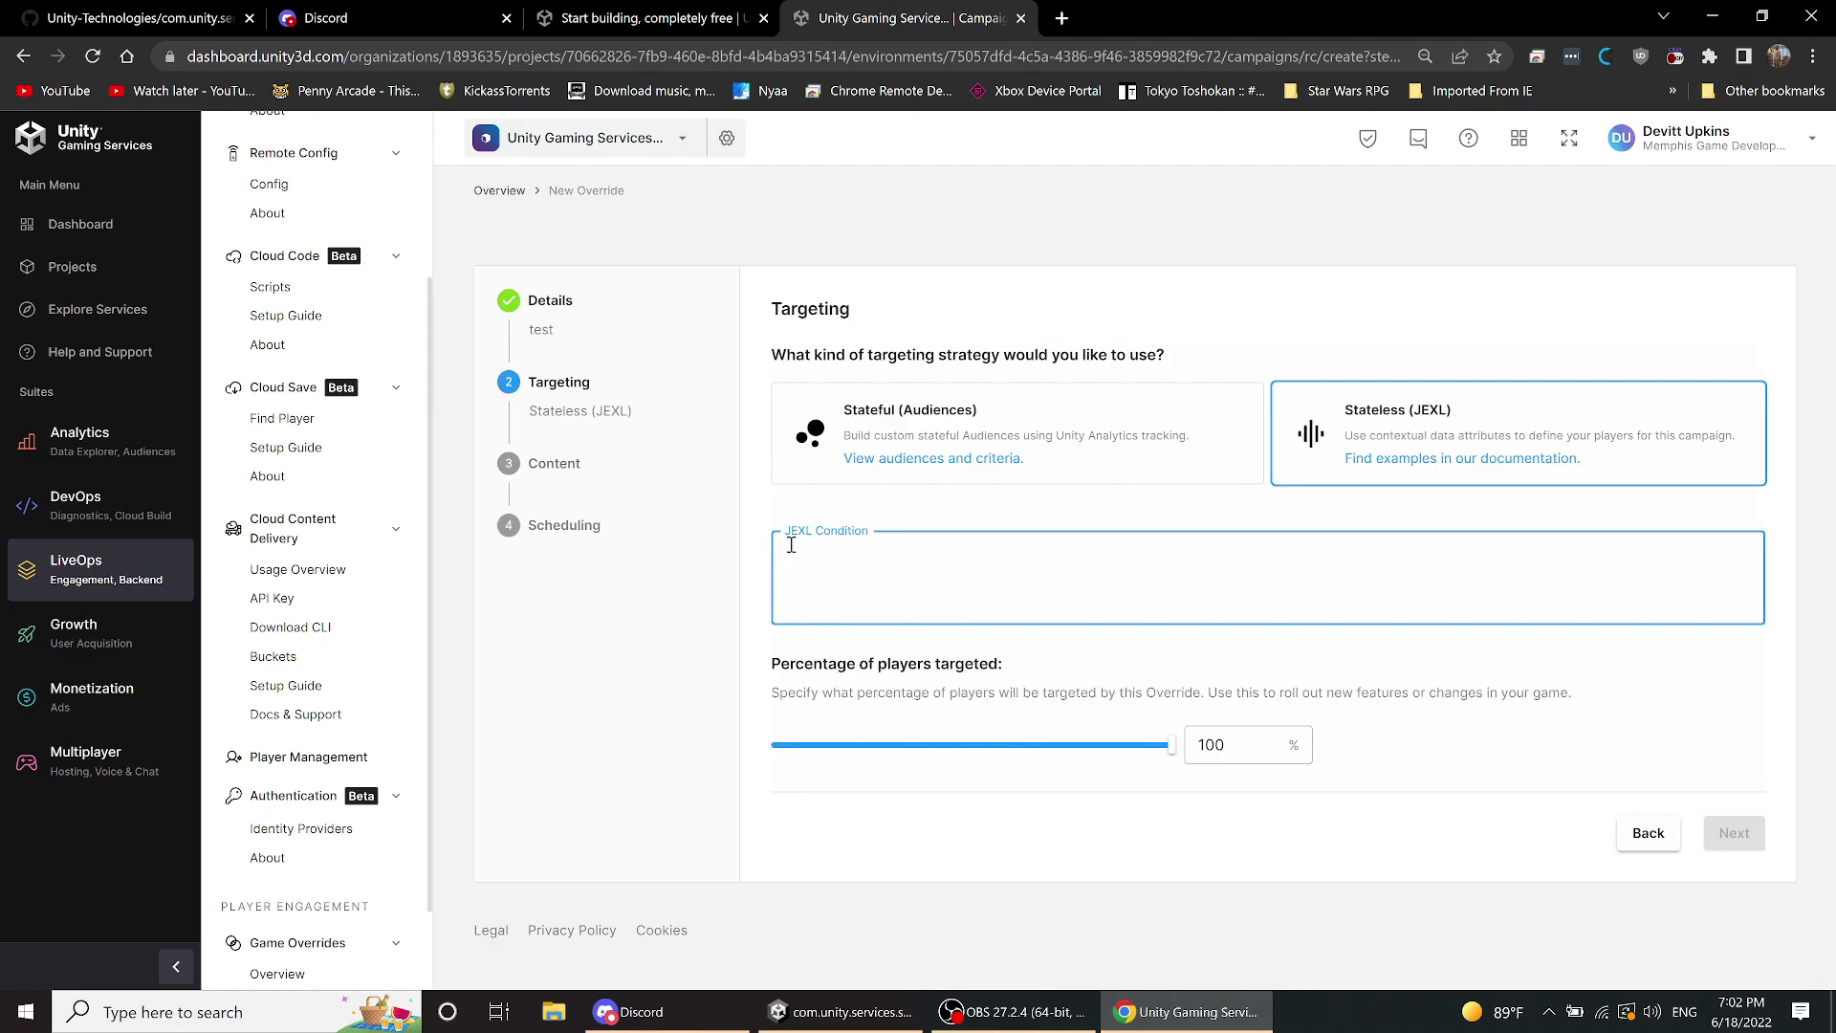
type("t")
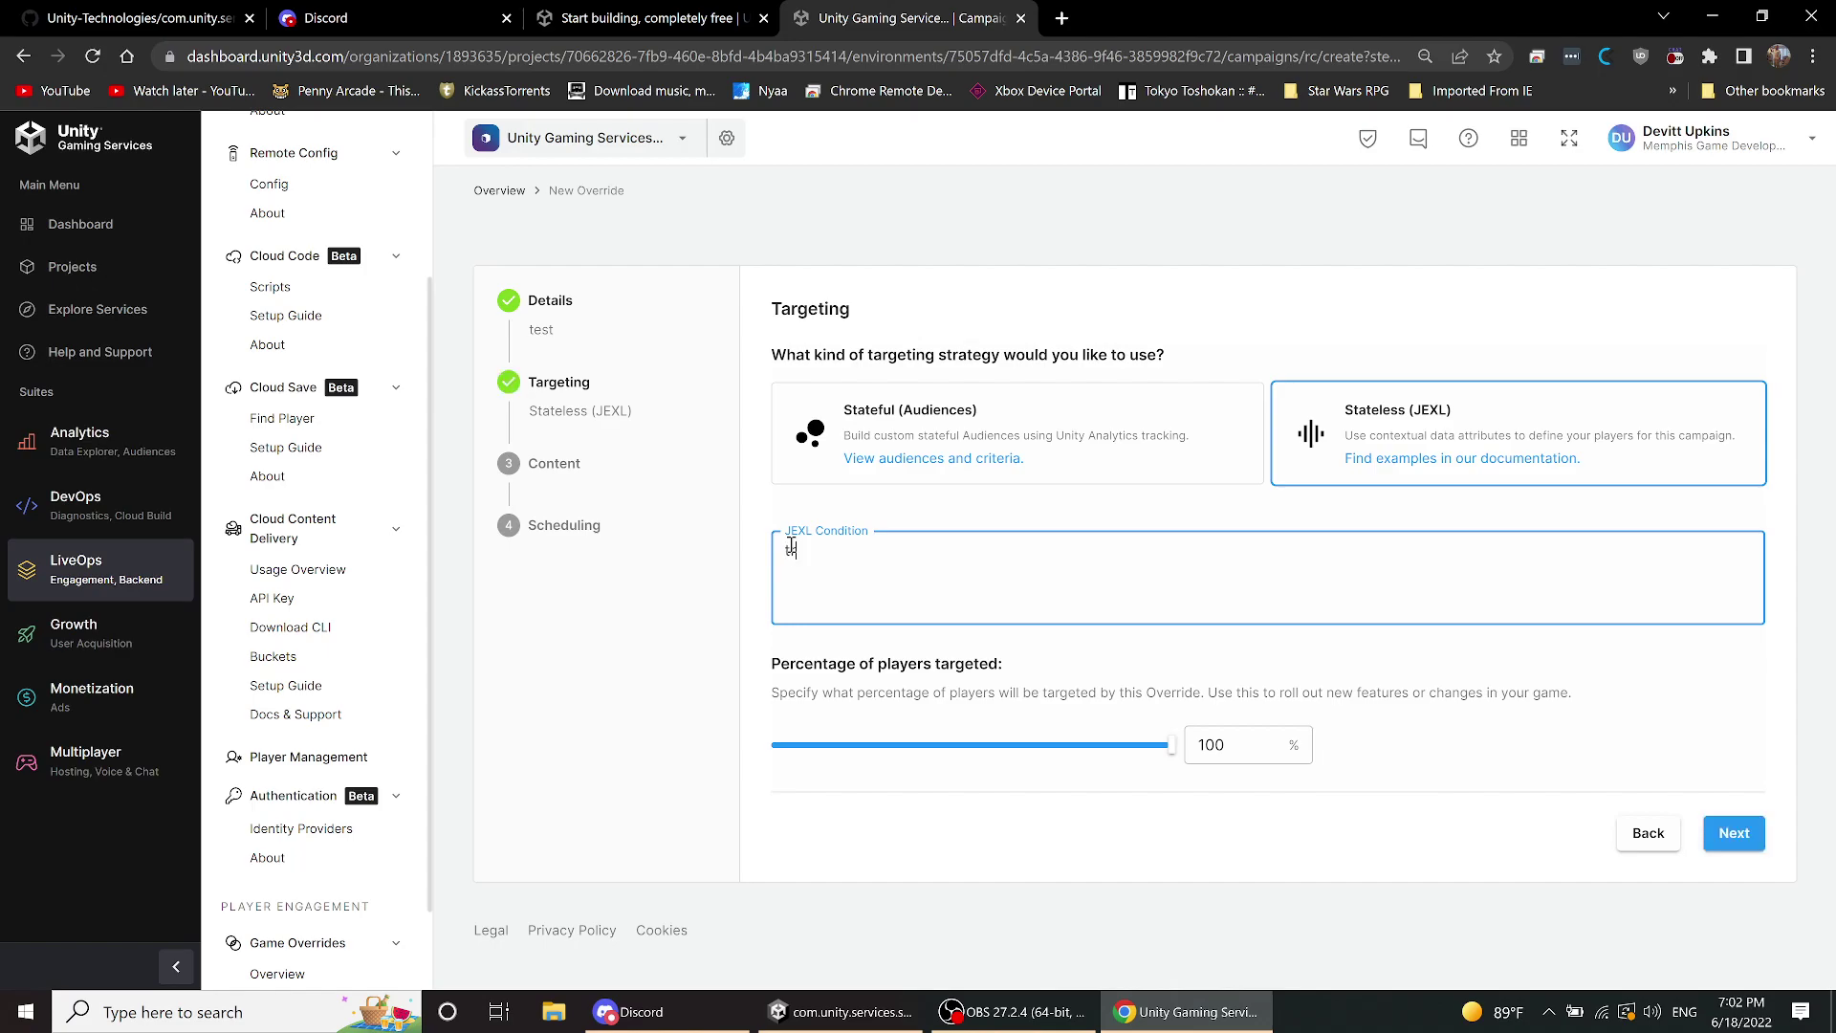
type("true")
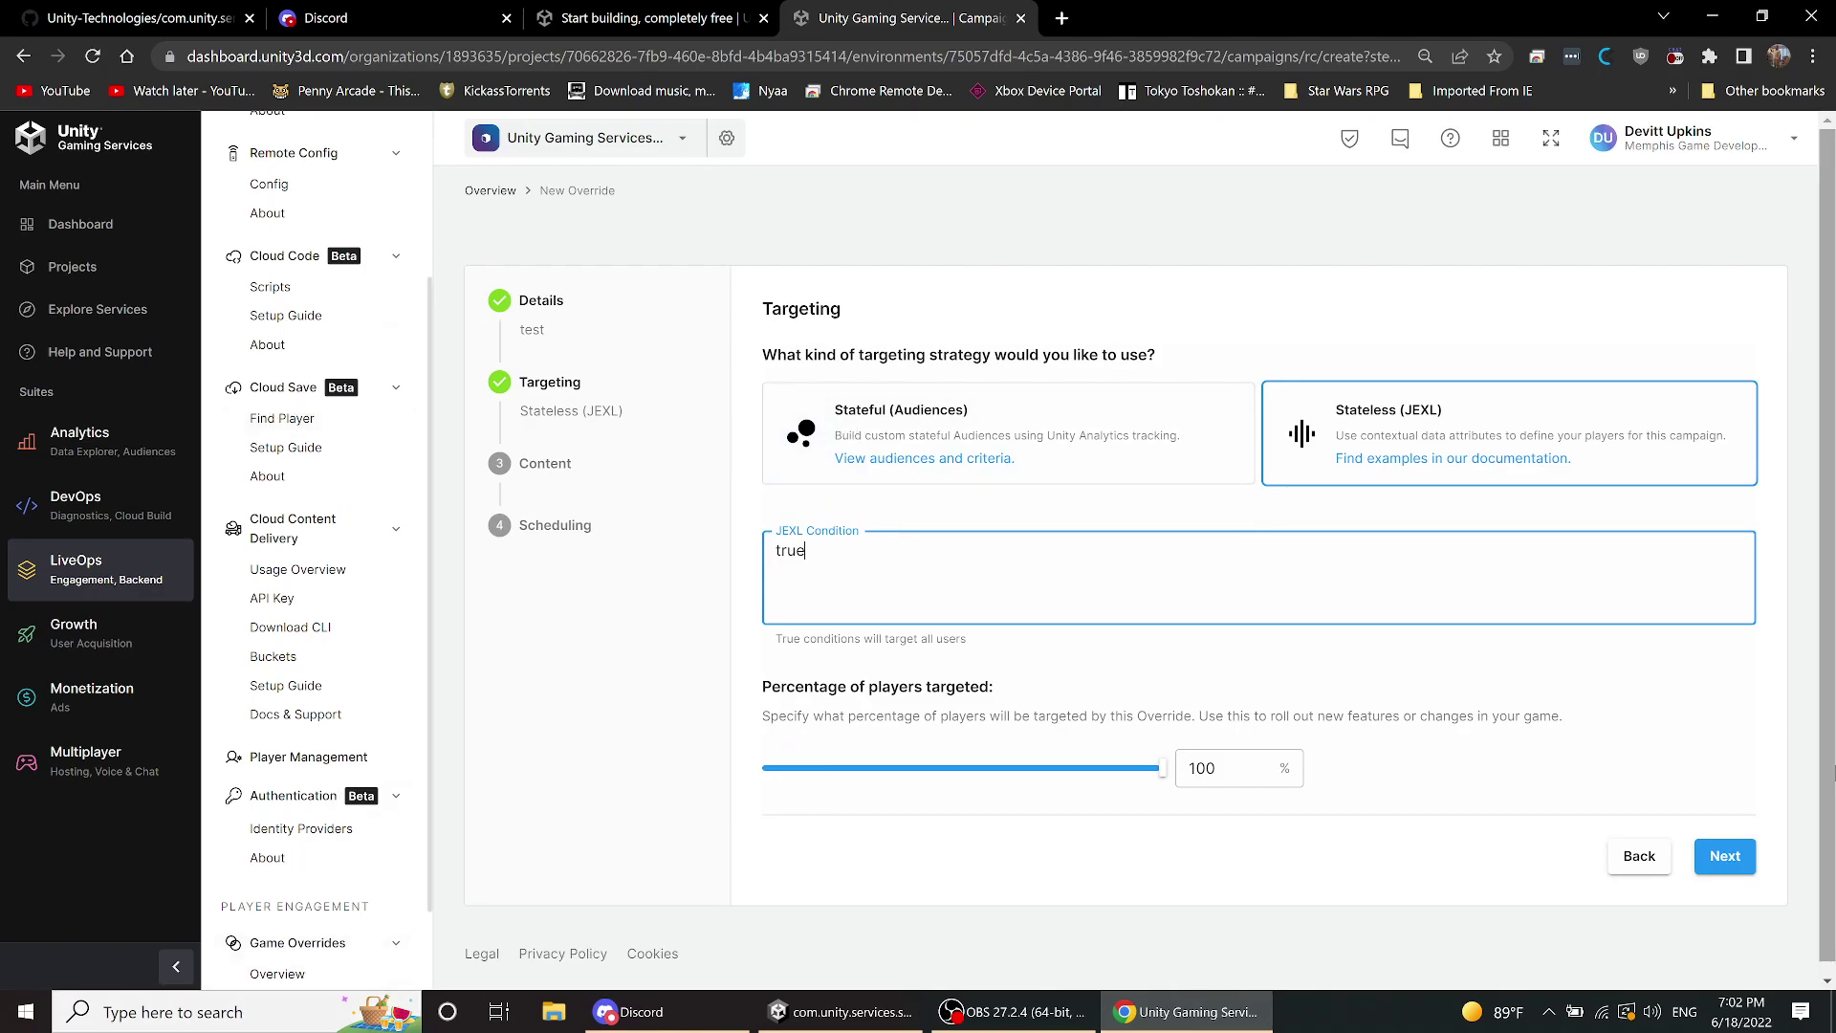
left_click(1645, 861)
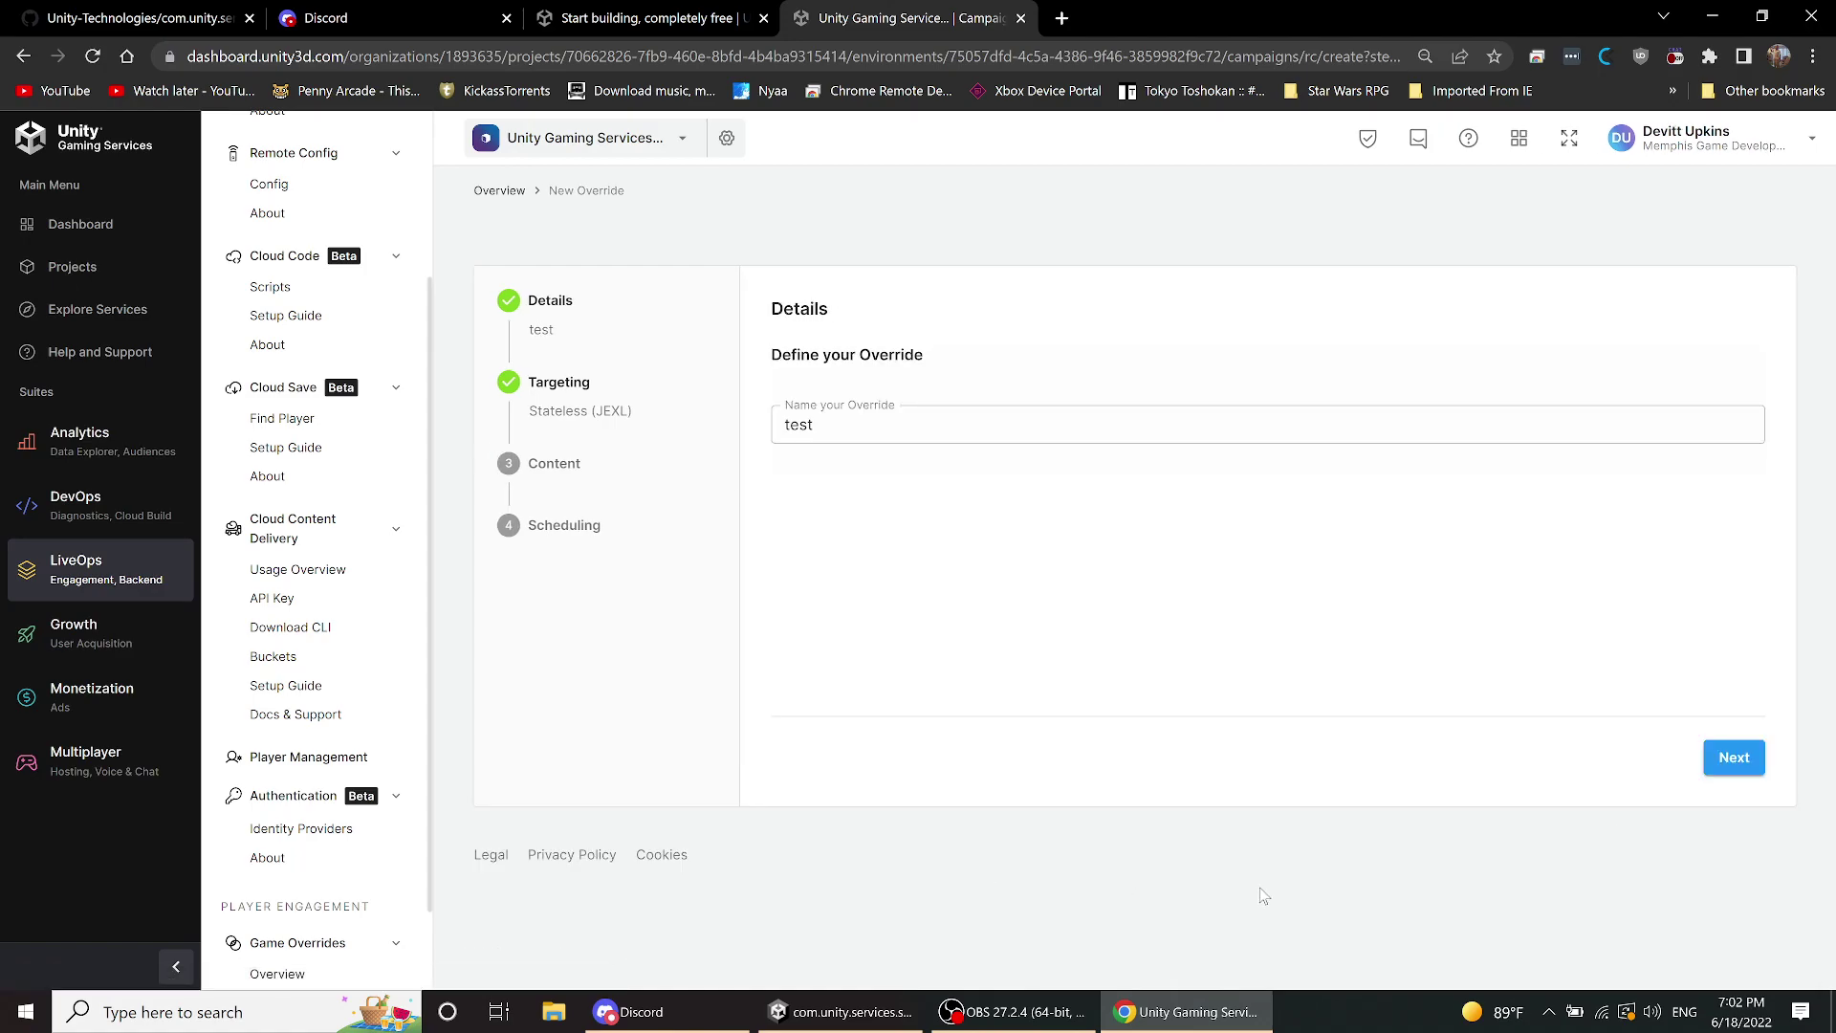
left_click(273, 945)
- Open the Fall Event override and review its schedule, JEXL audience and keys like EVENT_NAME and CHALLENGE_REWARD
left_click(516, 193)
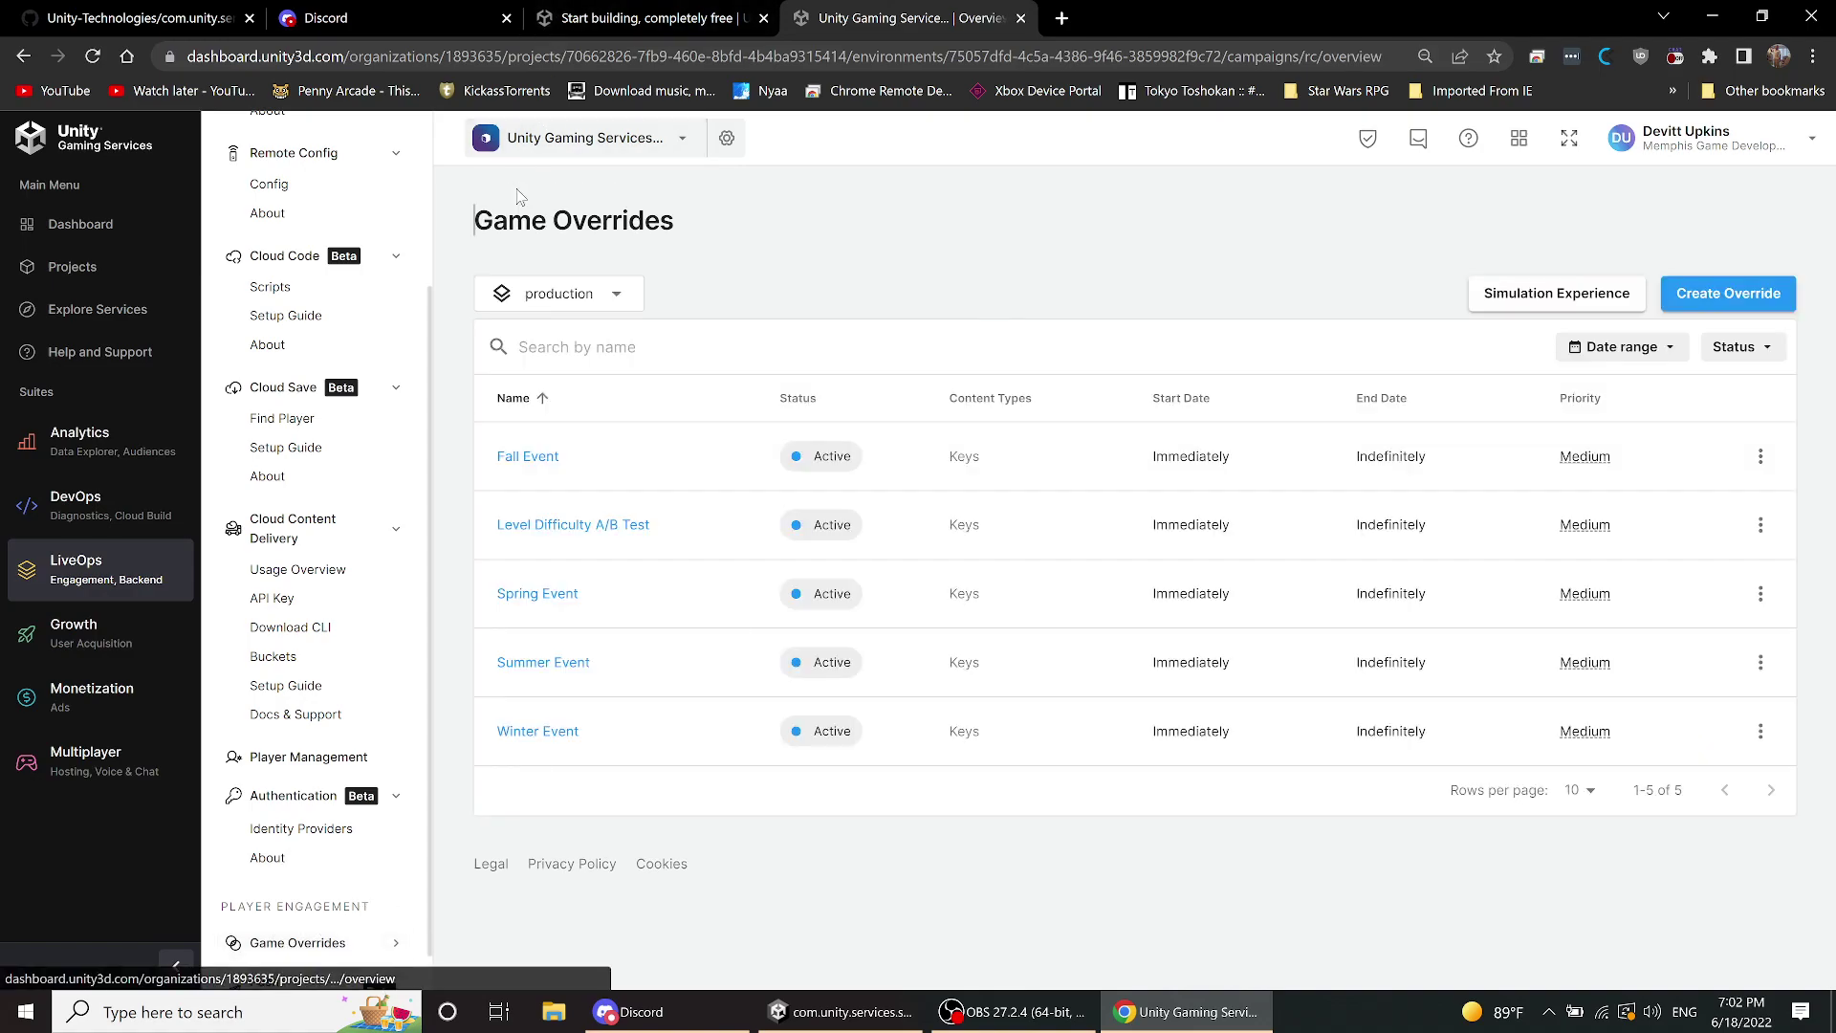
left_click(533, 457)
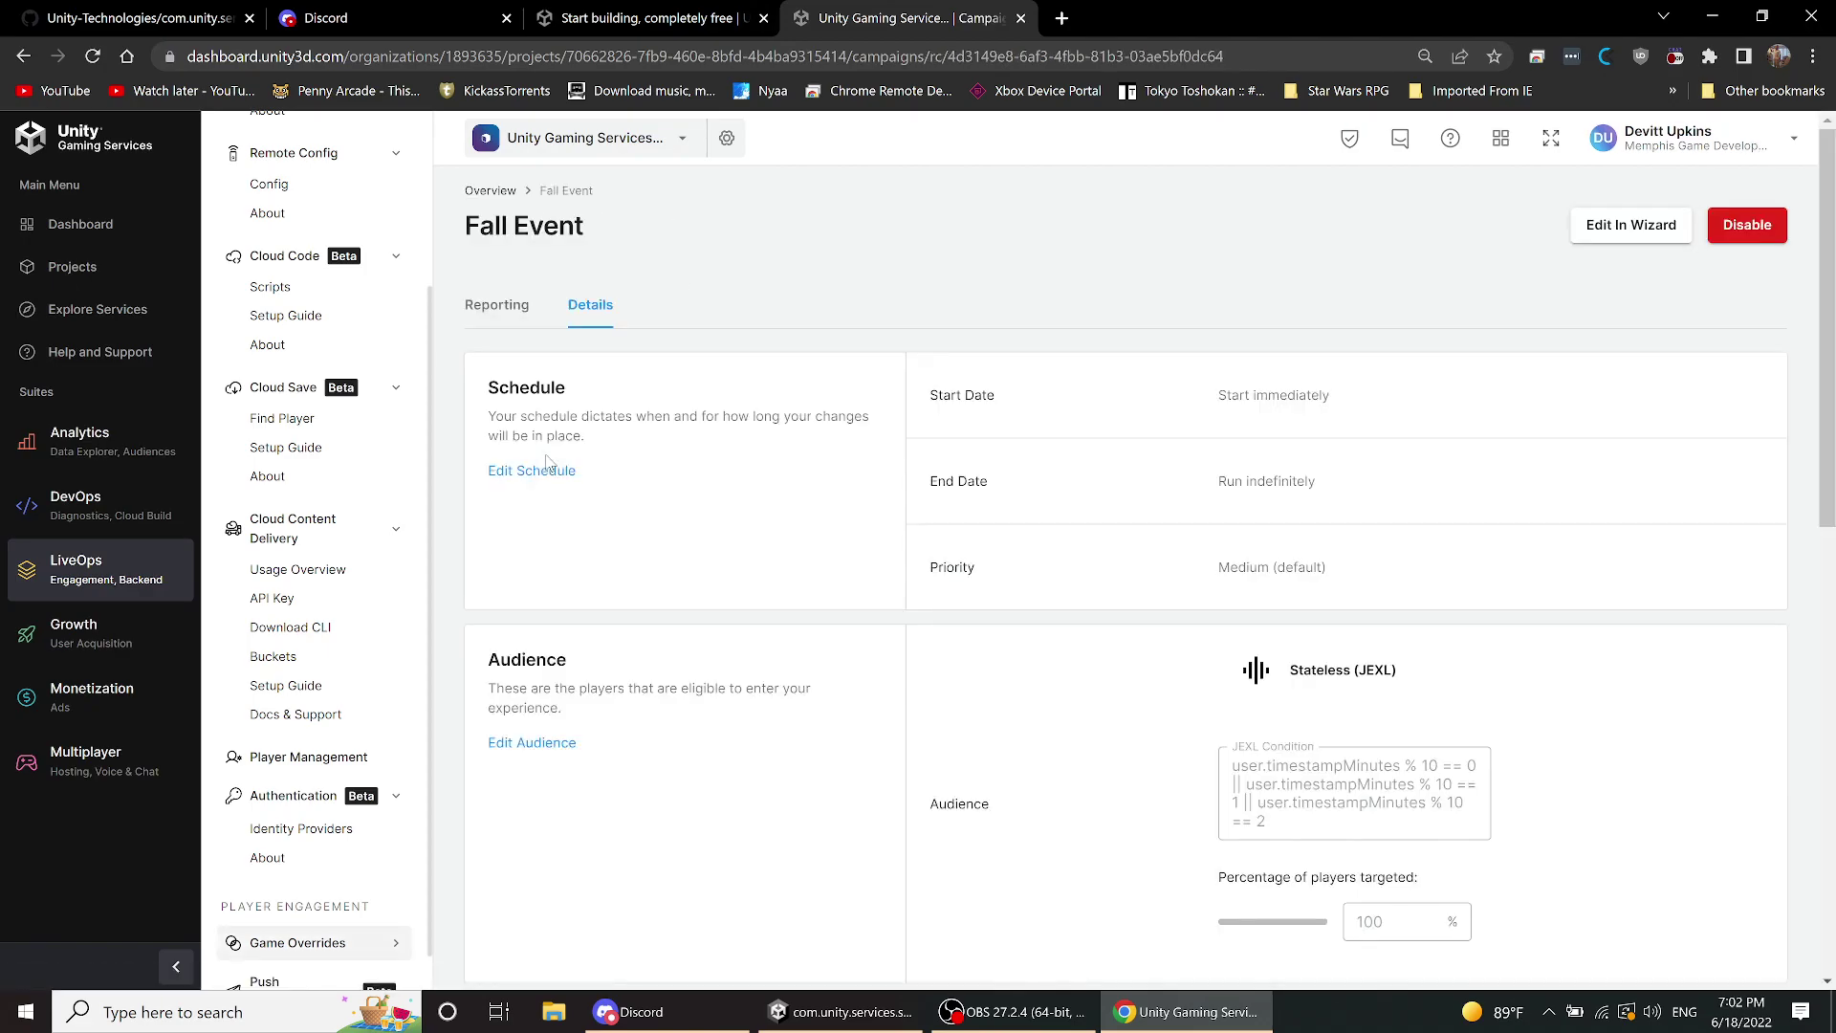
scroll(1164, 750, "down", 1)
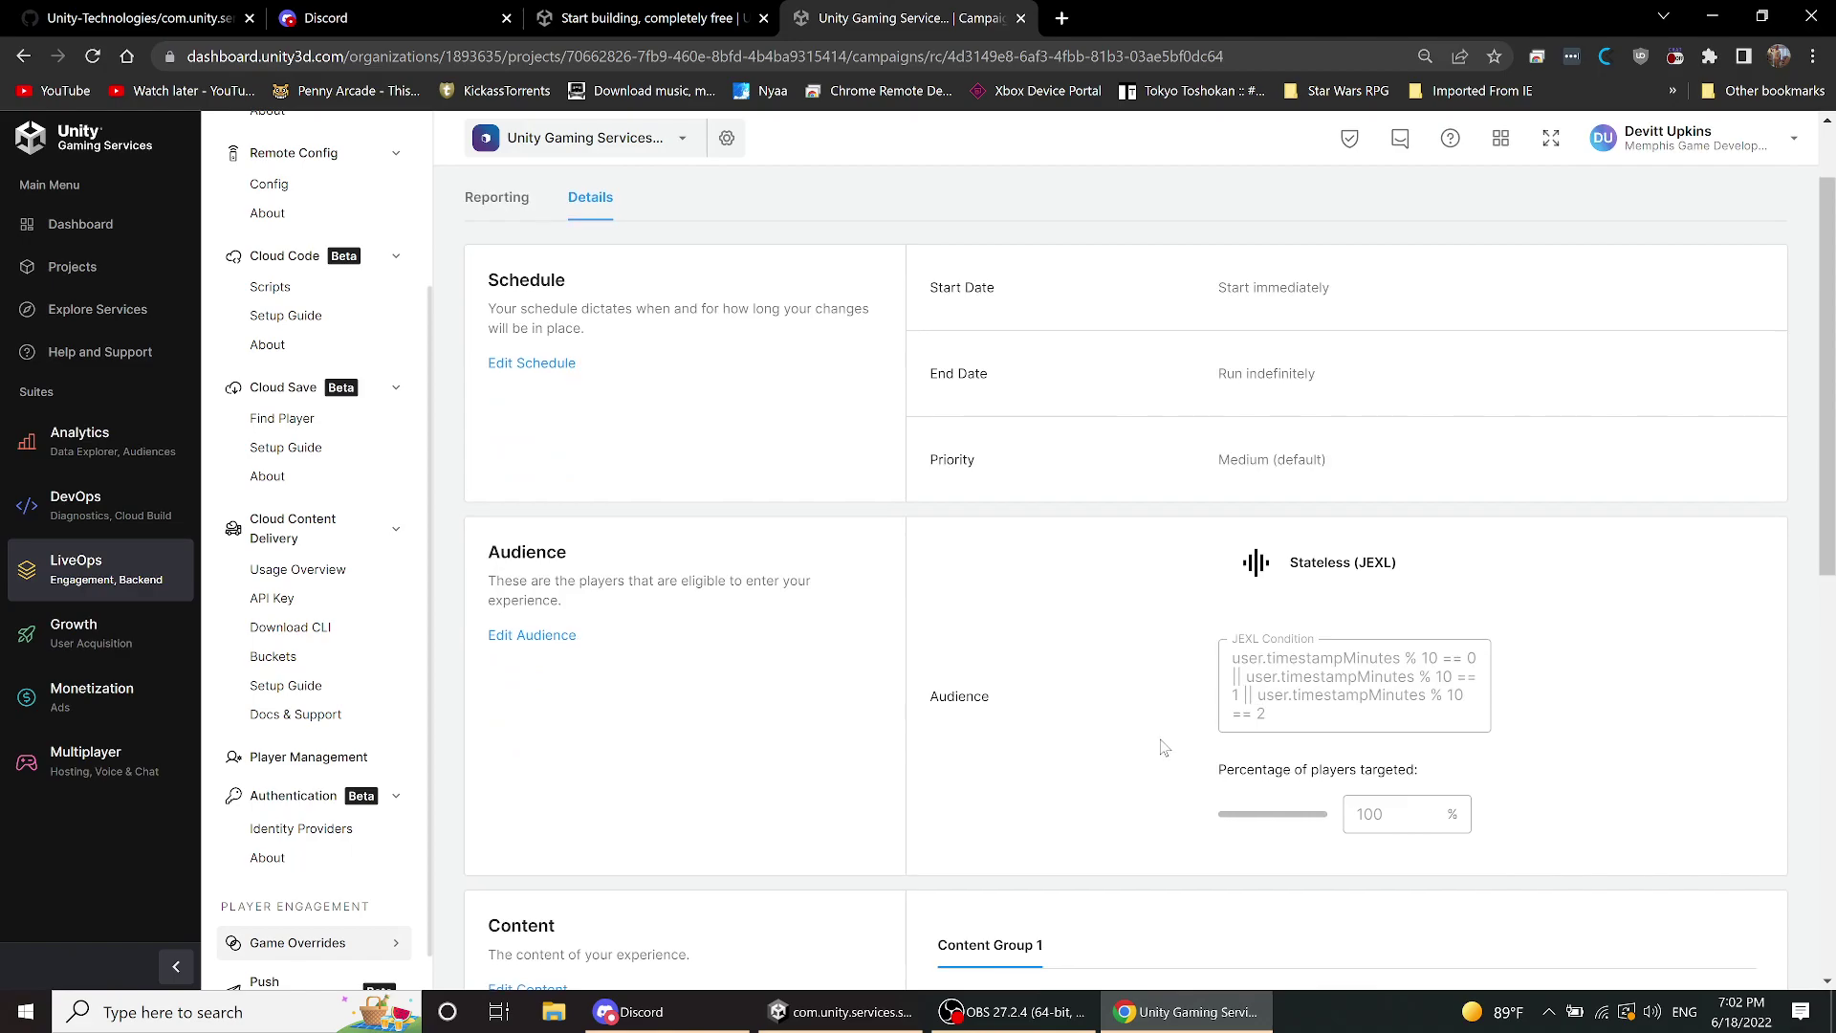
scroll(1164, 751, "down", 1)
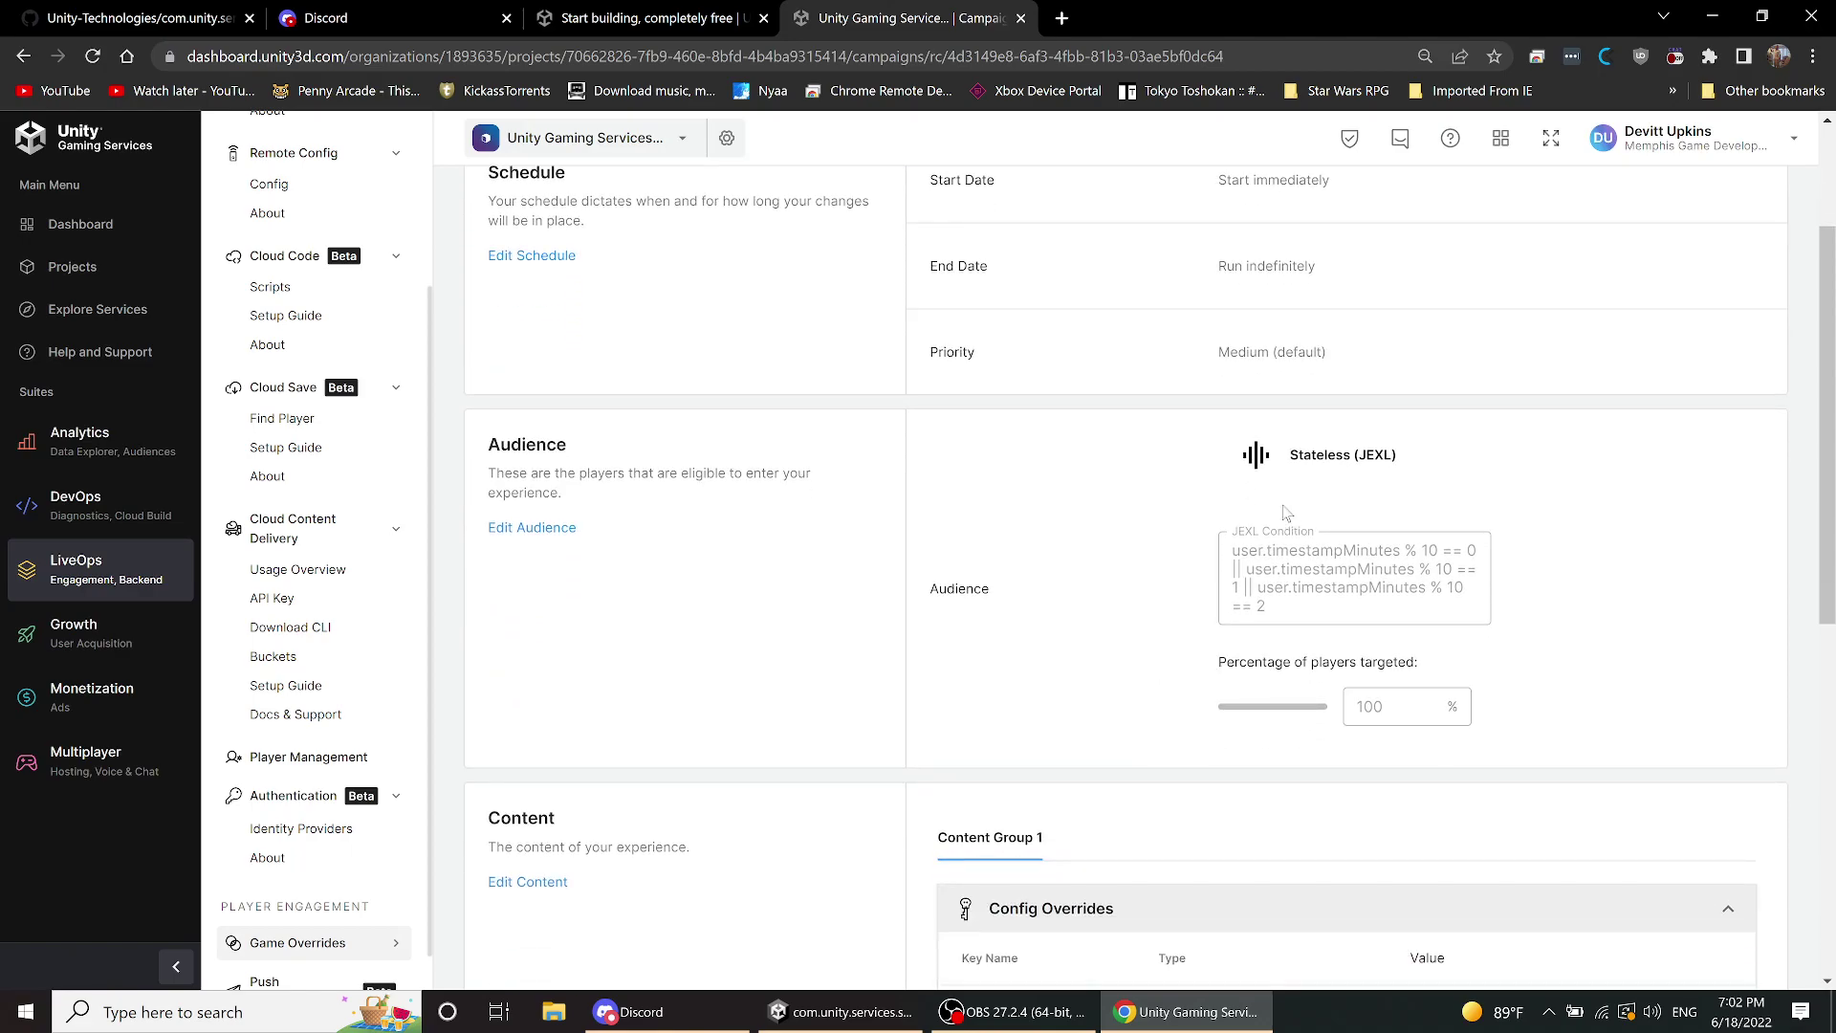
scroll(1027, 504, "up", 2)
scroll(1027, 504, "down", 2)
scroll(830, 678, "up", 3)
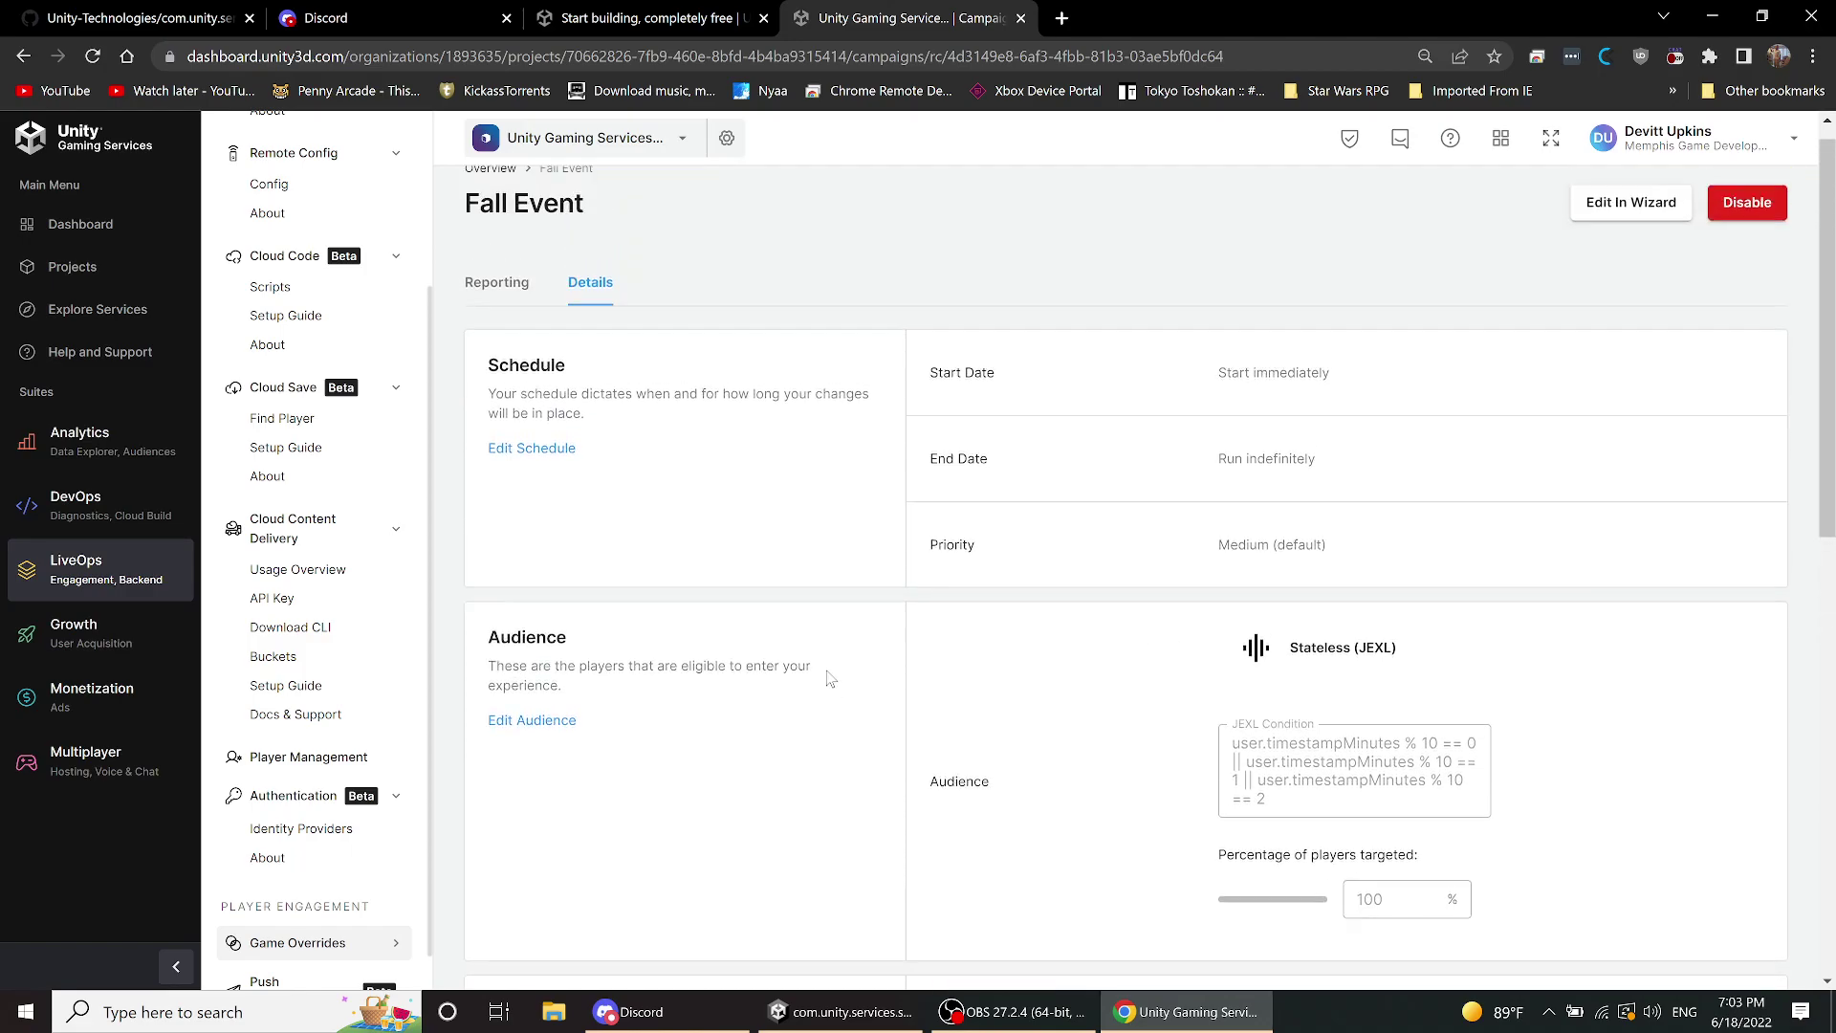
scroll(726, 430, "down", 5)
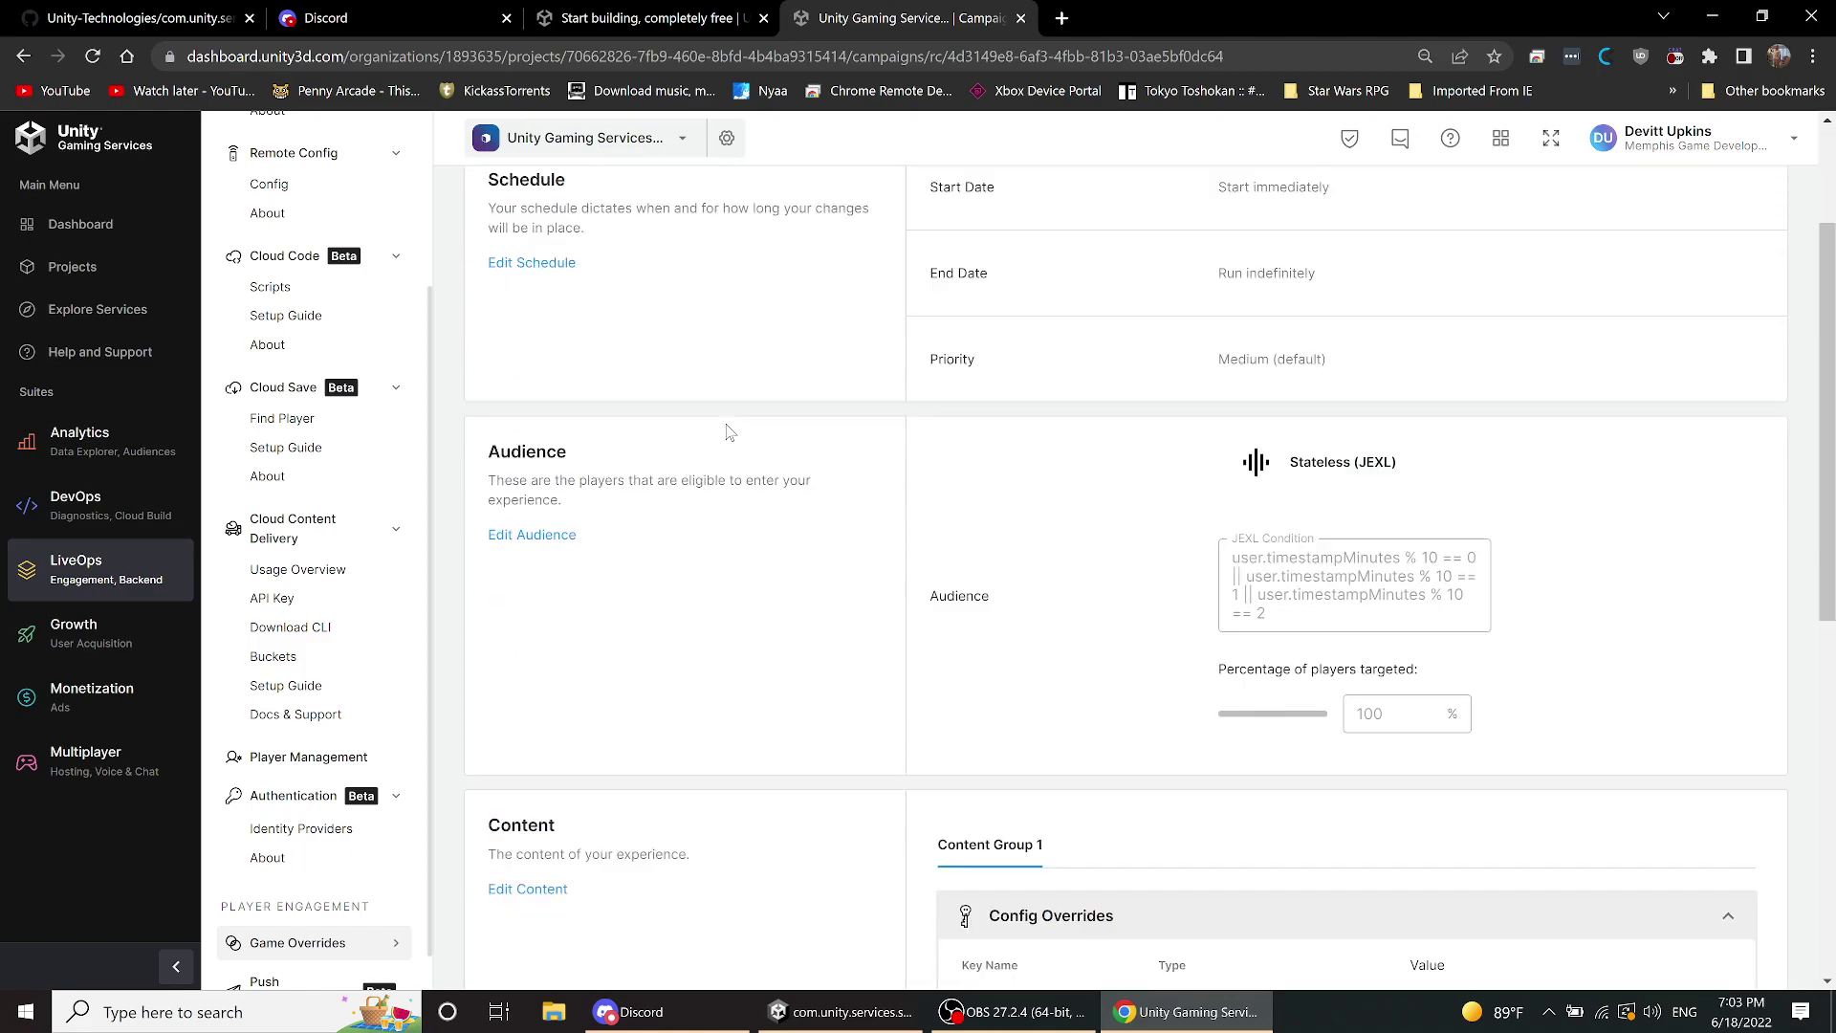
scroll(727, 427, "down", 1)
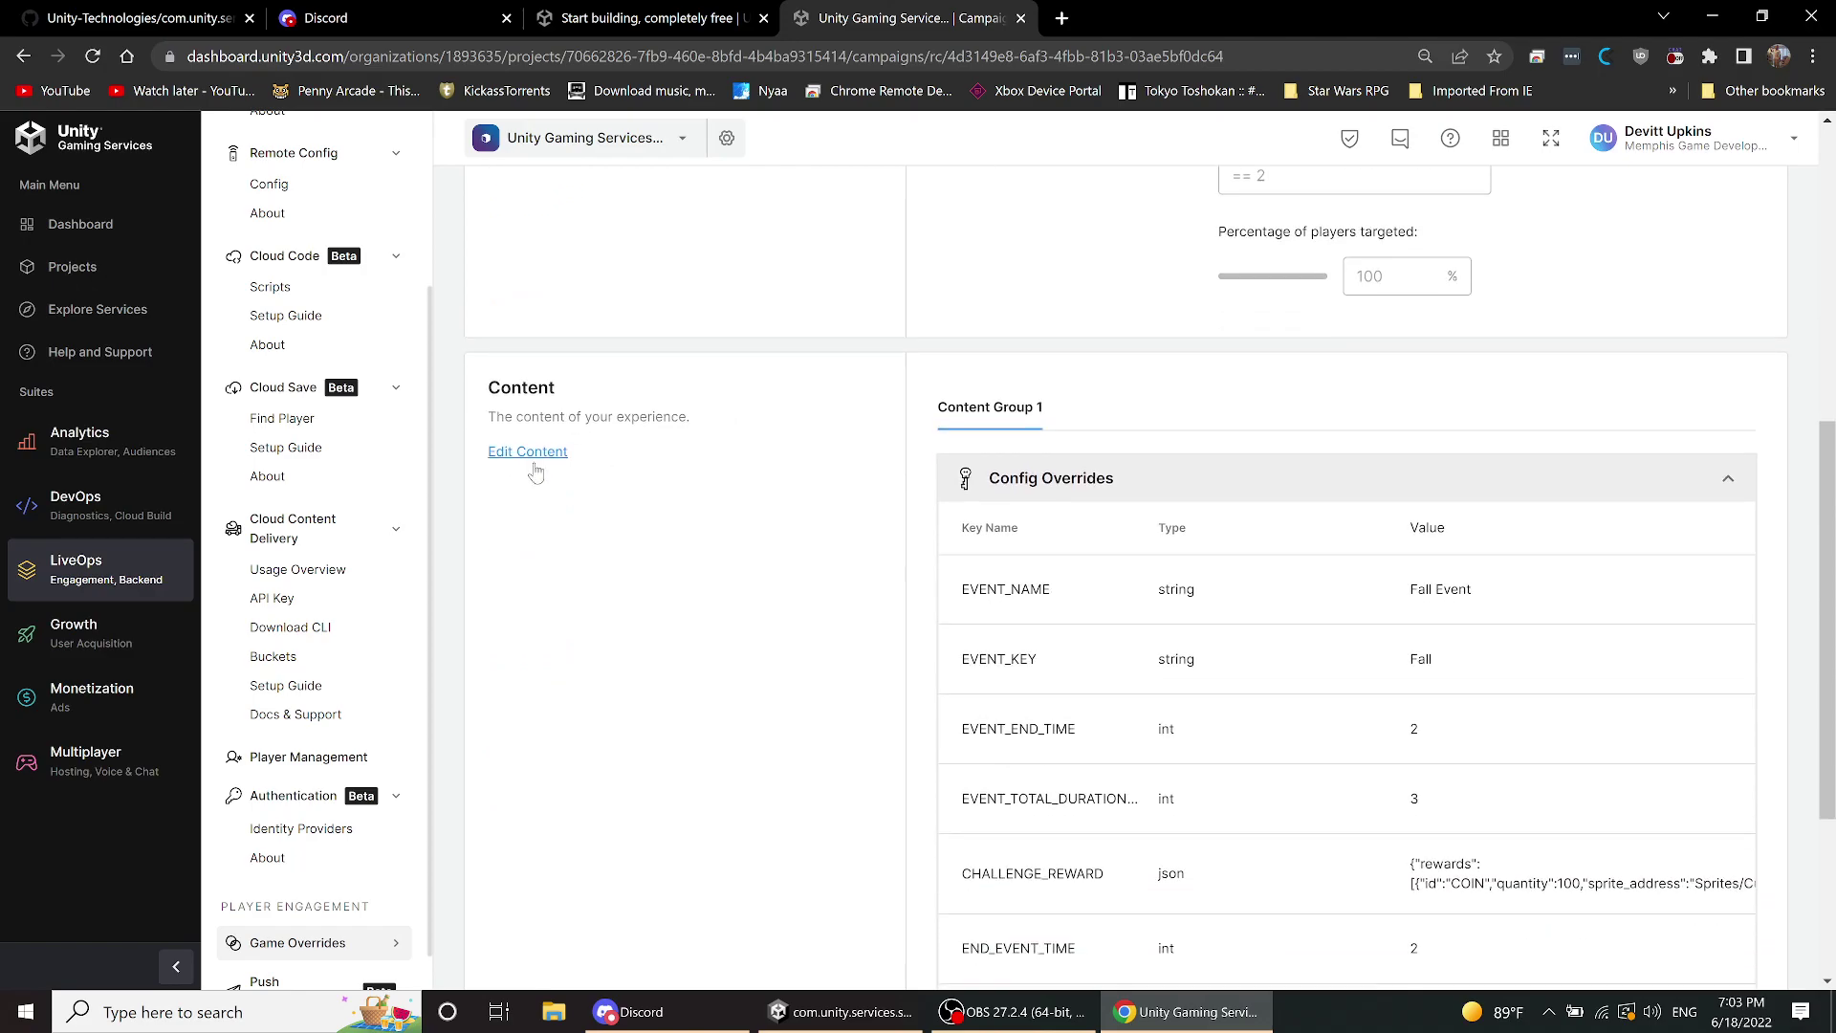
scroll(861, 497, "down", 3)
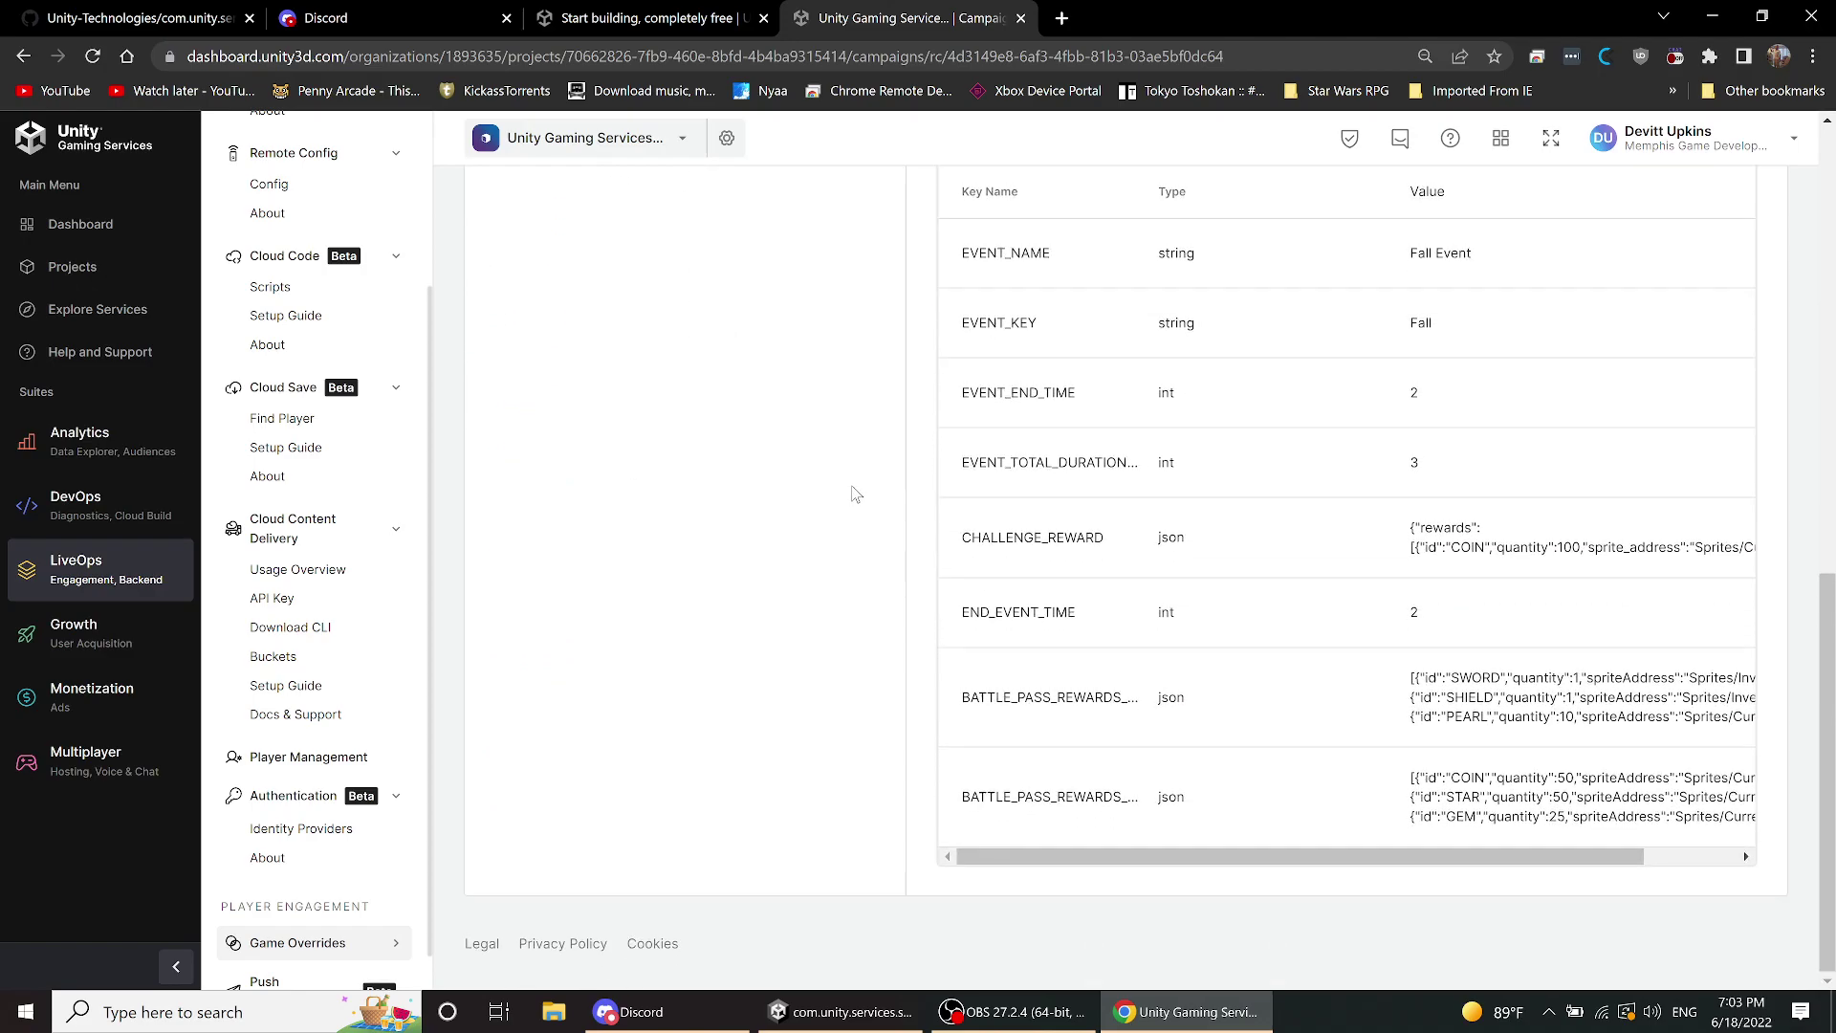
scroll(856, 496, "up", 4)
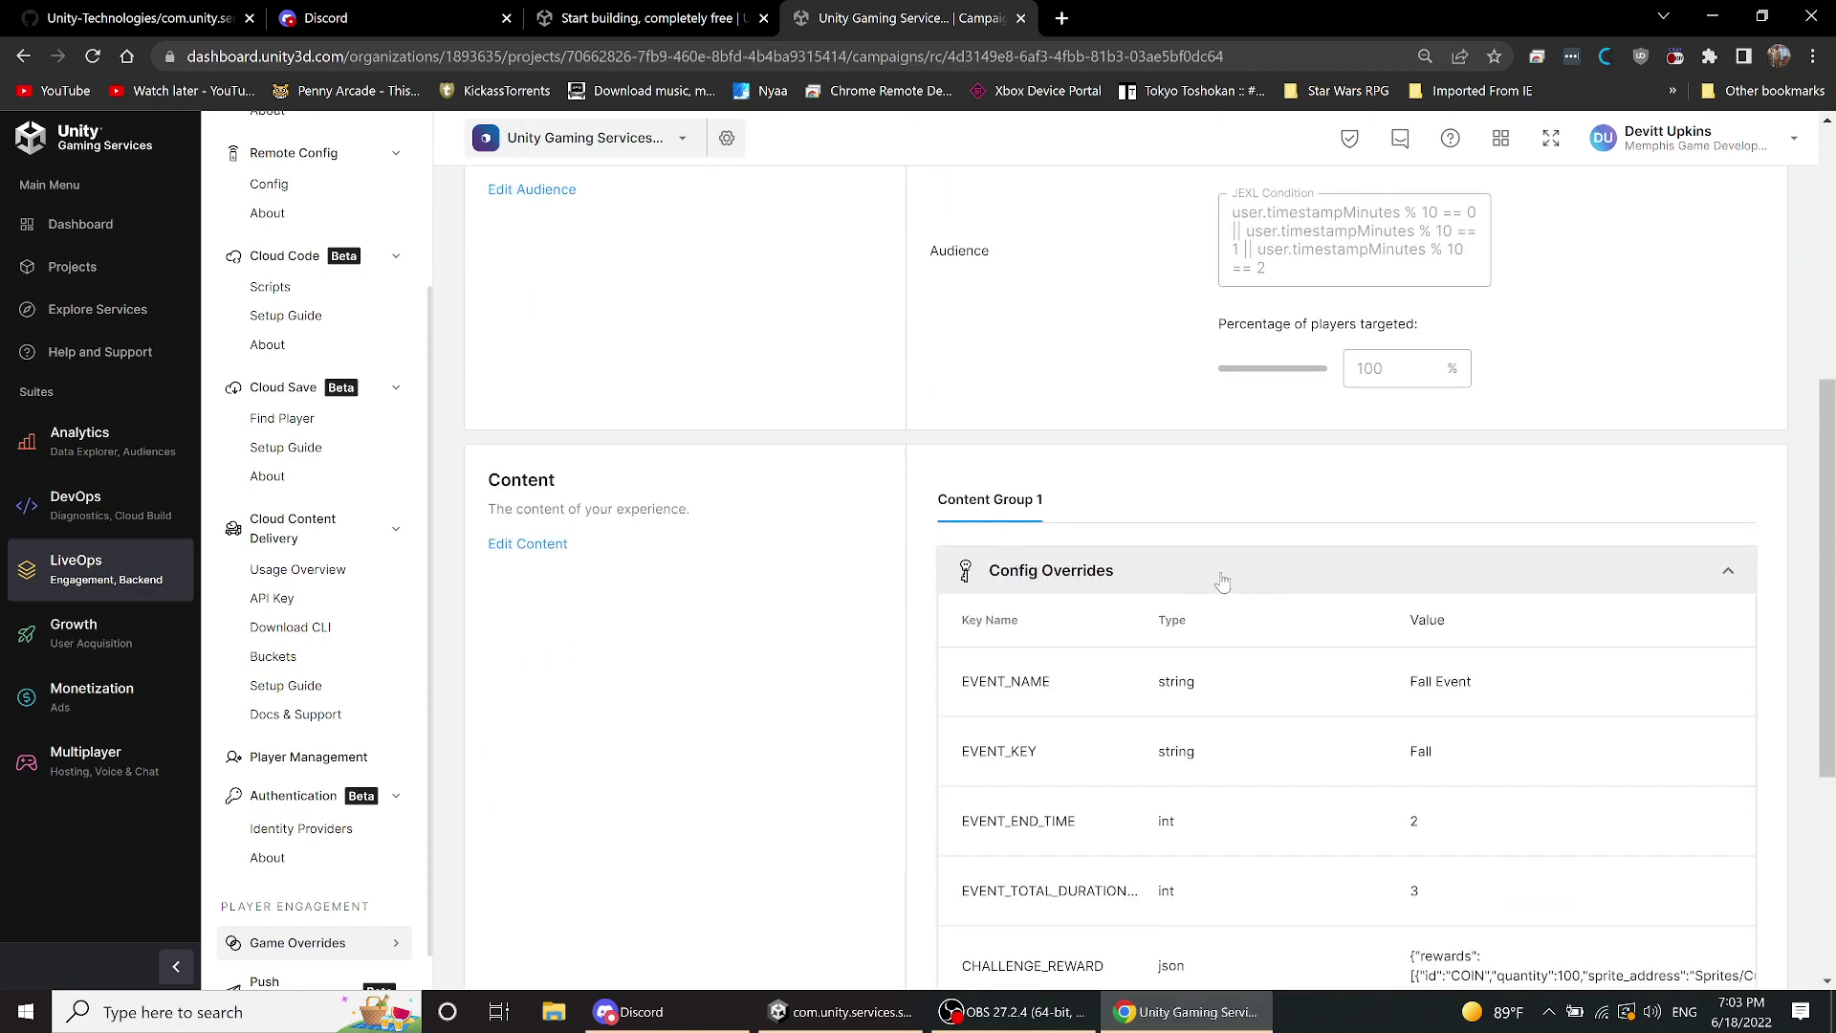
scroll(1059, 575, "down", 2)
scroll(1059, 575, "down", 2)
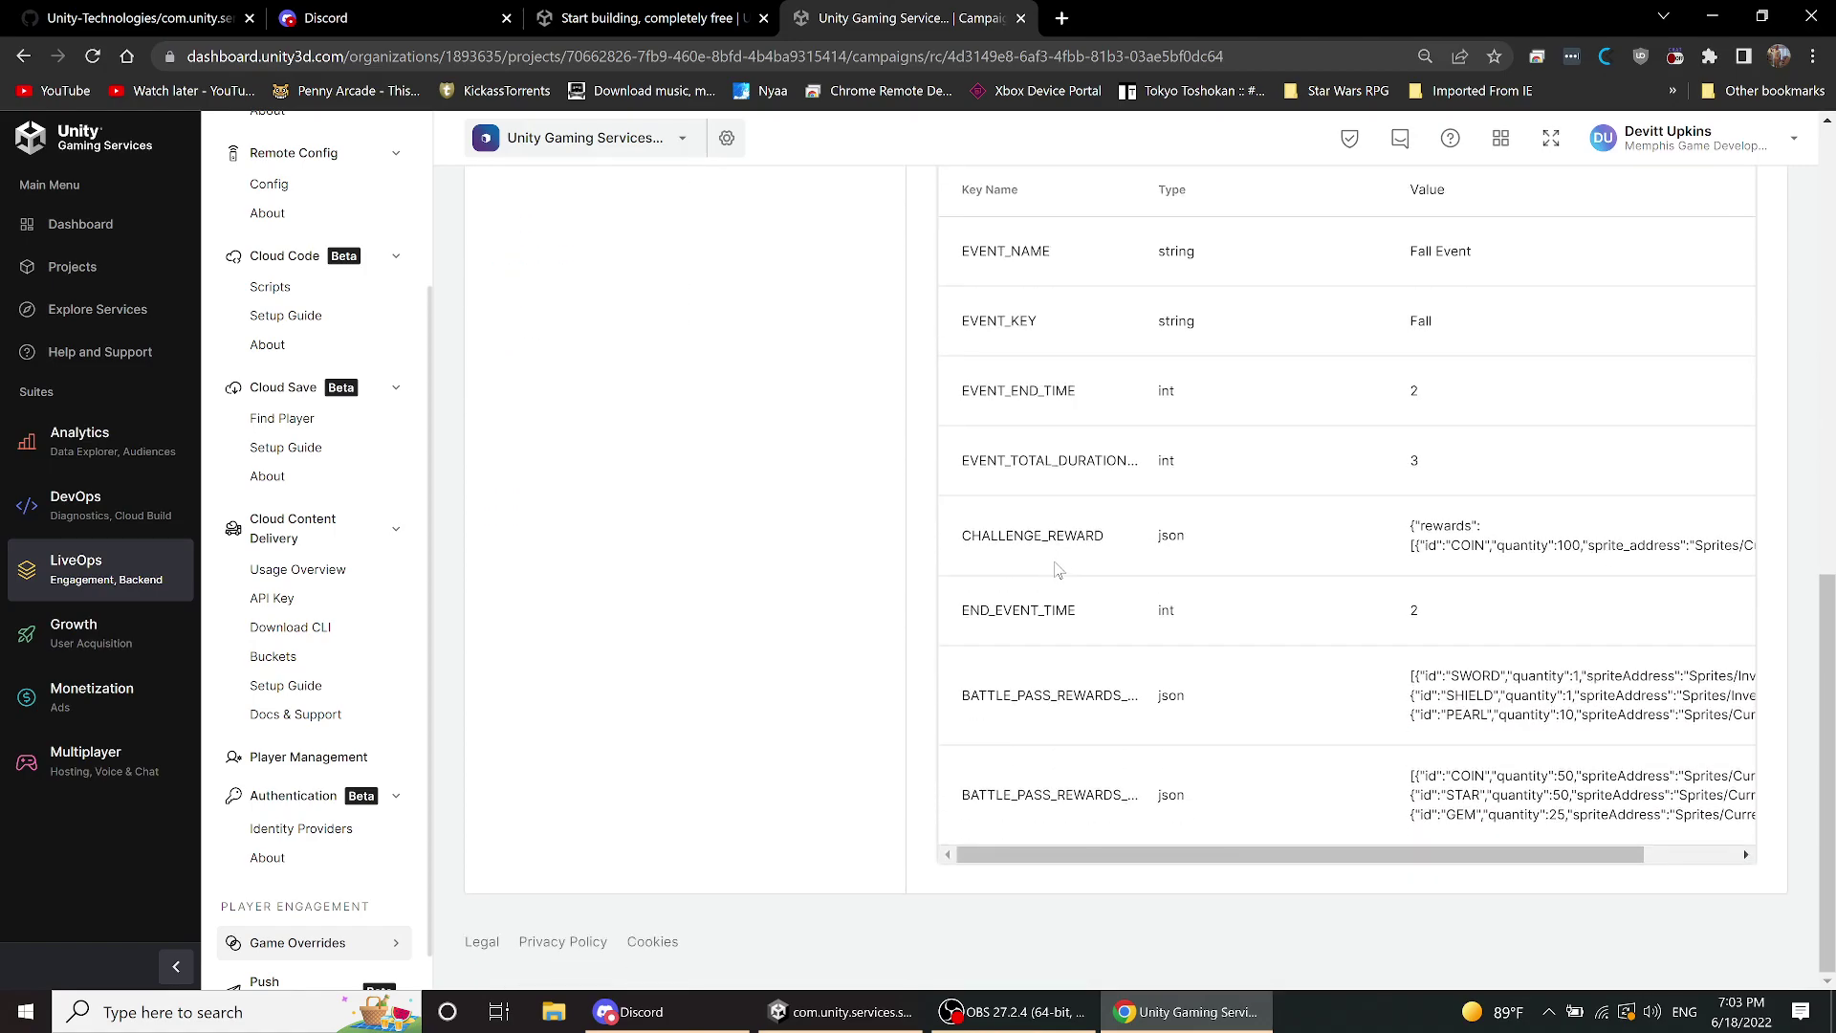
scroll(1058, 570, "up", 2)
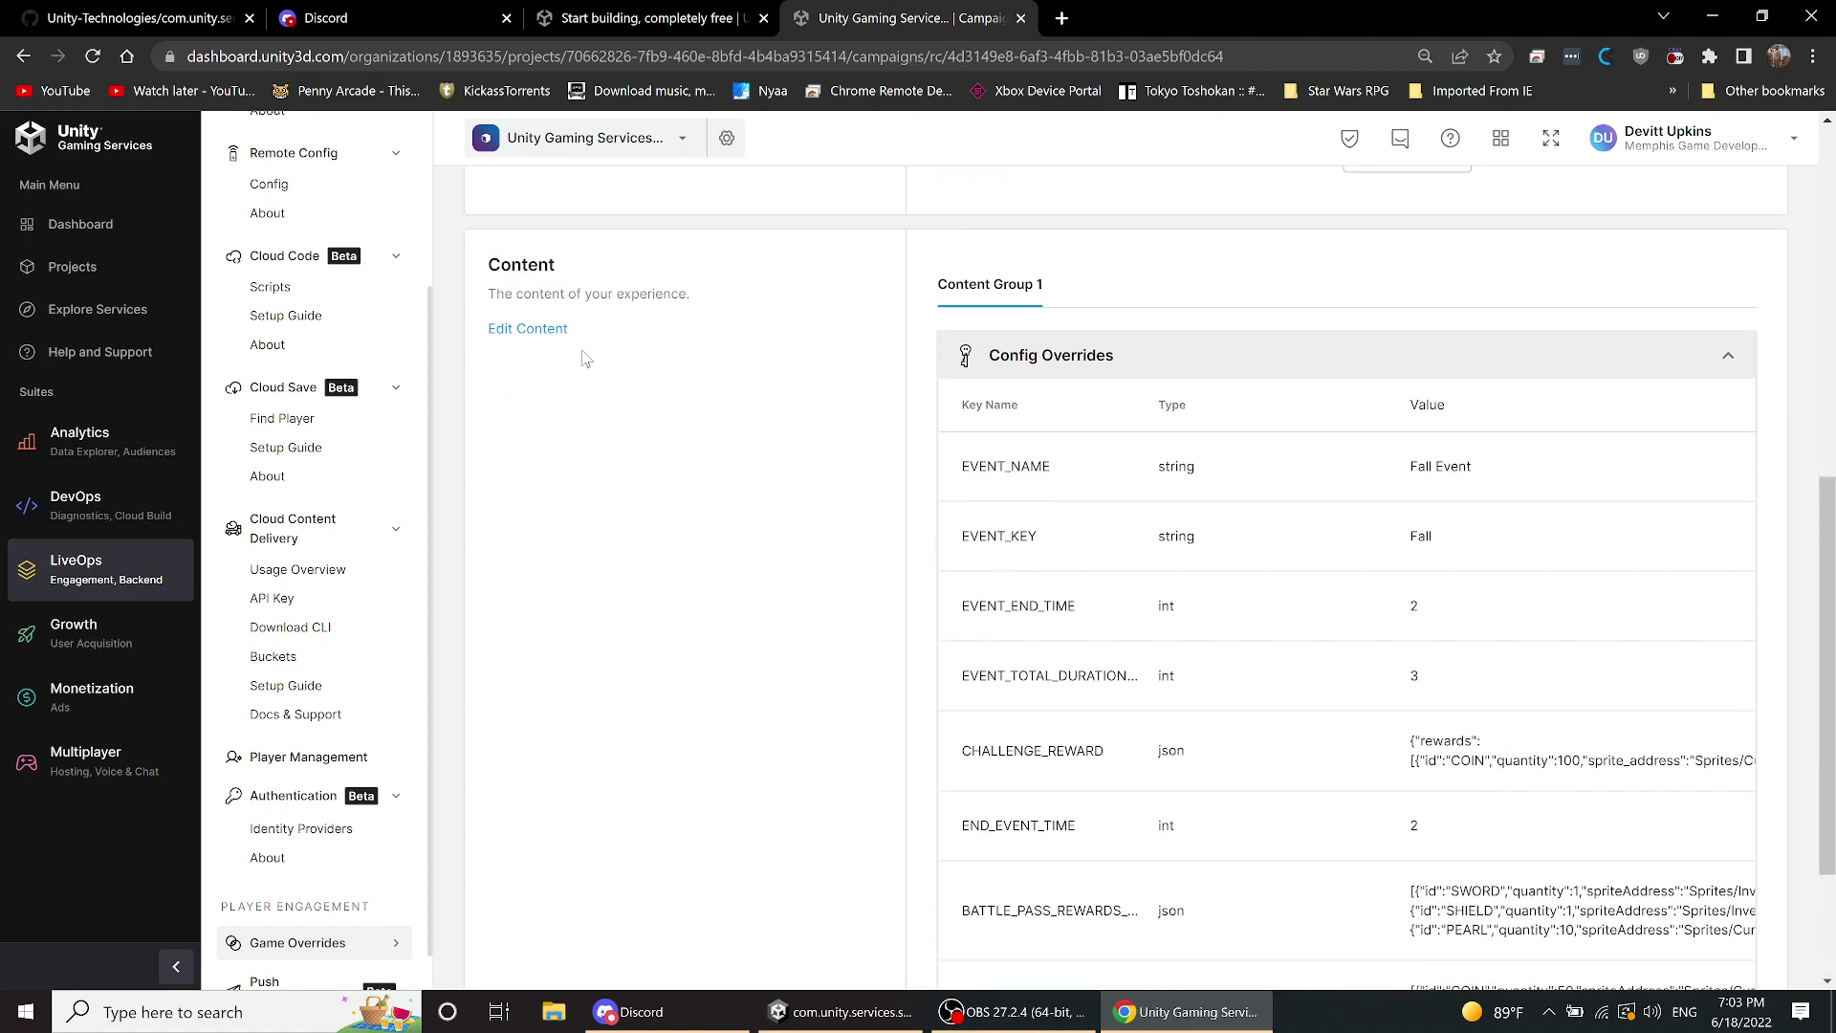
- Edit the Fall Event content and view the available content types, closing the chooser unchanged
left_click(552, 335)
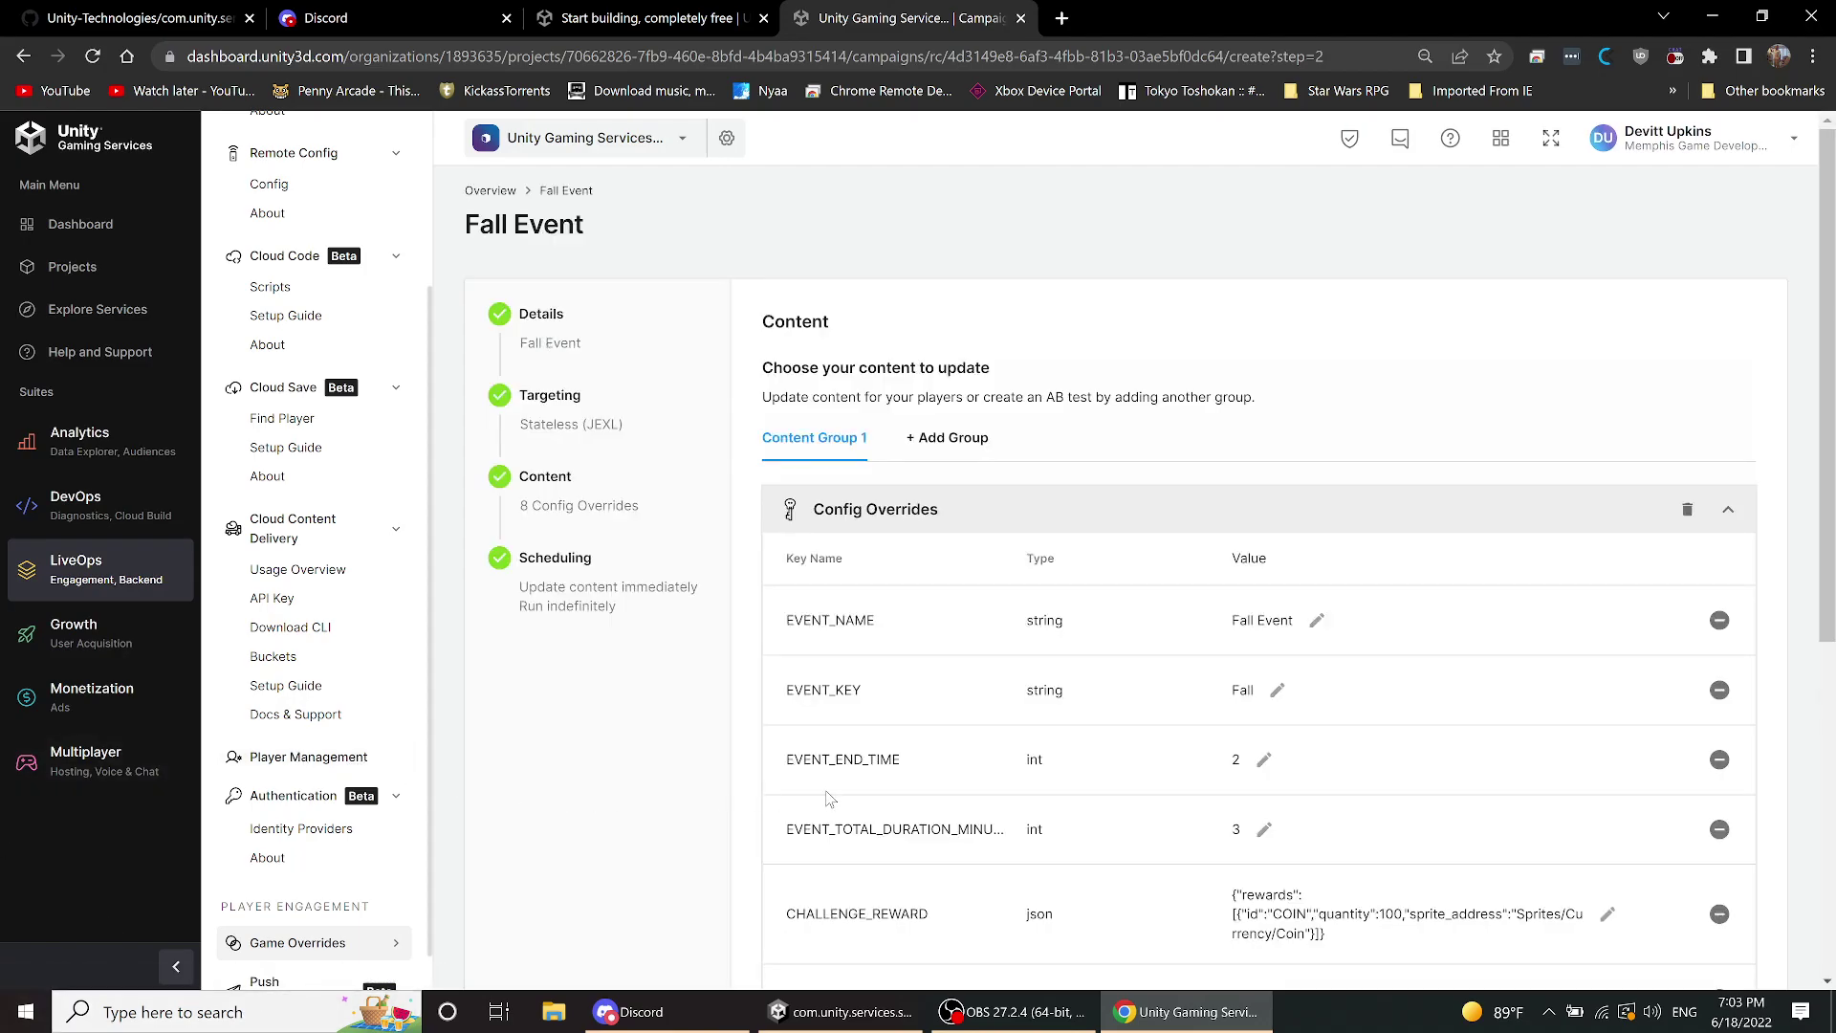
scroll(898, 784, "down", 5)
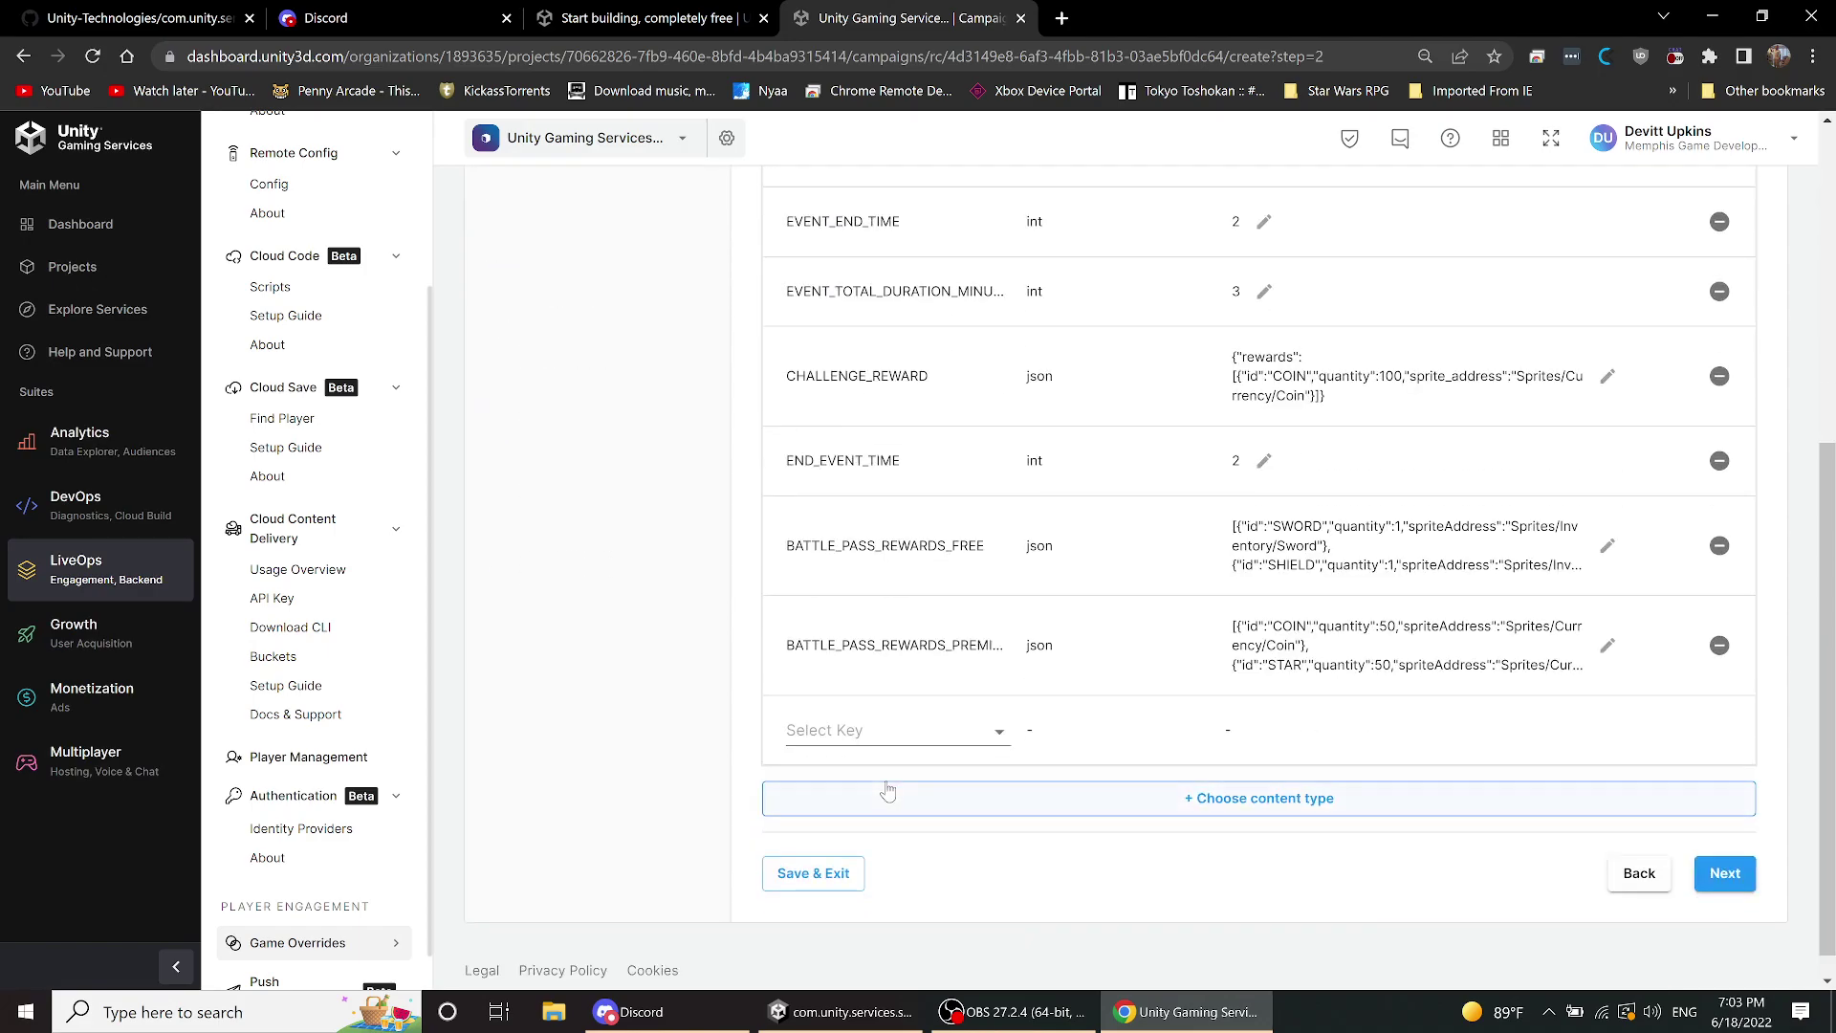
left_click(1215, 803)
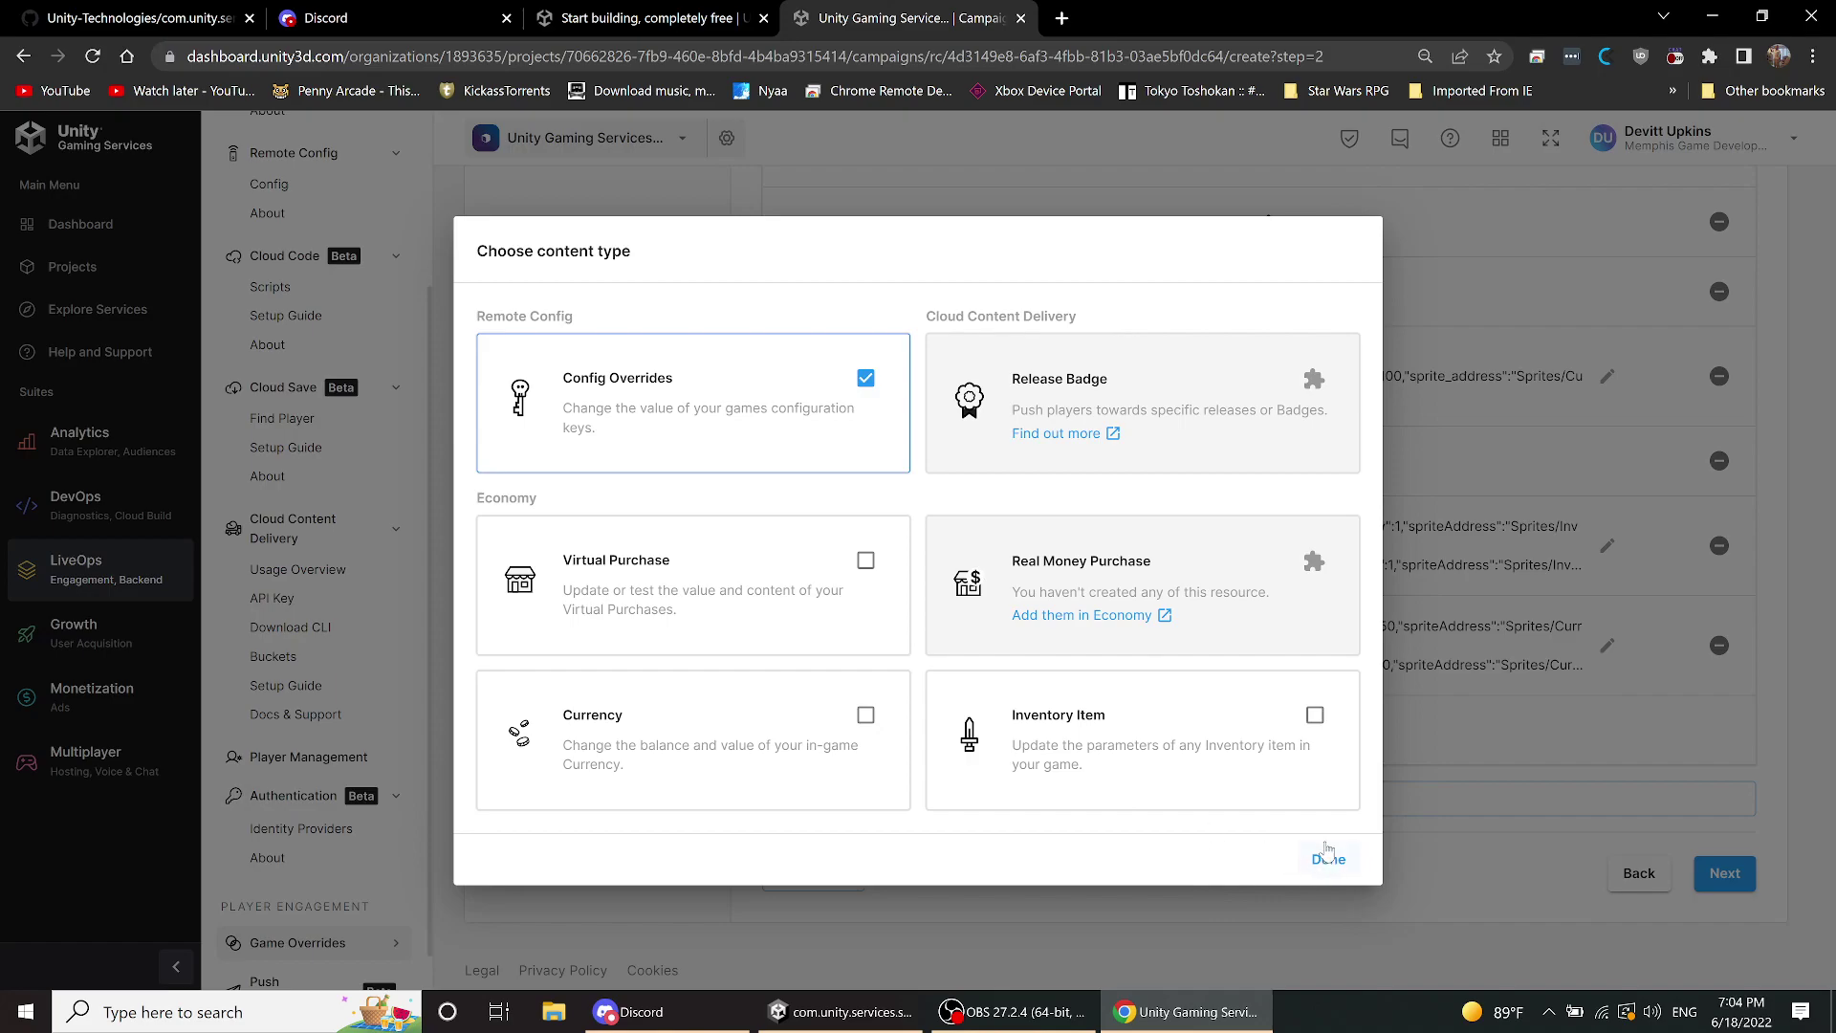
left_click(1324, 865)
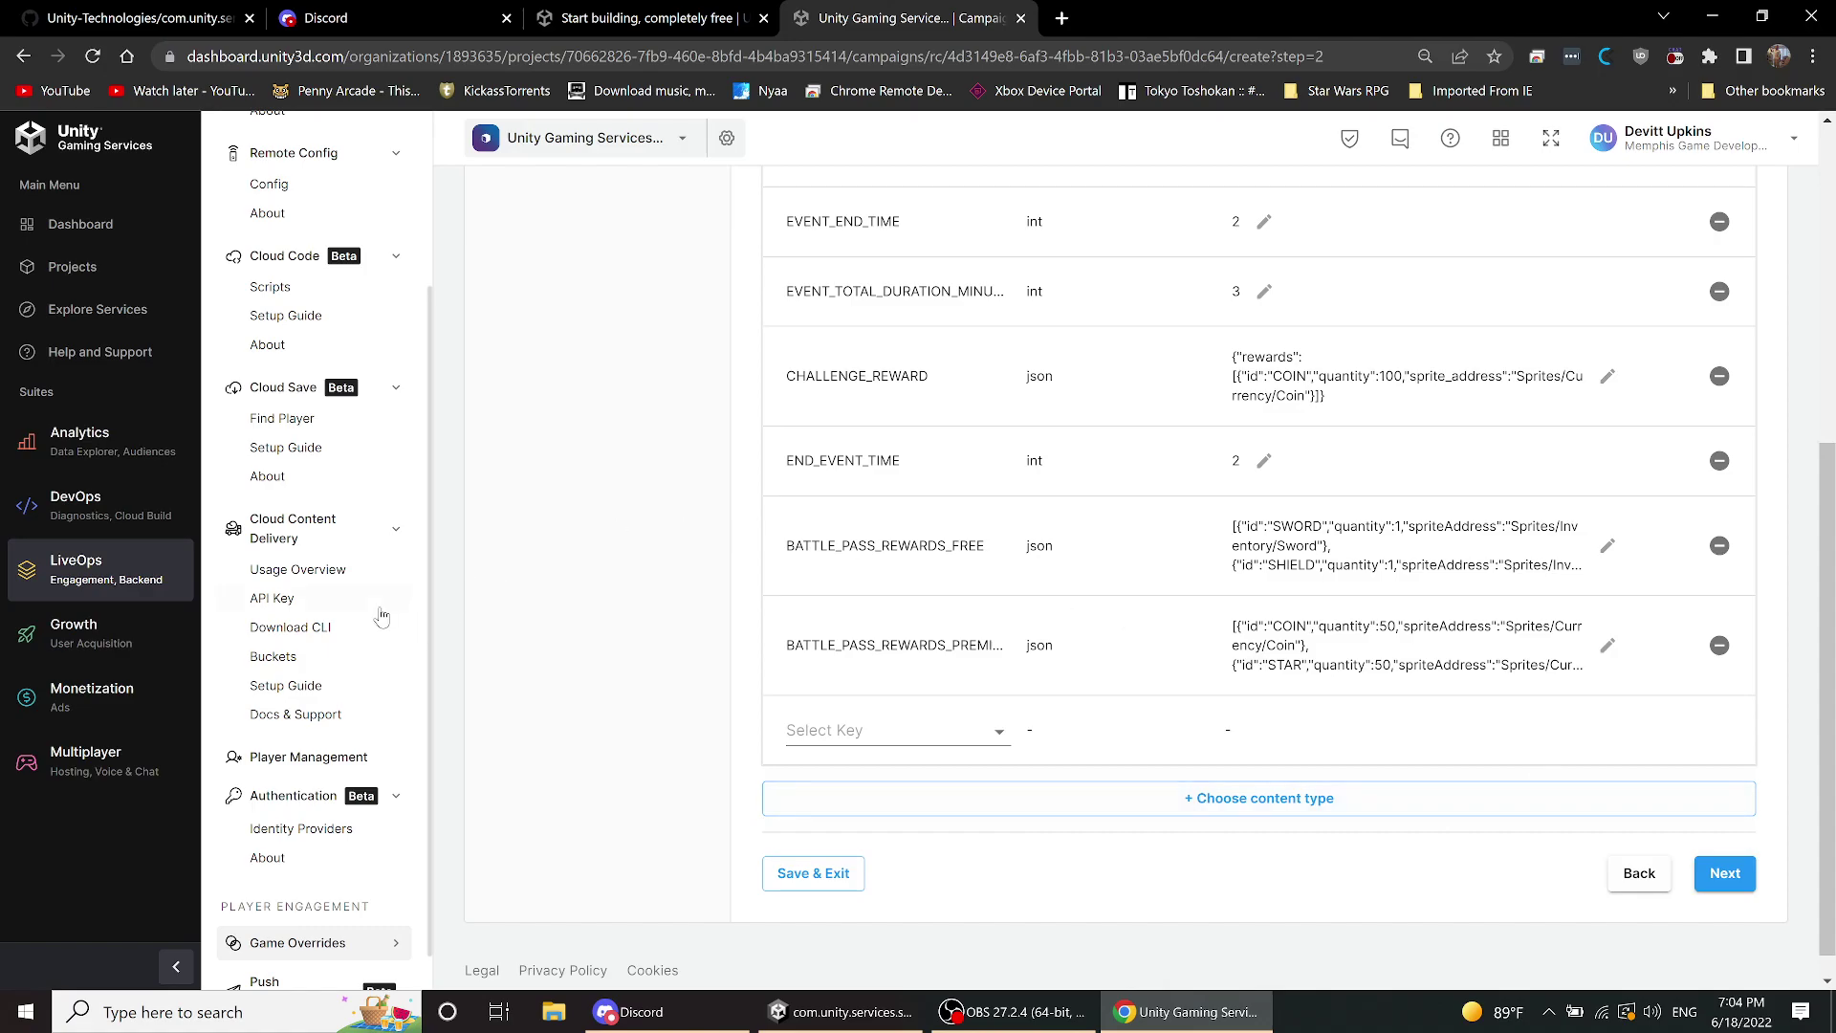
- Open the Push Notifications overview under Player Engagement, which is in Closed Beta
scroll(382, 616, "down", 2)
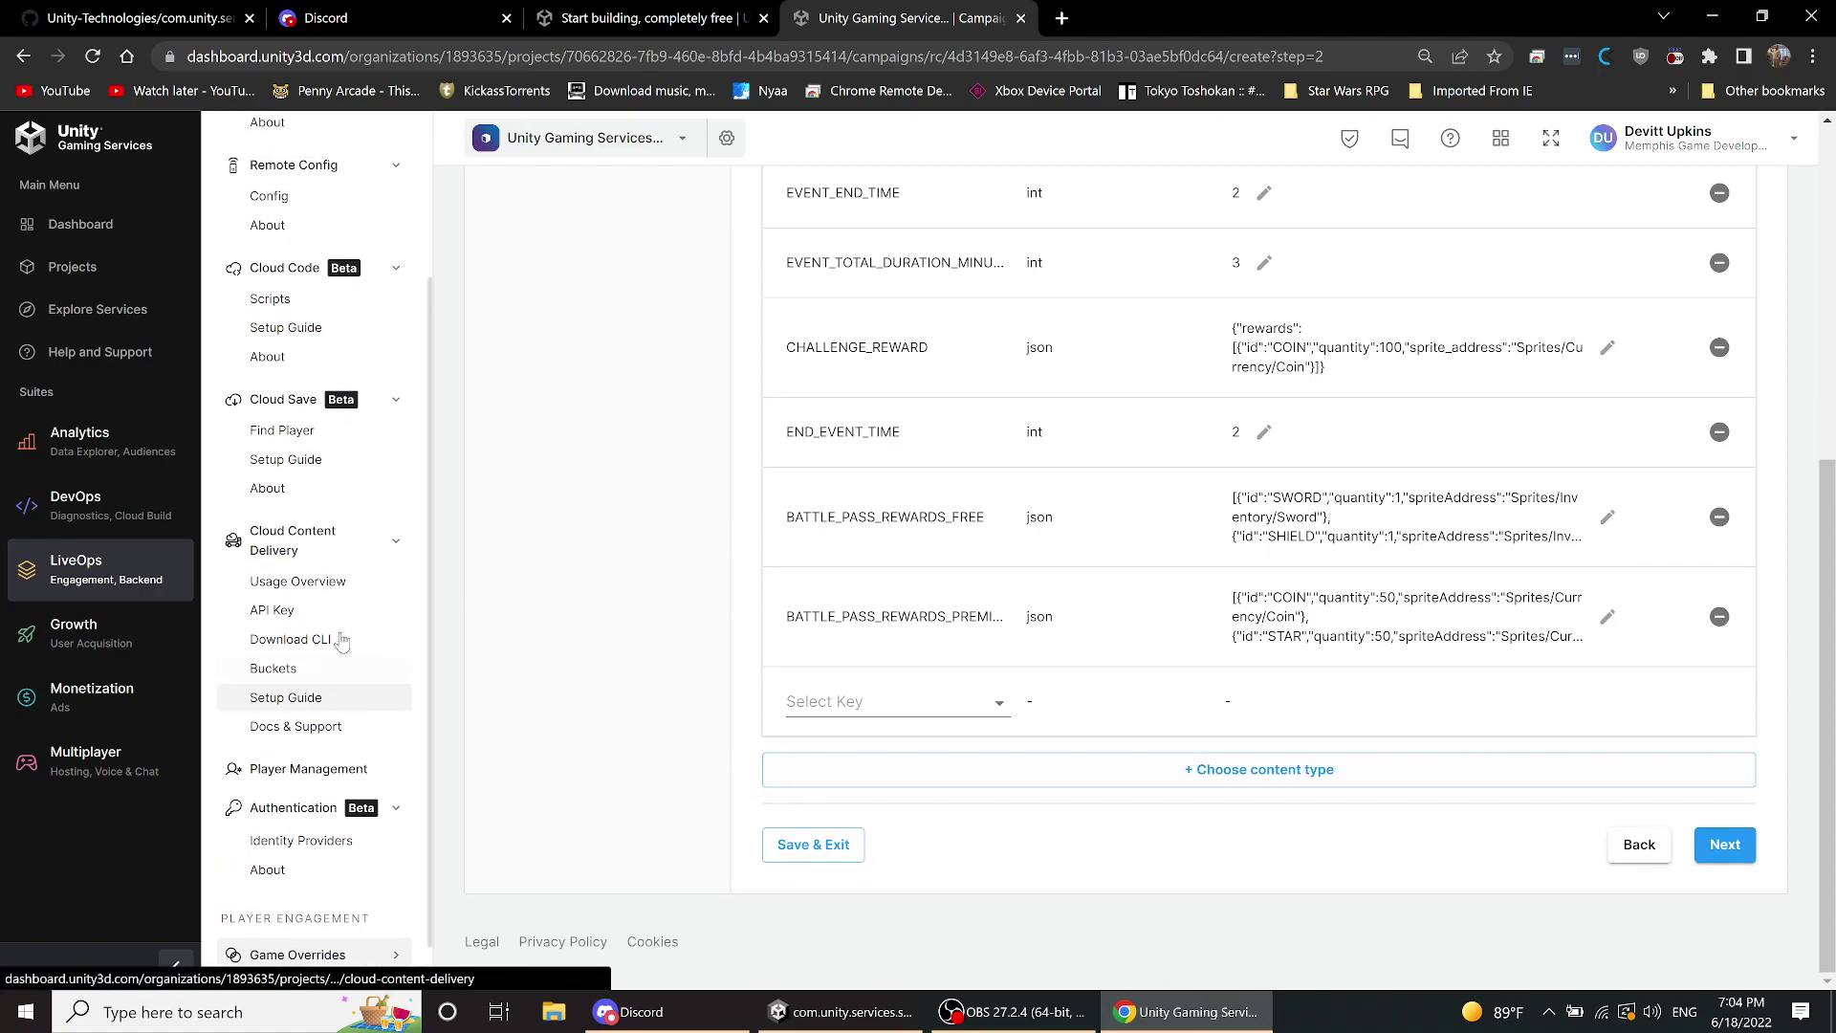
scroll(344, 636, "down", 1)
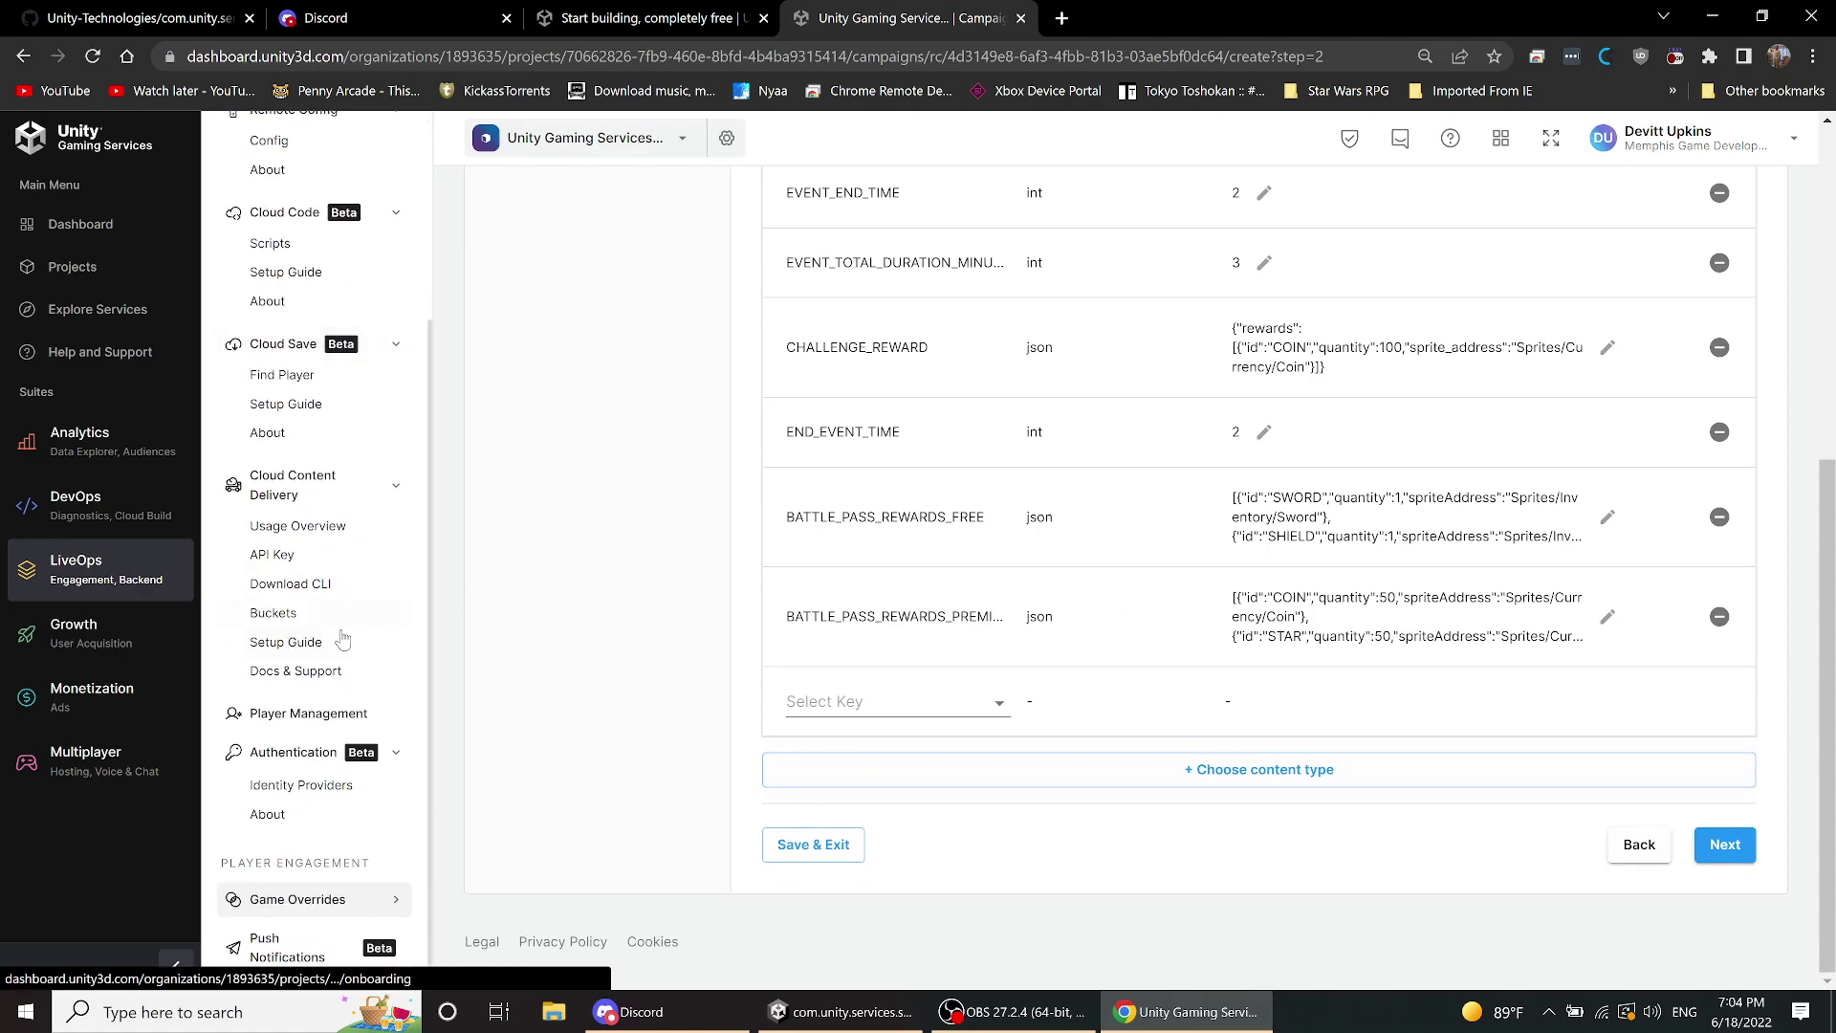
left_click(264, 944)
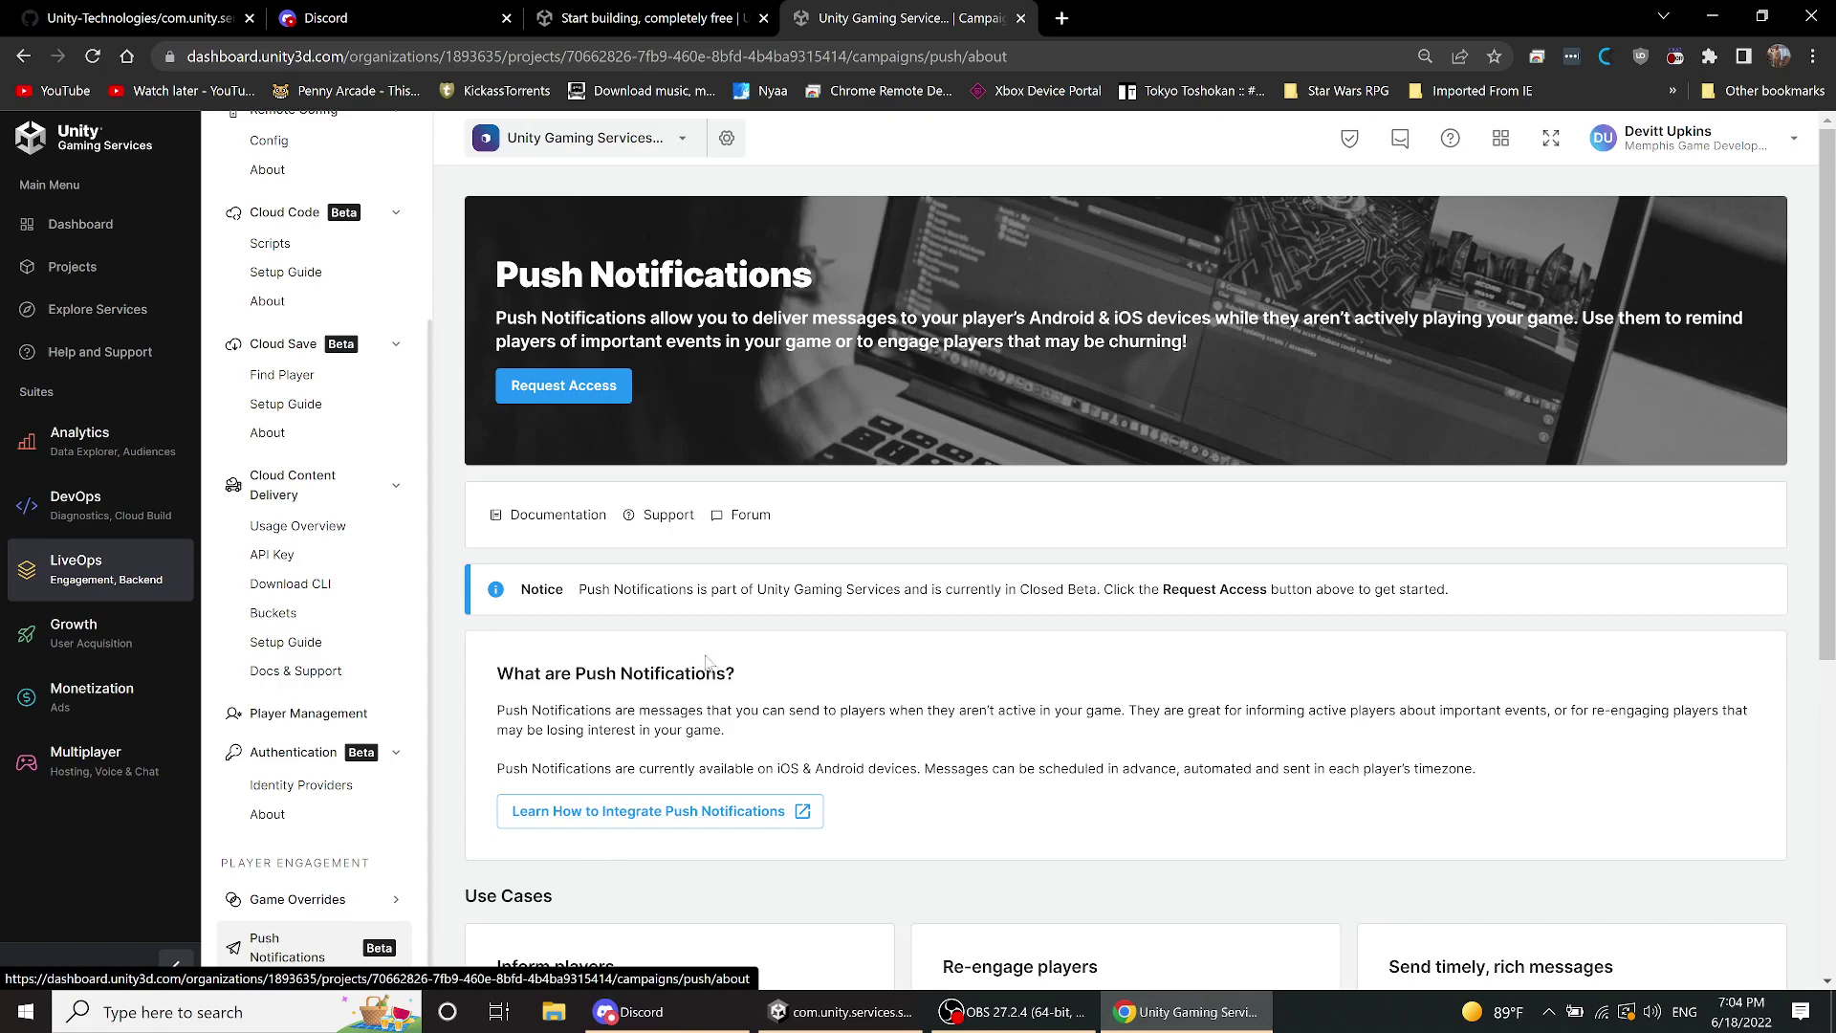
scroll(799, 660, "down", 5)
scroll(799, 660, "up", 5)
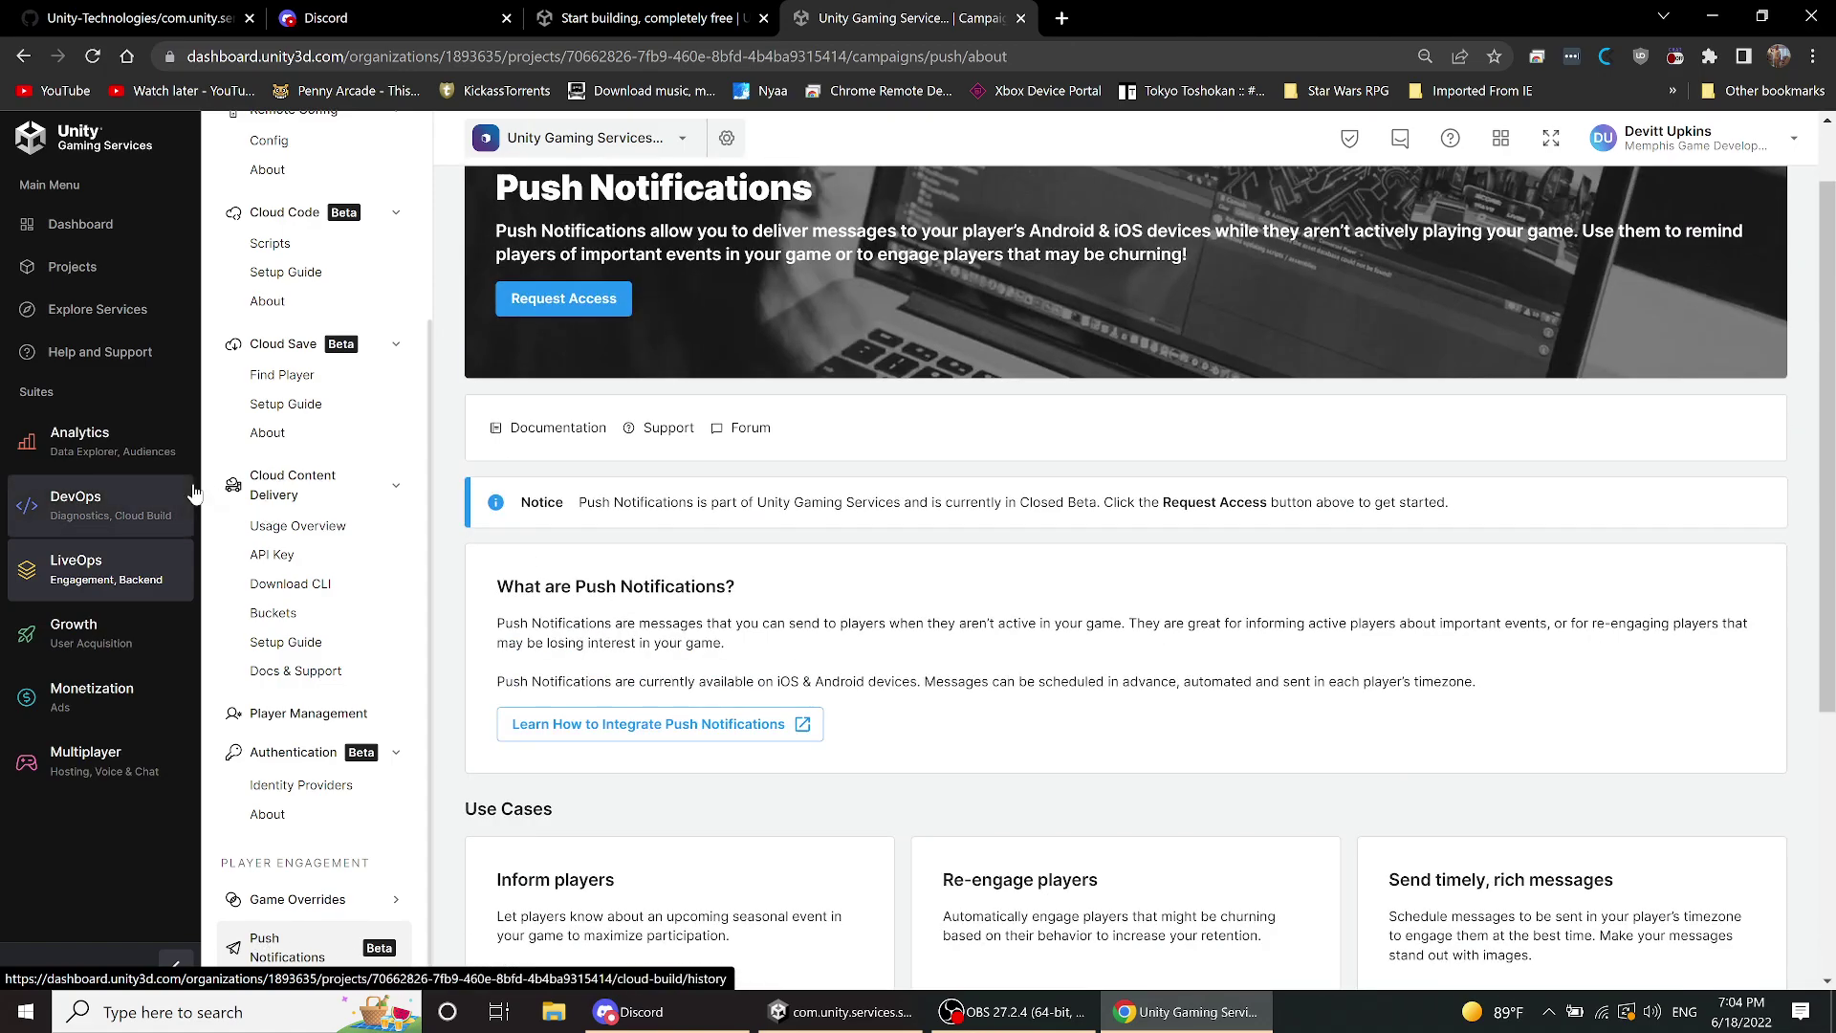
scroll(263, 521, "up", 3)
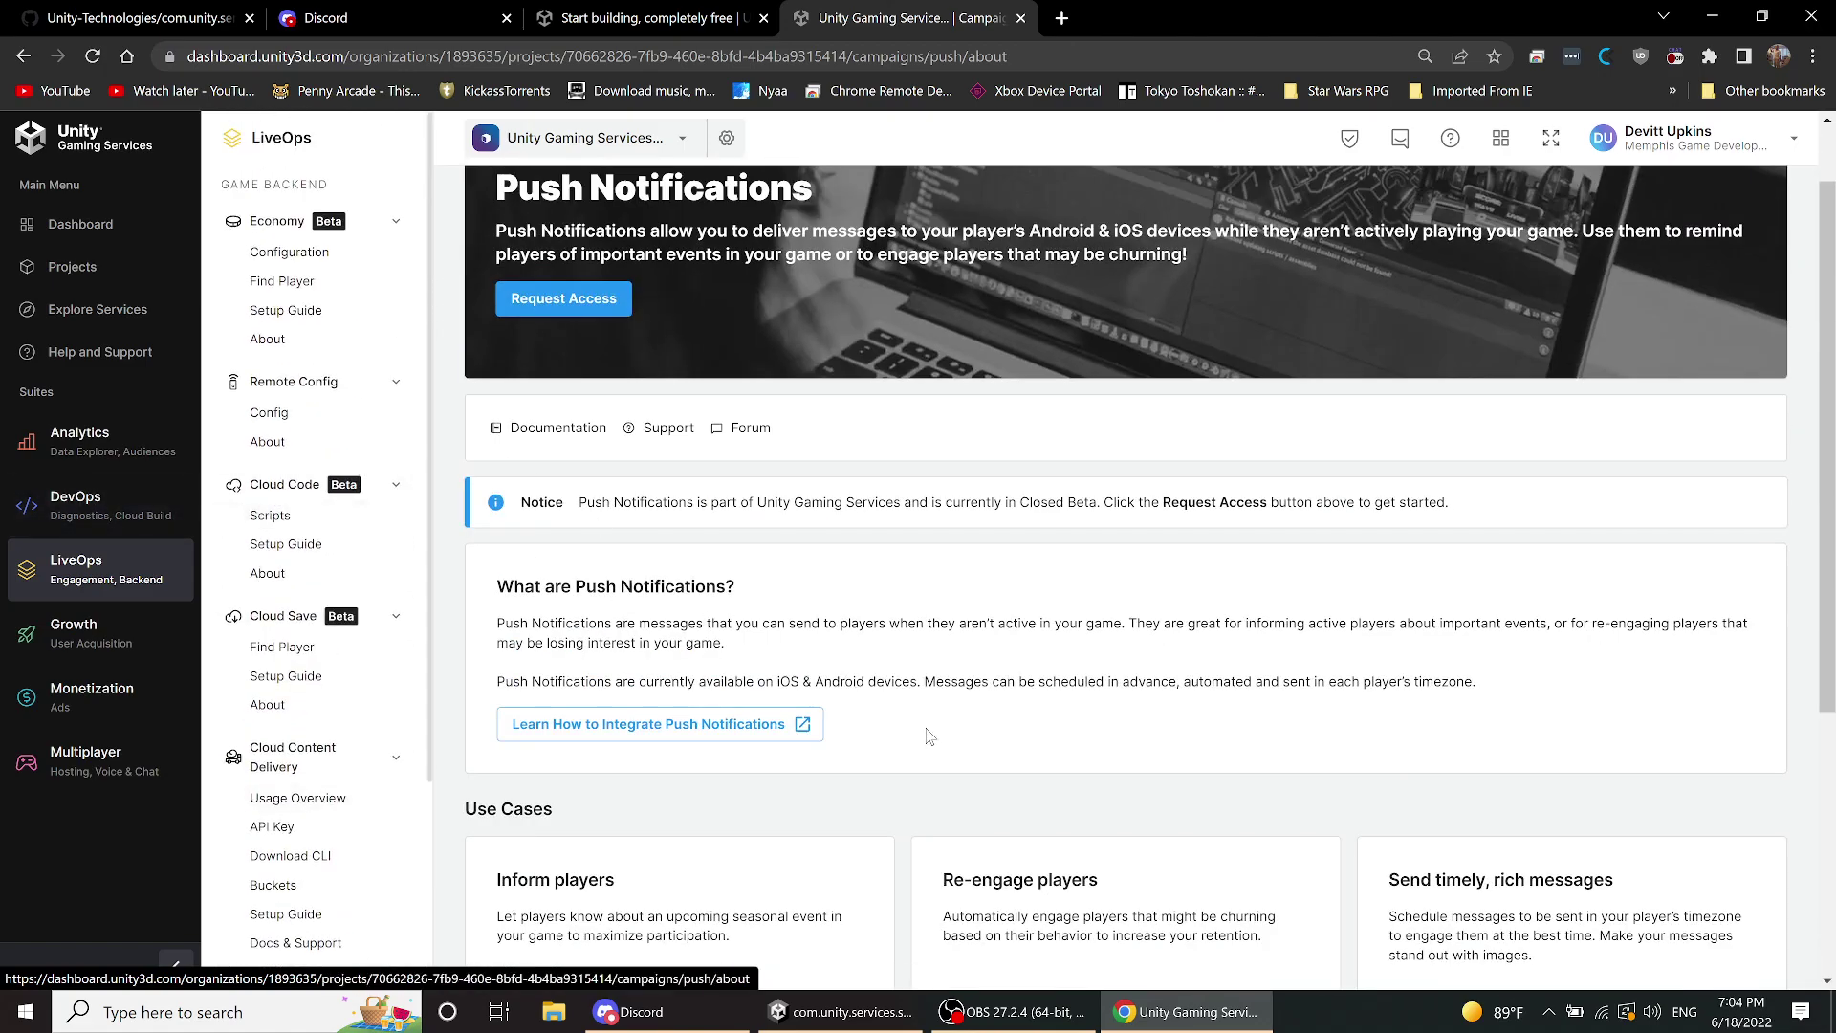
- Return to the Unity Editor, close Project Settings, and pan the scene toward the canvas
left_click(827, 1026)
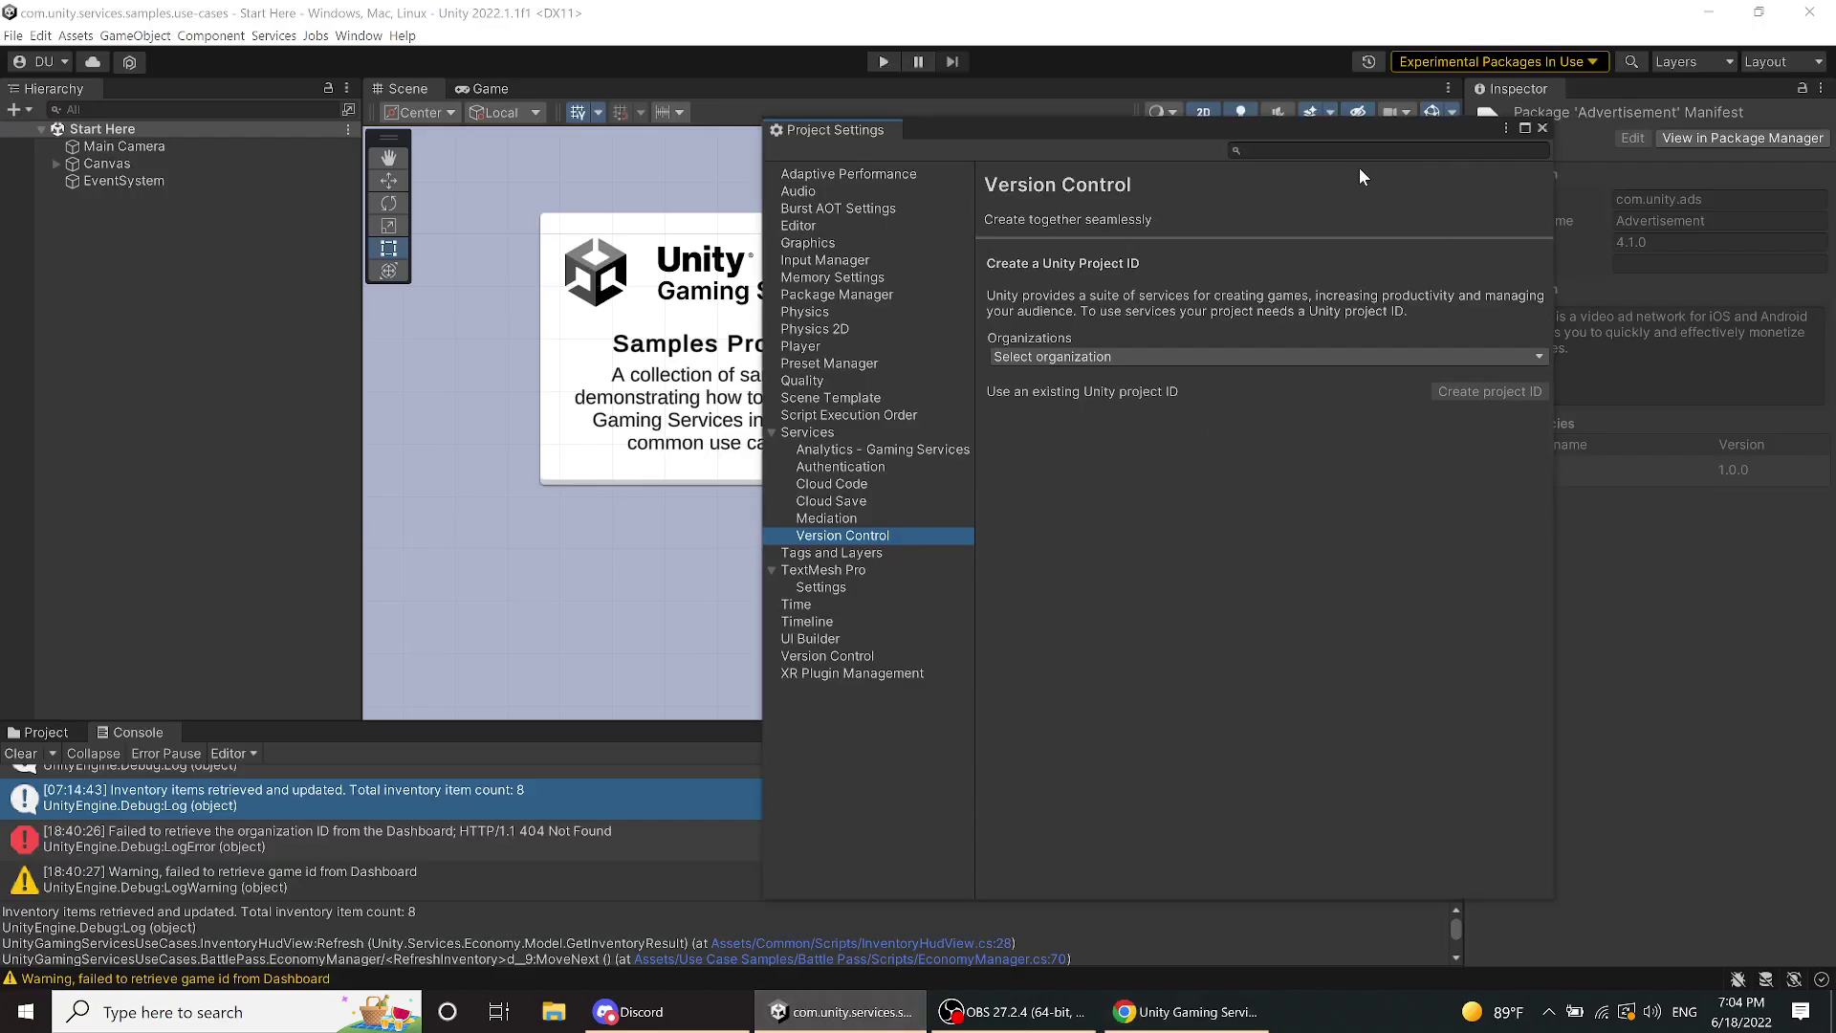
left_click(1542, 128)
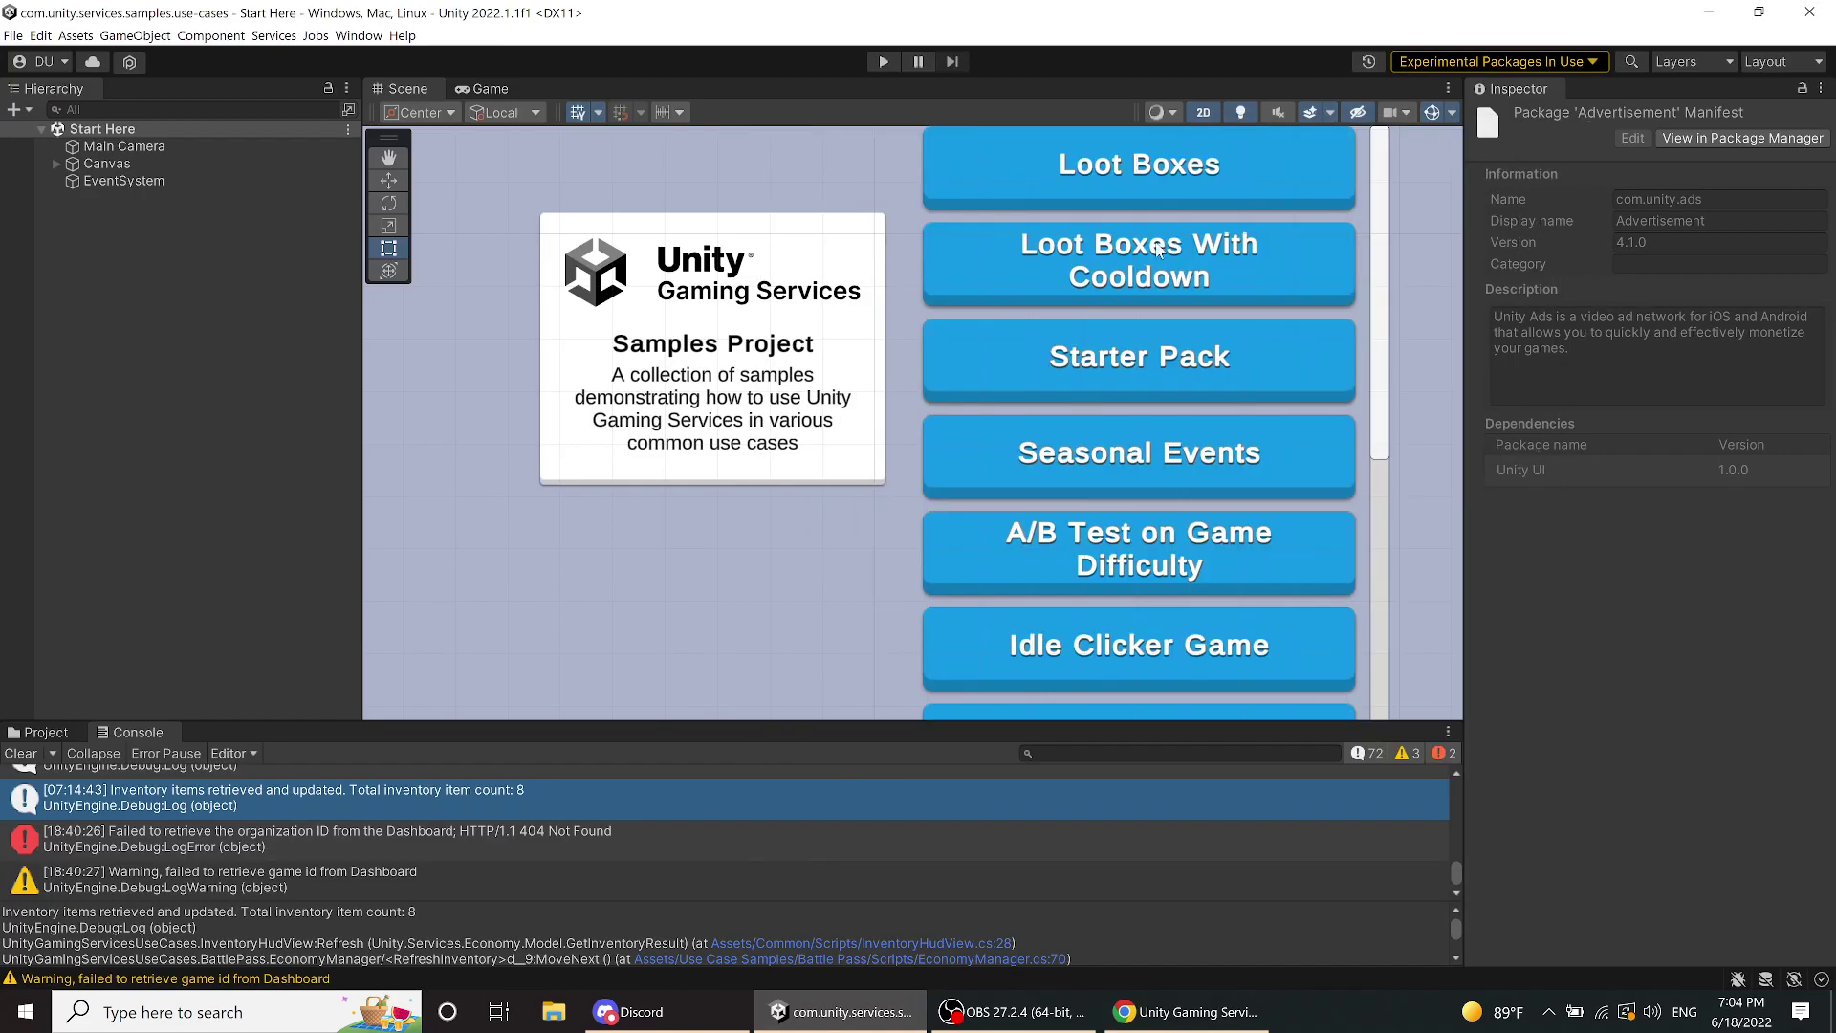
scroll(1123, 277, "up", 3)
scroll(1123, 277, "down", 3)
middle_click_drag(846, 229, 885, 378)
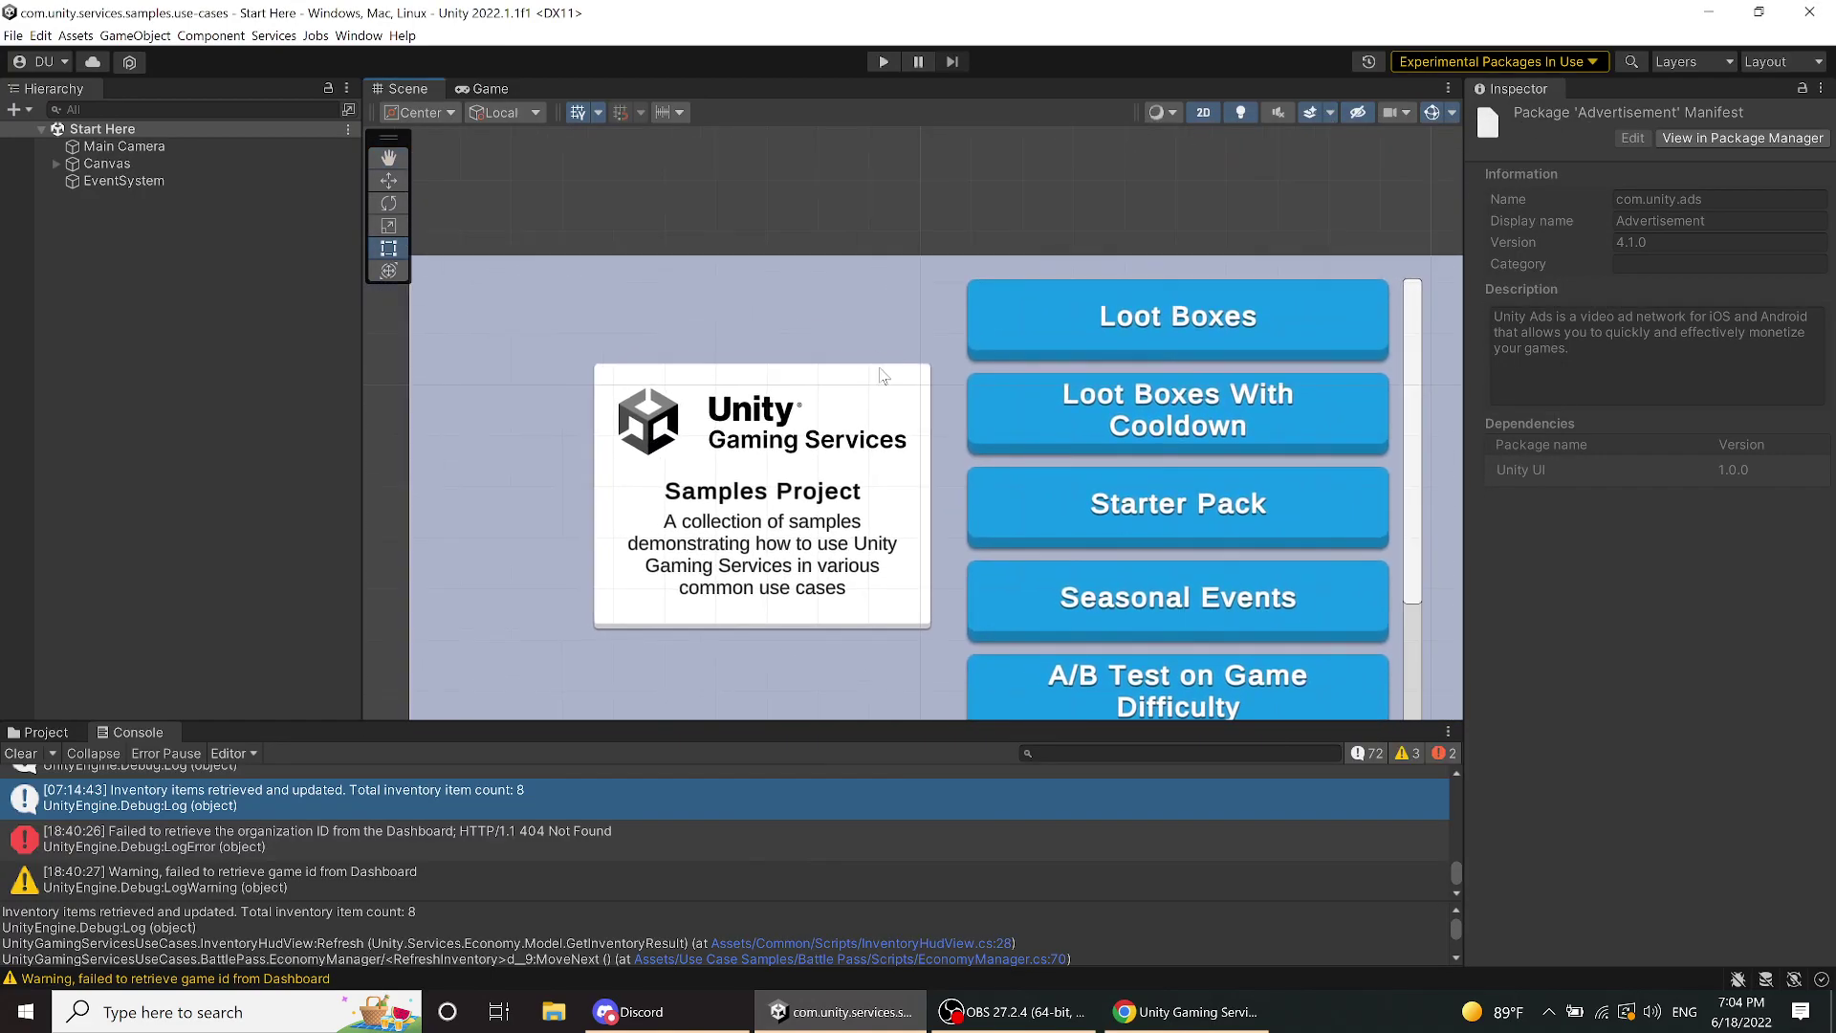
- Clear the Console and resize the surrounding panels so the Scene view frames the whole samples canvas
left_click(22, 753)
left_click_drag(383, 725, 397, 798)
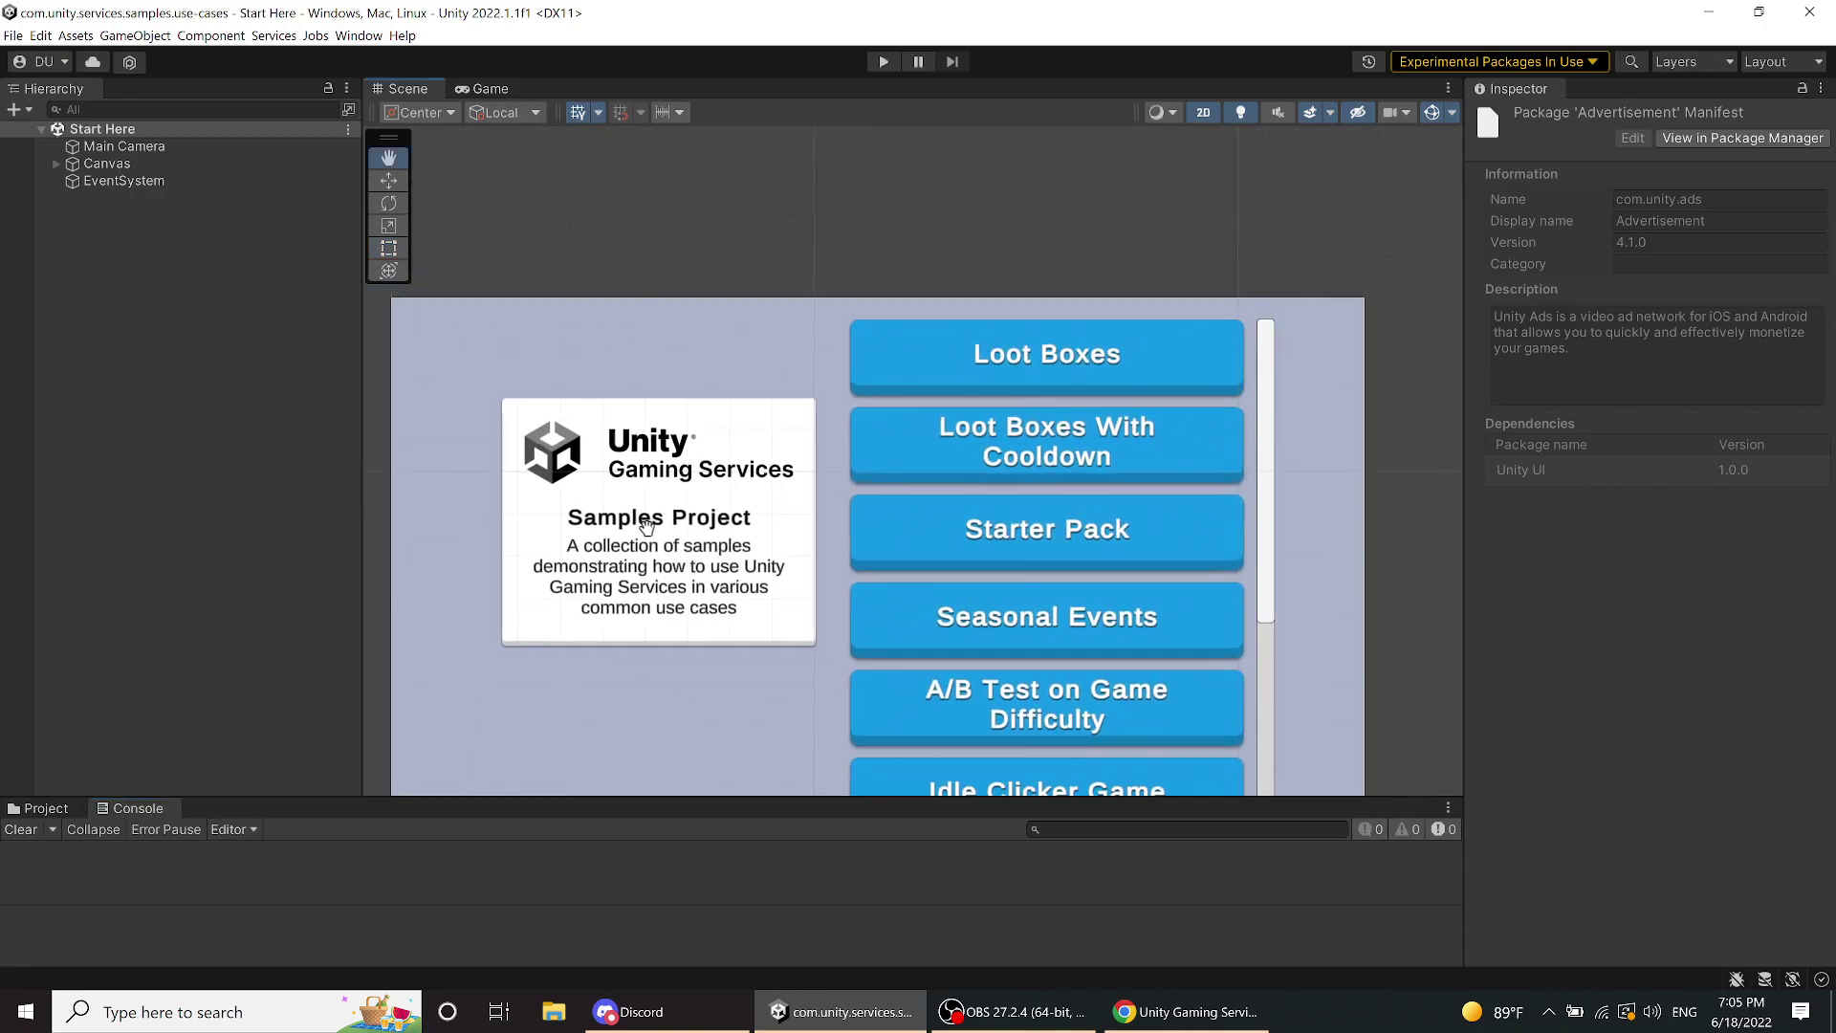
middle_click_drag(639, 535, 678, 375)
scroll(677, 373, "down", 1)
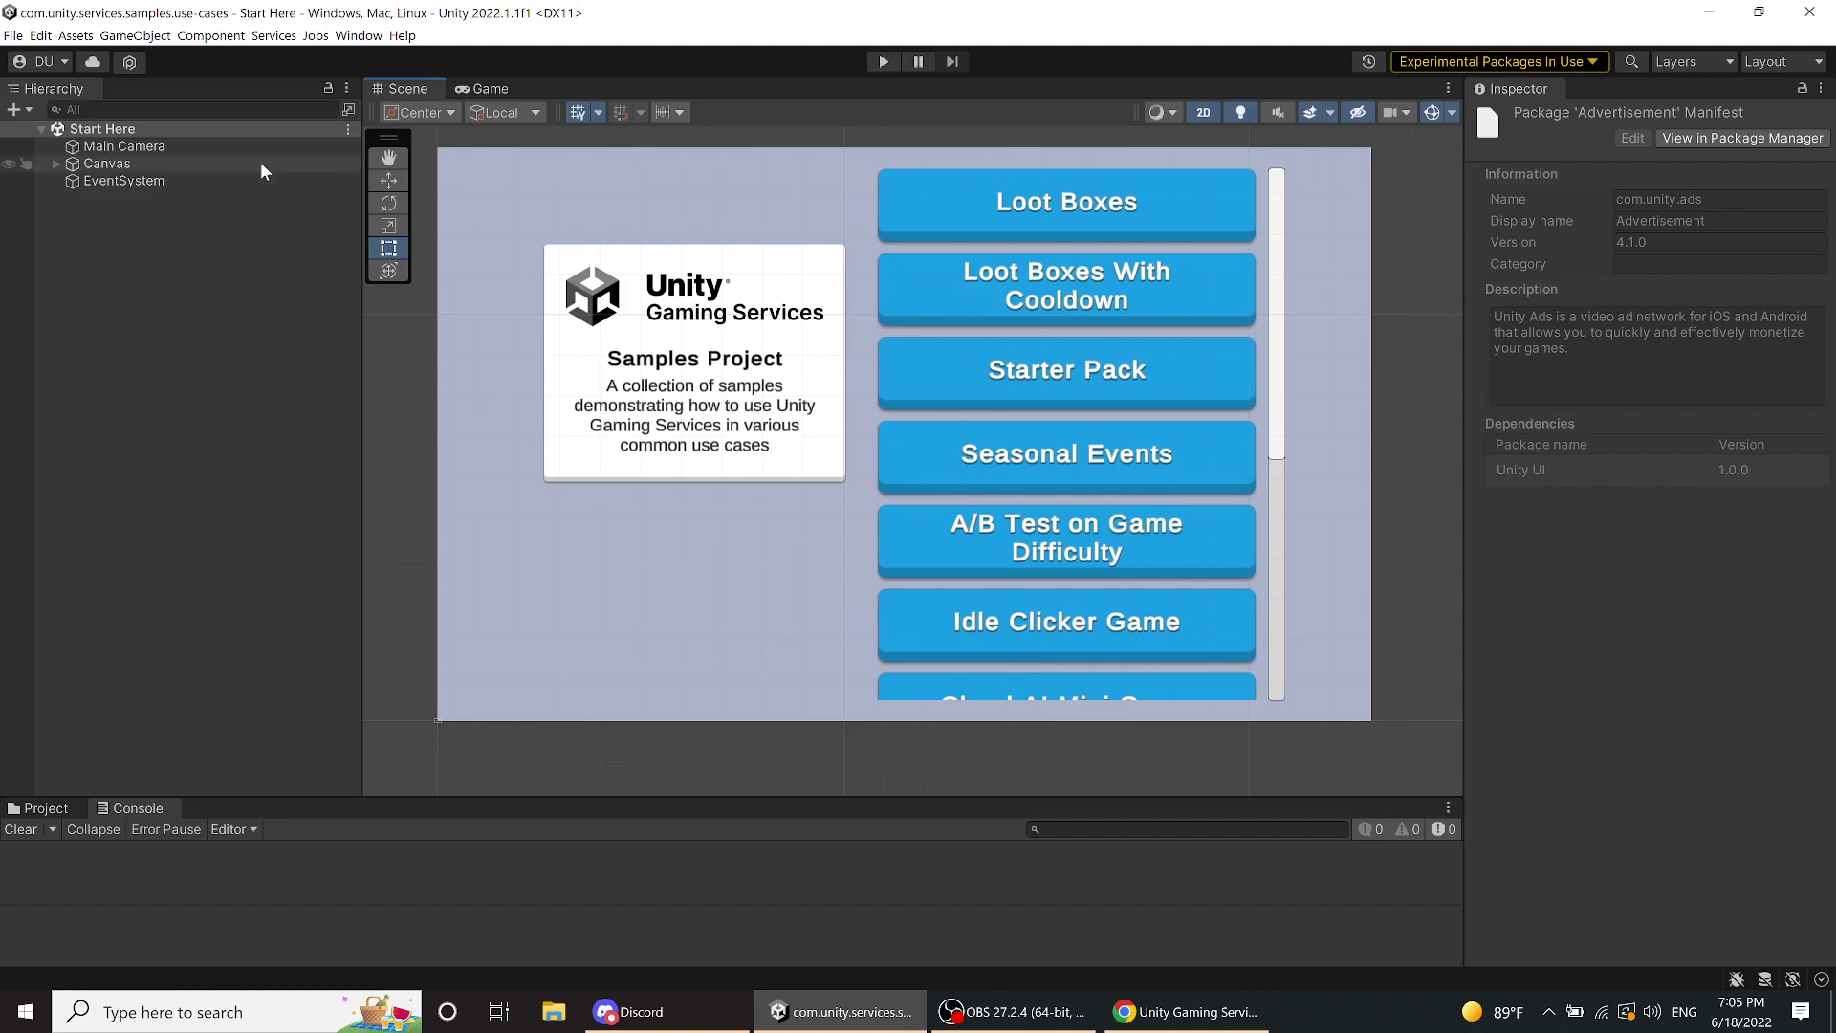
left_click_drag(361, 332, 291, 323)
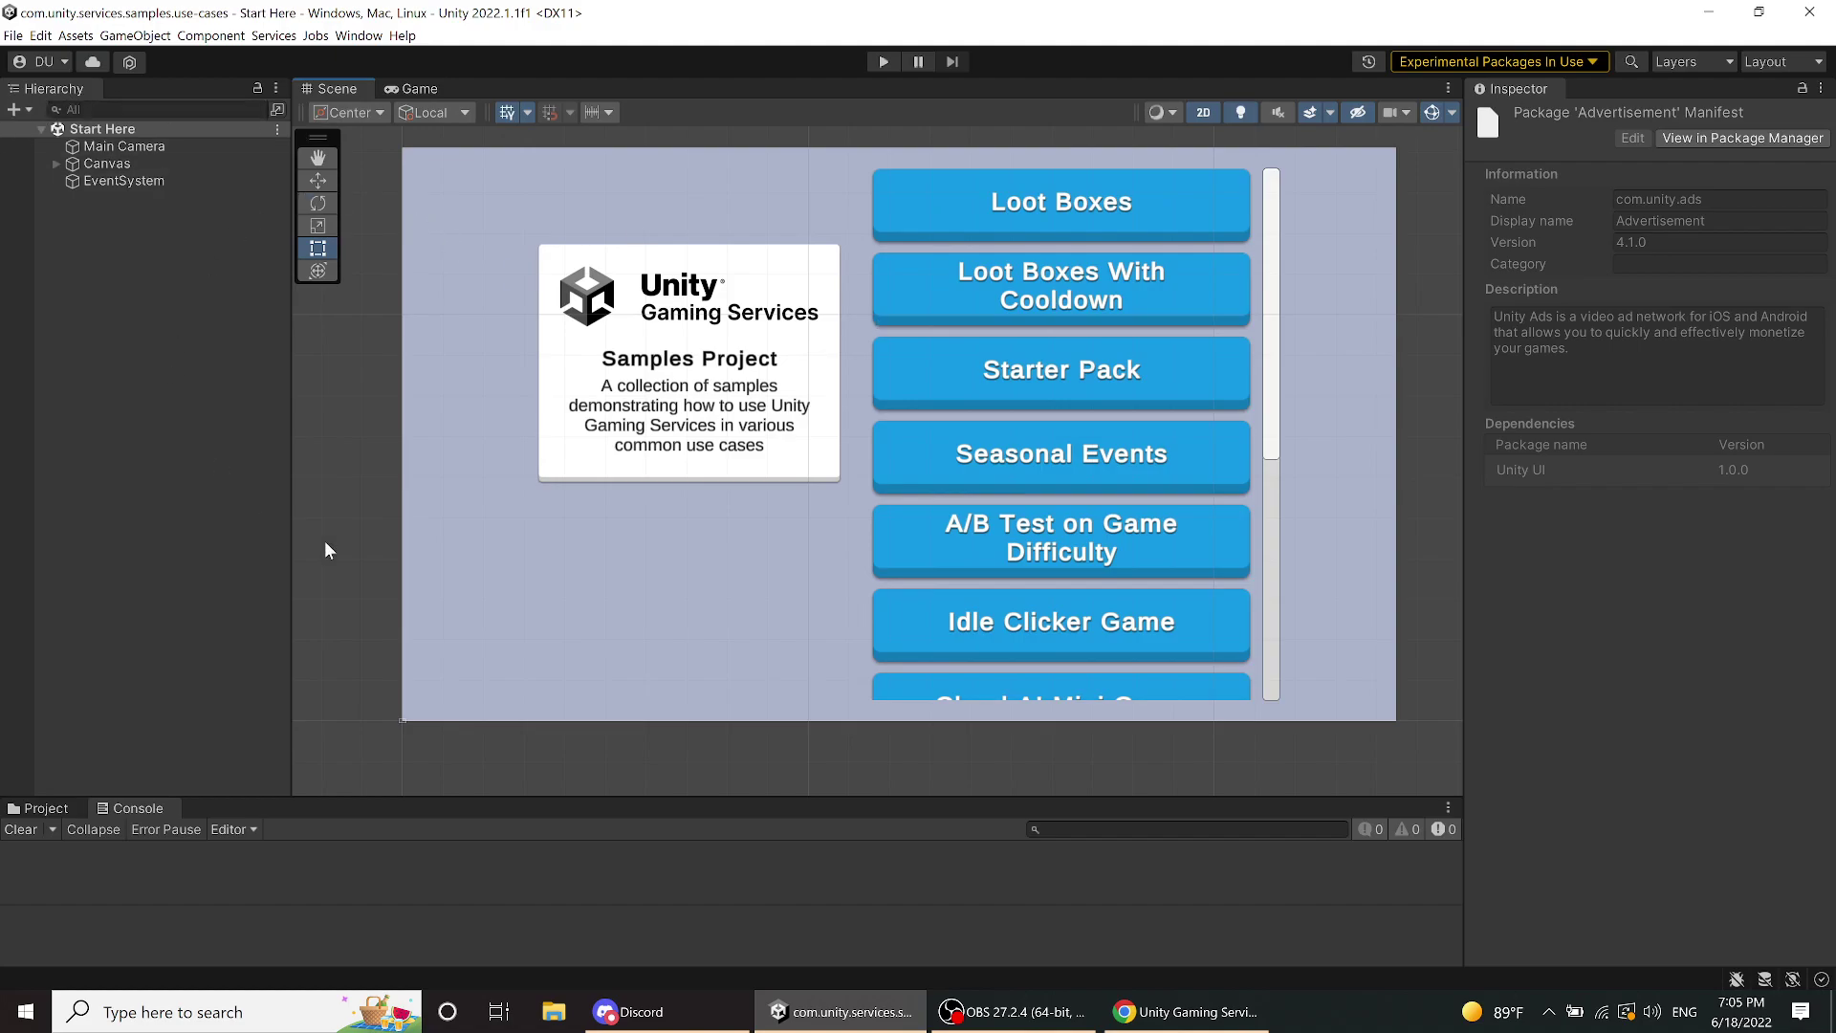
left_click_drag(1453, 478, 1466, 470)
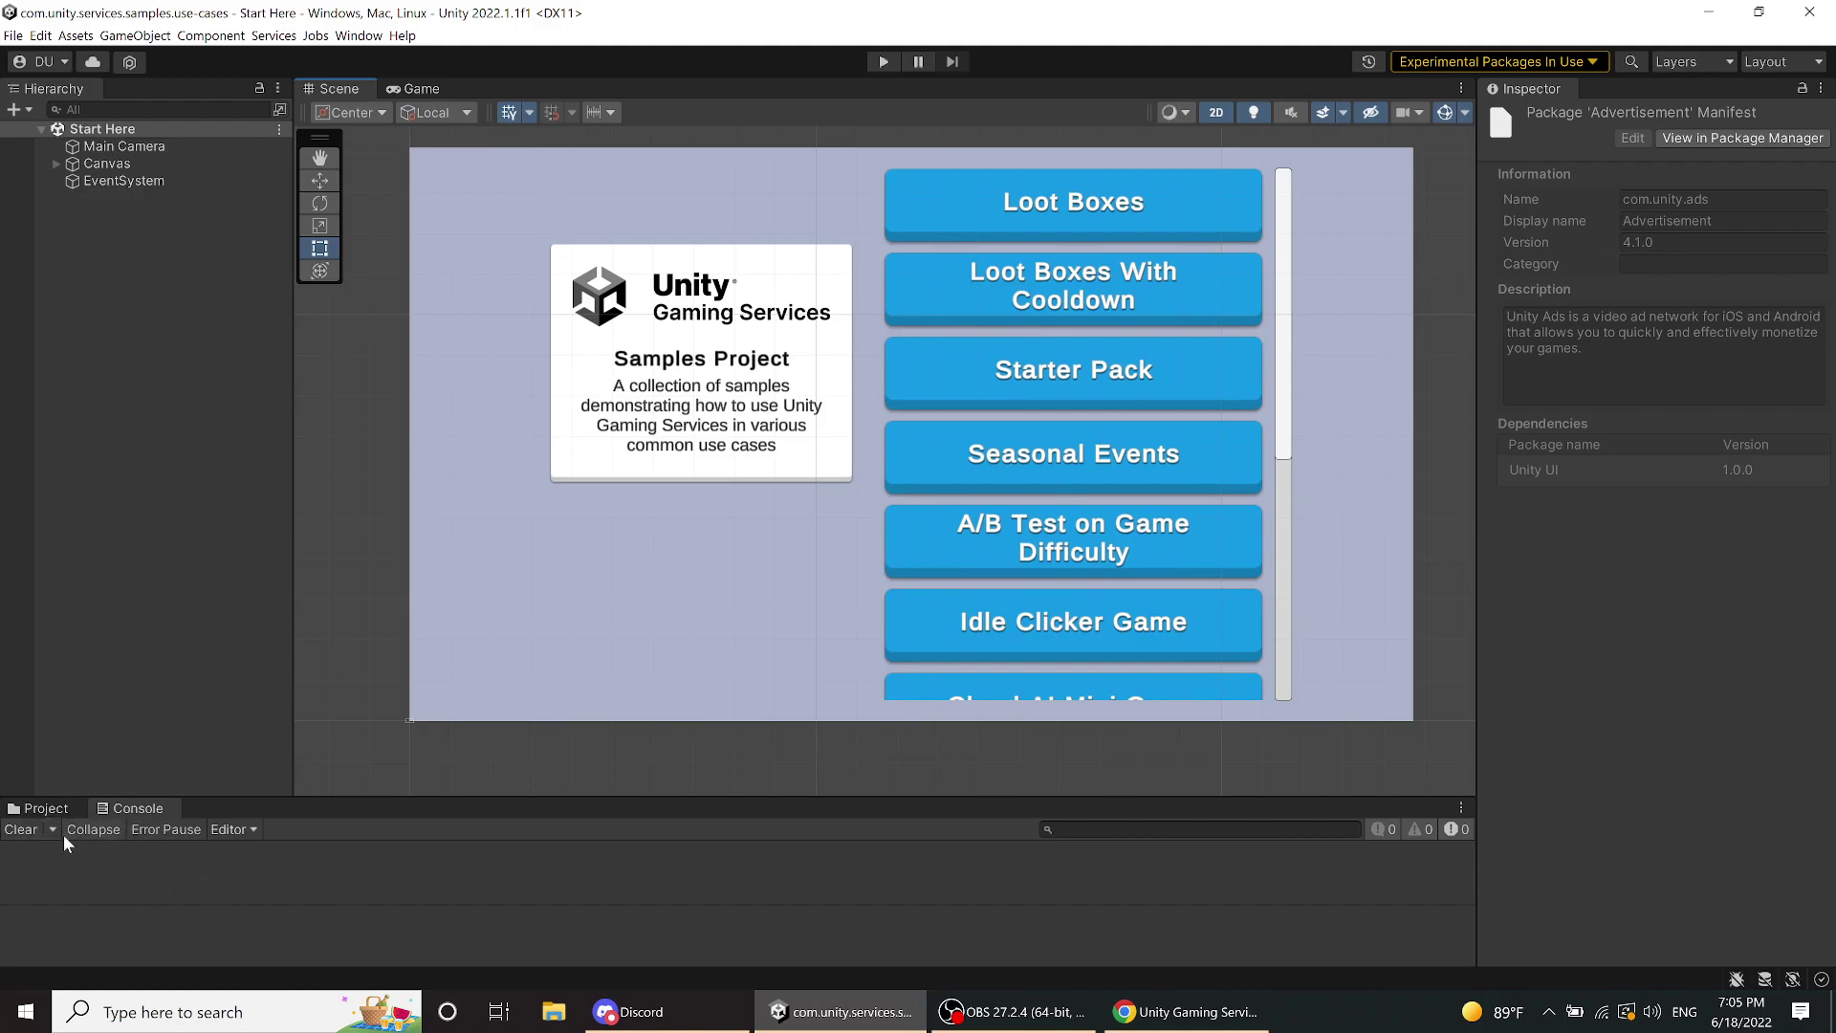
- Dock the Project panel under the Hierarchy and switch it to One Column Layout
left_click(48, 809)
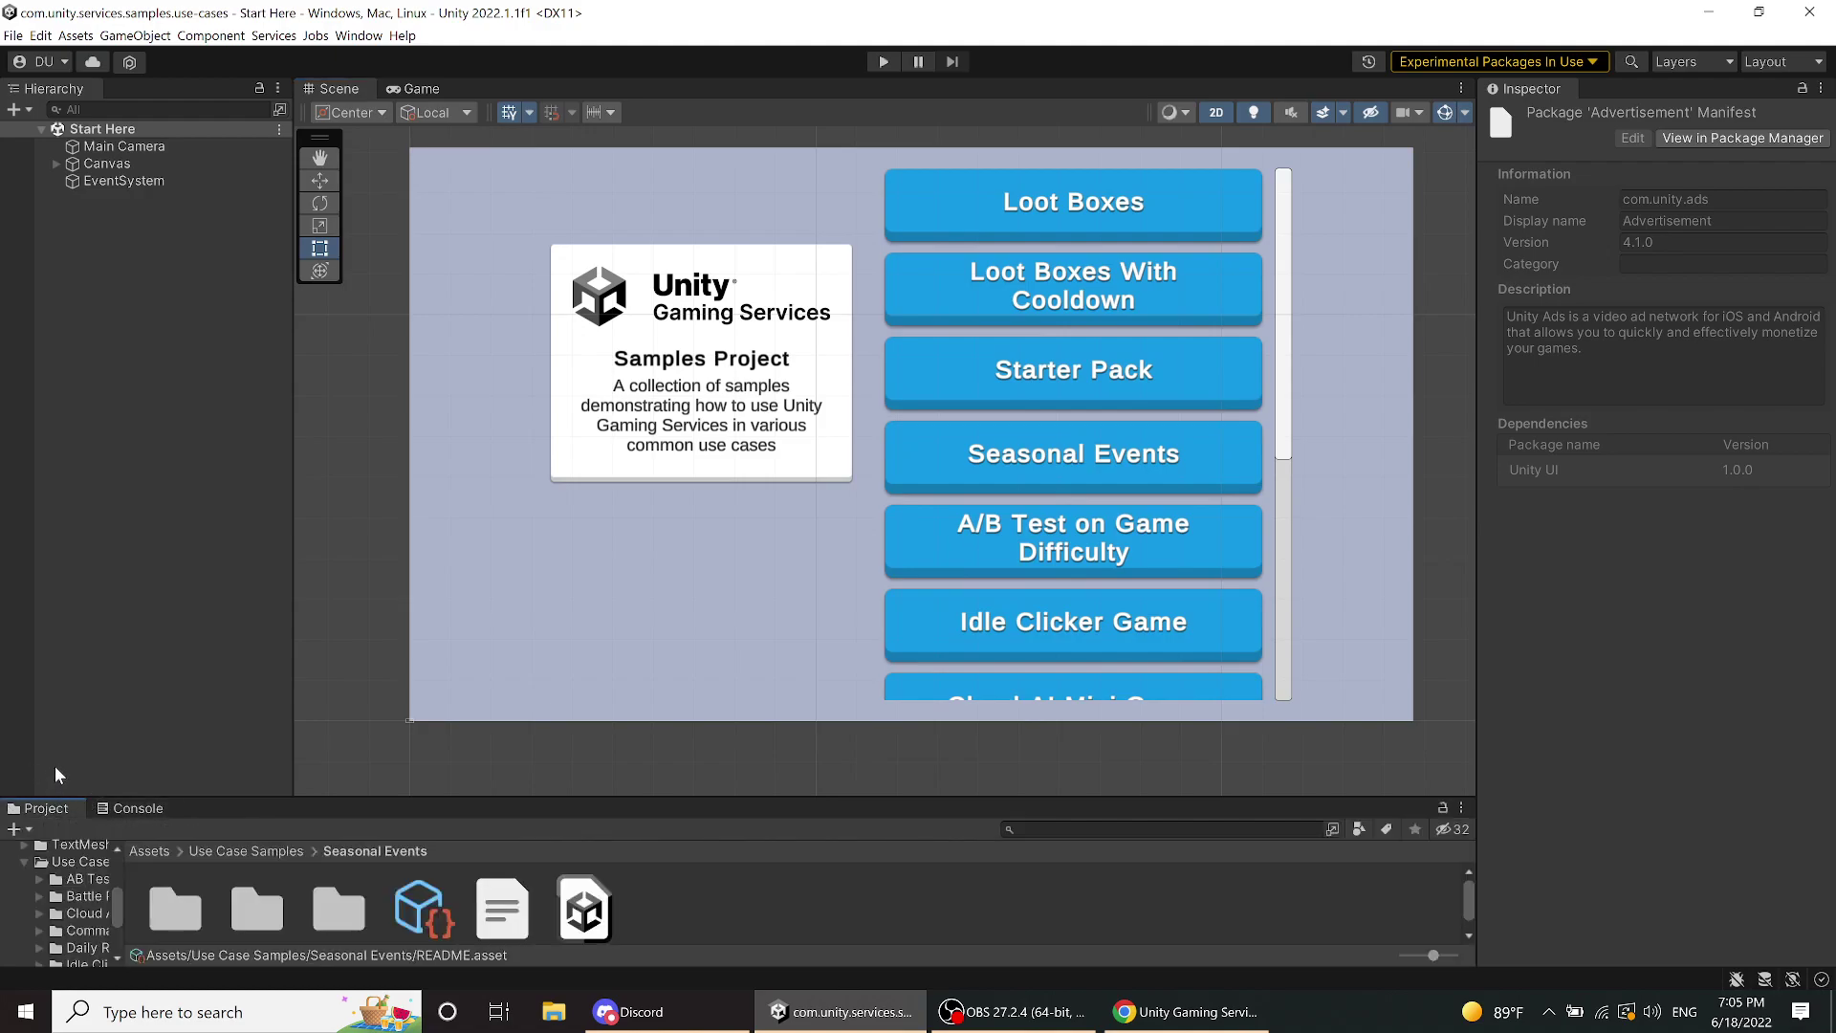
left_click_drag(12, 820, 94, 759)
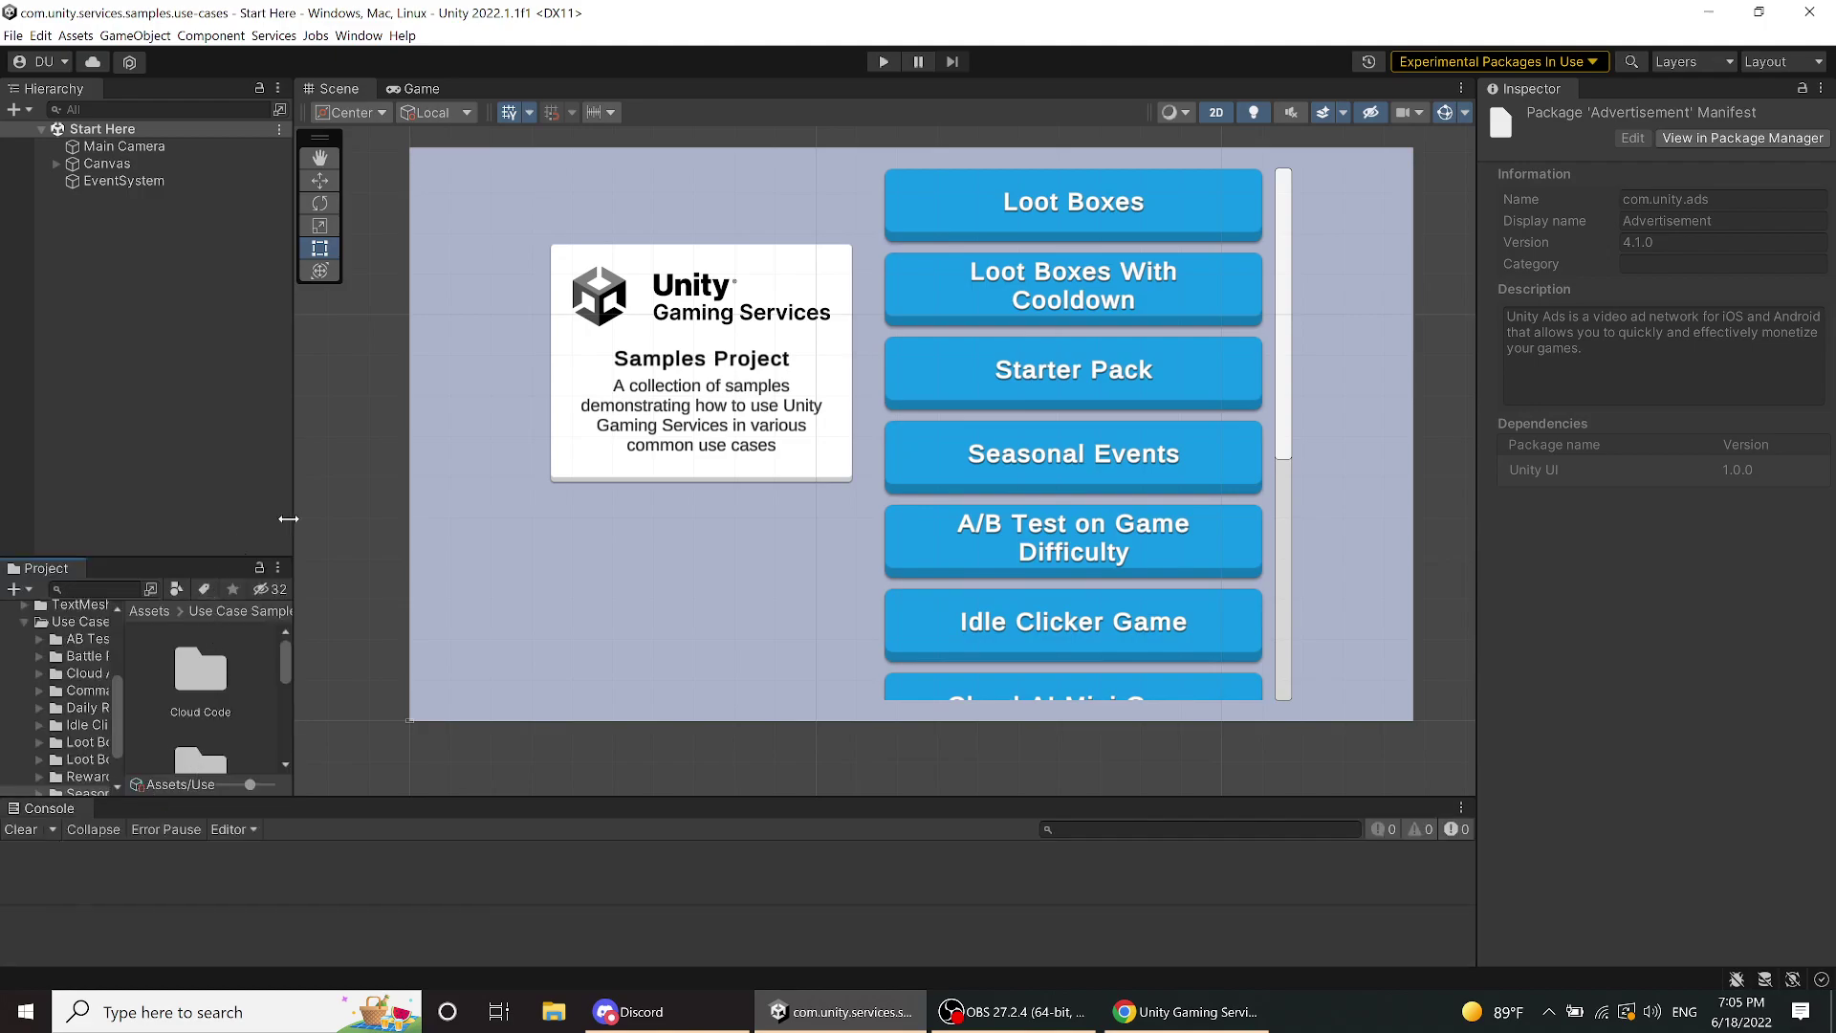
left_click(297, 570)
left_click(277, 568)
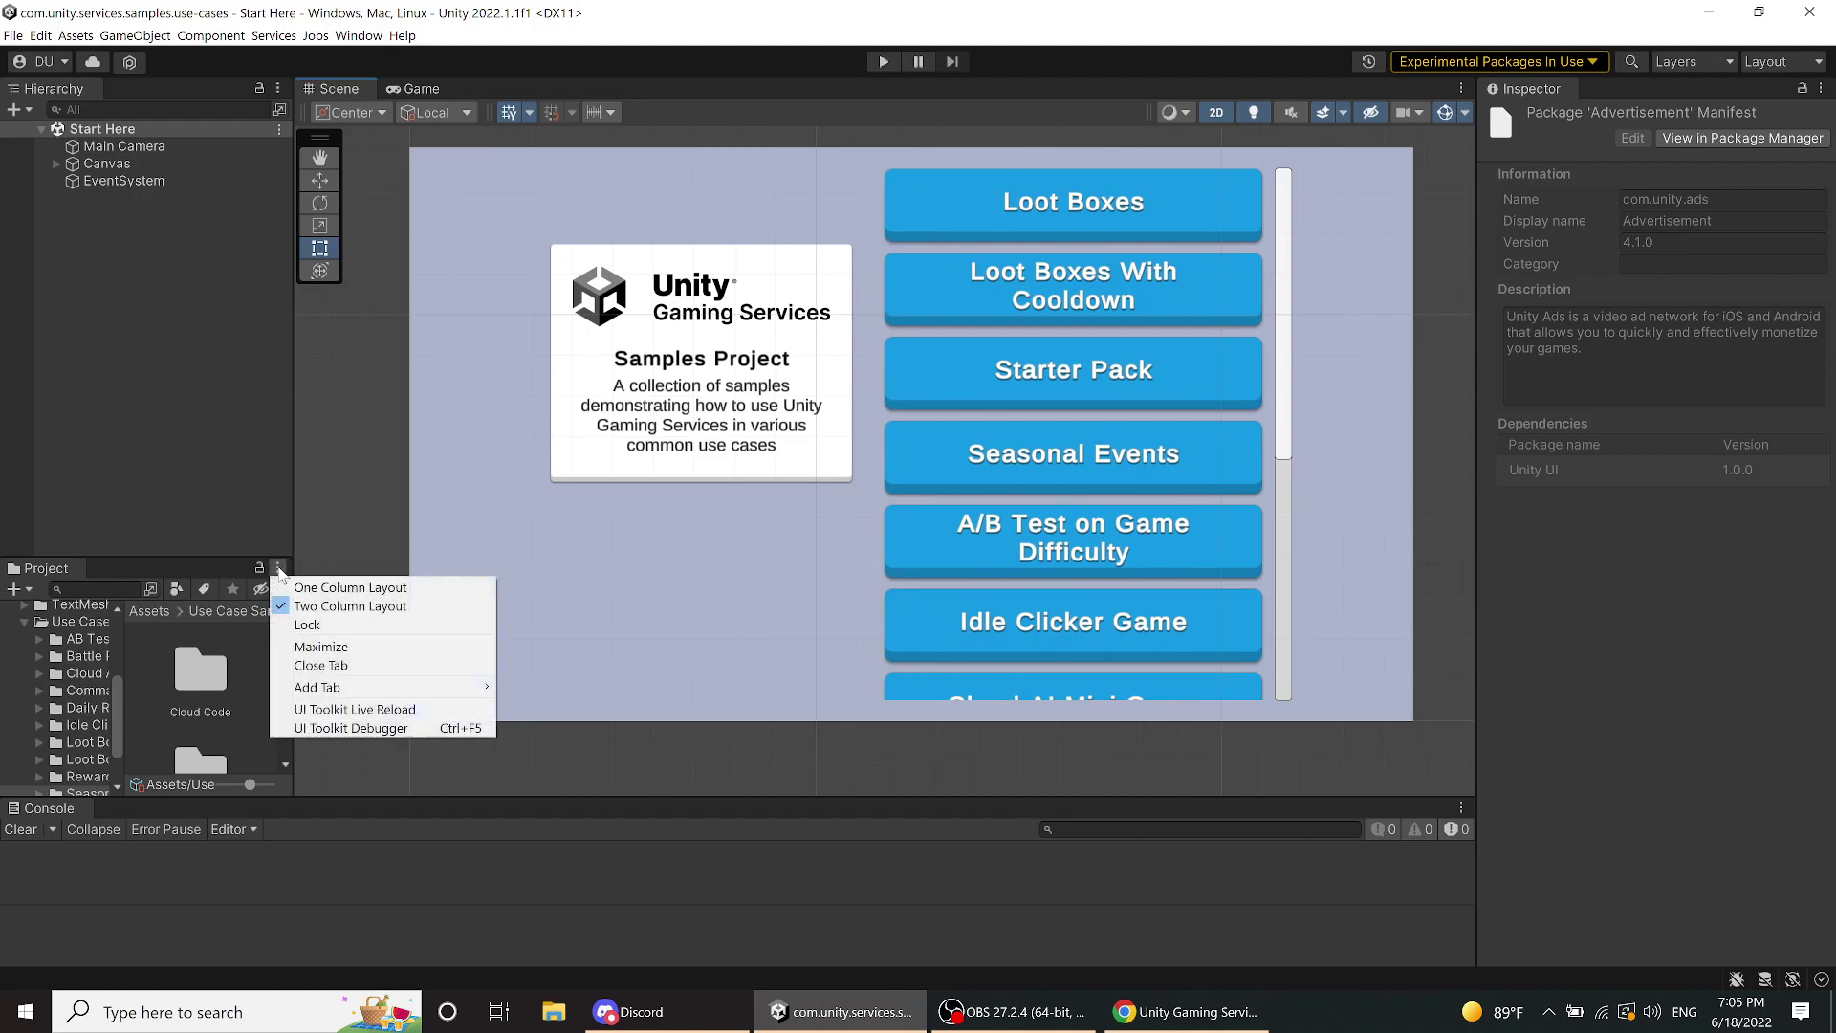
left_click(300, 588)
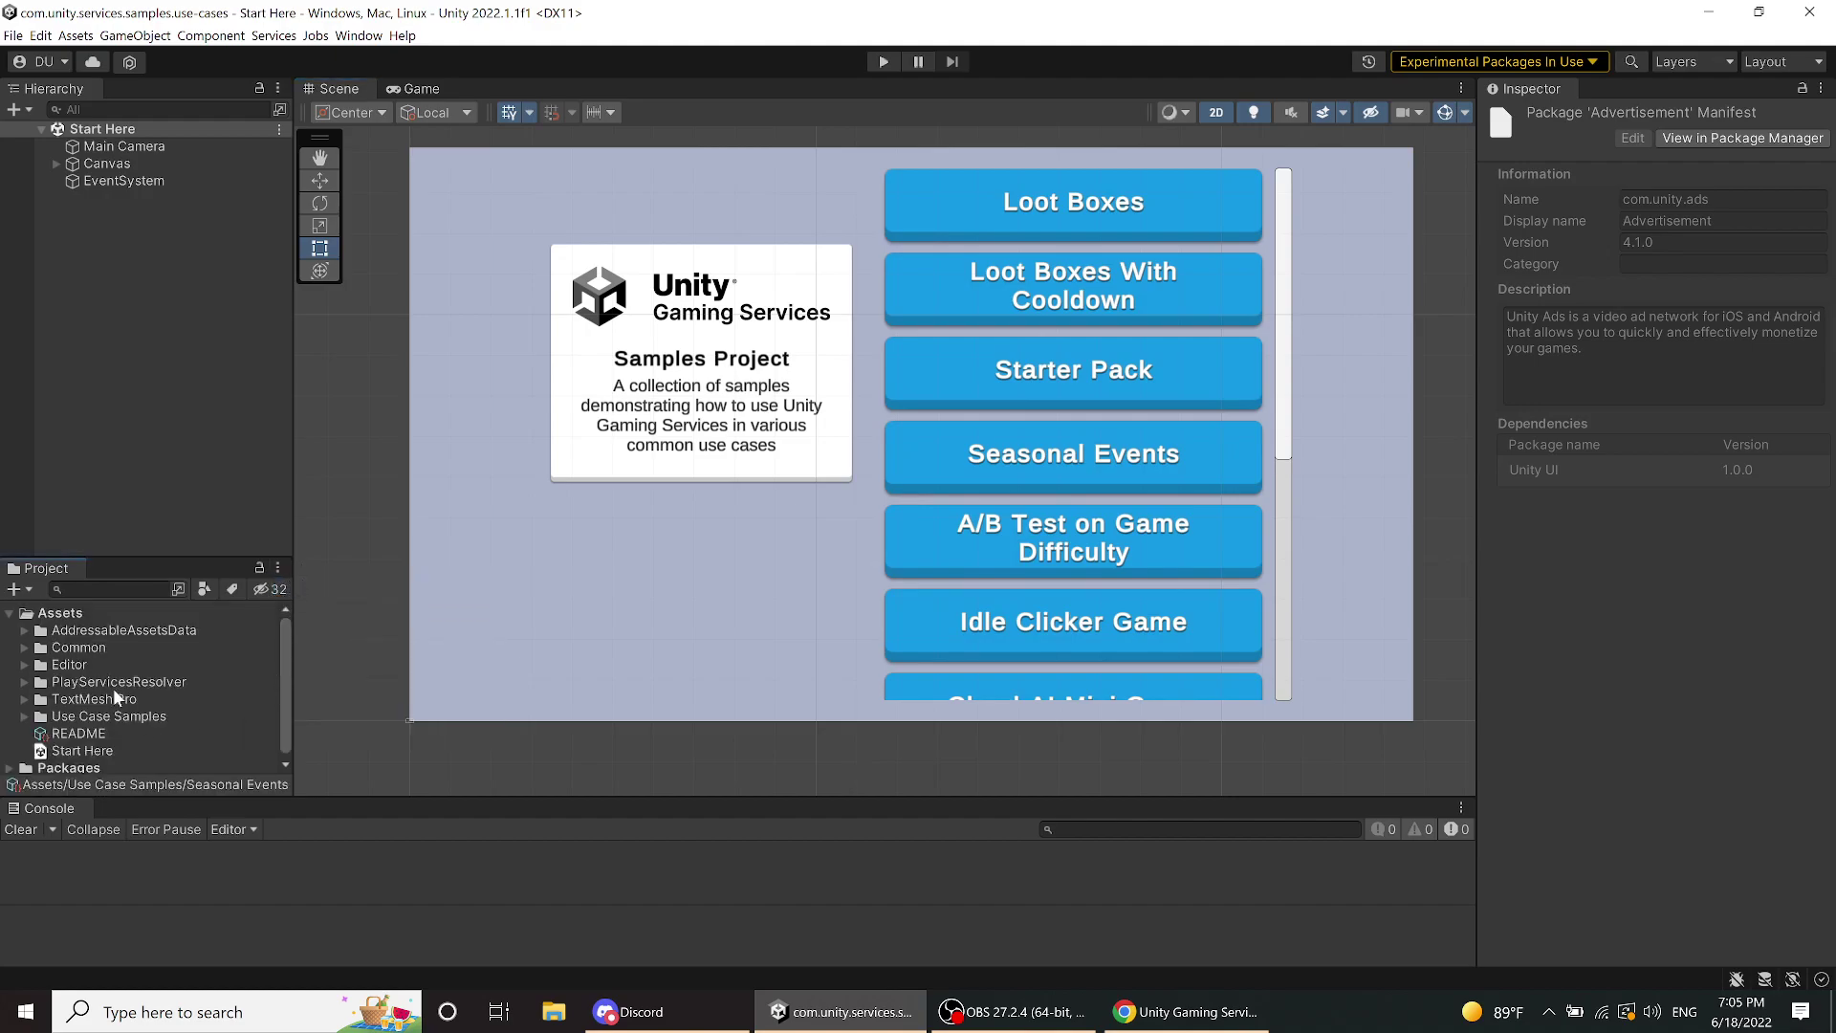
scroll(142, 759, "down", 1)
- Dock the Console below the Scene and resize the Project and Scene panels
left_click_drag(49, 807, 399, 778)
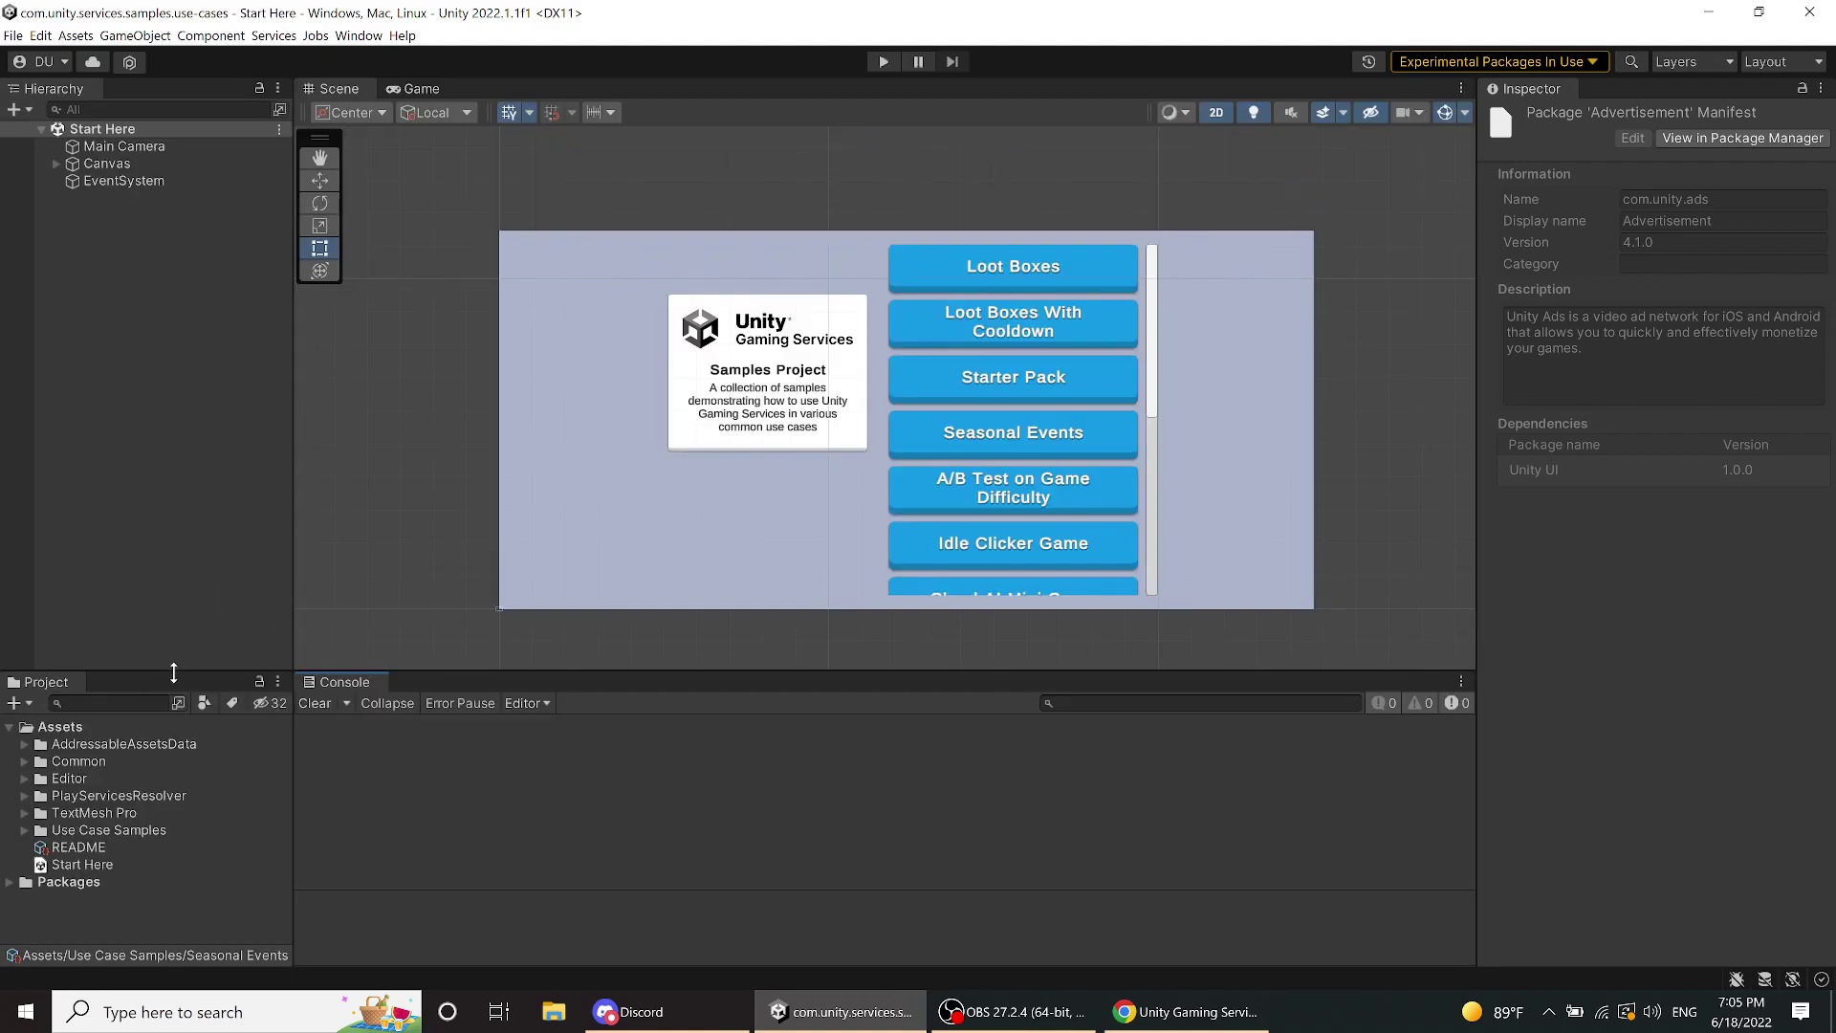
left_click_drag(175, 671, 168, 585)
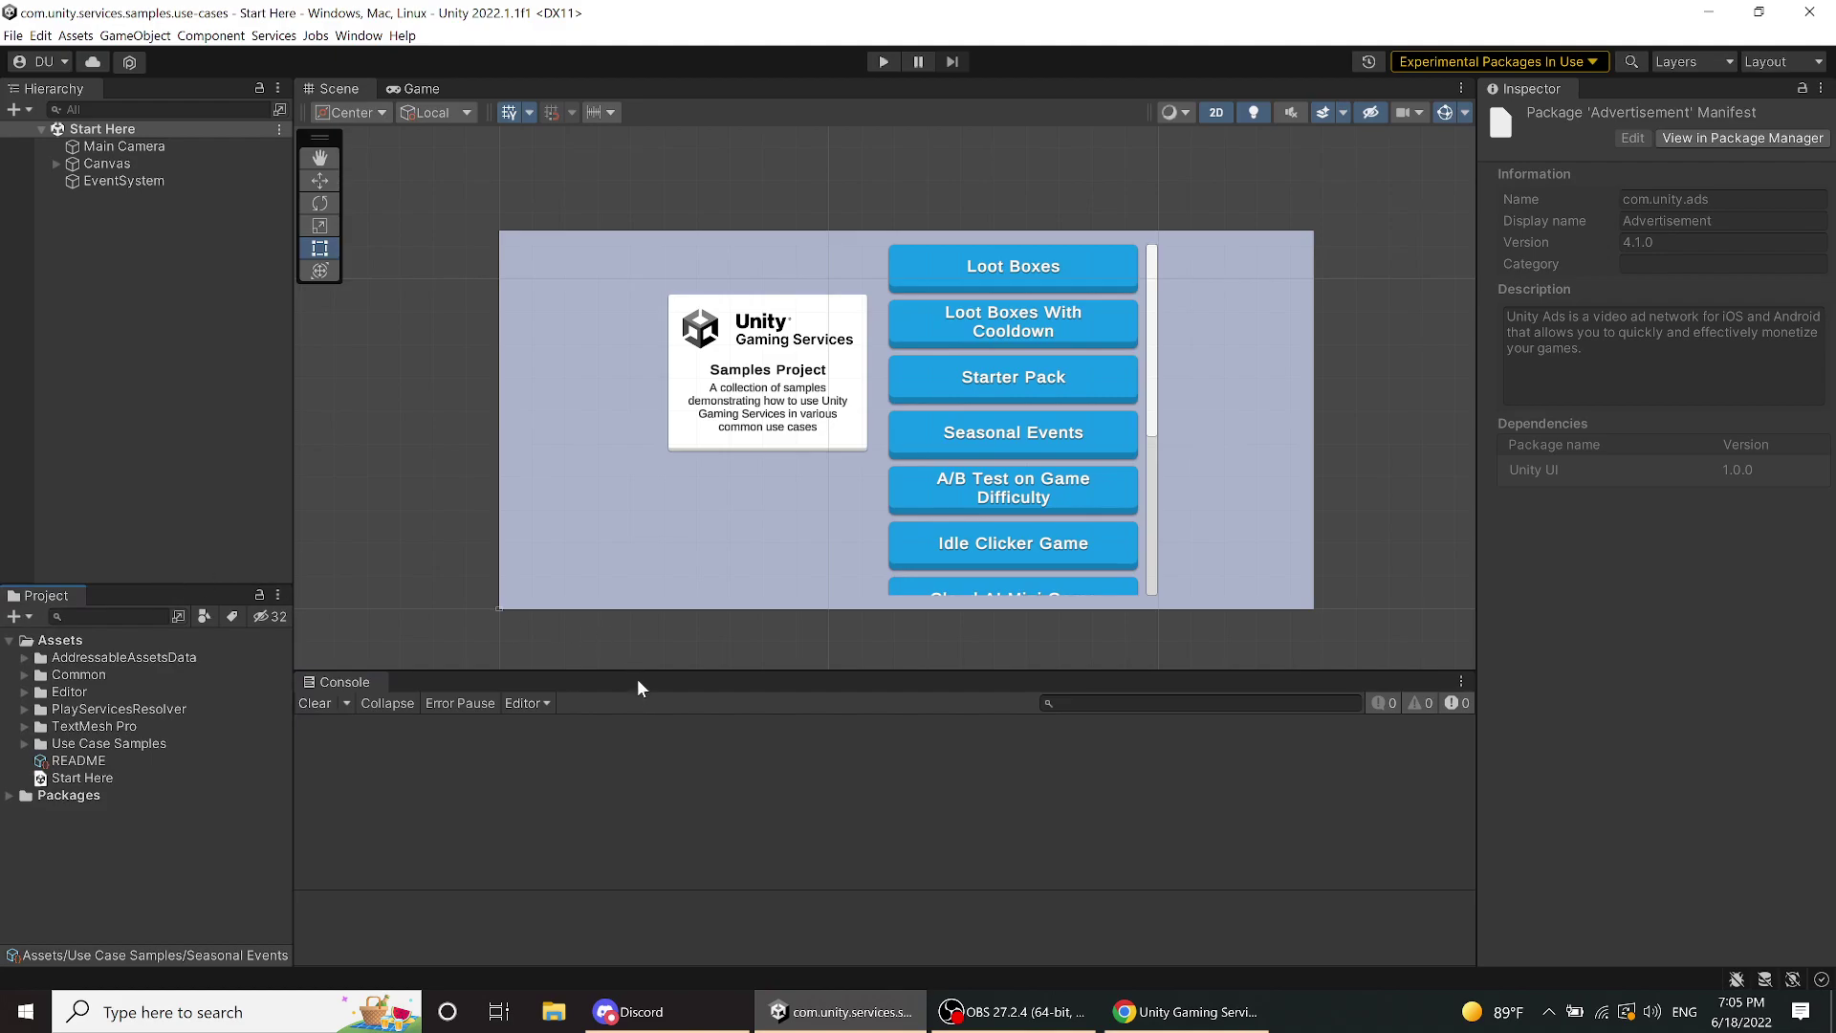
left_click_drag(634, 673, 633, 797)
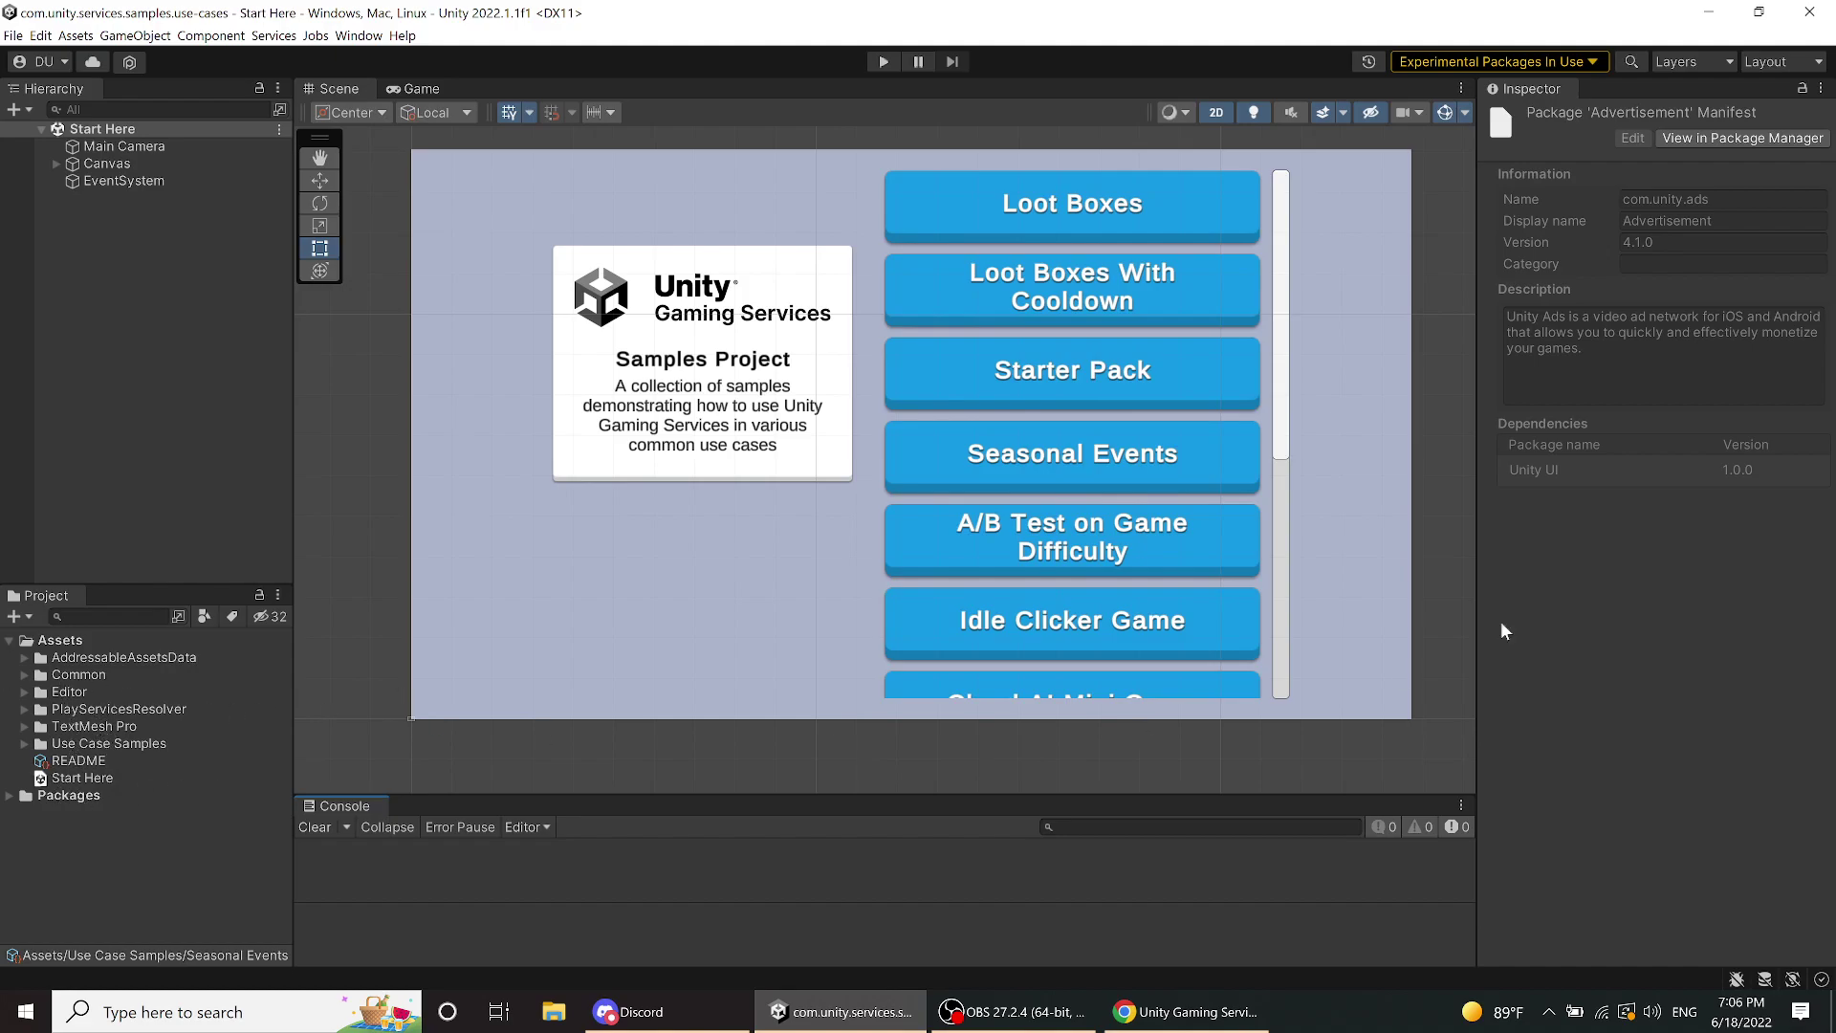
- Inspect the EventSystem, Canvas and Main Camera objects in the Hierarchy
left_click(101, 177)
left_click(103, 163)
left_click(106, 146)
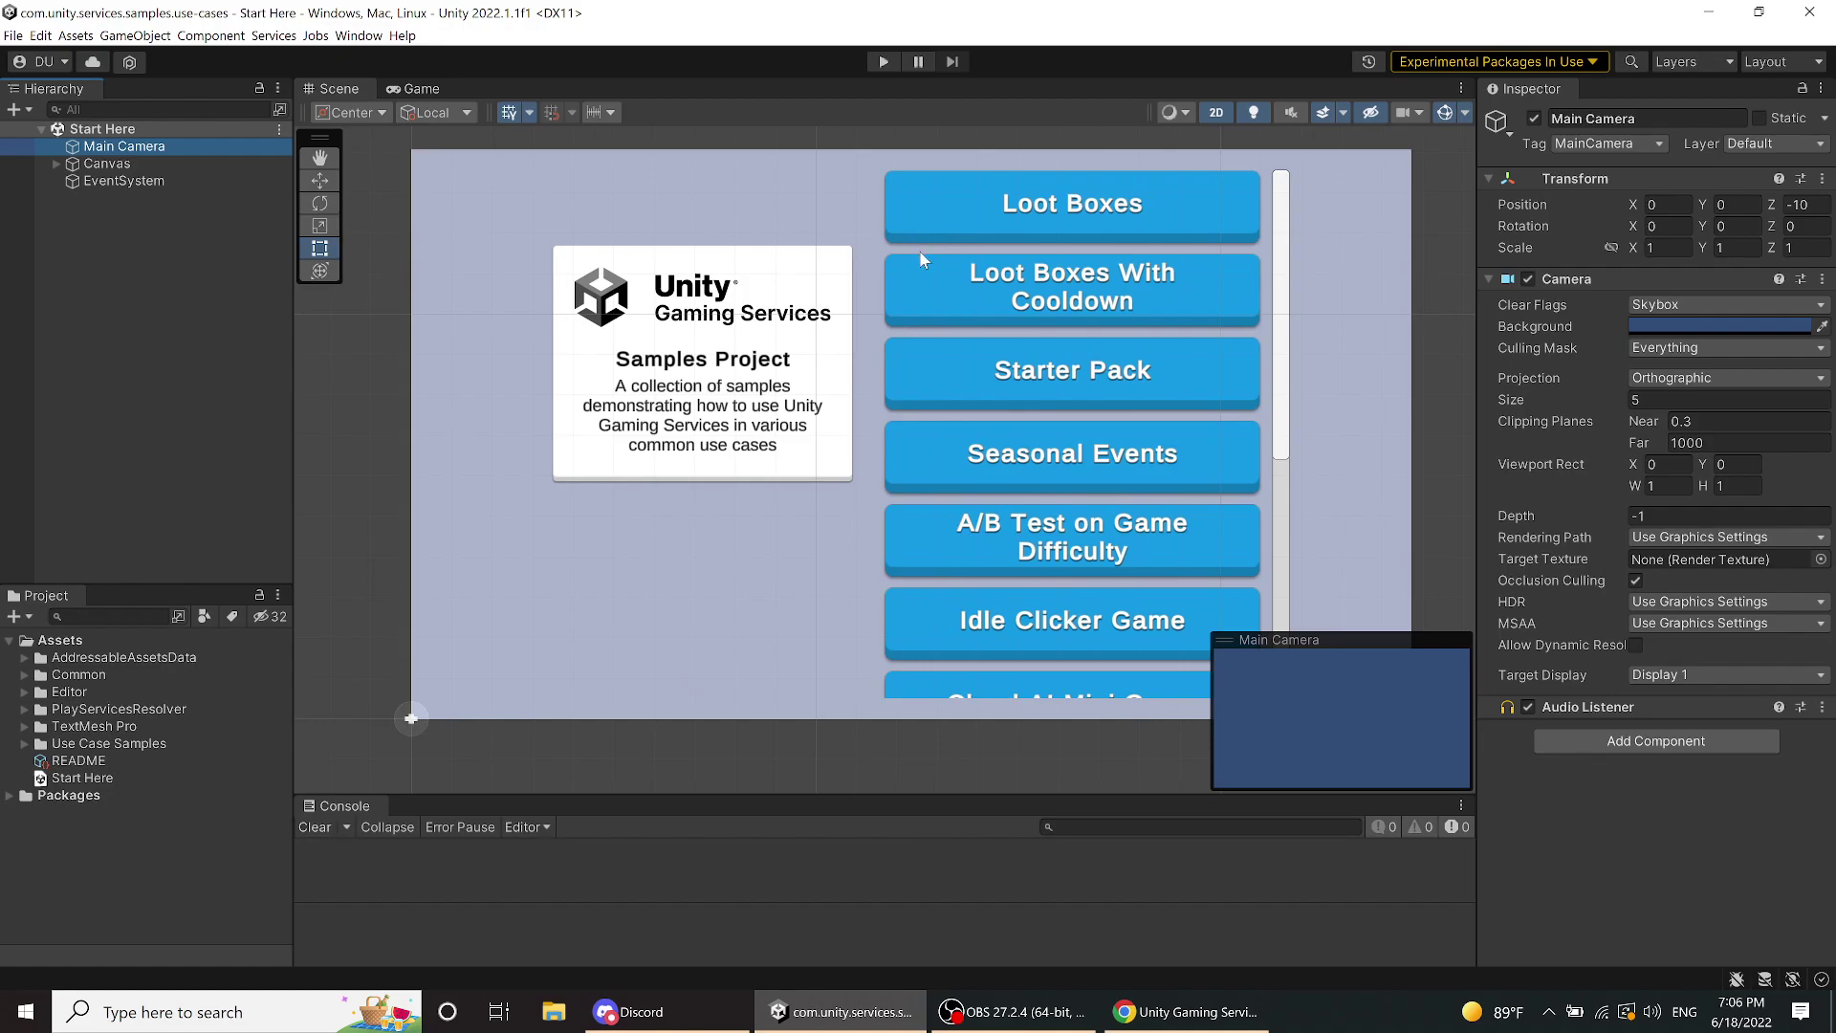
scroll(955, 296, "down", 1)
scroll(956, 296, "up", 3)
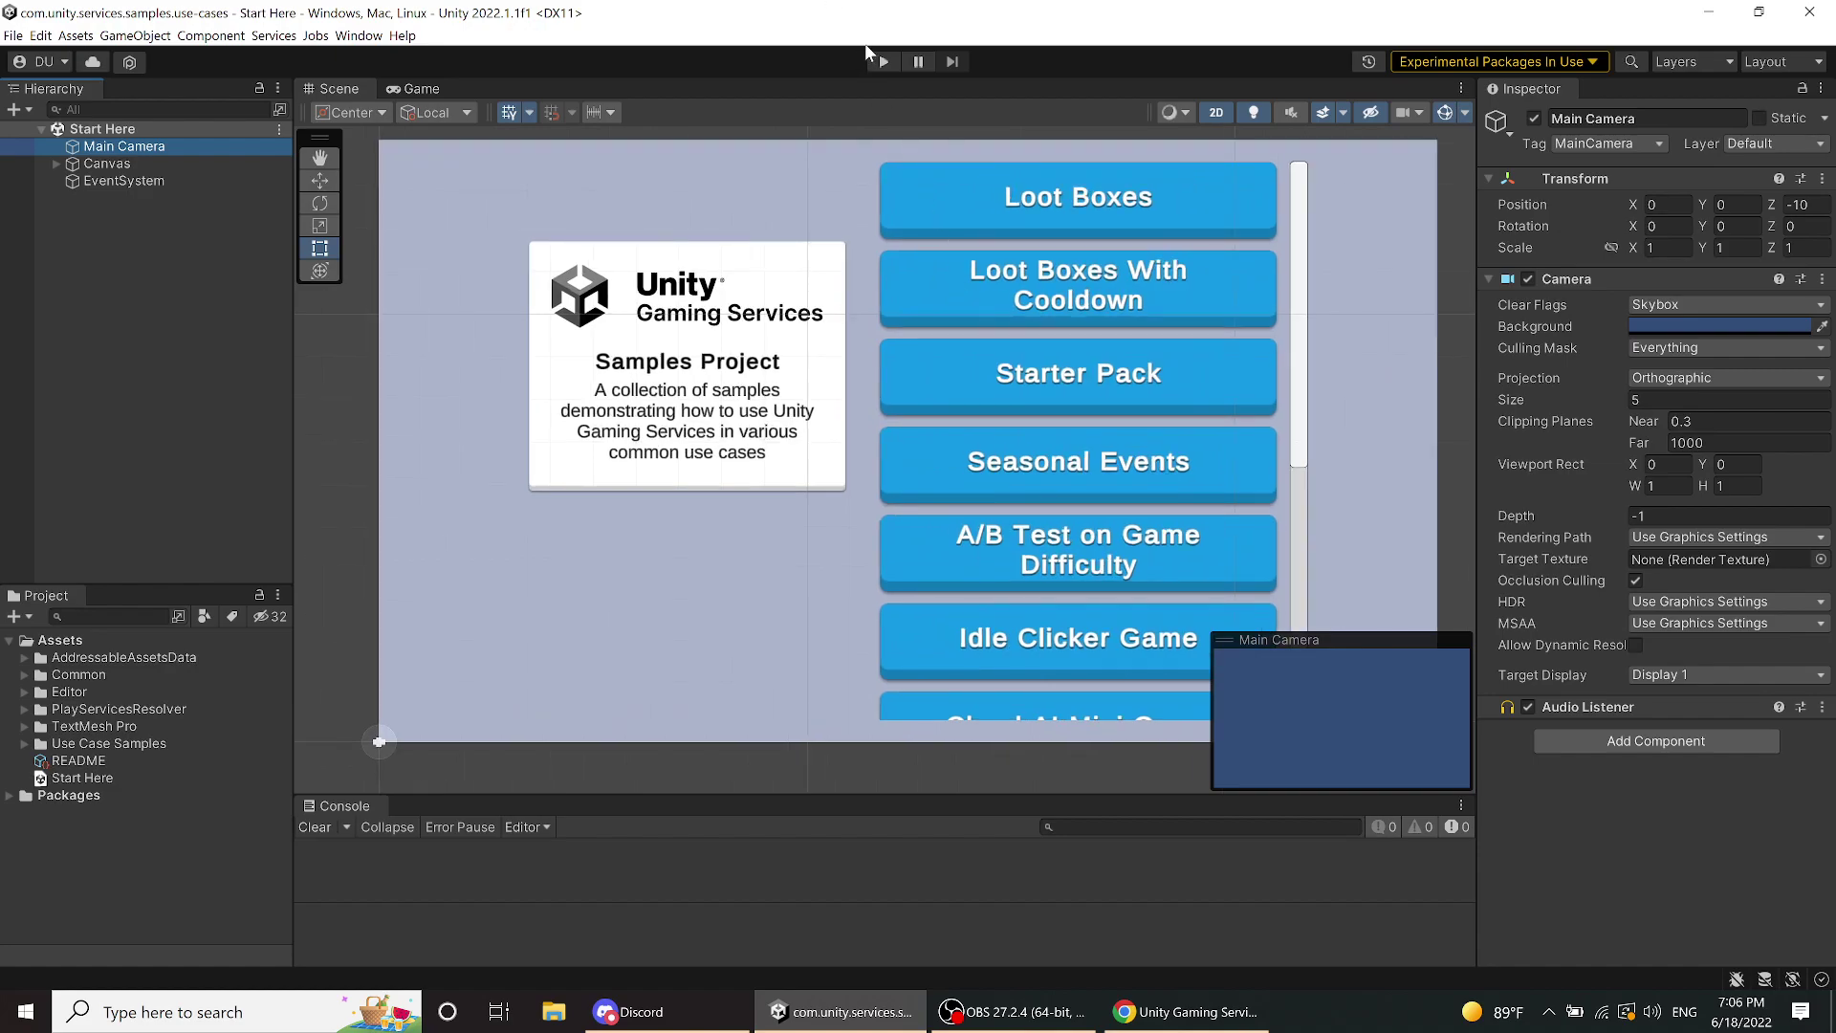
- Run the samples project in play mode, clear the console warning, and scroll the Game view's sample list
left_click(881, 59)
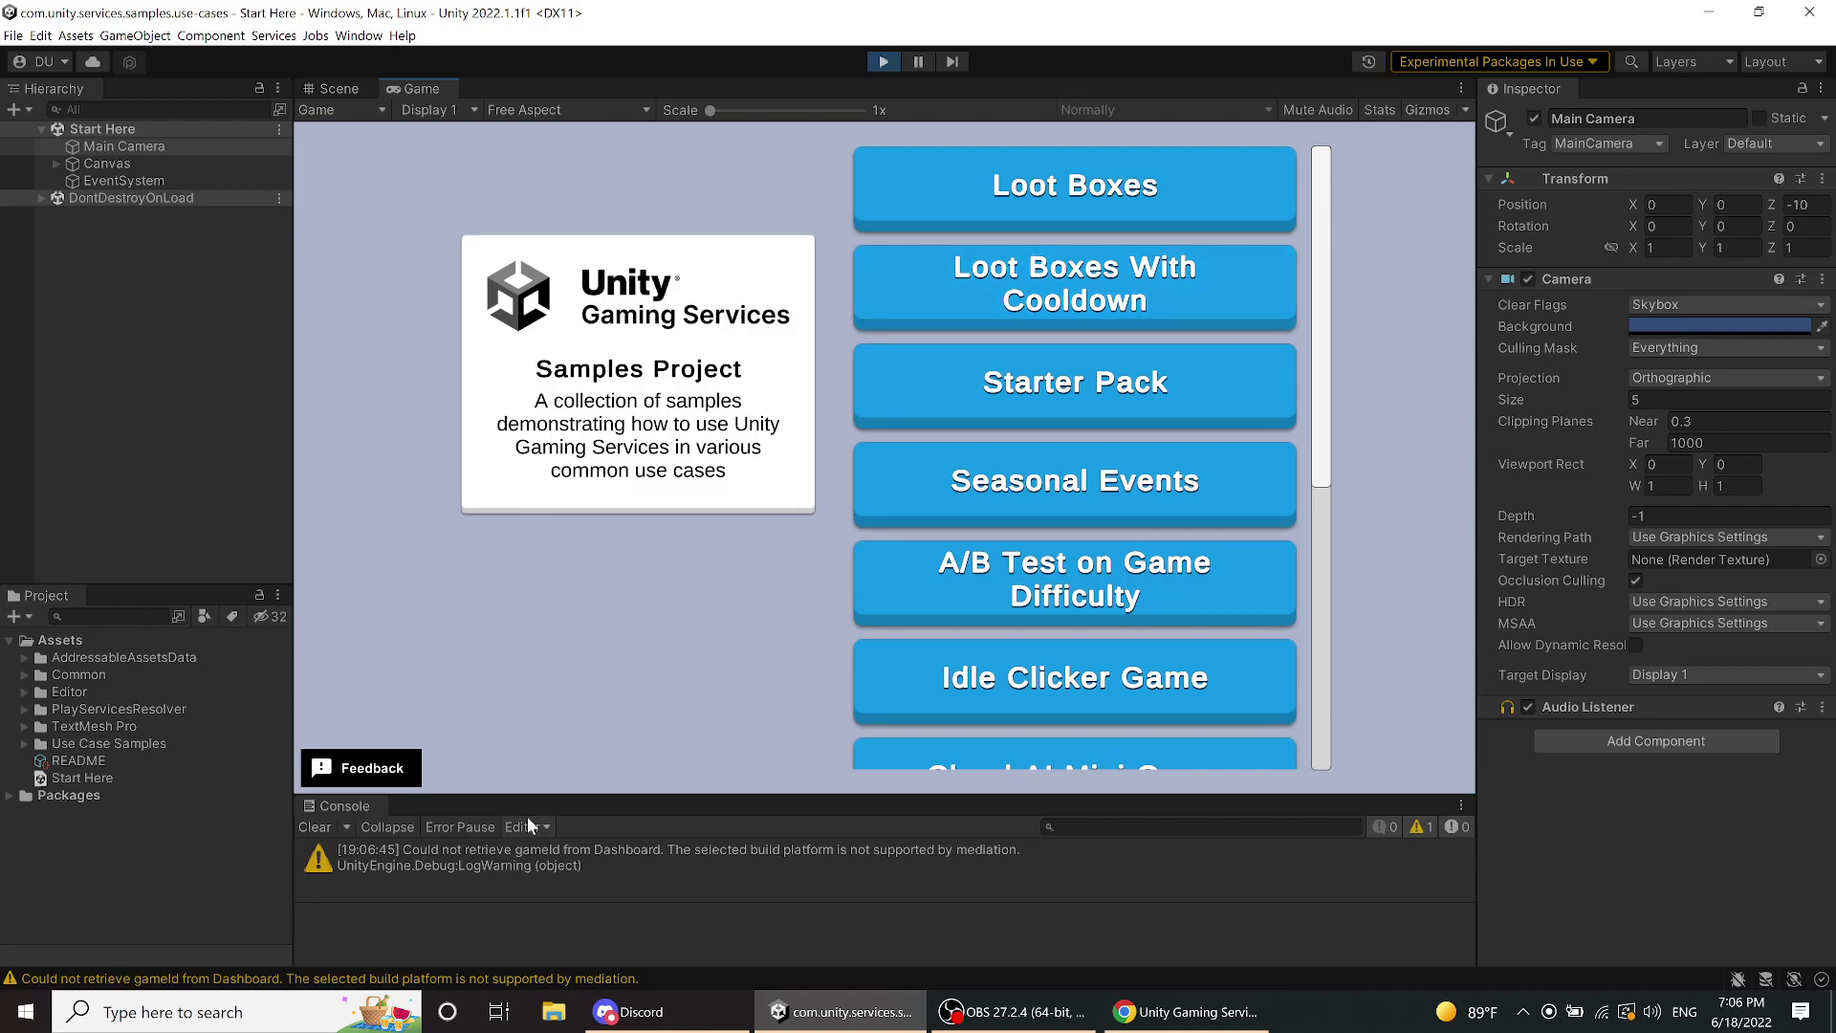
left_click(306, 826)
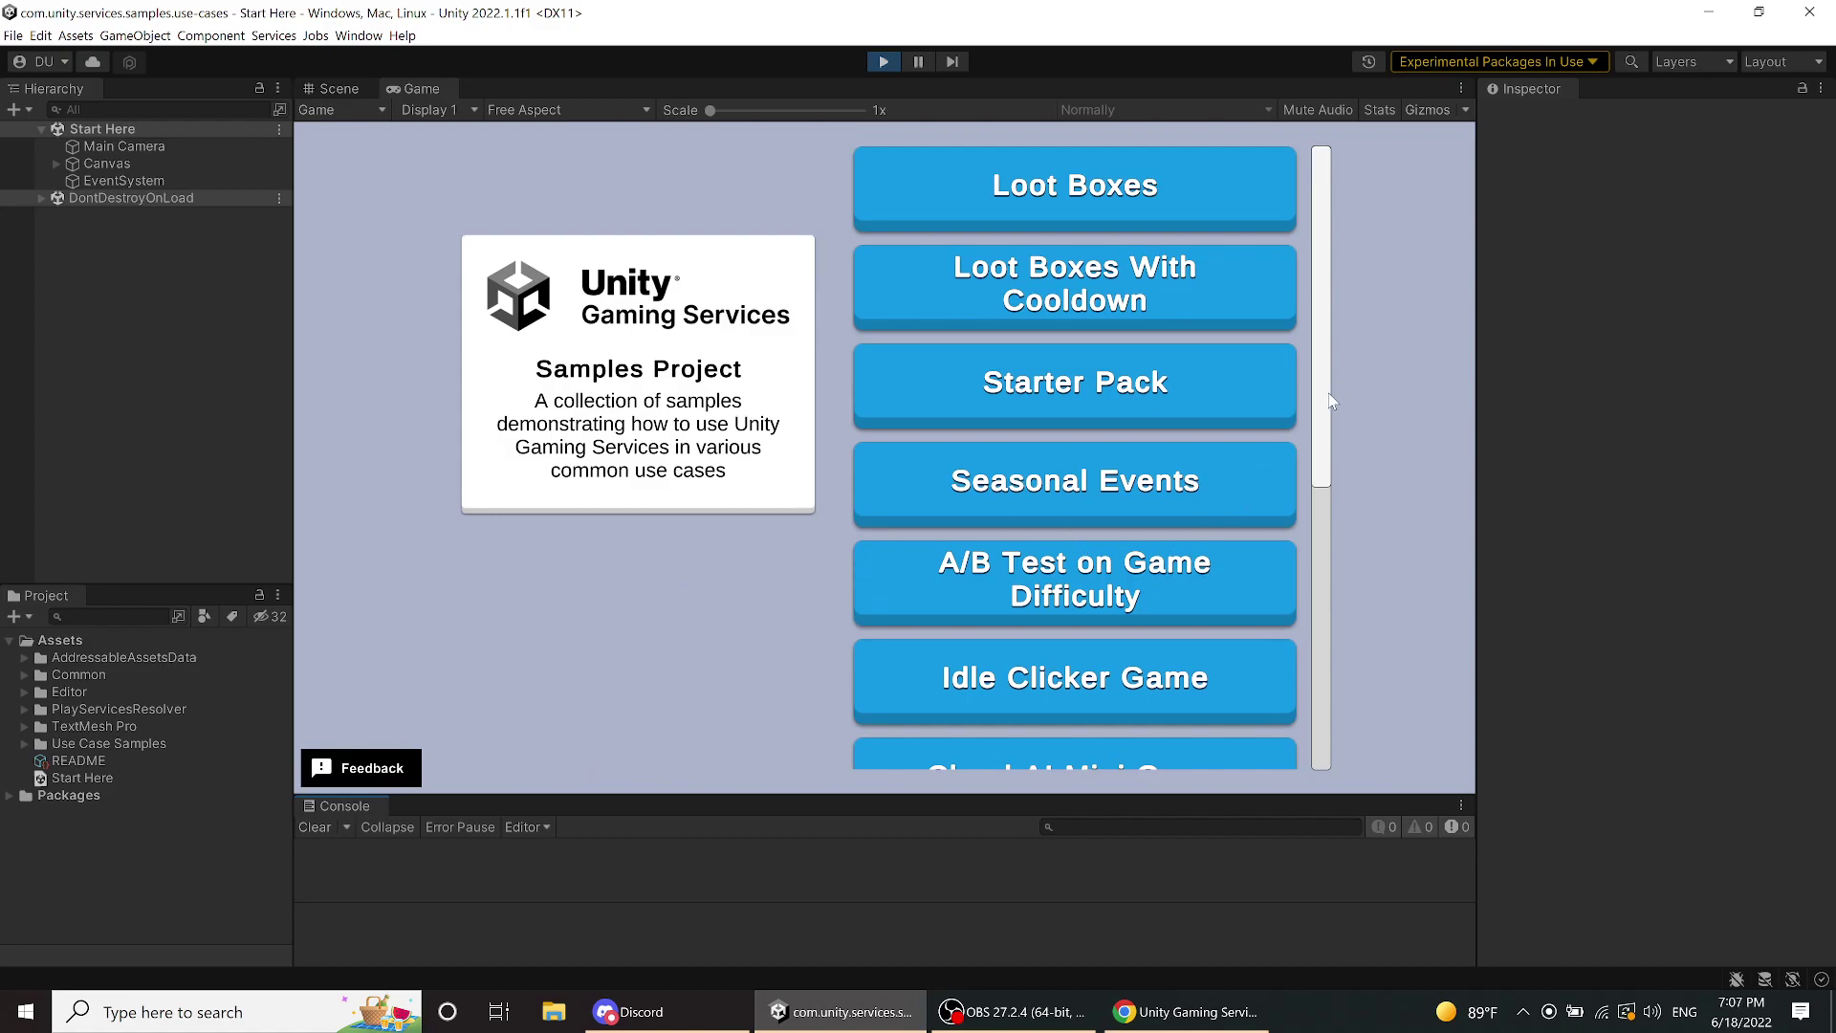
left_click_drag(1328, 401, 1344, 318)
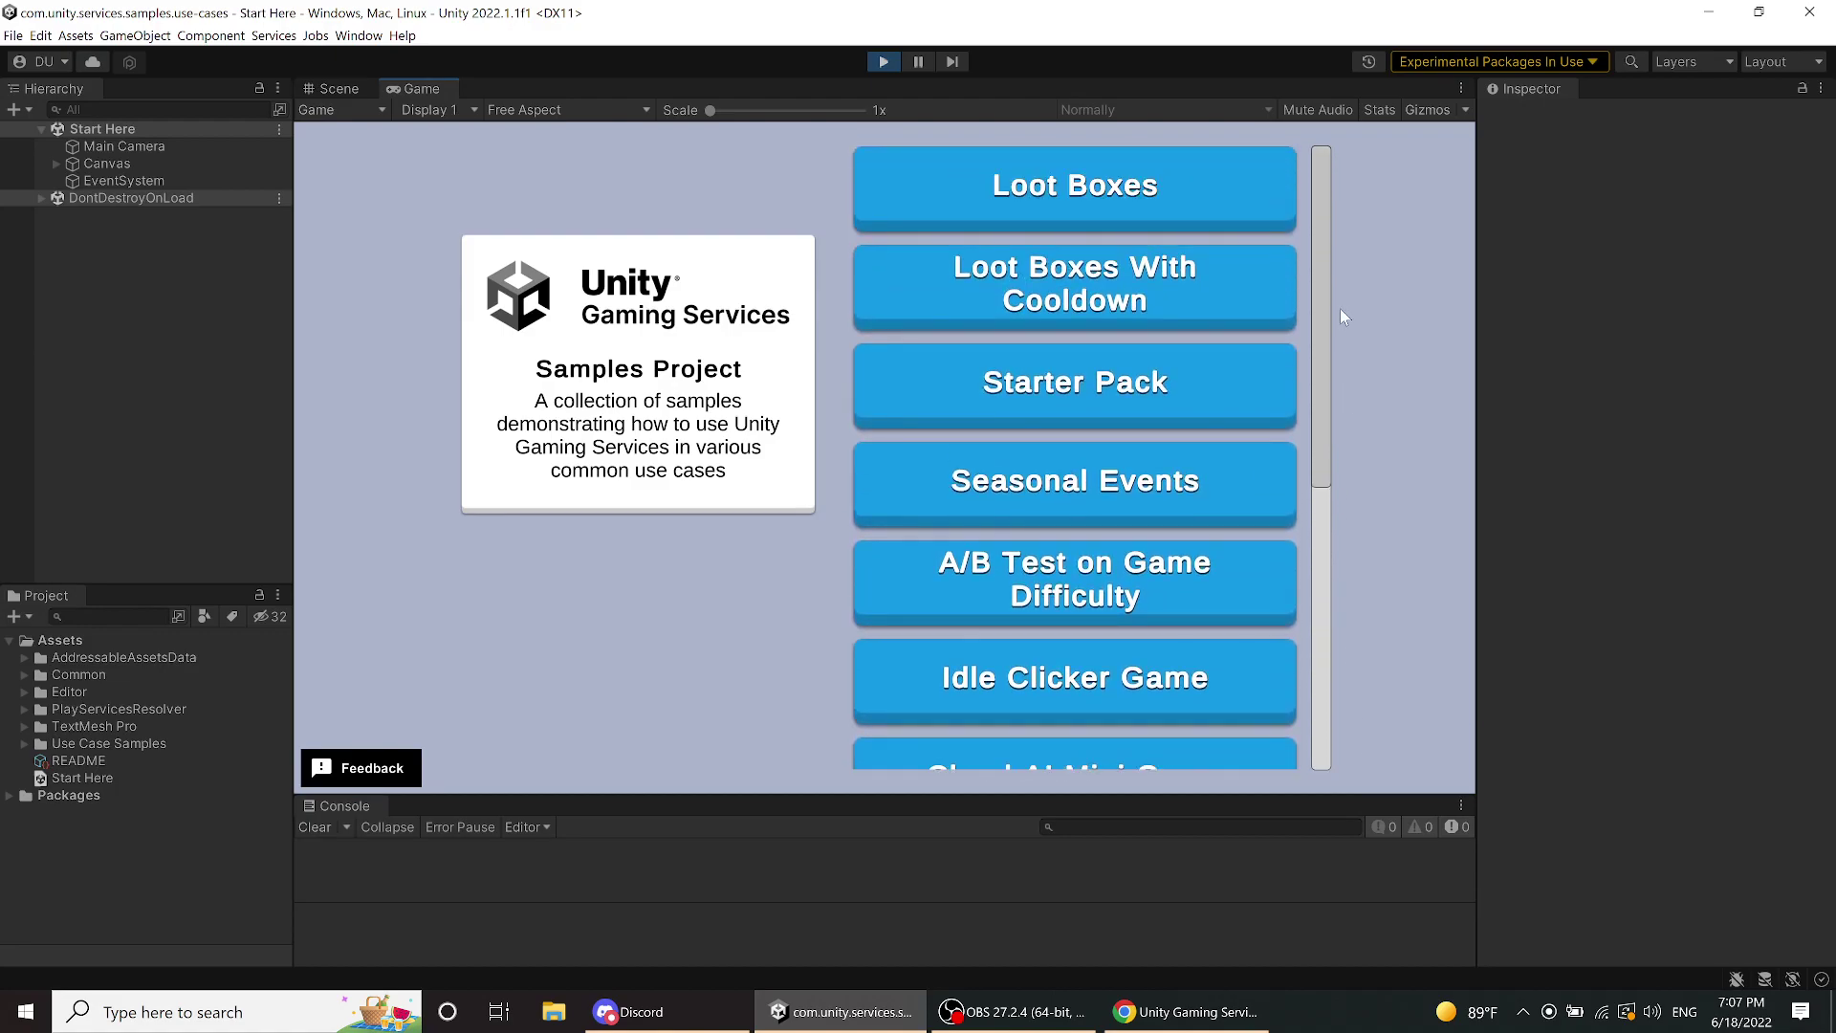
left_click_drag(1339, 309, 1339, 312)
- Open Loot Boxes in the game, enlarge the console, and open LootBoxesSceneManager from Loot Boxes > Scripts
left_click(1139, 183)
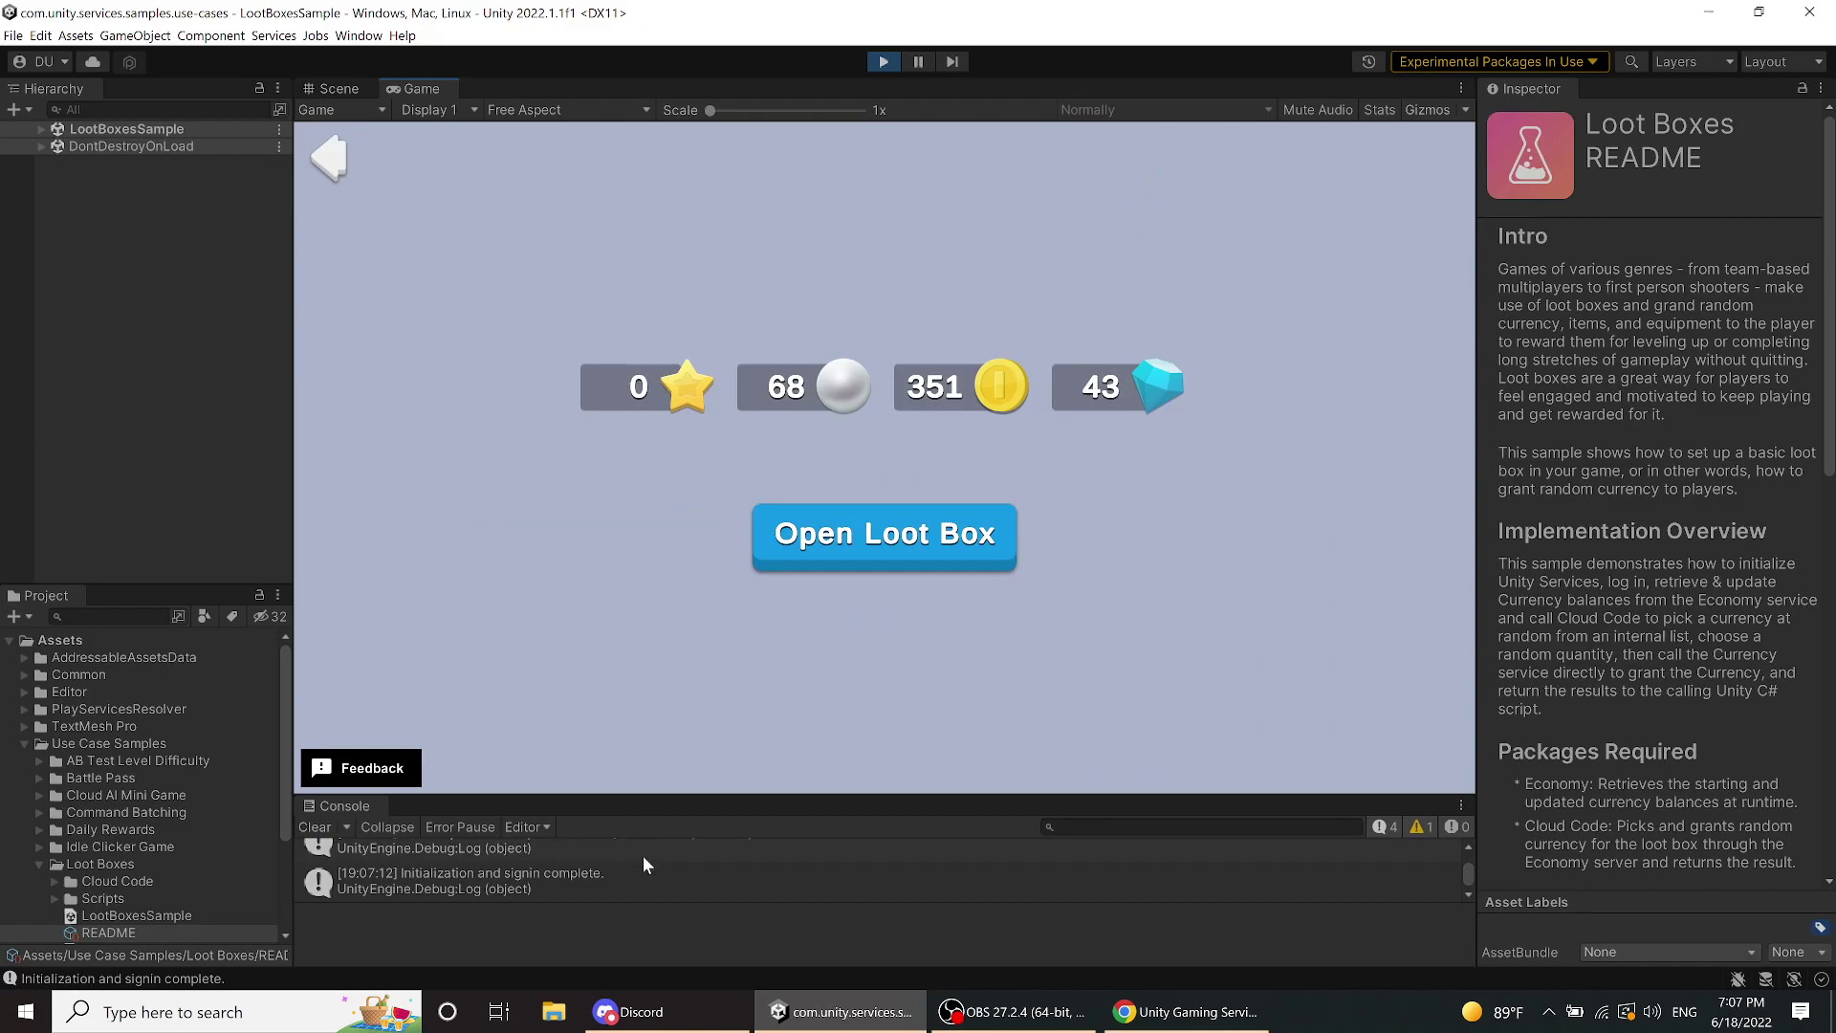
left_click_drag(702, 794, 697, 648)
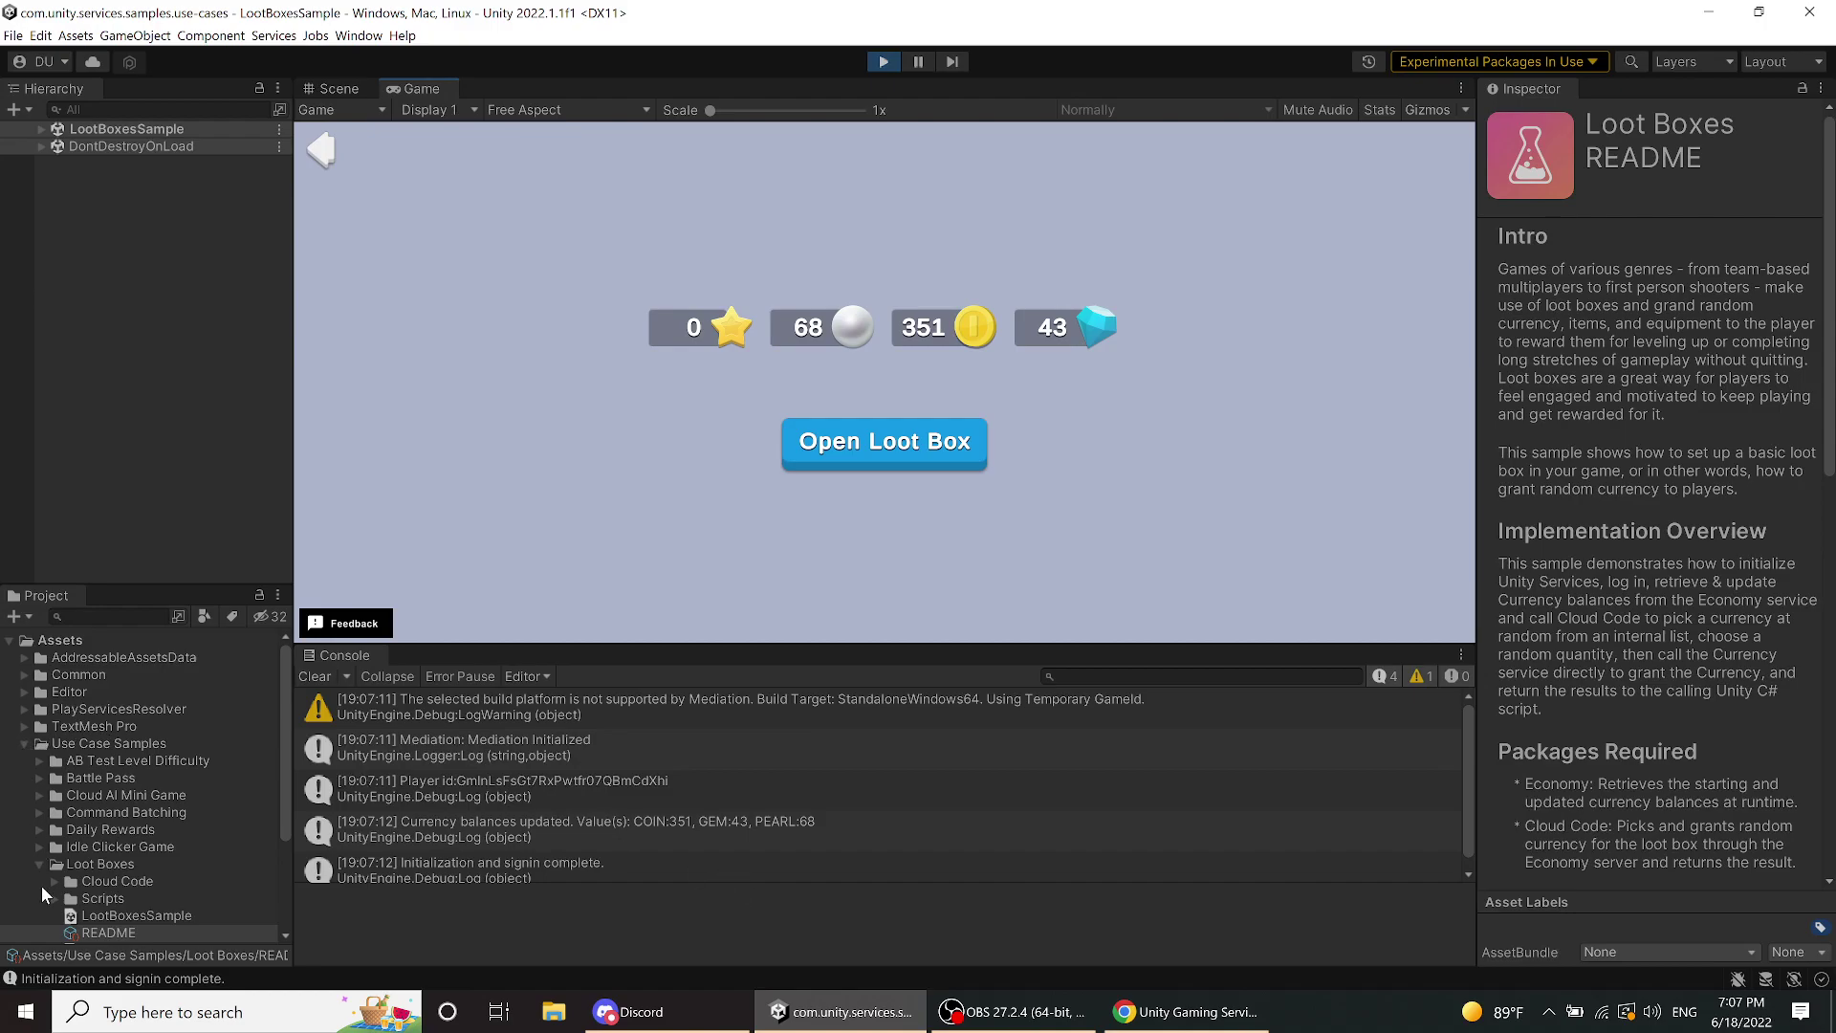
scroll(75, 859, "down", 5)
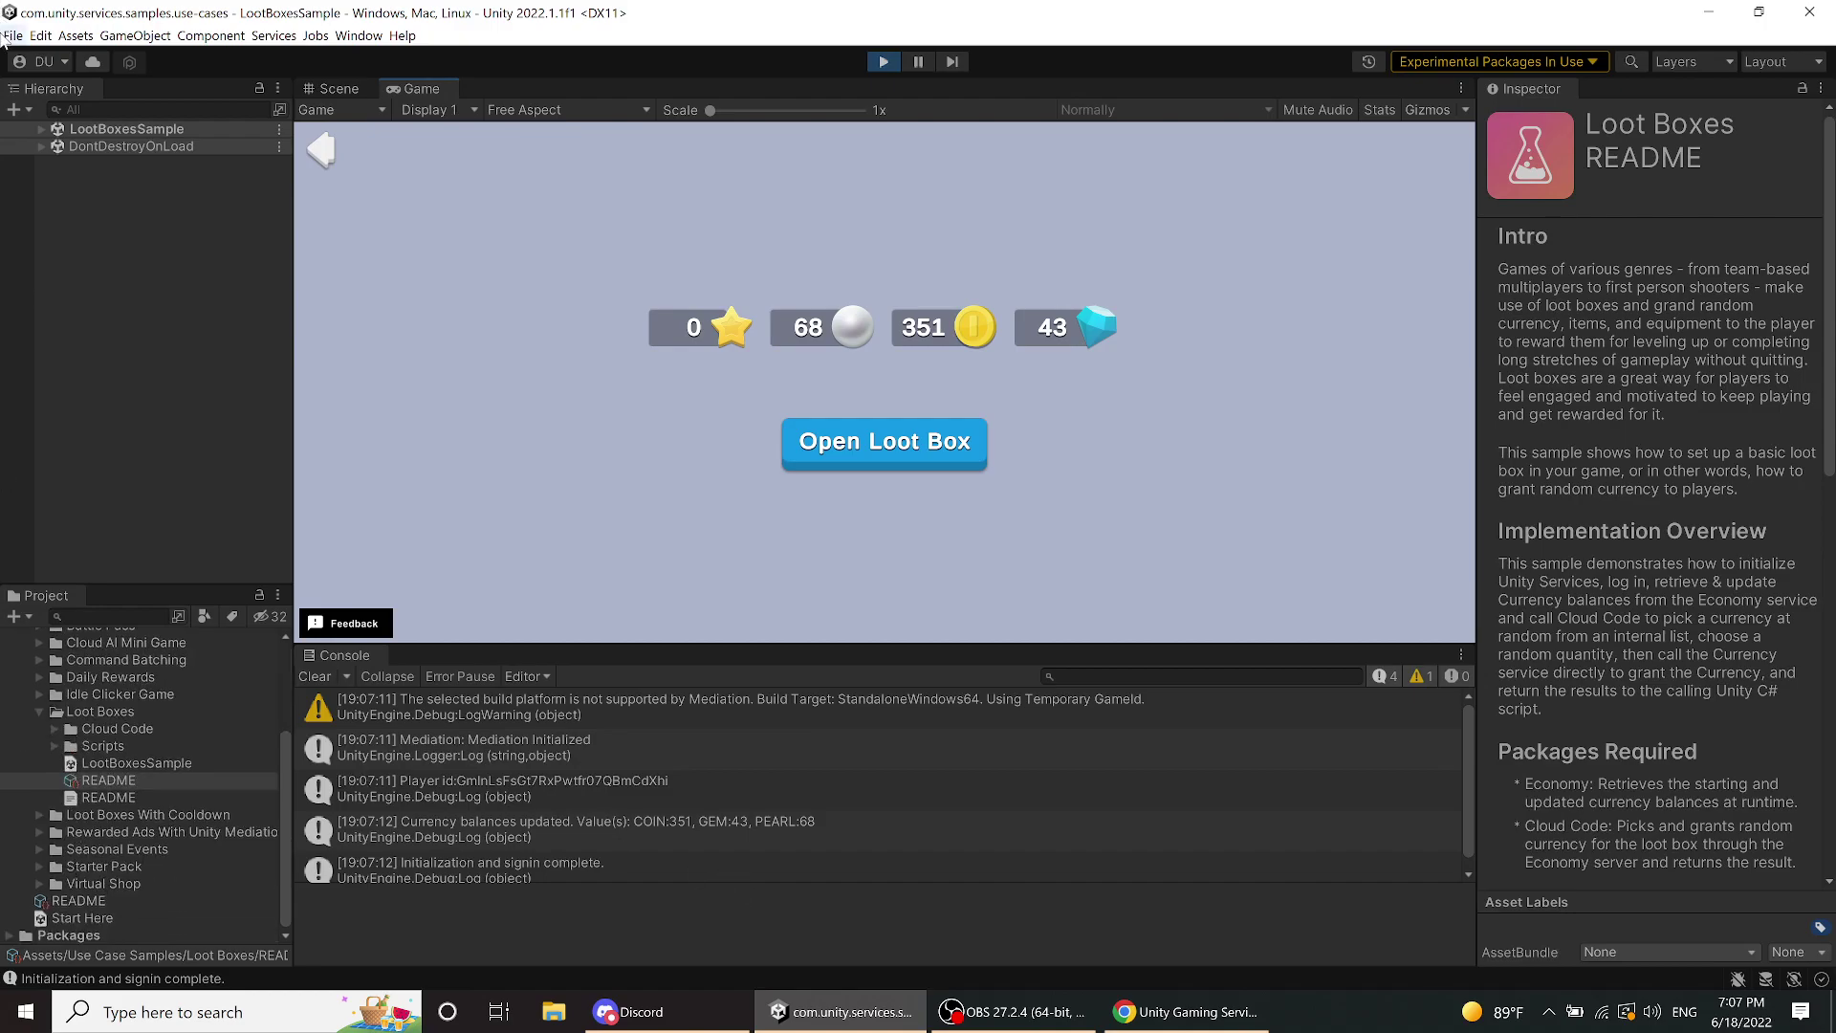
left_click(53, 746)
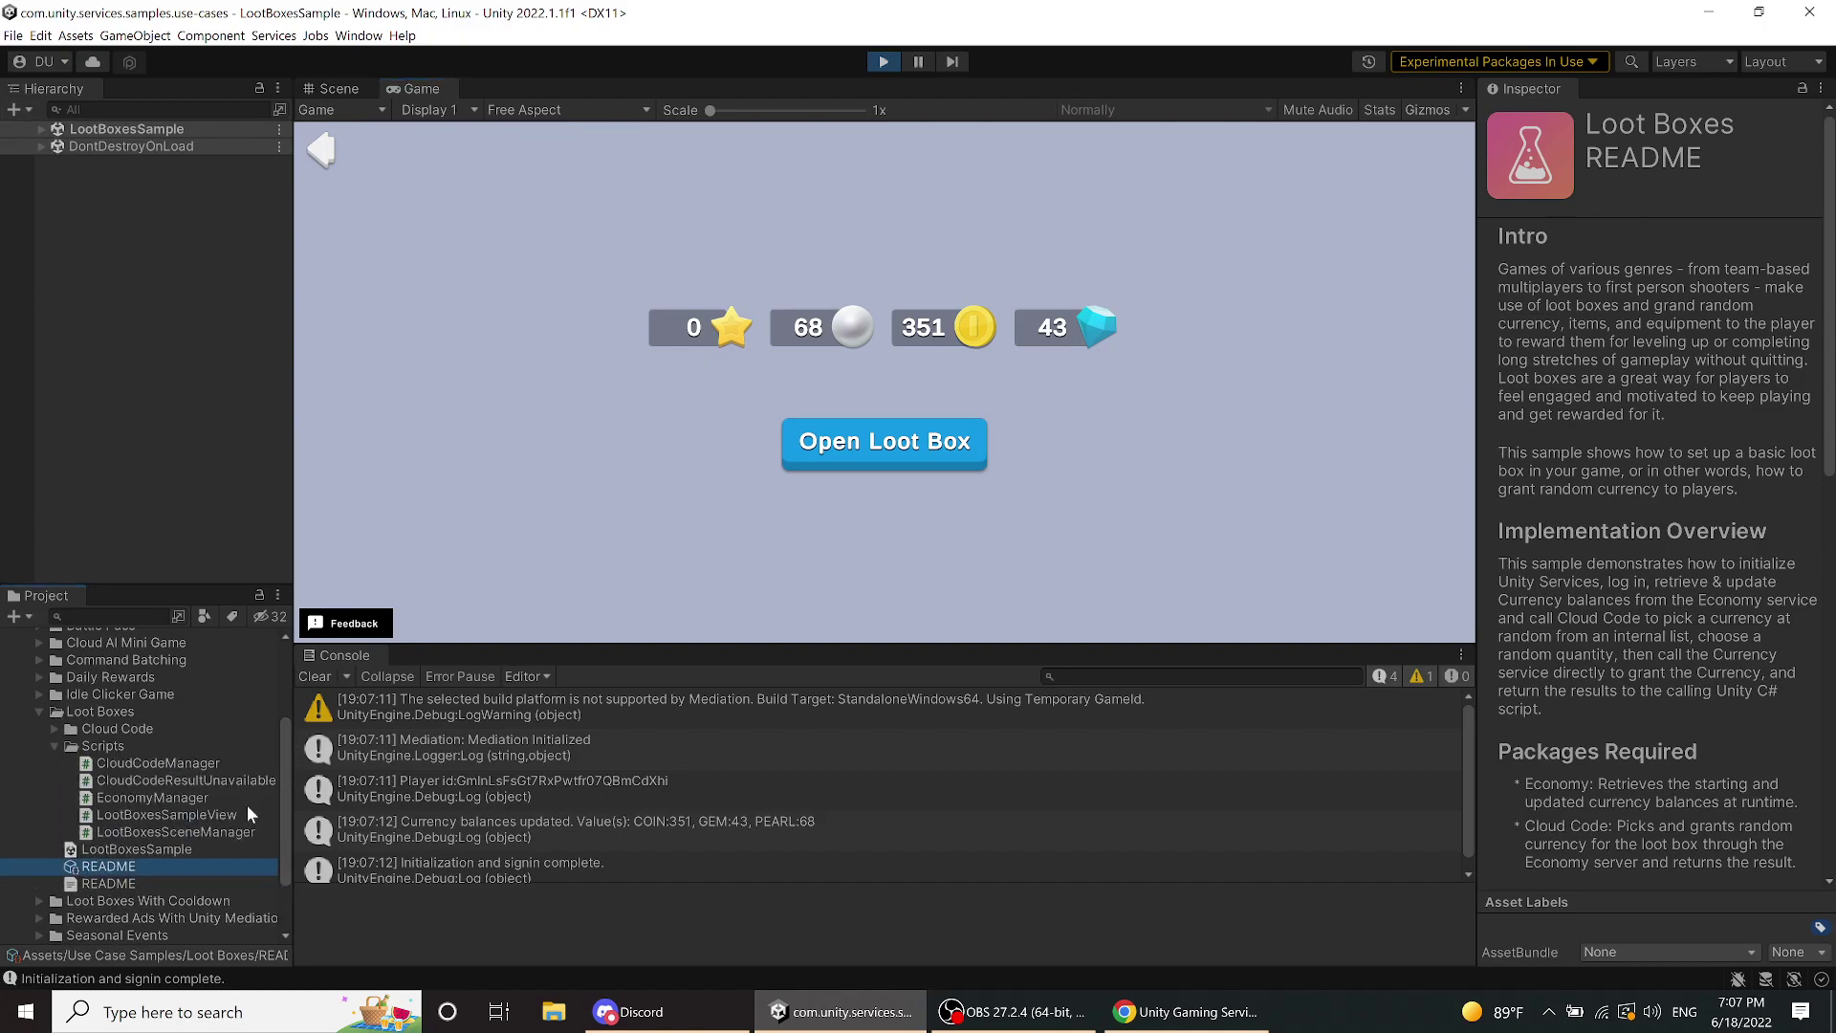
left_click(199, 832)
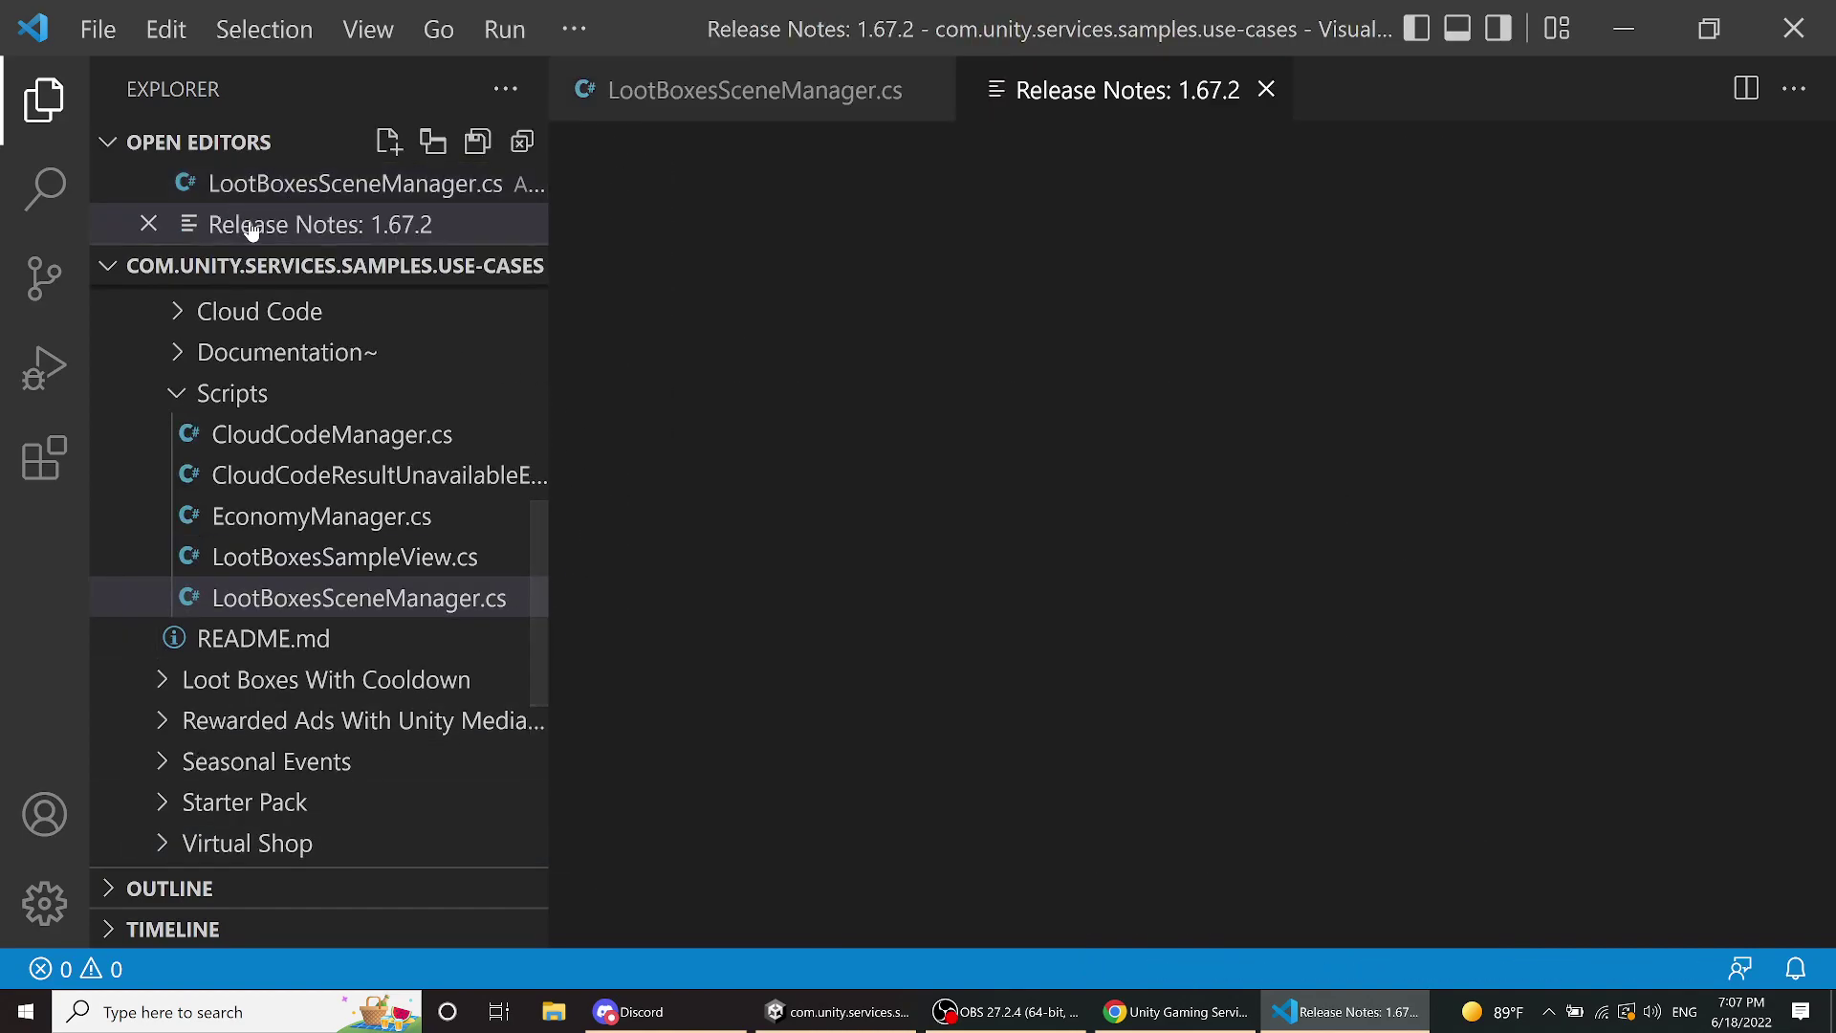
- Close the Release Notes tab and collapse the Explorer side bar around LootBoxesSceneManager.cs
left_click(1268, 89)
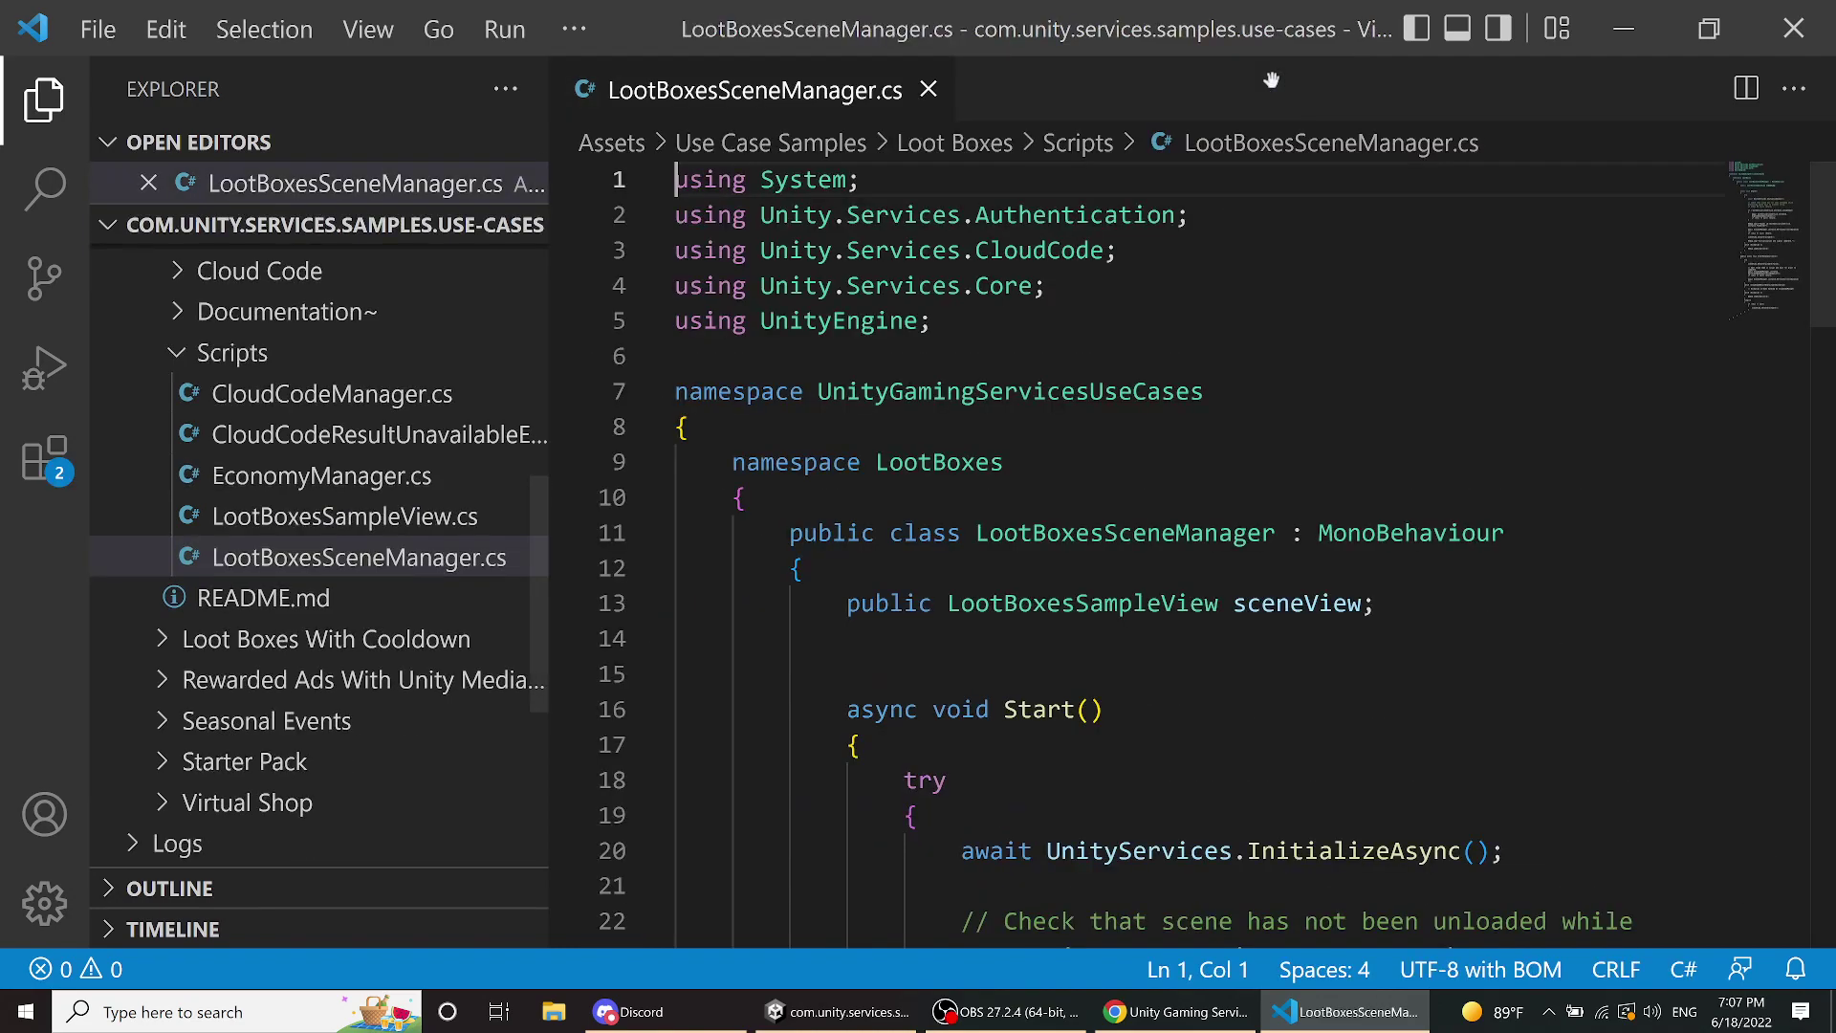
left_click(44, 100)
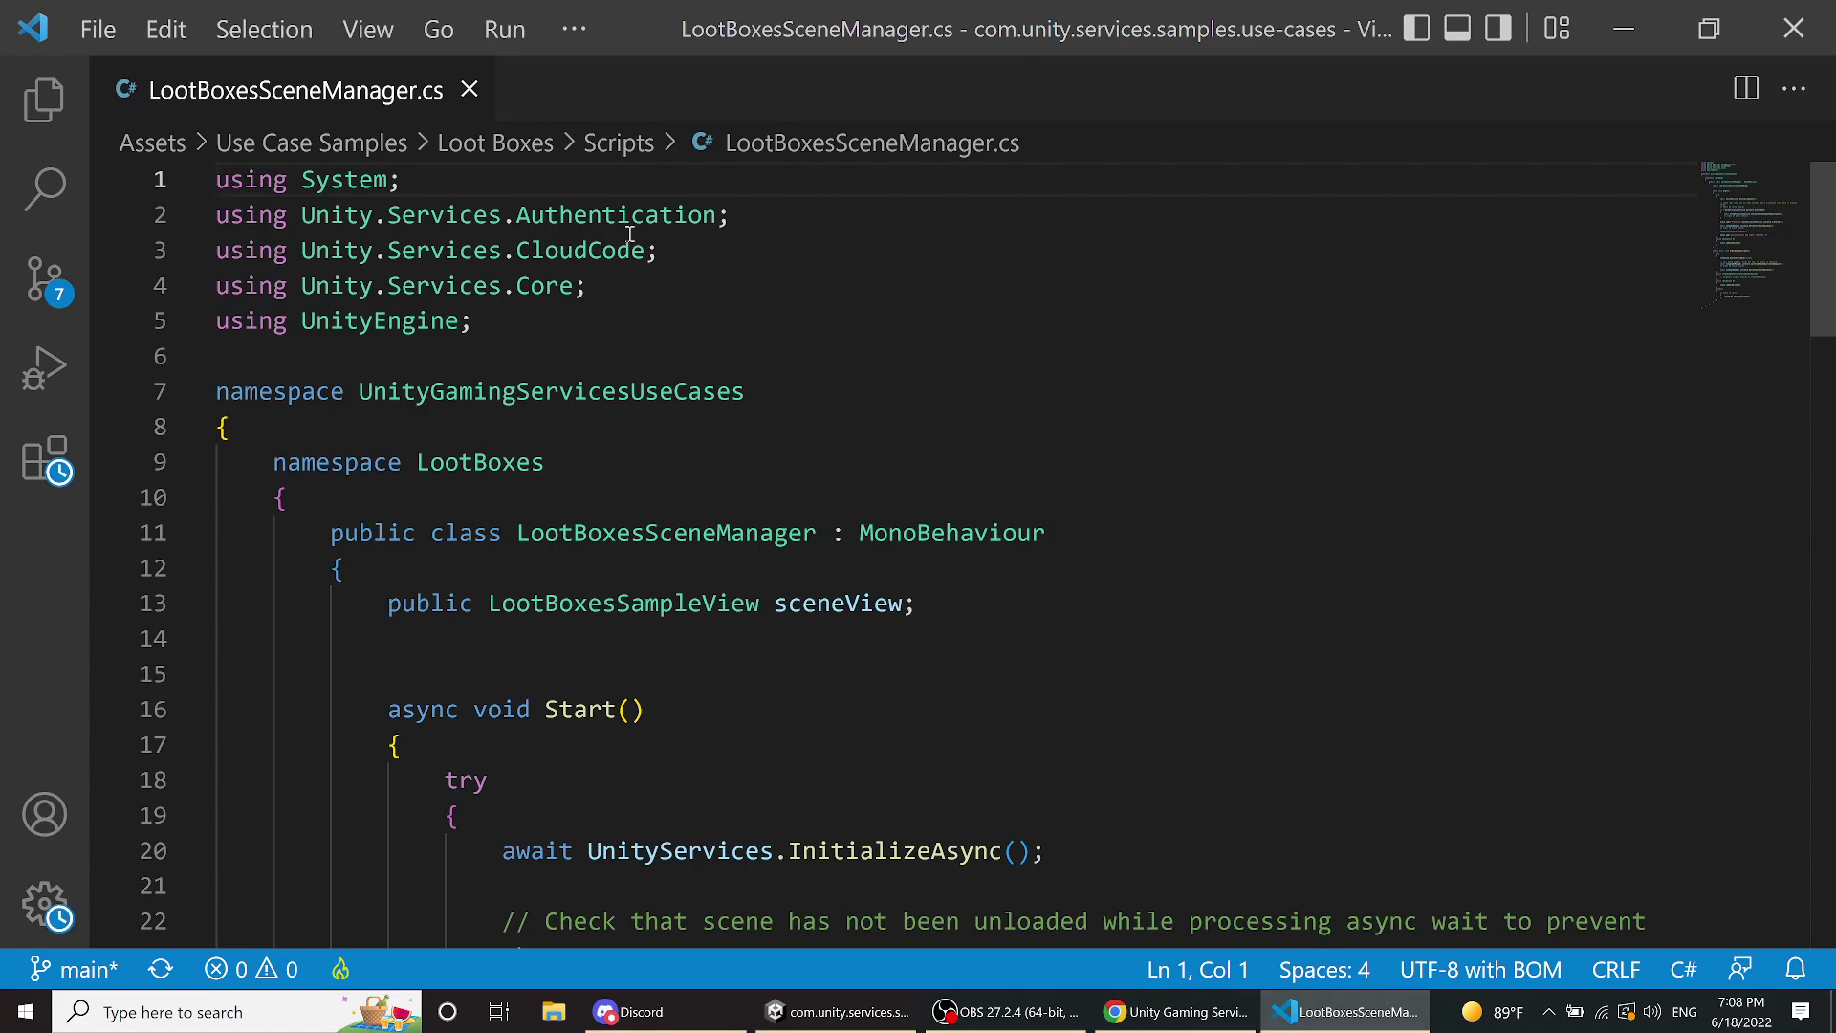
scroll(1268, 397, "down", 6)
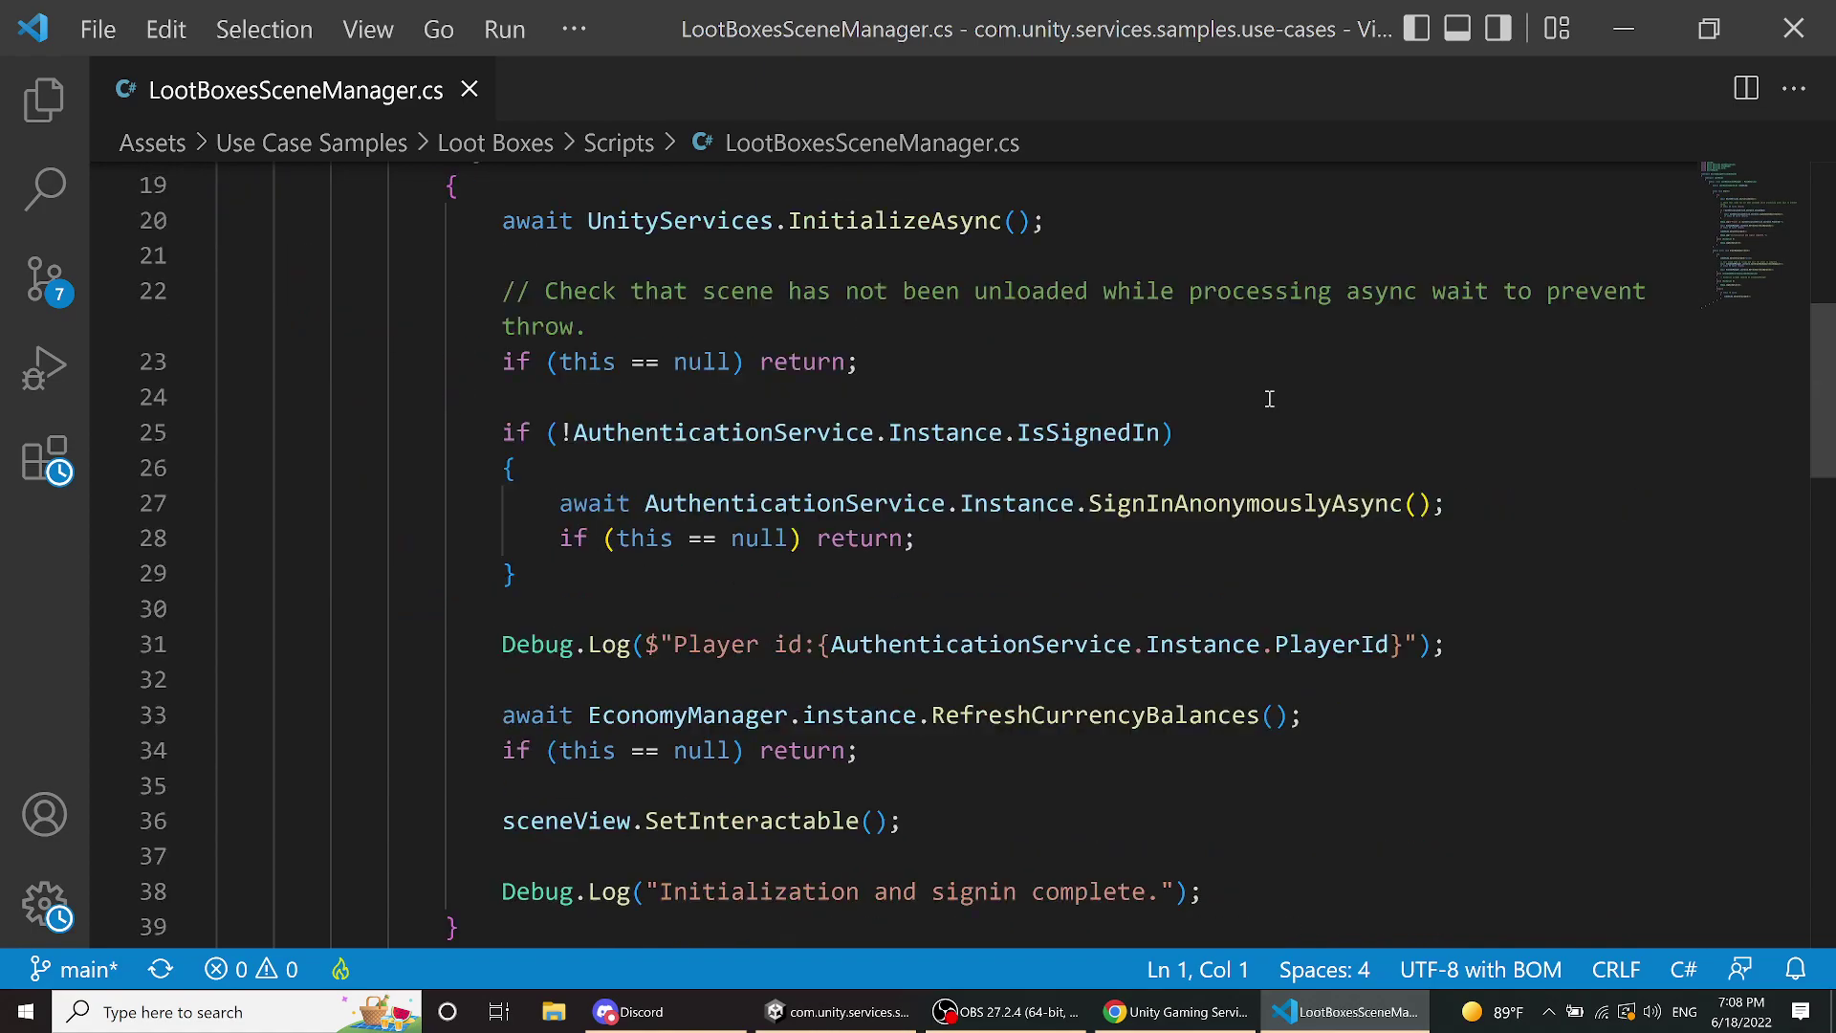
scroll(1269, 397, "up", 2)
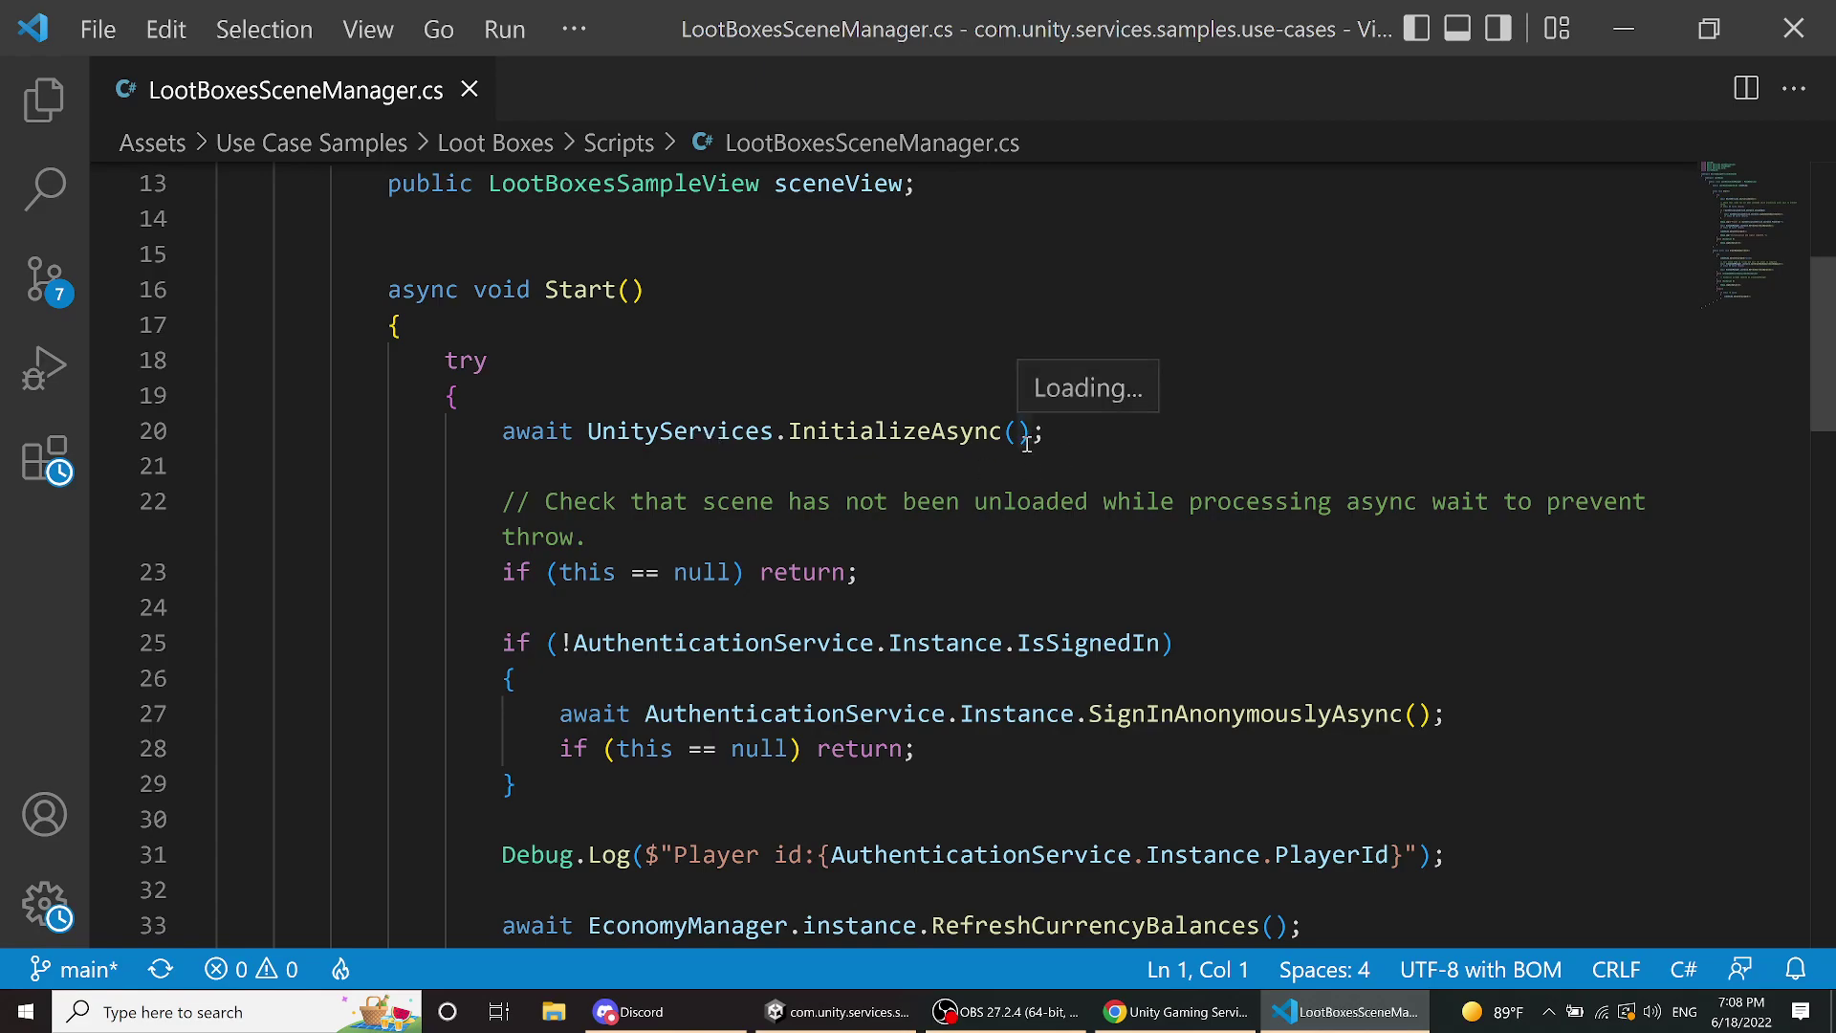
scroll(1028, 435, "down", 2)
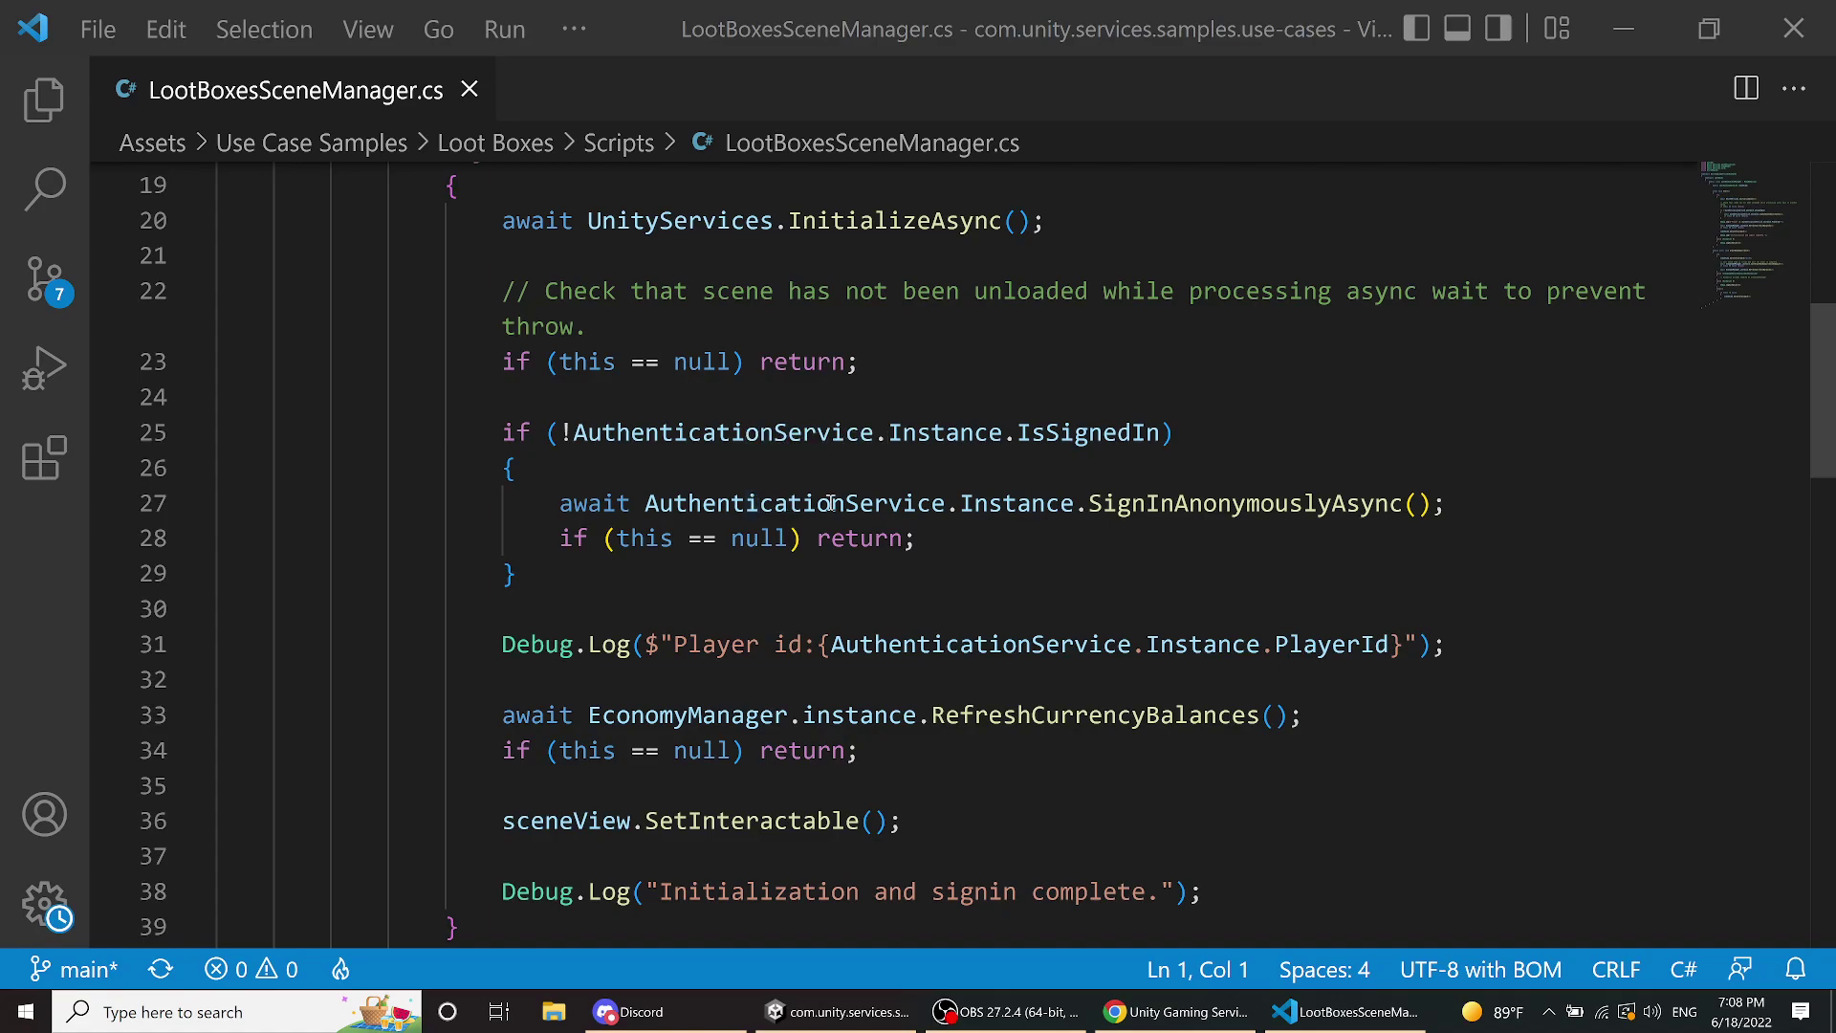
left_click(776, 501)
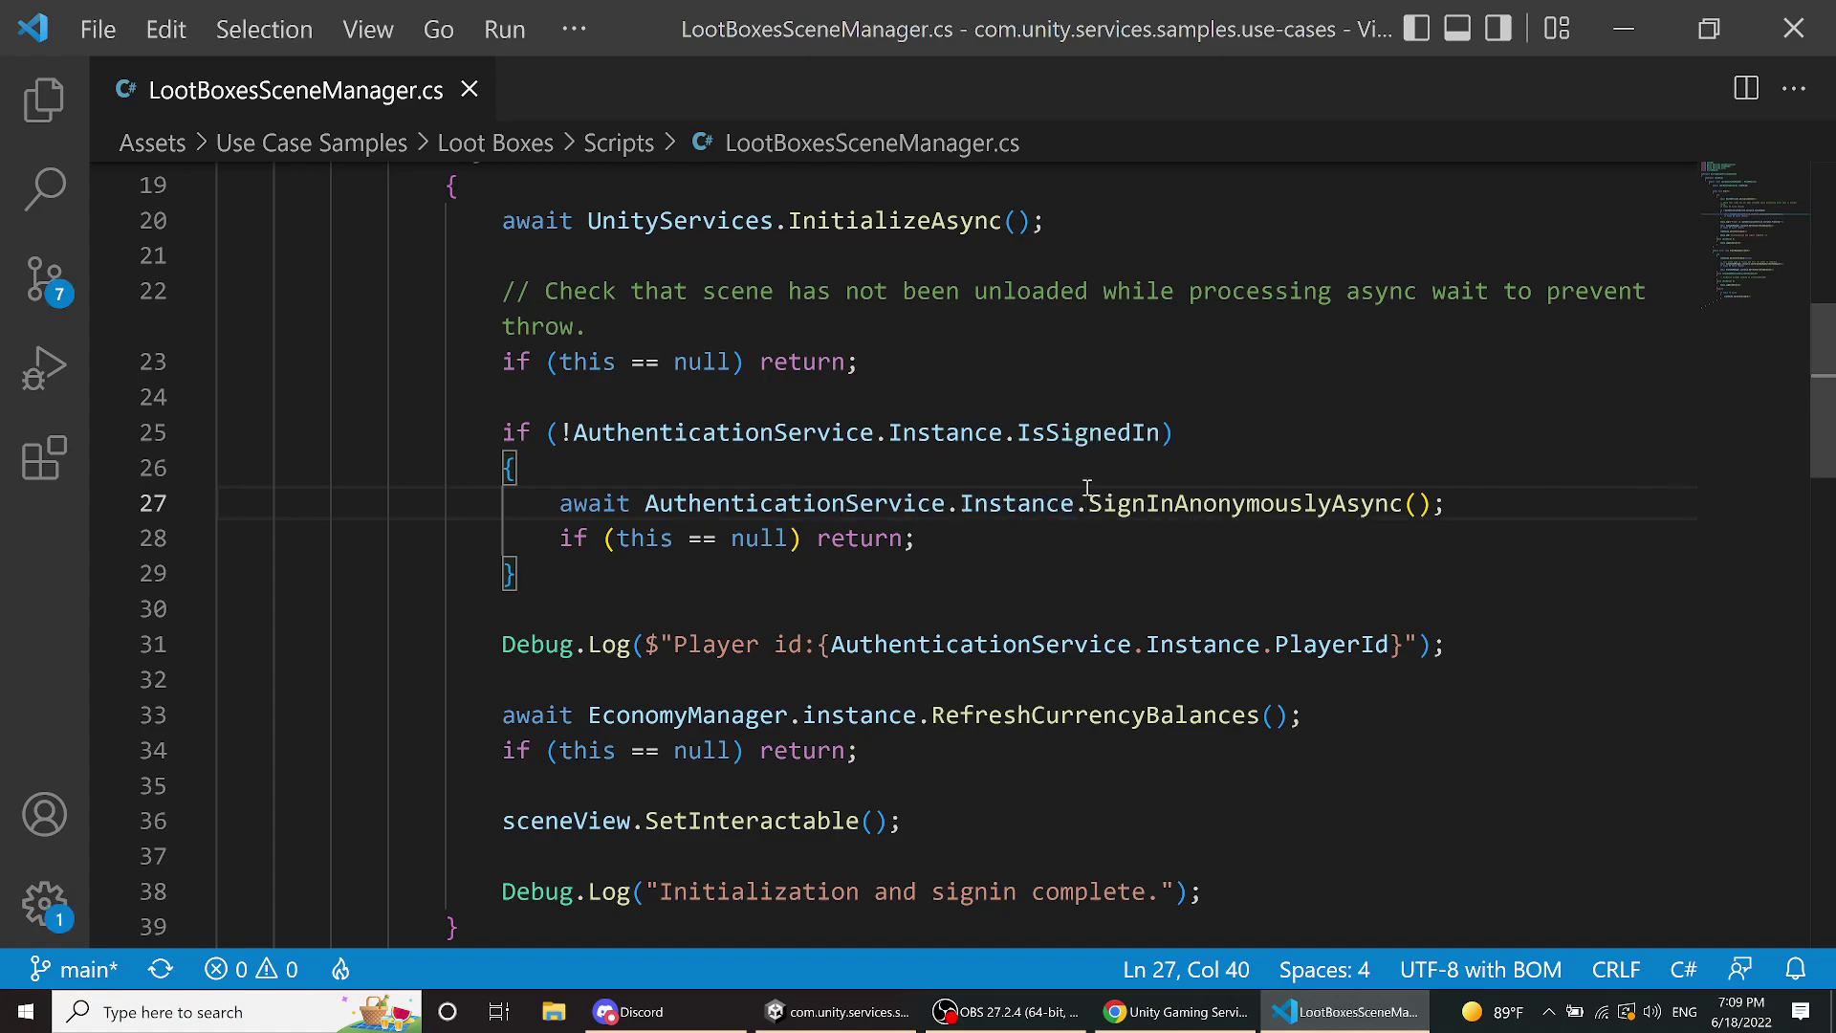
- Read Start()'s sign-in and player-id logging in LootBoxesSceneManager.cs, then return to Unity Editor
mouse_move(1109, 499)
mouse_move(1275, 505)
scroll(935, 316, "down", 2)
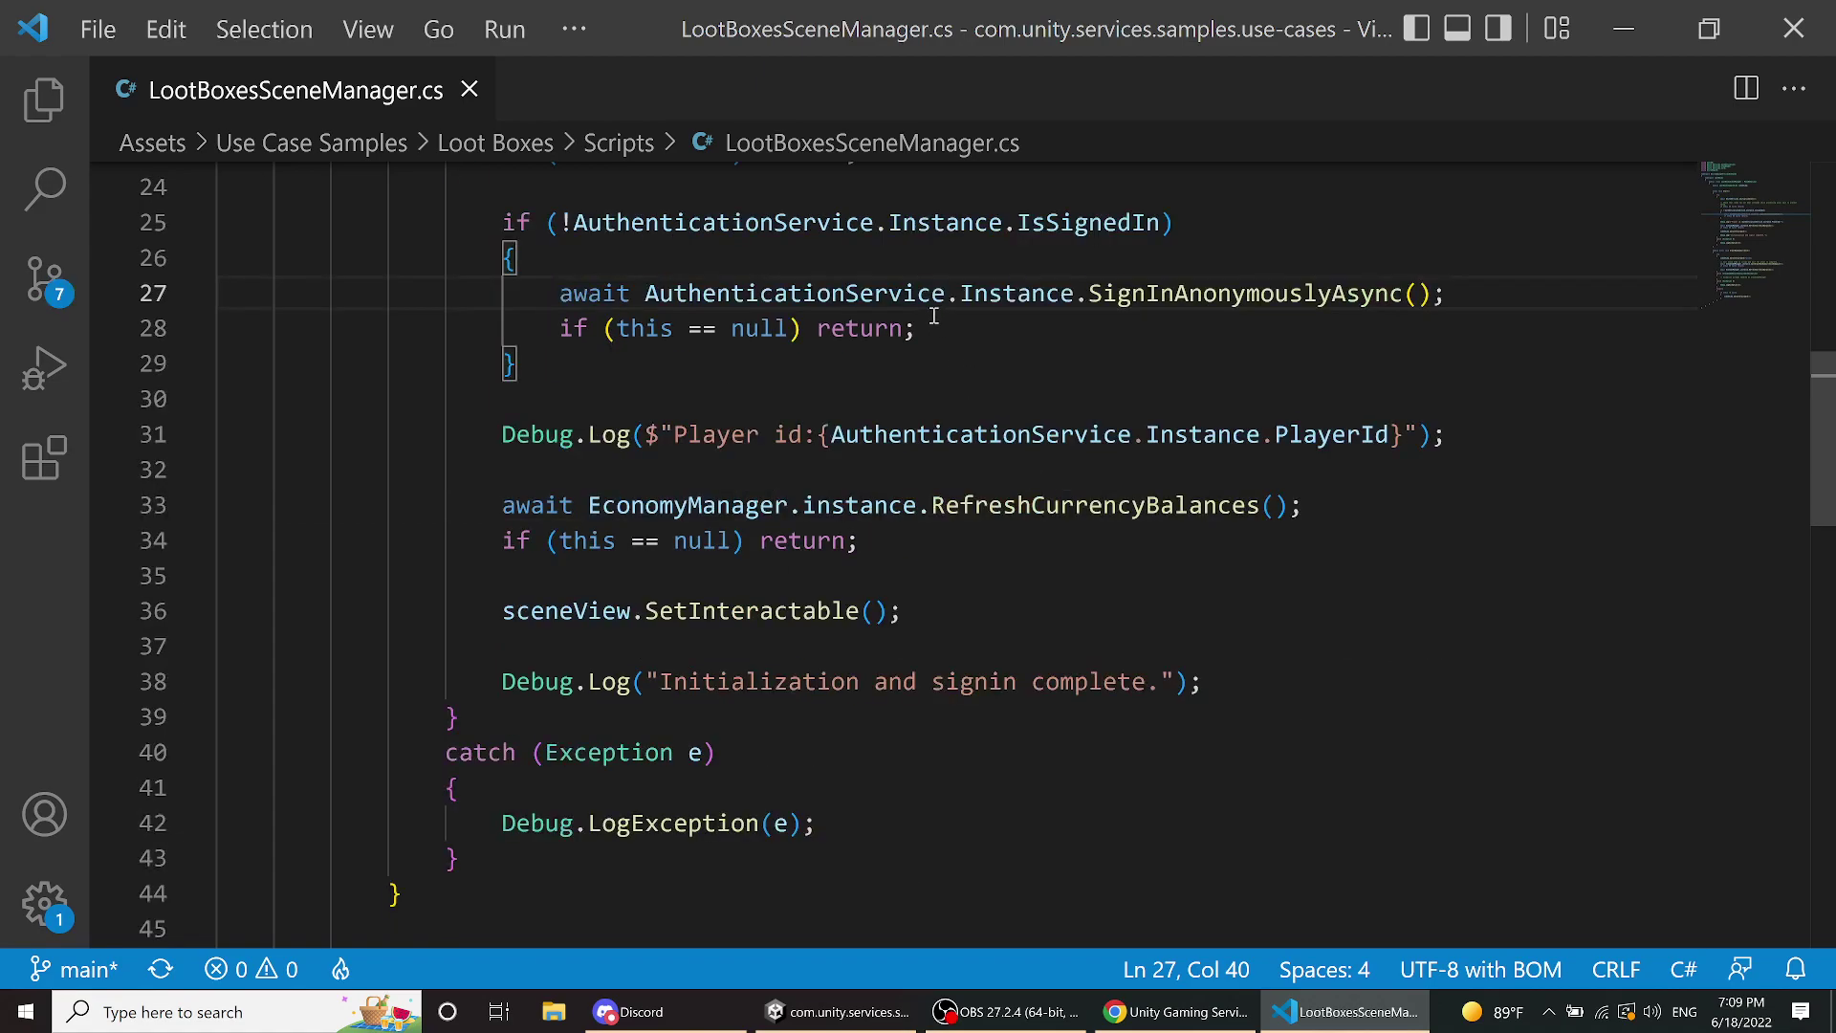
scroll(934, 316, "up", 2)
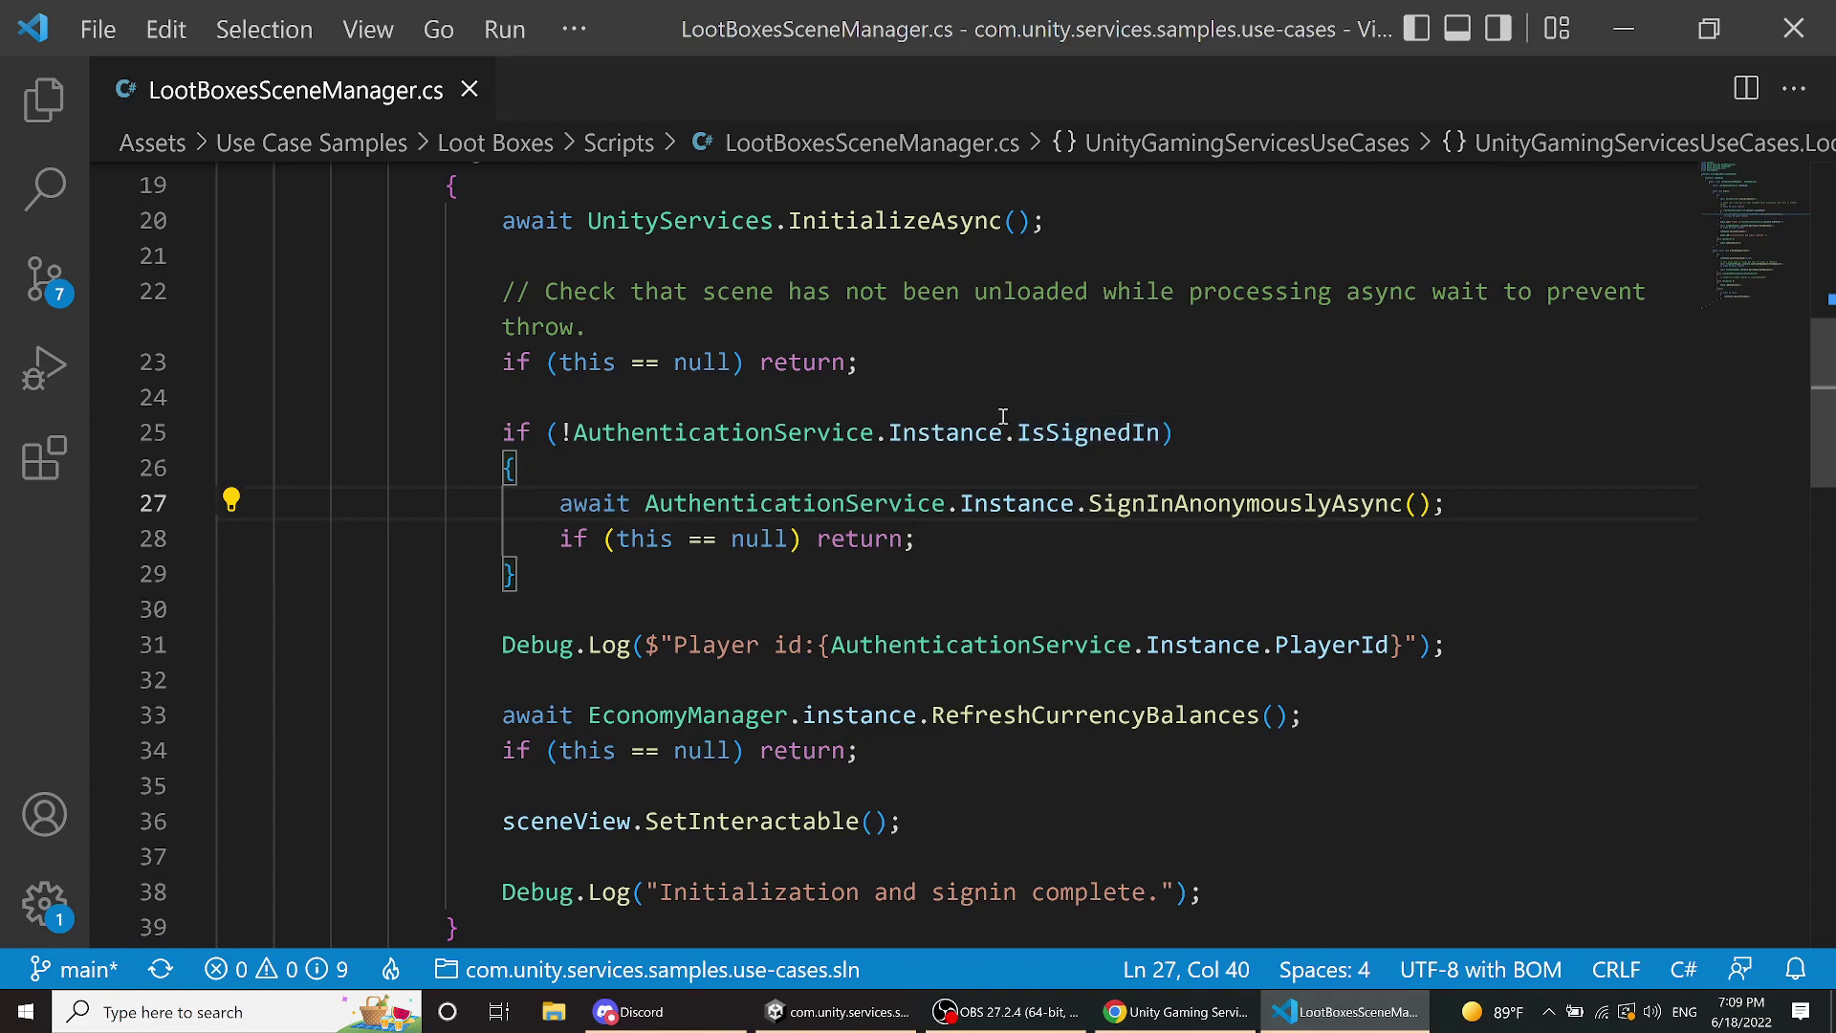
scroll(1003, 424, "down", 4)
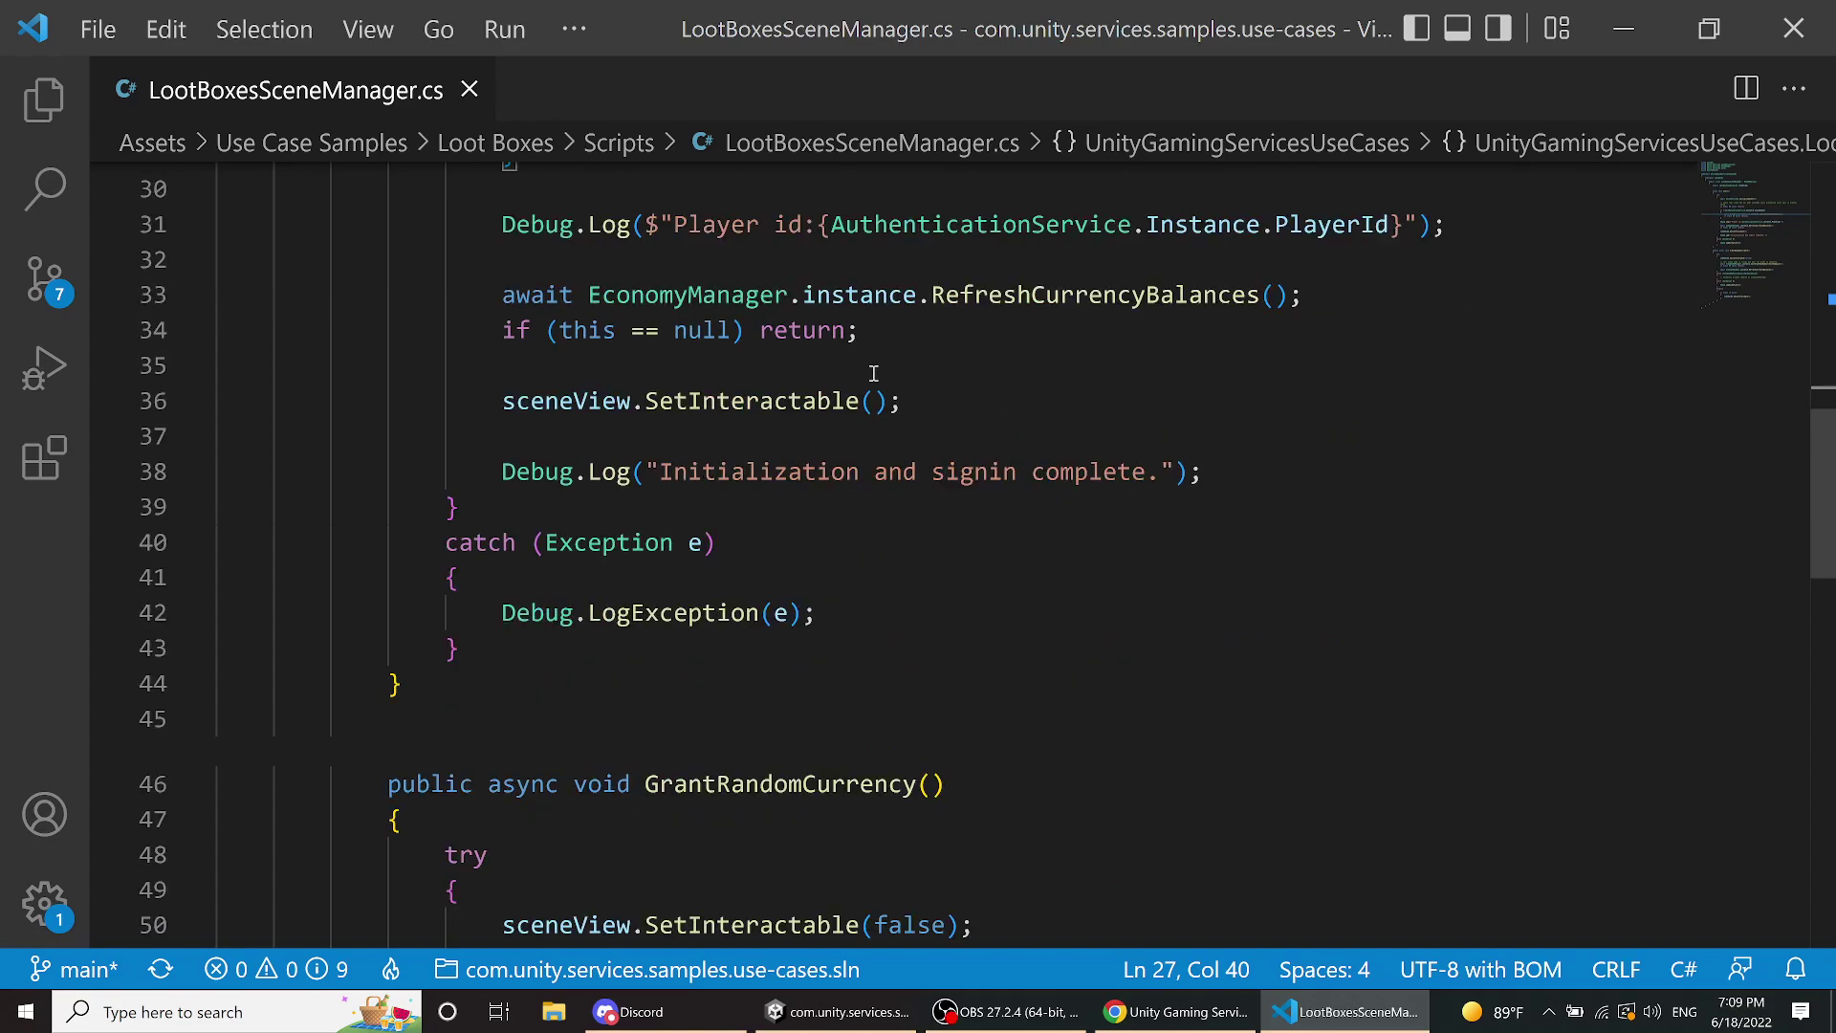
scroll(875, 373, "up", 4)
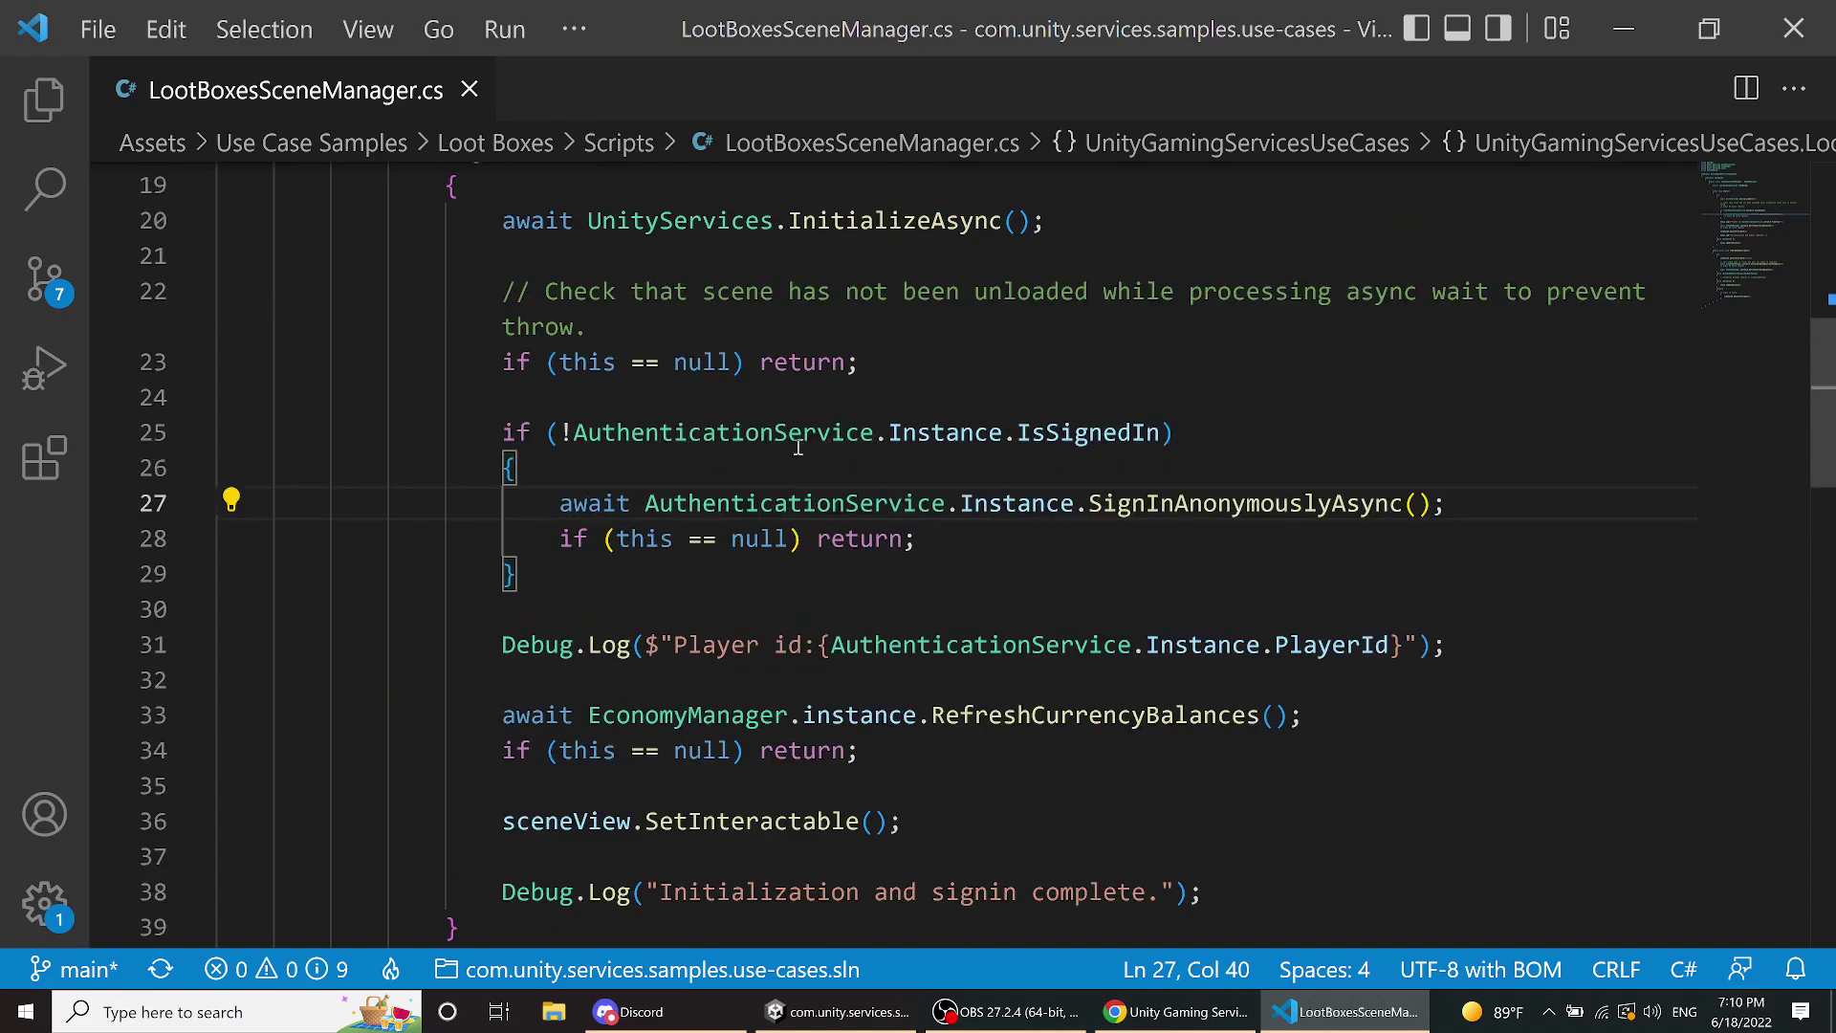
scroll(932, 455, "down", 2)
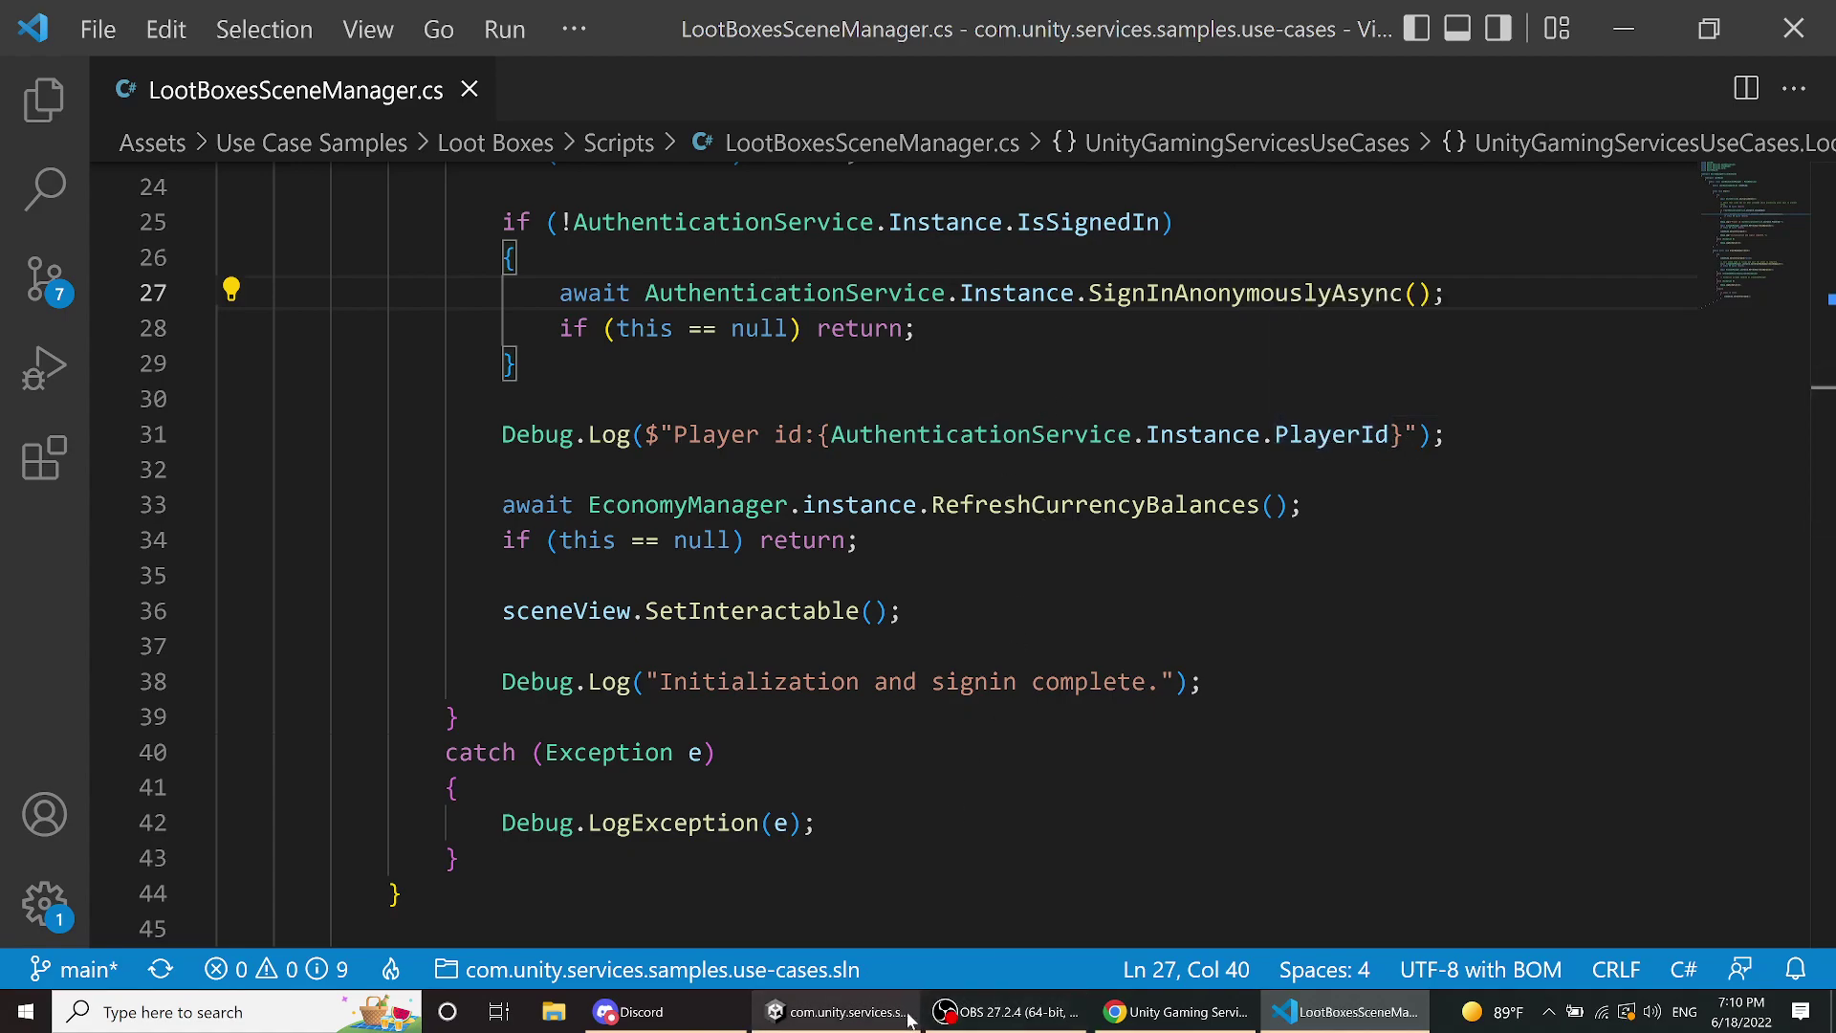
left_click(850, 1014)
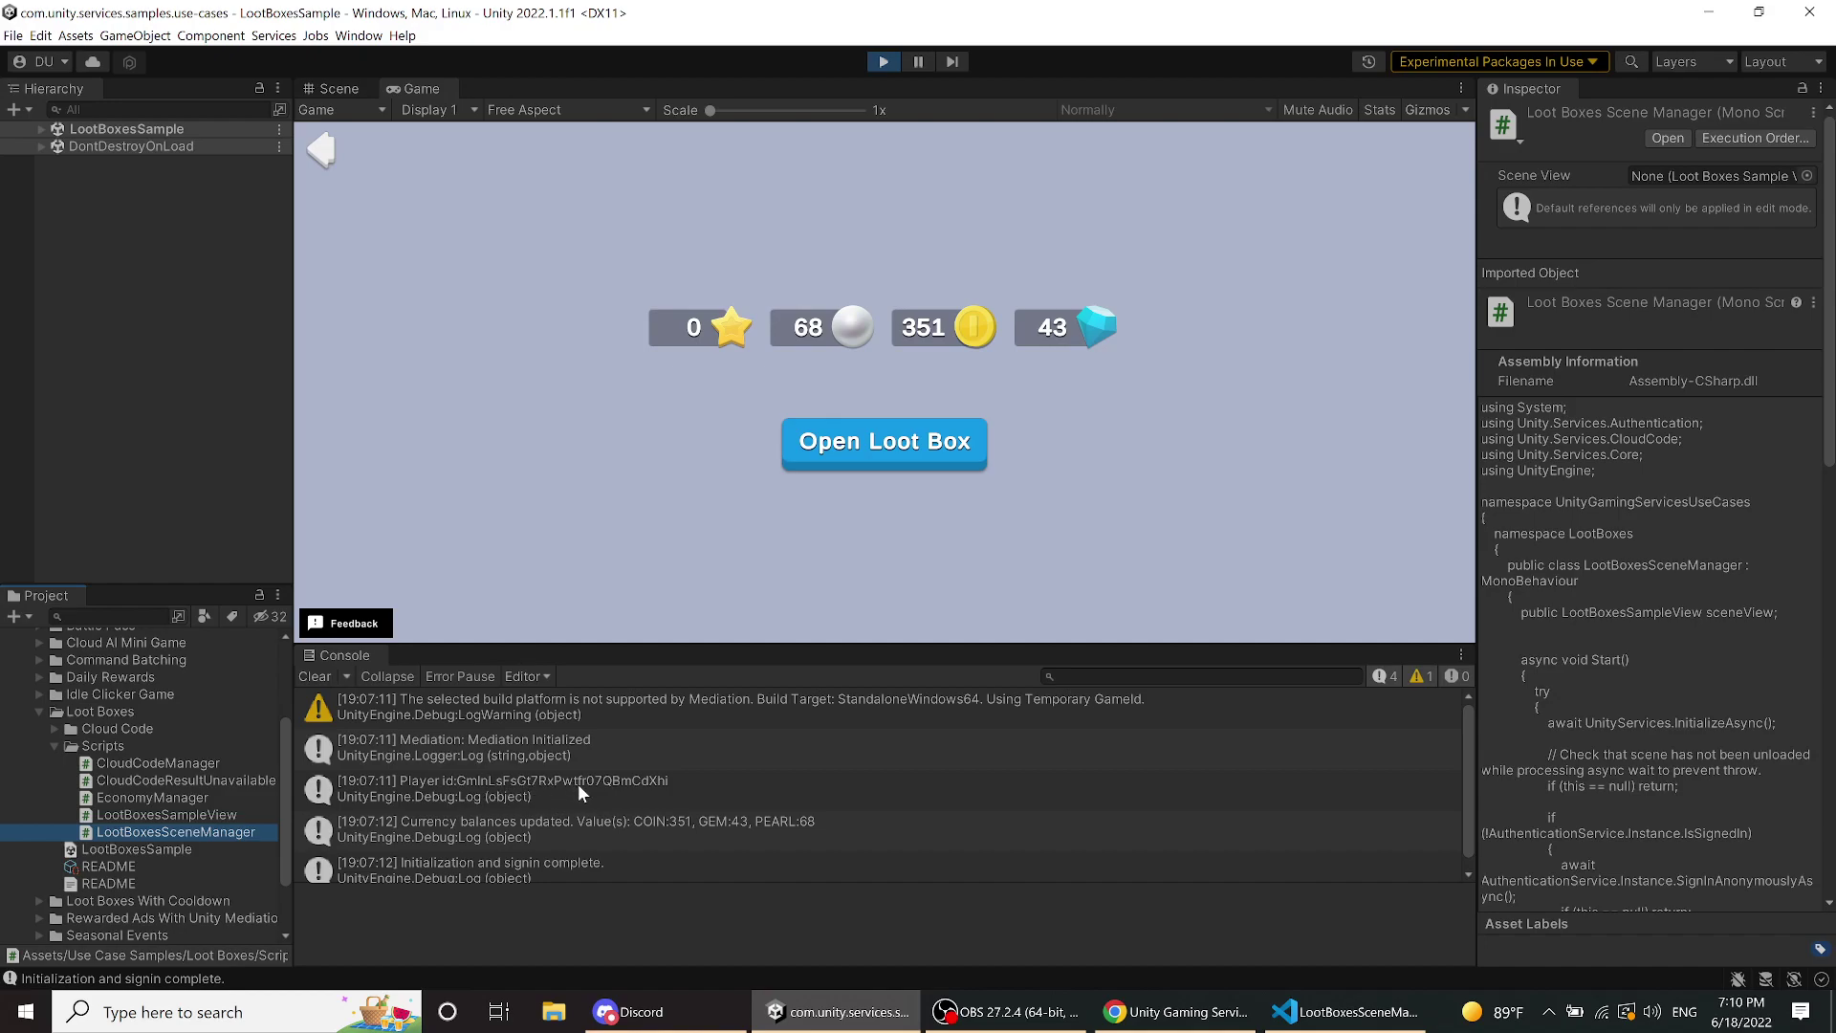
- Select the player ID from the 'Player id' console entry's details, then switch to the Chrome dashboard
left_click(473, 782)
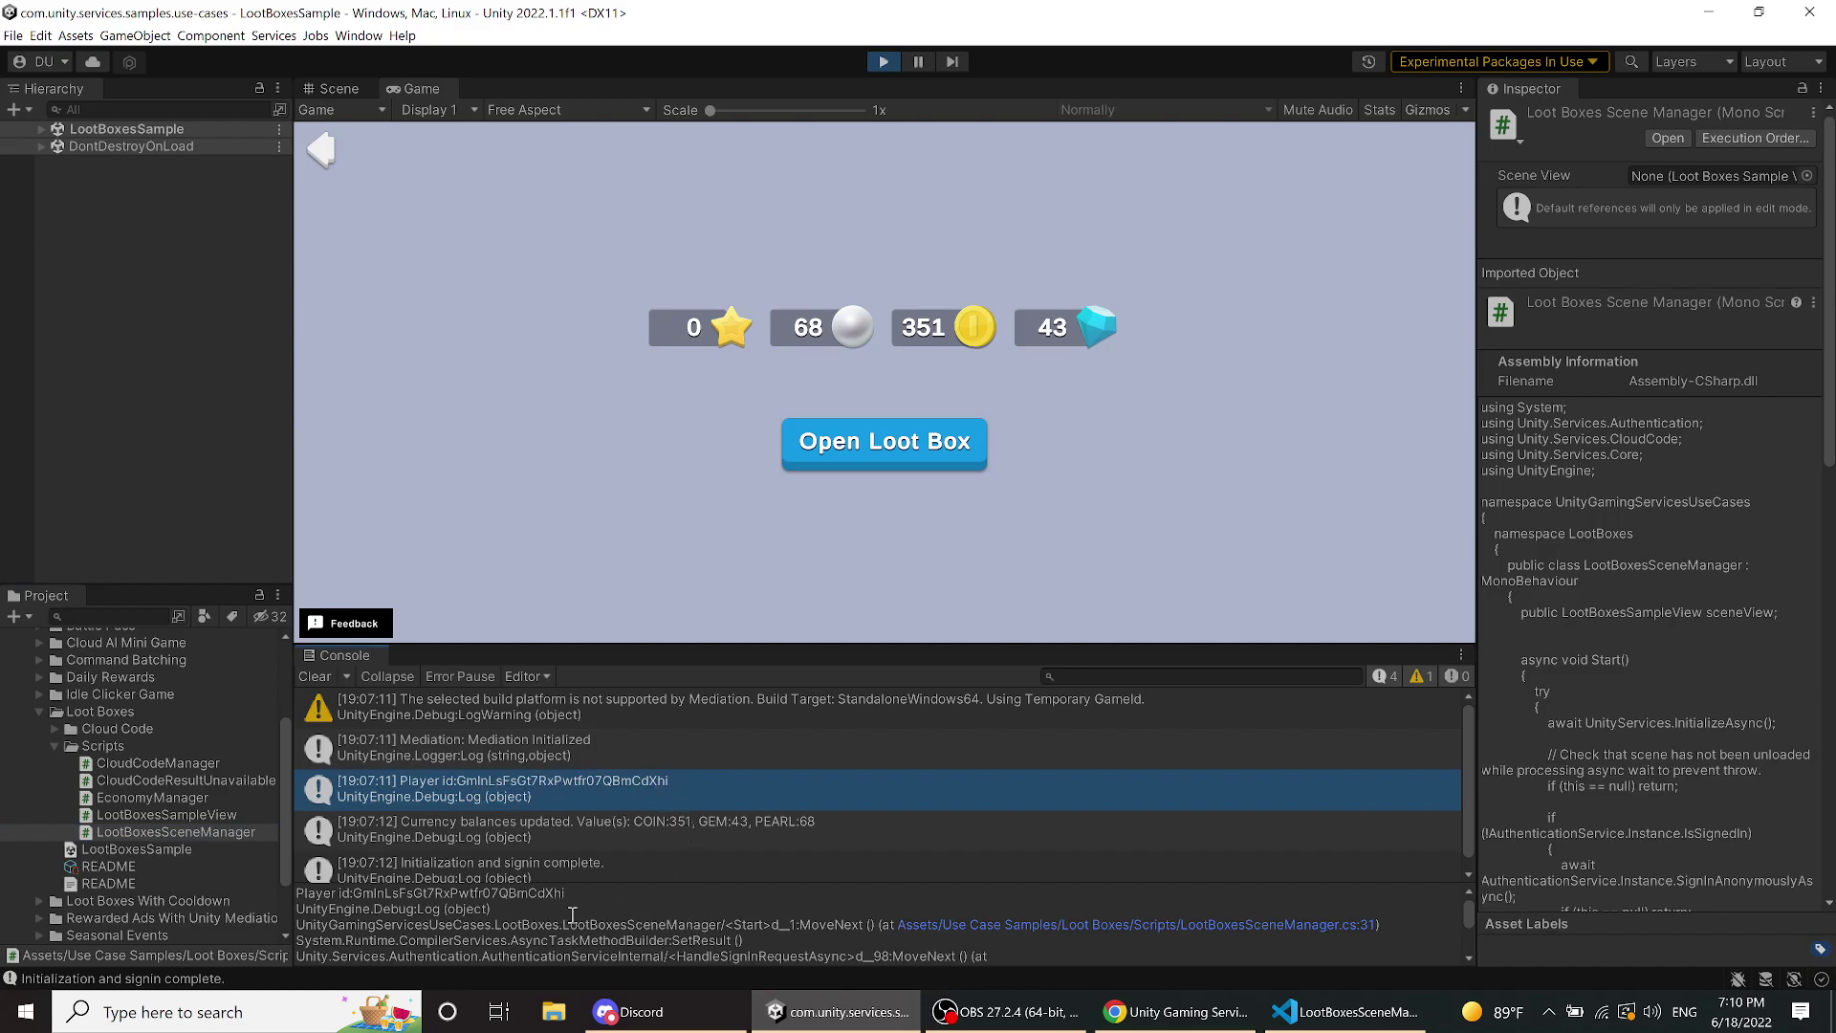
double_click(478, 894)
key("ctrl+c")
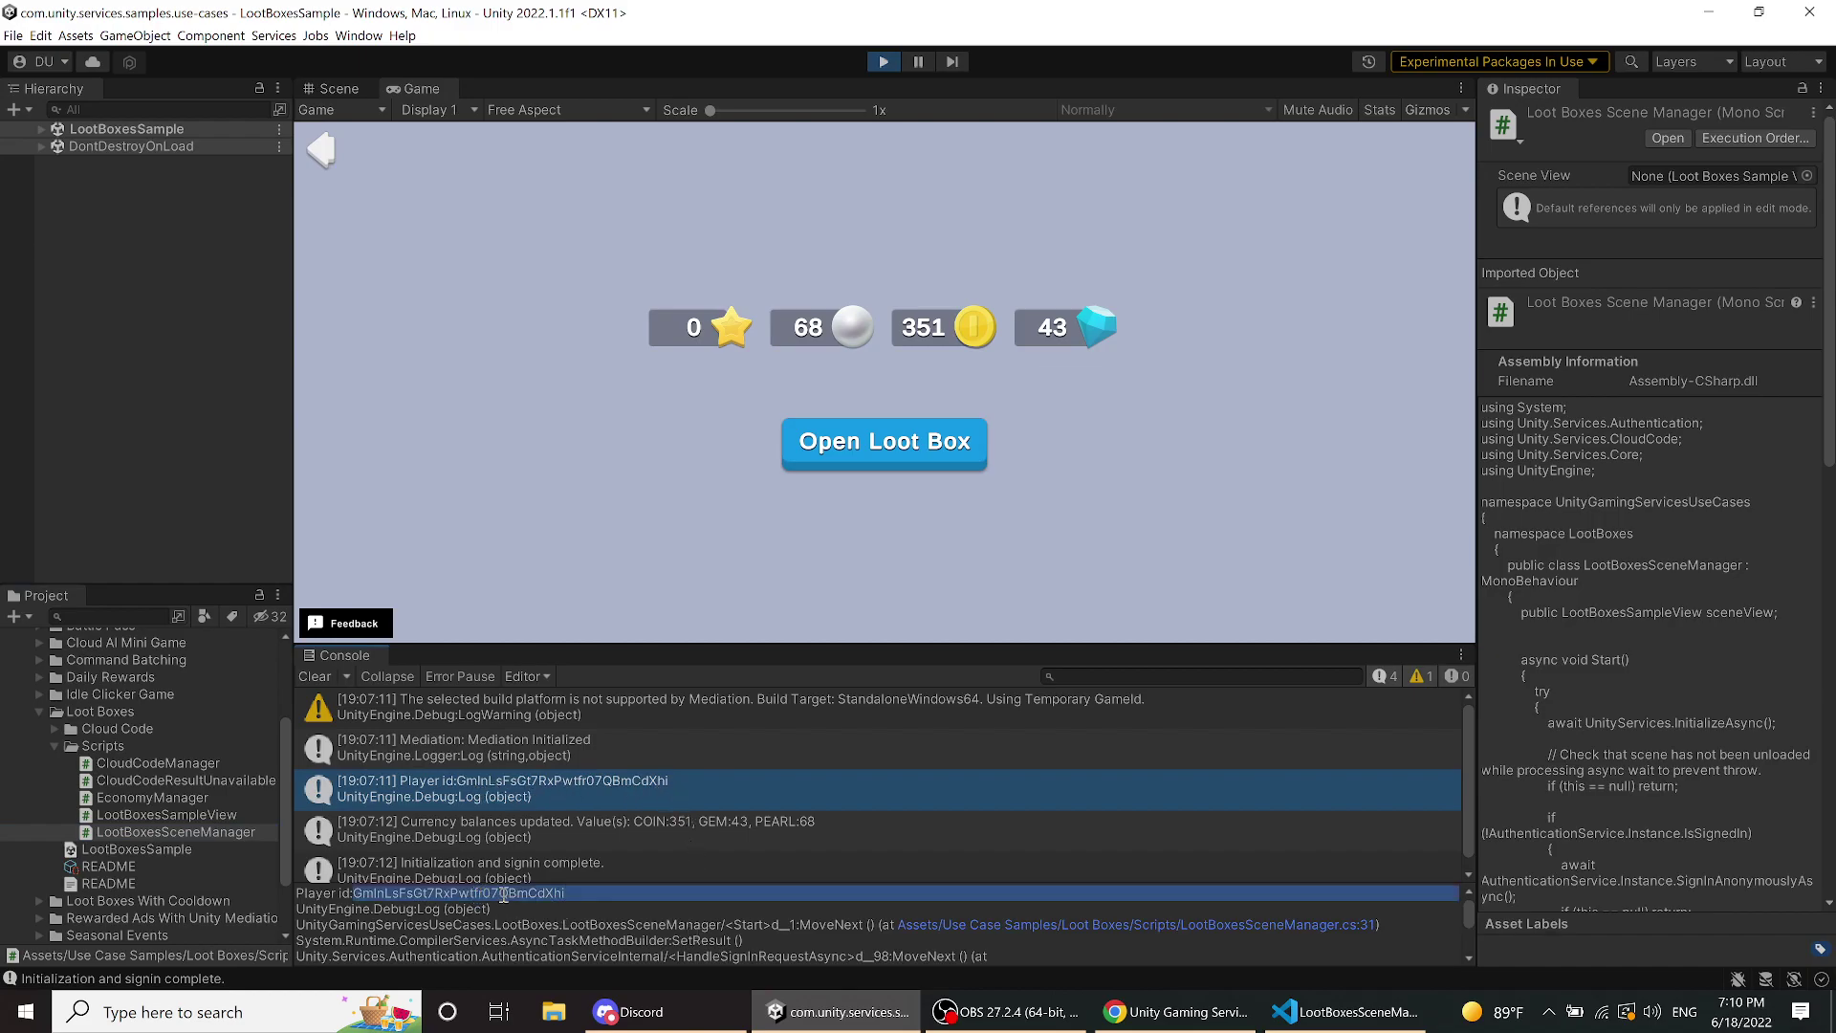
left_click(1114, 1012)
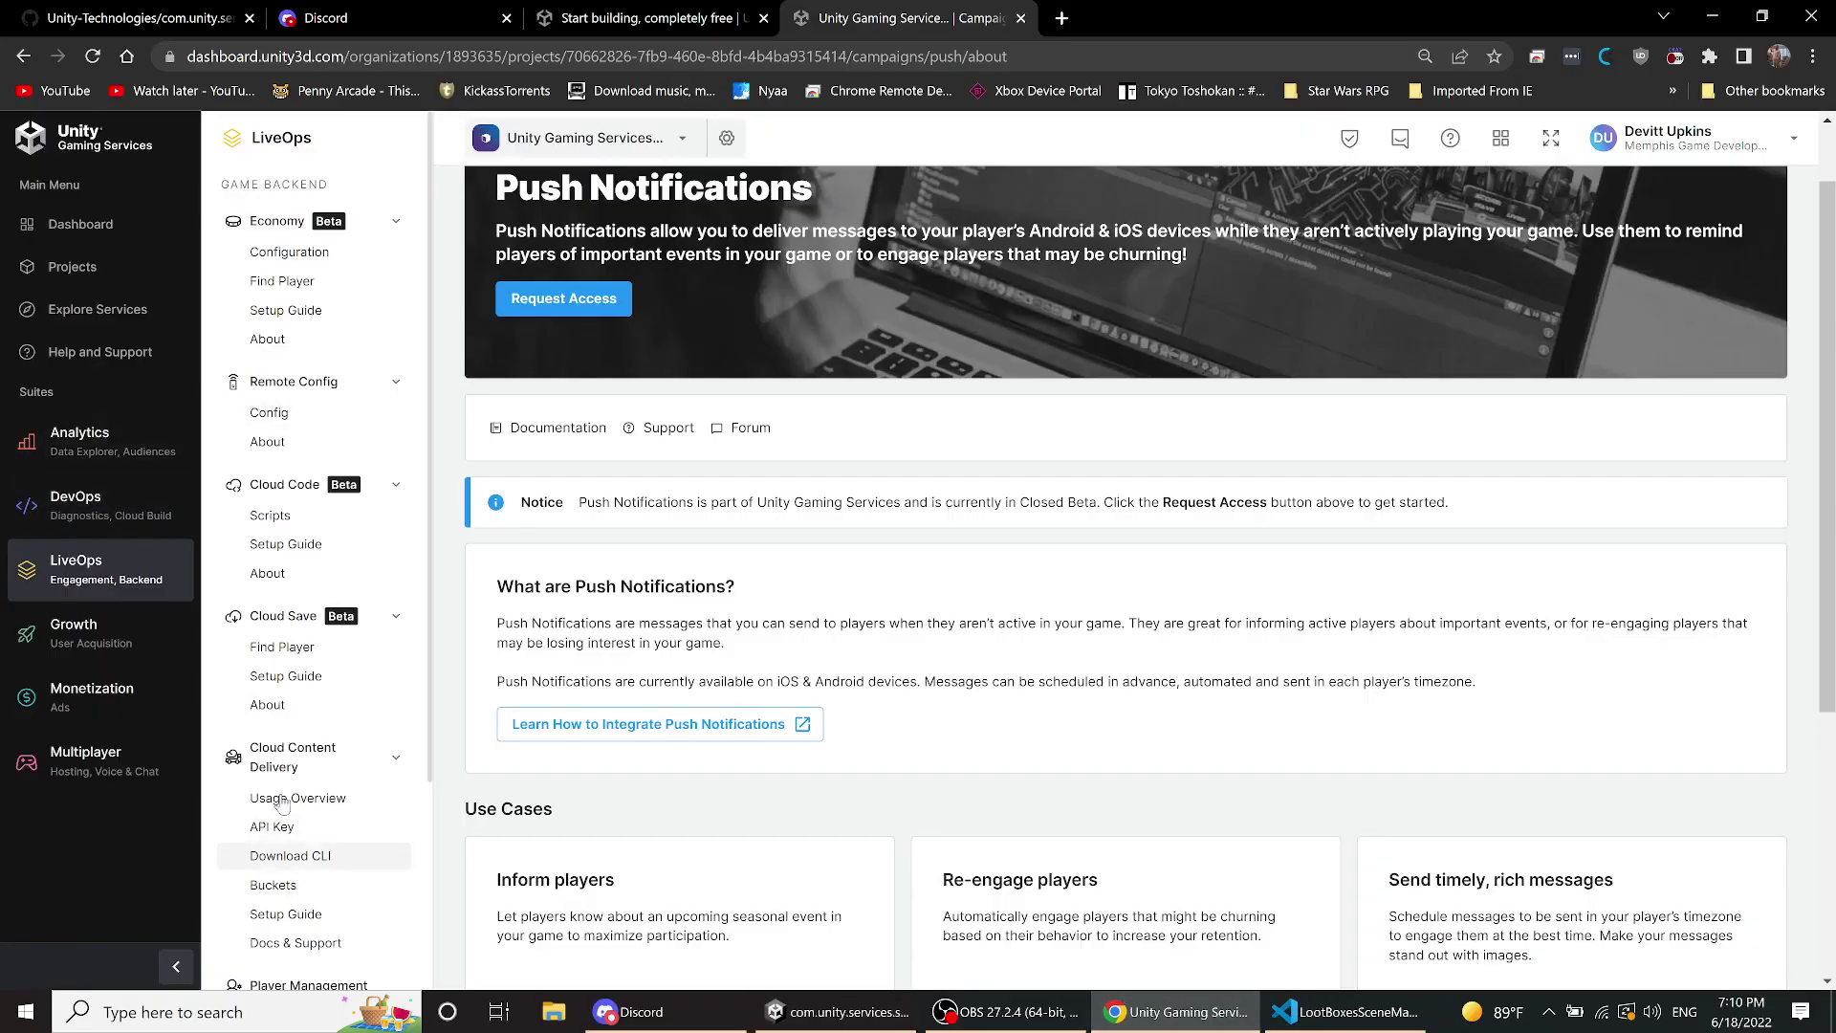
- Search Player Management for the pasted player ID, finding no players, then return to Unity
scroll(280, 863, "down", 3)
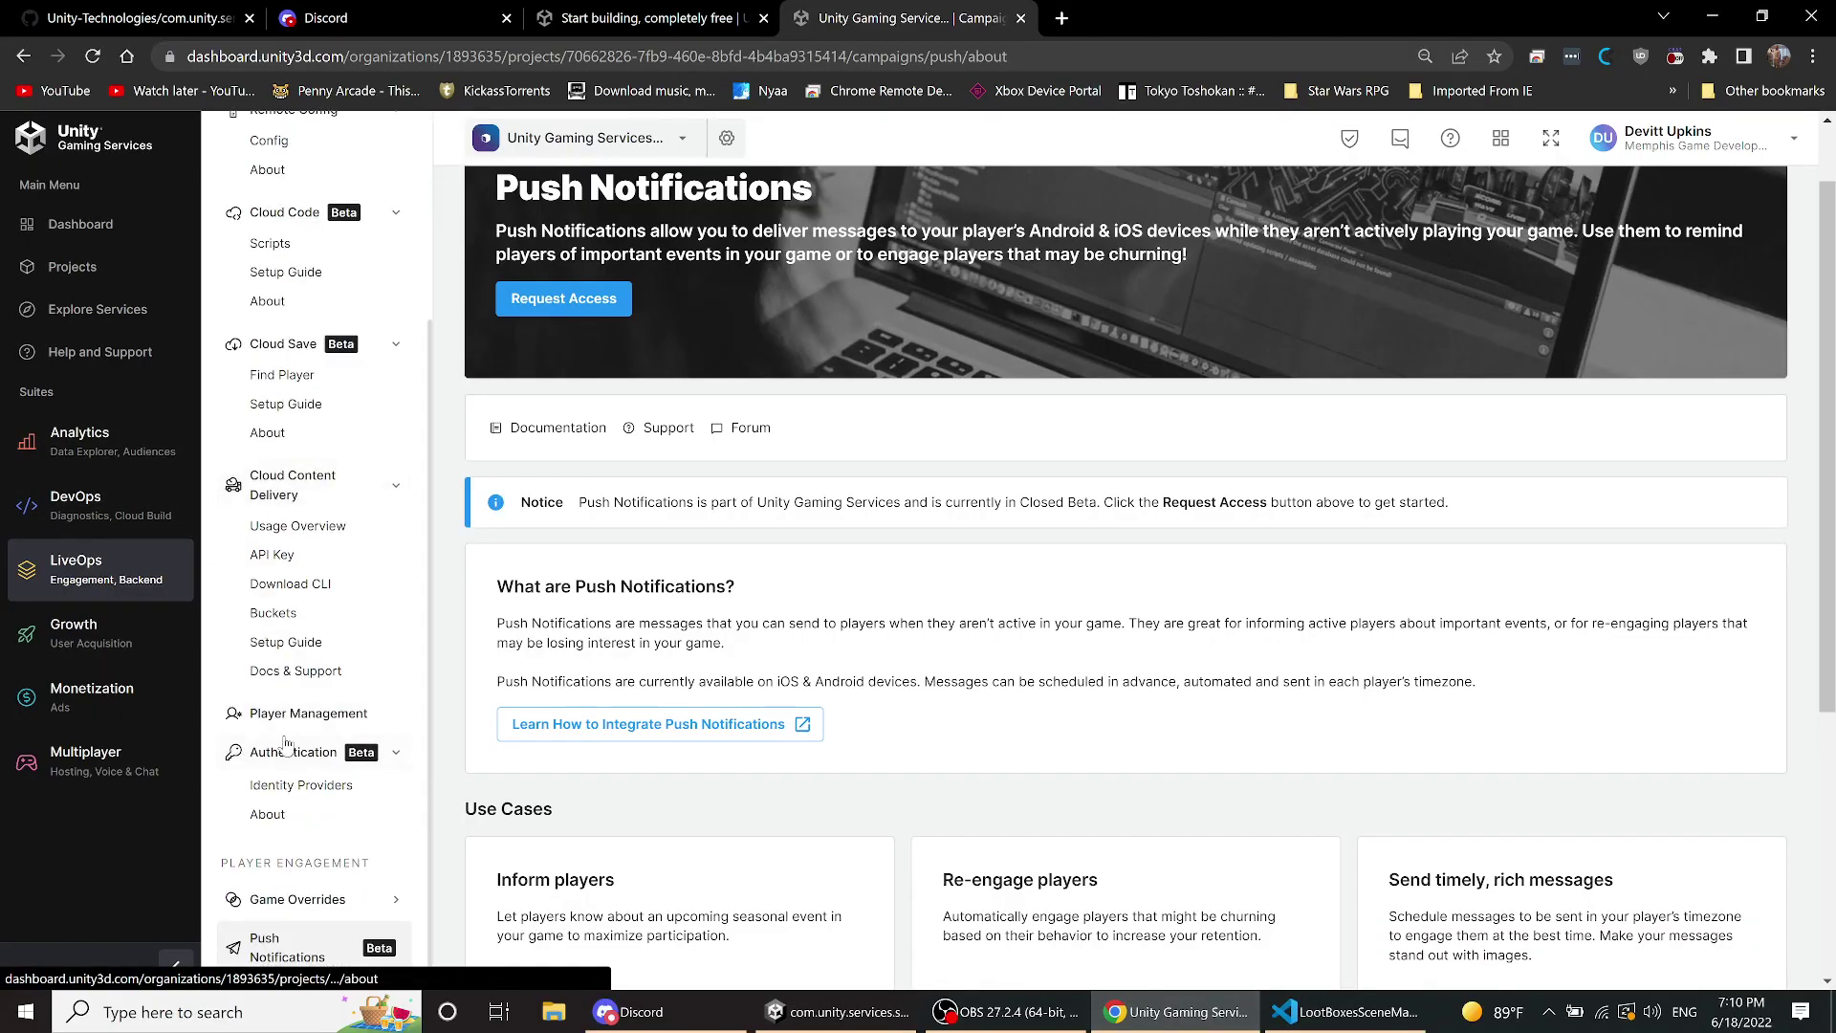
left_click(285, 719)
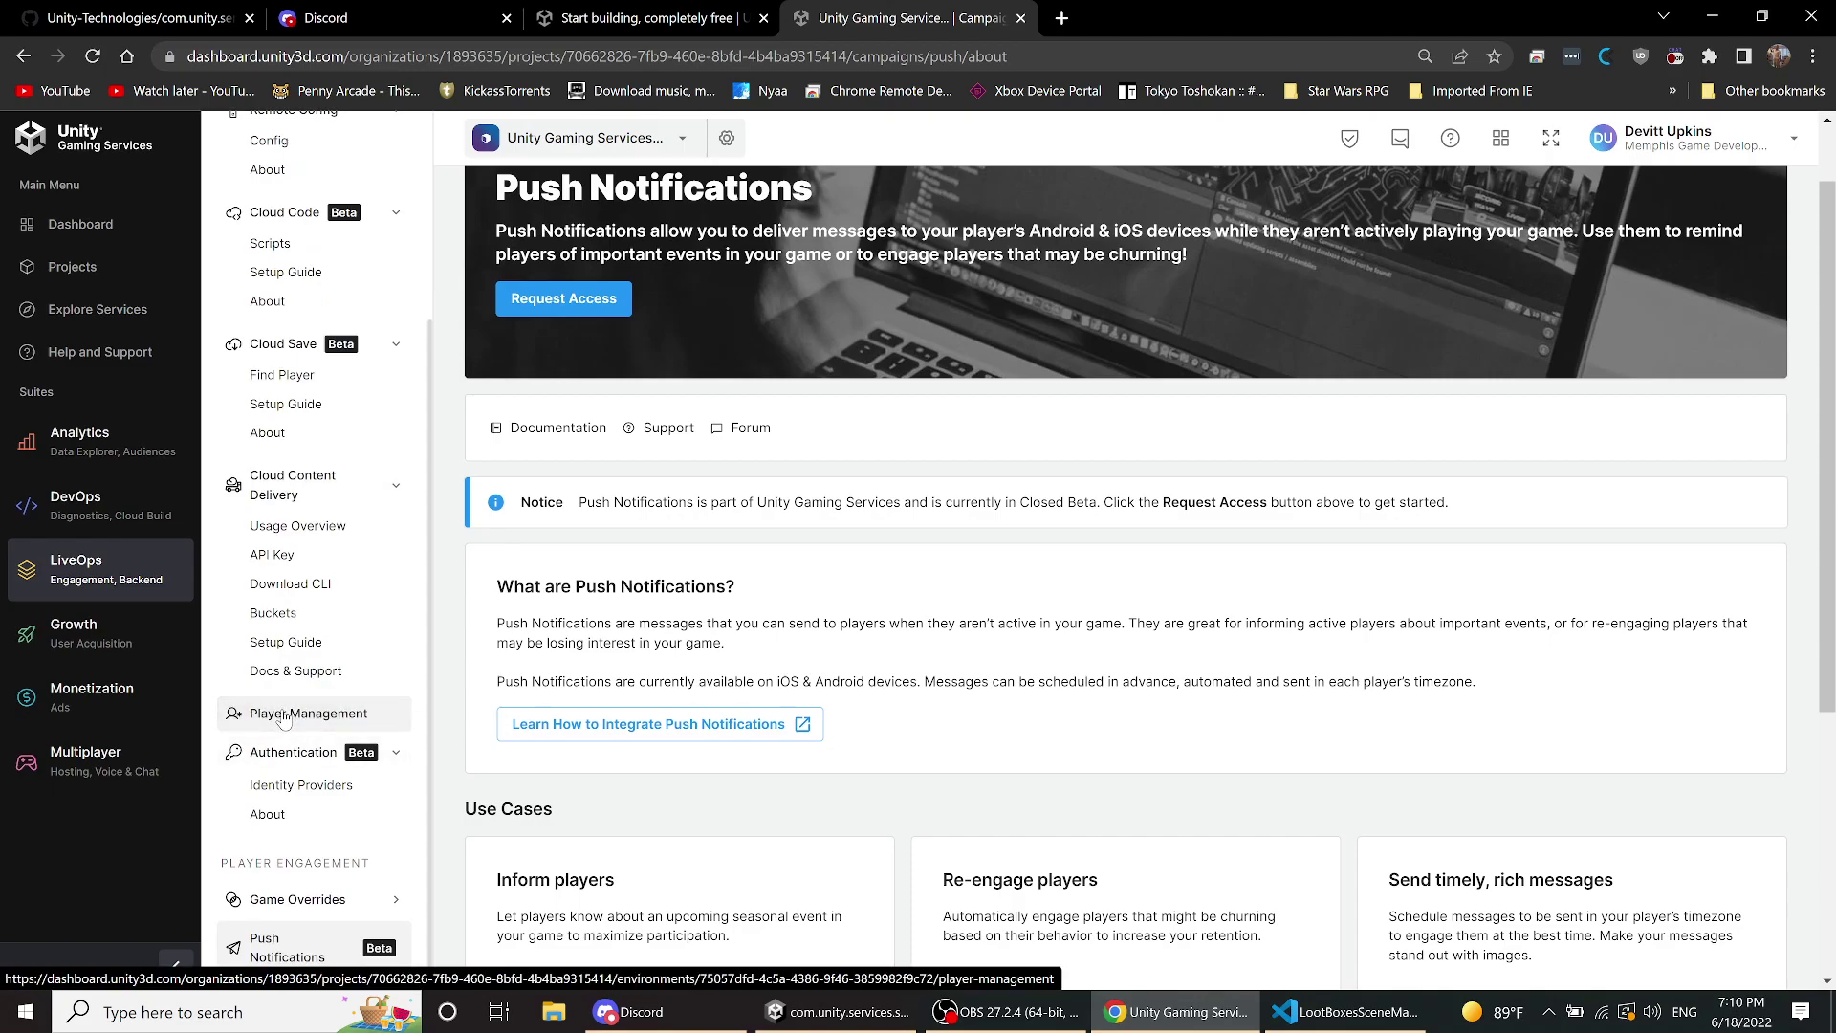
left_click(285, 717)
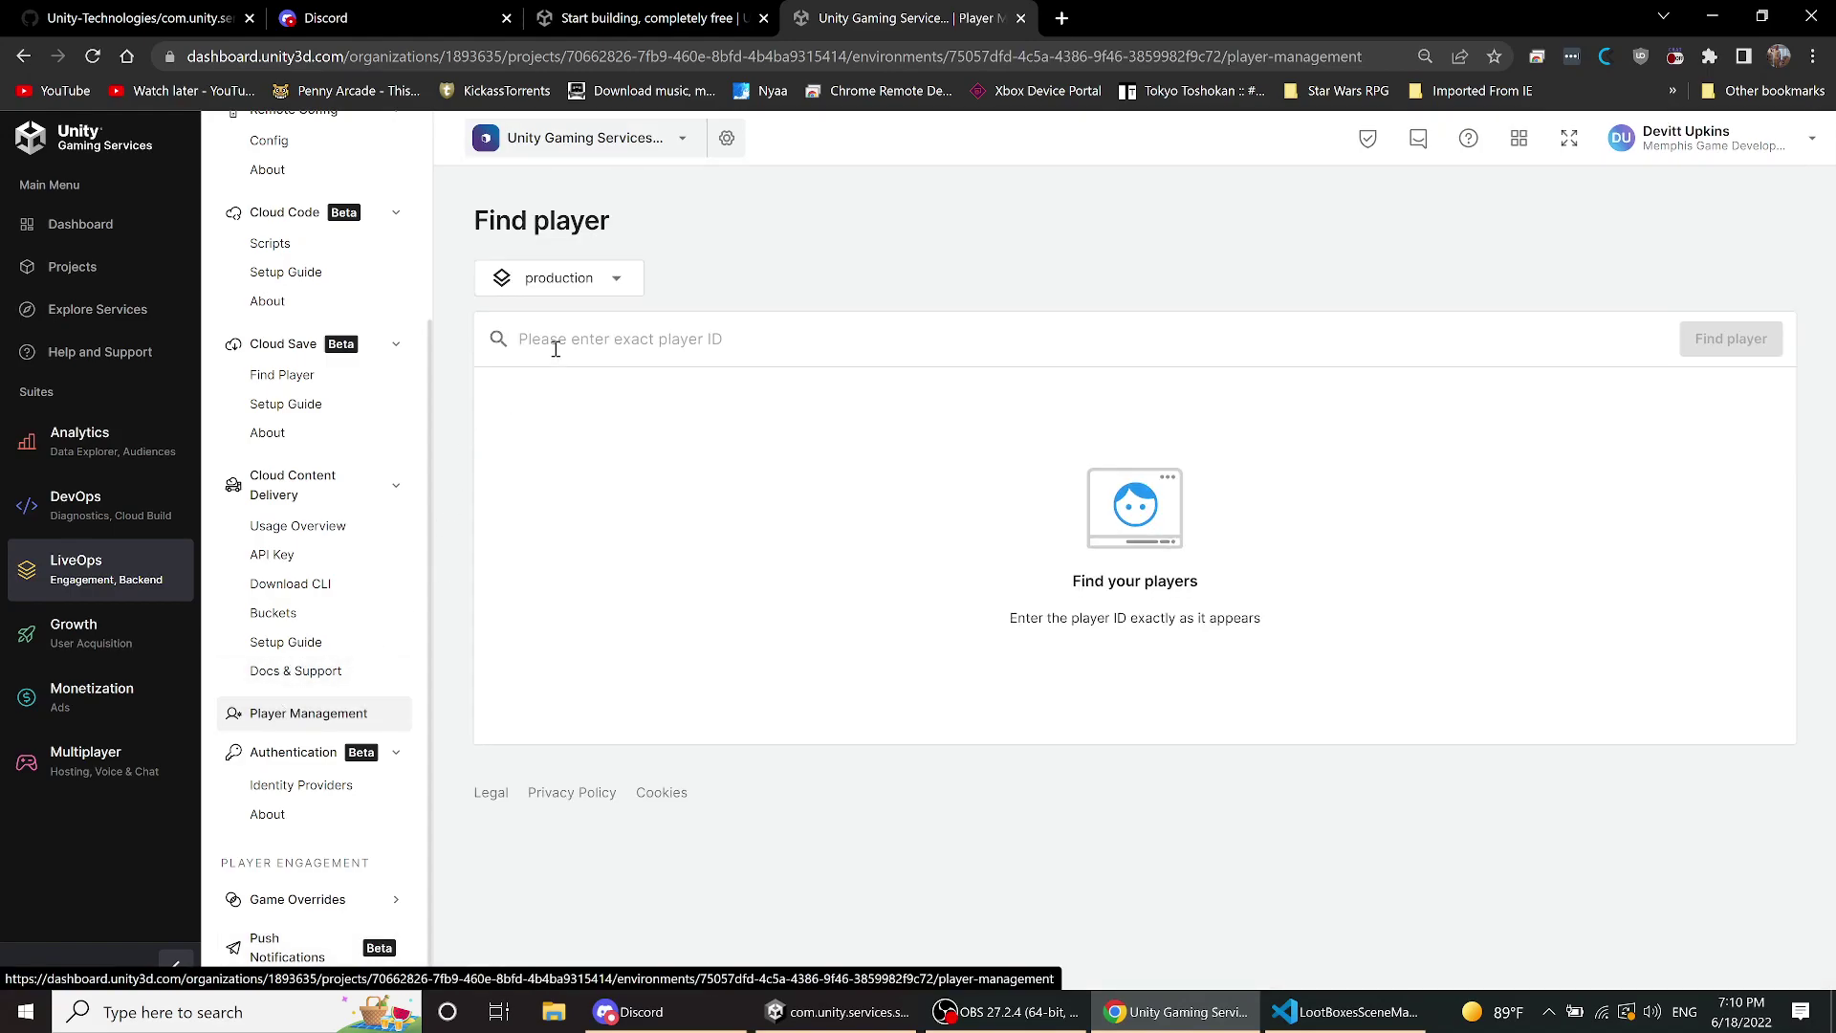
key("ctrl+v")
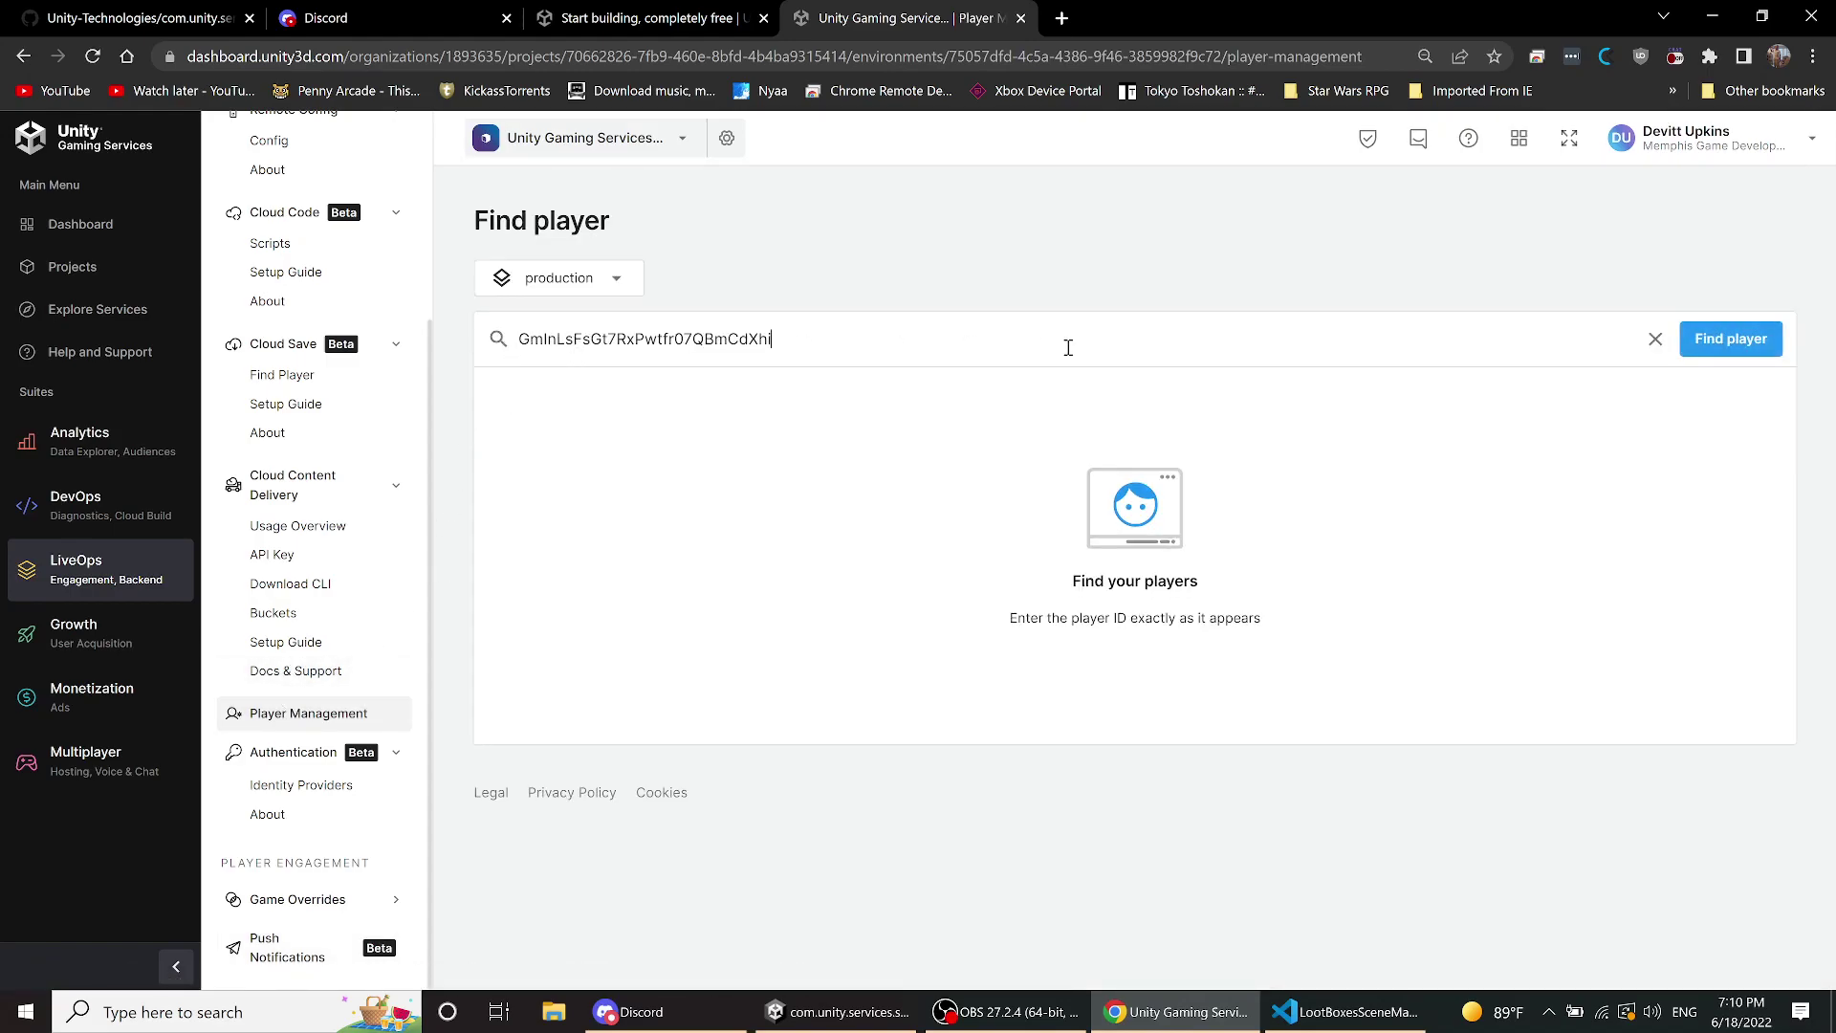
left_click(1721, 341)
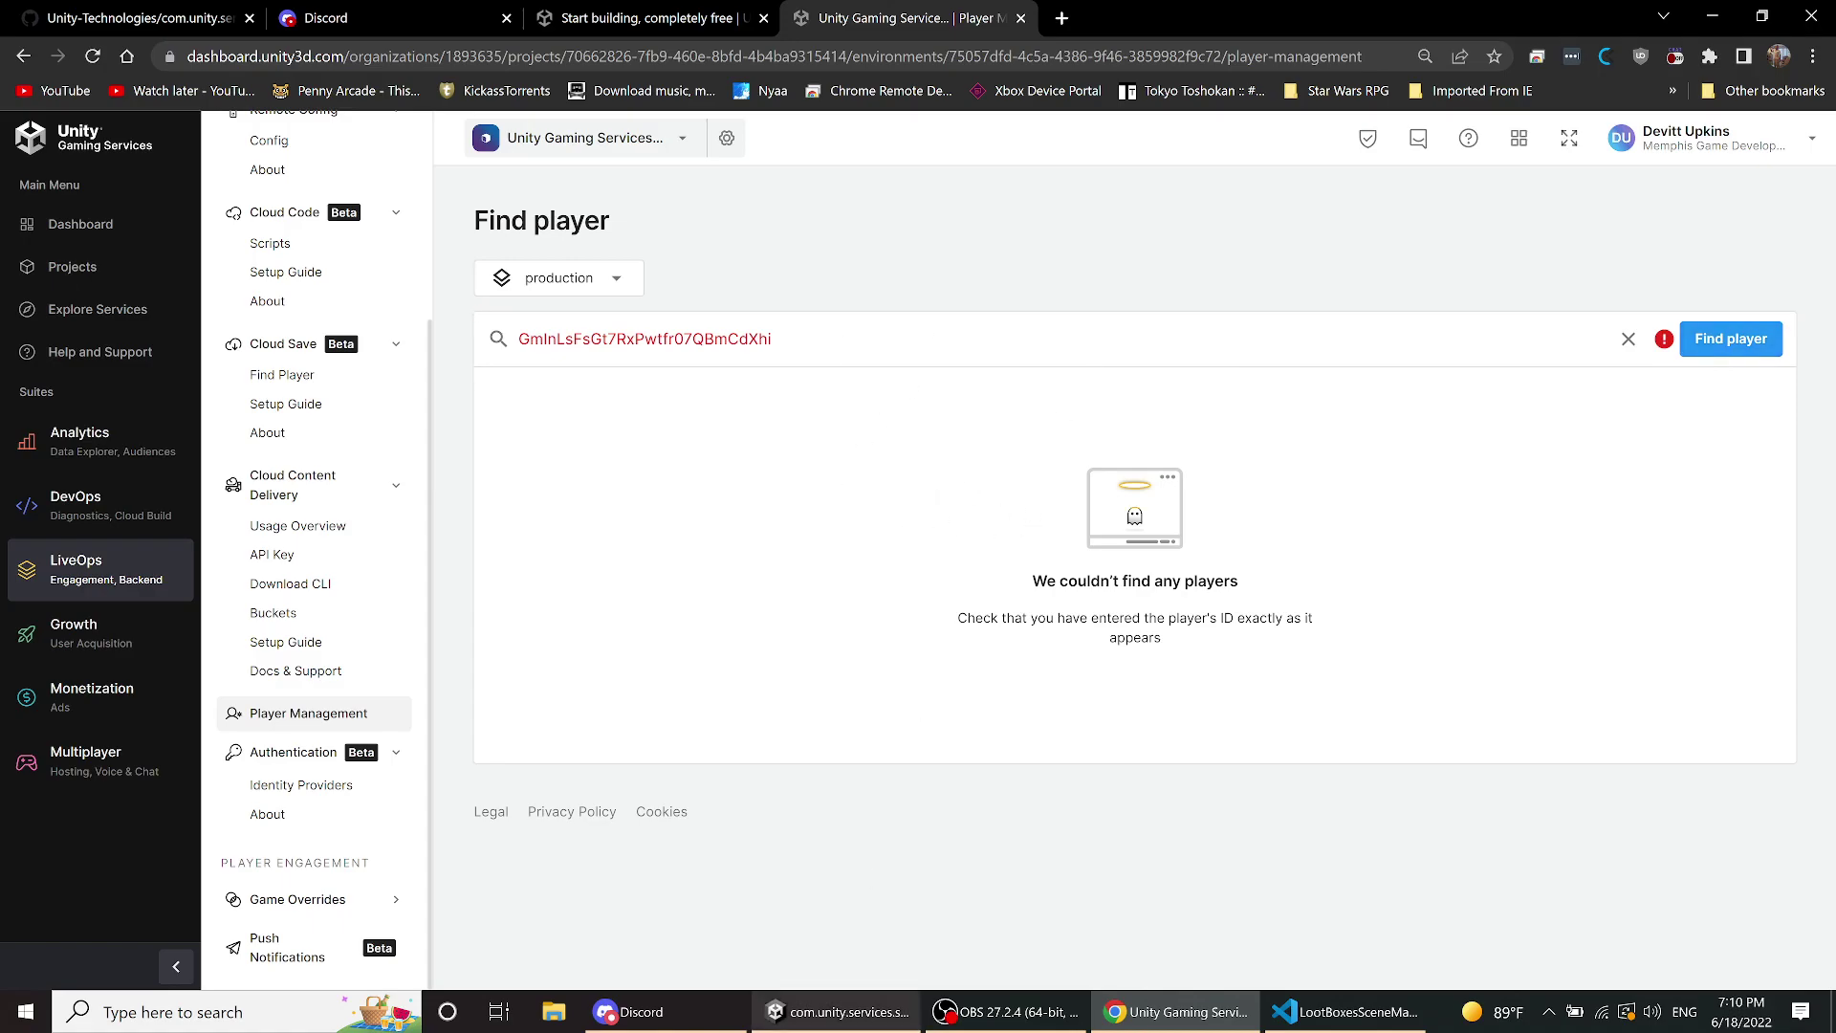
left_click(856, 1021)
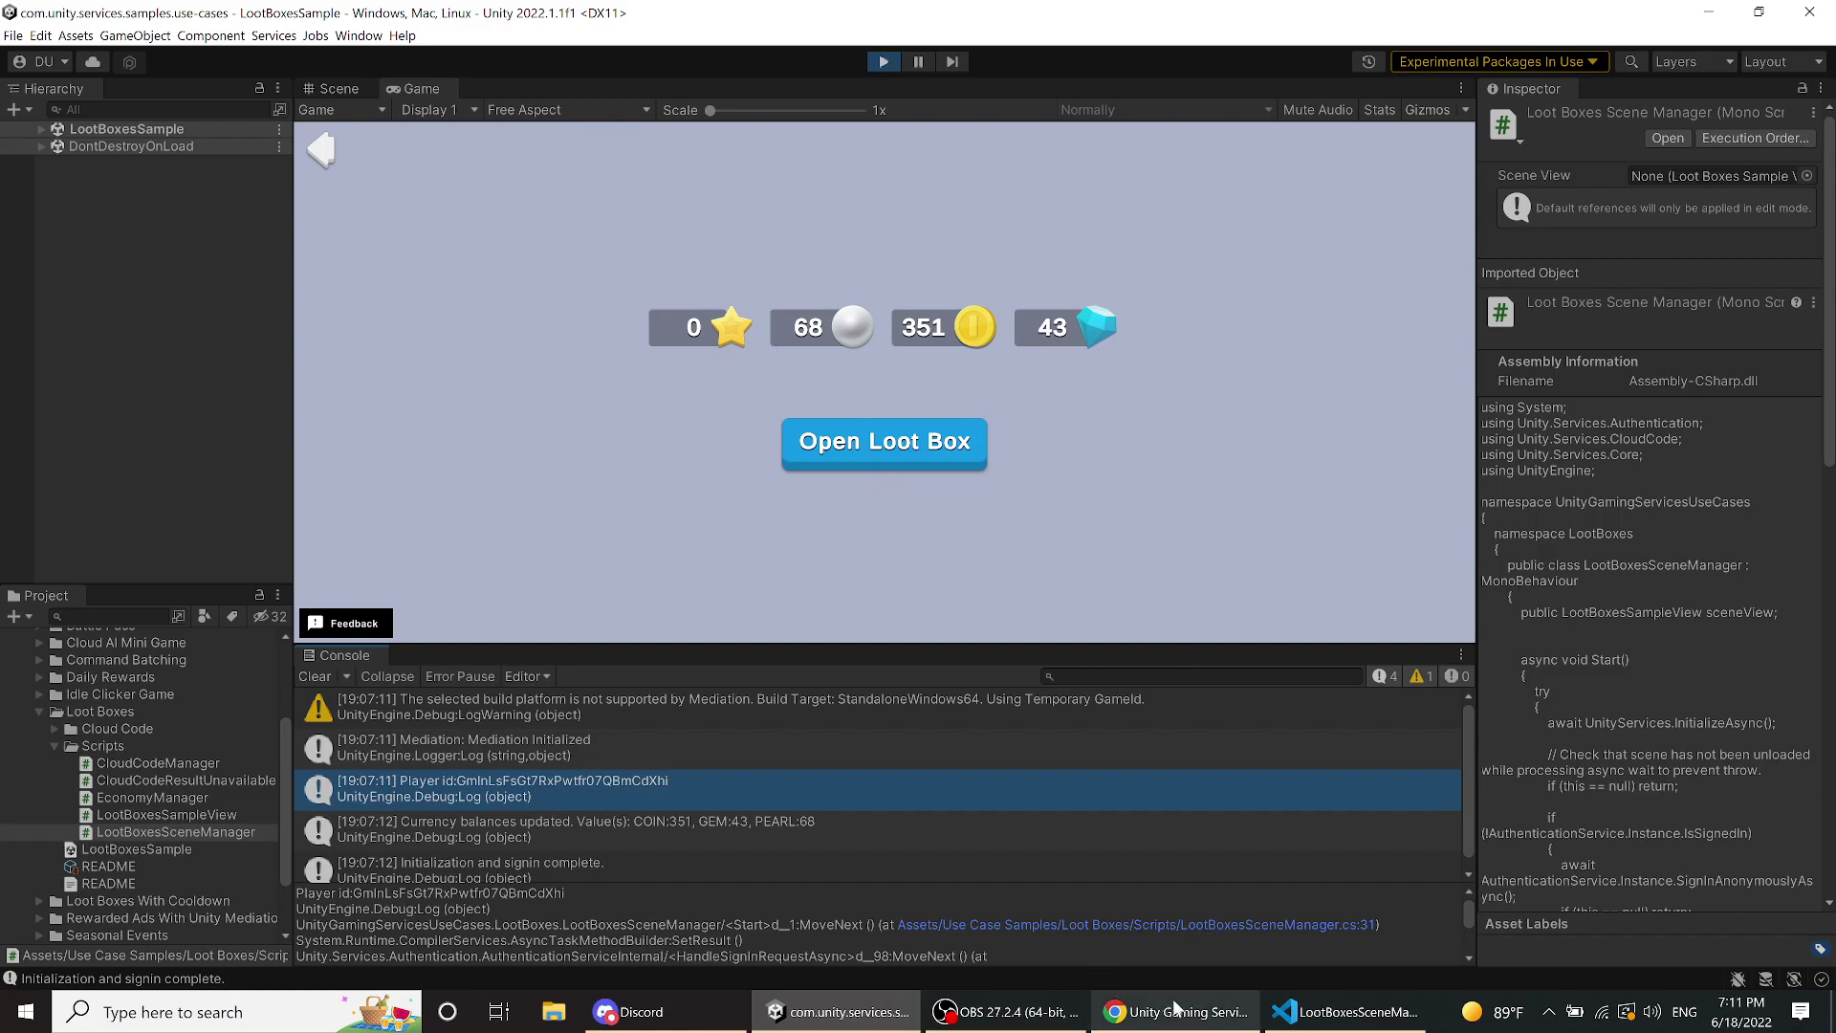
- Bring VS Code forward and scroll LootBoxesSceneManager.cs to the GrantRandomCurrency() routine
left_click(1348, 1012)
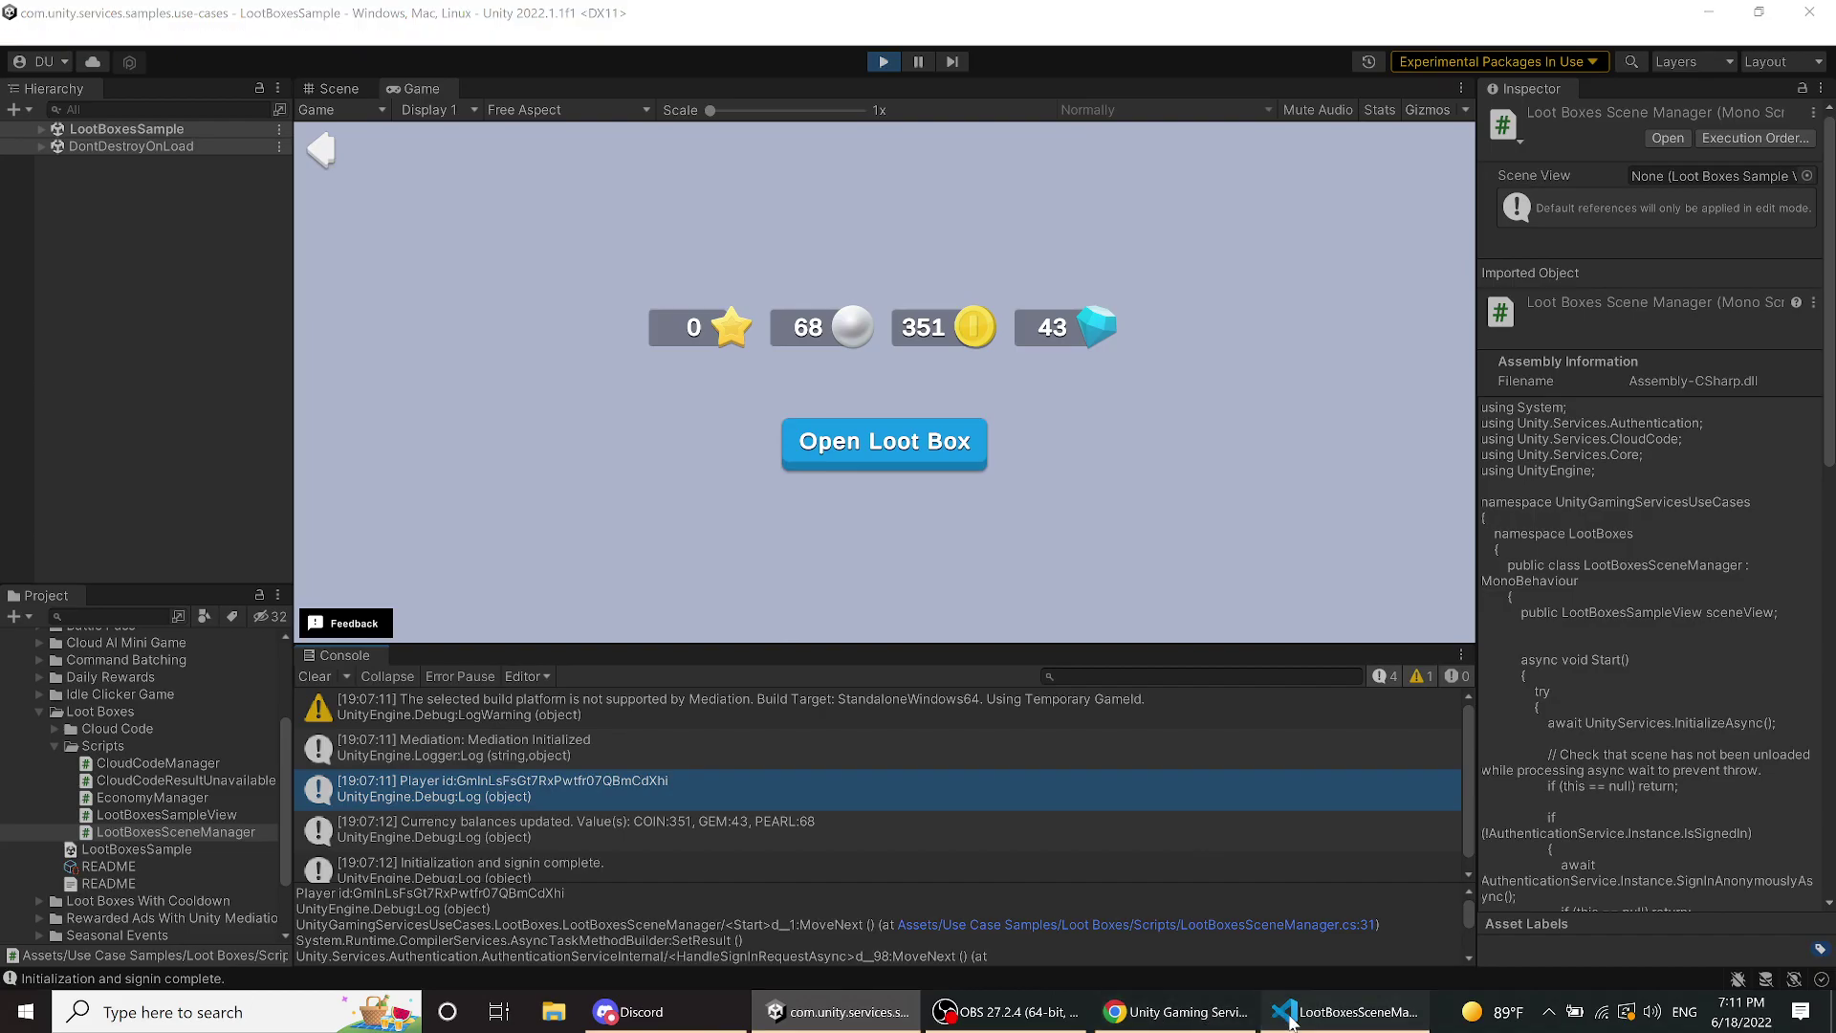
scroll(1099, 635, "down", 4)
scroll(1099, 636, "down", 6)
scroll(1094, 636, "up", 6)
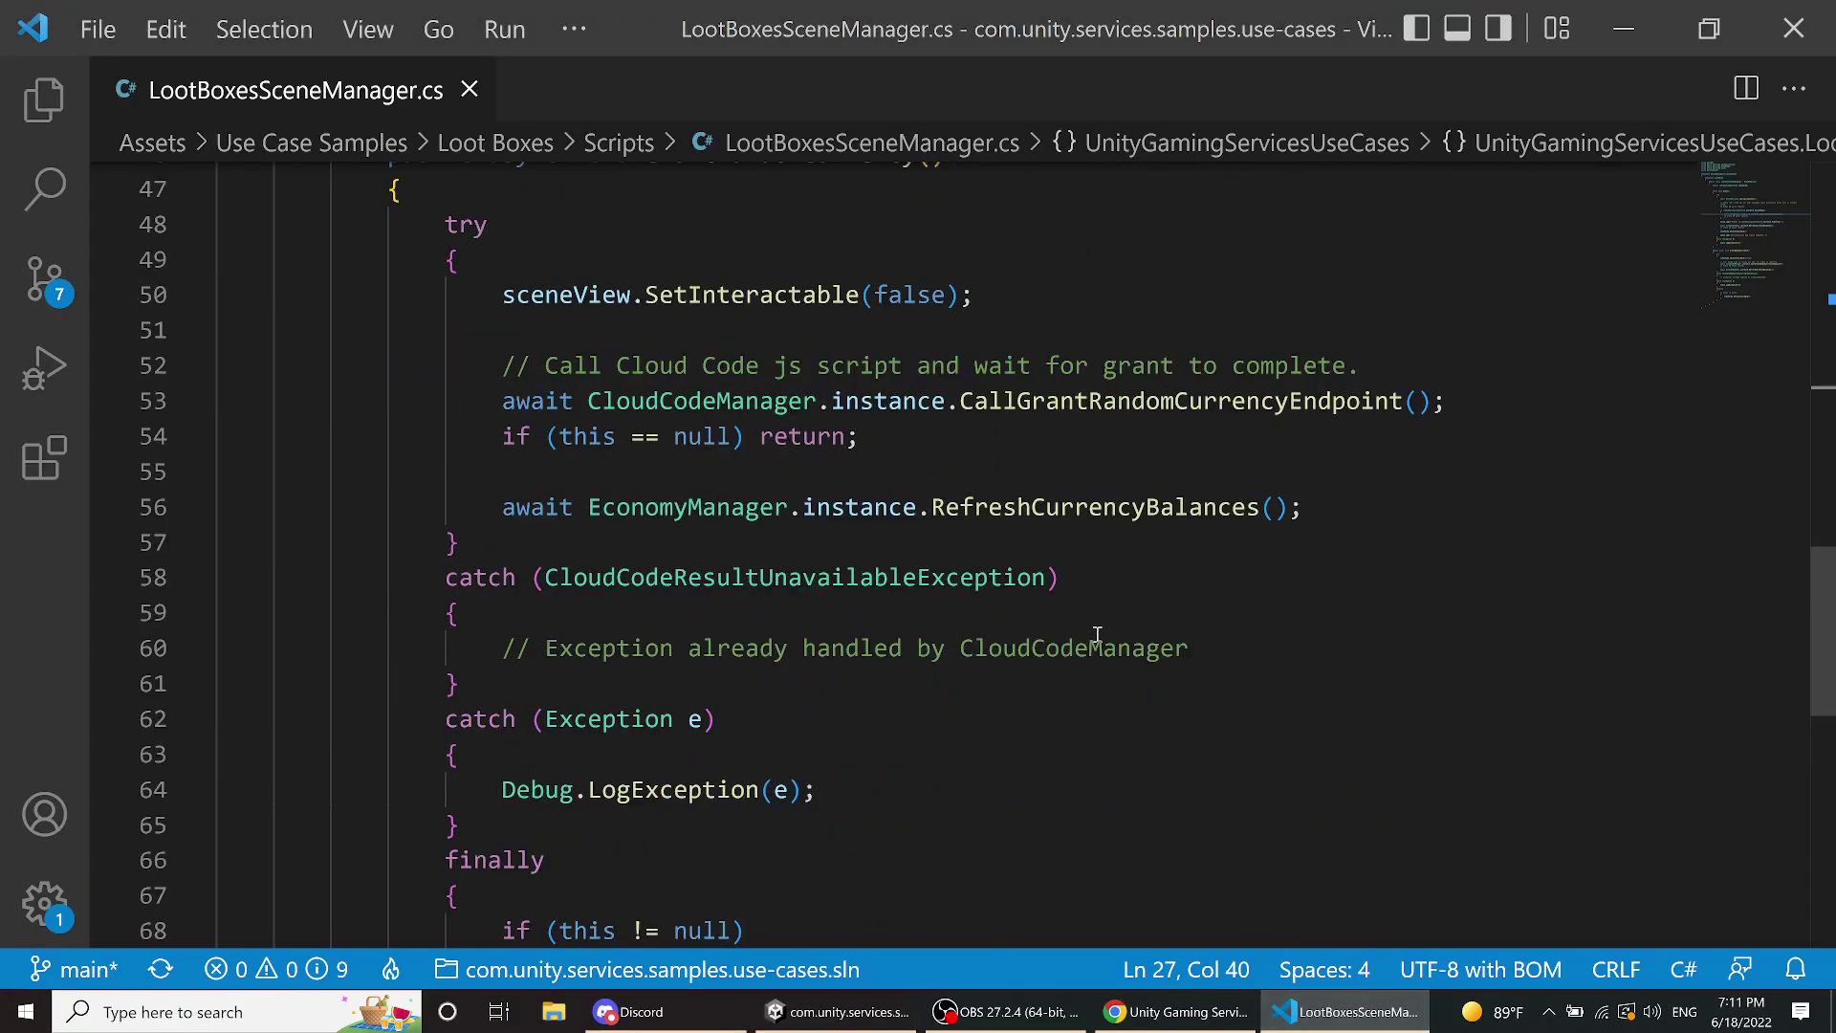
scroll(1030, 551, "up", 6)
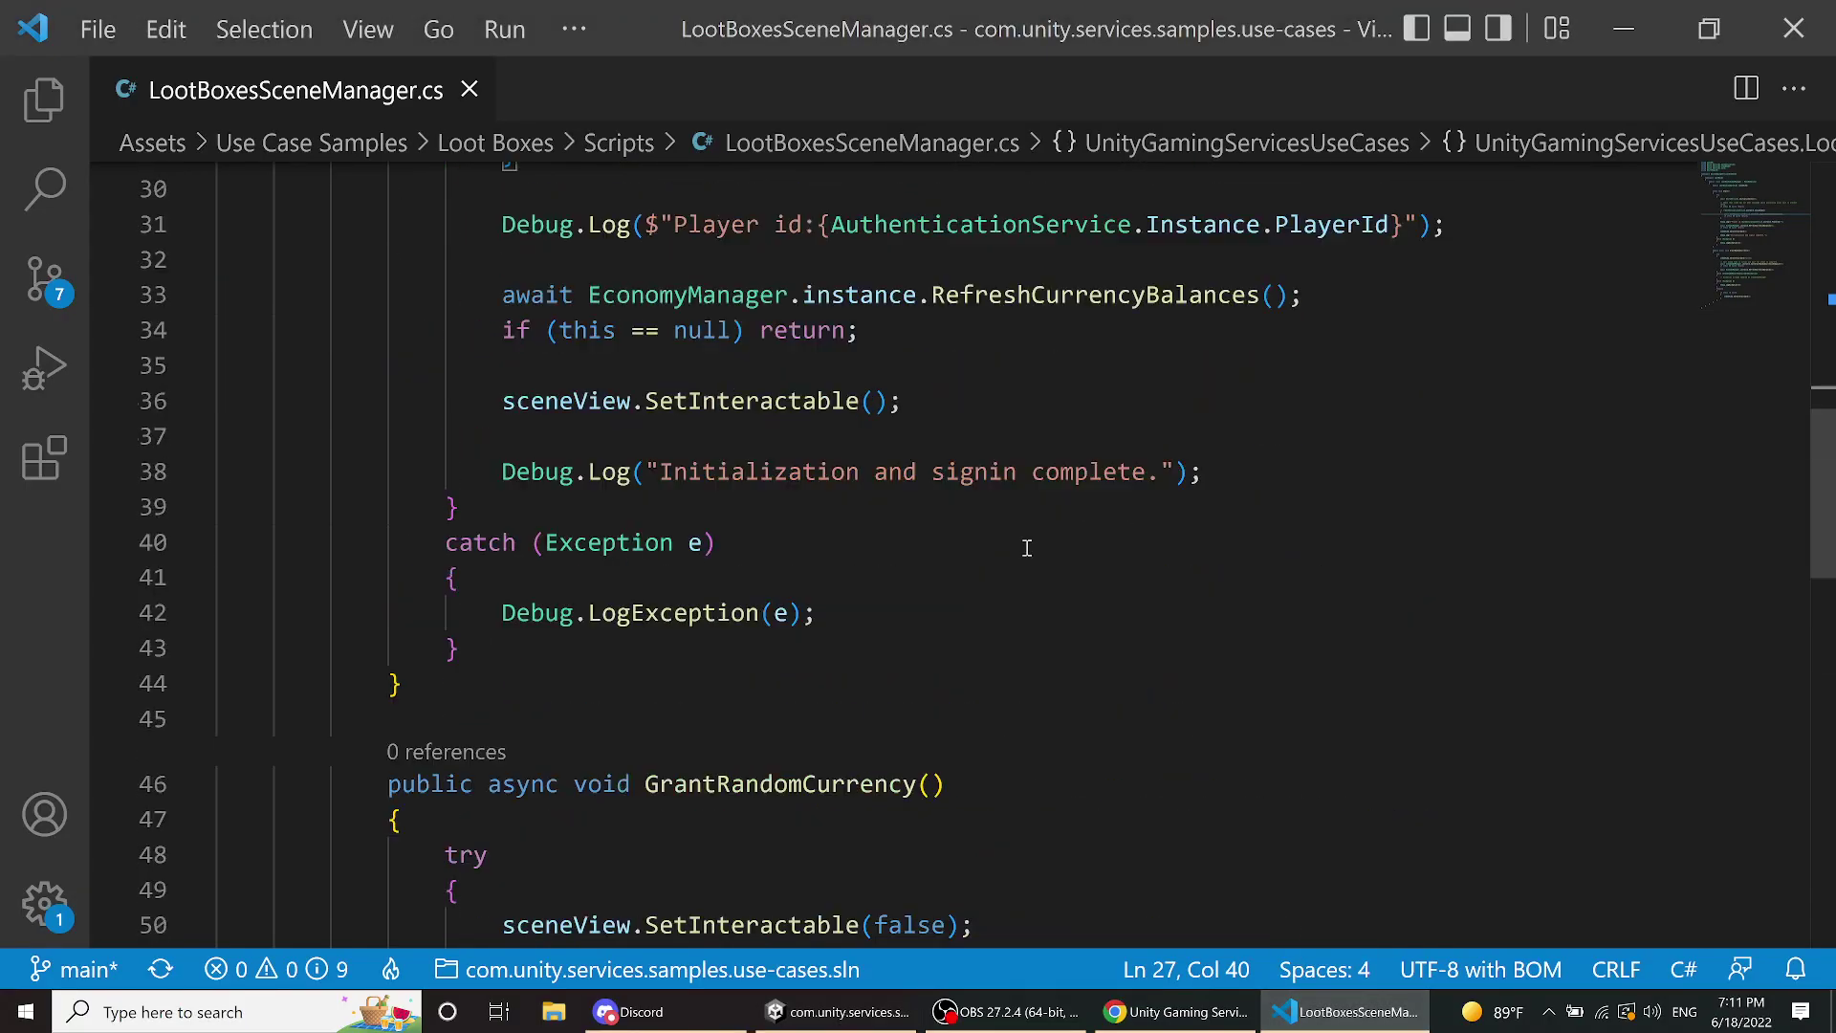
scroll(1026, 547, "up", 1)
scroll(1026, 547, "down", 8)
scroll(1026, 547, "down", 2)
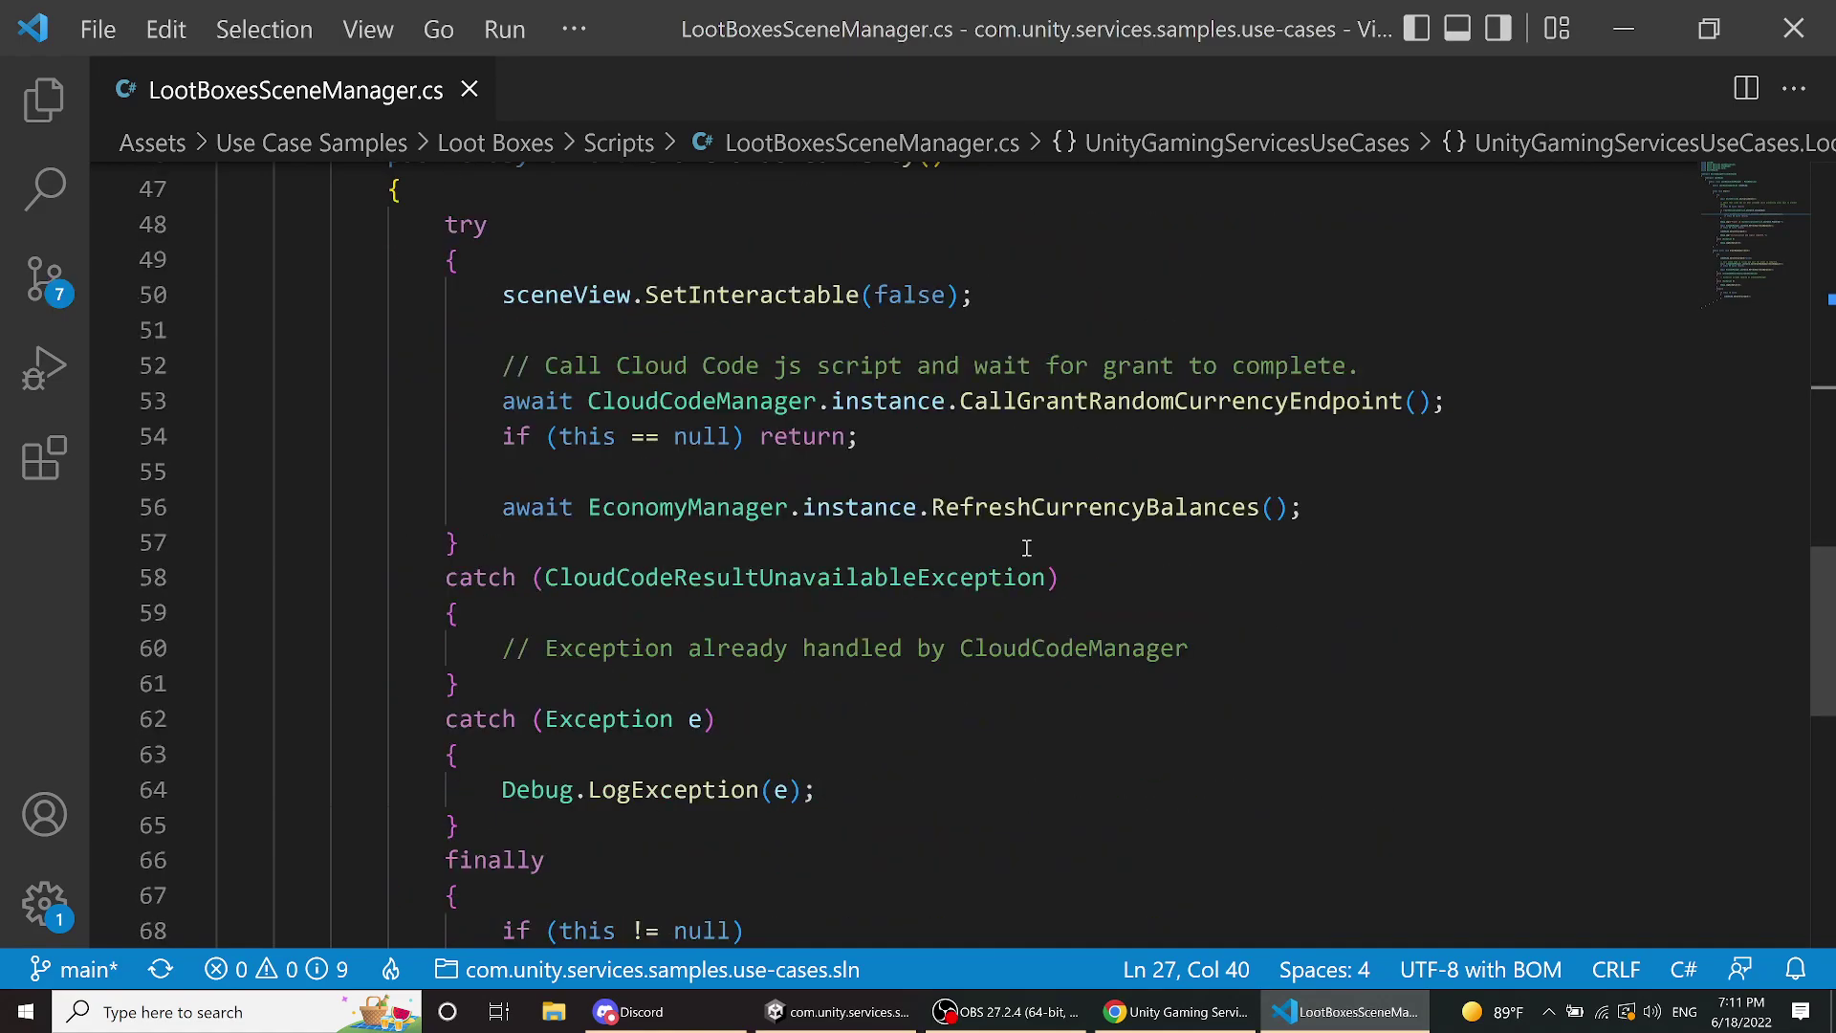
scroll(1026, 547, "up", 2)
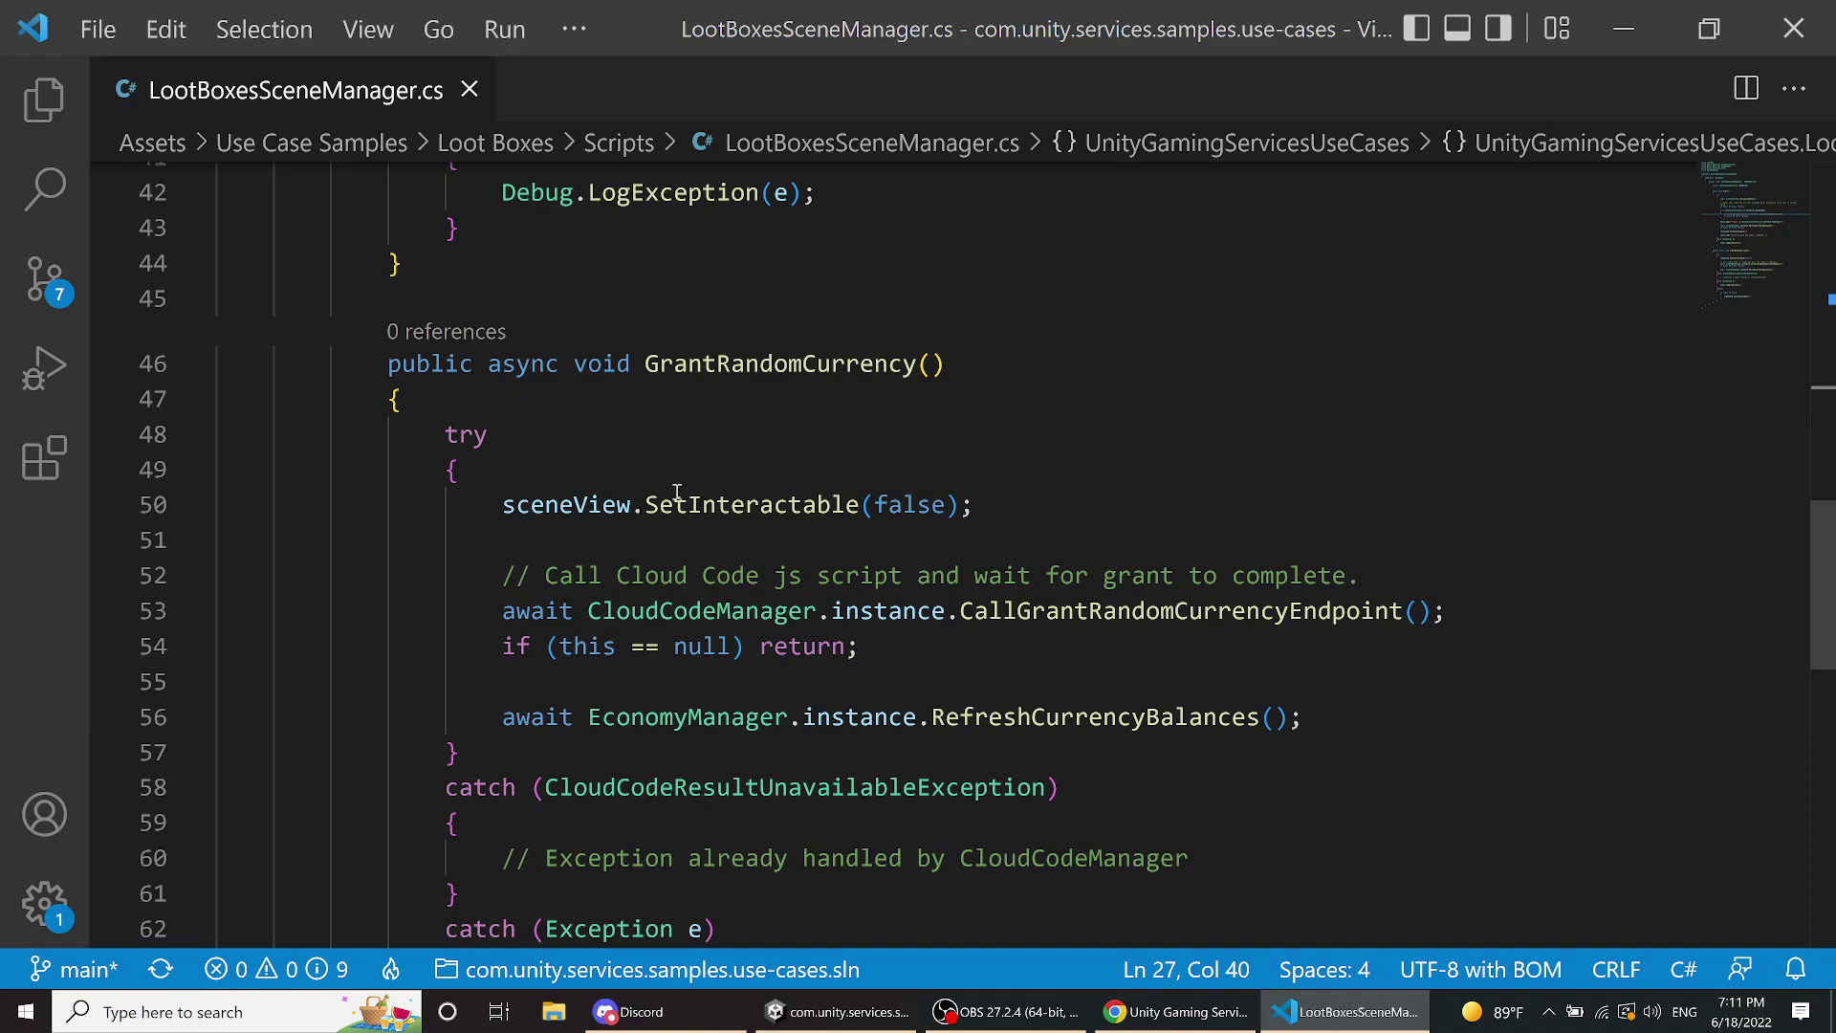
scroll(669, 486, "down", 10)
scroll(681, 488, "up", 4)
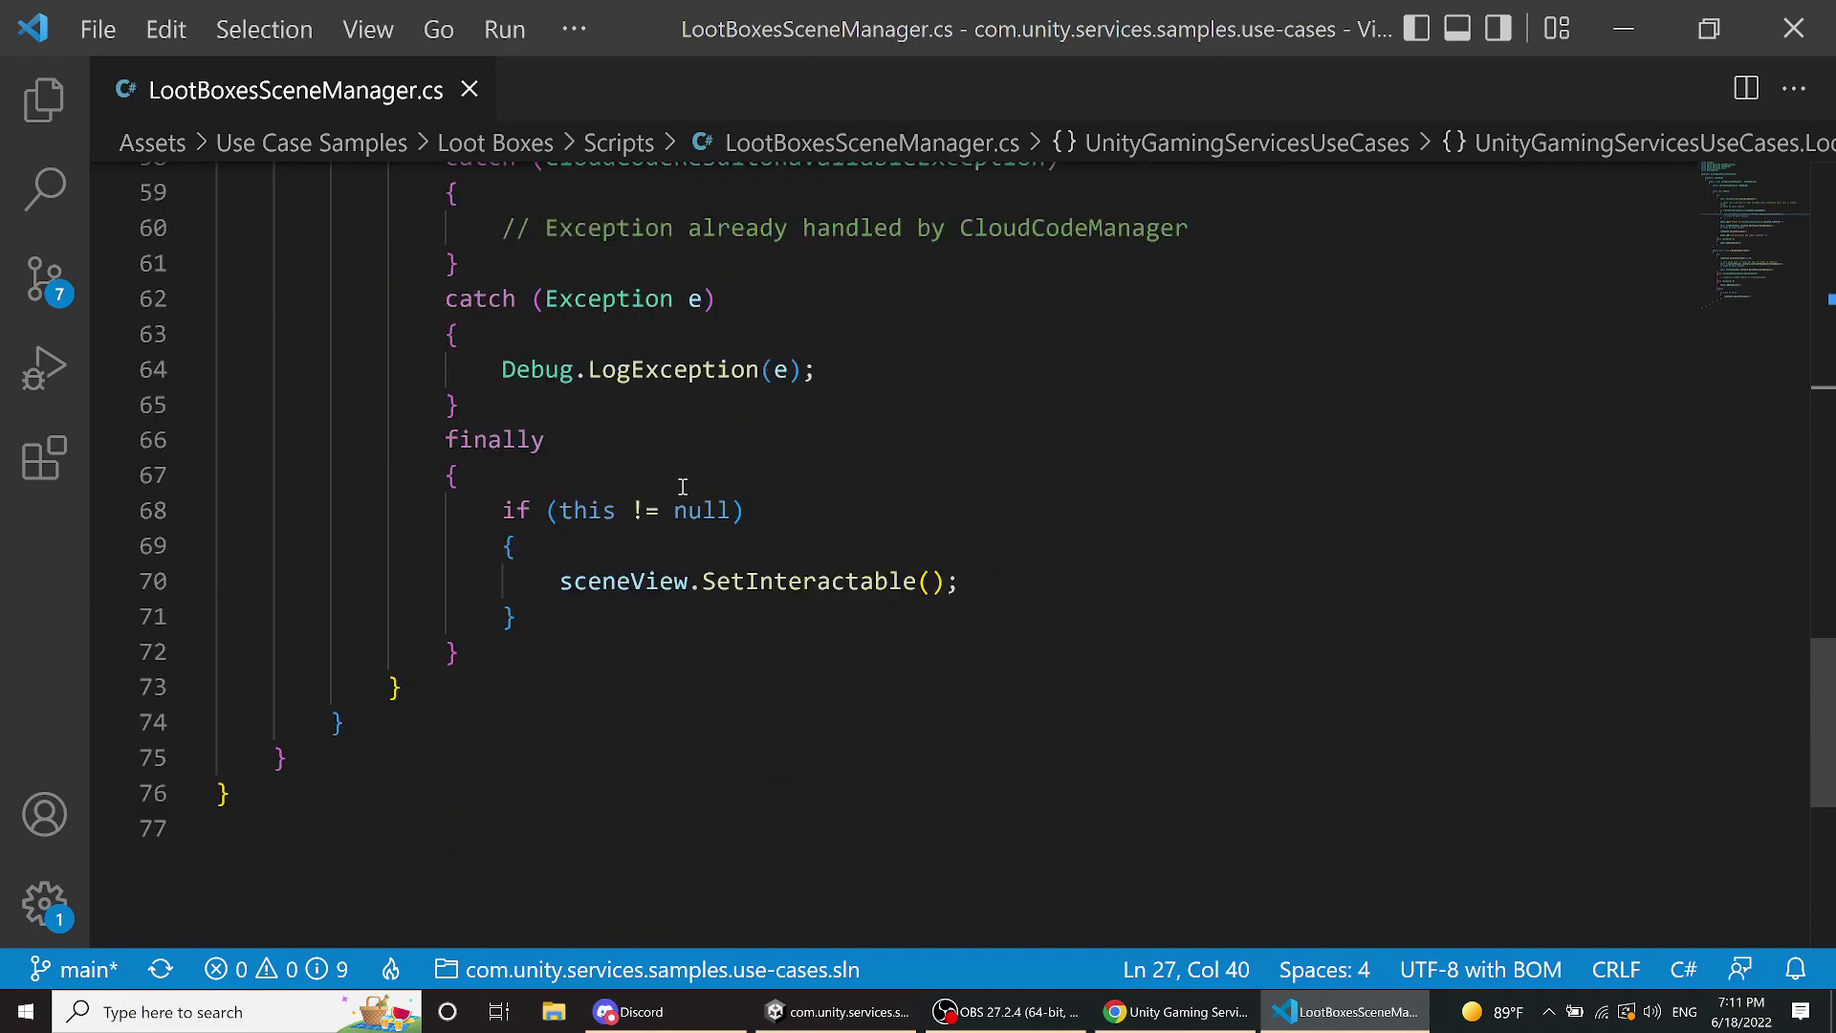
scroll(682, 486, "up", 6)
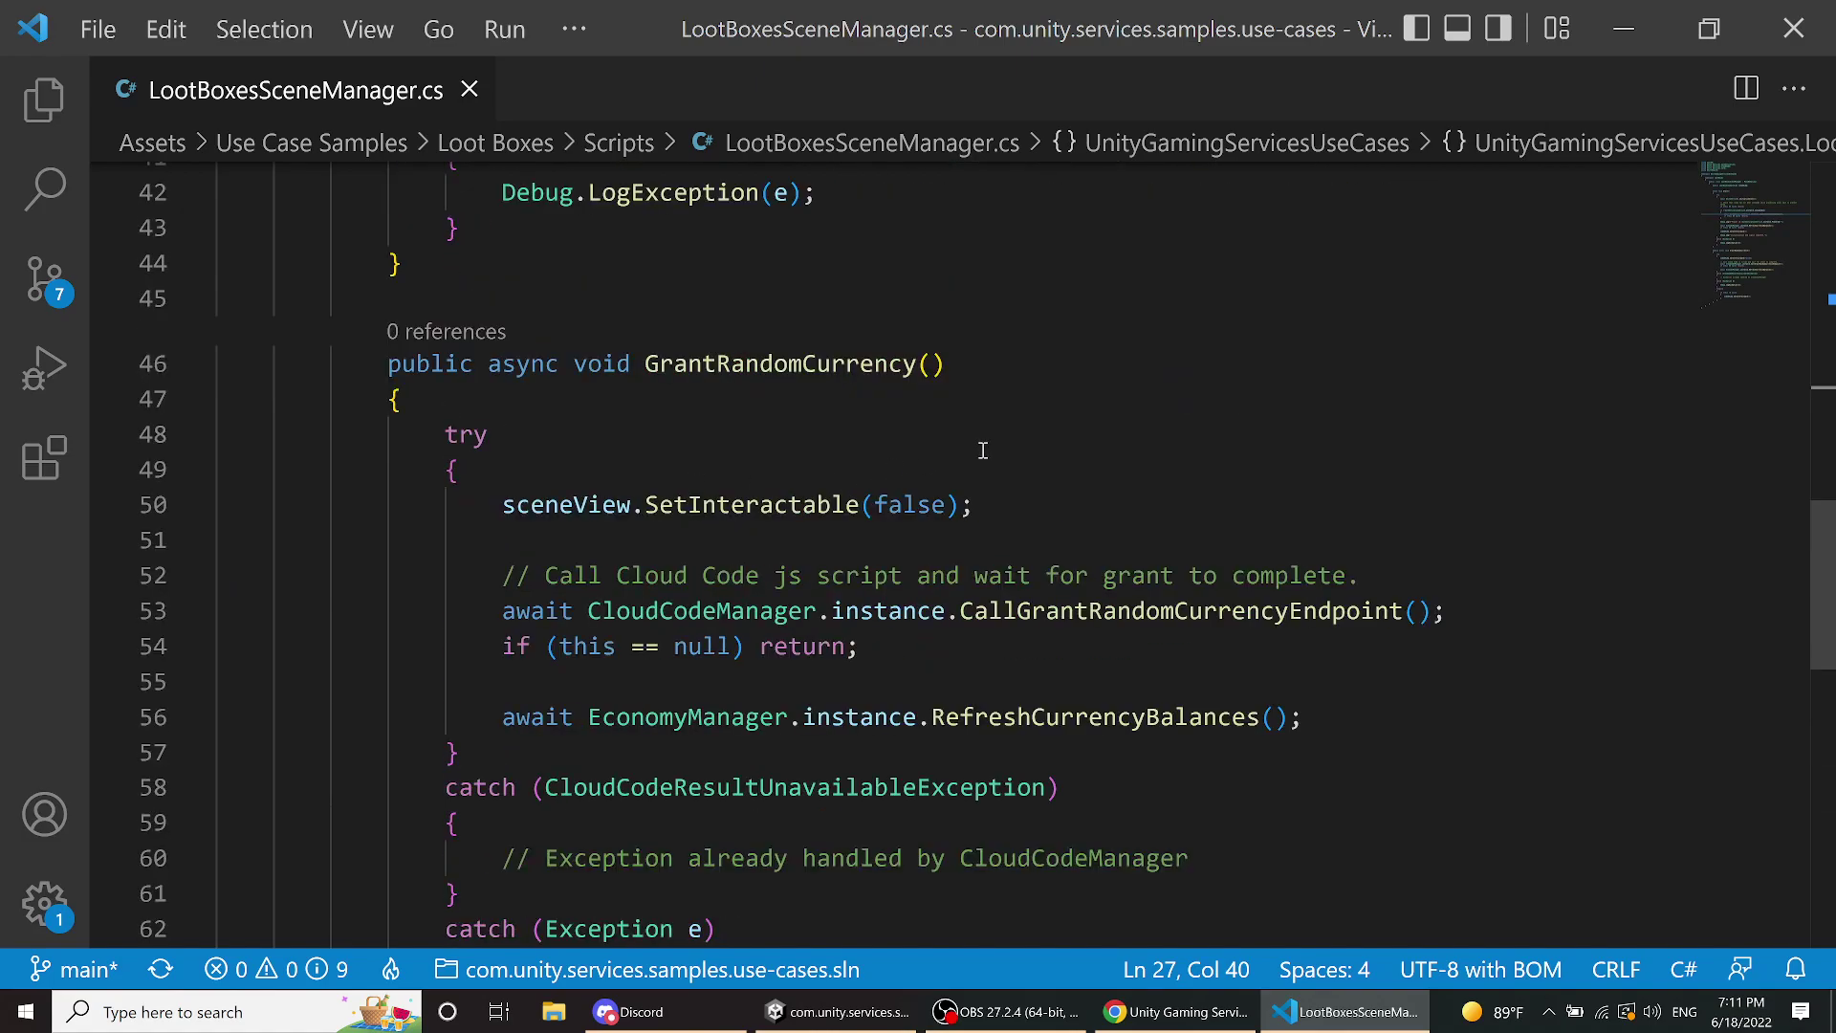
scroll(980, 451, "down", 2)
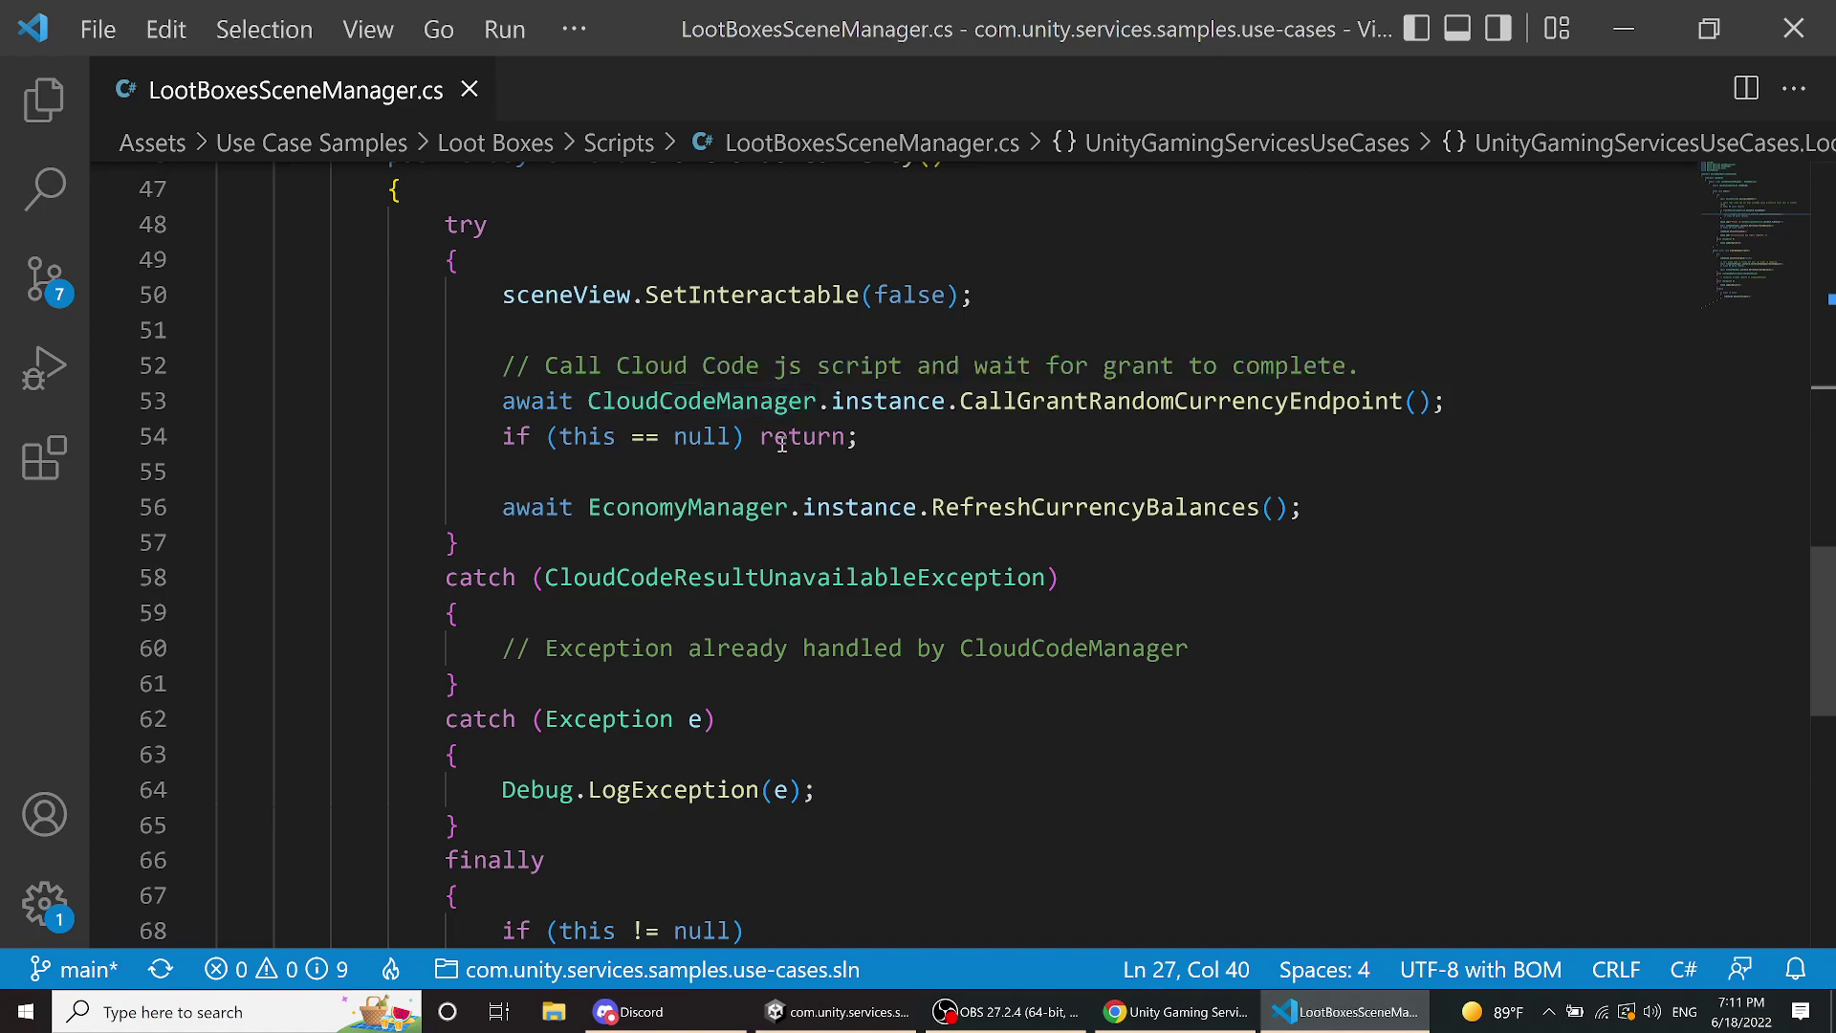
- Go to the definition of CallGrantRandomCurrencyEndpoint in CloudCodeManager.cs
left_click(1089, 404)
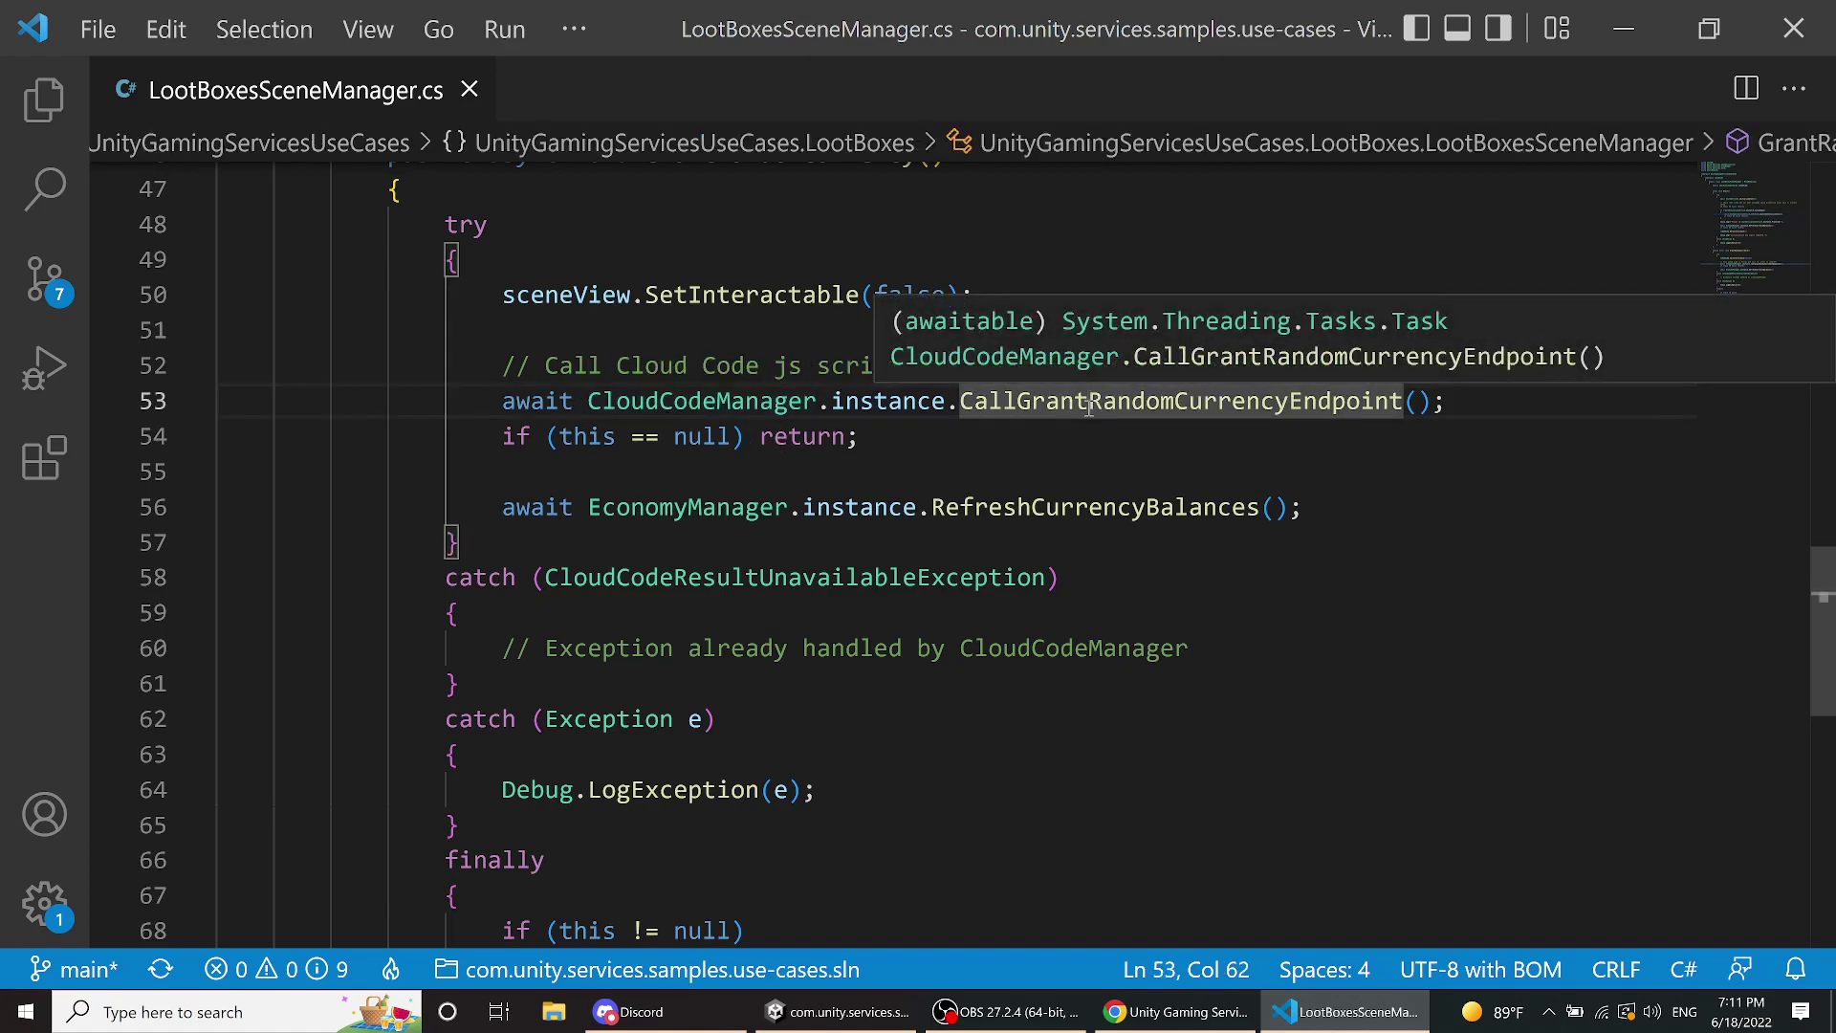
key("XF86MonBrightnessDown")
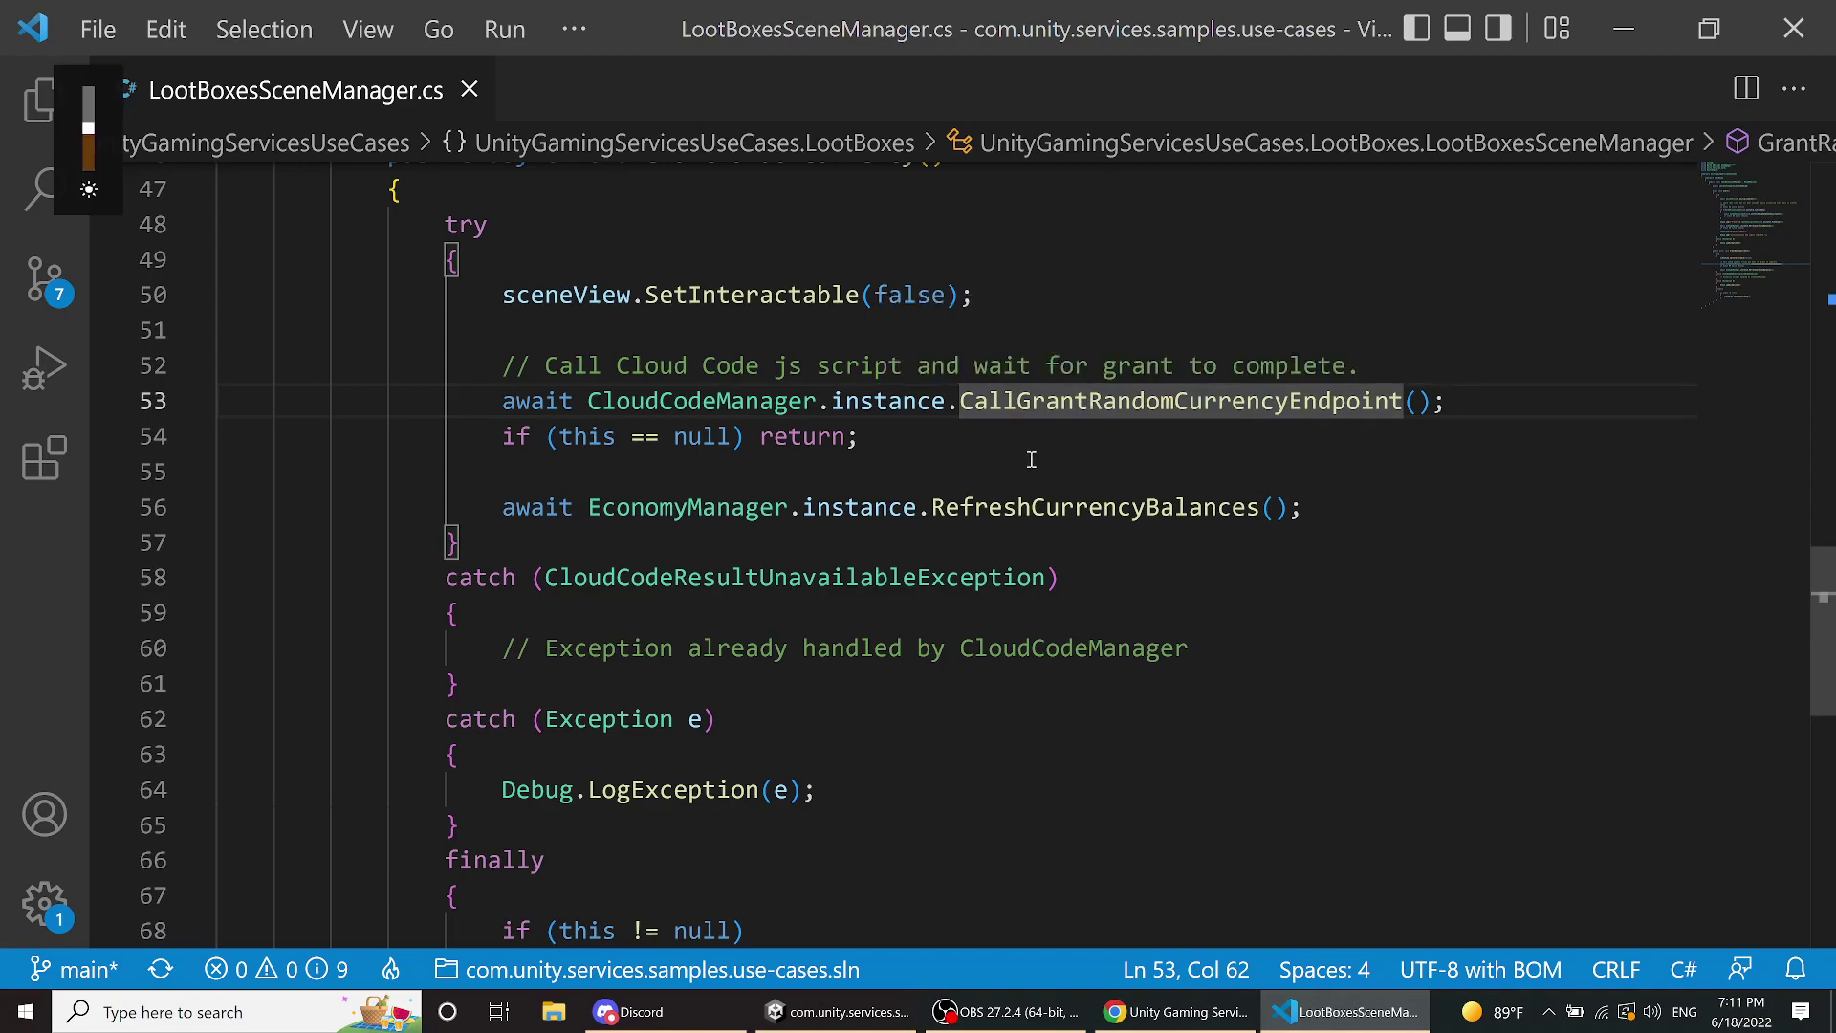
left_click(1033, 461)
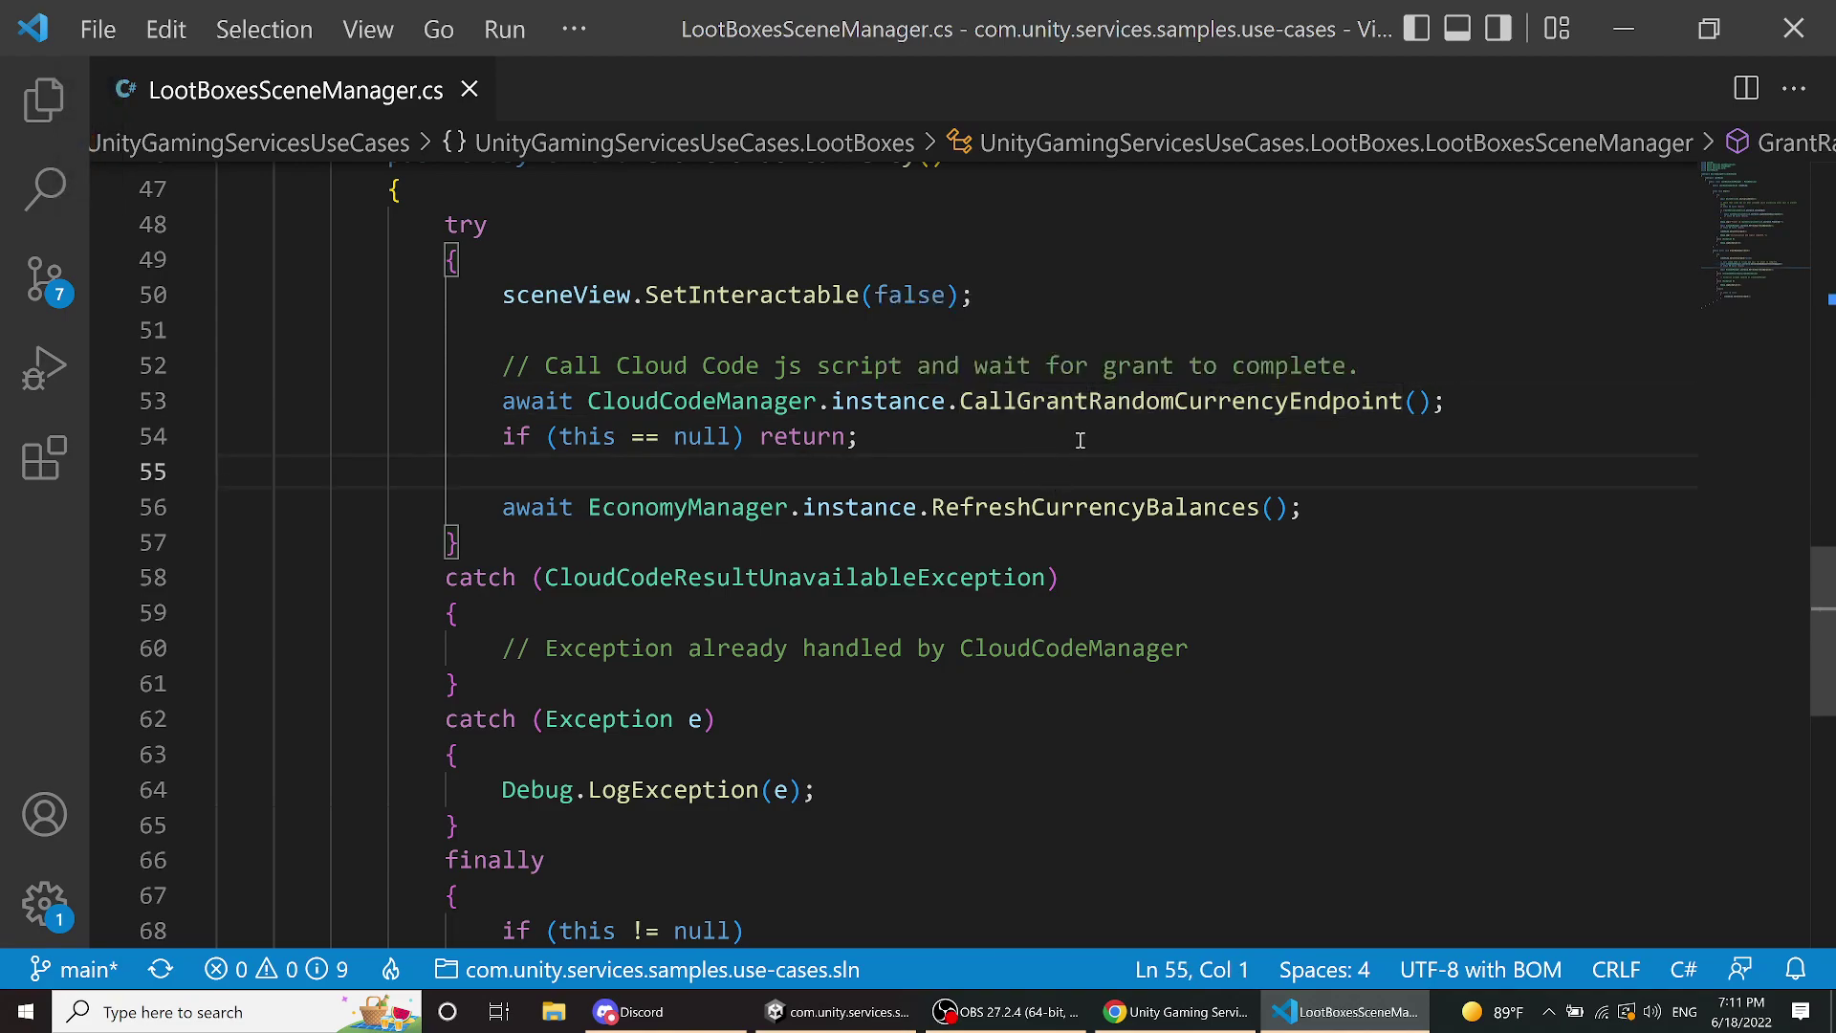
left_click(1079, 404)
mouse_move(1077, 409)
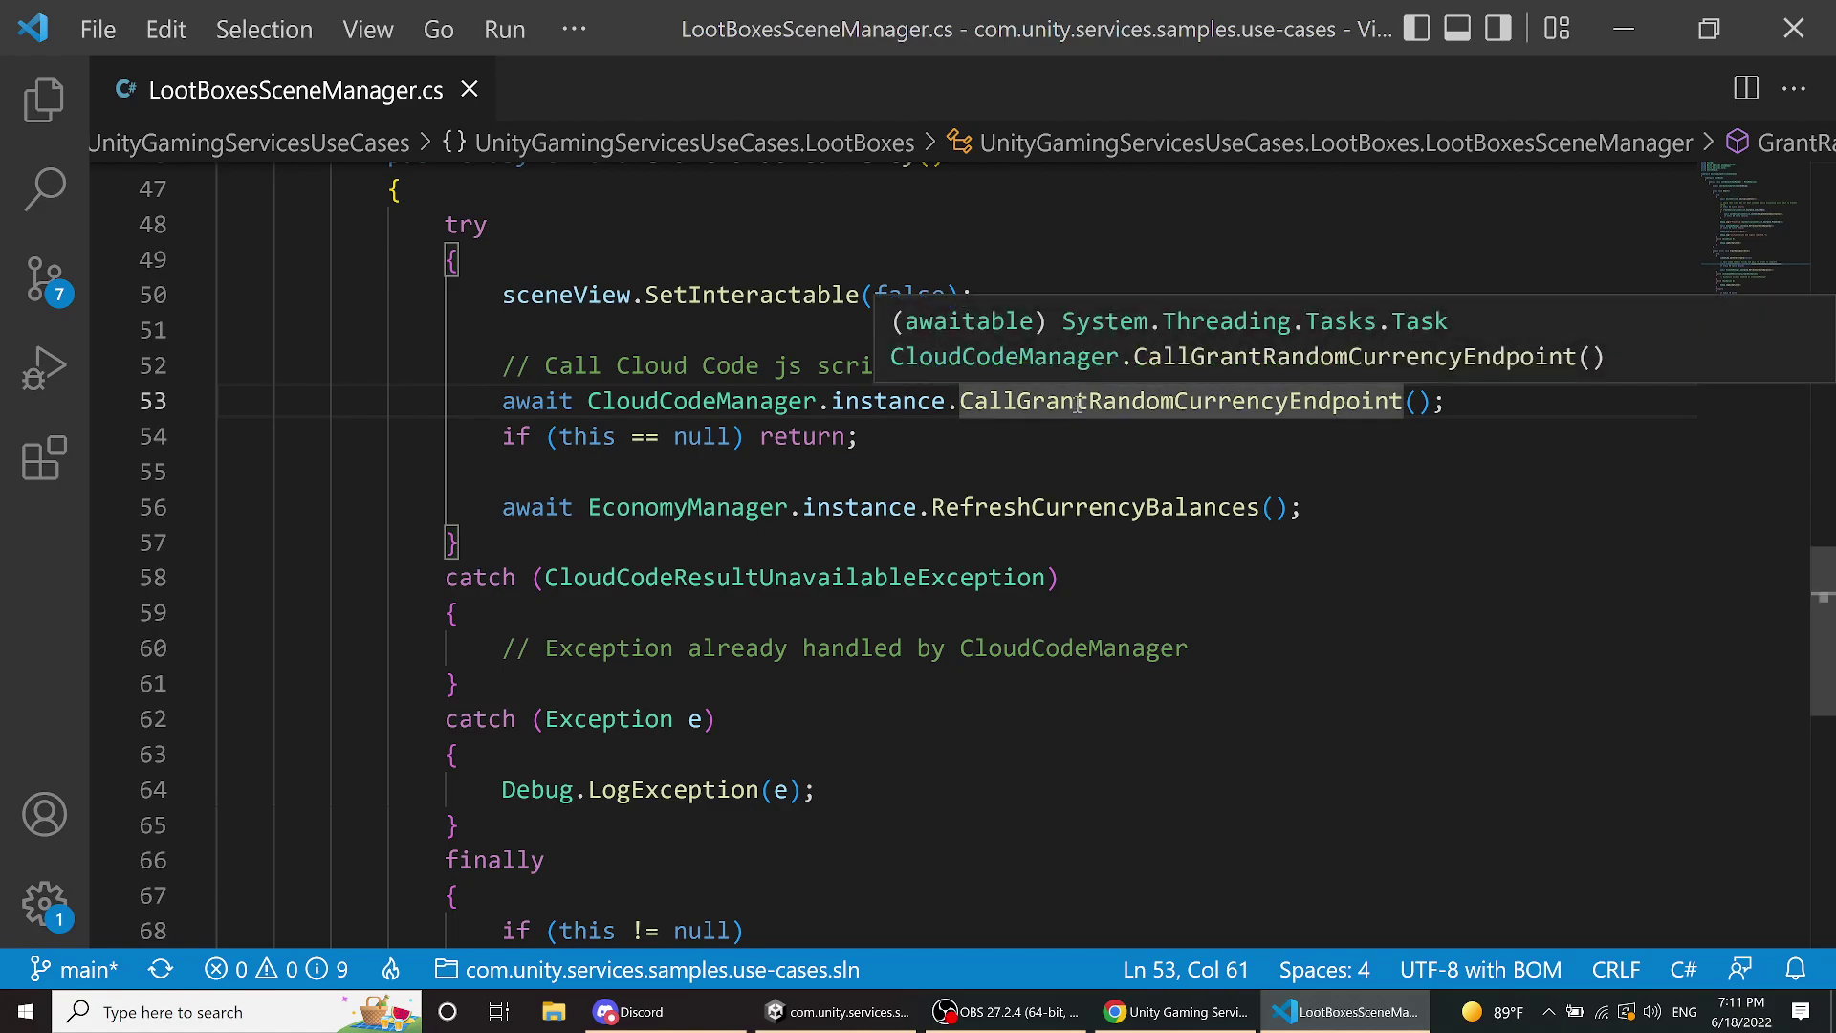
right_click(1077, 403)
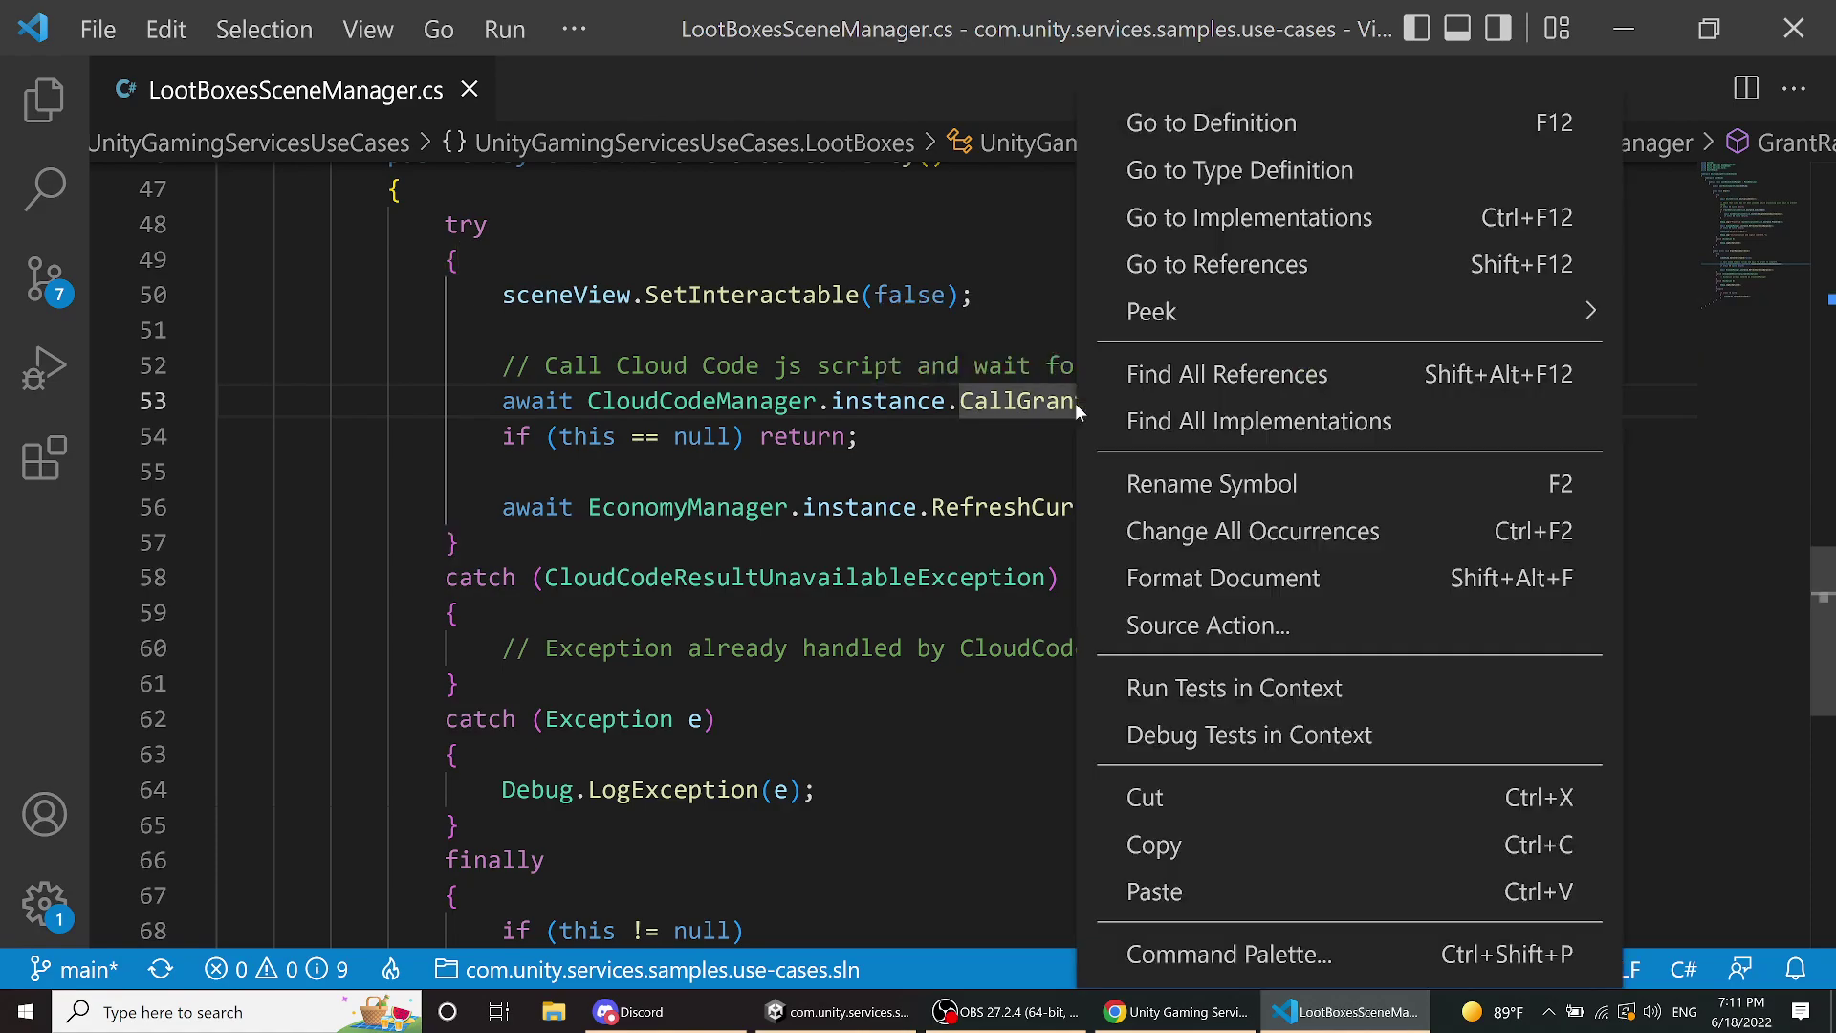
left_click(1178, 124)
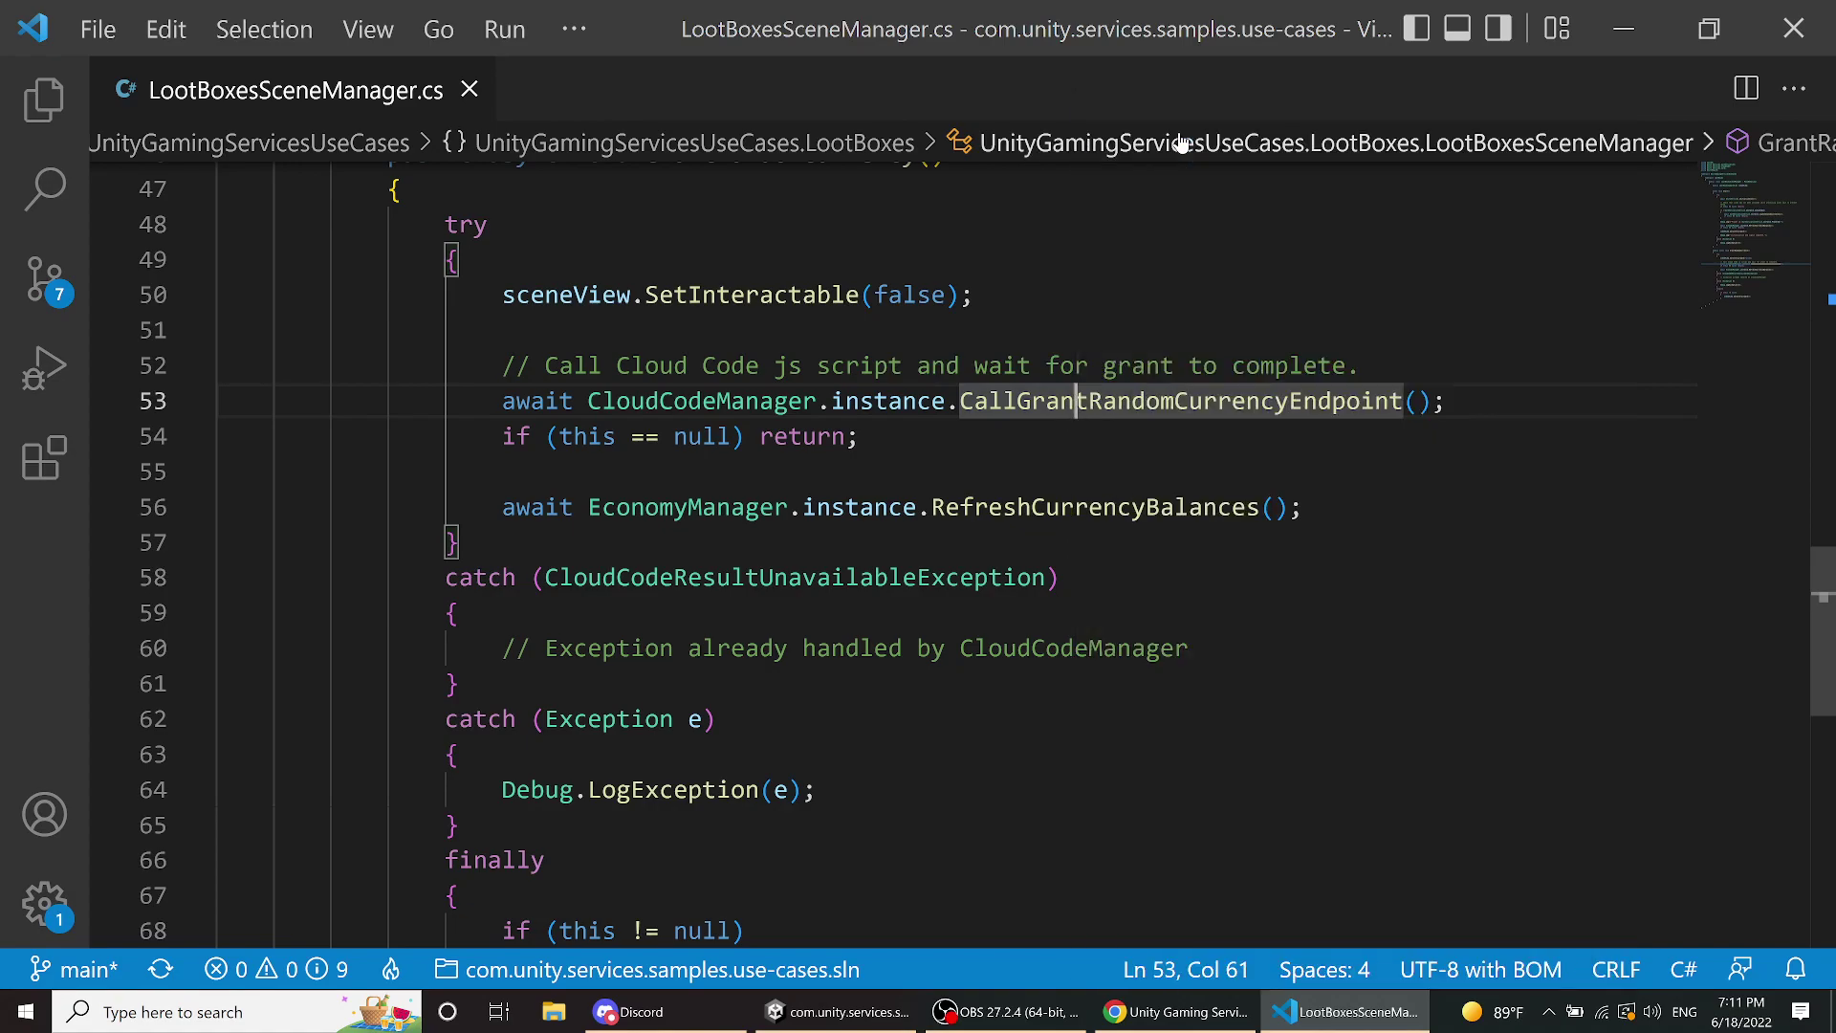
- Review the LootBoxes_GrantRandomCurrency call and GrantRandomCurrencyResult type, then return to the Find player page
left_click(1233, 466)
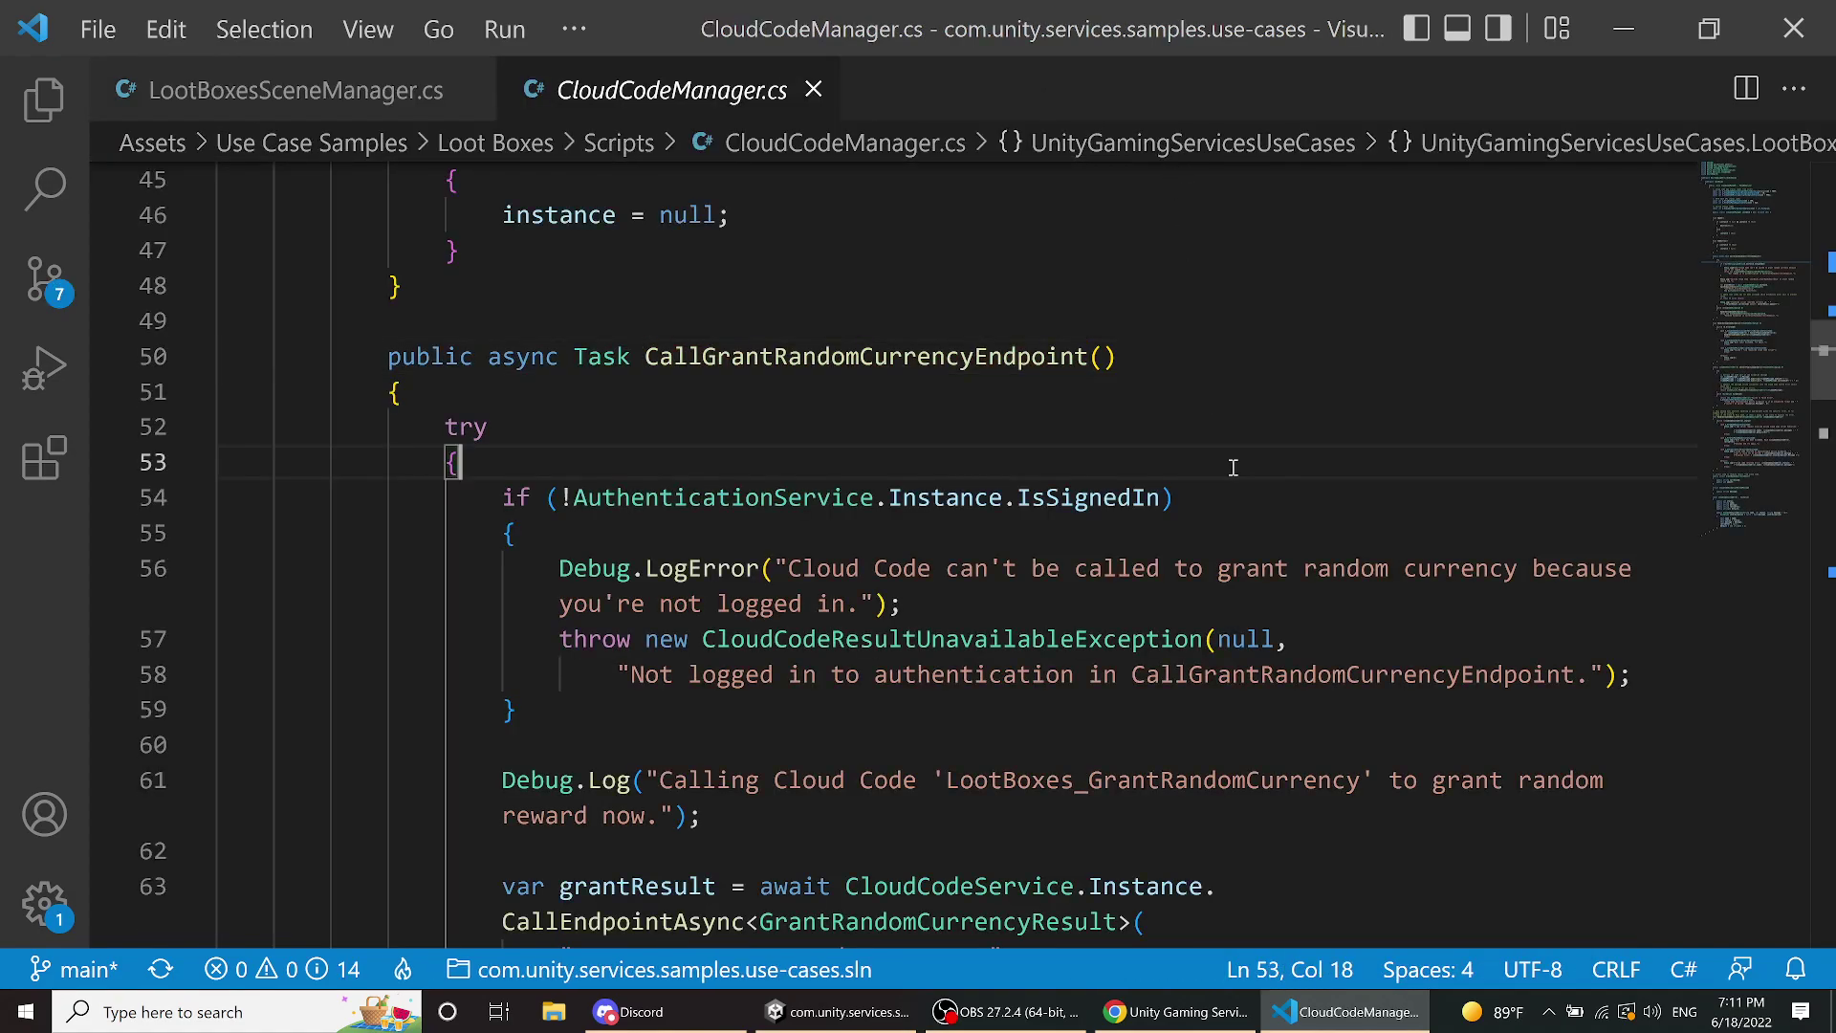
scroll(1233, 466, "down", 4)
scroll(1231, 462, "up", 4)
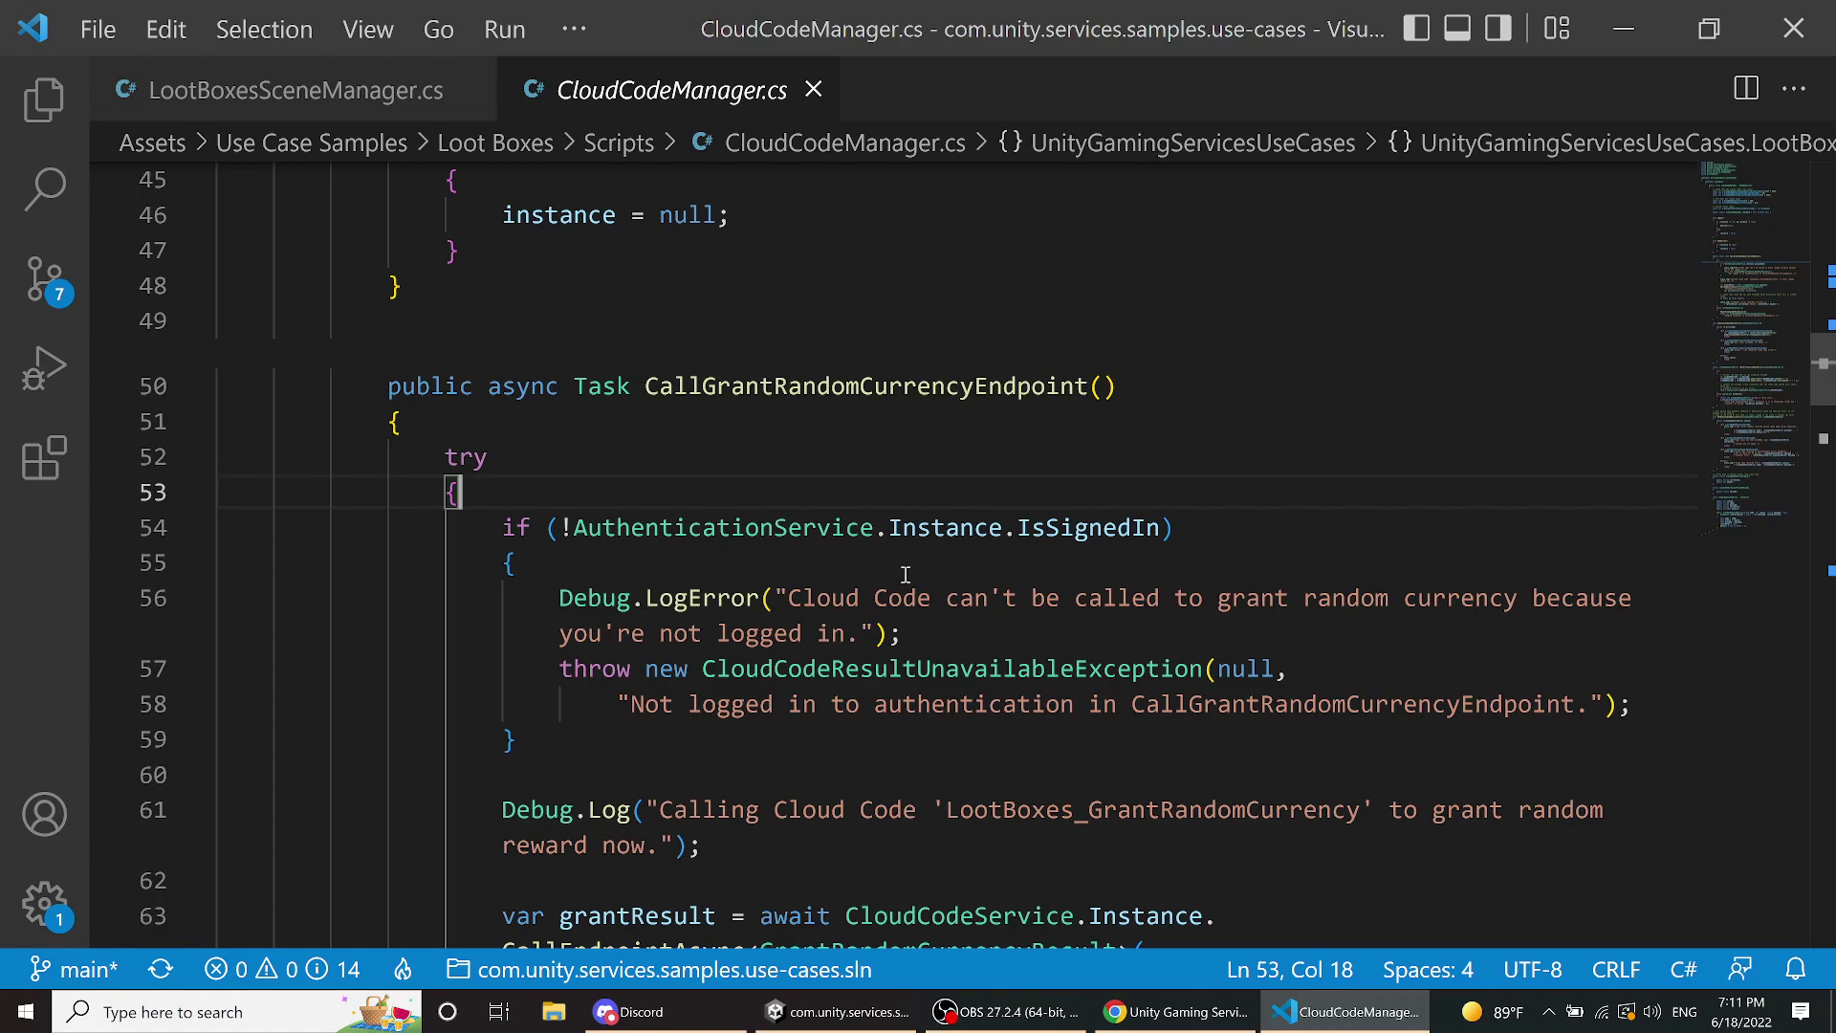
scroll(902, 579, "down", 4)
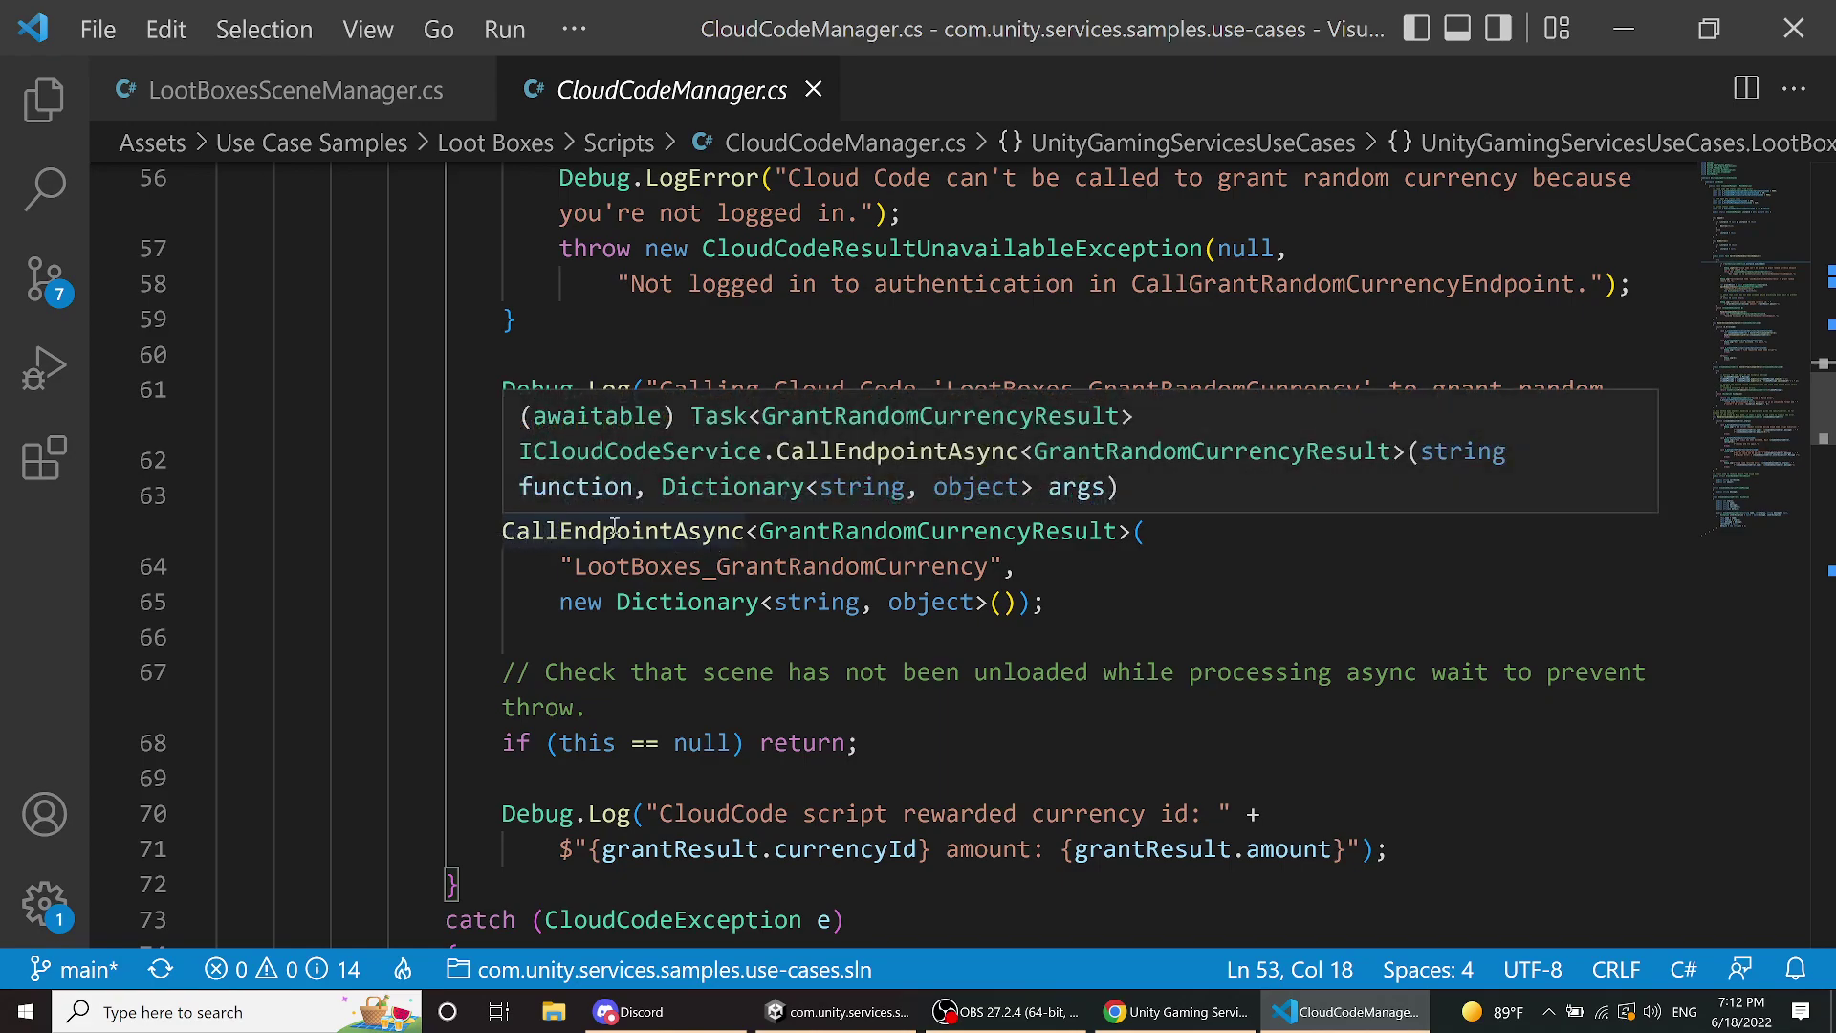
left_click(903, 532)
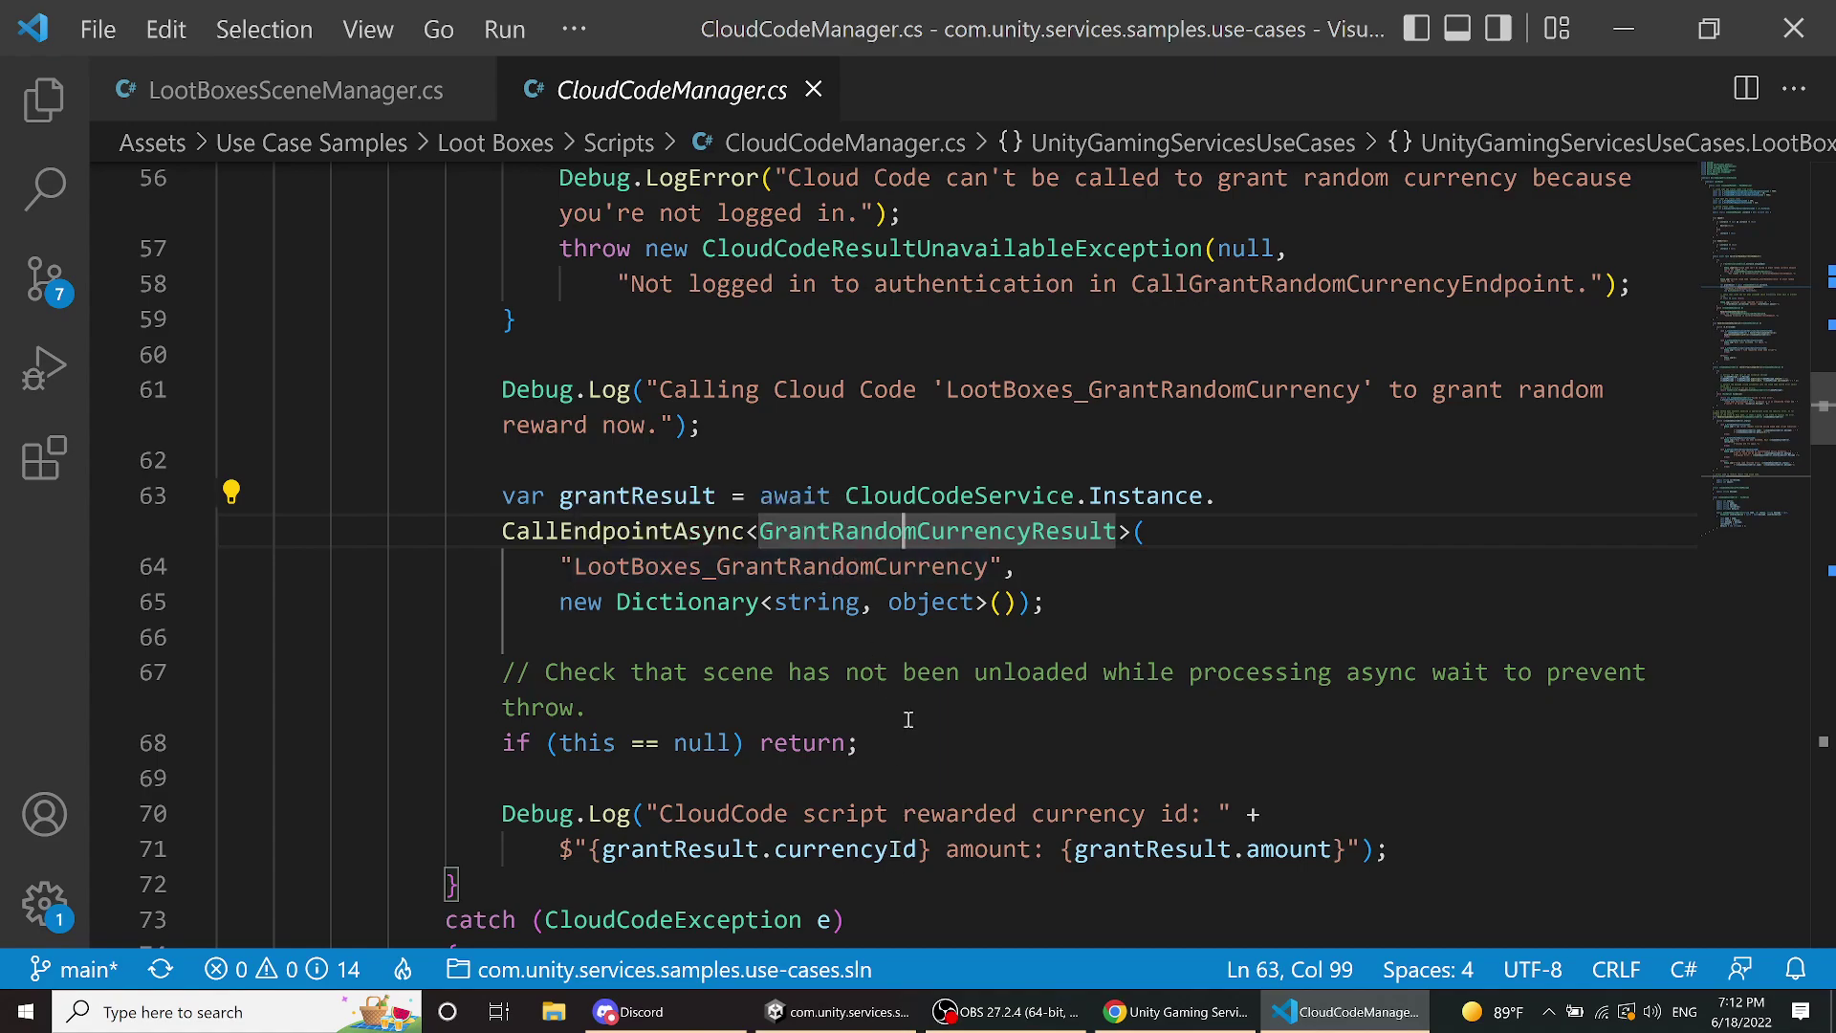
left_click(1176, 1011)
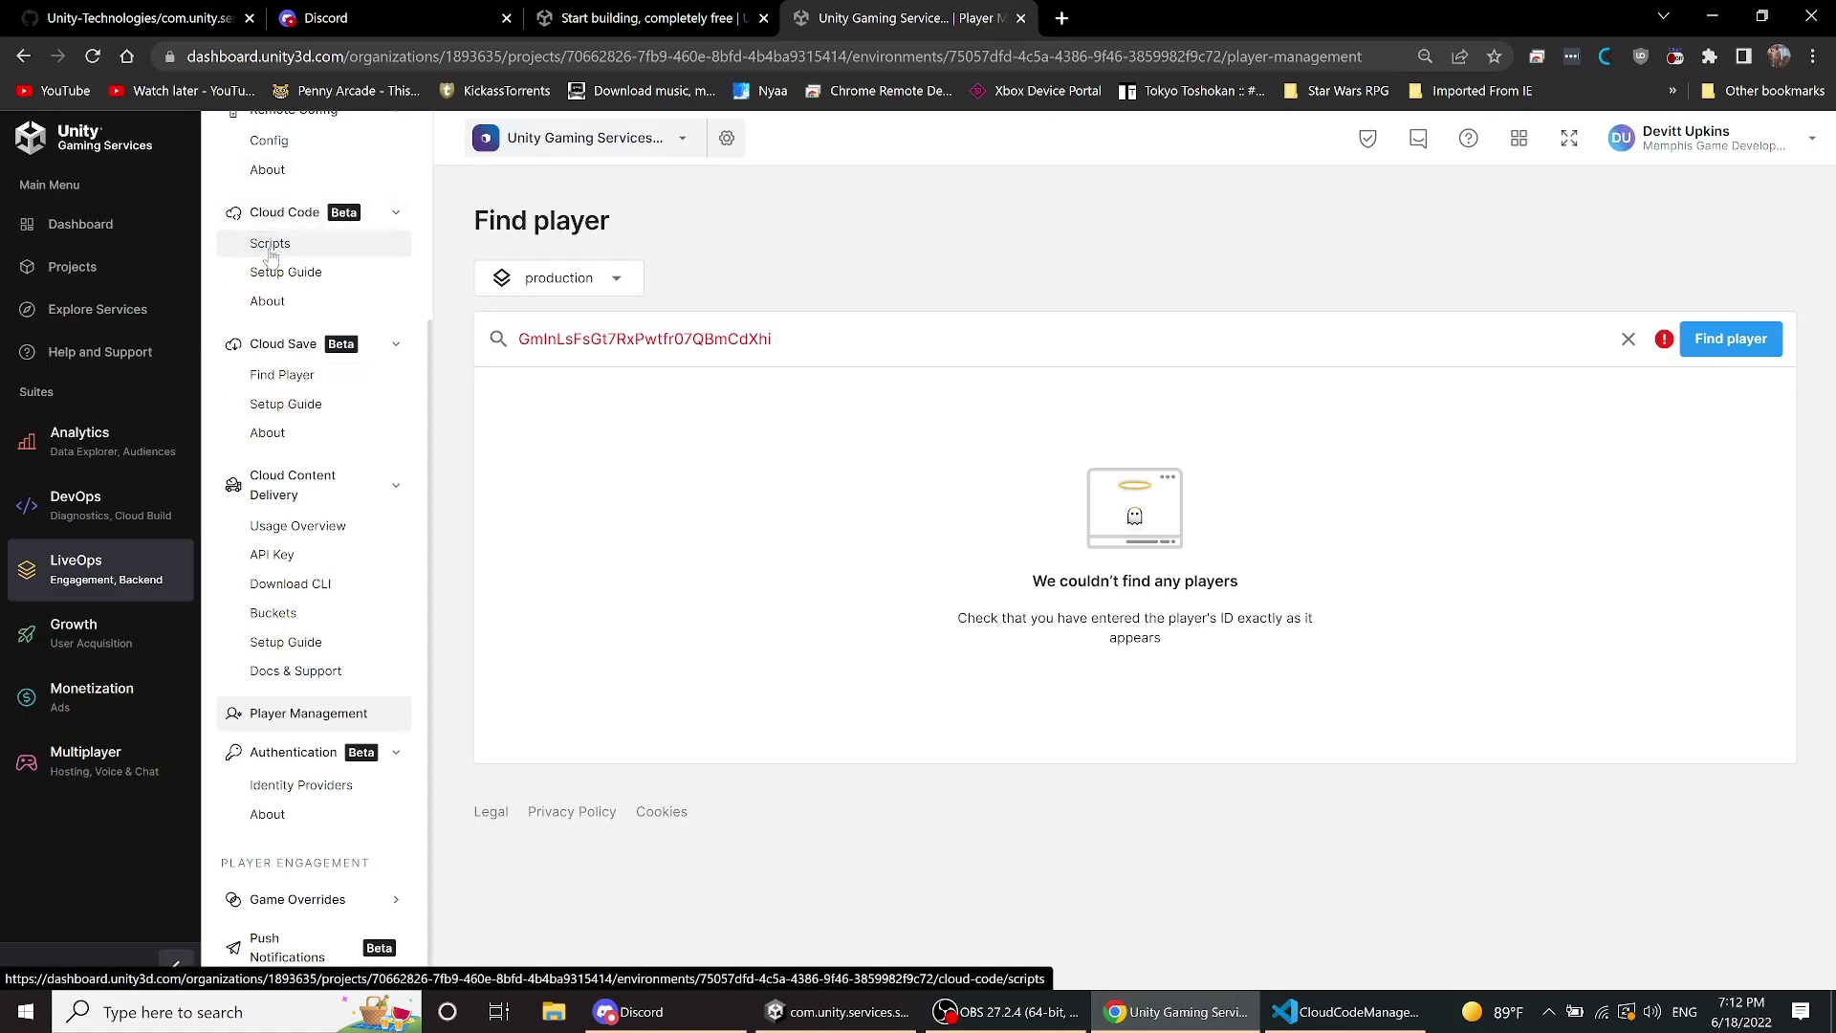
- List Cloud Code scripts at 25 rows per page and open GrantRandomCurrency
left_click(271, 247)
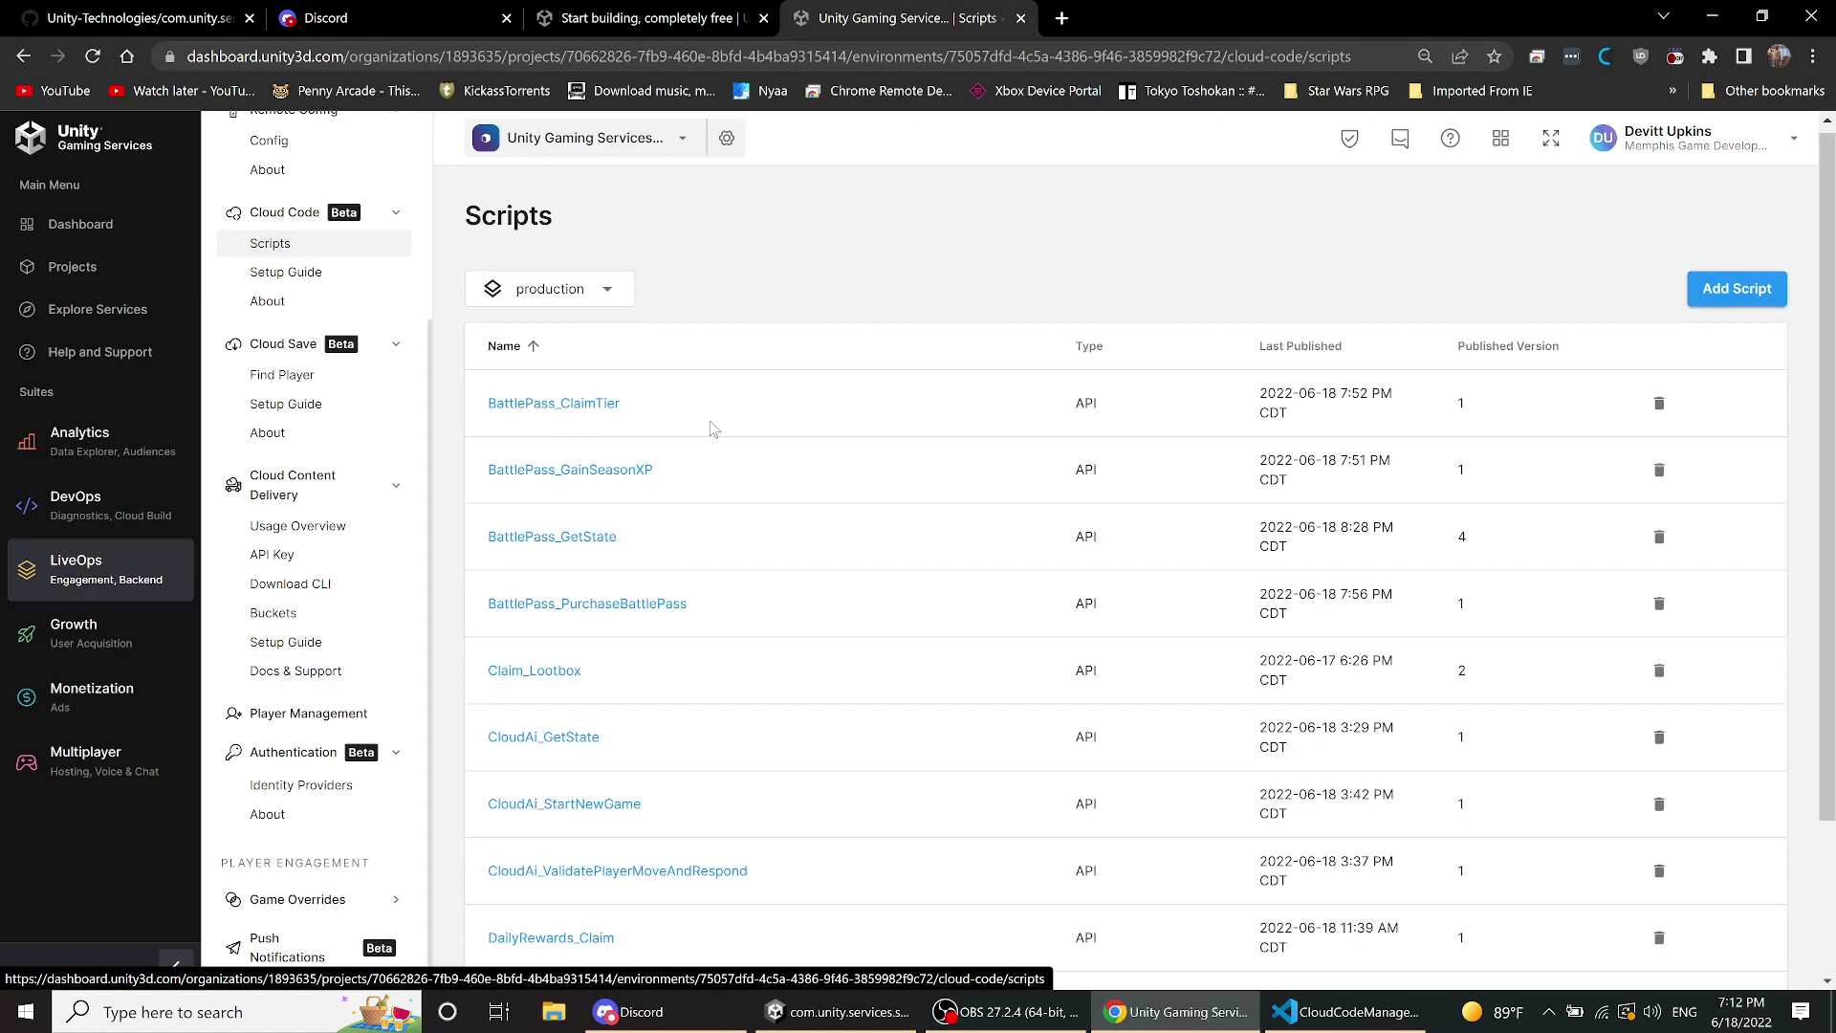
scroll(712, 429, "down", 2)
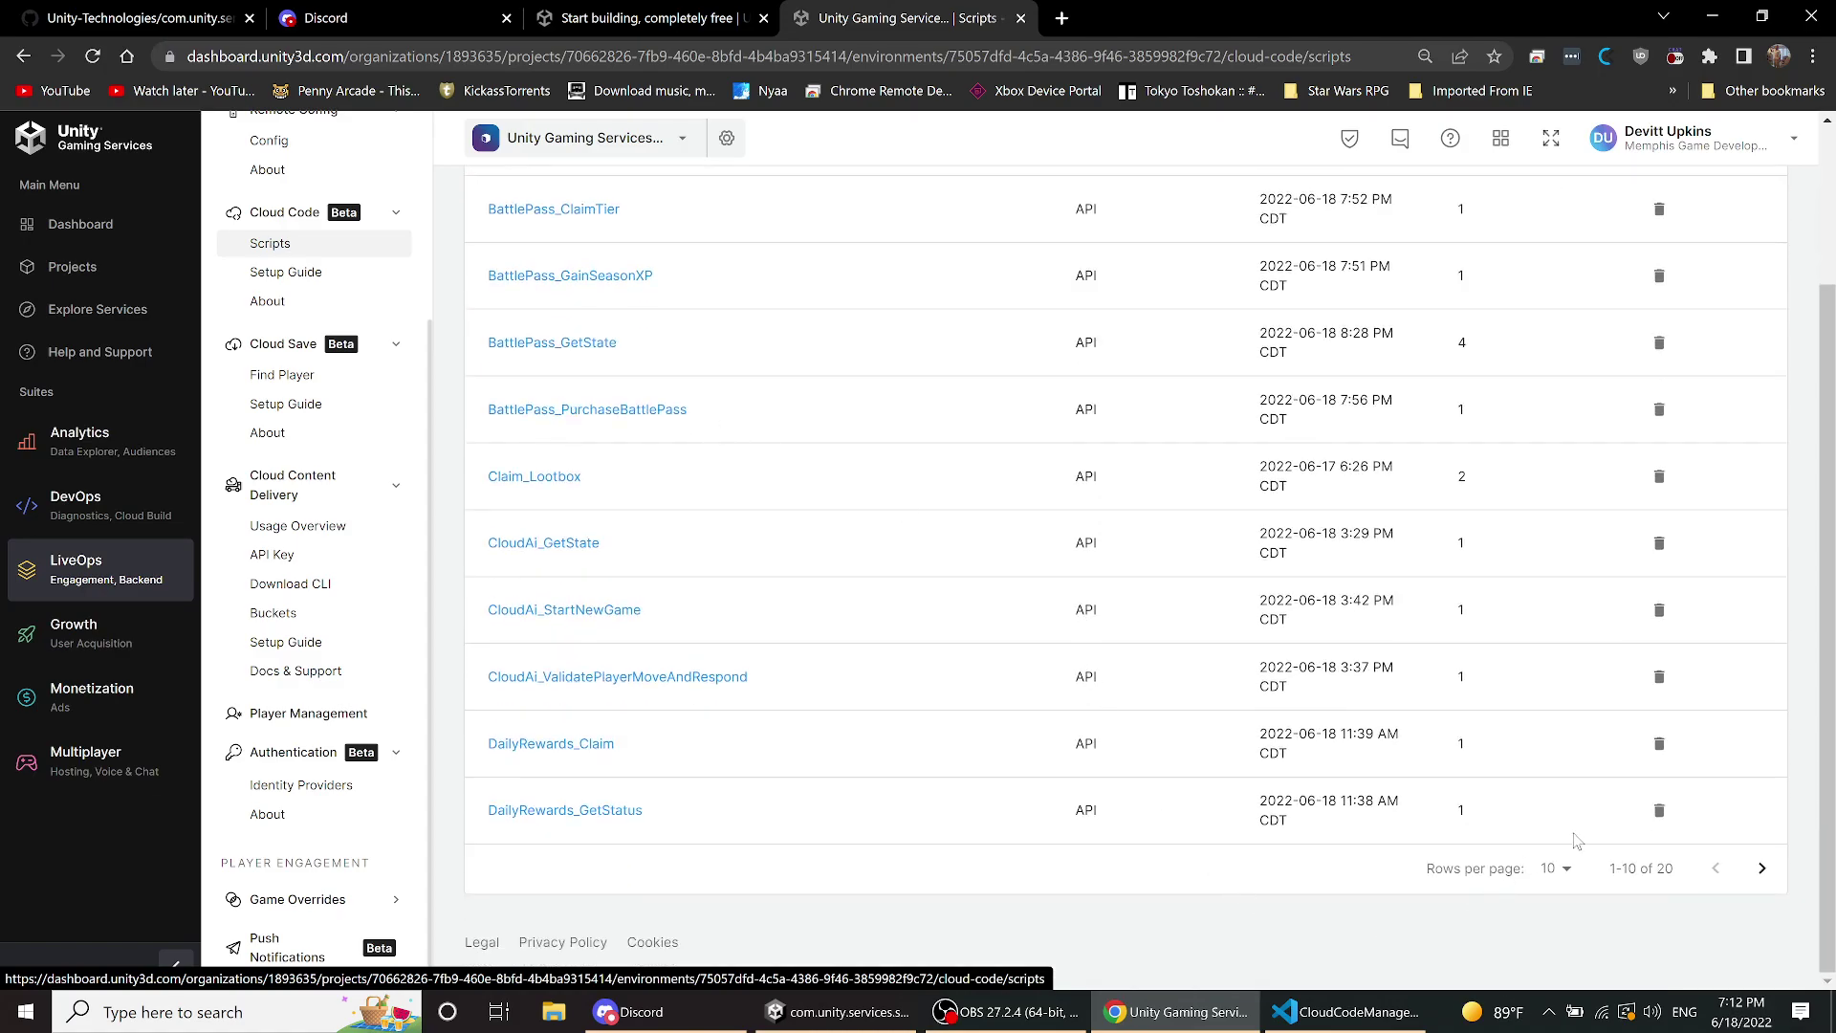
left_click(1556, 870)
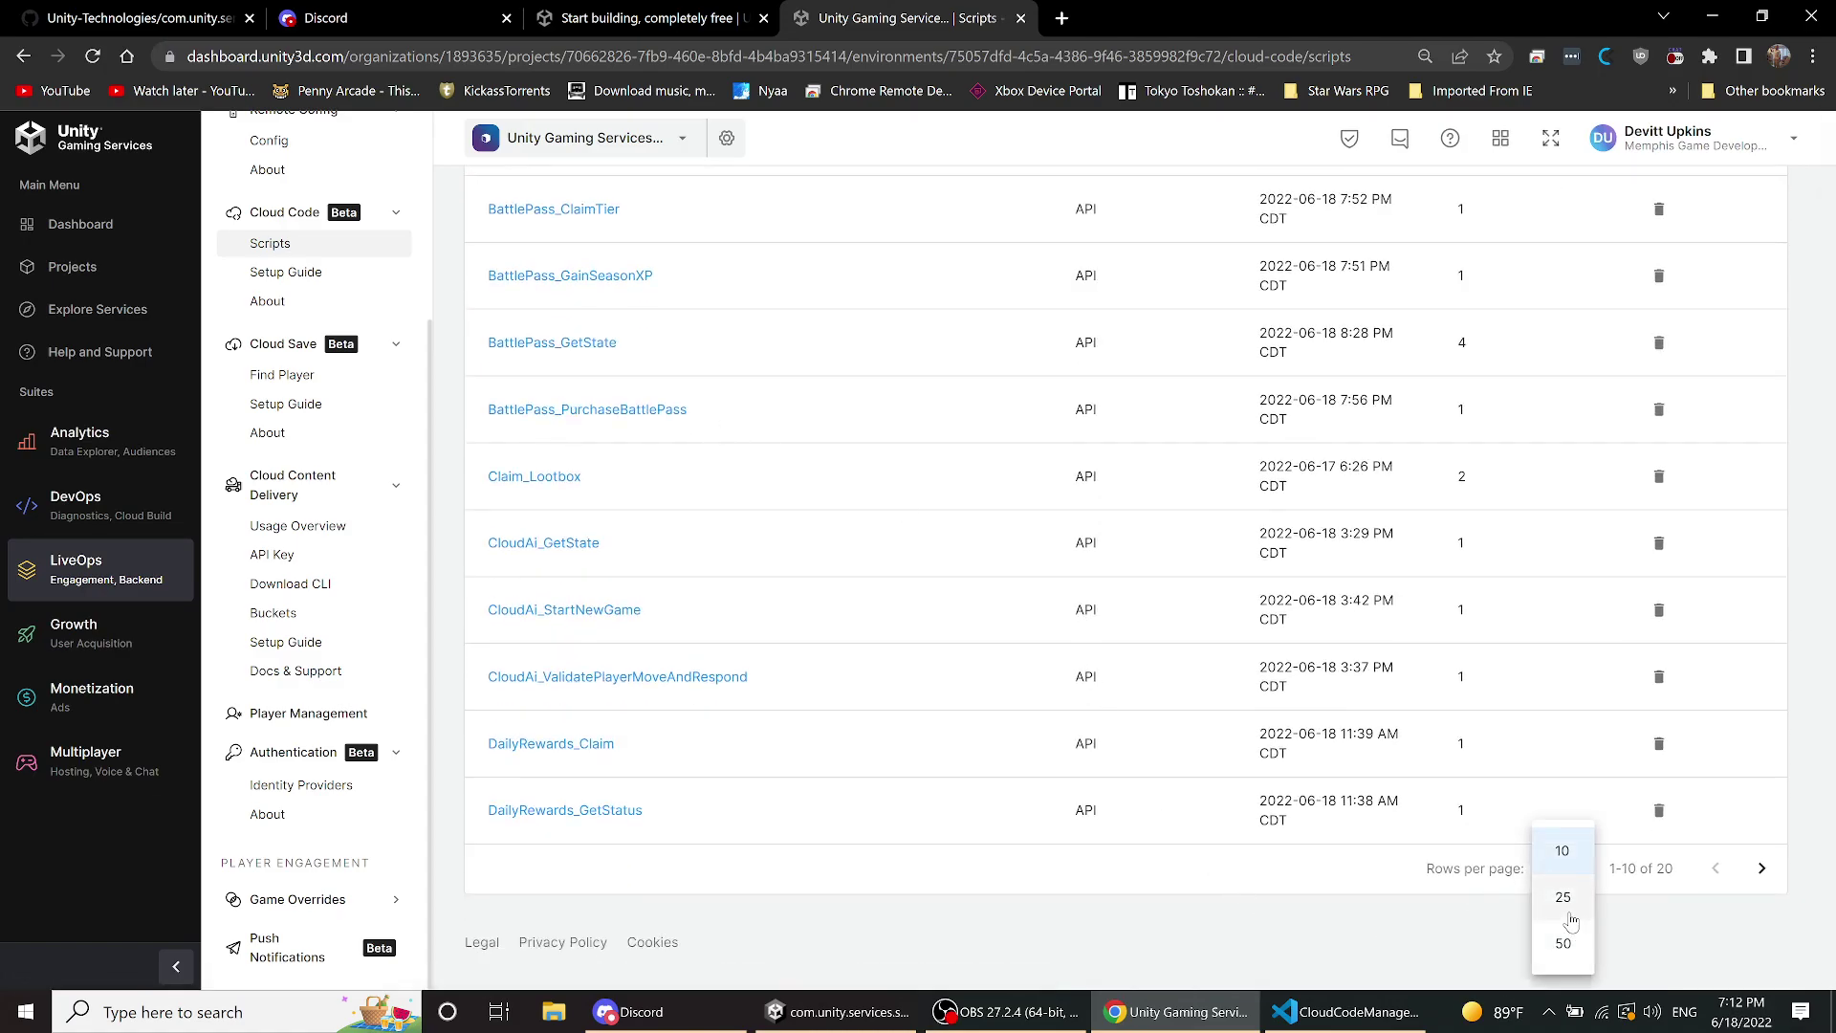
left_click(1564, 899)
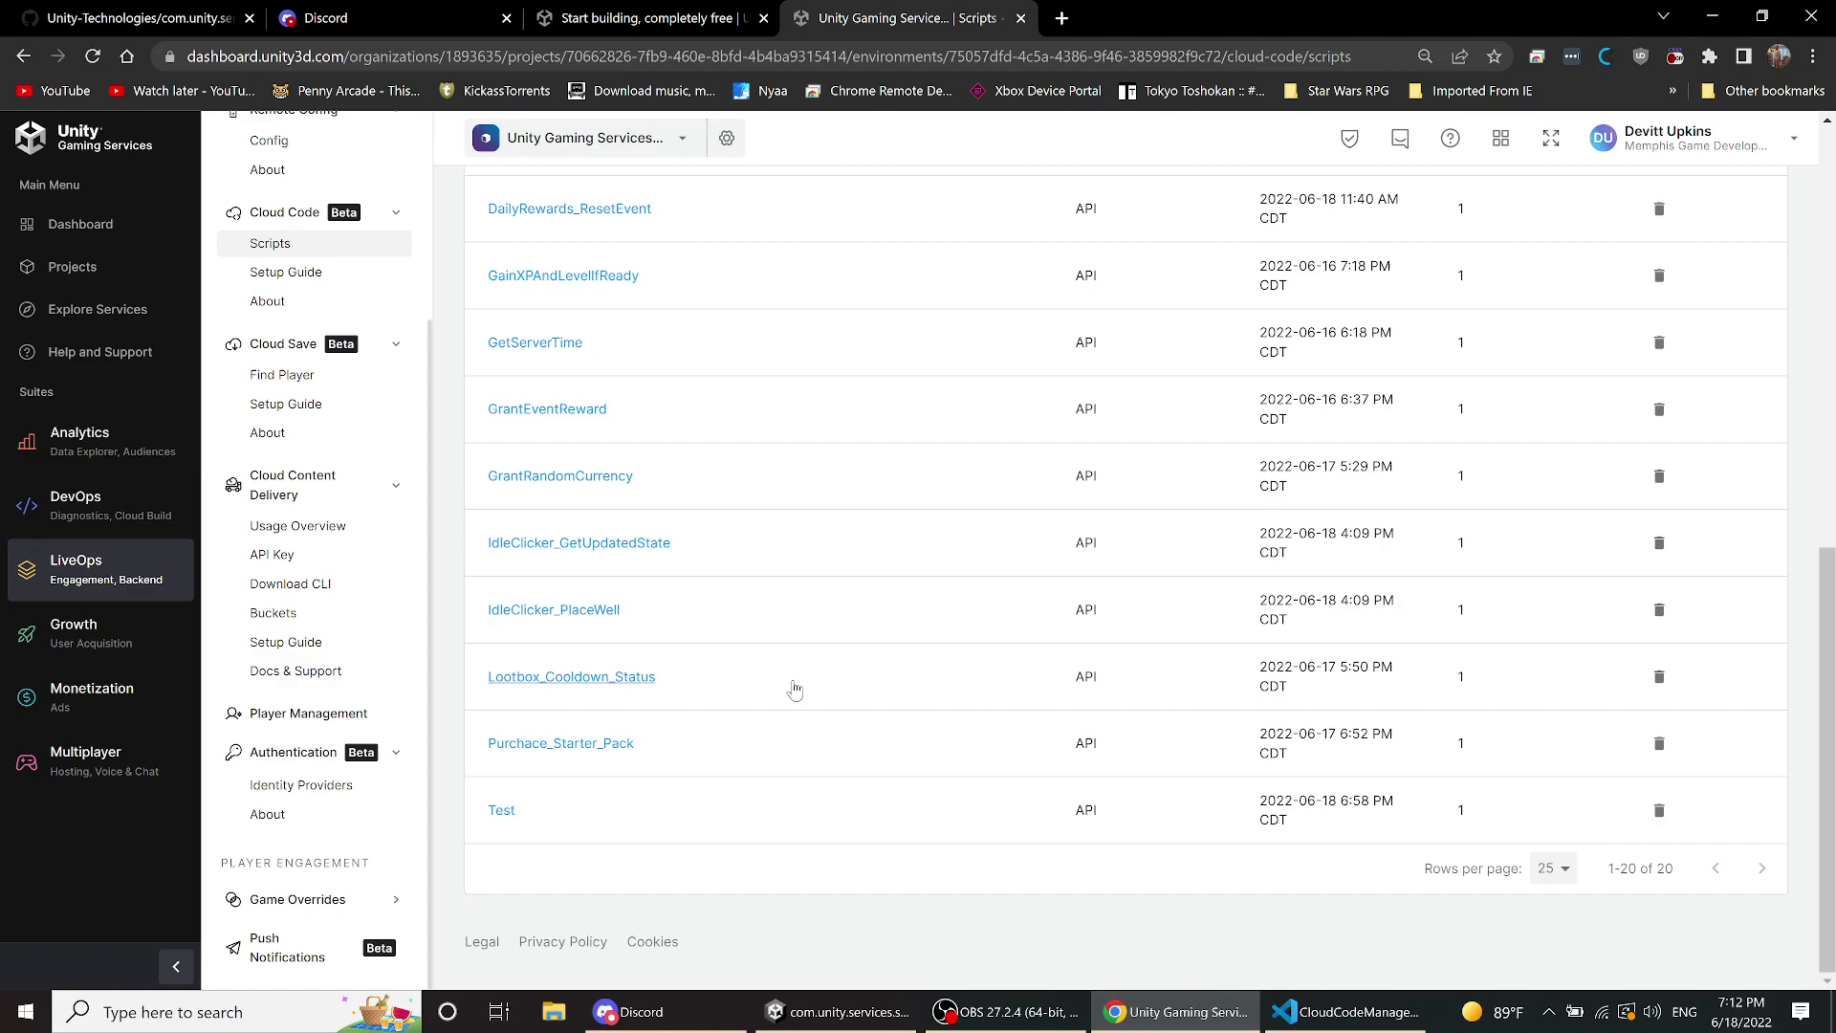
scroll(793, 681, "up", 1)
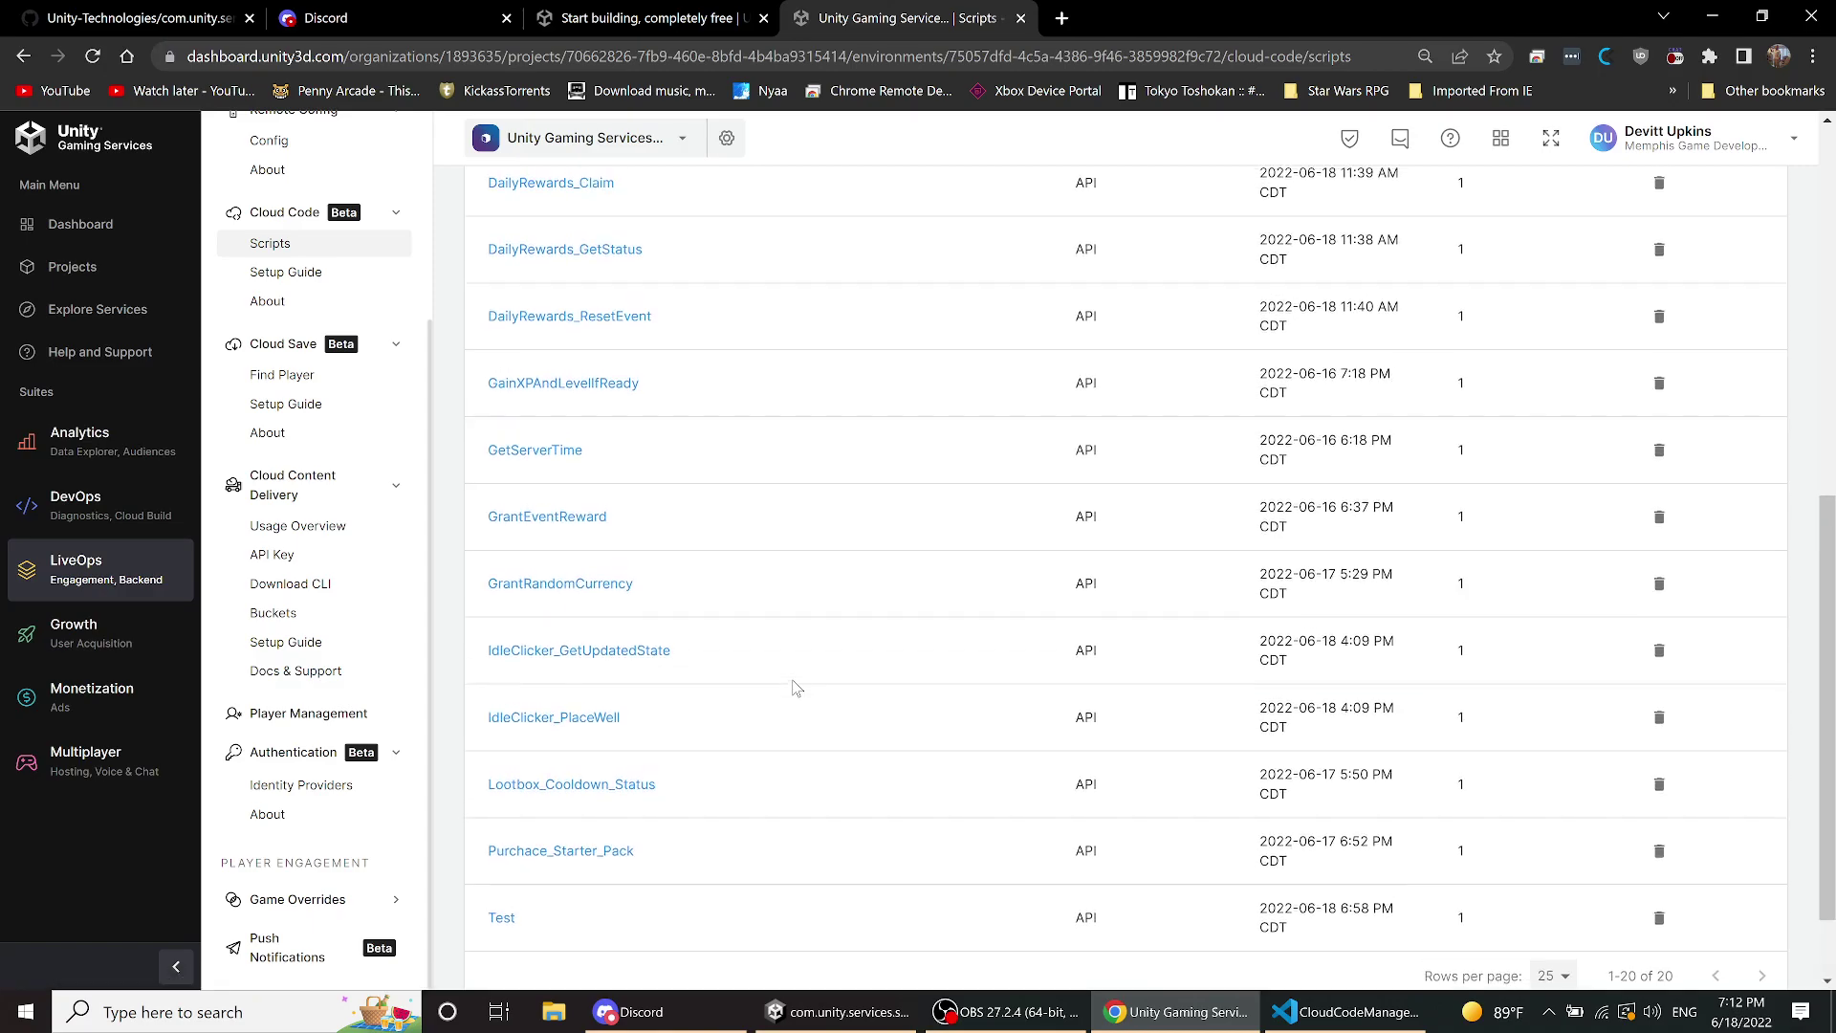
left_click(558, 587)
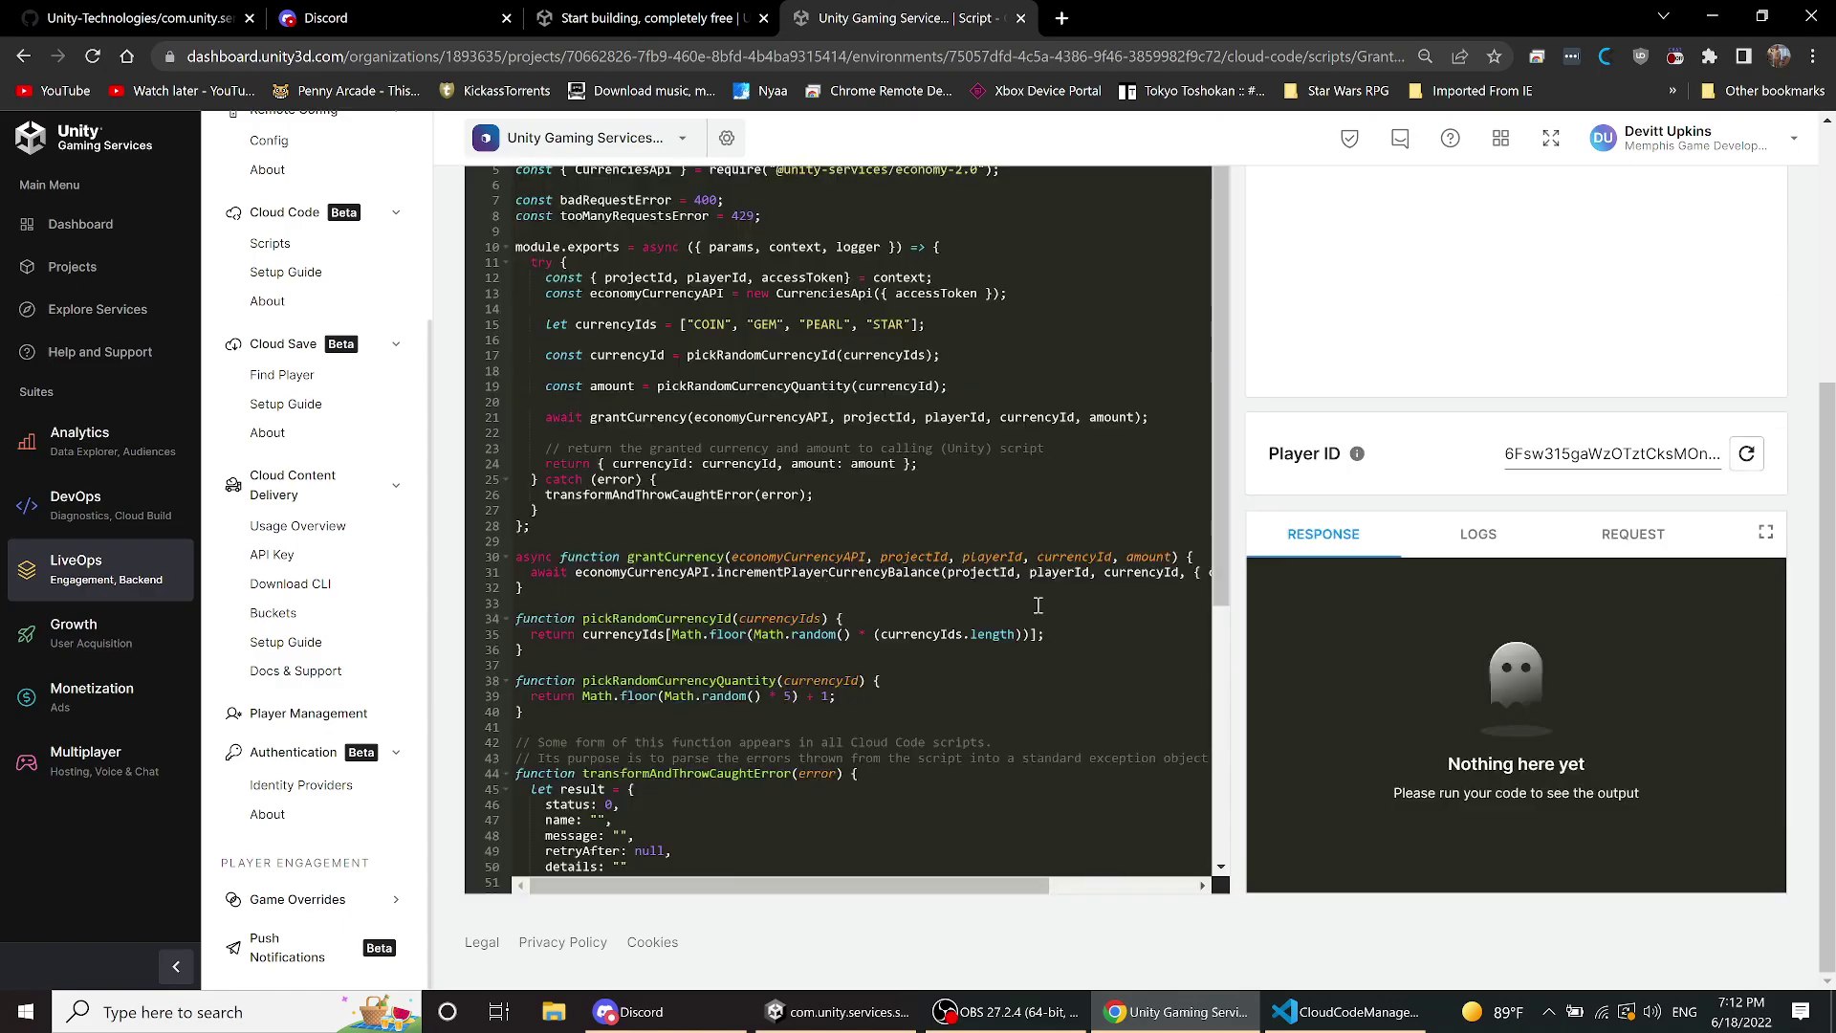
scroll(1071, 599, "up", 2)
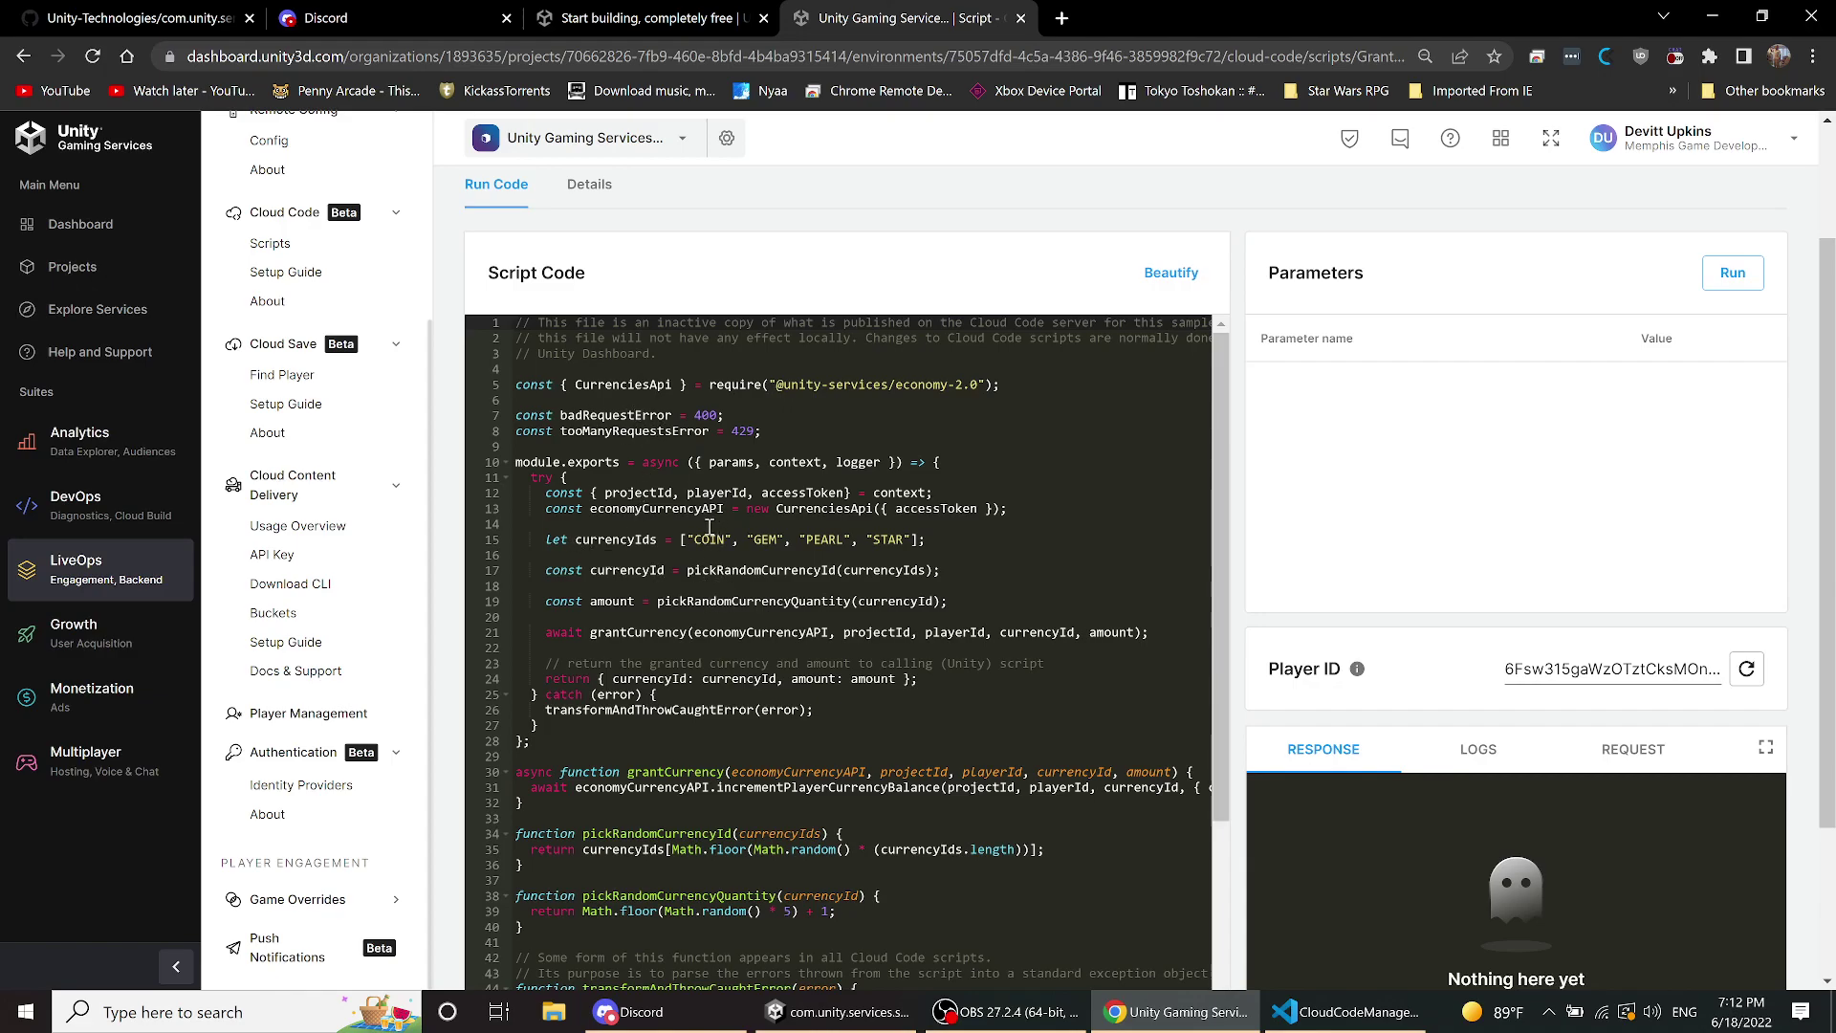
scroll(277, 334, "up", 2)
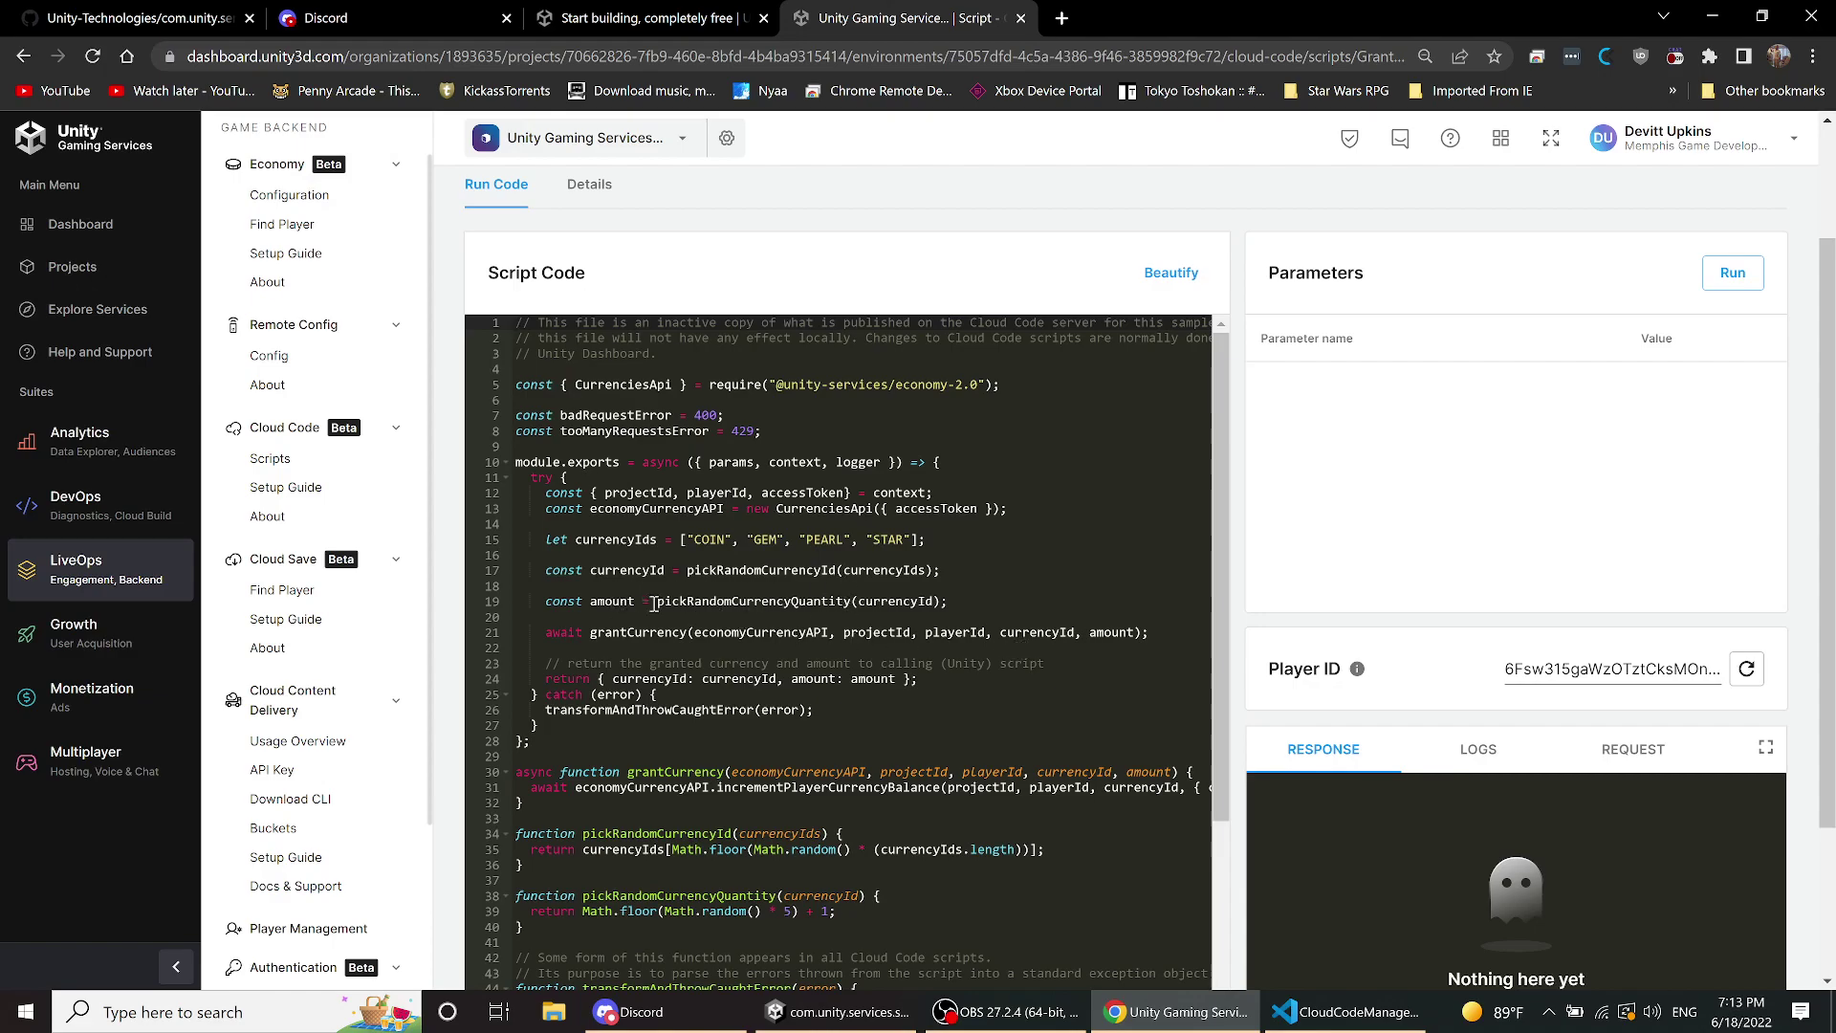
scroll(835, 620, "down", 2)
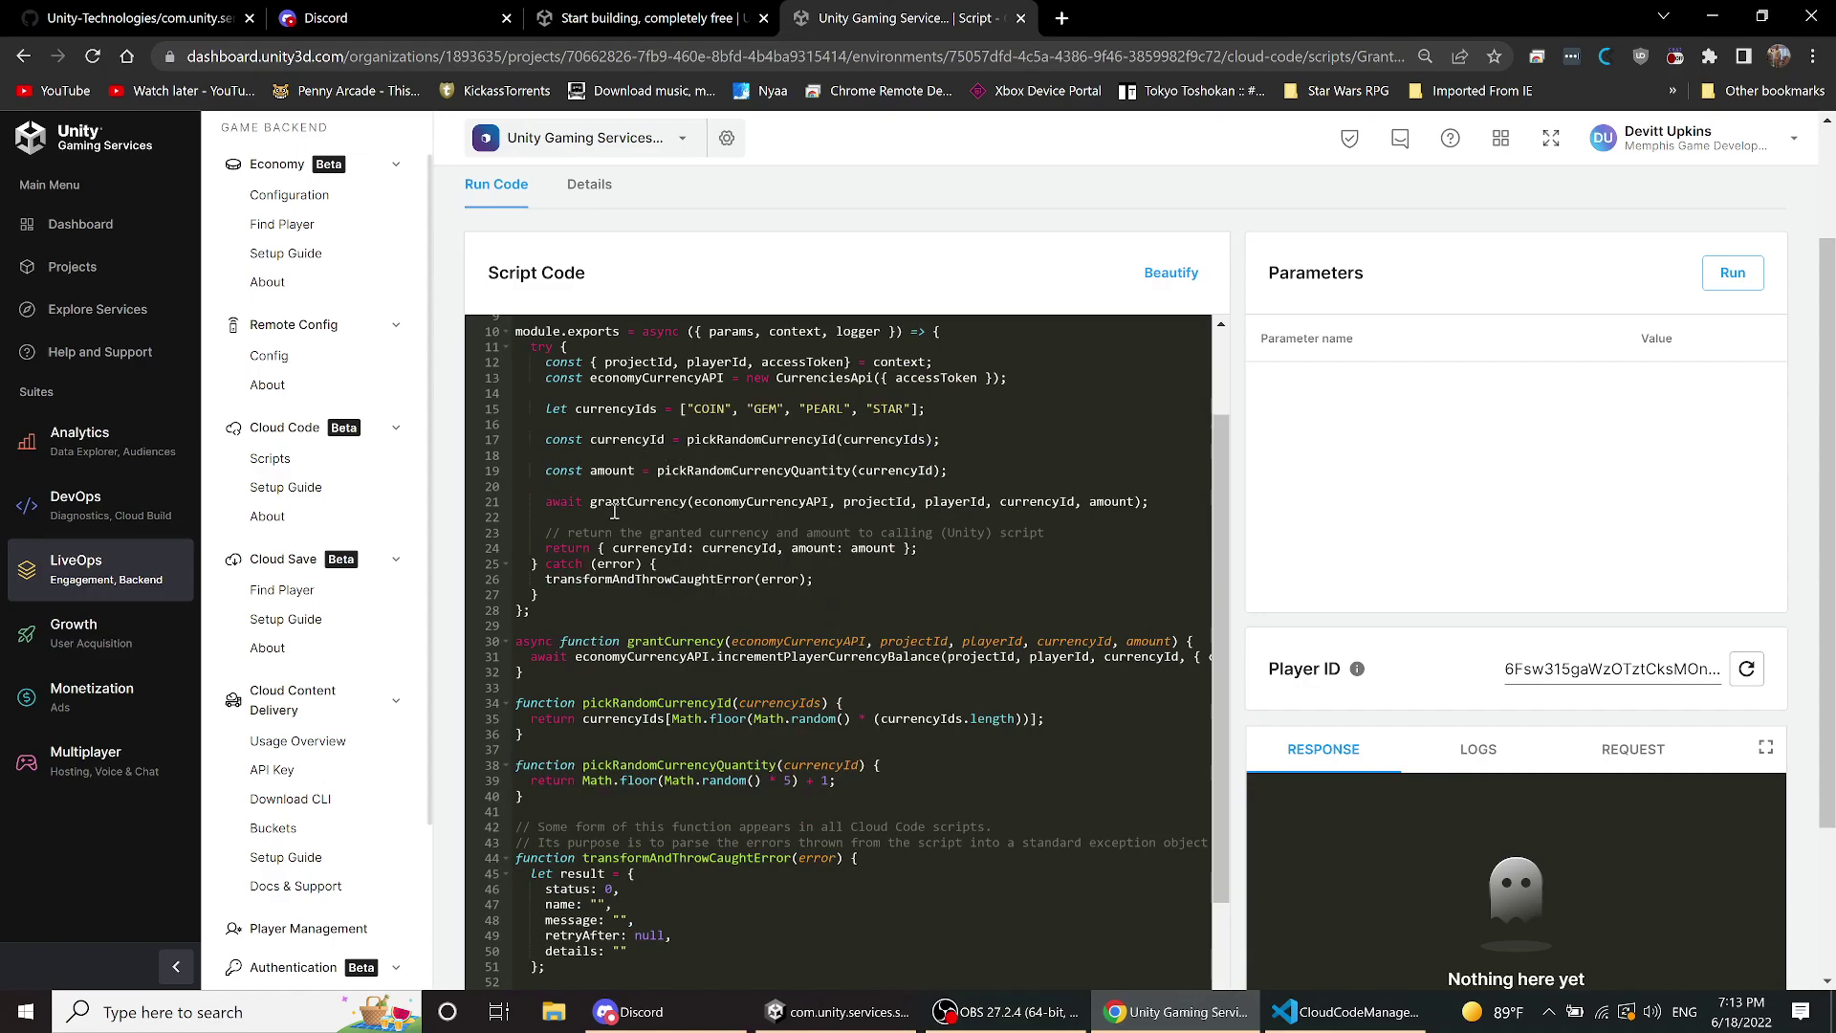
scroll(750, 516, "down", 3)
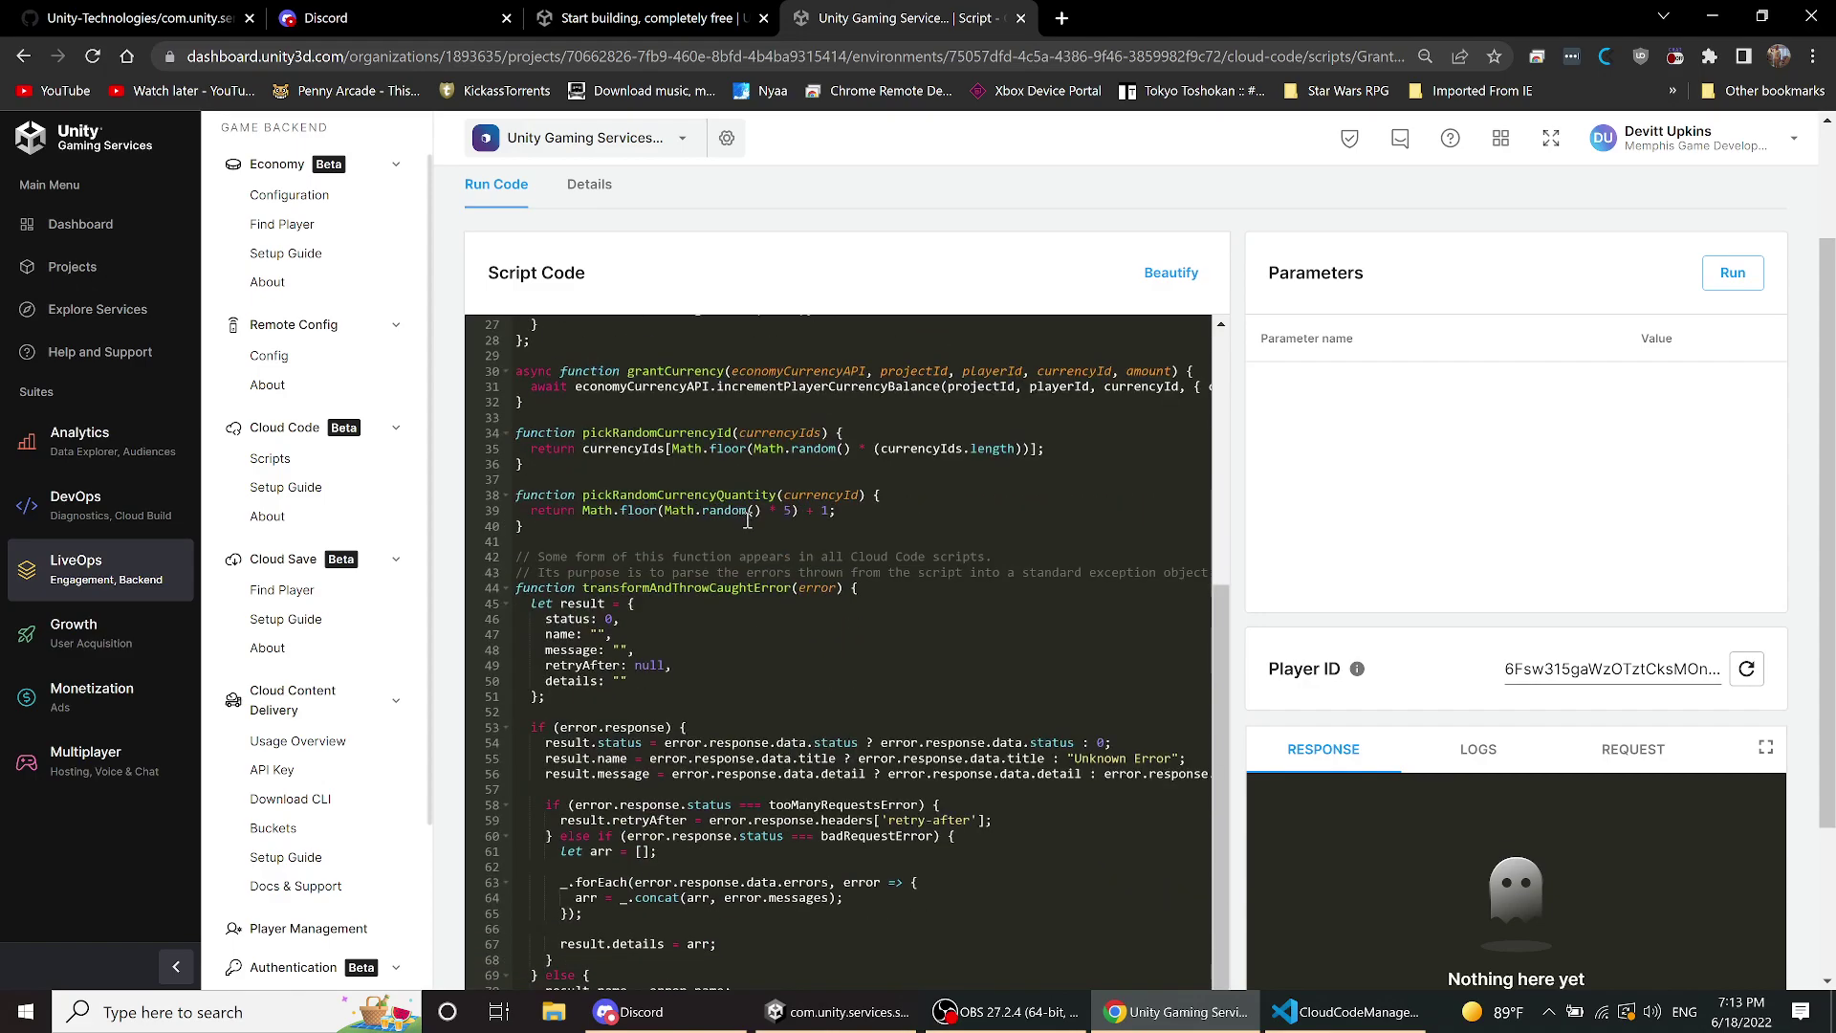
scroll(746, 516, "down", 3)
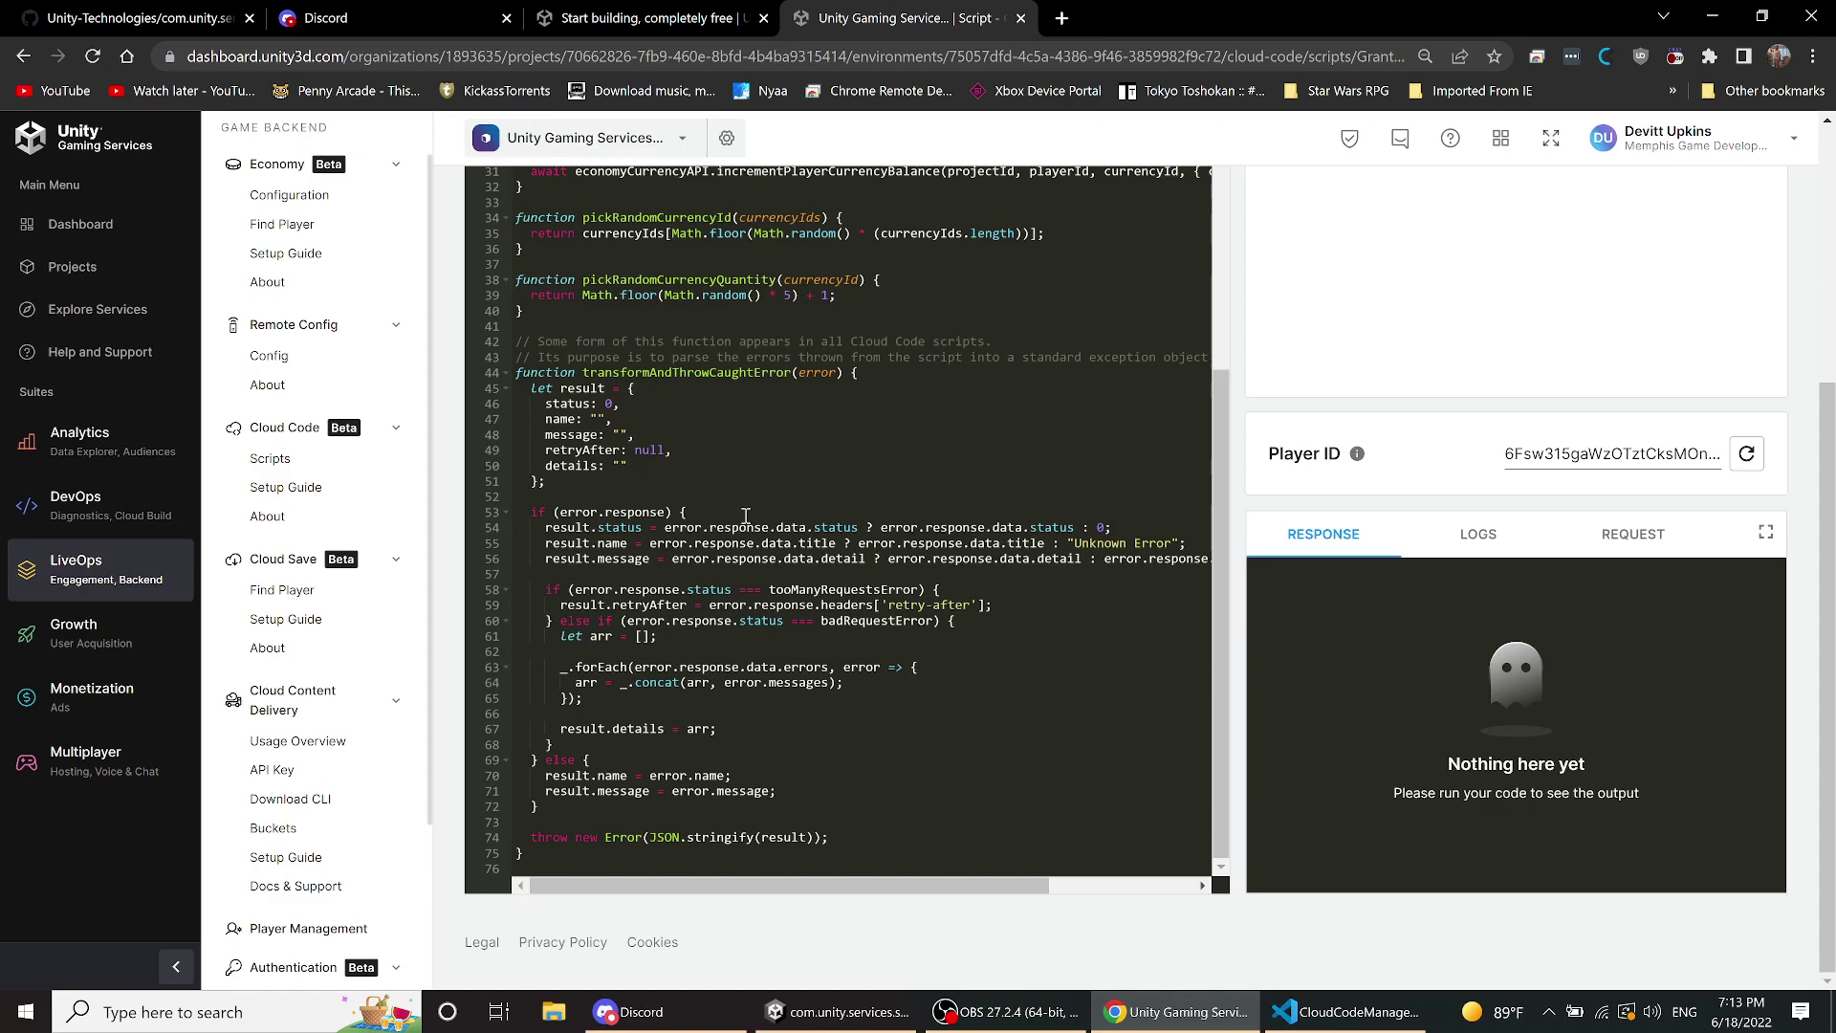
scroll(746, 516, "up", 2)
scroll(746, 512, "up", 3)
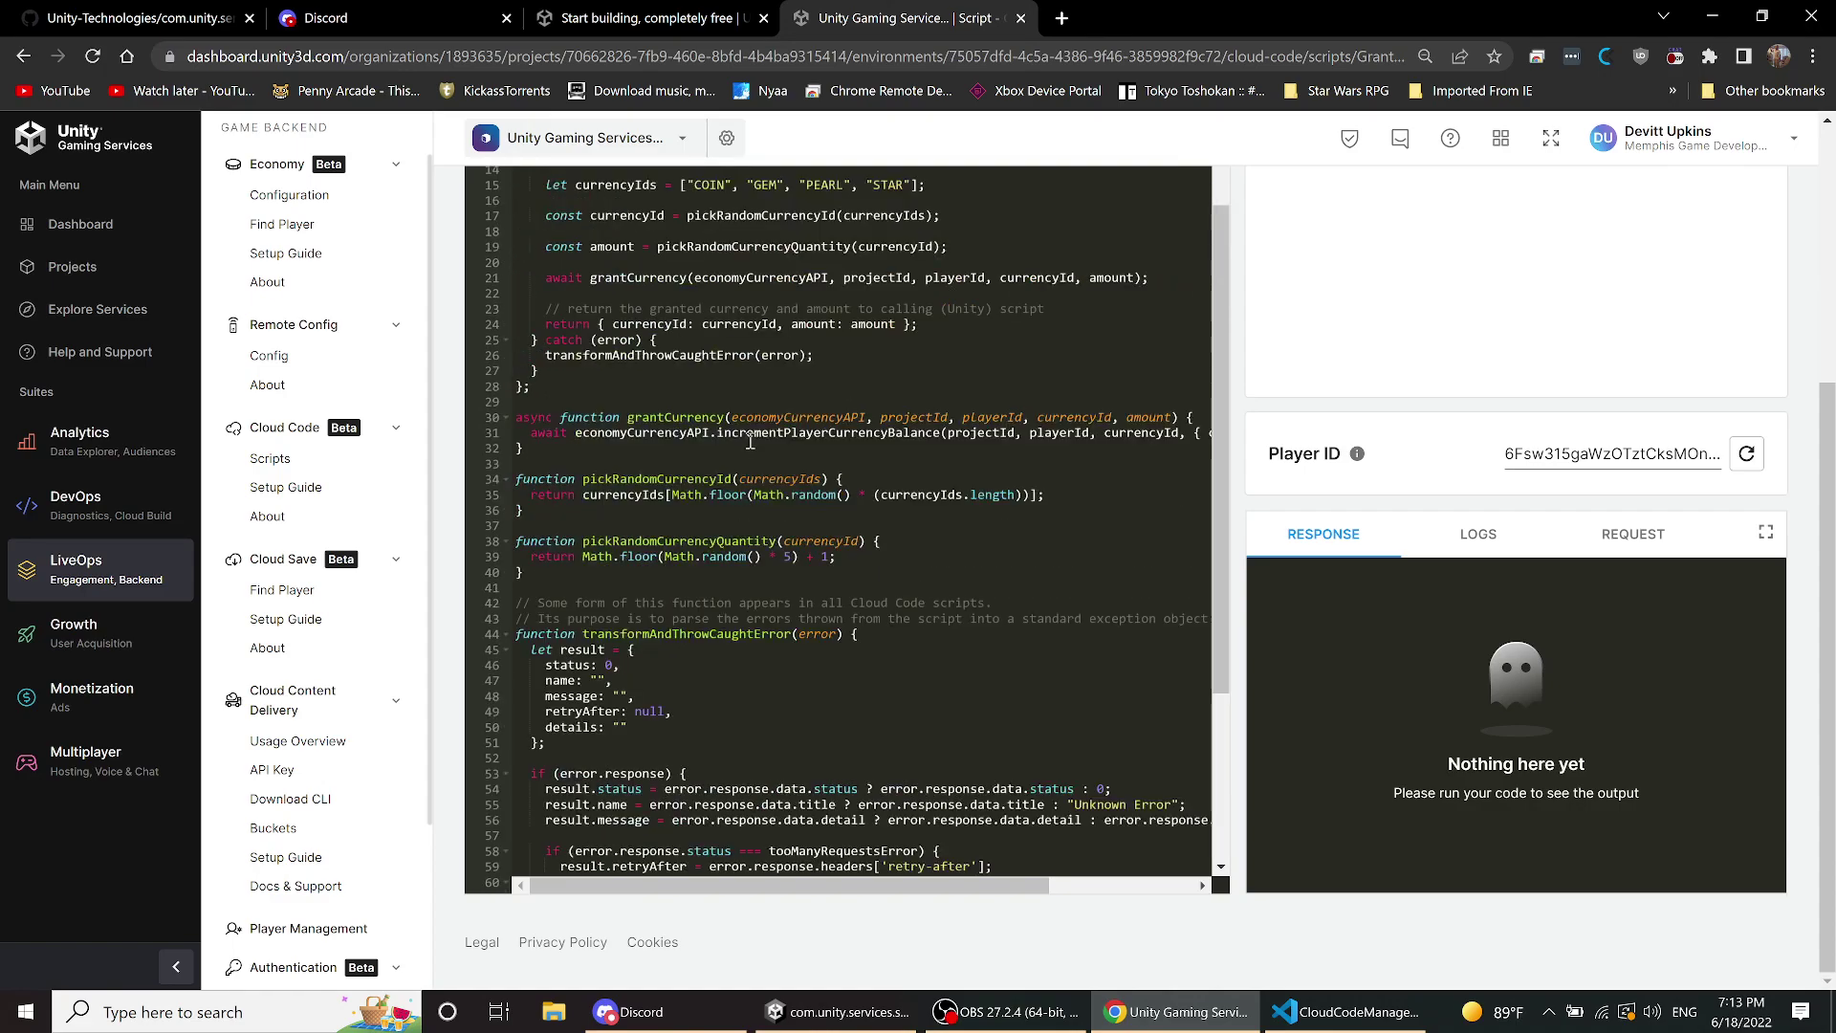
left_click(668, 417)
left_click_drag(969, 889, 1280, 861)
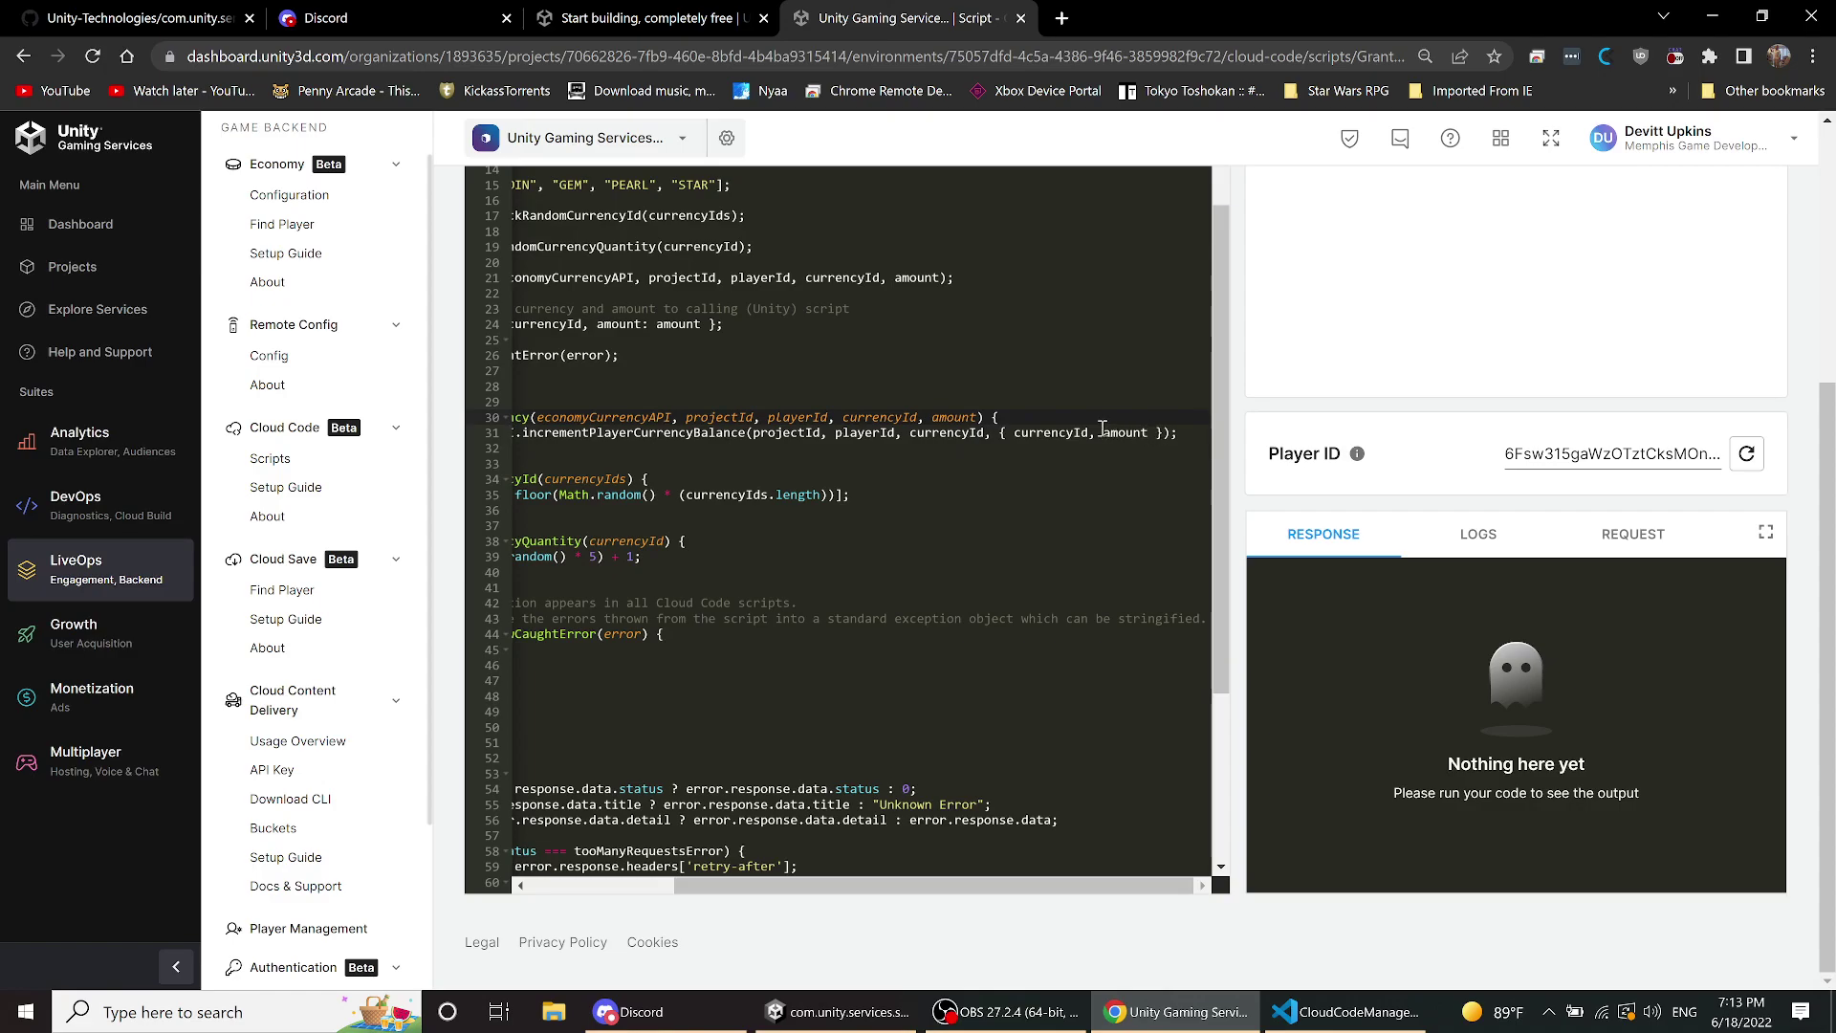
scroll(1025, 437, "up", 5)
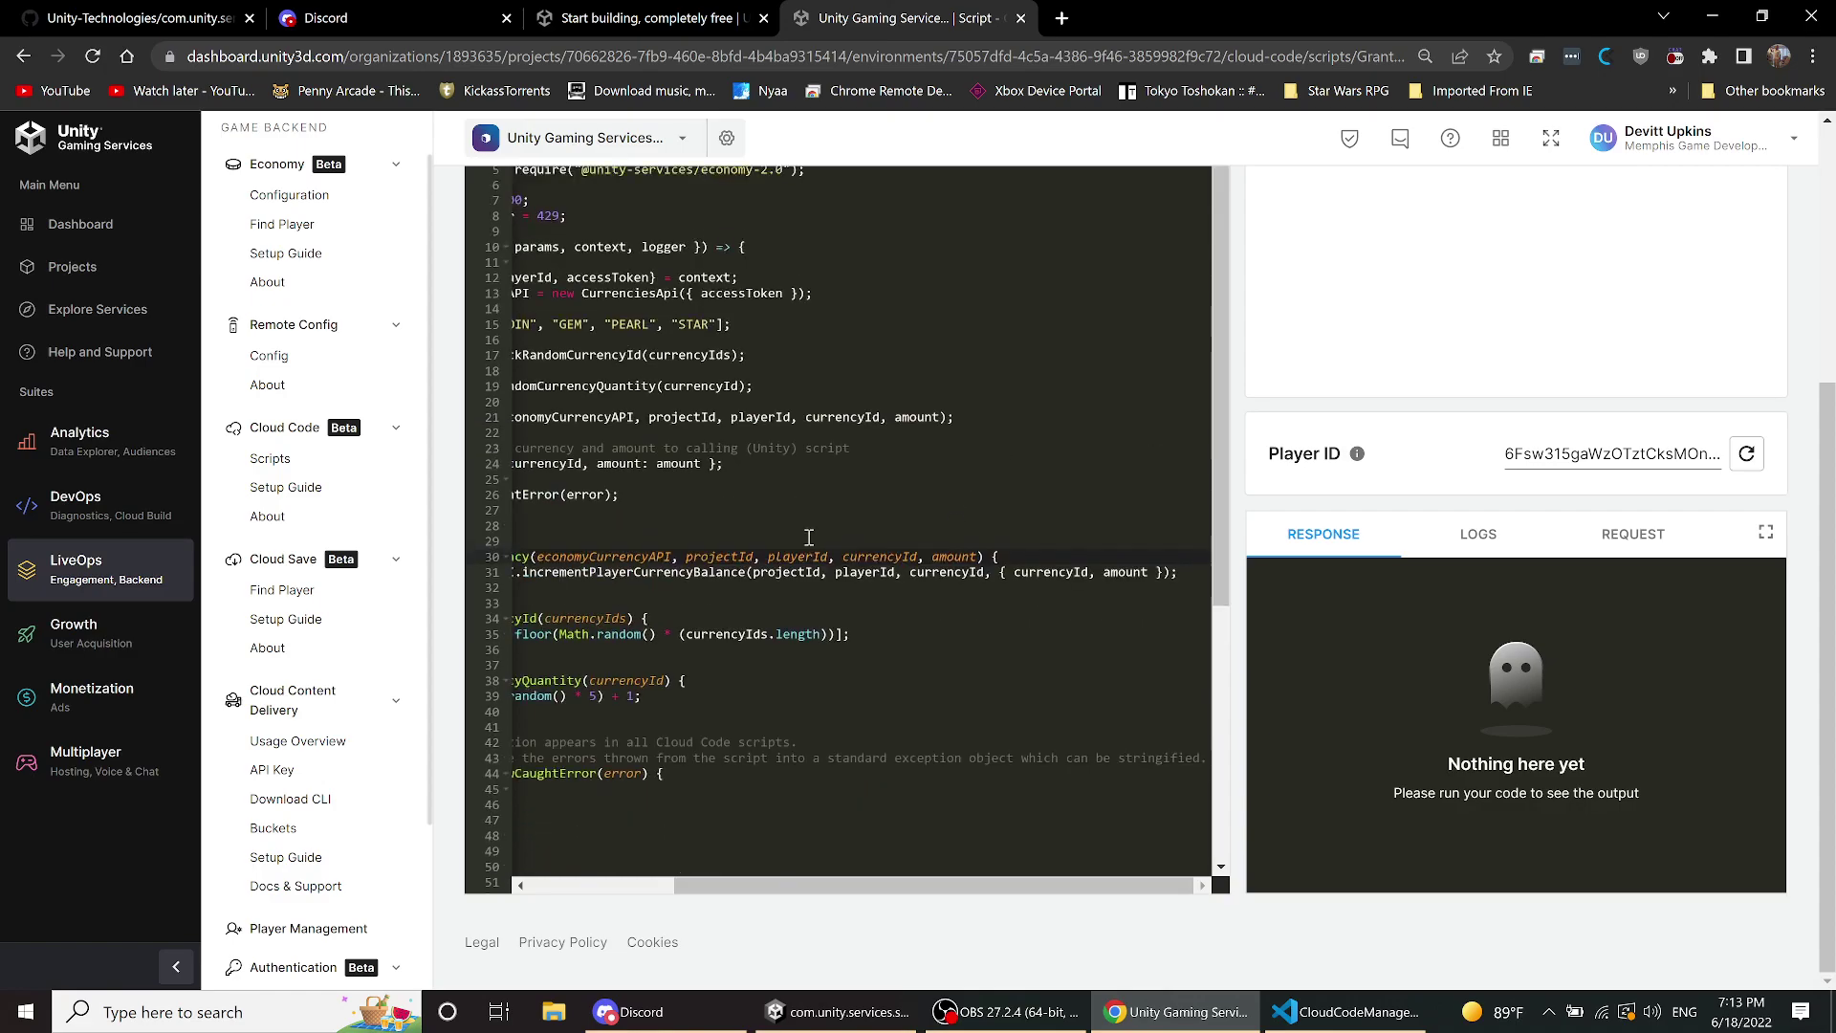
scroll(1025, 777, "up", 2)
scroll(985, 832, "down", 3)
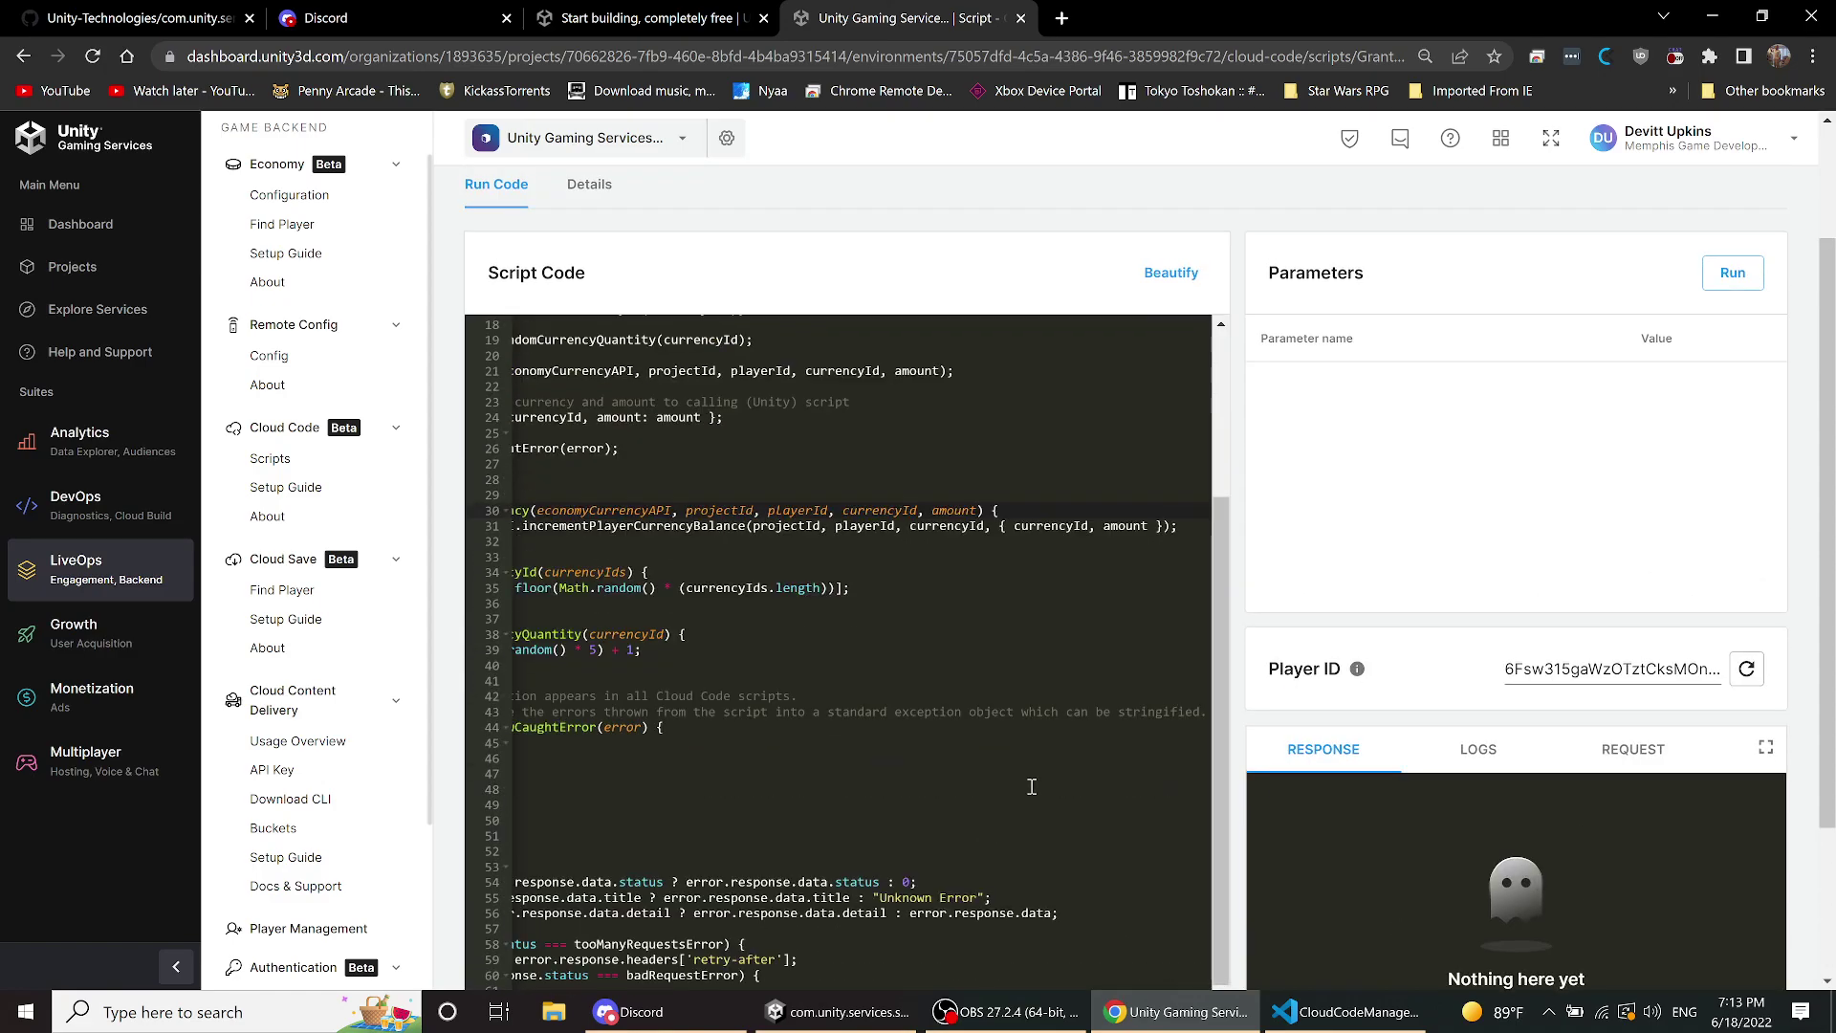
scroll(985, 831, "up", 5)
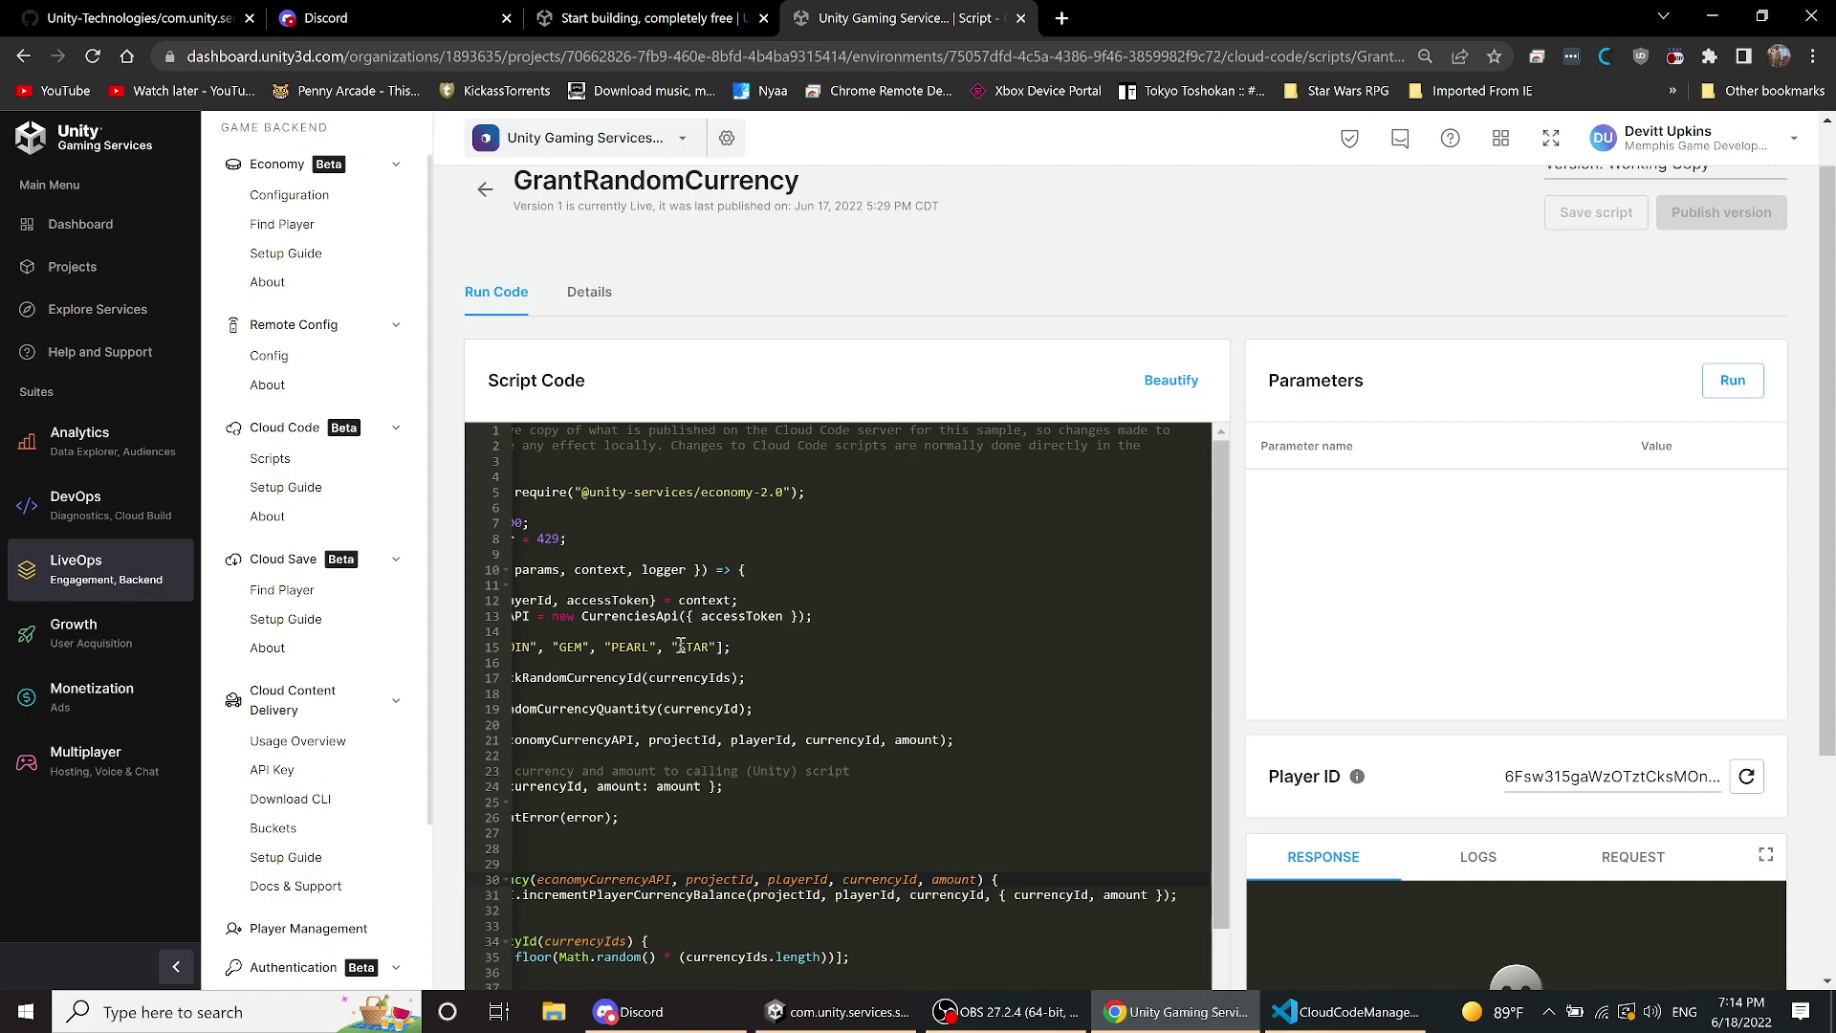
- Read through the rest of the GrantRandomCurrency code, then switch to Unity's running Loot Boxes sample
scroll(680, 646, "down", 5)
scroll(680, 647, "up", 5)
scroll(828, 745, "down", 3)
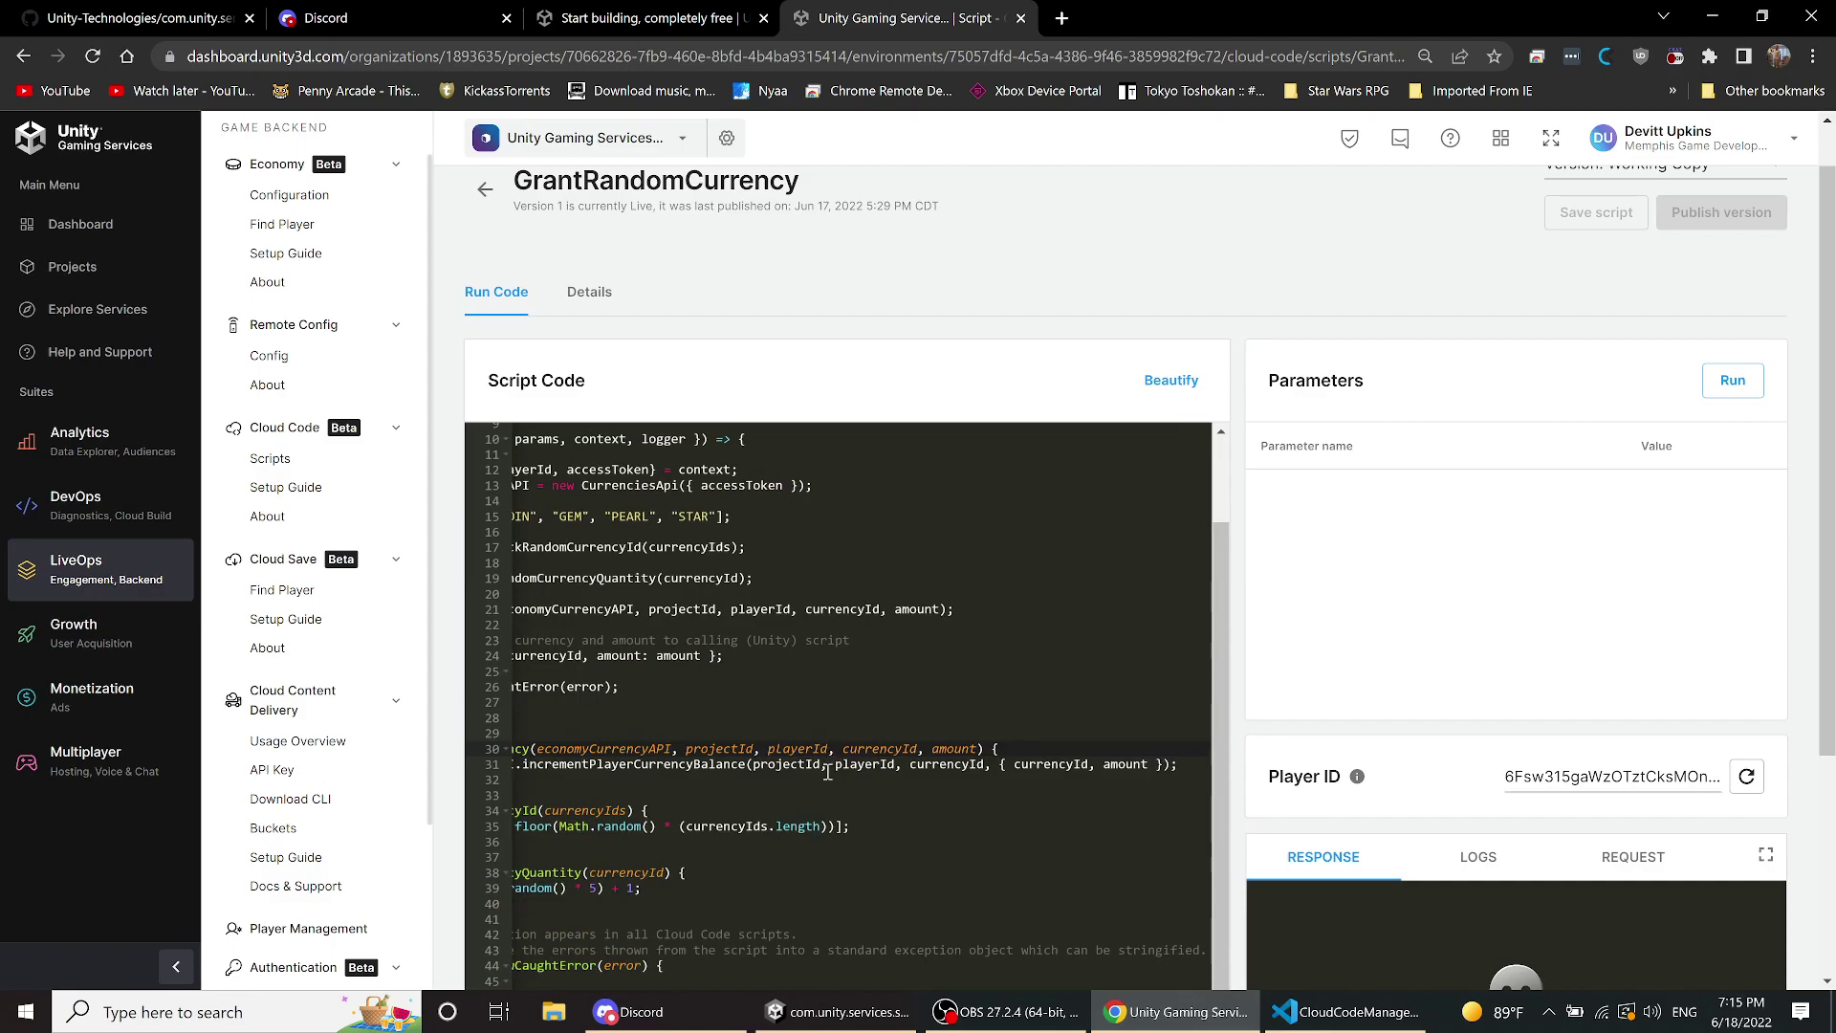
scroll(1282, 603, "down", 3)
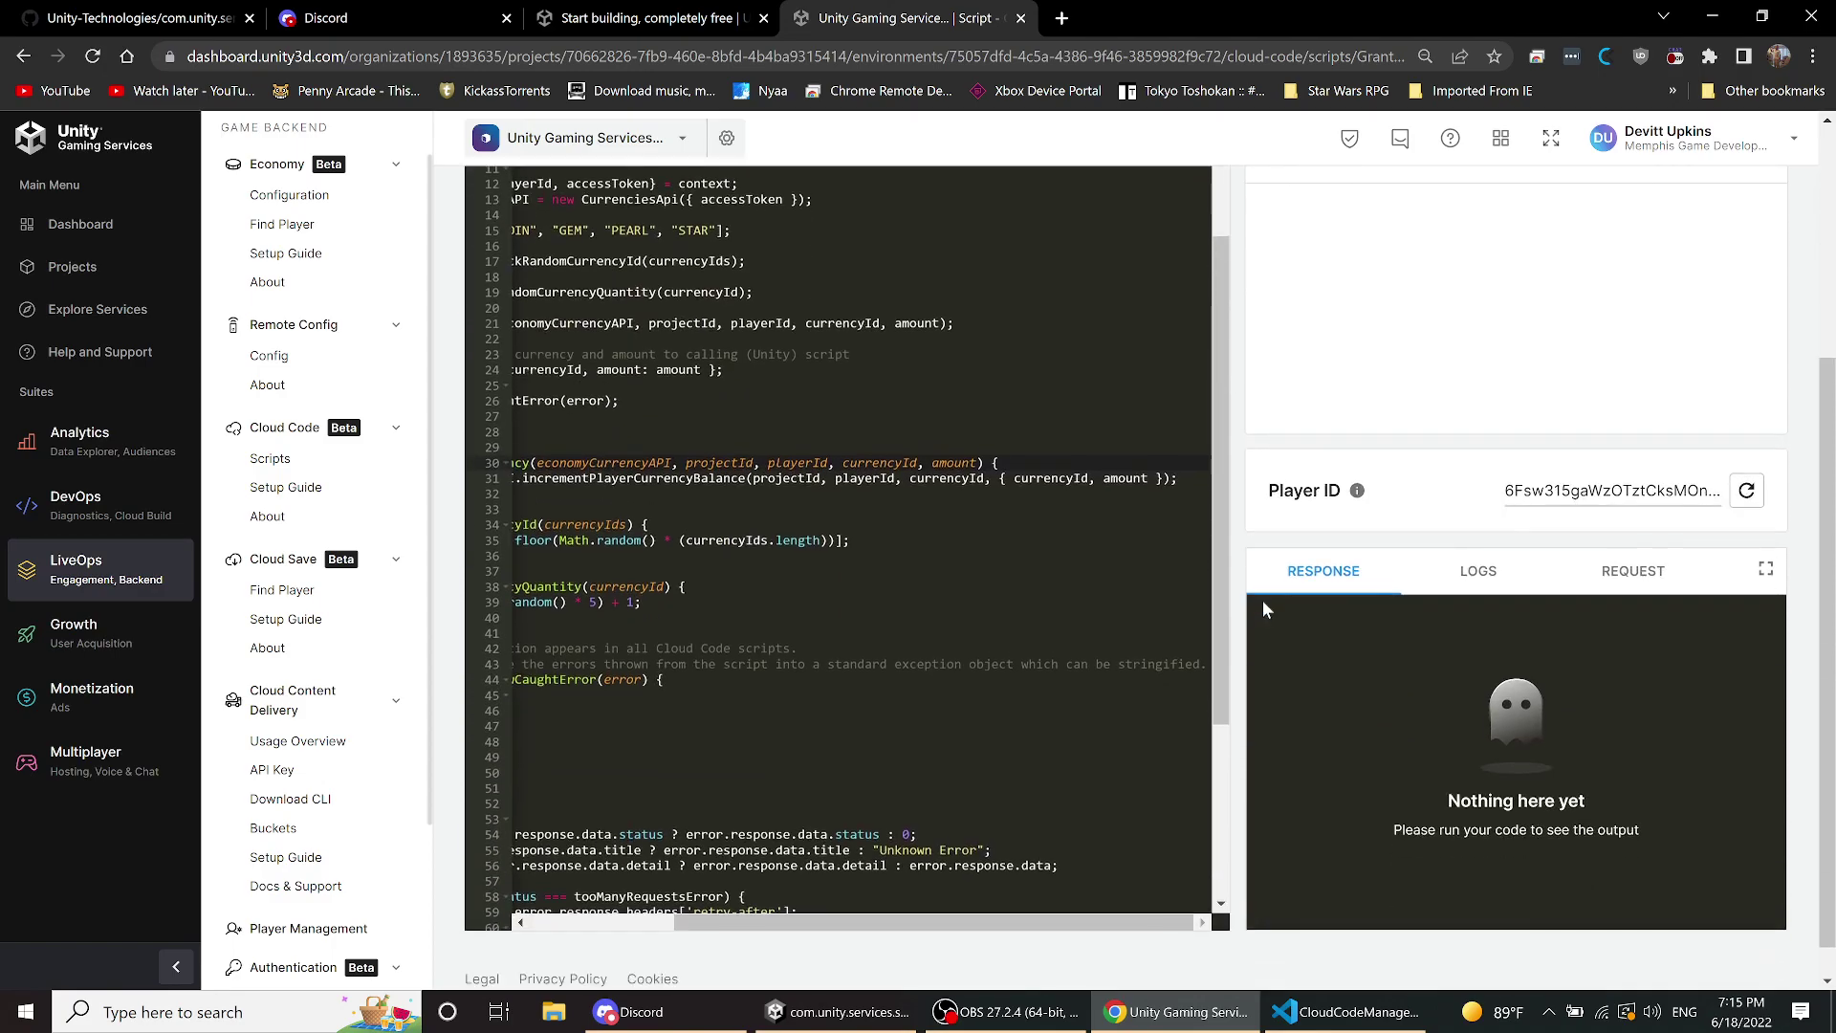
left_click_drag(851, 888, 708, 888)
scroll(736, 769, "up", 5)
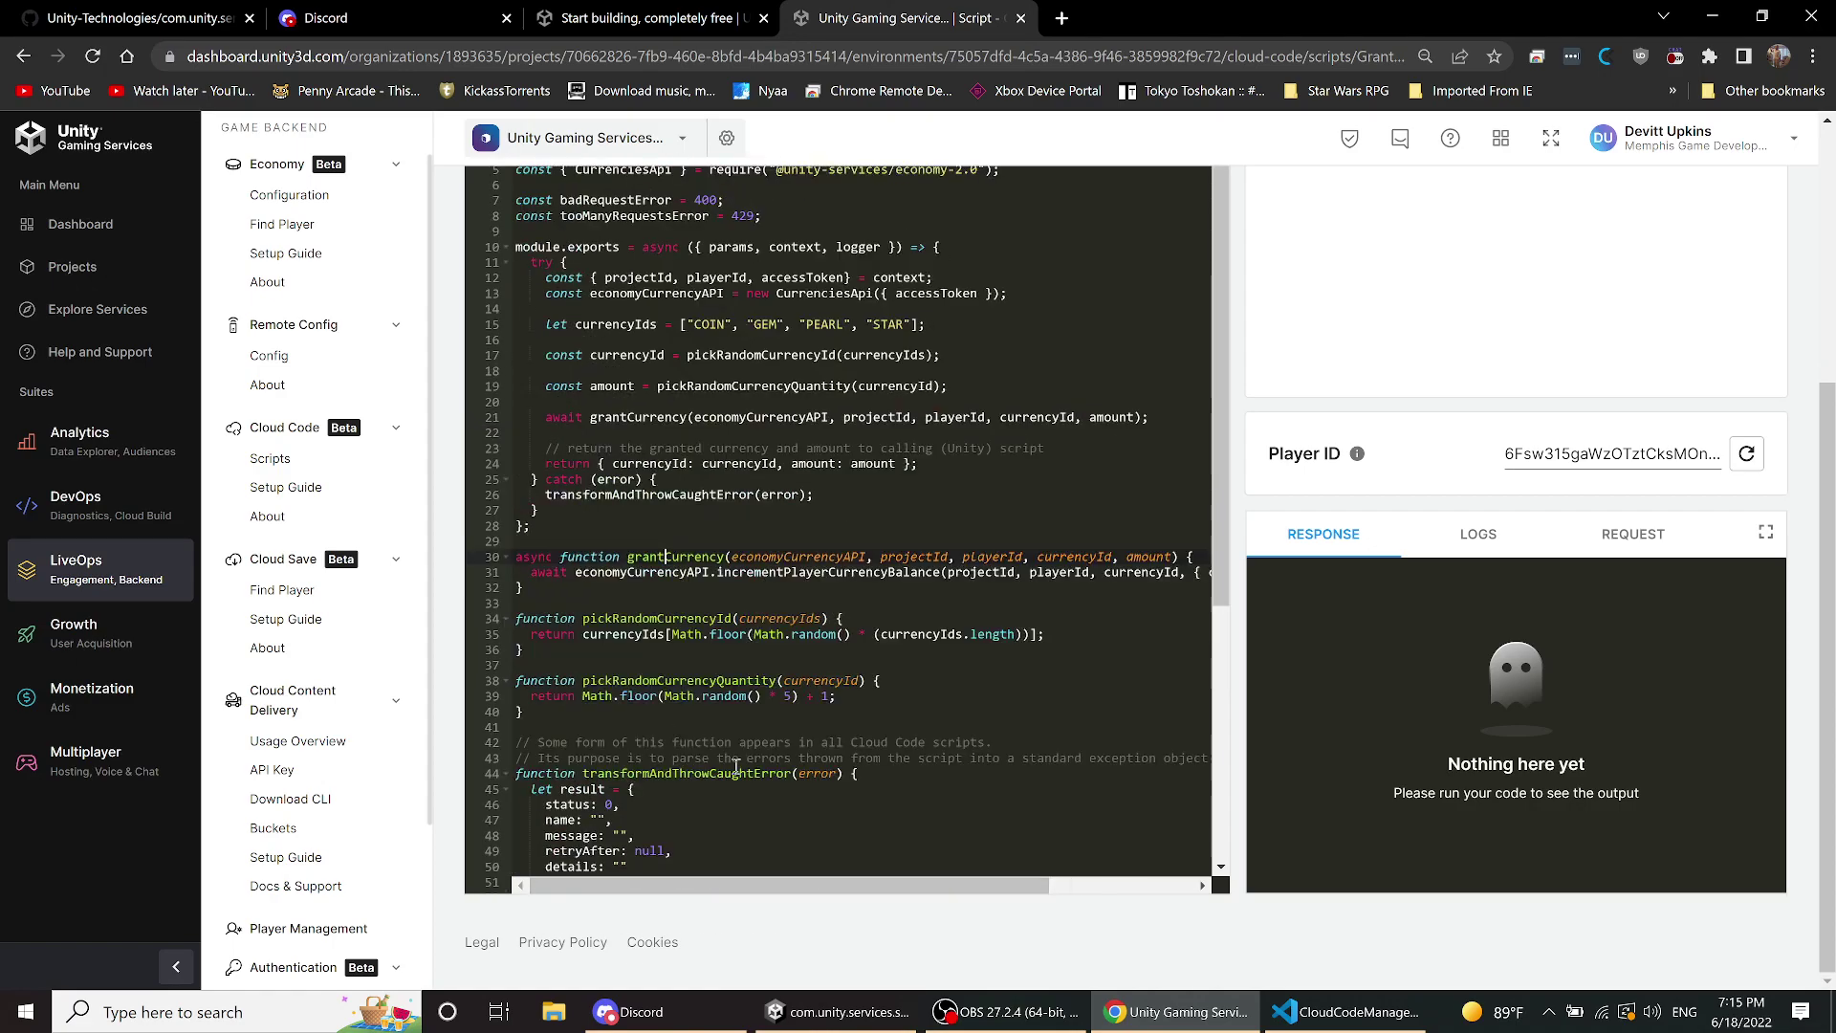
scroll(737, 766, "up", 1)
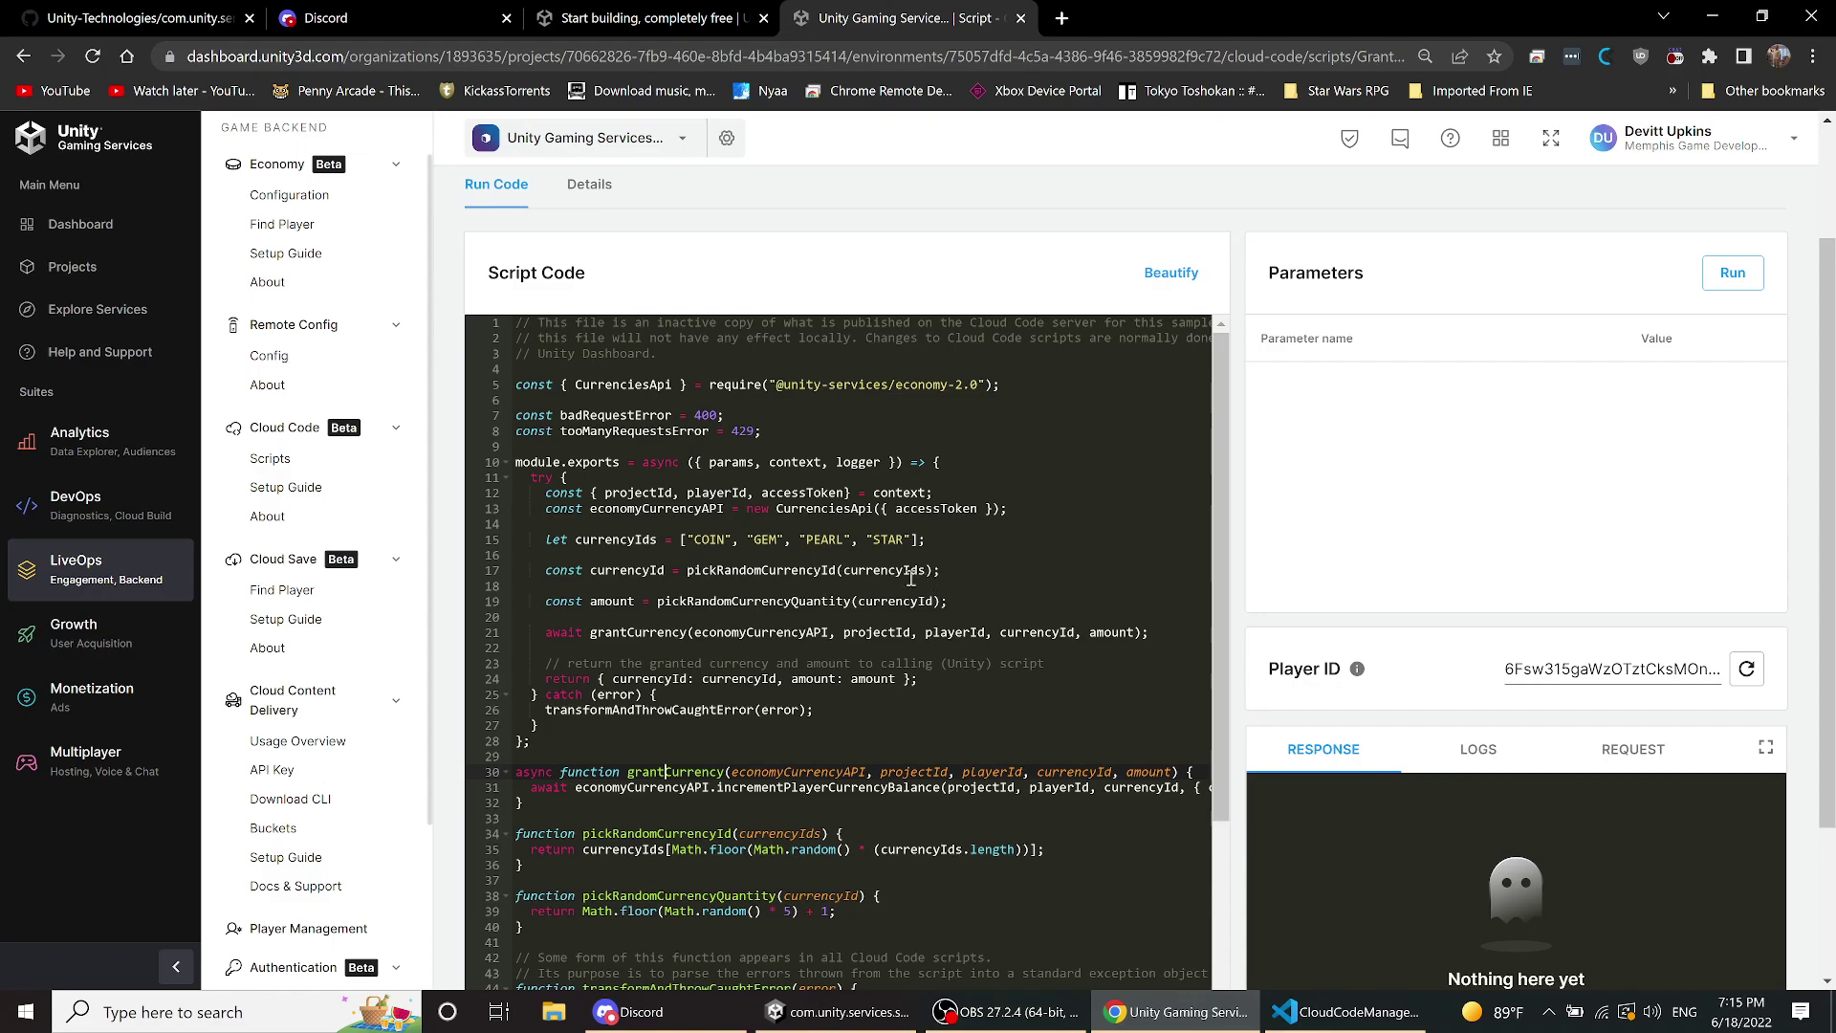
scroll(763, 600, "down", 2)
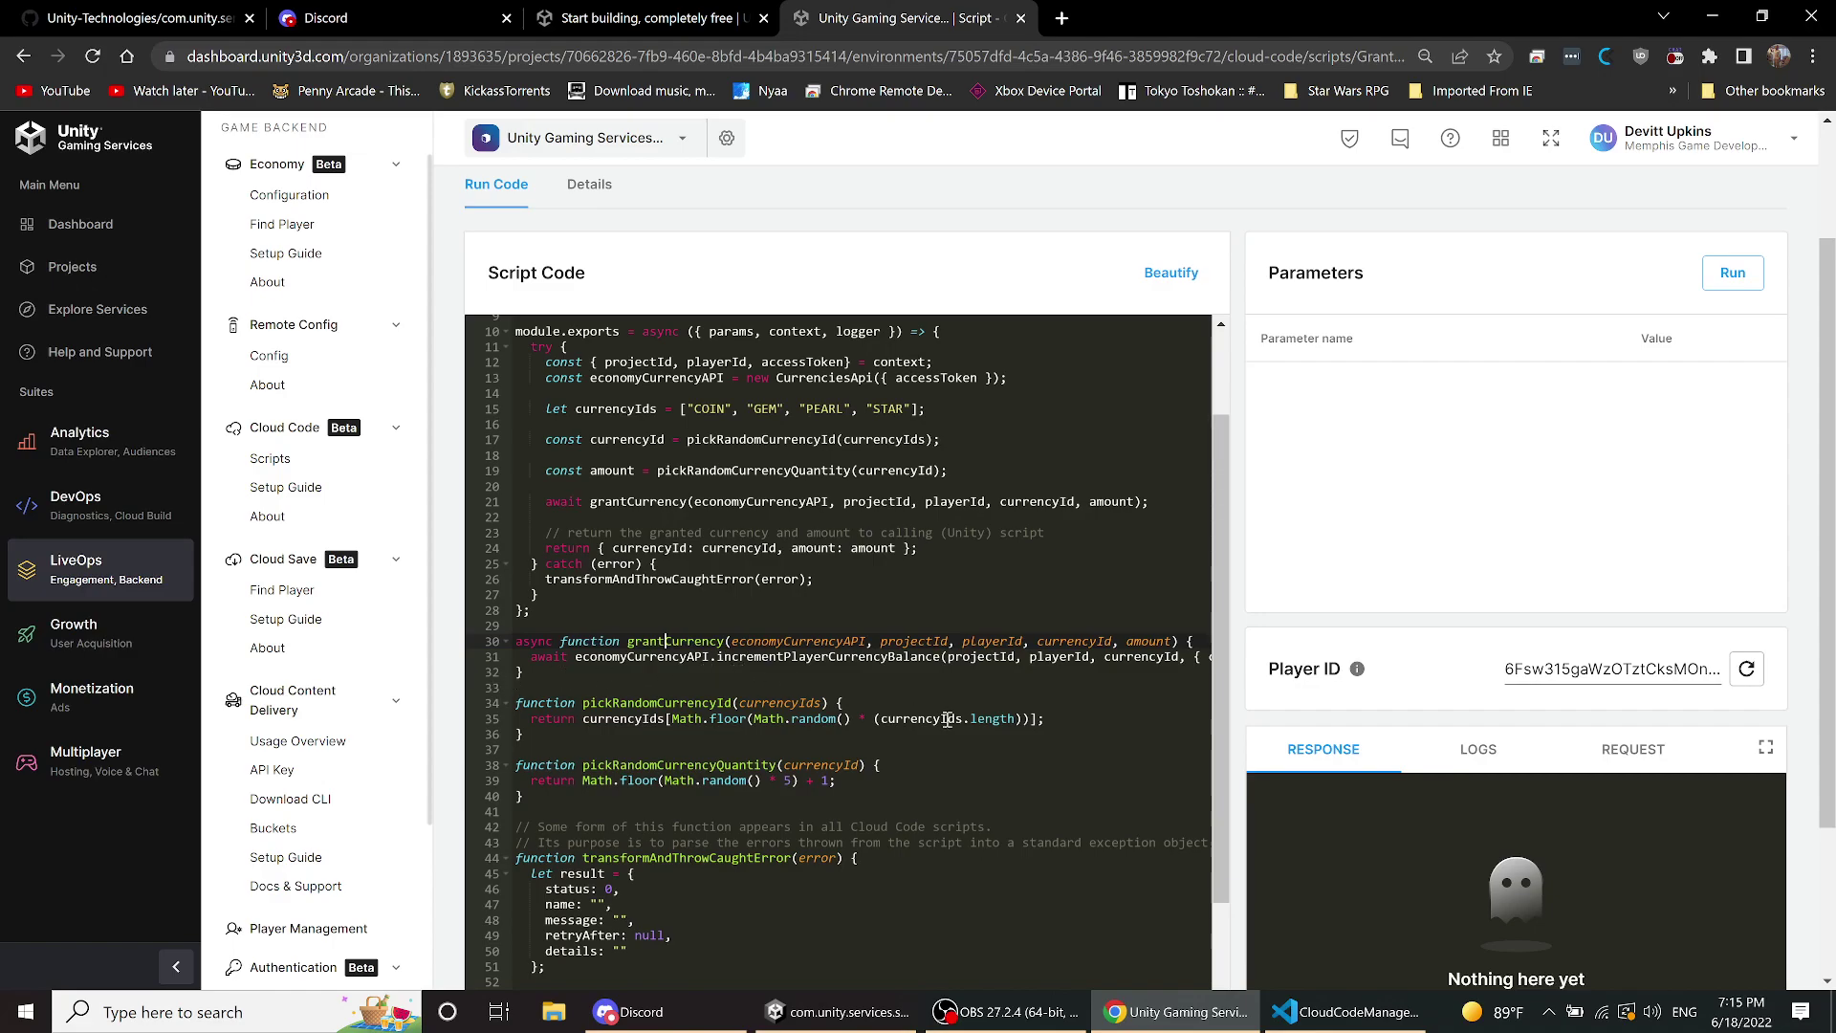
left_click(871, 1004)
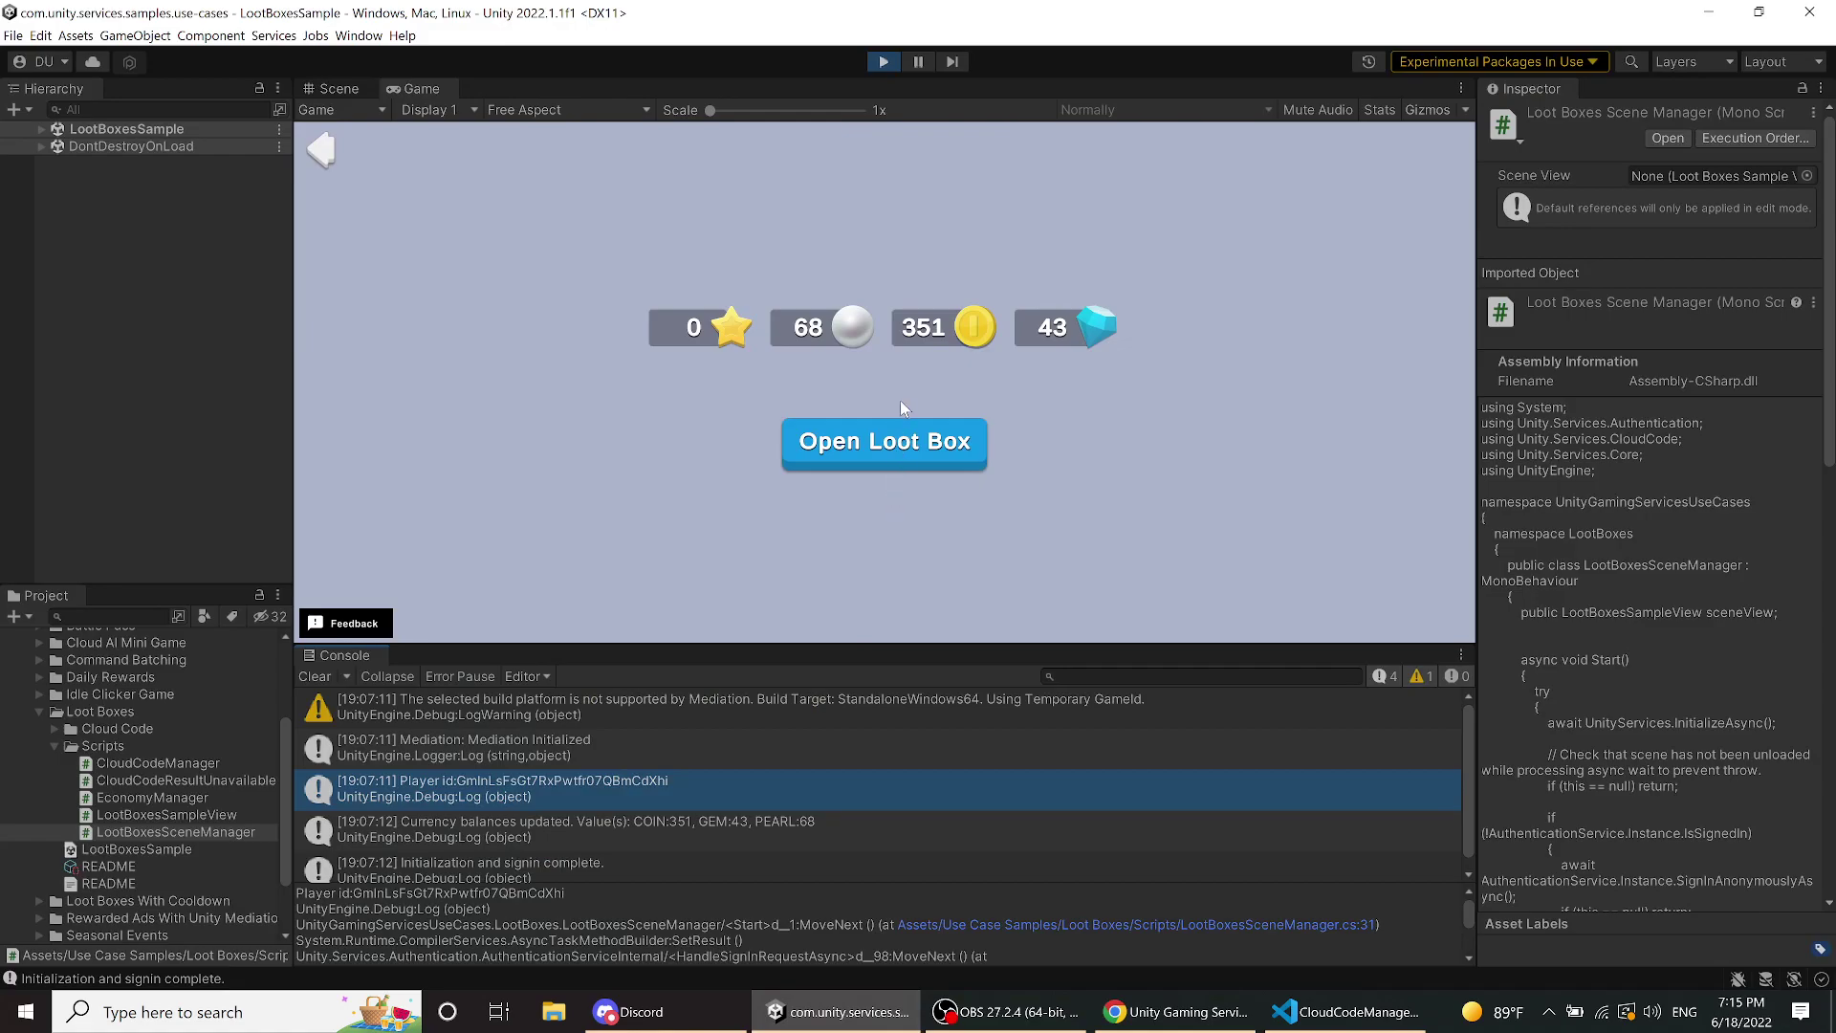
- Open two loot boxes so stars rise from 0 to 5, then return to the GrantRandomCurrency script
left_click(901, 432)
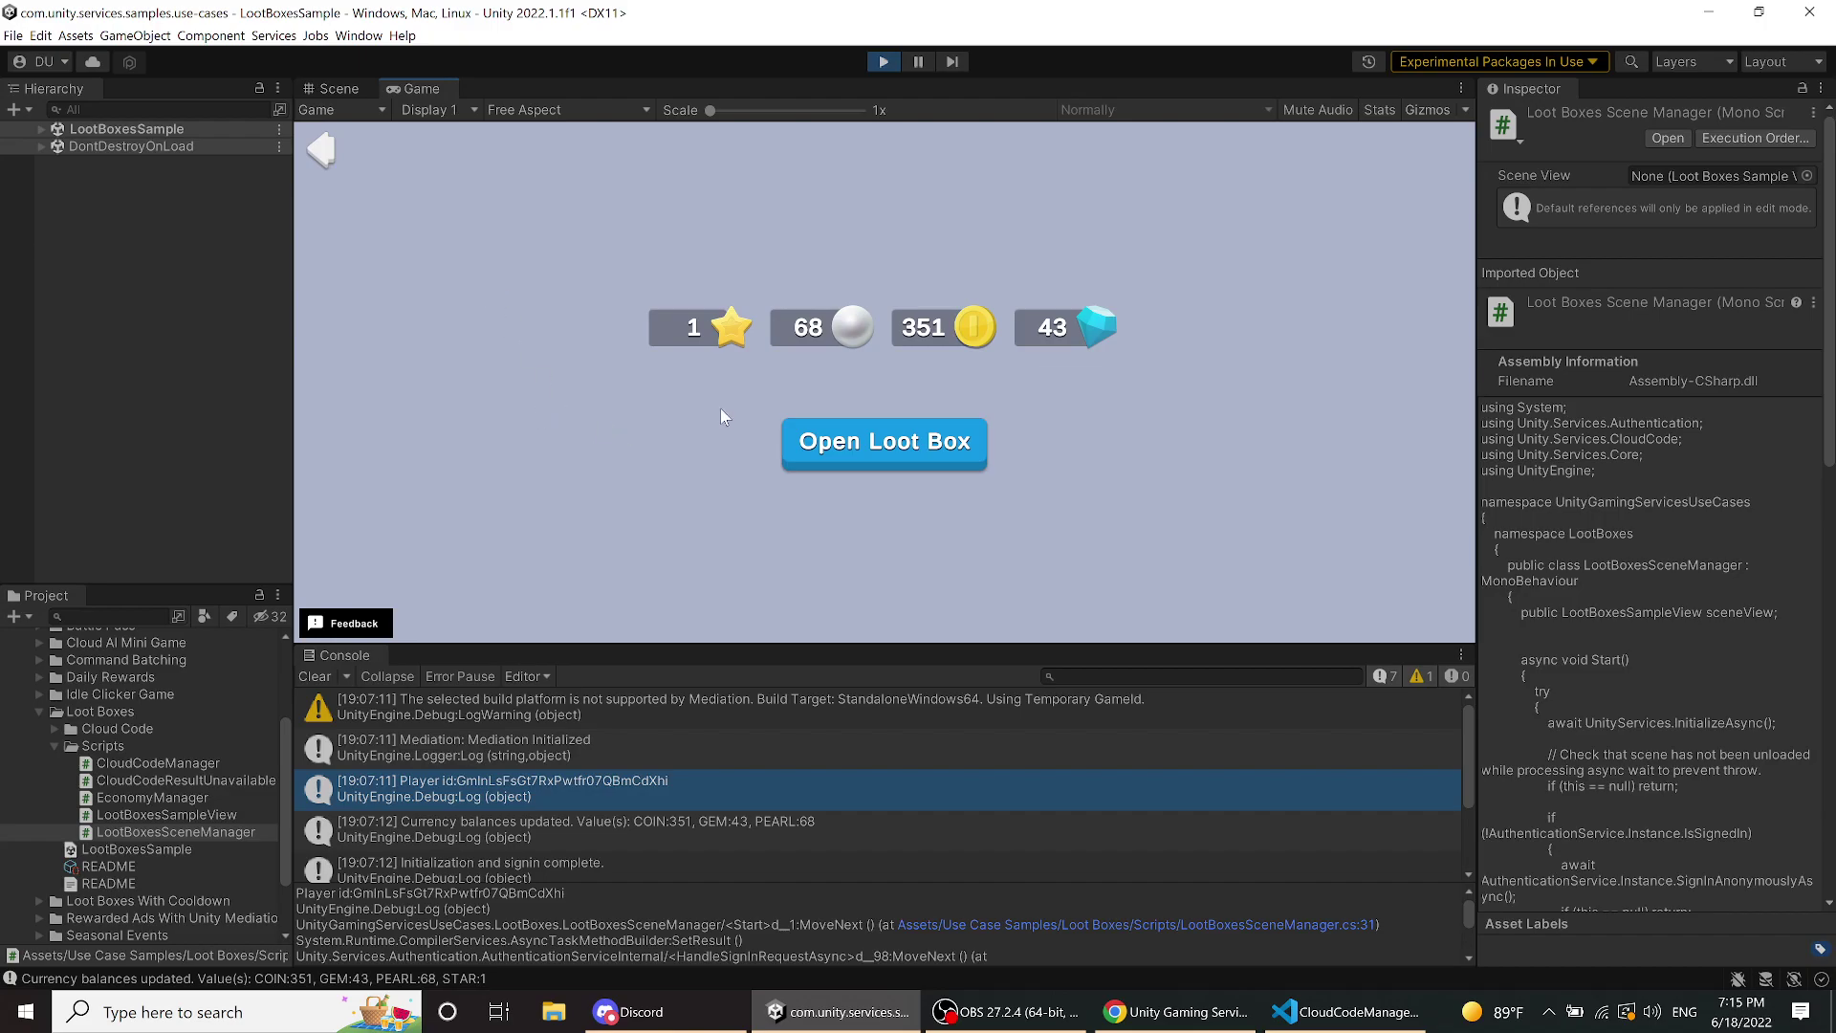
left_click(822, 444)
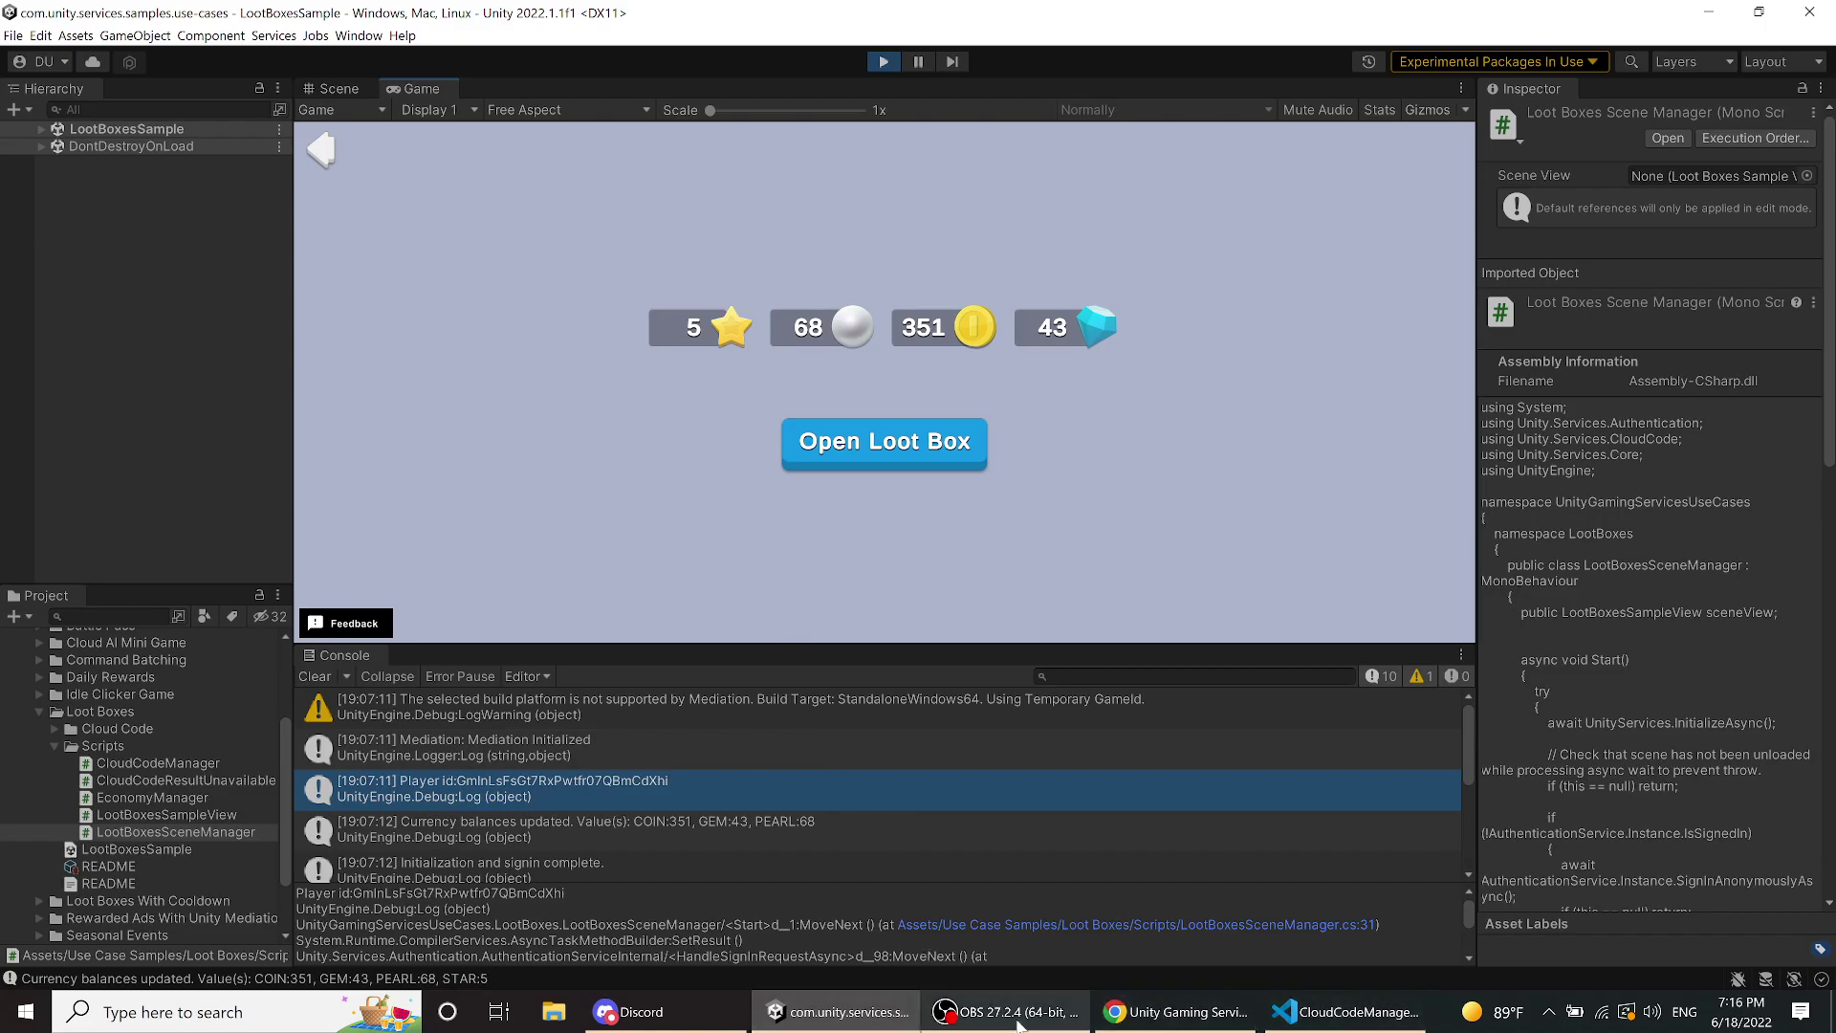
left_click(1176, 1011)
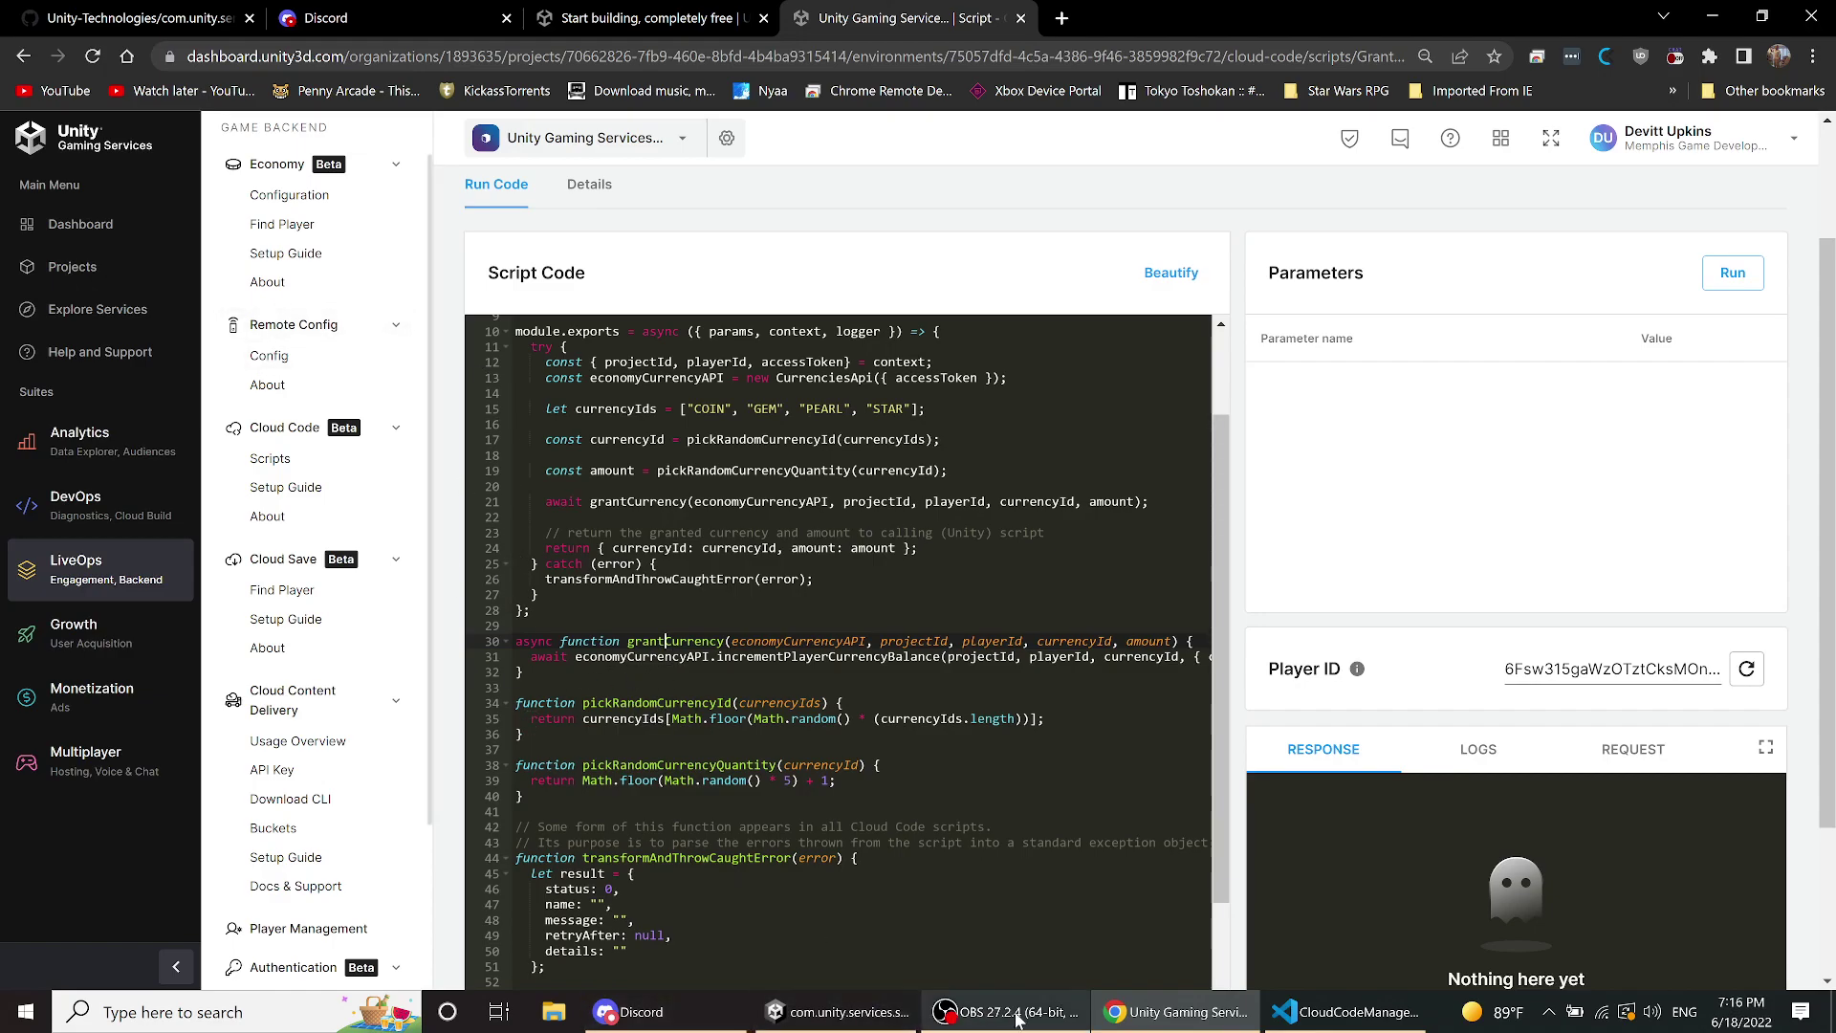
- In VS Code, go back from CloudCodeManager to the CallGrantRandomCurrencyEndpoint call on line 53
left_click(1288, 1017)
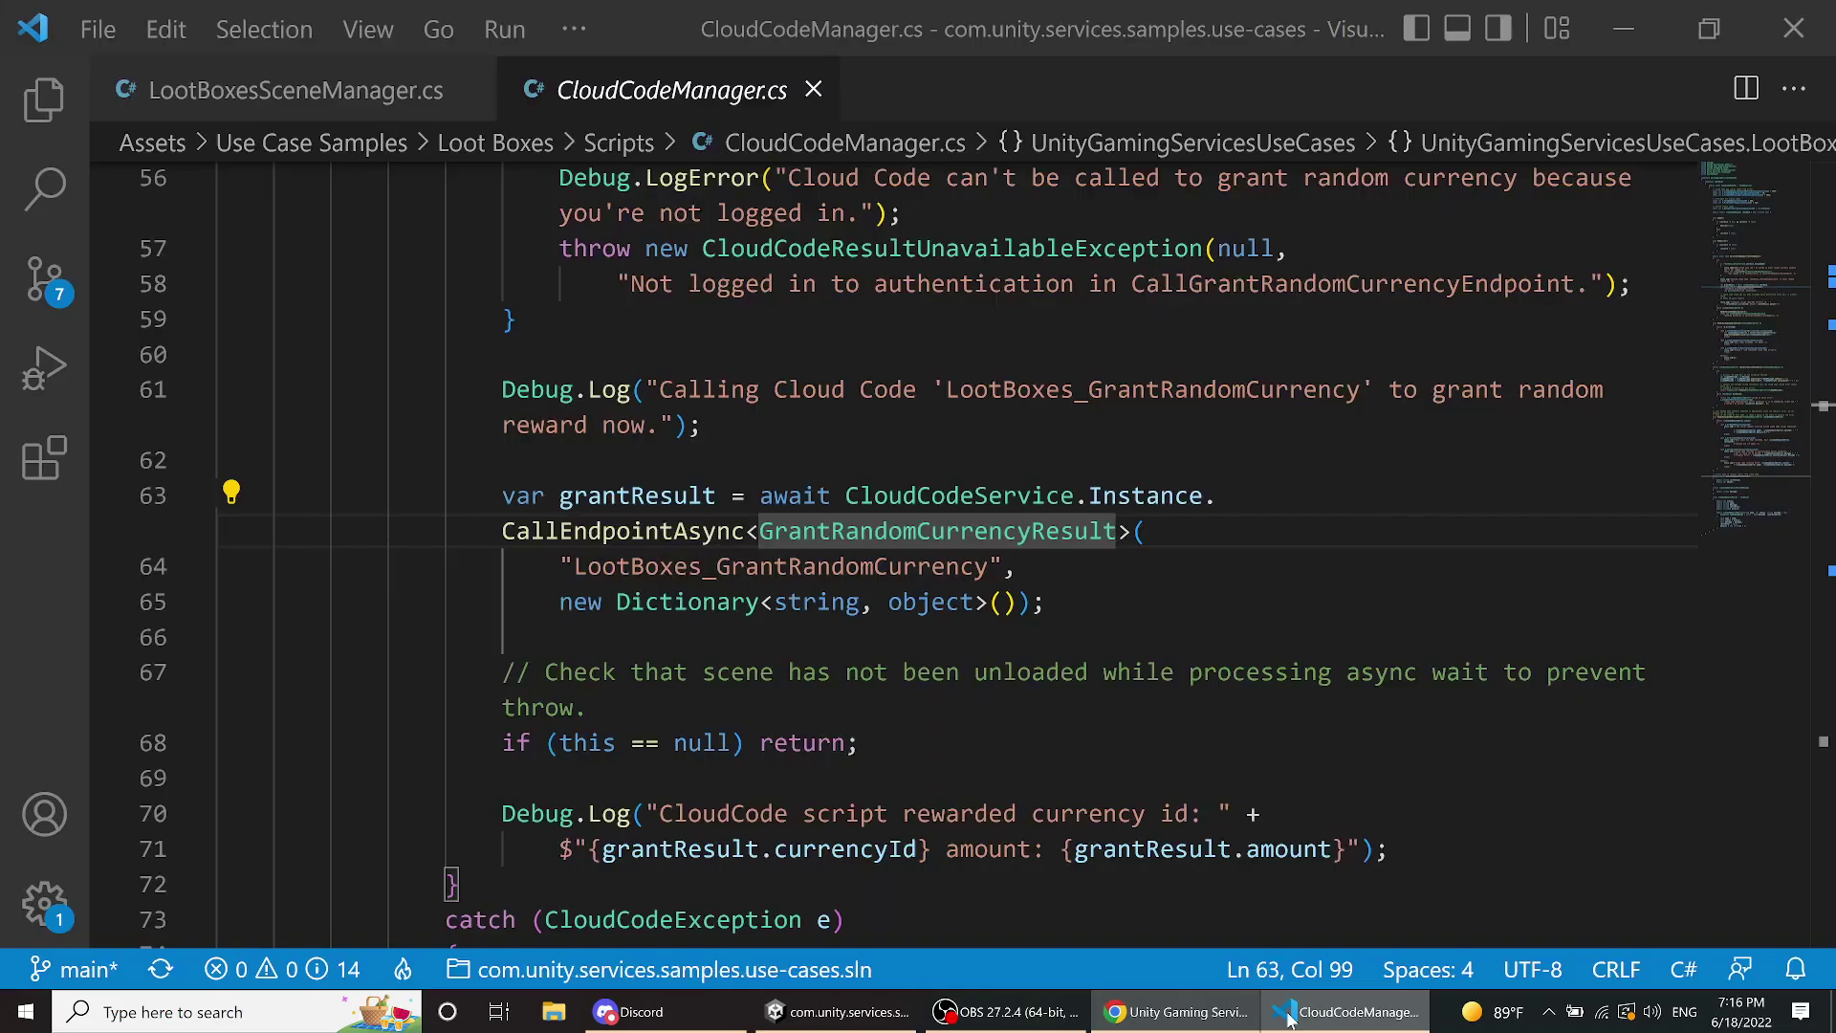
scroll(803, 511, "down", 6)
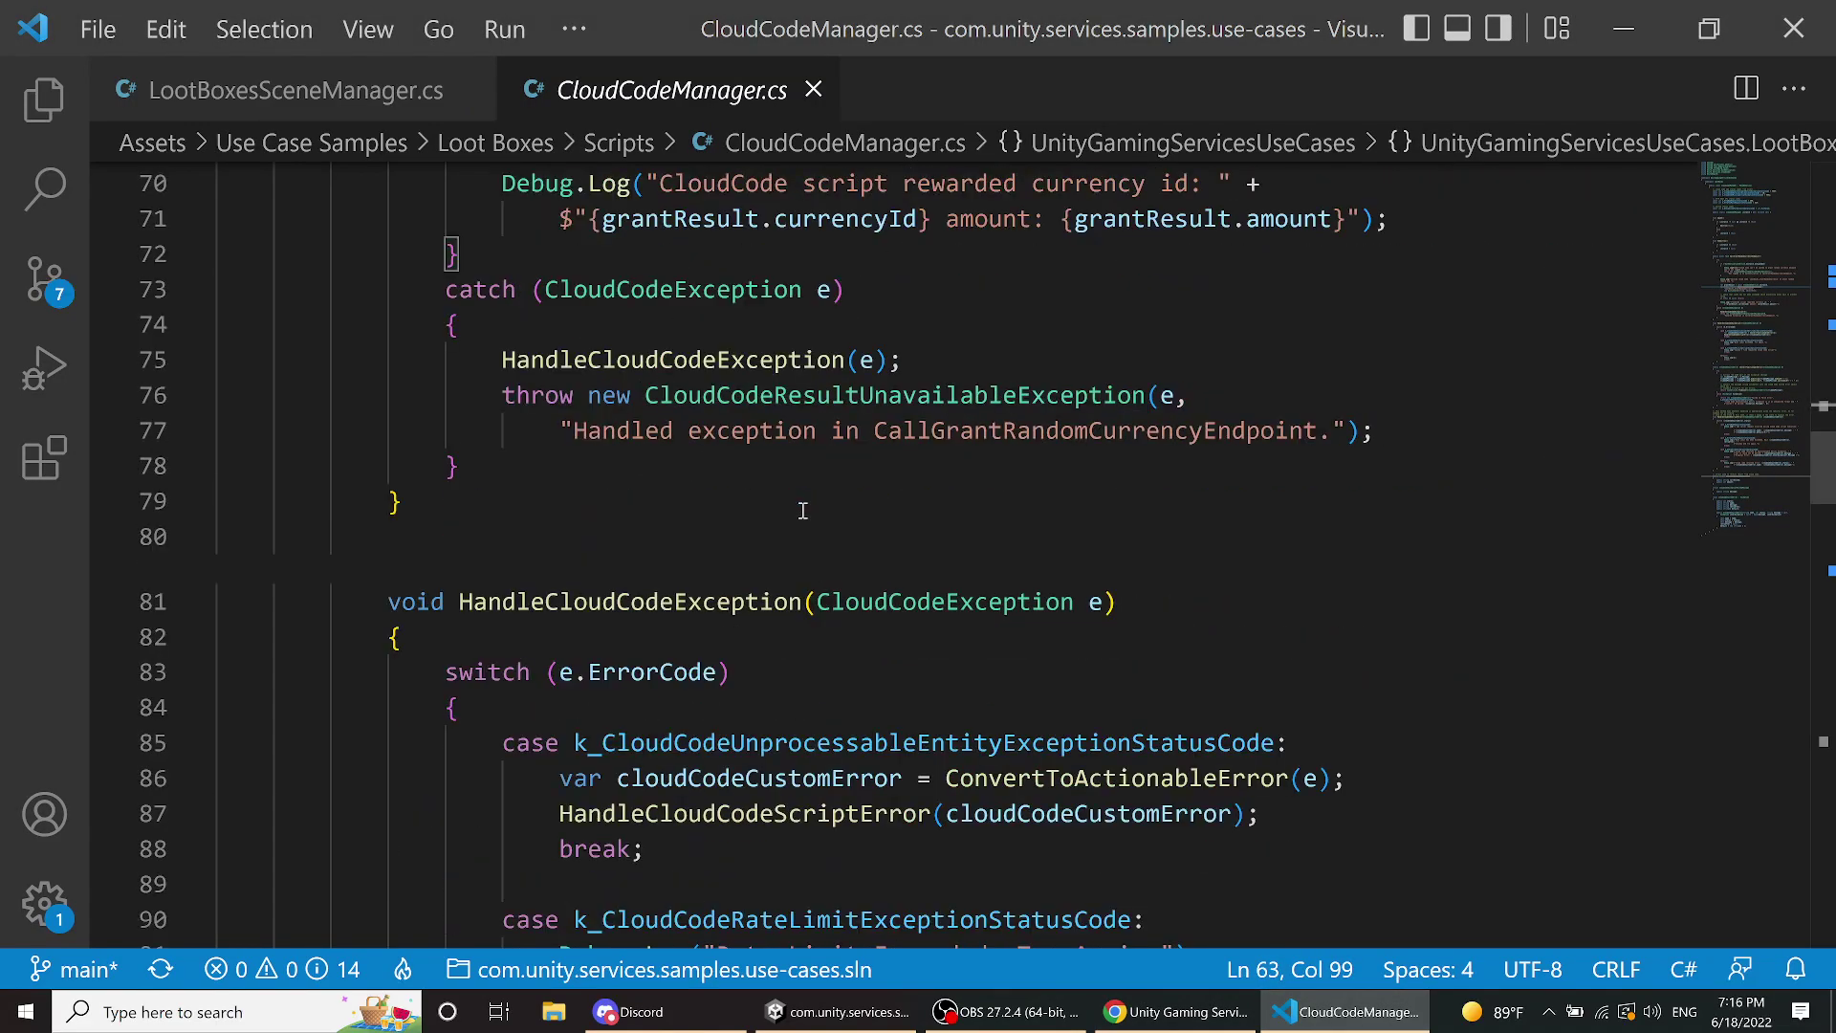
scroll(802, 509, "up", 7)
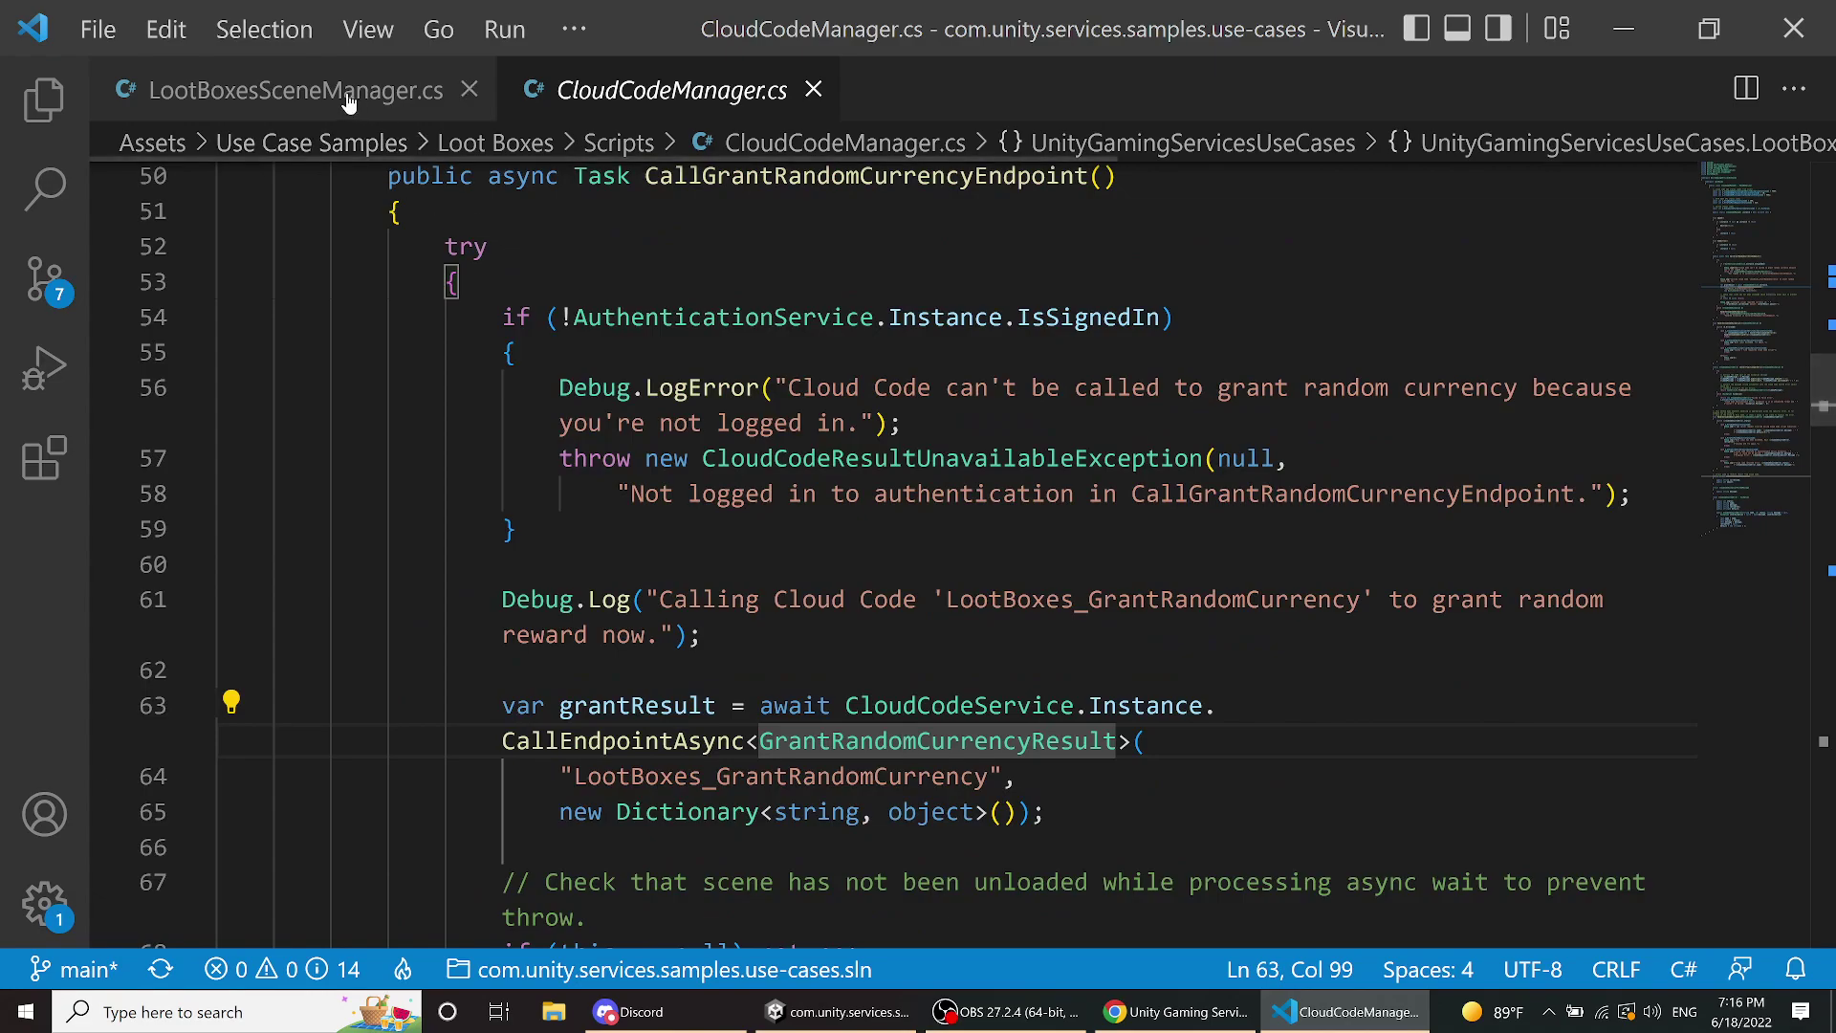
key("alt+Left")
scroll(893, 464, "down", 10)
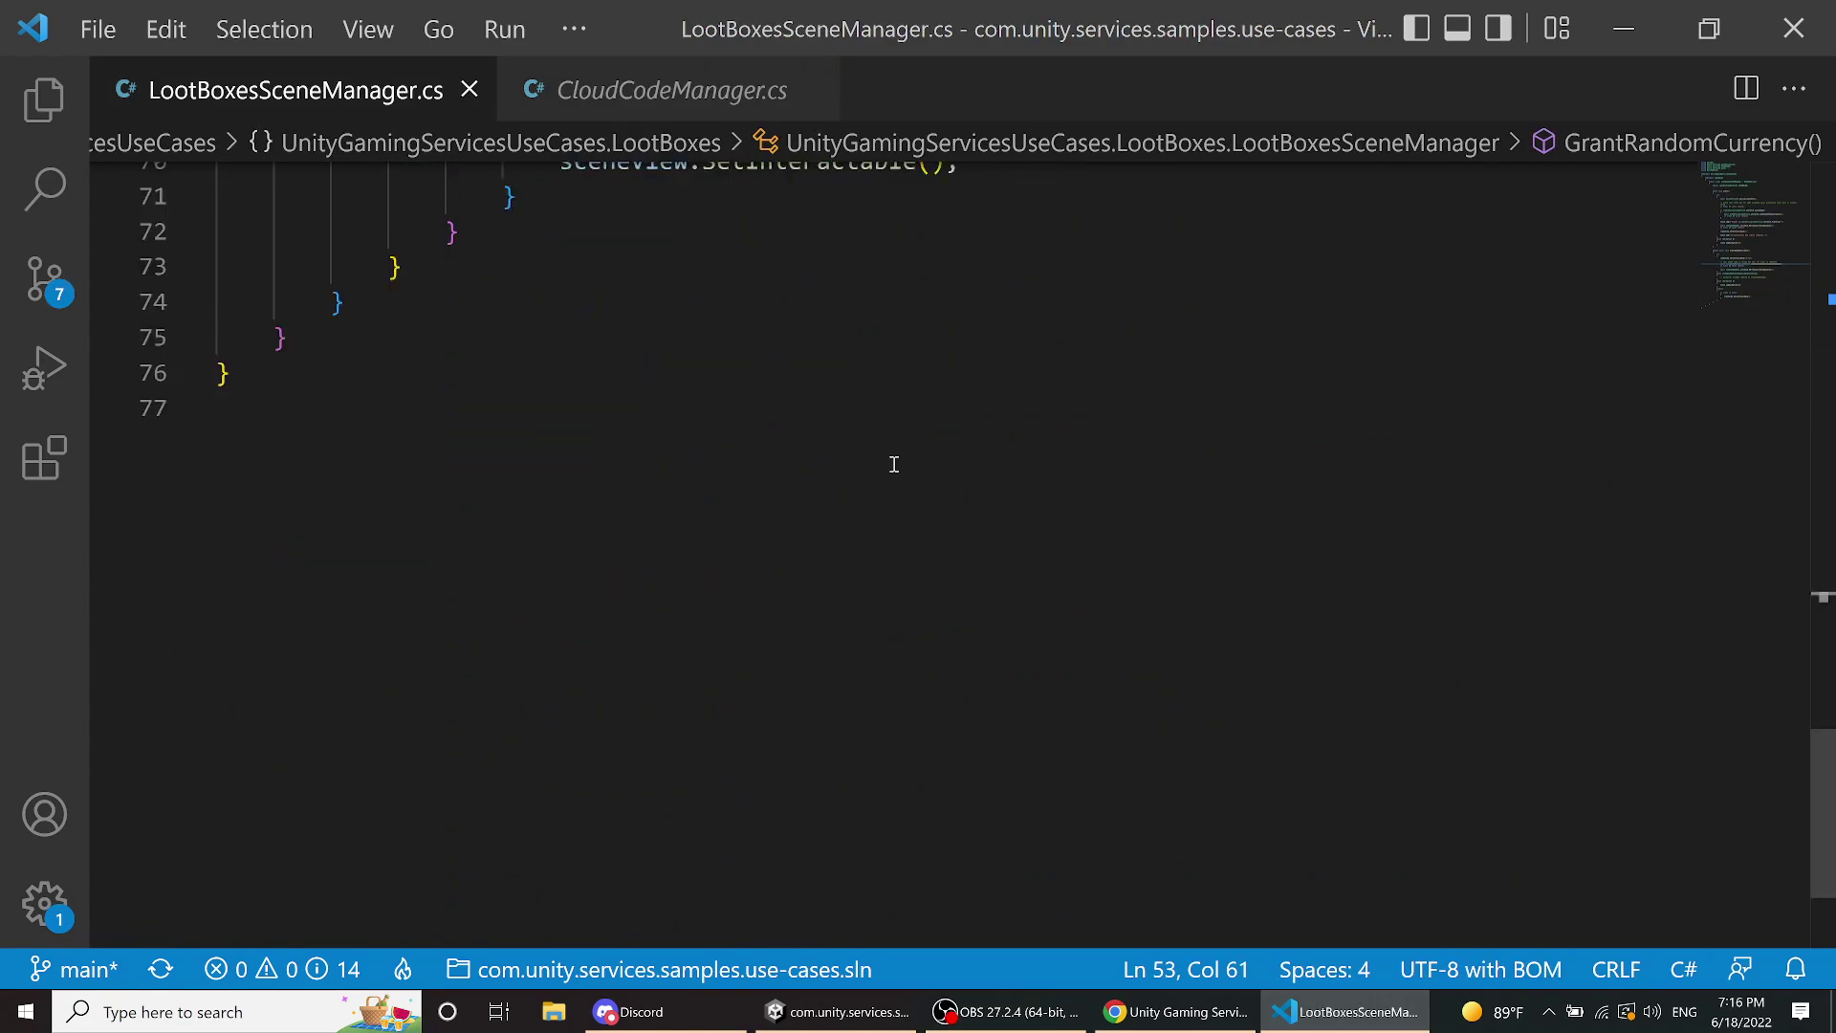
scroll(894, 464, "up", 10)
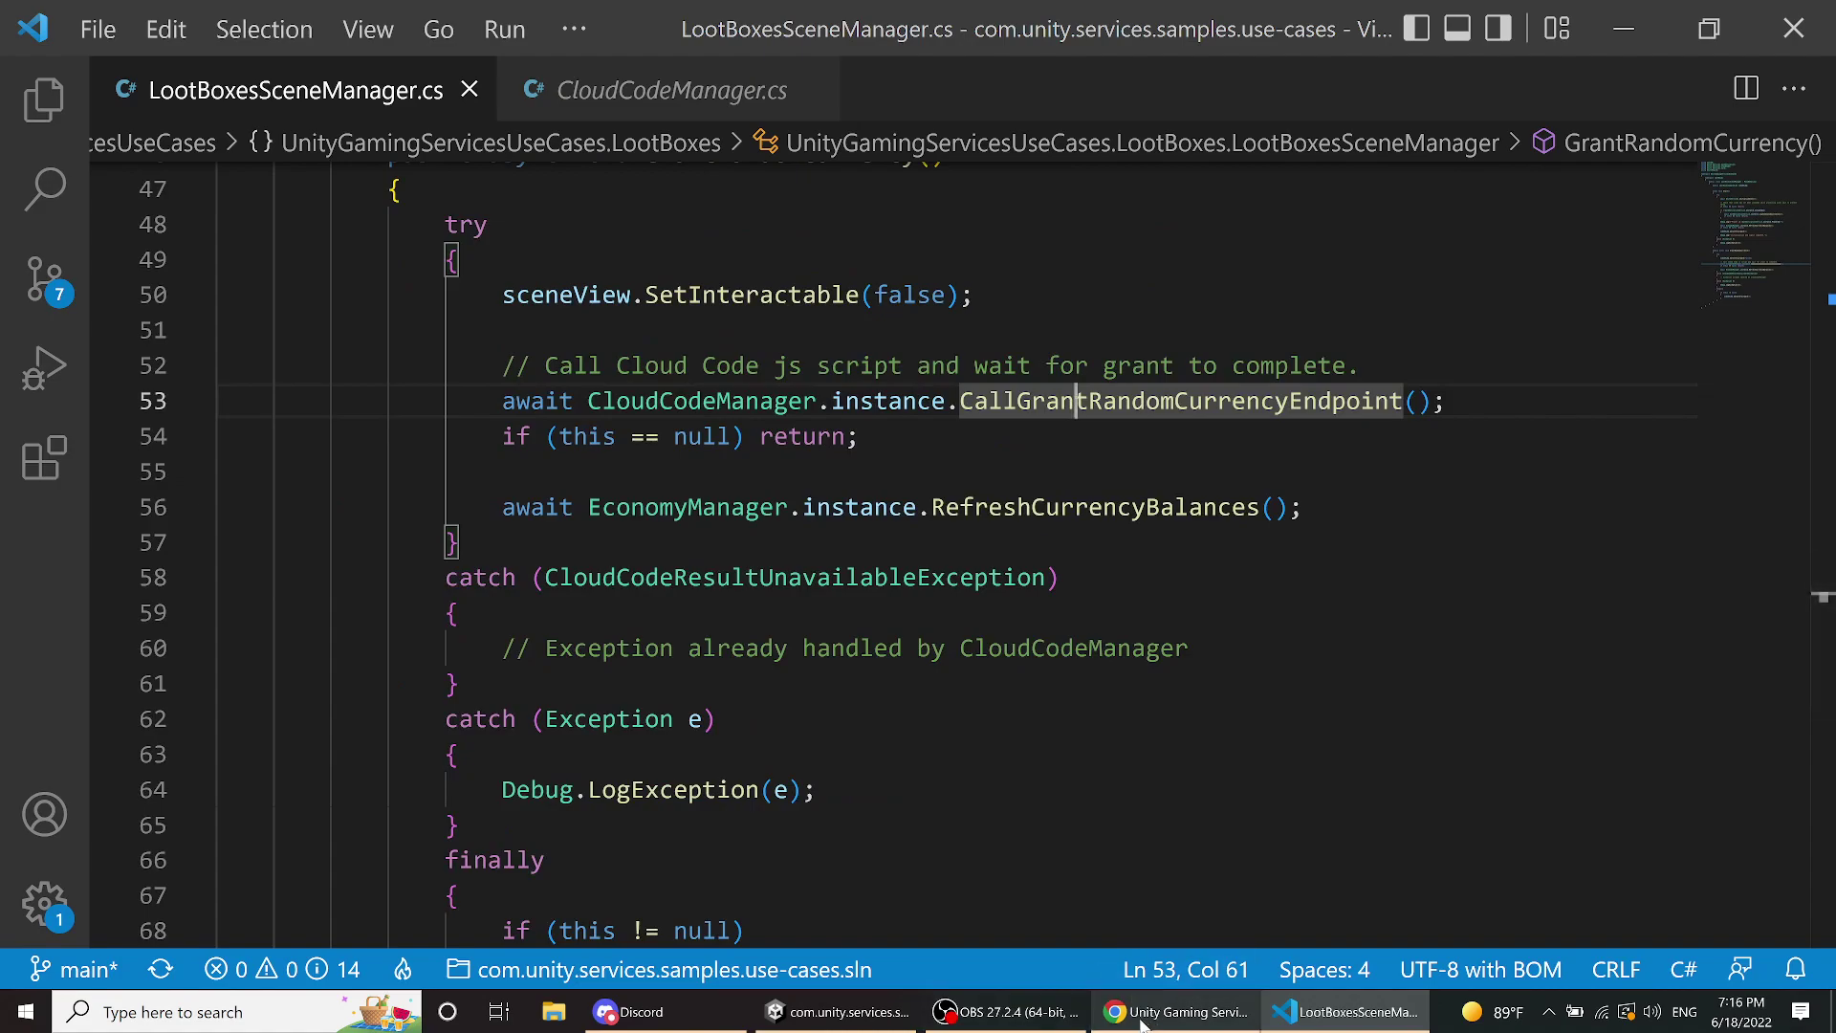
- Bring the dashboard's GrantRandomCurrency Cloud Code script page back to the front
mouse_move(1004, 1012)
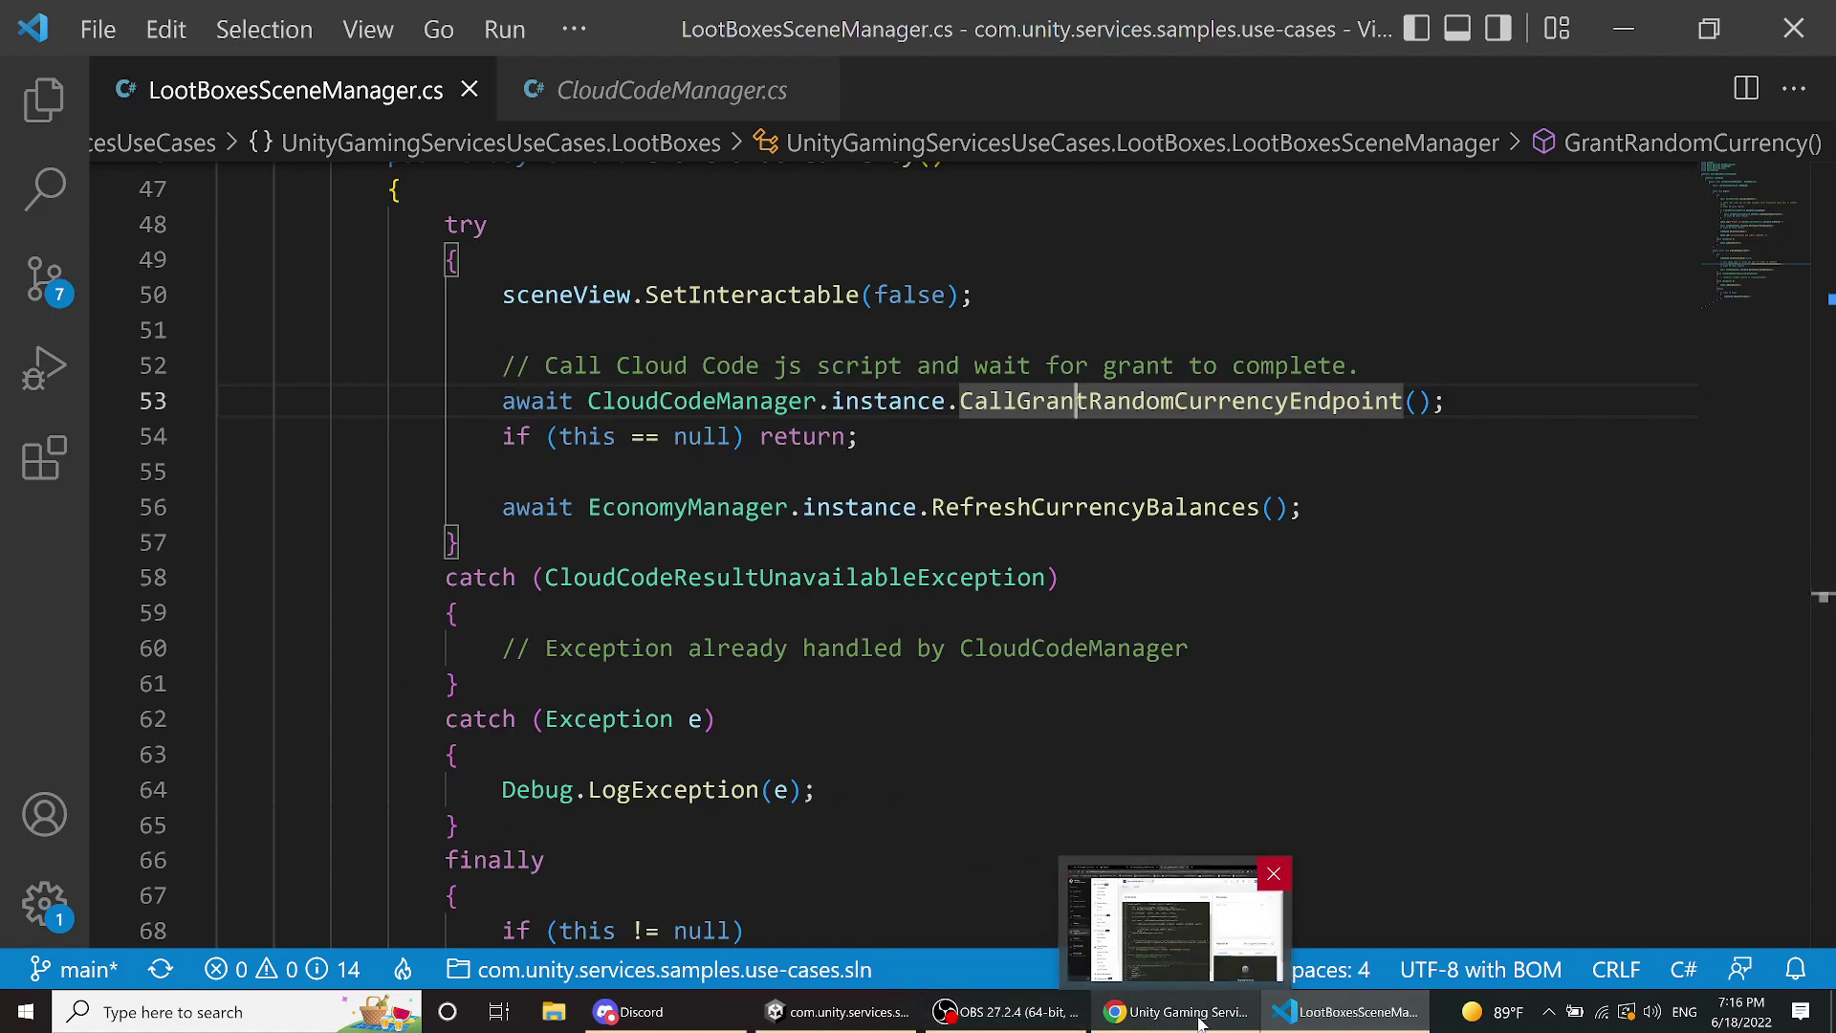
mouse_move(854, 1021)
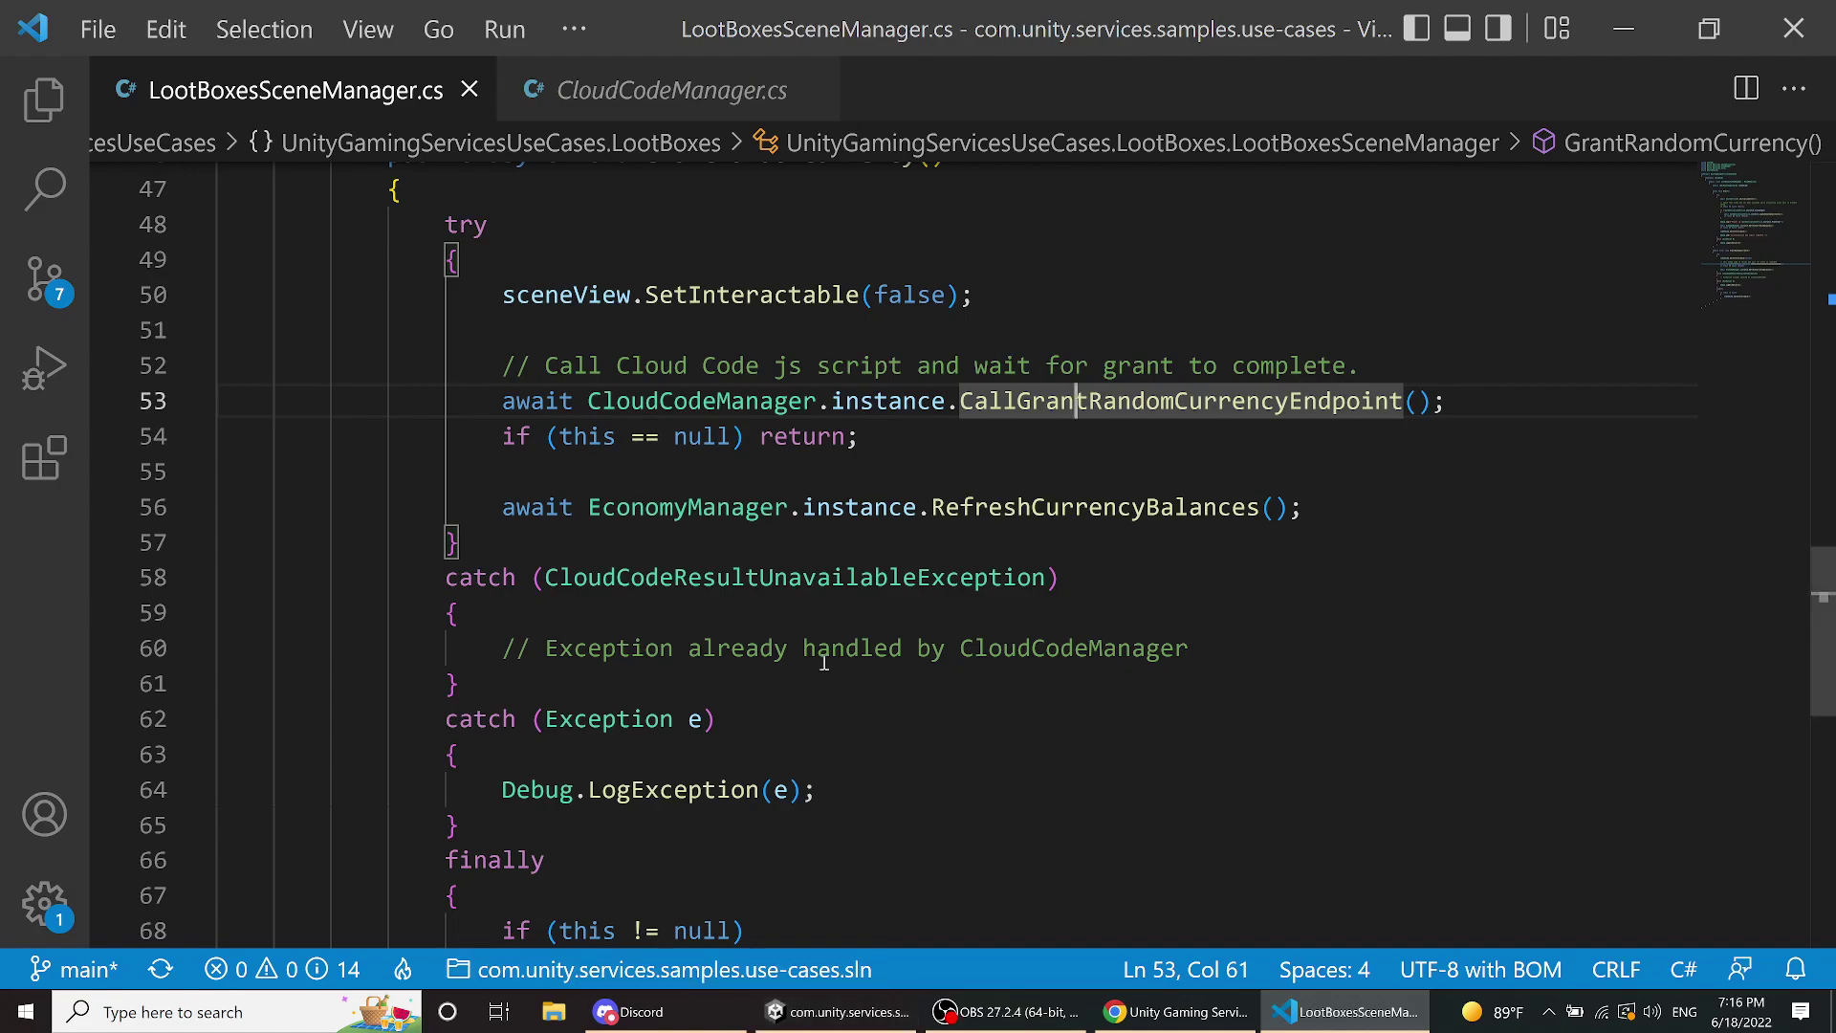
left_click(1117, 1017)
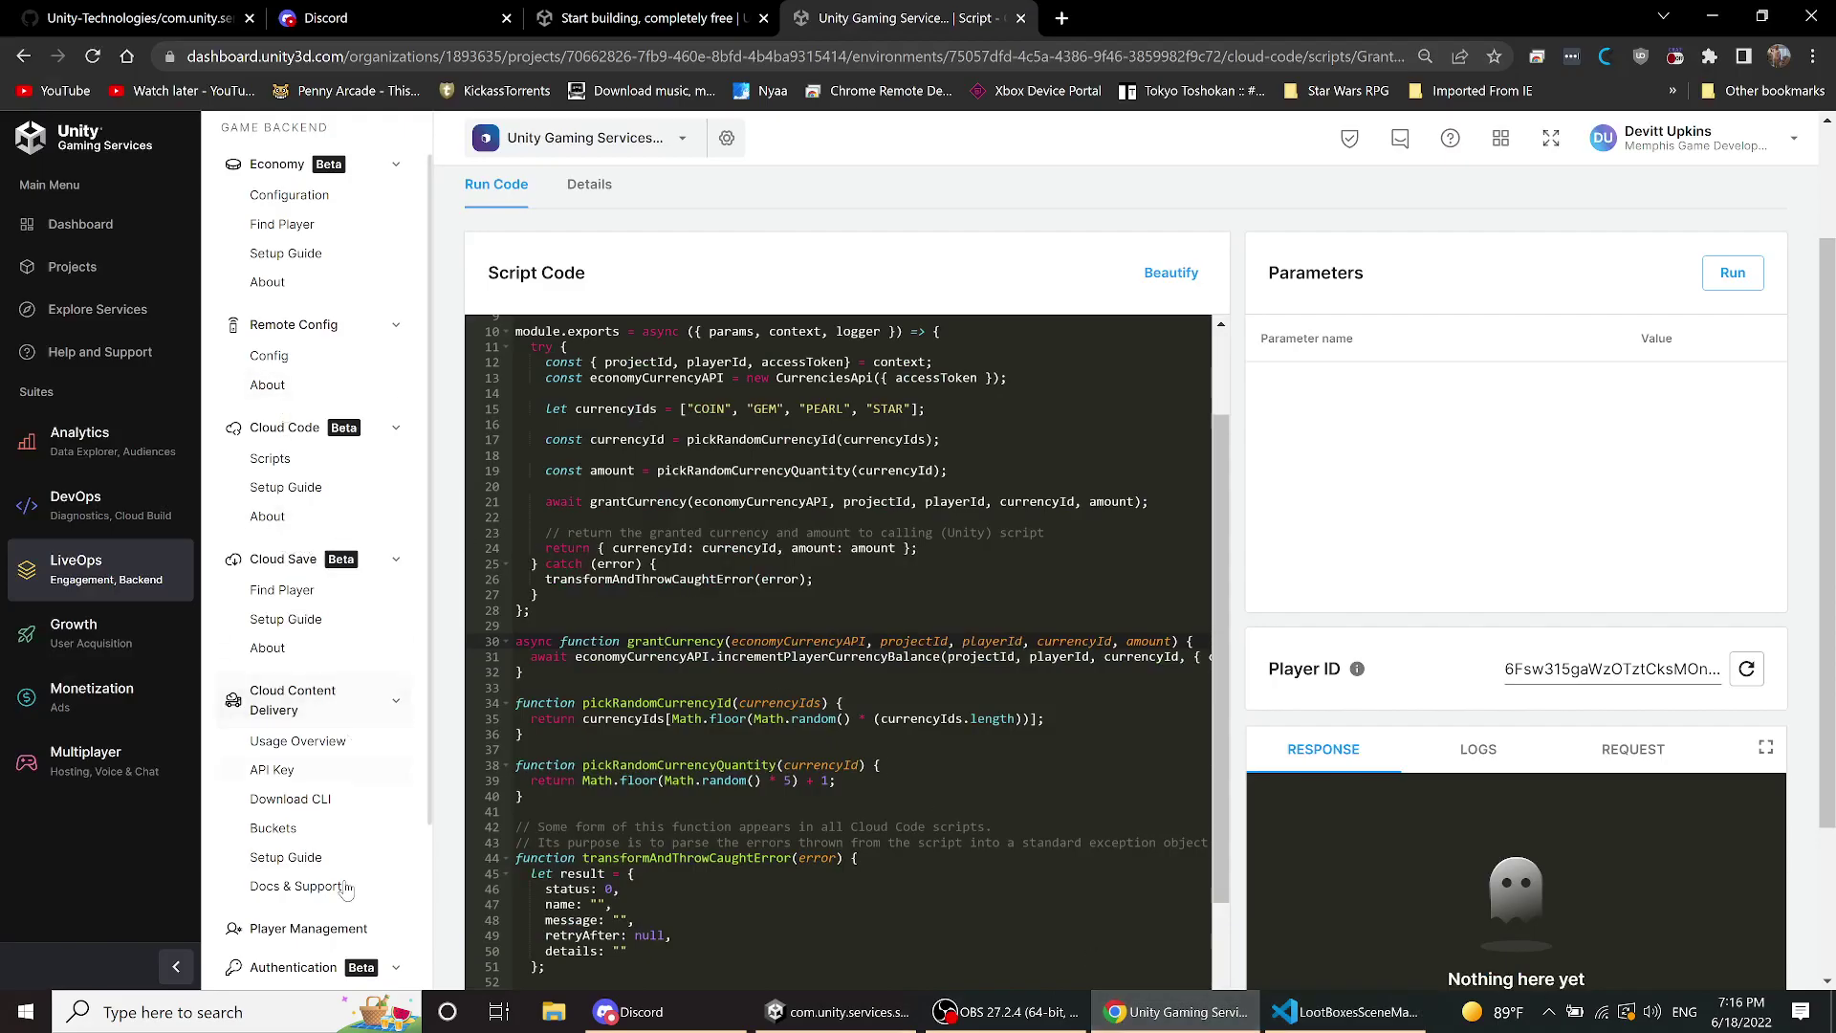
- Open Economy's Find player page, then load Loot Boxes With Cooldown from the game's Start Here menu
left_click(302, 231)
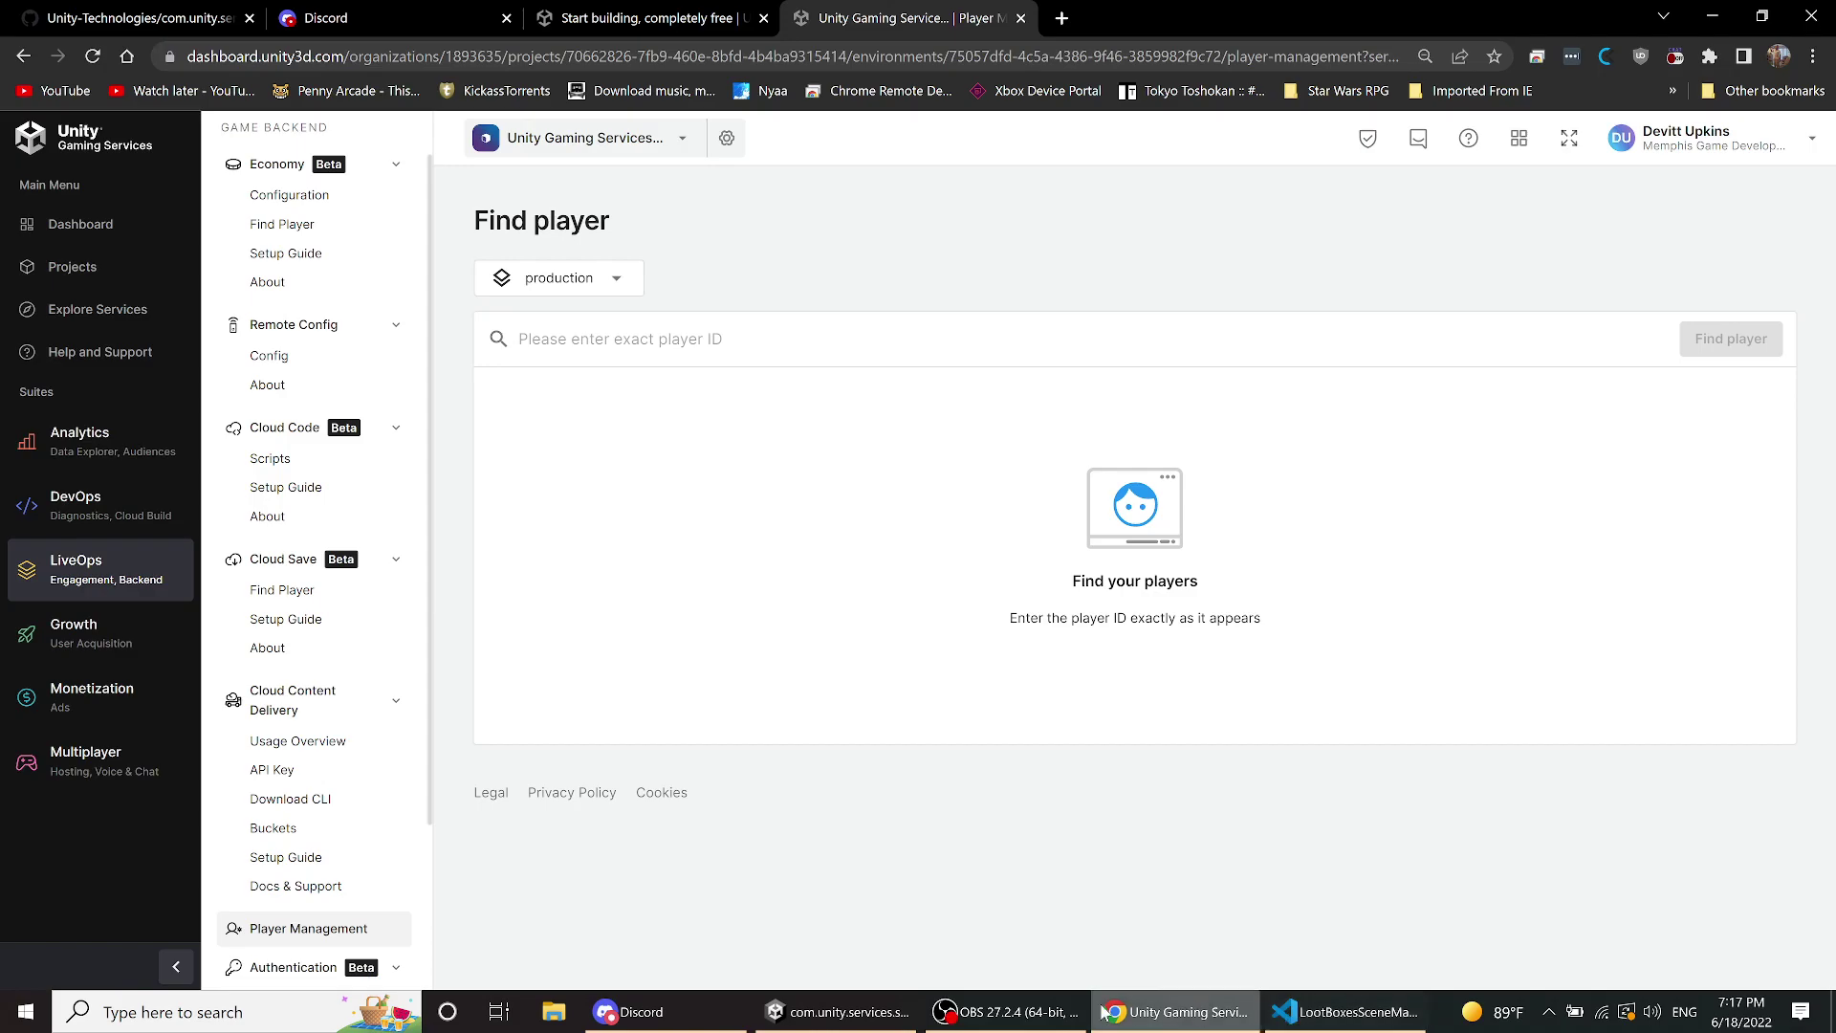
left_click(850, 1010)
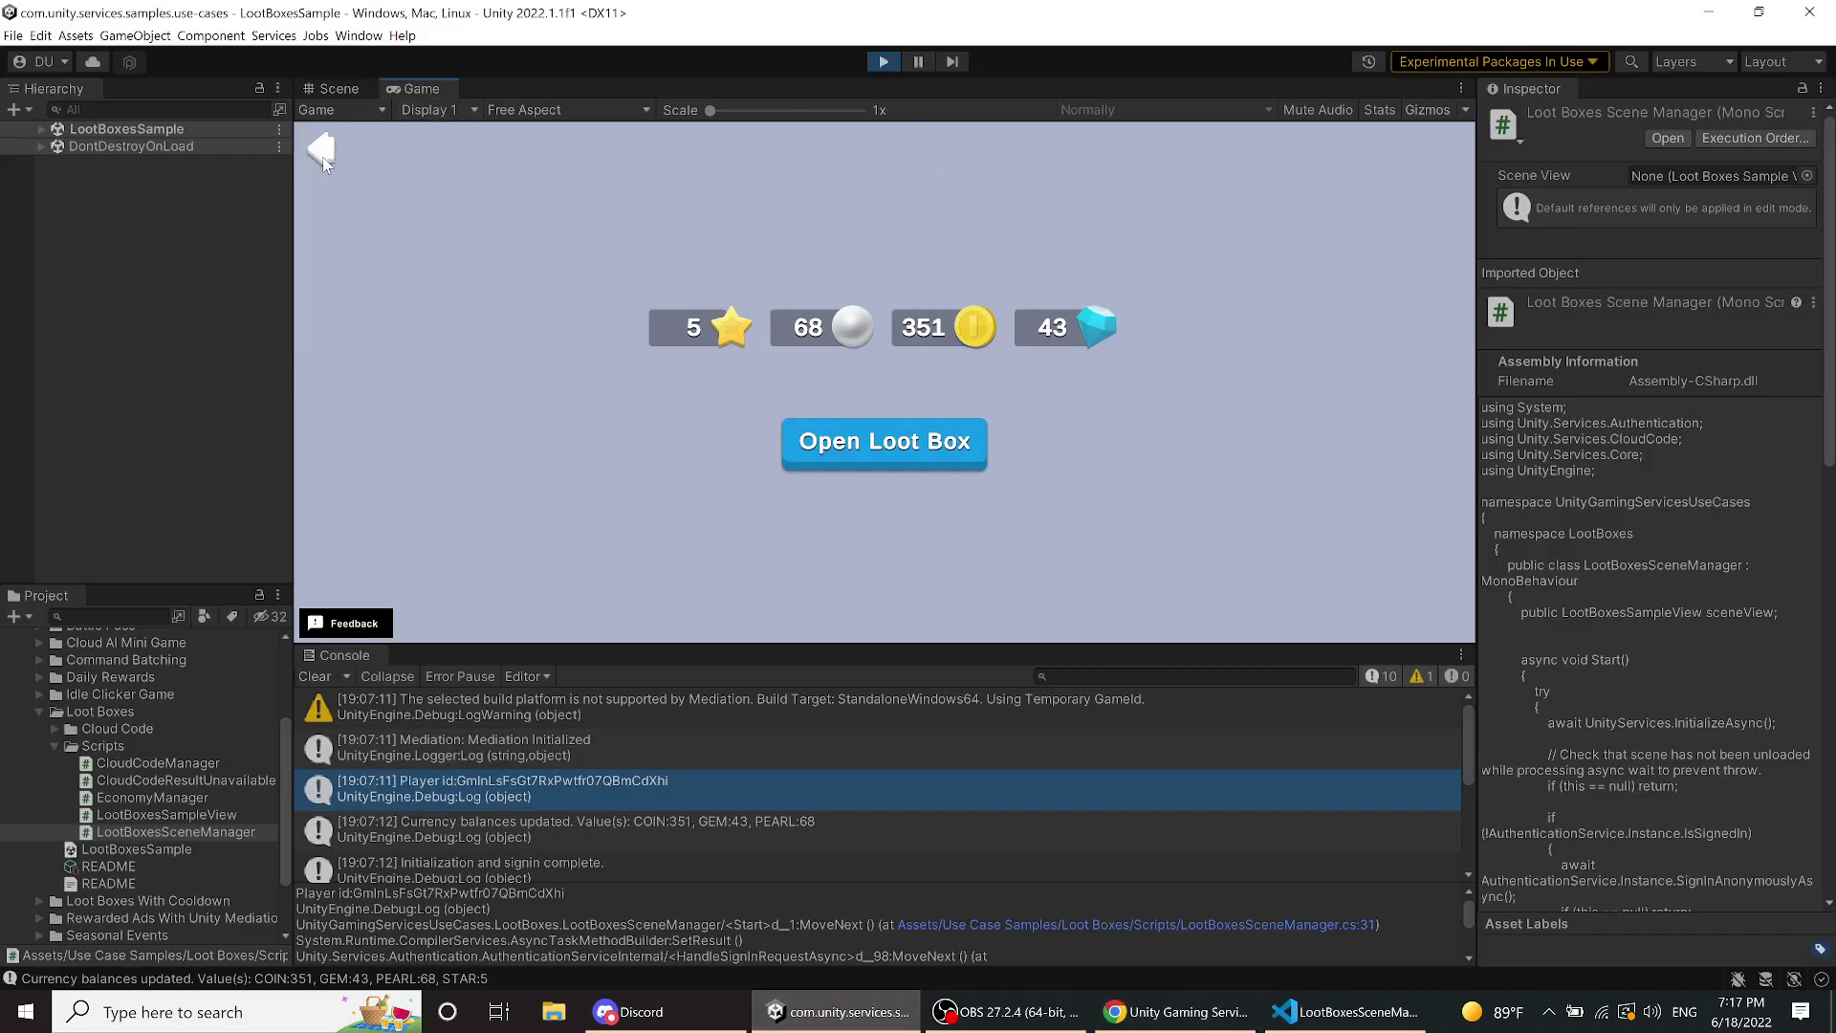
left_click(323, 159)
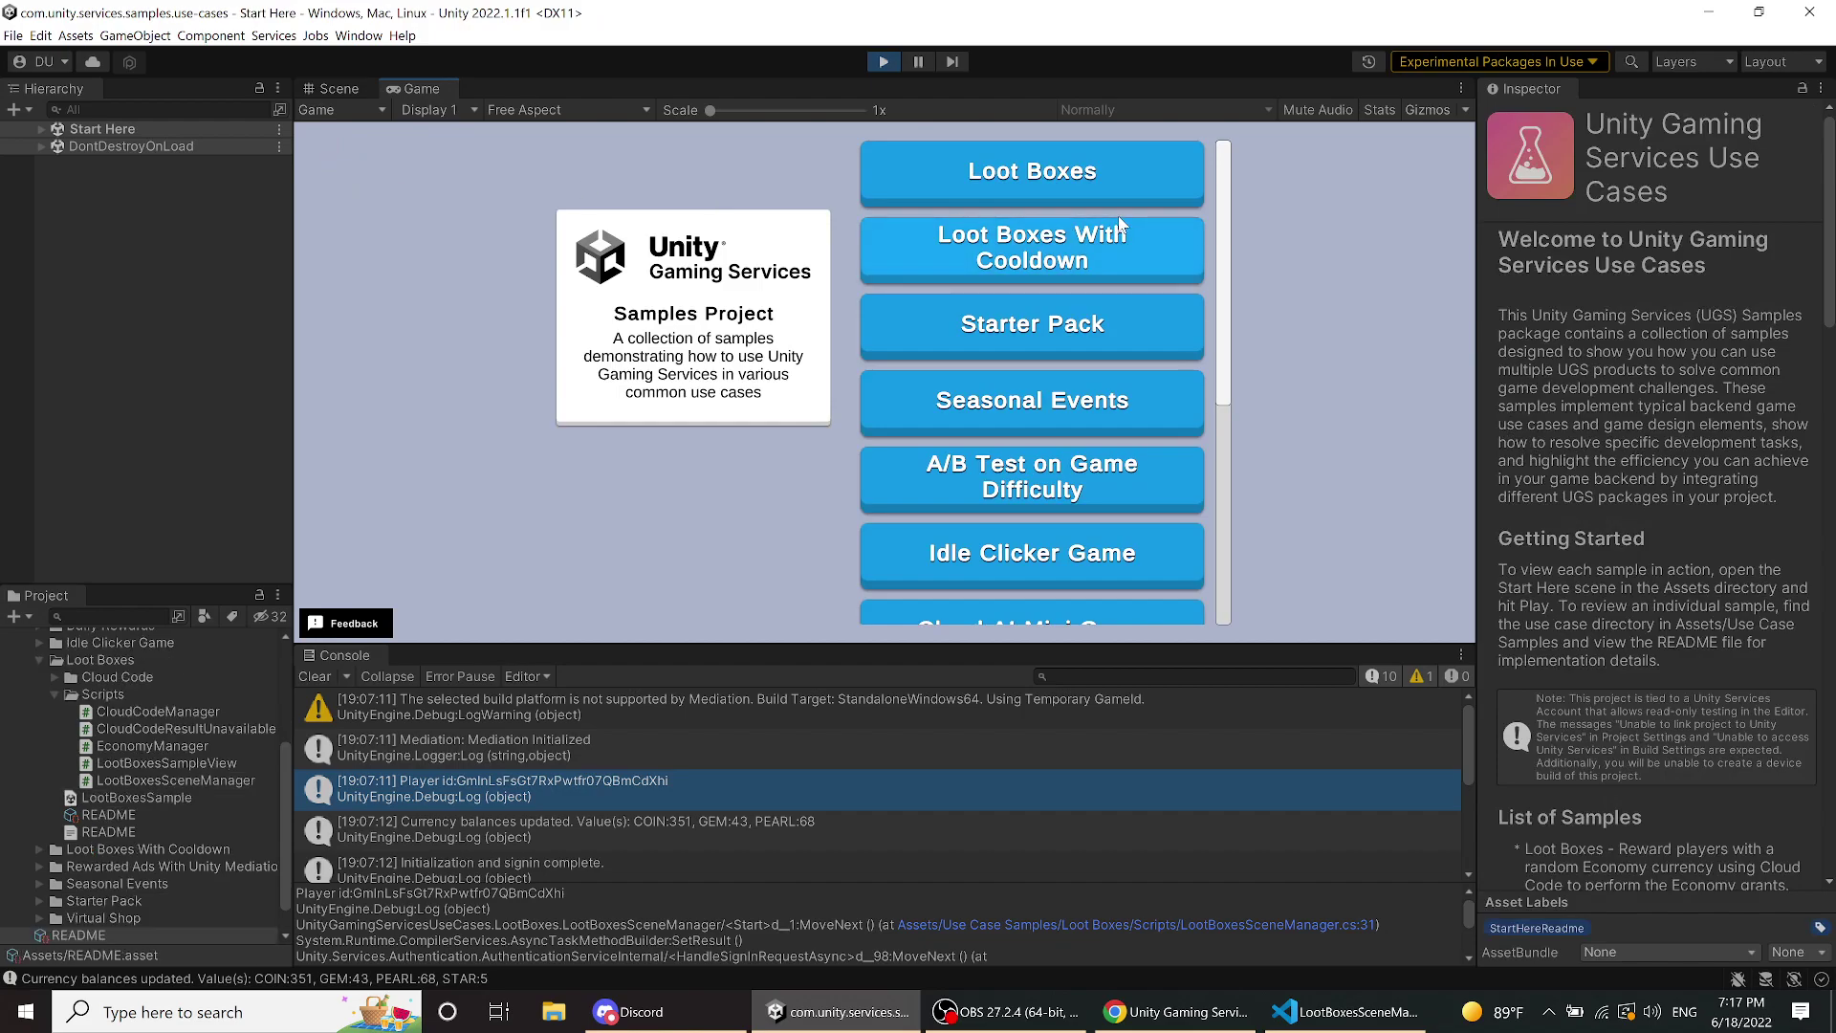
left_click(1069, 254)
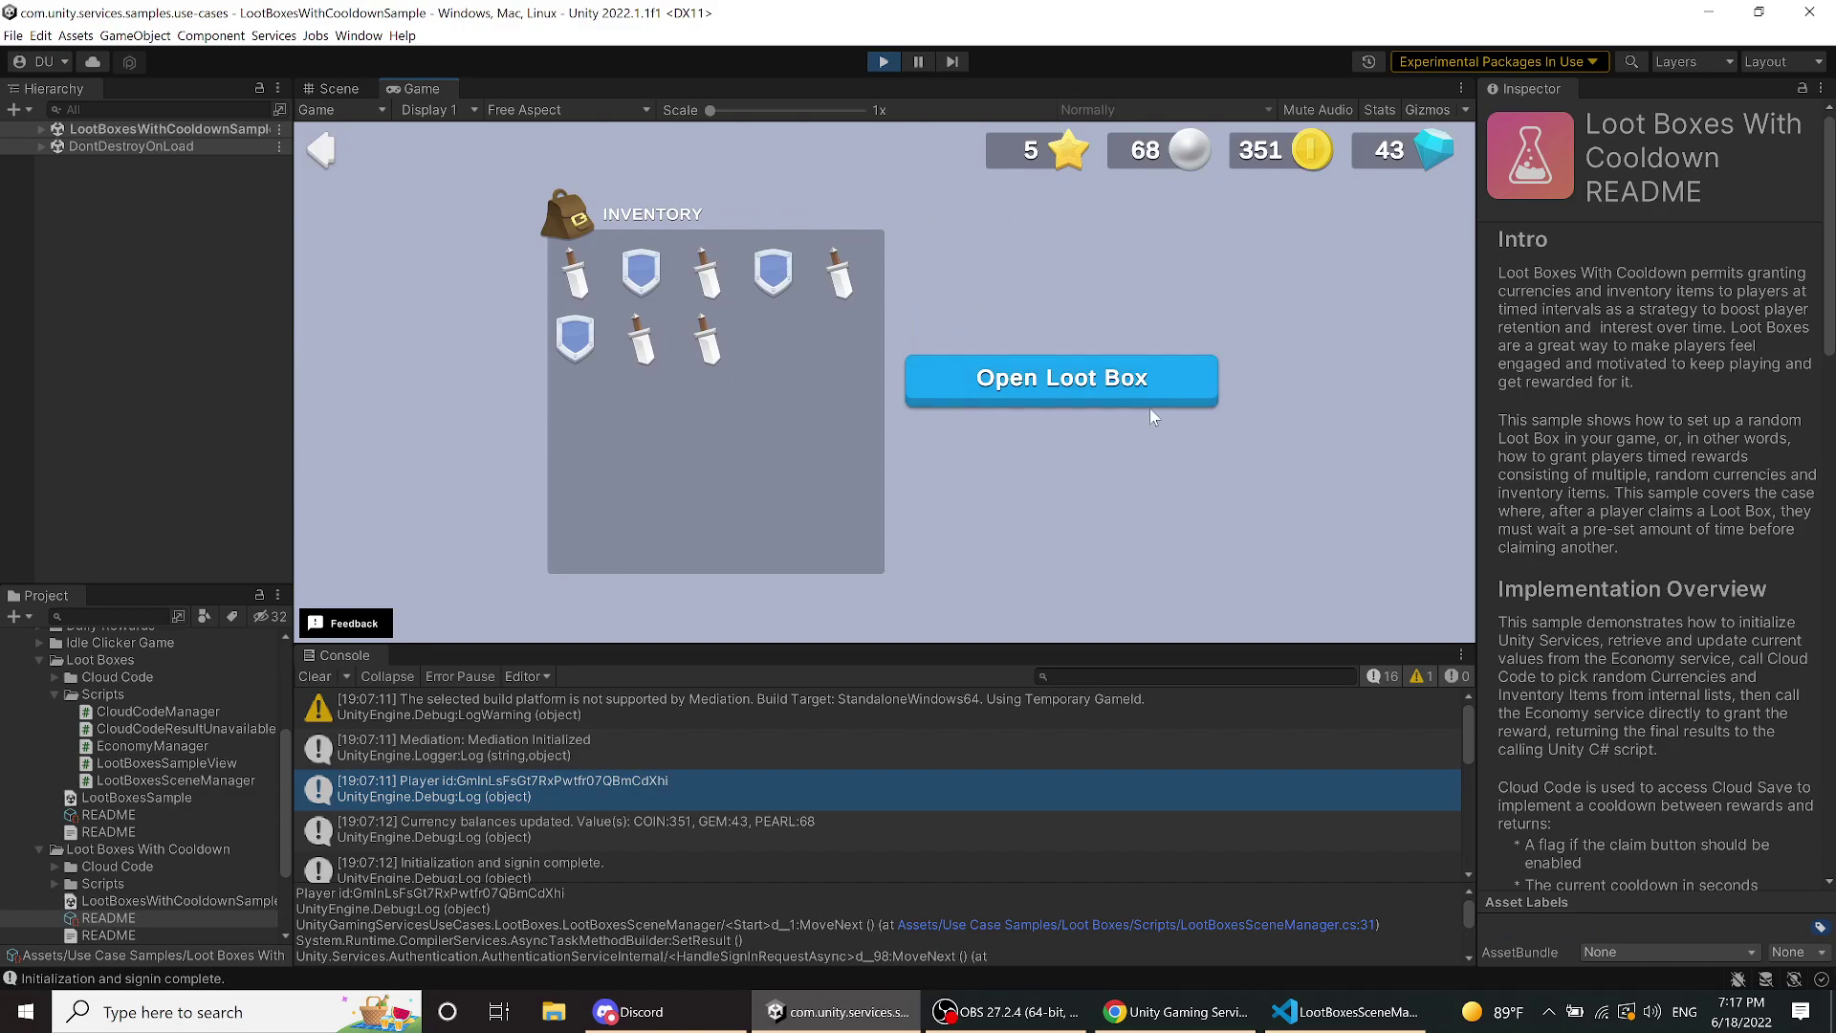
- Claim a cooldown loot box, raising pearls to 72 and gems to 46, then expand its Scripts folder
left_click(1100, 377)
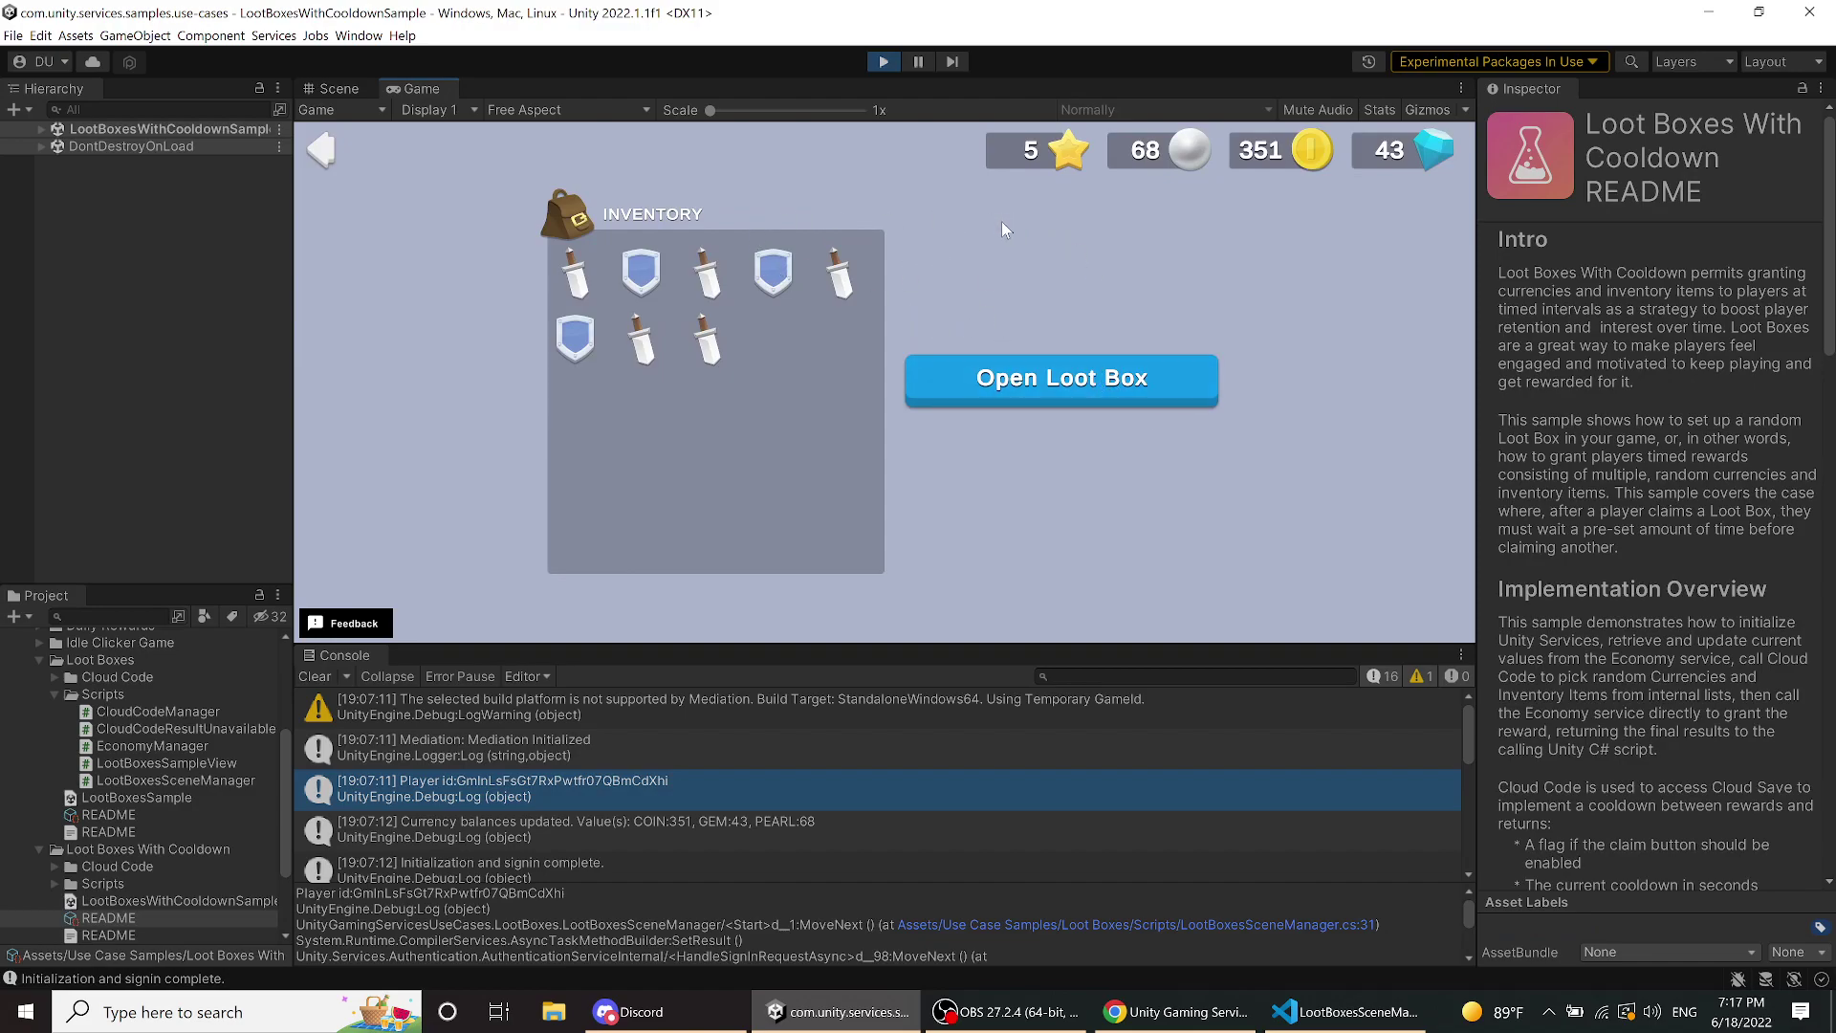
left_click(1039, 392)
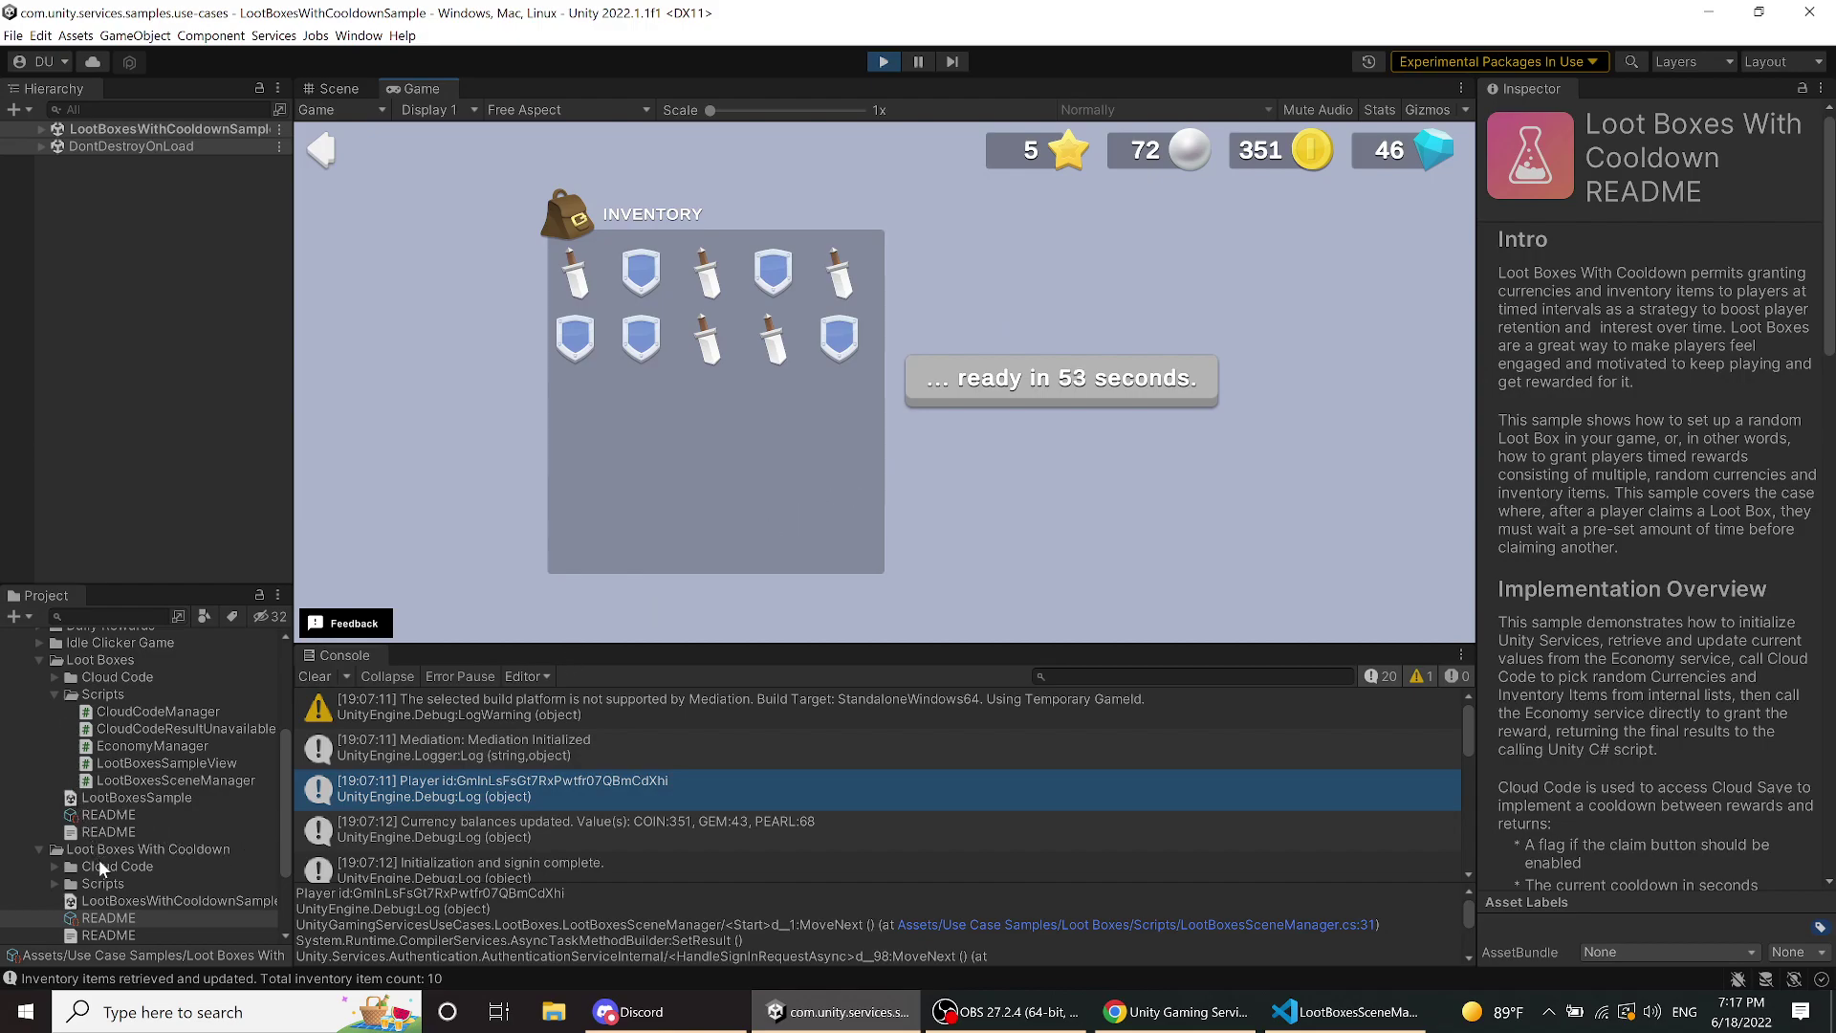
left_click(55, 883)
scroll(105, 887, "down", 3)
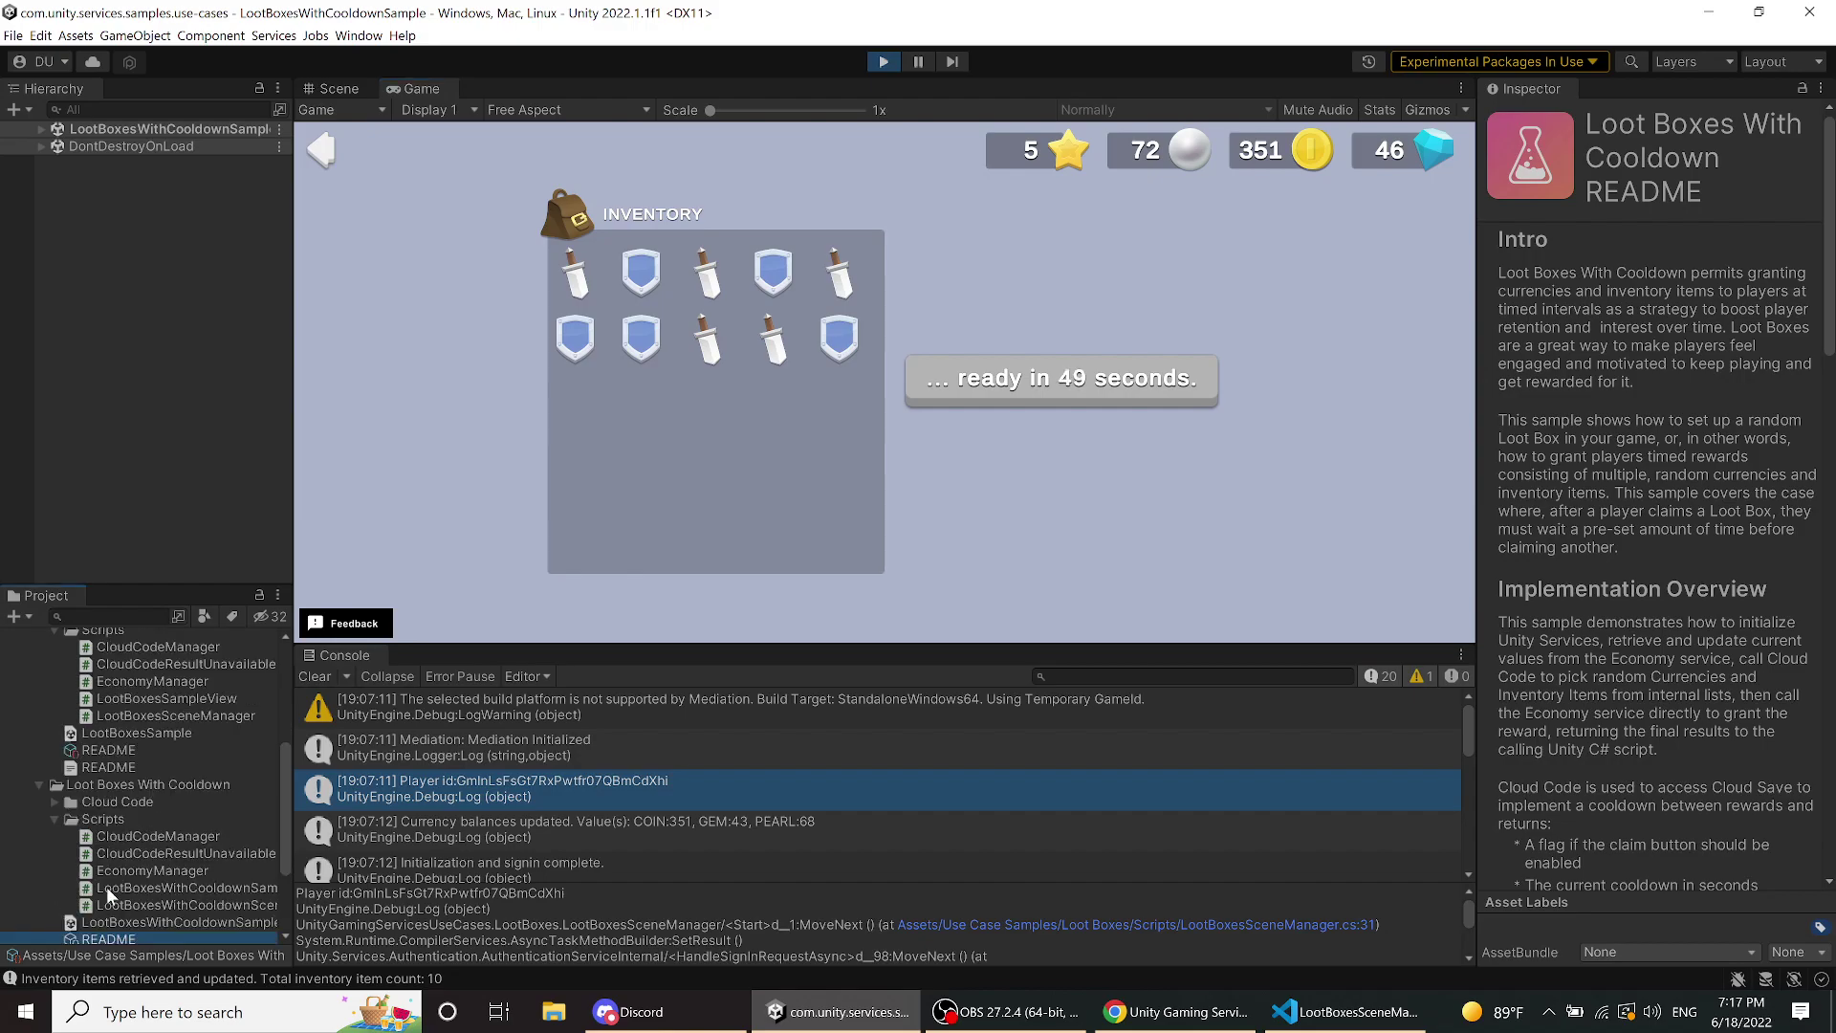
- Read LootBoxesWithCooldownSampleView.cs's UpdateCooldown method in VS Code and show the Explorer file tree
left_click(144, 889)
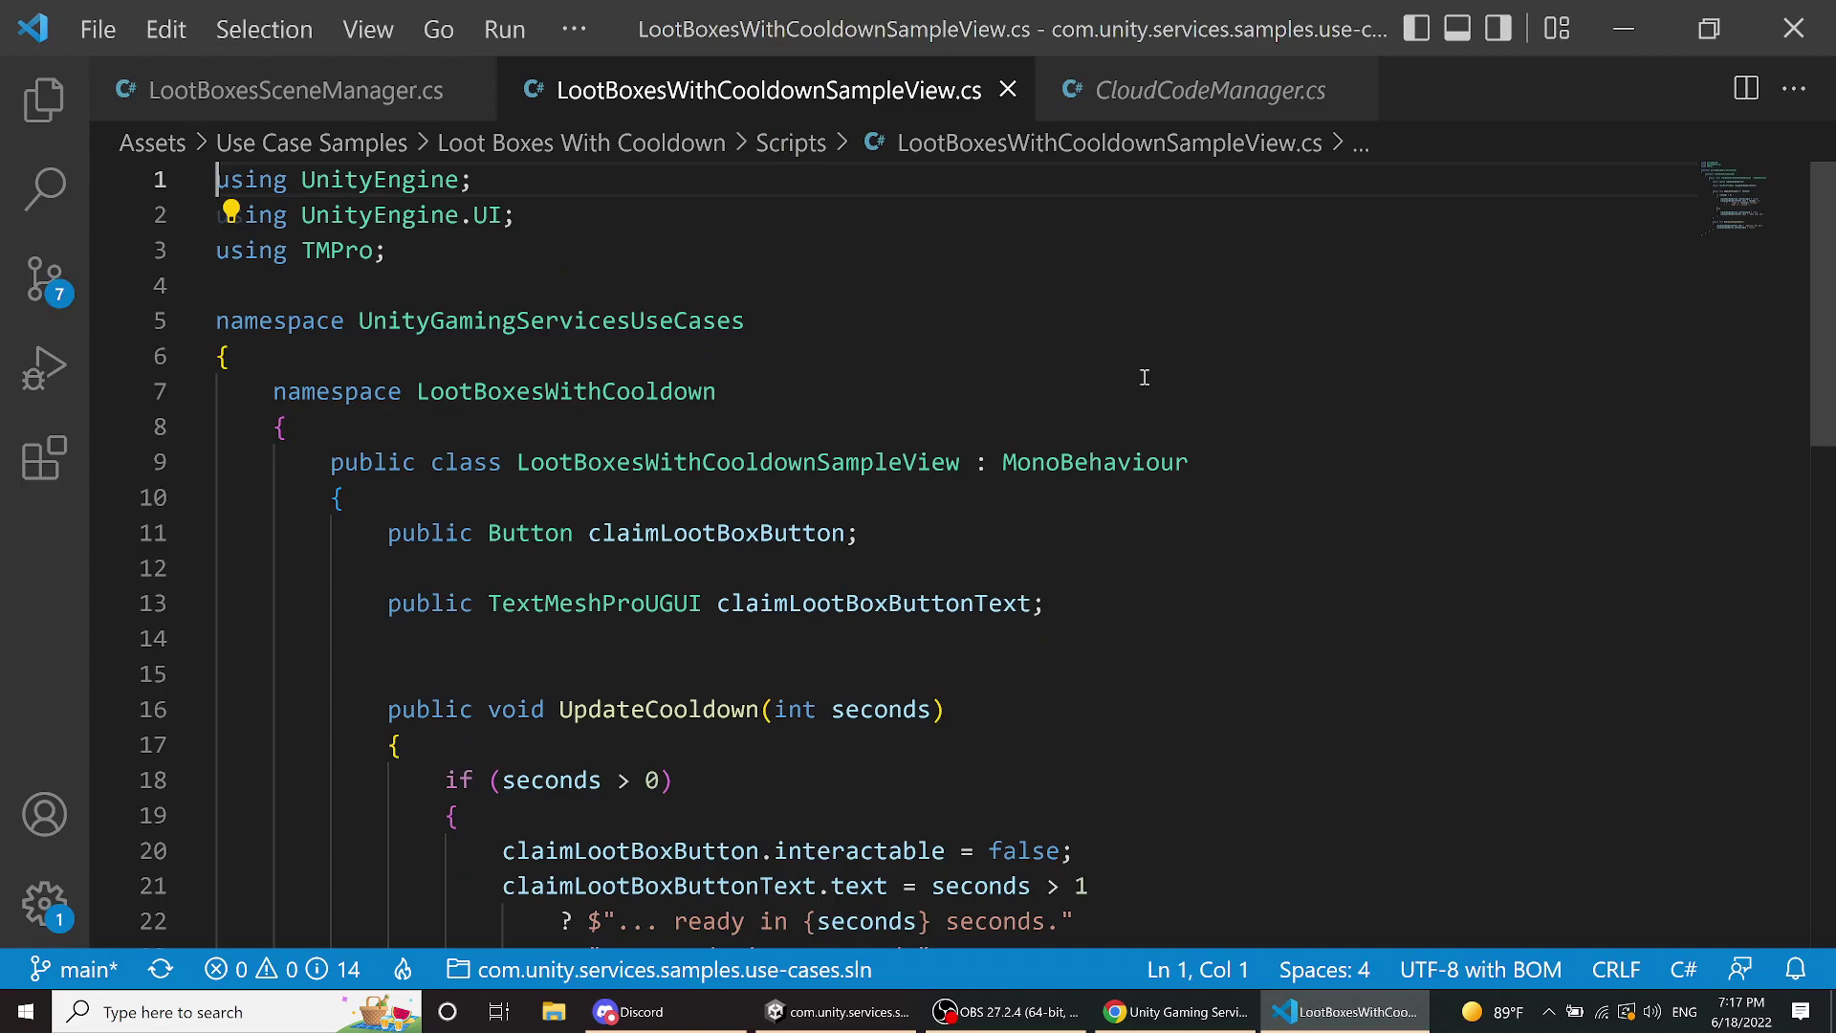
scroll(1144, 377, "down", 5)
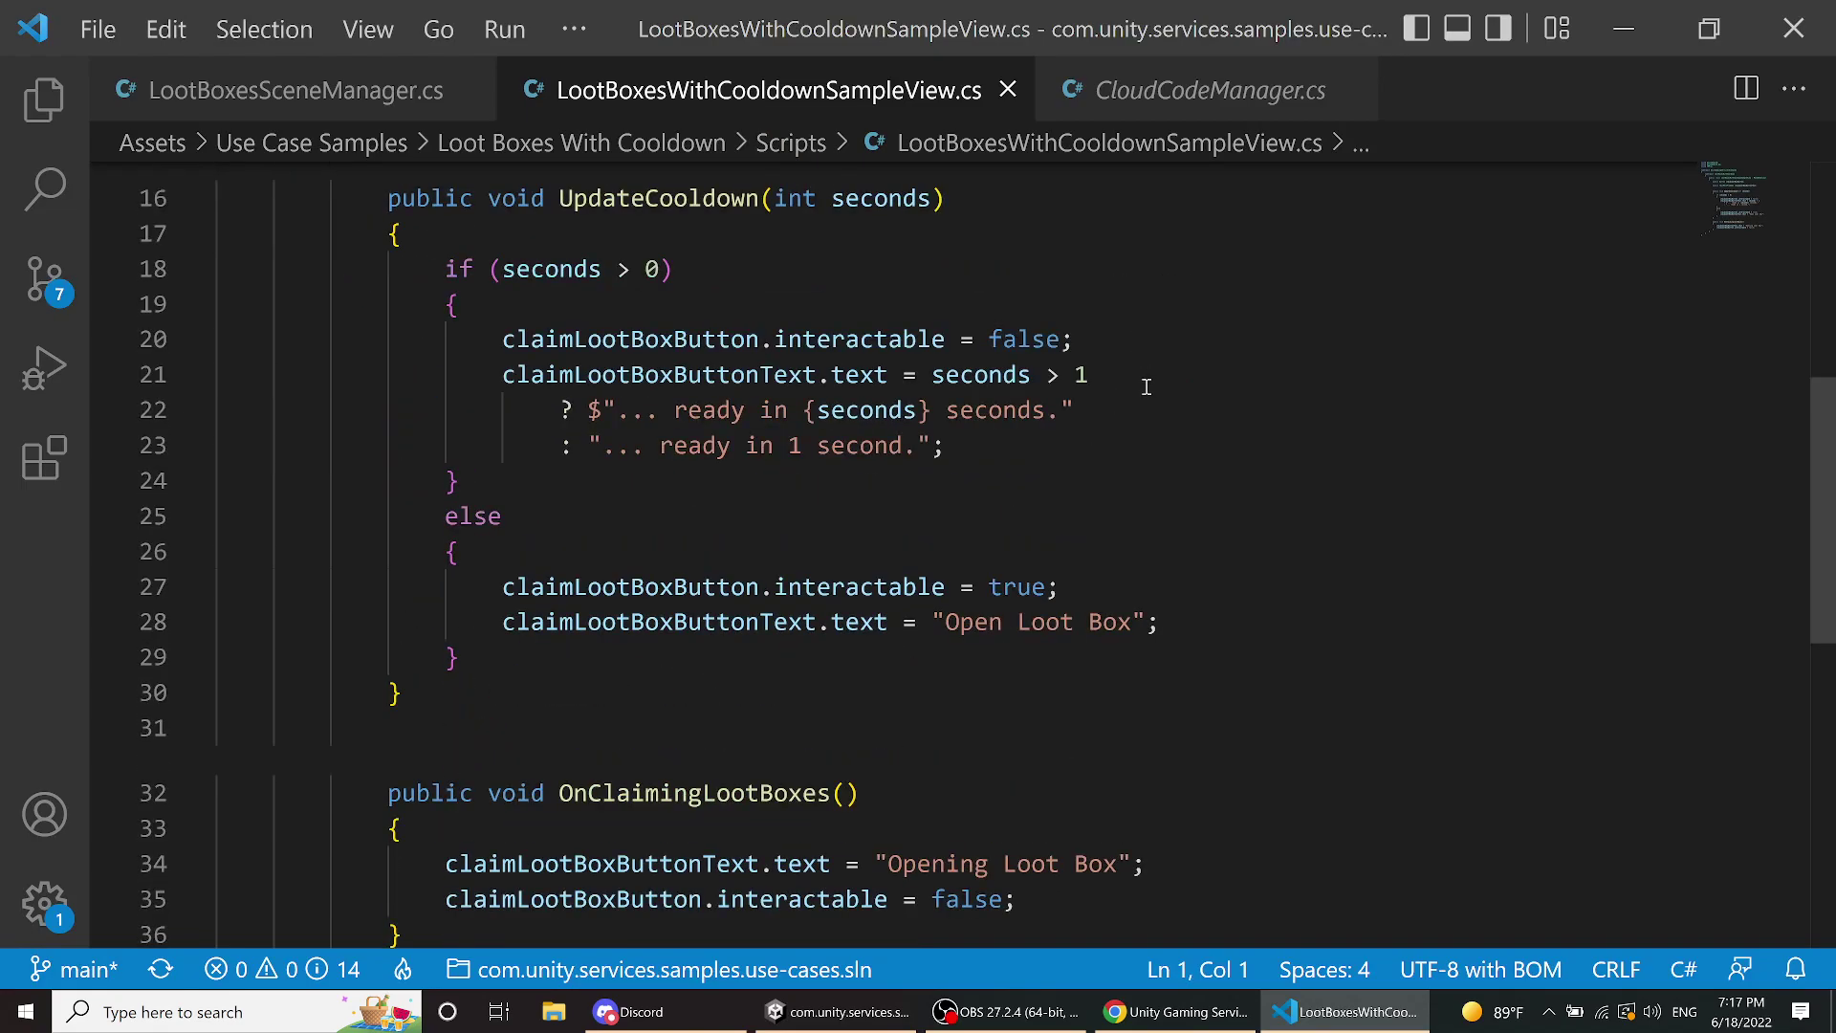
scroll(1145, 385, "down", 5)
scroll(1146, 384, "up", 10)
scroll(1146, 383, "down", 2)
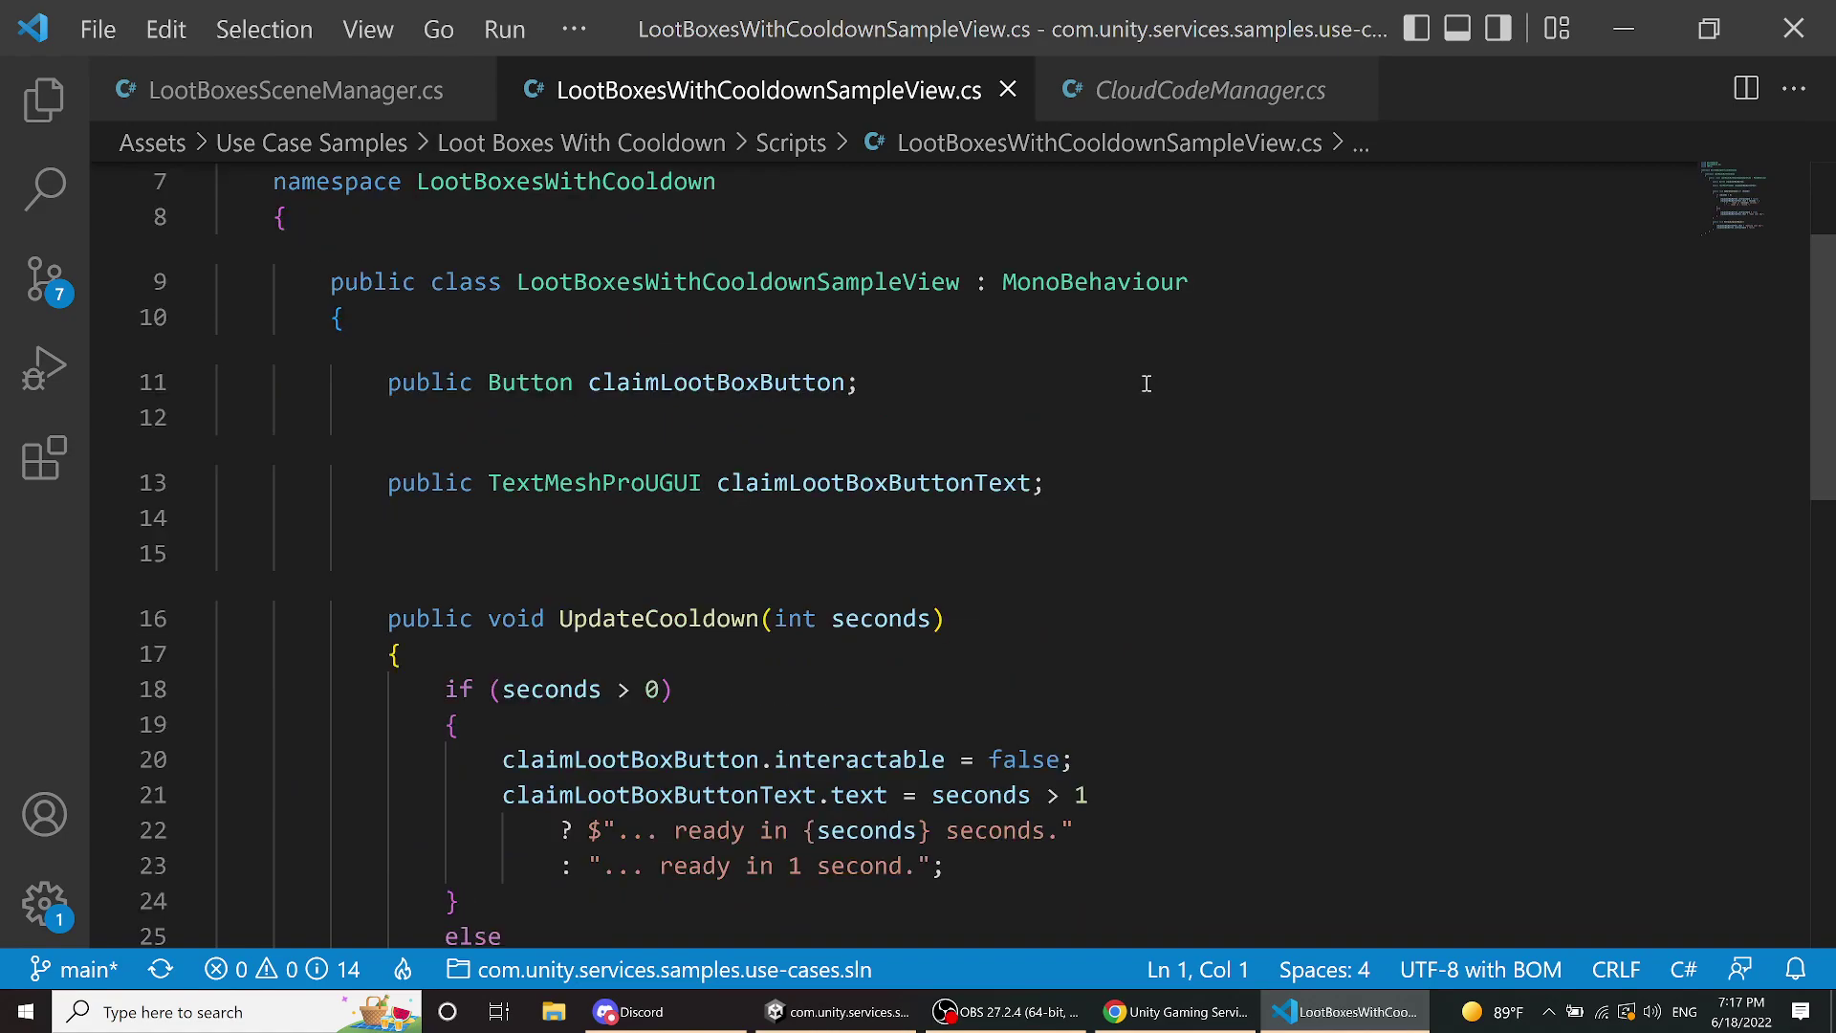
scroll(1147, 384, "up", 2)
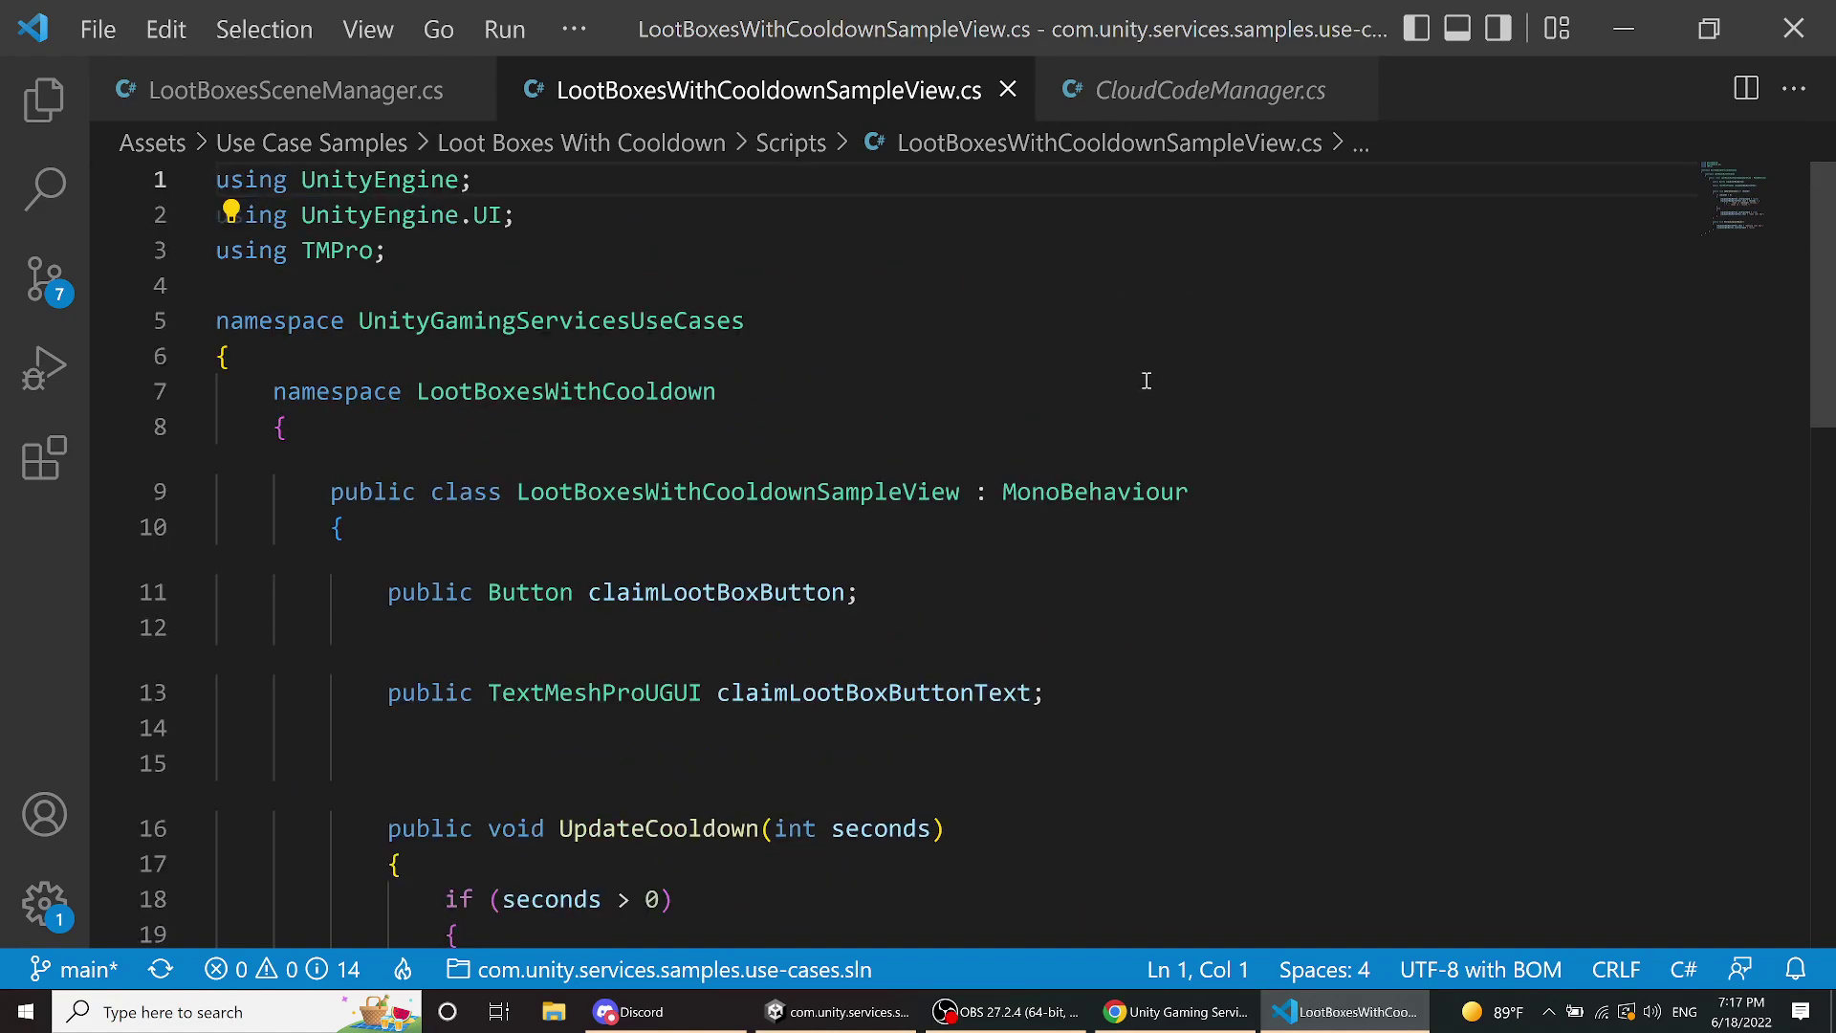
left_click(59, 122)
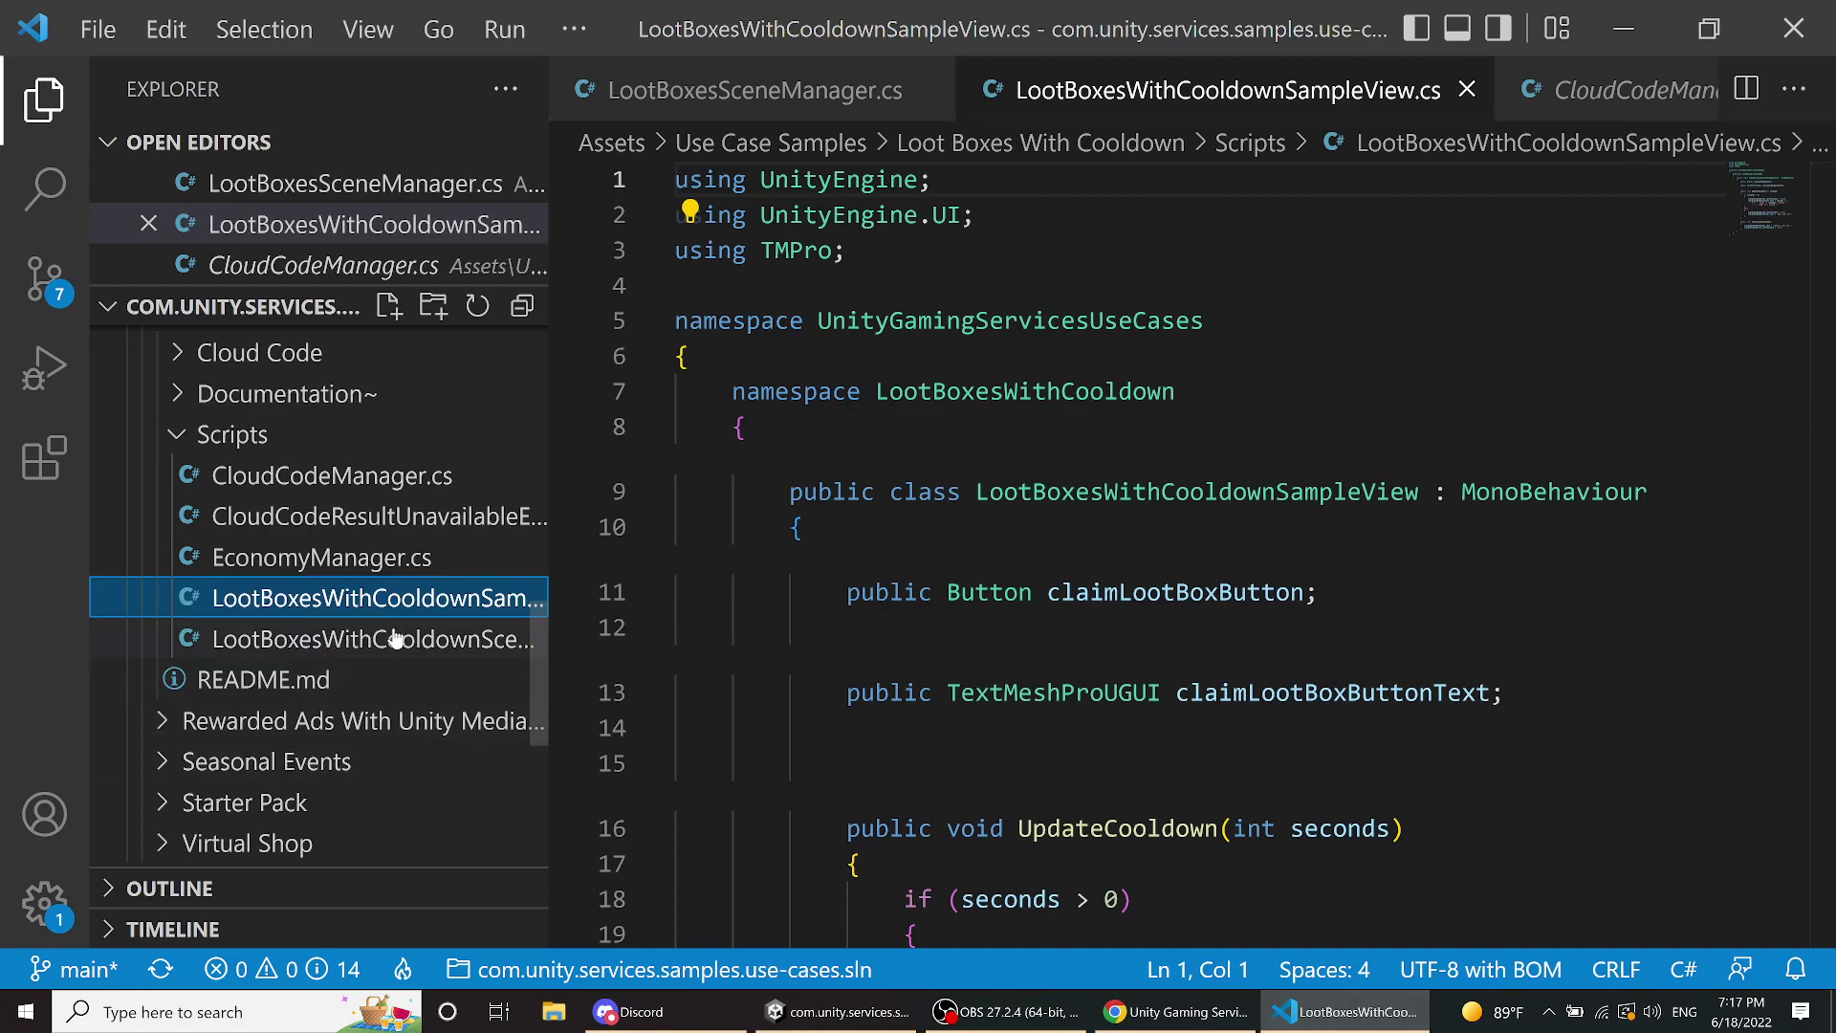
- Open LootBoxesWithCooldownSceneManager.cs with the sidebar hidden and read down to UpdateCooldownStatusFromCloudCode
double_click(395, 639)
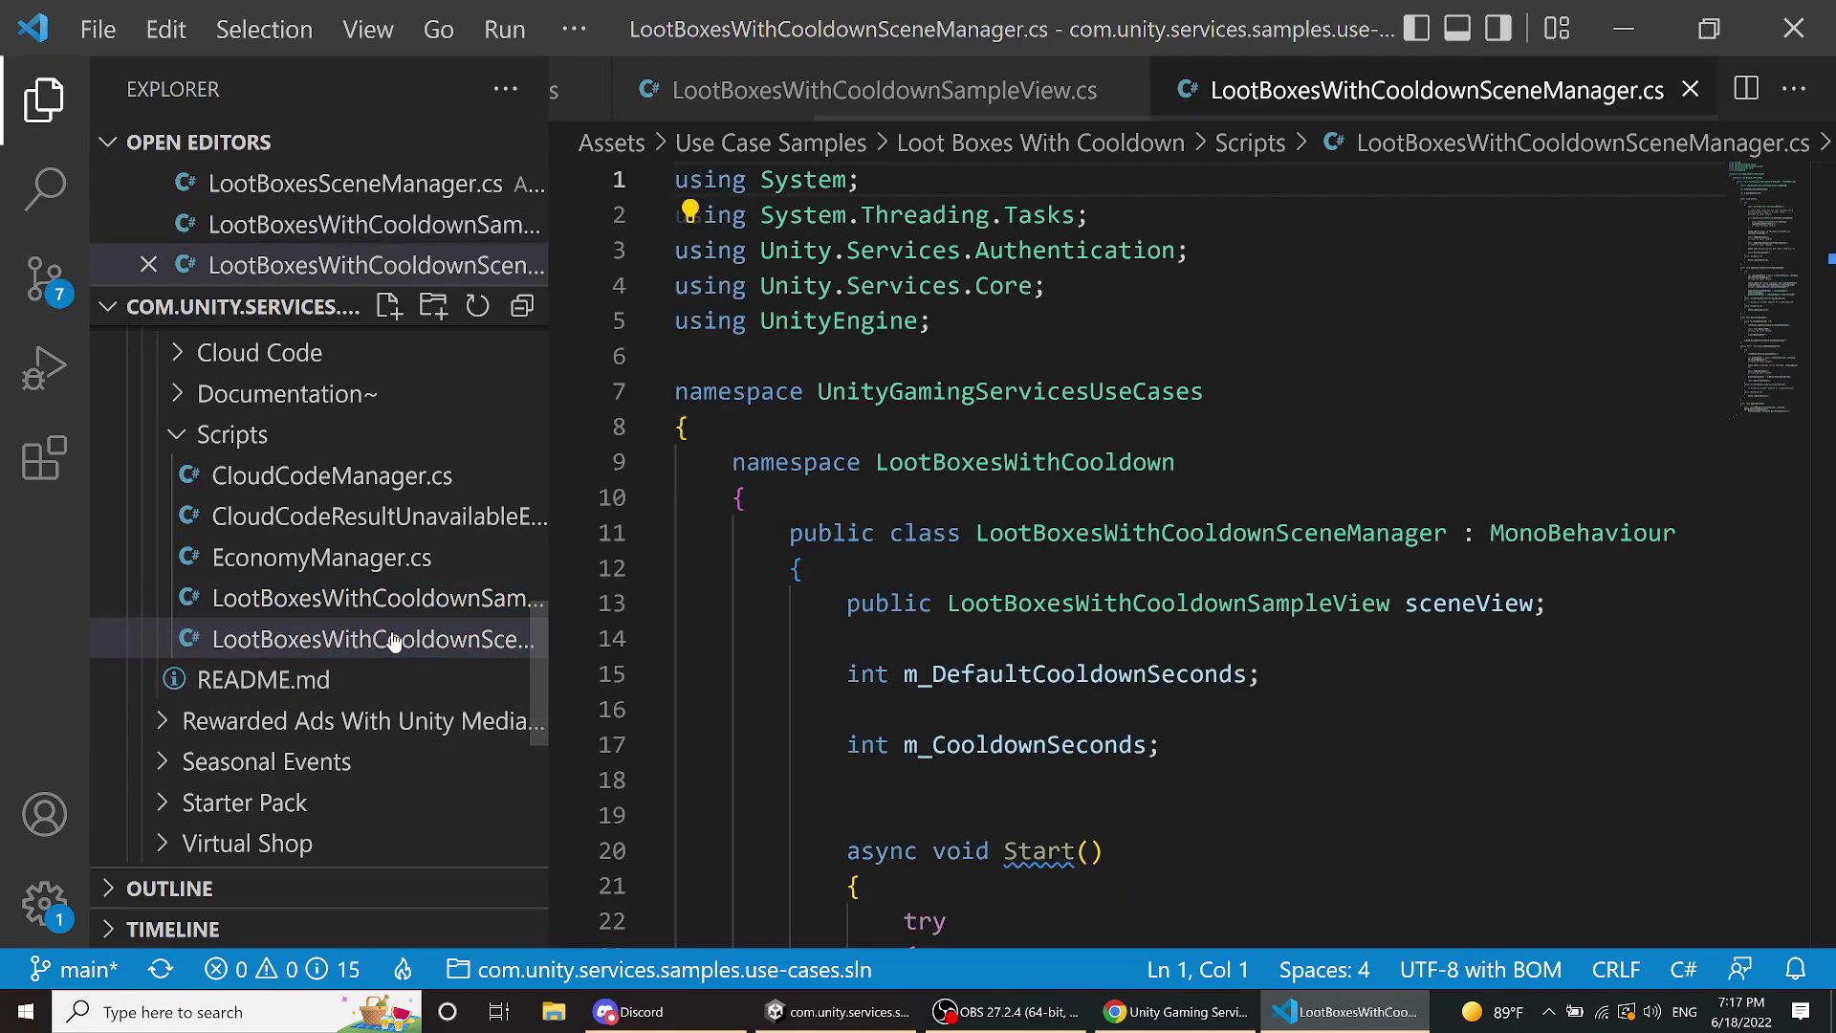
key("ctrl+b")
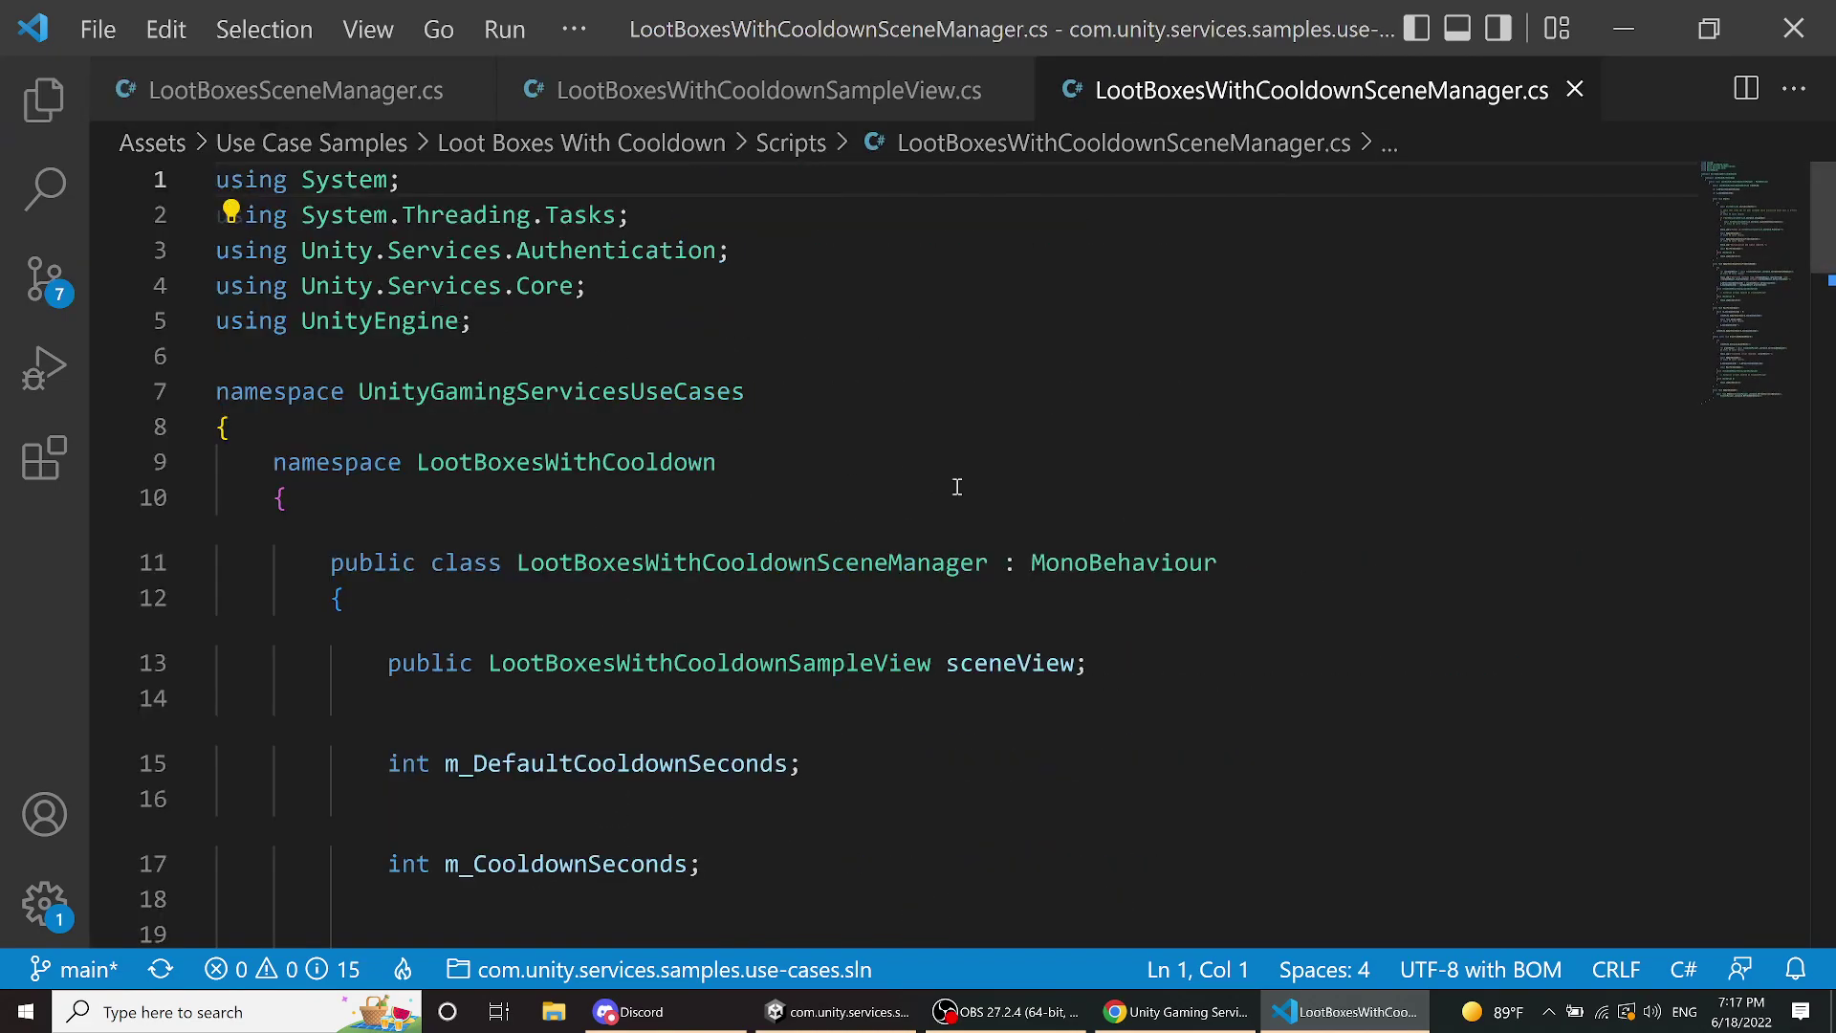
scroll(984, 495, "down", 10)
scroll(984, 495, "up", 3)
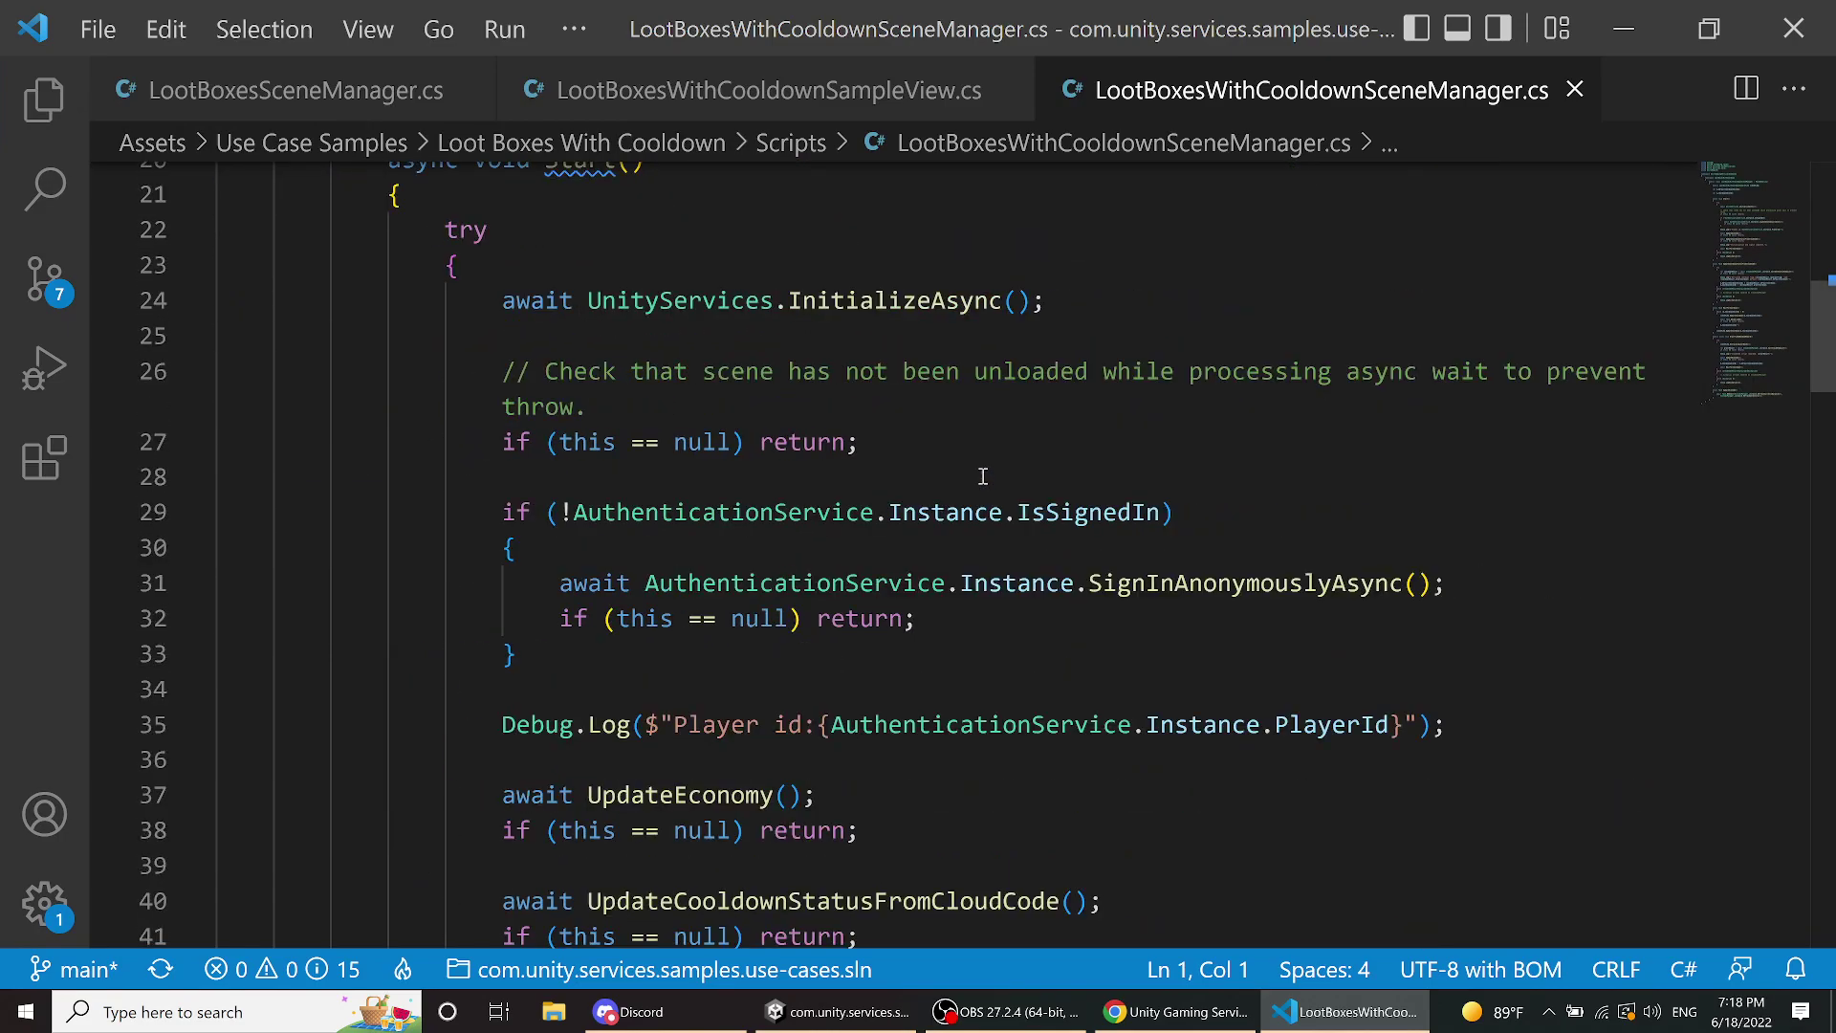
scroll(635, 471, "up", 2)
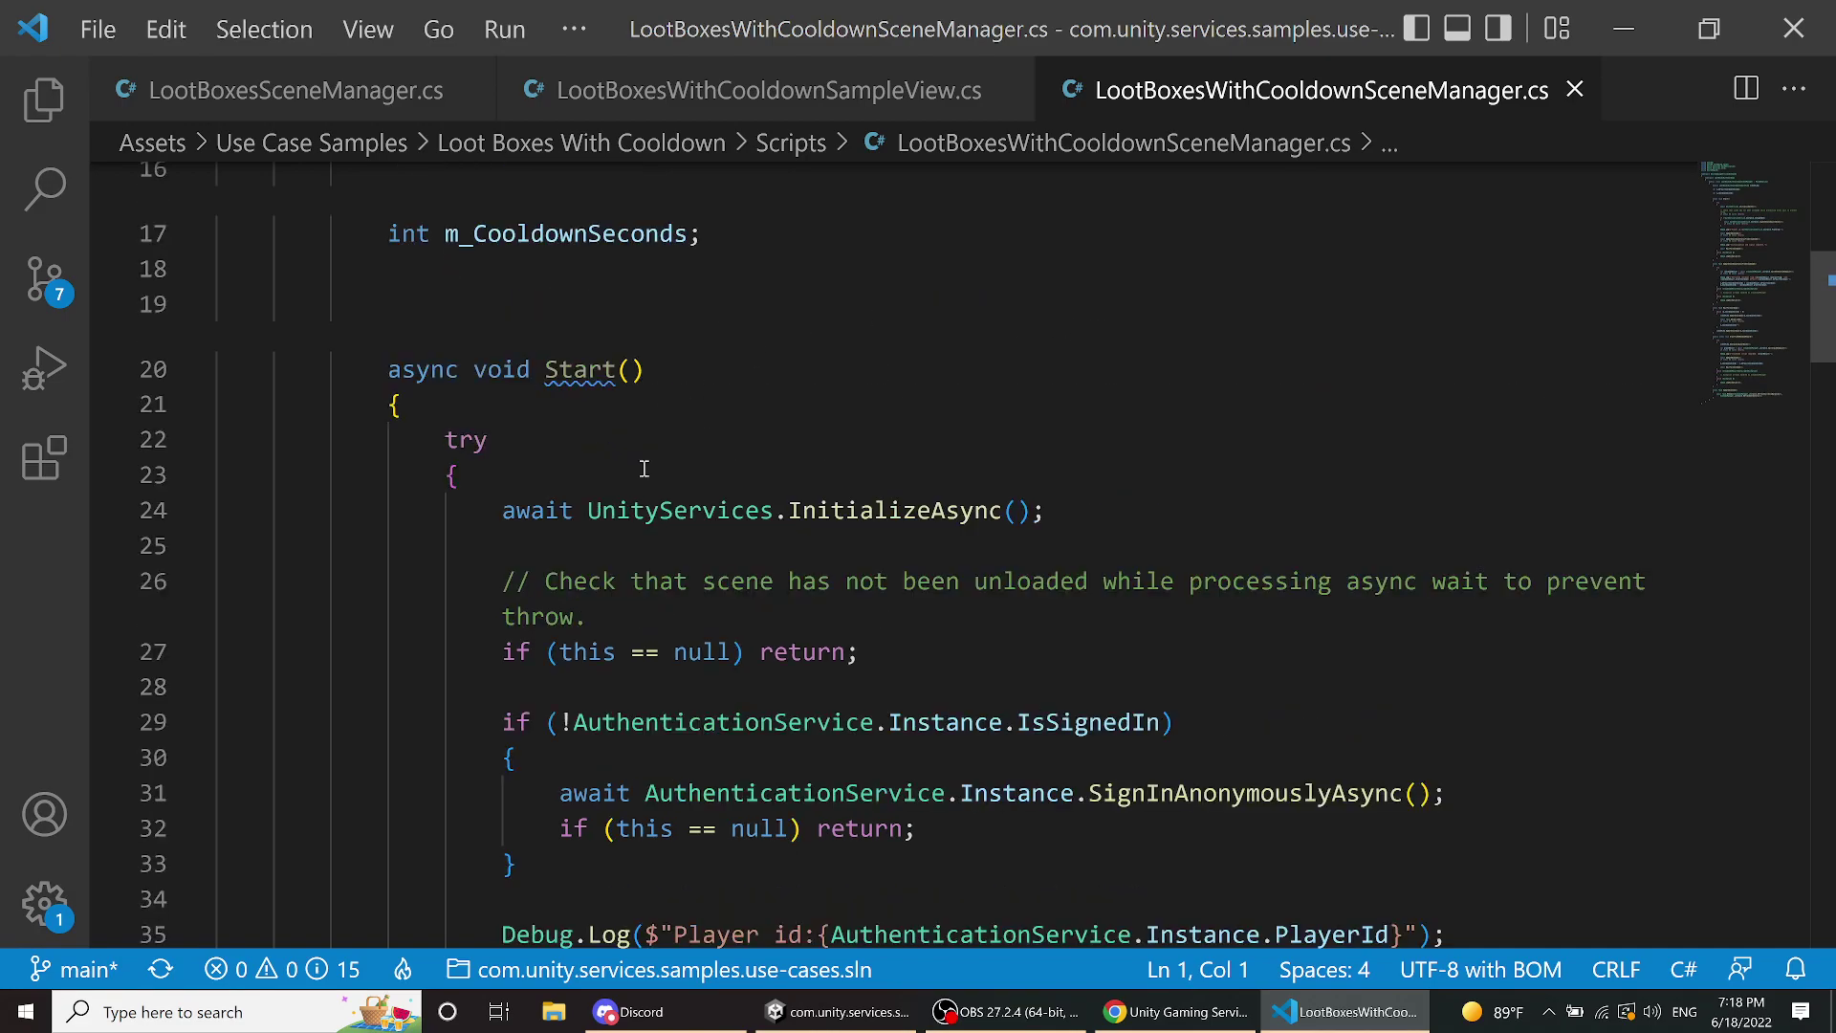
scroll(833, 359, "down", 4)
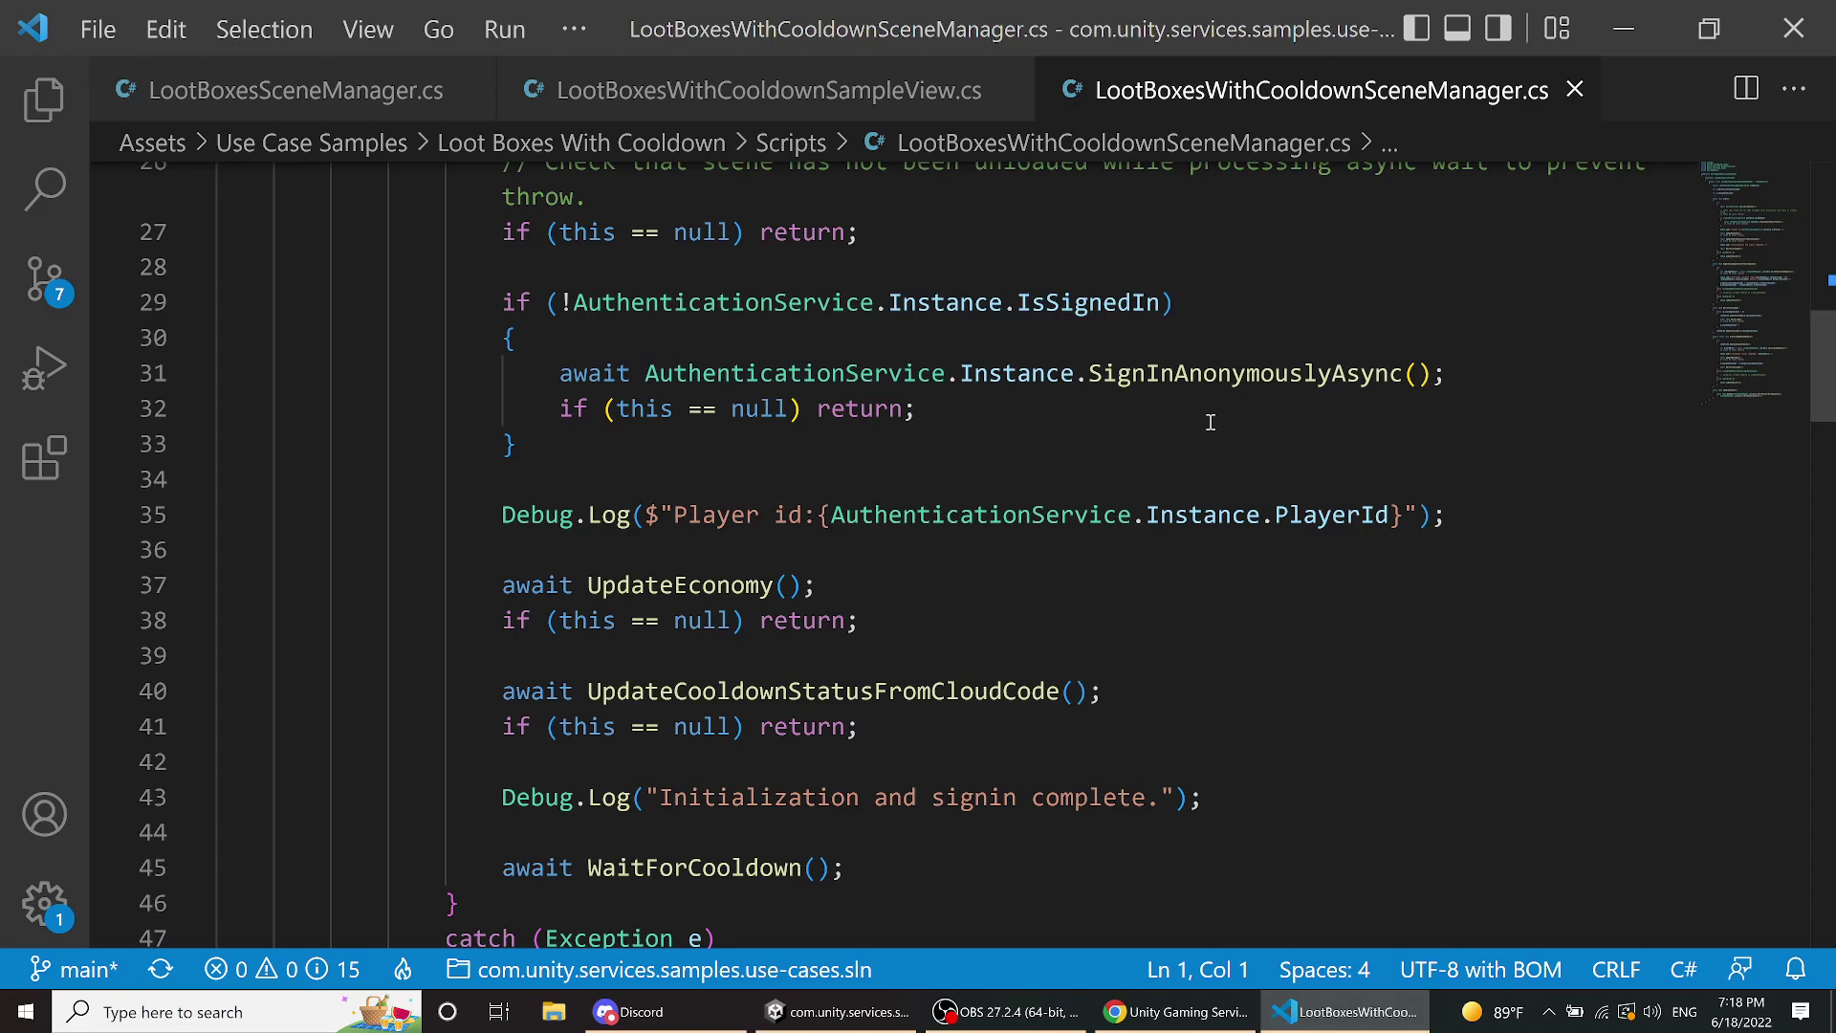
scroll(827, 591, "down", 2)
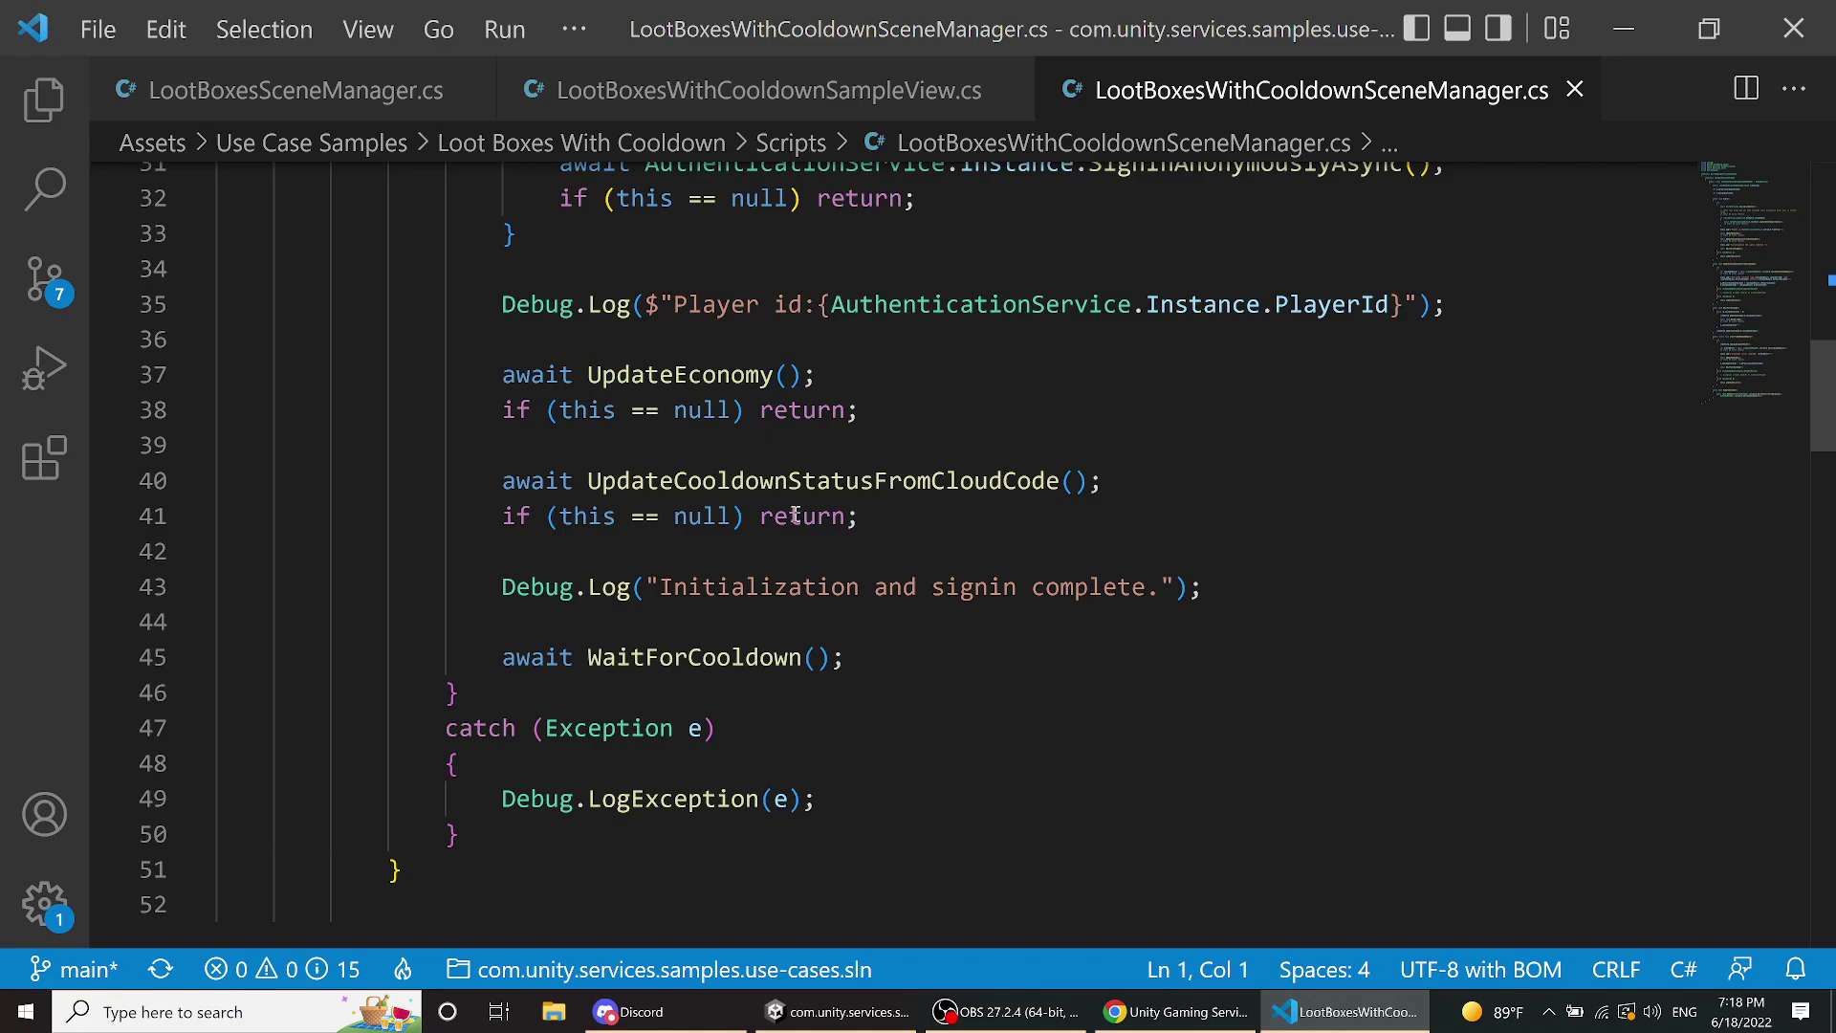
scroll(794, 515, "down", 4)
scroll(795, 502, "down", 2)
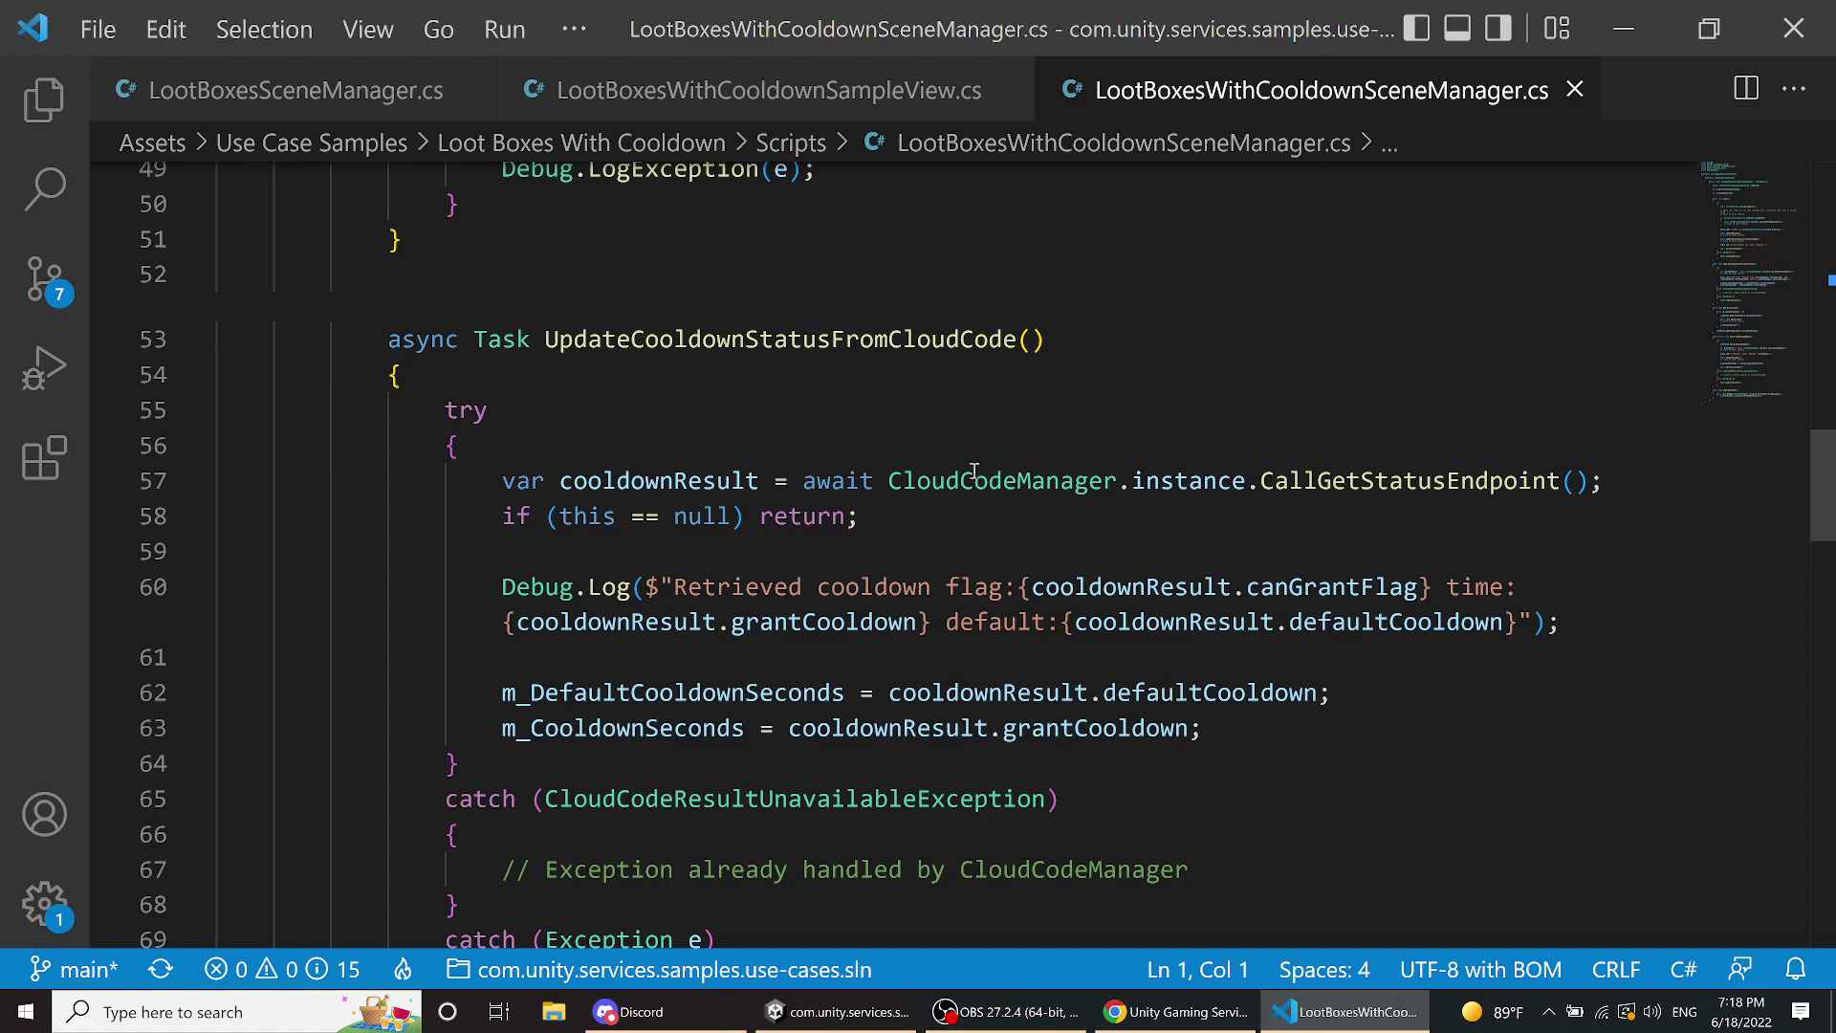
mouse_move(975, 475)
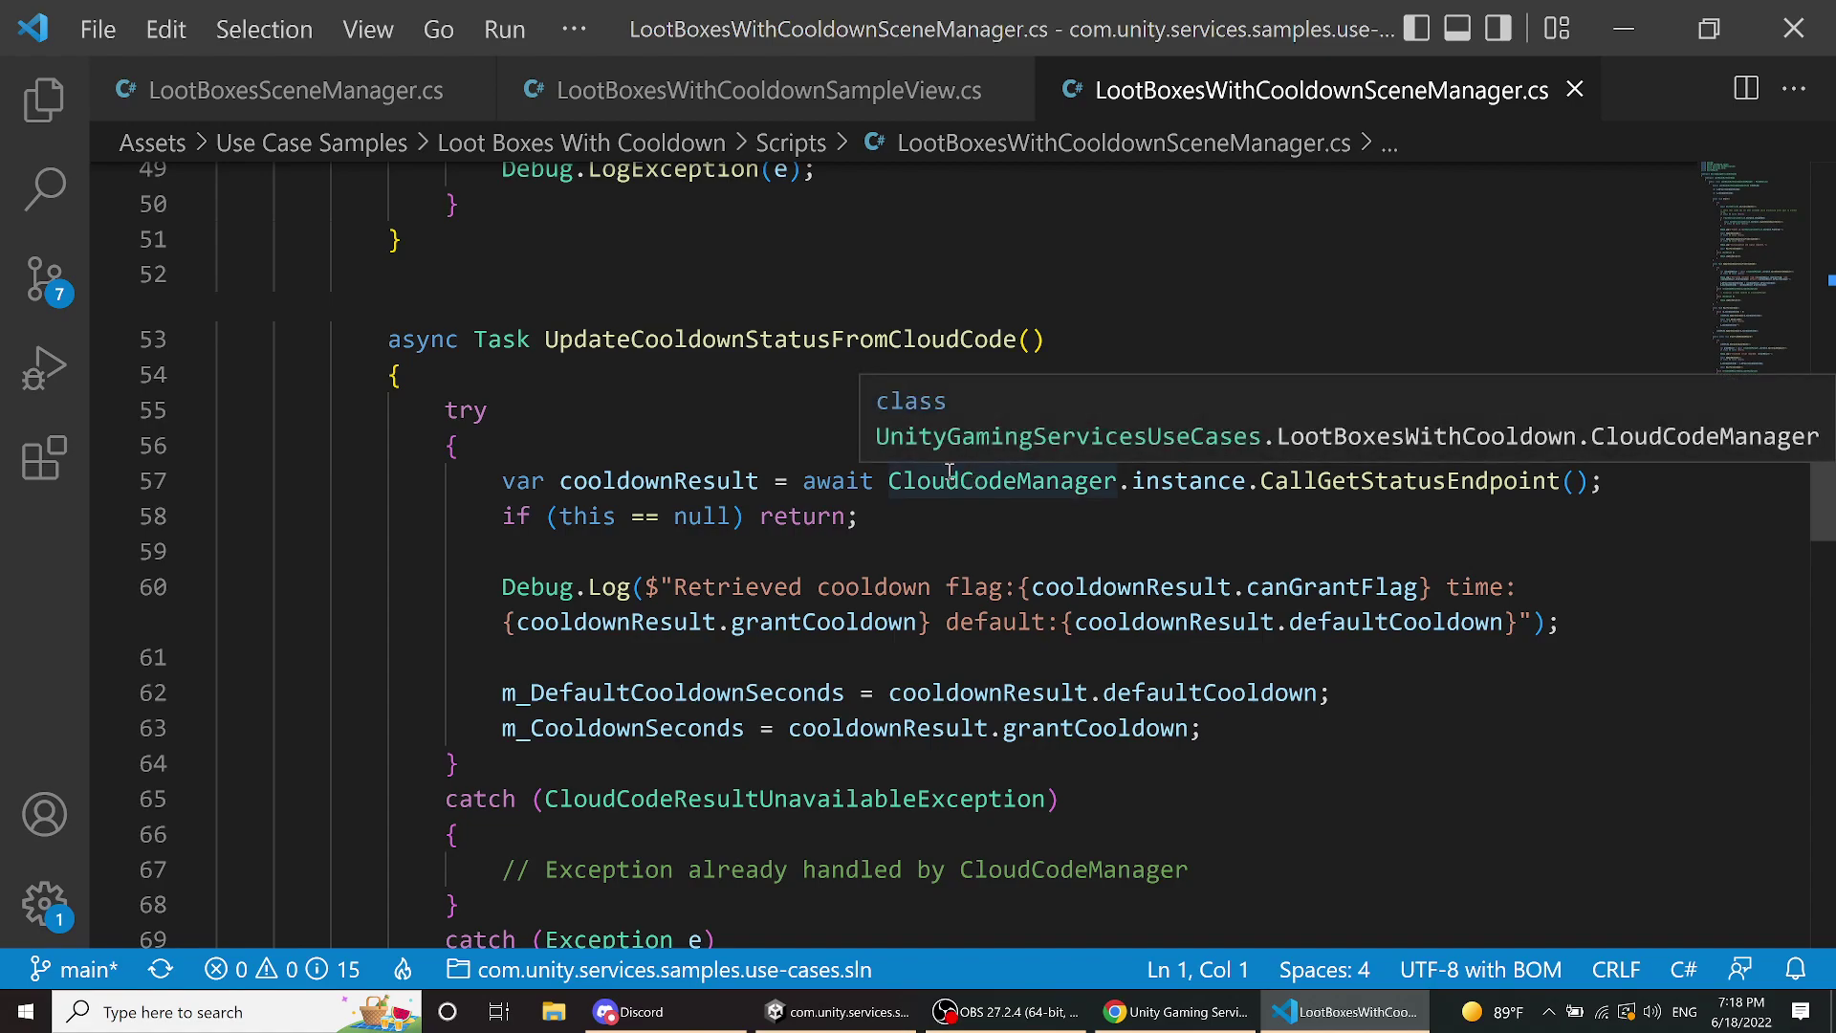
scroll(946, 475, "down", 2)
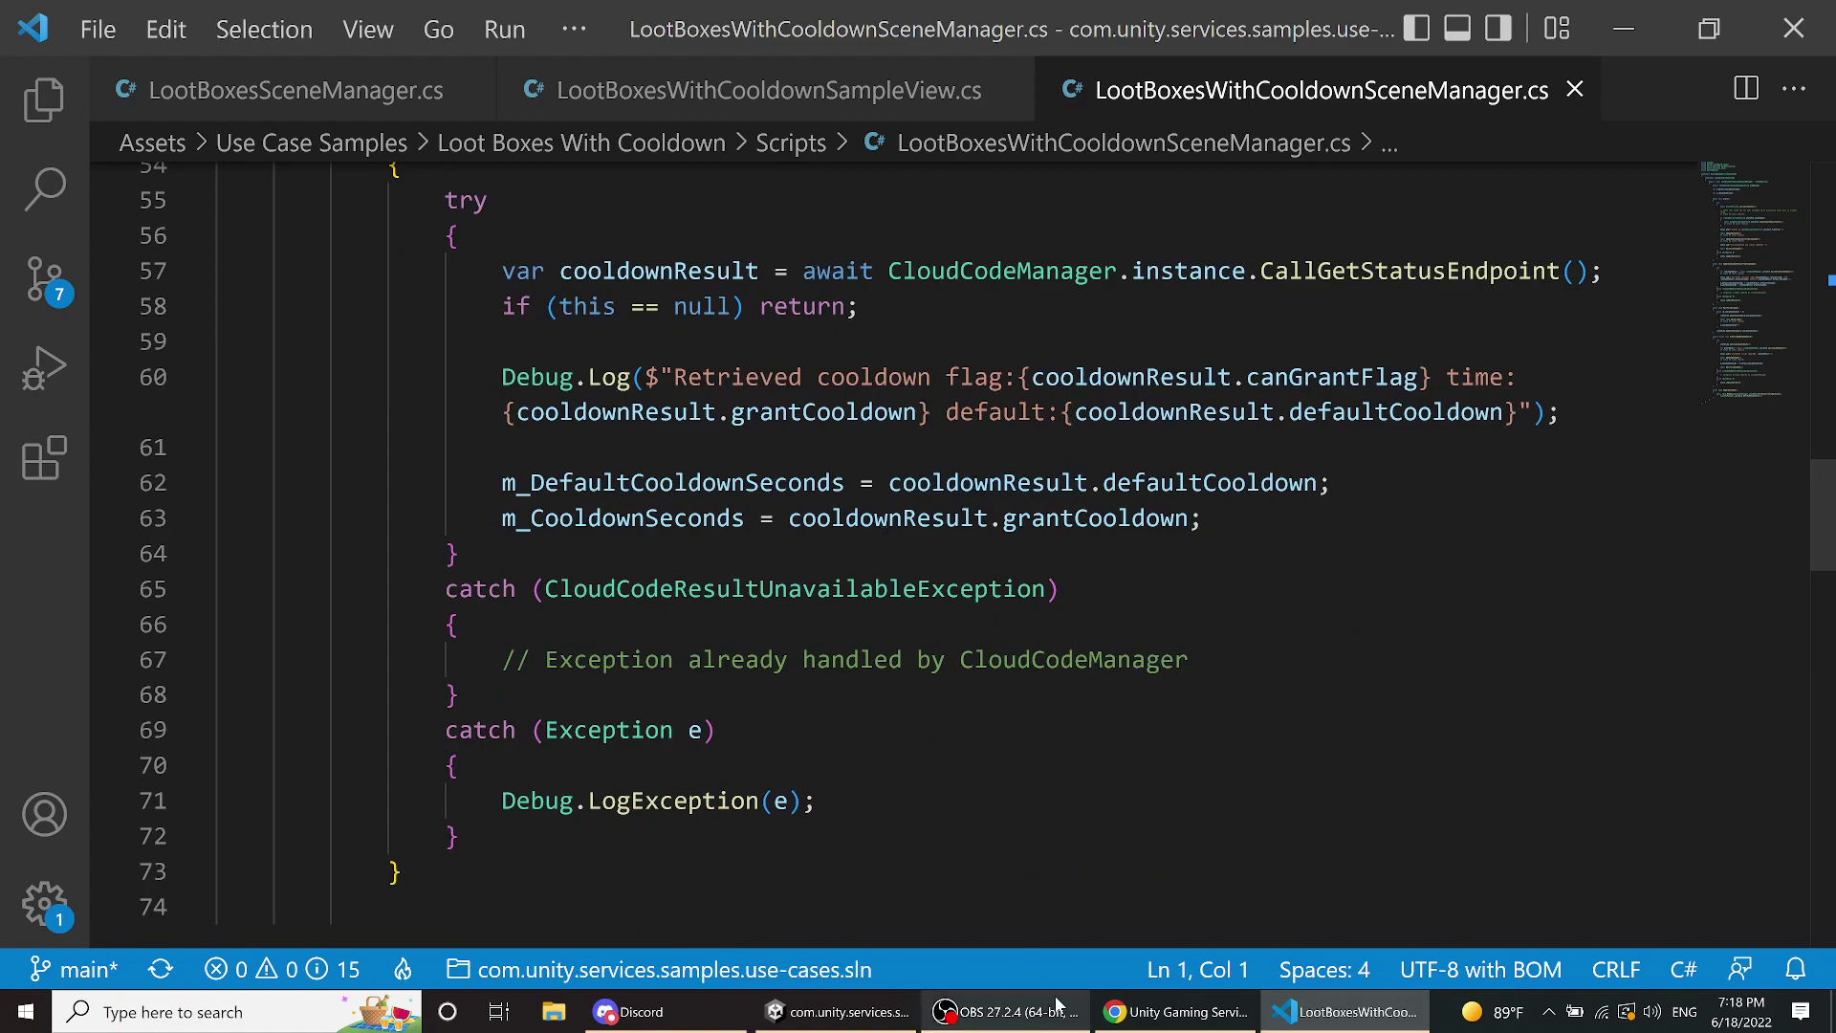
- Switch from the Find player page to the Cloud Code Scripts list and scroll through it
left_click(1176, 1021)
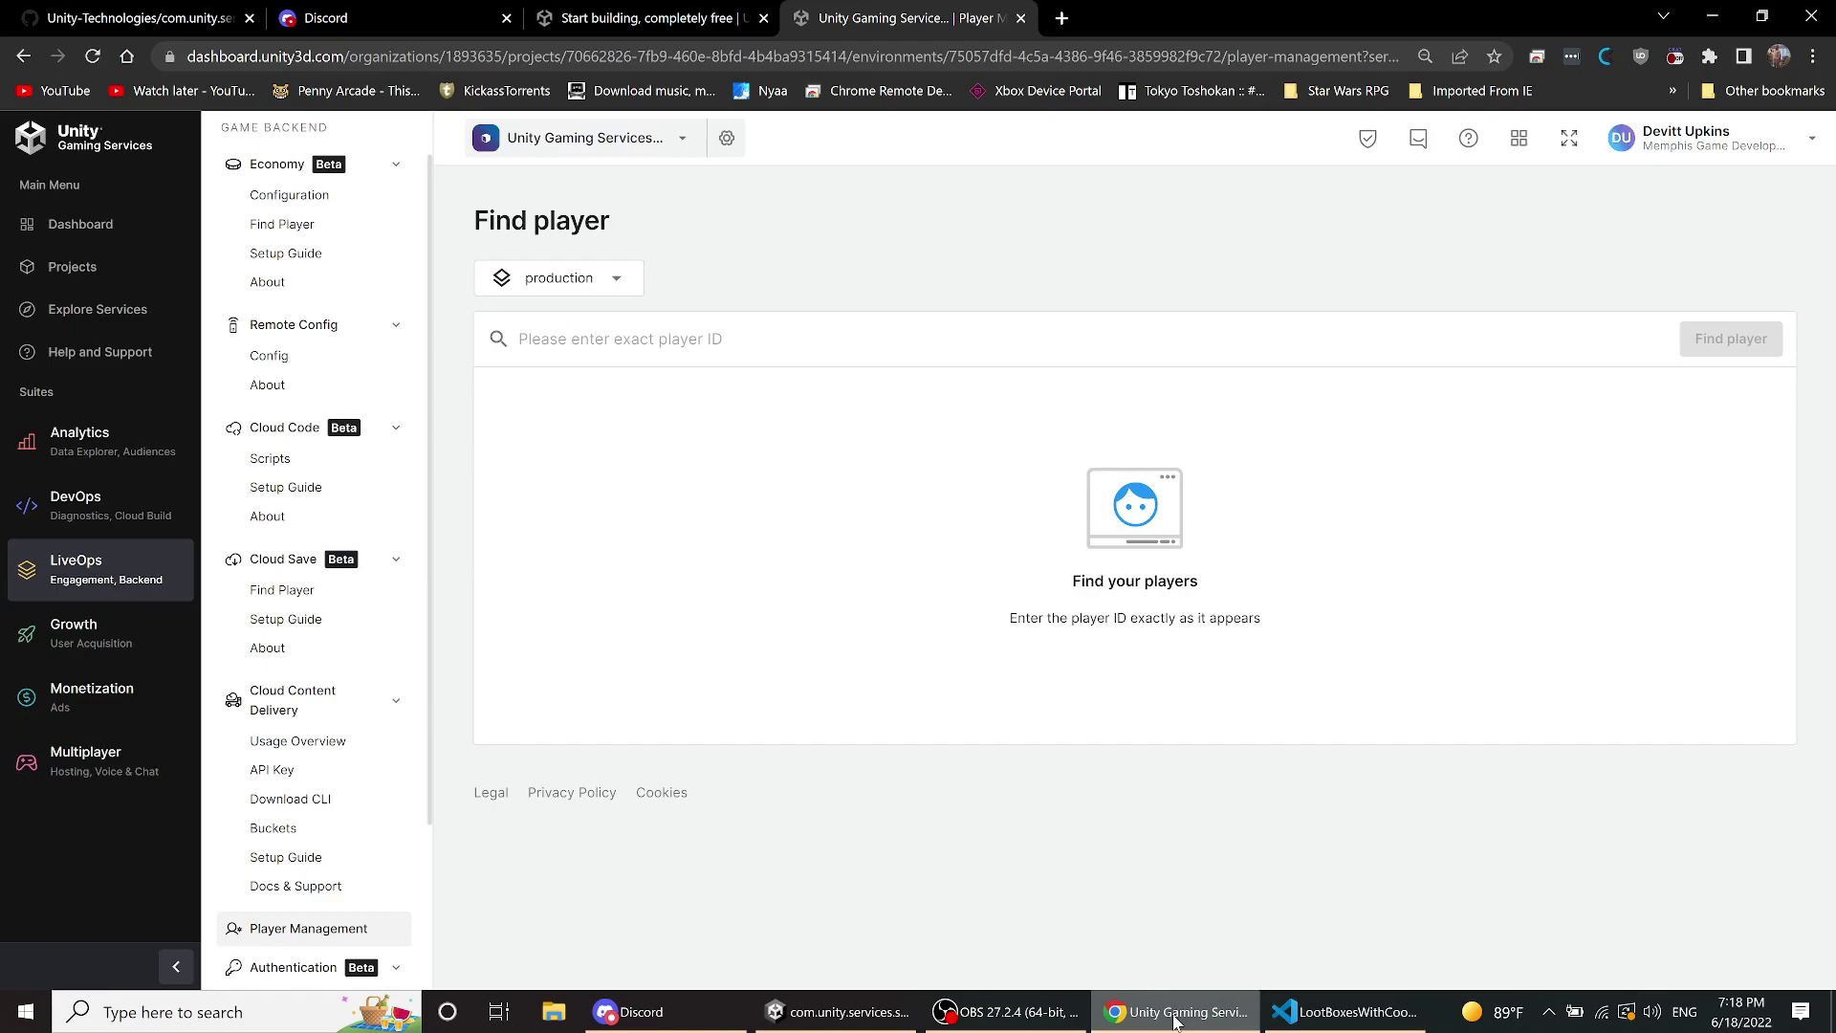
left_click(276, 463)
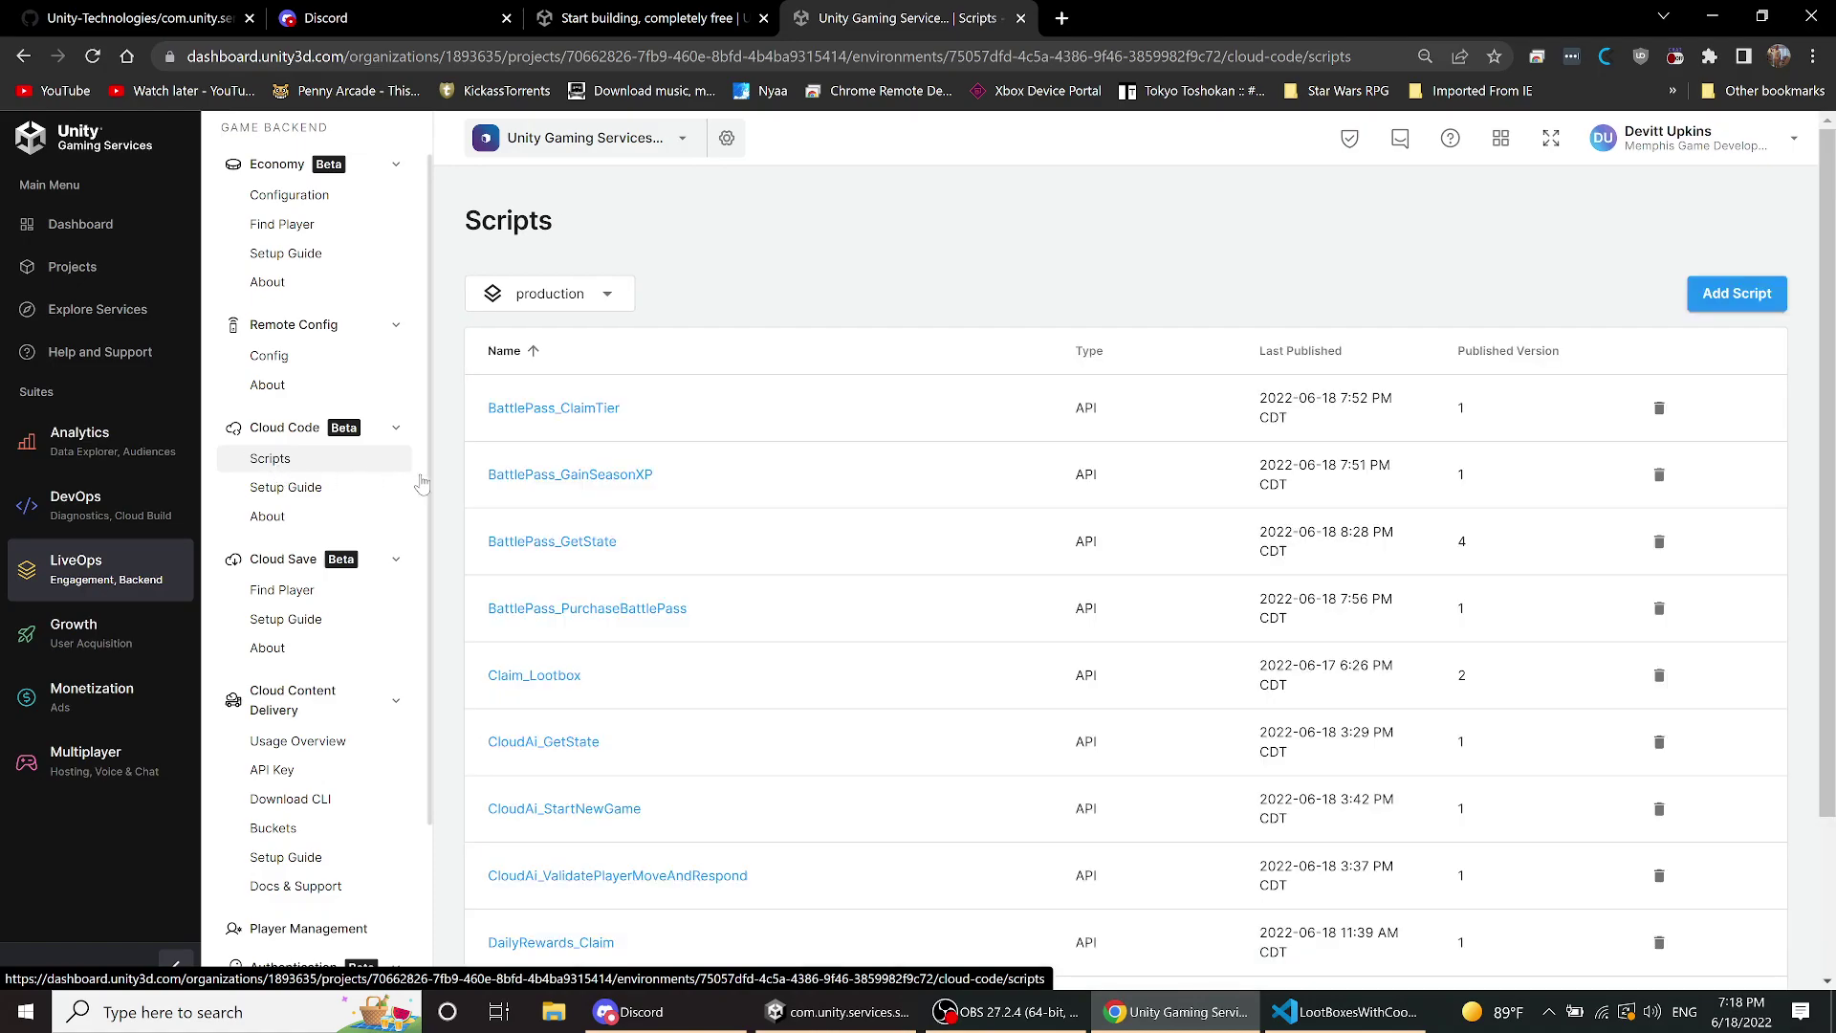
scroll(613, 514, "down", 1)
scroll(613, 514, "down", 1)
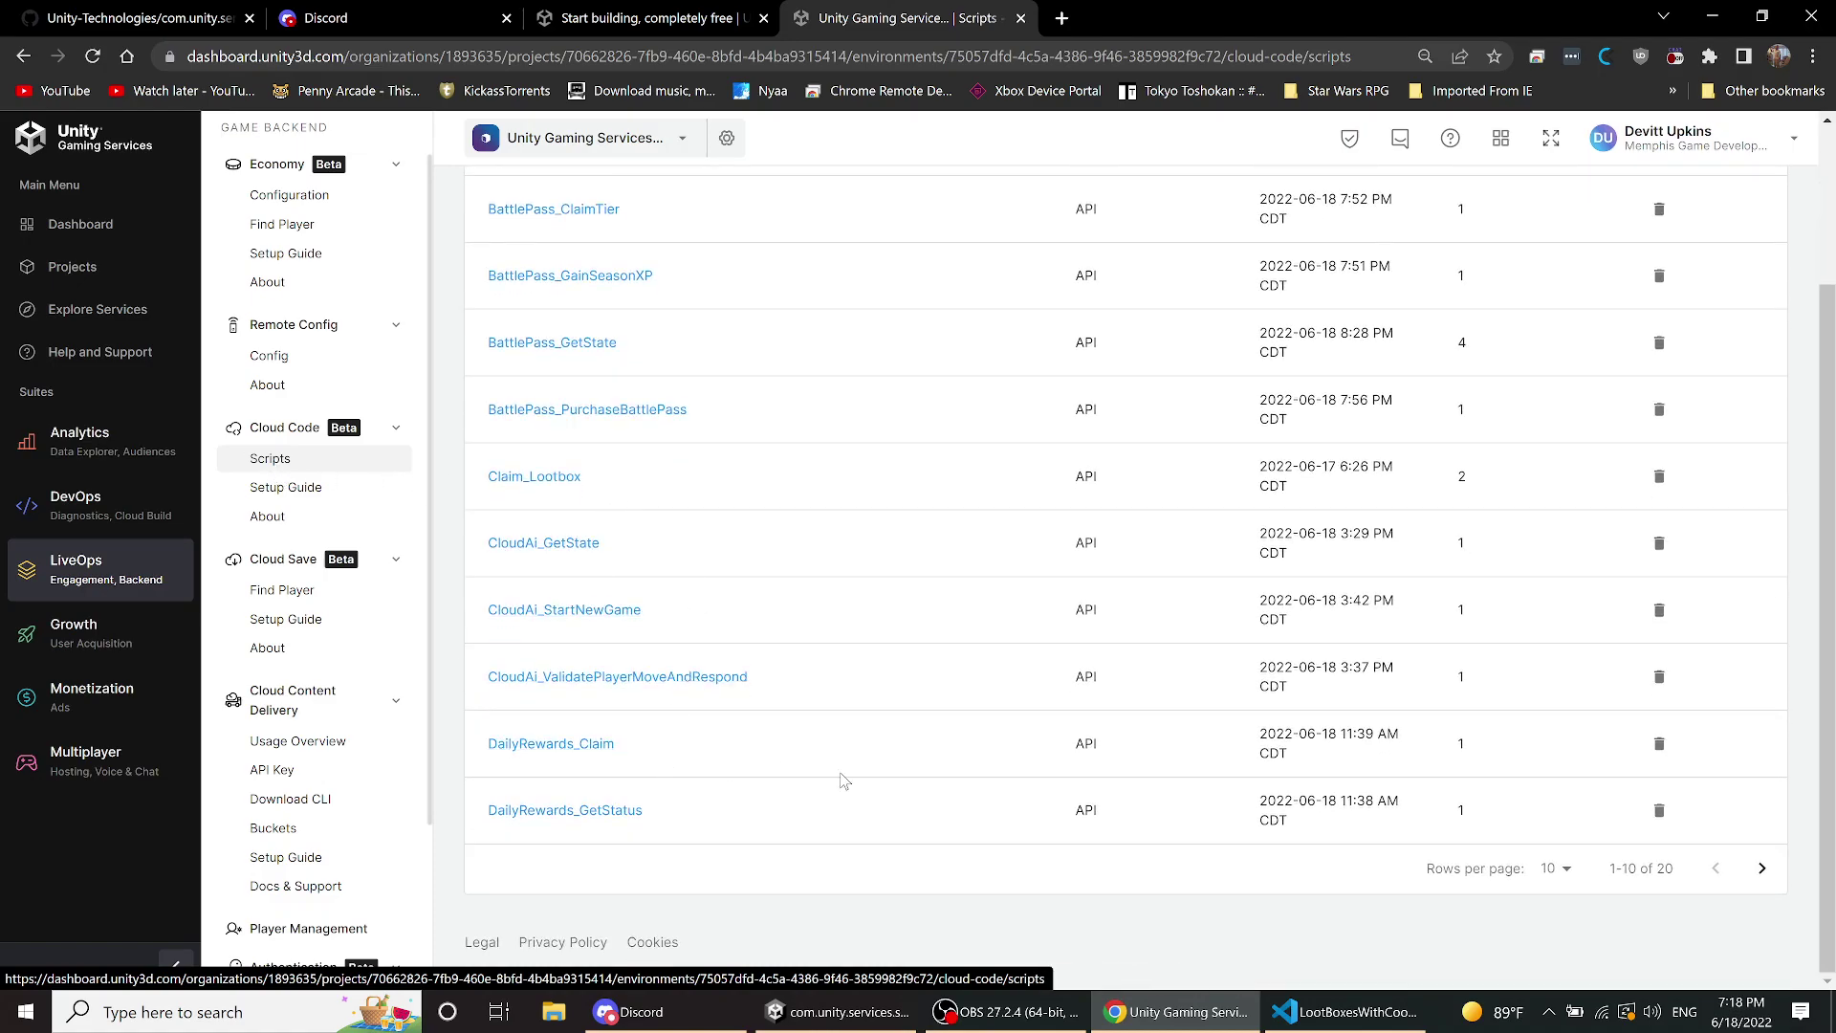
scroll(933, 779, "up", 1)
scroll(932, 780, "down", 1)
- Show 25 rows per page and open the Lootbox_Cooldown_Status script
left_click(1554, 868)
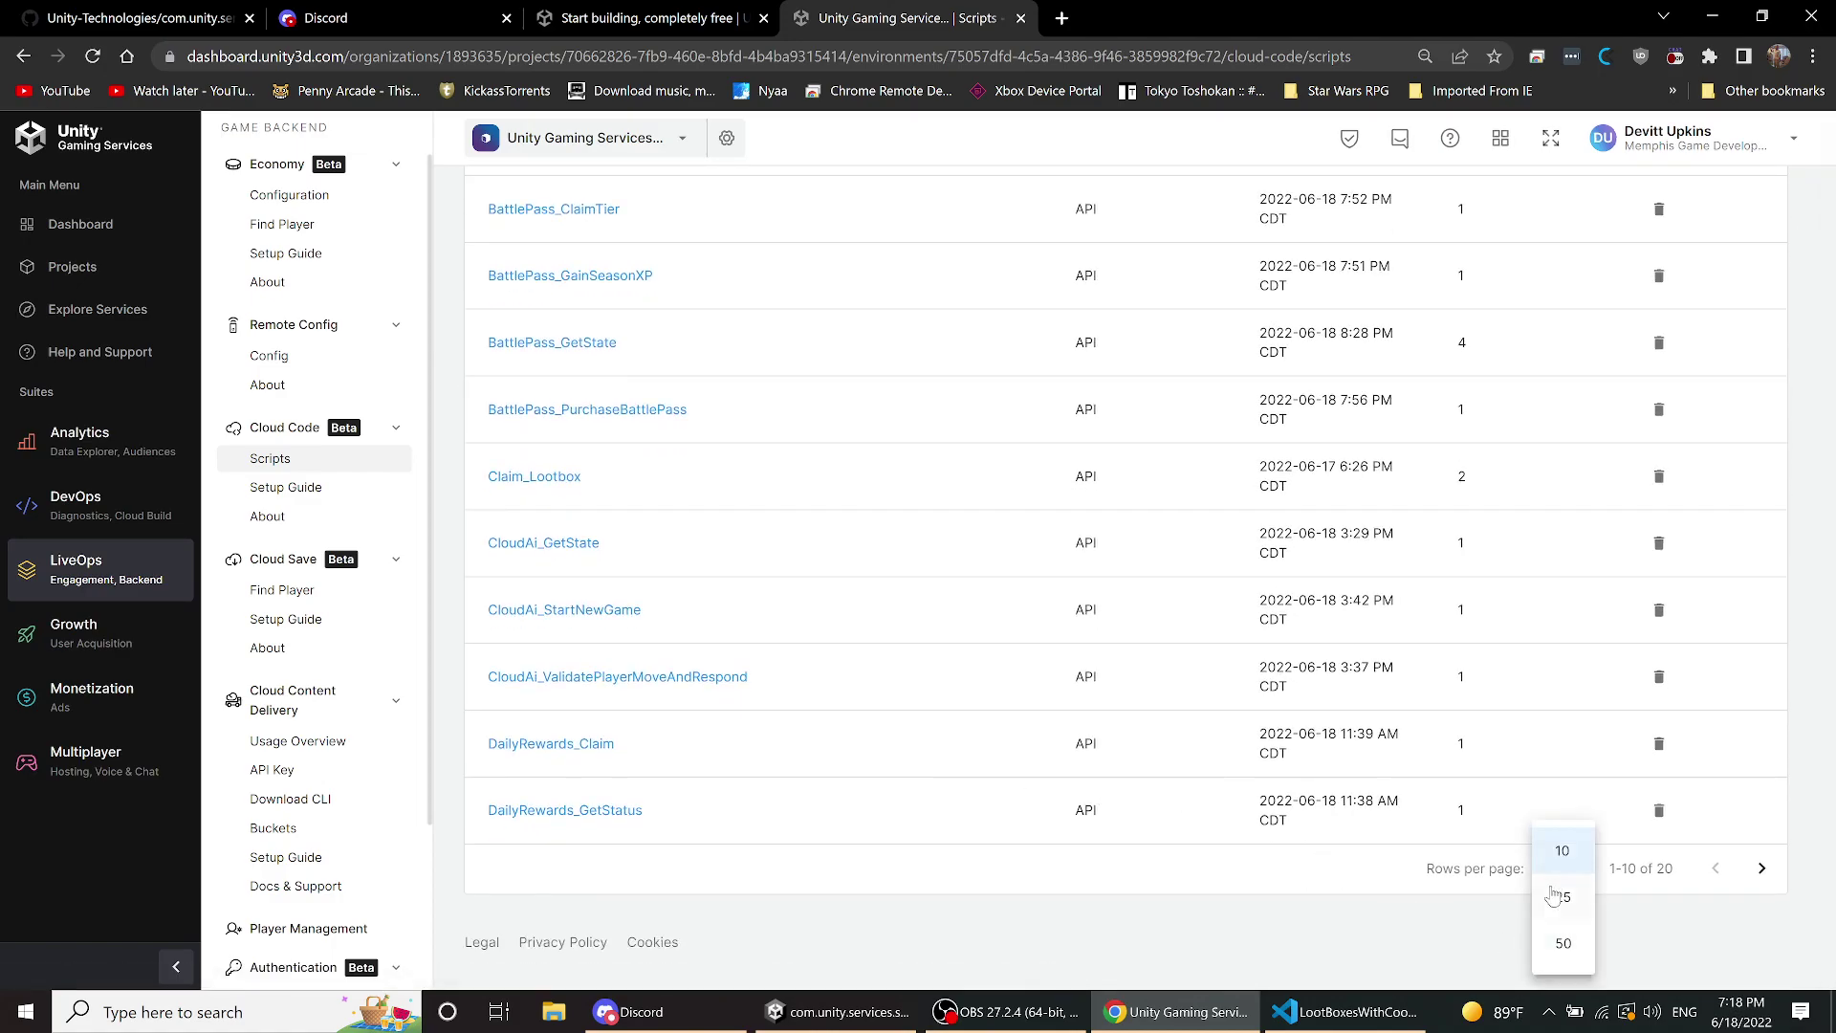
left_click(1562, 899)
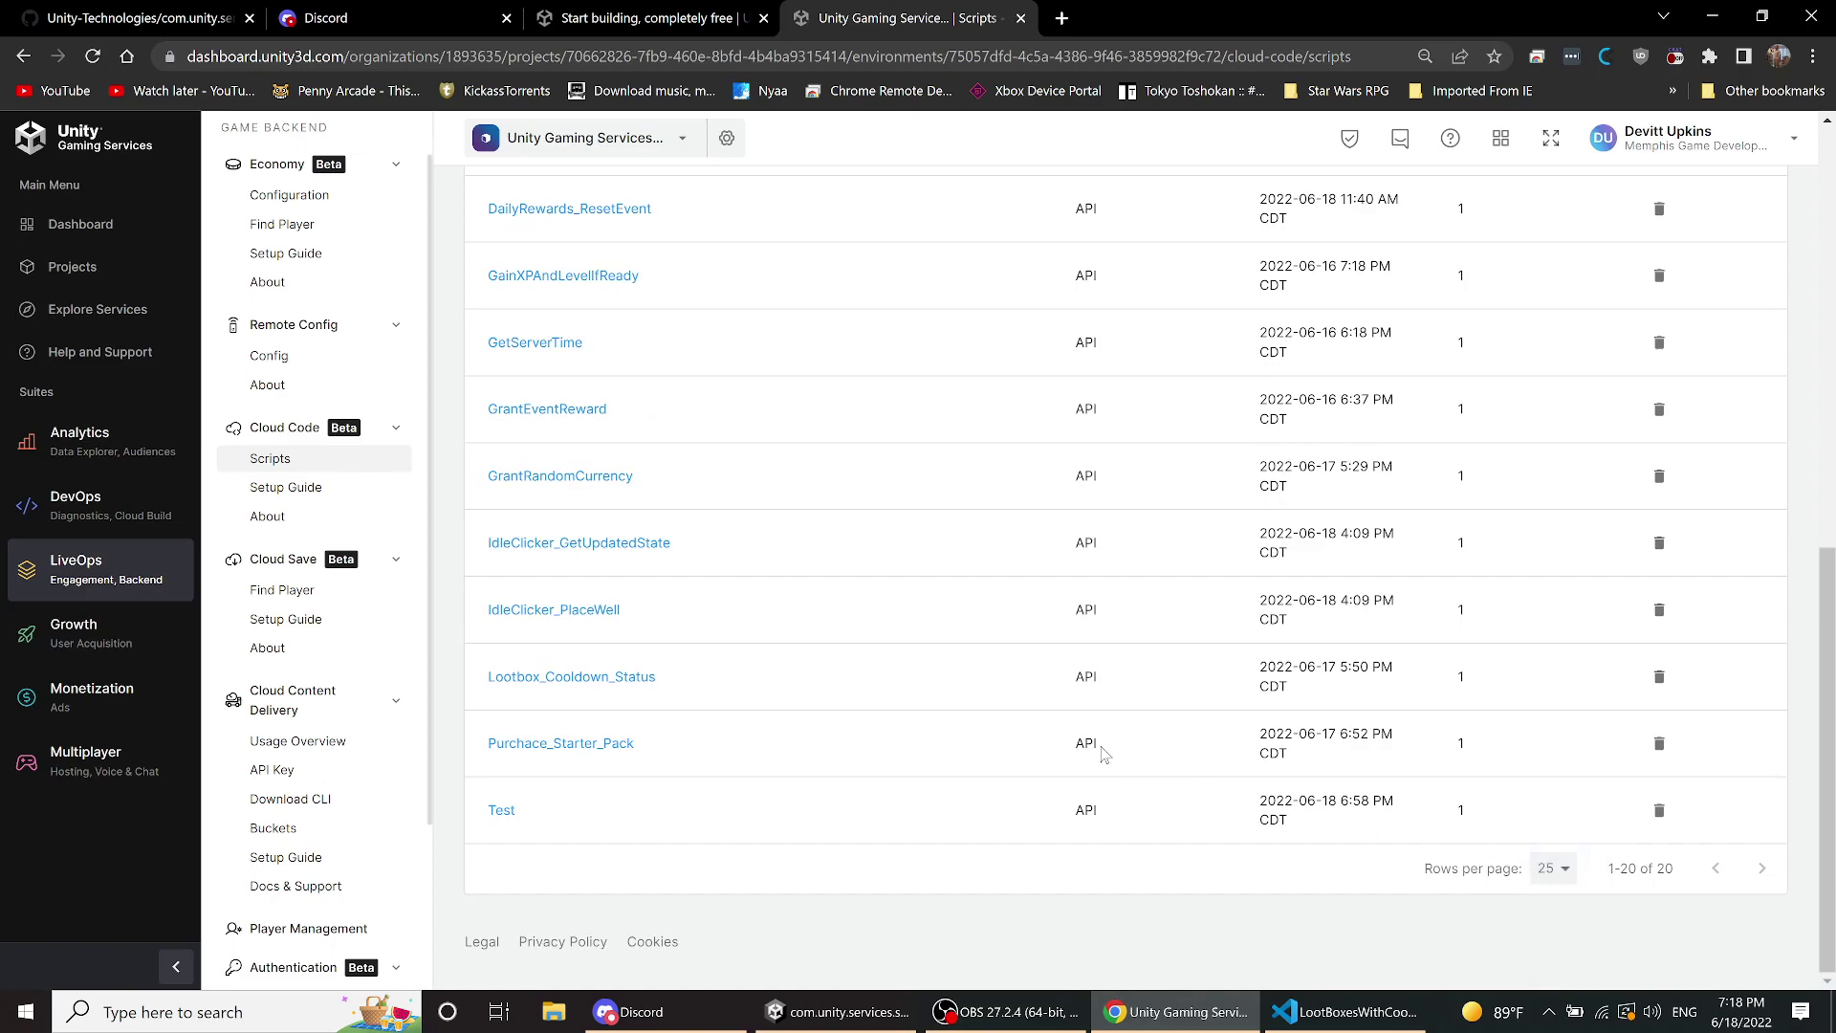
left_click(549, 687)
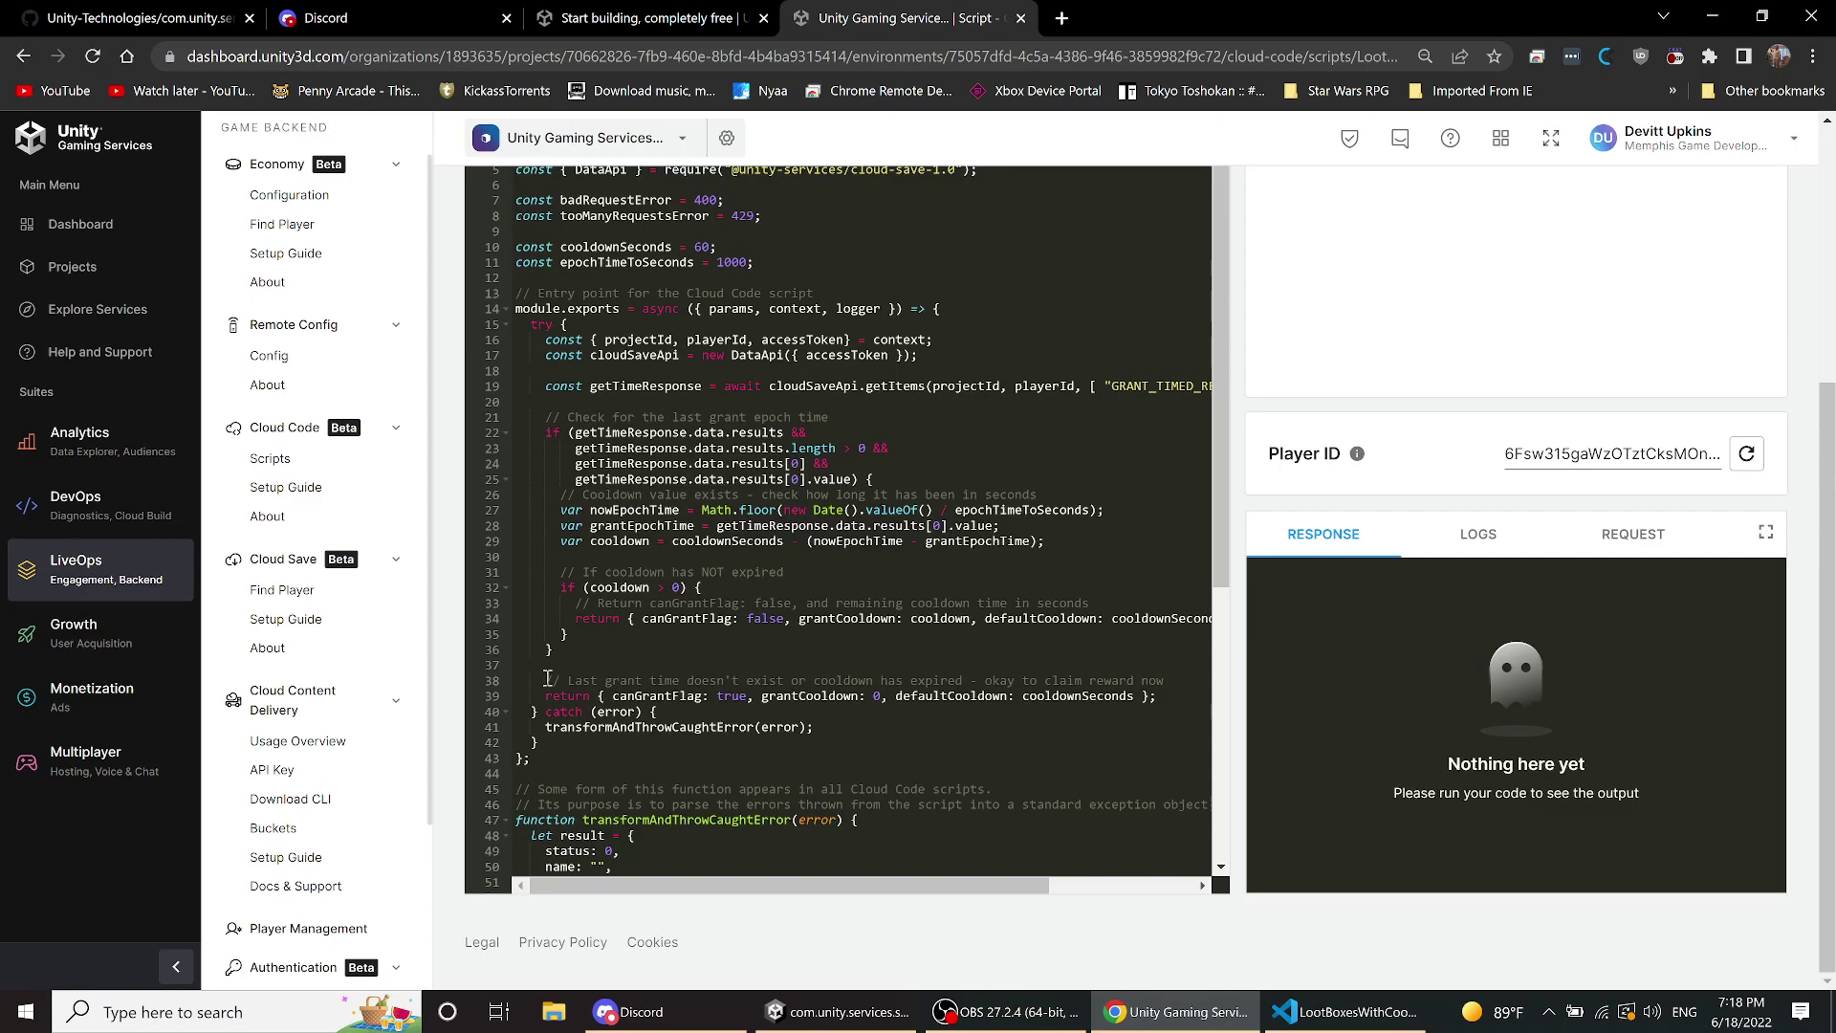
scroll(823, 478, "up", 4)
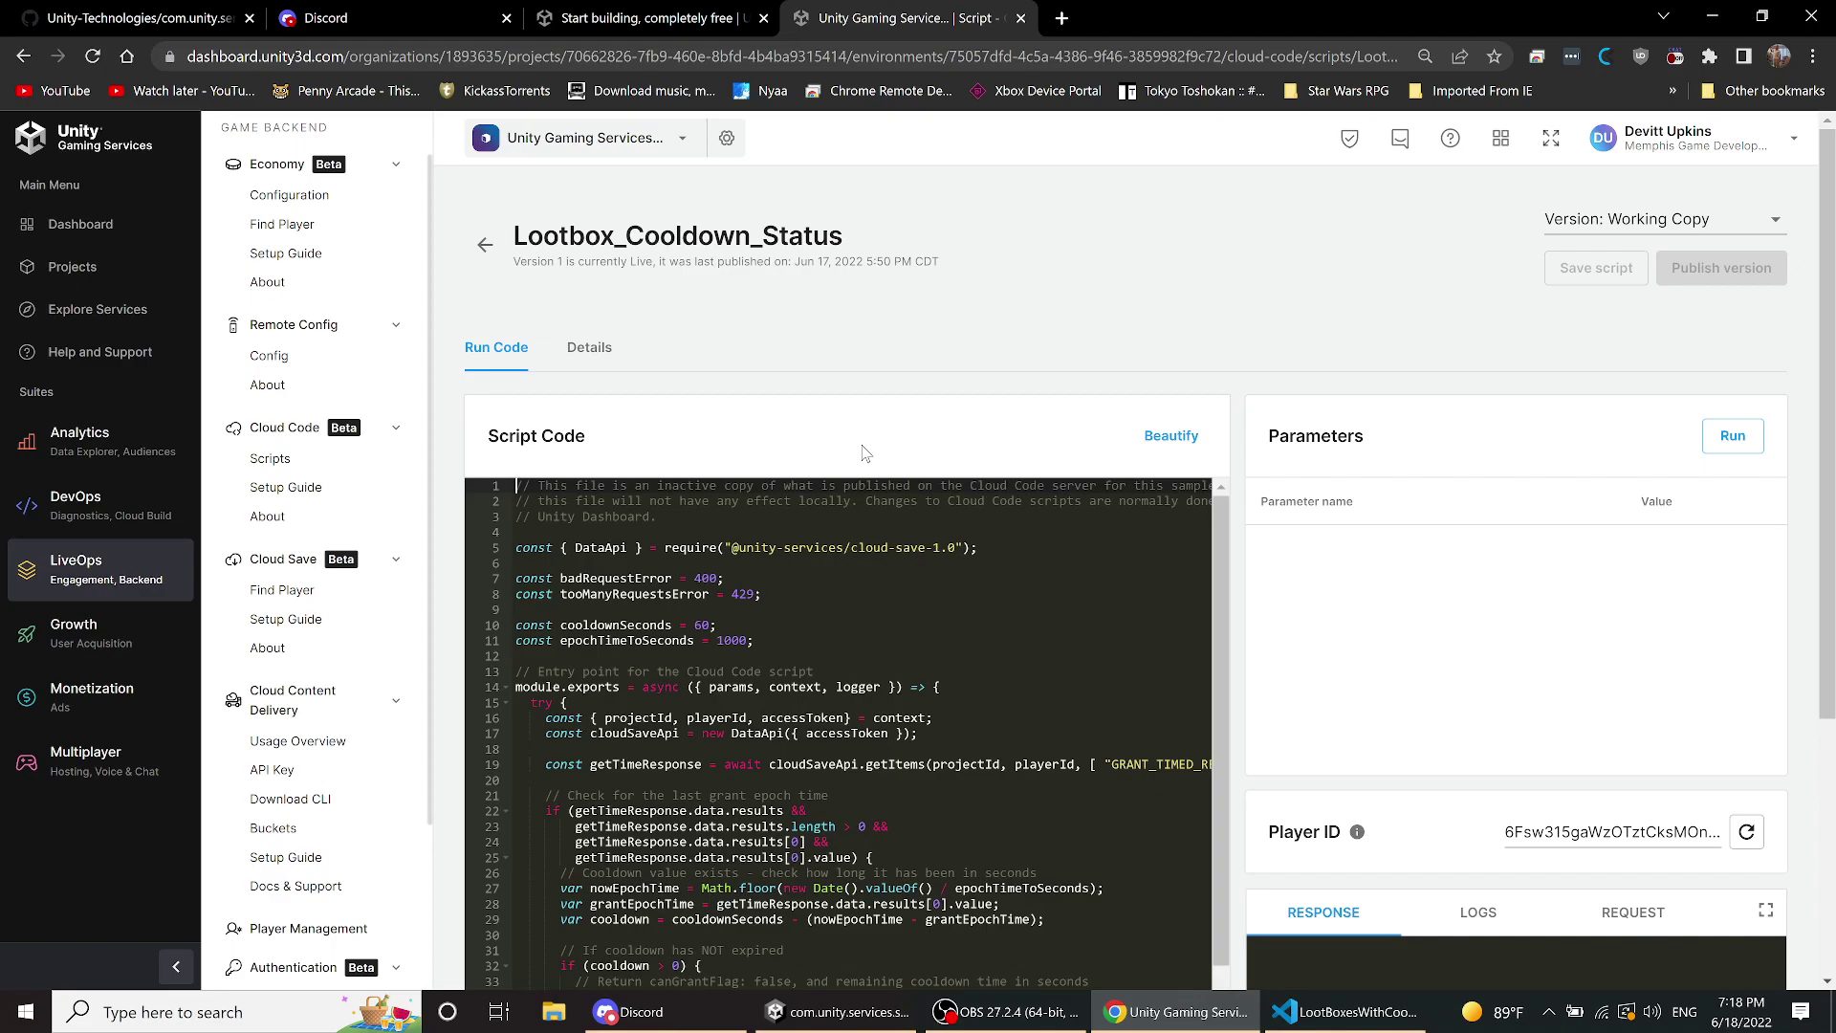
scroll(938, 562, "down", 3)
scroll(938, 562, "up", 3)
scroll(1022, 617, "down", 2)
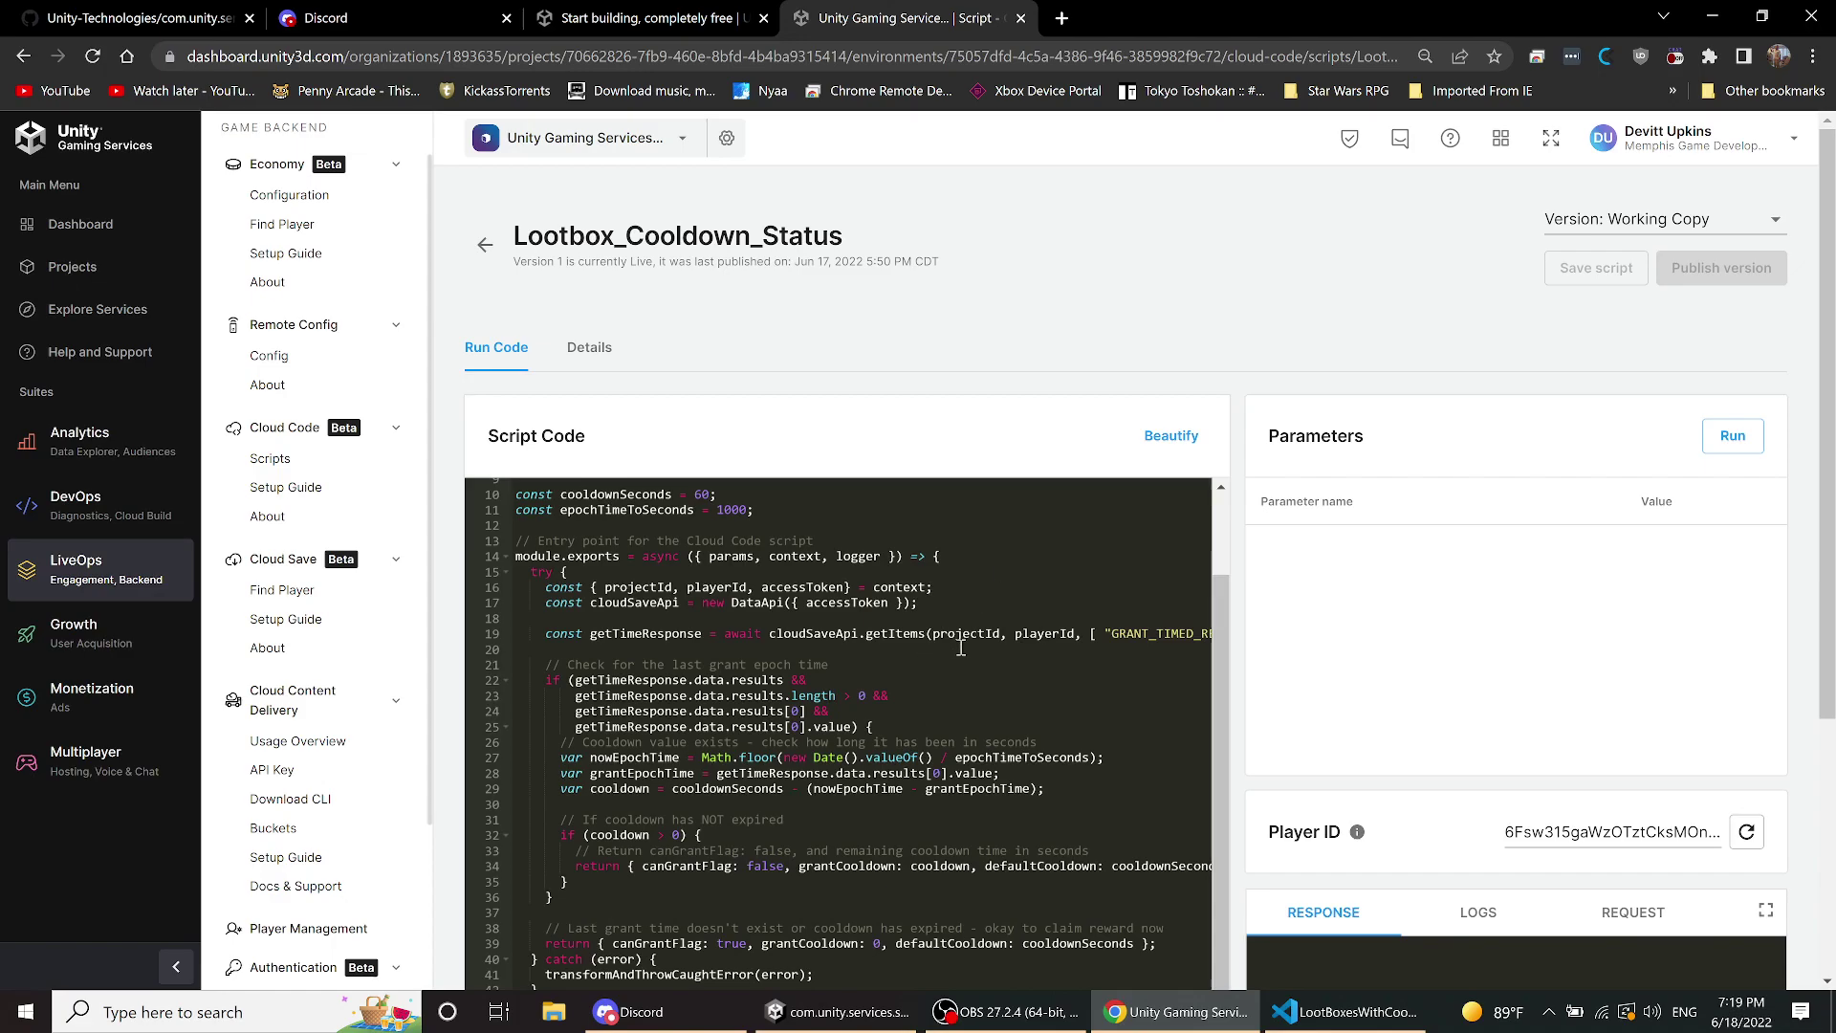
scroll(960, 646, "down", 3)
scroll(960, 646, "down", 5)
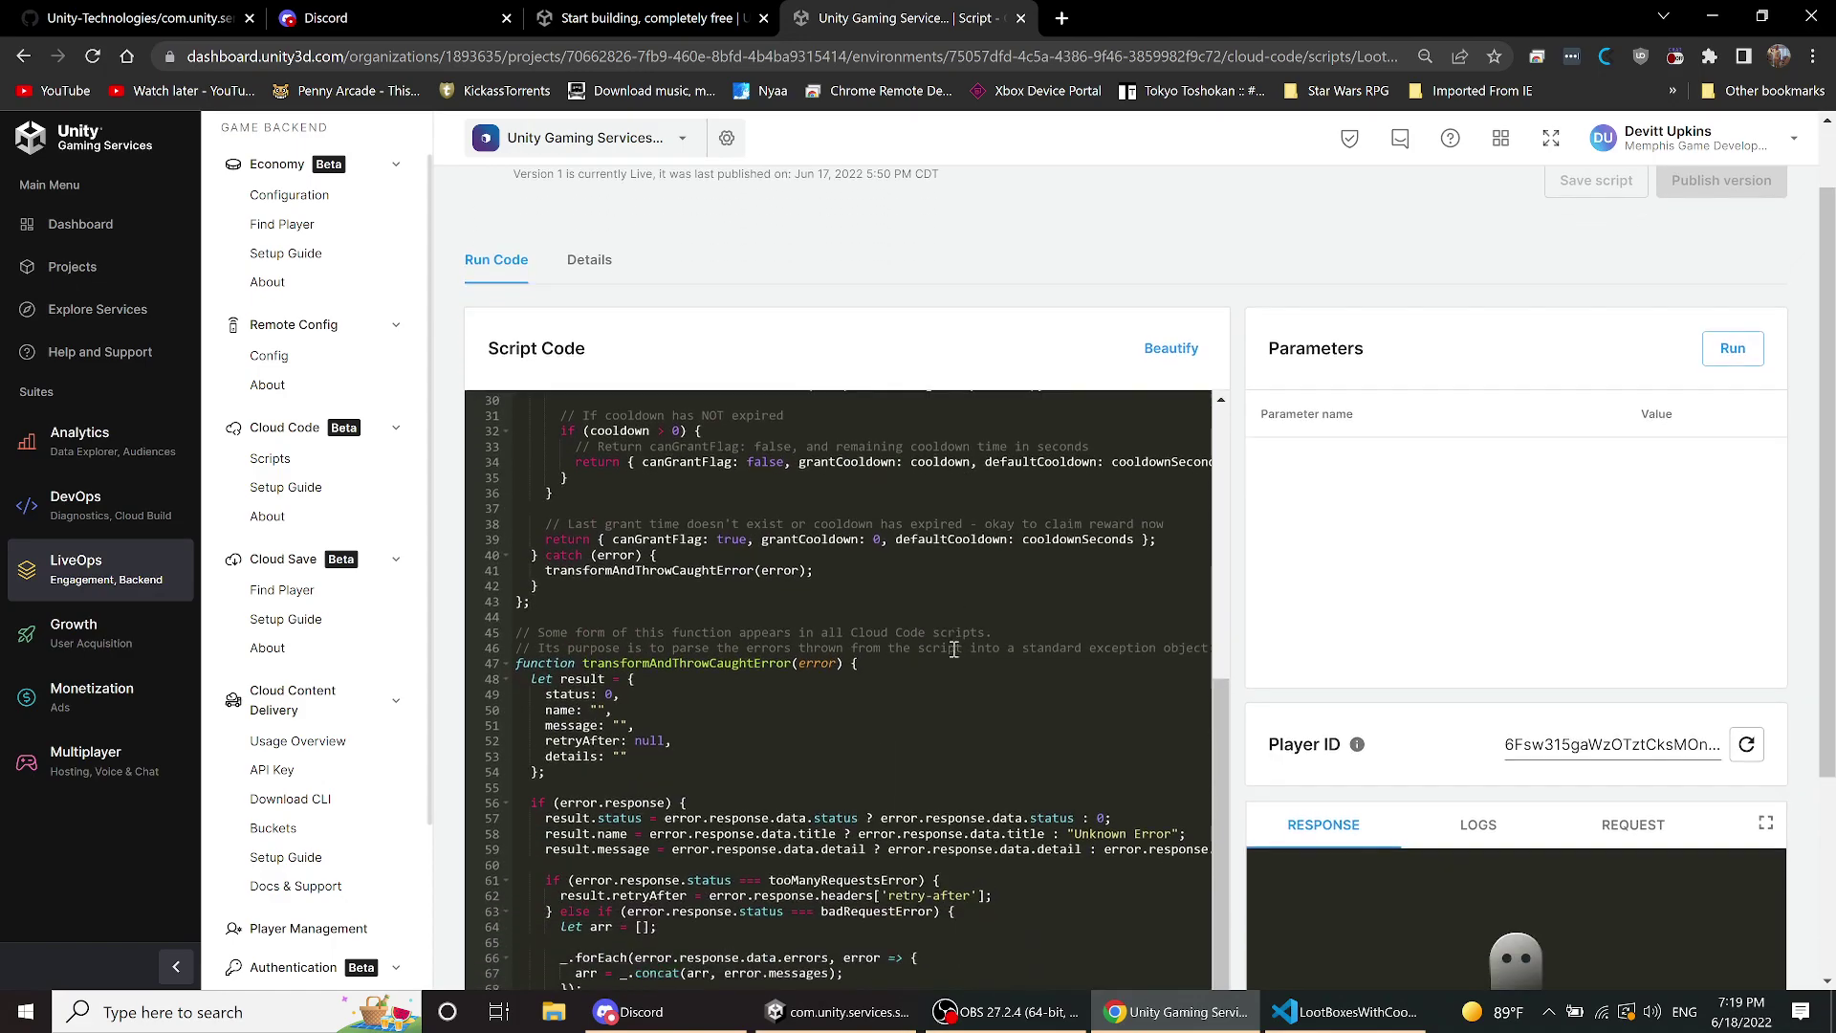
scroll(953, 650, "down", 1)
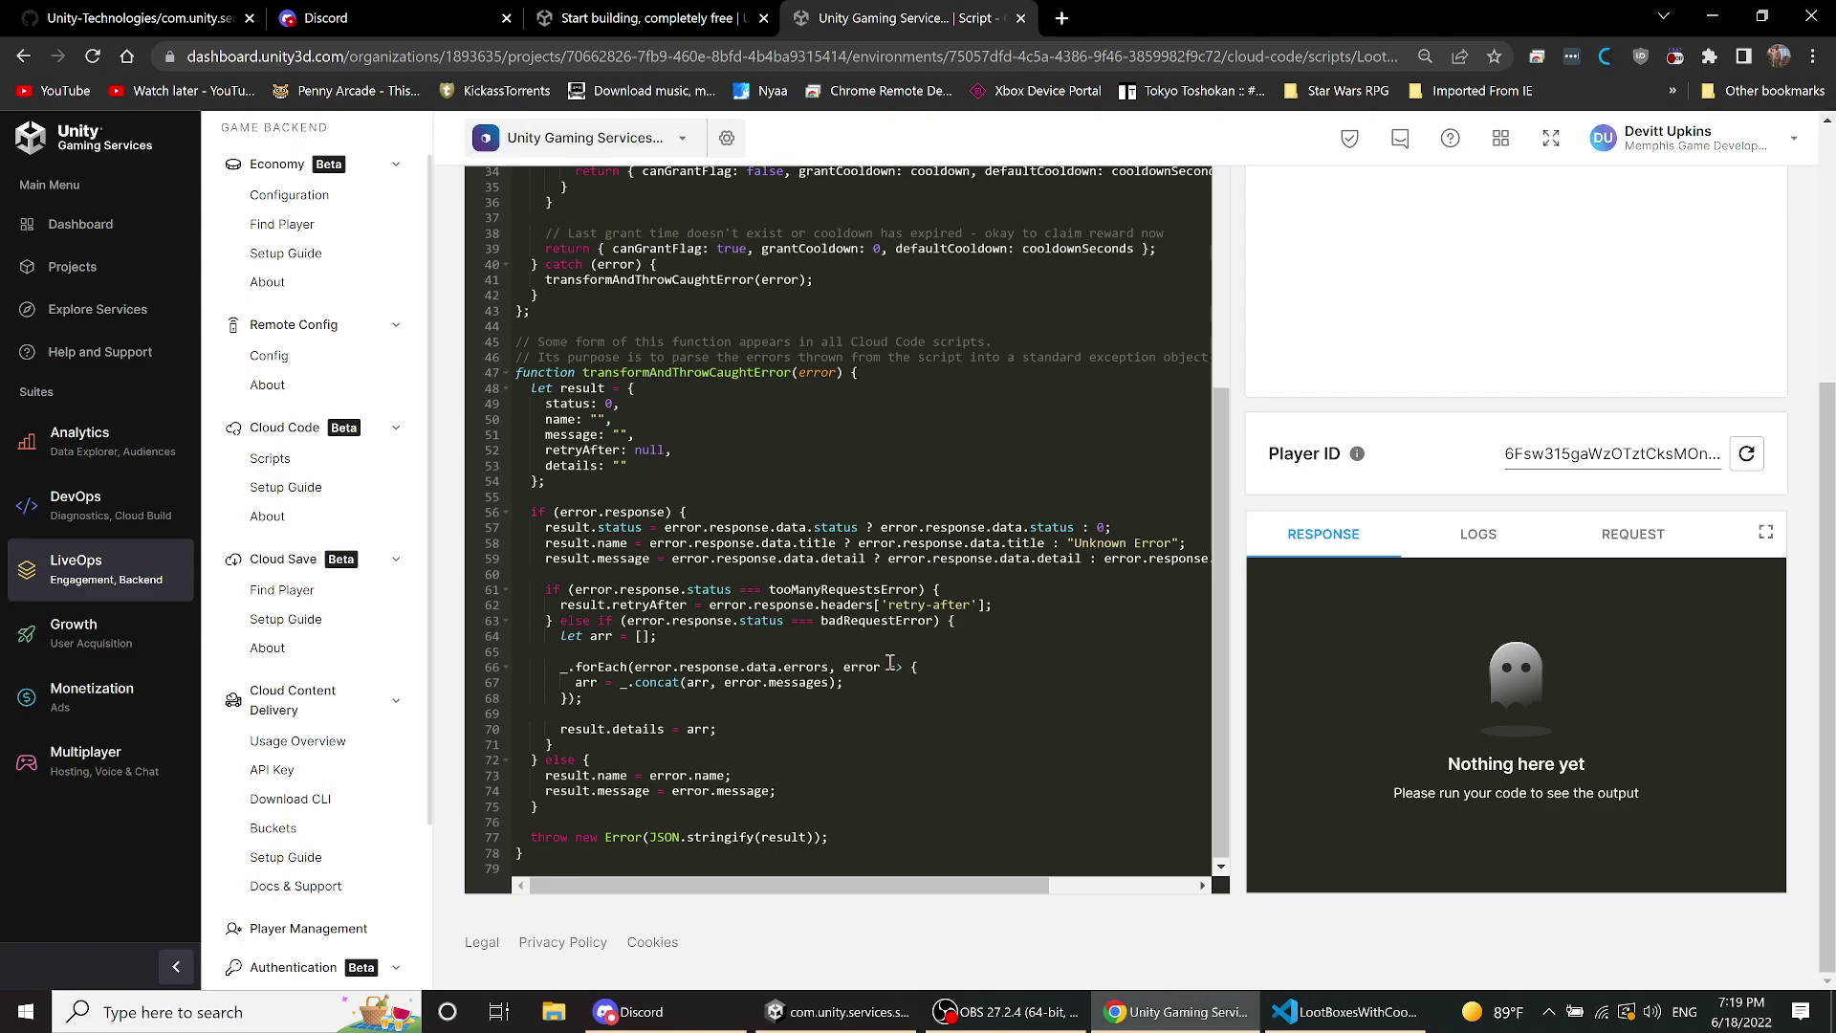
scroll(889, 662, "up", 3)
scroll(889, 659, "up", 2)
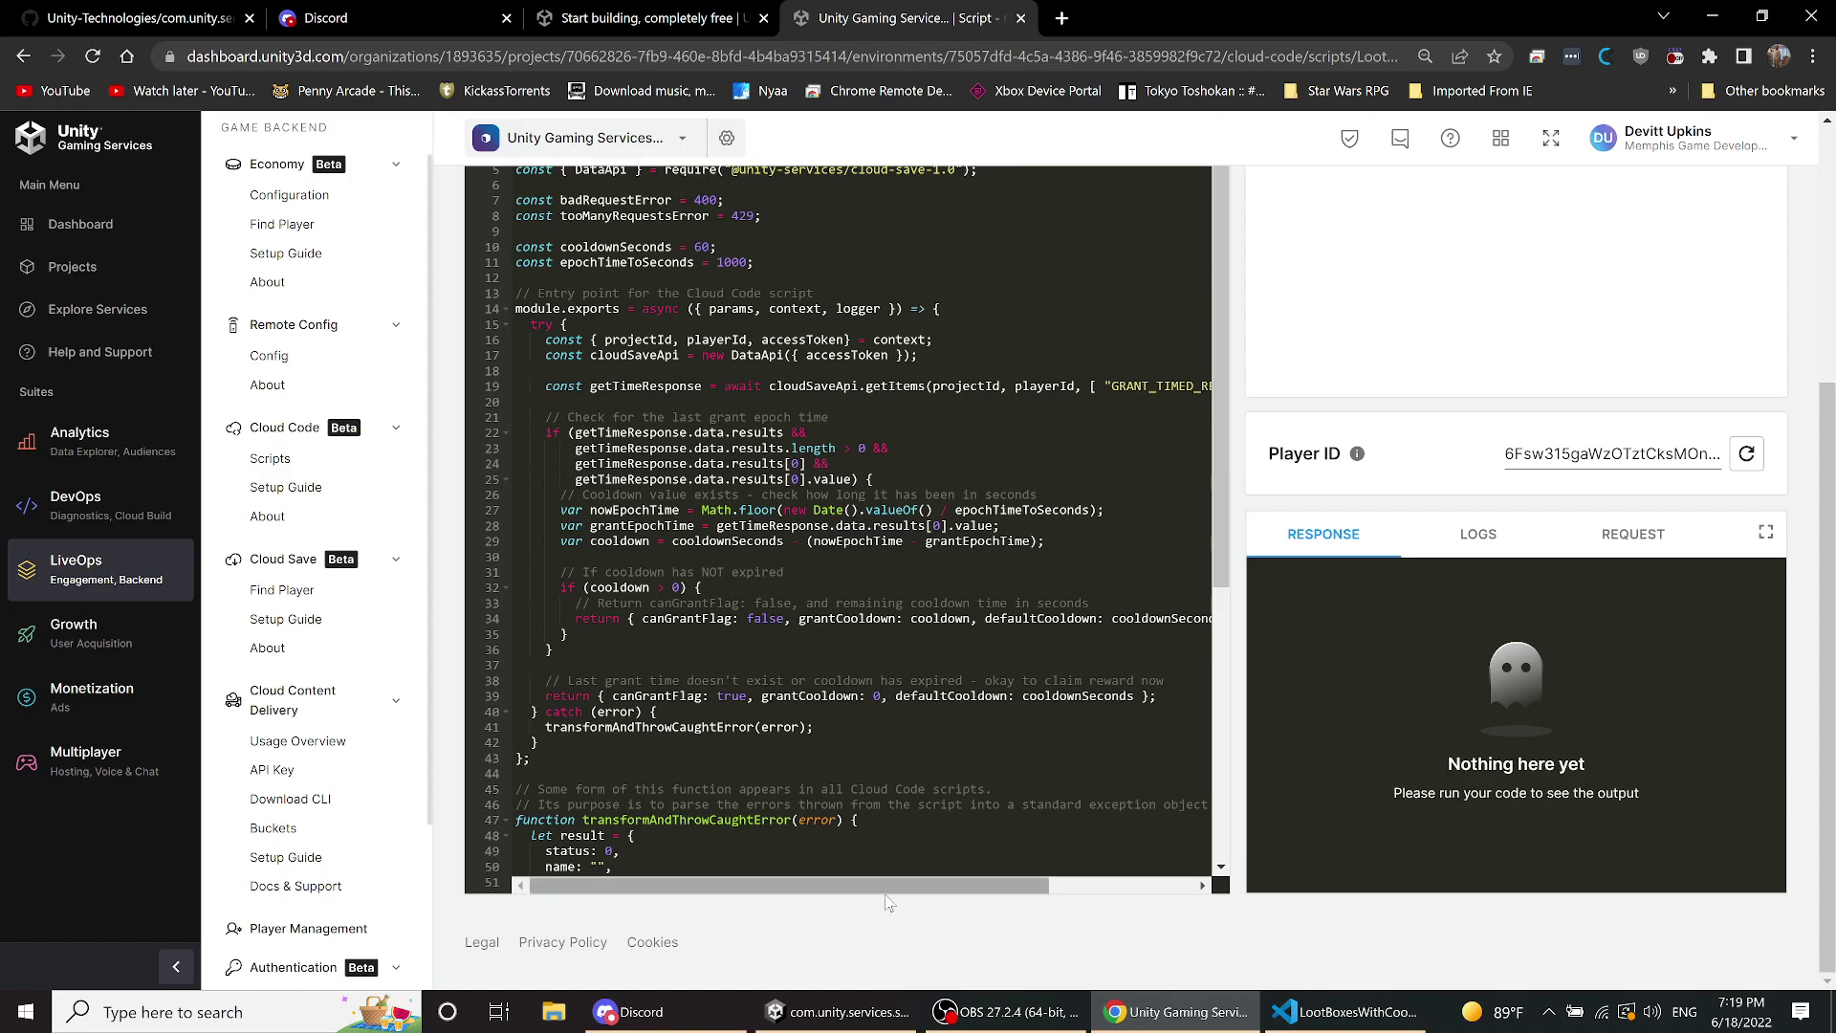
left_click_drag(903, 886, 1046, 897)
left_click(1051, 388)
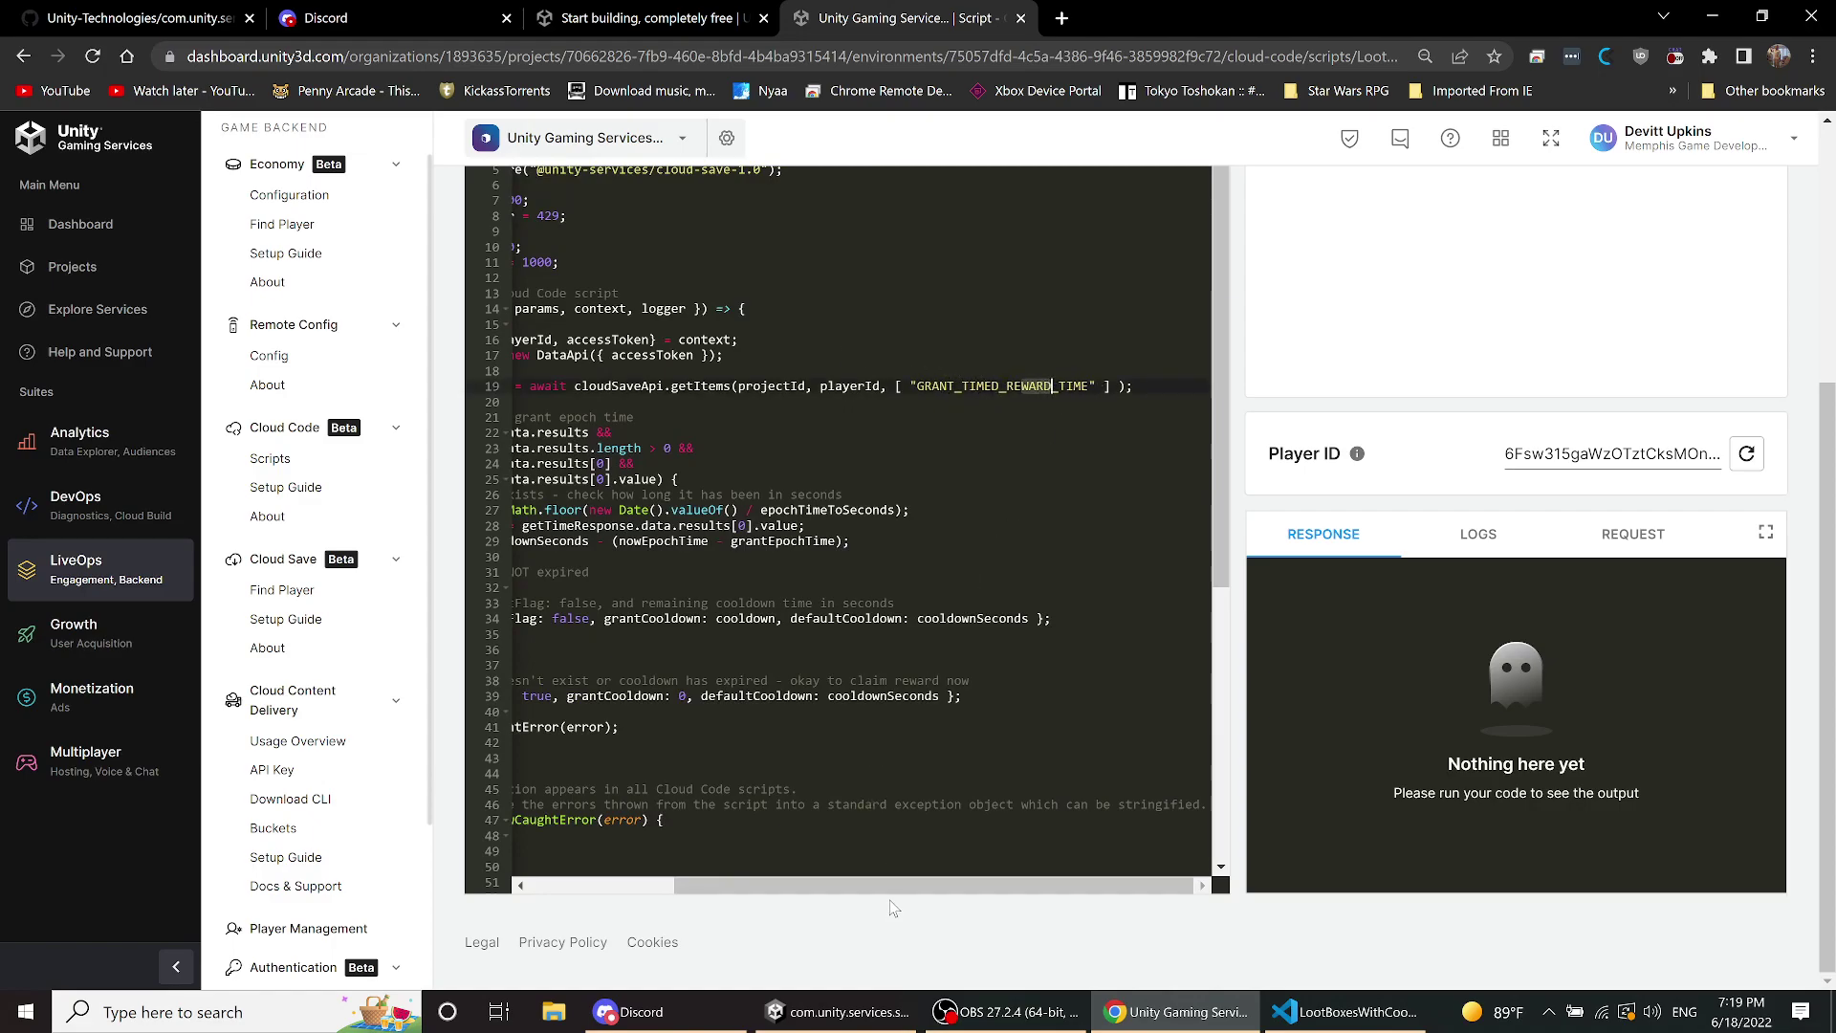
left_click_drag(889, 885, 746, 886)
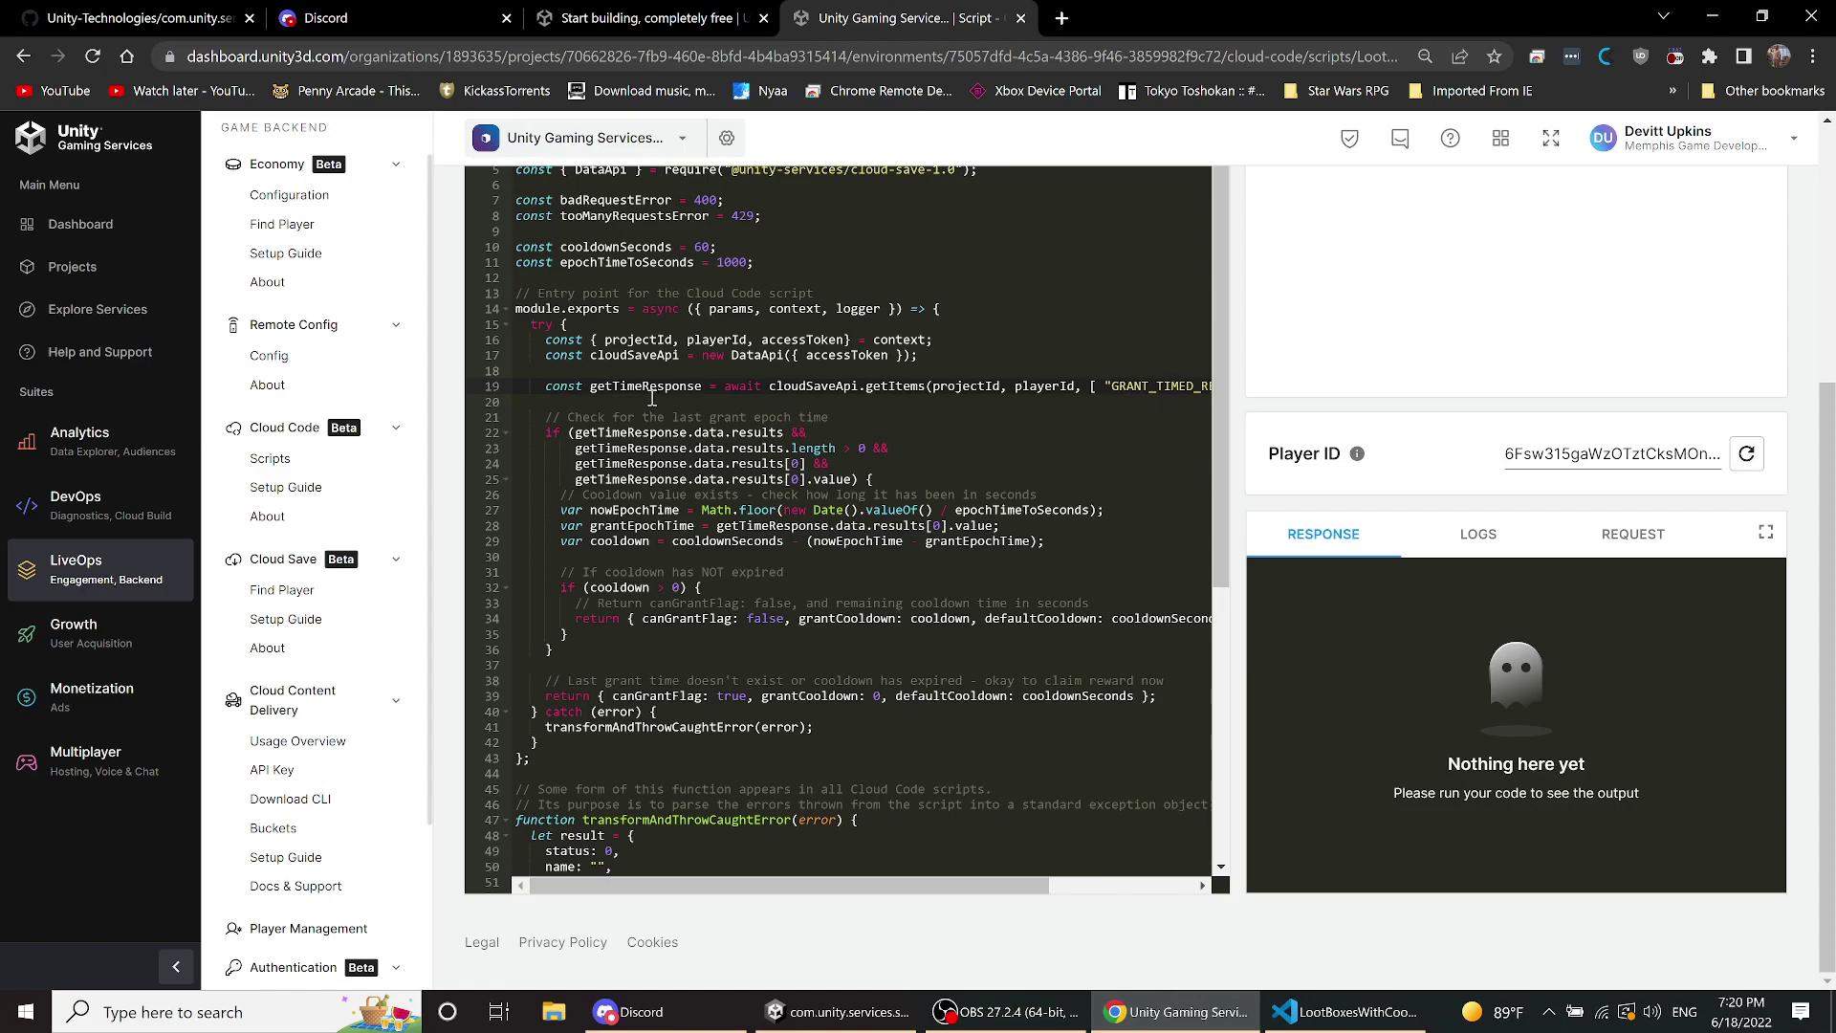
scroll(653, 421, "down", 3)
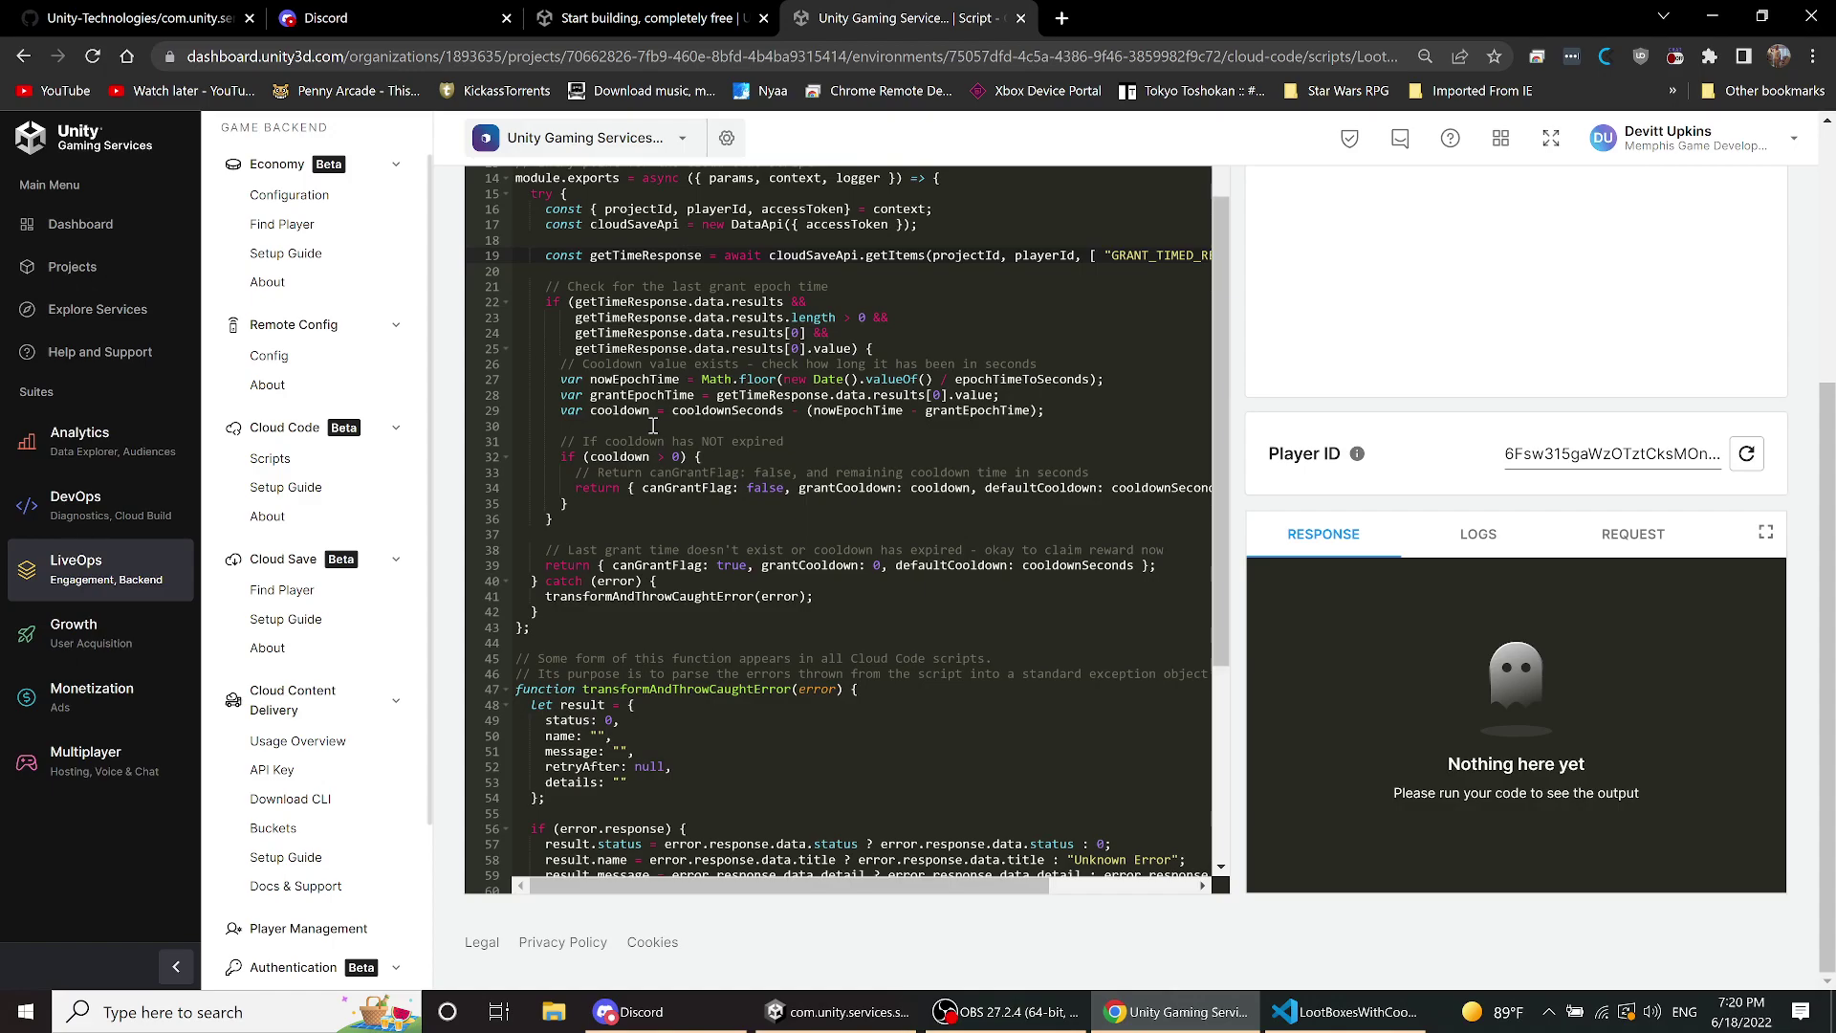
scroll(653, 426, "down", 6)
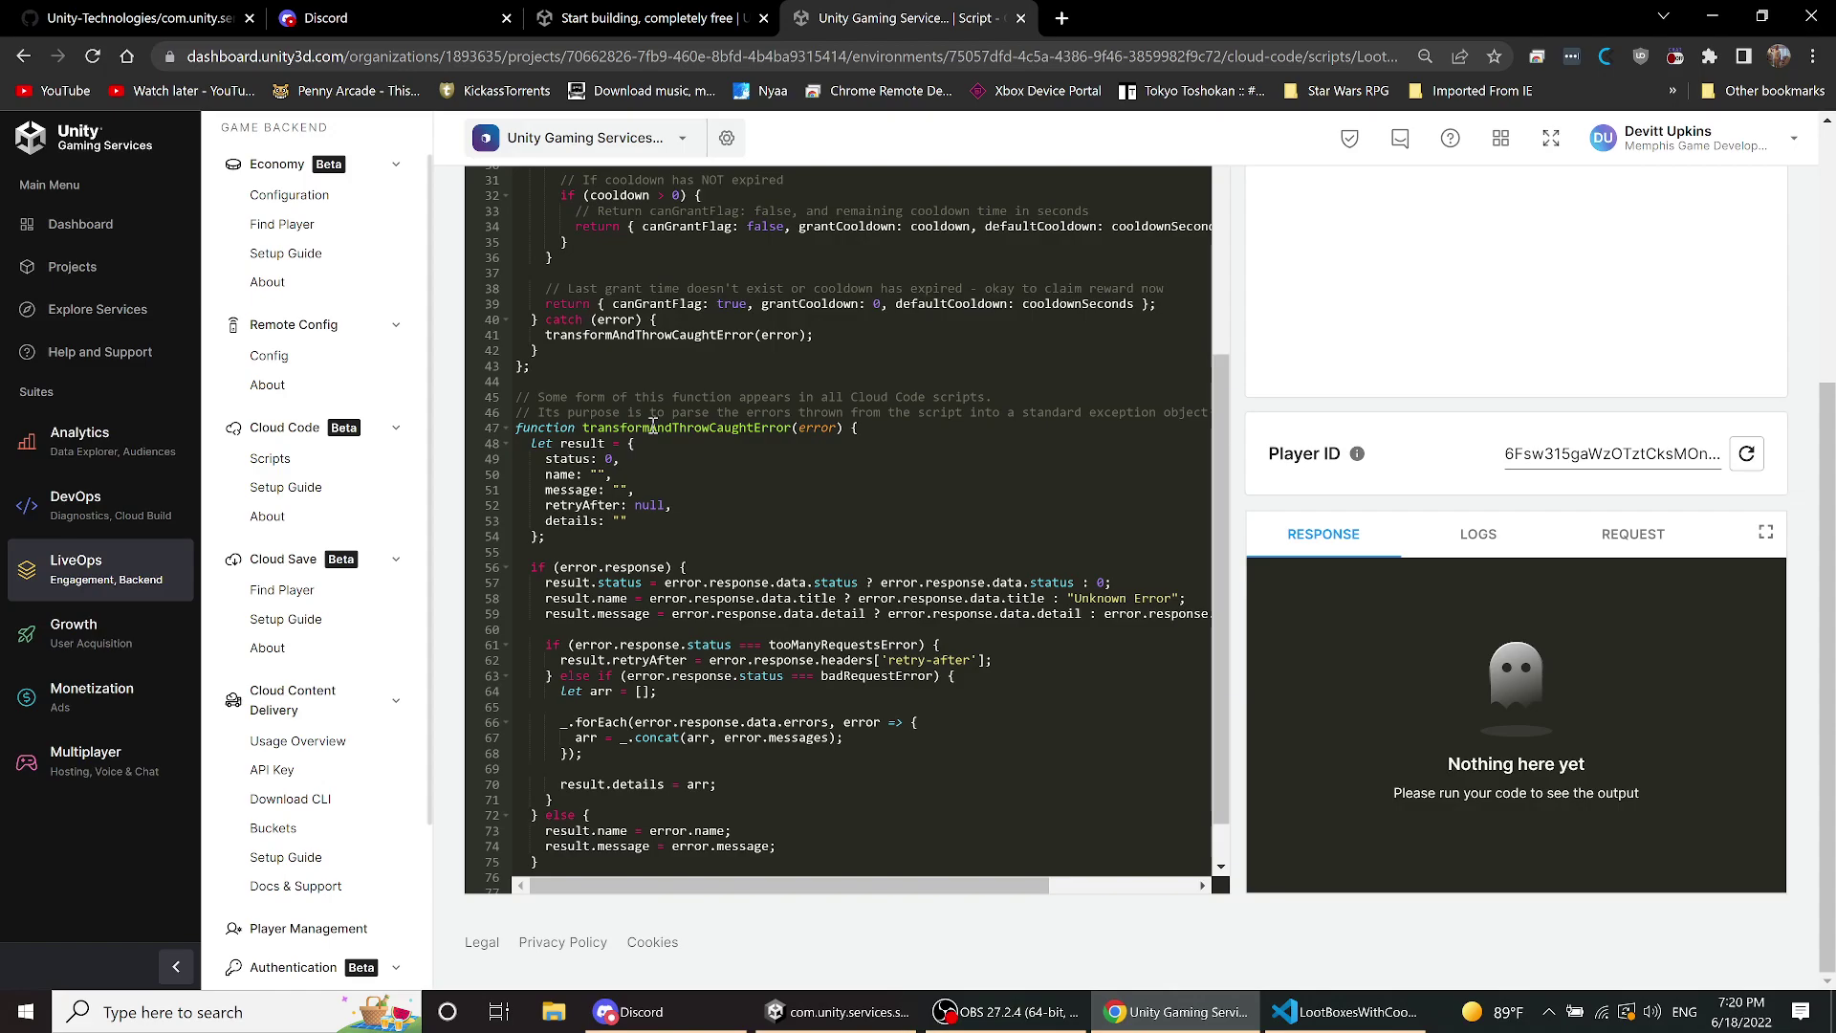
scroll(653, 425, "up", 9)
scroll(653, 426, "up", 1)
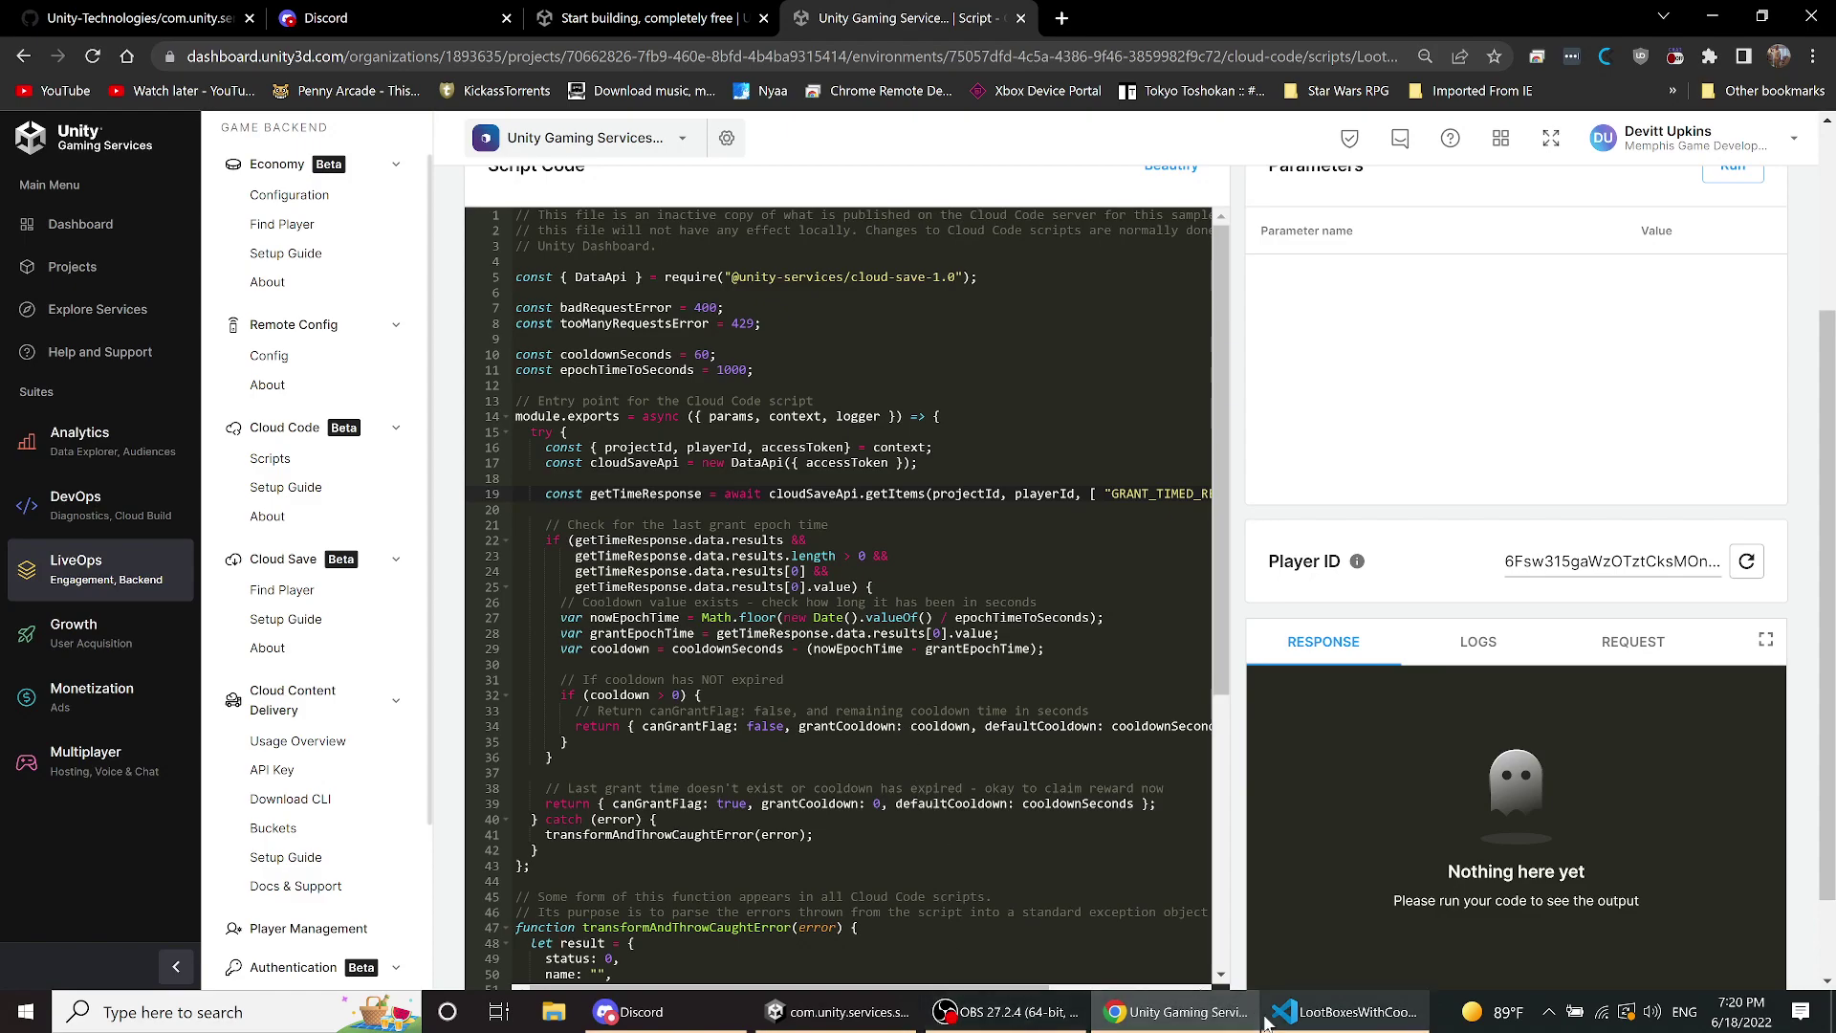
- In Unity, expand the cooldown sample's Cloud Code folder and select the GetStatus script to preview it
left_click(841, 1011)
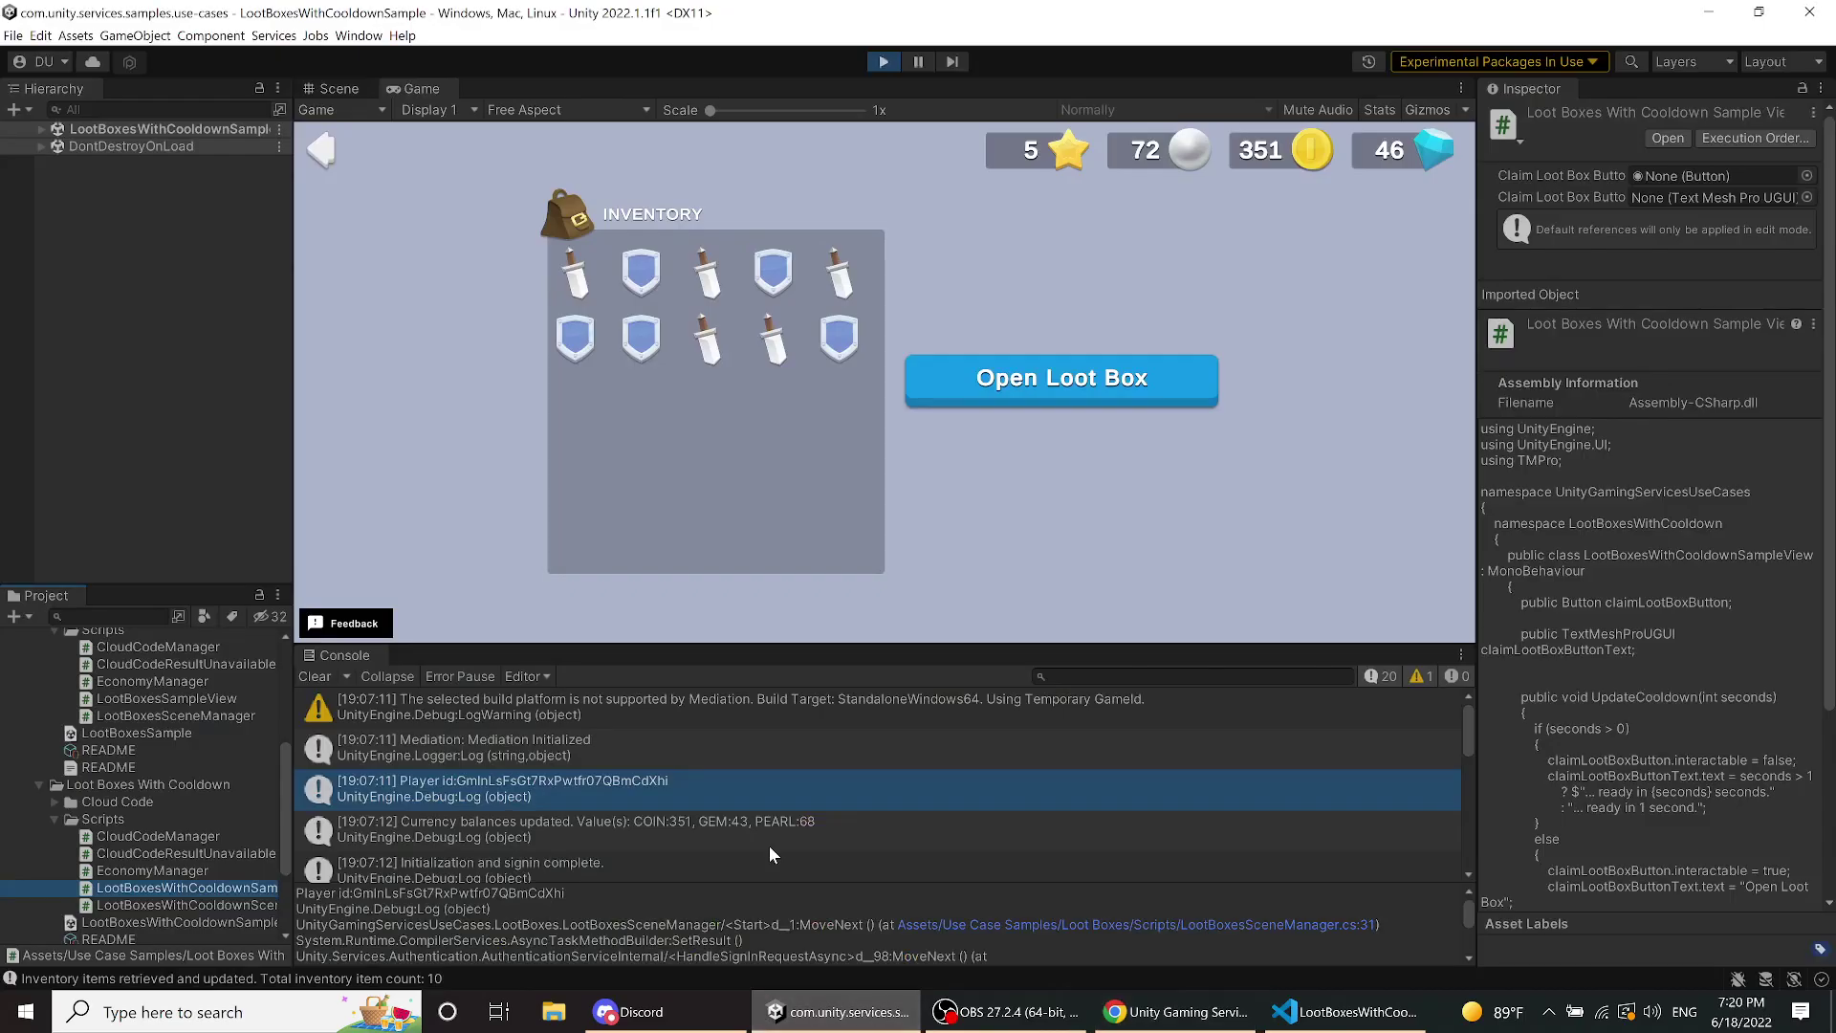
left_click(53, 801)
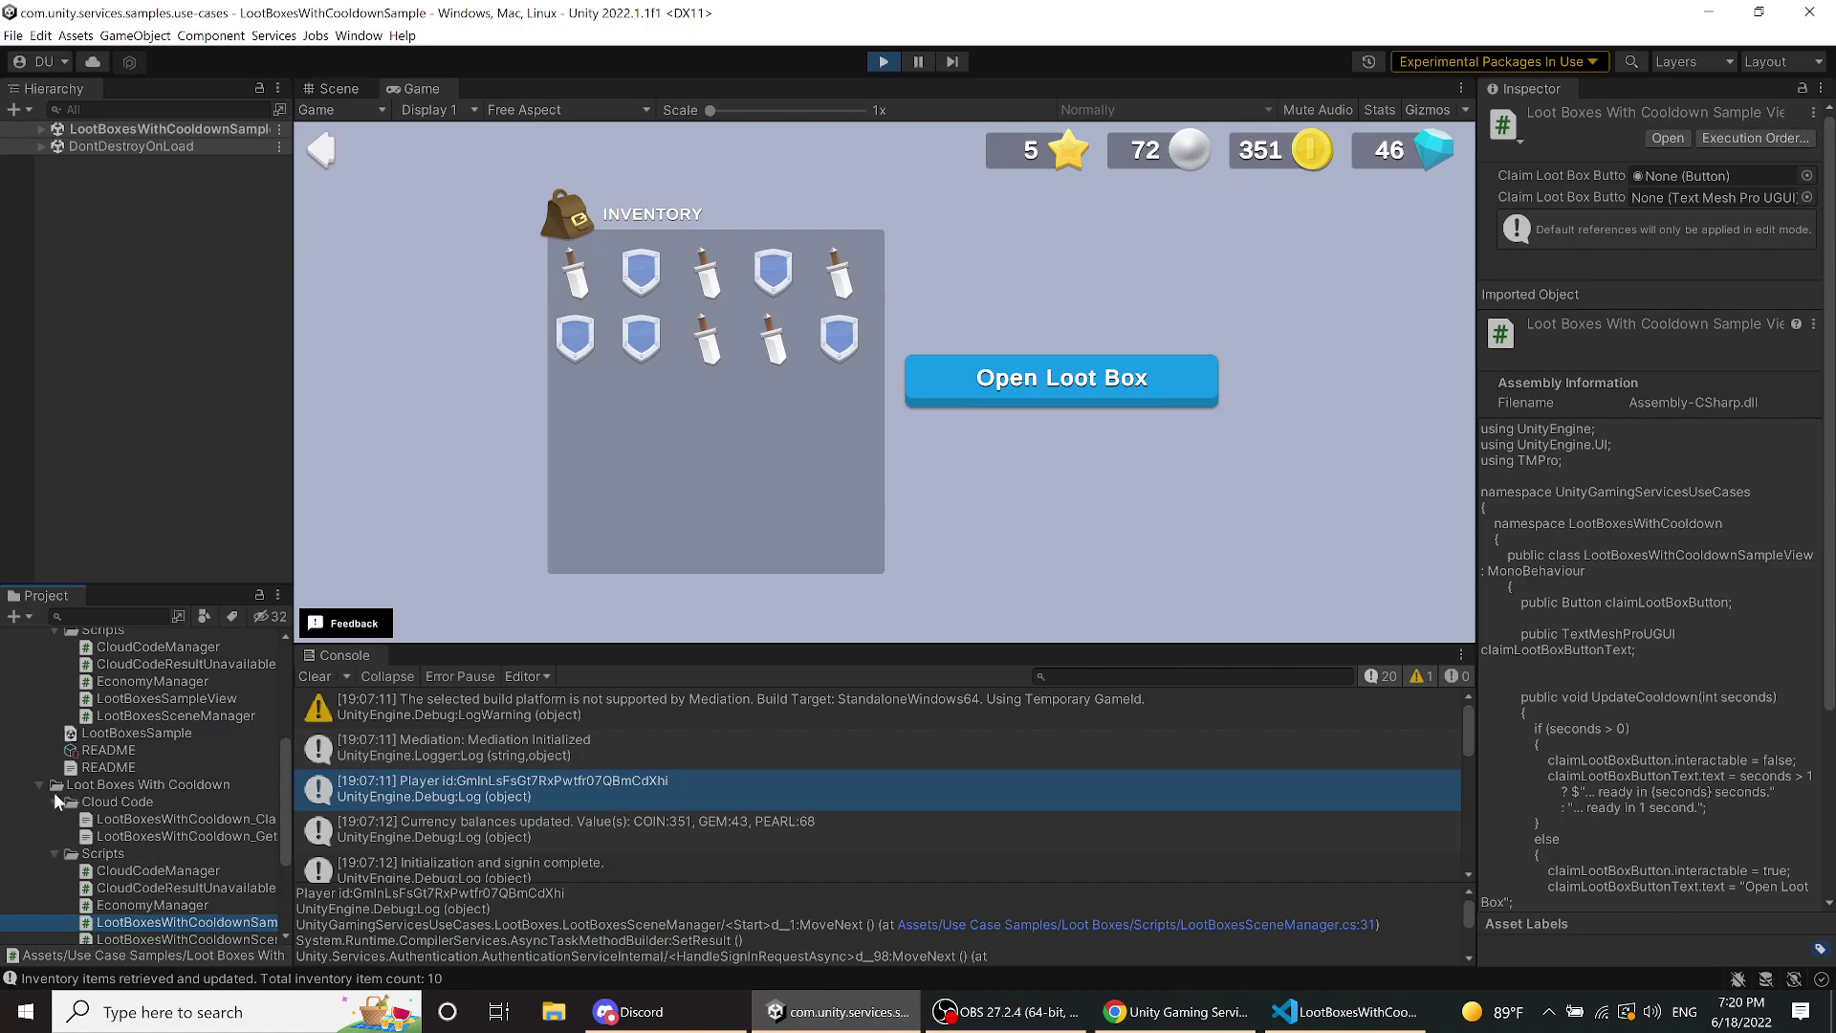
scroll(136, 717, "up", 5)
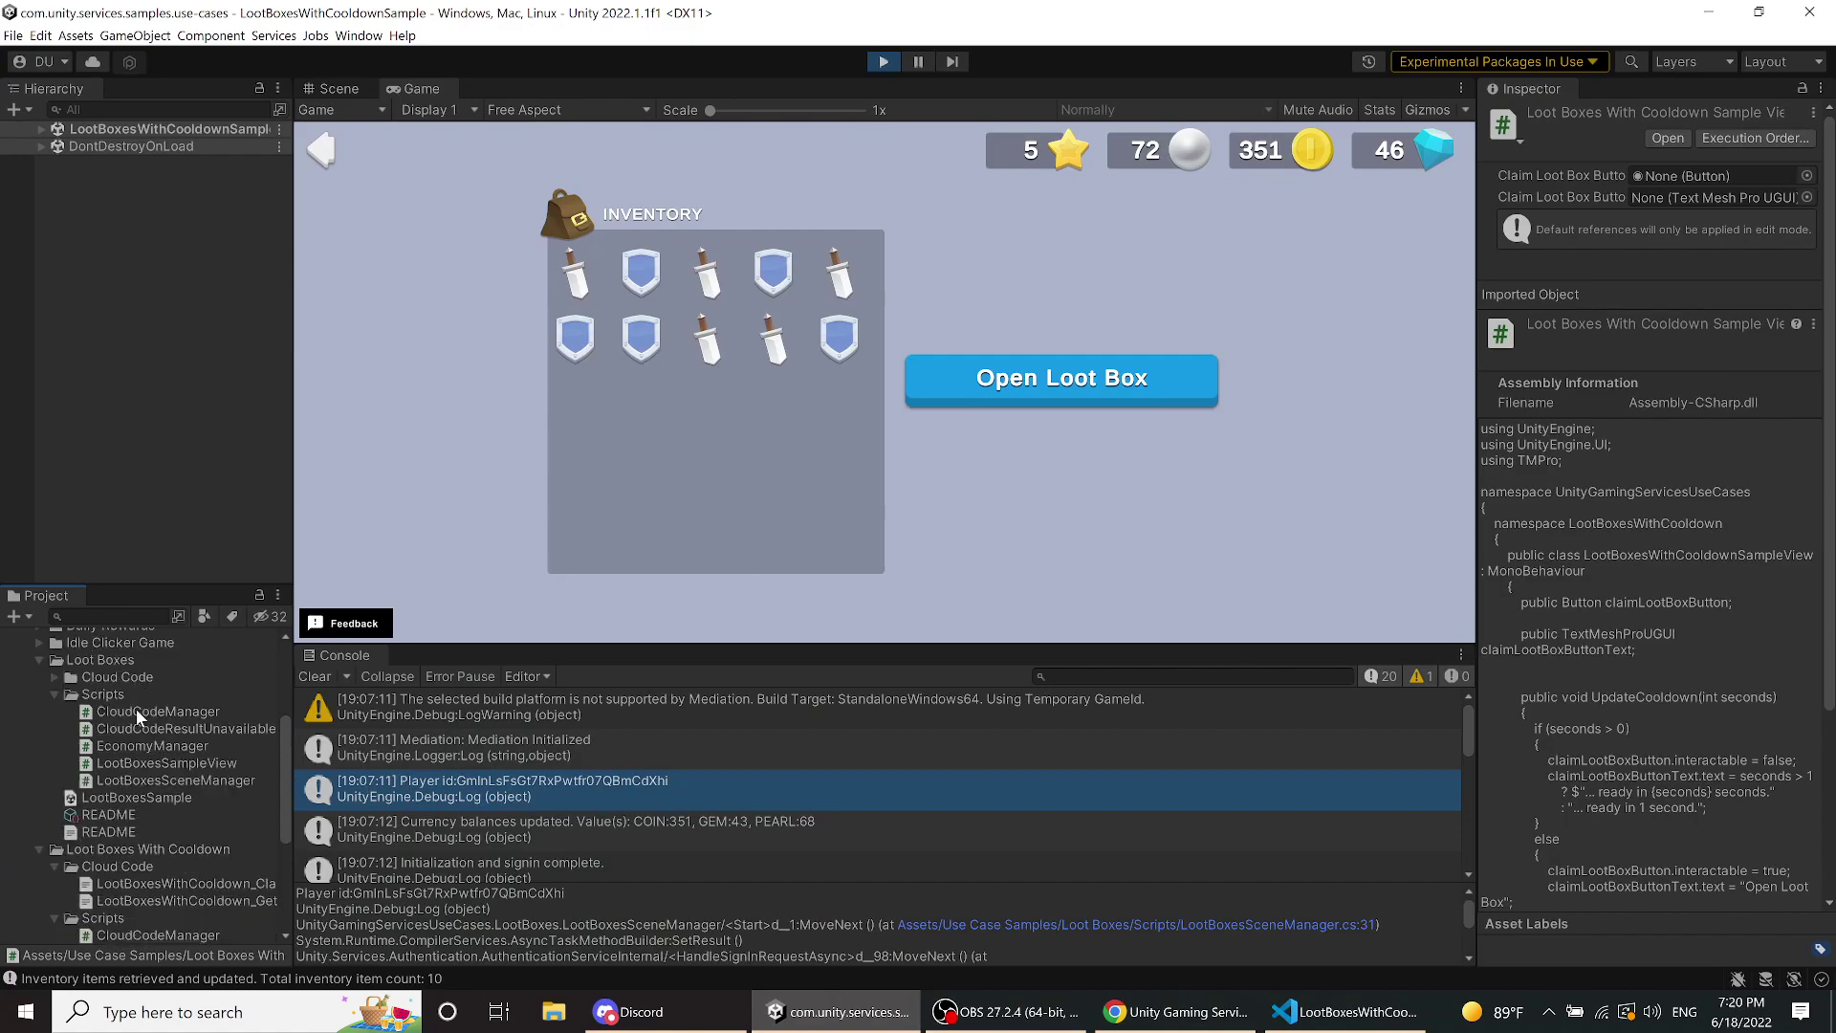
scroll(132, 715, "down", 5)
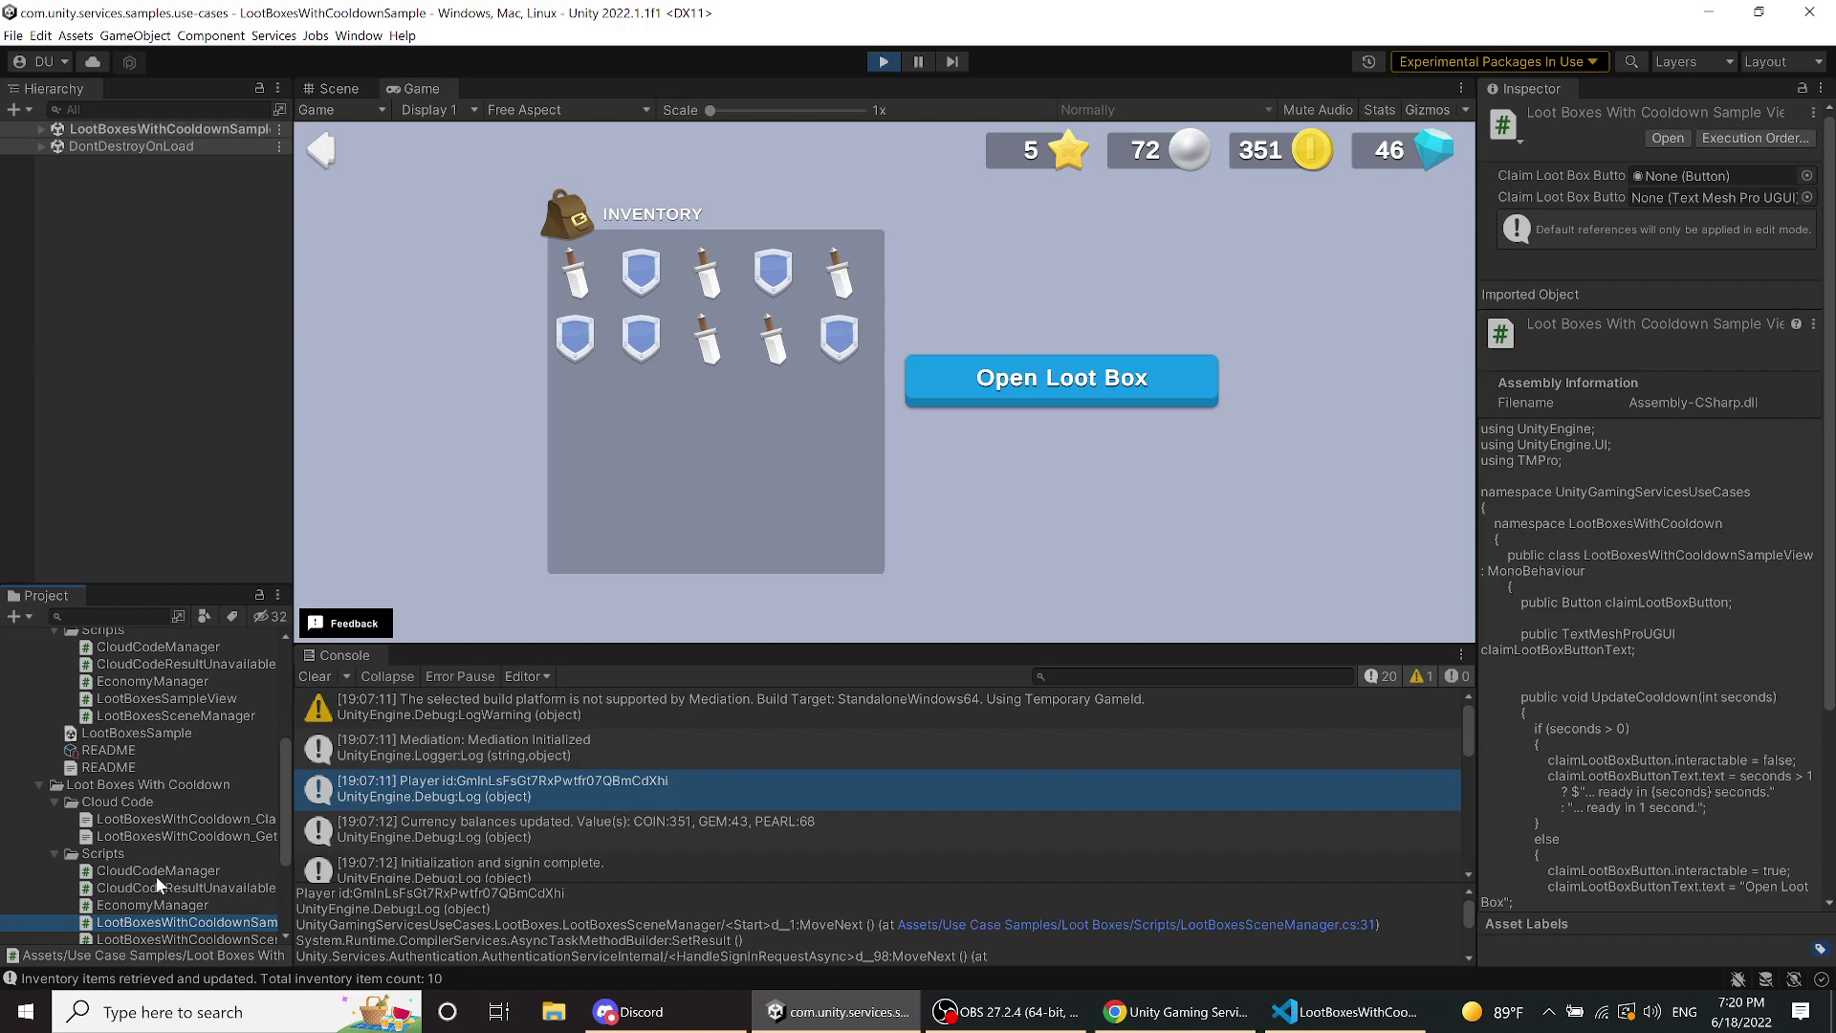
left_click(153, 830)
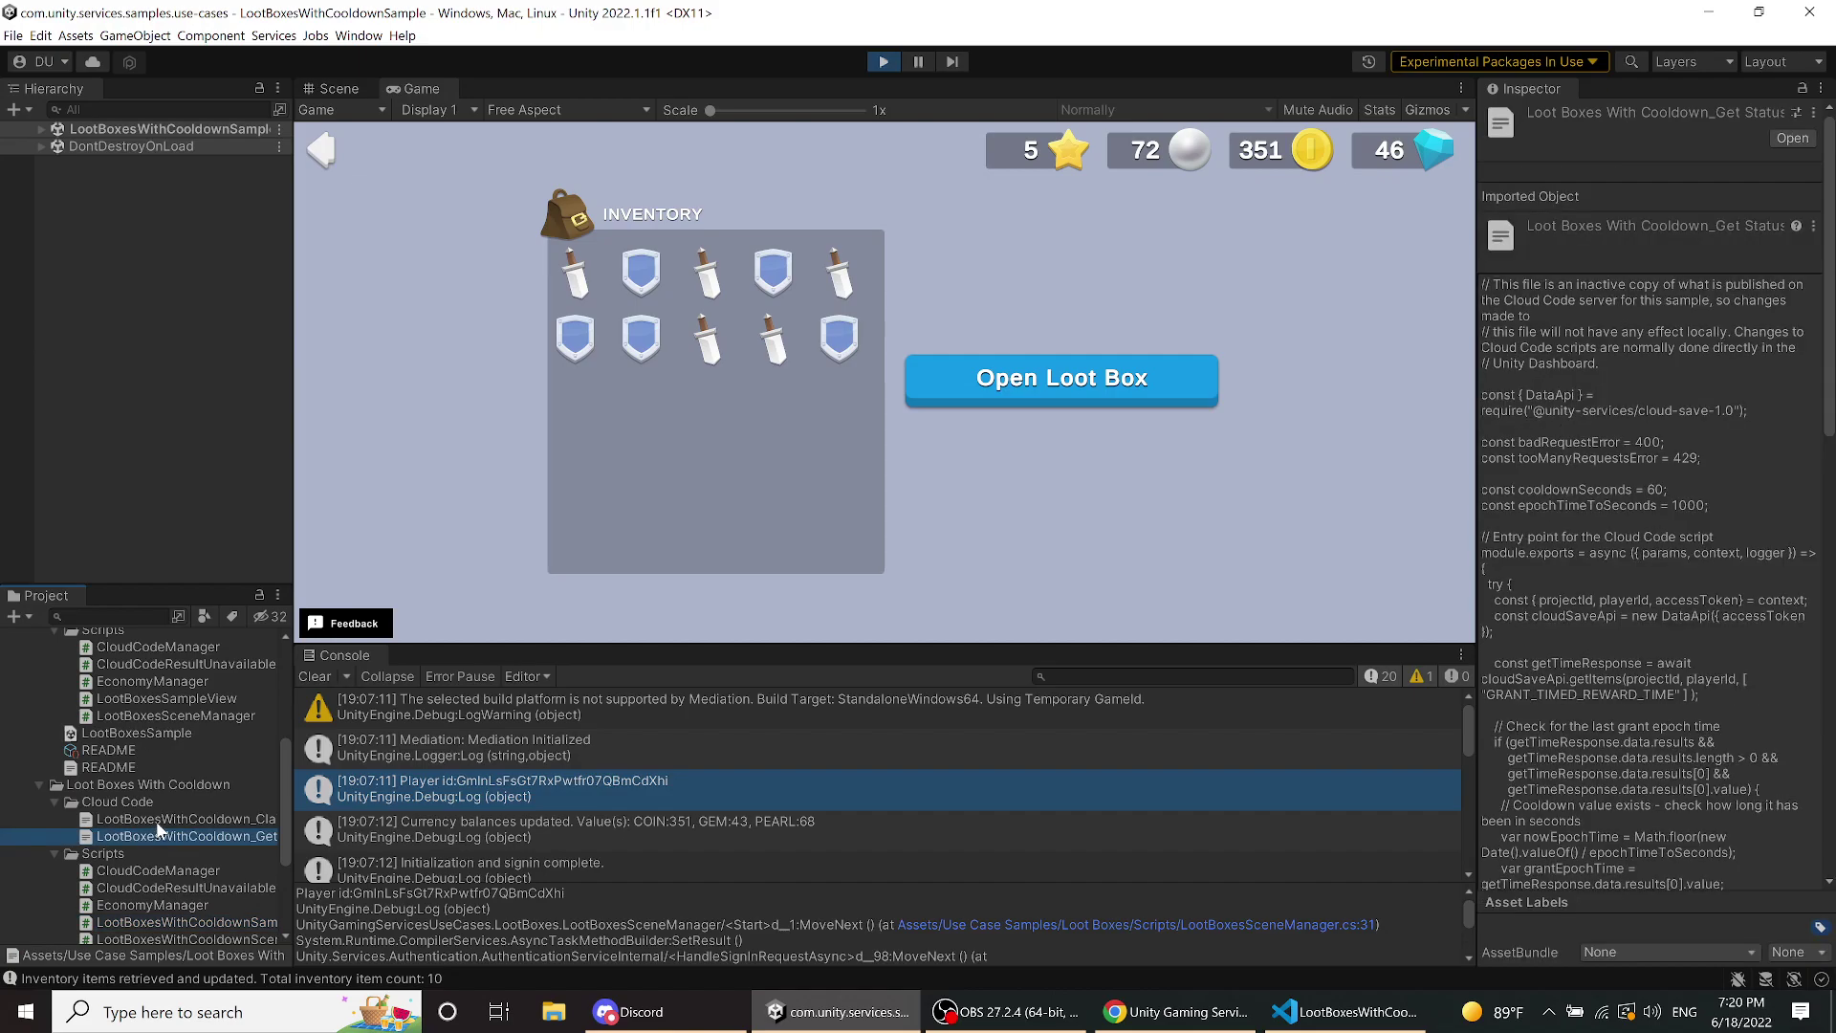
left_click(157, 820)
- Dismiss the Script Host error from LootBoxesWithCooldown_GetStatus.js and reveal its folder in File Explorer
double_click(156, 836)
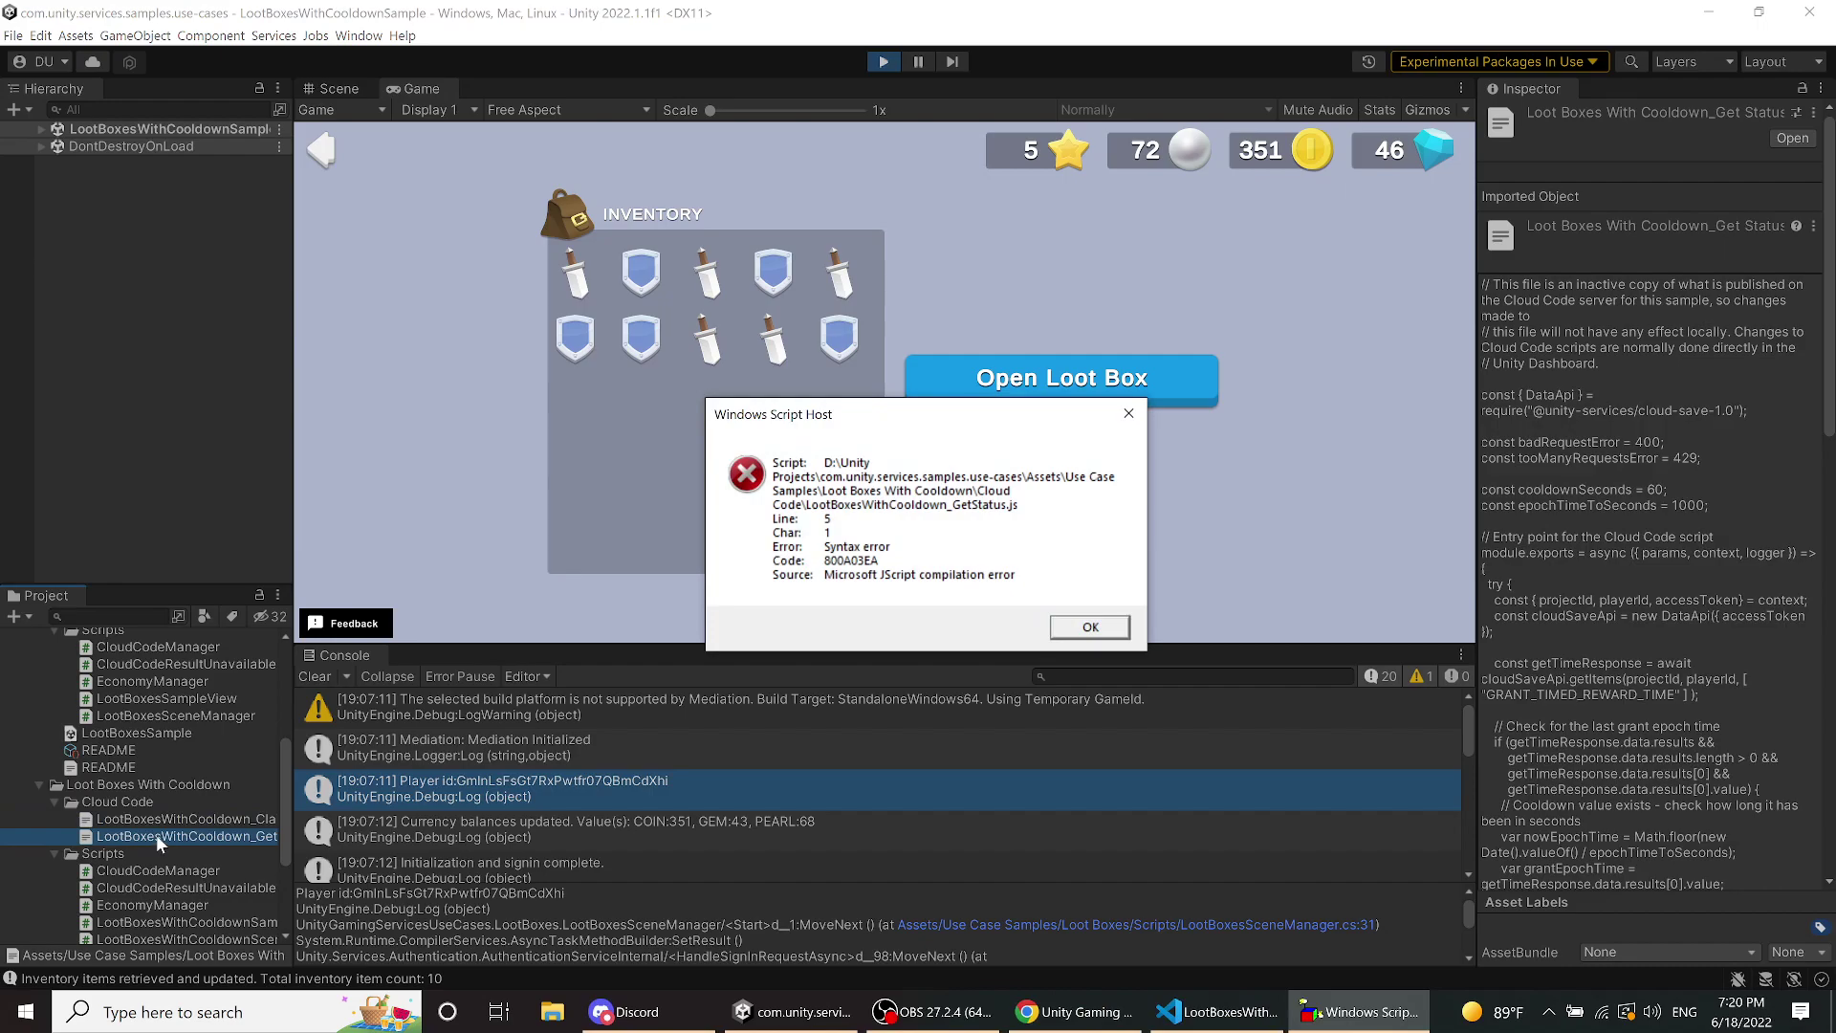
left_click(1087, 627)
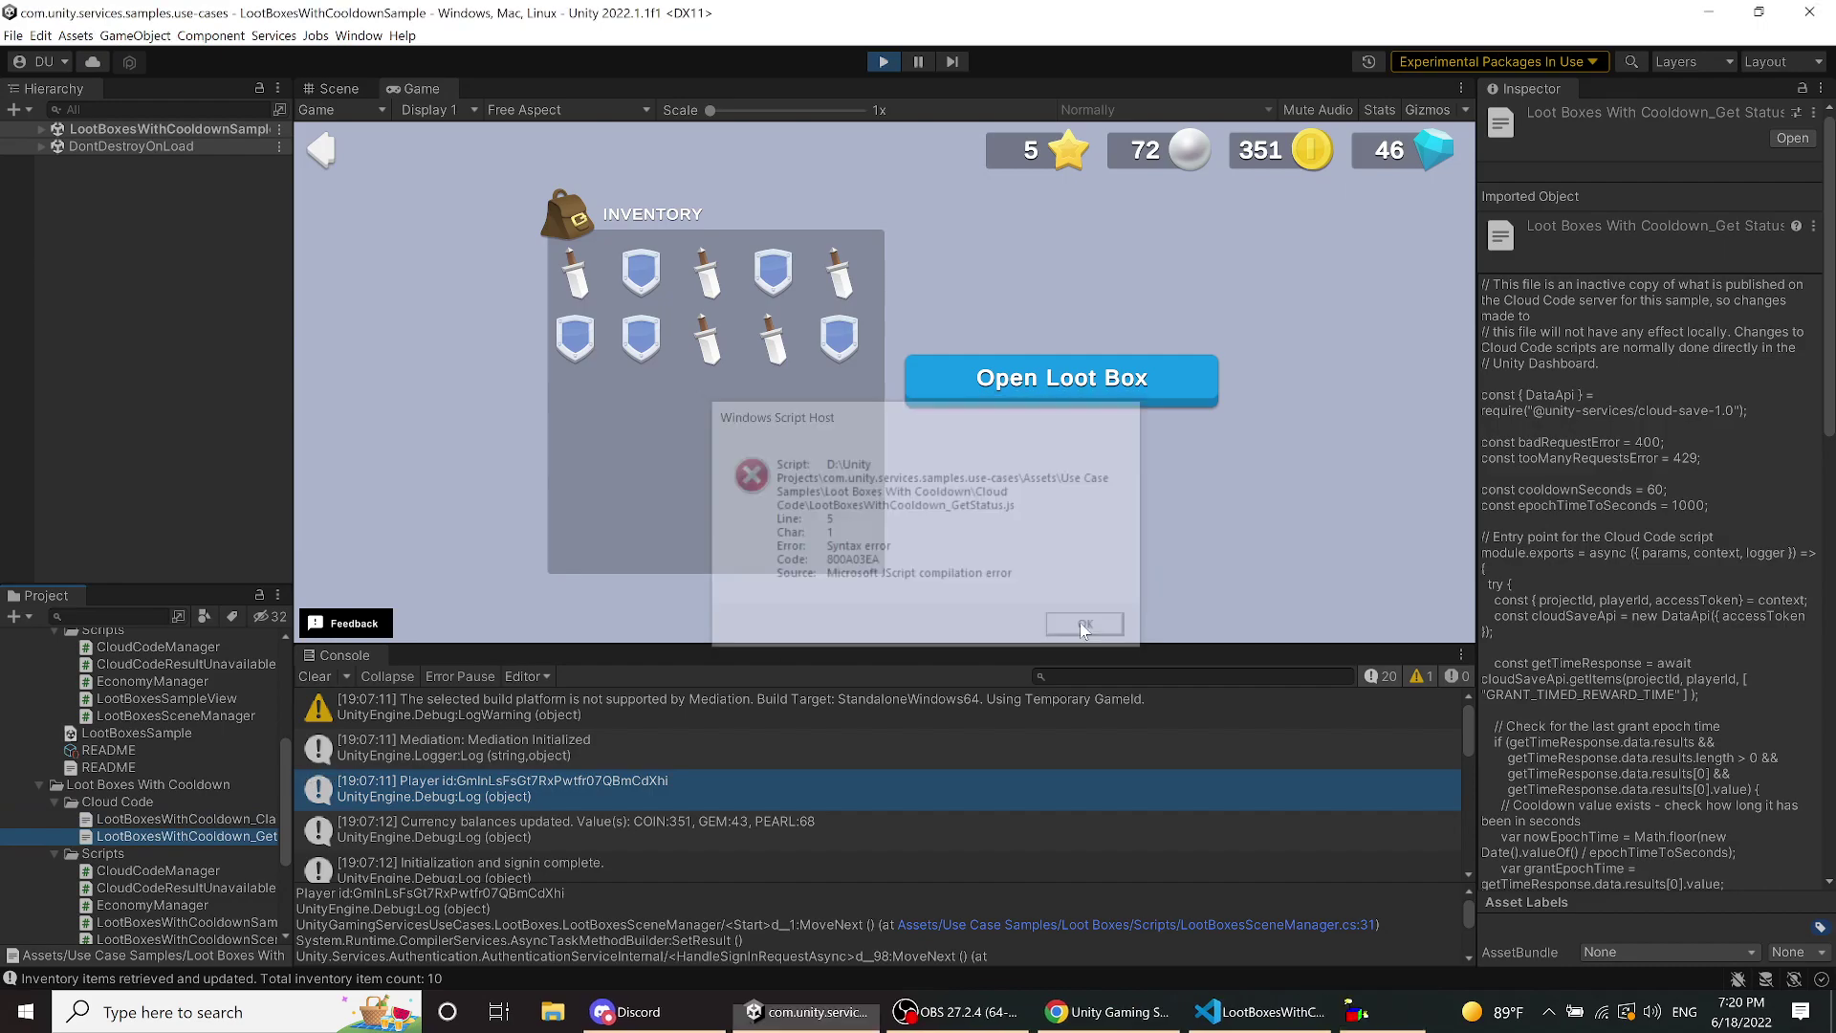
right_click(128, 838)
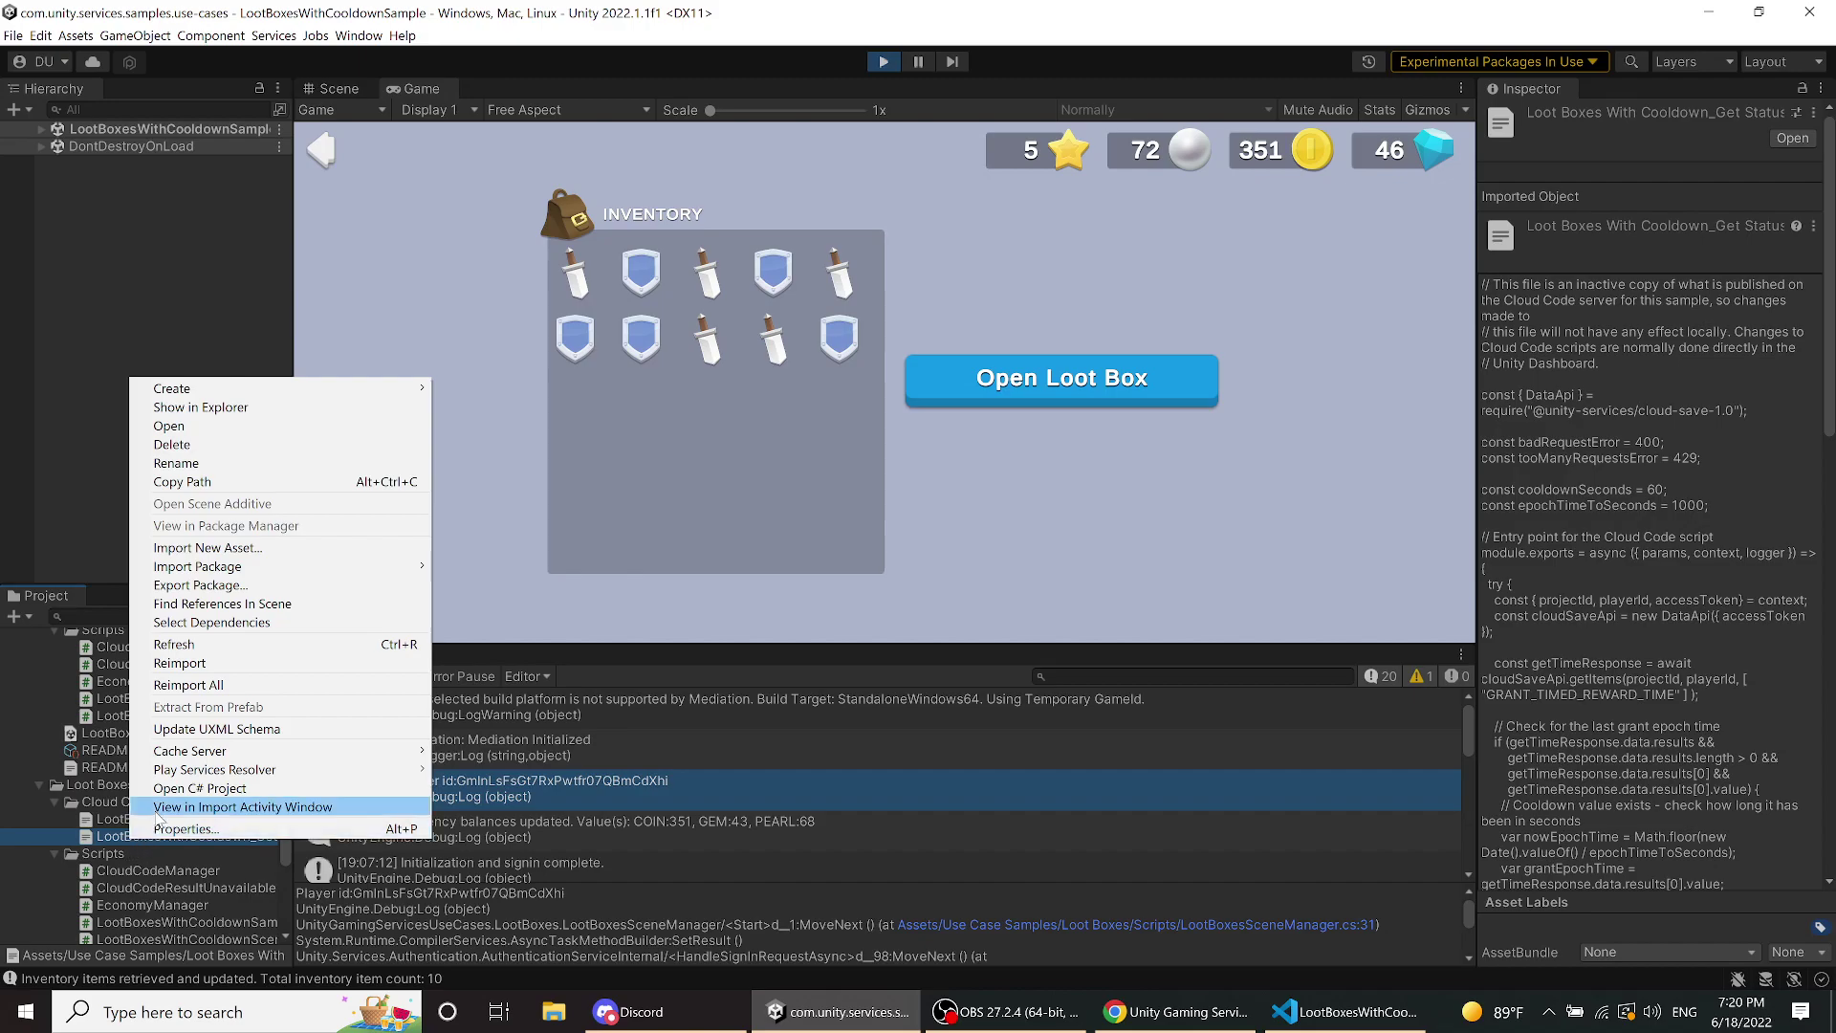
left_click(62, 846)
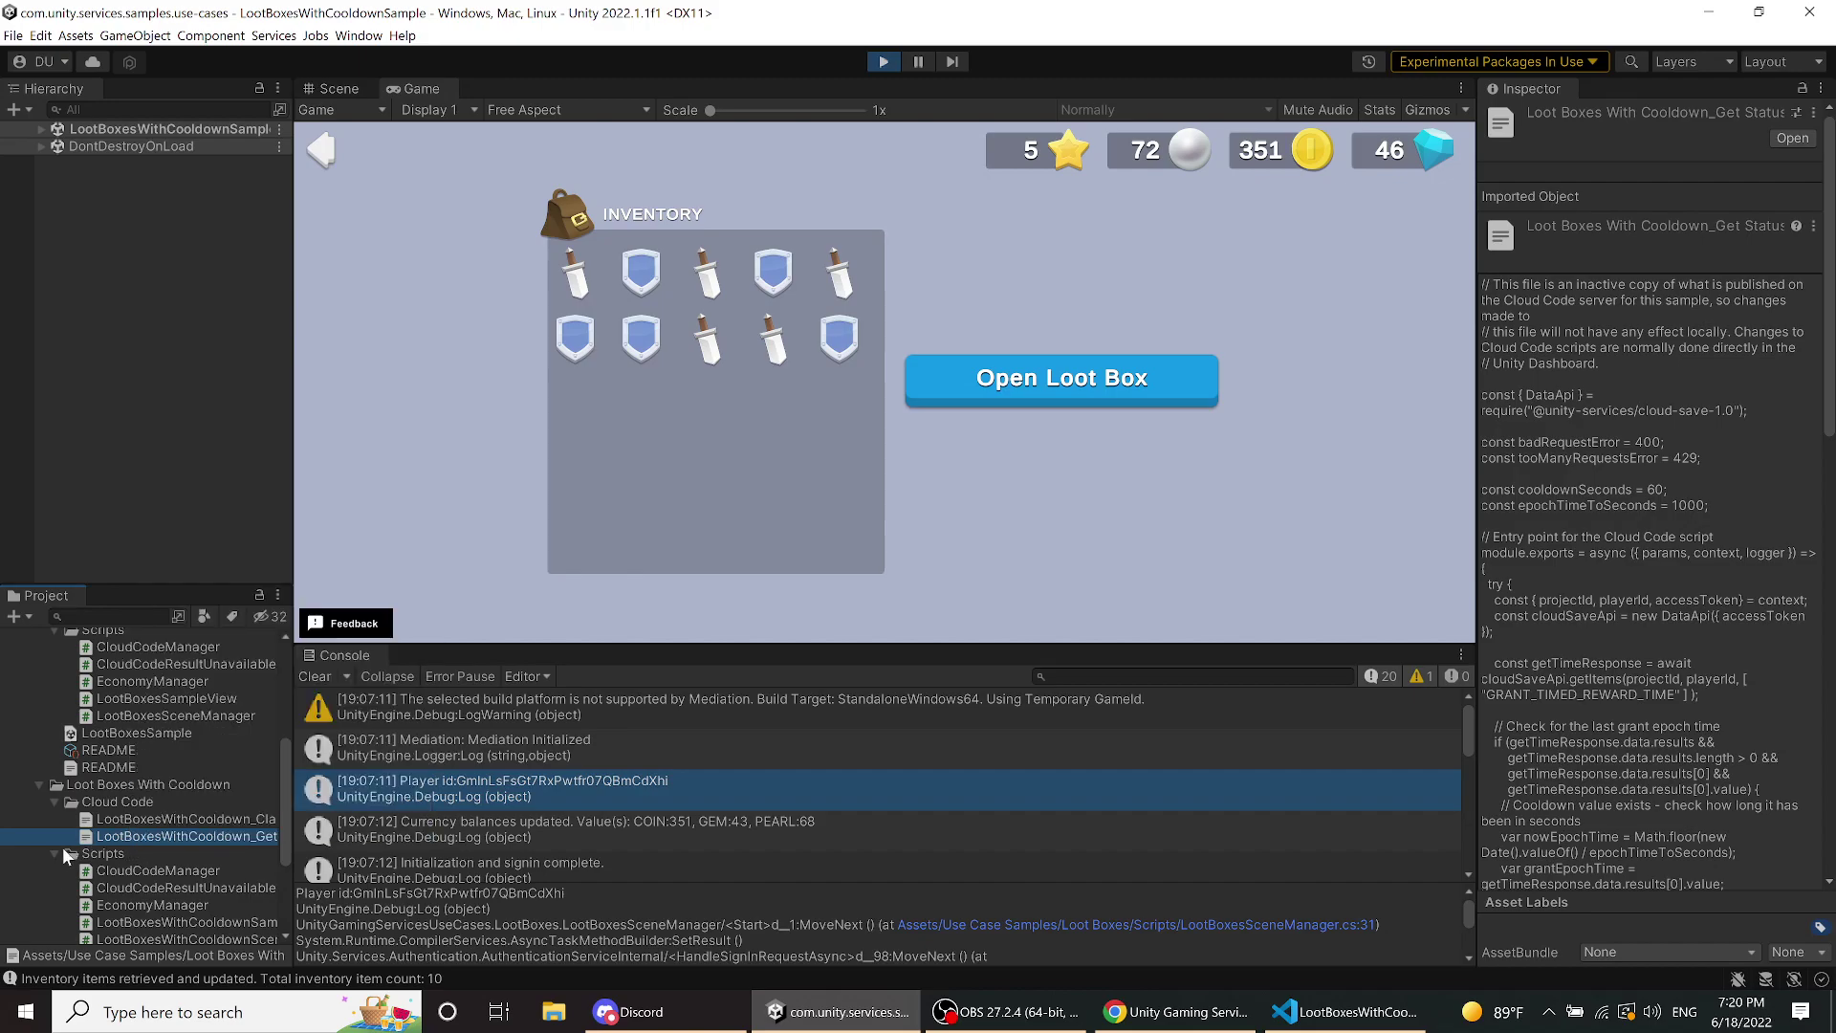
left_click(100, 849)
right_click(107, 840)
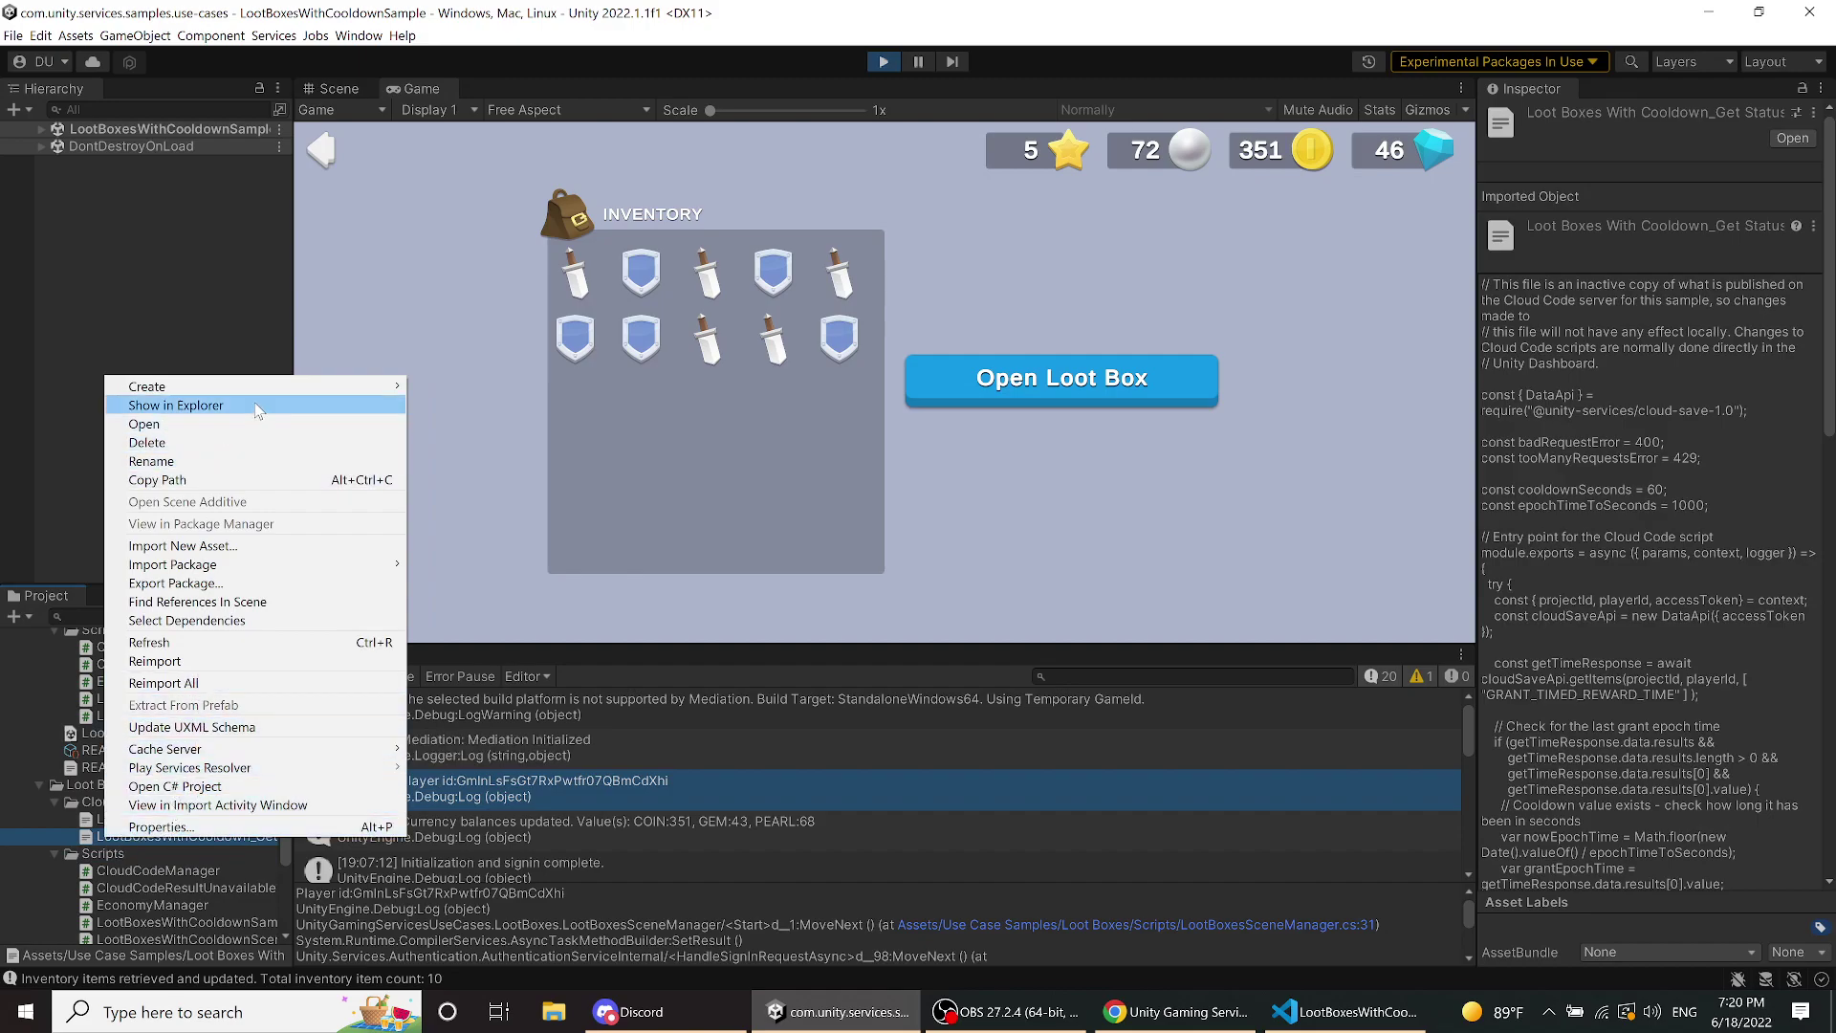
left_click(222, 405)
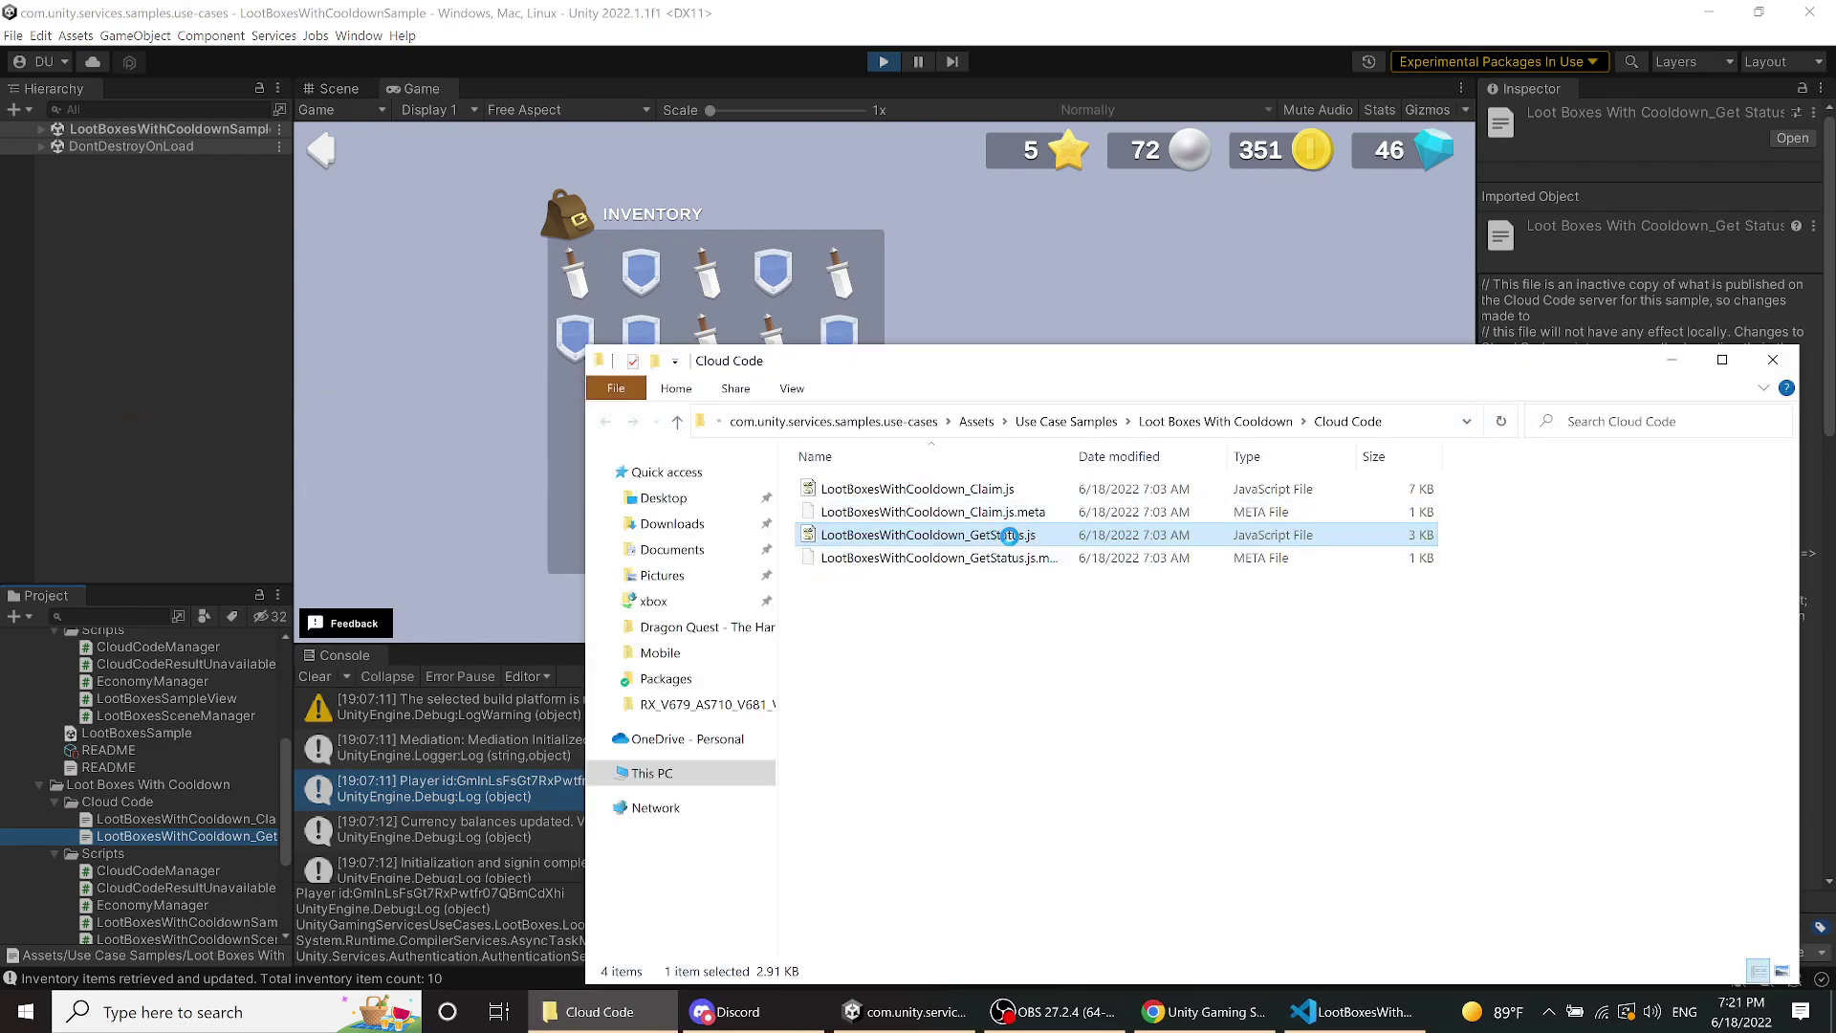
- Open LootBoxesWithCooldown_GetStatus.js with Visual Studio Code from File Explorer
right_click(1006, 537)
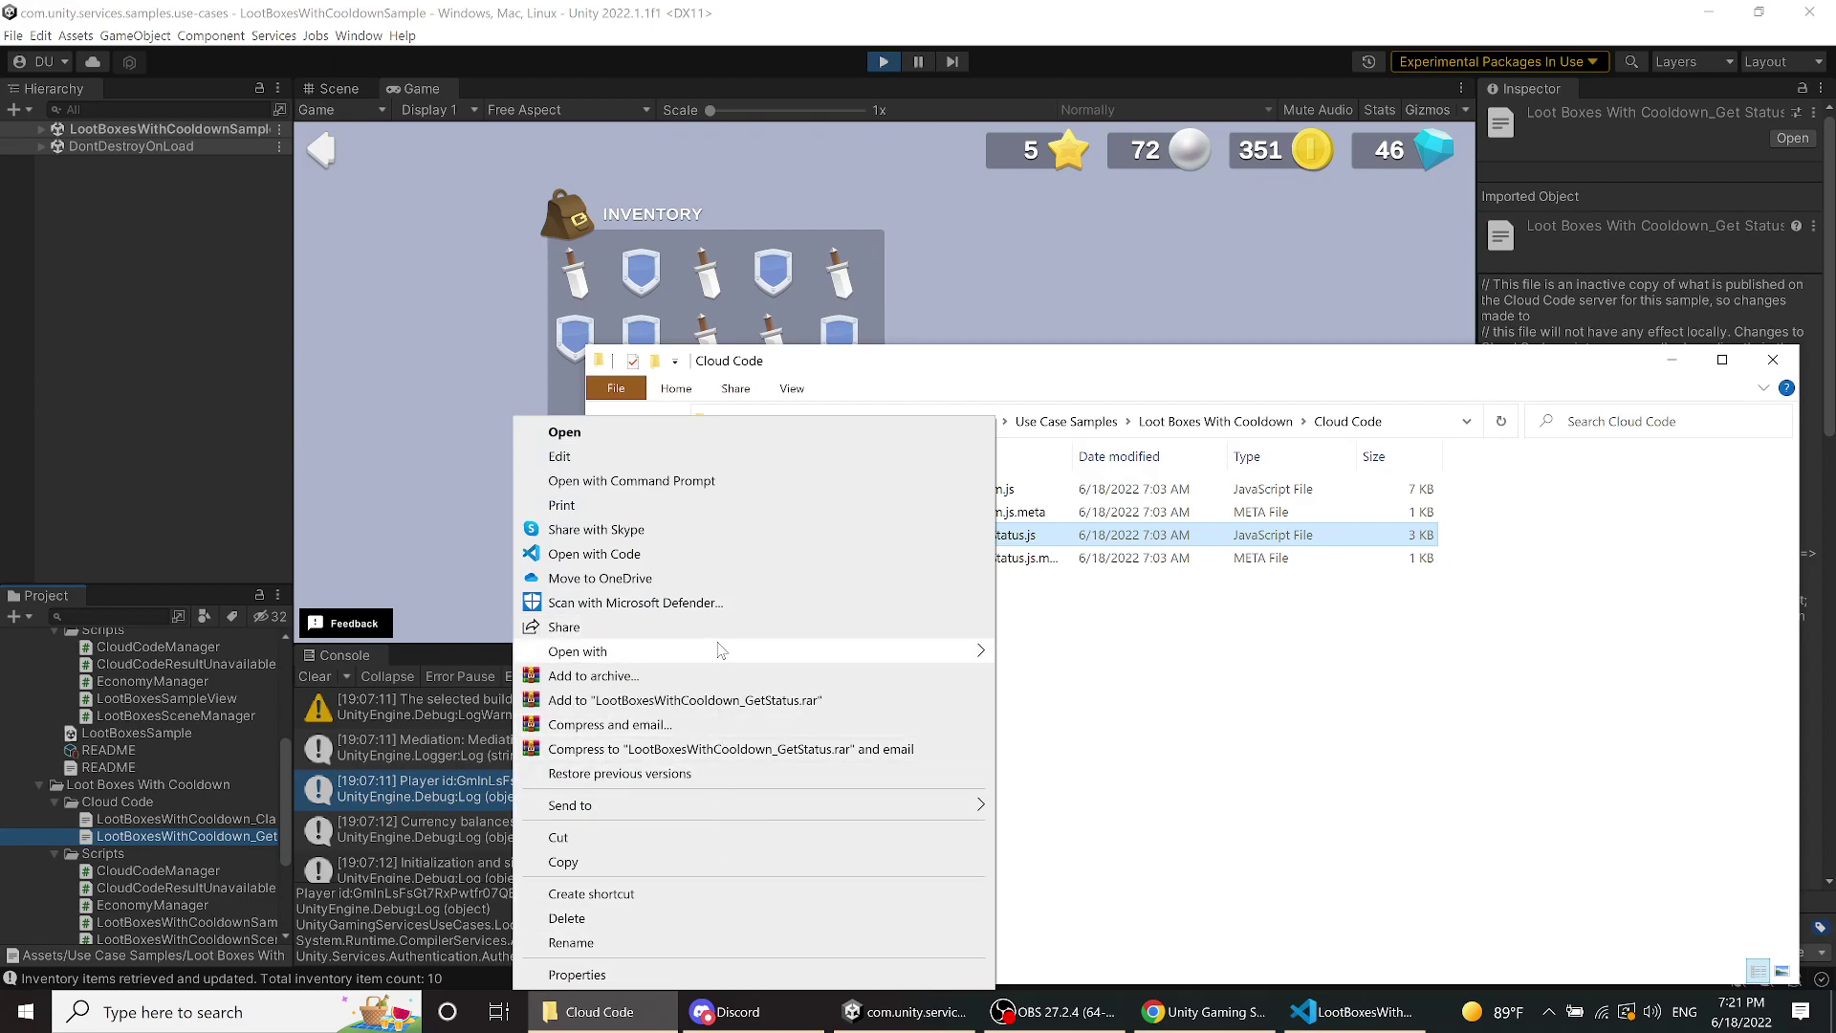
mouse_move(724, 651)
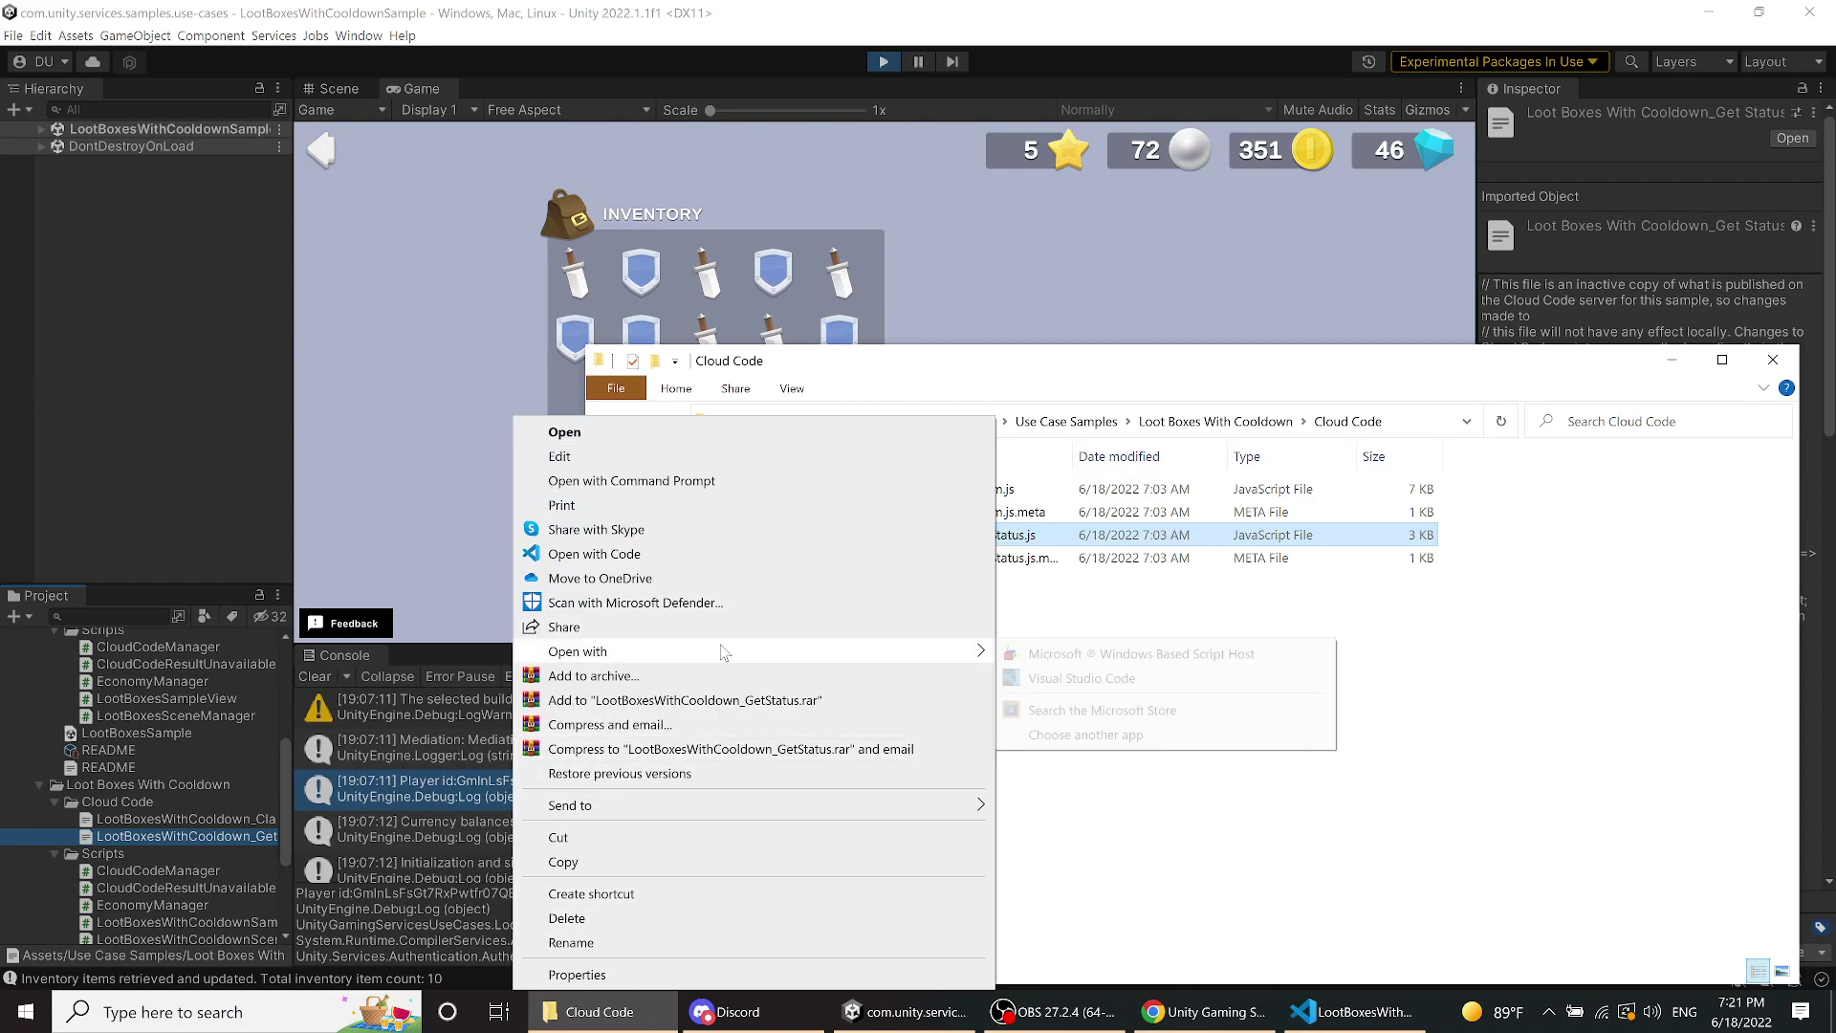
left_click(1045, 679)
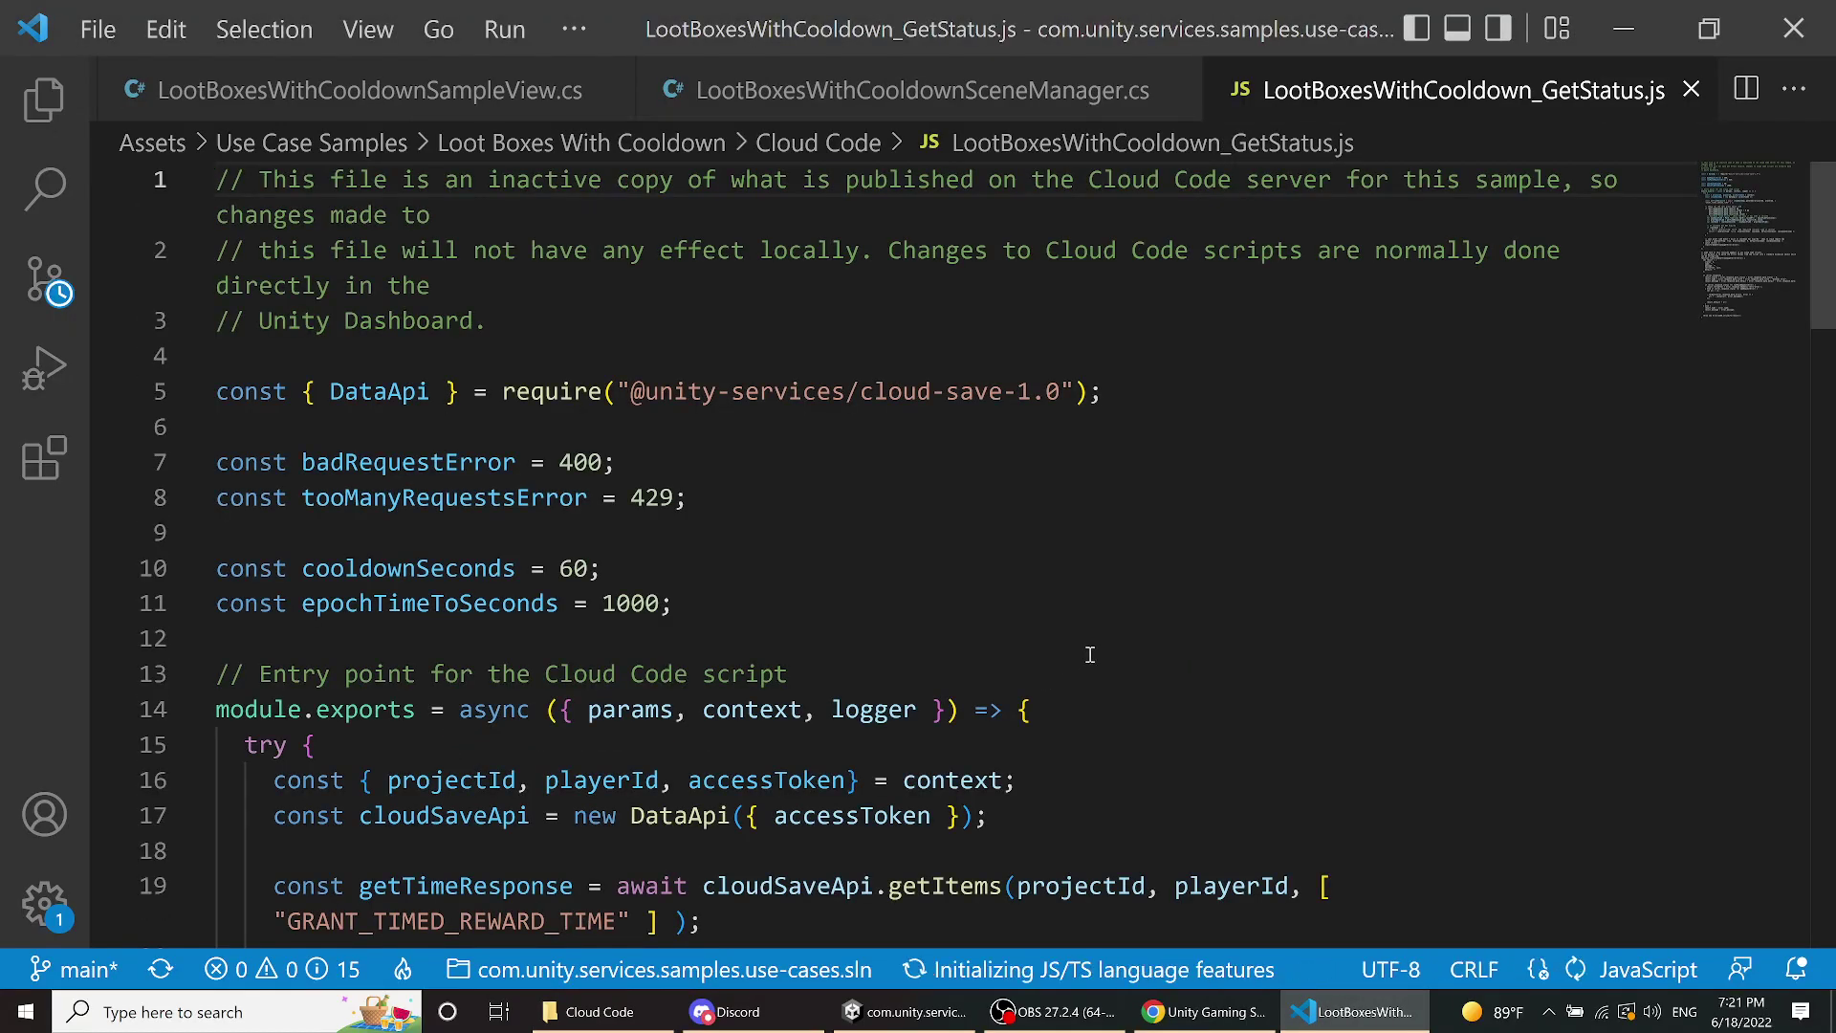
- Review the cooldown logic in LootBoxesWithCooldown_GetStatus.js, then minimize Visual Studio Code
scroll(1088, 655, "down", 10)
scroll(1088, 654, "up", 10)
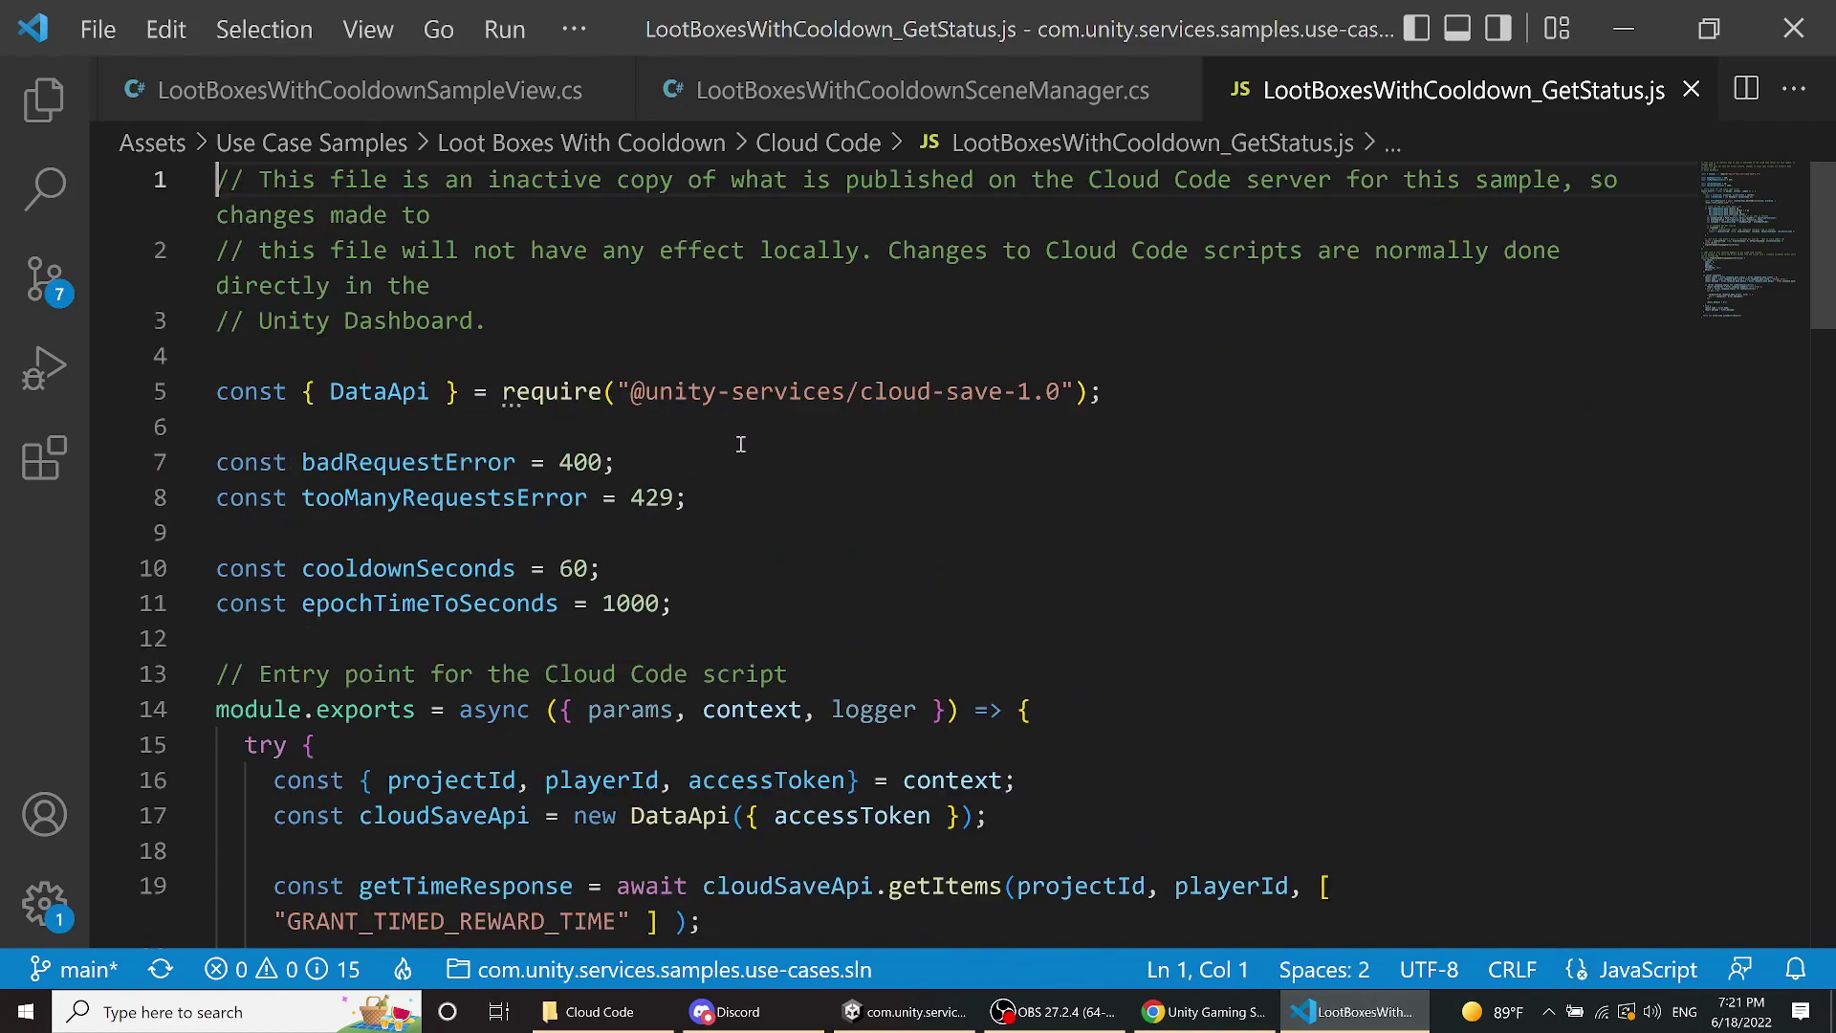
scroll(703, 371, "down", 4)
scroll(702, 368, "up", 4)
scroll(793, 405, "down", 7)
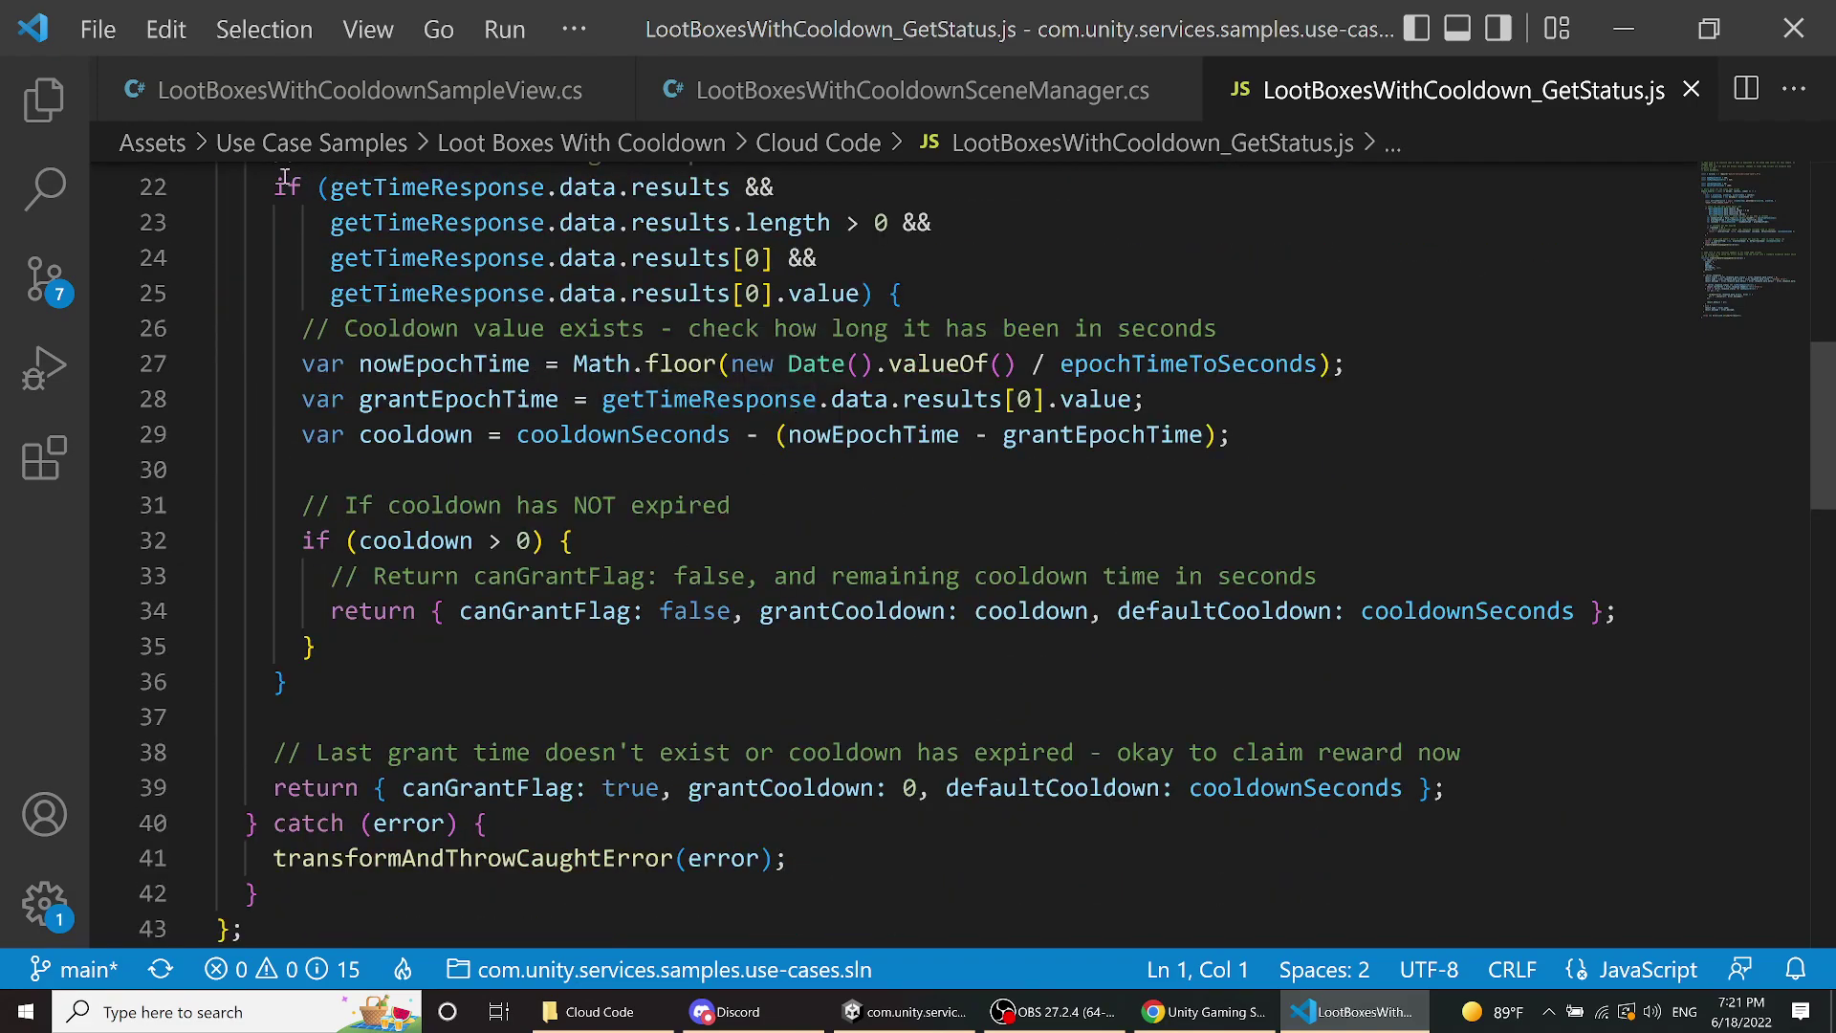
scroll(947, 363, "down", 19)
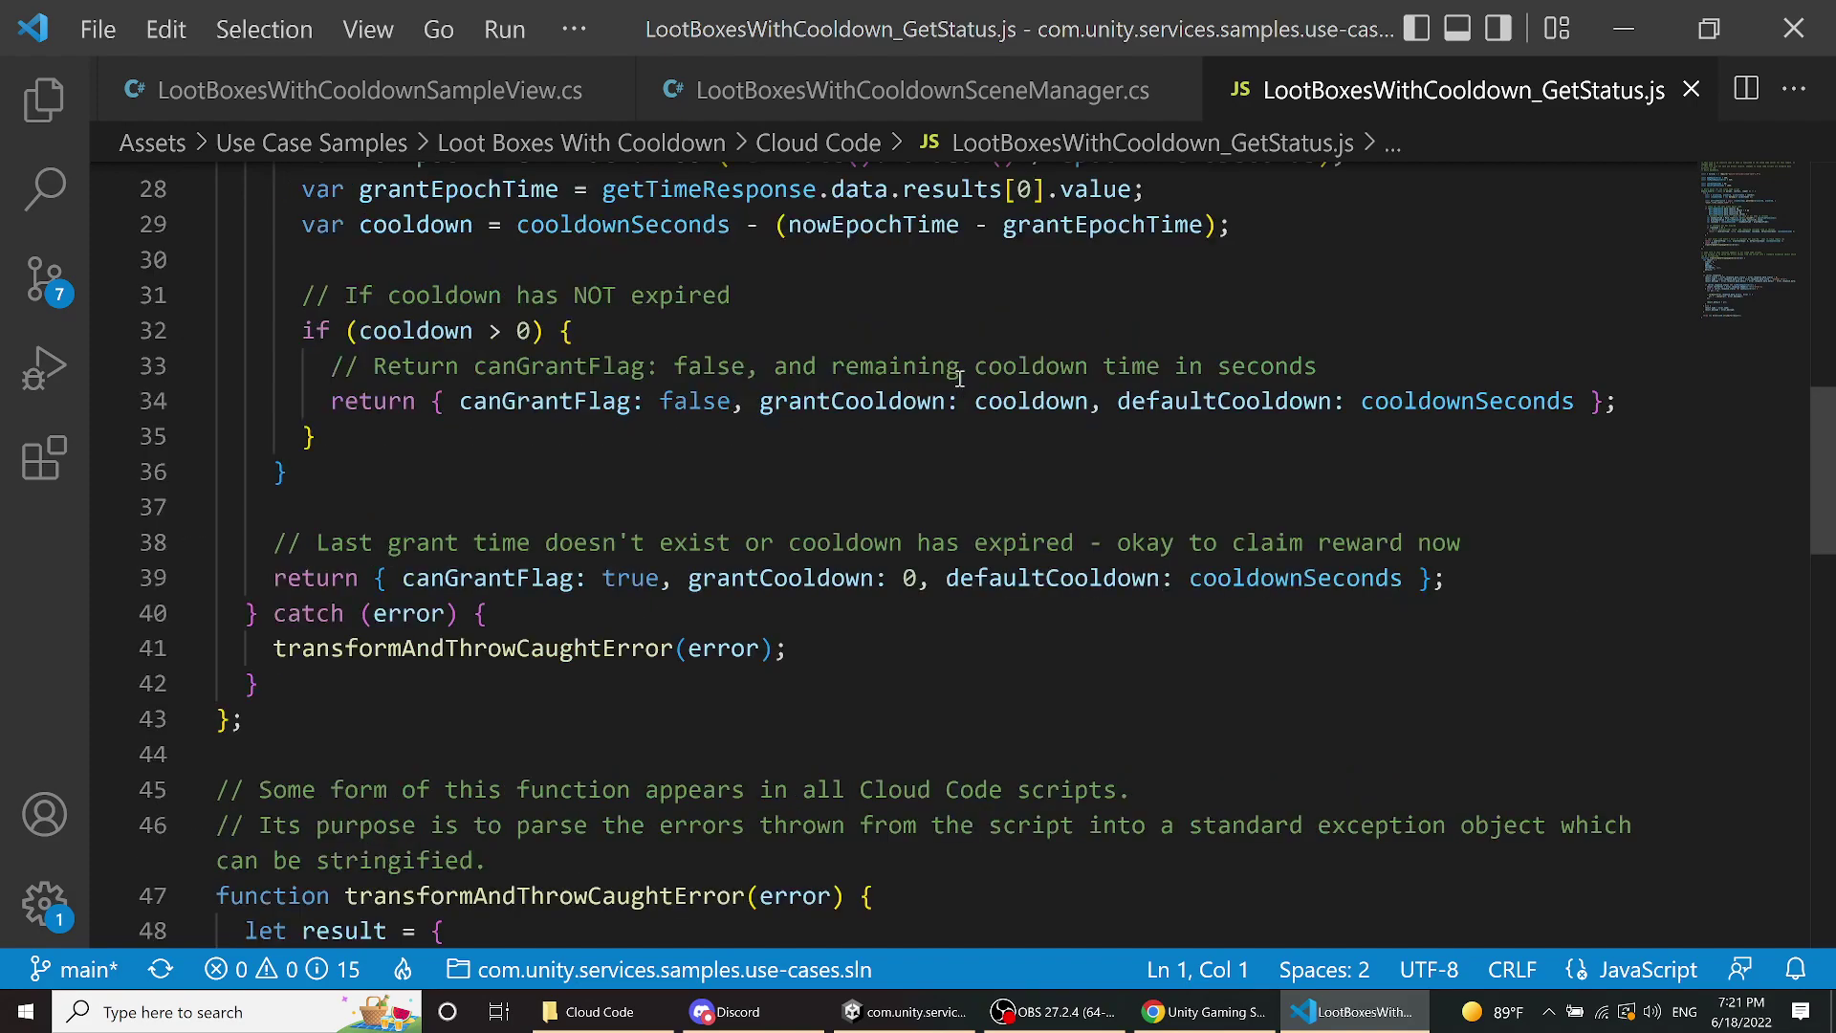
scroll(952, 369, "up", 20)
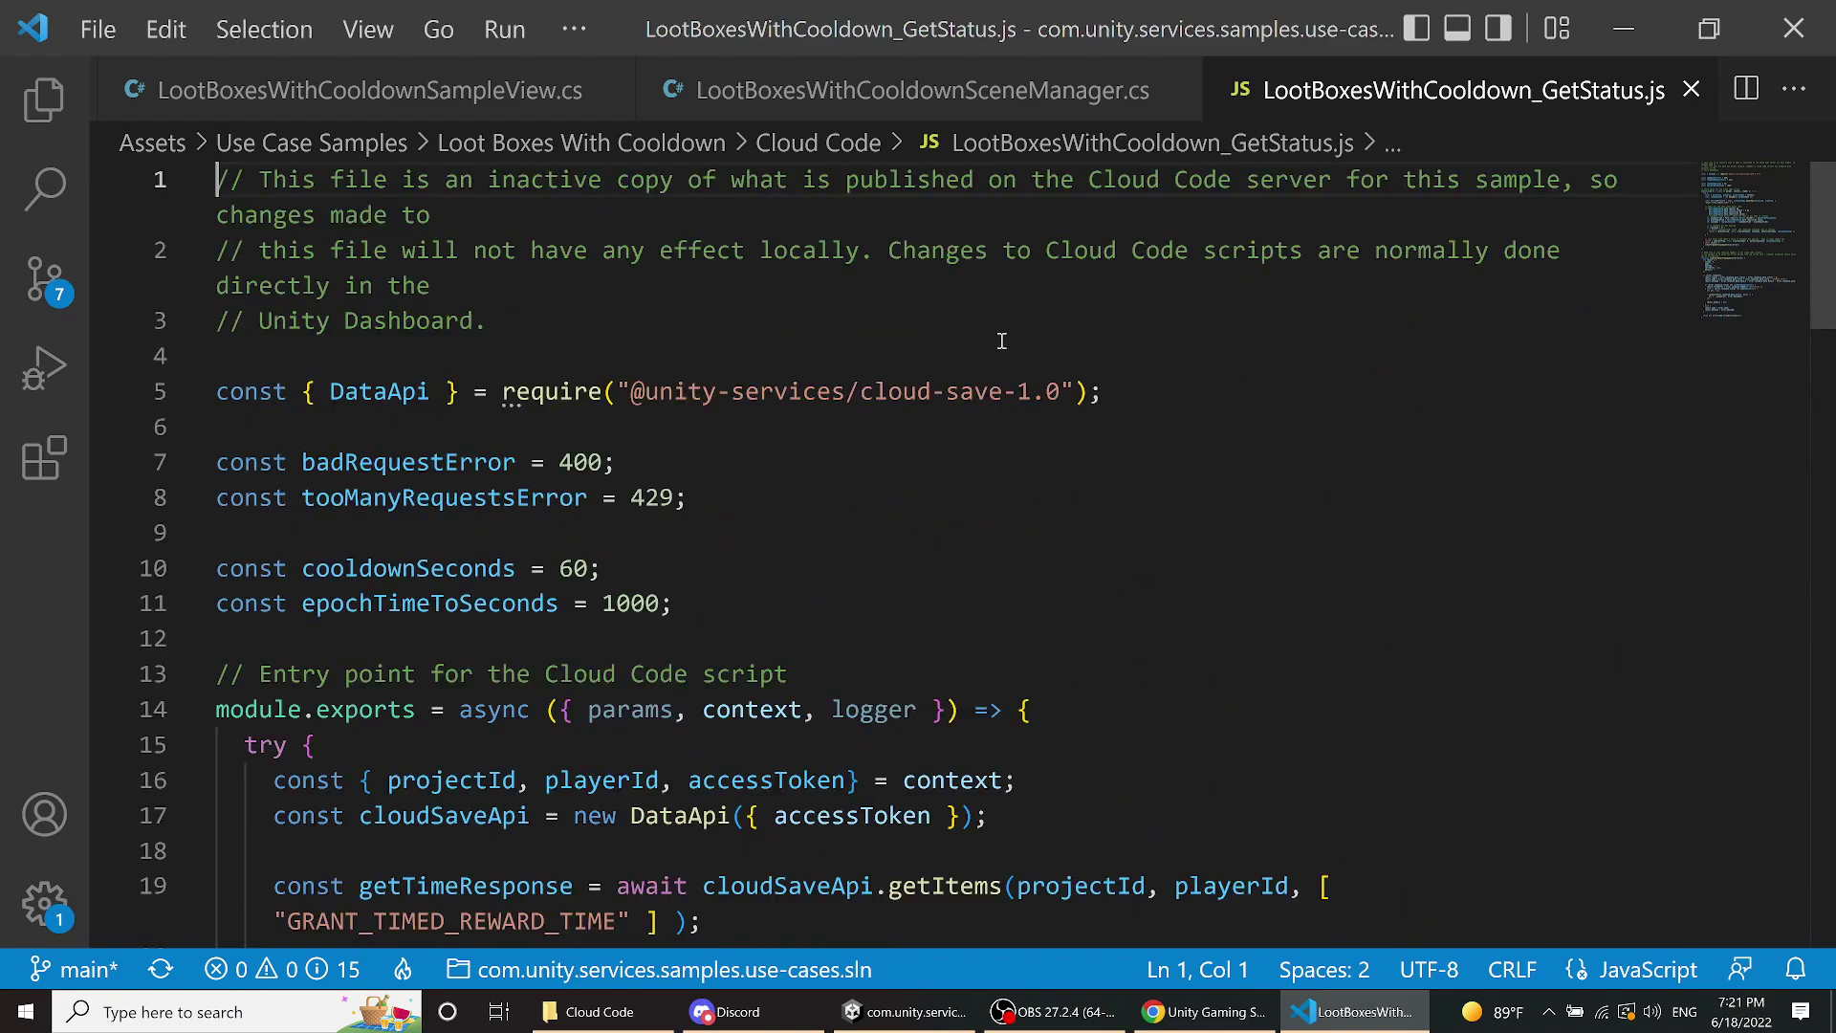
left_click(1623, 30)
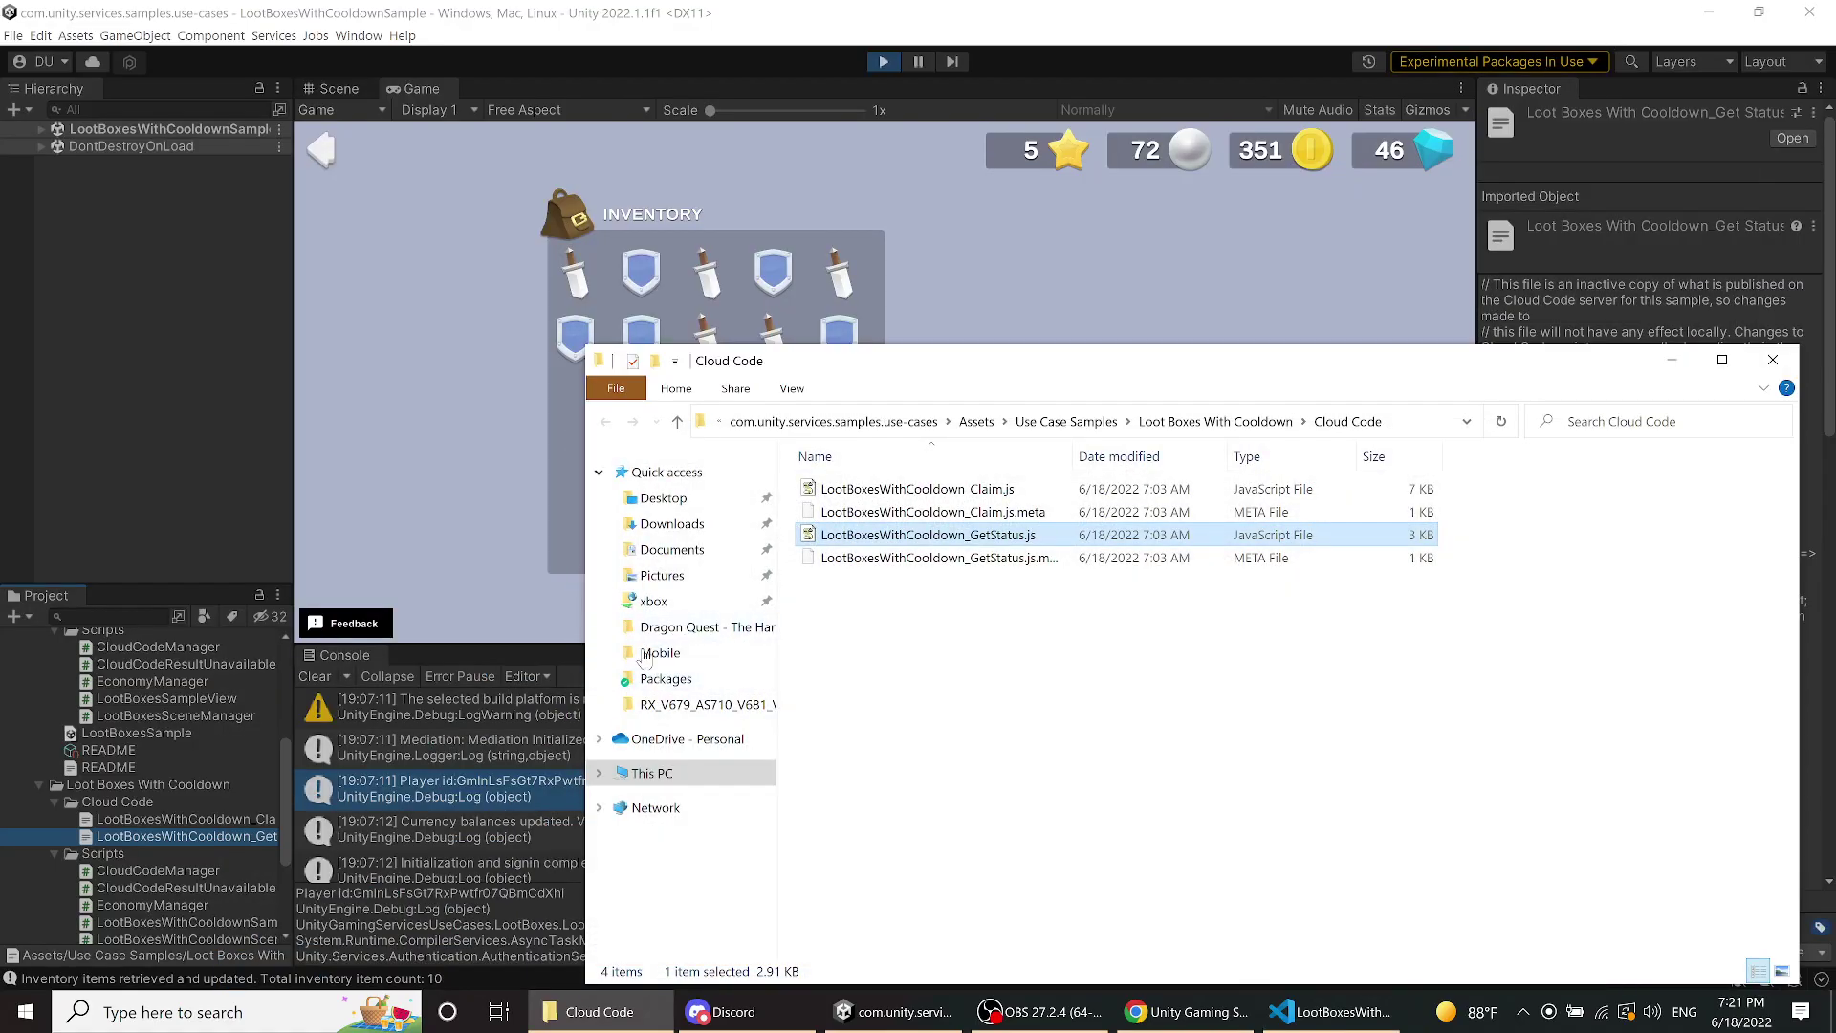
- Open the Starter Pack sample in Unity and give the player 30 gems
left_click(89, 483)
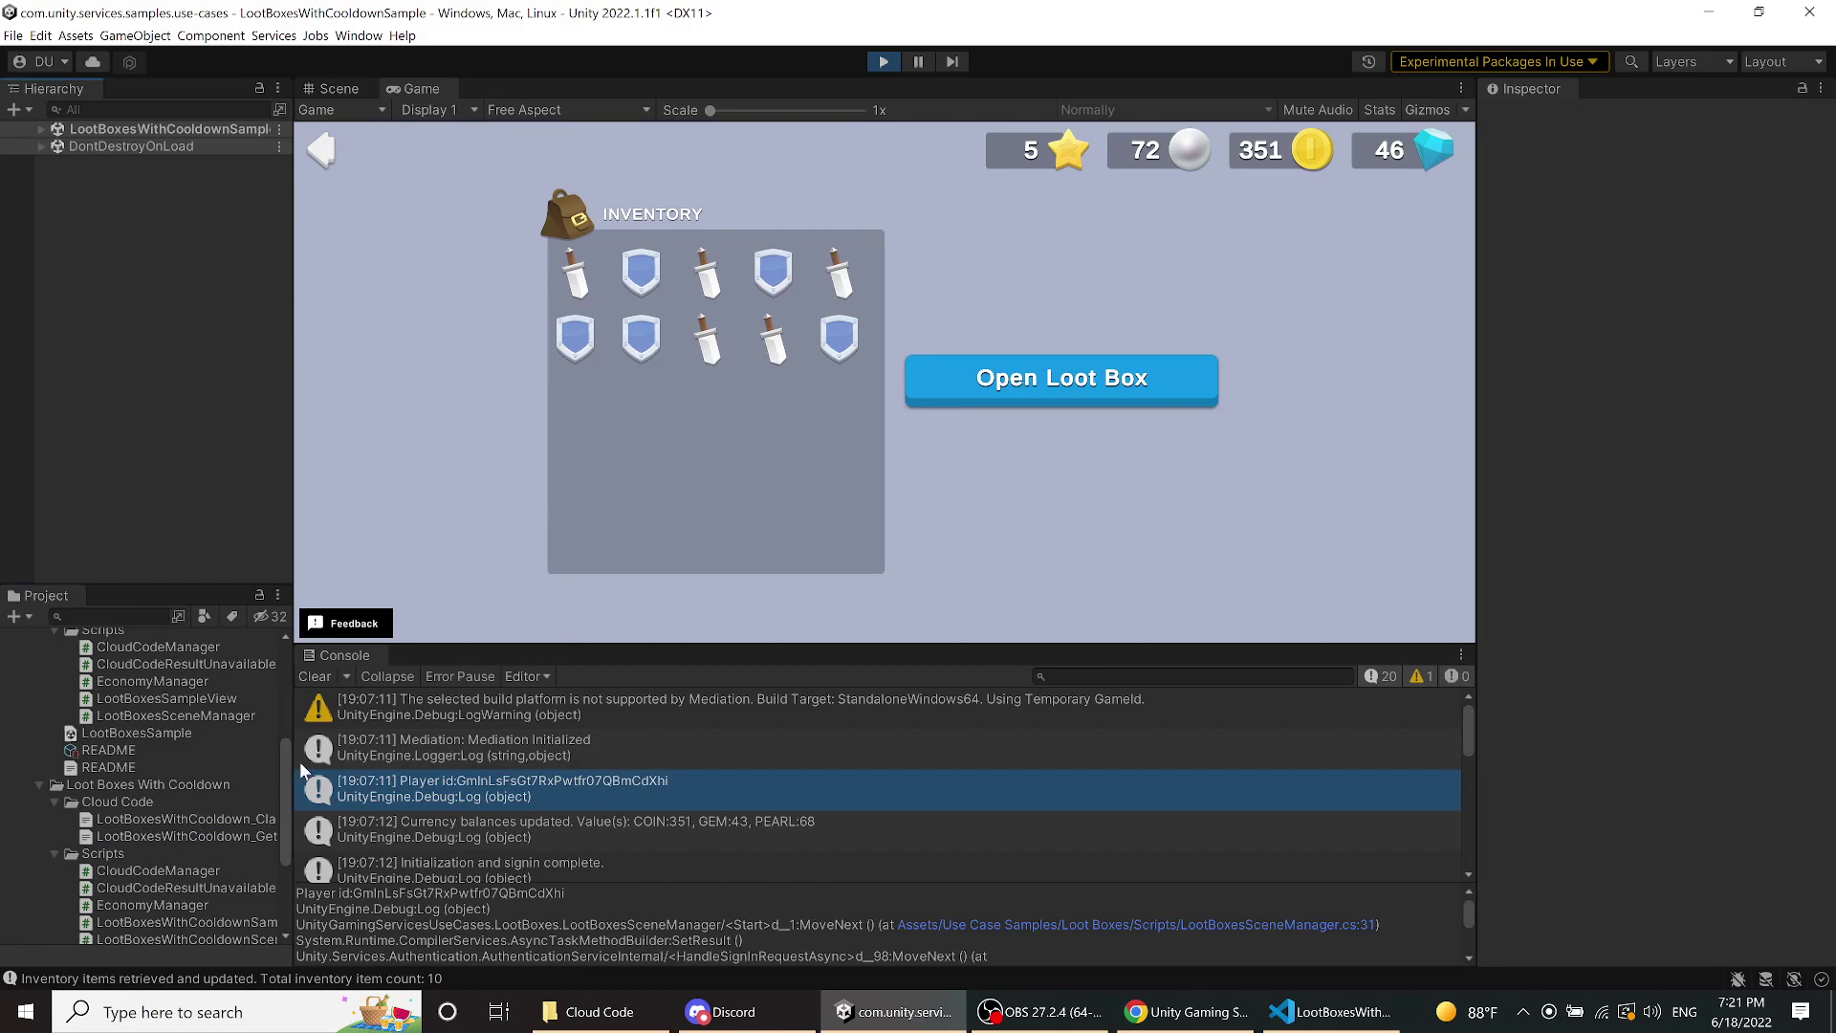
left_click(321, 152)
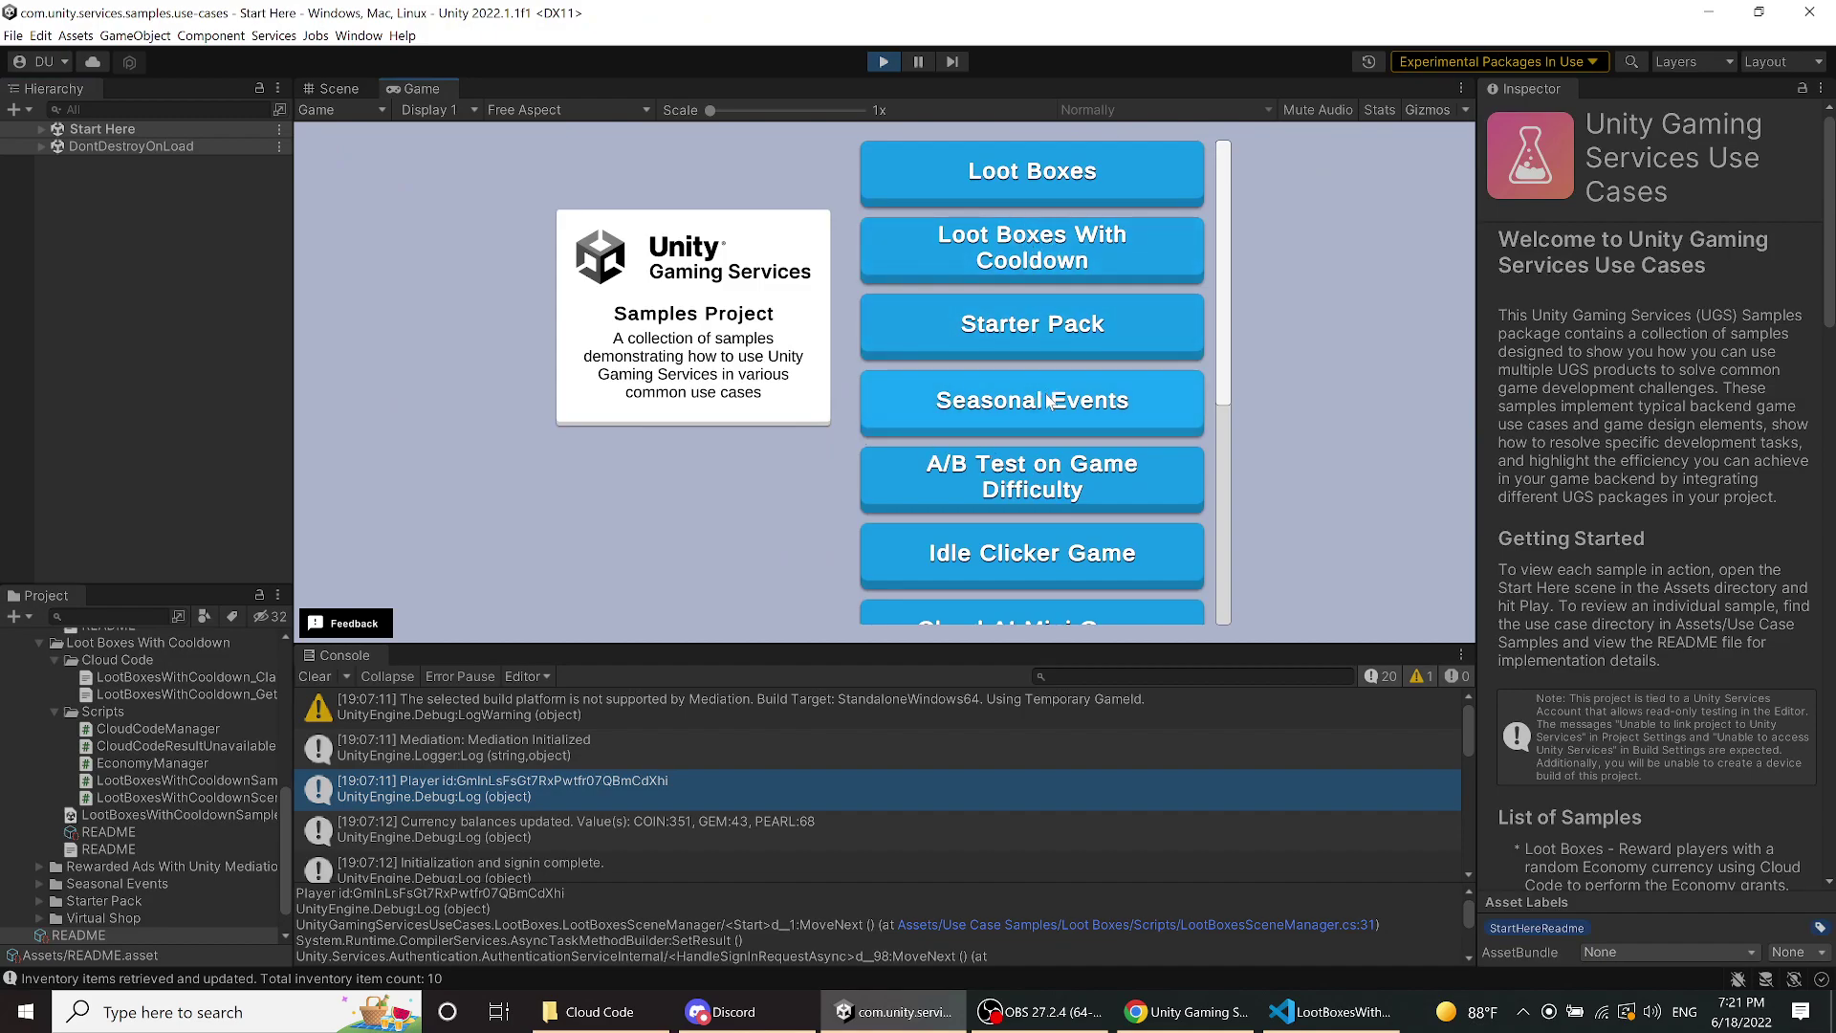
left_click(1051, 302)
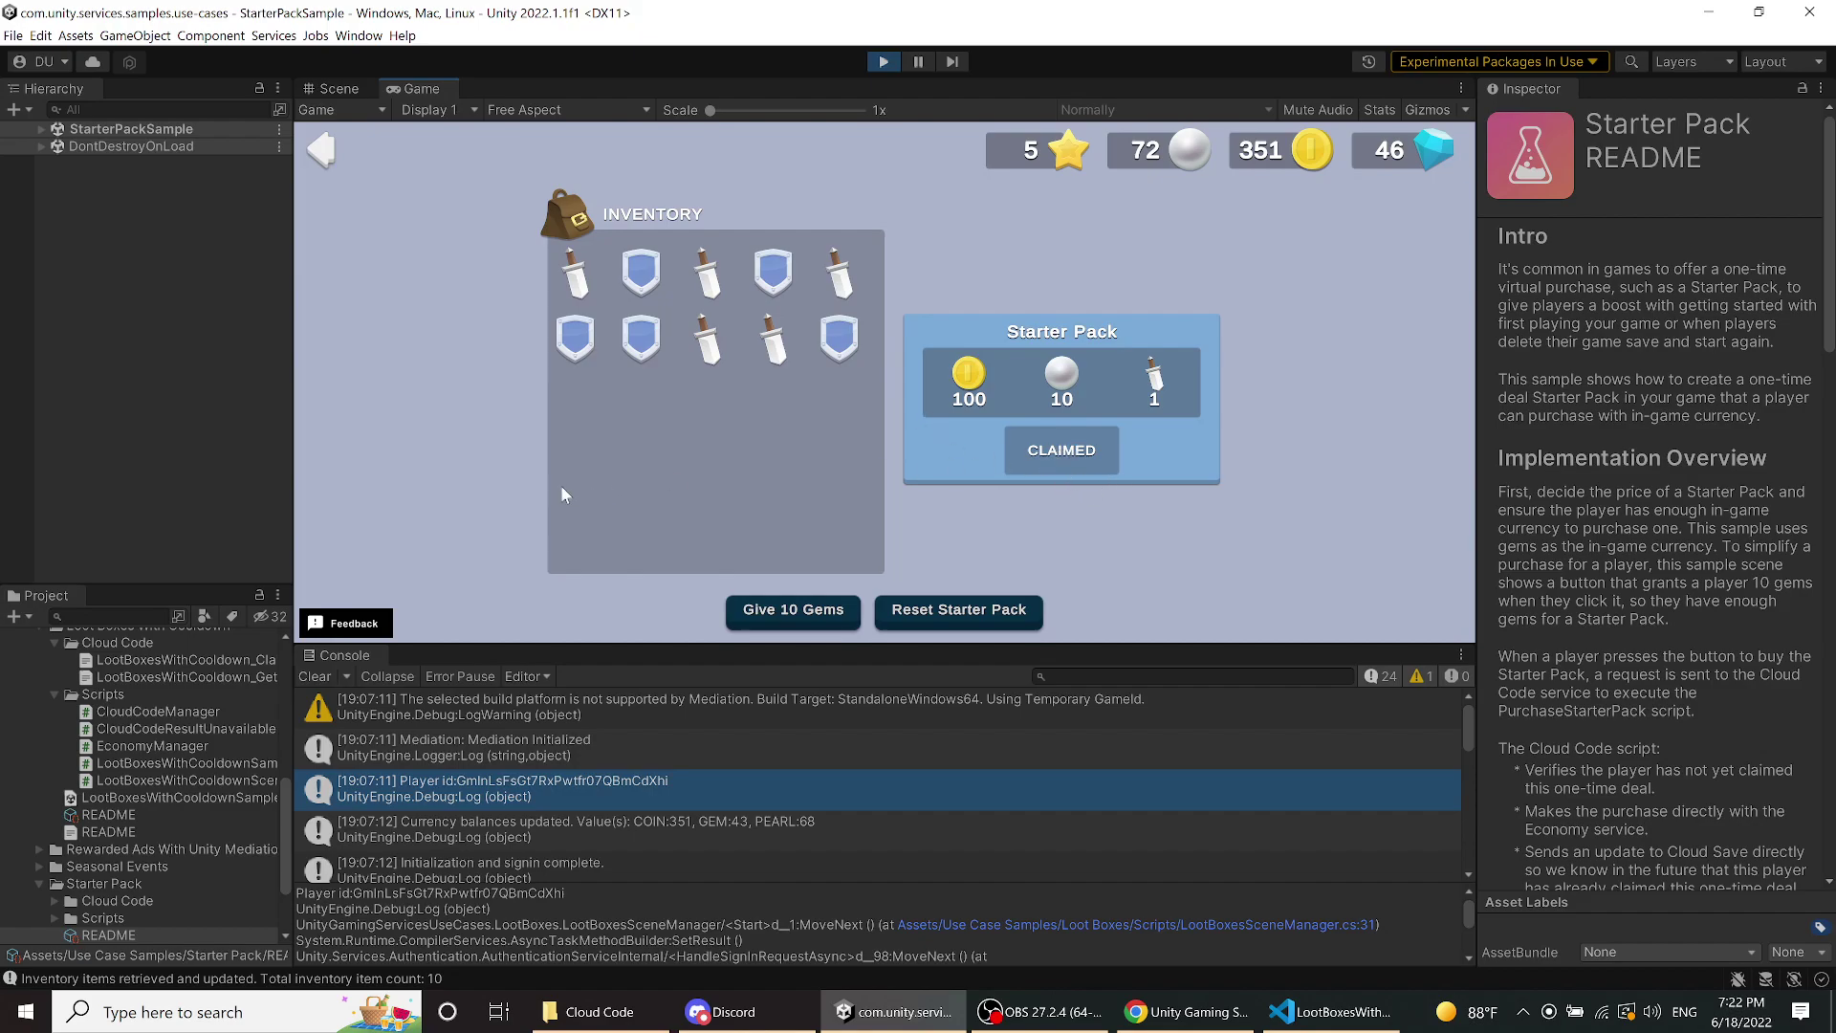
left_click(777, 604)
left_click(777, 604)
left_click(779, 609)
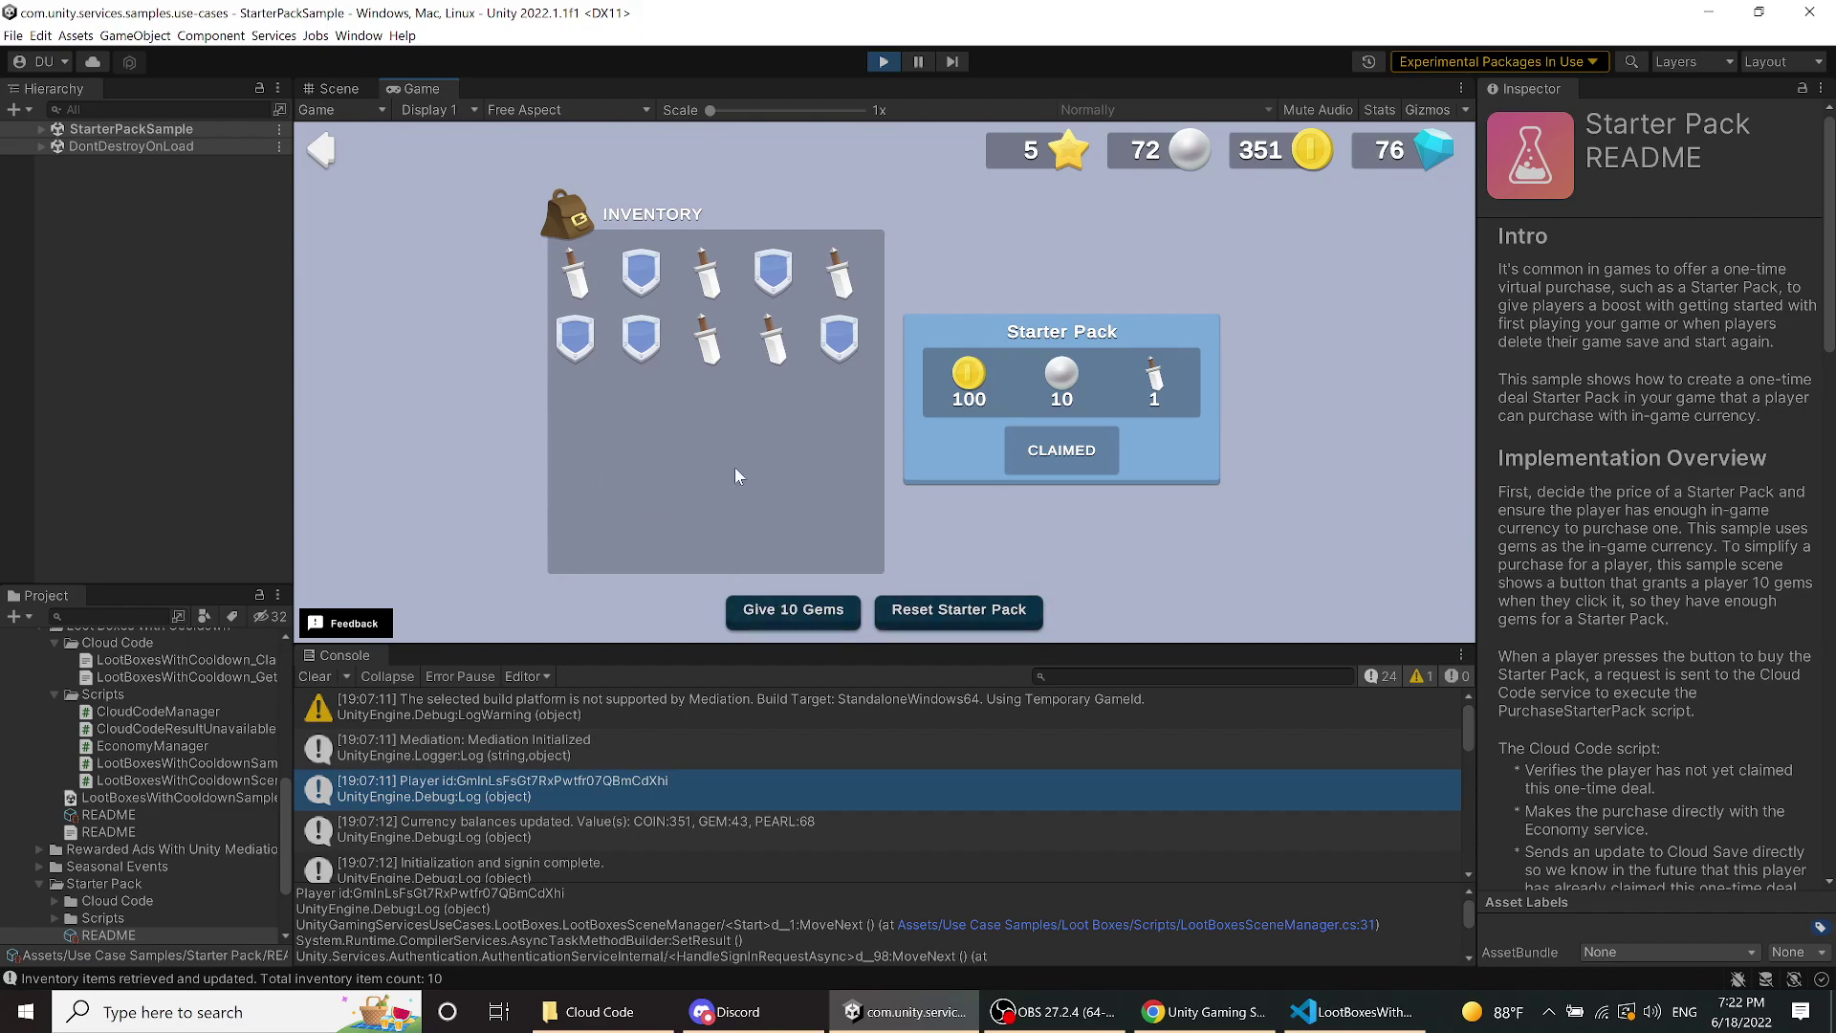
- Reset the Starter Pack, rebuy it for 10 gems, and switch to the browser dashboard
left_click(973, 614)
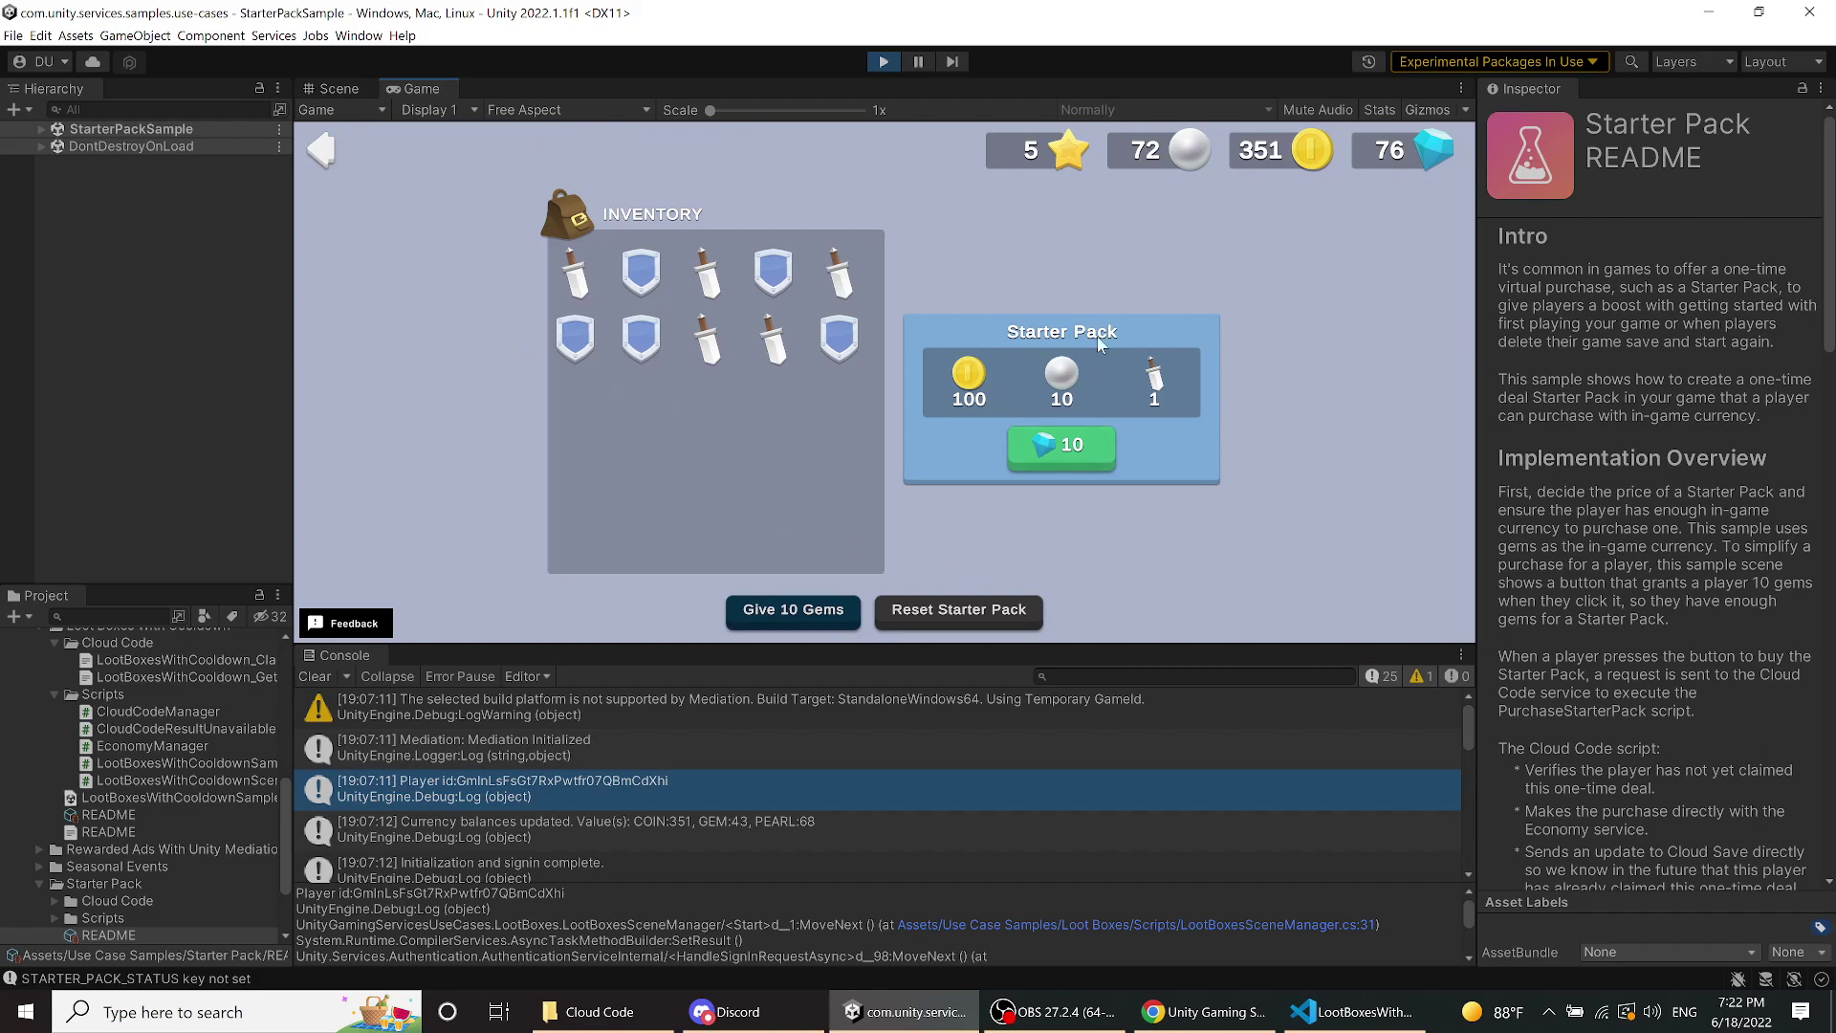
left_click(1043, 442)
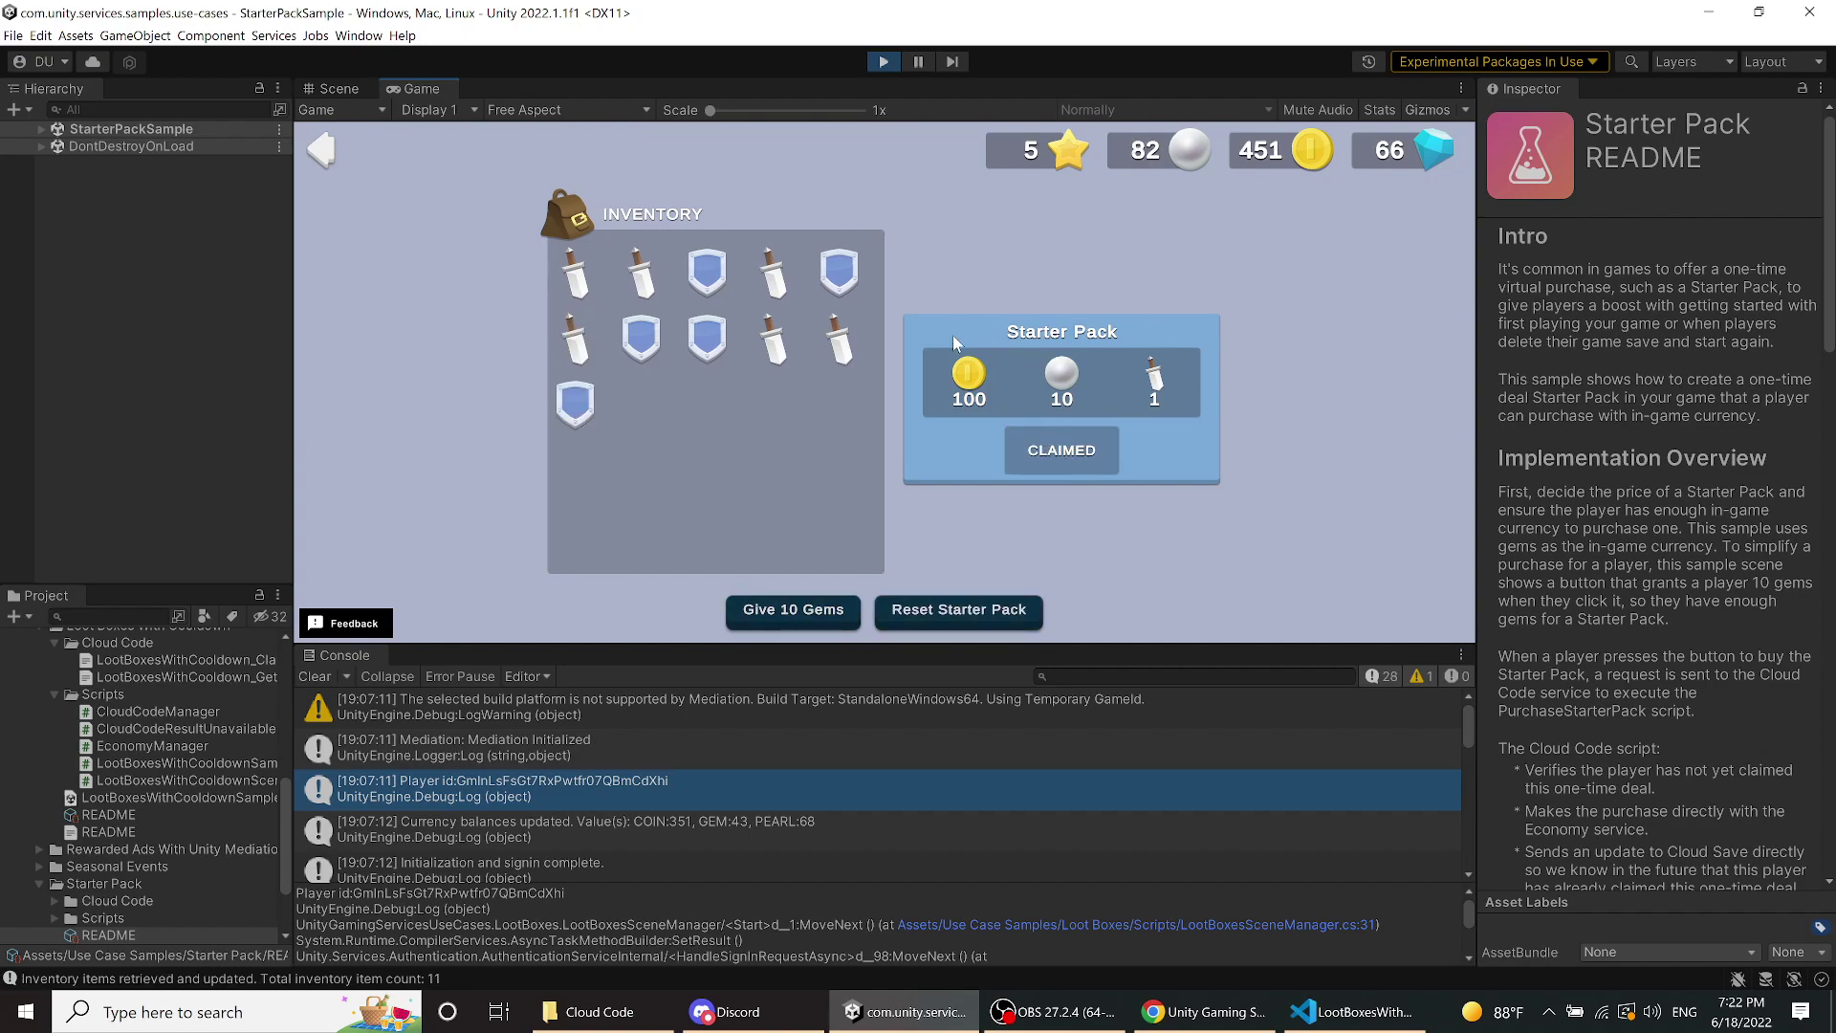
left_click(1159, 1024)
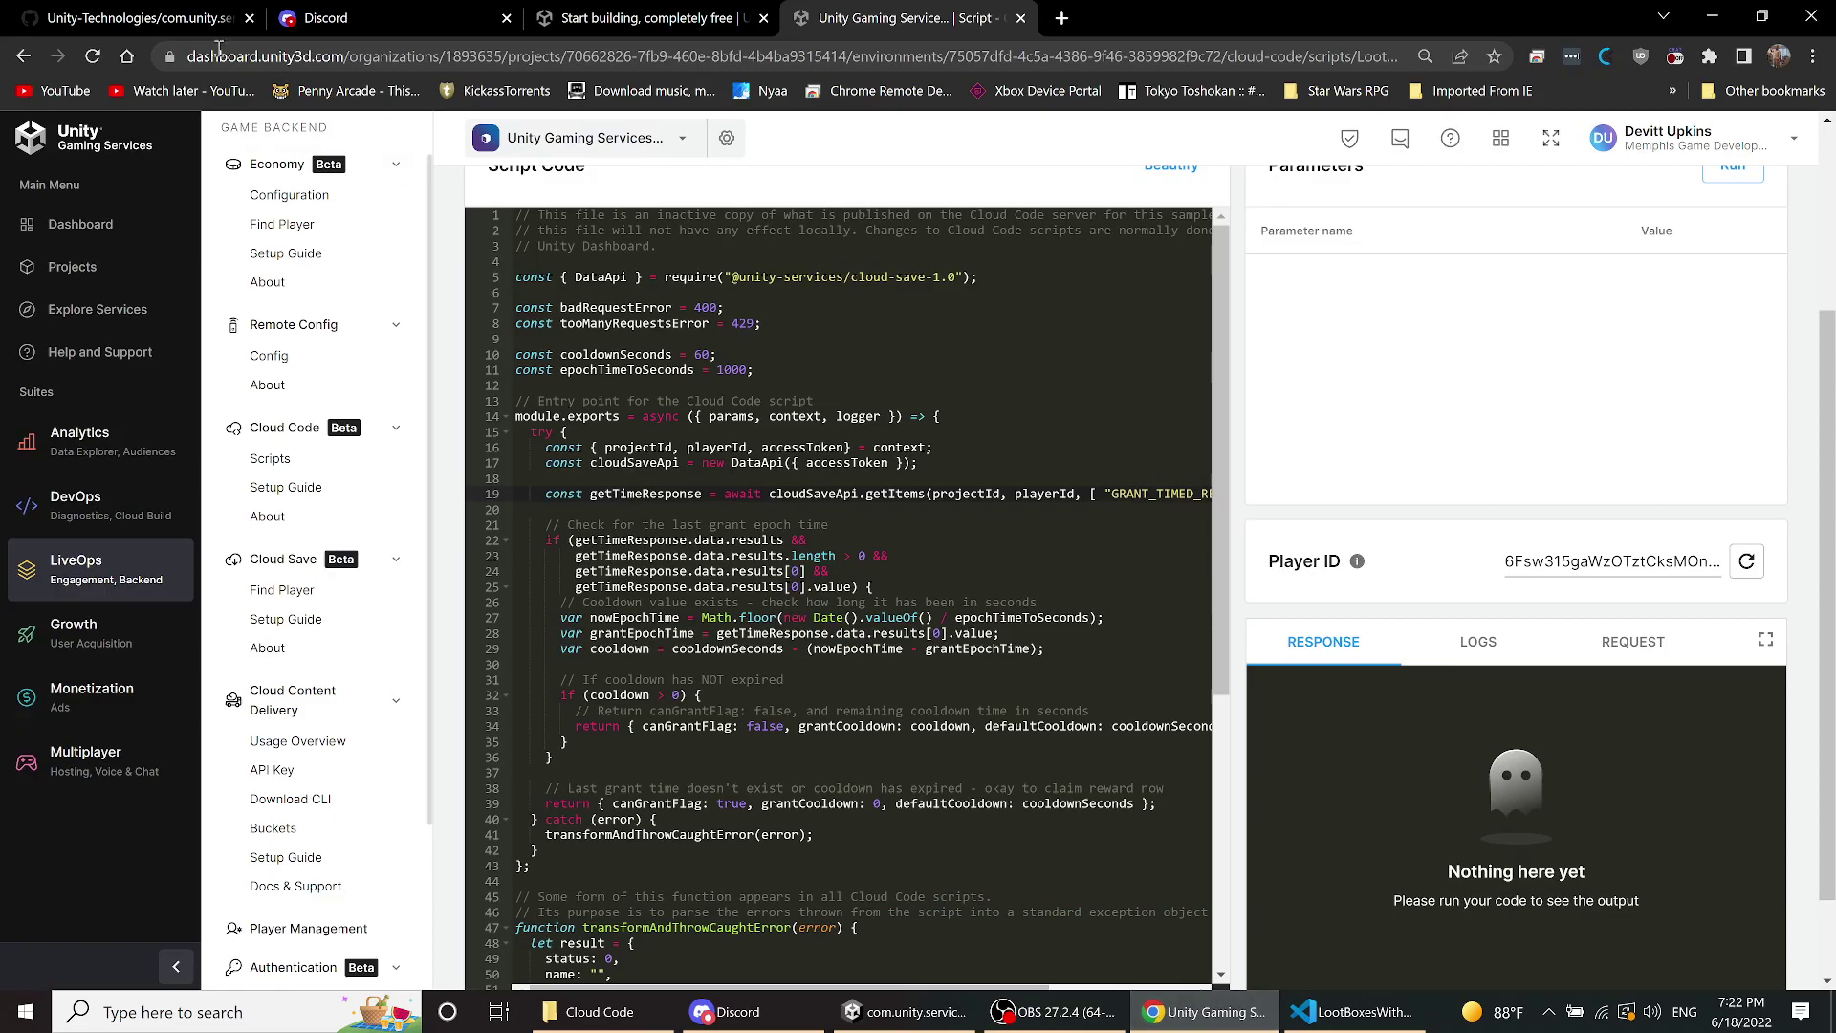
- Show the Economy configuration list at 25 rows per page so all 23 items appear
left_click(282, 196)
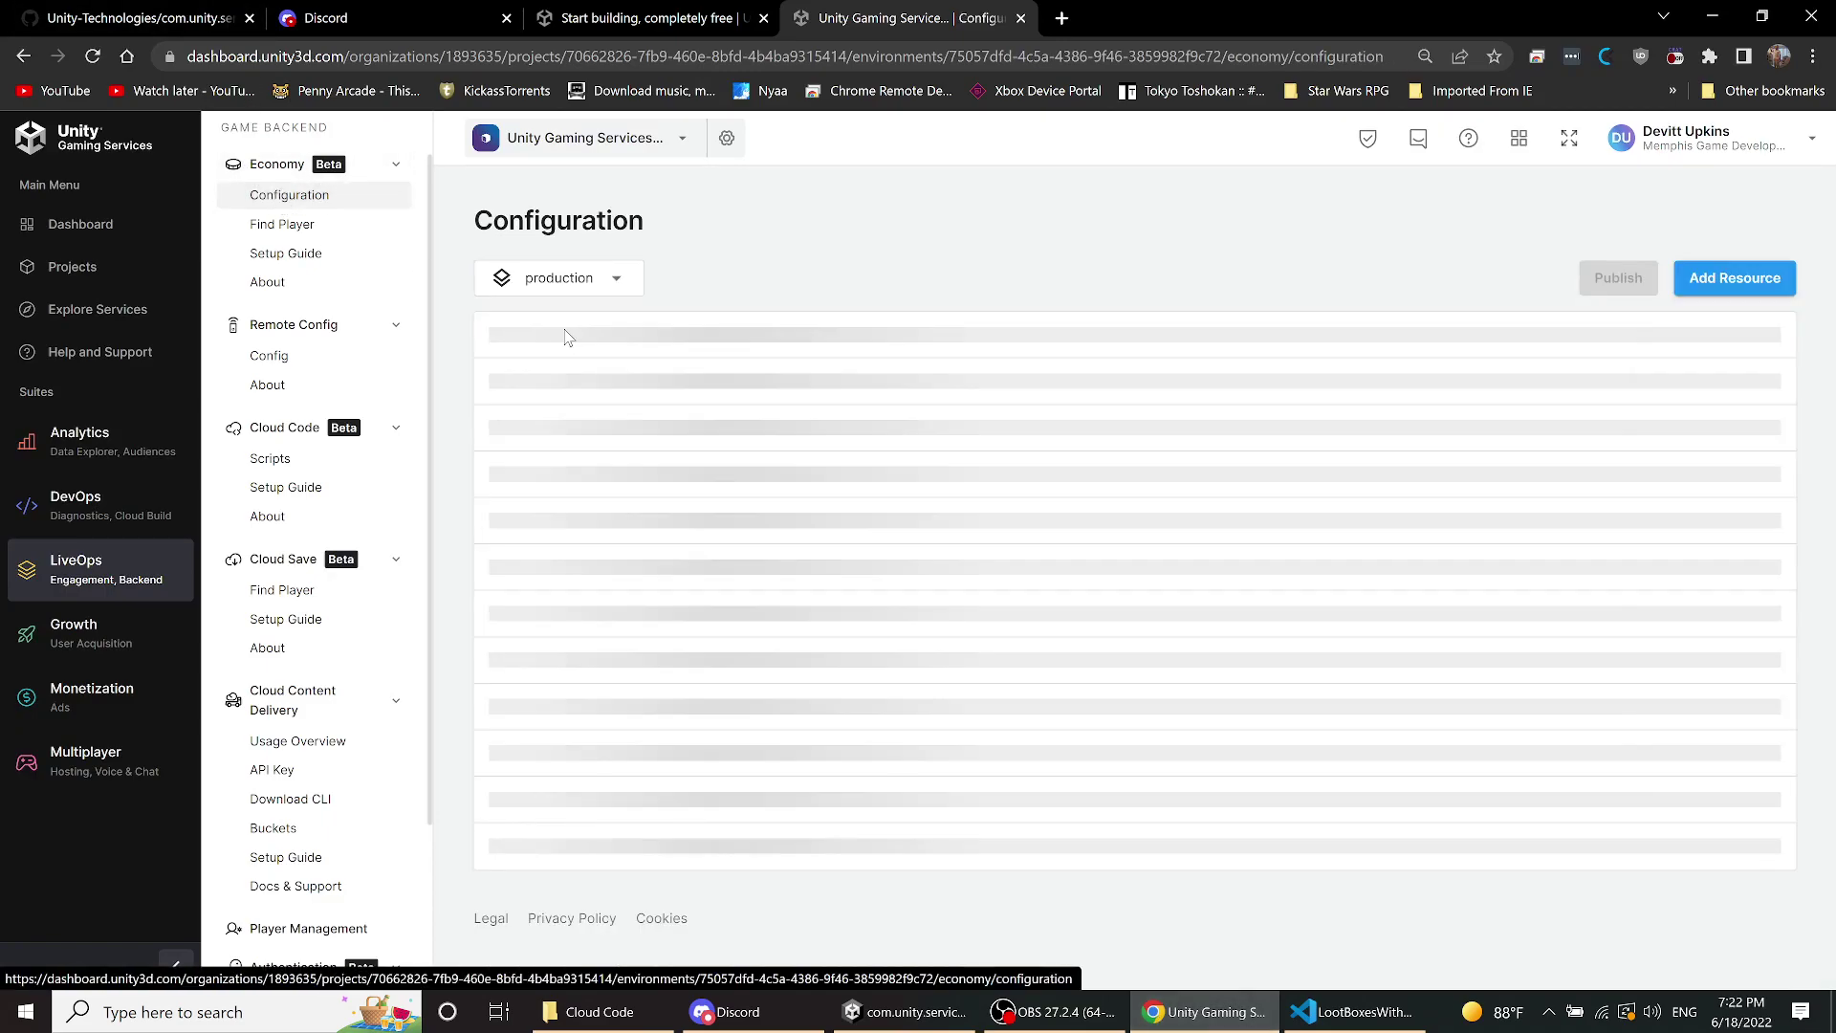
scroll(784, 650, "down", 3)
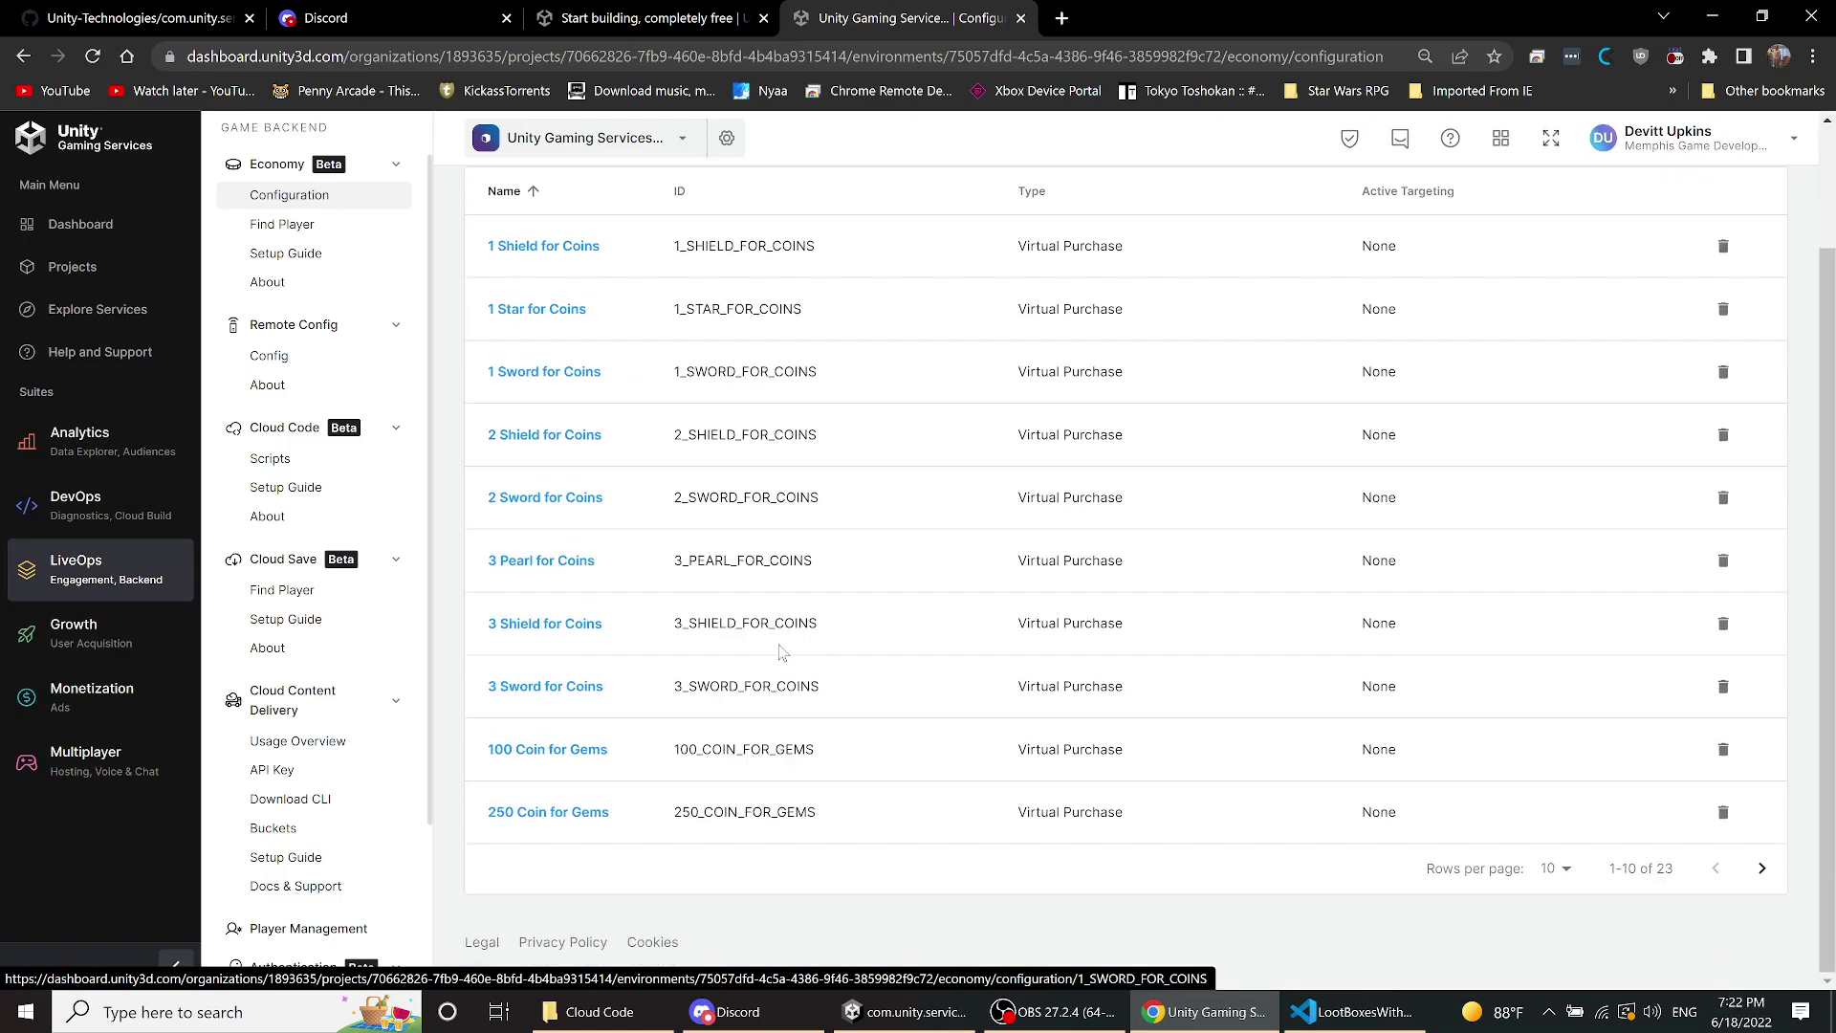
left_click(1554, 868)
left_click(1561, 894)
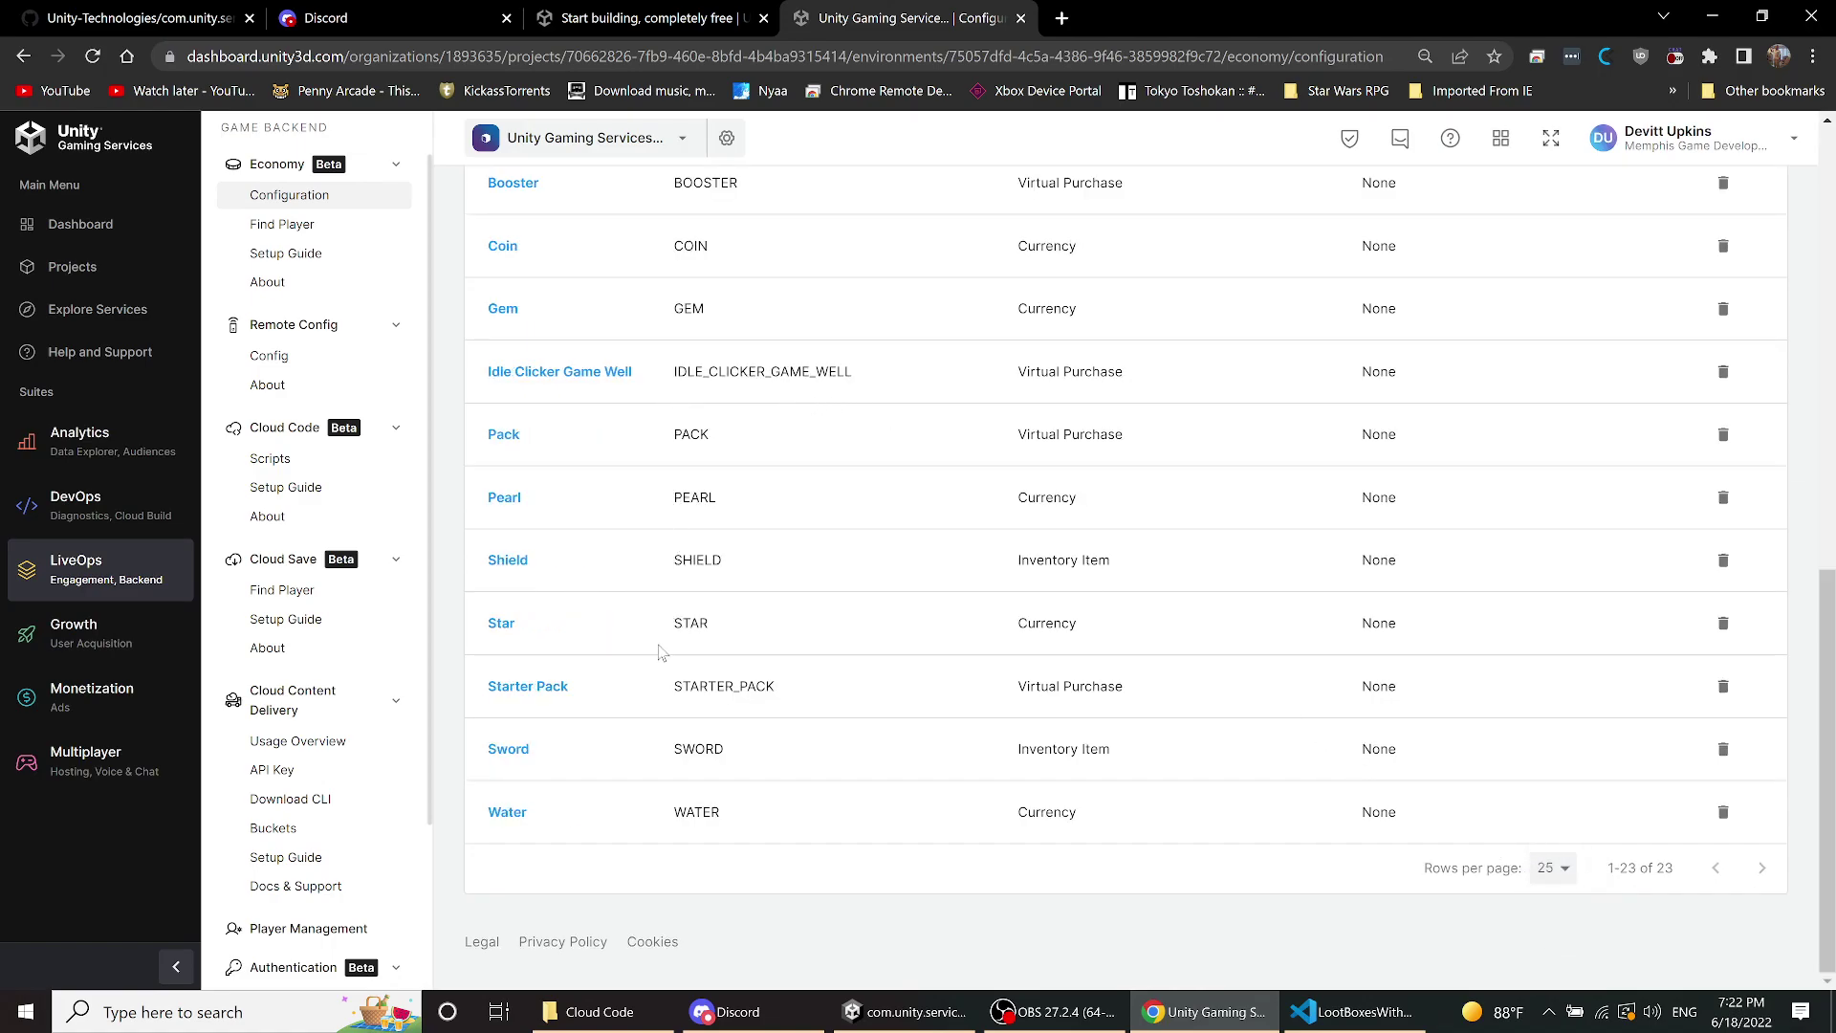
- Check the Starter Pack purchase's rewards and 10-gem cost, then return to Unity
left_click(526, 689)
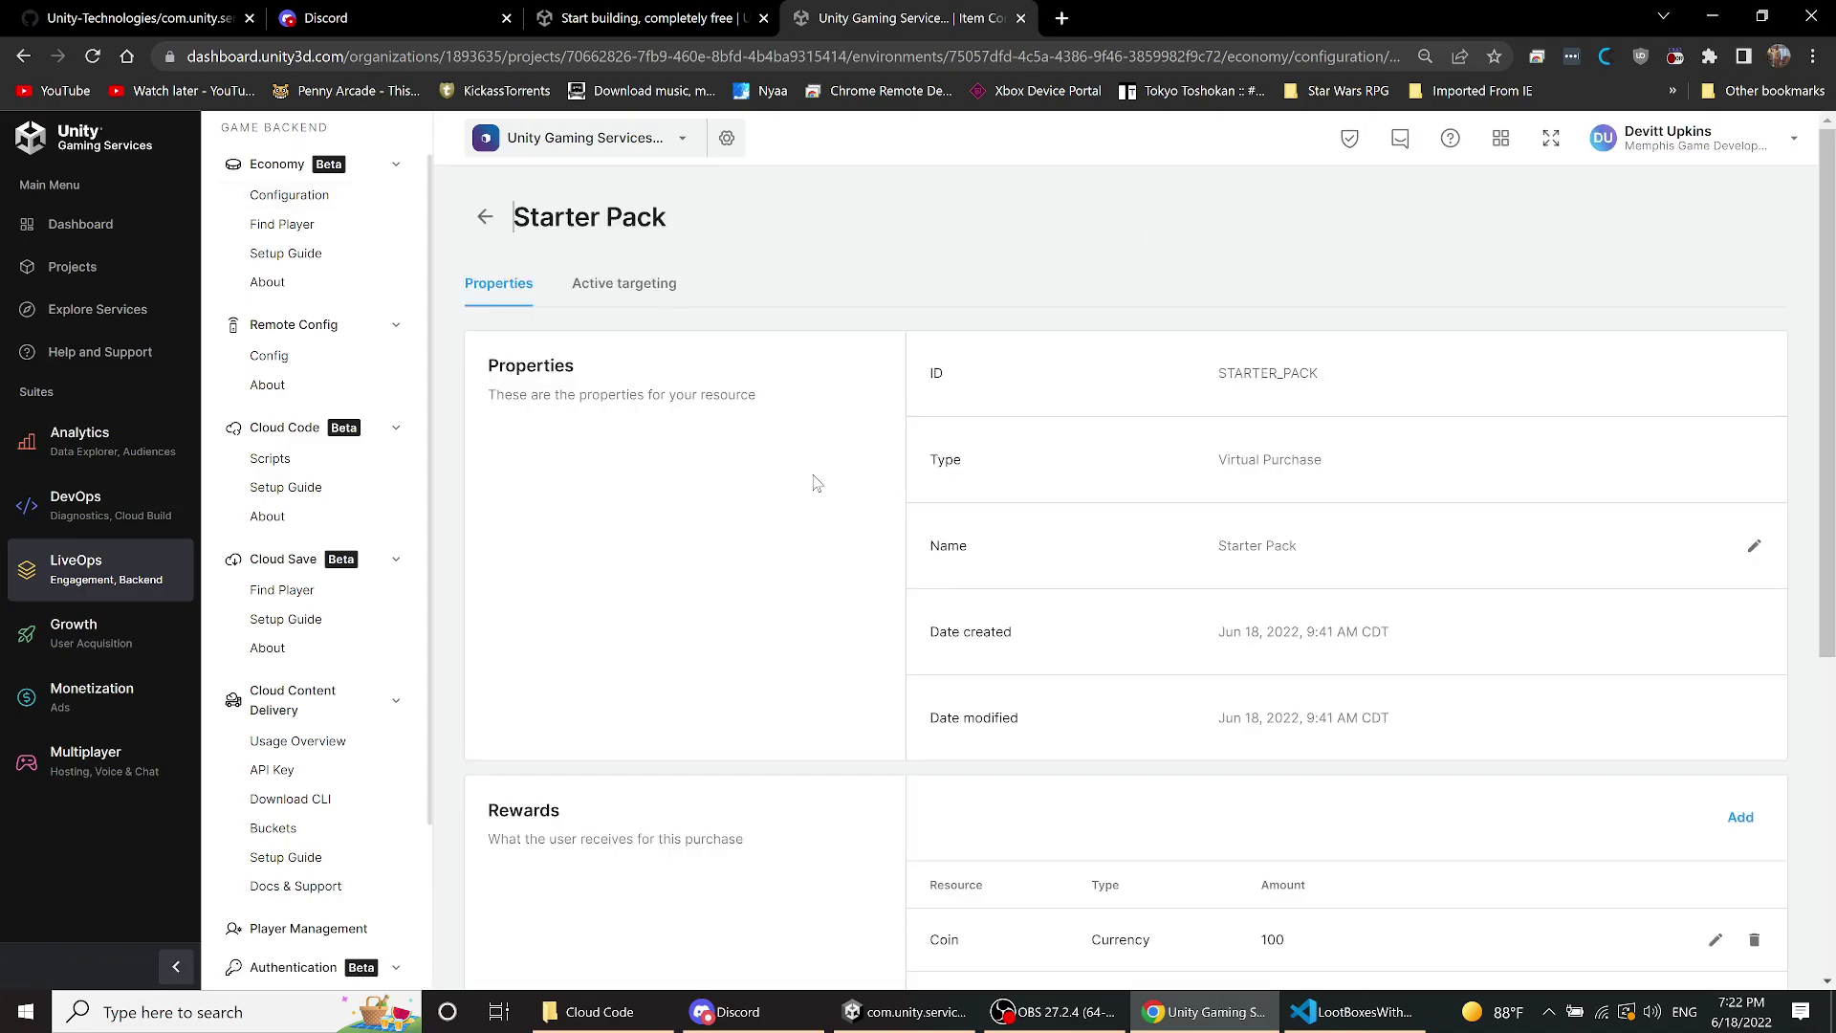
scroll(830, 377, "down", 4)
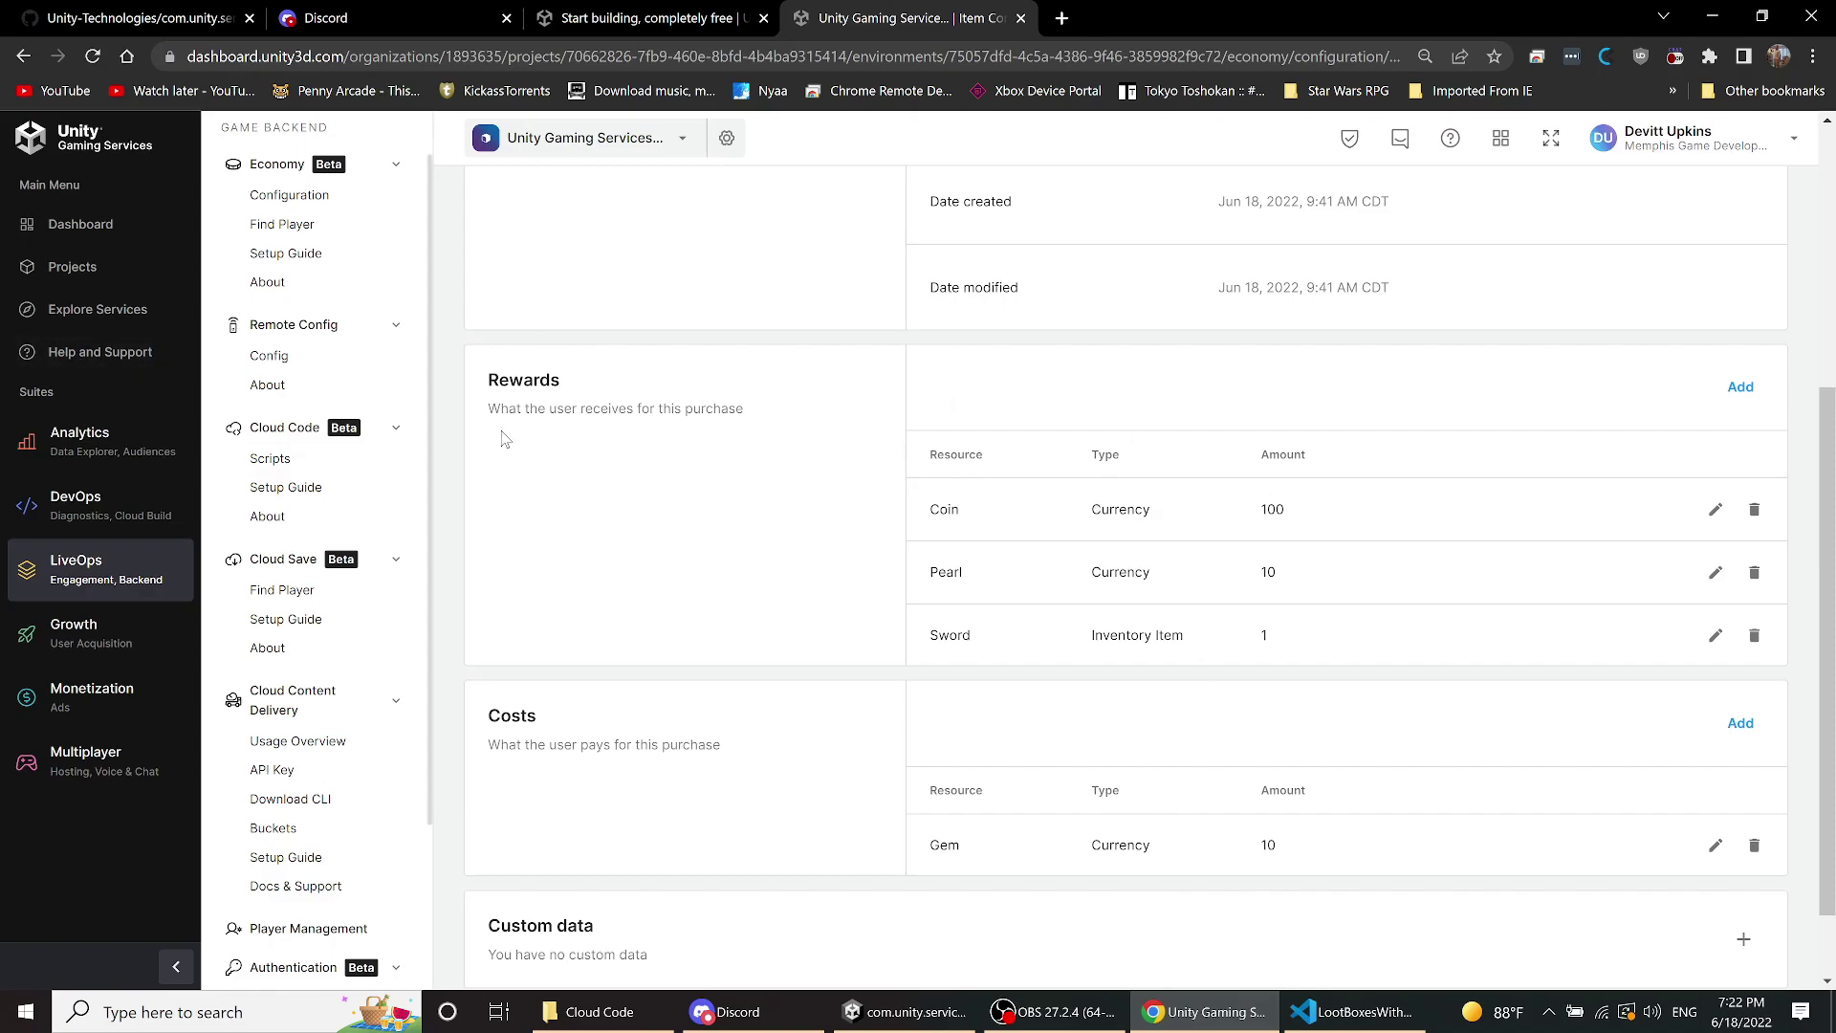
scroll(479, 441, "up", 1)
scroll(479, 441, "up", 3)
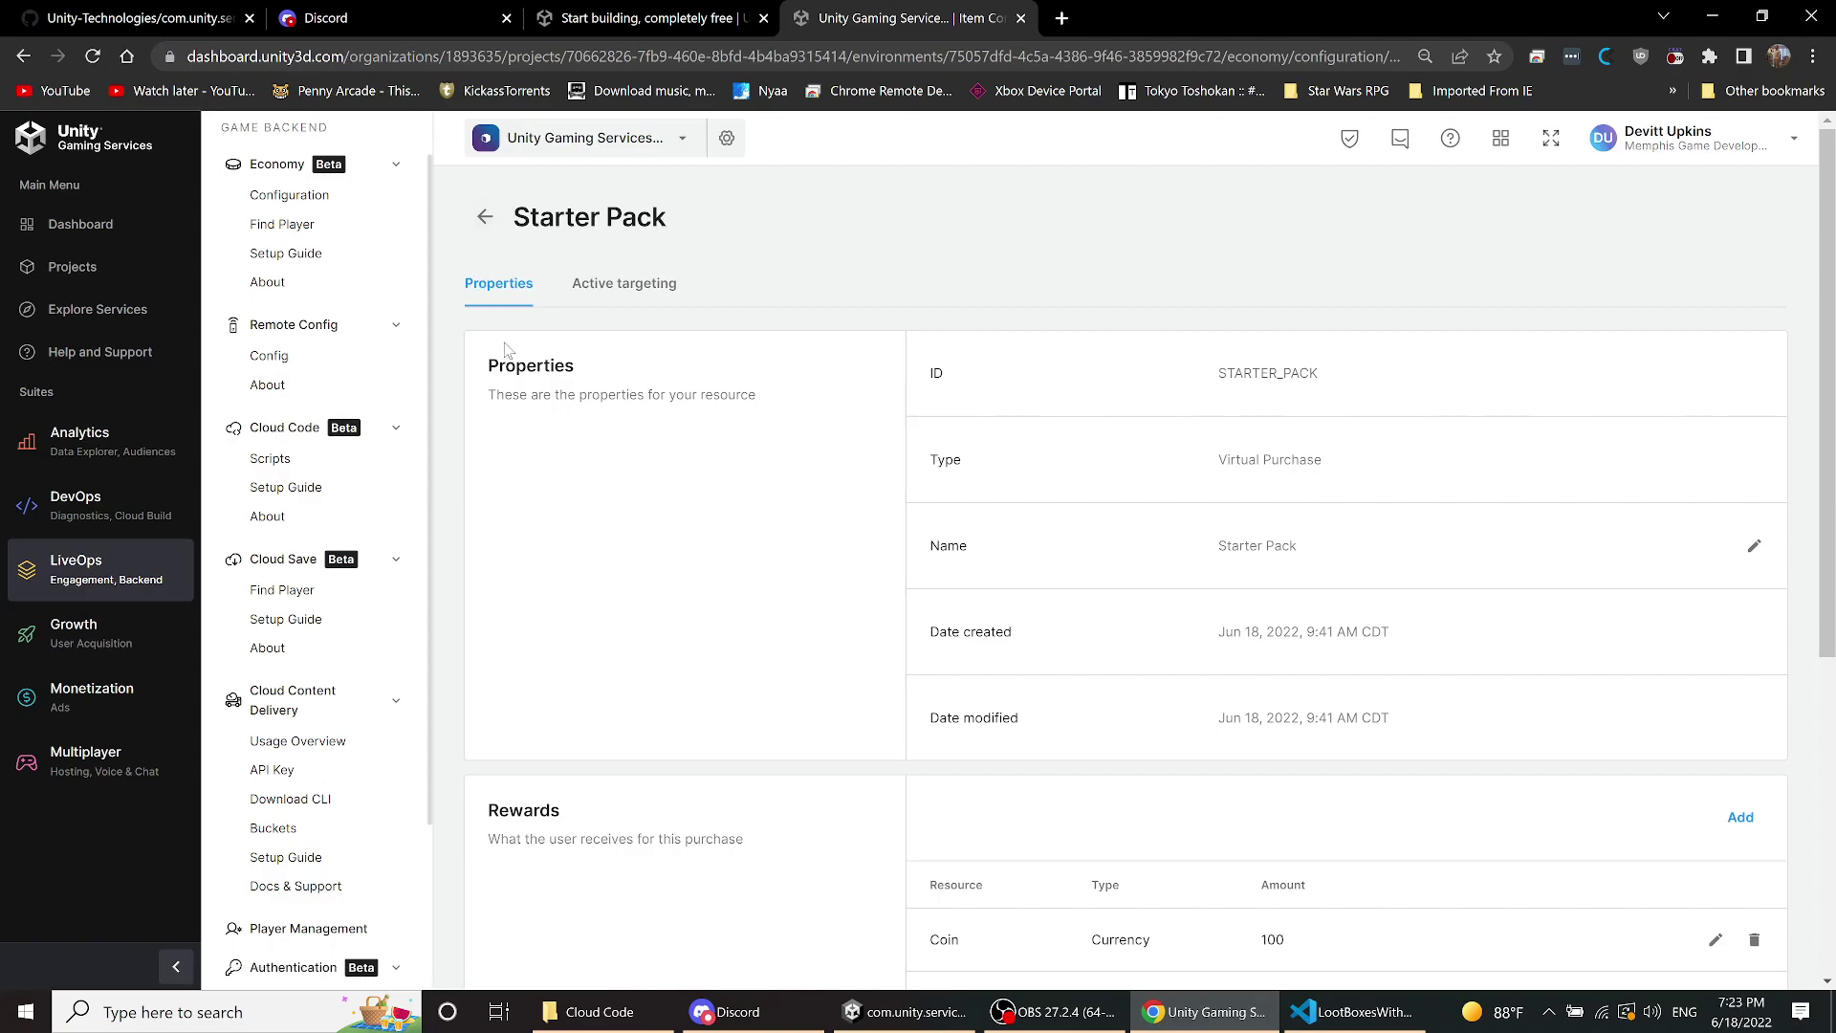
scroll(482, 584, "down", 5)
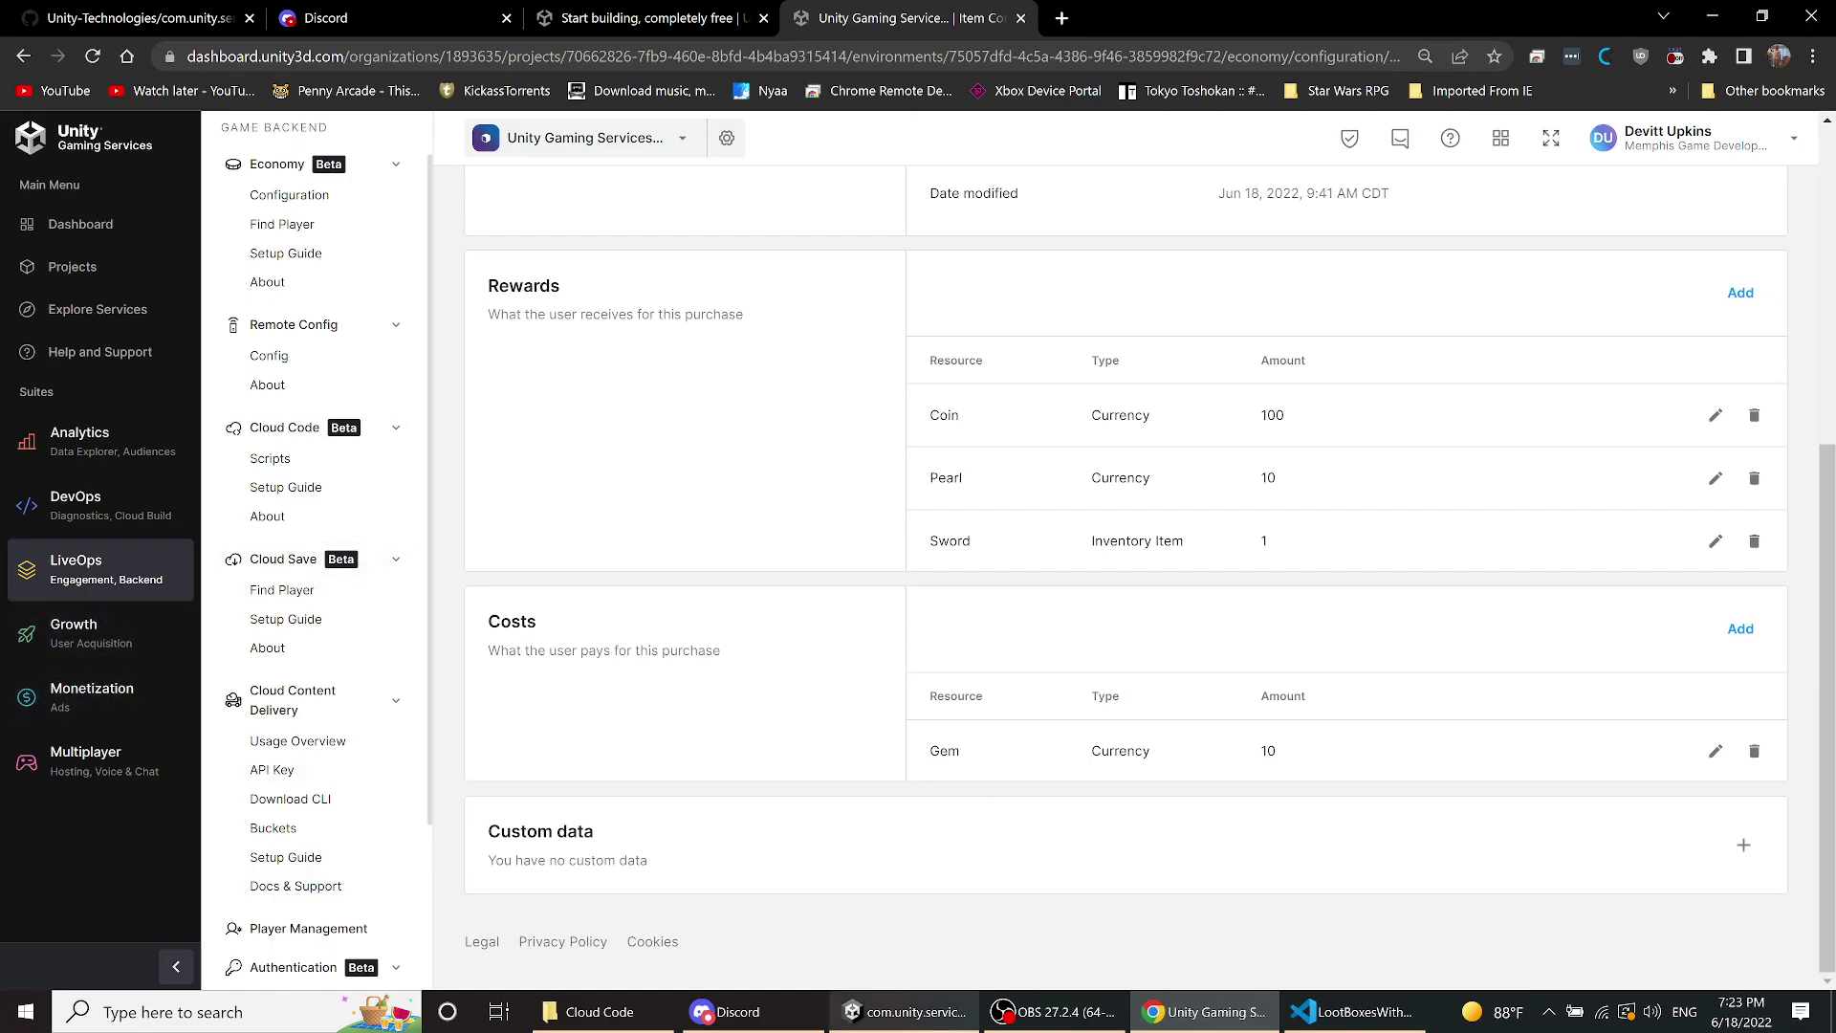
left_click(963, 1019)
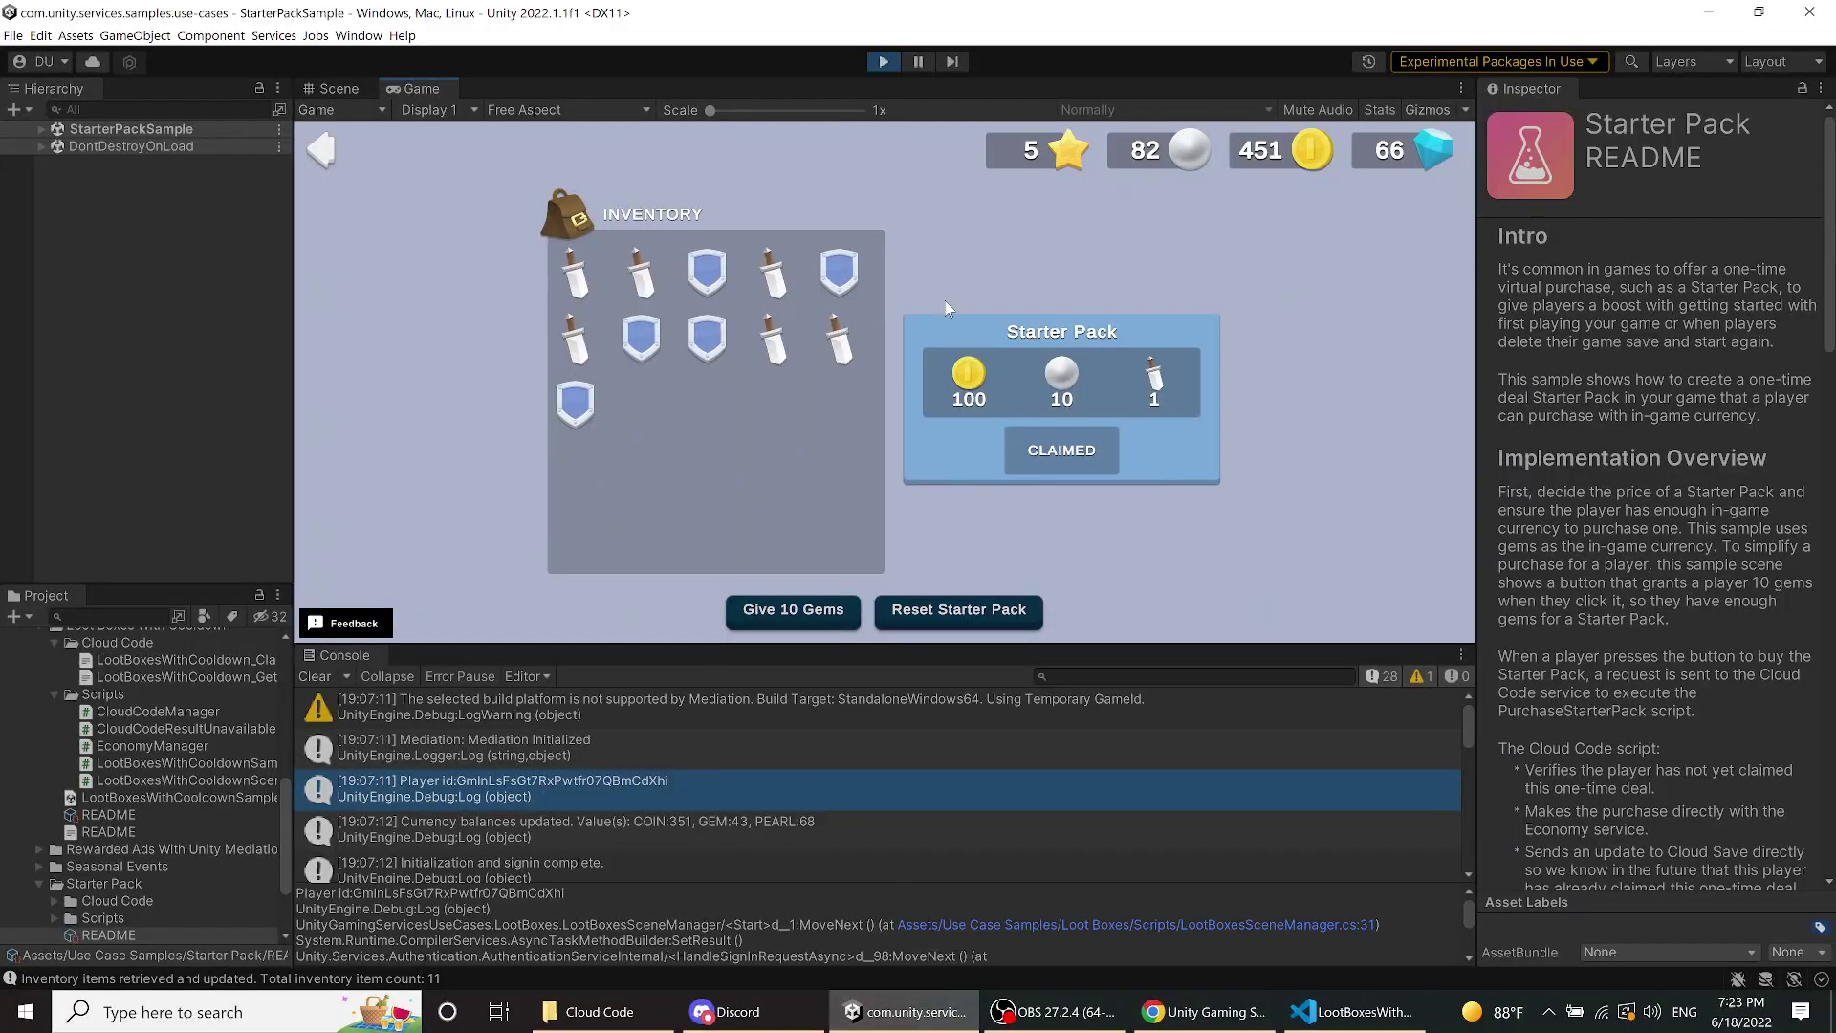
- Go back to the Start Here menu and open the Seasonal Events sample
left_click(323, 153)
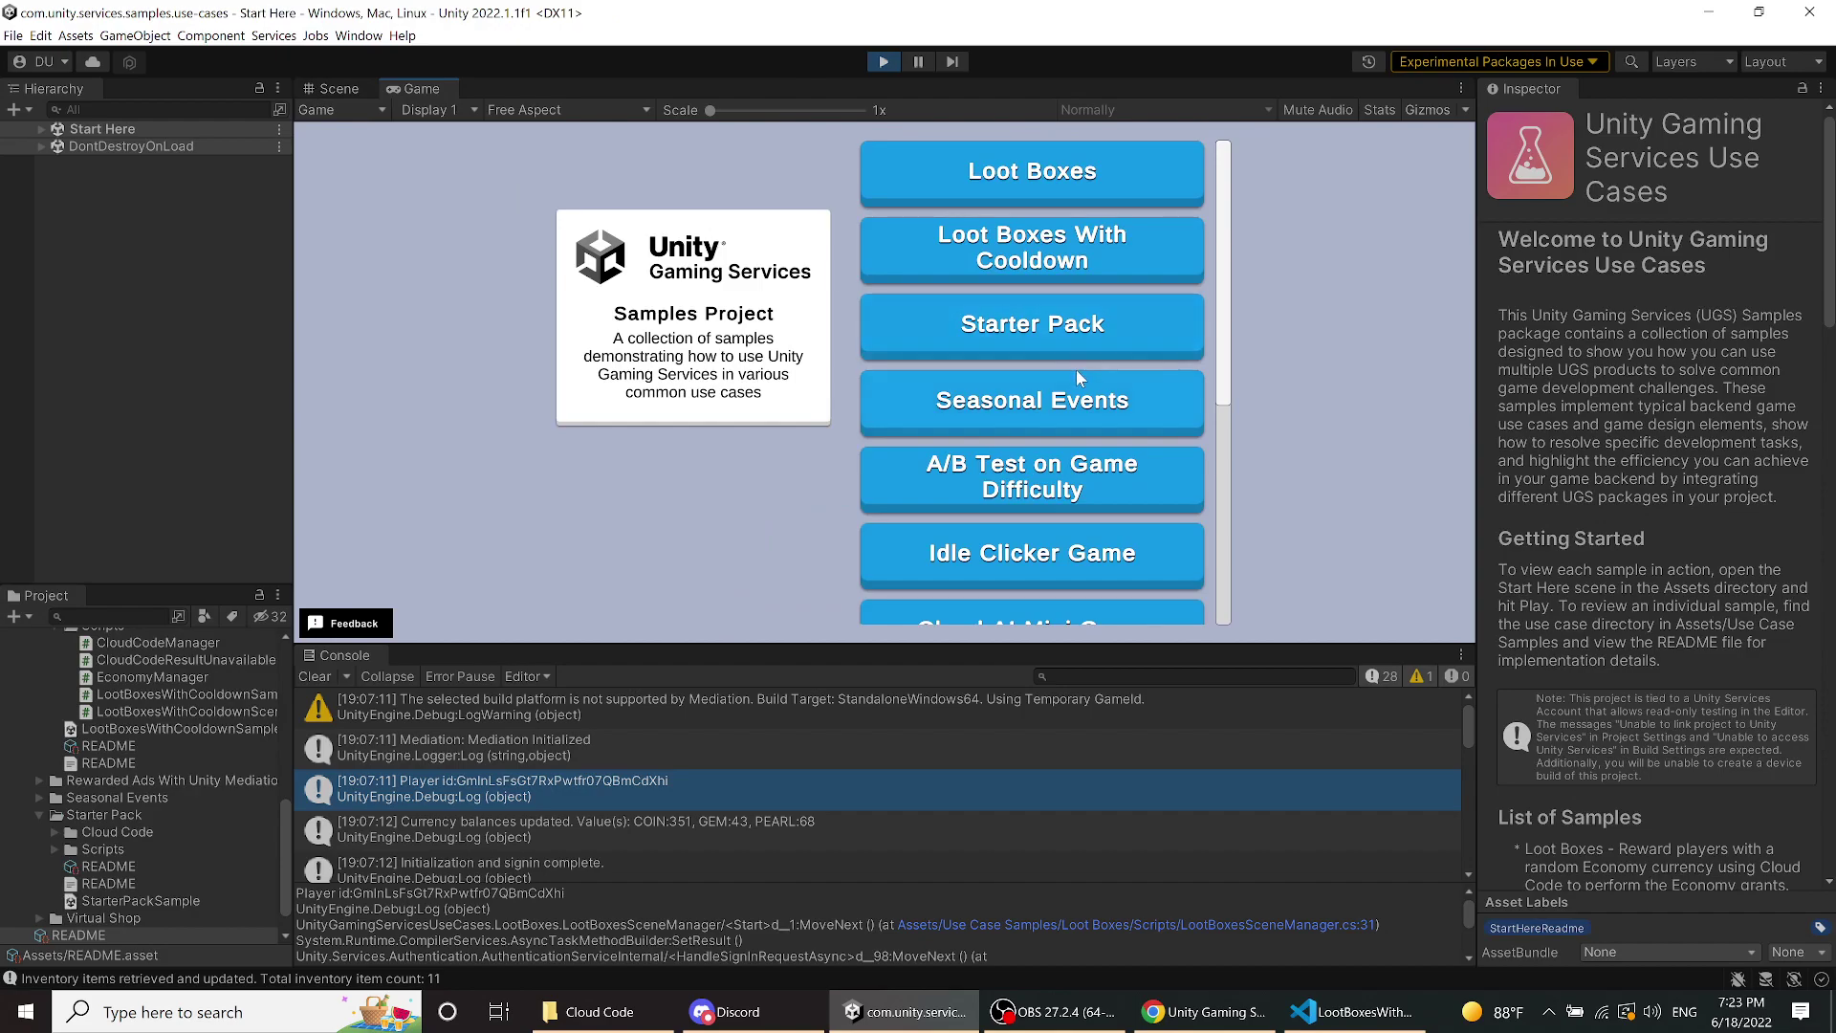
left_click(1086, 402)
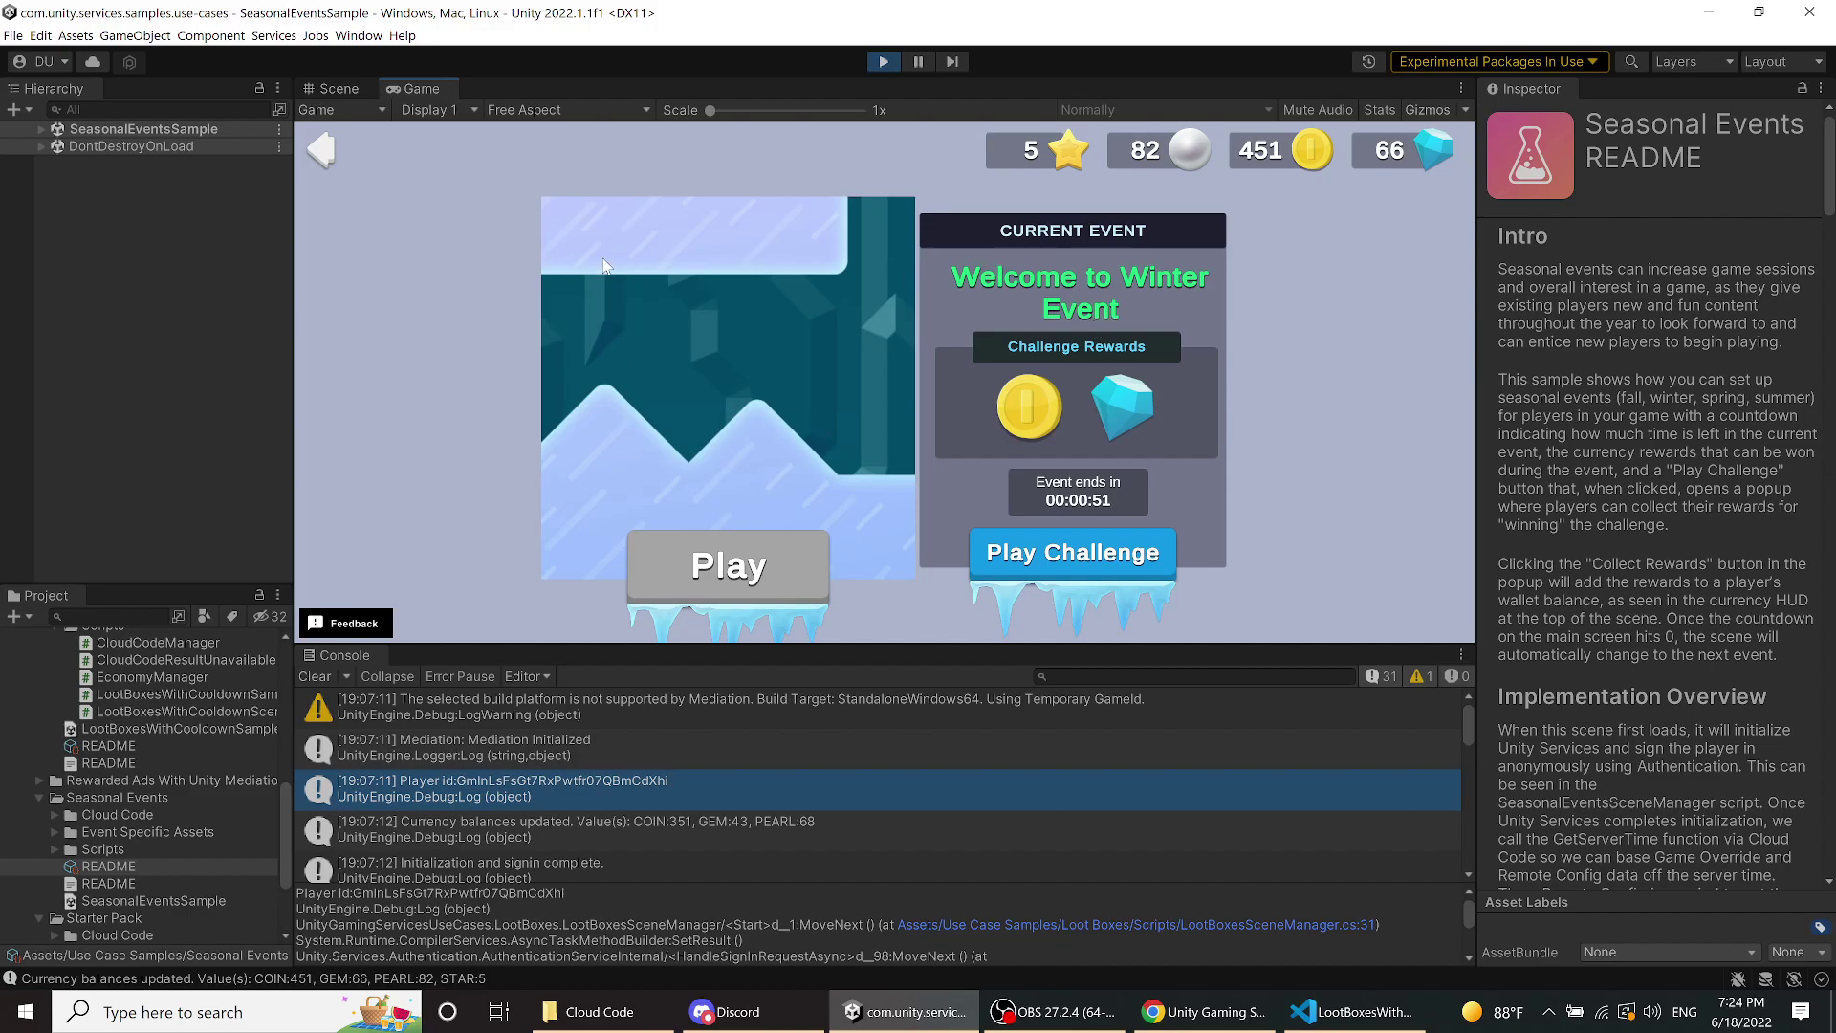
- Play the Winter challenge, collect its +100 coin and +50 gem rewards, and check the Console
left_click(1068, 550)
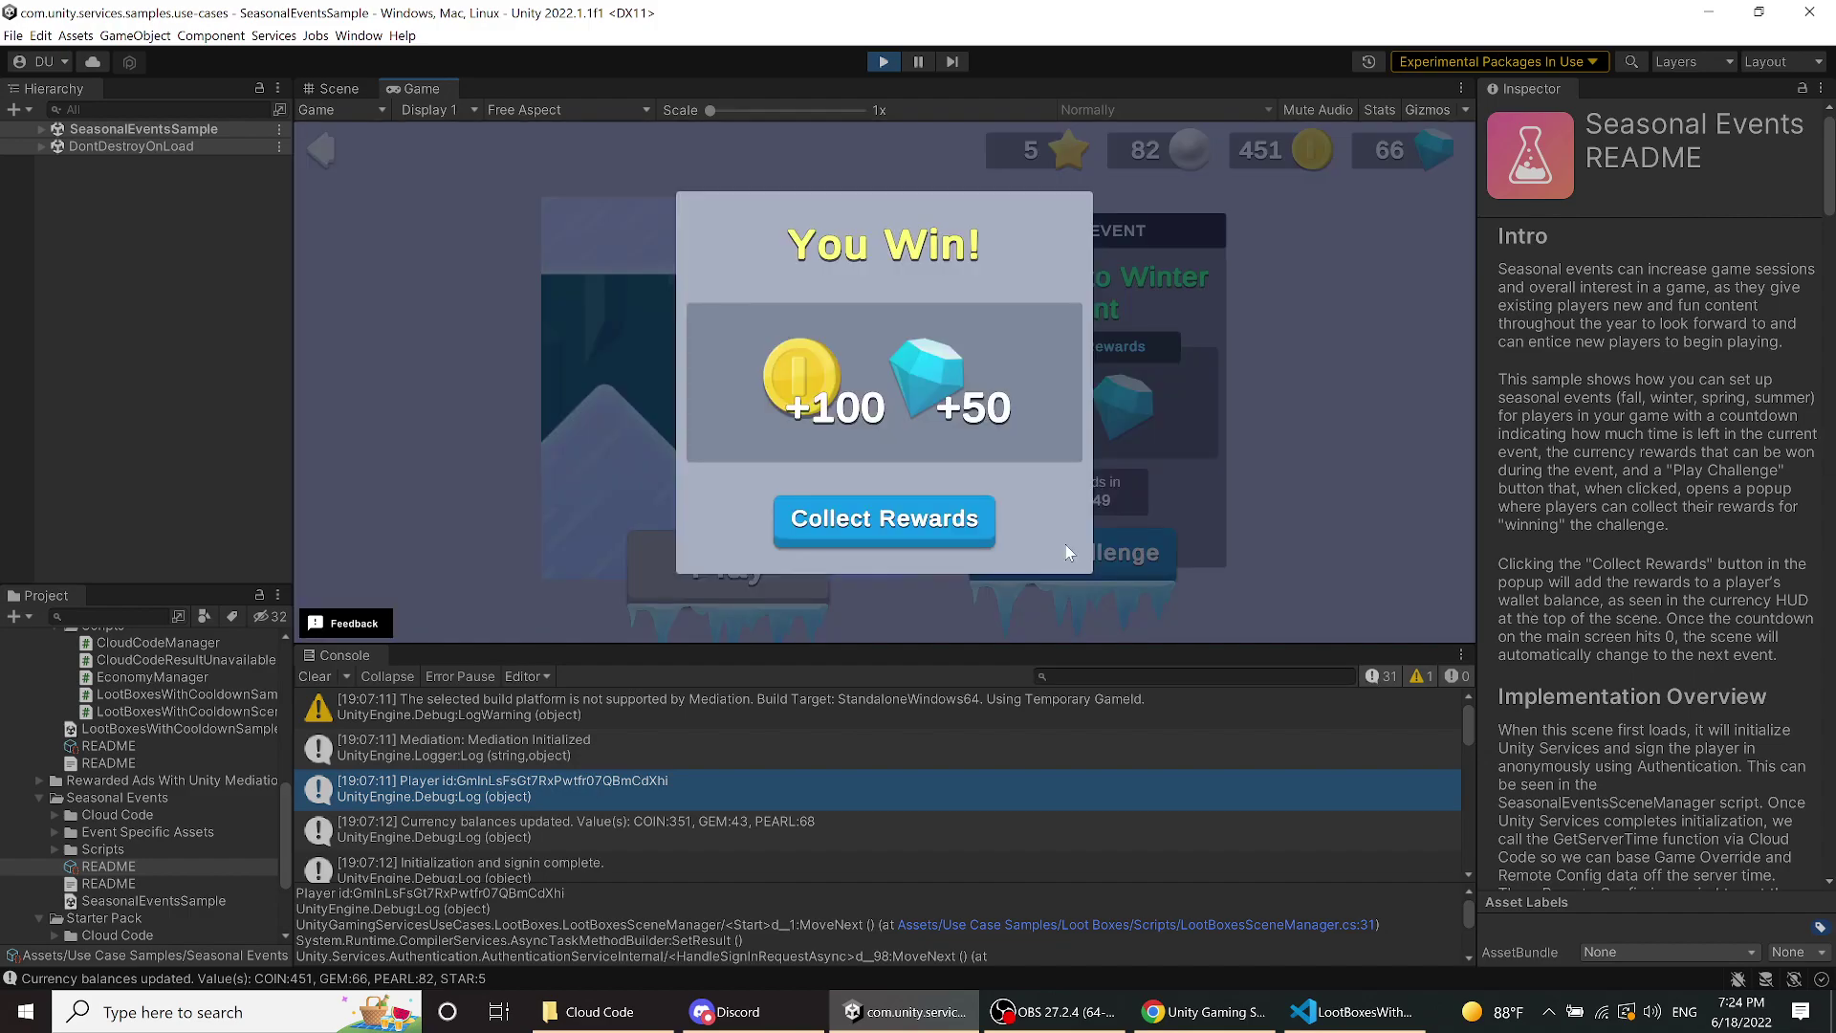
left_click(930, 527)
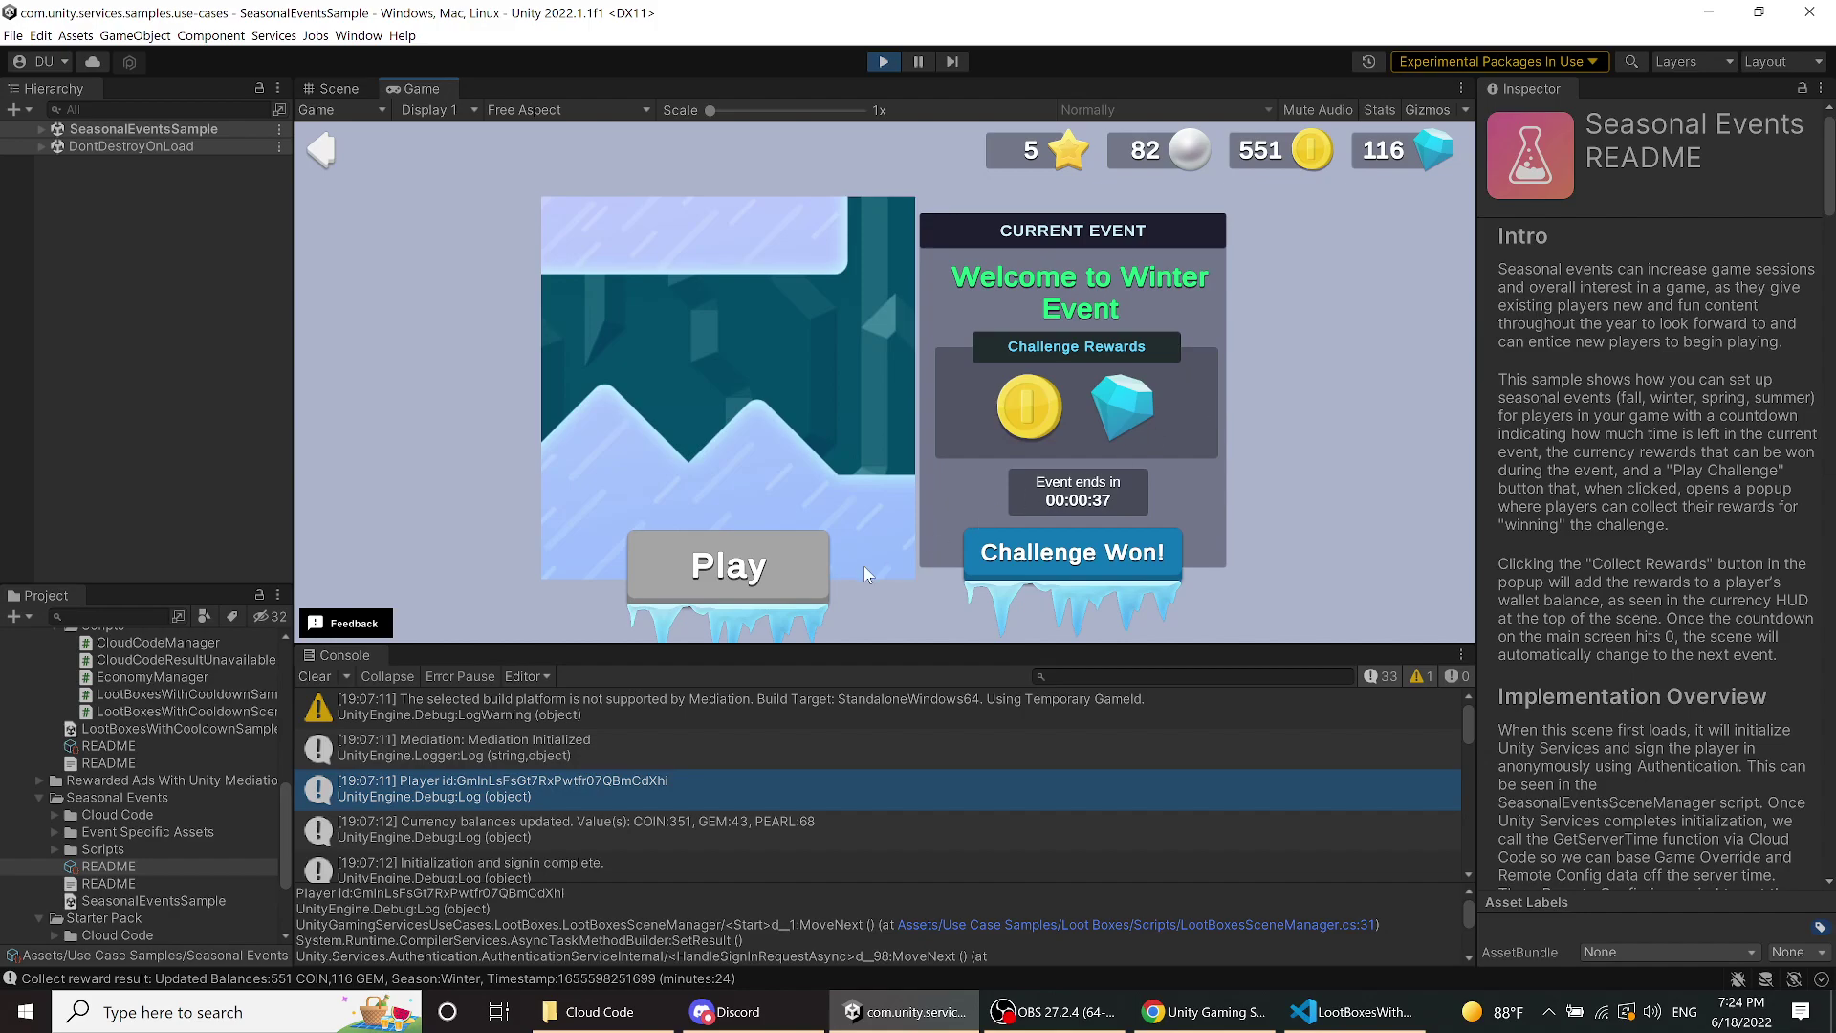
scroll(772, 737, "down", 10)
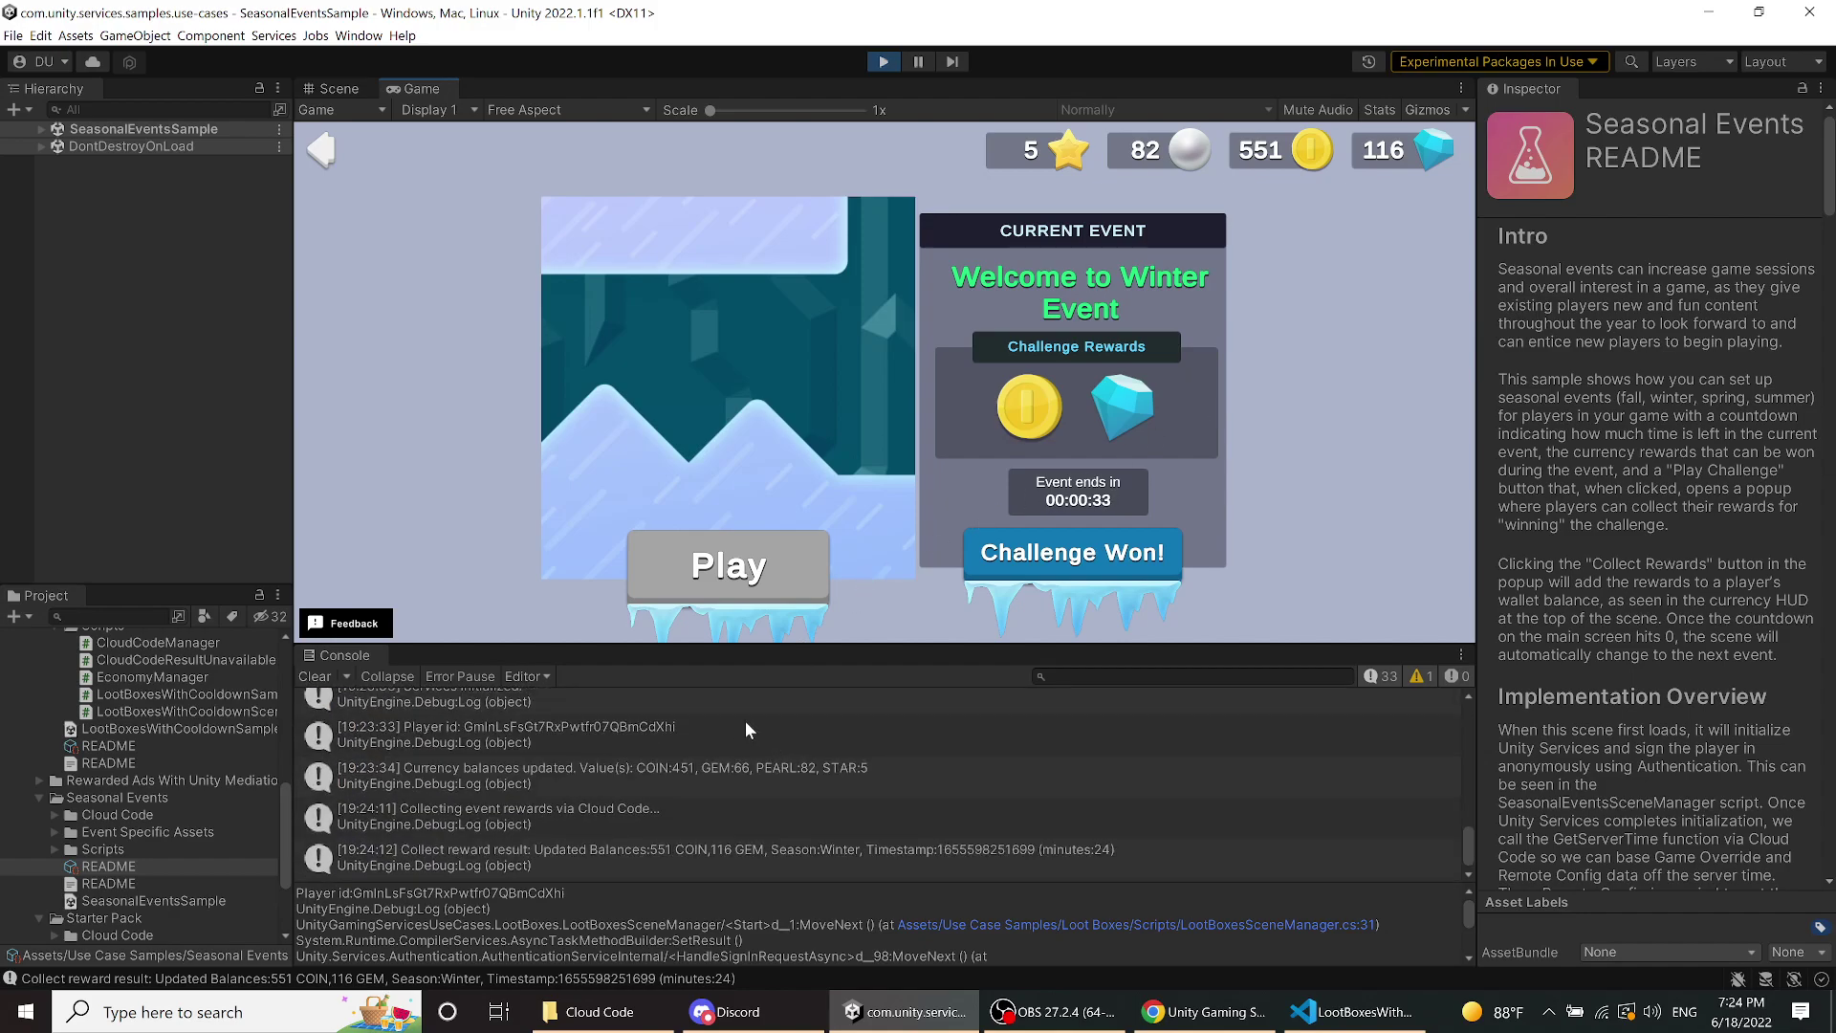
- Open Event Specific Assets > Fall and select the fall texture to view its Sprite import settings
left_click(52, 832)
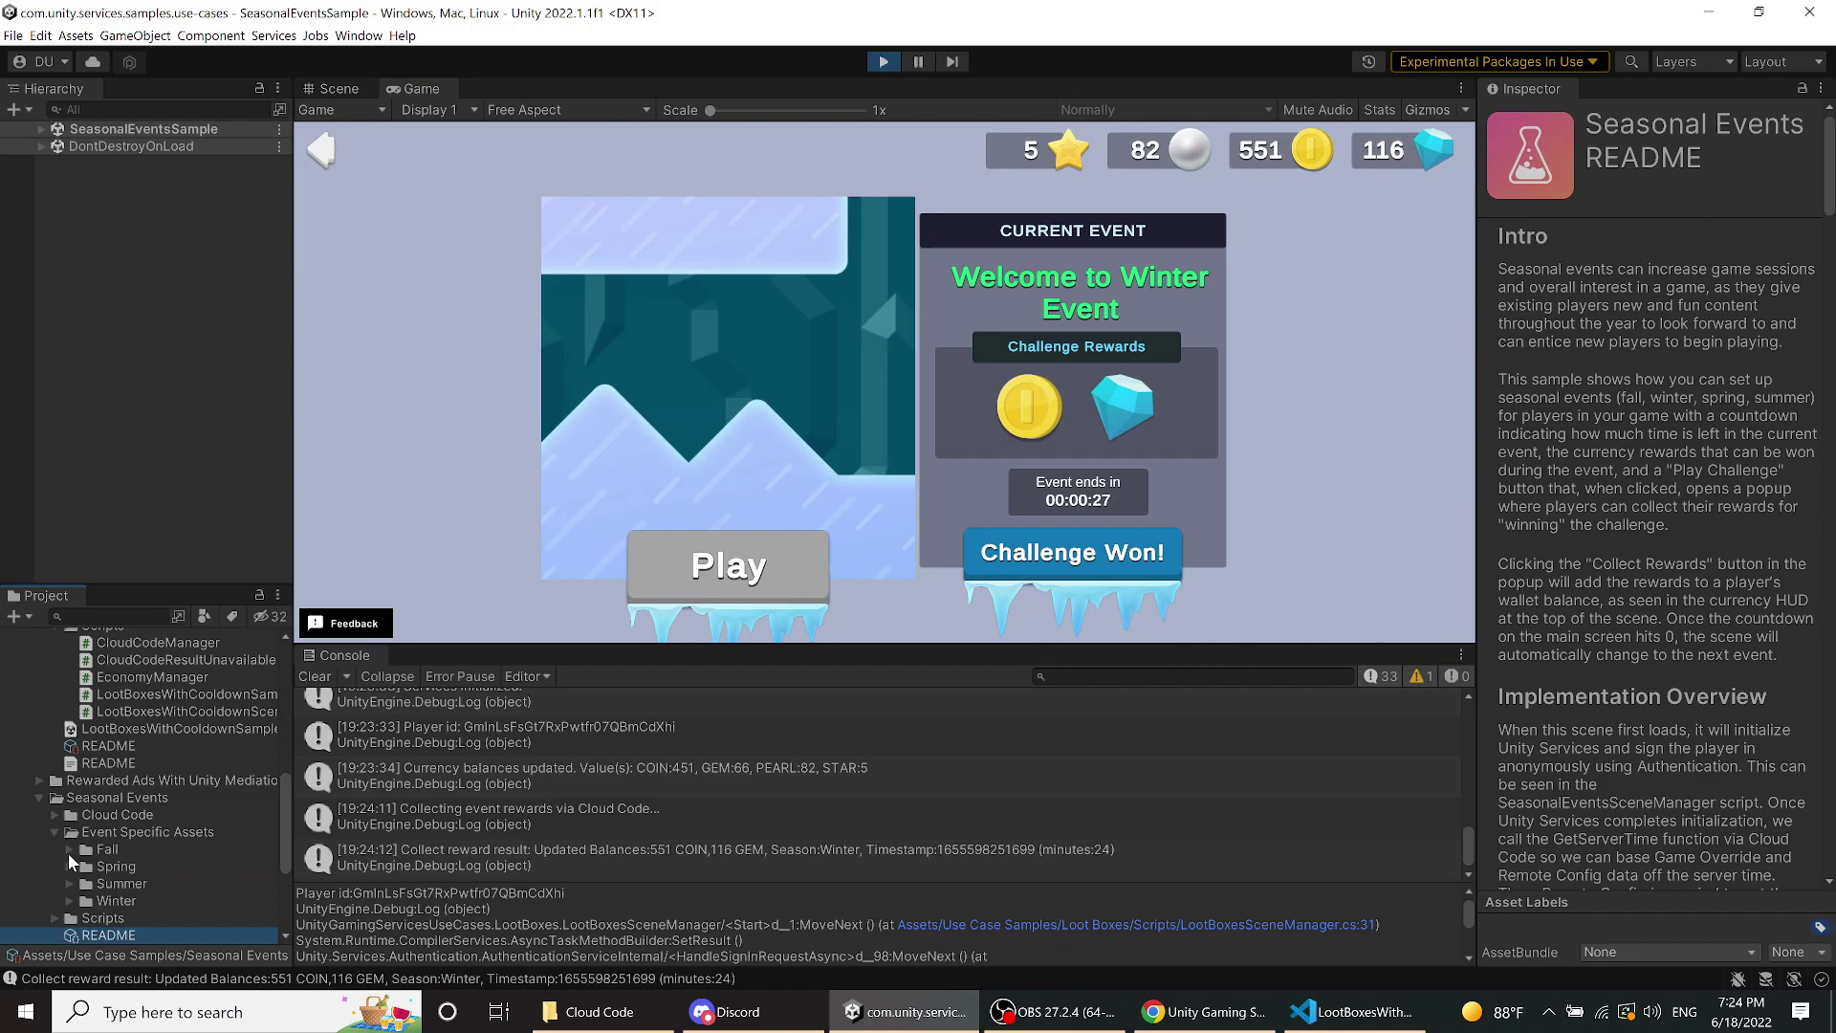
left_click(69, 851)
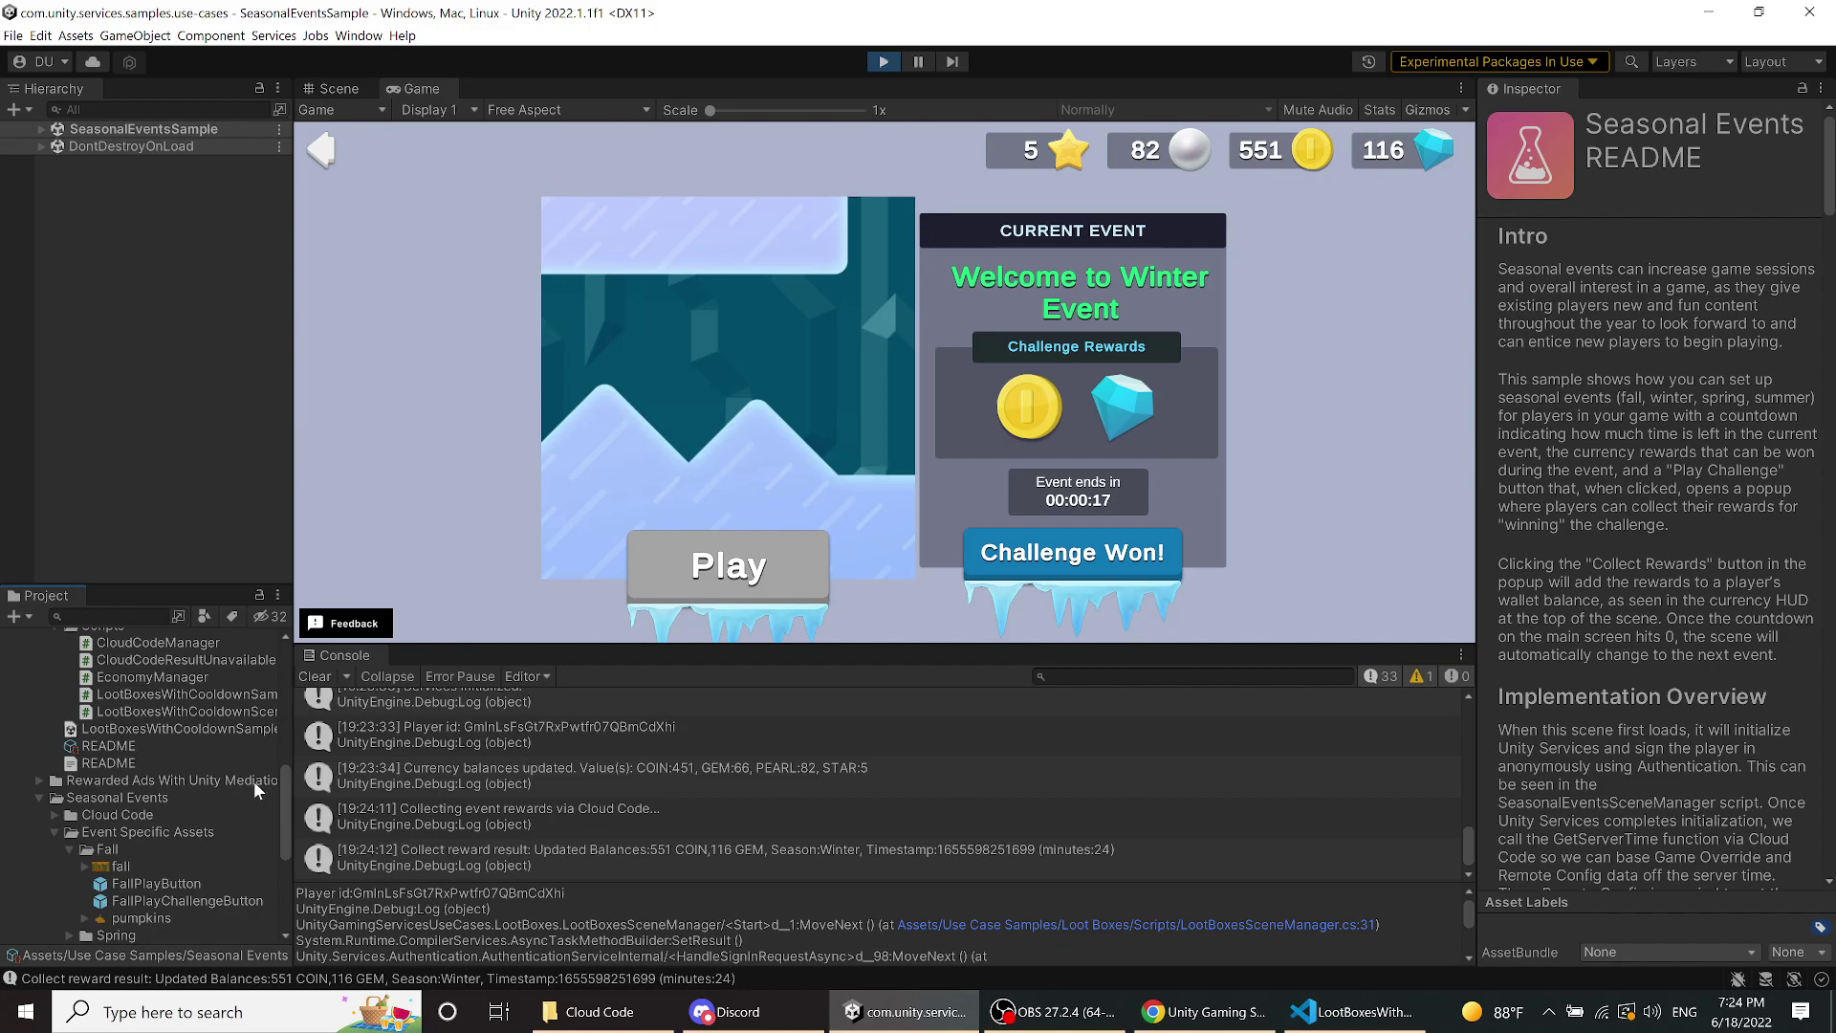
left_click(106, 863)
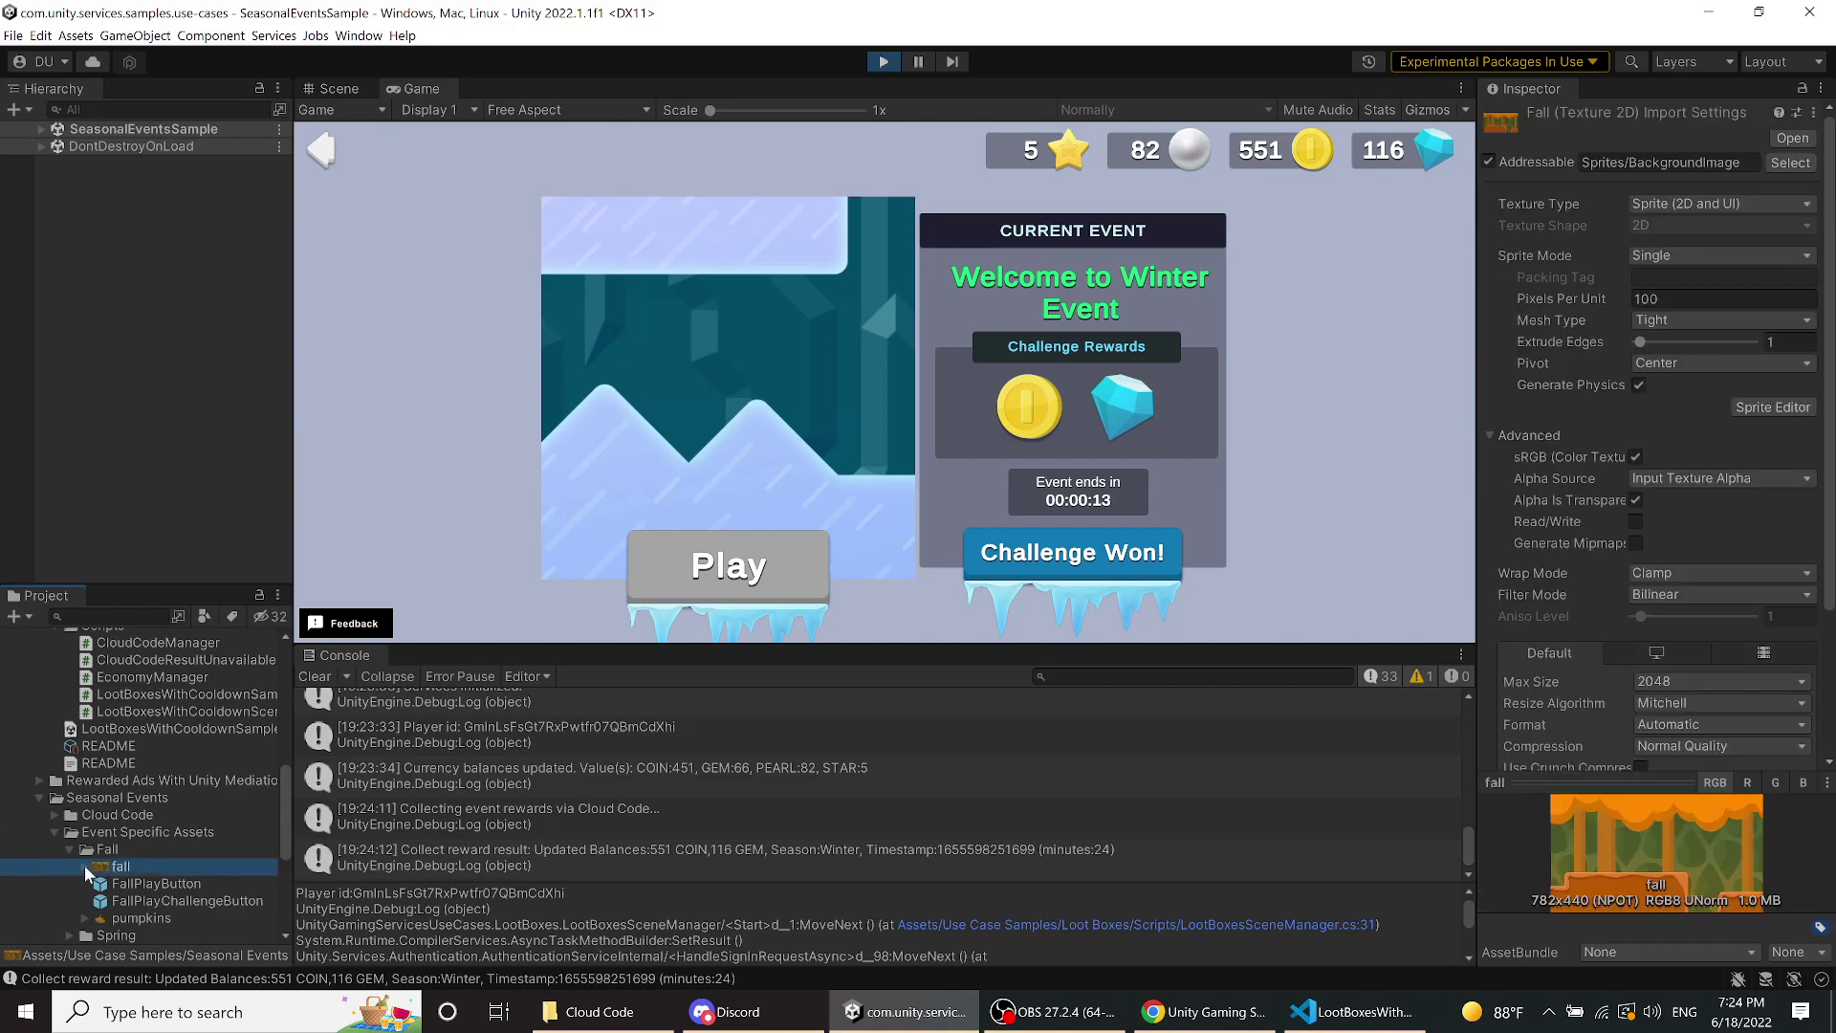
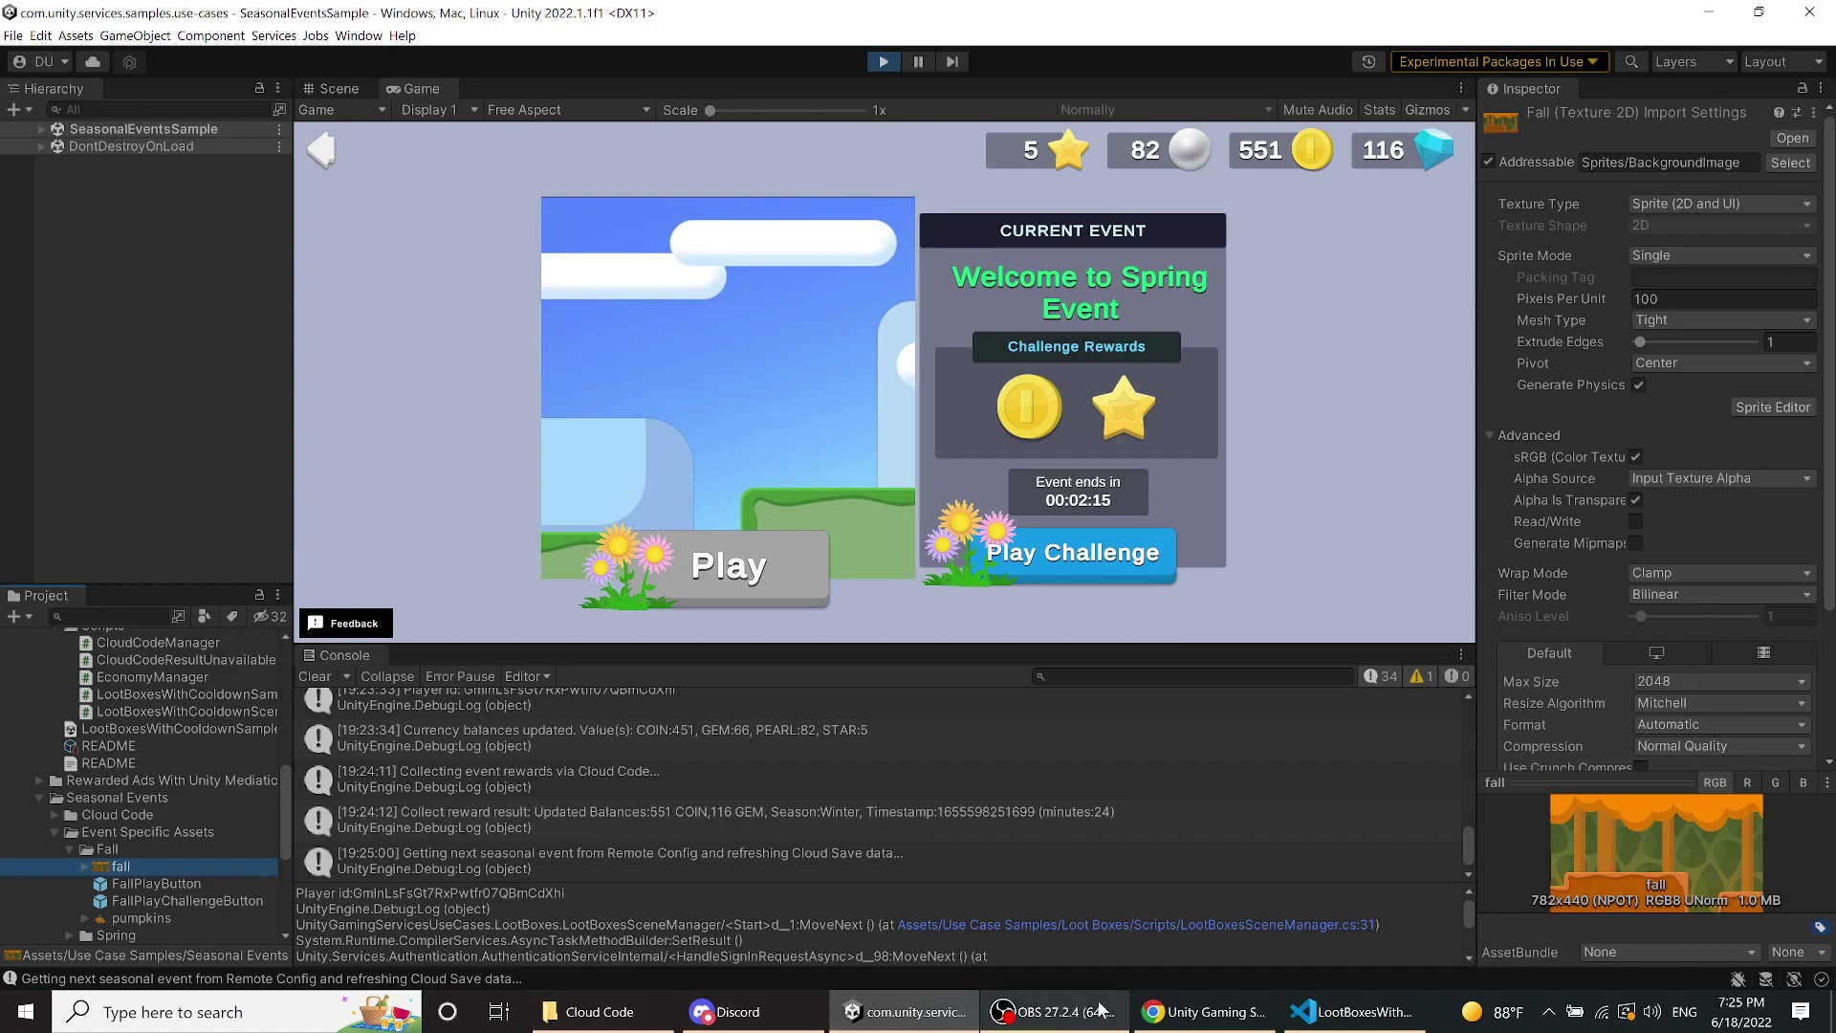
- Bring the browser showing the economy purchase (100 Coin, 10 Pearl, Sword for 10 Gem) forward
left_click(1204, 1012)
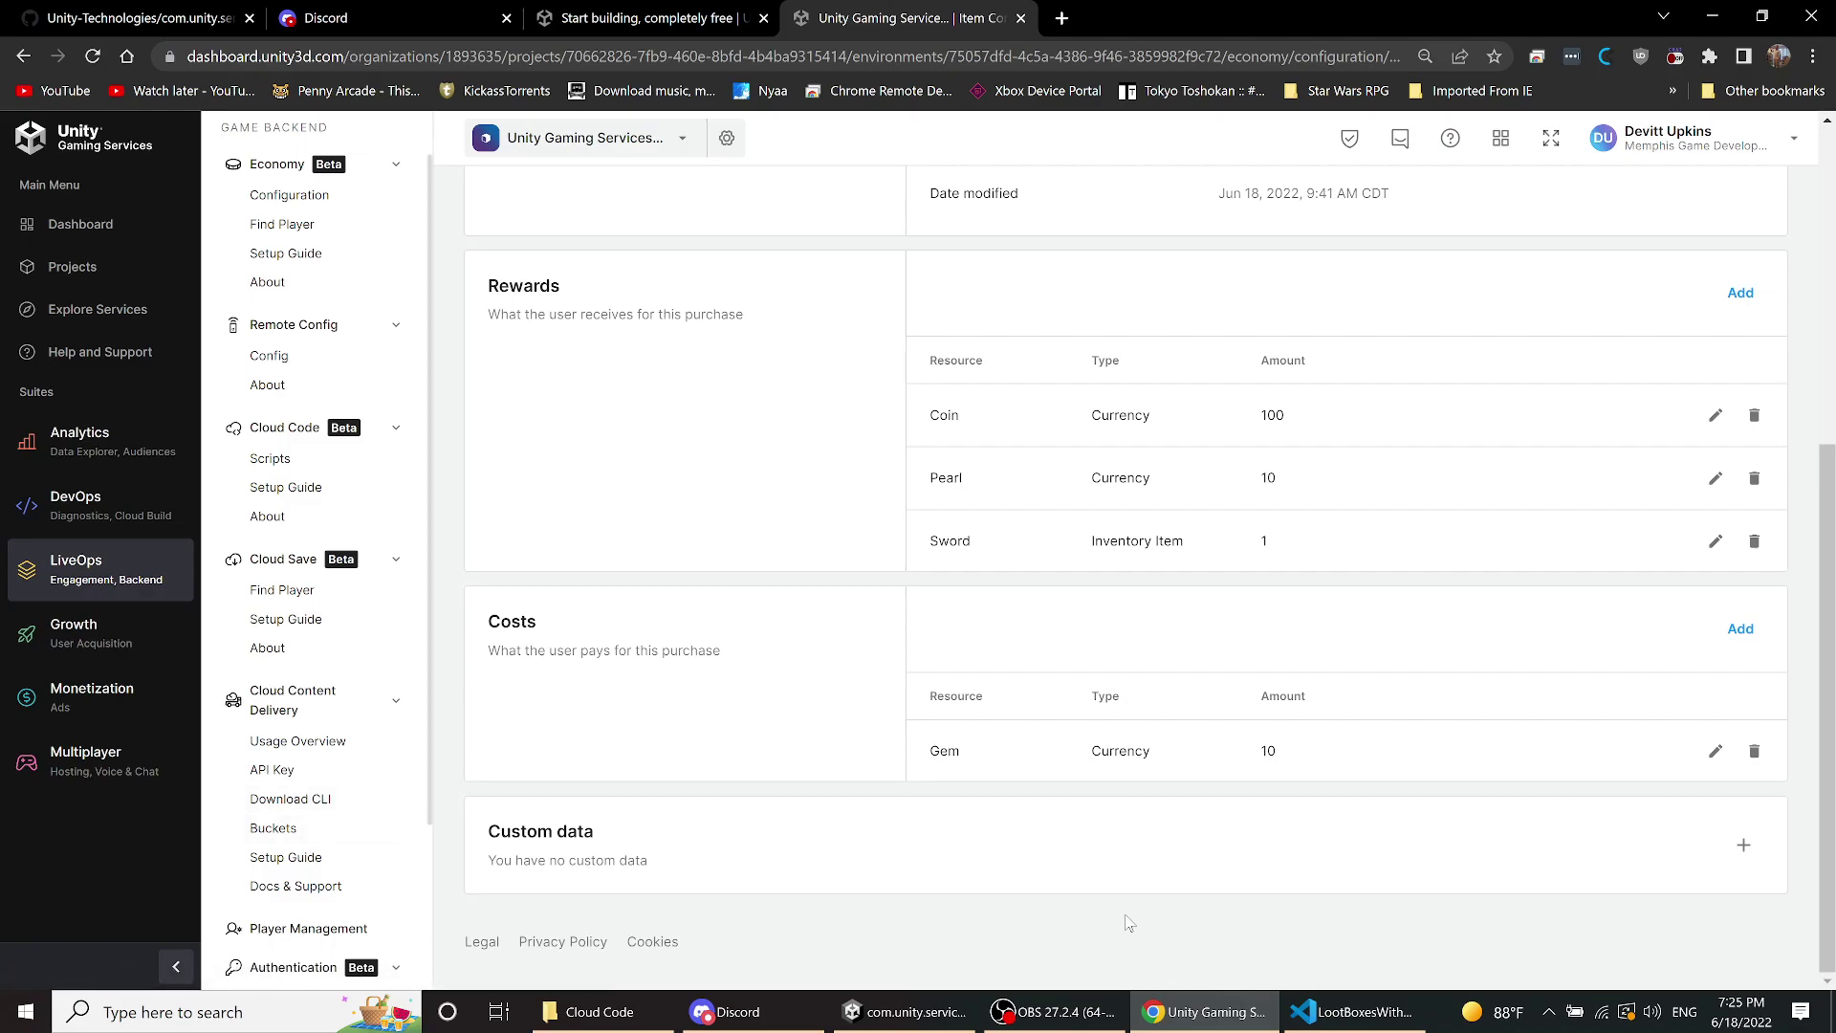
- Load the Cloud Content Delivery about page from the dashboard sidebar
left_click(259, 828)
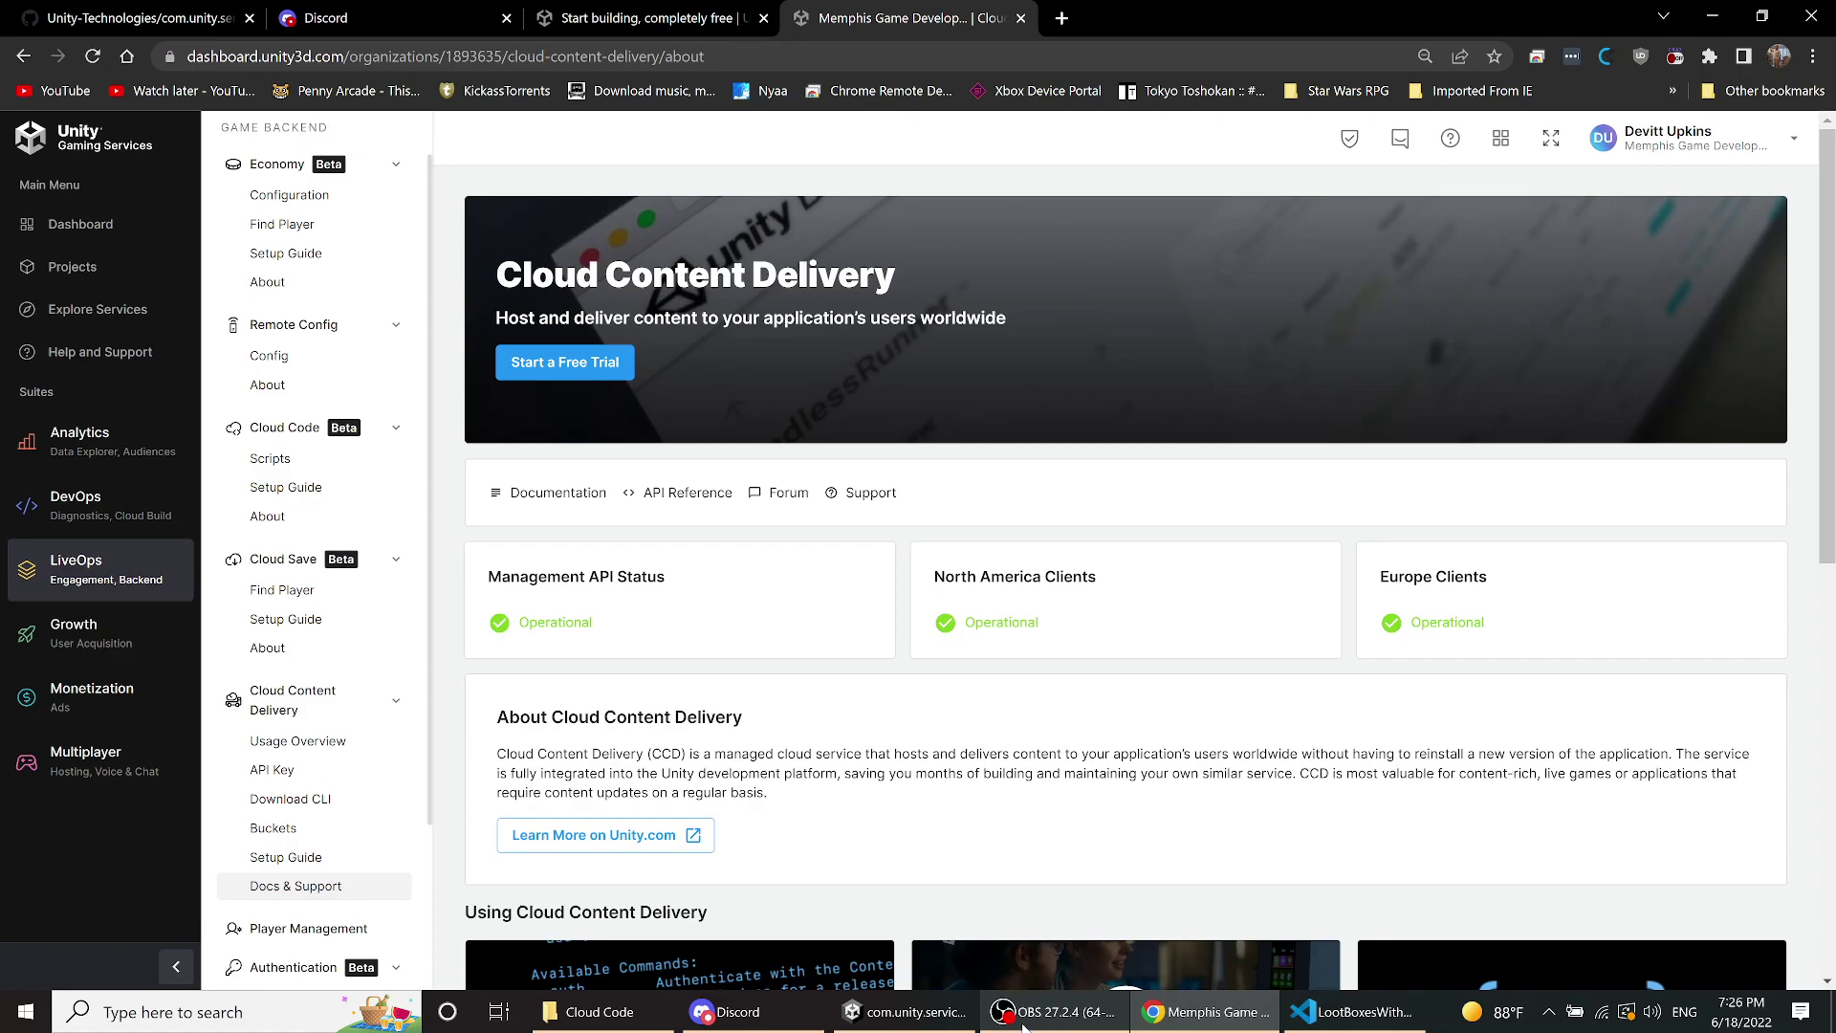
- Back in Unity, play the Spring challenge, collect rewards to 651 coins and 55 stars, and return to Start Here
left_click(916, 1020)
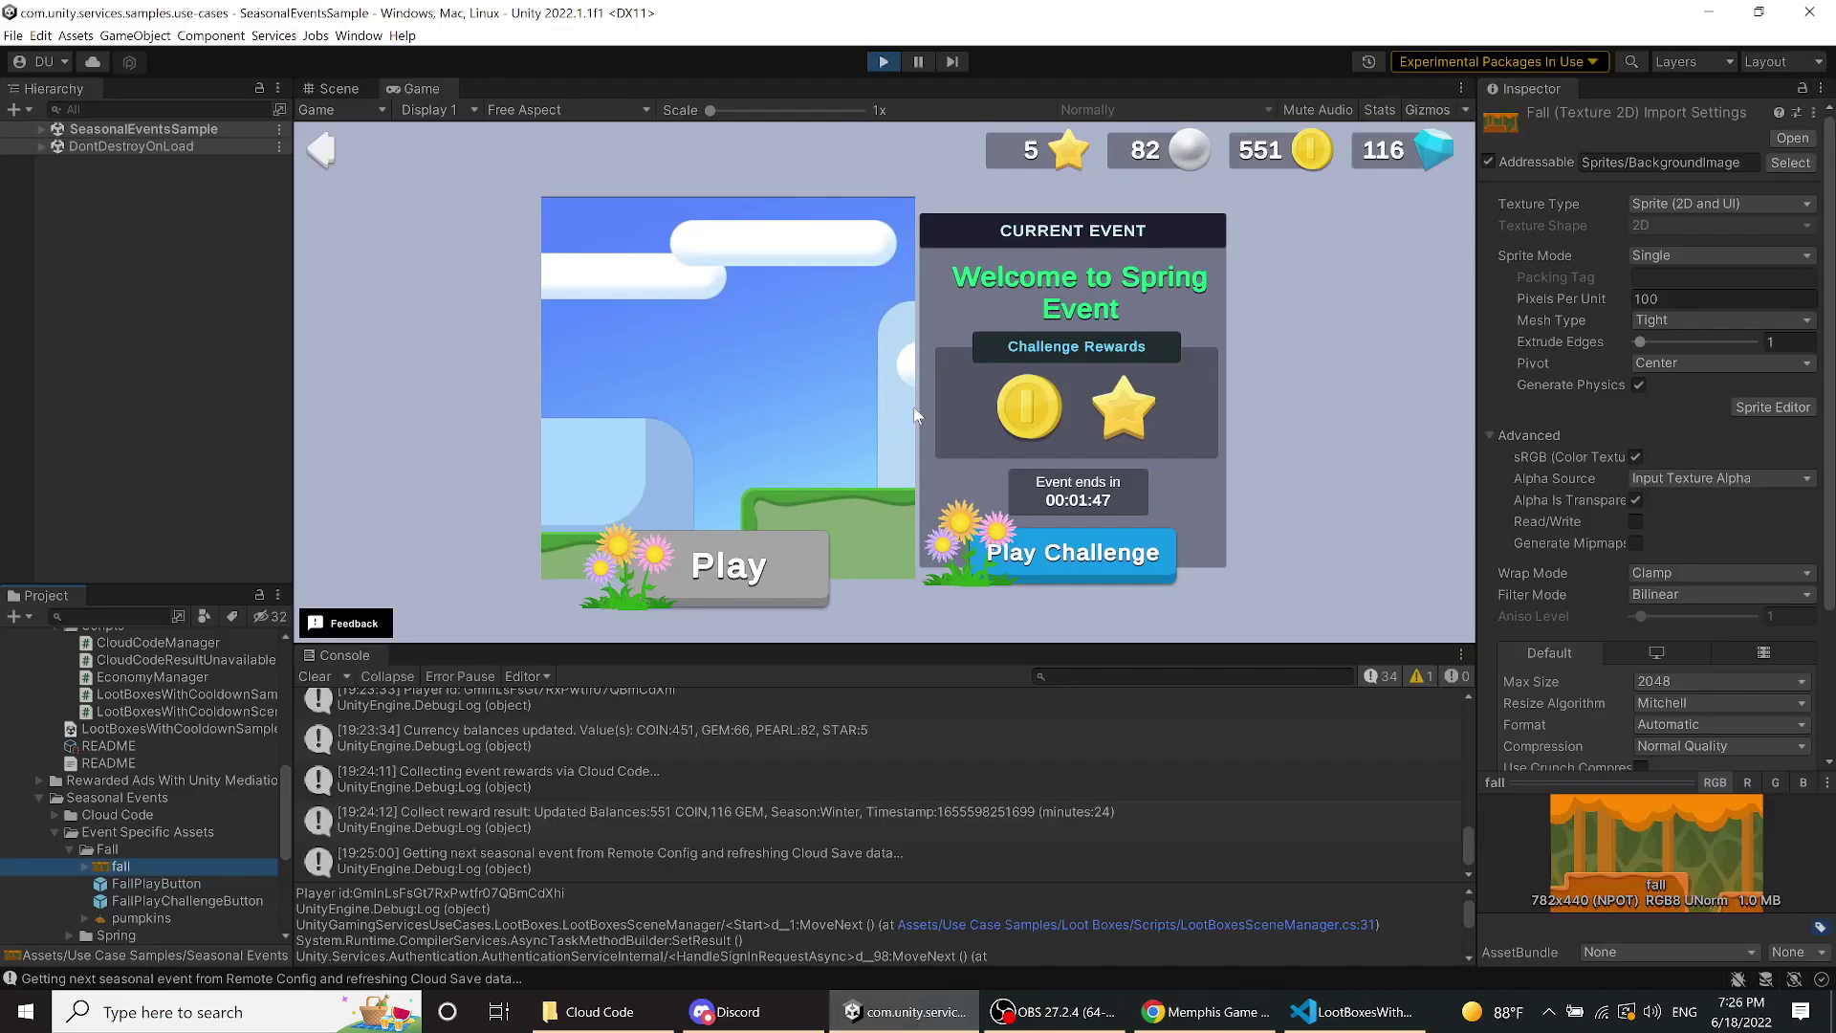
left_click(1052, 551)
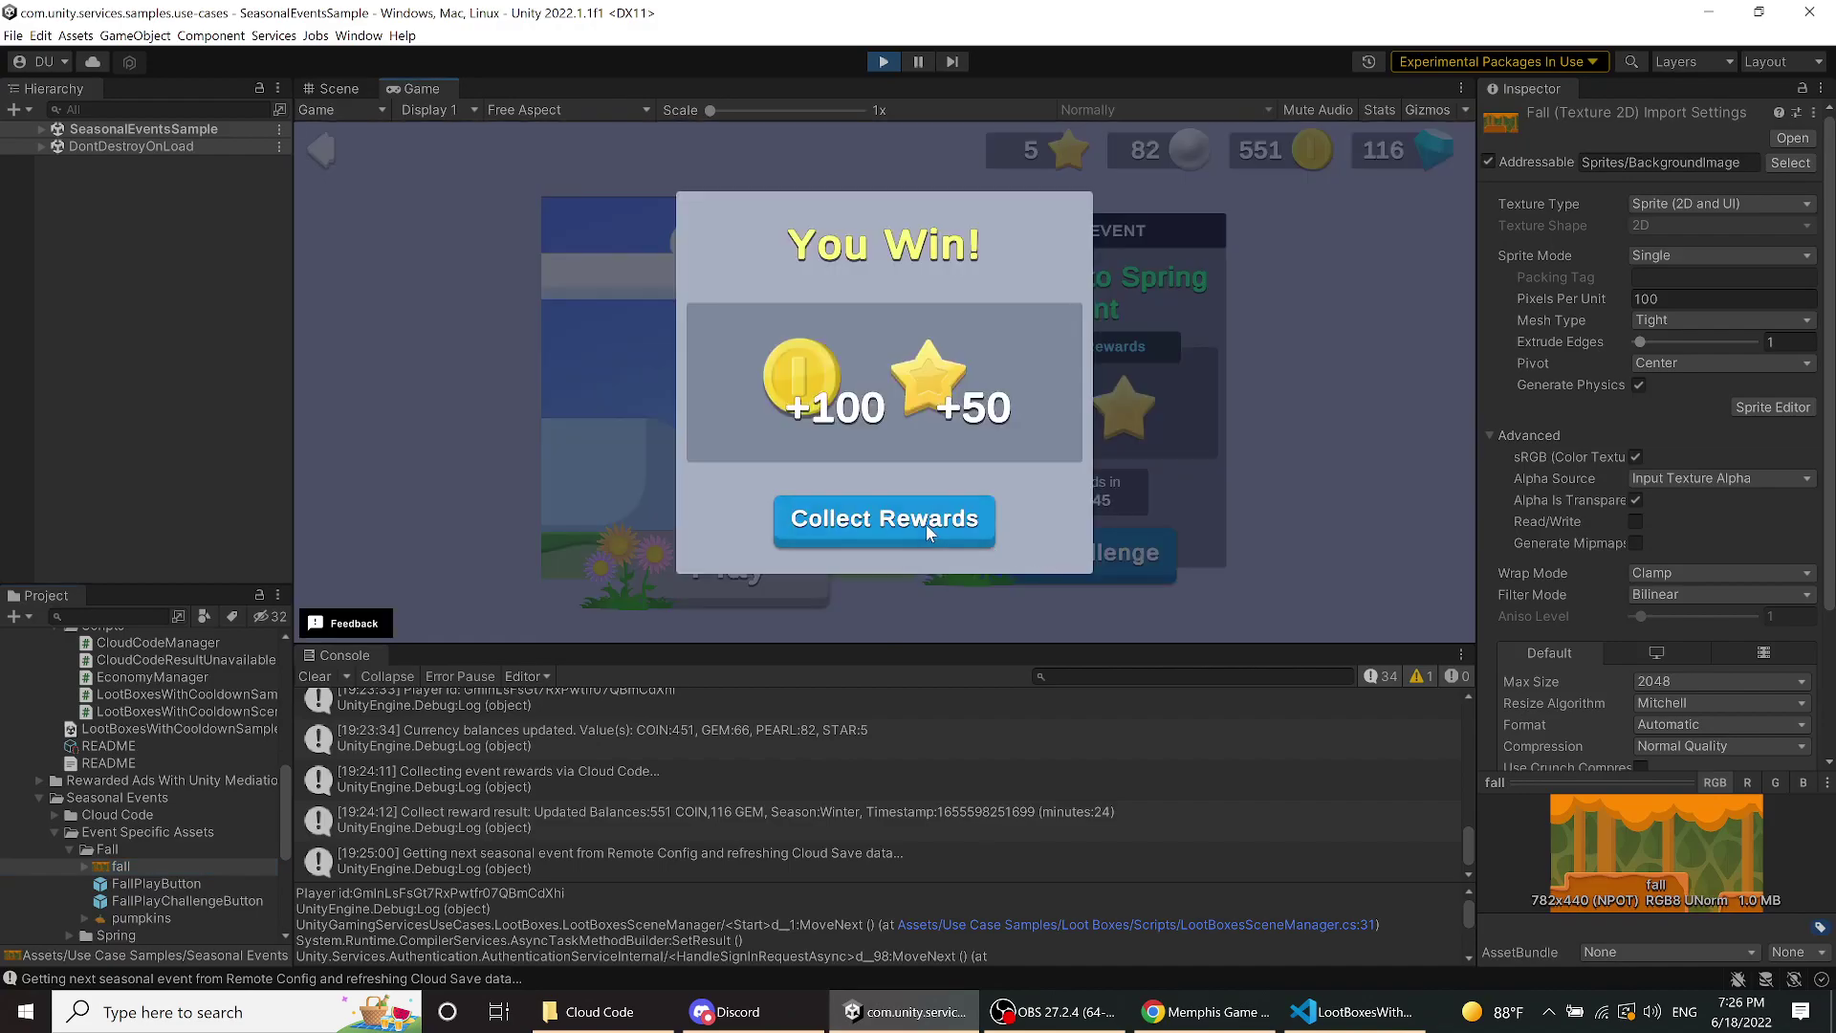
left_click(926, 524)
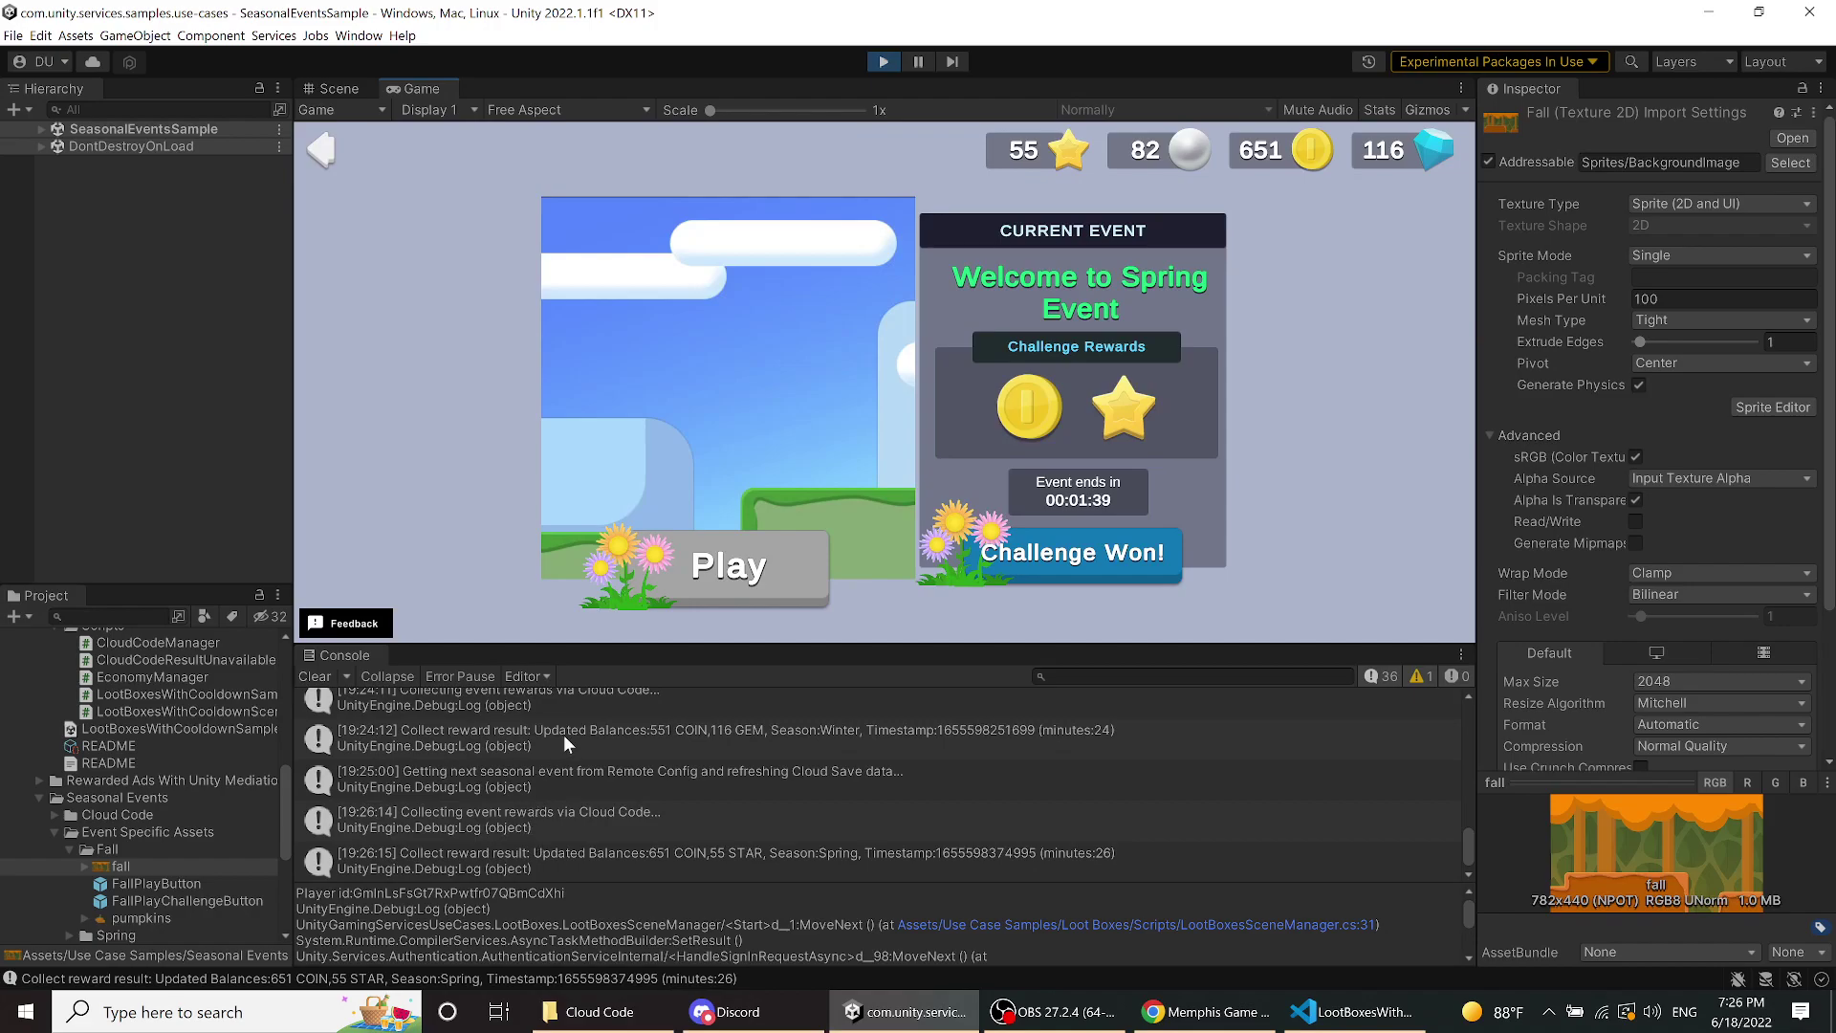
left_click(320, 151)
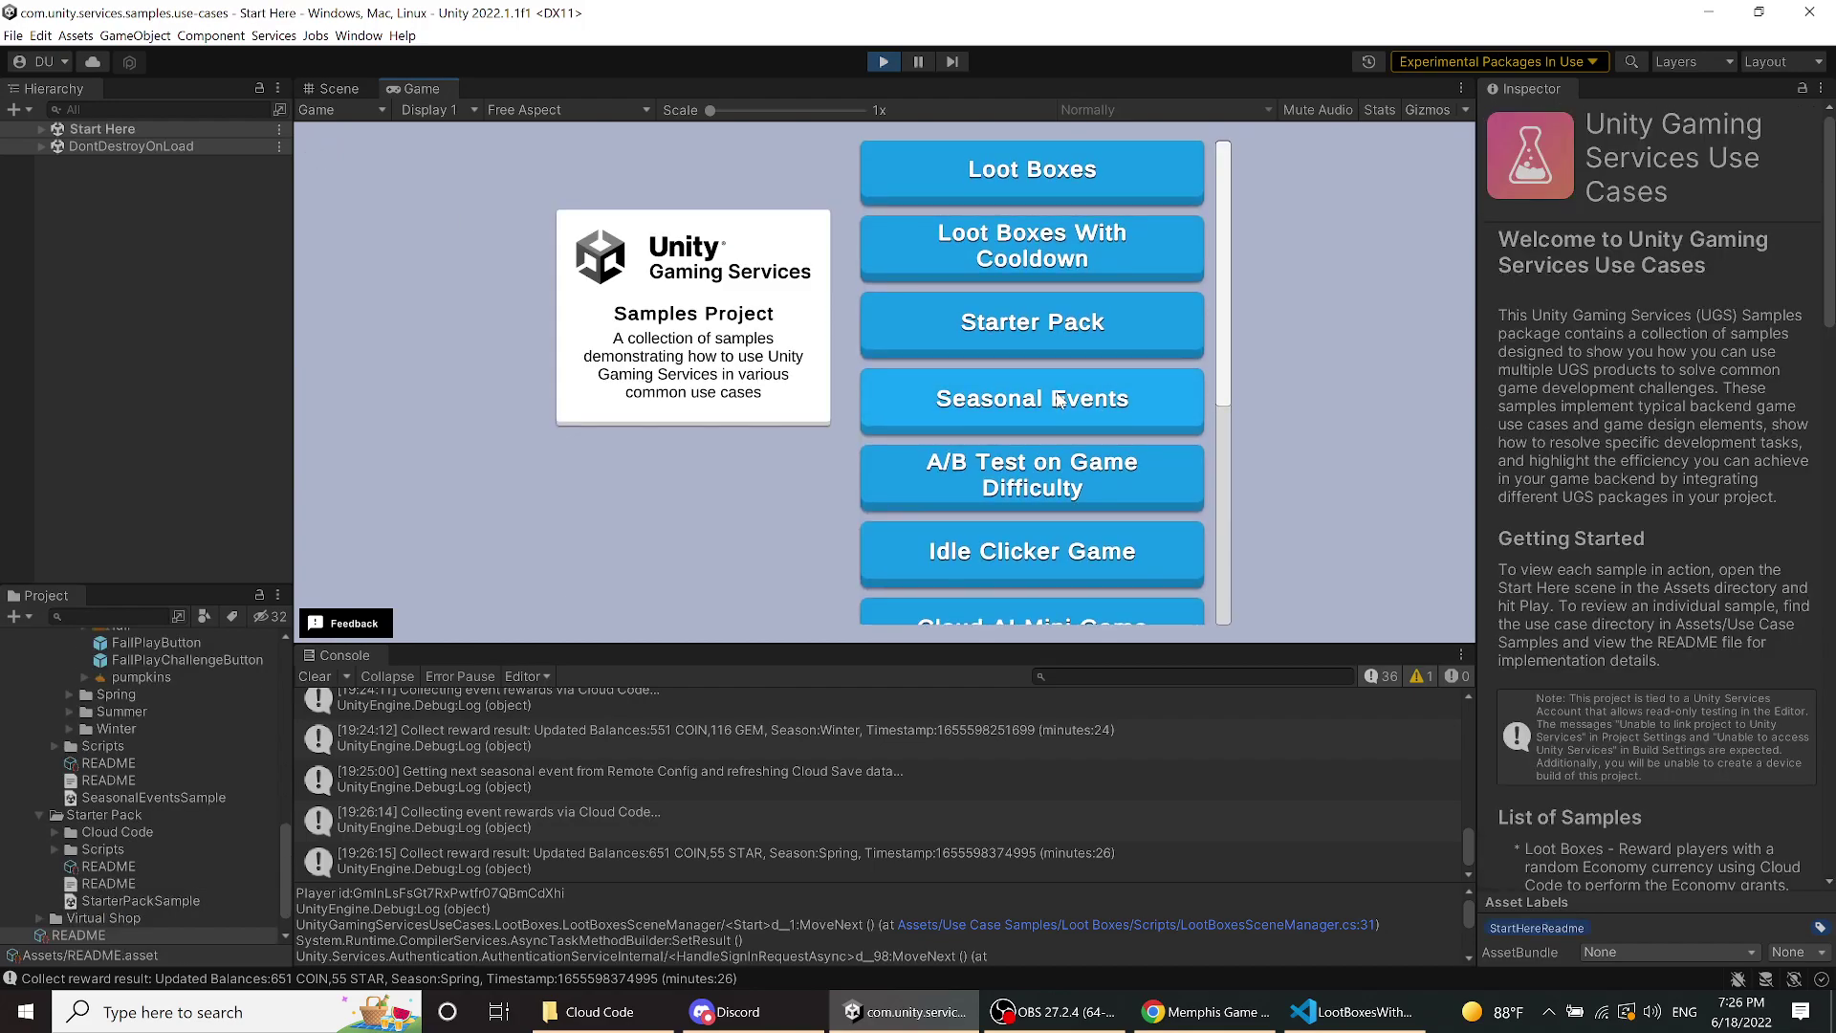
- Scroll down the Start Here sample list and launch the Battle Pass sample
scroll(1111, 375, "down", 1)
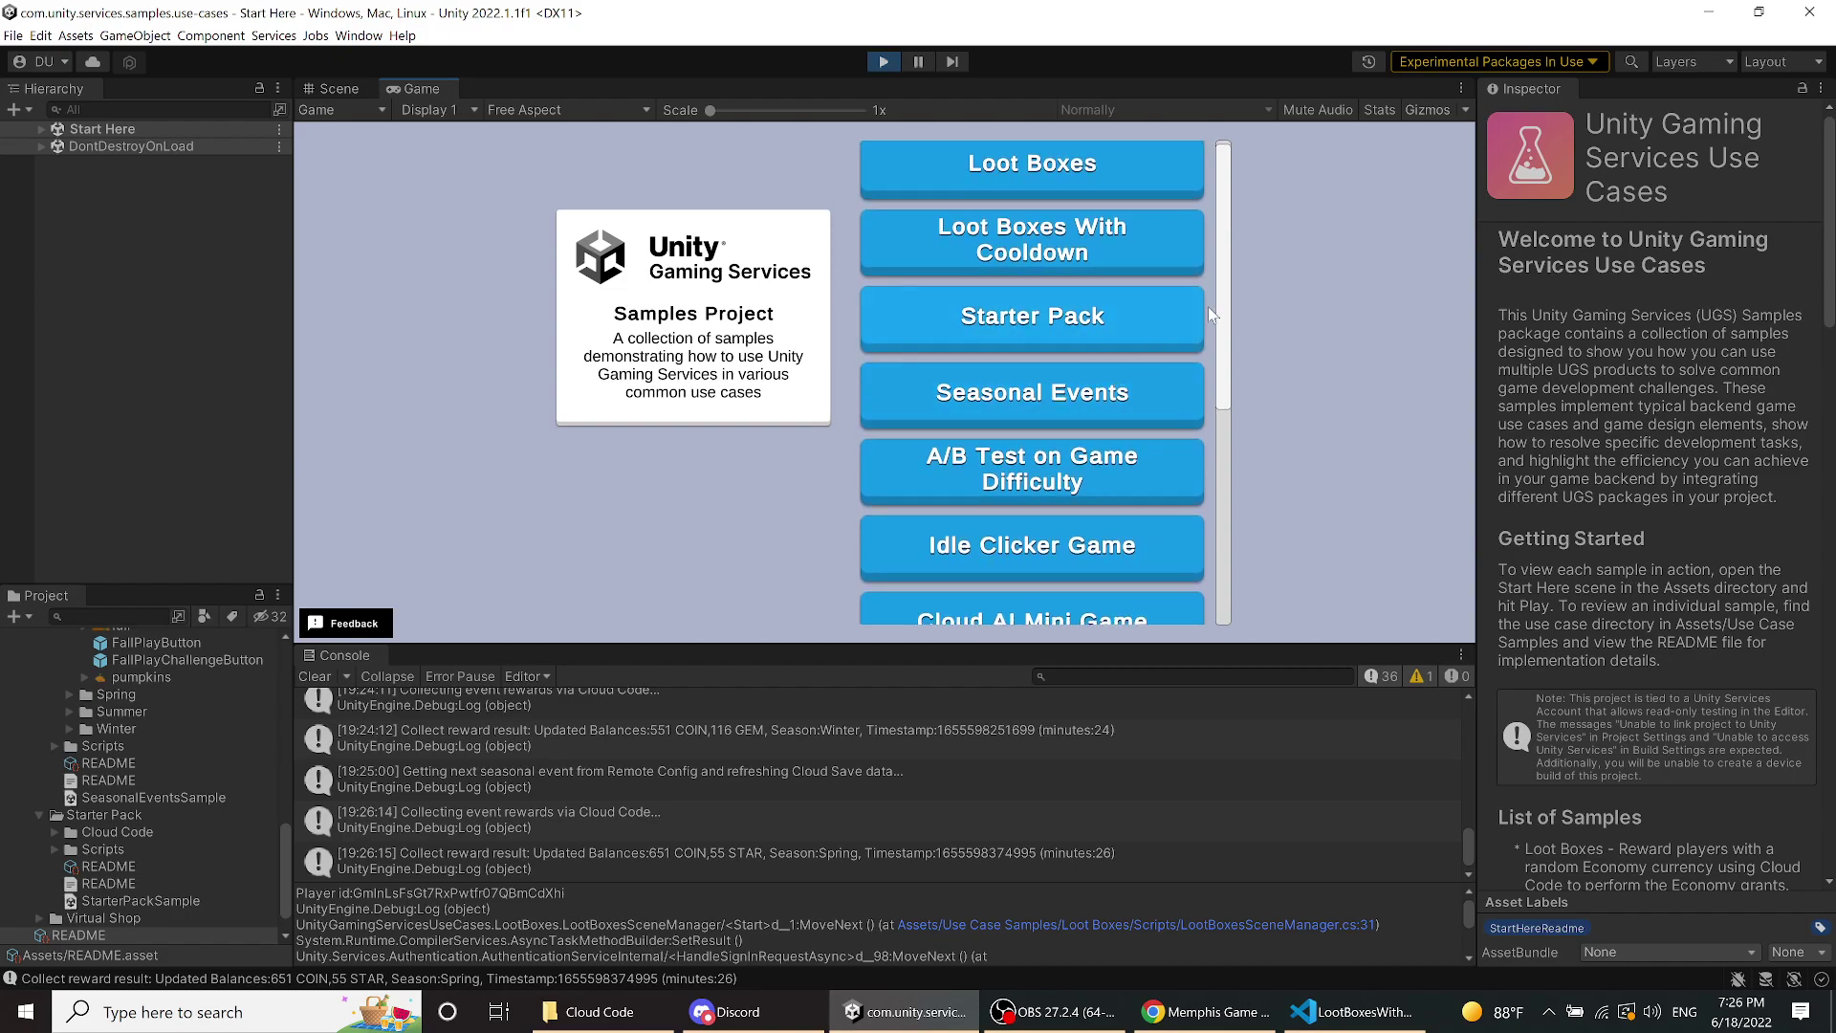
left_click_drag(1223, 306, 1226, 491)
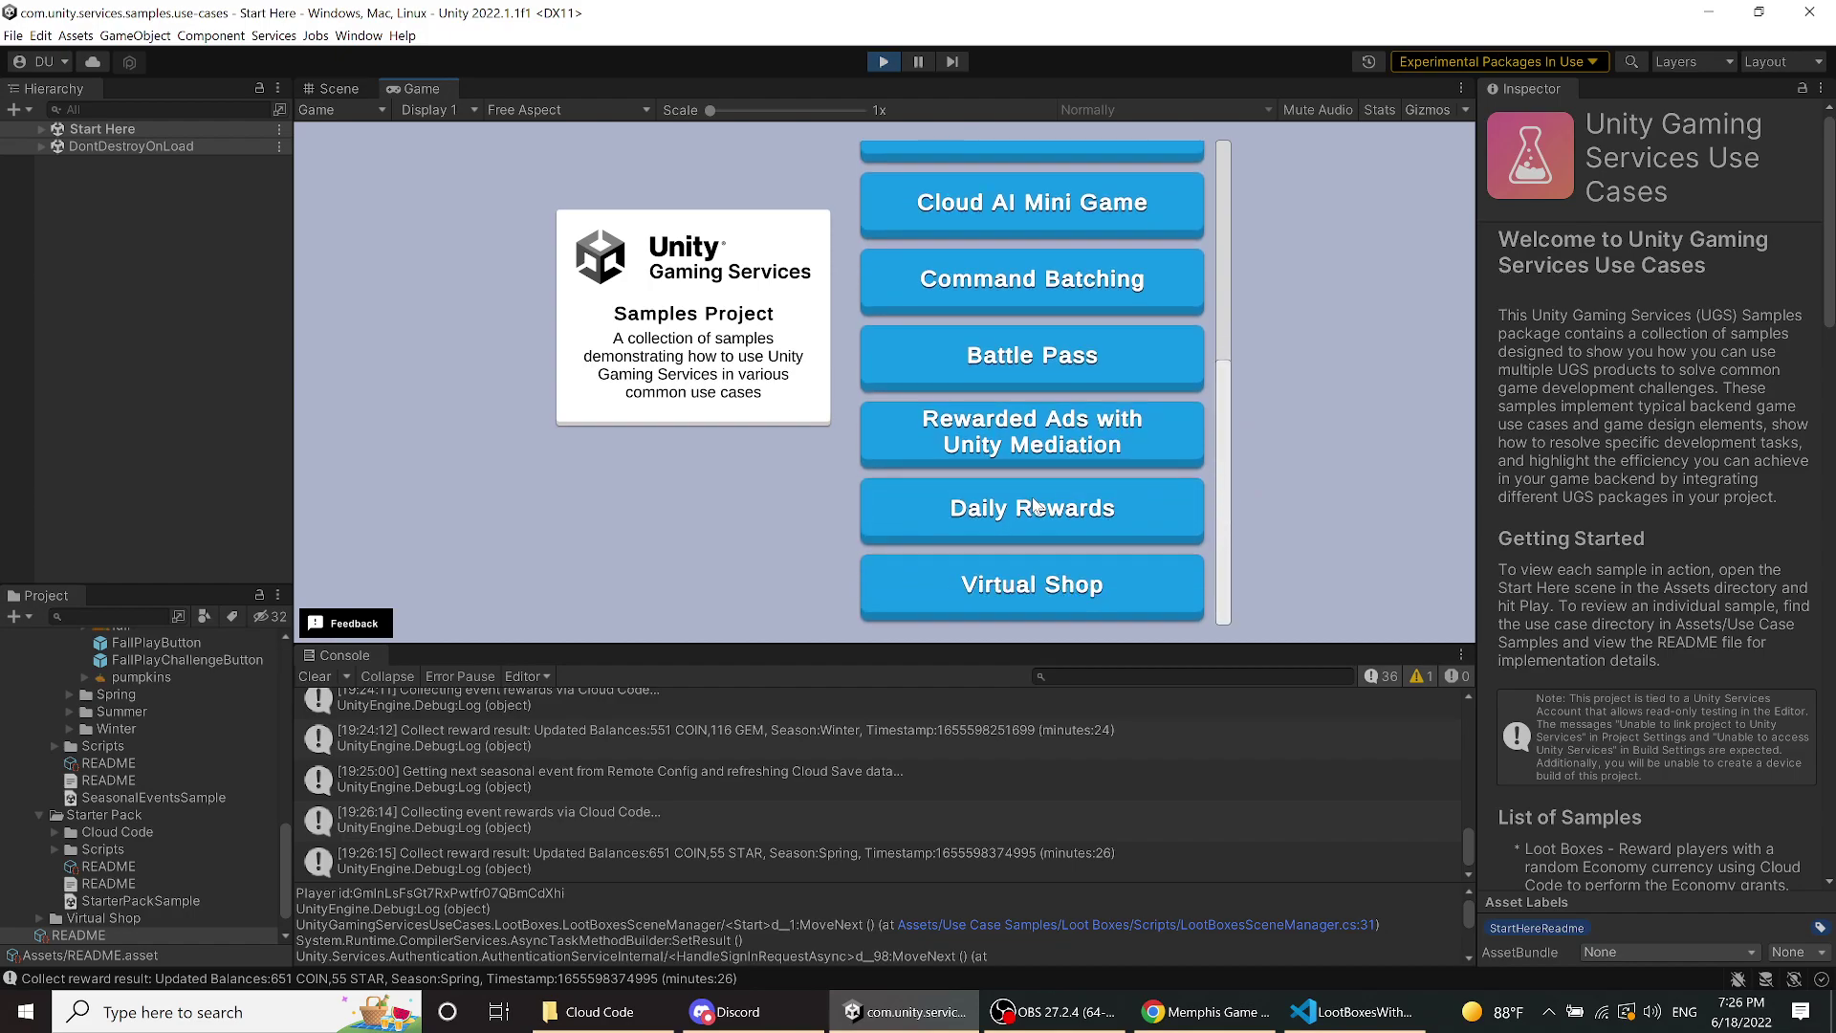
left_click(1064, 355)
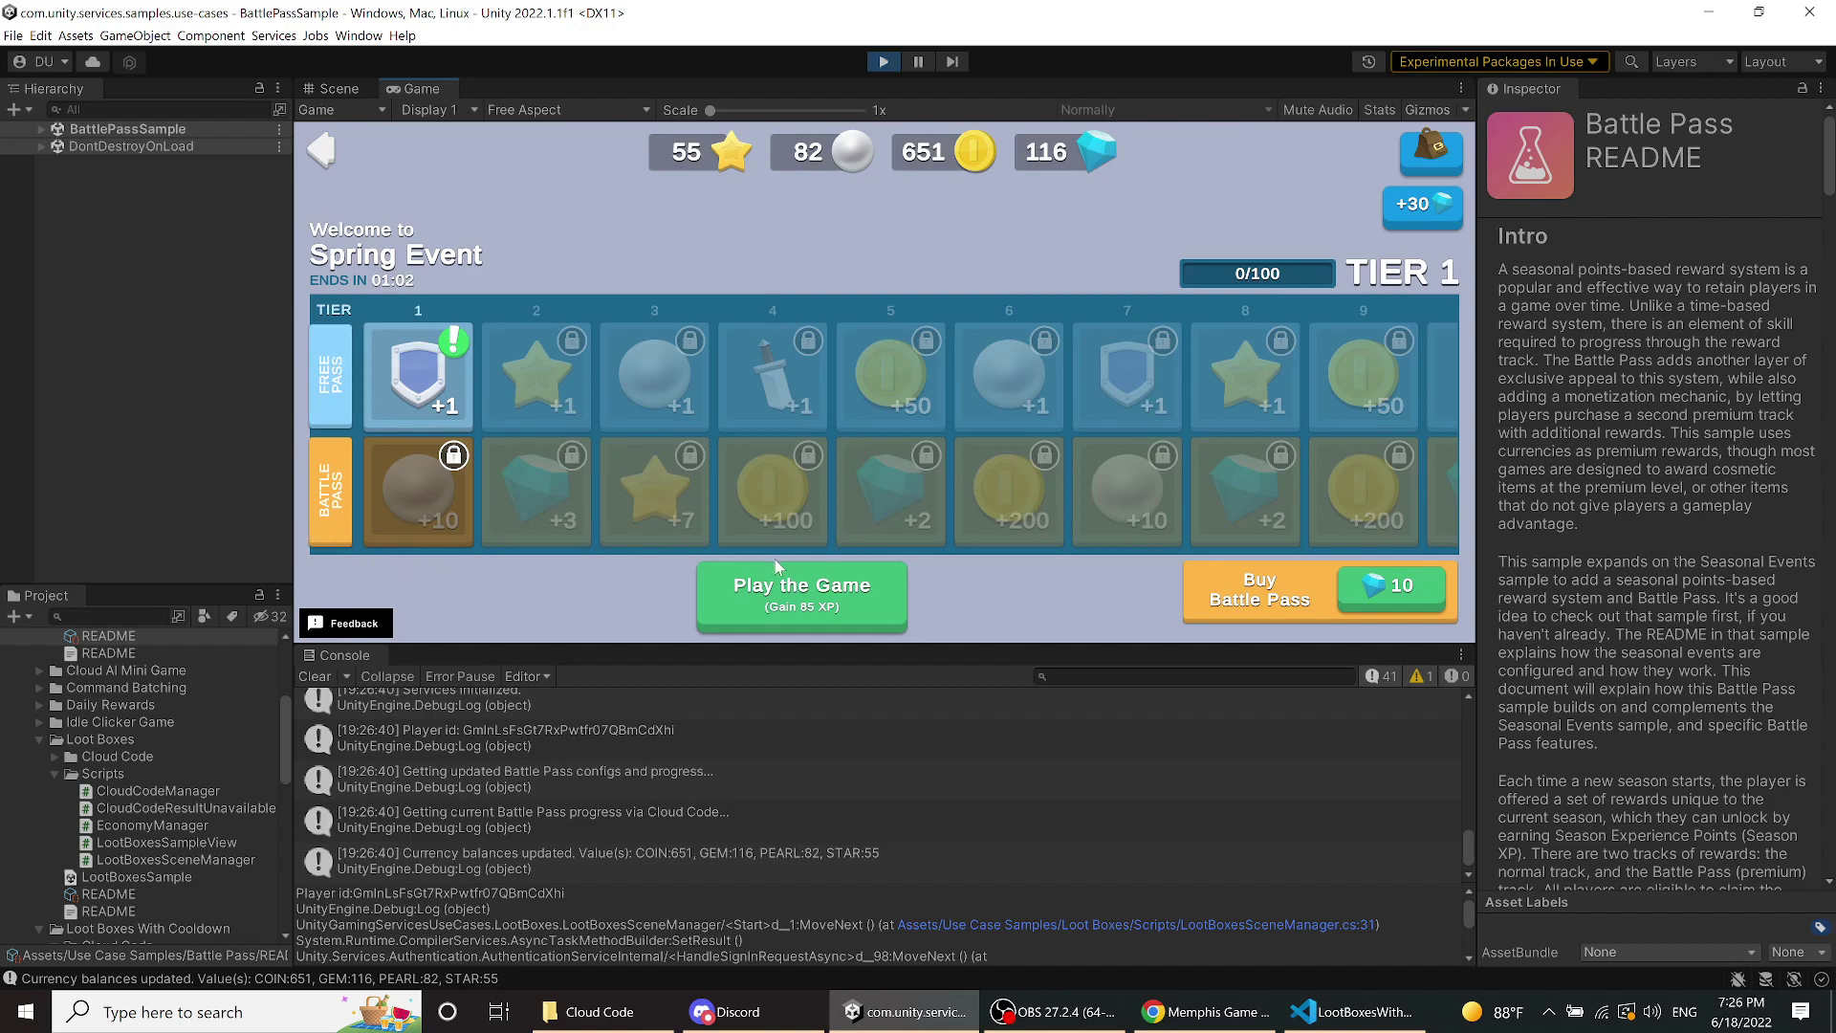
- Play the game six times to raise Spring Event XP up to tier 6
left_click(790, 598)
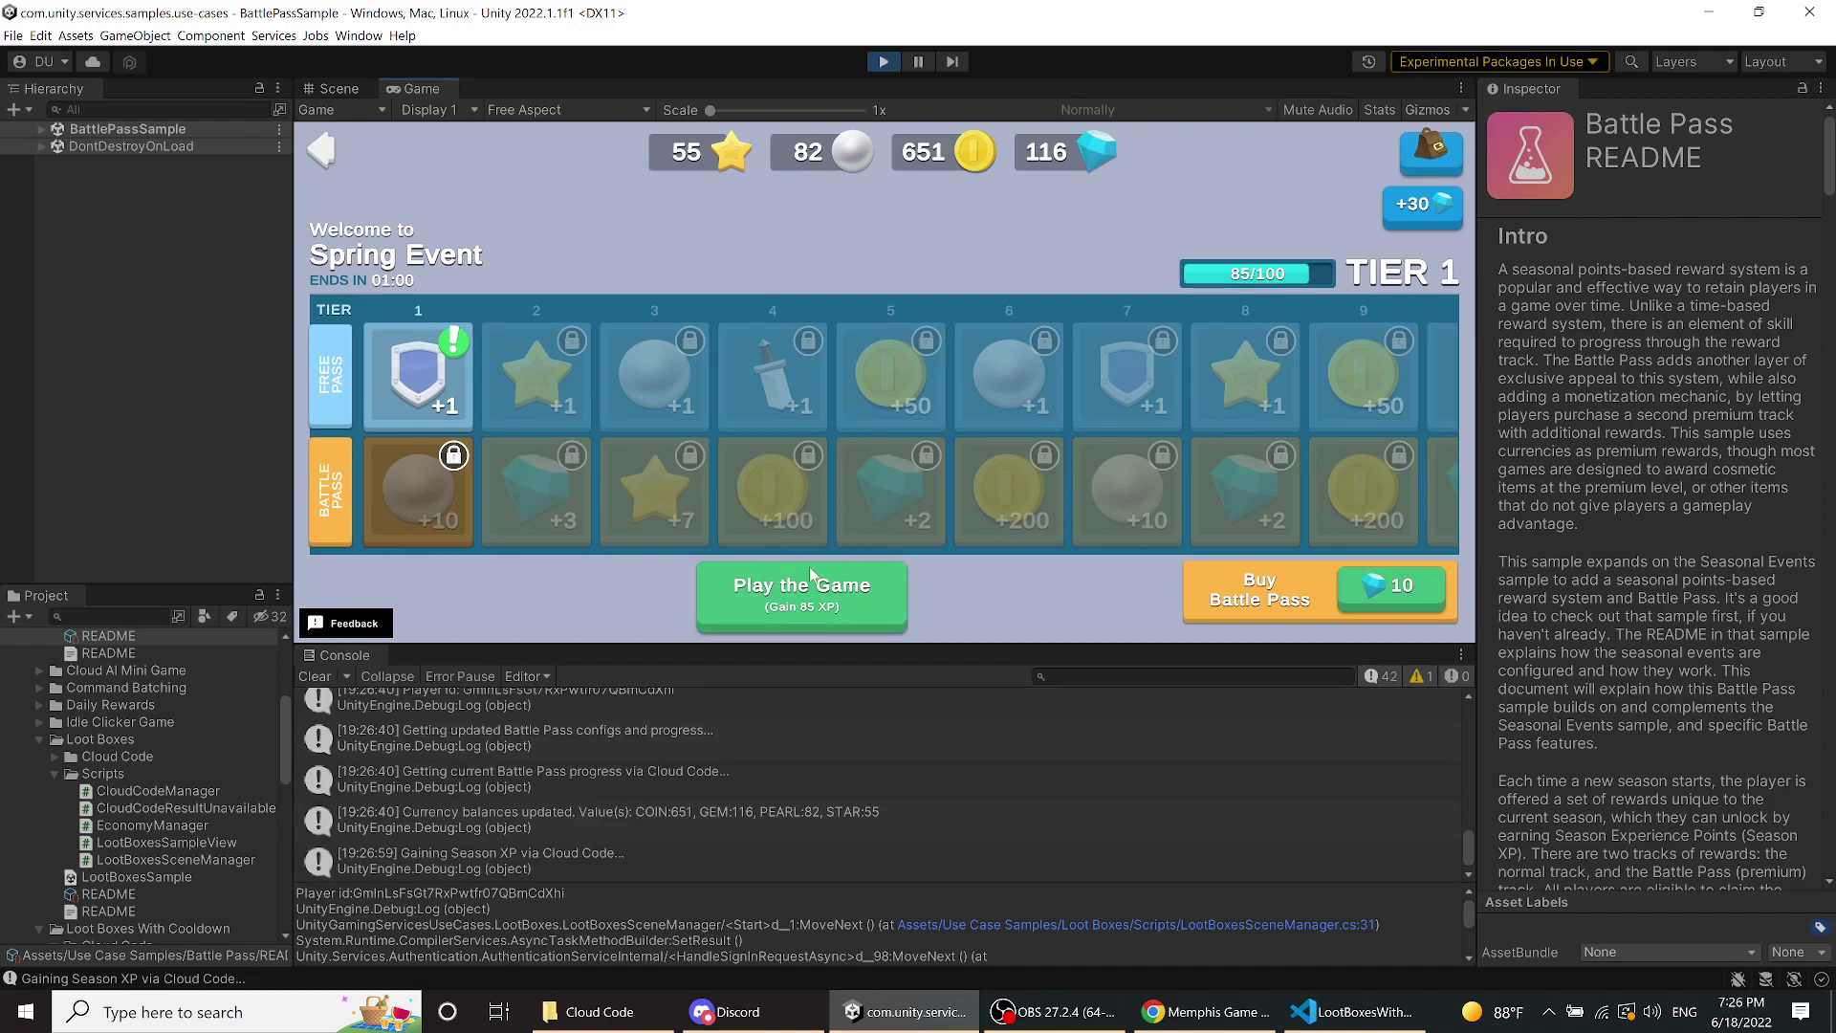
left_click(808, 590)
left_click(808, 590)
left_click(811, 591)
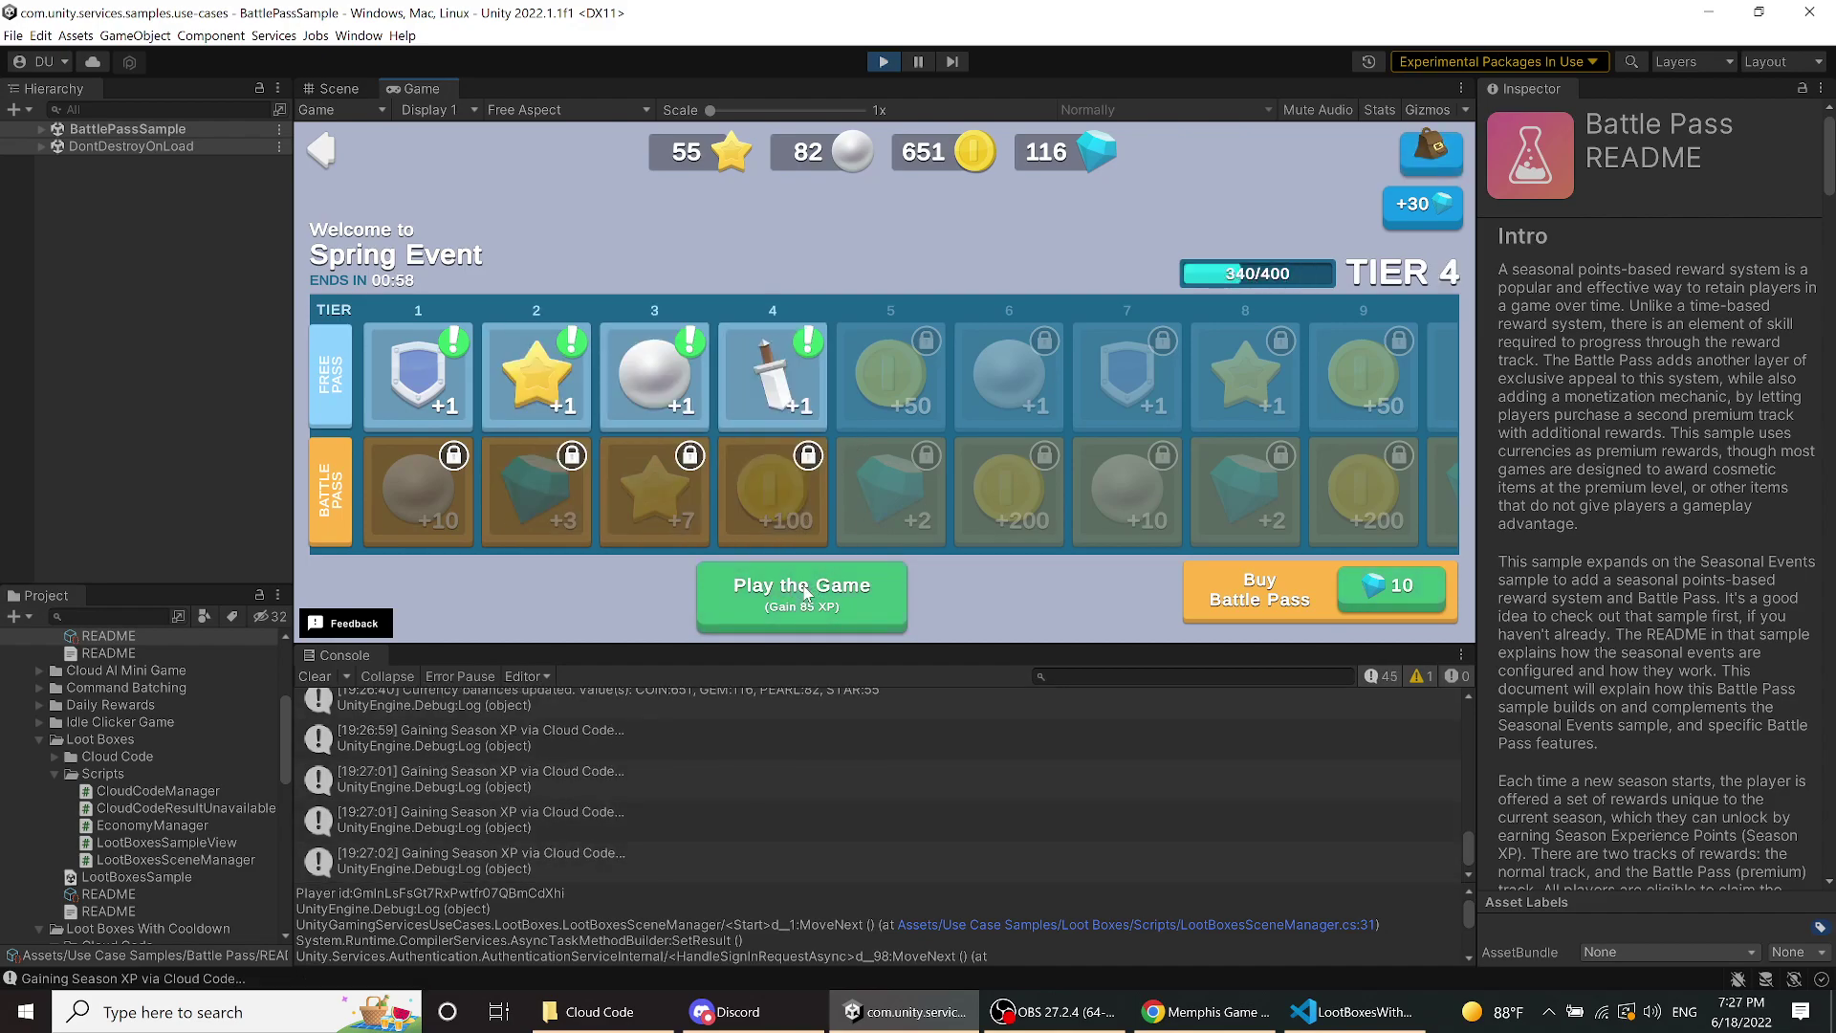
left_click(813, 593)
left_click(838, 599)
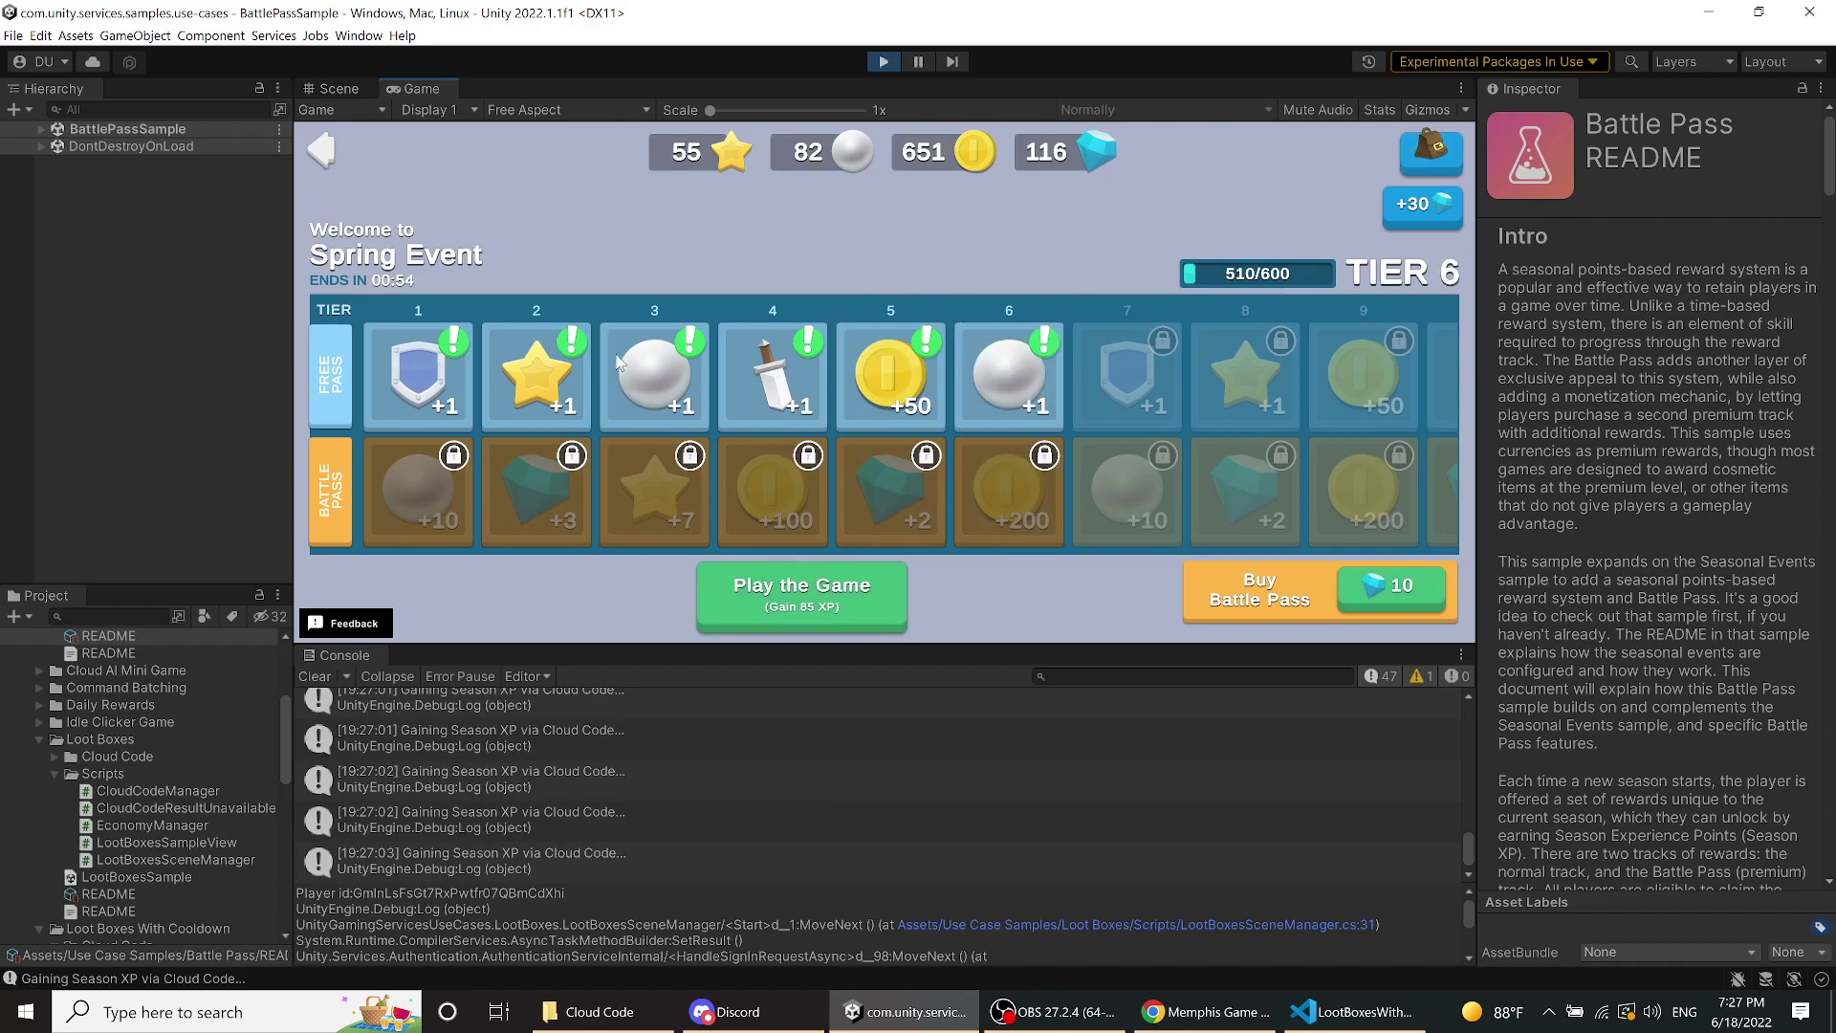
- Claim the free rewards for tiers 1, 2 and 3
left_click(450, 377)
left_click(883, 518)
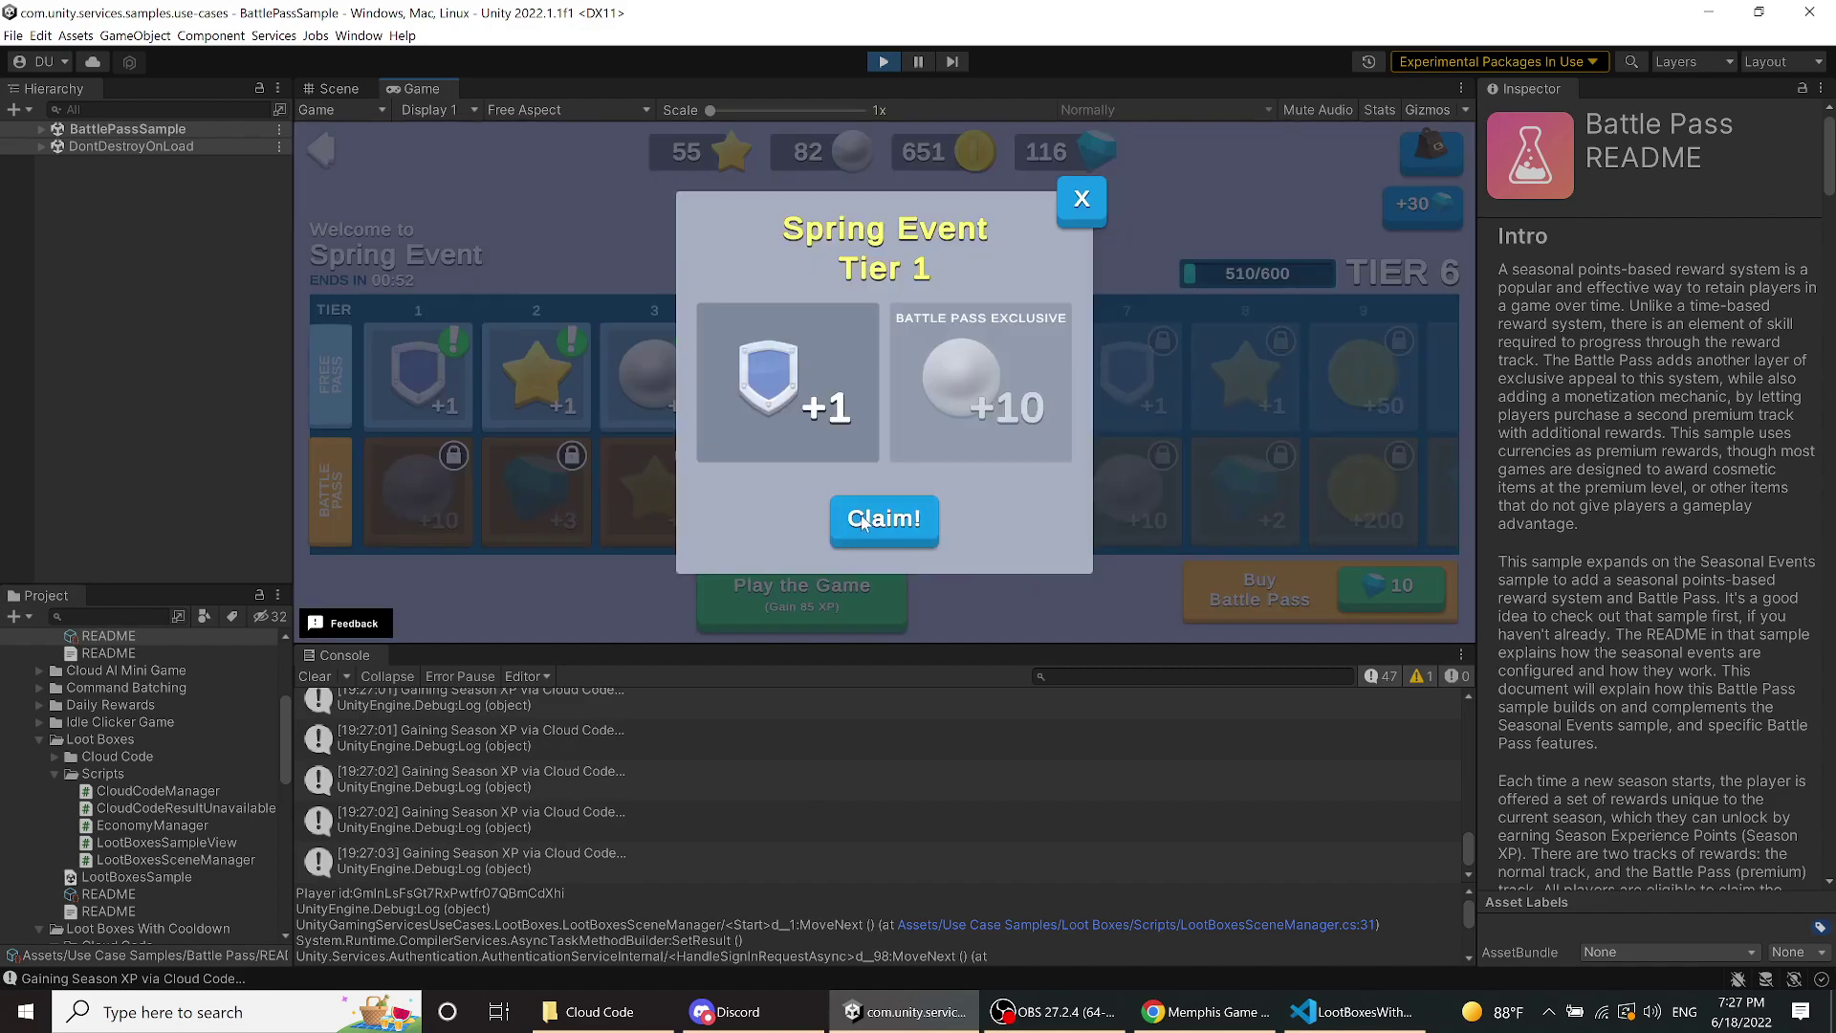
left_click(538, 390)
left_click(891, 530)
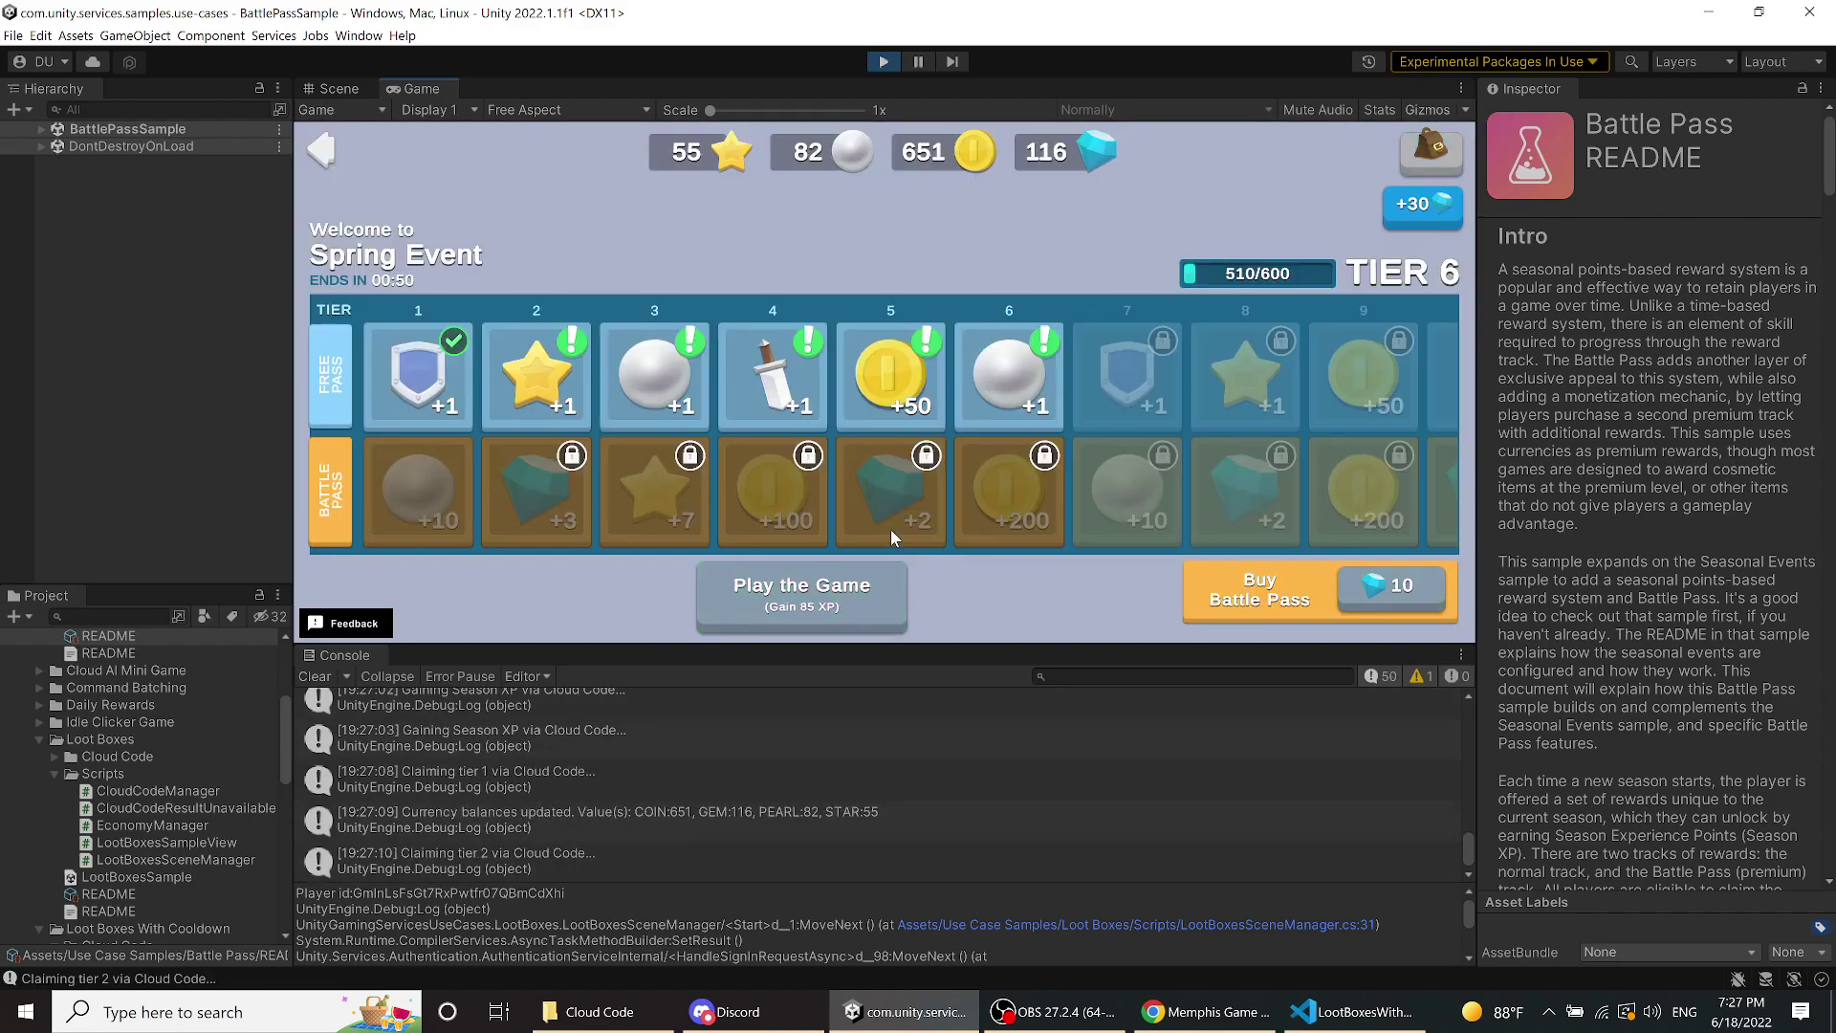
left_click(696, 406)
left_click(852, 521)
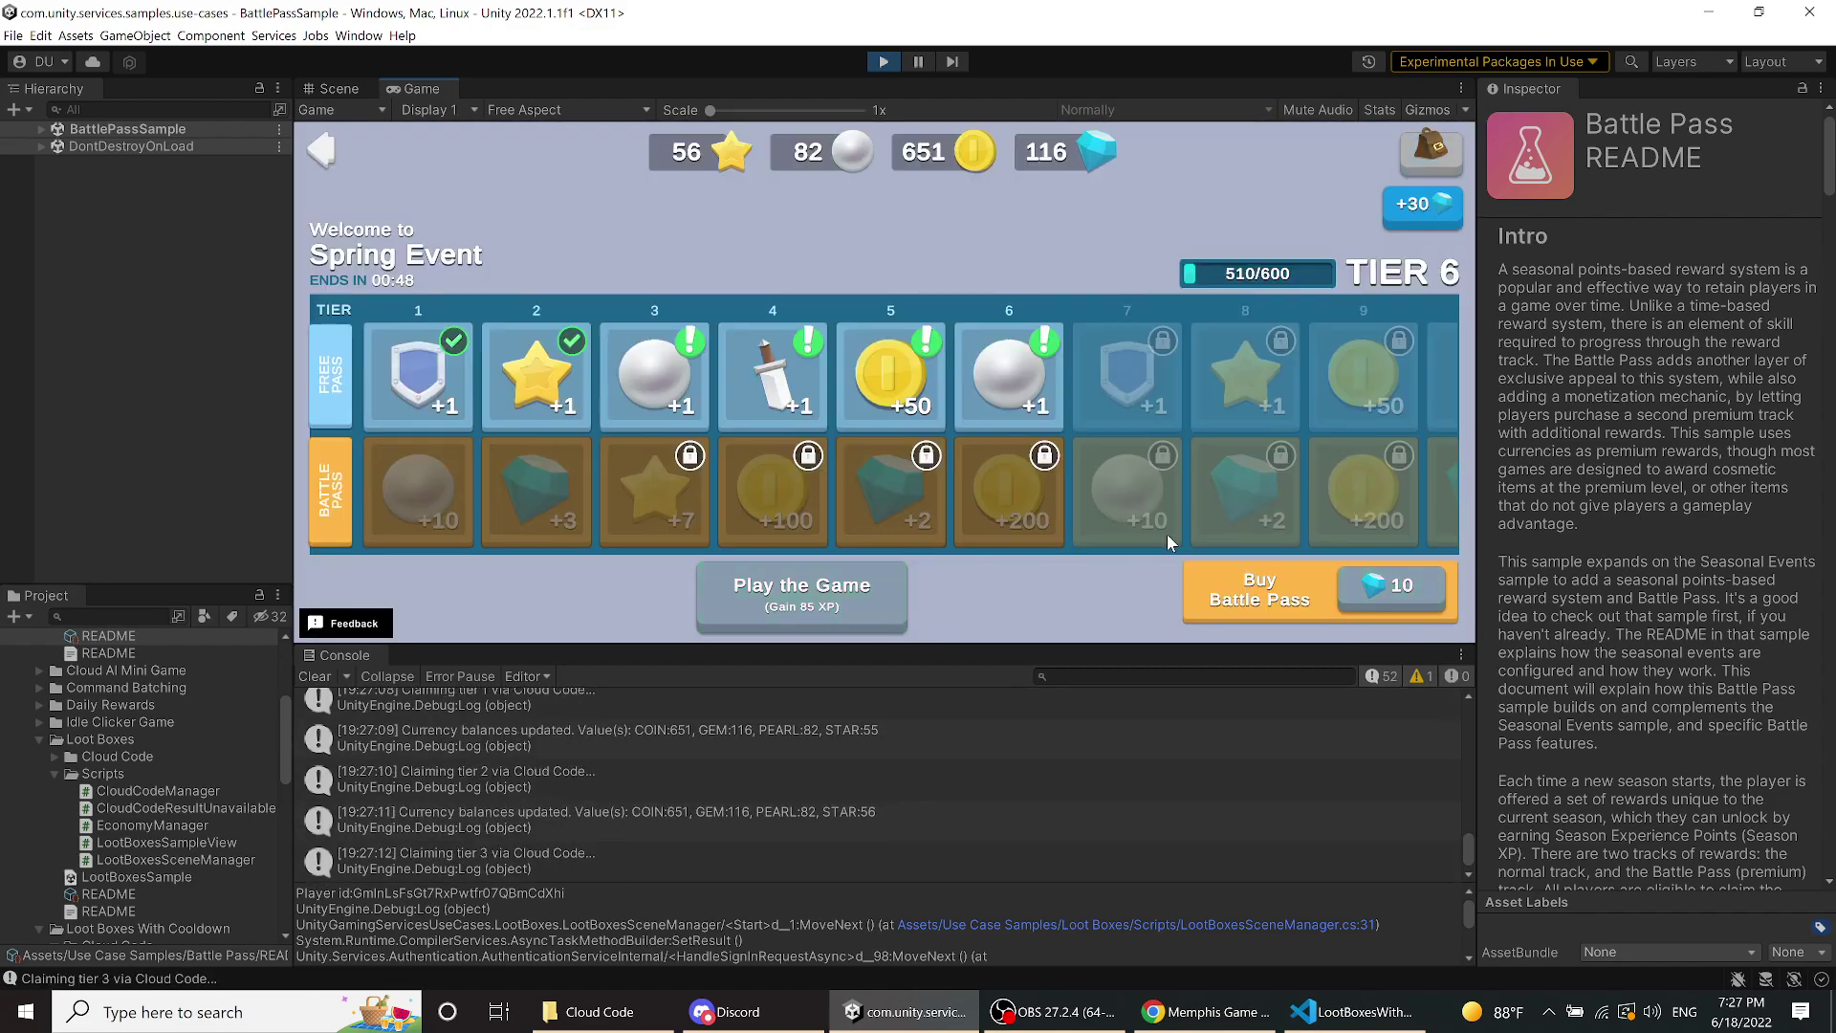
- Buy the Spring Event Battle Pass with gems and claim tier 4 and tier 6 rewards
left_click(1373, 599)
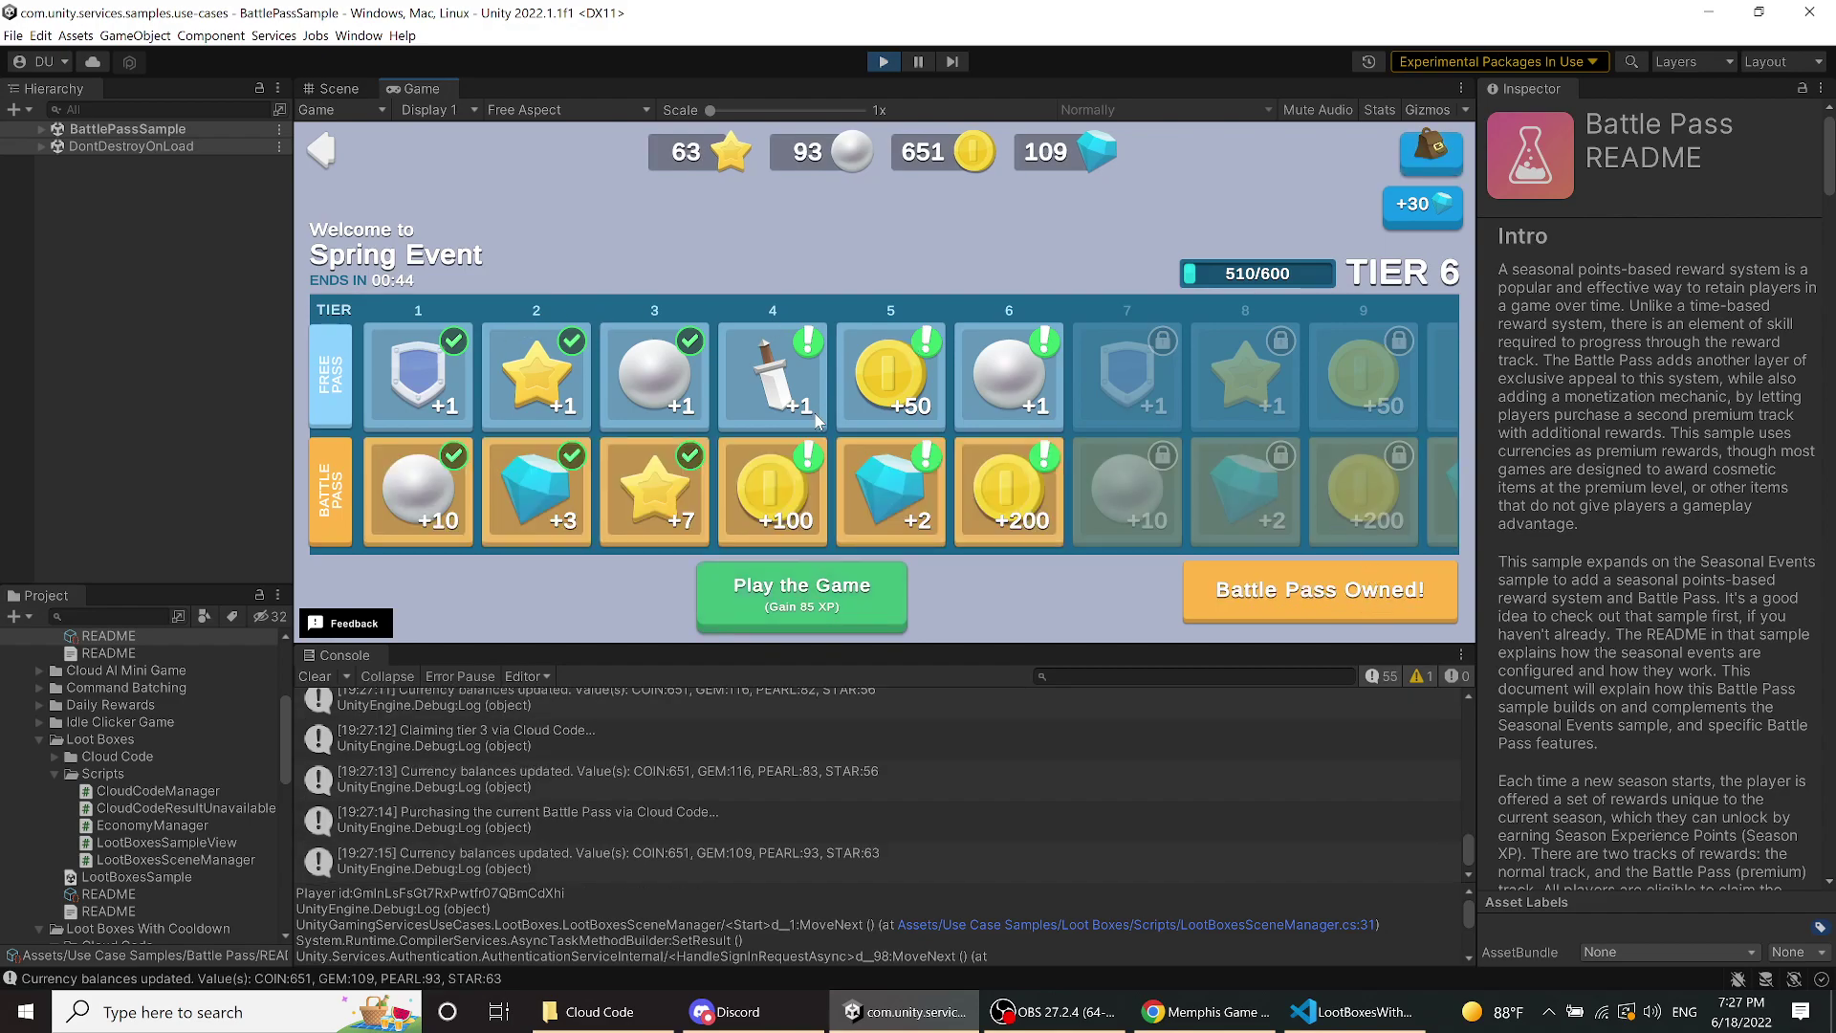
left_click(789, 361)
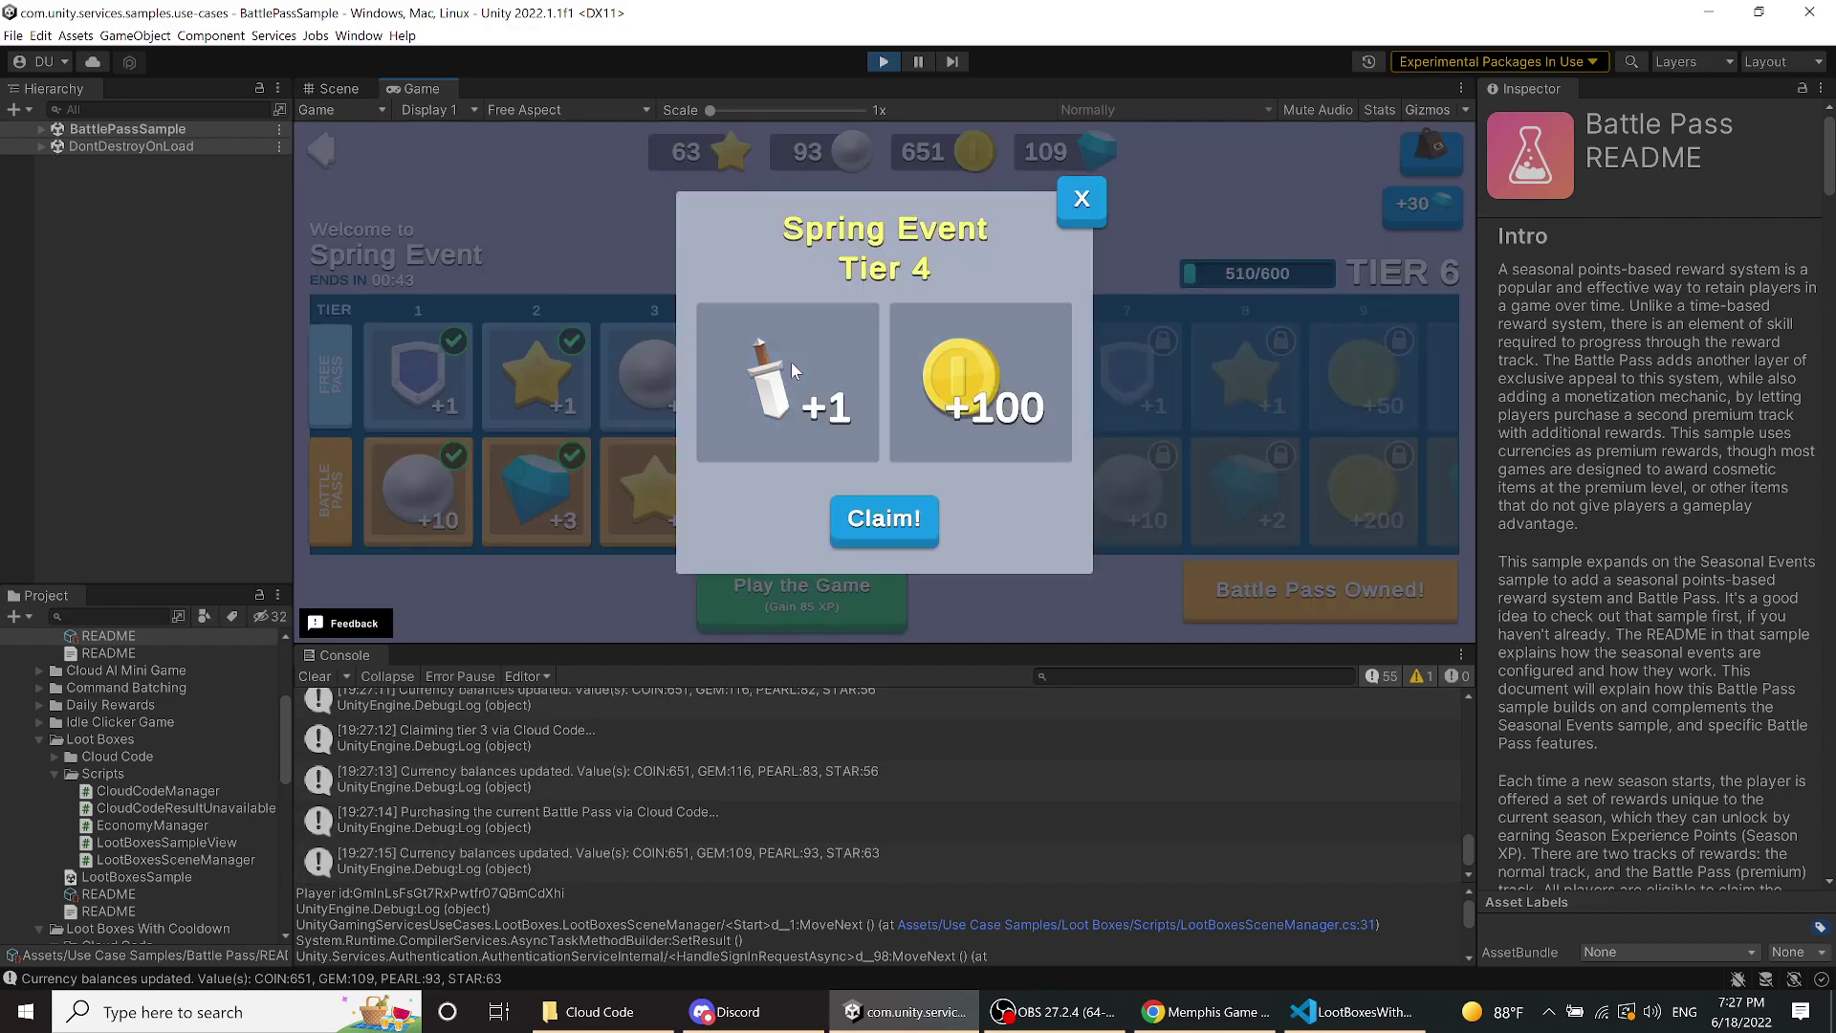
left_click(921, 538)
left_click(989, 387)
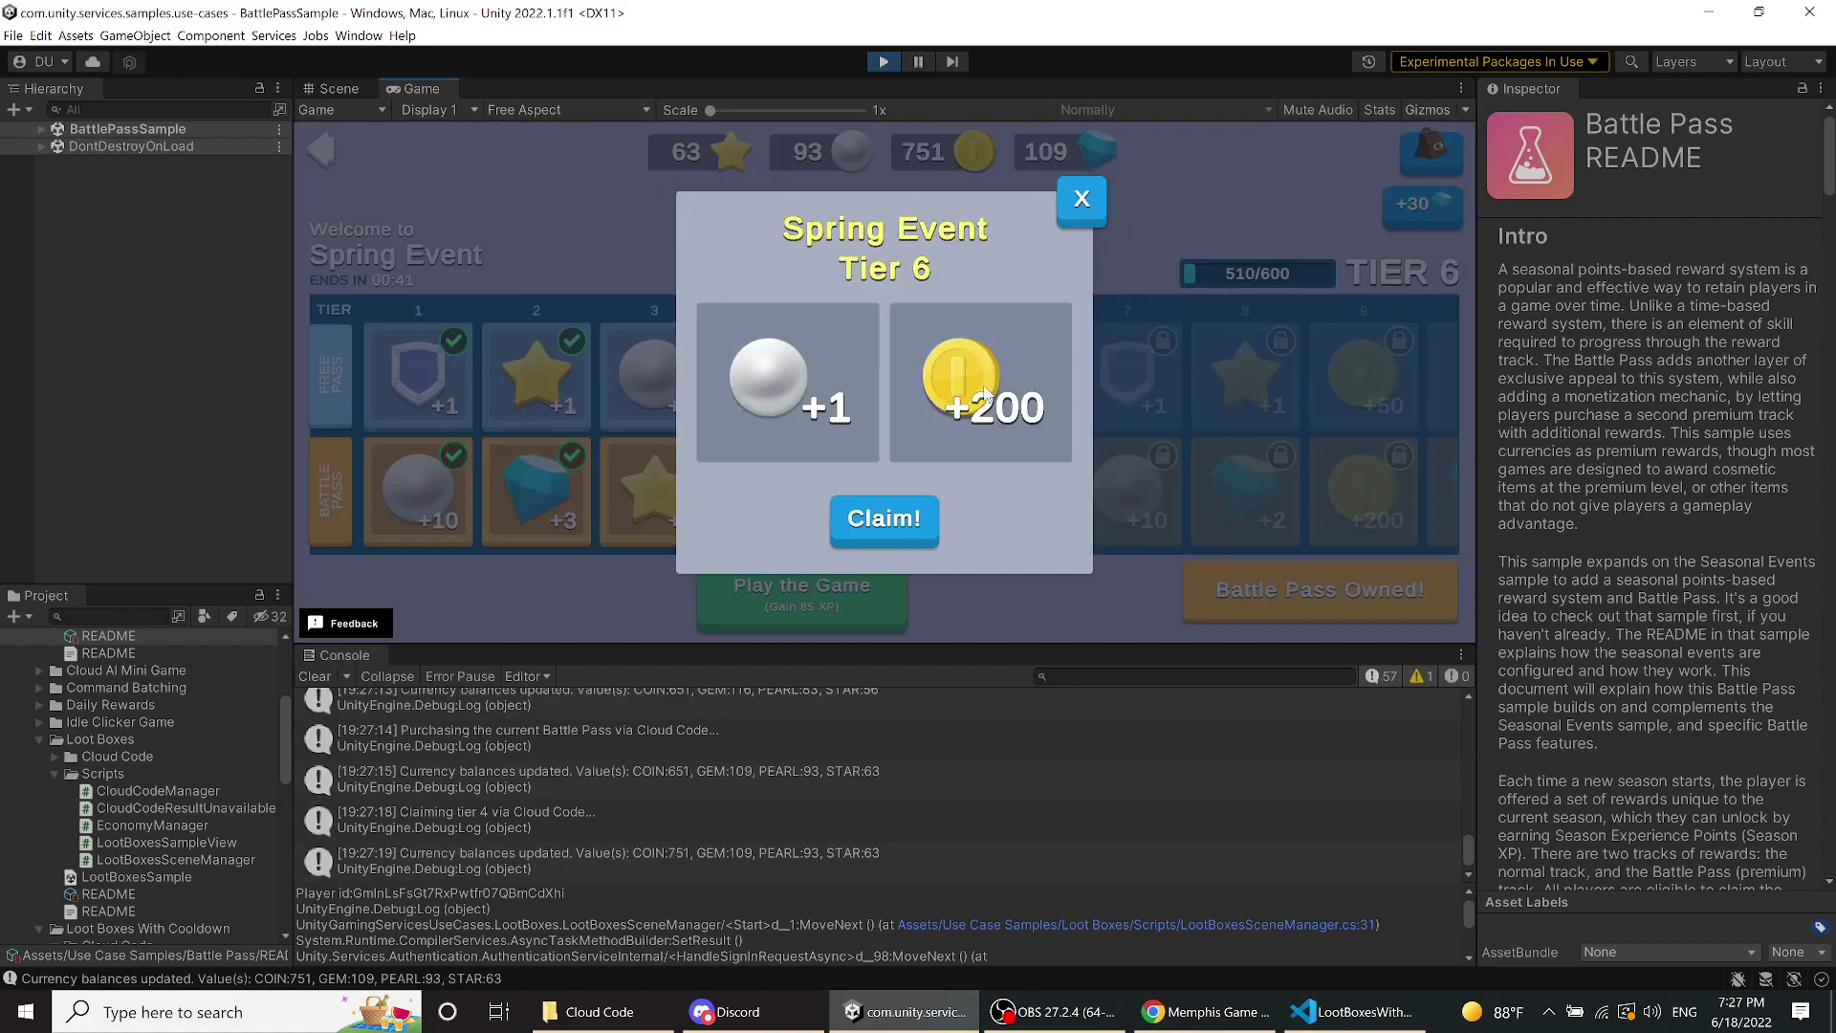
left_click(883, 514)
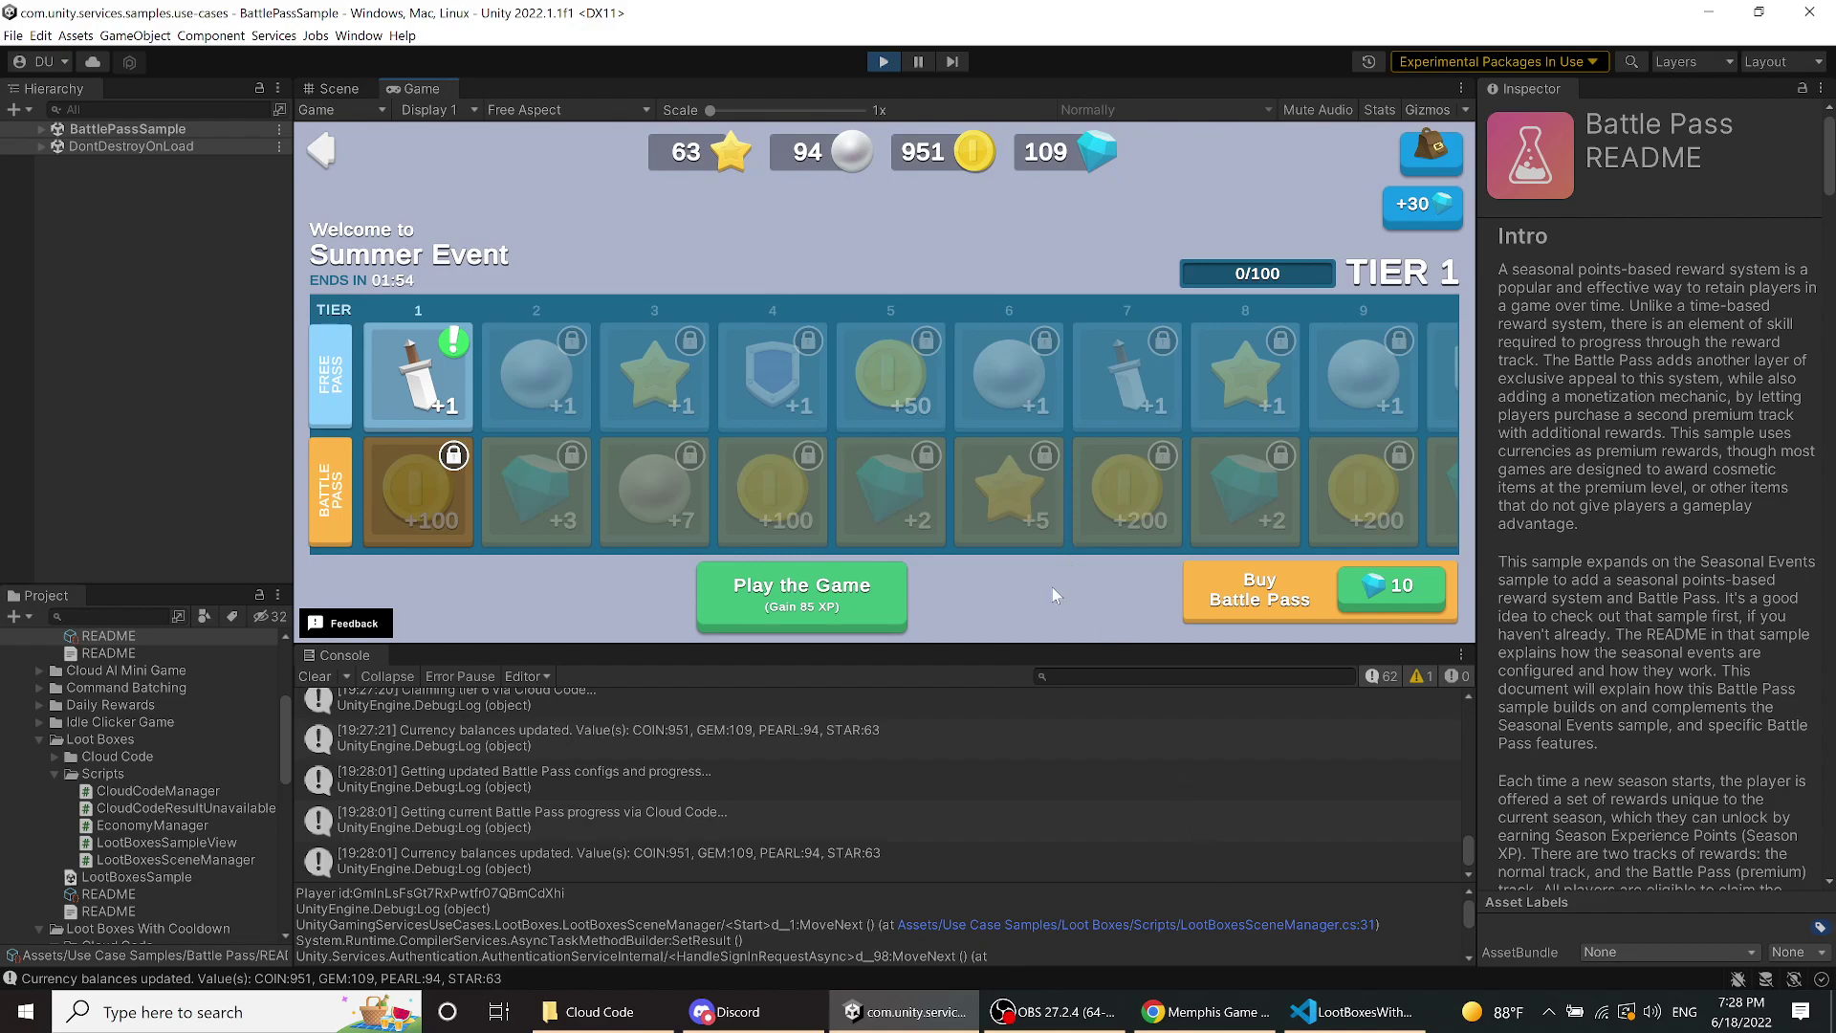
- Buy the Summer Event Battle Pass, play four rounds to reach tier 4, then switch to the browser
left_click(1379, 601)
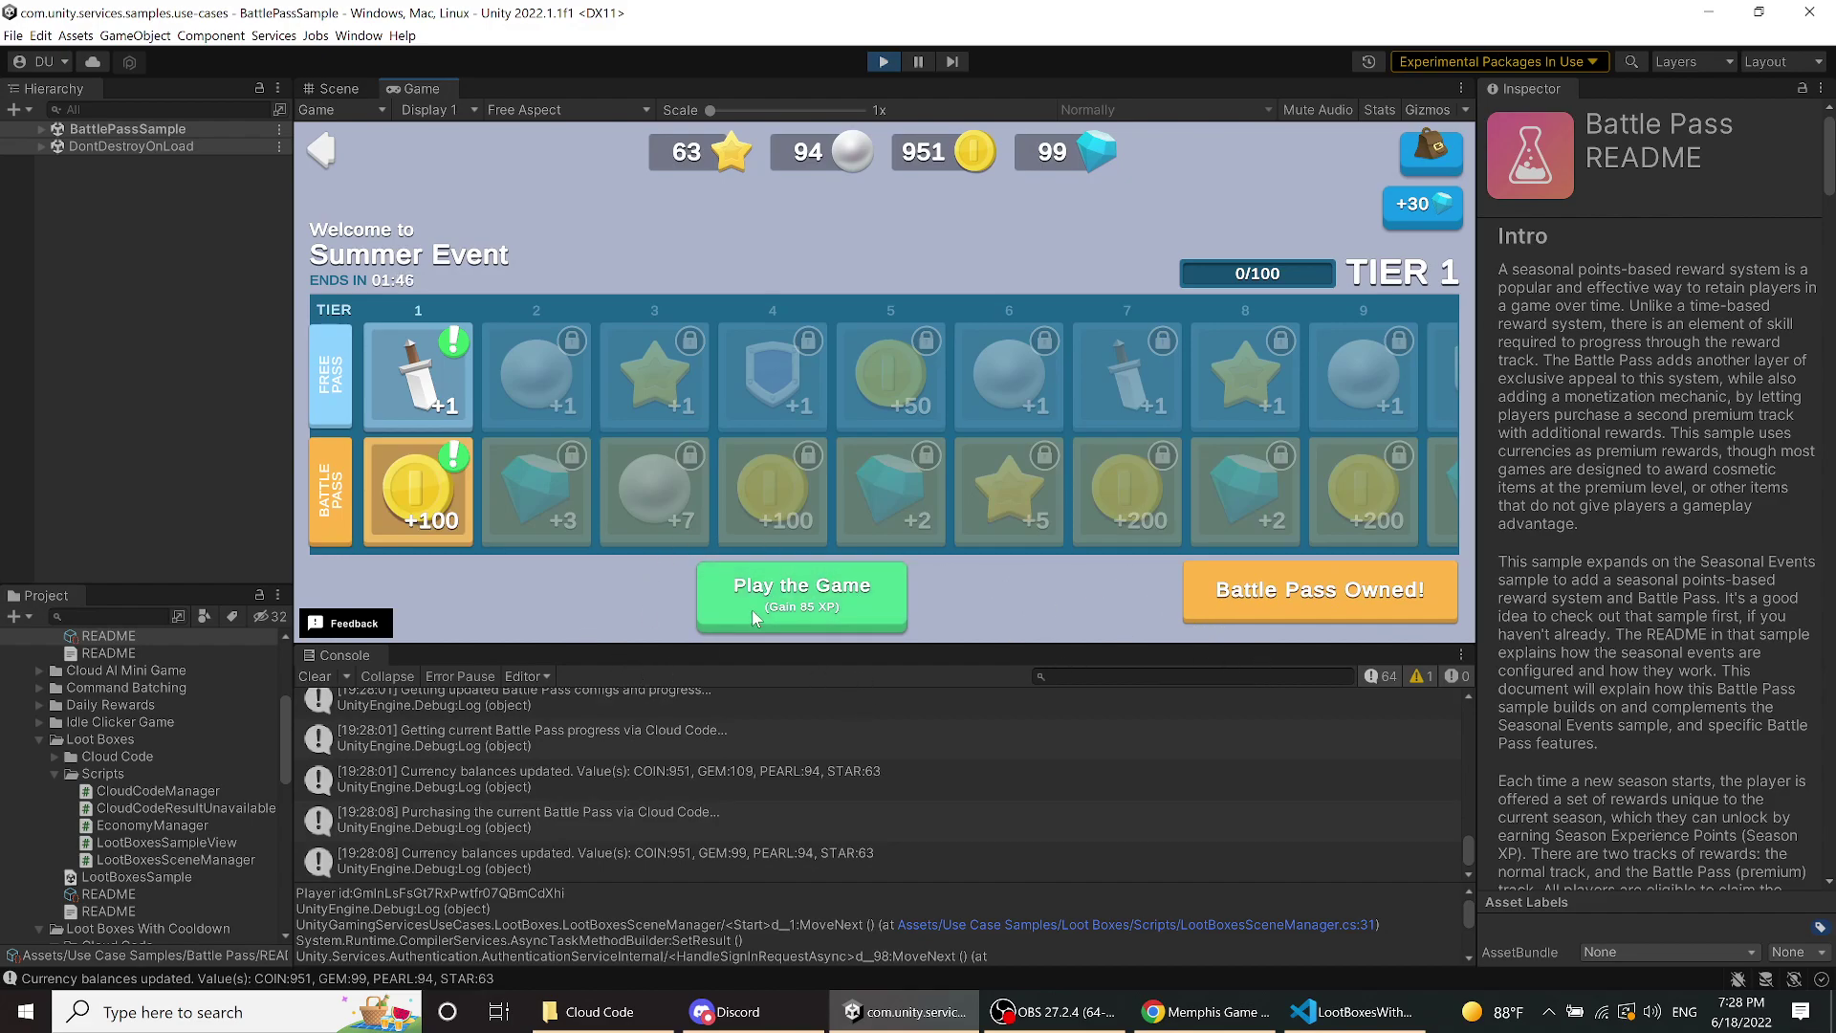
left_click(798, 617)
left_click(798, 617)
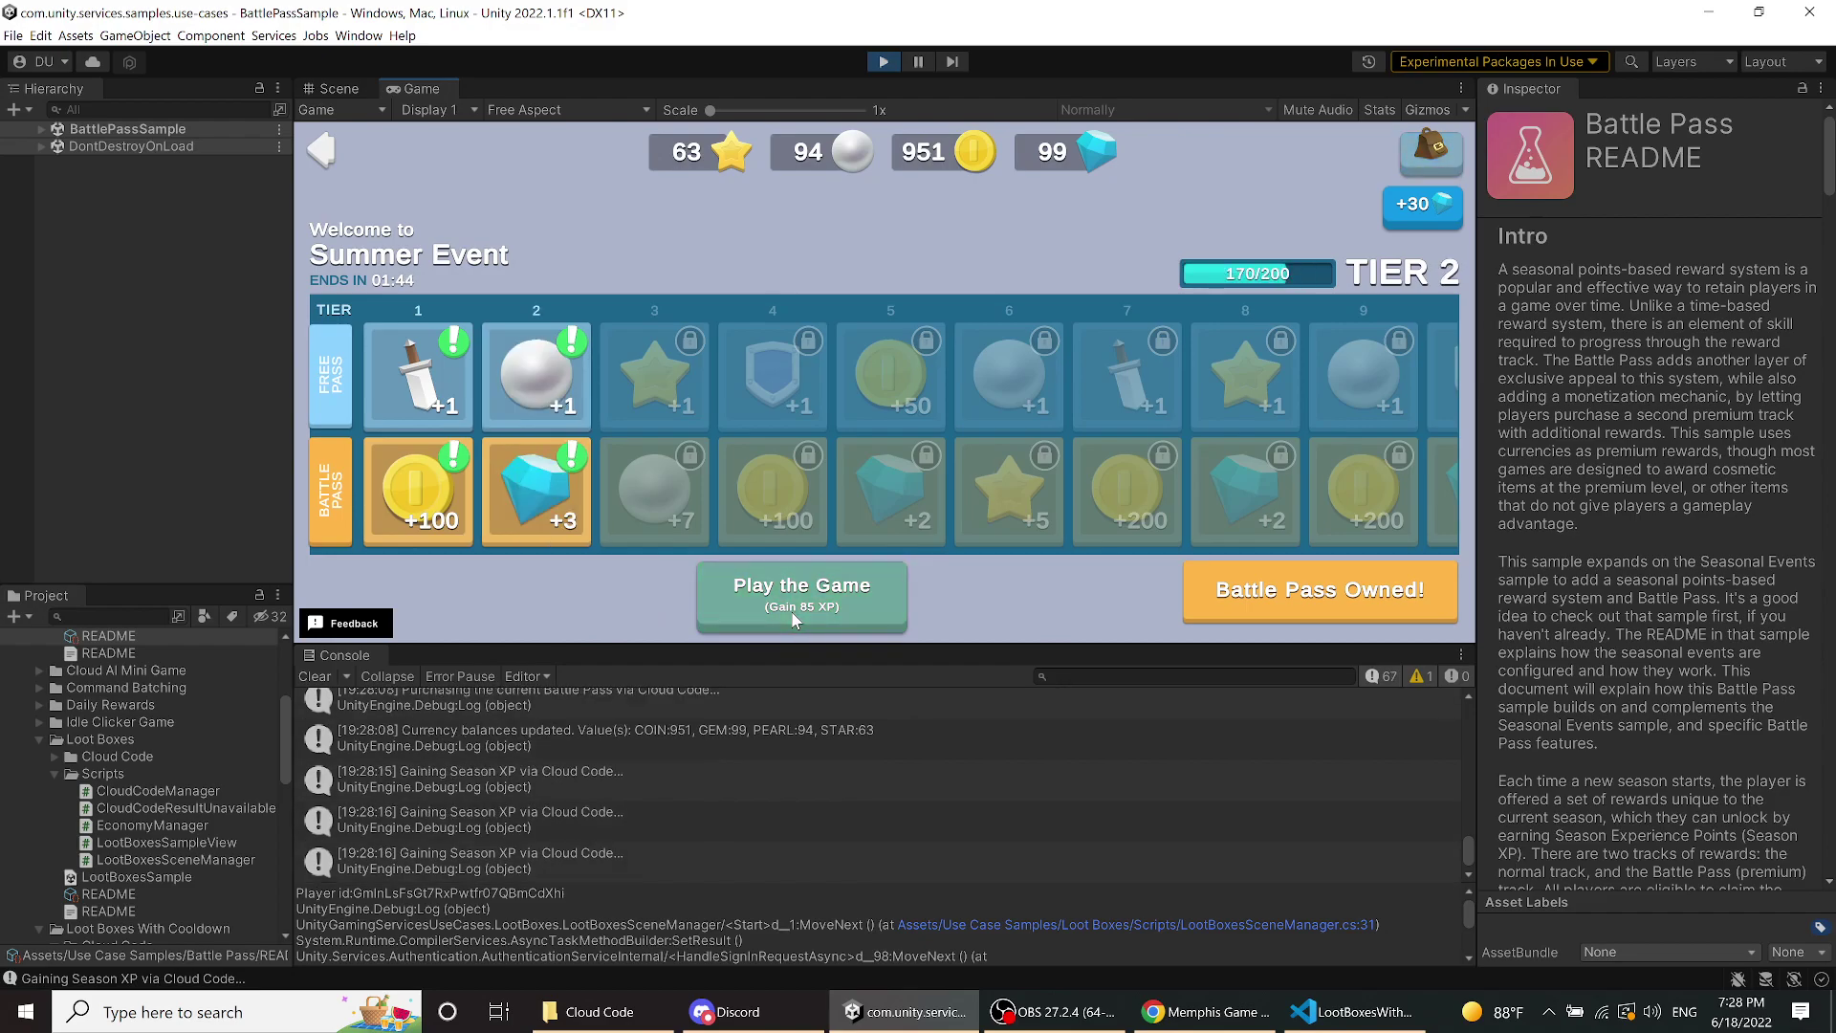
left_click(798, 616)
left_click(798, 617)
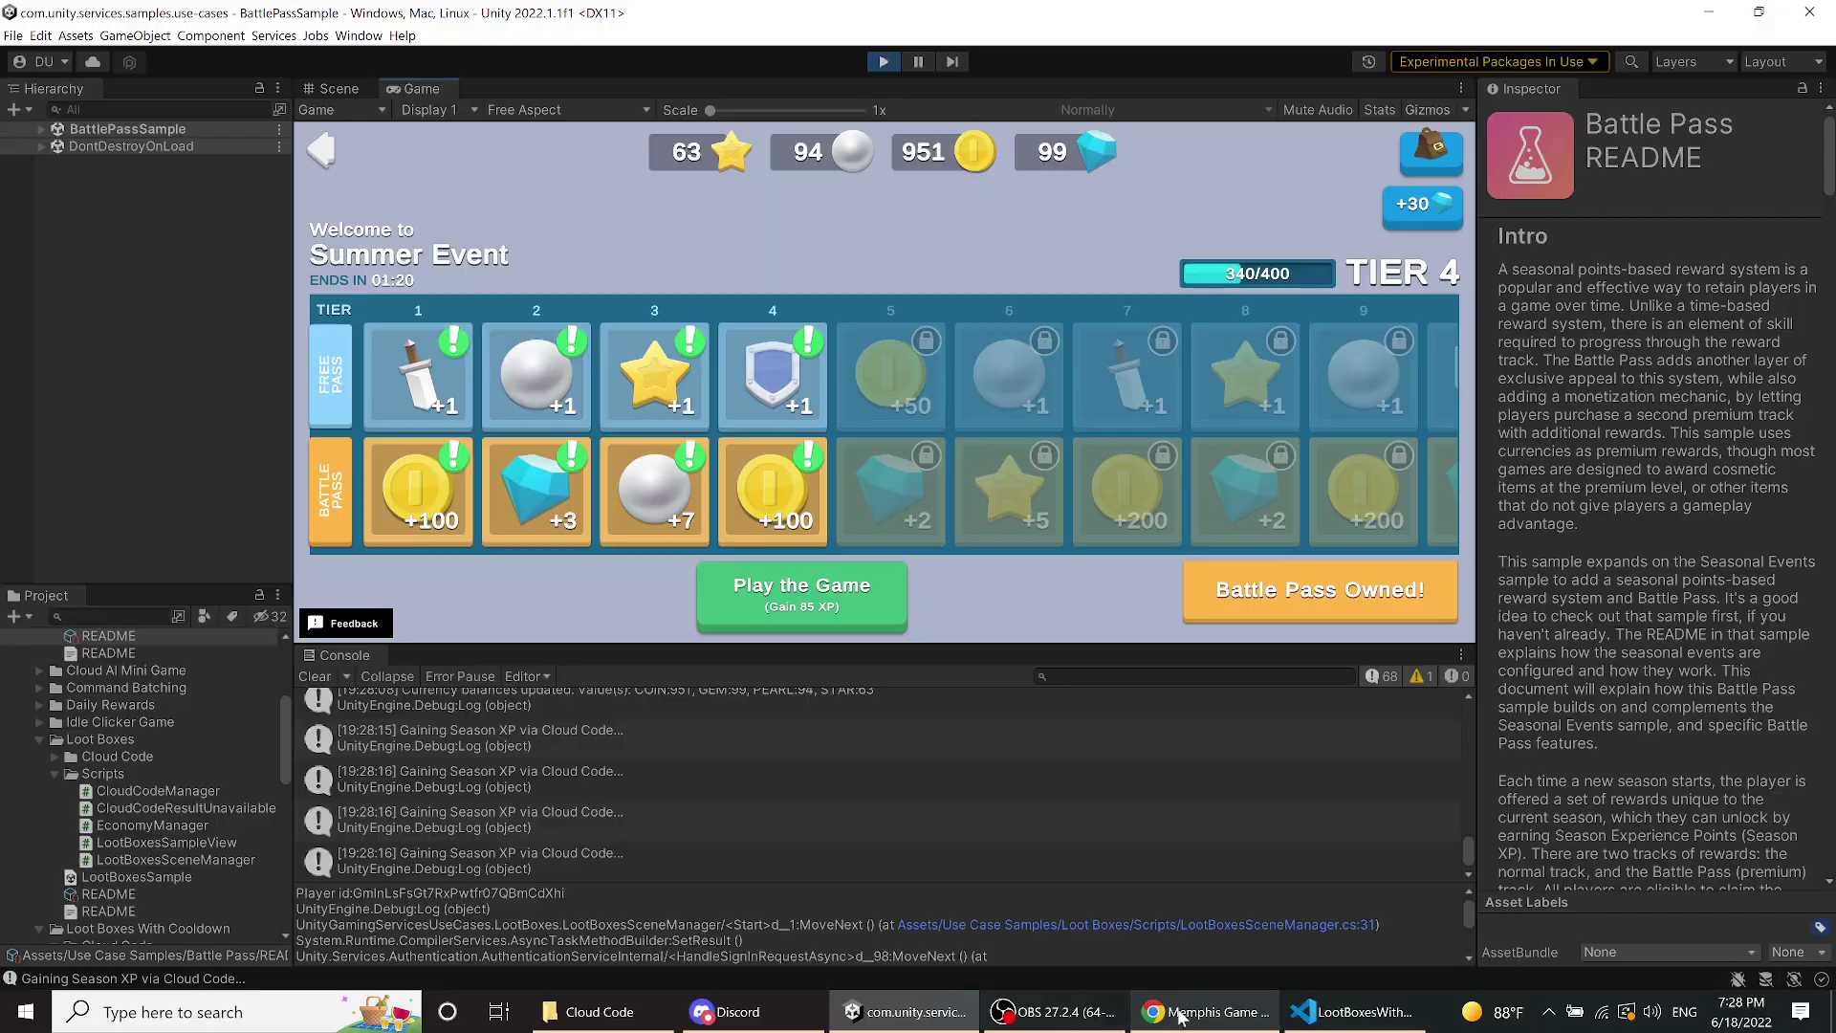
left_click(1206, 1012)
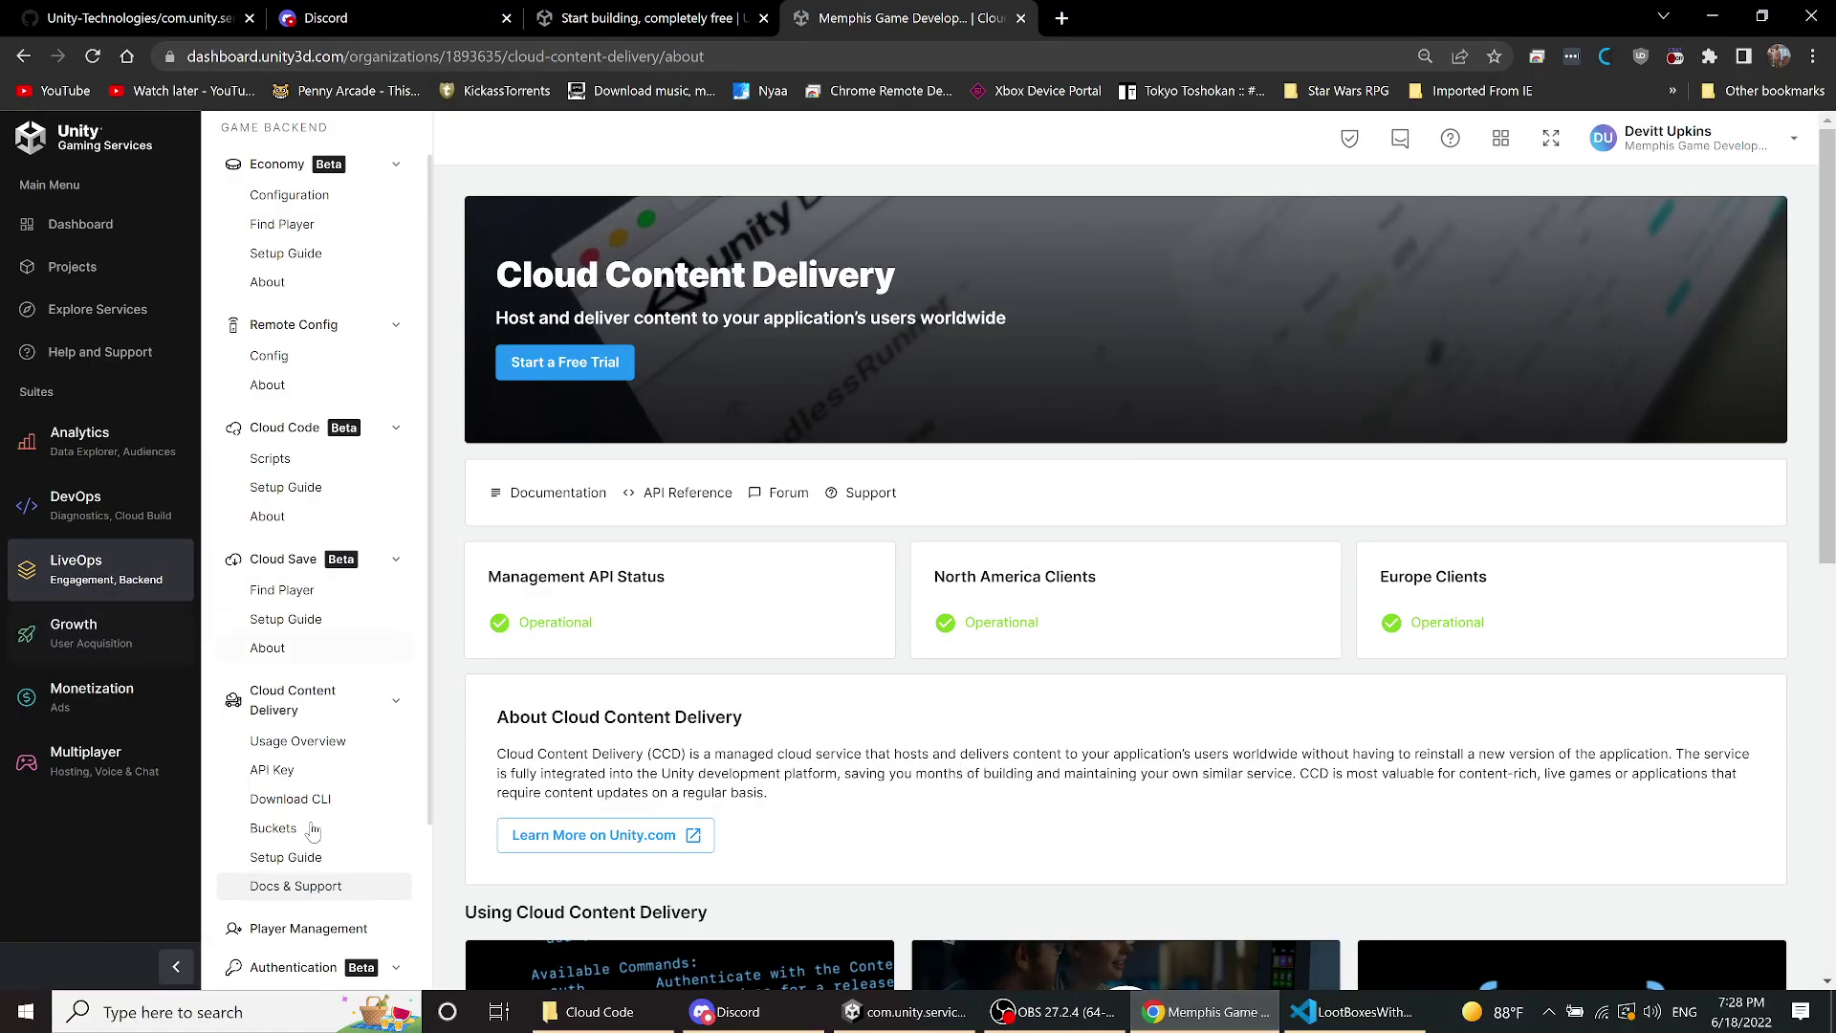
- Show the Game Overrides overview with its five active overrides, including Spring, Summer and Winter Event
scroll(313, 830, "down", 2)
scroll(308, 790, "down", 4)
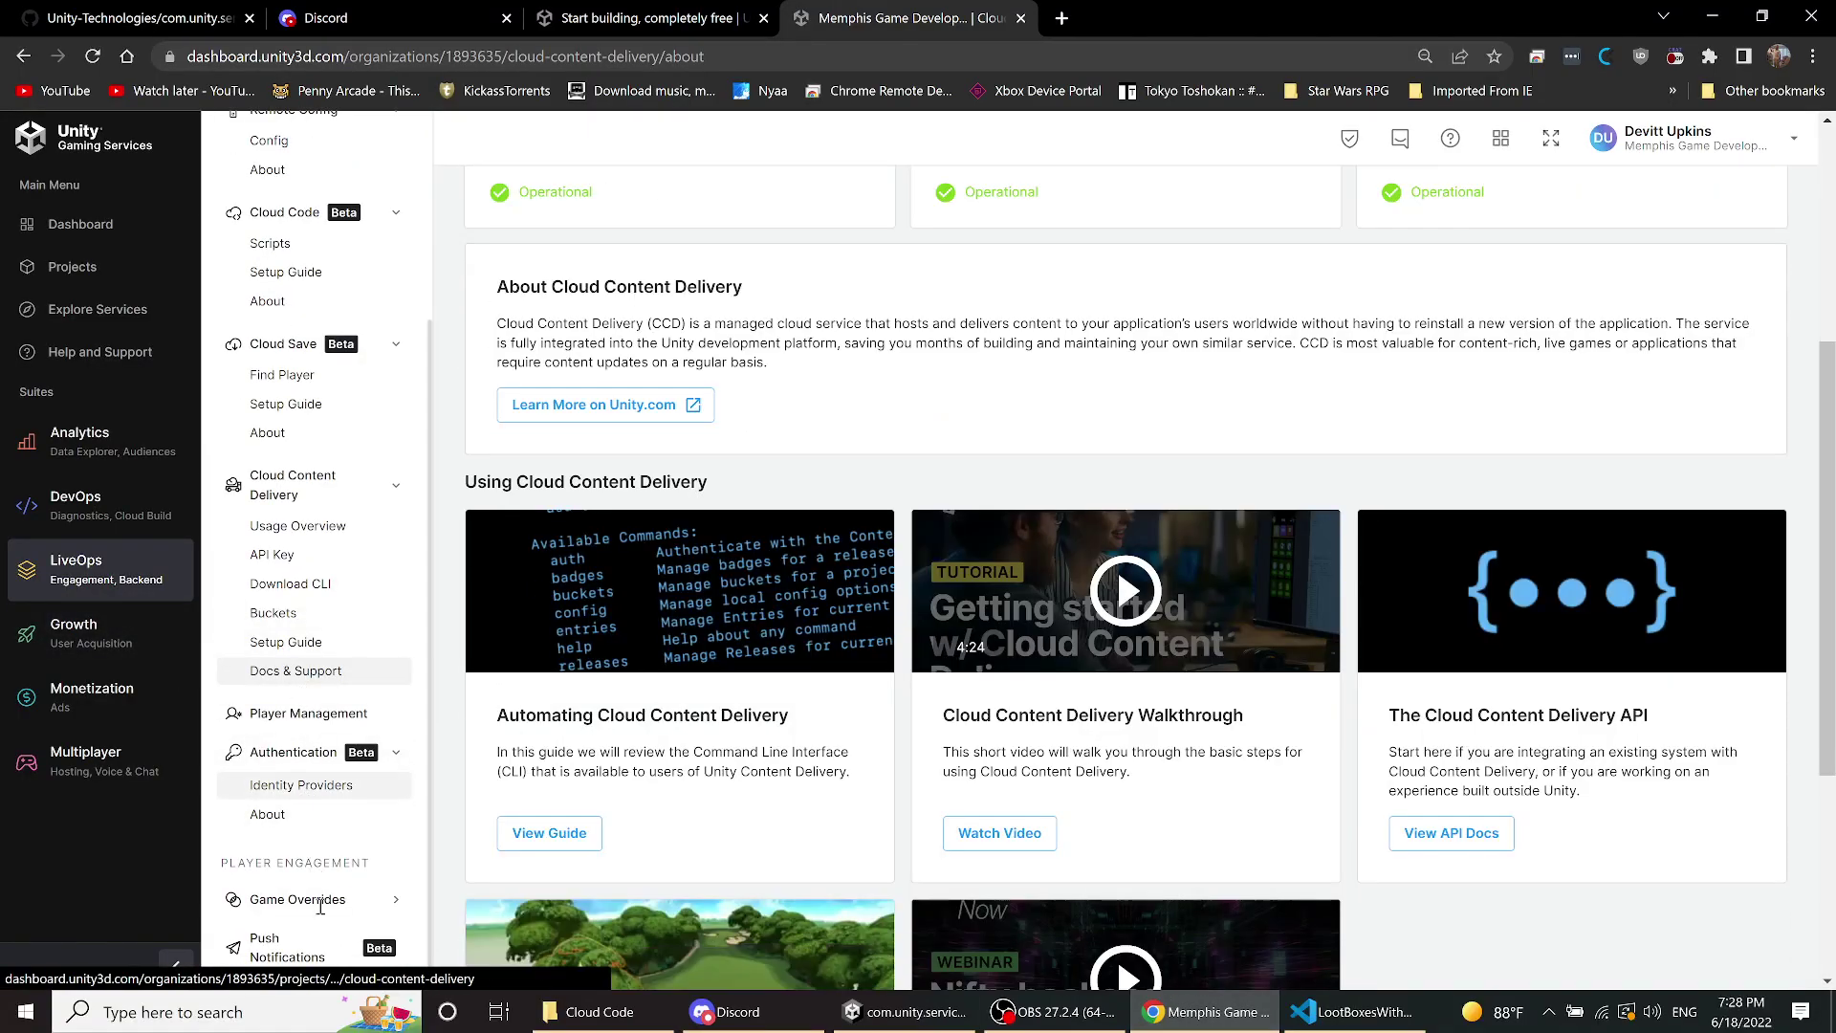
left_click(316, 908)
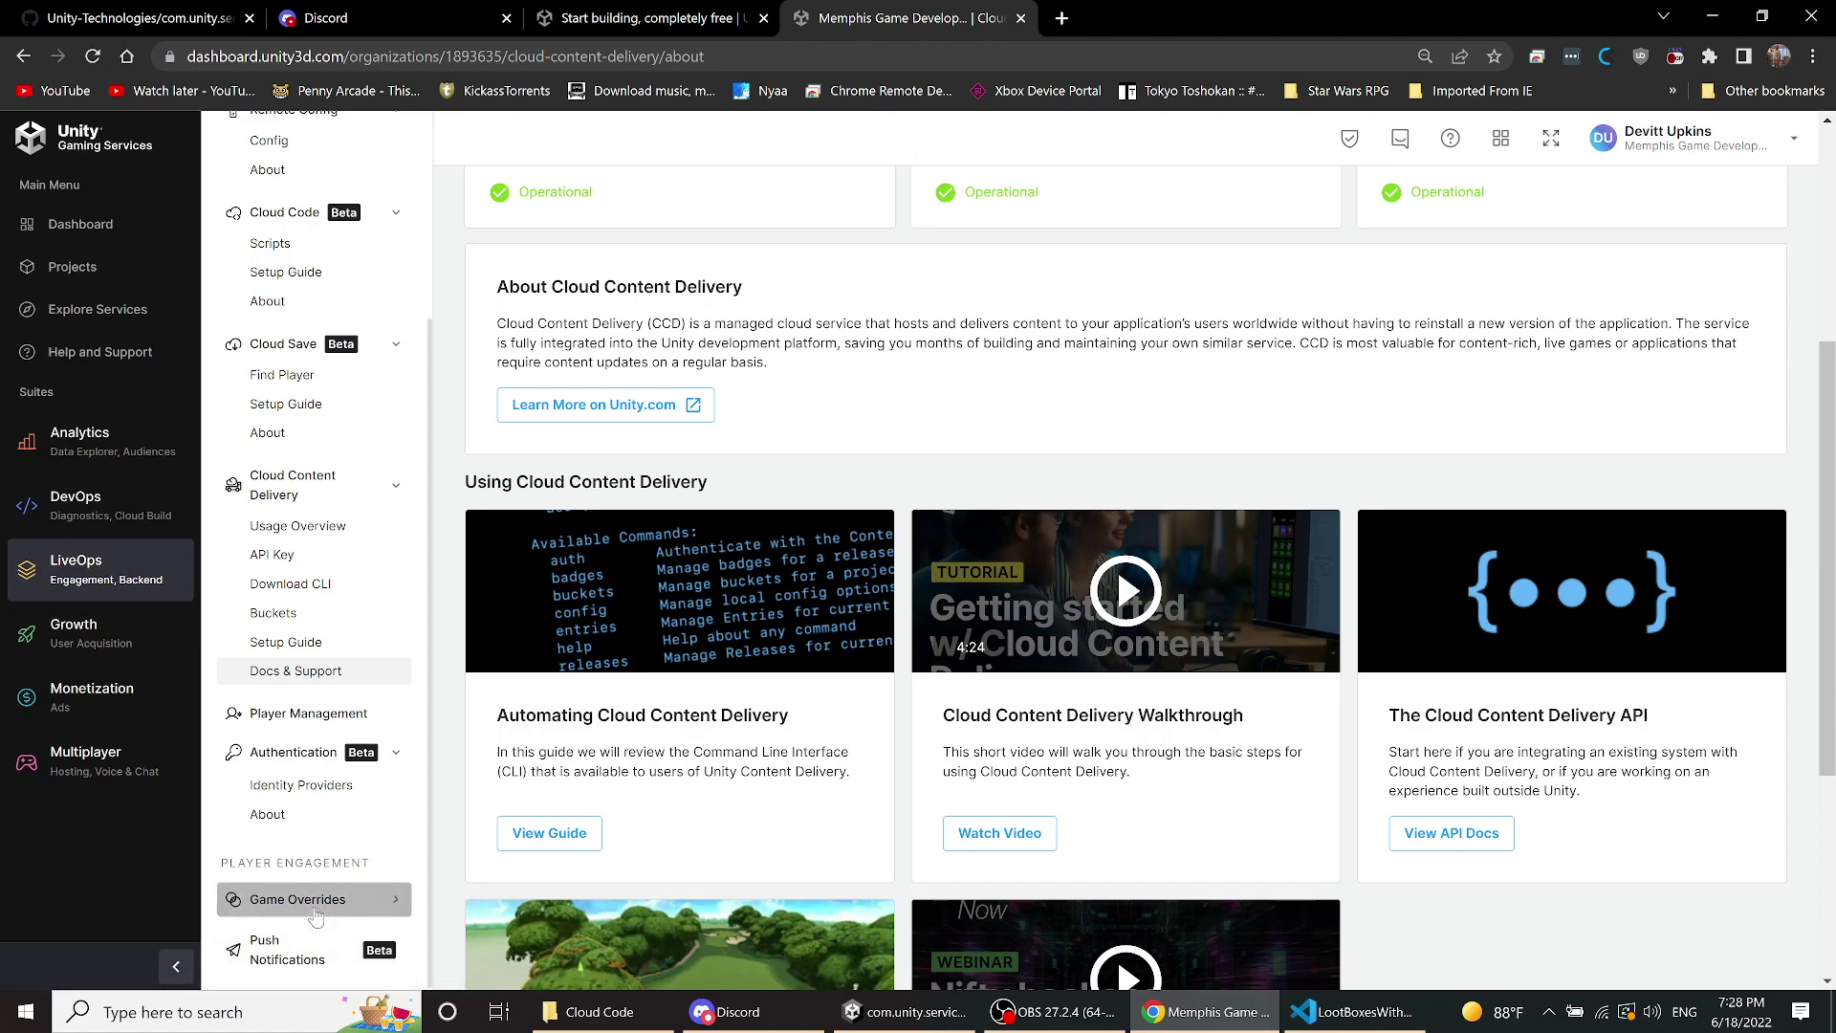
left_click(304, 932)
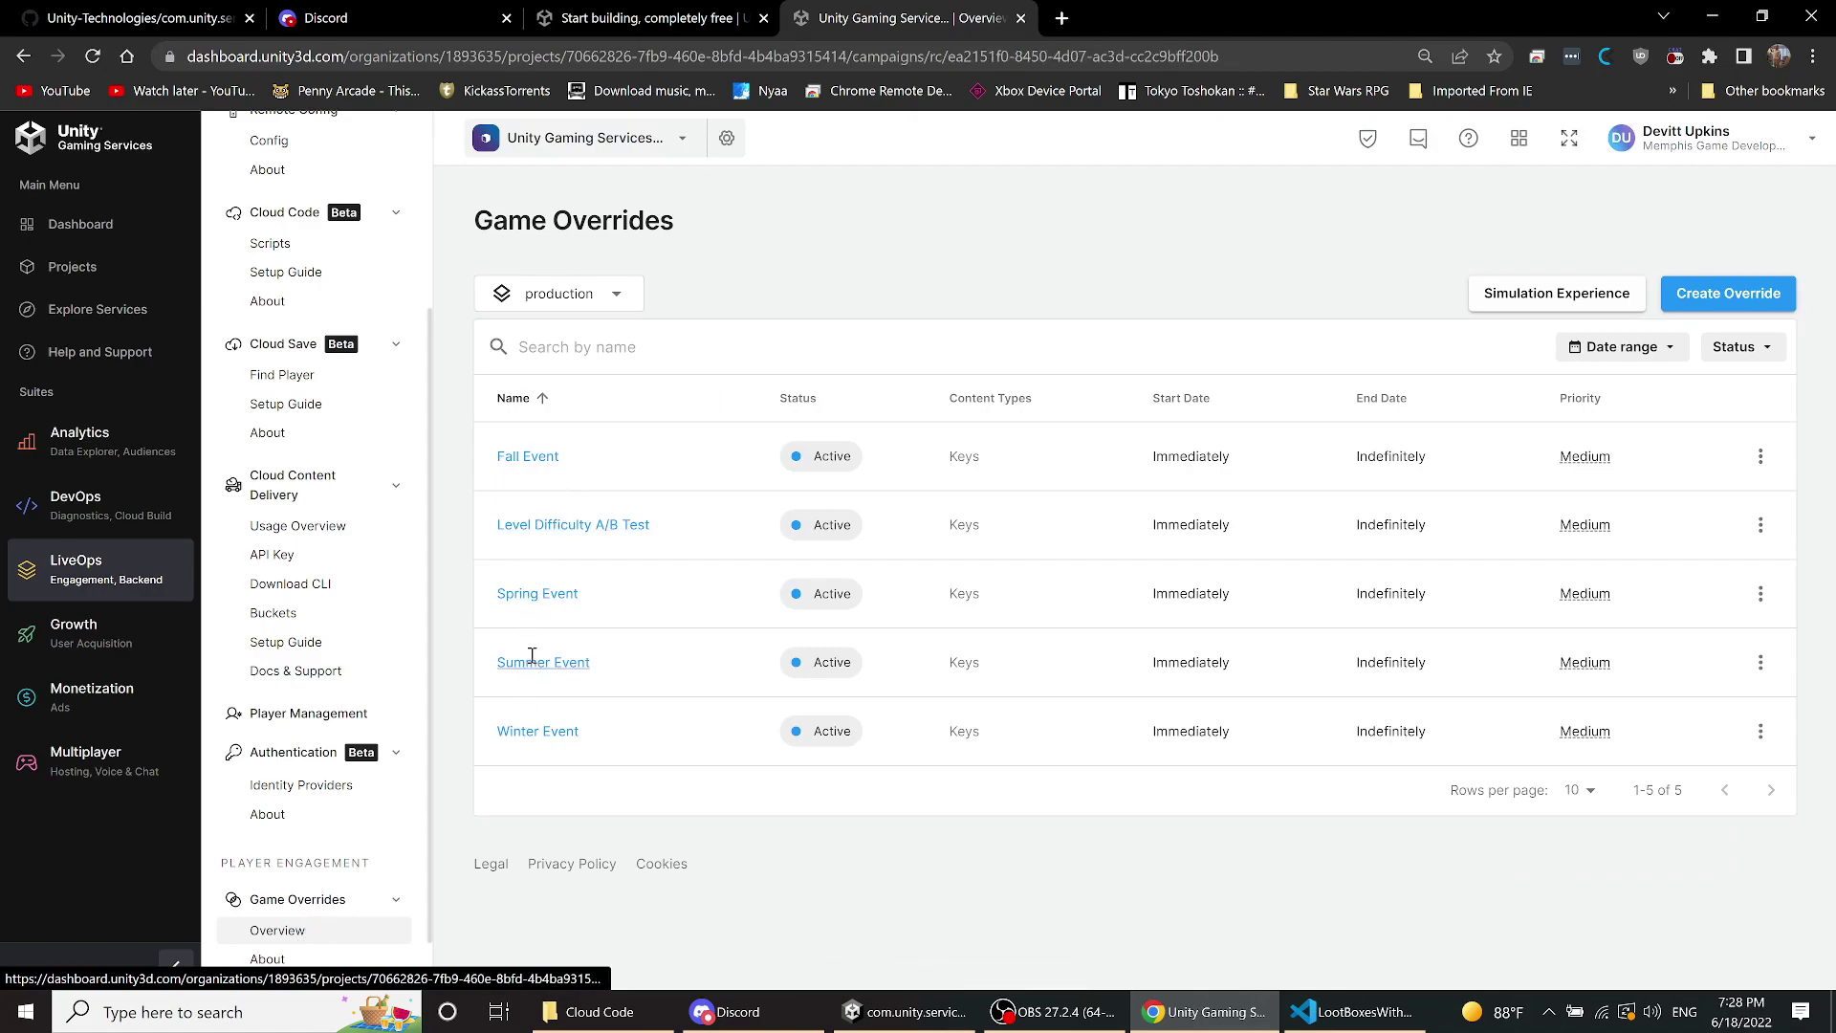
left_click(533, 661)
scroll(907, 565, "down", 2)
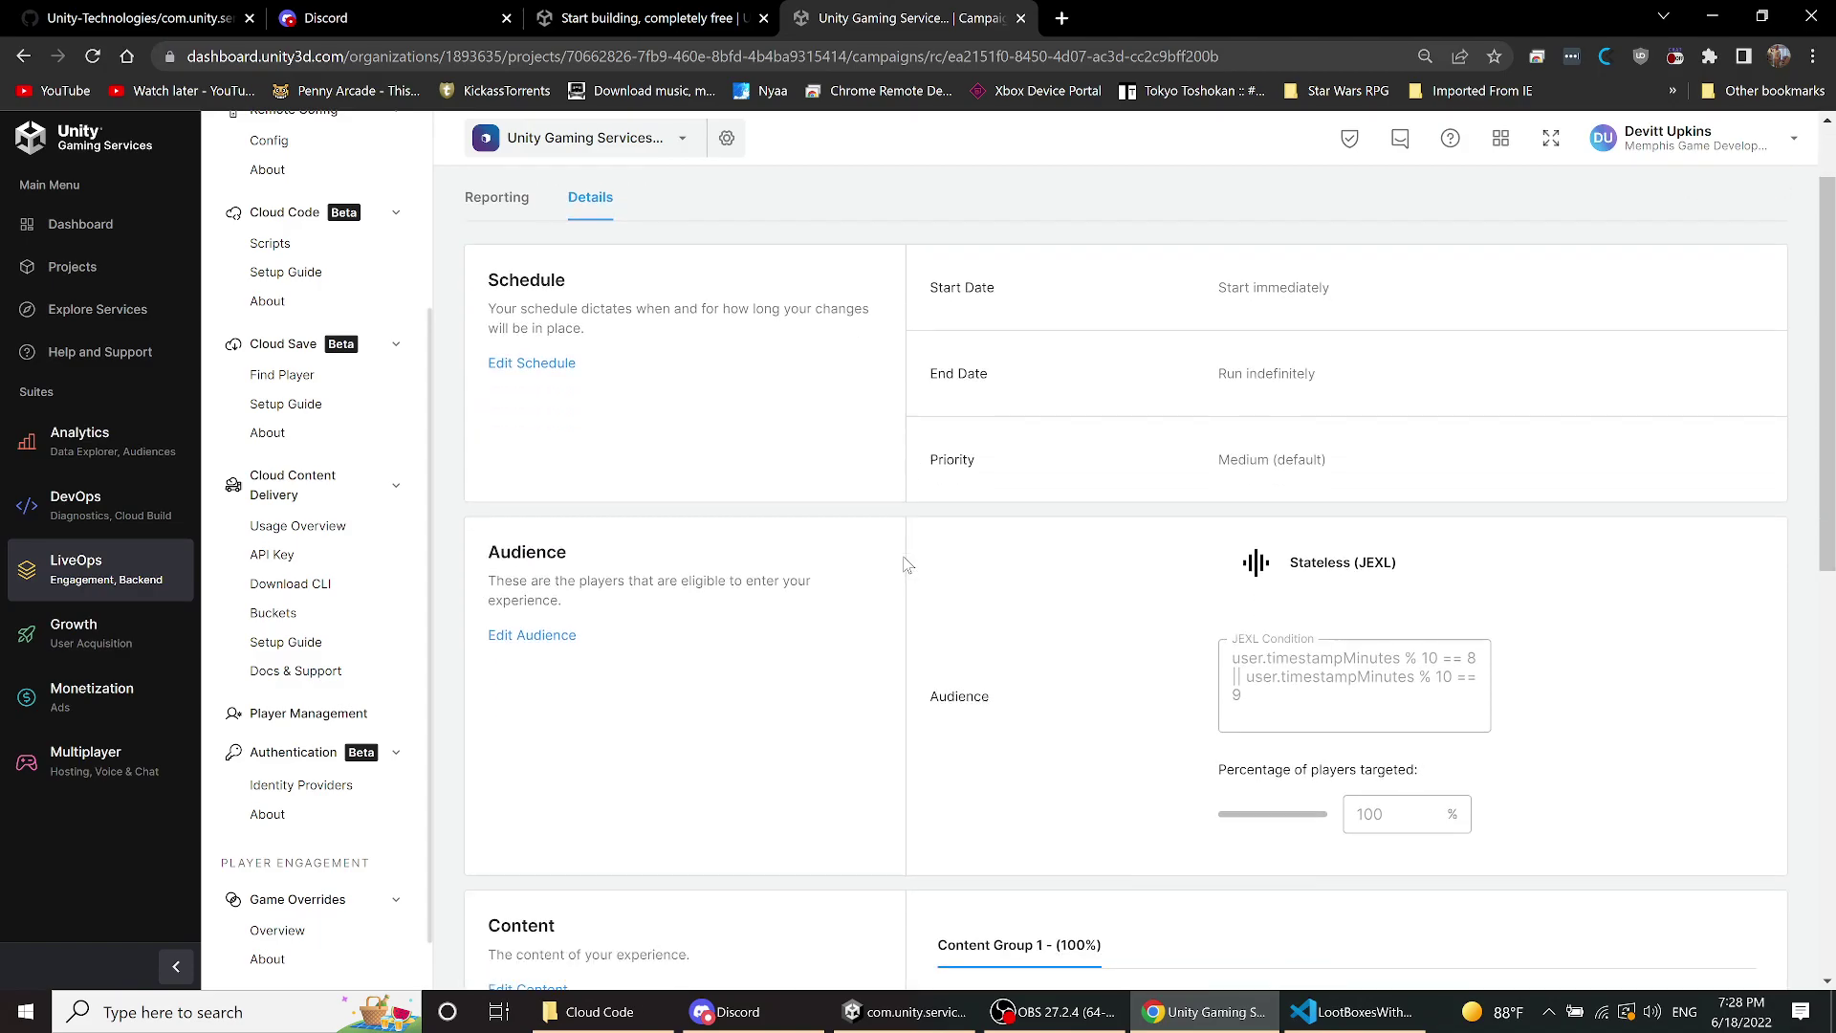
scroll(908, 565, "down", 2)
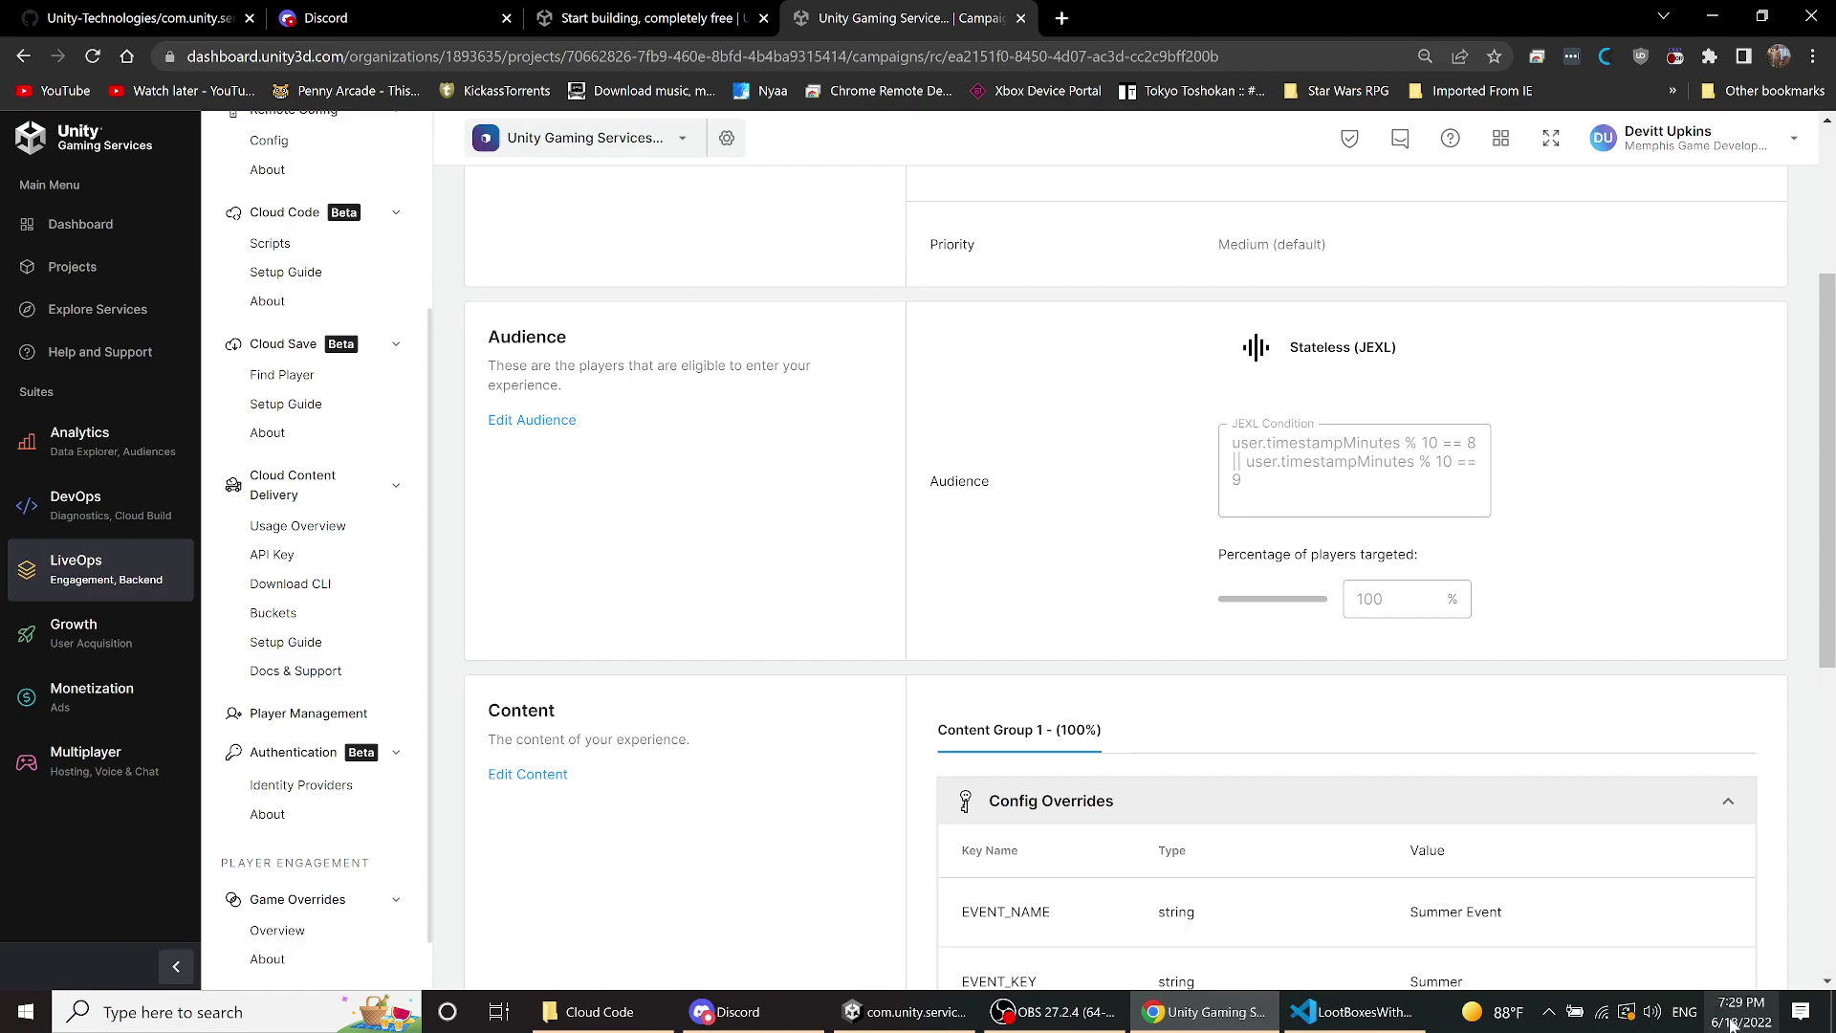
scroll(1217, 475, "down", 1)
scroll(1217, 475, "down", 4)
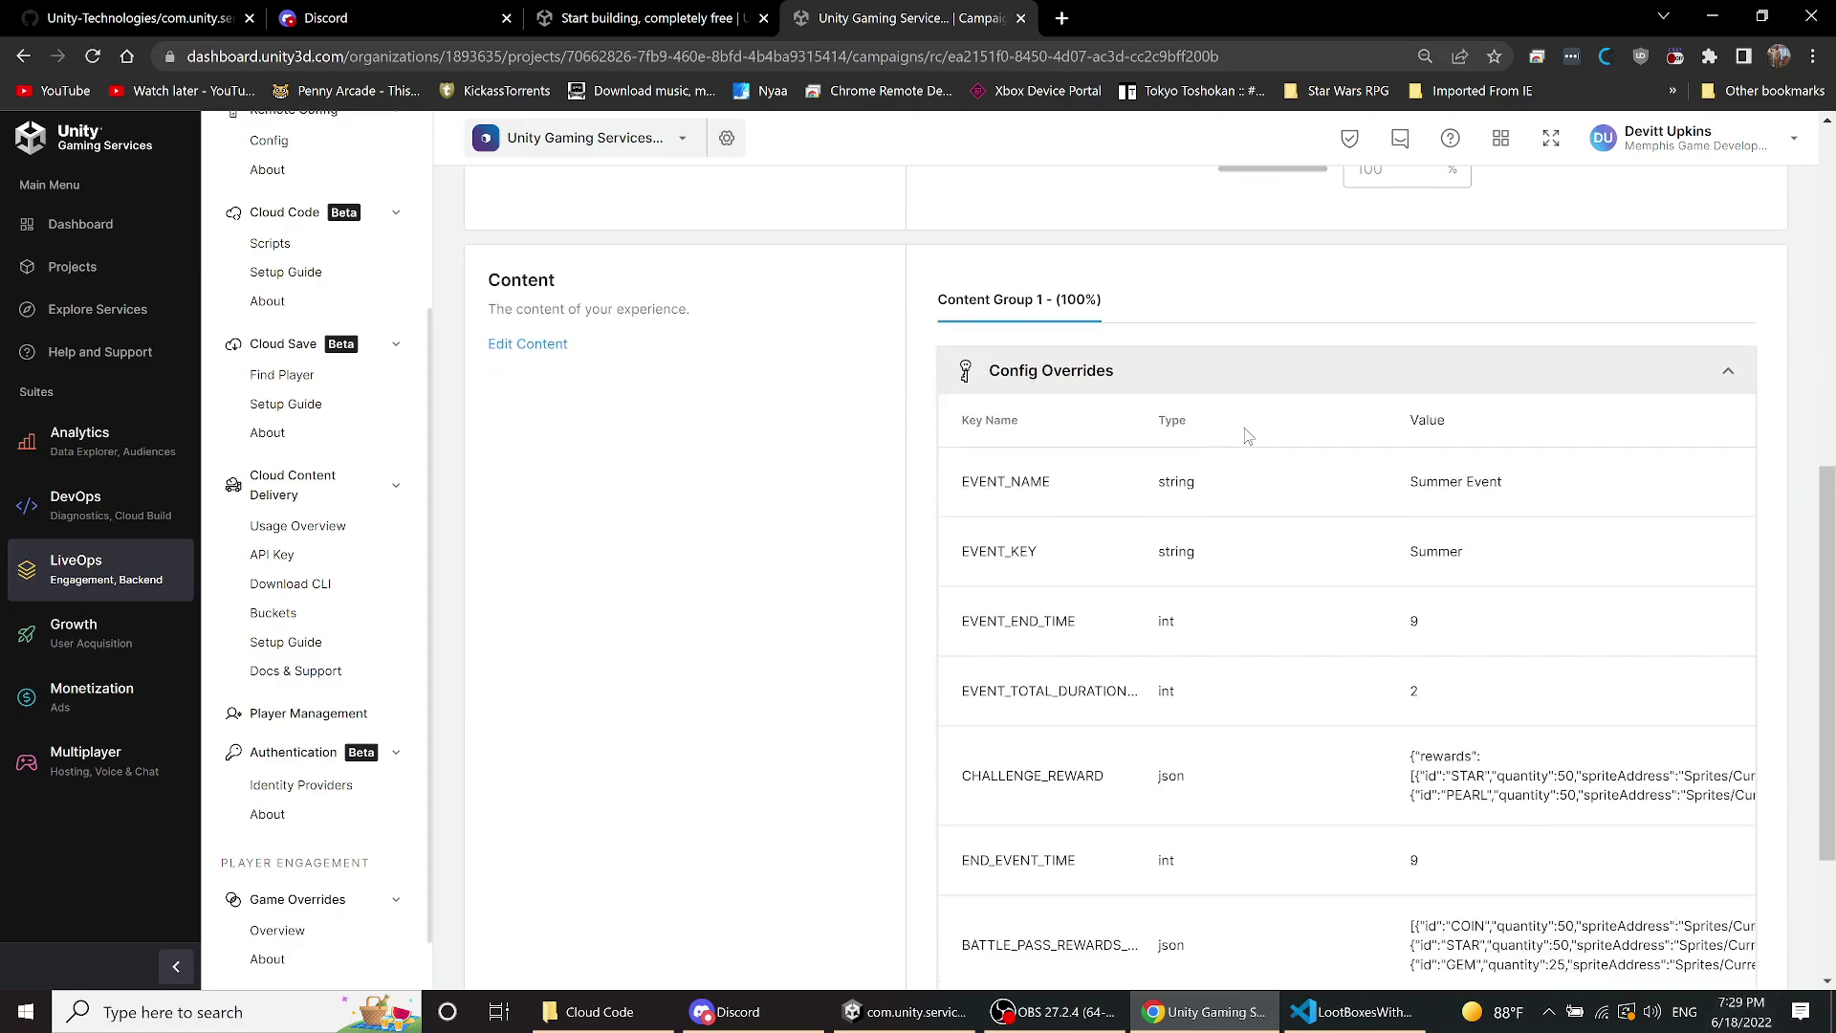
scroll(1186, 473, "up", 3)
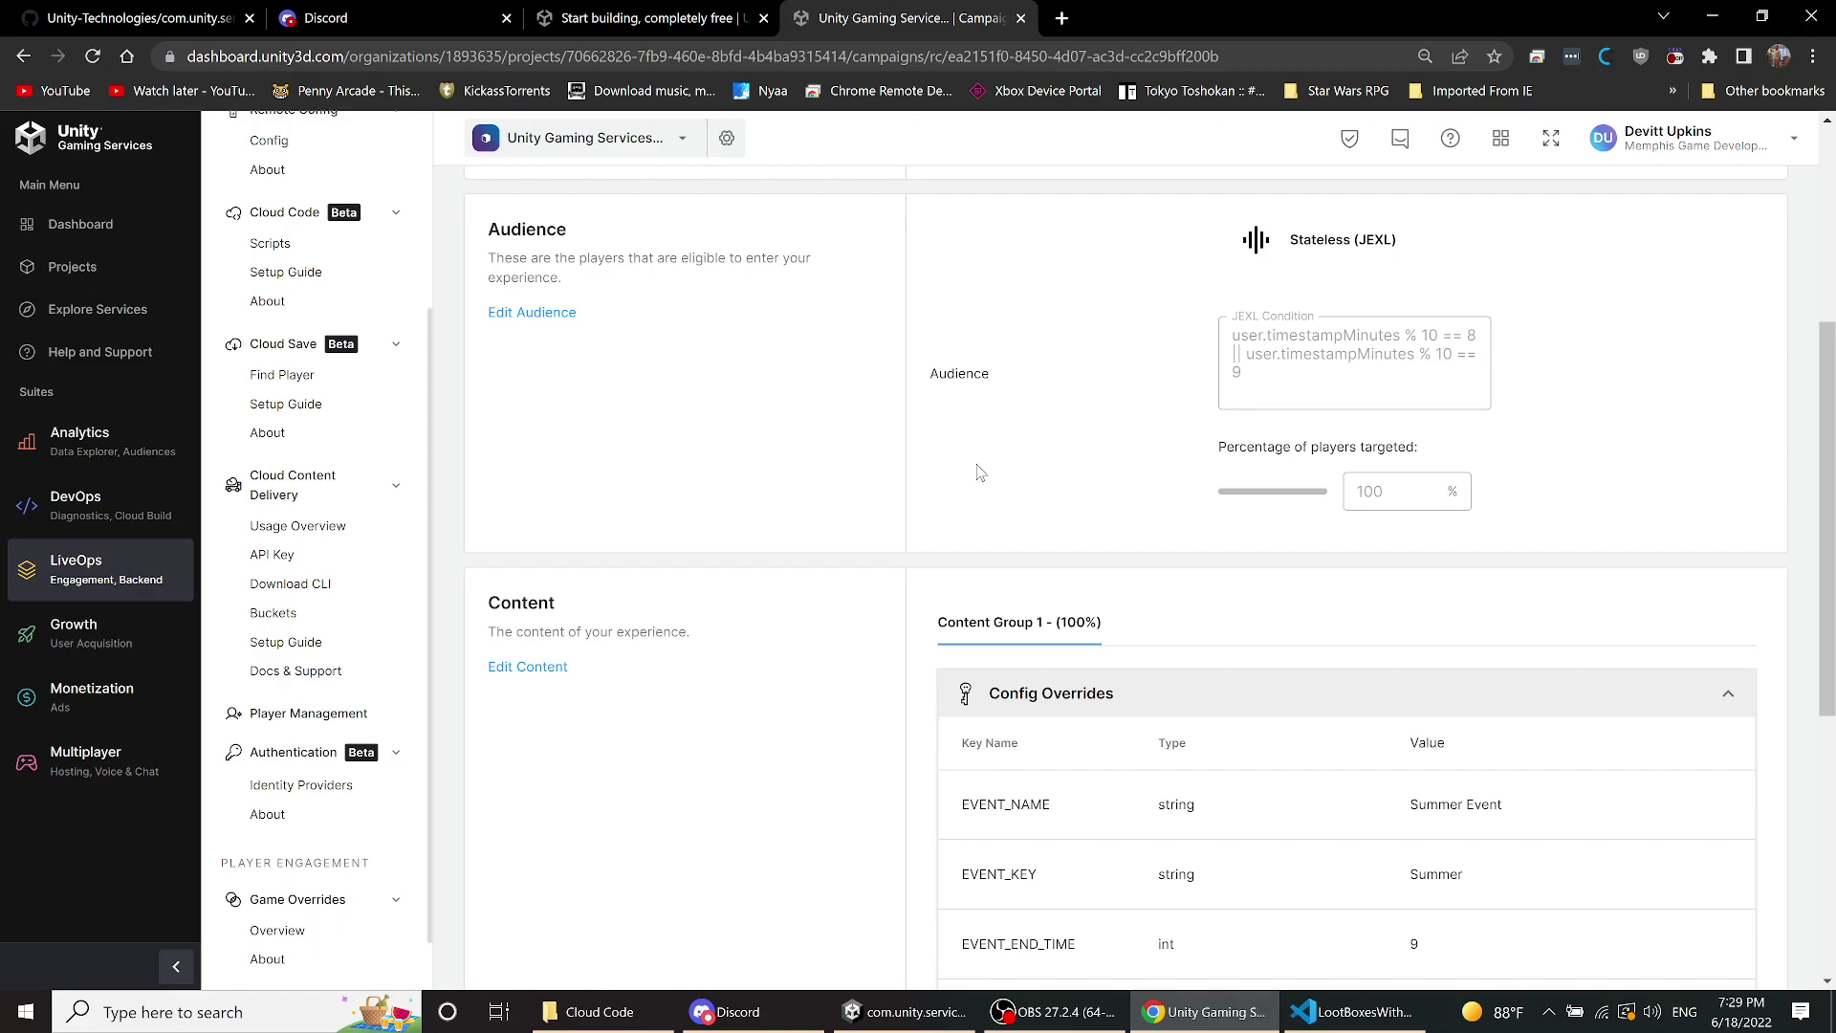
scroll(979, 472, "down", 3)
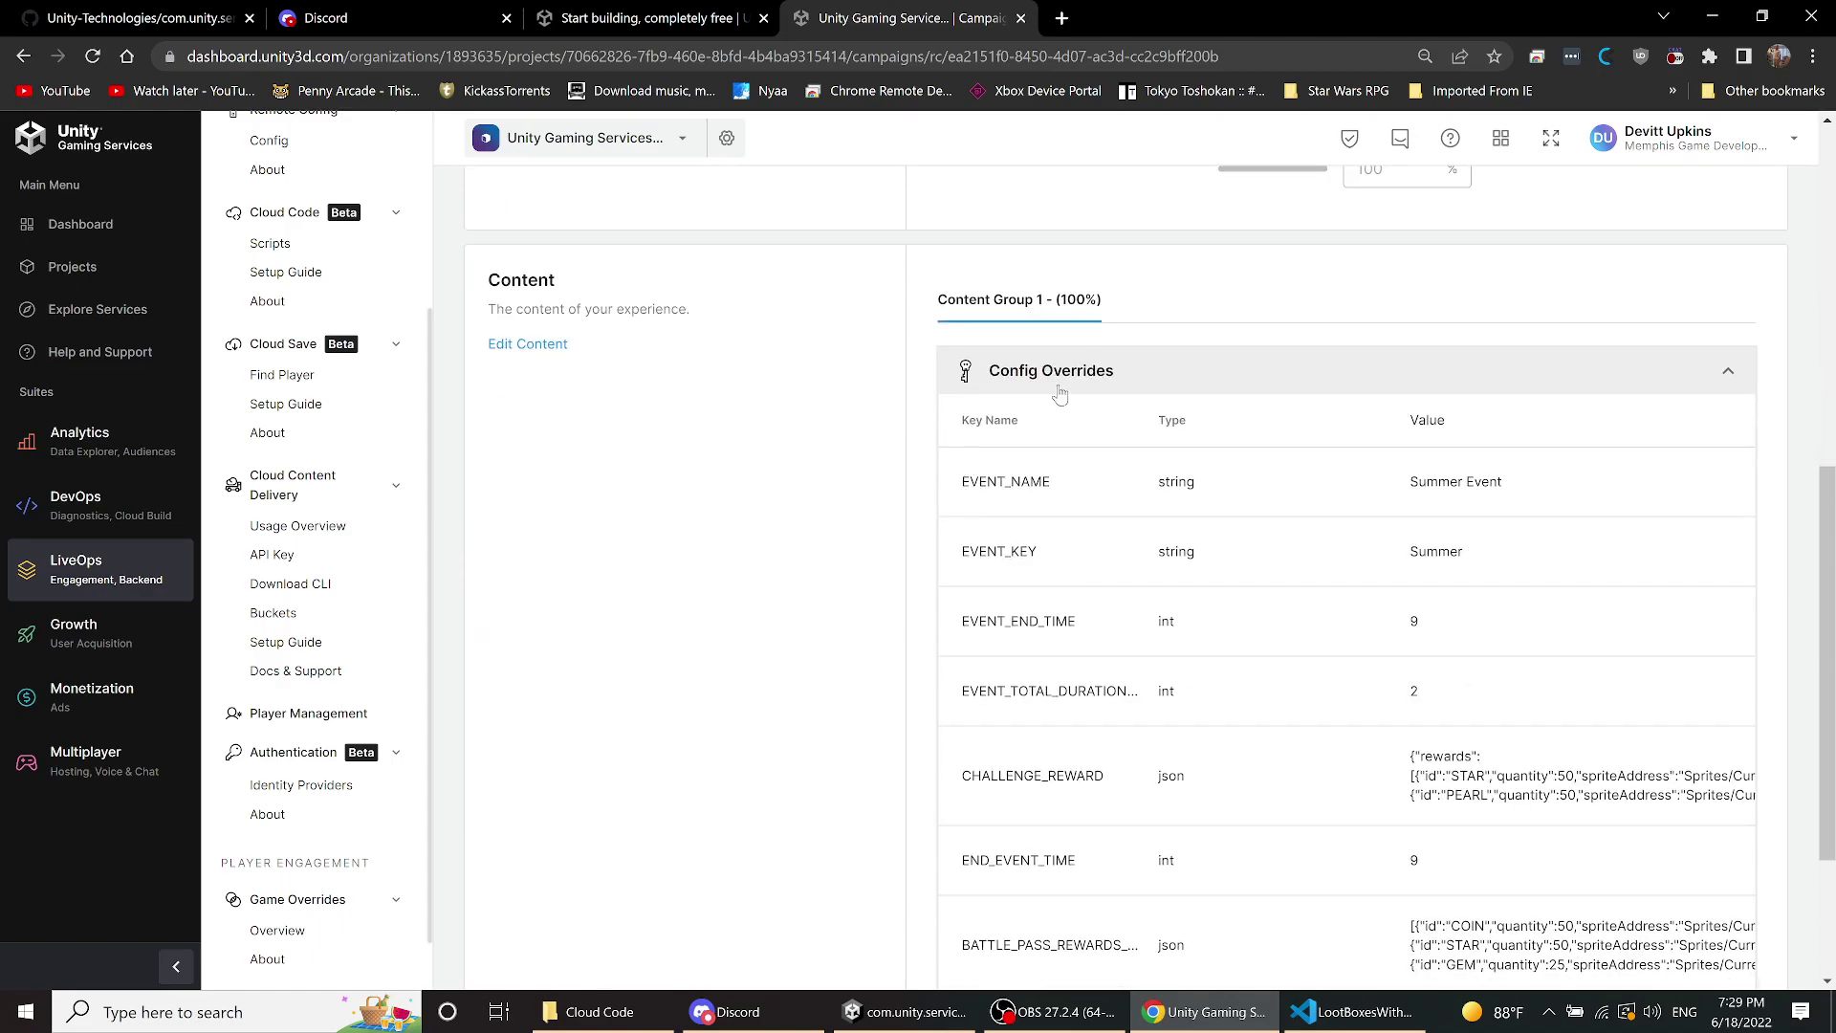
scroll(963, 371, "down", 2)
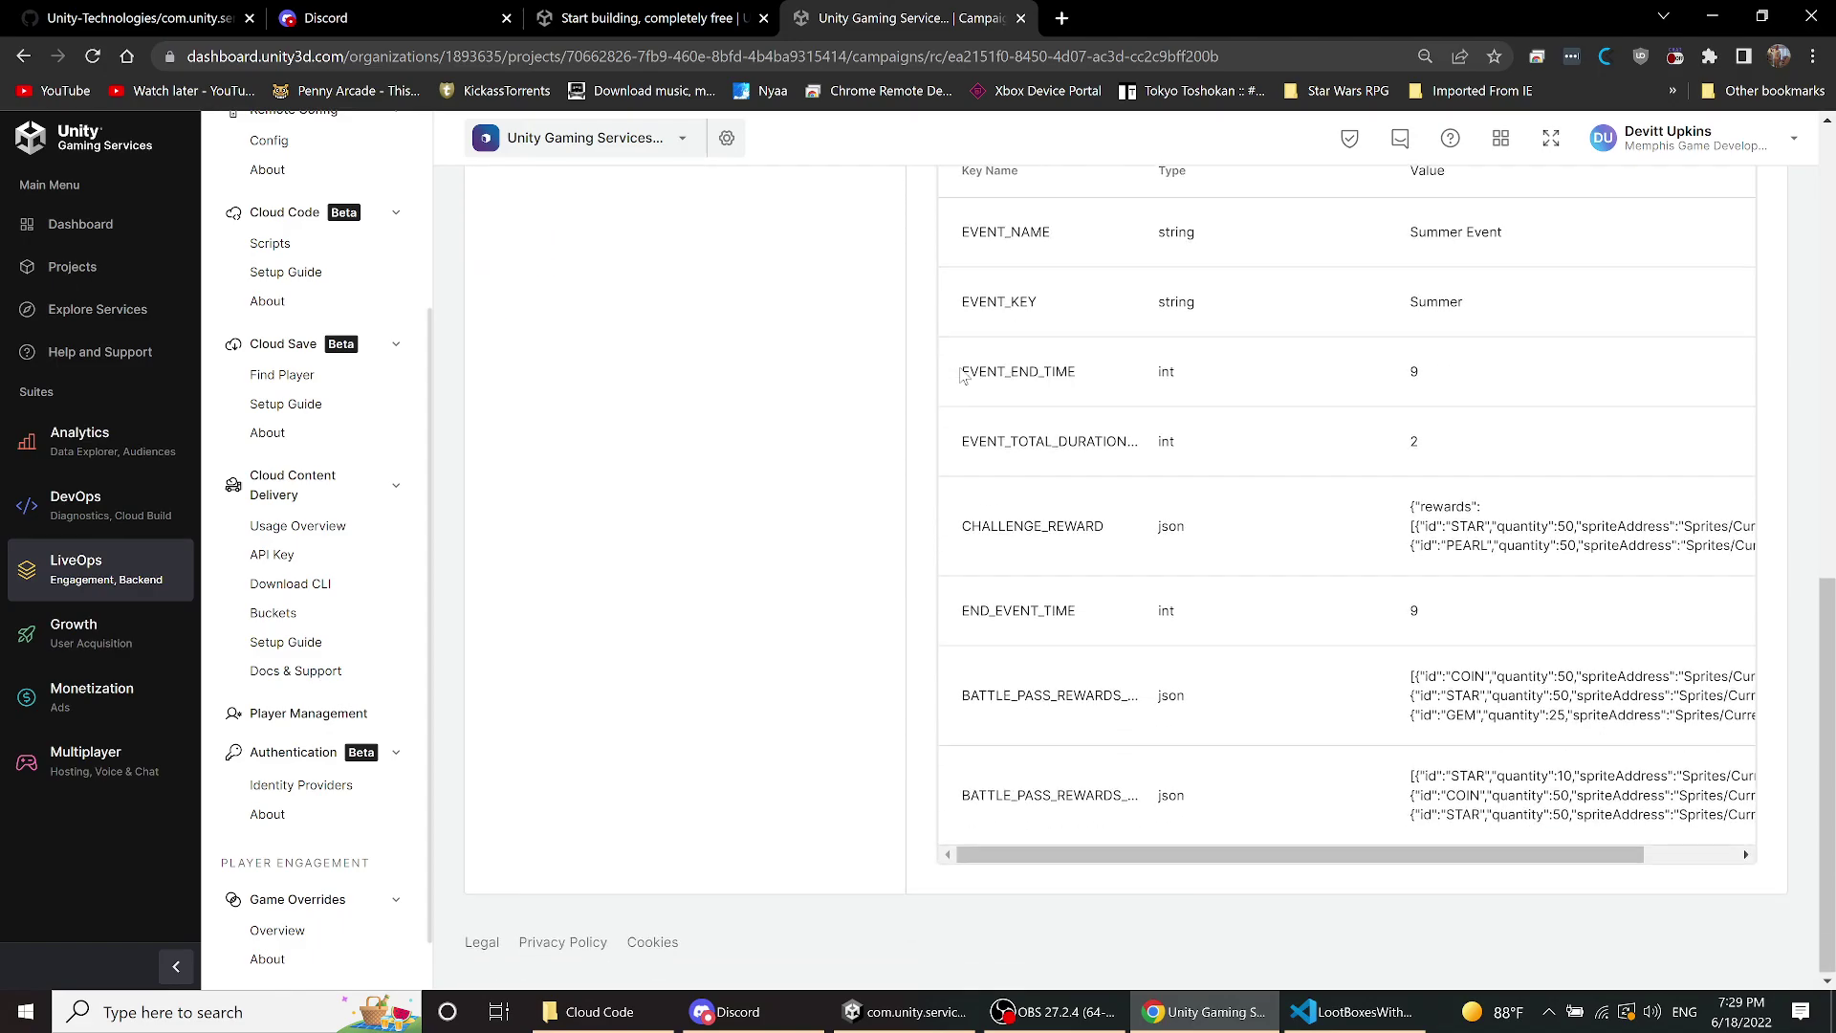
scroll(1250, 492, "up", 2)
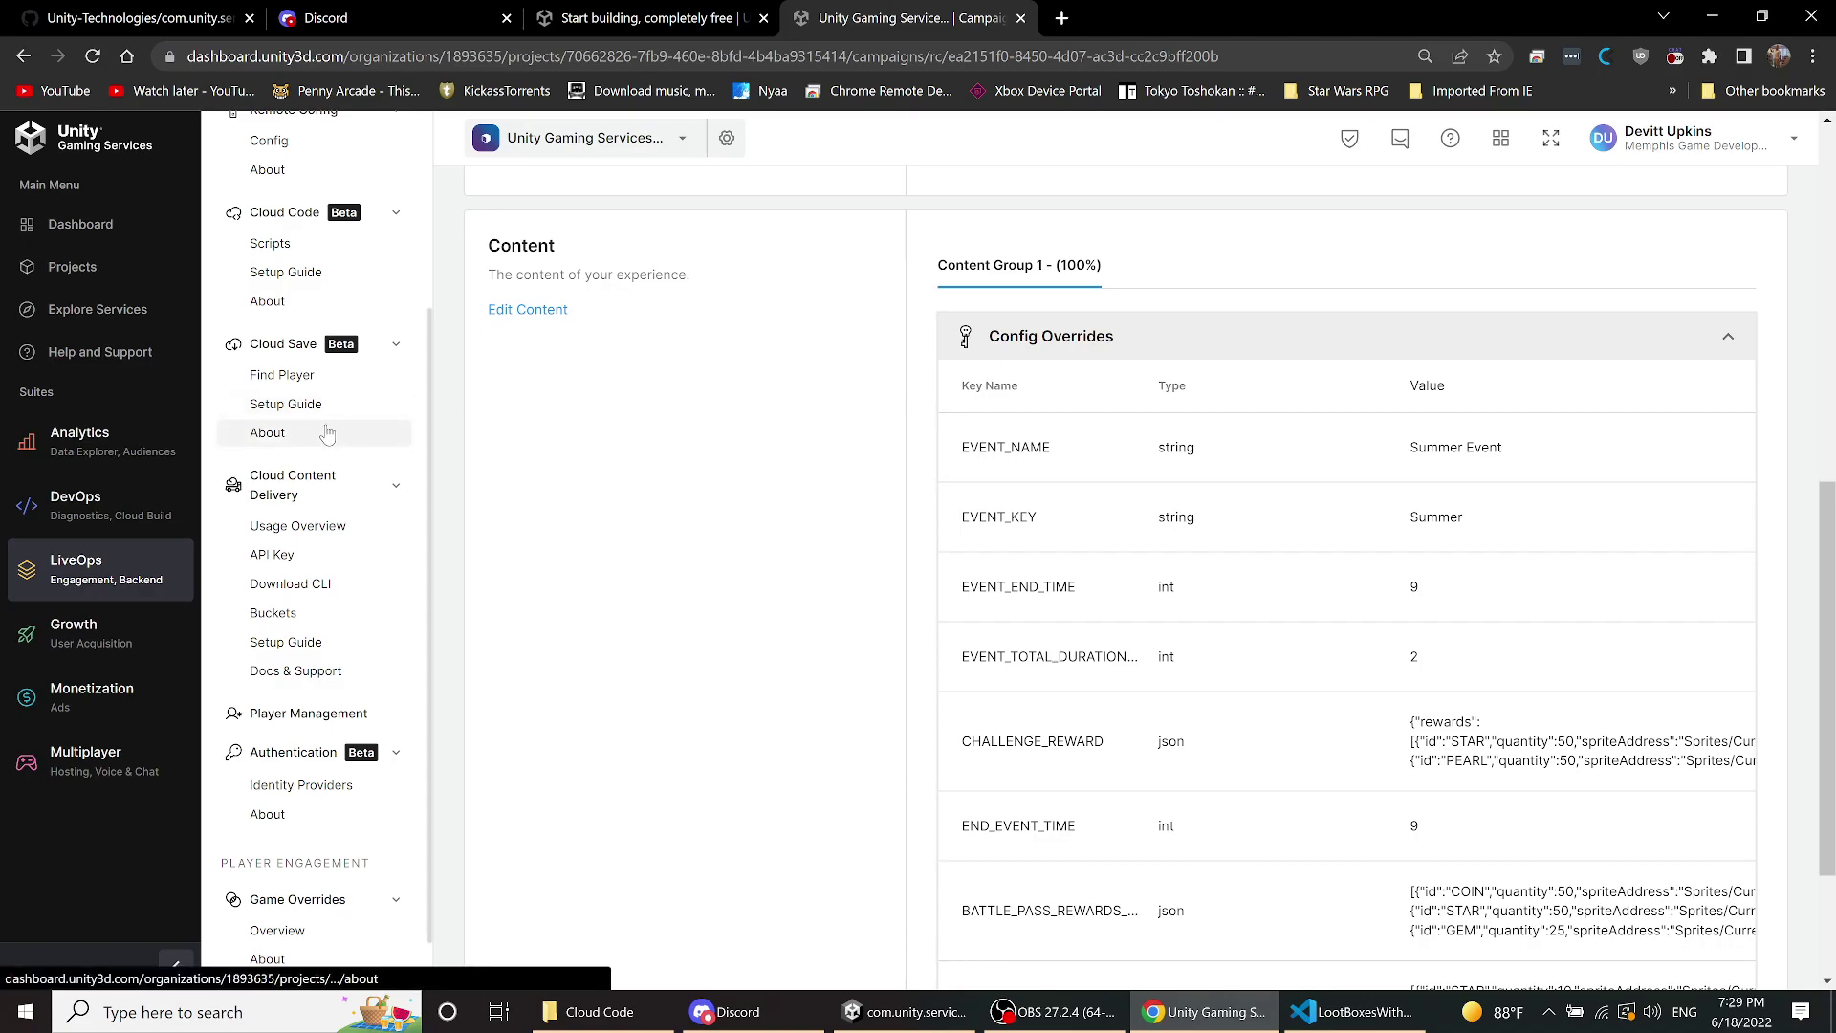
scroll(287, 411, "up", 2)
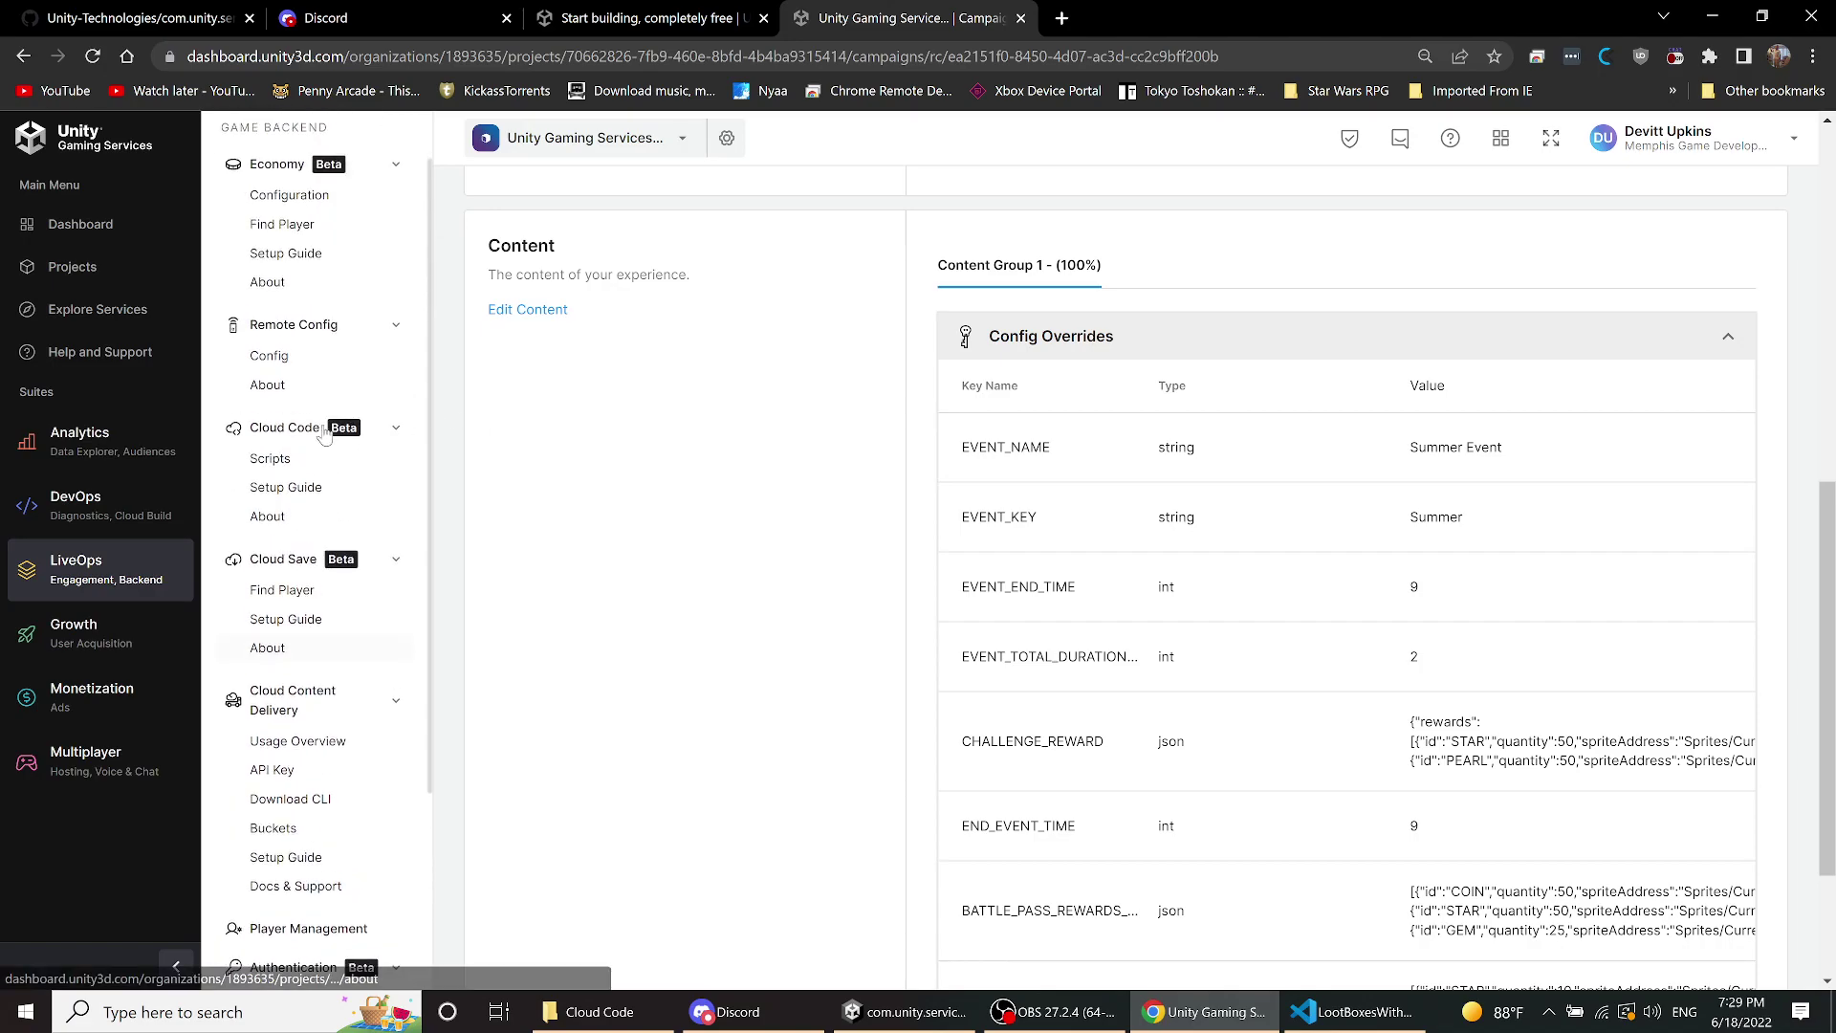
- Open the Remote Config keys and set 25 rows per page so all 17 fit
left_click(286, 358)
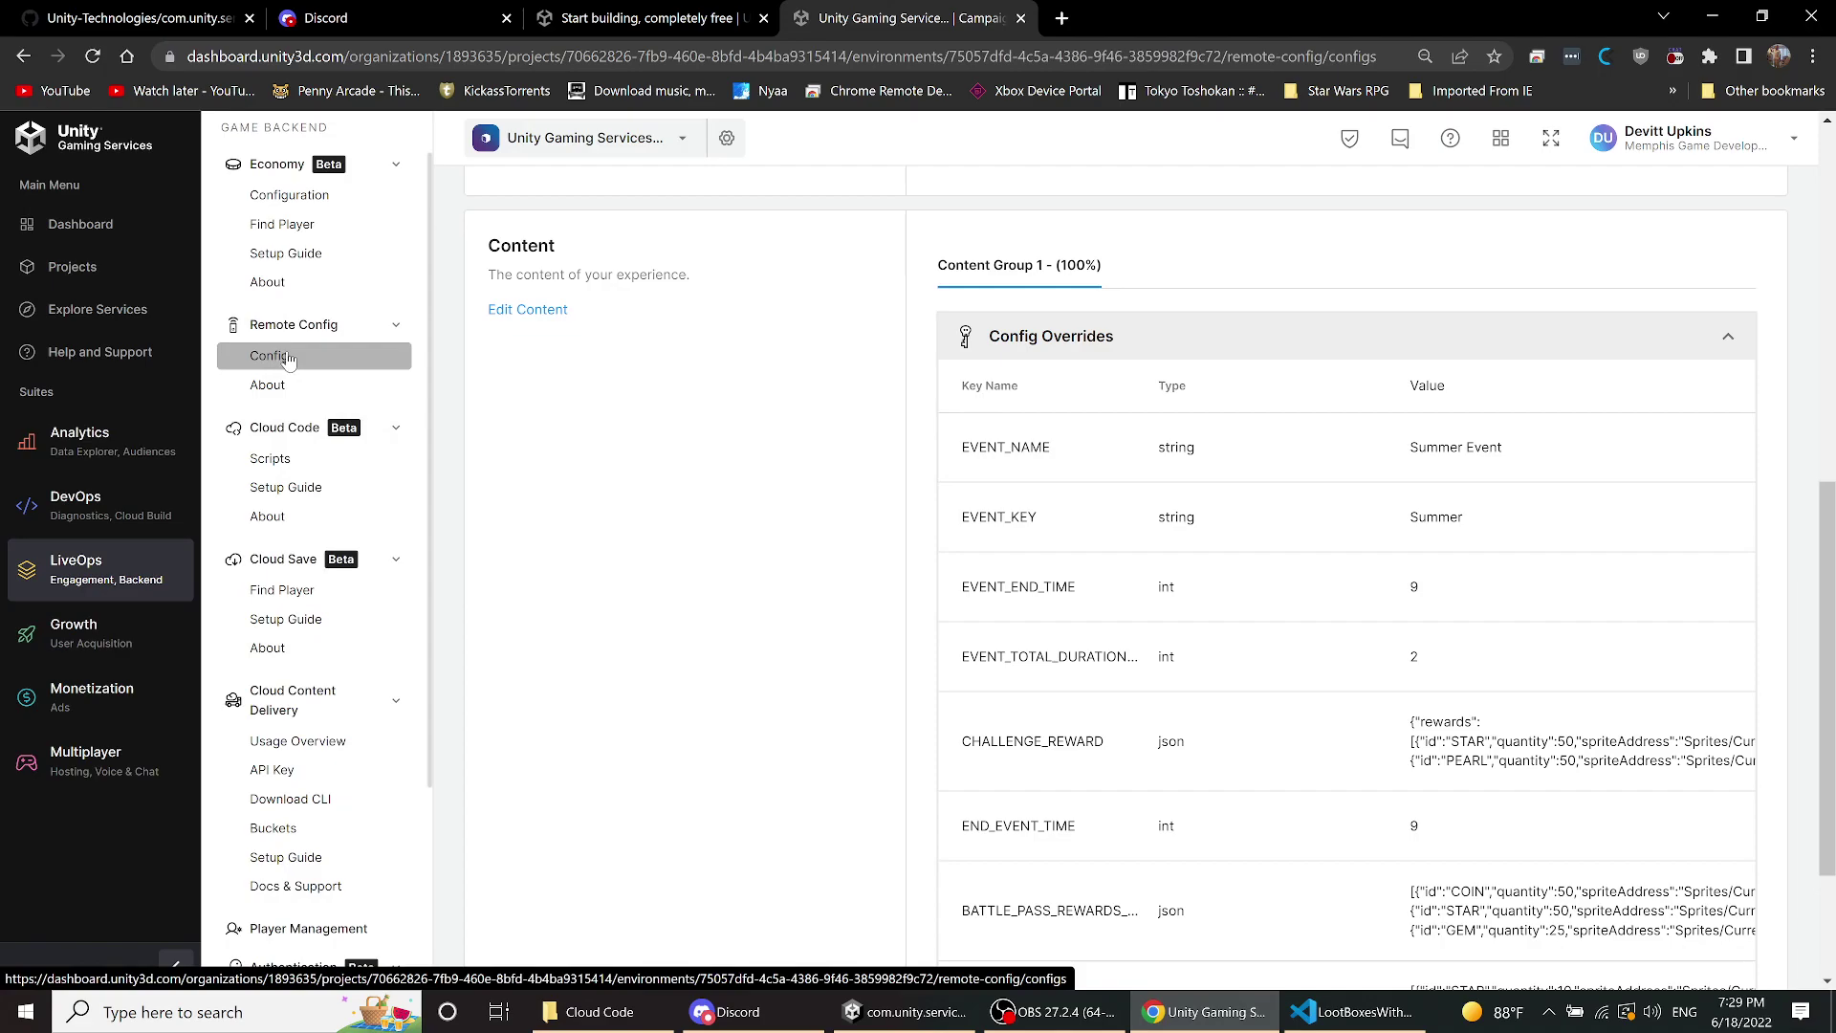
scroll(904, 496, "down", 2)
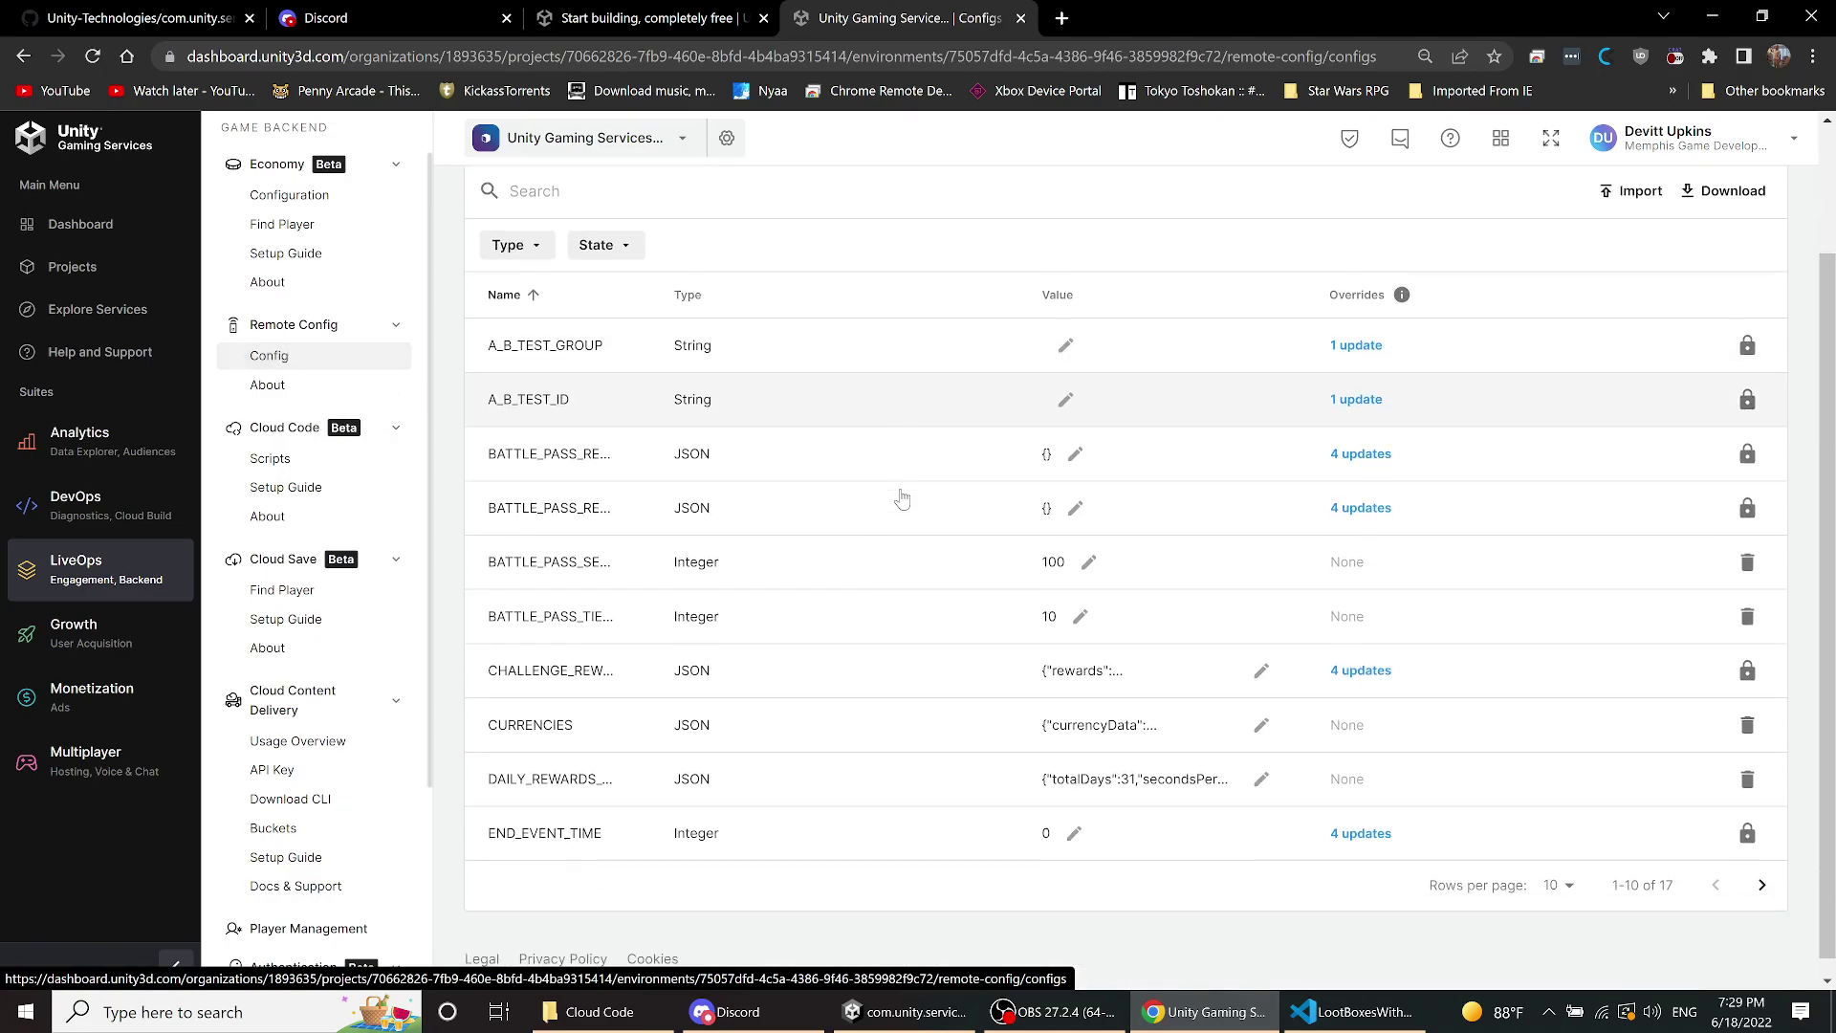
left_click(1558, 873)
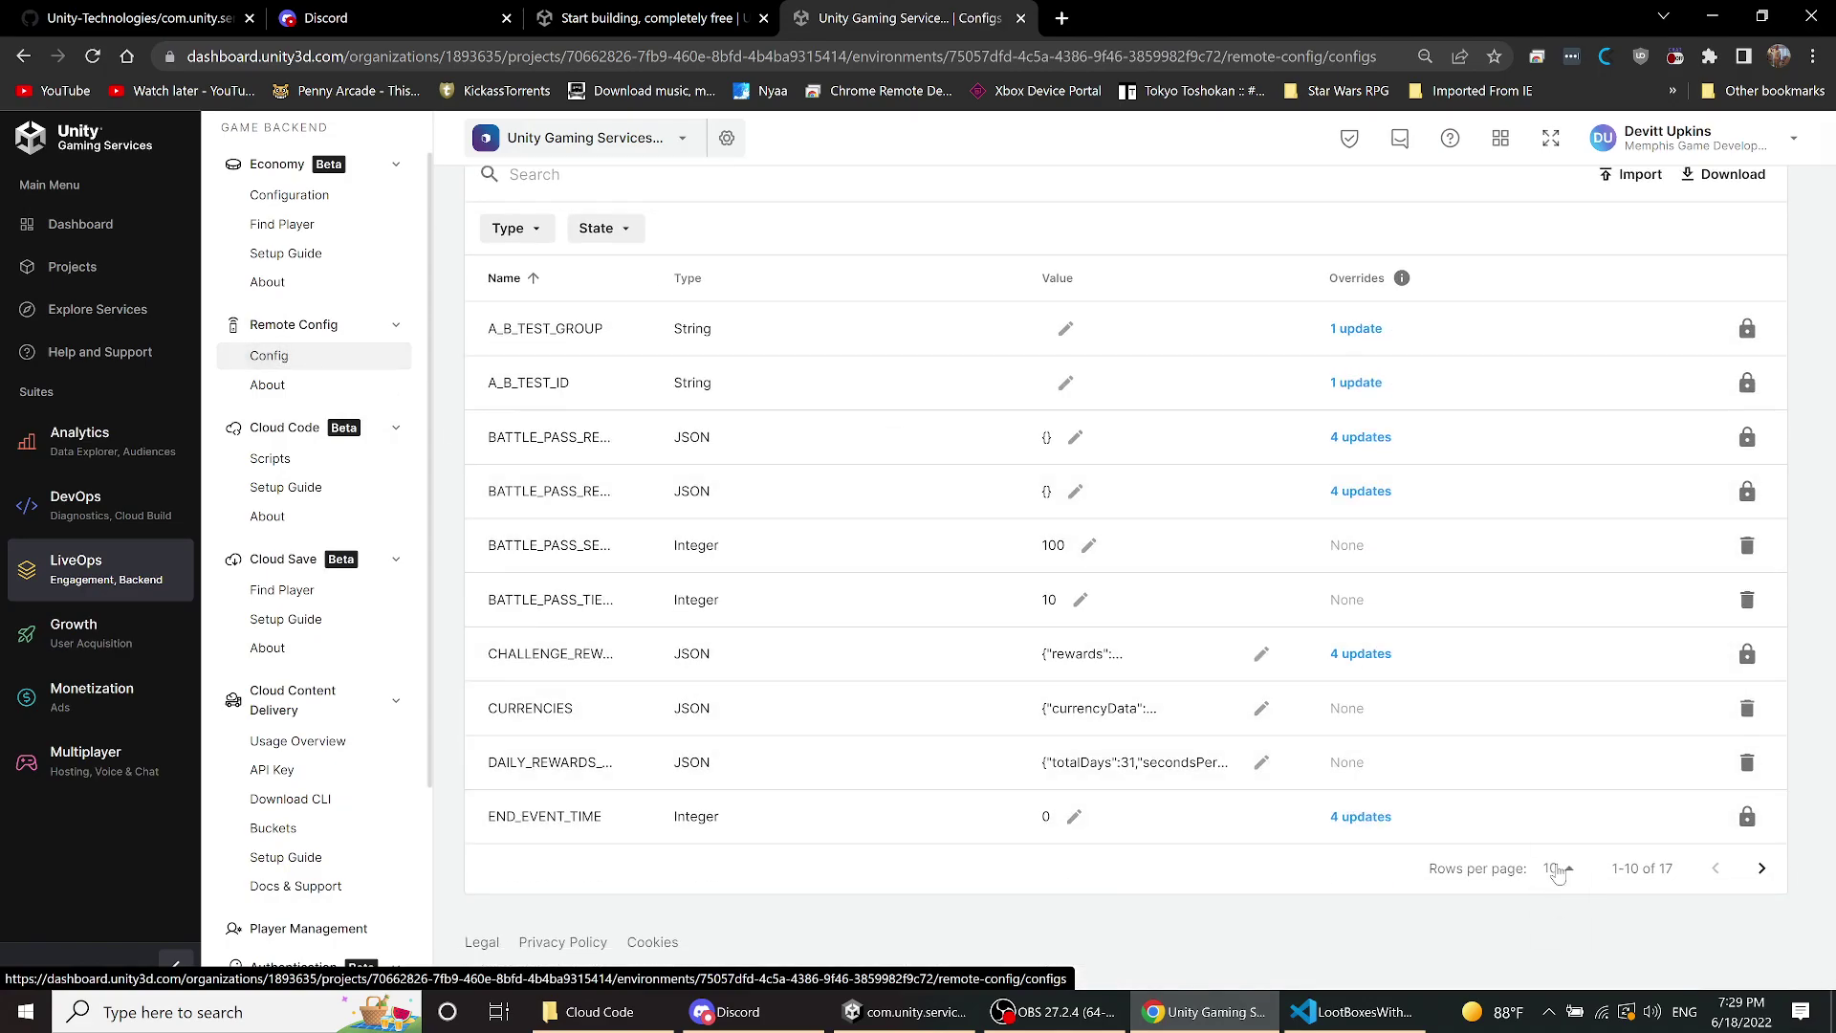
left_click(1562, 894)
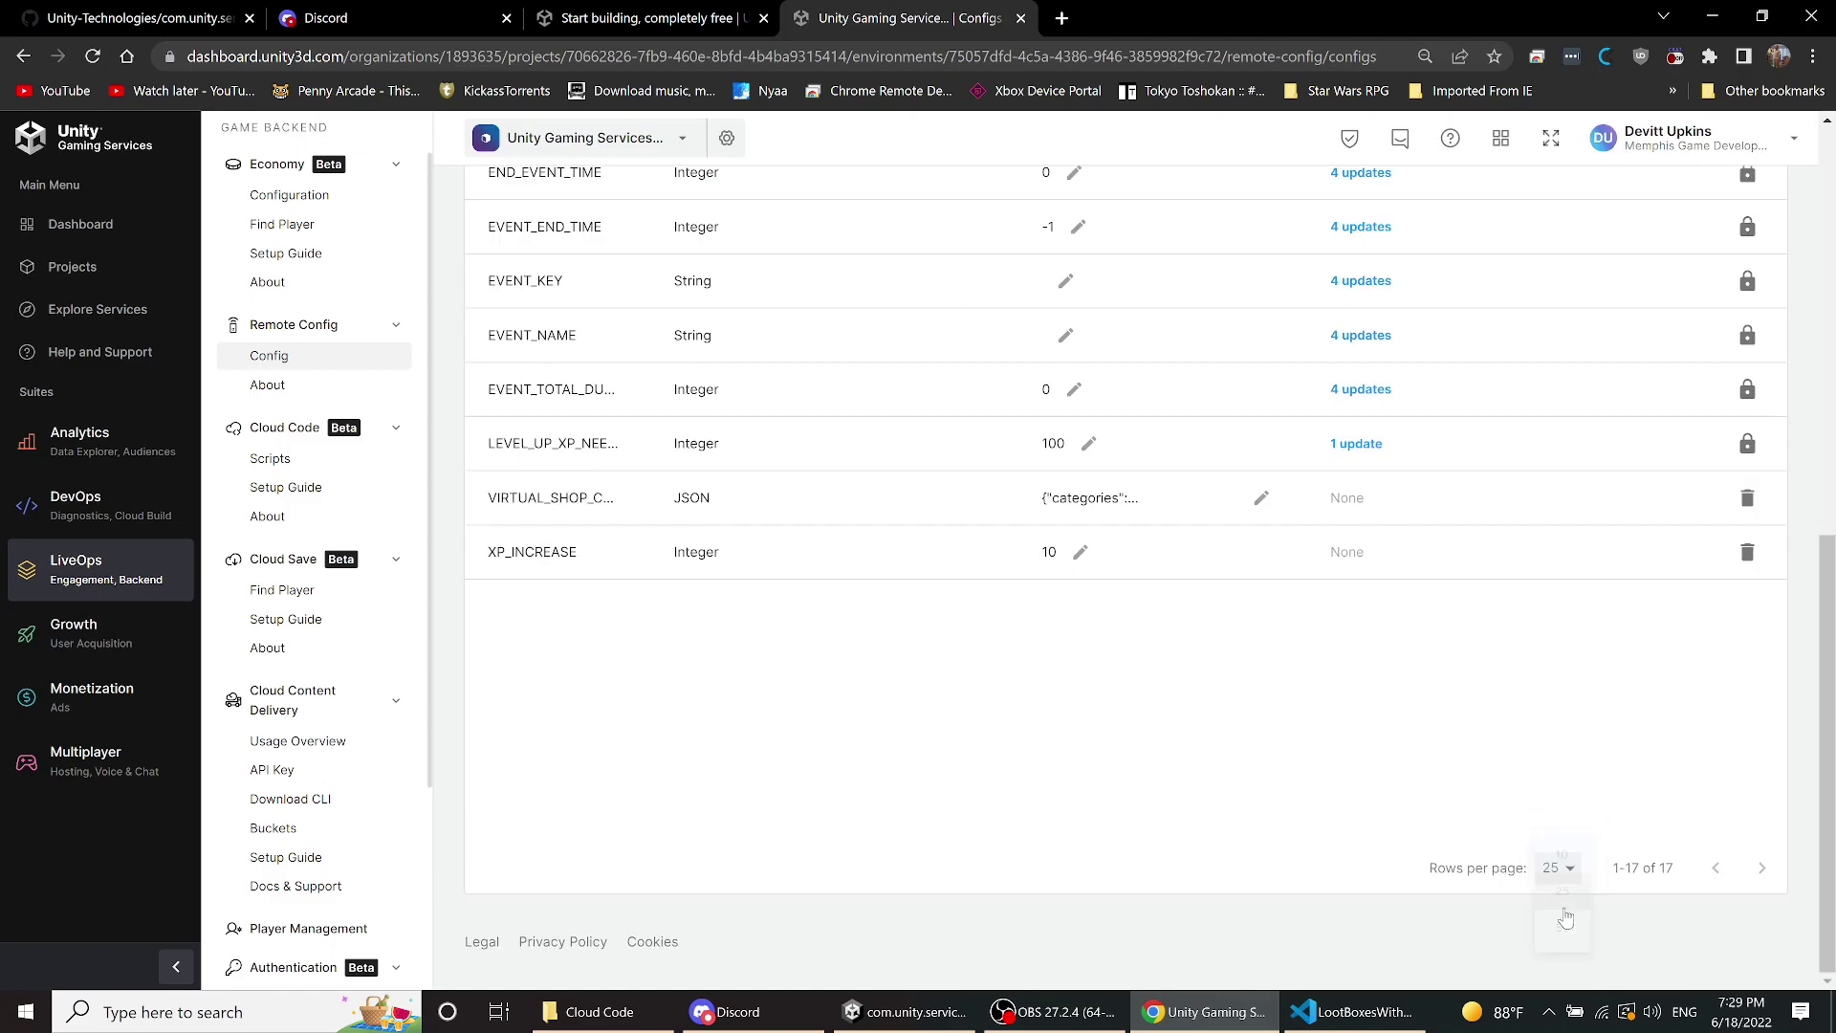
- Scroll through the full config key list, then return to the Game Overrides overview
scroll(806, 641, "up", 1)
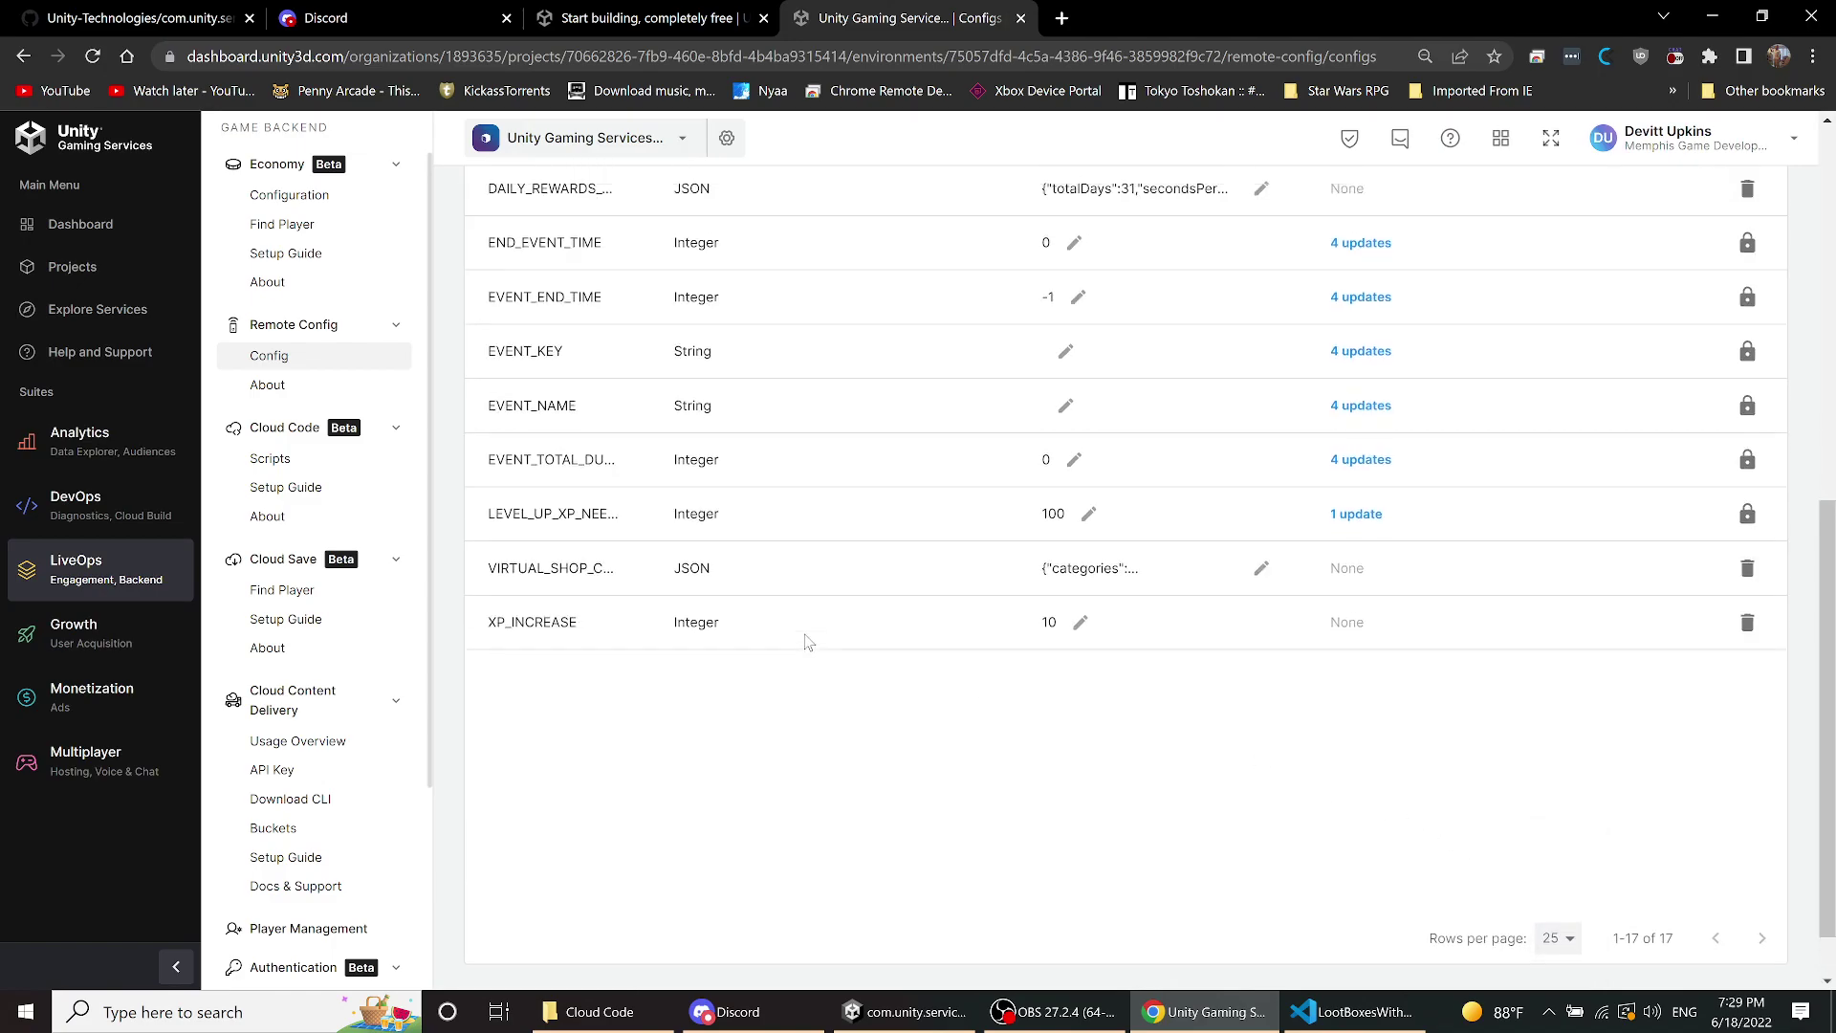
scroll(765, 641, "up", 2)
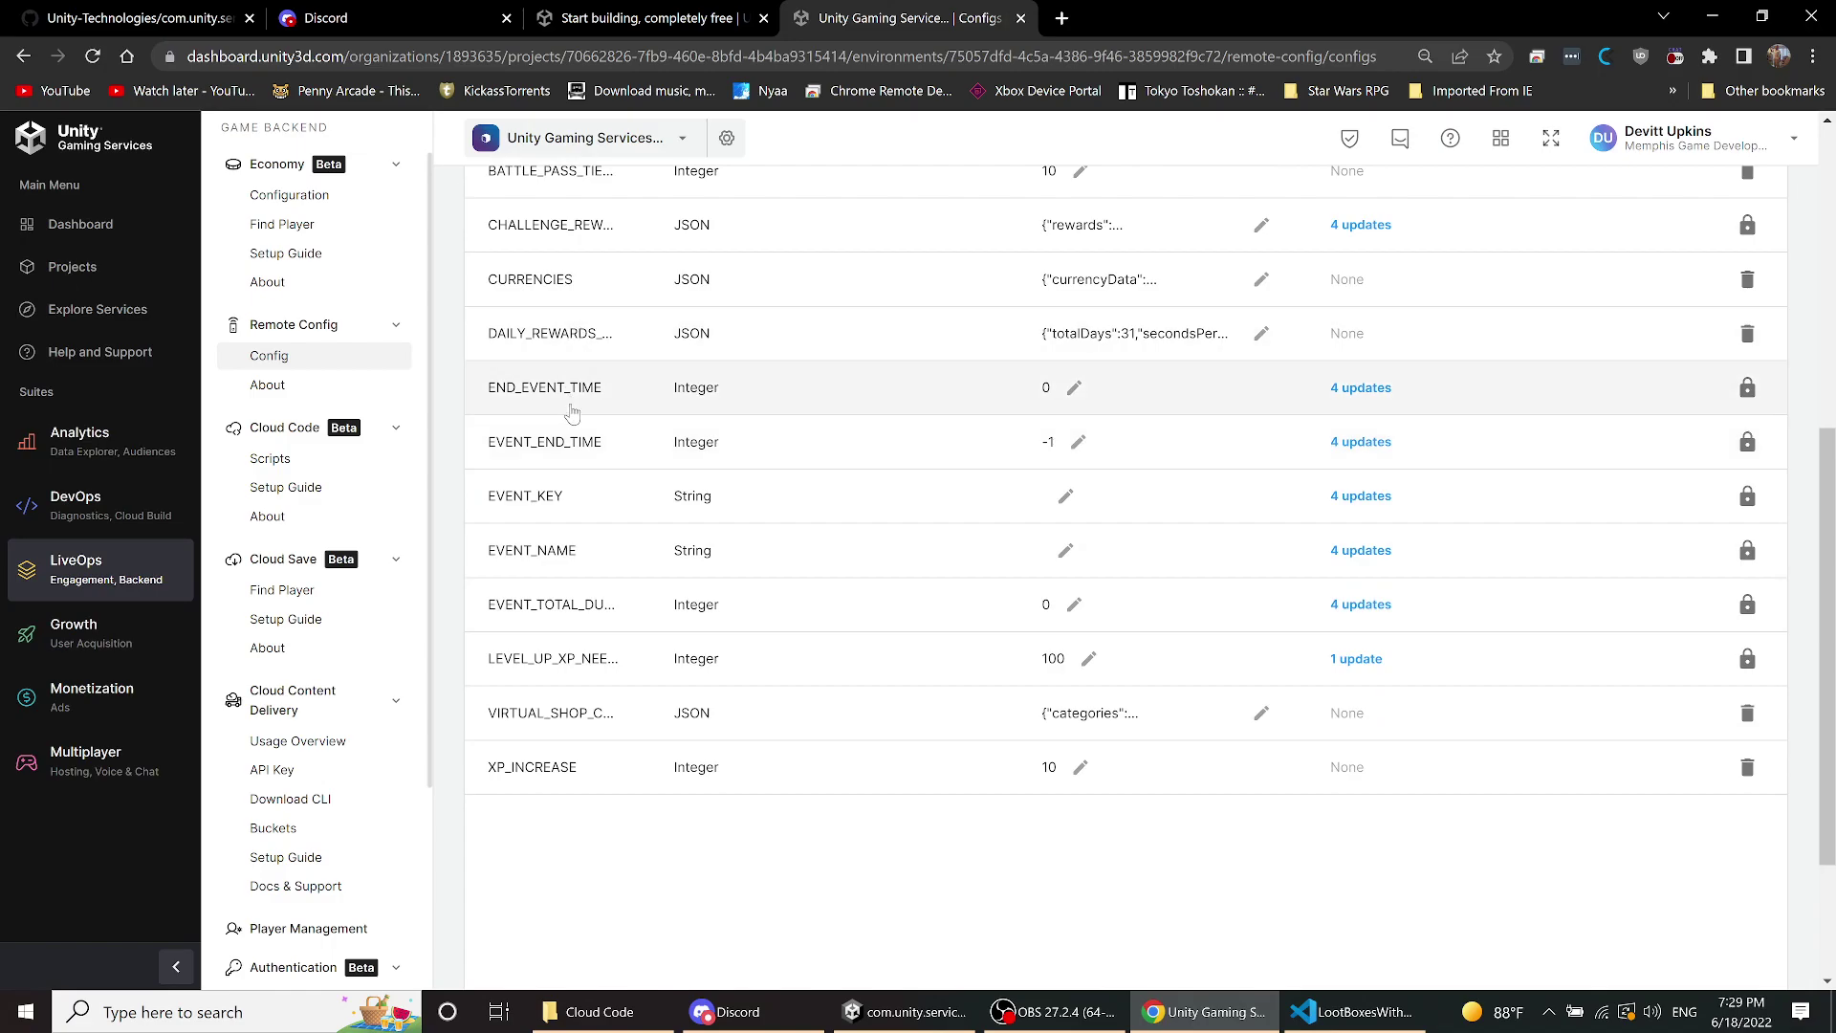
scroll(593, 520, "up", 1)
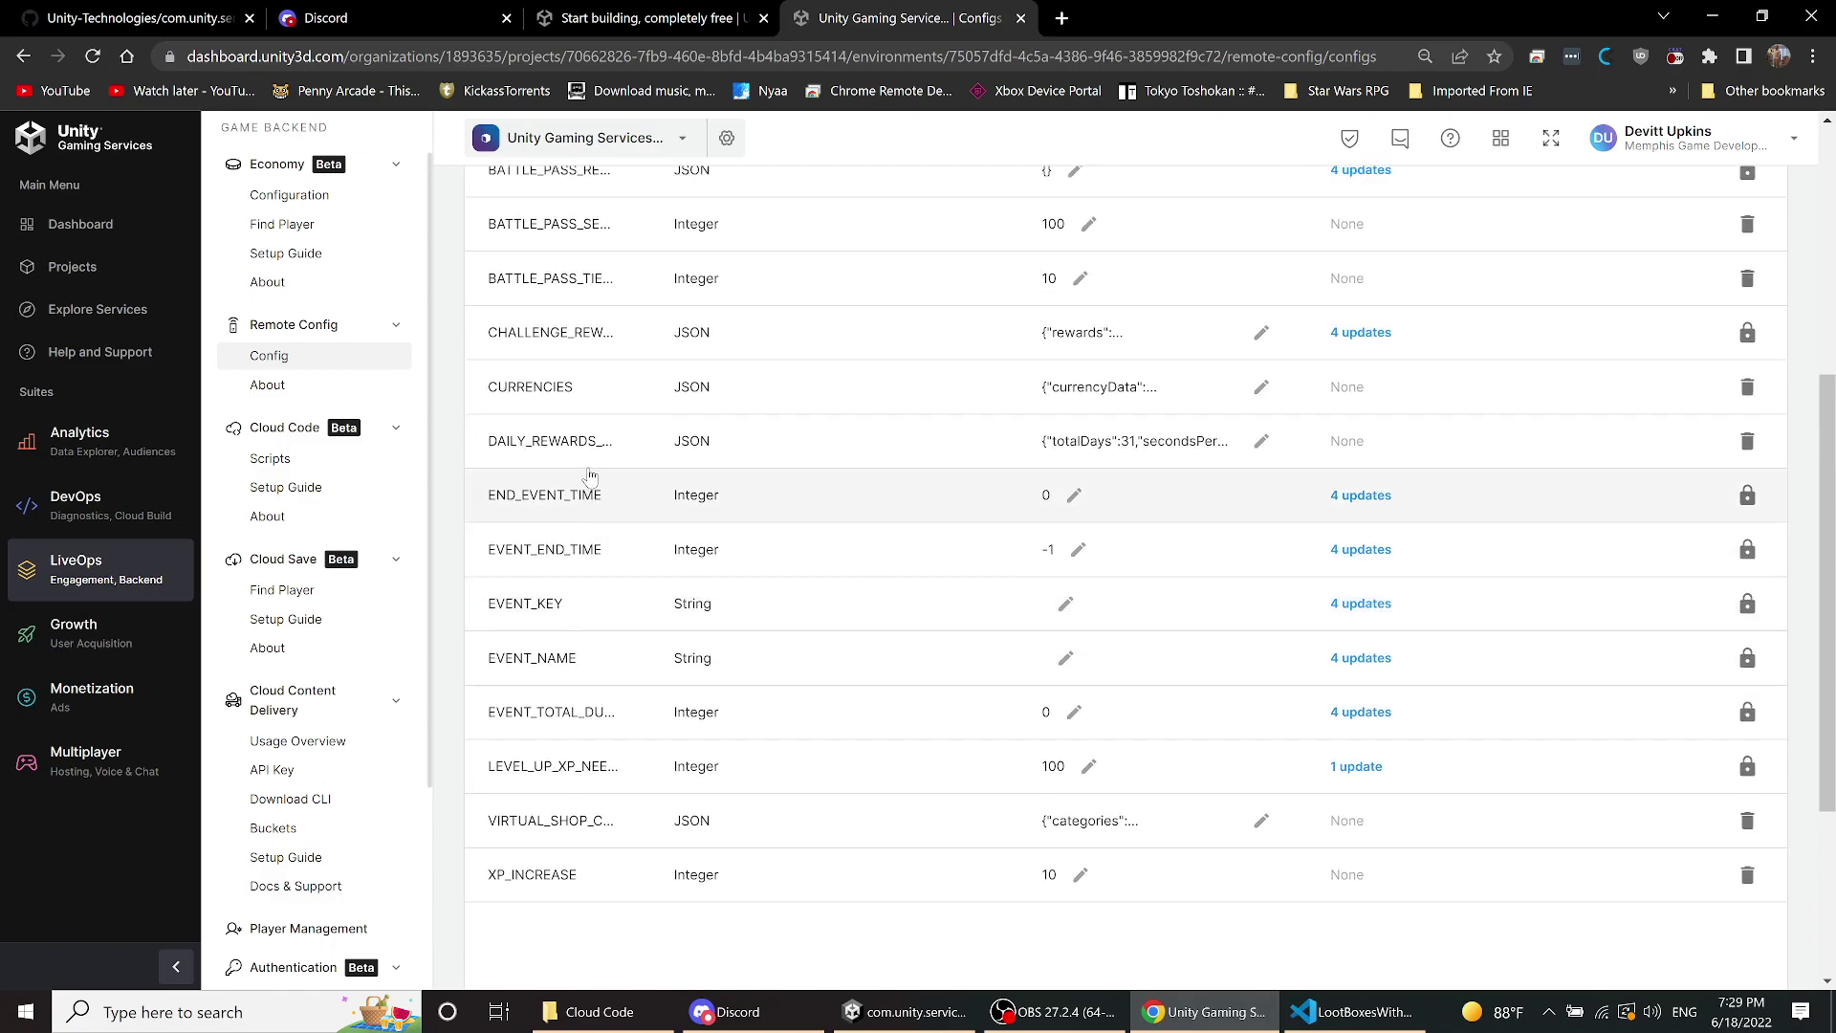
scroll(590, 478, "up", 2)
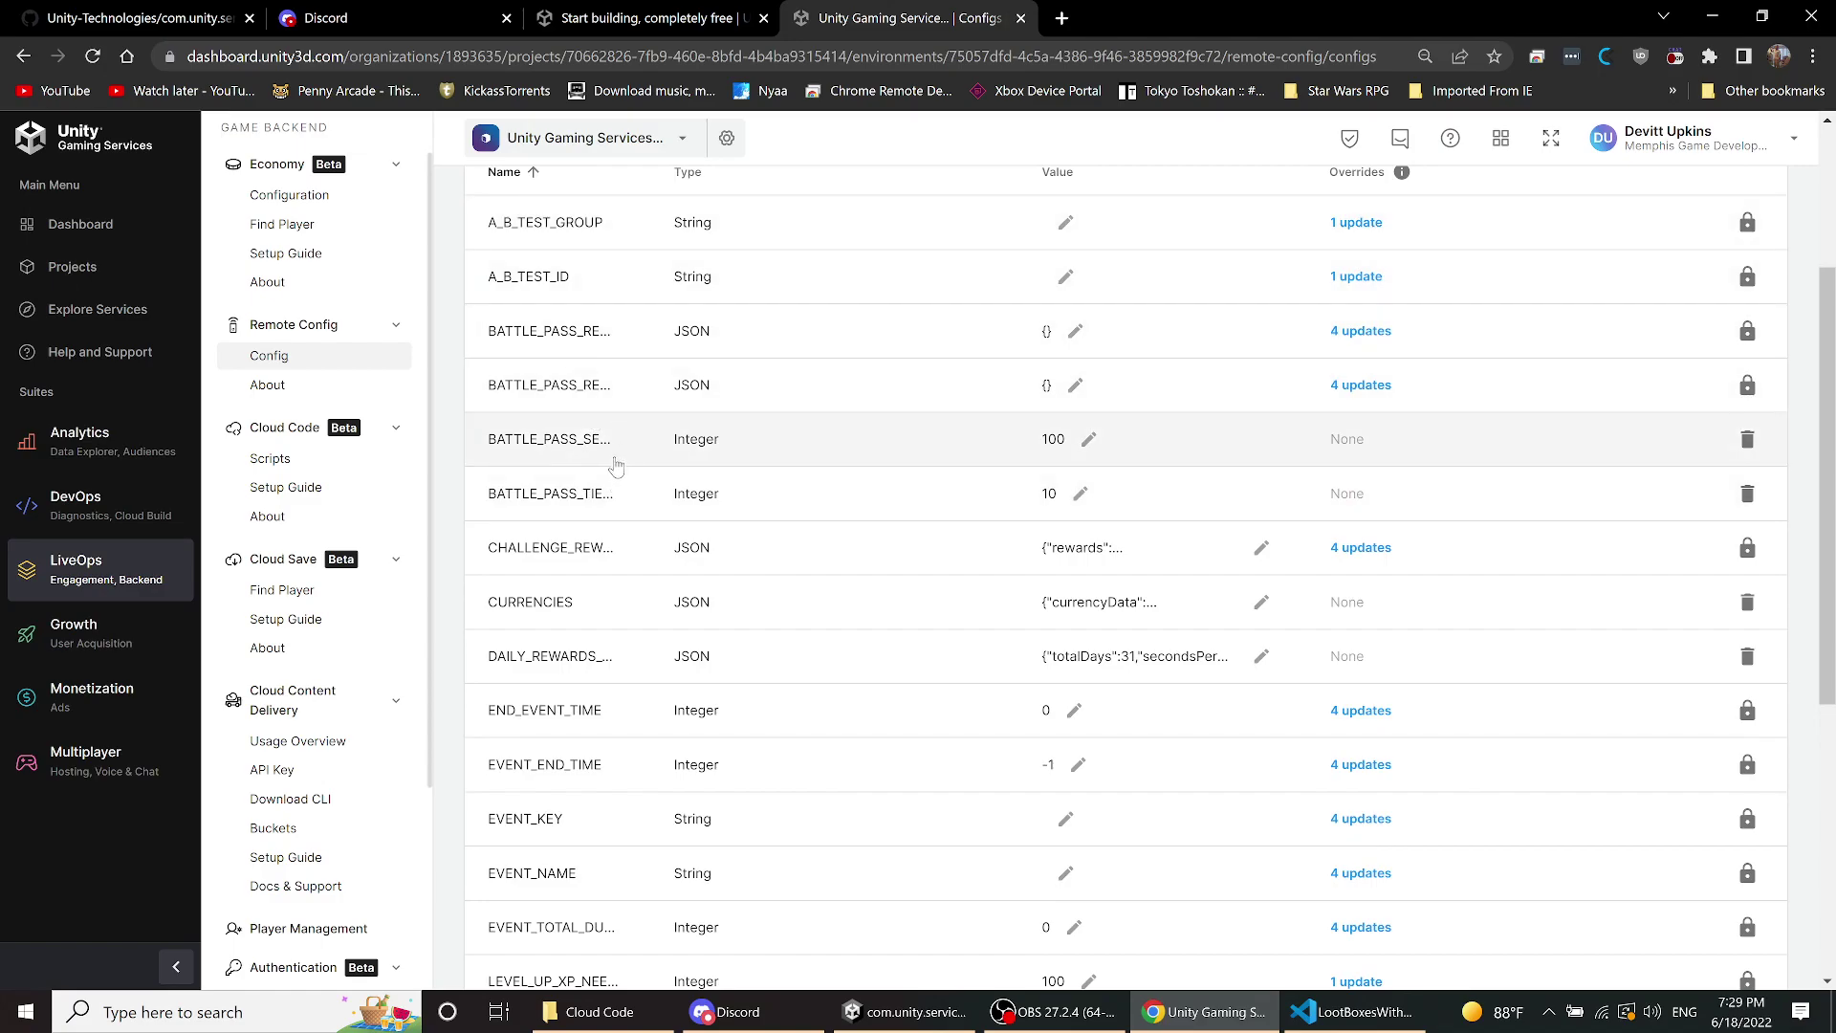
scroll(593, 459, "down", 4)
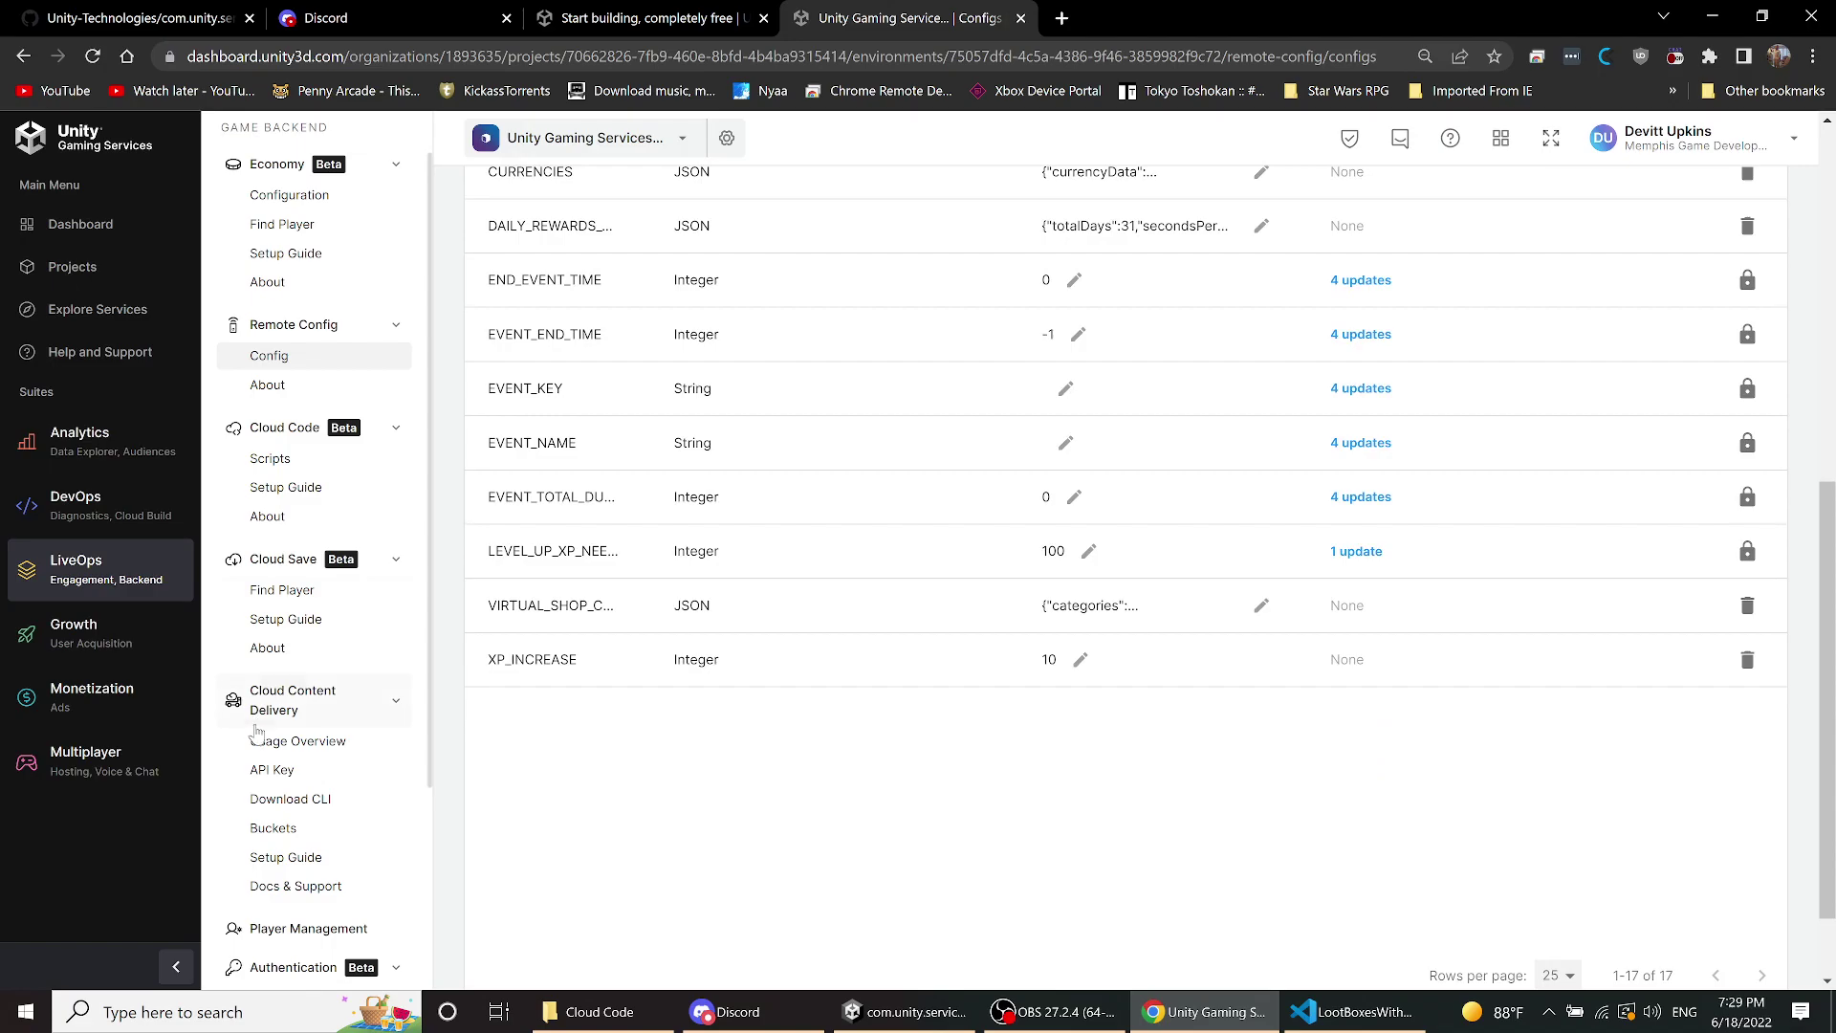
scroll(257, 733, "down", 3)
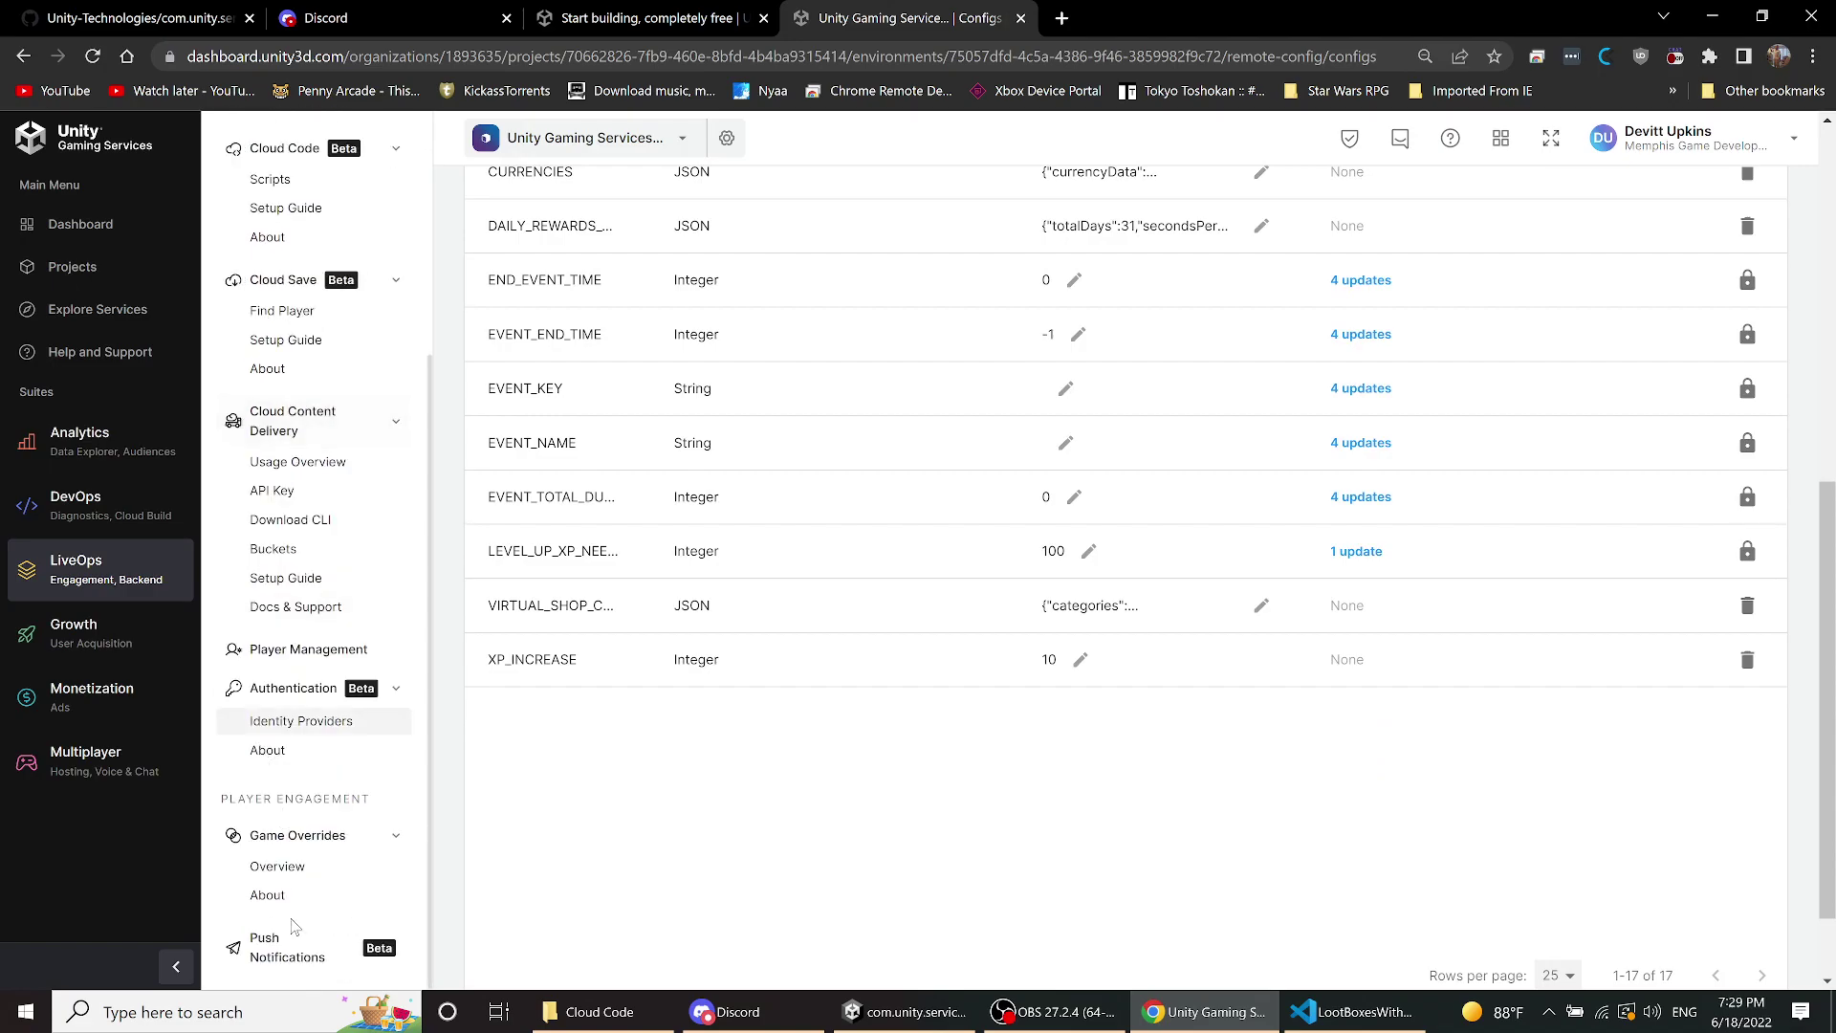
left_click(286, 870)
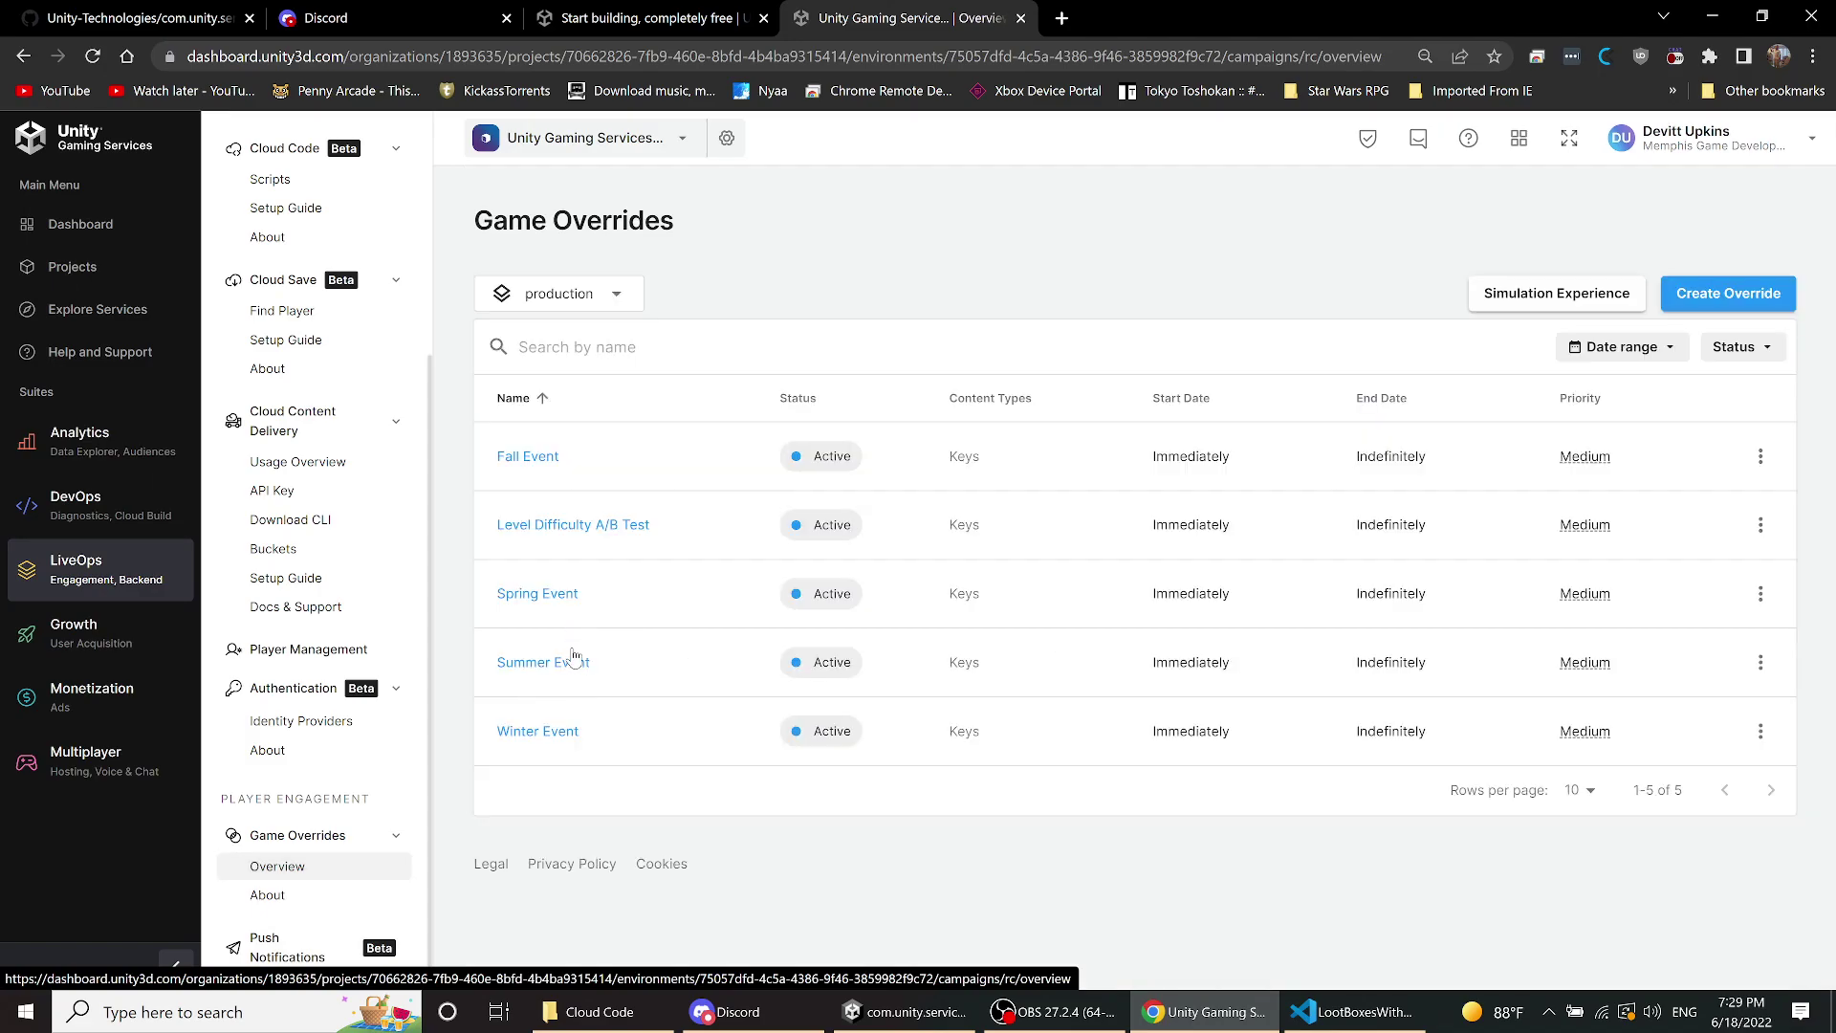
- Open the Summer Event override and scroll its Config Overrides table to read the JSON reward values
left_click(564, 666)
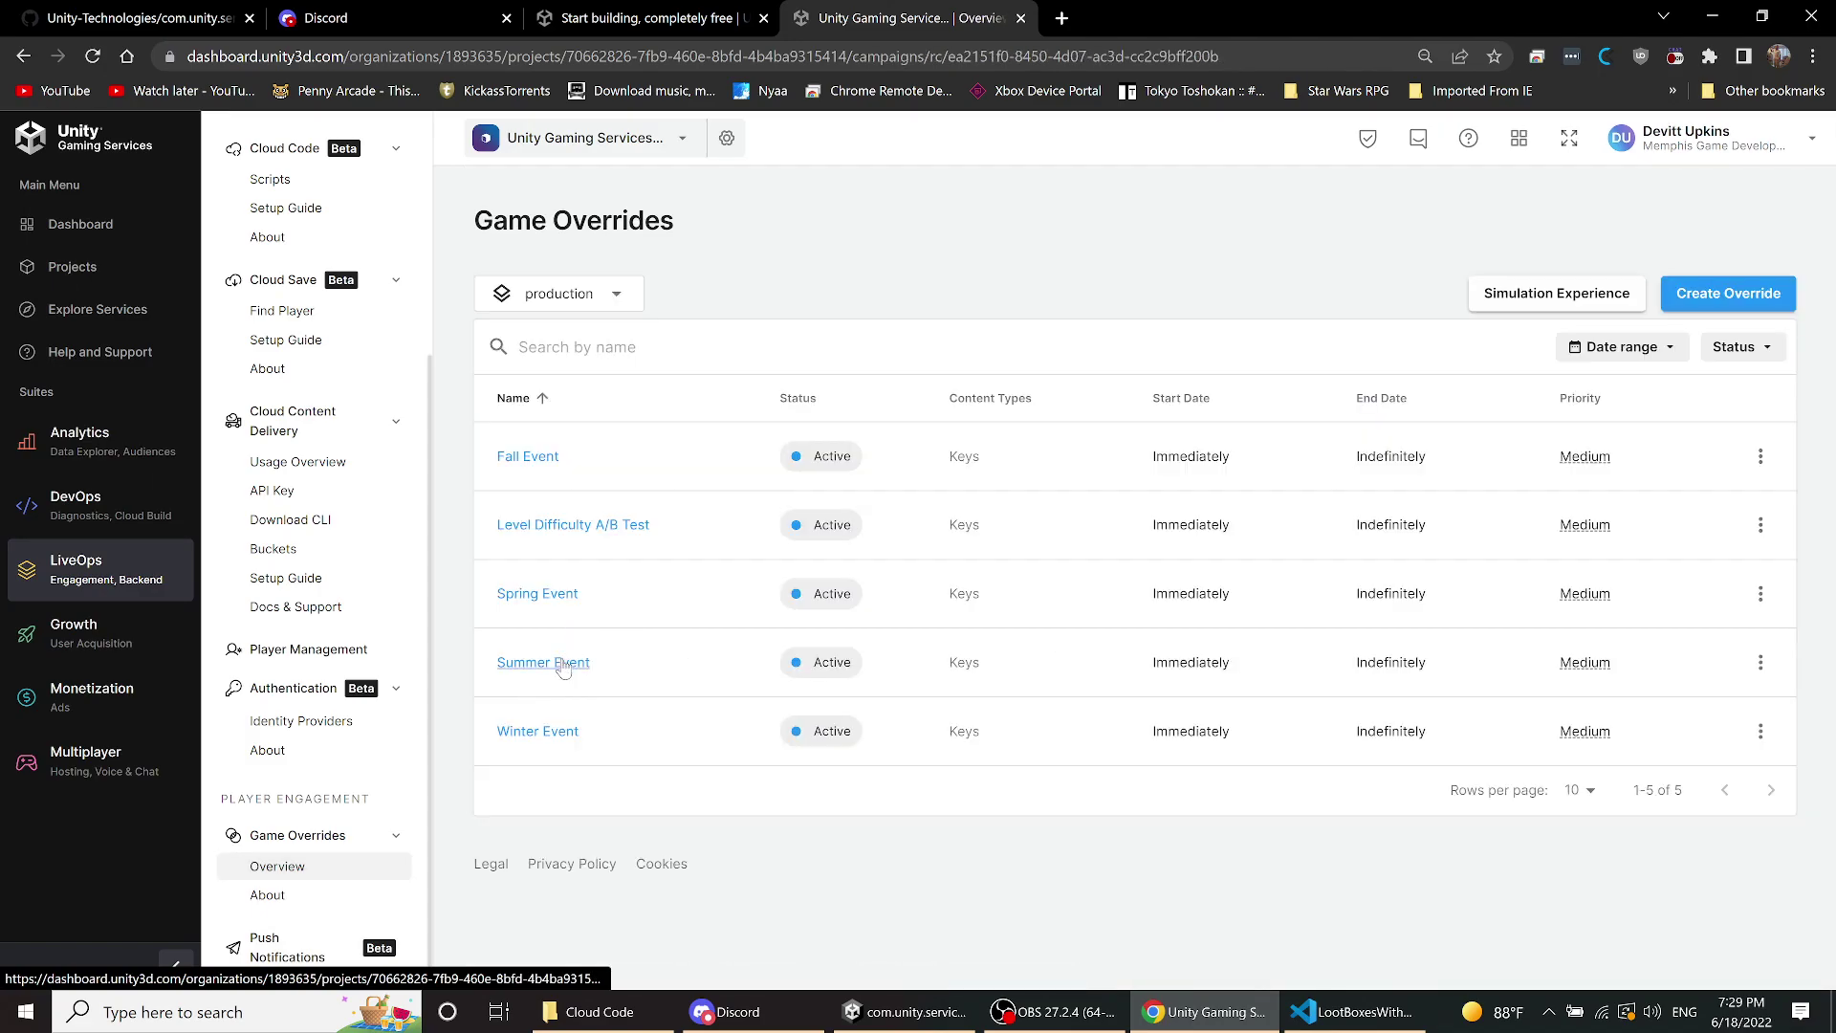
scroll(1285, 778, "down", 5)
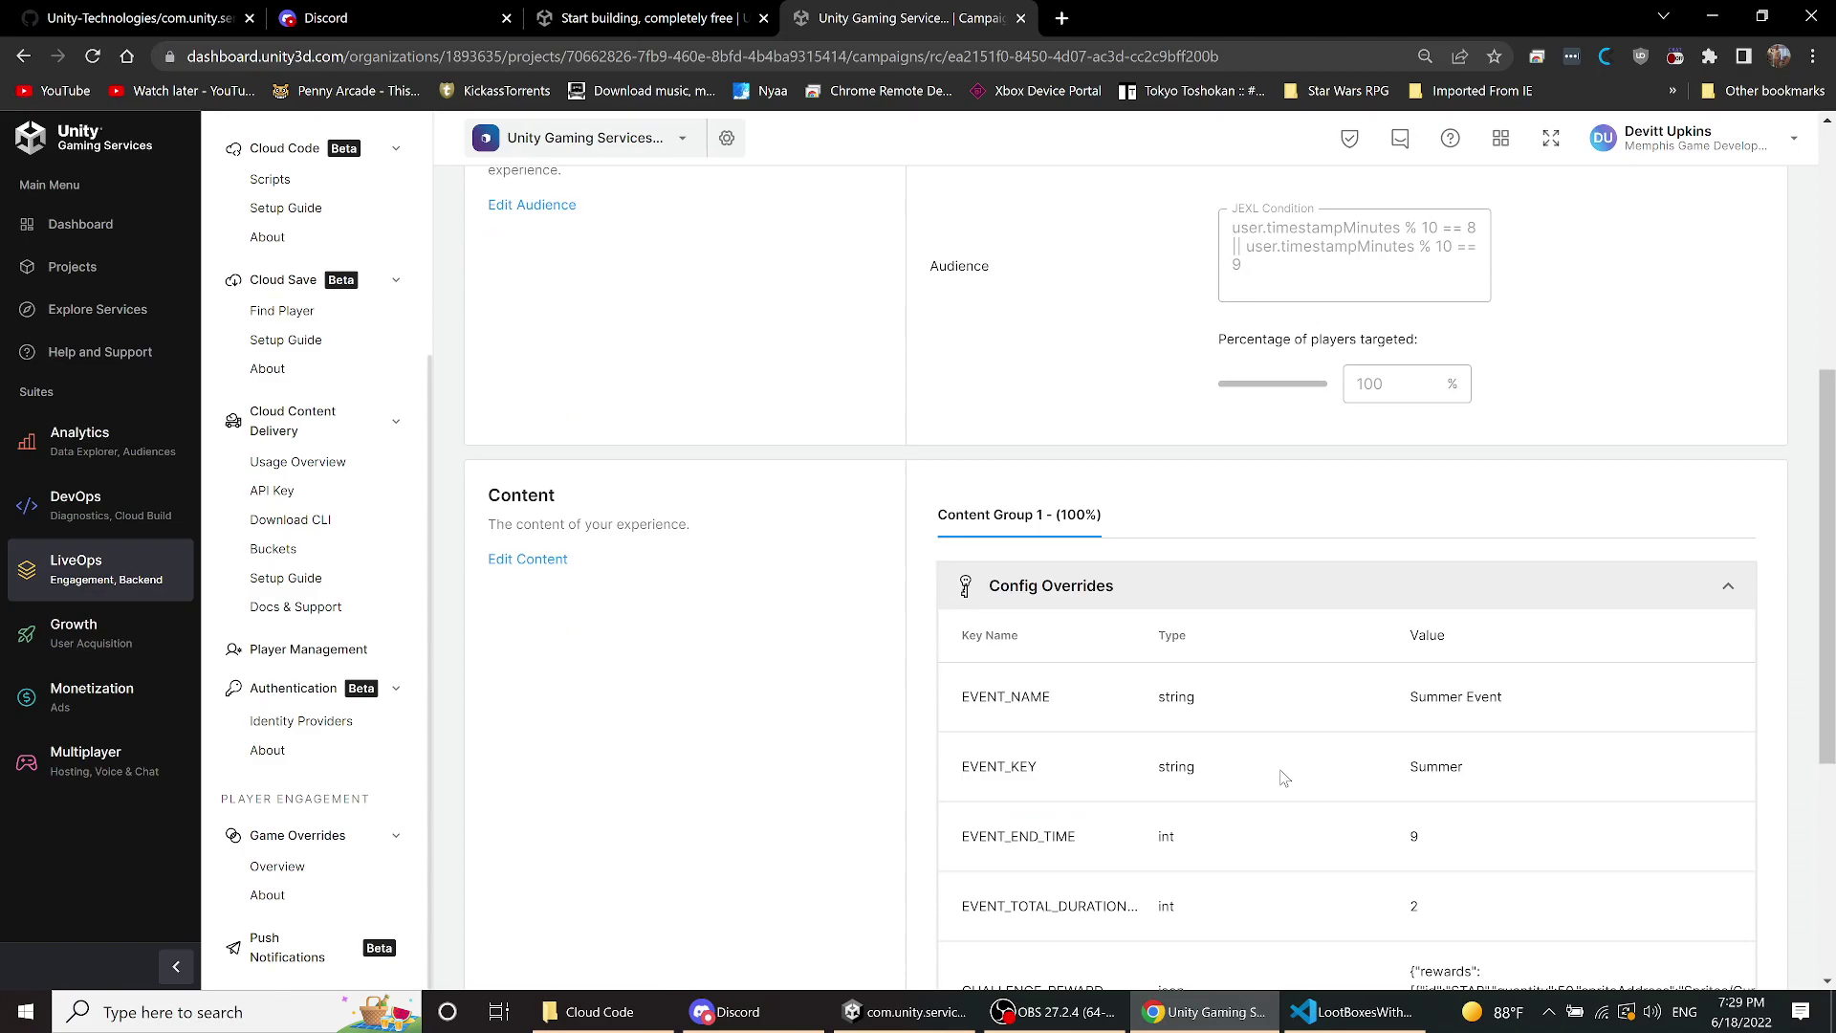
scroll(1285, 778, "down", 3)
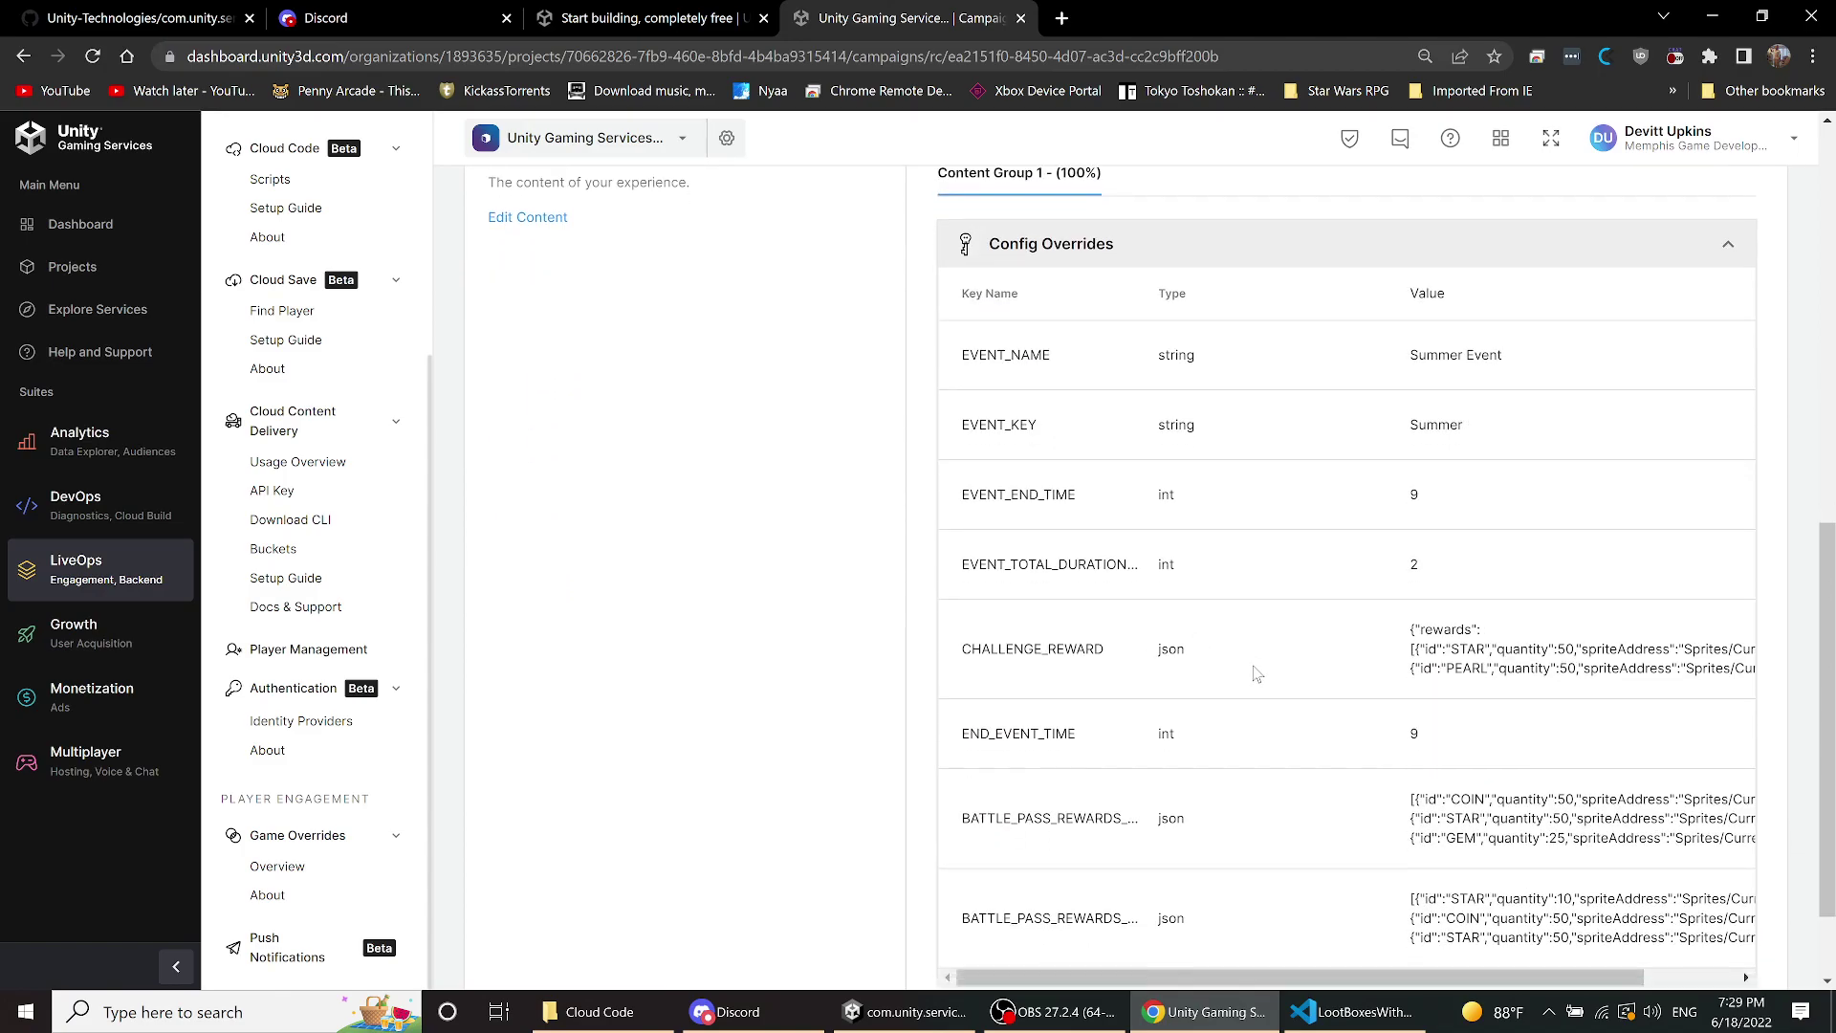
scroll(1256, 675, "down", 1)
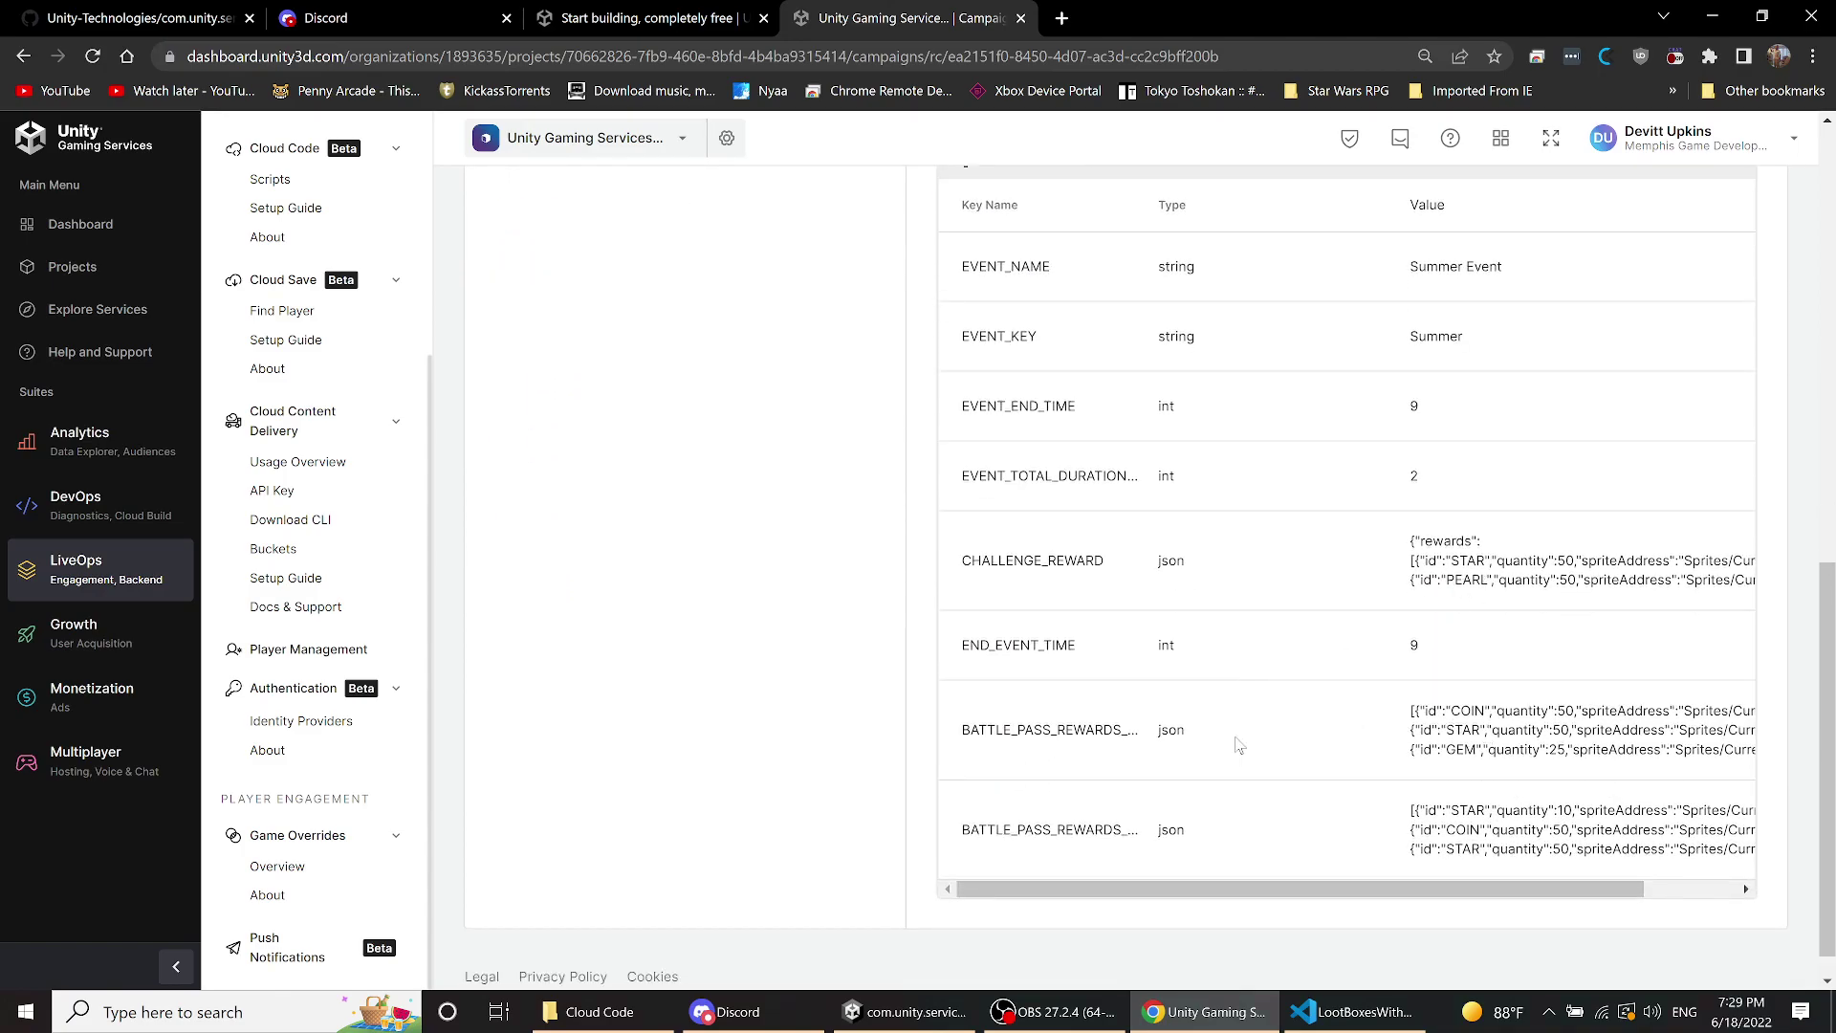
scroll(1170, 733, "down", 1)
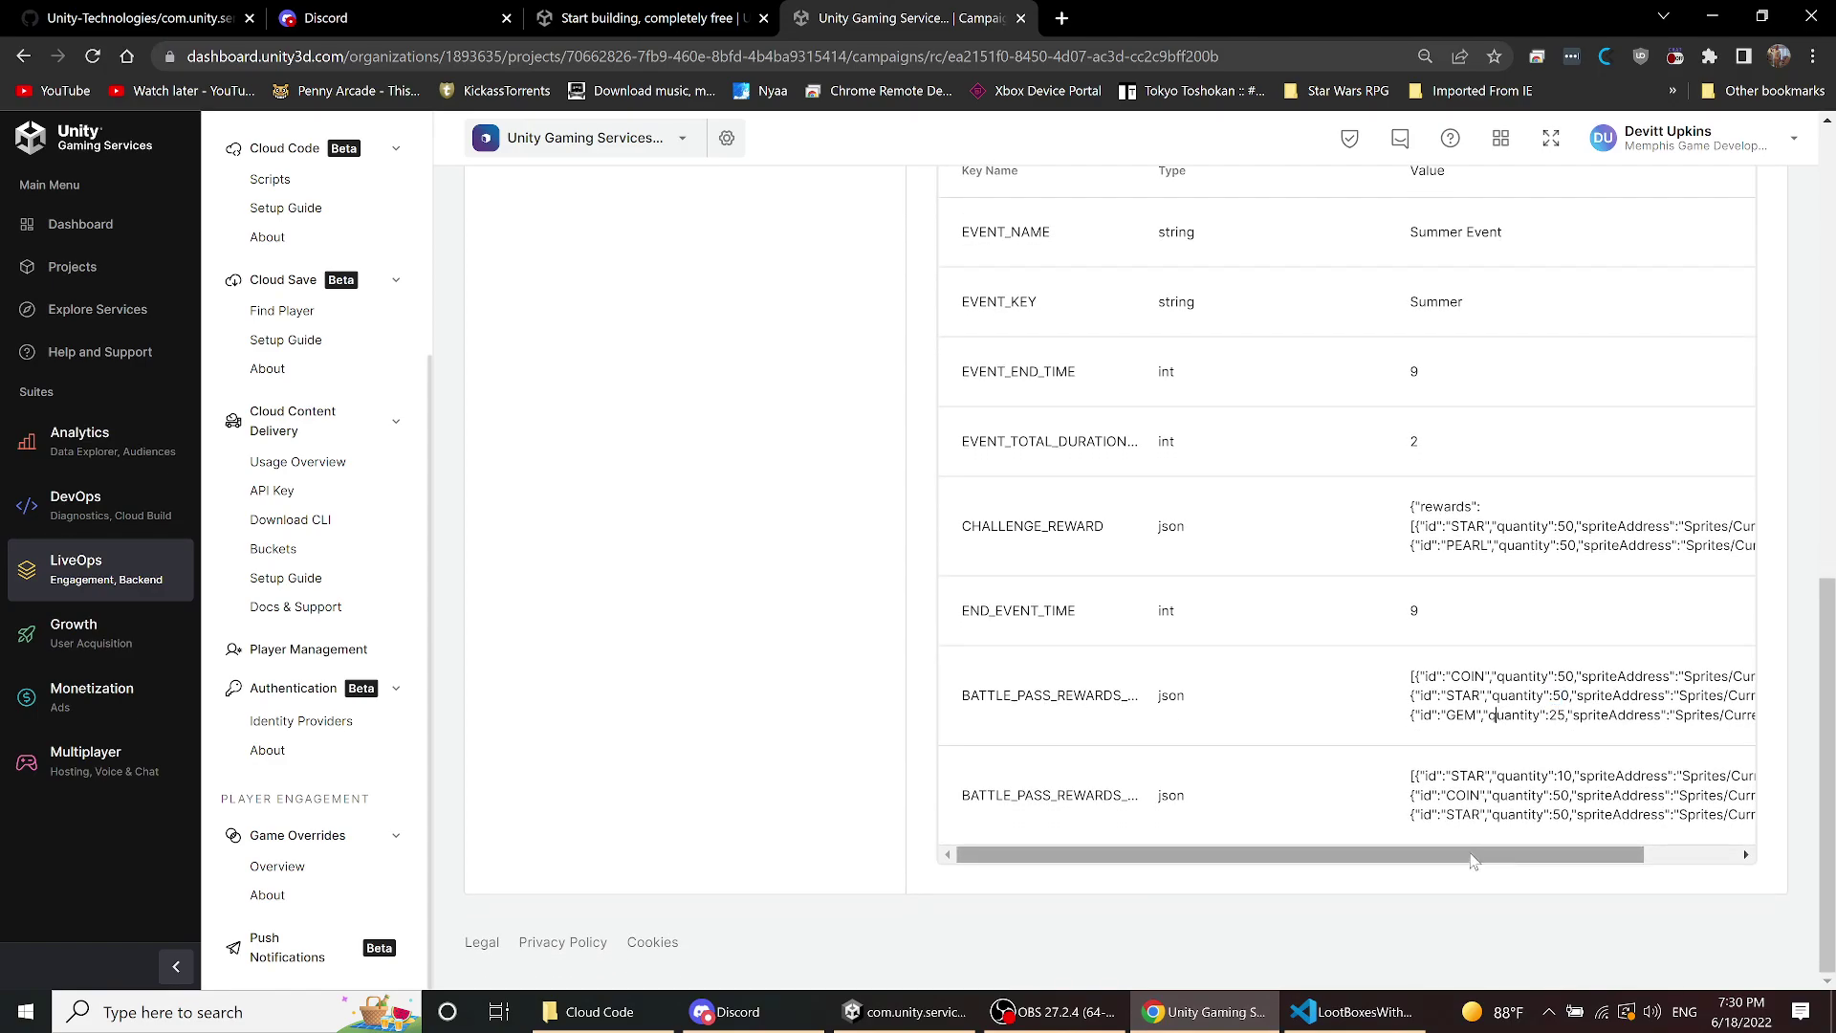
left_click_drag(1466, 854, 1737, 830)
scroll(1243, 621, "up", 5)
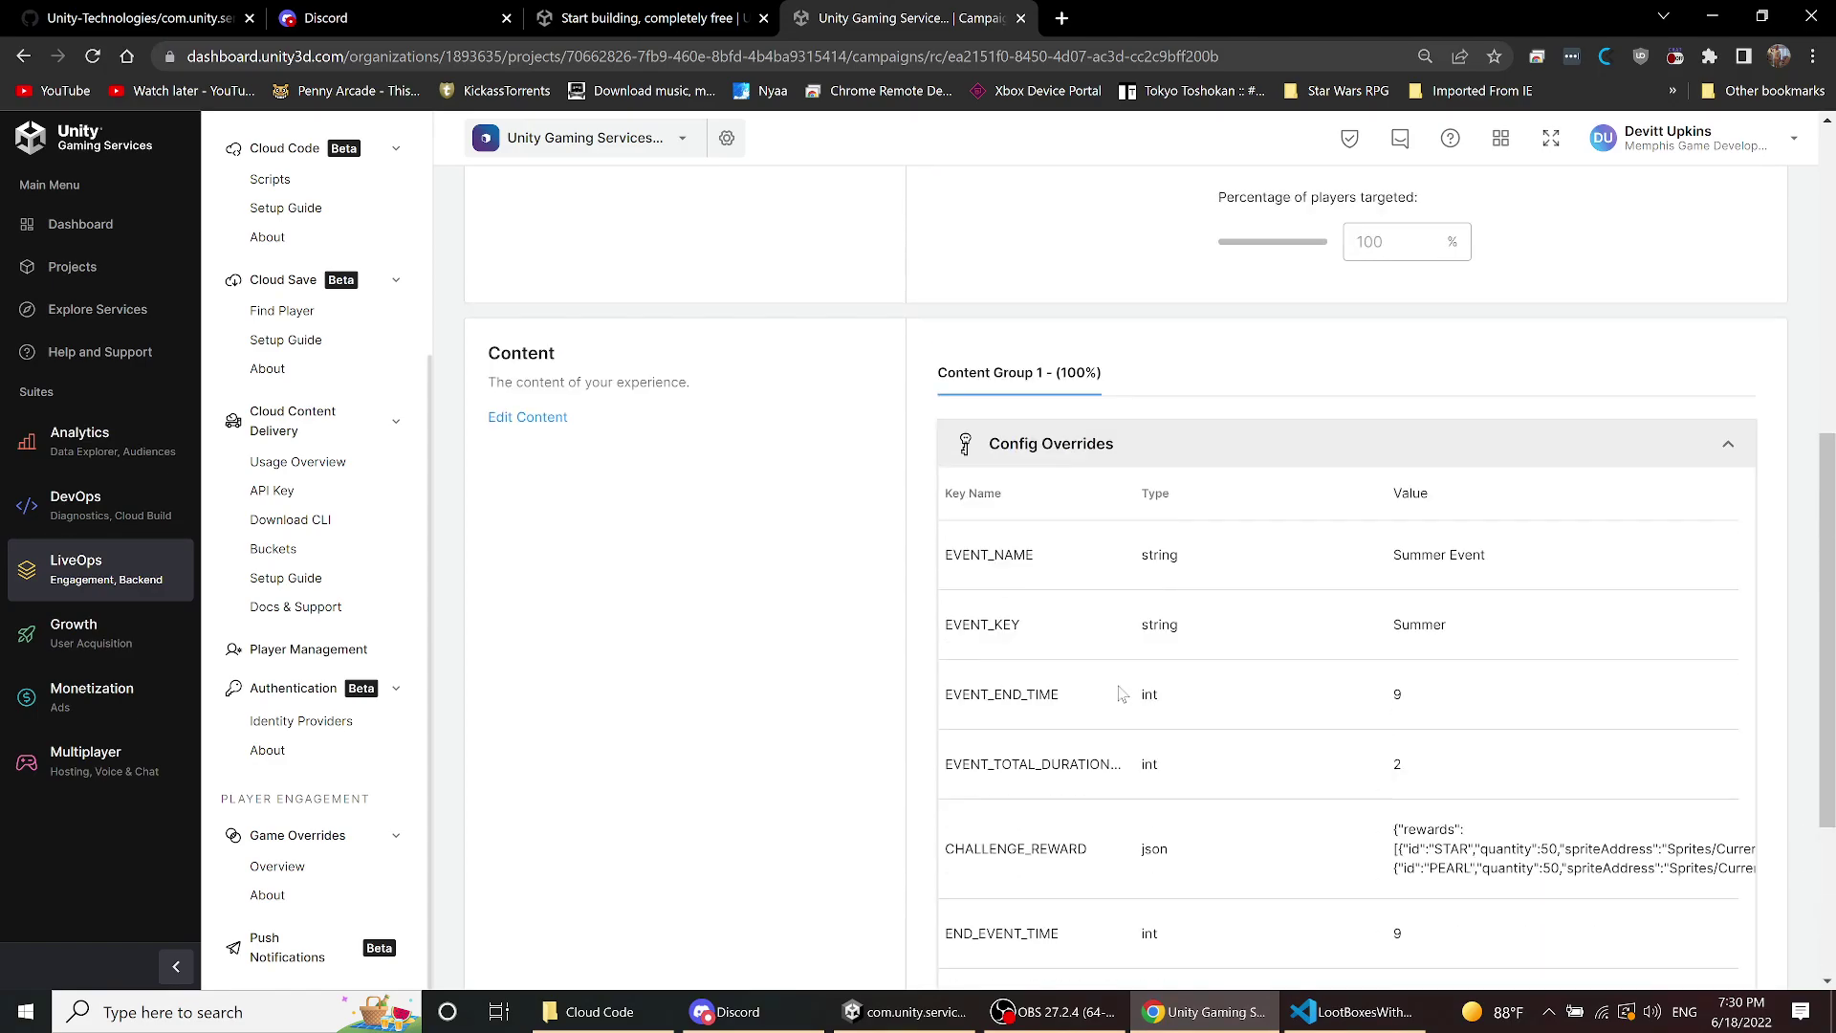
- Edit the Summer Event override and review the BATTLE_PASS_REWARDS_FREE JSON, closing without saving the reset
left_click(511, 525)
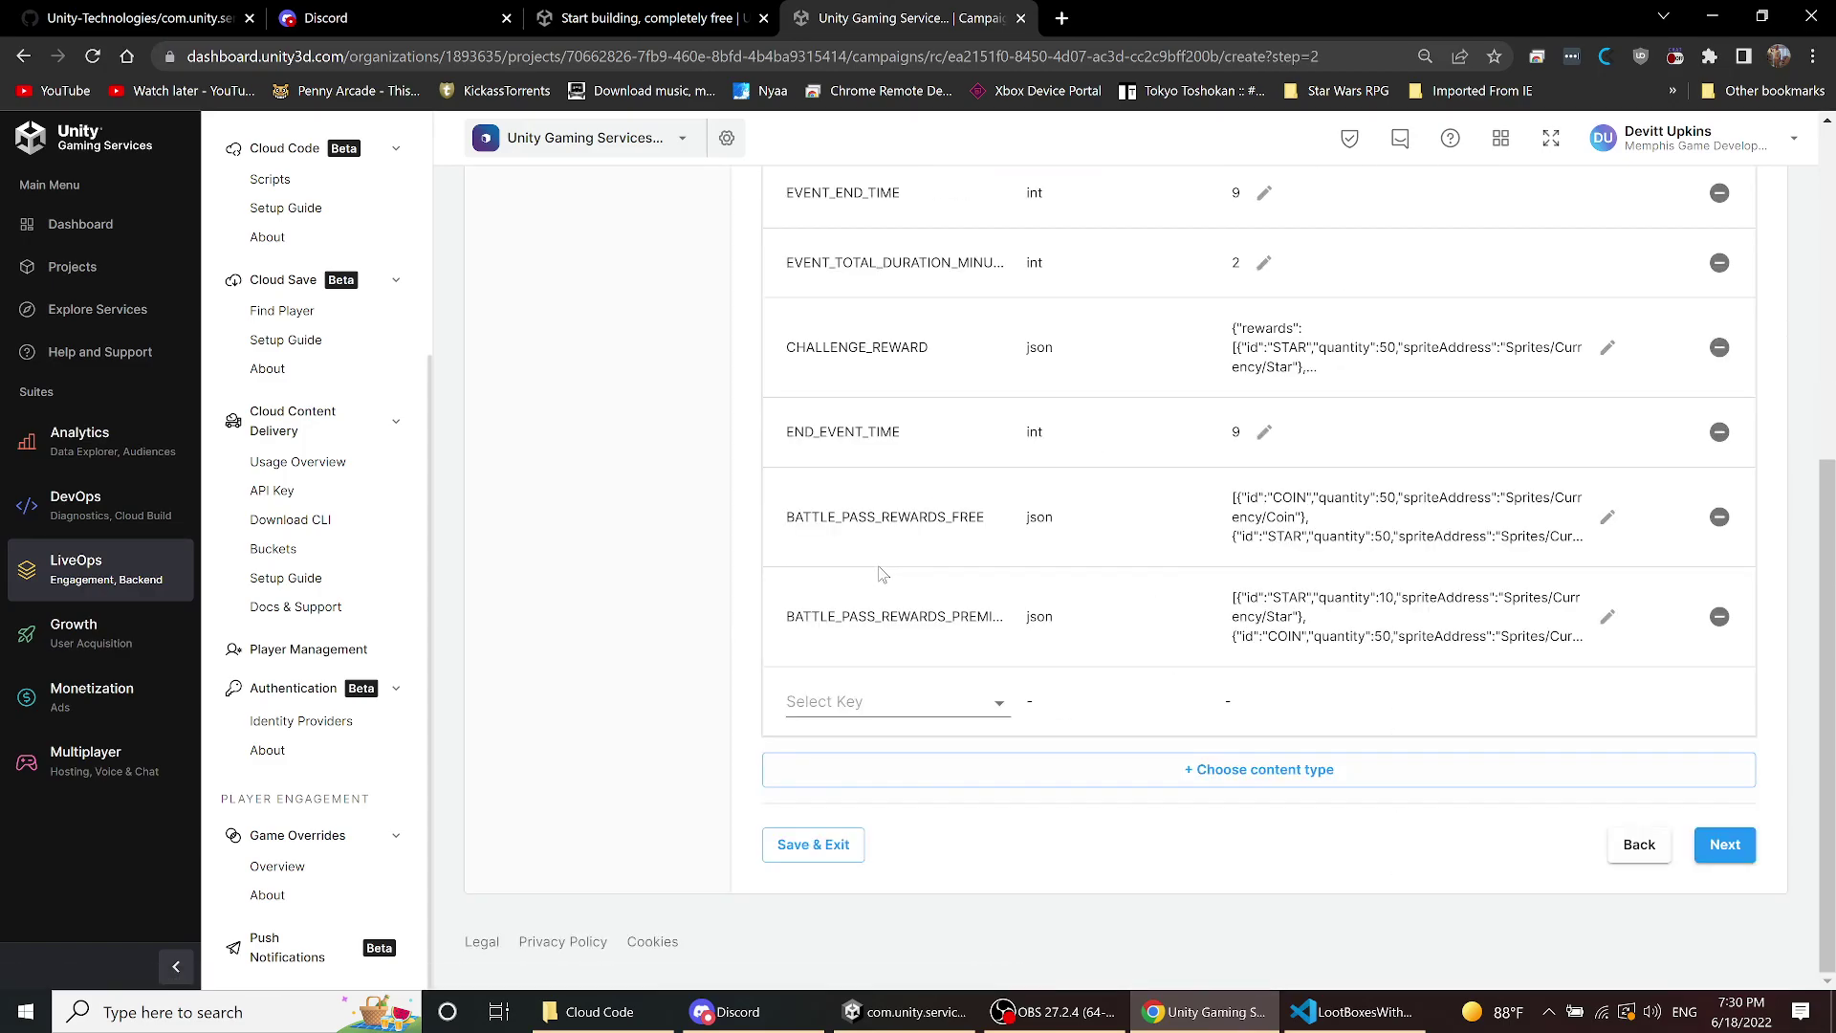
left_click(1301, 527)
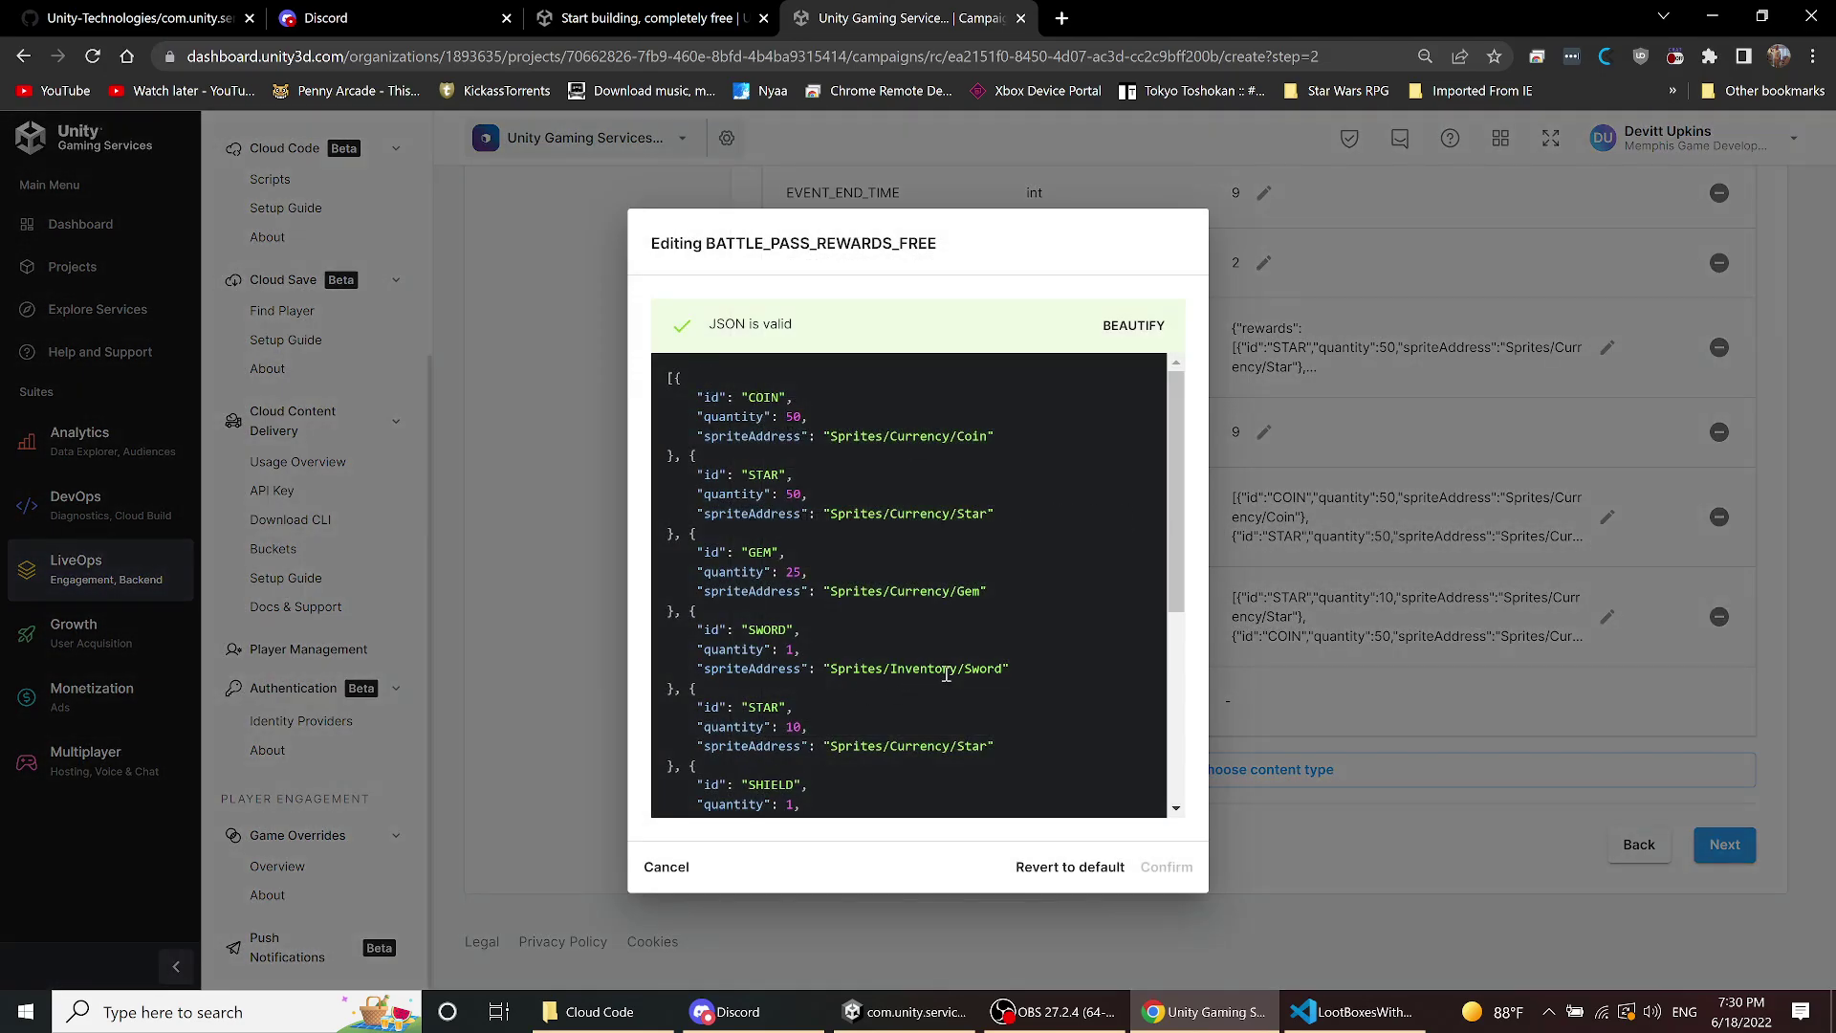
scroll(932, 459, "down", 4)
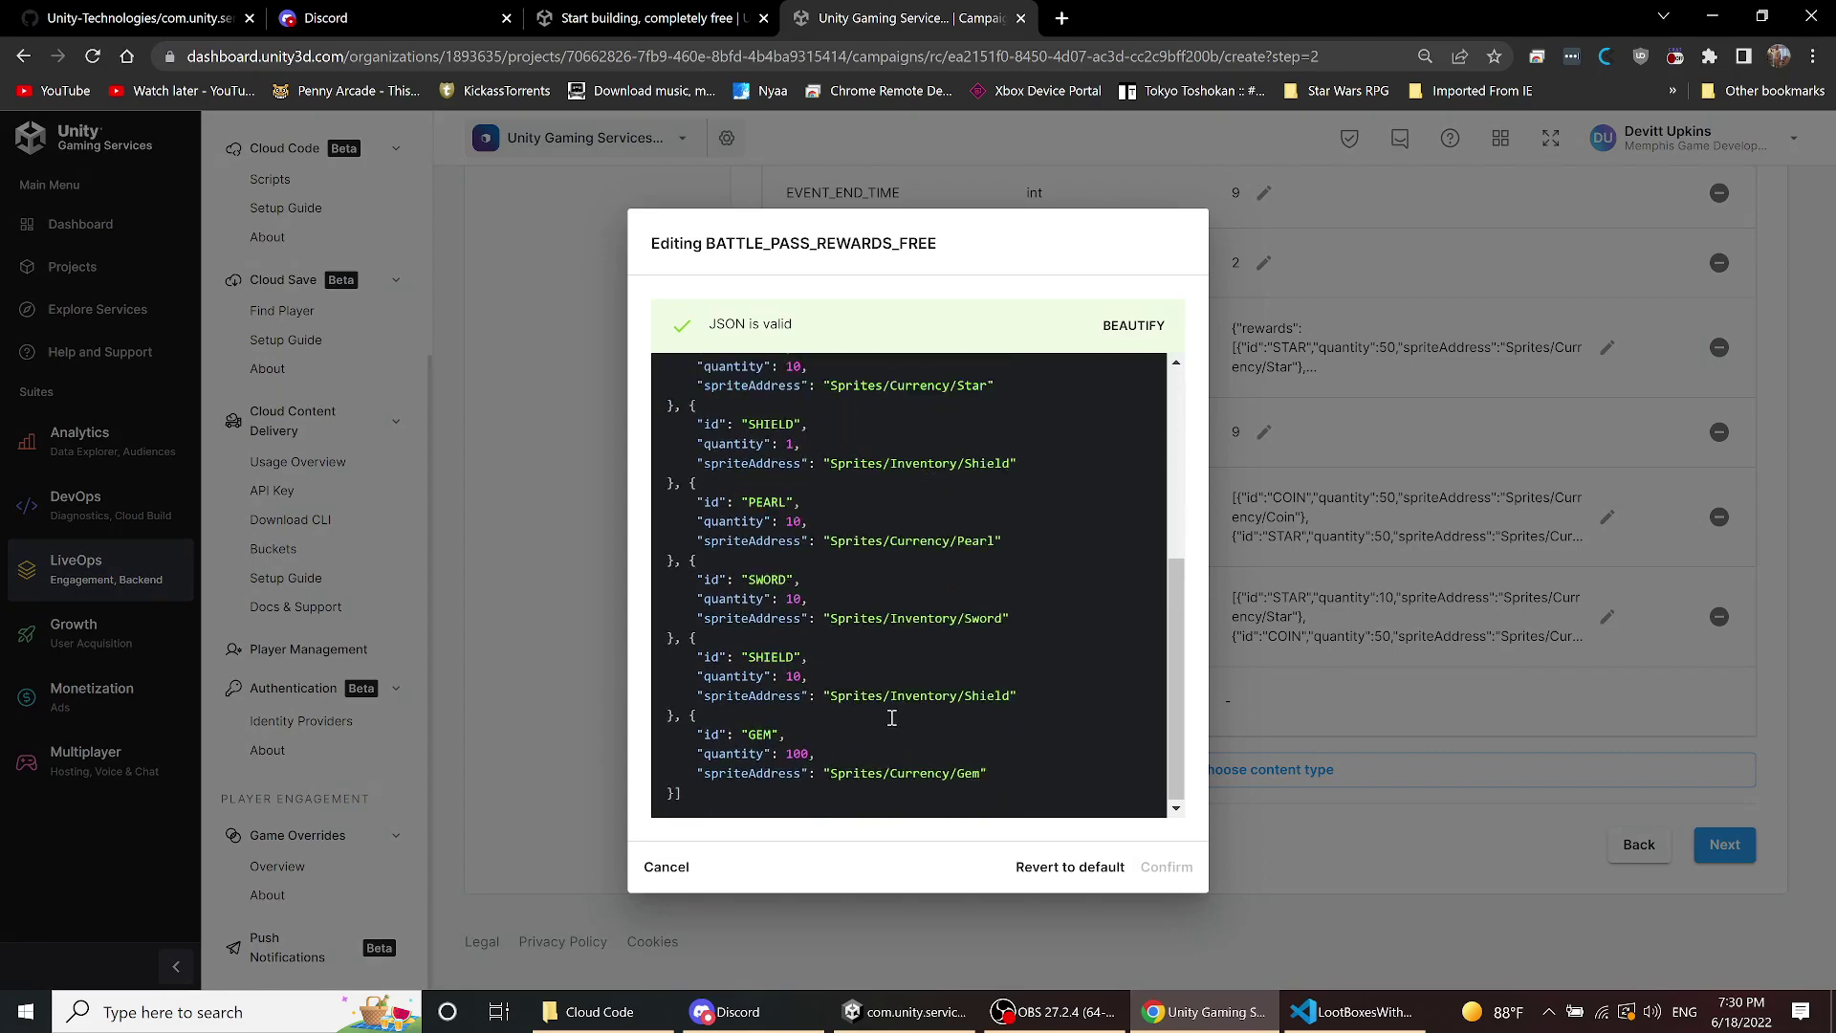
scroll(933, 715, "up", 5)
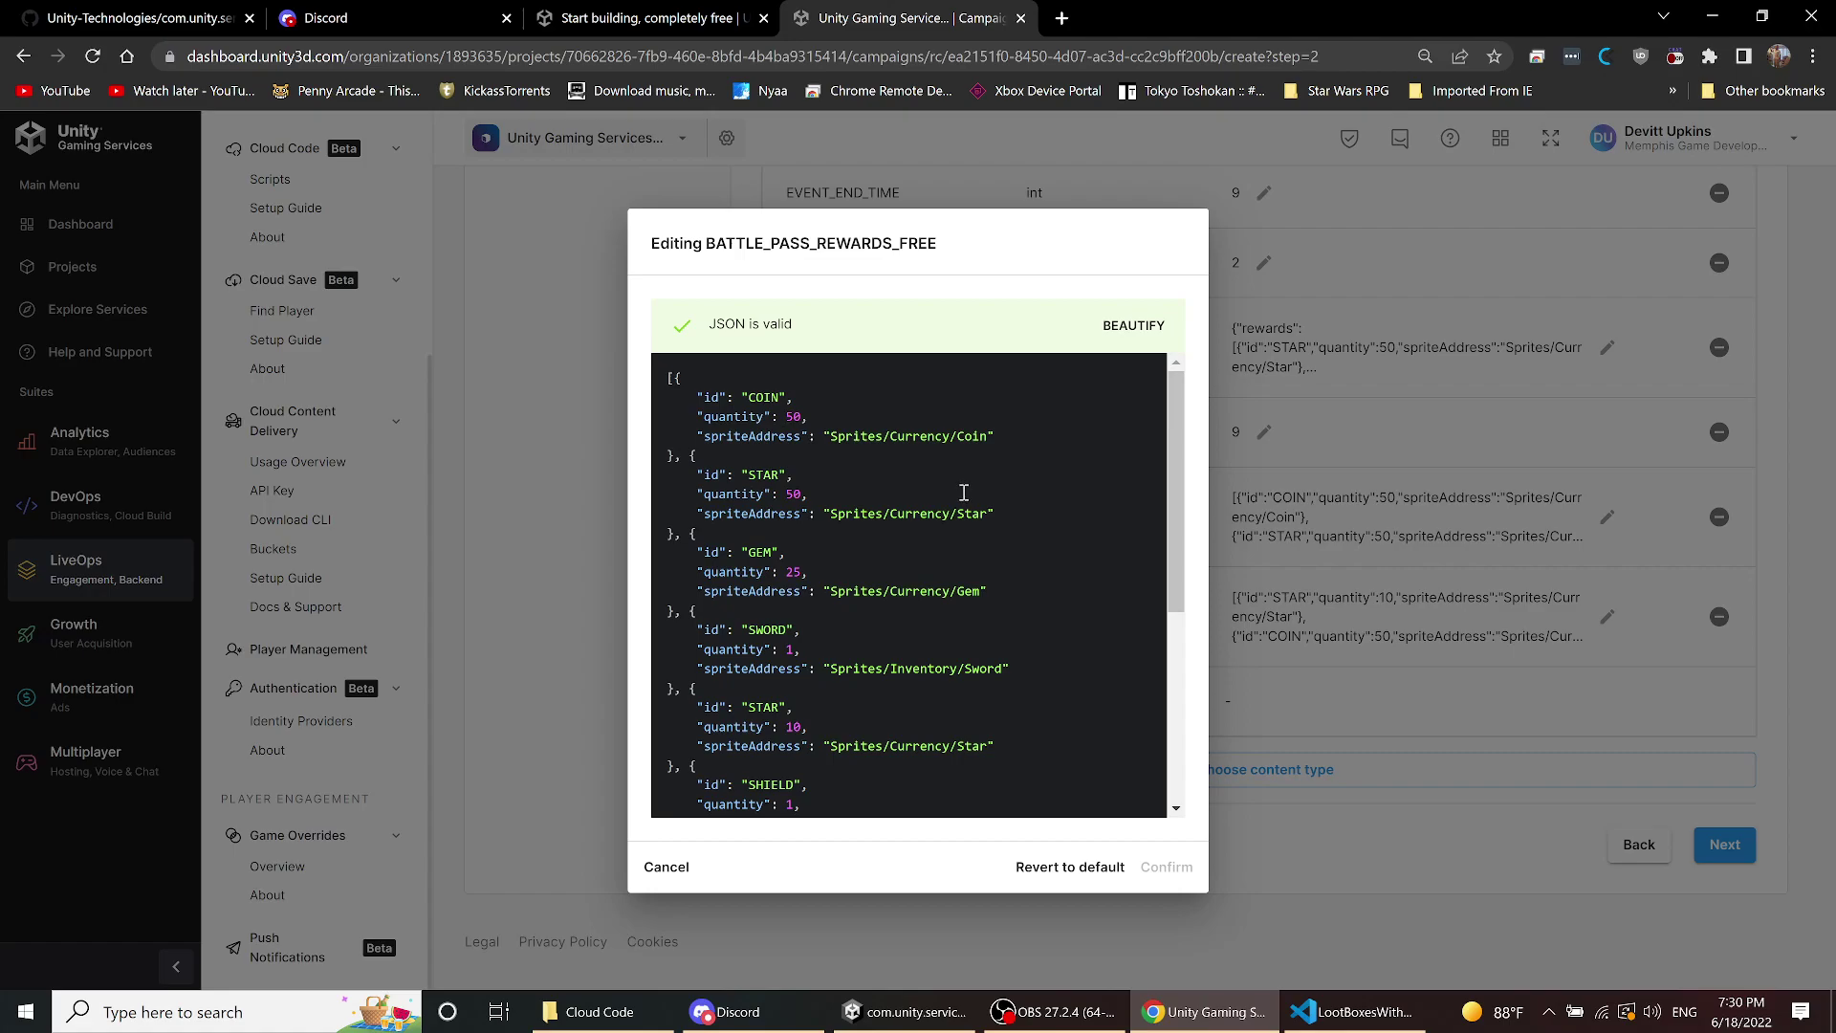
scroll(963, 492, "down", 4)
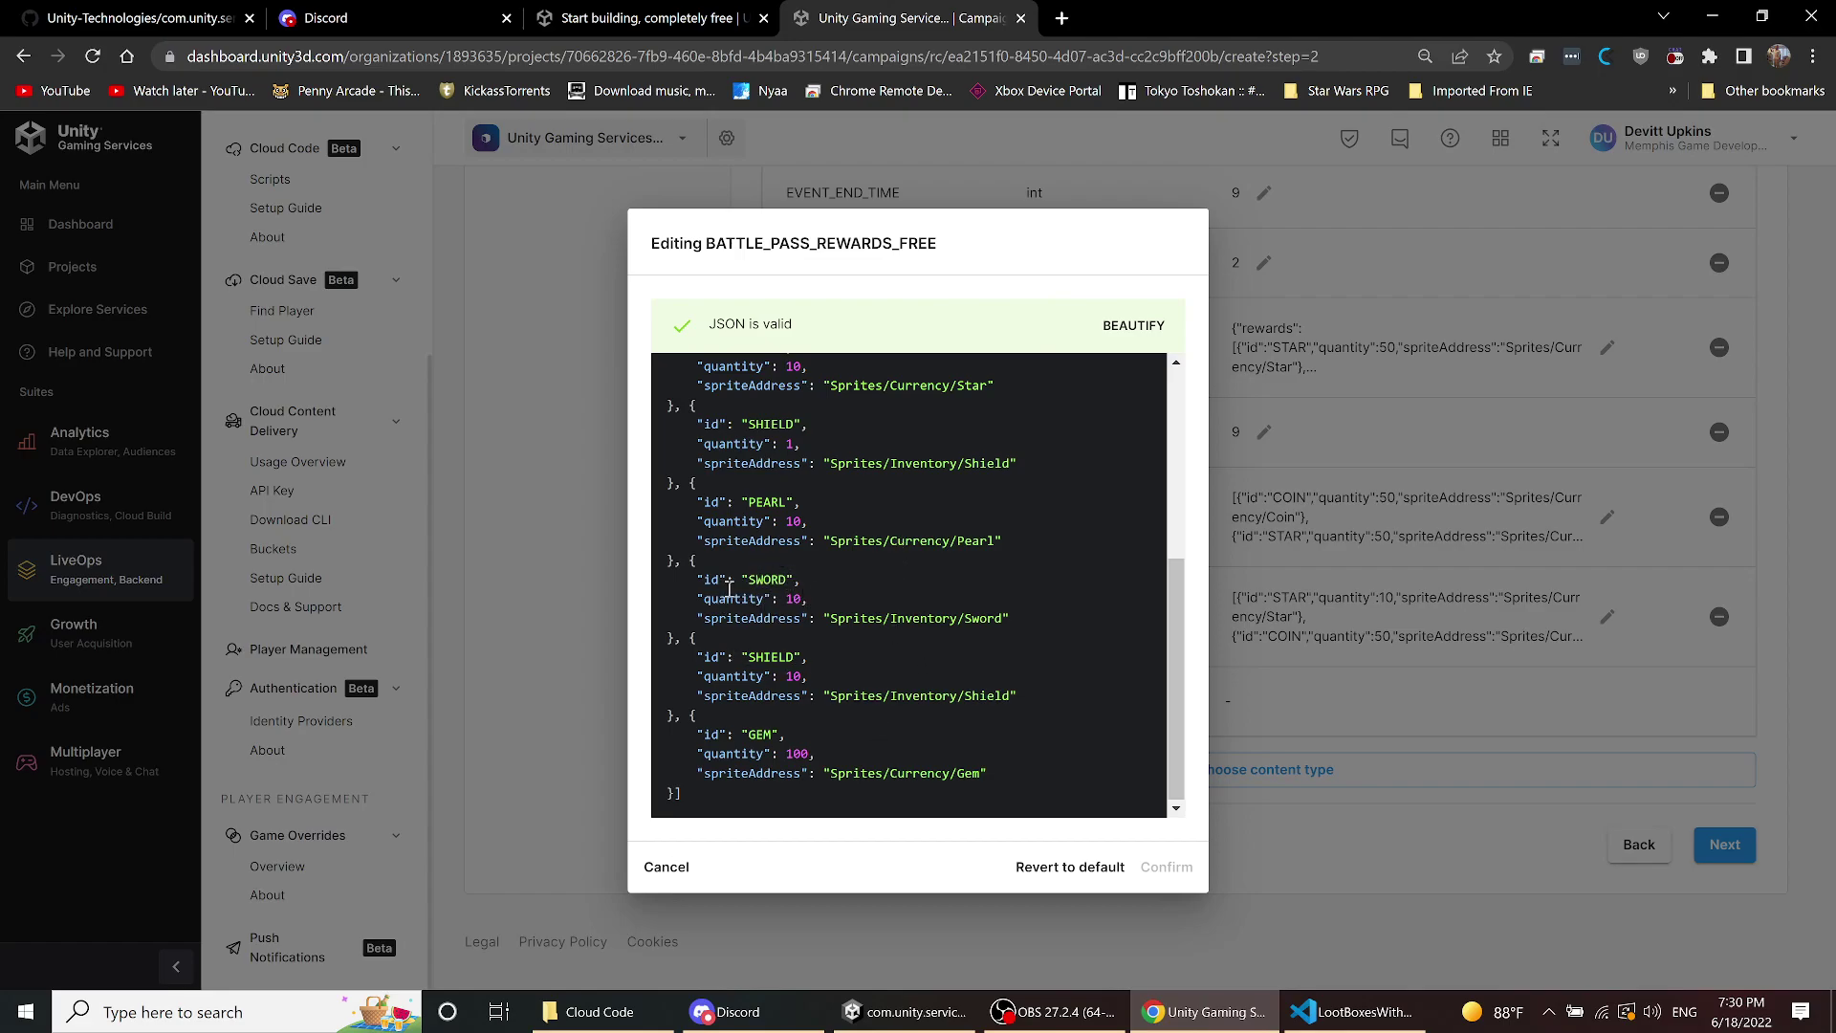
left_click(1033, 876)
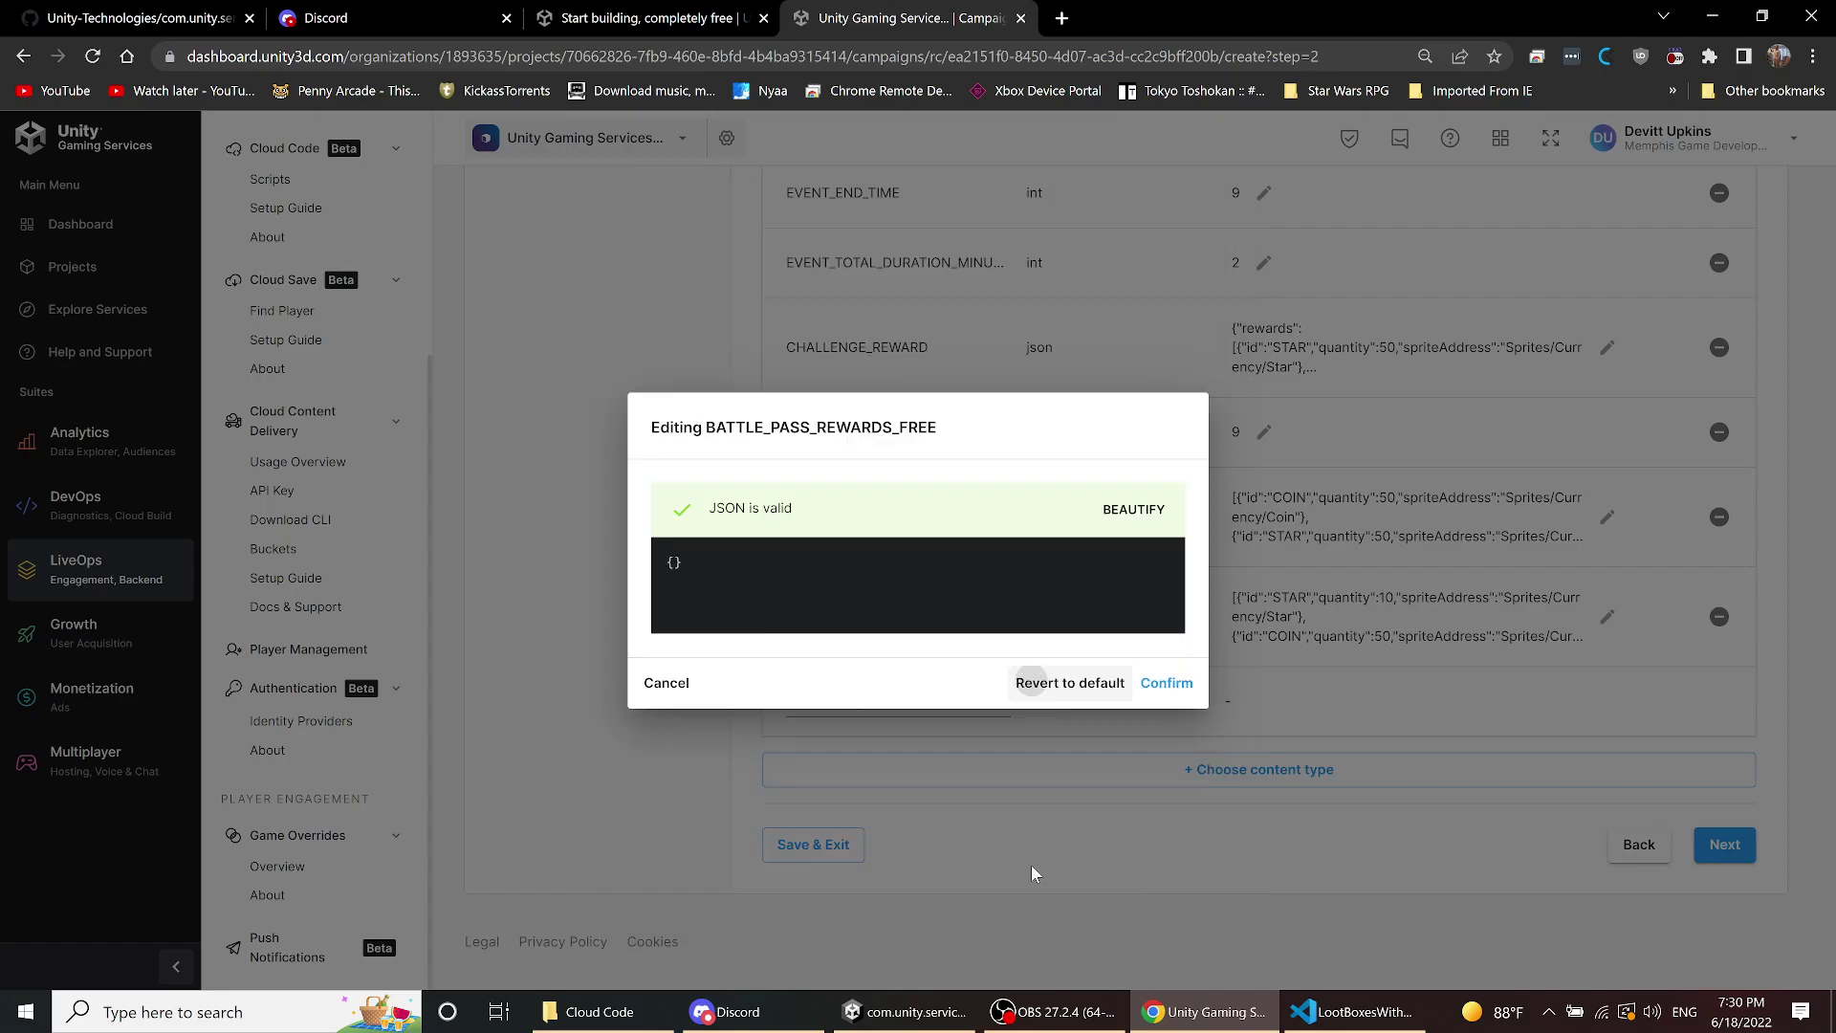
left_click(681, 682)
- Review the BATTLE_PASS_REWARDS_PREMIUM JSON and cancel, leaving it unchanged
scroll(888, 432, "up", 2)
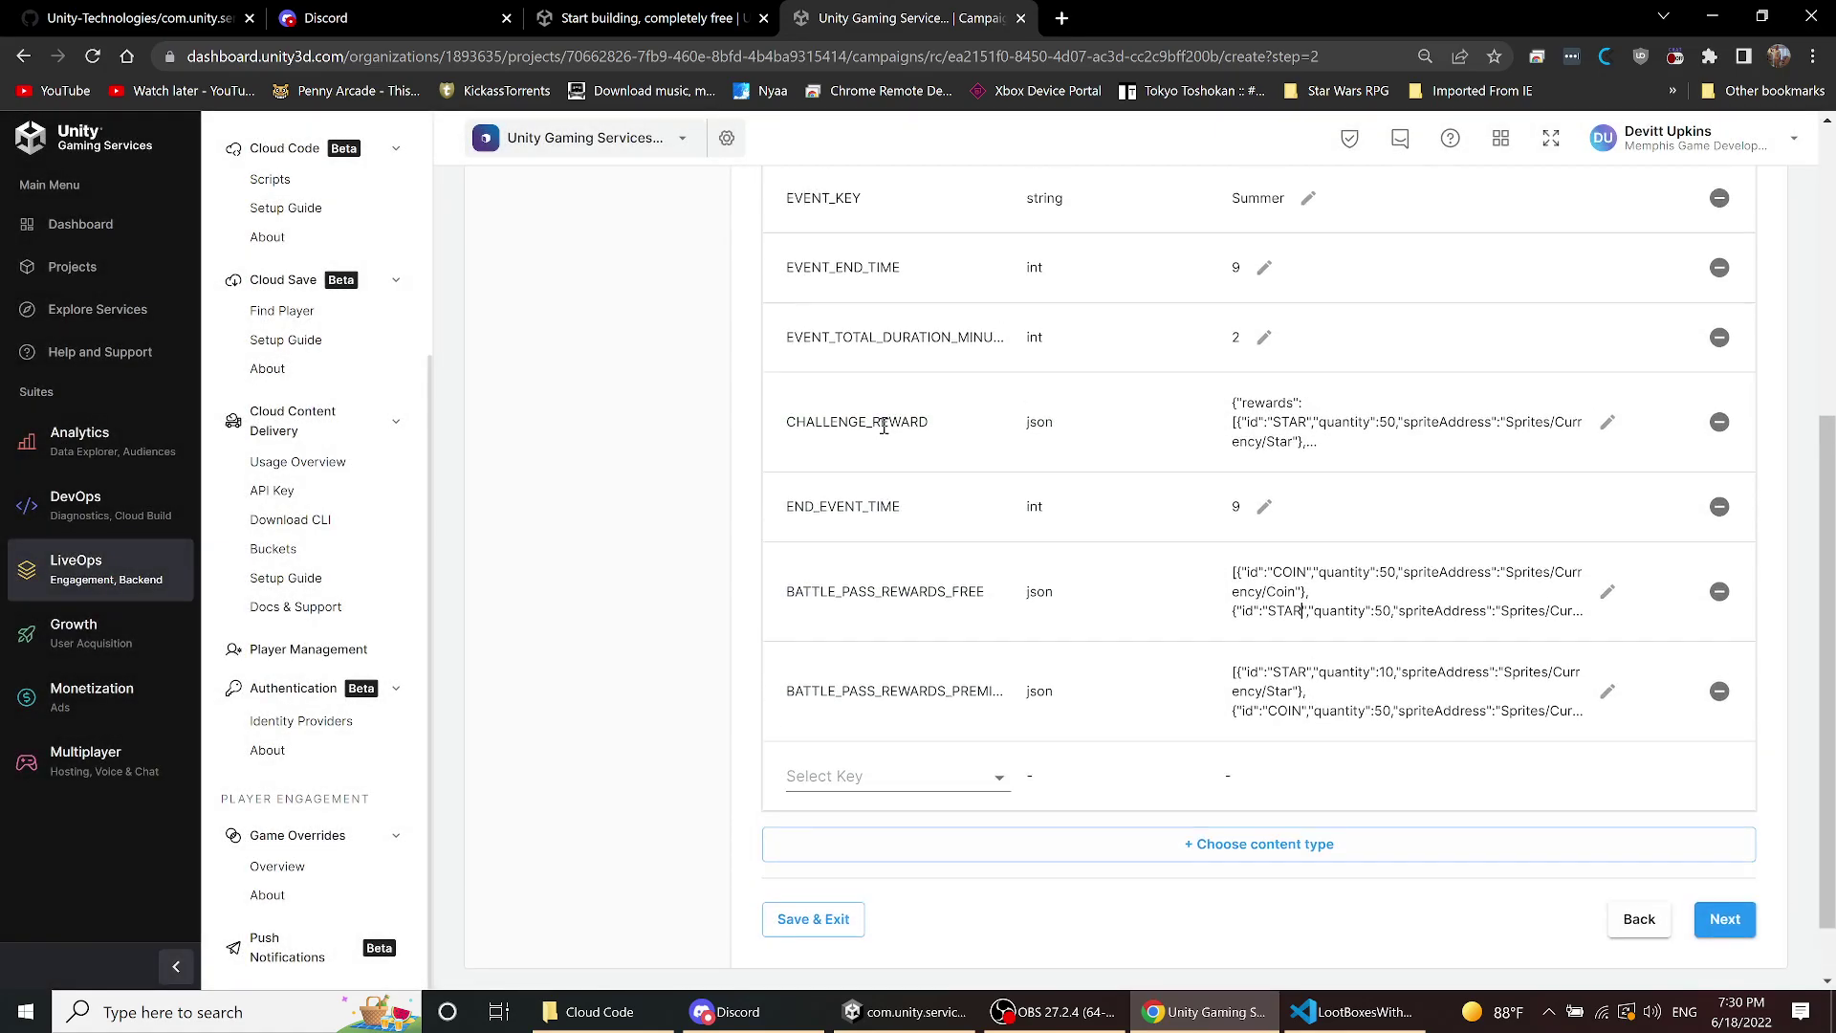
scroll(888, 511, "down", 2)
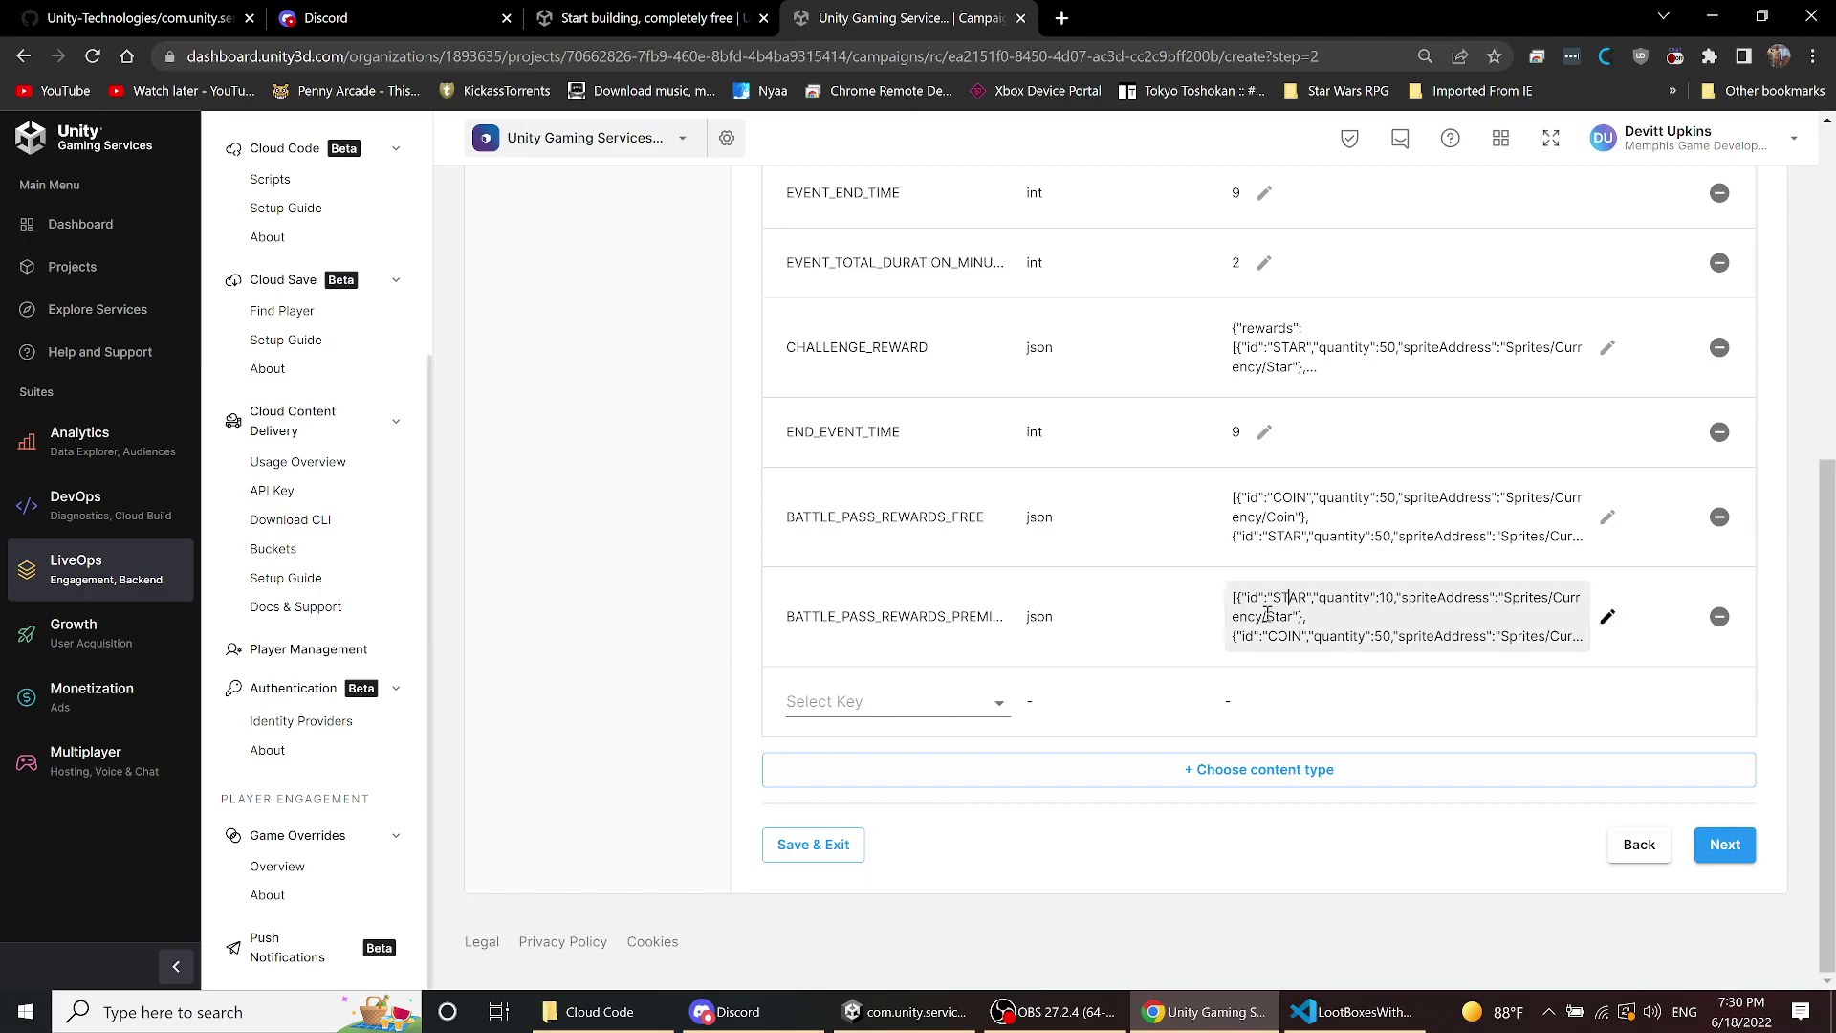
left_click(1607, 617)
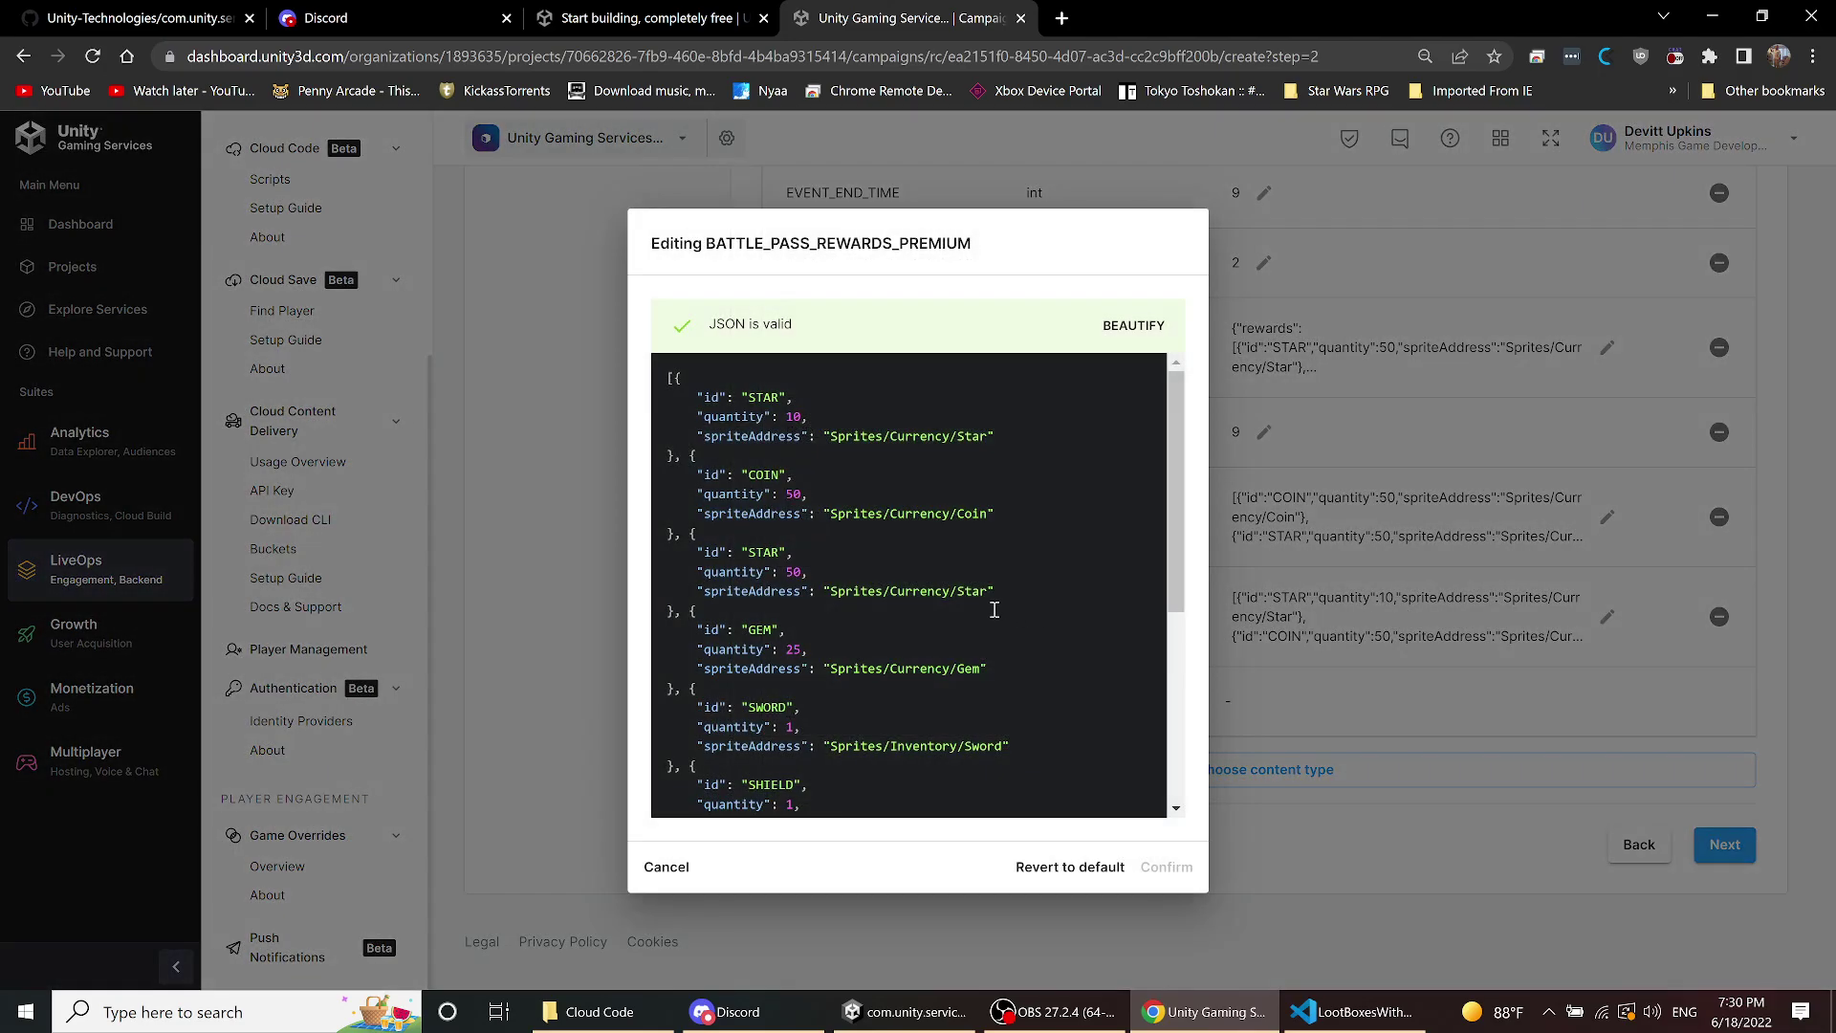
scroll(994, 610, "down", 4)
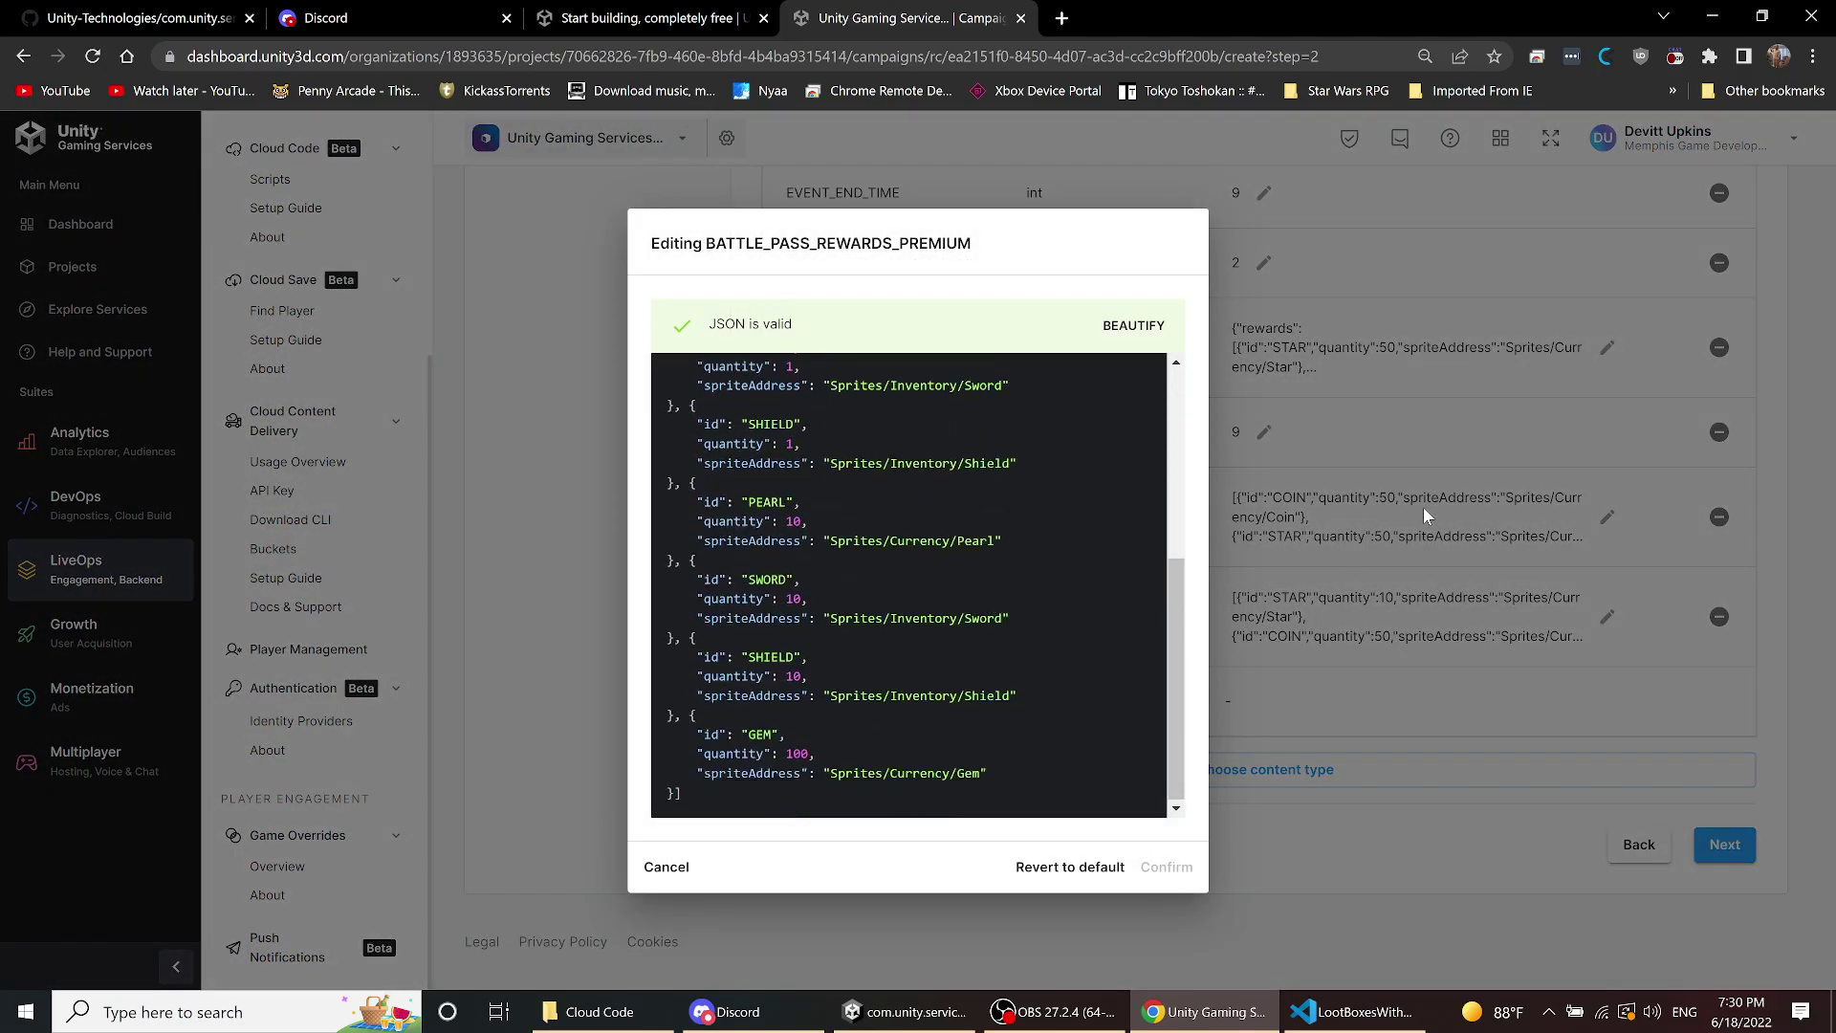
scroll(906, 526, "up", 5)
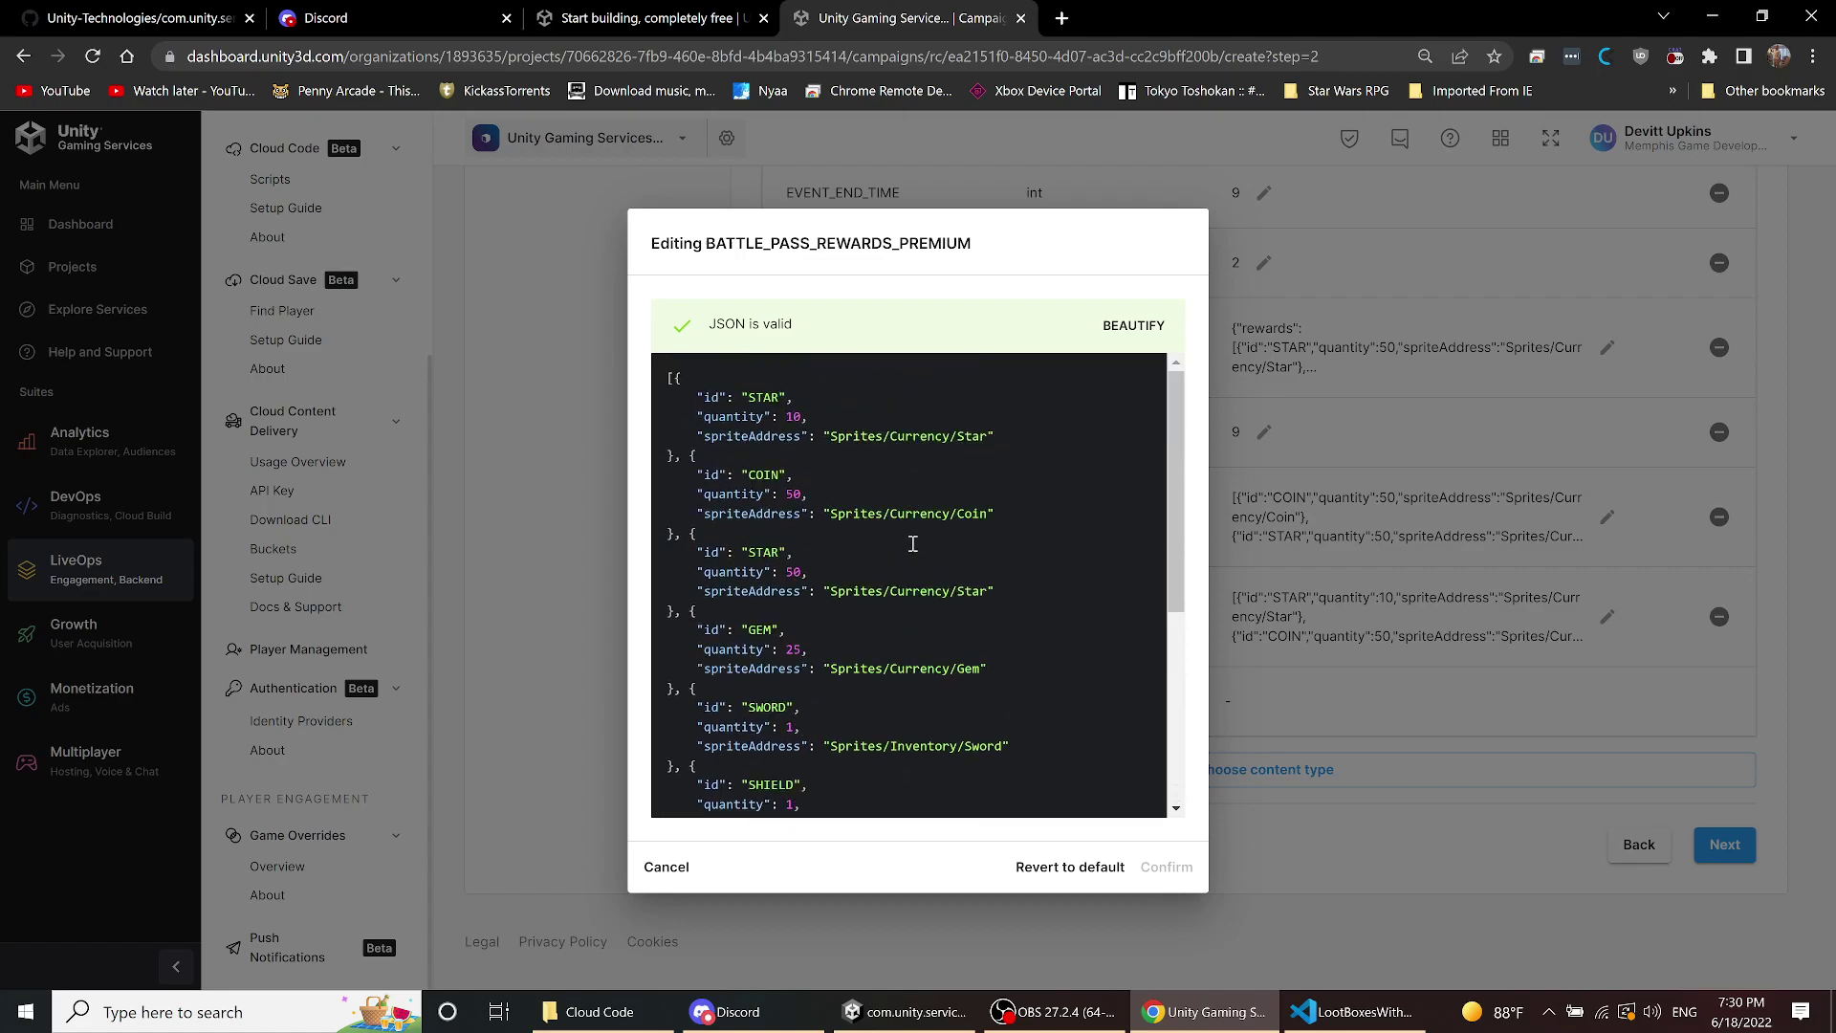
left_click(671, 869)
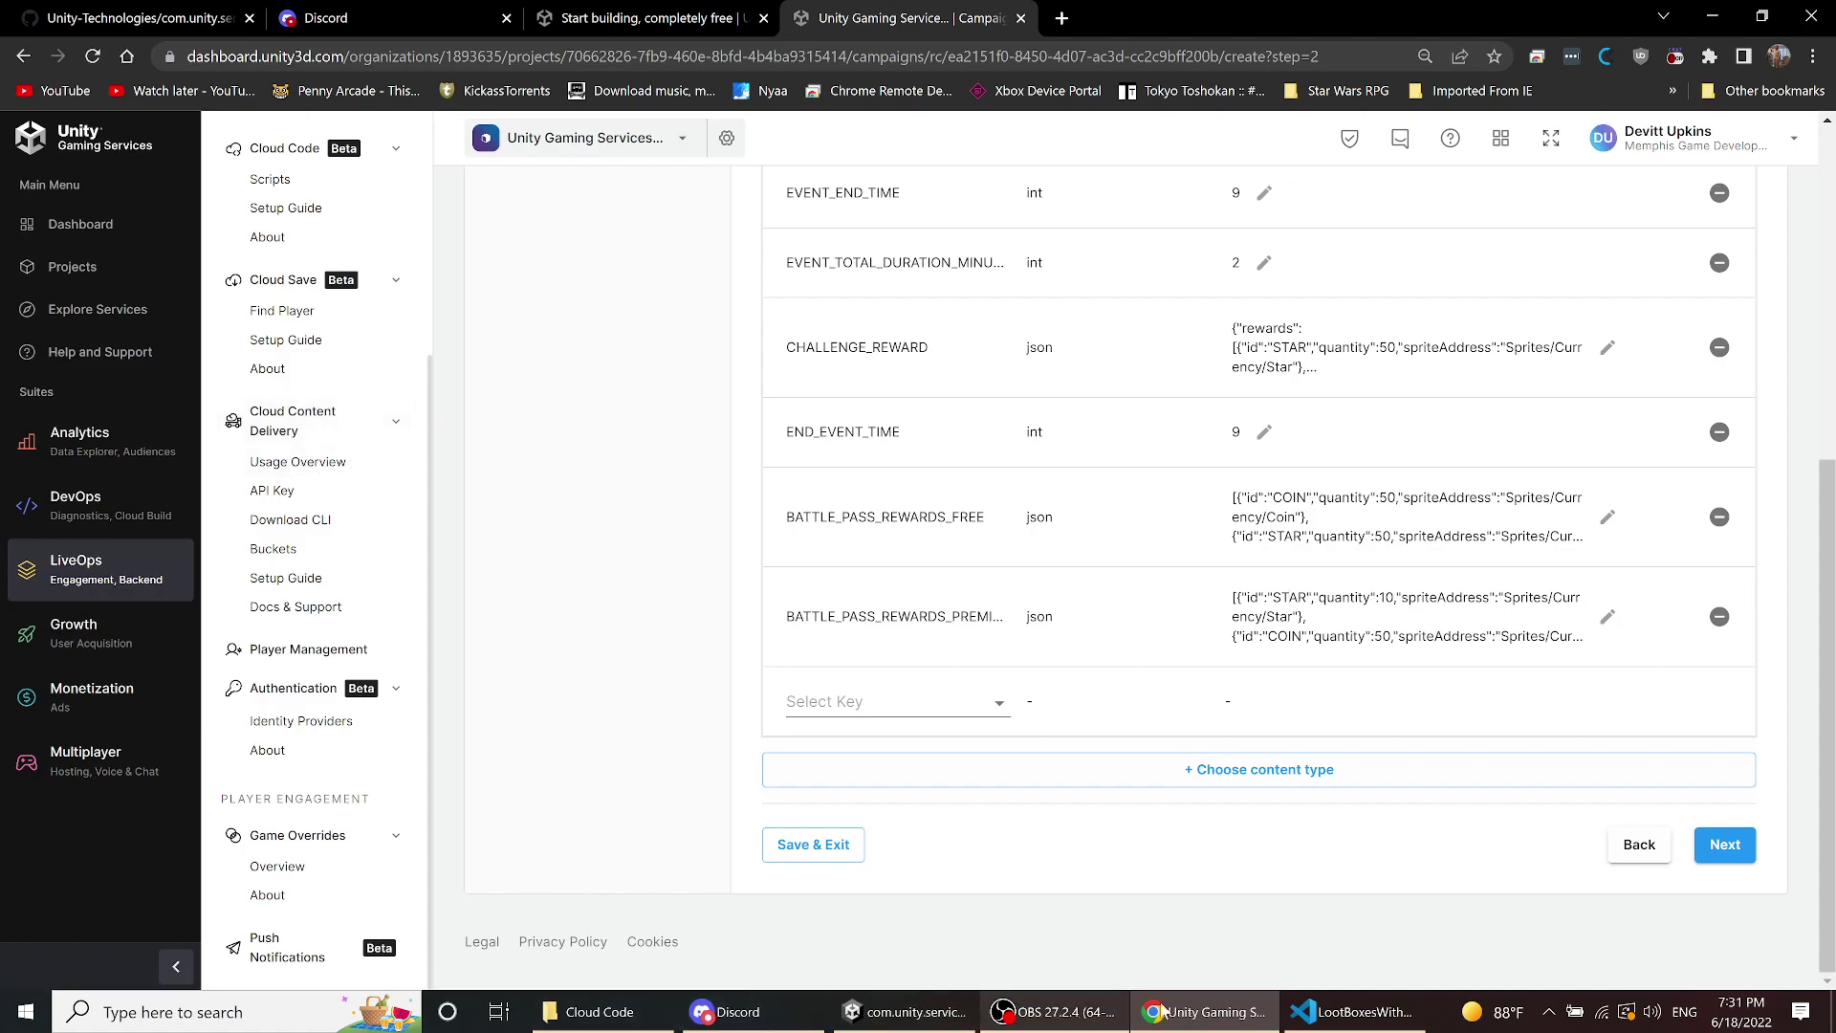
- Leave the Battle Pass sample for Start Here and launch A/B Test on Game Difficulty
left_click(1324, 1014)
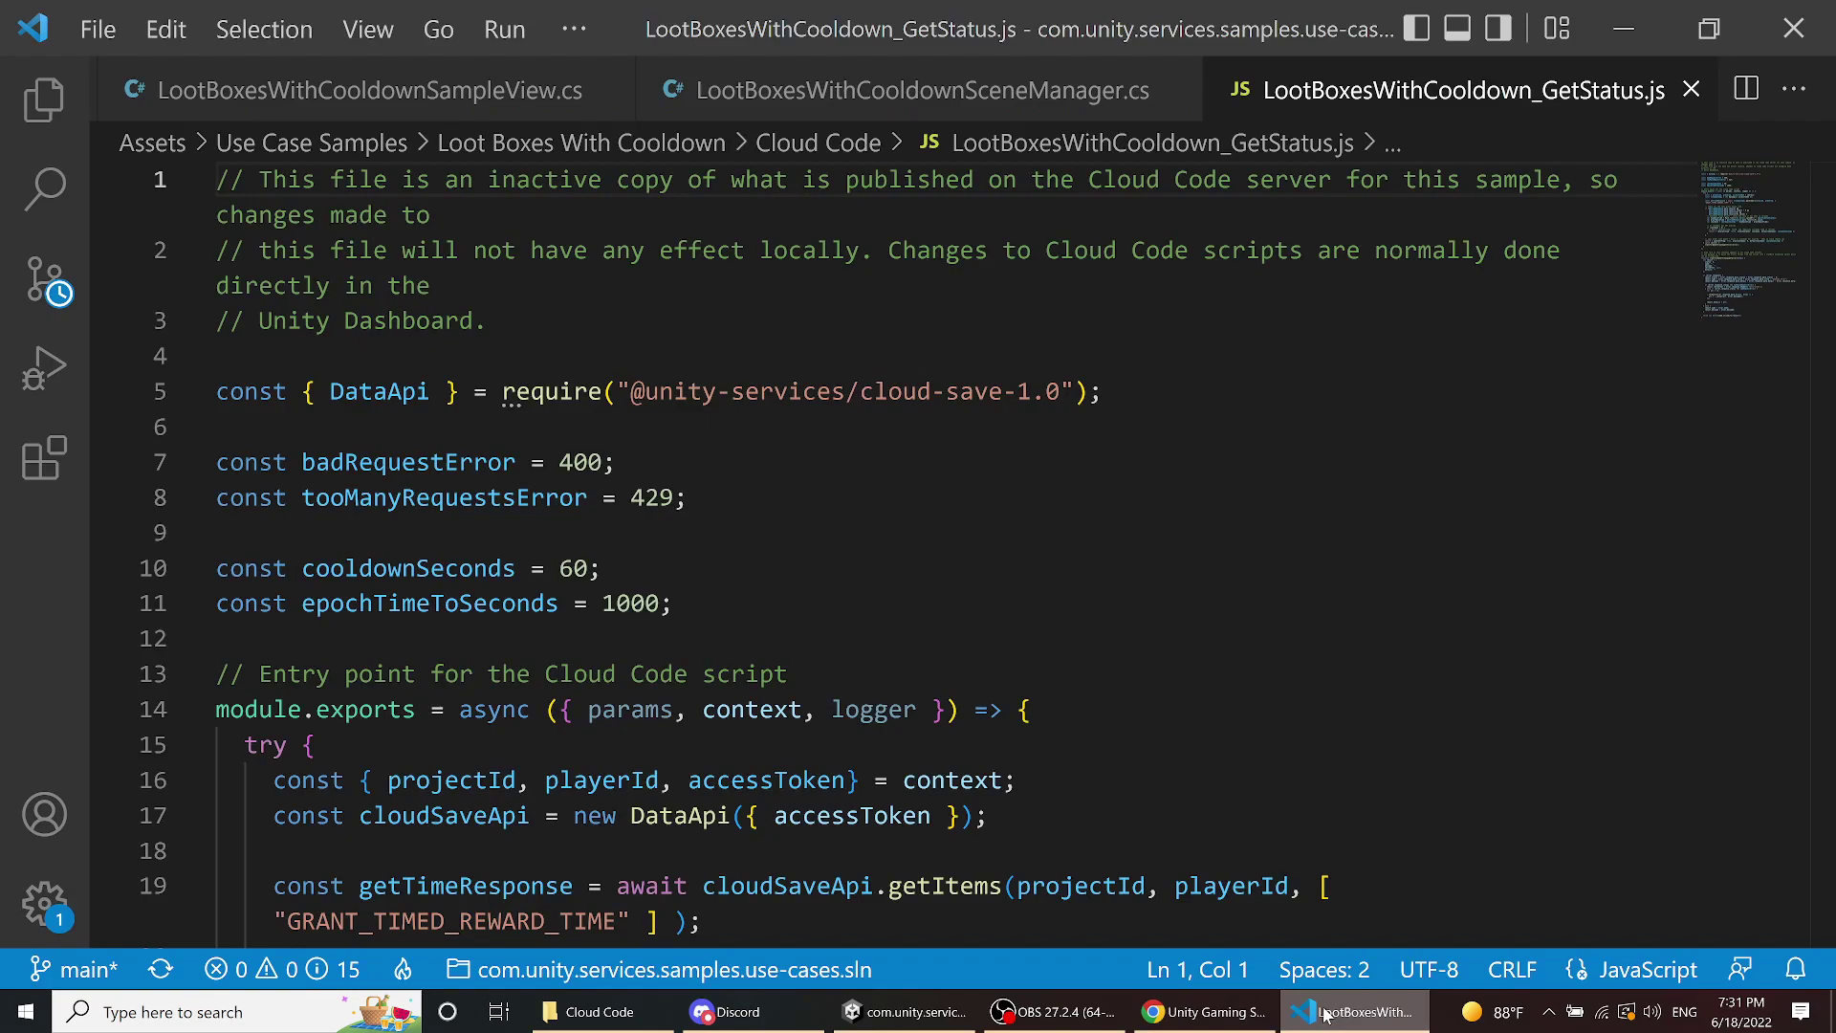
left_click(903, 1012)
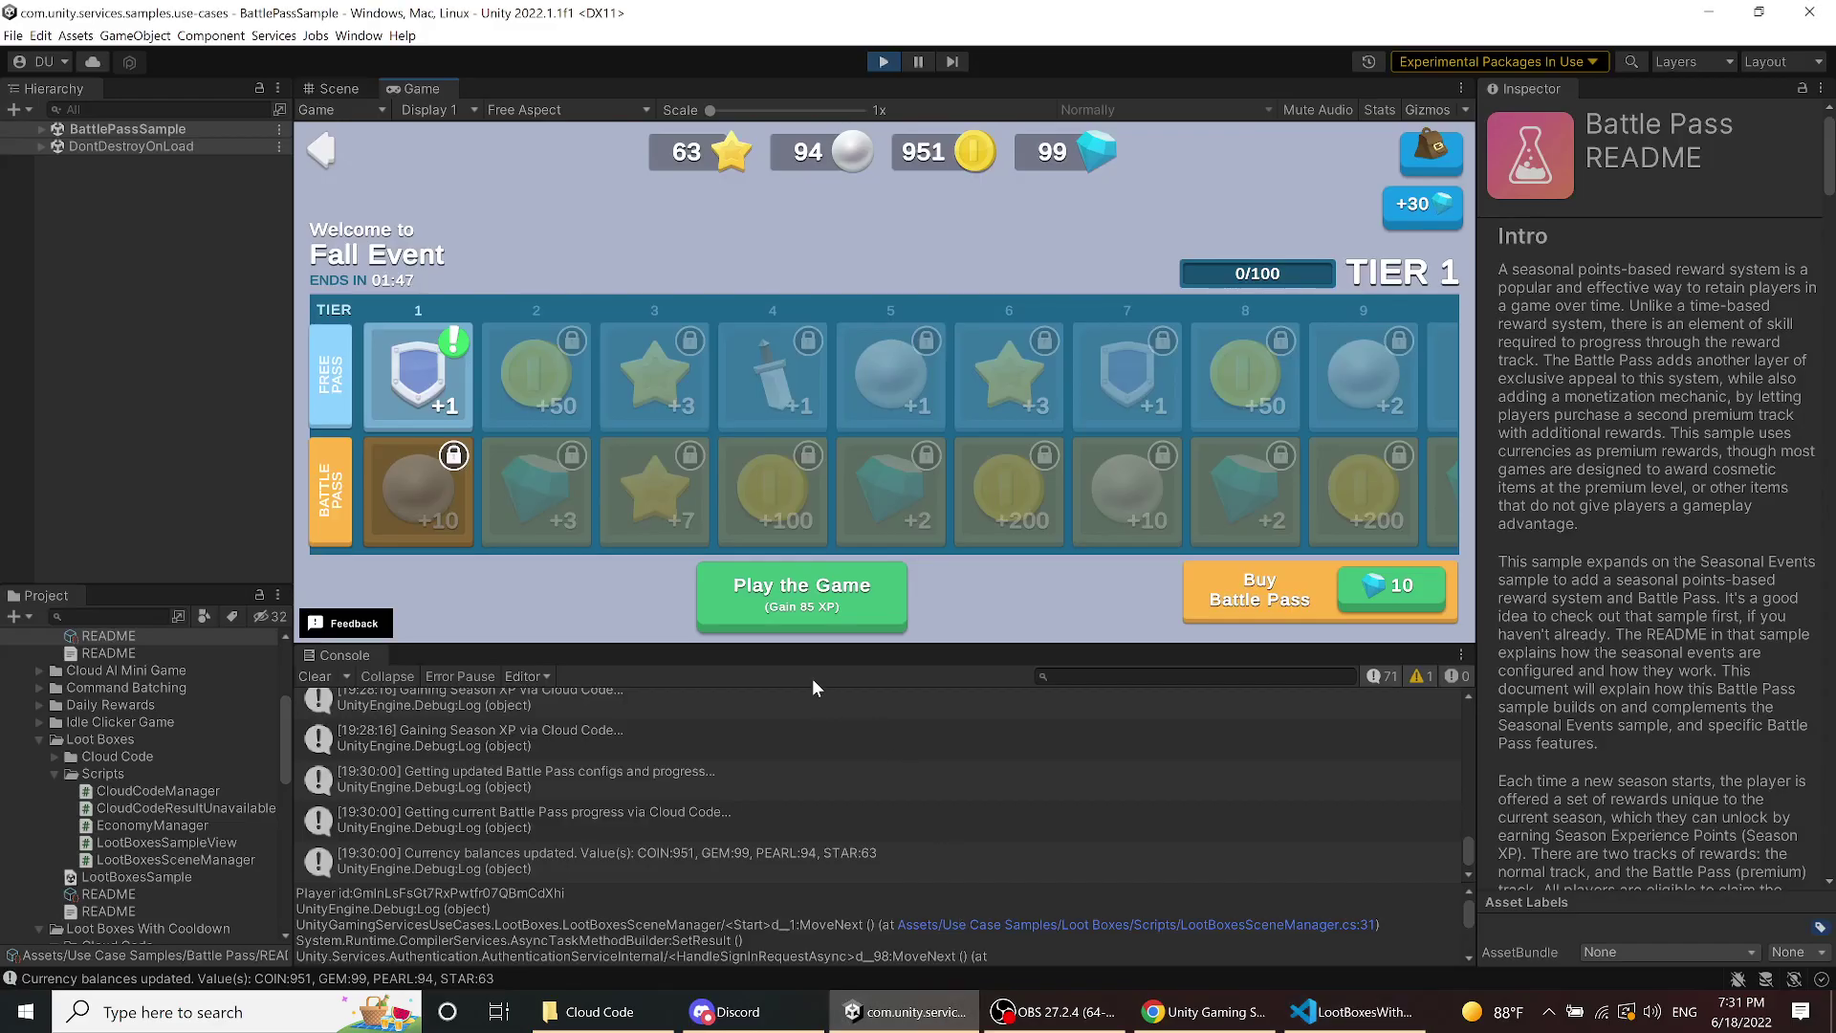
left_click(329, 155)
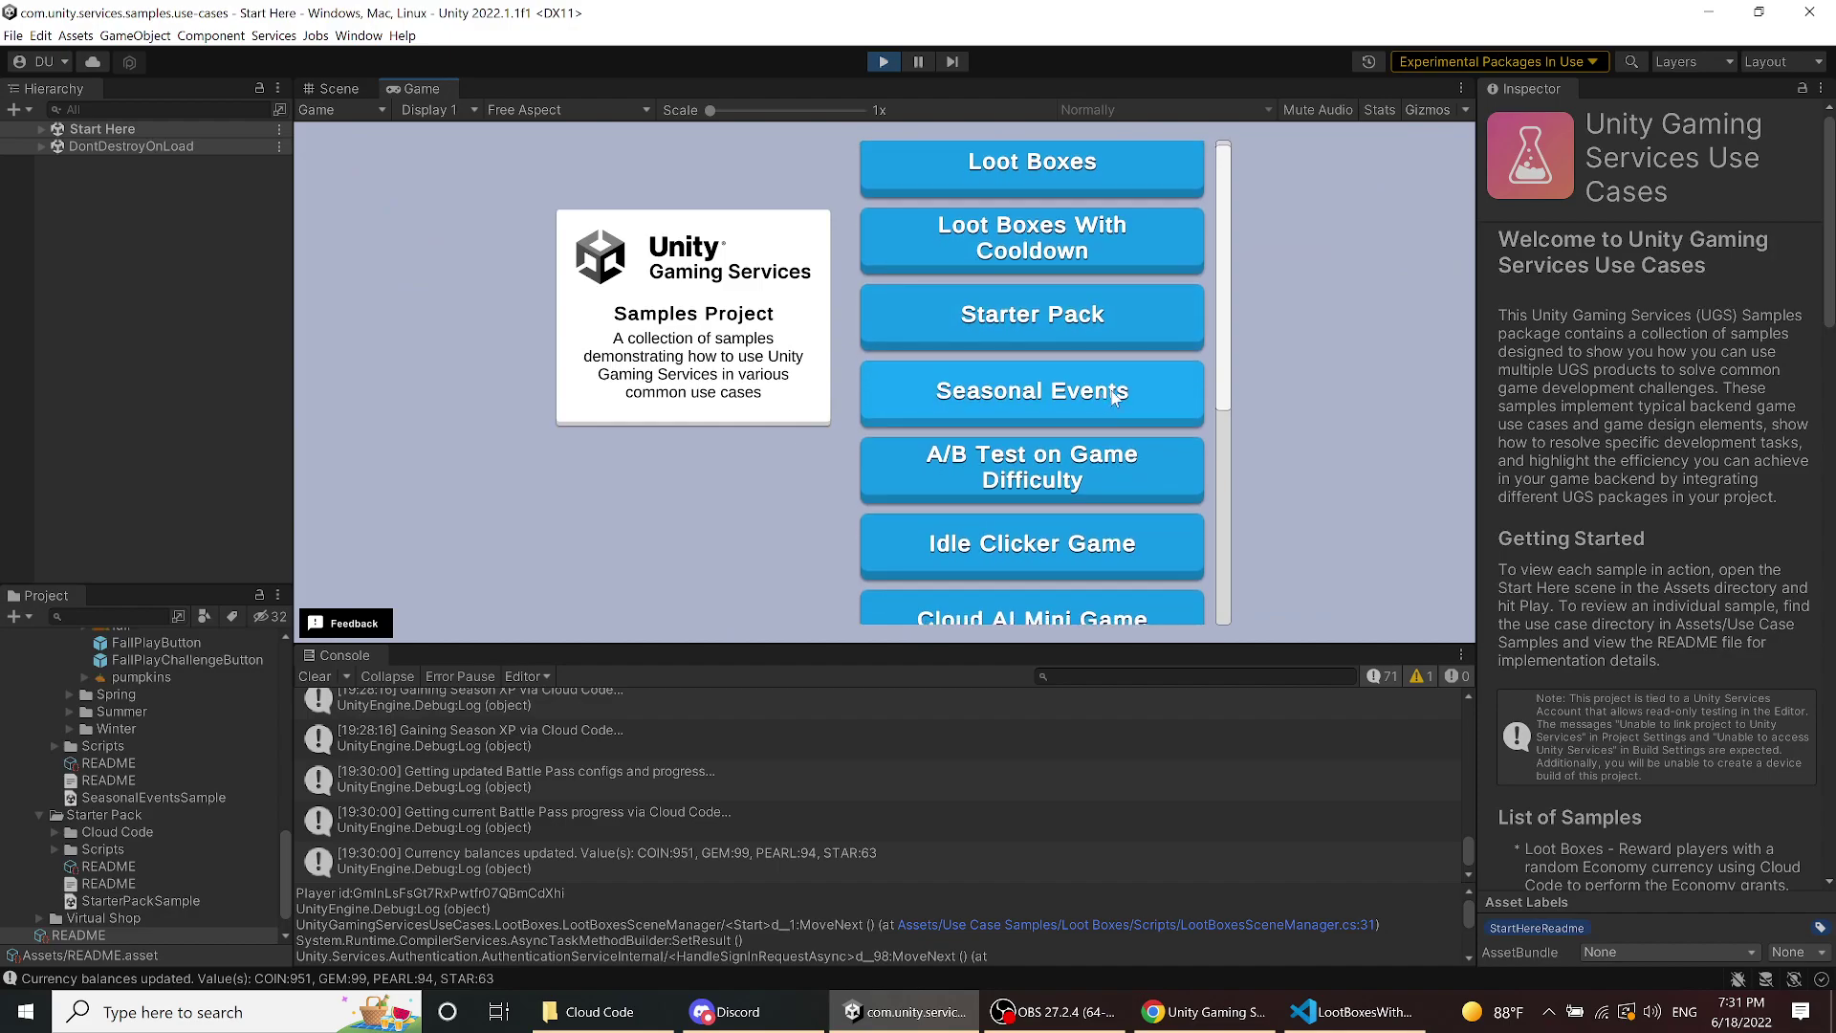
scroll(1243, 392, "down", 3)
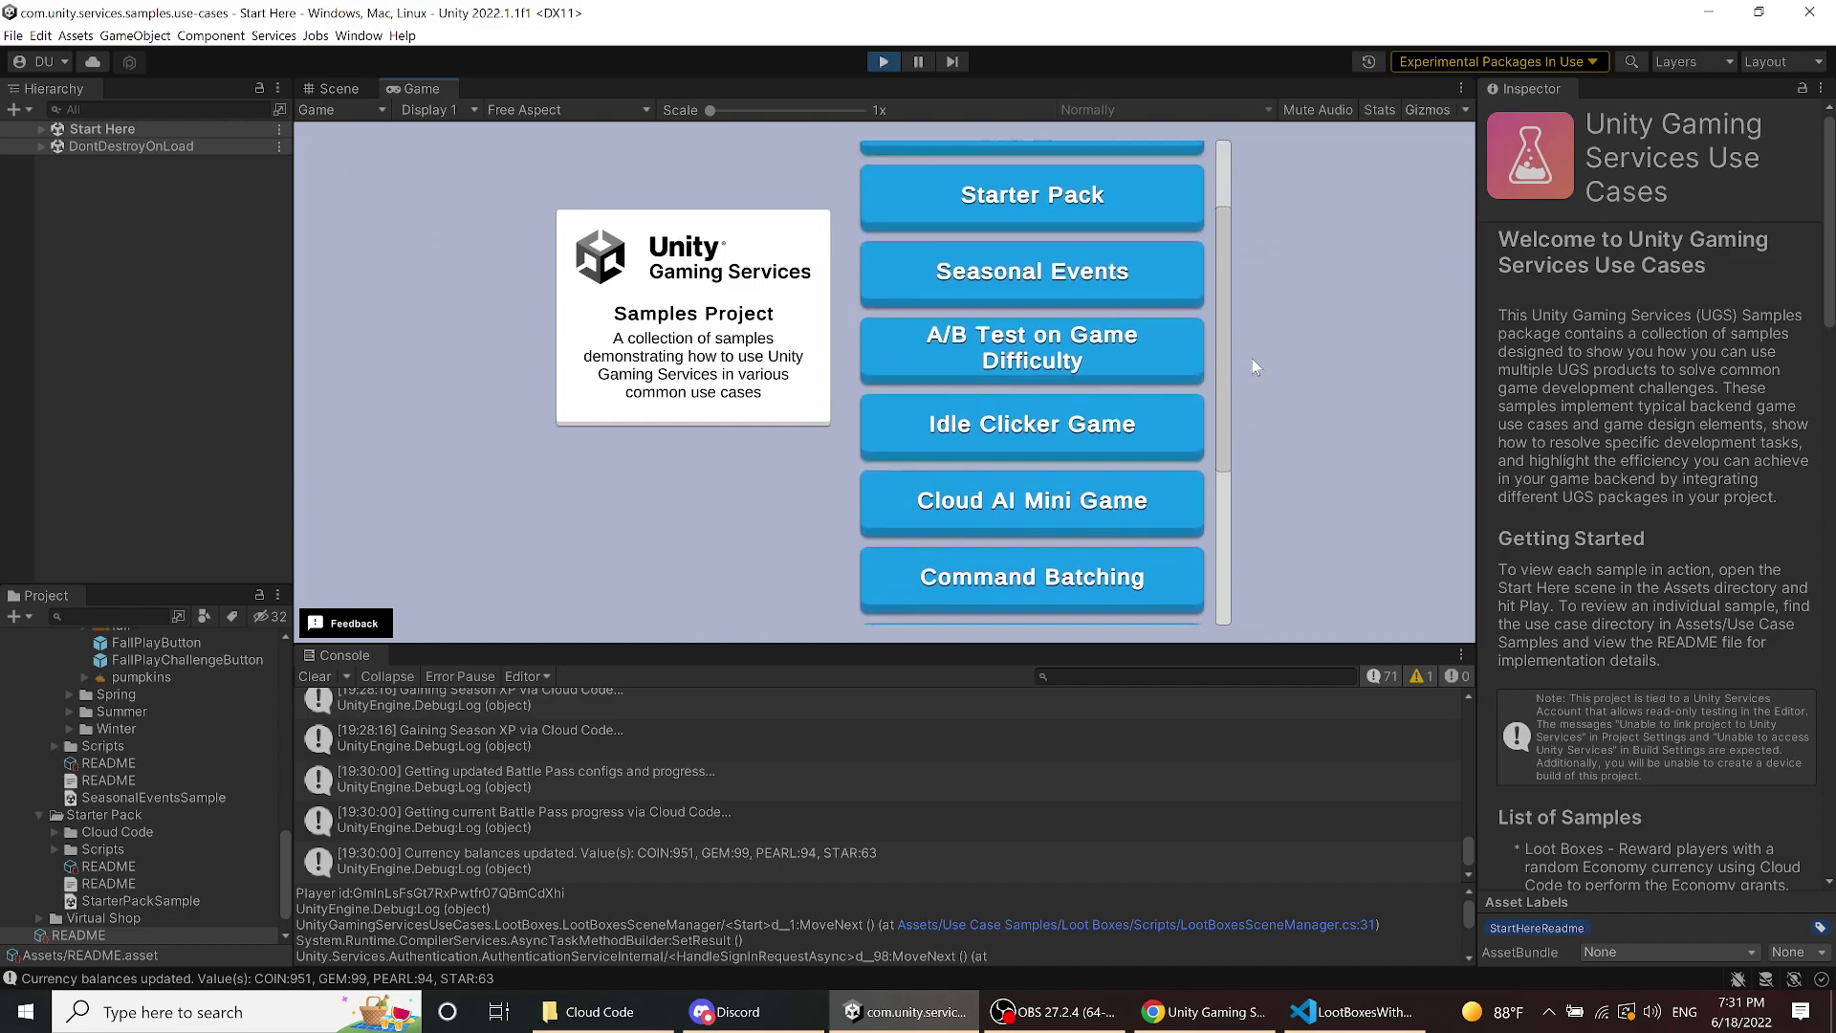
left_click(1060, 347)
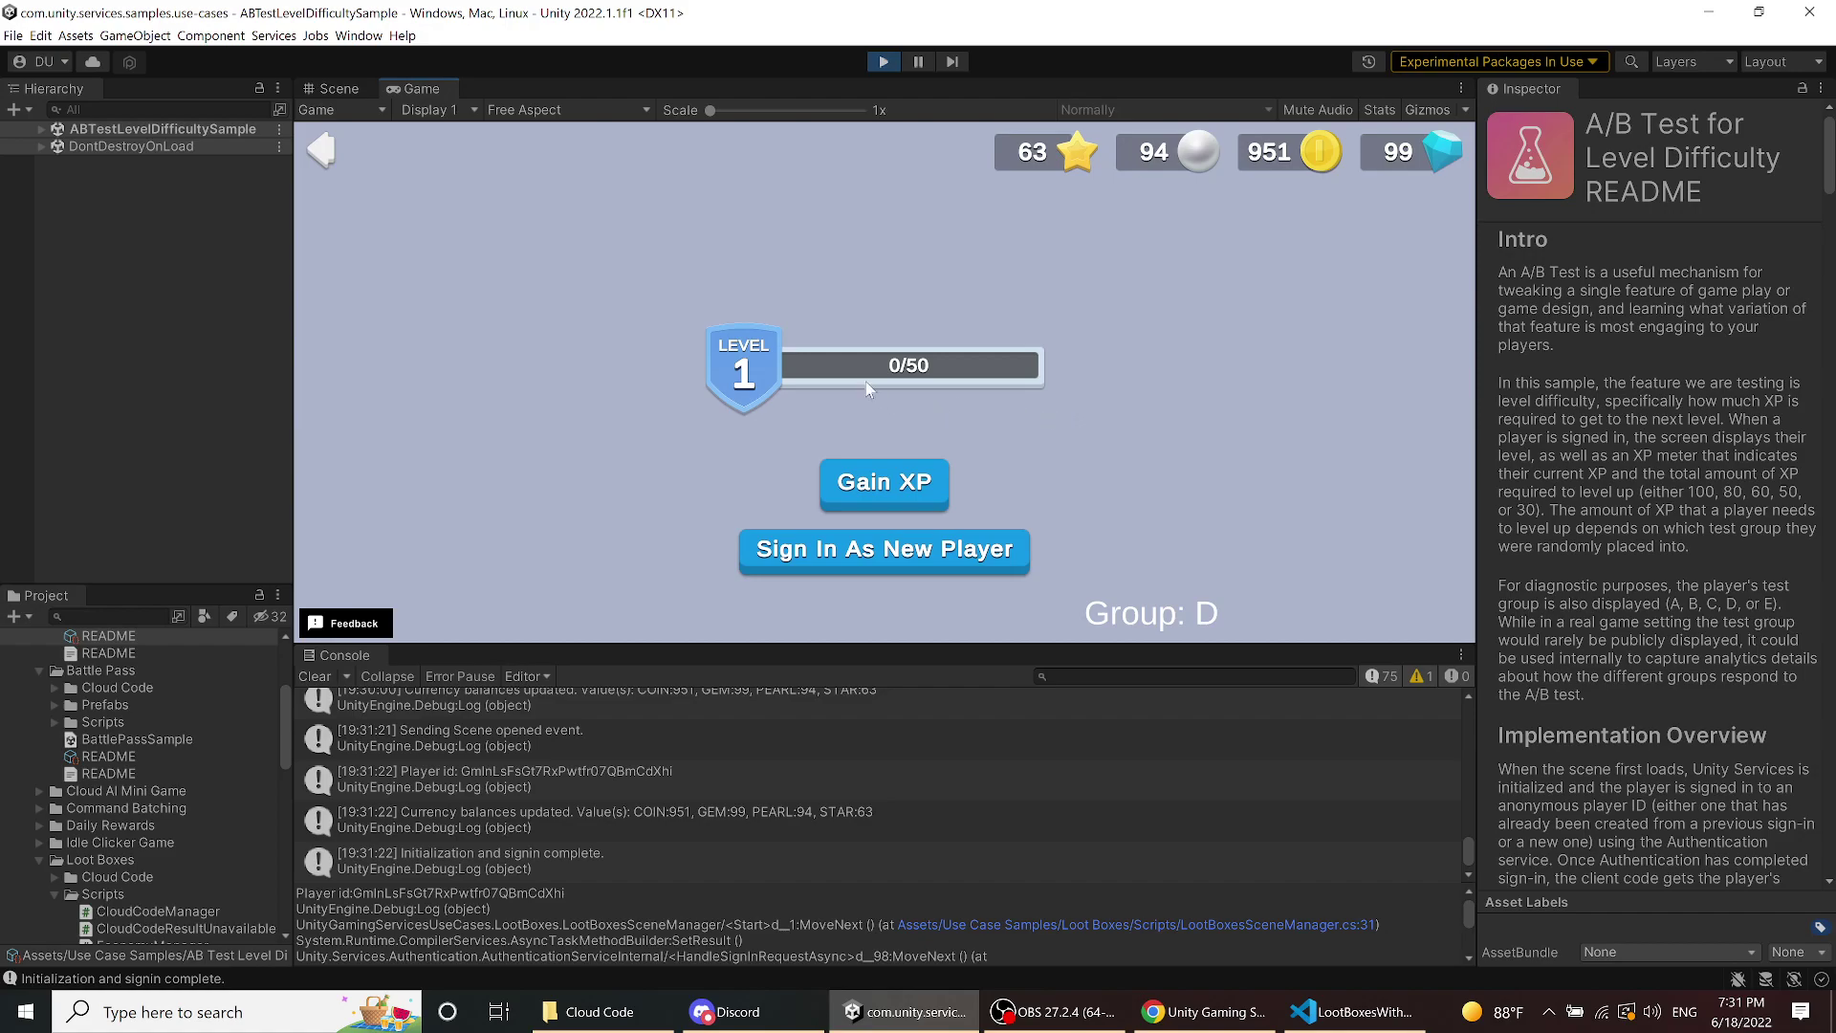
- Gain XP until the player levels up from Level 1 to Level 2, then dismiss the reward popup
left_click(882, 483)
left_click(883, 483)
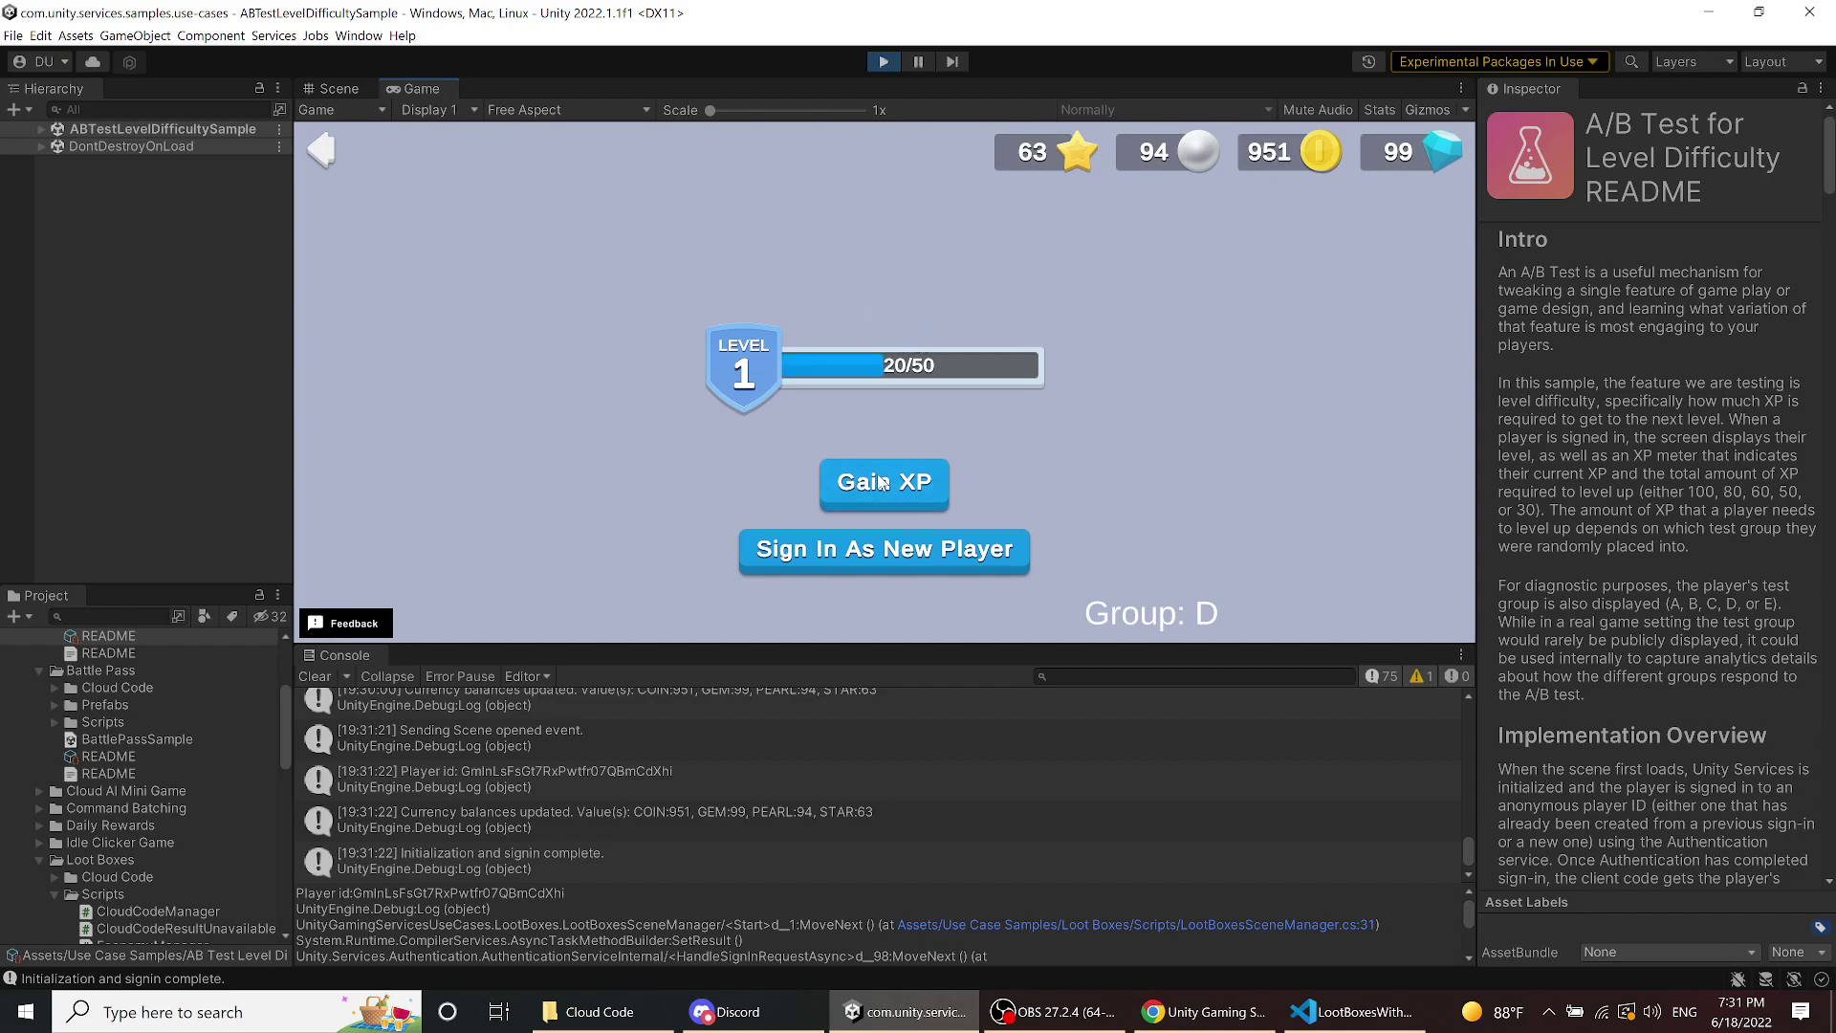
left_click(883, 483)
left_click(883, 483)
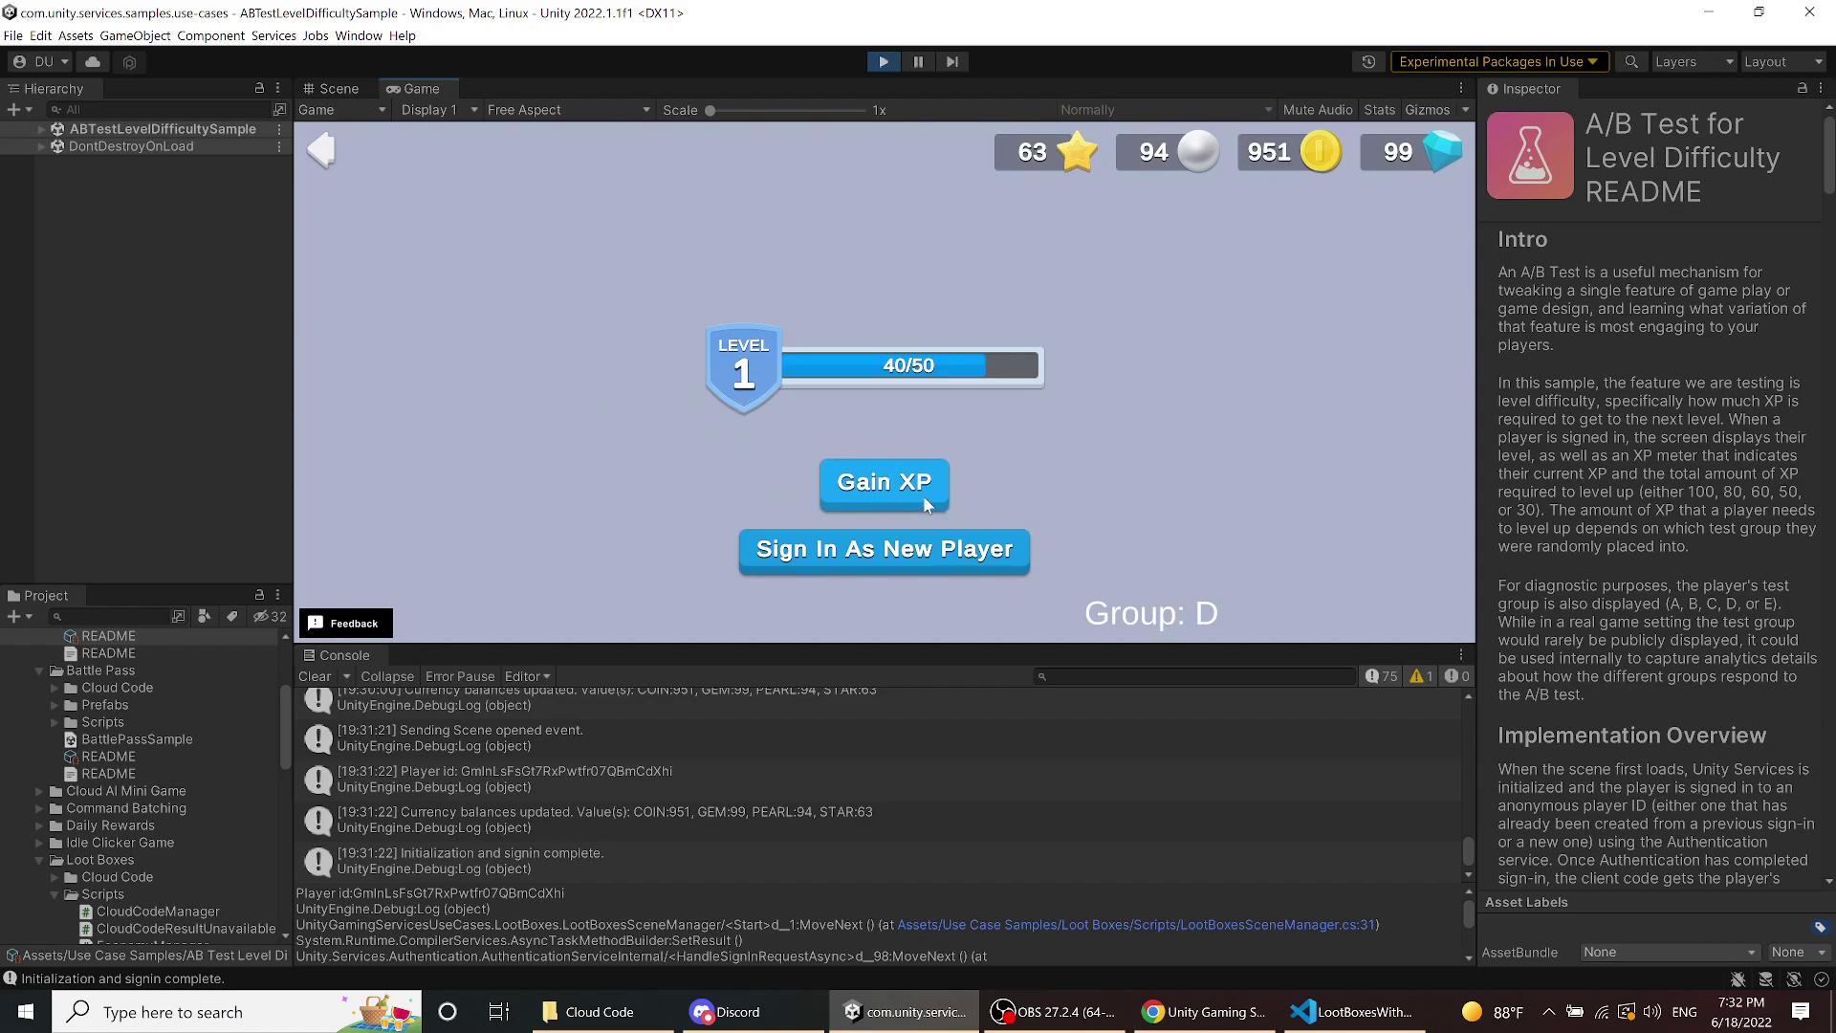
left_click(908, 484)
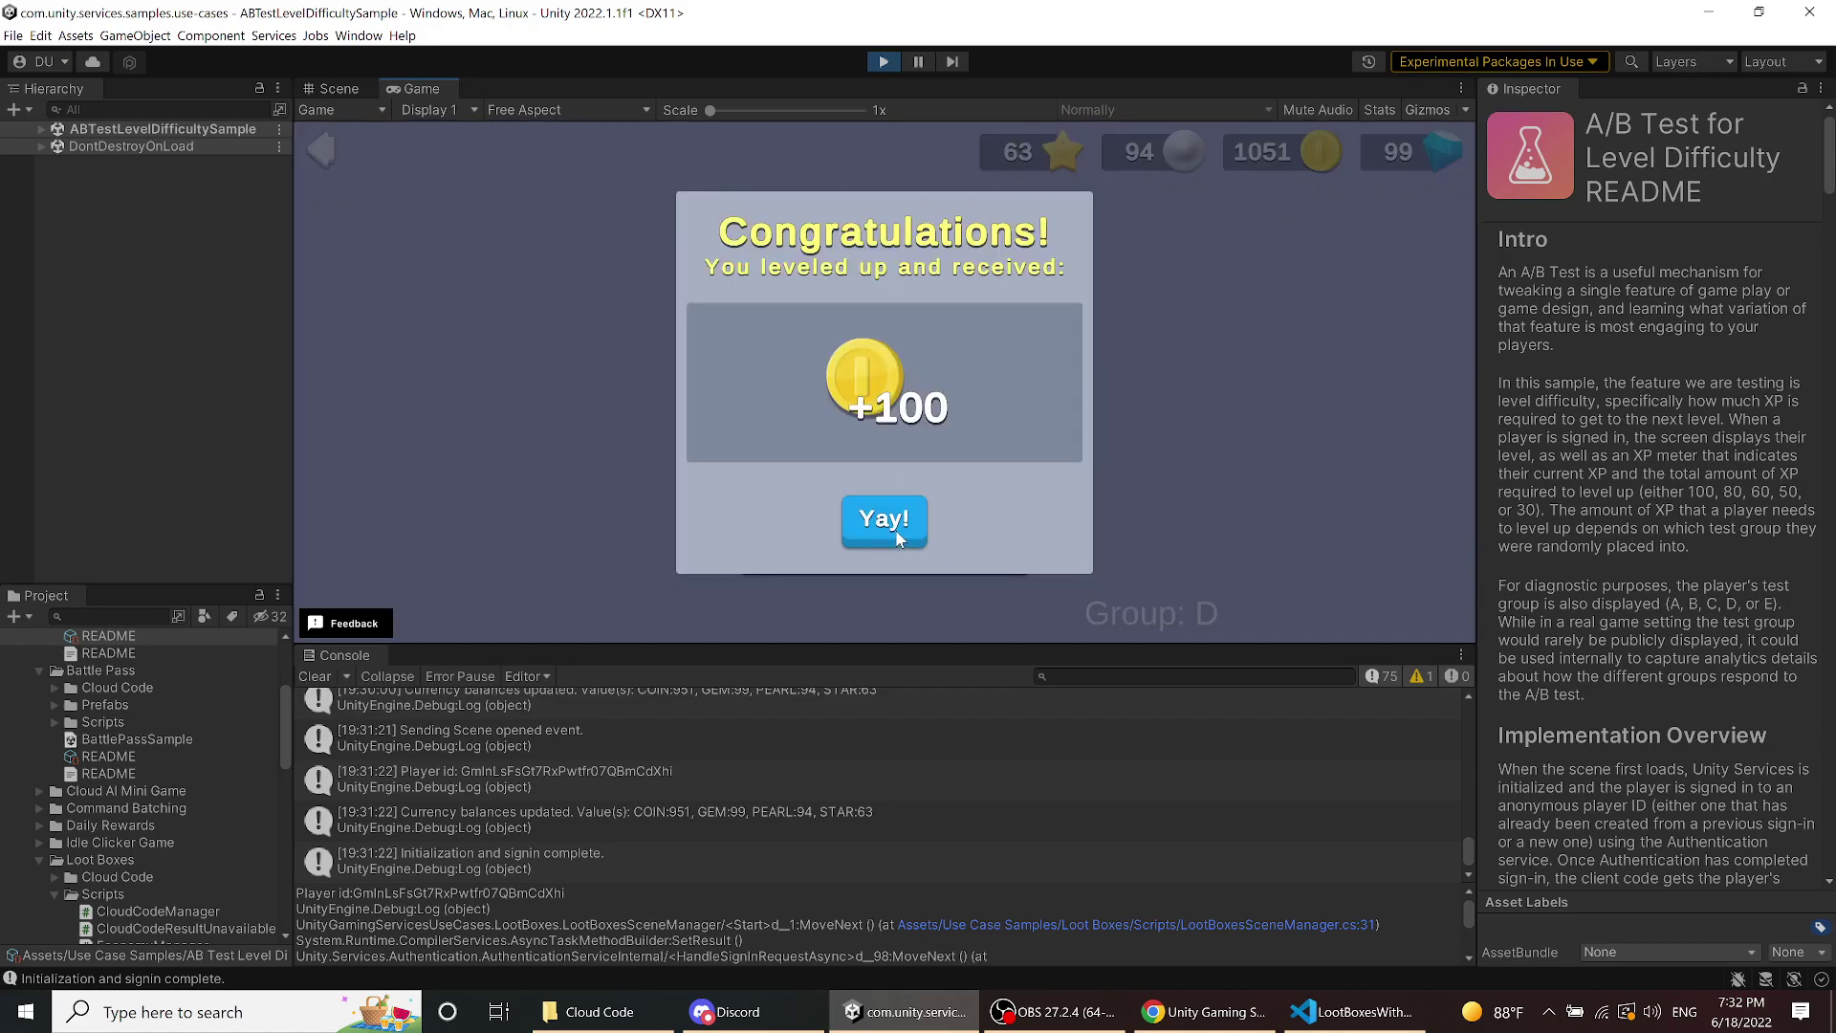
left_click(901, 521)
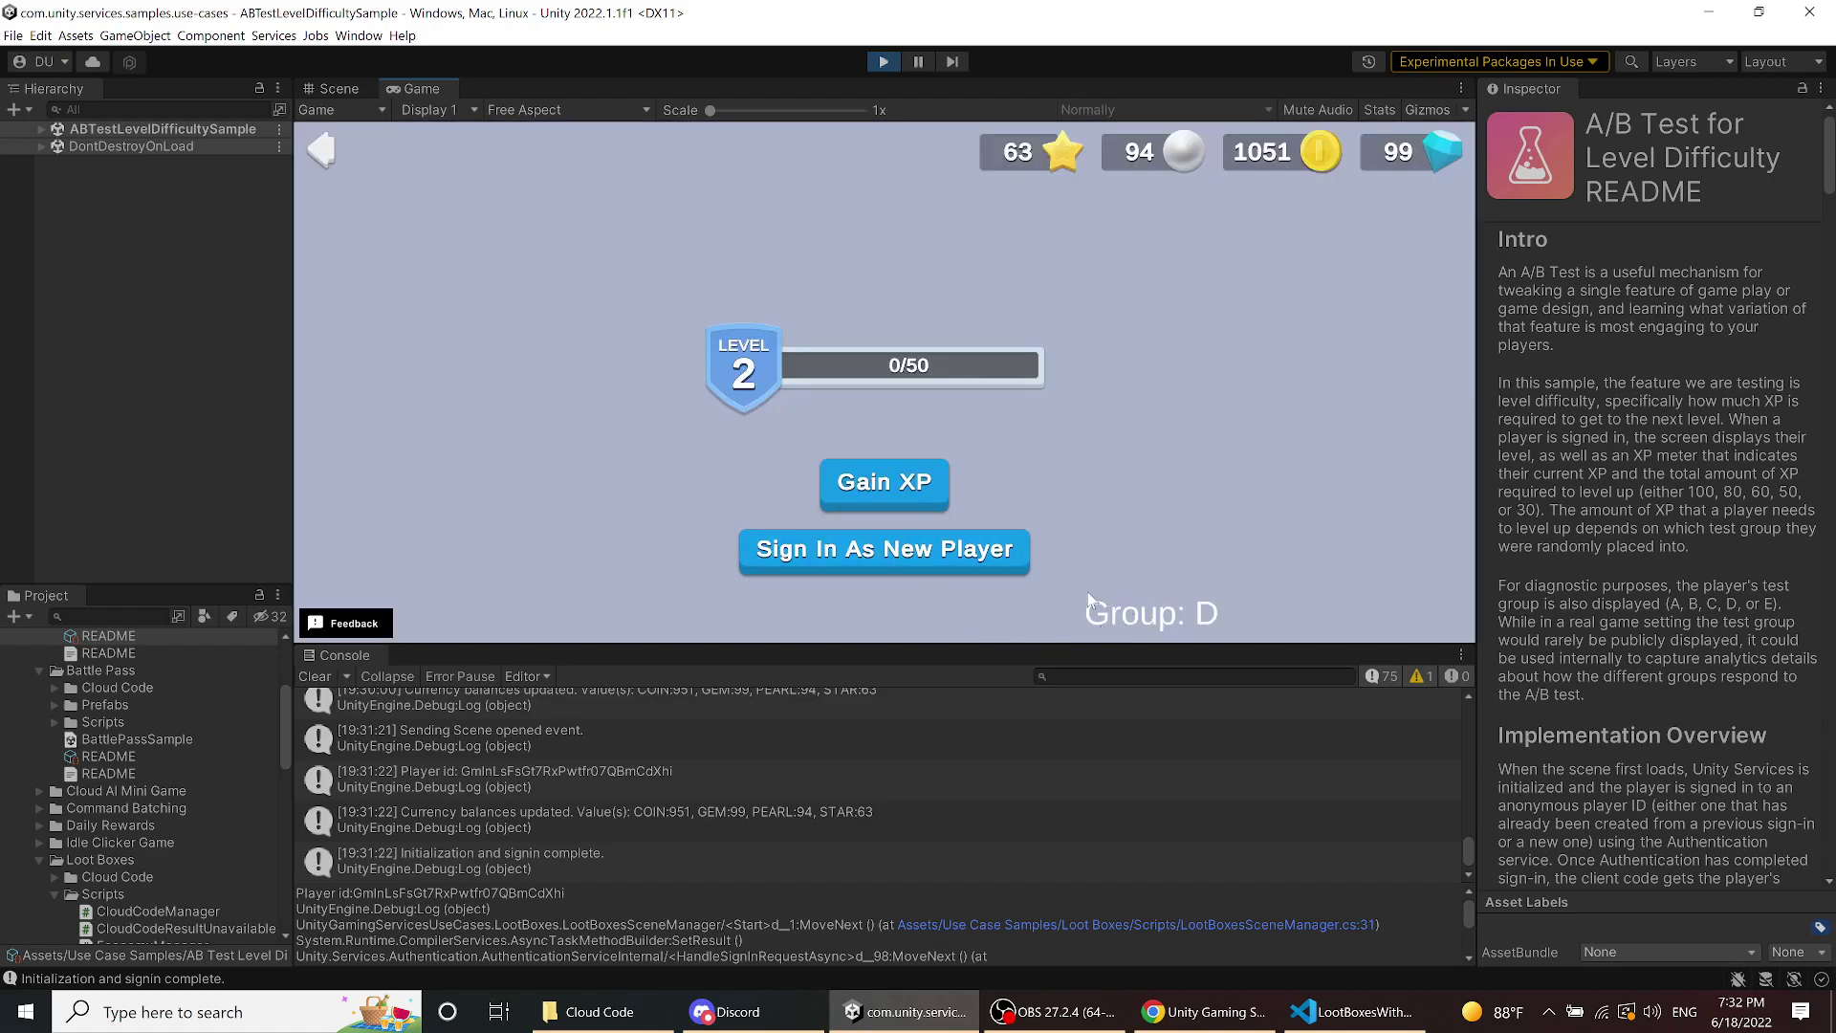
- Keep gaining XP to reach Level 3, bringing coins to 1151, and dismiss the popup
left_click(864, 483)
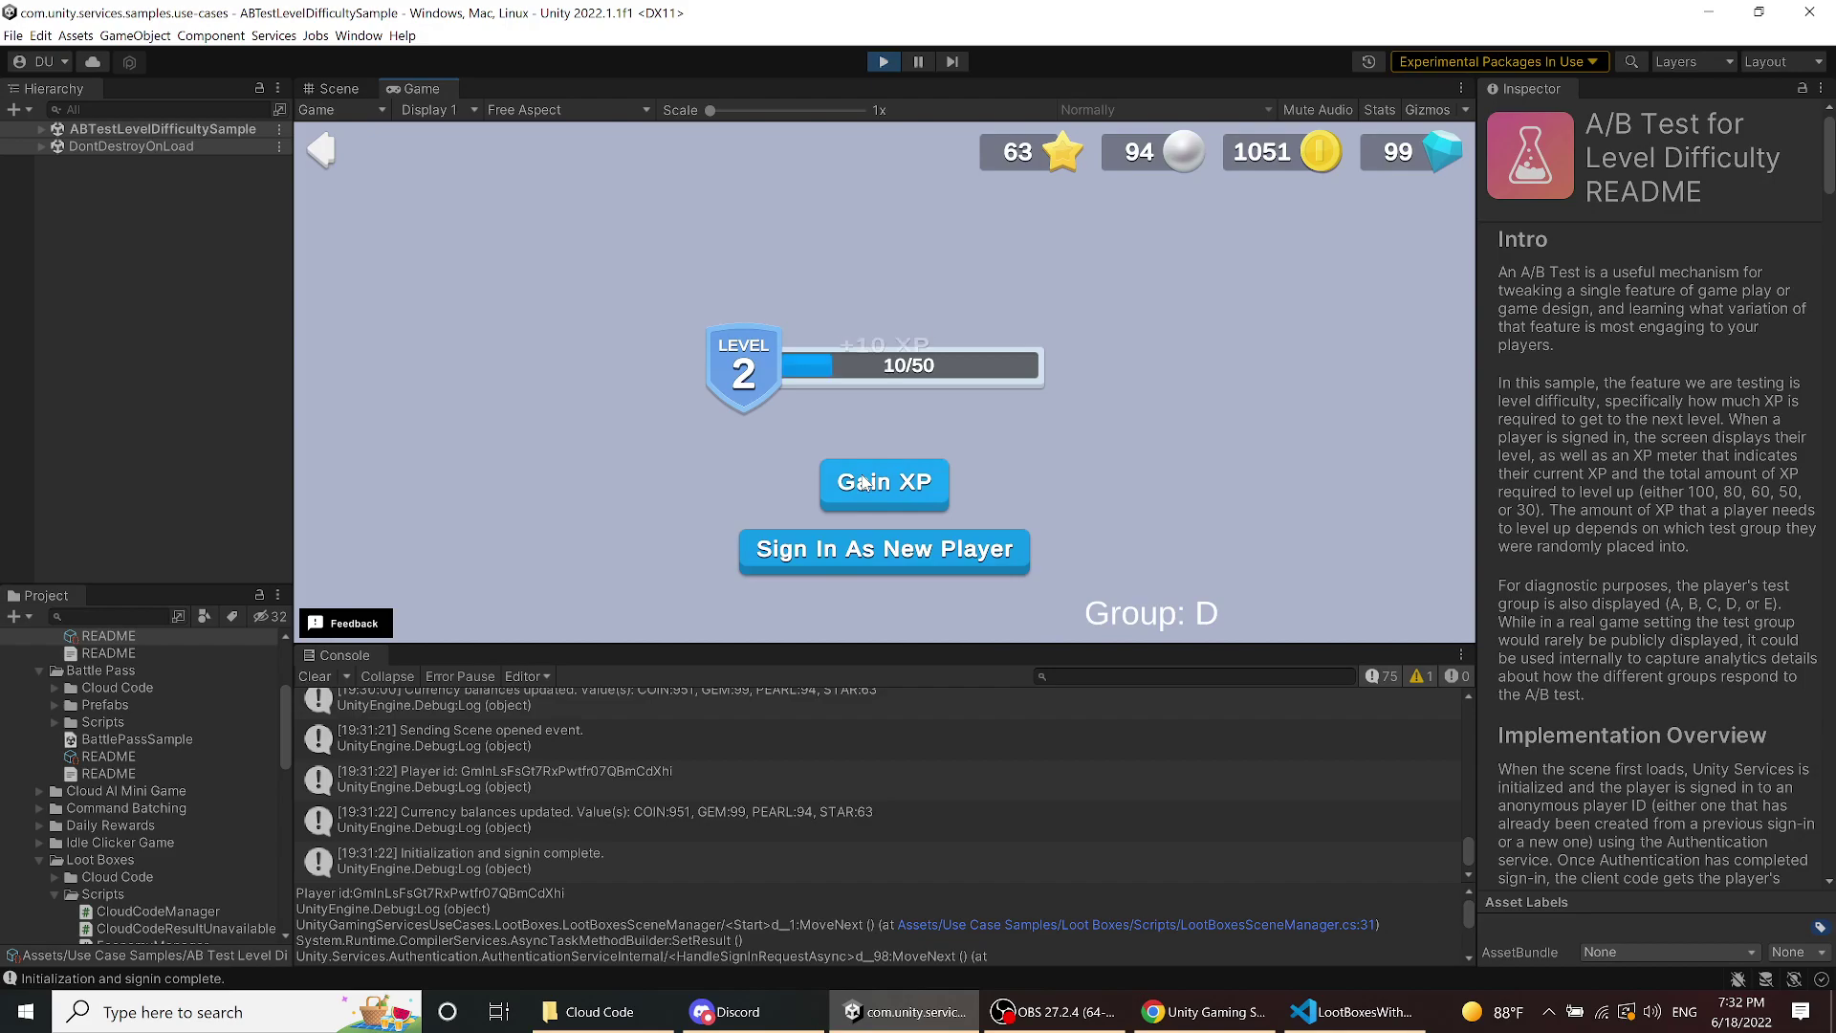
left_click(866, 483)
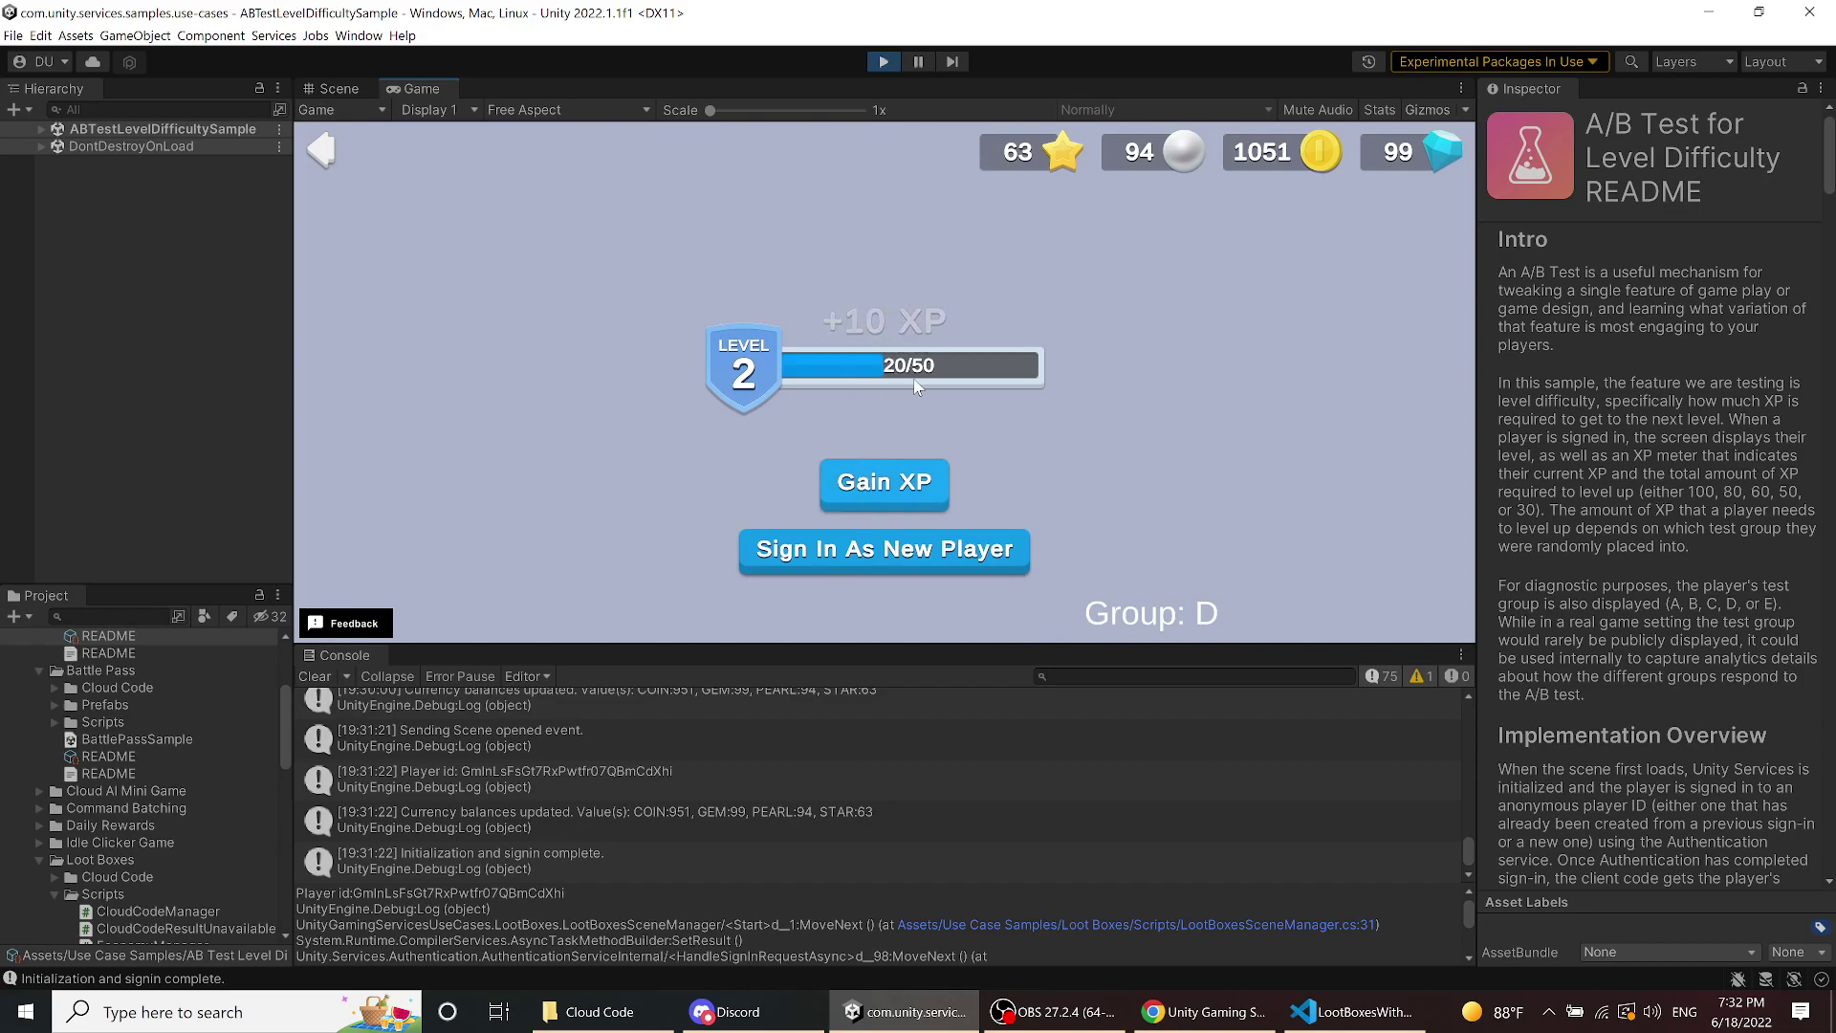
left_click(914, 473)
left_click(914, 473)
left_click(915, 471)
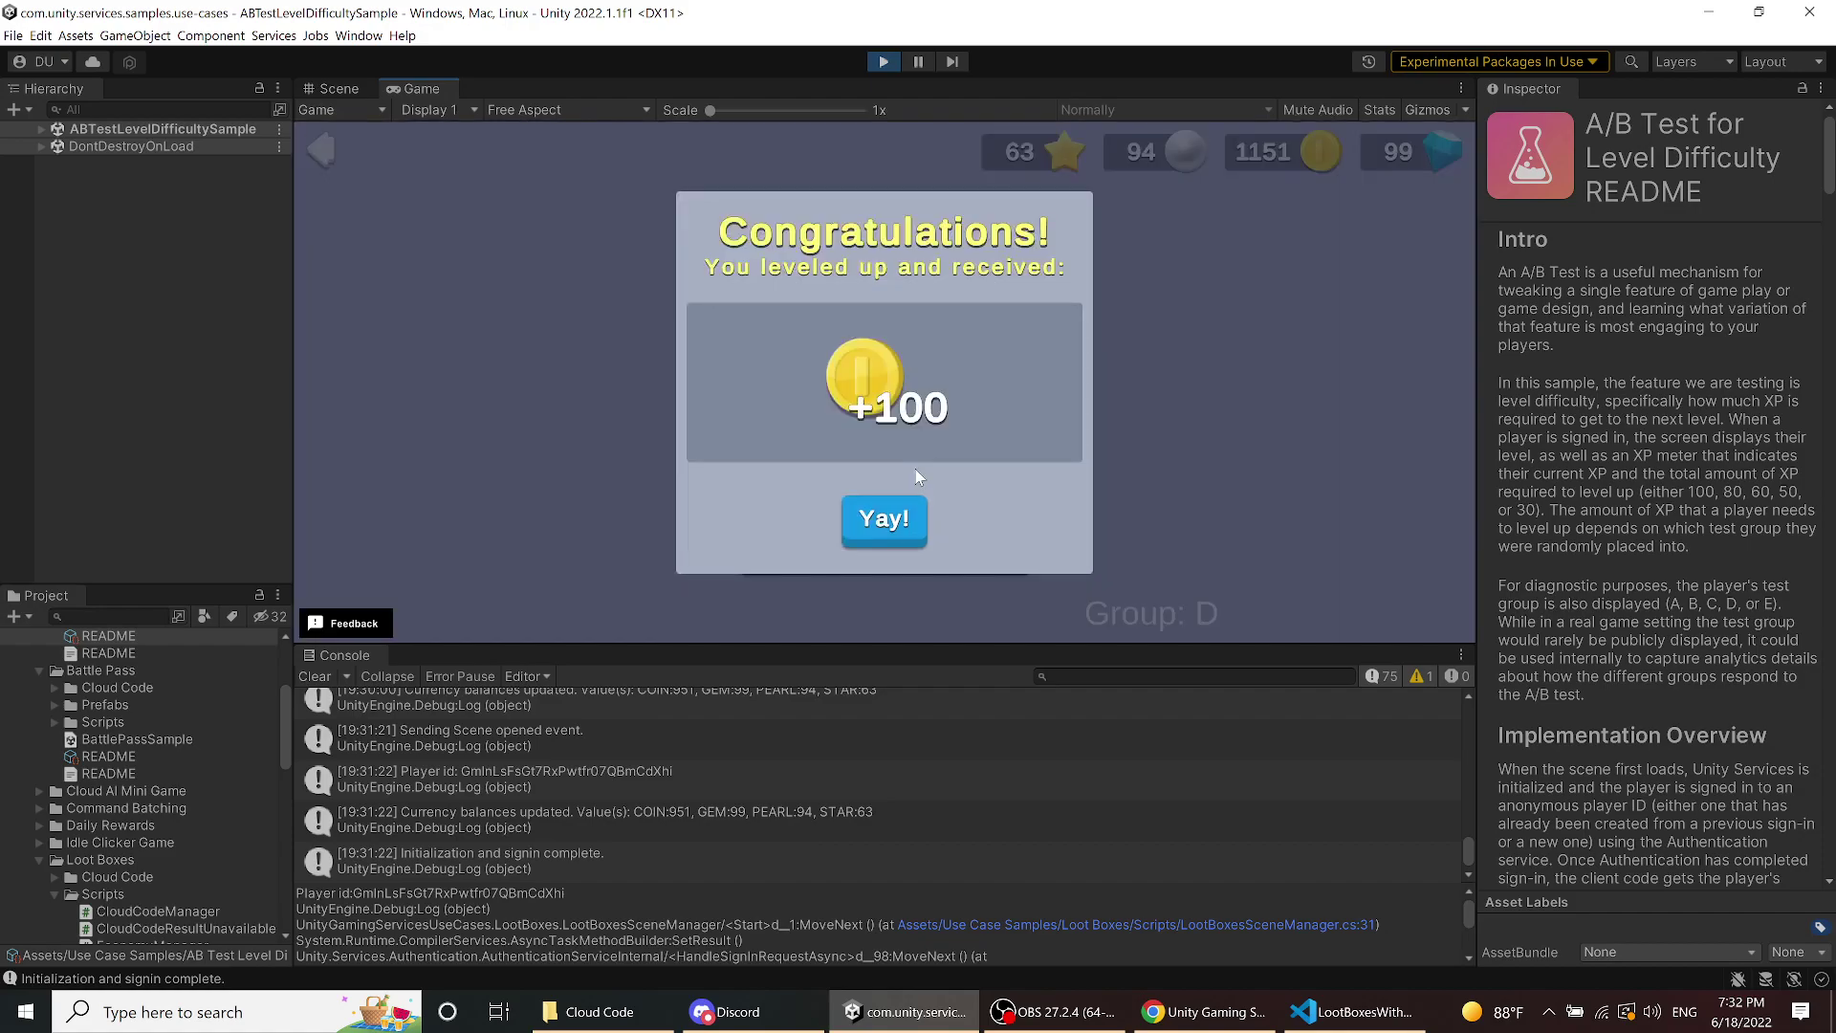
left_click(905, 519)
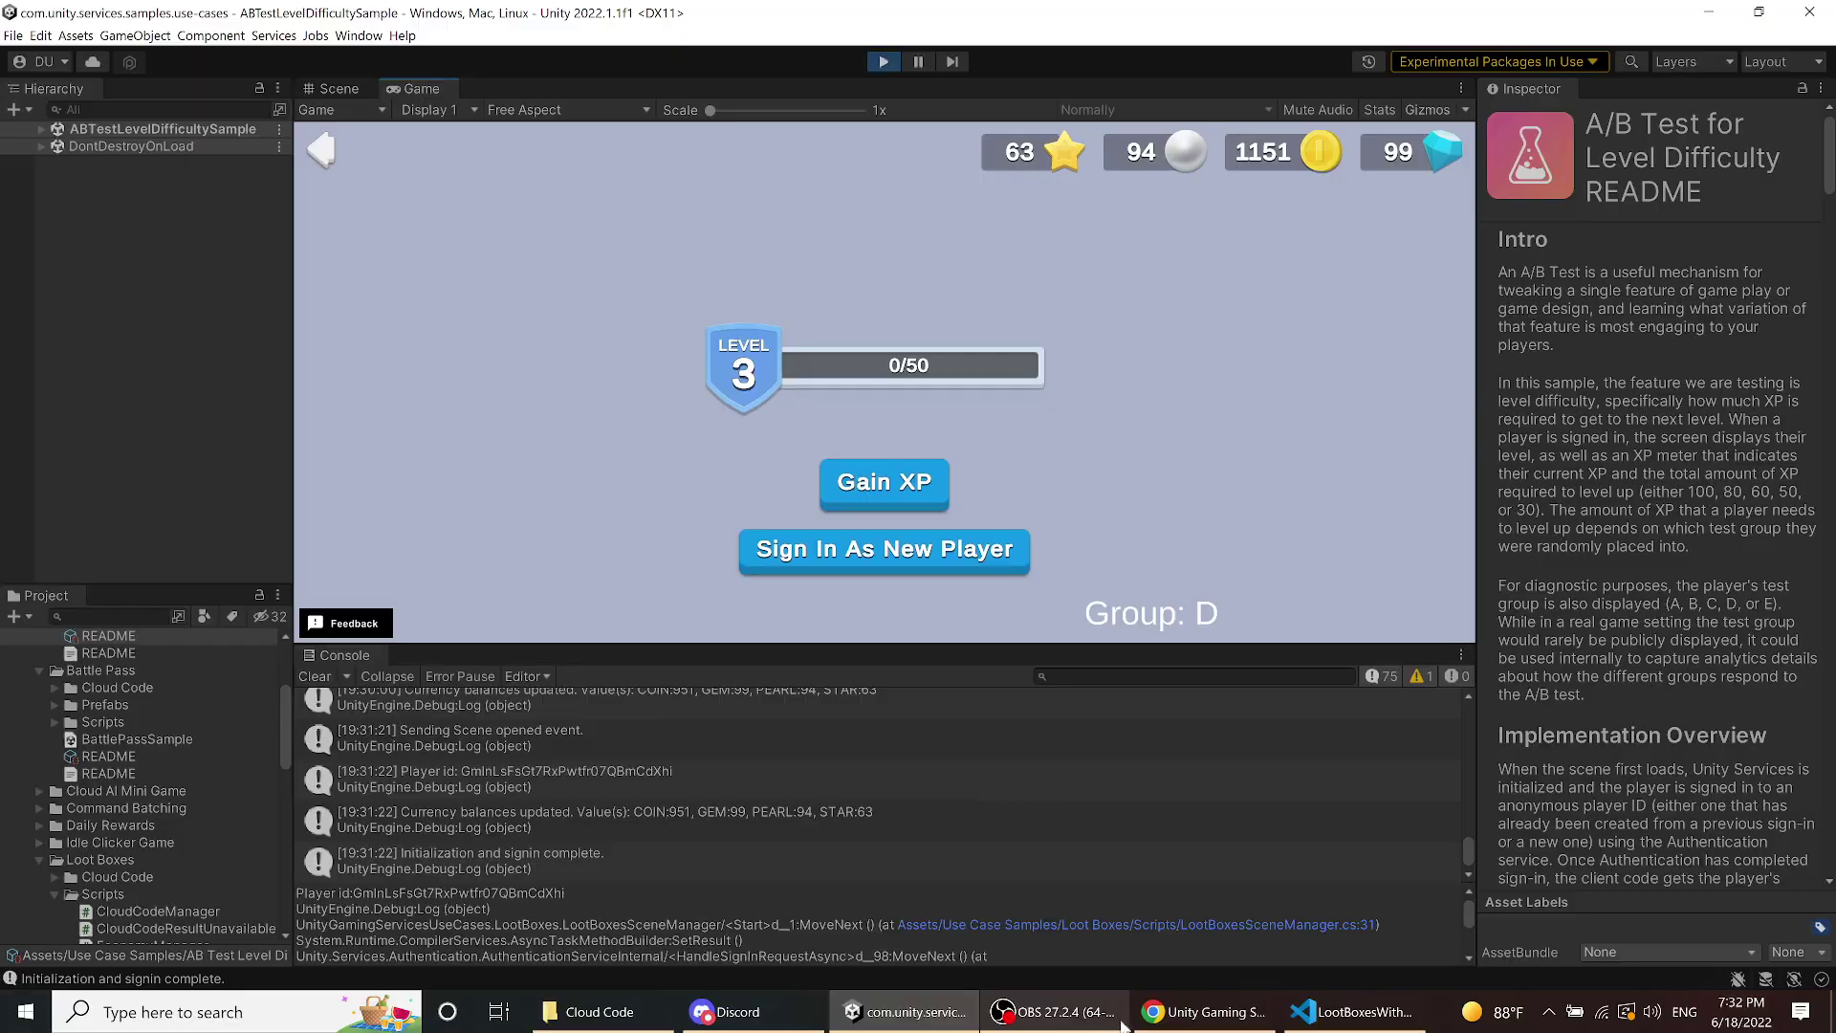
left_click(1153, 1014)
- Open the Level Difficulty A/B Test override and compare Content Groups 1 and 2
scroll(488, 419, "up", 5)
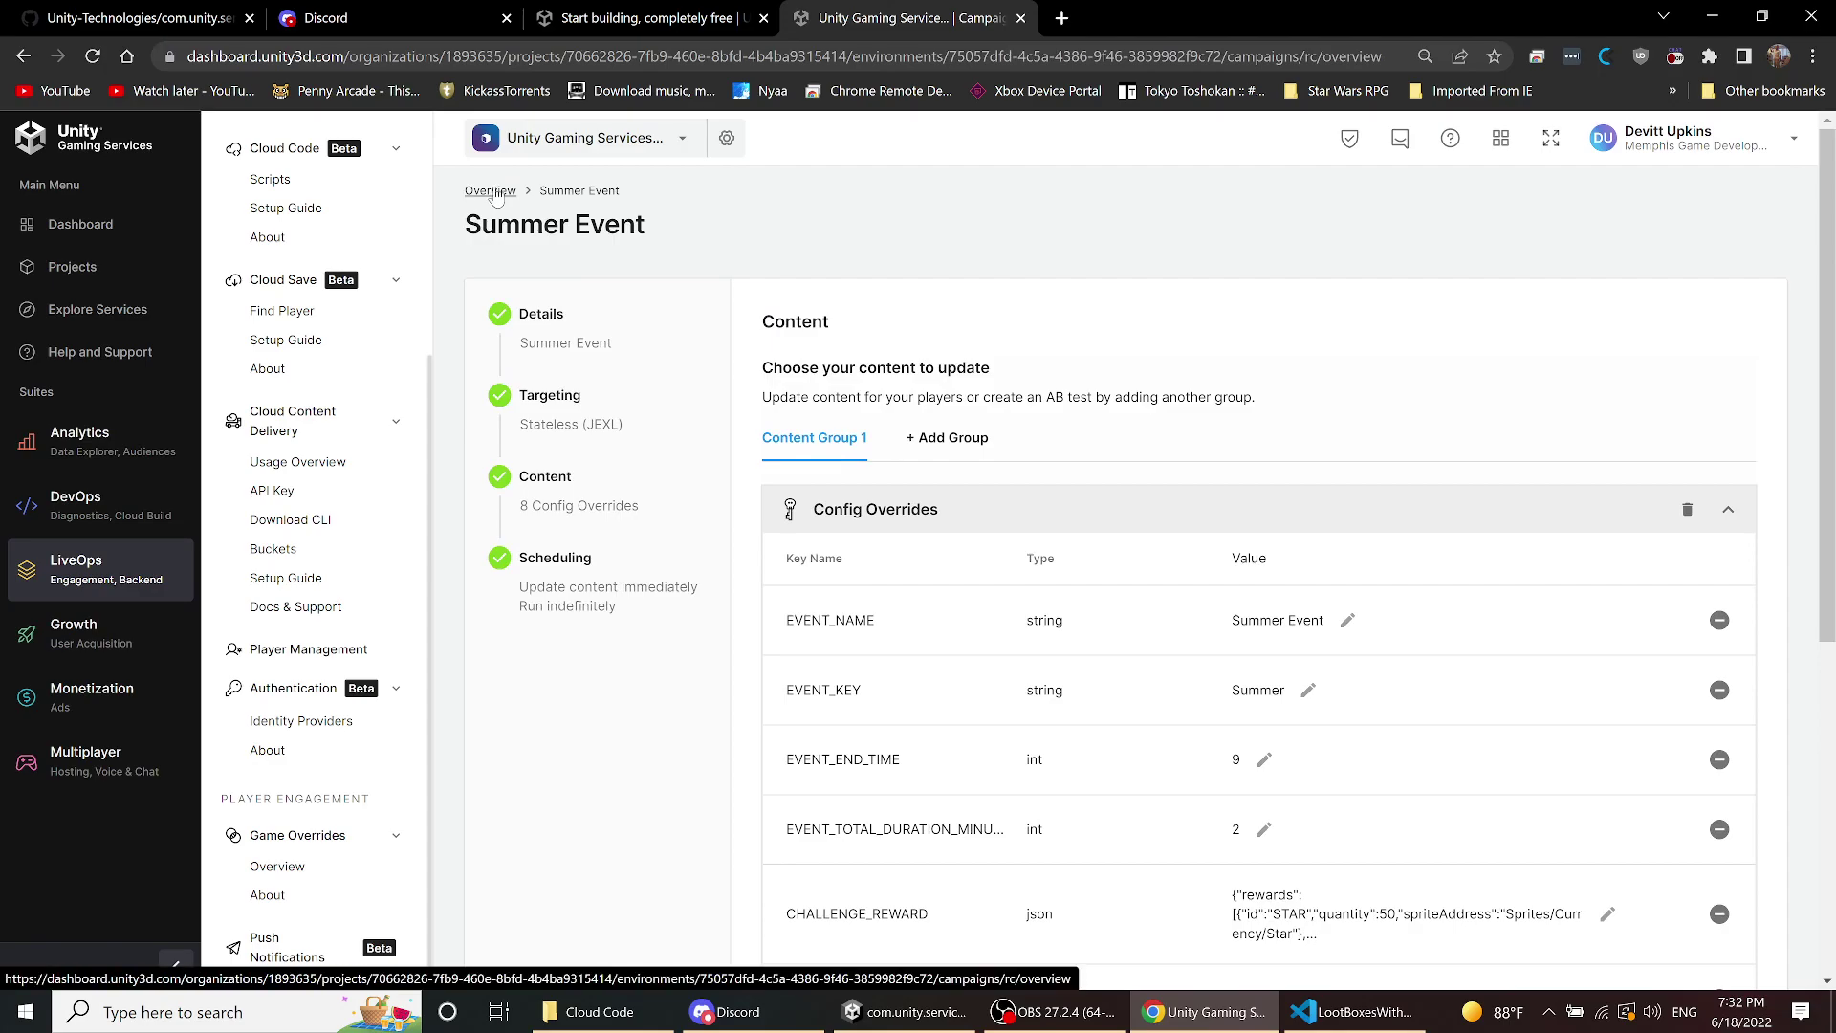
left_click(491, 191)
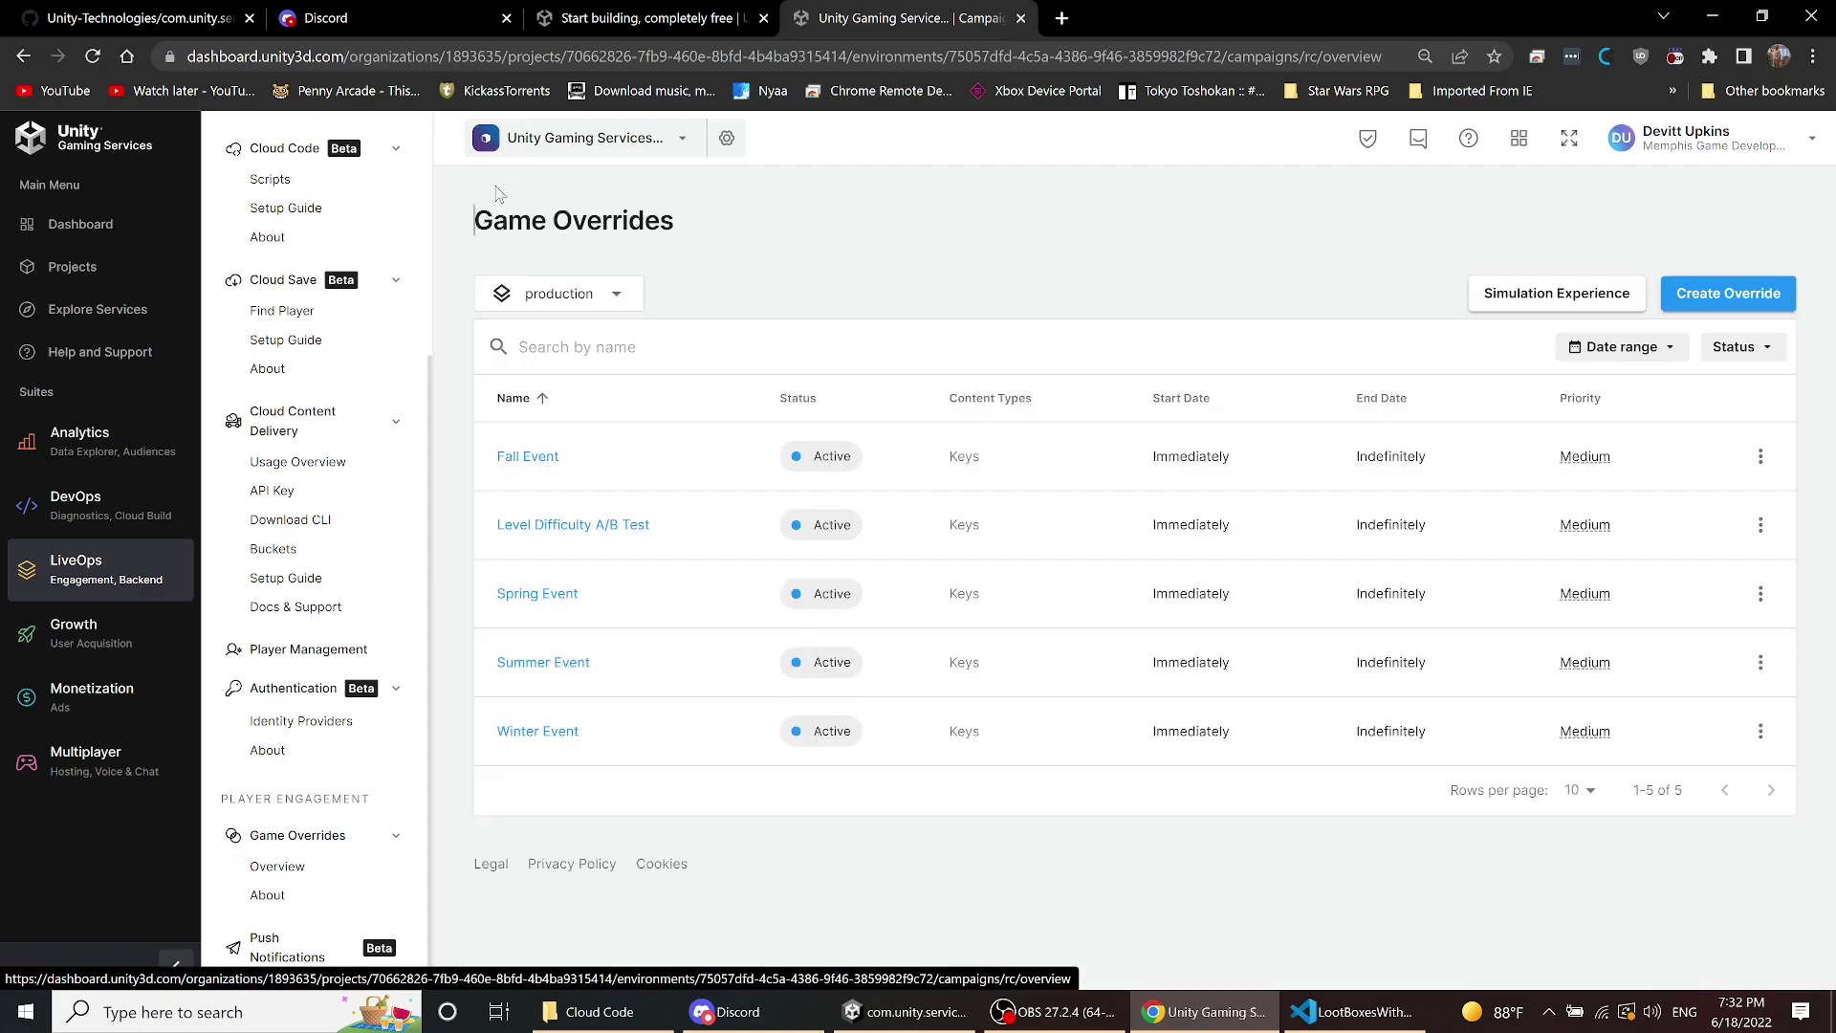
left_click(577, 525)
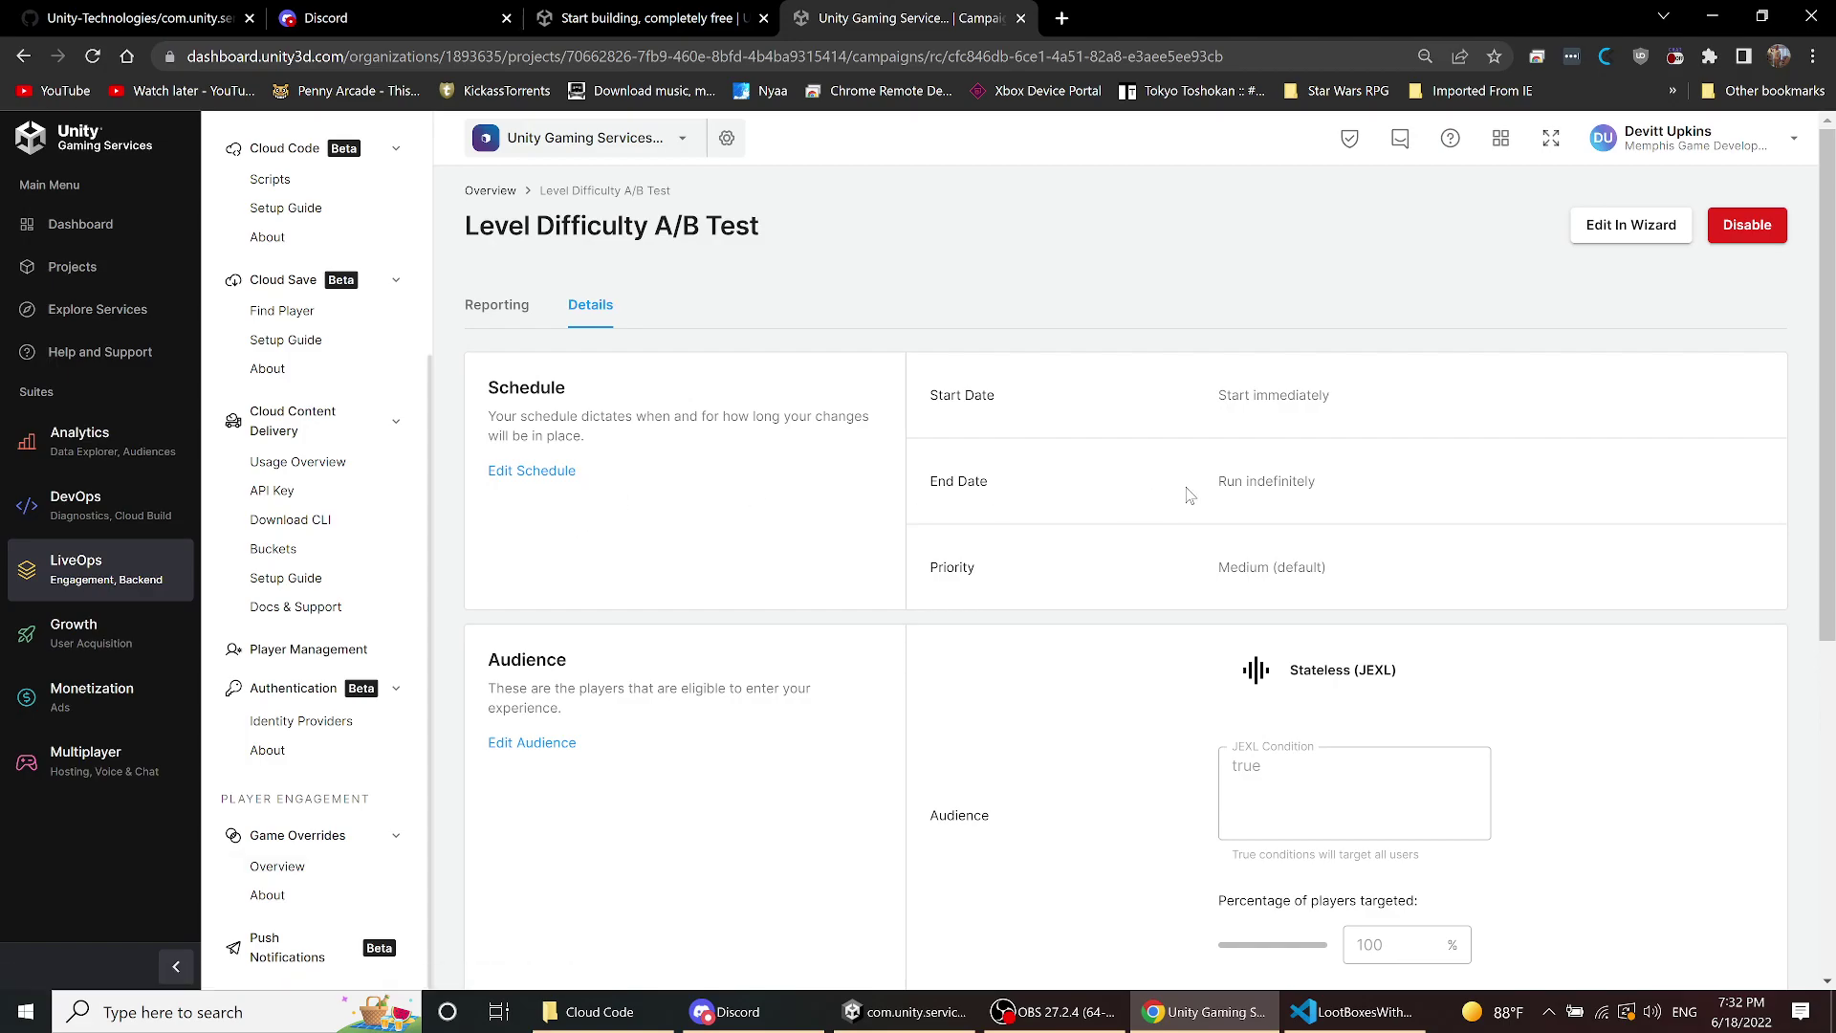
scroll(1187, 496, "down", 2)
scroll(1187, 496, "down", 2)
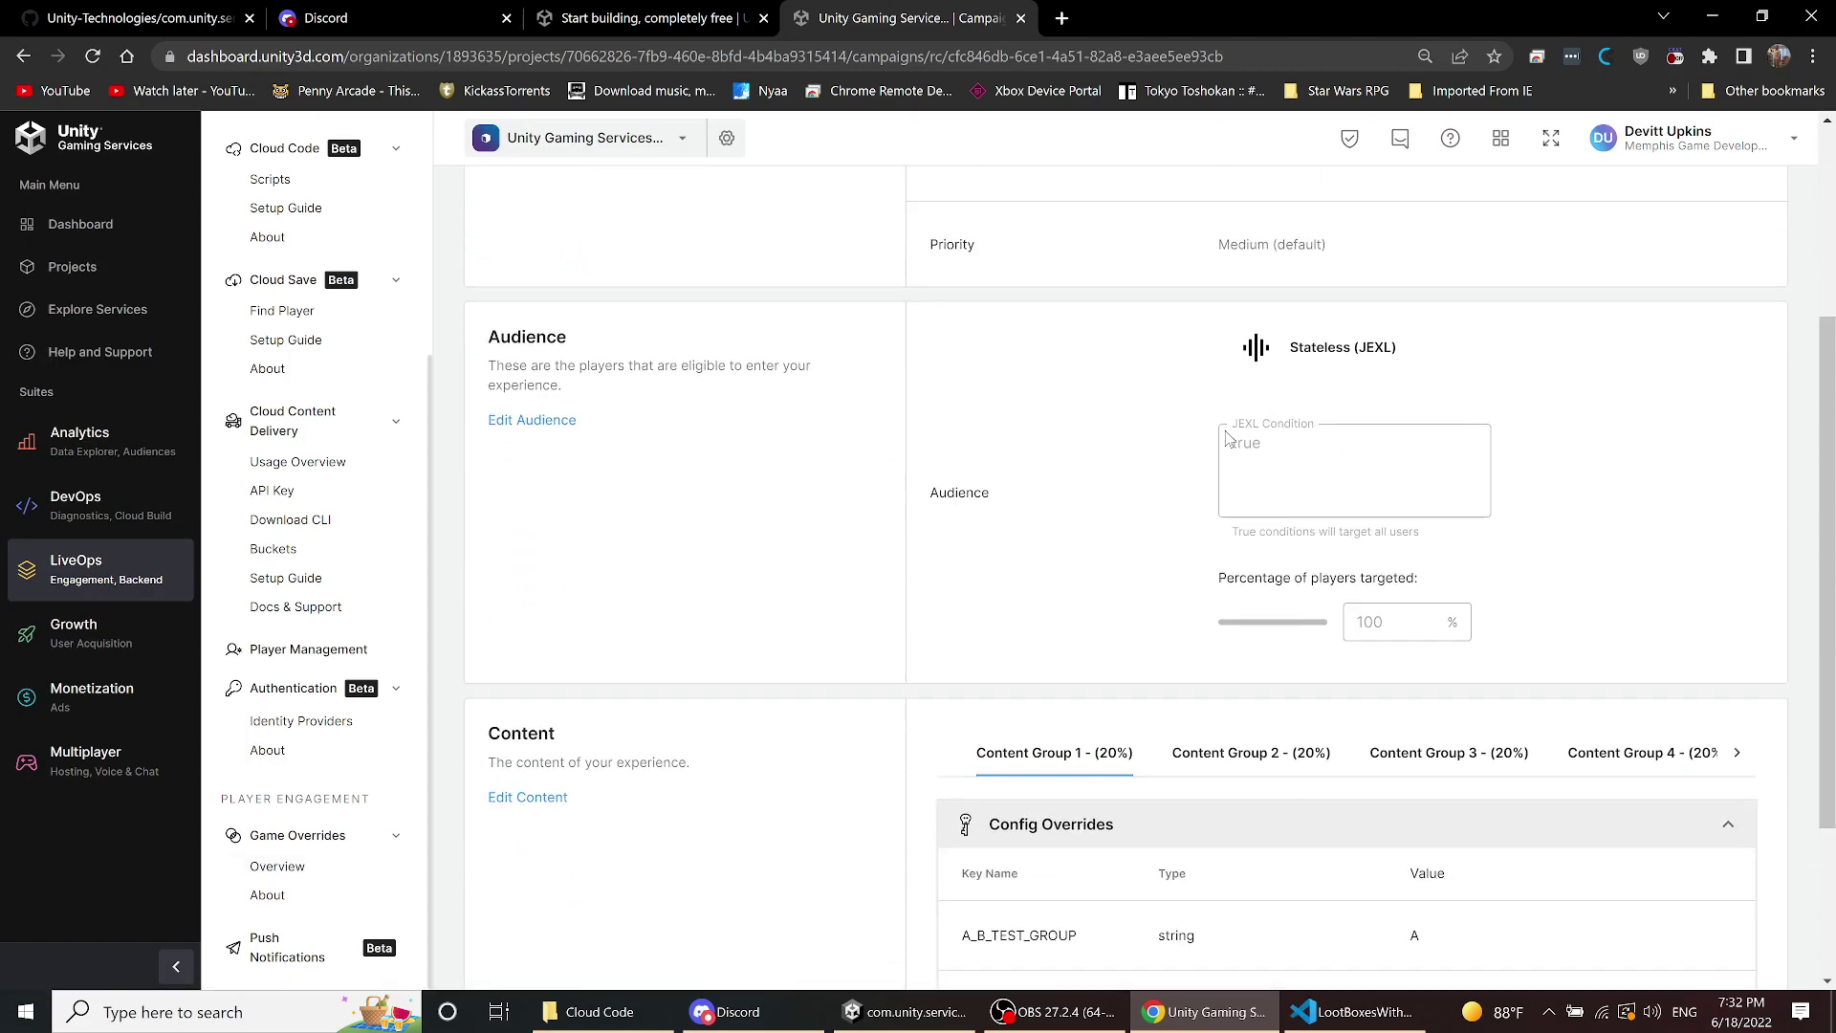
scroll(1104, 591, "down", 3)
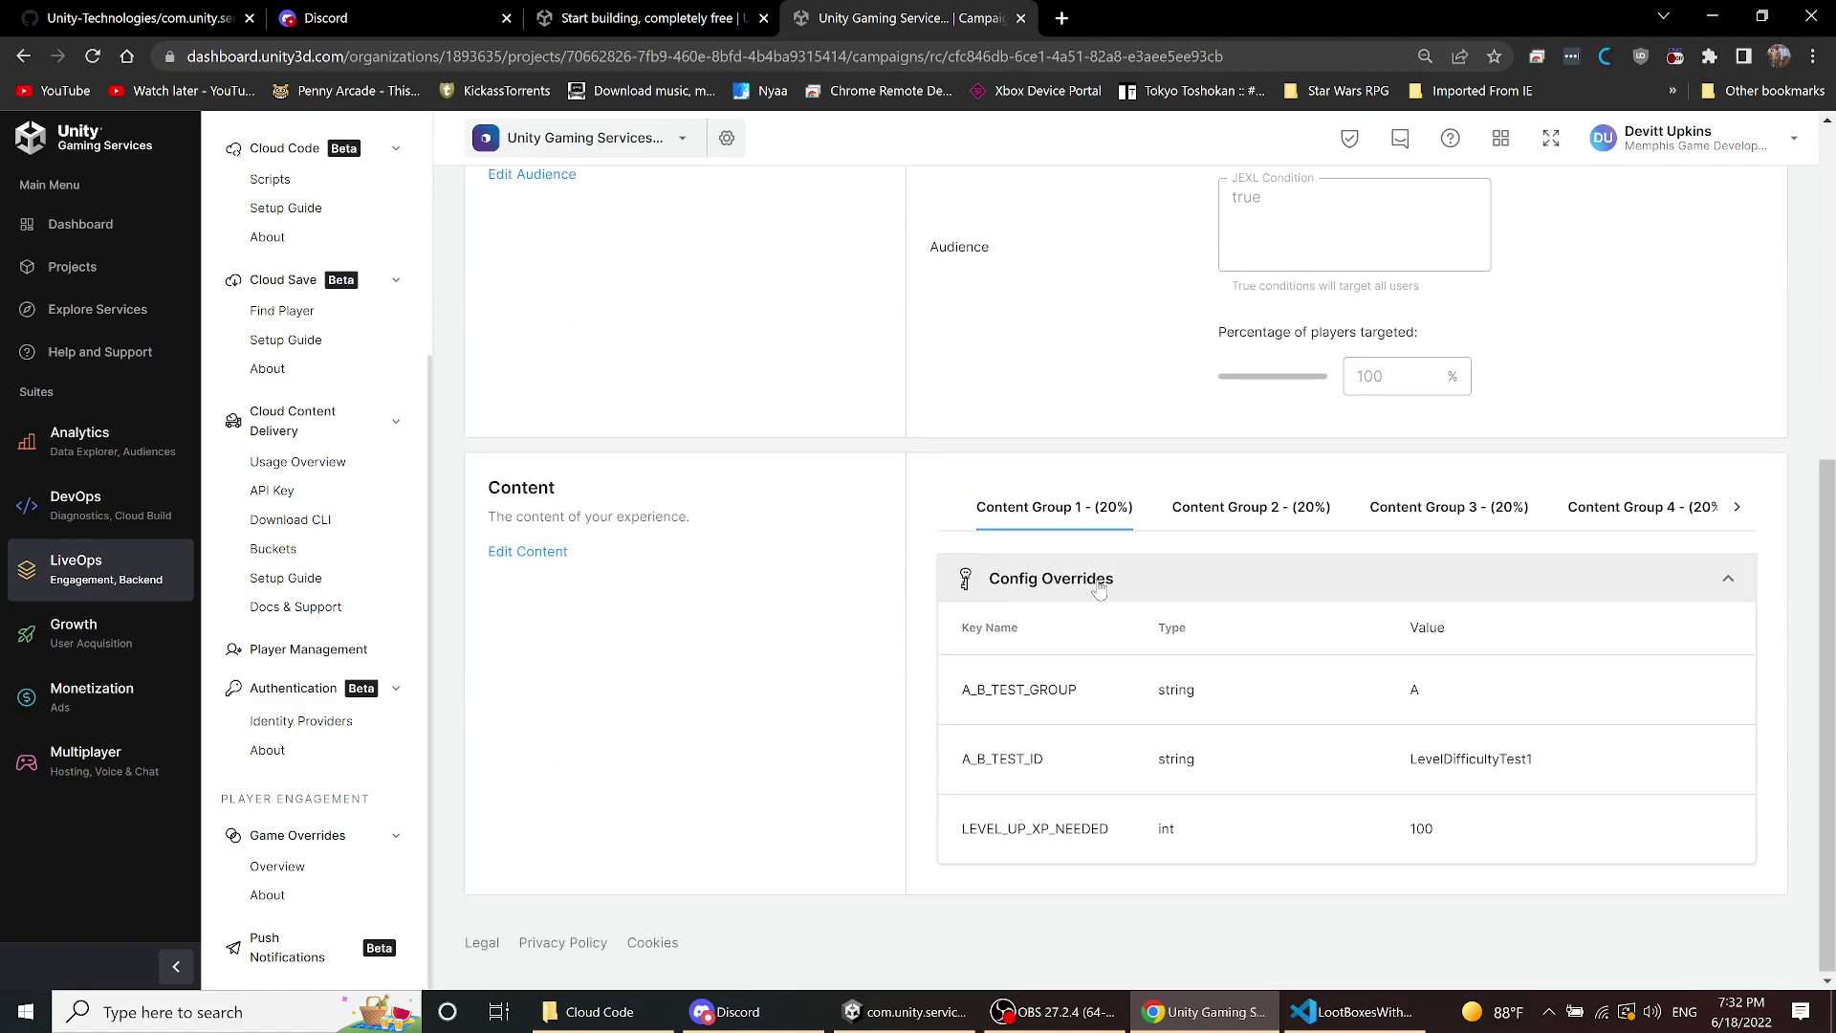
left_click(1218, 514)
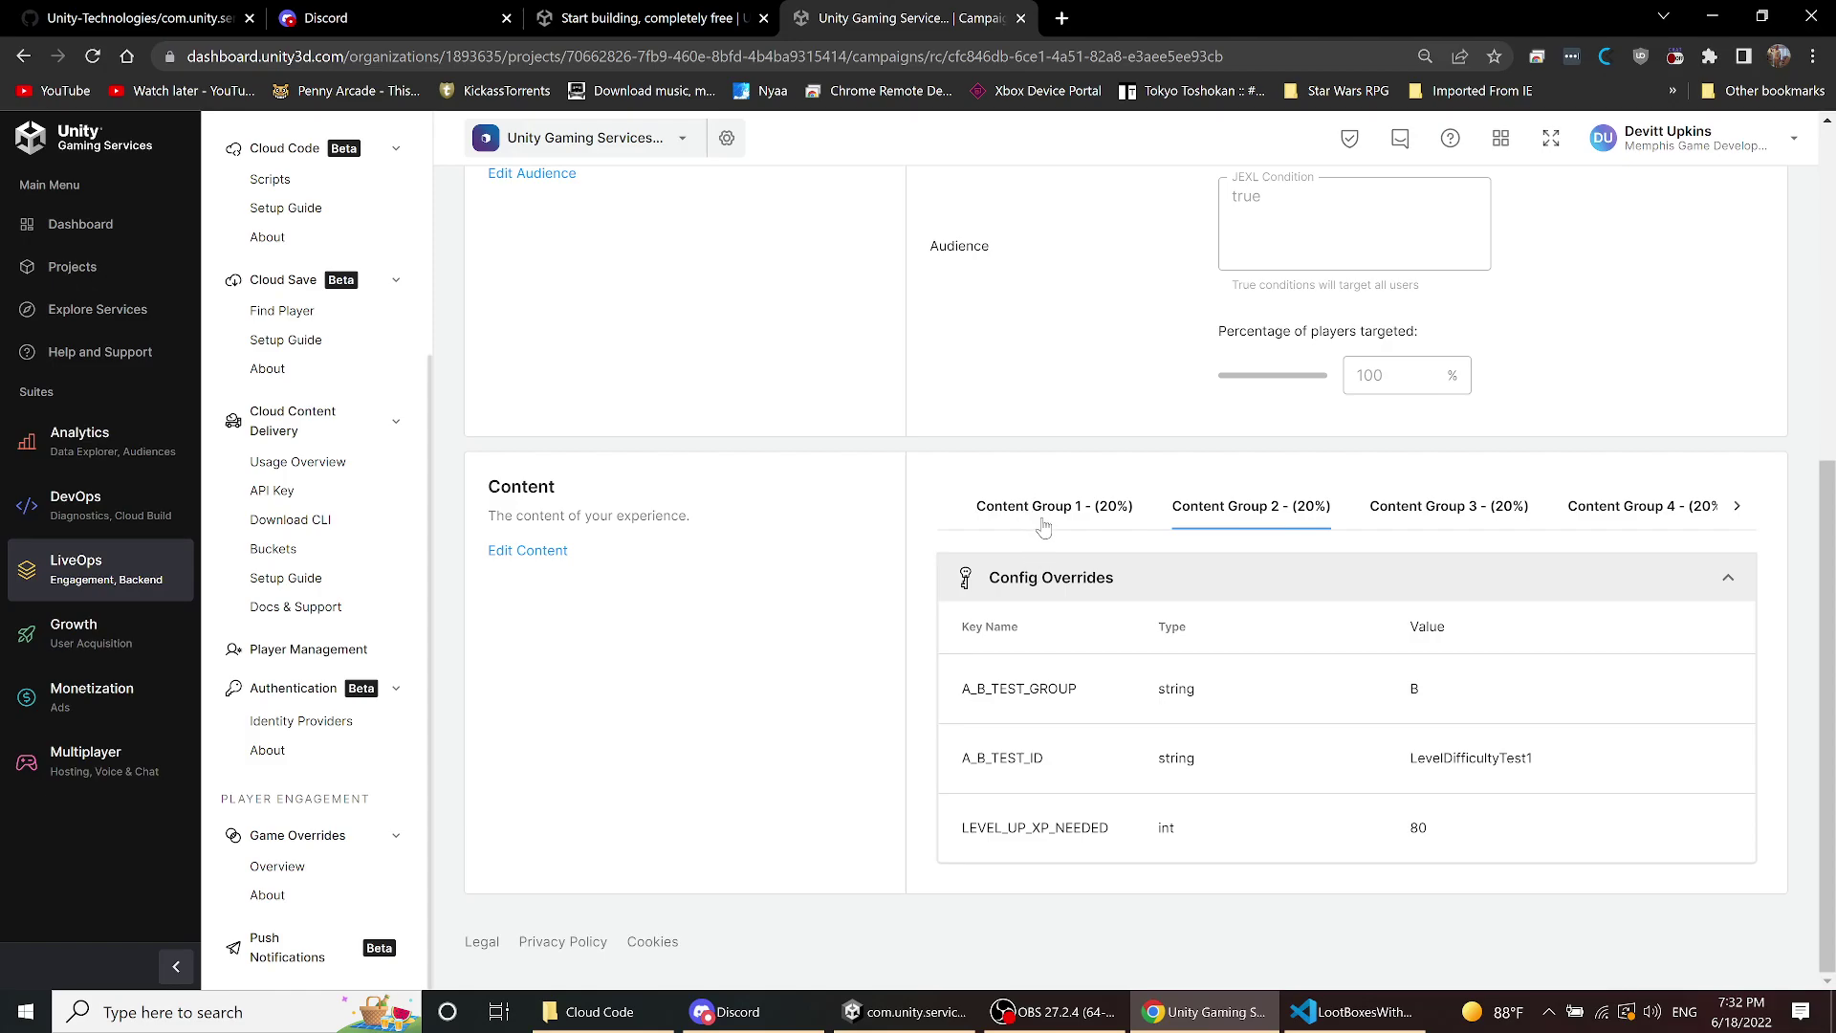
left_click(1043, 521)
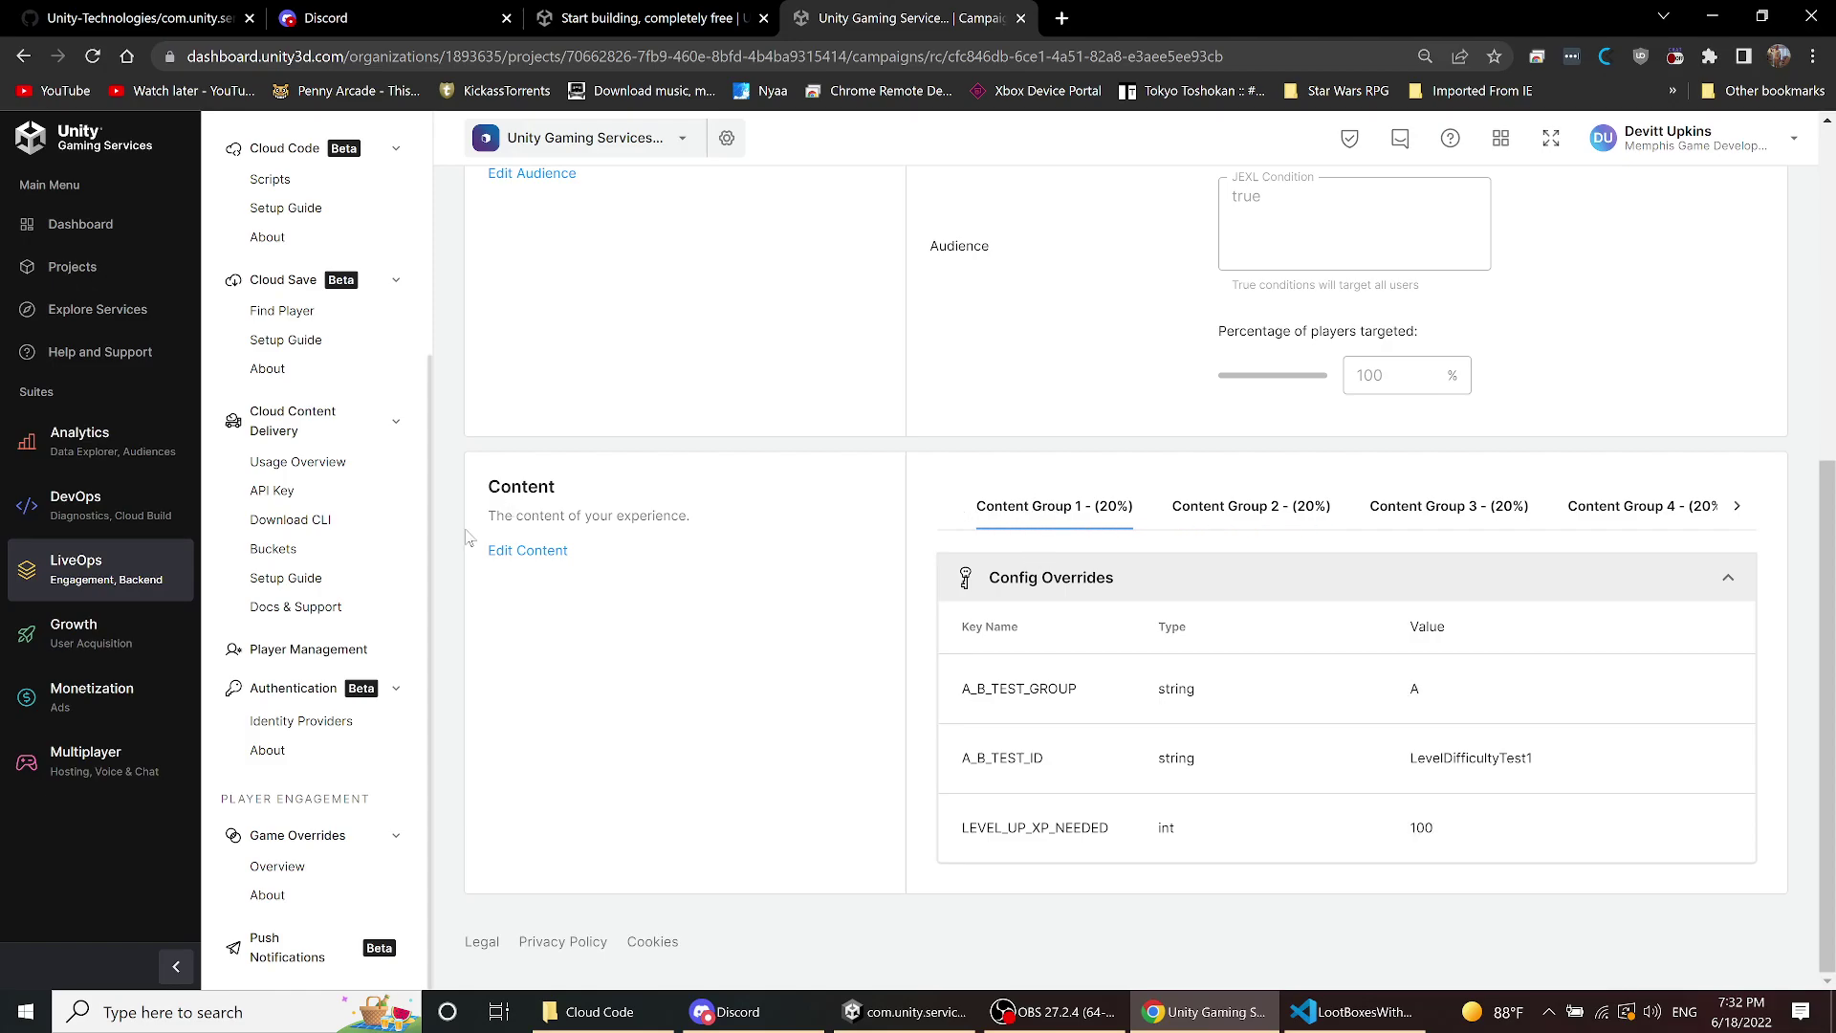
left_click(551, 554)
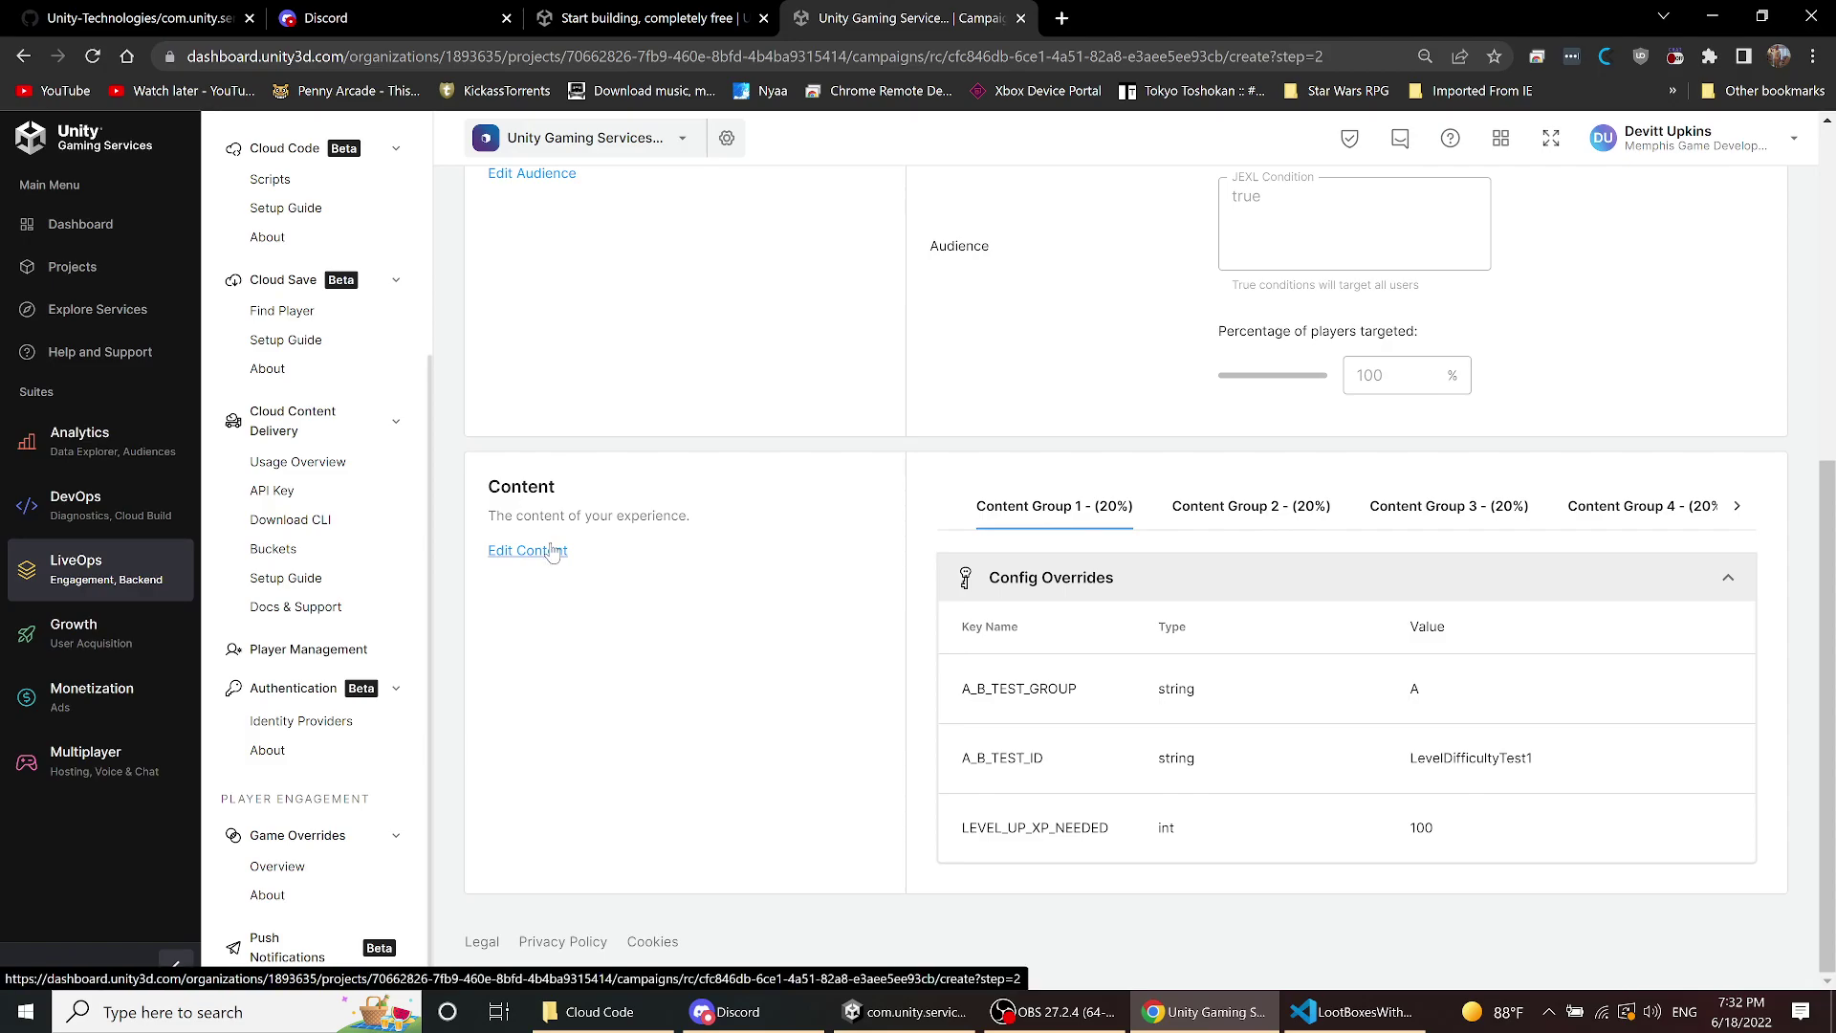
- Open the override content and view the values of Content Groups 2, 3 and 5
left_click(552, 553)
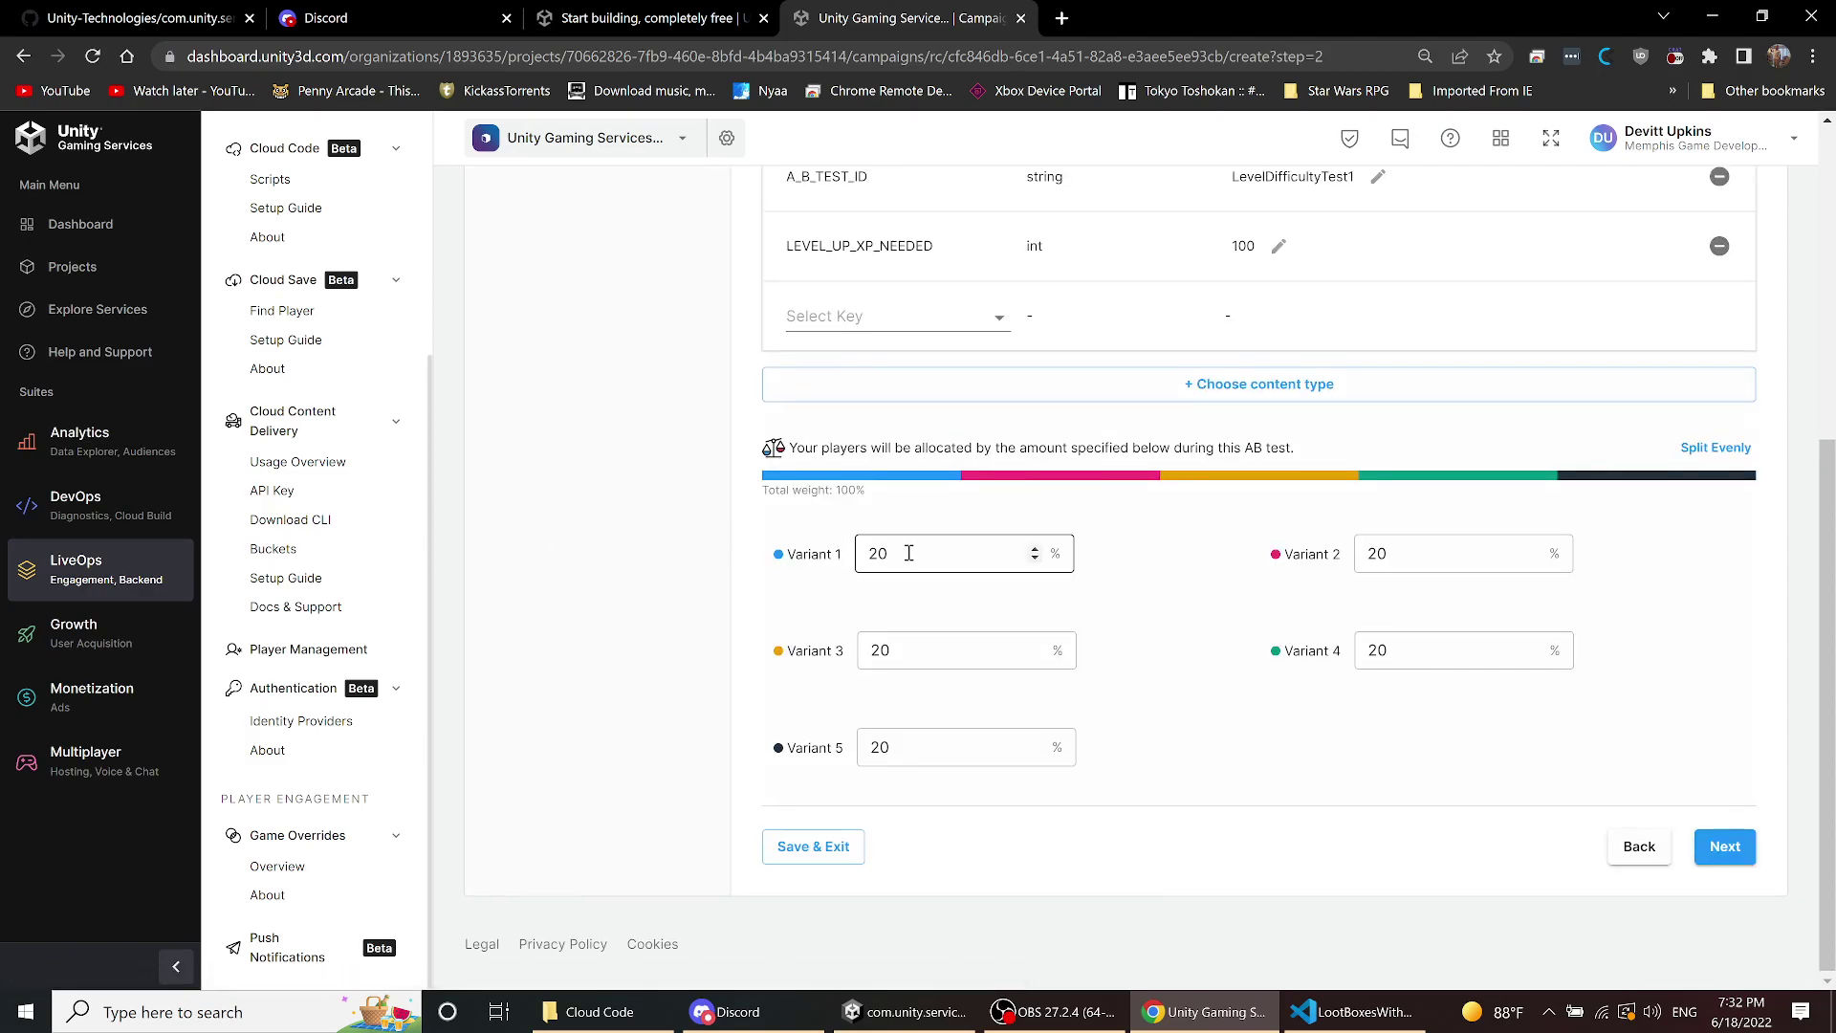
scroll(910, 549, "up", 5)
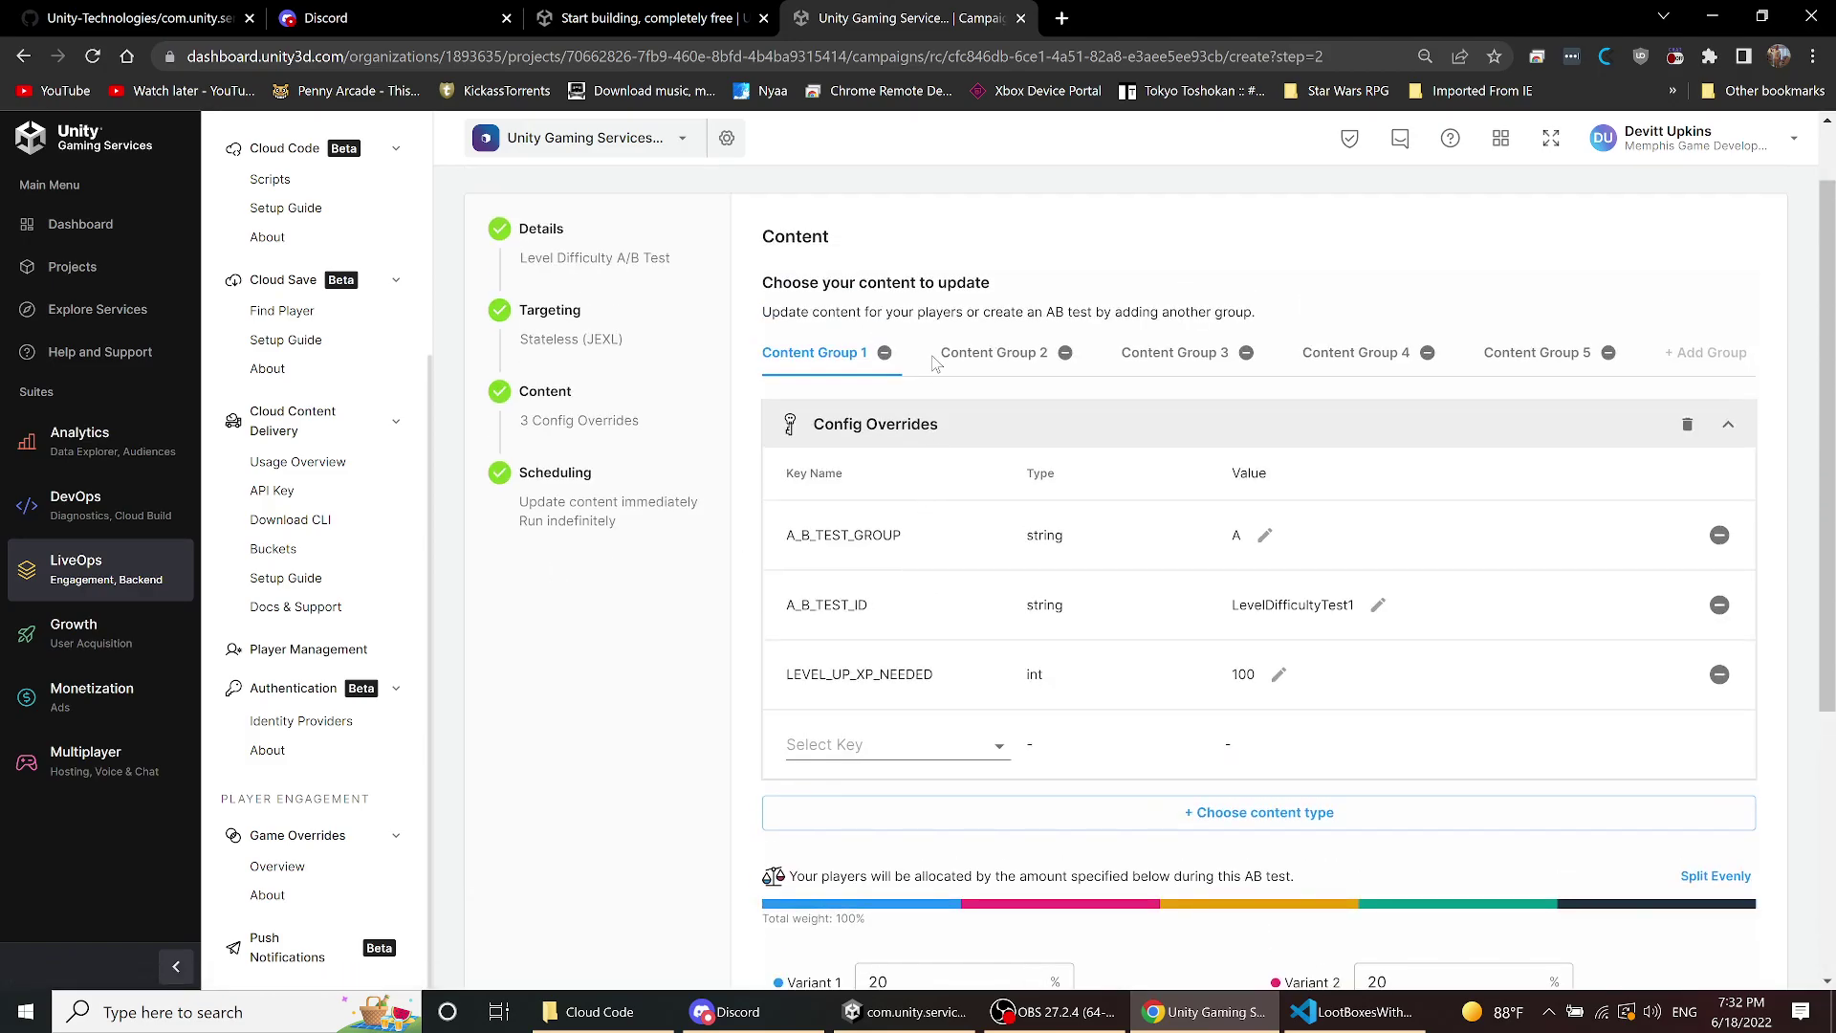
scroll(1265, 647, "down", 1)
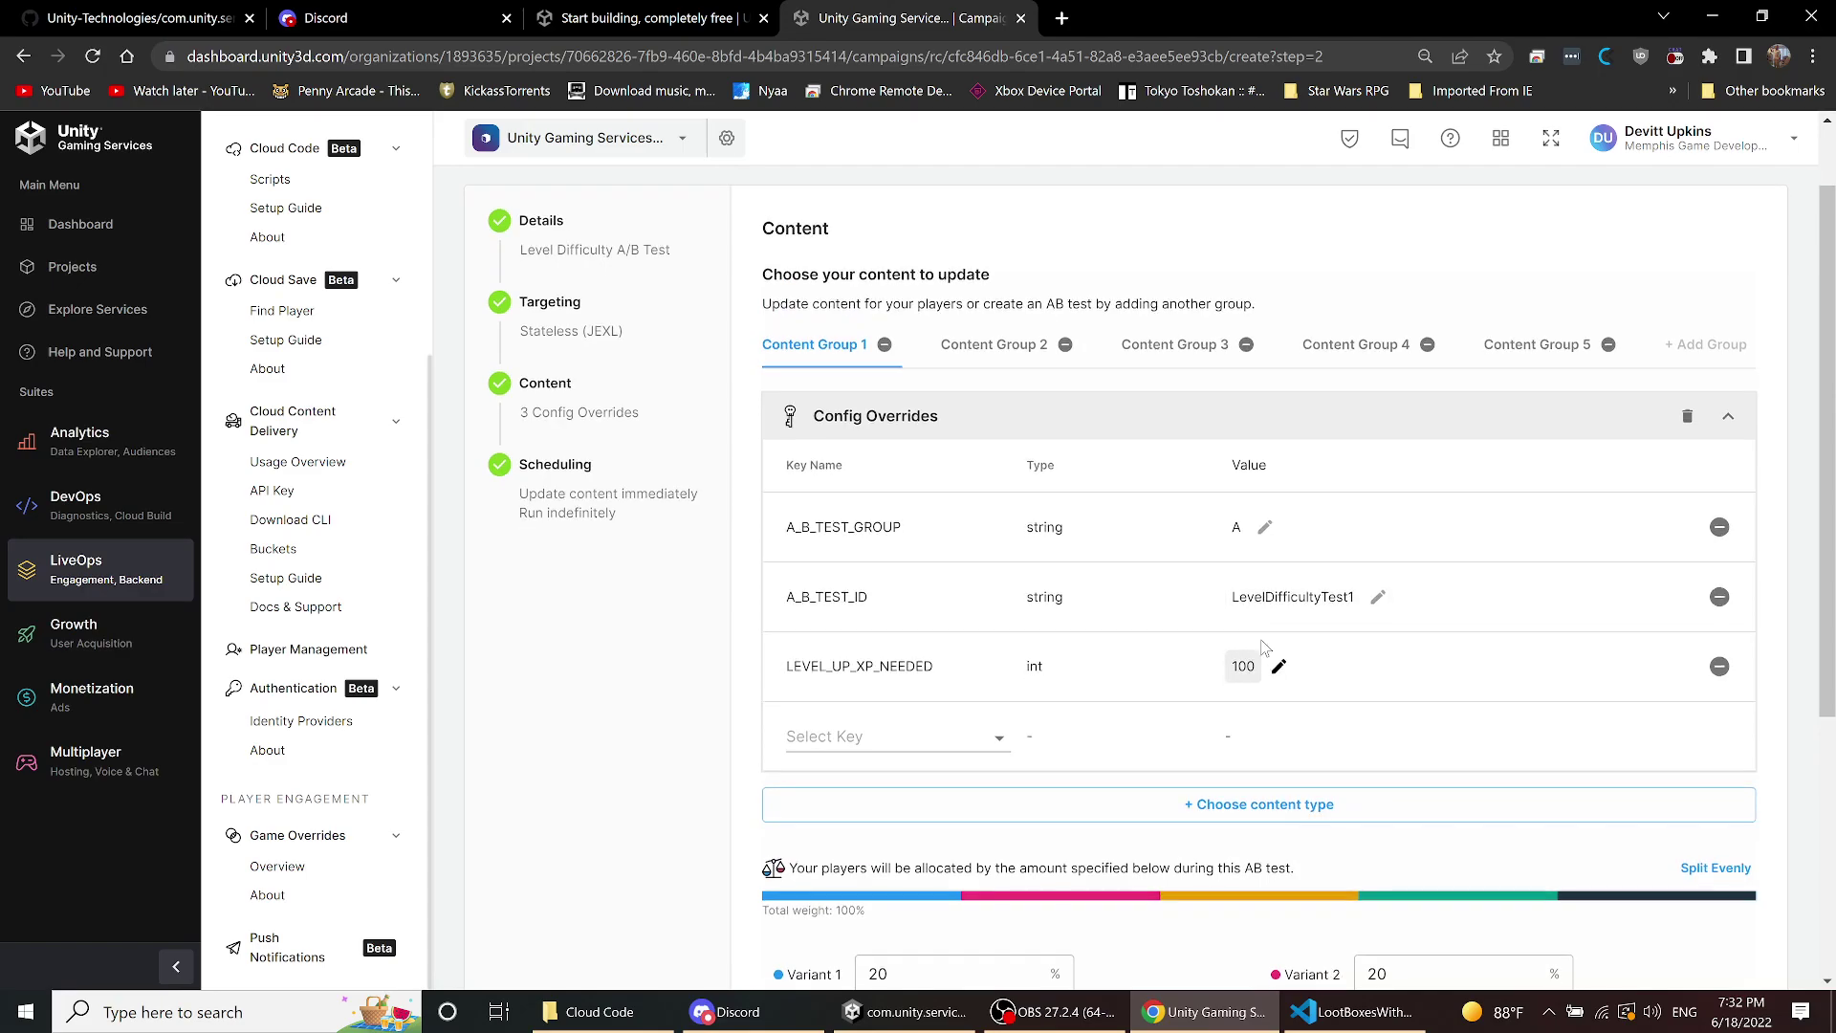
scroll(1265, 647, "down", 4)
scroll(1004, 273, "up", 3)
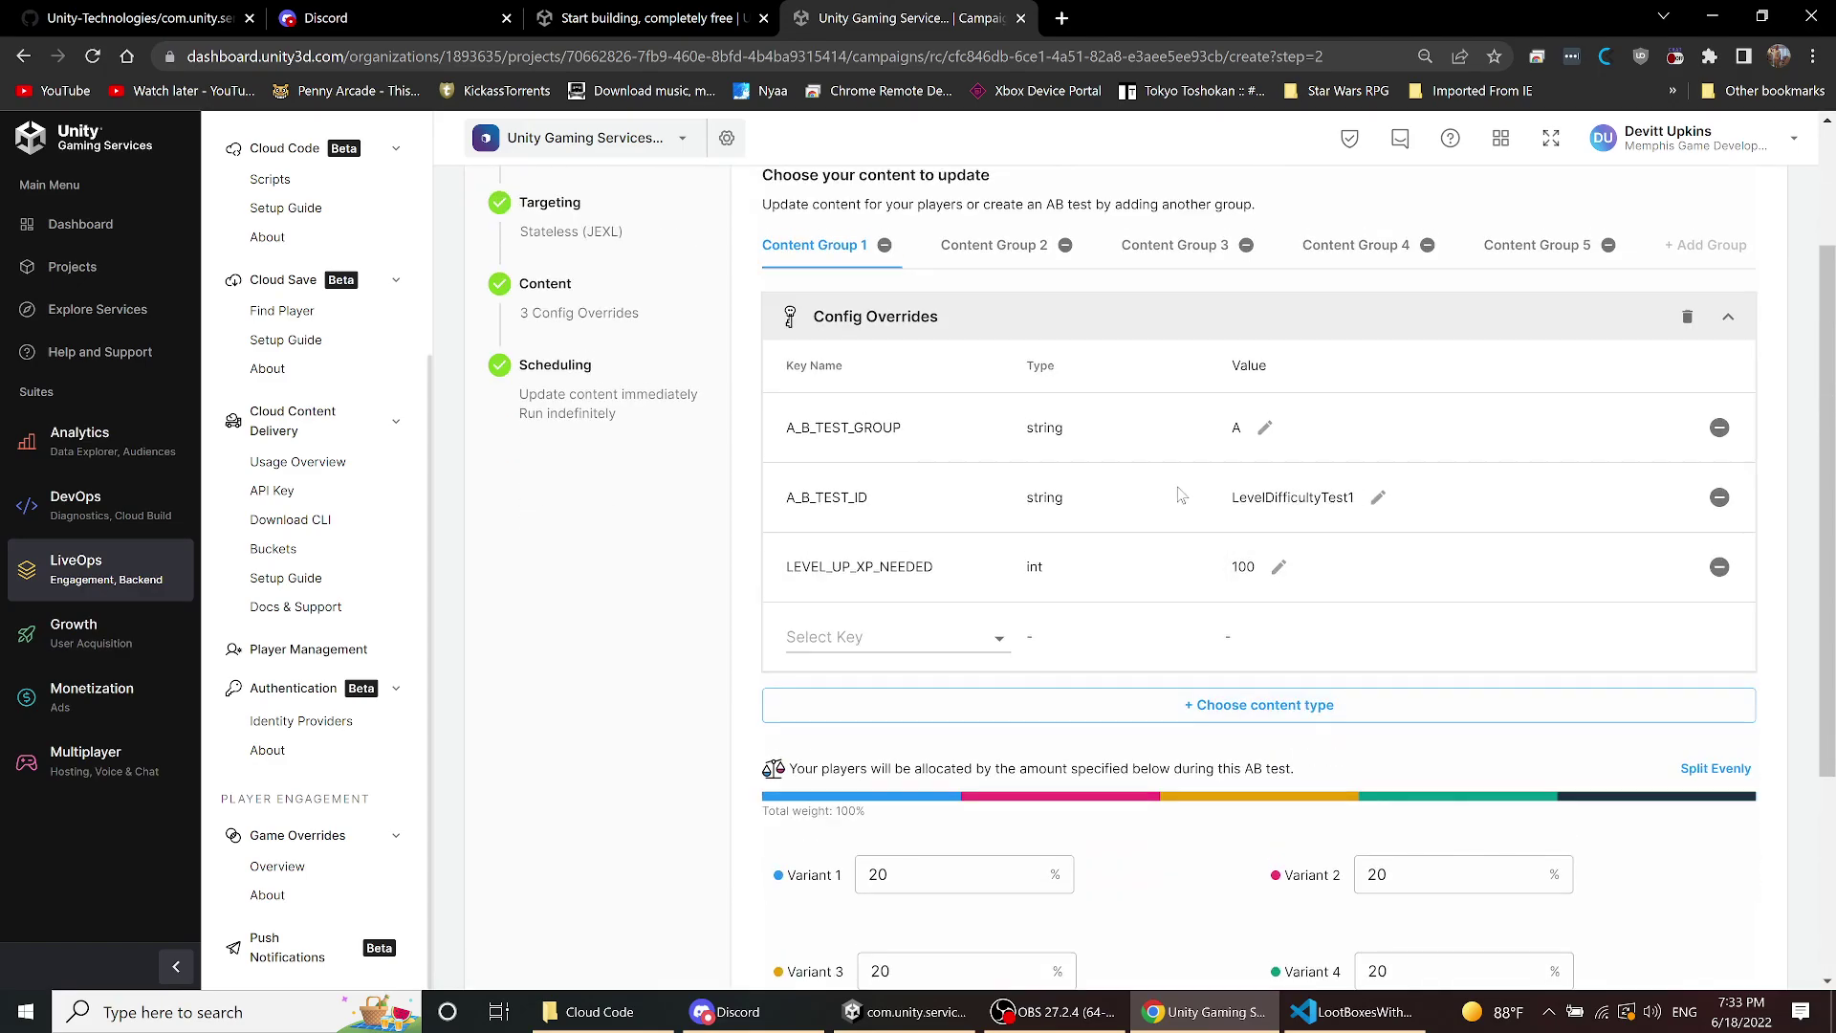
left_click(978, 249)
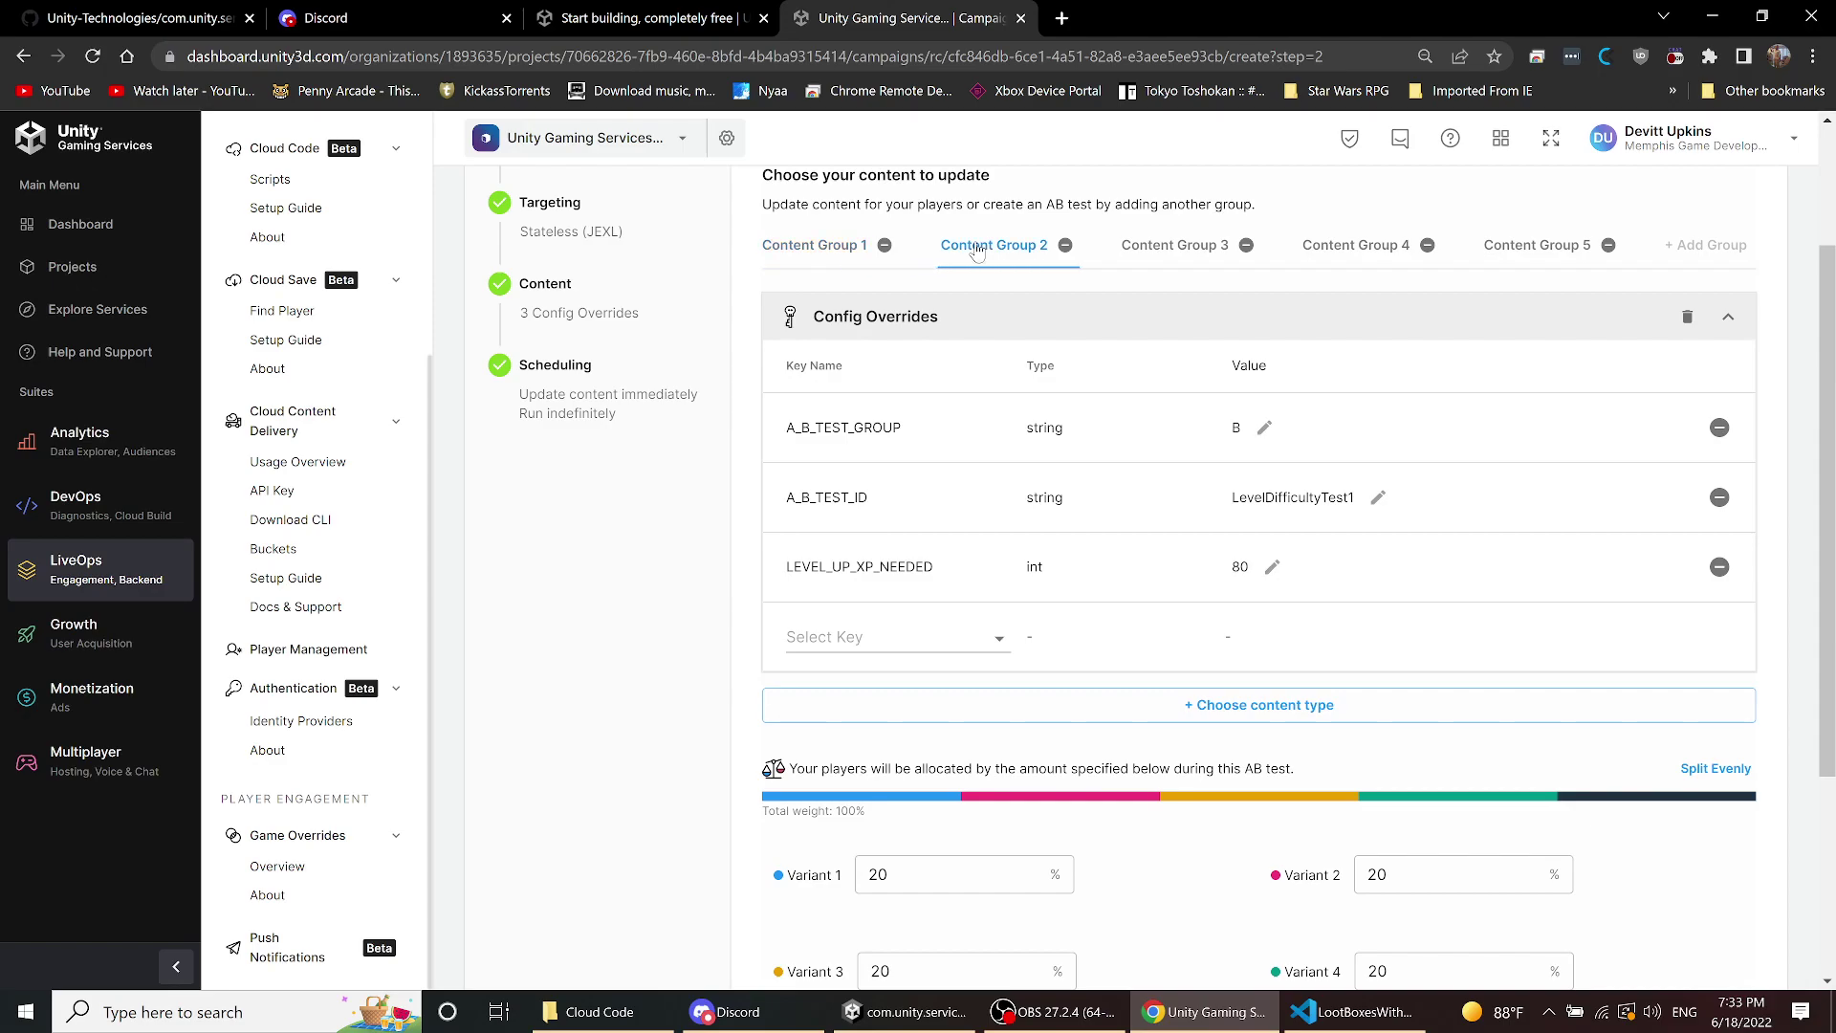
left_click(1202, 251)
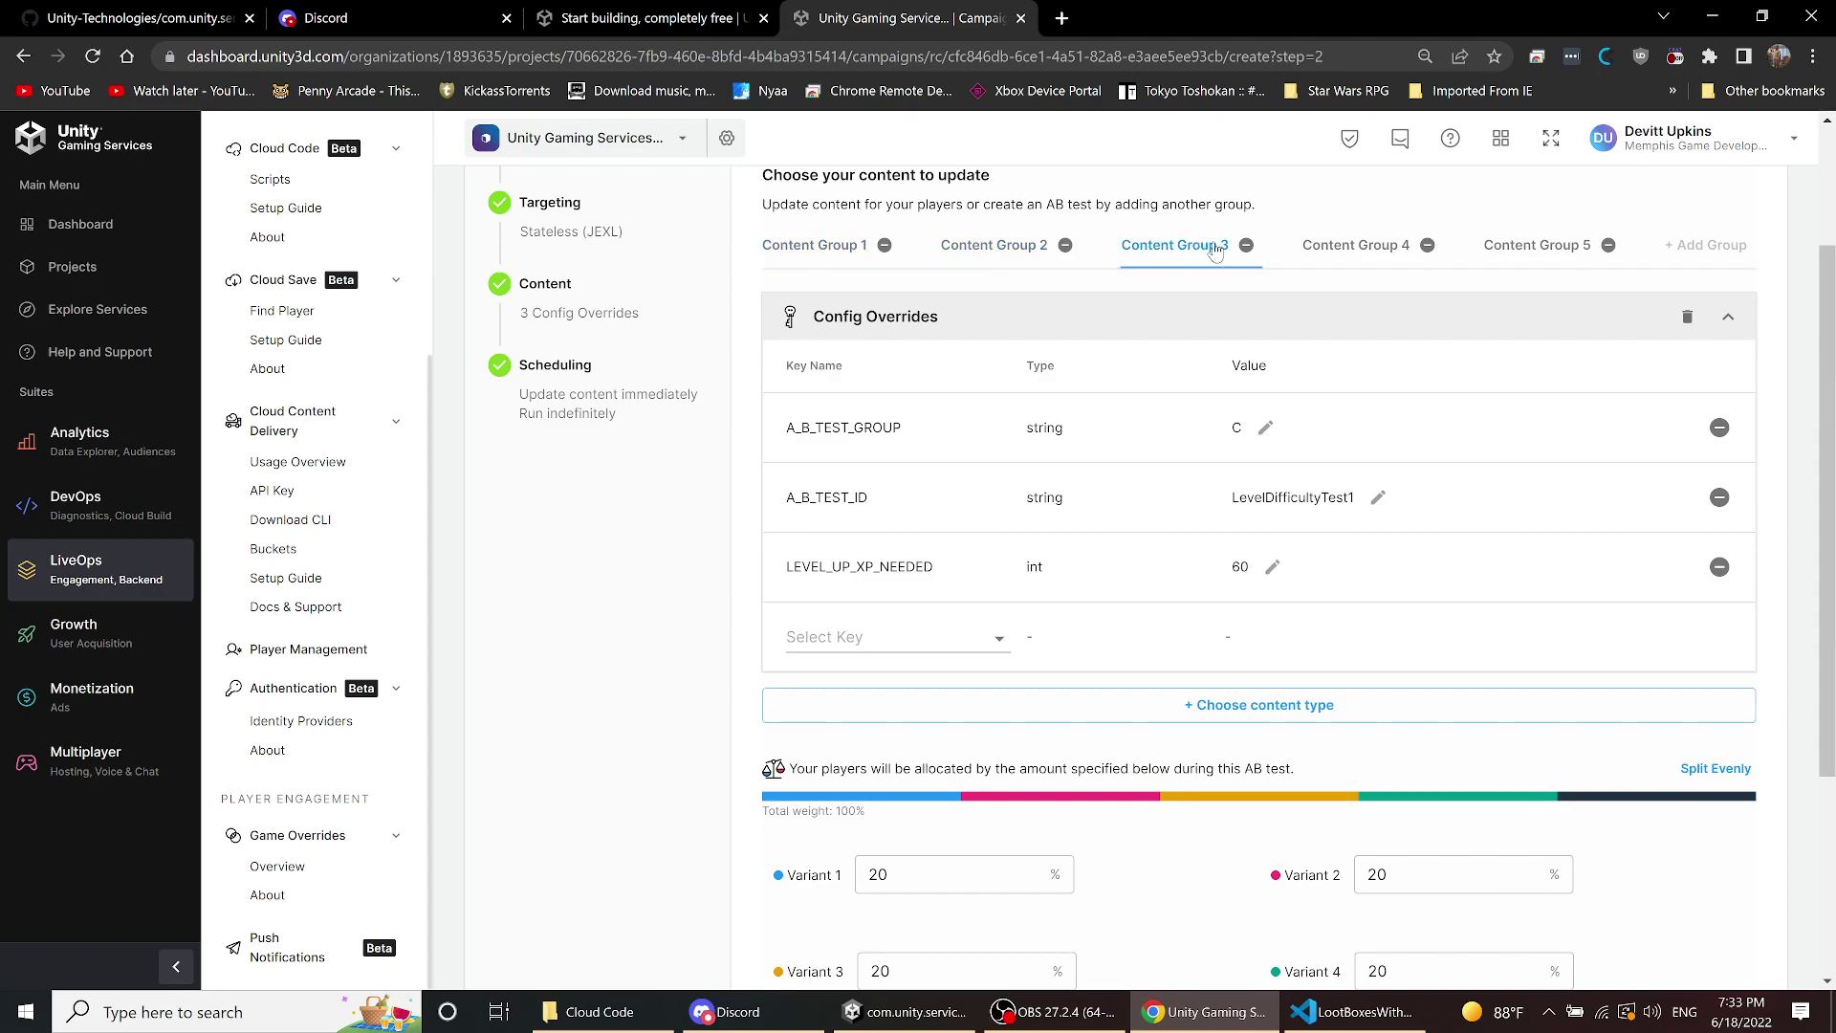
left_click(1540, 256)
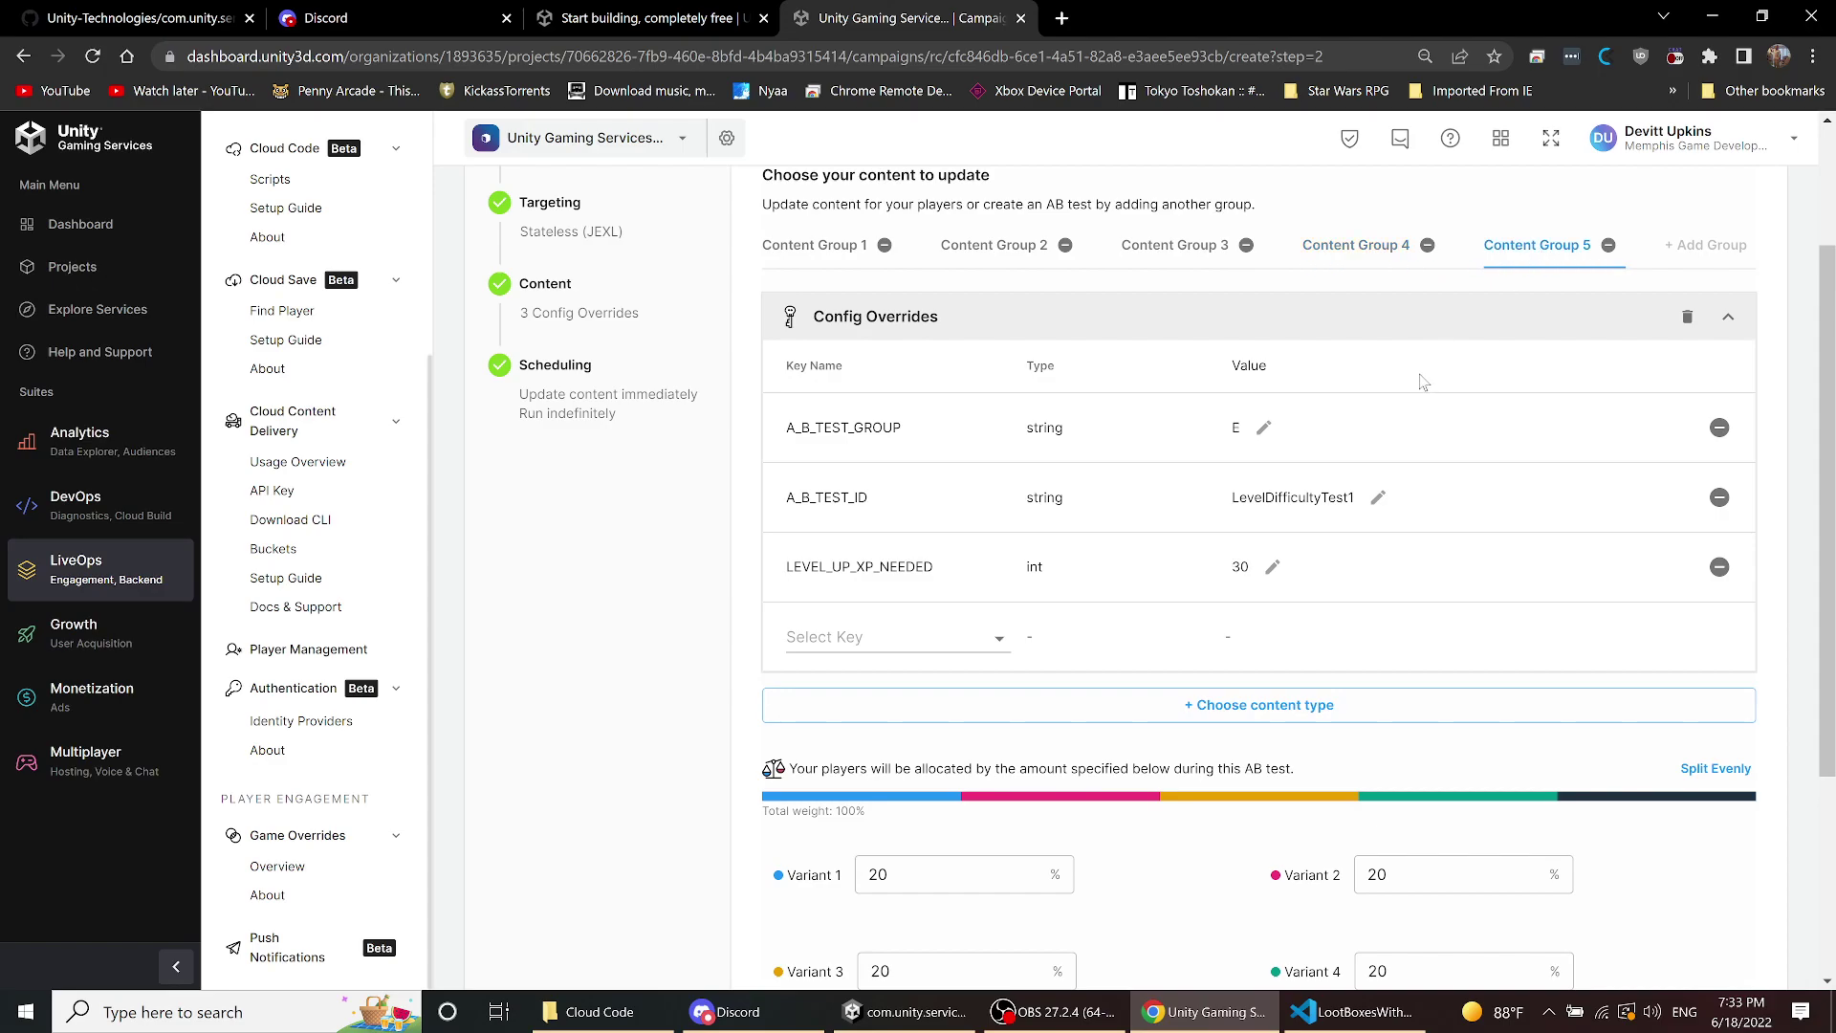
- Review Content Group 5's variants, go back to Targeting, and return to Unity Editor
scroll(1421, 402, "down", 2)
scroll(1422, 403, "down", 1)
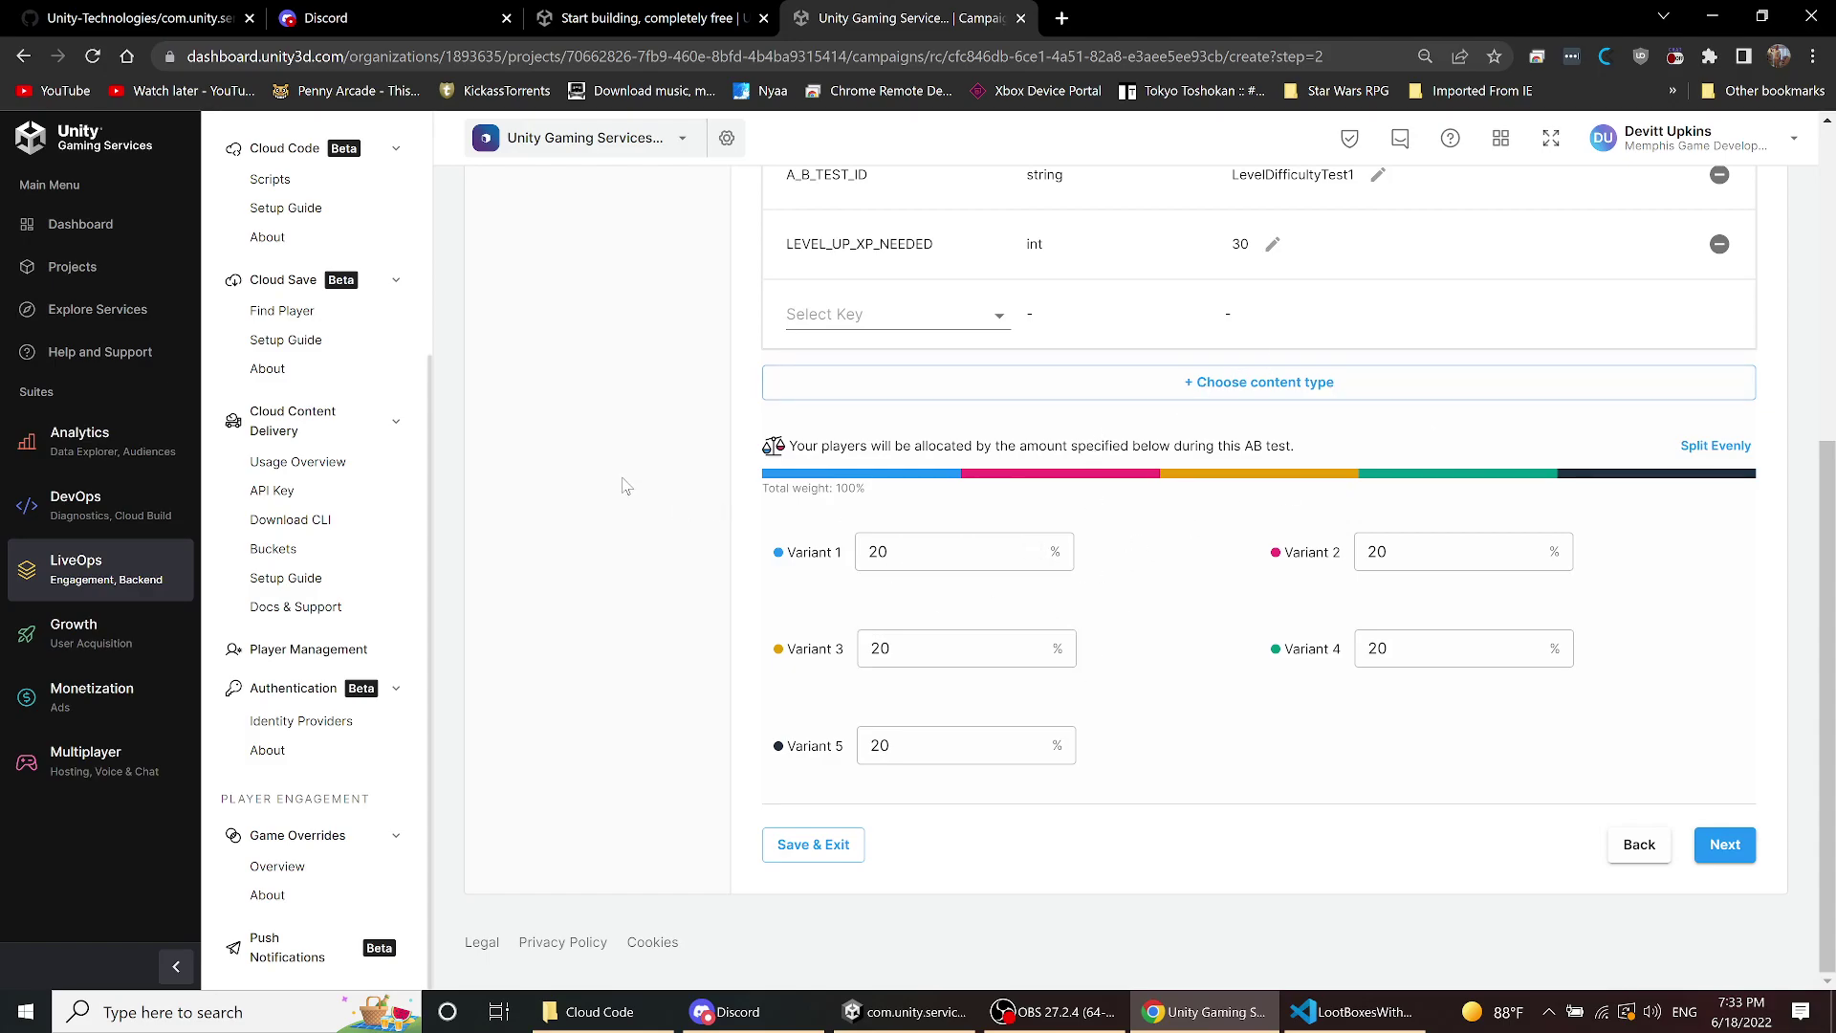
scroll(622, 483, "up", 5)
scroll(619, 479, "down", 5)
left_click(1640, 860)
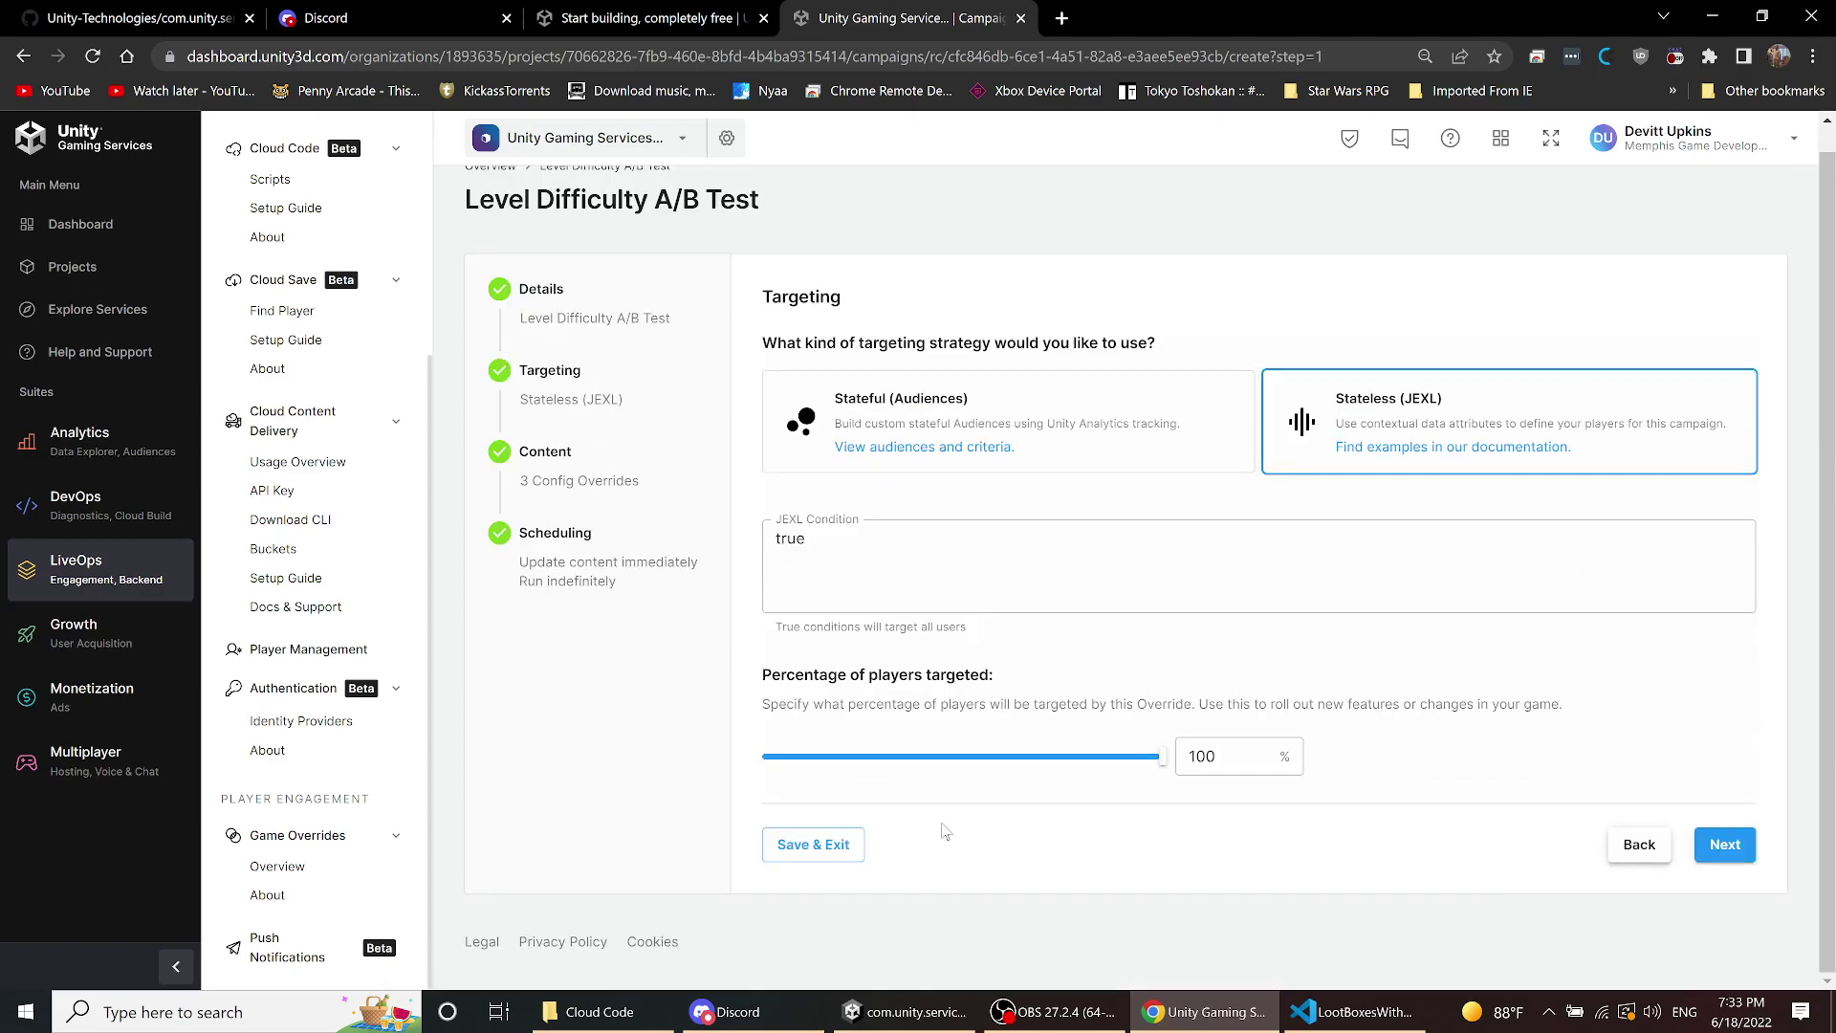
left_click(903, 1012)
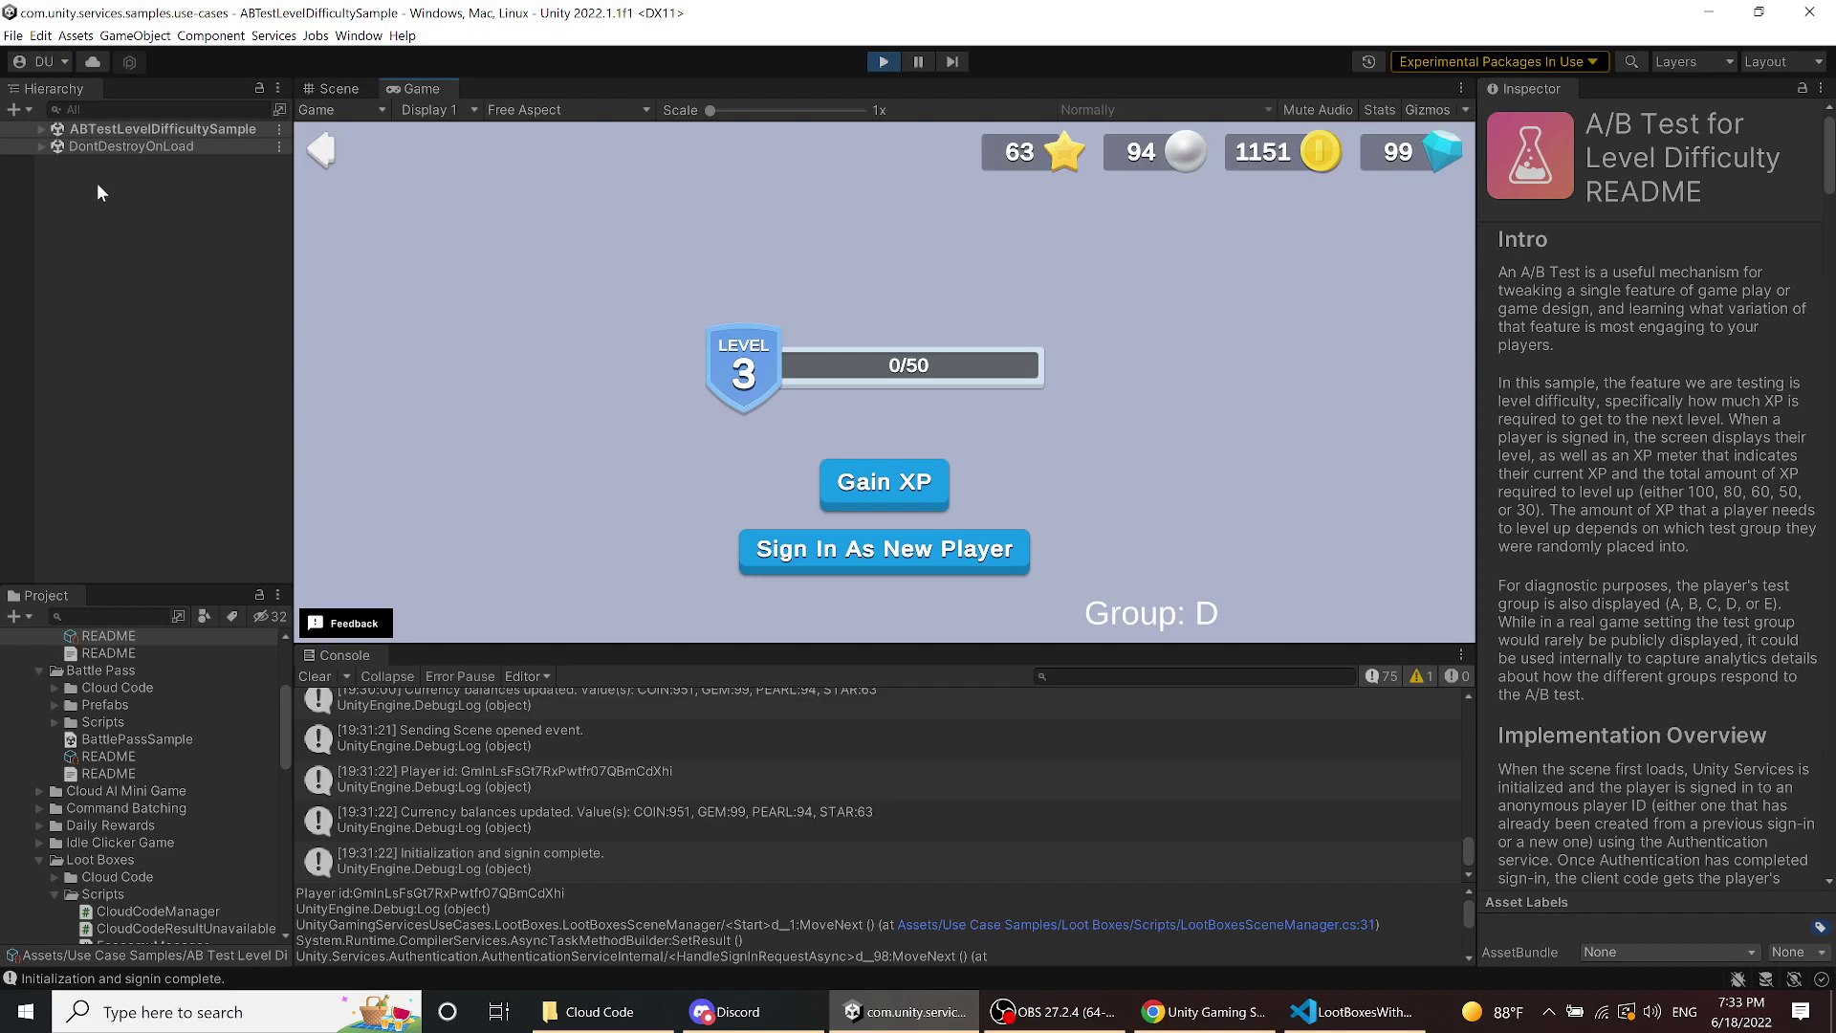
- Go back to the Start Here list and launch the Daily Rewards sample
left_click(320, 152)
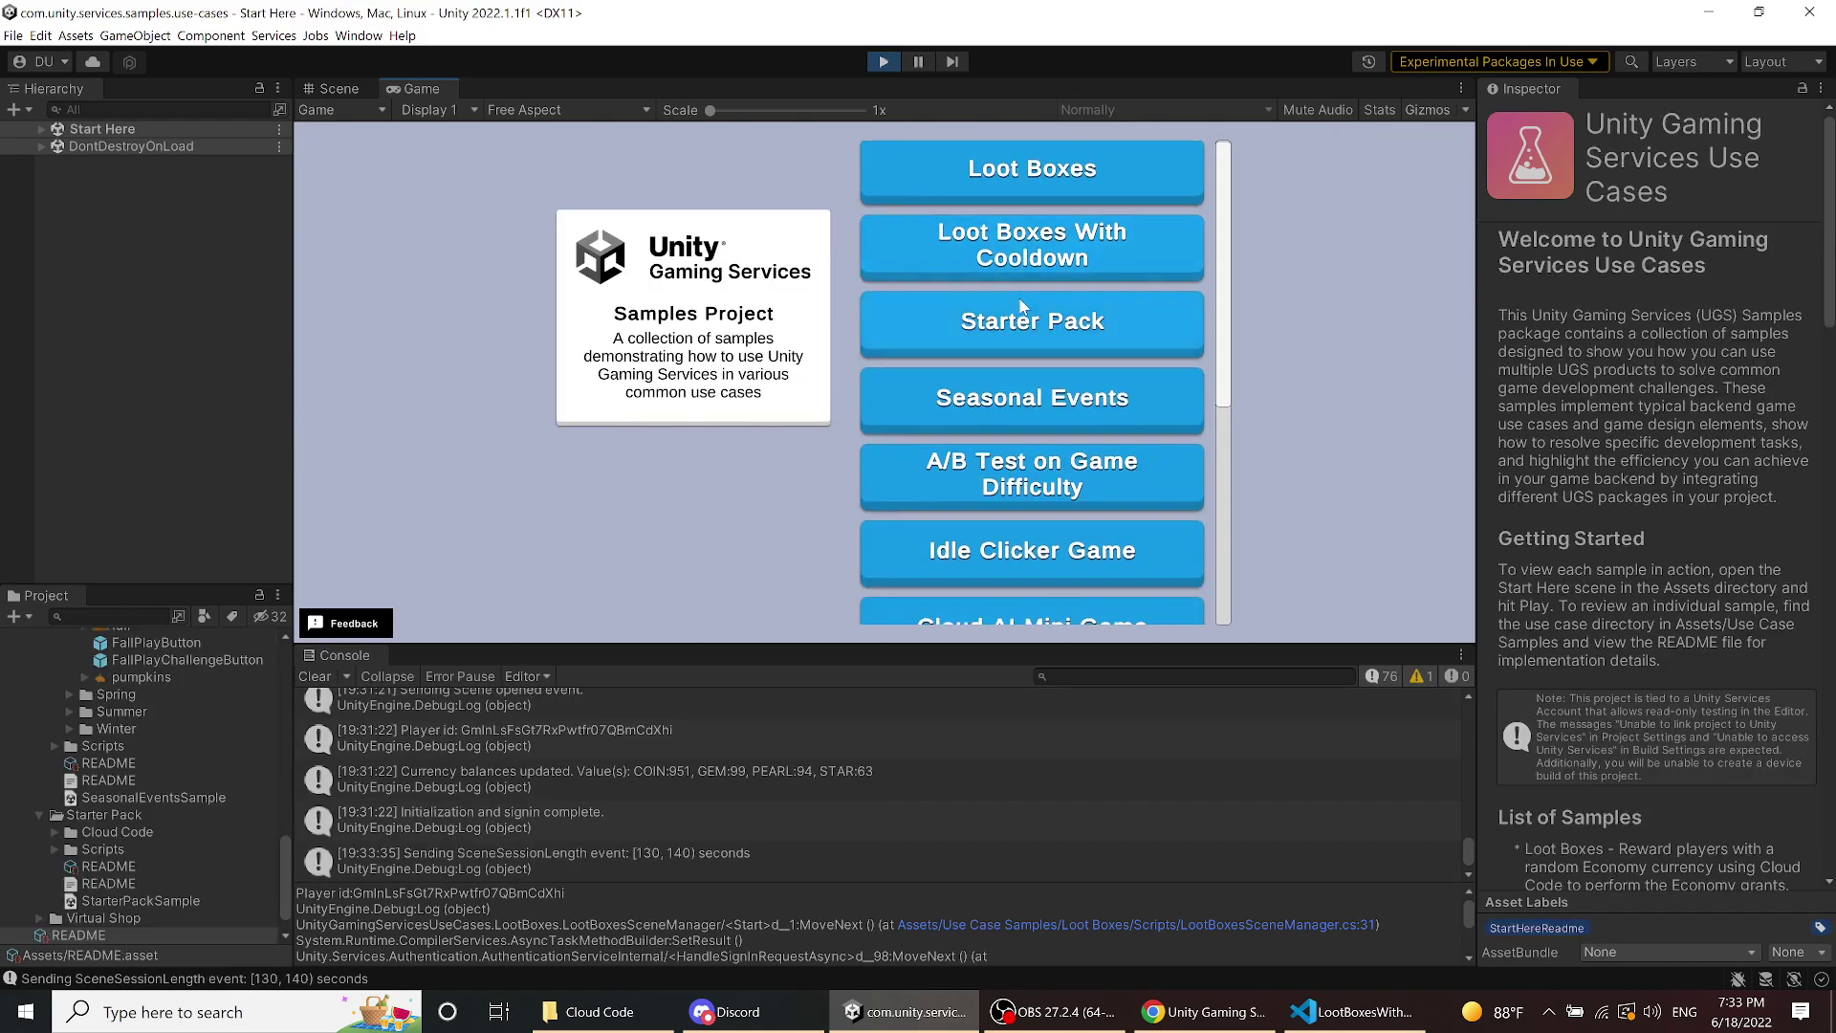
left_click_drag(1223, 325, 1264, 580)
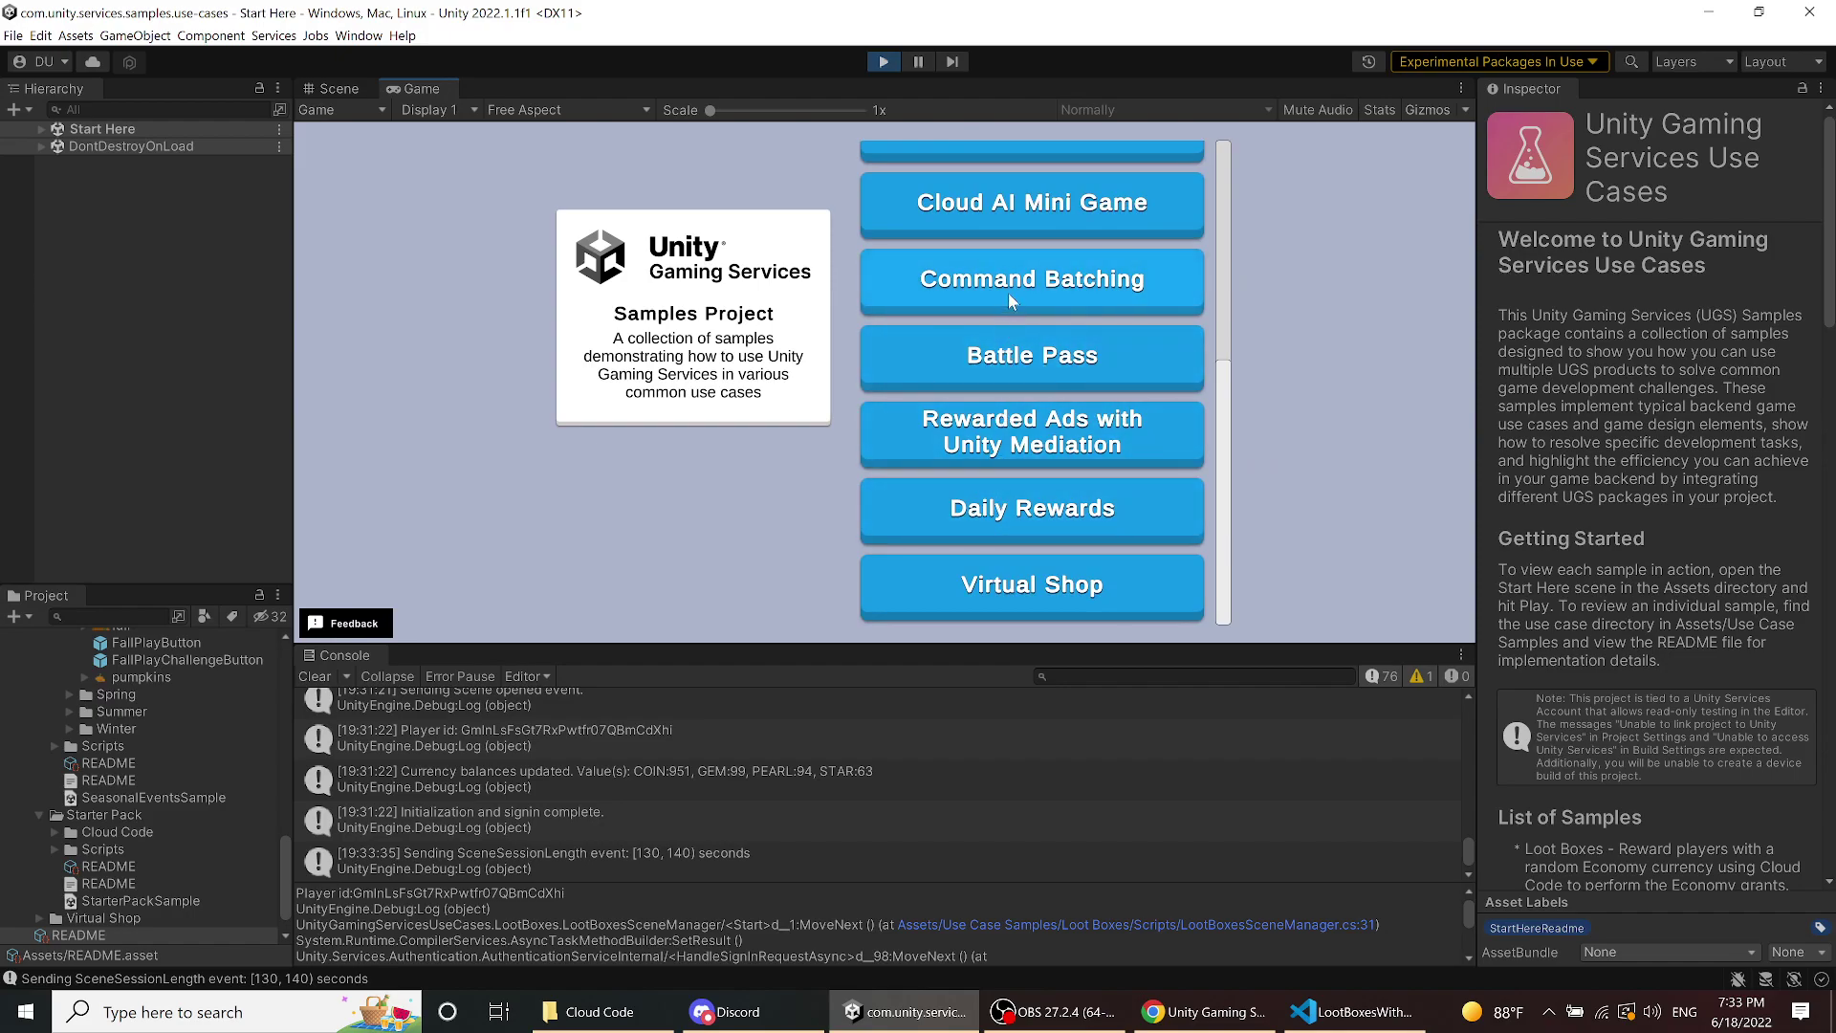
left_click(1028, 514)
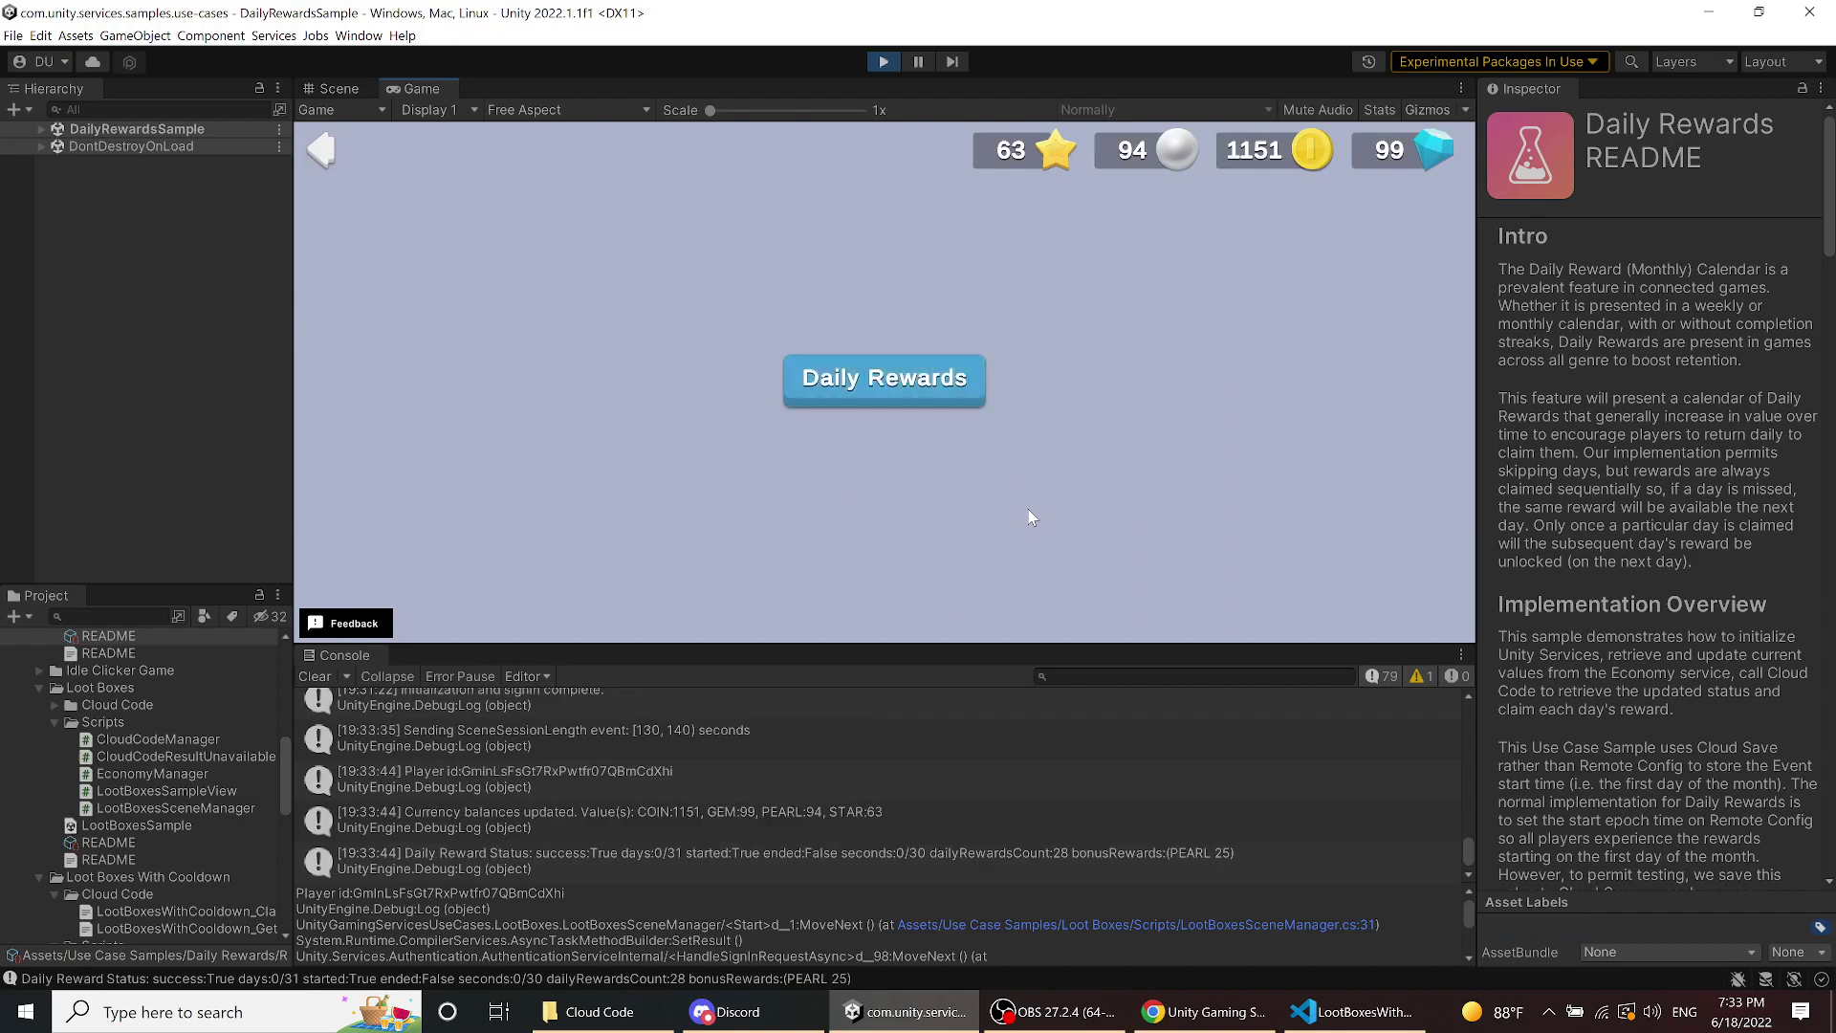
- Claim the Day 1 and Day 2 calendar rewards, raising coins to 1171, then close the calendar
left_click(882, 382)
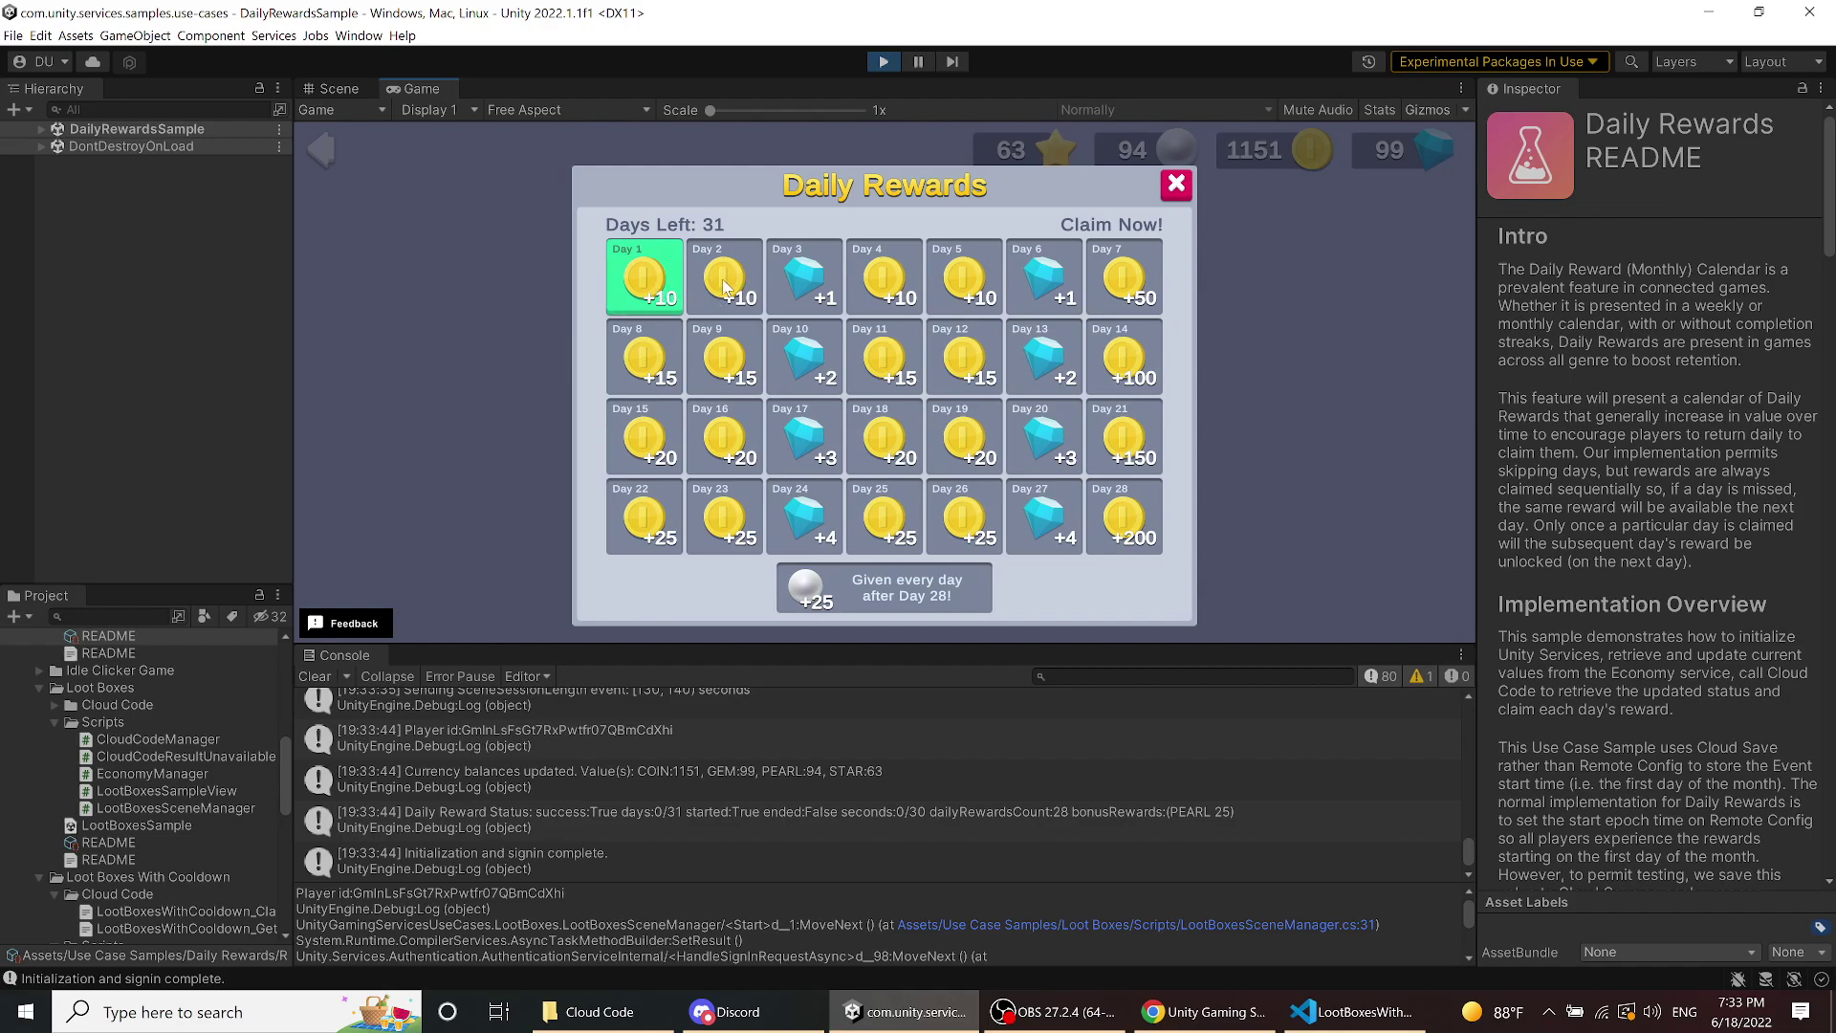
left_click(656, 285)
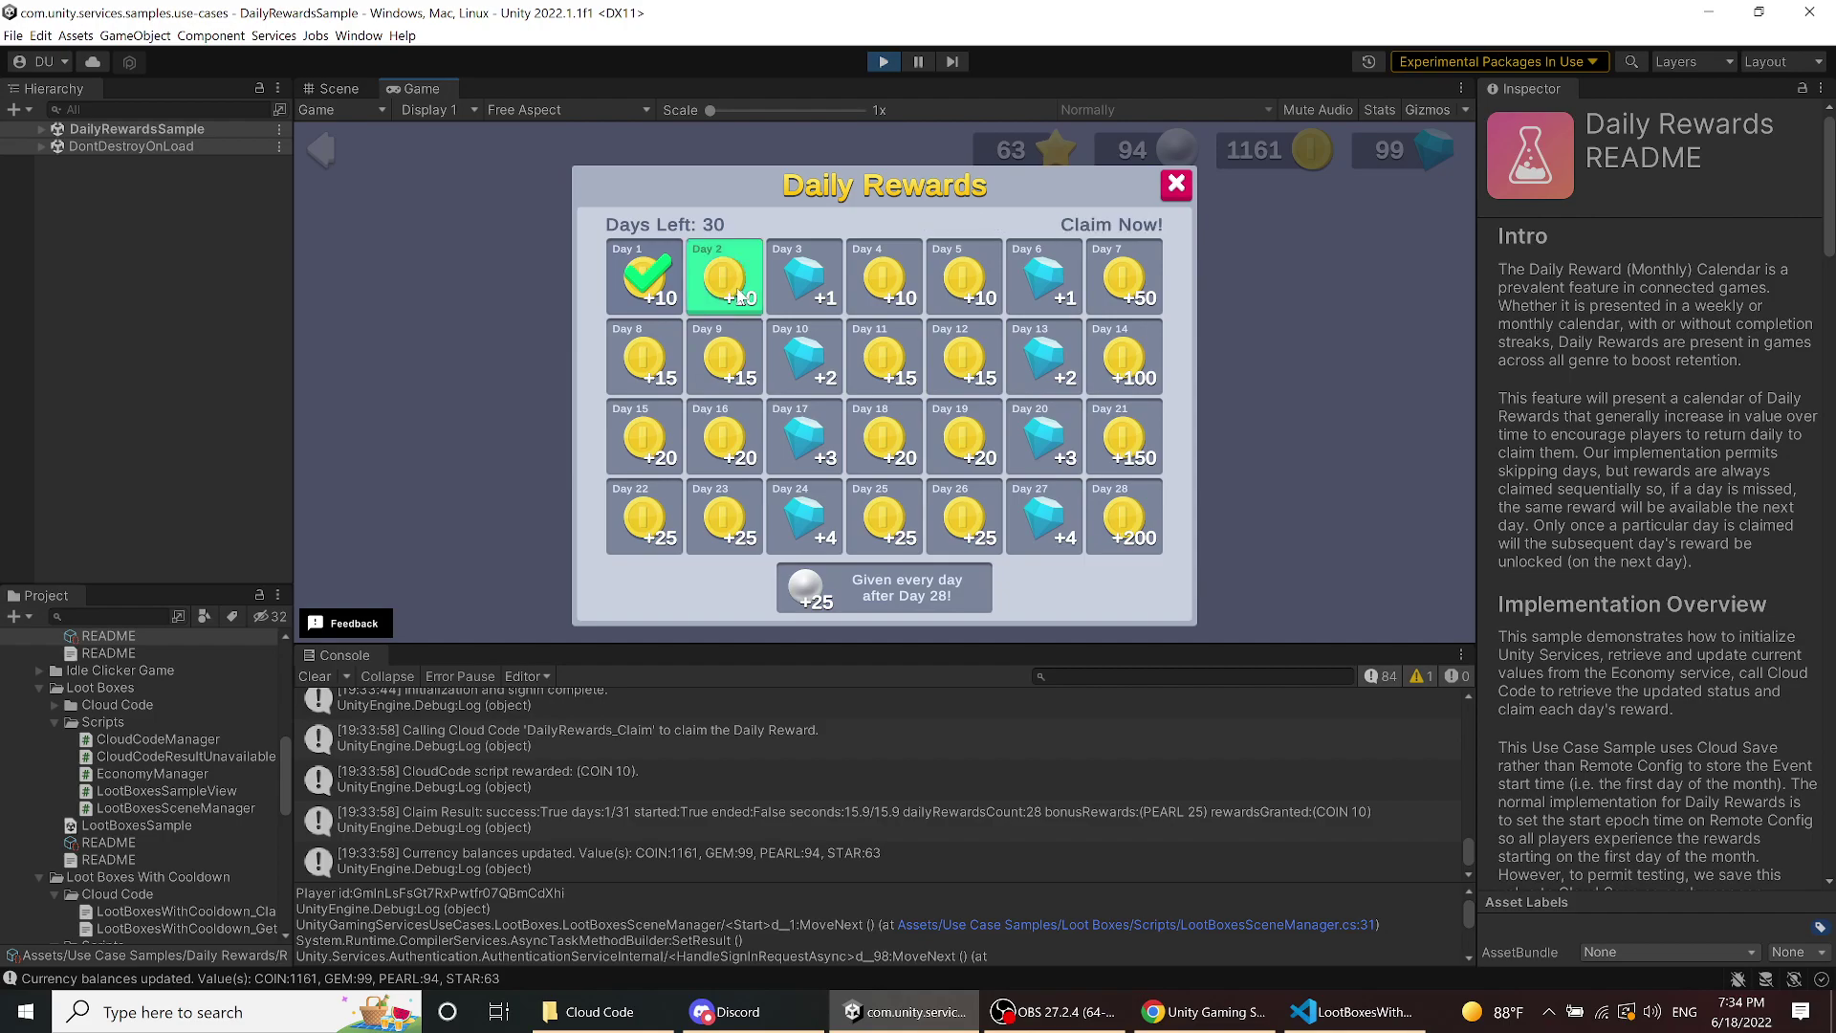
left_click(741, 289)
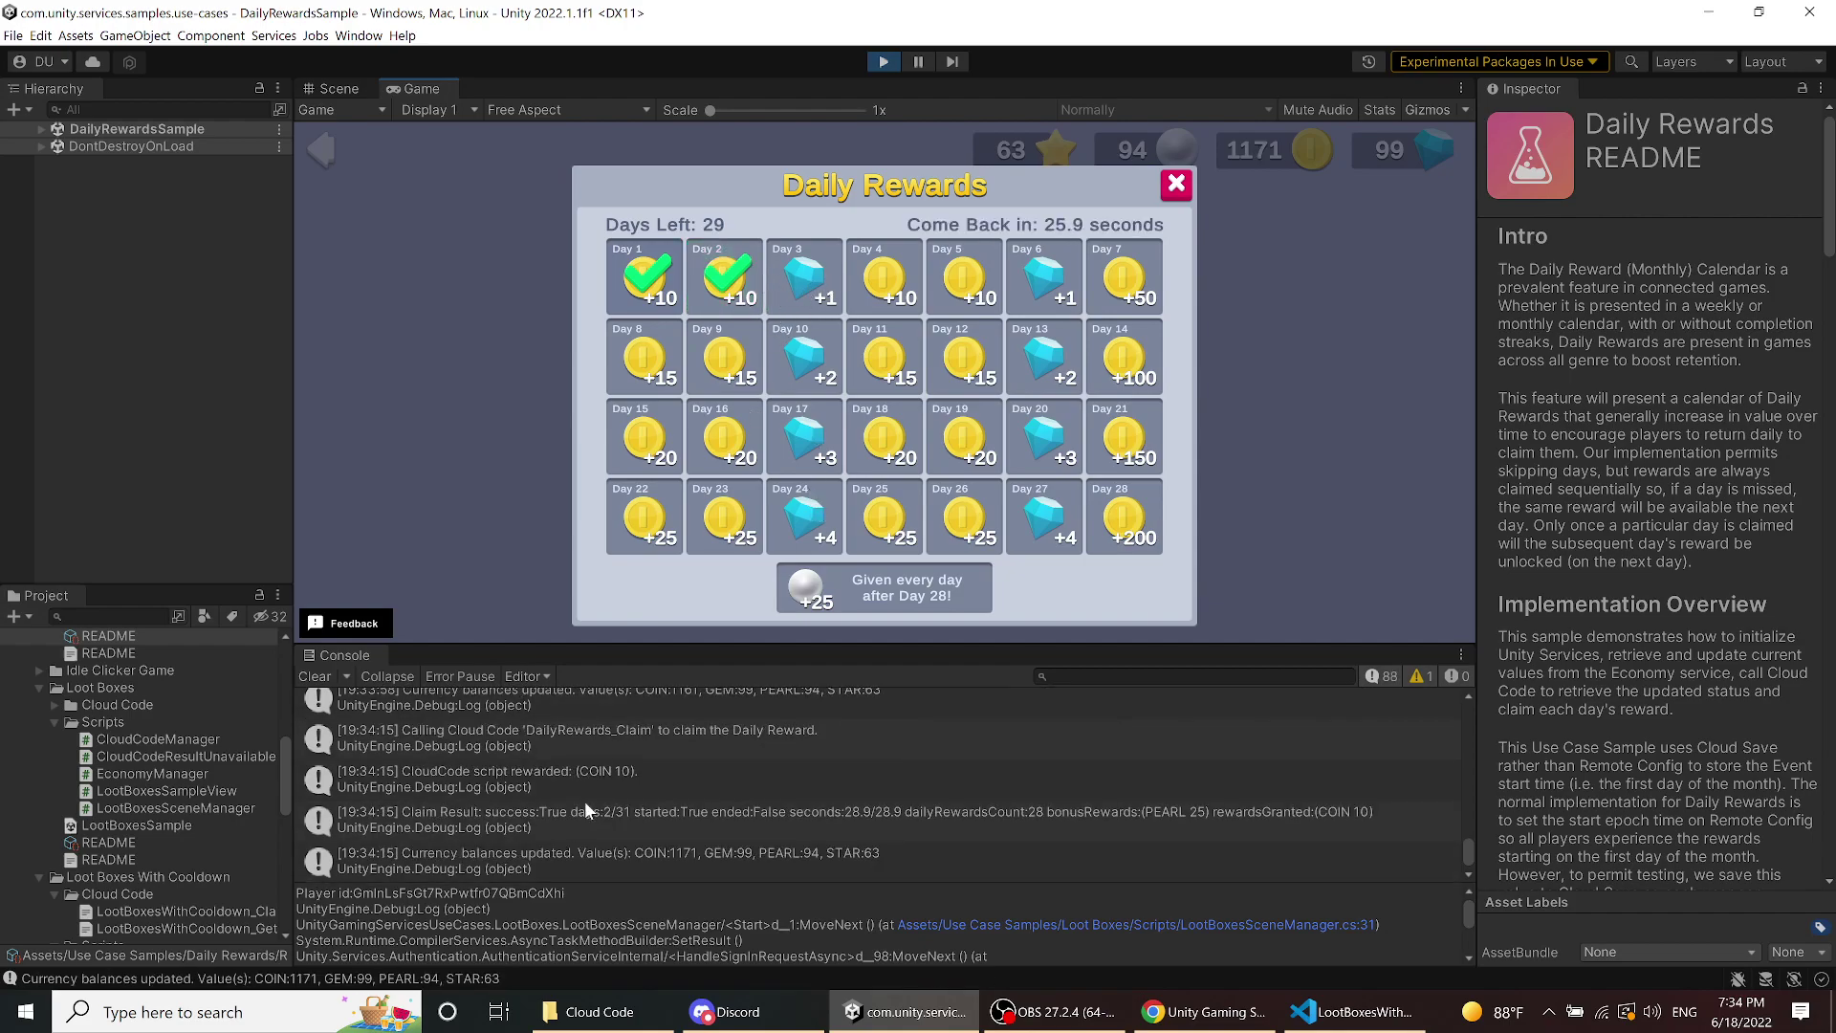
scroll(622, 834, "down", 1)
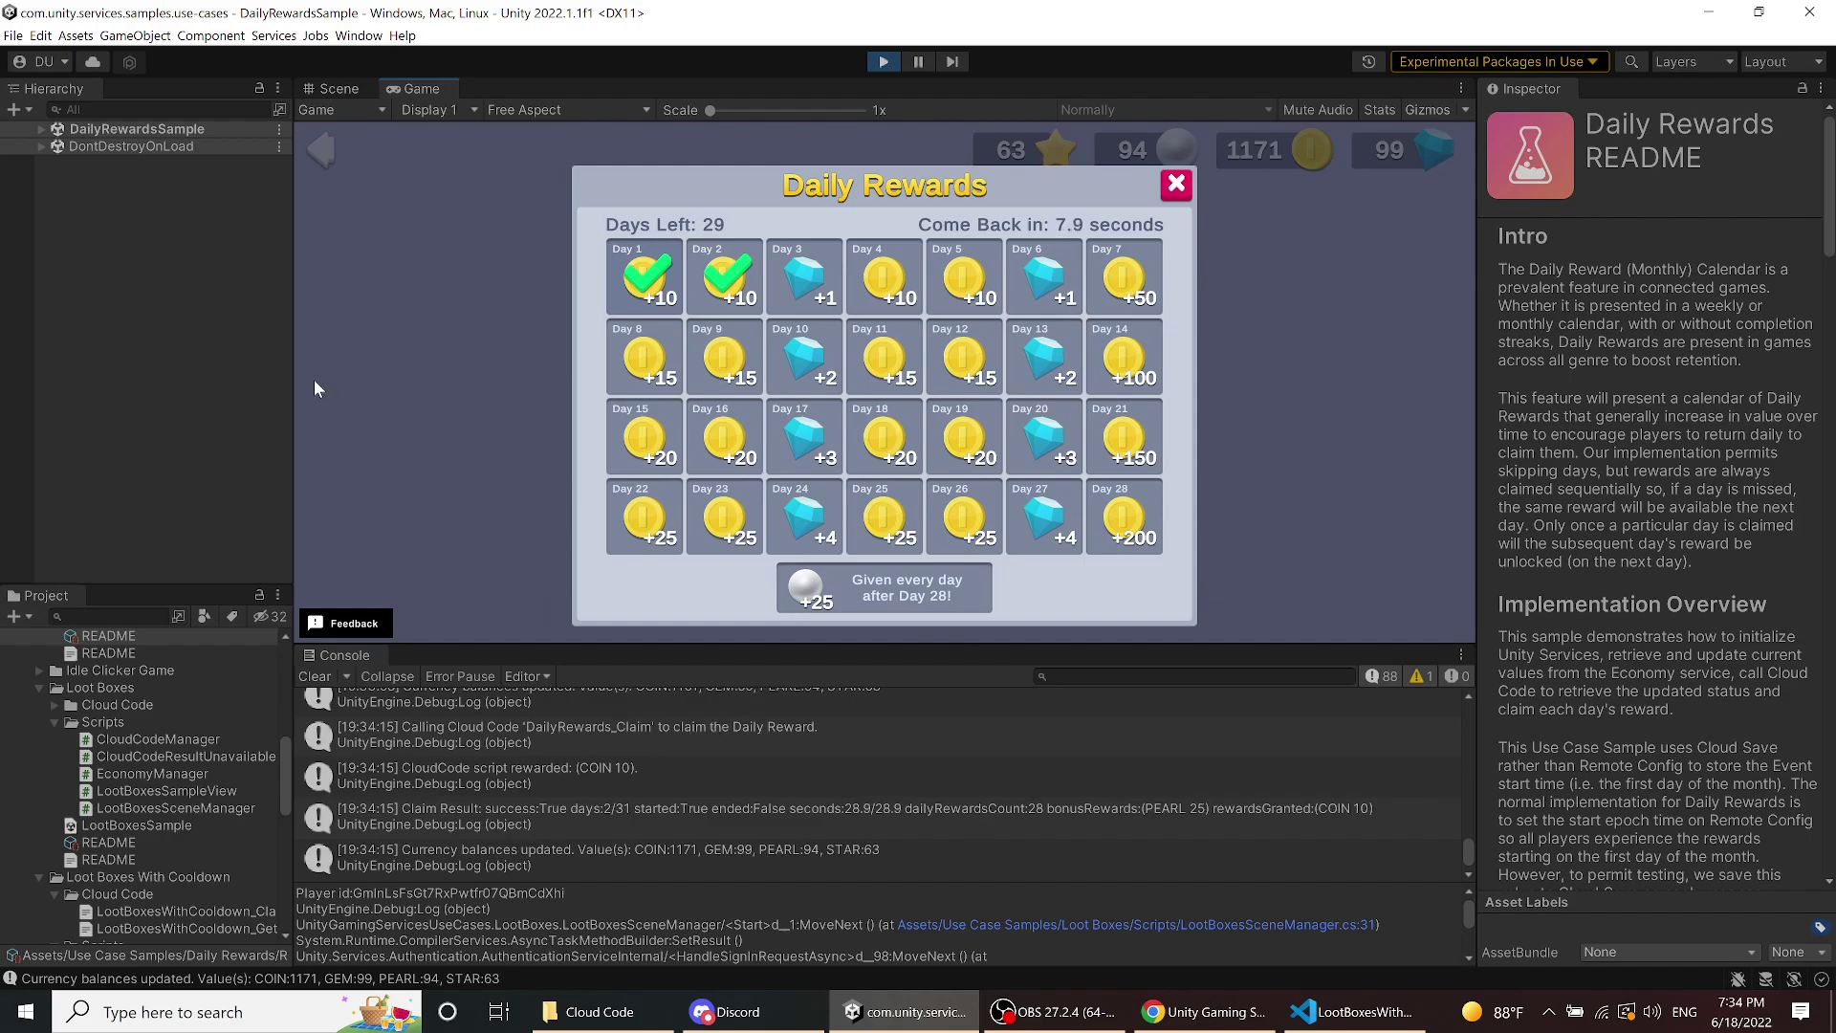
left_click(323, 143)
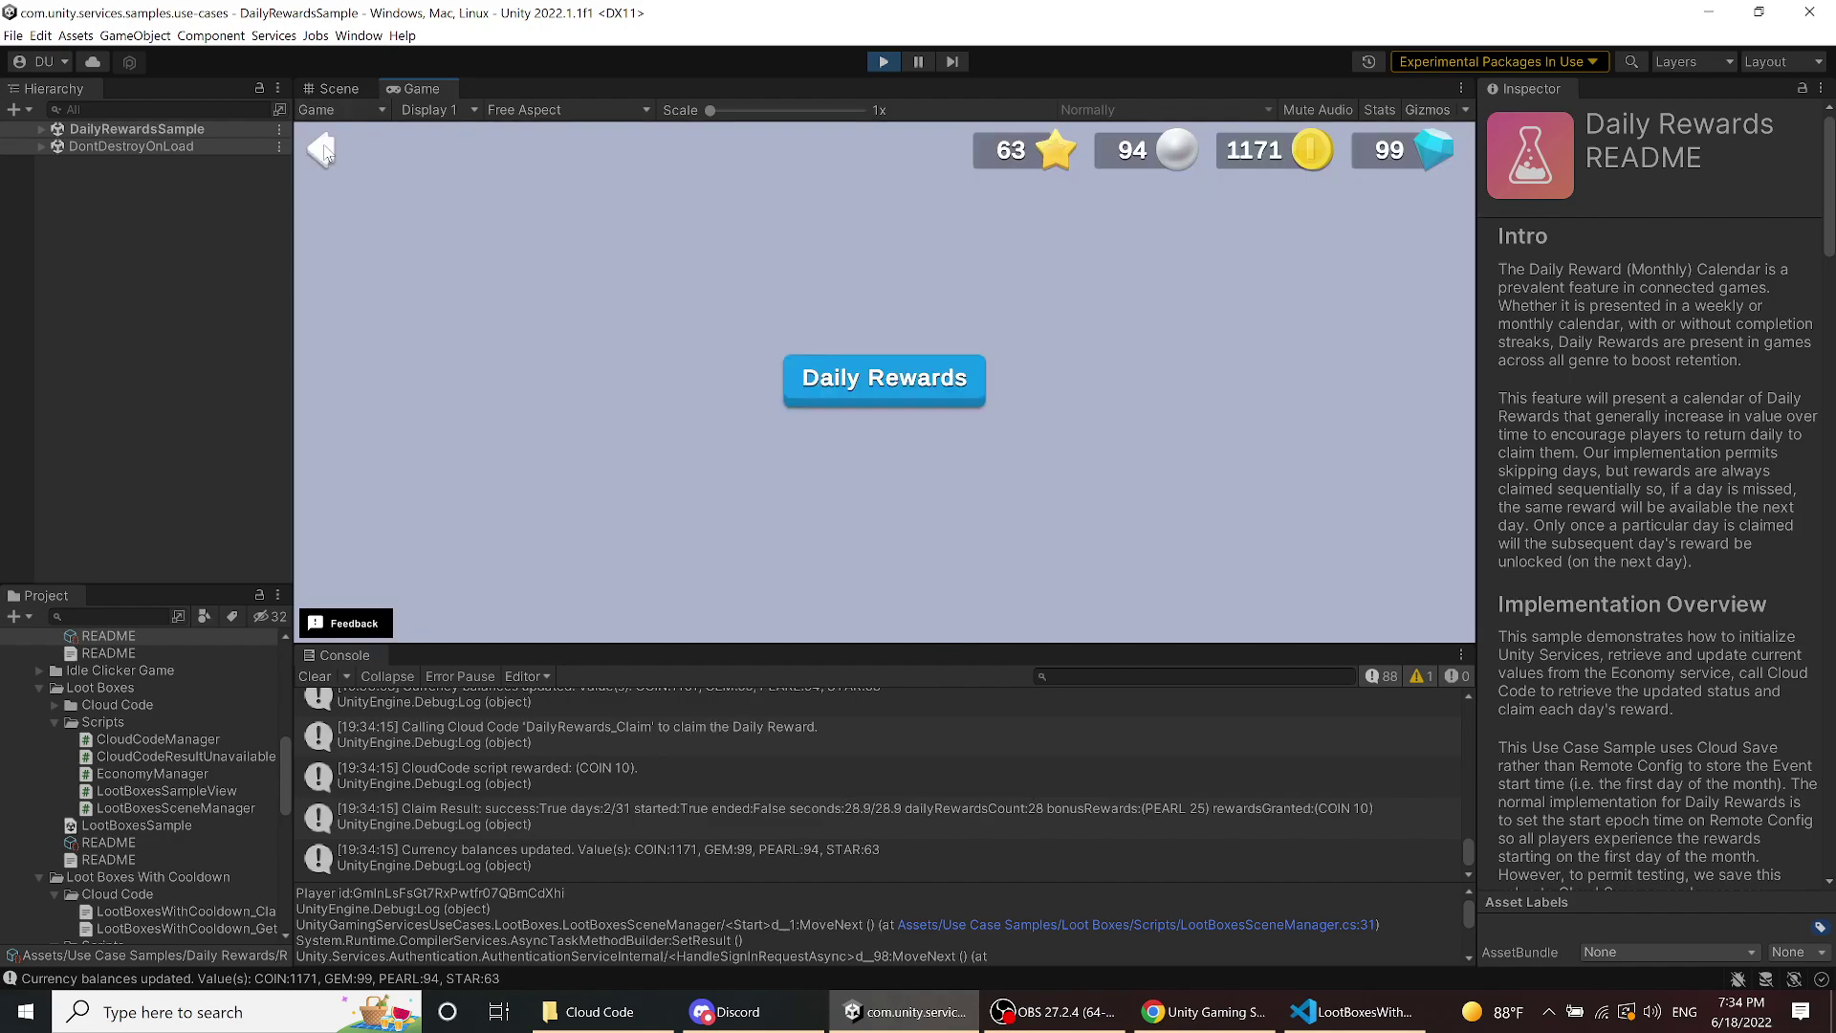
- Return to Start Here and launch the Command Batching sample
left_click(323, 151)
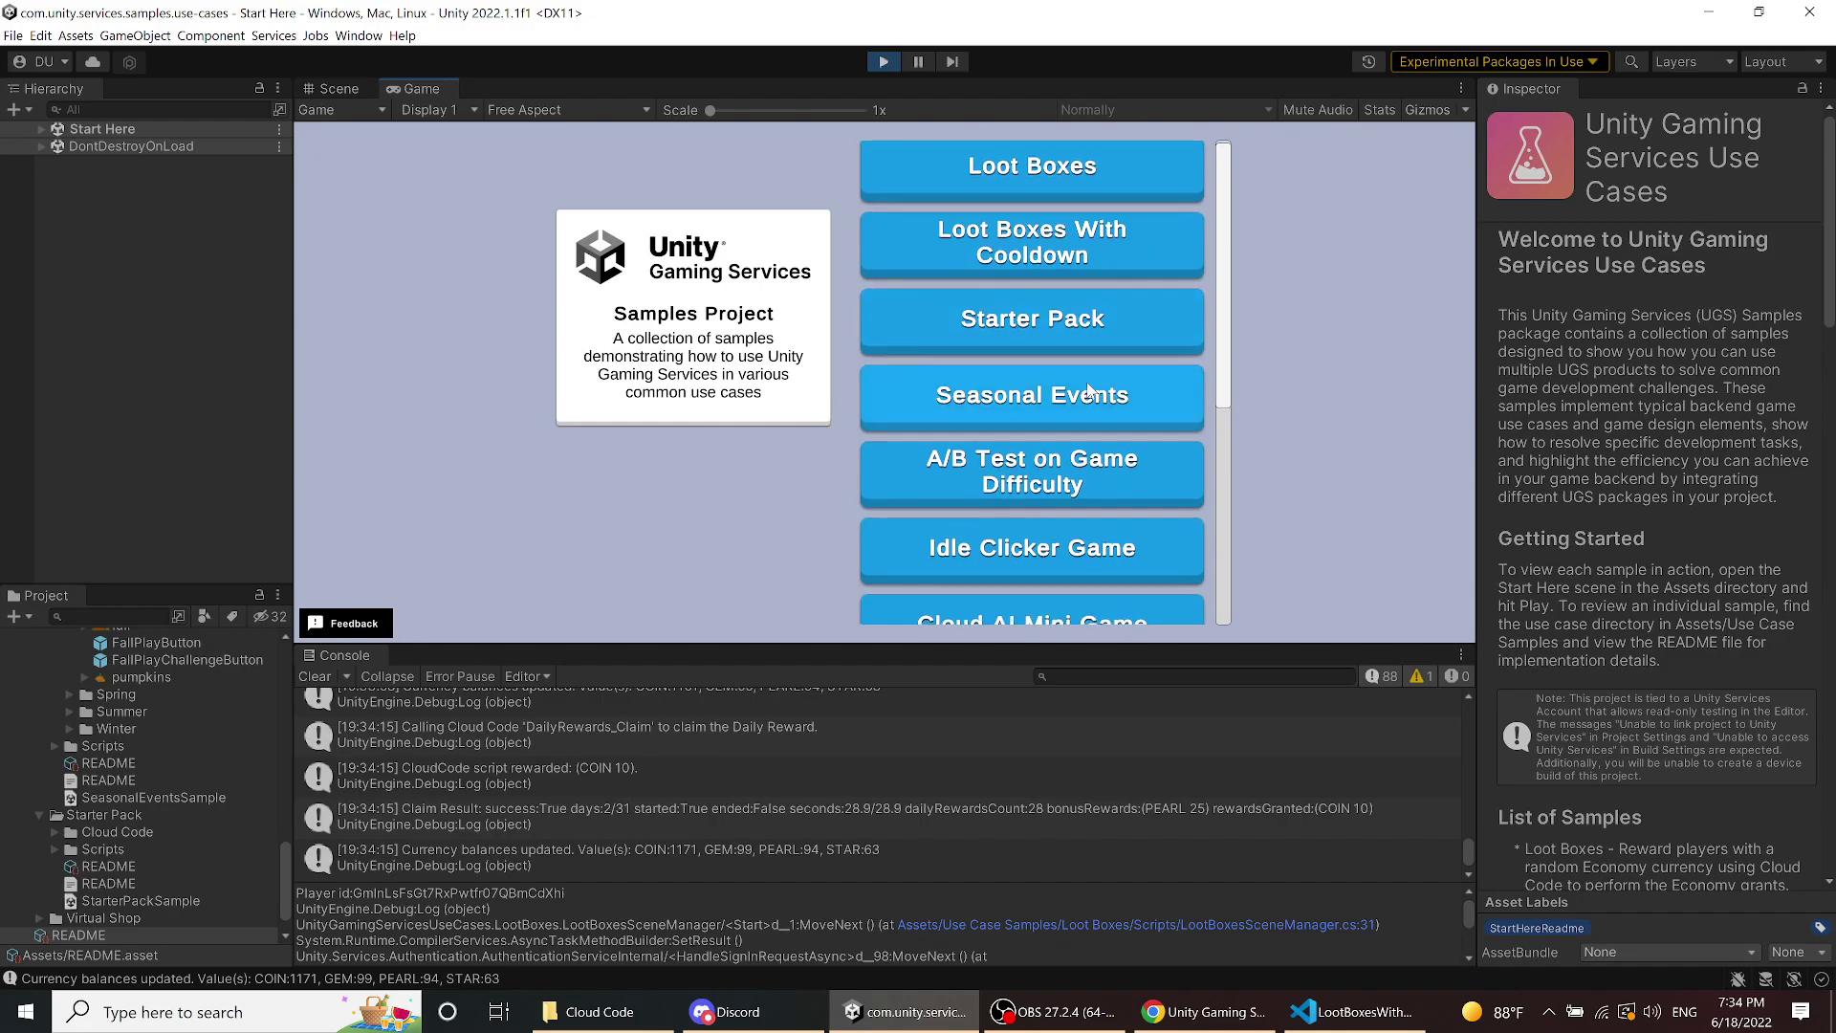
scroll(1080, 382, "down", 1)
left_click_drag(1214, 280, 1233, 483)
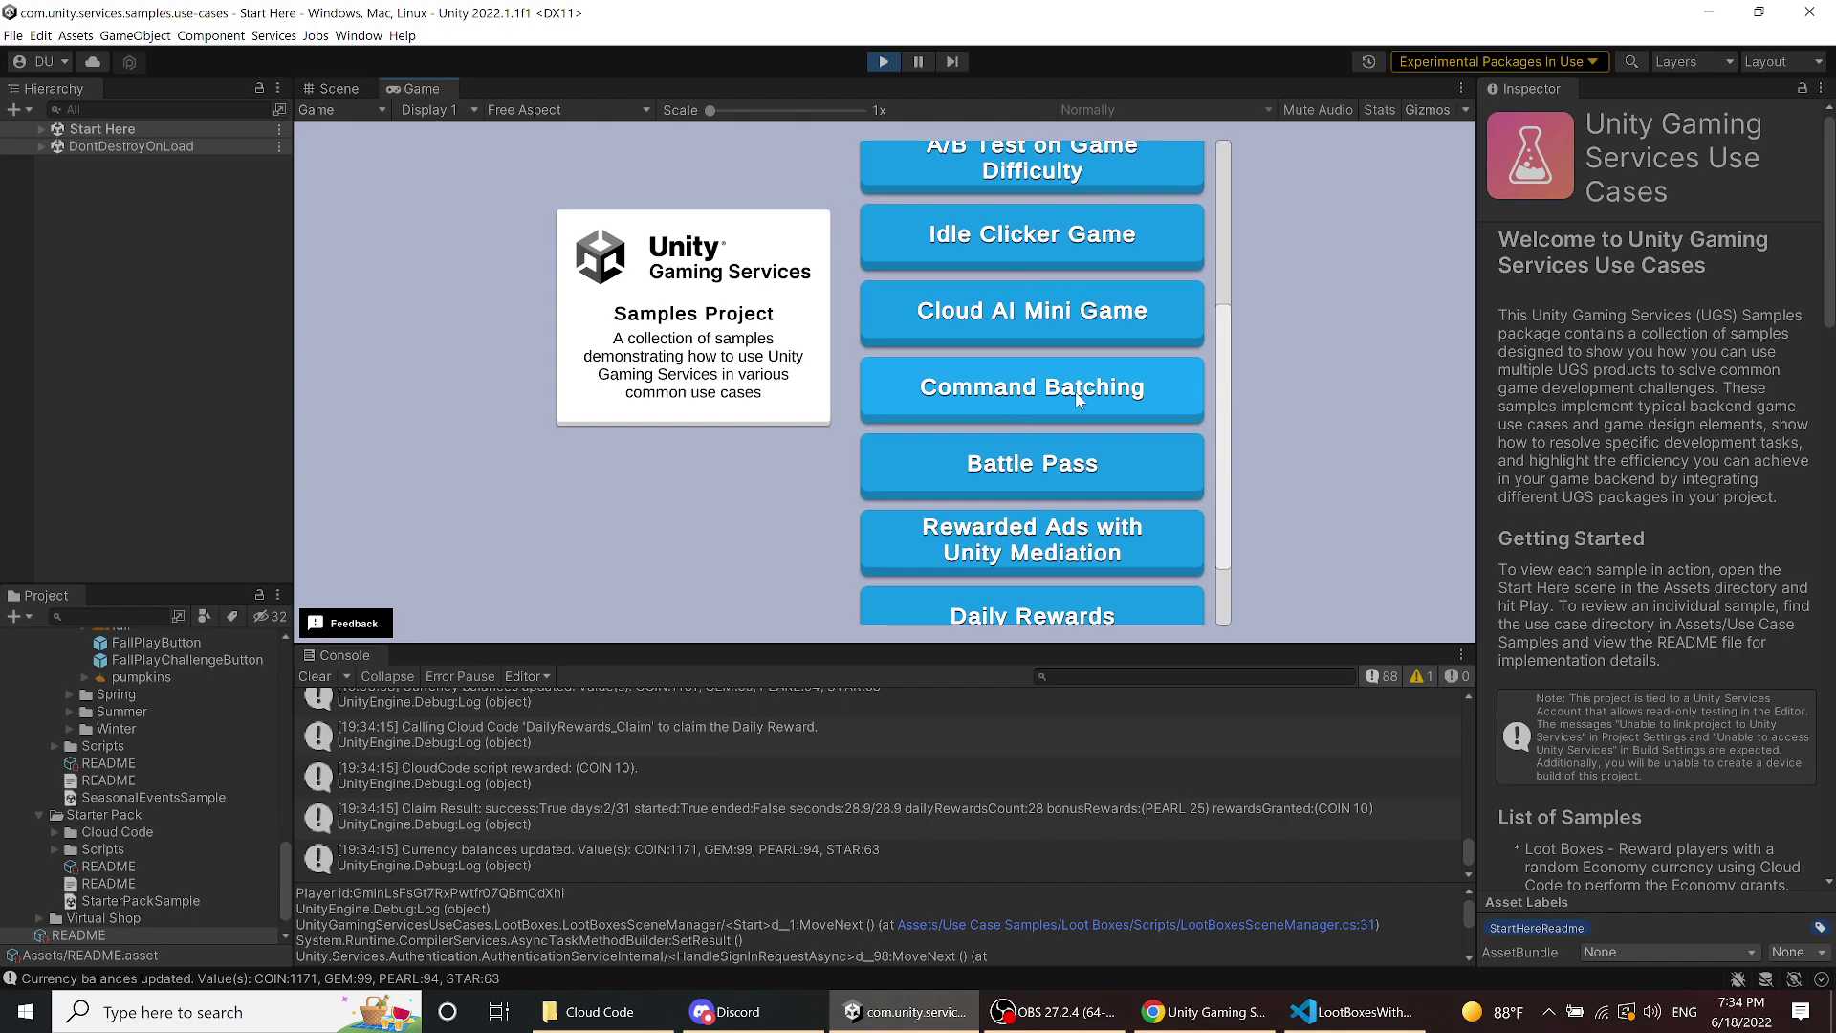
left_click(1051, 393)
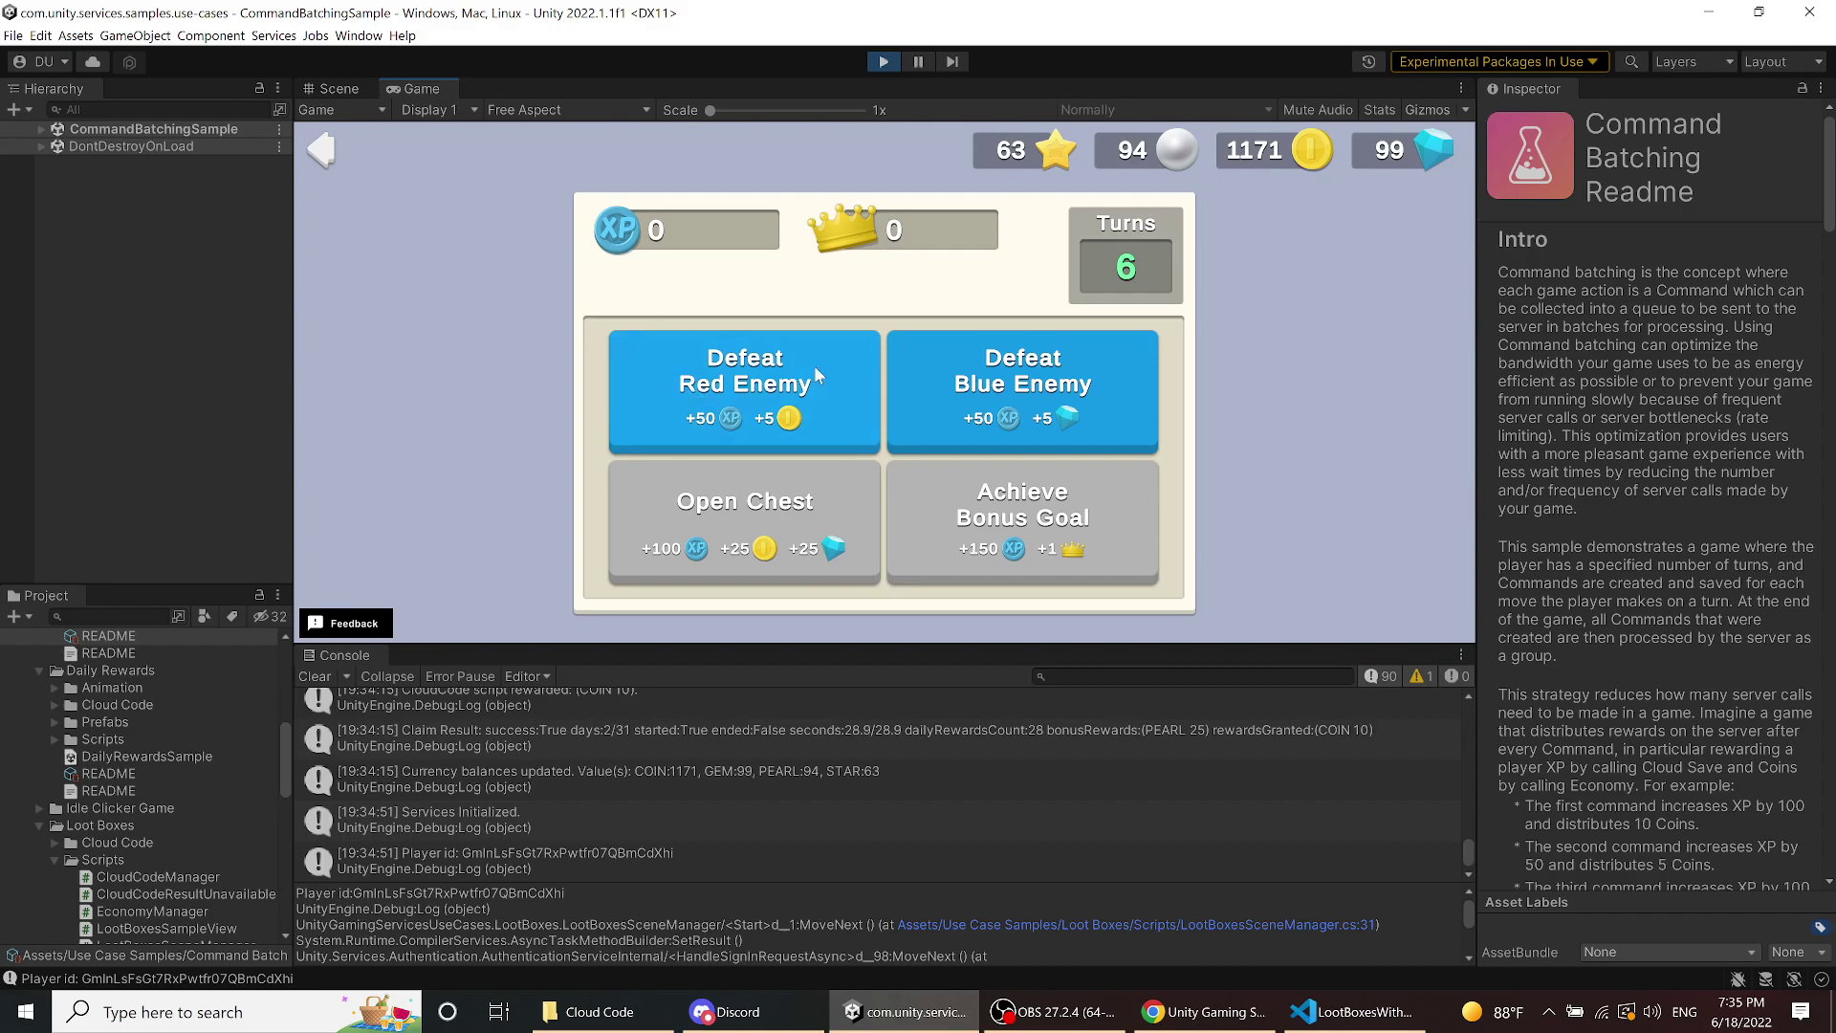
- Play three Command Batching rounds, spending turns on red and blue enemies, chests and bonus goals
left_click(796, 387)
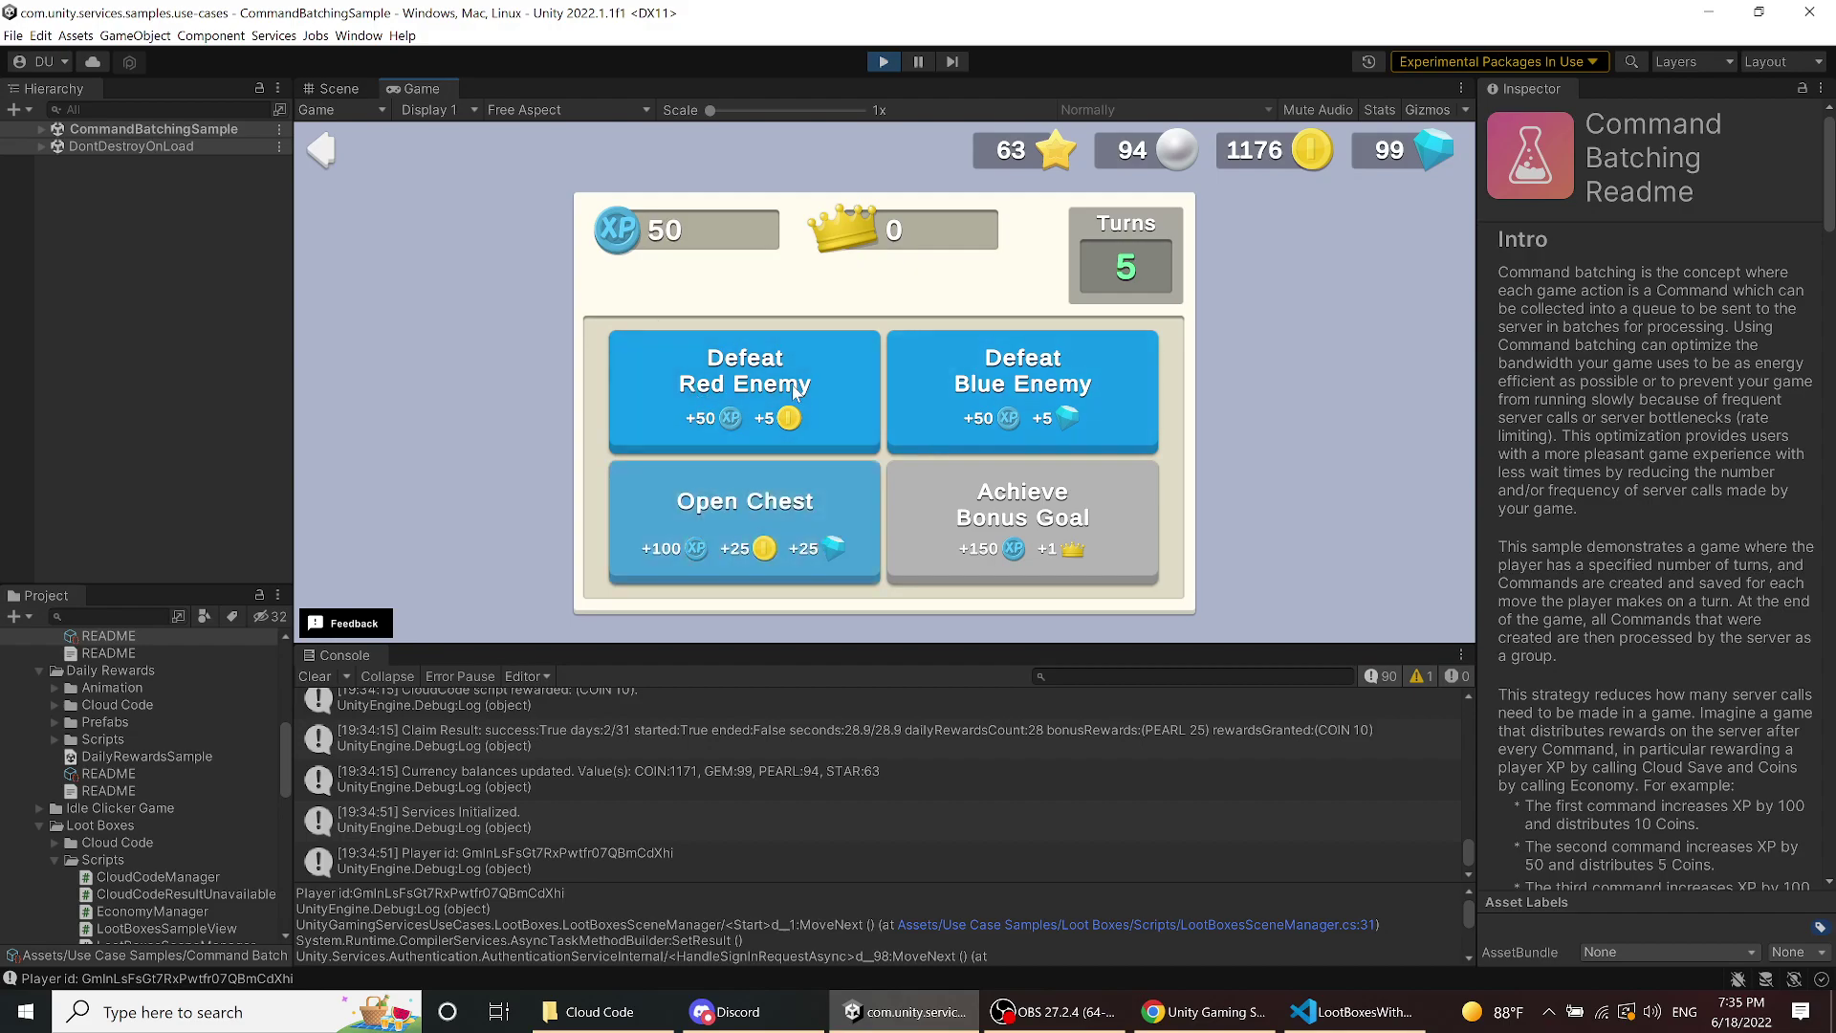
left_click(803, 500)
left_click(889, 475)
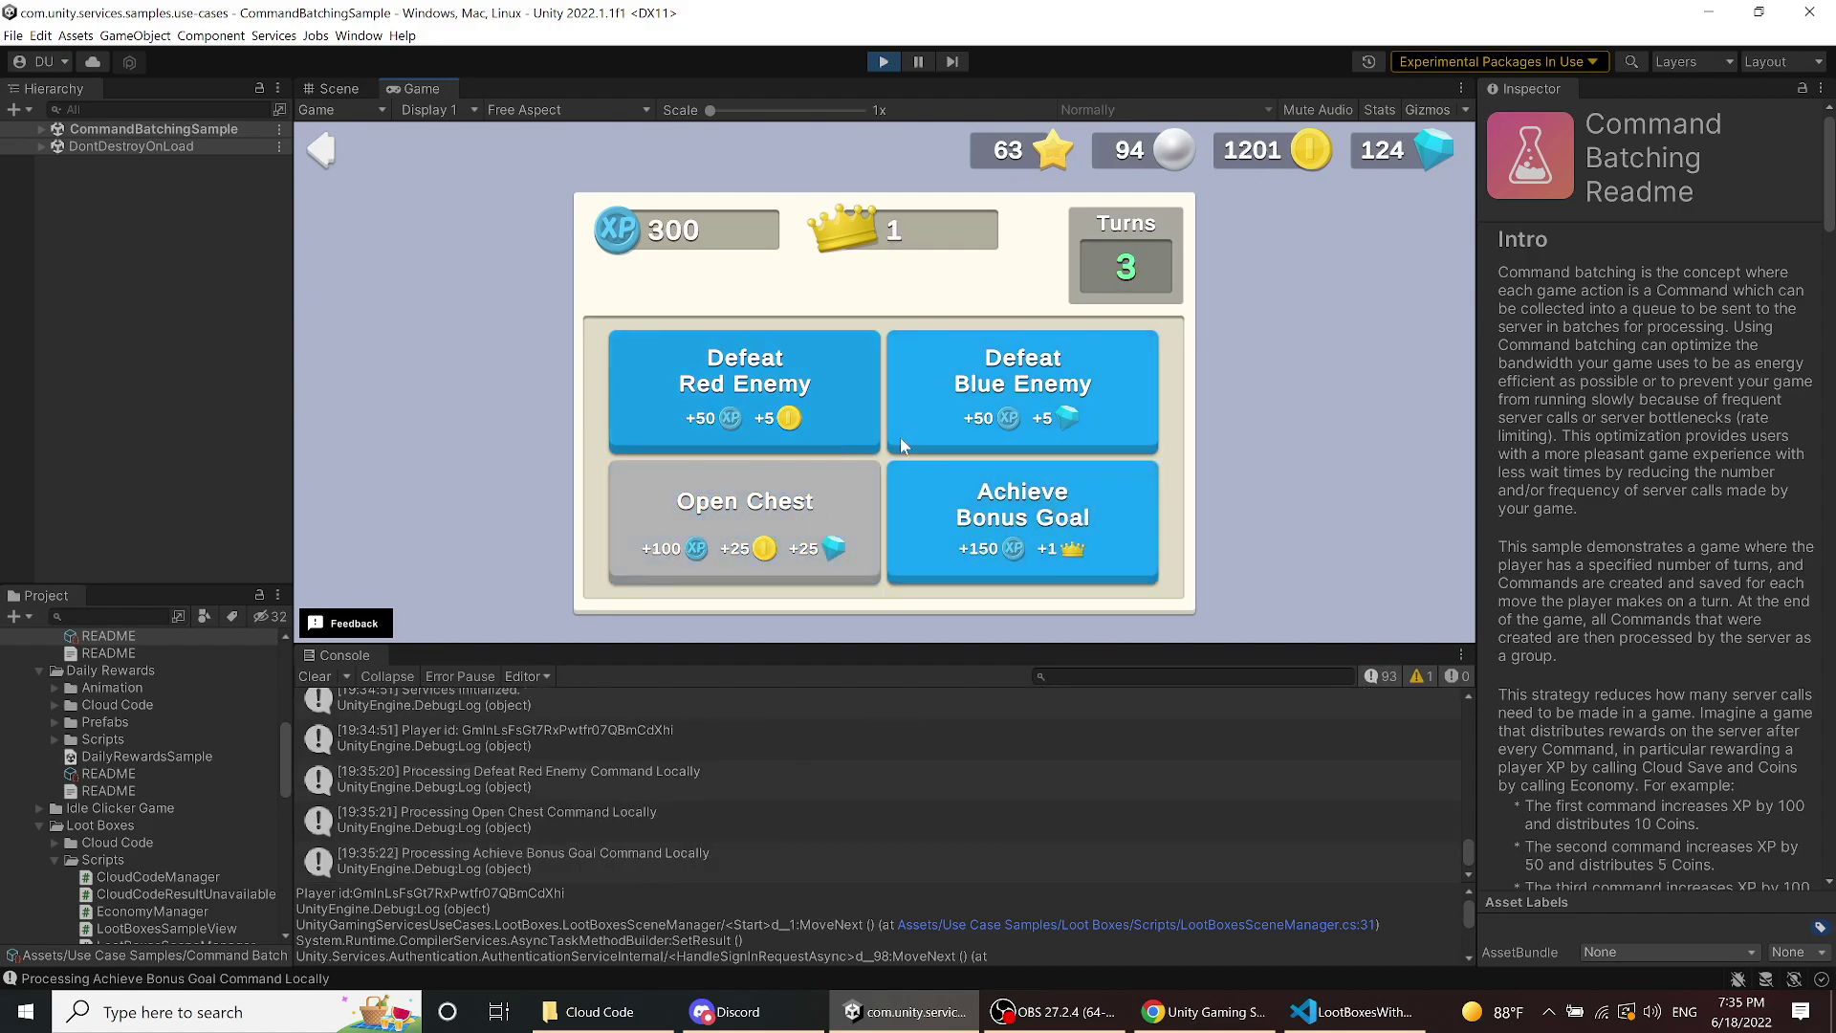
left_click(899, 438)
left_click(834, 405)
left_click(725, 521)
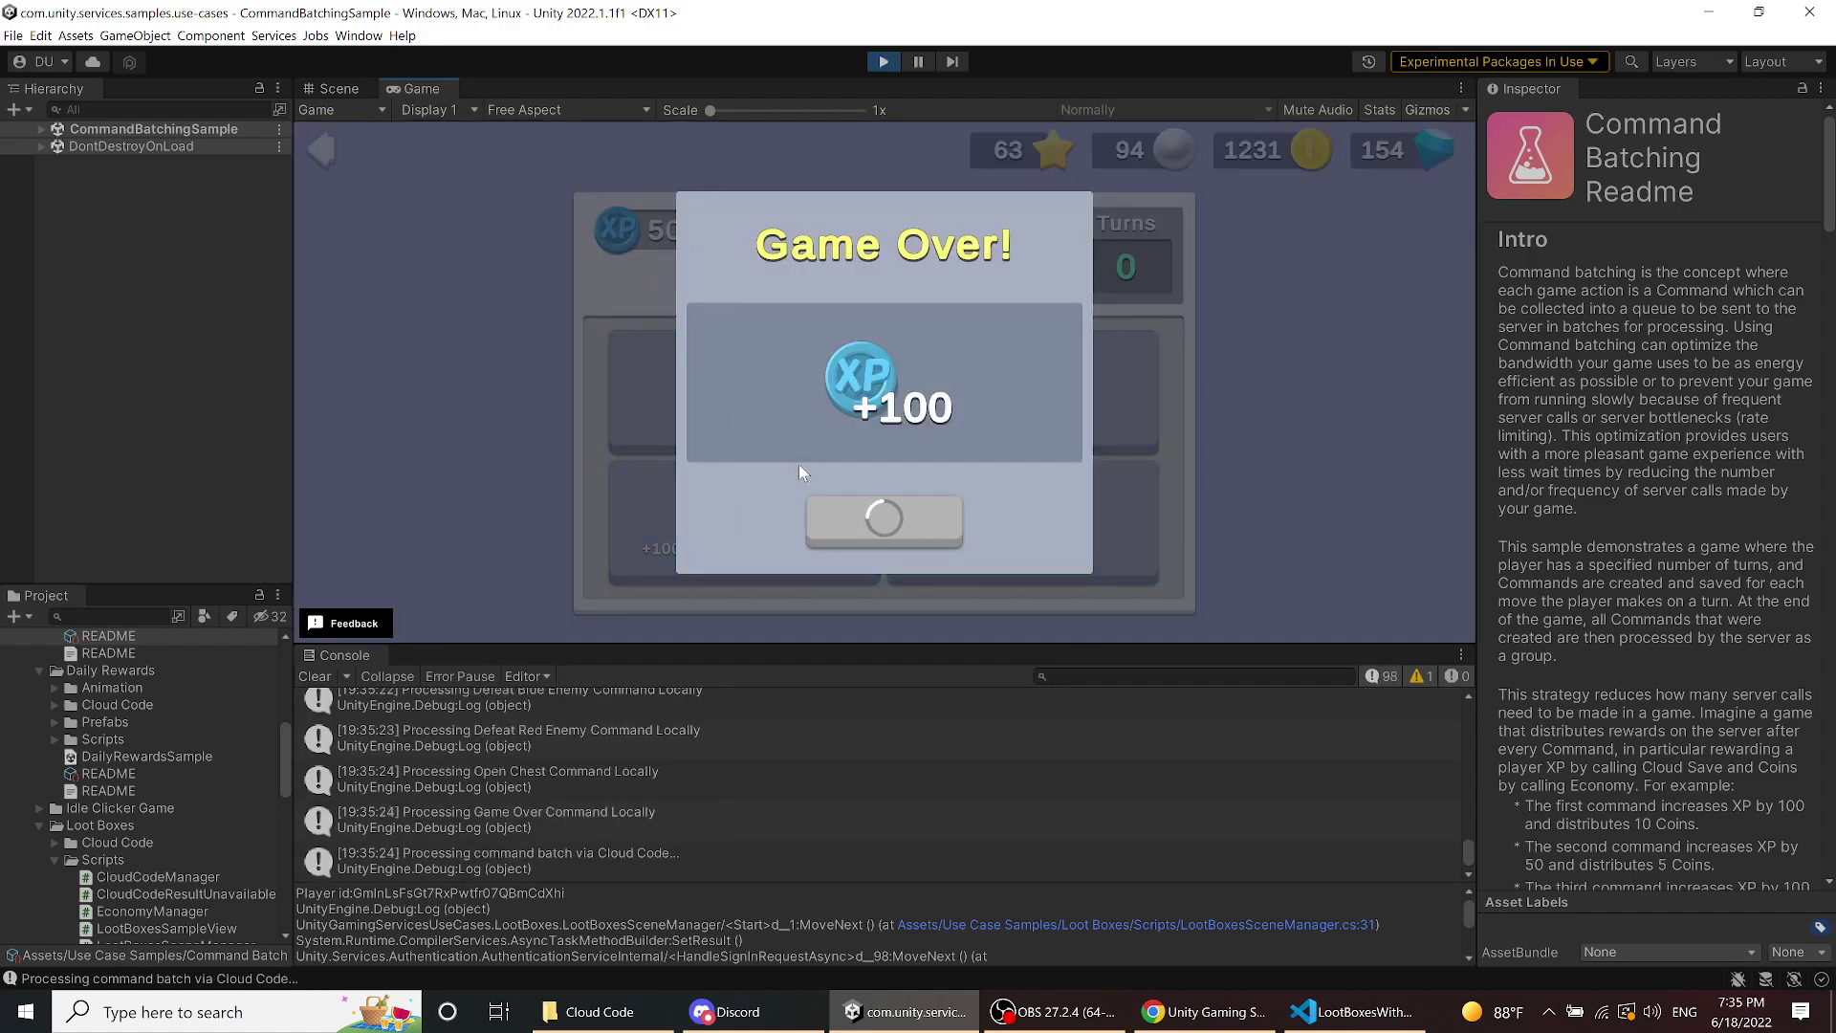
left_click(866, 526)
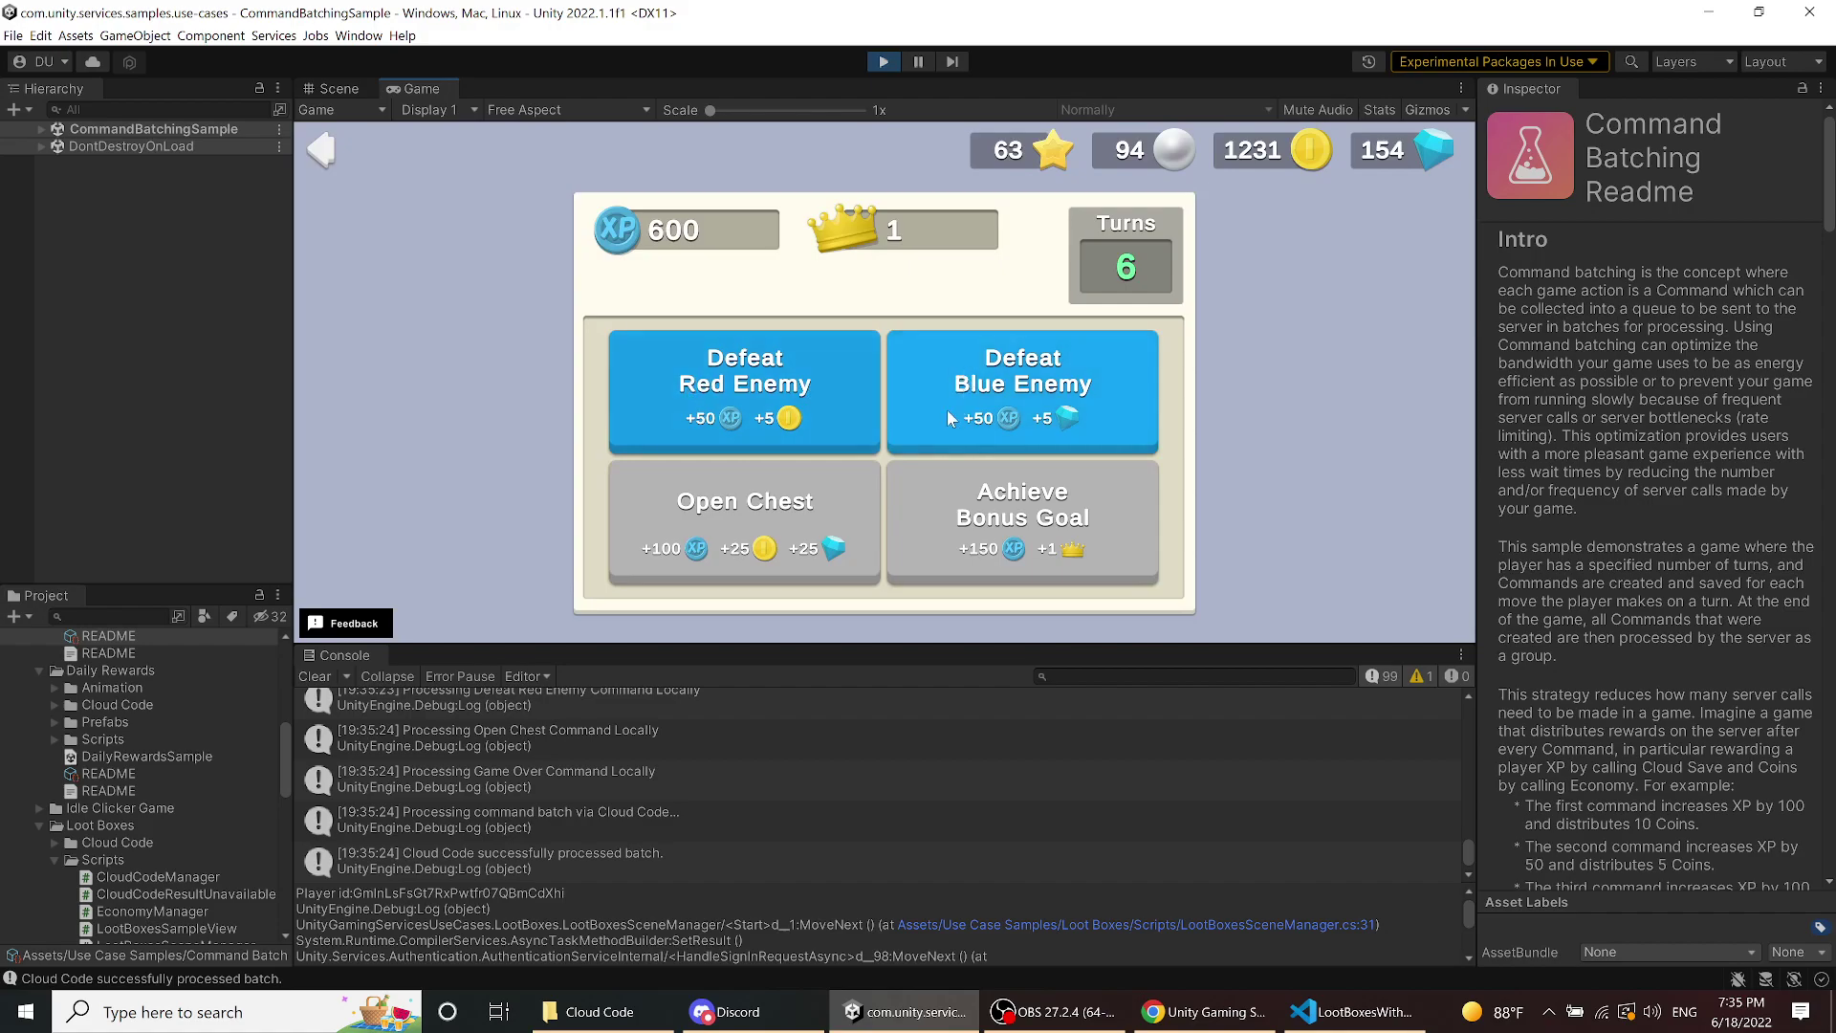
left_click(741, 378)
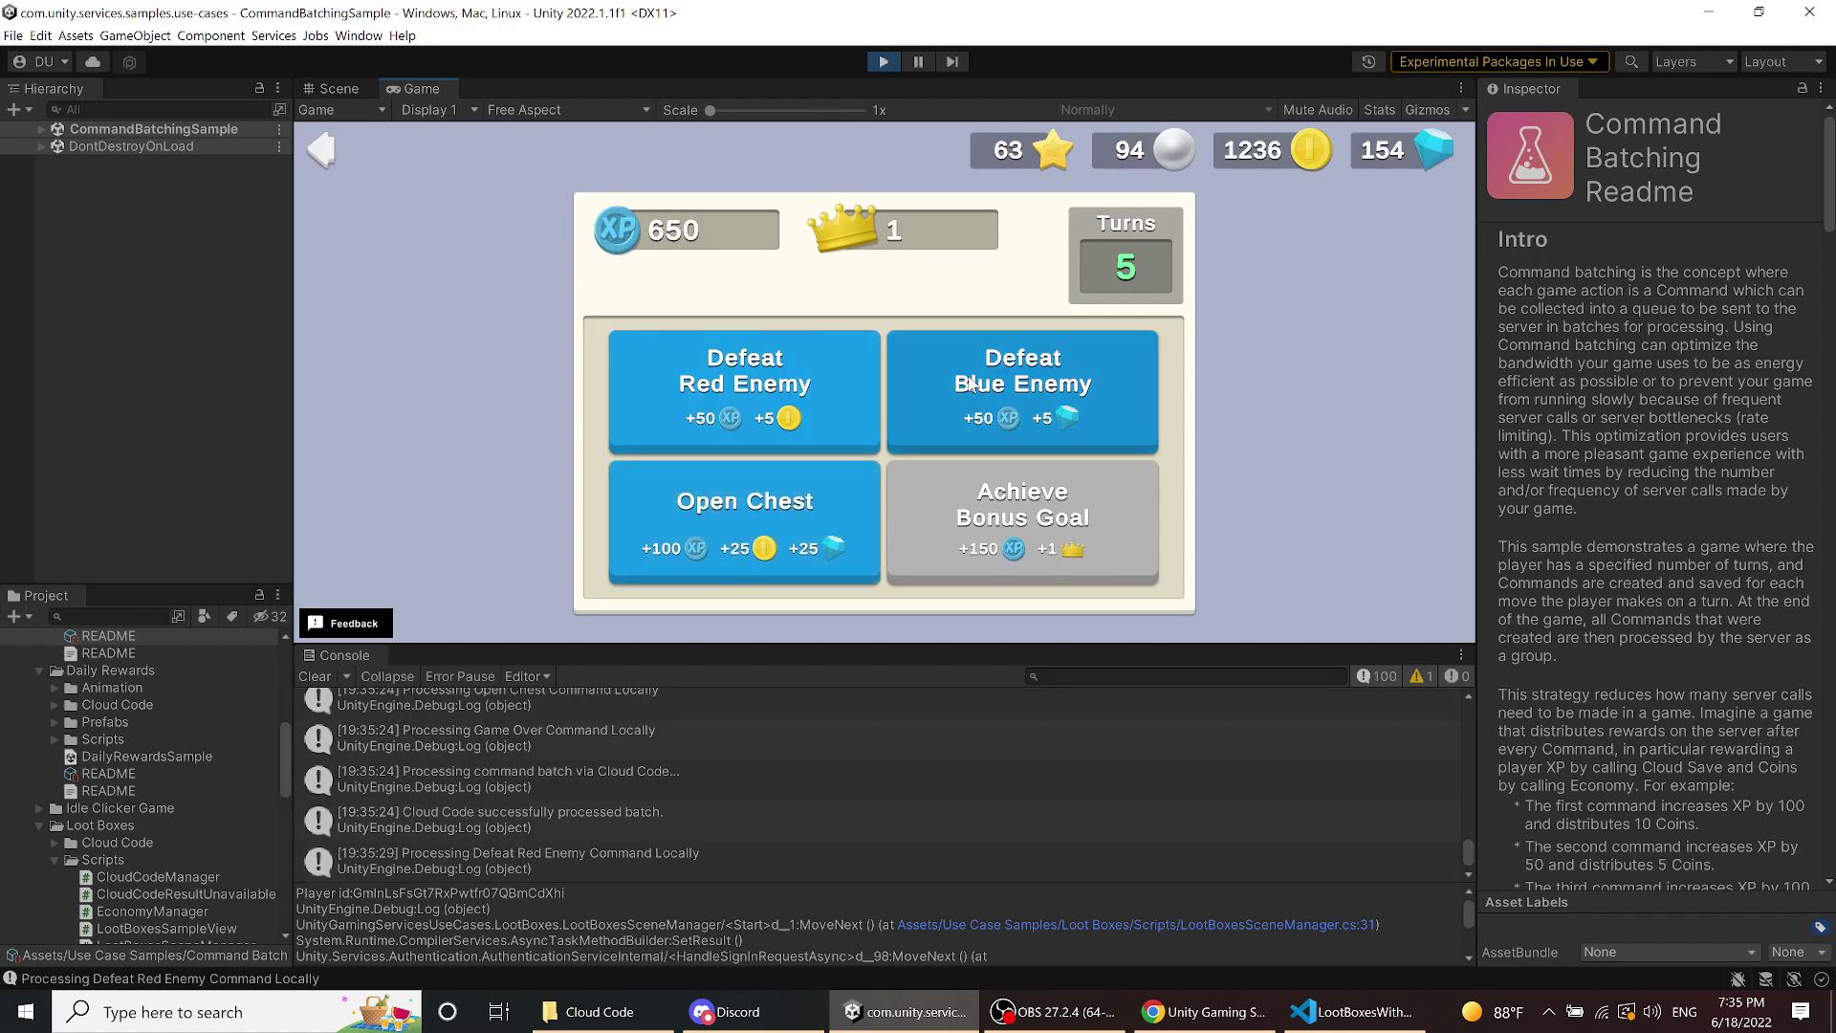
left_click(899, 386)
left_click(822, 376)
left_click(820, 381)
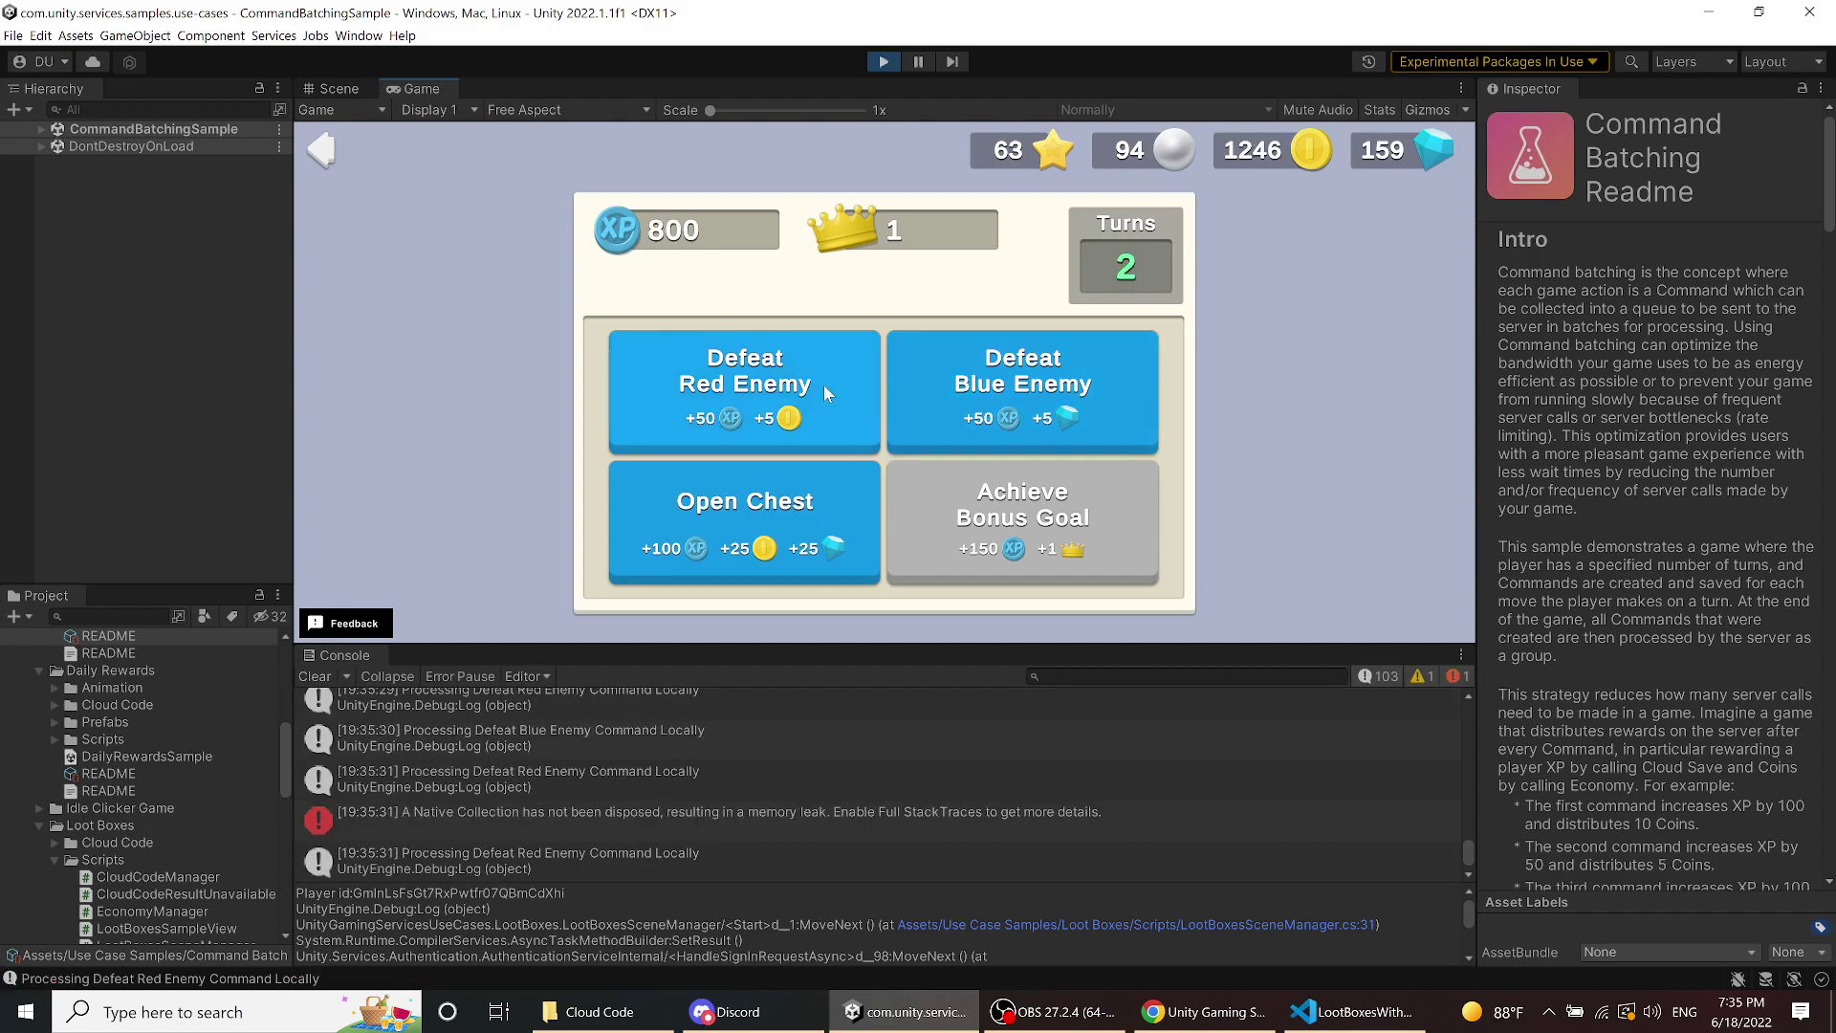
left_click(966, 396)
left_click(966, 390)
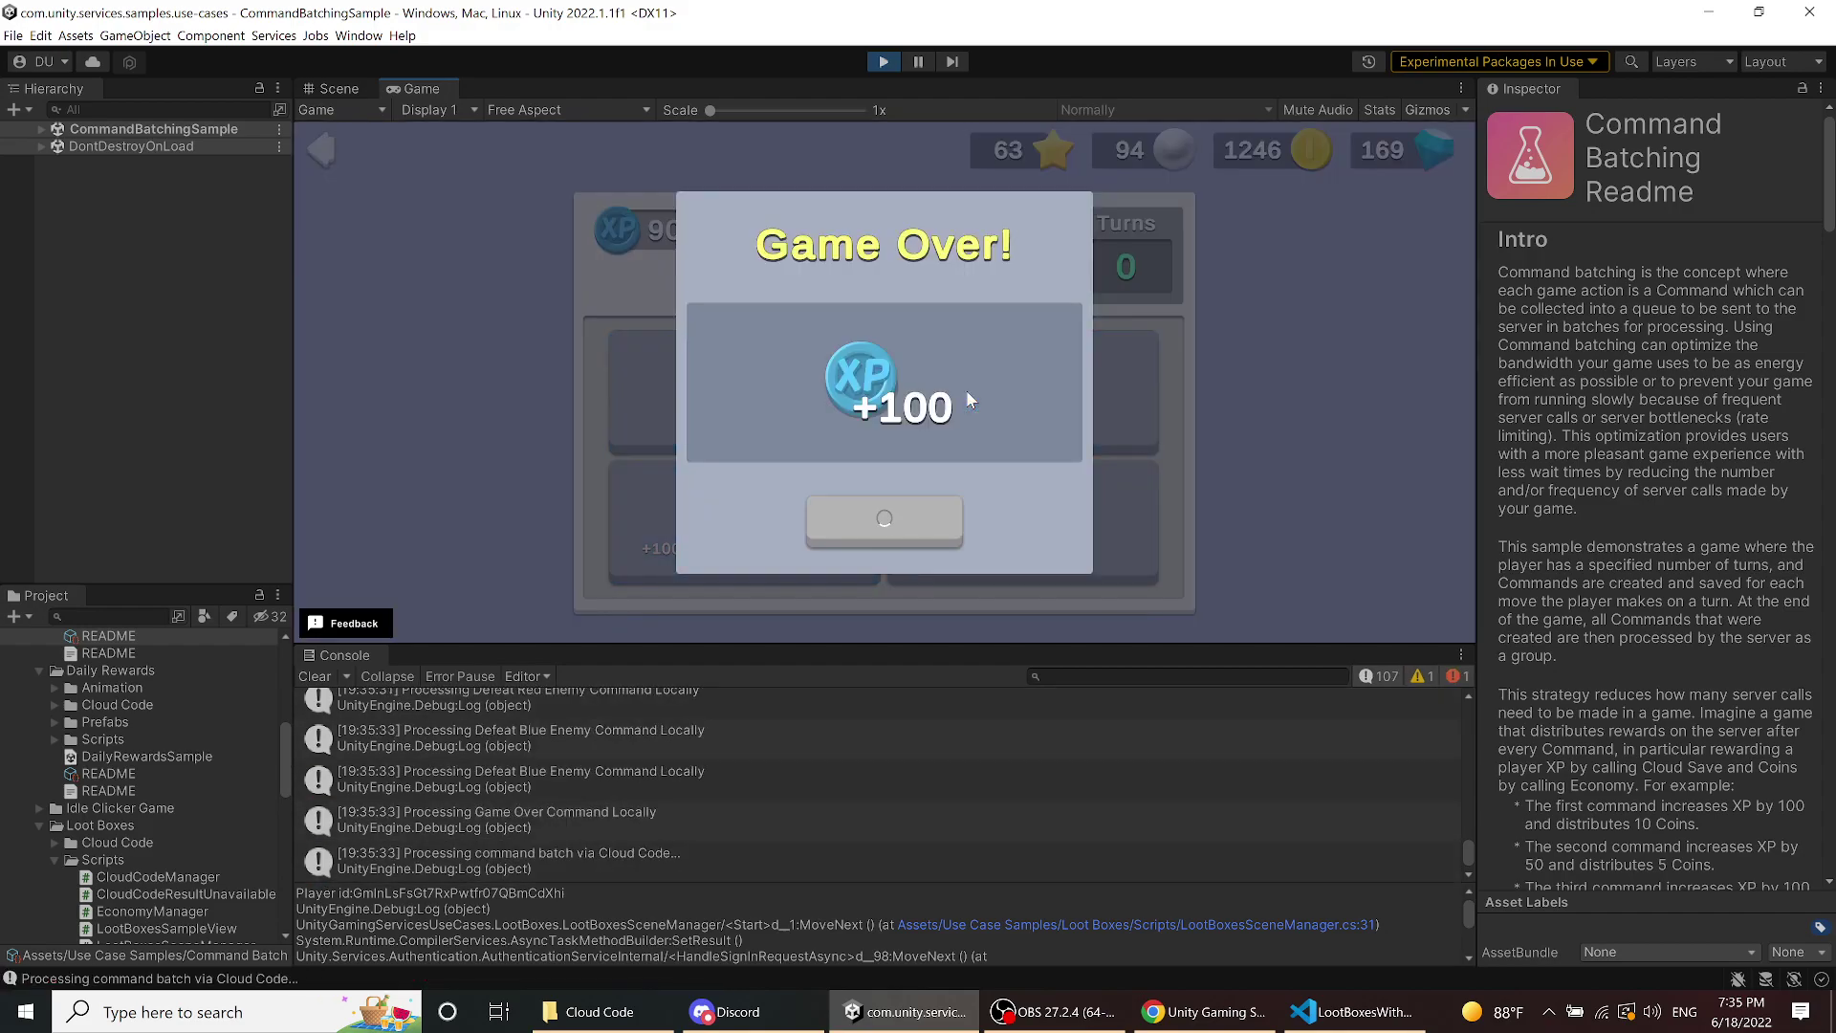
left_click(869, 524)
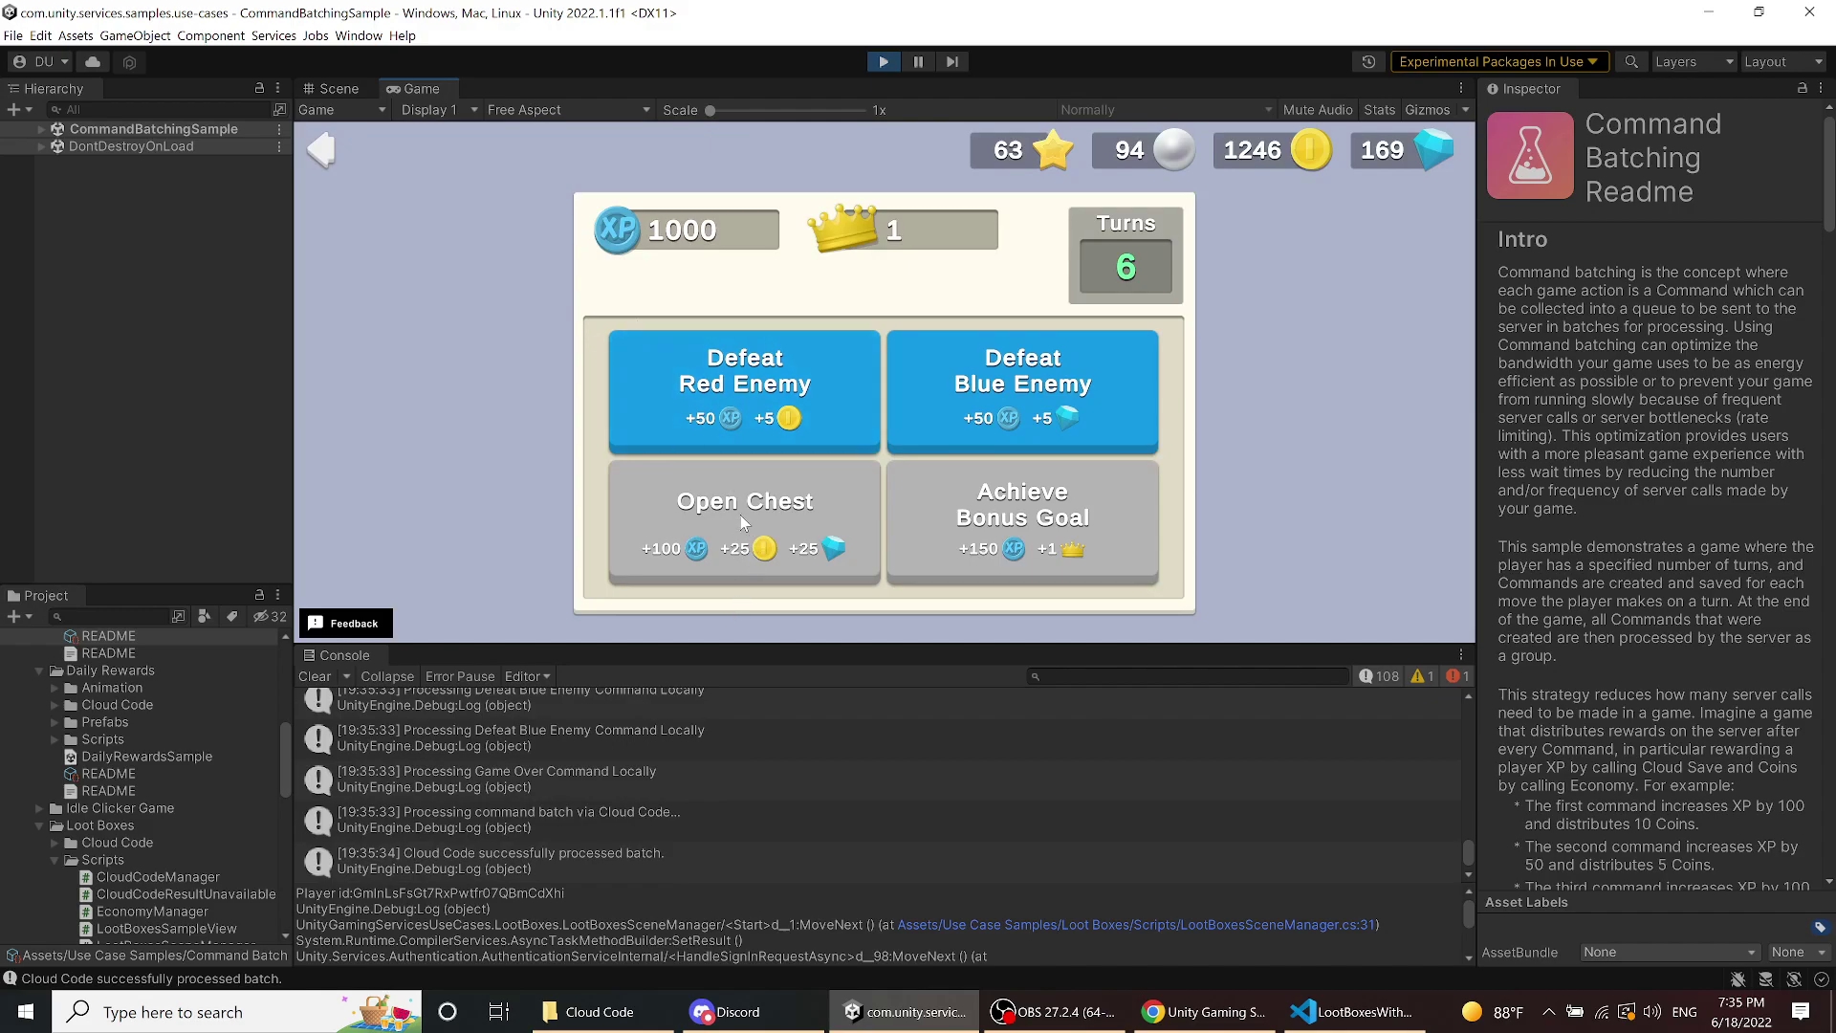
left_click(813, 416)
left_click(918, 402)
left_click(830, 411)
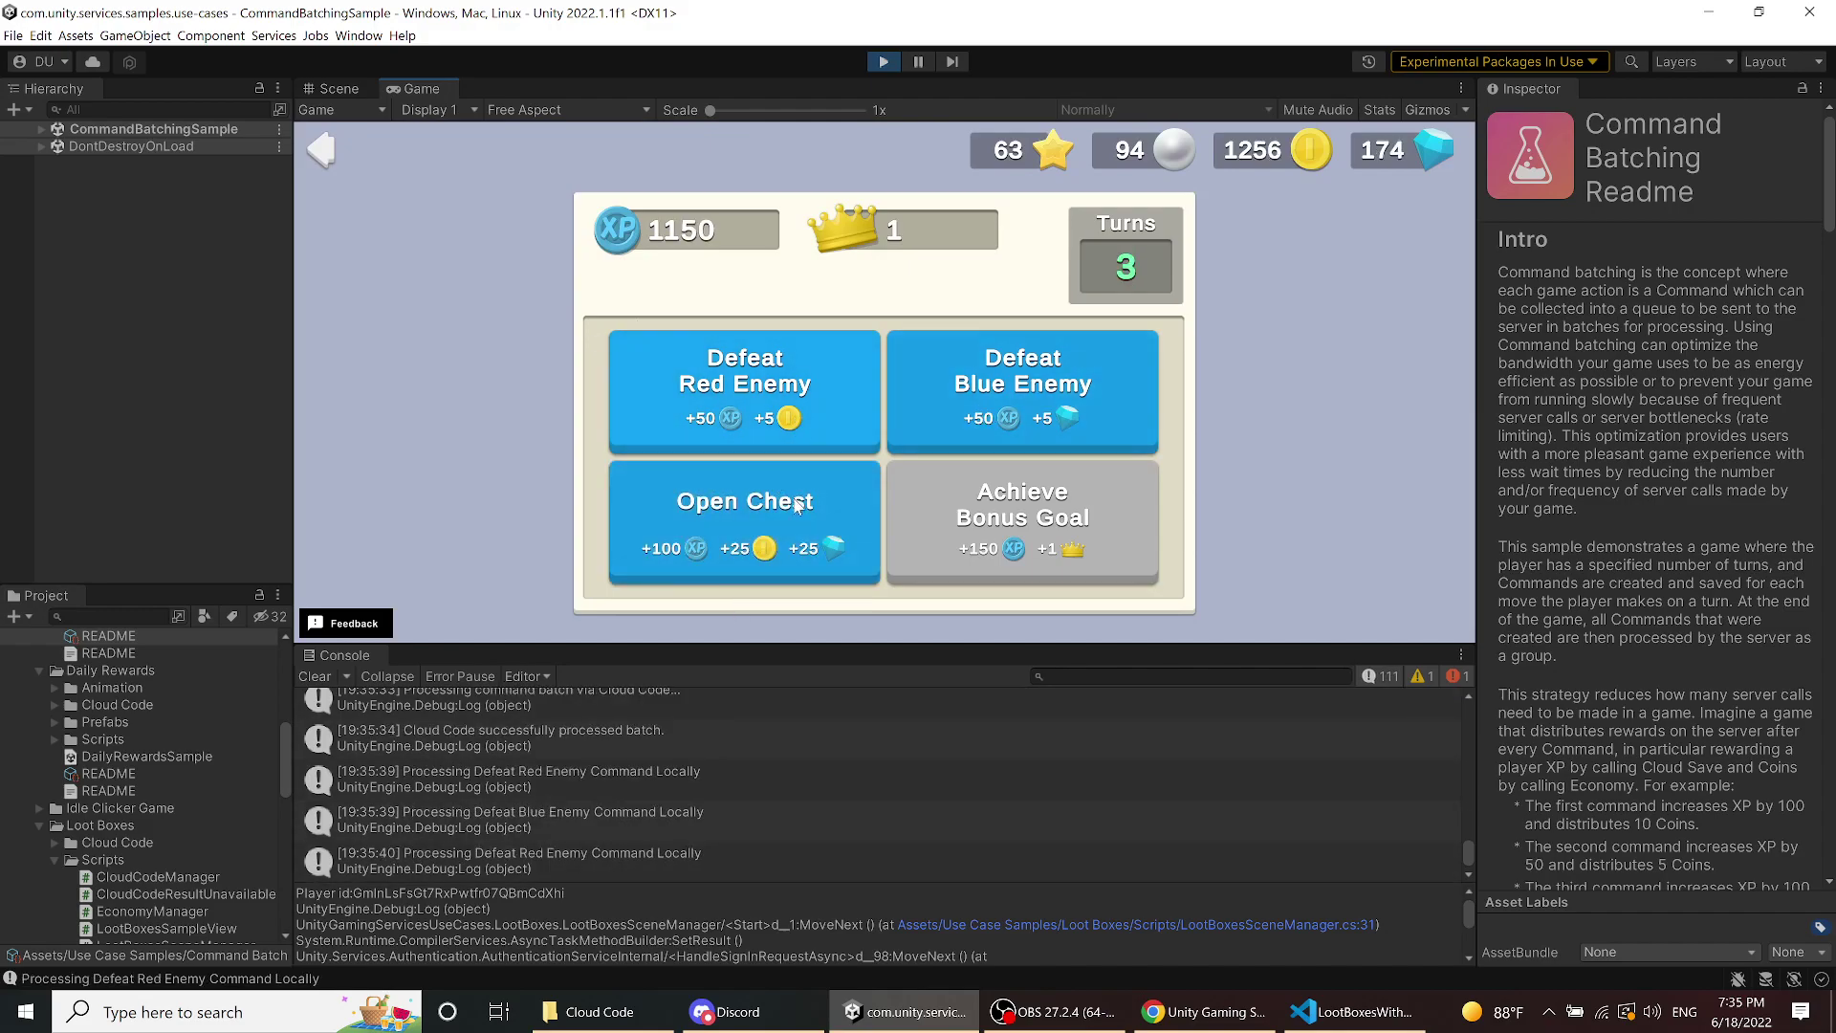
left_click(745, 512)
left_click(1022, 517)
left_click(959, 421)
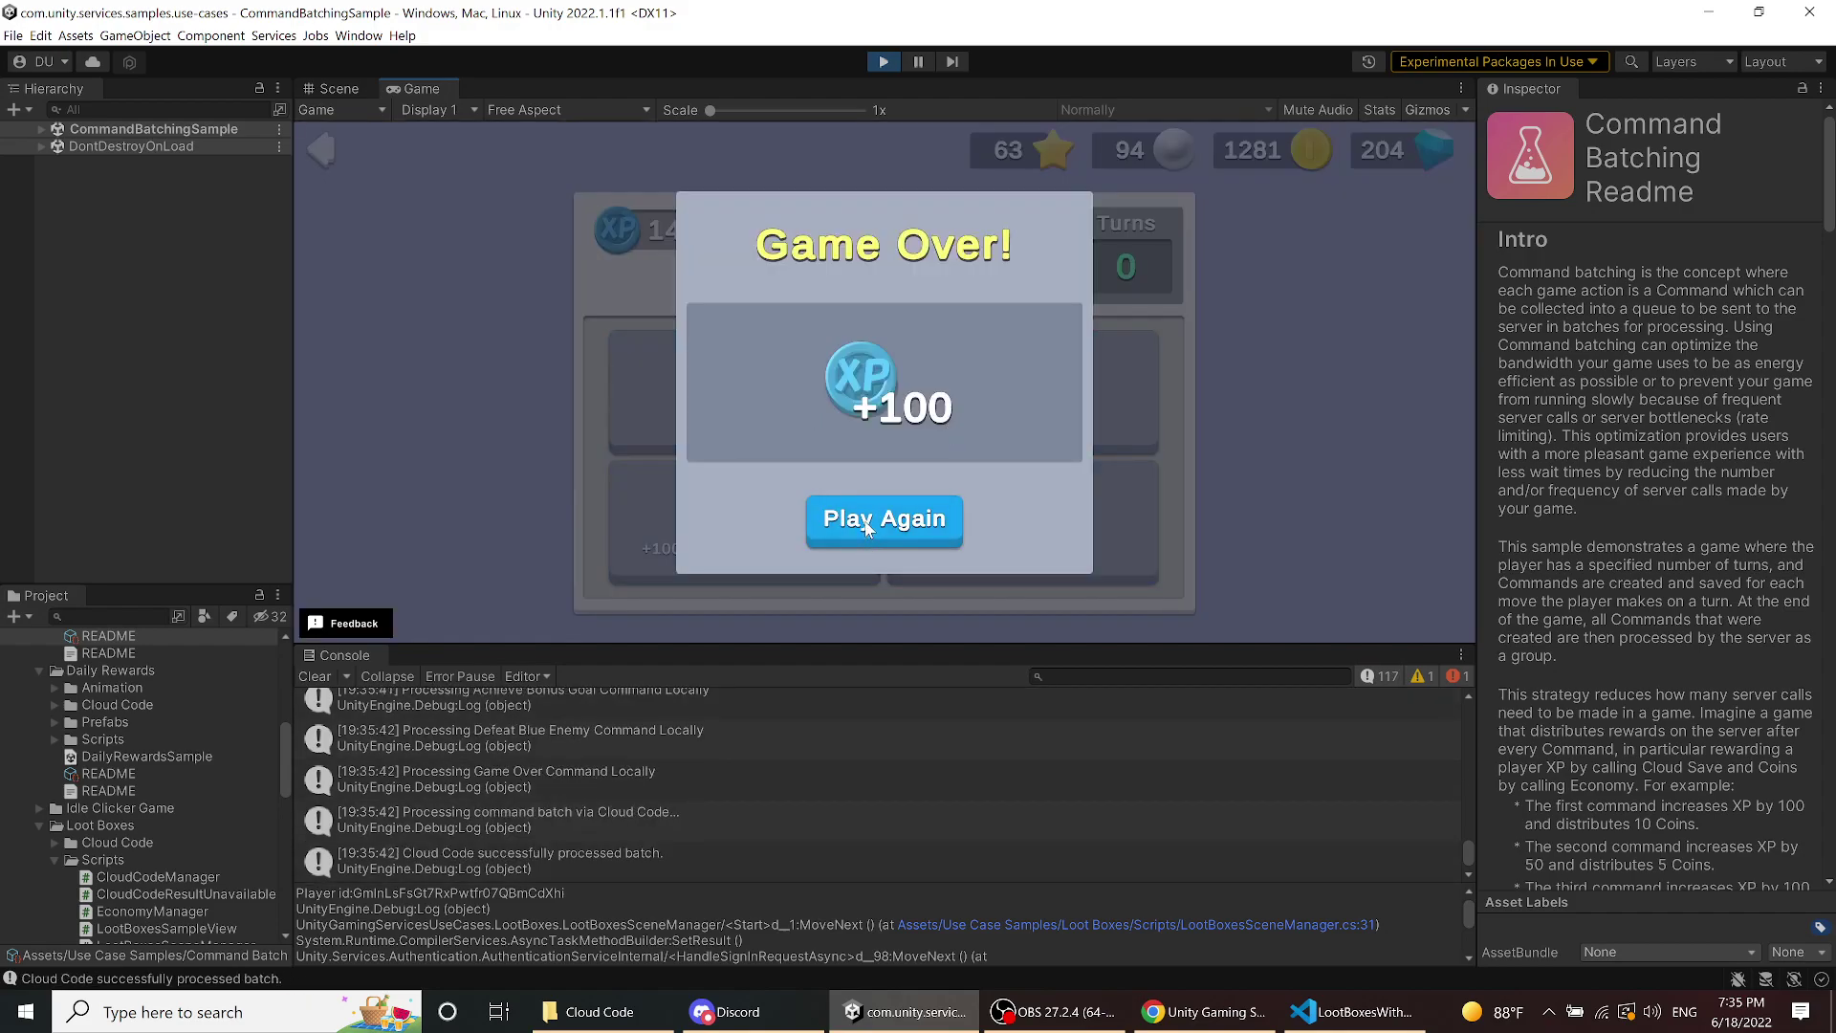
left_click(867, 528)
- Play three more rounds, starting a new game after each game over
left_click(816, 393)
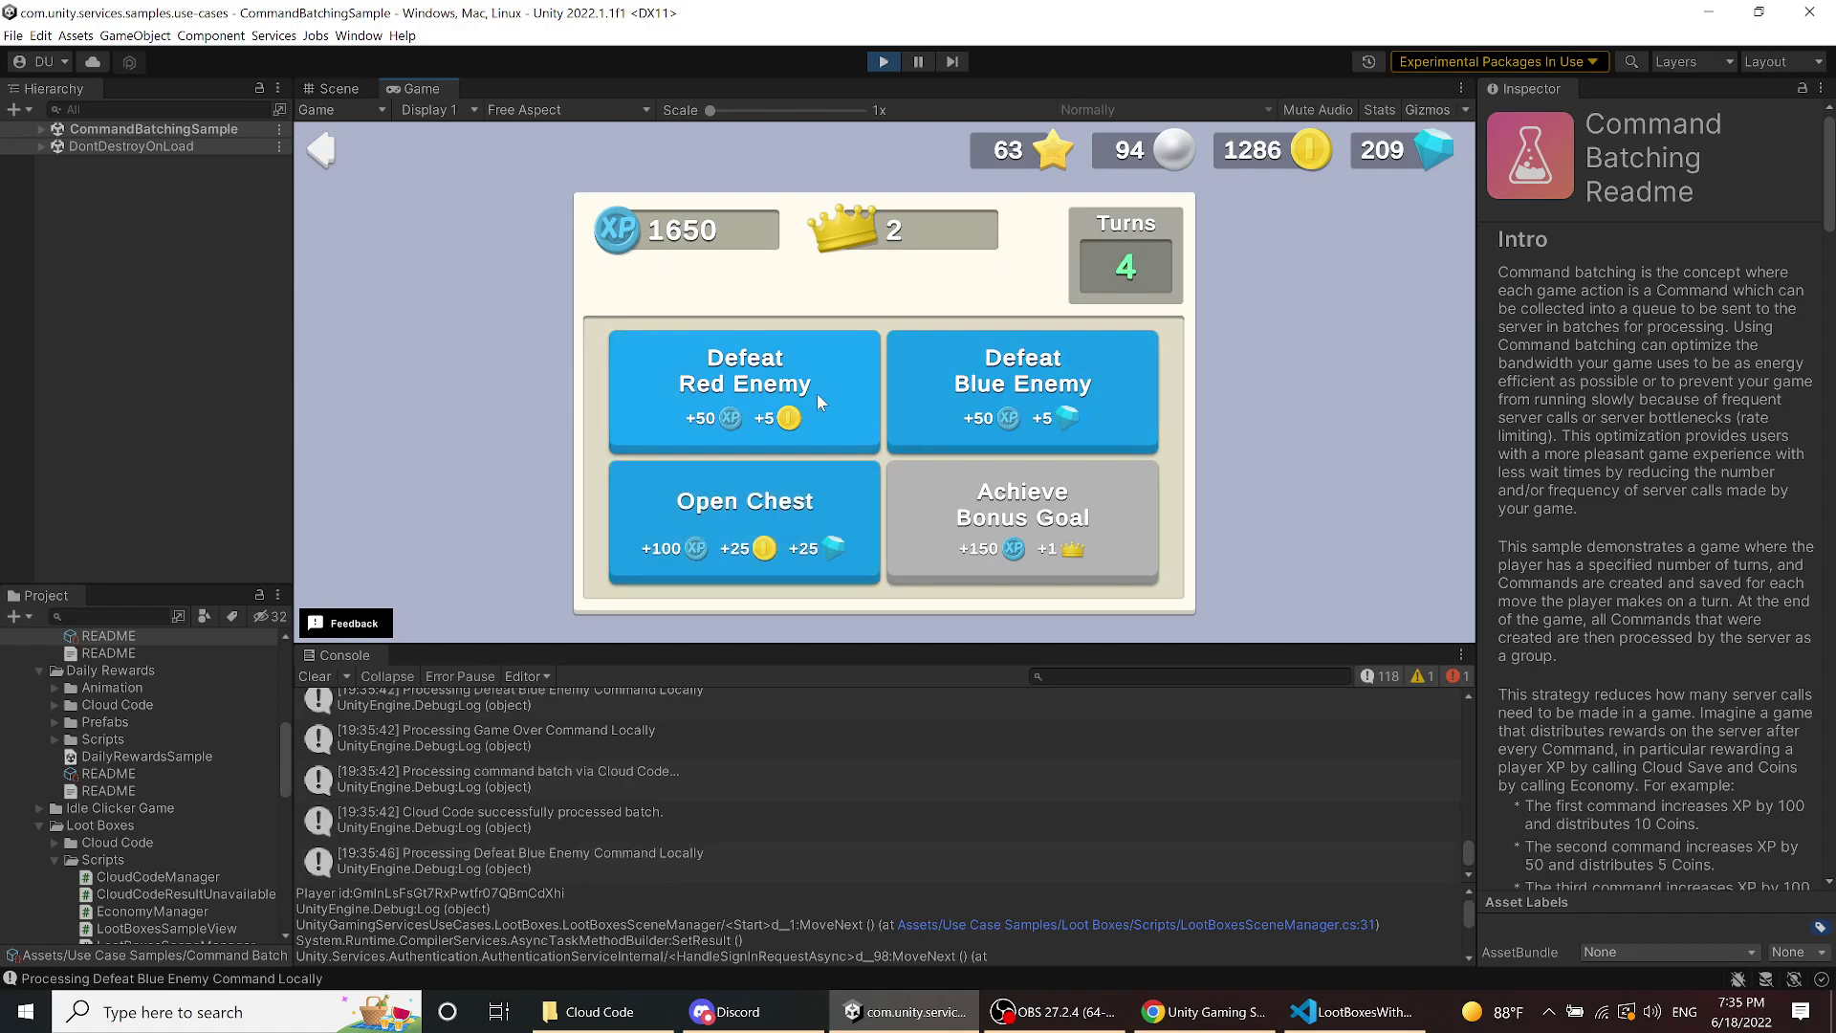
left_click(803, 495)
left_click(895, 373)
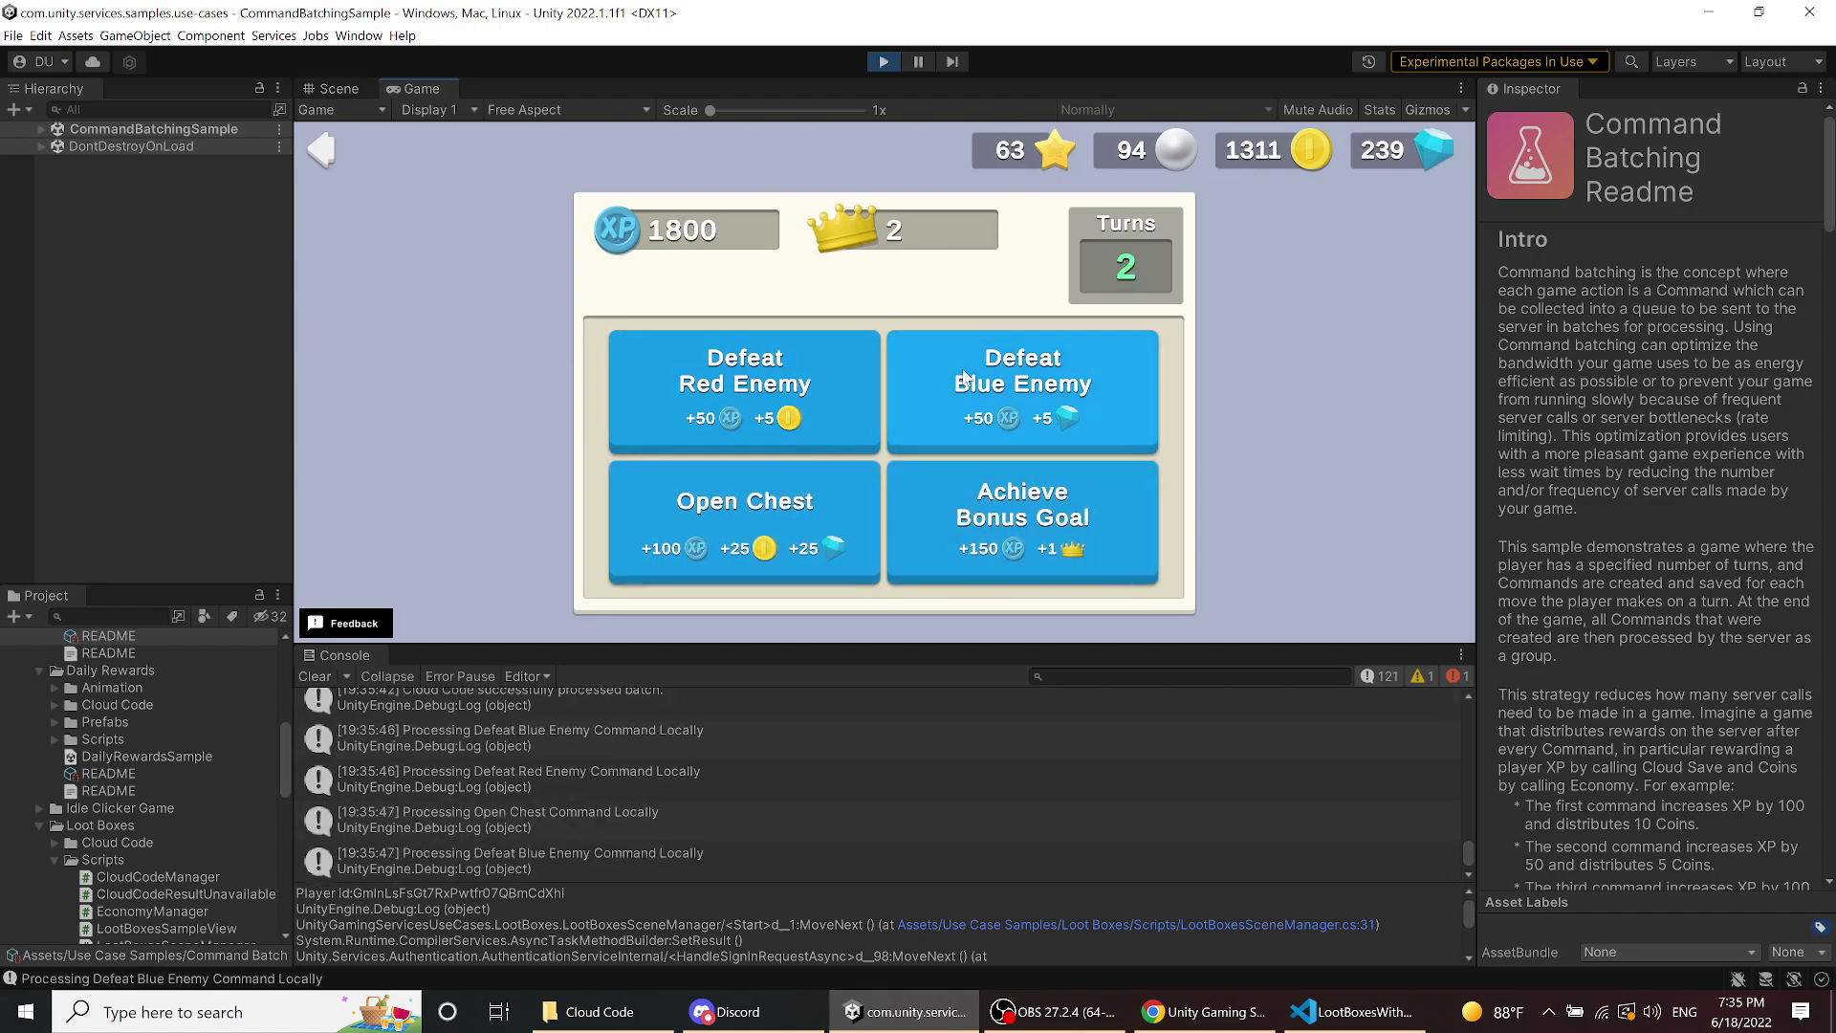
left_click(824, 381)
left_click(818, 401)
left_click(887, 528)
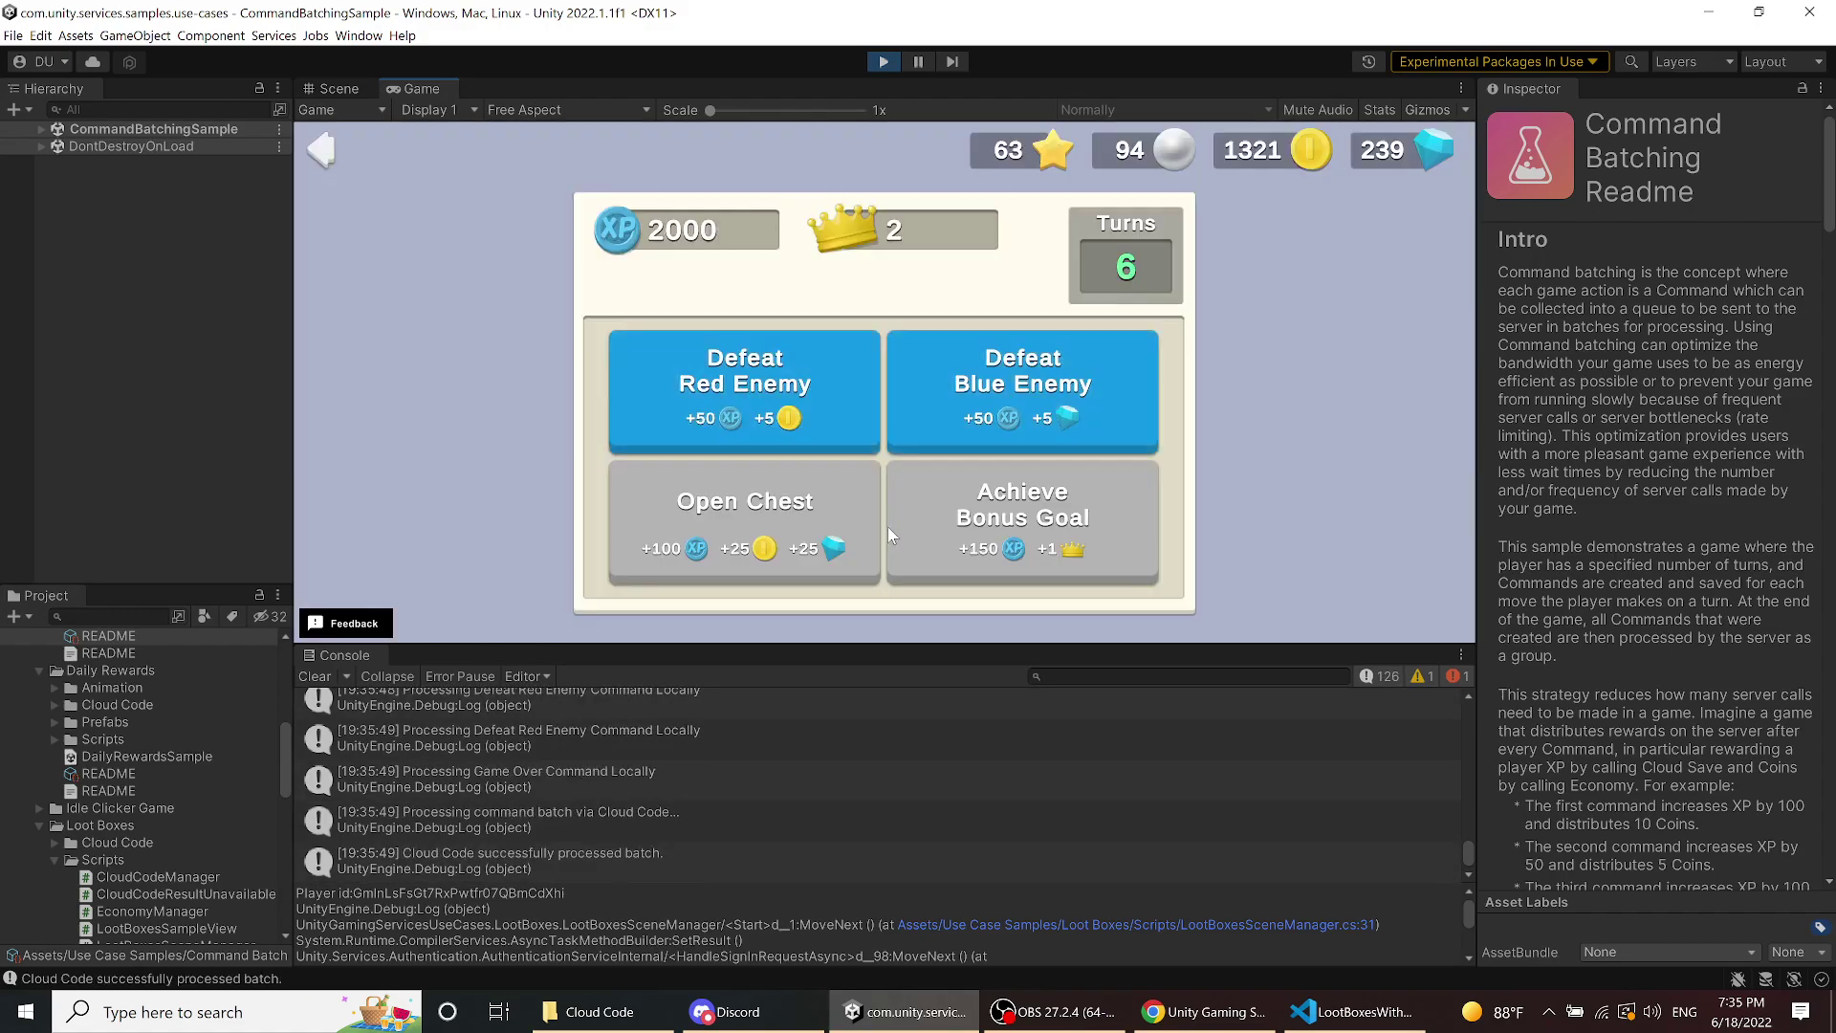
left_click(947, 431)
left_click(830, 394)
left_click(803, 502)
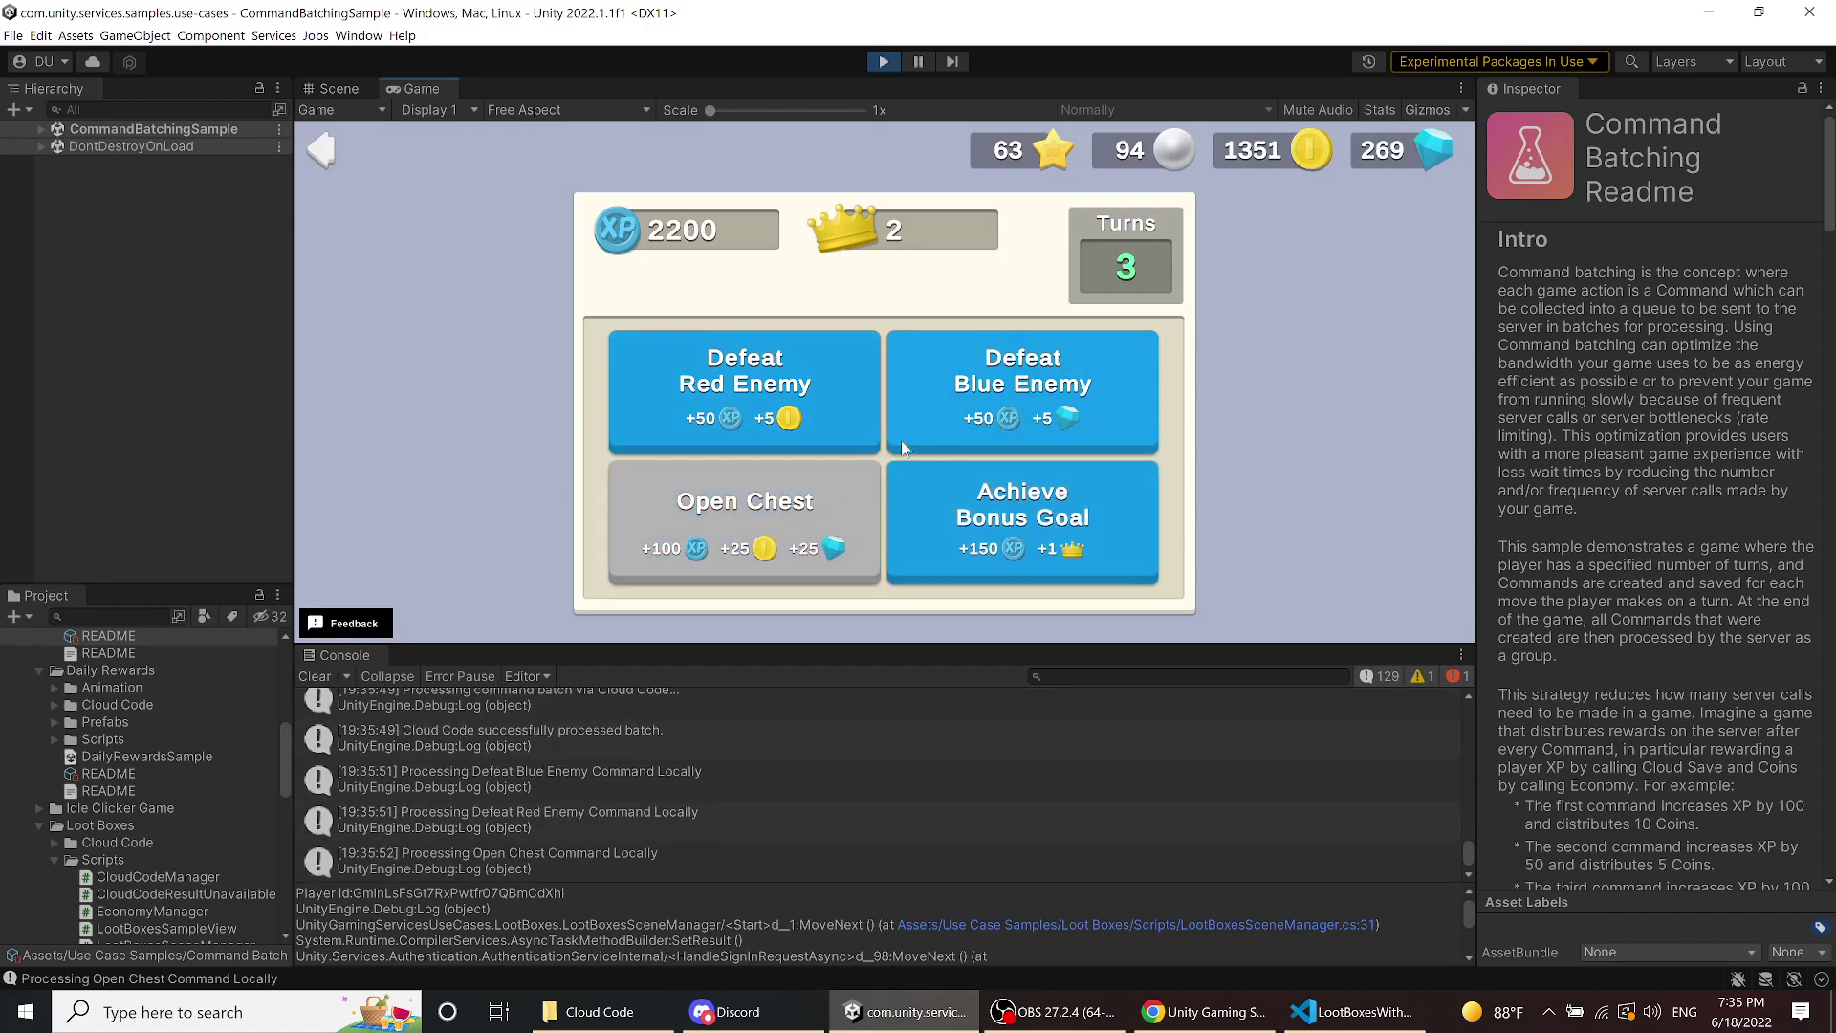
left_click(903, 438)
left_click(938, 513)
left_click(743, 418)
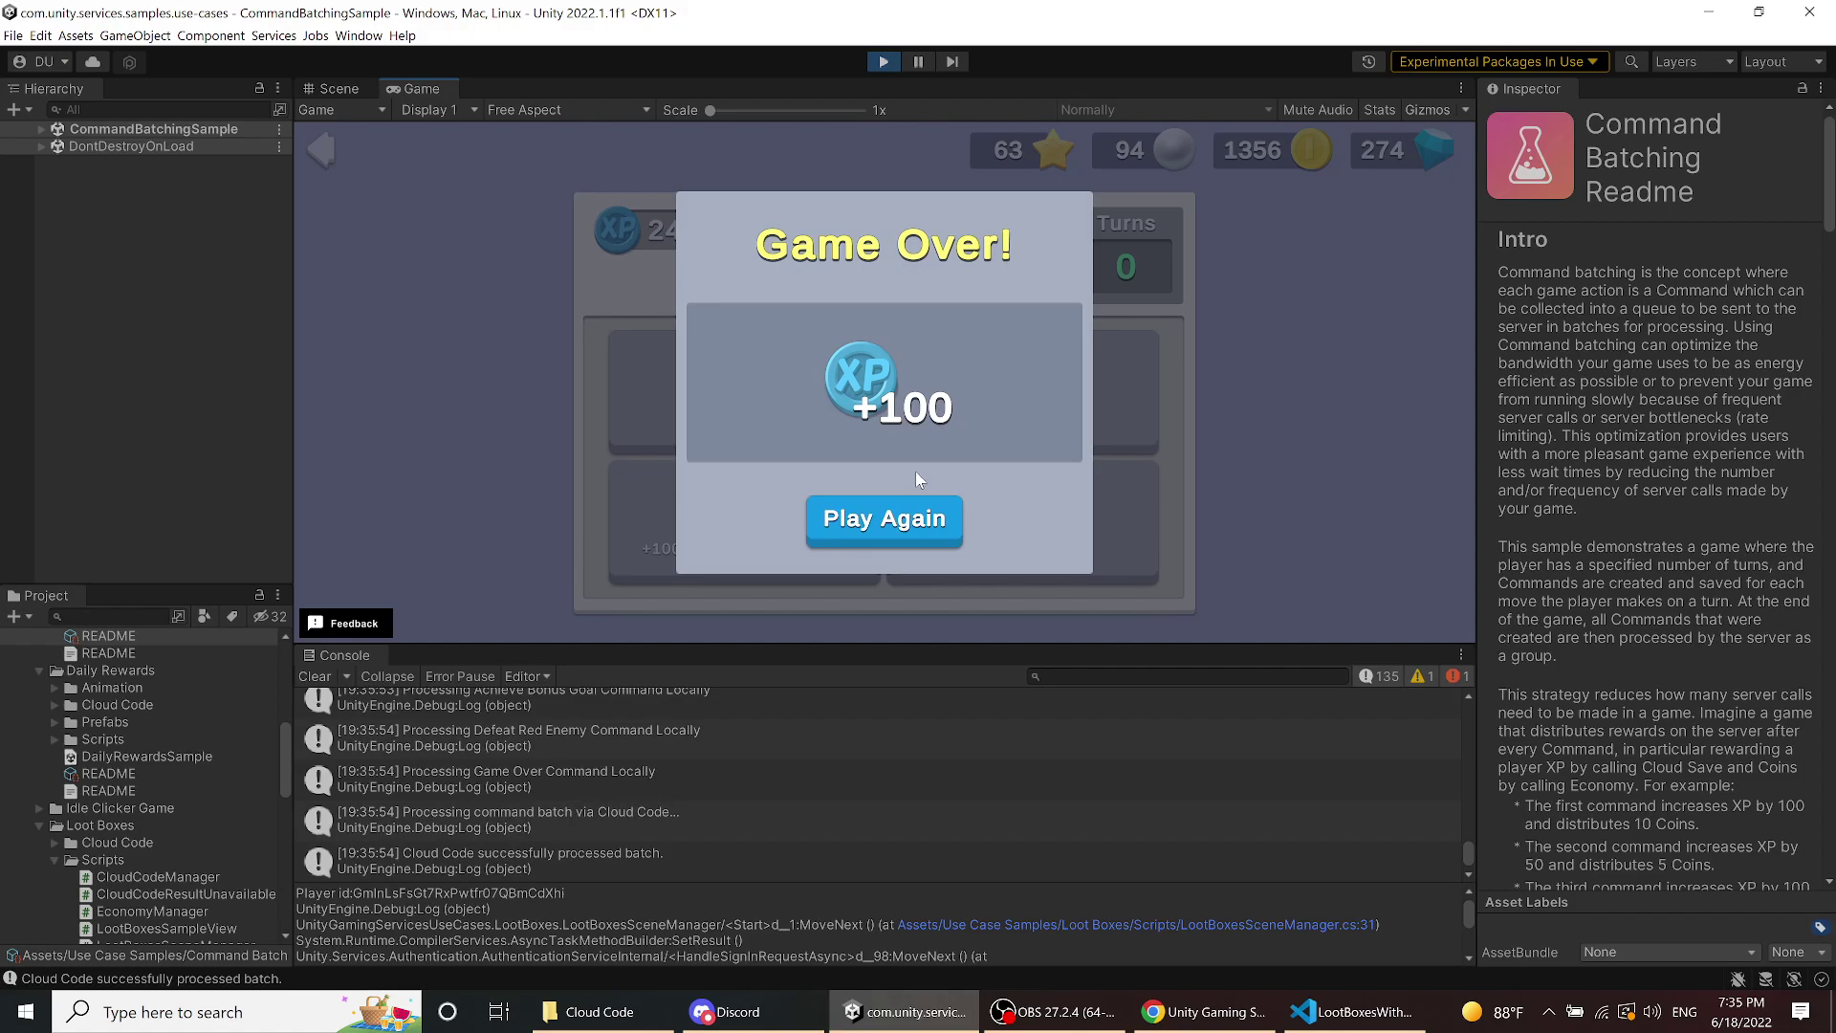
left_click(927, 523)
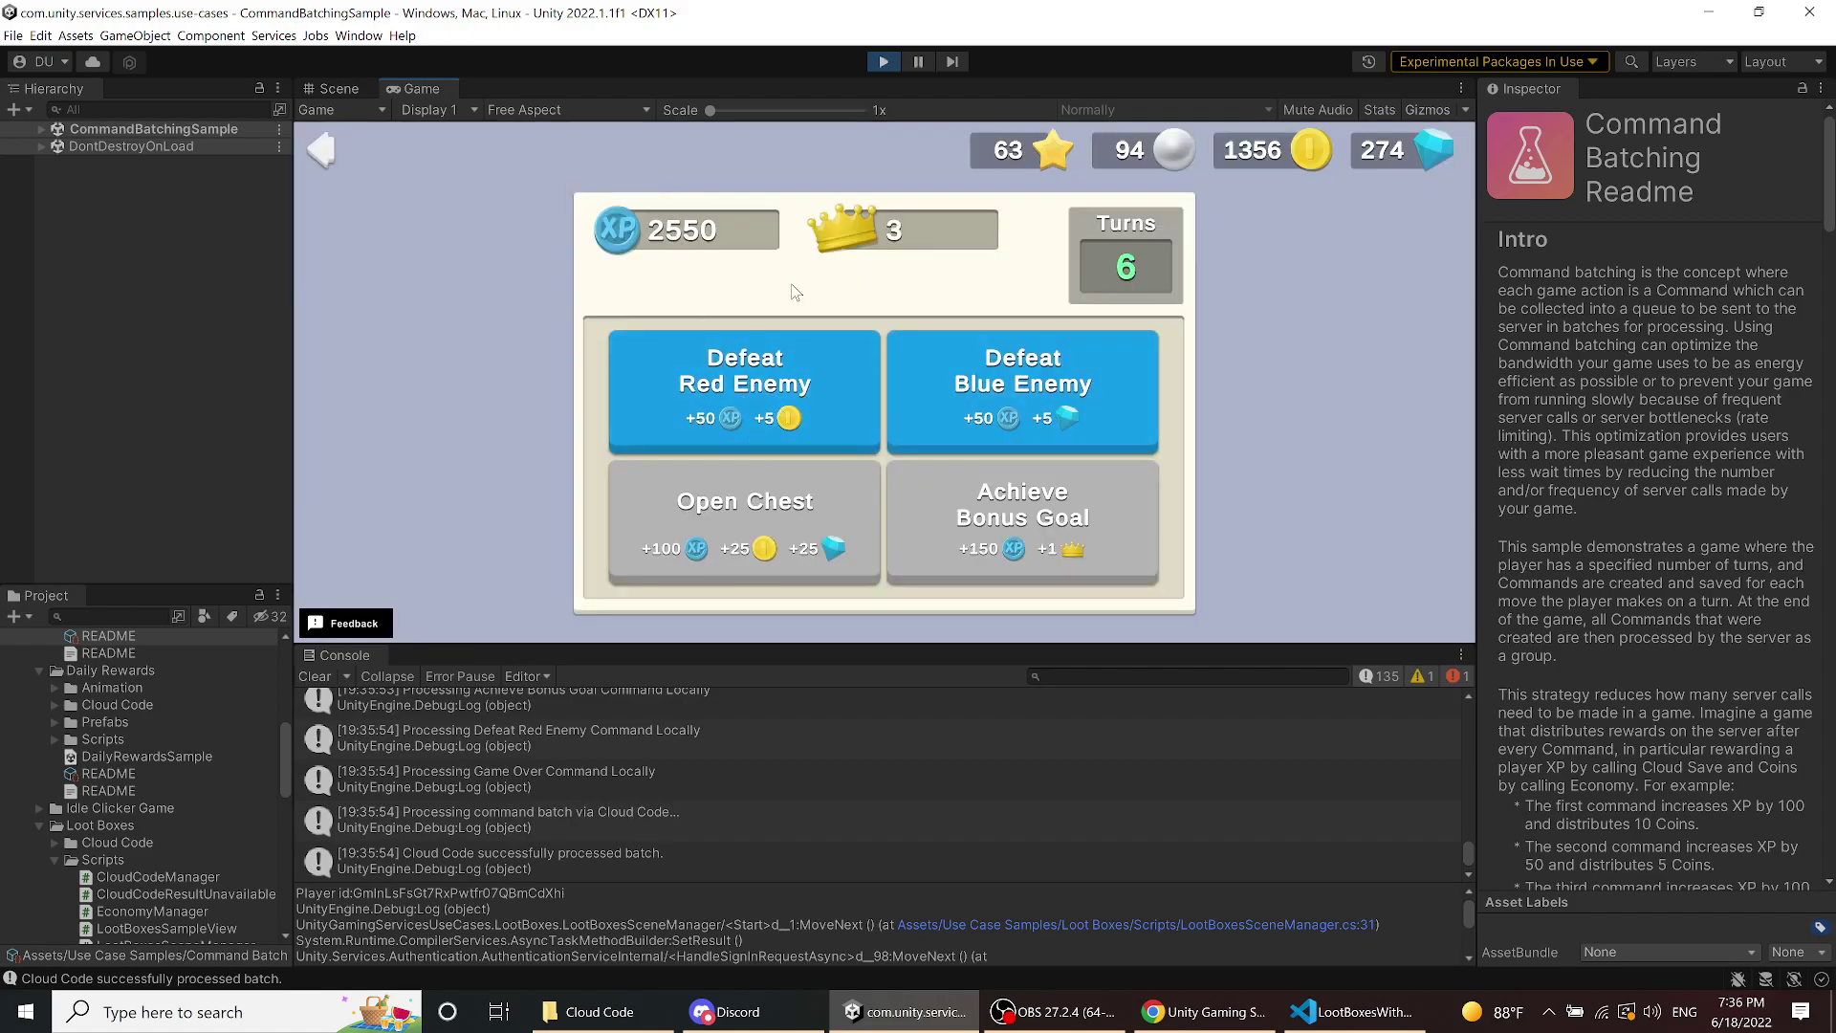
left_click(912, 396)
left_click(841, 394)
left_click(913, 396)
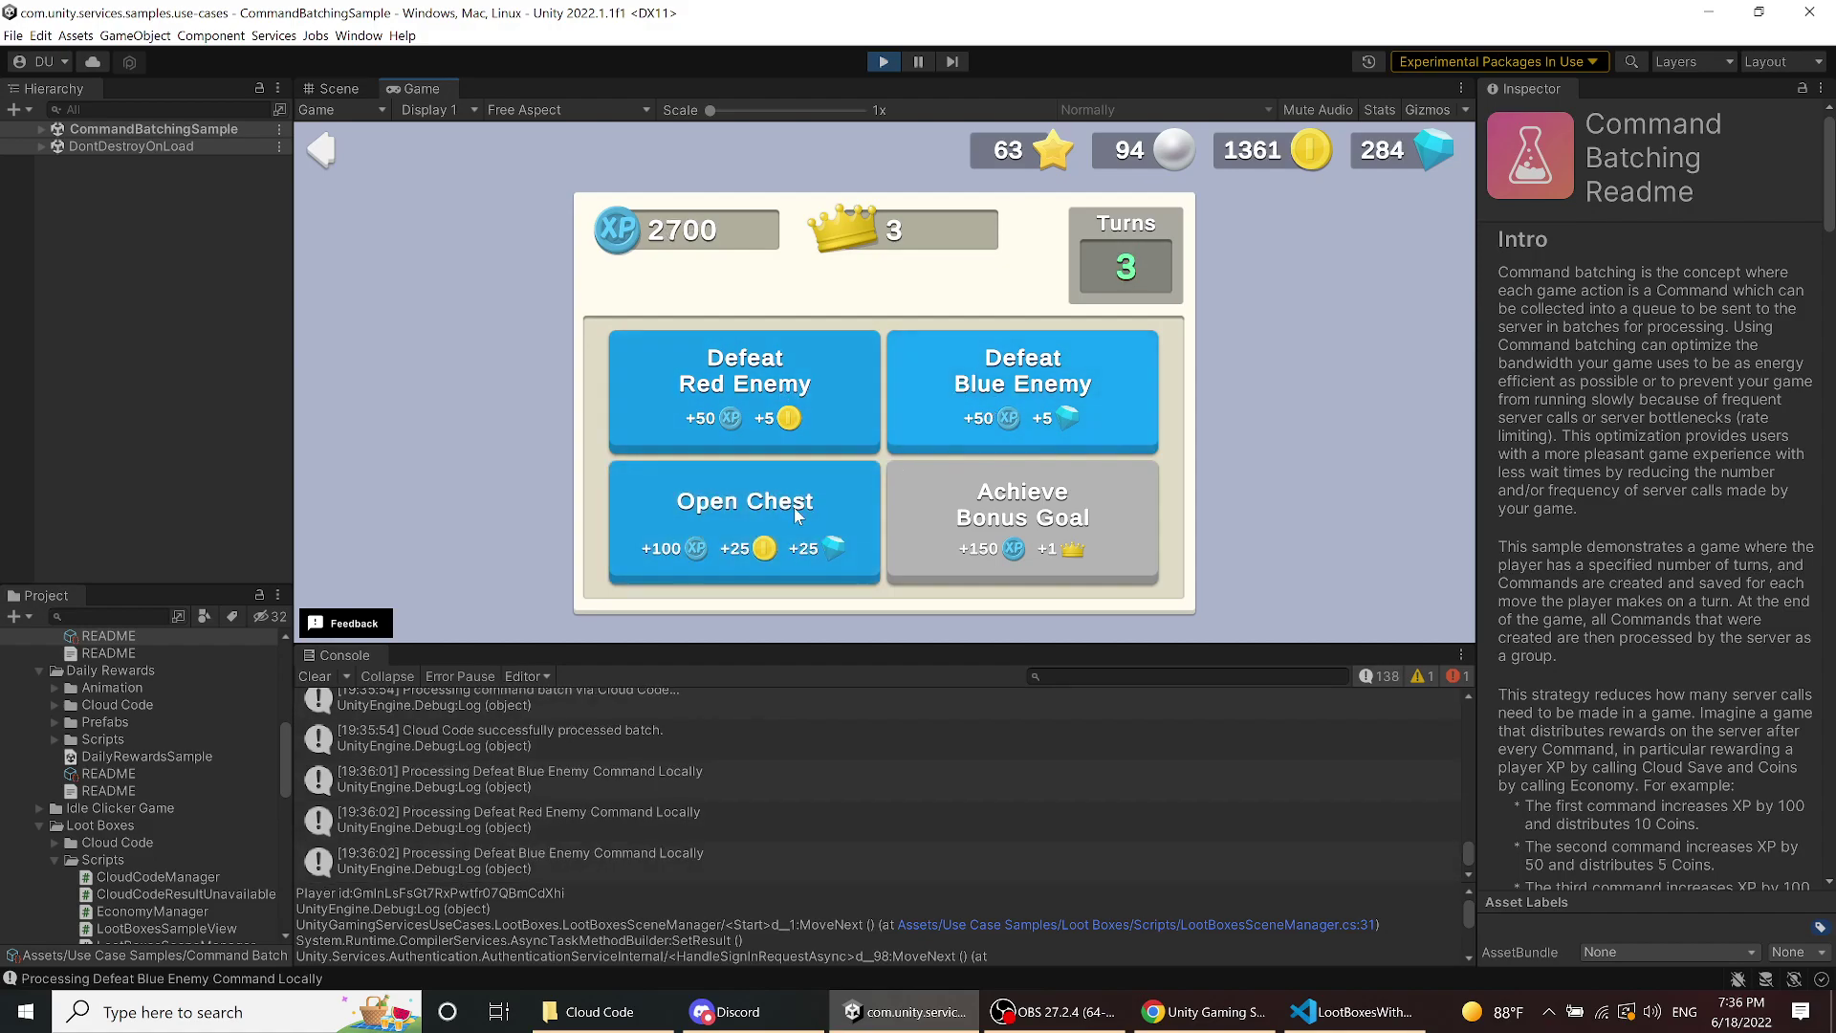
left_click(796, 516)
left_click(835, 390)
left_click(913, 412)
left_click(878, 530)
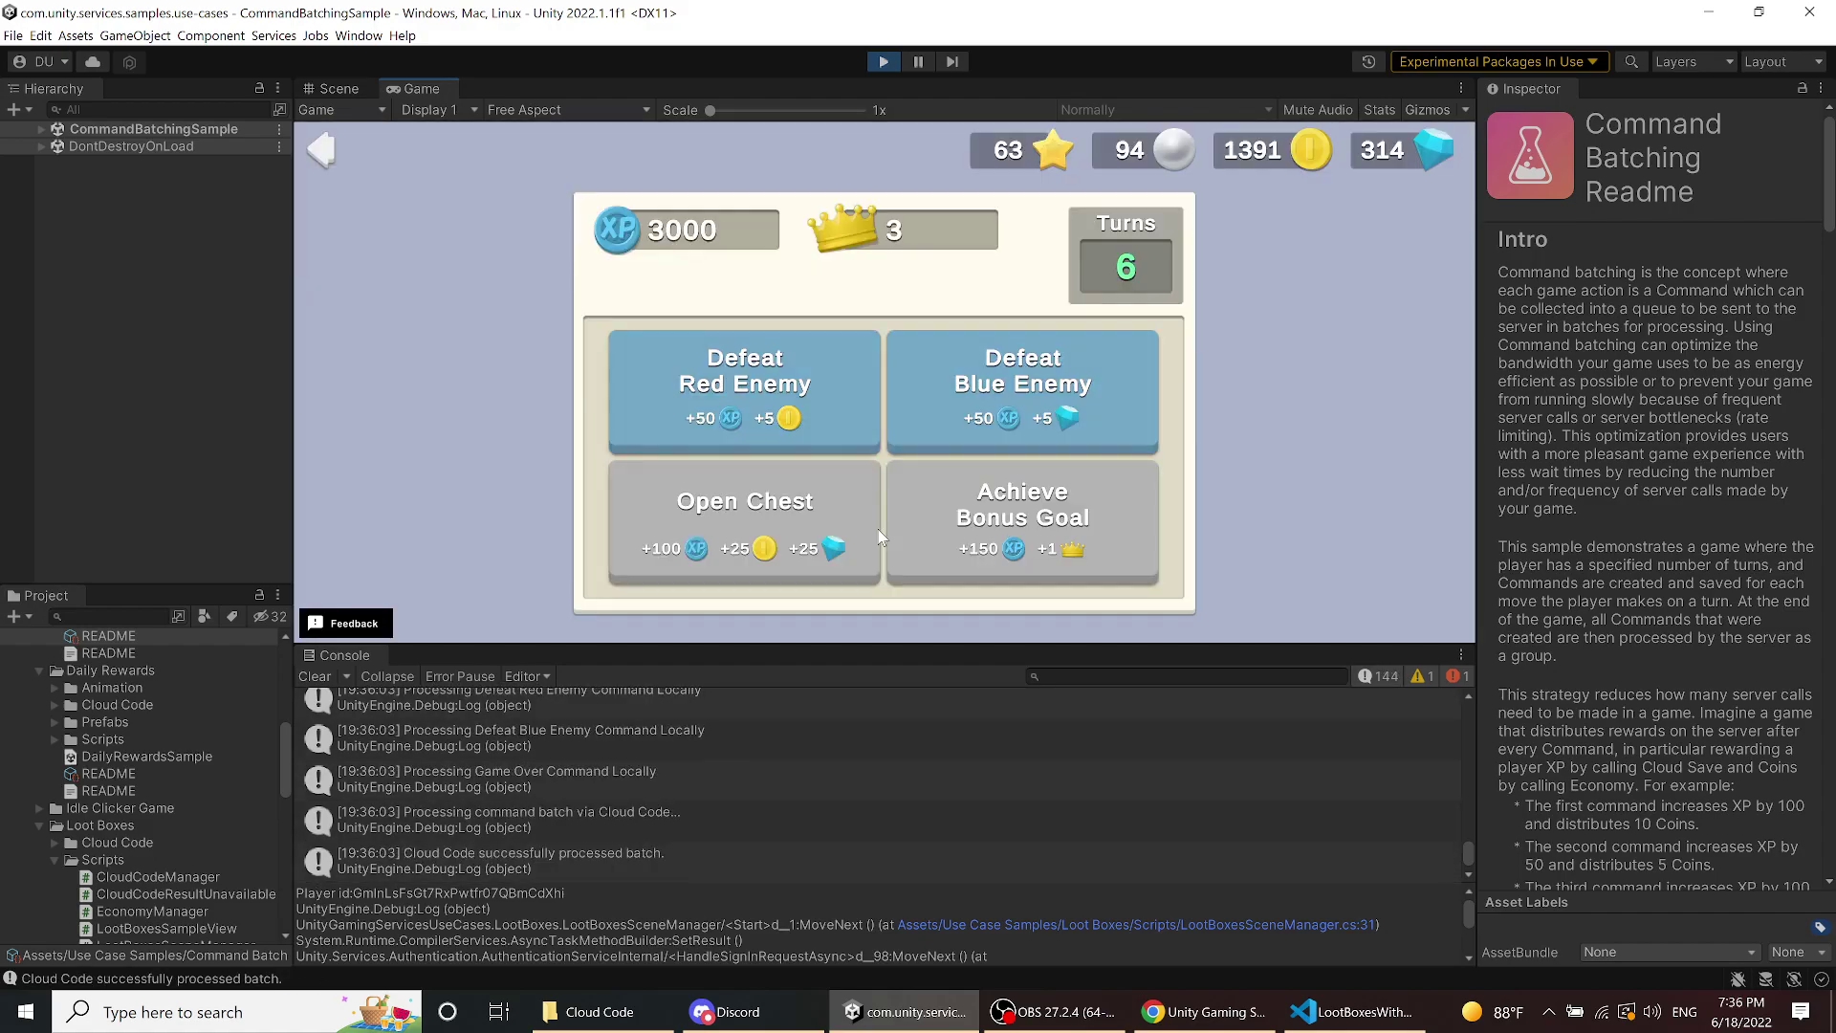
- Spend a final round on enemies, the chest and the bonus goal, reaching 1421 coins, then exit
left_click(985, 438)
left_click(797, 425)
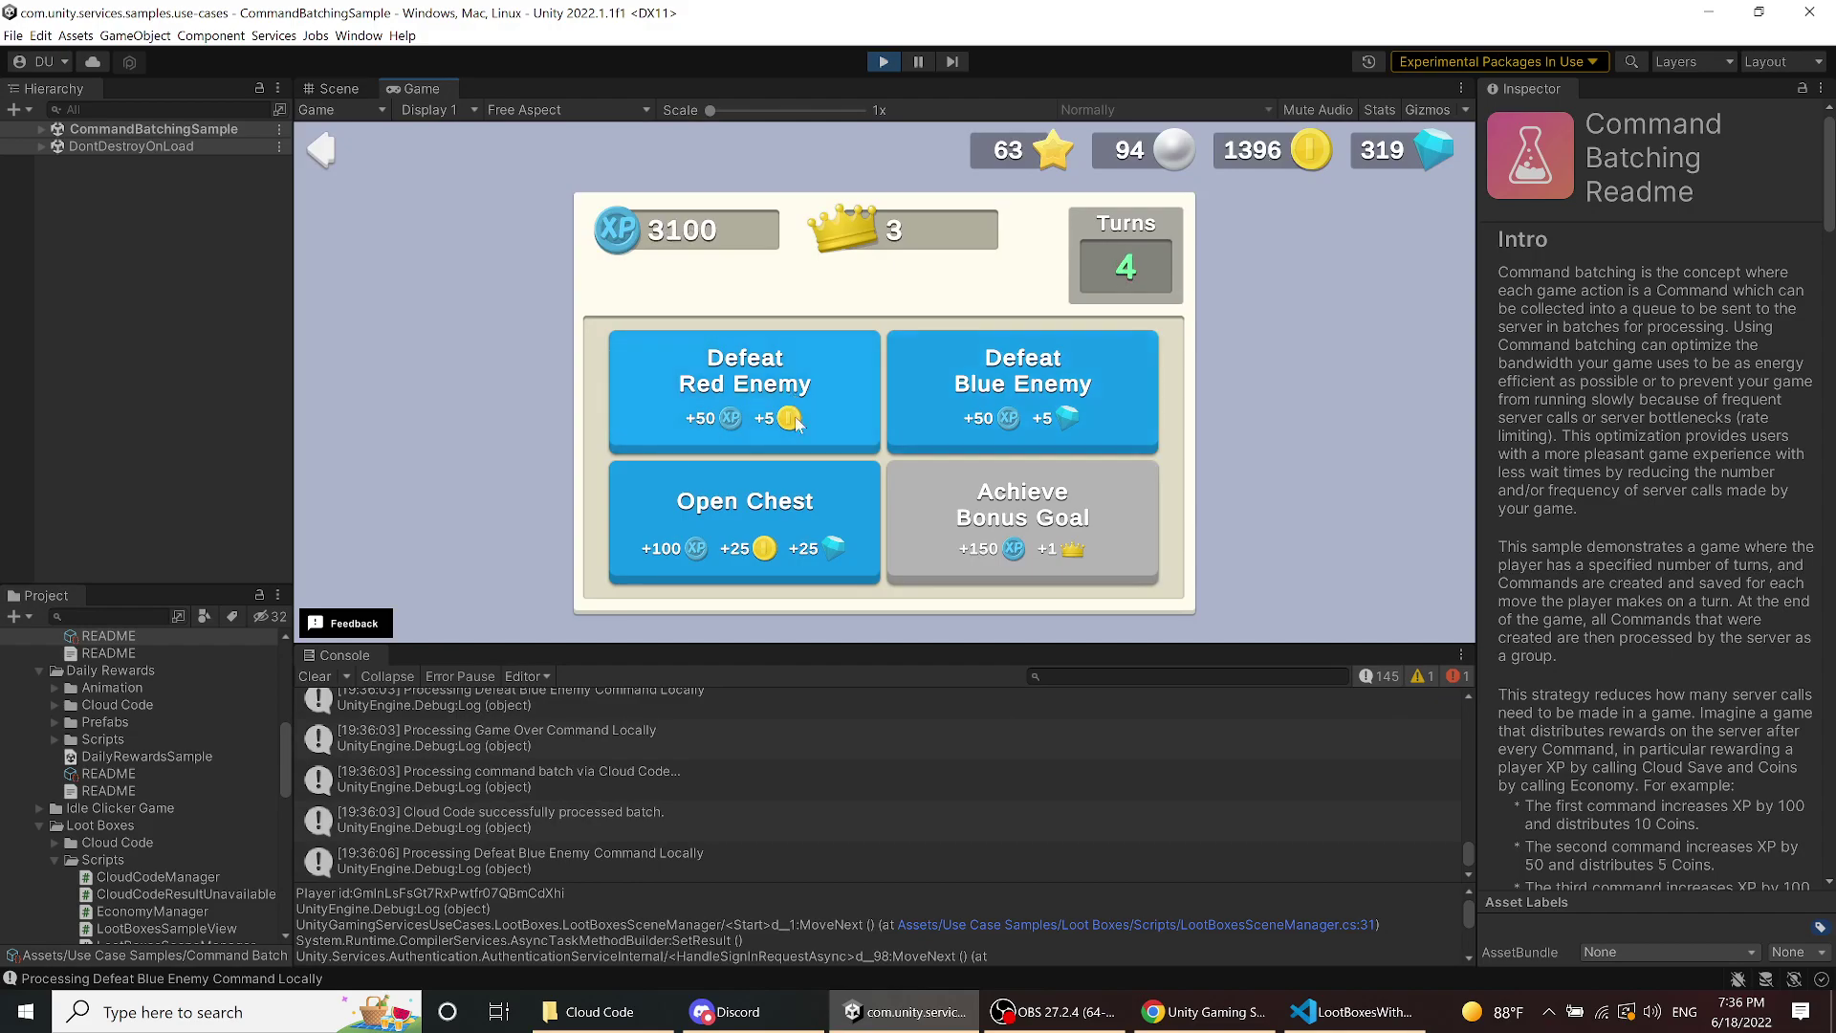
left_click(798, 521)
left_click(946, 402)
left_click(956, 526)
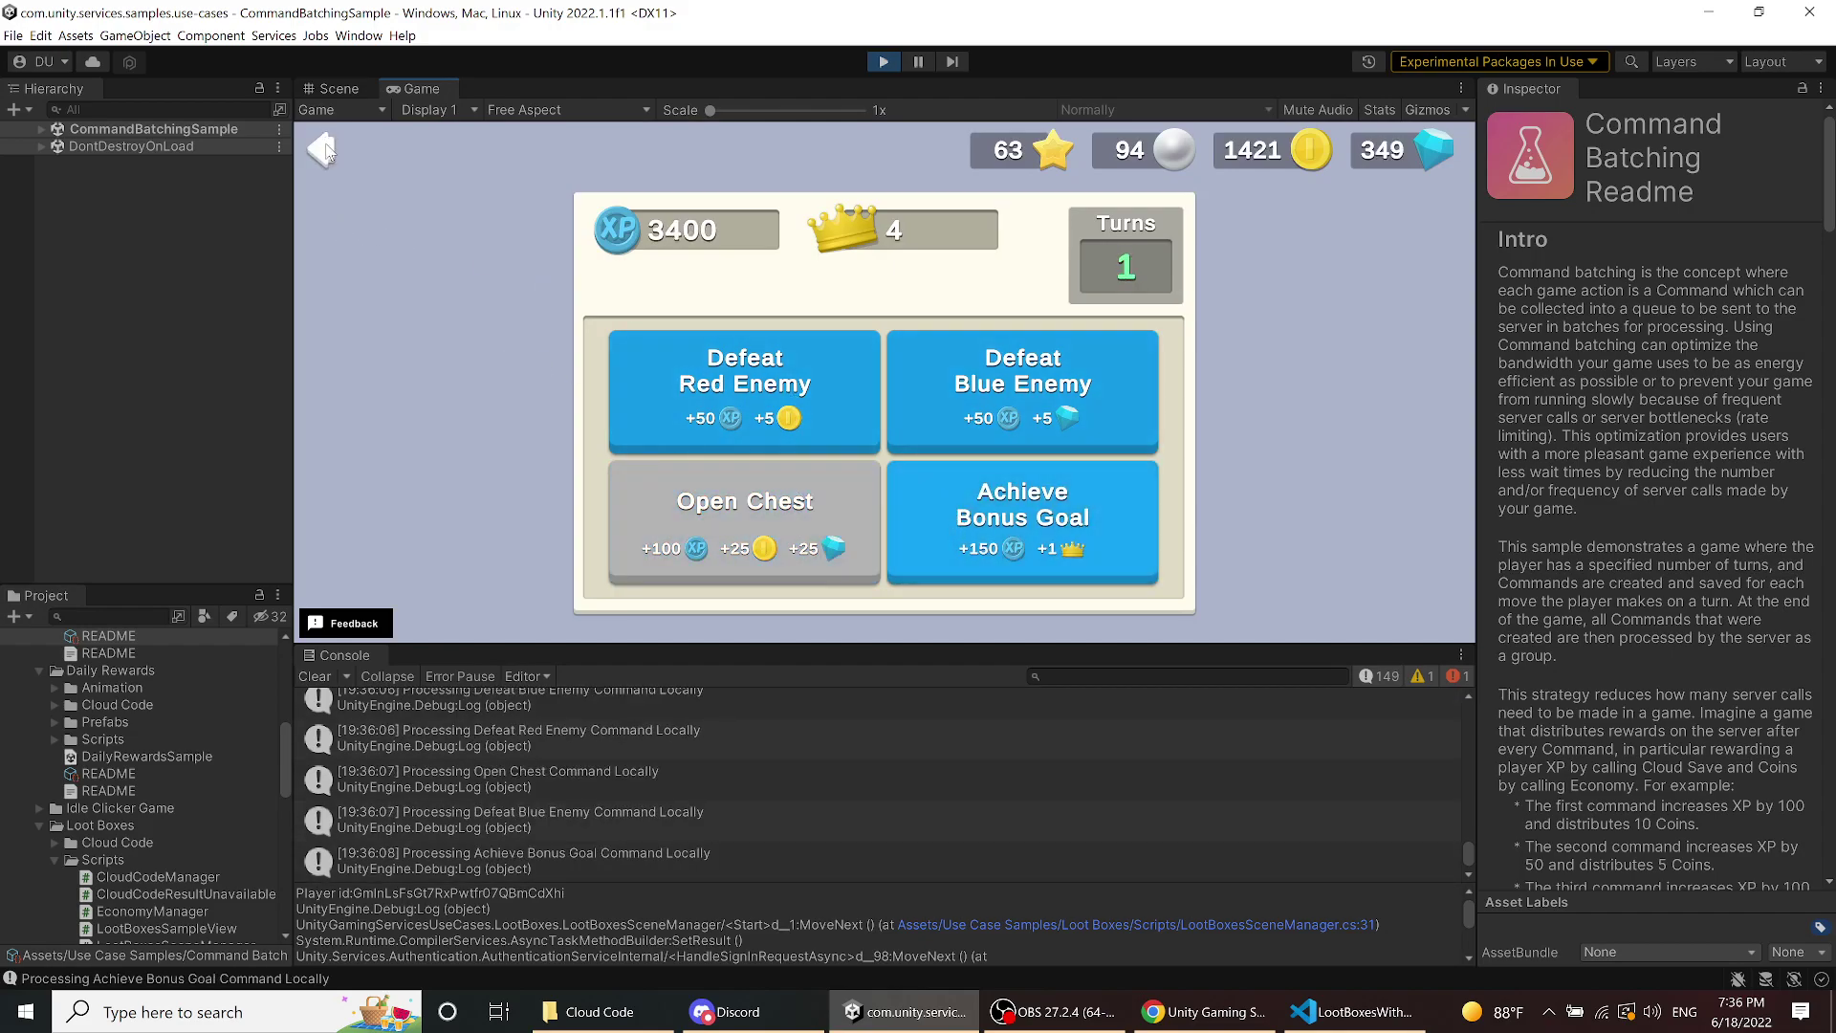
left_click(323, 149)
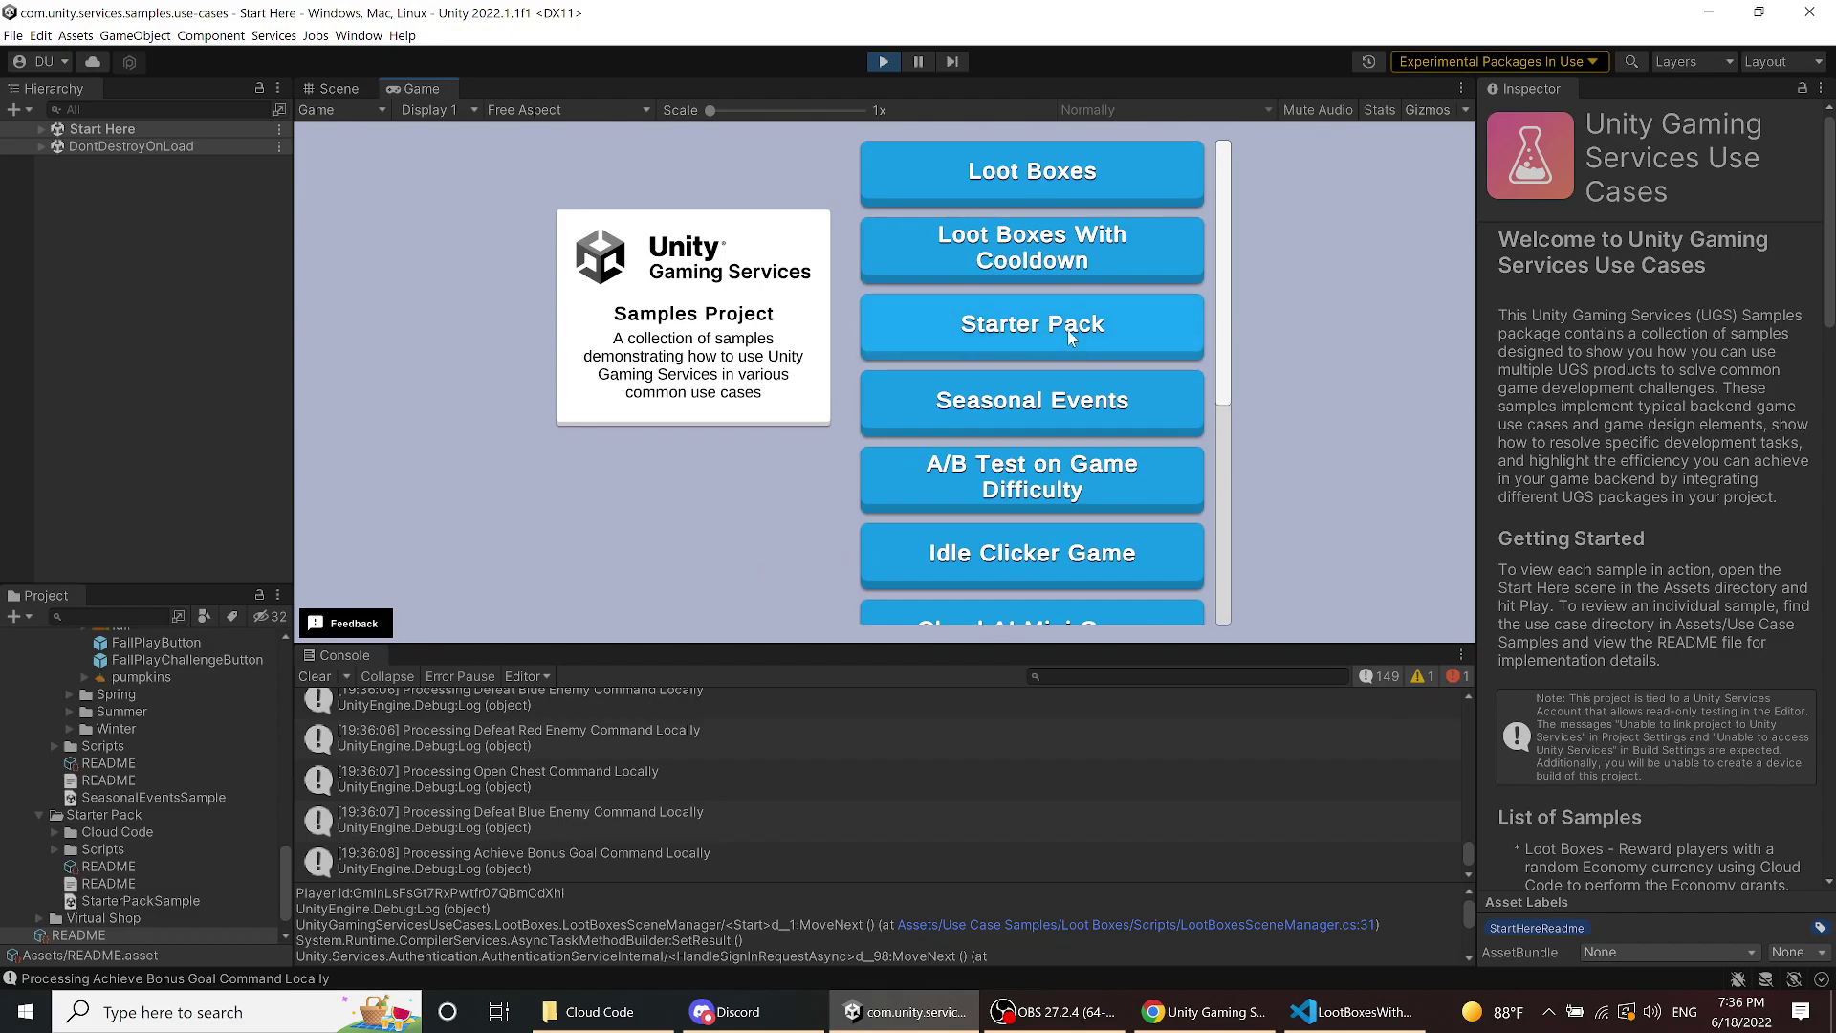
- Scroll the sample list and open the Idle Clicker Game sample
scroll(1067, 335, "down", 1)
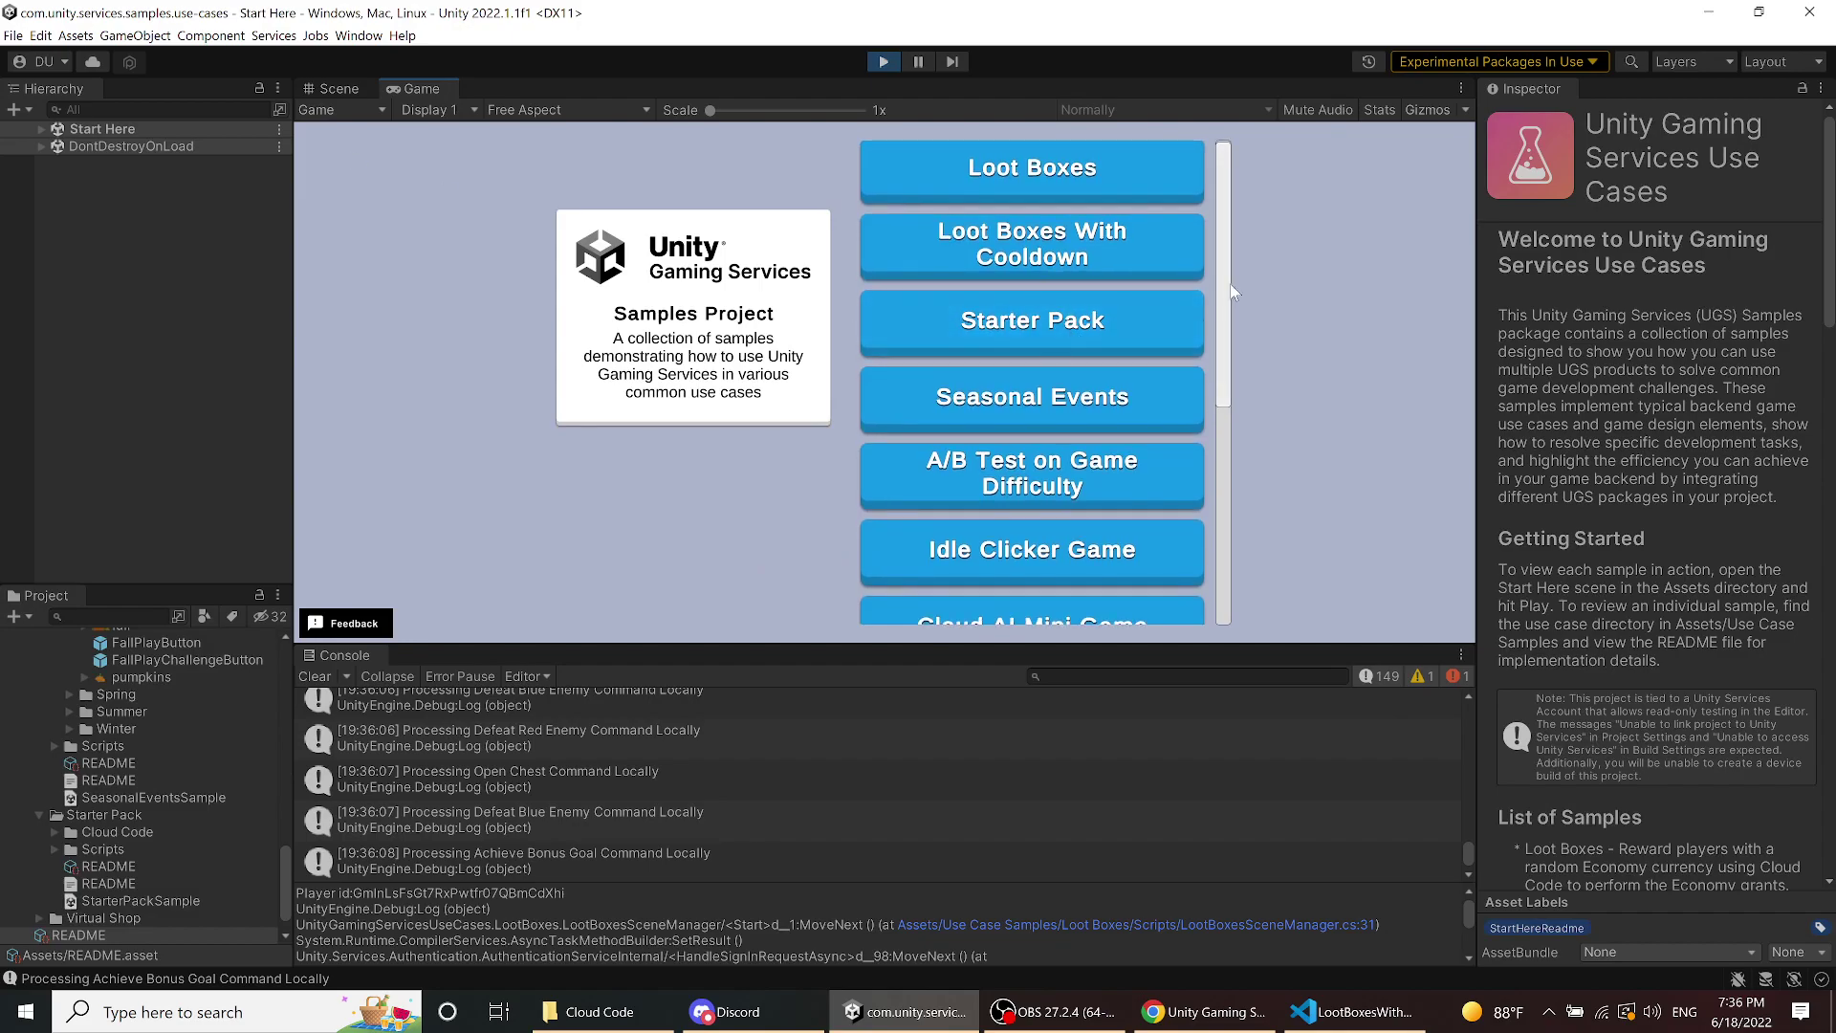
left_click_drag(1230, 285, 1235, 521)
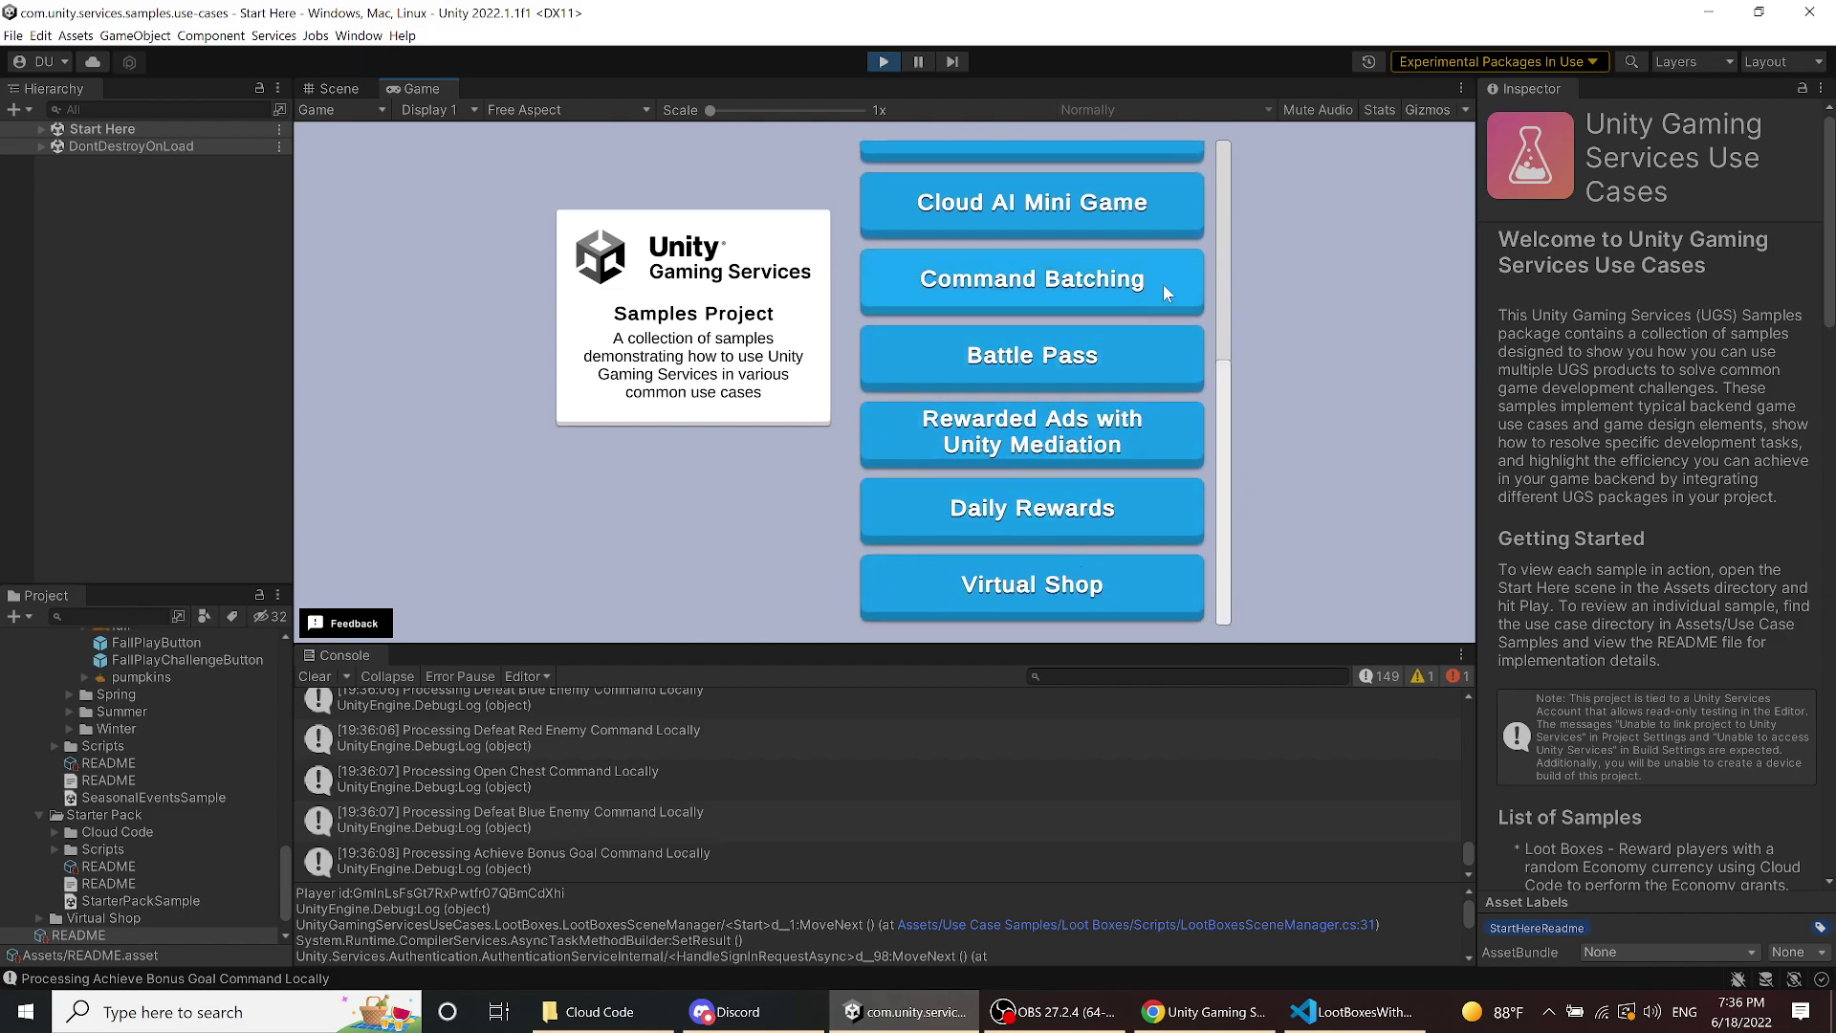
left_click_drag(1222, 262, 1224, 185)
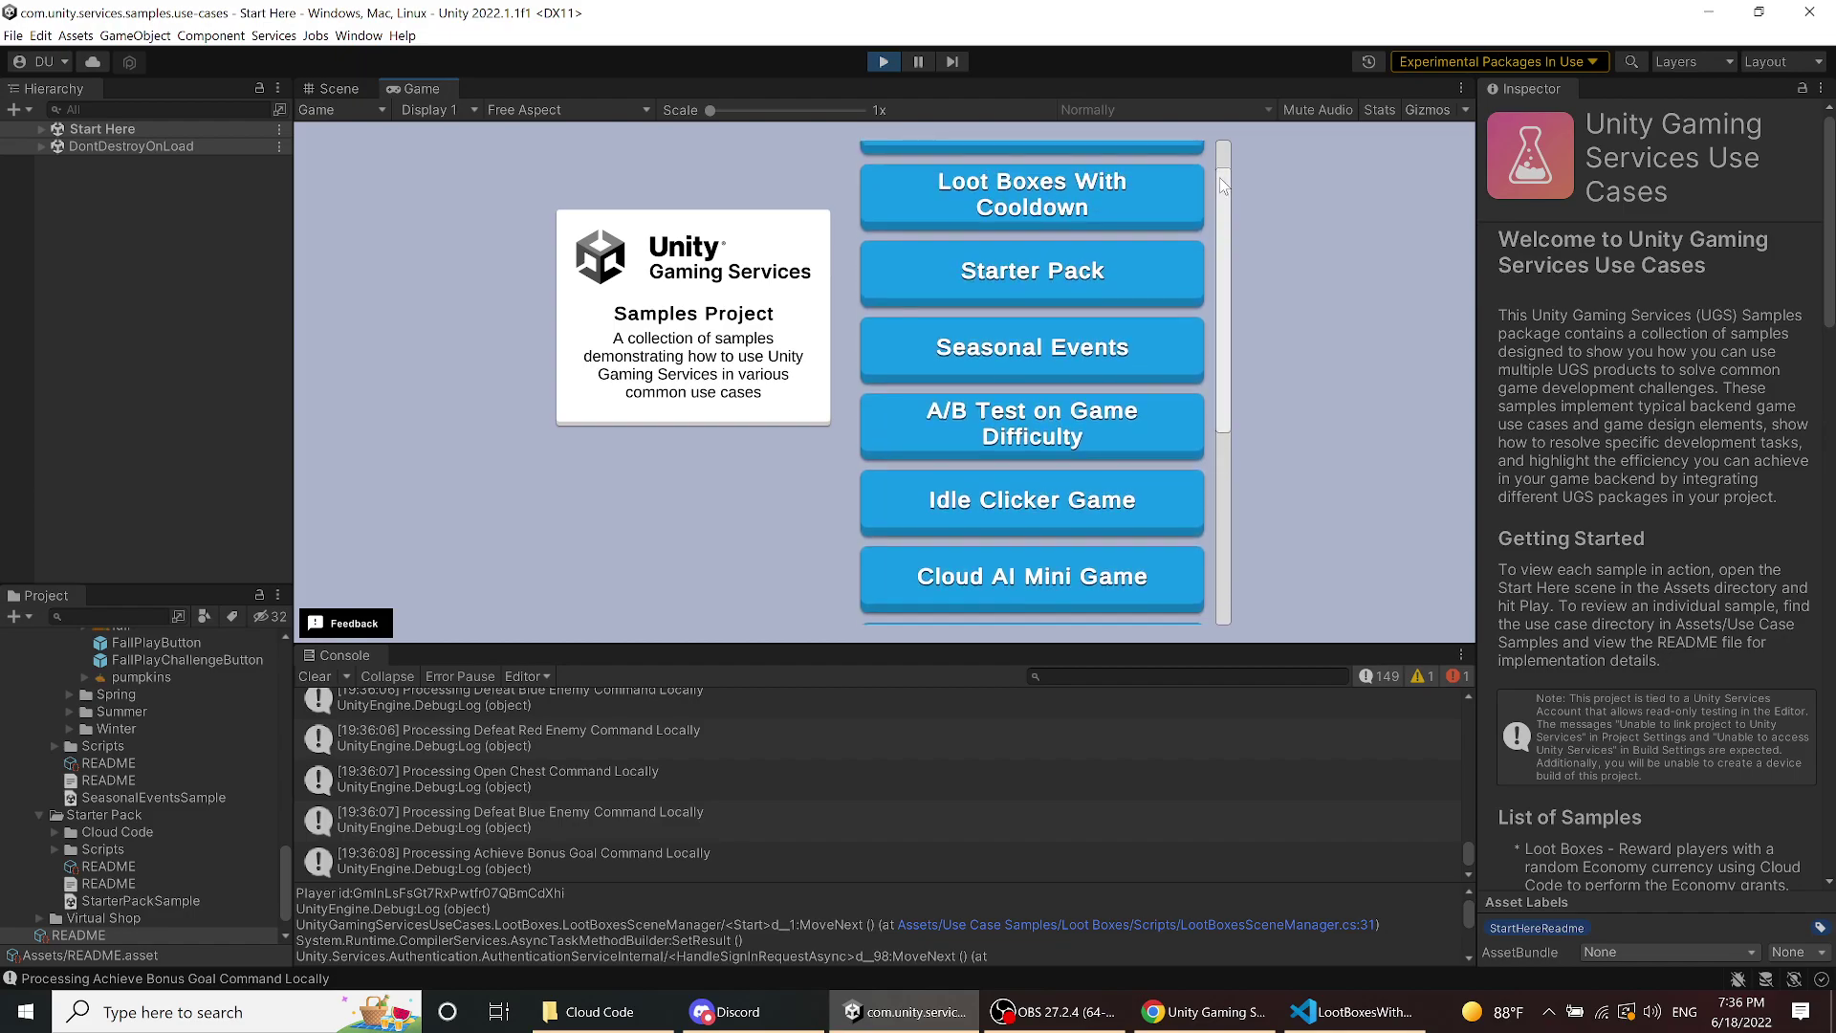
left_click(1067, 506)
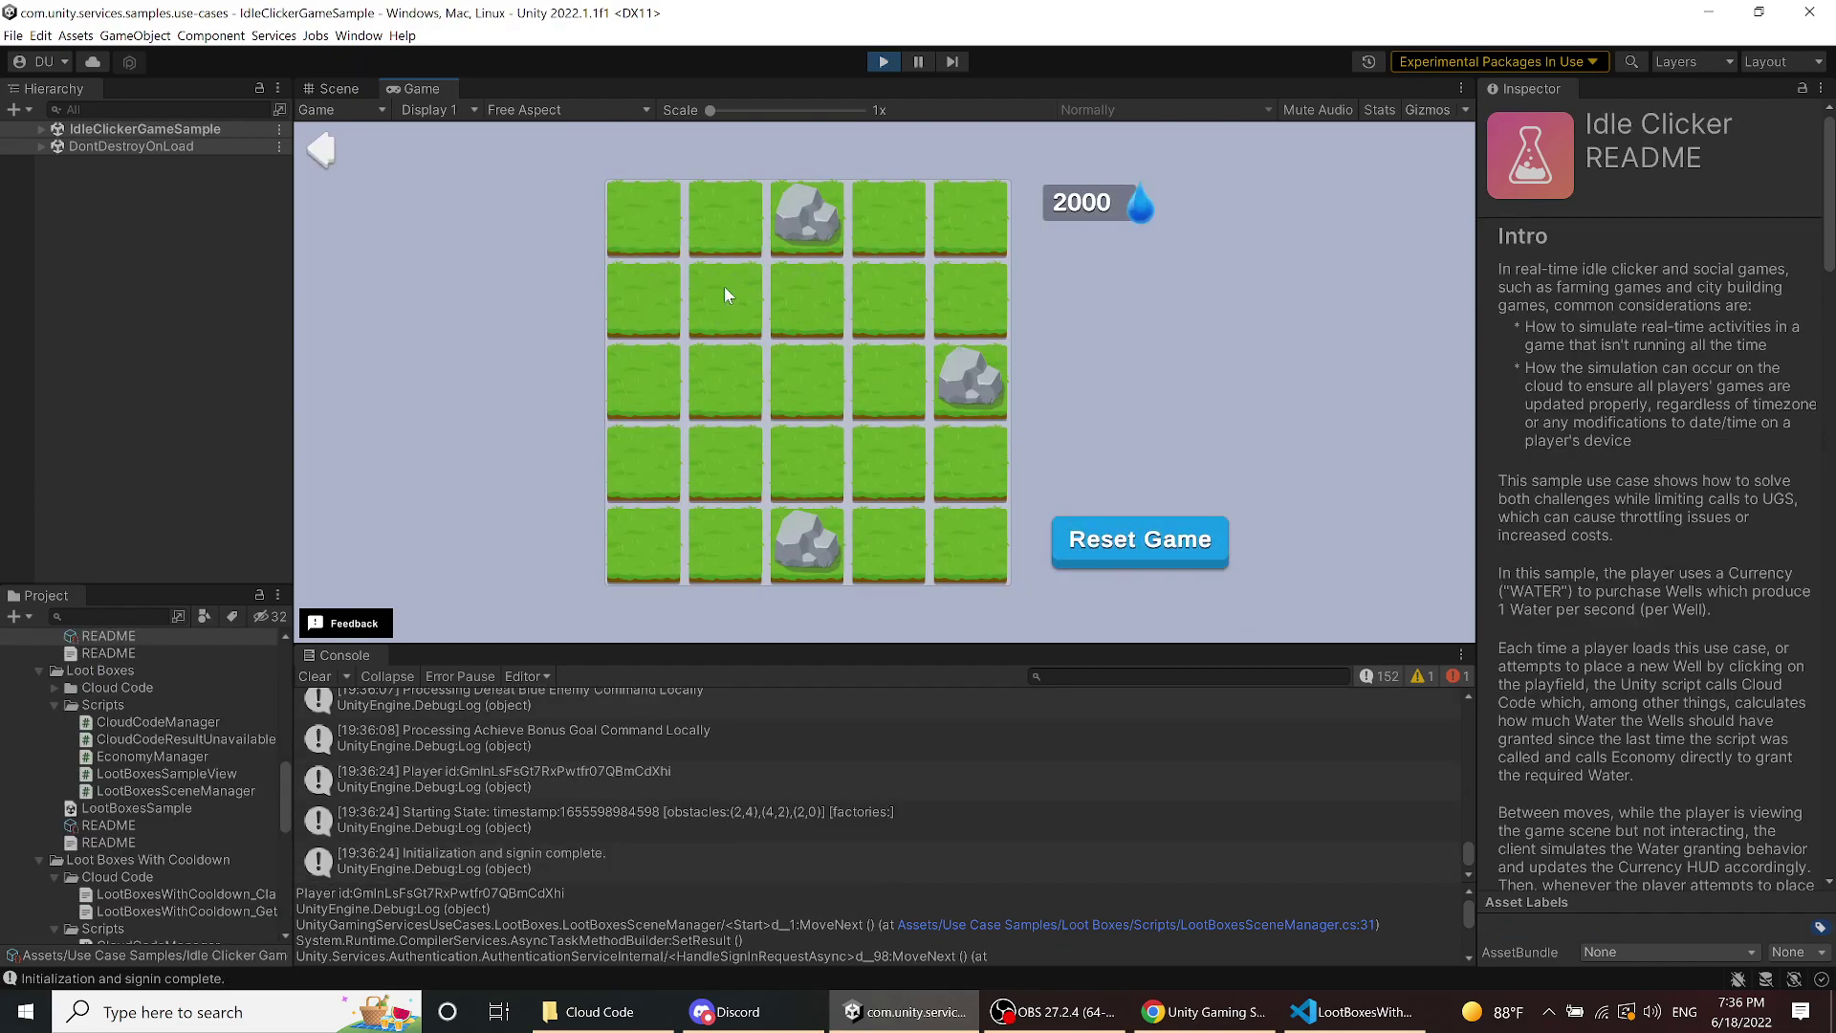
- Place two adjacent wells on the grass grid and return to the sample menu
left_click(725, 289)
left_click(786, 304)
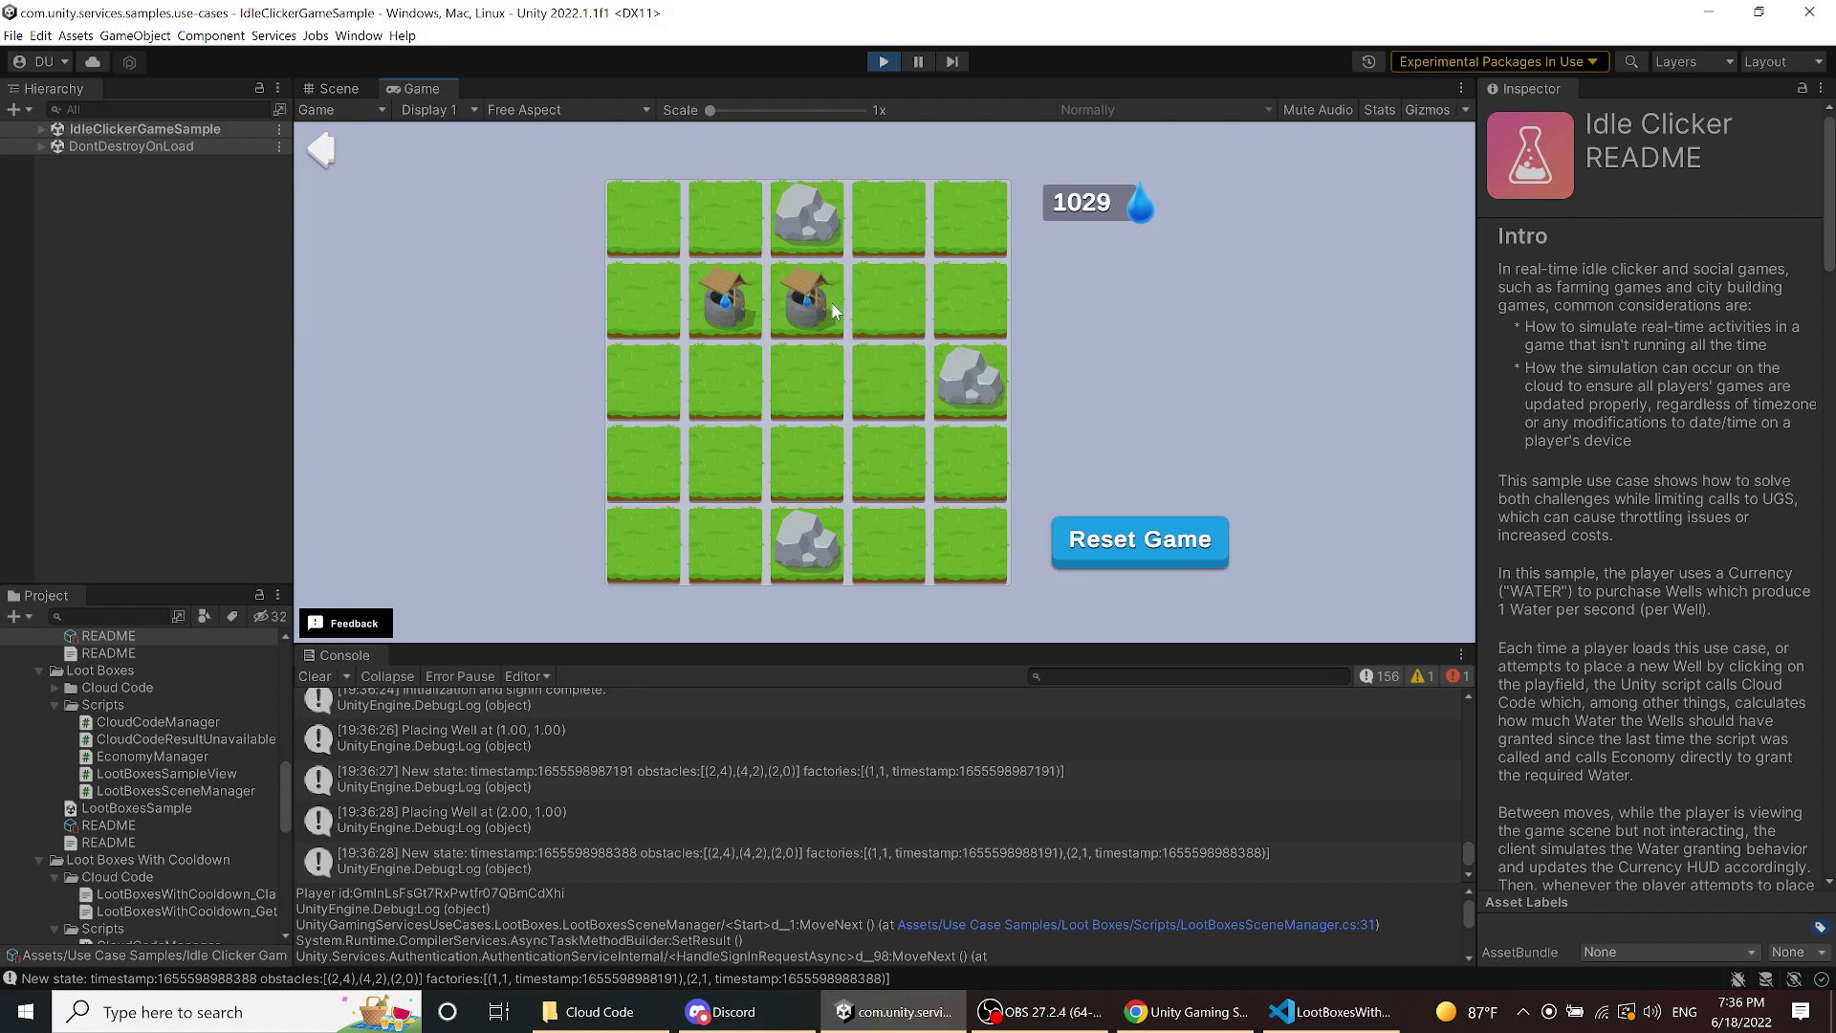
left_click(316, 153)
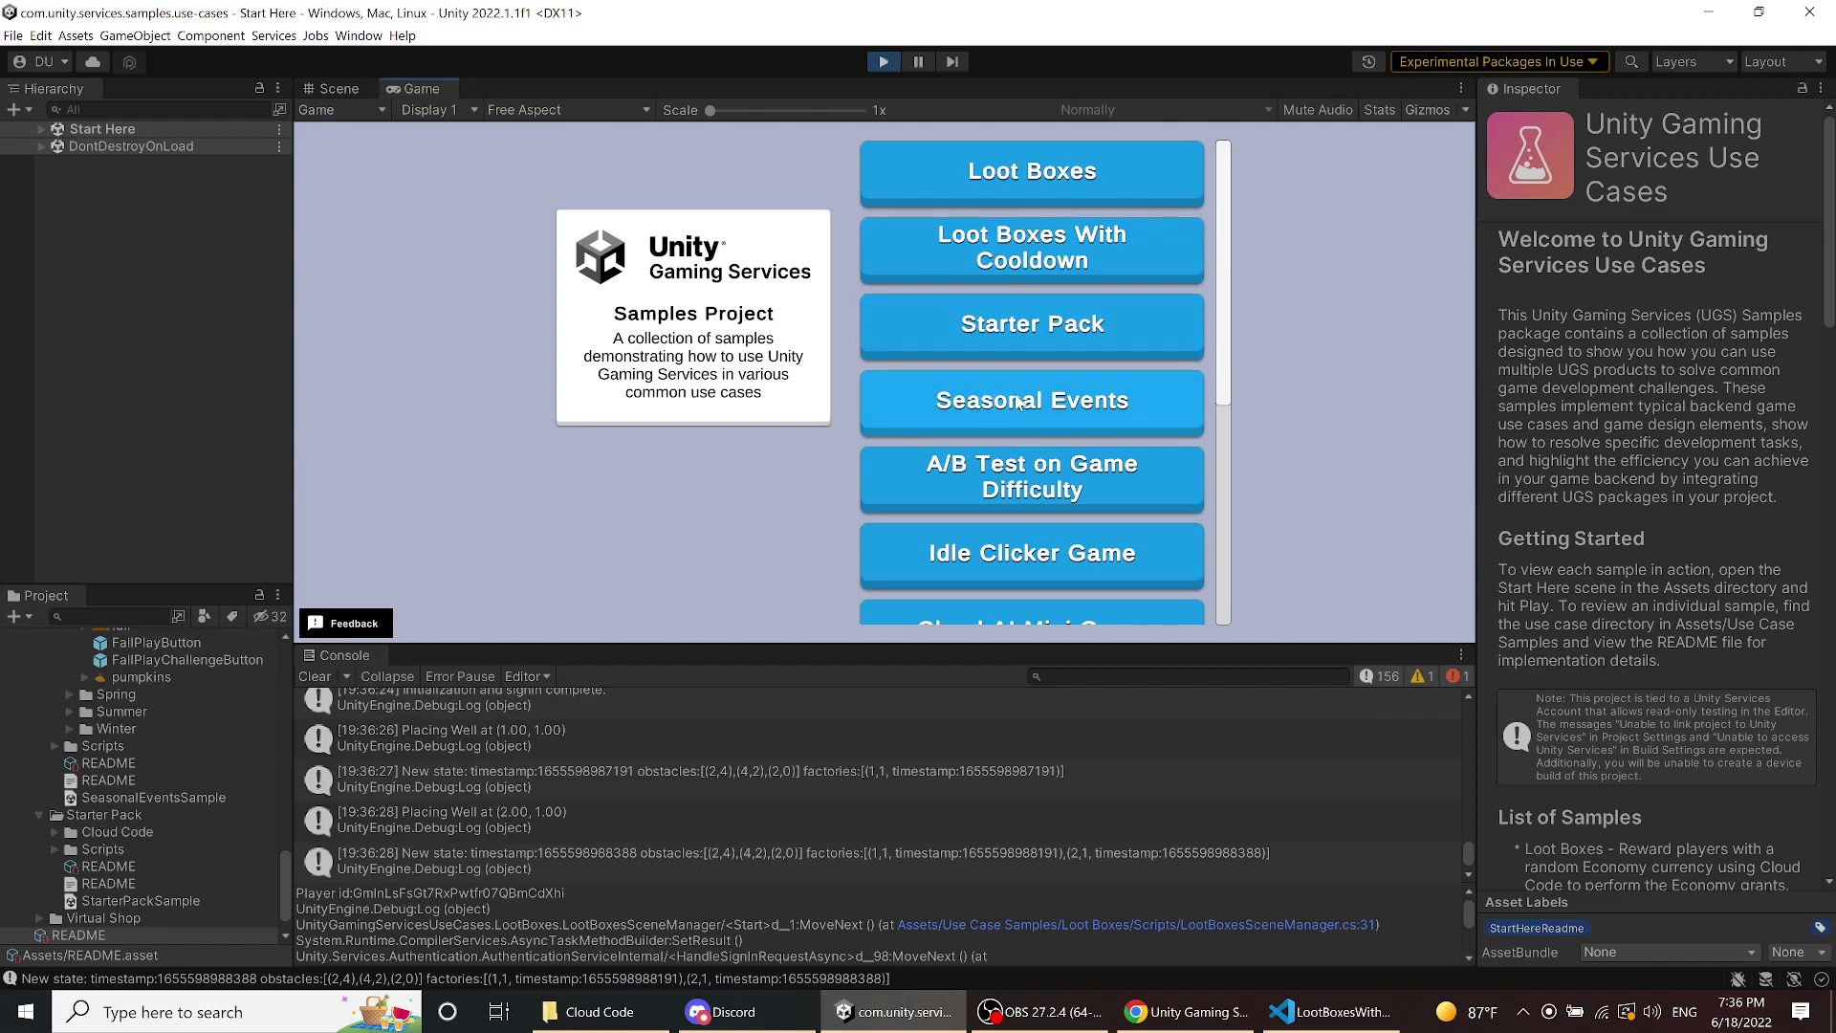
- Scroll the sample list and open Rewarded Ads with Unity Mediation
scroll(1019, 402, "down", 1)
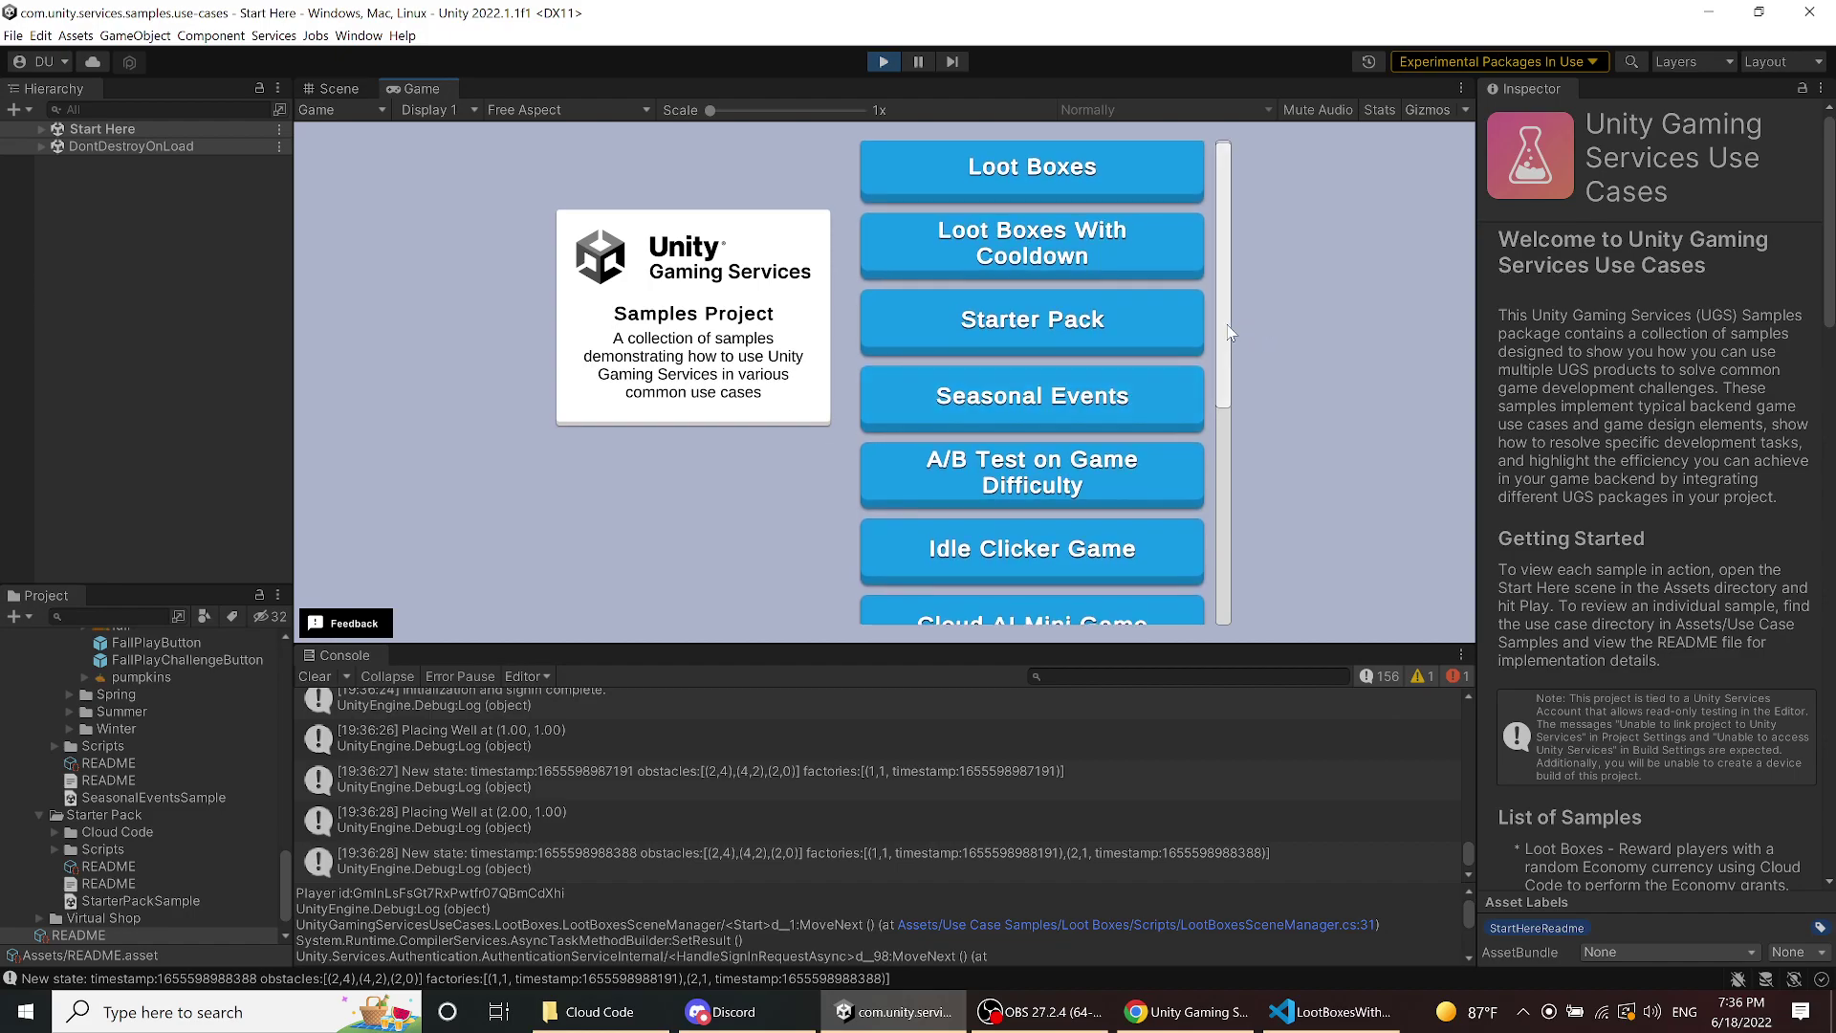
left_click_drag(1229, 332, 1235, 595)
left_click(1028, 425)
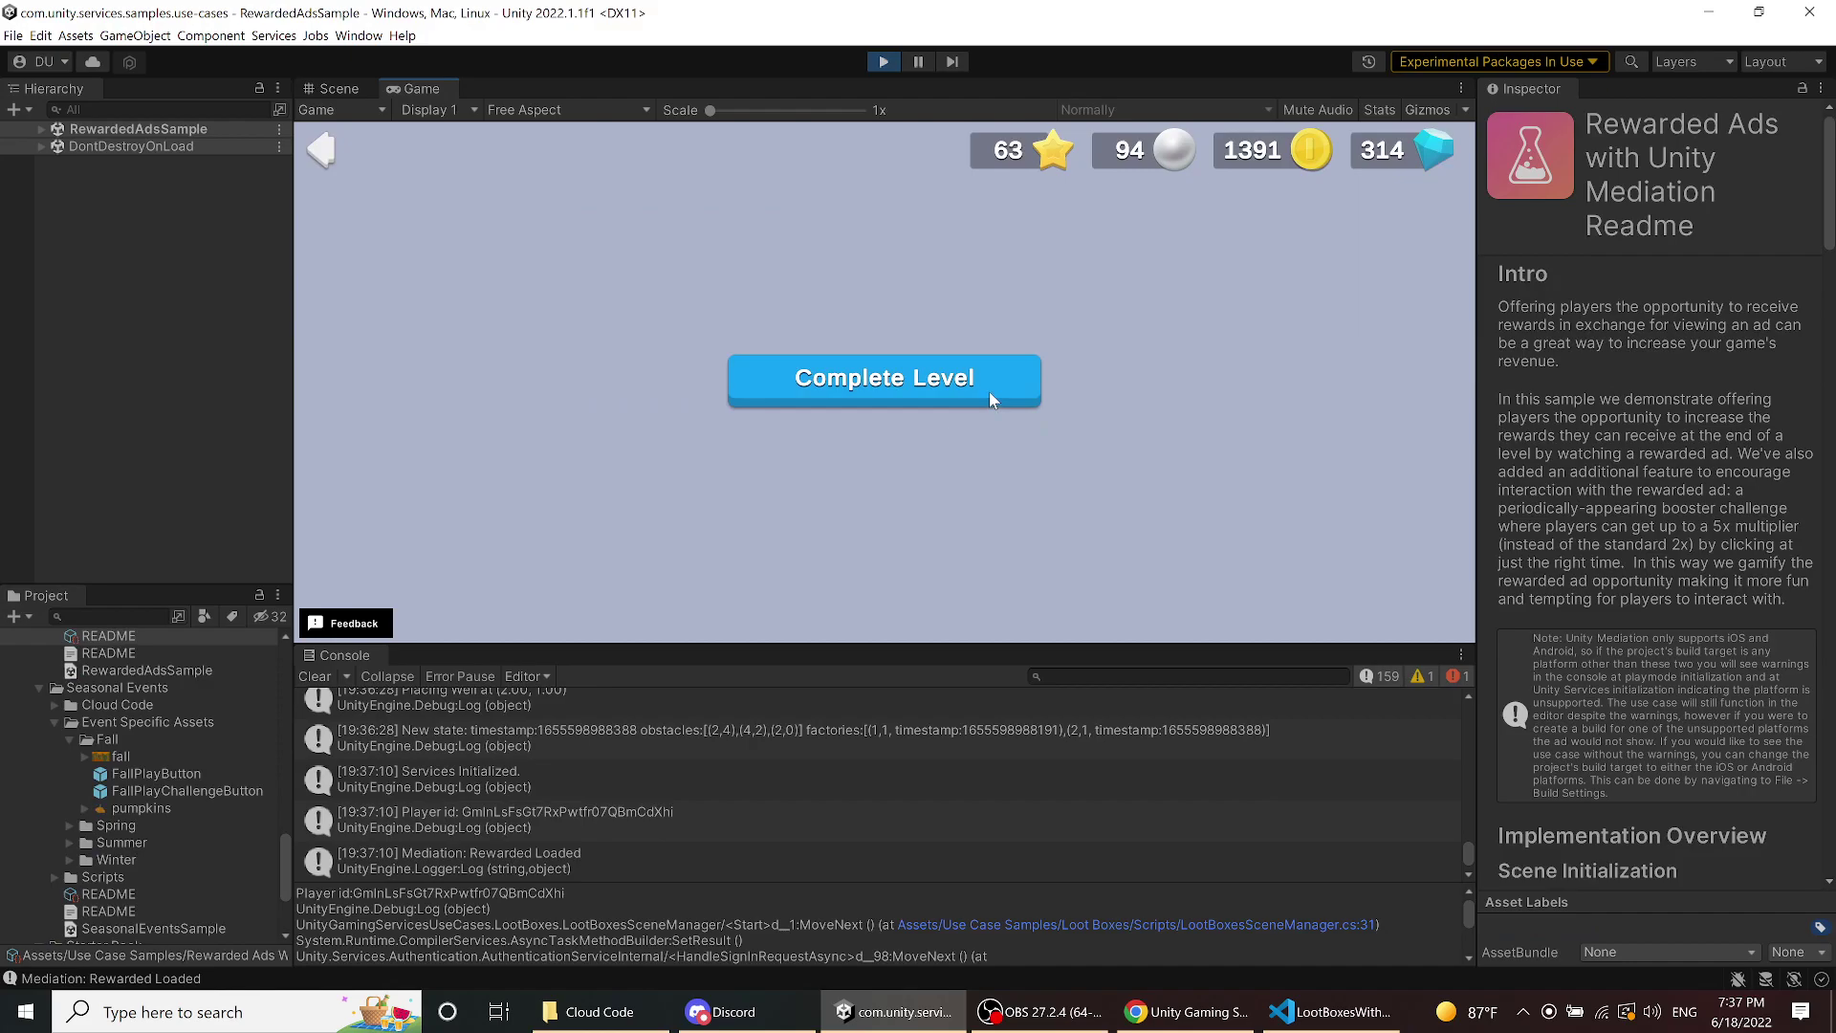
- Complete a level claiming the ad reward, then another taking the plain 25 gems, reaching 414
left_click(991, 398)
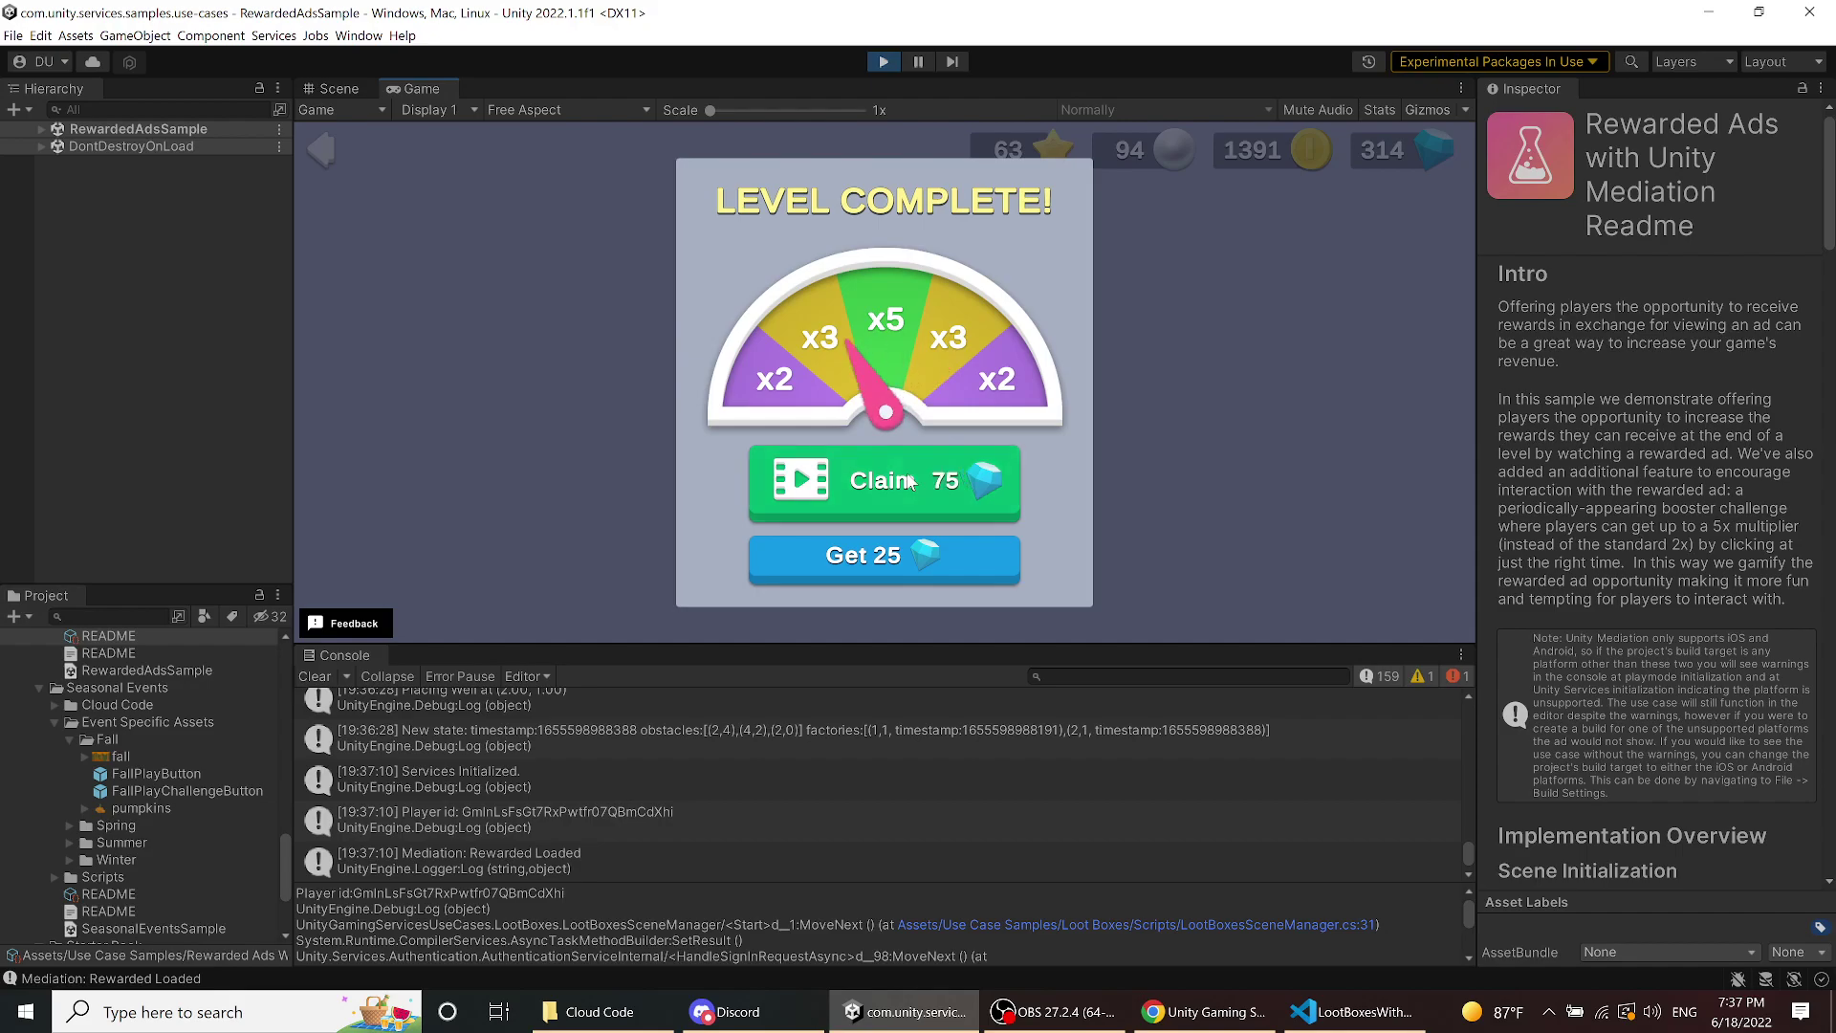
left_click(909, 481)
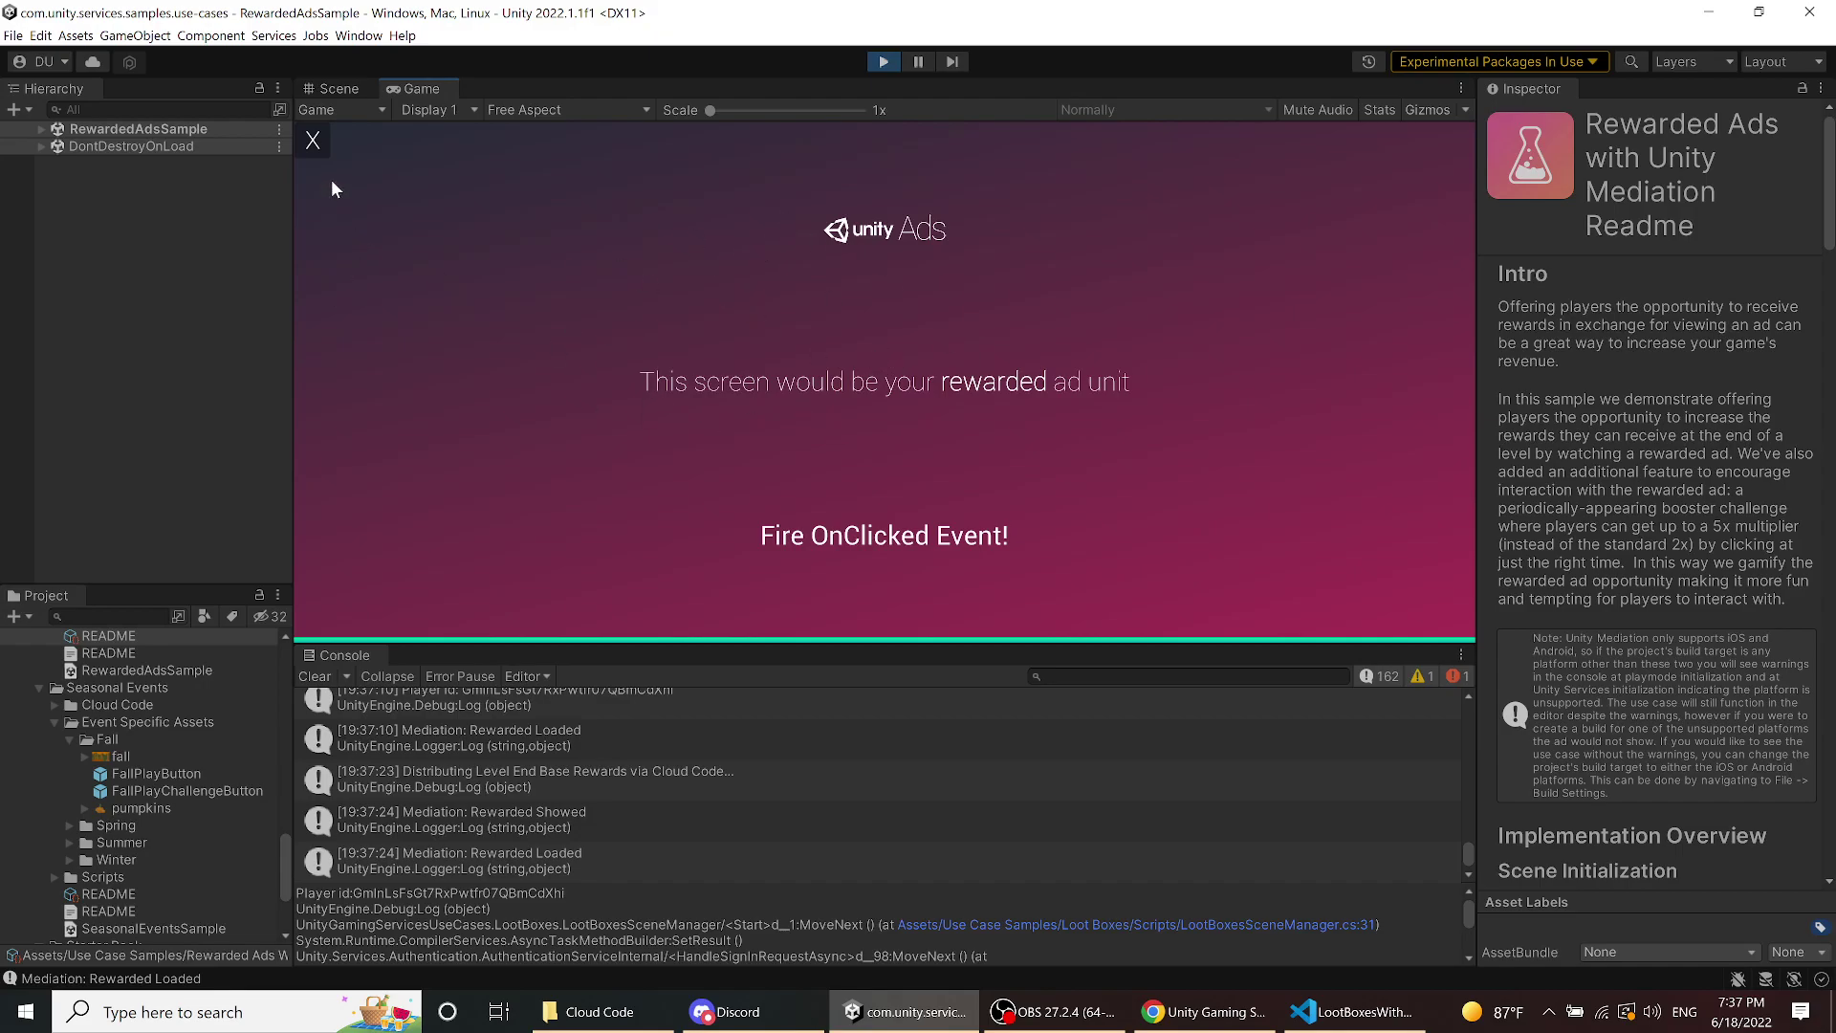
left_click(314, 144)
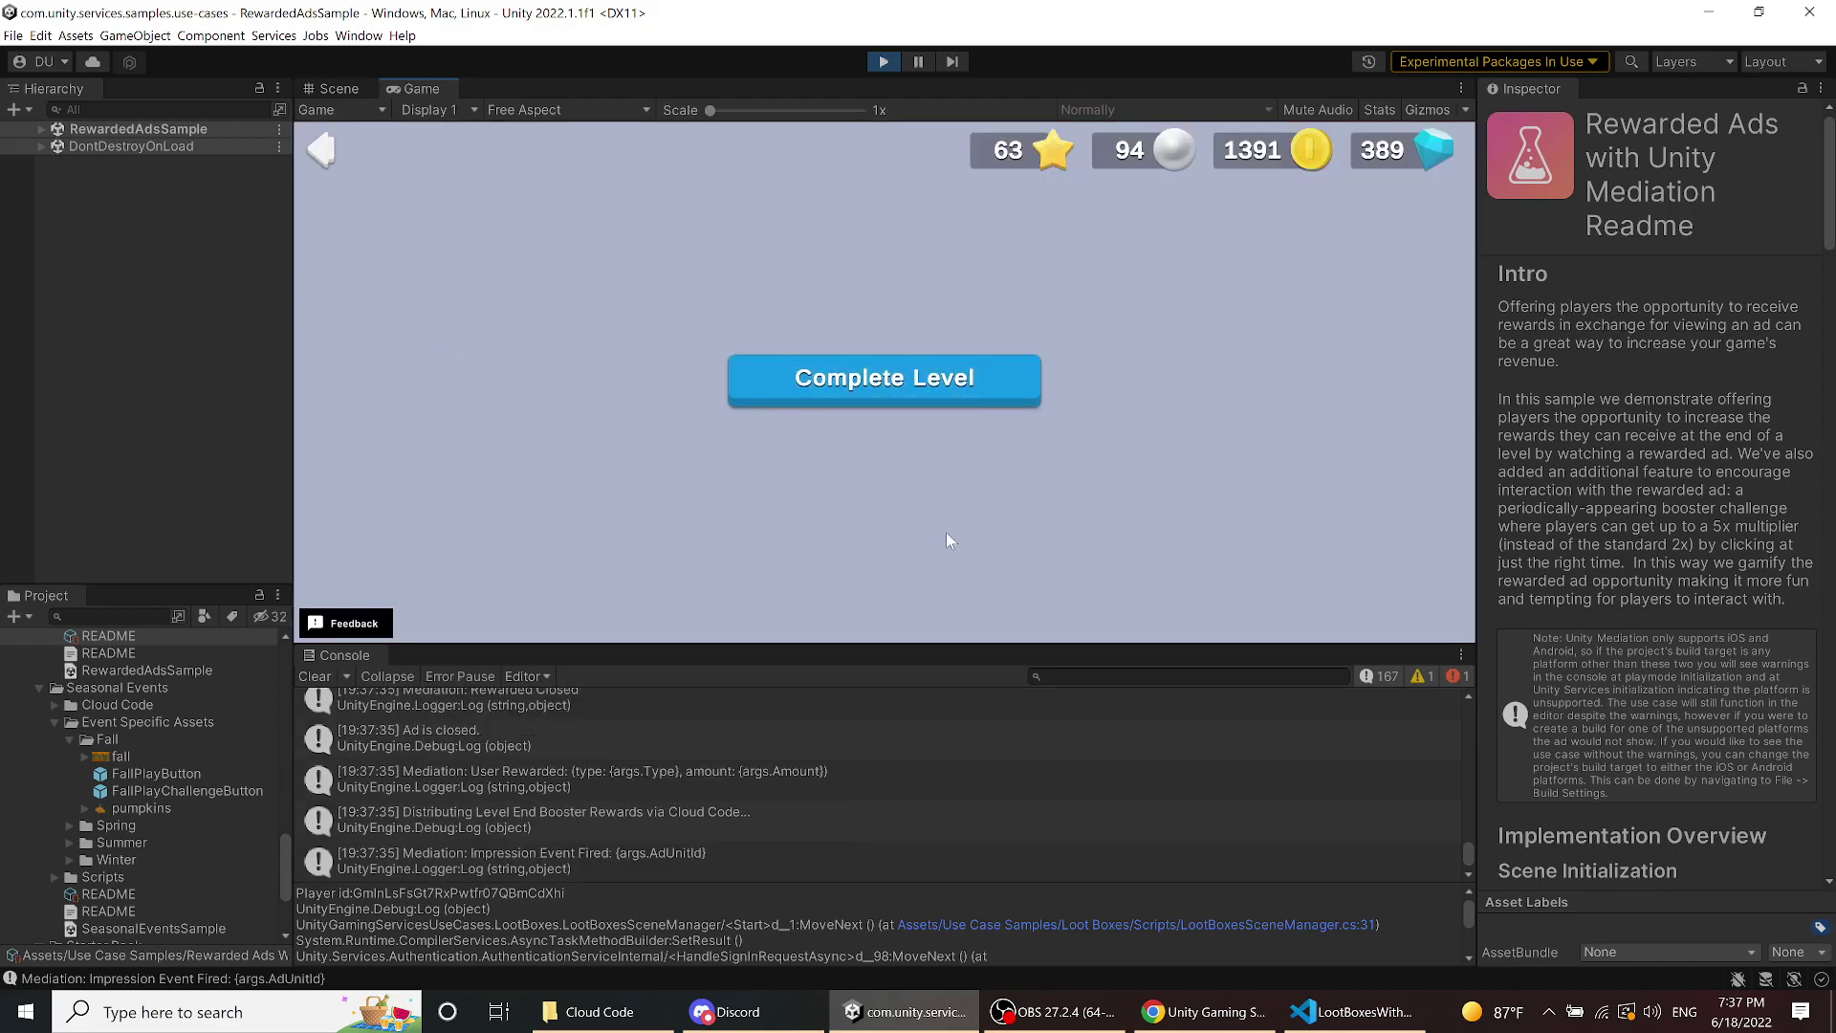
left_click(926, 404)
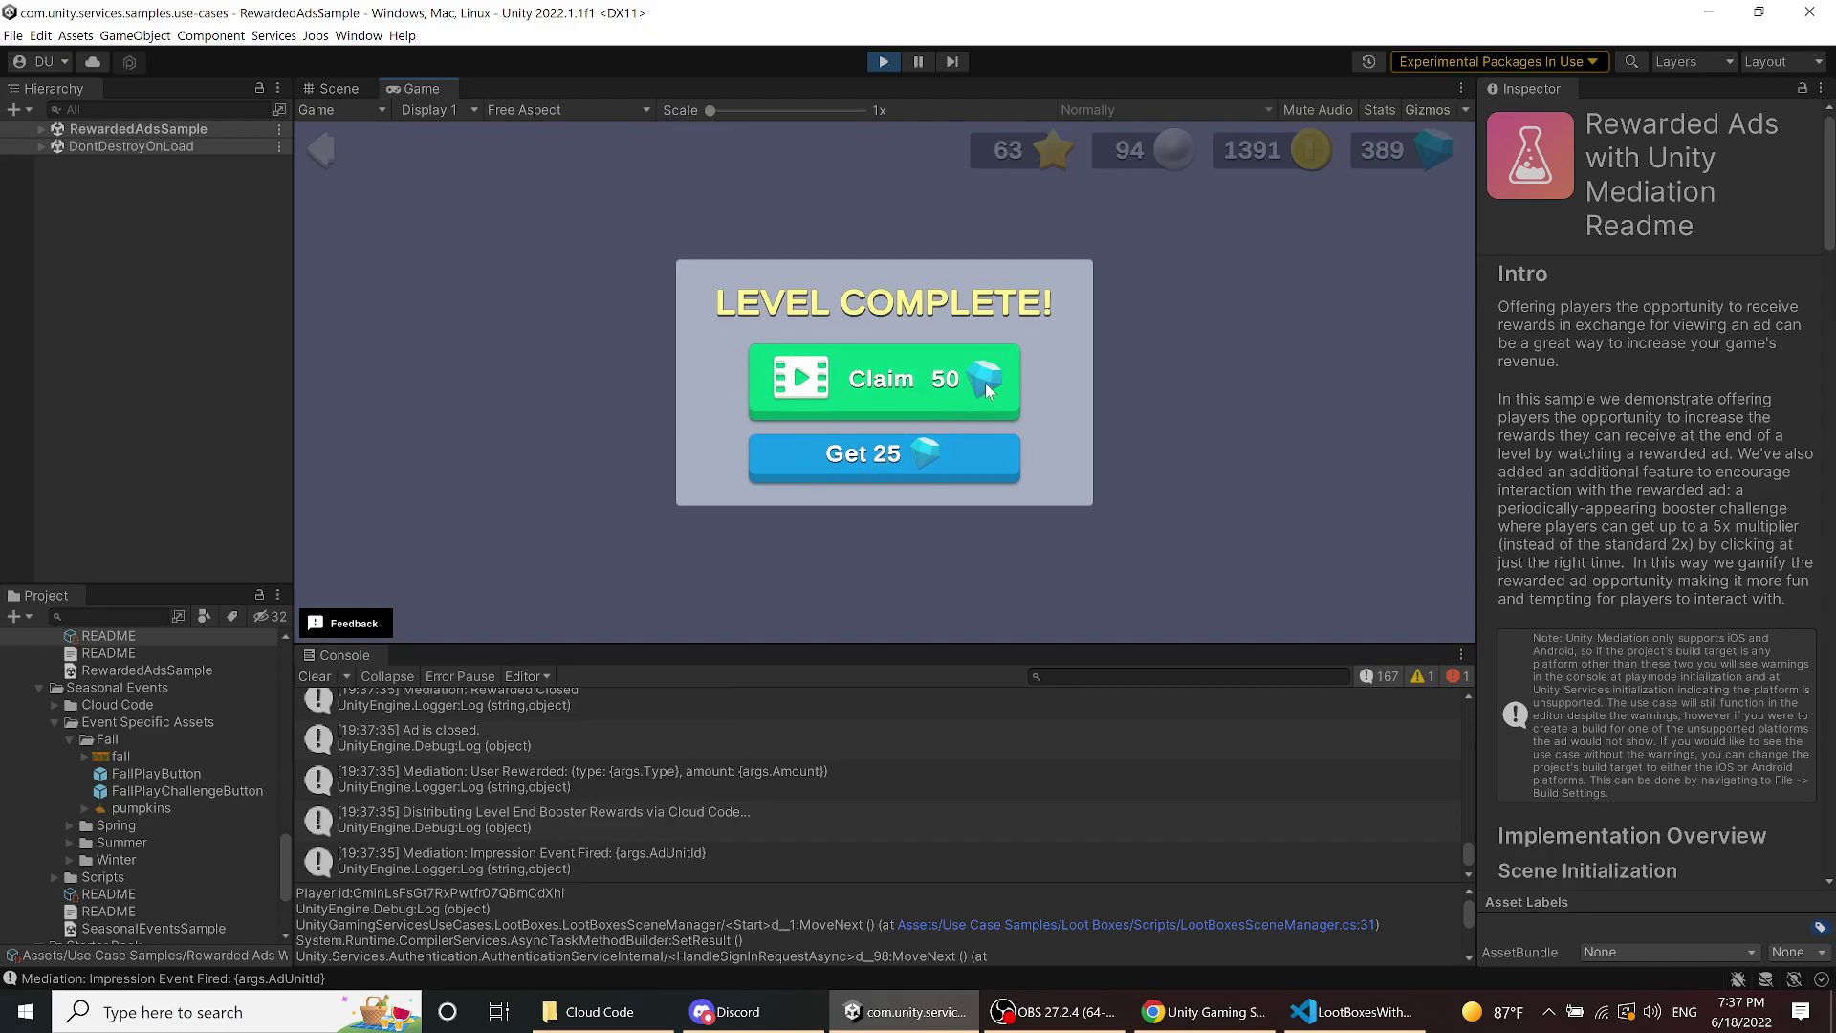
left_click(926, 476)
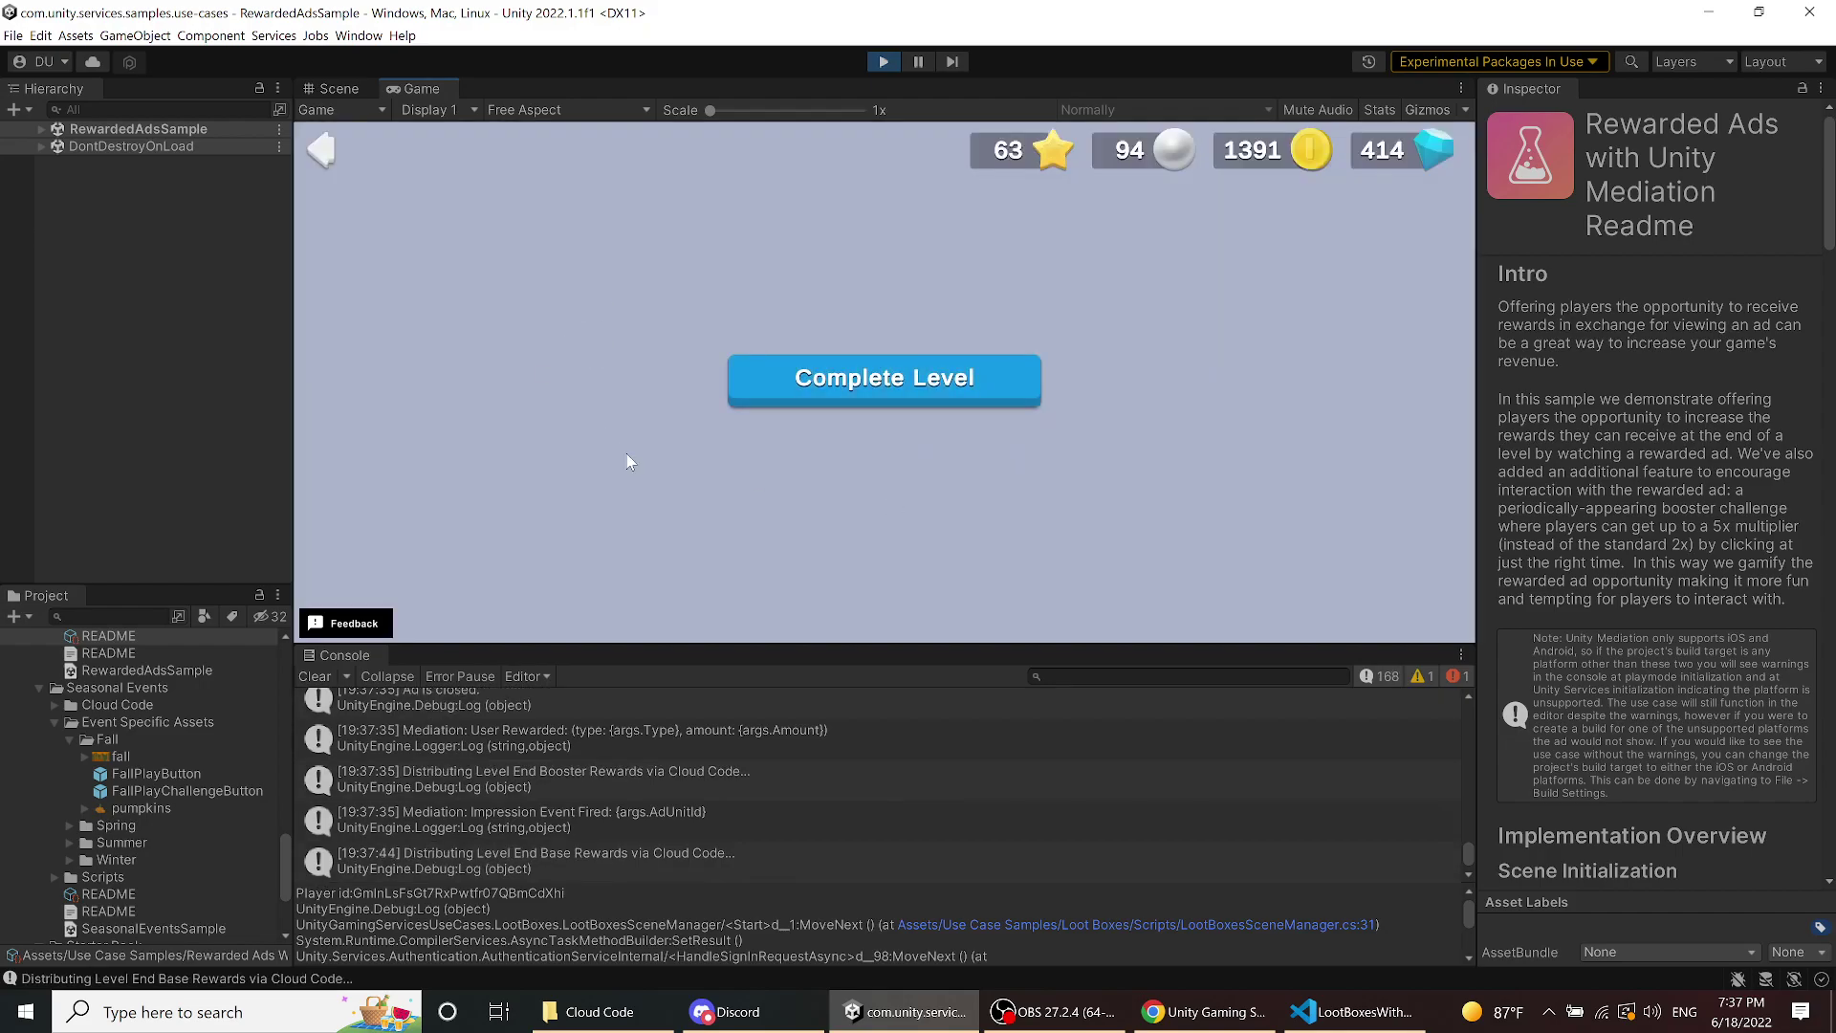
- Return to the Start Here sample menu and clear the Console log
left_click(325, 163)
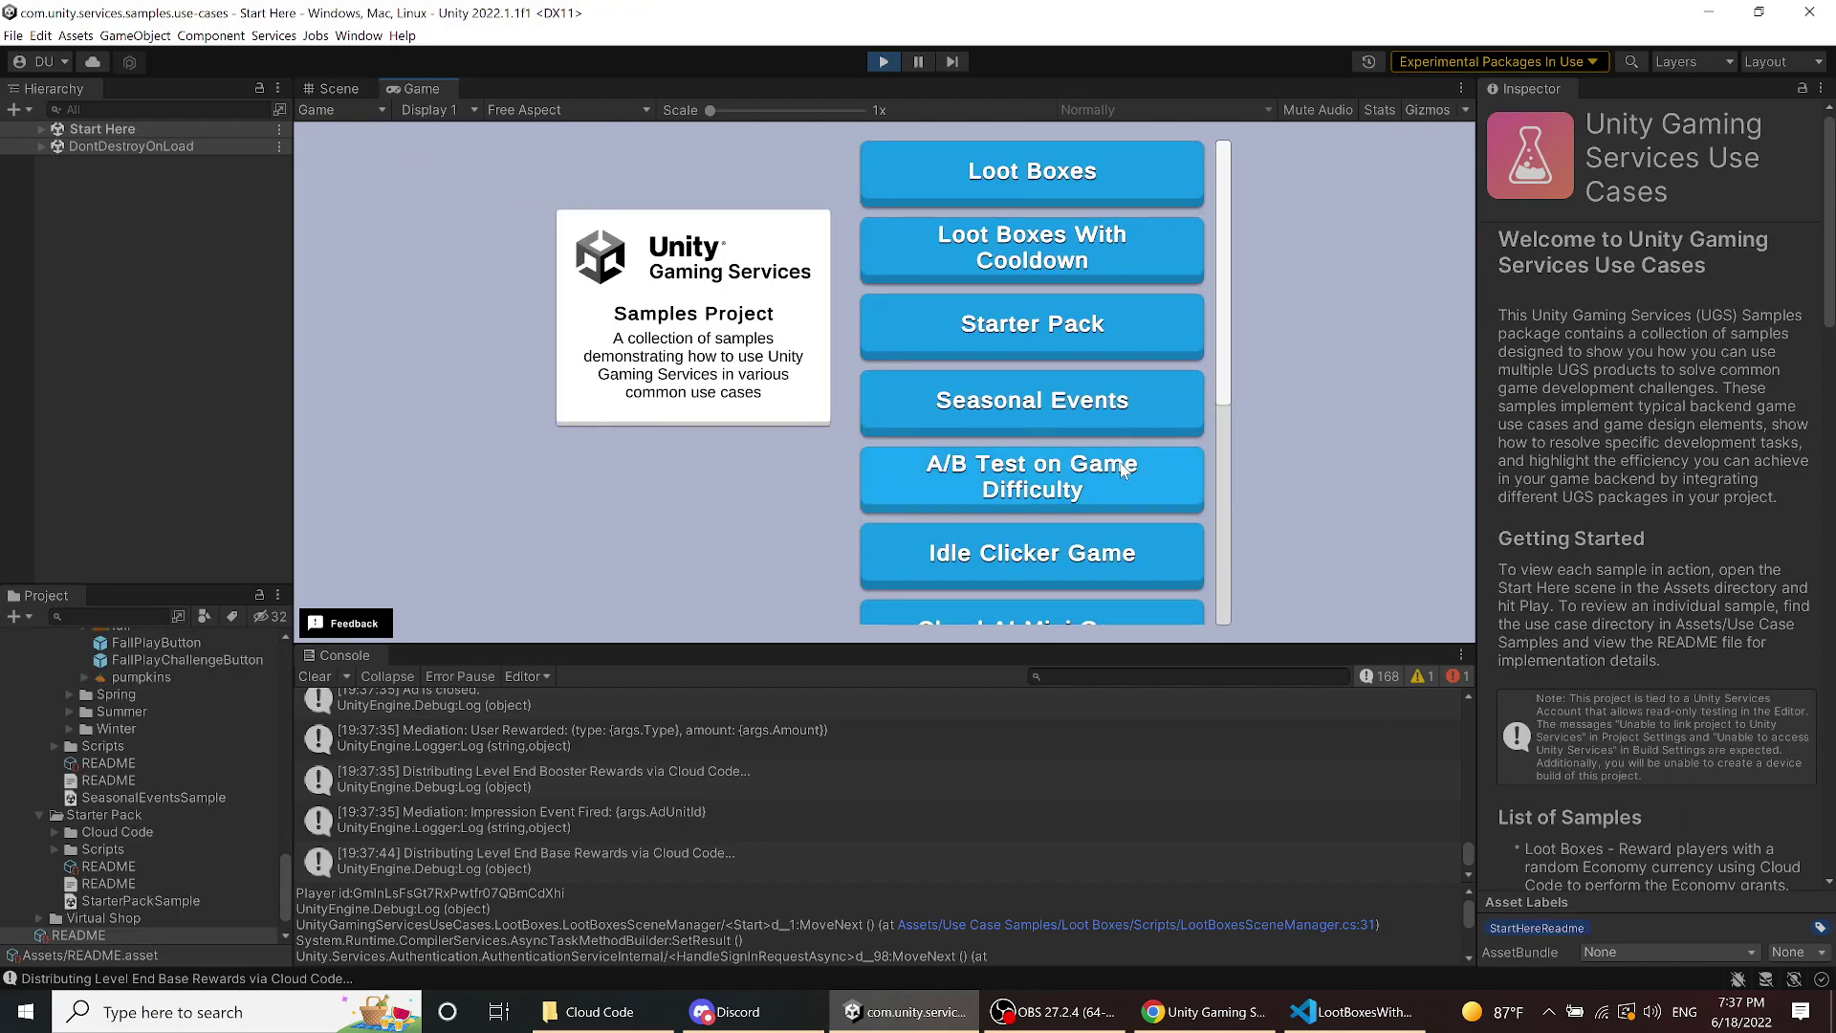
scroll(1239, 512, "down", 3)
scroll(1243, 564, "down", 3)
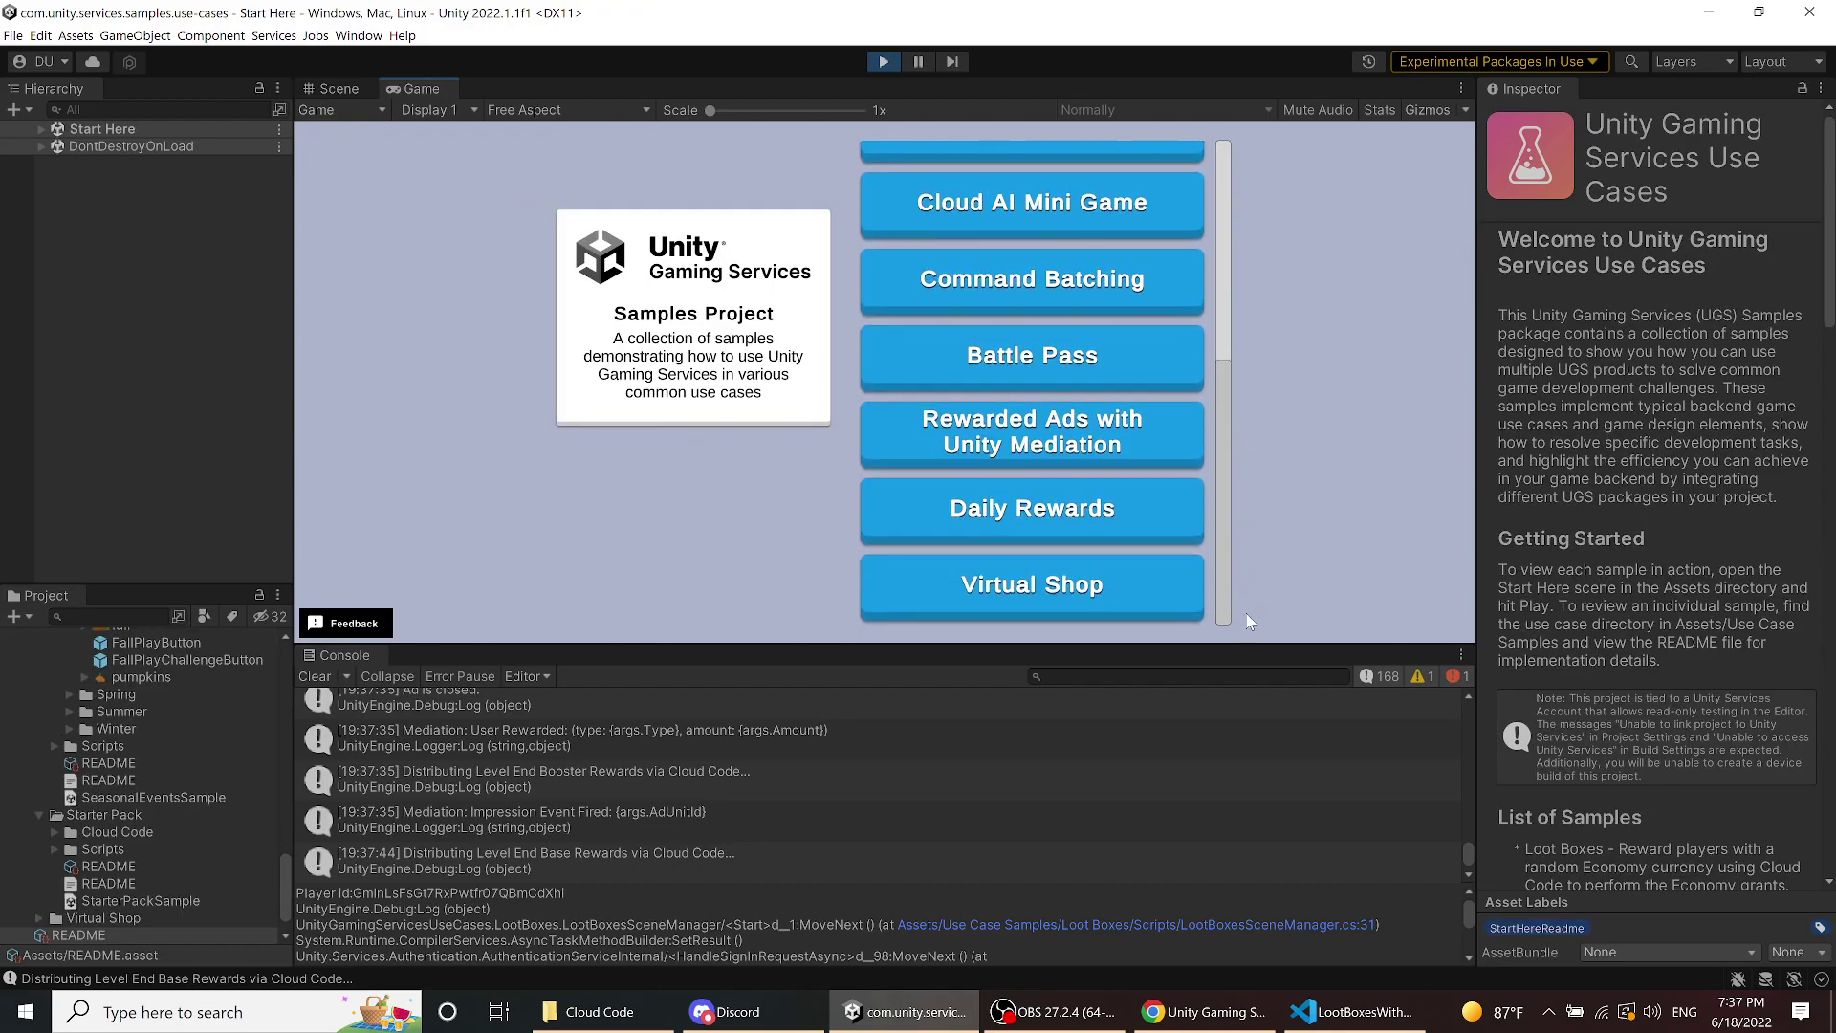
scroll(1142, 216, "up", 6)
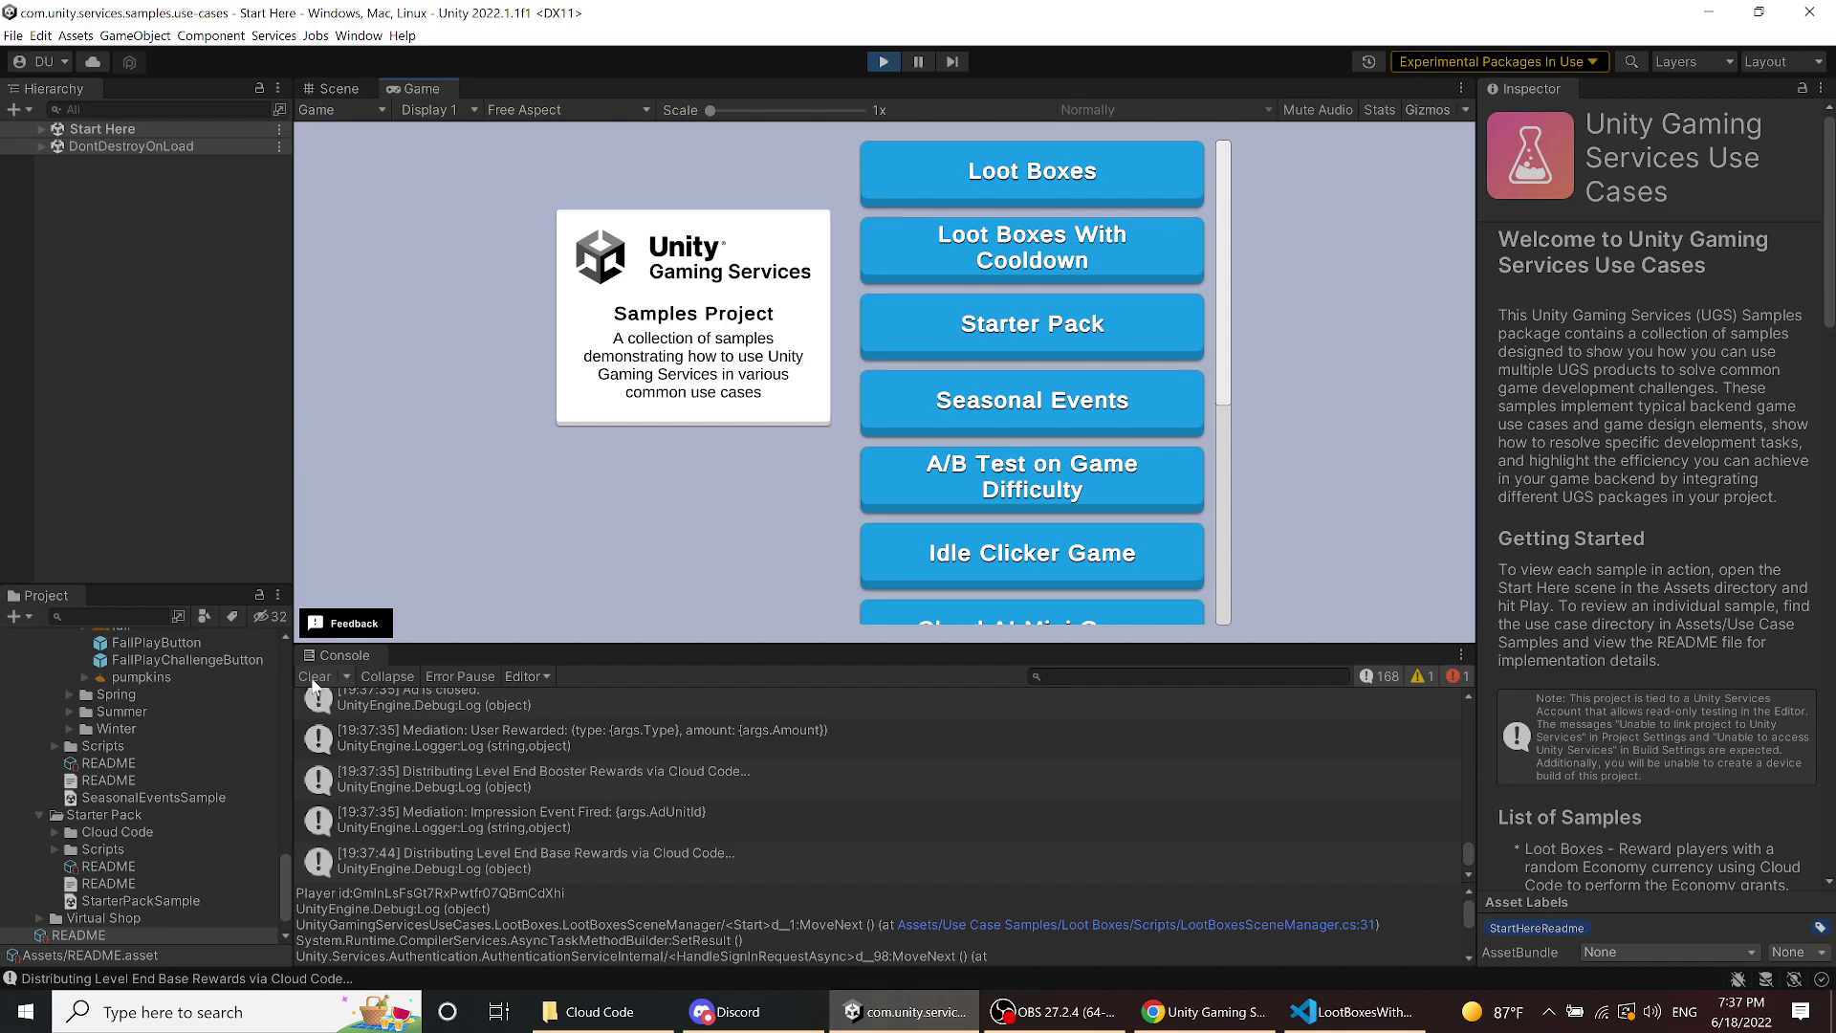
left_click(315, 676)
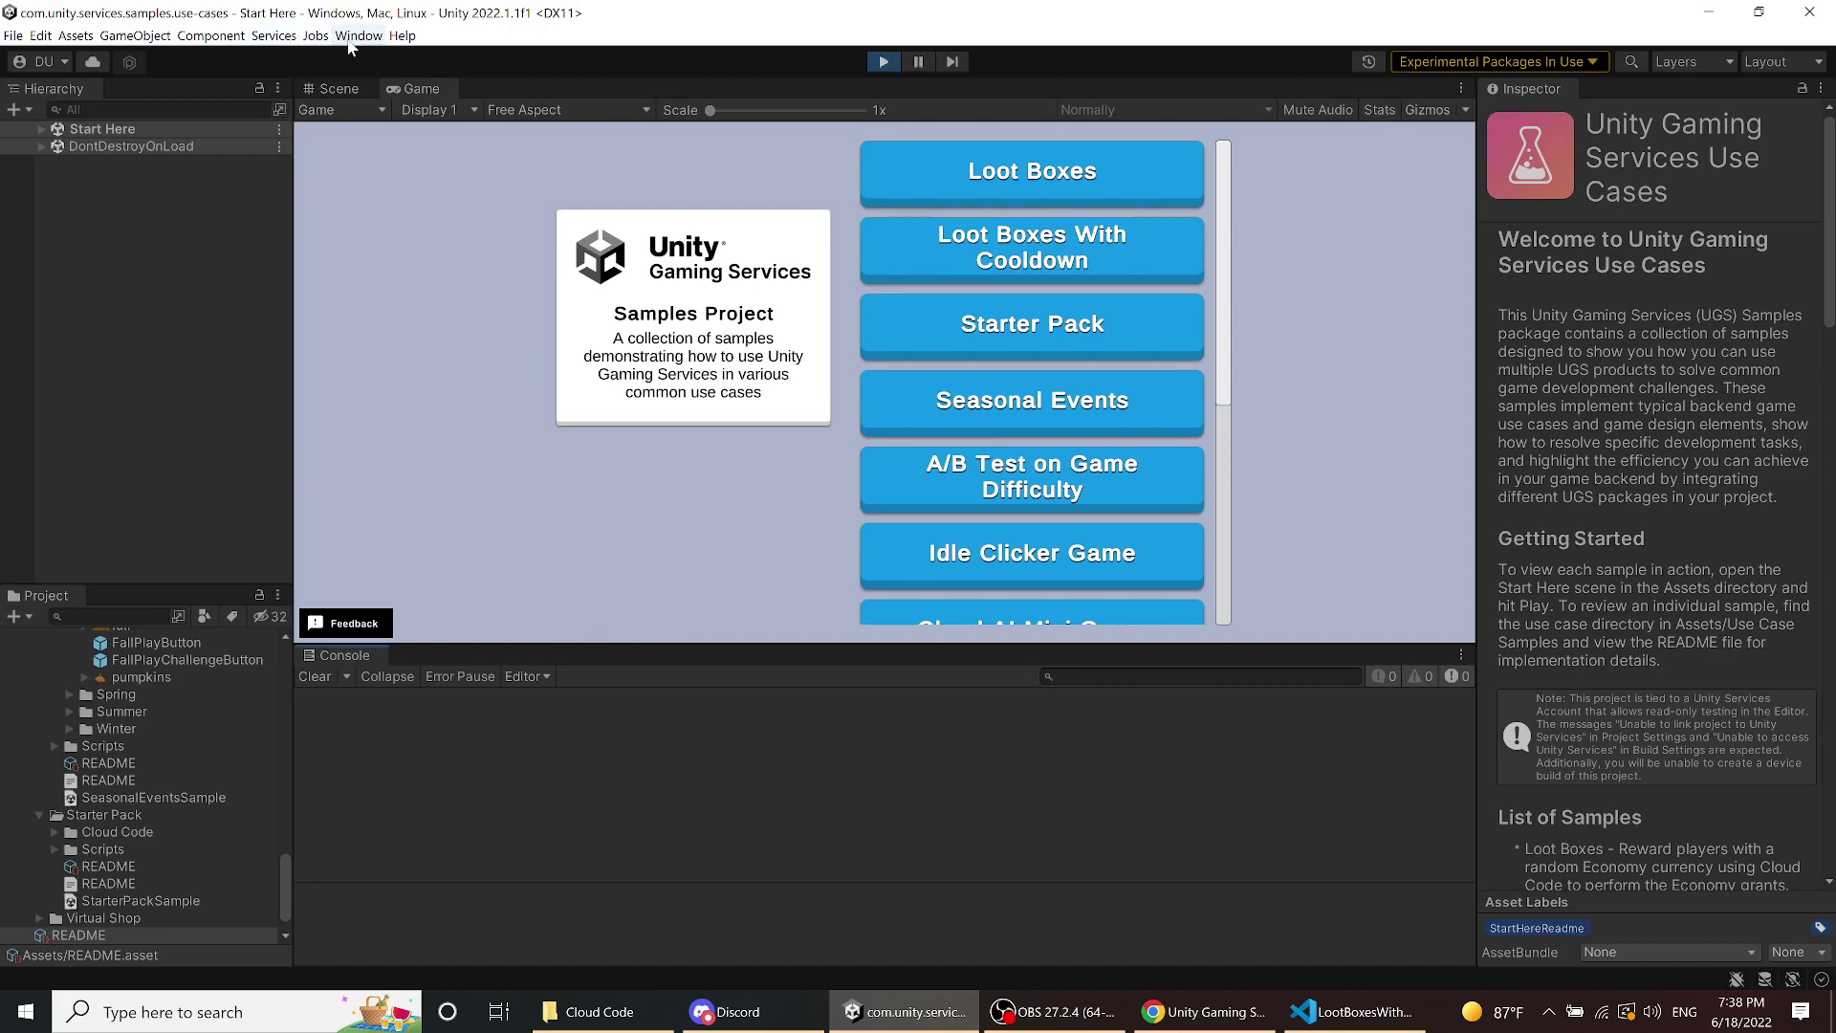
- Bring up the Services submenu under the Window menu
left_click(357, 36)
left_click(352, 39)
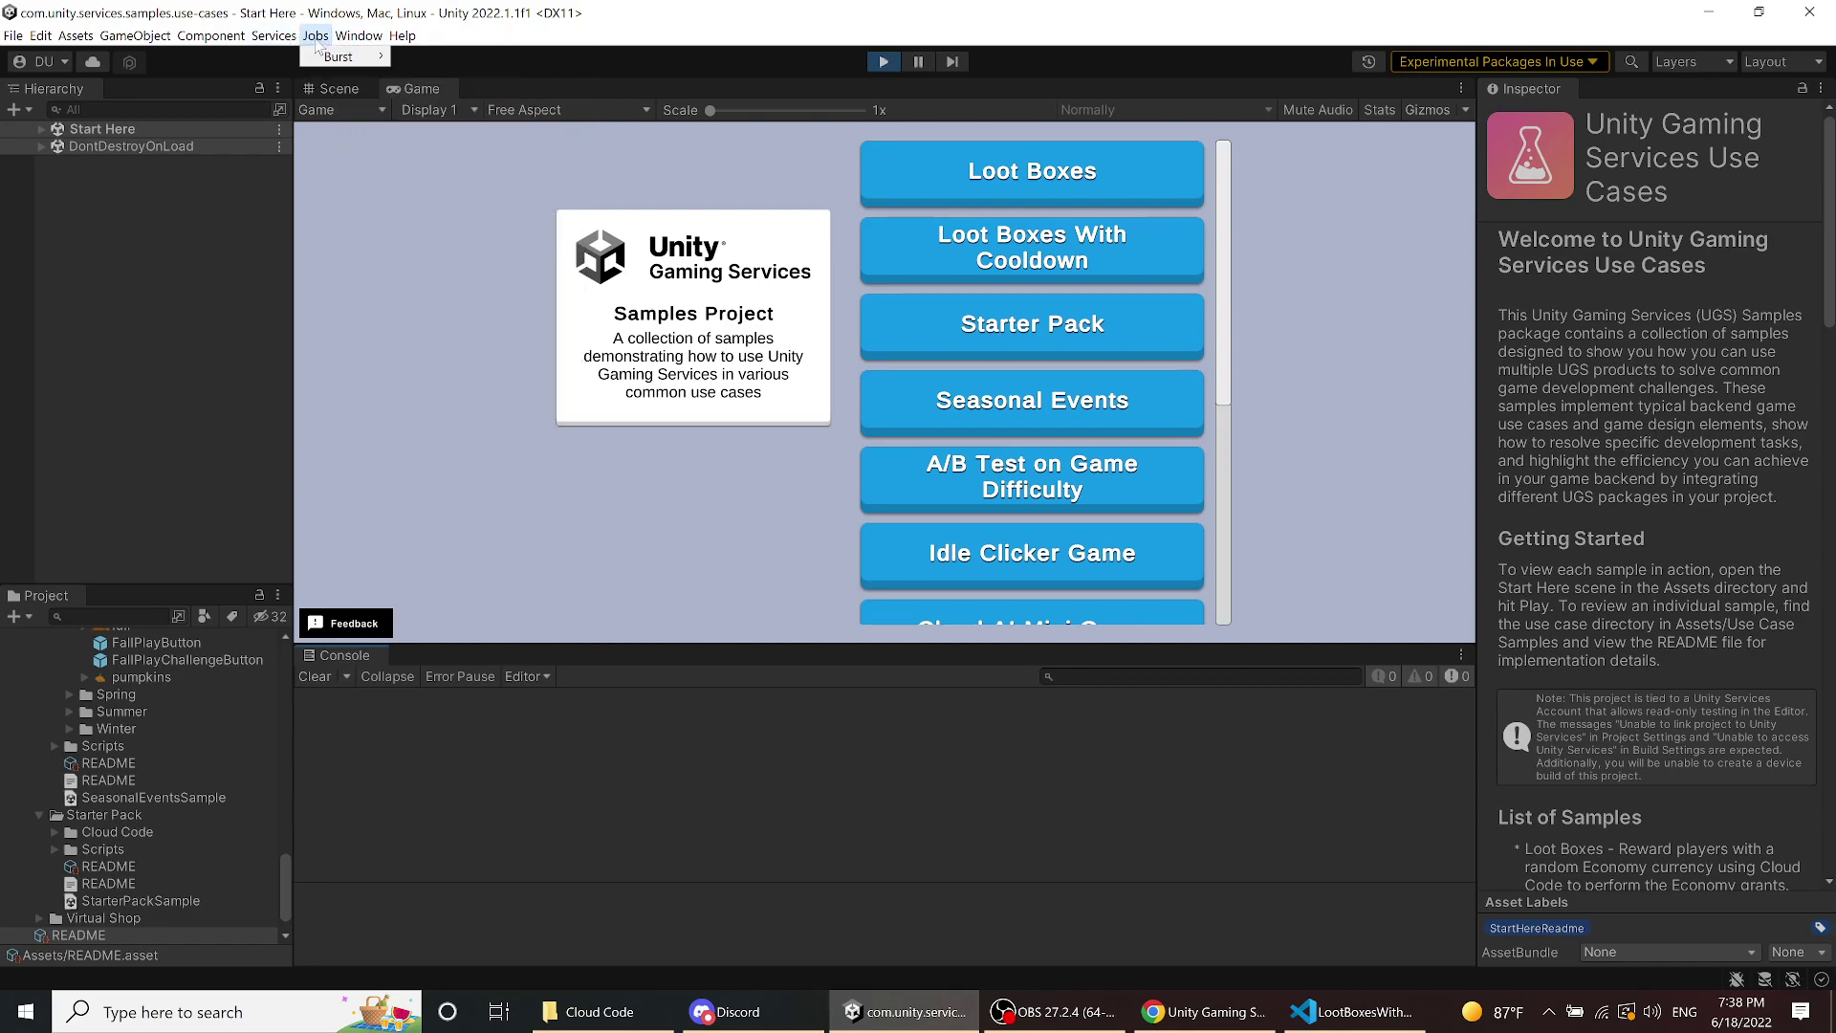
left_click(274, 35)
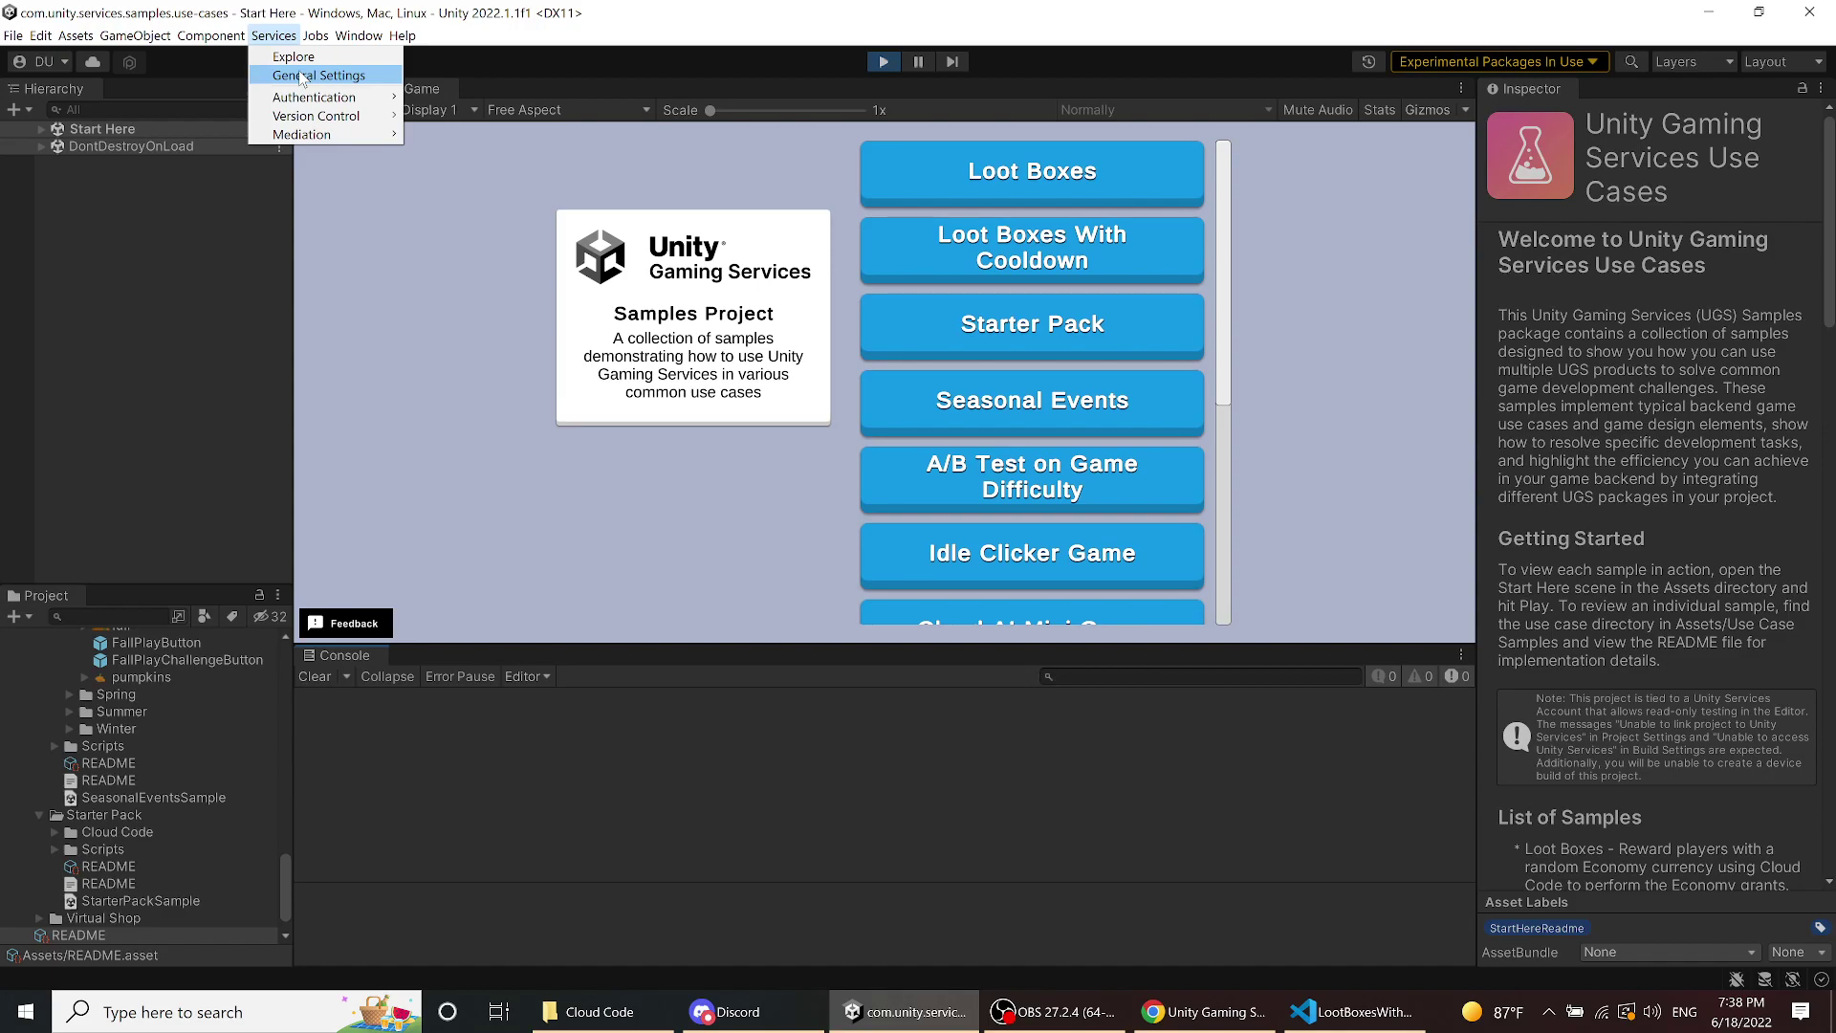
- In Services general settings, refresh access and choose linking an existing project ID
left_click(303, 76)
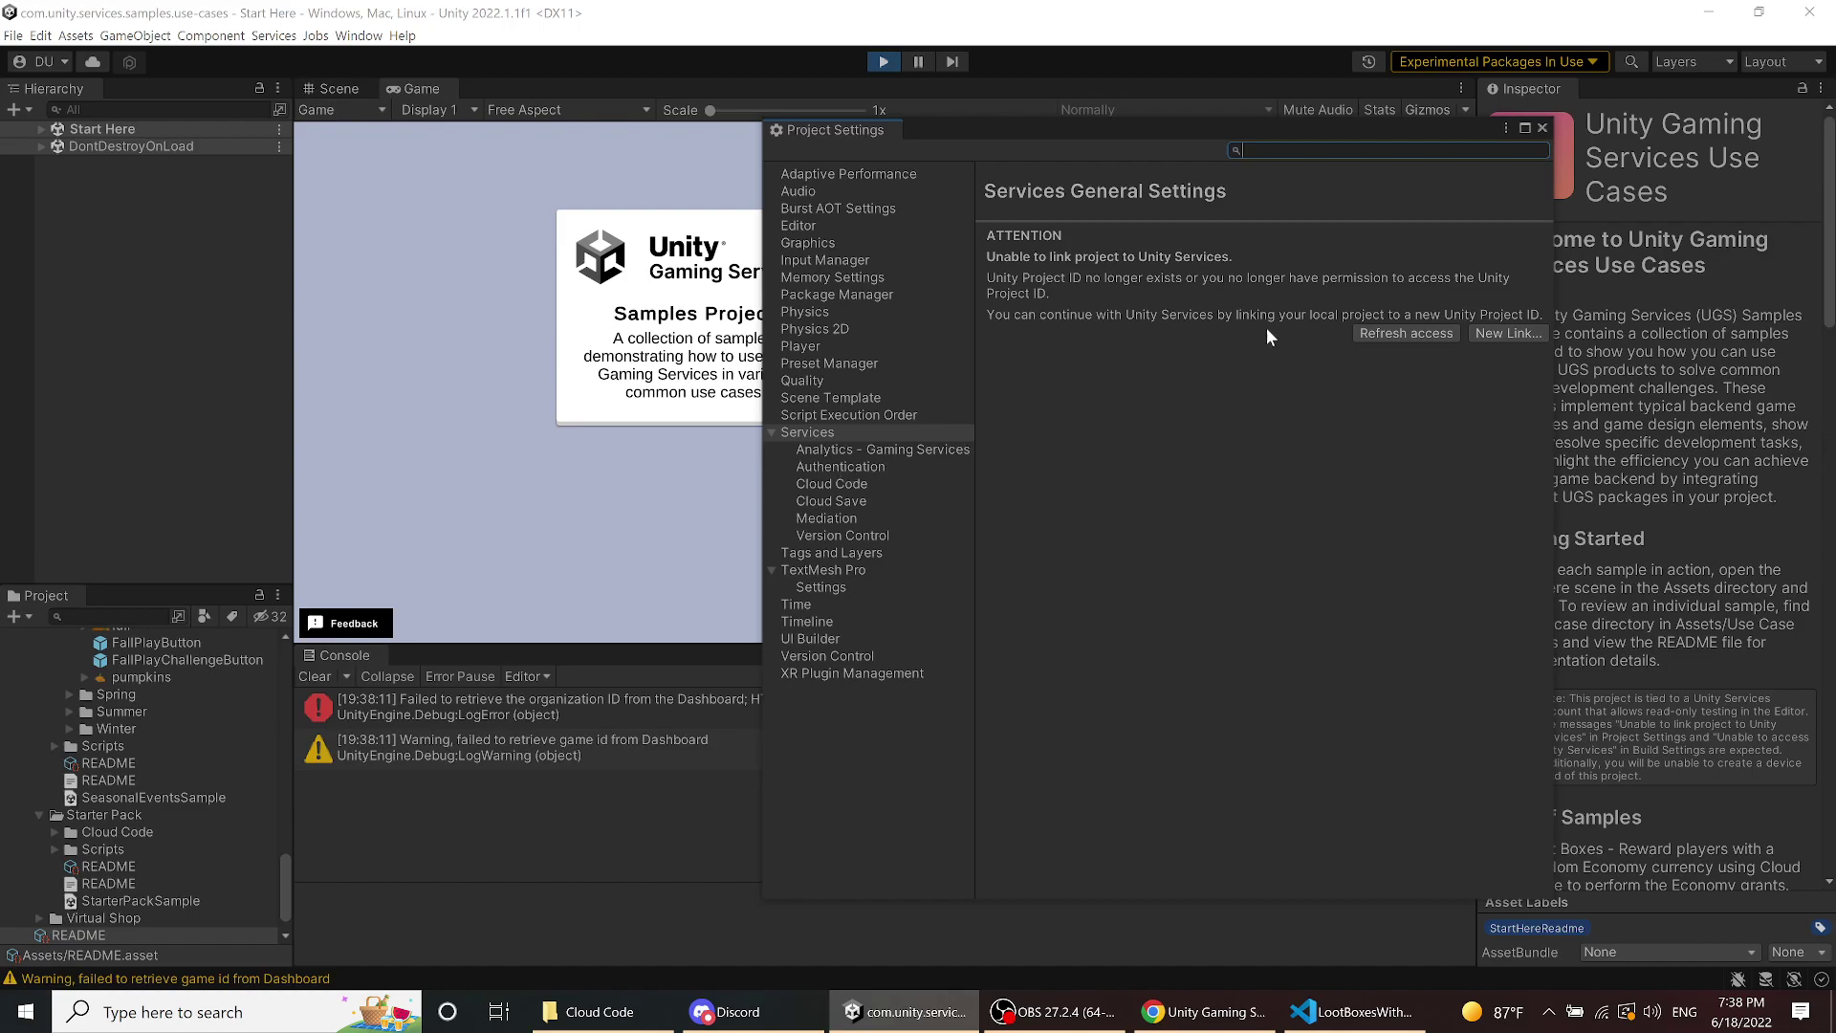
left_click(1368, 331)
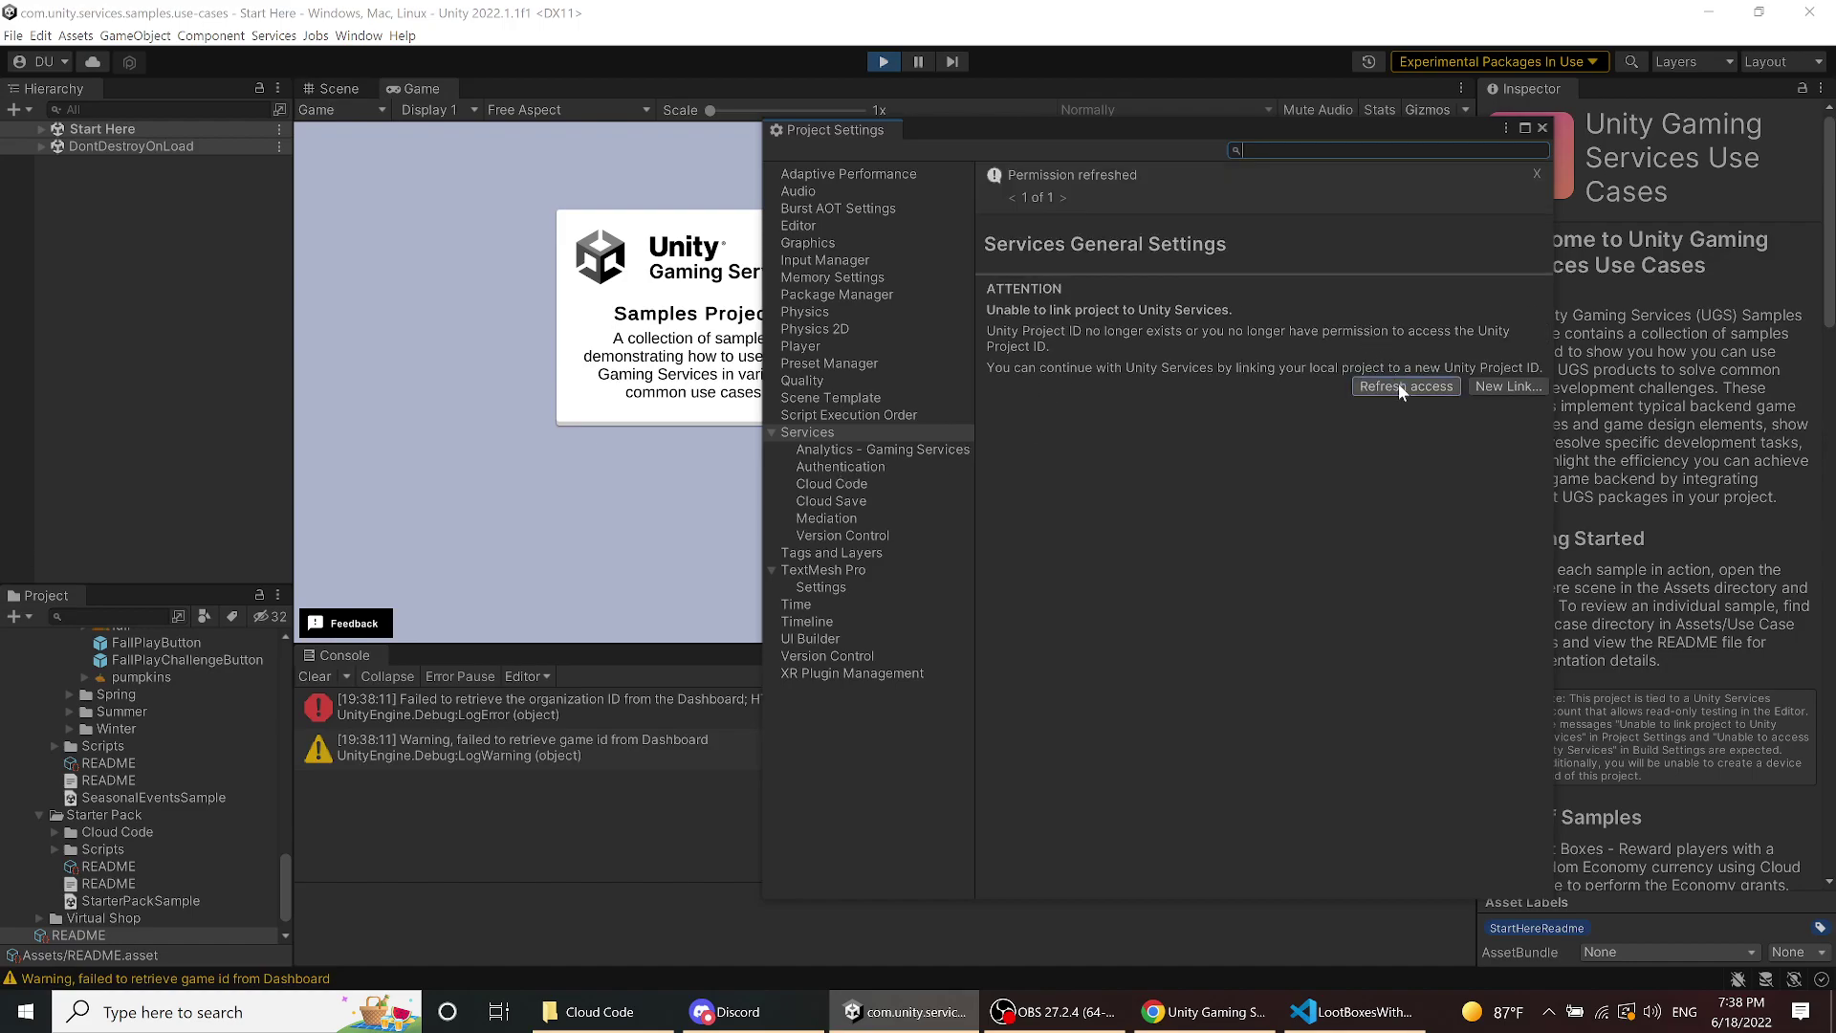
left_click(1506, 386)
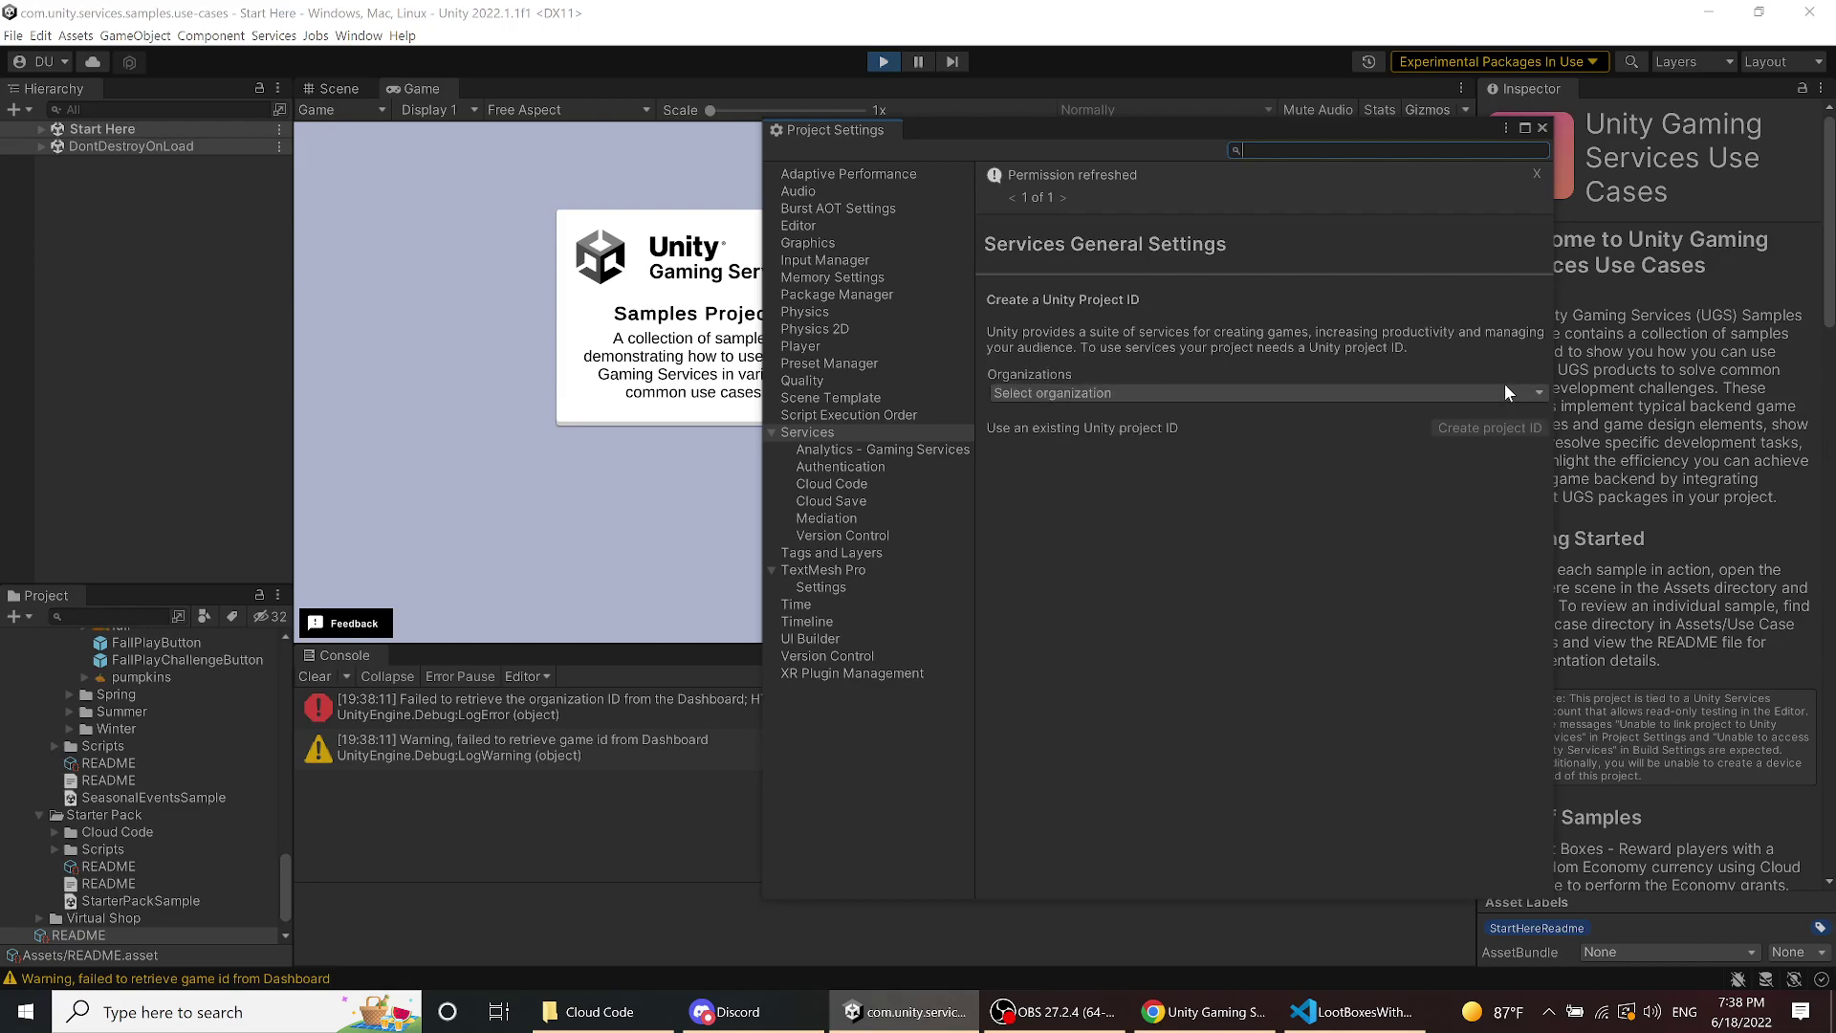
left_click(1425, 392)
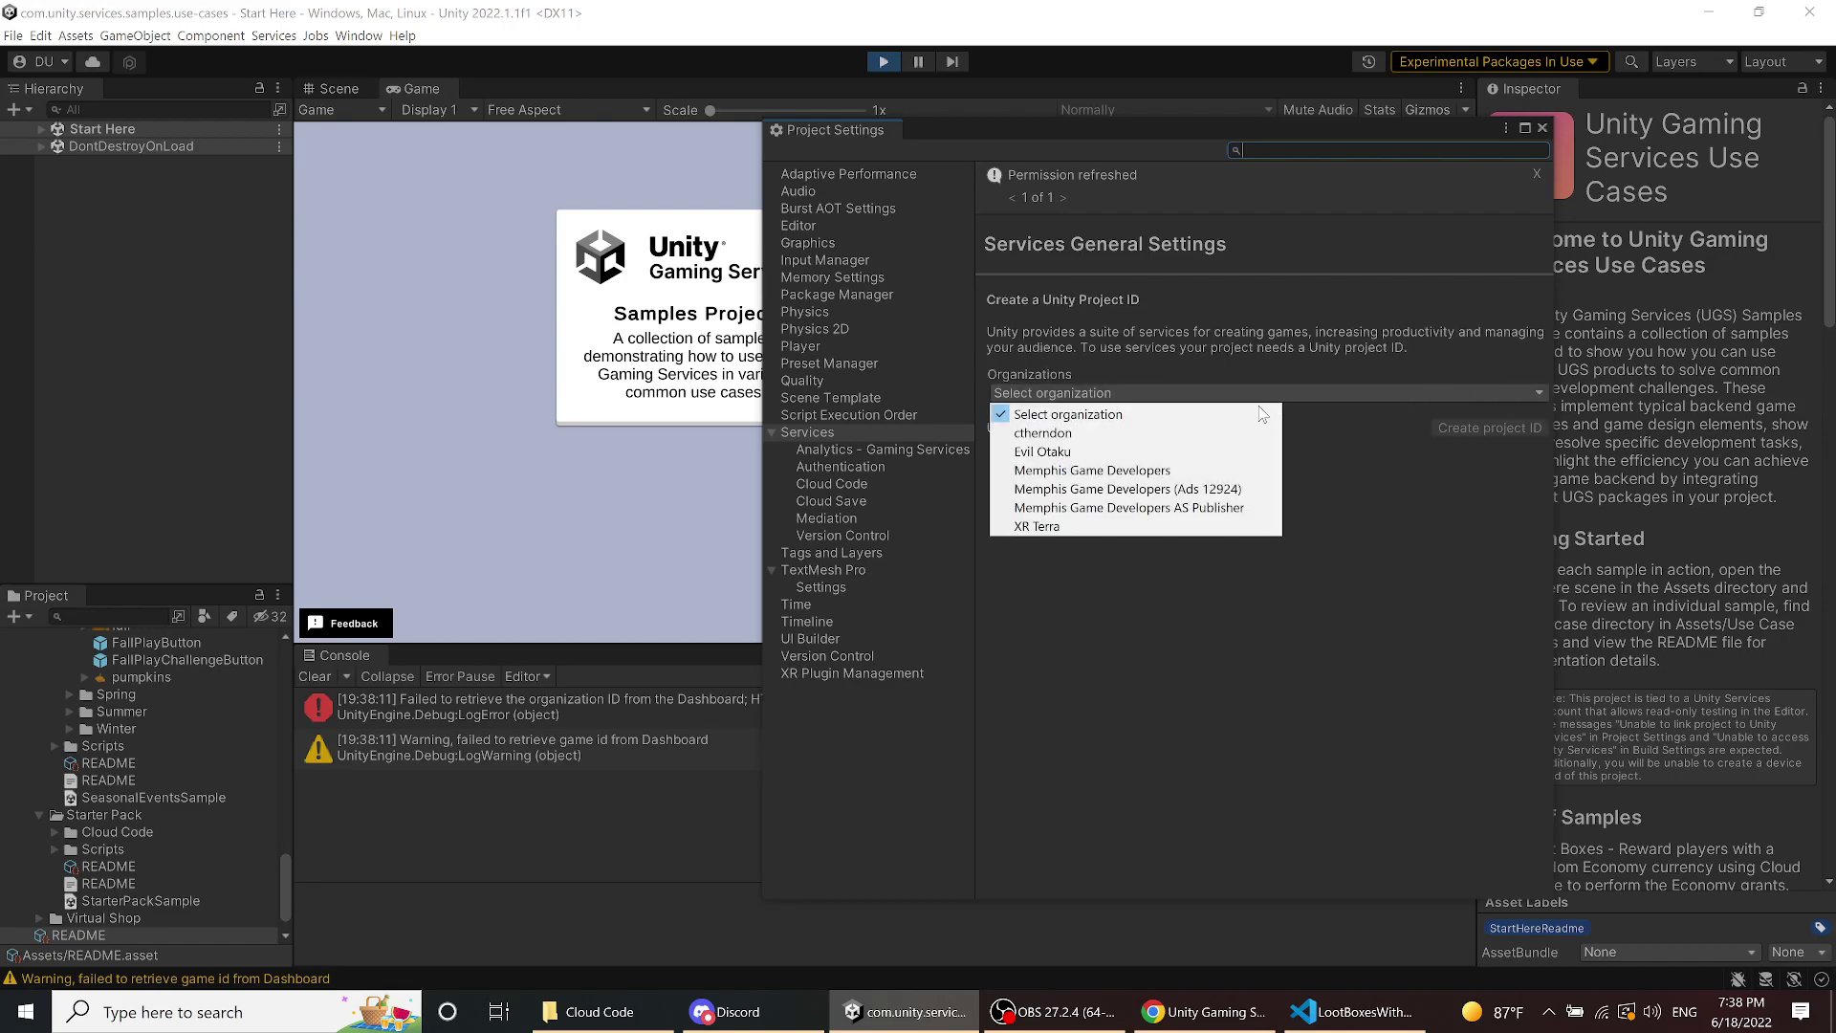
left_click(1189, 471)
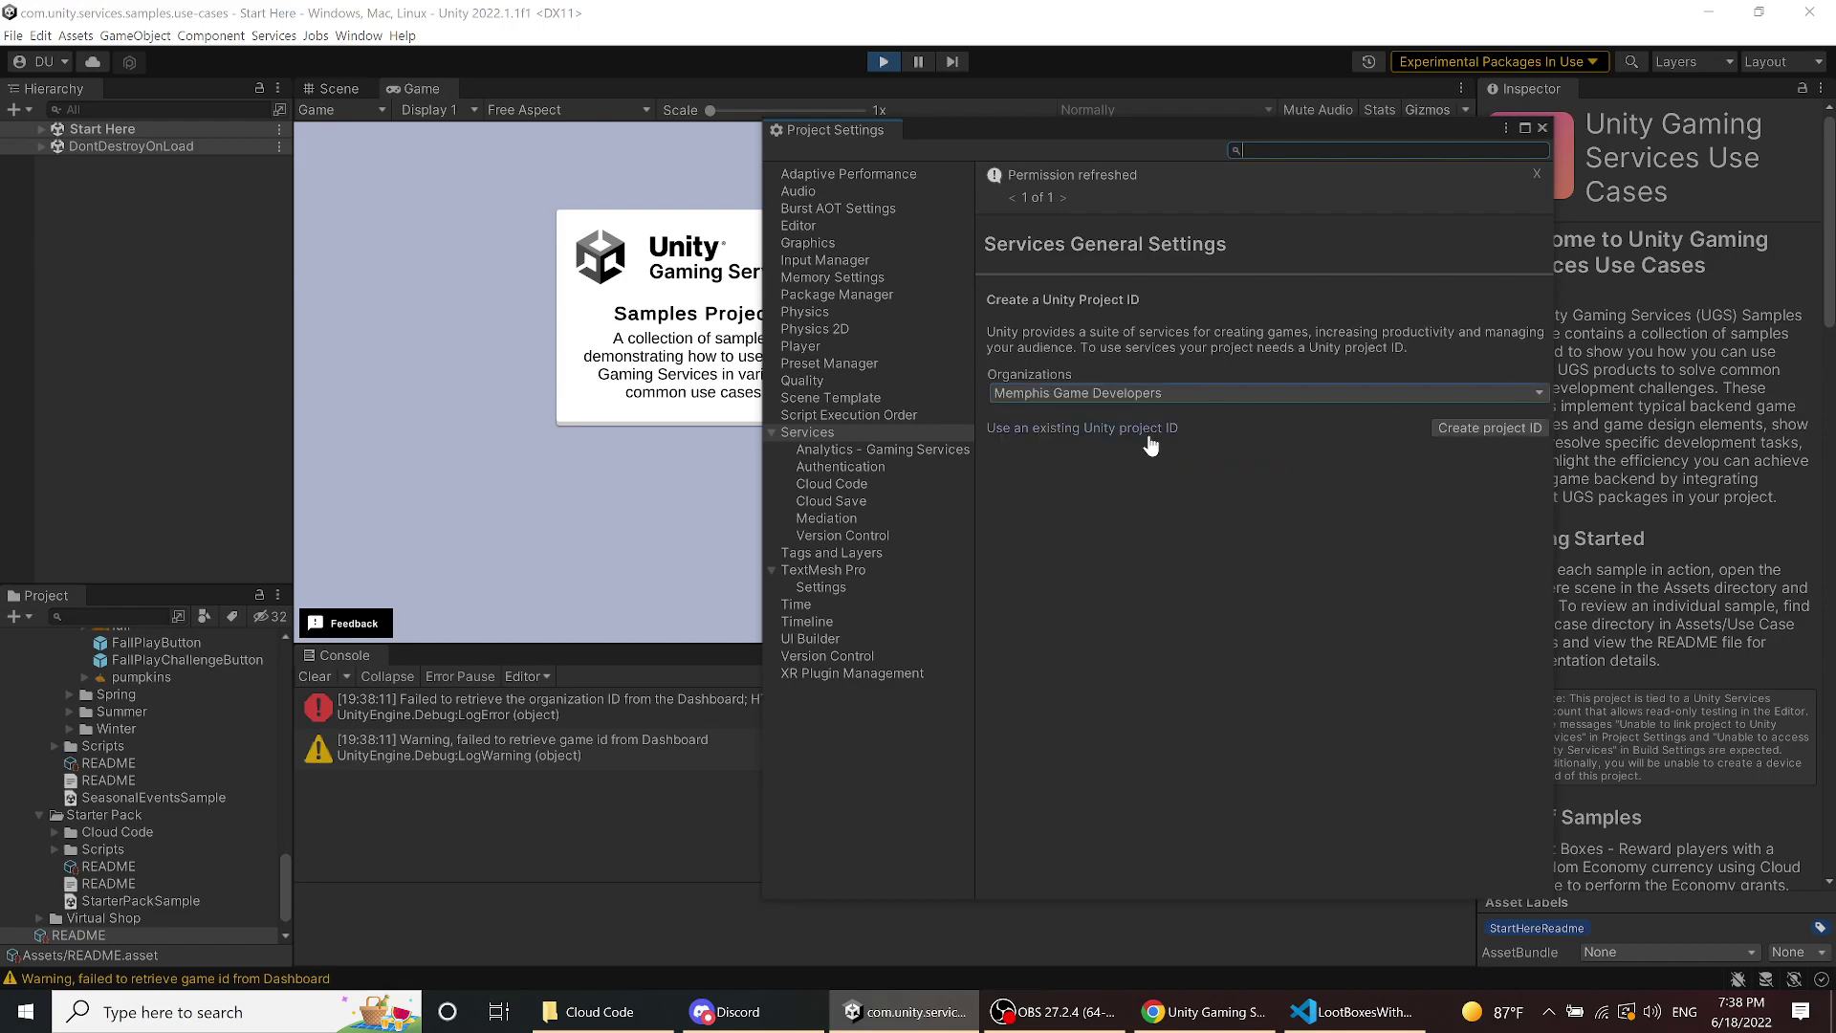
left_click(1150, 443)
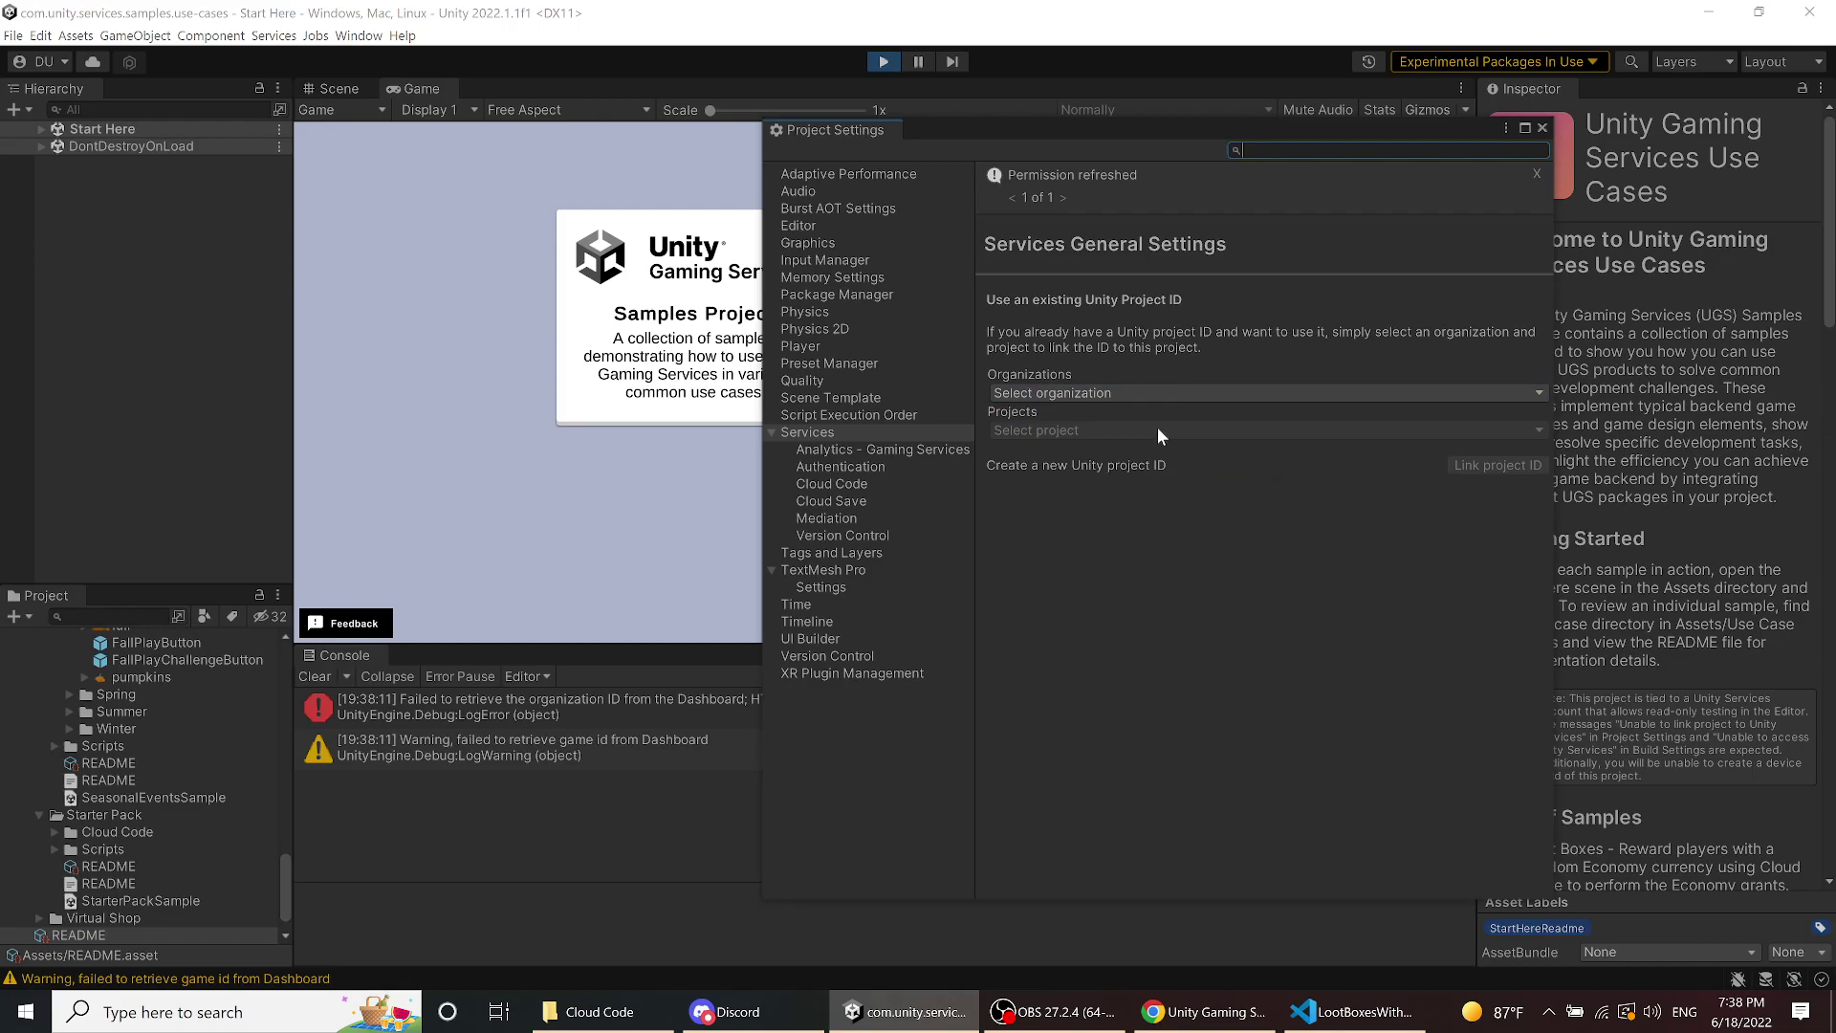
- Link the Memphis Game Developers organization's Unity Gaming Services Use Cases project ID and confirm
left_click(1172, 393)
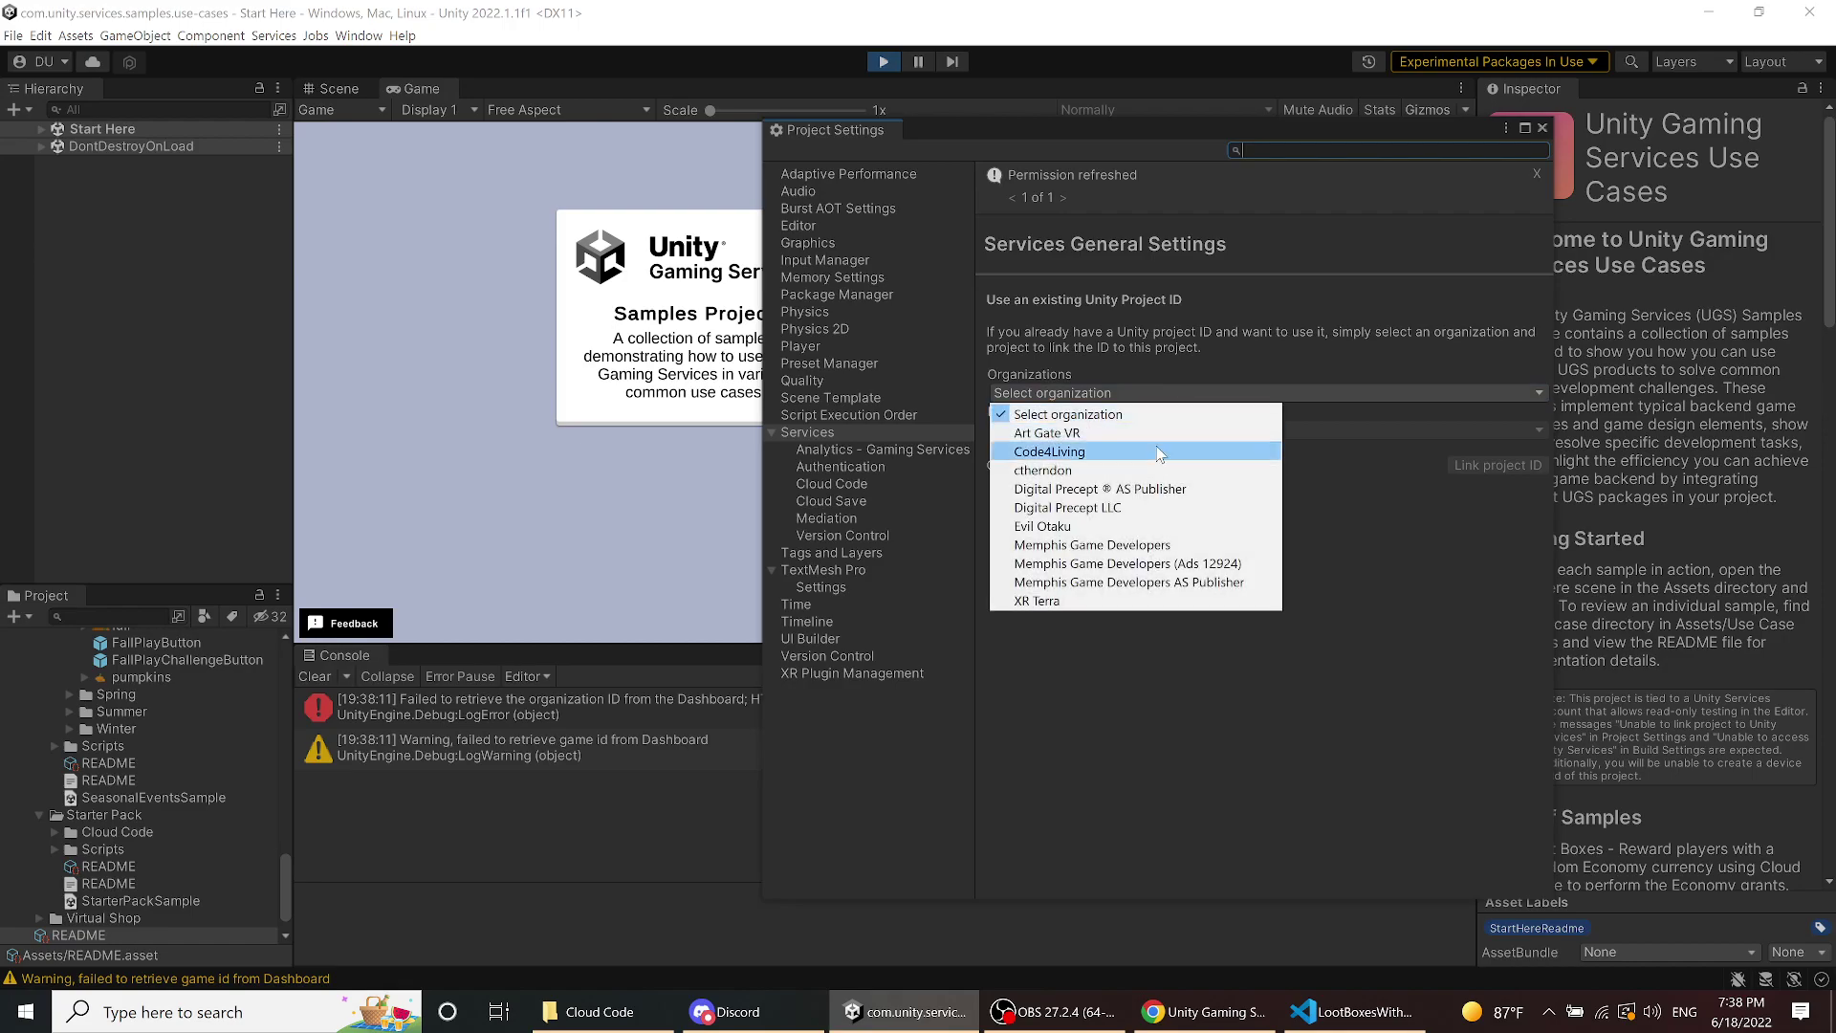
left_click(1149, 545)
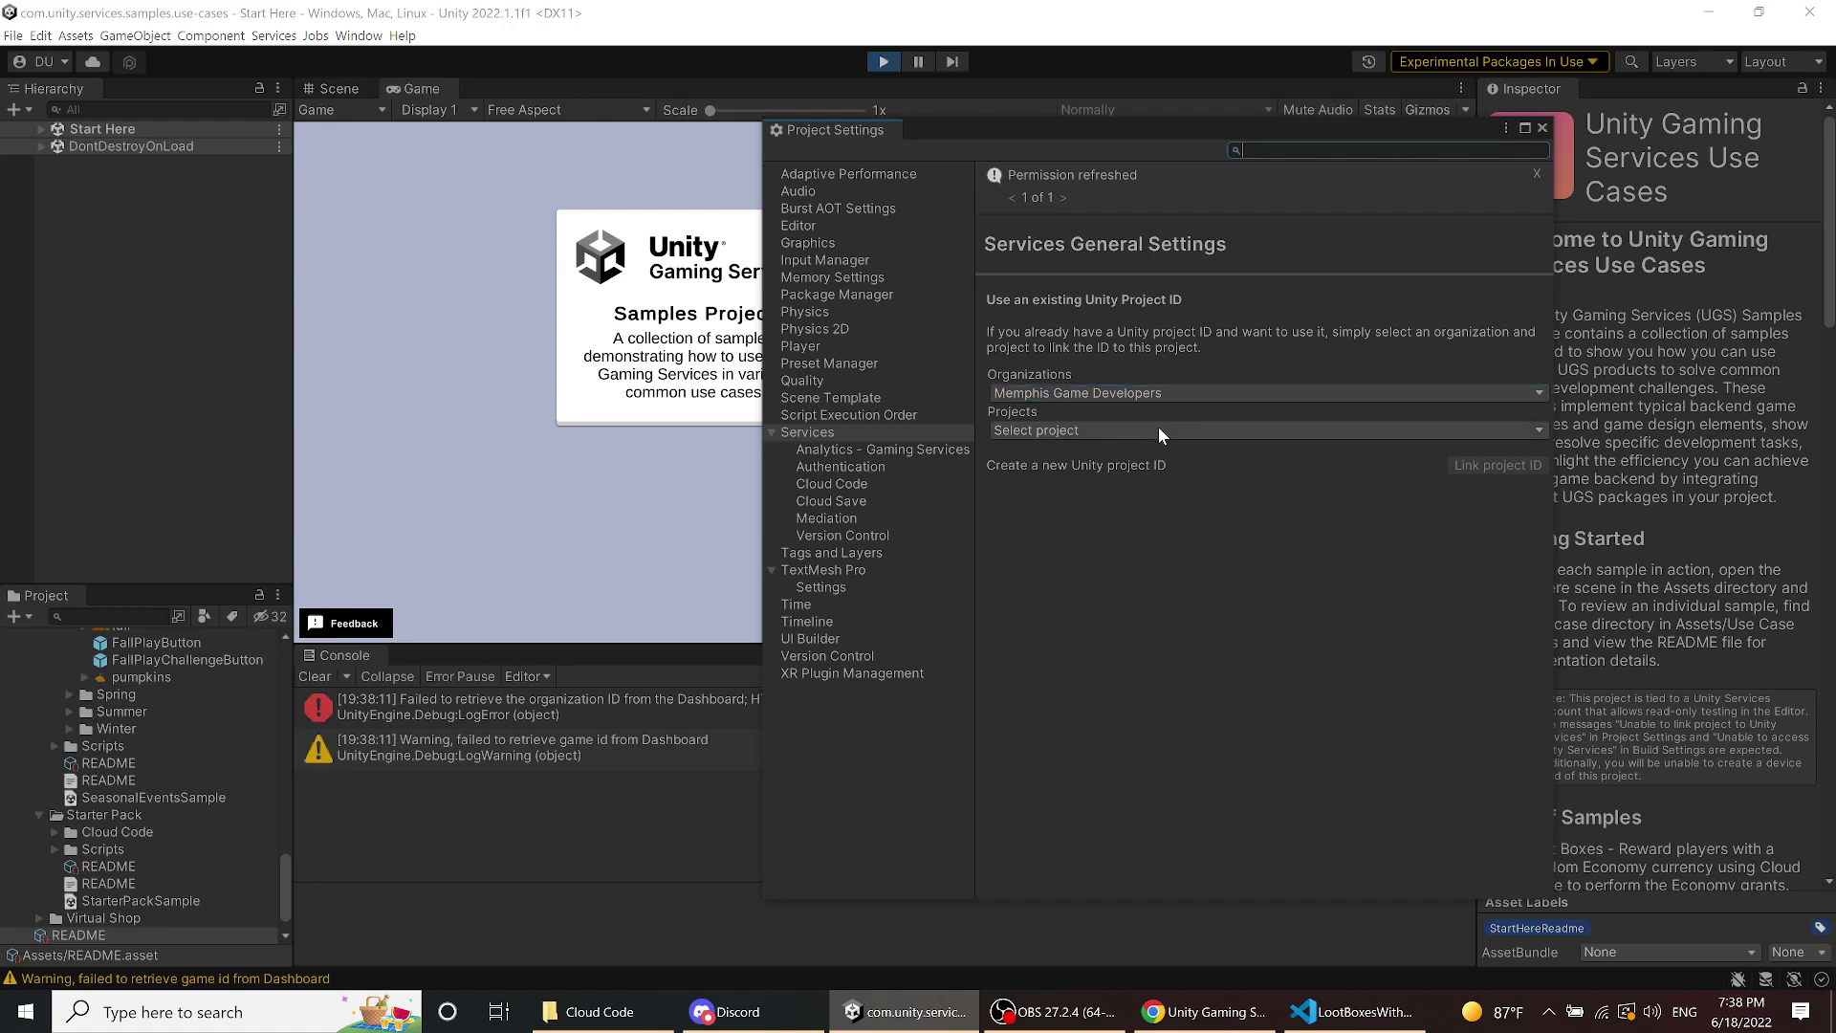
left_click(1160, 430)
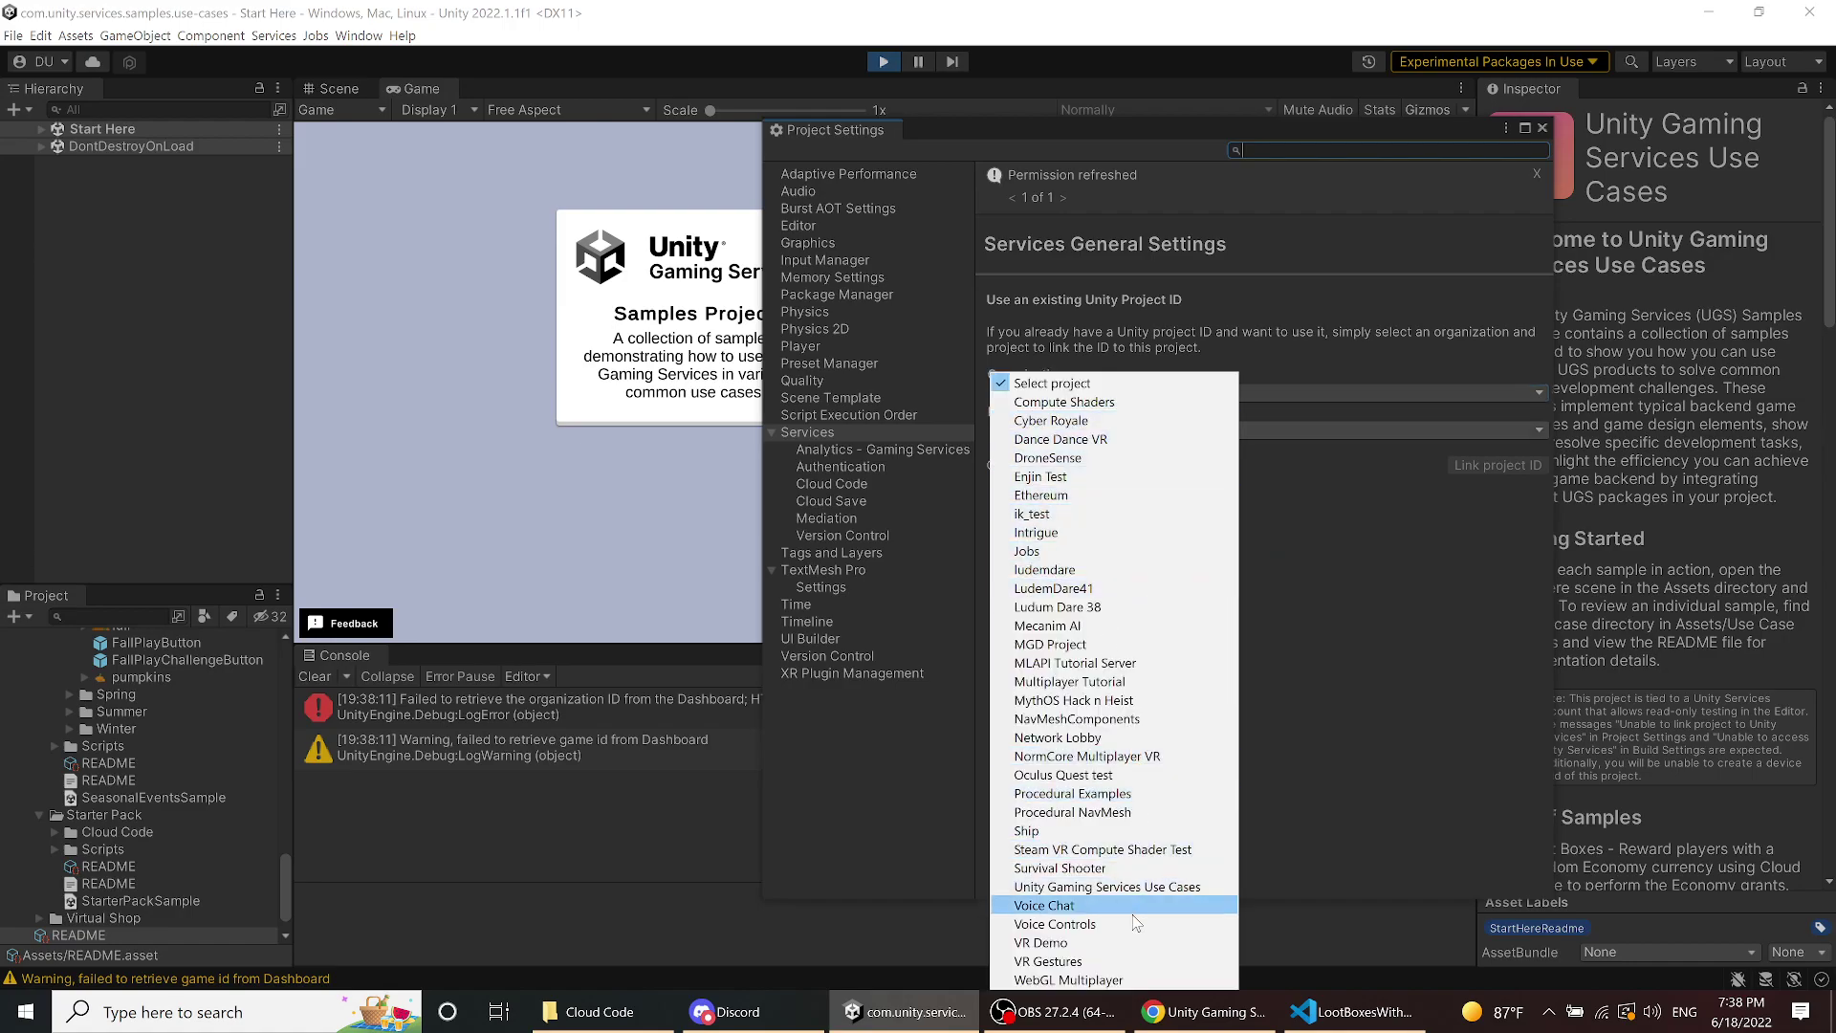
left_click(1136, 888)
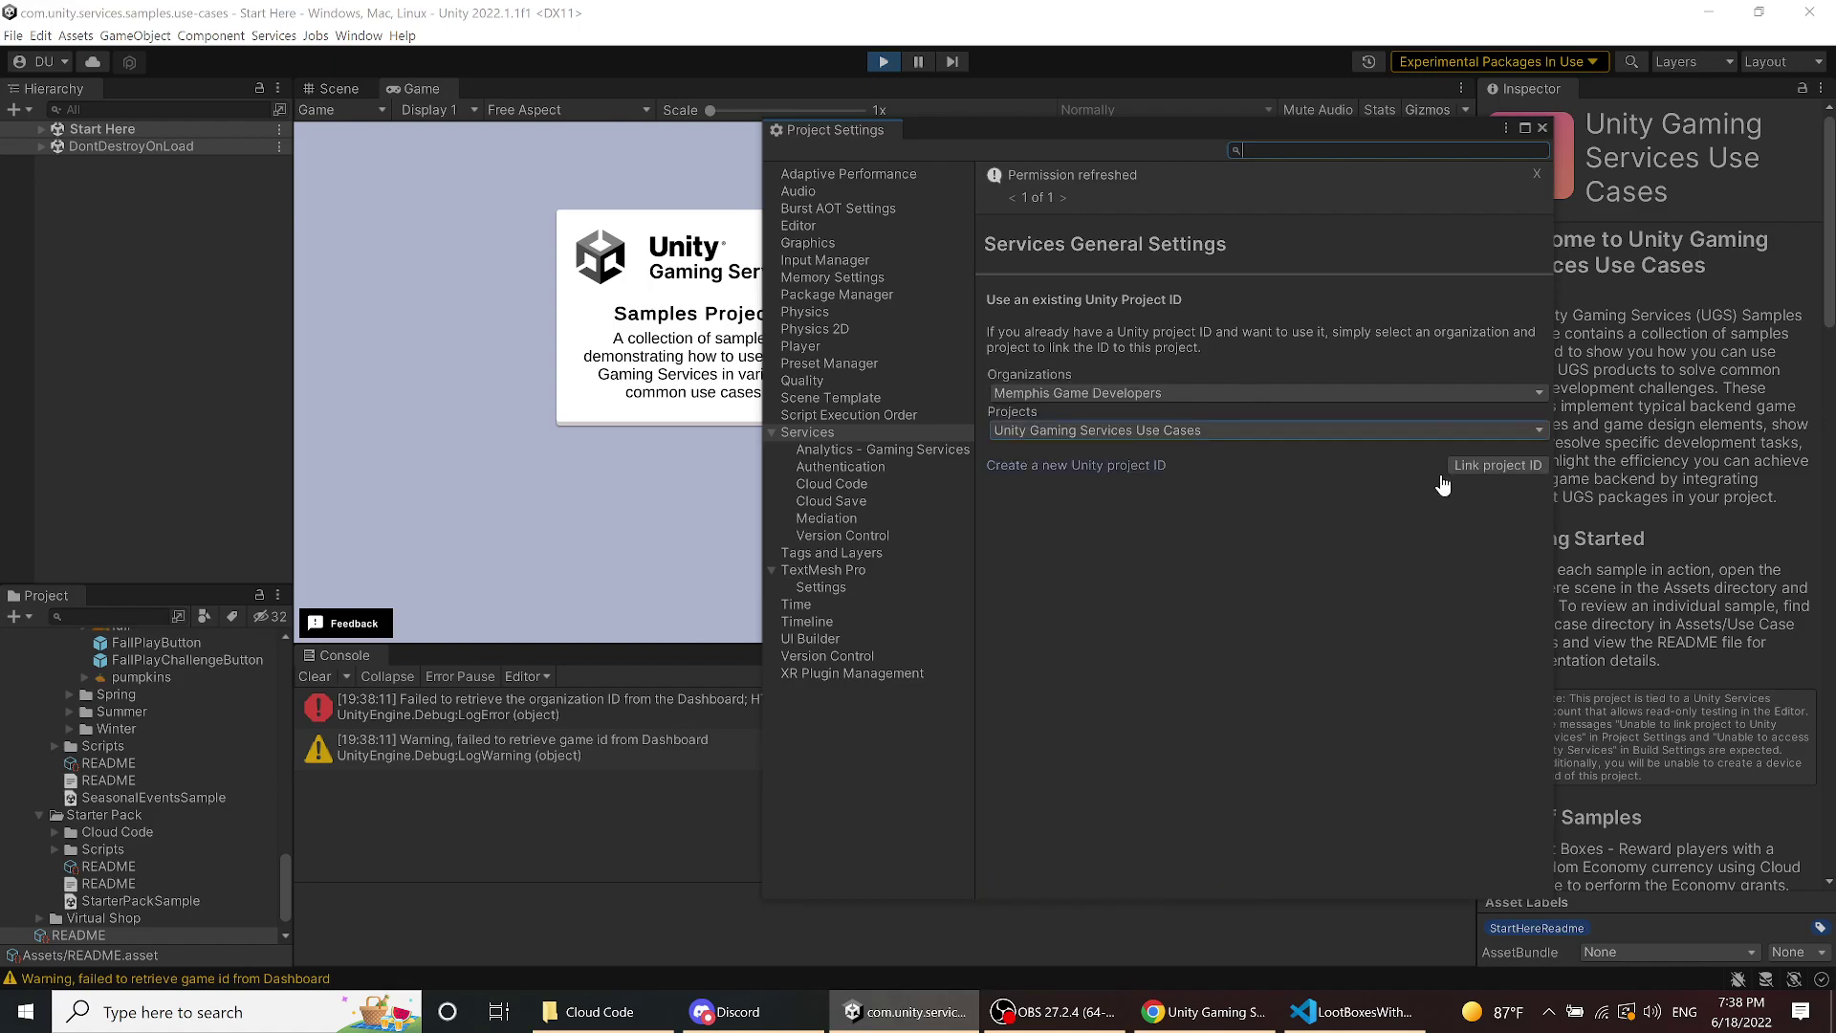
left_click(1497, 474)
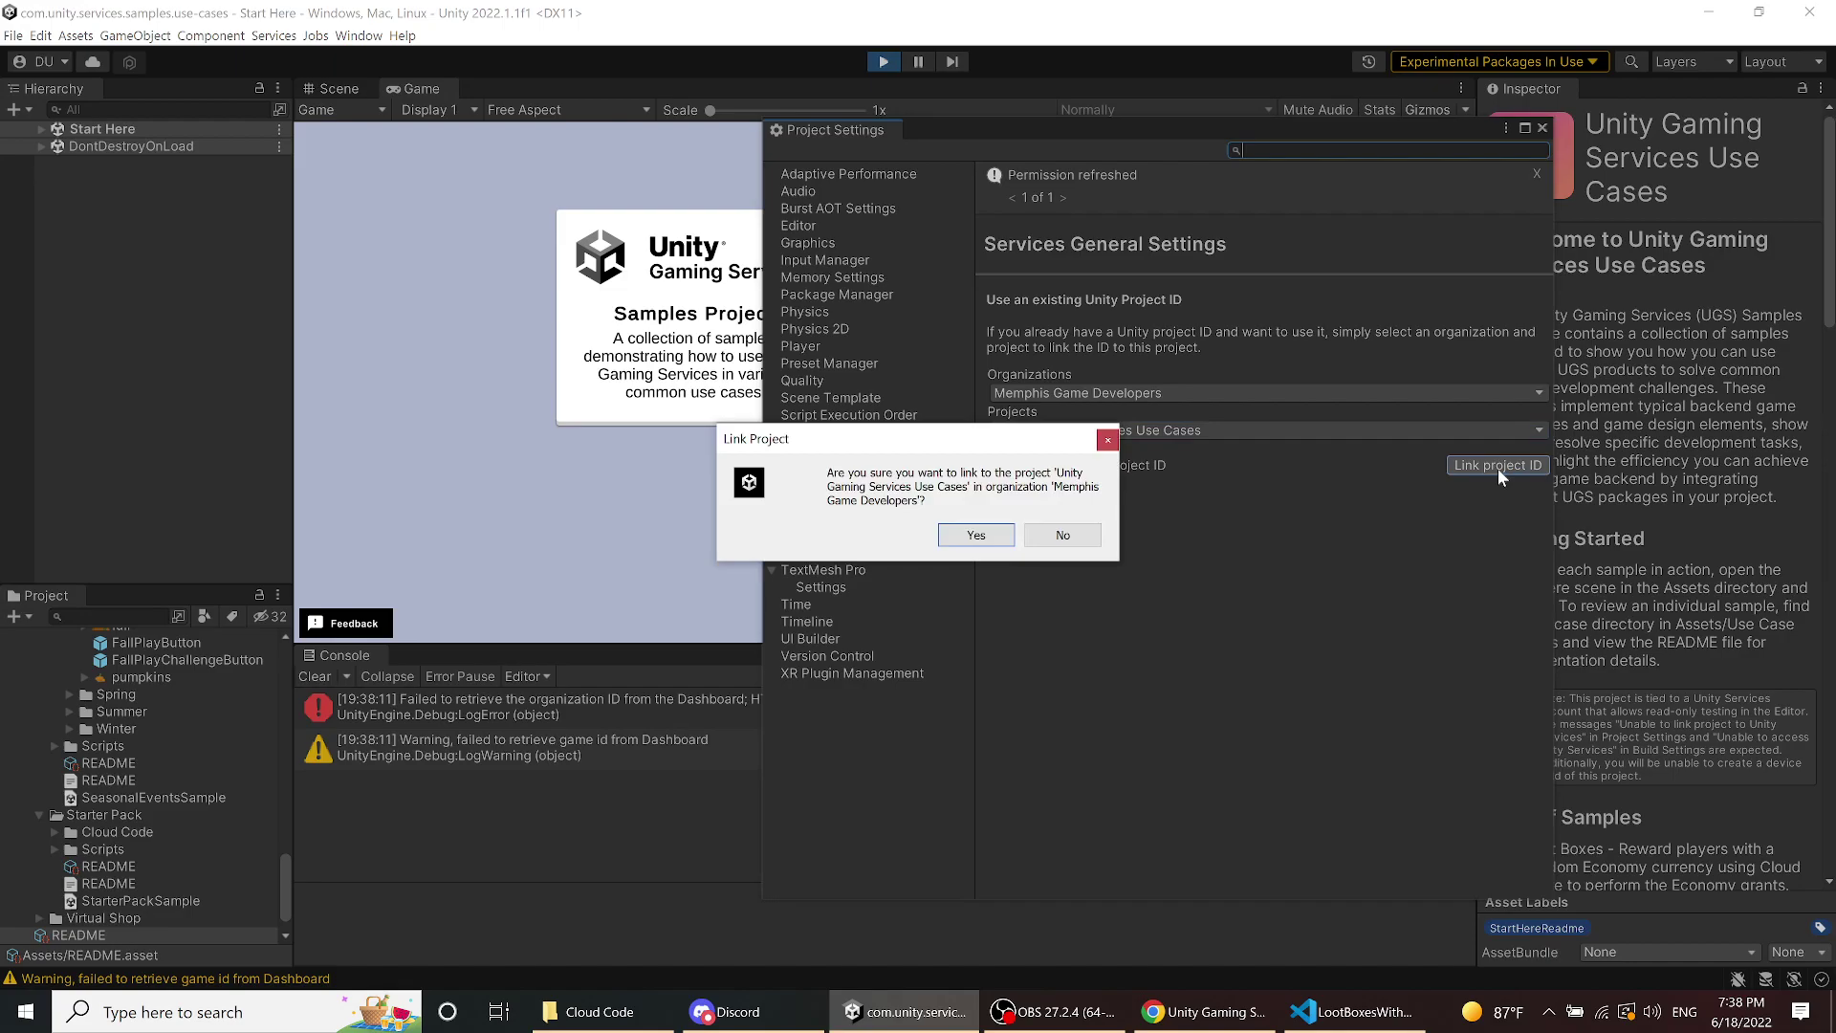
left_click(976, 532)
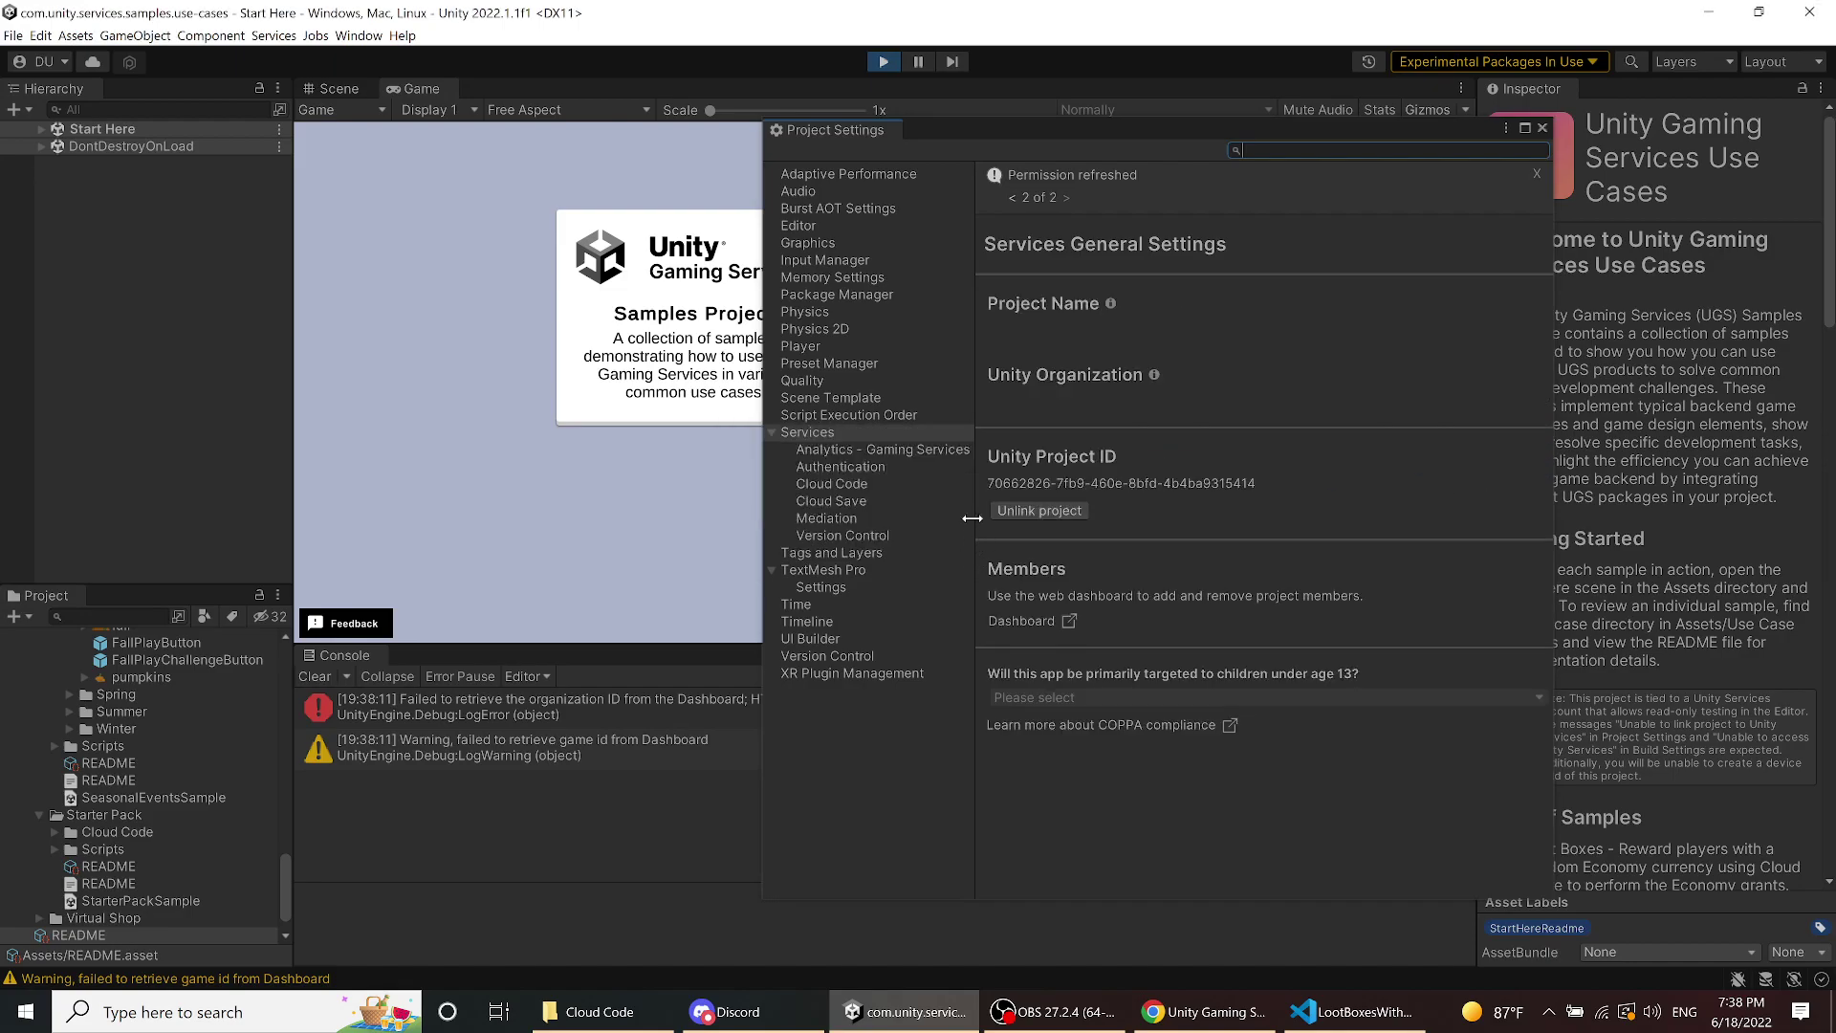
- Browse the Analytics, Authentication, Cloud Save and Cloud Code pages, then close Project Settings
left_click(893, 449)
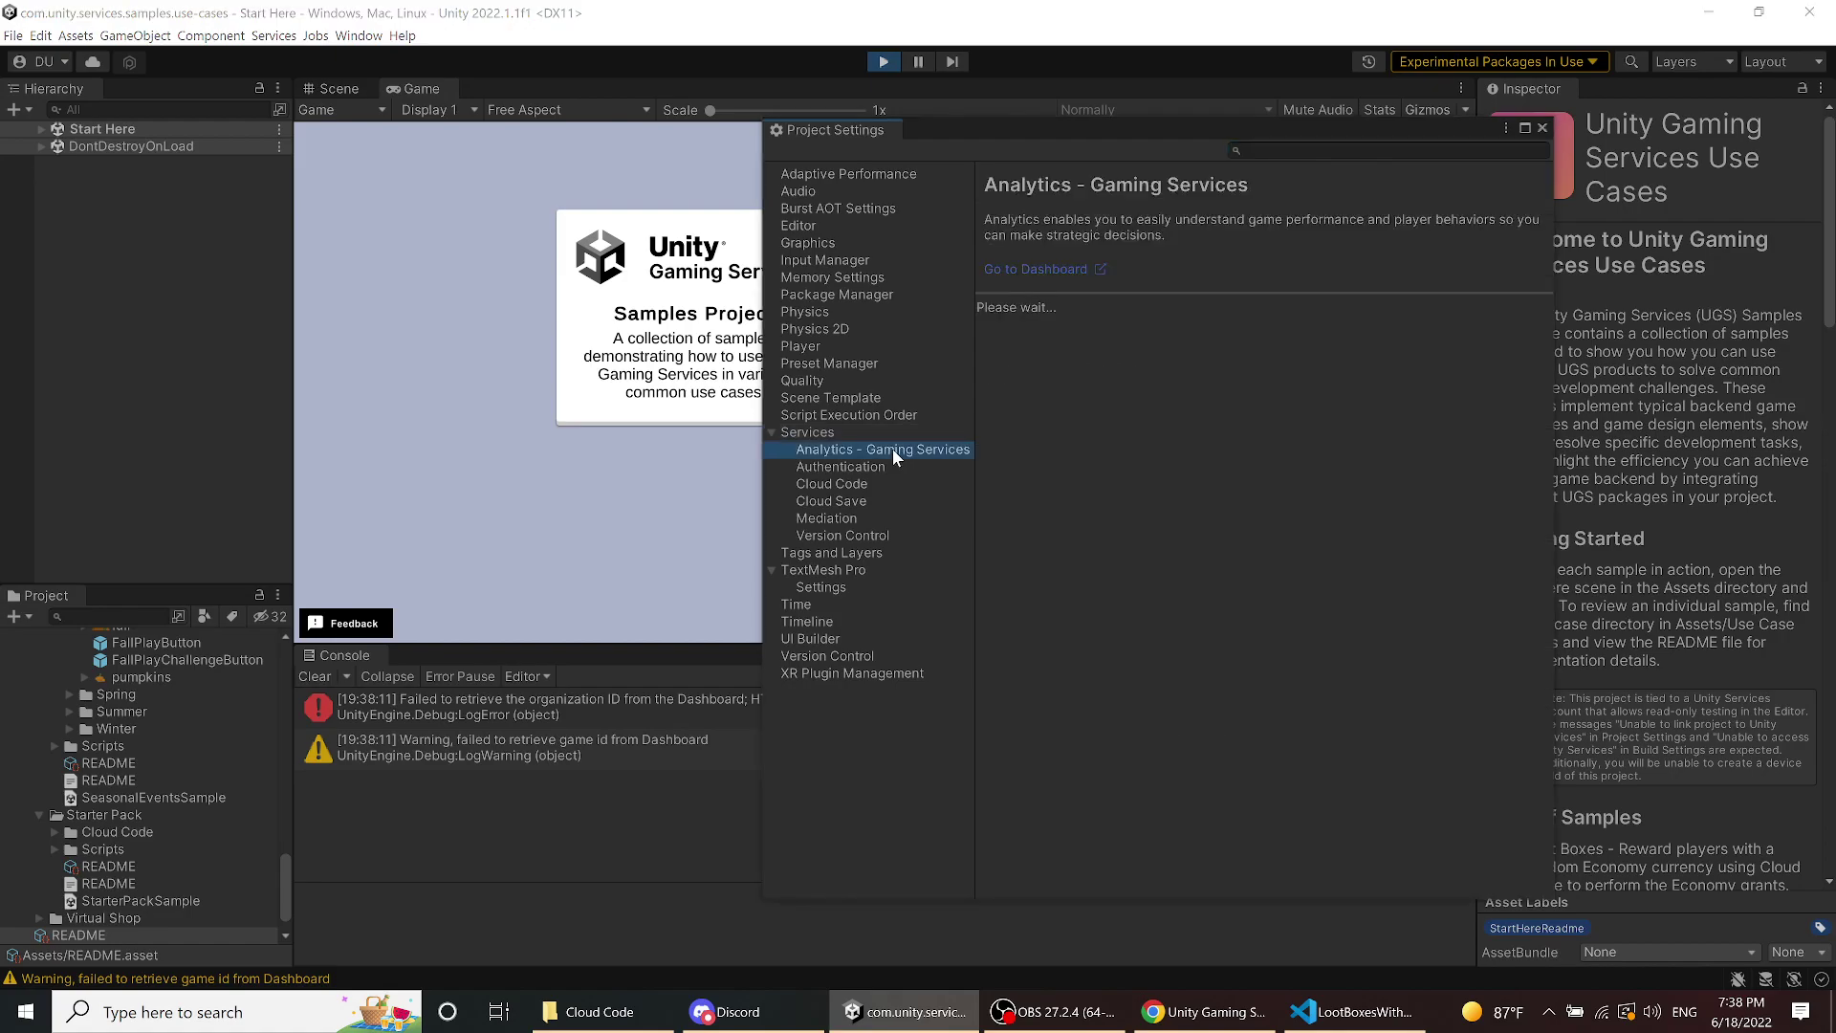
left_click(884, 464)
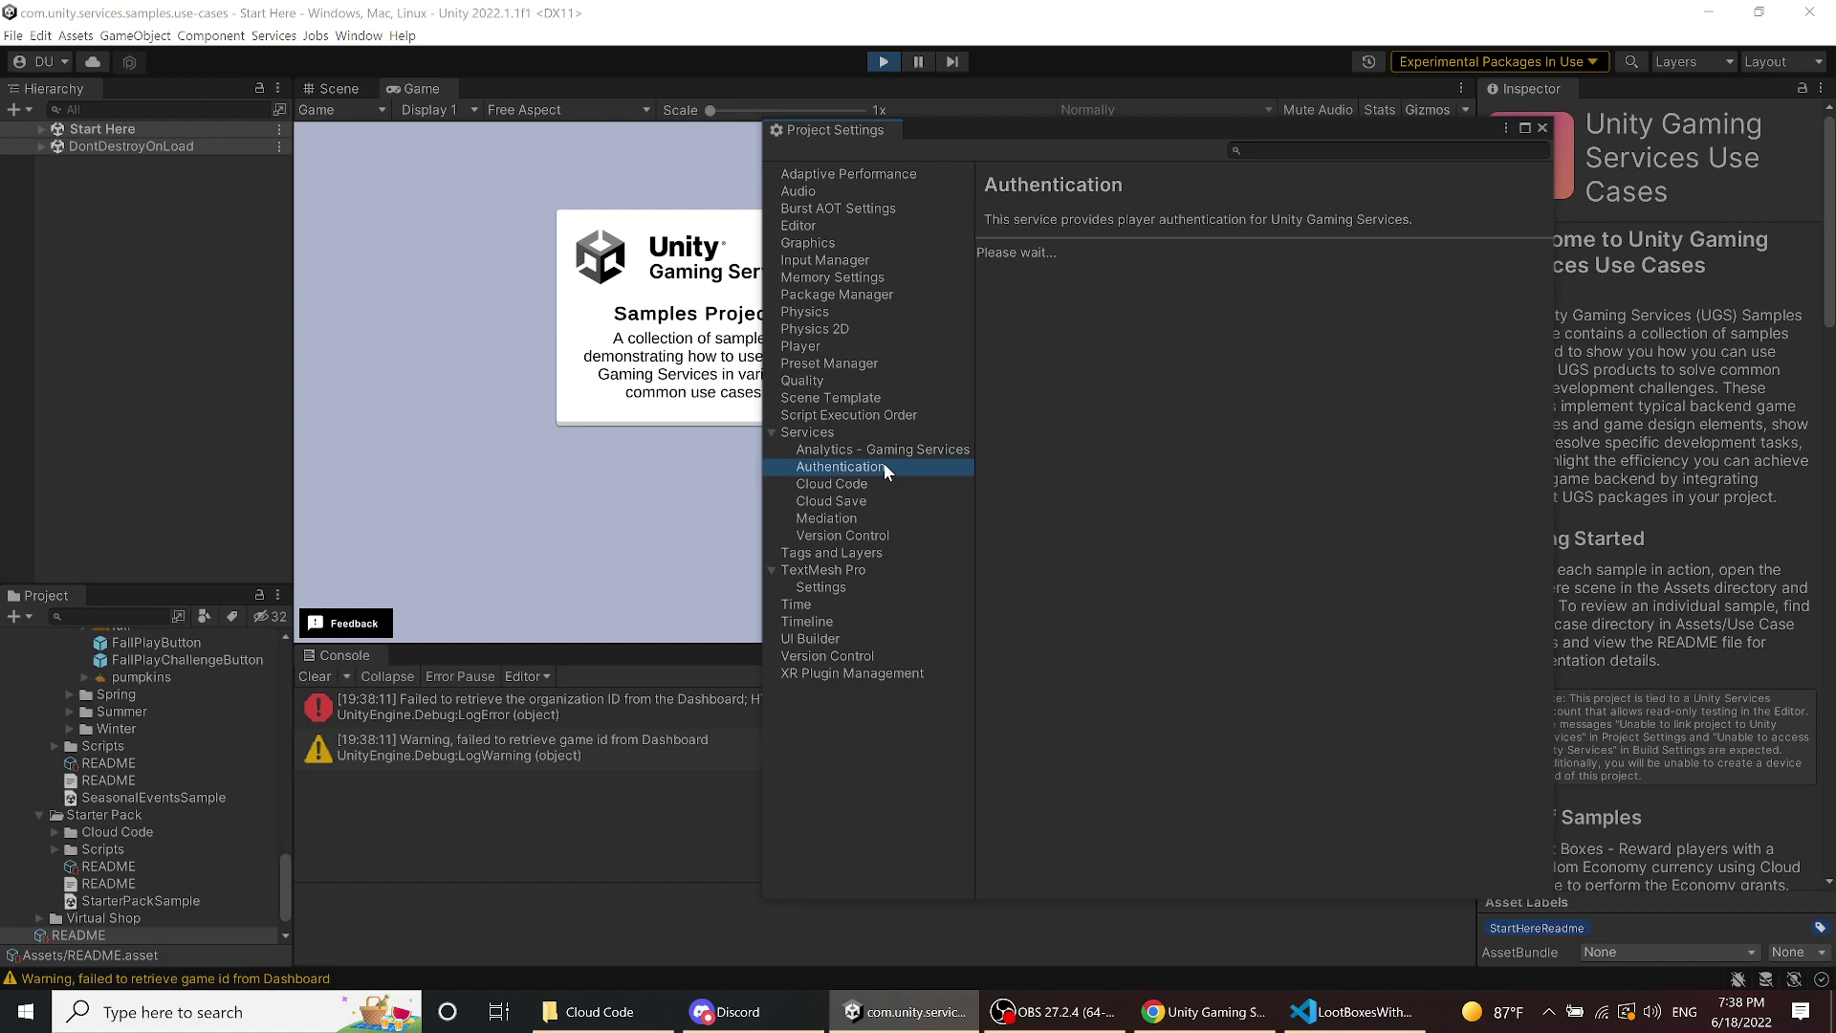
left_click(874, 494)
left_click(874, 483)
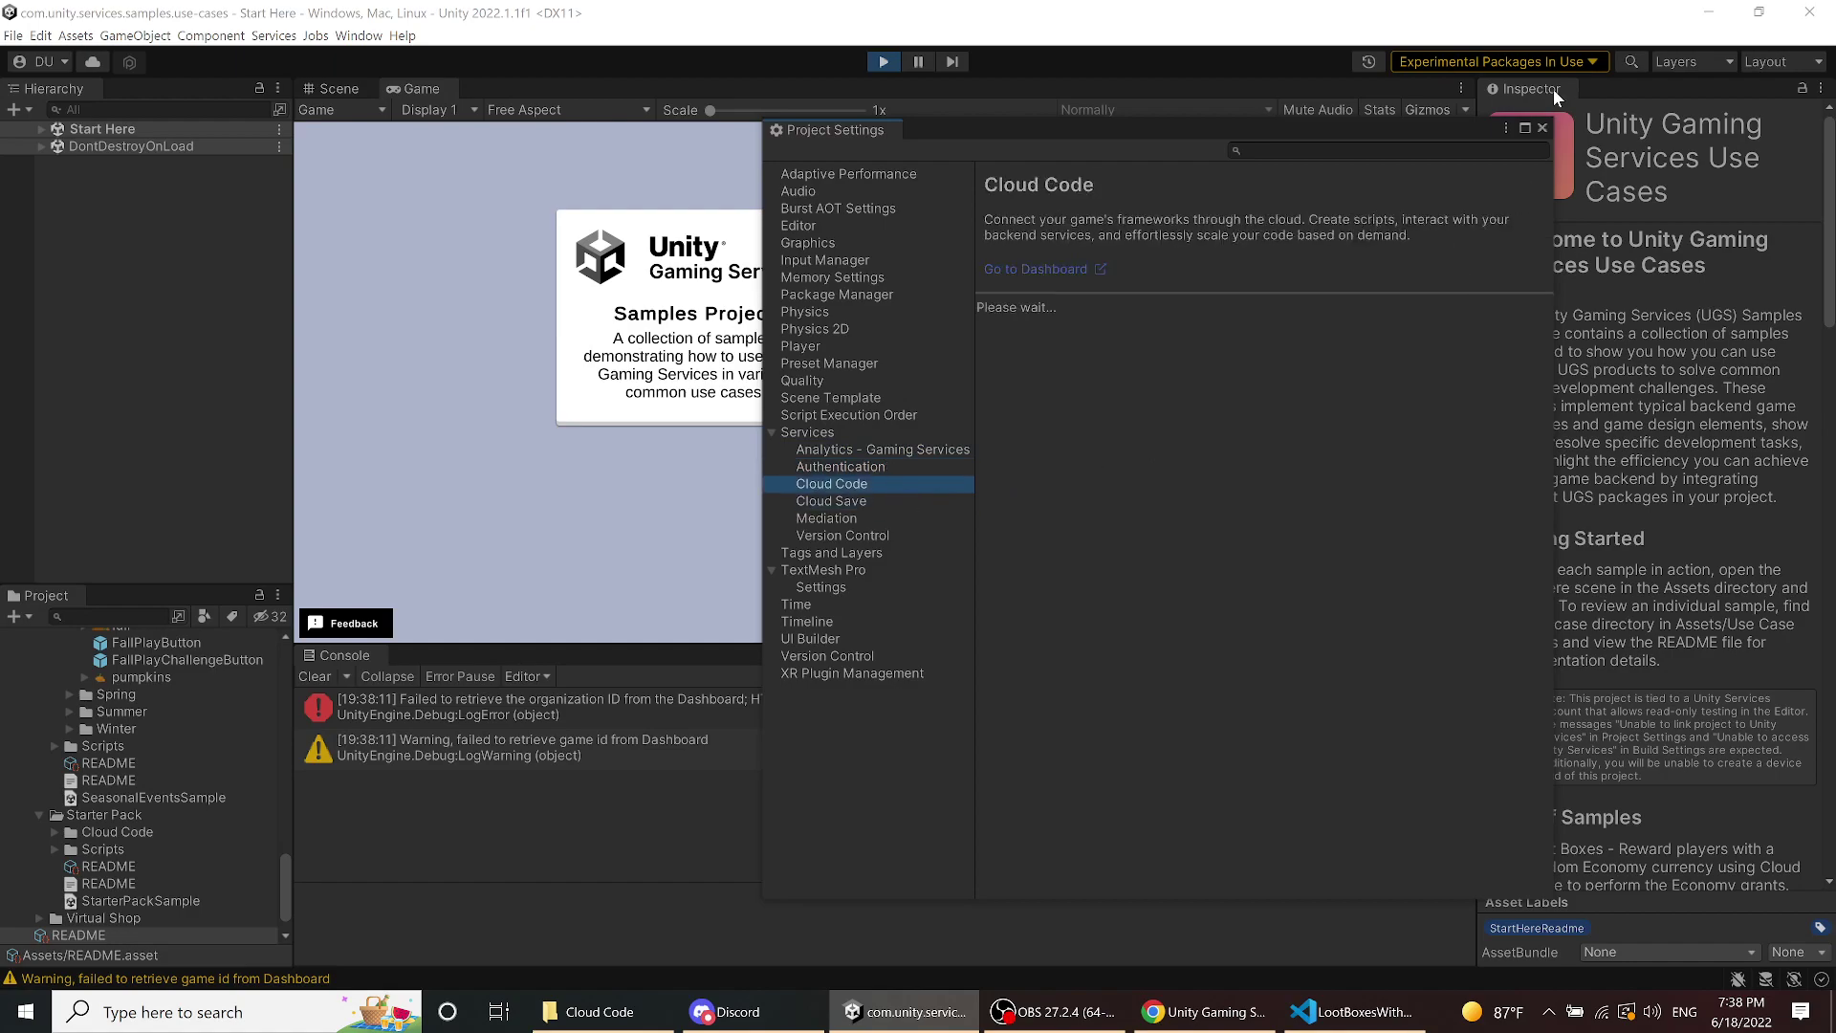
left_click(1541, 128)
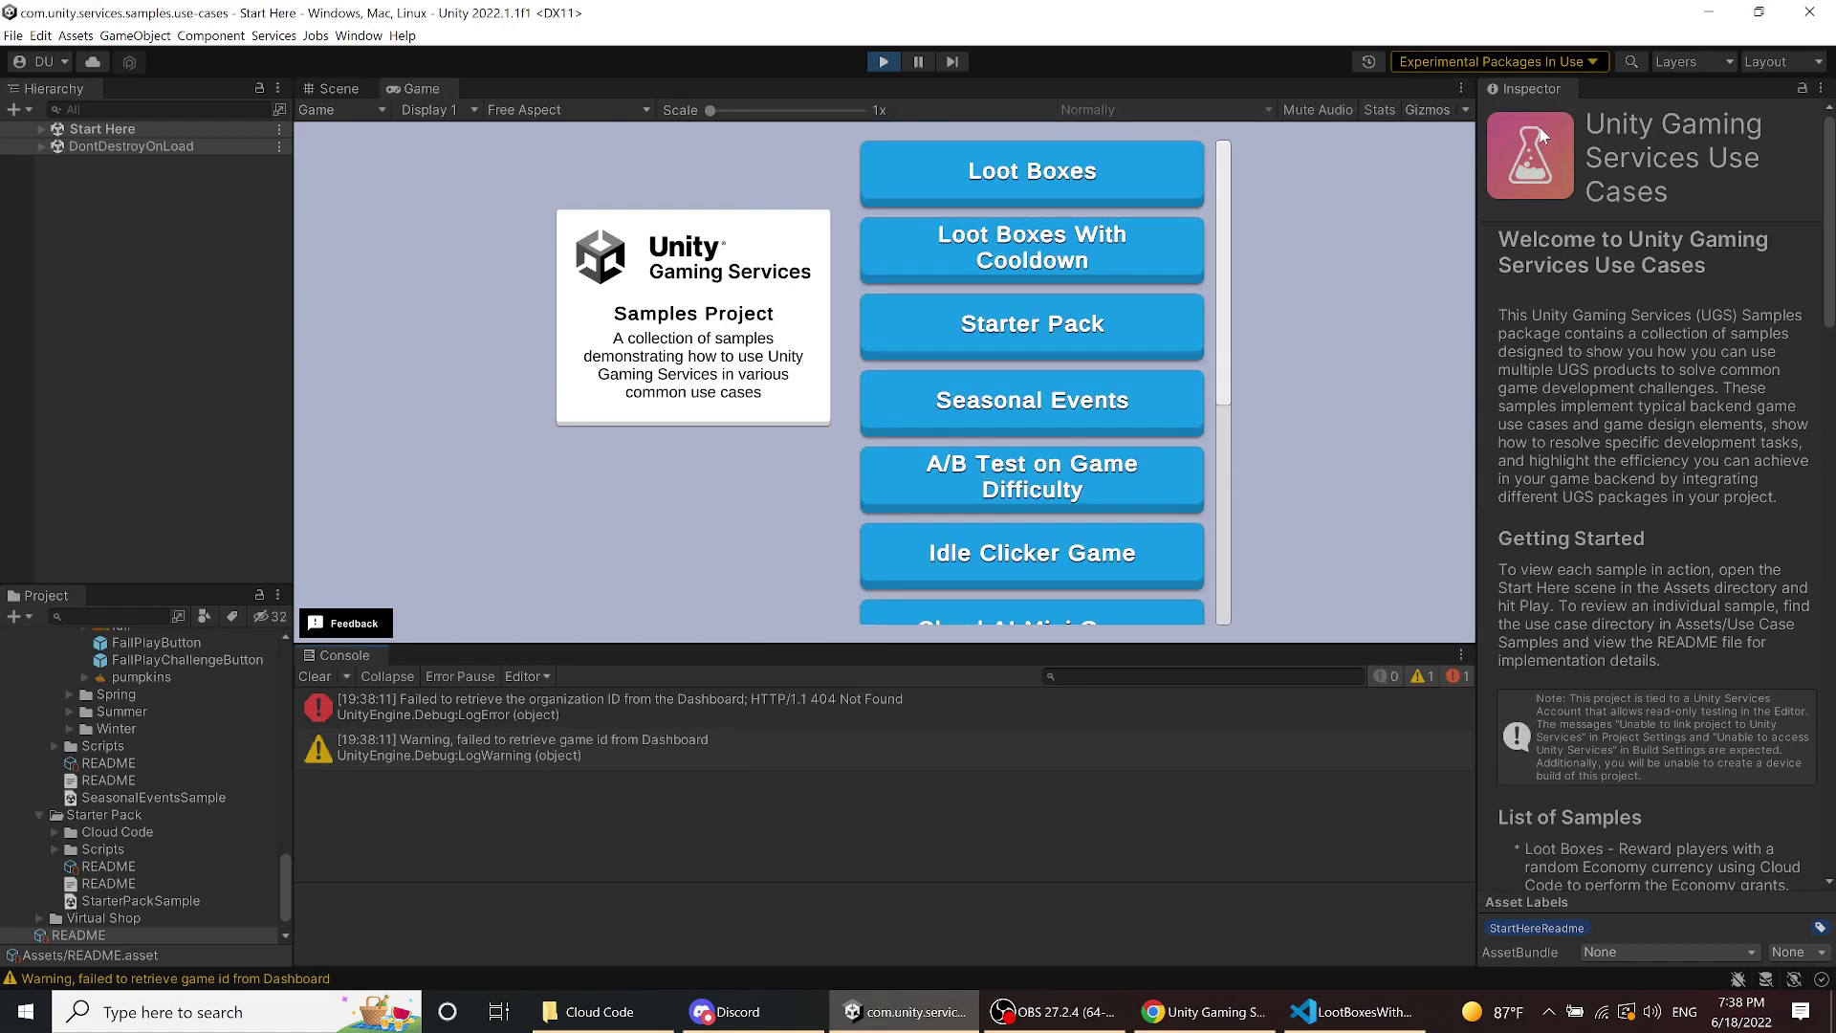
- Restart the samples in play mode with a cleared Console
left_click(881, 62)
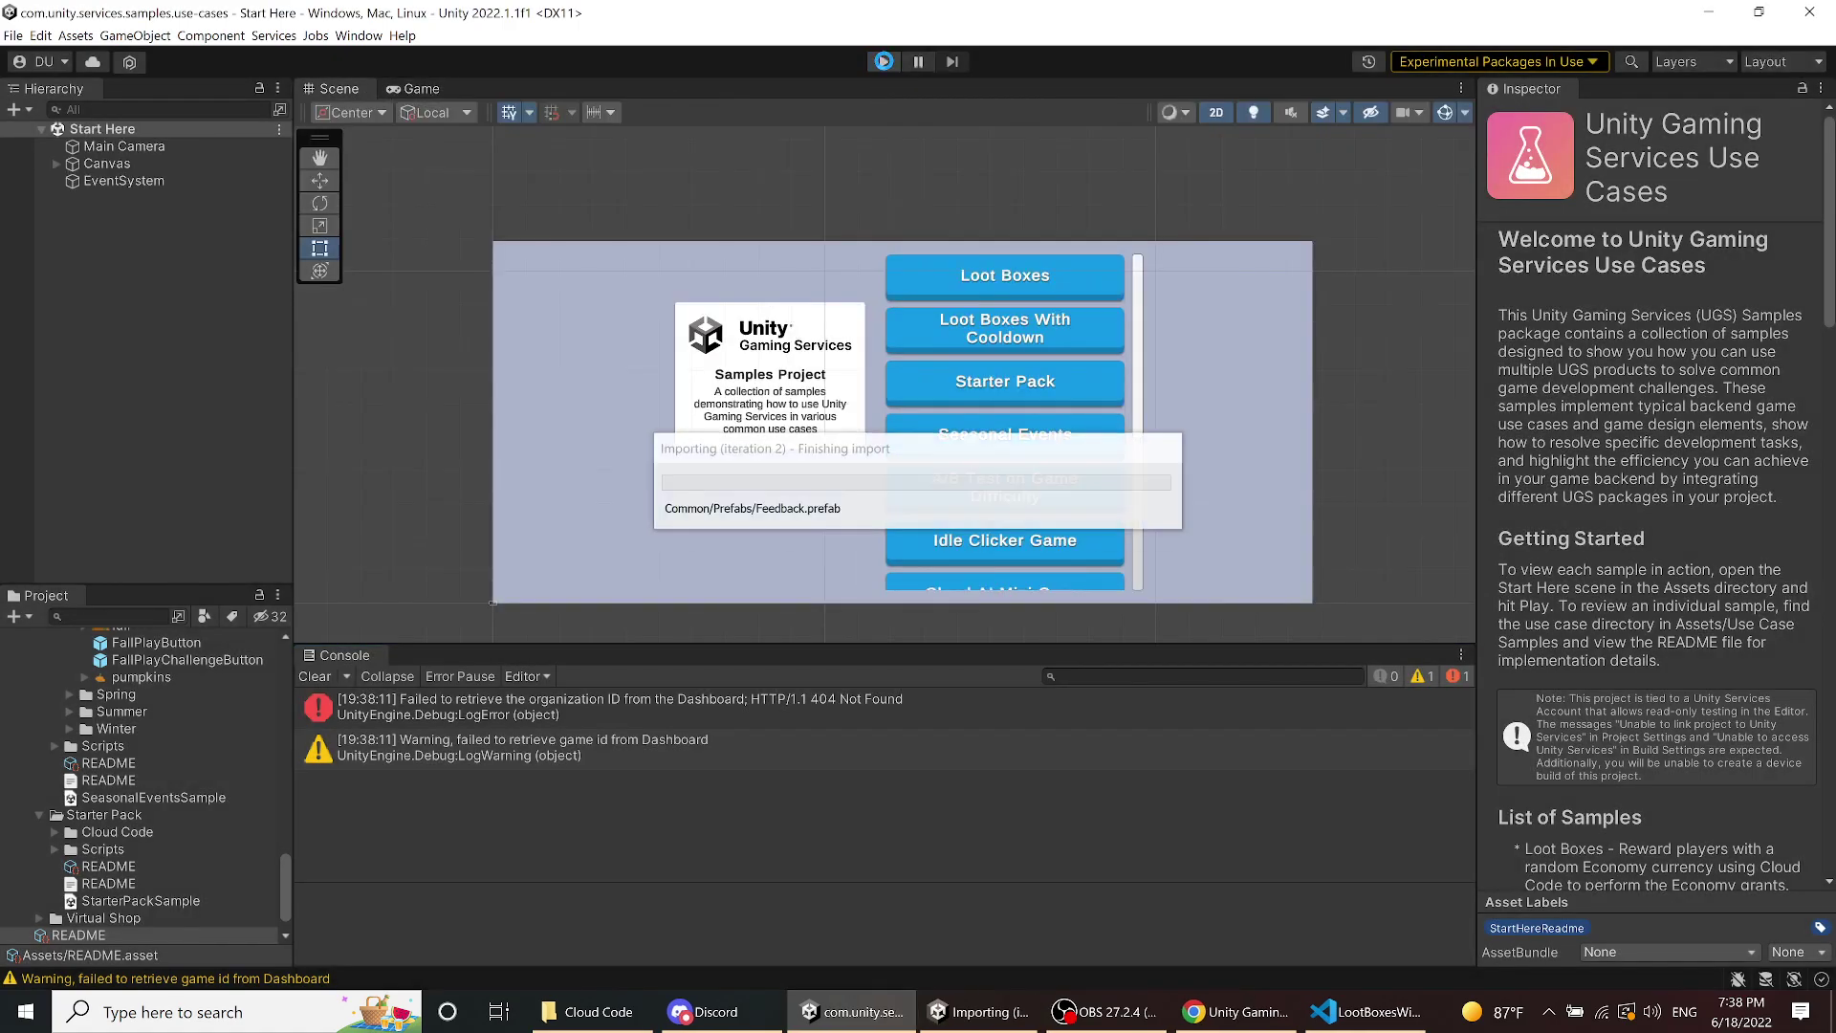
left_click(327, 679)
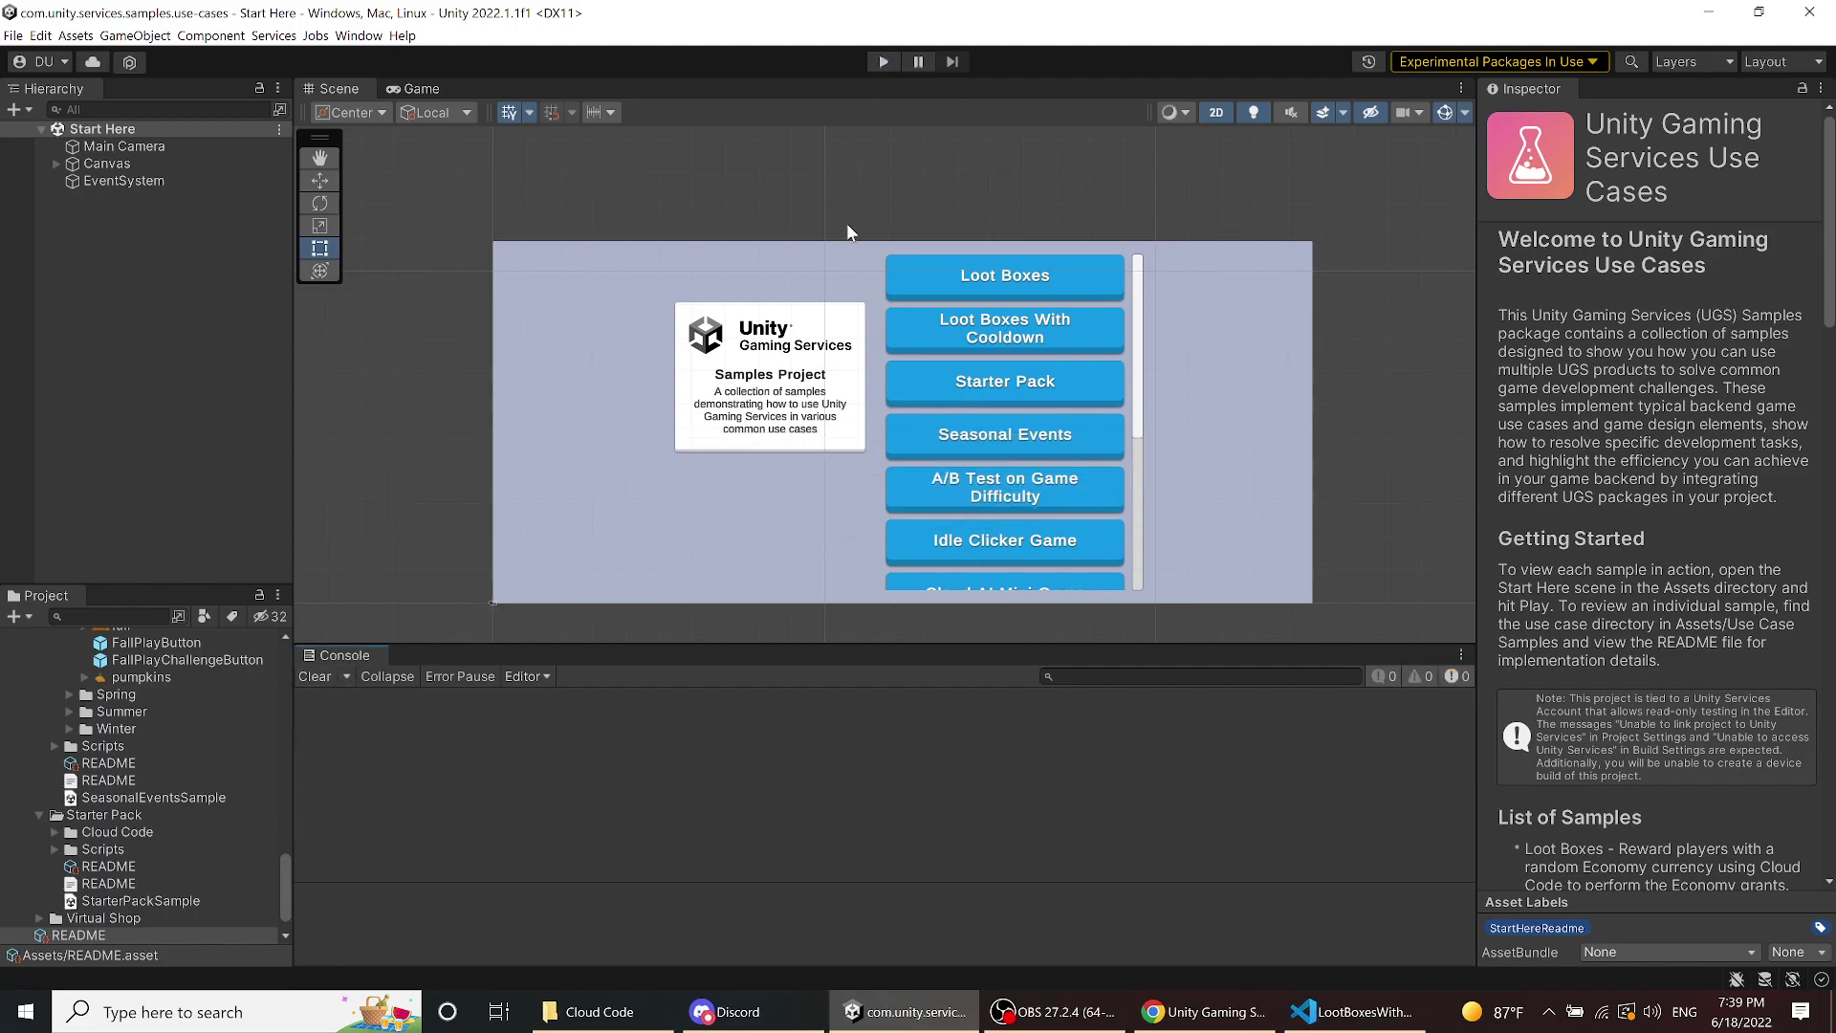
left_click(874, 59)
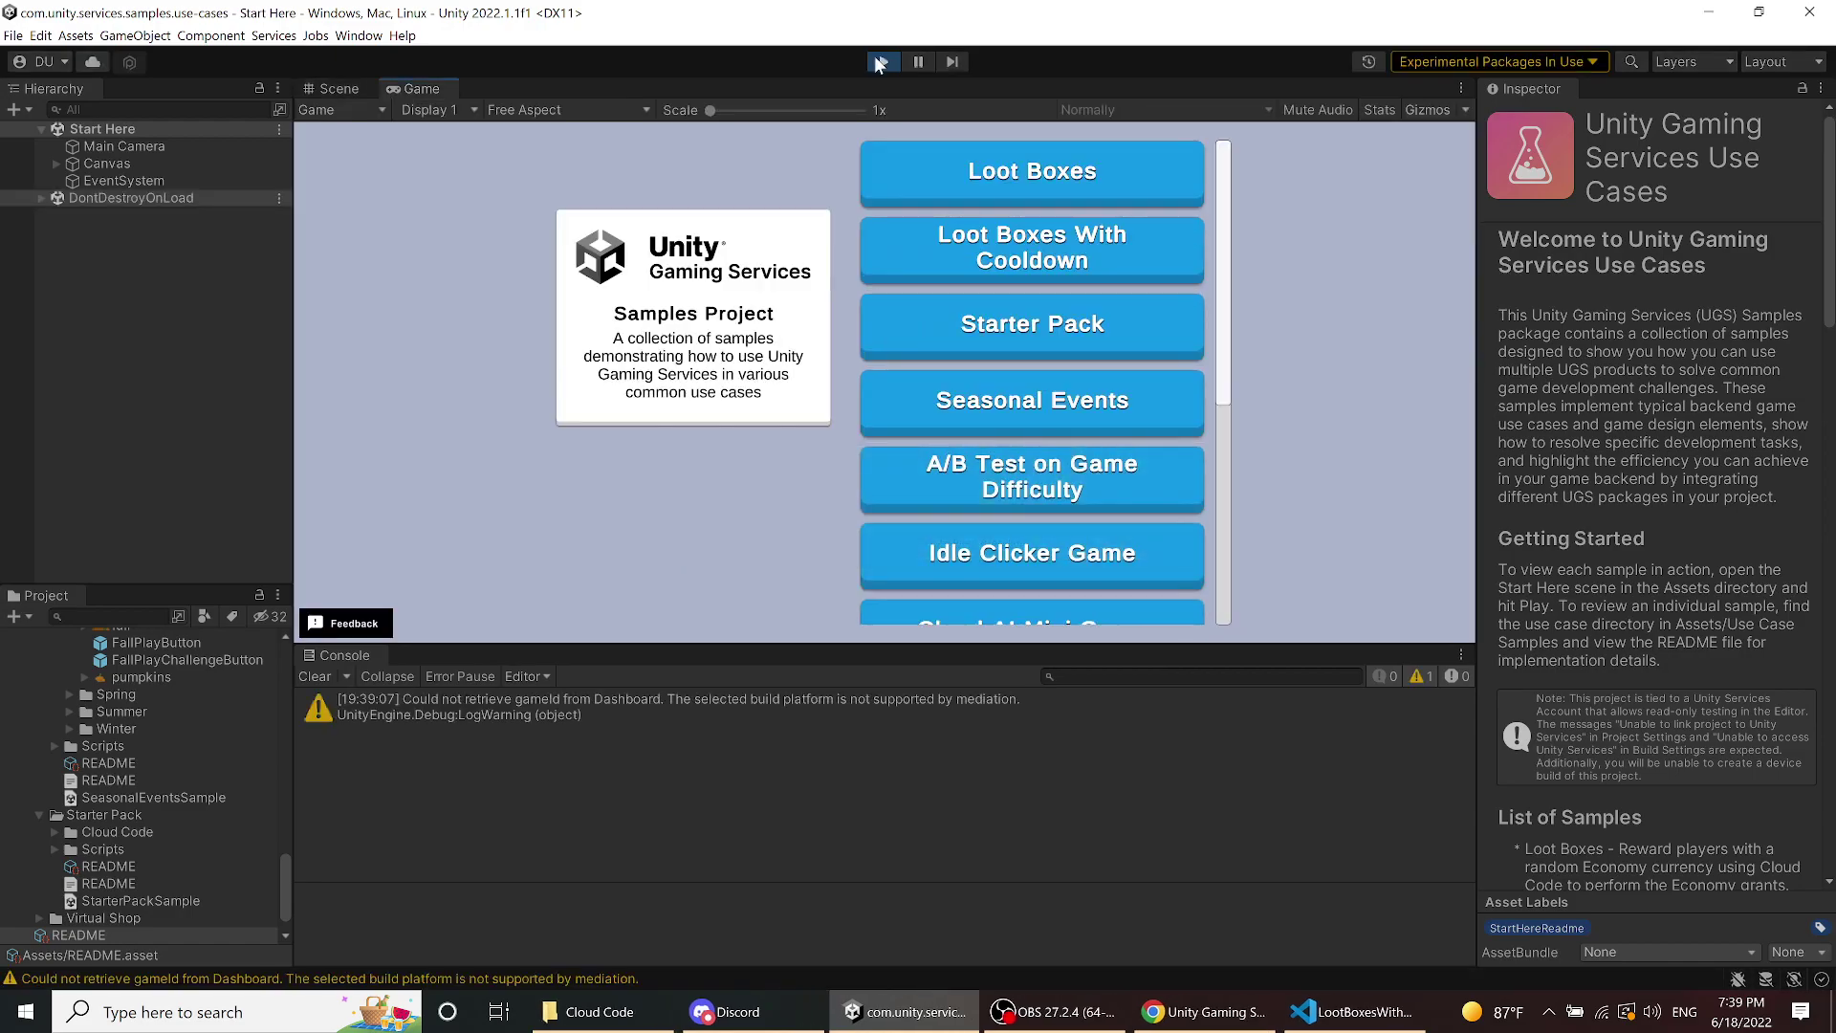
- Open a loot box in Loot Boxes, inspect the Cloud Code 404 NotFound error, then stop Play
left_click(962, 167)
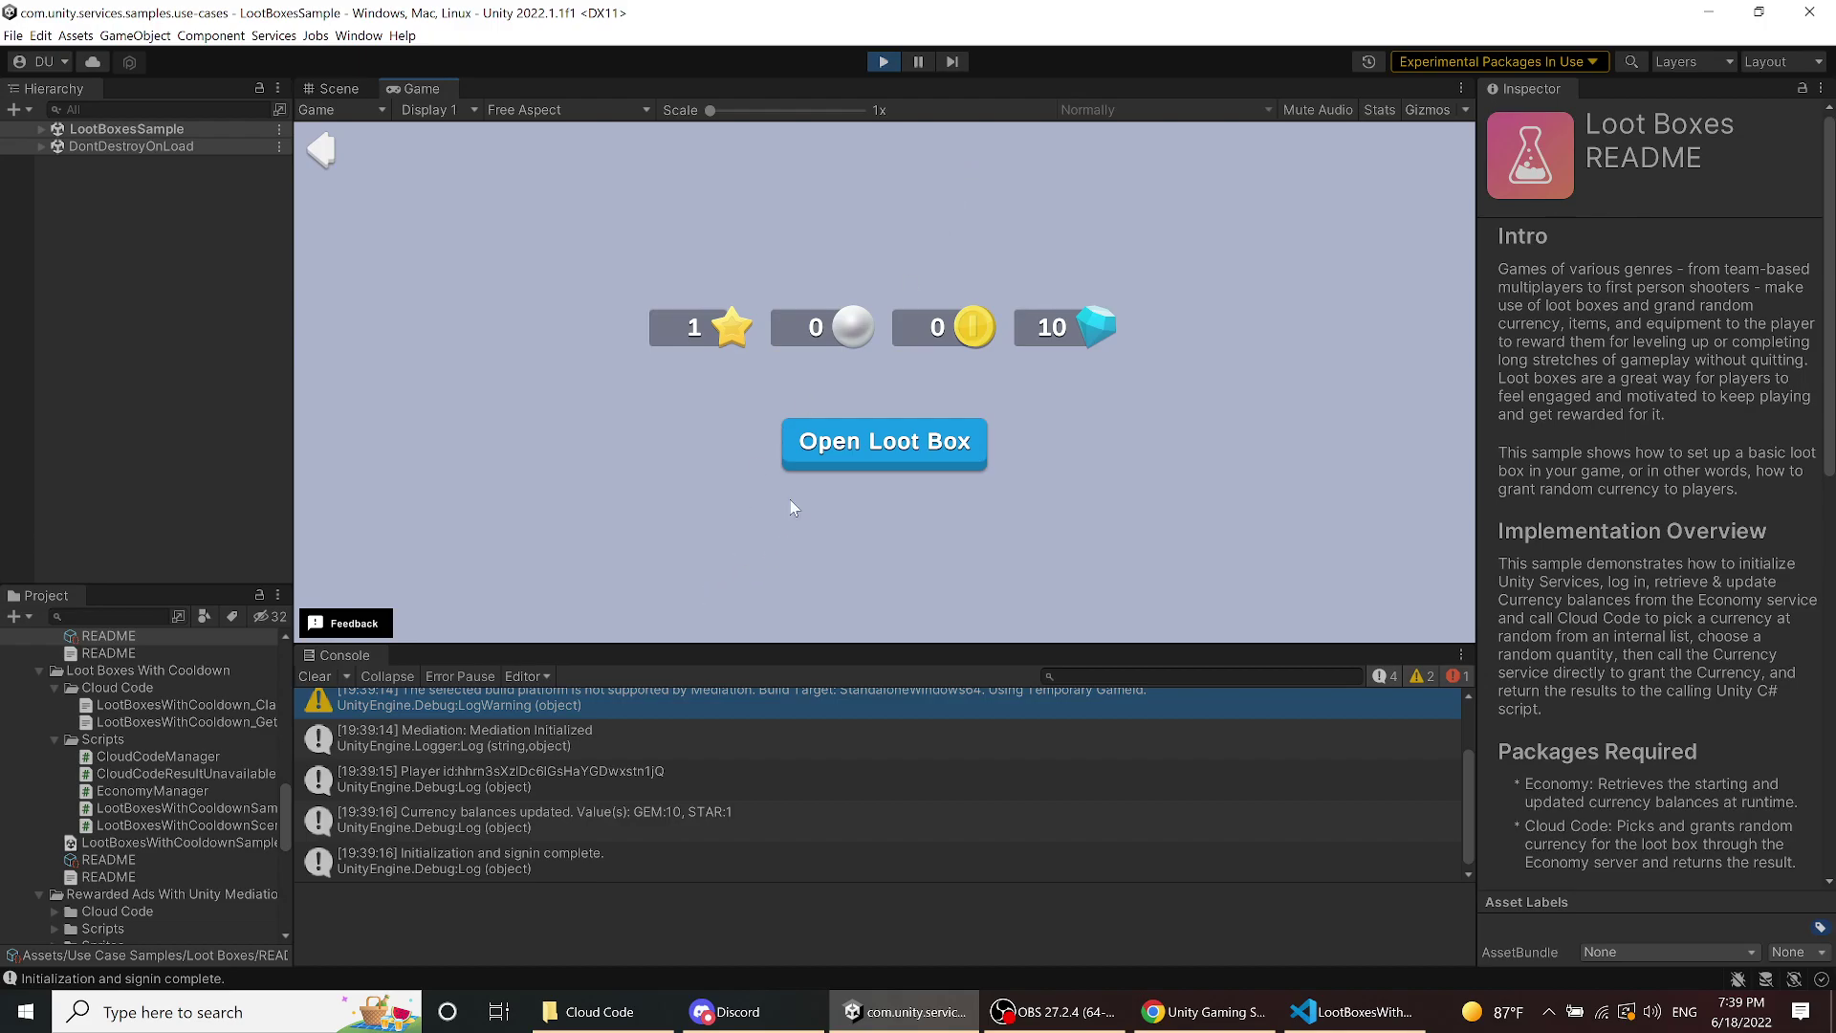
left_click(840, 449)
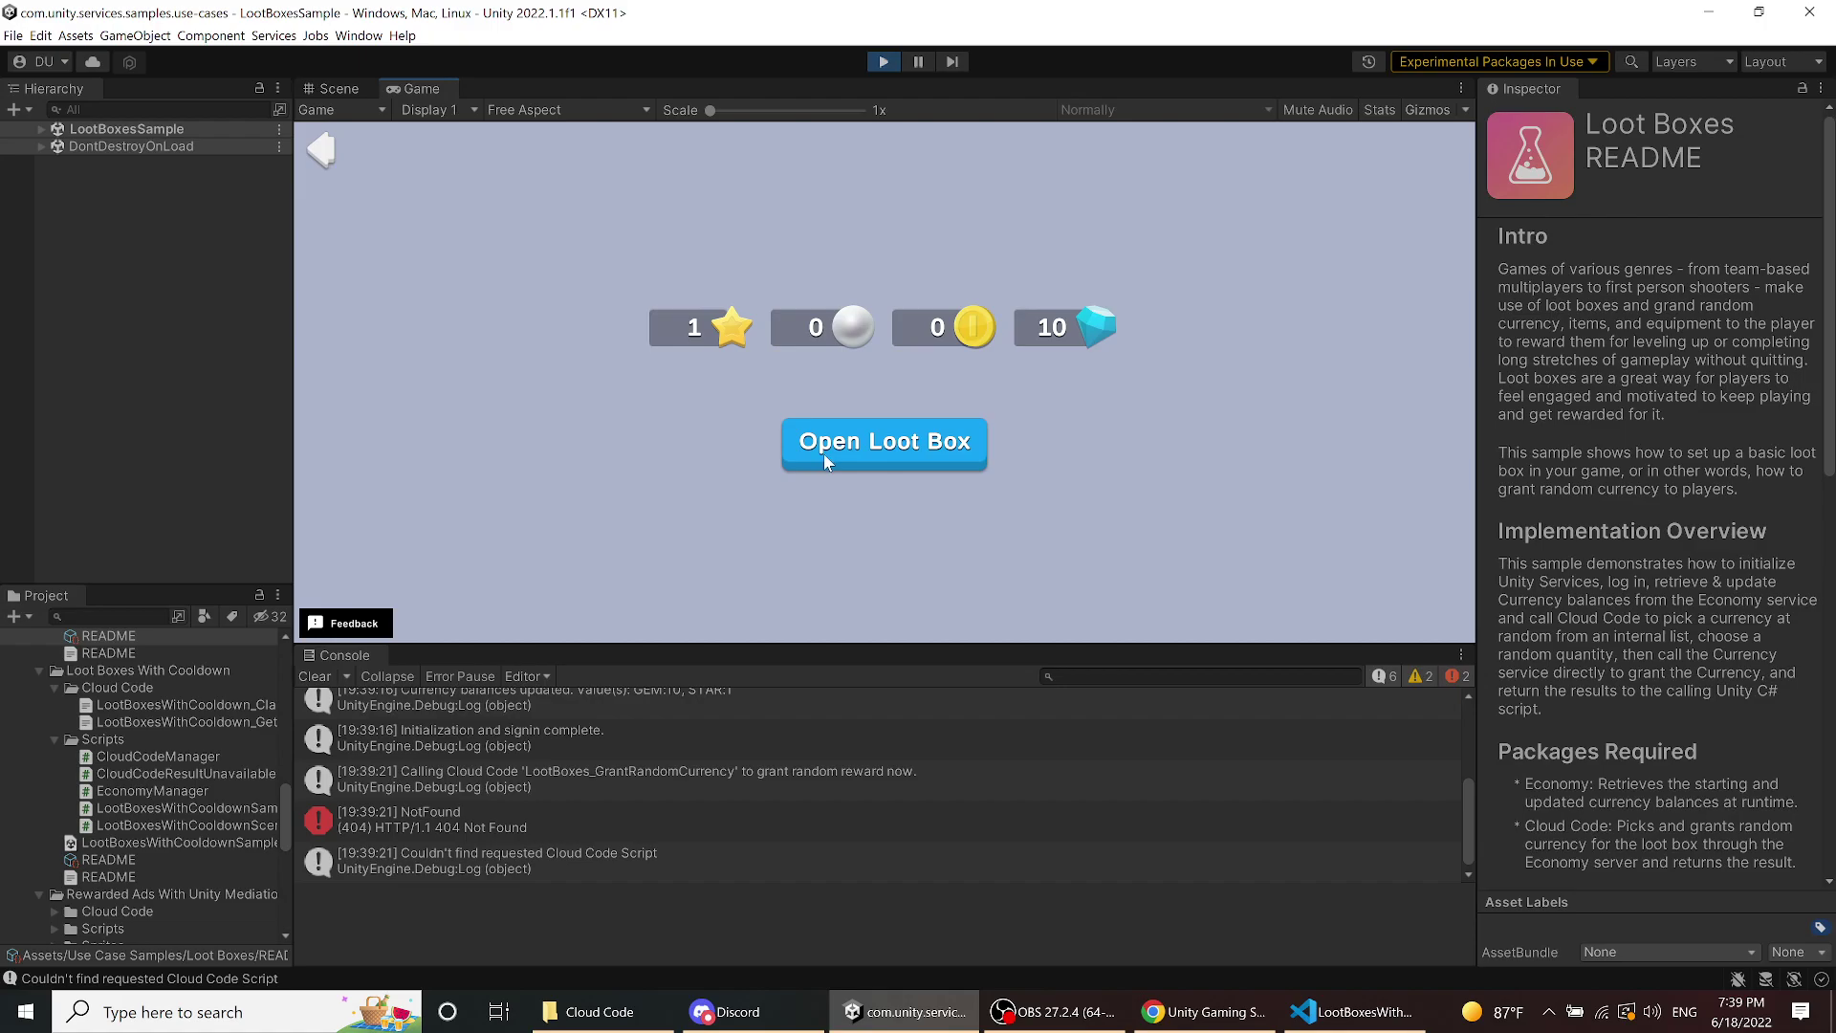
left_click(669, 825)
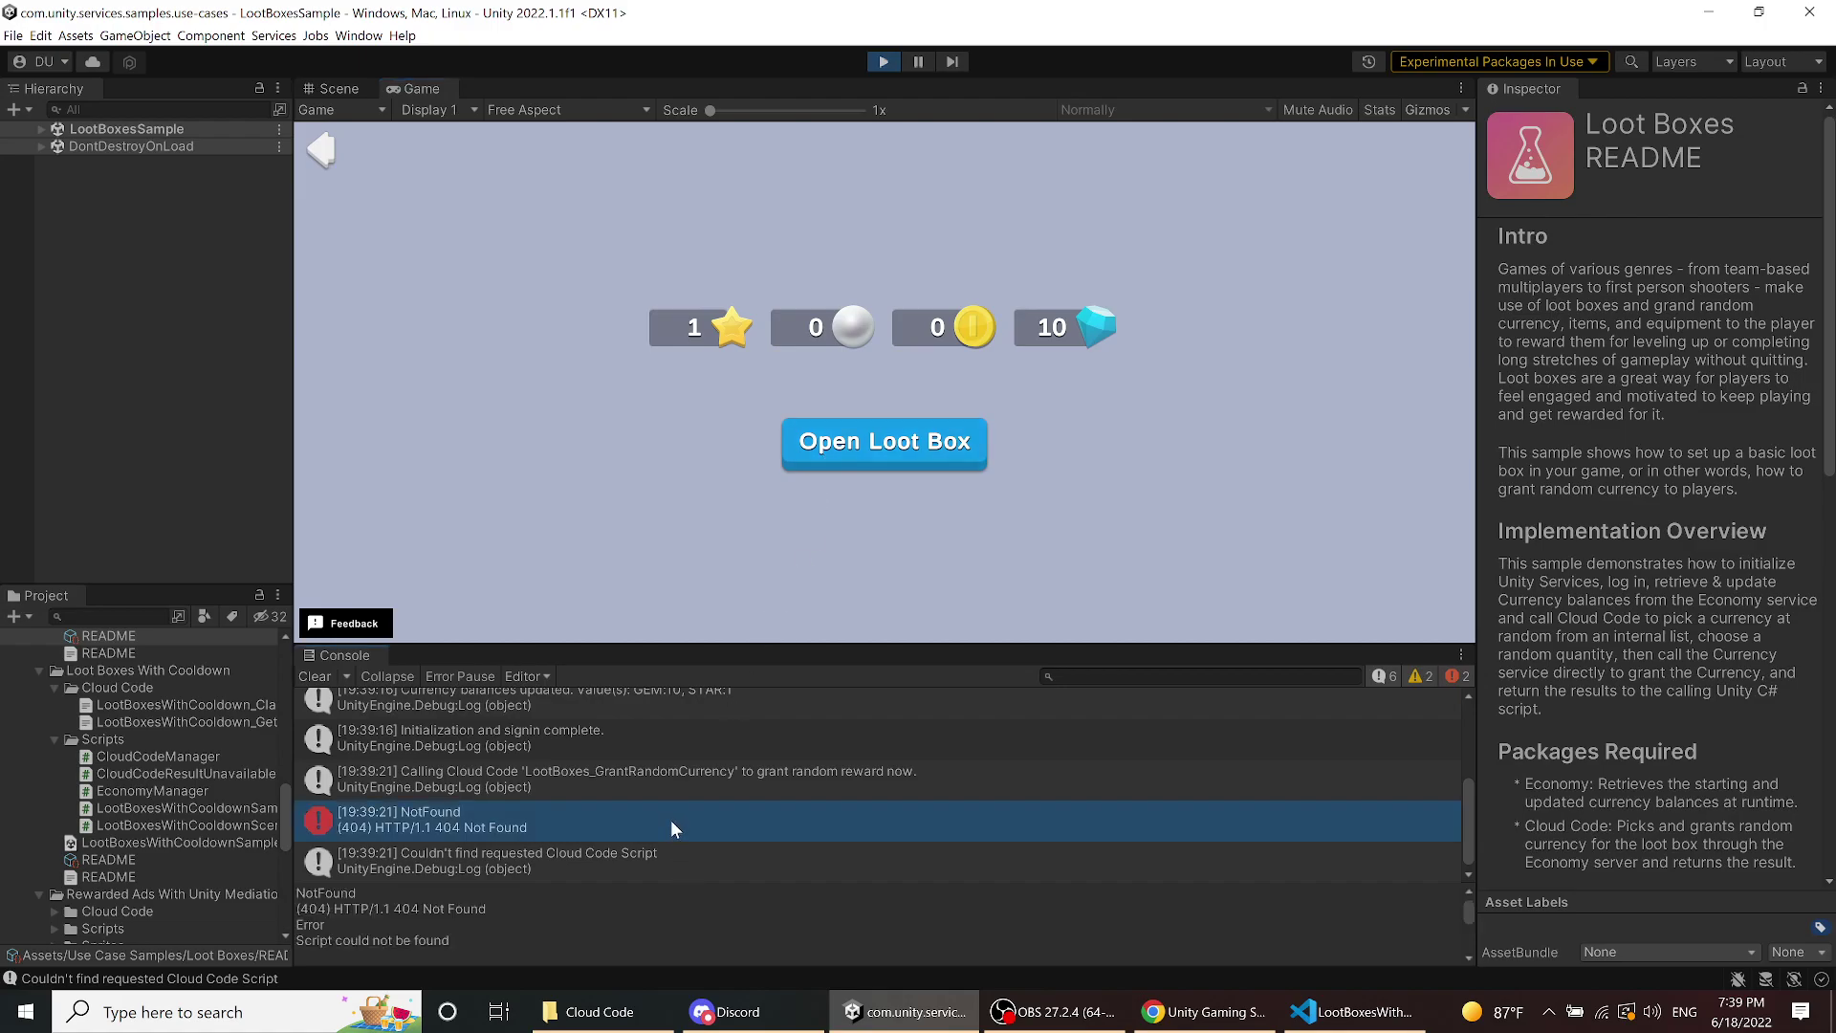
scroll(690, 906, "down", 3)
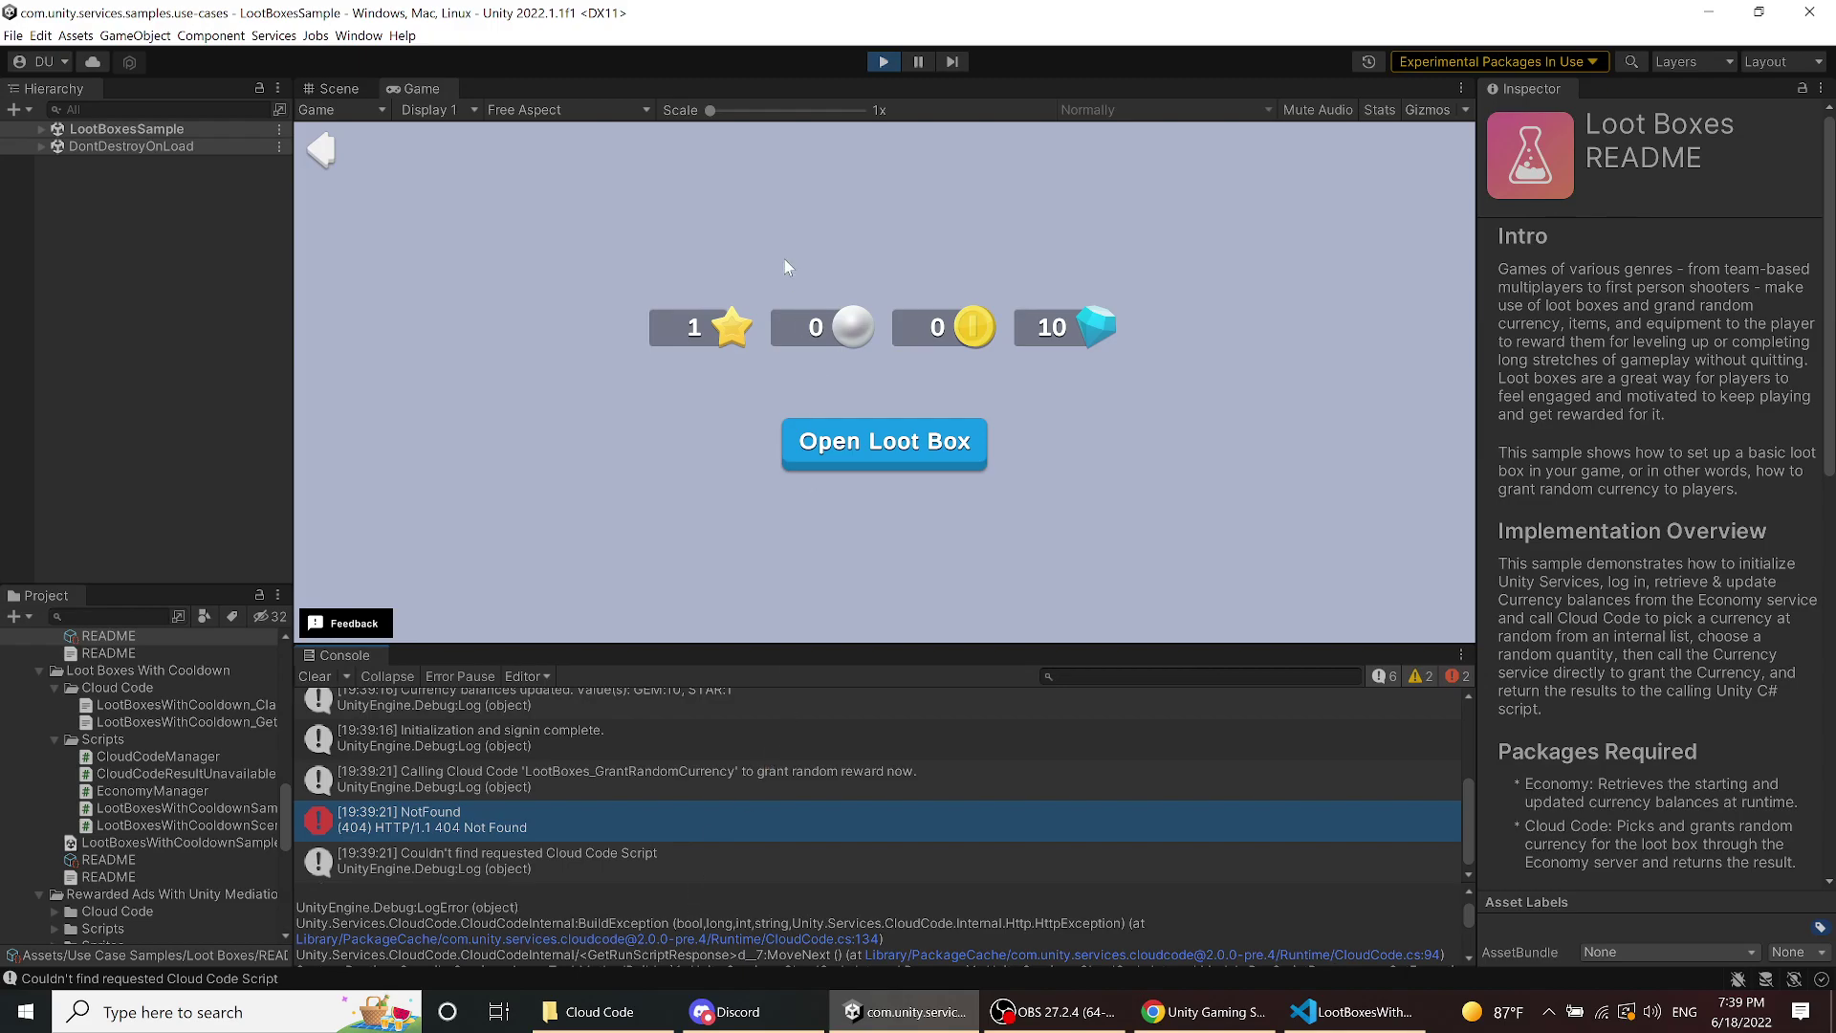
left_click(880, 63)
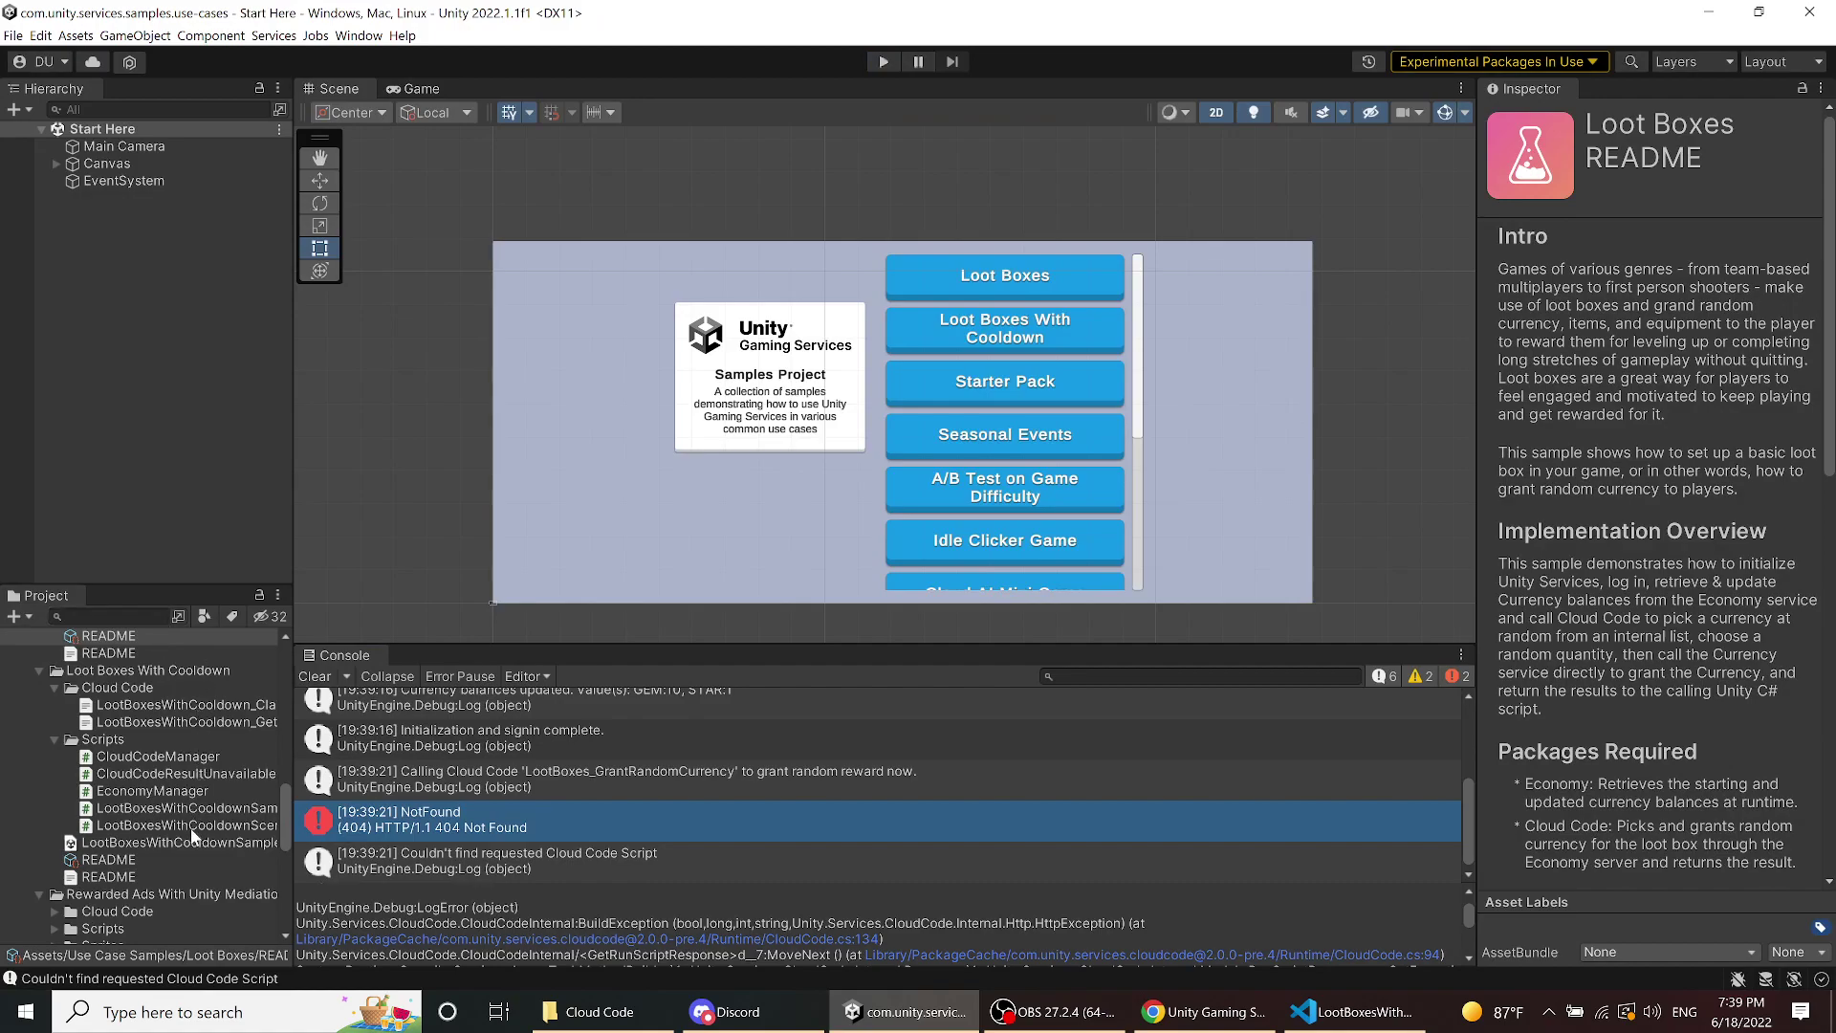
- Open CloudCodeManager.cs in VS Code and review the CallClaimEndpoint method
double_click(190, 755)
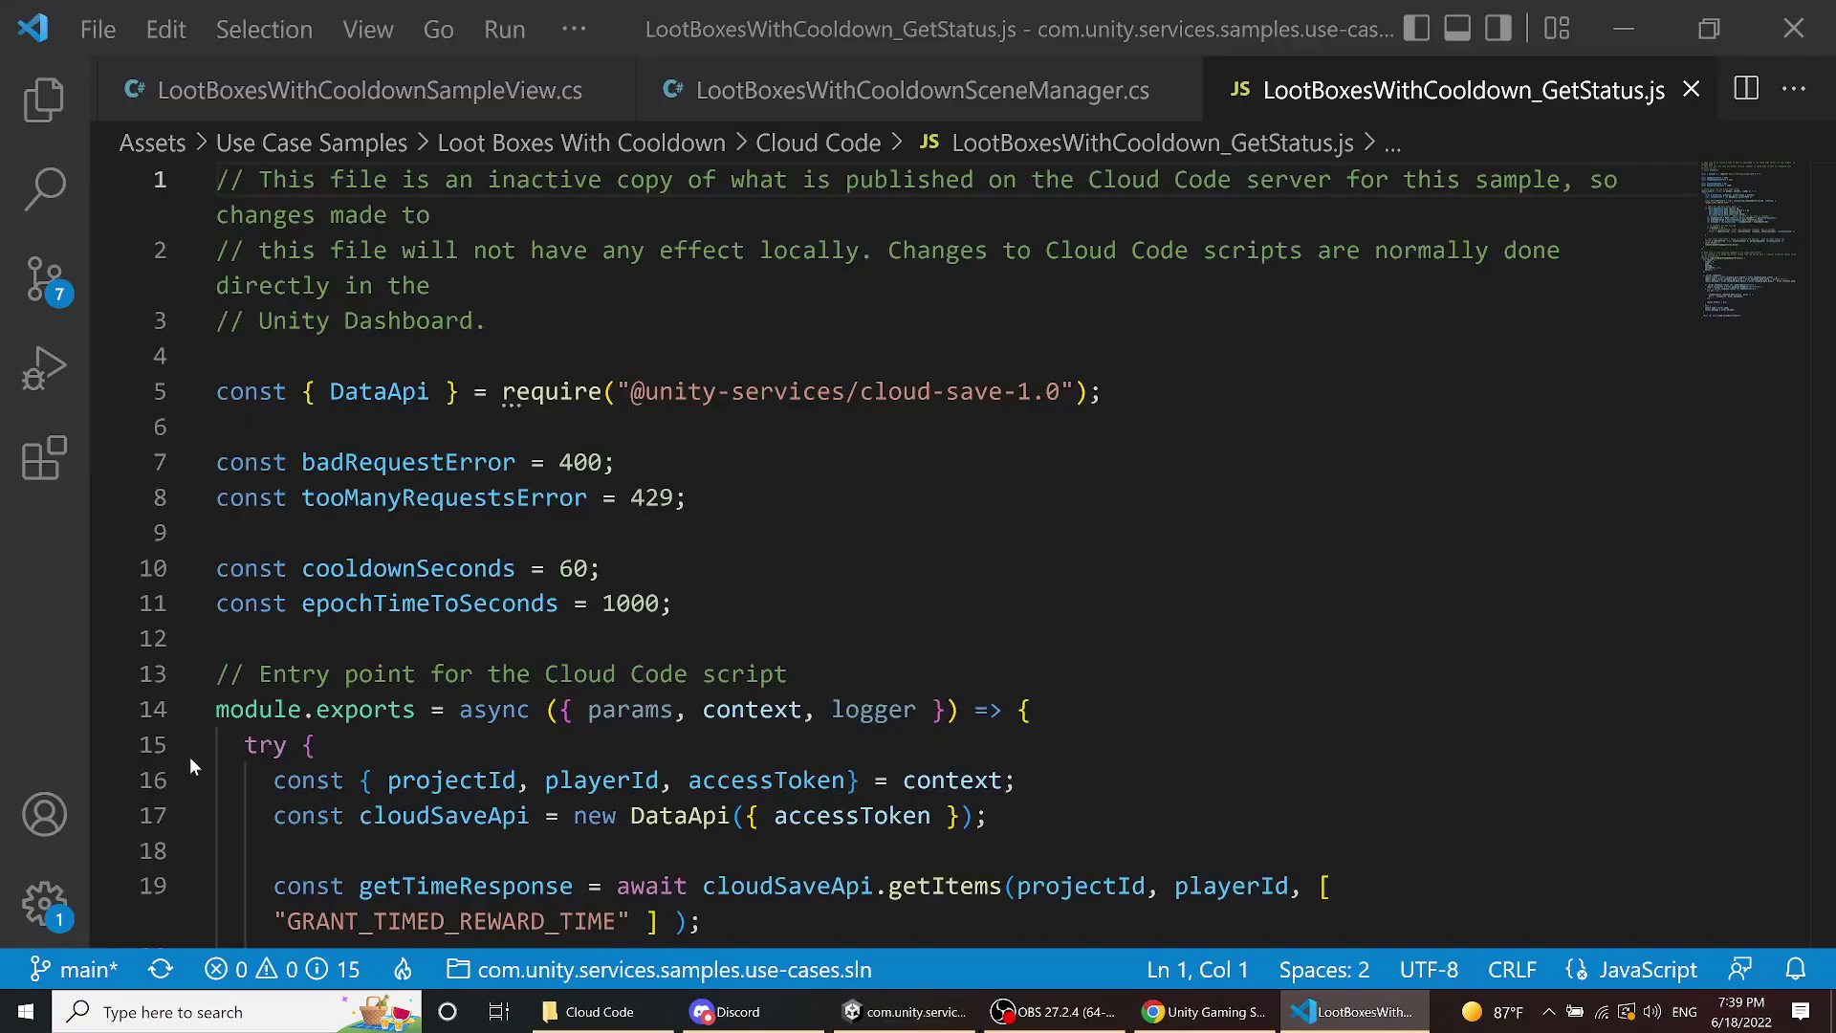
scroll(807, 694, "down", 15)
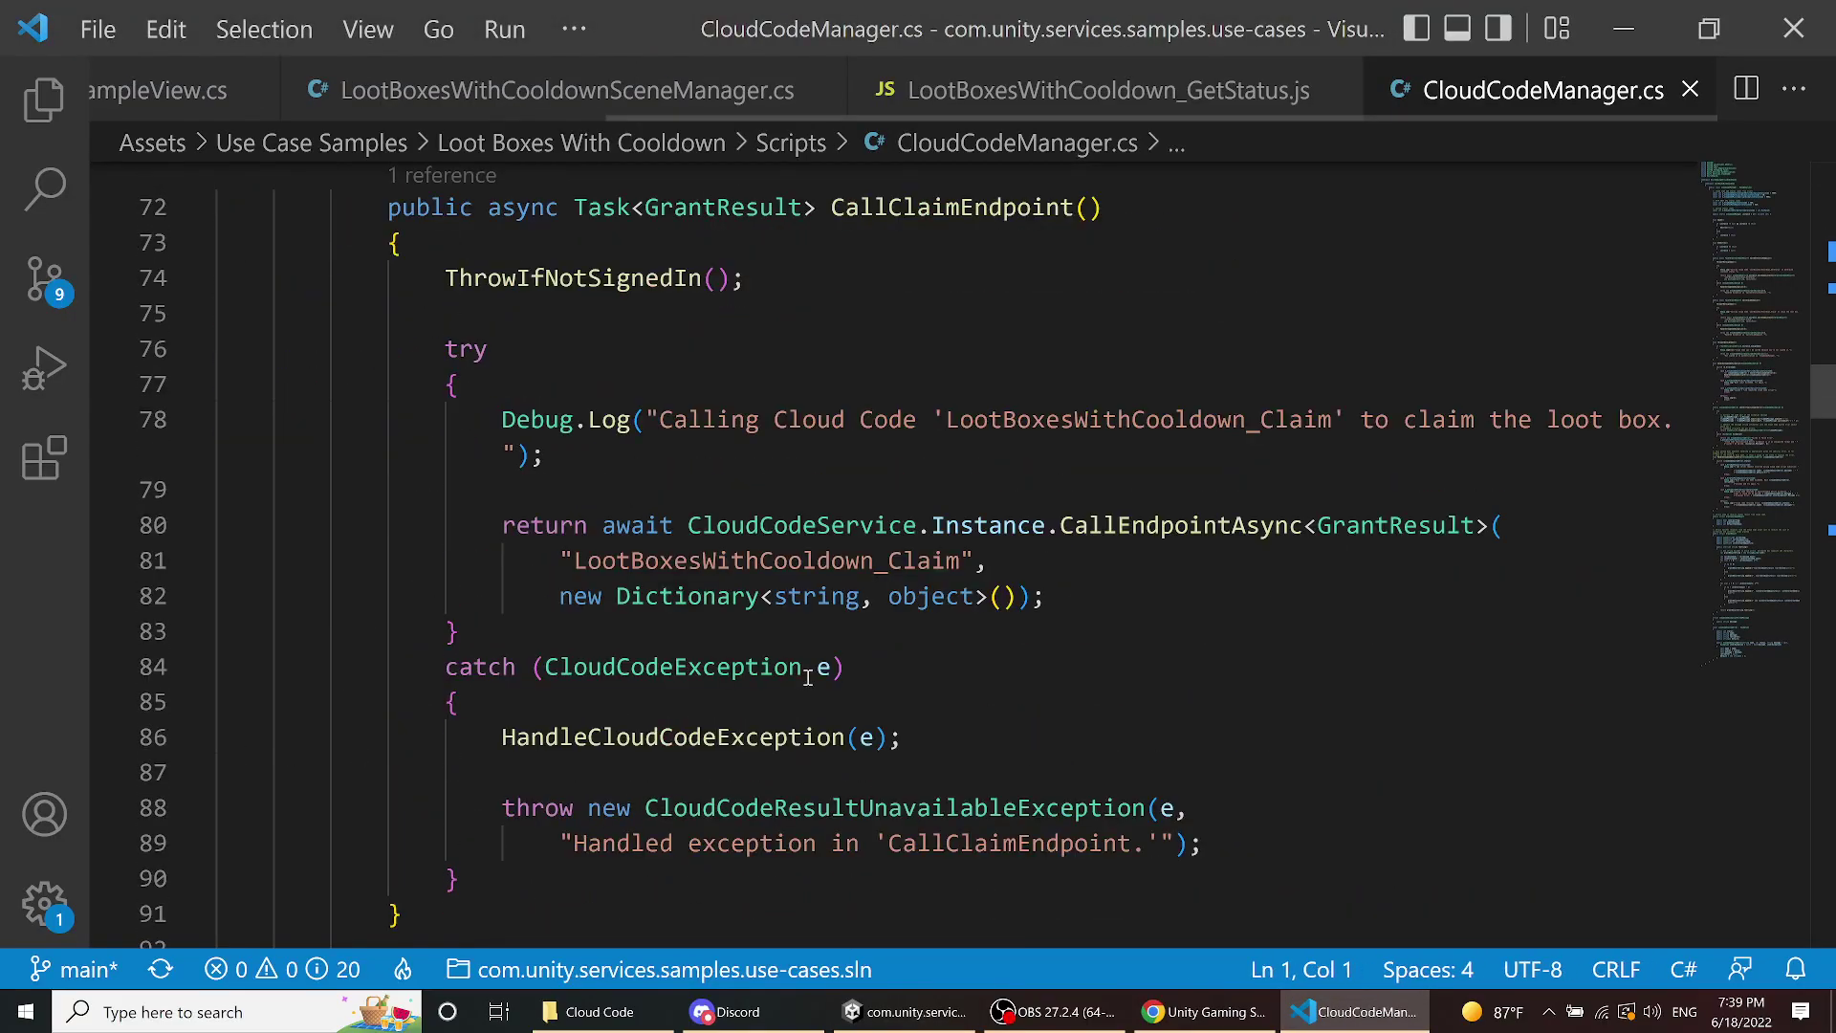
scroll(807, 676, "down", 3)
scroll(807, 674, "up", 1)
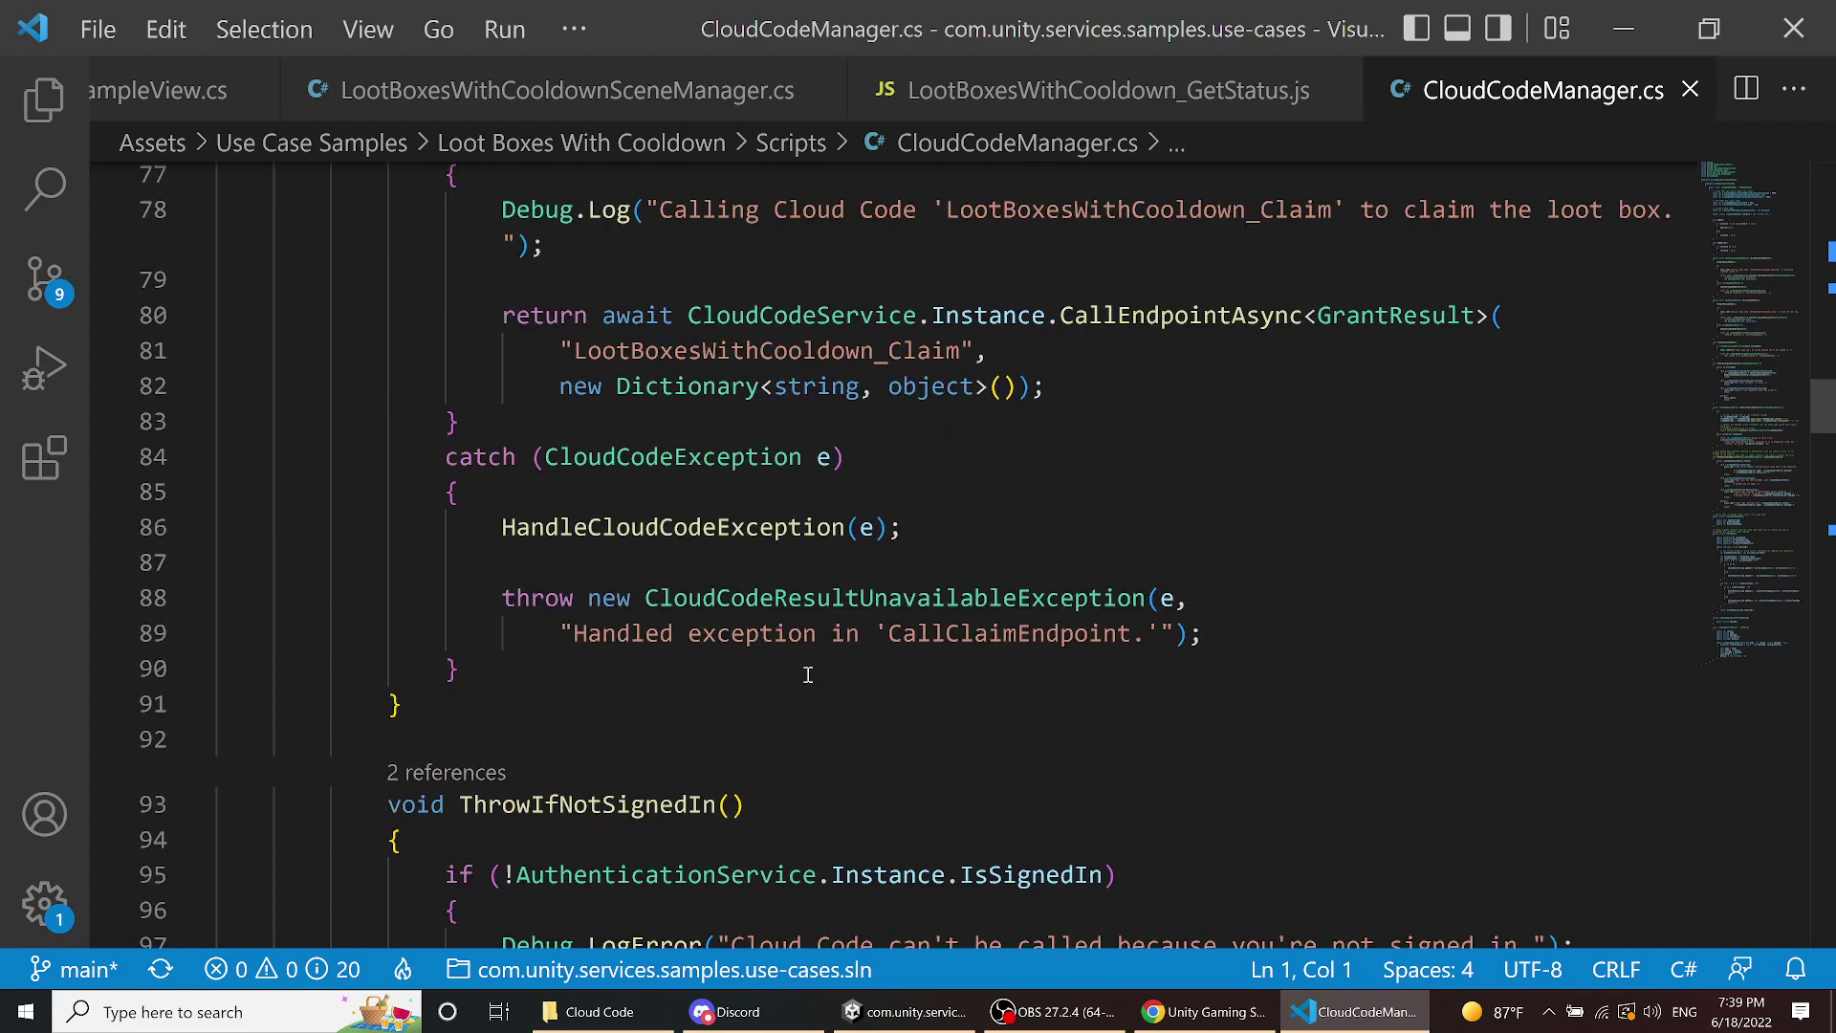
scroll(807, 675, "down", 3)
scroll(807, 676, "up", 3)
scroll(807, 676, "up", 4)
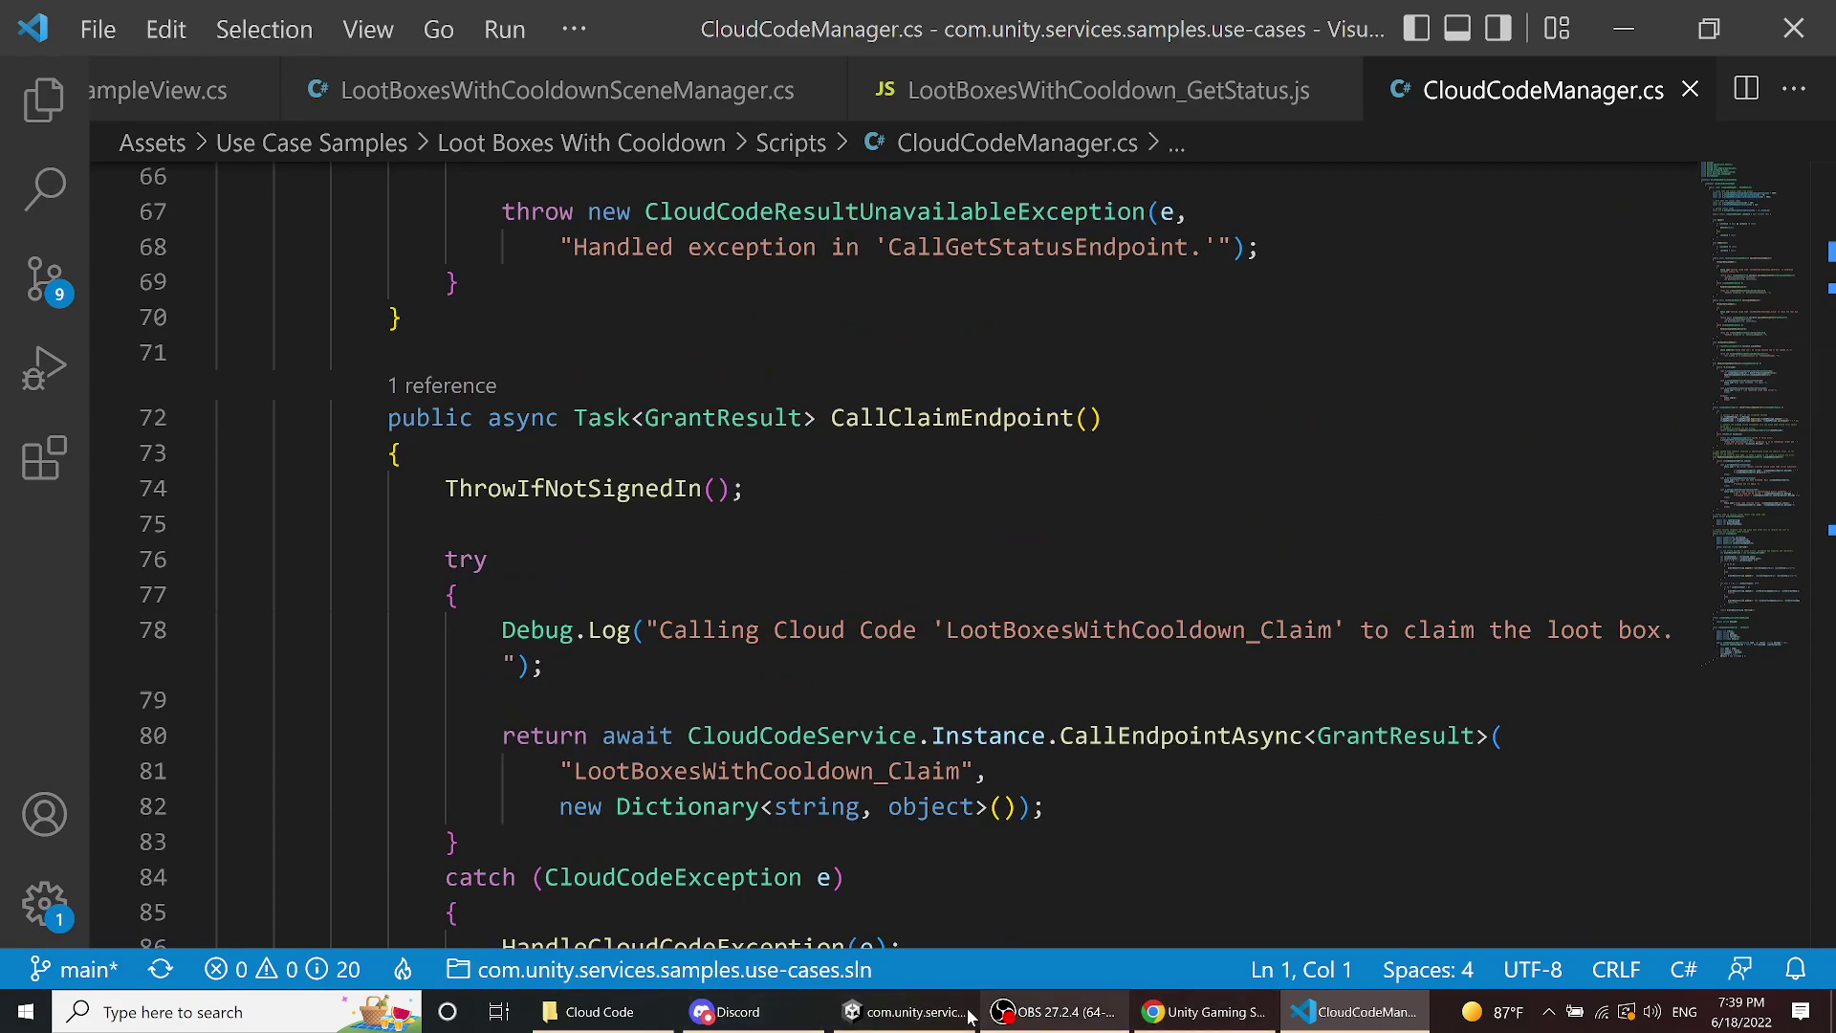
left_click(1205, 1012)
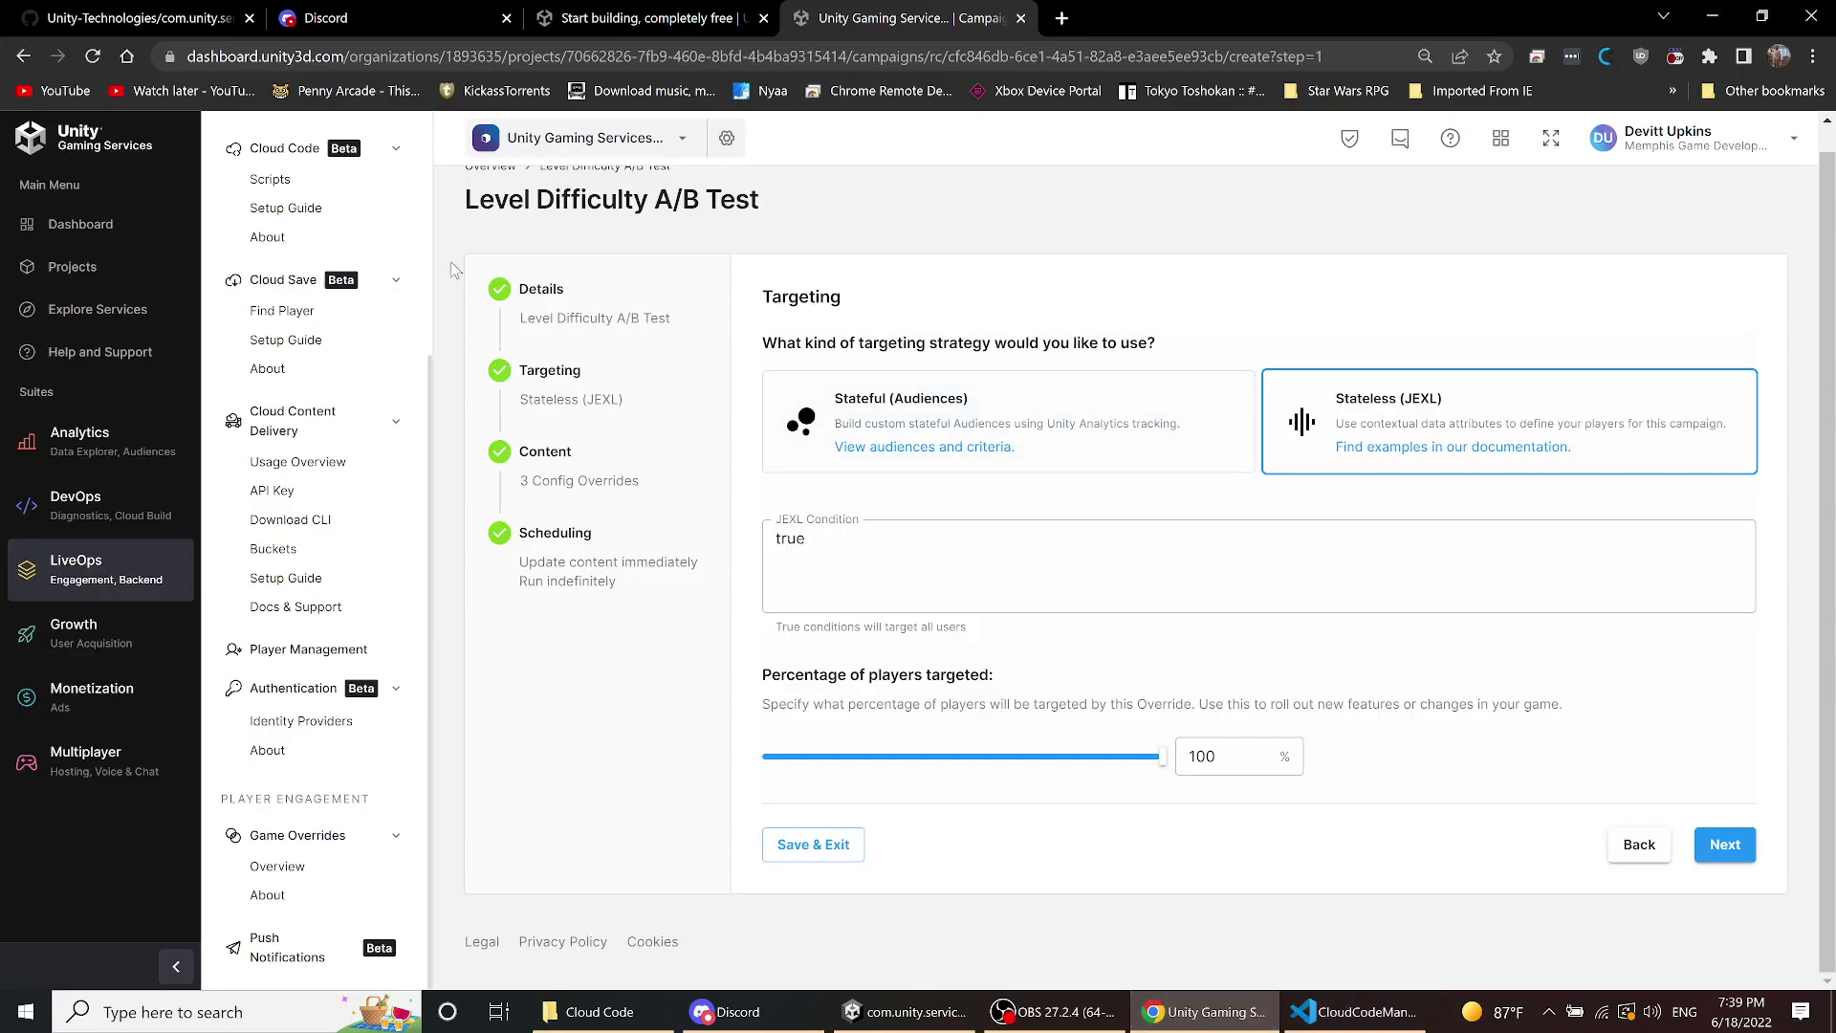
- List the dashboard's Cloud Code scripts and select the Claim_Lootbox script name
left_click(273, 181)
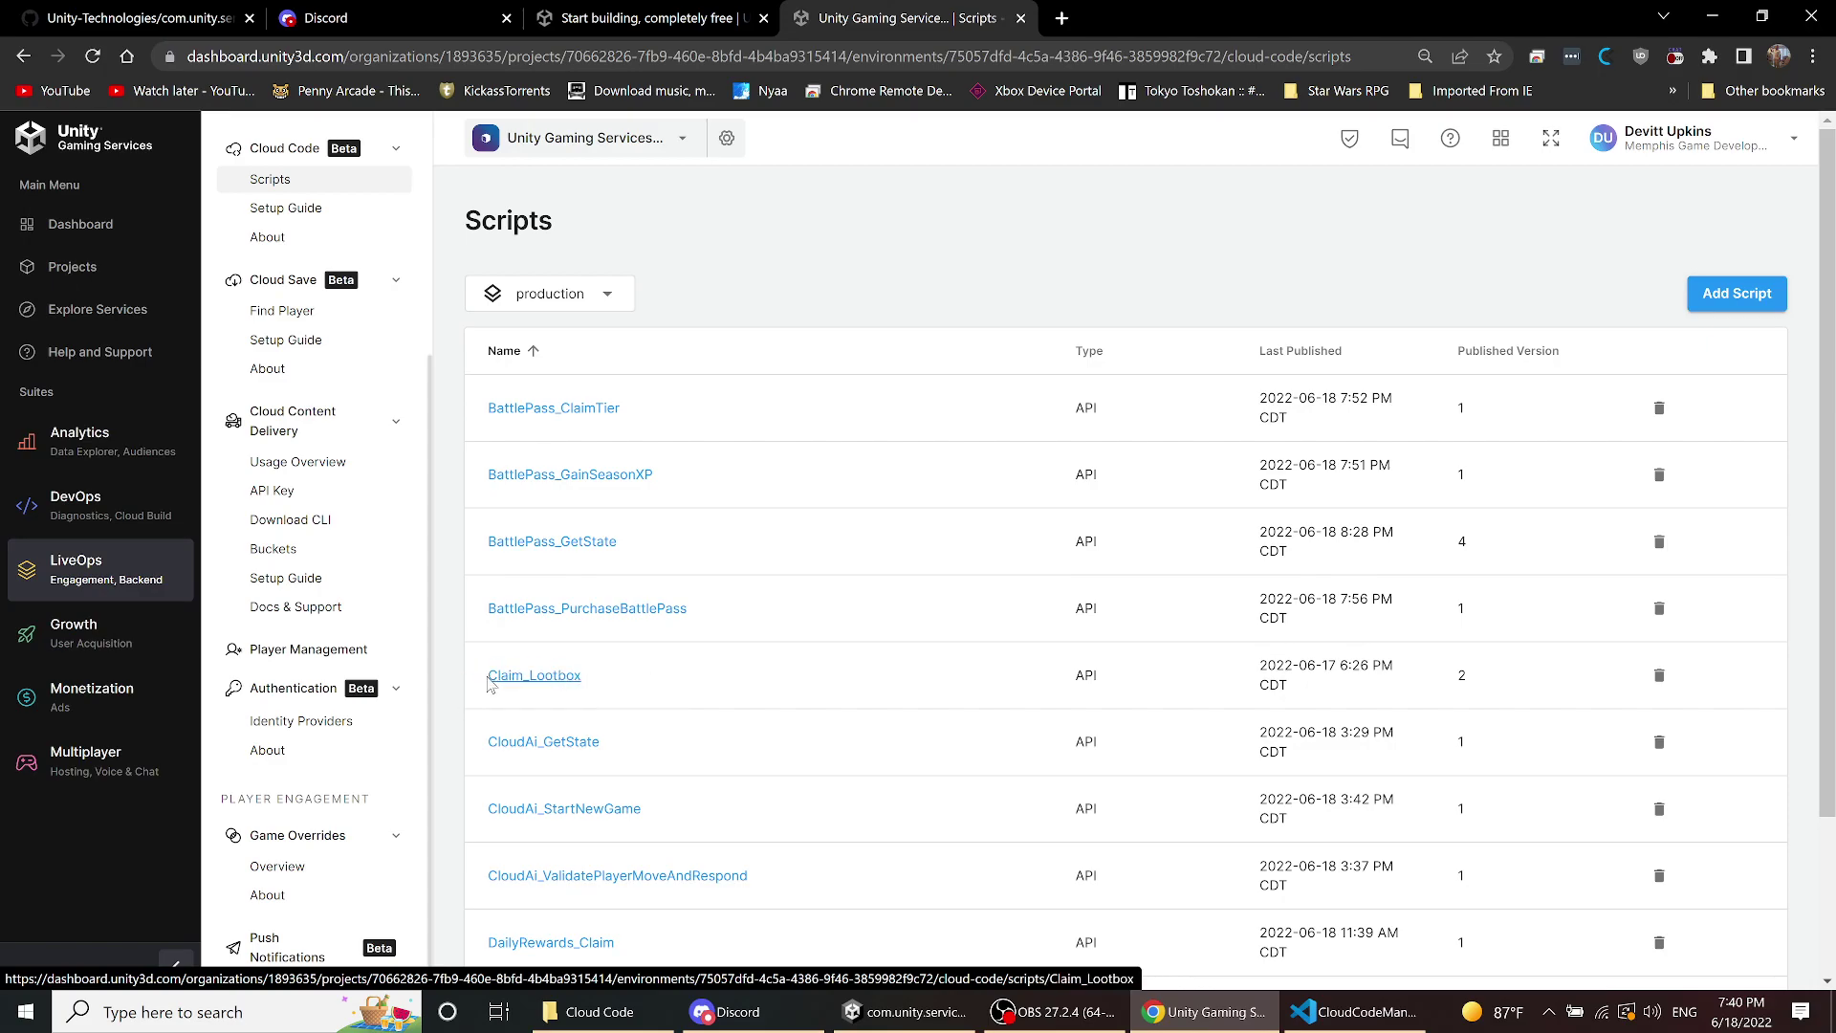
left_click_drag(488, 676, 584, 675)
key("ctrl+c")
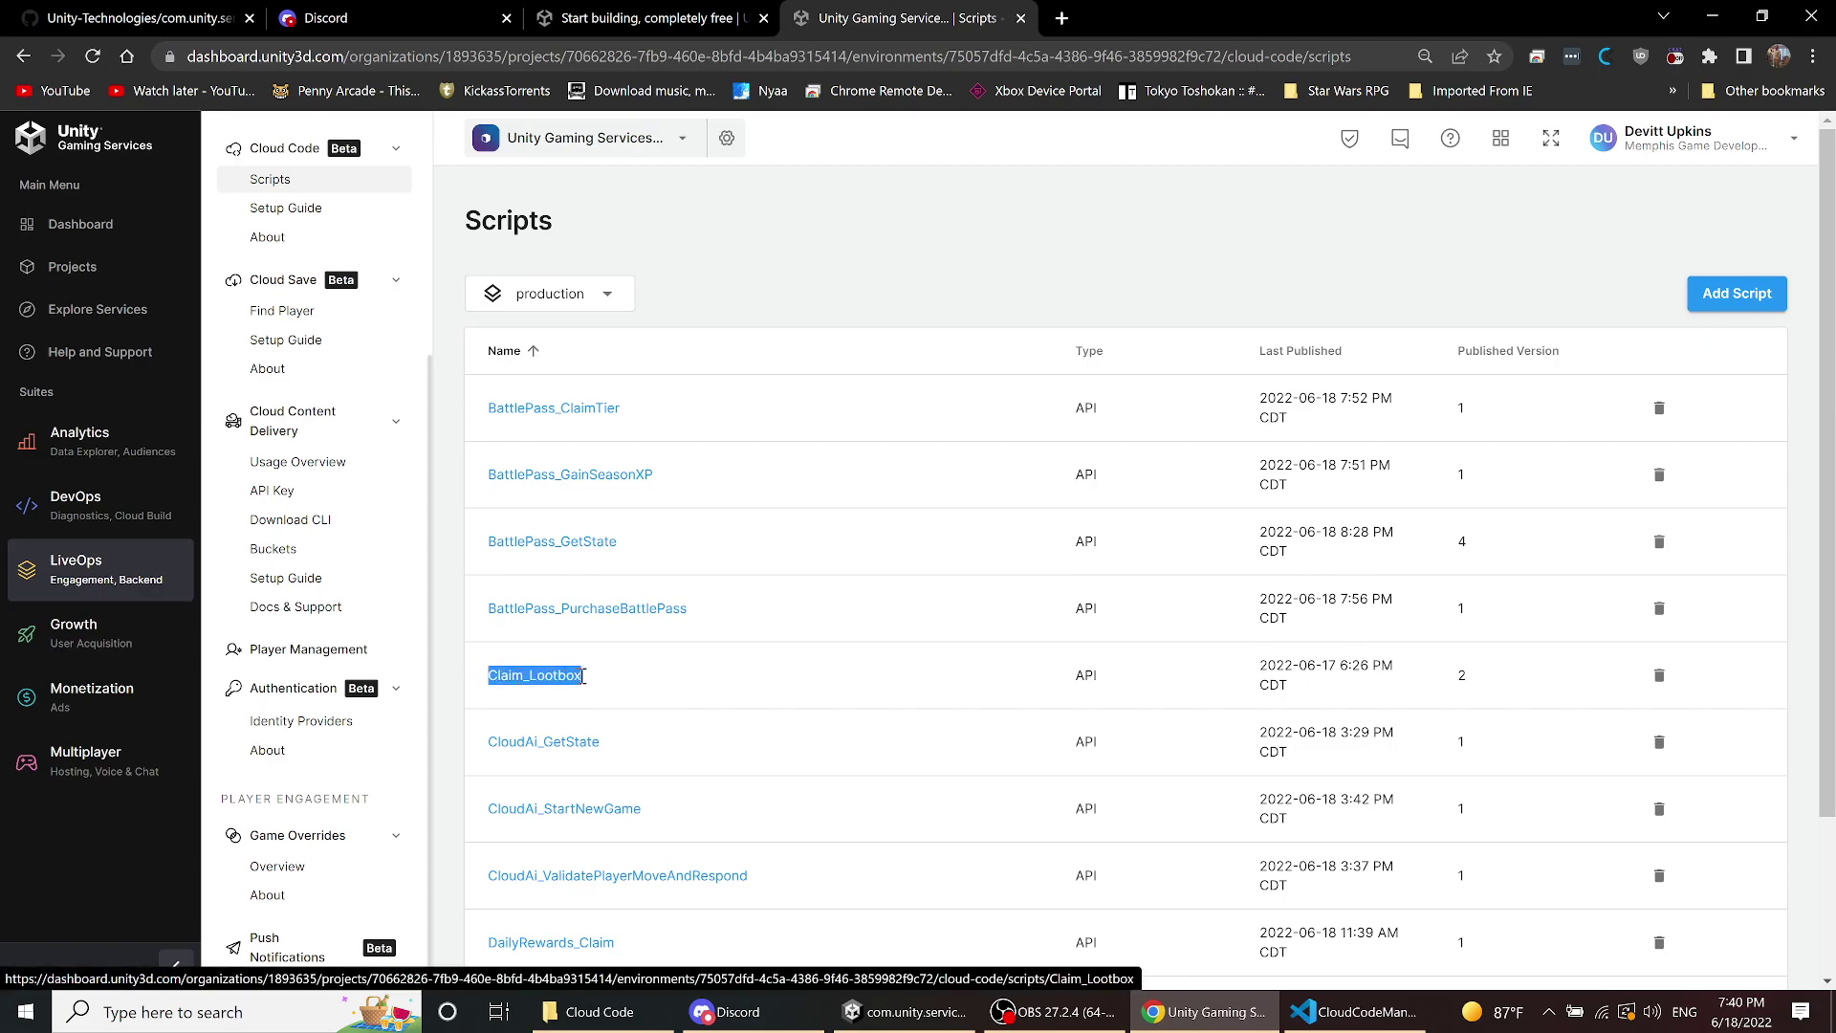
left_click(1241, 1014)
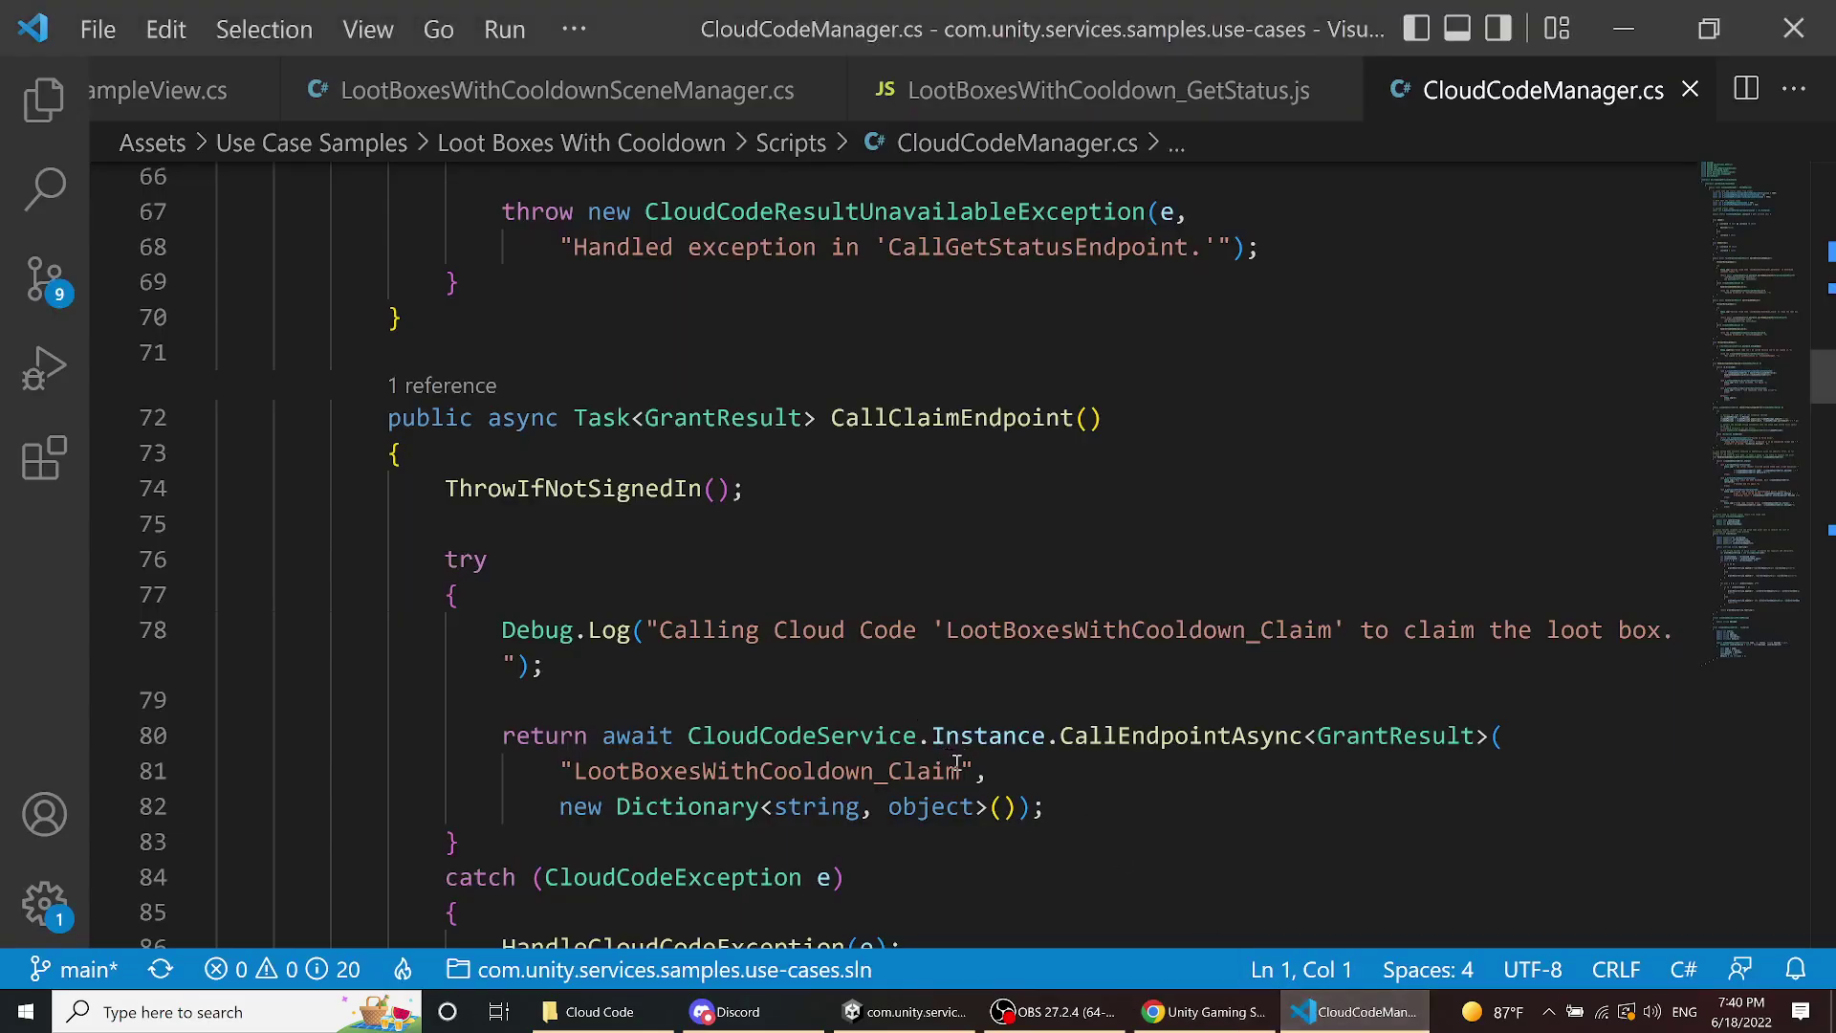
- Replace LootBoxesWithCooldown_Claim on line 81 with the pasted Claim_Lootbox name
left_click_drag(959, 771, 570, 771)
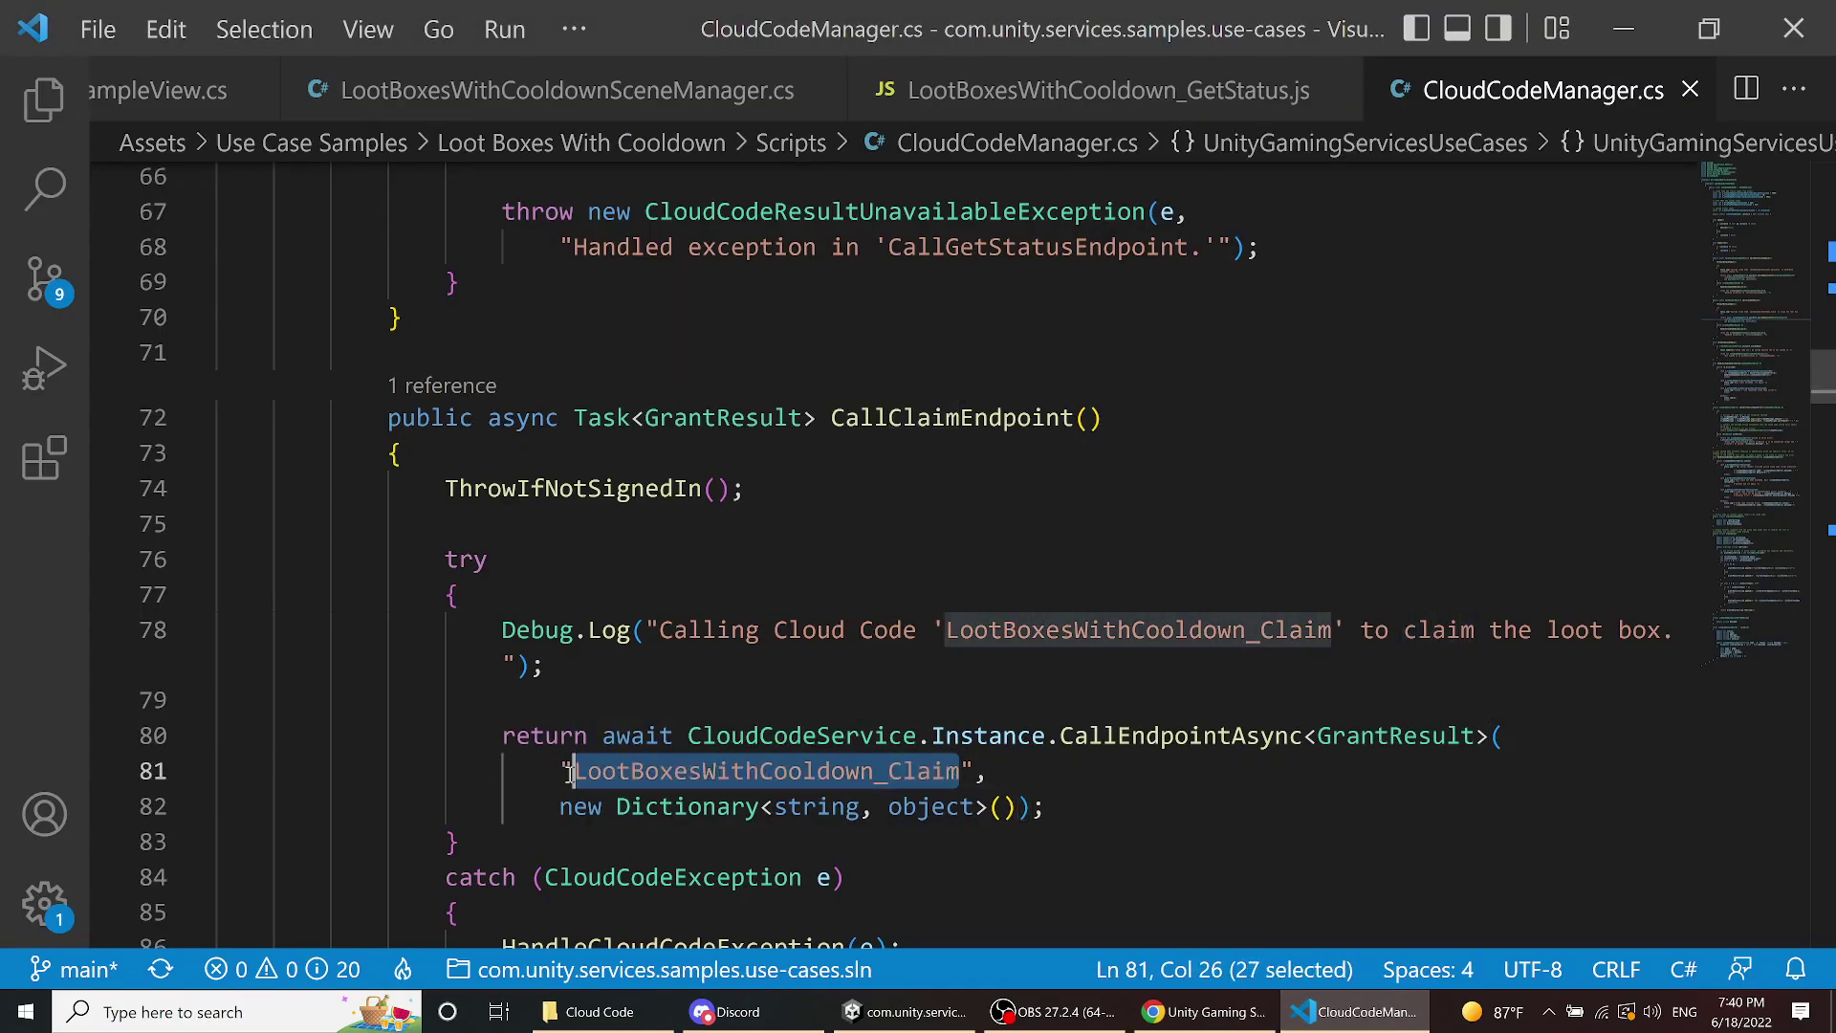
key("ctrl+v")
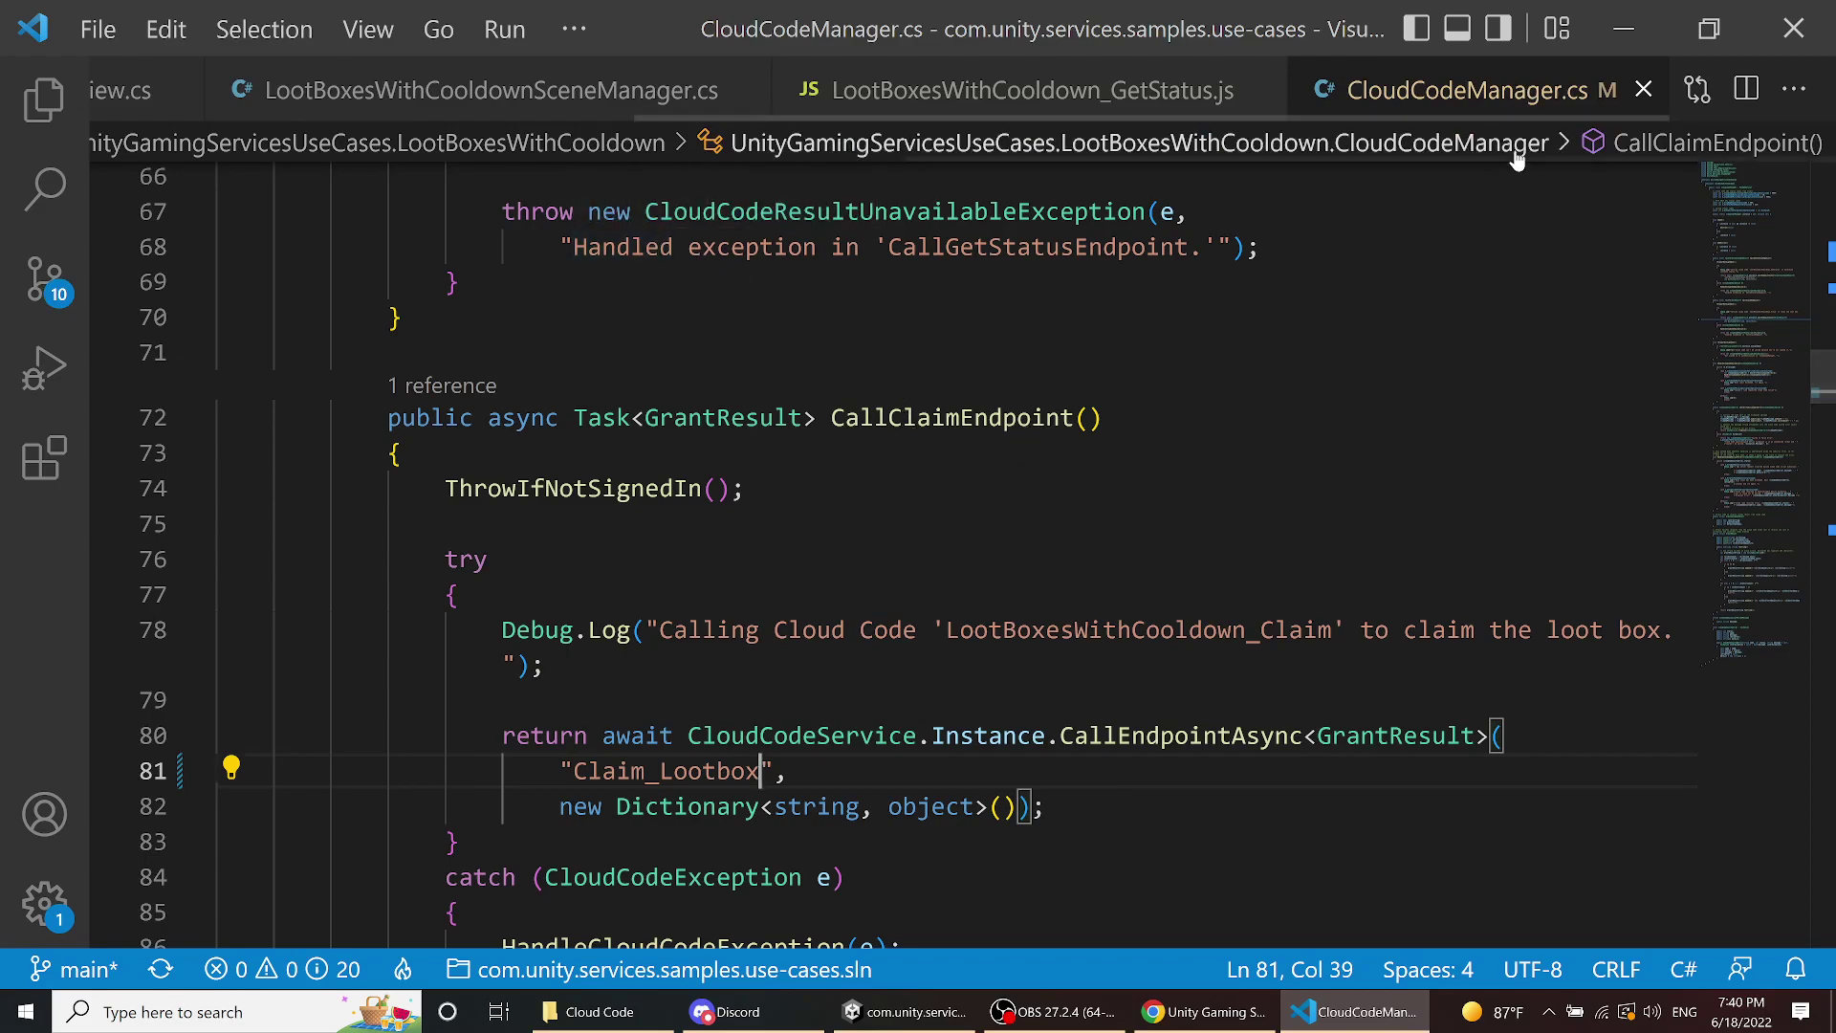
- Scroll the Cloud Code scripts list down to DailyRewards_GetStatus, then return to Unity
left_click(1623, 31)
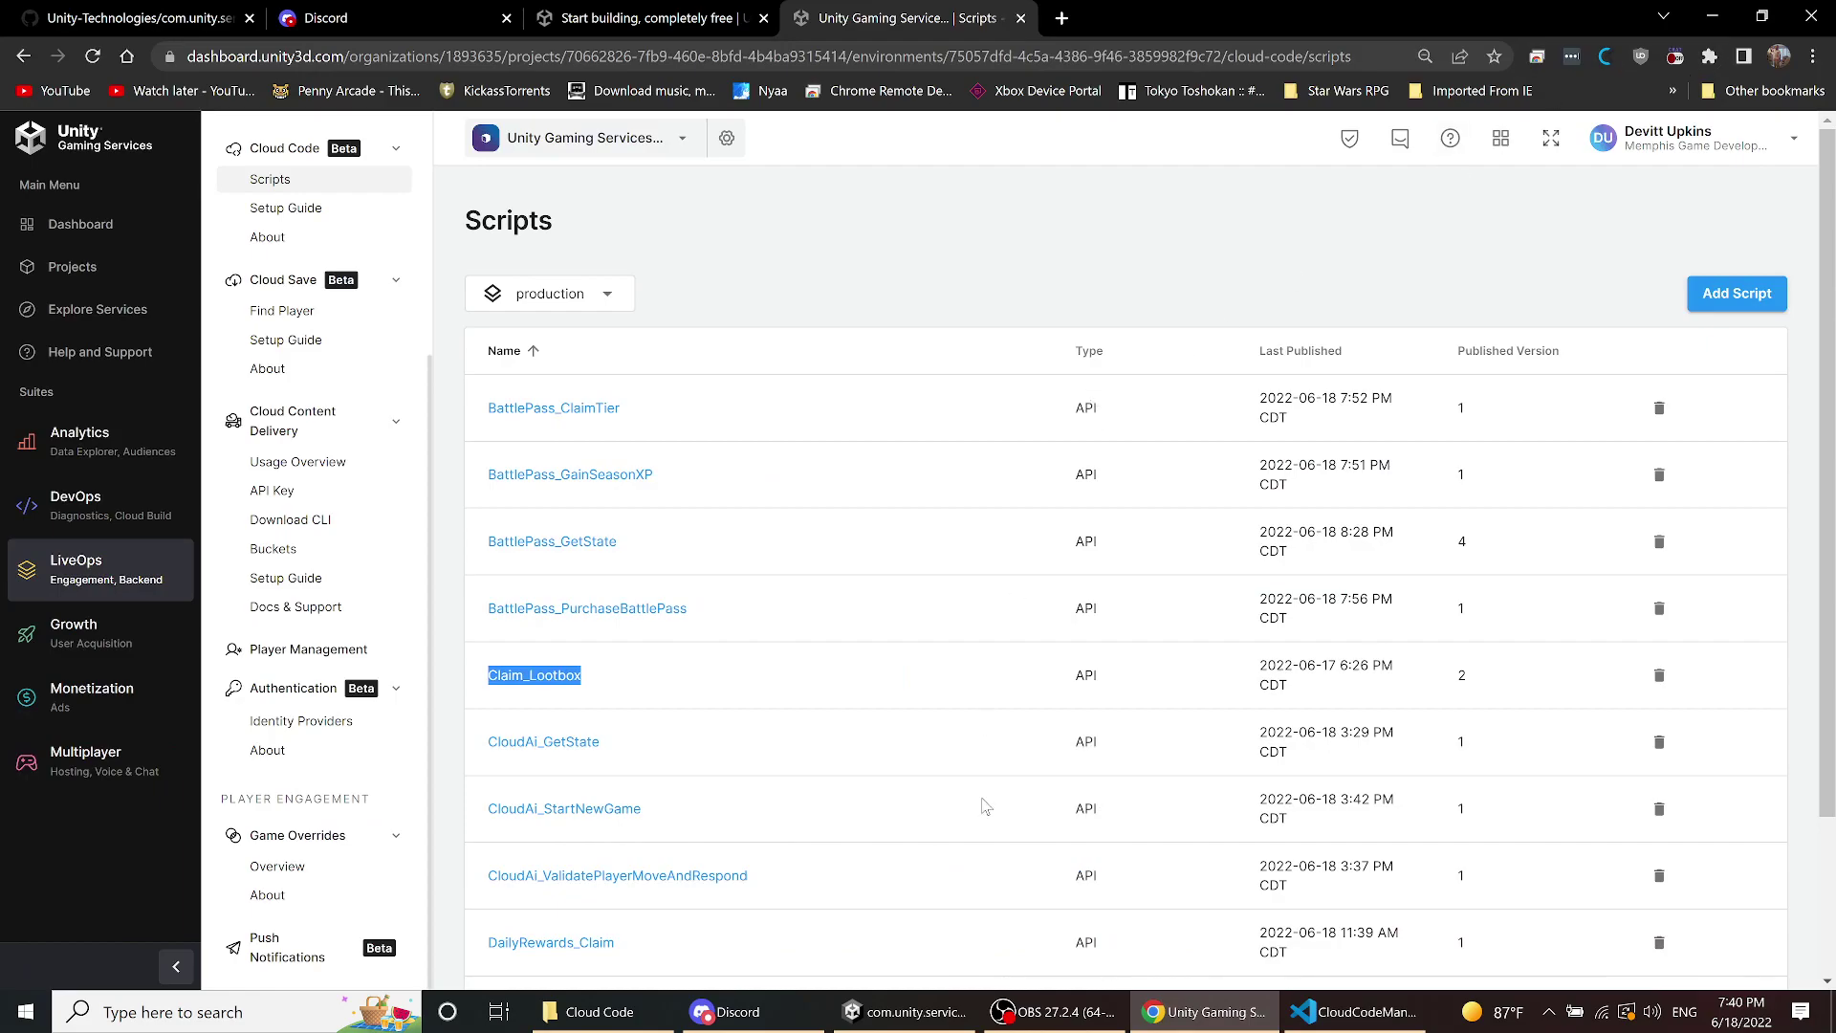
scroll(984, 807, "down", 2)
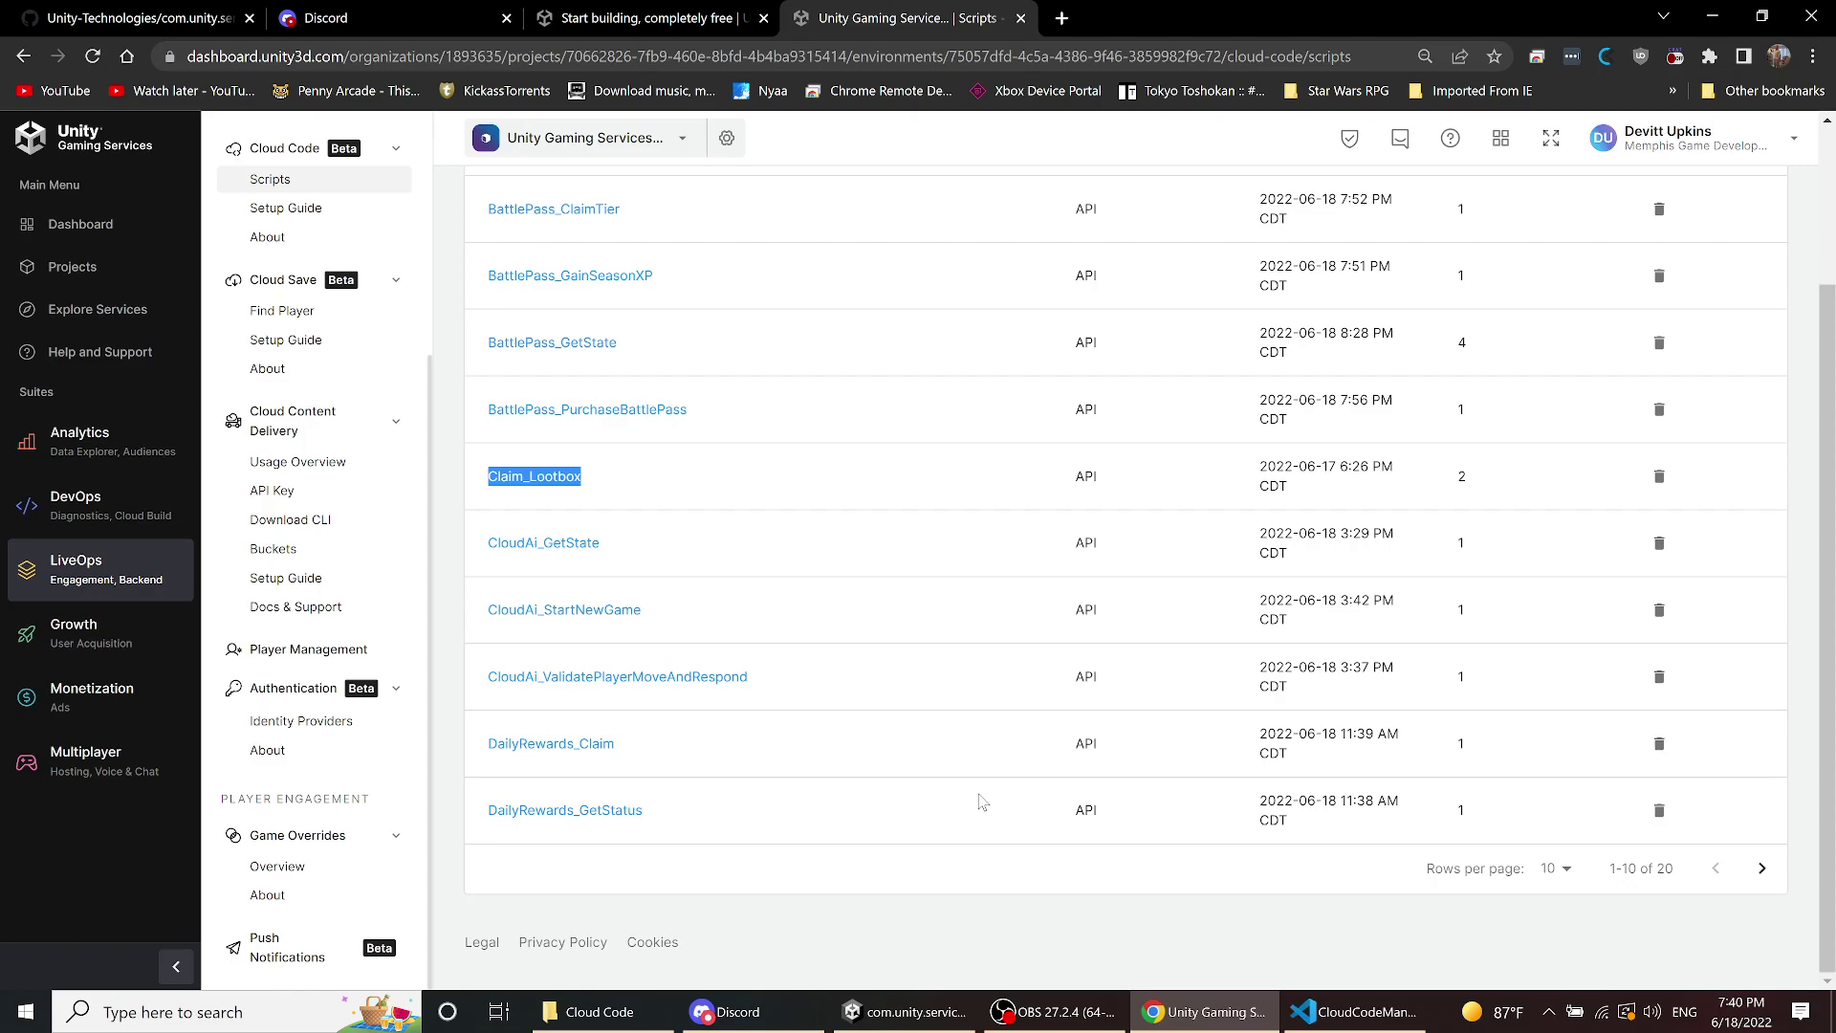
left_click(935, 1019)
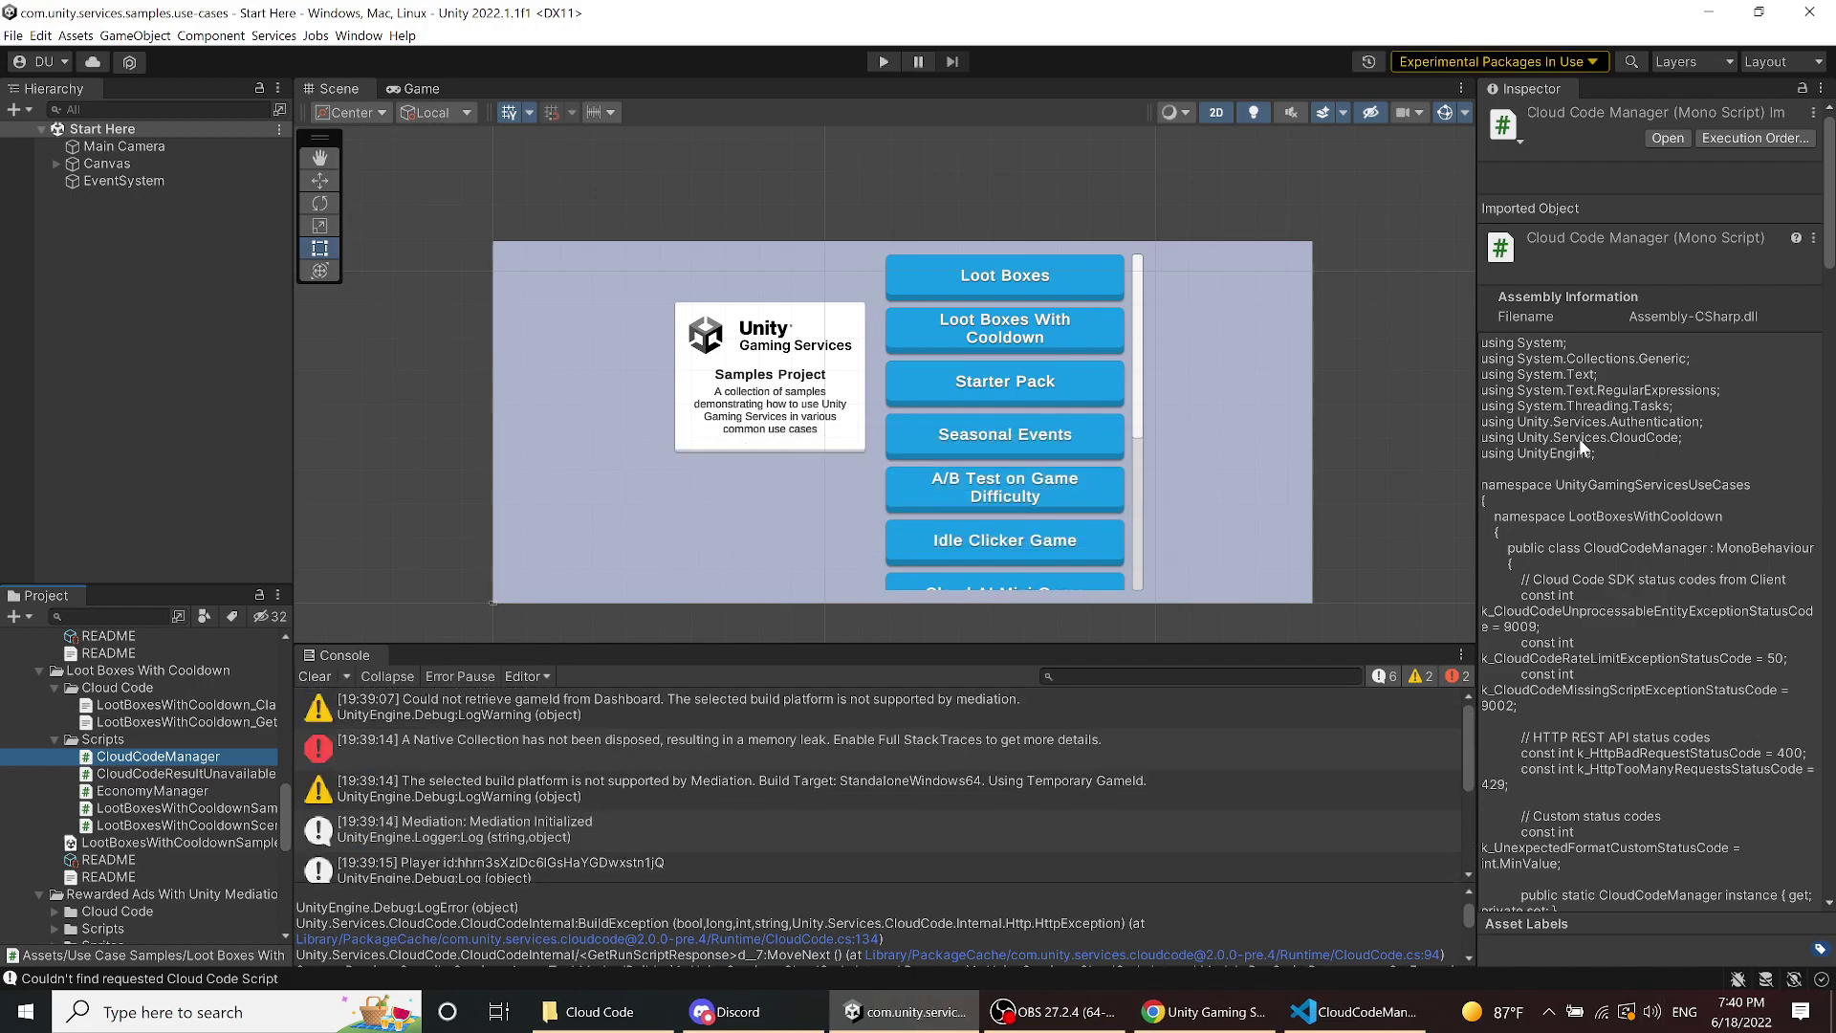
- Enter play mode and try opening a loot box in the Loot Boxes sample
scroll(1249, 417, "up", 3)
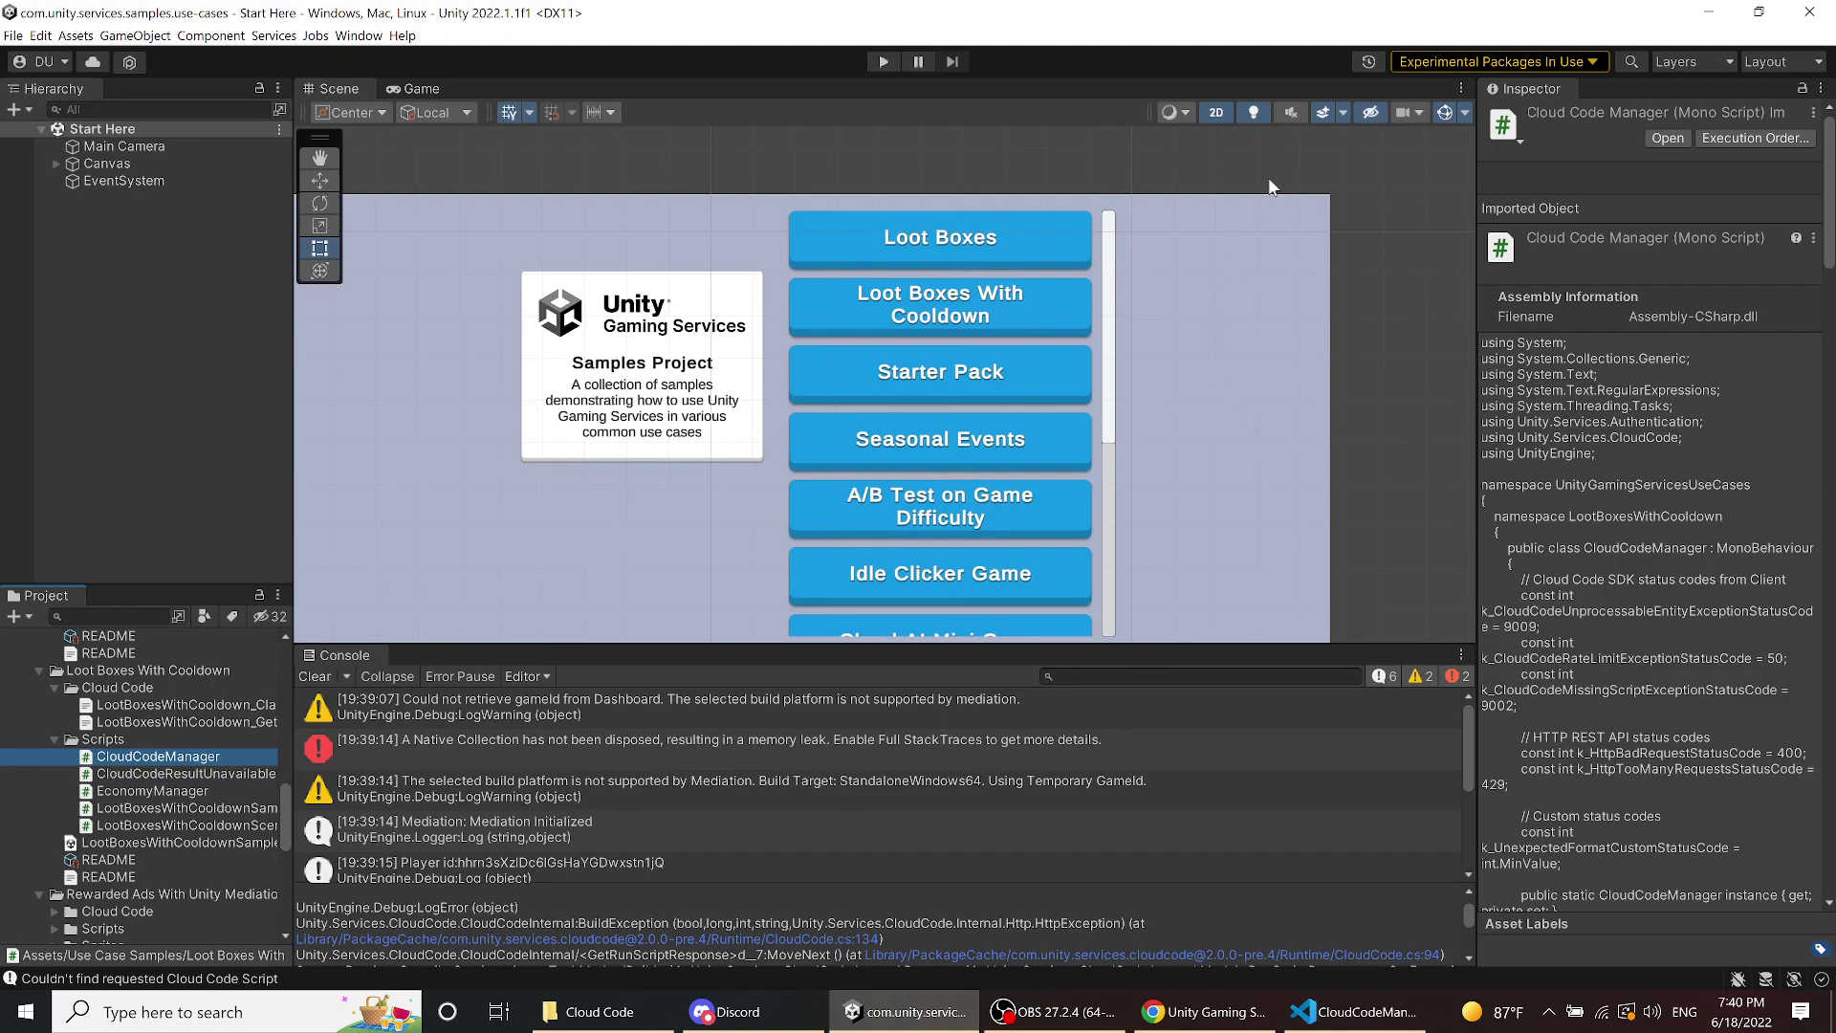
left_click(882, 61)
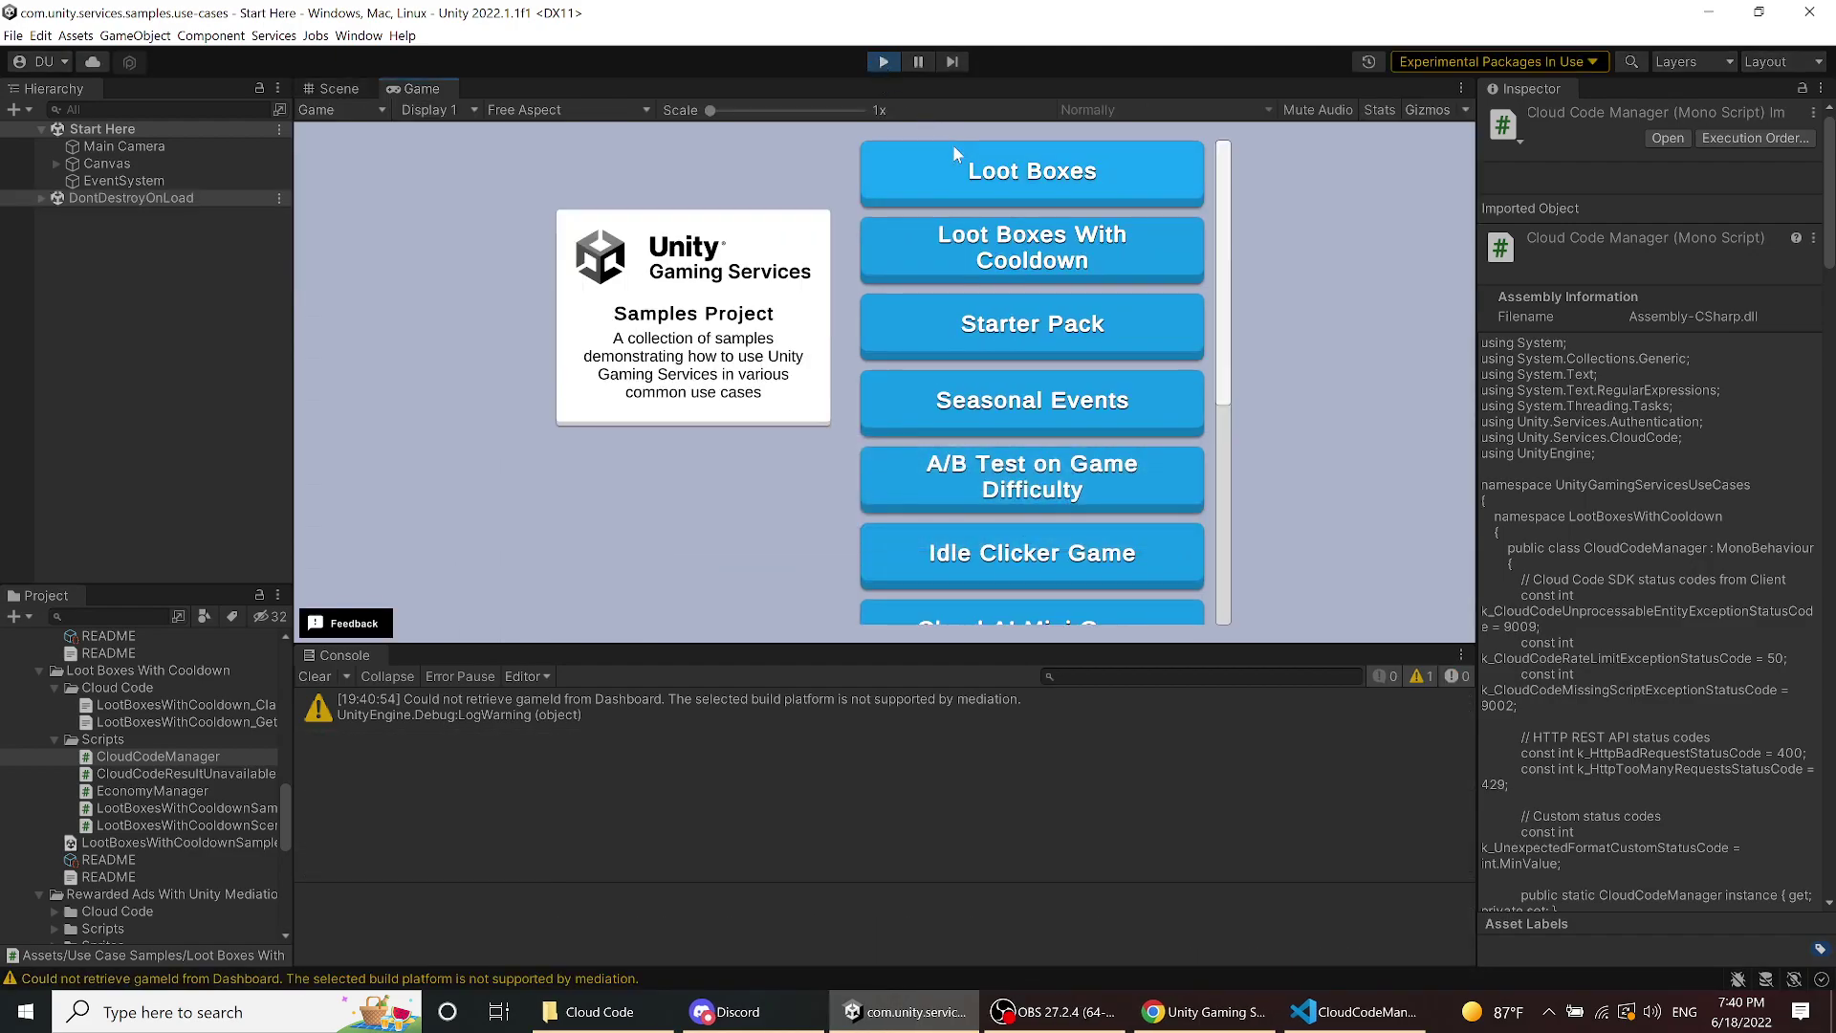
left_click(956, 153)
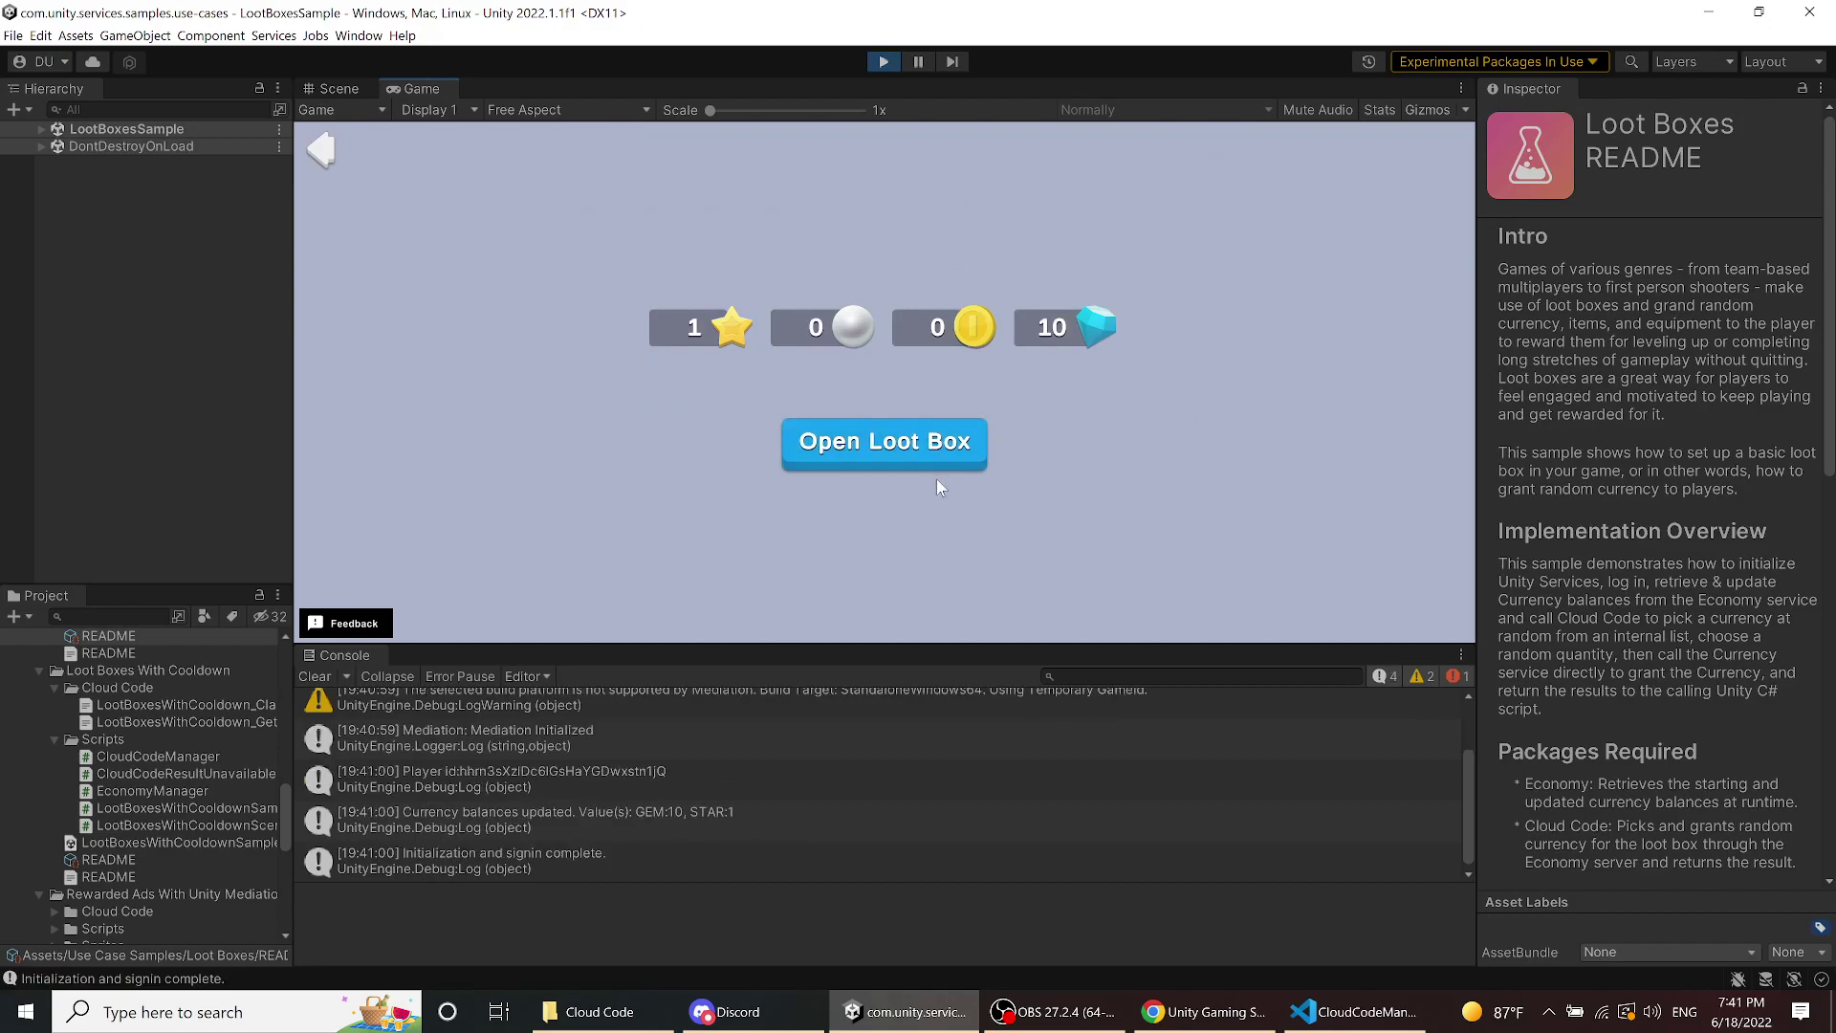
left_click(940, 446)
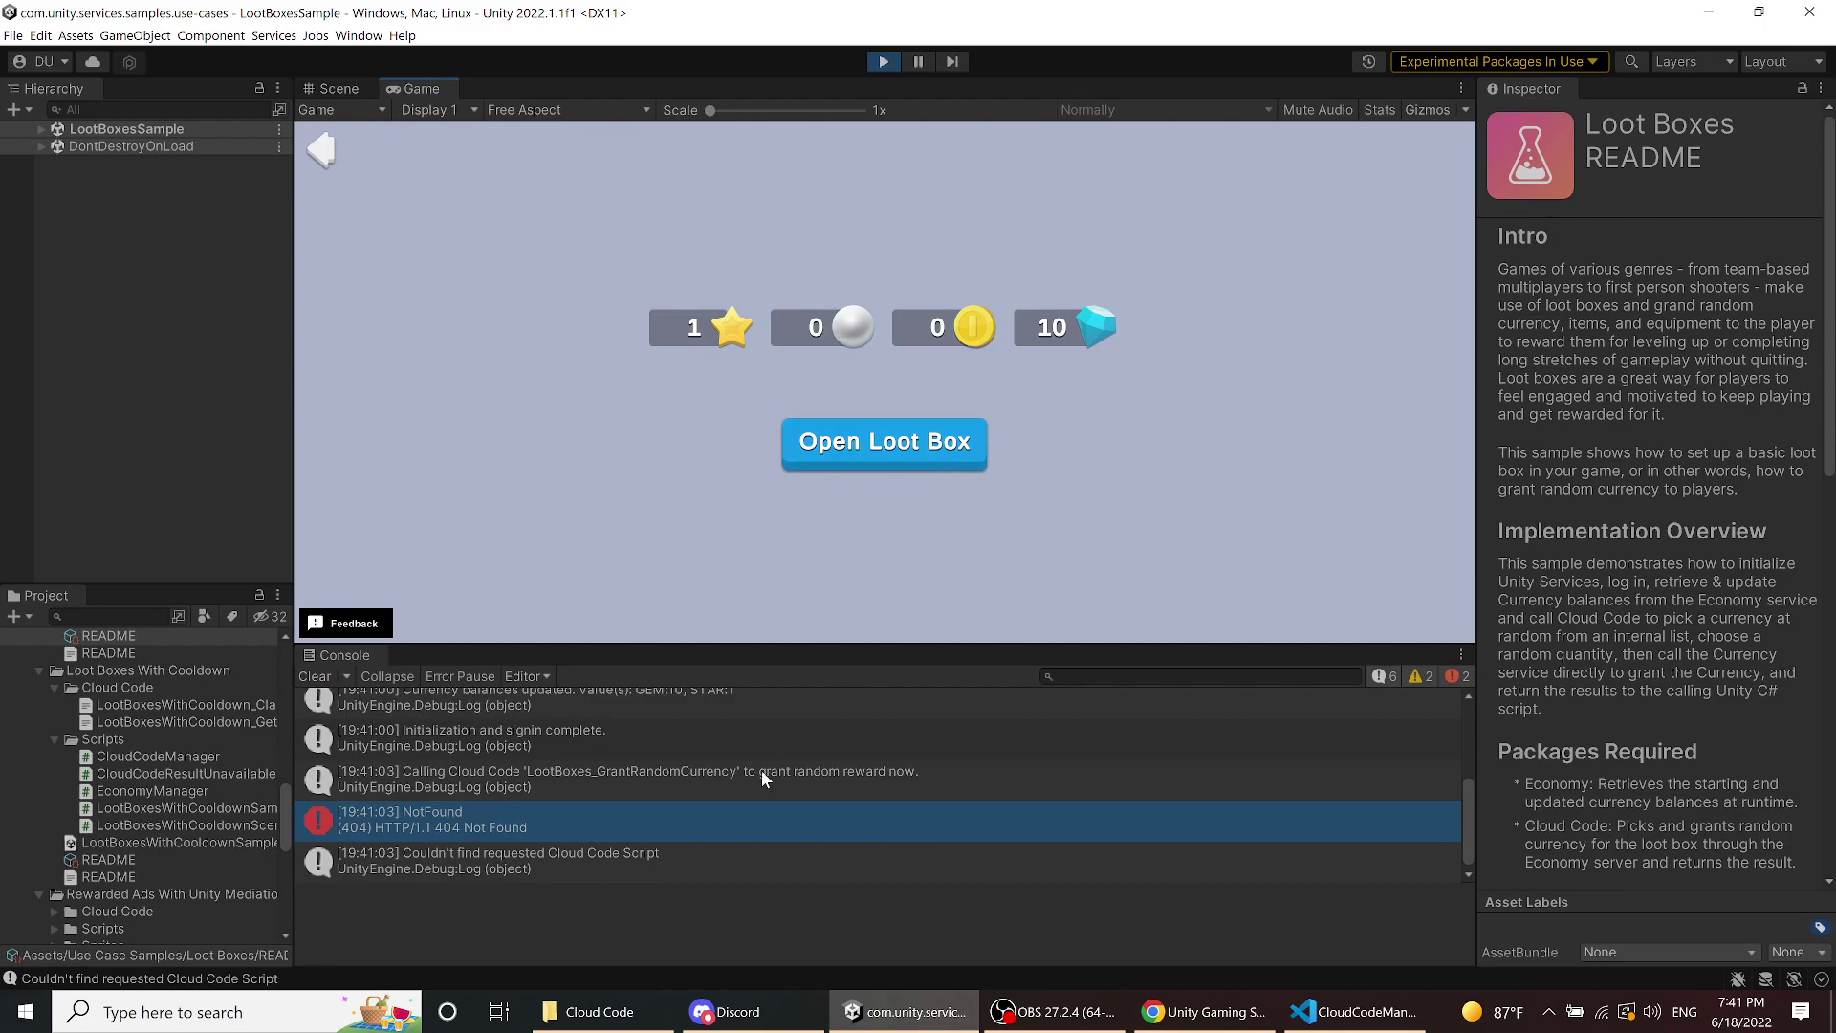
- Inspect the Player id log entry, select the player ID, and return to the samples menu
scroll(507, 805, "up", 5)
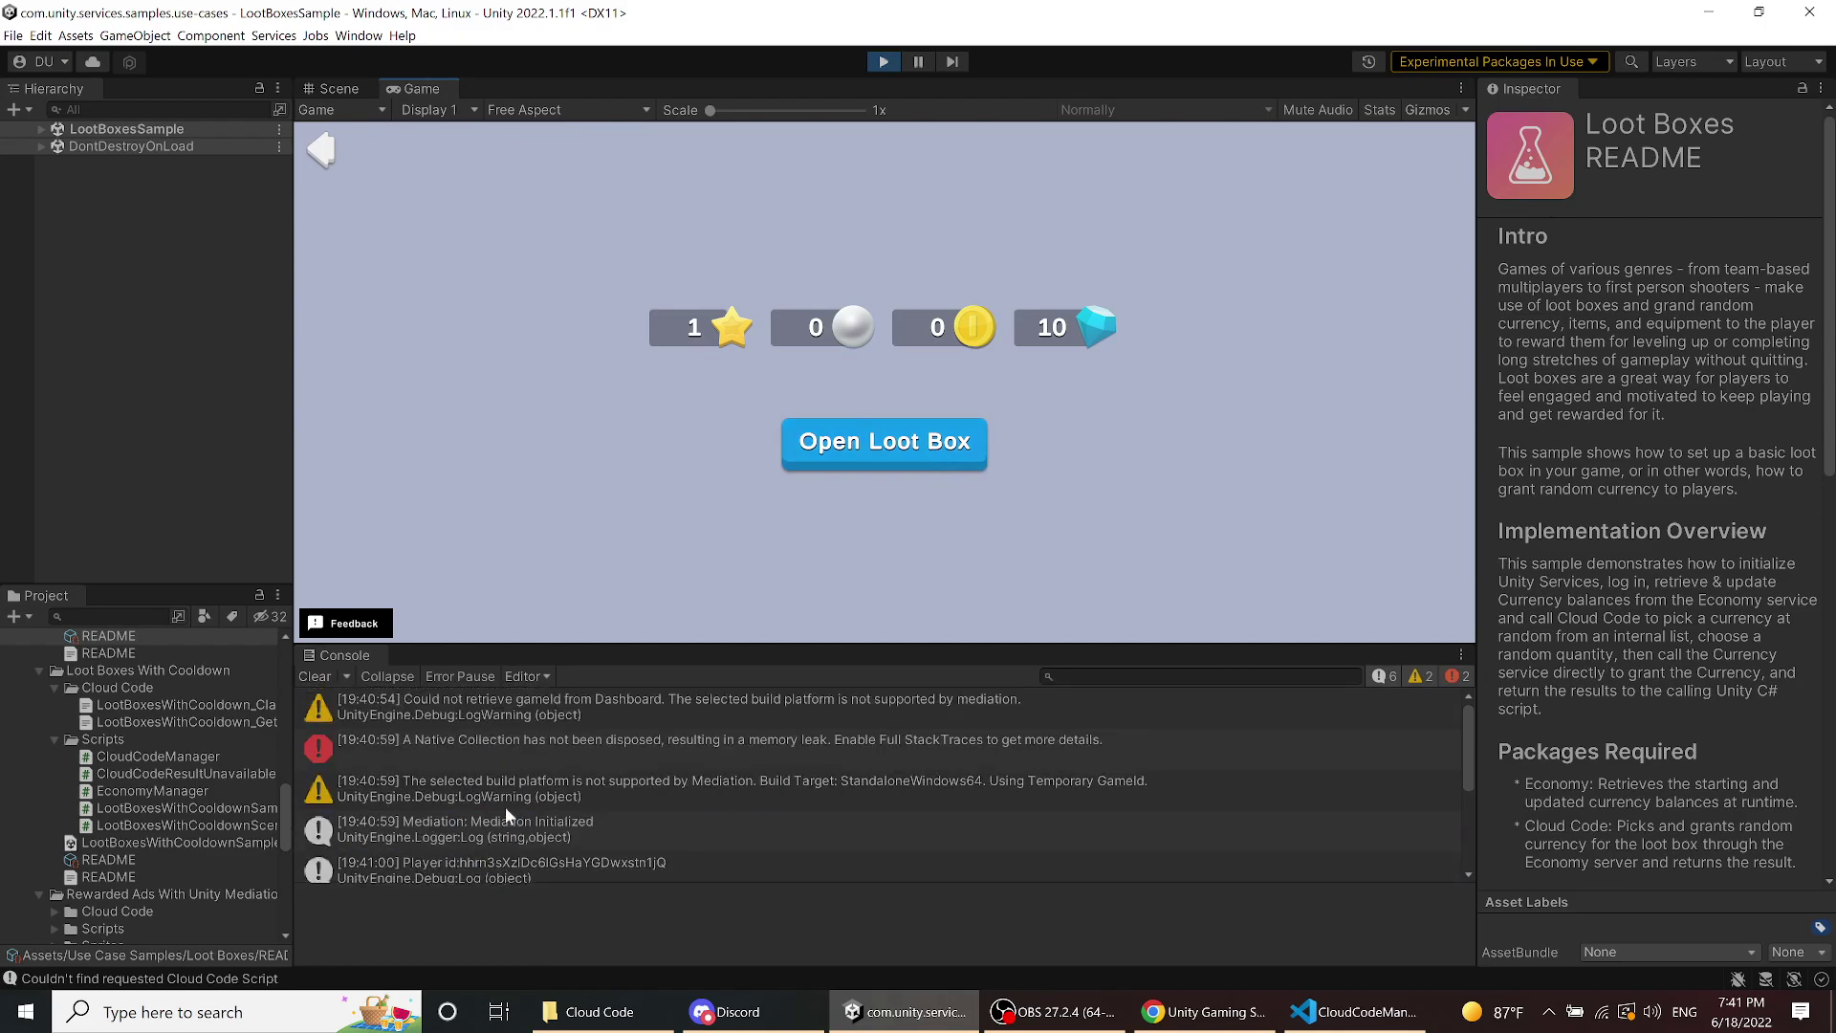
scroll(565, 828, "down", 2)
left_click(576, 799)
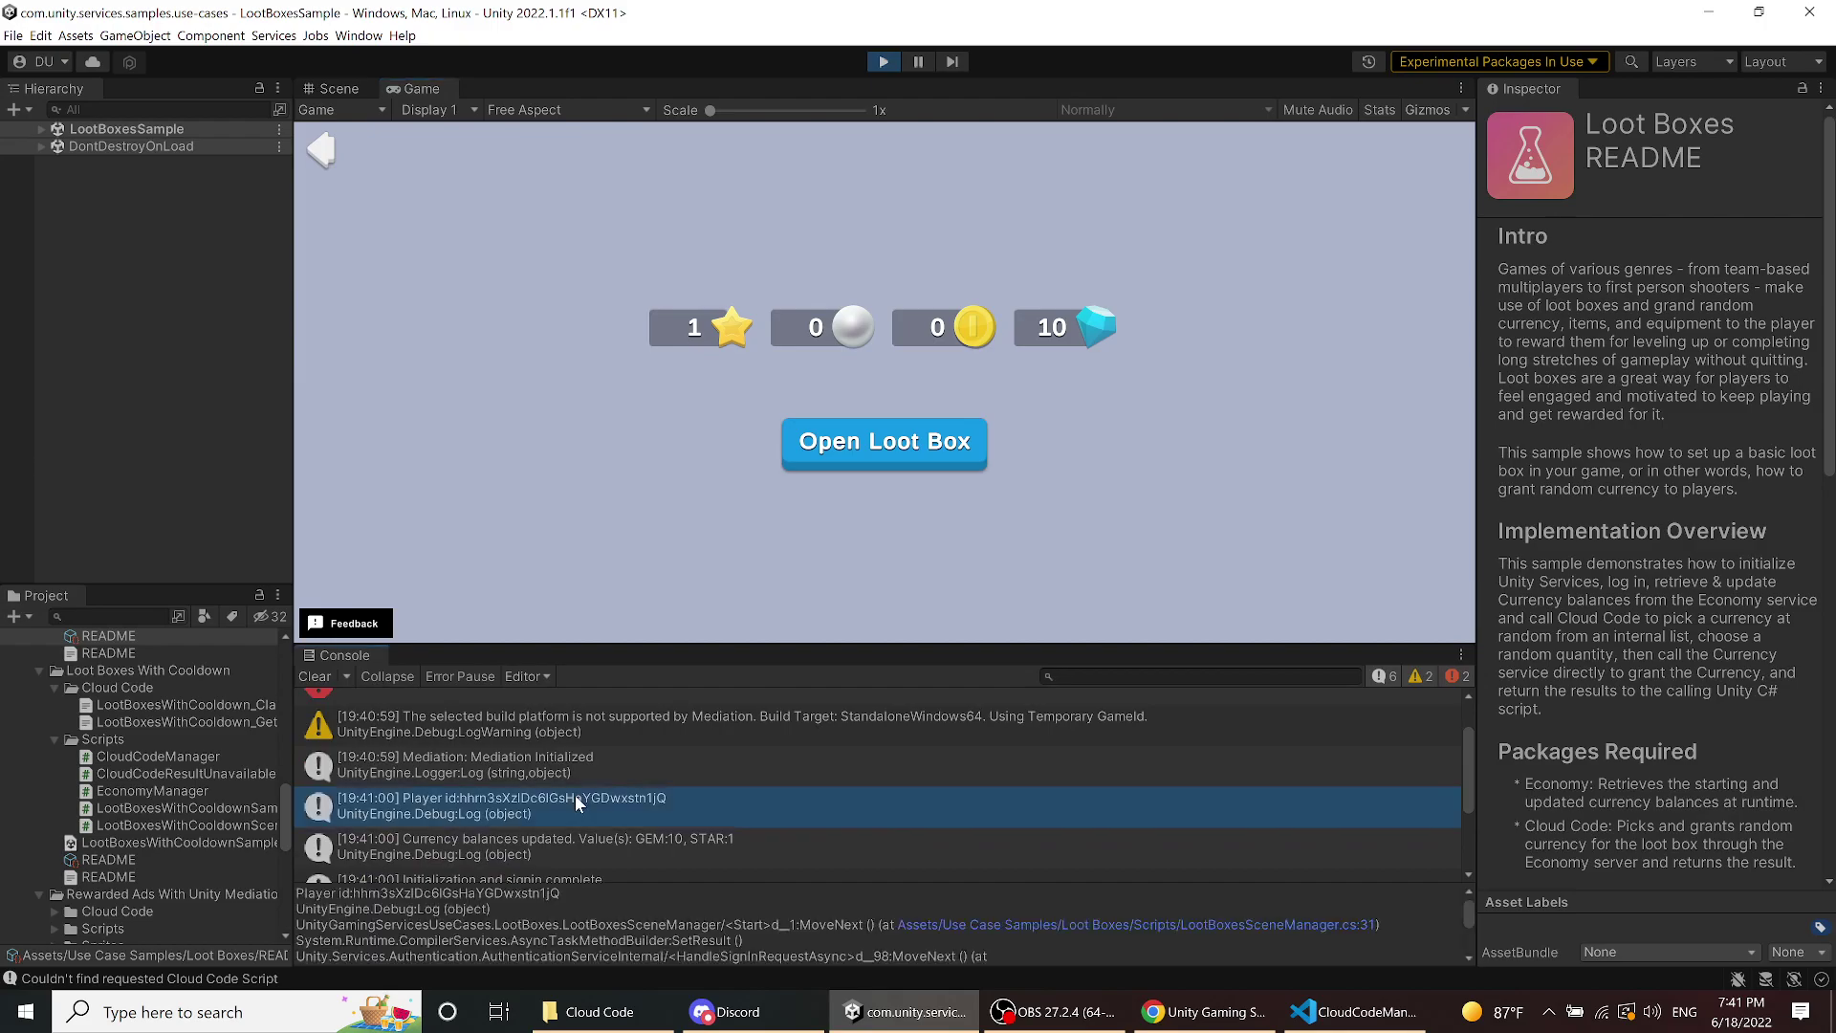
double_click(506, 893)
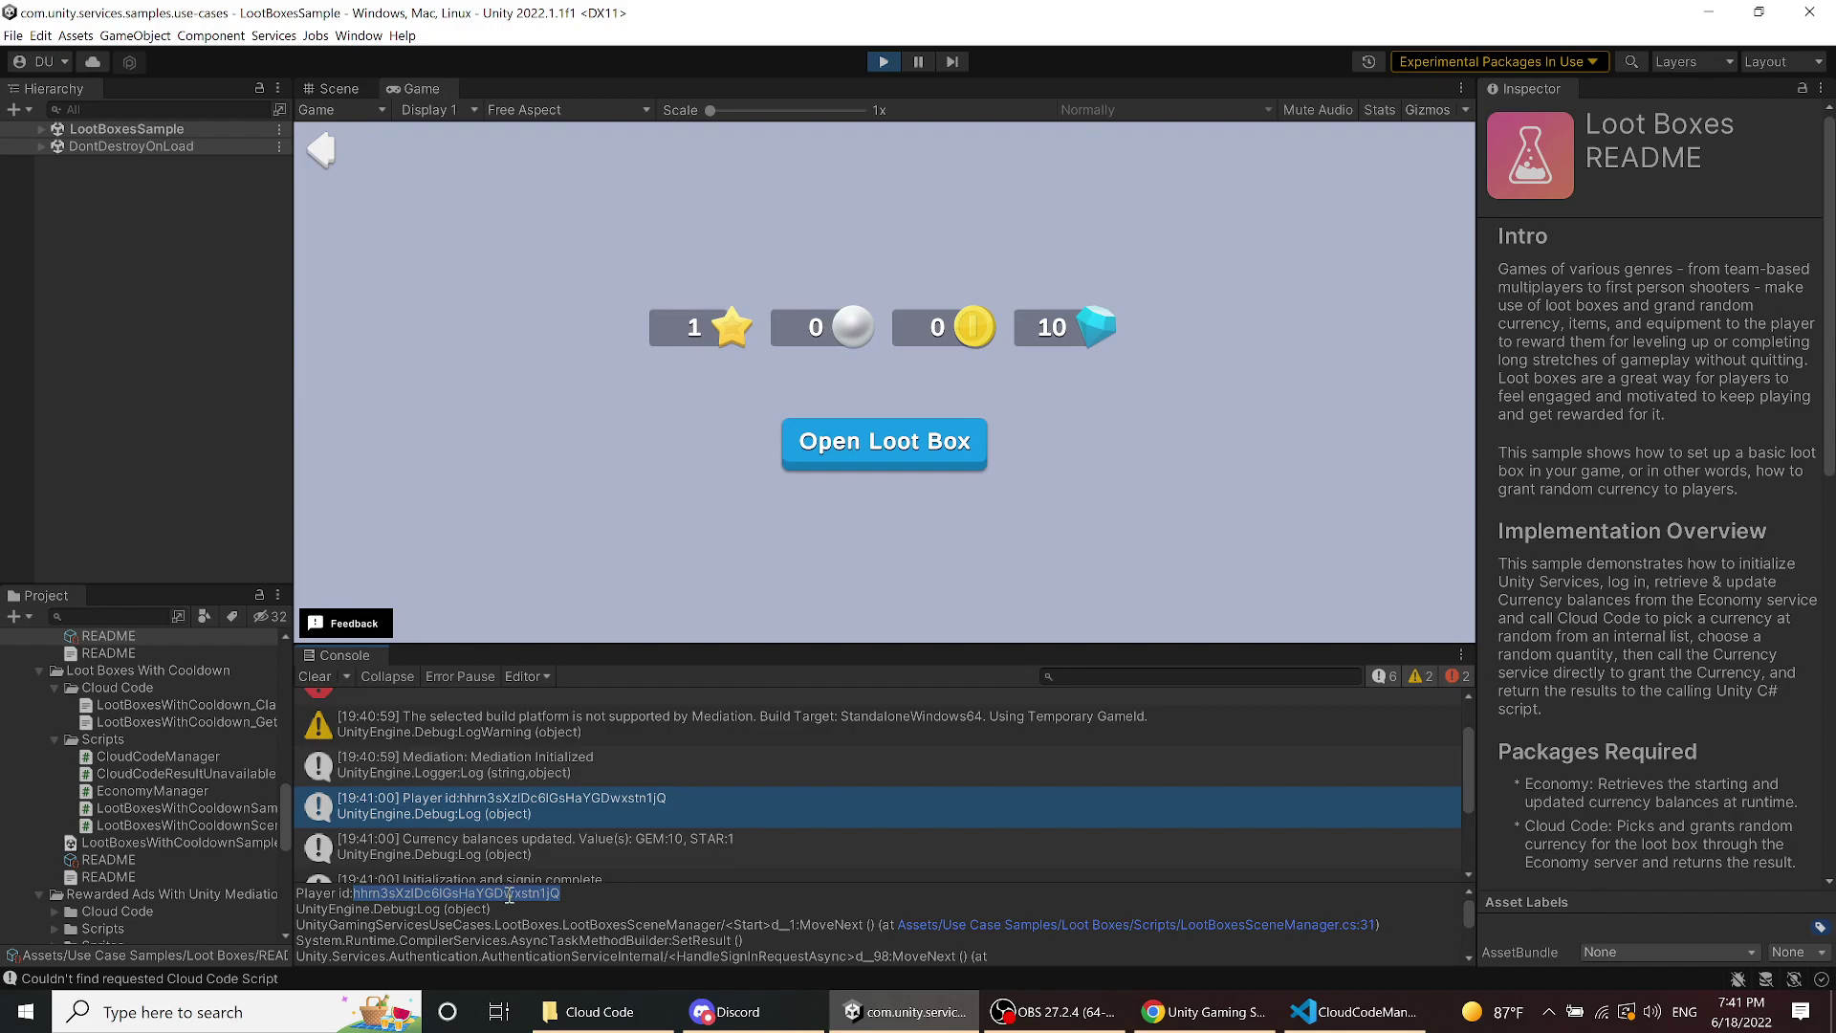
left_click(508, 891)
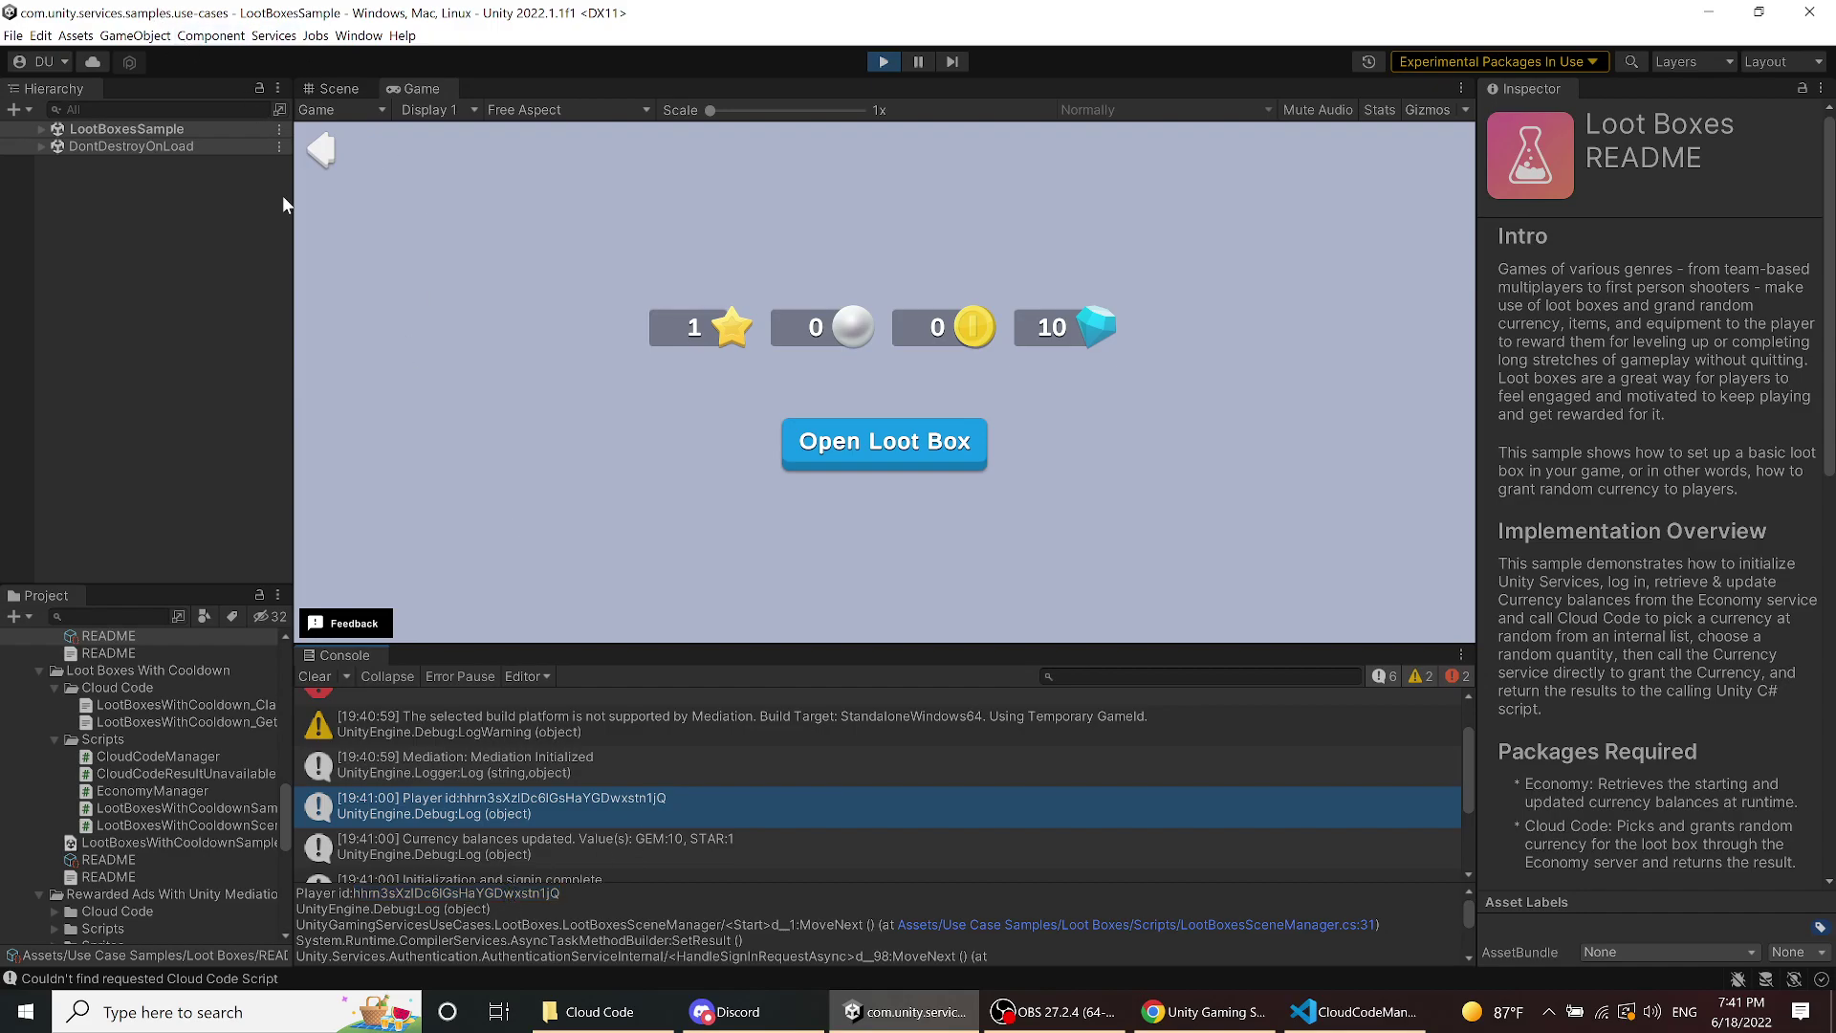
left_click(322, 153)
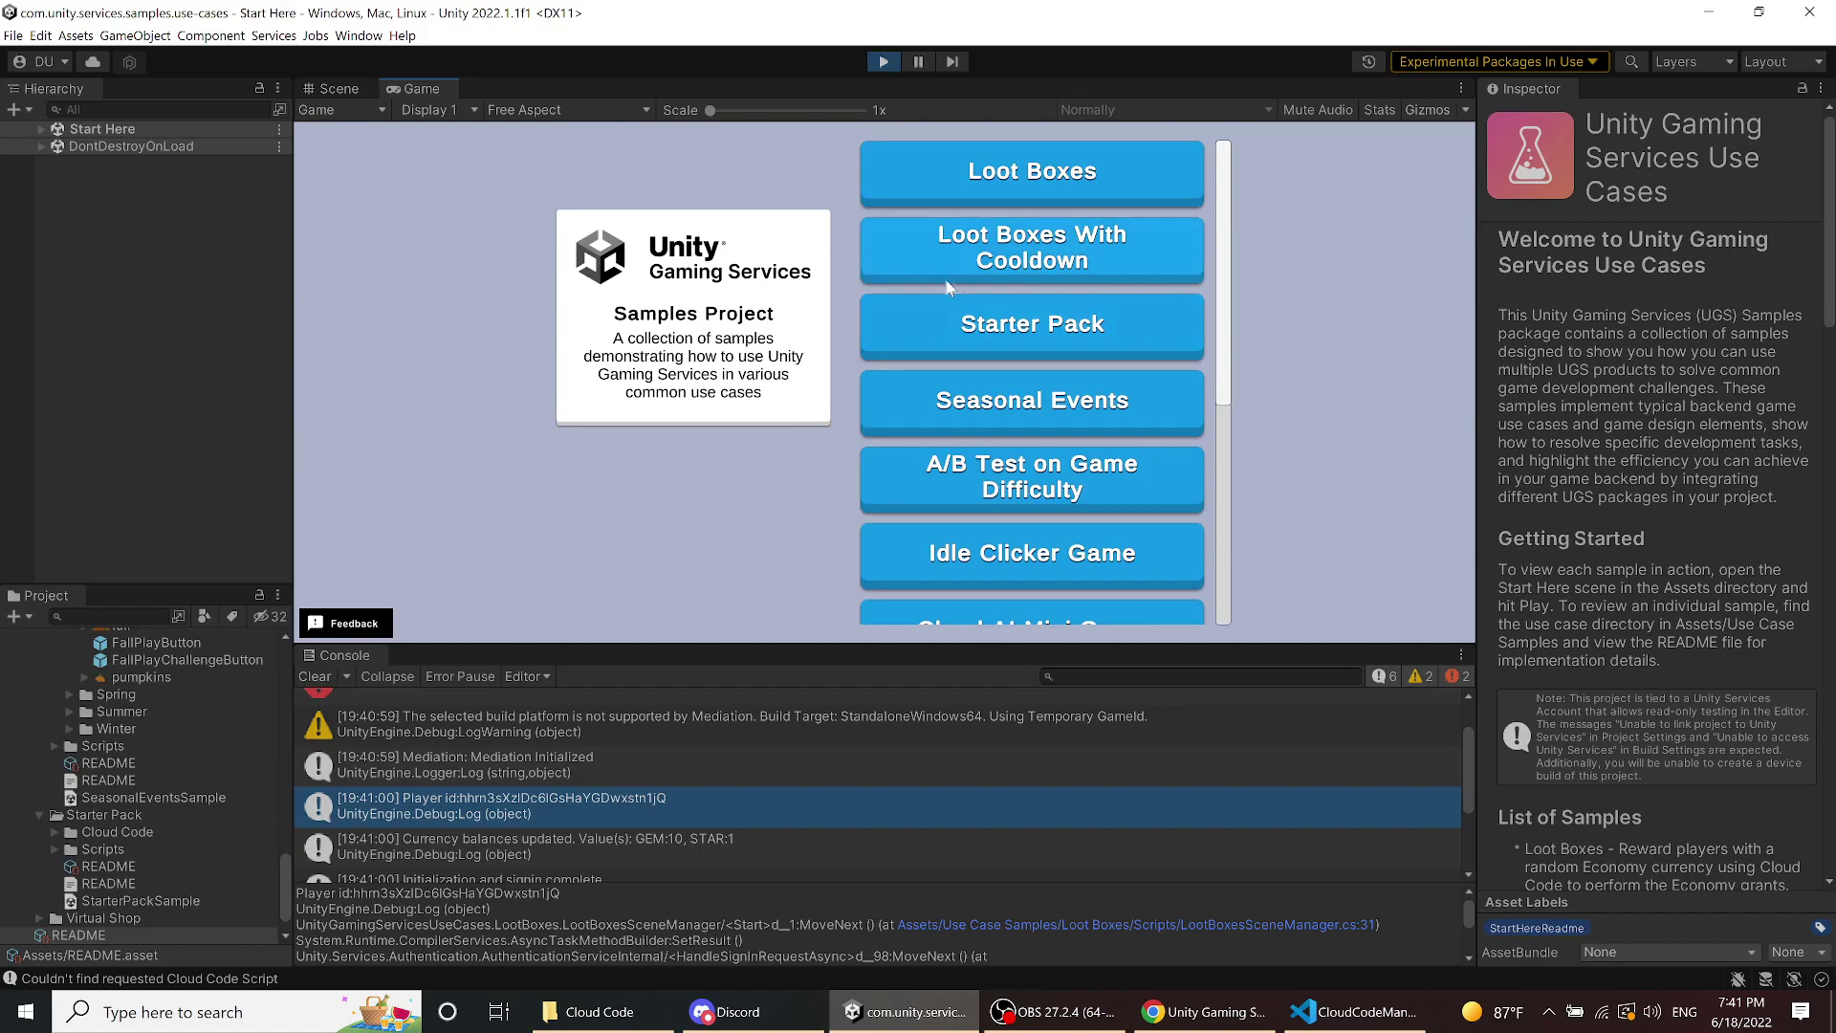
- Try buying the Starter Pack for 10 gems and read the resulting Cloud Code 404 errors
left_click(978, 346)
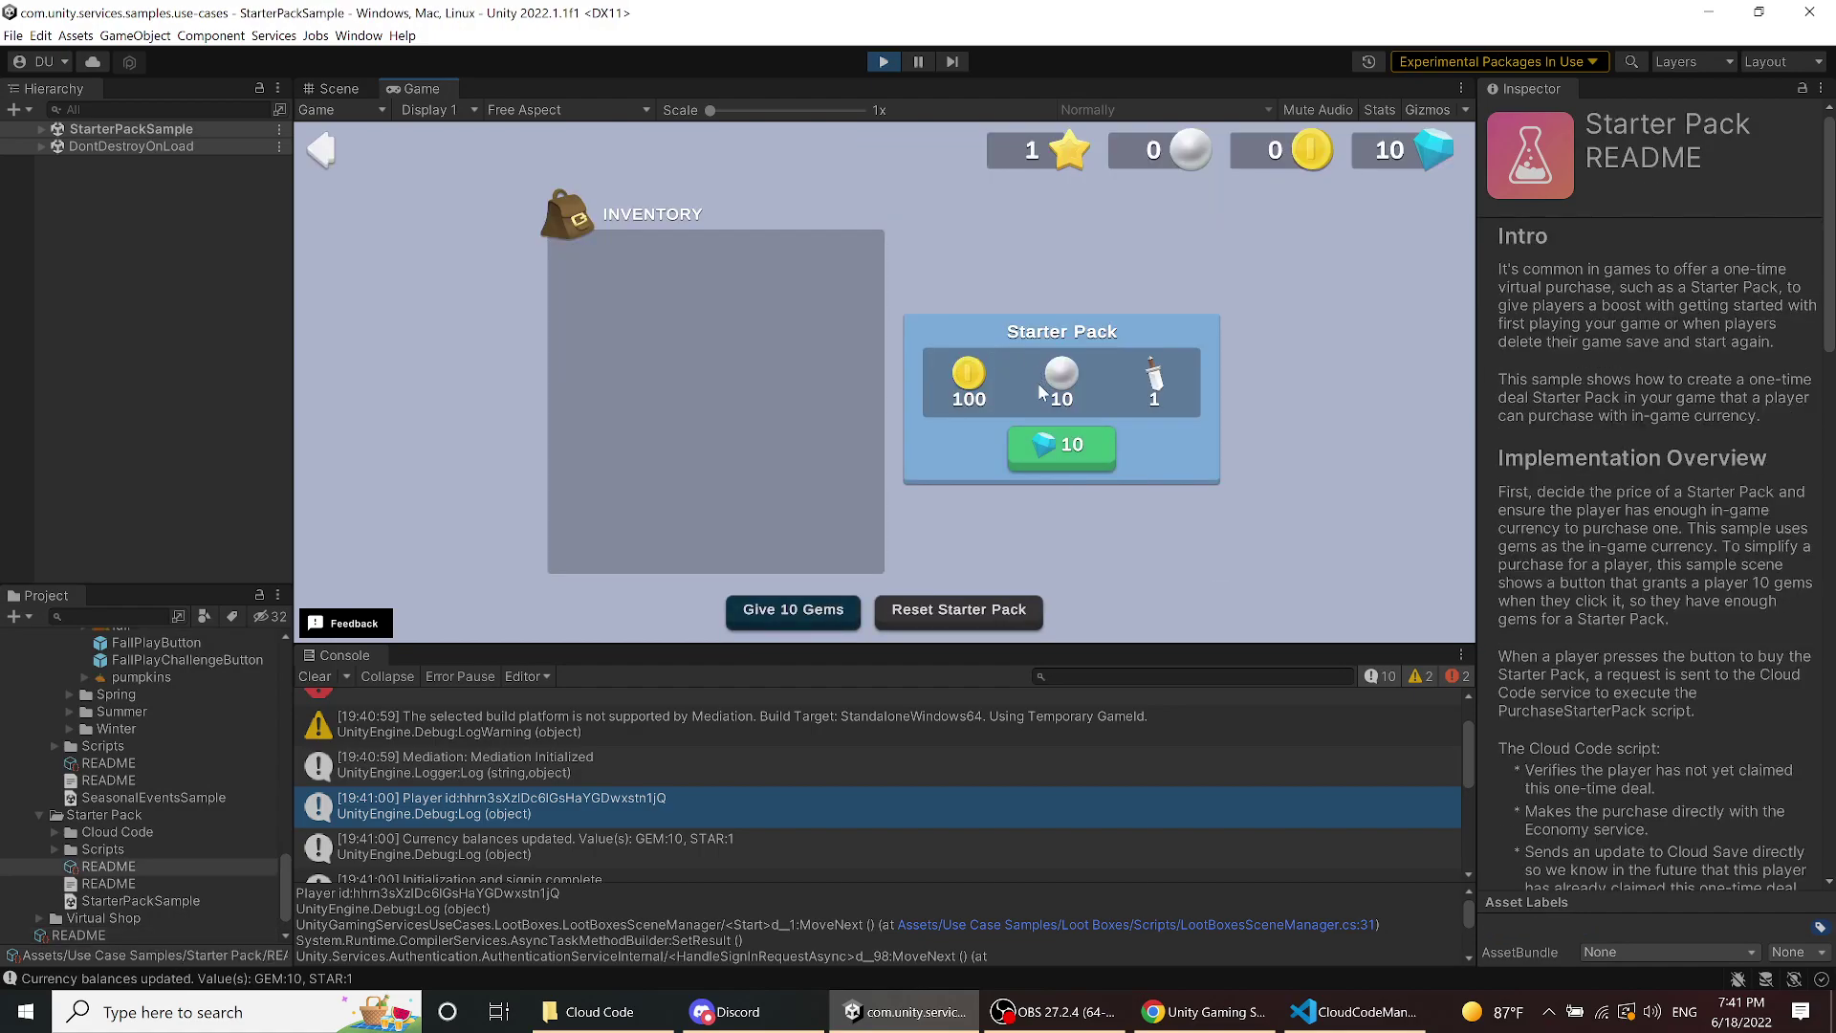
left_click(1052, 442)
scroll(830, 834, "down", 5)
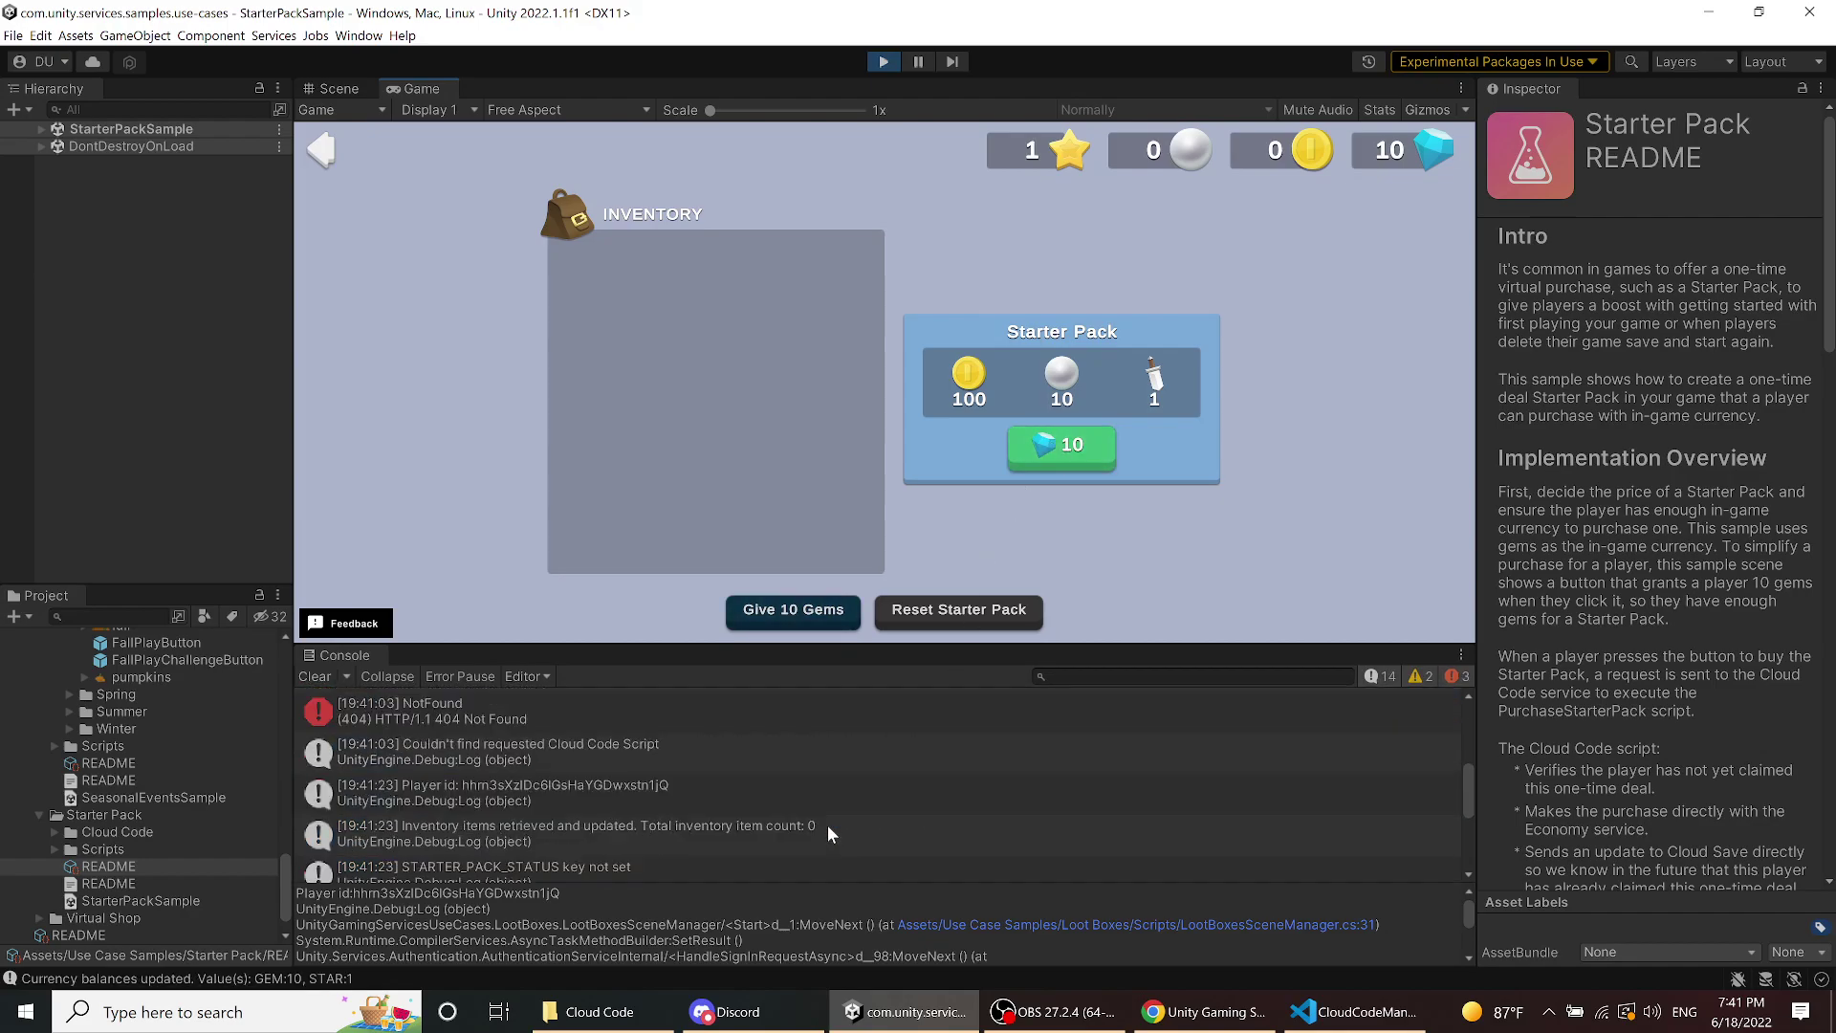
scroll(828, 835, "up", 2)
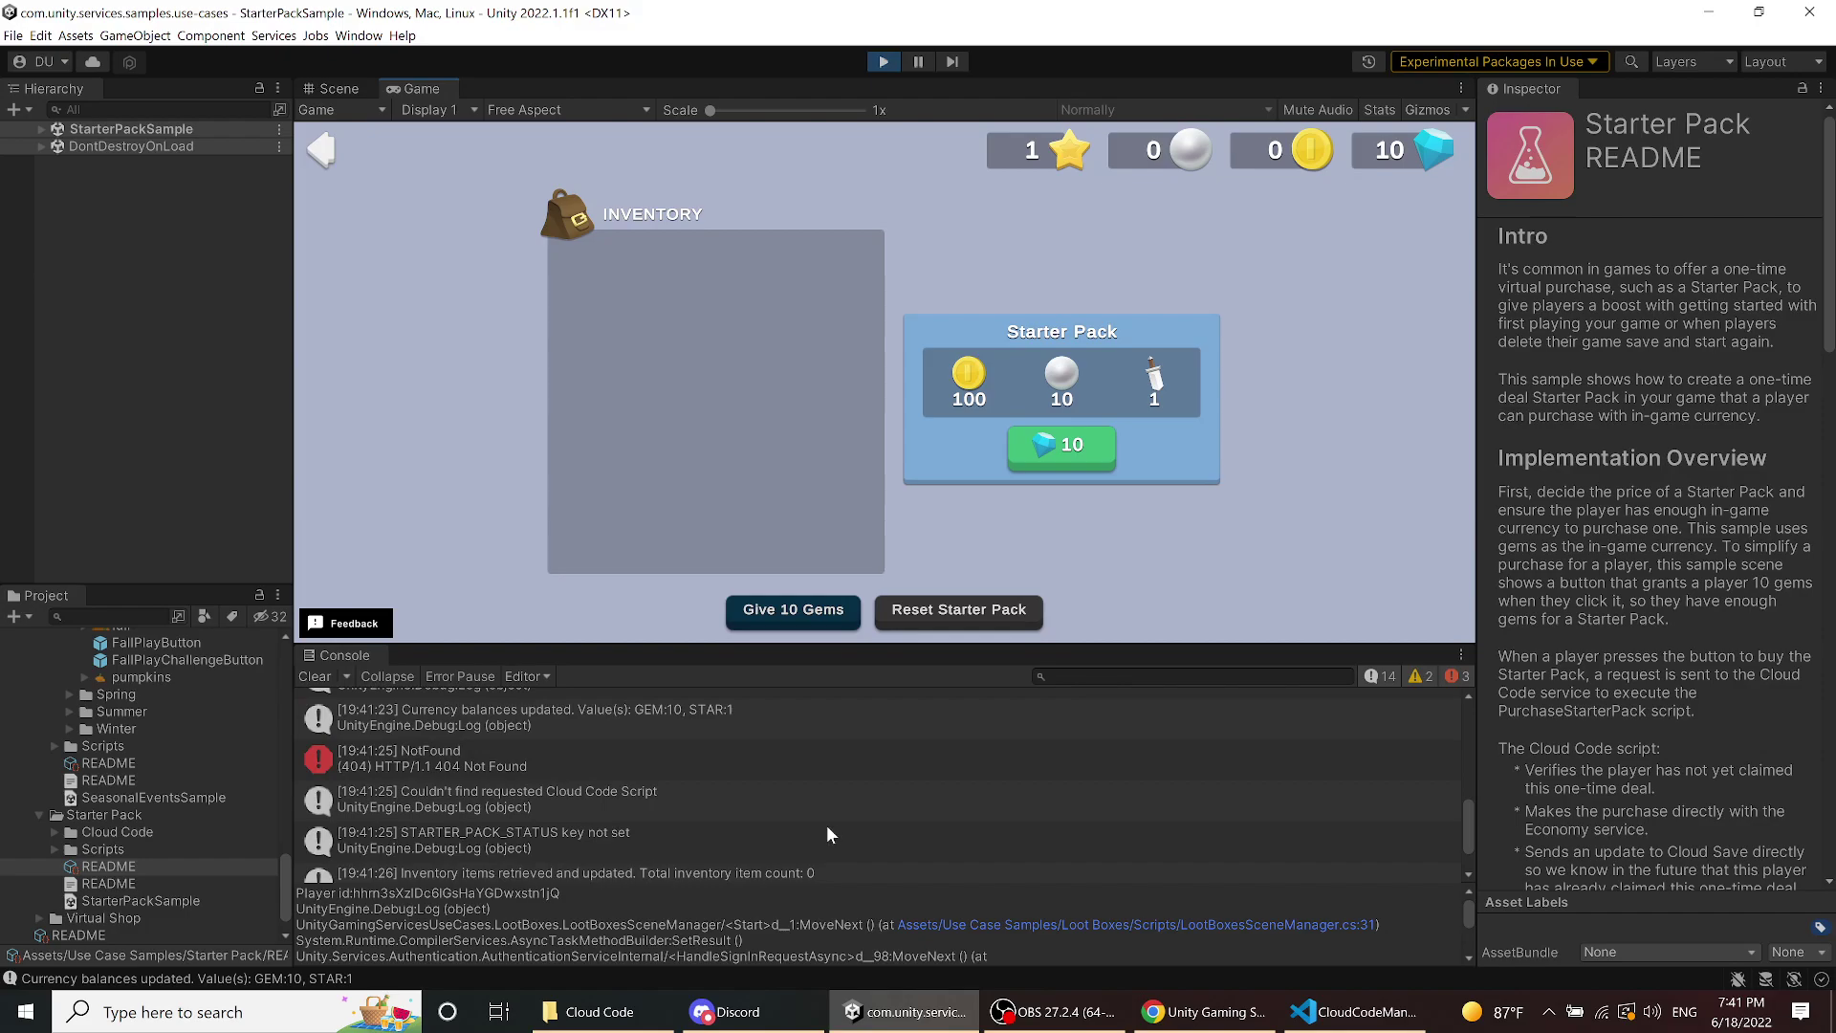
scroll(827, 832, "up", 2)
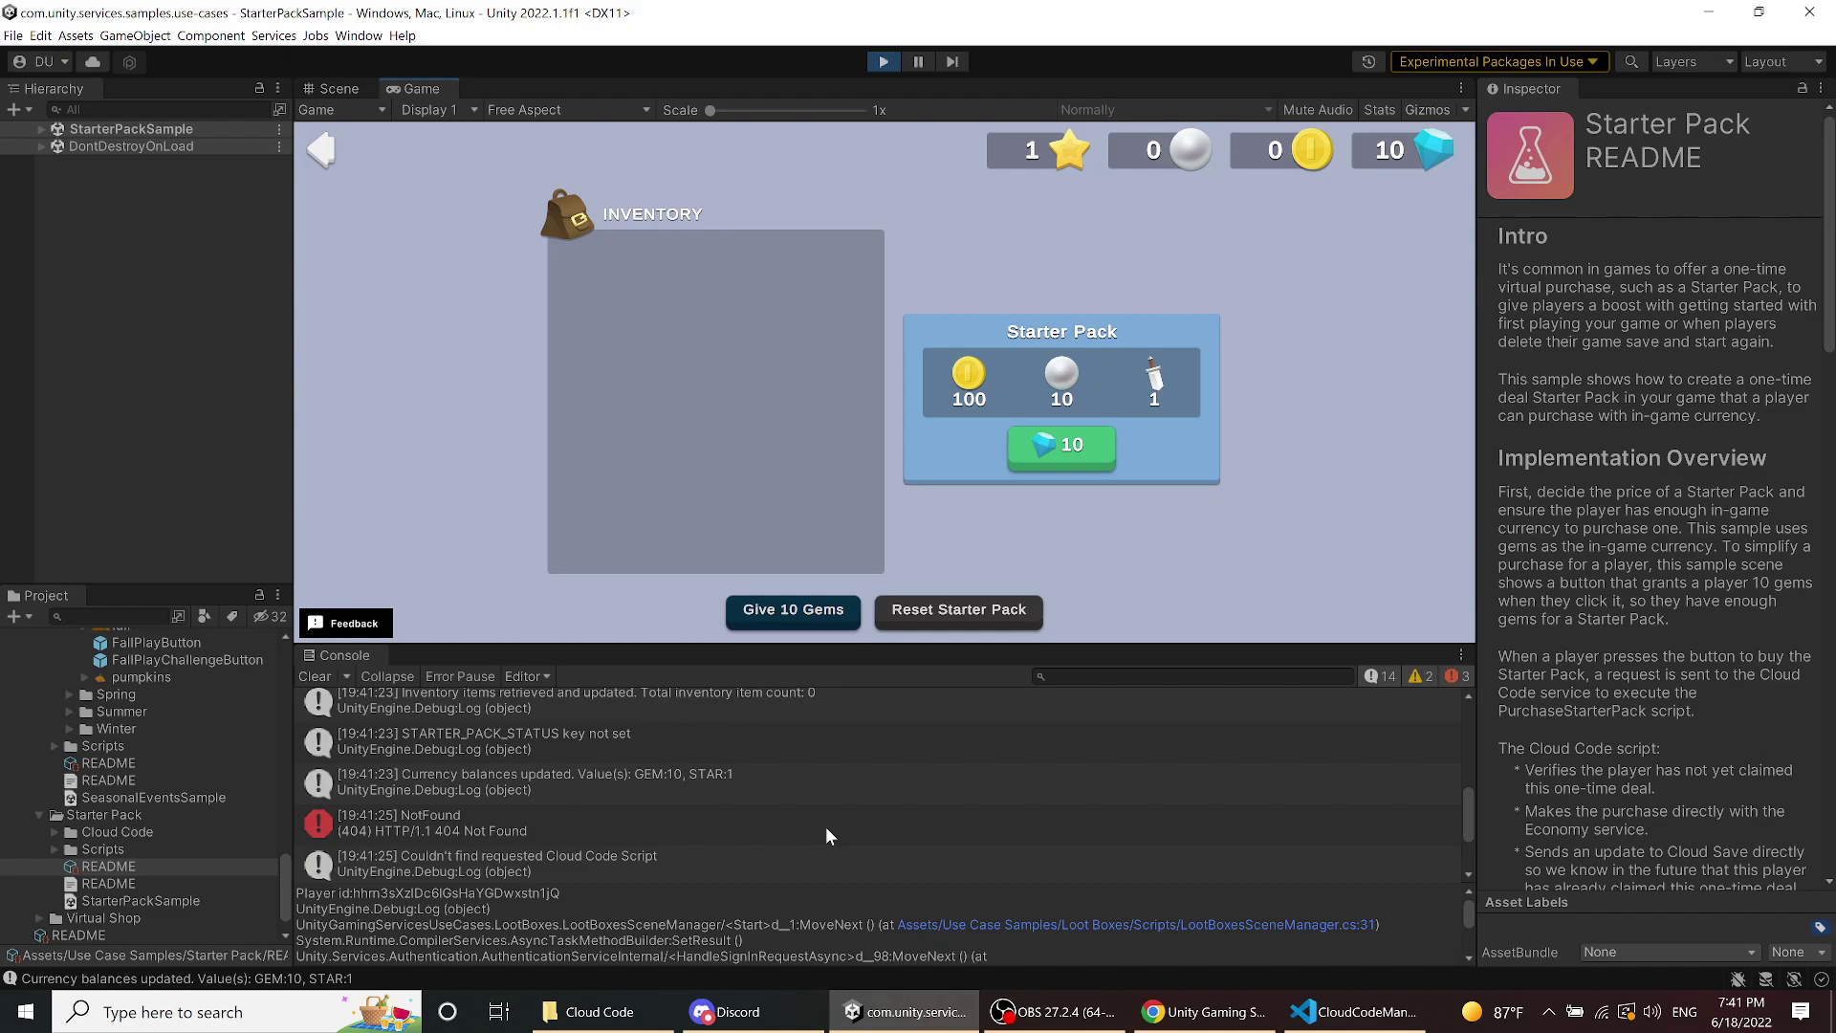
- Play the Seasonal Events challenge and collect its rewards
left_click(332, 162)
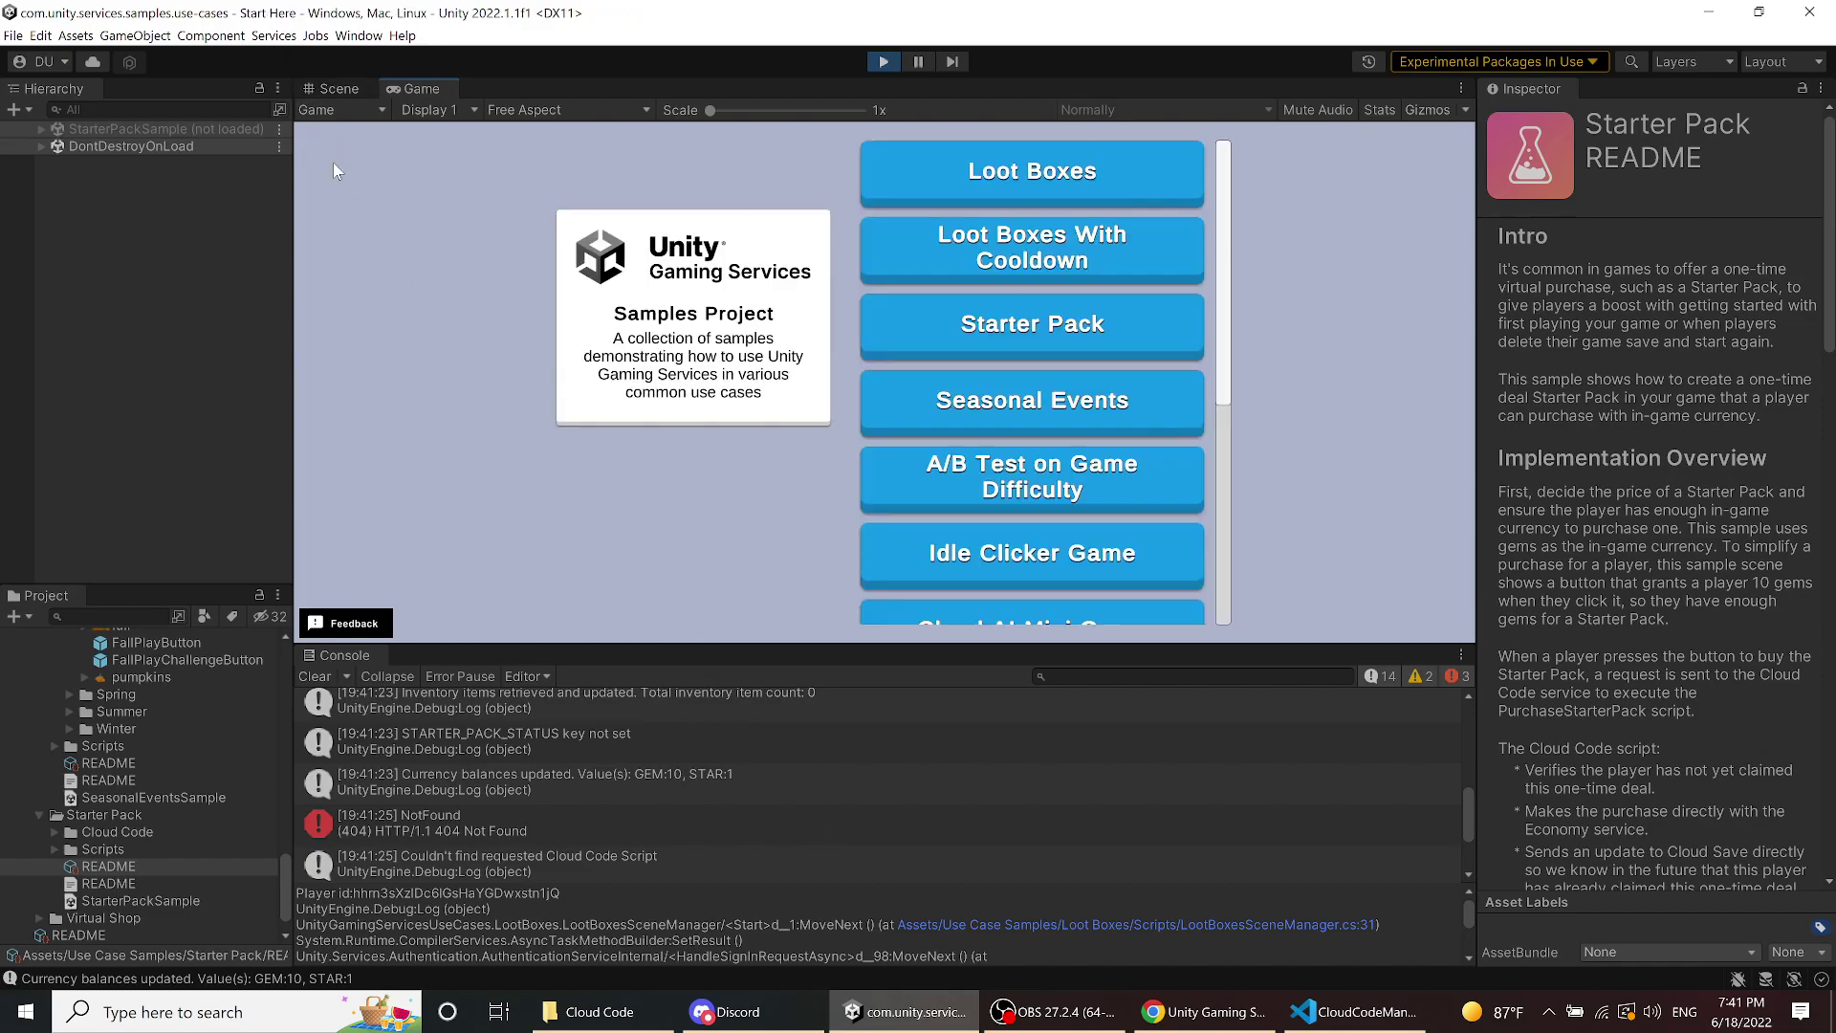
left_click(1030, 401)
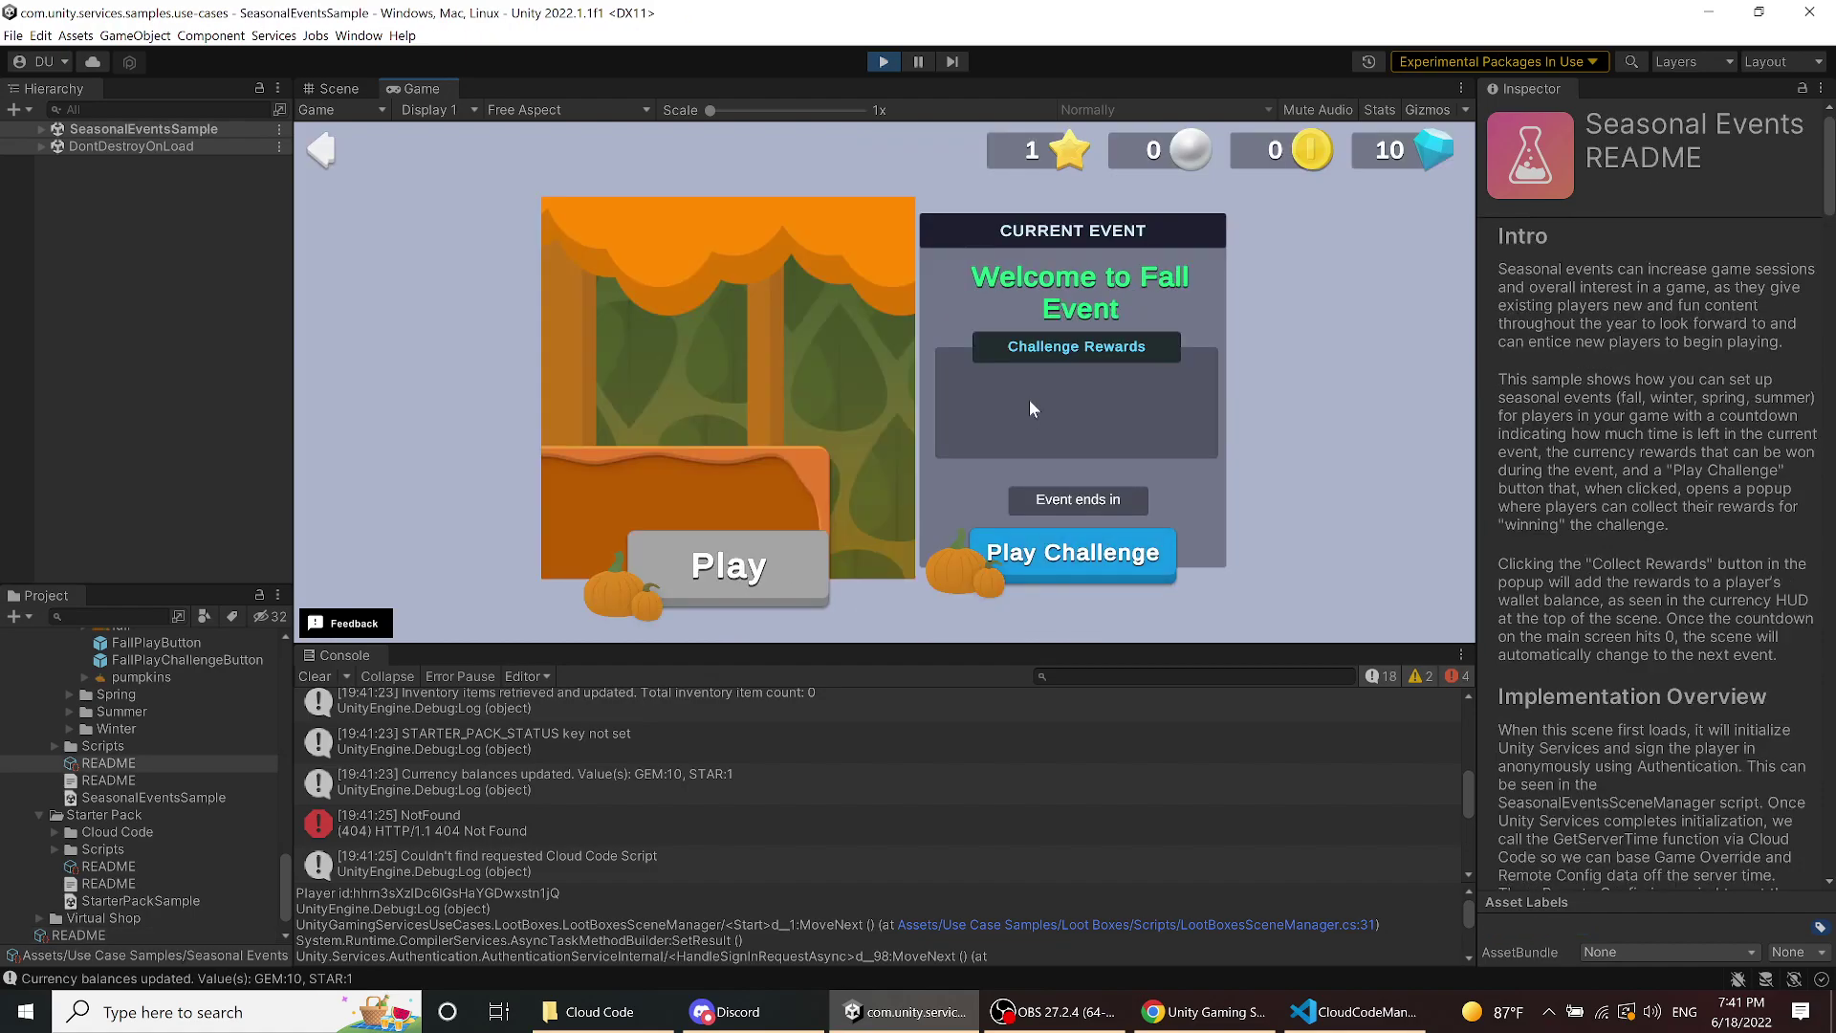
left_click(1083, 558)
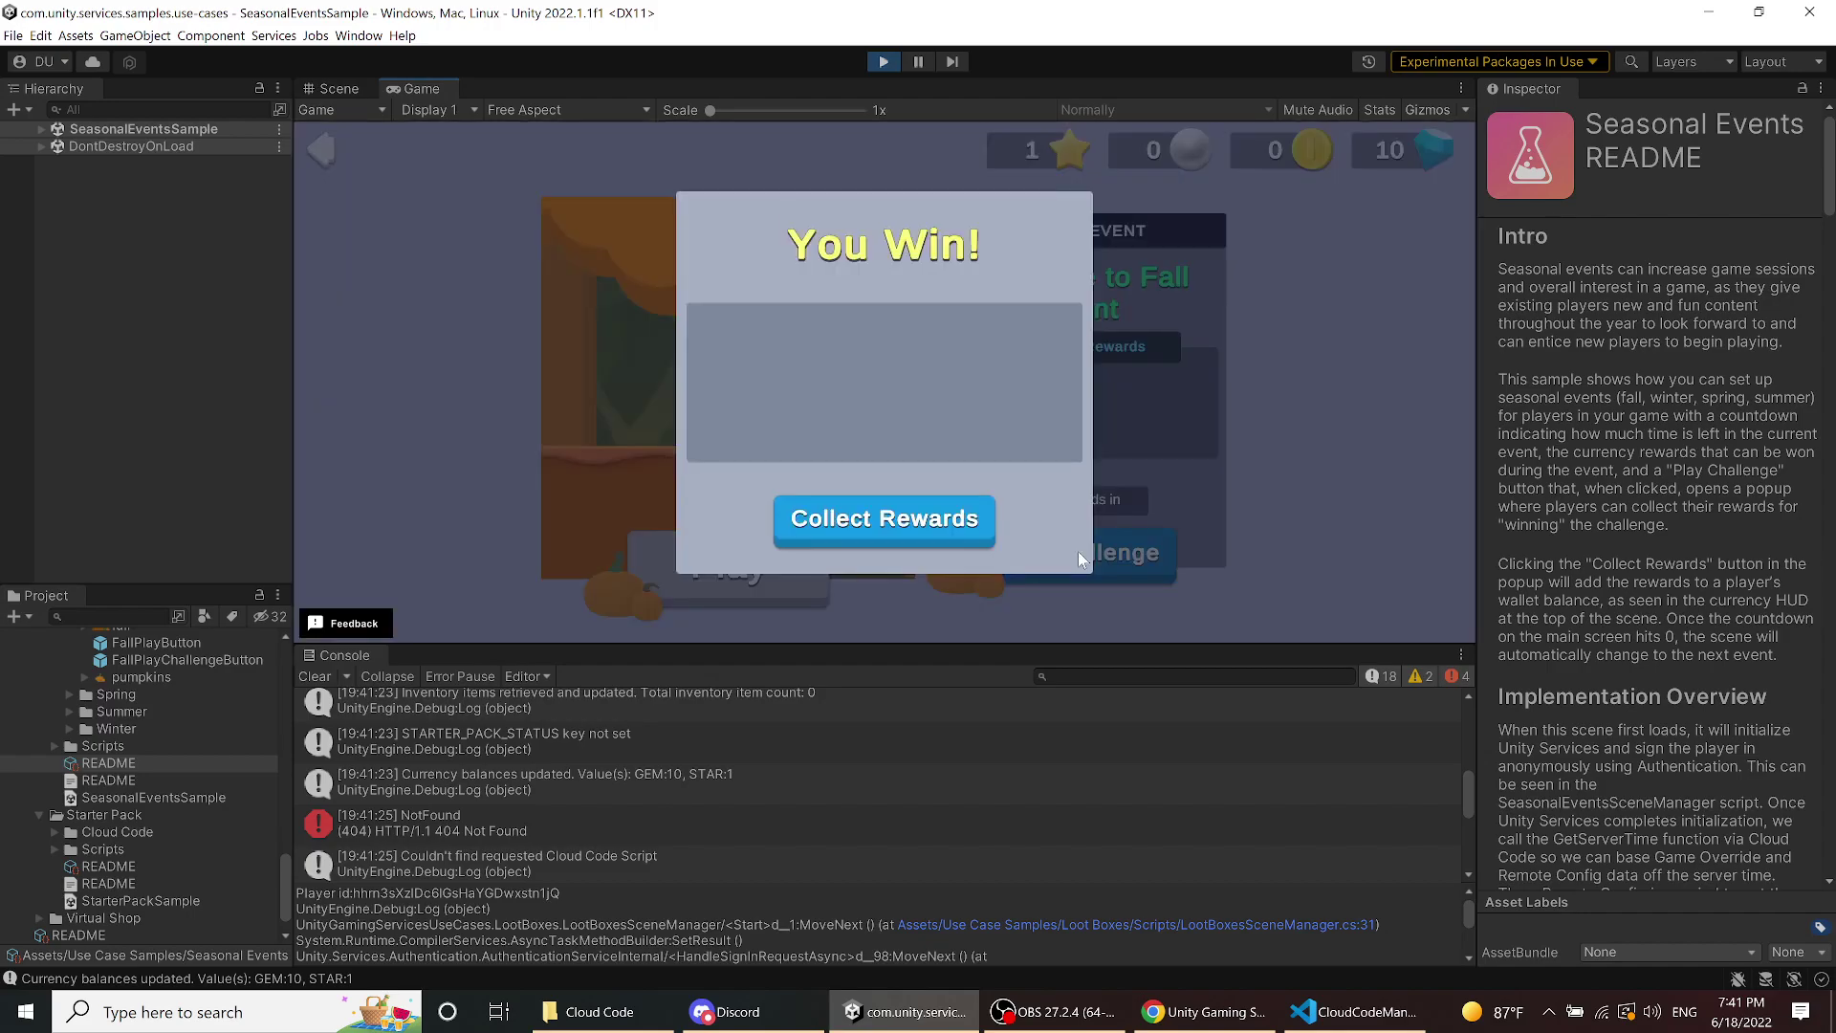
left_click(924, 540)
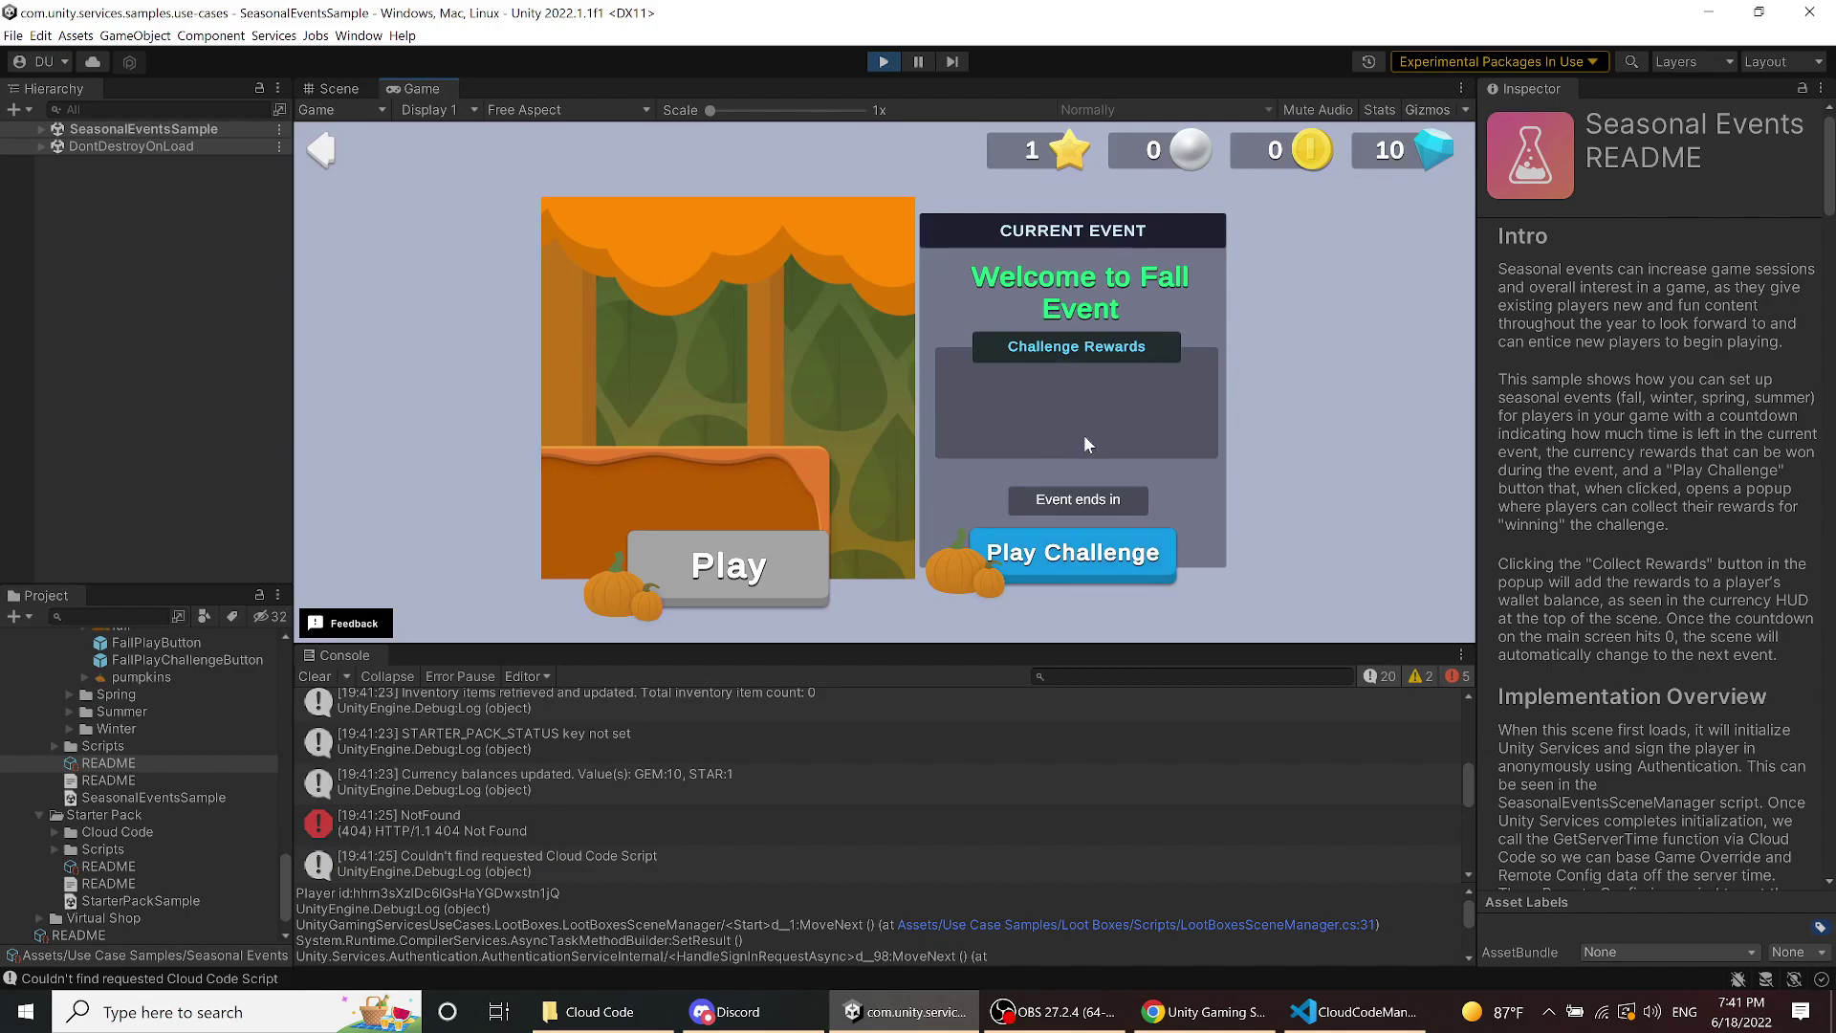
left_click(321, 149)
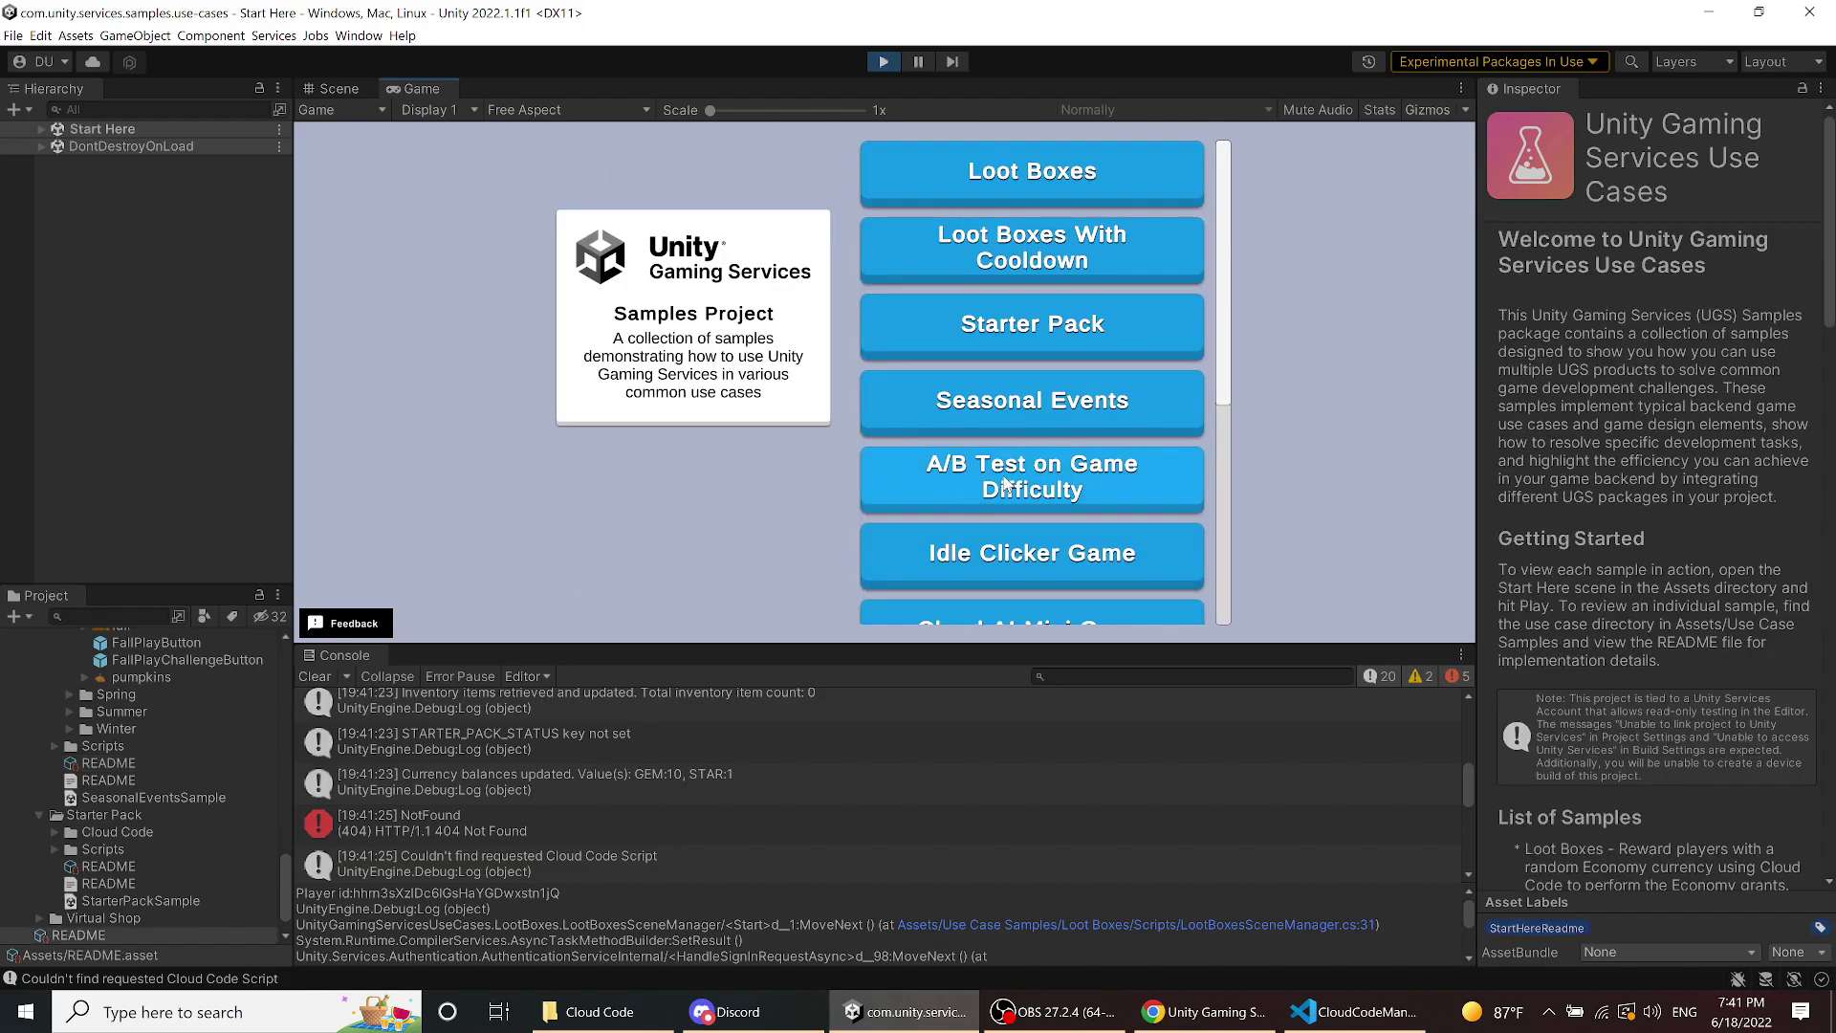
- Open Daily Rewards, check its NullReferenceException and missing 'COIN' key errors, then go back
scroll(1013, 468, "down", 1)
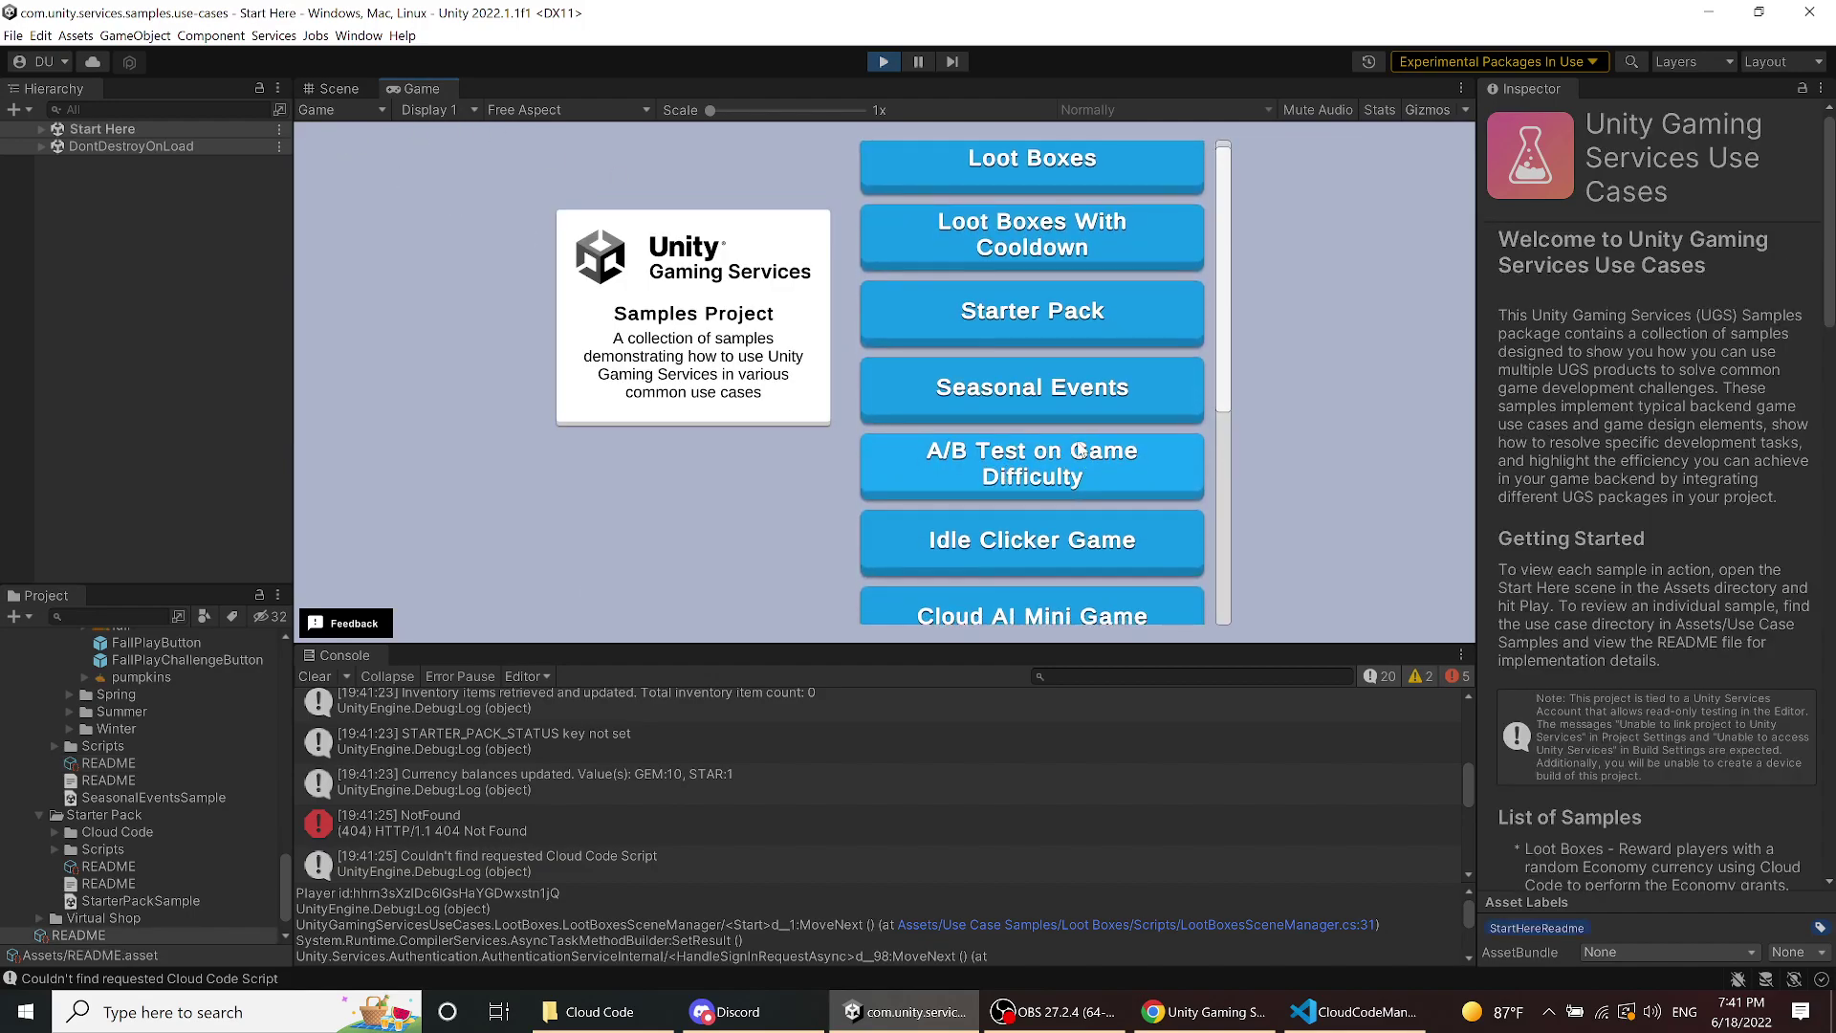
left_click_drag(1225, 362, 1234, 577)
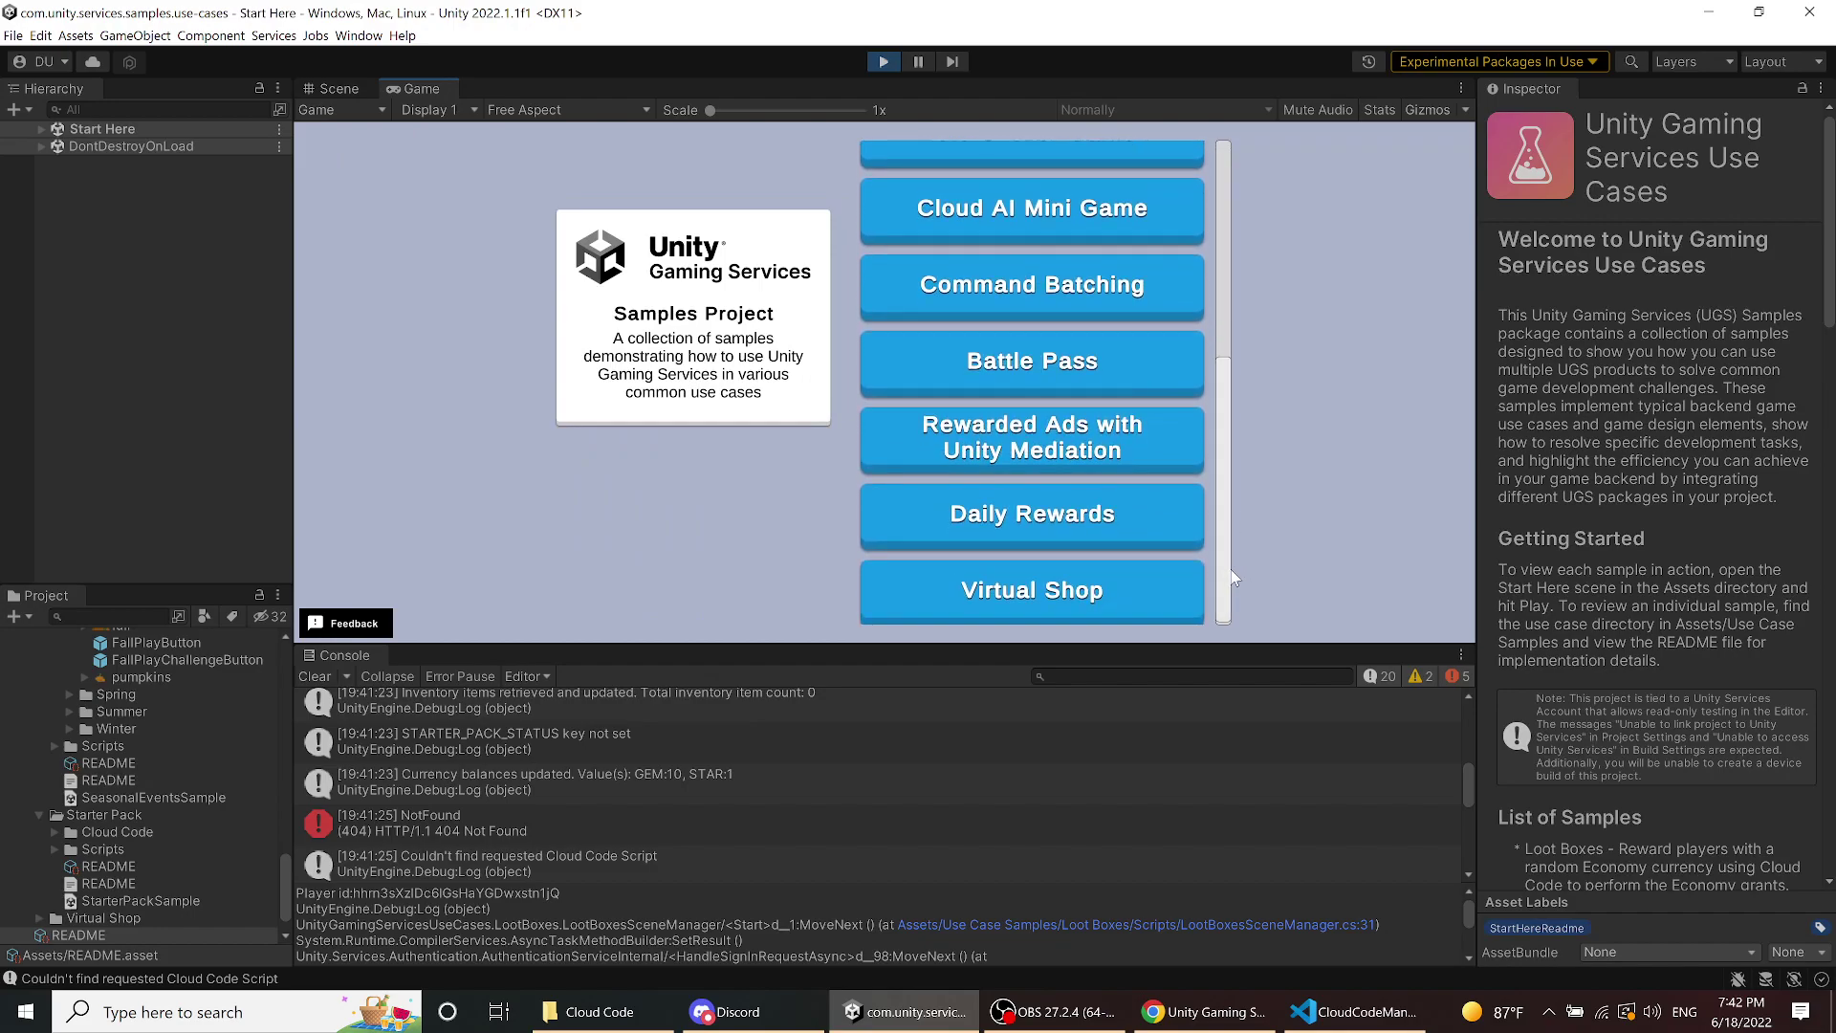
left_click(1110, 530)
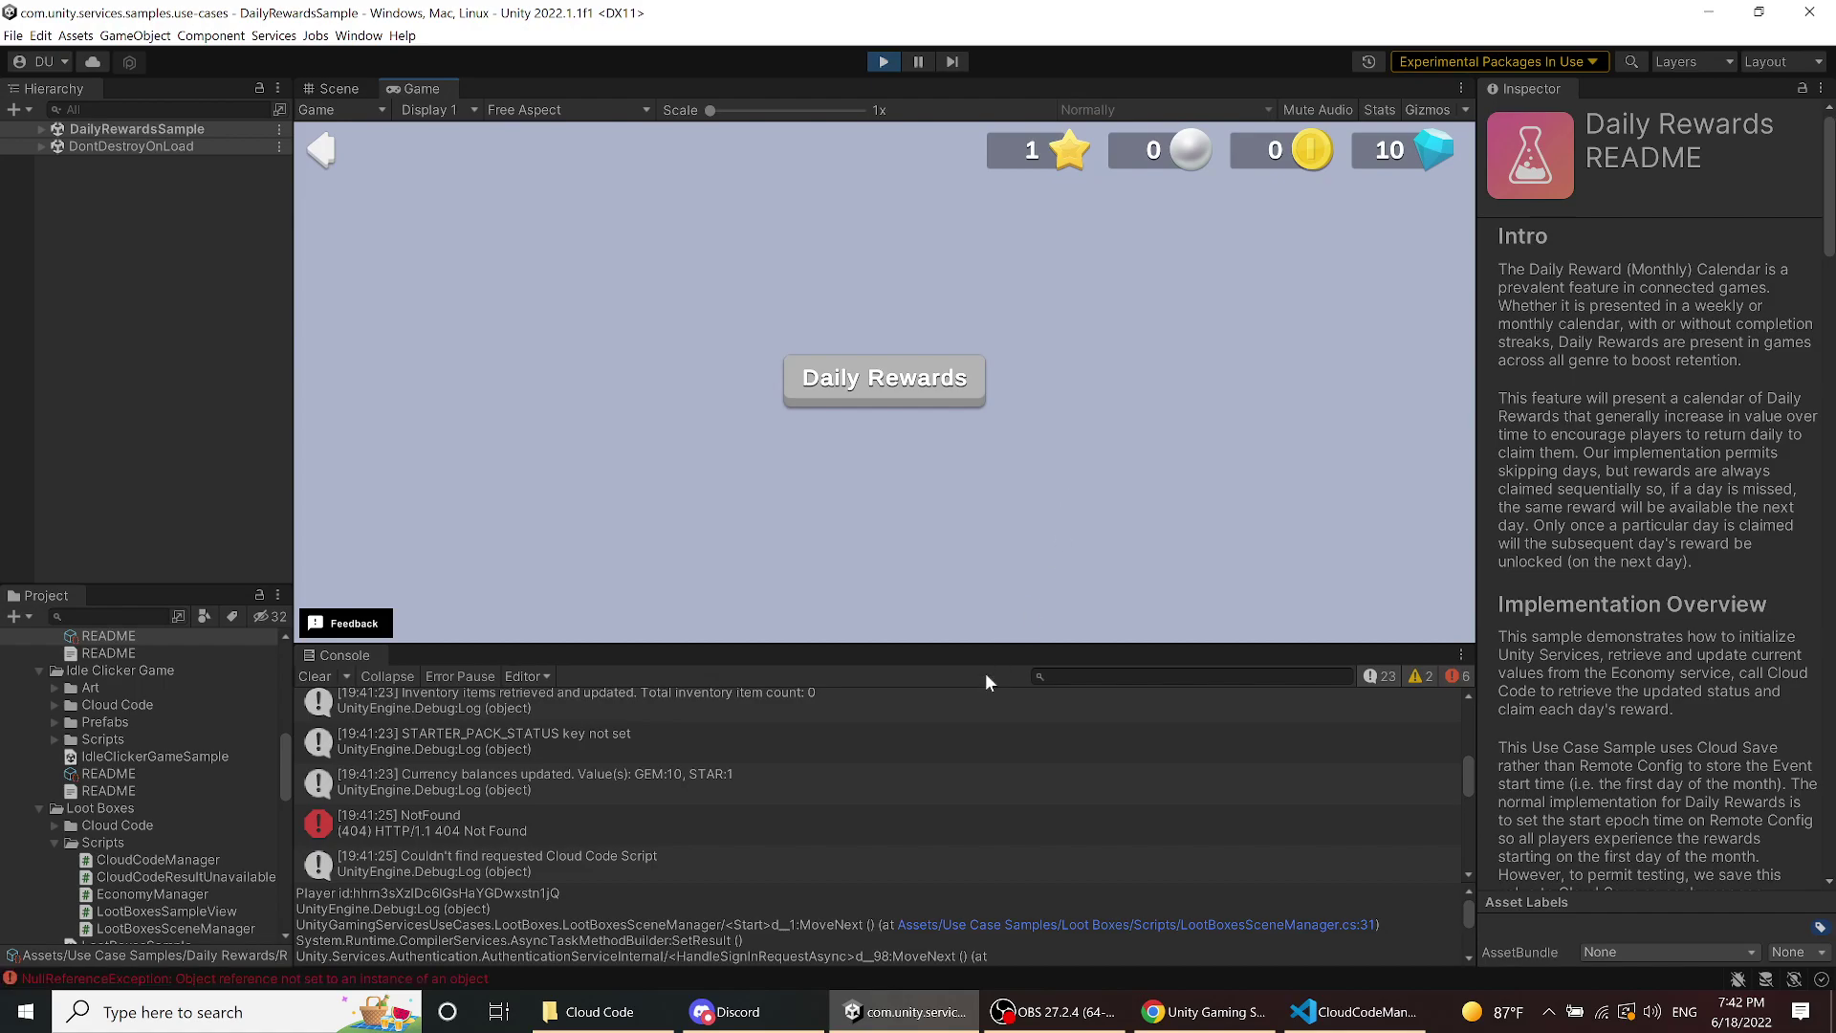
scroll(1469, 792, "down", 1)
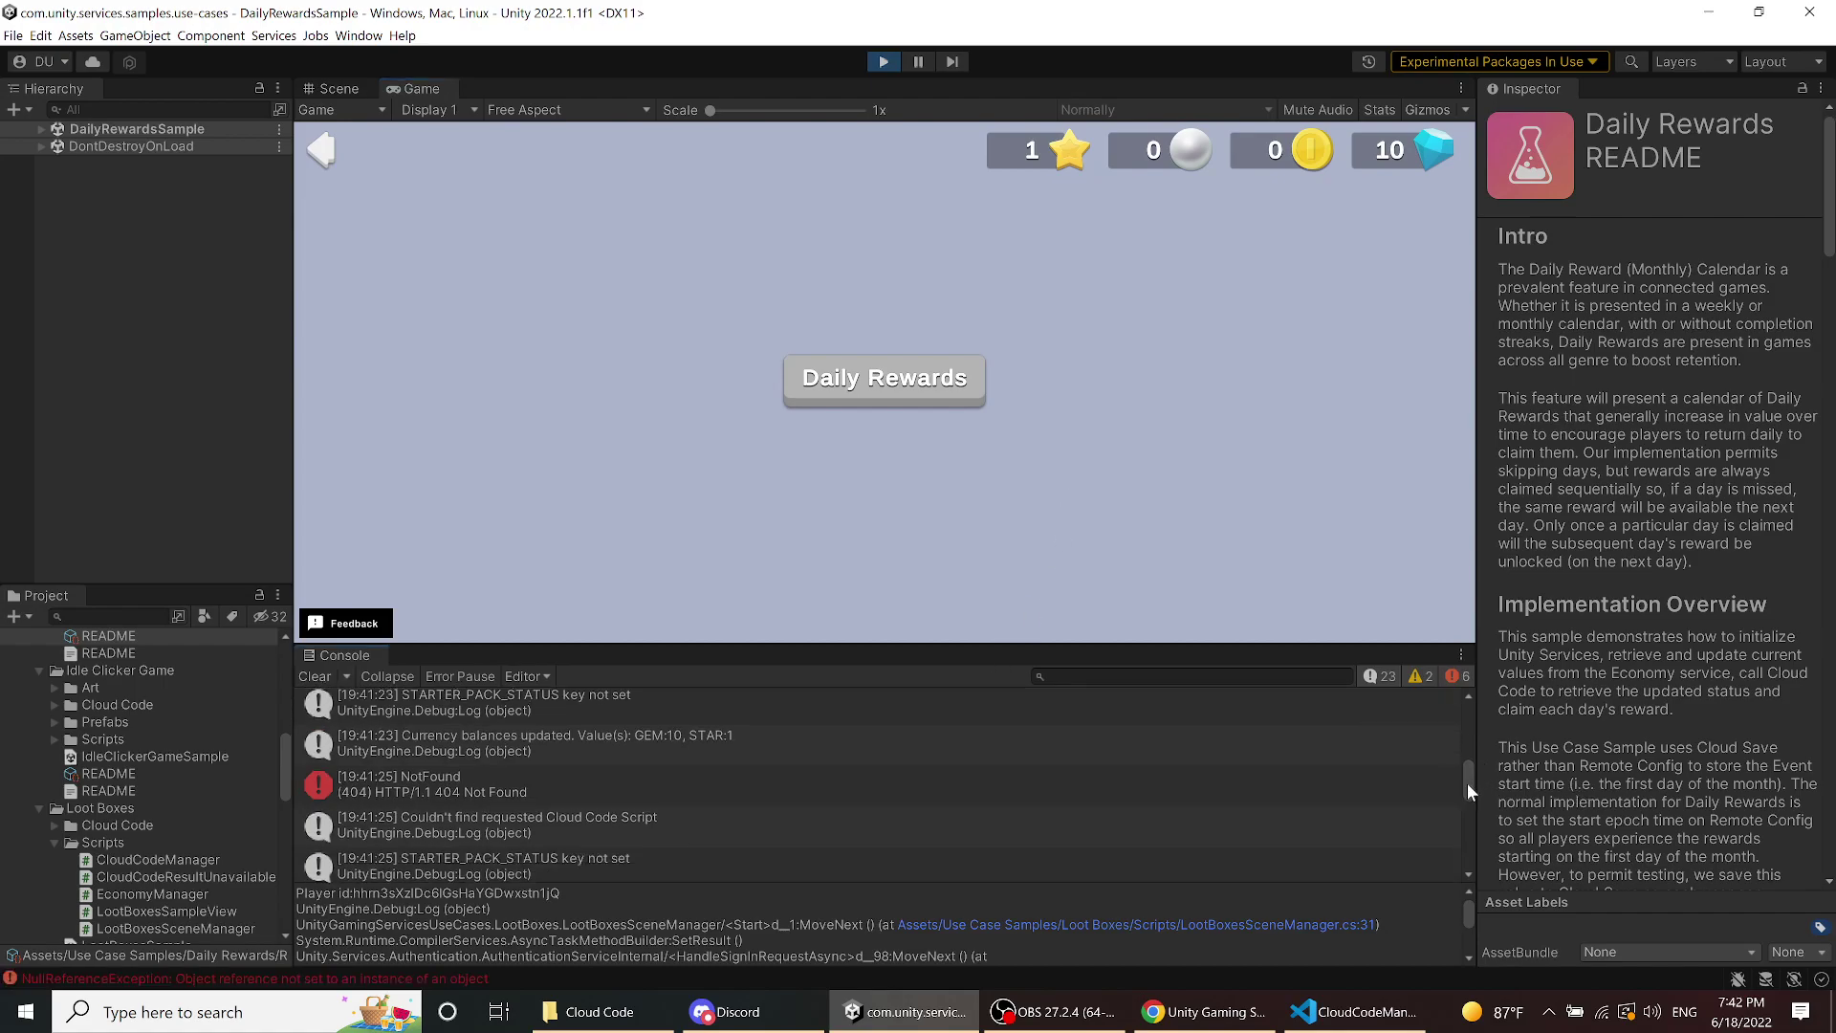
left_click_drag(1469, 792, 1474, 860)
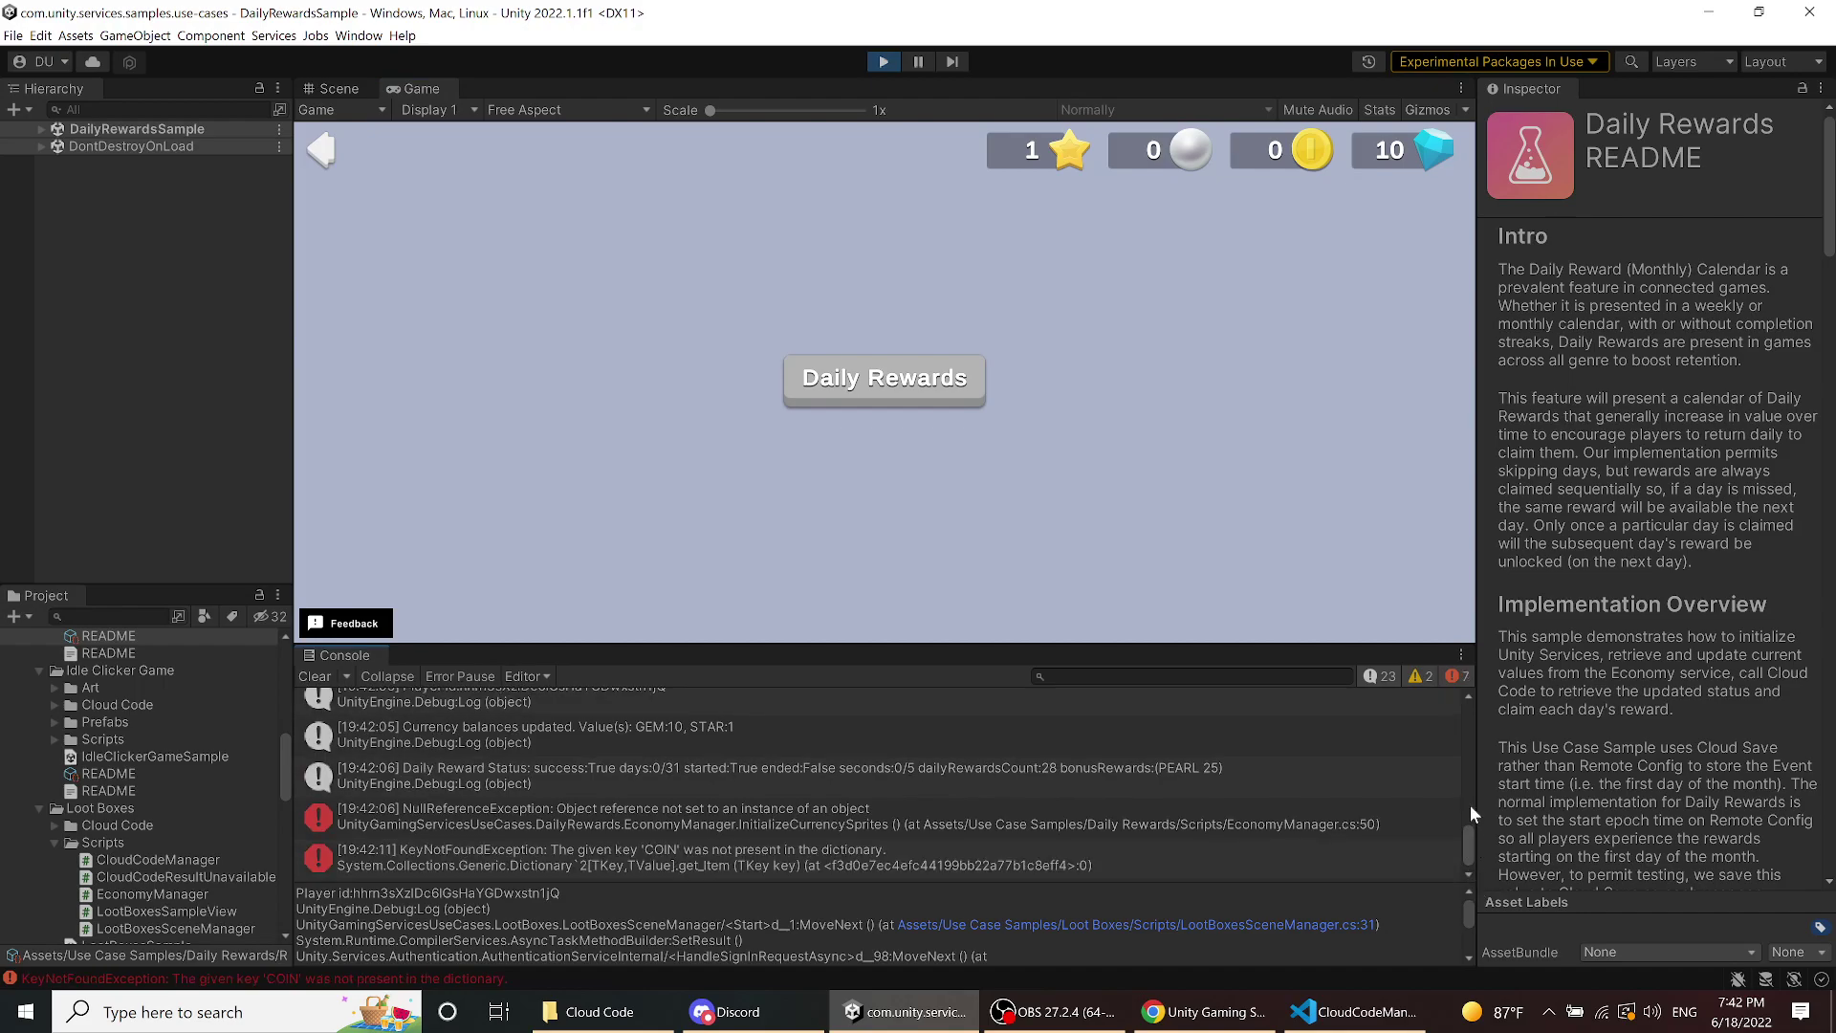
left_click(321, 151)
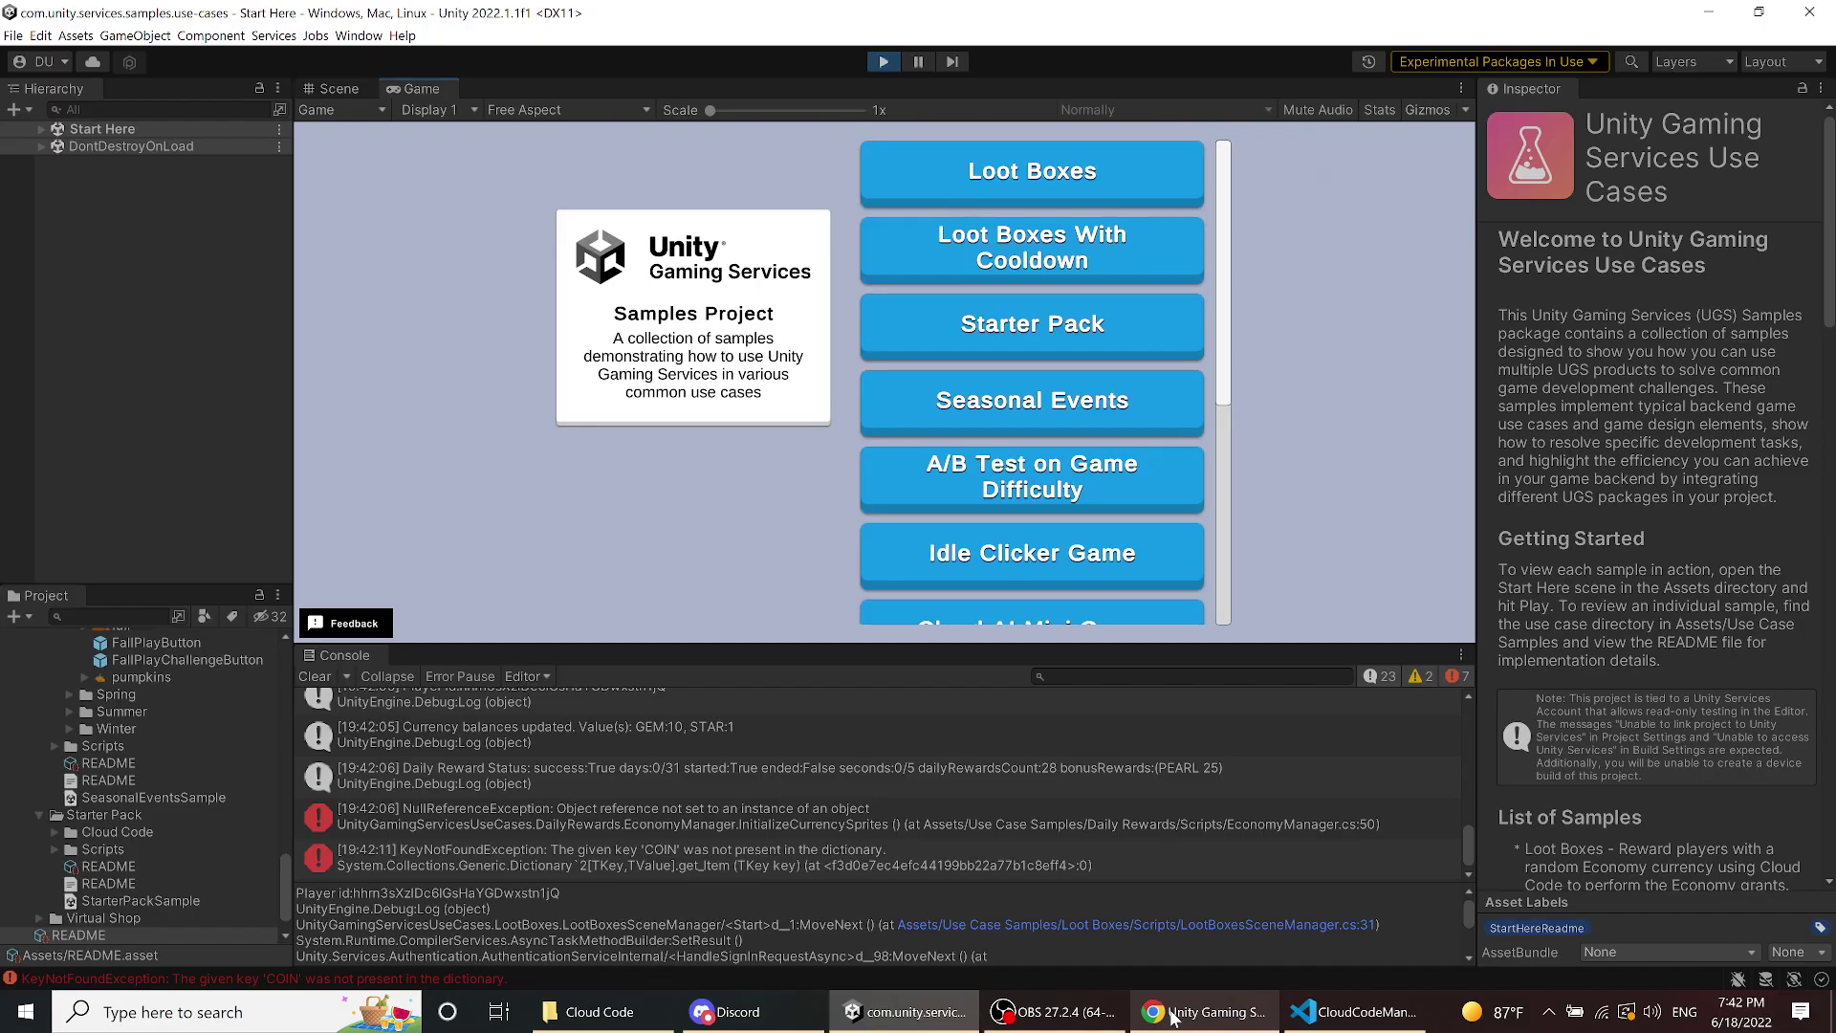
- Find the test player by pasted ID in Economy Find Player and view their Cloud Save data
left_click(1168, 1014)
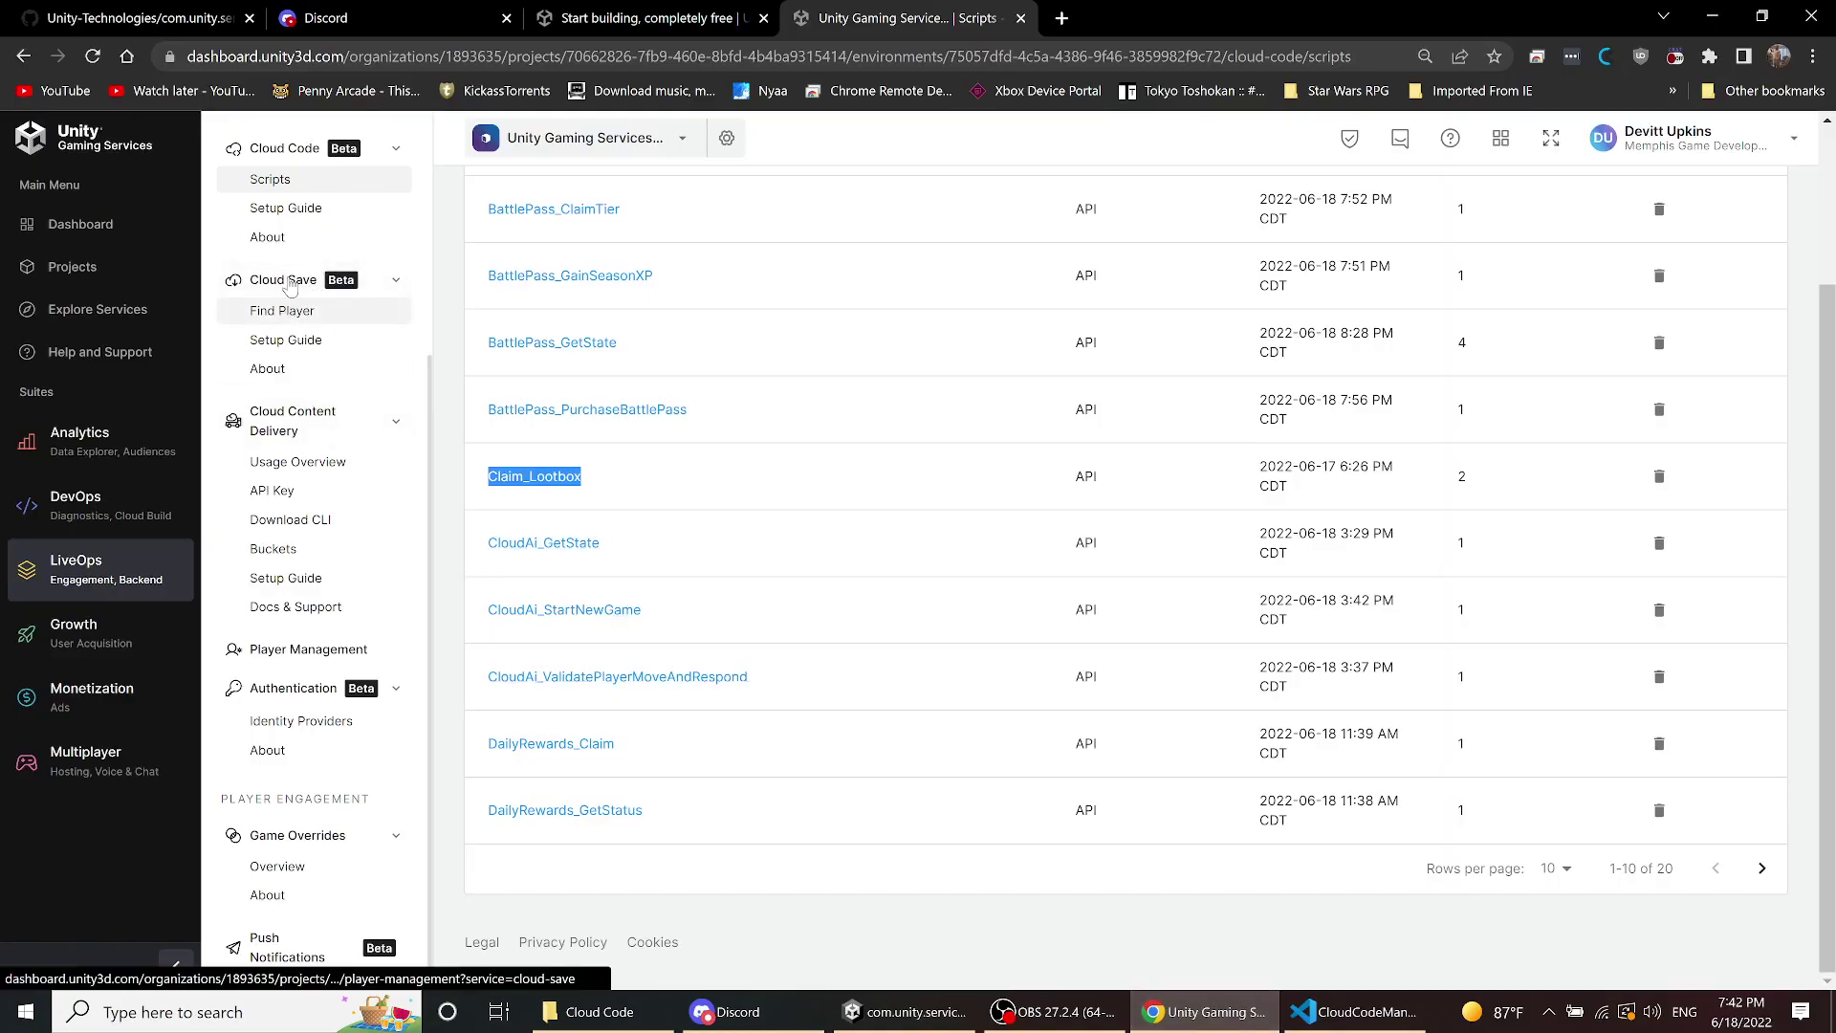
scroll(330, 272, "up", 4)
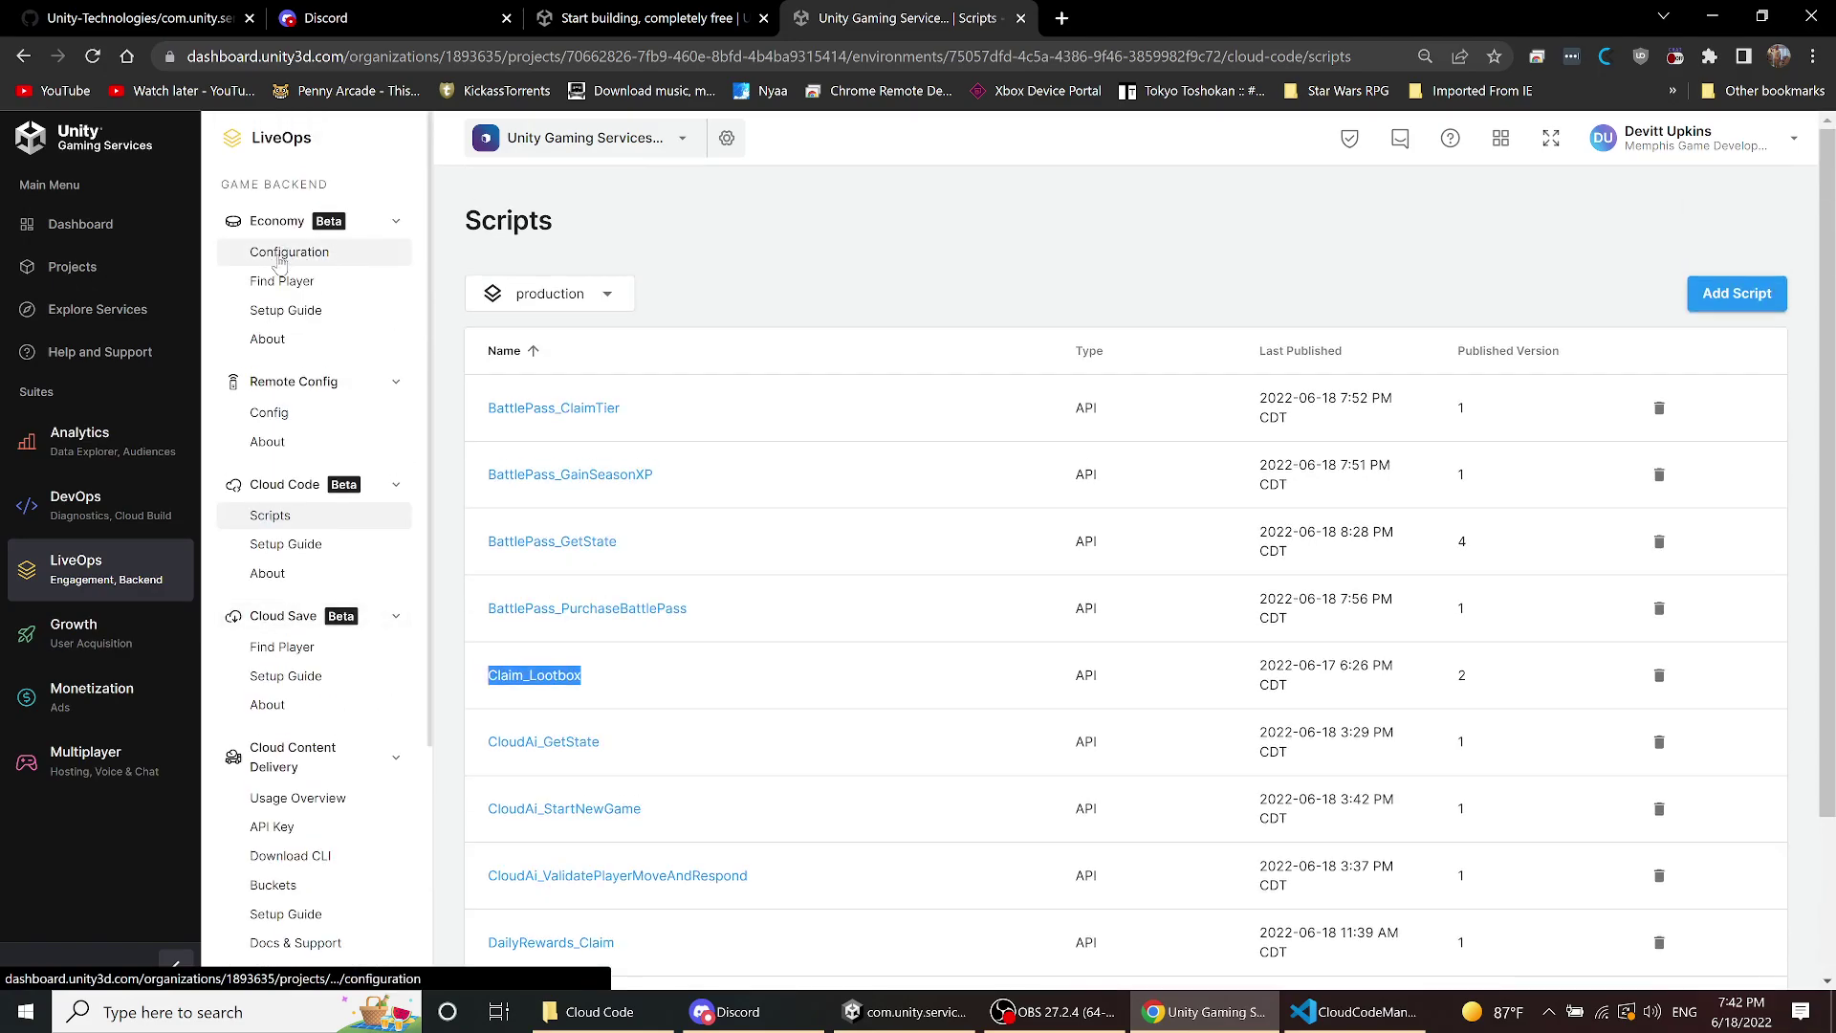
left_click(285, 281)
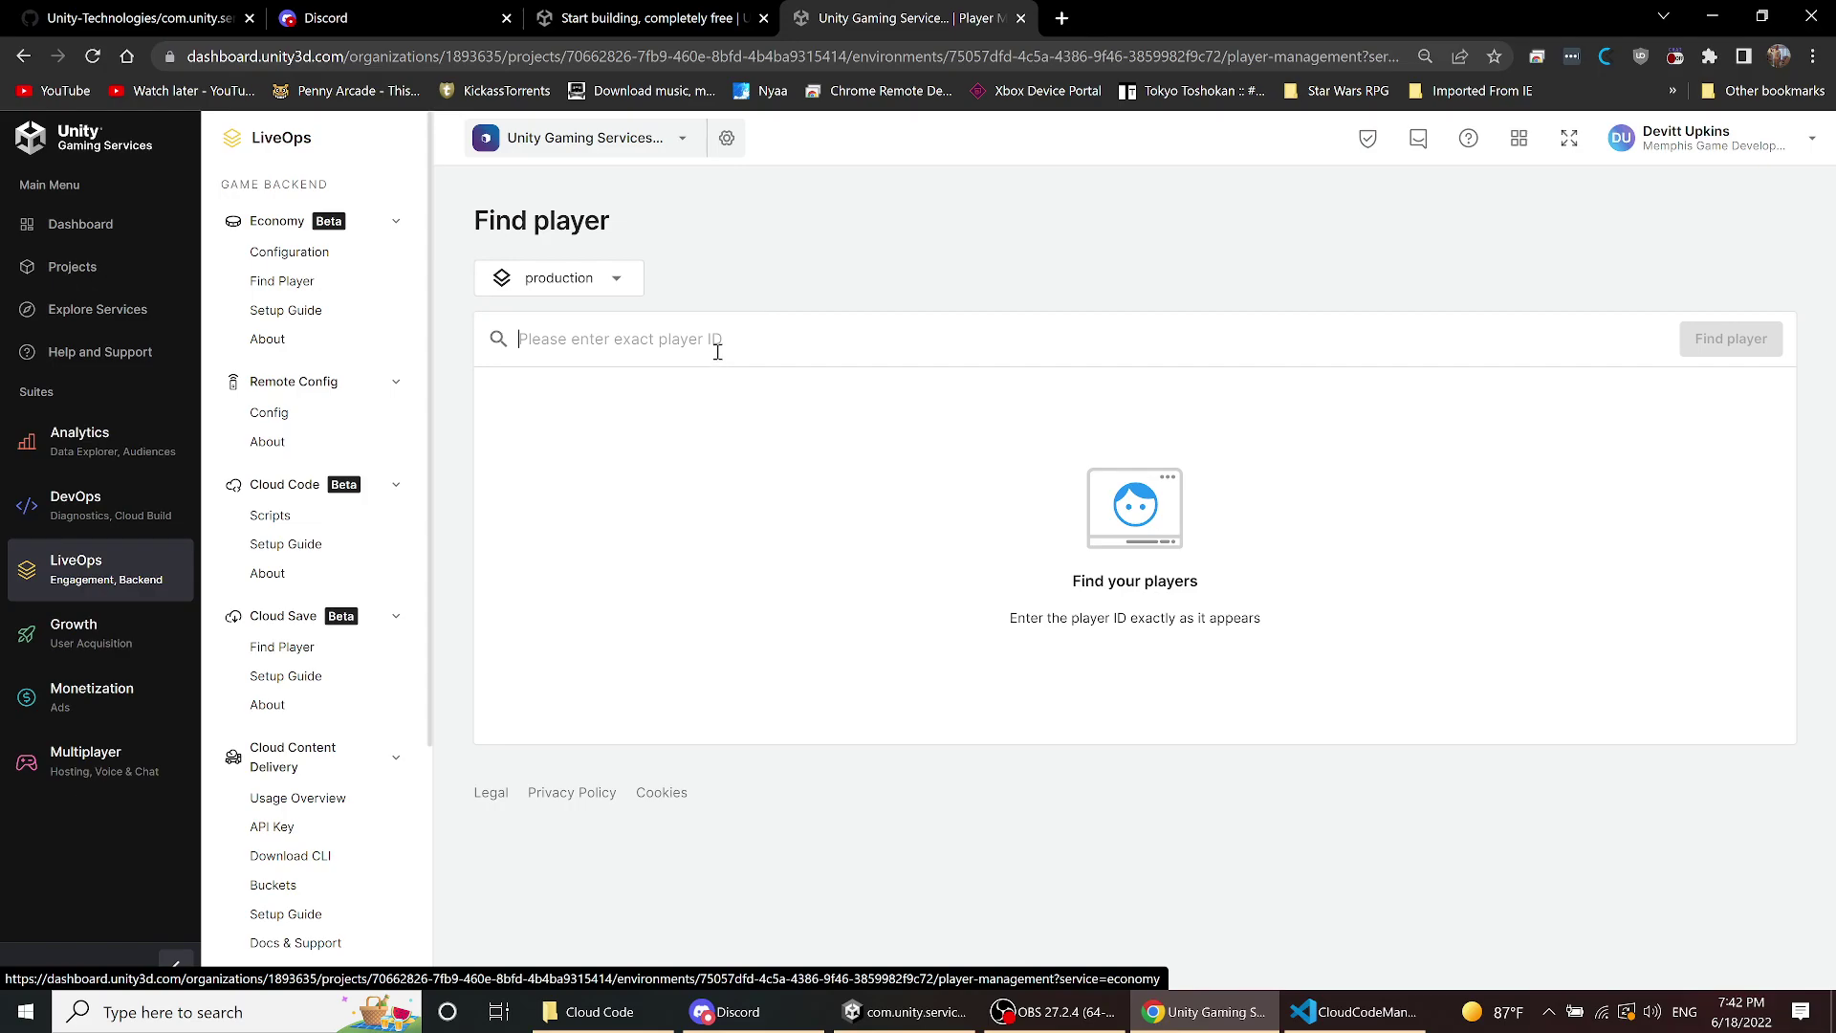
left_click(718, 349)
type("hhrn3sXzlDc6lGsHaYGDwxstn1jQ")
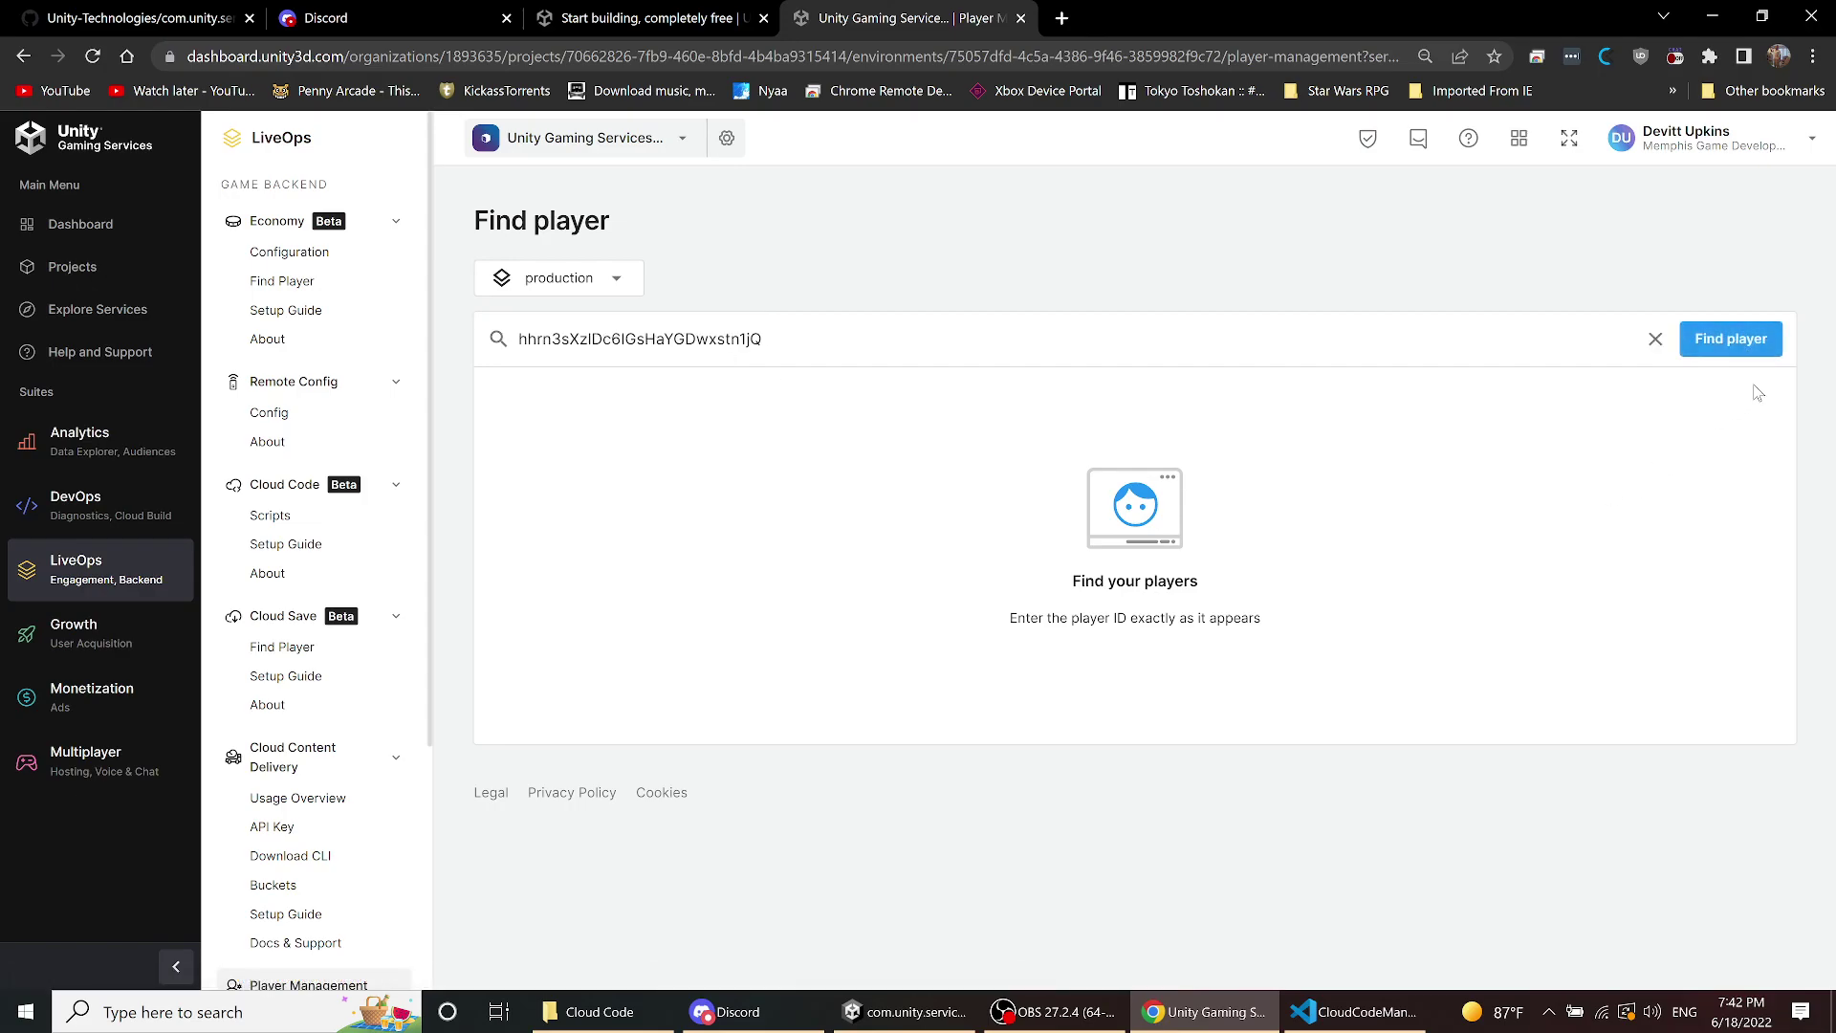
left_click(1767, 337)
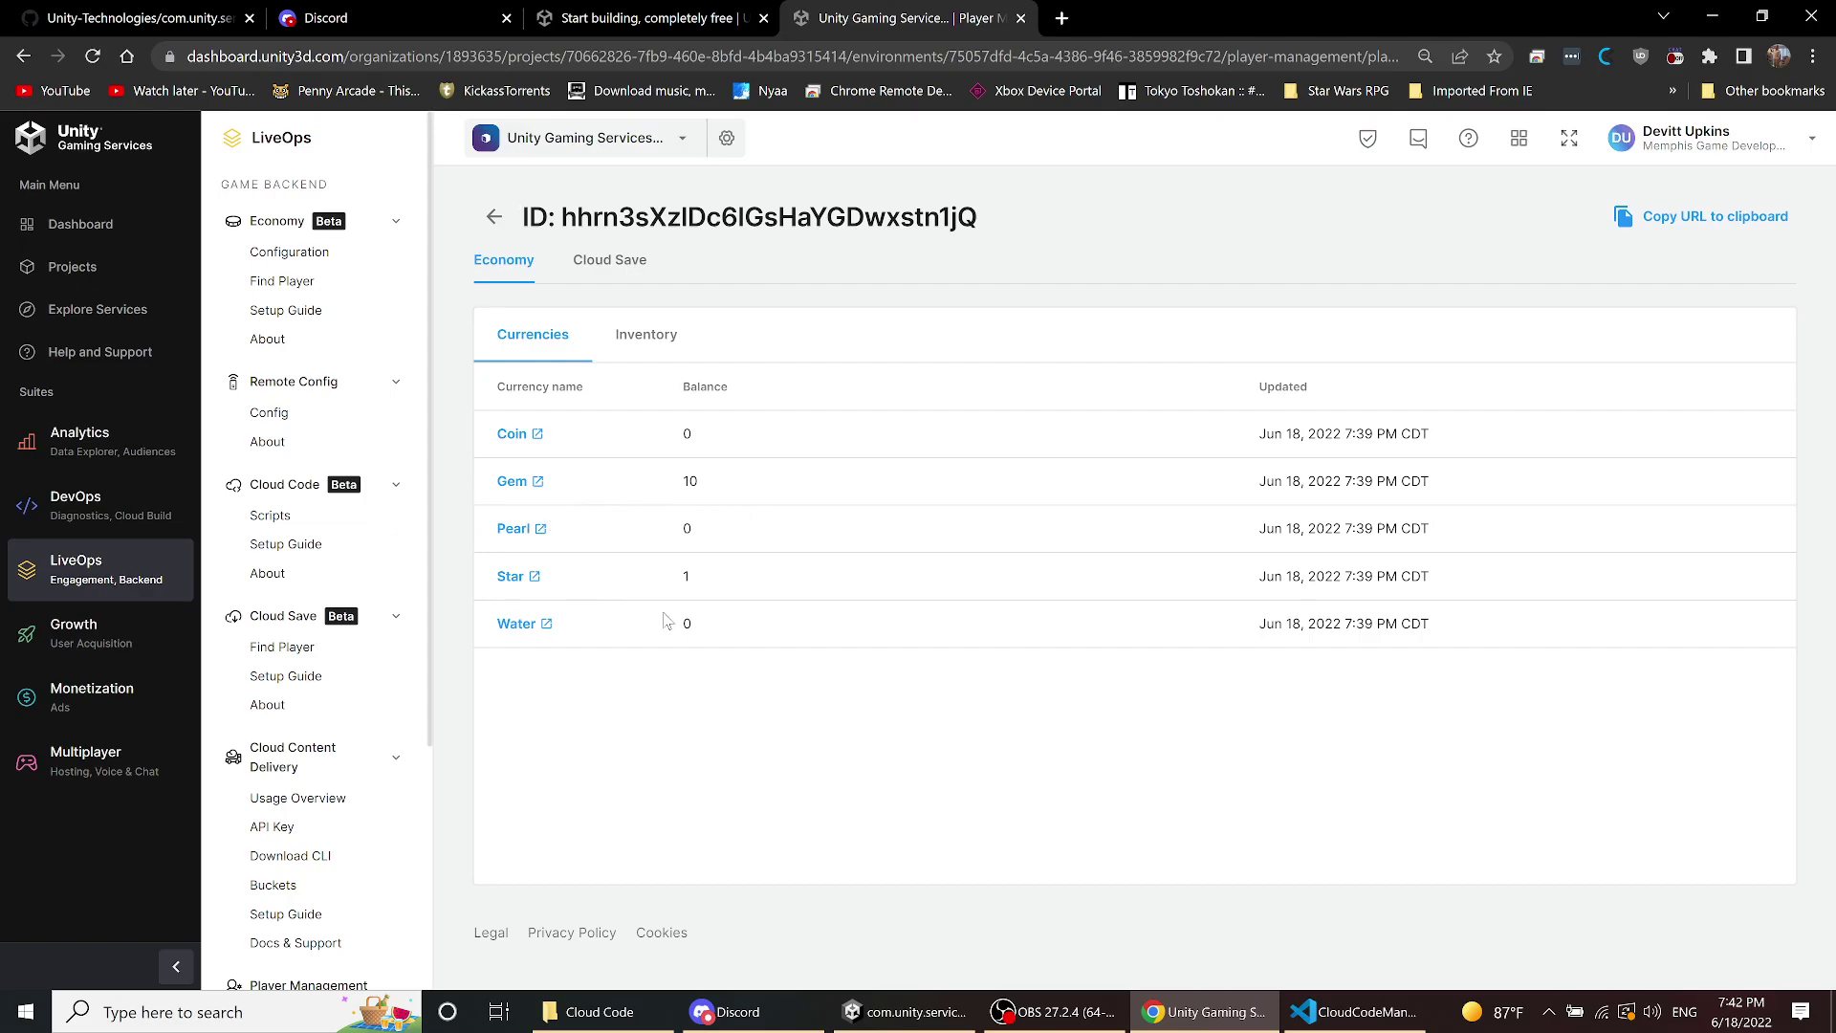
left_click(615, 264)
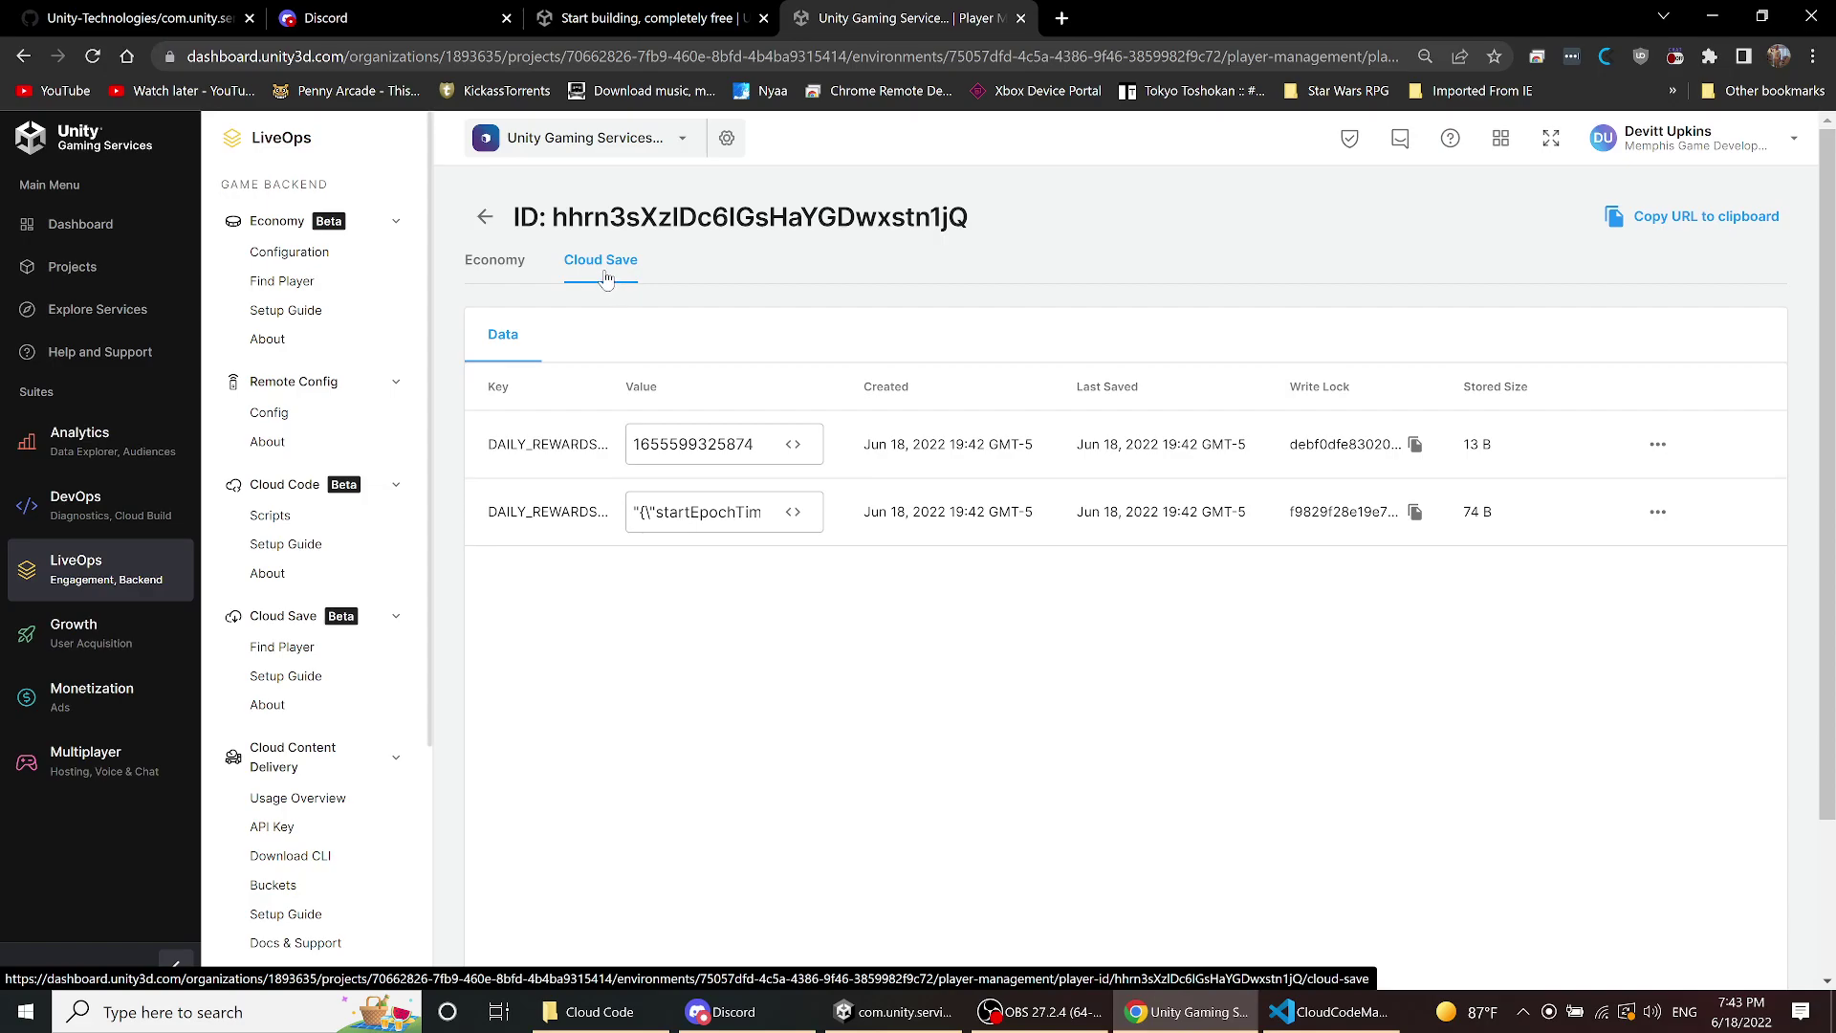
- Open the Daily Rewards README on GitHub and follow its Cloud Save requirement link
left_click(95, 17)
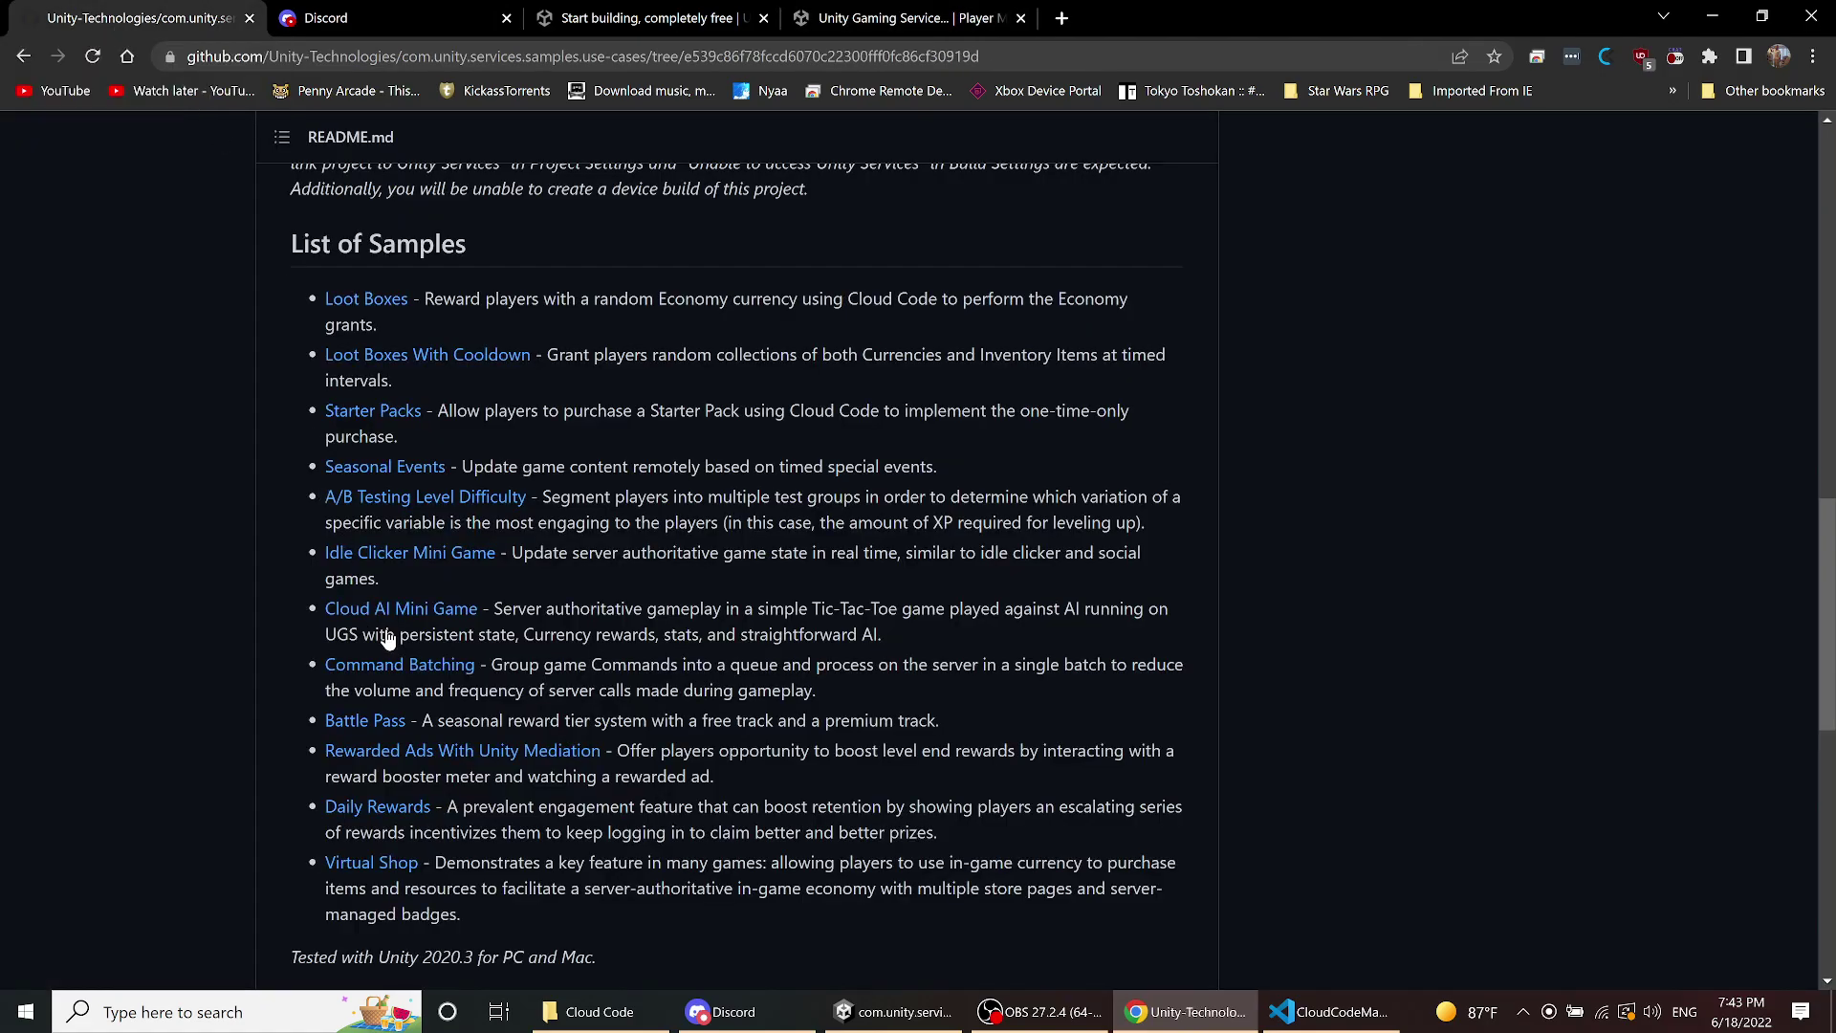
left_click(362, 819)
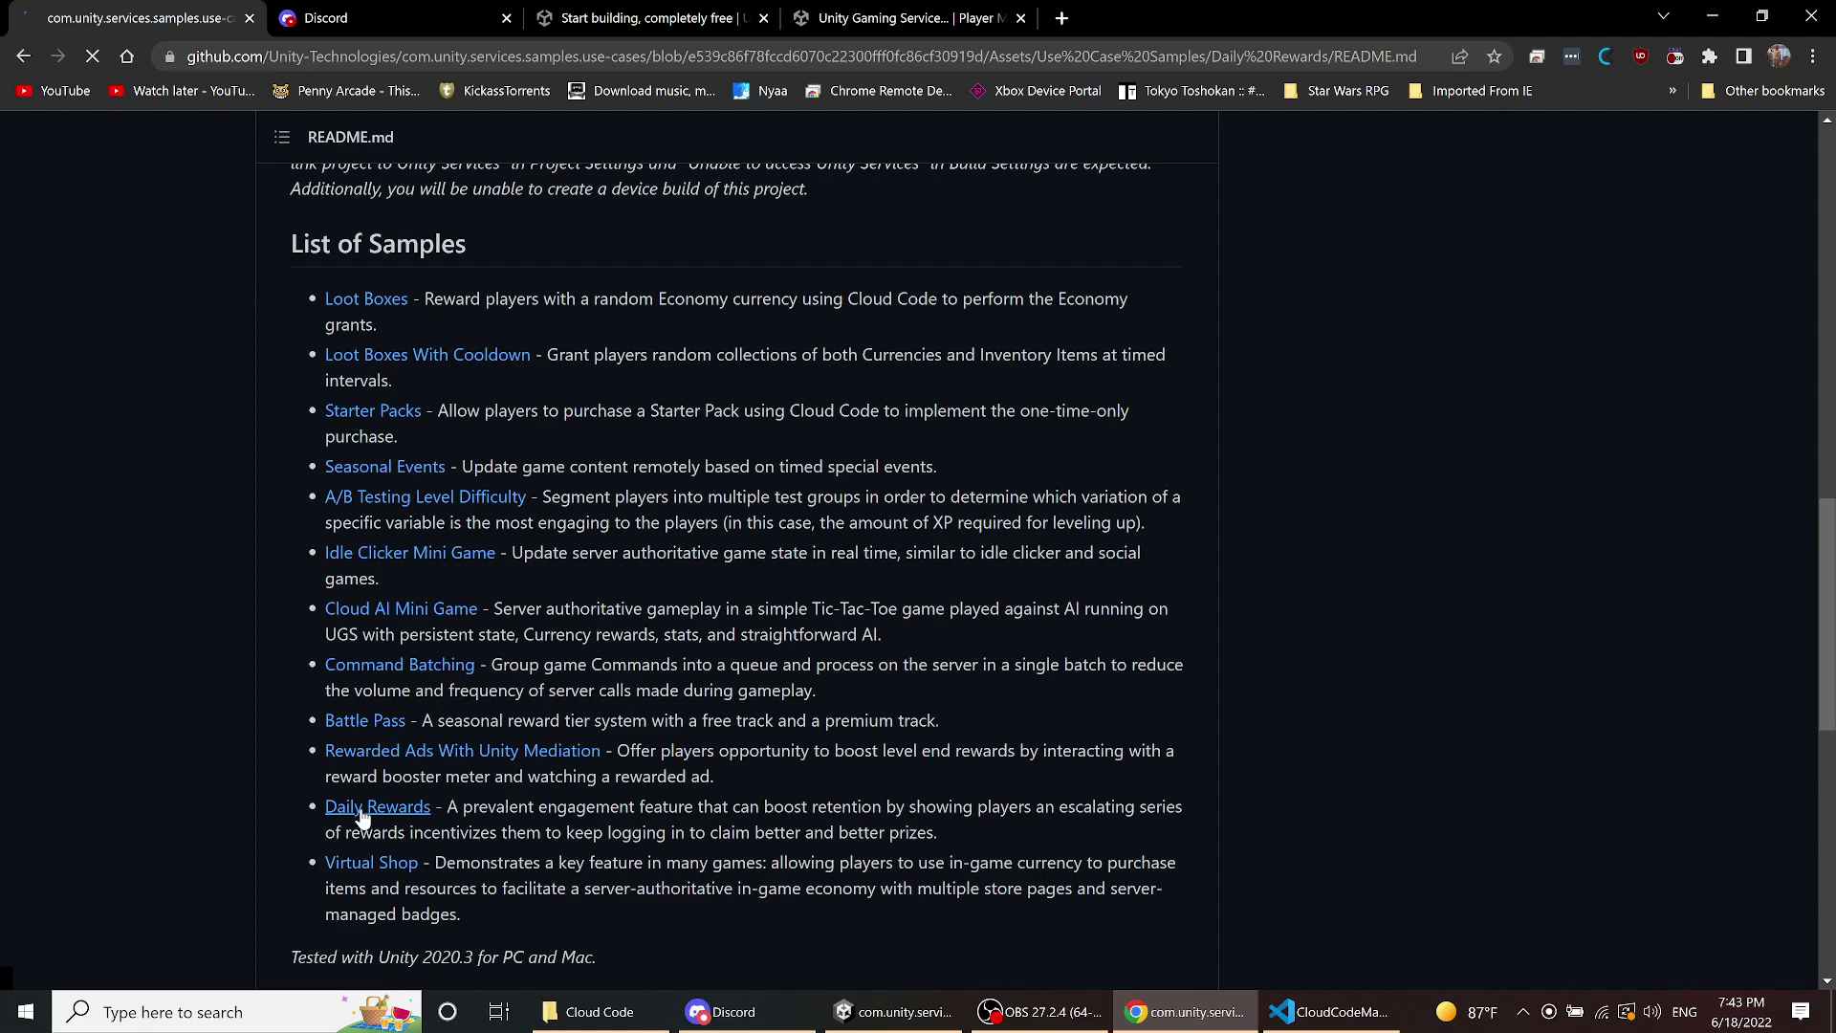
scroll(397, 803, "down", 18)
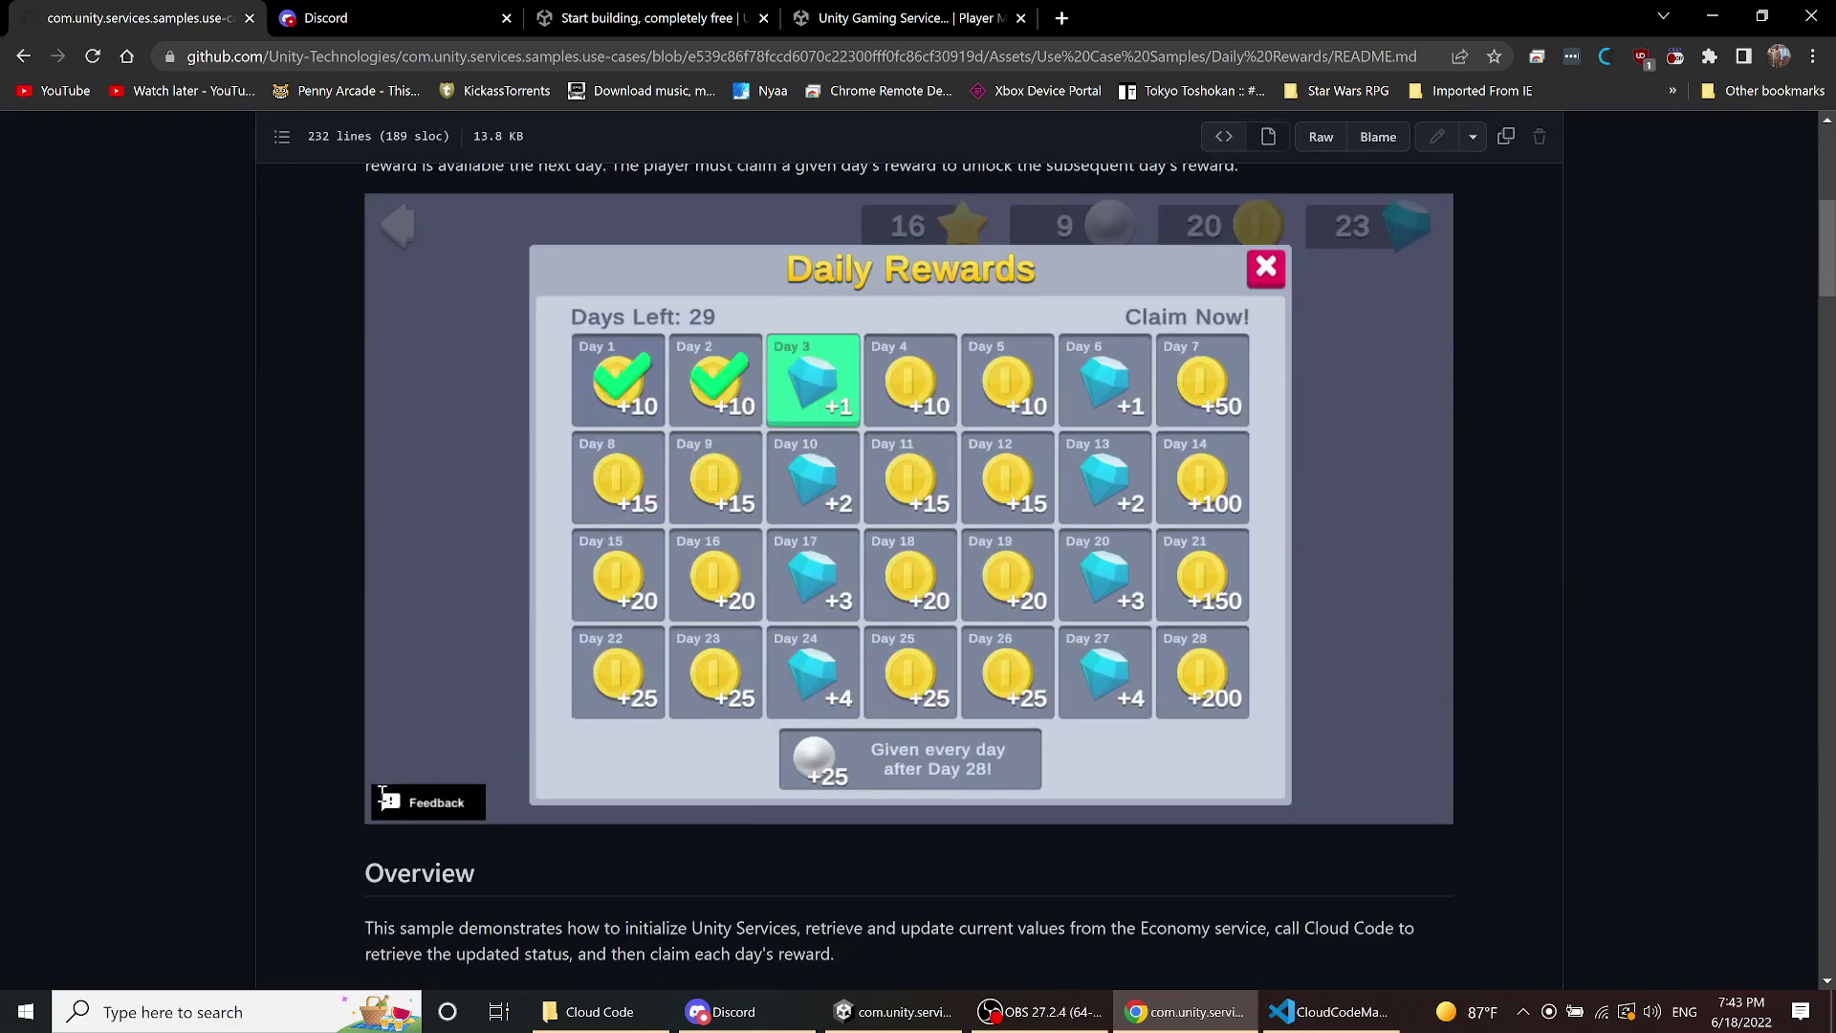
scroll(381, 790, "down", 8)
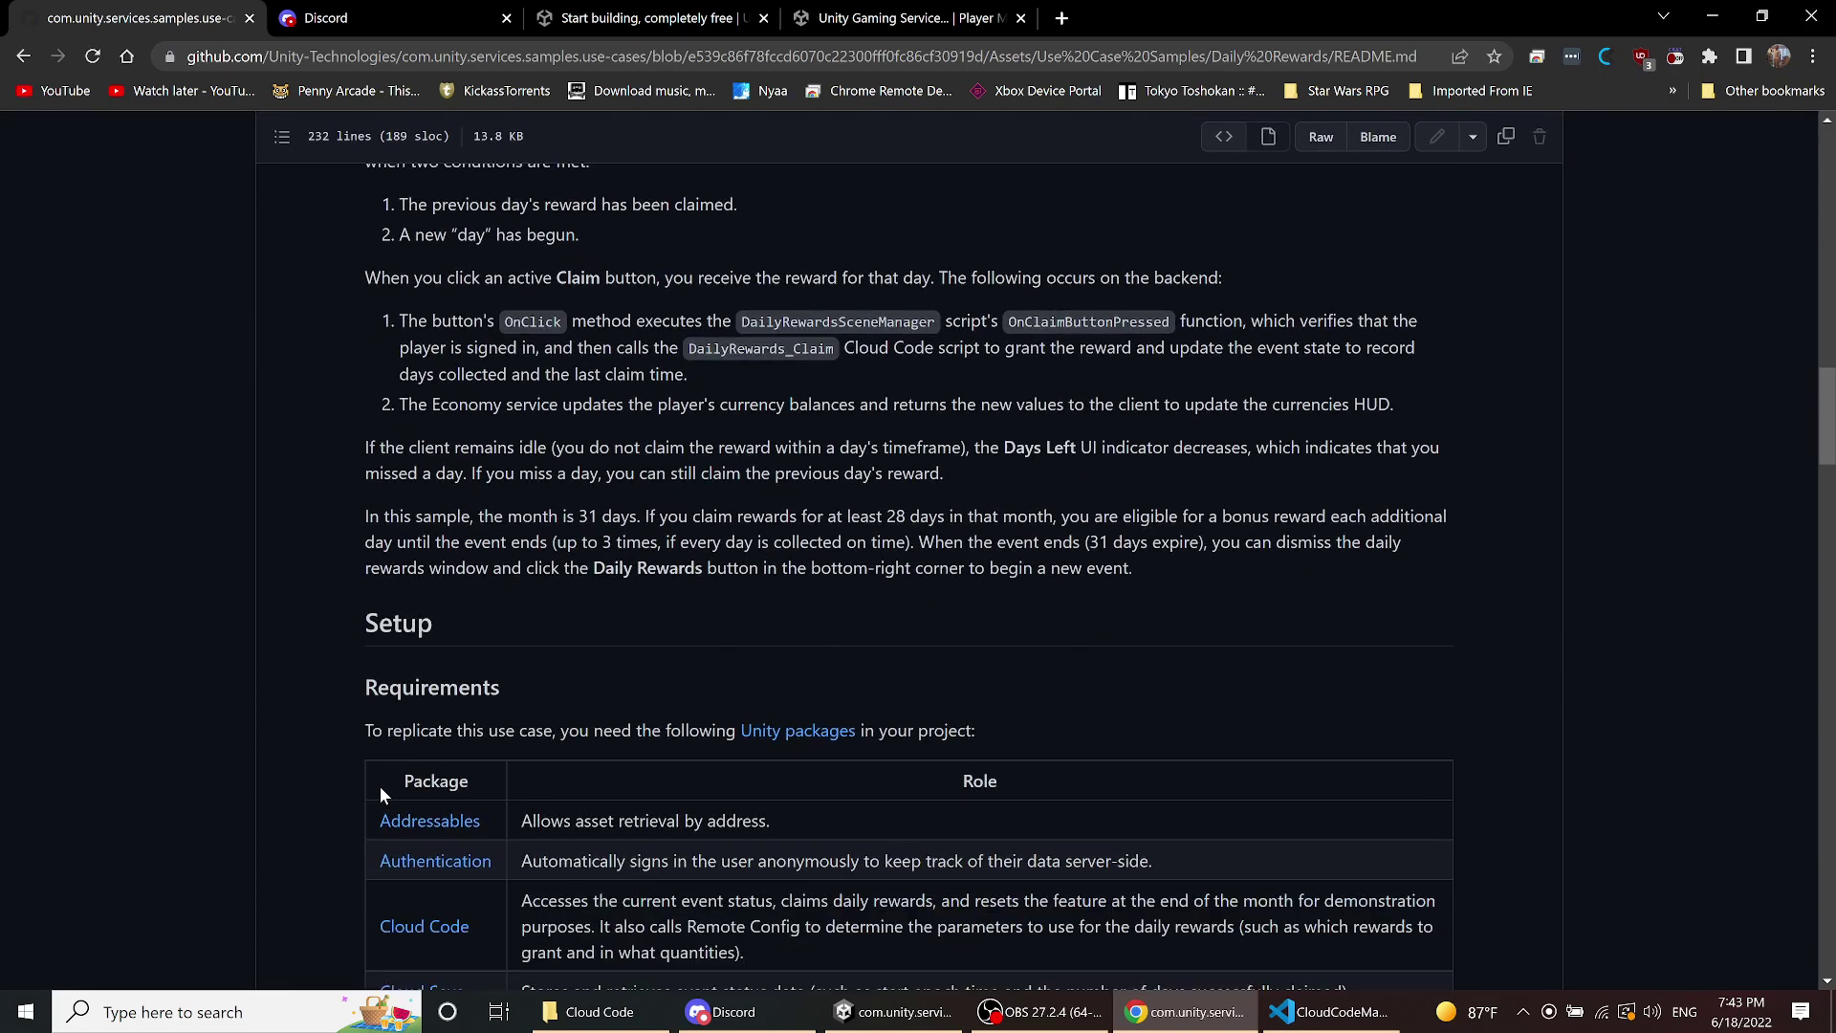
scroll(371, 786, "up", 1)
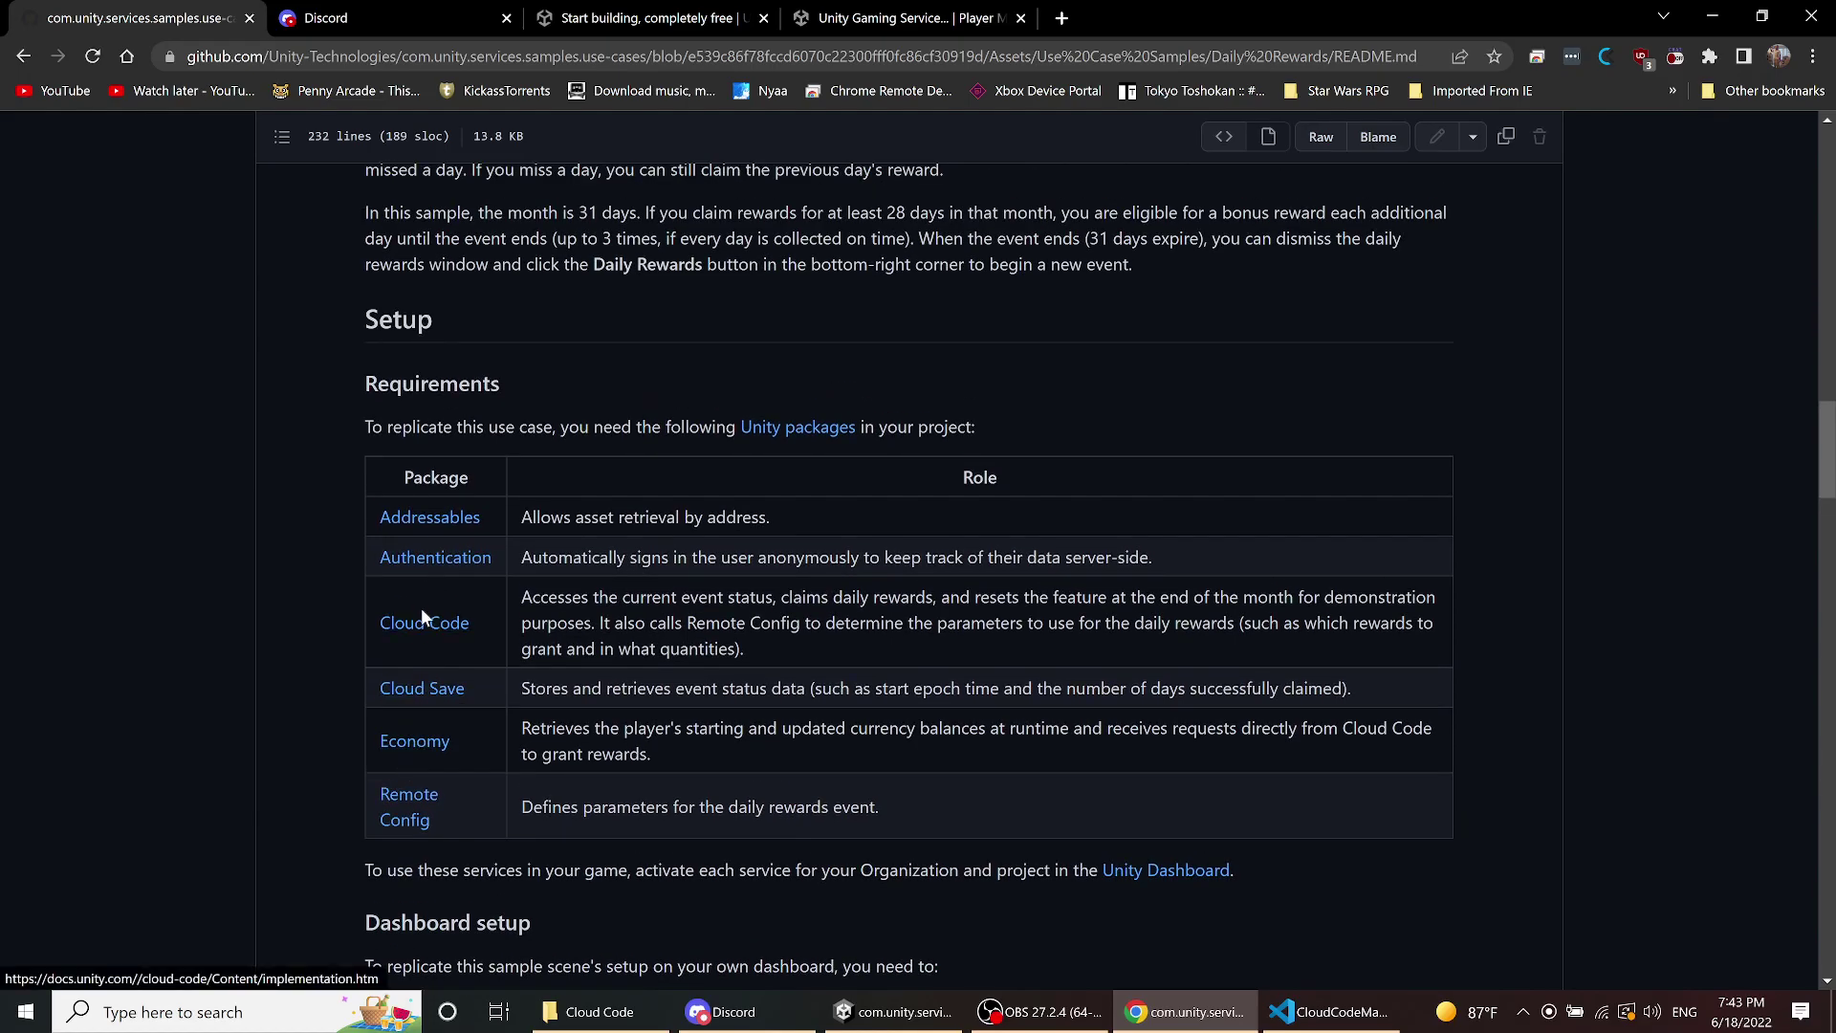
left_click(427, 697)
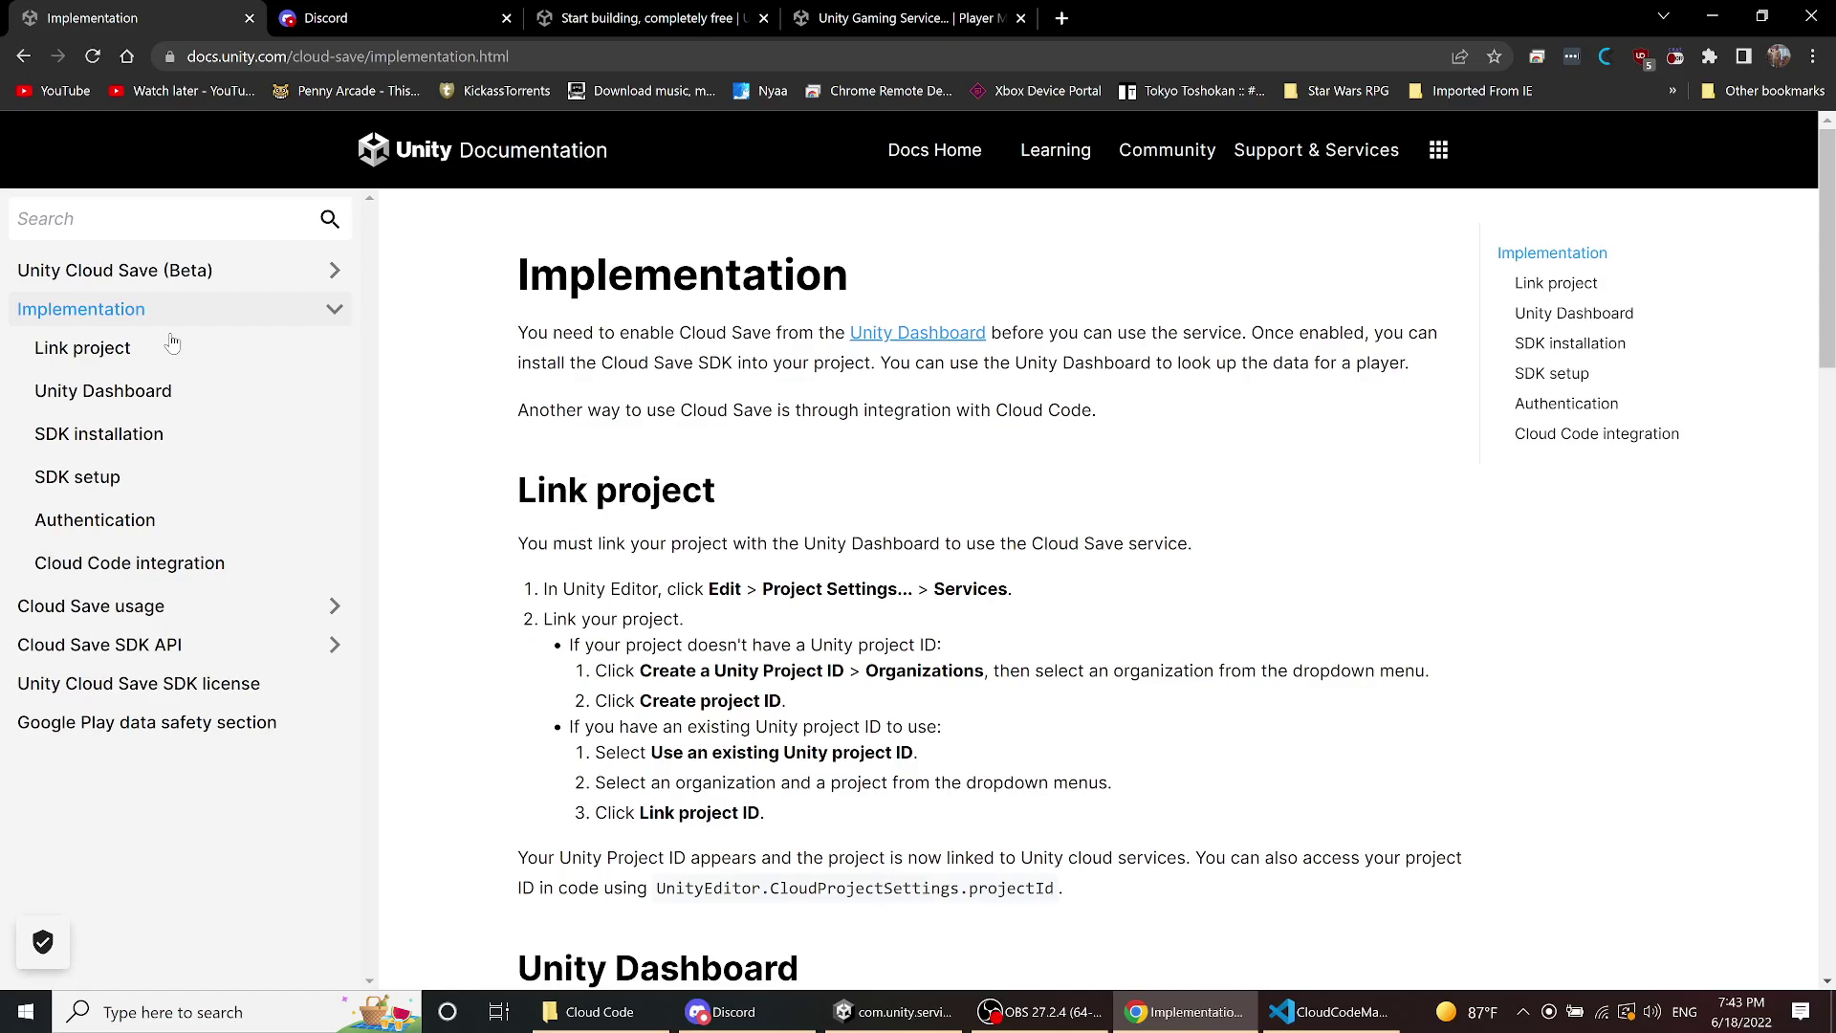
- Open the Unity Cloud Save (Beta) overview, read its Data format limits, then return to the overview
left_click(148, 275)
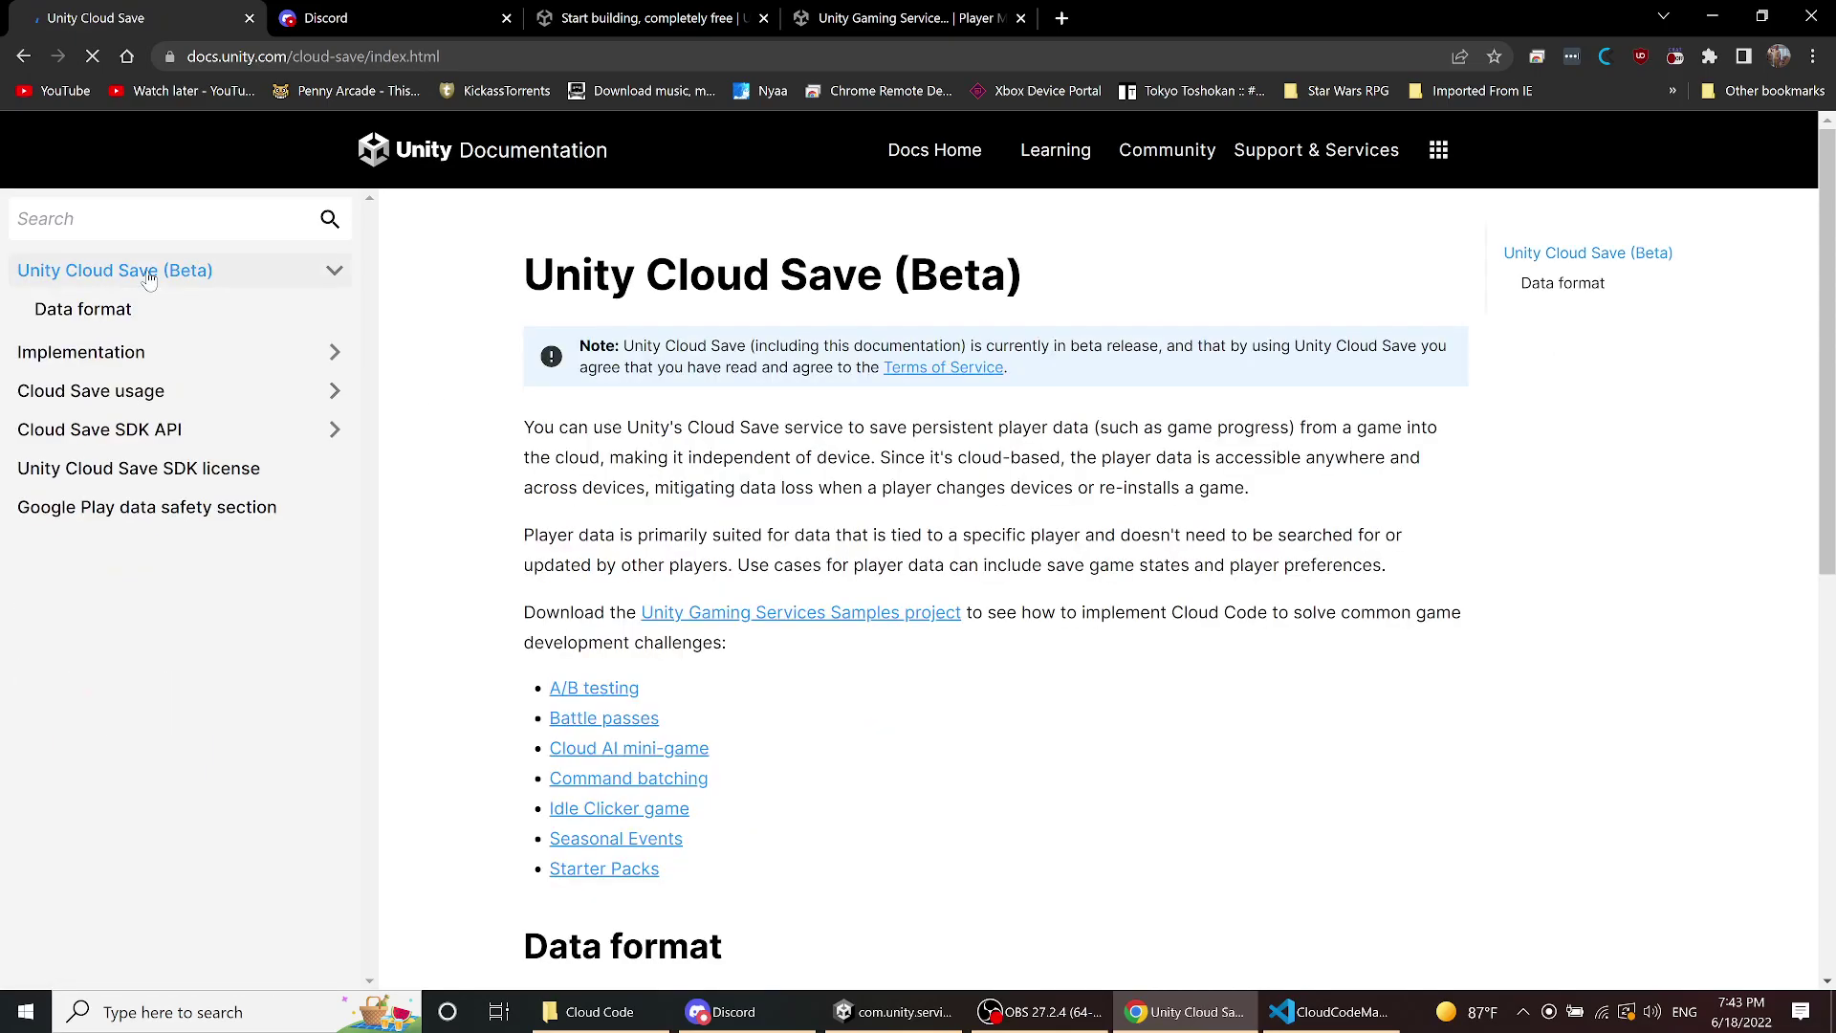
left_click(119, 306)
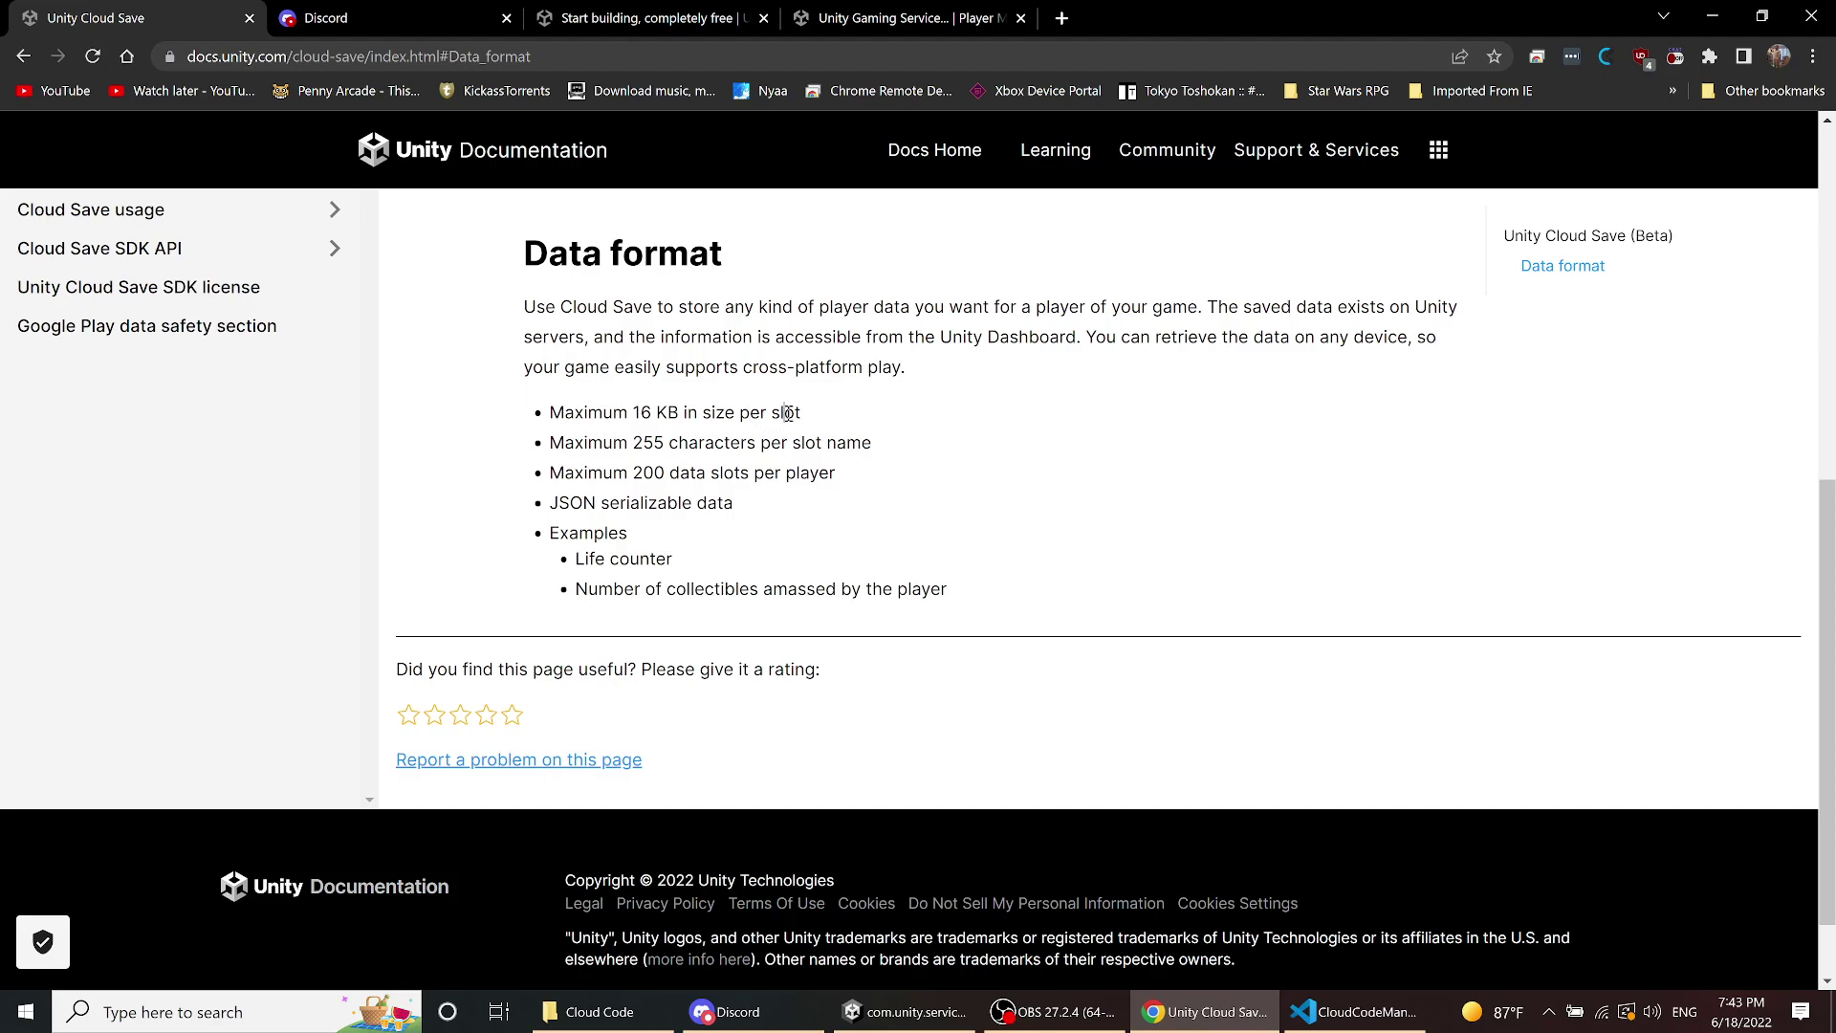
left_click(822, 419)
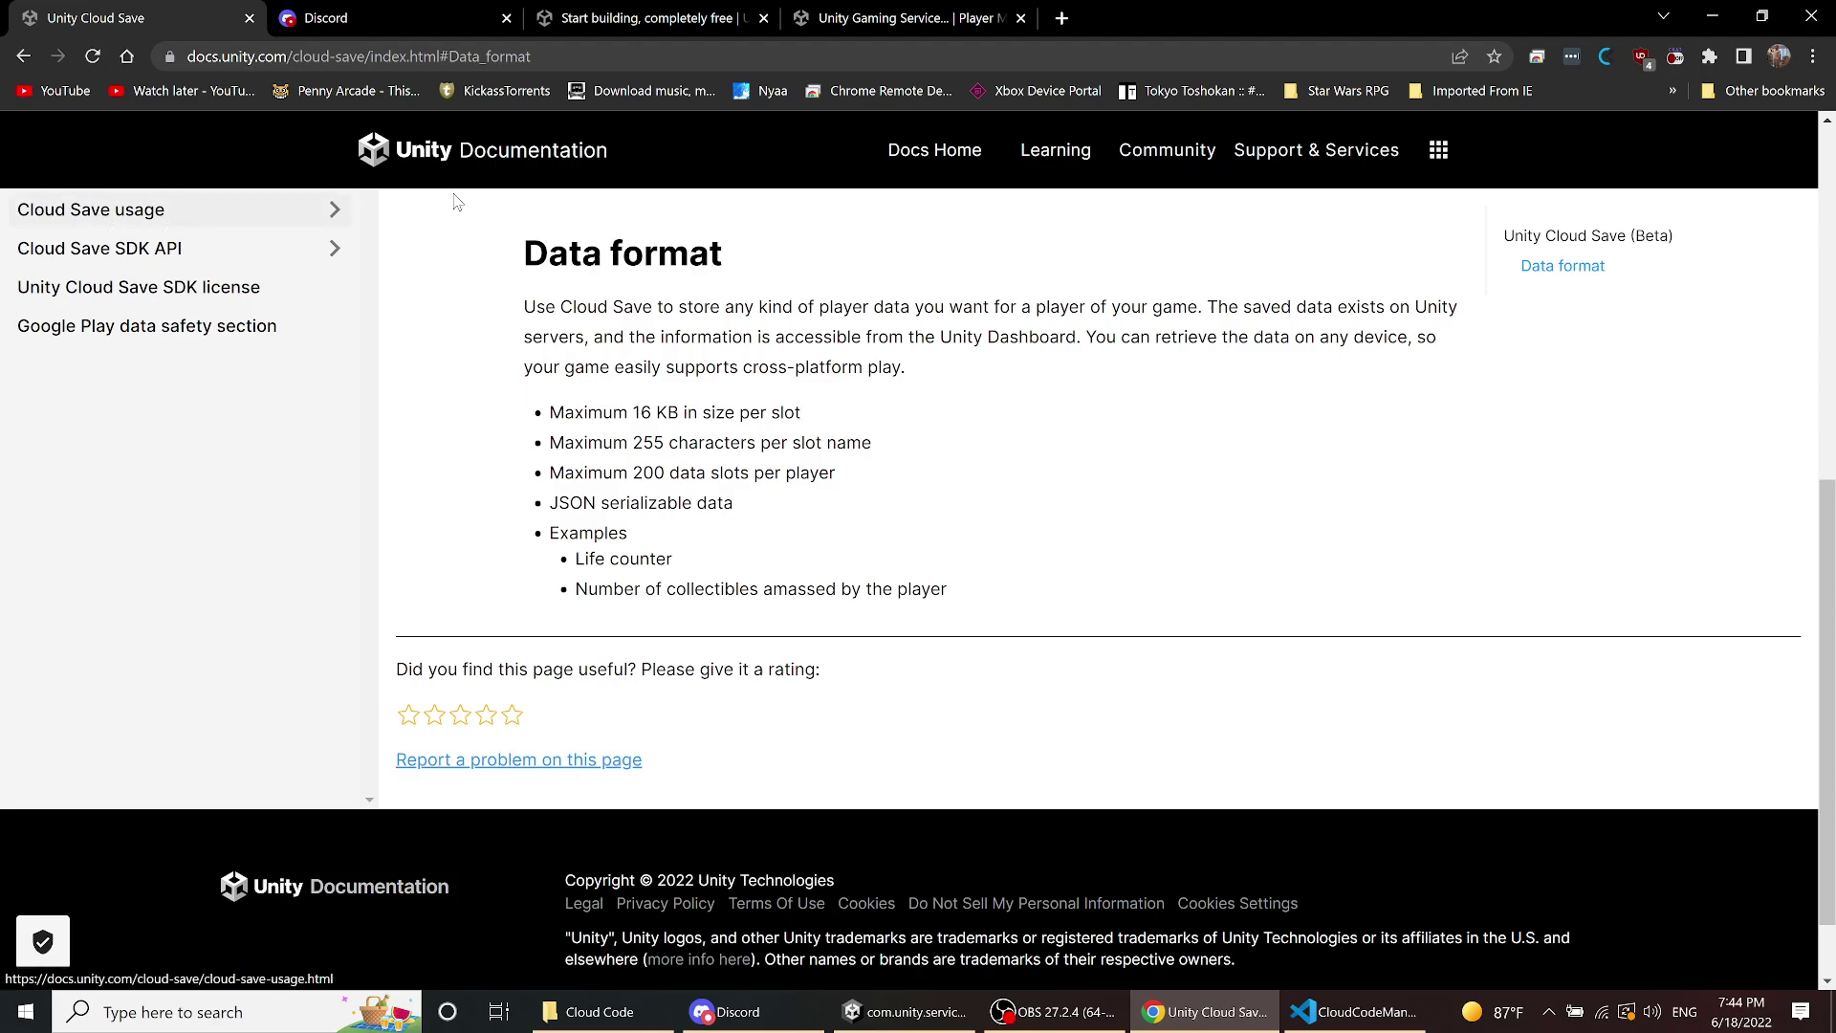
left_click(24, 57)
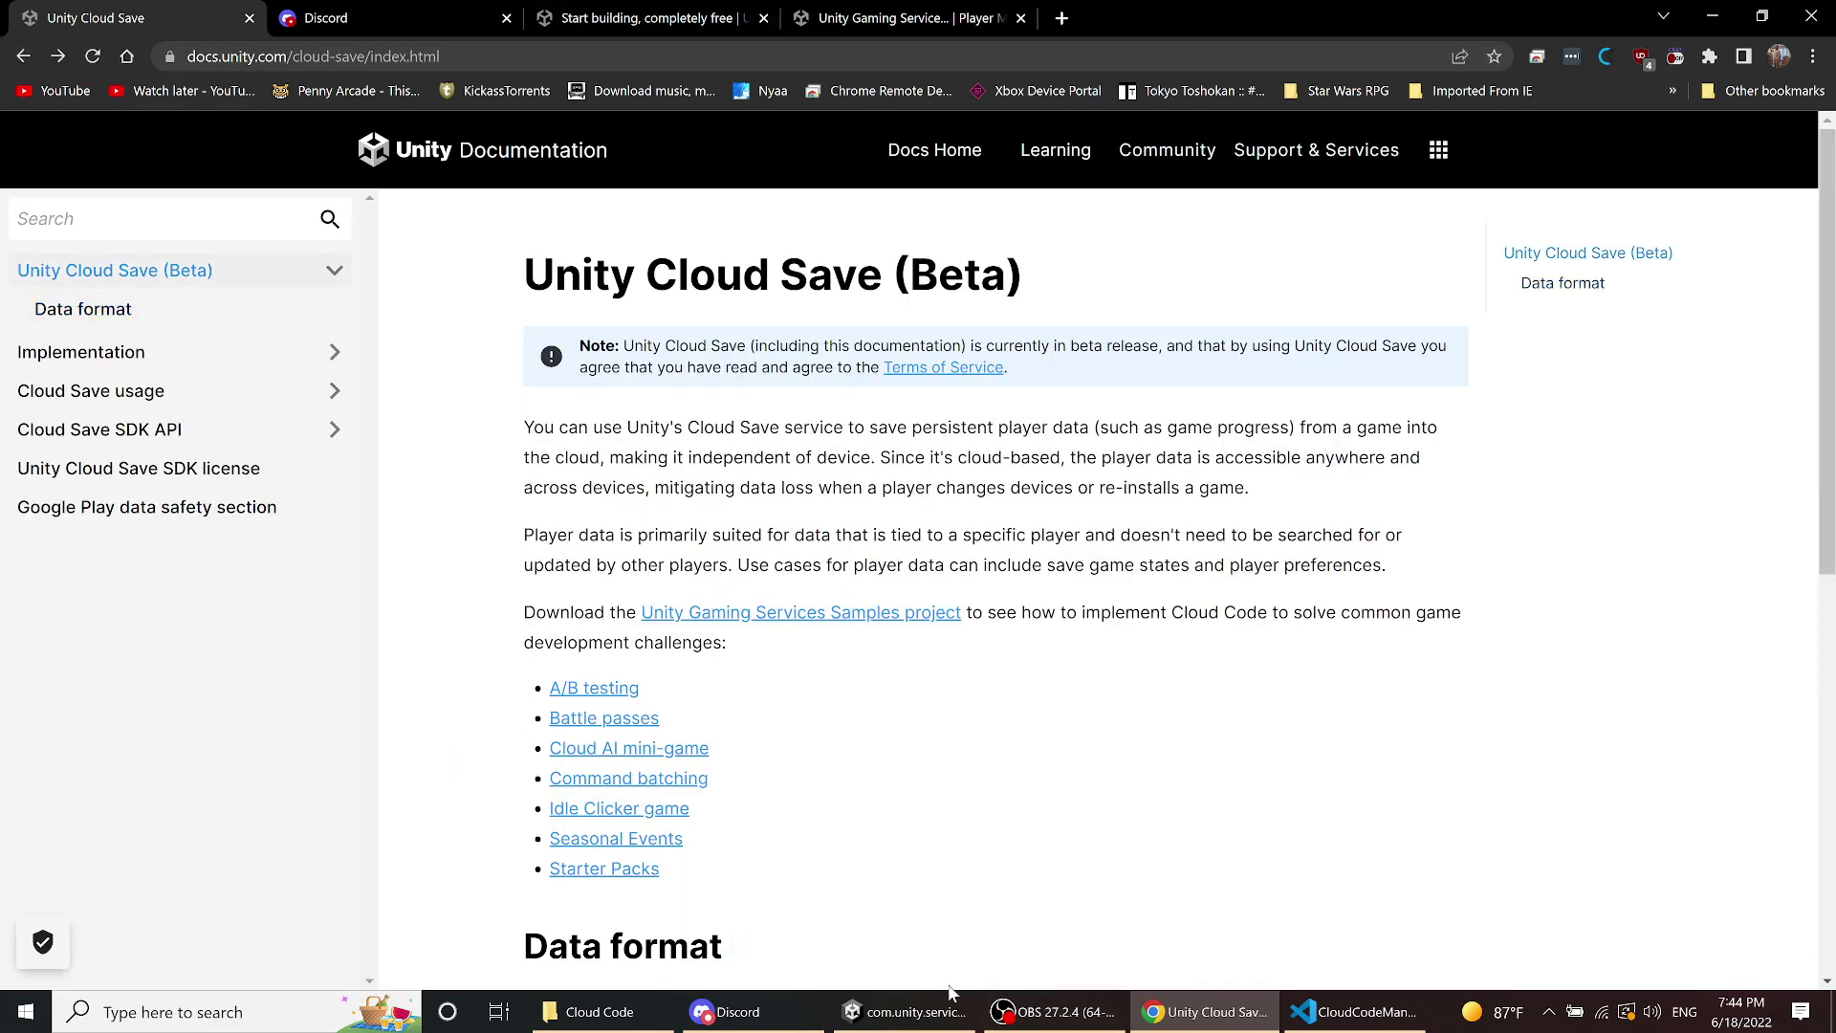
- In the Unity Editor, run the A/B Test on Game Difficulty sample and try Gain XP
left_click(907, 1011)
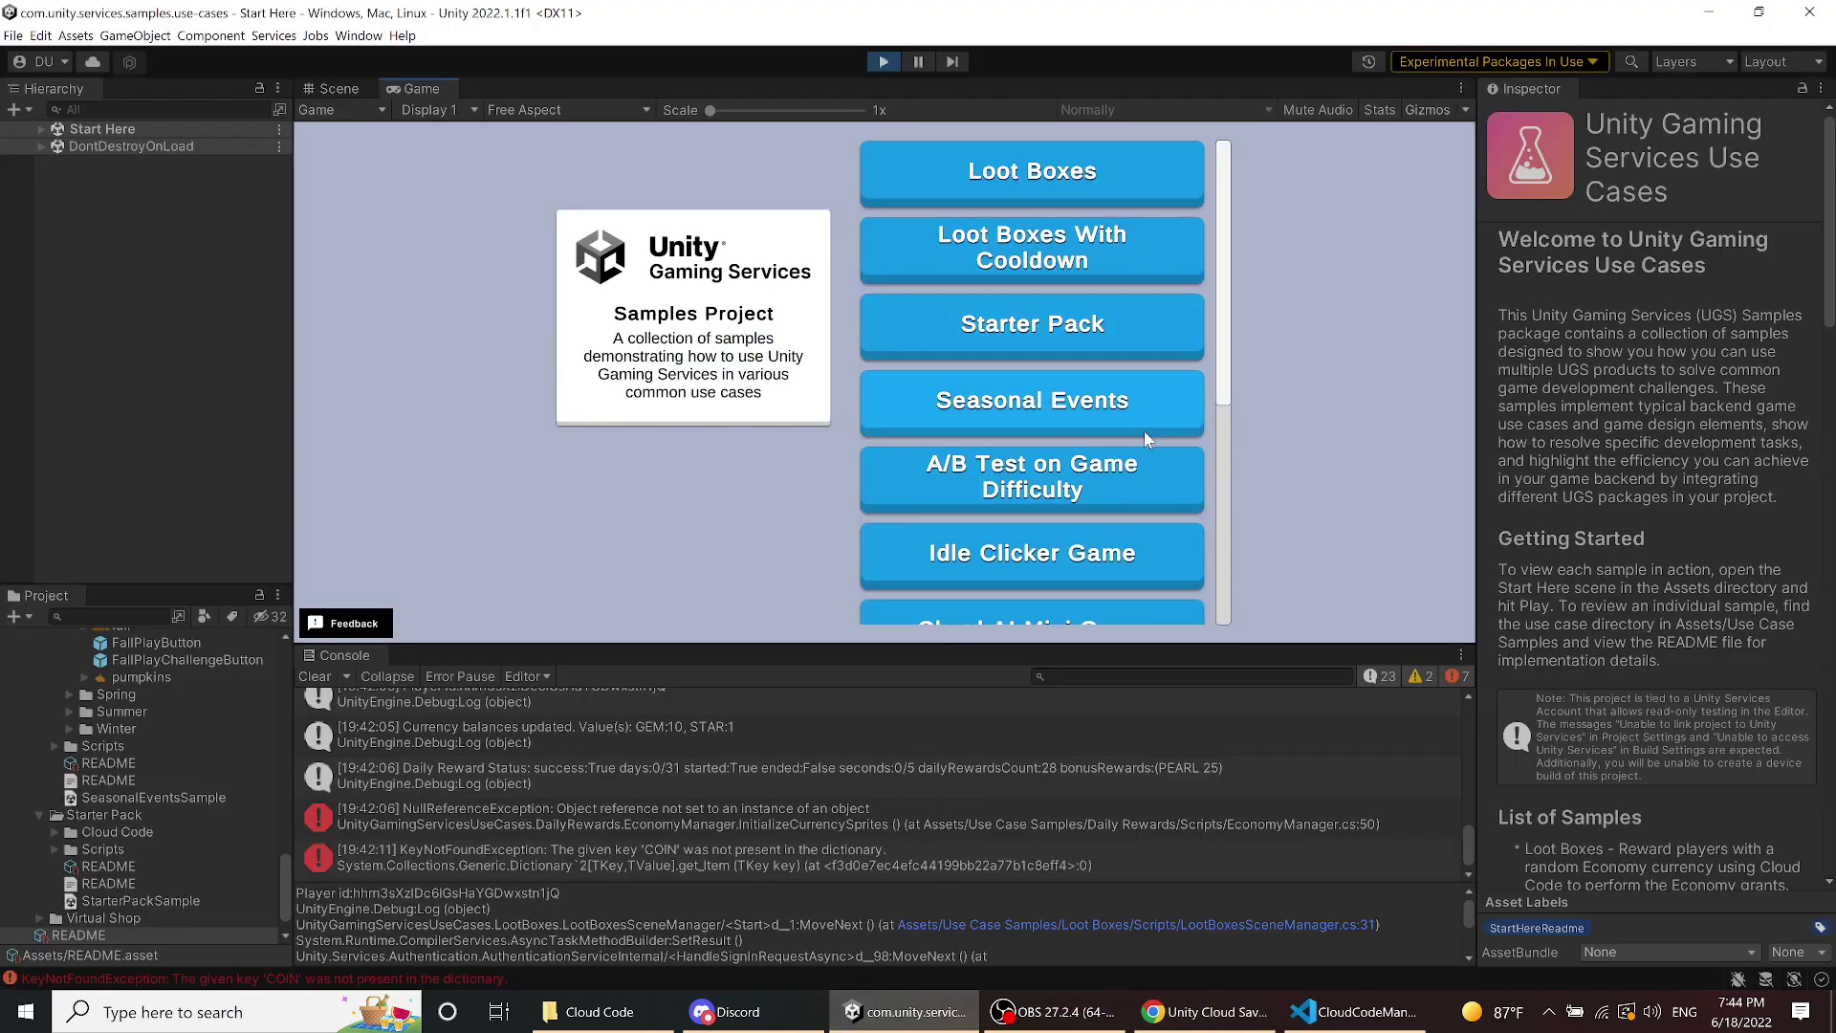
scroll(1138, 440, "down", 1)
scroll(1135, 455, "down", 3)
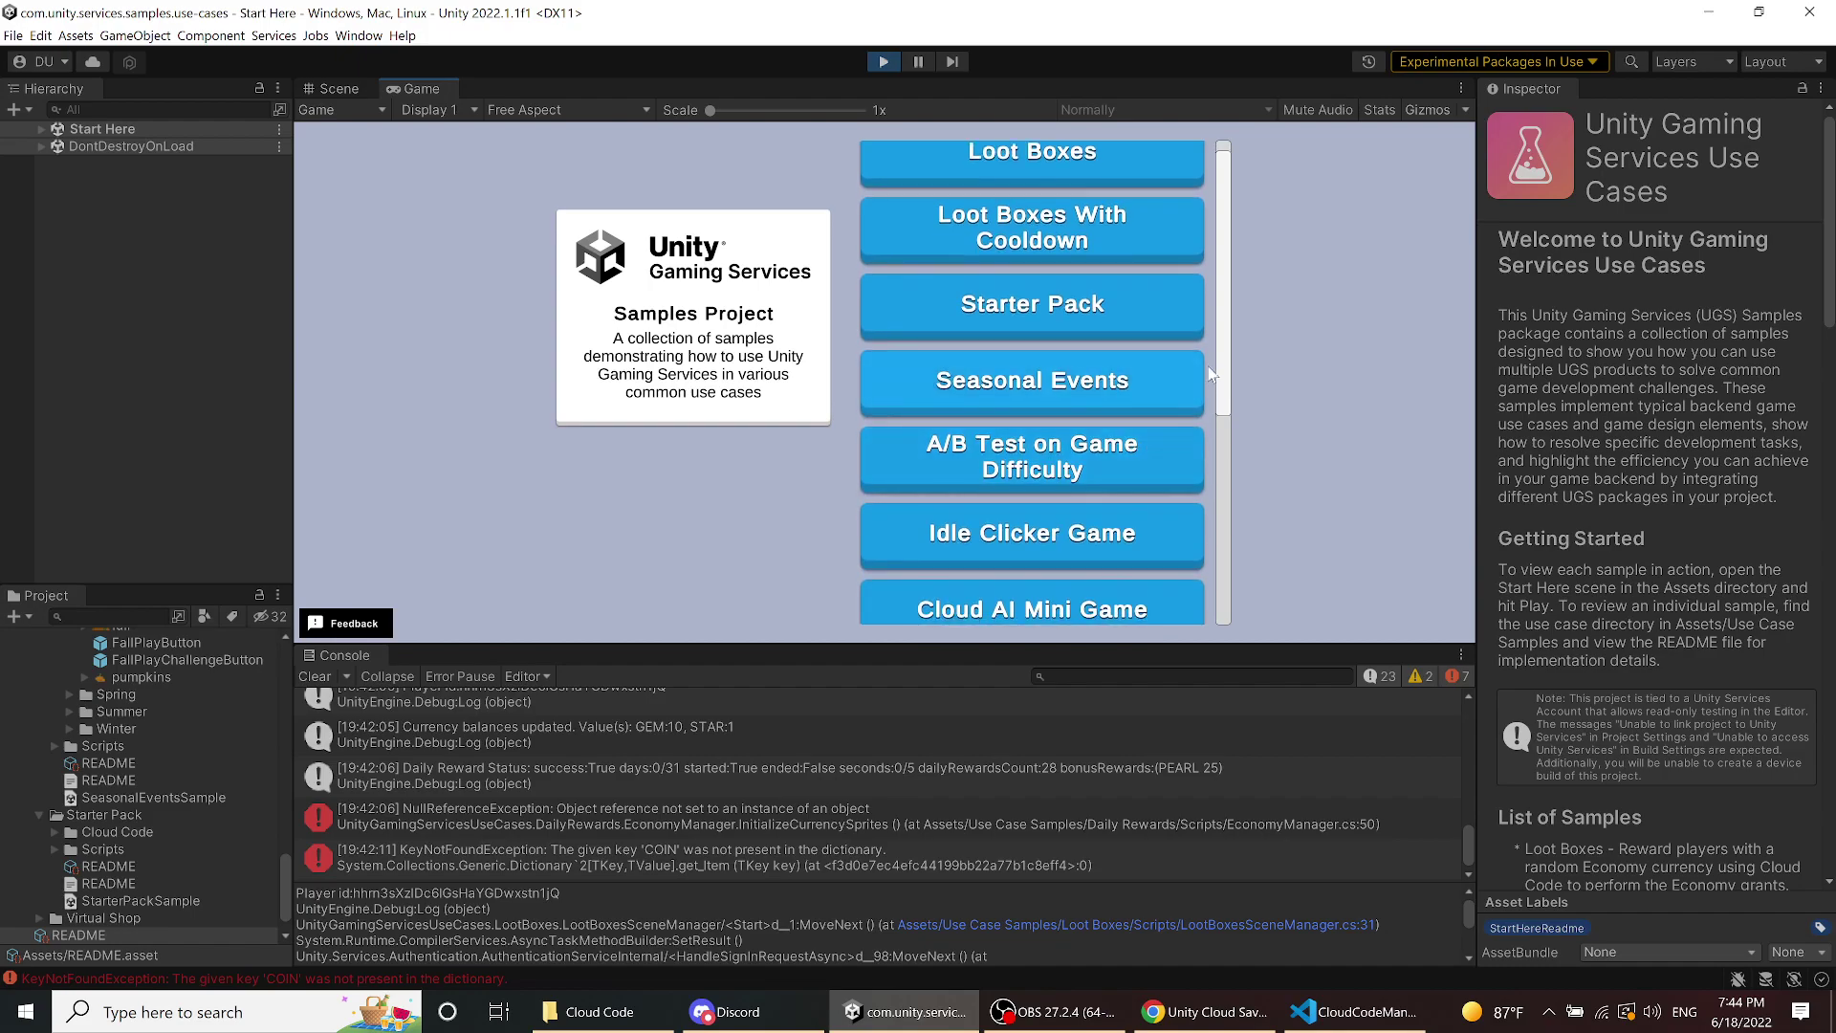
left_click(1114, 453)
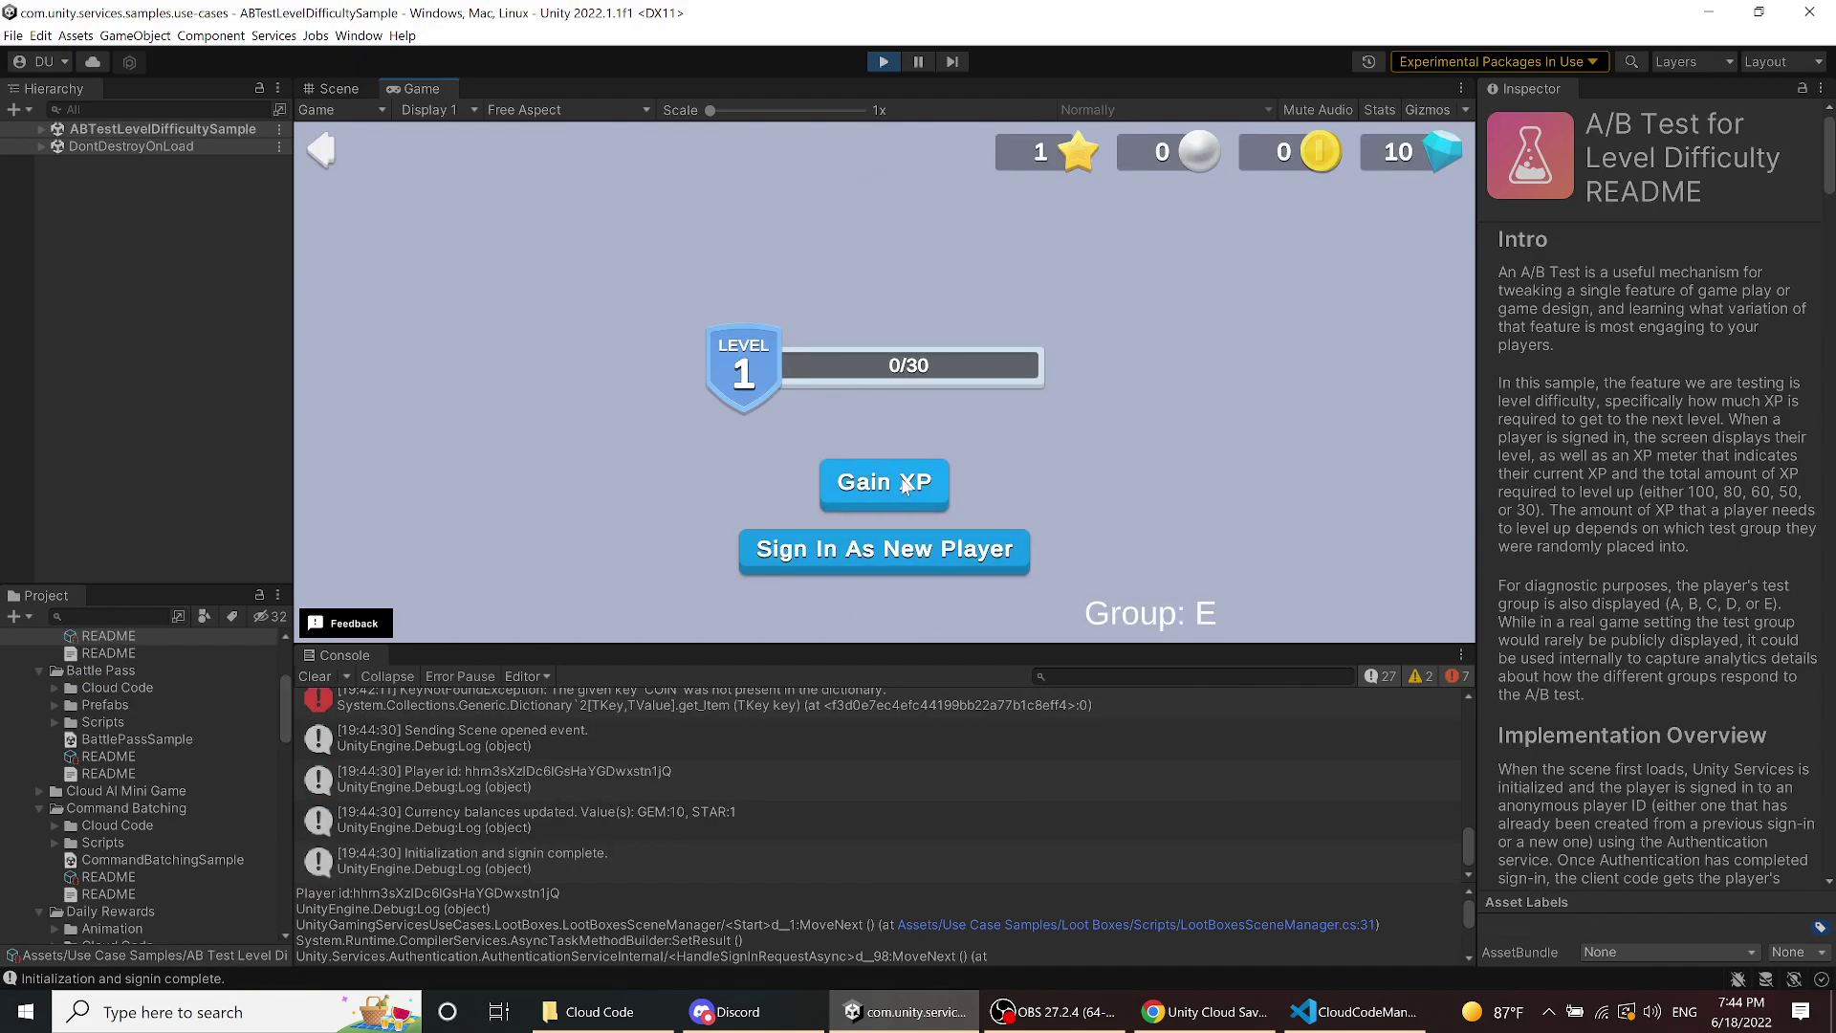
left_click(904, 486)
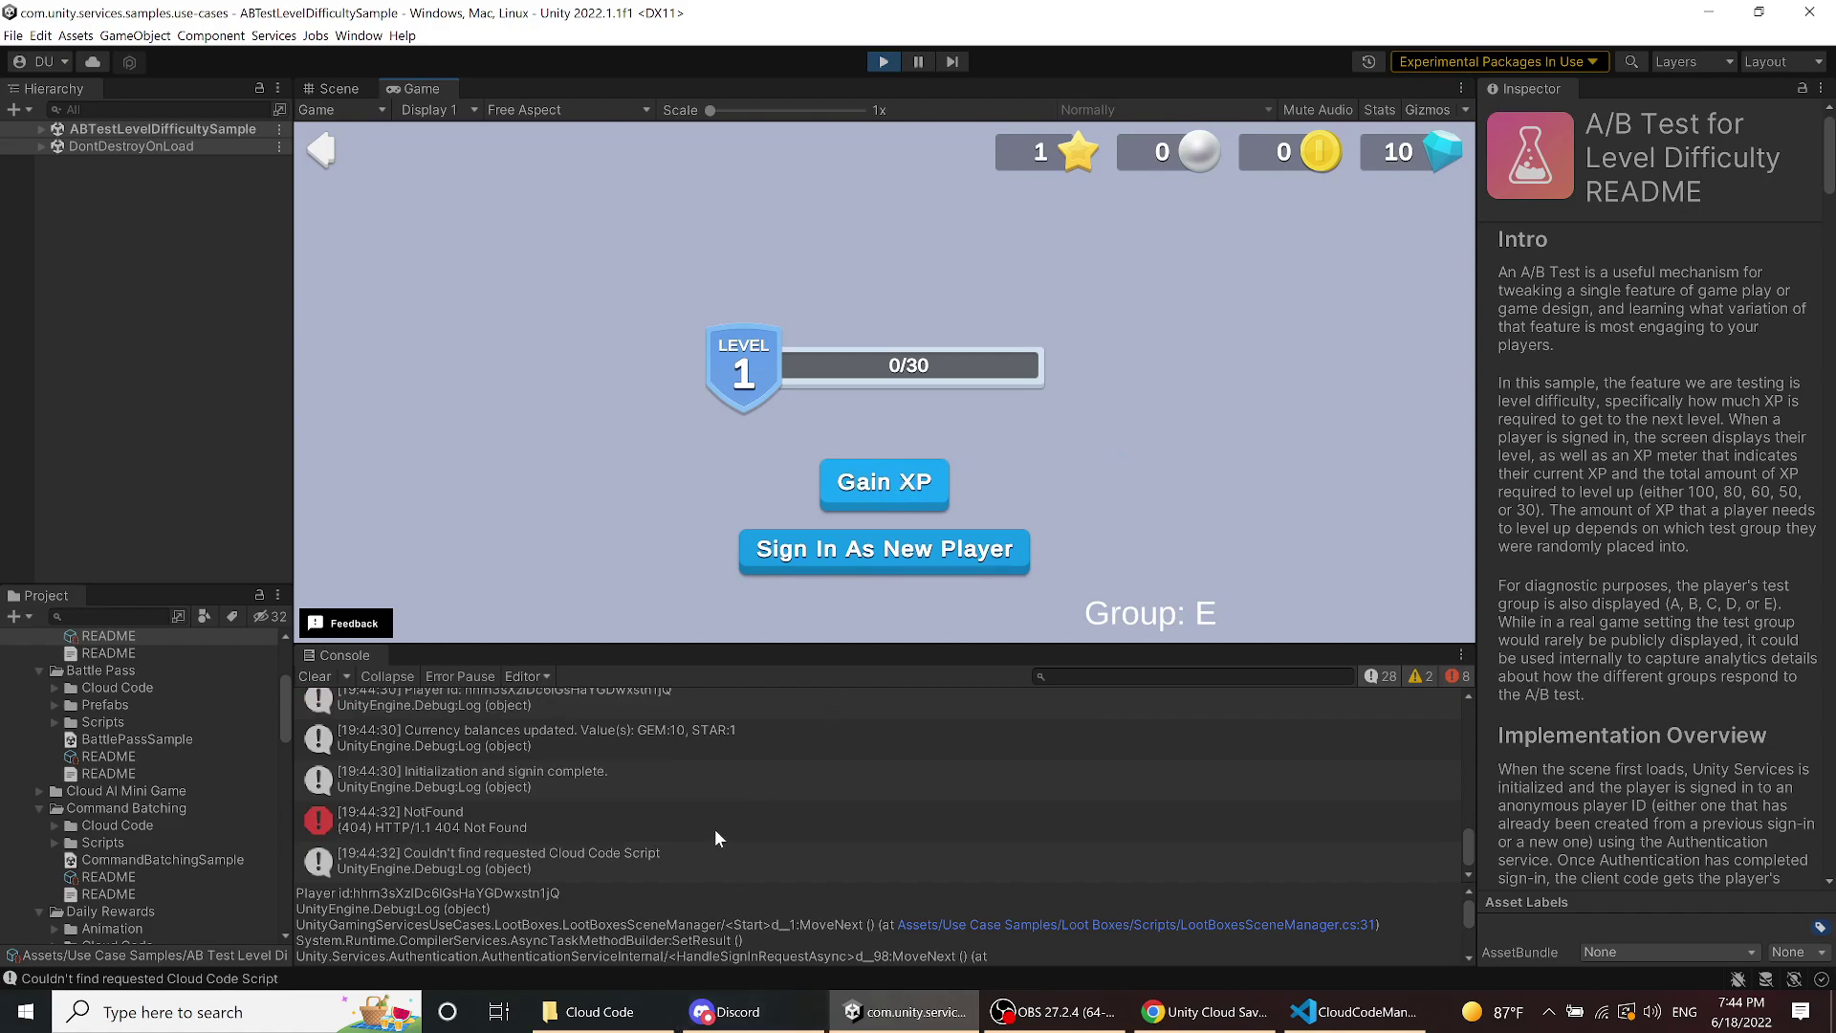
- Inspect the stack trace of the Cloud Code 404 Not Found error in the Console
scroll(715, 828, "down", 1)
left_click(675, 814)
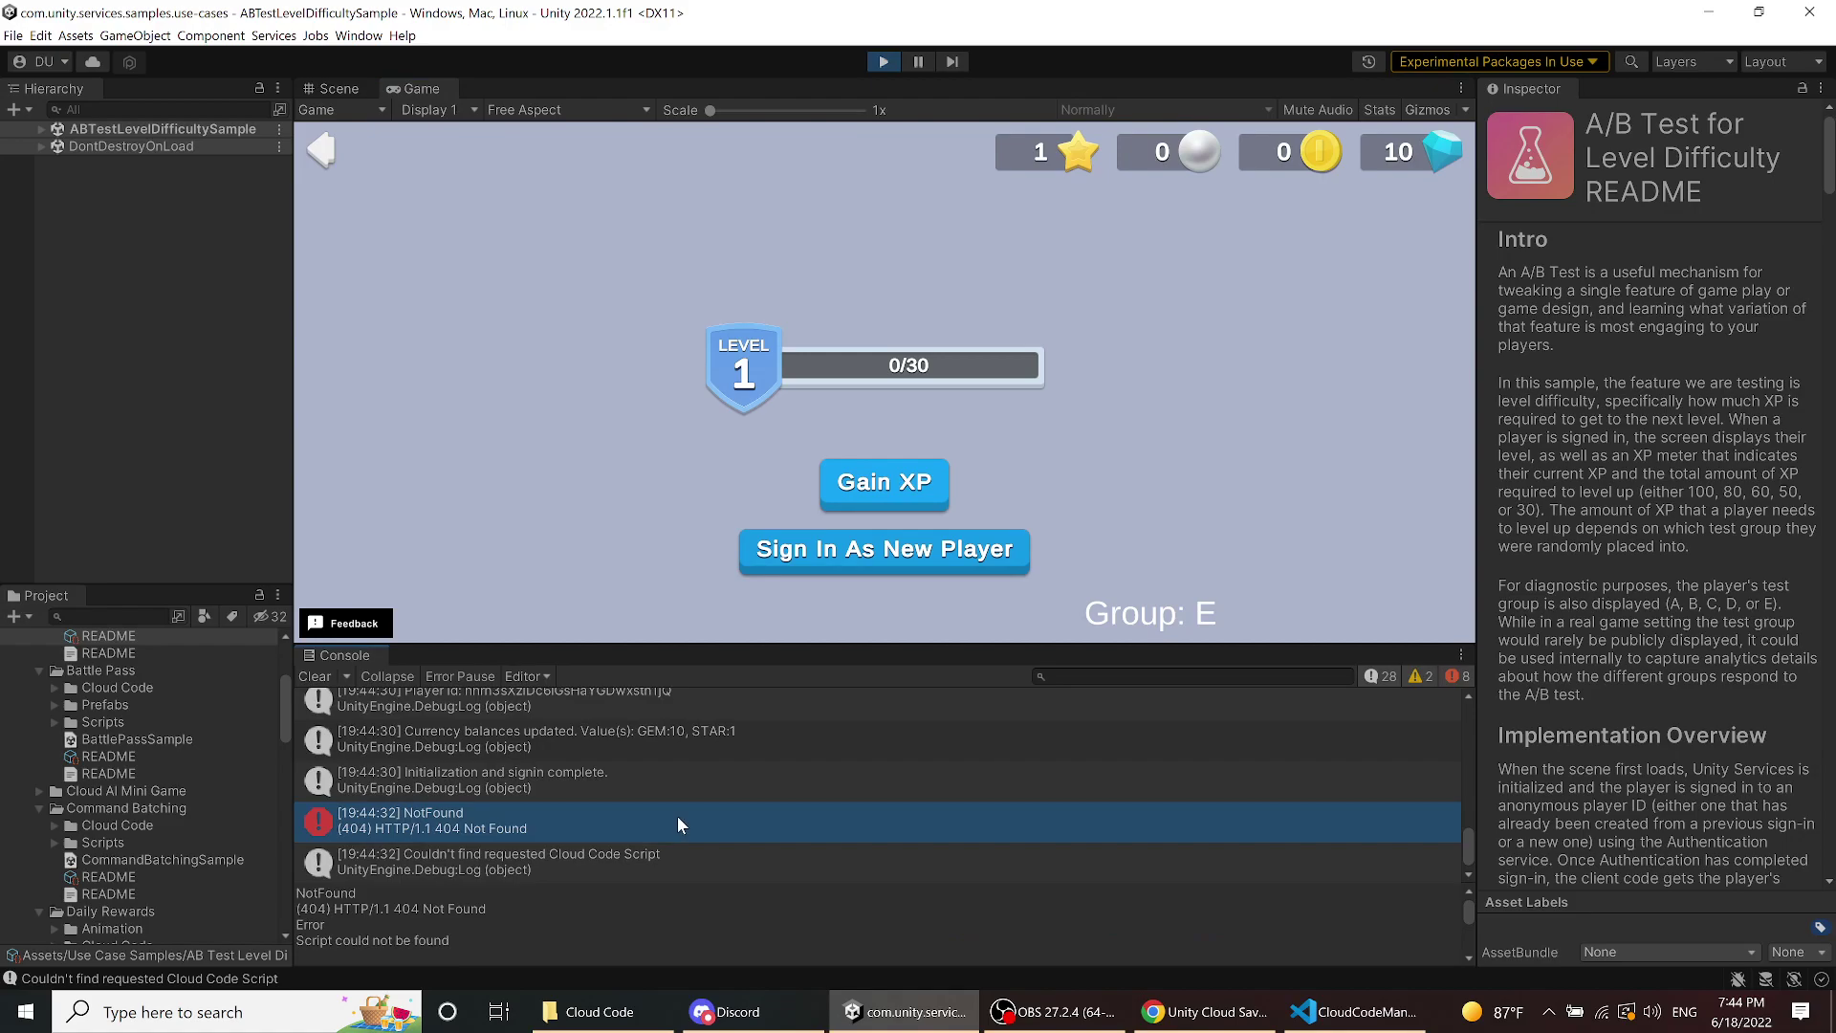
scroll(690, 929, "down", 3)
scroll(689, 929, "down", 2)
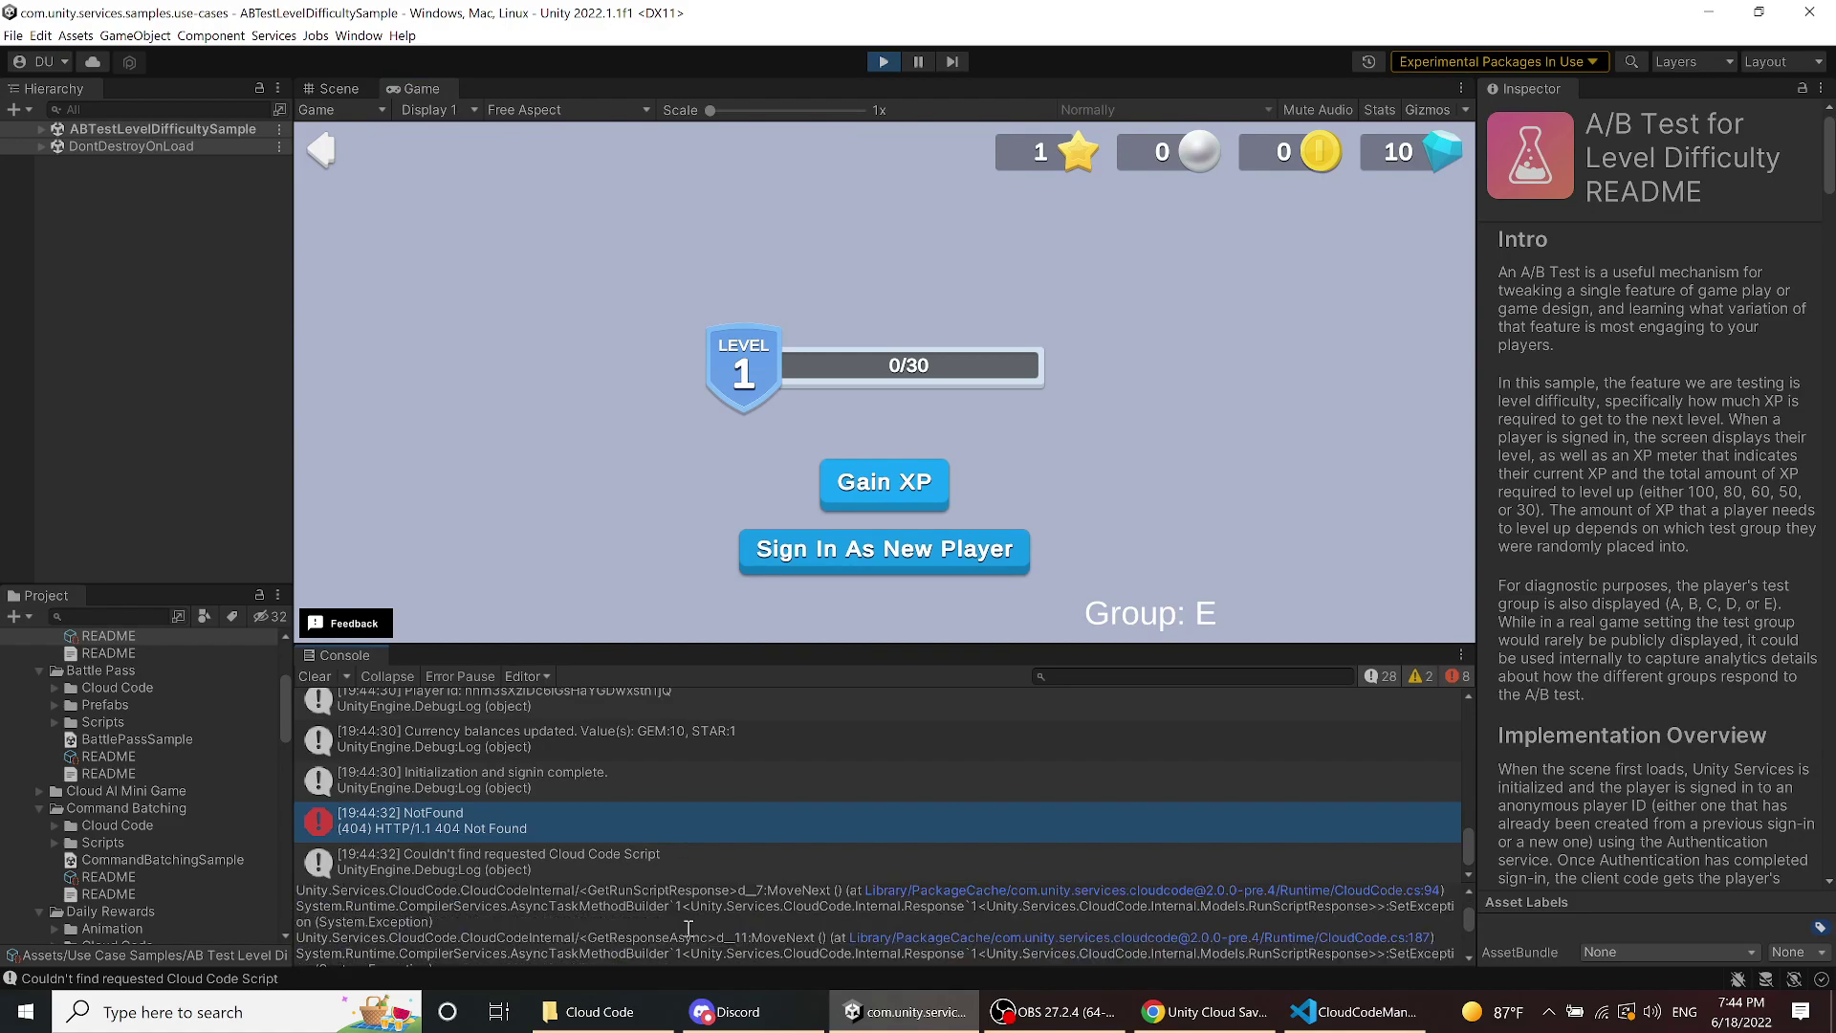
scroll(689, 929, "up", 2)
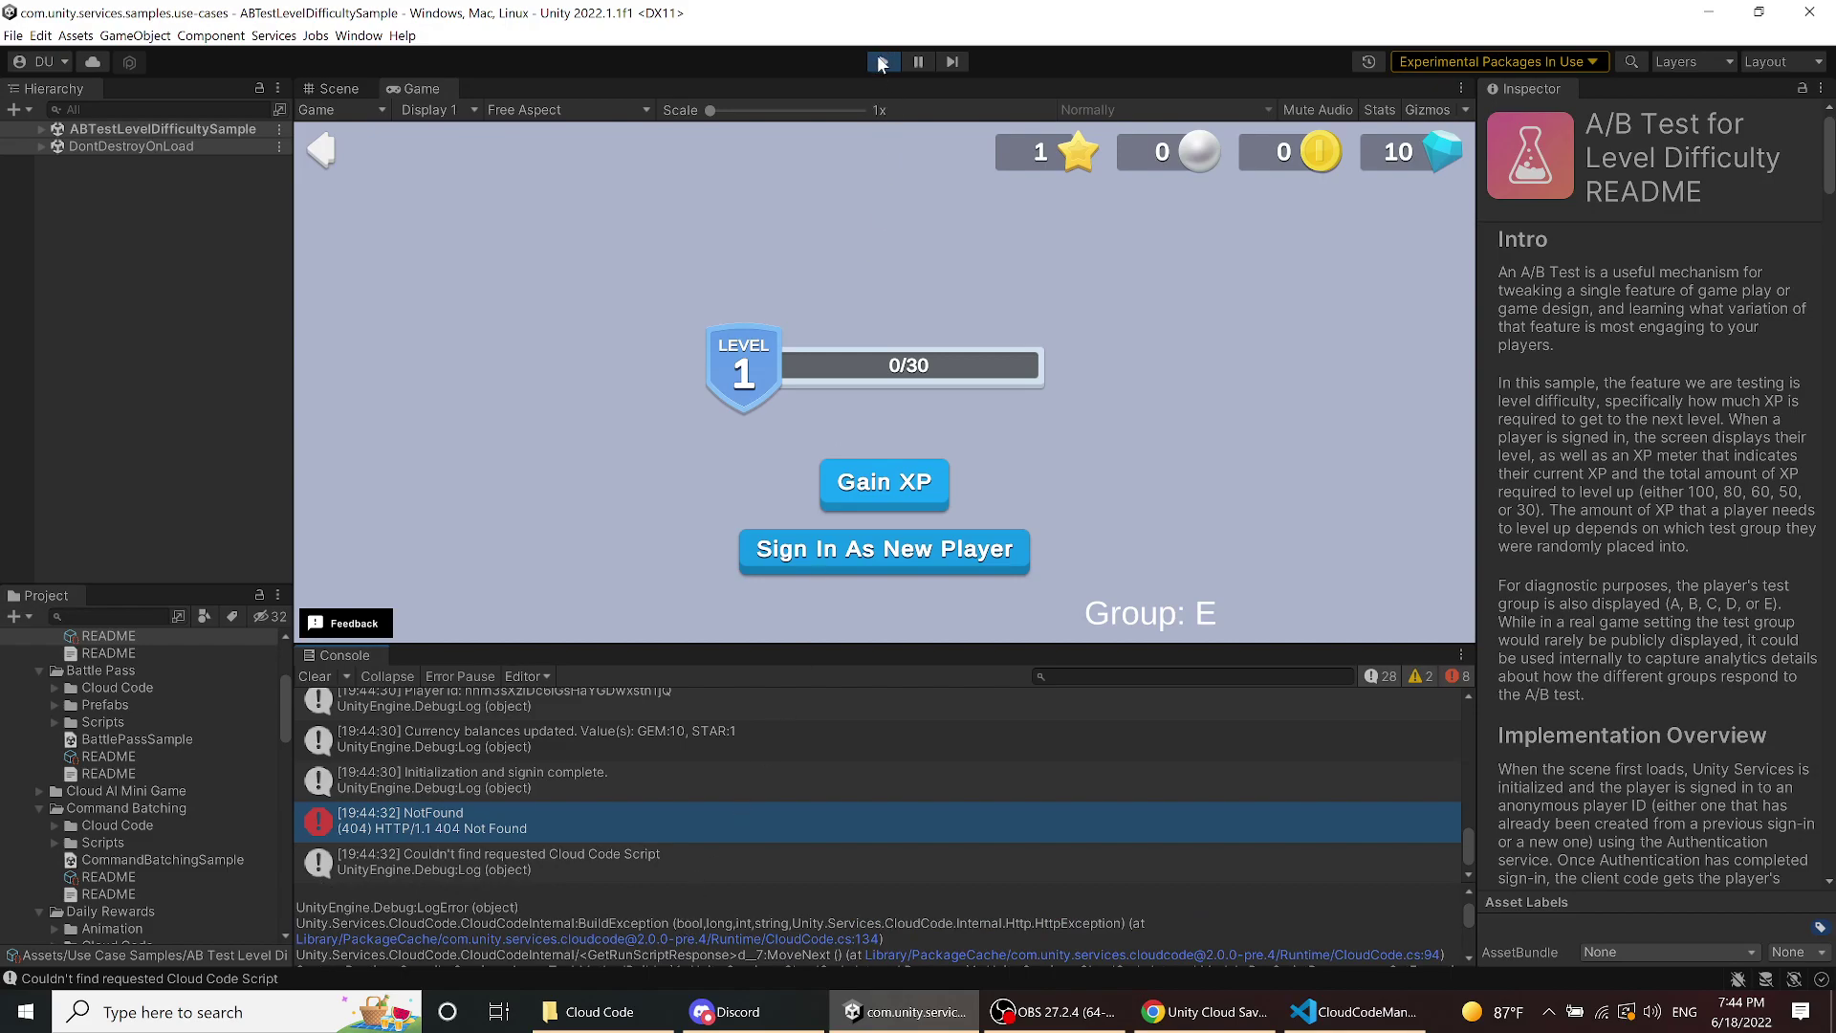
- Stop the running sample and save the current scene
left_click(881, 62)
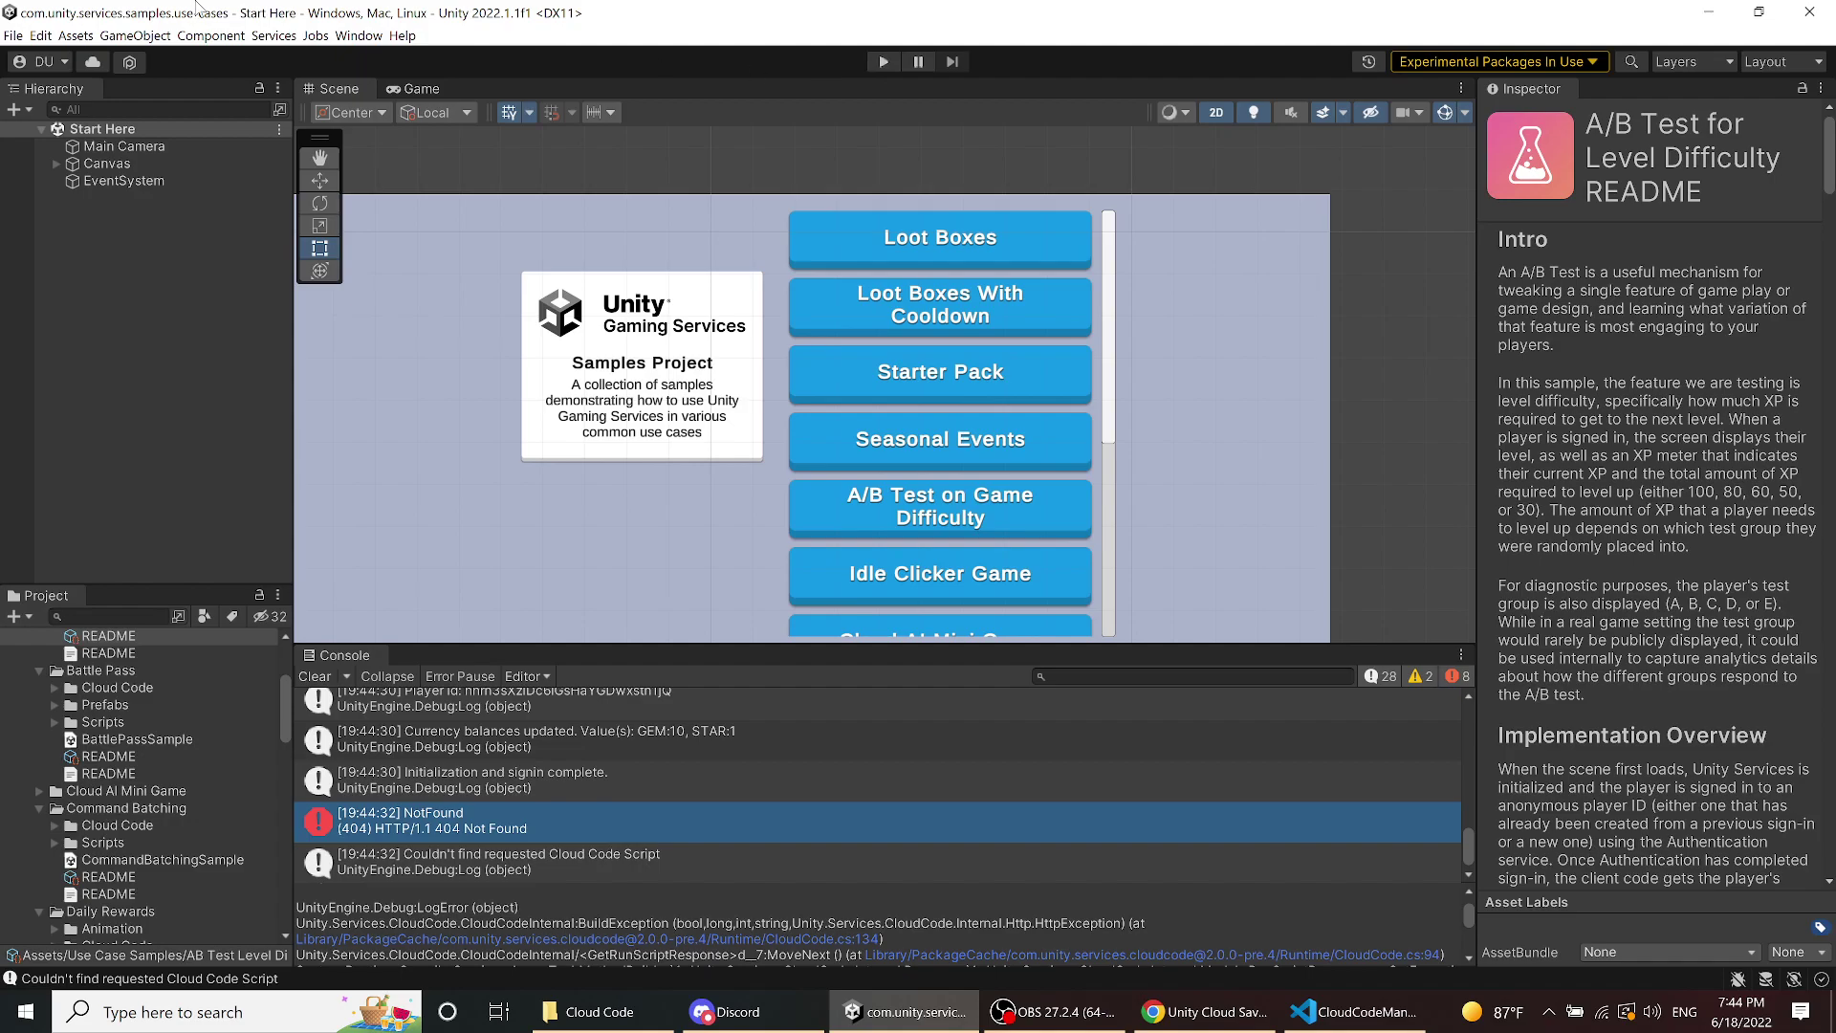
left_click(13, 37)
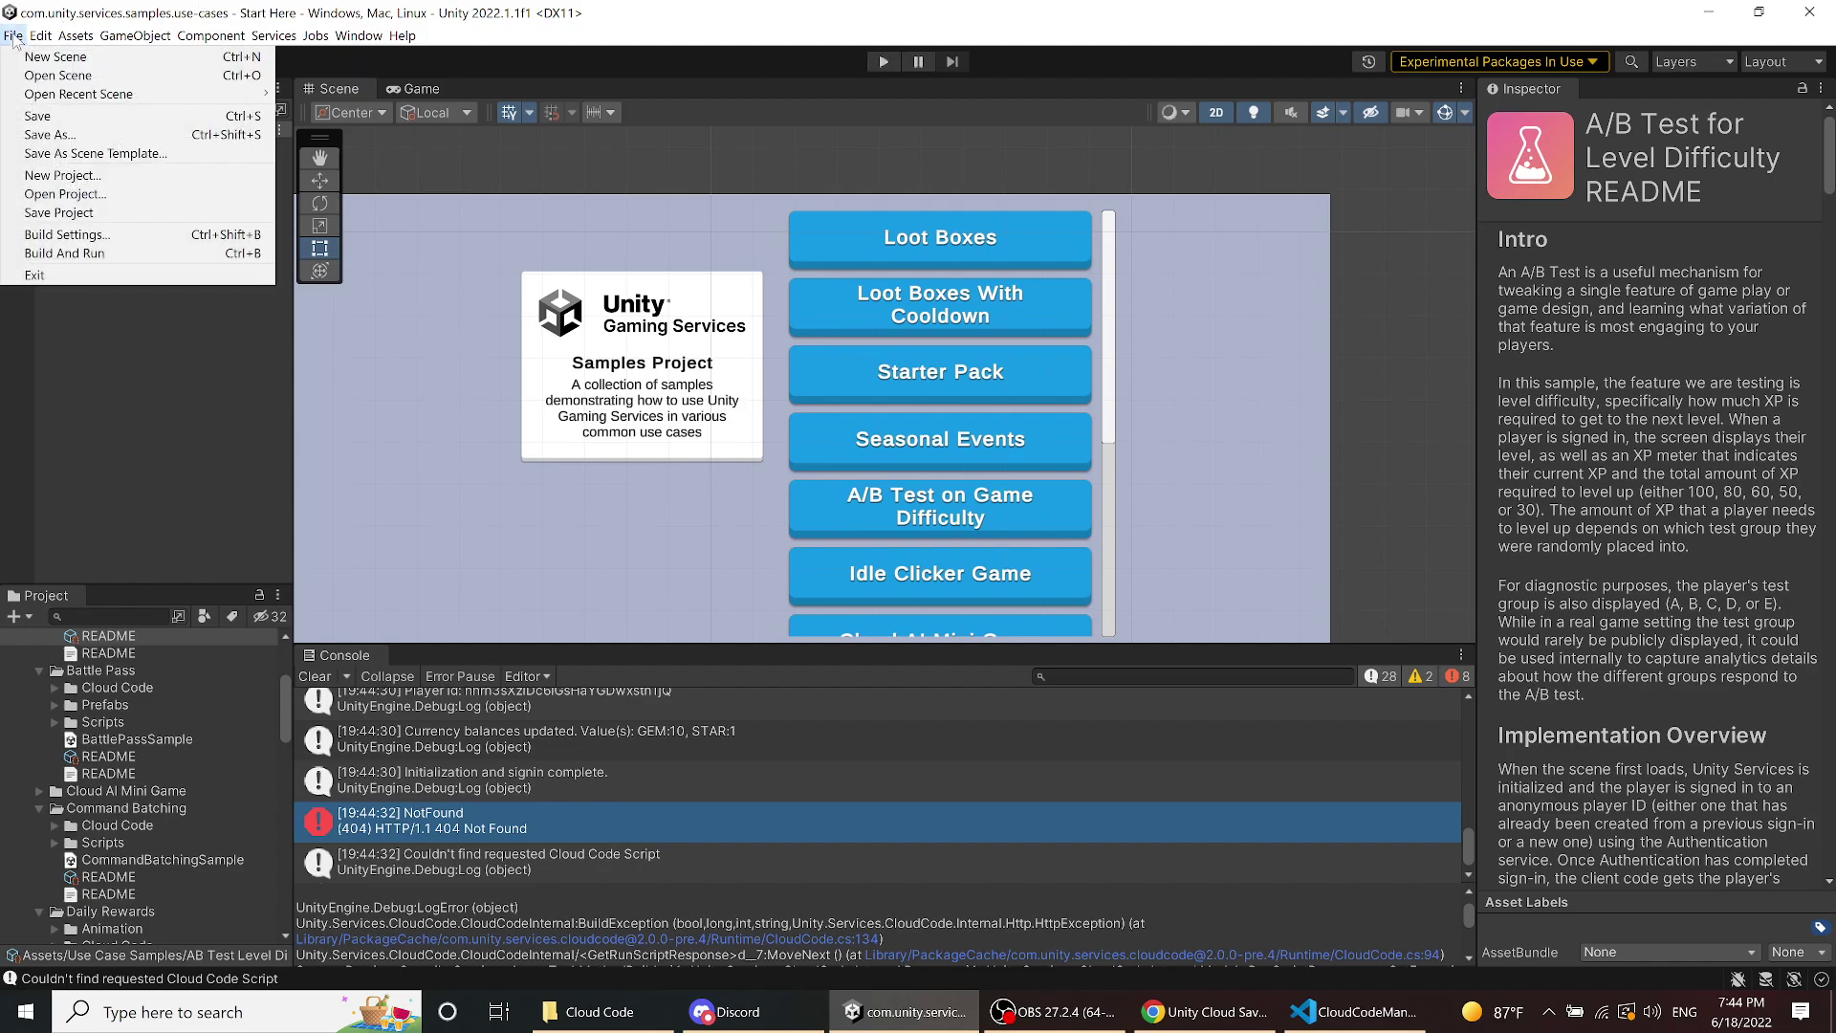
left_click(38, 116)
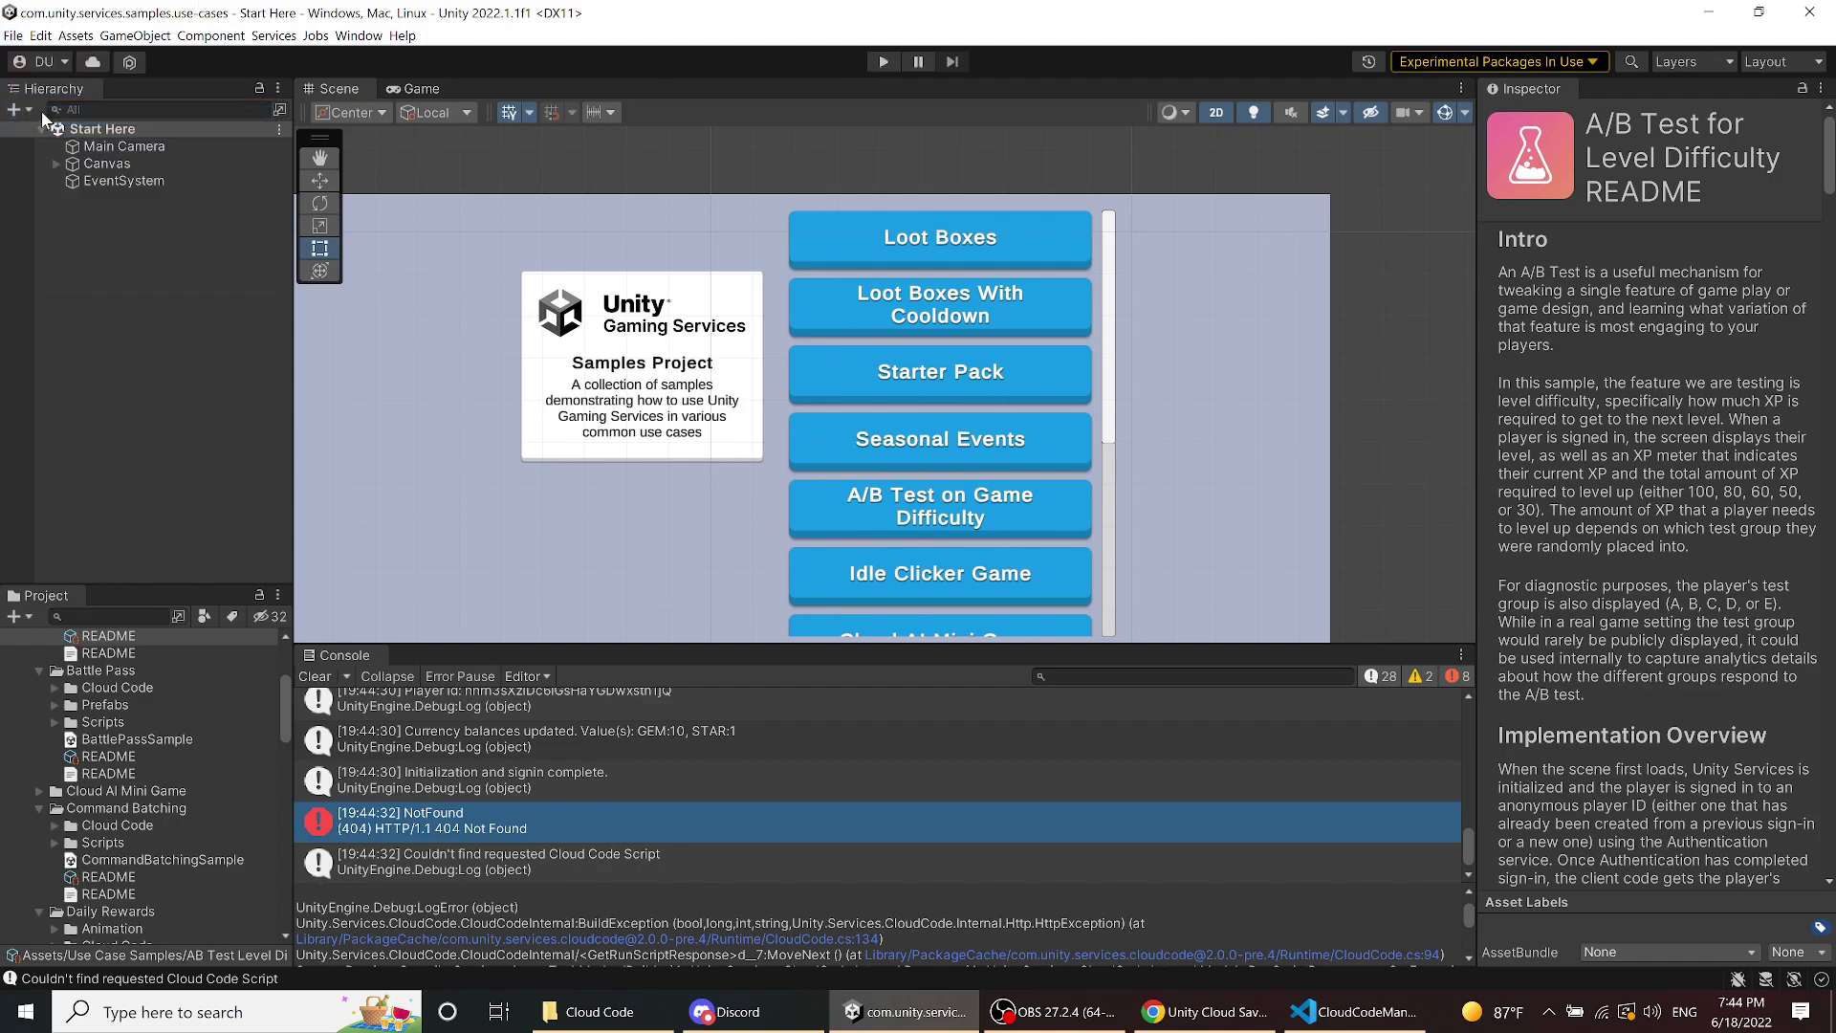
- Save the whole project and exit the Unity Editor
left_click(13, 35)
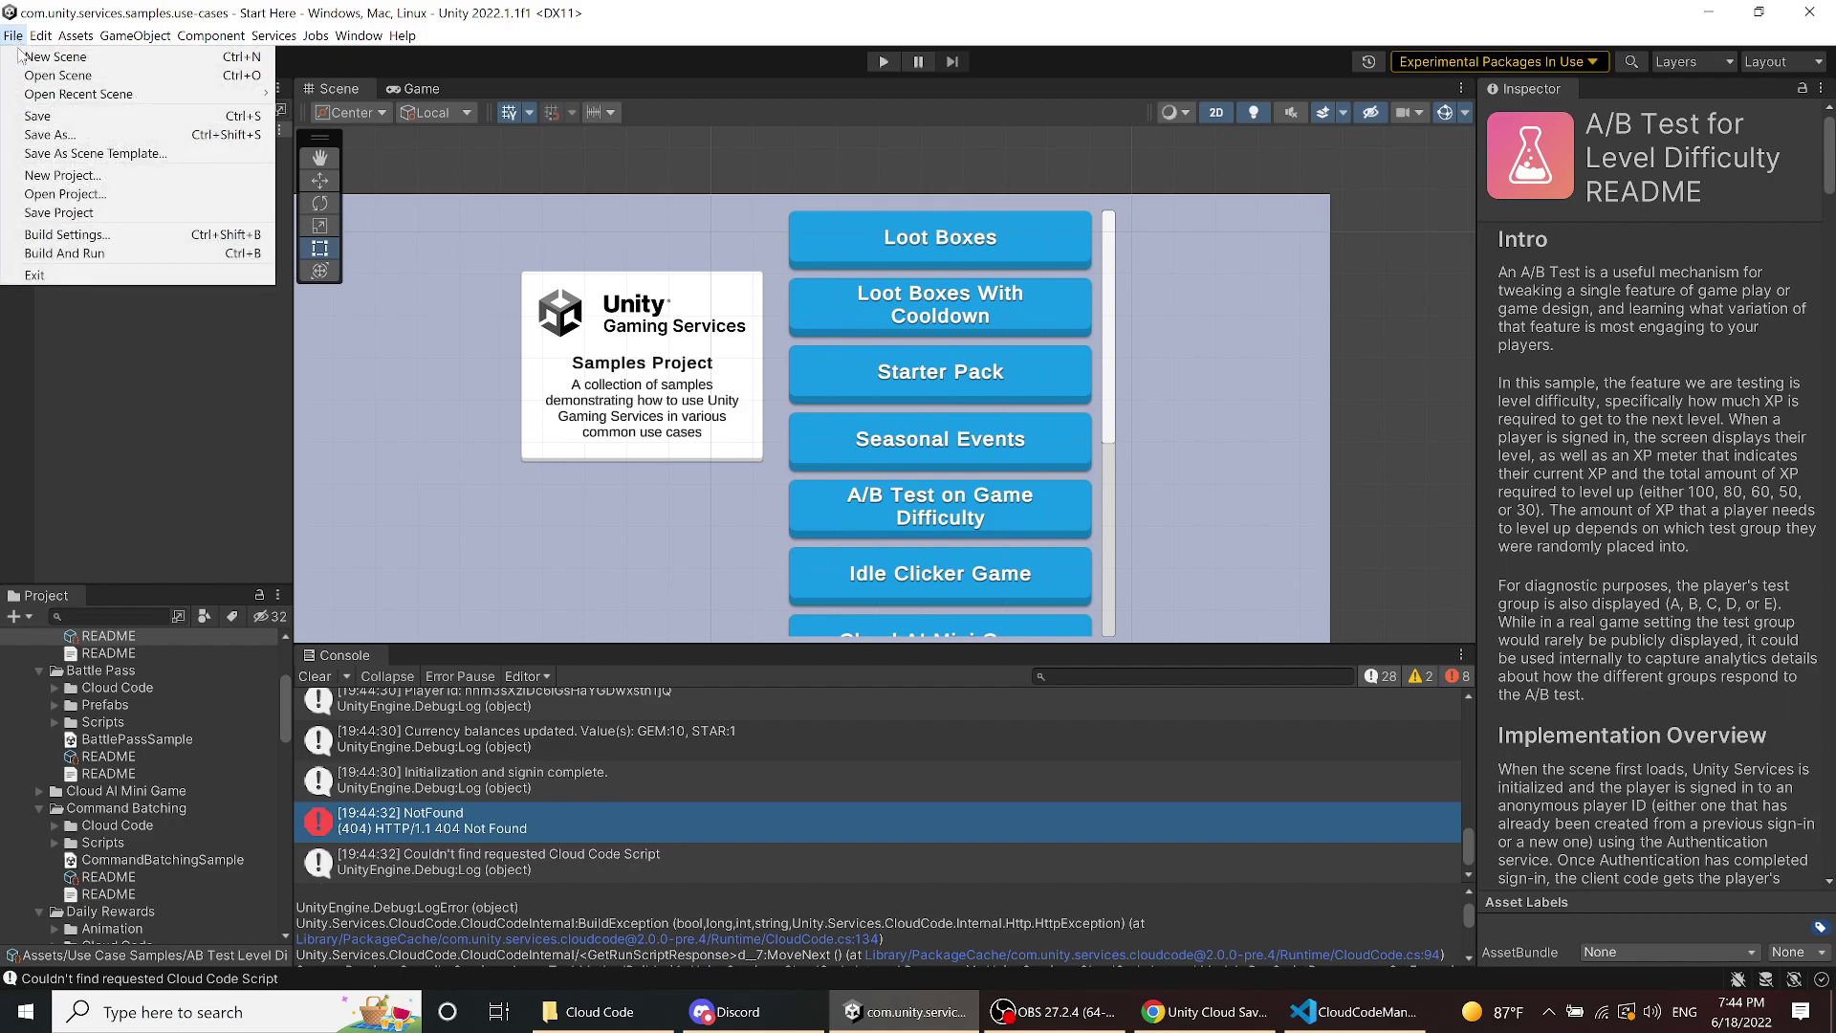
left_click(59, 213)
left_click(13, 36)
left_click(38, 275)
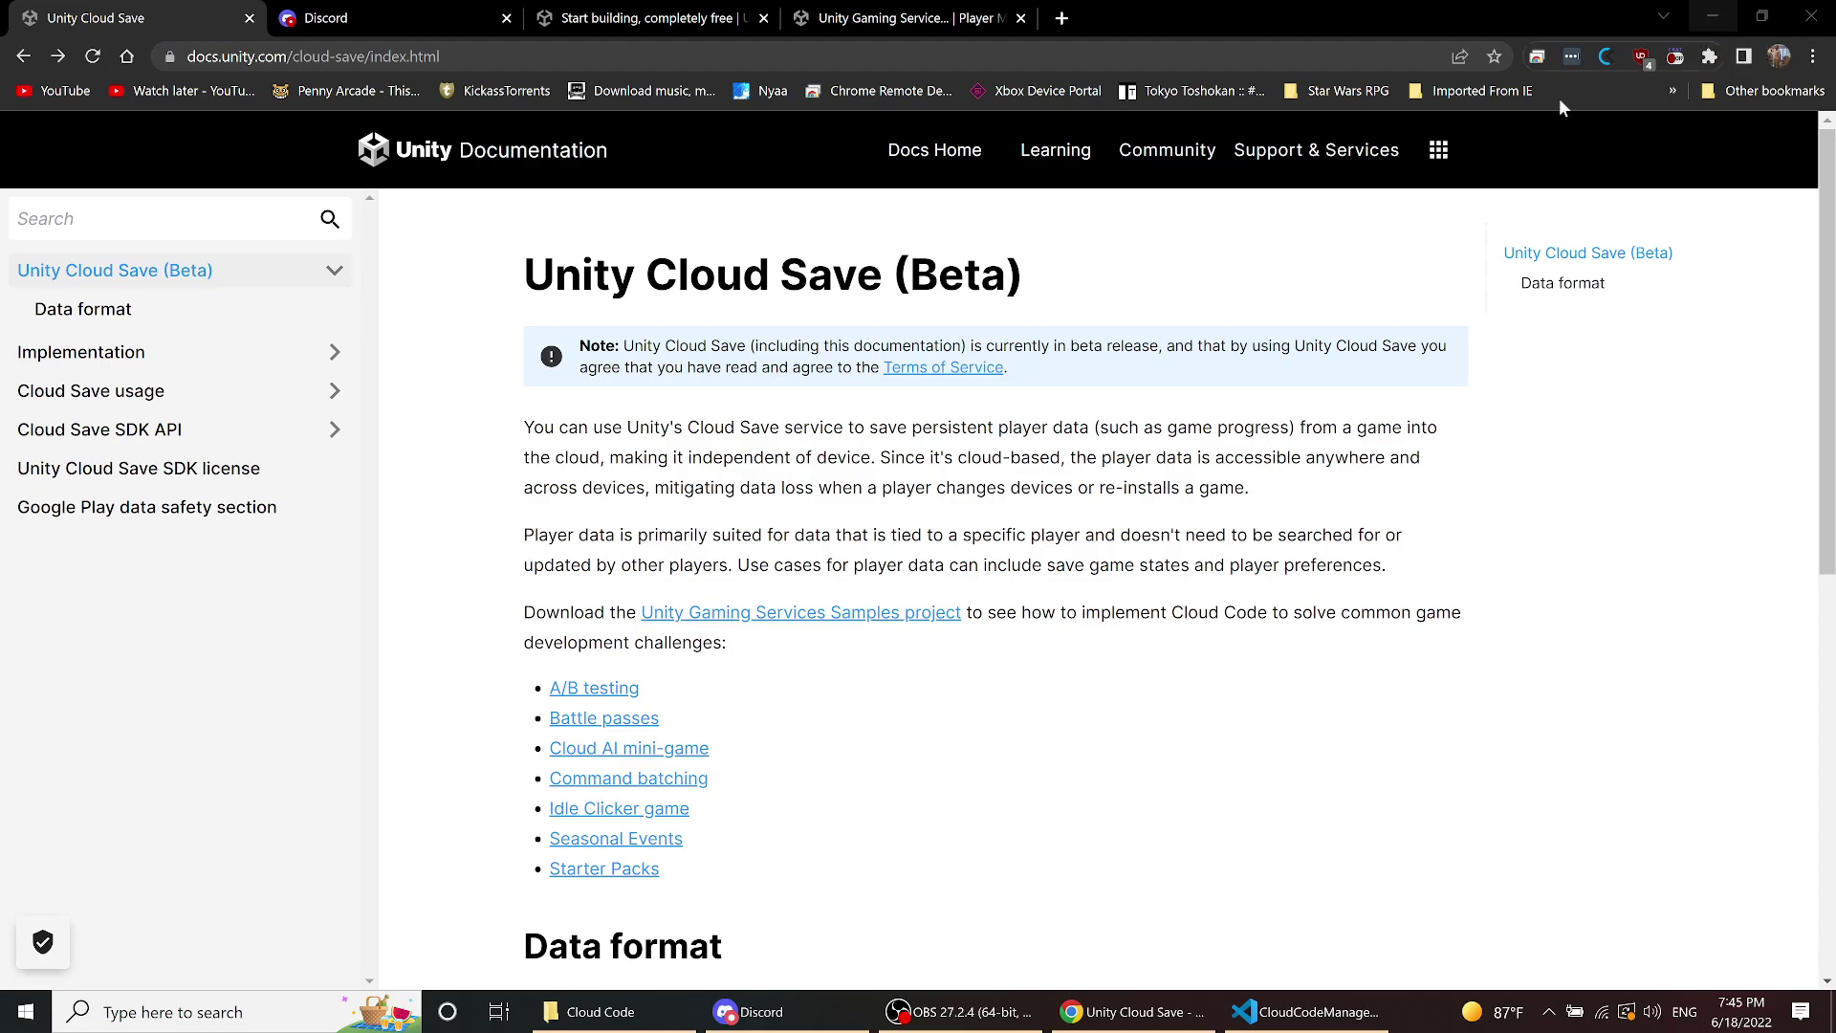
- Reopen com.unity.services.samples.use-cases from Unity Hub and go back to the Cloud Save Implementation docs
left_click(1549, 1012)
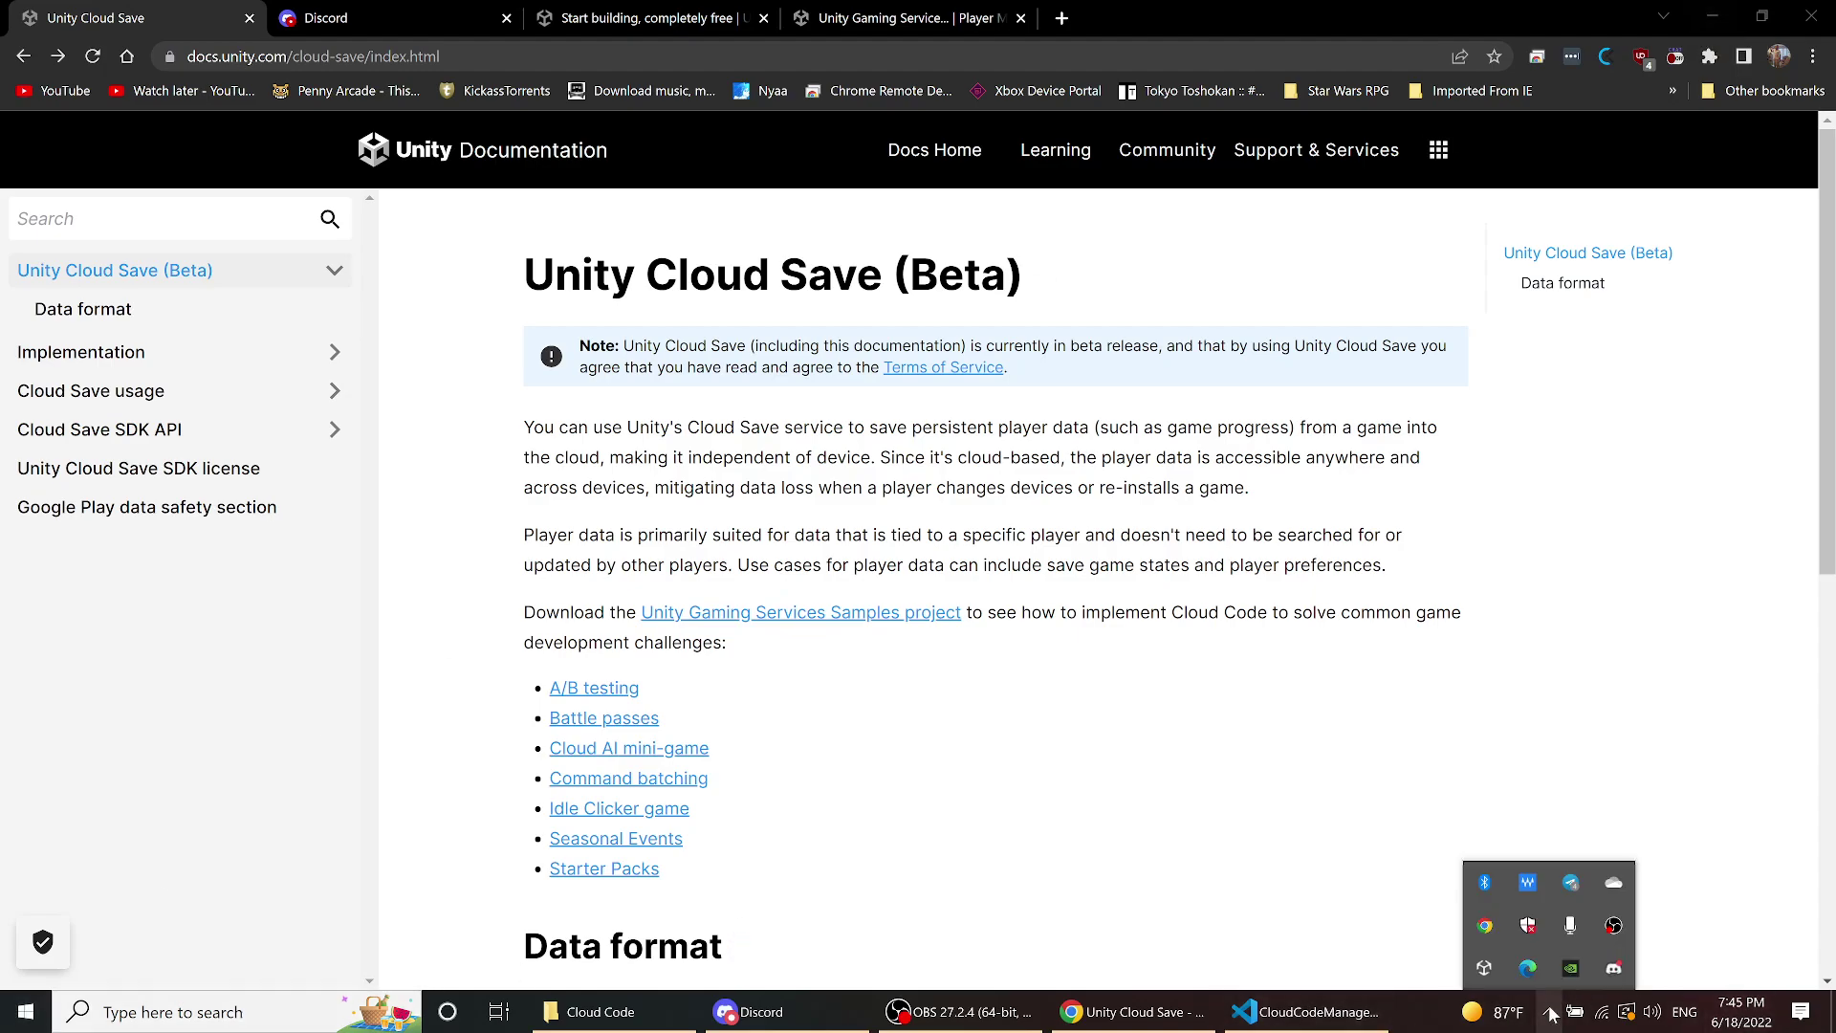
left_click(1483, 974)
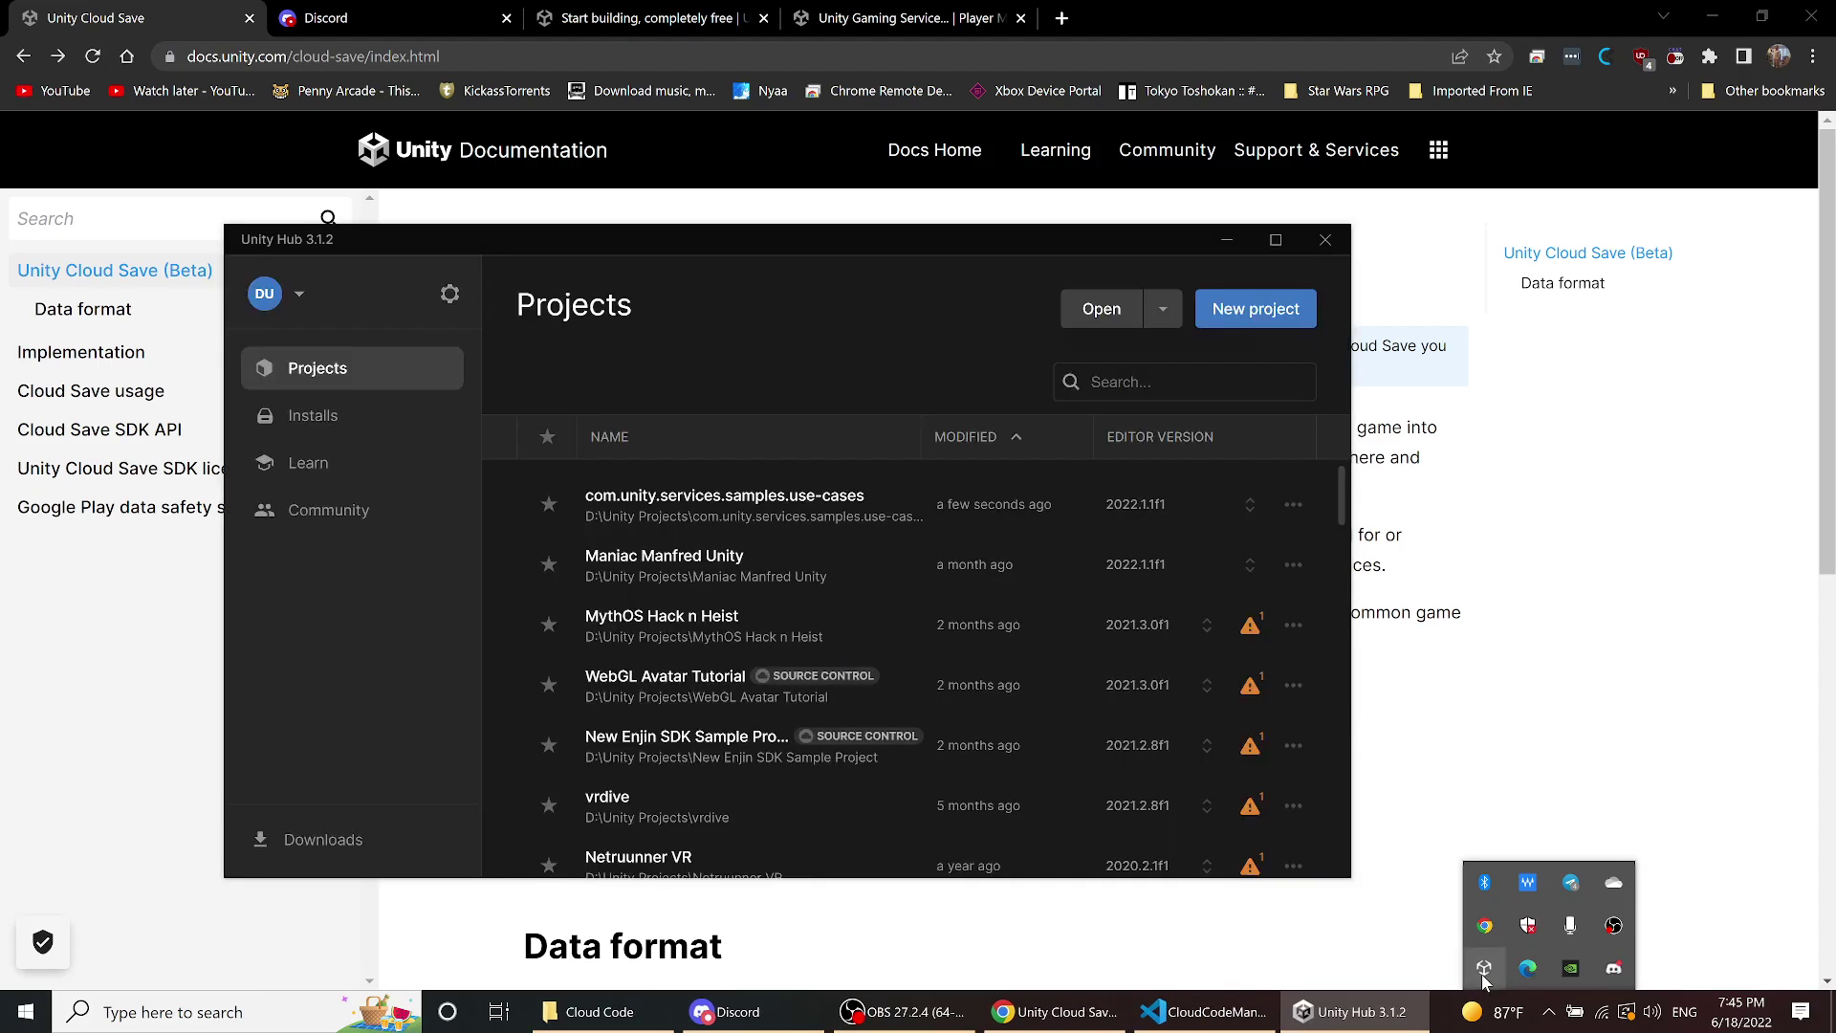
left_click(793, 502)
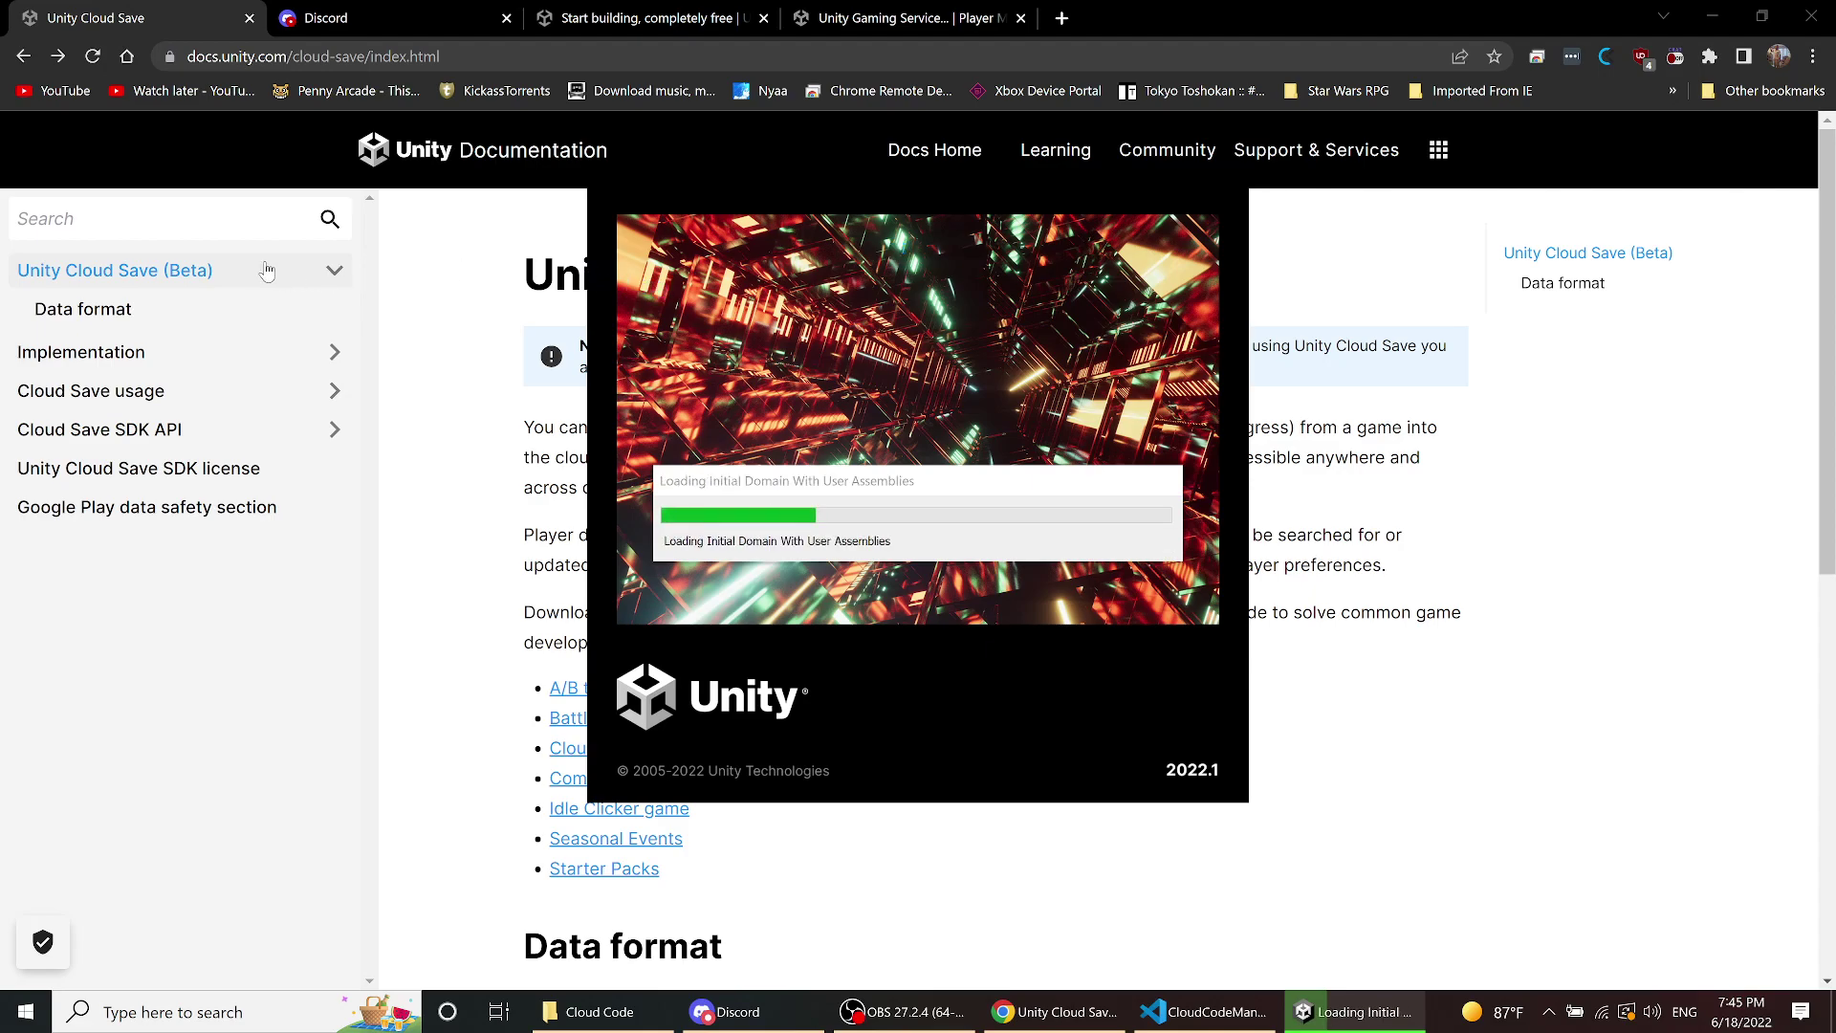
left_click(23, 58)
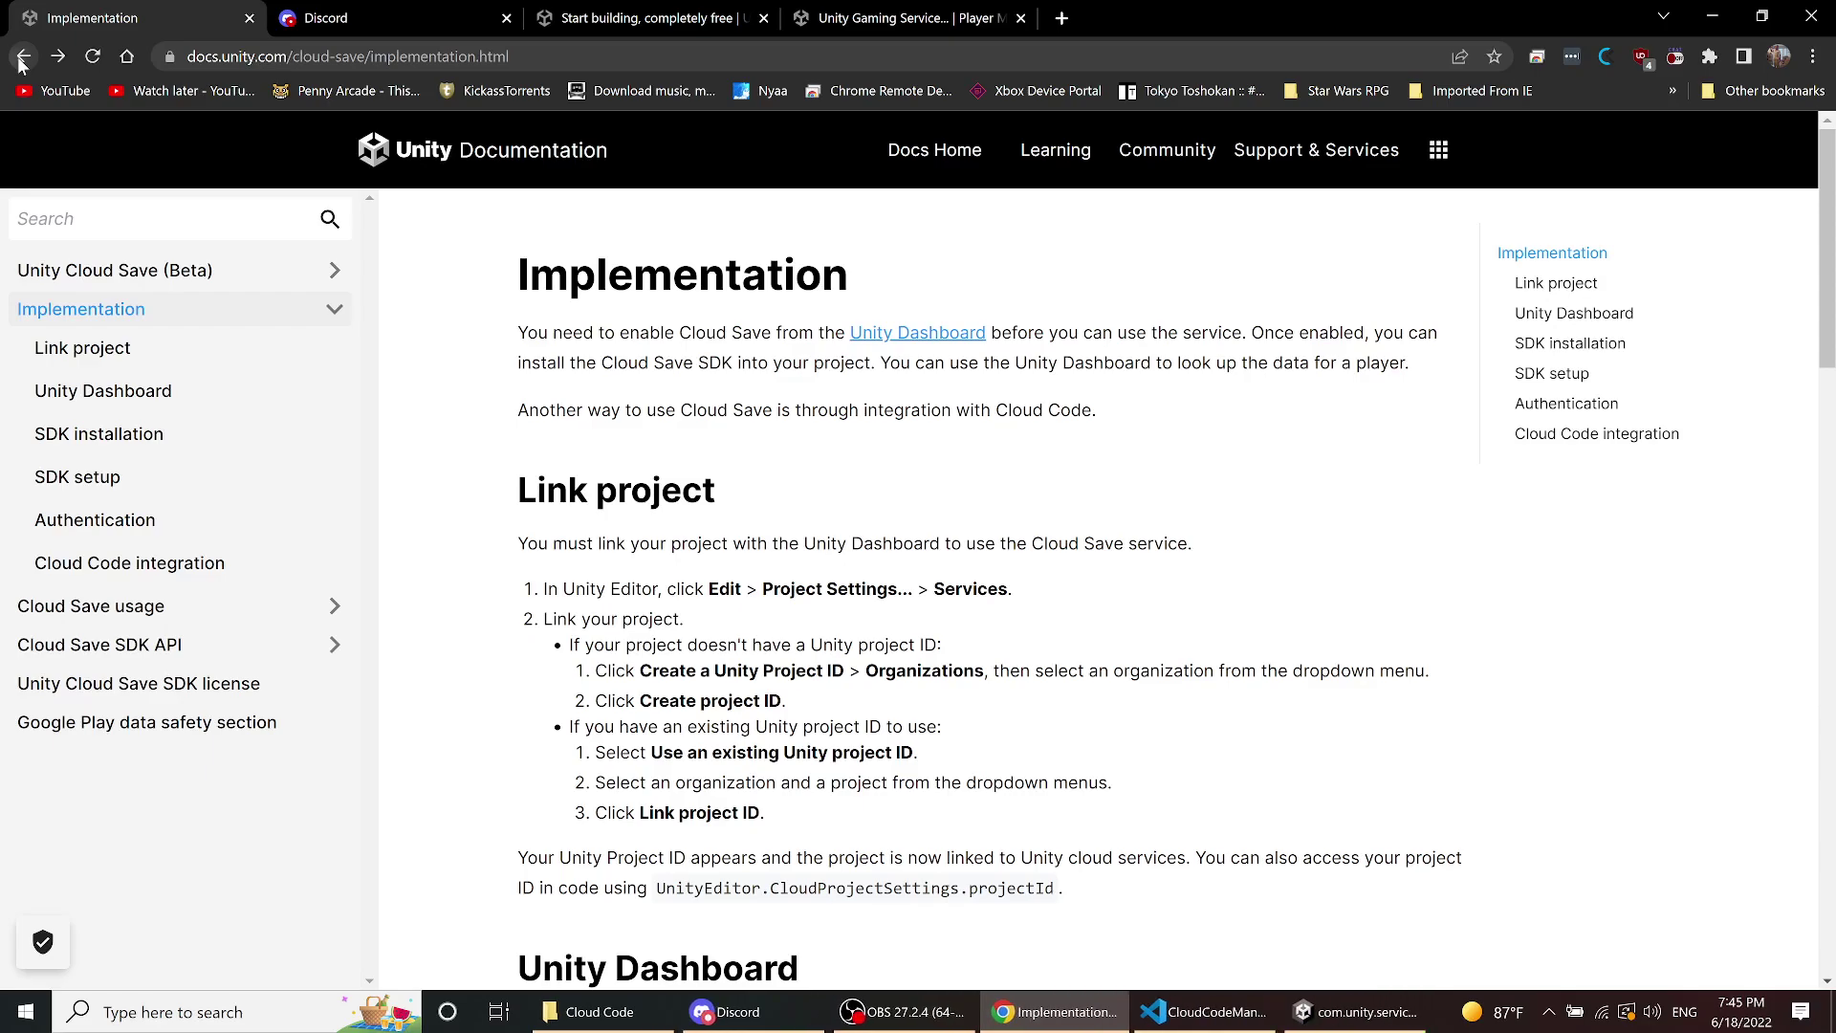
- Scroll the Daily Rewards README through its Cloud Code script and Economy currency tables, then return to Unity
left_click(23, 57)
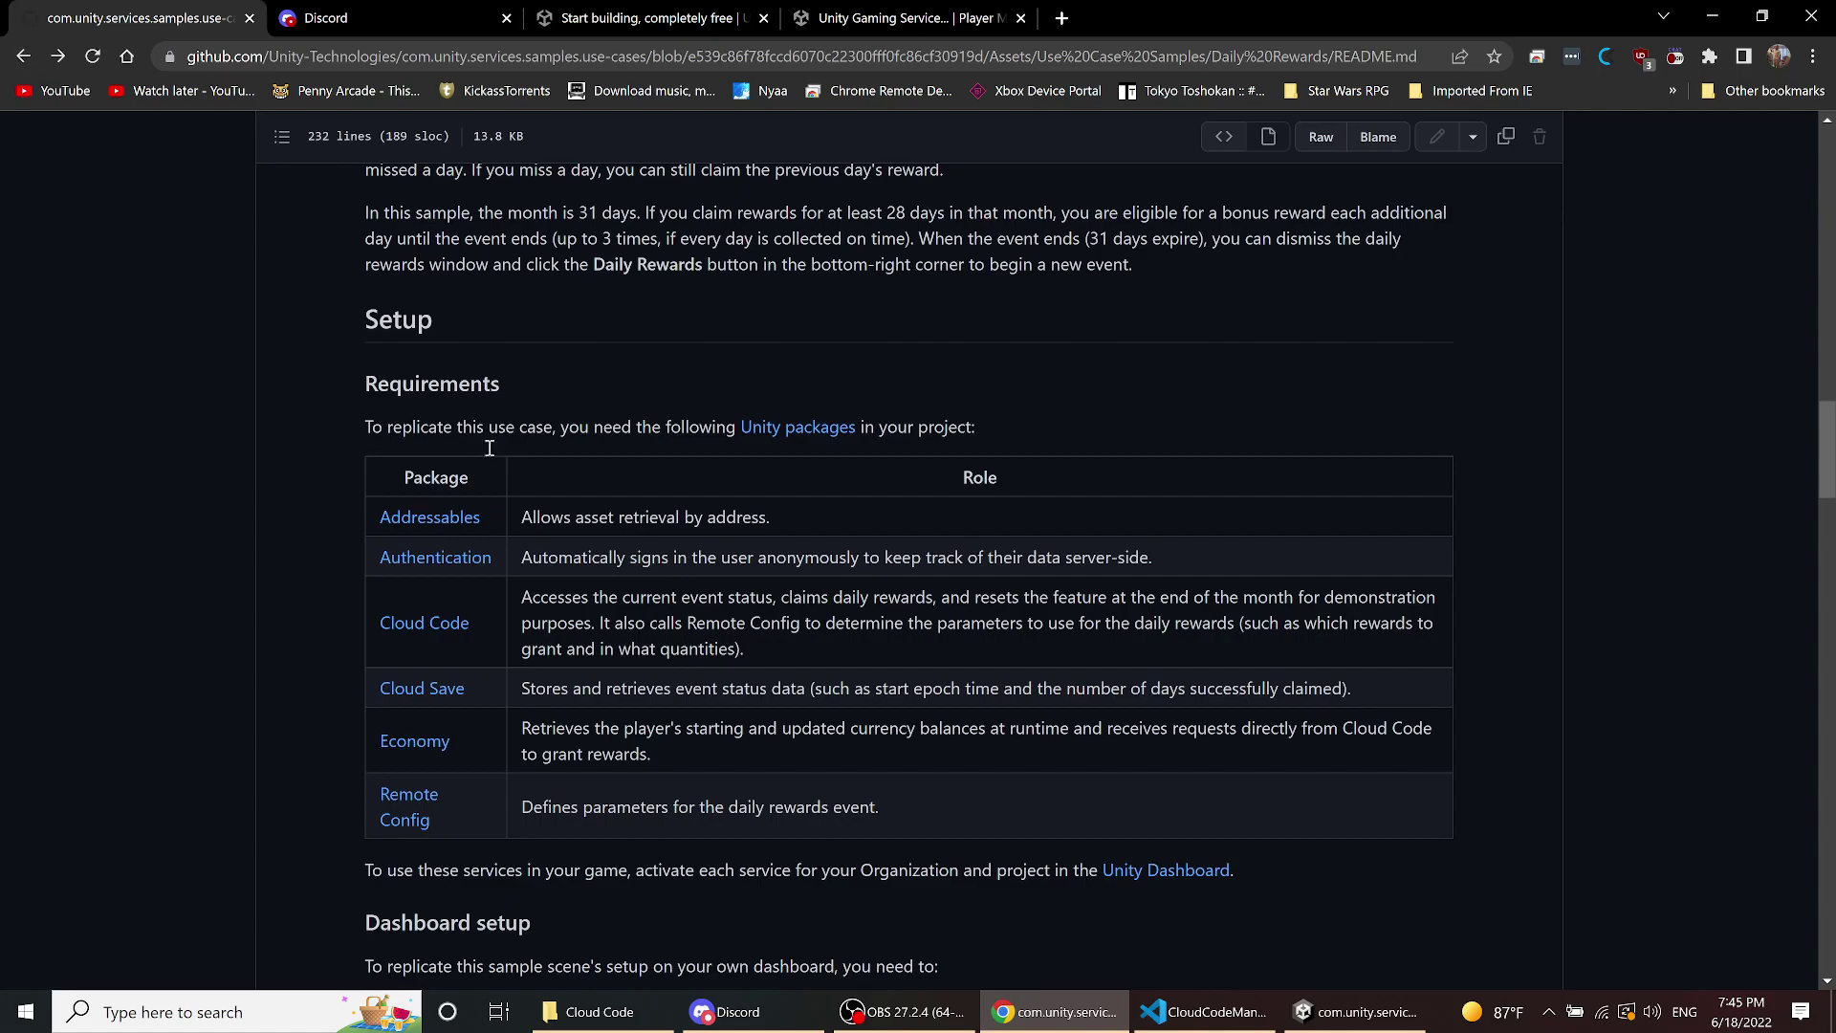
scroll(638, 738, "down", 1)
scroll(639, 730, "down", 5)
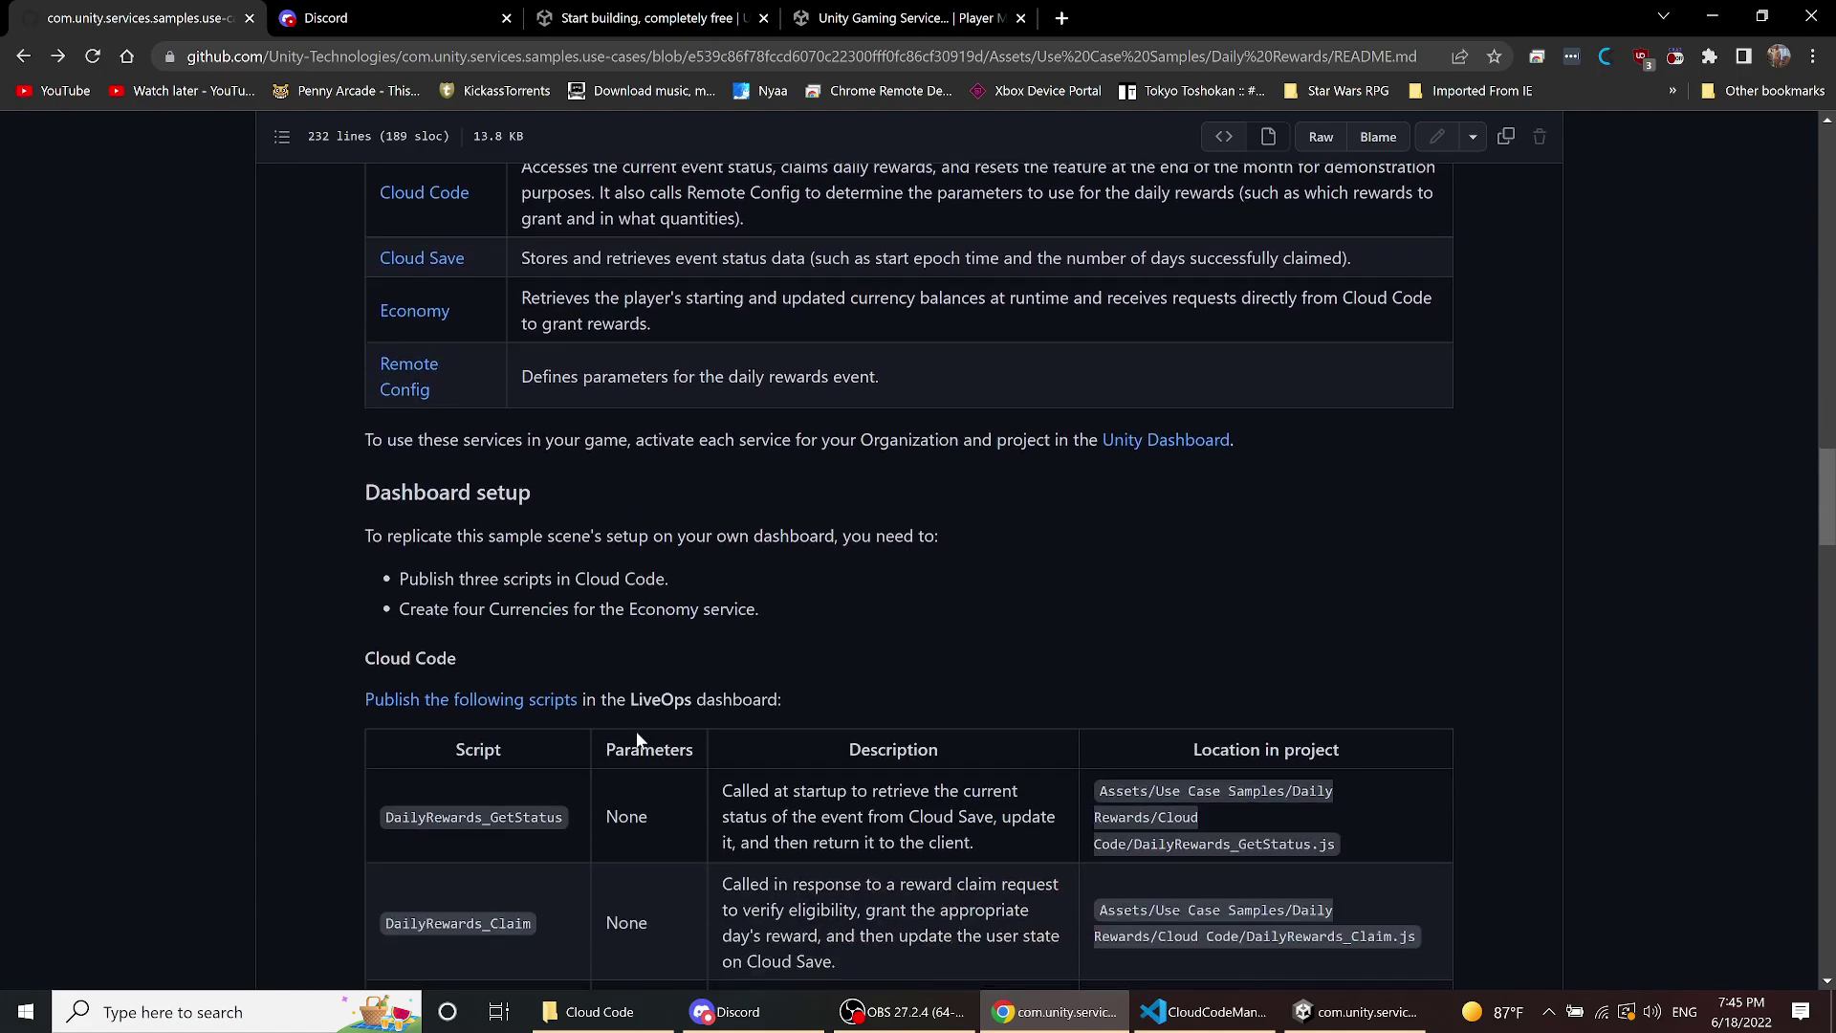
scroll(637, 736, "down", 1)
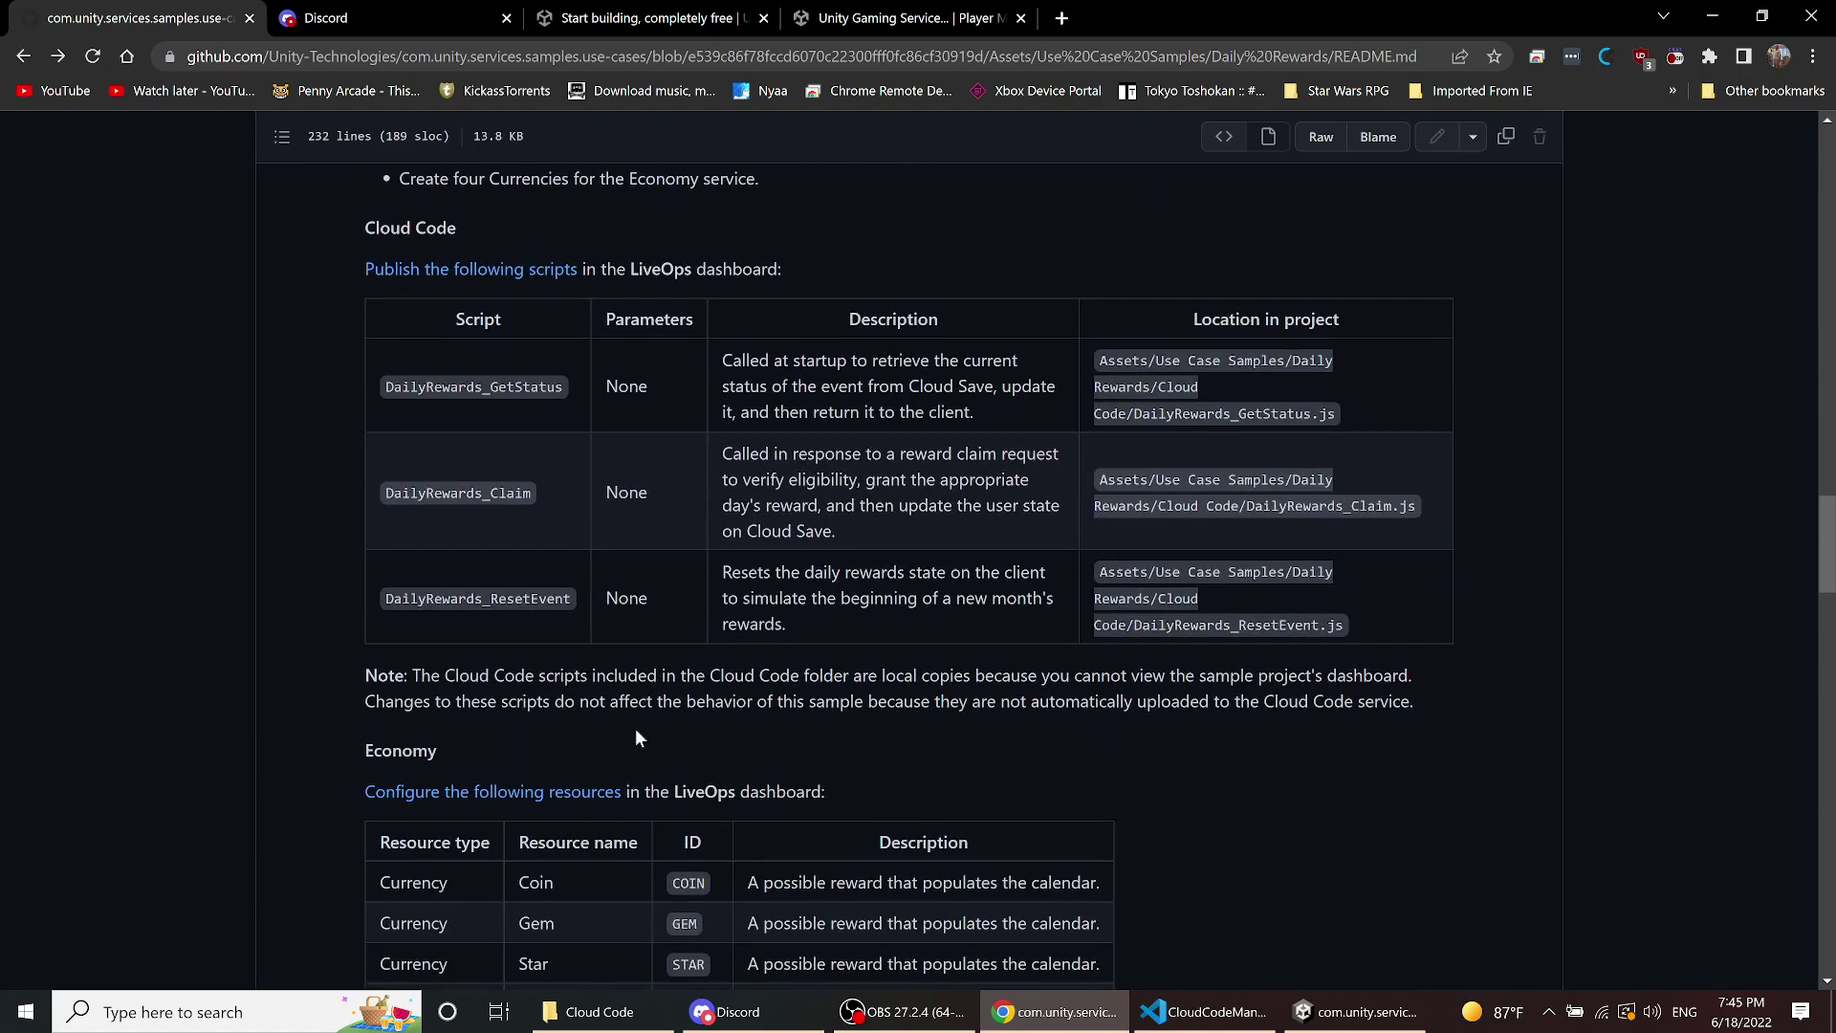
scroll(637, 736, "down", 3)
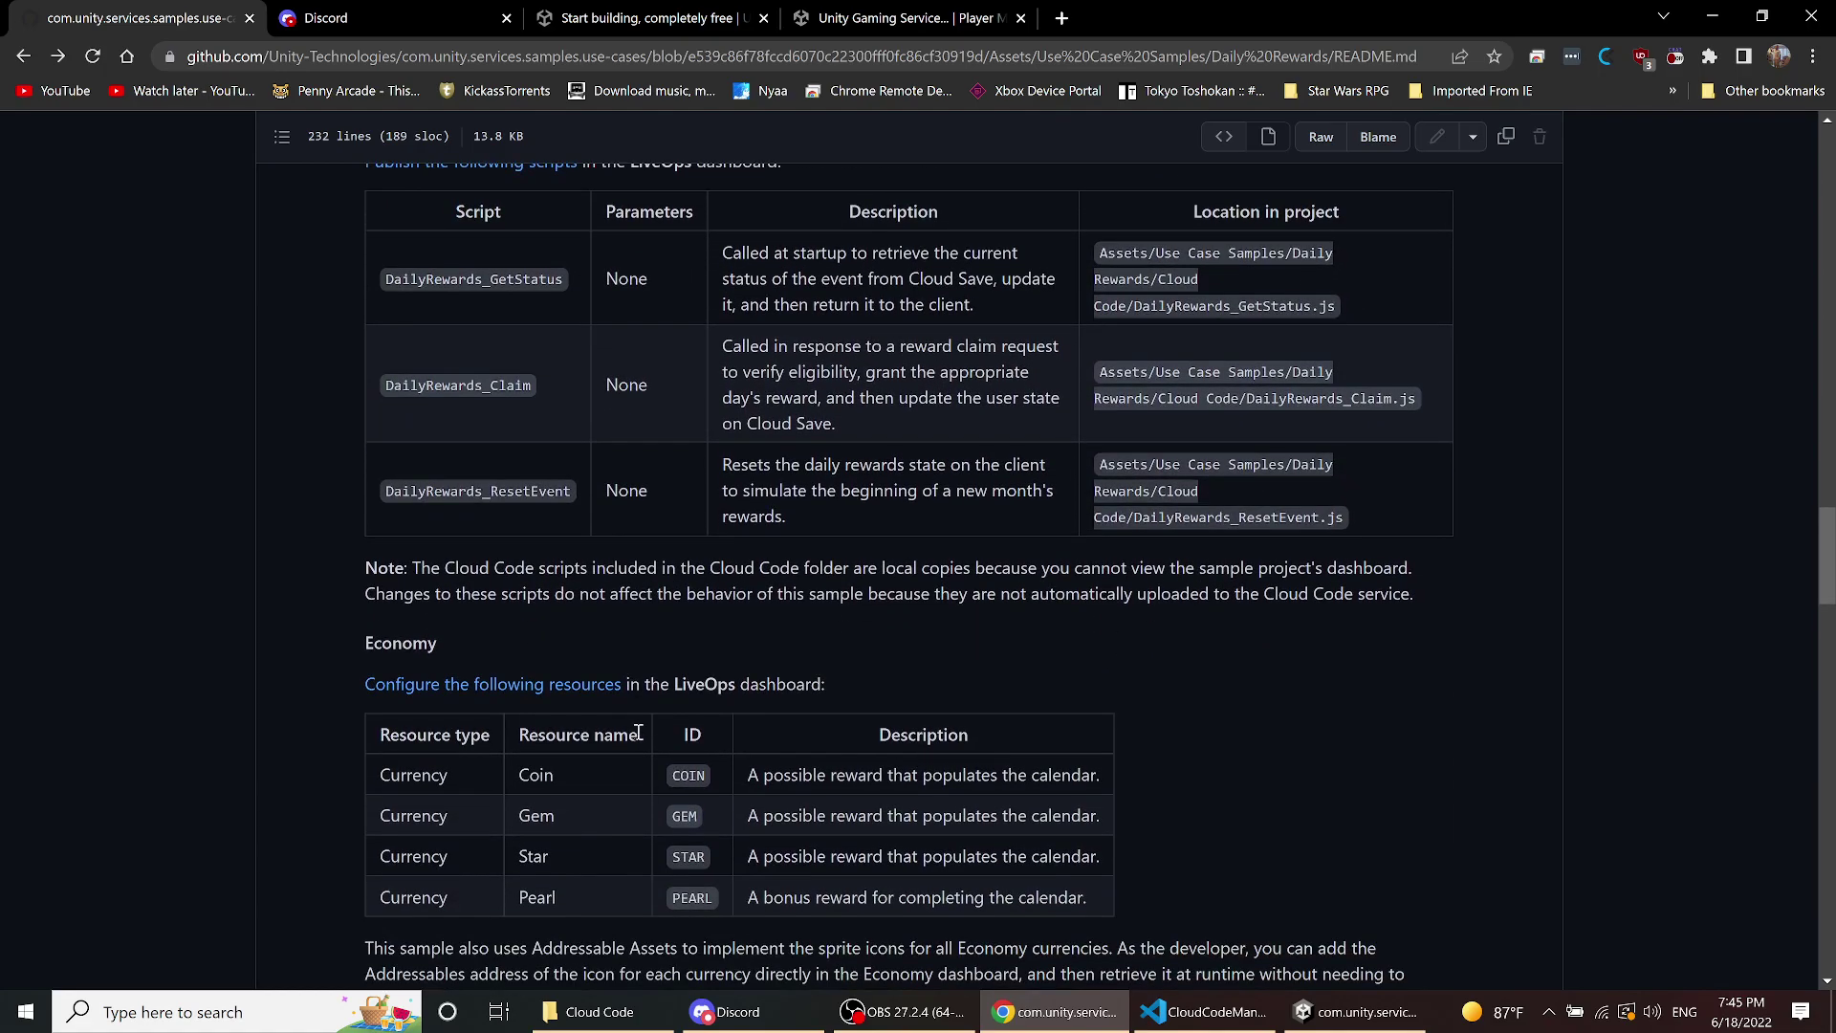
scroll(638, 732, "down", 3)
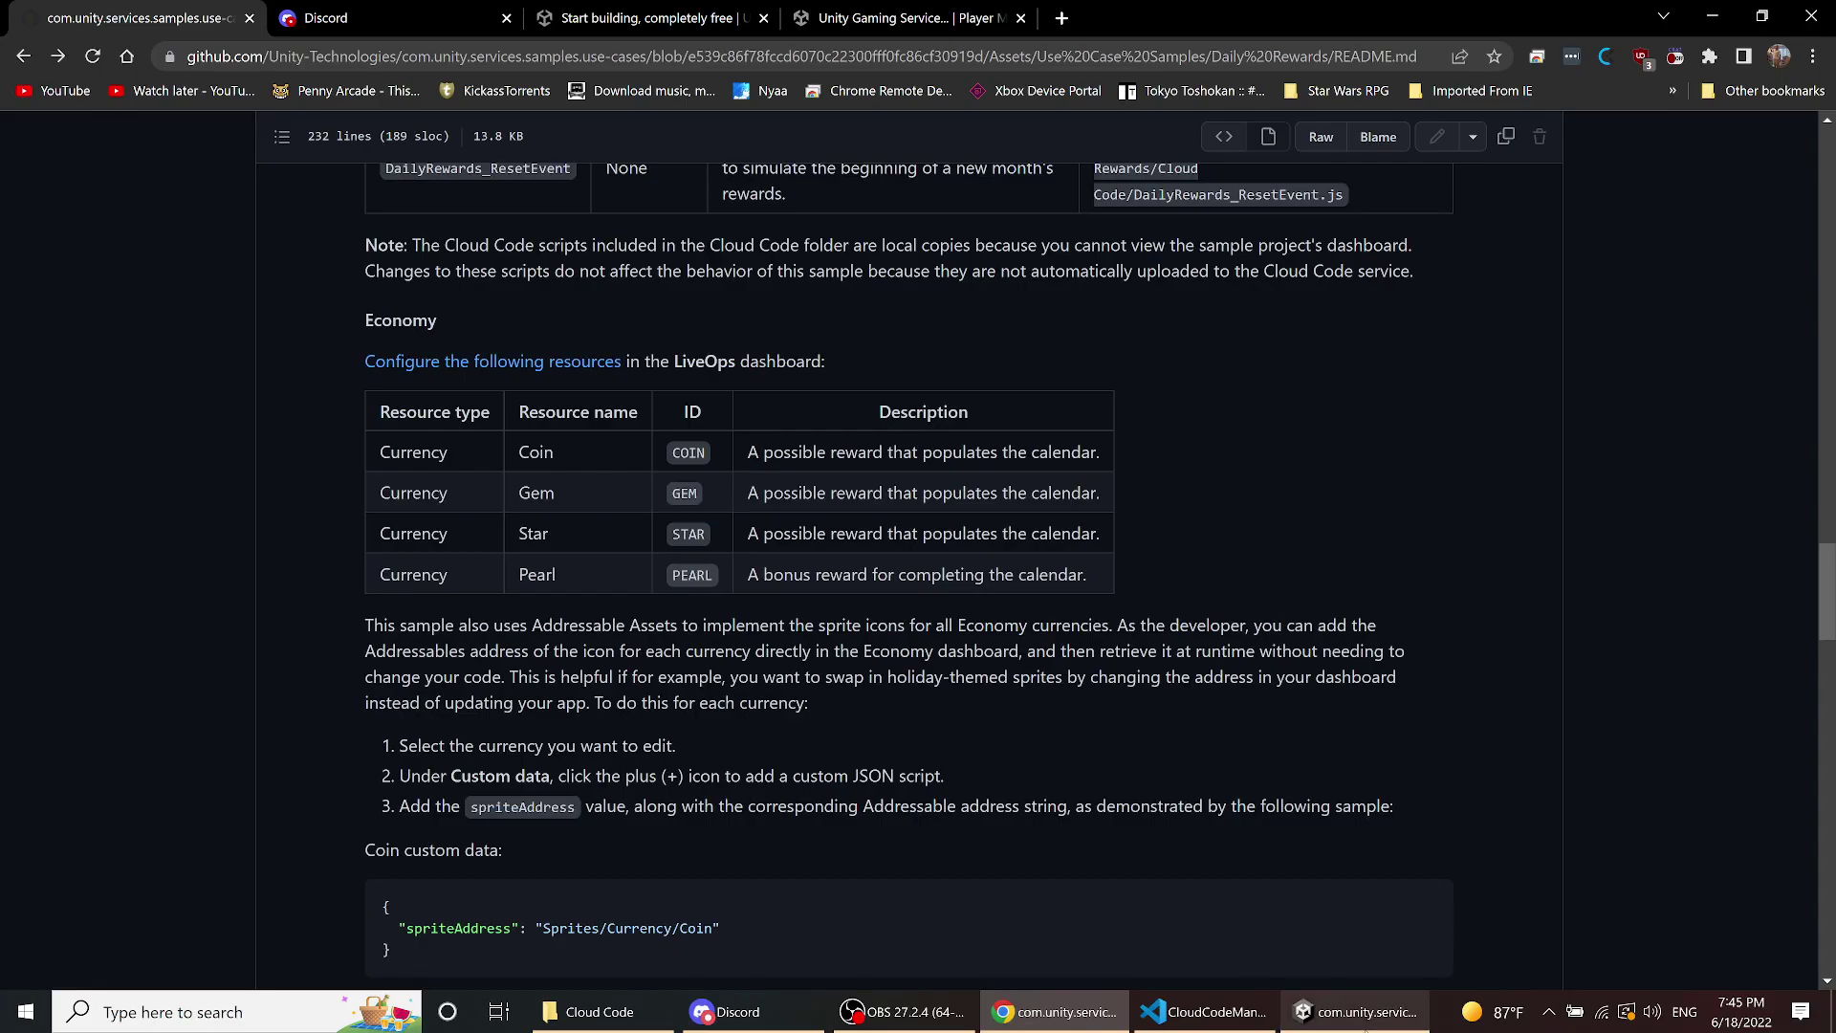
left_click(1359, 1010)
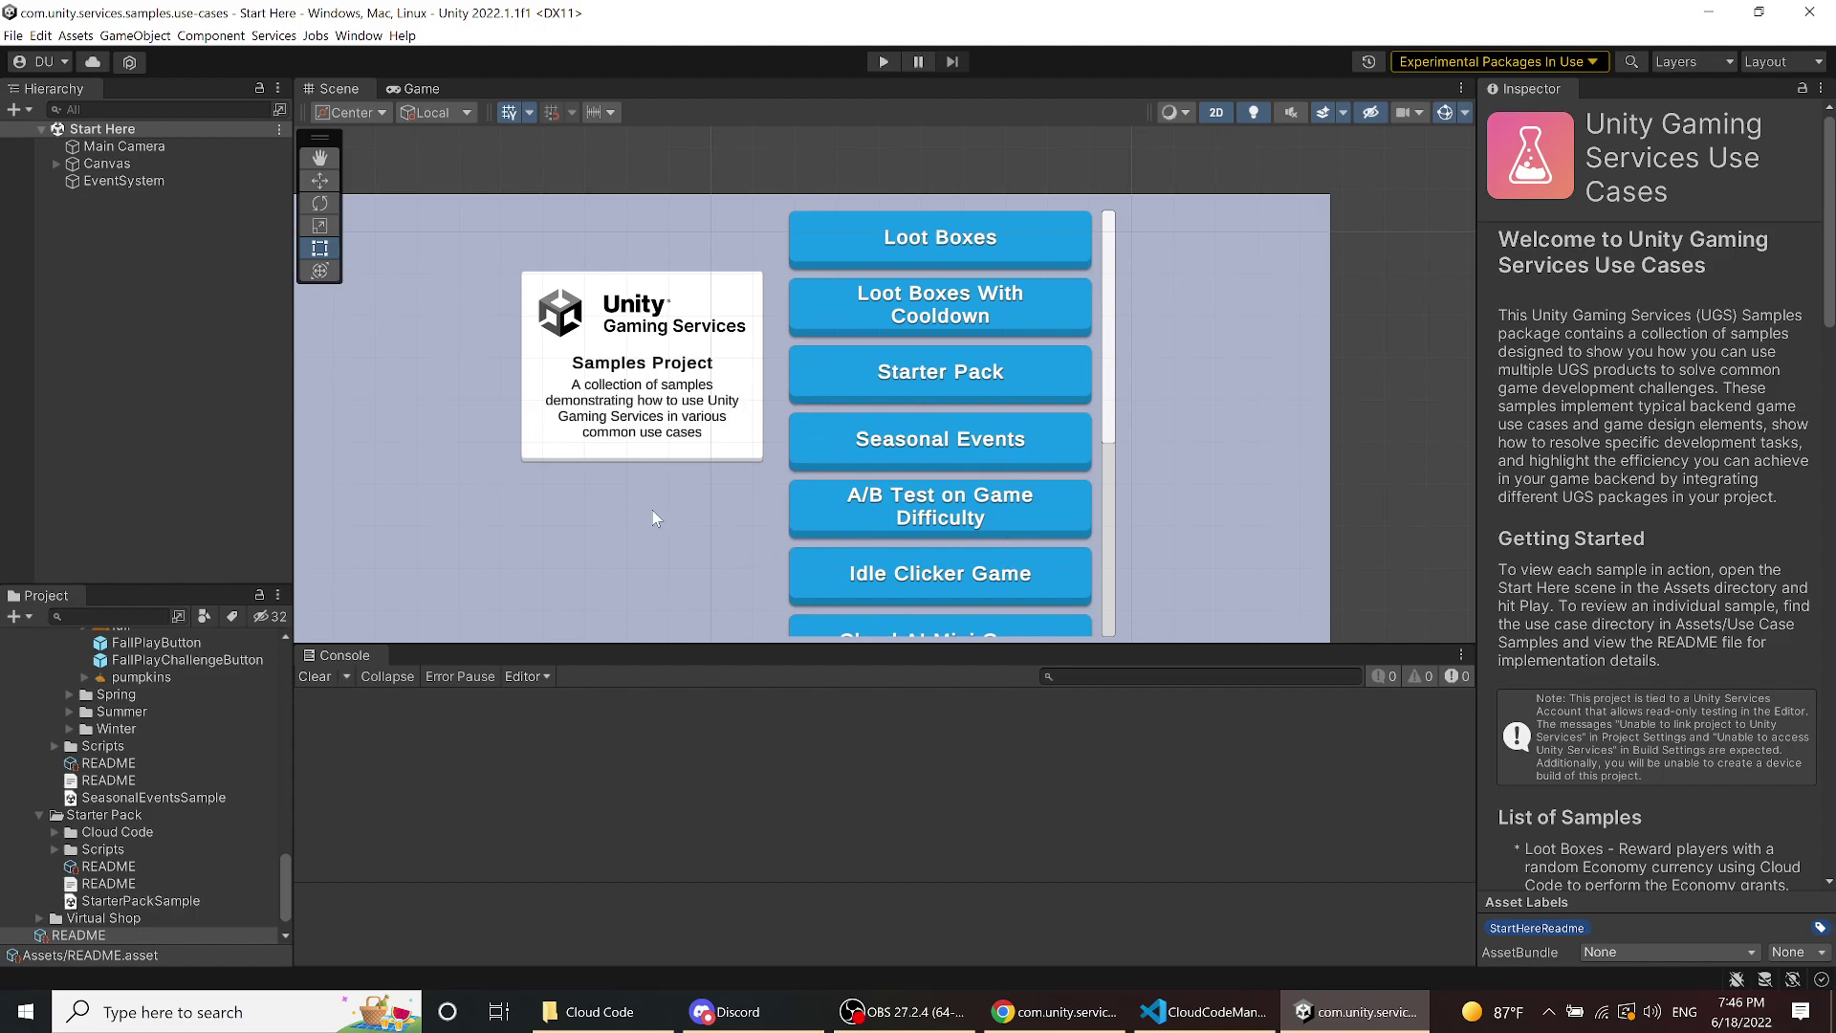
- Recentre the samples menu in the Scene view and enter Play mode
scroll(654, 513, "down", 1)
middle_click_drag(639, 512, 694, 461)
scroll(714, 428, "up", 1)
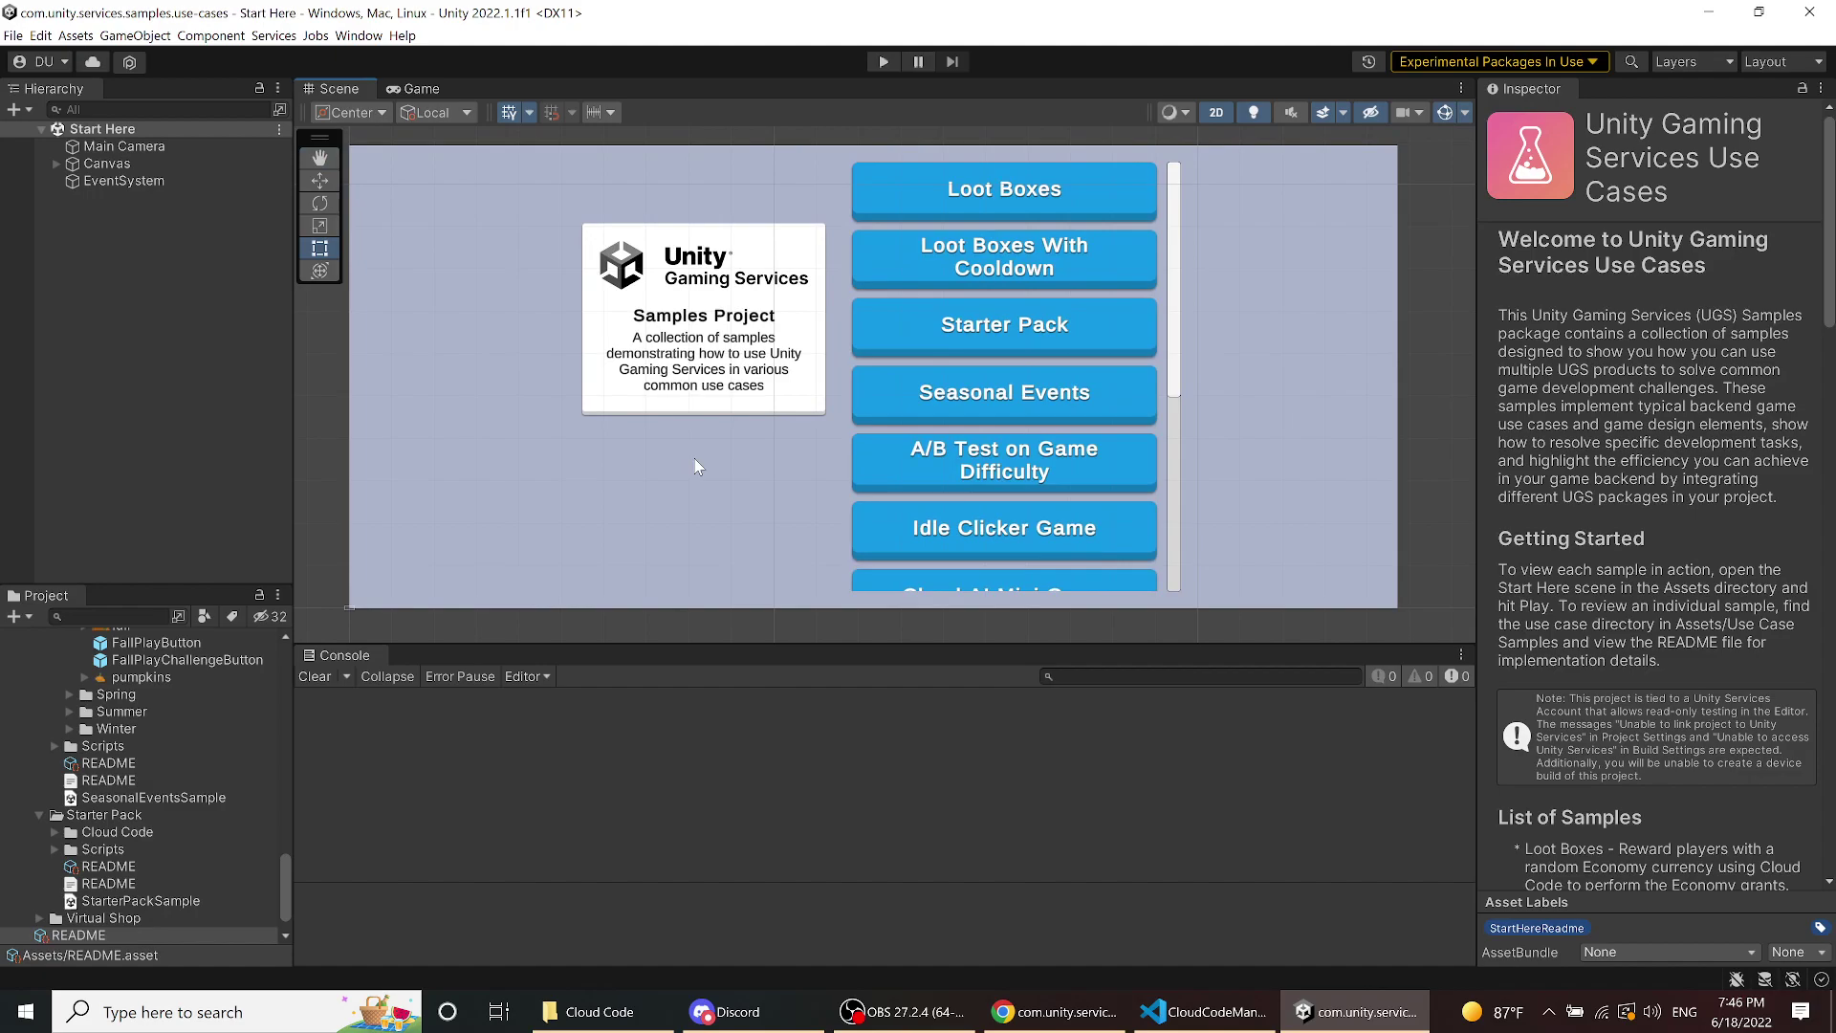
left_click(883, 61)
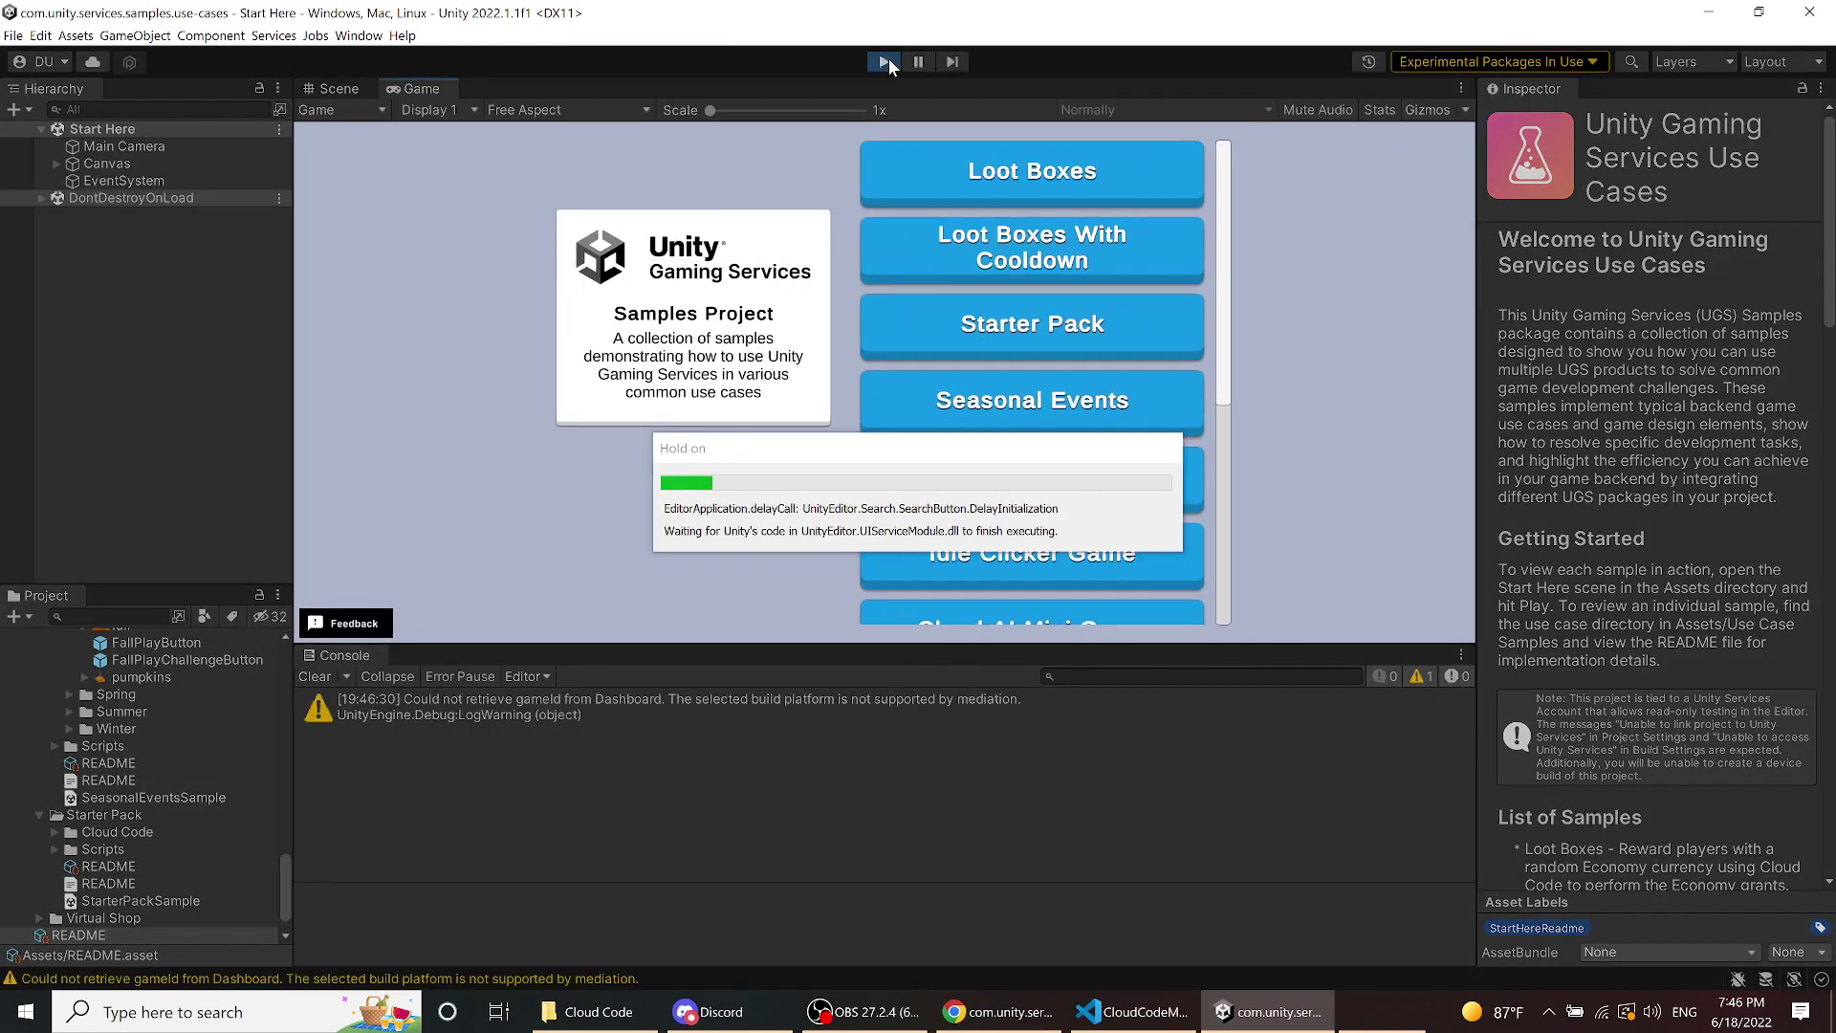
- Try buying the Starter Pack for 10 gems, inspect the script-not-found 404 error, and return to the menu
left_click(952, 330)
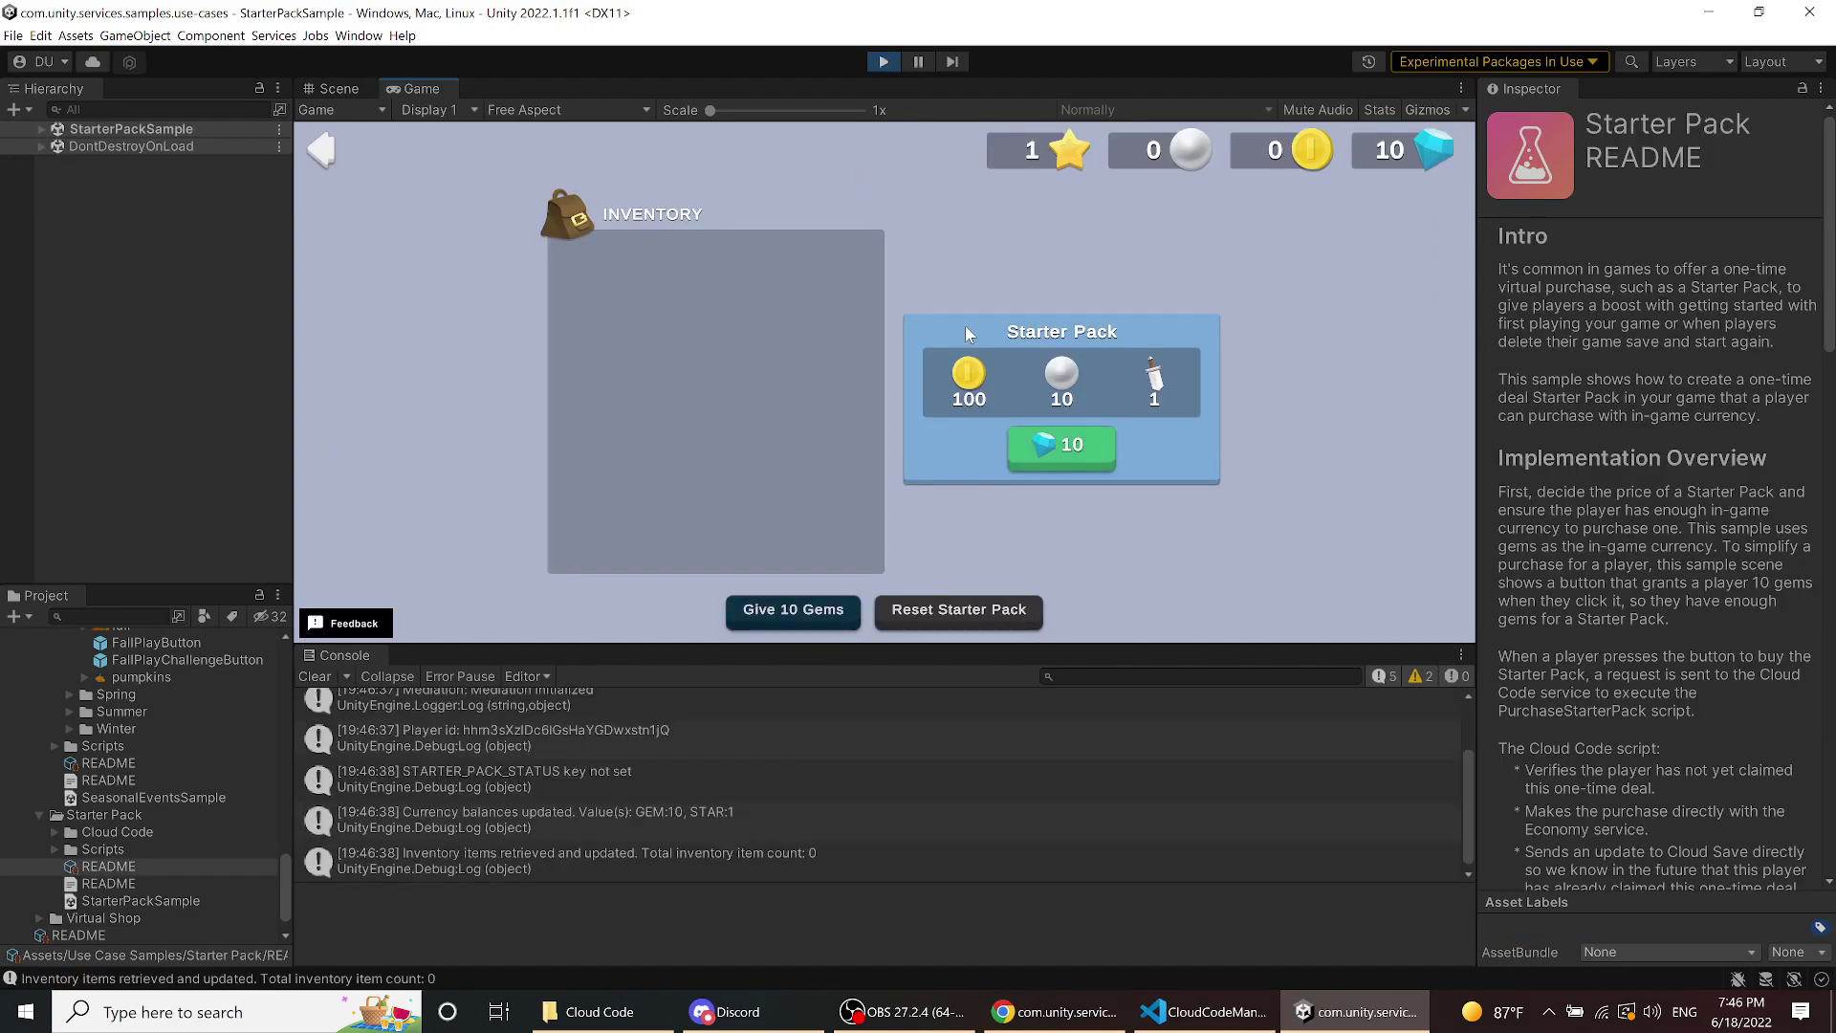
left_click(1076, 461)
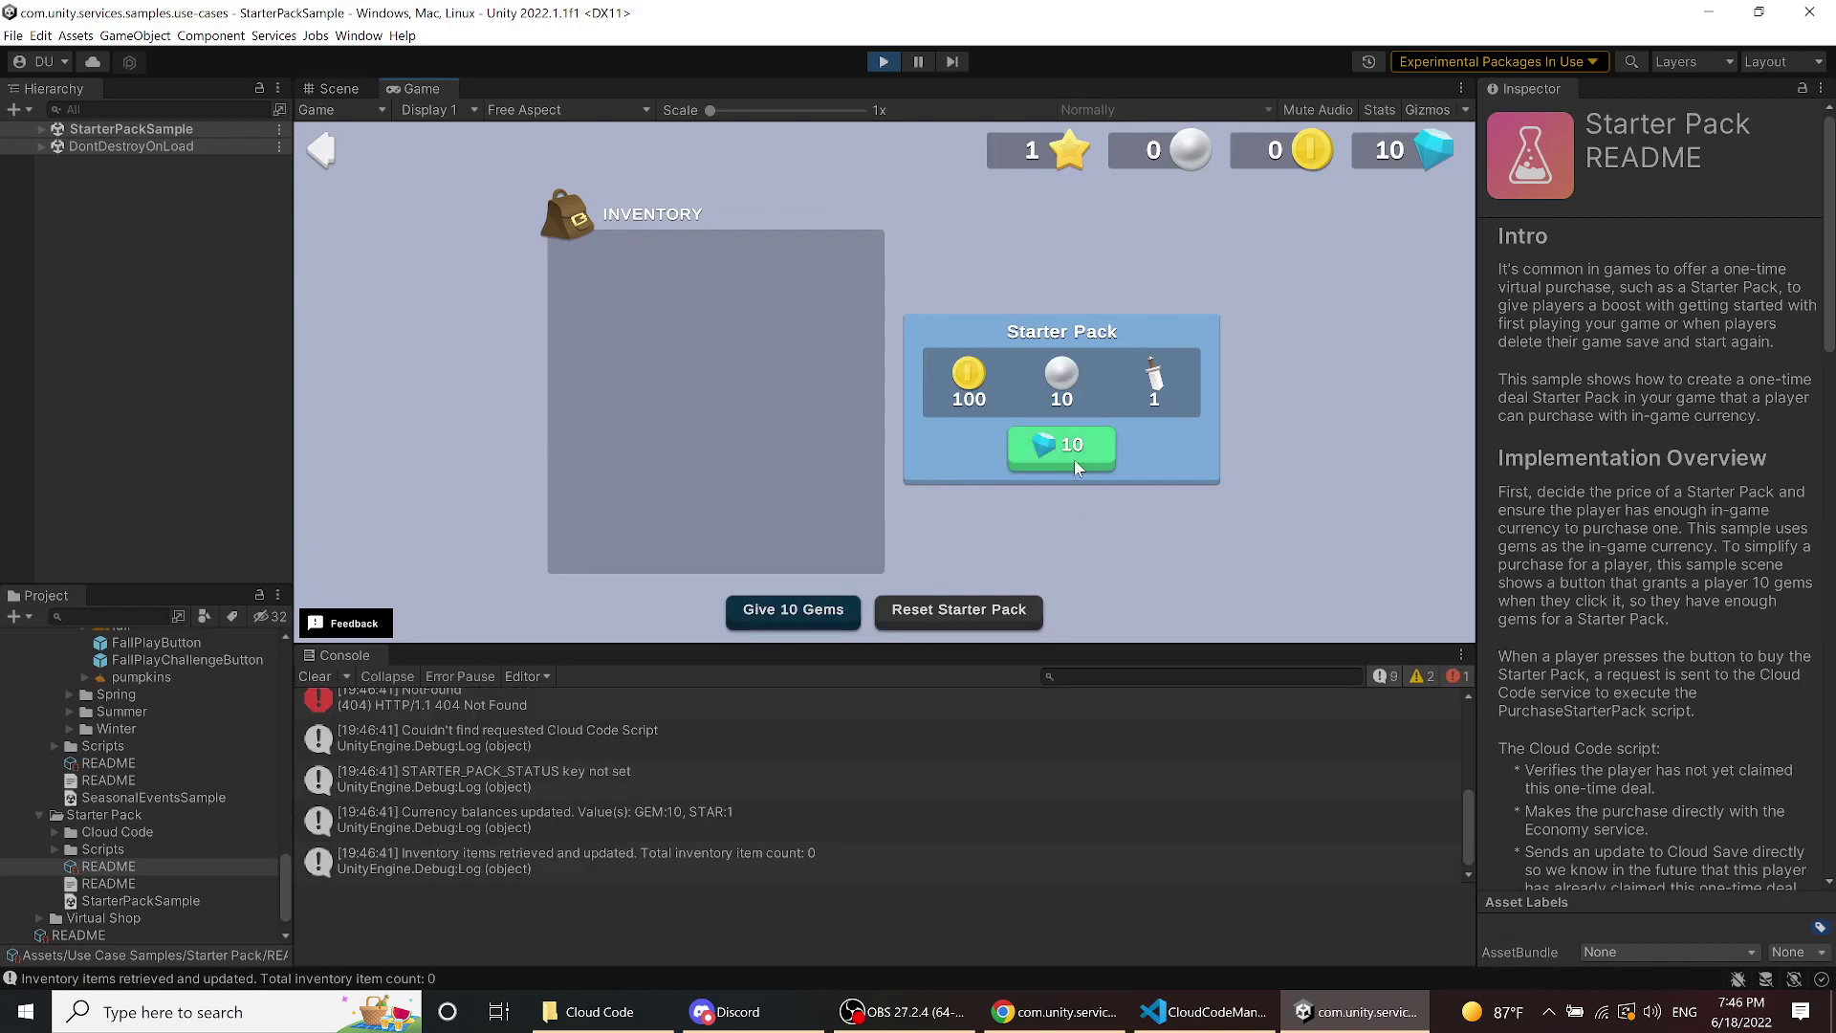
left_click(699, 741)
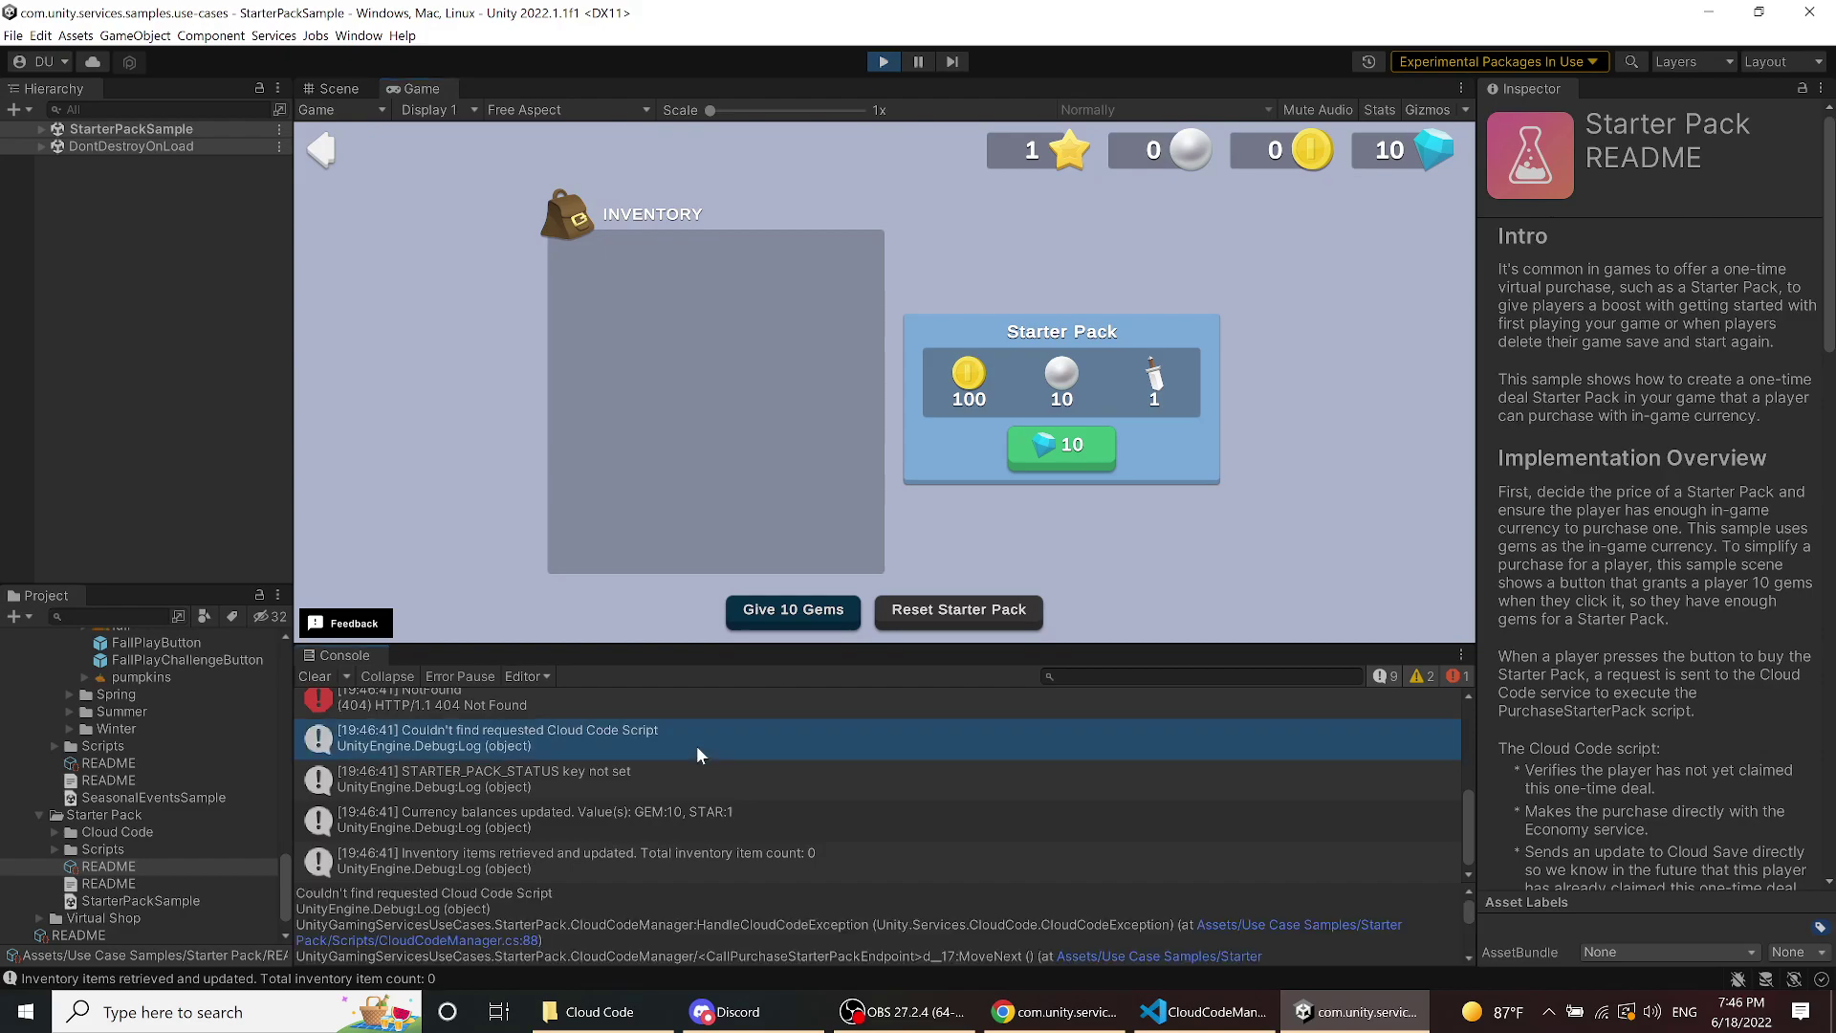
left_click(335, 153)
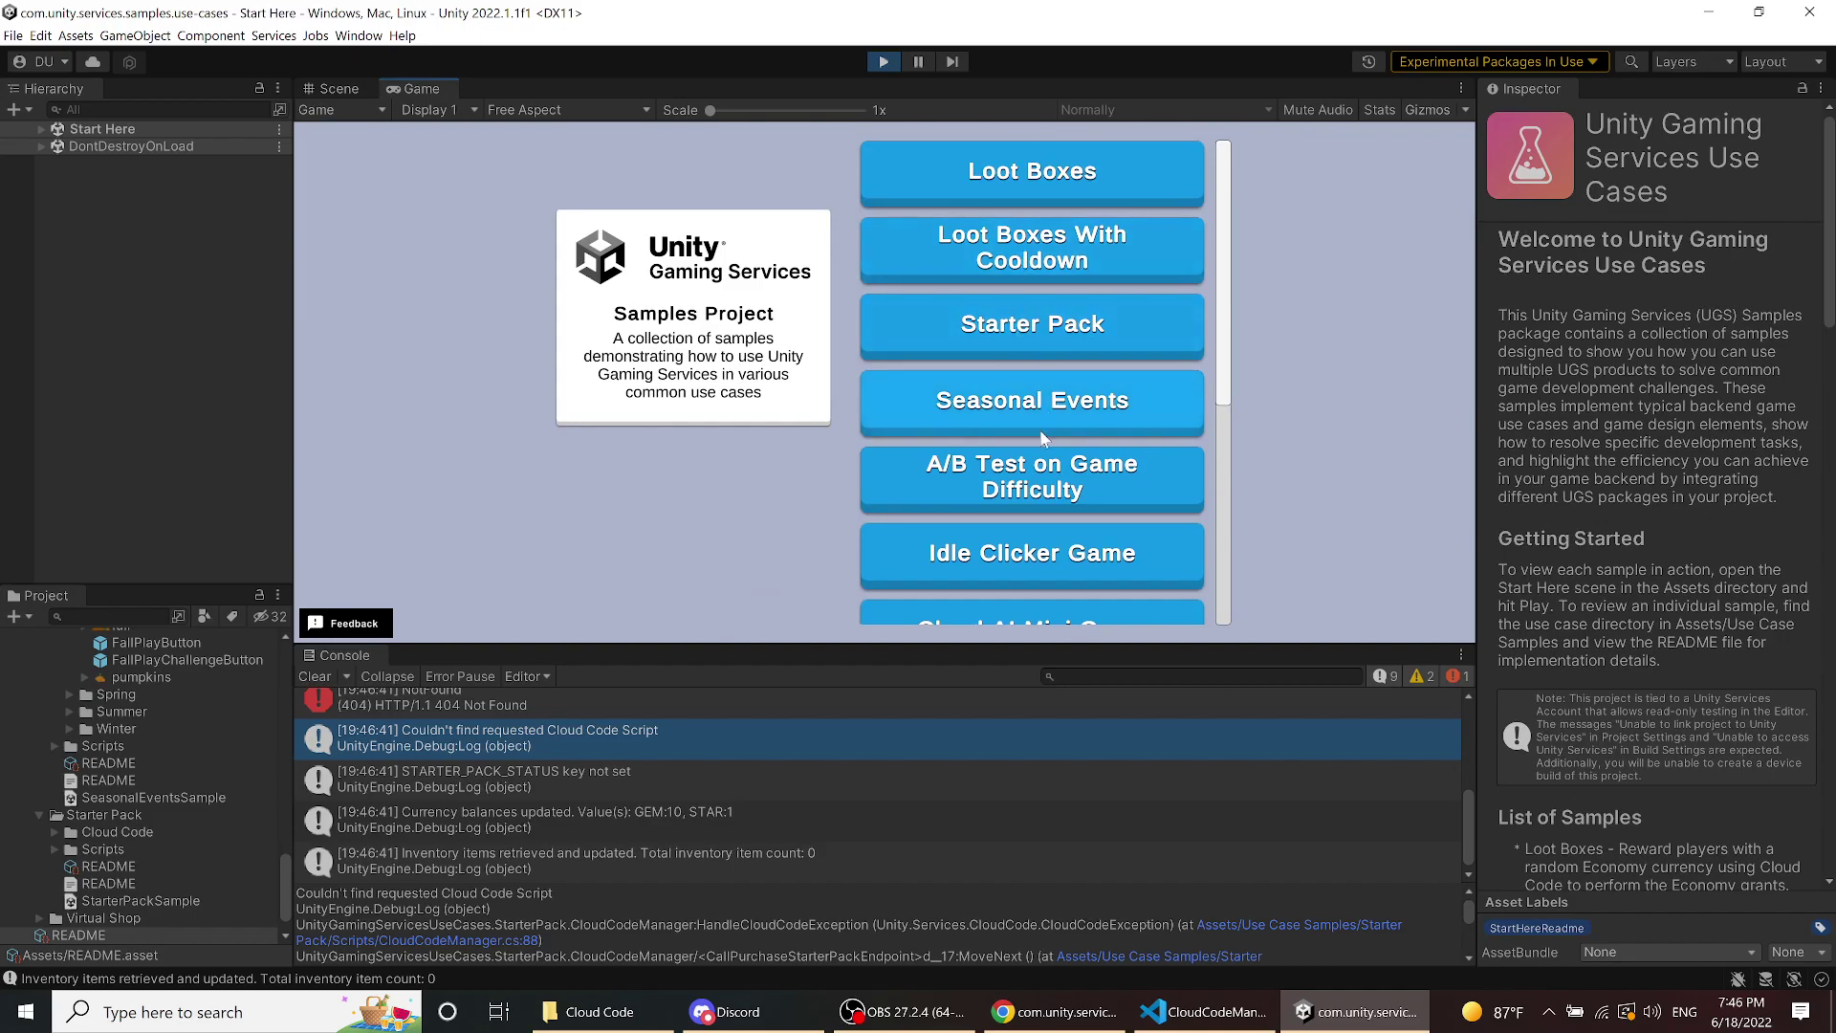
- In the A/B Test sample, sign in as a new player (Group D), then return to the samples list
left_click(1042, 473)
left_click(911, 553)
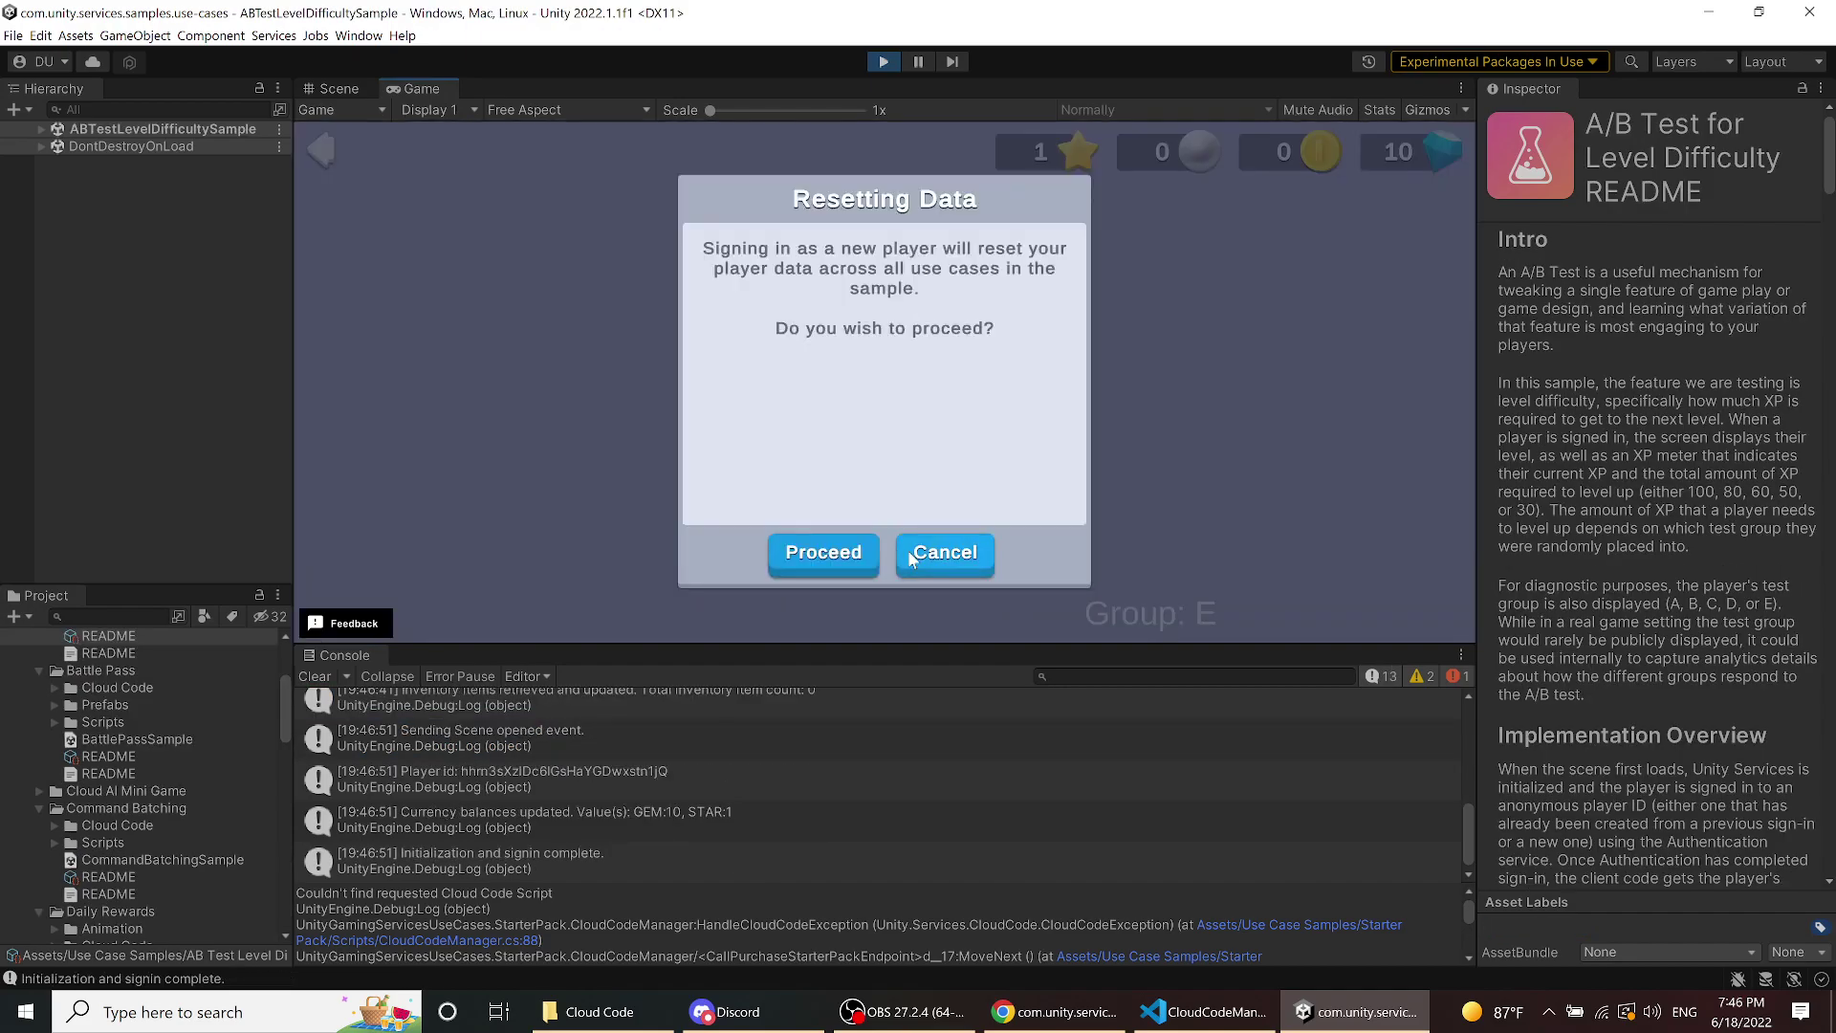
left_click(831, 560)
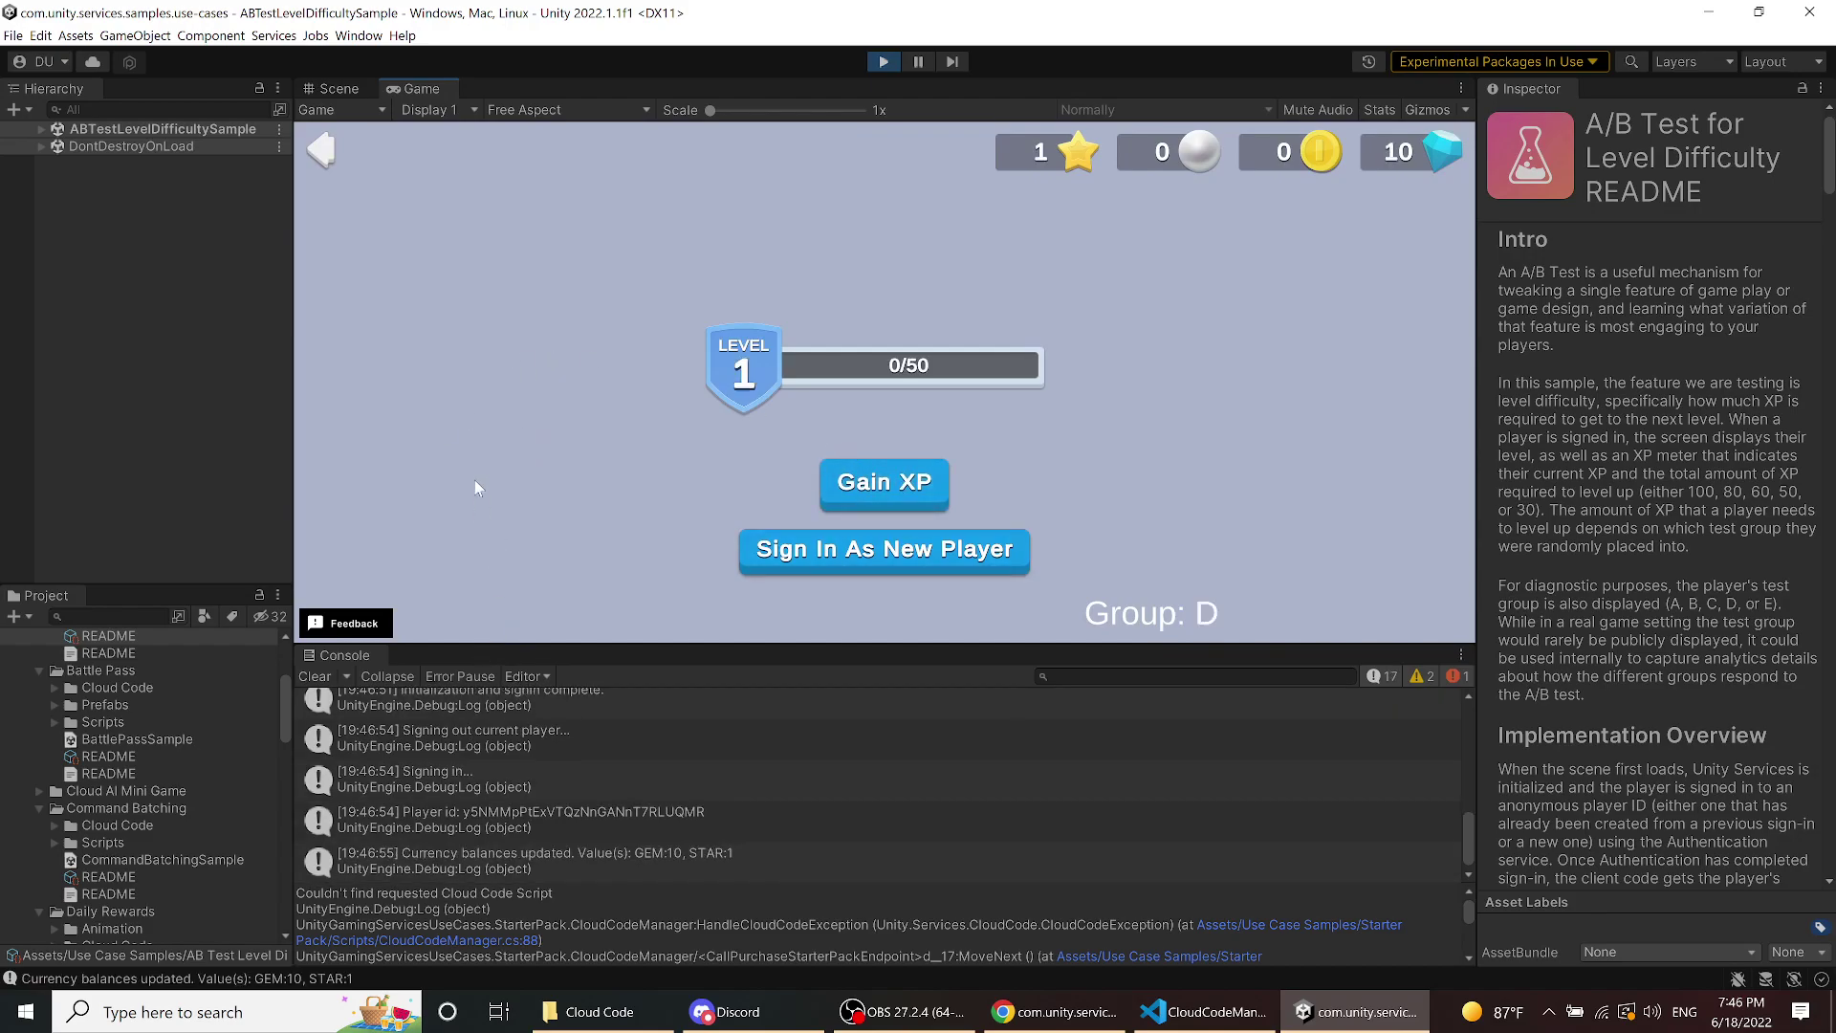
left_click(326, 148)
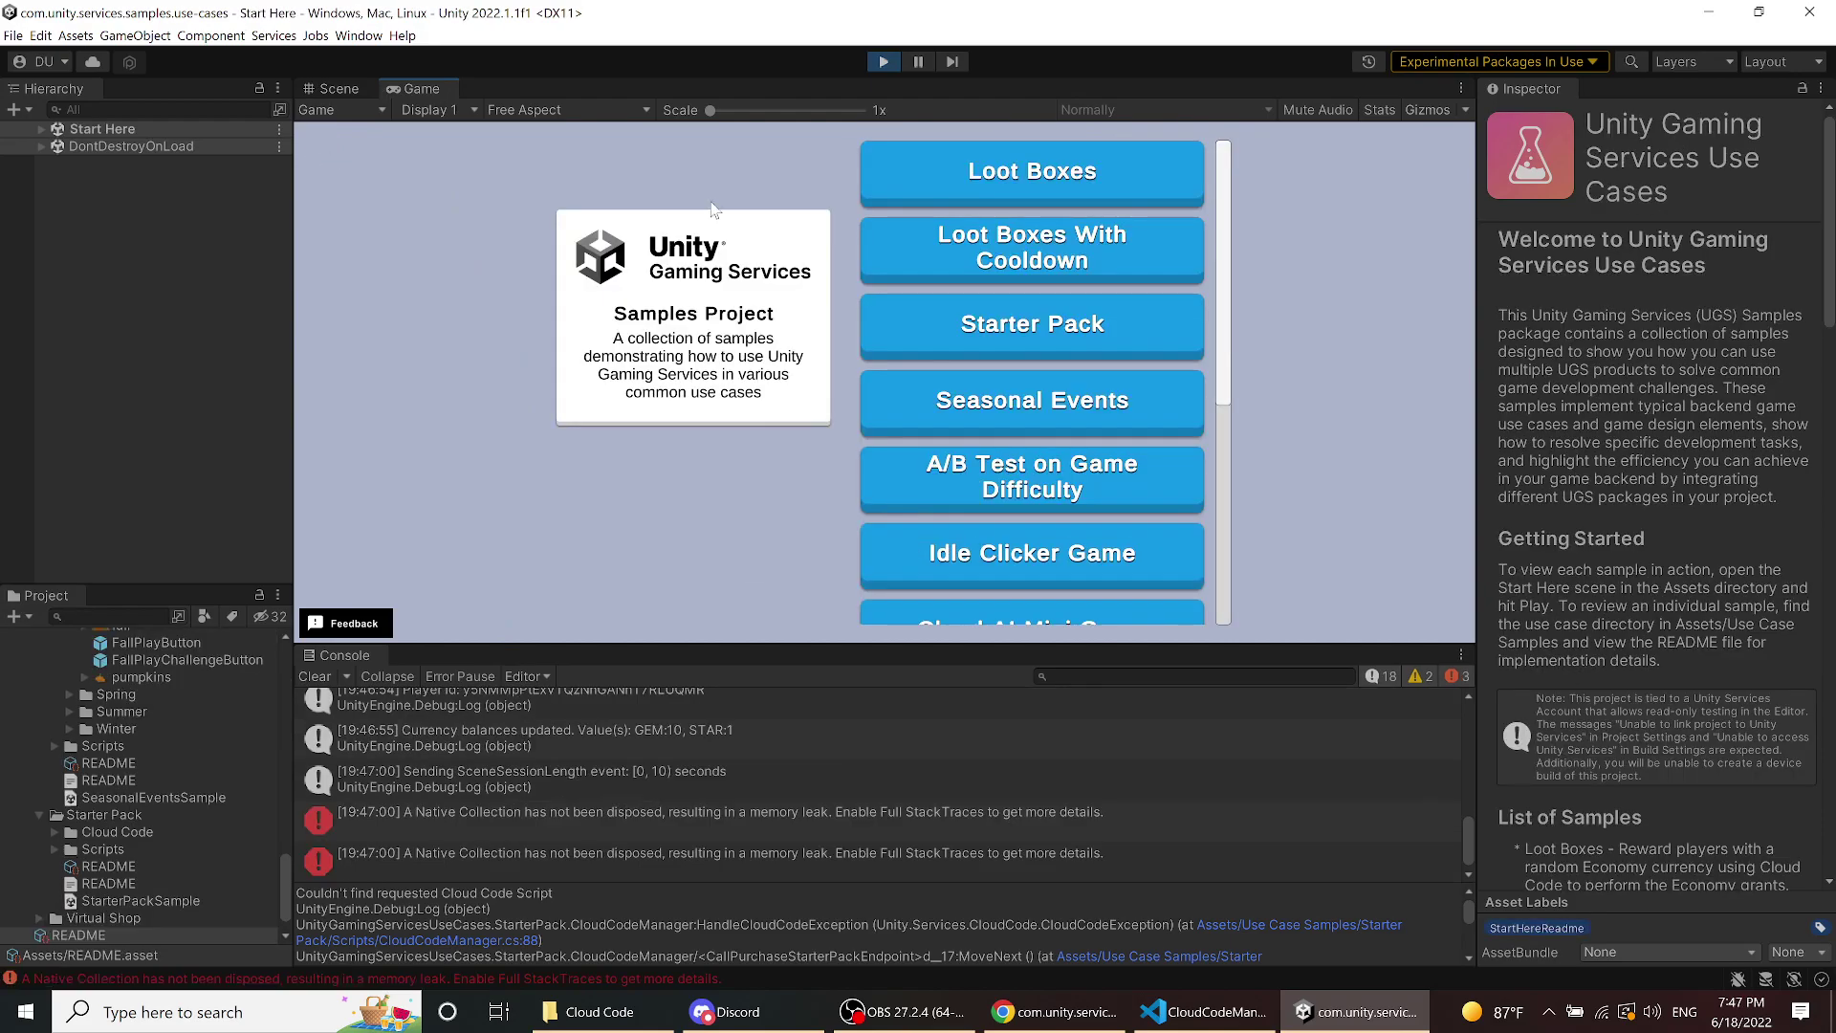
- Retry the 10-gem Starter Pack purchase and examine the Cloud Code 404 NotFound error details
left_click(1031, 336)
left_click(1033, 463)
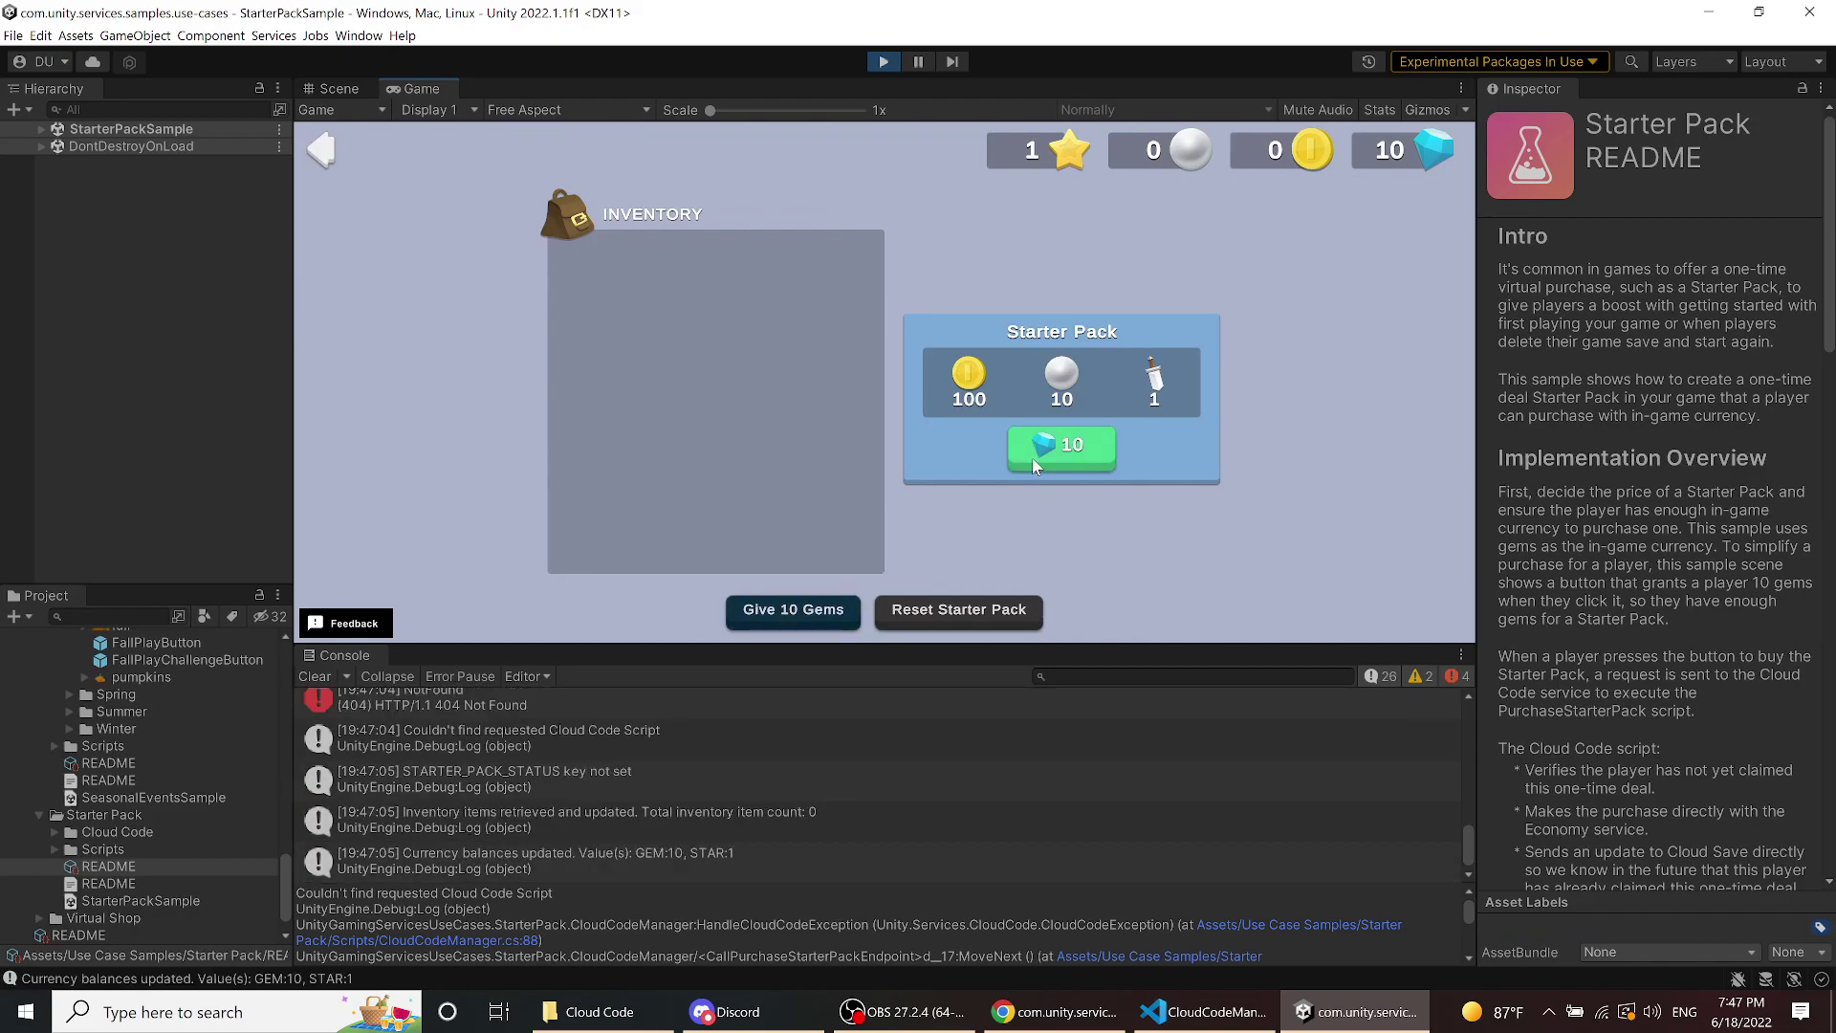
scroll(904, 788, "up", 3)
scroll(901, 788, "down", 2)
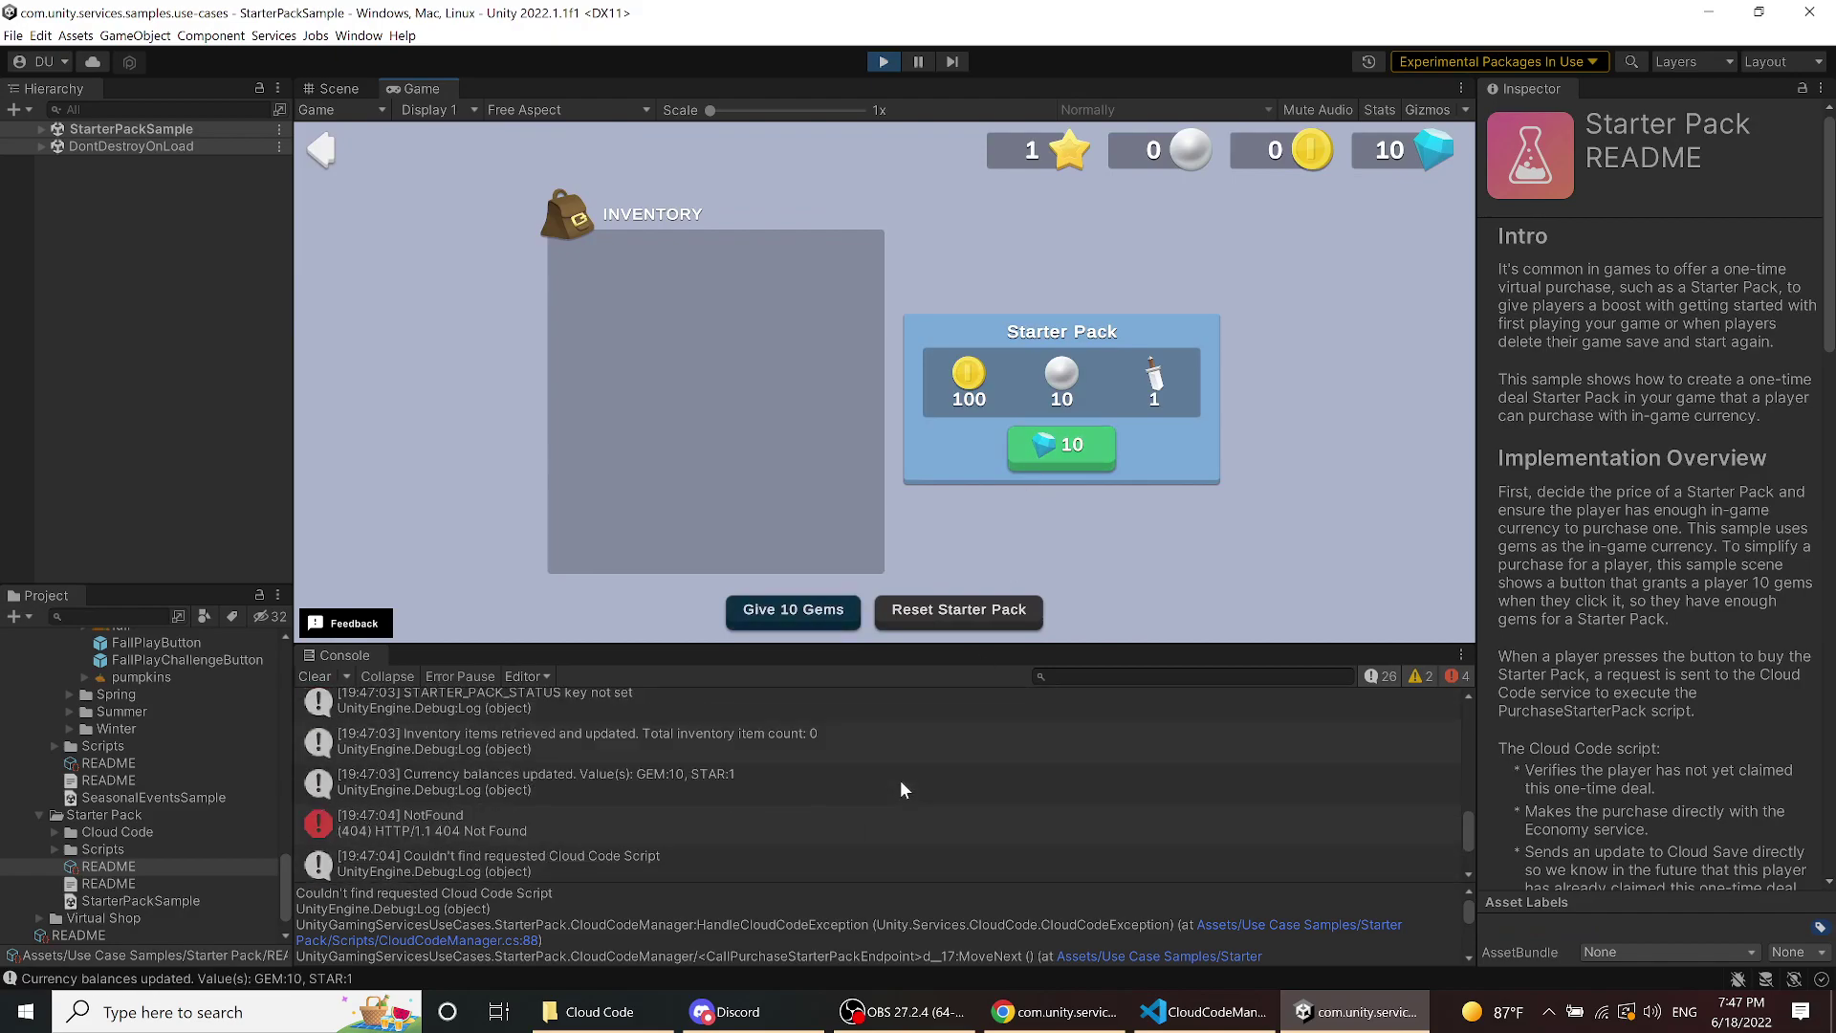
left_click(668, 829)
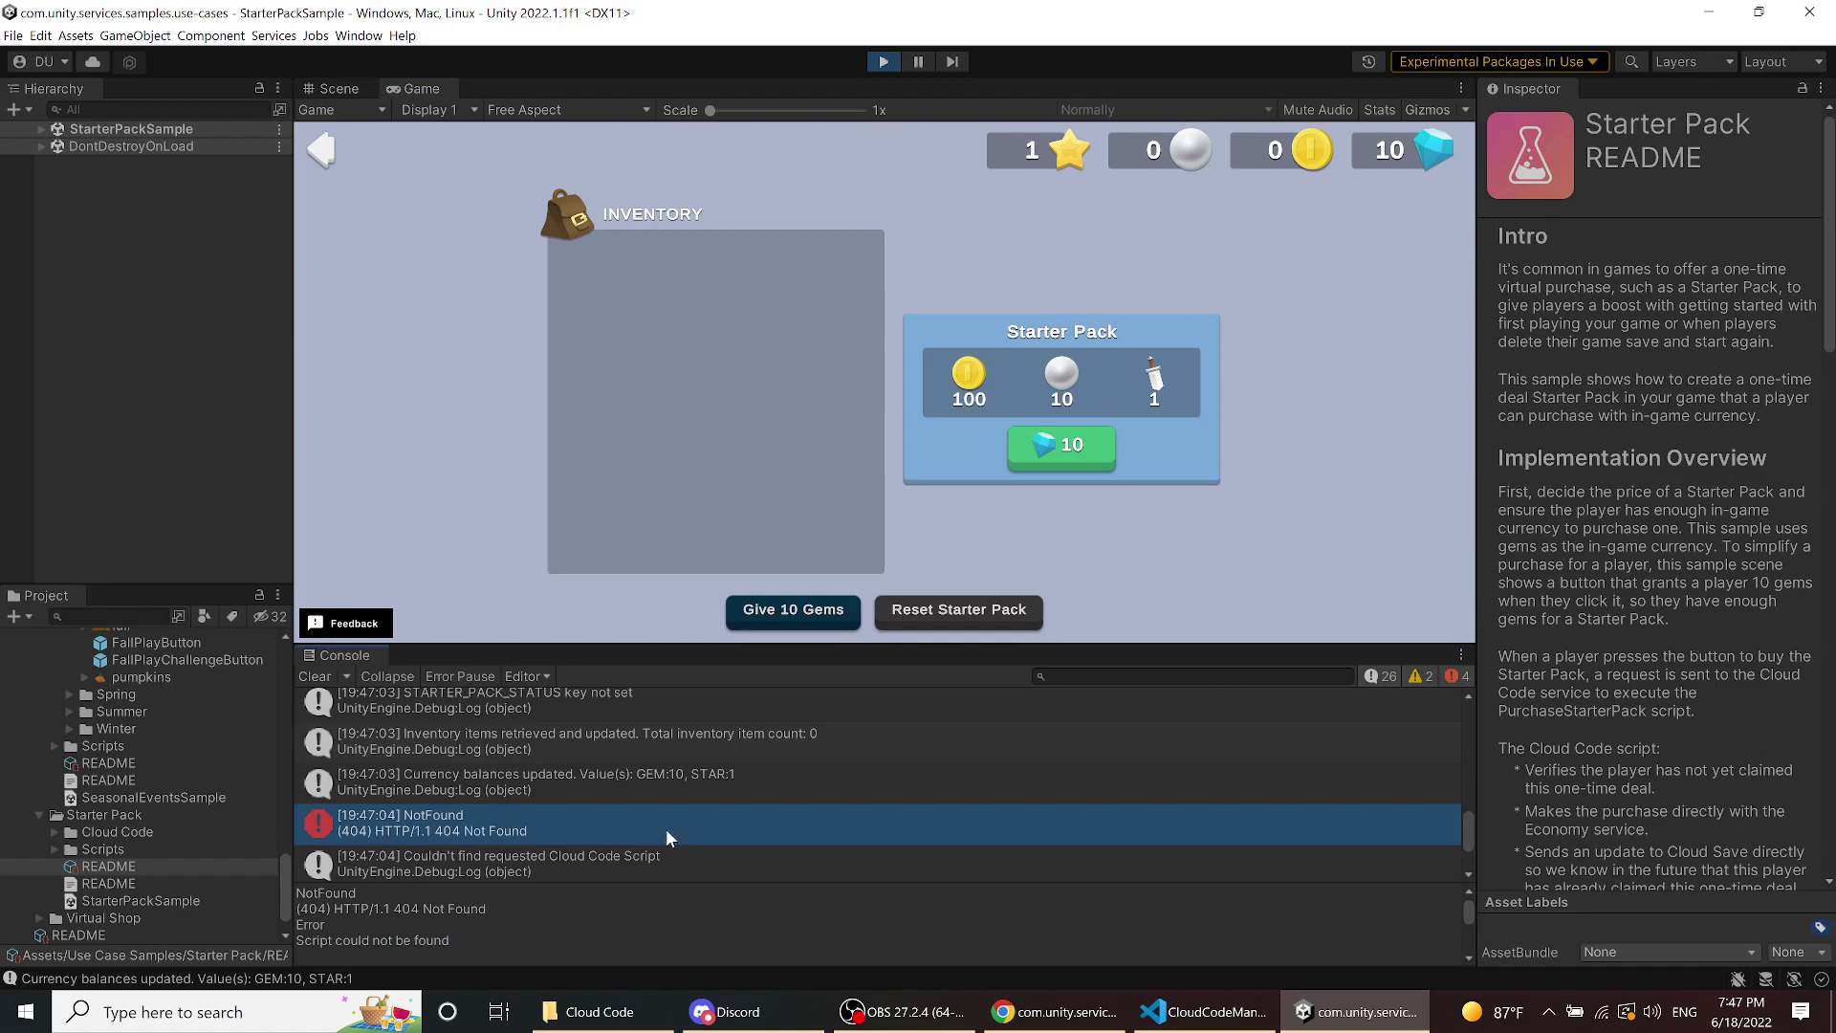
scroll(679, 904, "down", 3)
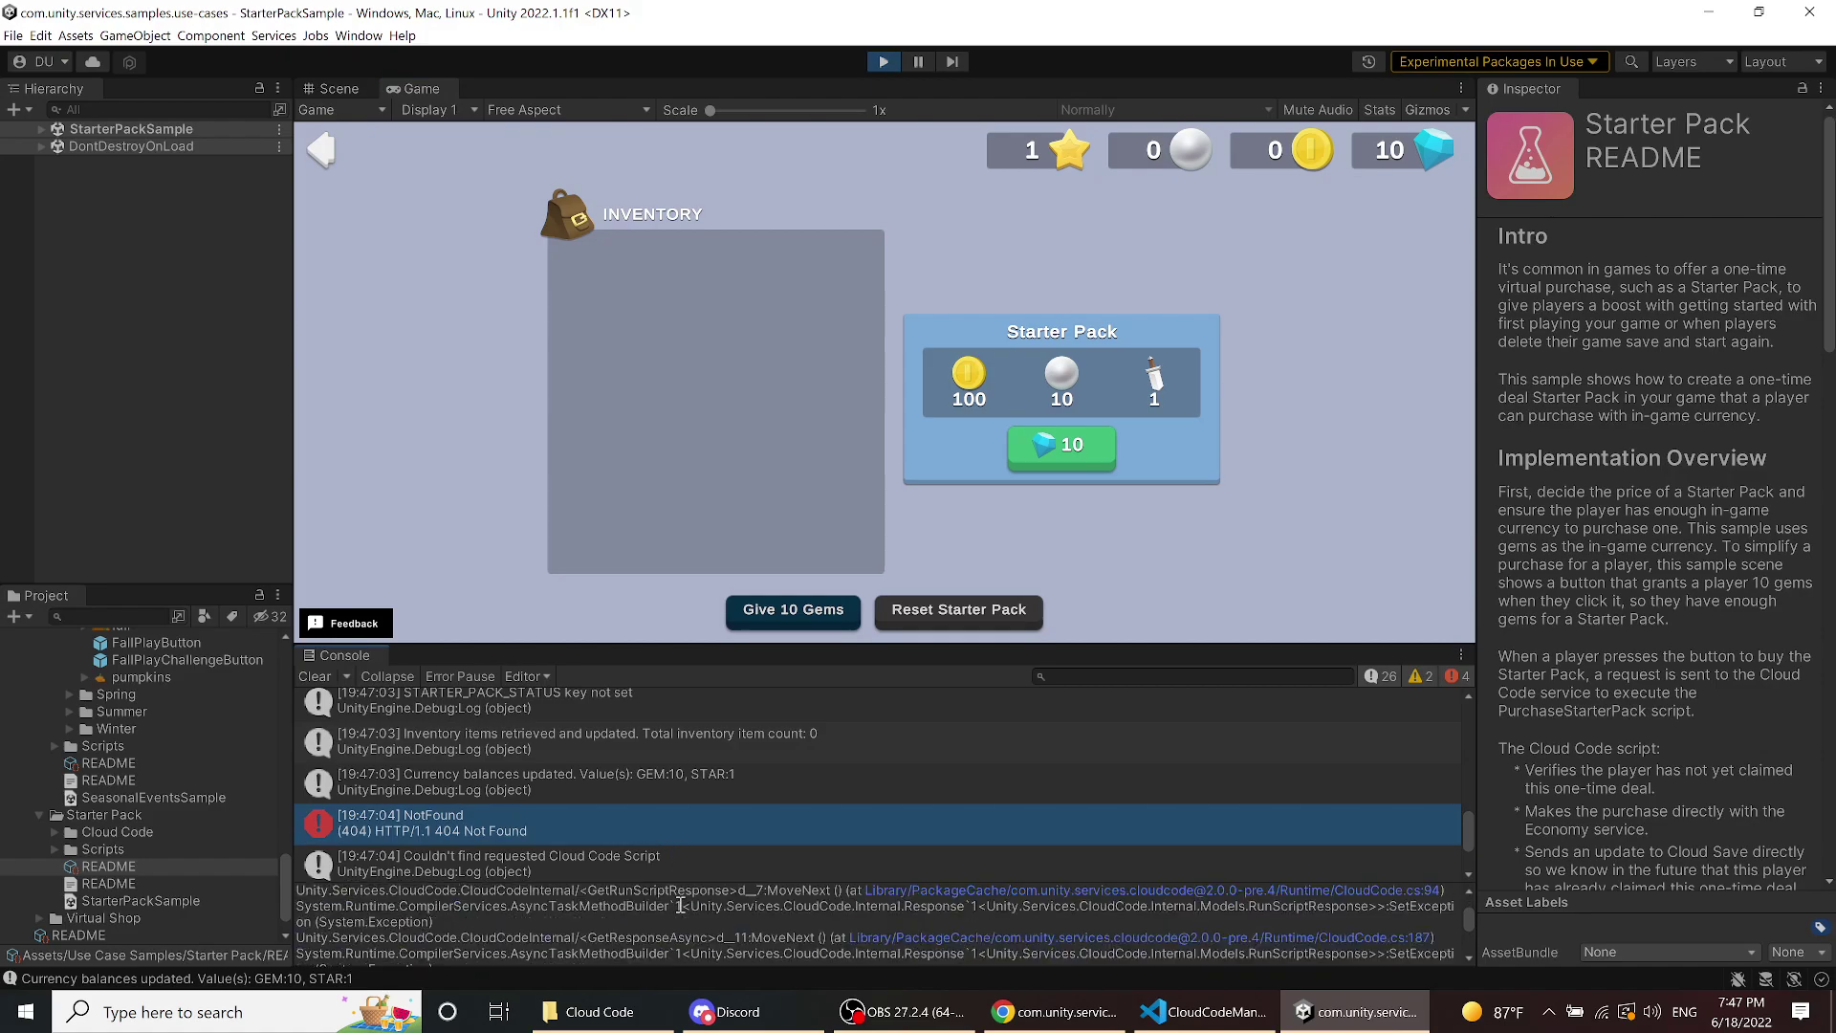
scroll(681, 905, "up", 3)
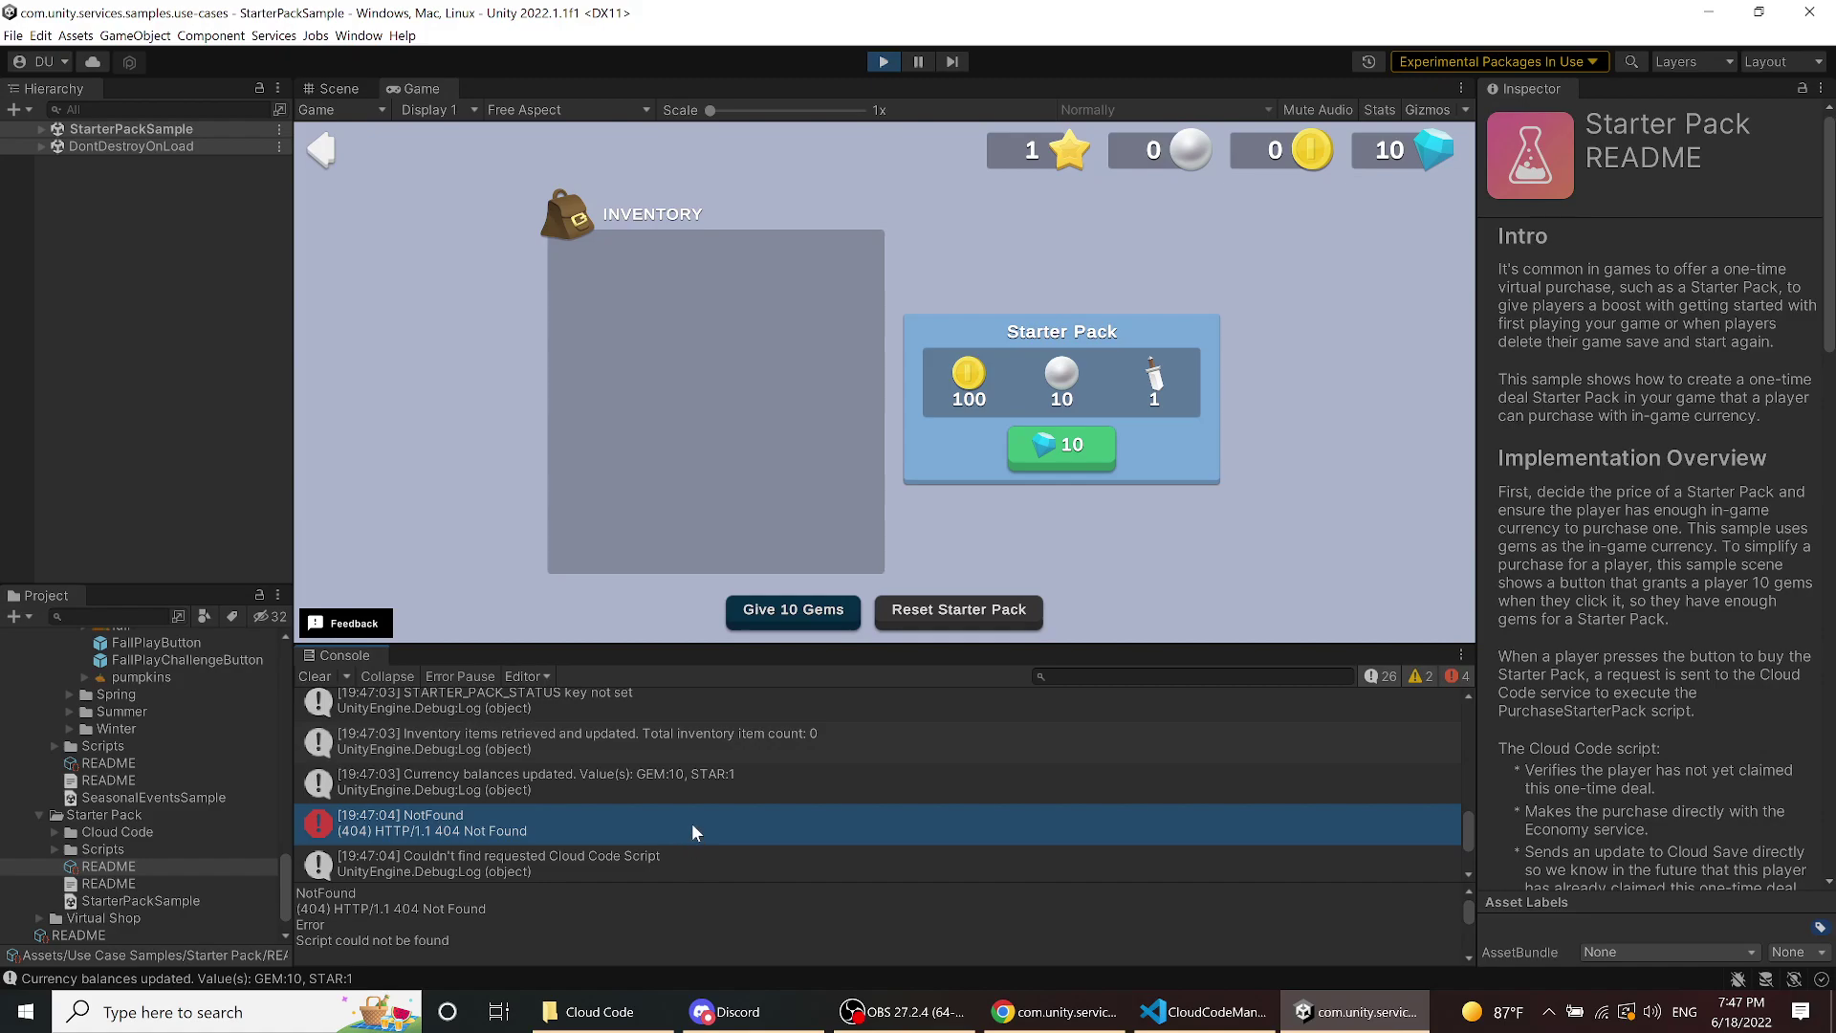
scroll(691, 823, "down", 1)
scroll(691, 824, "up", 1)
- Stop Play mode and look over the Starter Pack README in the Inspector
left_click(886, 62)
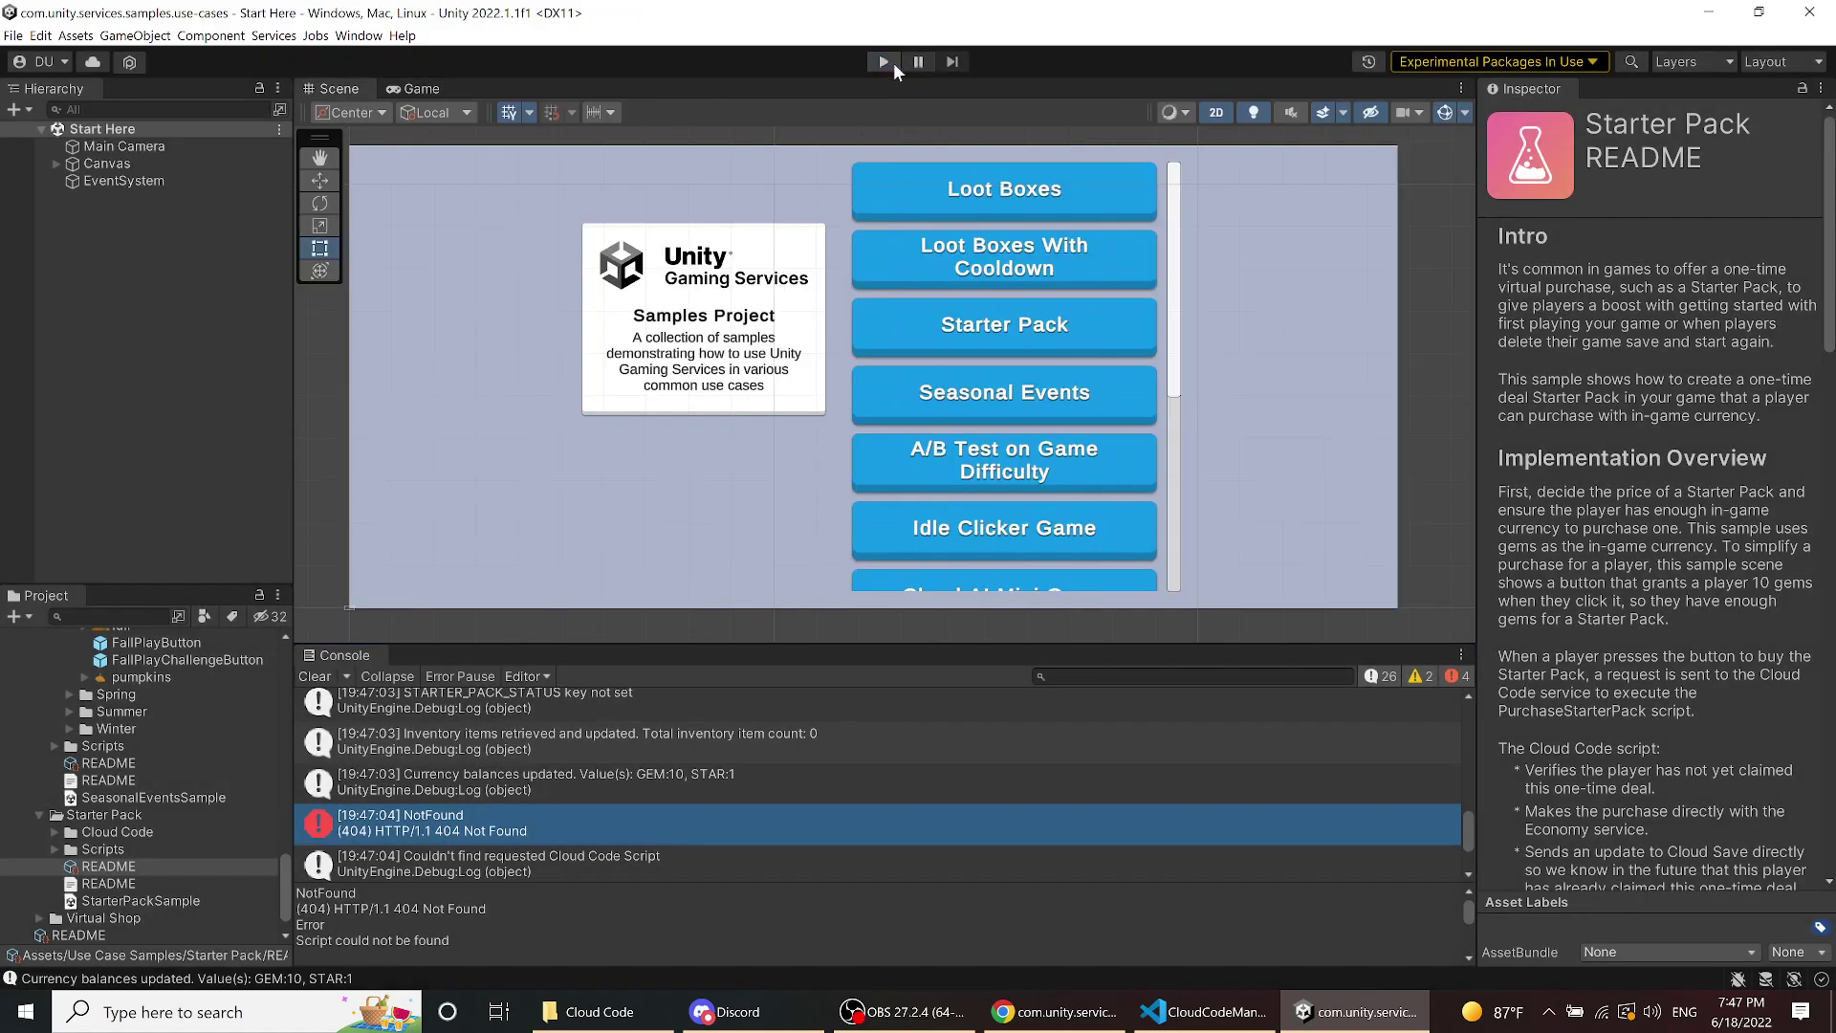
scroll(680, 760, "down", 3)
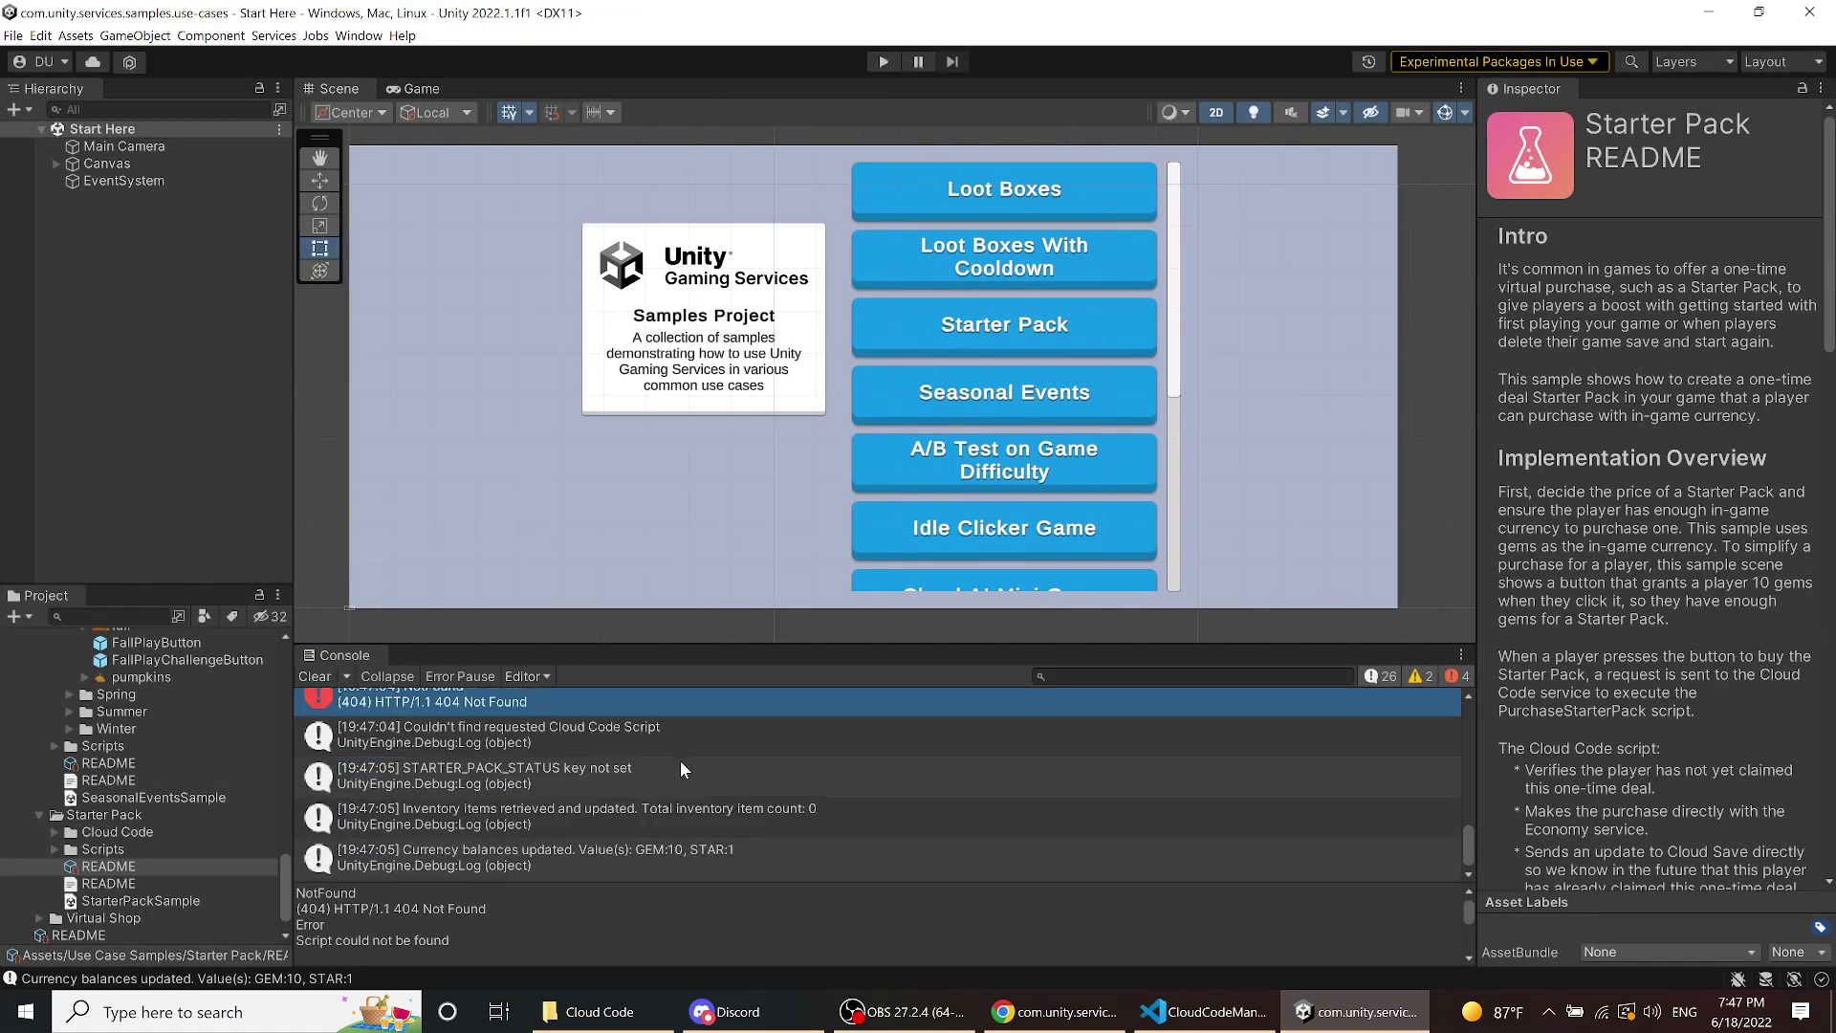
scroll(680, 760, "up", 1)
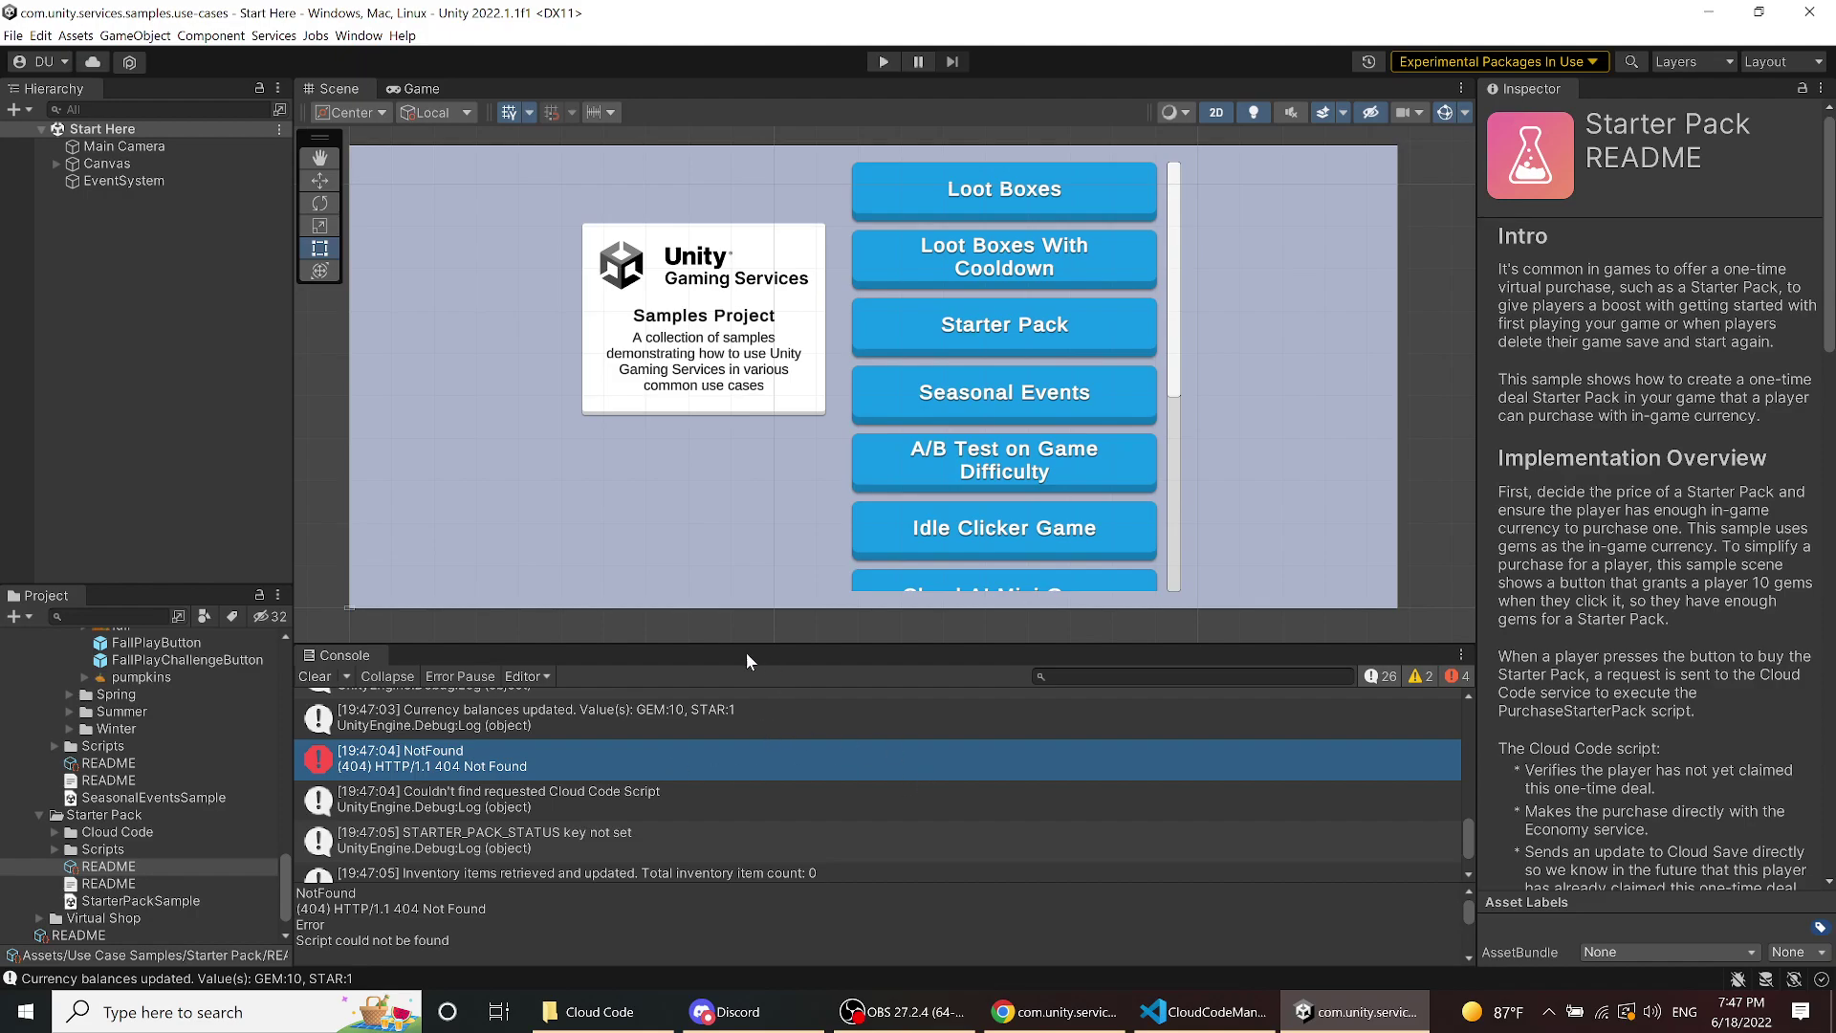
scroll(586, 292, "up", 1)
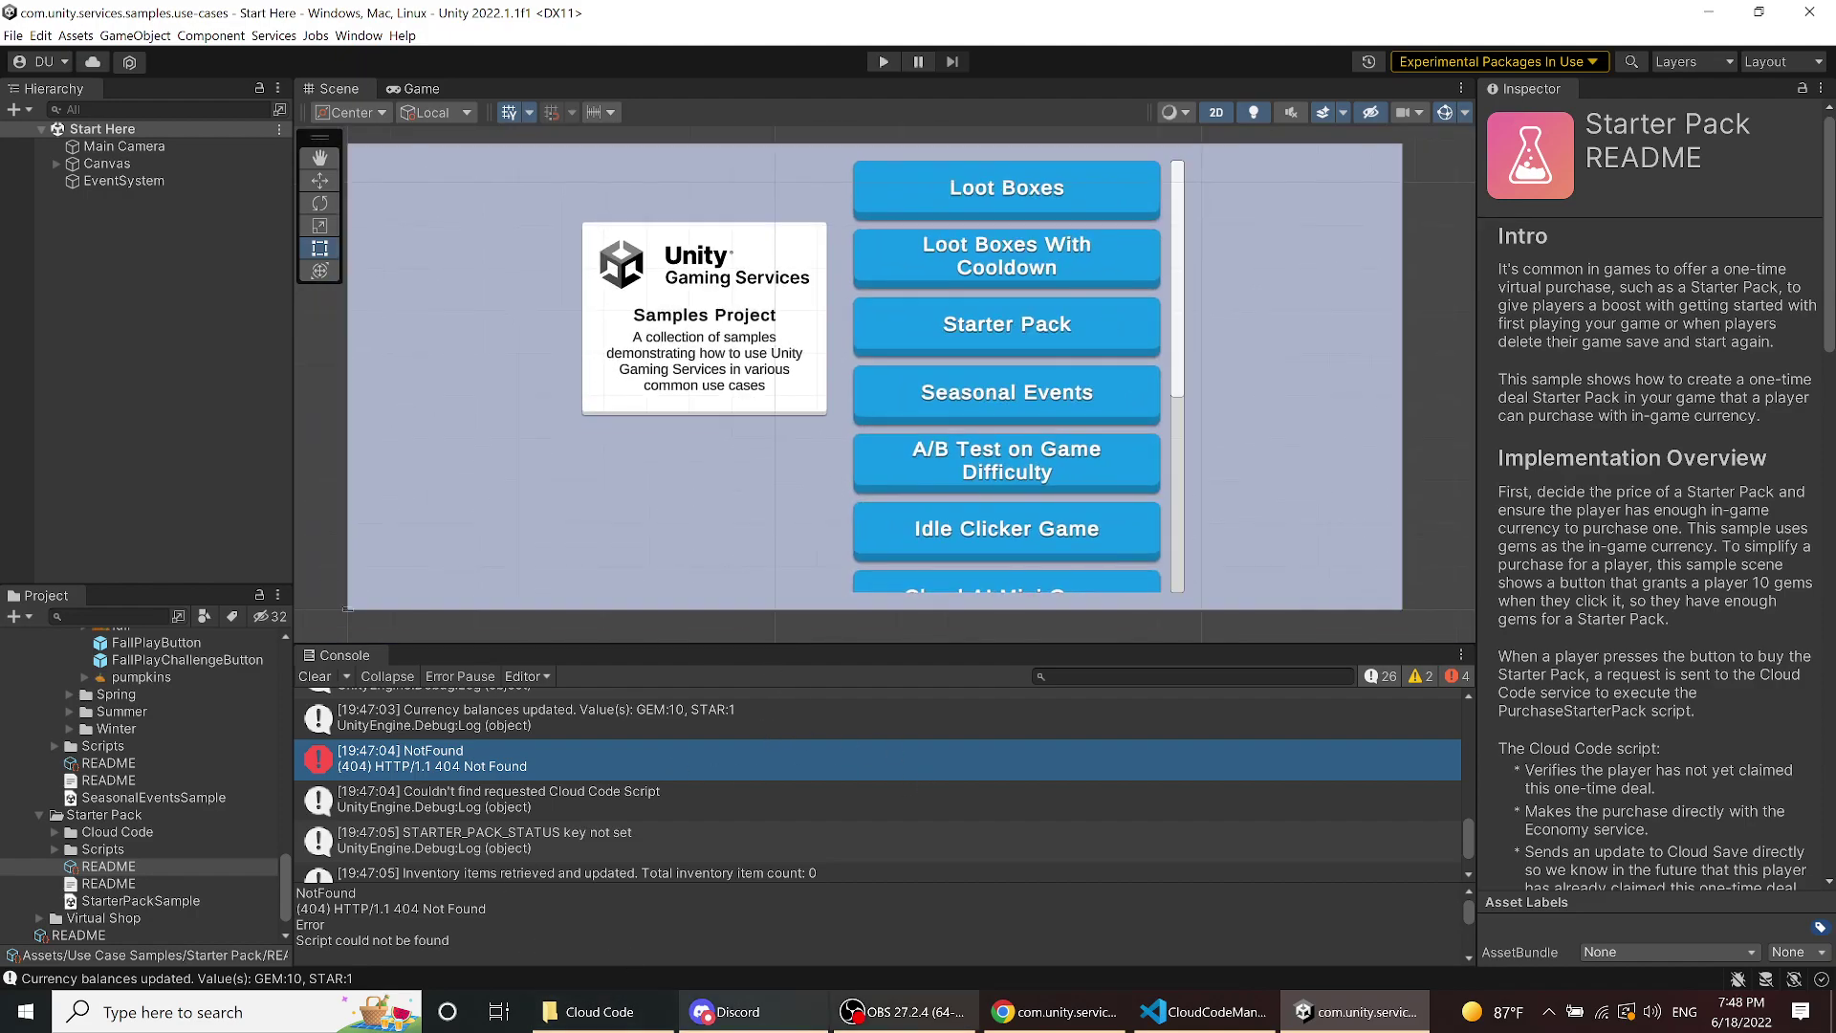
- Bring Chrome's Daily Rewards README back and scroll to its title and introduction
left_click(1042, 1025)
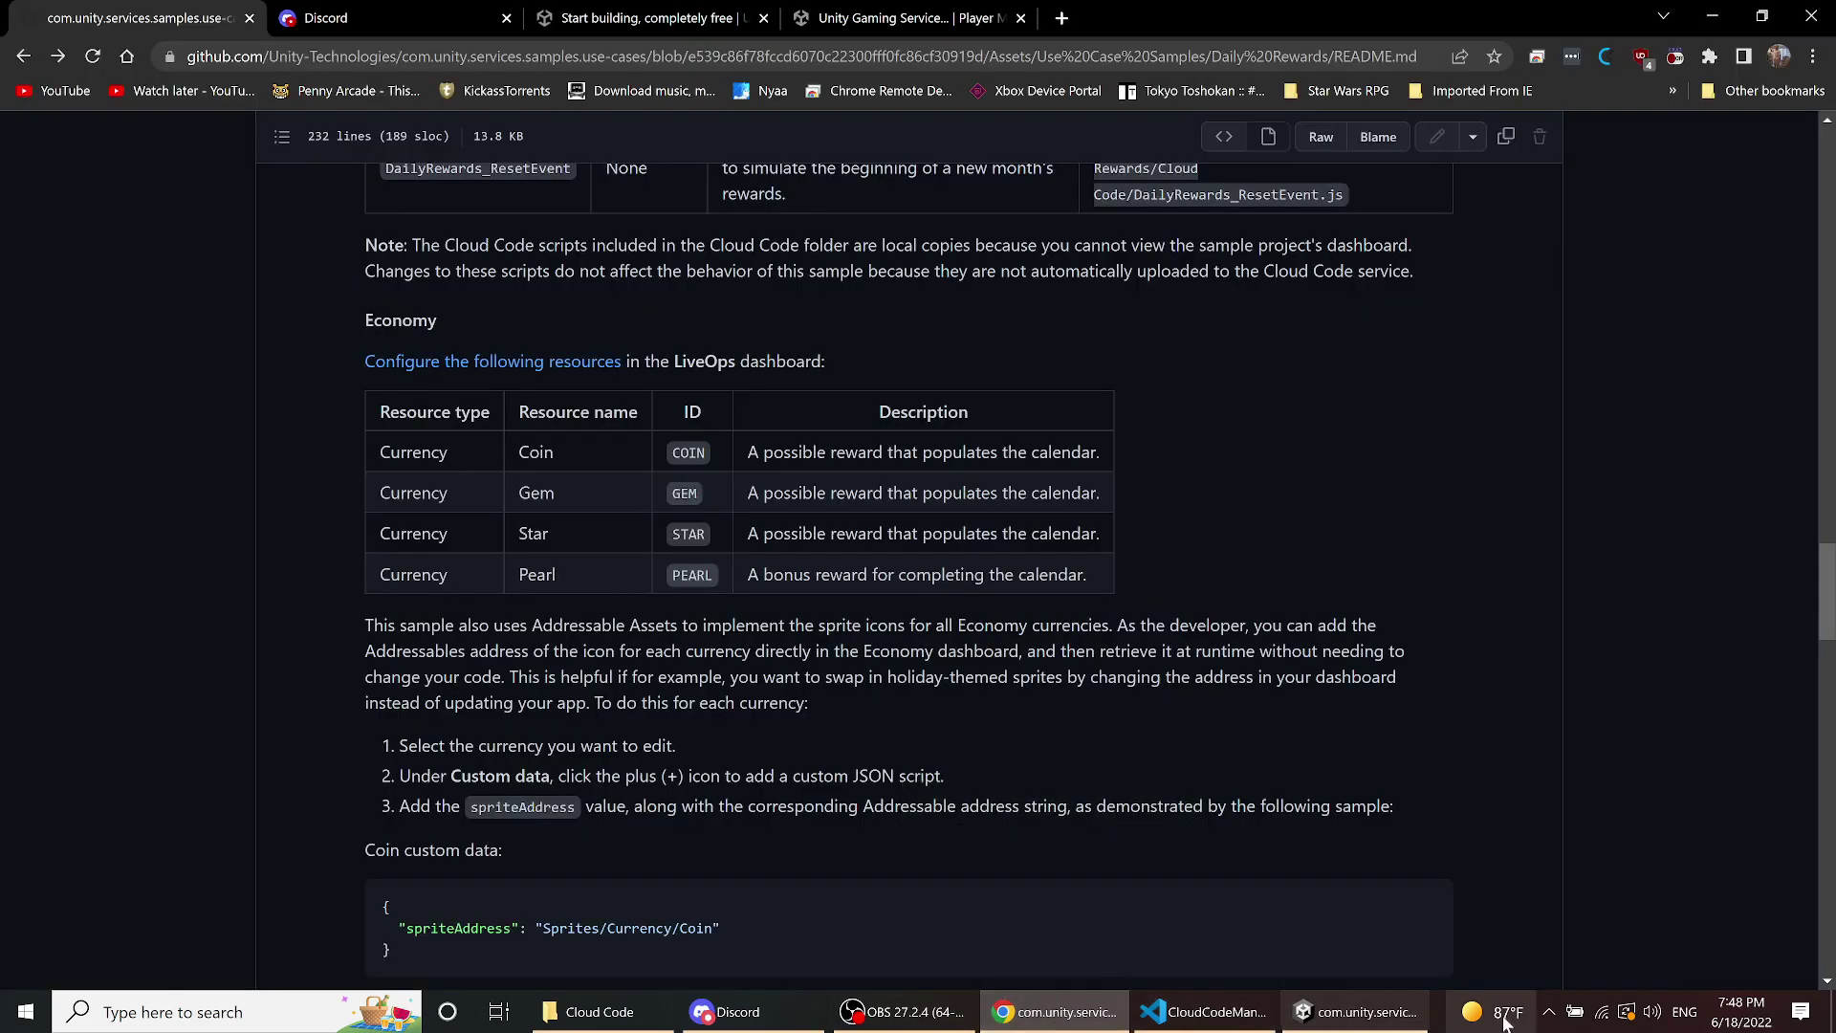
left_click(1550, 1016)
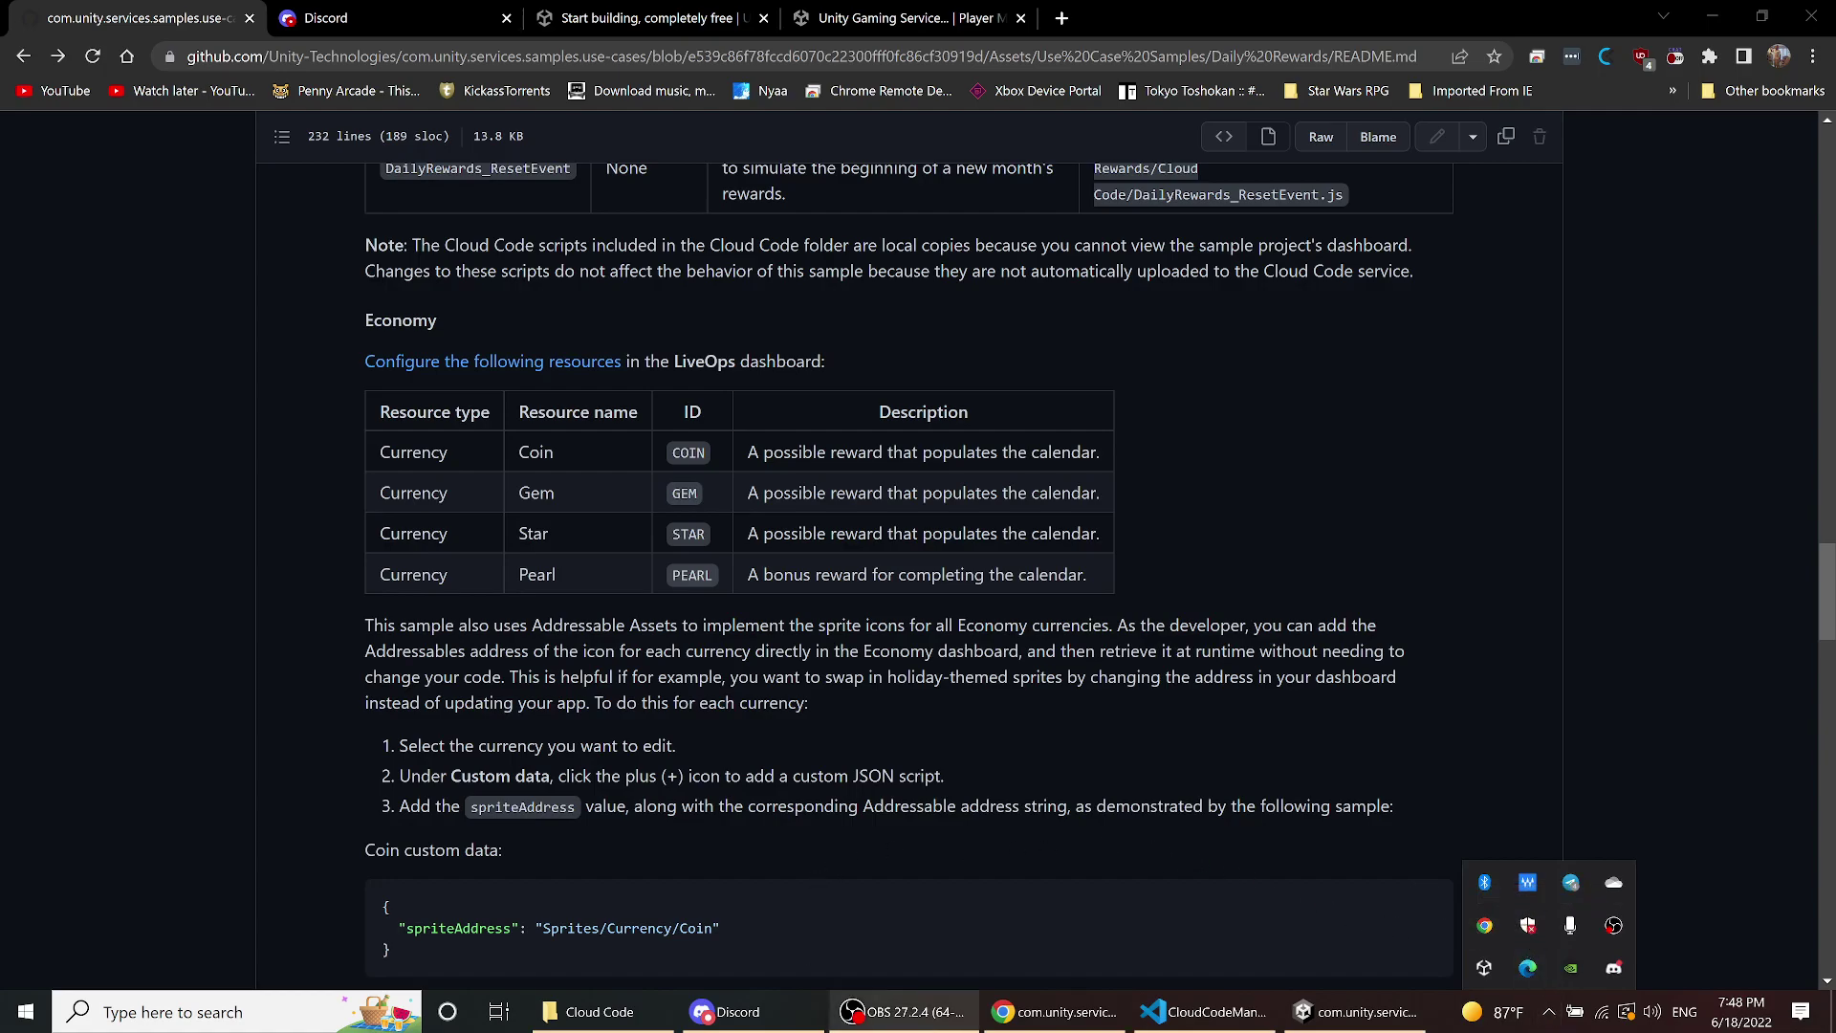
left_click(341, 753)
scroll(347, 741, "up", 15)
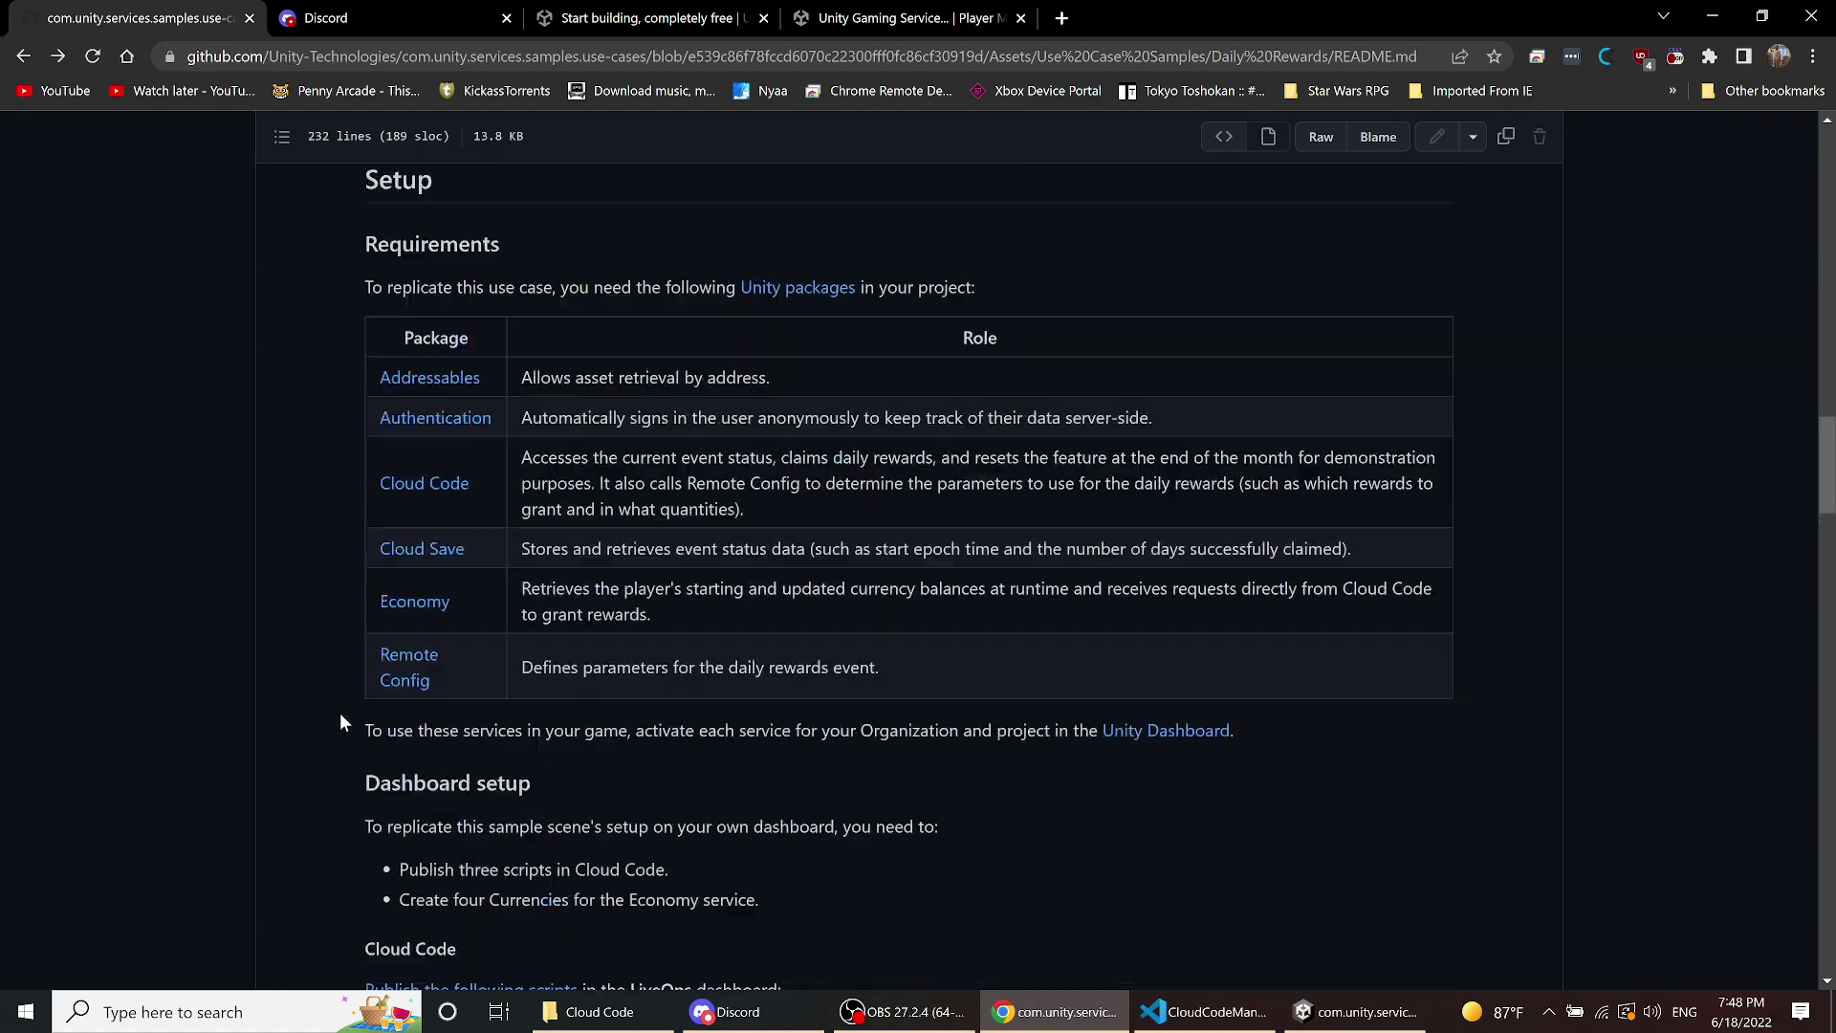
scroll(346, 702, "up", 12)
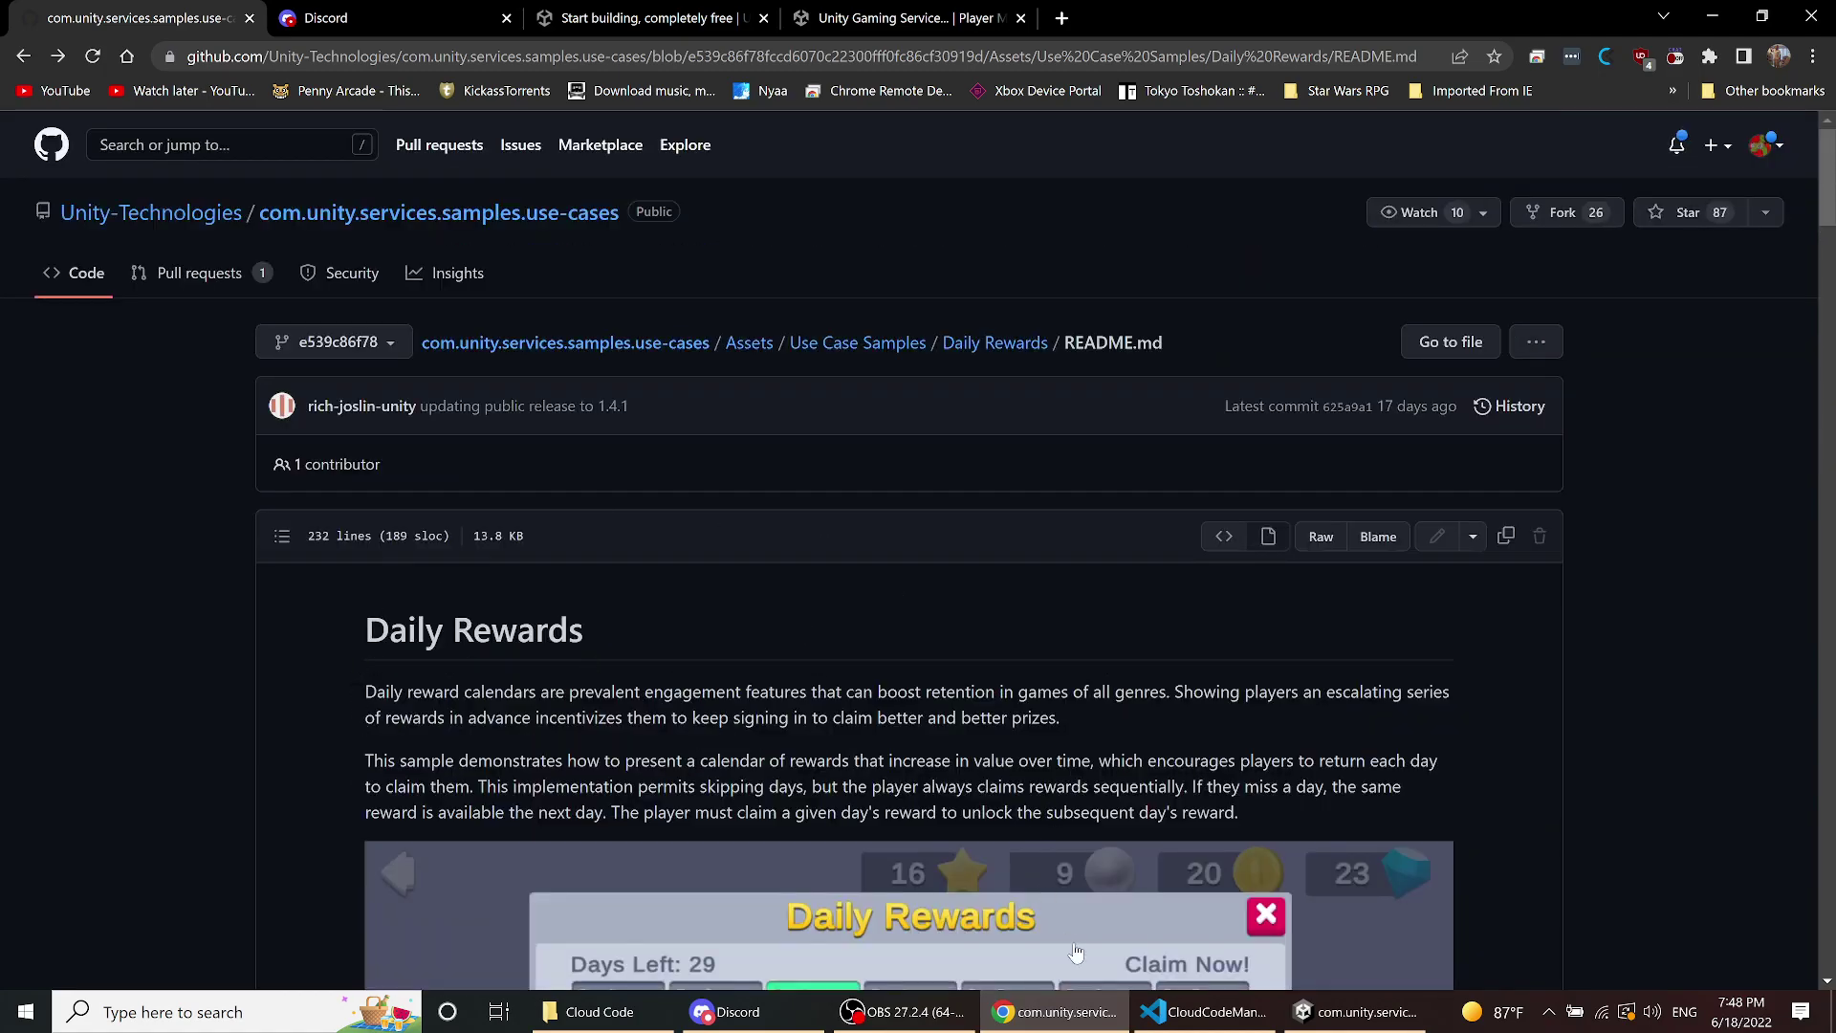